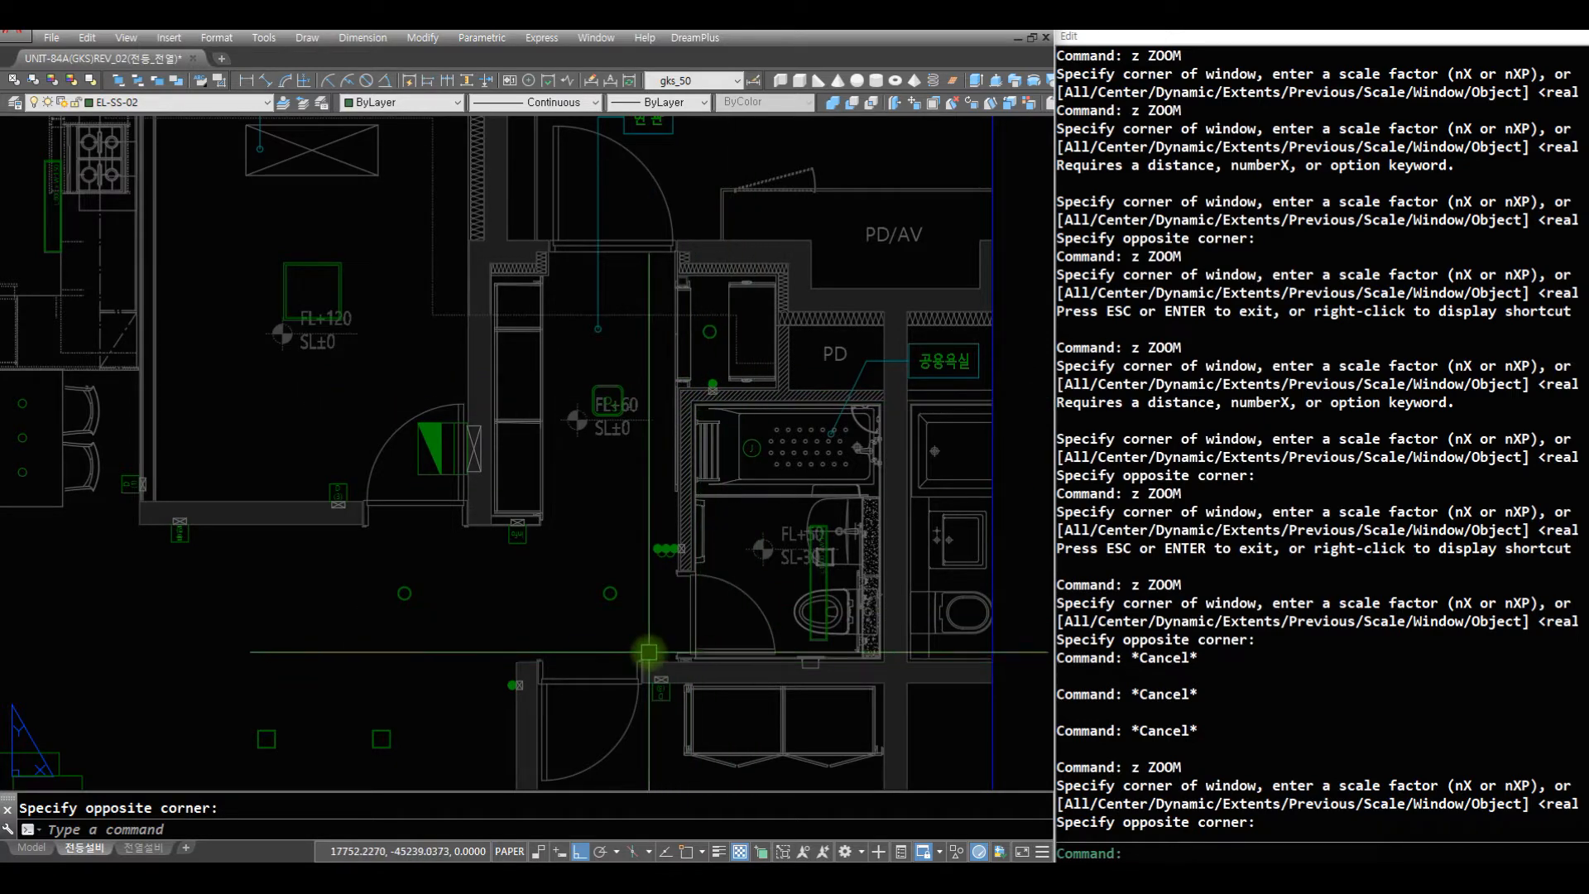
- Draw a filleted wiring line (Extend-Fillet, radius 75) from the switch by the bedroom door to the midpoint of the nearest square light's upper edge
text(z)
key(space)
key(space)
drag(711, 549, 703, 649)
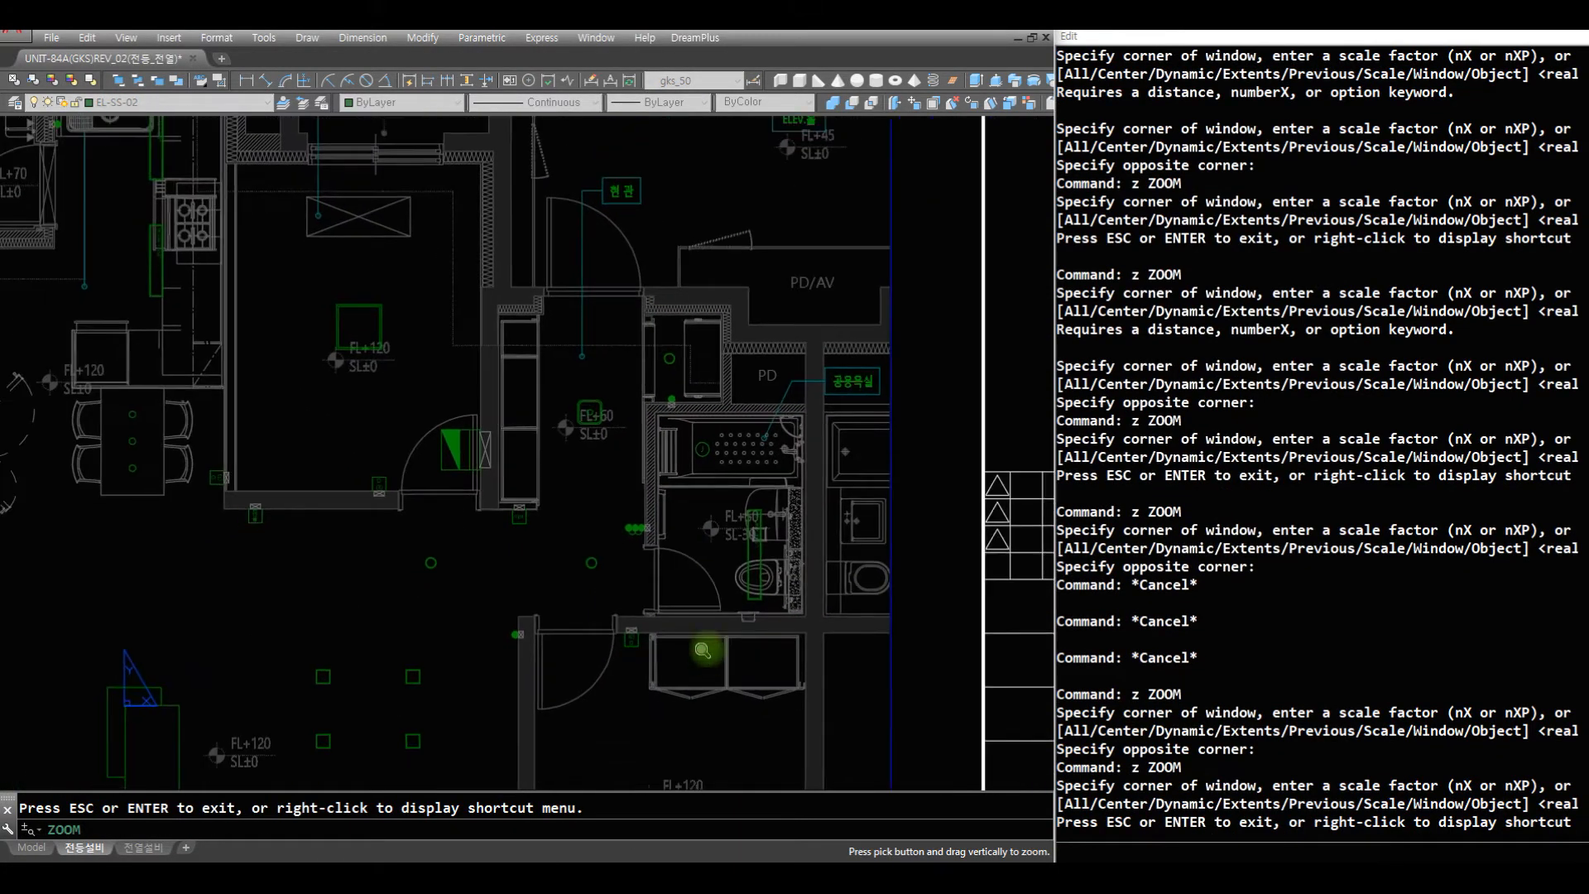
key(Escape)
text(z)
key(space)
click(334, 751)
click(593, 479)
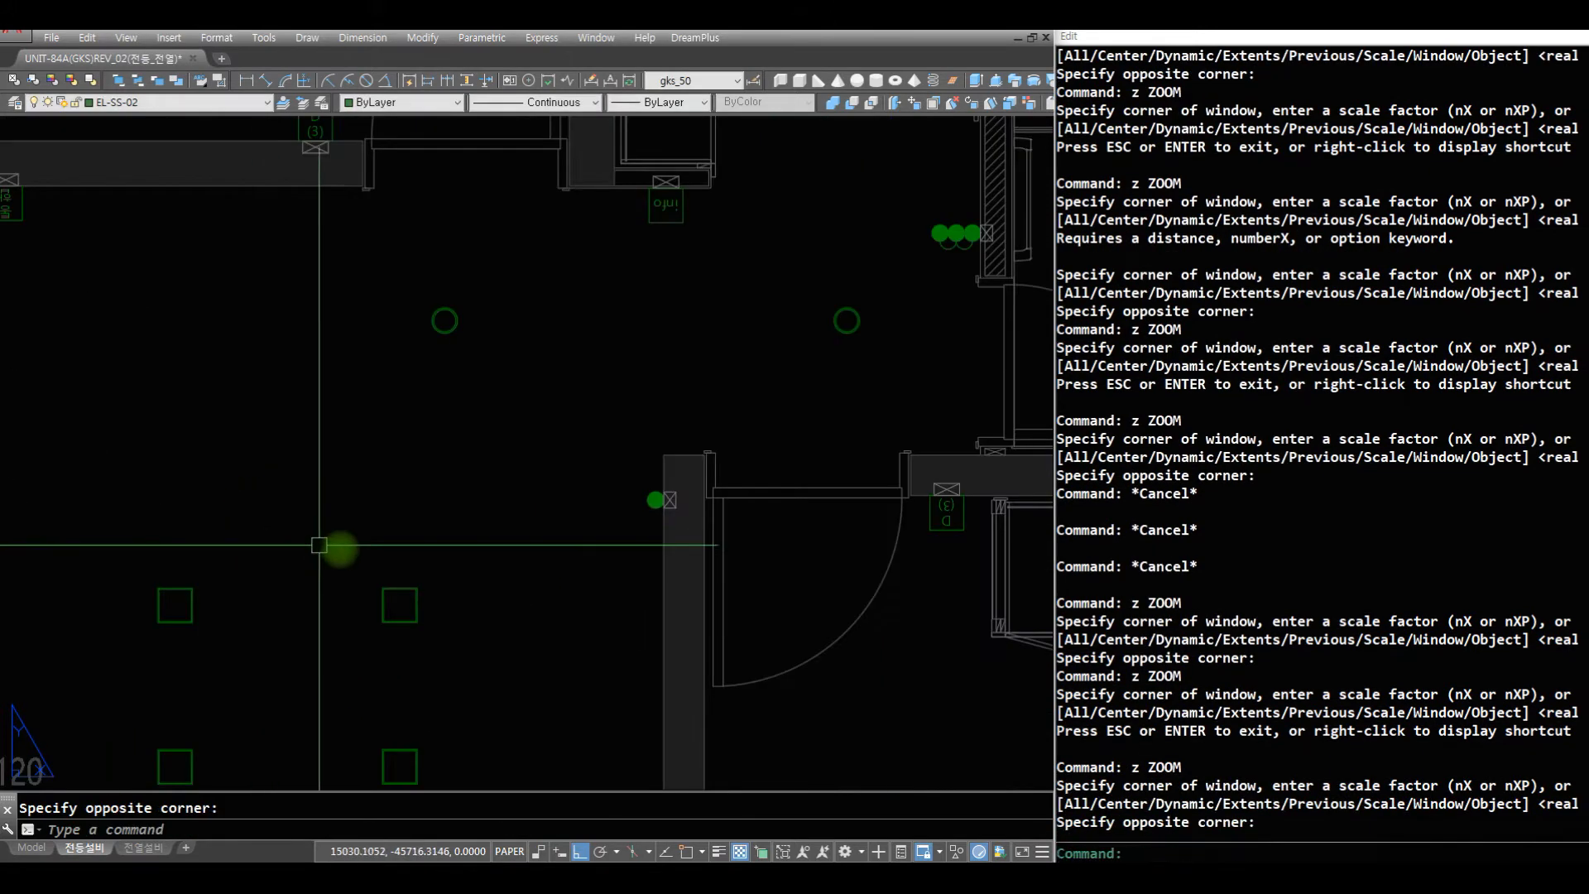
text(z)
key(space)
key(space)
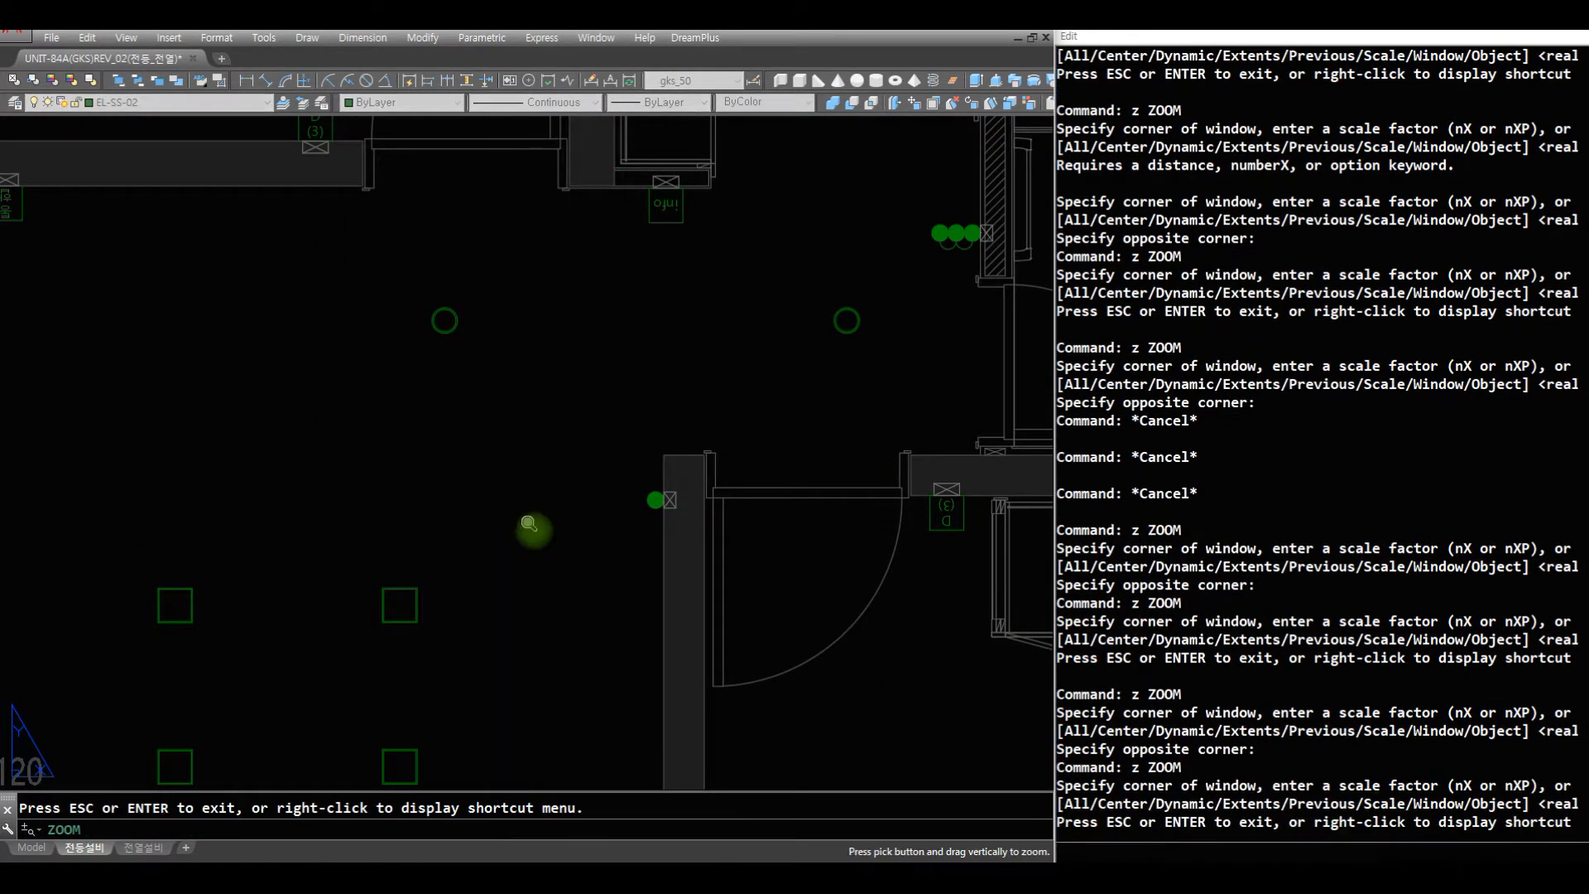
drag(532, 532, 549, 611)
key(Escape)
text(z)
key(space)
click(685, 682)
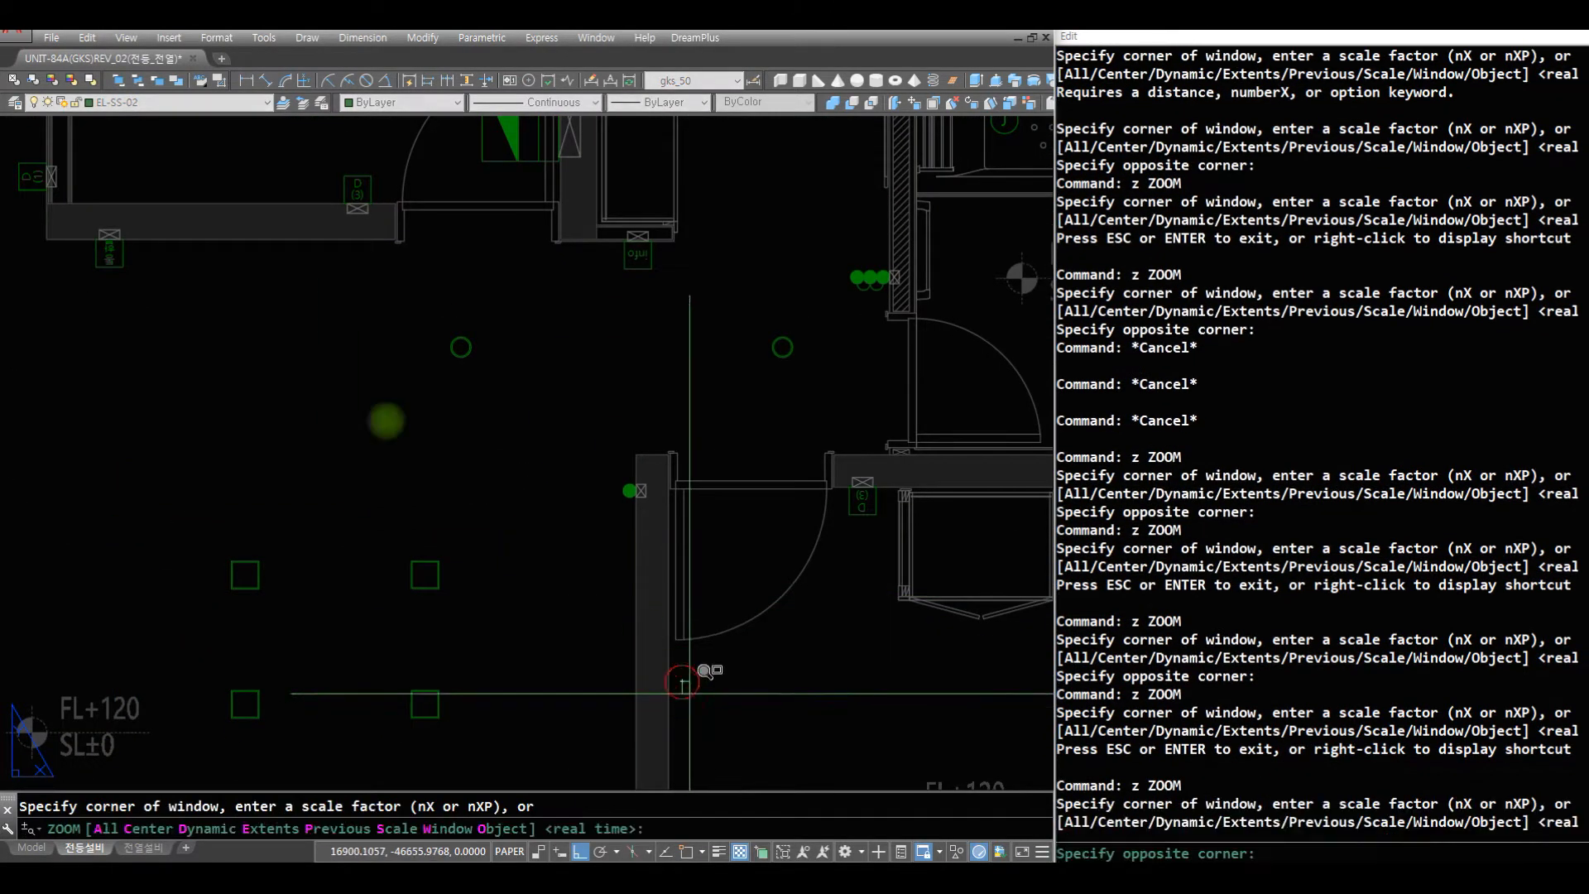
click(252, 319)
key(Escape)
key(Escape)
key(Escape)
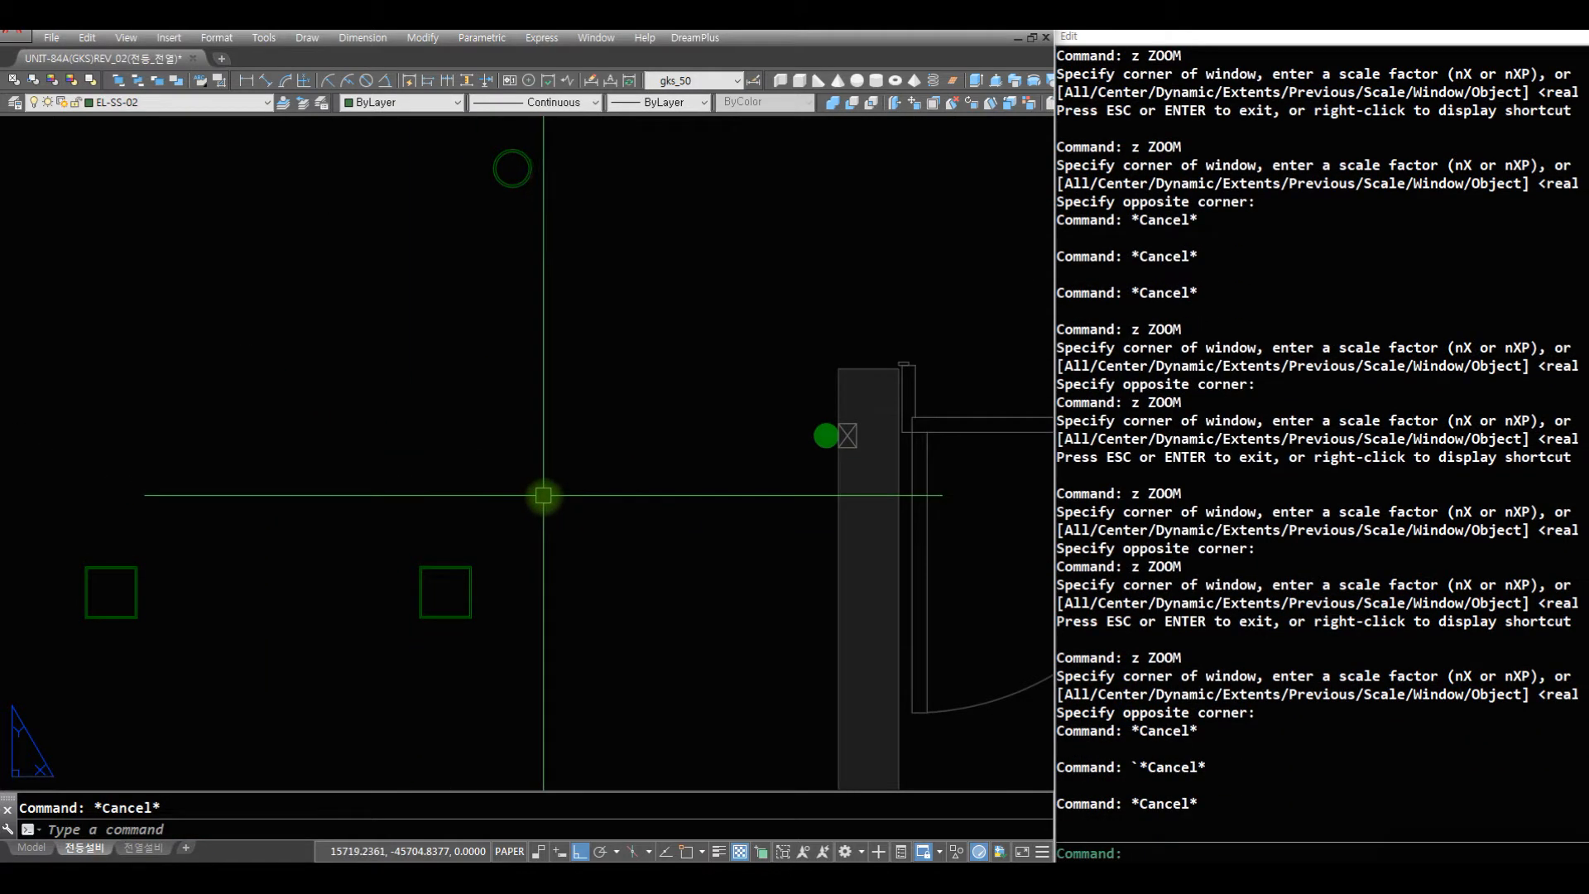
text(ll)
key(space)
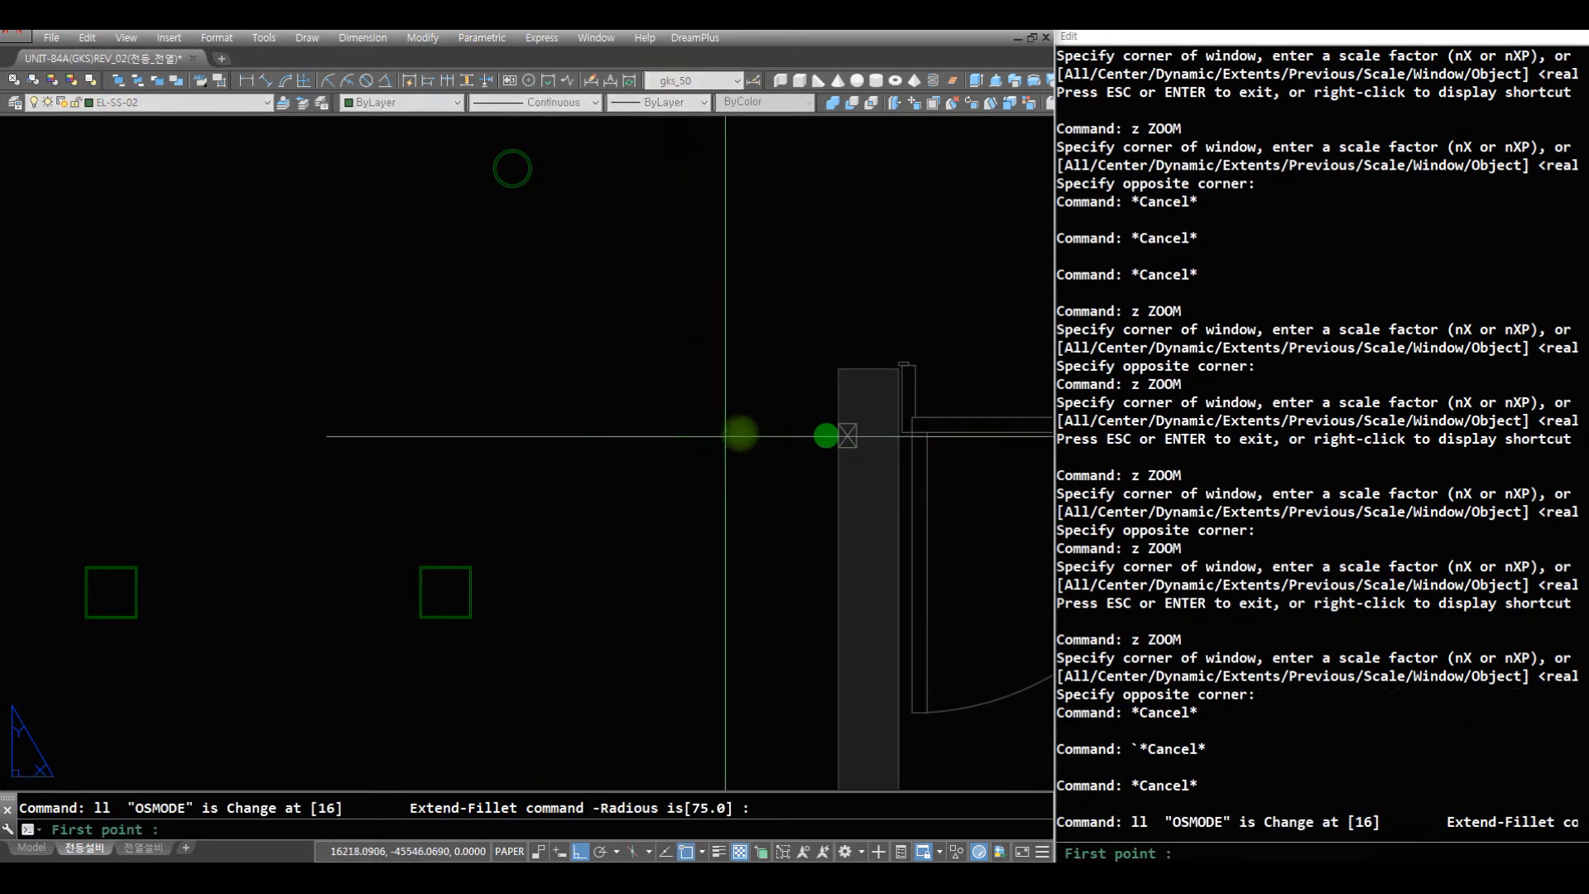
click(825, 434)
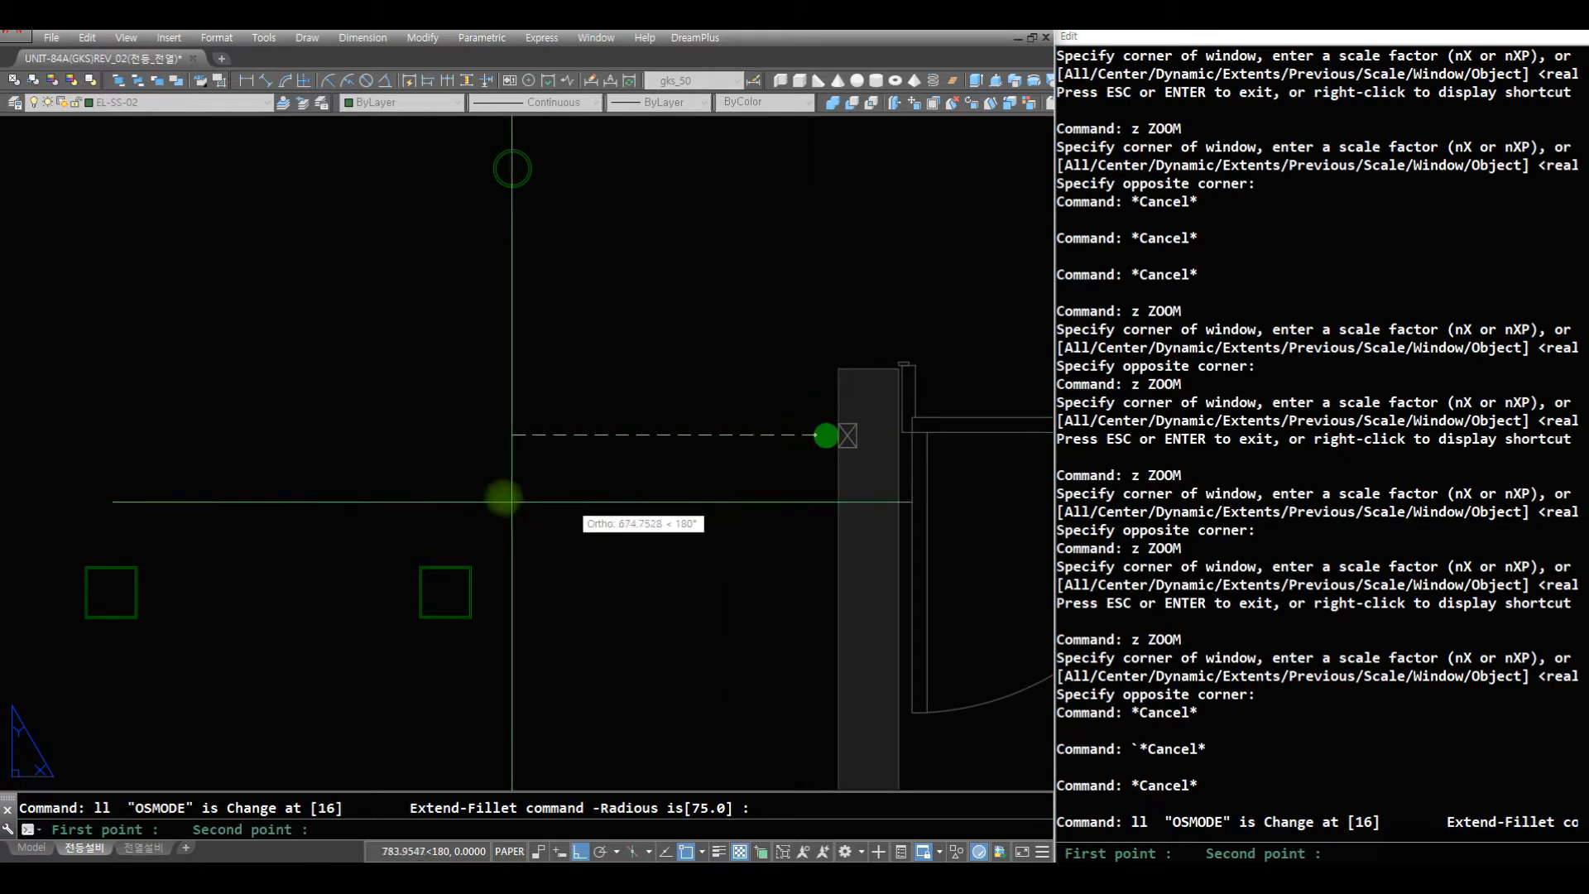
click(467, 438)
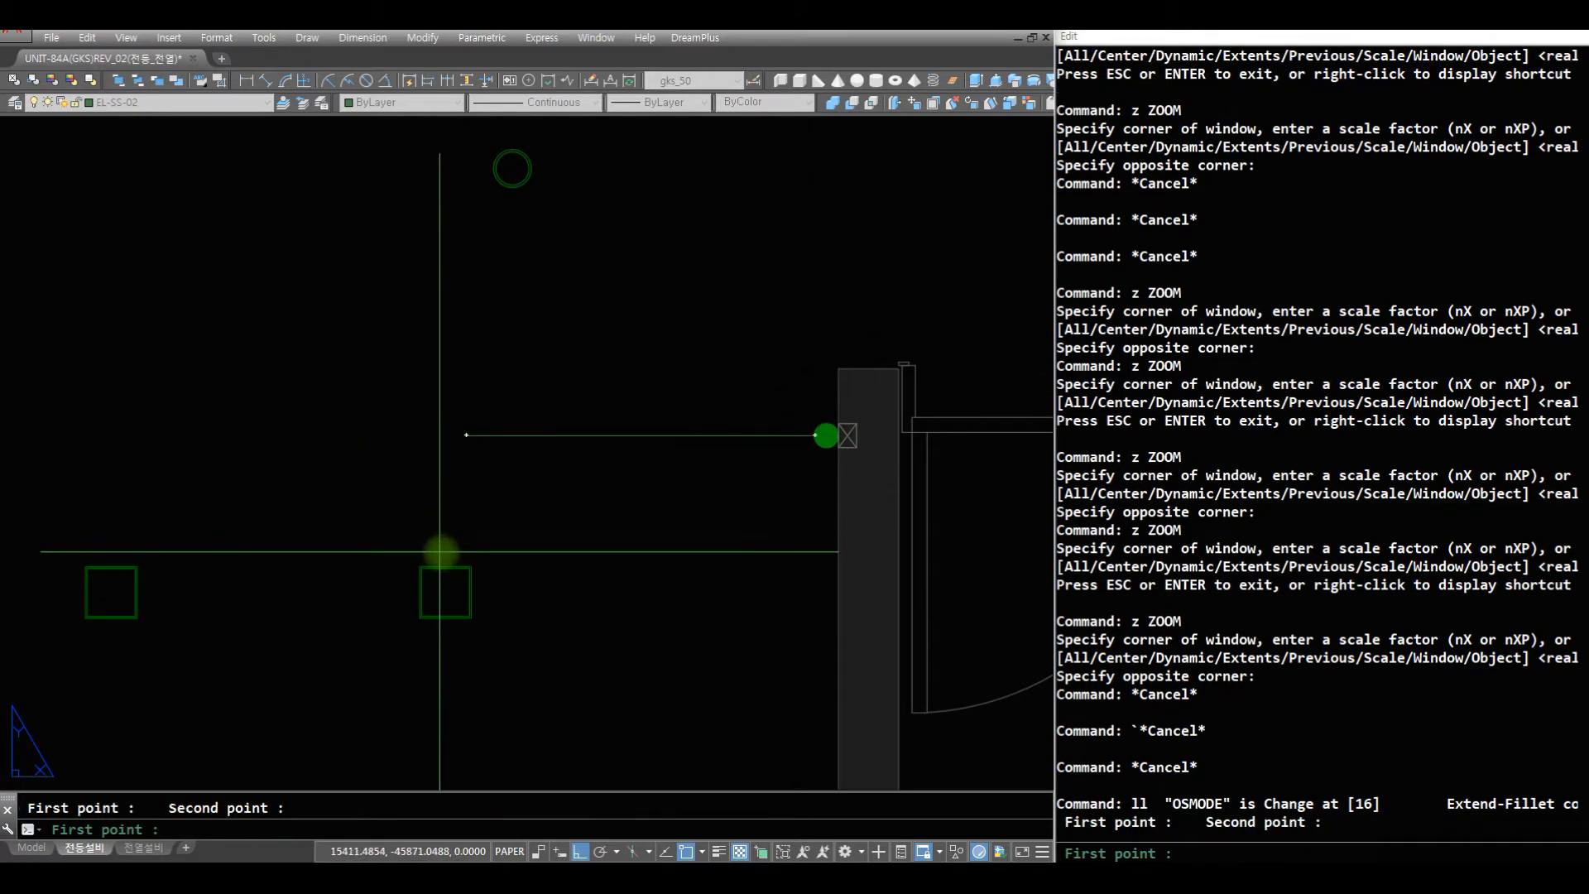
text(mid)
key(space)
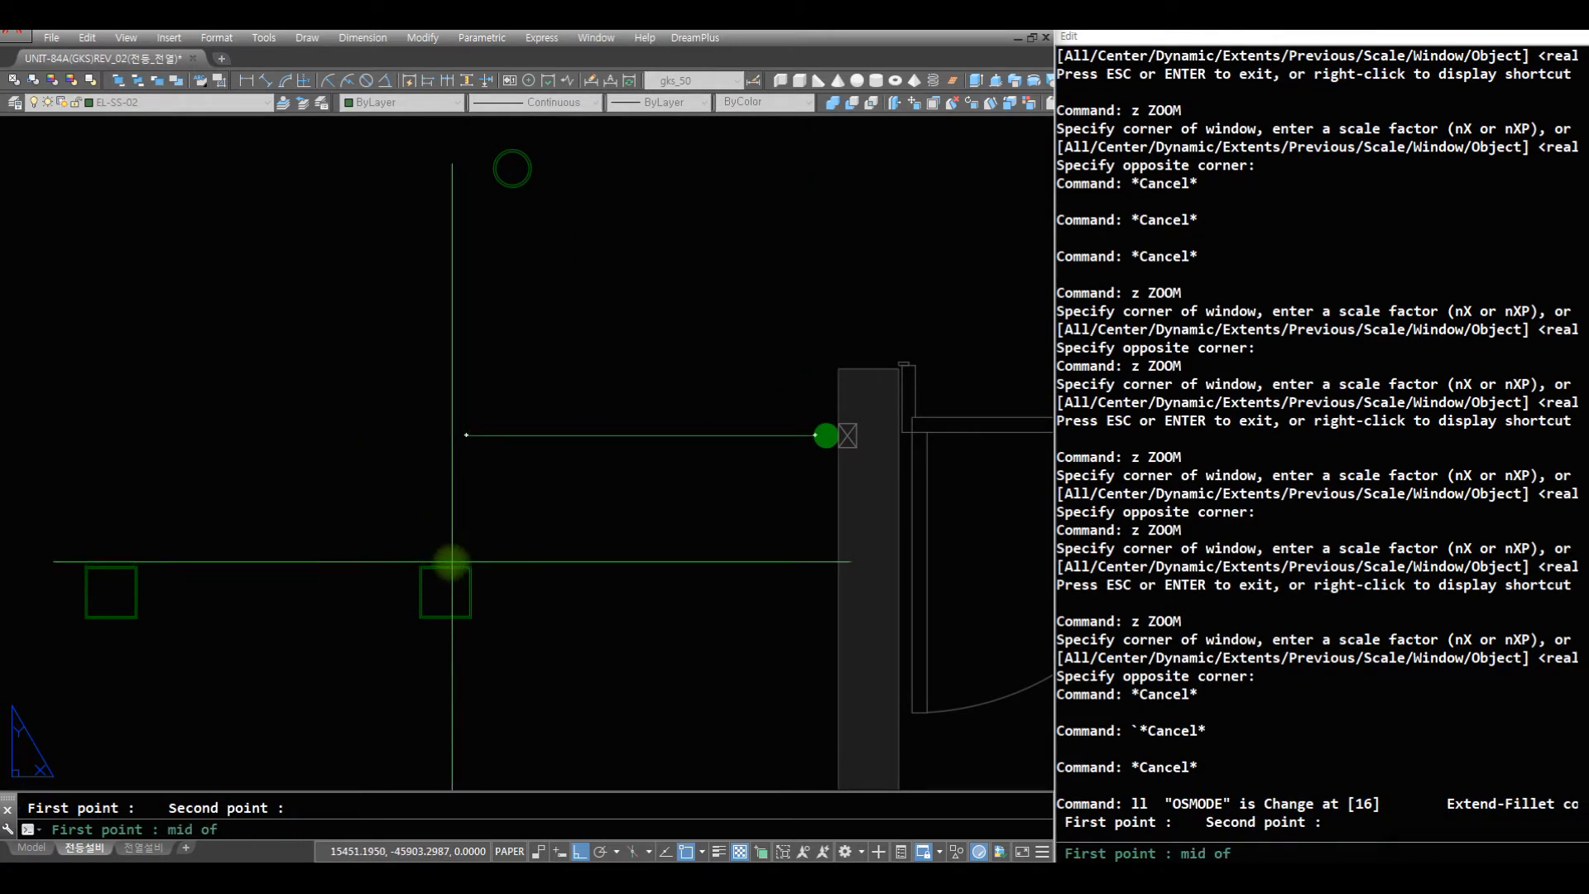
click(445, 566)
click(468, 441)
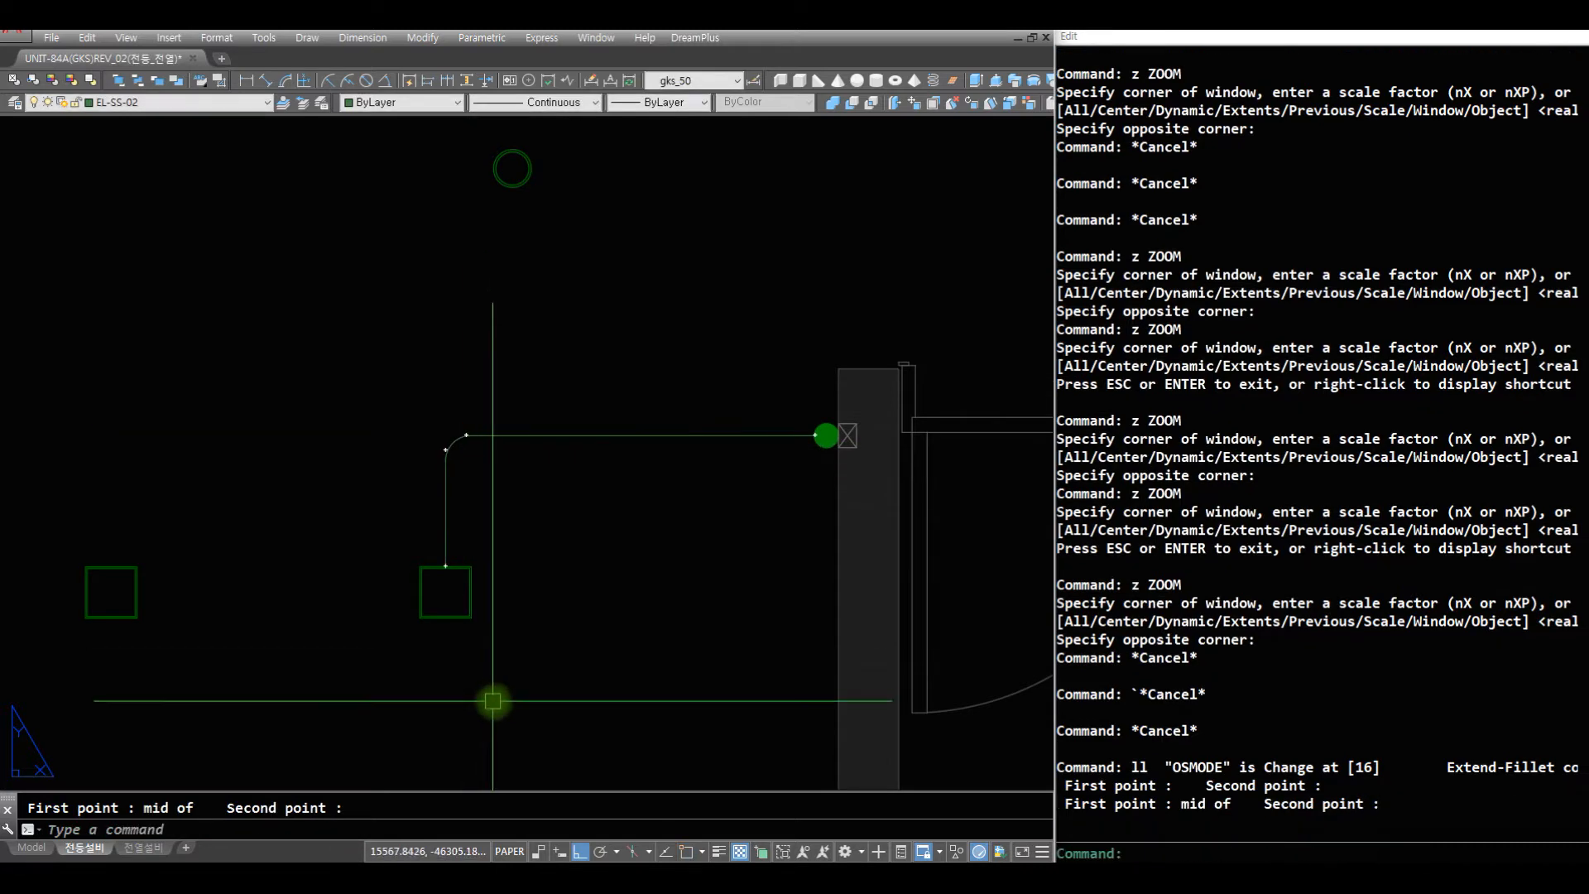
- List the properties of the rounded corner in the new wiring line and check its radius
text(z)
key(space)
click(542, 523)
click(317, 341)
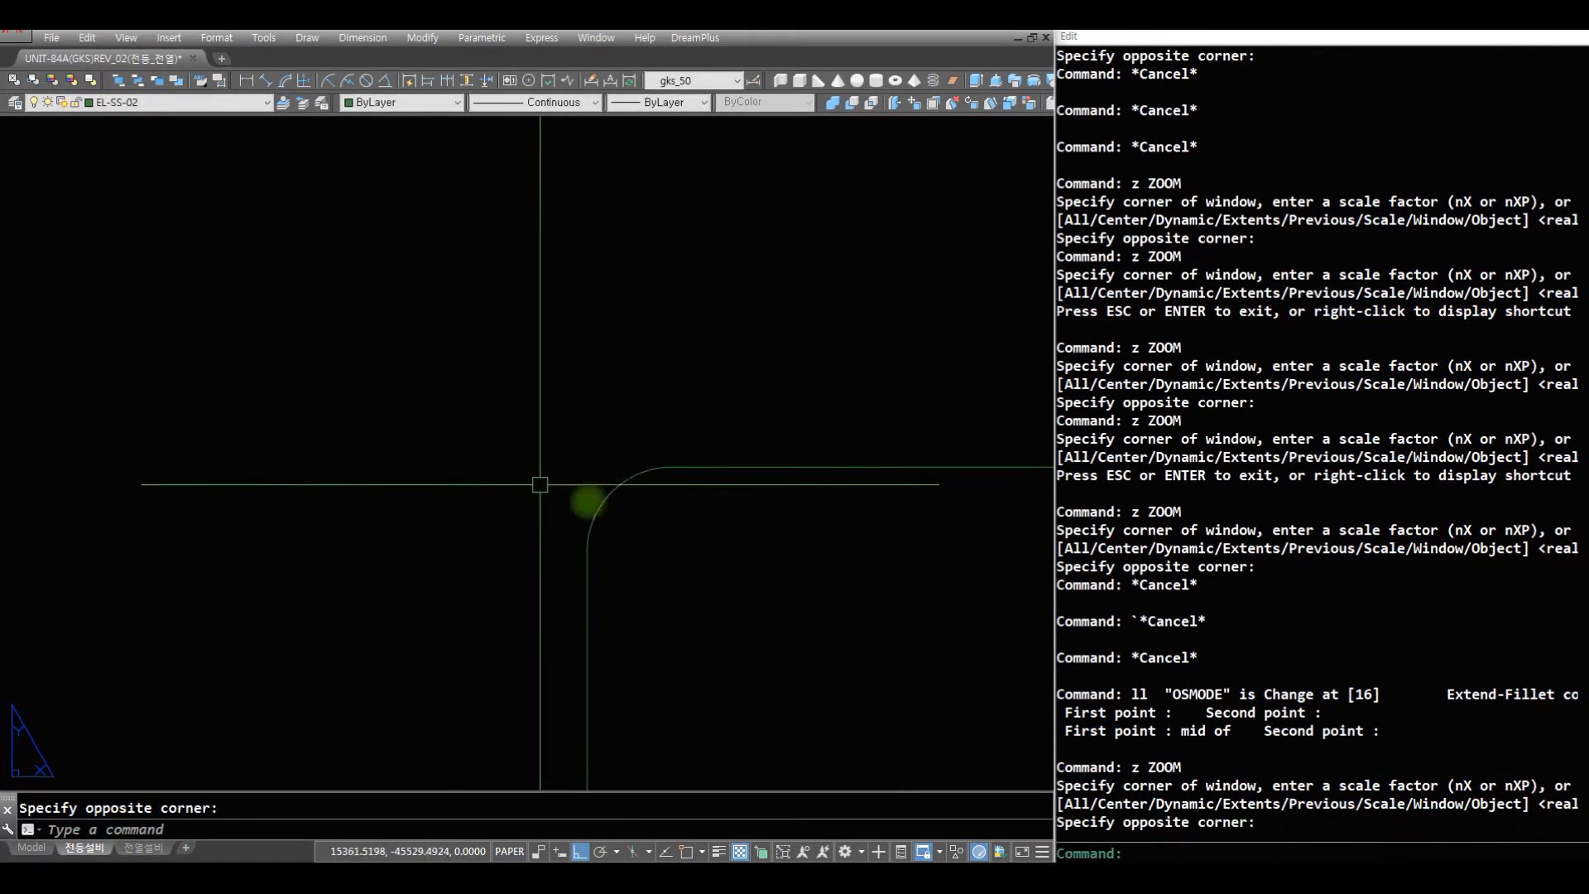
text(li)
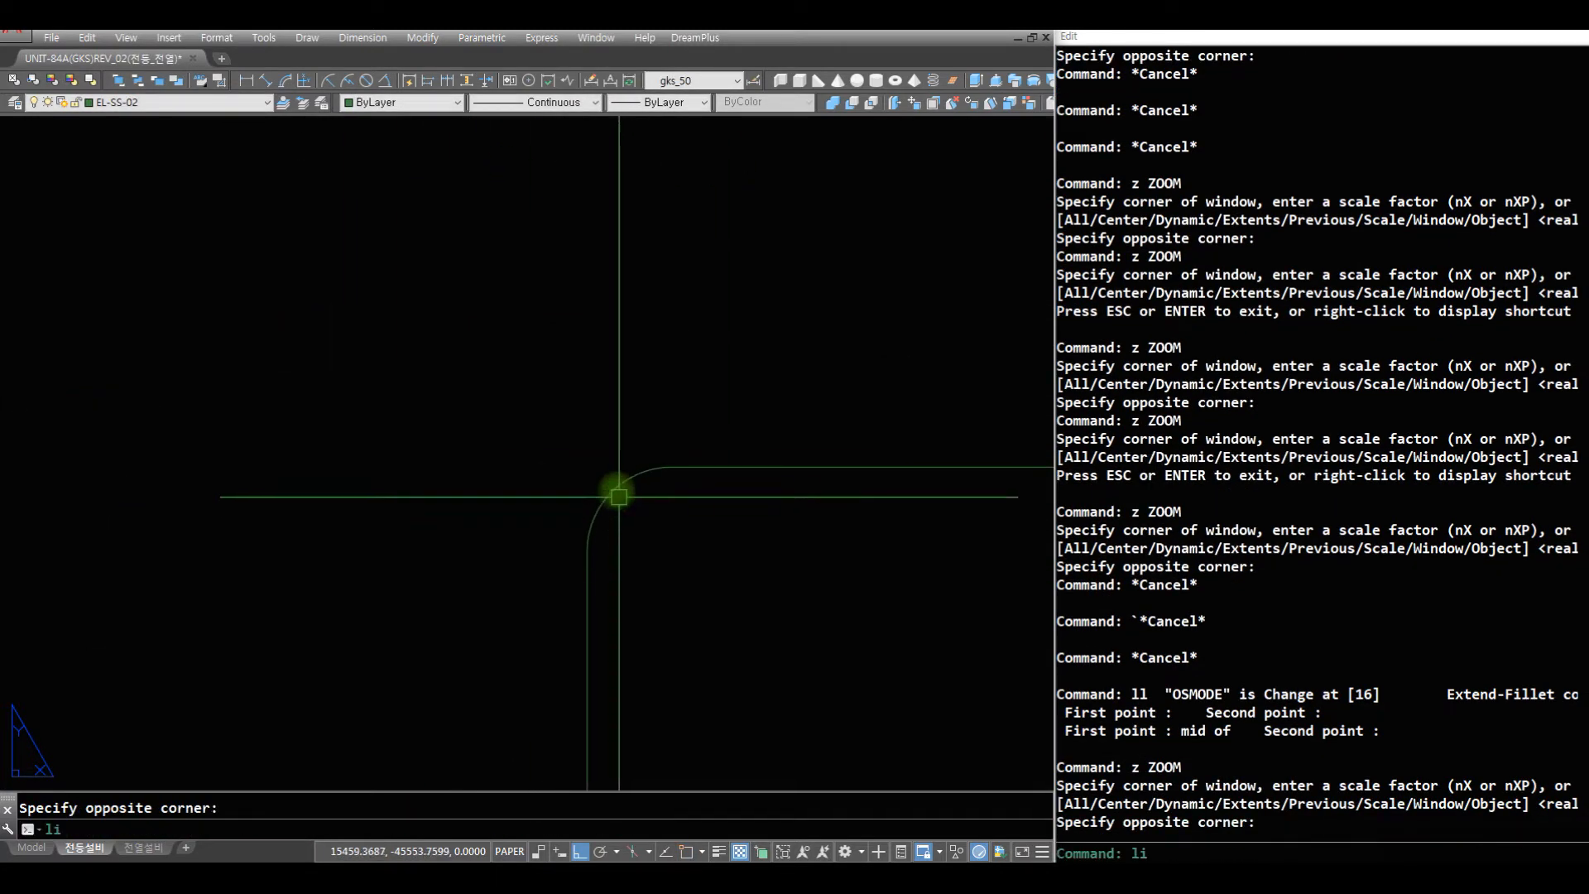
key(Return)
click(613, 477)
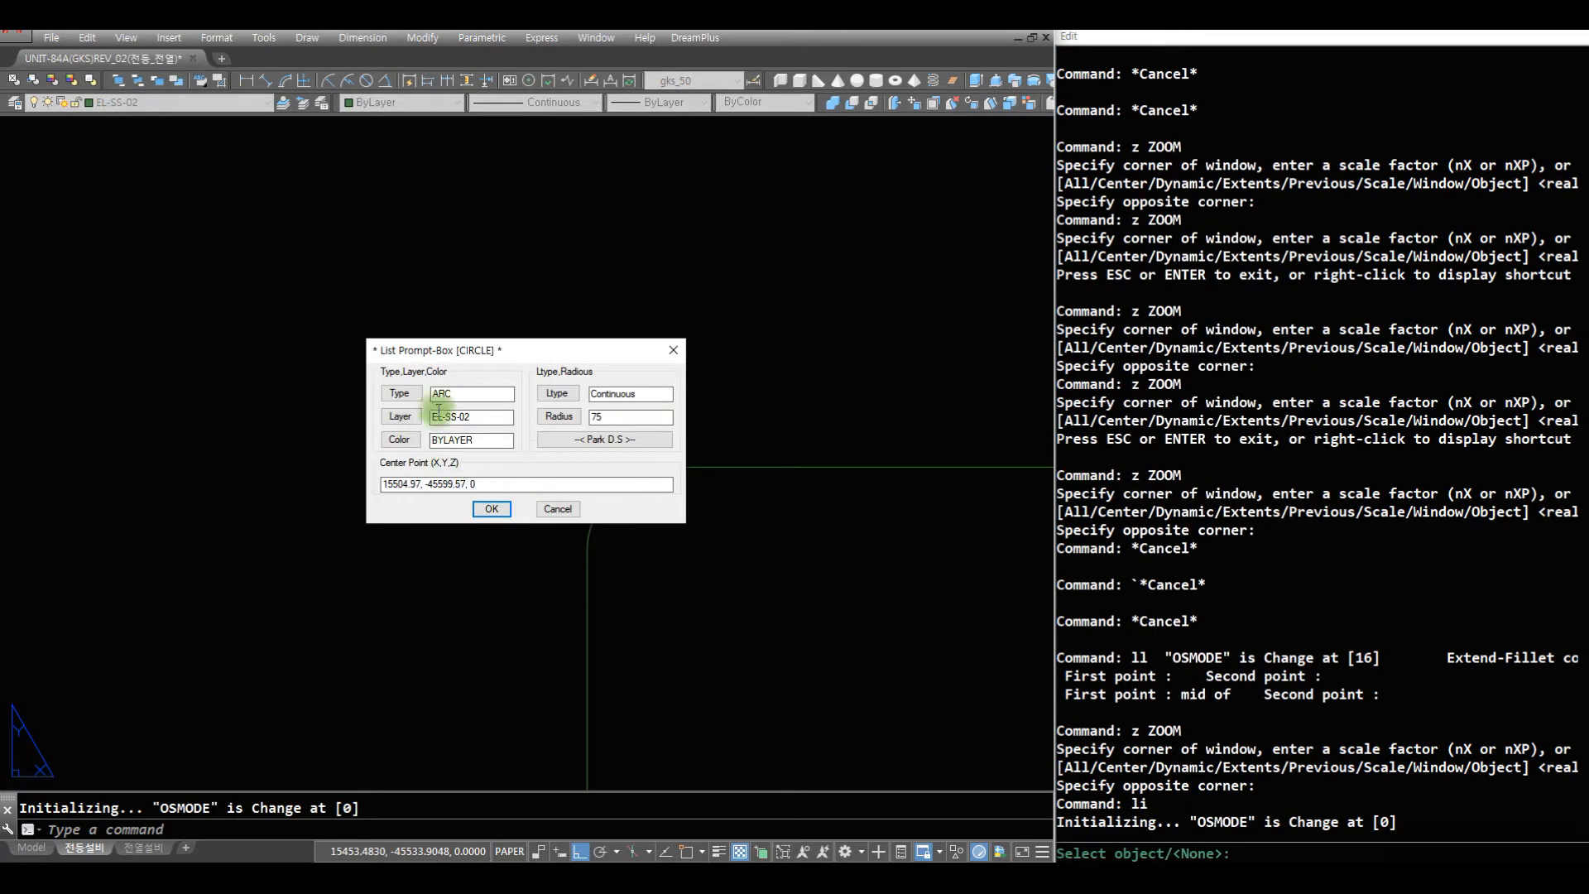
double_click(617, 416)
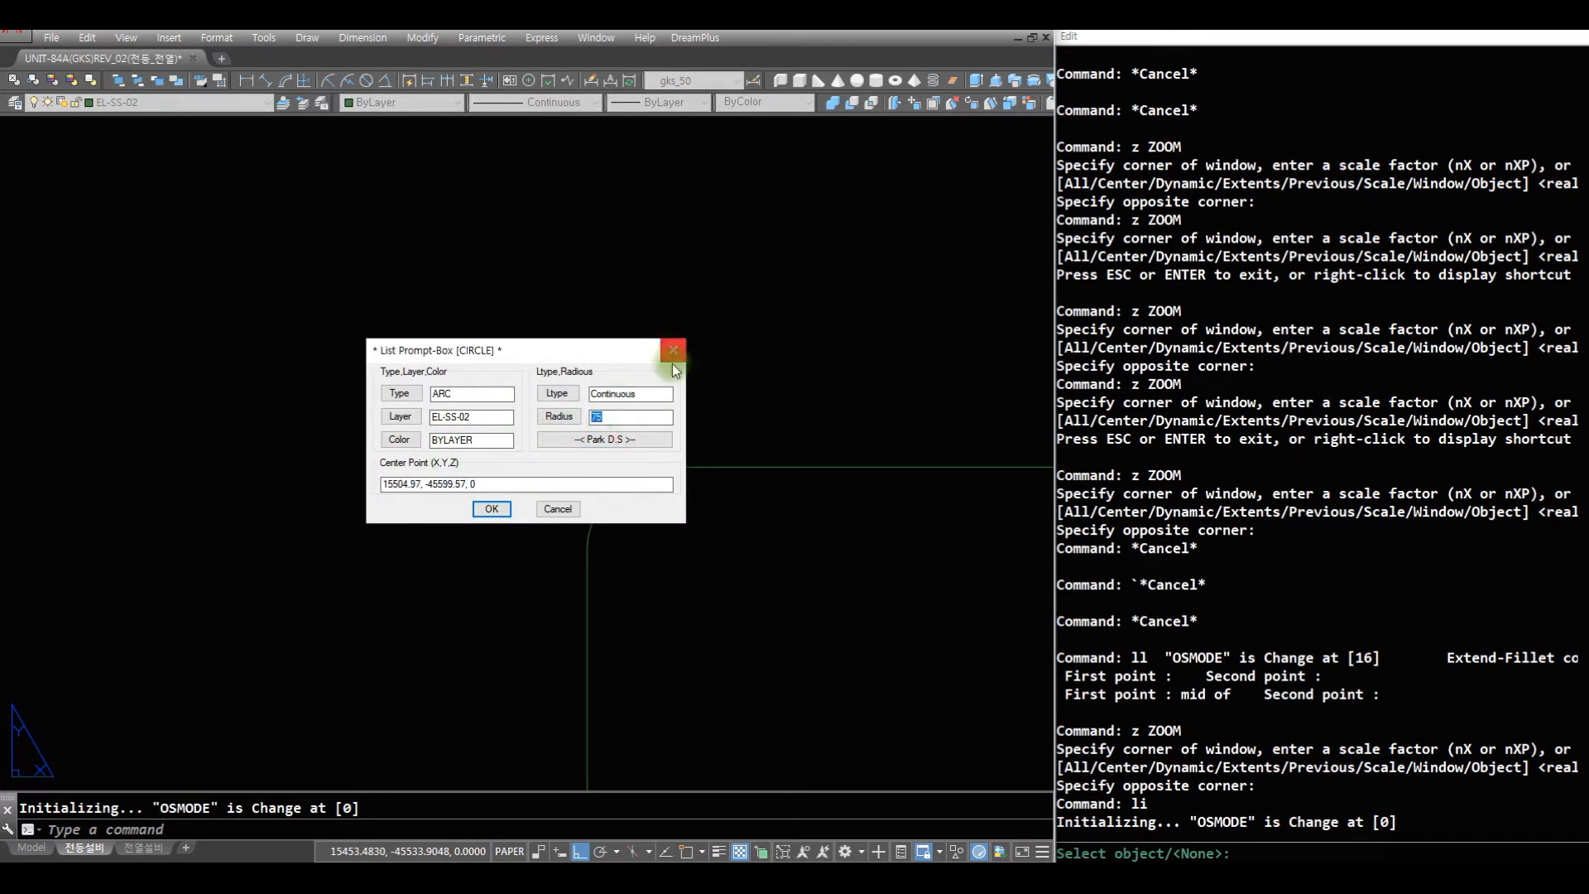
click(673, 351)
key(Escape)
key(Escape)
- Examine the new wiring line between the door switch and the square living-room lights within the floor plan
text(z)
key(Return)
key(Return)
drag(815, 292, 757, 653)
drag(712, 422, 688, 699)
drag(684, 443, 672, 650)
drag(724, 496, 707, 617)
drag(645, 473, 635, 482)
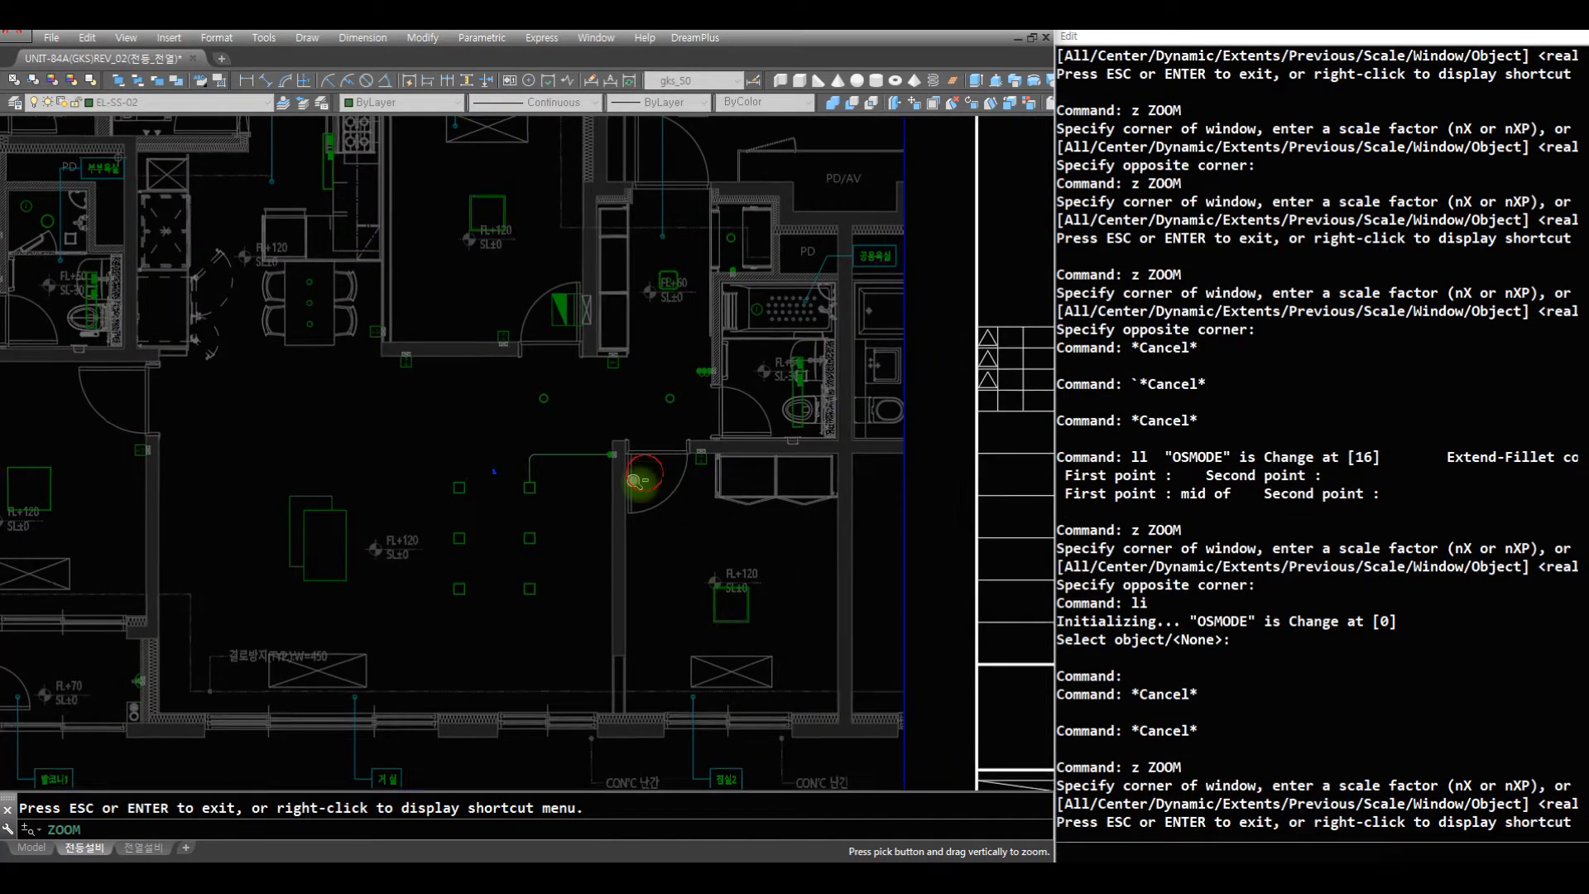
key(Escape)
text(z)
key(Return)
click(767, 661)
click(431, 374)
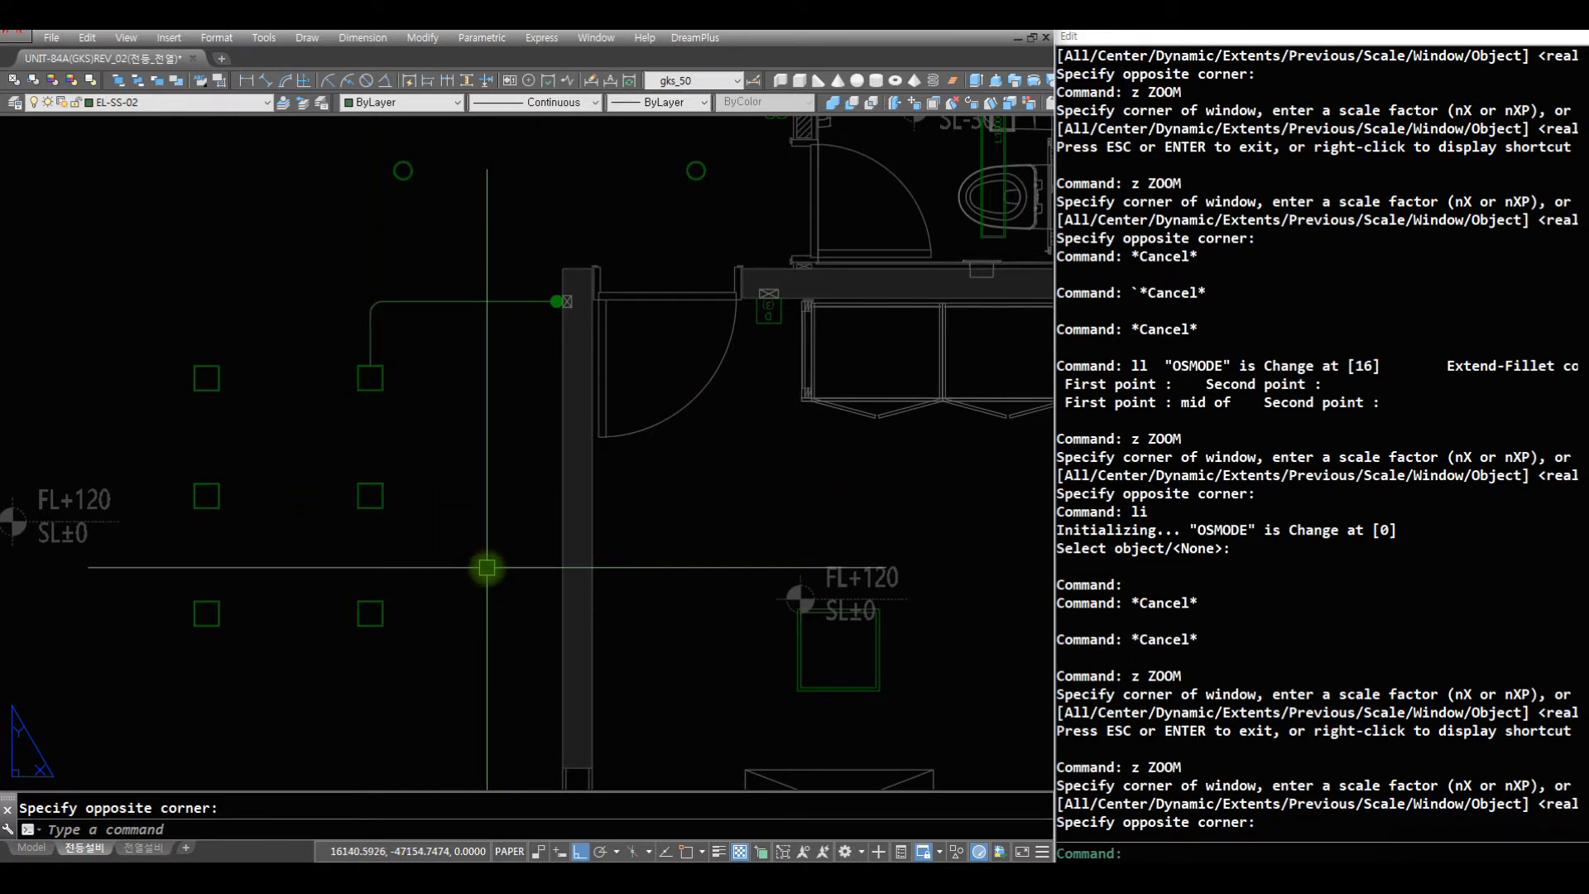
- Enable the drafting object-snap option that replaces the Z value with the current elevation, and apply the options
text(option)
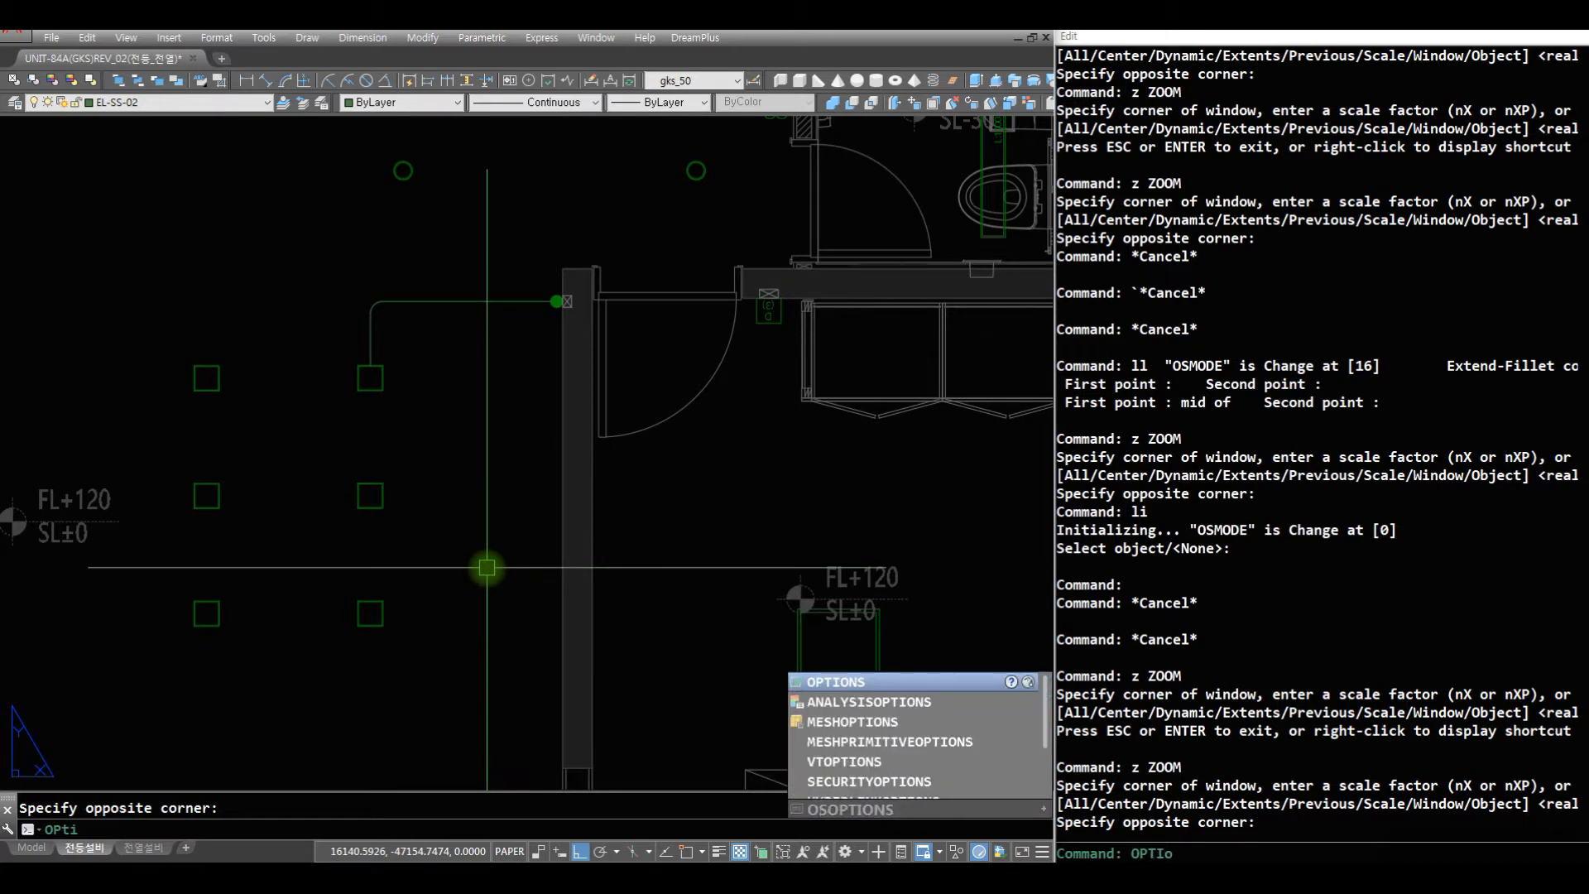
key(Return)
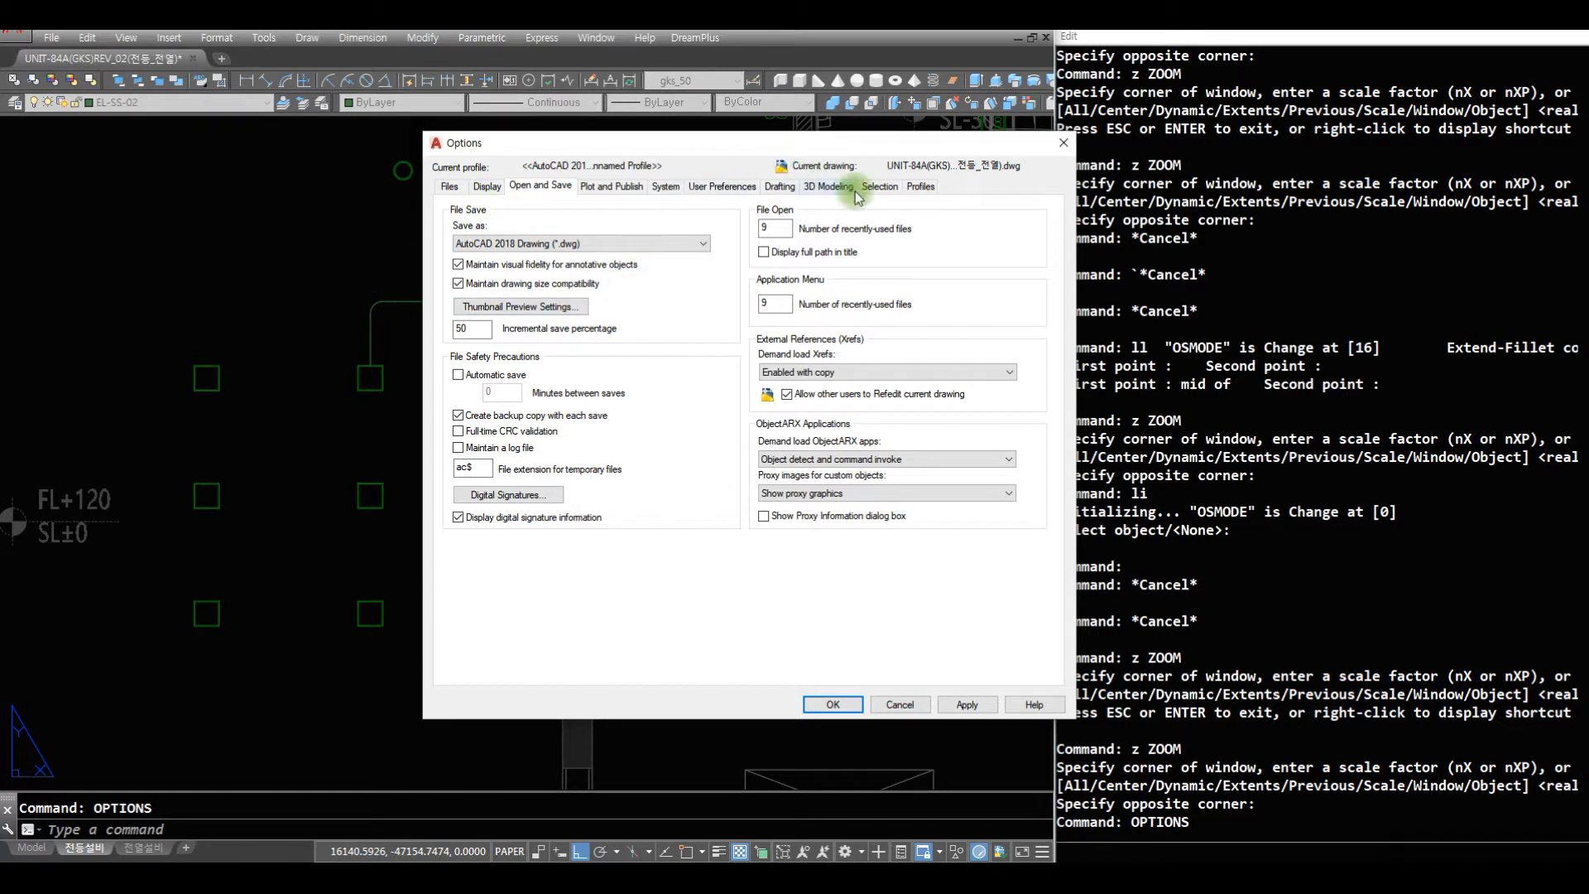
click(880, 185)
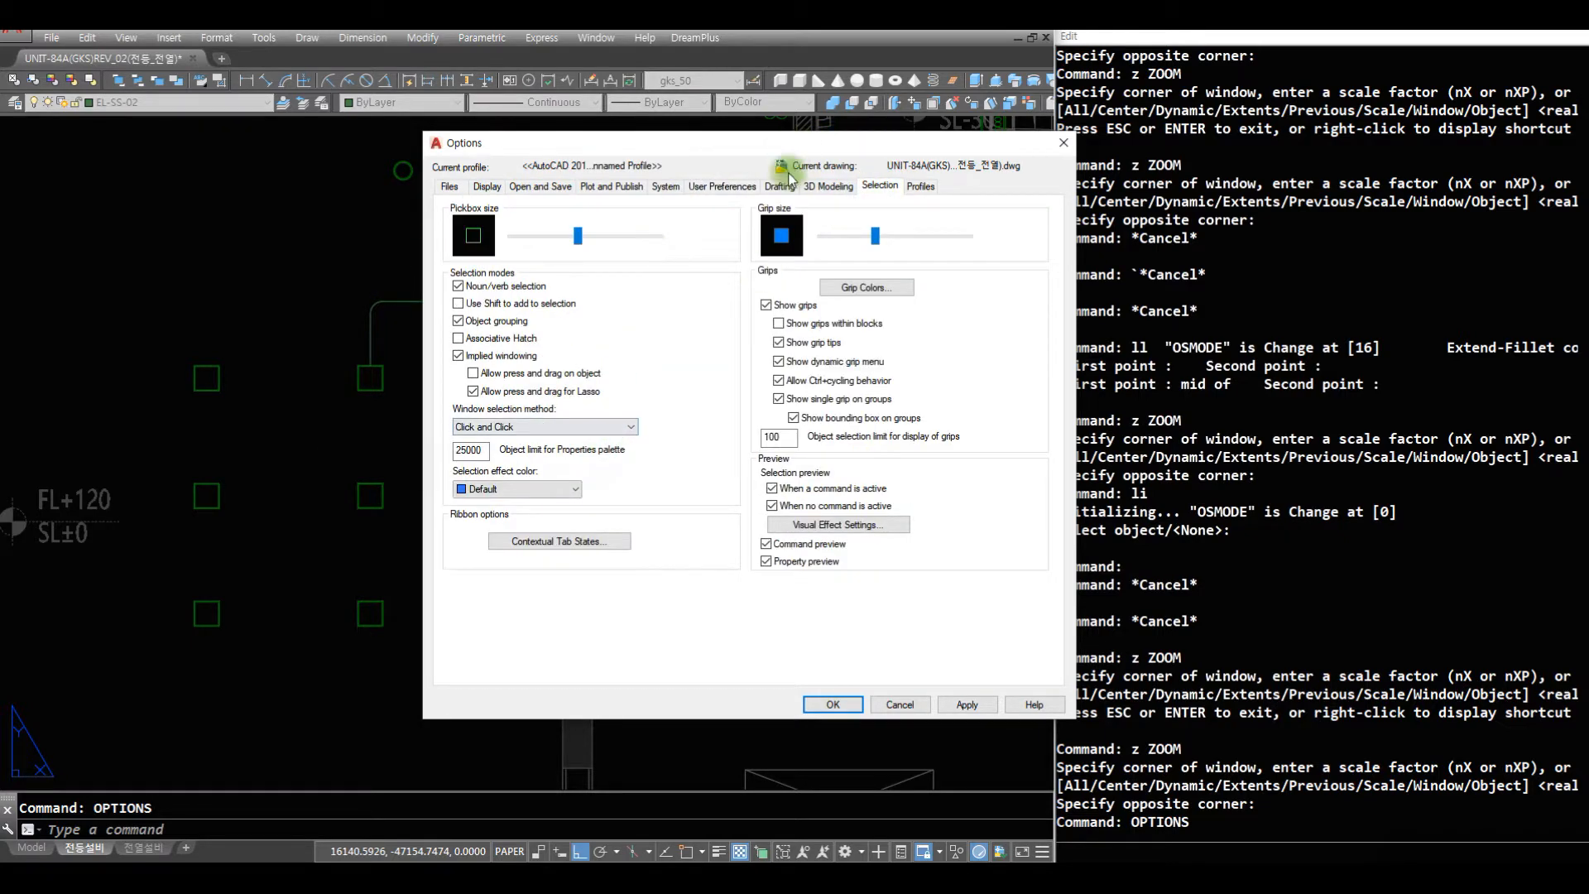
click(844, 187)
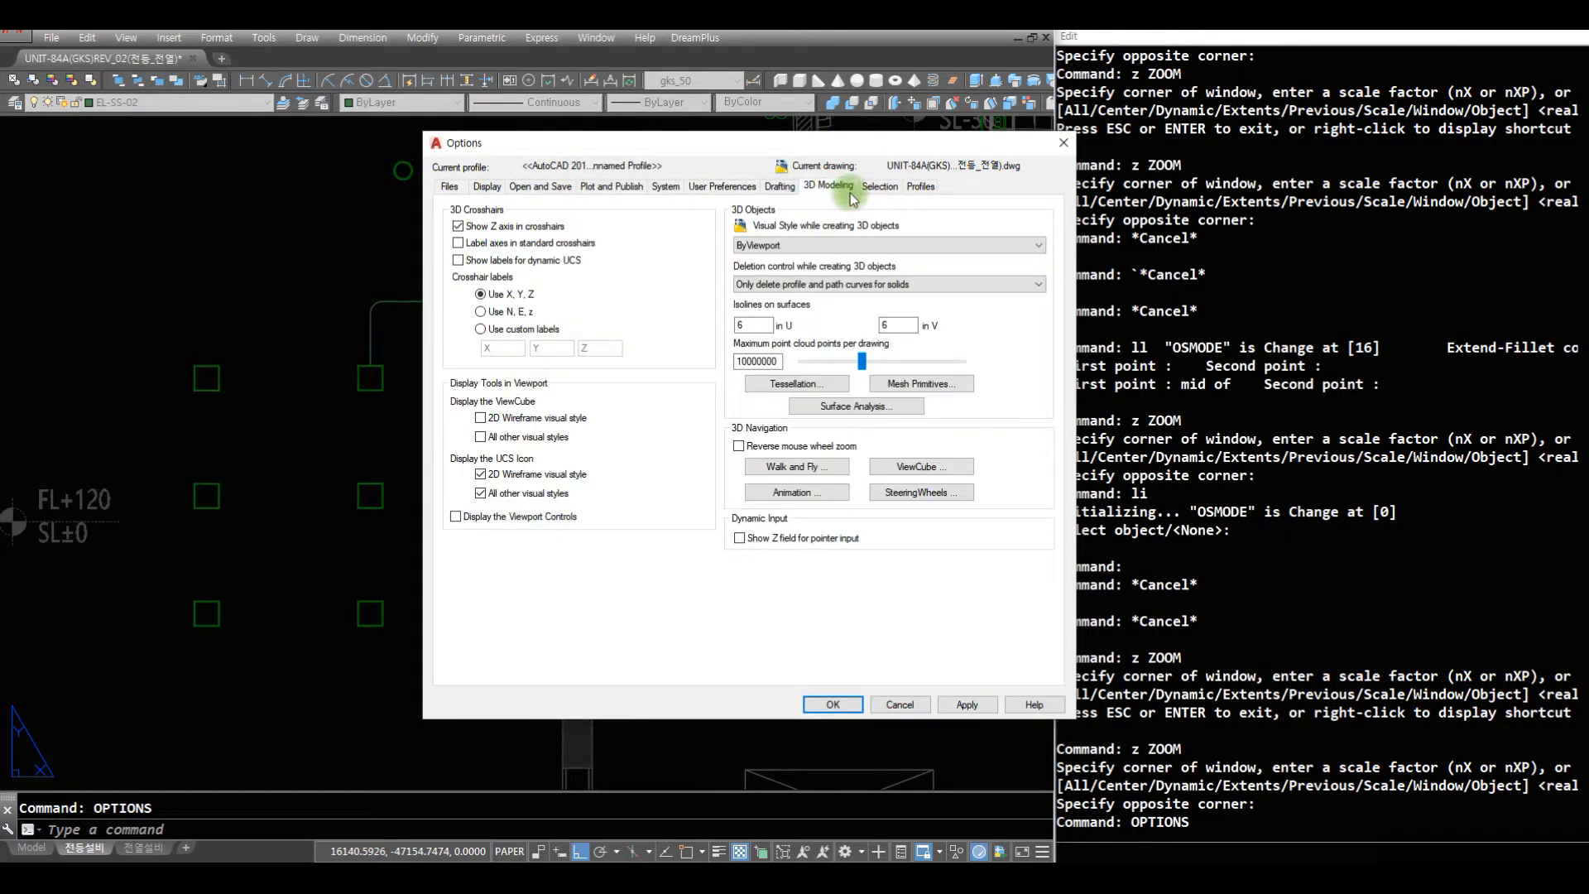
click(780, 185)
click(720, 188)
click(779, 187)
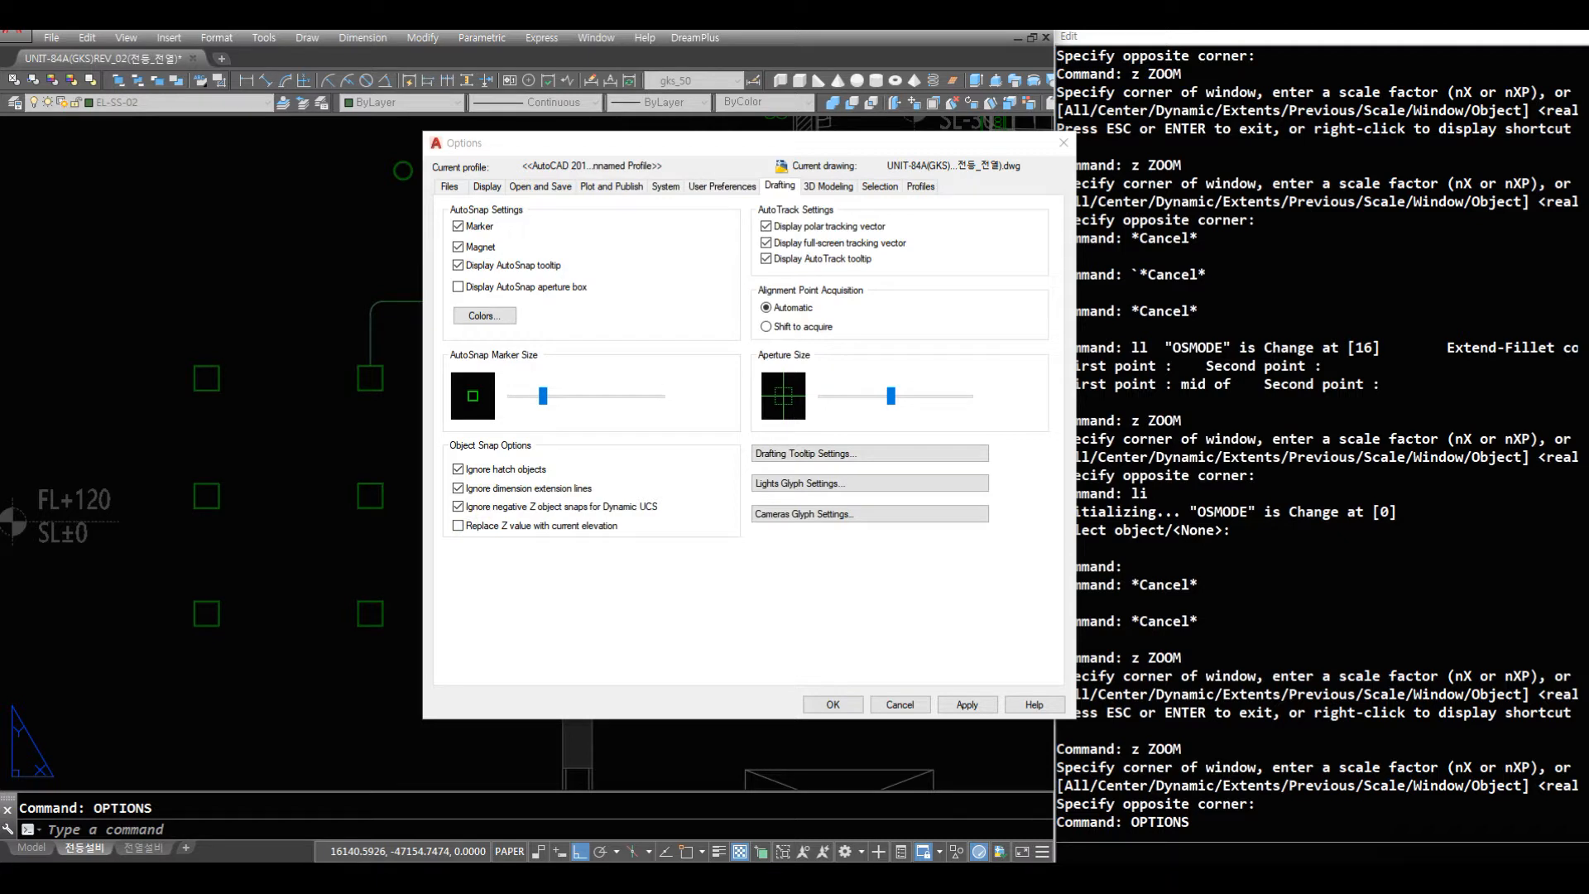
click(459, 526)
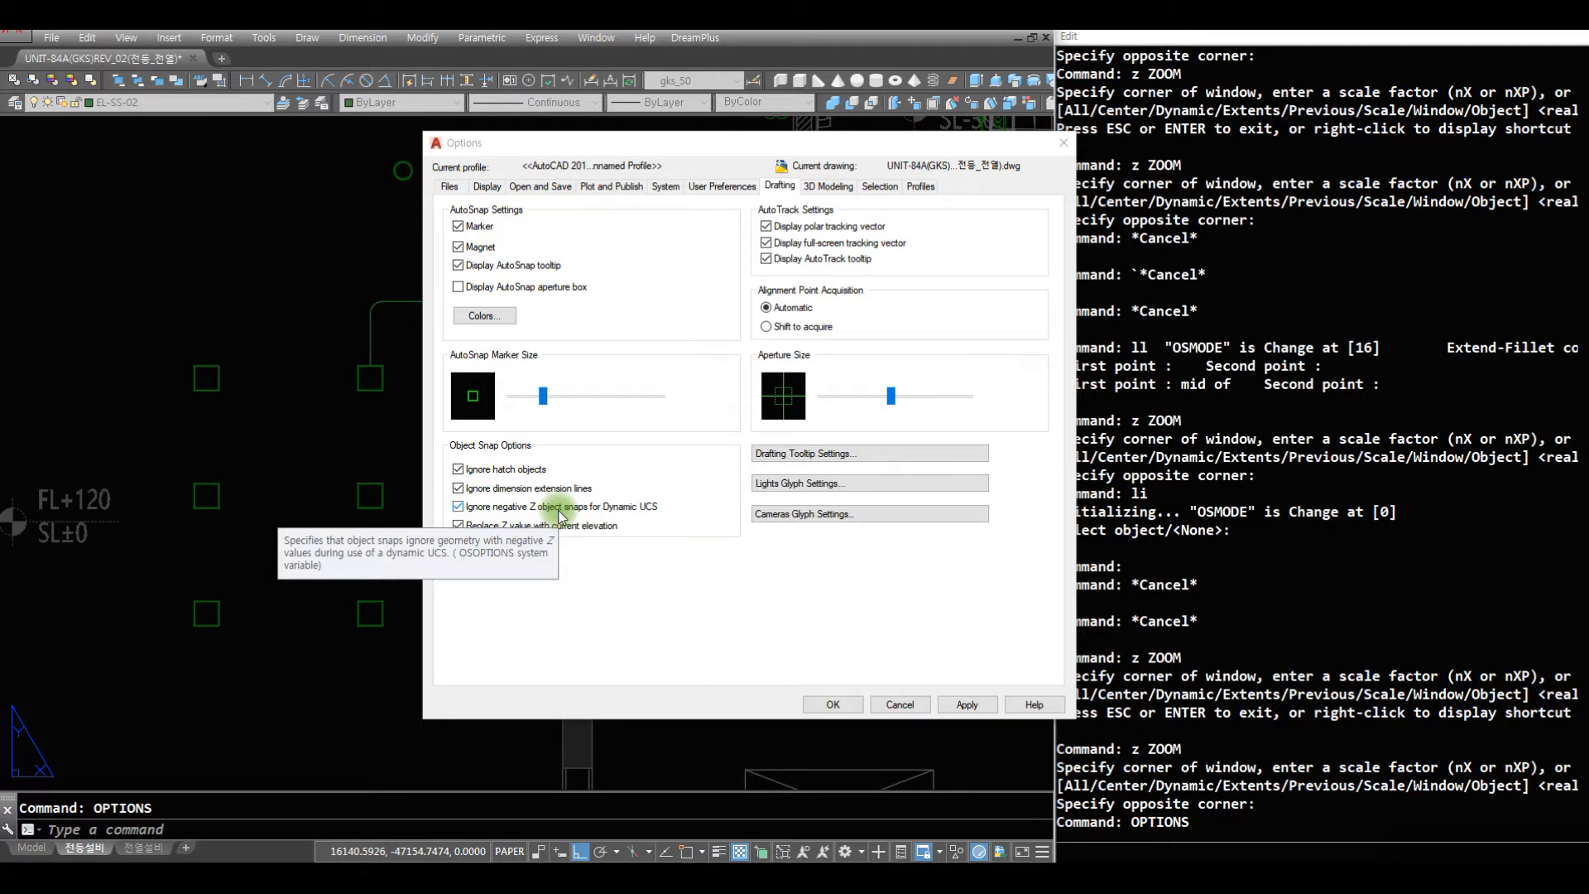
click(624, 582)
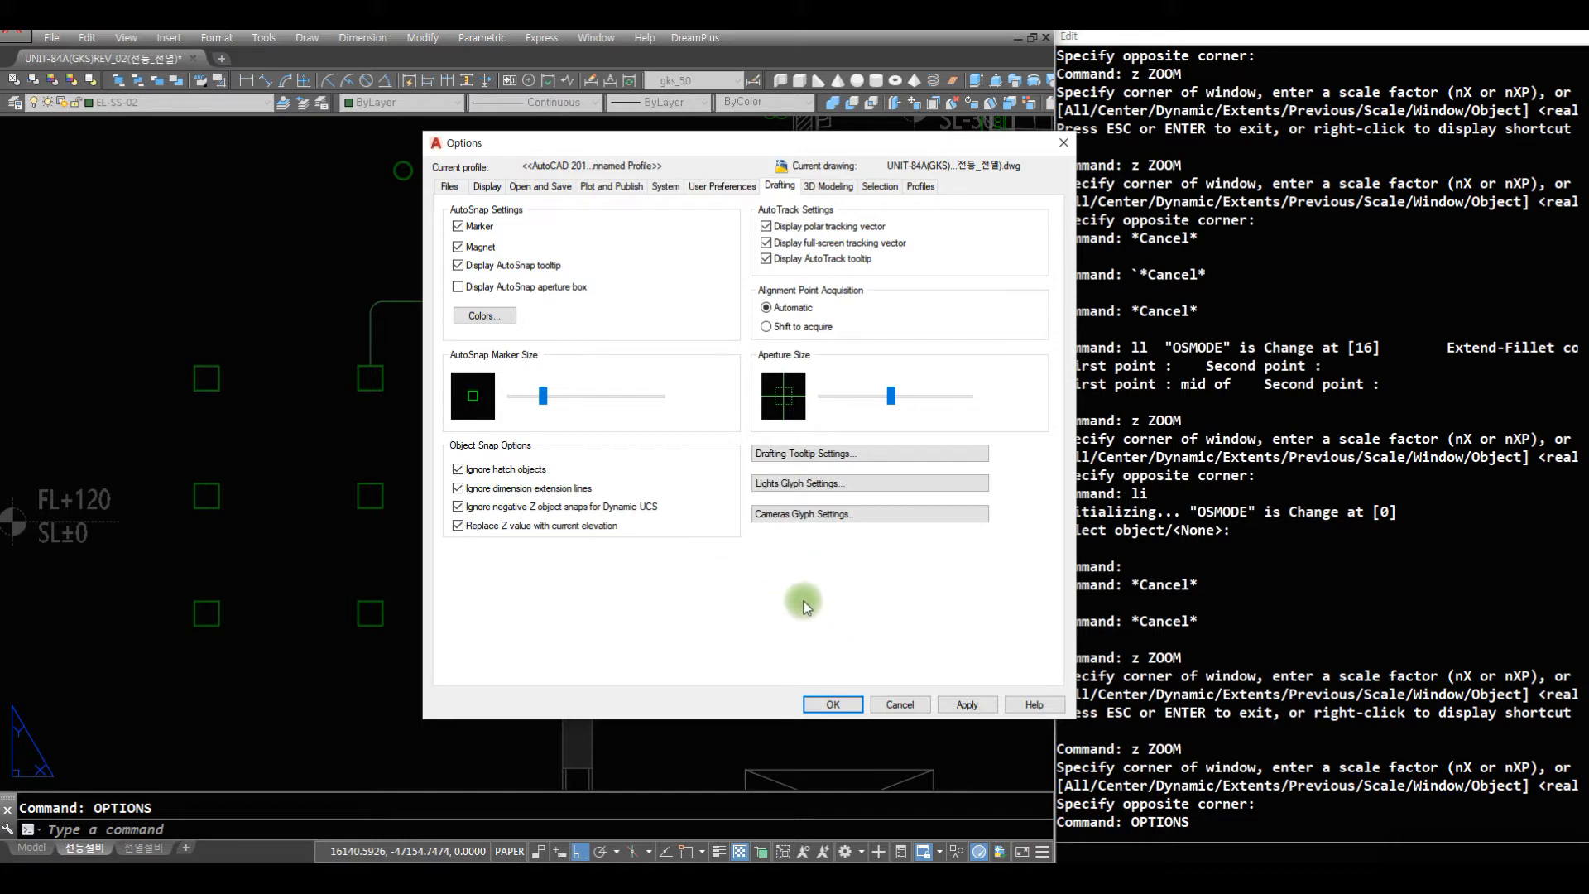
click(836, 704)
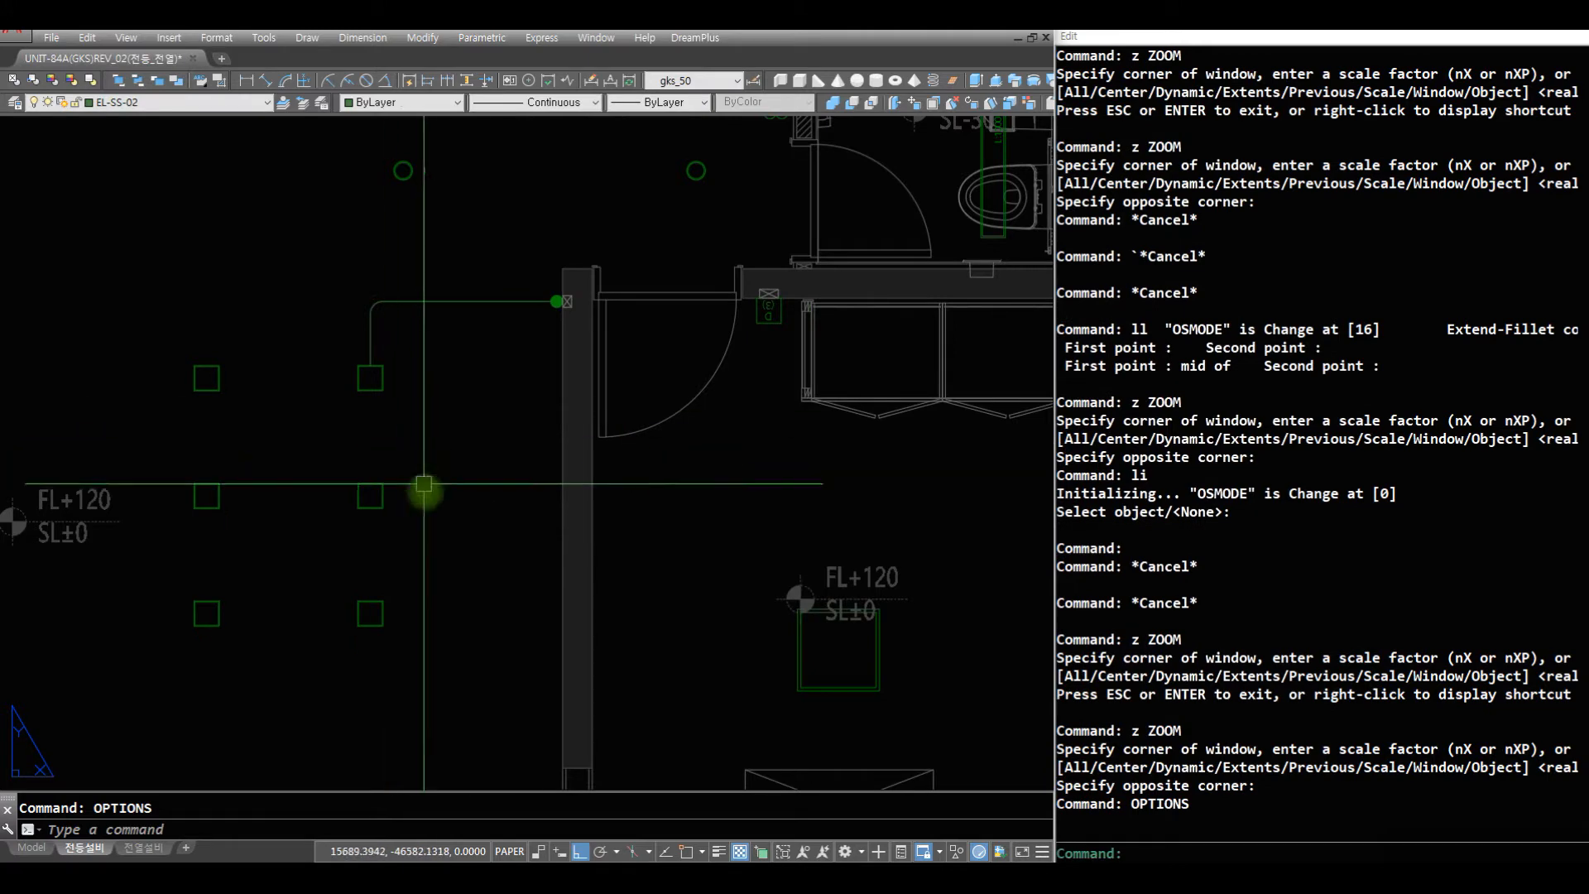
- Examine the lights and switches around the living room, hallway and entrance
text(z)
key(space)
key(space)
drag(538, 387, 563, 687)
key(Escape)
text(z)
key(space)
click(765, 591)
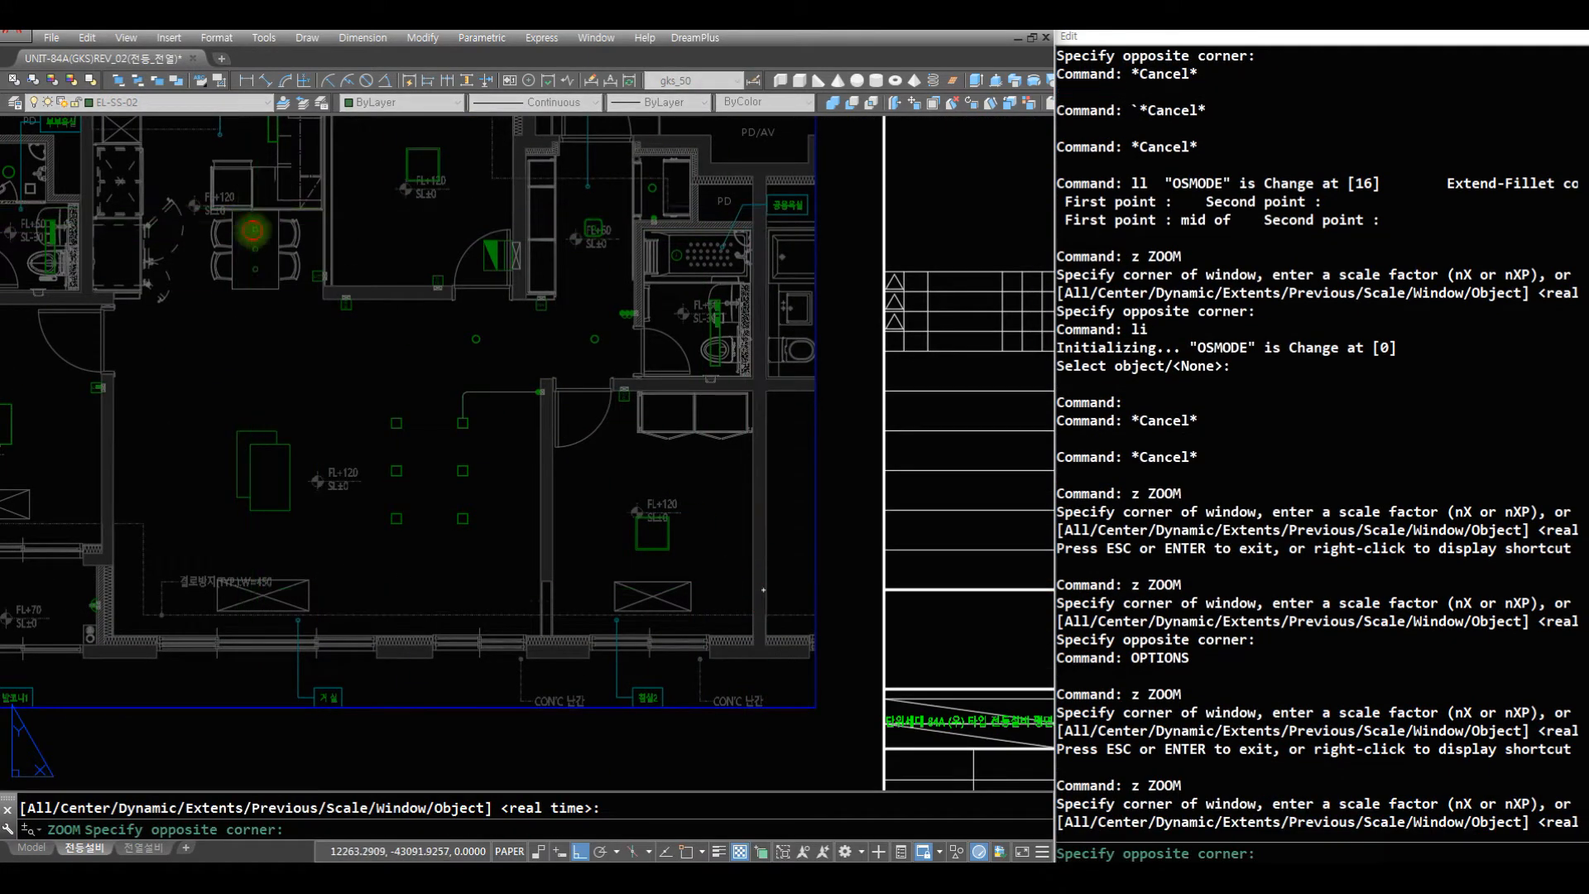
click(253, 230)
text(z)
key(space)
key(space)
drag(773, 263, 782, 385)
key(Escape)
text(z)
key(space)
- Place the single-line text "(a,b)" with height 125 and no rotation below the D(1) symbol near the dining table
text(z)
key(space)
click(898, 473)
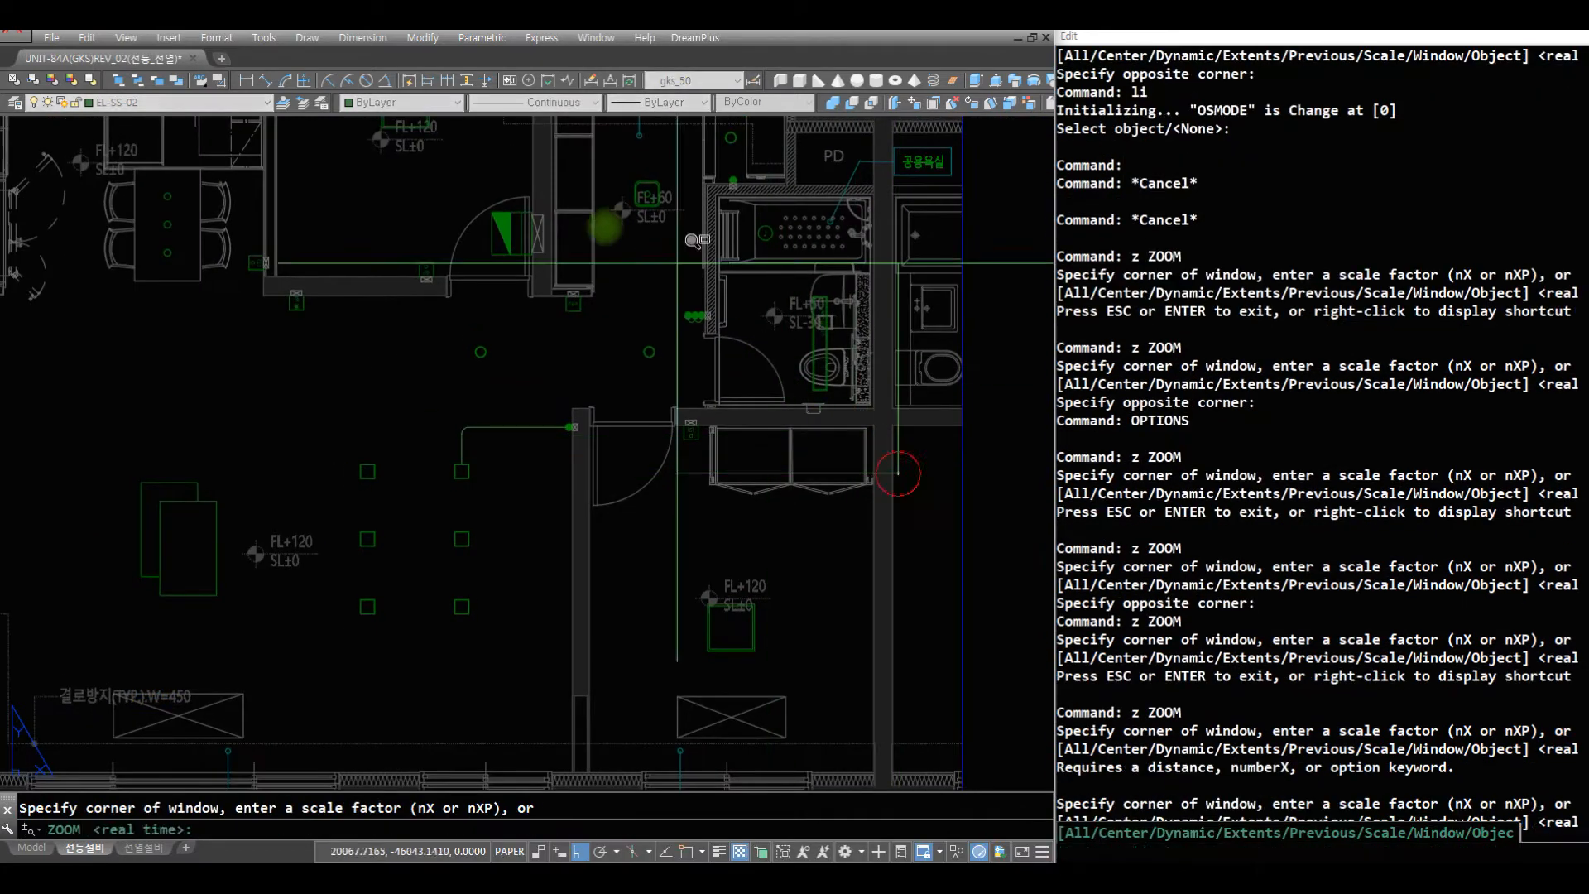
click(324, 188)
key(Escape)
key(Escape)
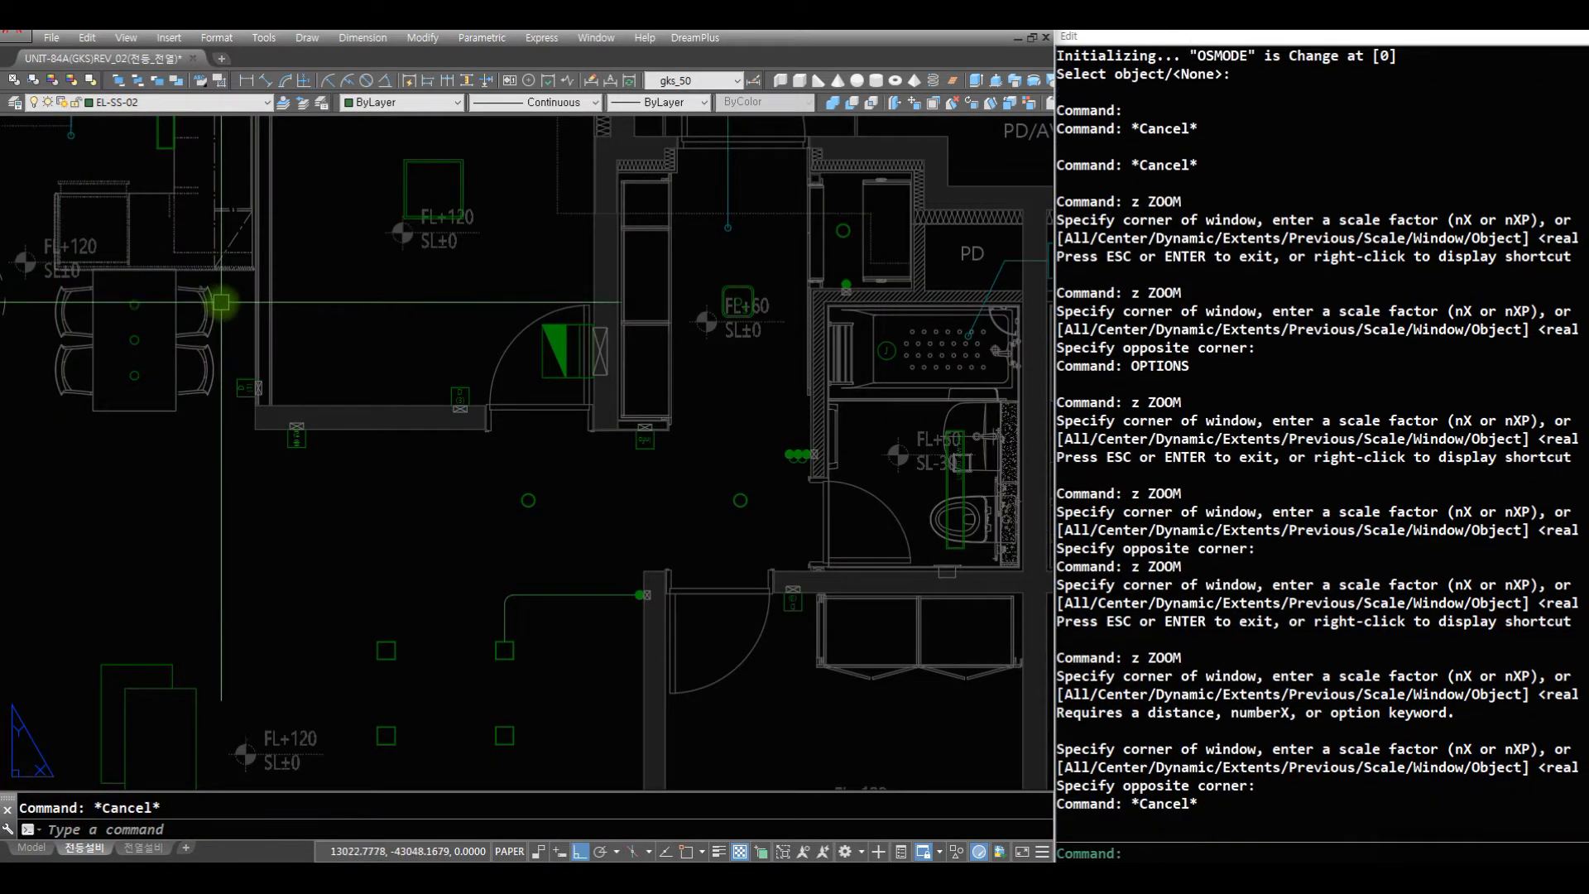
text(p)
key(space)
mouse_move(397, 429)
mouse_down()
mouse_move(727, 510)
mouse_move(735, 543)
mouse_up()
key(Escape)
text(z)
key(space)
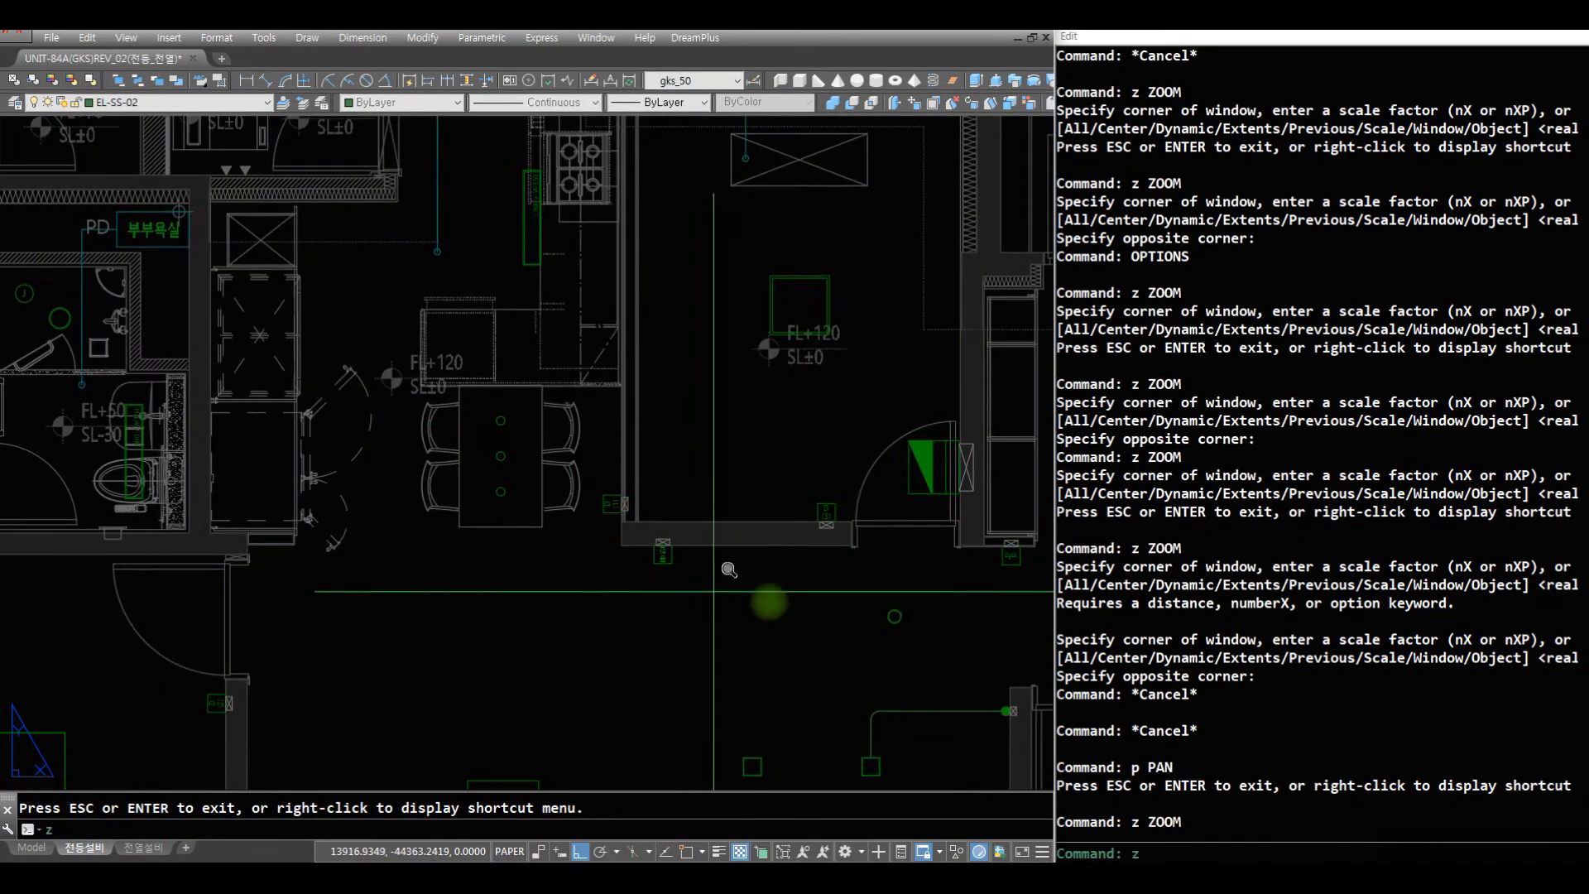
click(786, 617)
click(273, 296)
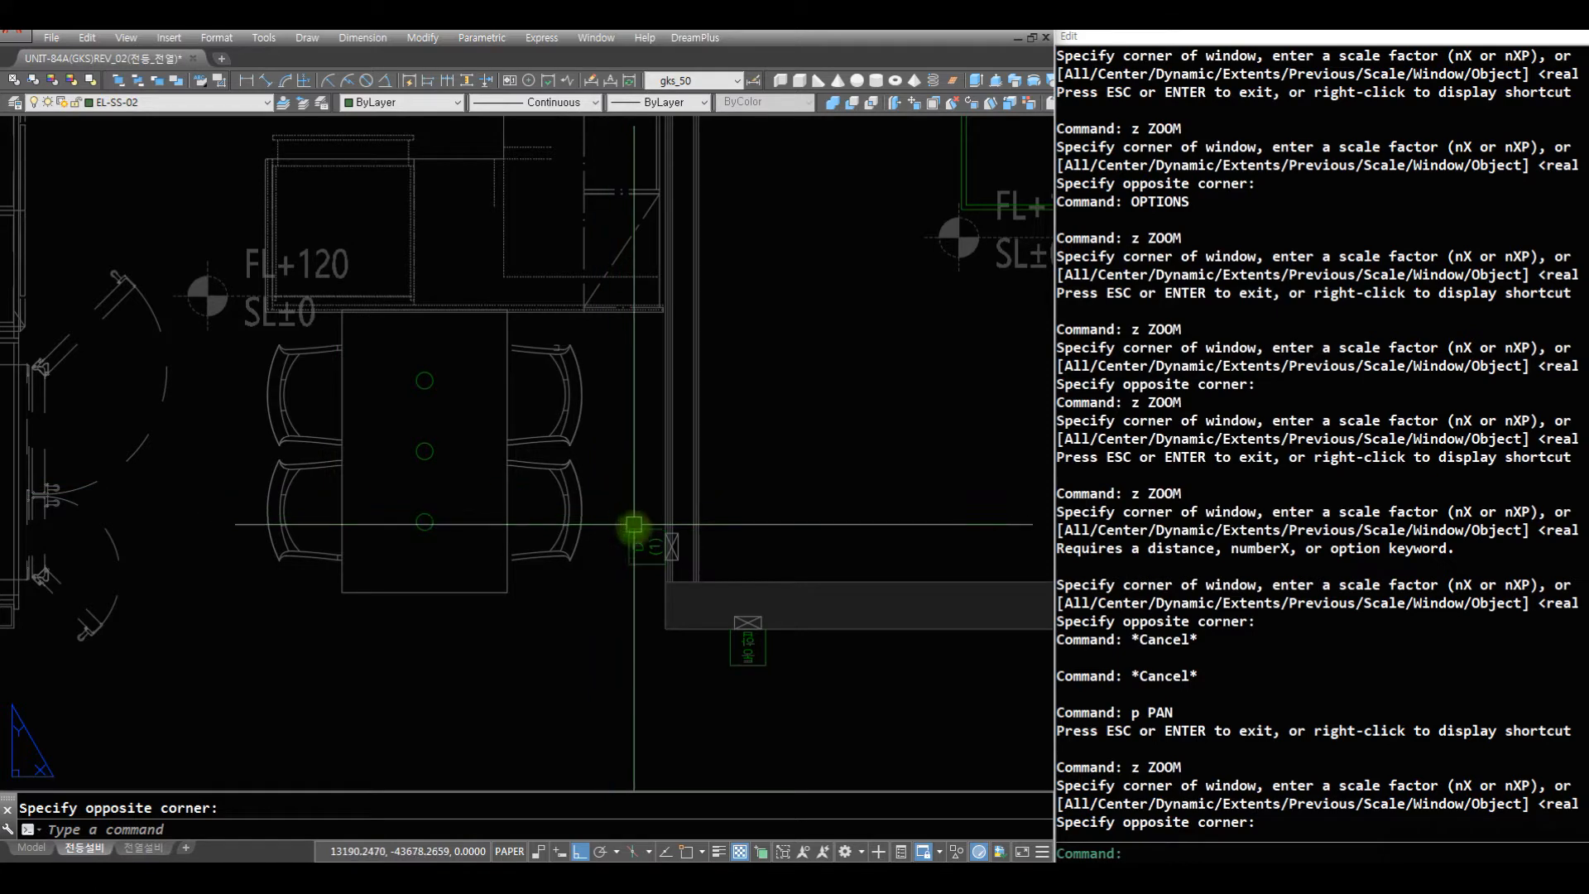
text(dt)
key(Return)
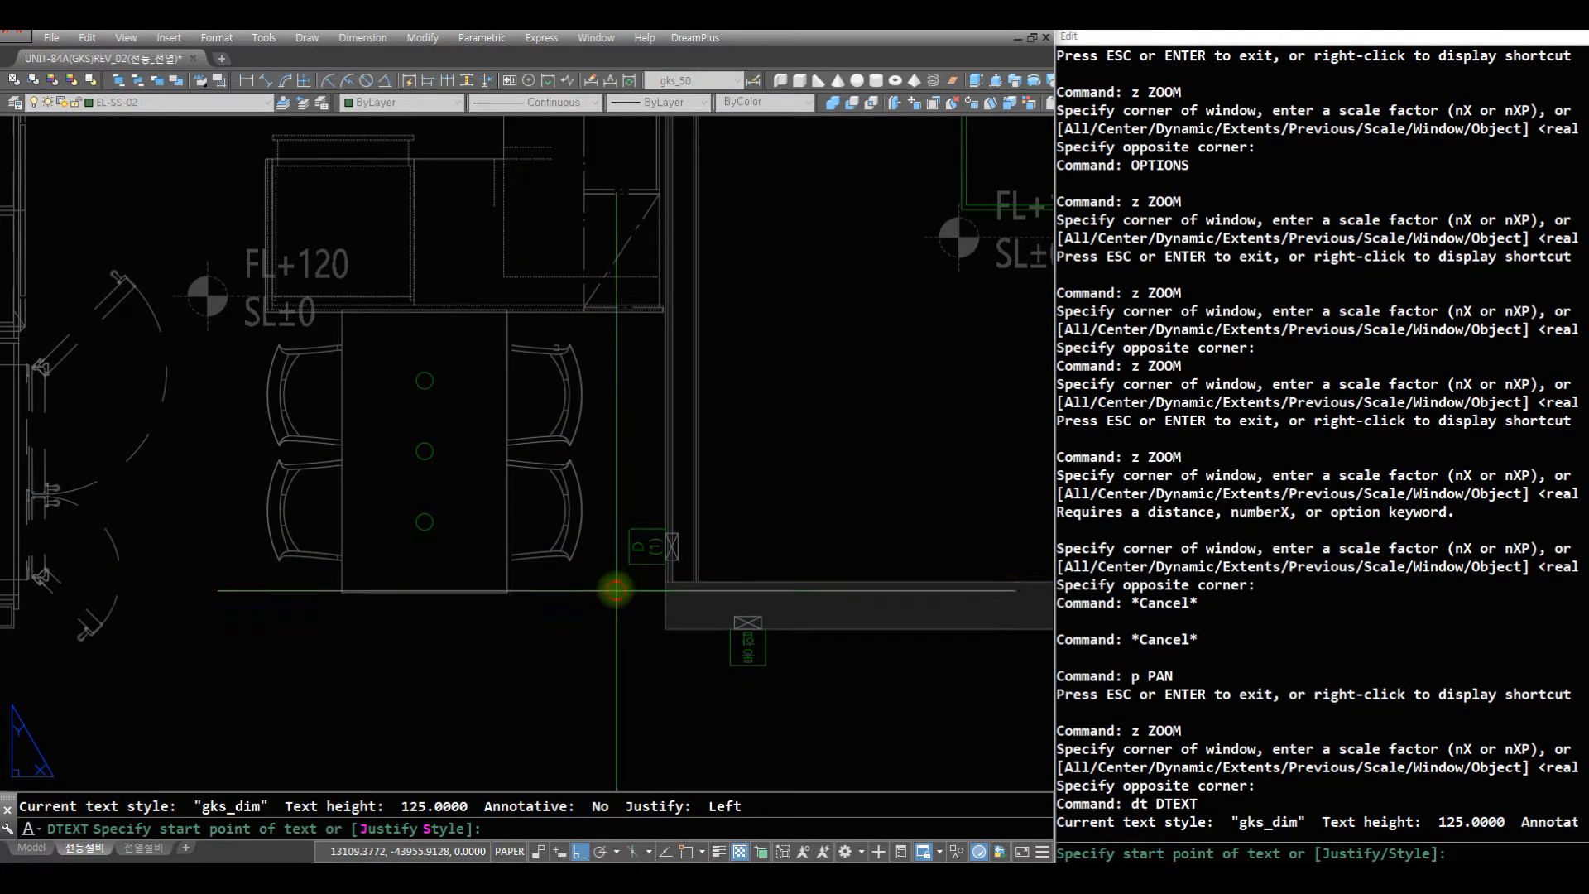
click(626, 598)
text(125)
key(Return)
key(Return)
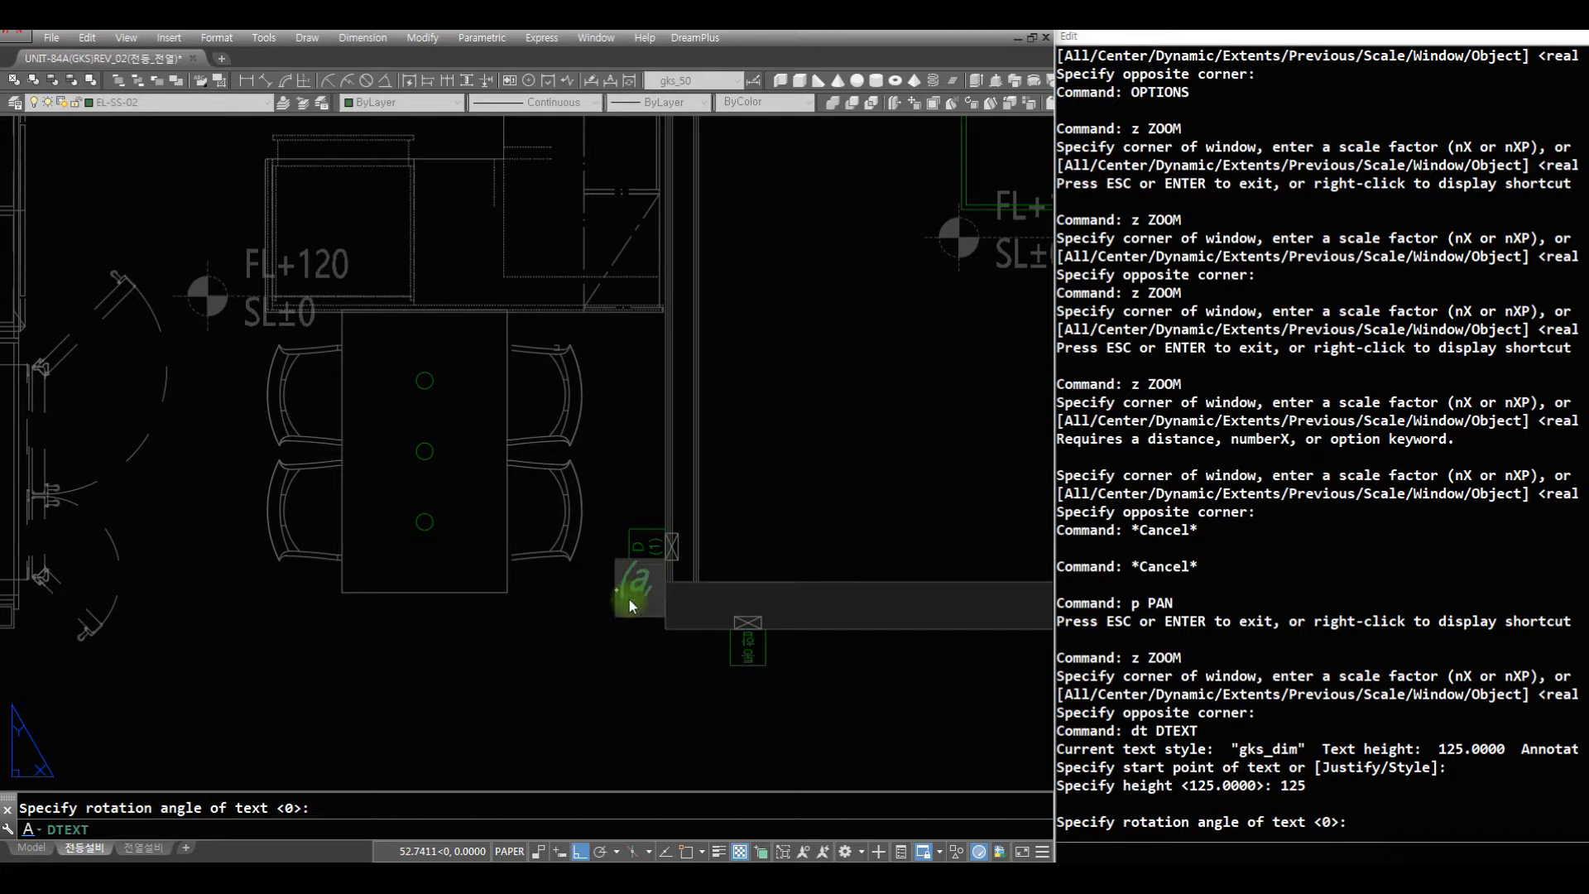
key(Return)
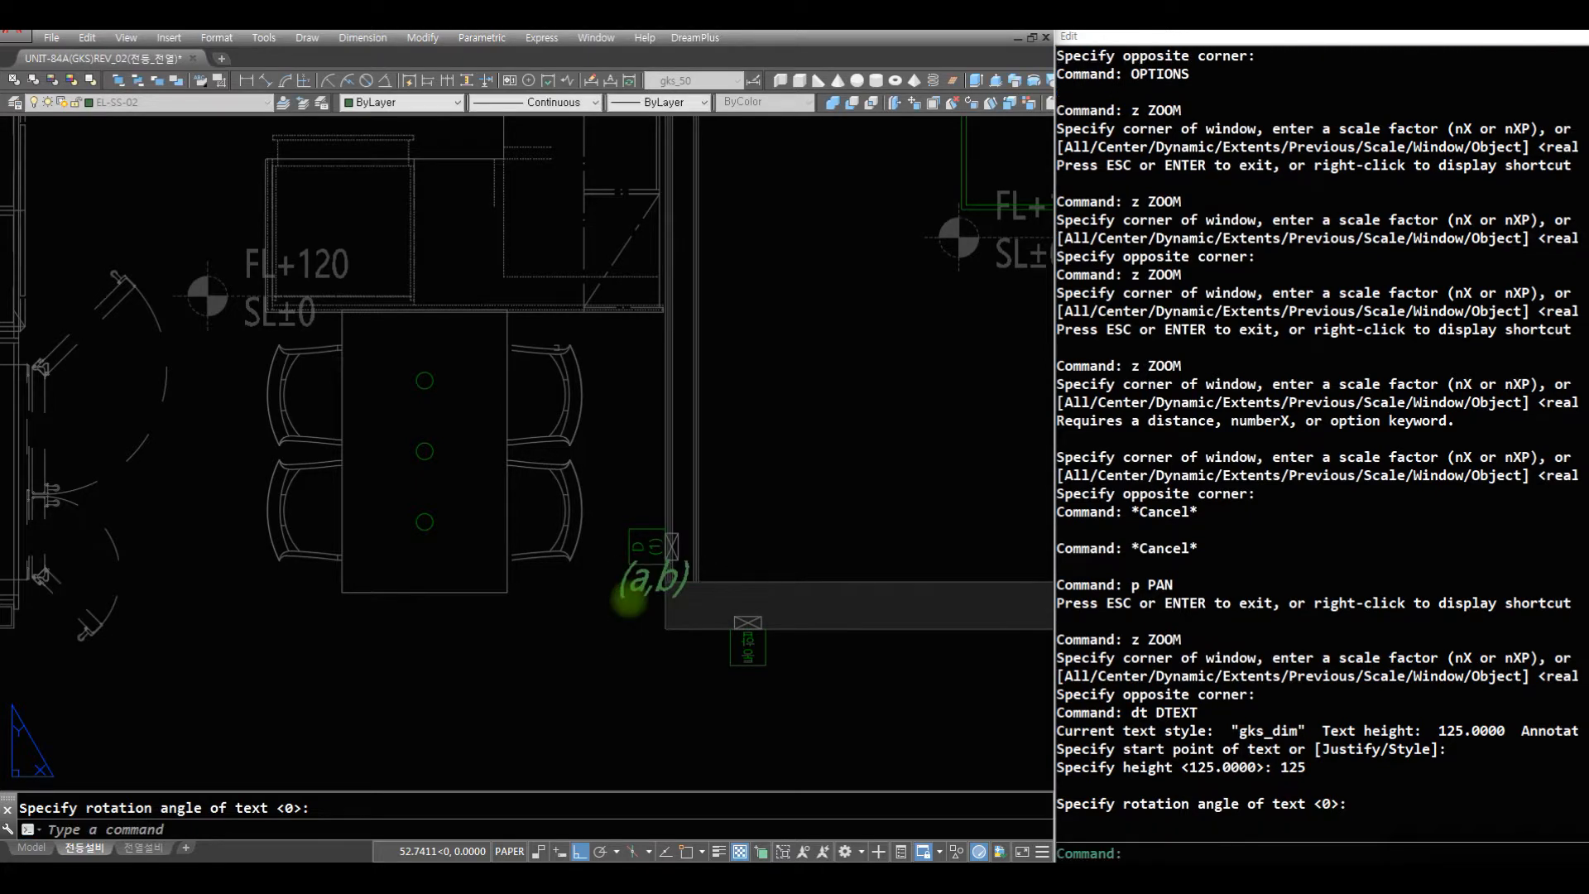
- Turn snap on and move the (a,b) text horizontally away from the wall corner so it clears the wall
text(m)
key(Return)
click(650, 579)
key(Return)
click(695, 571)
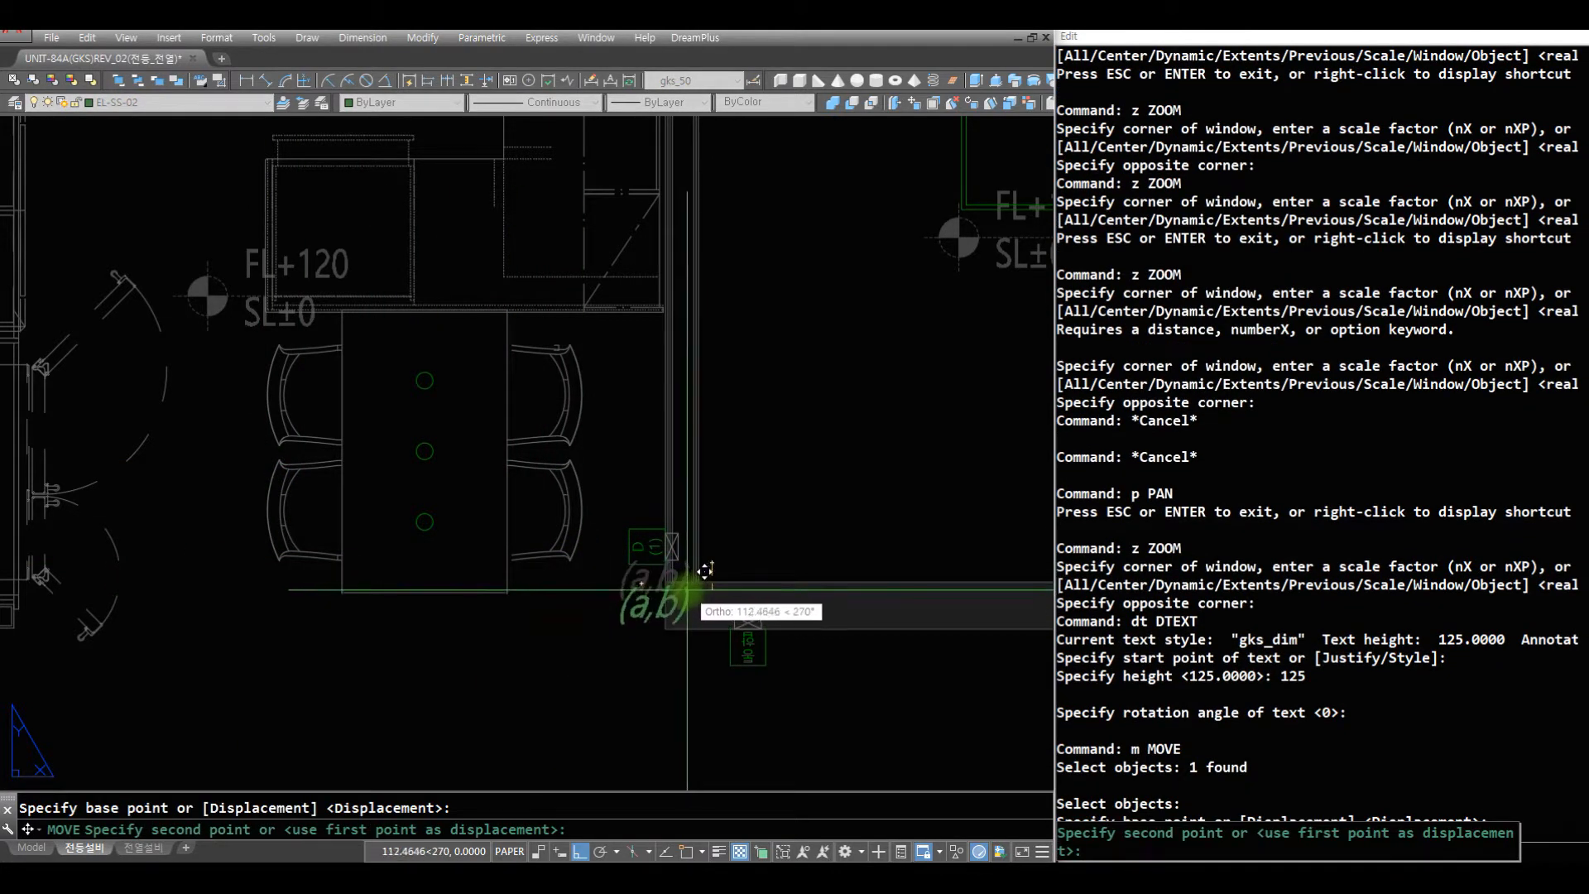
key(F9)
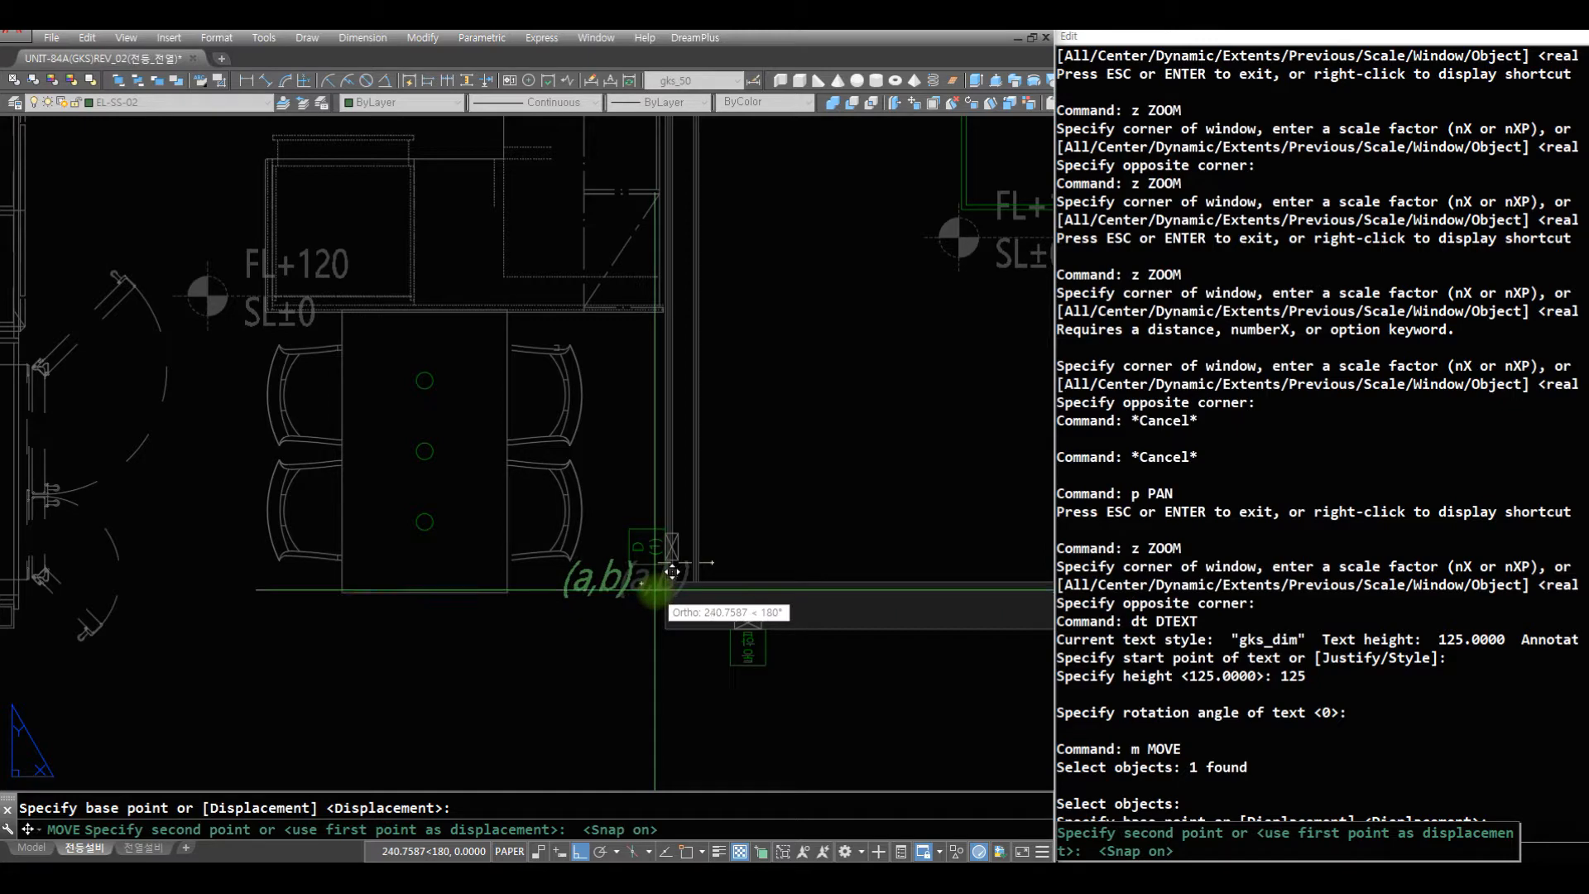
click(688, 581)
- Move the (a,b) text slightly down so it sits farther below the D(1) symbol near the dining table
text(z)
key(Return)
click(840, 680)
click(405, 440)
text(m)
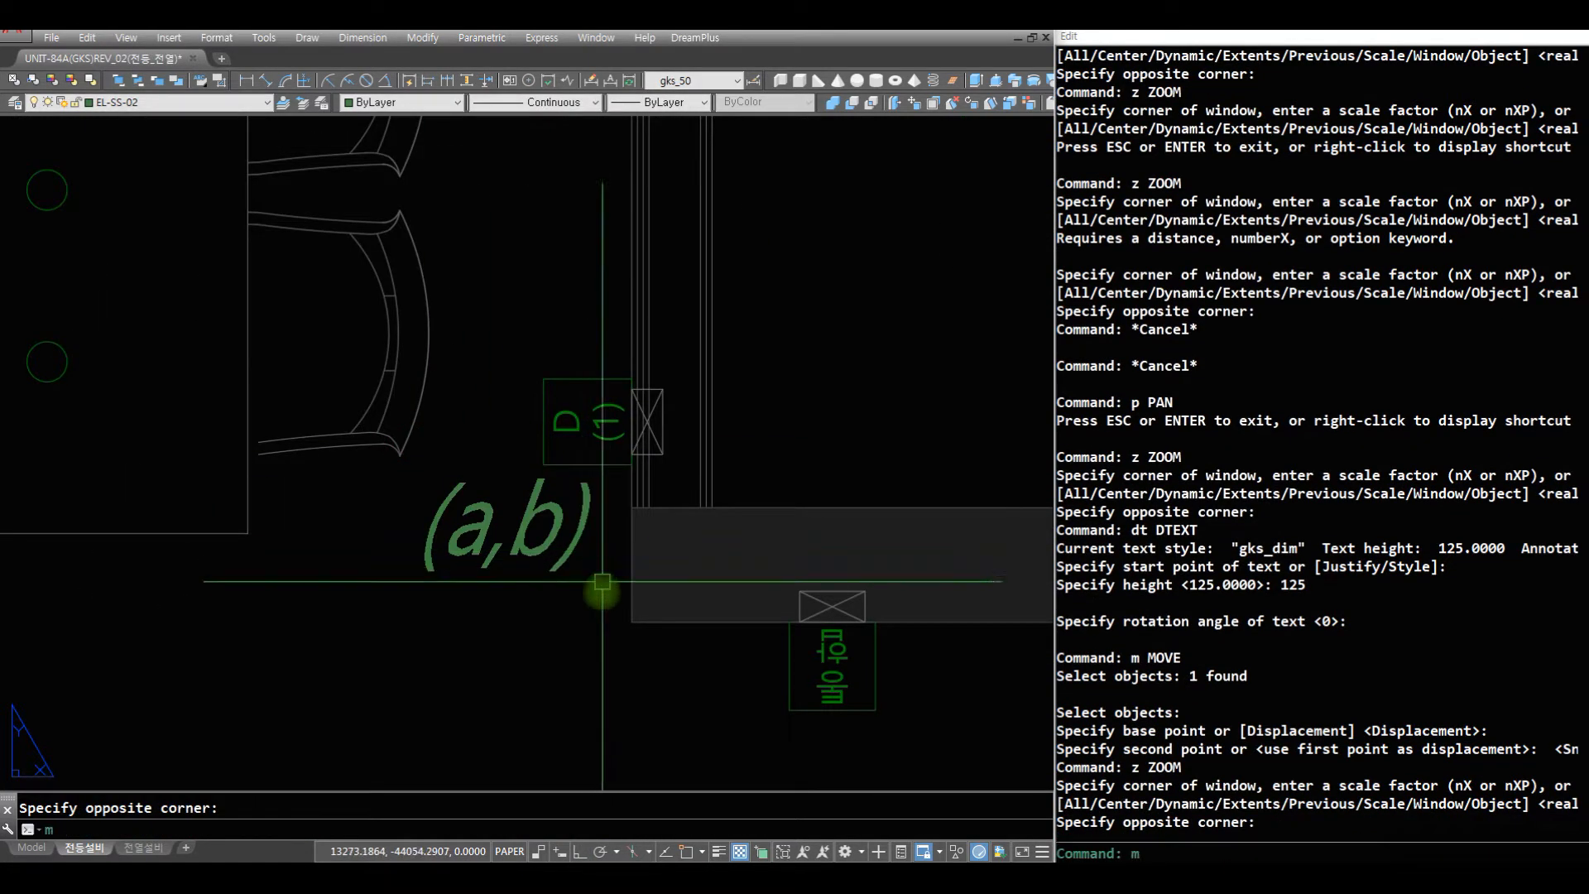
key(space)
click(586, 583)
click(486, 520)
key(Return)
click(609, 534)
click(610, 556)
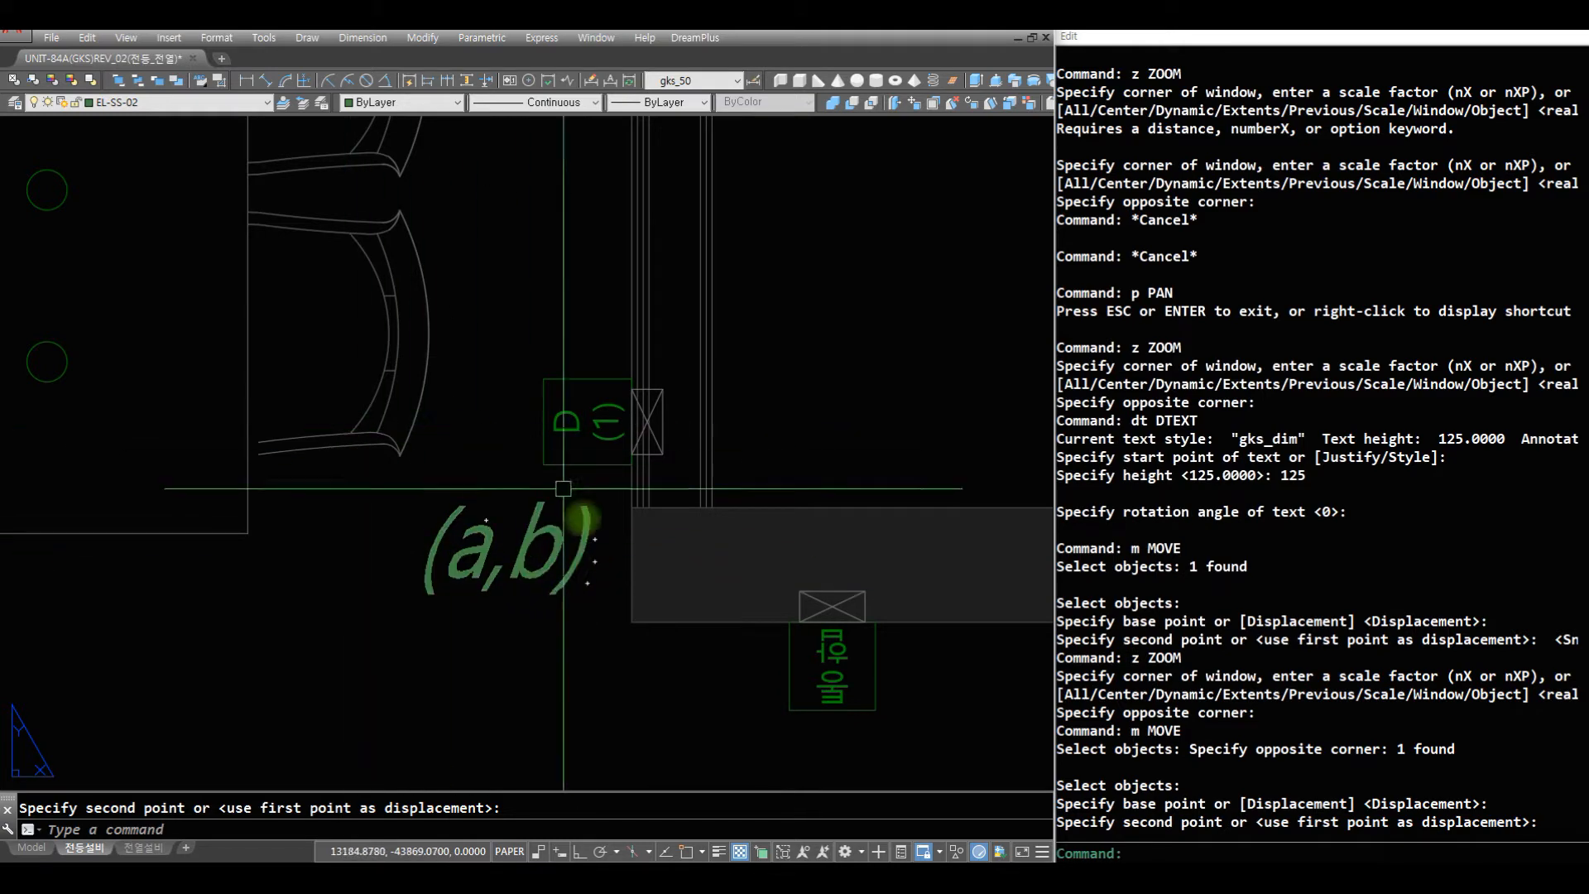
- Change the color of the (a,b) text near the dining table to green with the c3 command
scroll(543, 479, down, 8)
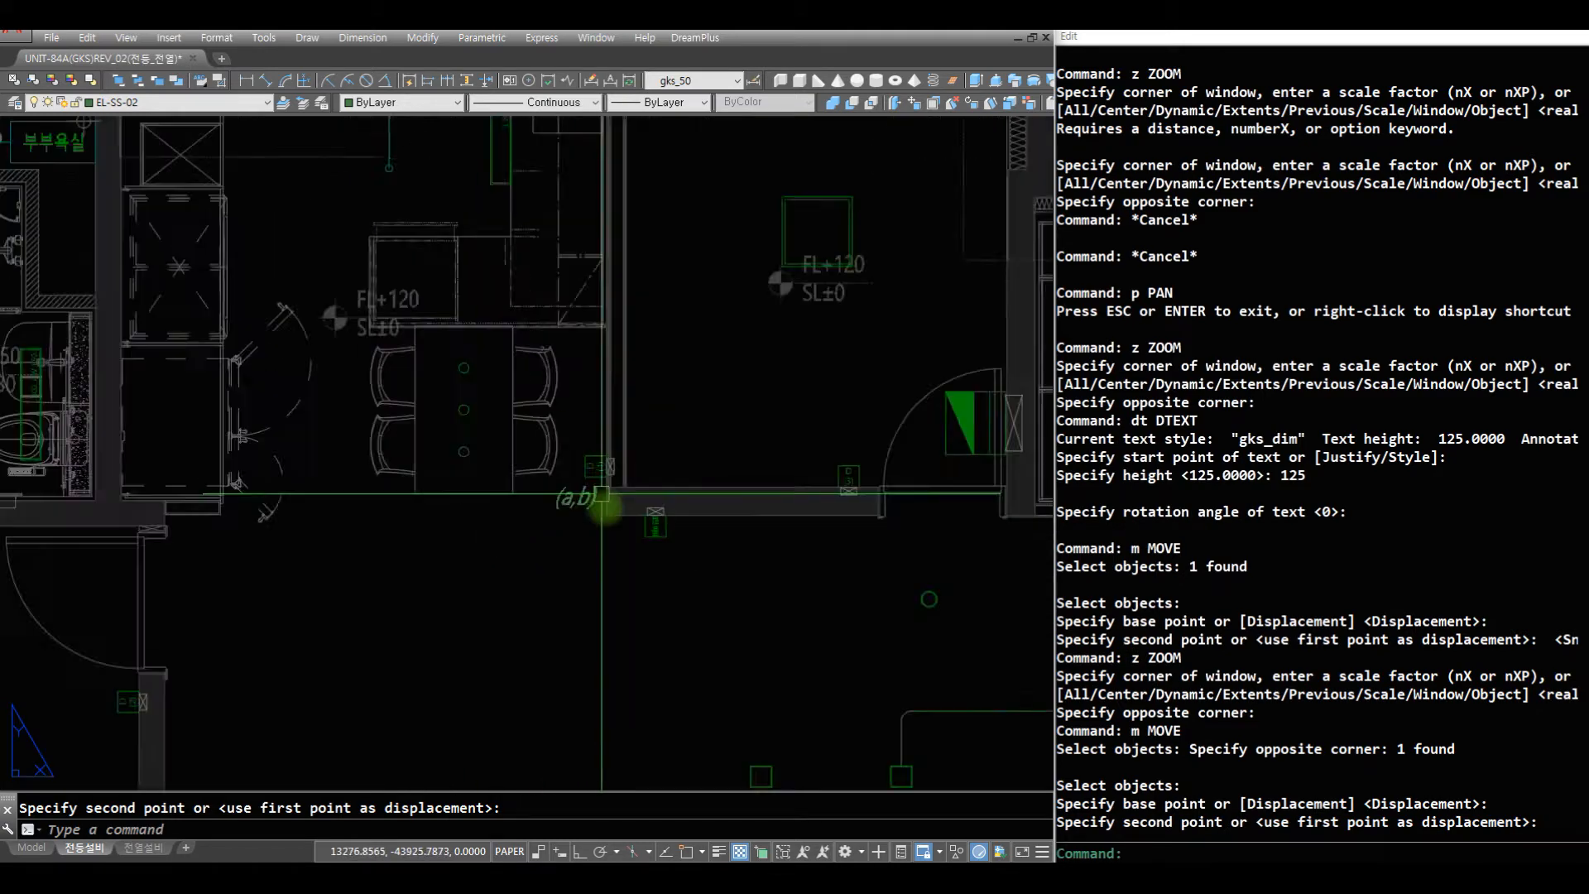
scroll(437, 366, down, 5)
scroll(517, 300, up, 8)
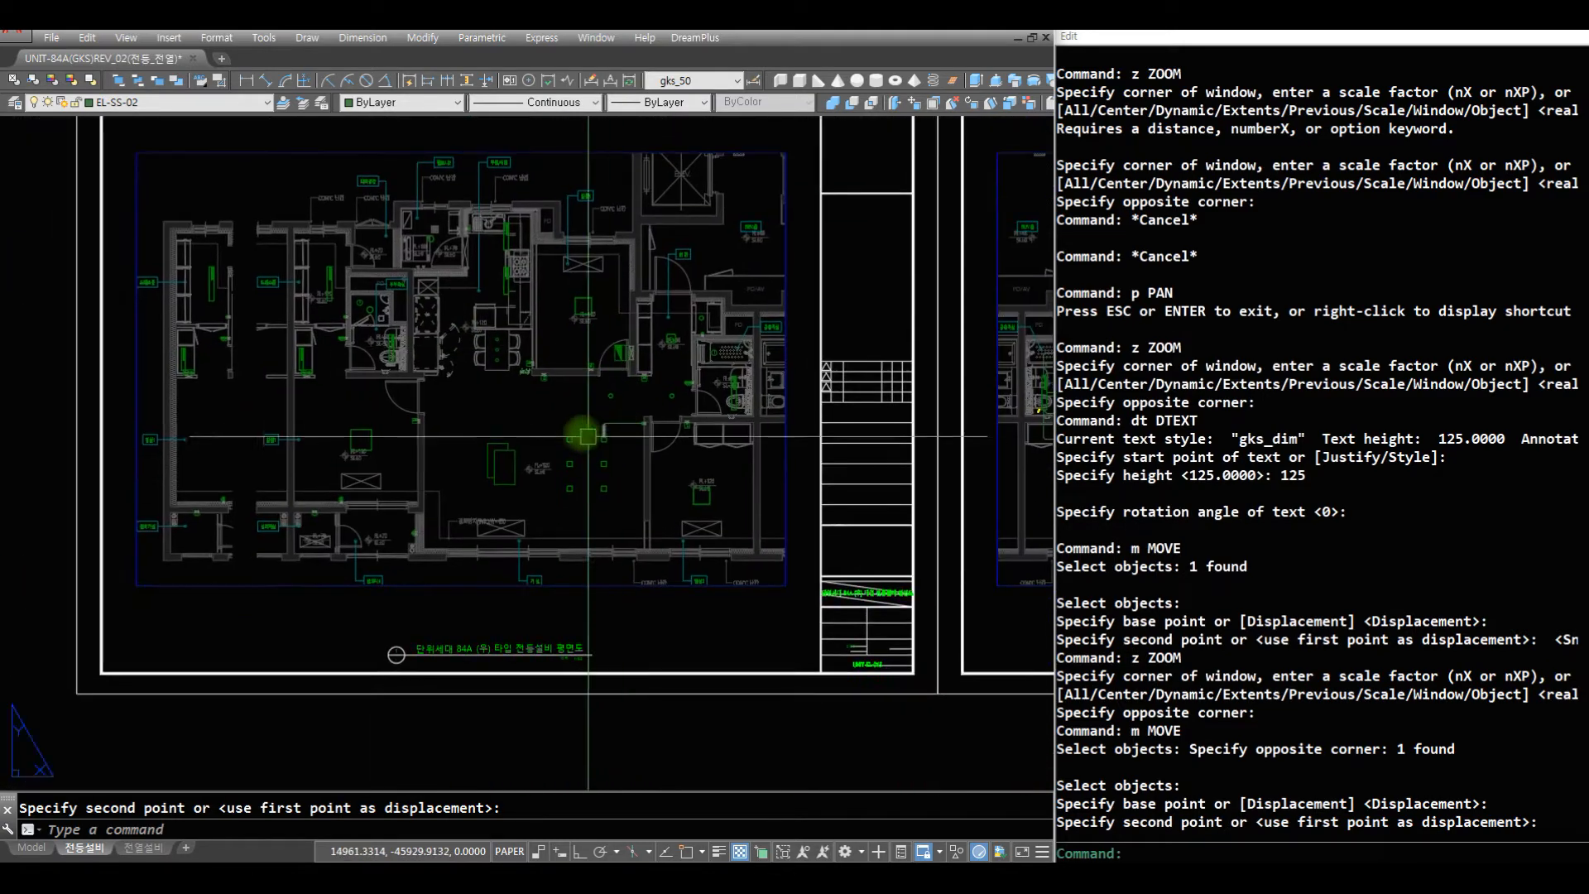
scroll(518, 300, up, 5)
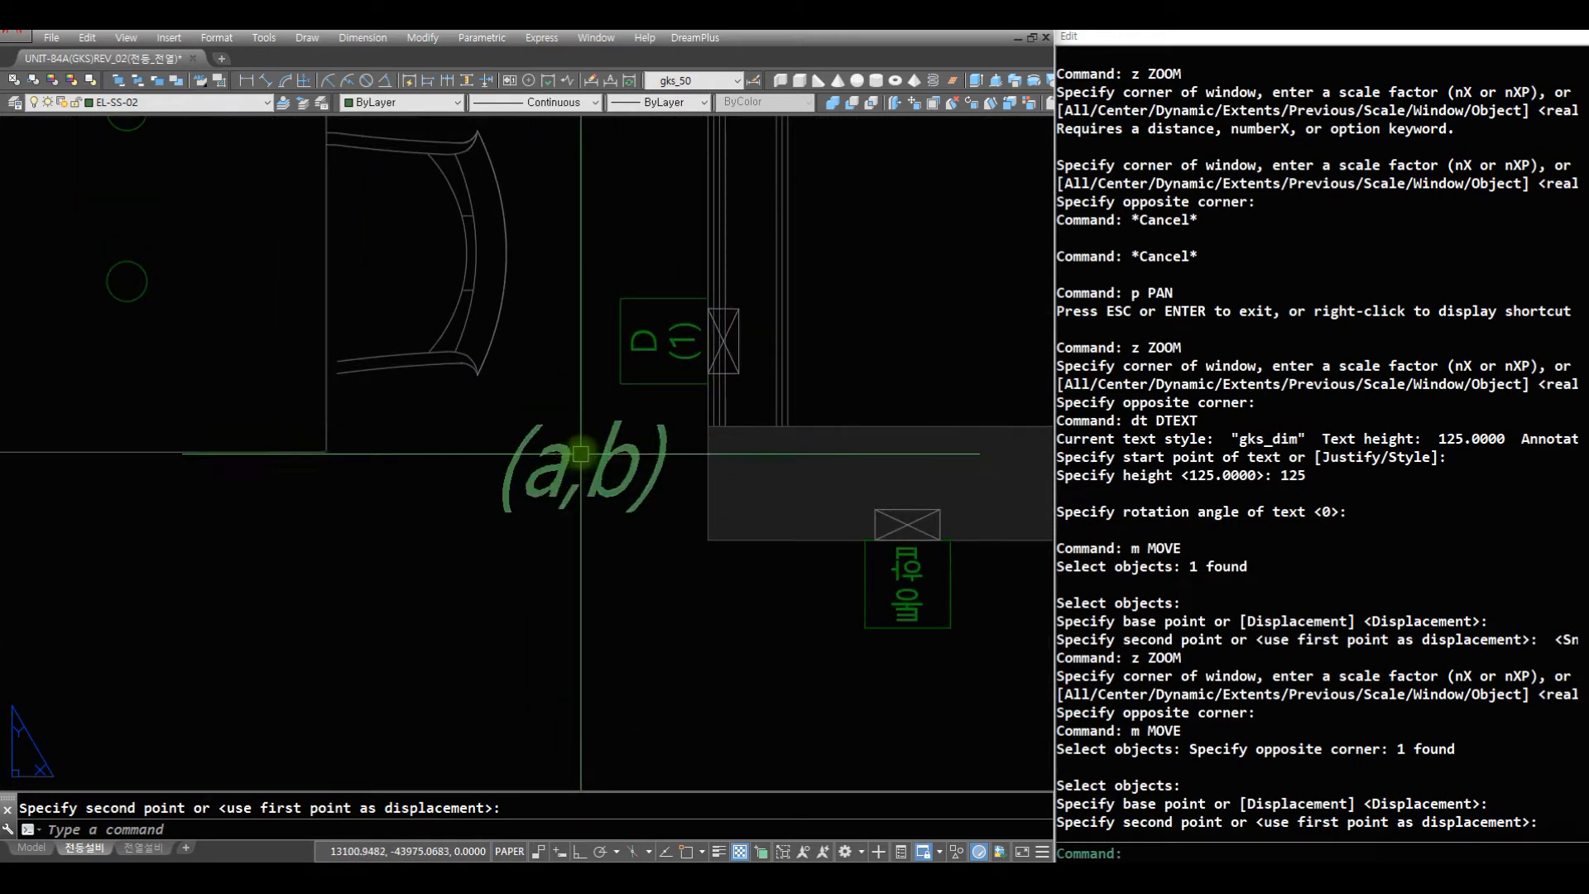
click(590, 494)
text(c3)
key(Return)
click(649, 534)
click(483, 446)
key(Return)
- Change the color of the (a,b) text near the dining table to yellow with the c2 command
text(c2)
key(Return)
click(656, 542)
click(497, 438)
key(Return)
- Copy the yellow (a,b) label to the switches beside the shared bathroom door and on the wall near the living-room downlights
text(z)
key(Return)
key(Return)
drag(557, 380, 541, 758)
key(Return)
text(z)
key(Return)
key(Return)
drag(811, 460, 832, 677)
key(Return)
text(z)
key(Return)
click(899, 743)
click(255, 331)
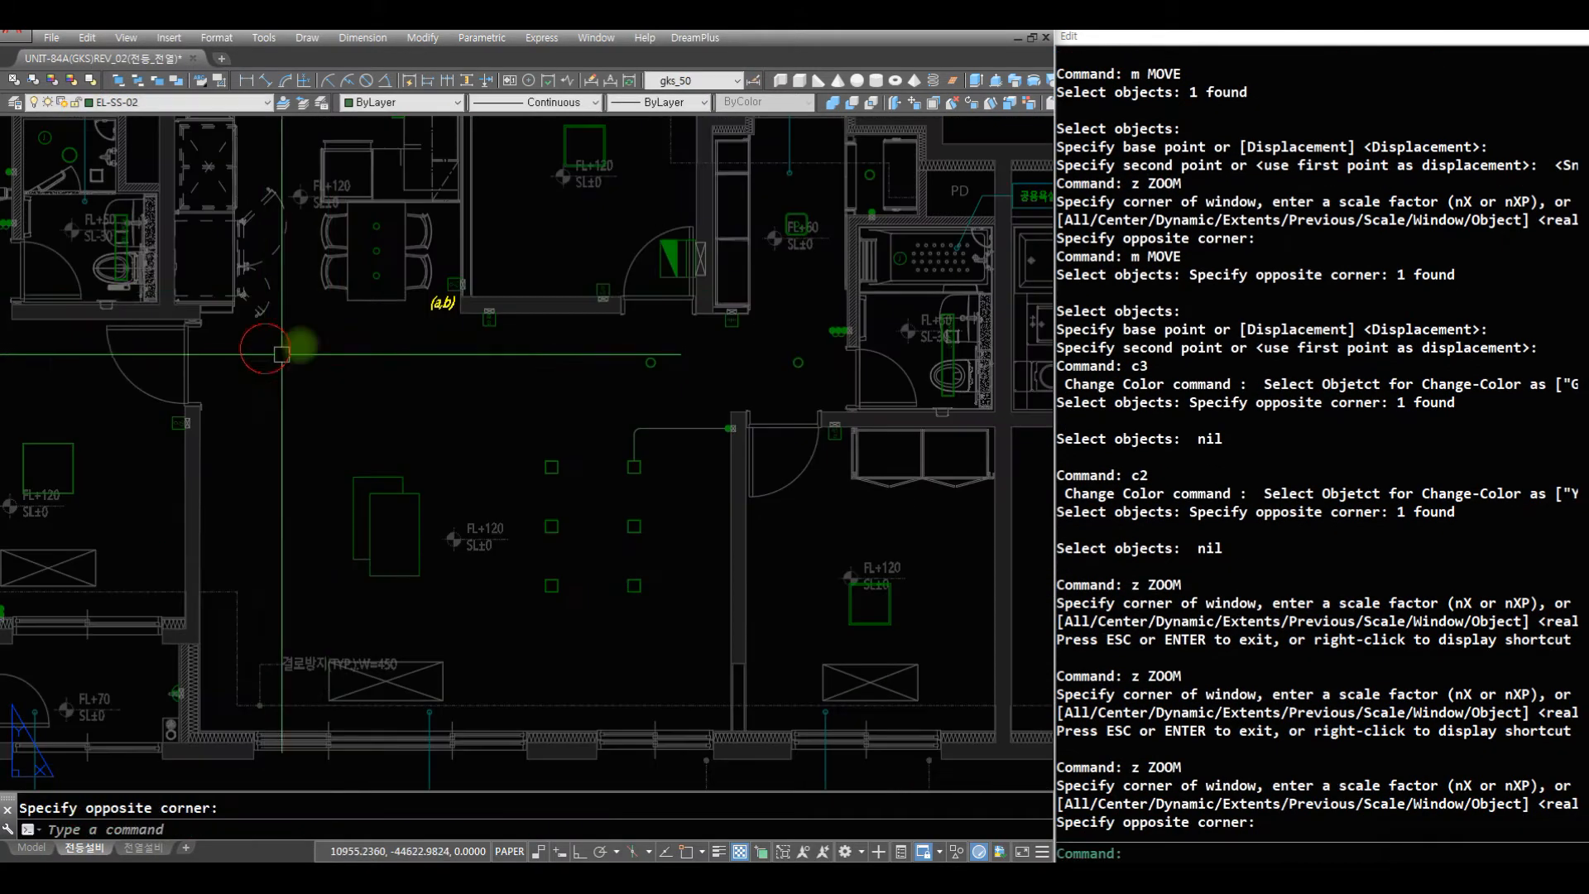
text(r)
key(Return)
text(c)
key(Return)
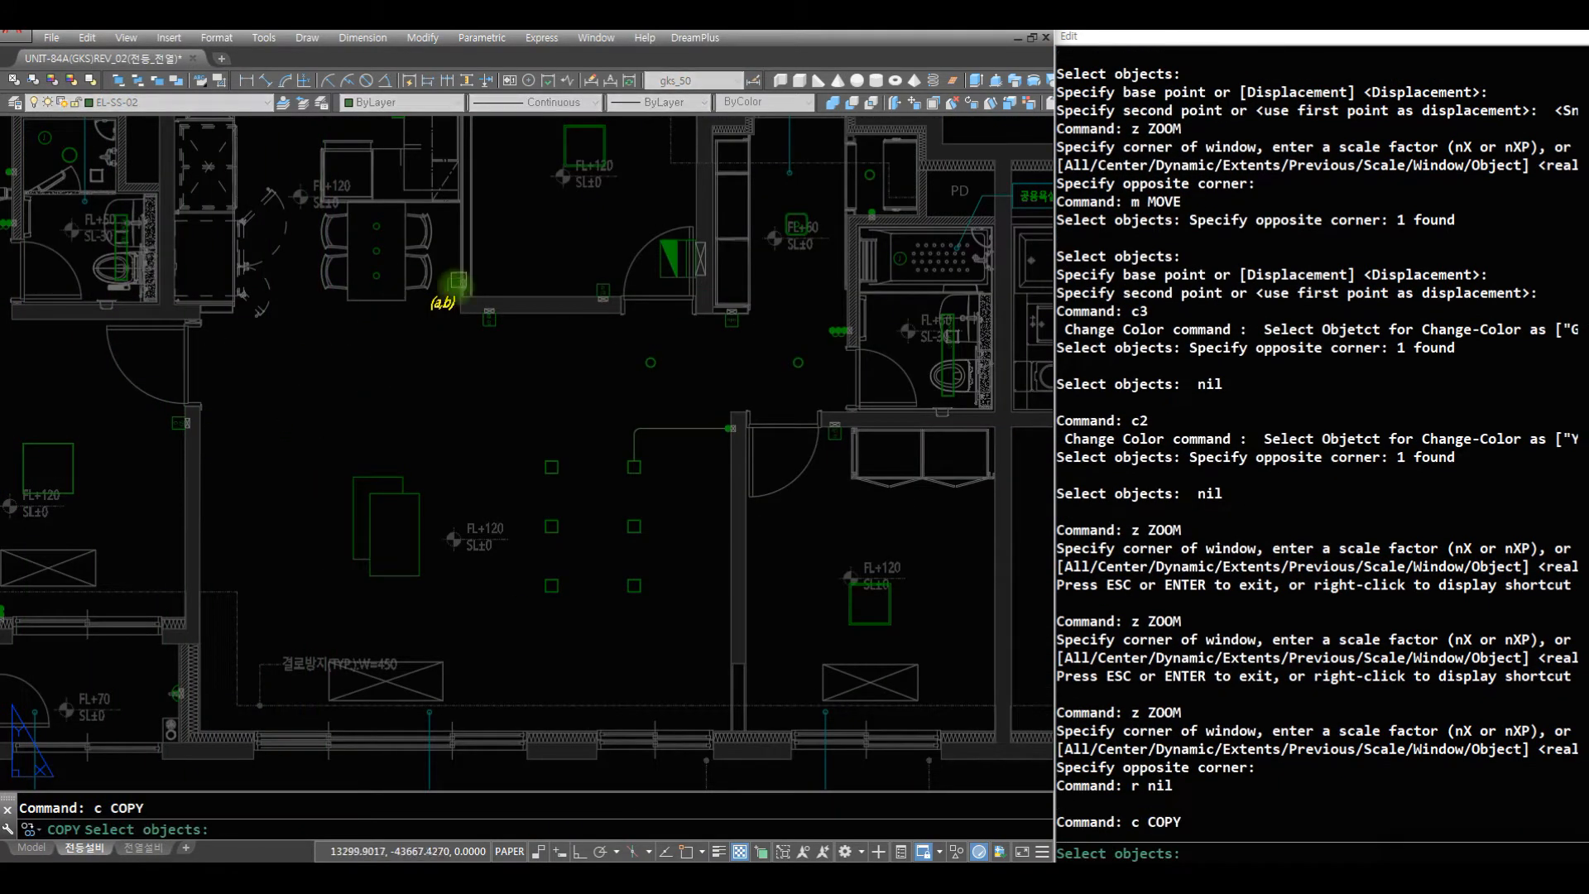
click(458, 281)
key(Return)
click(454, 304)
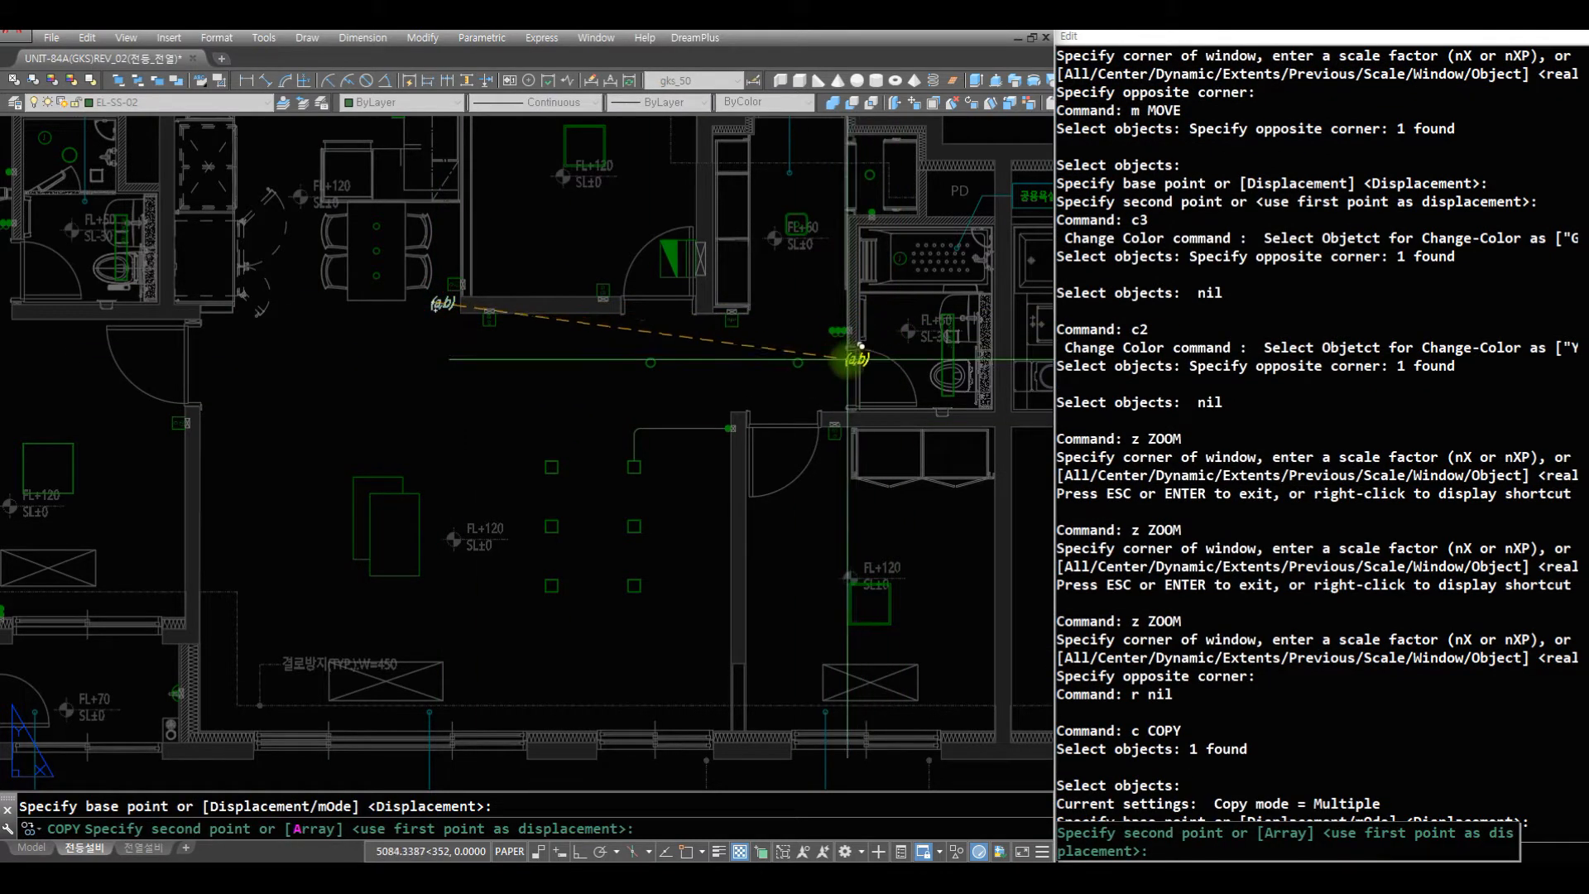
click(861, 345)
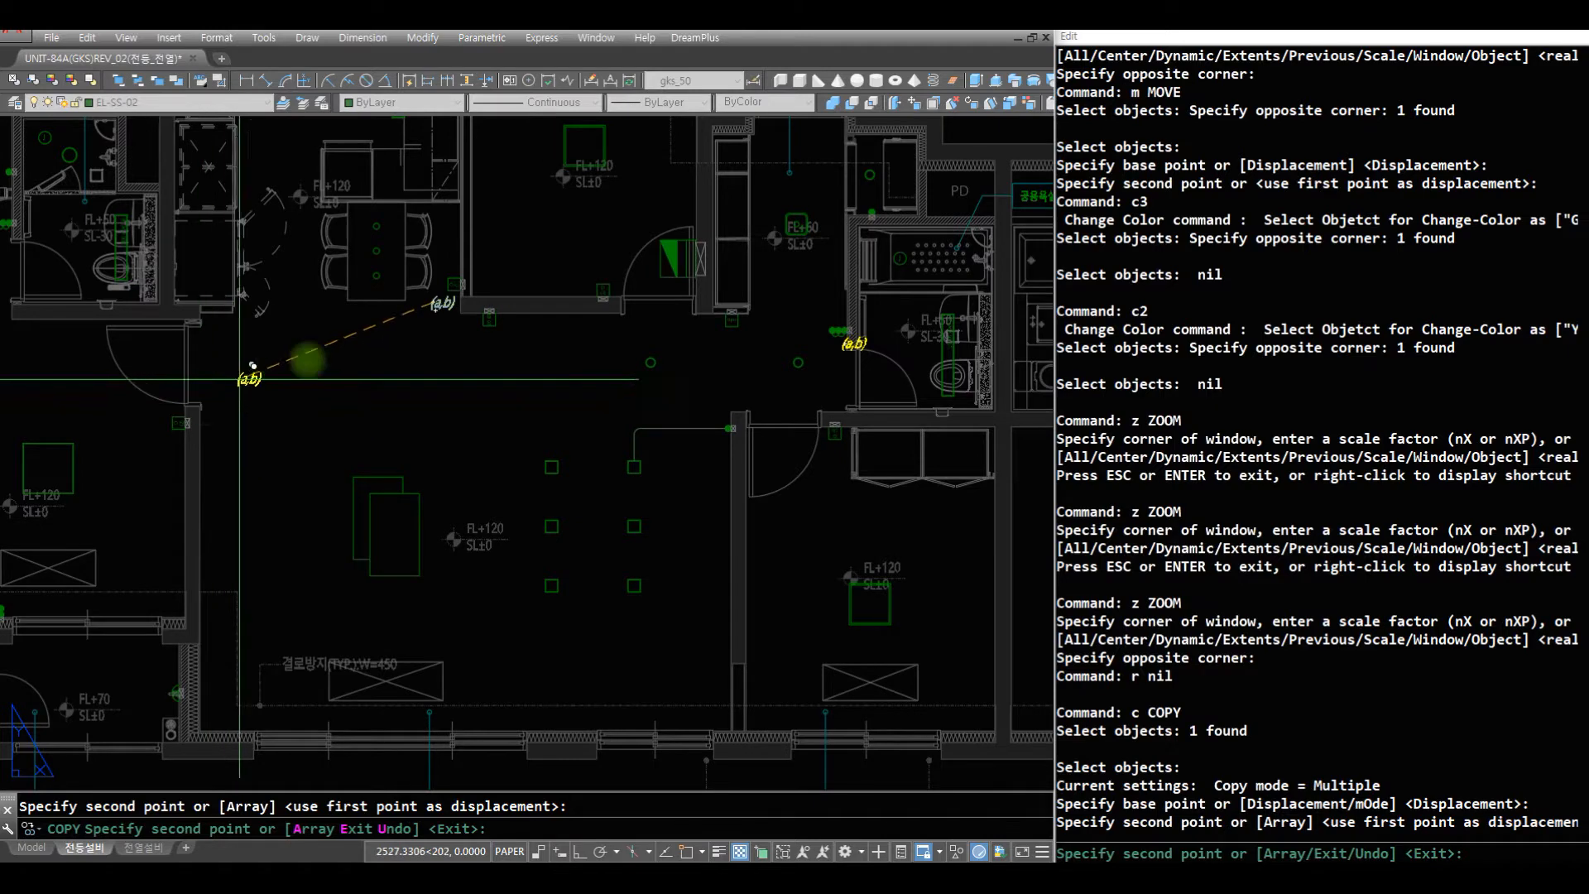
click(710, 437)
- Place further copies of the (a,b) label at the switch by the bedroom 1 balcony and at the master bathroom switches
mouse_move(620, 583)
middle_down()
mouse_move(708, 443)
mouse_move(782, 416)
middle_up()
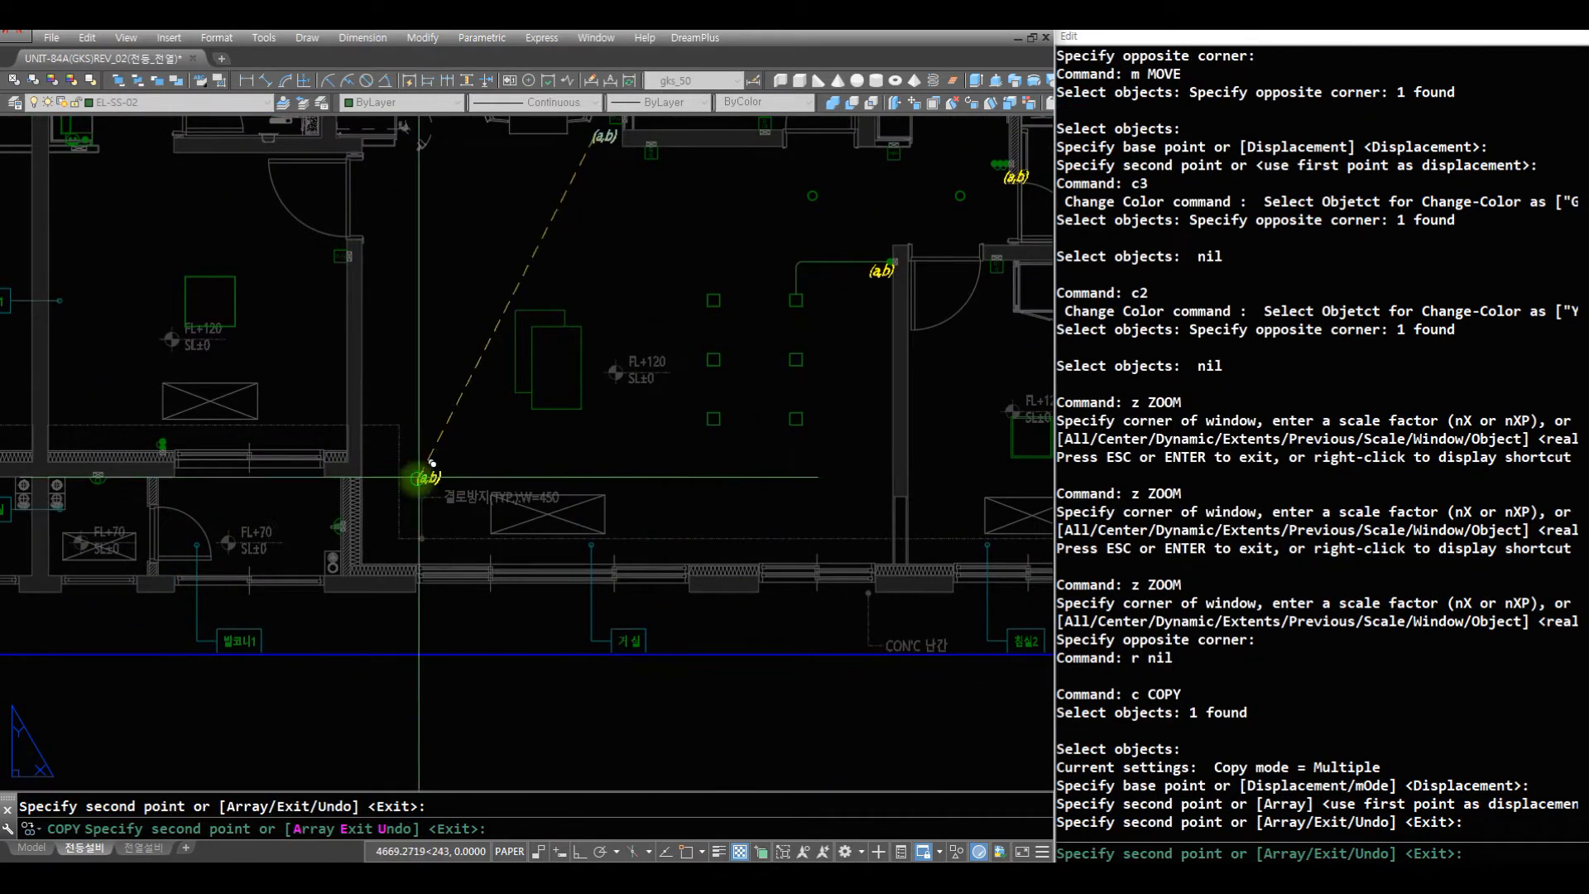
middle_drag(431, 478, 619, 571)
click(356, 560)
middle_drag(496, 231, 489, 538)
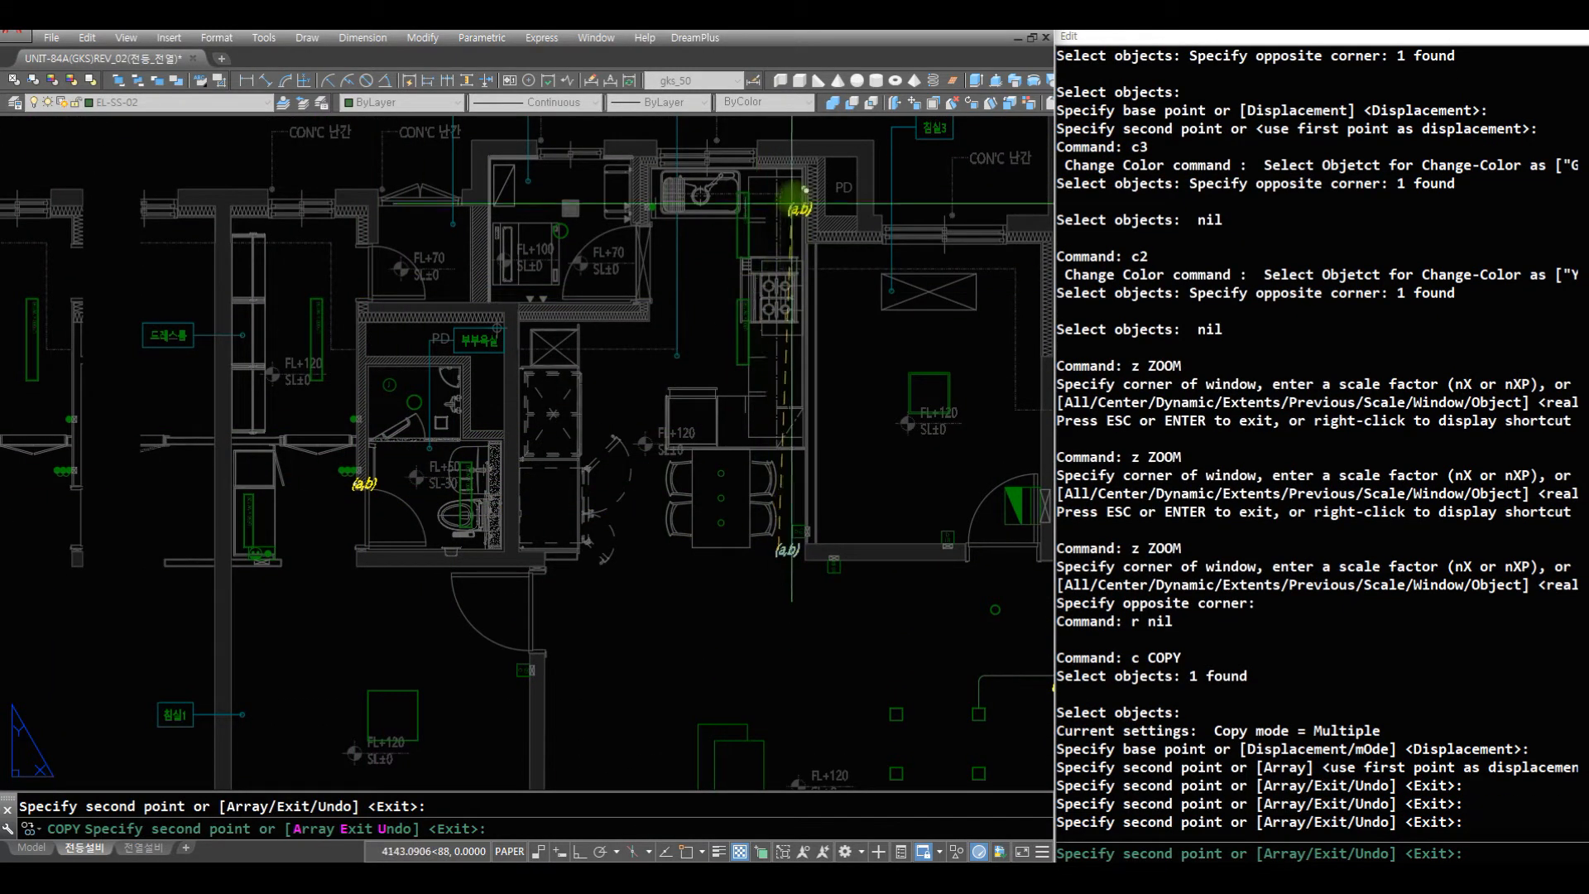
key(Escape)
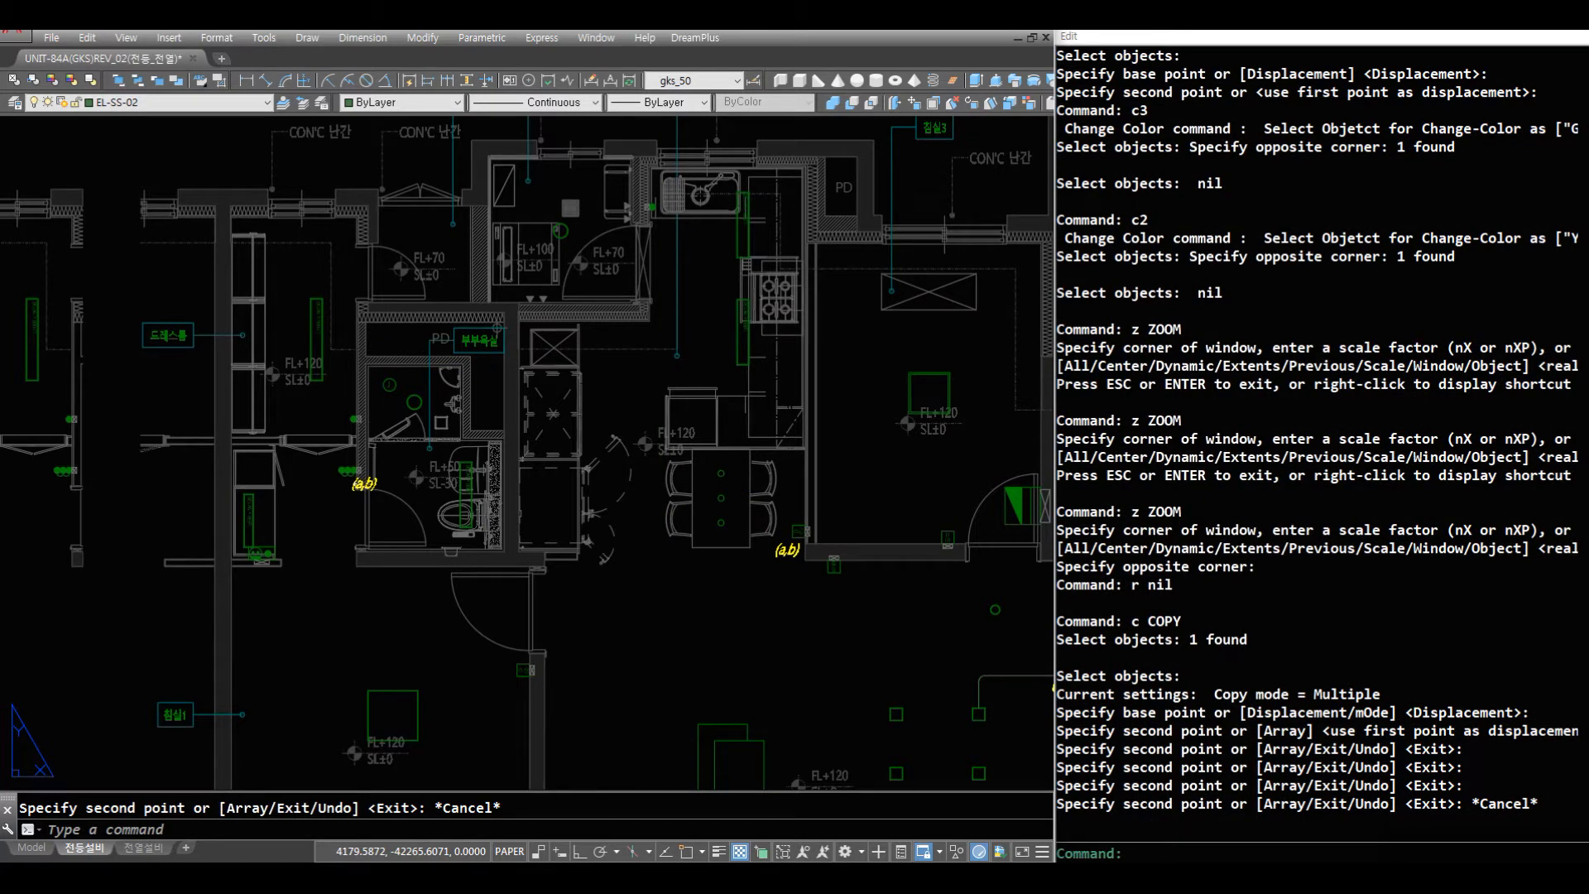
- Change the copied label at the master bathroom switches to "(c,d)"
scroll(745, 464, up, 3)
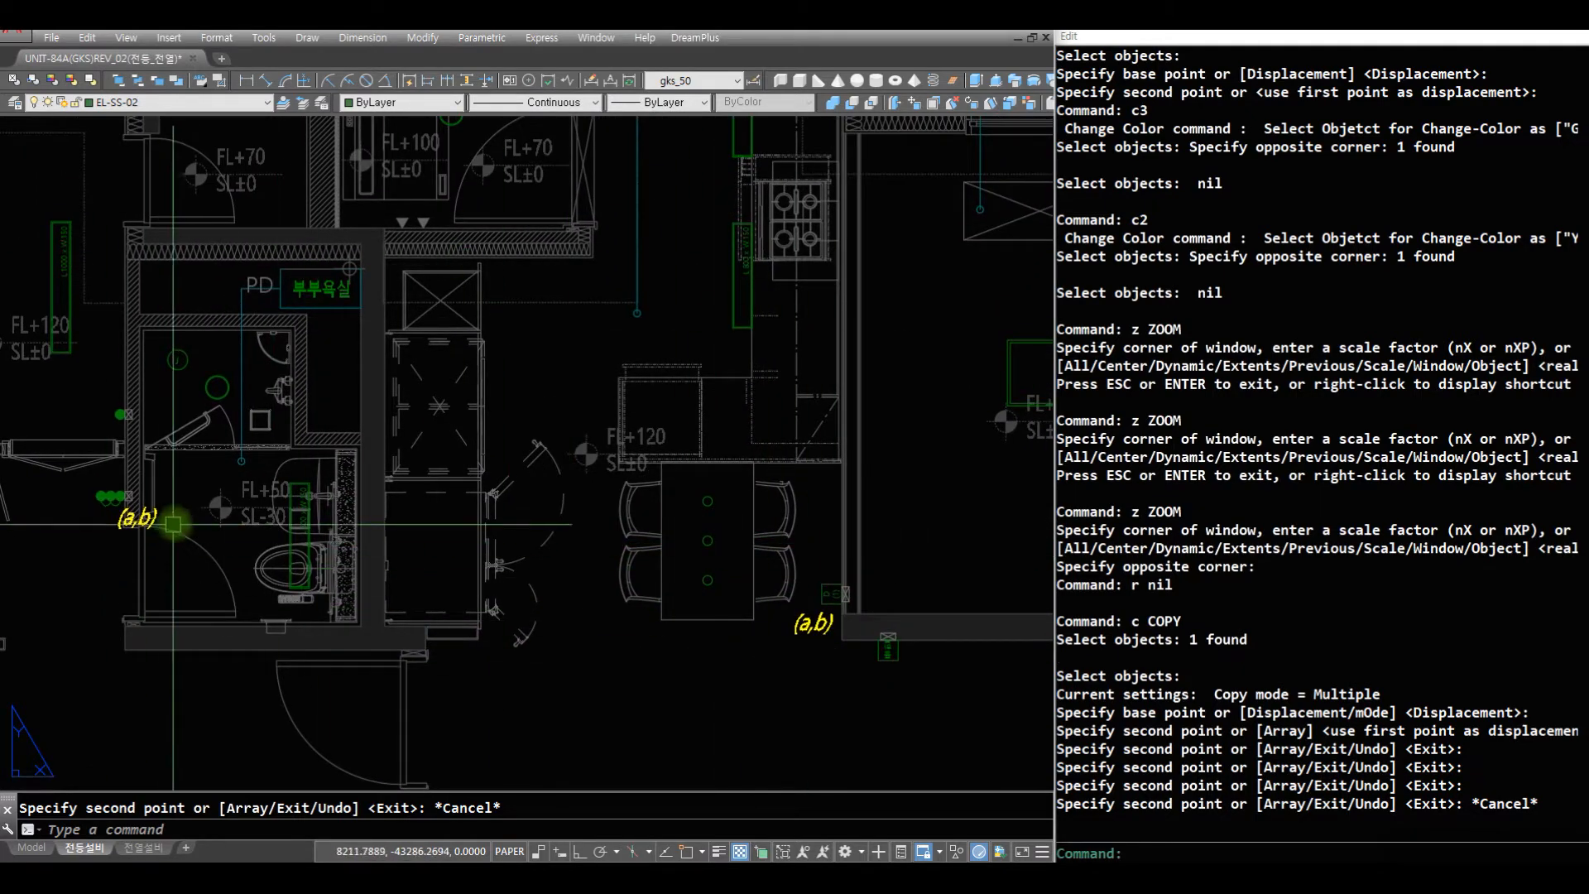
text(r)
key(Return)
text(t)
key(Return)
click(157, 515)
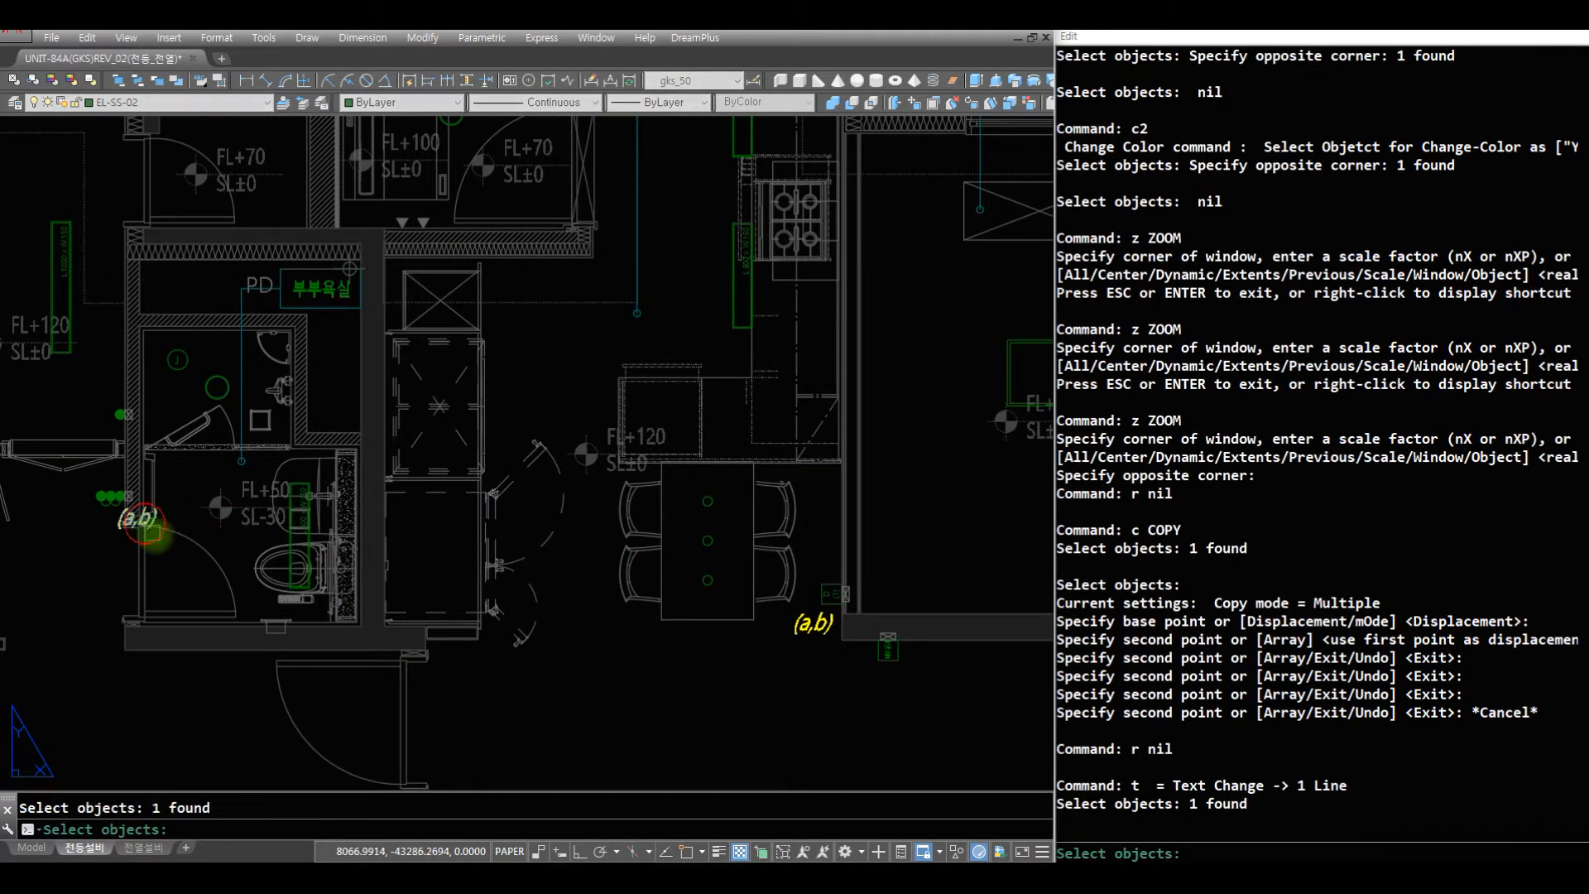
key(Return)
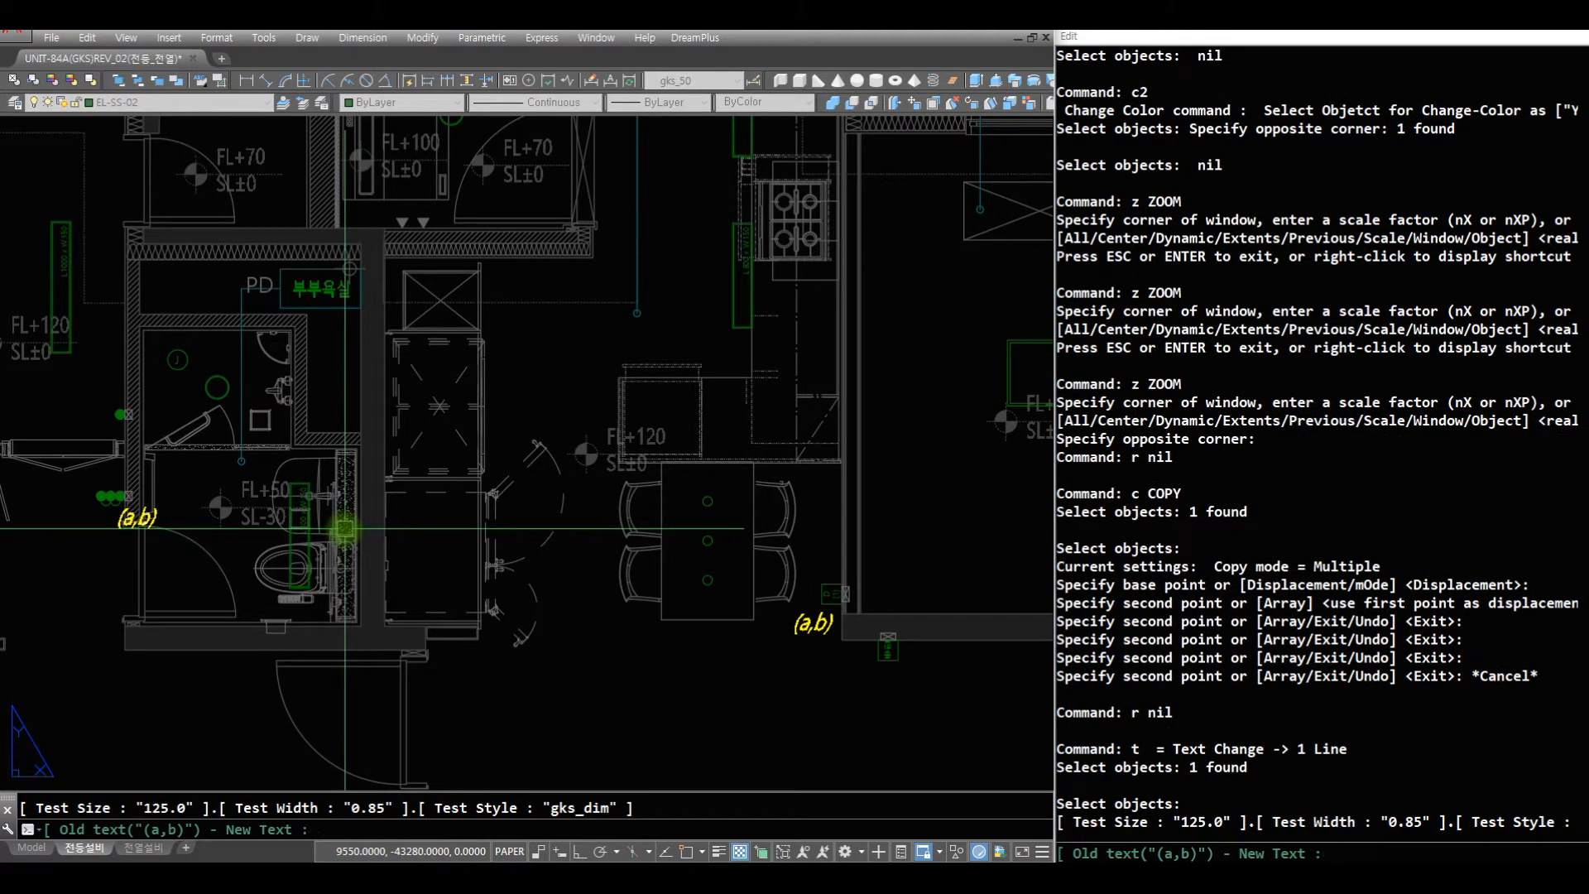
text((c,d))
key(Return)
text(z)
key(Return)
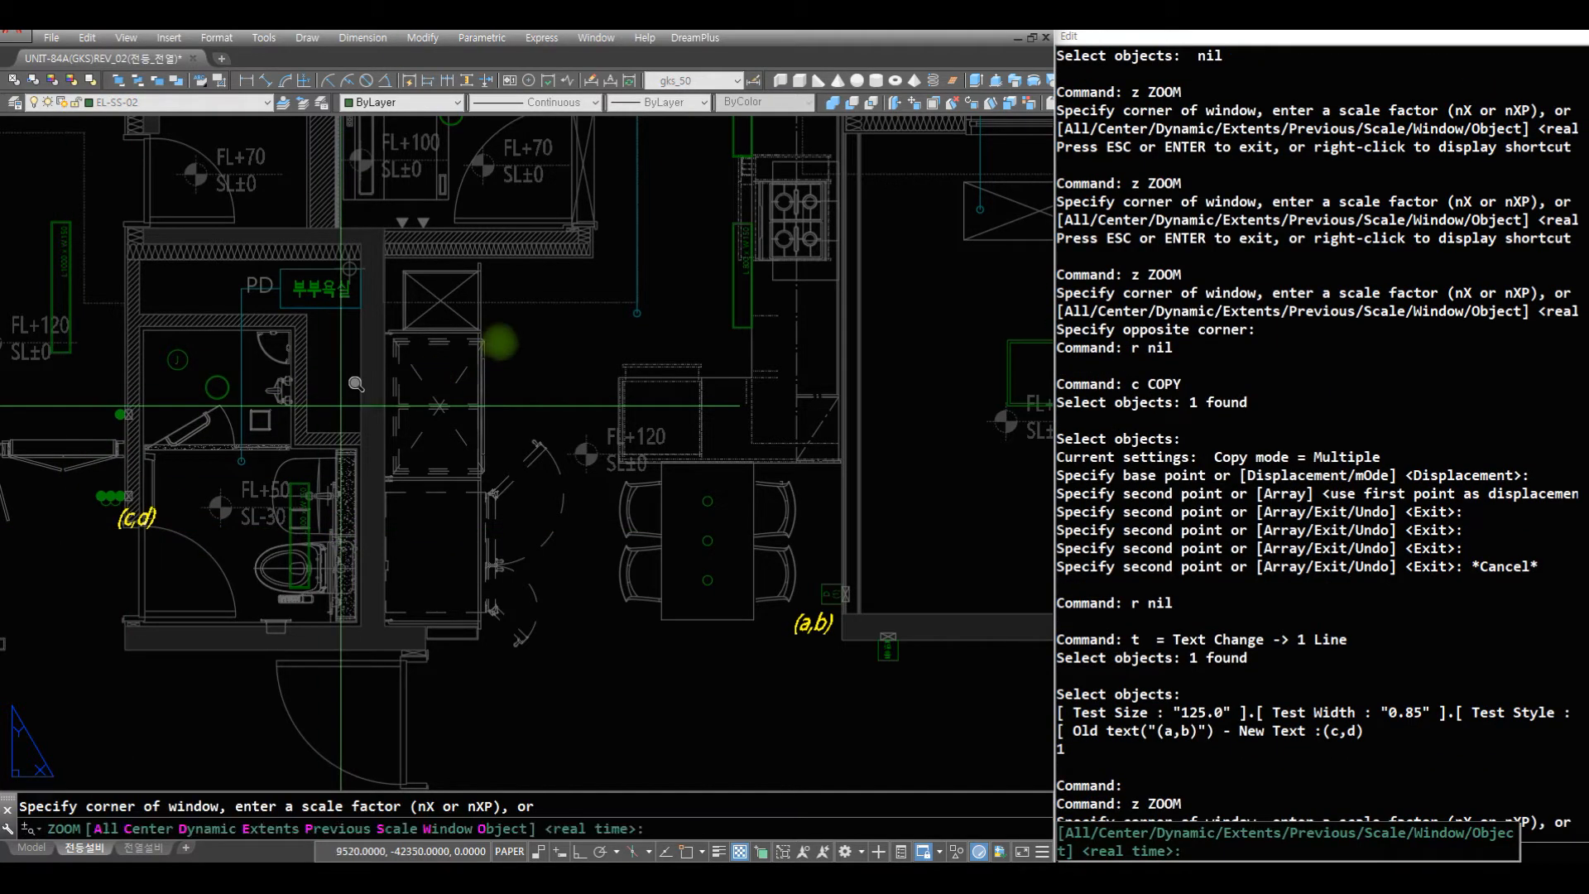
key(Return)
drag(476, 426, 476, 461)
key(Escape)
text(z)
click(386, 600)
click(119, 370)
text(r d)
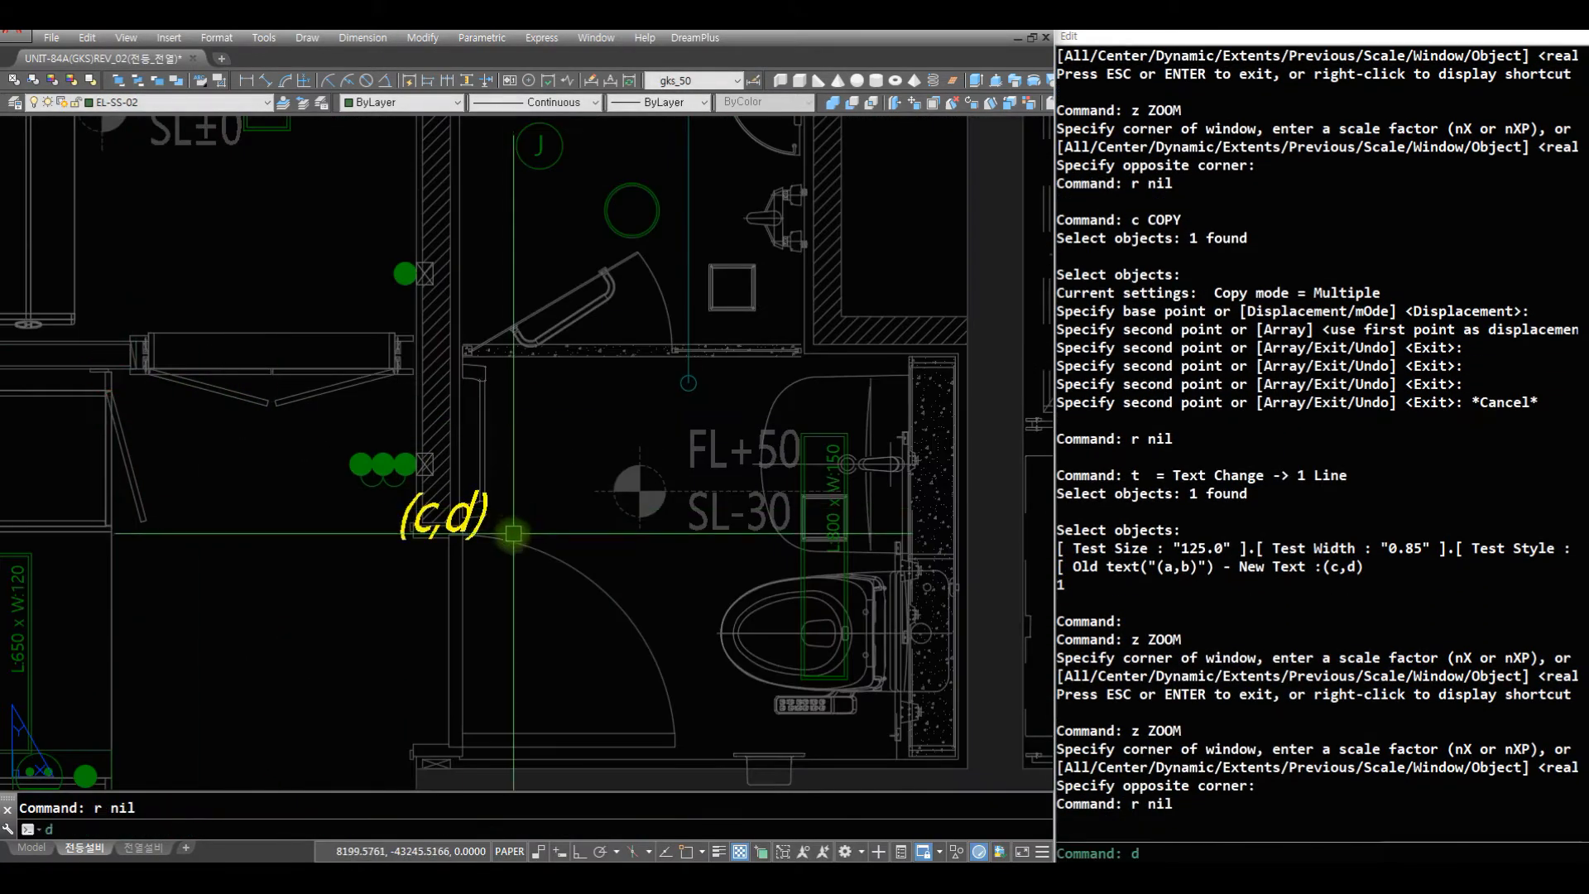
key(Escape)
key(Escape)
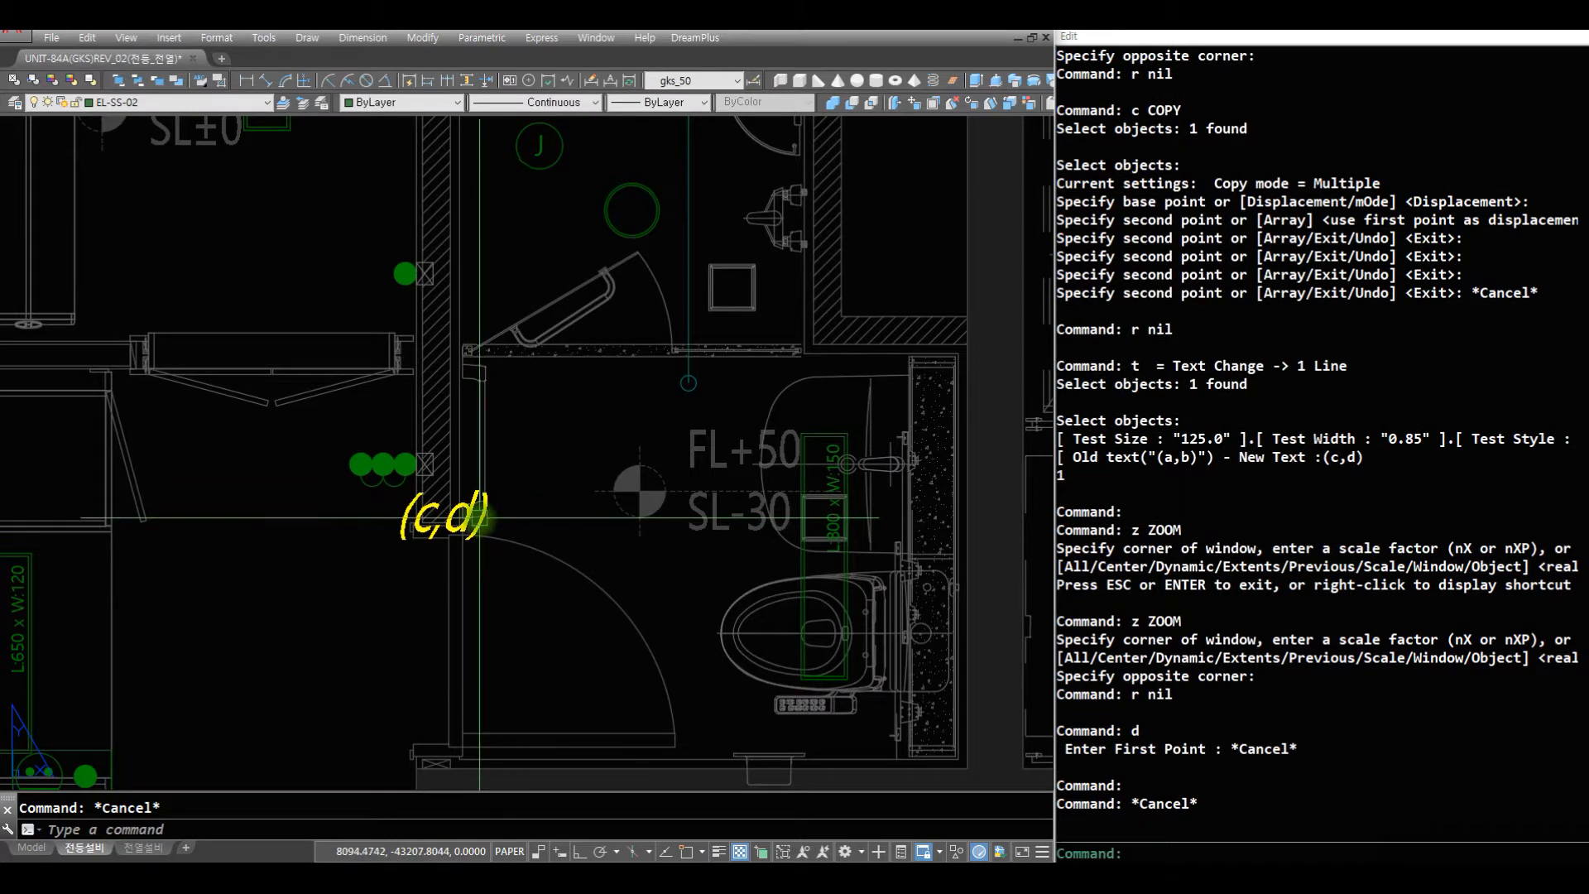
text(d)
click(487, 520)
key(Escape)
key(Escape)
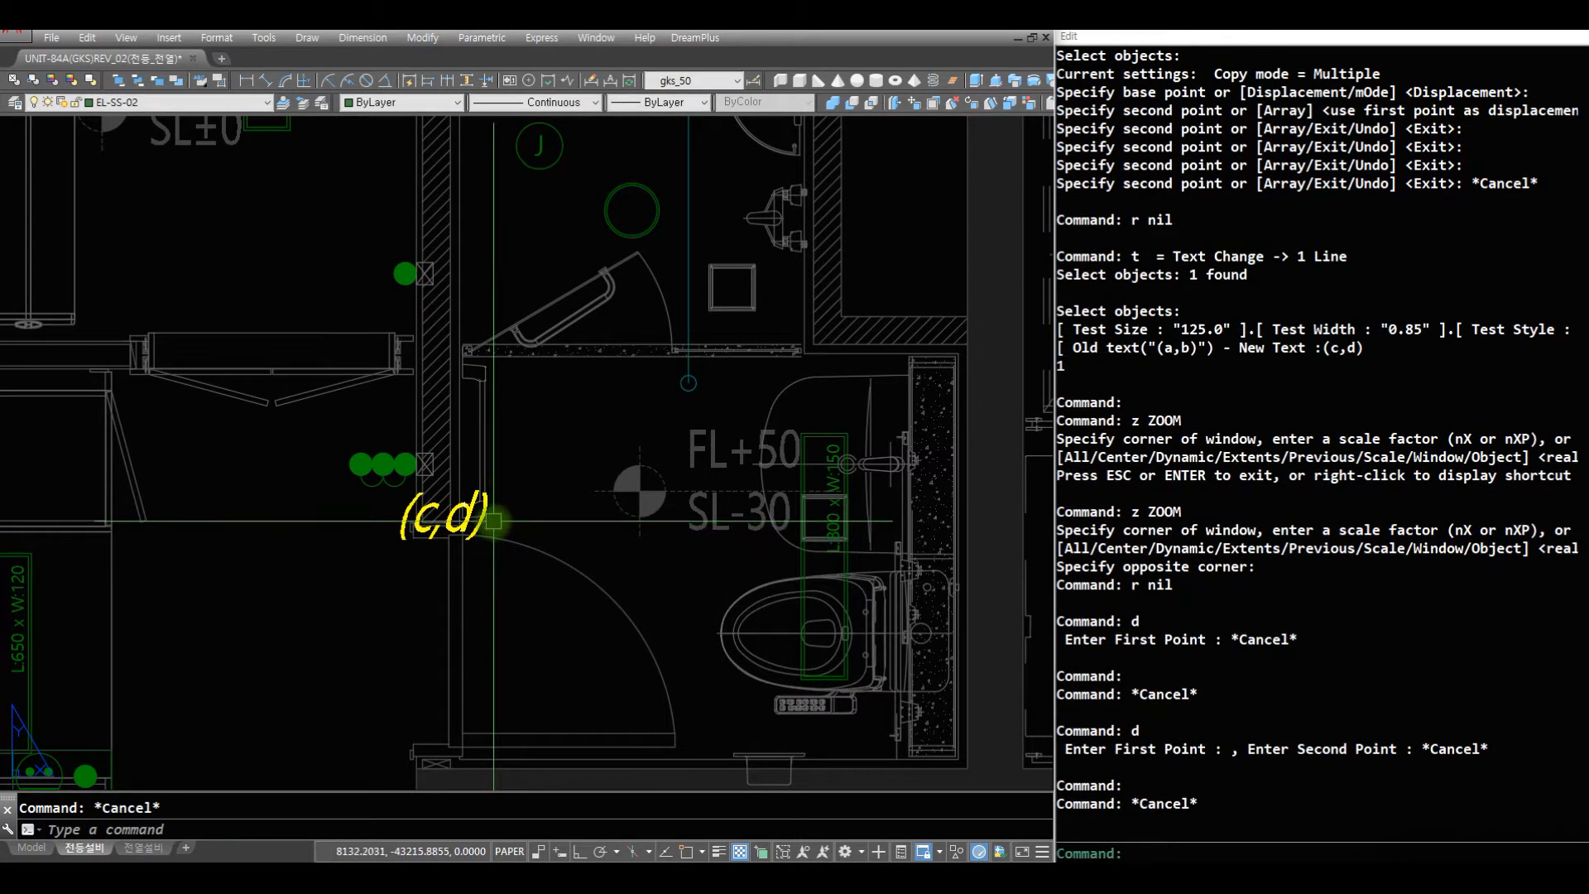
text(d)
key(Escape)
key(Escape)
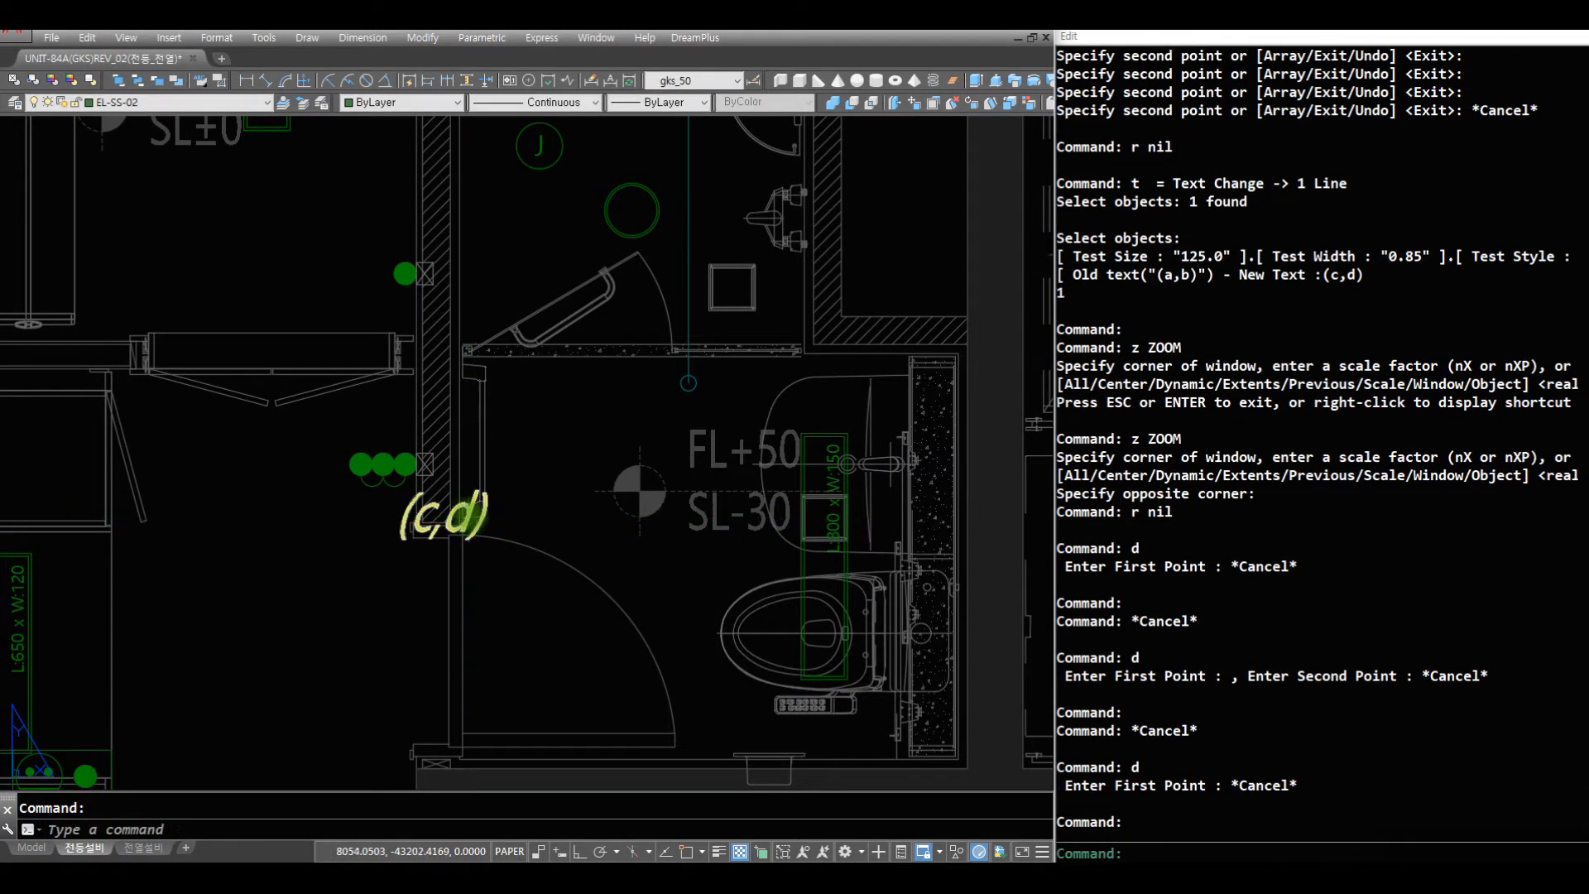
- Change the label text at the master bathroom switches to "(c~e)"
text(t)
click(469, 511)
key(Return)
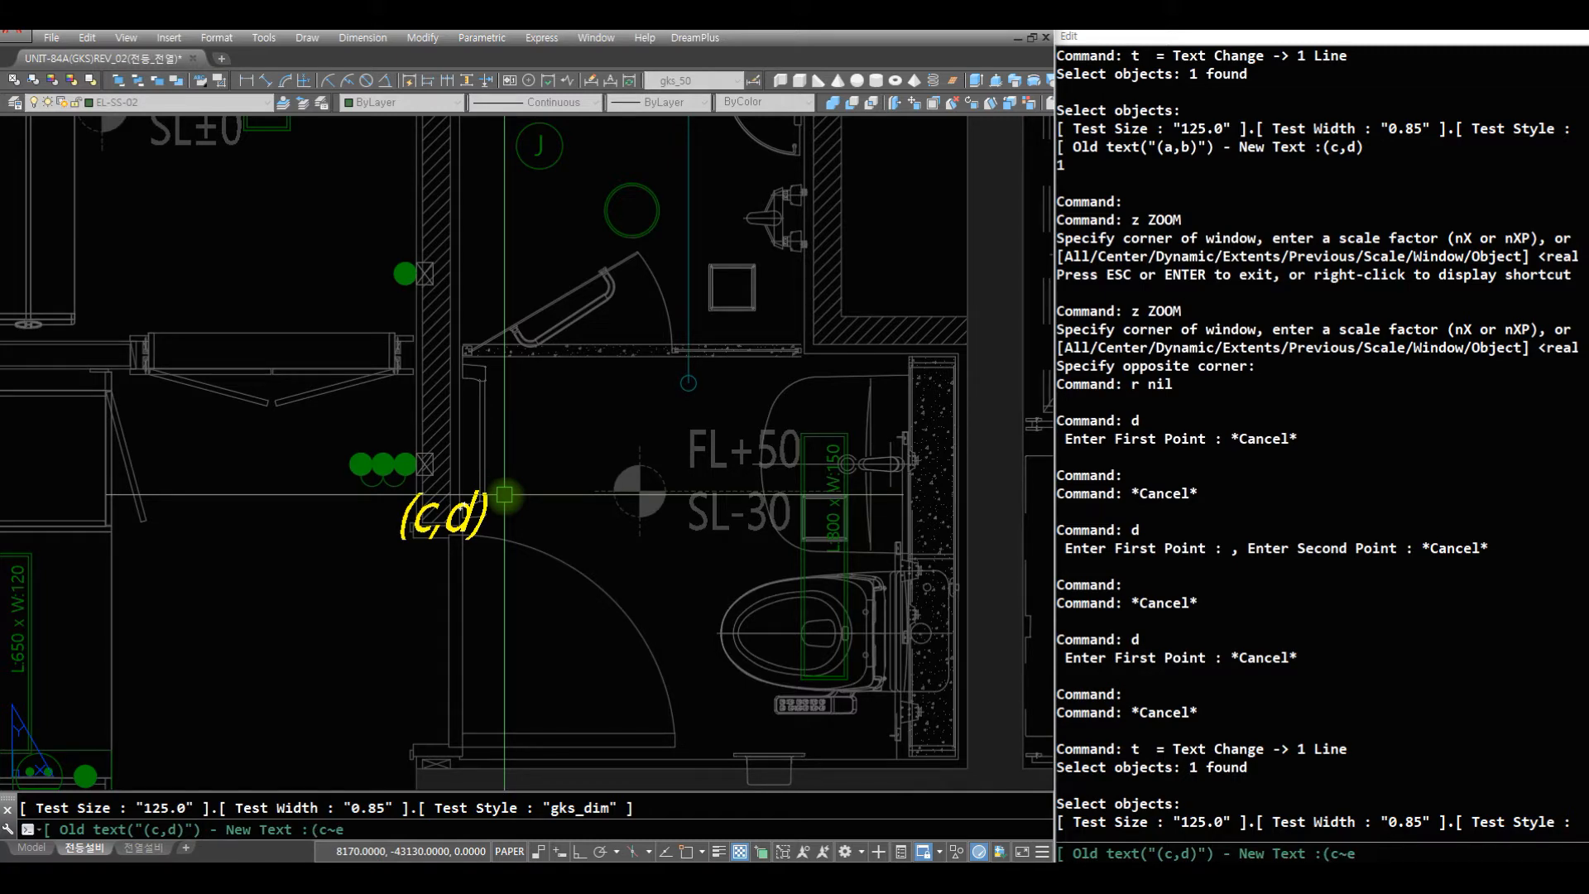
key(Return)
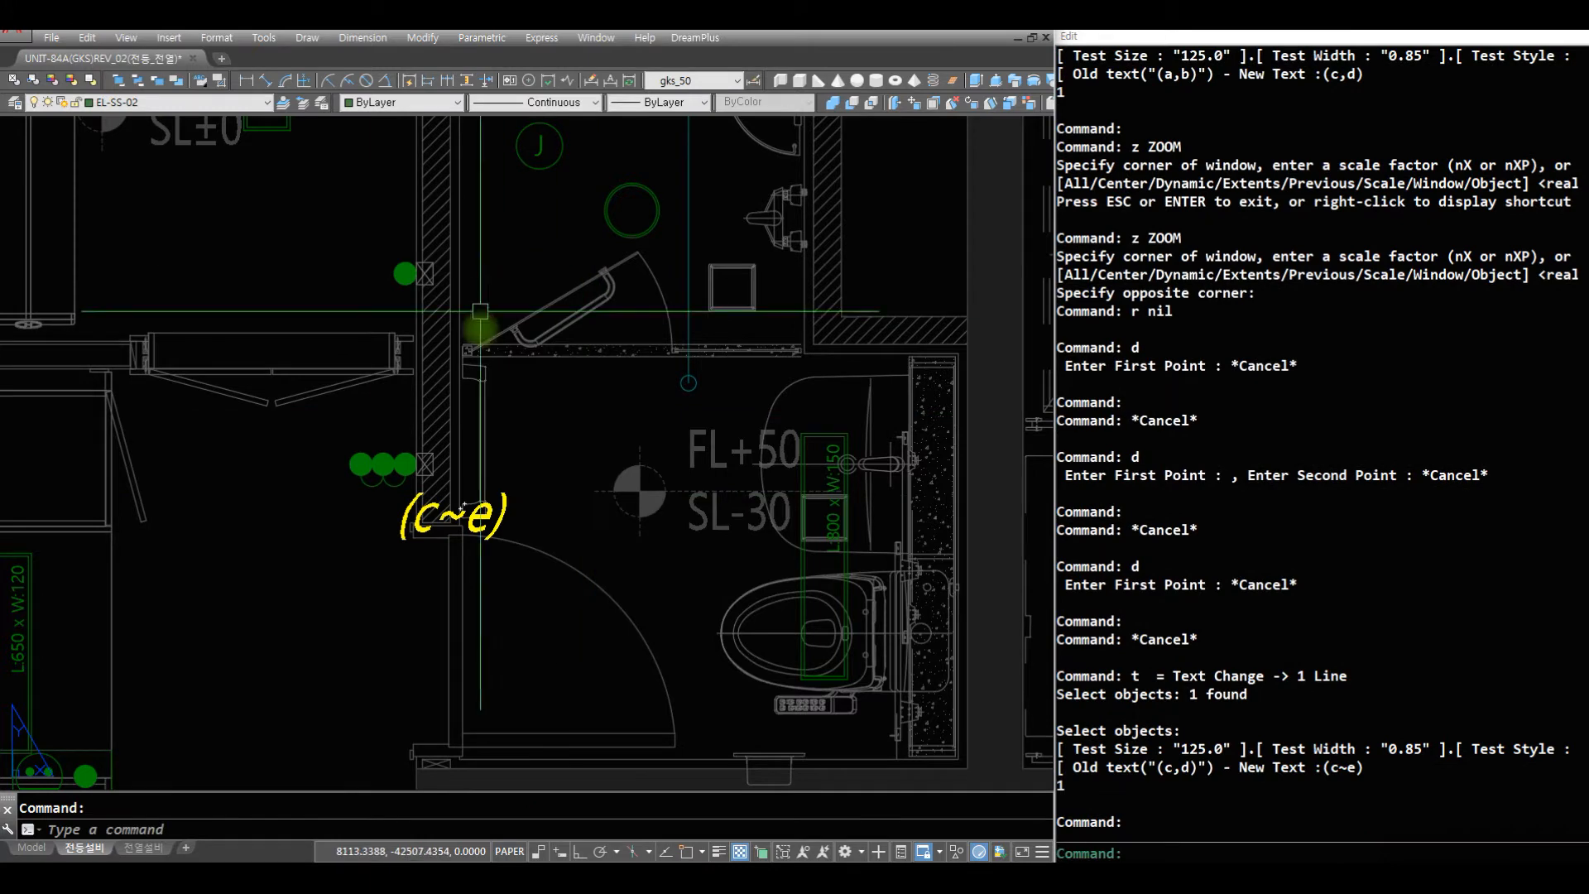
- Examine the copied switch labels across the plan and the circuit label on the dining table lights
text(z)
key(space)
key(space)
mouse_move(733, 288)
mouse_down()
mouse_move(554, 514)
mouse_move(539, 782)
mouse_up()
key(Escape)
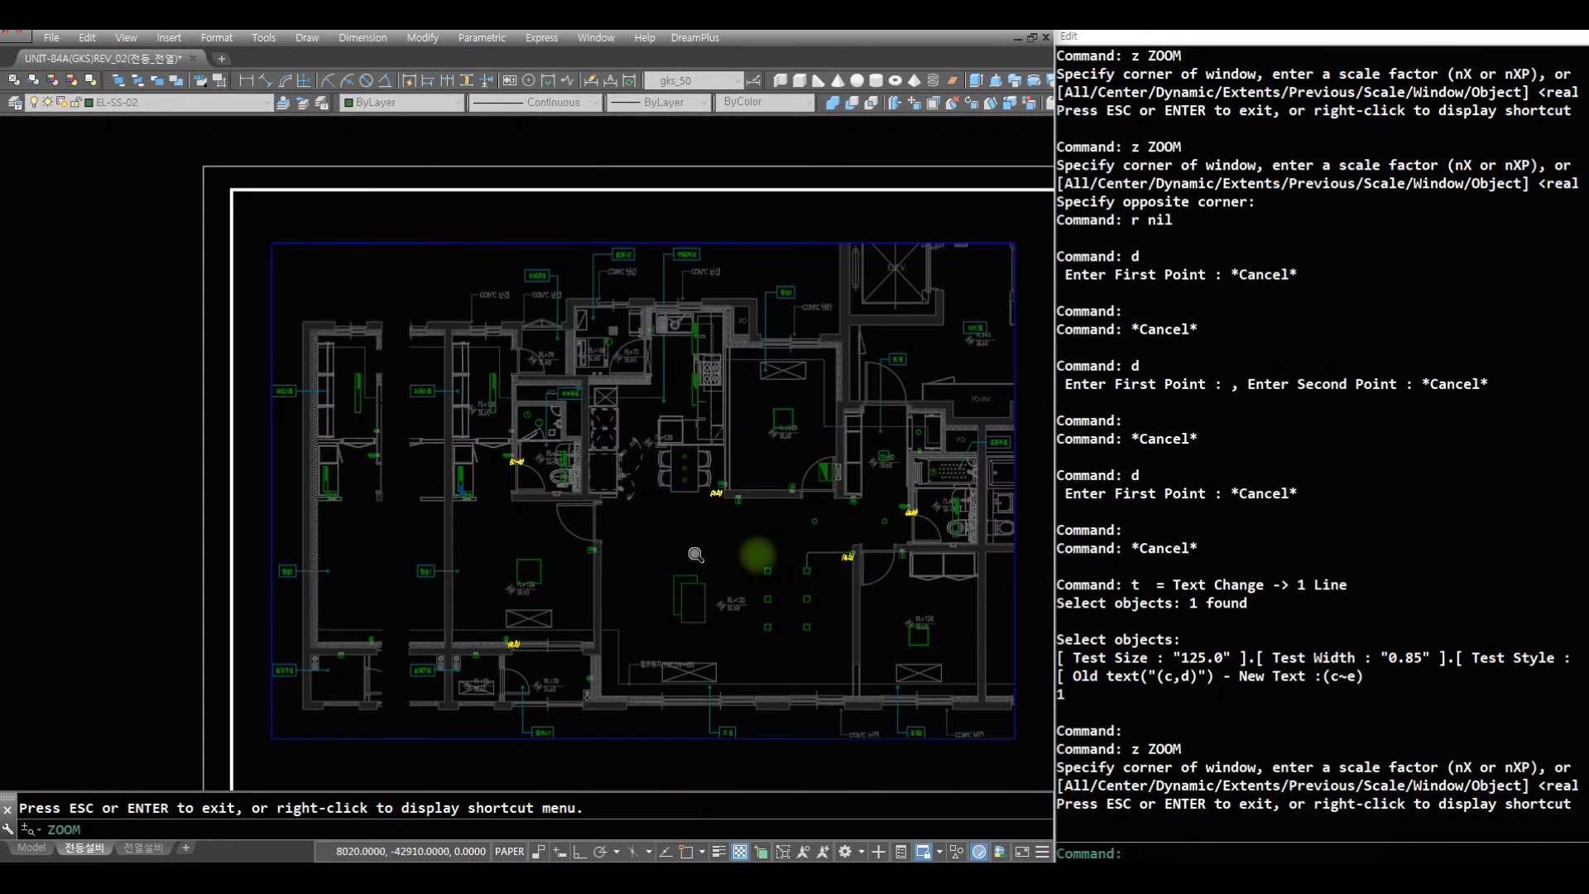
text(z)
key(space)
click(1025, 697)
click(374, 385)
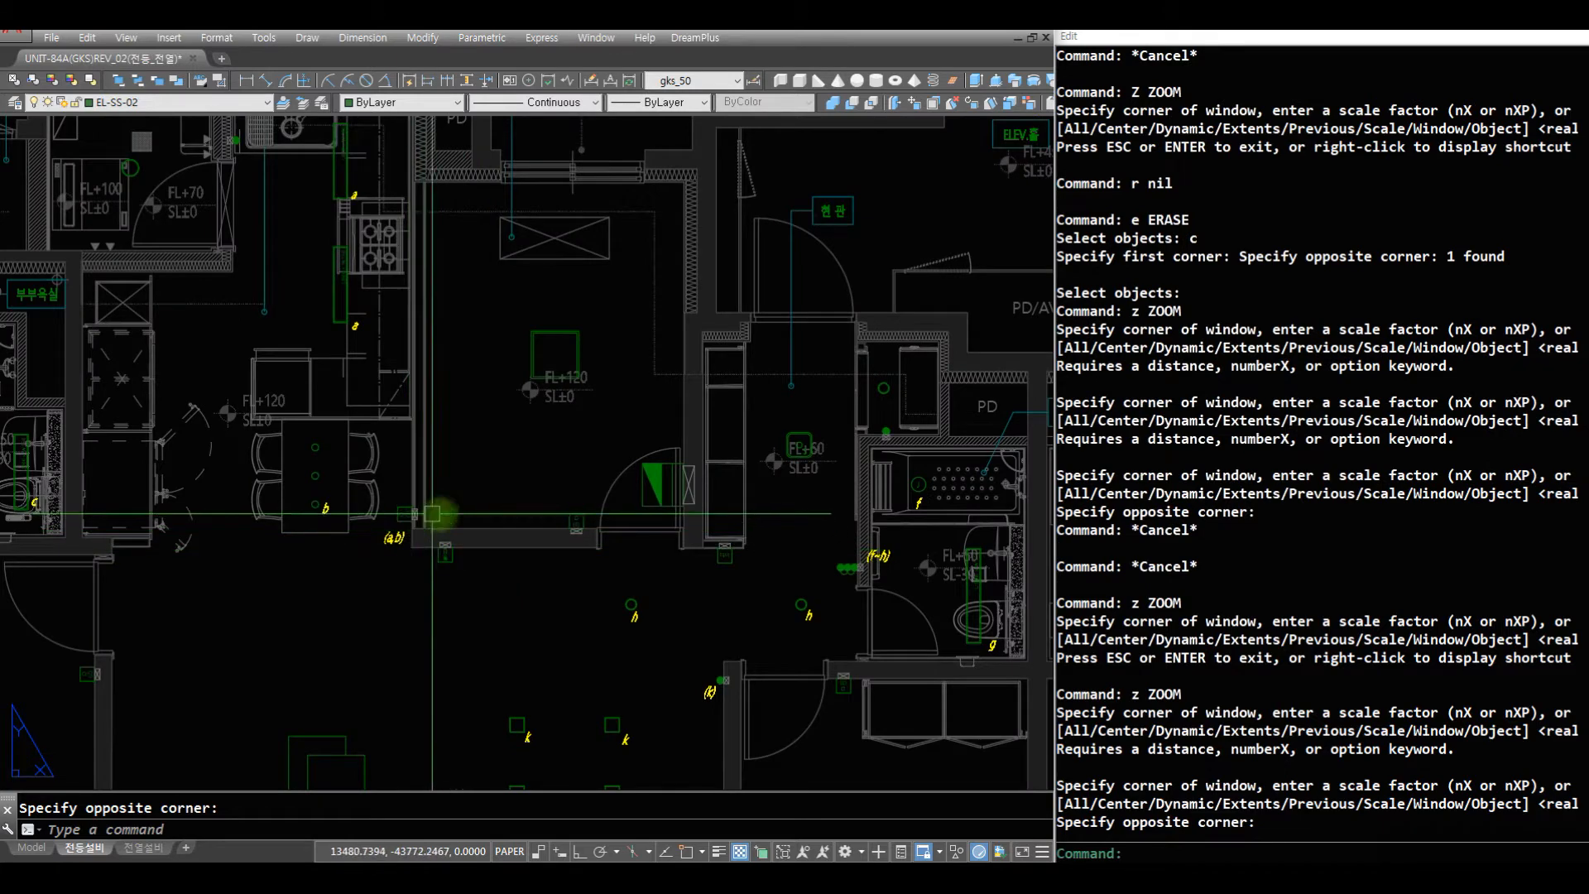
text(z)
key(space)
key(space)
mouse_move(198, 201)
mouse_down()
mouse_move(192, 180)
mouse_move(202, 187)
mouse_up()
key(Escape)
text(z)
key(space)
click(485, 570)
click(236, 357)
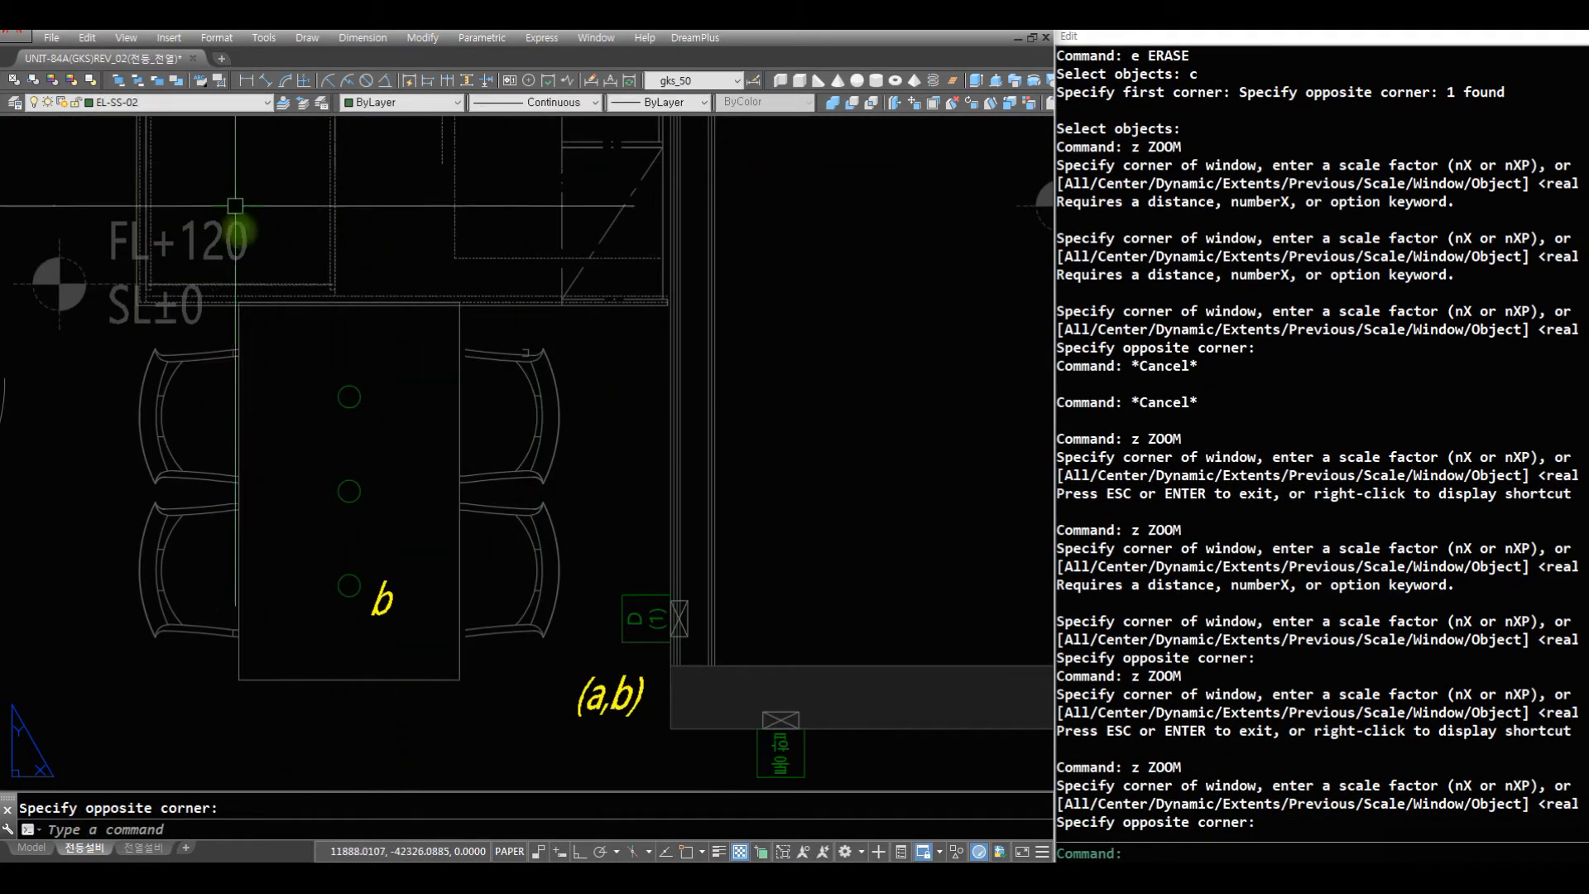
- Examine the circuit labels on the lights and switches in the kitchen, hallway and living room
text(z)
key(space)
key(space)
drag(708, 383, 728, 706)
drag(679, 362, 714, 517)
key(Escape)
text(z)
key(space)
text(z)
key(space)
click(298, 205)
click(851, 576)
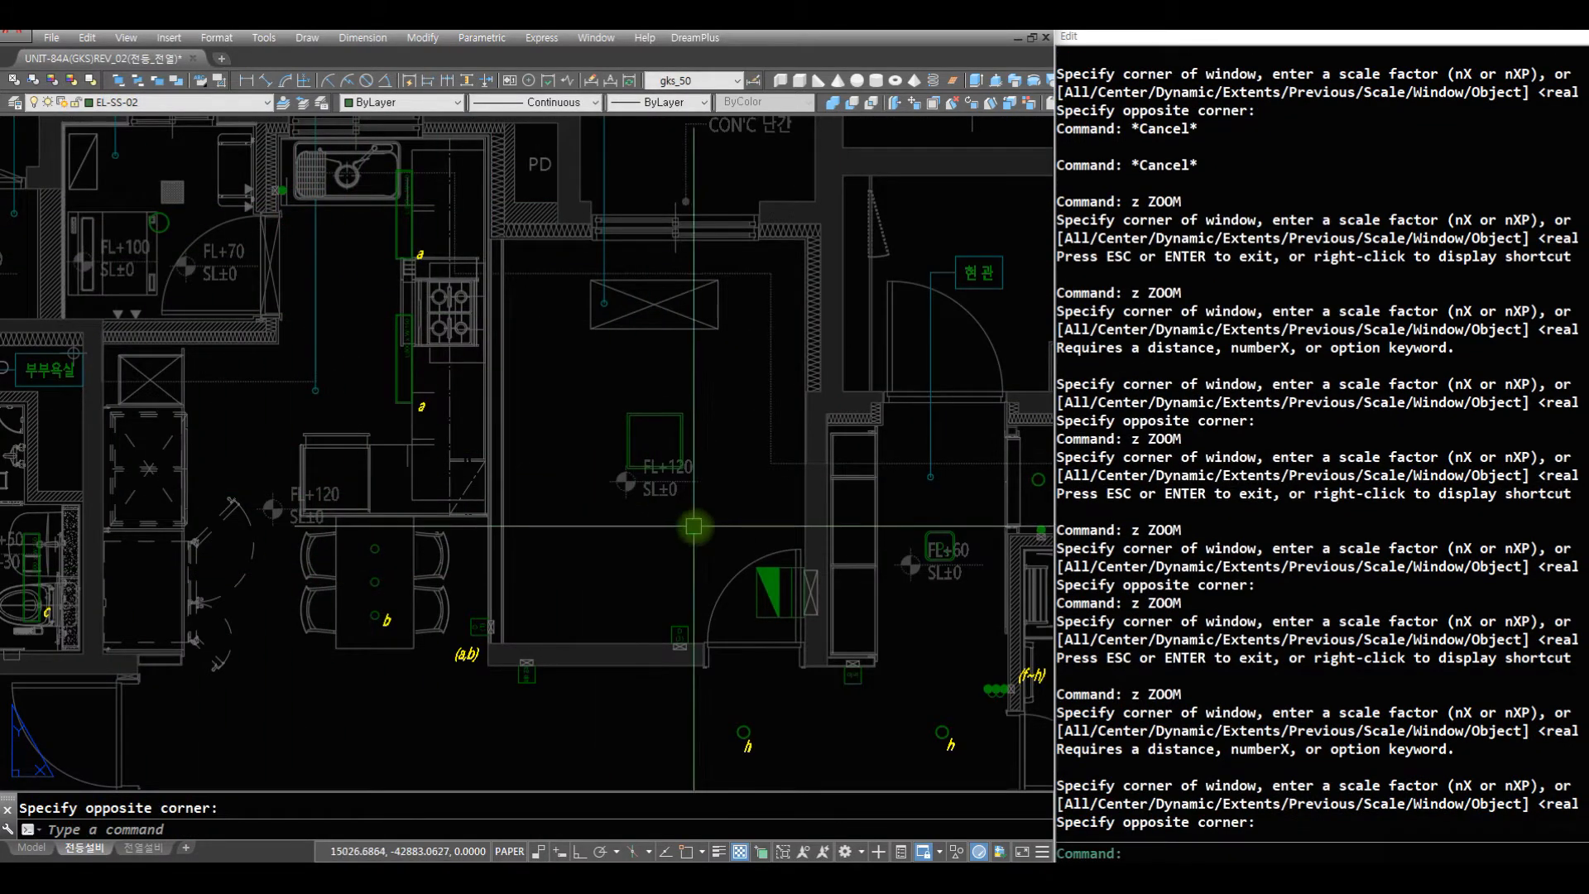
text(z)
key(space)
key(space)
drag(678, 530, 657, 700)
key(Escape)
text(z)
key(space)
- Start the ll extend-fillet line command and draw a horizontal wire about 430 mm long from the shared bathroom's J light over the bathtub
text(z)
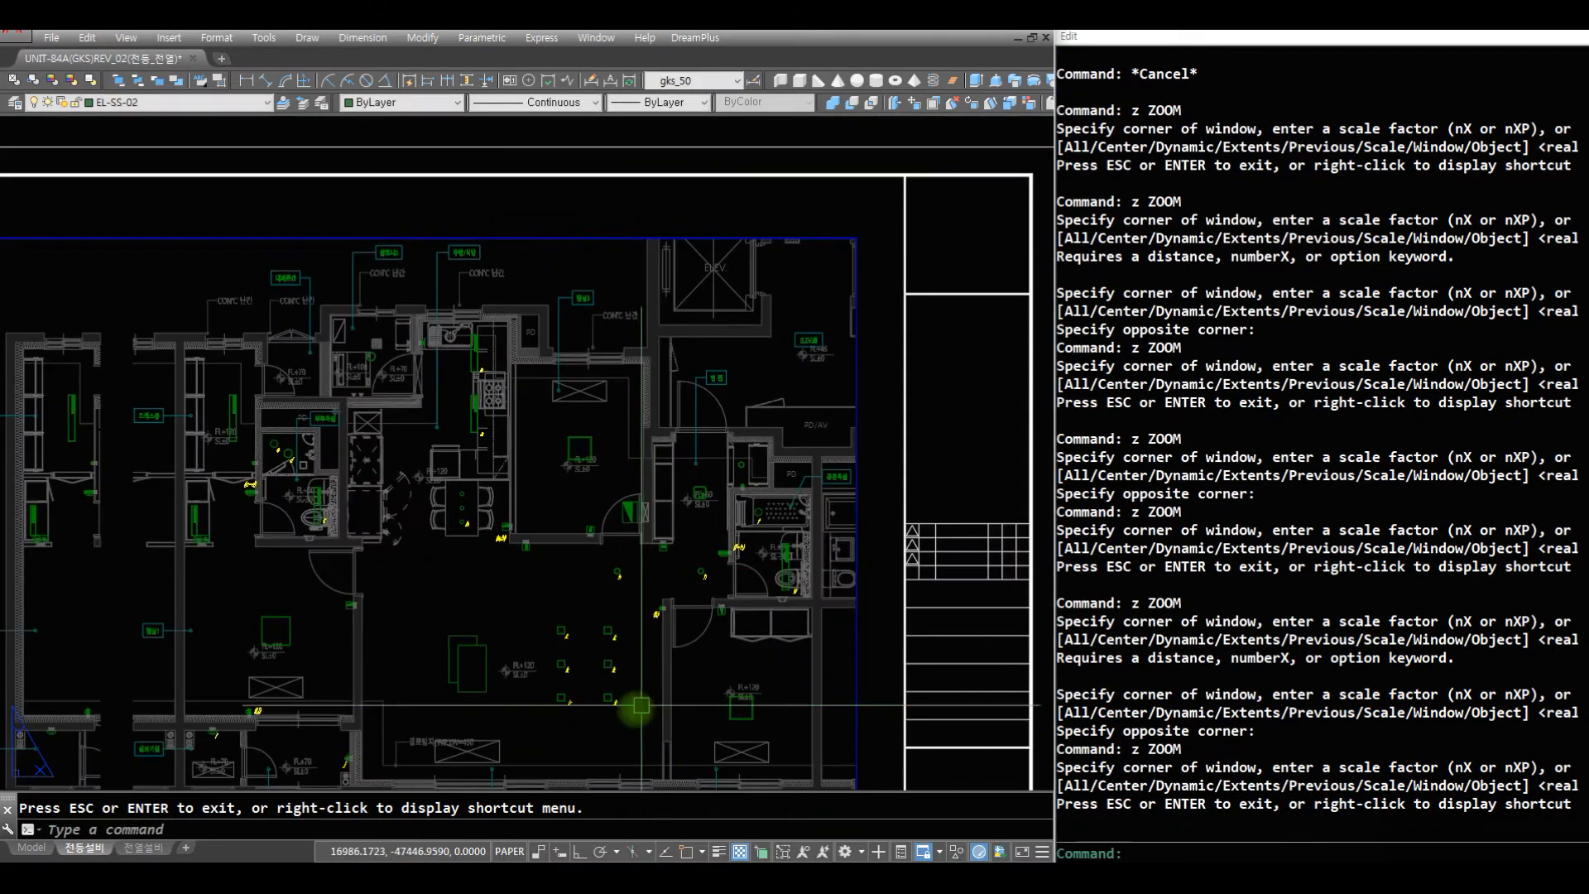
key(space)
click(742, 737)
click(486, 519)
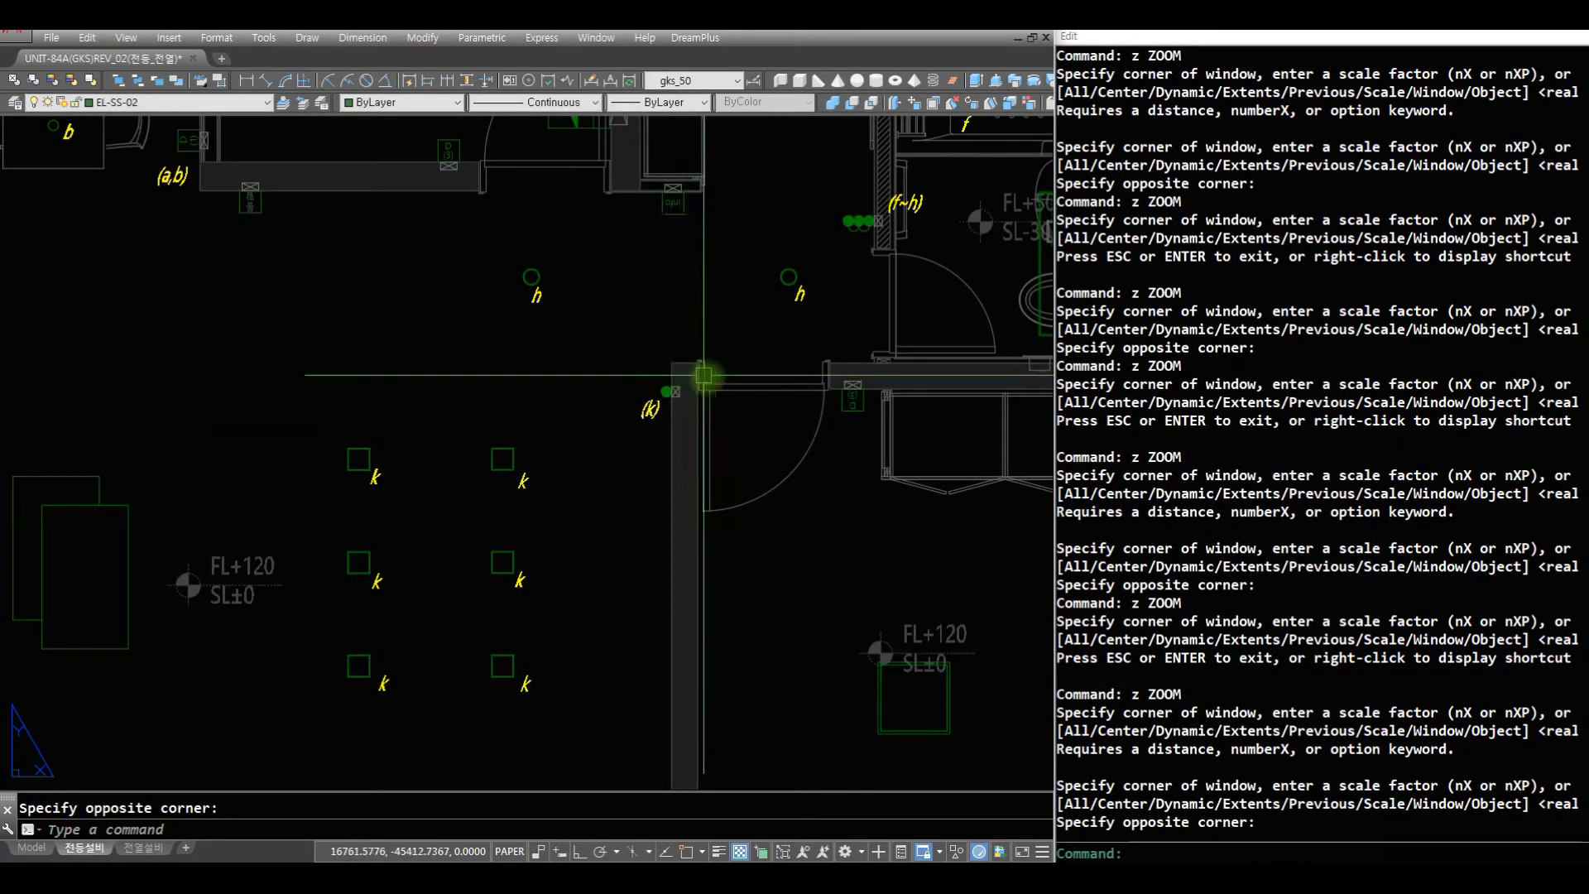
text(z)
key(space)
key(space)
drag(837, 241, 771, 354)
key(Escape)
text(z z)
click(815, 374)
click(561, 164)
text(r)
key(Escape)
key(Escape)
text(ll)
key(space)
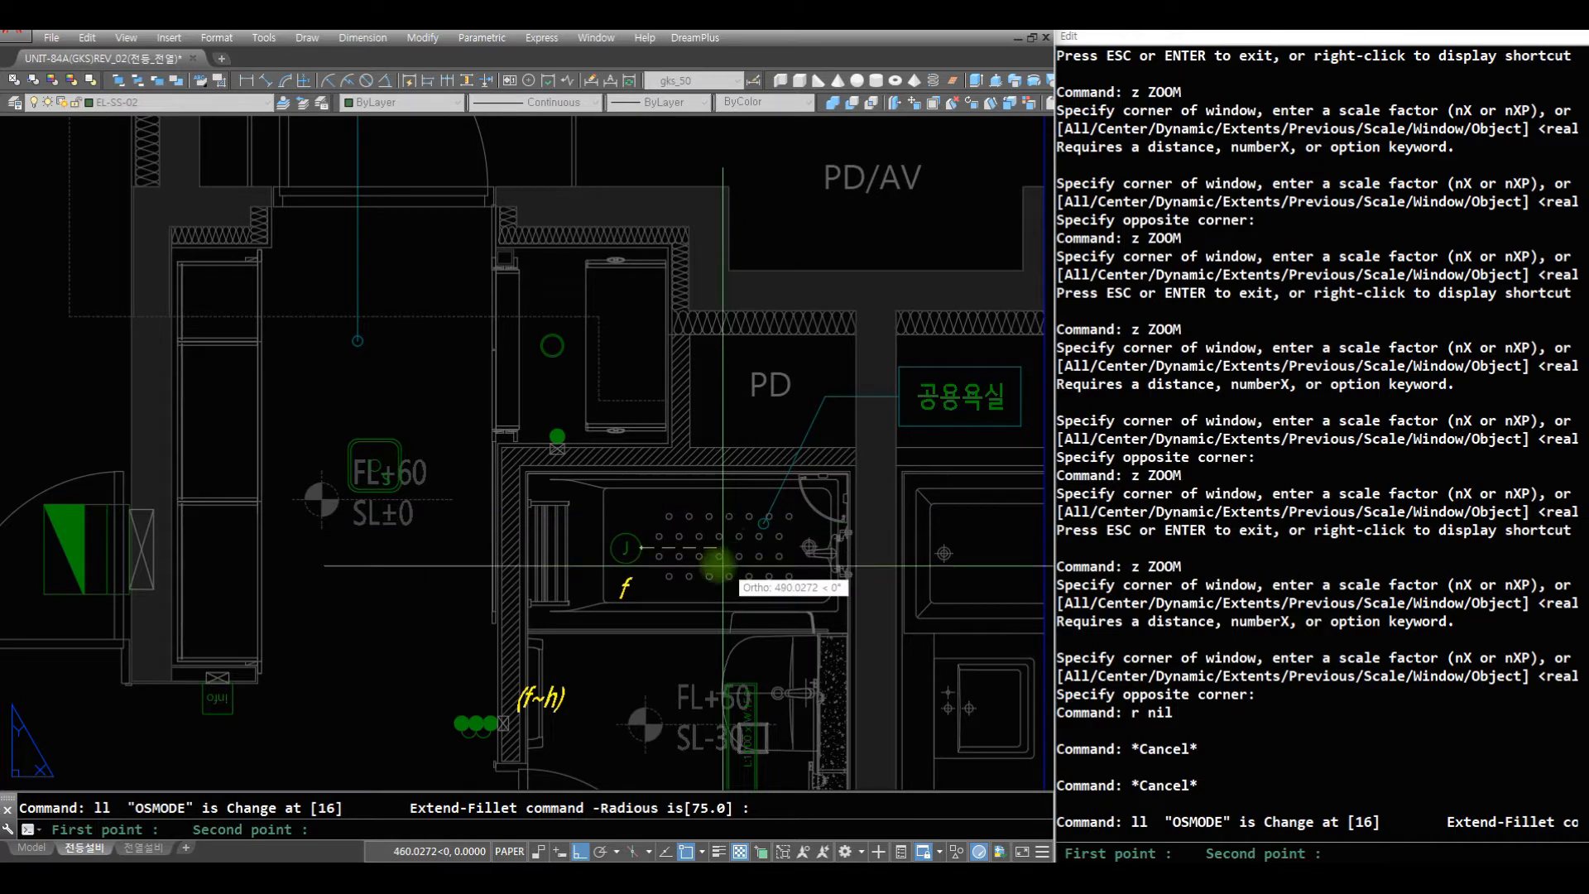
scroll(722, 556, up, 5)
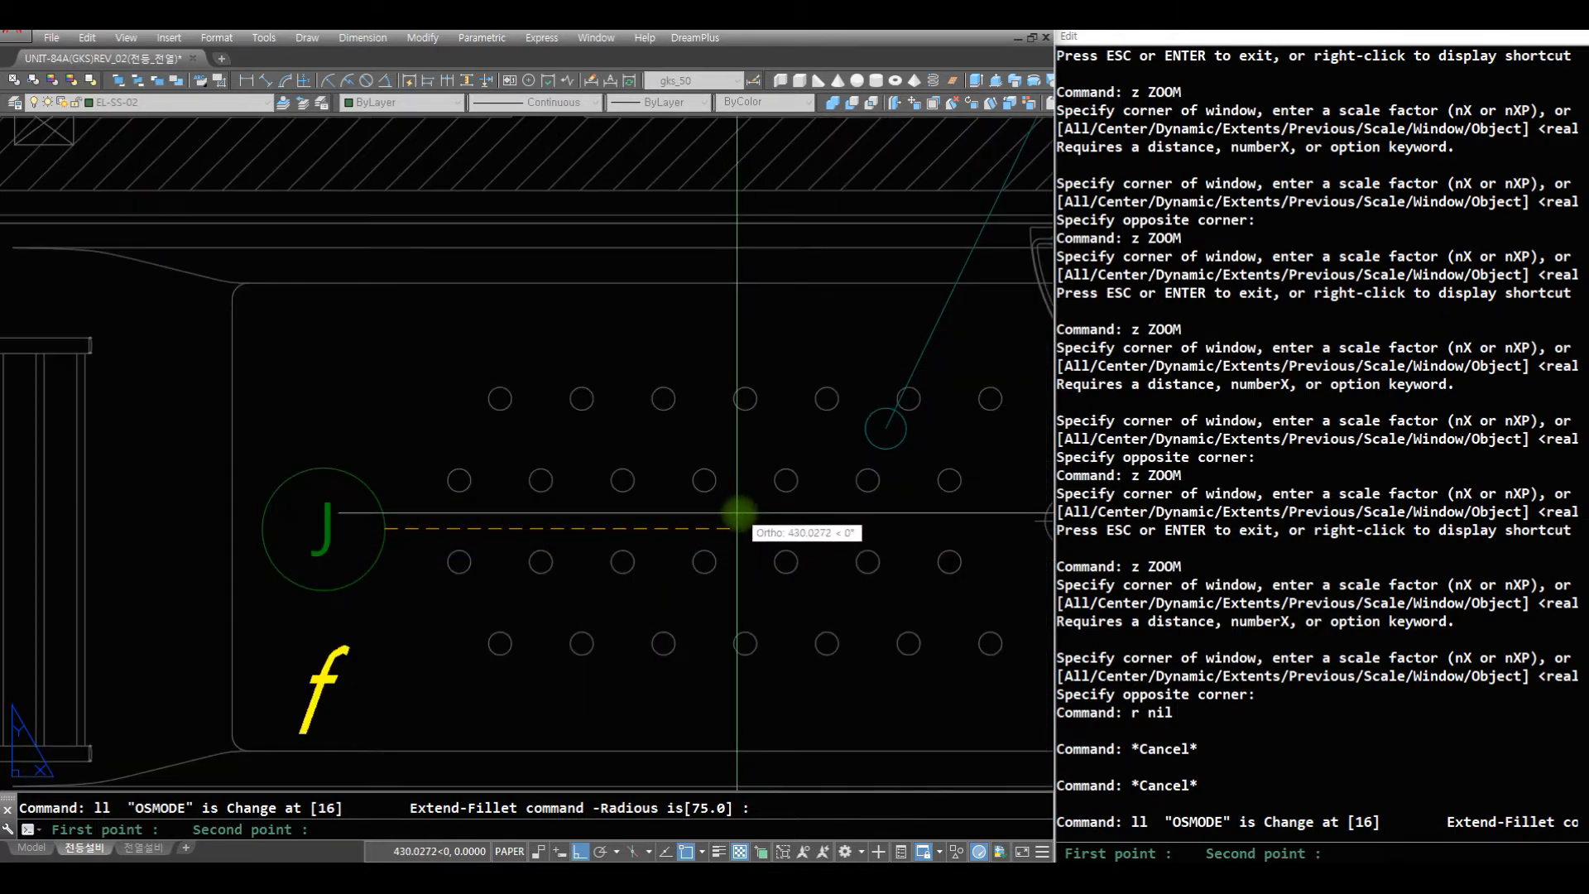
click(735, 527)
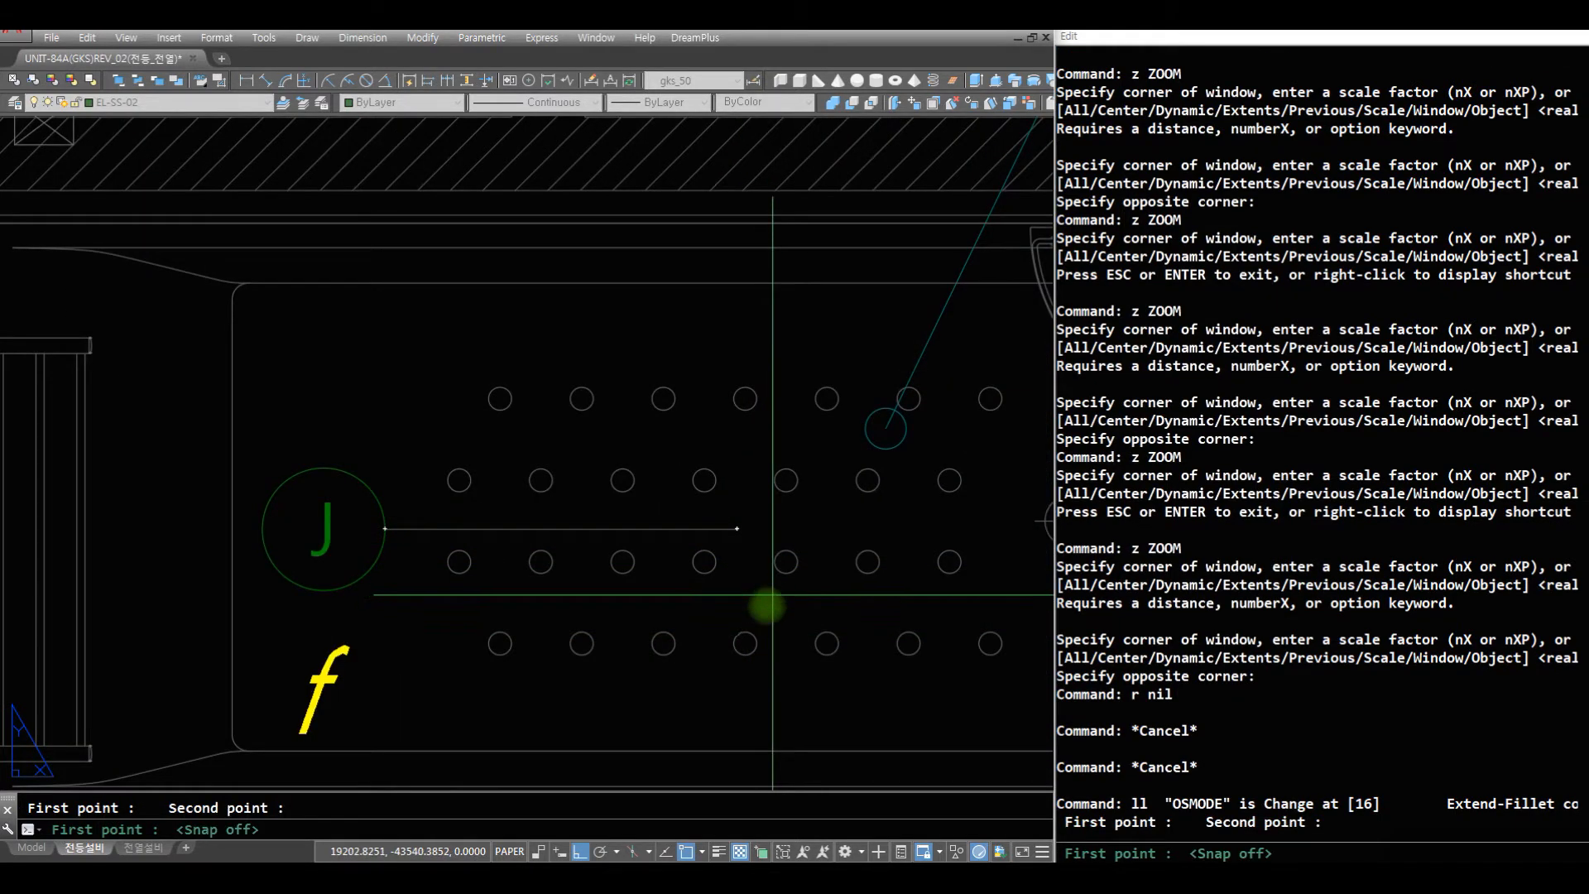
- Draw a vertical wire up from the top midpoint of the L:1000 x W:150 fixture, joining the J light's wire with a filleted corner
scroll(767, 607, down, 5)
scroll(698, 478, up, 6)
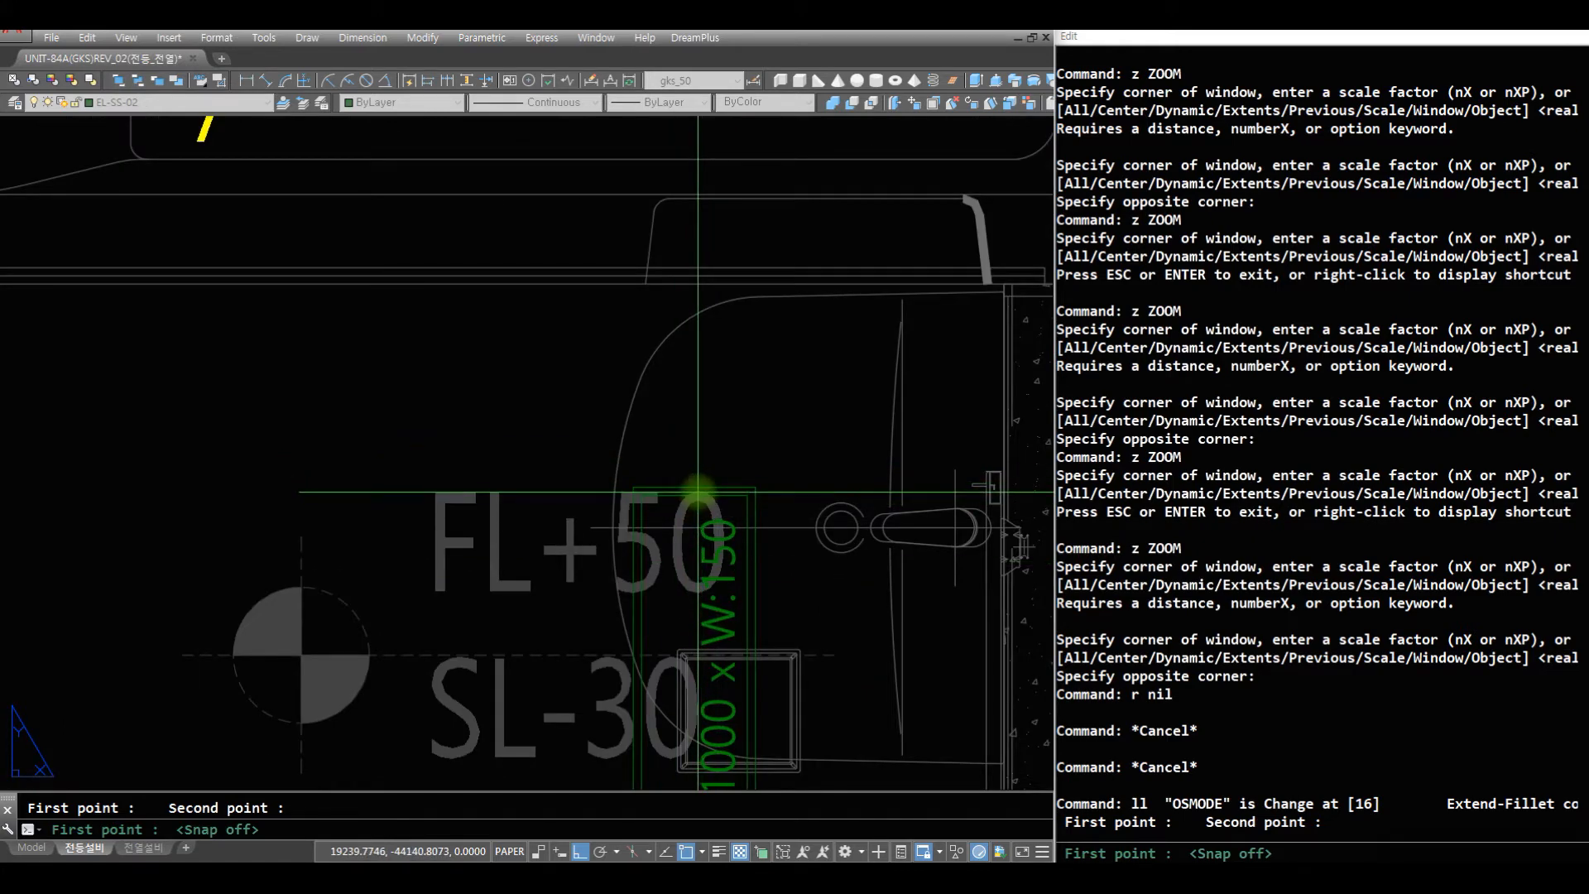
click(692, 486)
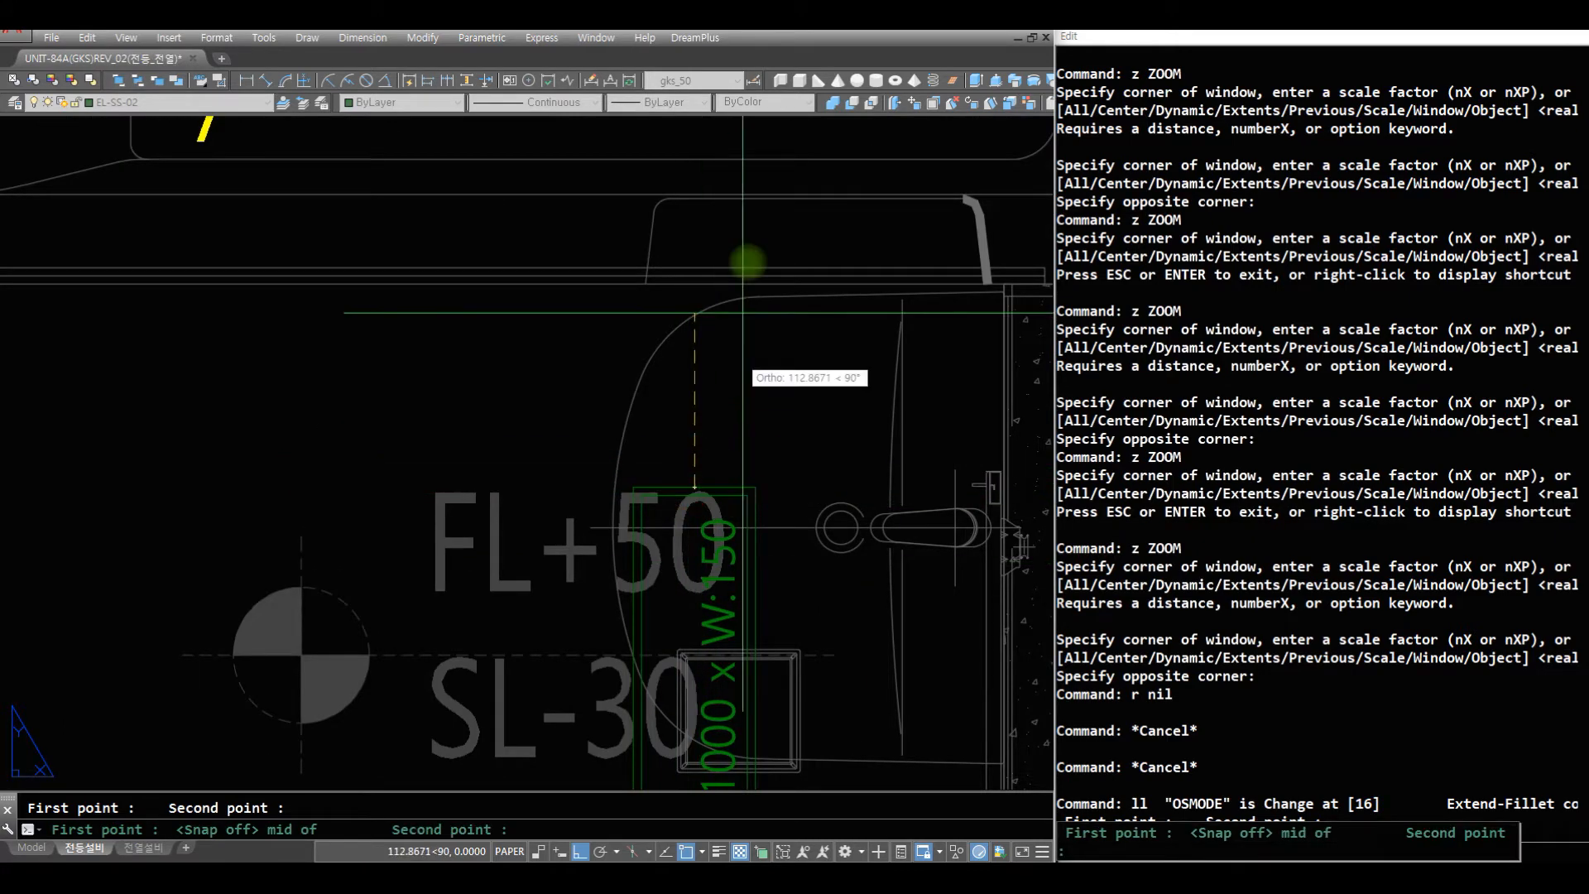
click(742, 213)
scroll(766, 373, down, 2)
middle_drag(765, 372, 824, 624)
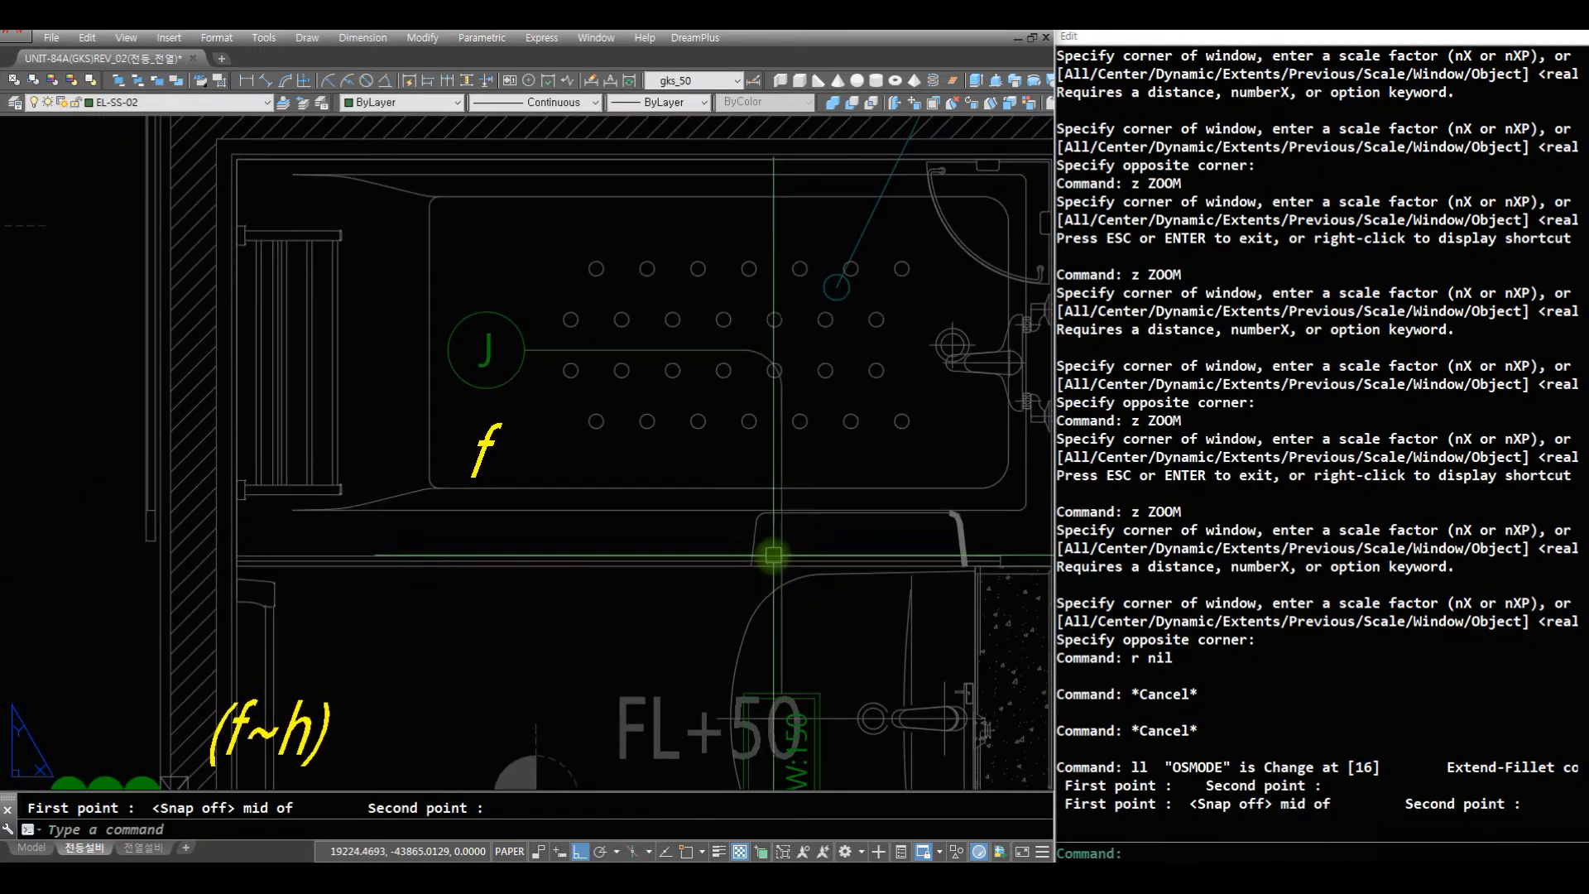
middle_drag(762, 464, 701, 283)
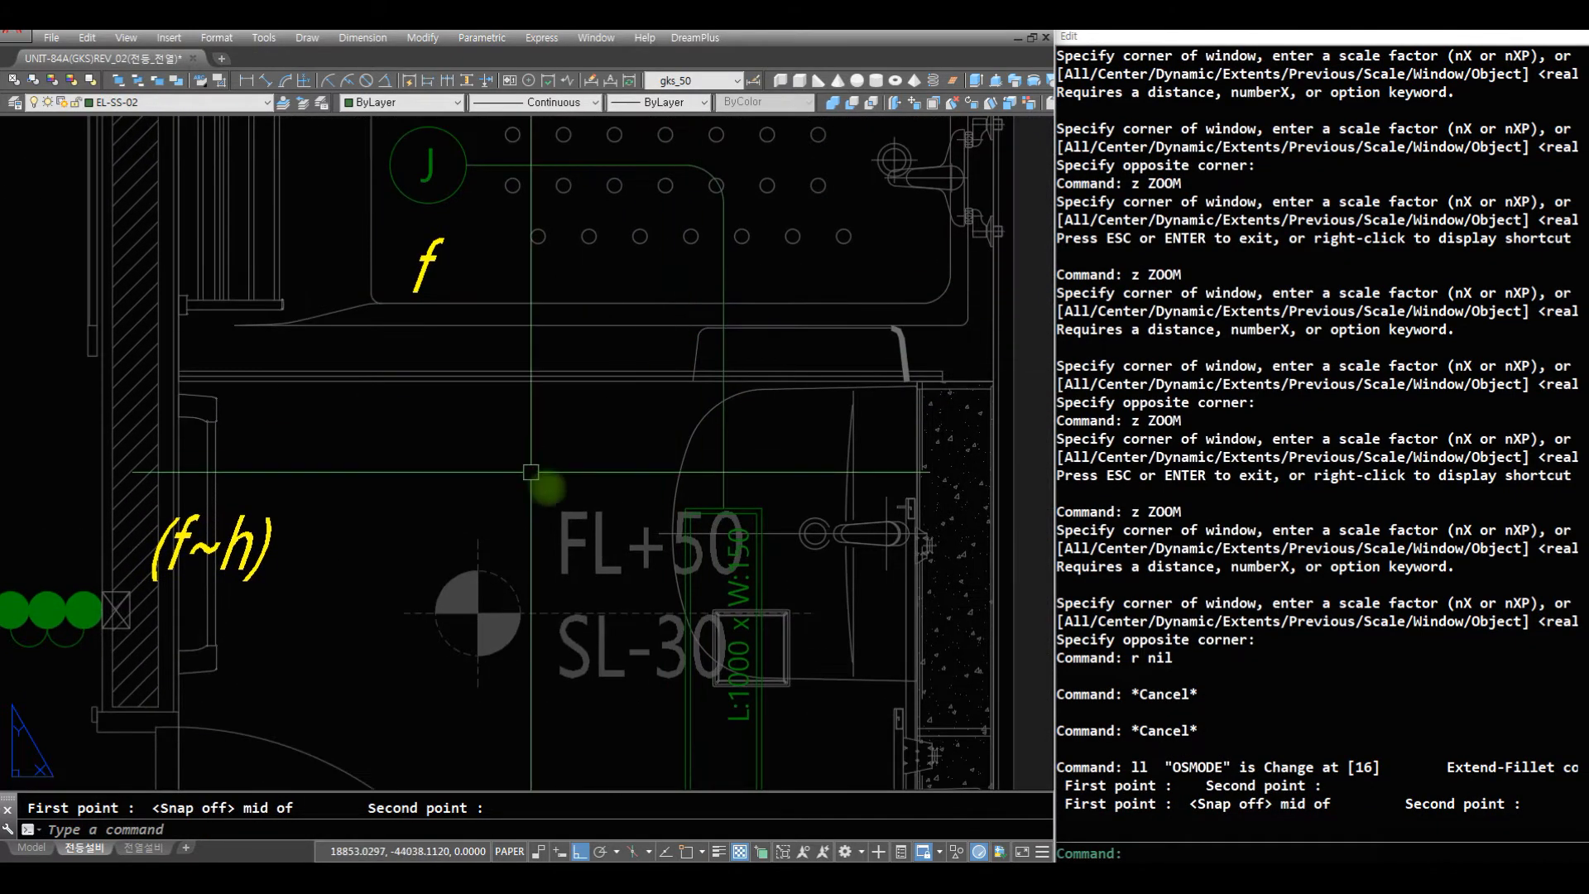
- Offset the vertical wire above the L:1000 x W:150 fixture by 50 mm toward the switch side
middle_drag(679, 589, 795, 451)
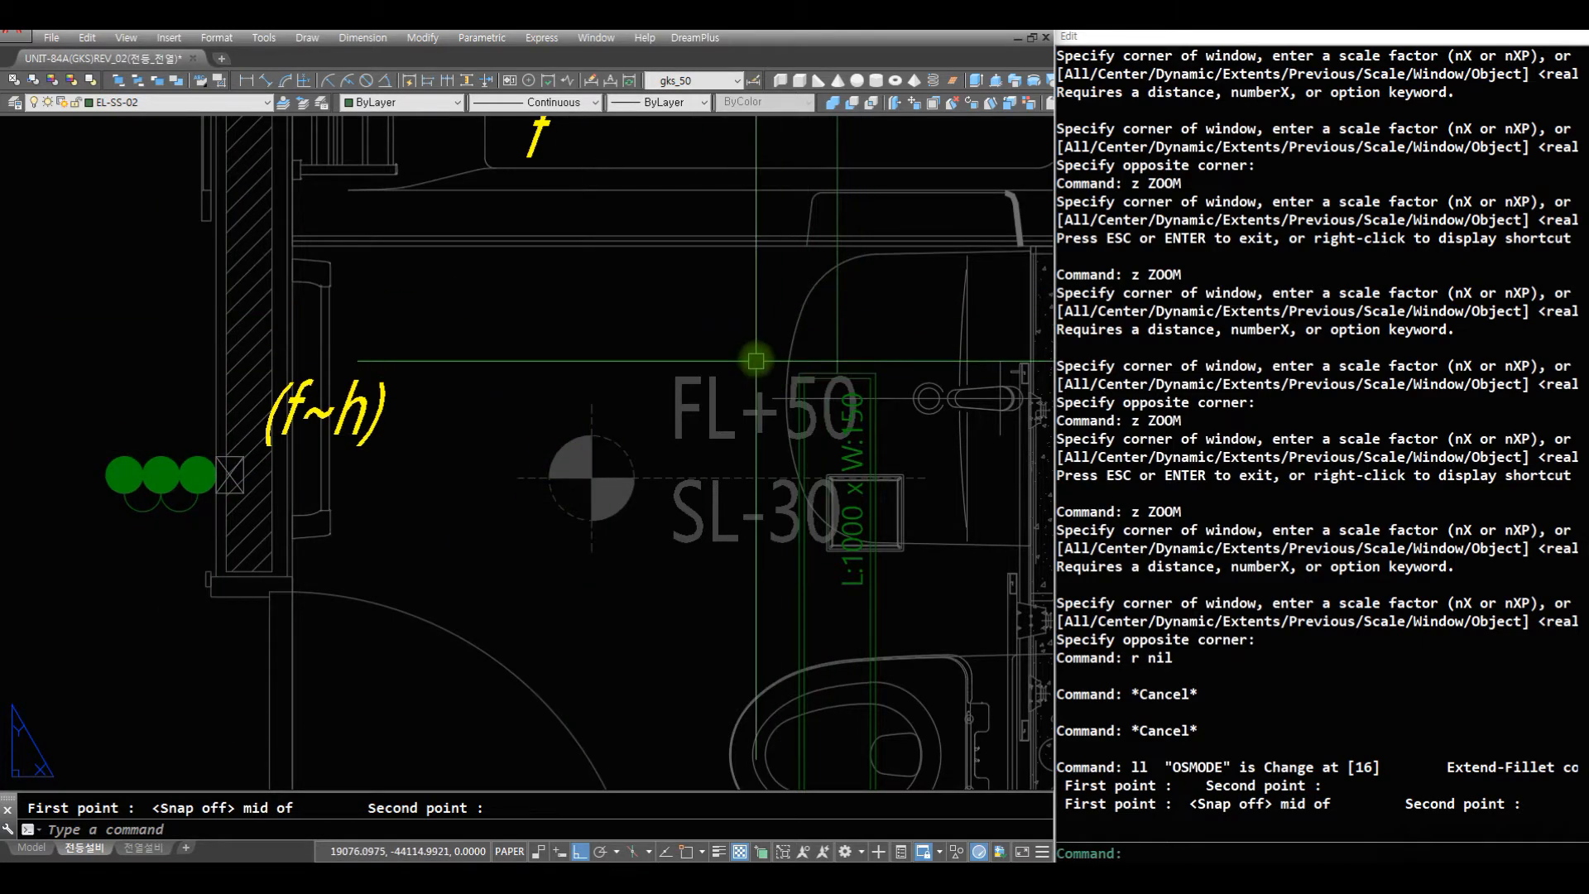
key(Return)
text(50)
key(Return)
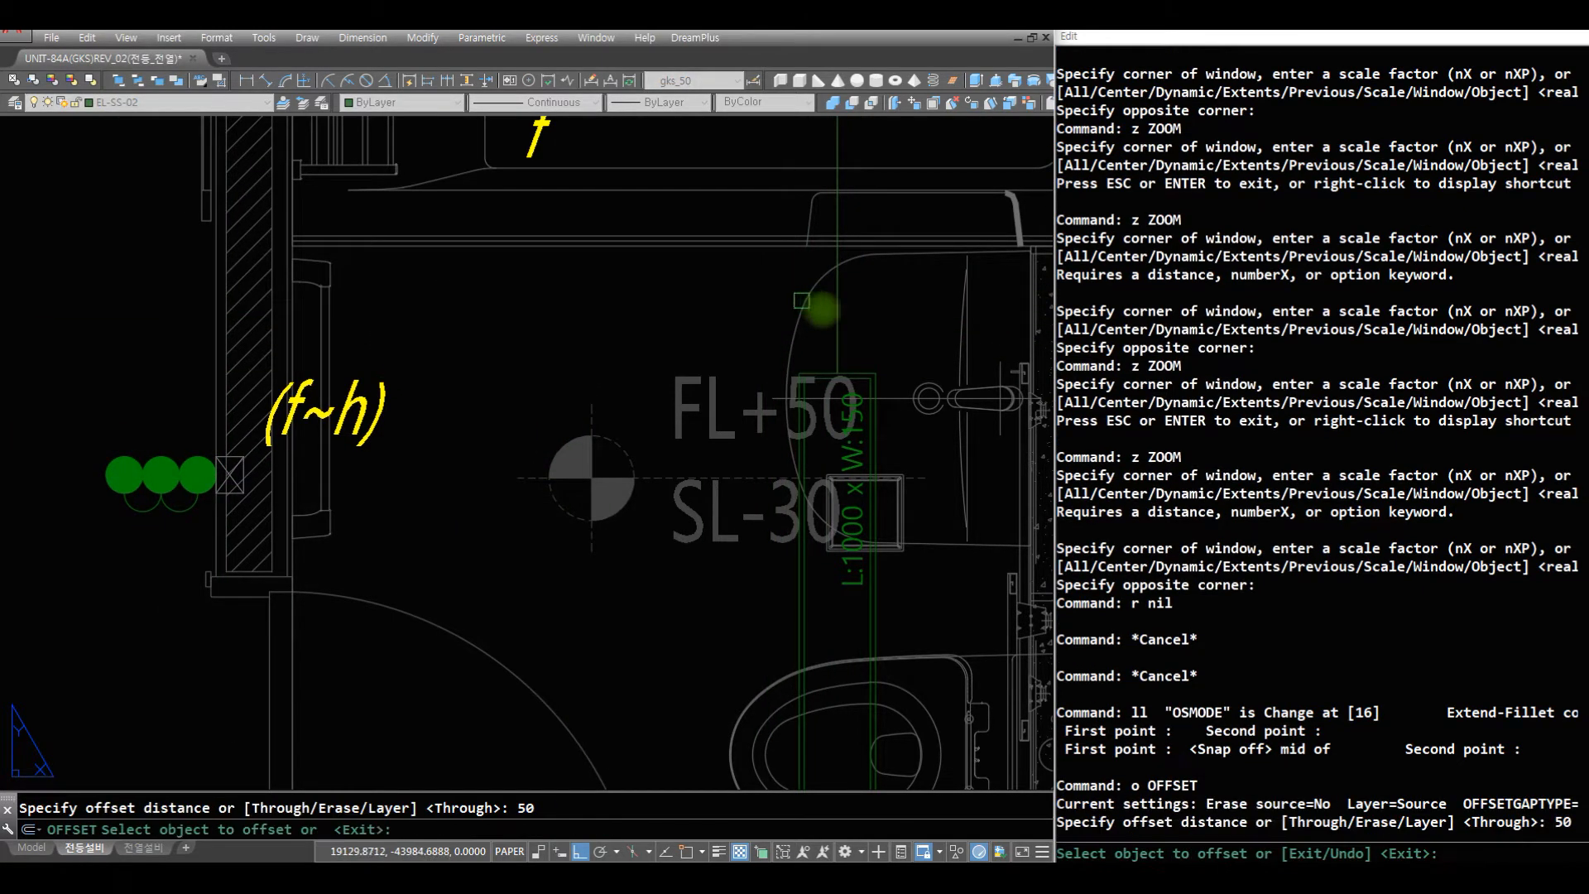
click(838, 318)
click(785, 342)
key(Return)
- Shift both parallel wires above the fixture sideways toward the washbasin by half the offset, 25 mm, with the m2 command
text(m)
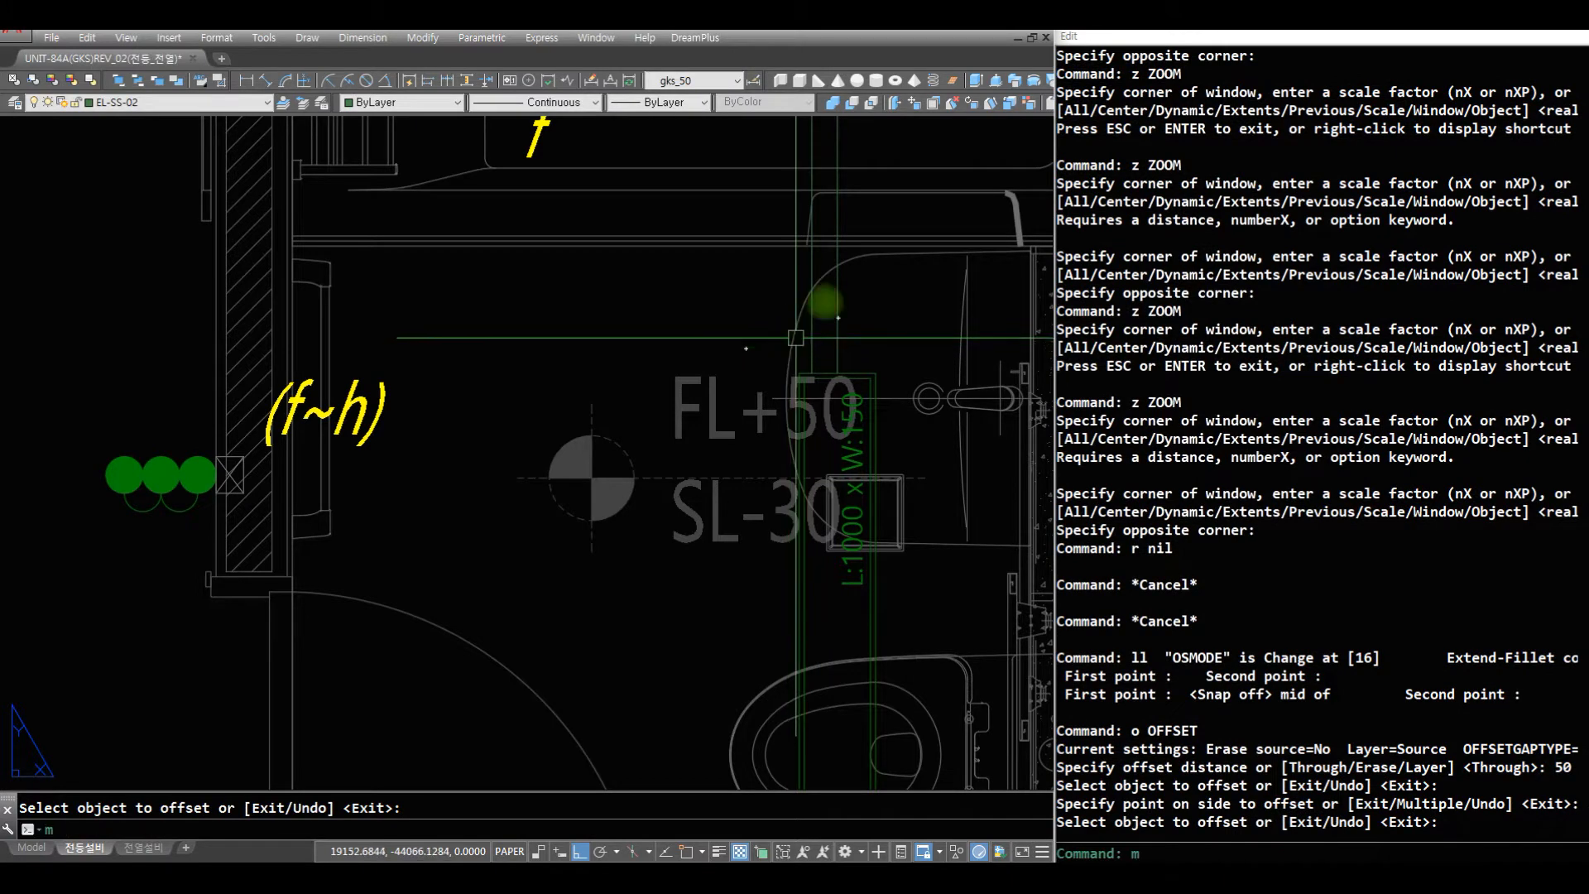
text(2)
key(Return)
click(837, 302)
click(750, 320)
key(Return)
click(856, 306)
click(811, 334)
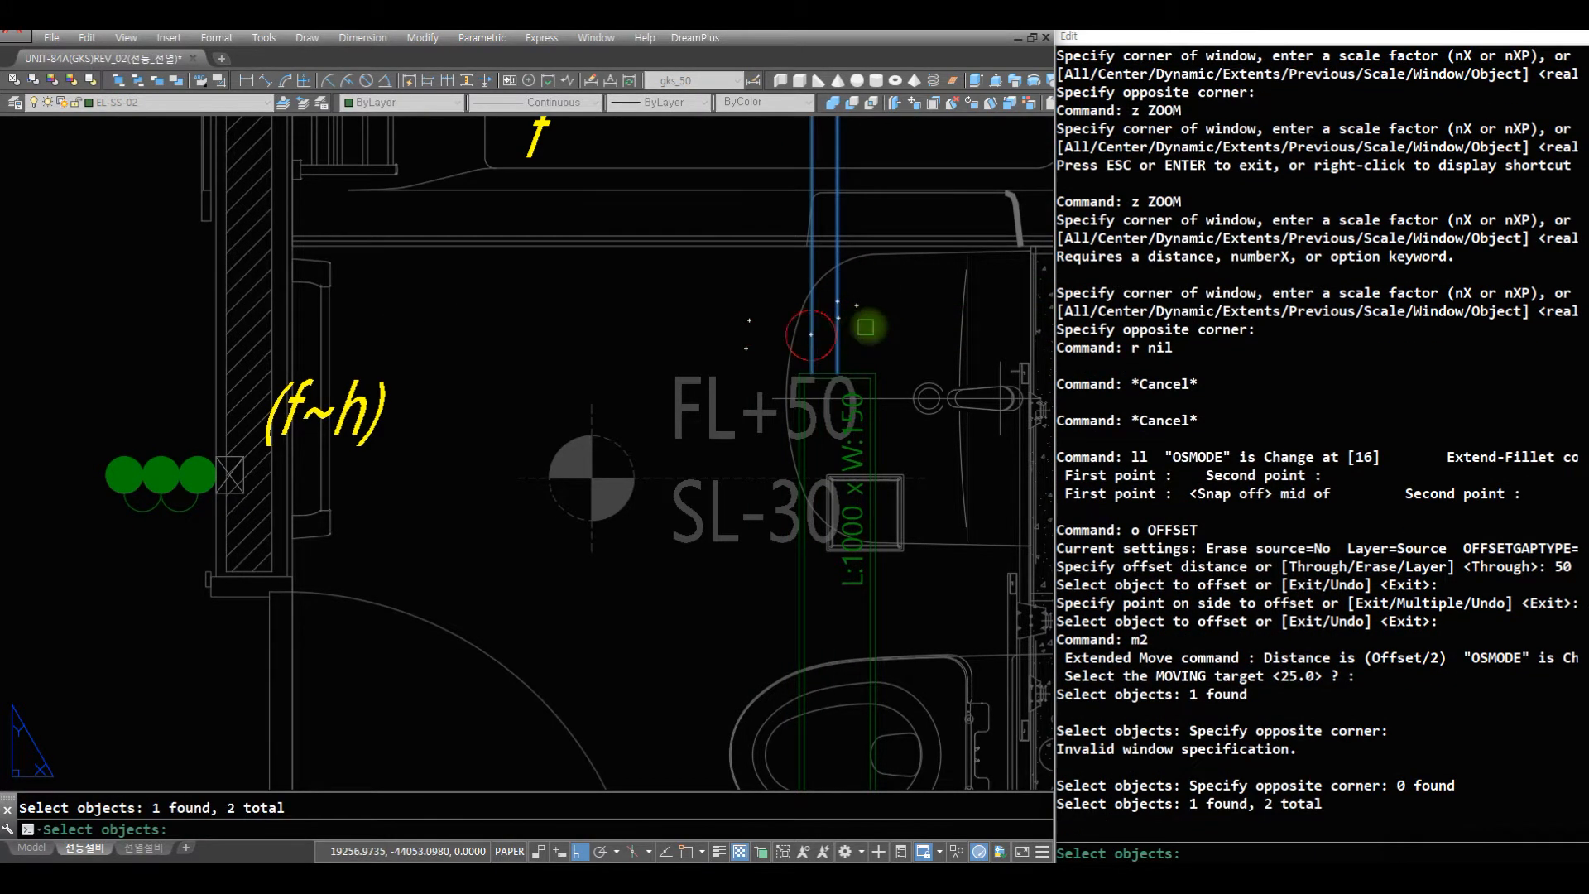
key(Return)
click(861, 332)
click(951, 328)
text(r)
key(Return)
text(a)
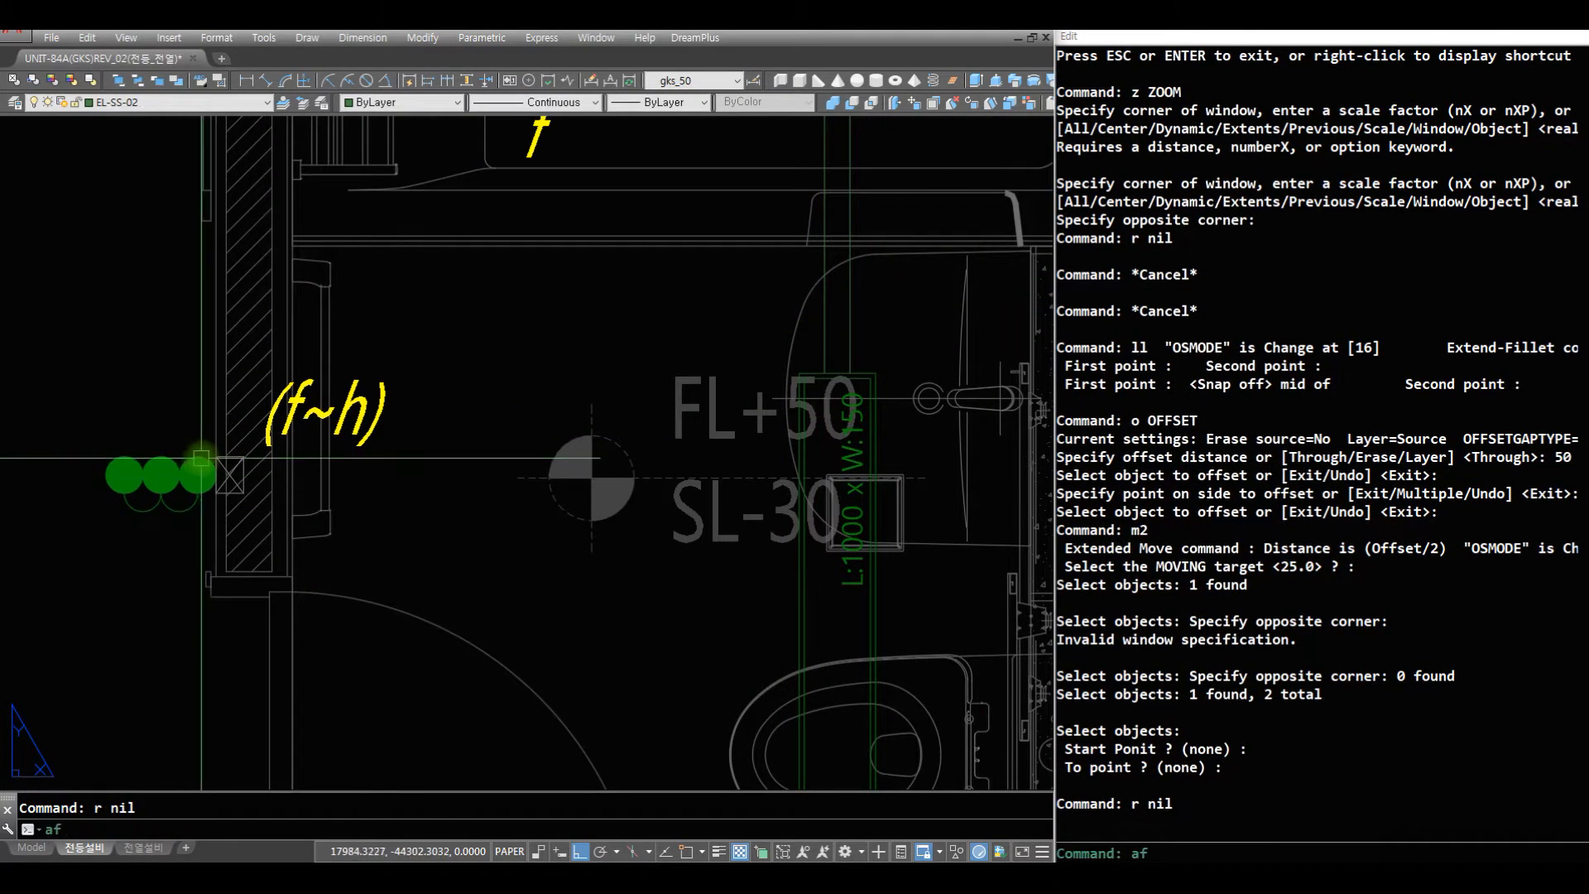
text(f)
key(Return)
click(213, 379)
key(Escape)
key(Escape)
- Draw a short vertical wire up from the top quadrant of the (f~h) switch symbol nearest the wall
text(aq)
key(Return)
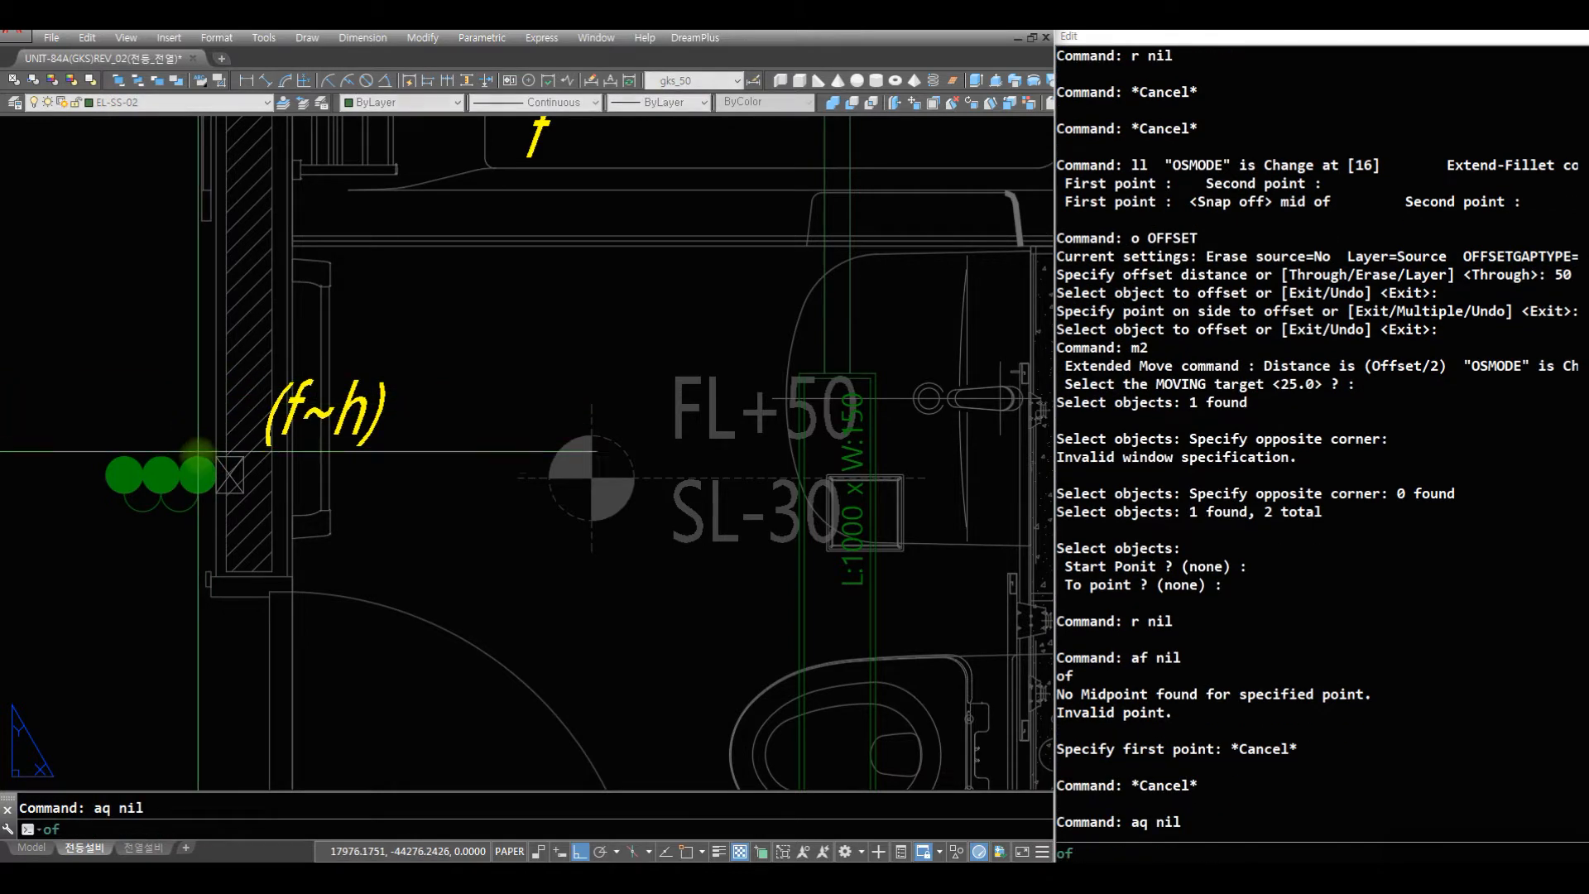
click(199, 457)
click(206, 337)
key(Return)
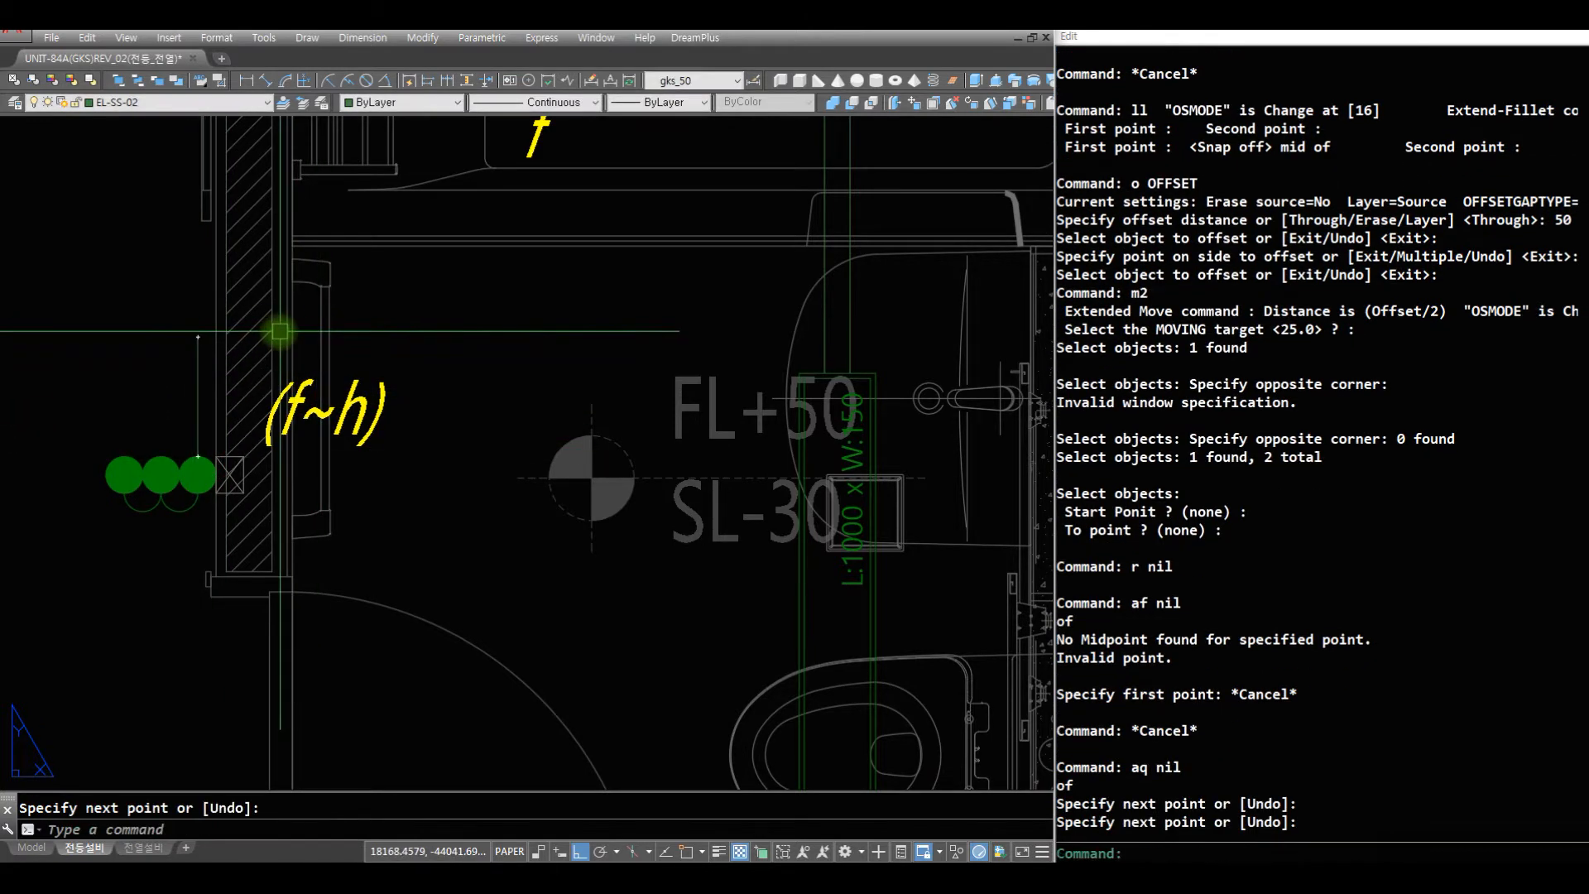
- Connect the switch wire's upper end to the nearer fixture wire with a rounded-corner wire using the lr command
text(lr)
key(Return)
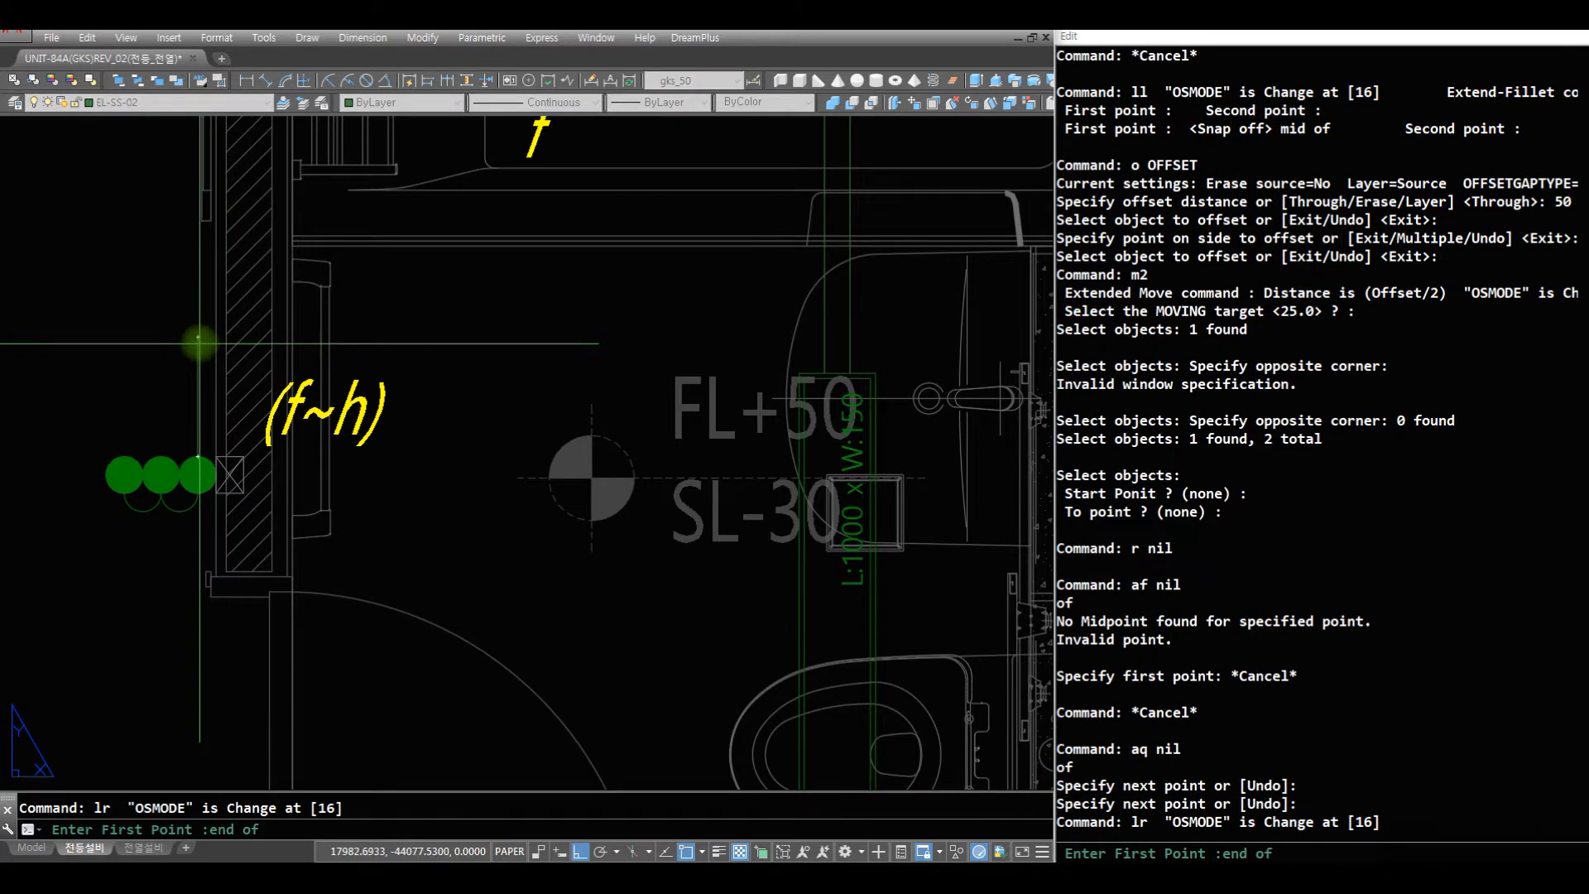
click(199, 337)
text(per)
key(space)
click(835, 326)
text(t)
key(space)
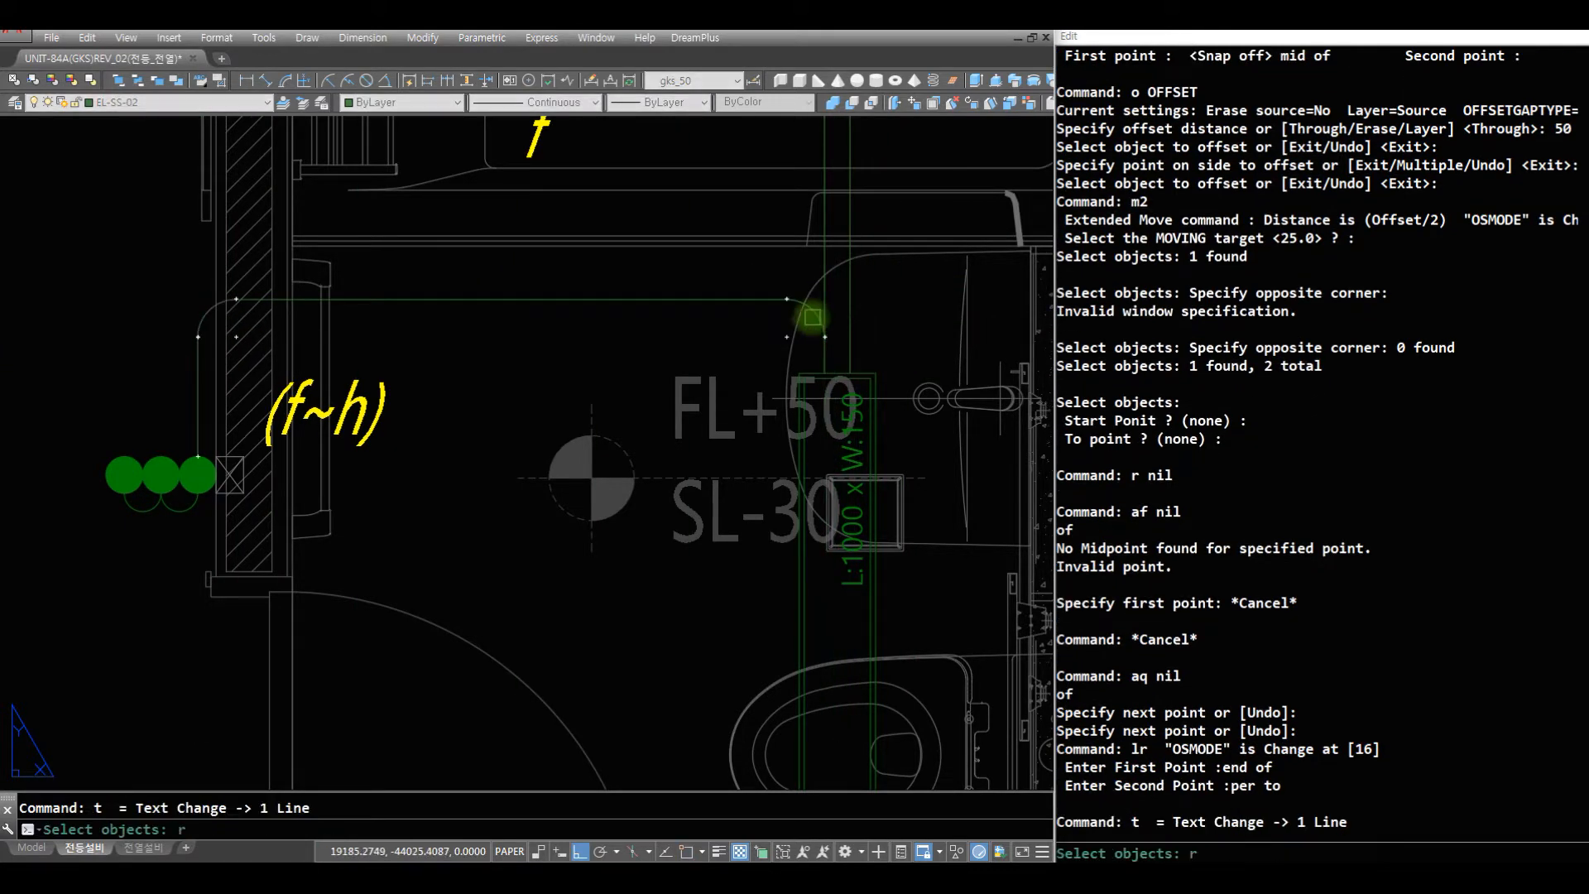
text(r)
key(Return)
key(Escape)
key(Escape)
text(ttr)
key(space)
key(Escape)
text(tr)
- Trim the excess of the offset fixture wire above the rounded corner, using the corner arc as the cutting edge
key(space)
click(816, 310)
key(space)
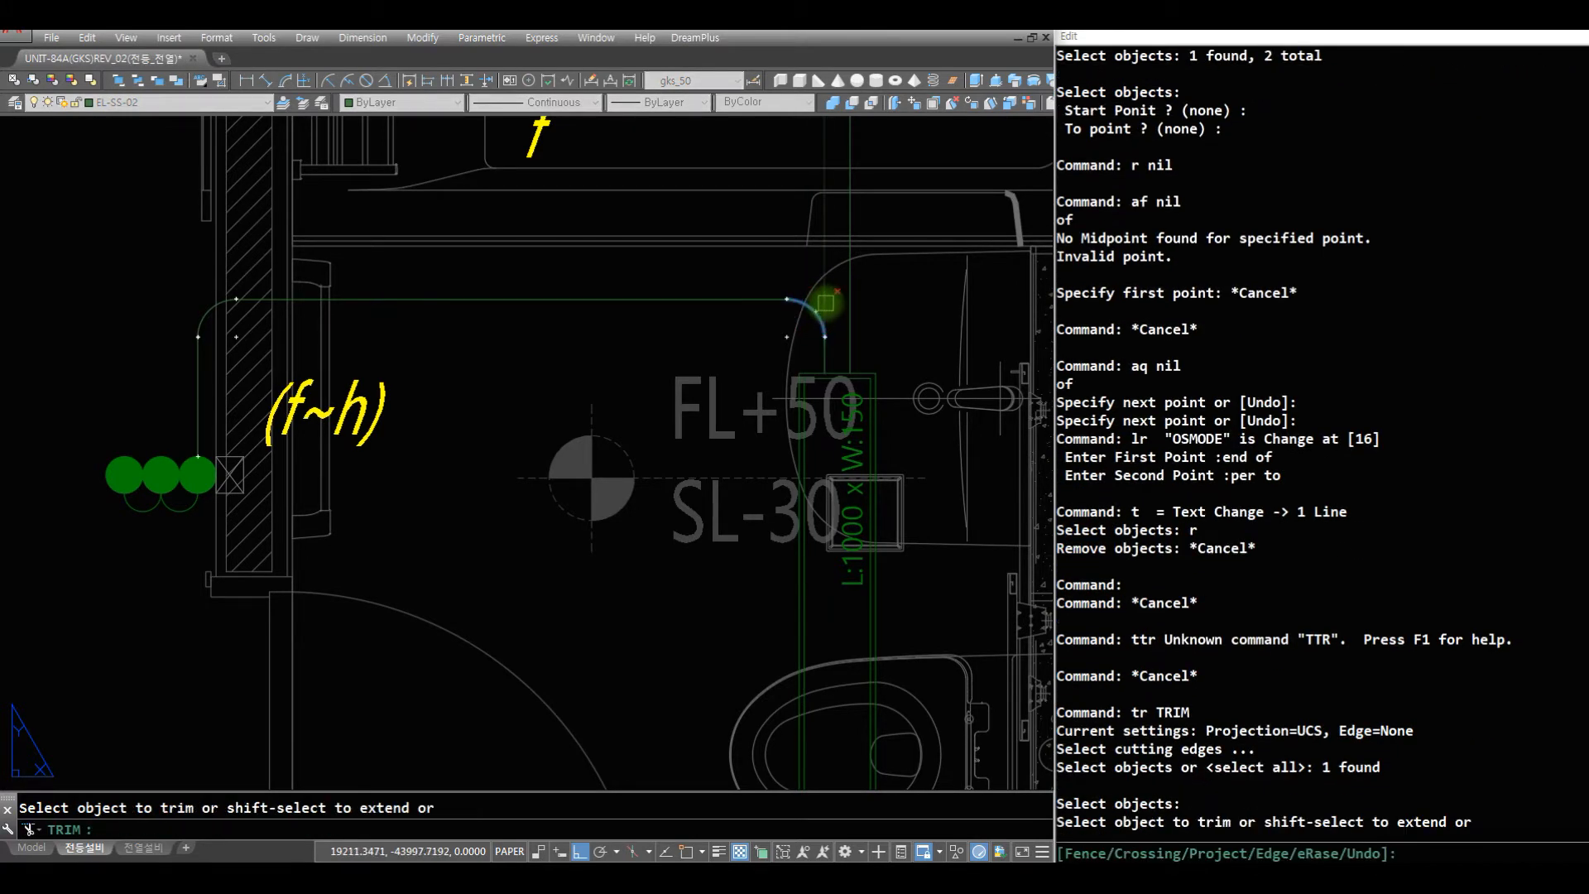
click(823, 300)
click(852, 301)
- Examine the new wiring between the (f~h) switches, the J light and the fixture in the shared bathroom
key(space)
text(z)
key(space)
key(space)
mouse_move(712, 287)
mouse_down()
mouse_move(688, 527)
mouse_move(713, 692)
mouse_up()
key(space)
text(z)
key(space)
click(720, 628)
click(213, 284)
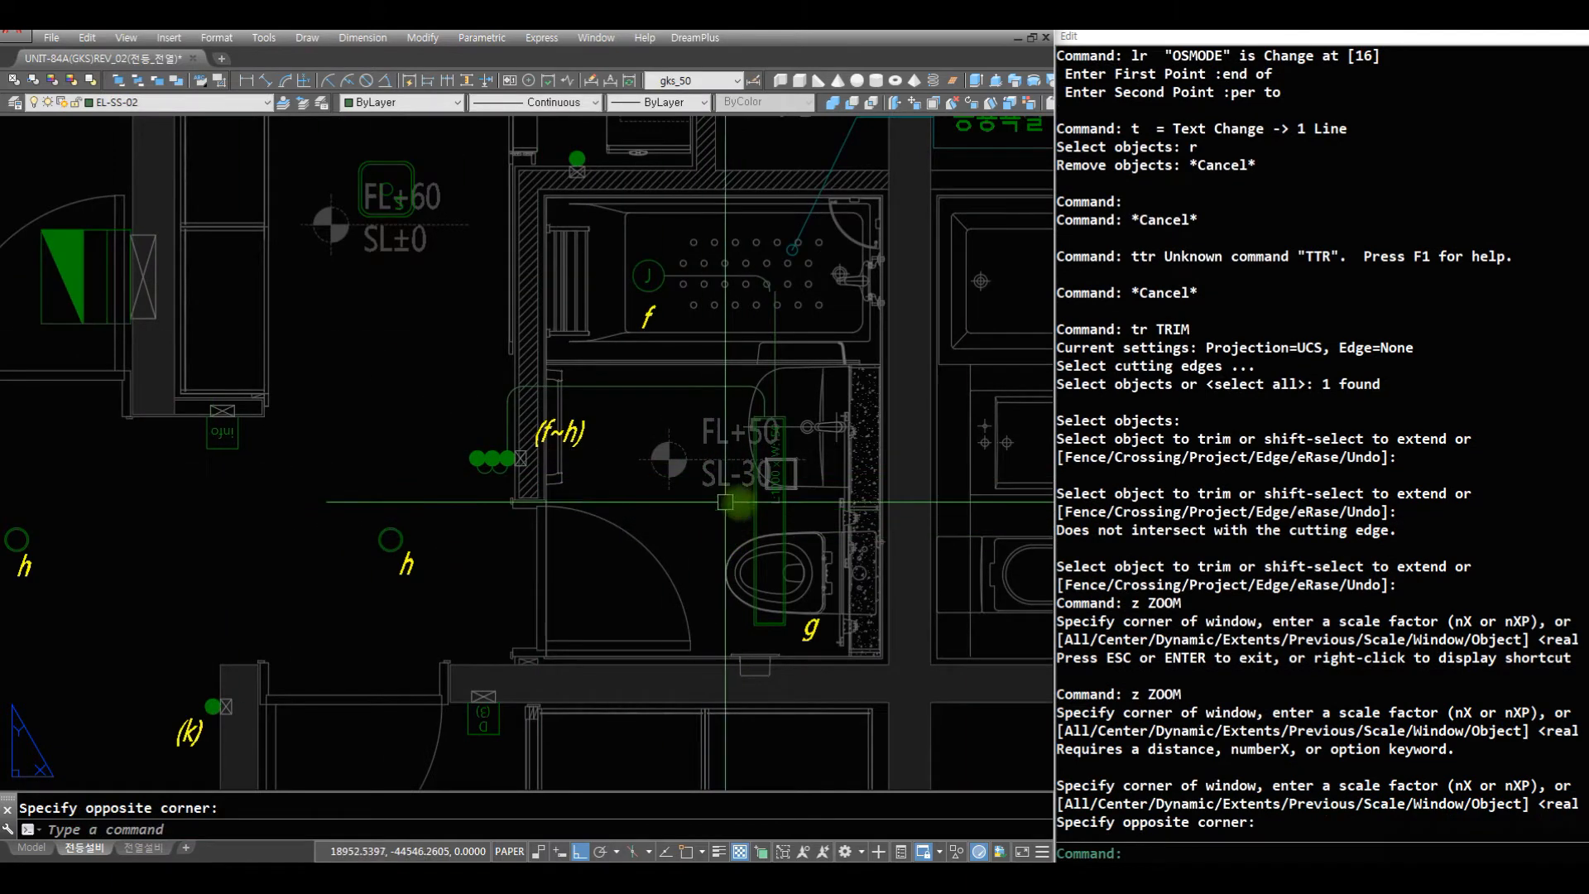
text(z)
key(space)
click(973, 718)
click(366, 301)
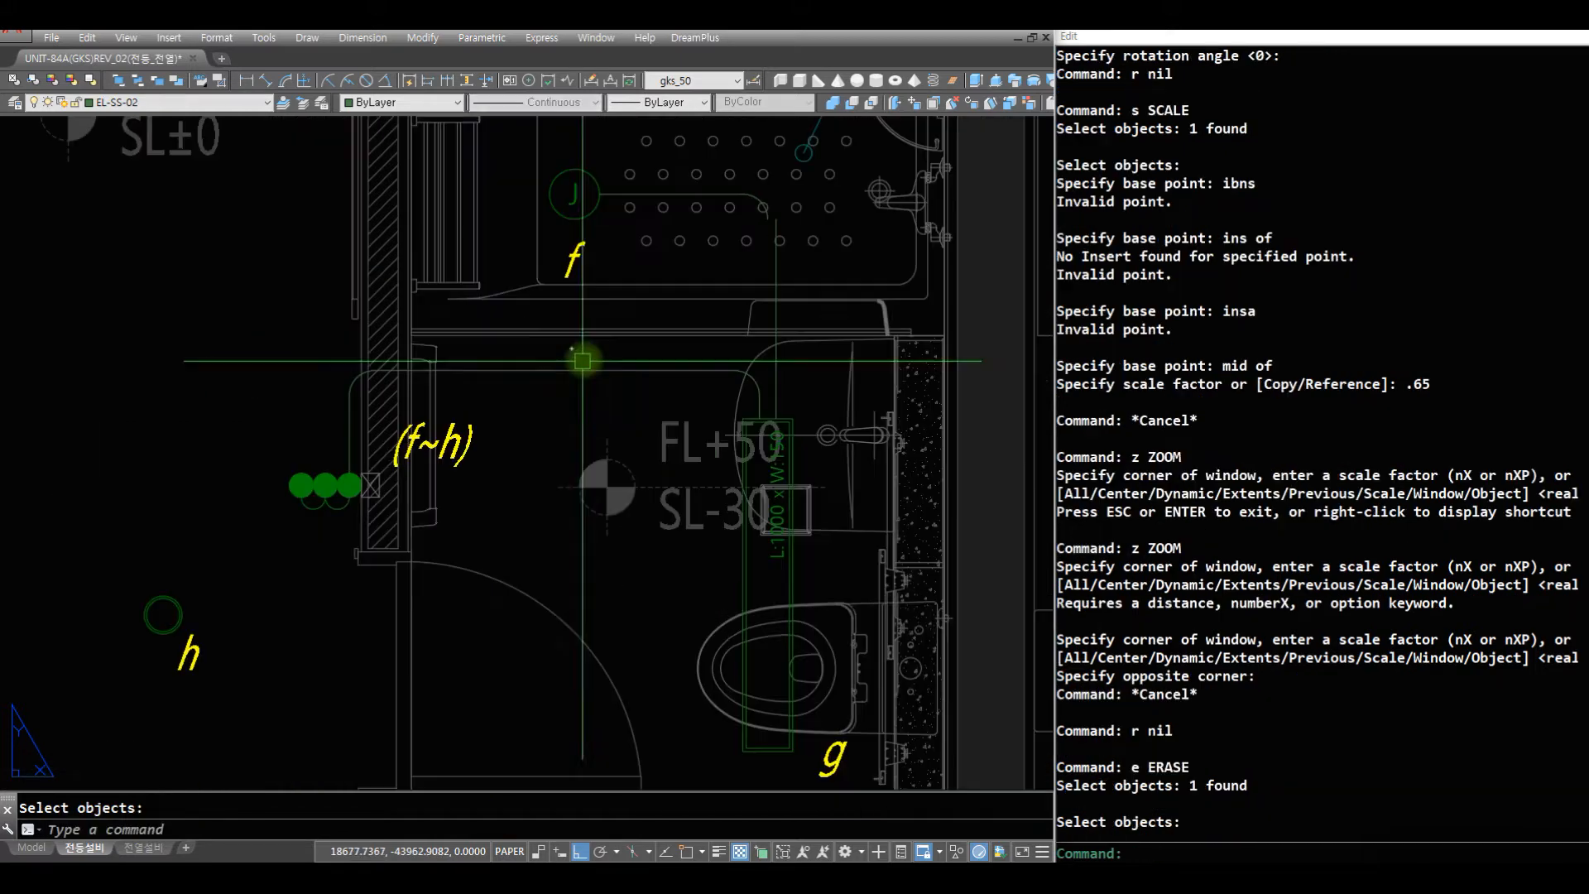
- Insert the J04 wire mark block on the horizontal wire from the (f~h) switches, at rotation angle 0
key(Return)
text(r)
key(Return)
text(j0)
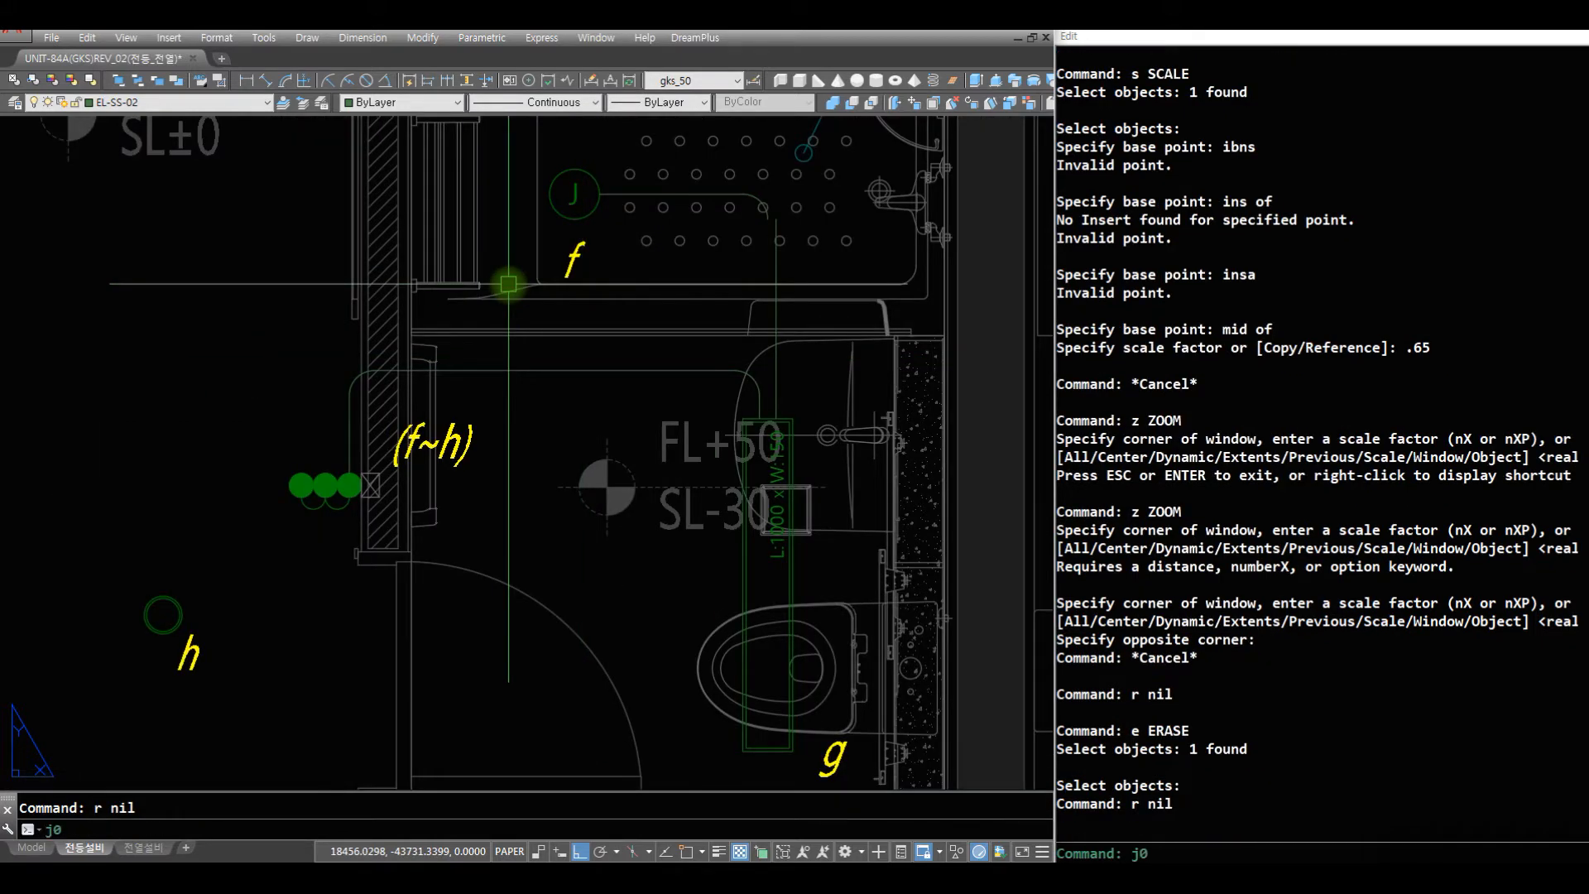
text(4)
key(Return)
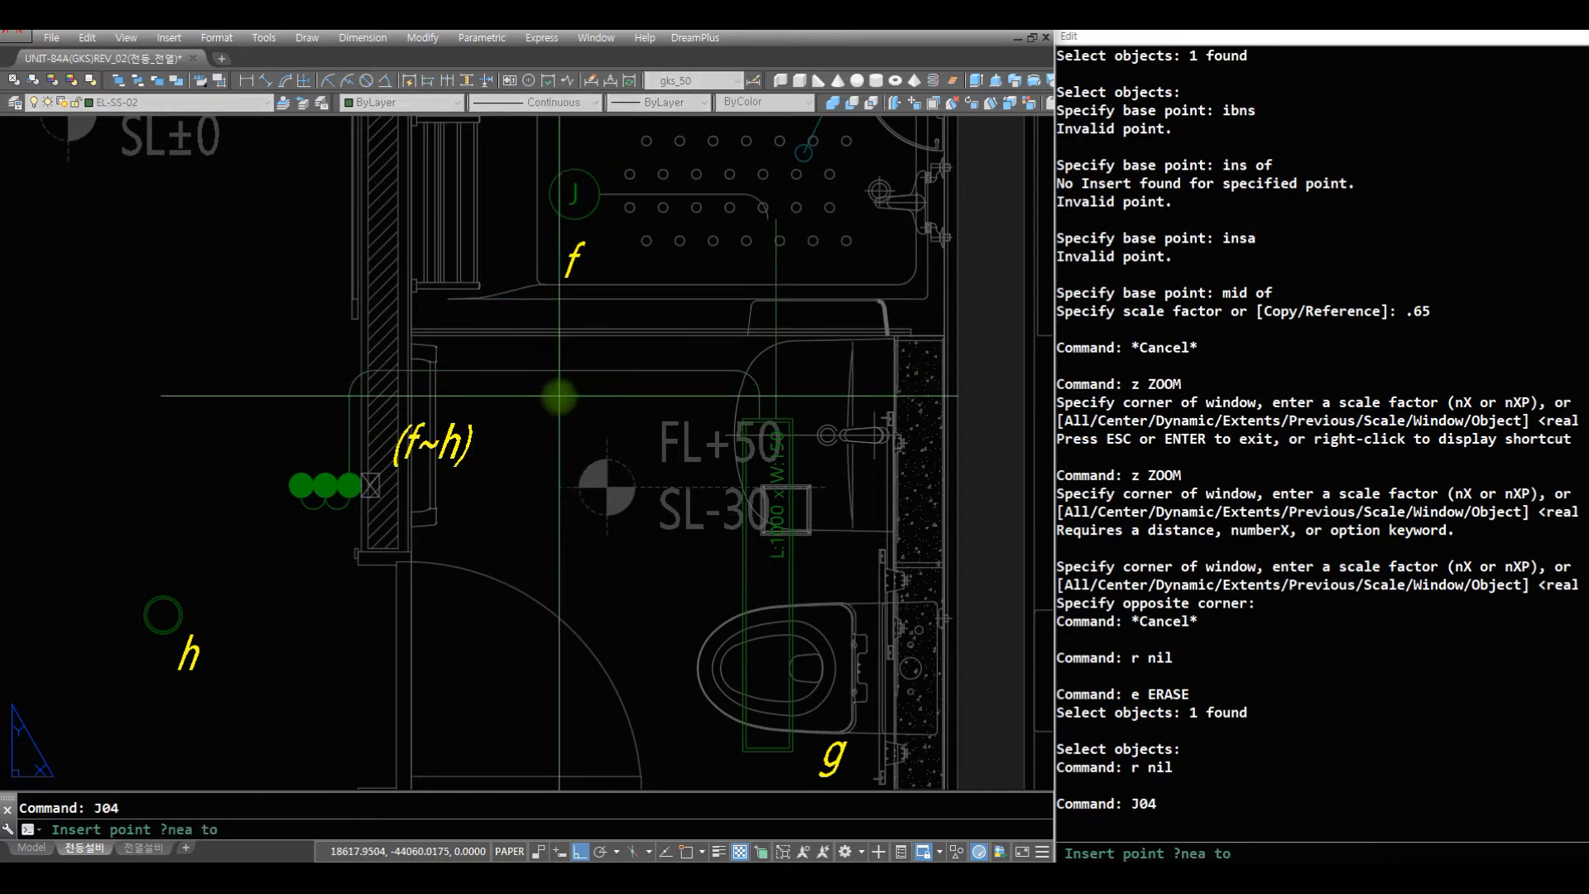
click(560, 364)
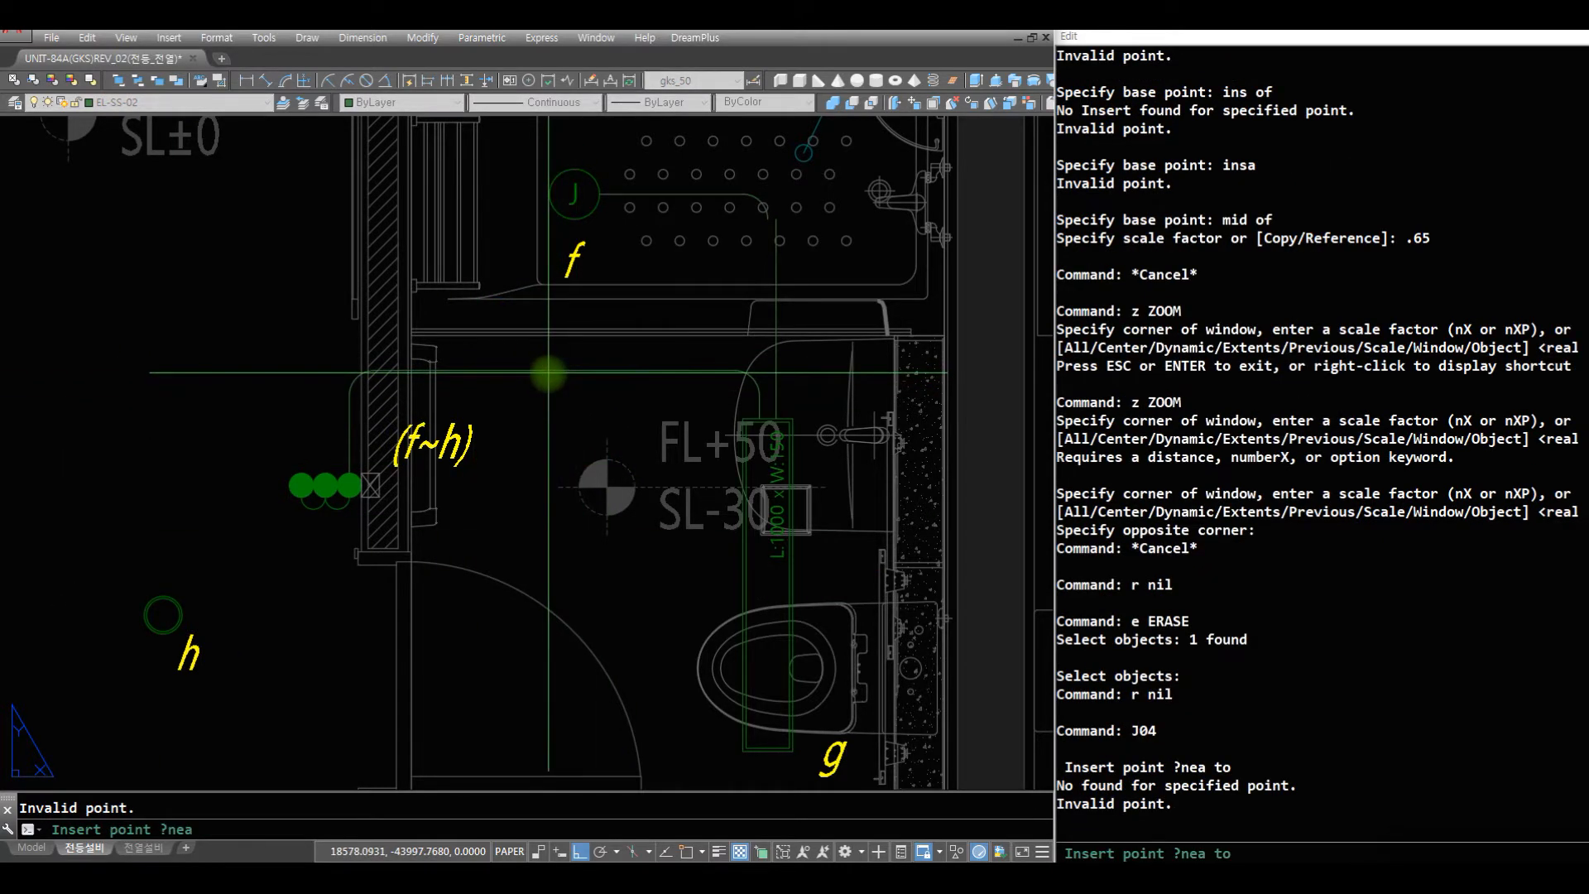
click(568, 353)
key(Return)
- Scale the J04 wire mark by 0.6 about a point on the switch wire
text(r)
key(Return)
text(s)
key(Return)
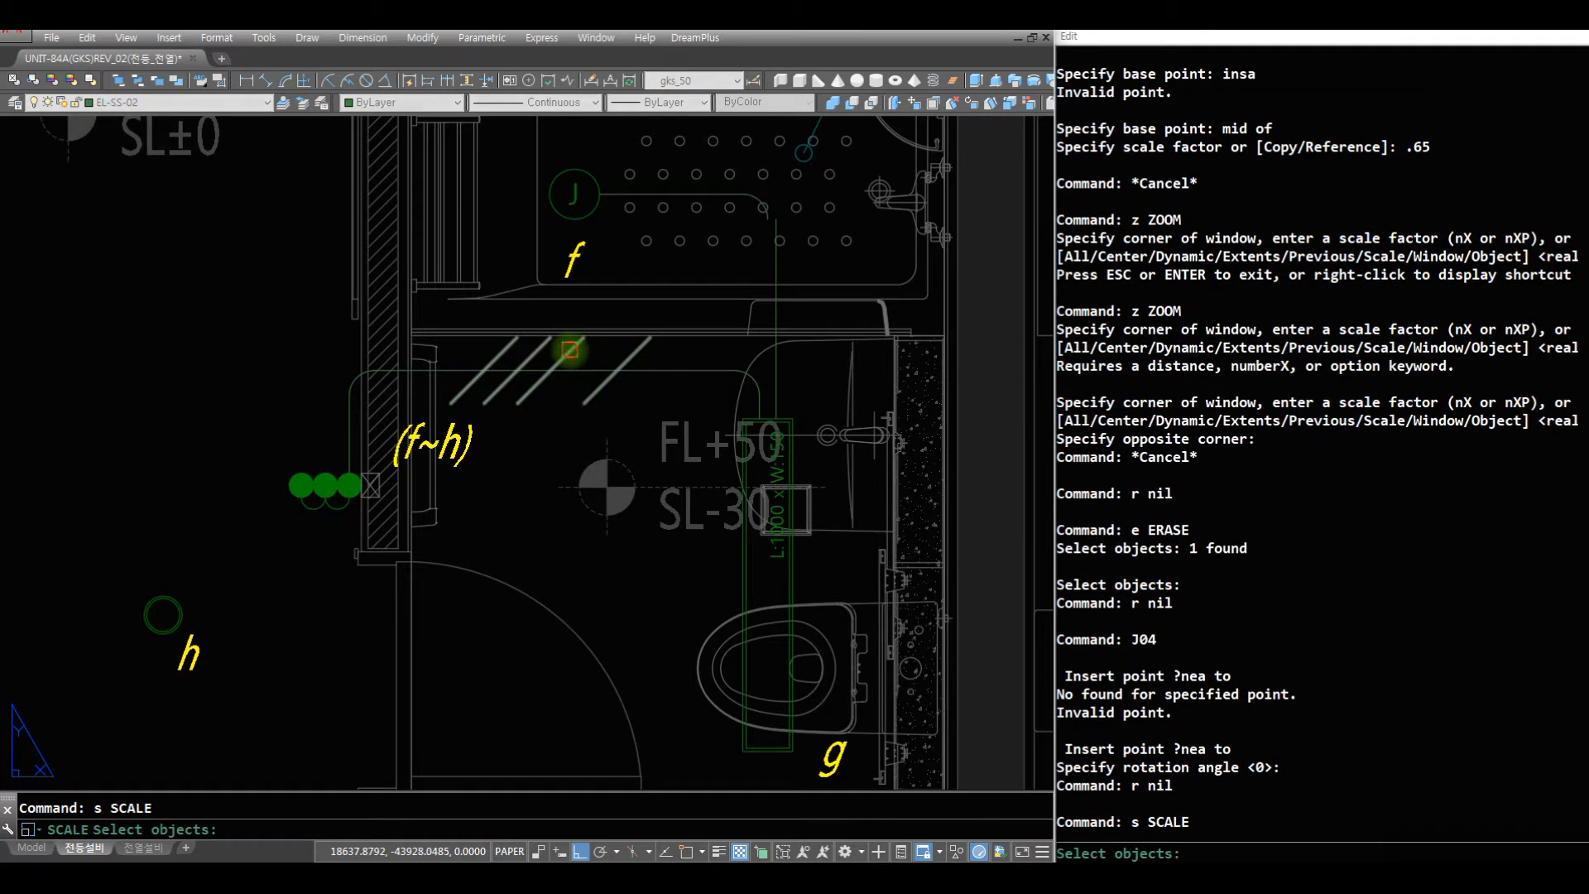
click(569, 349)
key(Return)
text(nea)
key(Return)
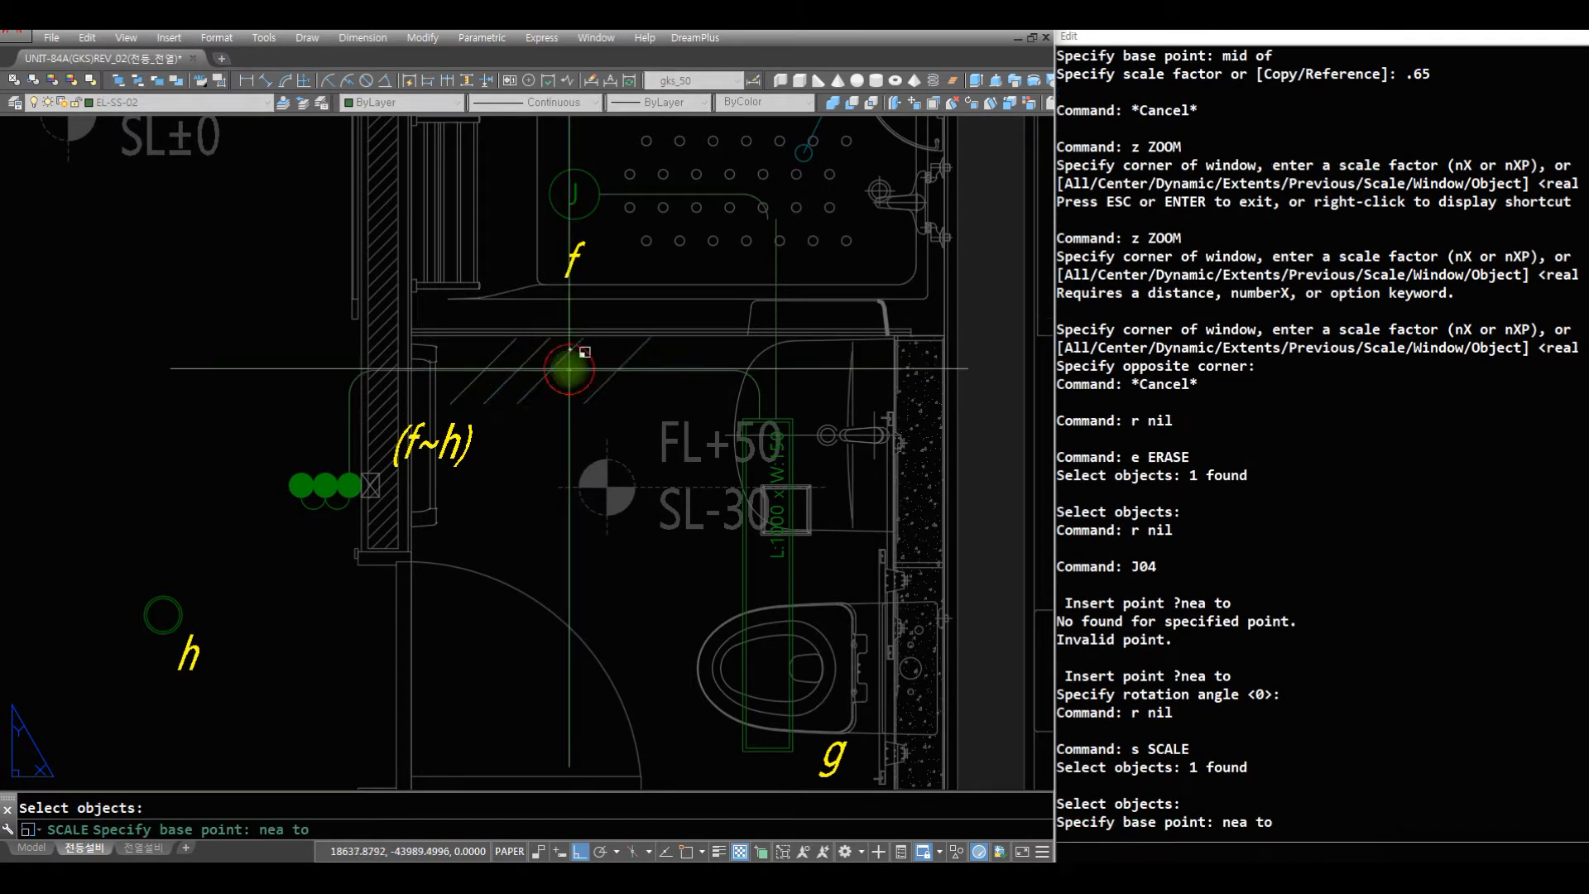
click(567, 370)
text(.)
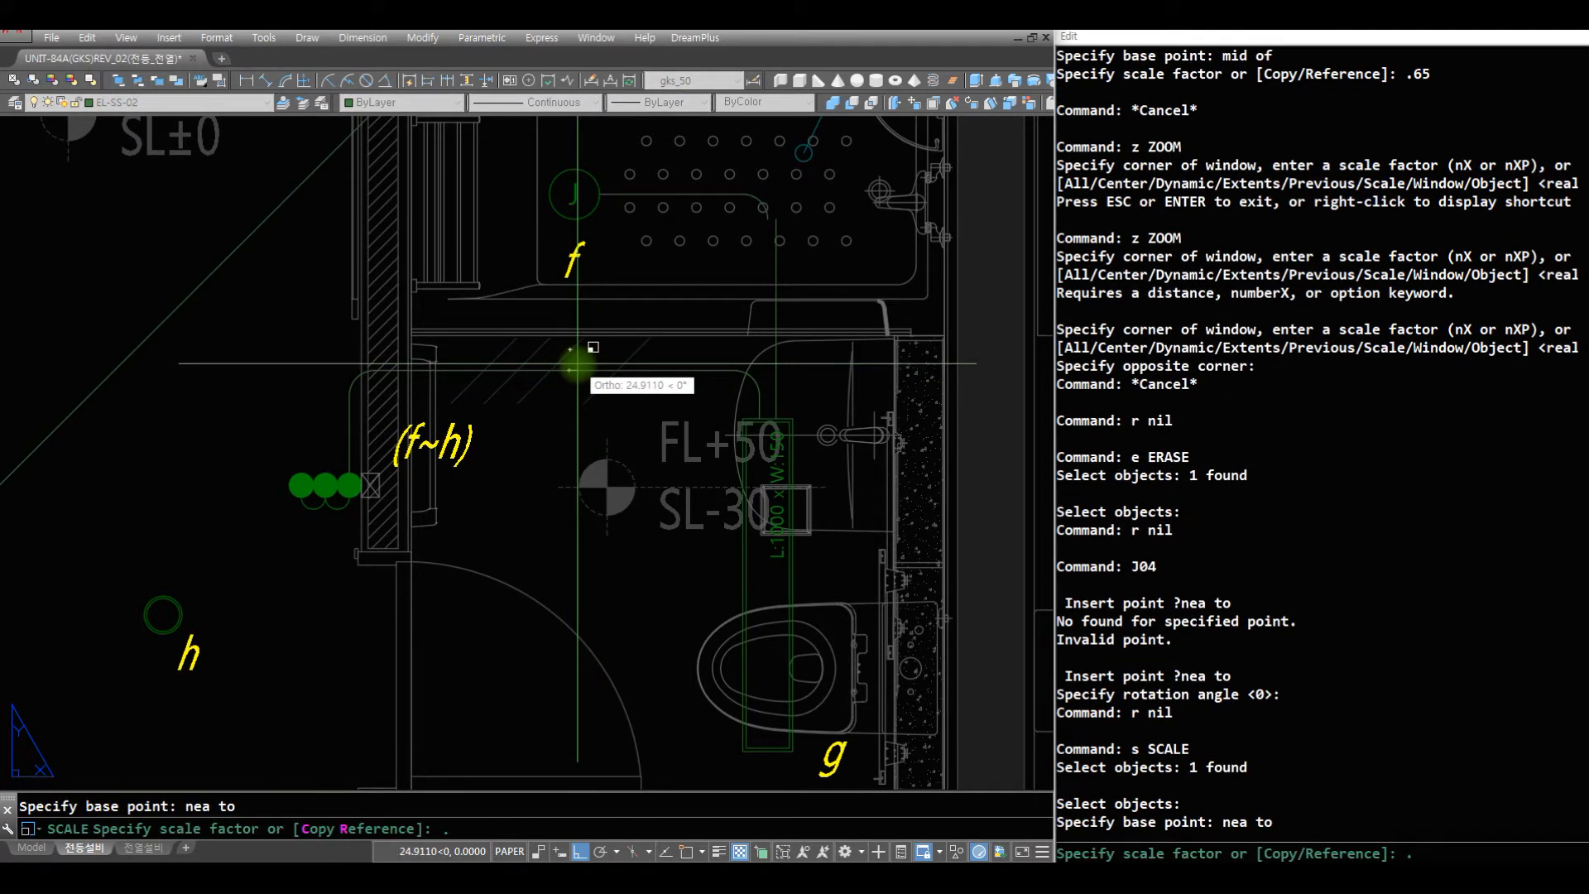
text(6)
key(Return)
- Examine the bathroom wiring with its wire mark and the two h lights outside the bathroom door
text(z)
key(Return)
key(Return)
mouse_move(571, 198)
mouse_down()
mouse_move(579, 415)
mouse_move(612, 579)
mouse_up()
key(Return)
text(z)
key(Return)
click(753, 630)
click(292, 325)
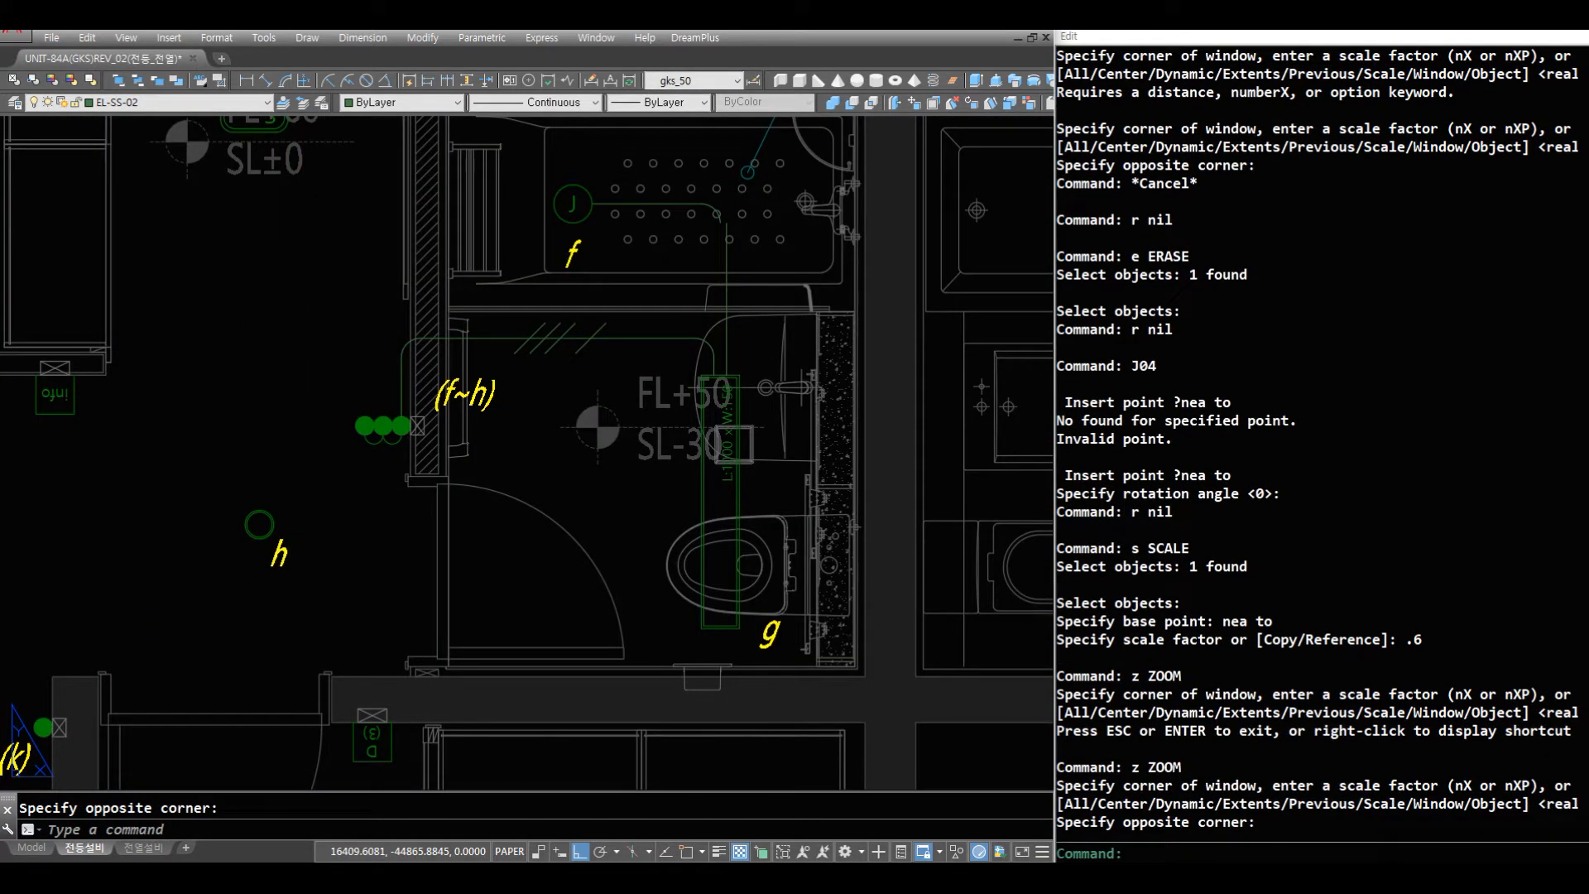
key(Escape)
text(z)
key(Return)
key(Return)
drag(681, 333, 757, 610)
text(z)
key(Return)
click(789, 604)
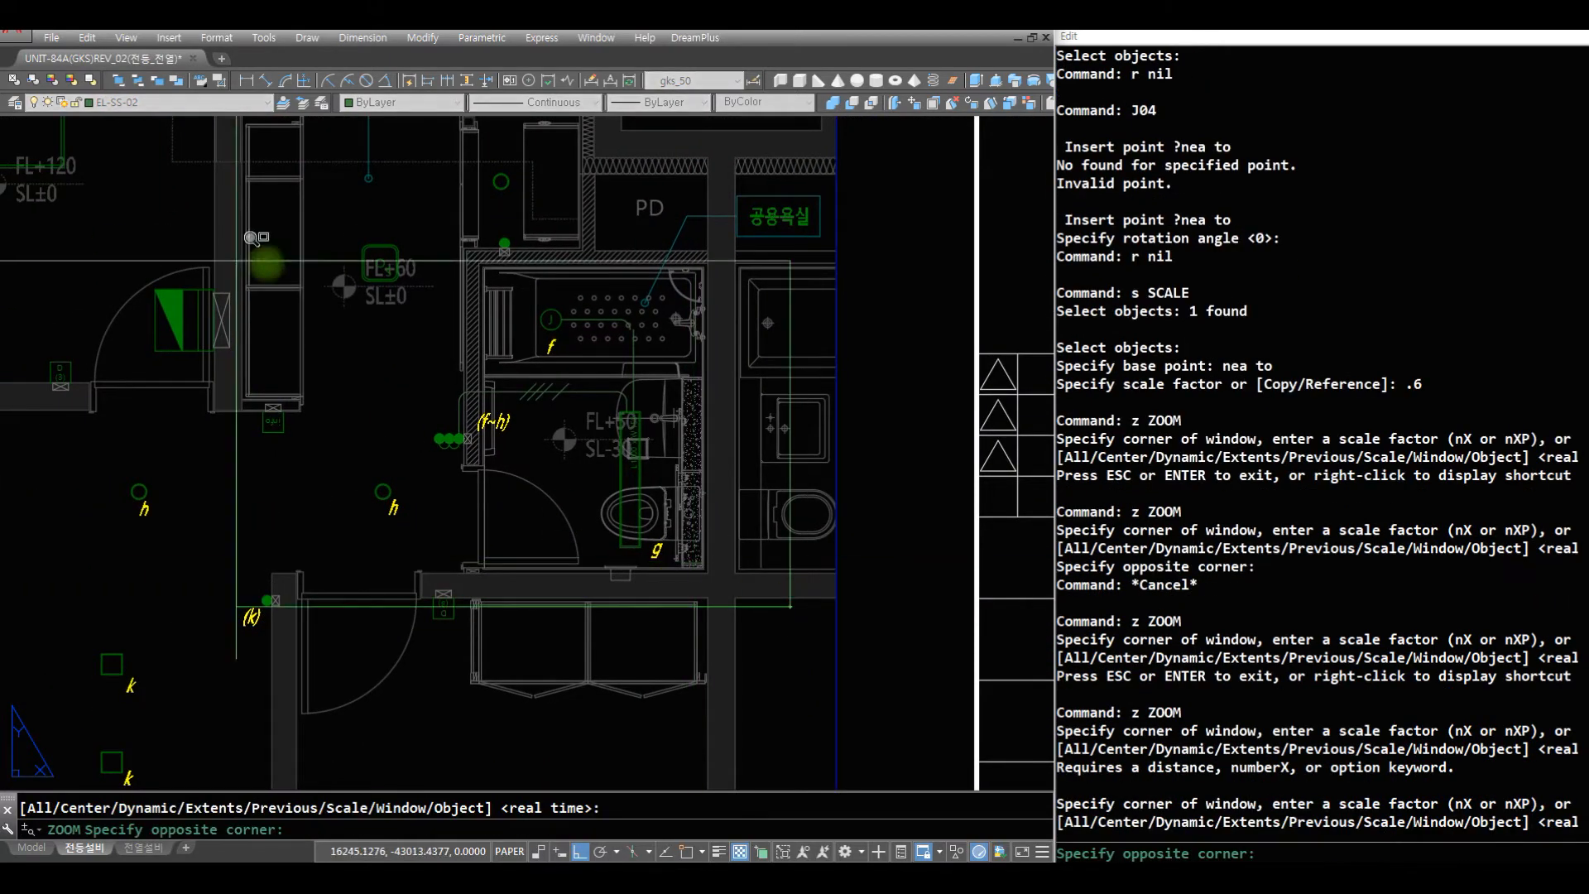
click(182, 176)
text(r)
key(Return)
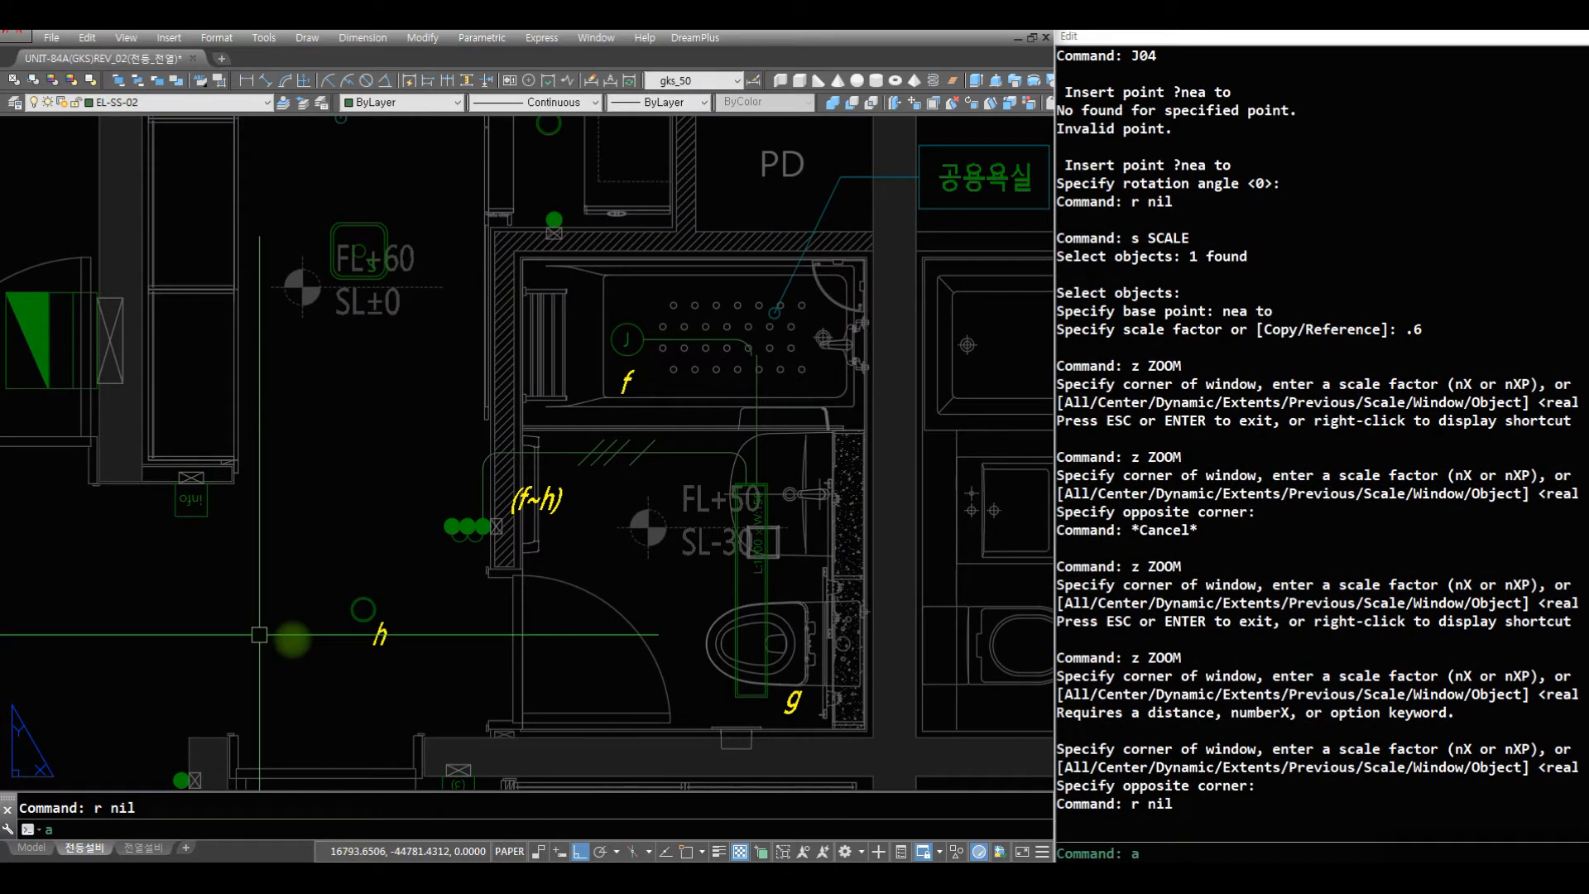
key(Escape)
key(Escape)
text(z)
- Draw a straight horizontal wire between the facing quadrants of the two h lights
key(Return)
key(Return)
drag(358, 439, 408, 599)
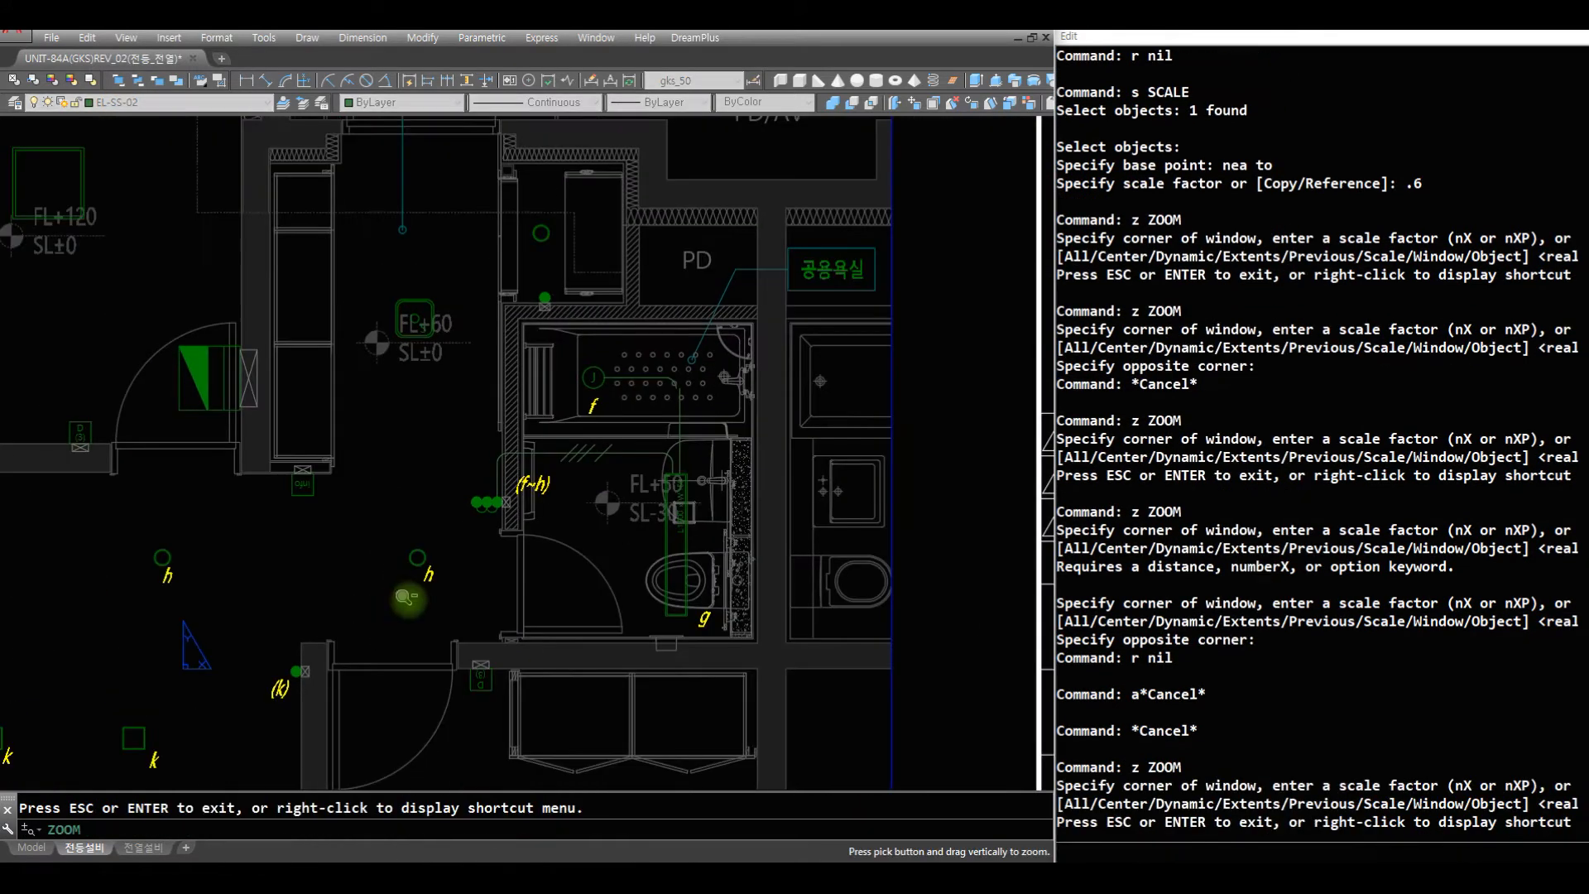
key(Escape)
text(r)
key(Return)
text(aq)
key(Return)
click(163, 557)
text(qu)
key(Return)
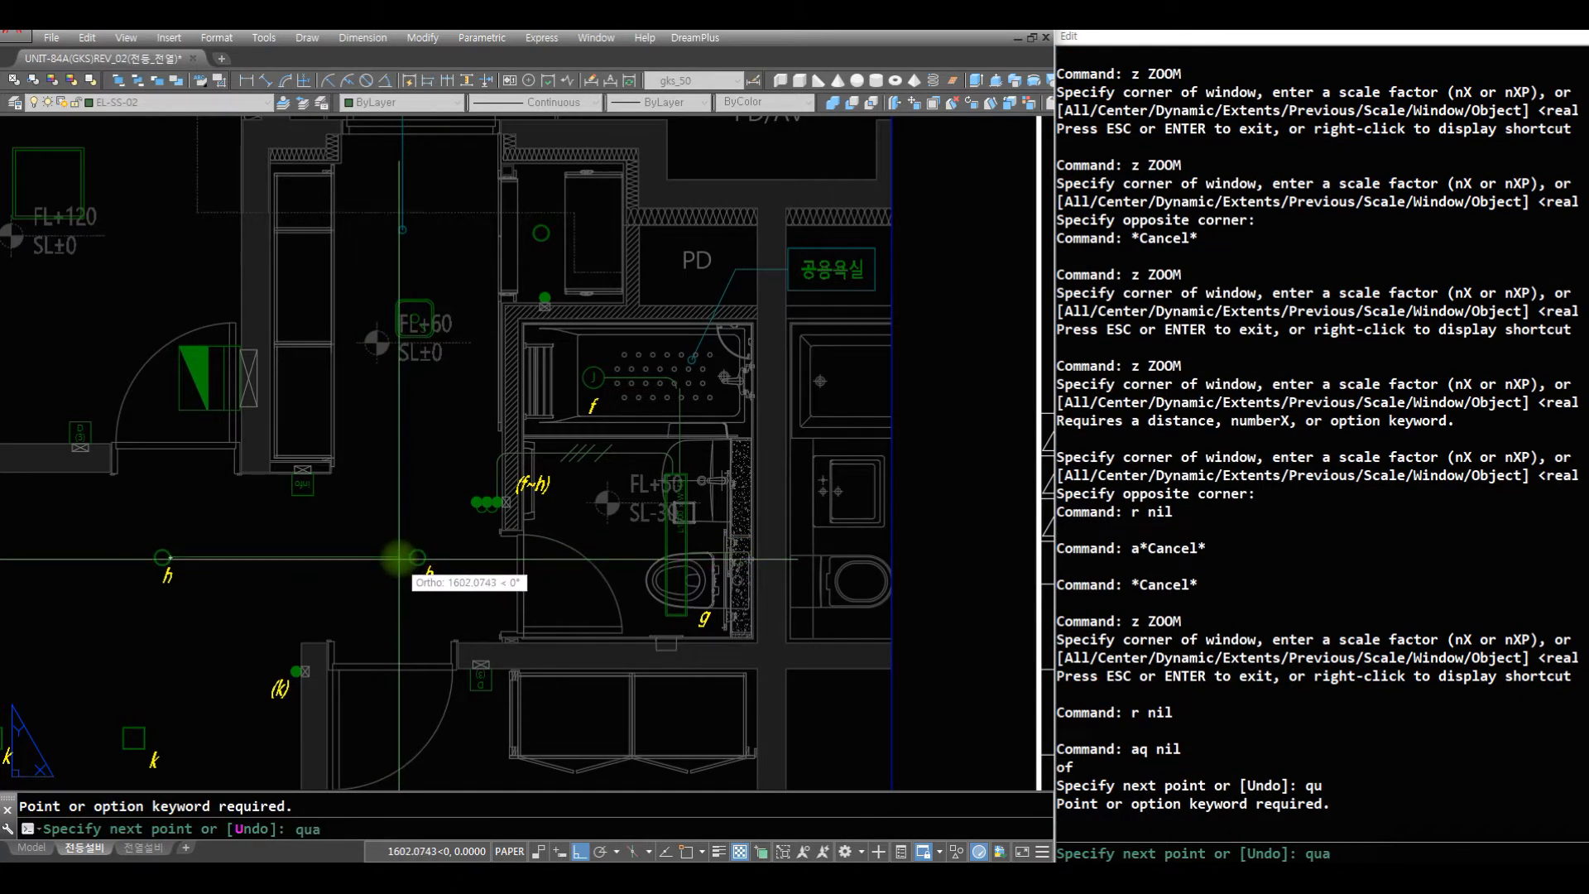
click(411, 557)
key(Return)
key(Return)
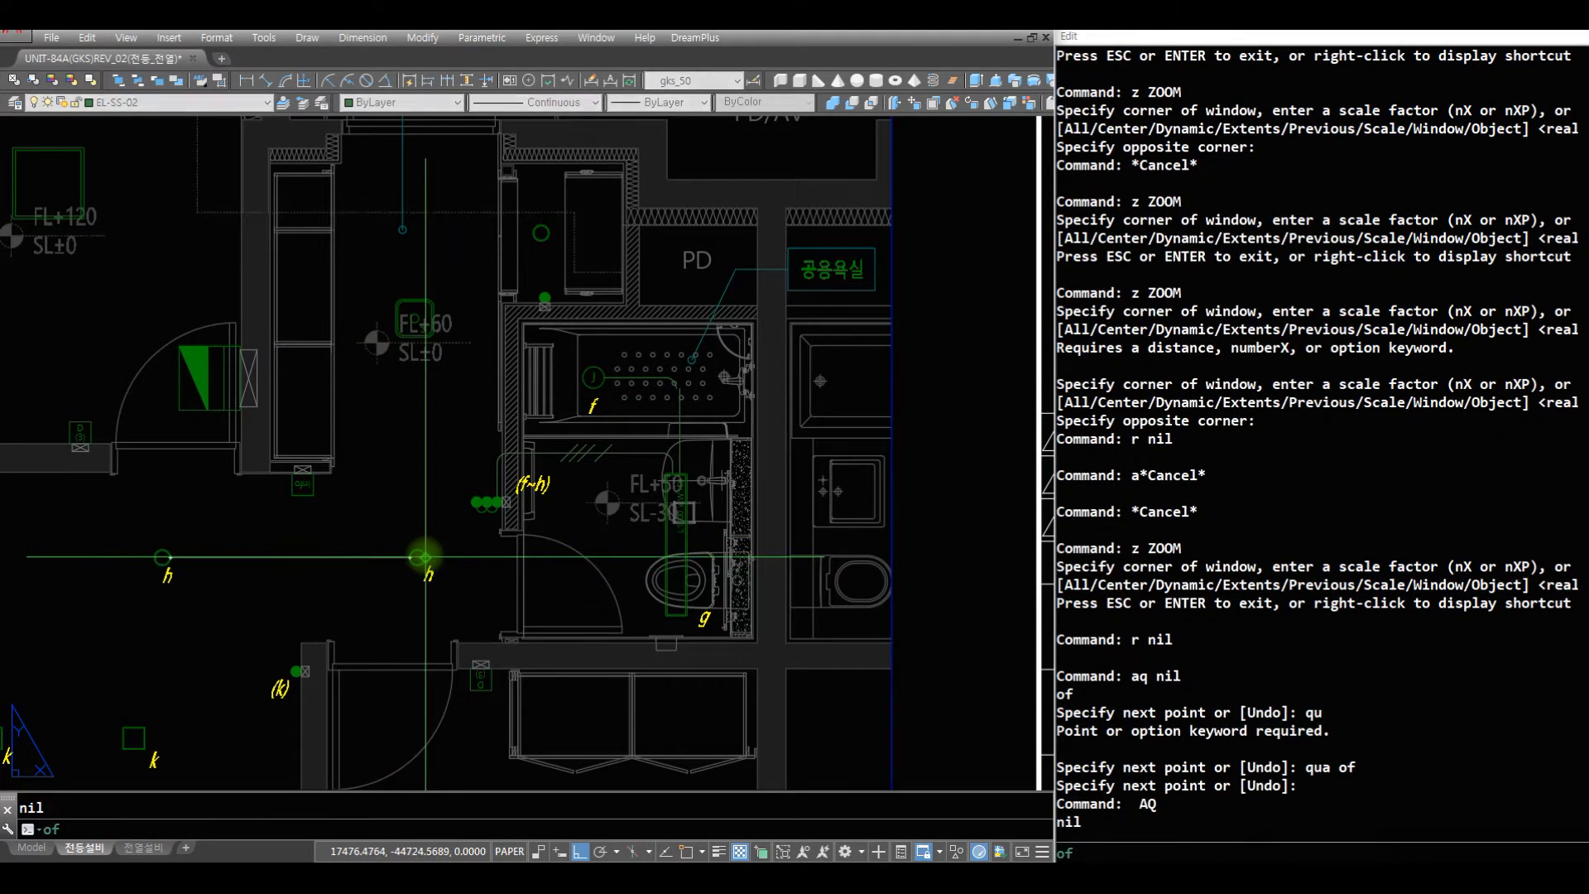
- Draw a horizontal wire from the h light nearest the bathroom, perpendicular to the side of the L:1000 x W:150 fixture
click(419, 556)
text(o)
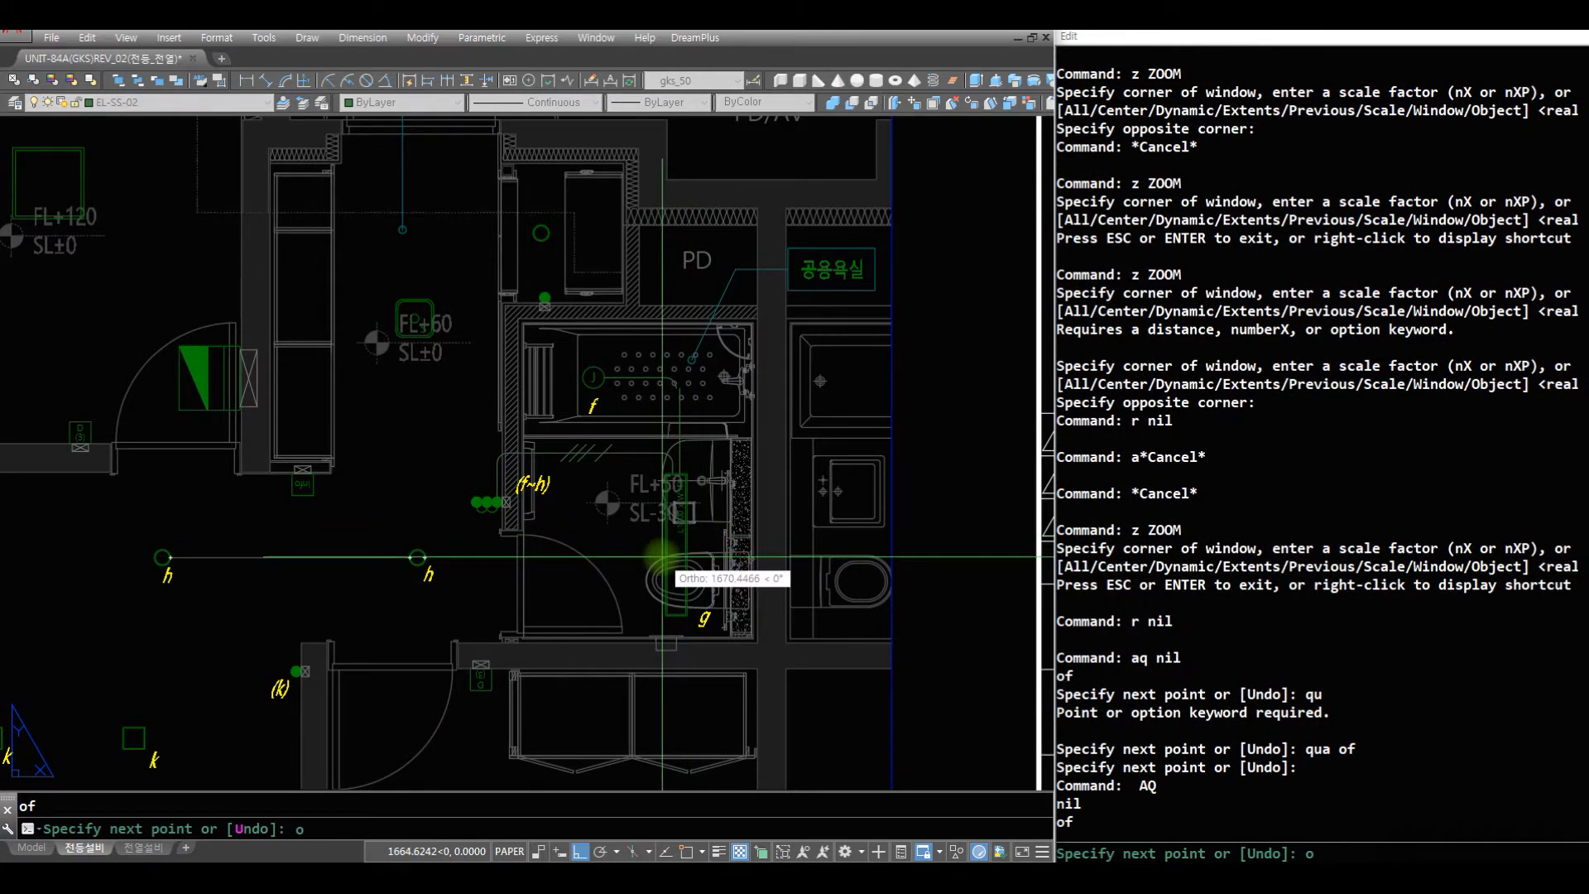
text(e)
key(Return)
text(per)
key(space)
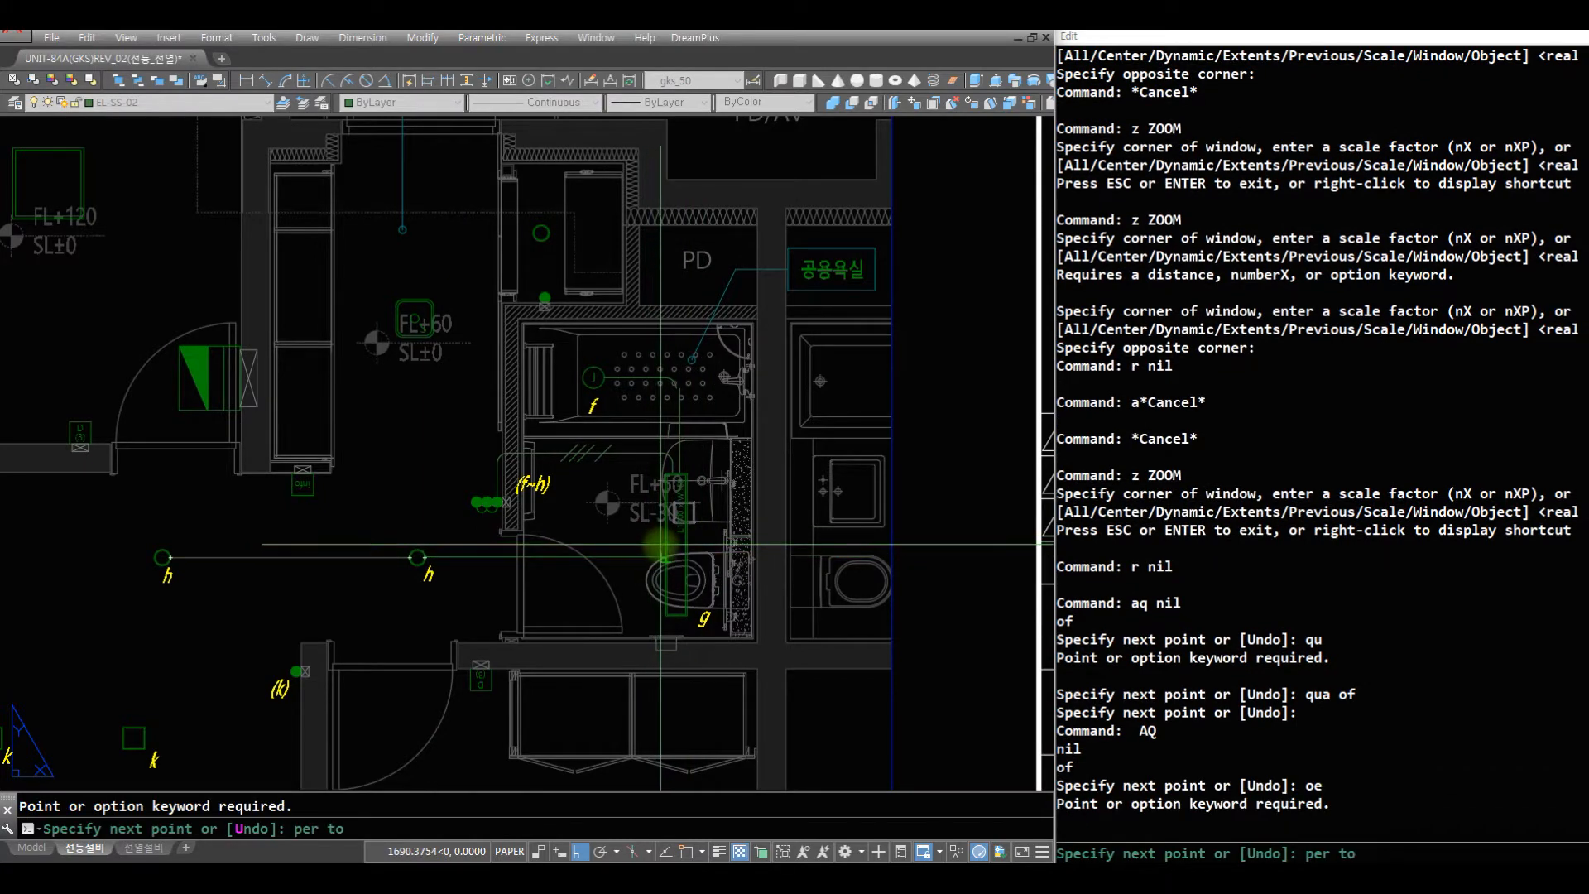
click(661, 545)
key(space)
- Offset the wire between the h light and the bathroom fixture by 50 mm upward
text(z)
key(space)
click(746, 619)
click(354, 368)
text(r)
key(space)
key(Escape)
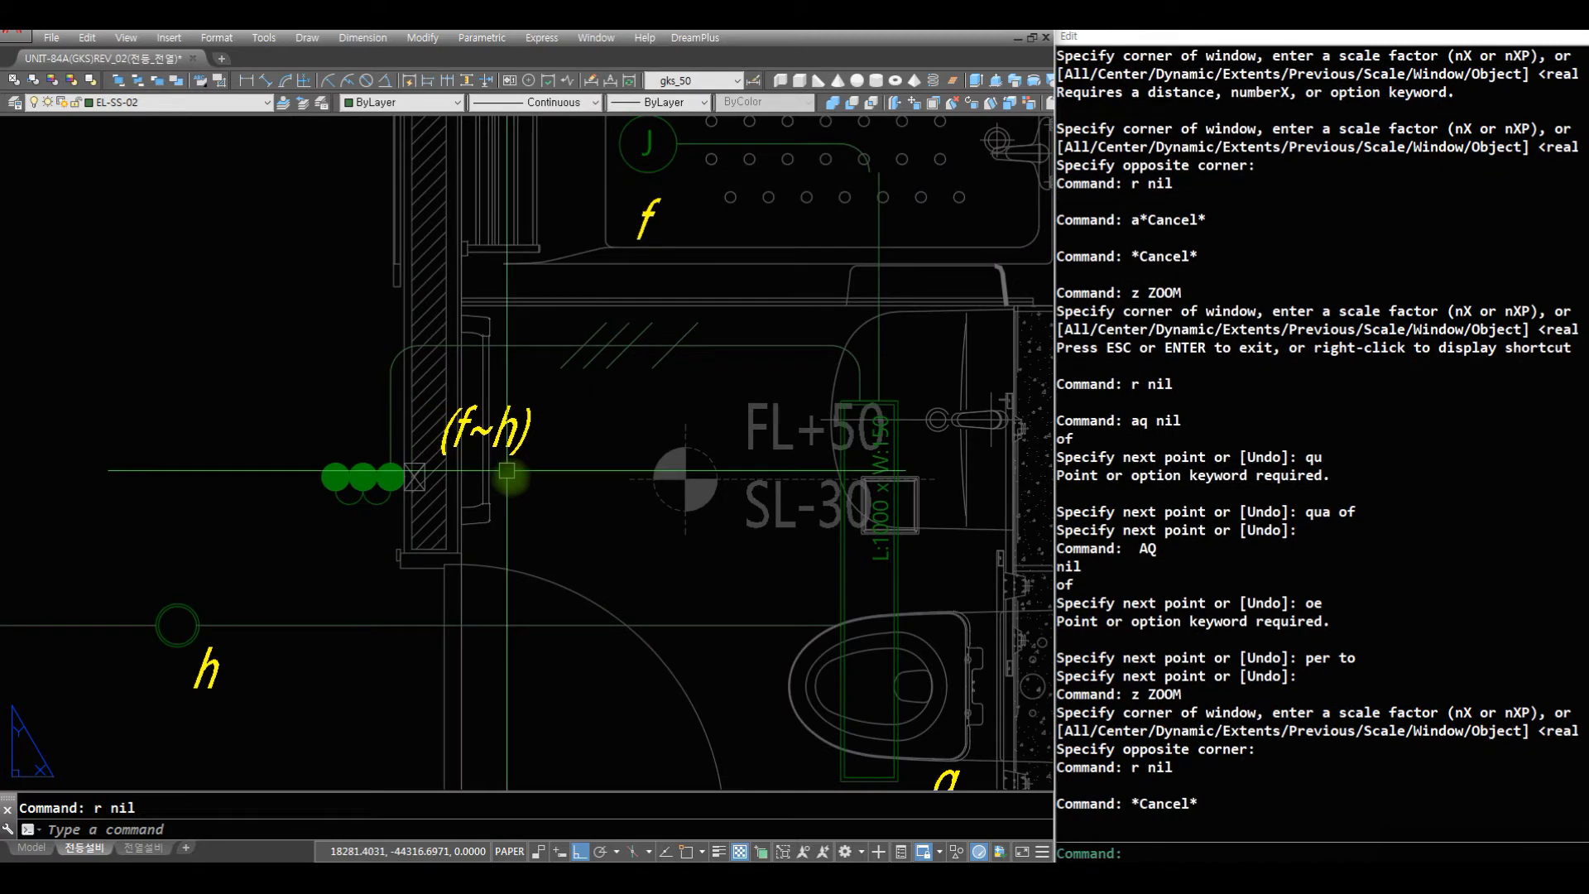
text(o)
key(space)
key(space)
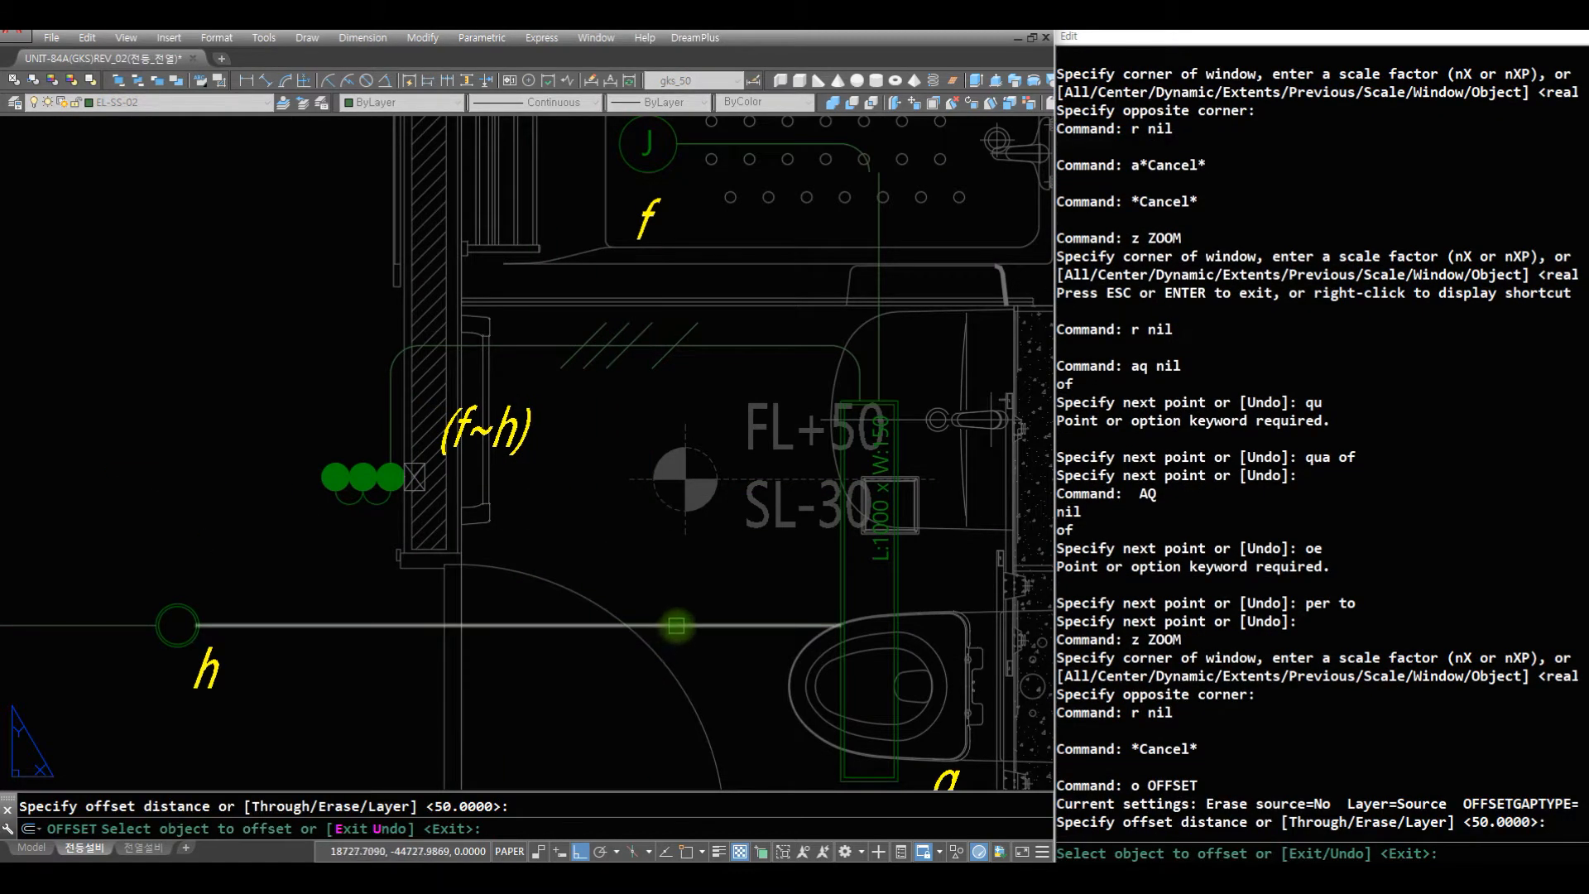
click(676, 626)
click(408, 632)
- Shift both parallel wires between the h light and the fixture down by half the offset with the m2 command
key(space)
text(r)
key(space)
text(m)
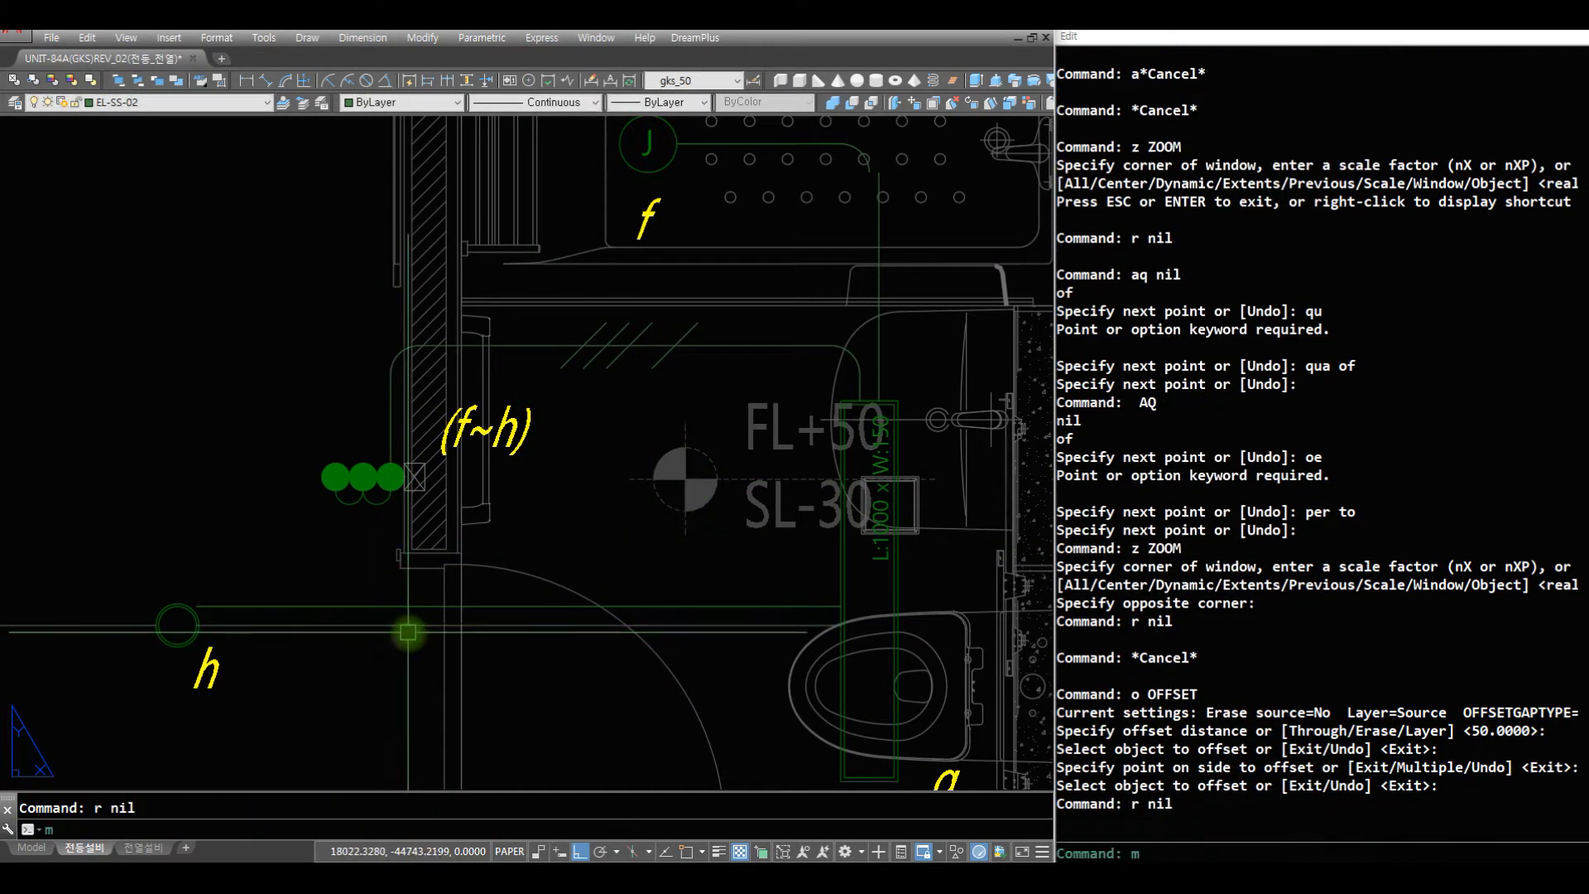
text(2 c)
click(511, 586)
click(511, 733)
- Change the ends of the two parallel wires so they reach inside the h light nearest the bathroom
key(space)
click(591, 552)
click(569, 679)
text(z ZOOM)
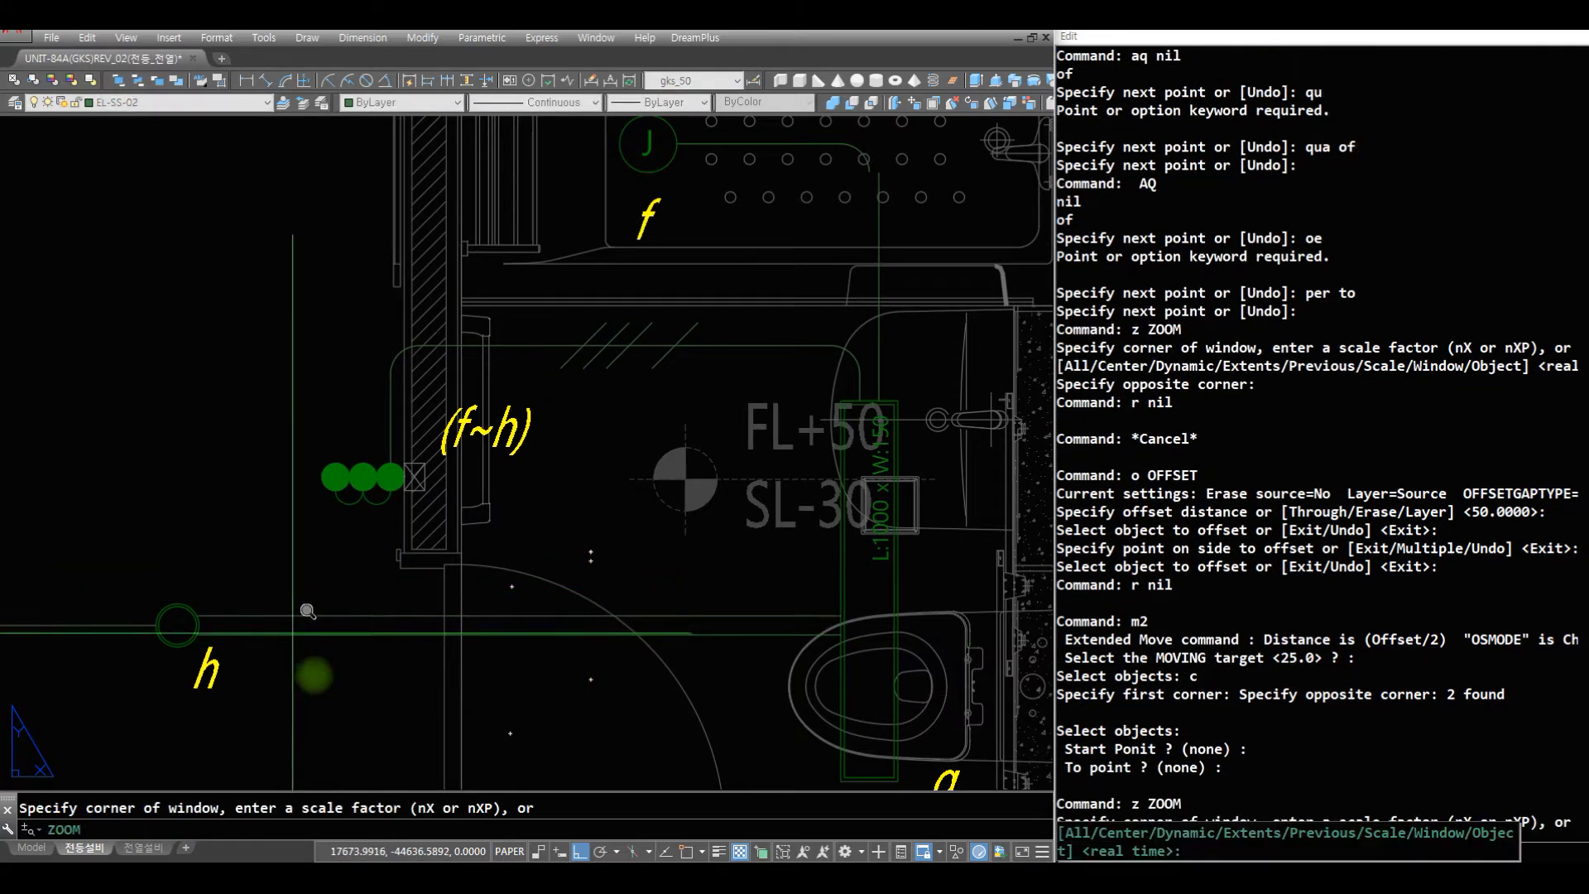
click(341, 694)
click(111, 548)
text(r ch )
text(c)
click(691, 568)
click(533, 295)
- Draw a helper circle from the h light's centre, with its radius reaching the light's outer ring
key(space)
click(373, 469)
text(r ci)
key(space)
text(cen)
click(369, 395)
text(nea)
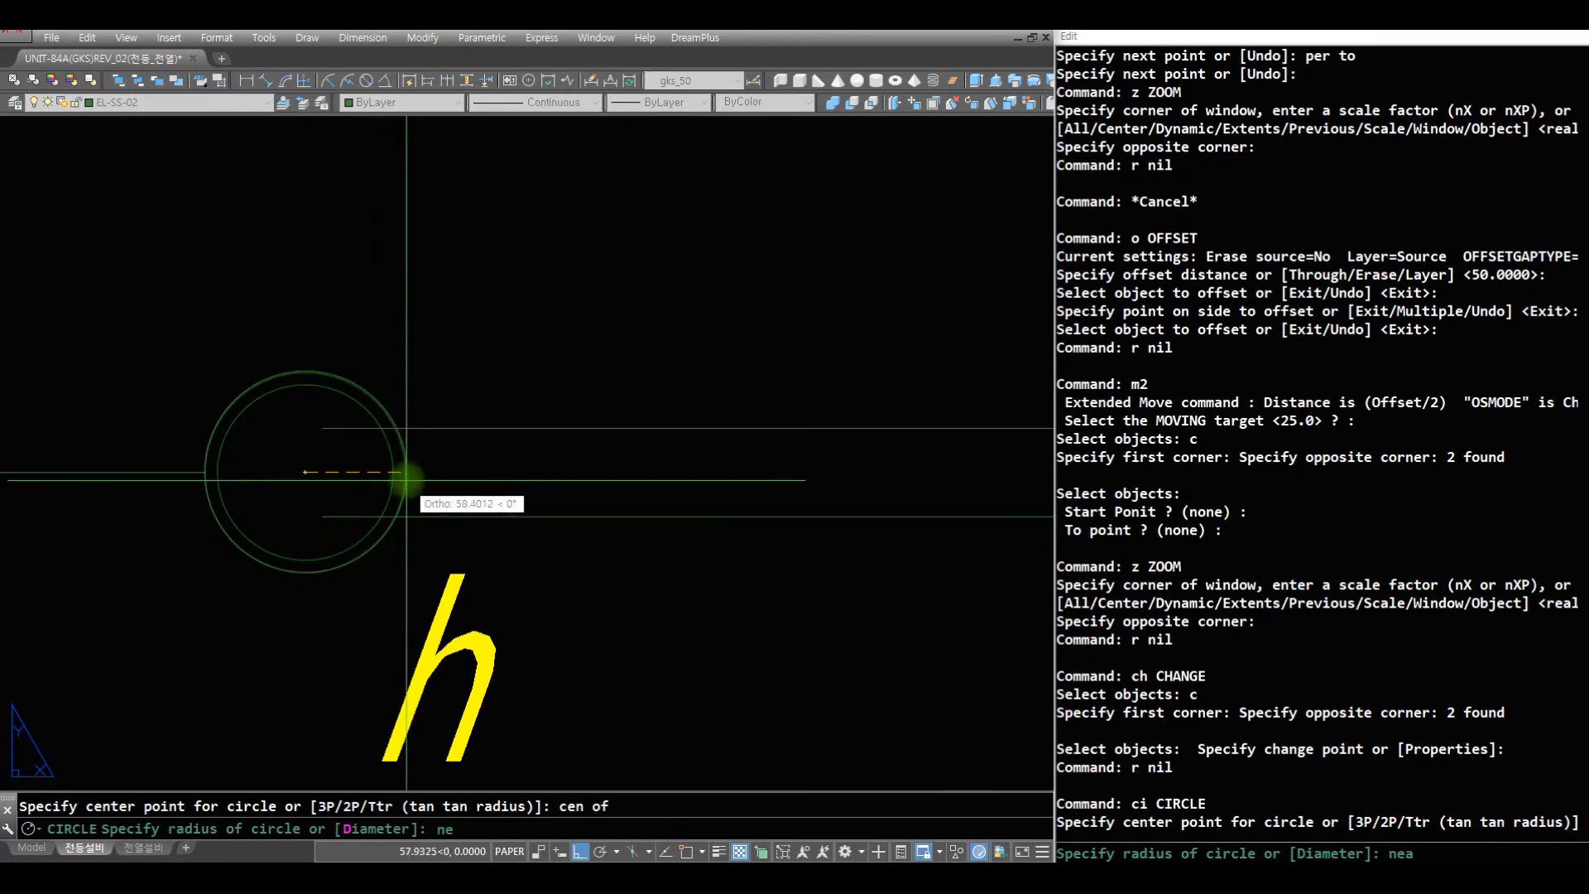
click(380, 398)
- Trim both parallel wires inside the helper circle at the h light, and erase the helper circle
text(r tr)
click(379, 399)
key(space)
click(370, 427)
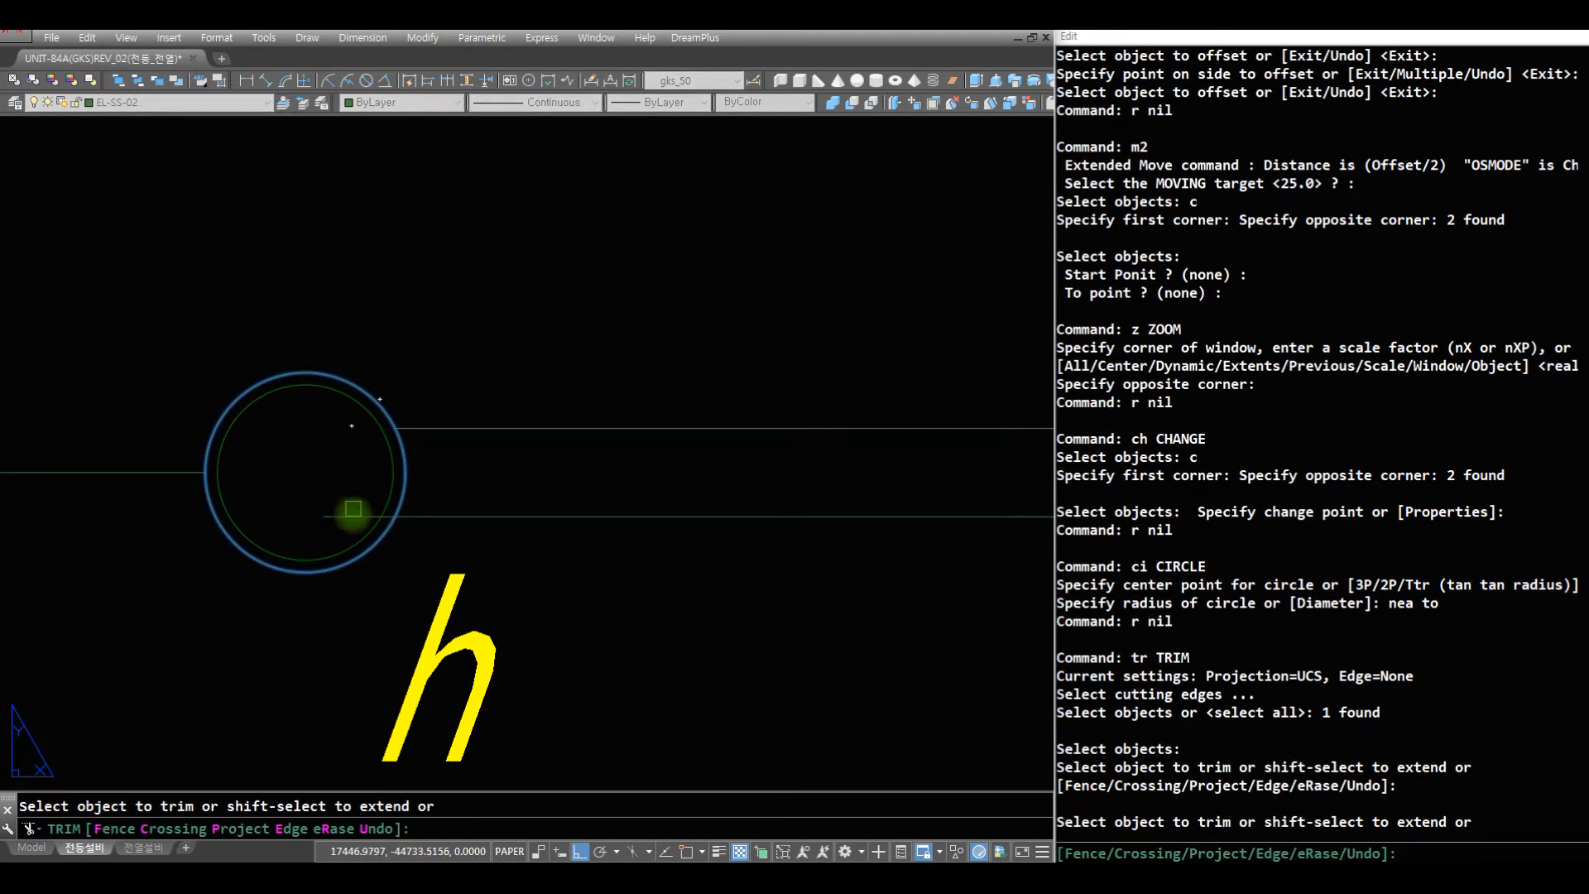
click(321, 479)
key(space)
text(r e)
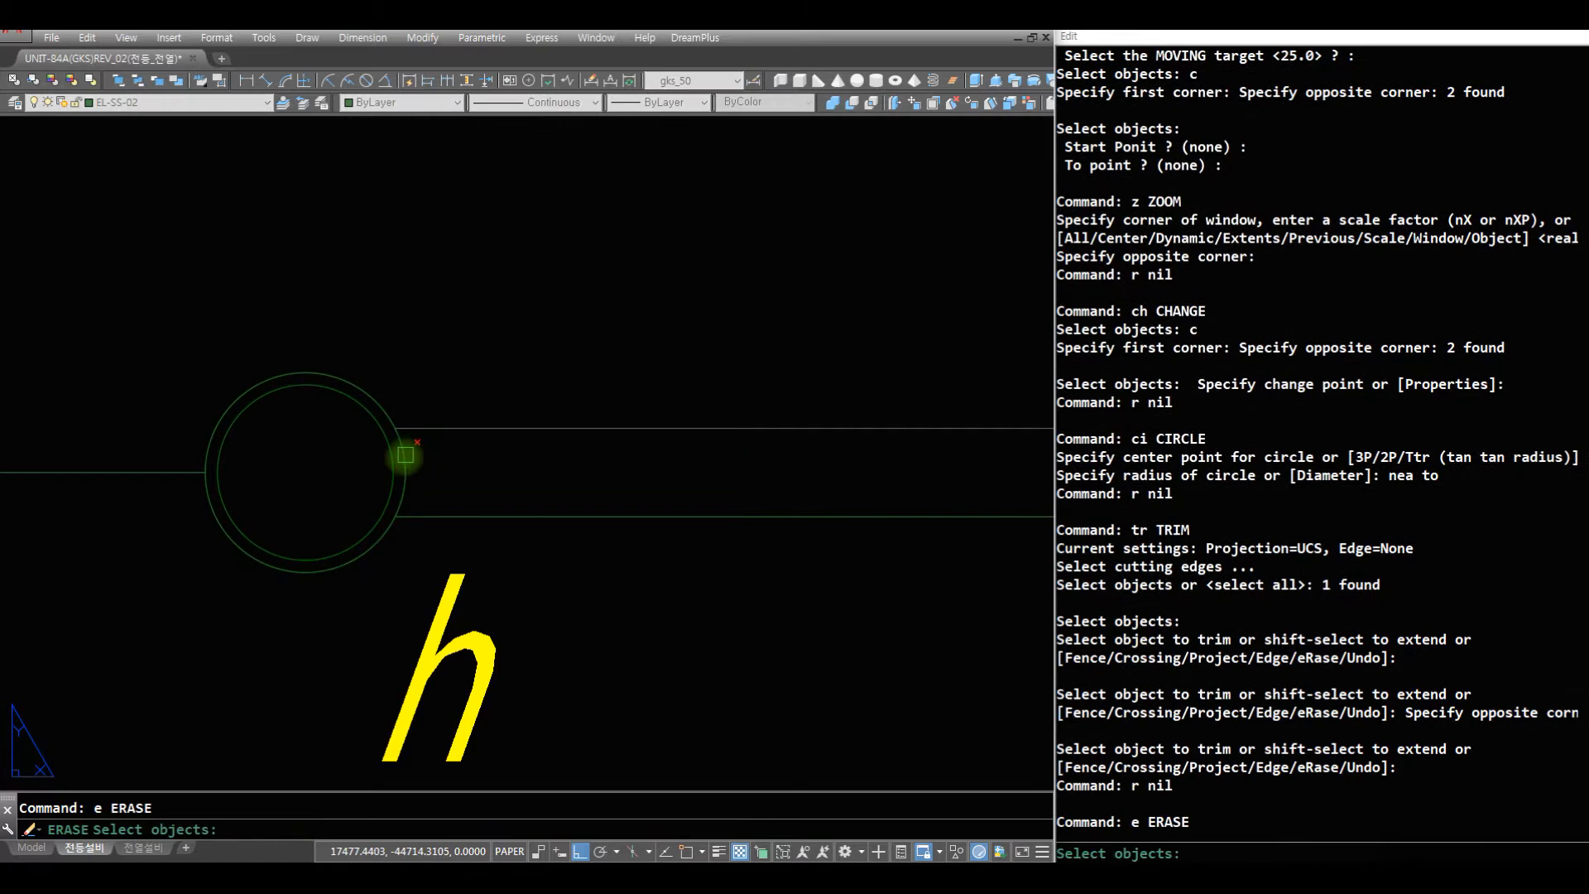
click(404, 456)
key(space)
- Draw a vertical wire from the bottom midpoint of the square entrance fixture down to just above the h light
text(z)
key(space)
drag(532, 281, 505, 849)
drag(525, 414, 501, 845)
drag(518, 405, 506, 844)
key(space)
text(z z)
click(773, 557)
click(309, 210)
text(r af)
key(space)
click(471, 334)
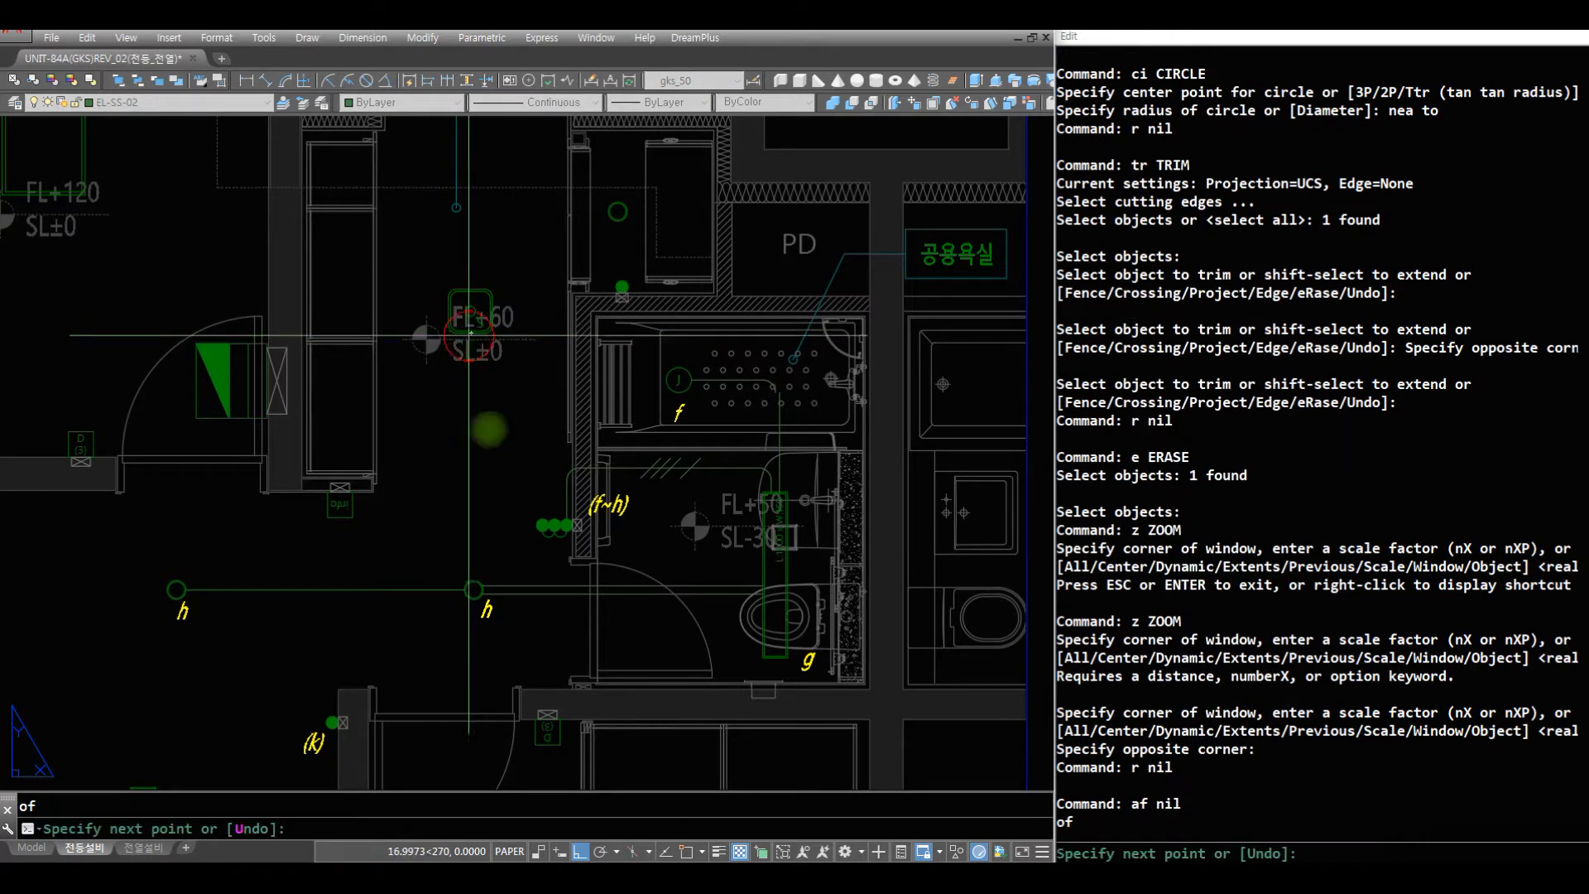
click(501, 573)
key(space)
text(r )
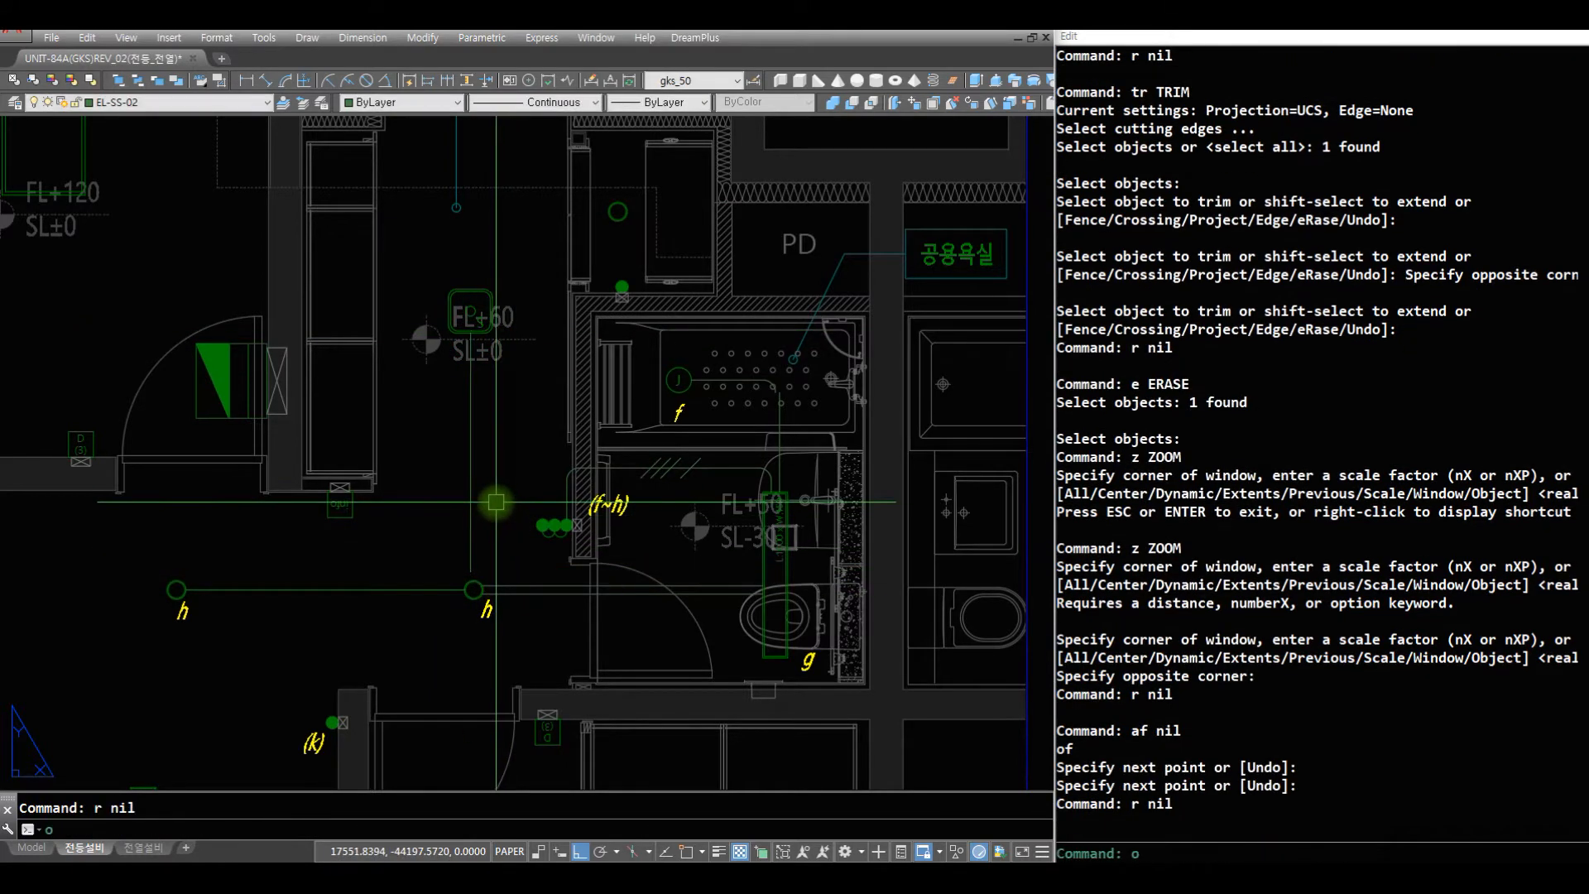
text(o)
- Offset the vertical wire below the square entrance fixture by 50 mm to the left
key(space)
click(466, 493)
click(454, 496)
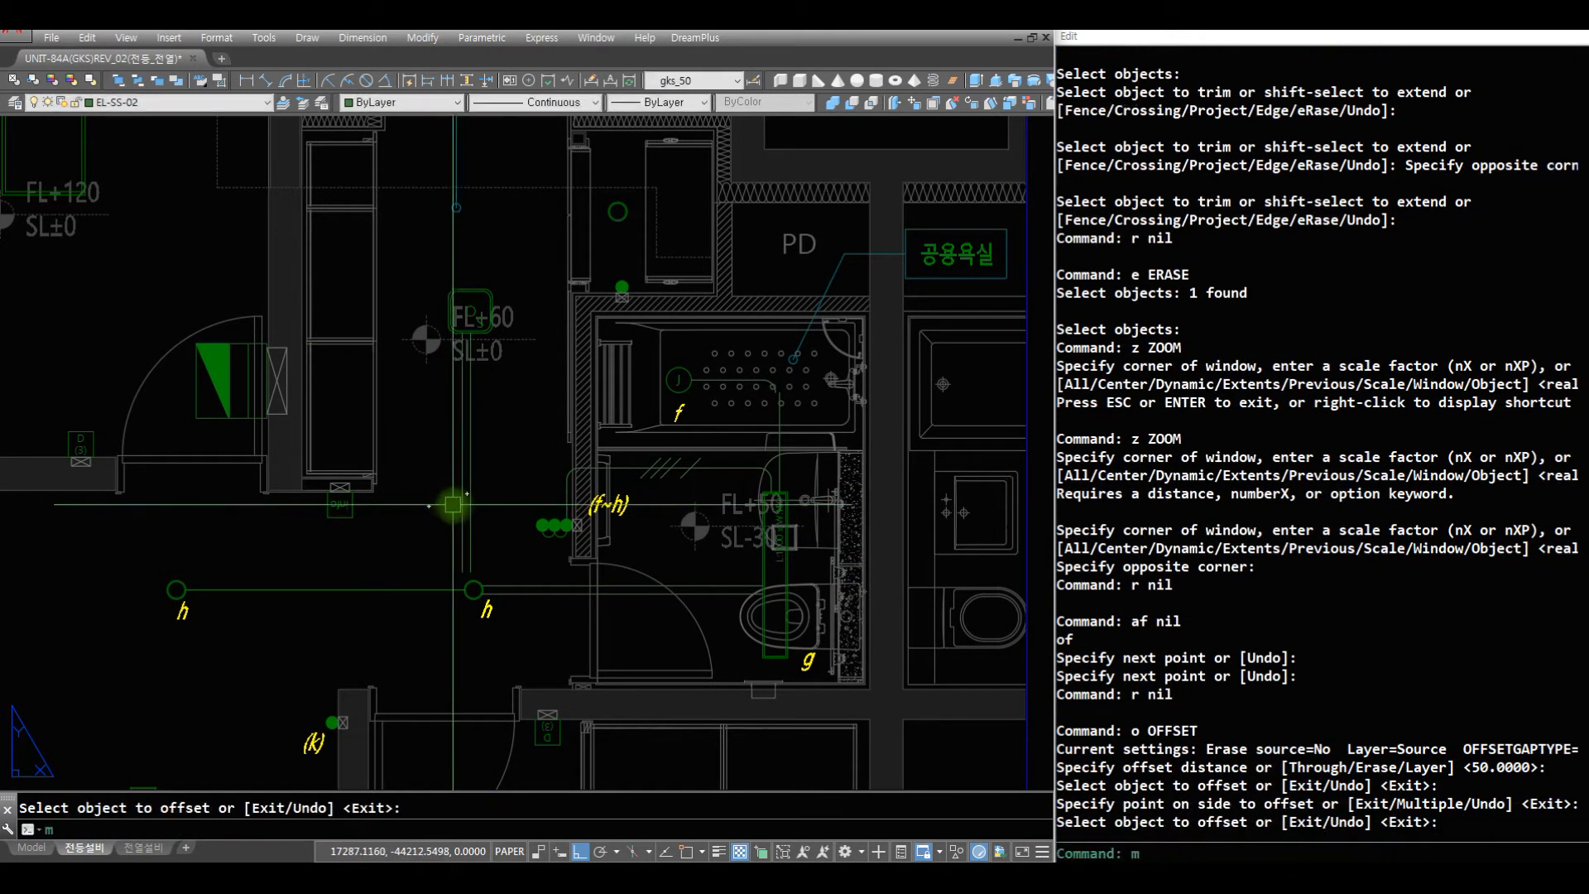
key(space)
- Shift both vertical wires below the entrance fixture right by half the offset with the m2 command
text(m2)
key(space)
text(c)
click(509, 523)
click(436, 543)
key(space)
click(493, 530)
click(571, 542)
- Draw a diagonal wire from the right-hand vertical wire to the upper horizontal wire beside the h light
text(z)
click(722, 664)
click(385, 452)
text(r s)
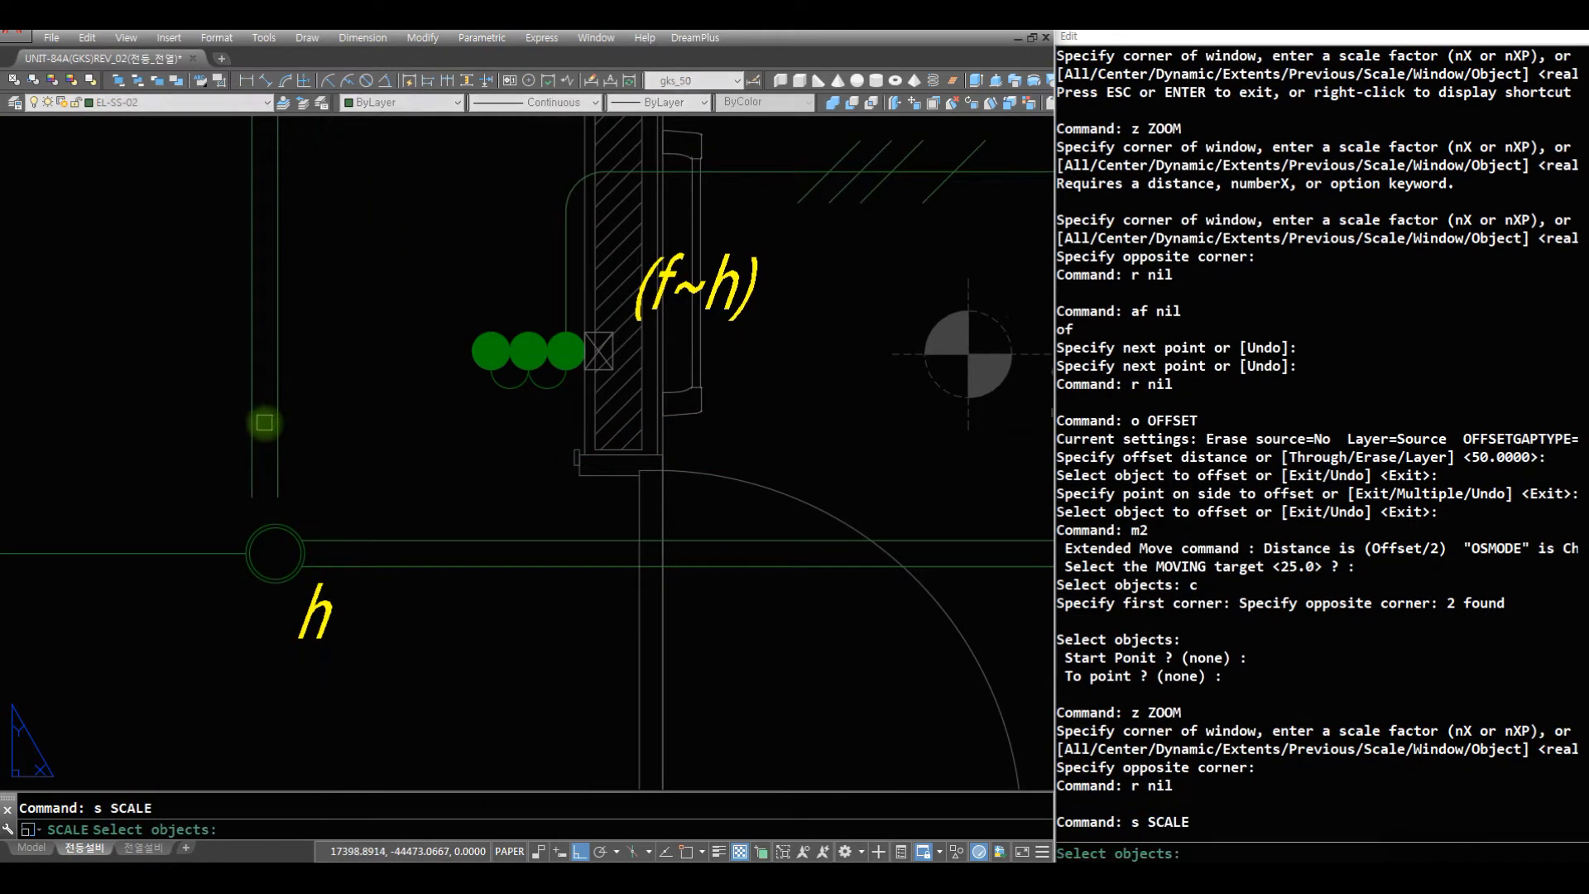
key(Escape)
key(Escape)
text(as)
key(space)
click(278, 399)
text(nea)
key(space)
click(414, 540)
key(space)
- Fillet both ends of the diagonal wire into the horizontal and vertical wires with a radius of 75
text(f c)
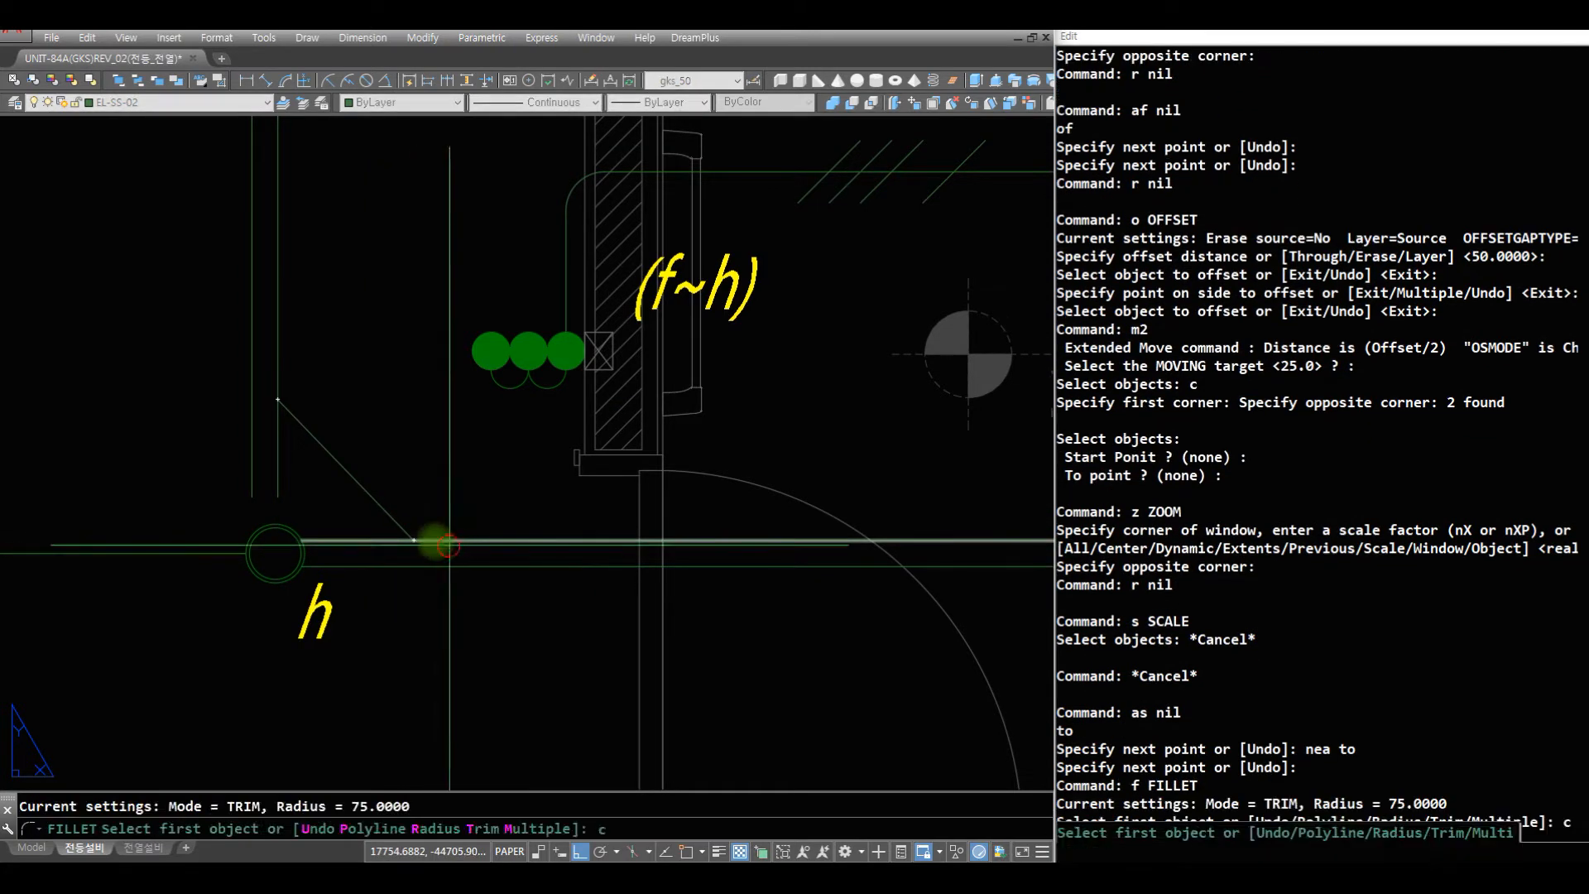
key(space)
click(449, 545)
click(371, 447)
key(space)
text(c)
key(space)
click(326, 424)
click(274, 377)
- Draw a horizontal circuit arrow line pointing left above the wire between the two h lights with the ct1 command
text(z)
key(space)
key(space)
drag(475, 338, 439, 695)
key(space)
text(z)
key(space)
click(578, 553)
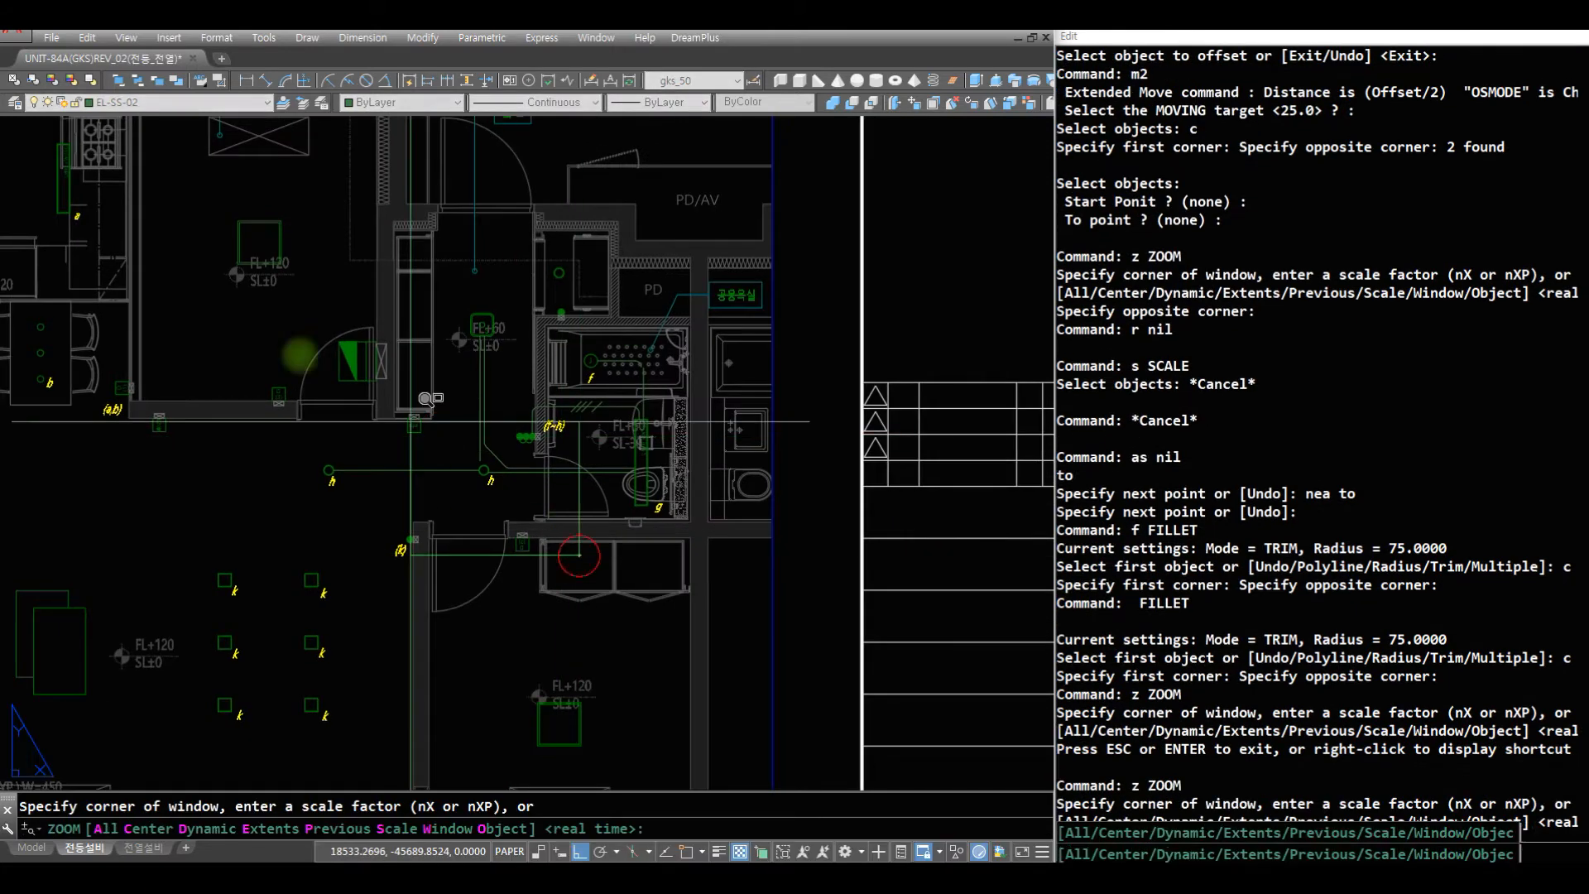
click(275, 345)
text(r r)
key(space)
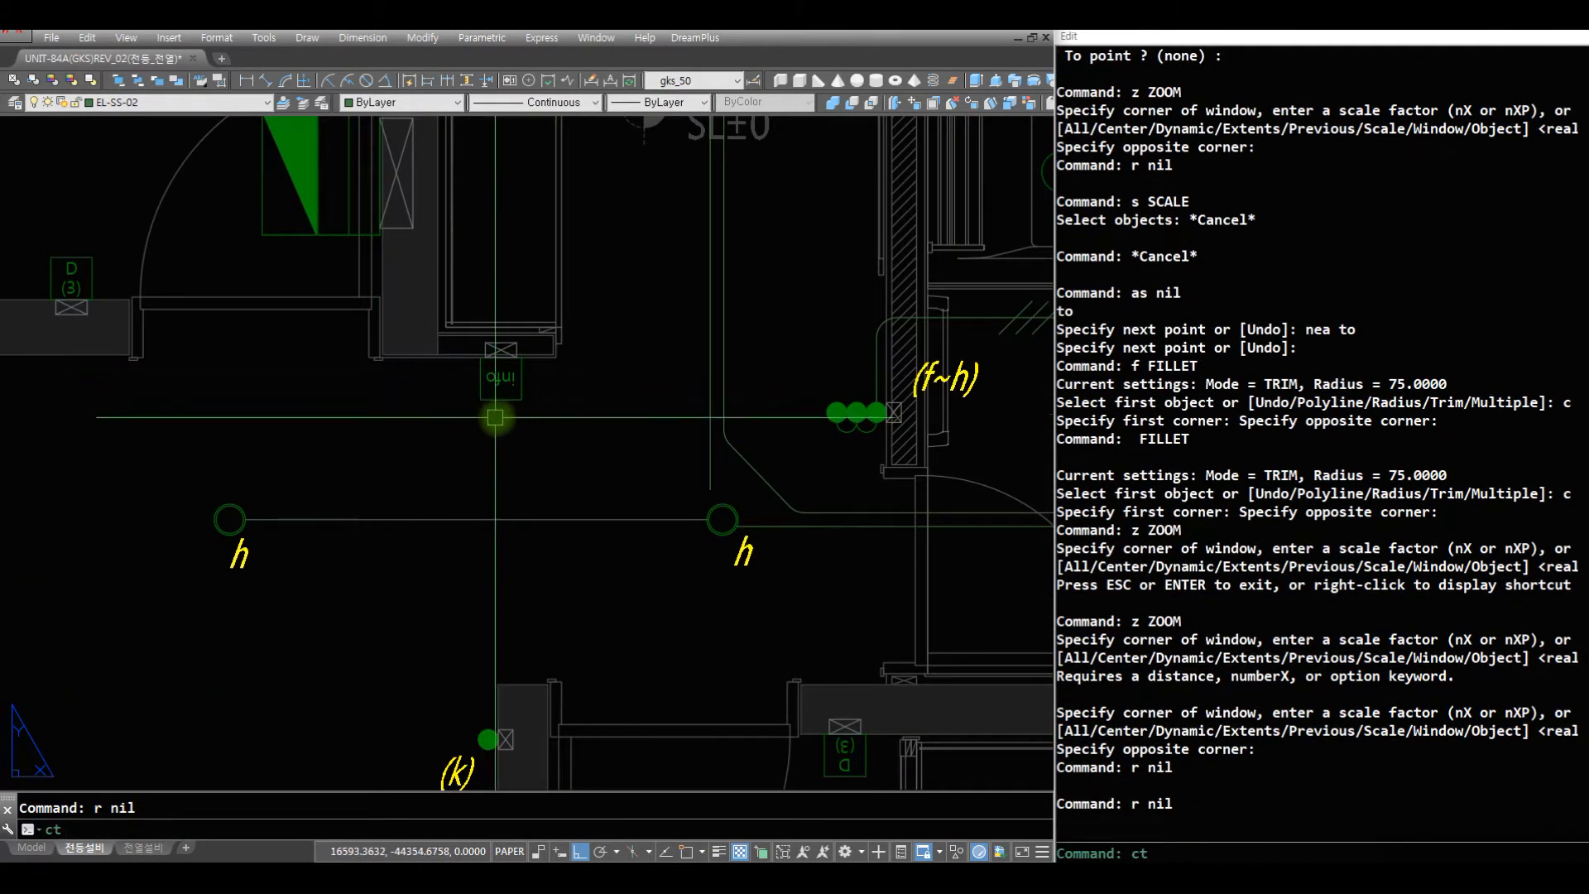
text(ct1)
key(space)
click(384, 472)
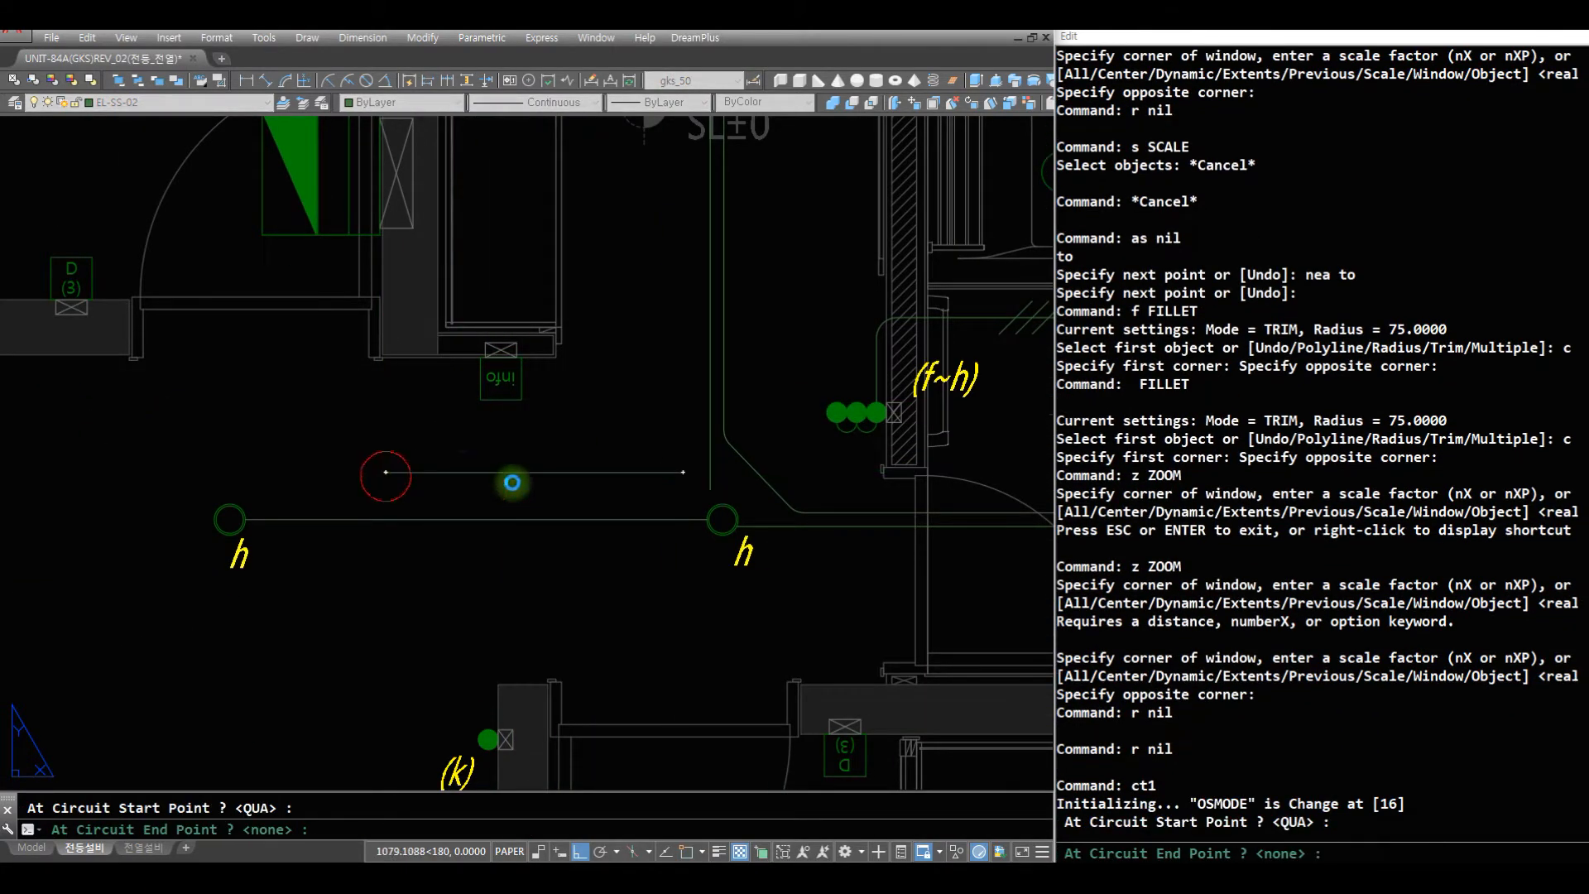
- Fillet the circuit arrow line into the left-hand vertical wire coming from the entrance fixture, with a radius of 75
text(f)
key(space)
click(660, 474)
click(709, 439)
- Draw a vertical wire upward from the top midpoint of the crossed box at the info device
text(z)
key(space)
key(space)
drag(663, 177, 617, 712)
key(space)
text(z)
key(space)
click(784, 530)
click(392, 290)
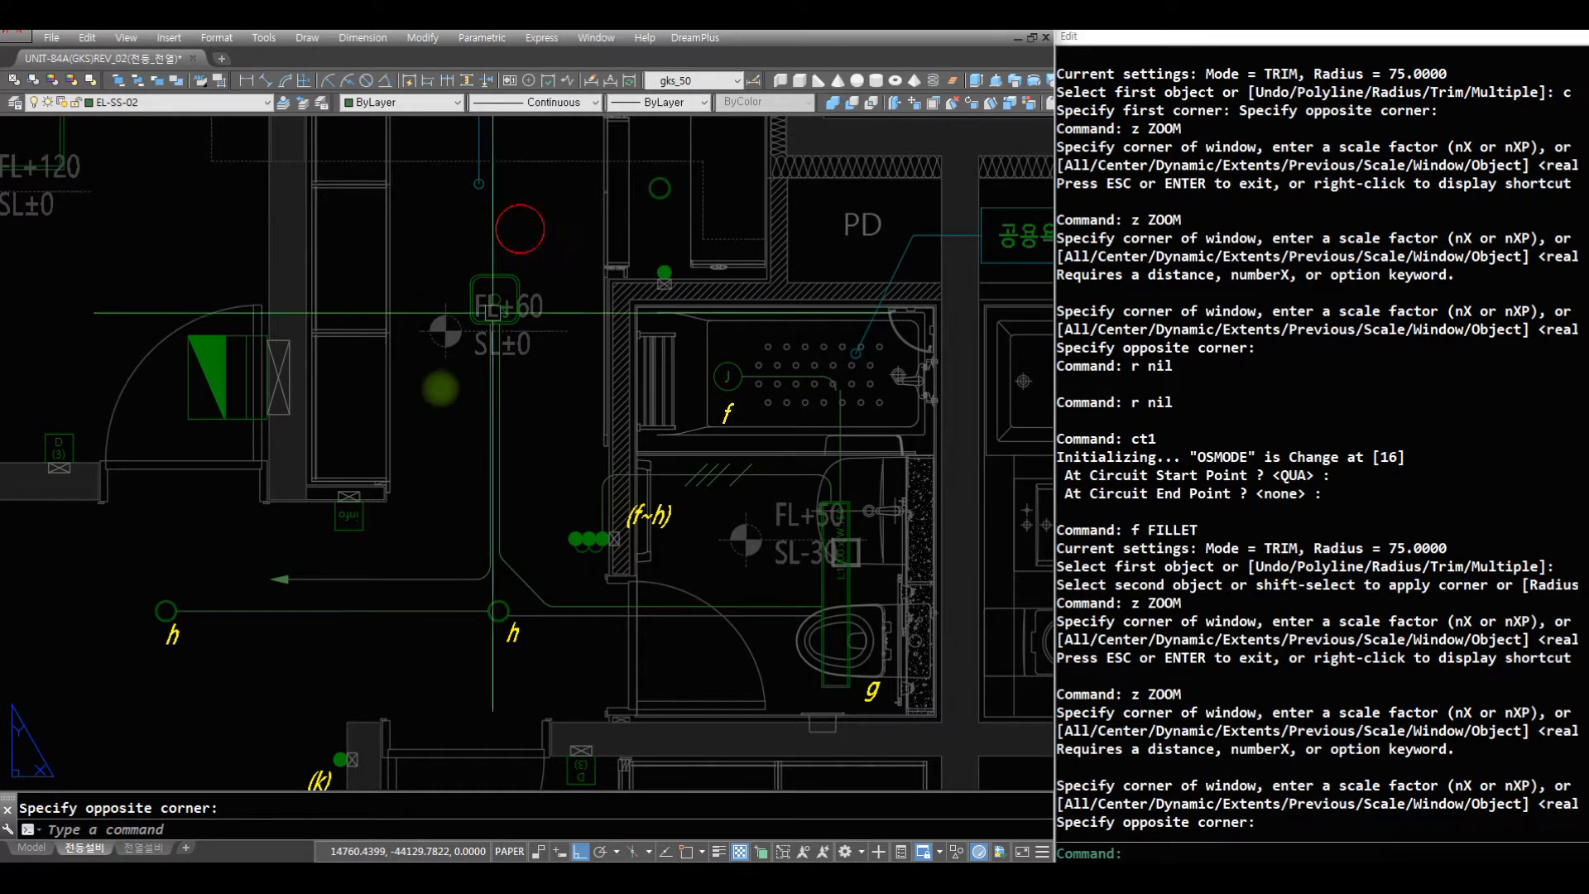
text(r)
key(space)
text(z)
key(space)
click(651, 539)
text(r)
key(space)
click(215, 224)
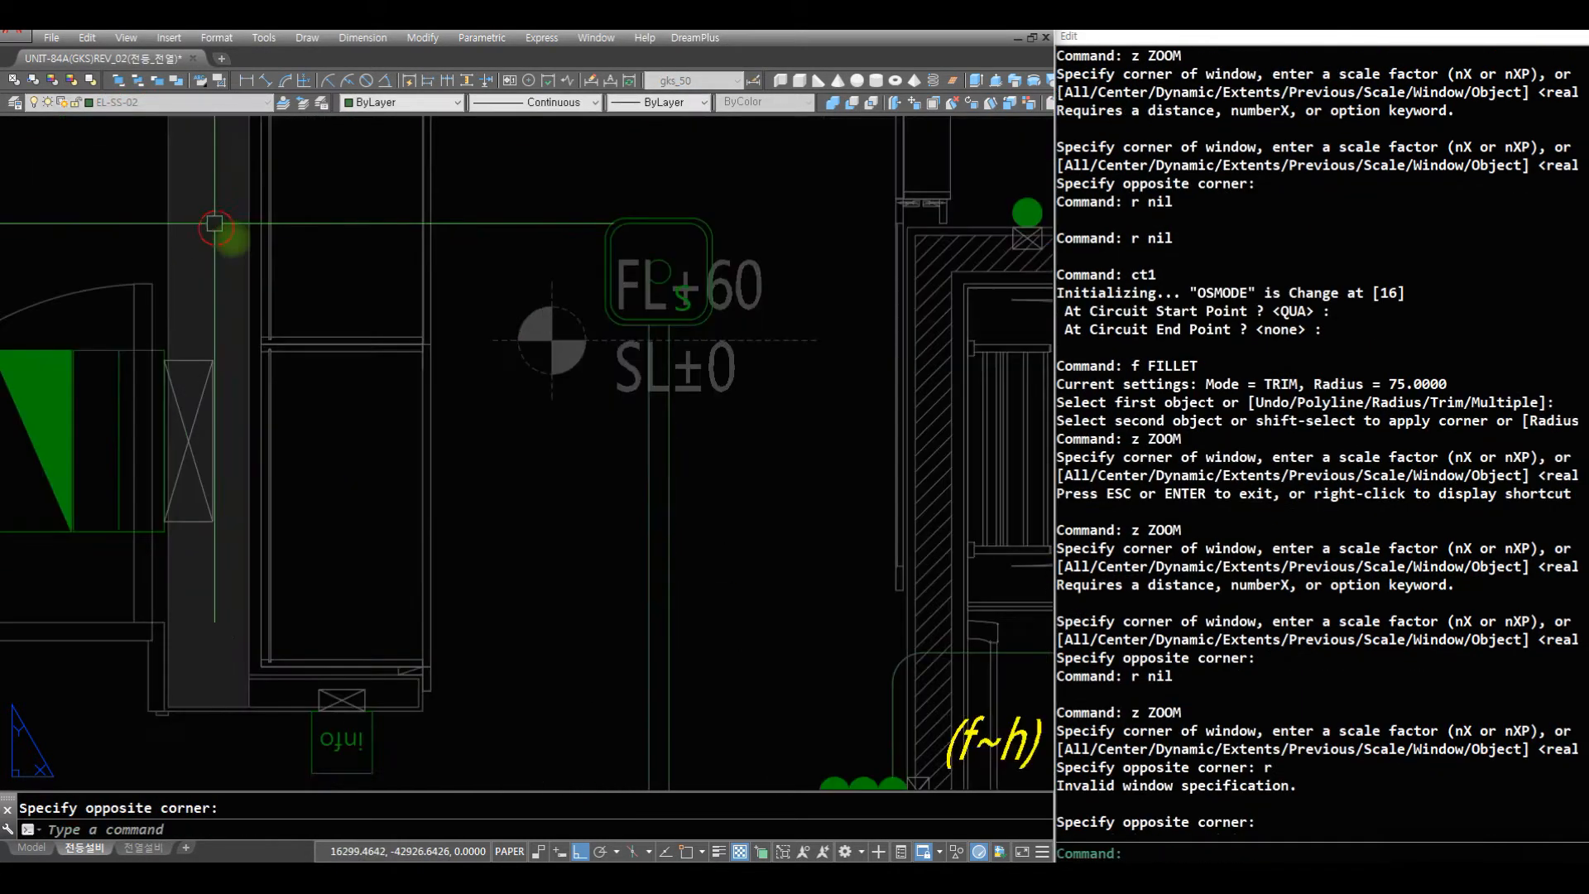
text(r)
key(space)
text(af)
key(space)
click(341, 691)
key(space)
- Change the lower end of the info device's vertical wire to the level of the crossed box's bottom corner
text(r)
key(space)
text(ch)
key(space)
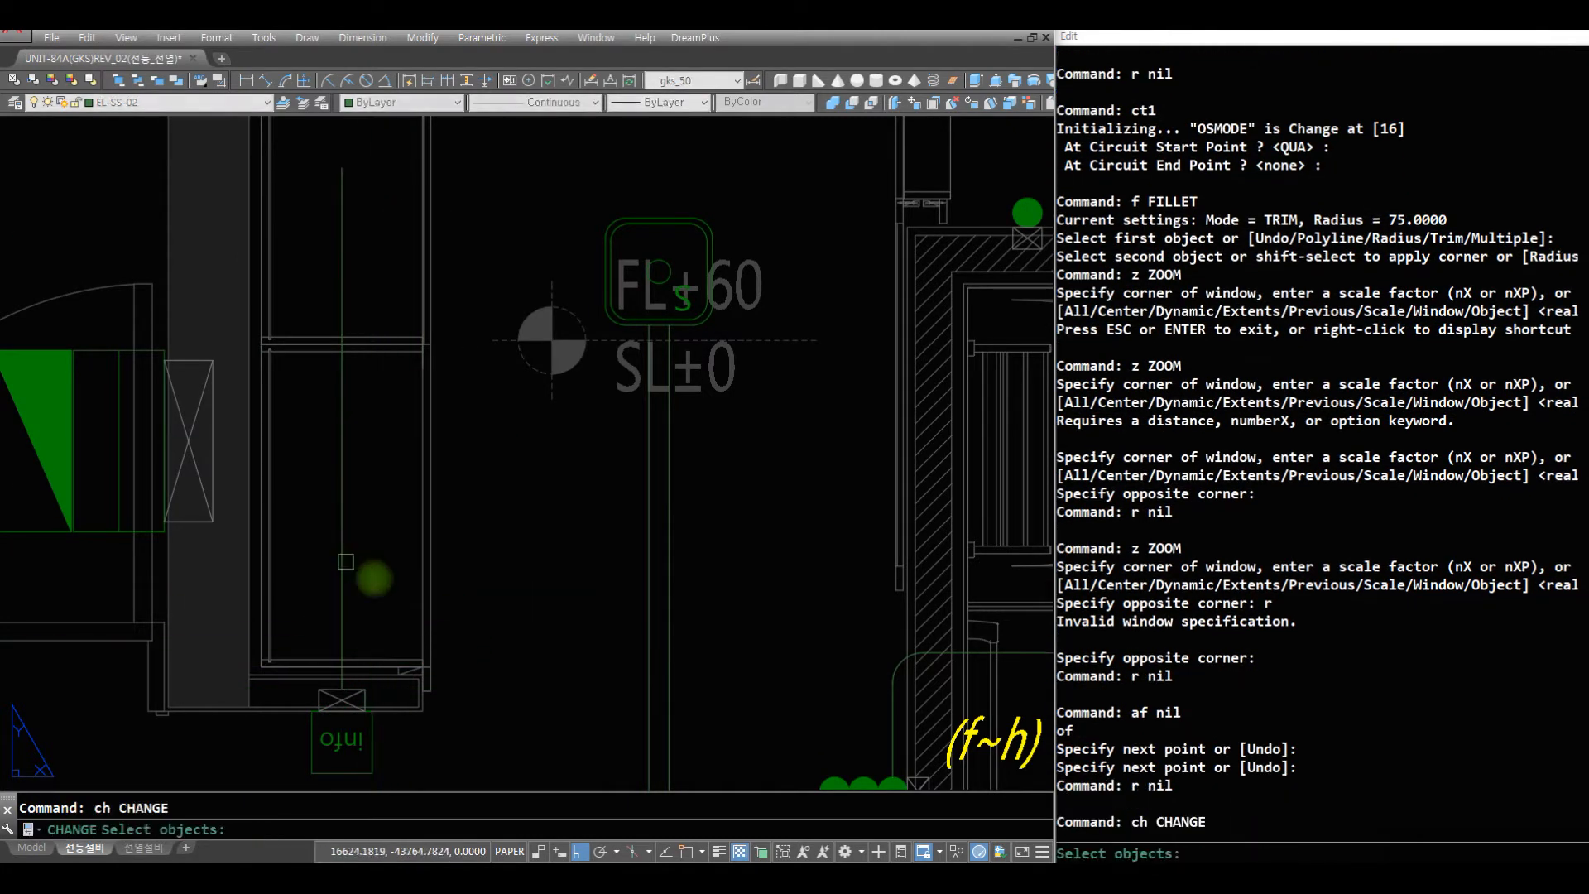
text(c)
key(space)
click(320, 549)
click(380, 592)
key(space)
text(end of)
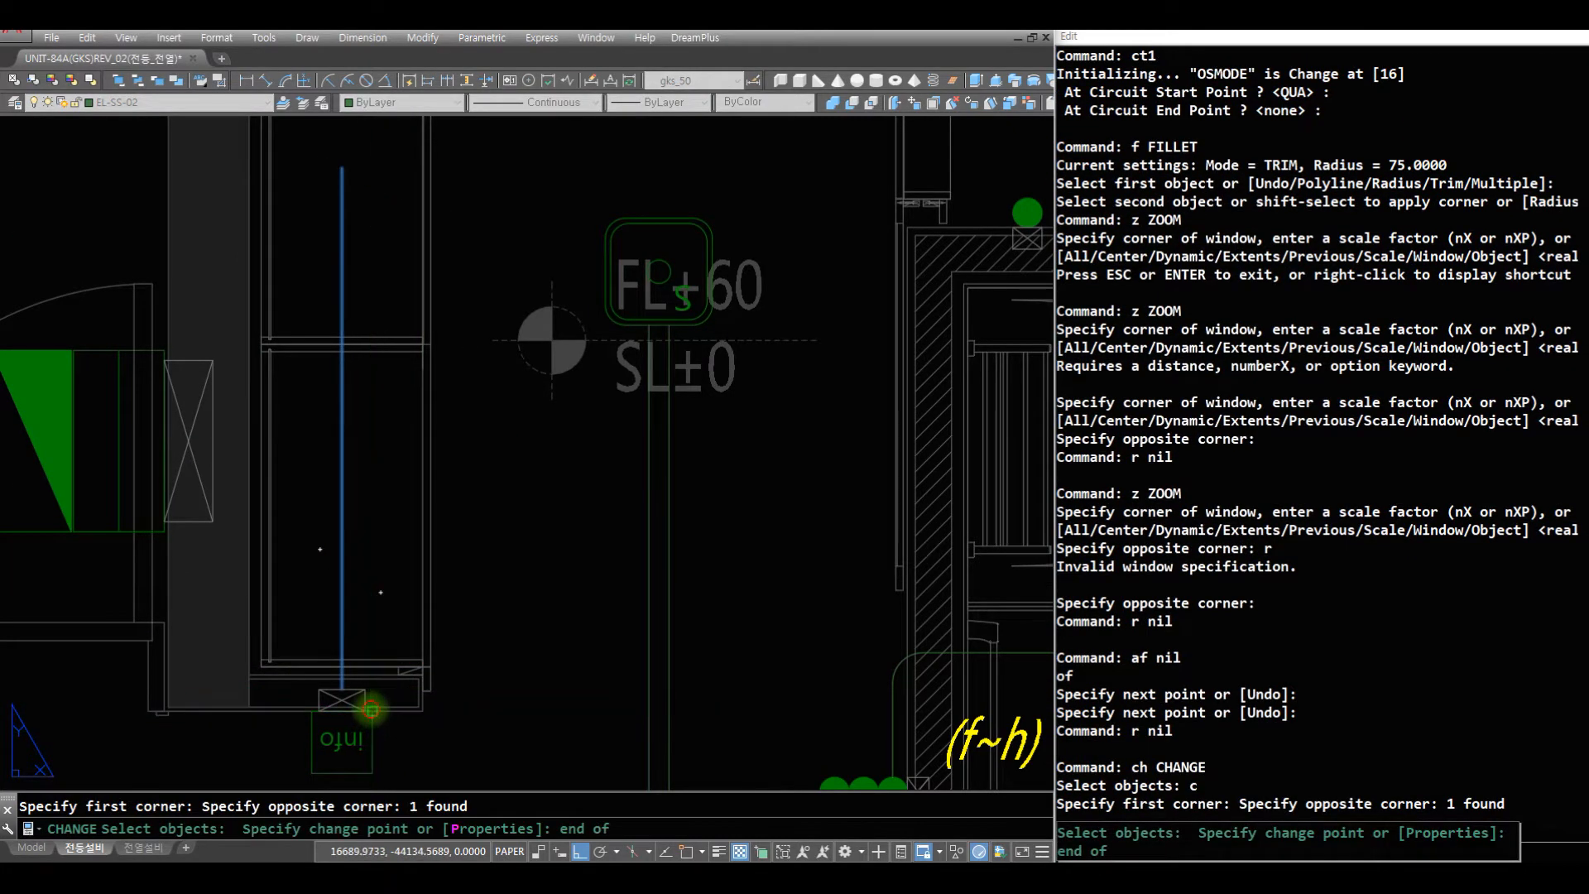
click(371, 710)
- Draw a horizontal wire from the left midpoint of the square entrance fixture across the info device's vertical wire and fillet their corner
text(r)
key(space)
text(af)
key(space)
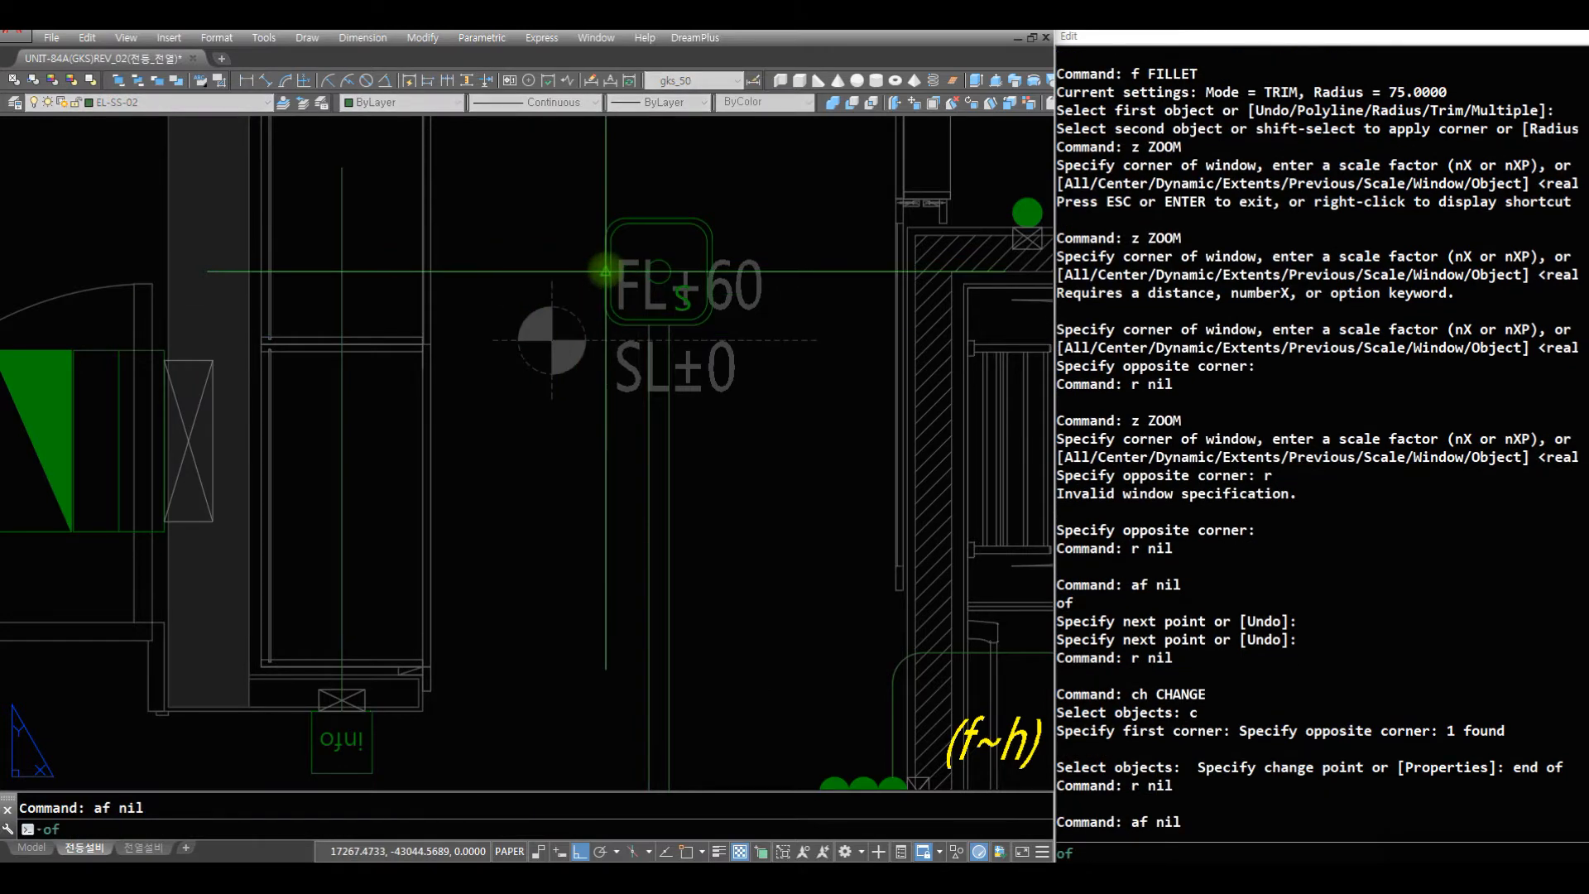
click(606, 270)
click(329, 287)
key(space)
text(f c)
click(376, 305)
click(322, 240)
- Draw a horizontal wire leftward from the left quadrant of the round light in the storage room beside the entrance
text(z)
key(space)
mouse_move(666, 282)
mouse_down()
mouse_move(643, 521)
mouse_move(646, 745)
mouse_up()
key(space)
text(z)
click(799, 458)
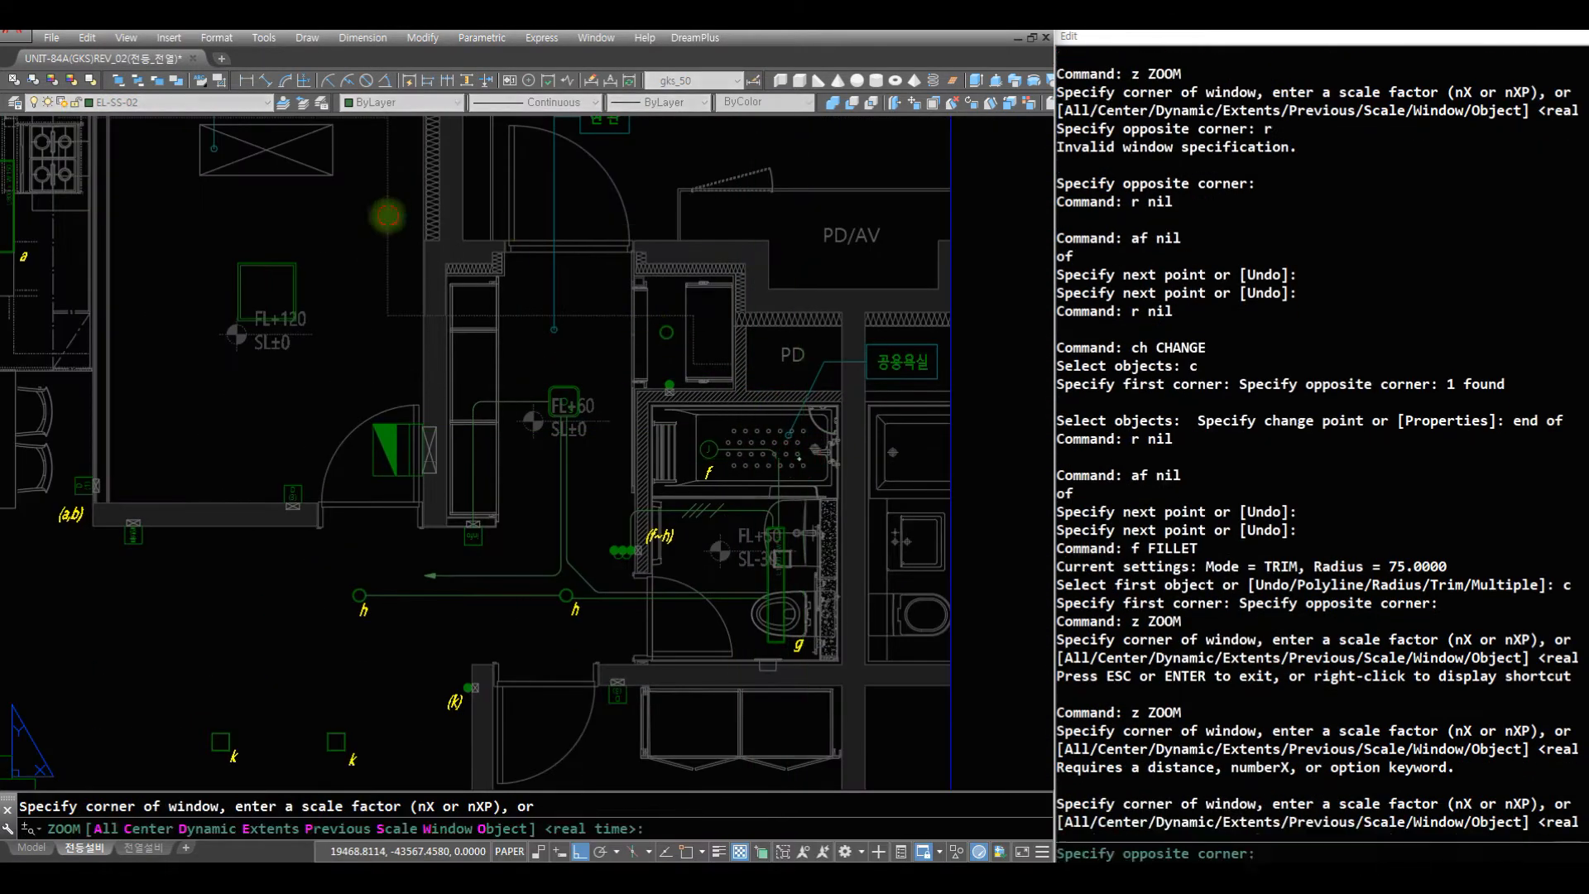
click(388, 216)
text(r)
key(space)
text(r)
key(space)
text(aq)
key(space)
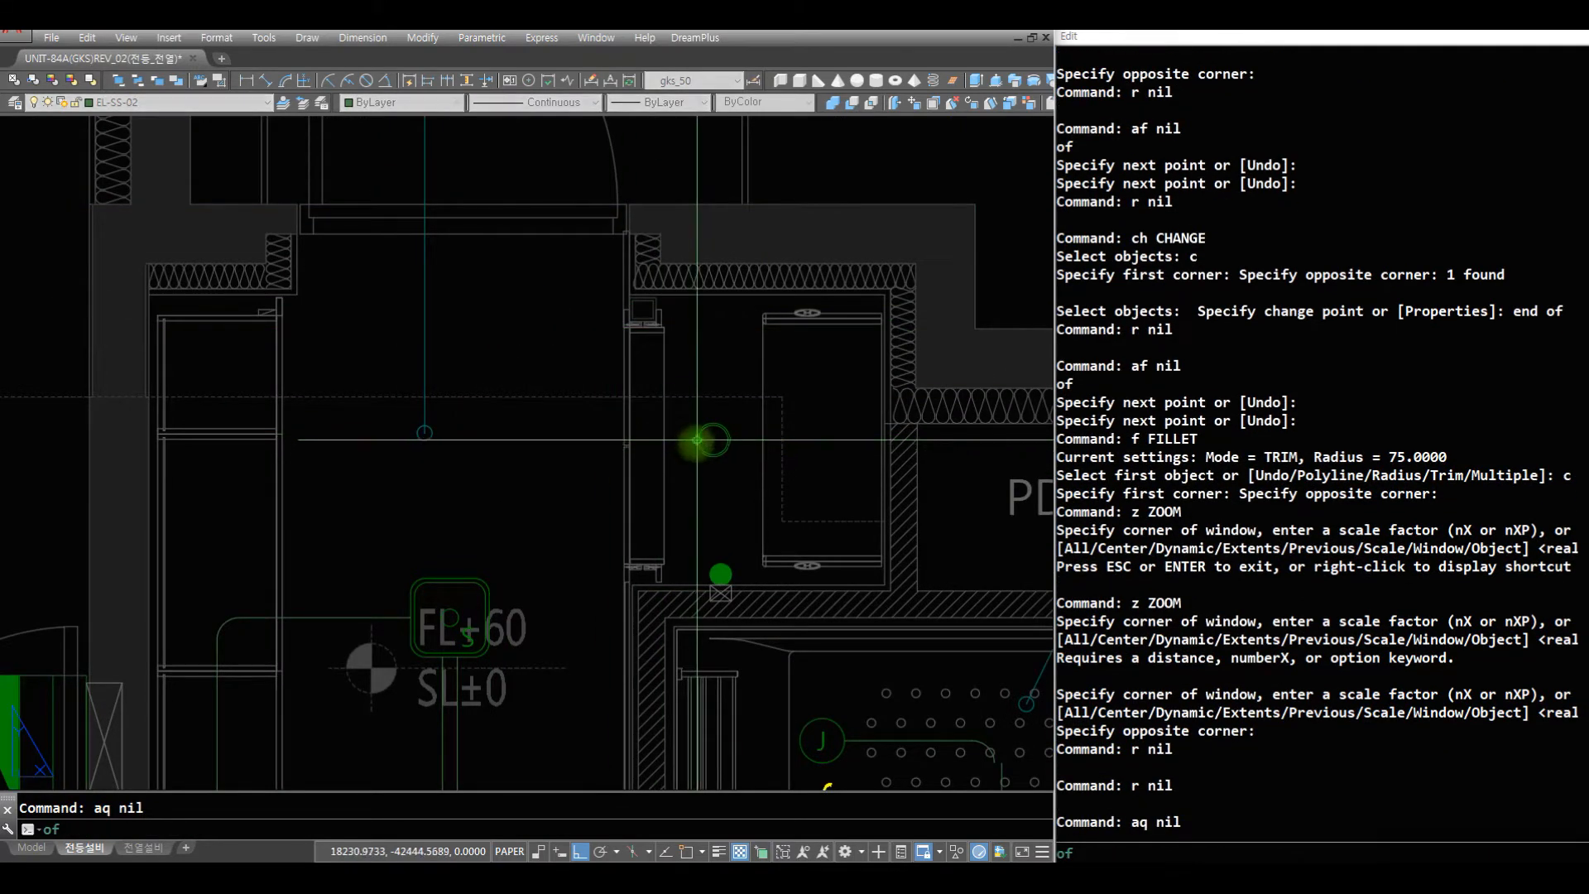
click(697, 439)
click(503, 439)
key(space)
- Draw a vertical wire upward from the top midpoint of the square entrance fixture, past the level of the storage-room light's wire
text(af)
key(space)
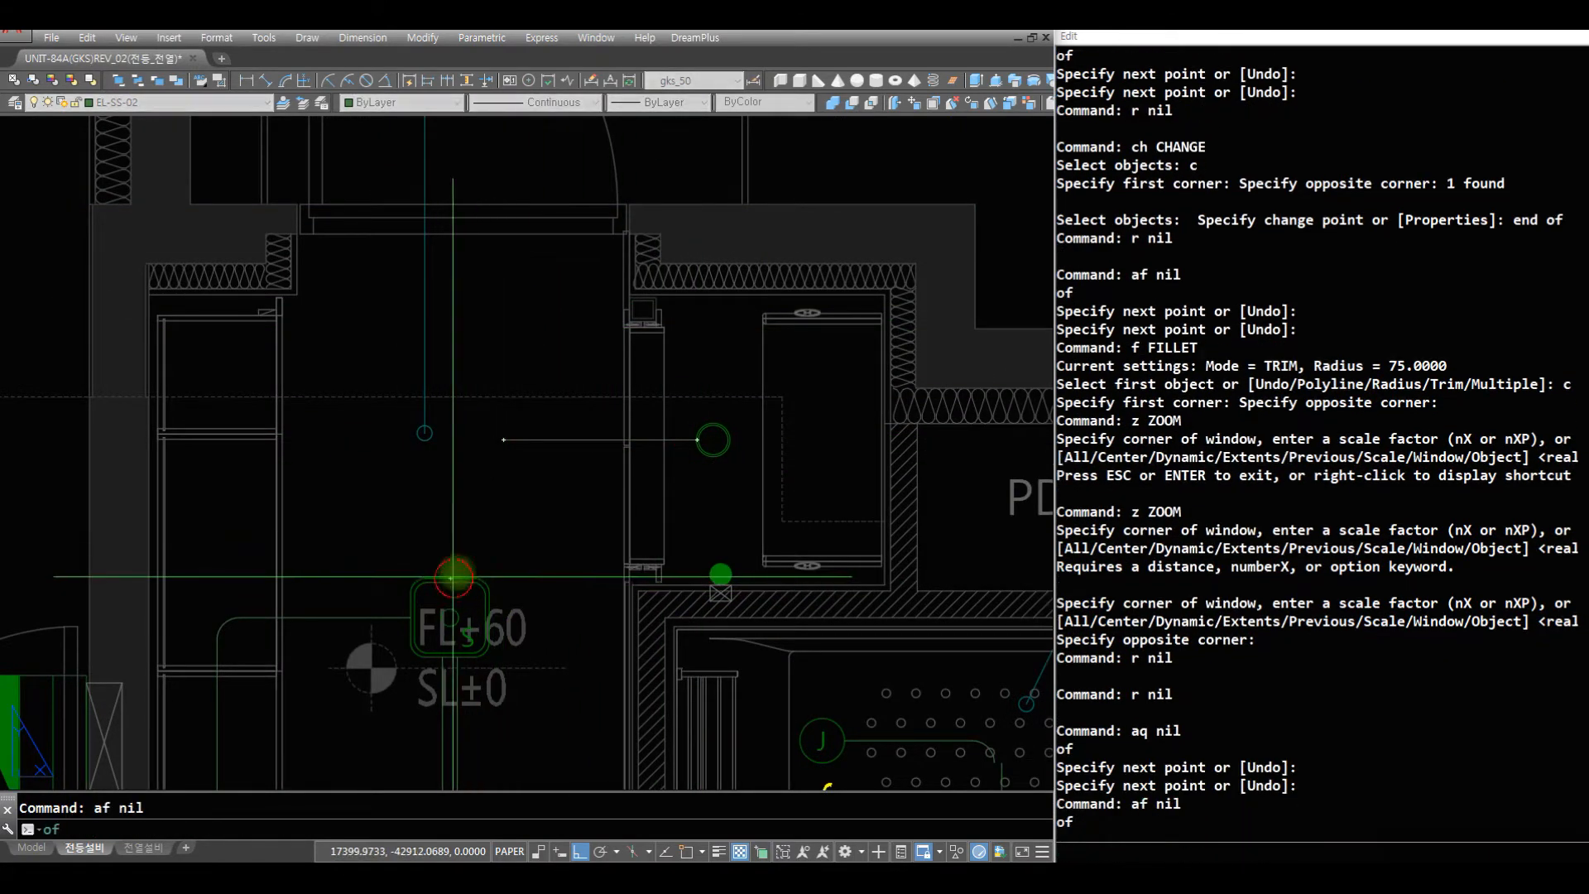
click(453, 577)
click(450, 334)
- Offset the new vertical wire above the entrance fixture by 50 toward the storage room
key(space)
text(r)
key(space)
text(o)
key(space)
key(space)
click(455, 478)
click(517, 517)
key(space)
key(Escape)
key(Escape)
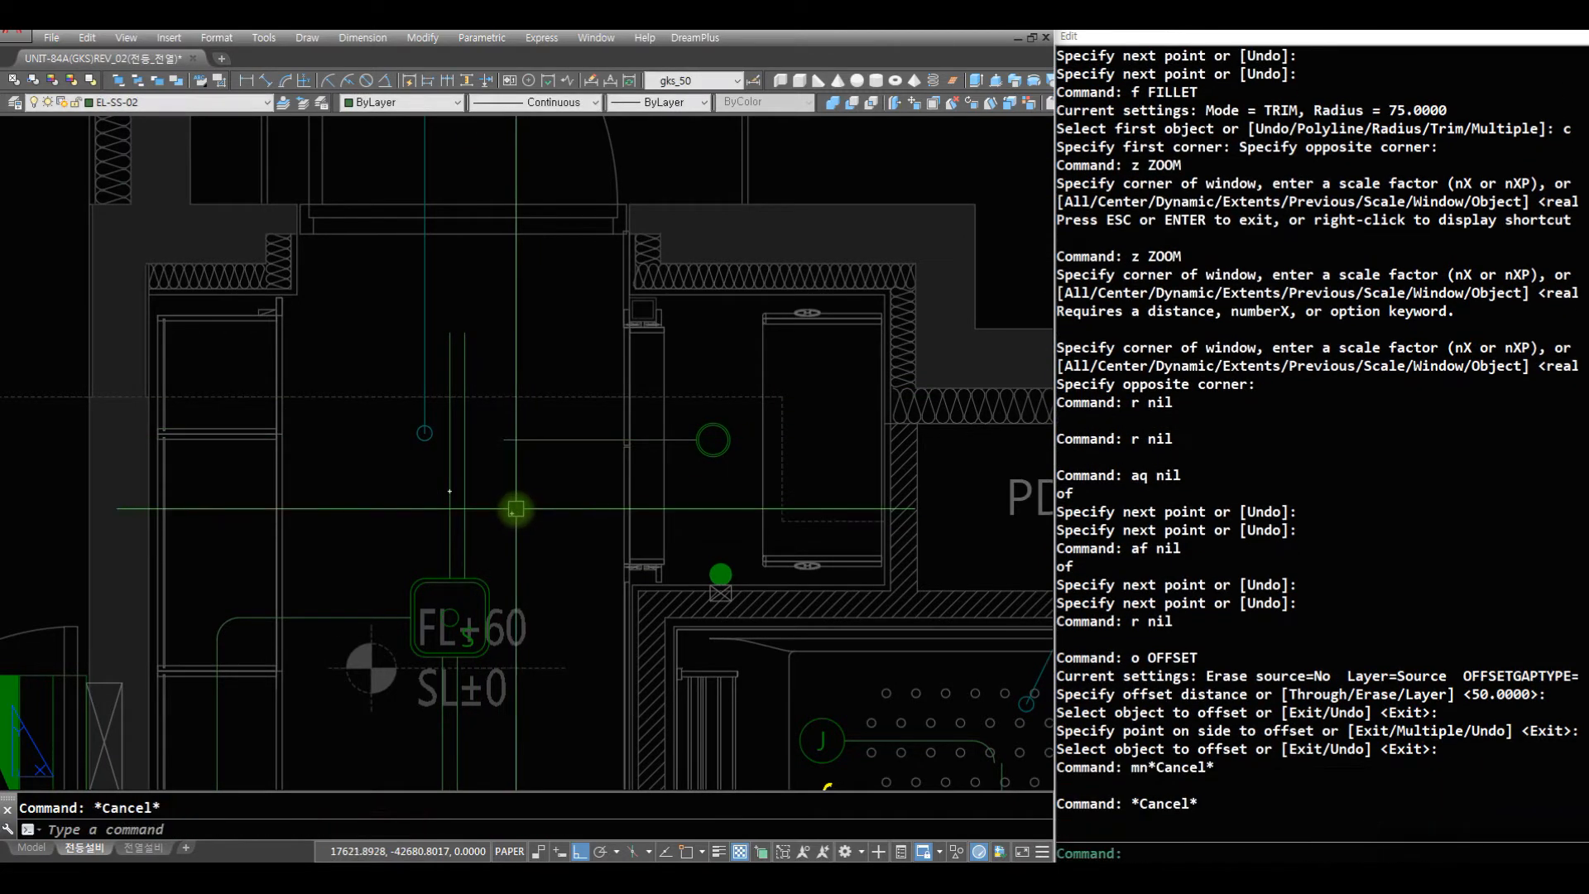
- Move both parallel vertical wires above the entrance fixture 25 toward the side away from the storage room
key(space)
key(space)
click(511, 514)
click(395, 505)
key(space)
click(509, 529)
click(391, 528)
- Fillet the corner between the storage-room light's horizontal wire and the nearer vertical wire of the entrance fixture
text(f c)
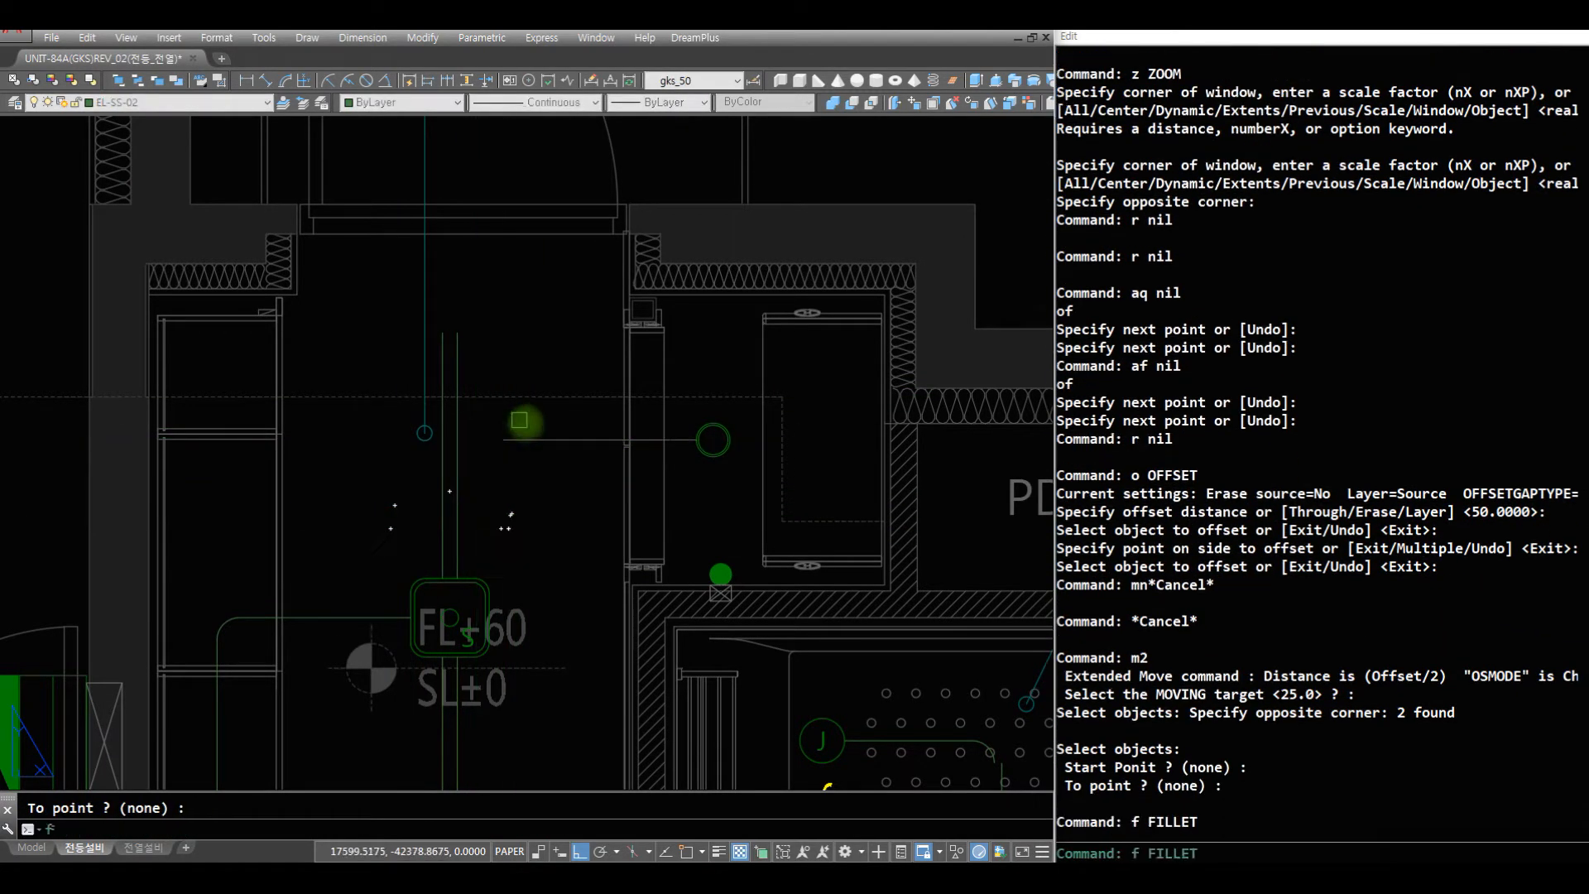
click(533, 439)
click(463, 515)
- Draw a routed wire with rounded corners from the right quadrant of the round storage-room light down to the filled circle symbol at the wall
text(z)
key(space)
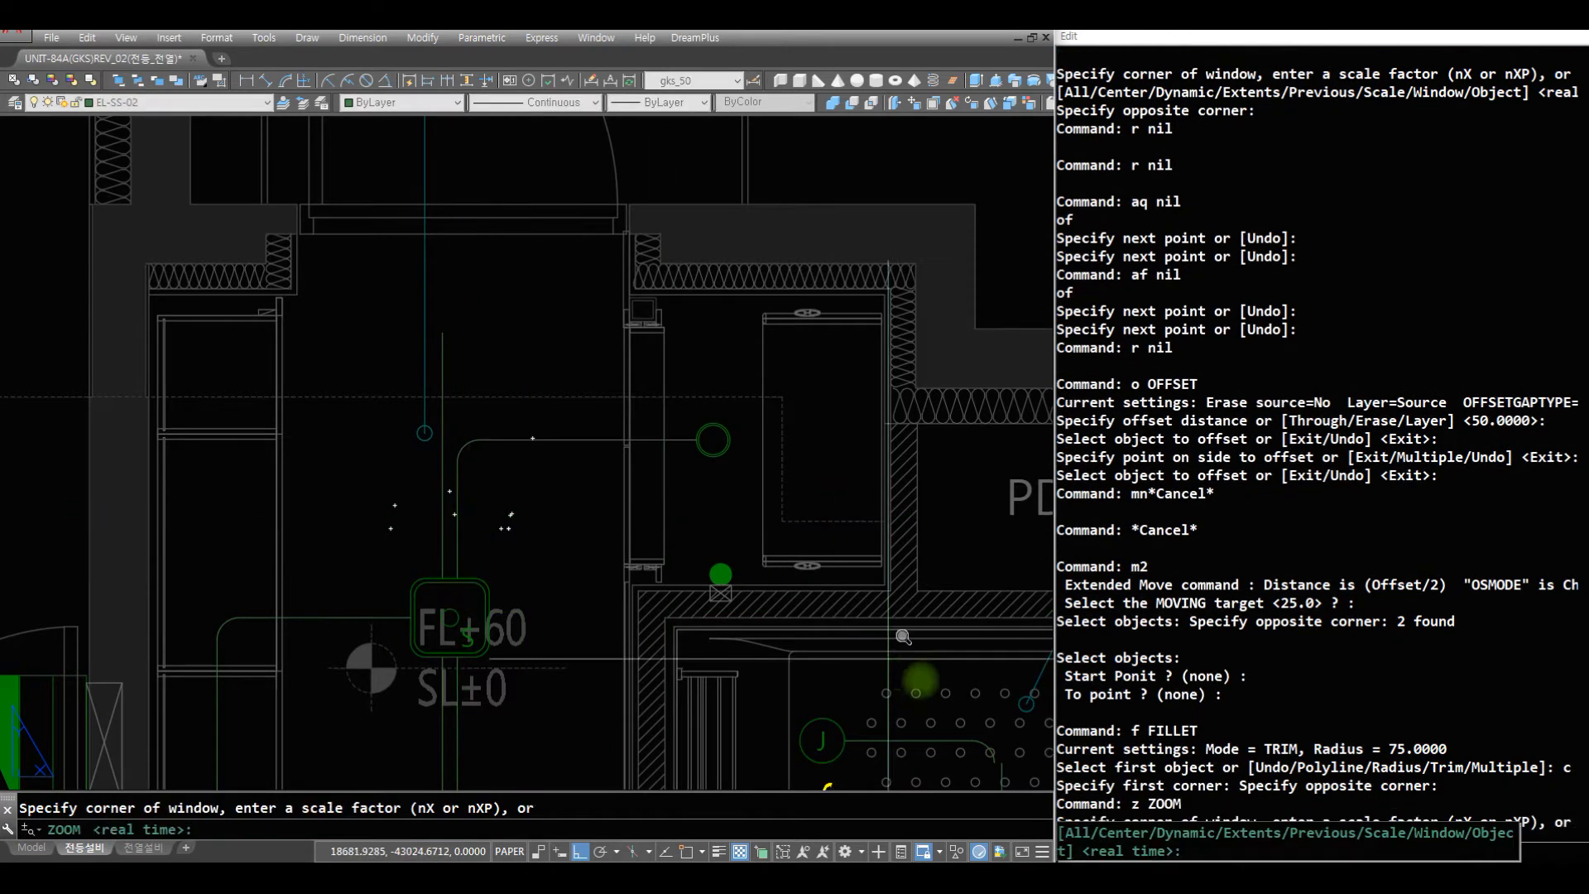
click(922, 678)
click(582, 324)
text(r)
key(space)
text(lr)
key(space)
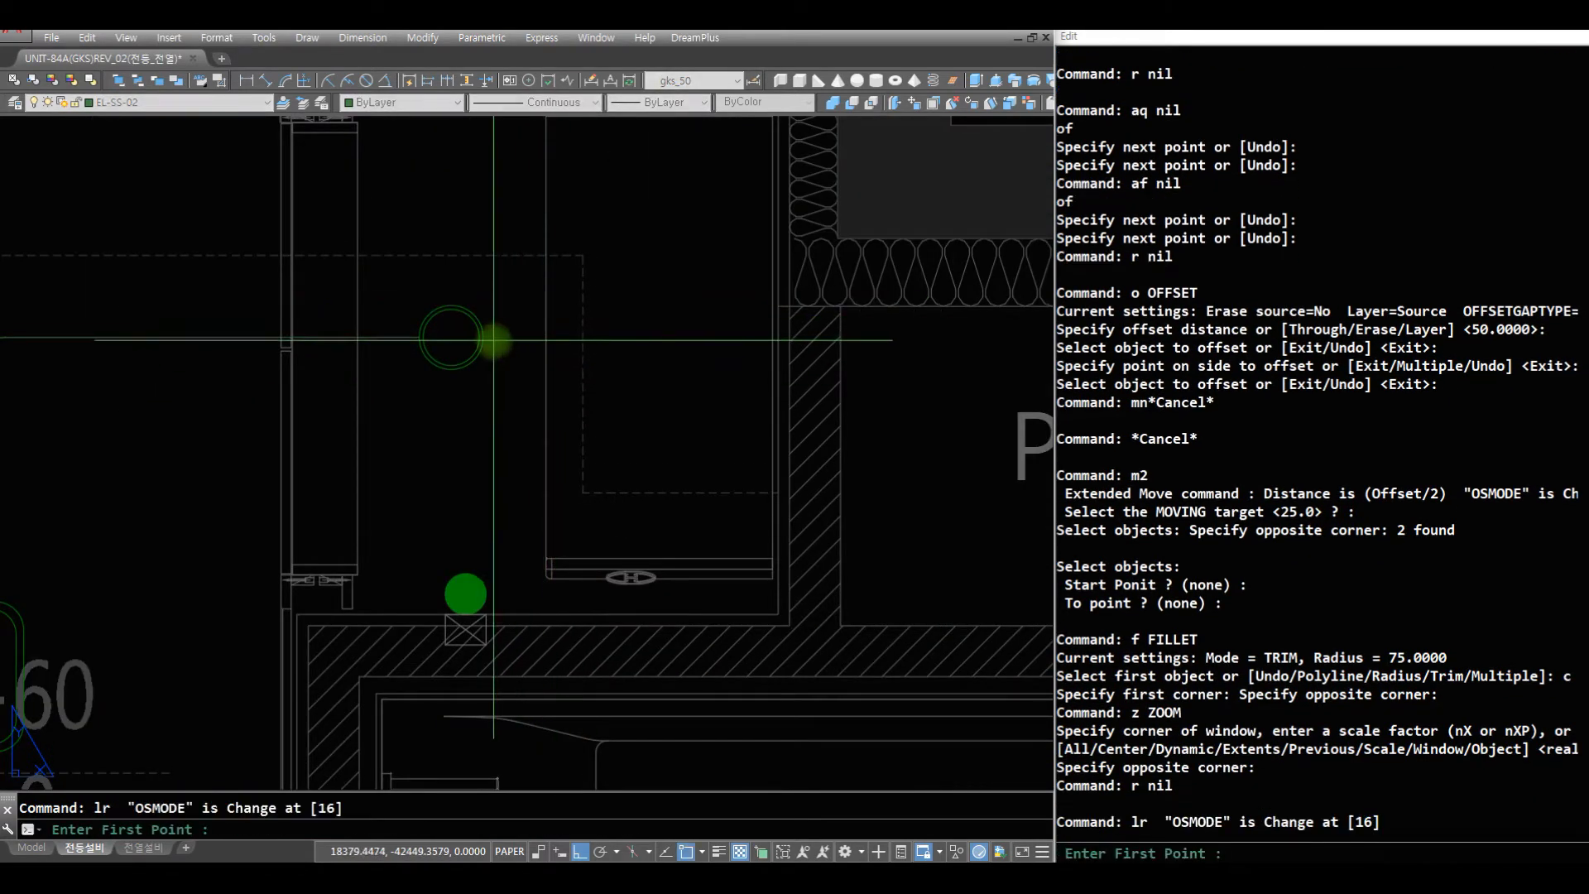
click(480, 338)
key(Escape)
key(Escape)
key(space)
click(482, 336)
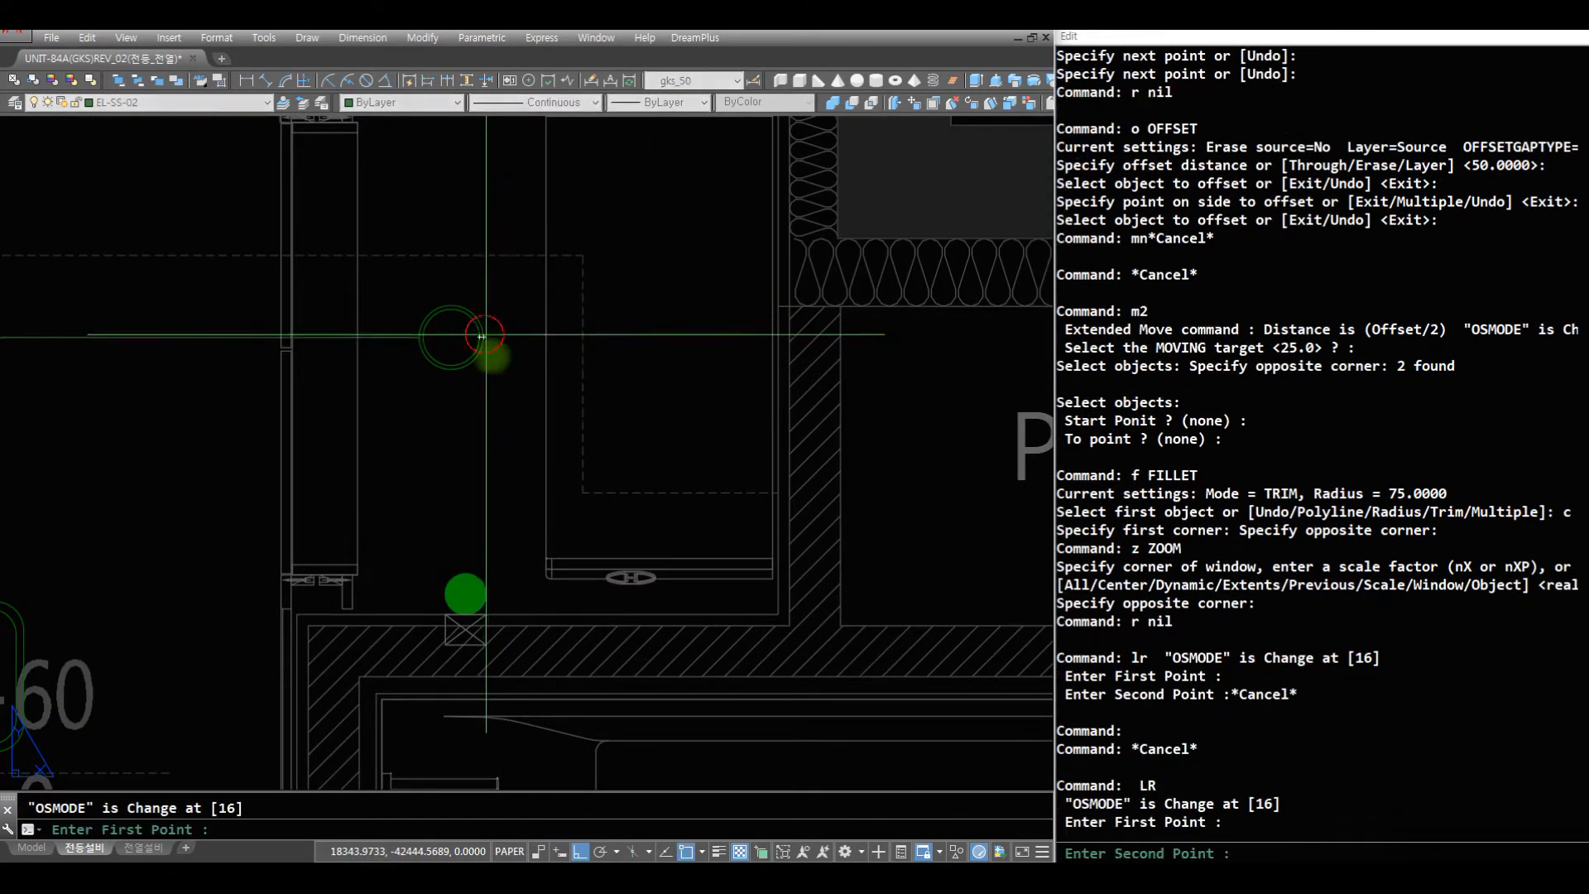
text(r)
key(space)
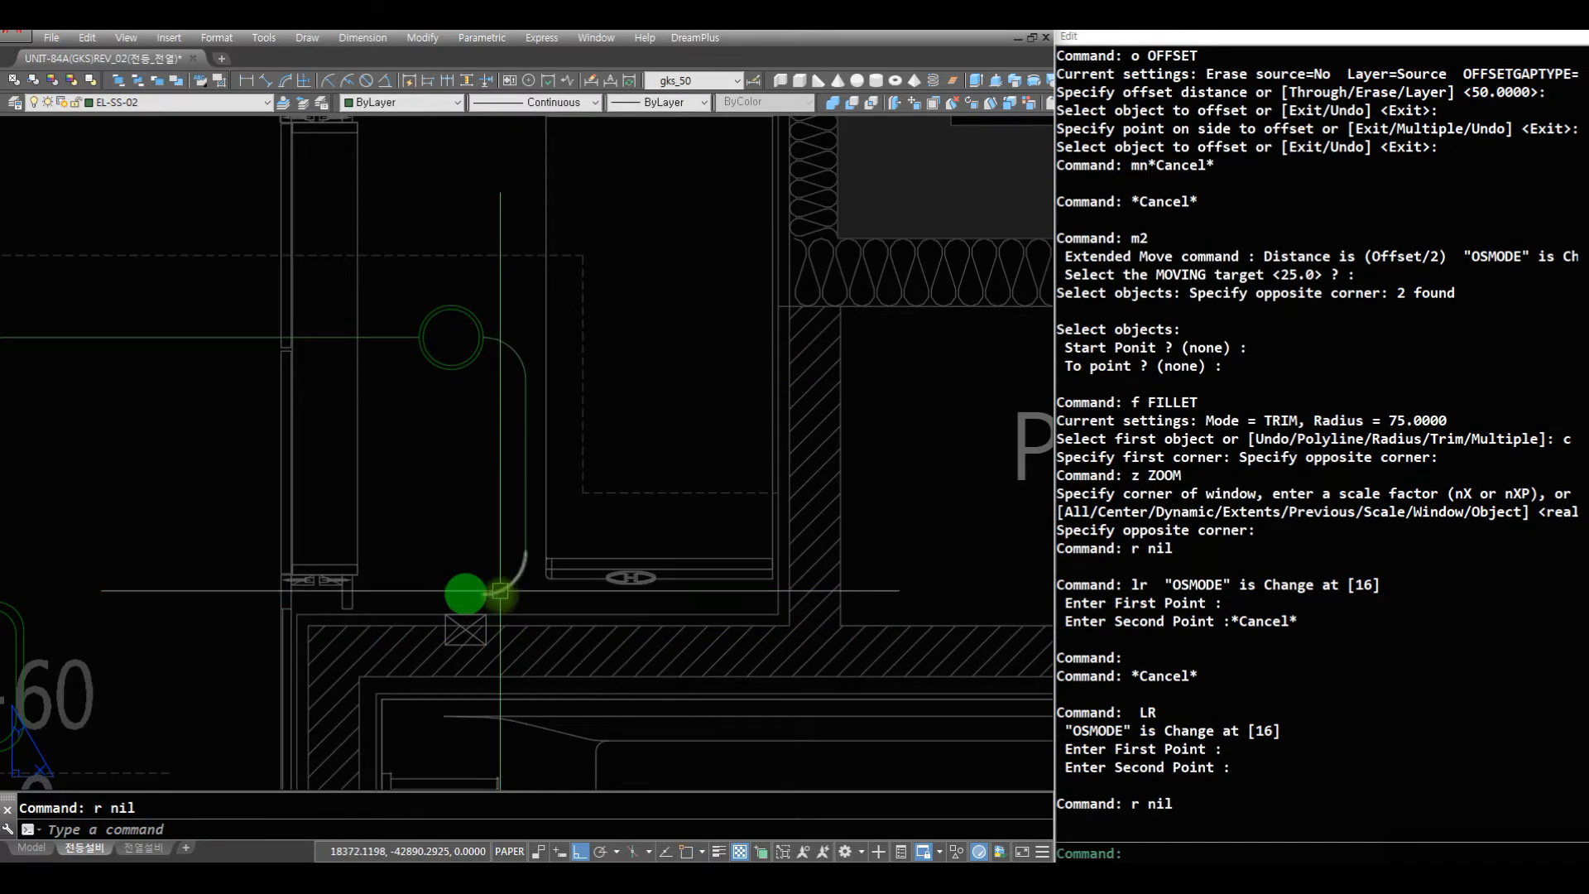
- Draw a helper circle centred on the filled circle symbol, with its radius reaching the symbol's outline
text(z)
key(space)
click(573, 662)
click(404, 493)
text(r)
key(space)
text(c)
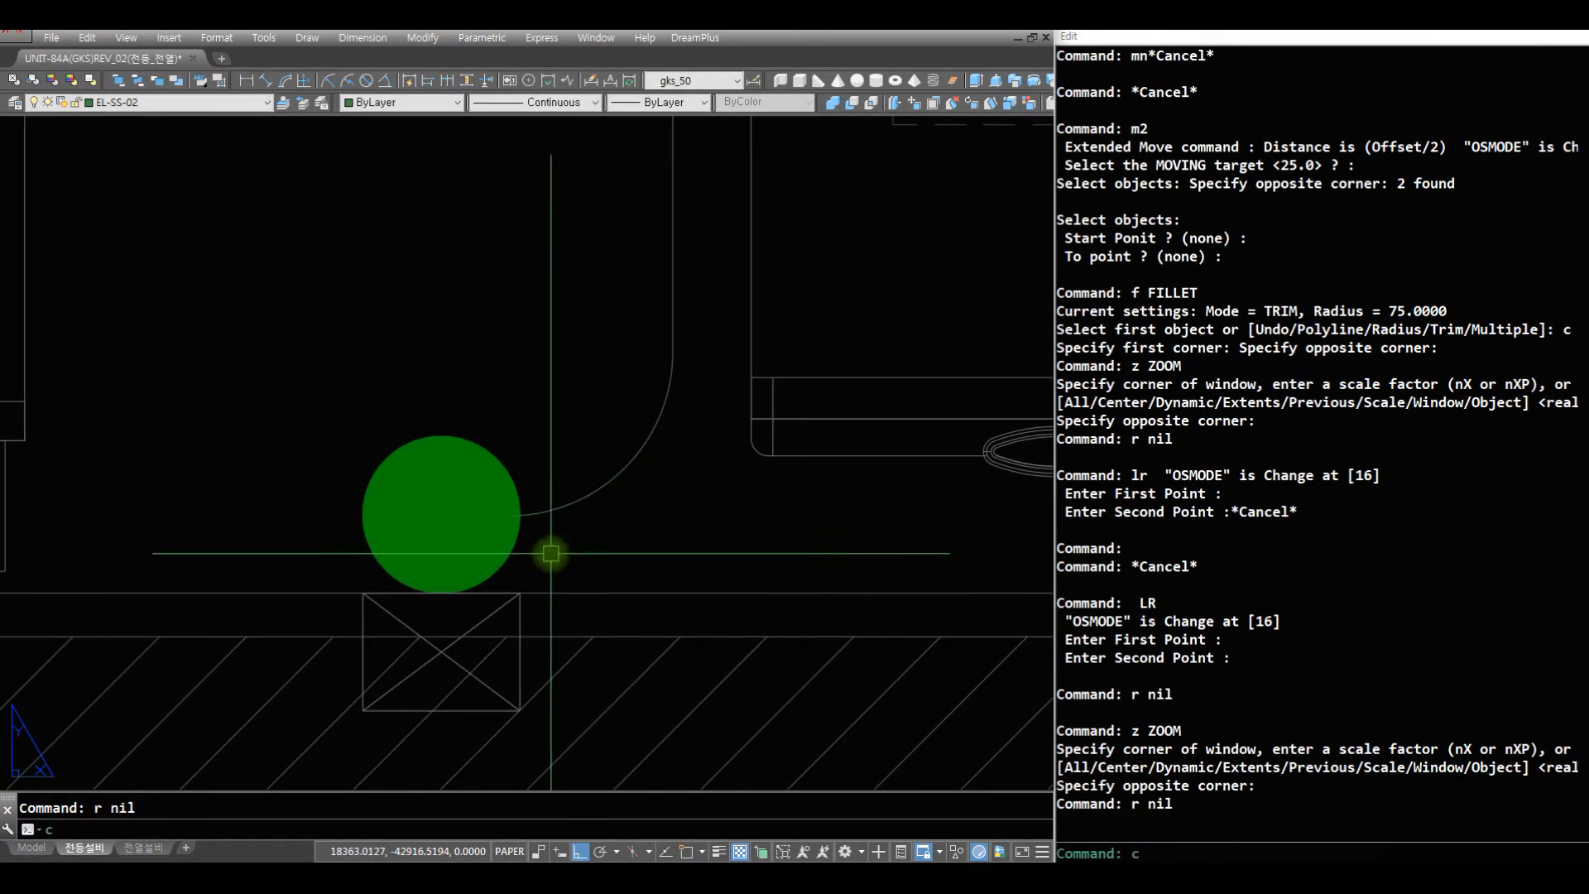
text(i)
key(space)
text(cen)
key(space)
click(477, 440)
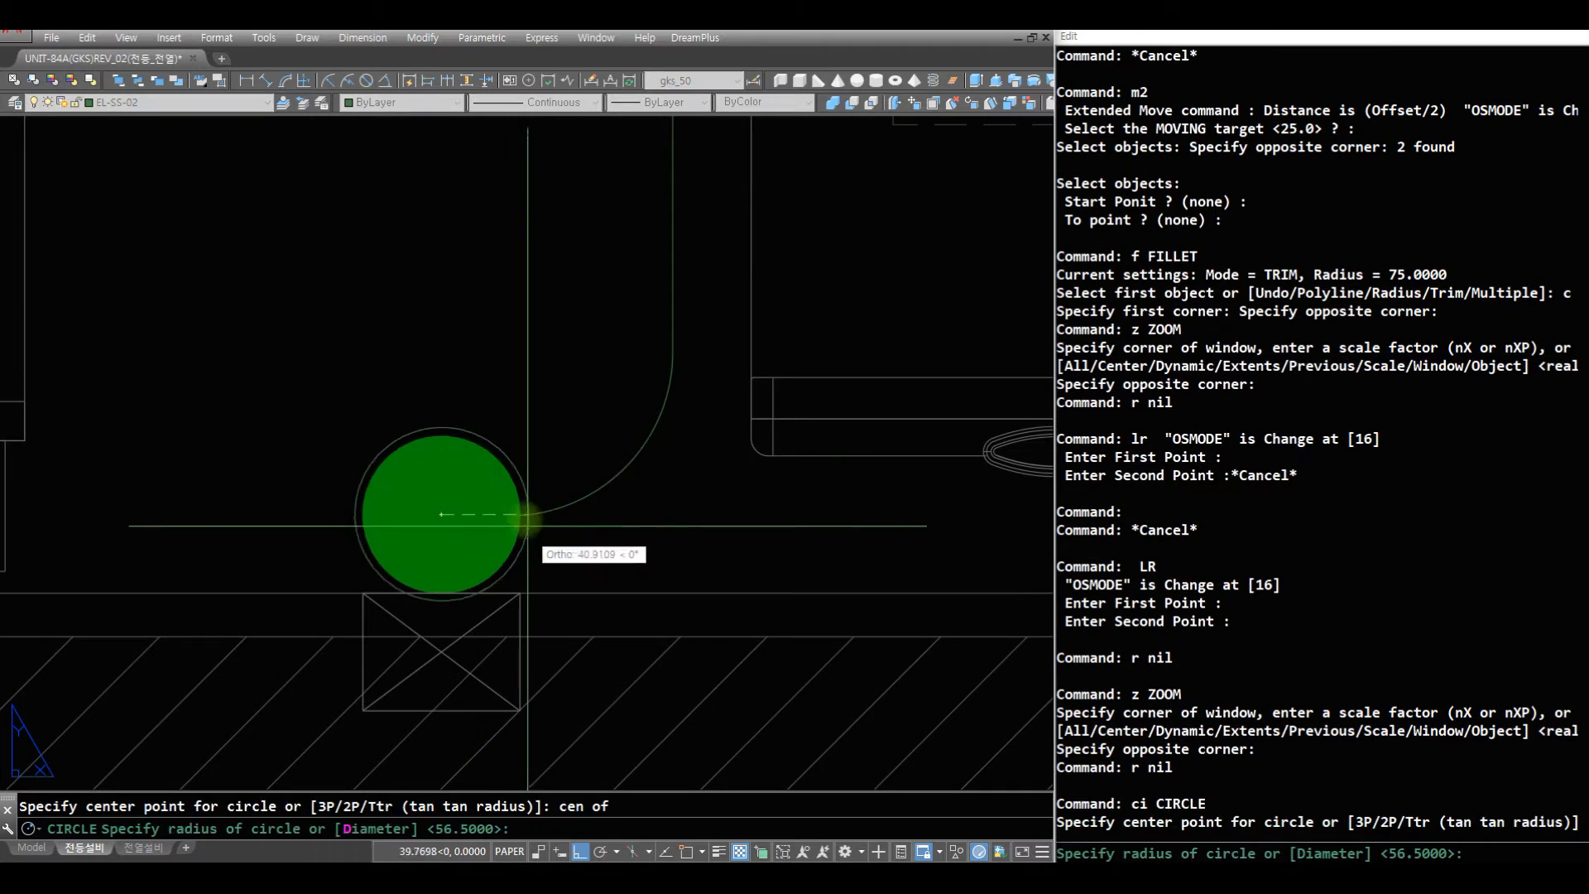
text(nea)
key(space)
click(519, 470)
text(r)
key(space)
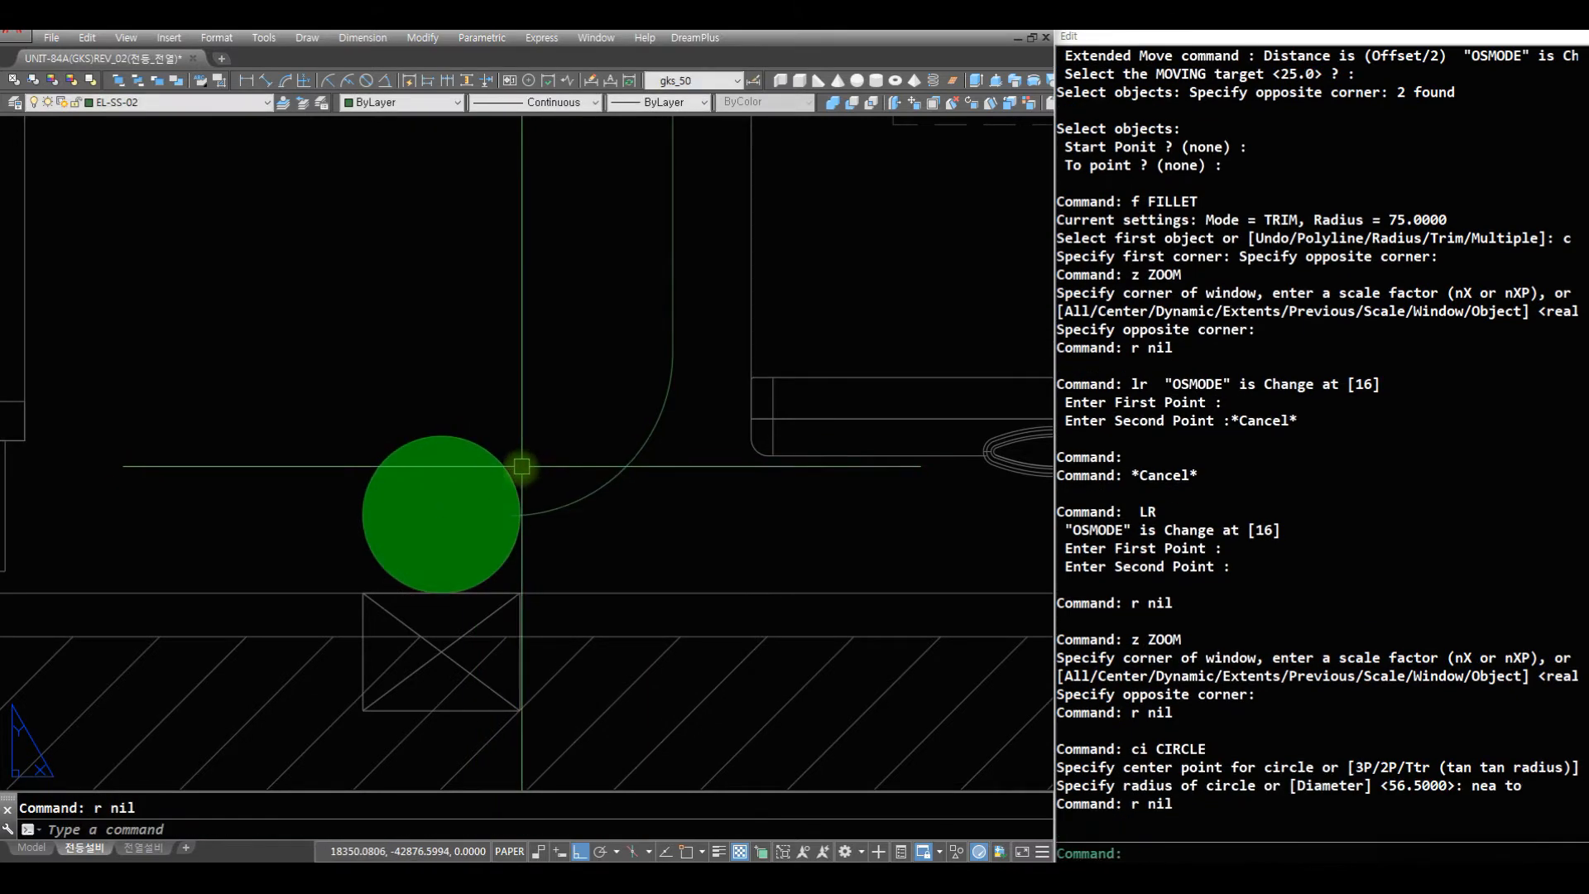
- Trim the wire end lying inside the filled circle symbol, using the helper circle as cutting edge
text(trt)
key(space)
key(Escape)
click(508, 471)
key(Escape)
text(tr)
key(space)
click(494, 460)
key(space)
click(478, 364)
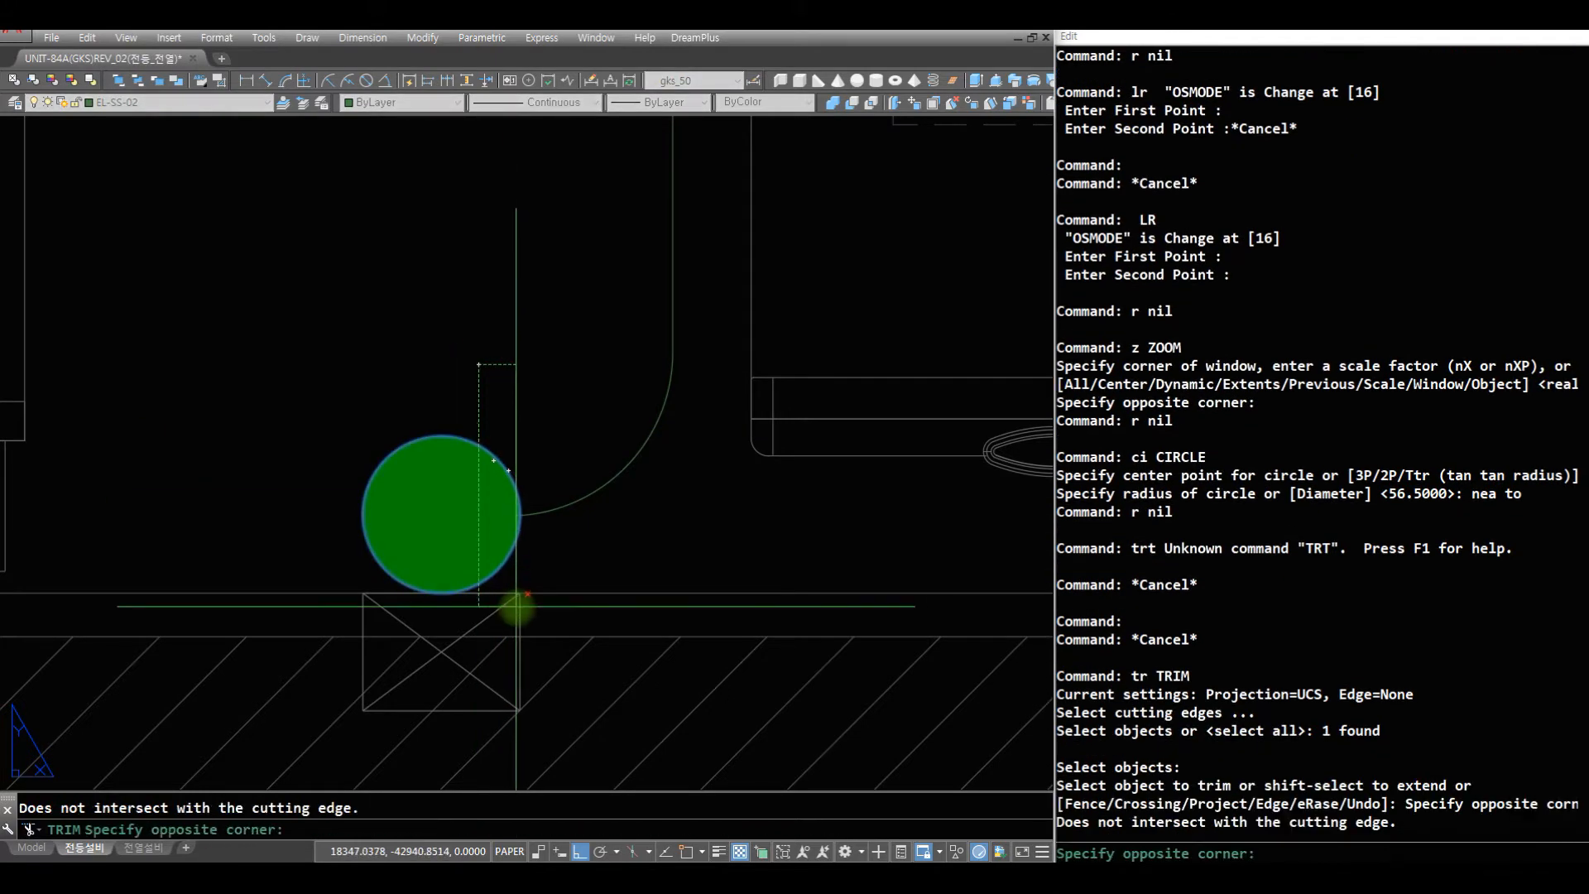
click(514, 588)
key(space)
- Erase the helper circle around the filled circle symbol
text(r e)
key(space)
click(507, 466)
- Examine the lighting layout around the hallway, shared bathroom, living room and adjoining bedroom
key(space)
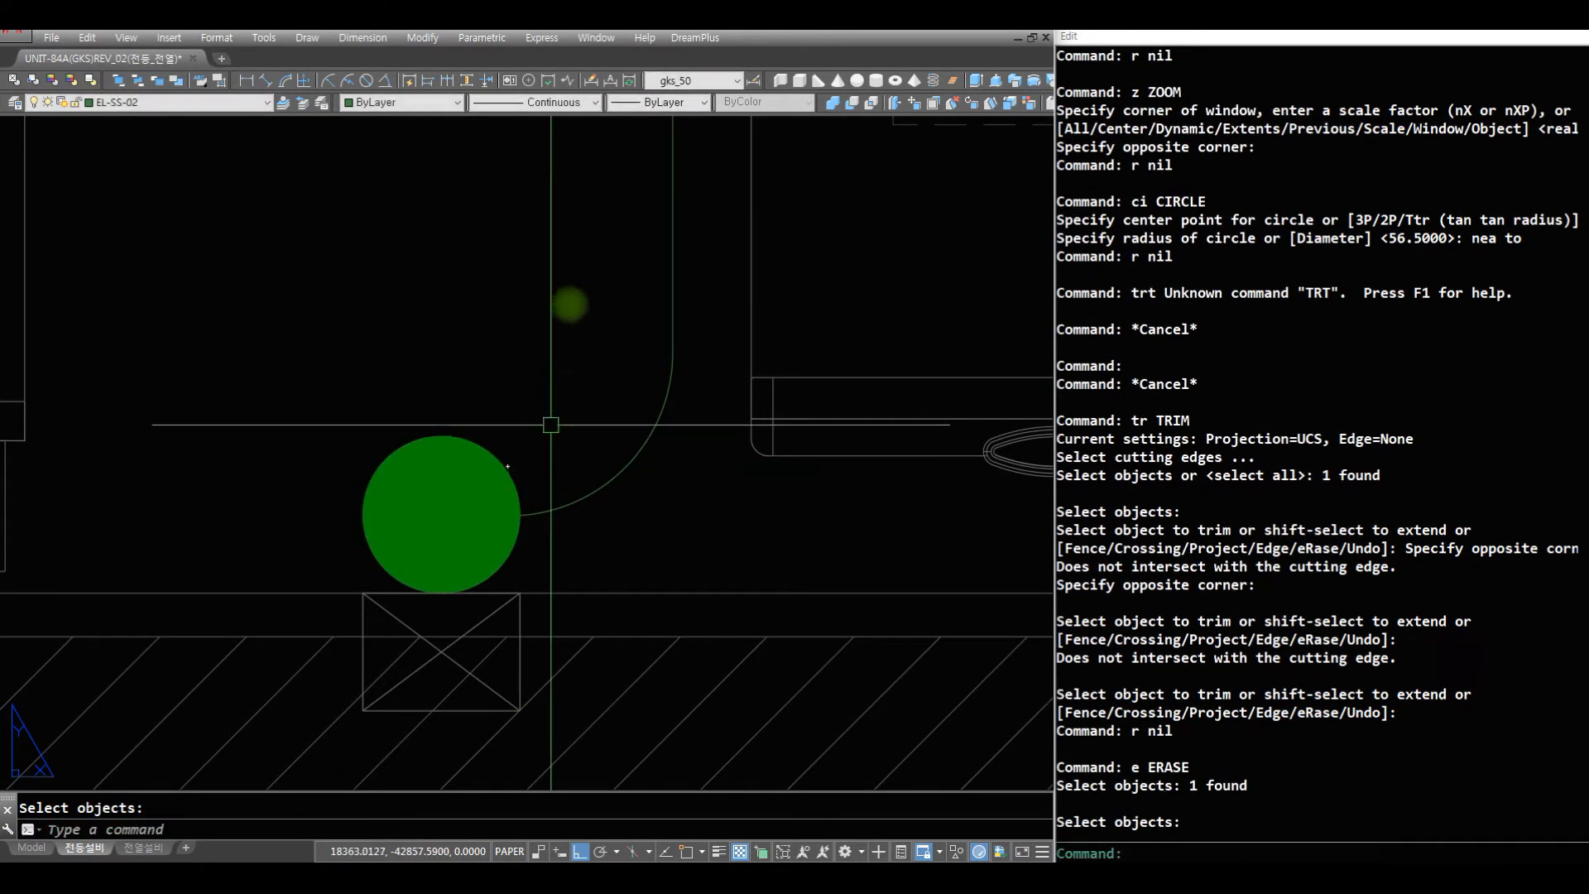
text(z)
key(space)
key(space)
drag(443, 430, 389, 704)
drag(372, 408, 376, 571)
key(space)
text(z z z)
key(space)
click(724, 780)
click(237, 395)
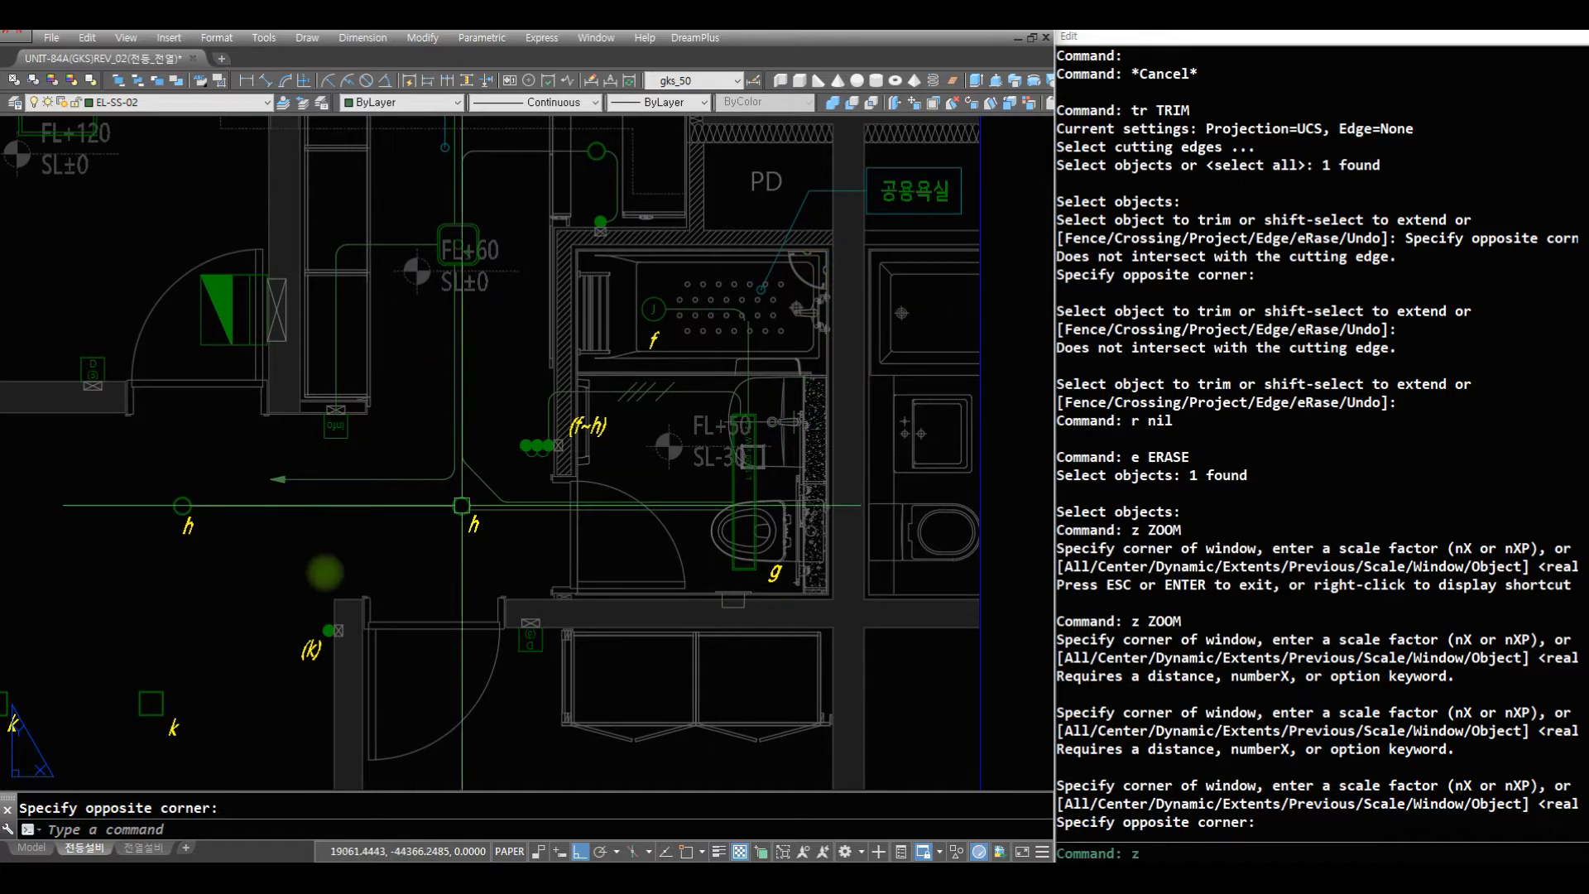
text(z)
key(space)
key(space)
drag(532, 468, 553, 749)
drag(530, 372, 539, 704)
key(space)
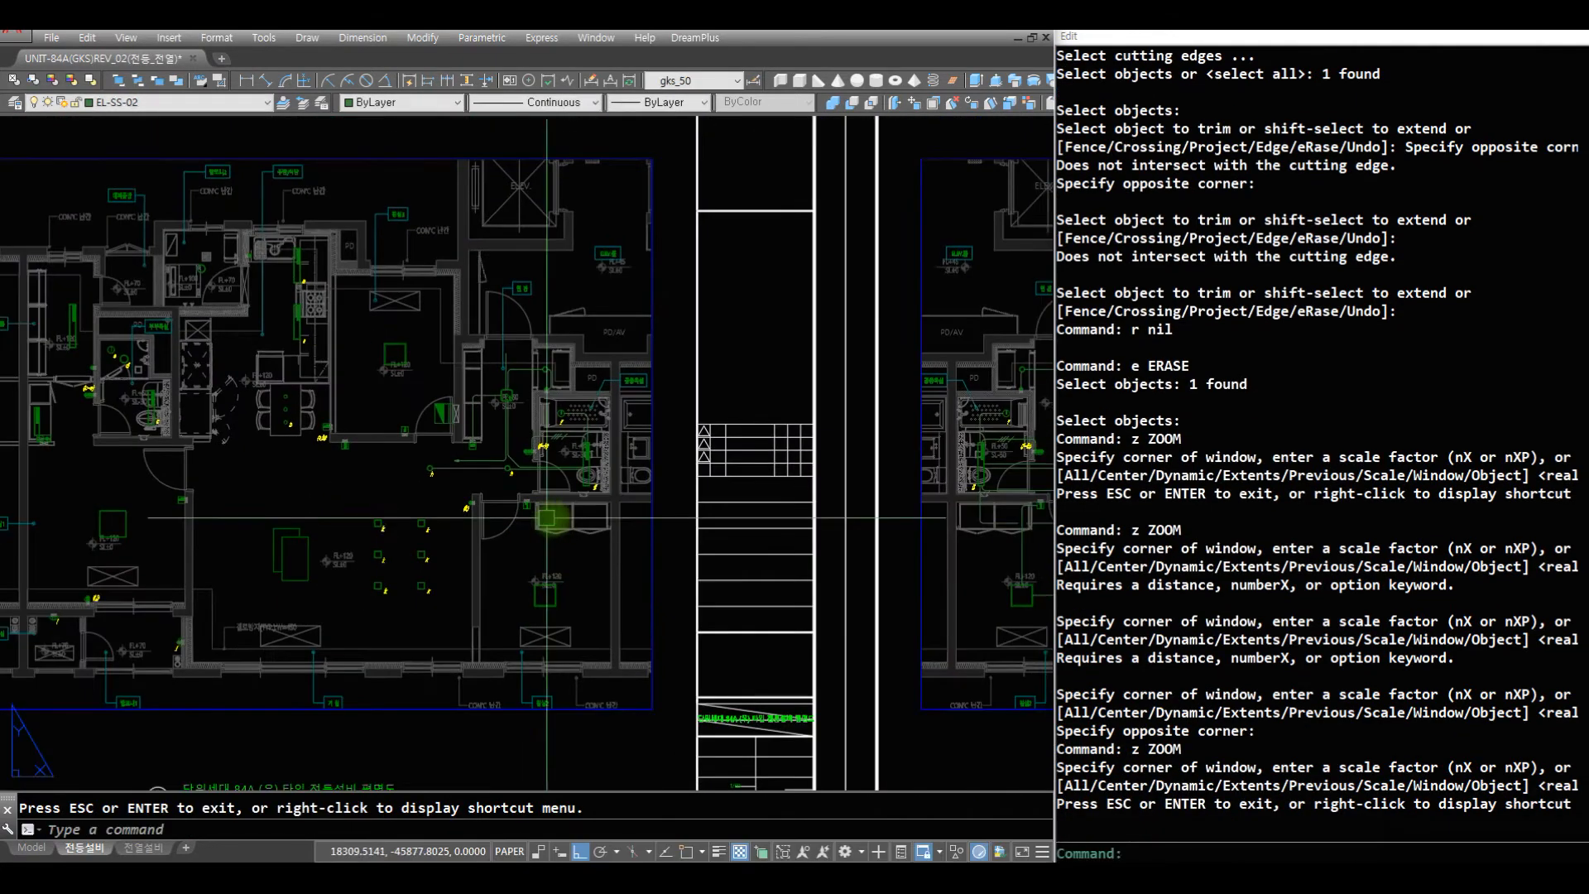
text(z z)
key(space)
click(663, 654)
click(113, 322)
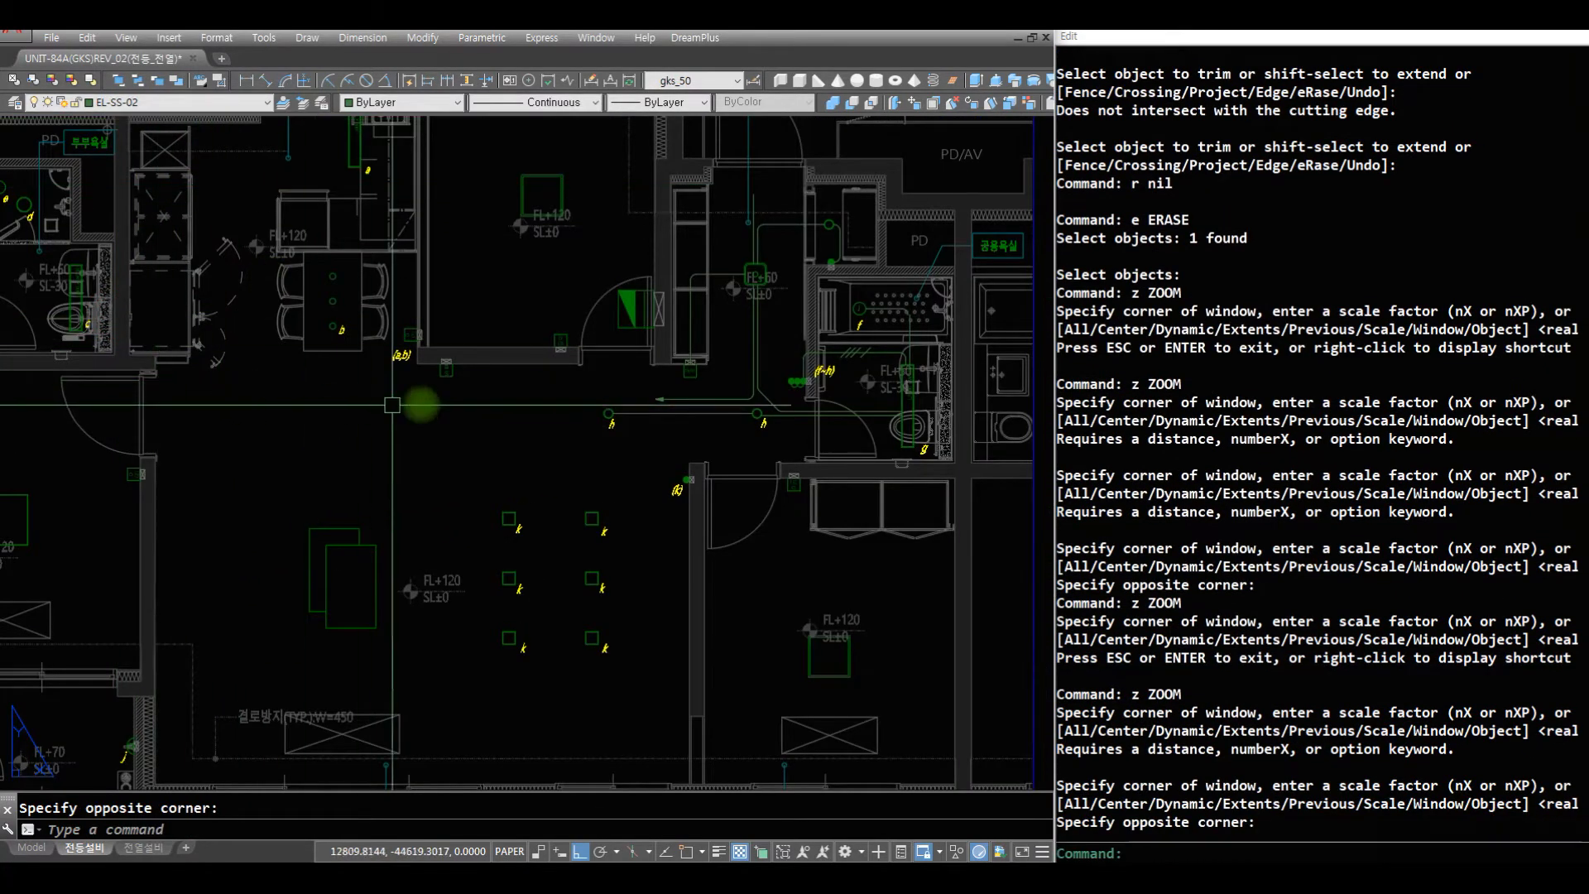
text(z)
key(space)
key(space)
key(space)
text(z)
key(space)
text(z)
key(space)
click(255, 341)
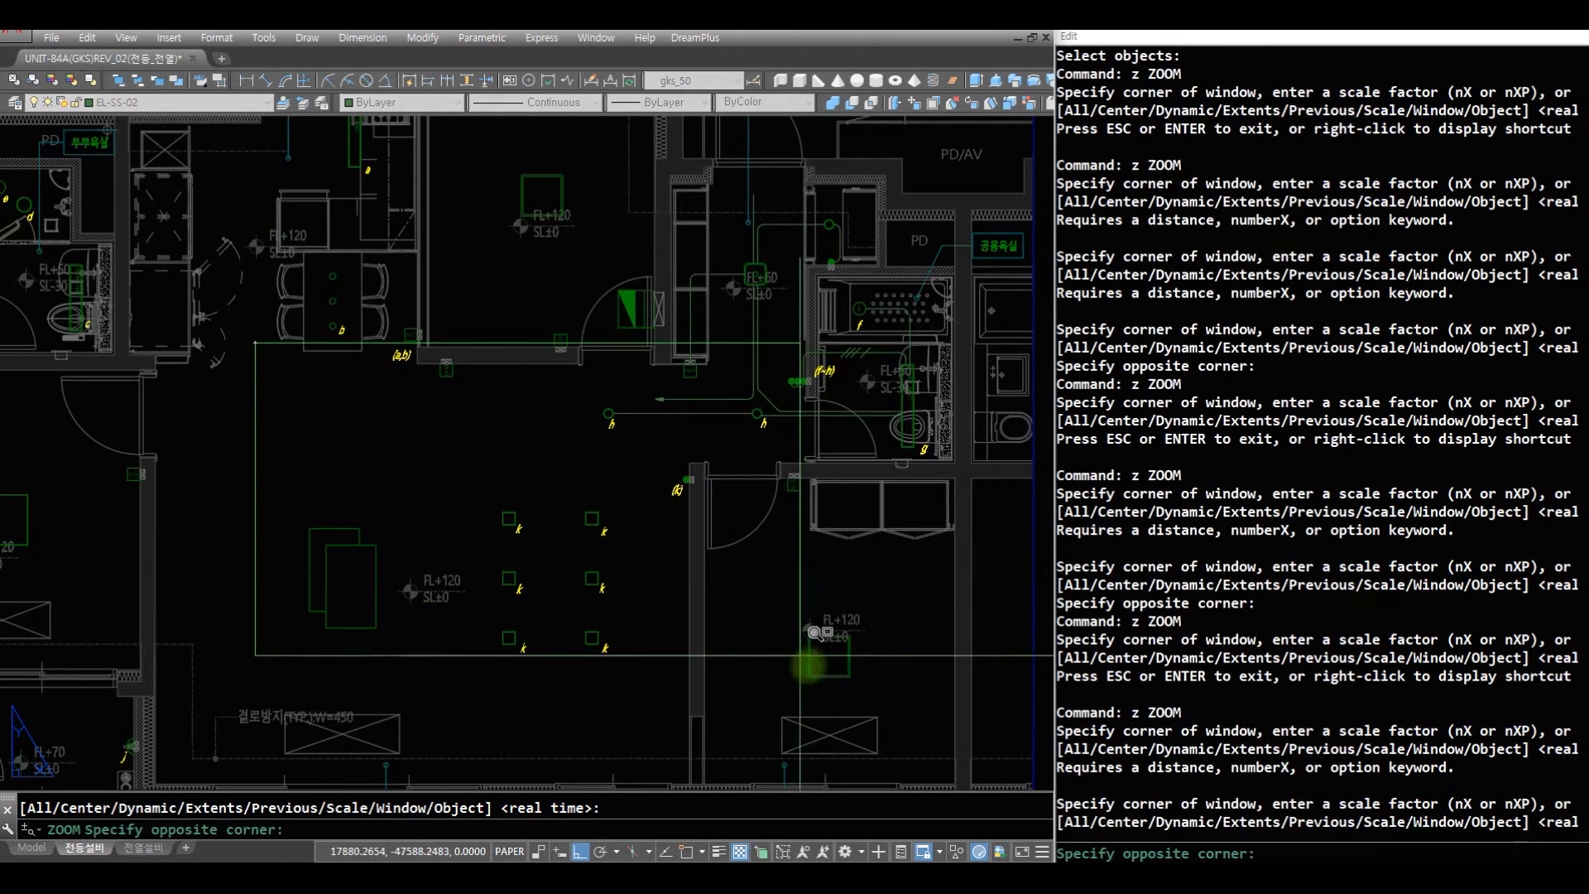
click(916, 709)
text(r)
key(space)
text(z)
key(space)
key(space)
drag(693, 305, 692, 571)
- Draw a short horizontal wire rightward from the right midpoint of the wall device beside the bedroom door
key(space)
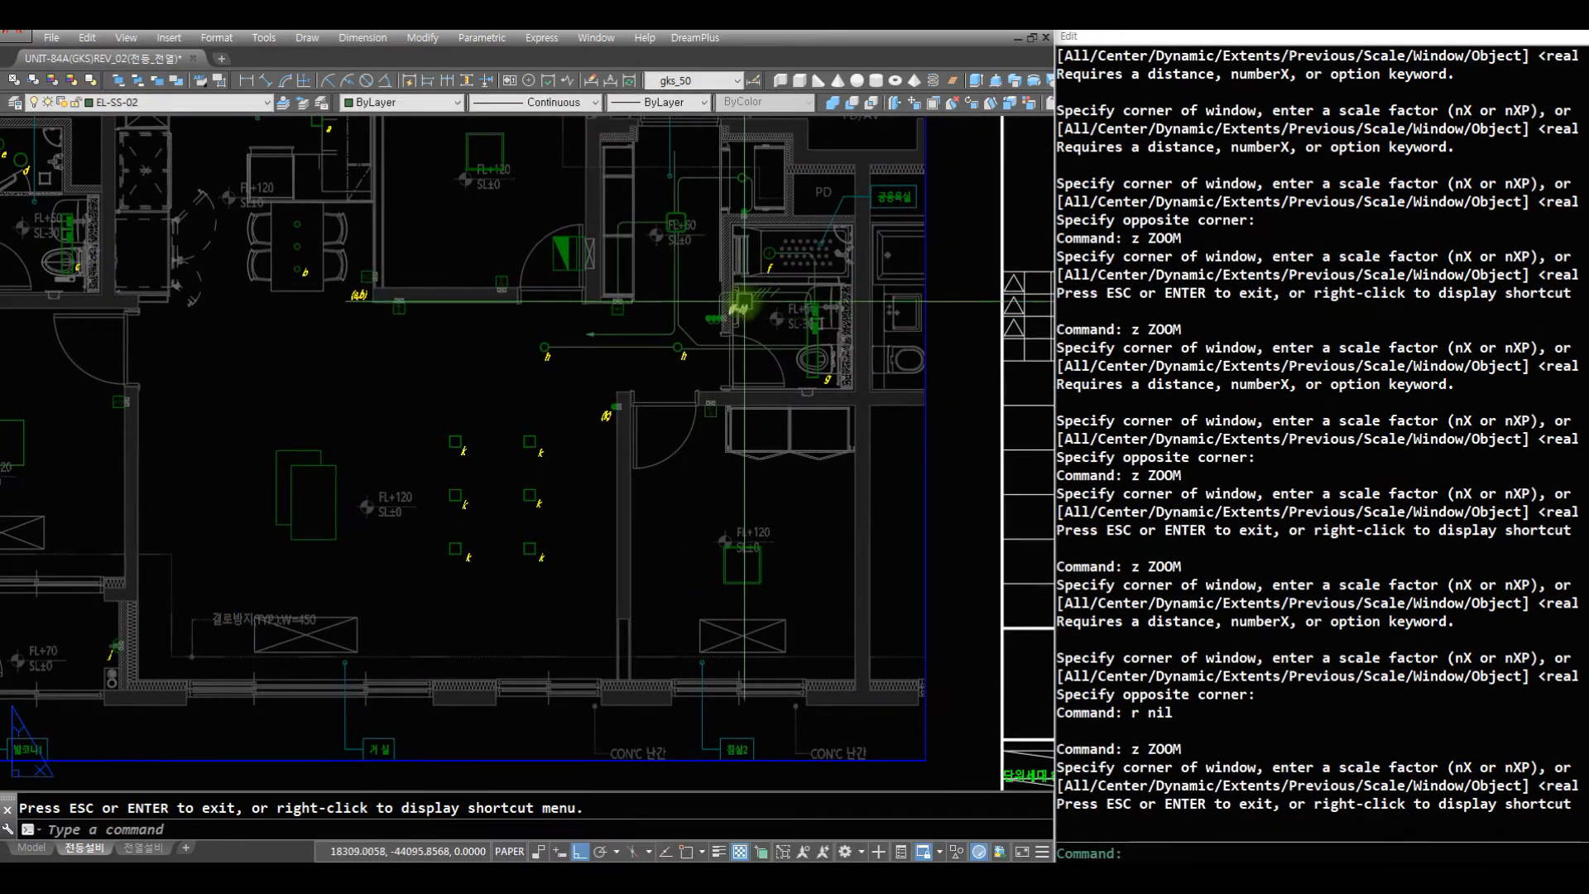
text(z)
key(space)
click(730, 676)
click(404, 348)
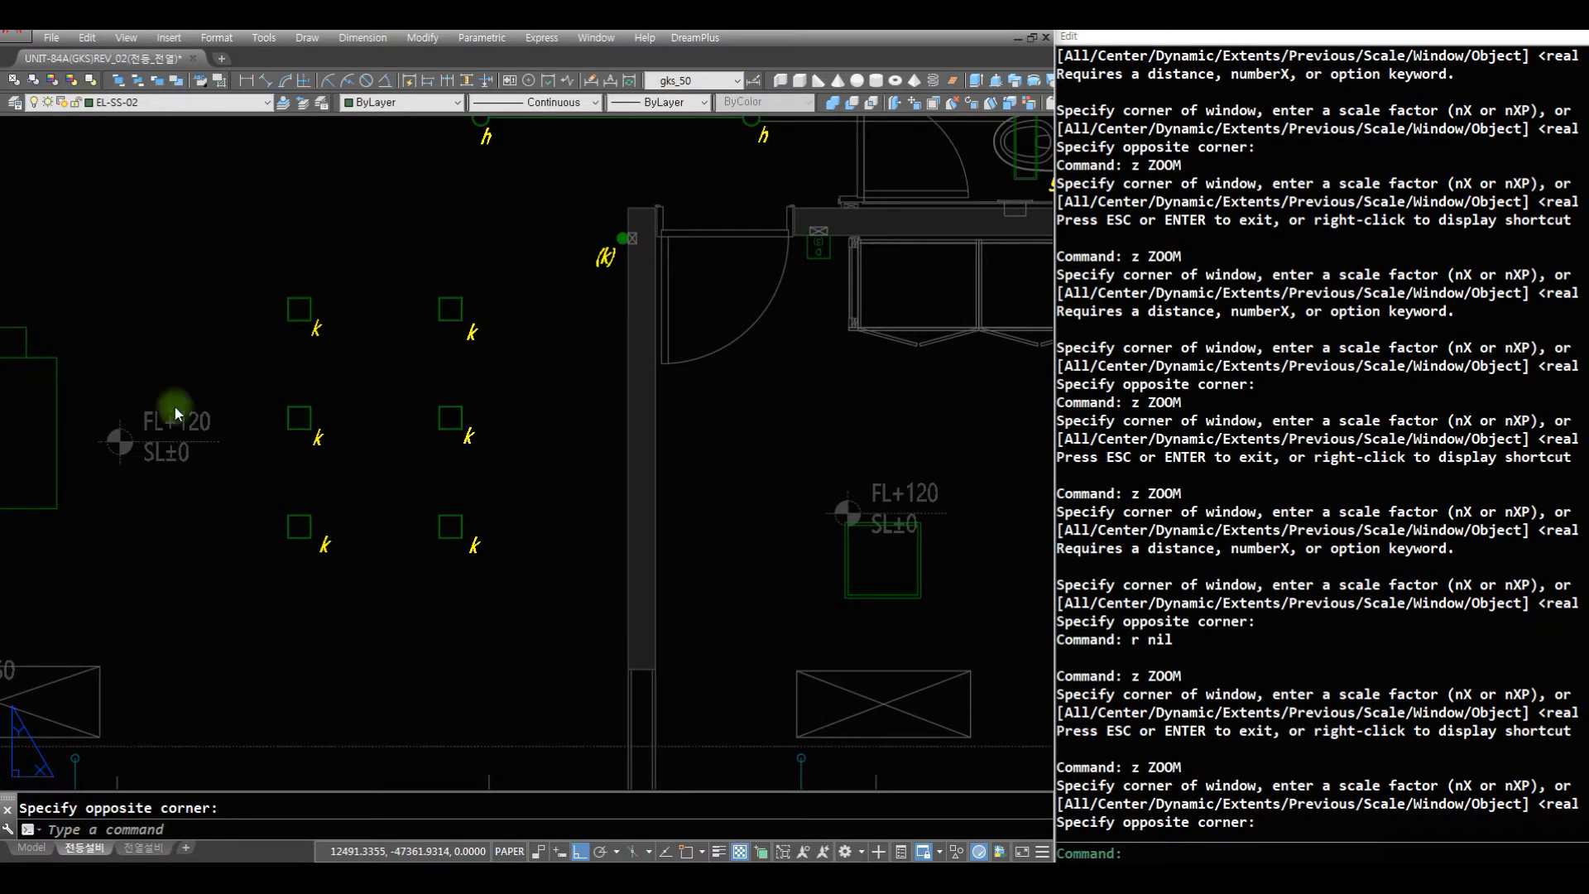
key(Escape)
key(Escape)
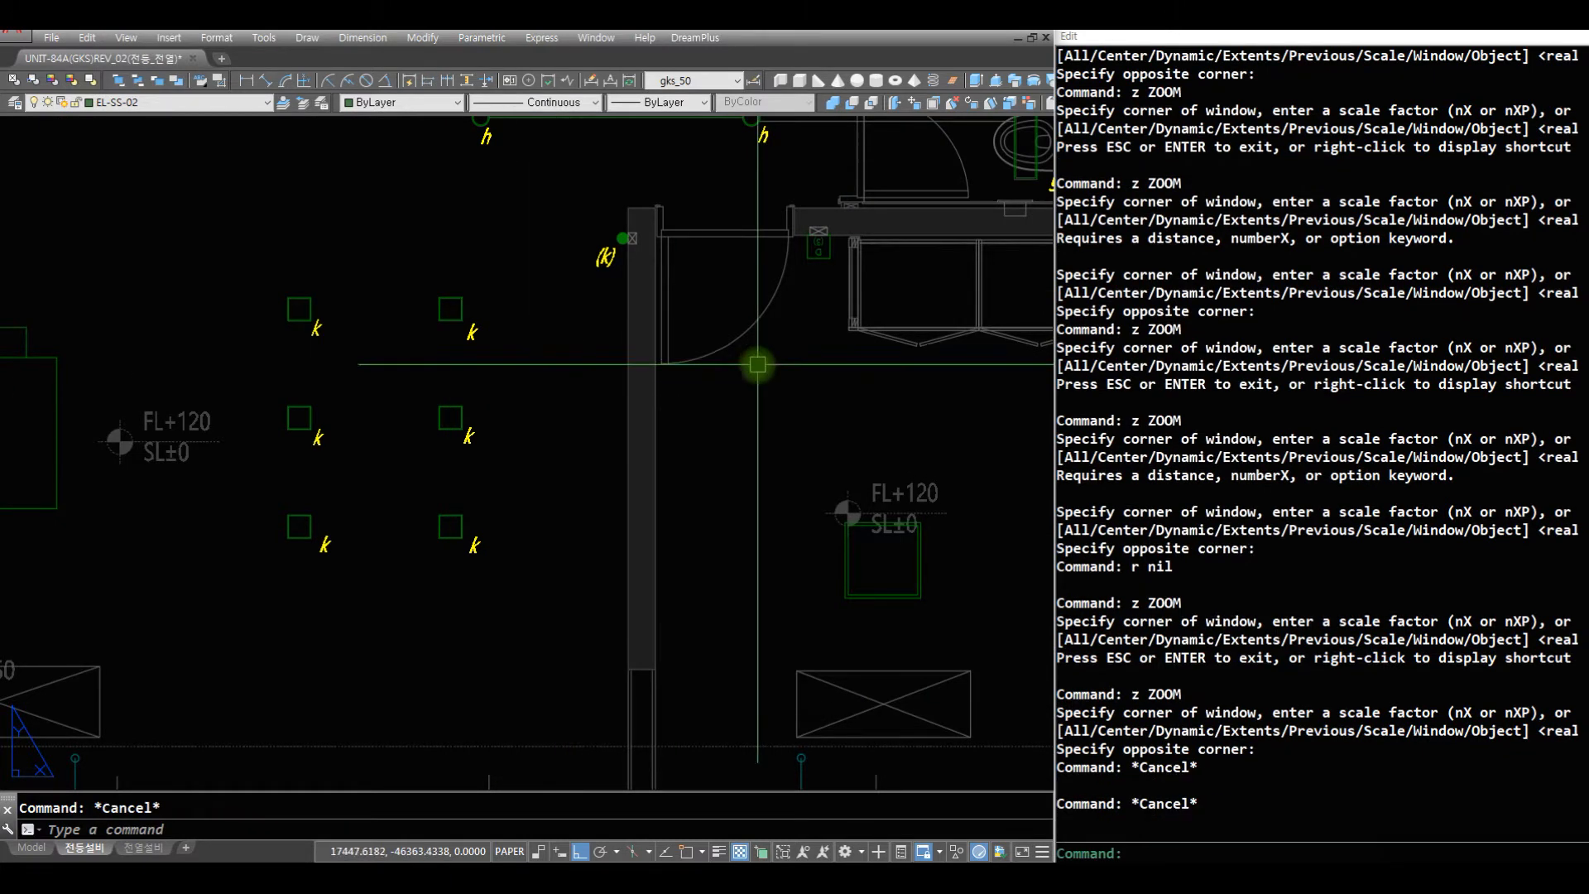
key(space)
click(836, 249)
click(890, 268)
key(space)
- Draw a vertical wire from the top midpoint of the square bedroom light up to just below the door-side device's wire
text(af)
key(space)
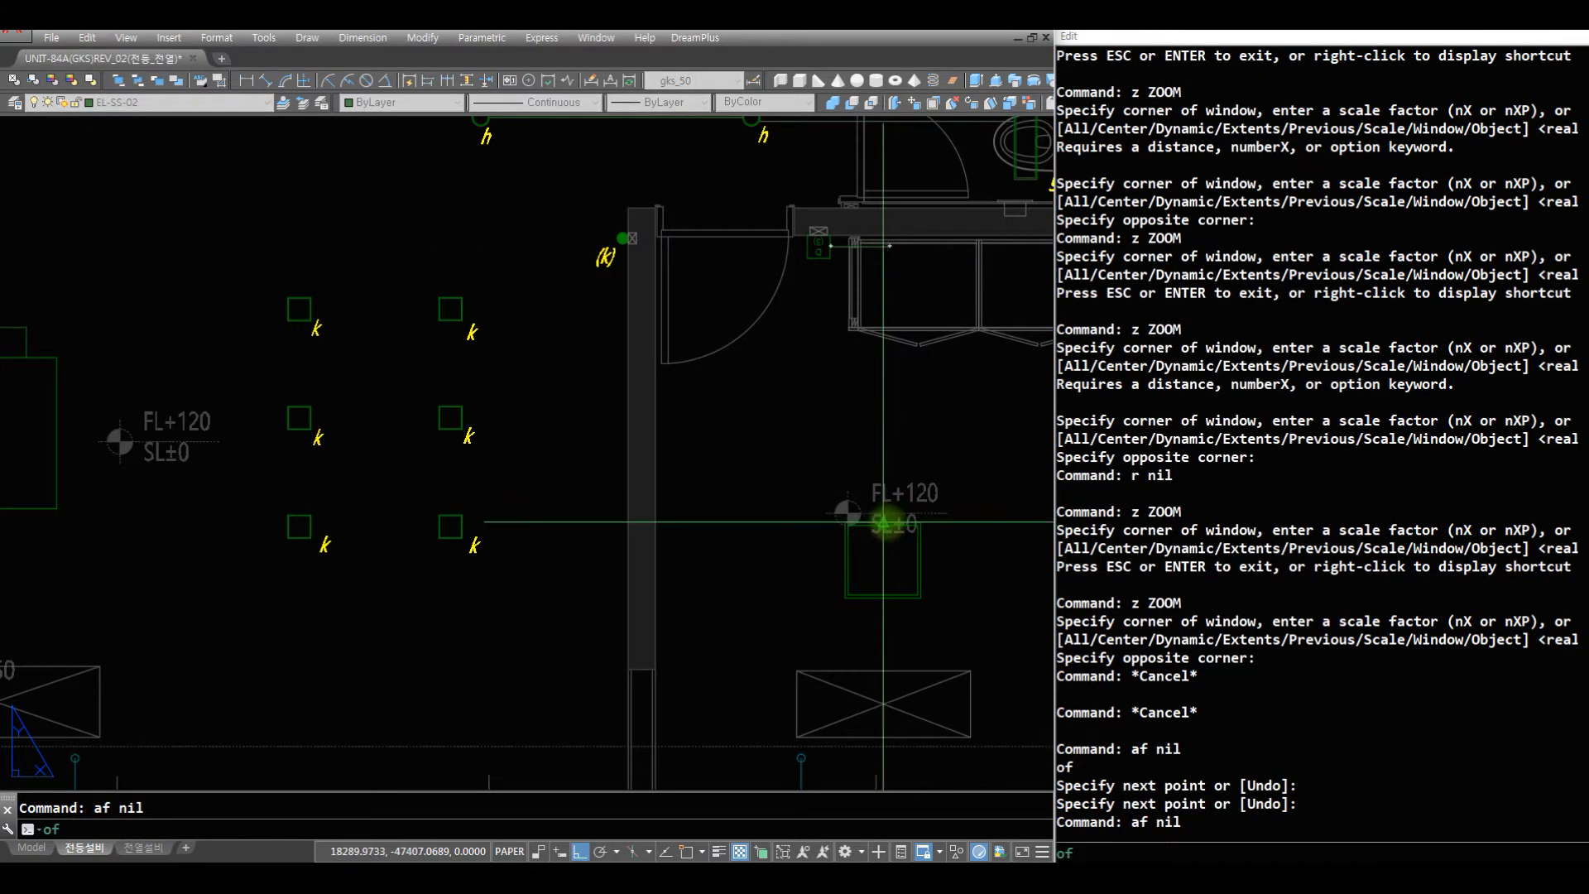
click(884, 521)
click(728, 266)
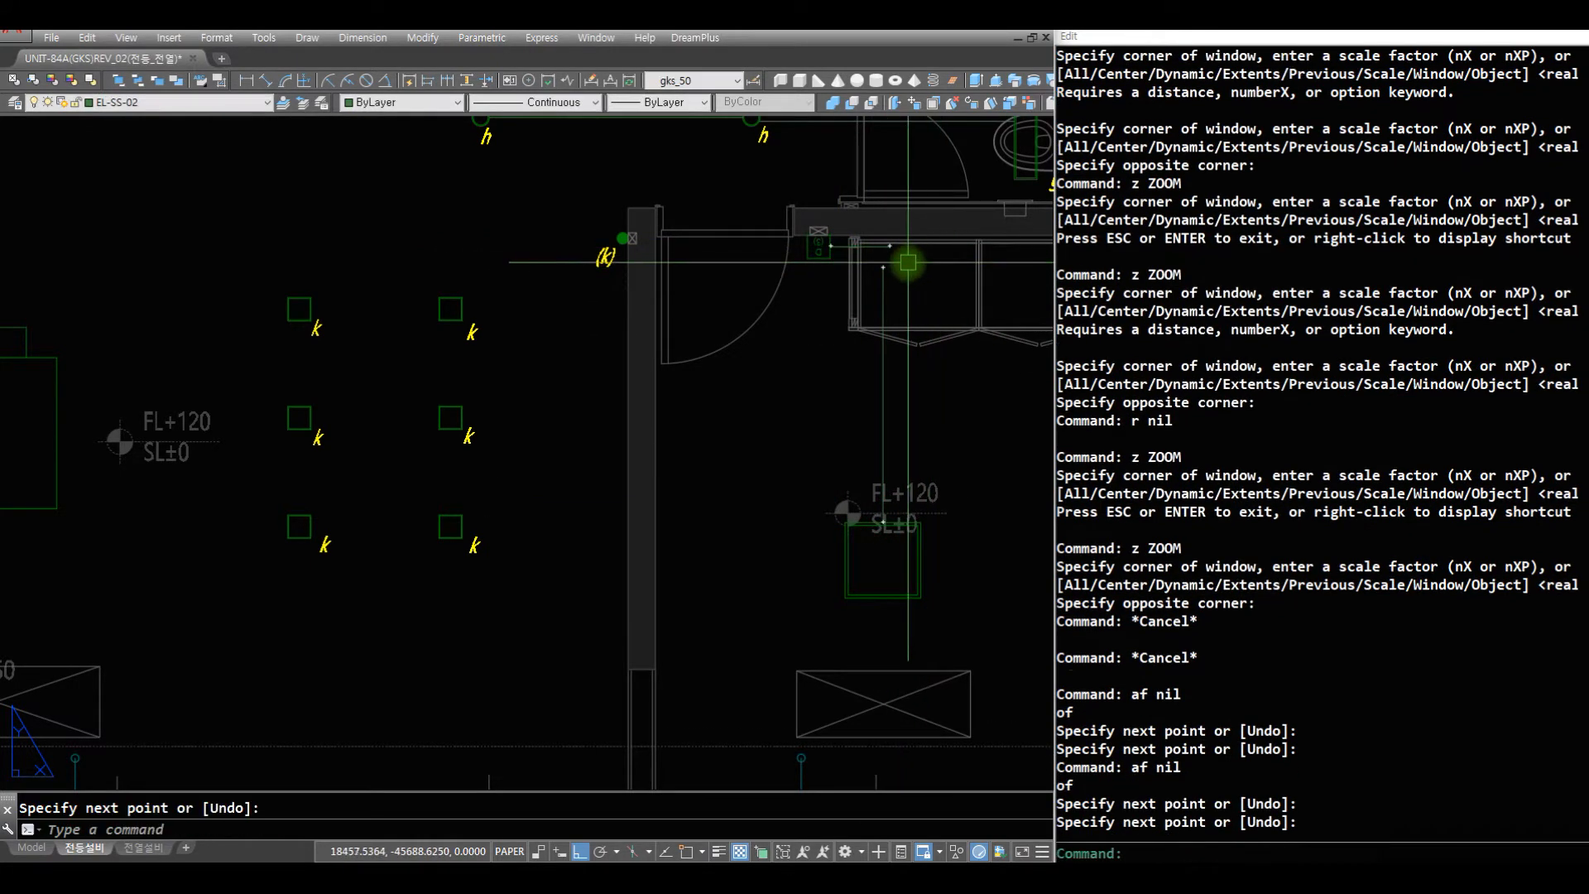
key(Escape)
key(Escape)
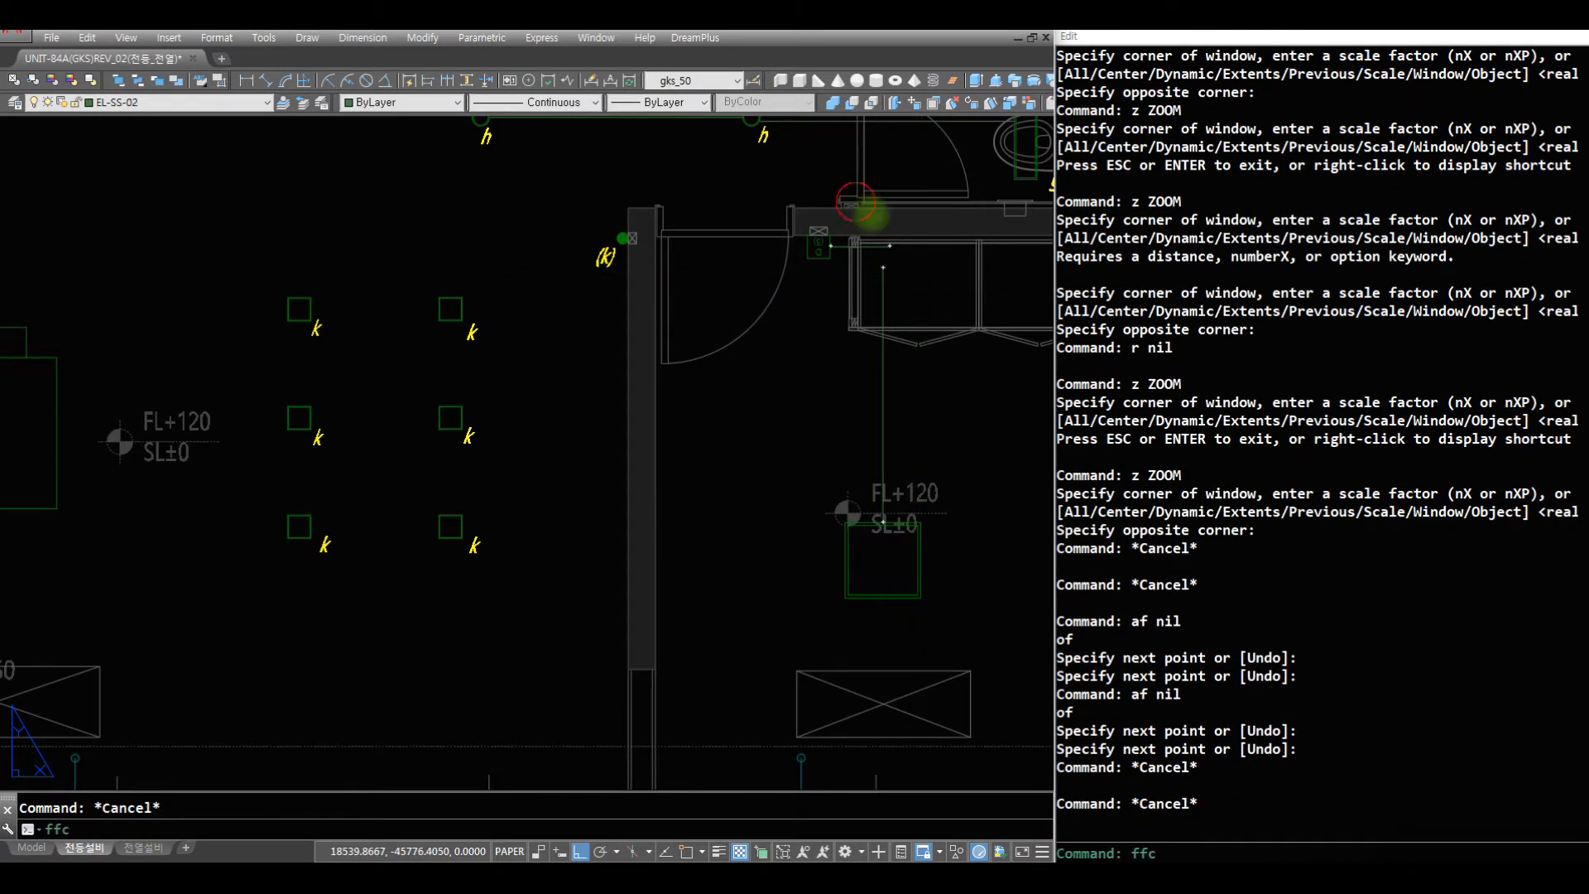
- Fillet the corner between the bedroom device's horizontal wire and the bedroom light's vertical wire with a crossing selection
key(Return)
key(Escape)
click(915, 293)
key(Escape)
text(fc)
key(Return)
click(928, 302)
click(845, 217)
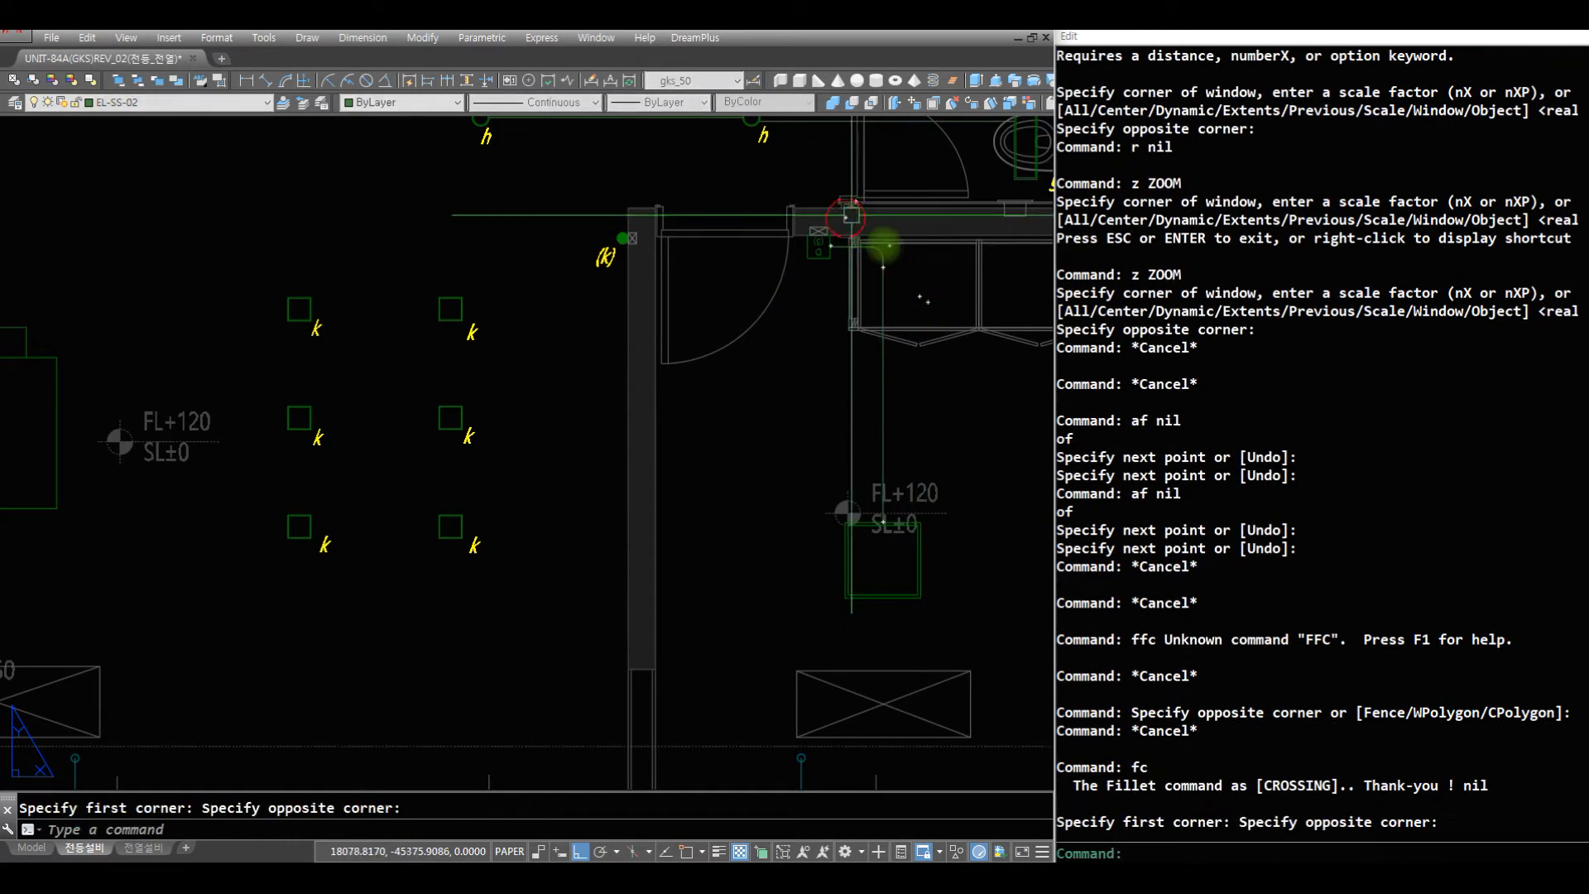
- Draw a vertical wire from the bottom of the rectangular bathroom light g down past the level of the bedroom light
text(z)
key(Return)
key(Return)
key(Escape)
text(af)
key(Return)
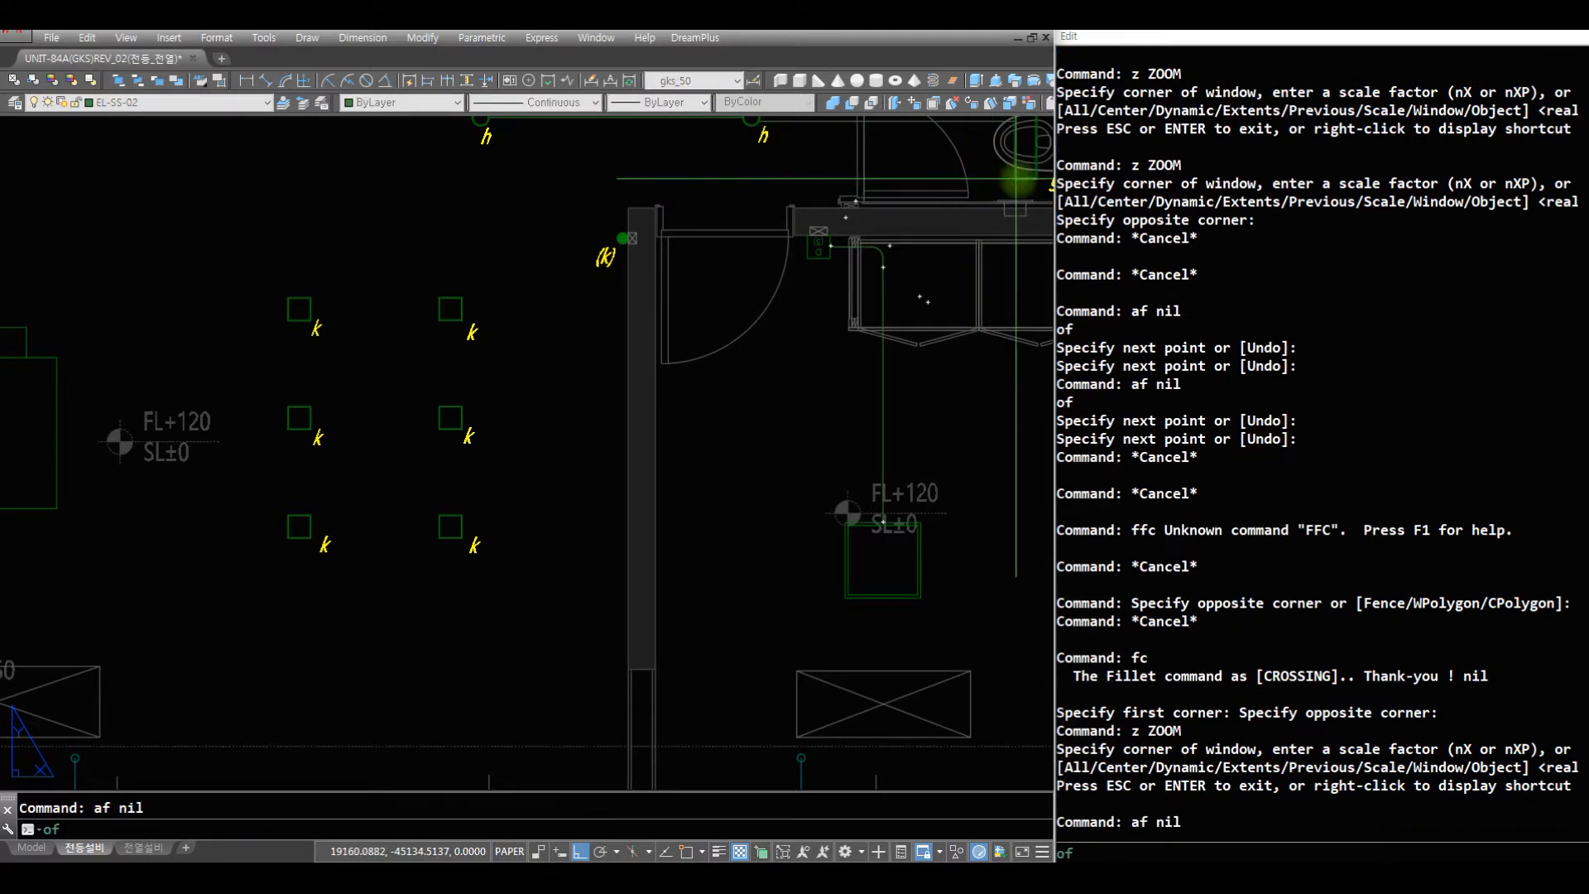
click(1026, 178)
- Draw a horizontal wire from the bedroom light's right midpoint toward the bathroom light's vertical wire and fillet their corner
text(af)
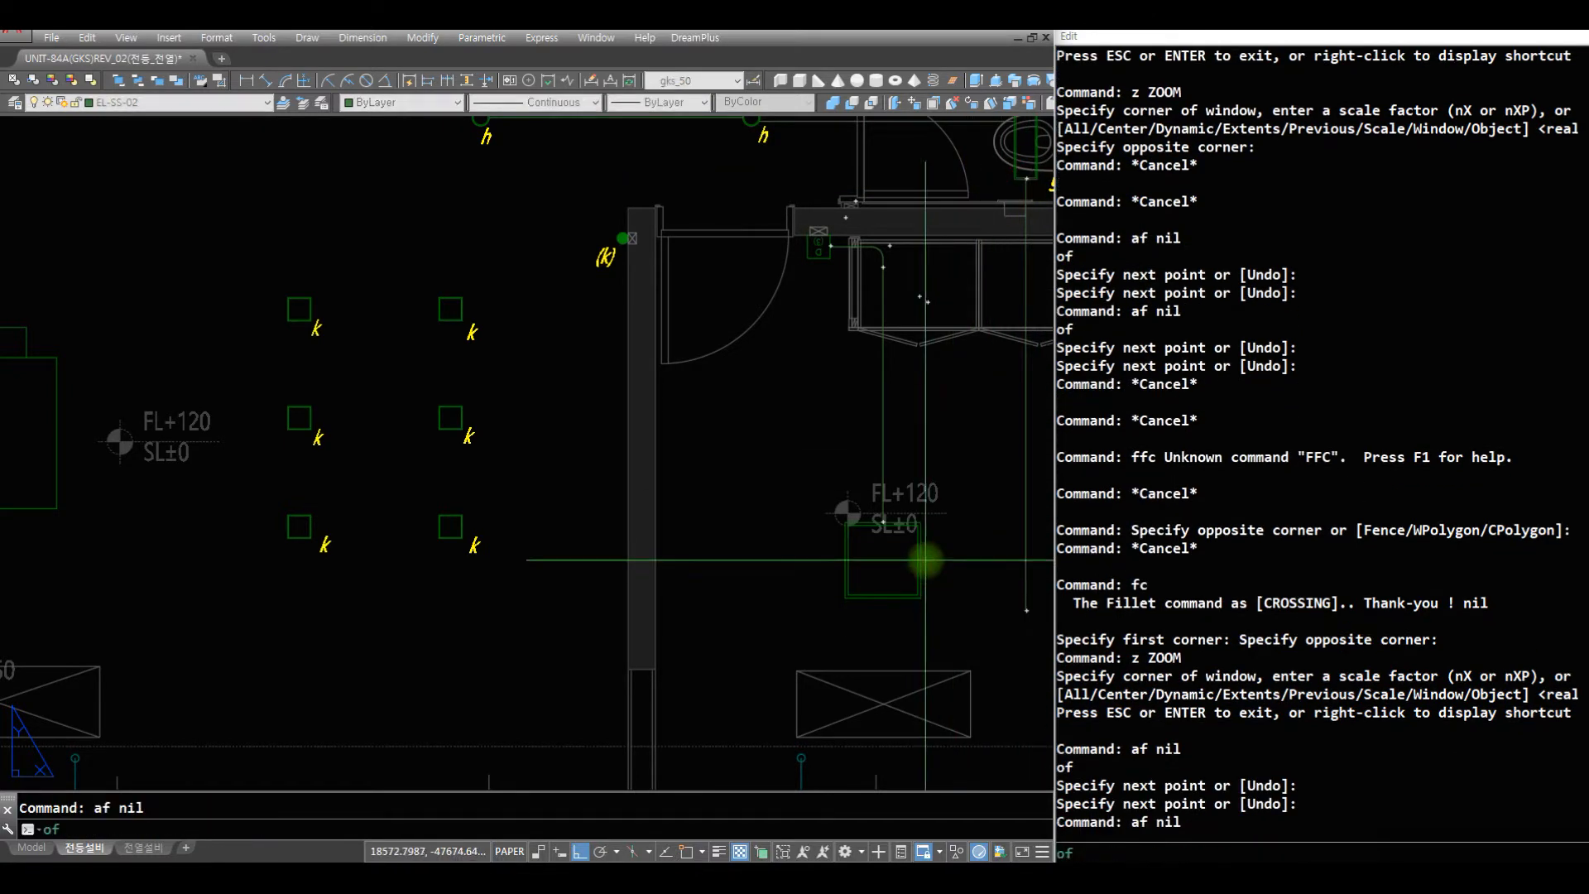
key(Return)
click(923, 560)
click(1003, 566)
key(Return)
text(f)
key(Return)
text(c)
key(Return)
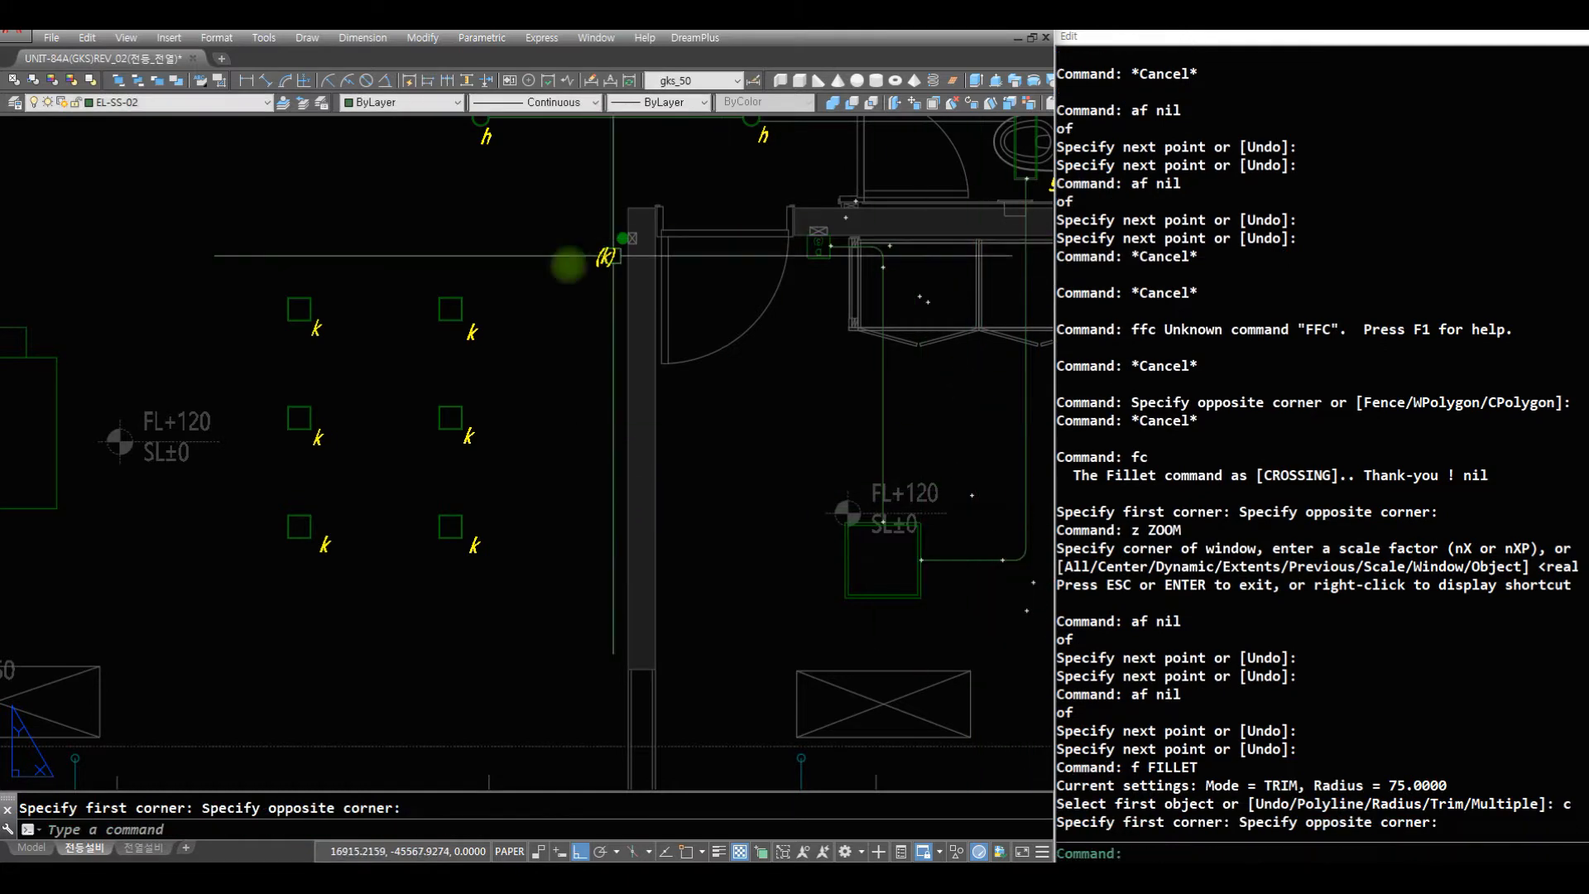
text(r)
key(Return)
- Draw a horizontal wire from the right midpoint of the upper-right living-room k light across to near the bathroom light's vertical wire
text(af)
key(Return)
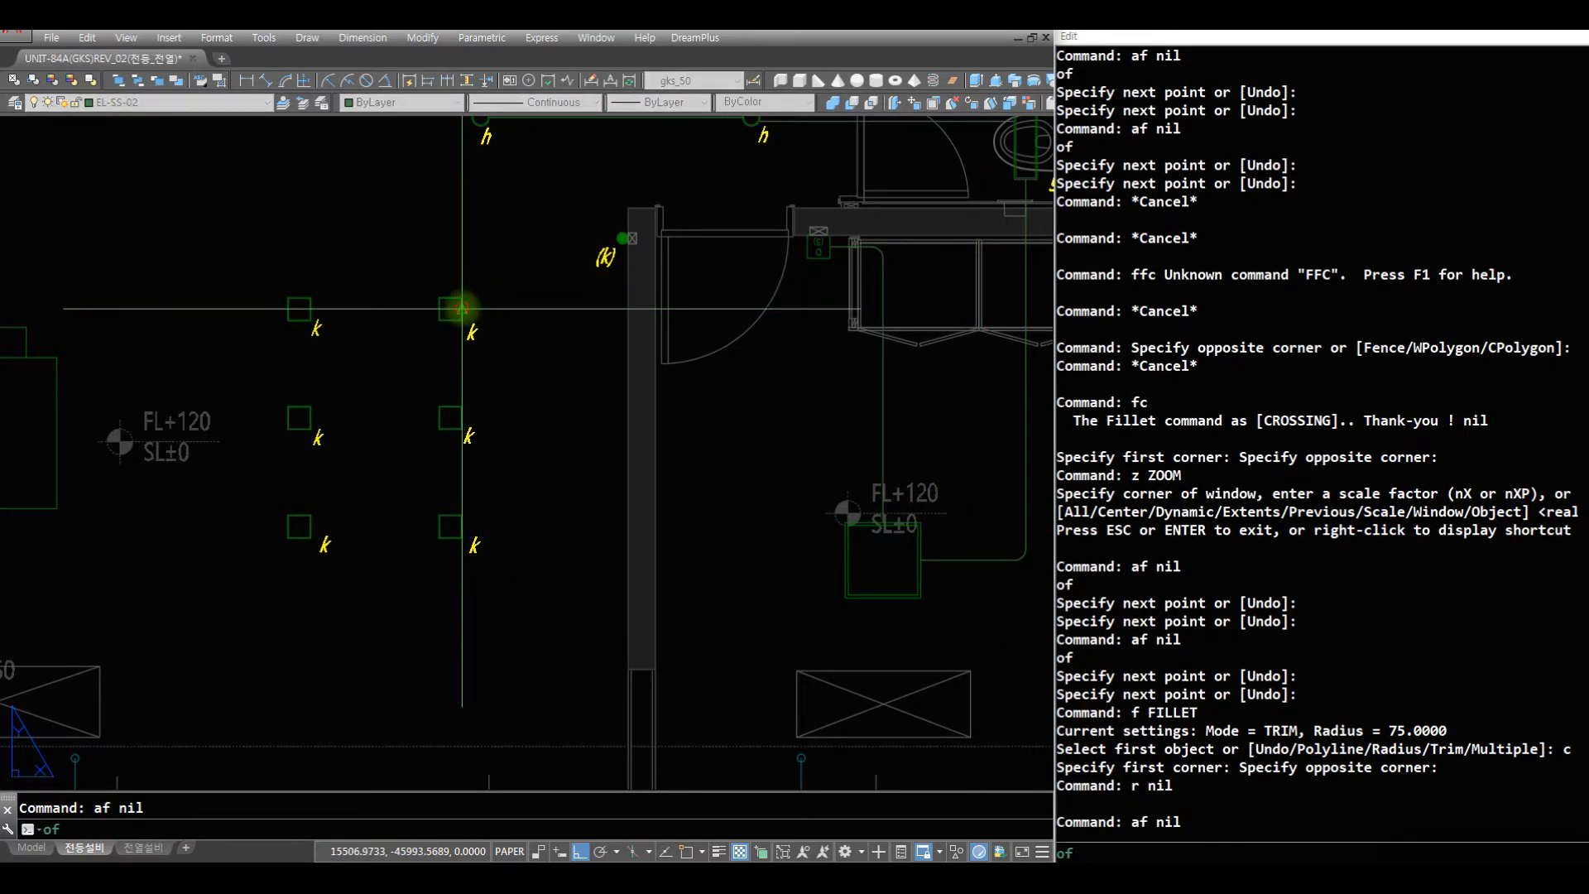
click(462, 309)
click(1016, 333)
key(Return)
- Fillet the k light's horizontal wire with the vertical wire running between the bathroom and bedroom lights
text(f)
key(Return)
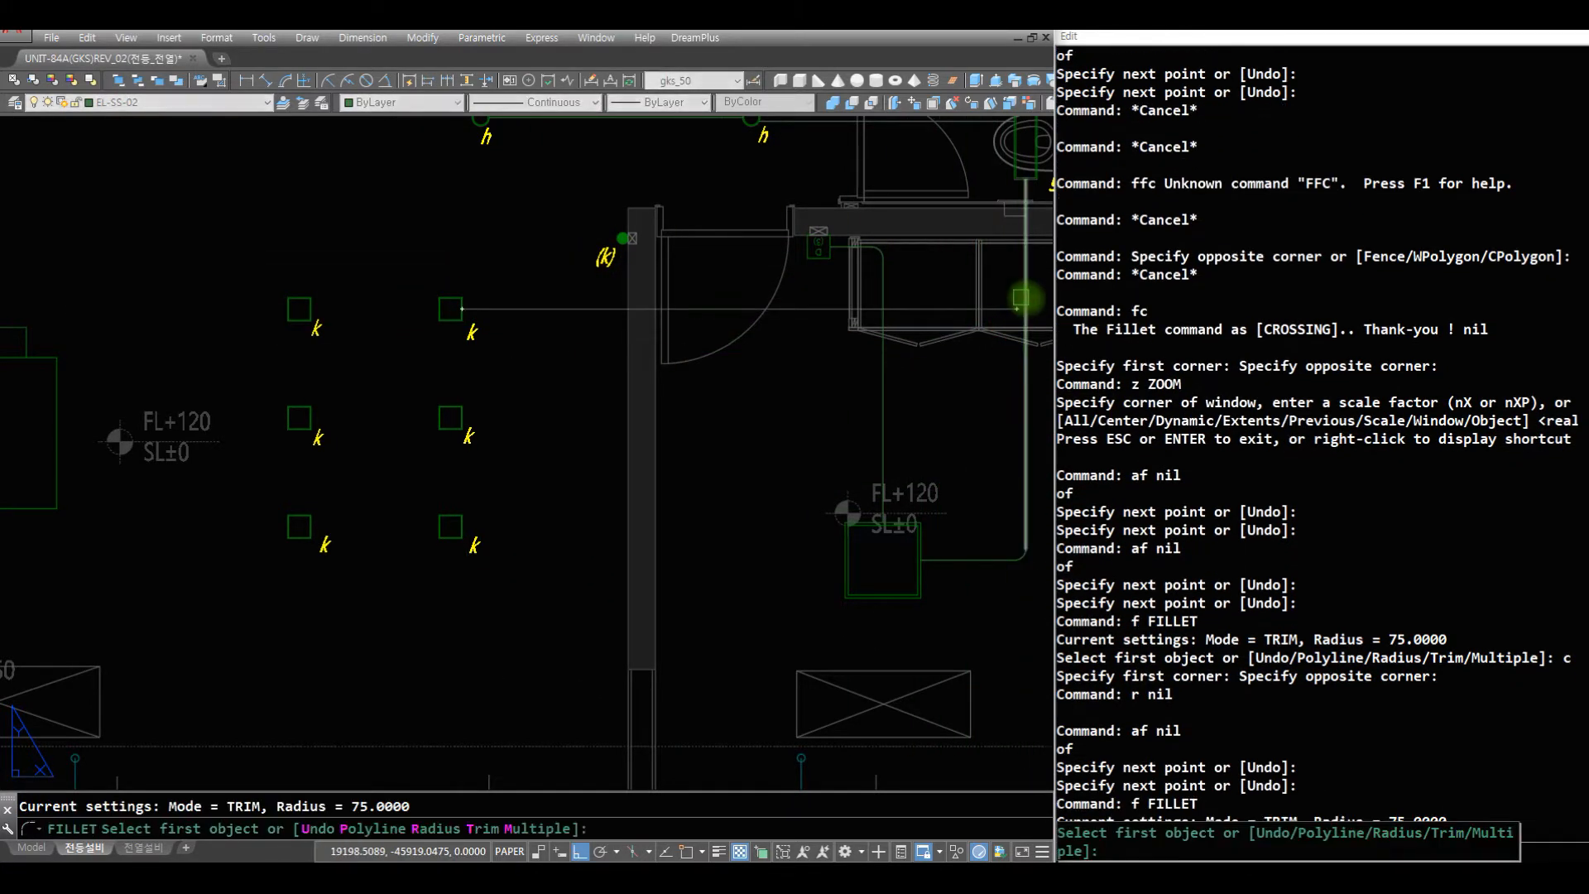
text(c)
key(Return)
click(1035, 323)
click(986, 273)
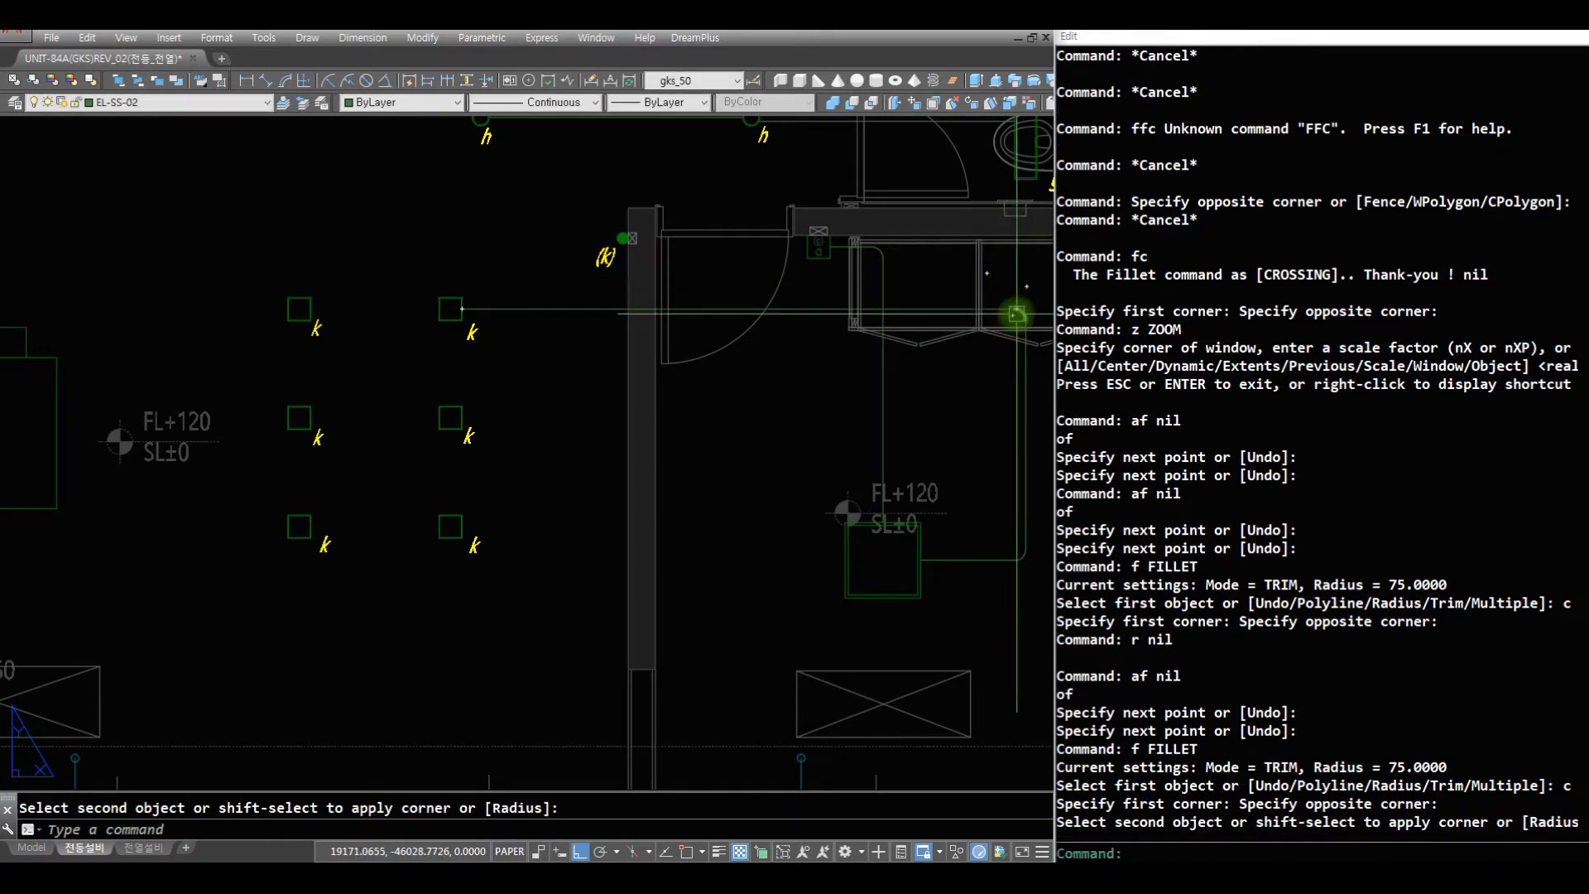
- Undo the last fillet between the k light's horizontal wire and the vertical wire below the bathroom light
text(r)
key(Return)
text(e)
key(Return)
key(Escape)
key(Escape)
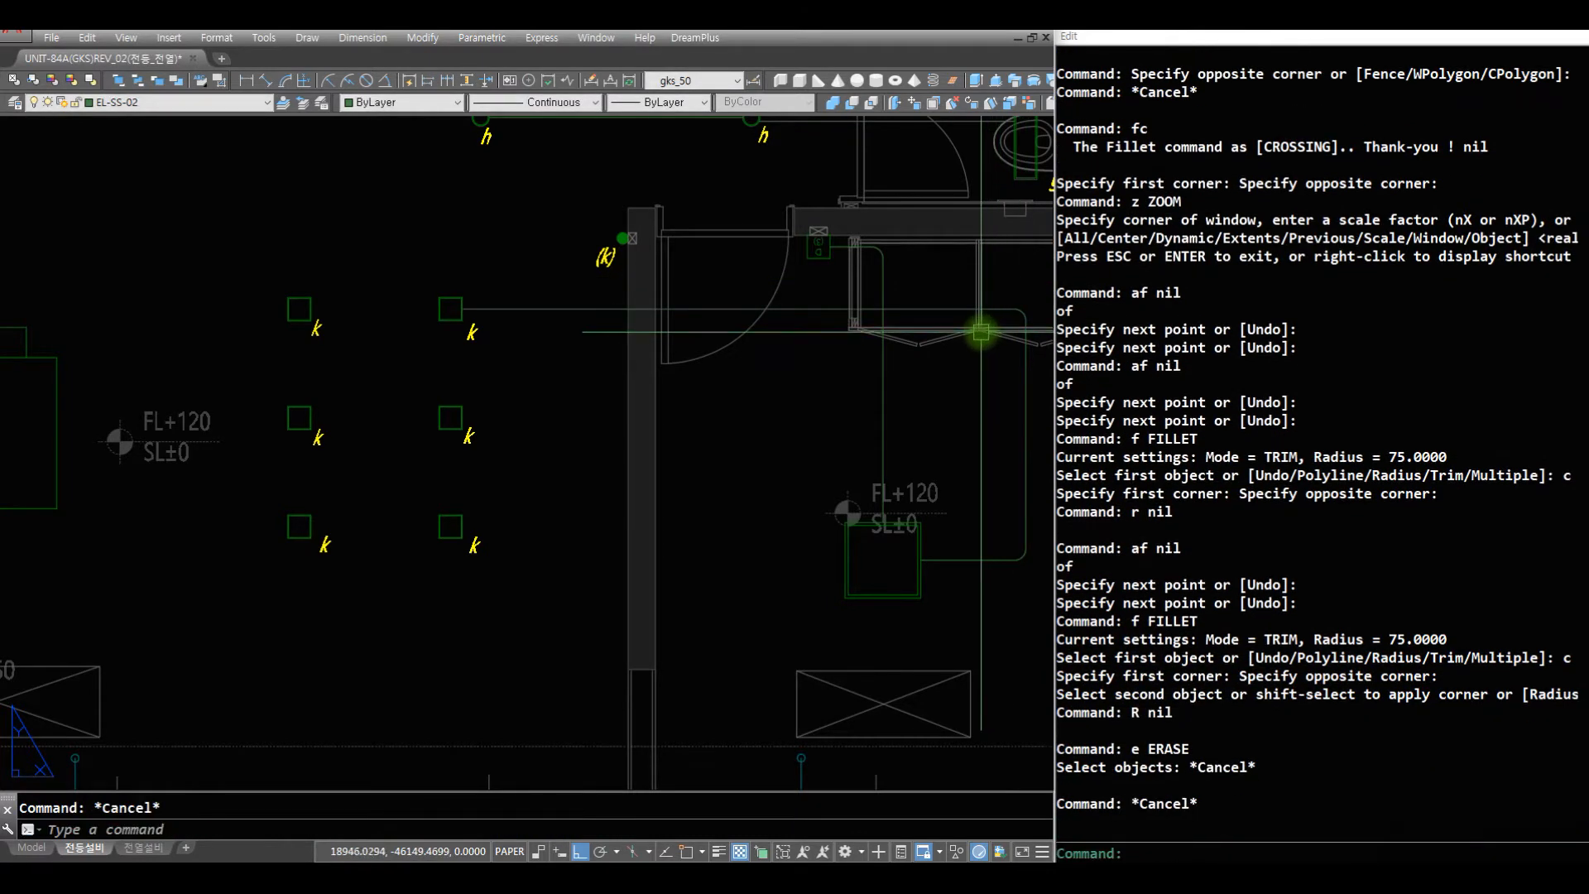
text(u)
key(Return)
key(Return)
- Fillet the upper-right k light's horizontal wire with the upper part of the bathroom light's vertical wire
key(Return)
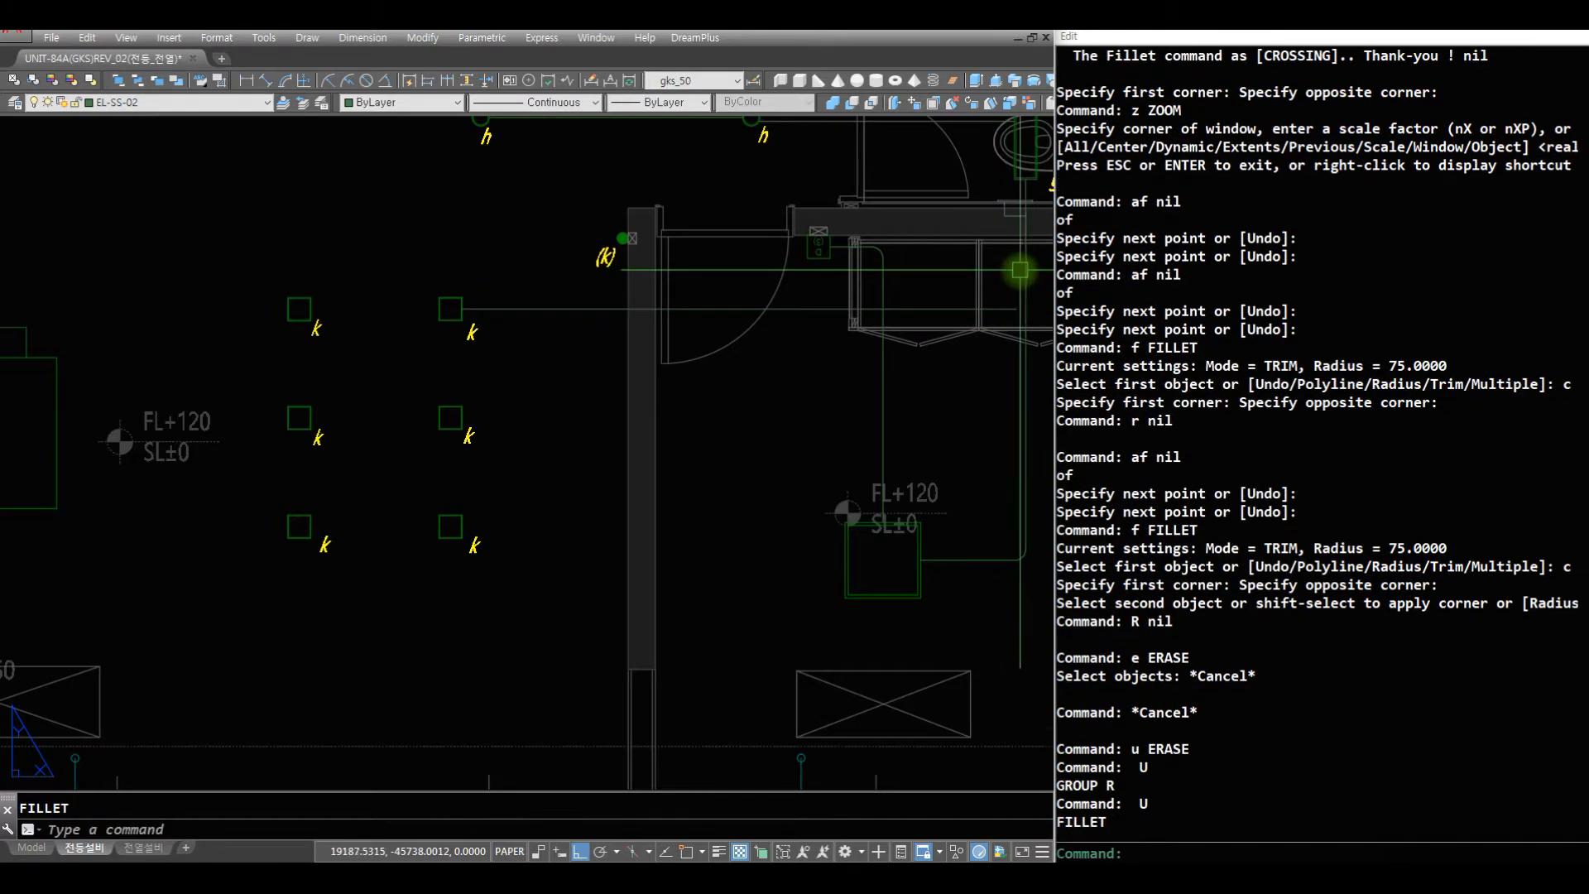
text(f)
key(Return)
click(1000, 308)
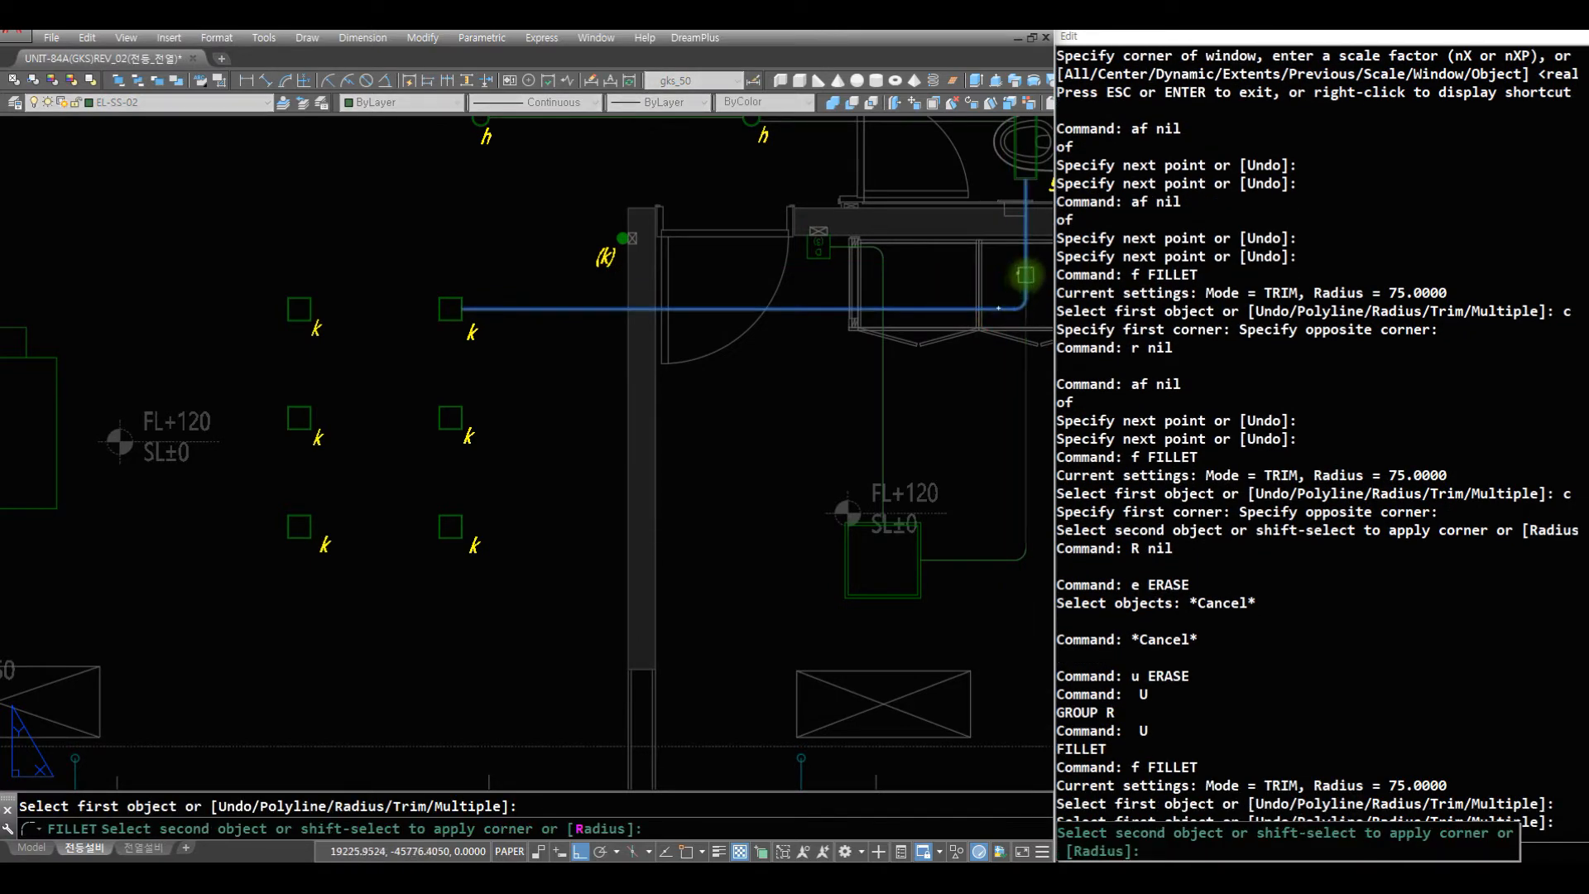
click(1025, 275)
- Erase the leftover horizontal wire and its rounded corner beside the bedroom light
text(r e c)
click(1030, 601)
click(983, 528)
key(space)
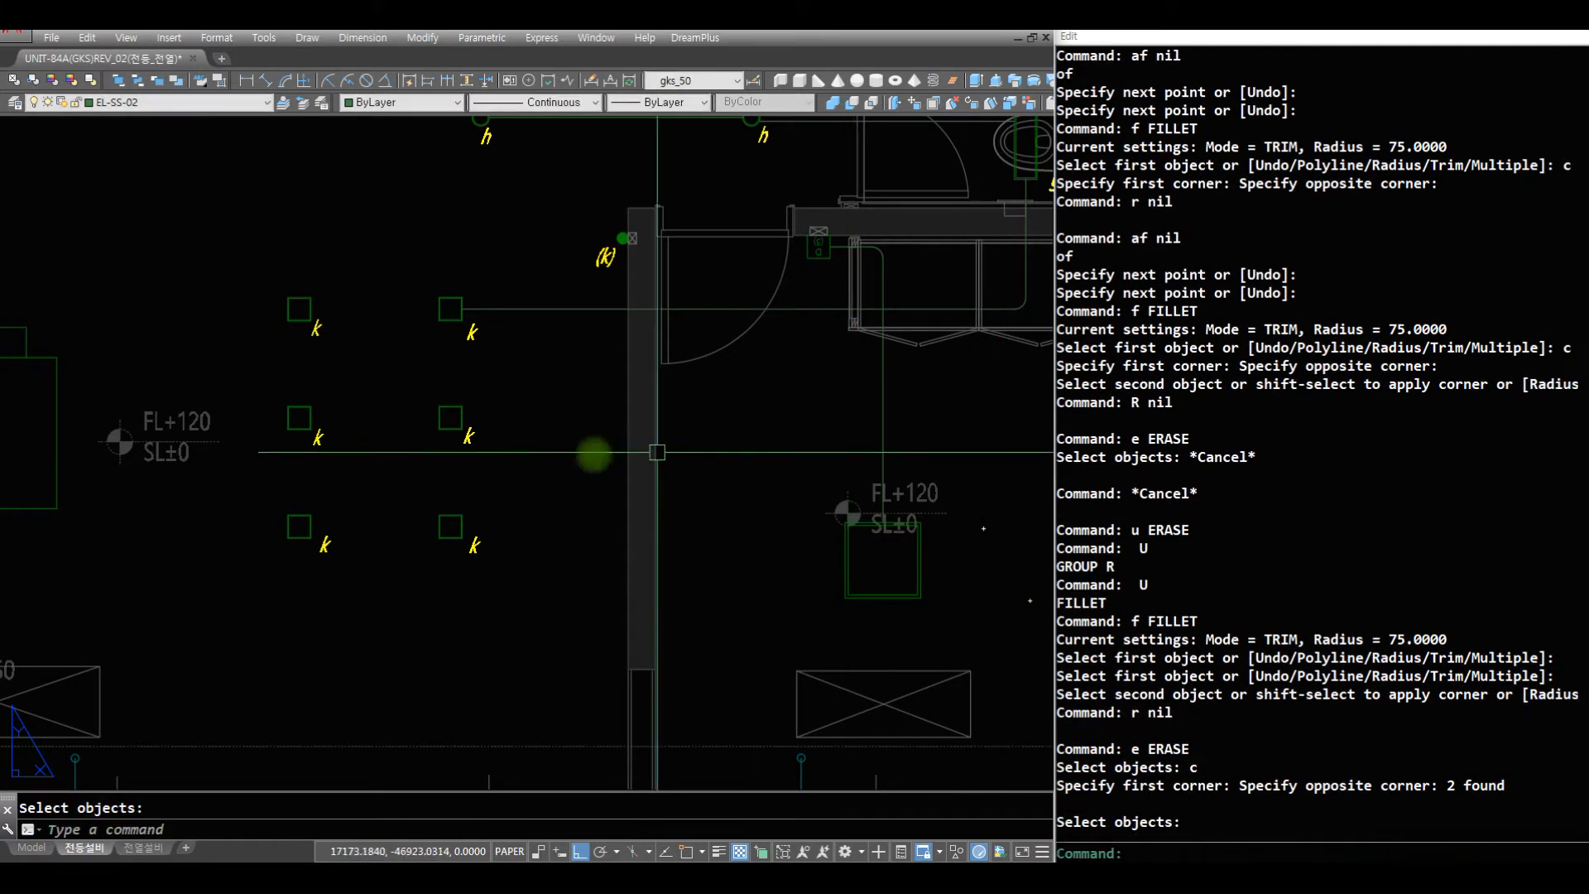
- Break the k light's horizontal wire where it crosses the bedroom light's vertical wire, using the BH break utility
text(z)
key(space)
drag(609, 355, 589, 650)
key(Escape)
text(z)
click(690, 596)
click(344, 253)
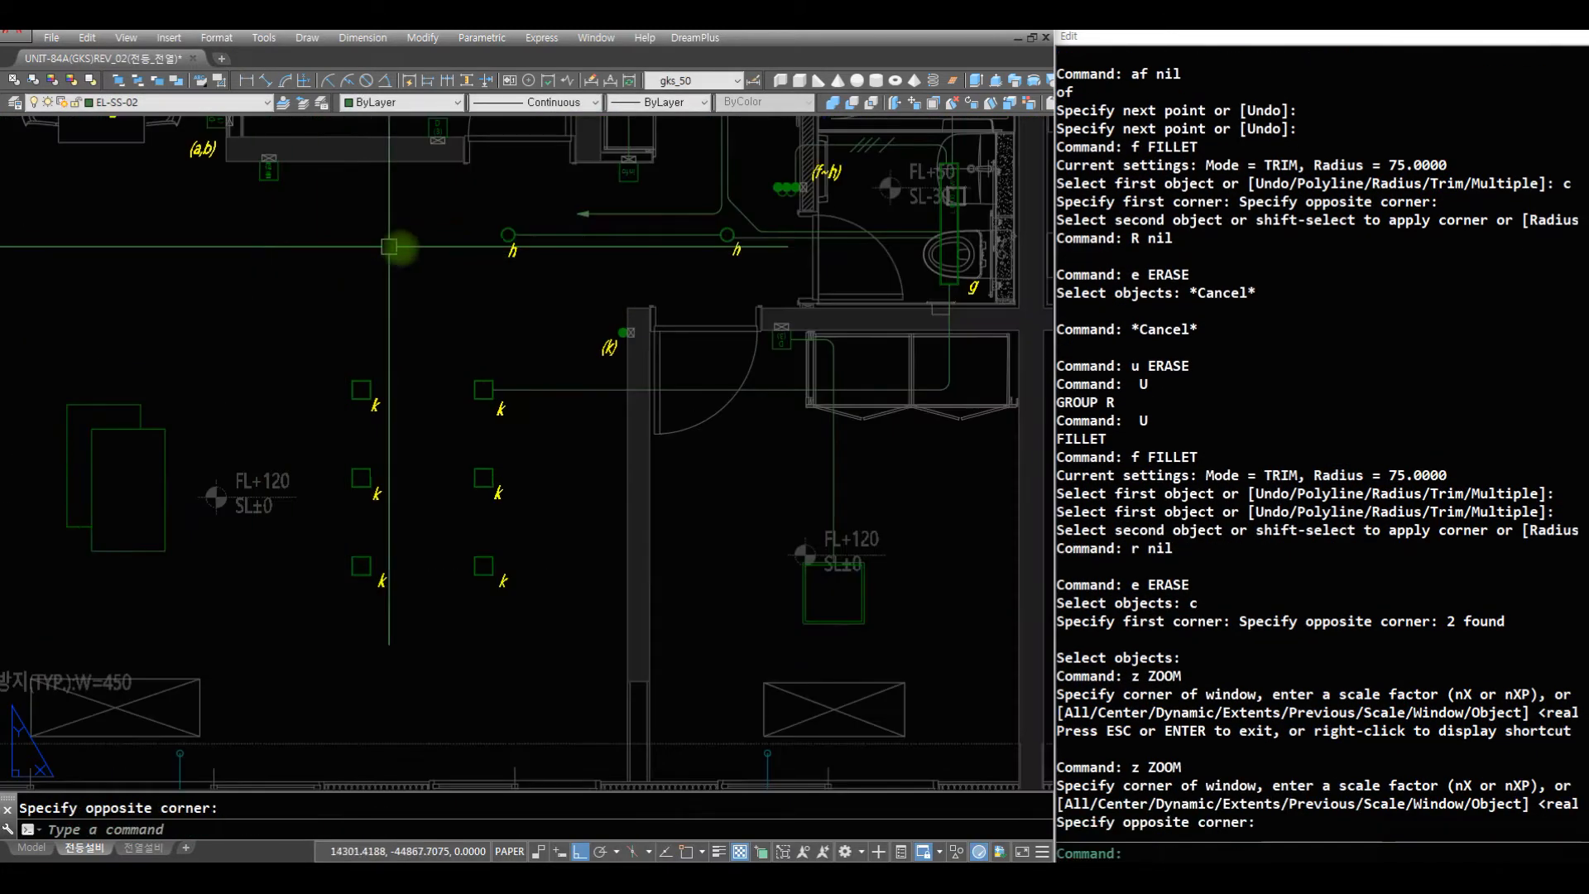
text(r b)
text(h)
key(space)
click(832, 387)
key(space)
click(832, 386)
key(space)
text(r )
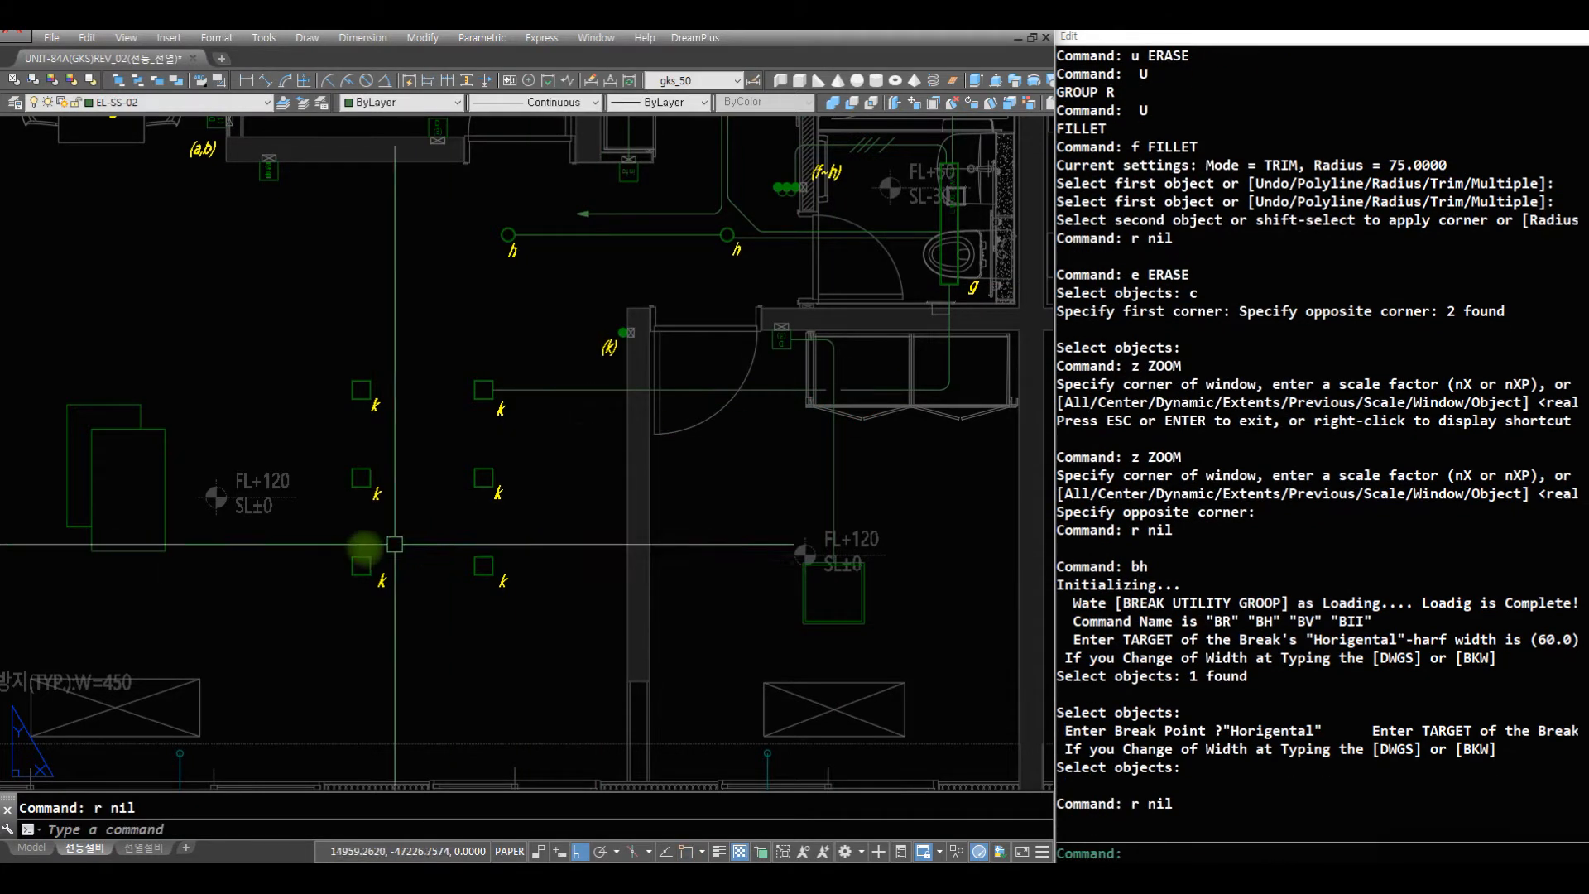
text(z)
- Draw a horizontal wire between the facing side midpoints of the two k lights in the upper row
click(633, 648)
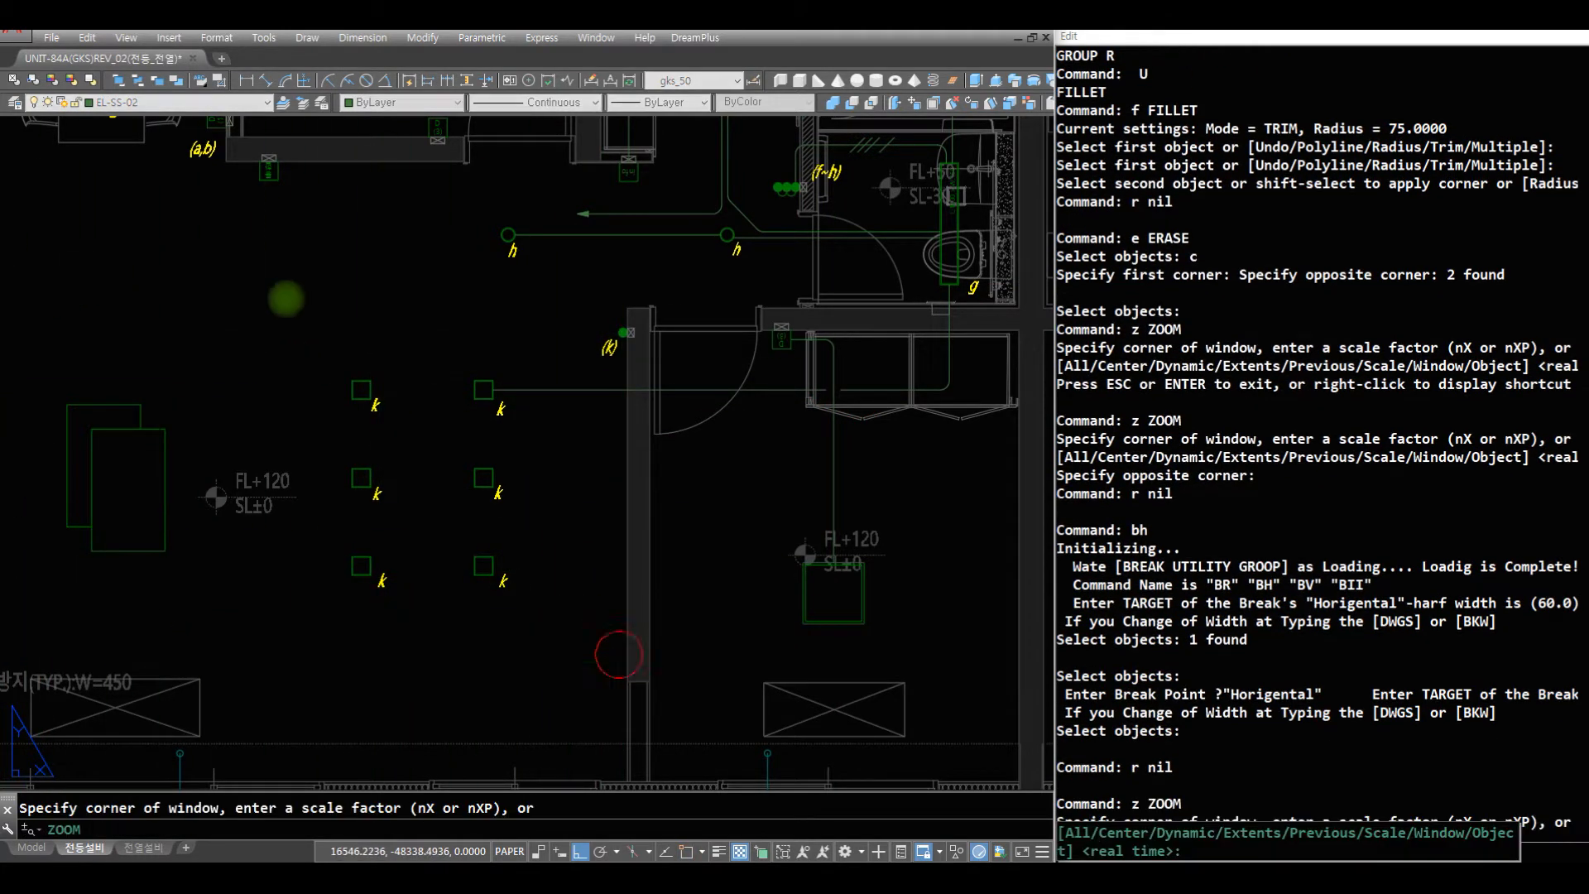
click(254, 289)
text(r af)
click(394, 305)
text(mid)
key(space)
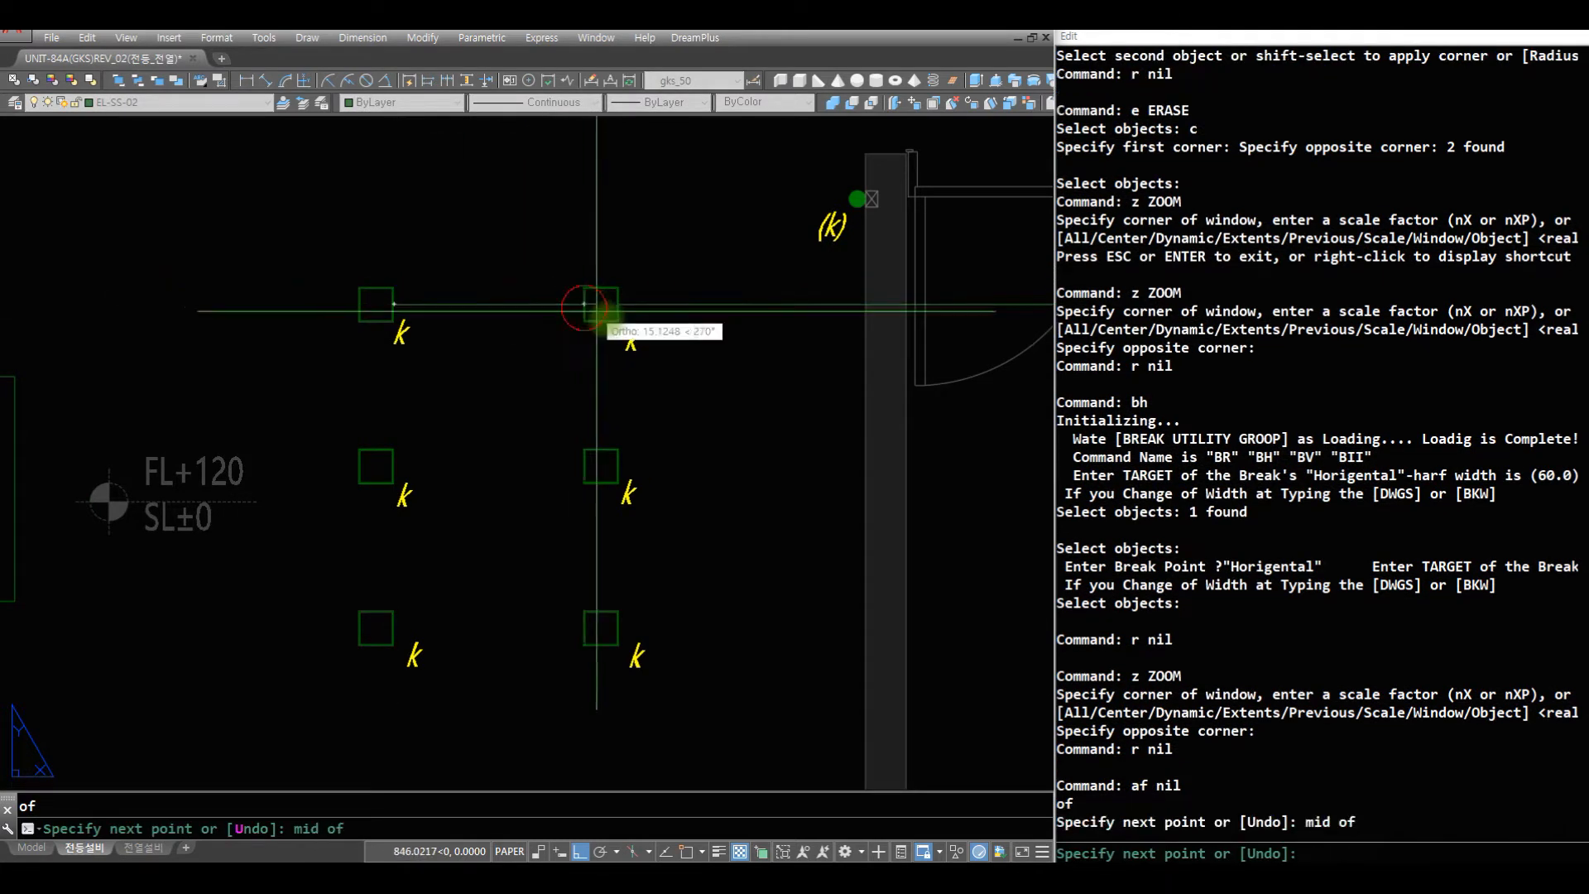
click(589, 305)
- Draw a vertical wire from the upper-right k light's bottom midpoint down to the middle-right k light's top midpoint
text(AF mid)
key(space)
click(601, 446)
- Copy the horizontal and vertical k-light wires from the upper row to the middle and lower rows, corner to corner
text(c)
click(632, 390)
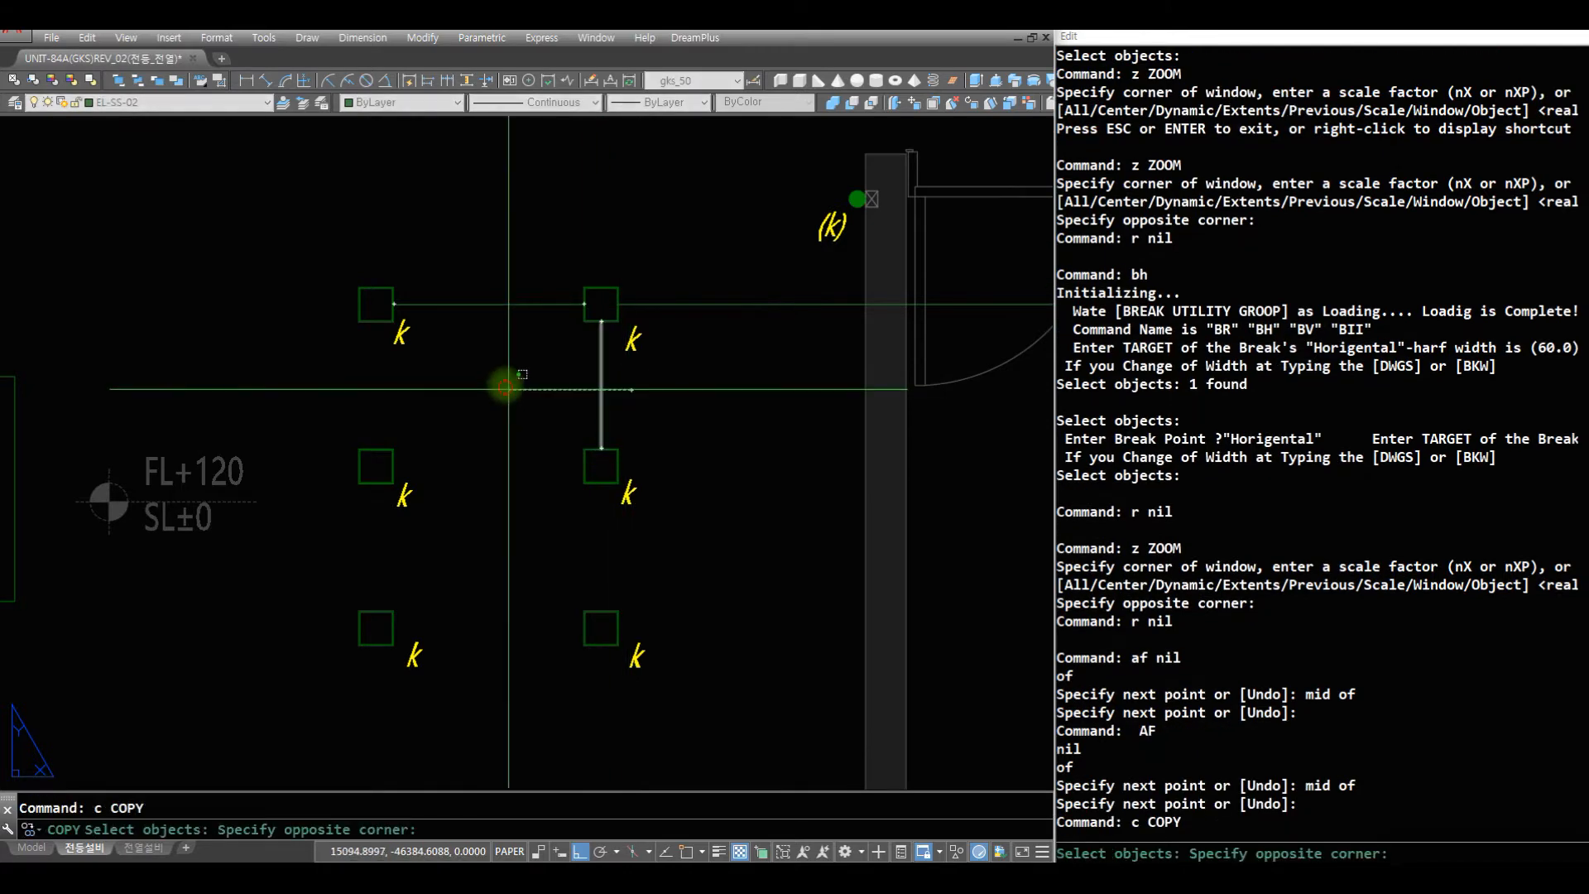
click(505, 387)
text(c)
click(528, 332)
click(466, 217)
text(end of)
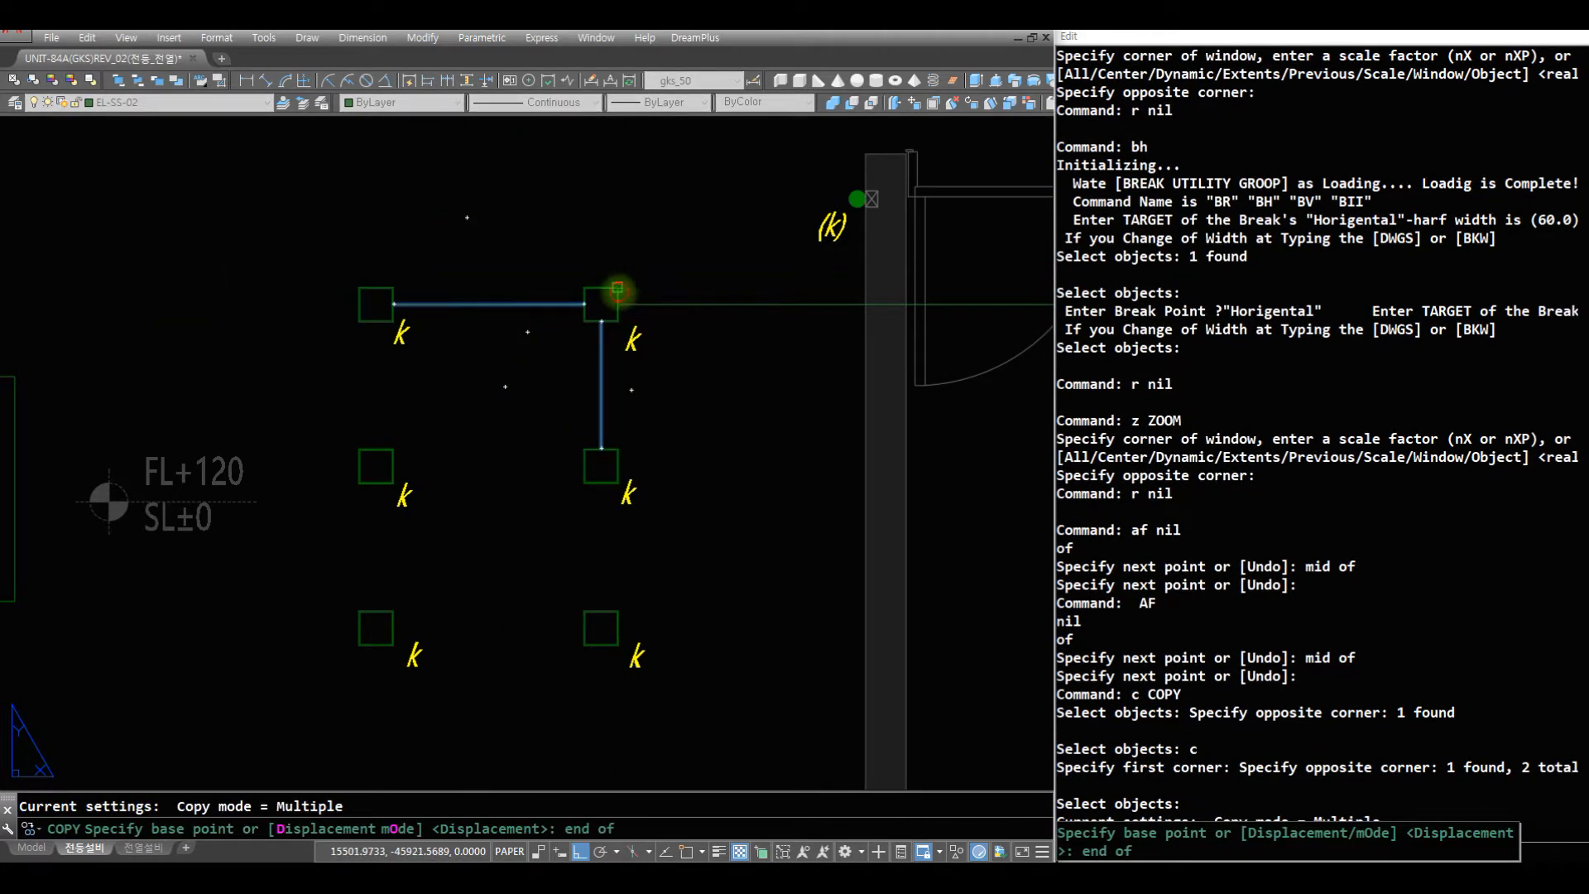
click(618, 288)
text(end)
click(618, 449)
text(end)
click(616, 612)
text(r )
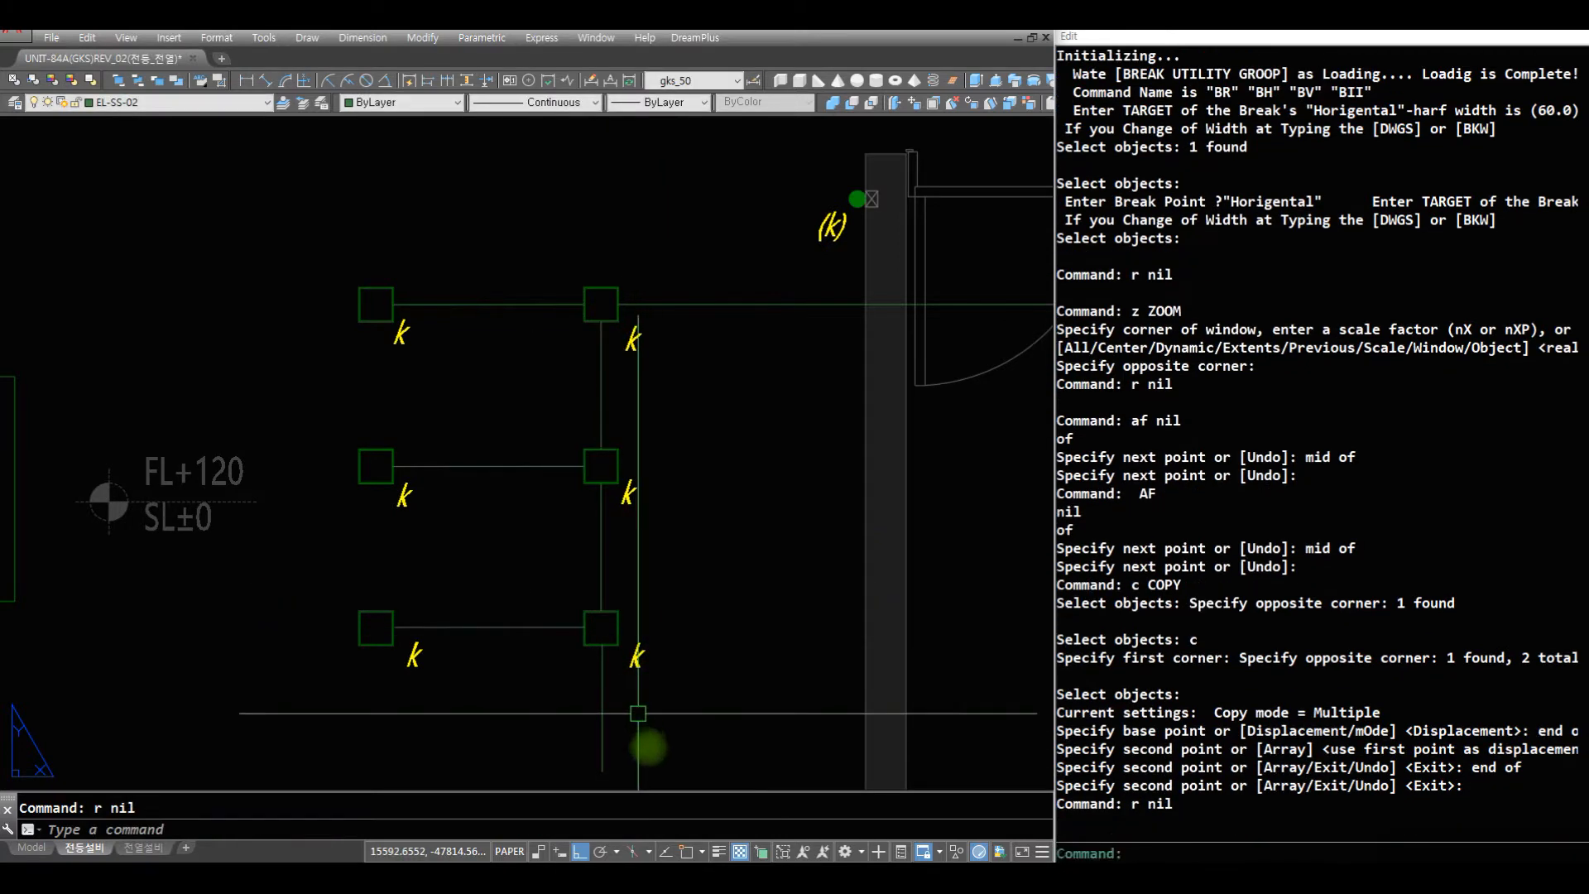
text(e)
- Erase the surplus vertical wire extending below the lower-right k light
click(648, 751)
click(544, 751)
- Connect the (k) switch to the top midpoint of the upper-right k light with an L-shaped, filleted wire
text(z)
drag(699, 252, 695, 613)
key(space)
text(z)
click(799, 460)
click(385, 194)
text(r )
text(aq)
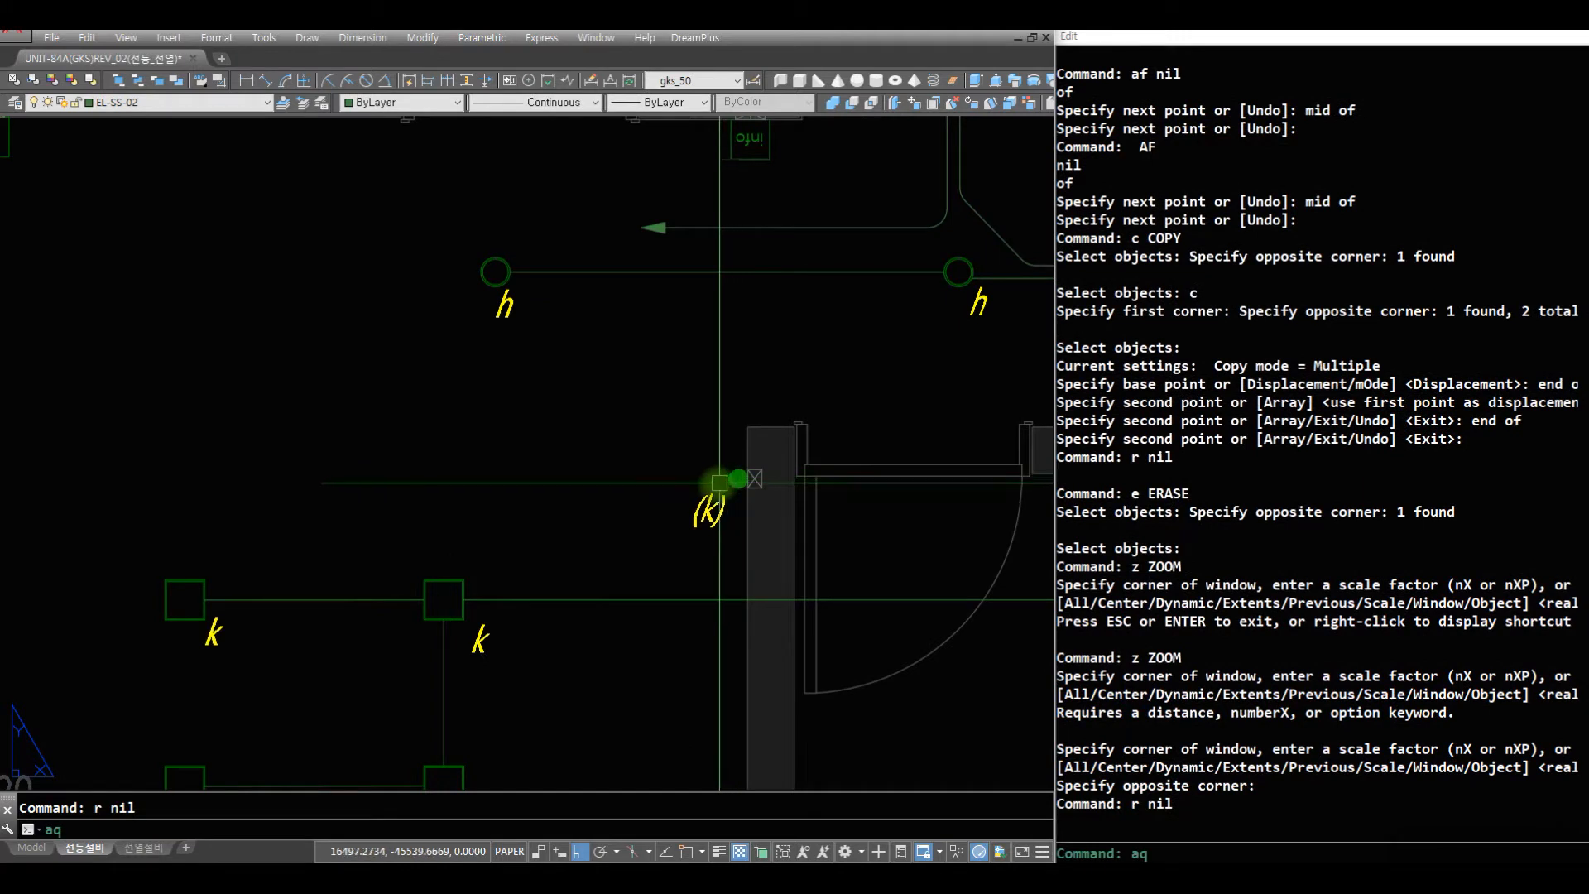
key(Escape)
text(ll)
click(516, 484)
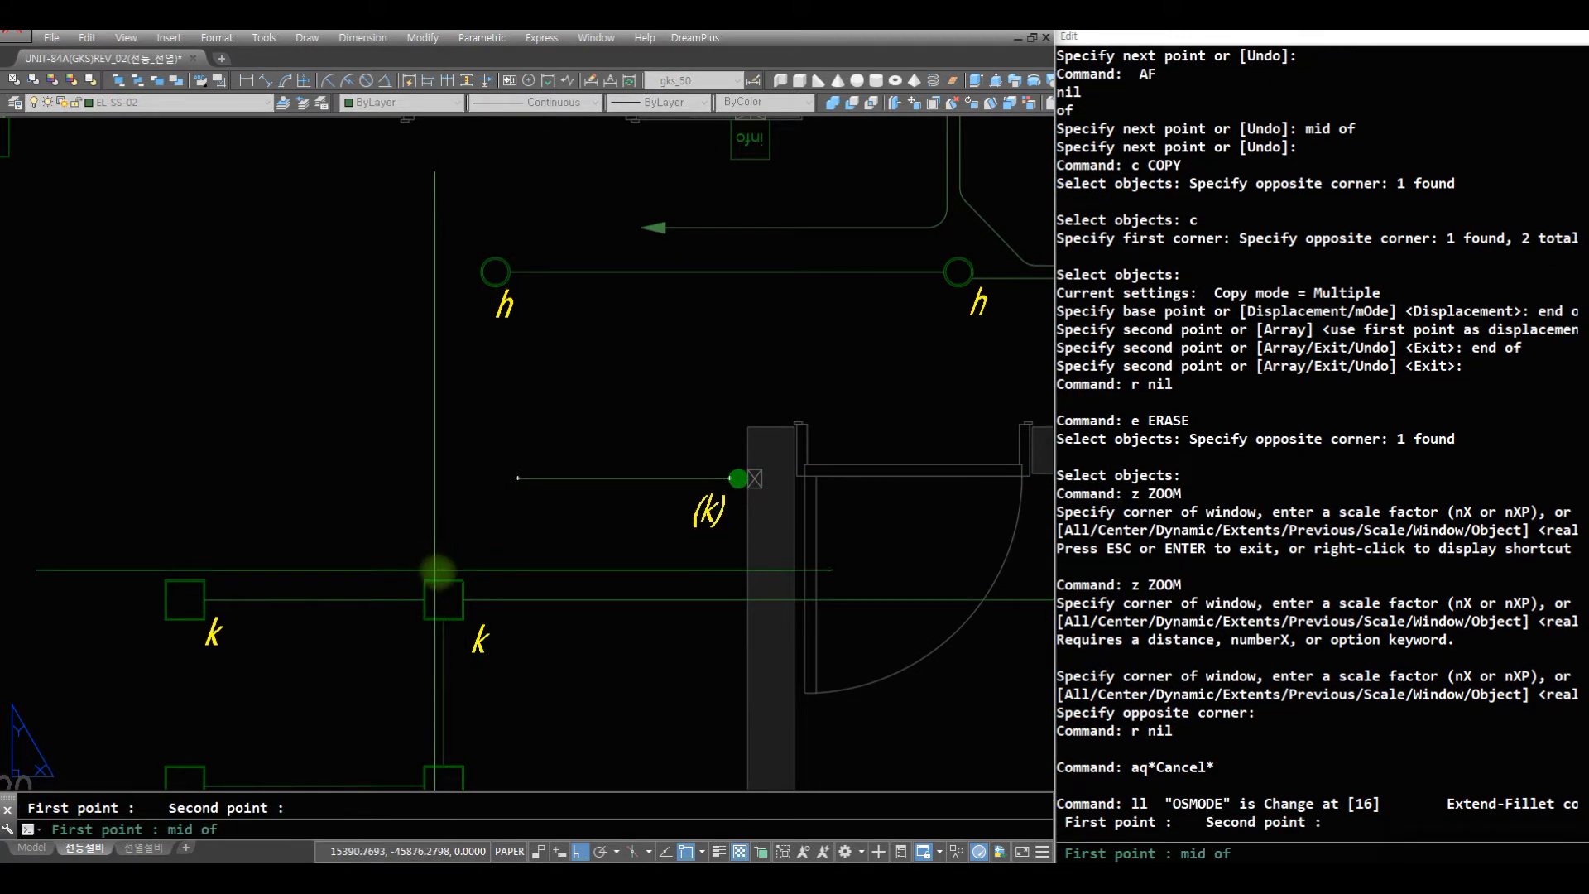
click(447, 579)
click(475, 503)
- Draw a vertical wire down from the bottom midpoint of the front rectangle of the large living-room light
text(z)
drag(497, 402, 485, 731)
drag(522, 468, 497, 724)
drag(528, 547, 507, 718)
key(Escape)
text(z)
click(757, 674)
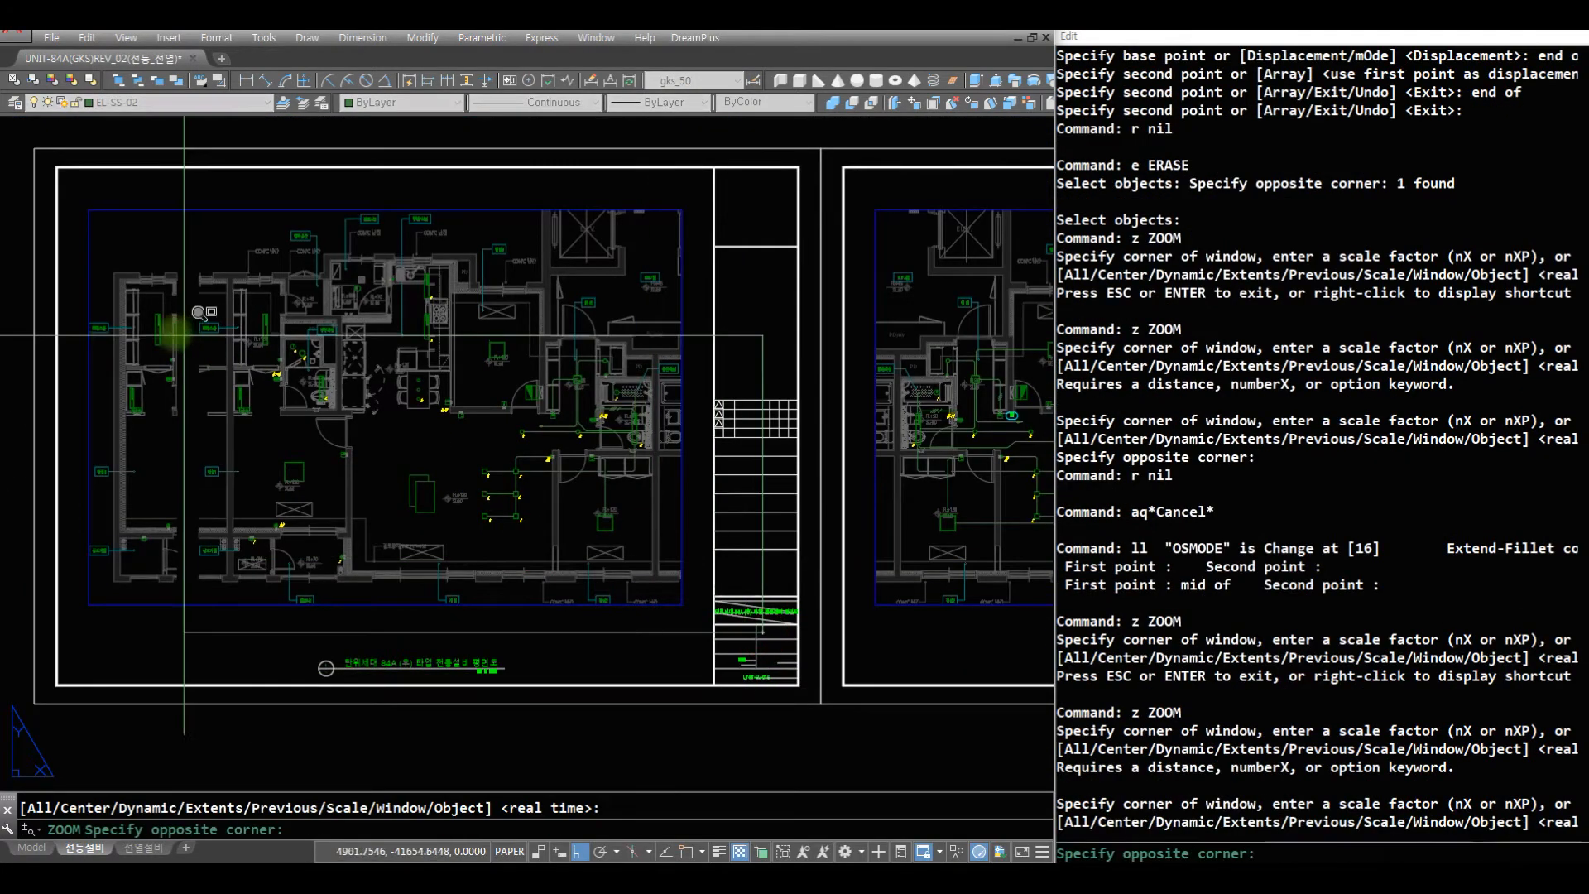
click(186, 329)
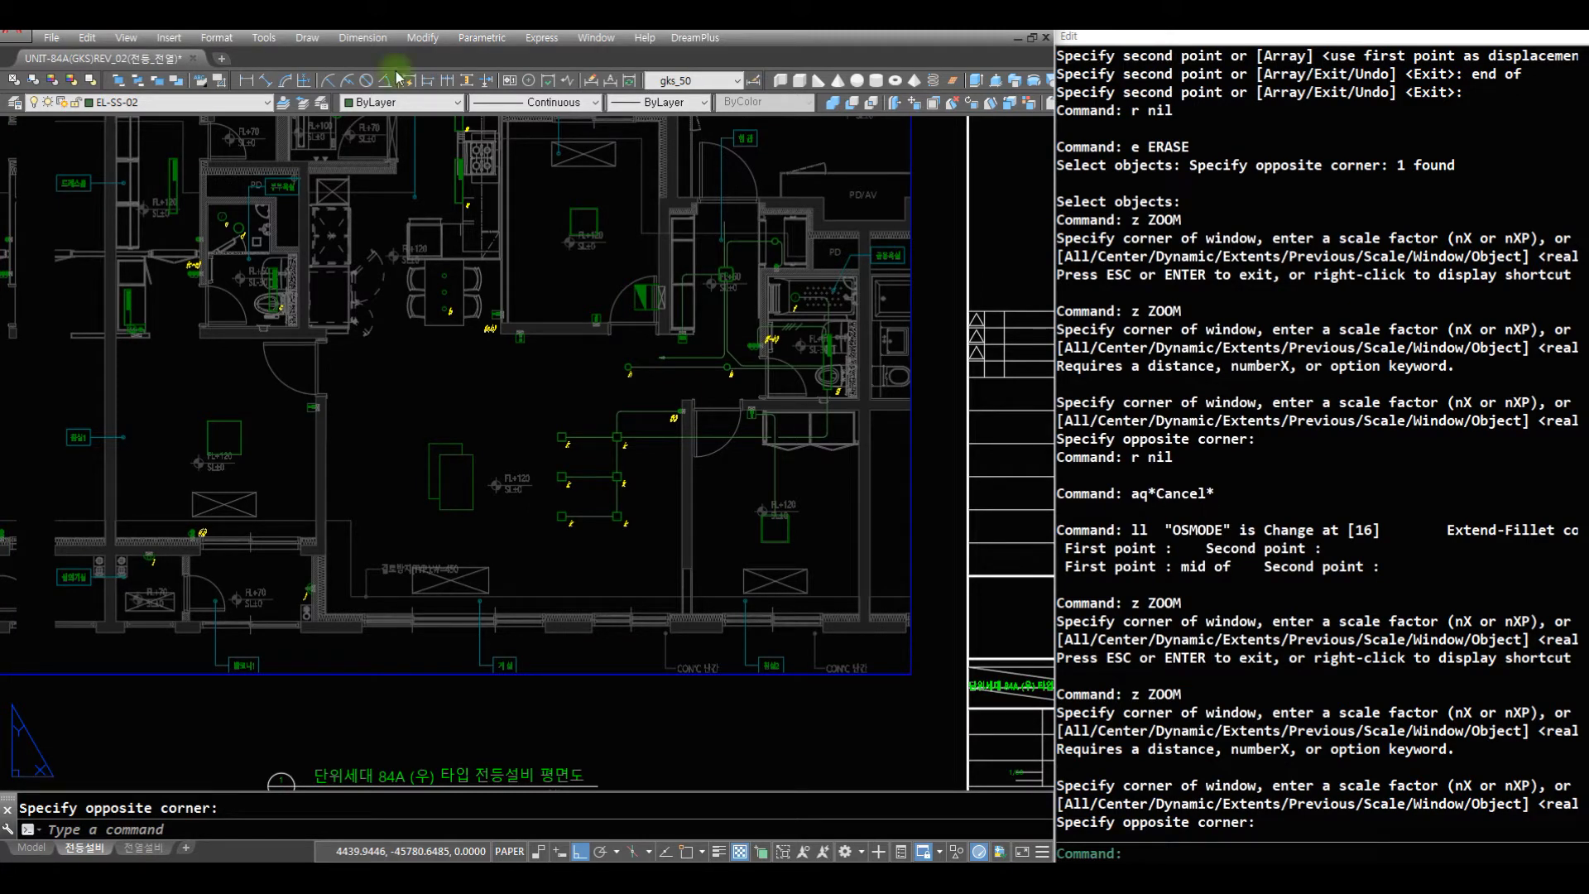
text(af)
key(space)
click(457, 509)
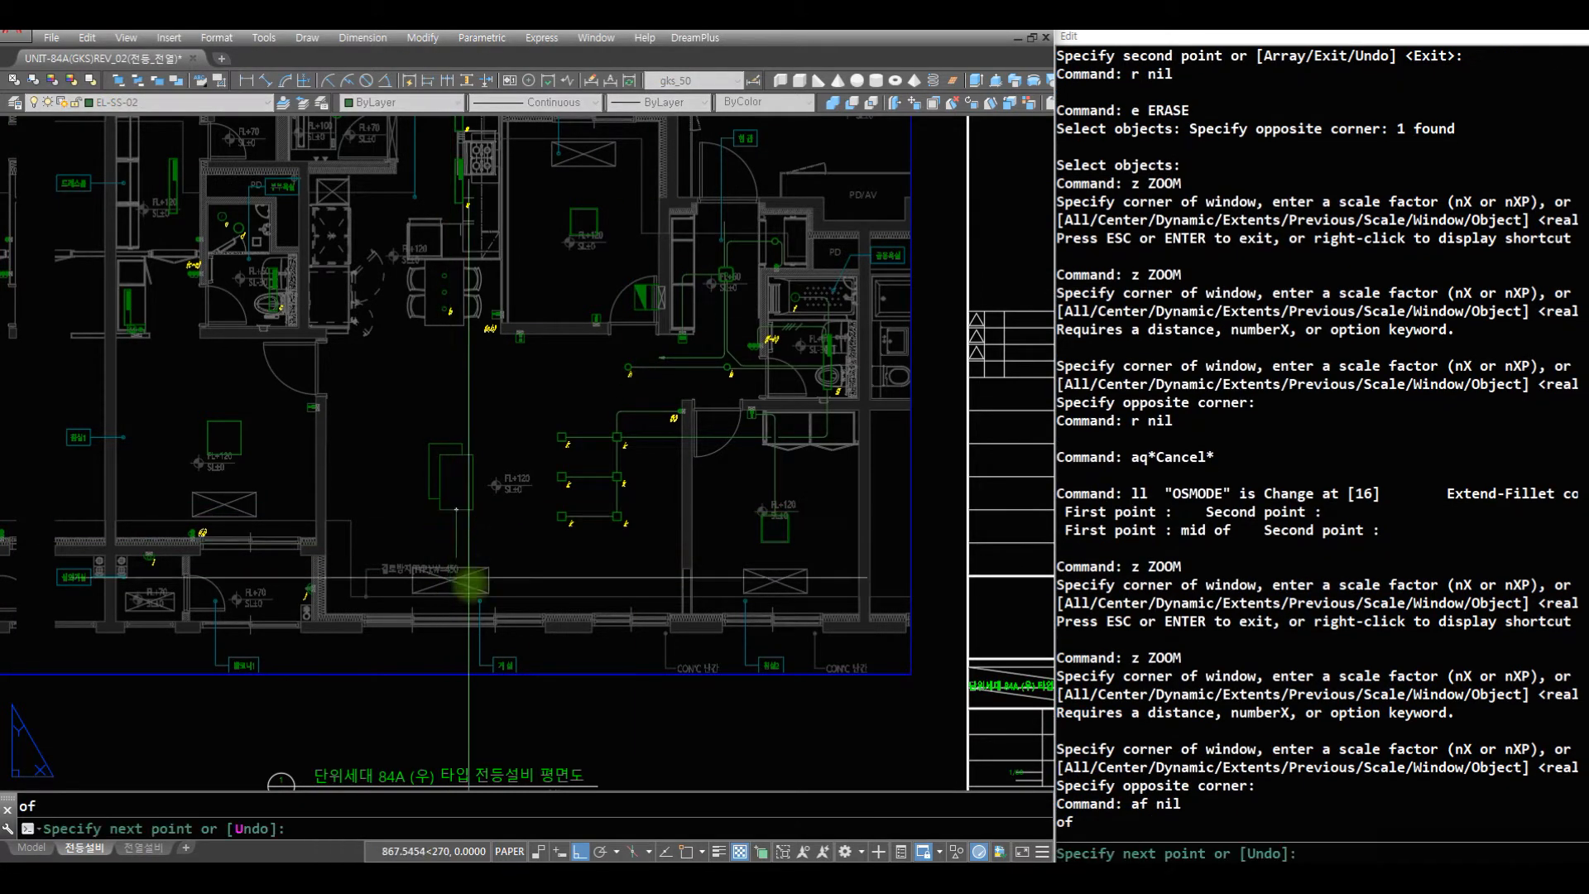
key(space)
- Draw a horizontal wire from the bedroom light's left side across the living room to the large light's vertical wire
text(af)
key(space)
click(761, 528)
click(402, 540)
key(space)
- Fillet the corner between the living-room light's vertical wire and the horizontal wire from the bedroom light
text(z)
key(space)
click(728, 493)
click(341, 517)
text(r)
key(space)
key(f)
- Draw a vertical wire from the bottom of the wall device beside the (a,b) switch down past the living-room light's right side
key(space)
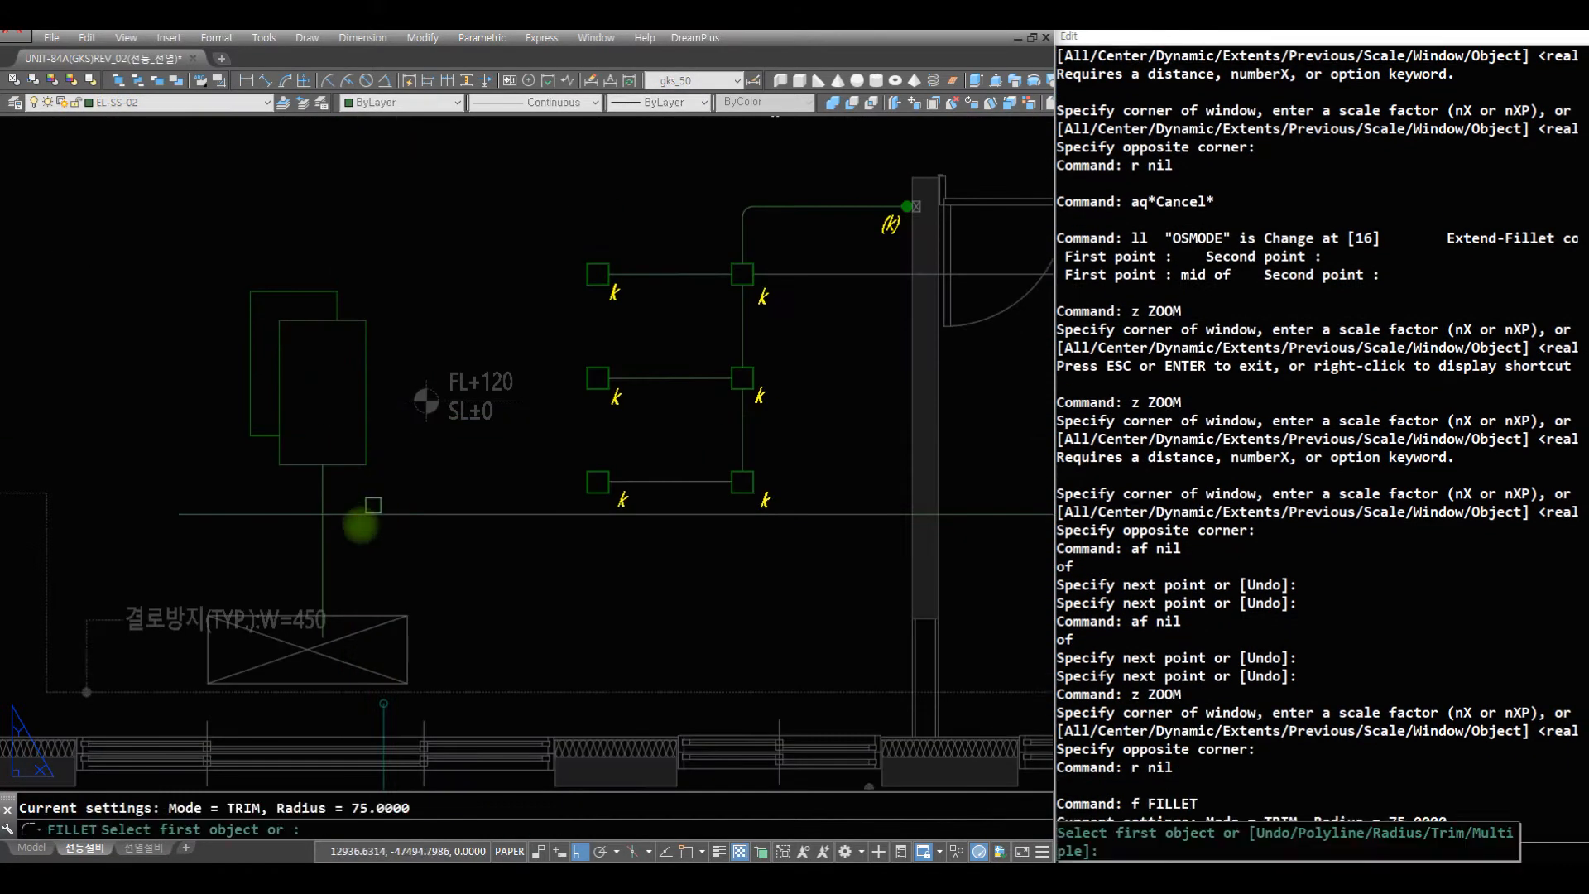
click(340, 515)
click(329, 489)
key(space)
click(345, 513)
click(345, 513)
text(z)
key(space)
key(space)
drag(663, 249, 568, 613)
mouse_move(624, 319)
mouse_down()
mouse_move(592, 370)
mouse_move(538, 645)
mouse_up()
drag(510, 383, 441, 391)
key(Escape)
text(z)
key(space)
text(z)
key(space)
click(767, 454)
click(194, 299)
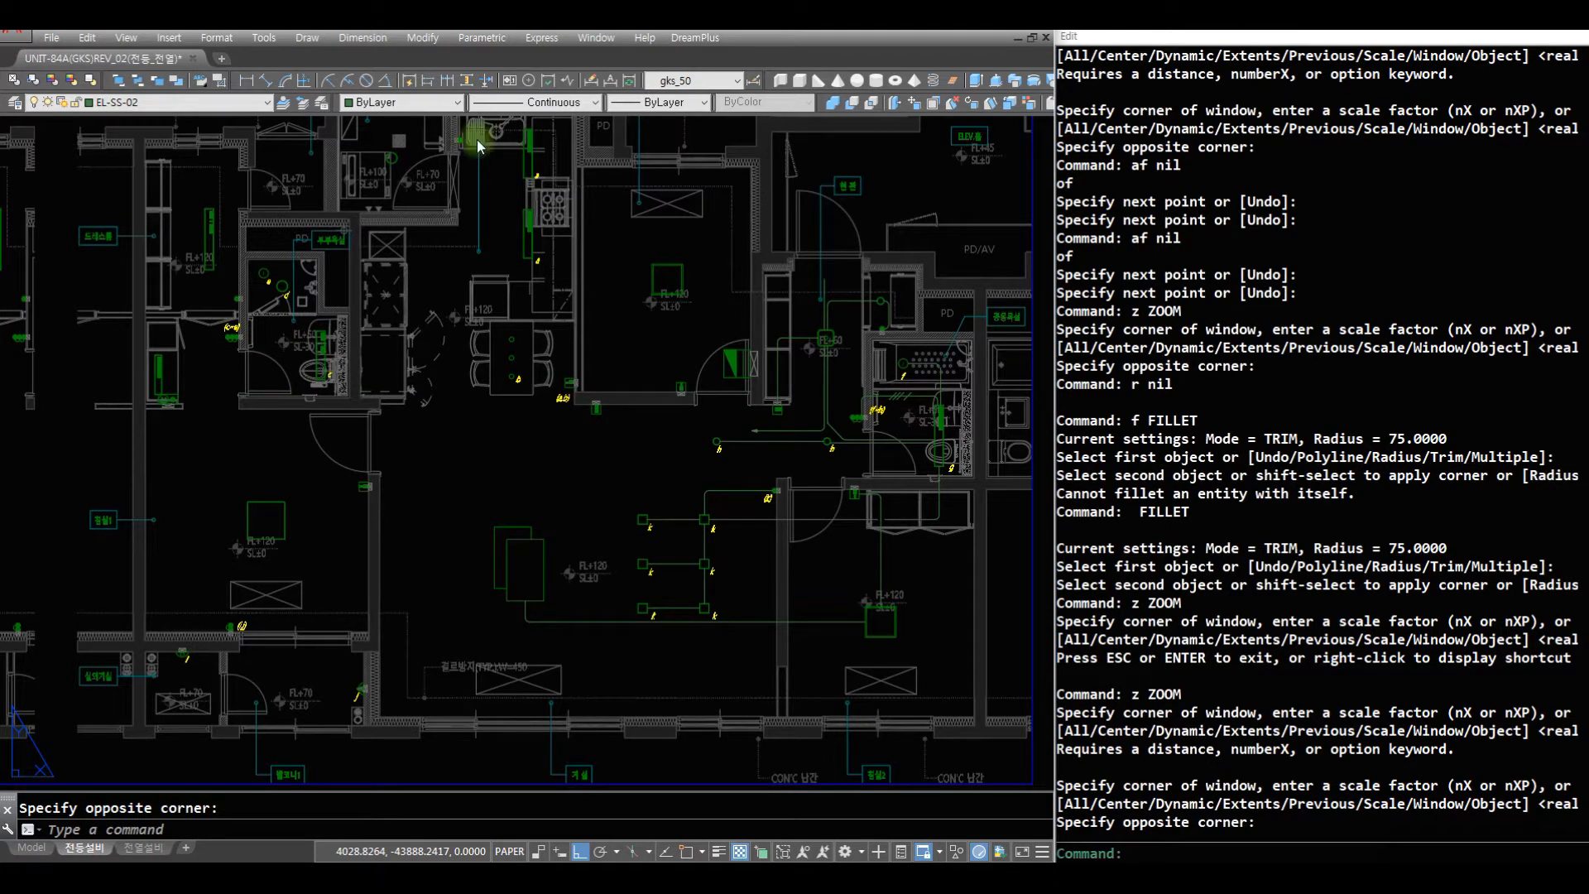
text(r z)
click(695, 605)
click(317, 301)
text(r)
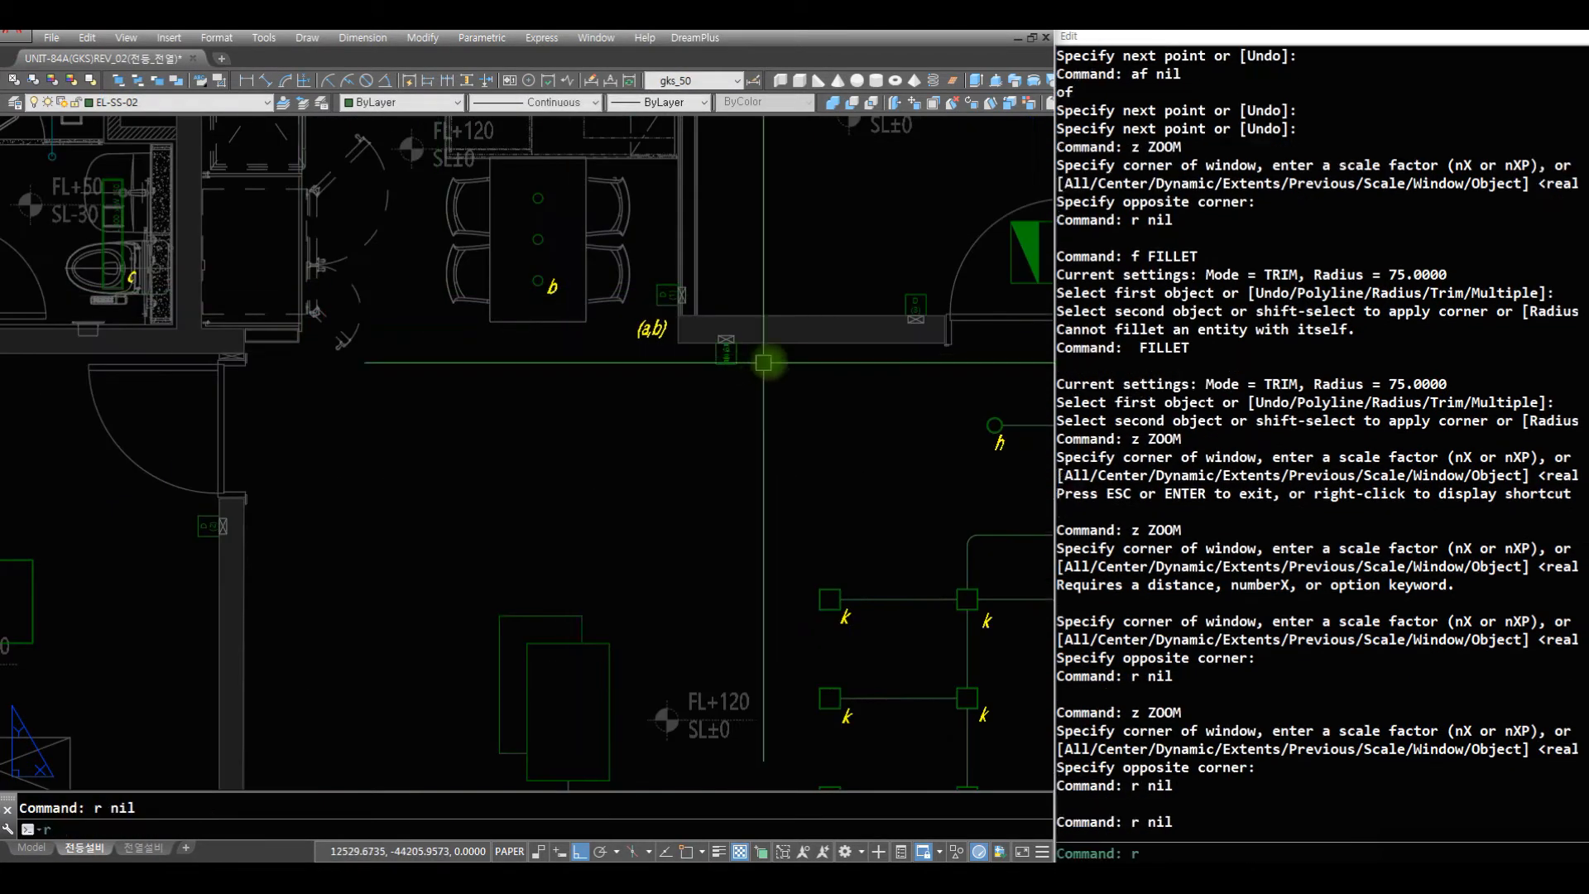
text( r af)
click(727, 363)
click(726, 778)
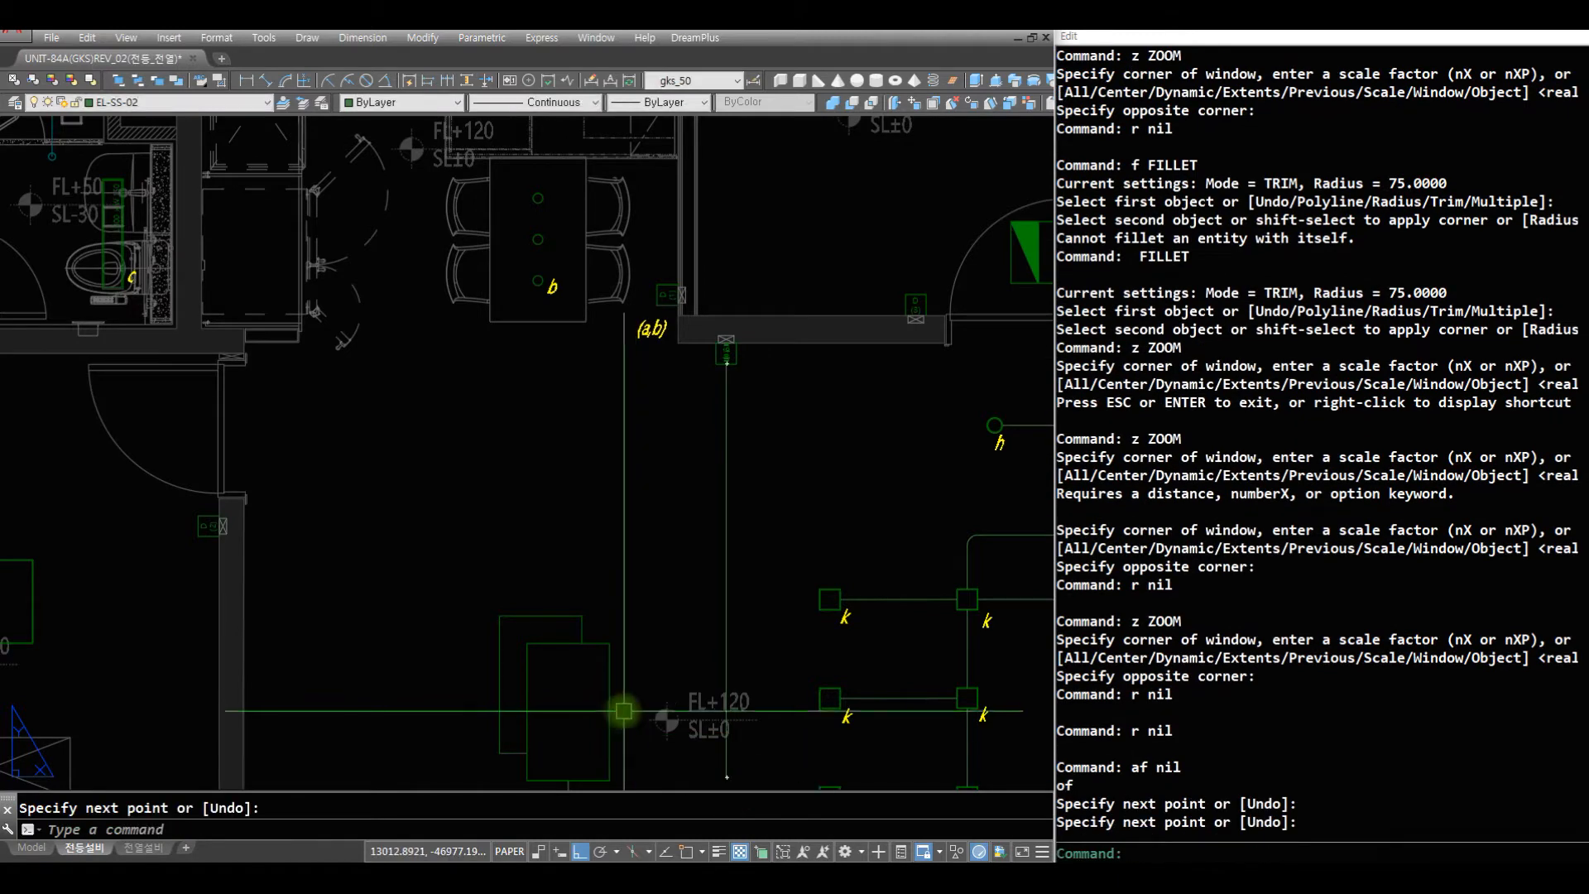
key(Return)
text(af)
- Draw a horizontal wire from the living-room light's right midpoint toward the wall device's vertical wire and fillet their corner
click(609, 712)
click(732, 712)
key(Return)
text(f c)
click(760, 746)
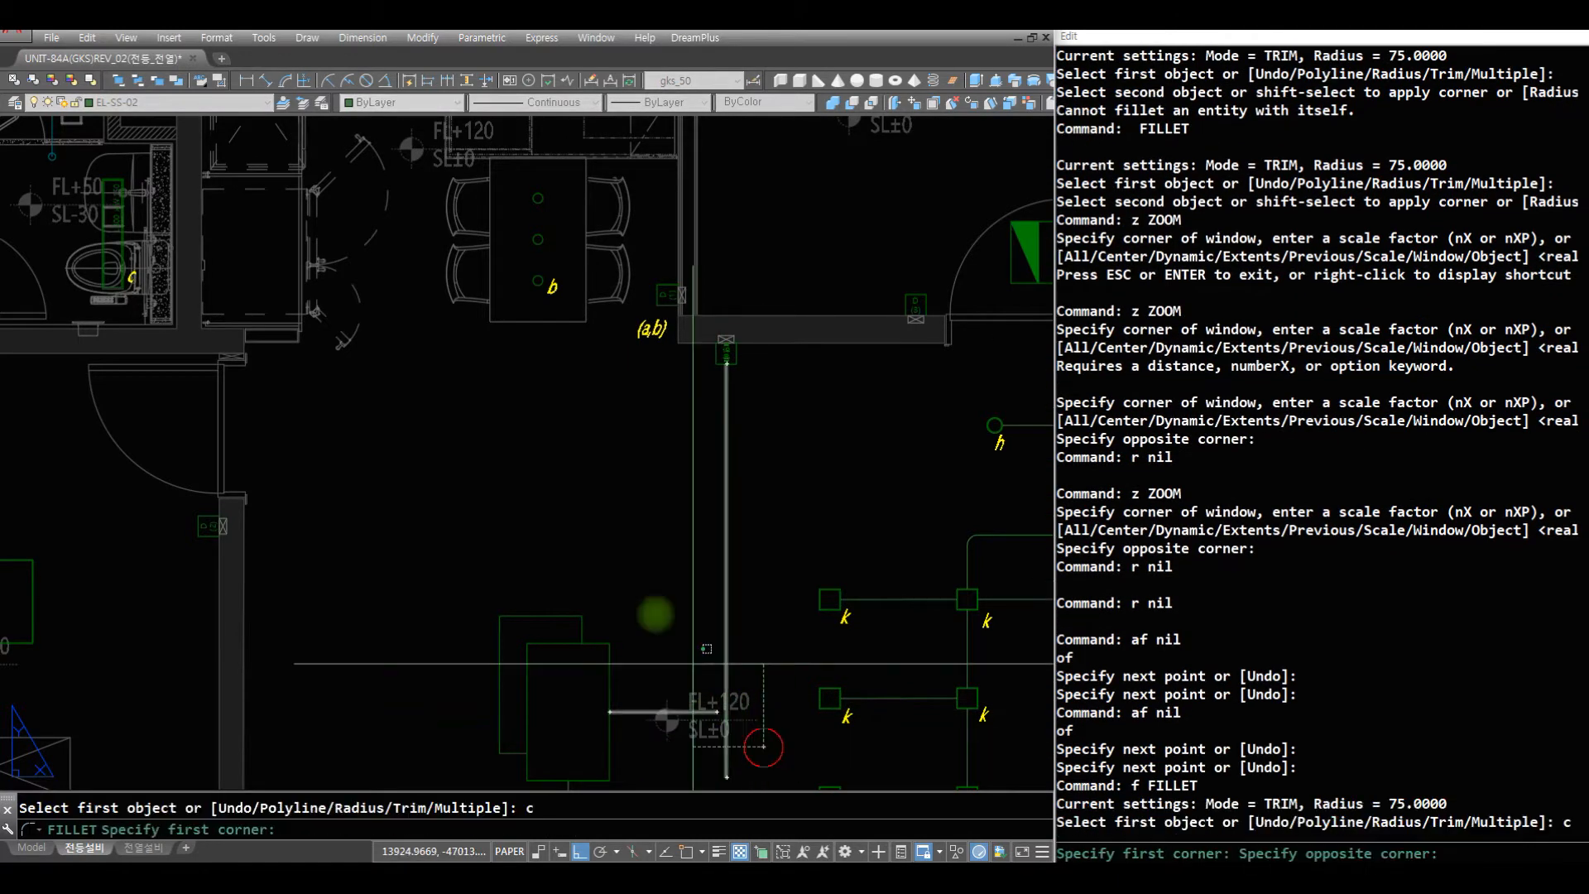
click(653, 613)
text(r af)
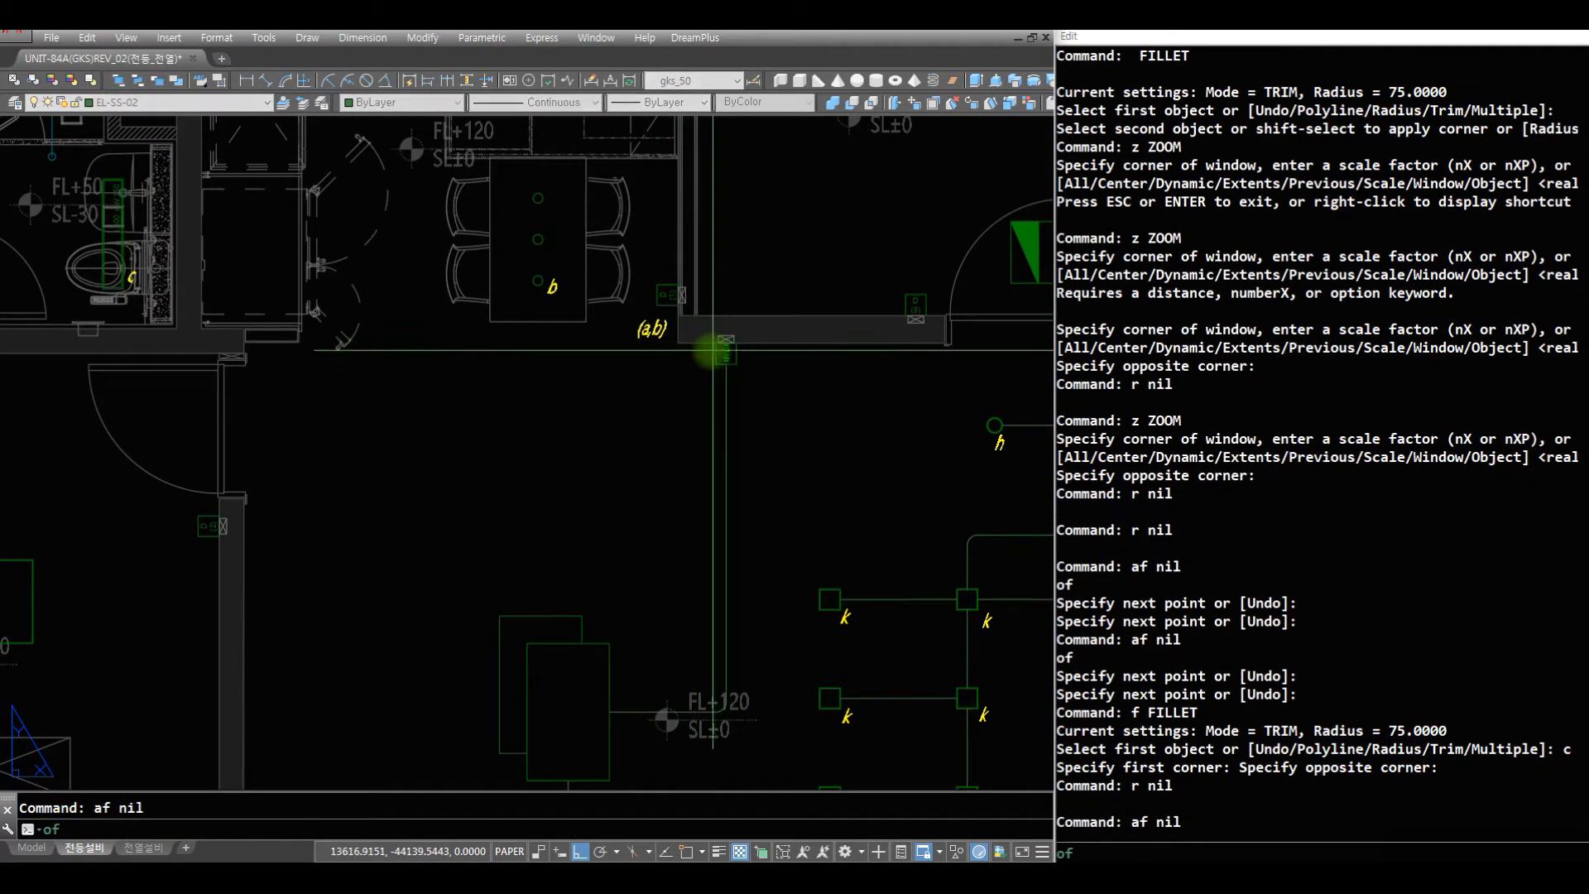
- Draw a horizontal wire from the wall device's left side to above the large living-room light
click(716, 353)
click(572, 353)
key(Return)
- Draw a vertical wire up from the top midpoint of the living-room light's rear rectangle and fillet it with the wall device's horizontal wire
text(af nil)
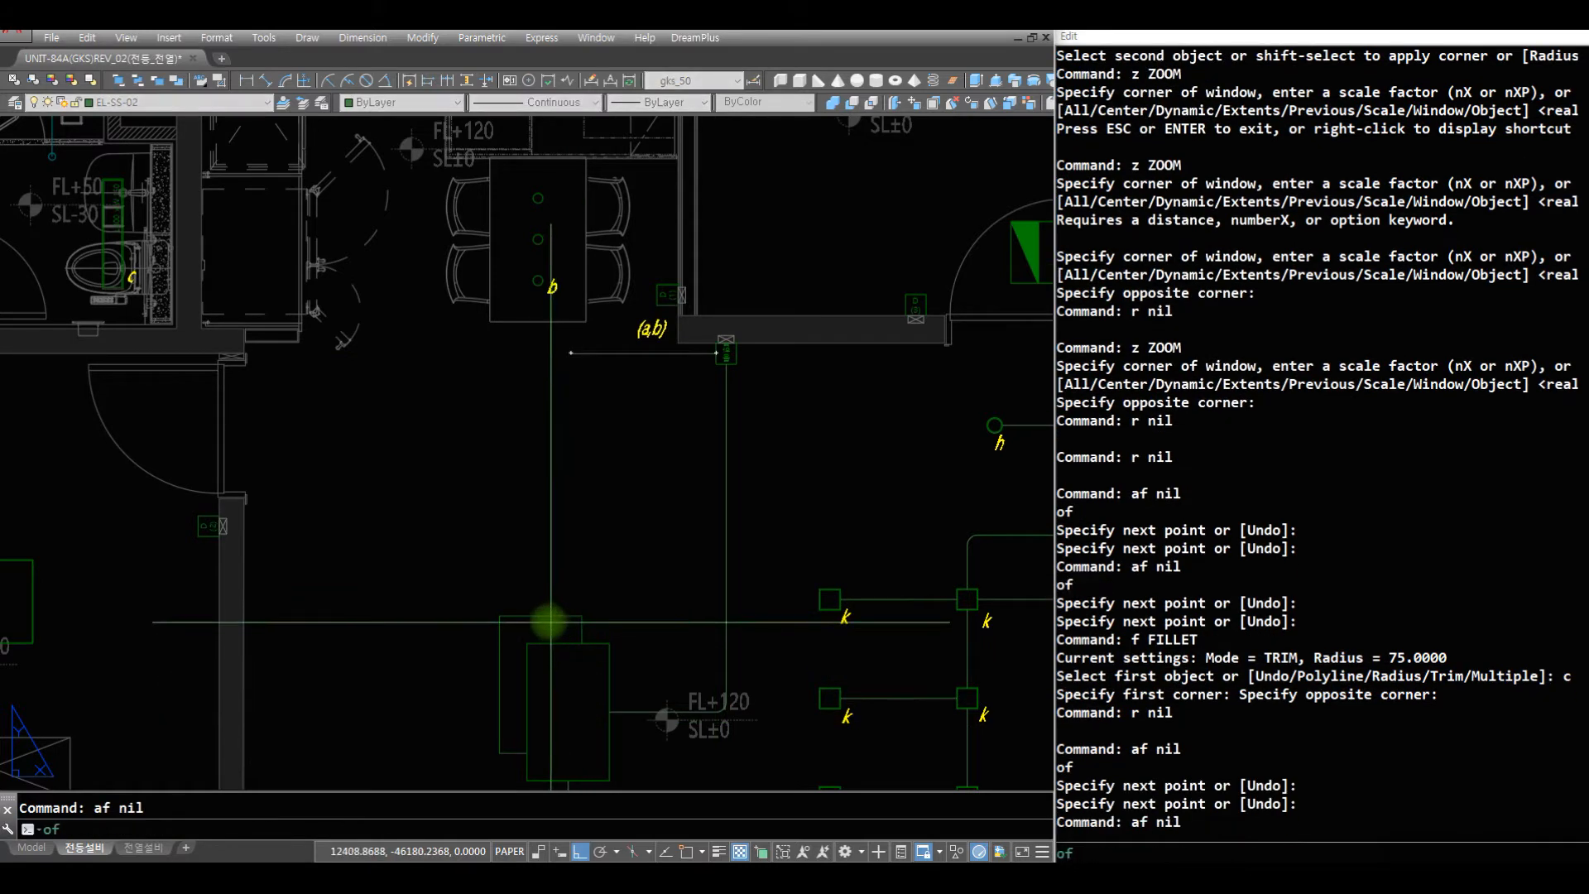
click(540, 617)
click(541, 414)
key(Return)
text(f c)
click(593, 335)
click(521, 472)
- Paste the copied UTP CAT.5e 4P (16C) wire label onto the vertical wire above the living-room light, using the nearest snap
text(z)
key(space)
drag(739, 411, 742, 562)
key(Escape)
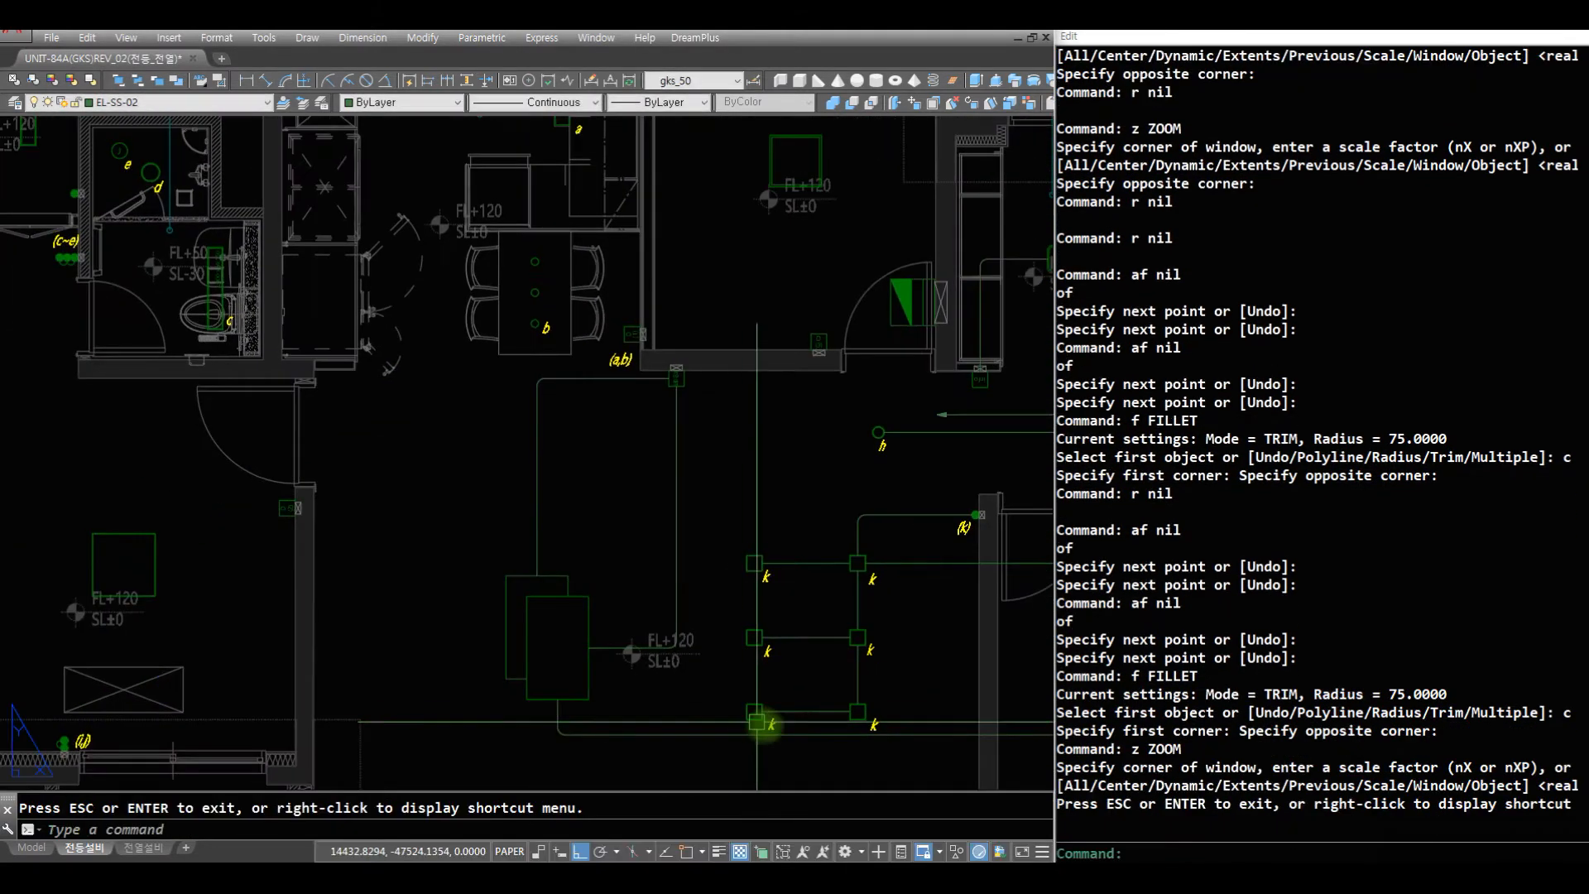
text(z)
click(798, 712)
click(464, 312)
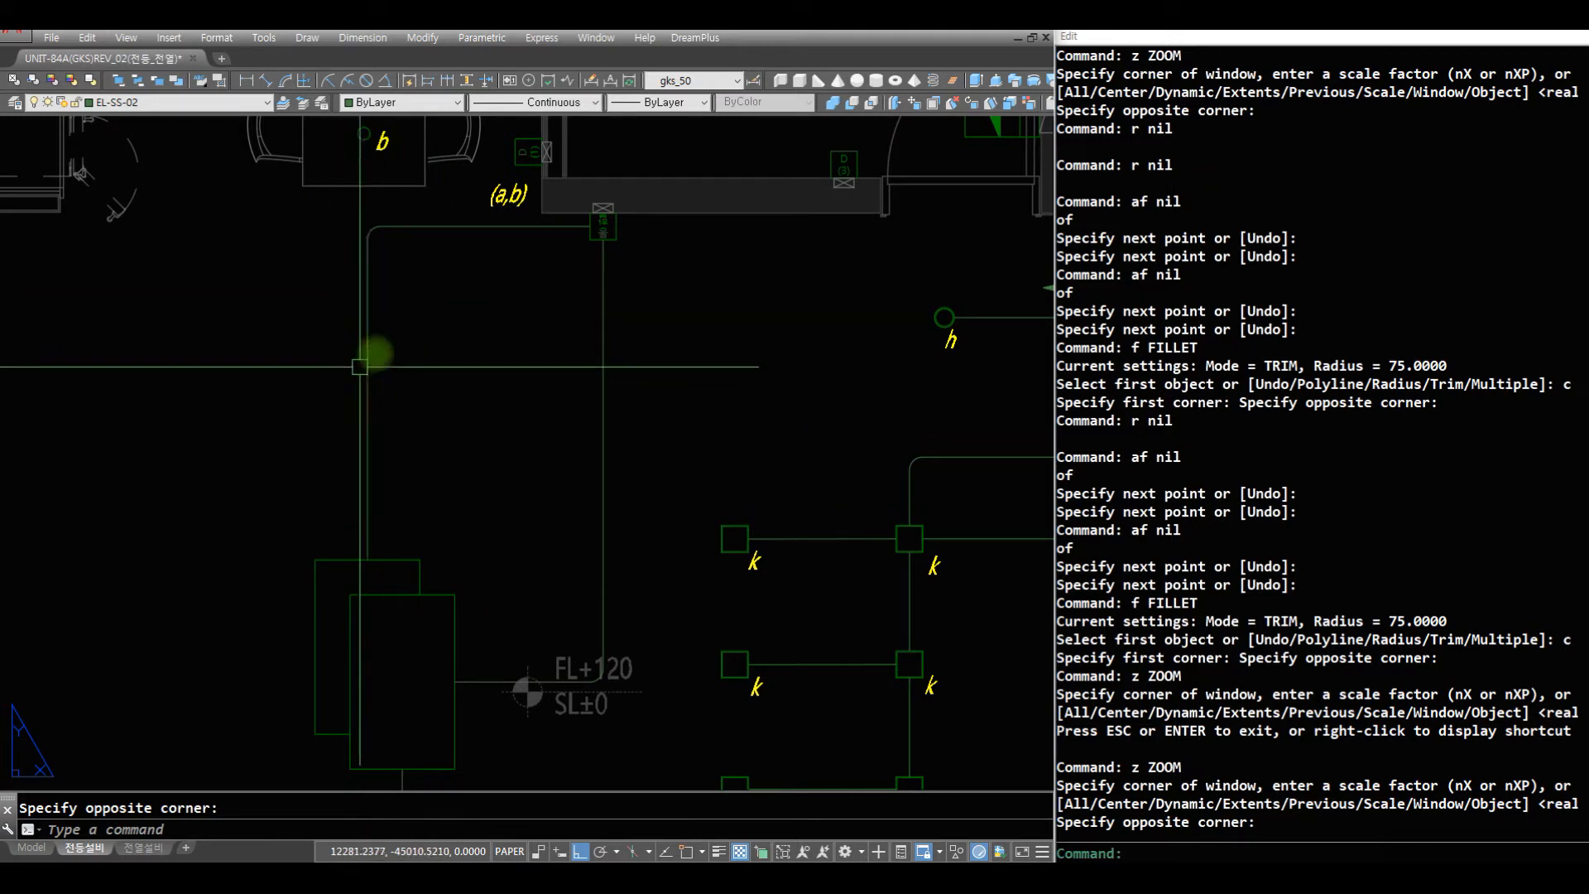
key(ctrl+v)
text(nea)
key(Return)
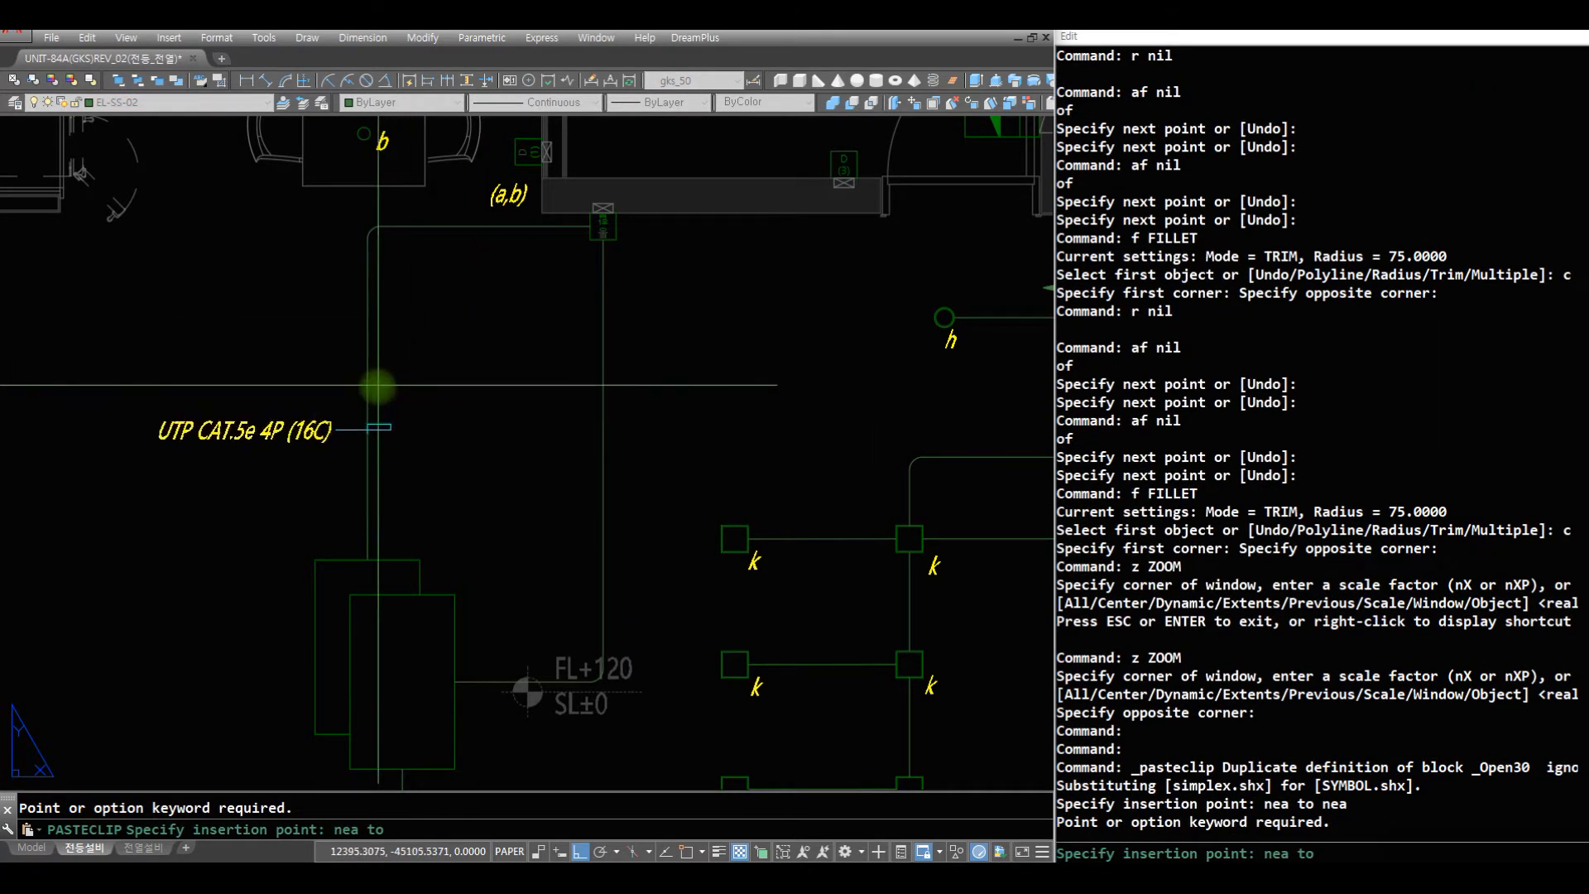
click(368, 397)
key(Escape)
- Examine the bedroom beside the living room for lights and switches still without wiring
text(z)
key(Return)
key(Return)
drag(536, 256, 540, 431)
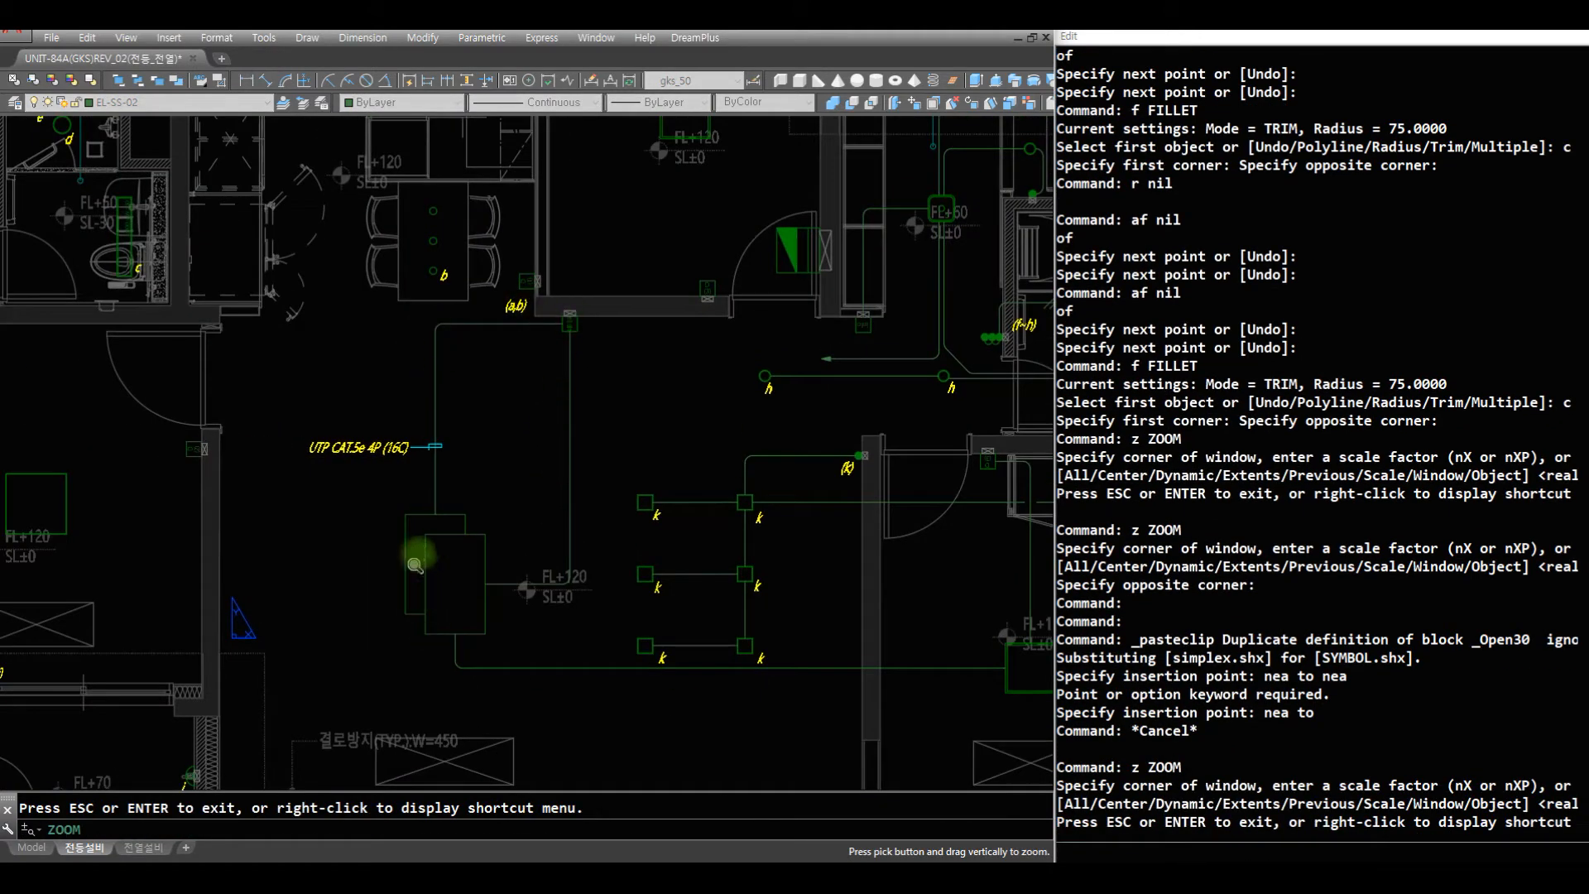
key(Escape)
text(z)
key(Return)
key(Return)
drag(426, 360, 489, 617)
key(Escape)
text(z)
key(Return)
key(Return)
click(618, 686)
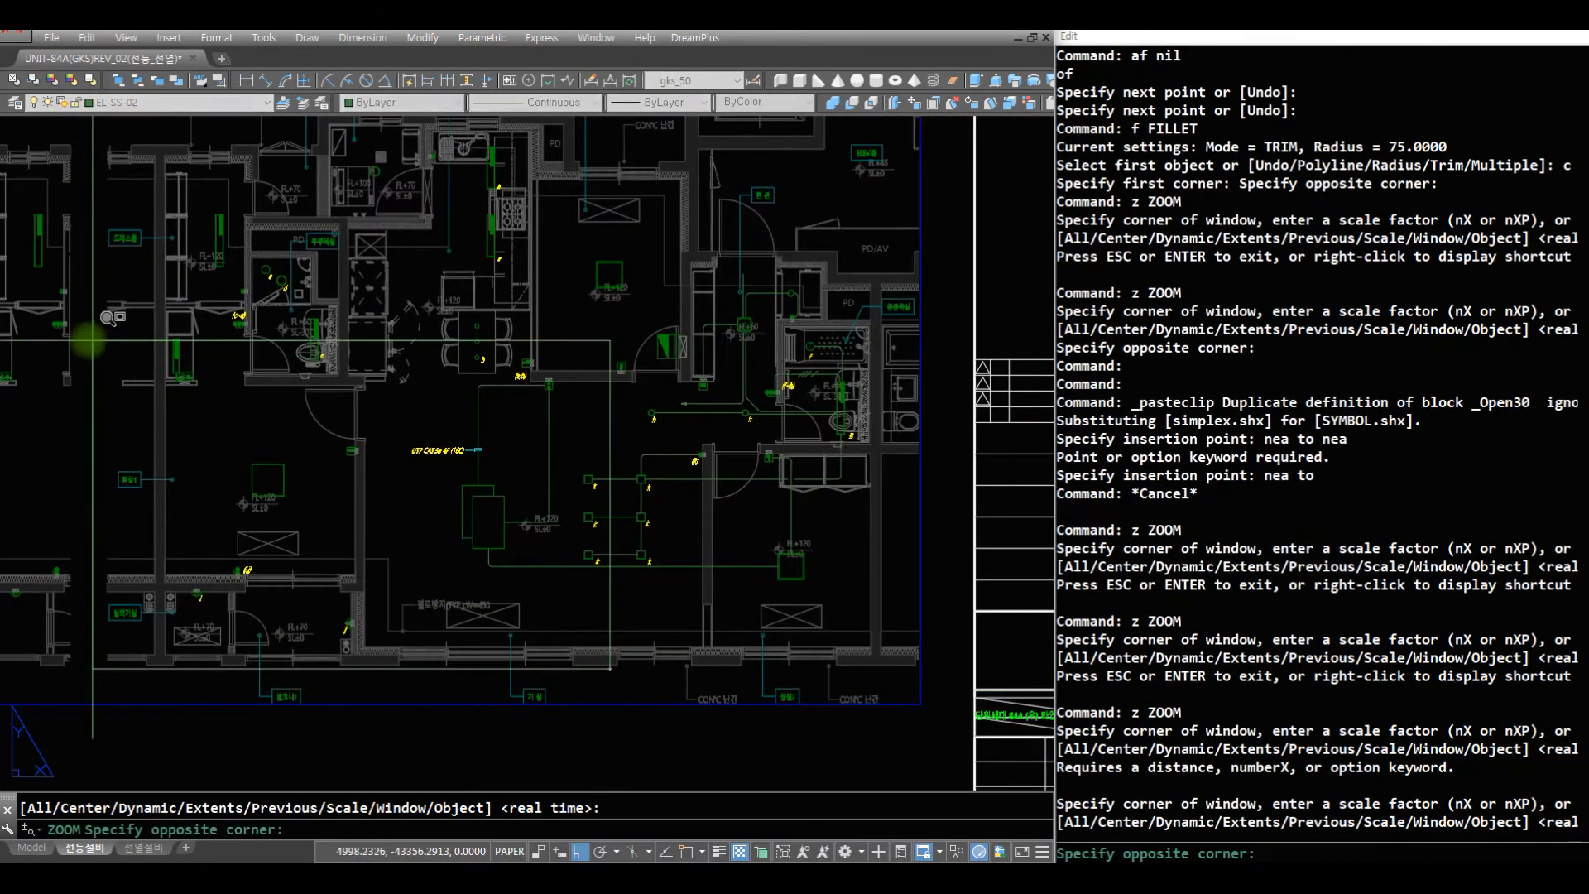
click(49, 318)
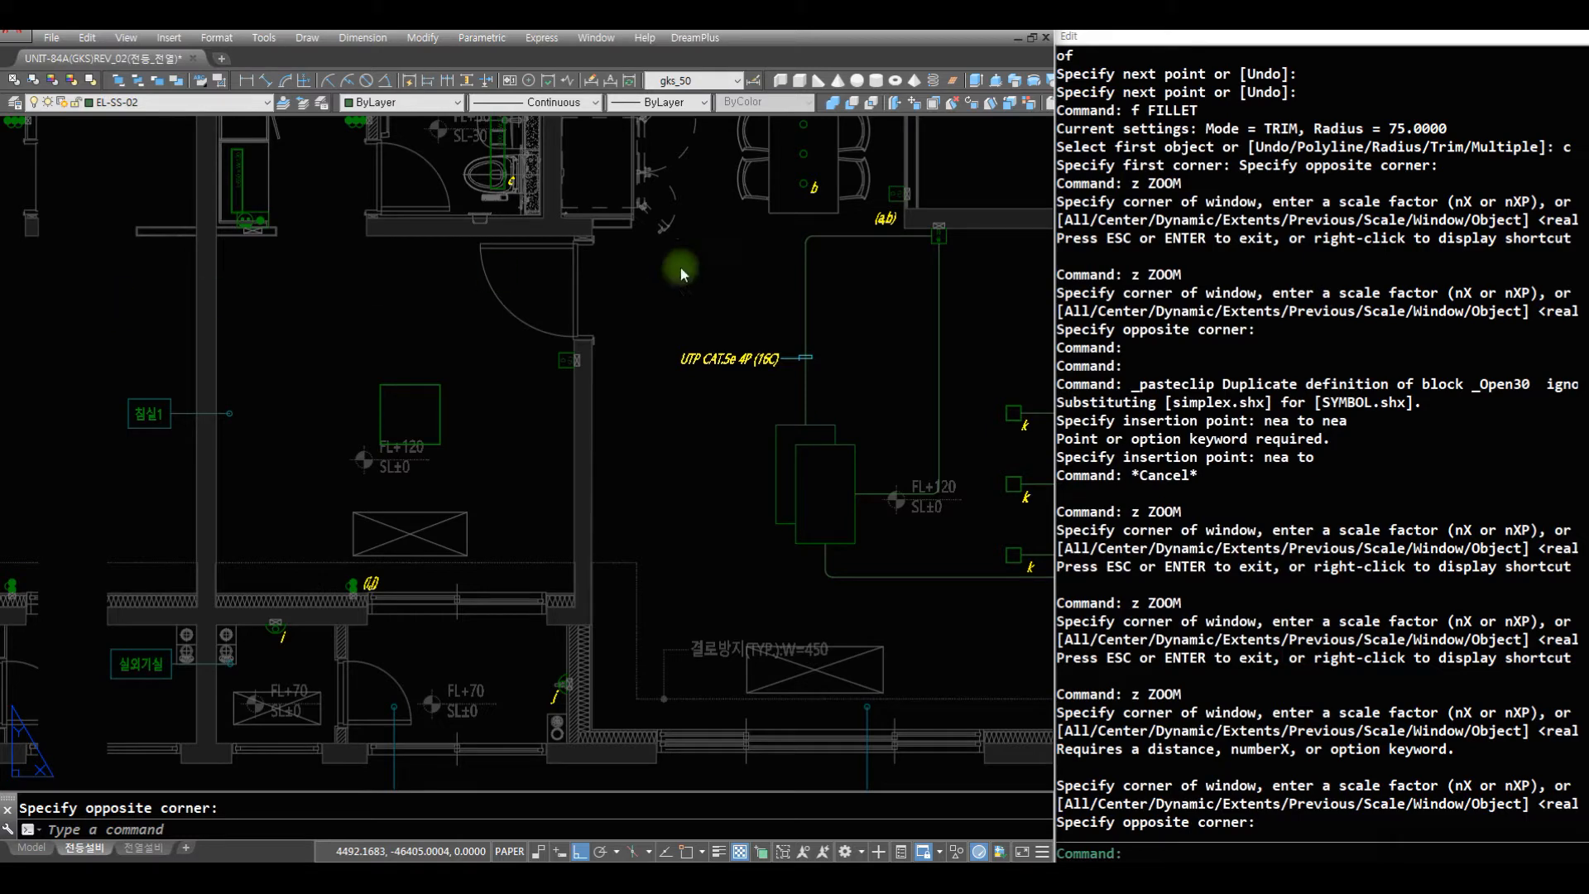
- Draw a wire with a 75-radius filleted corner from the balcony wall light j to wall light i in the outdoor-unit room
text(z)
drag(344, 464, 356, 594)
key(Escape)
text(z)
click(648, 696)
click(185, 430)
text(r)
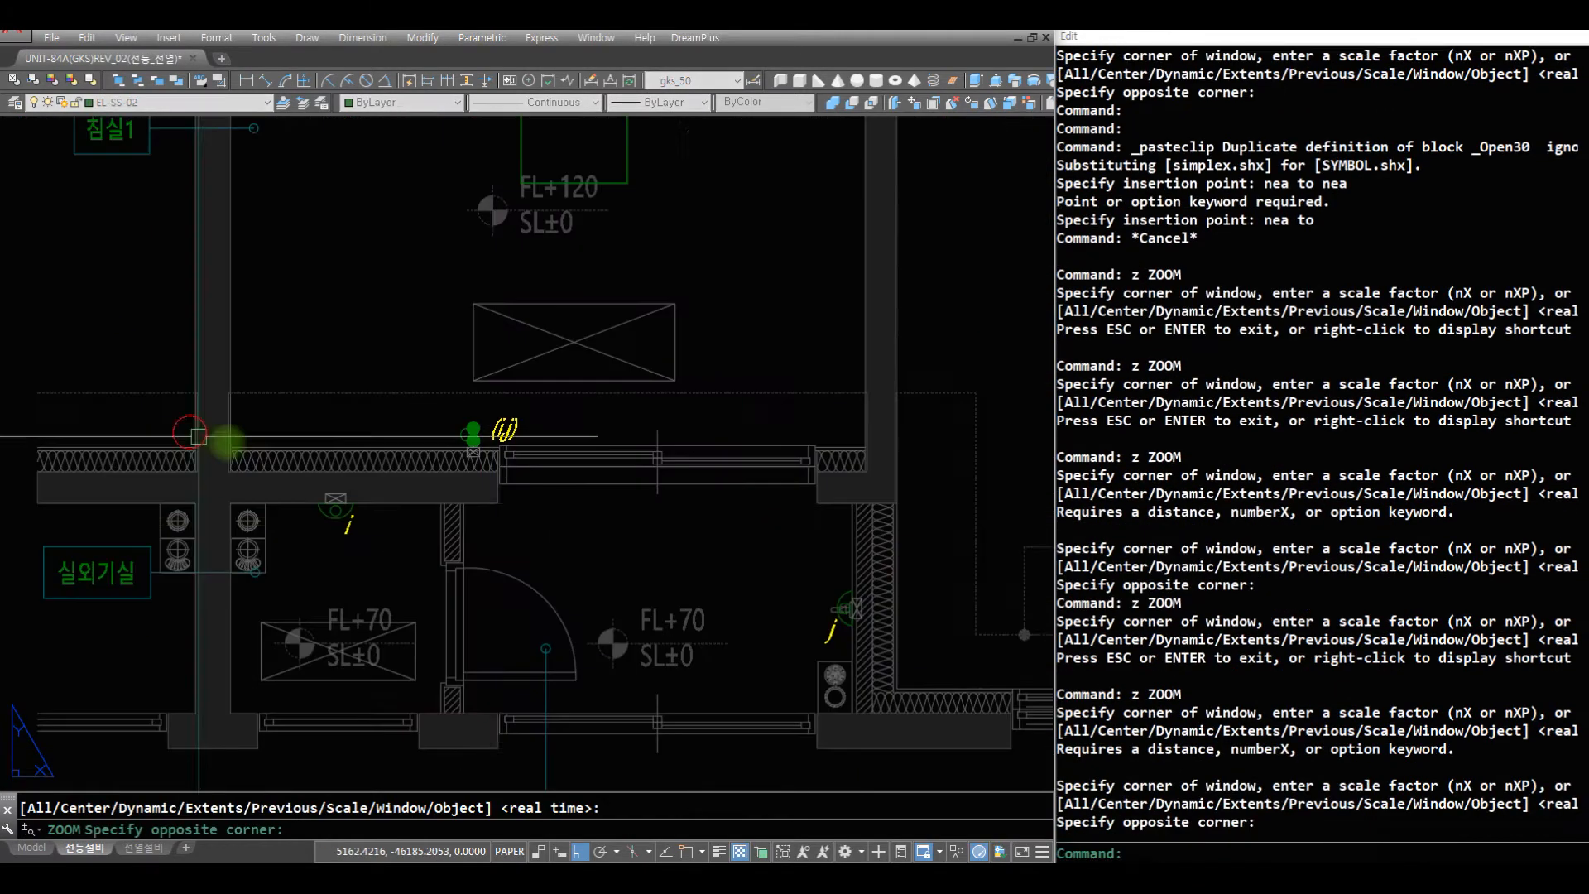
key(Escape)
text(ll)
key(space)
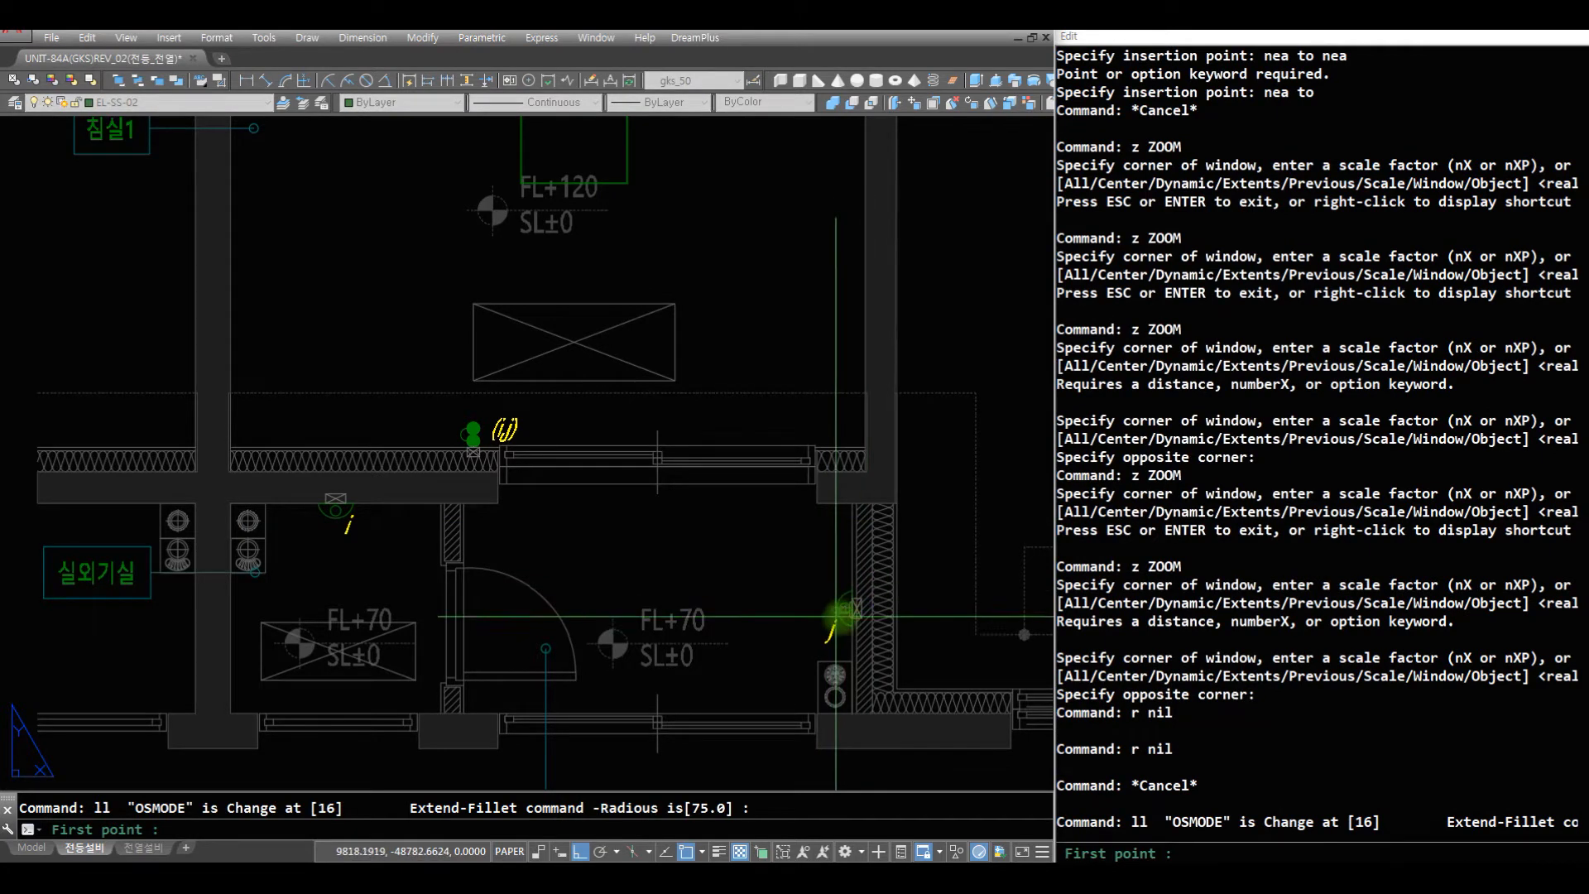
scroll(838, 612, up, 5)
scroll(820, 555, up, 3)
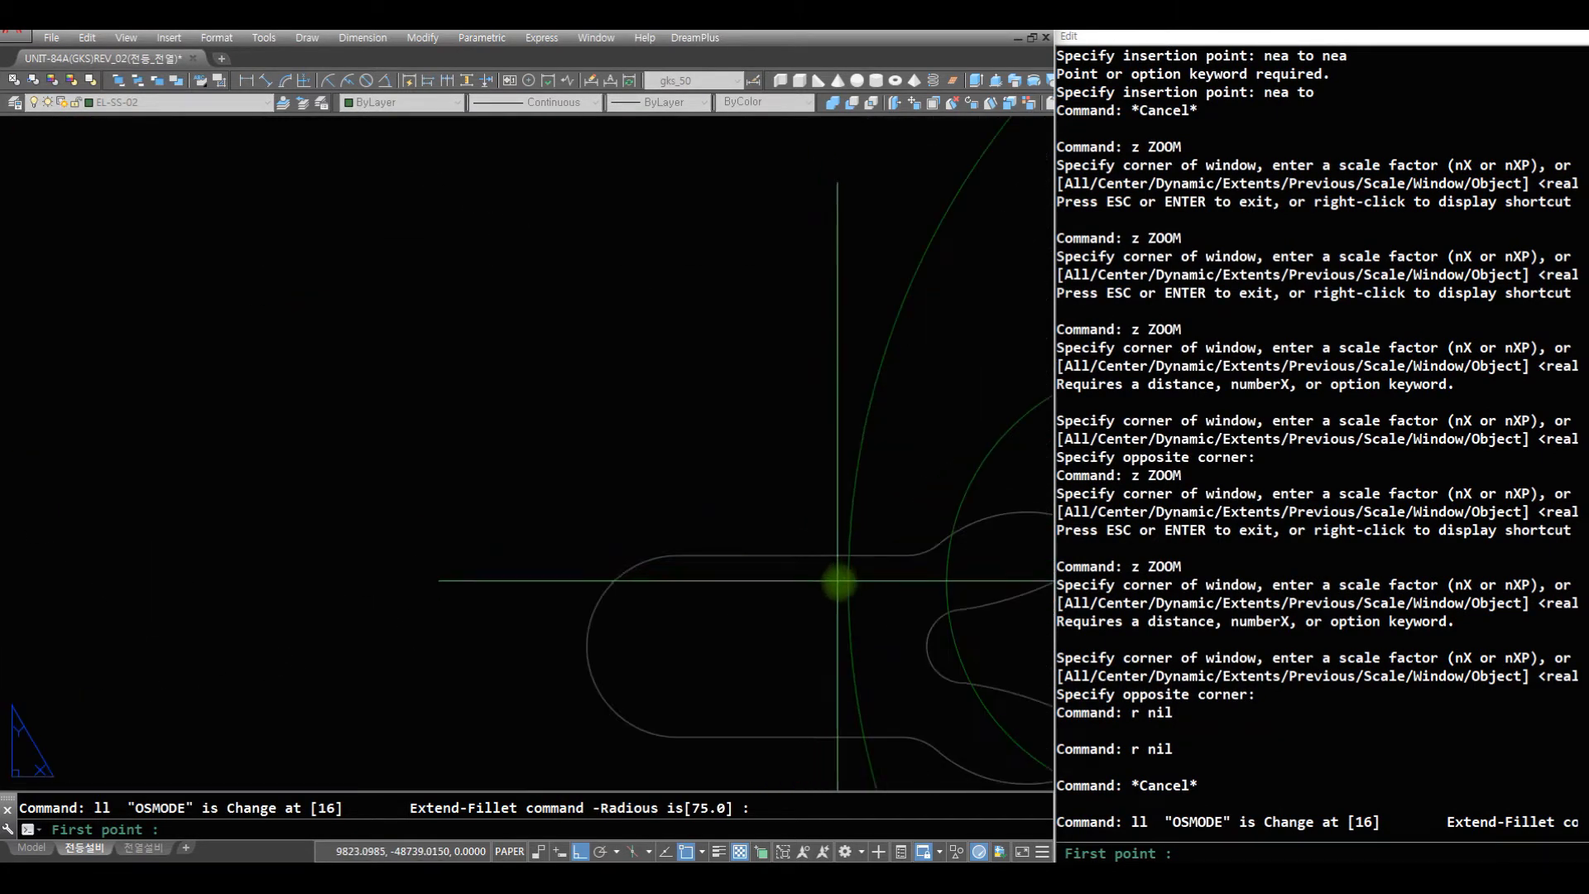
scroll(352, 620, down, 9)
click(202, 585)
middle_drag(187, 532, 923, 510)
scroll(285, 419, up, 6)
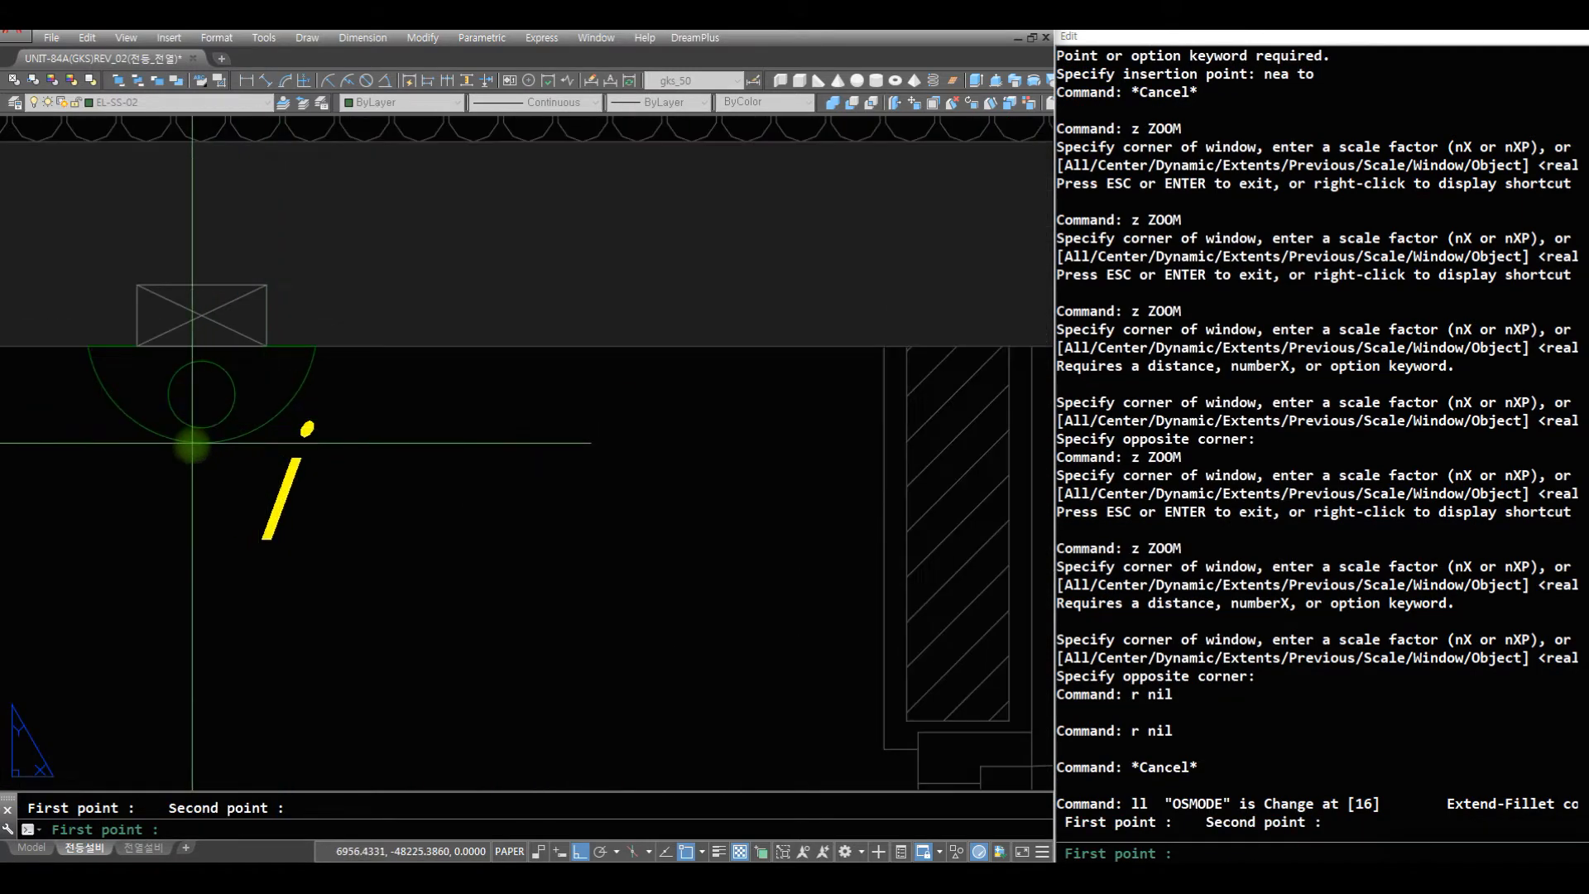
click(208, 447)
- Draw a vertical wire from the midpoint of wall light i's flat edge up into the bedroom
scroll(588, 610, down, 10)
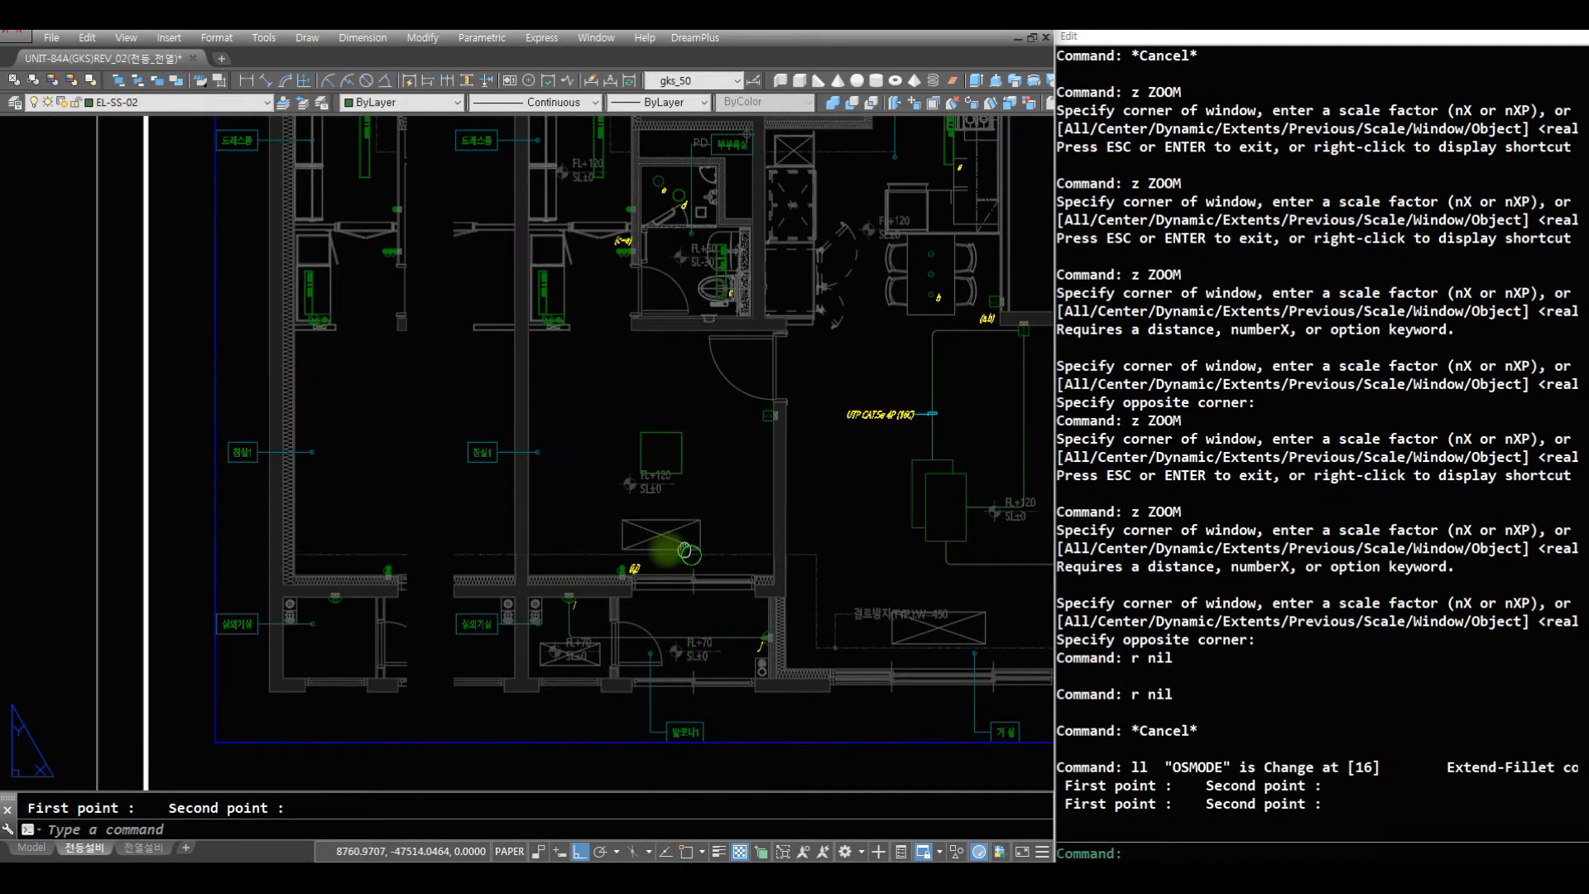
middle_drag(688, 550, 536, 578)
scroll(530, 583, up, 4)
key(Escape)
text(z)
key(space)
click(447, 707)
click(103, 447)
text(r)
key(space)
text(r)
key(space)
text(af)
key(space)
text(of)
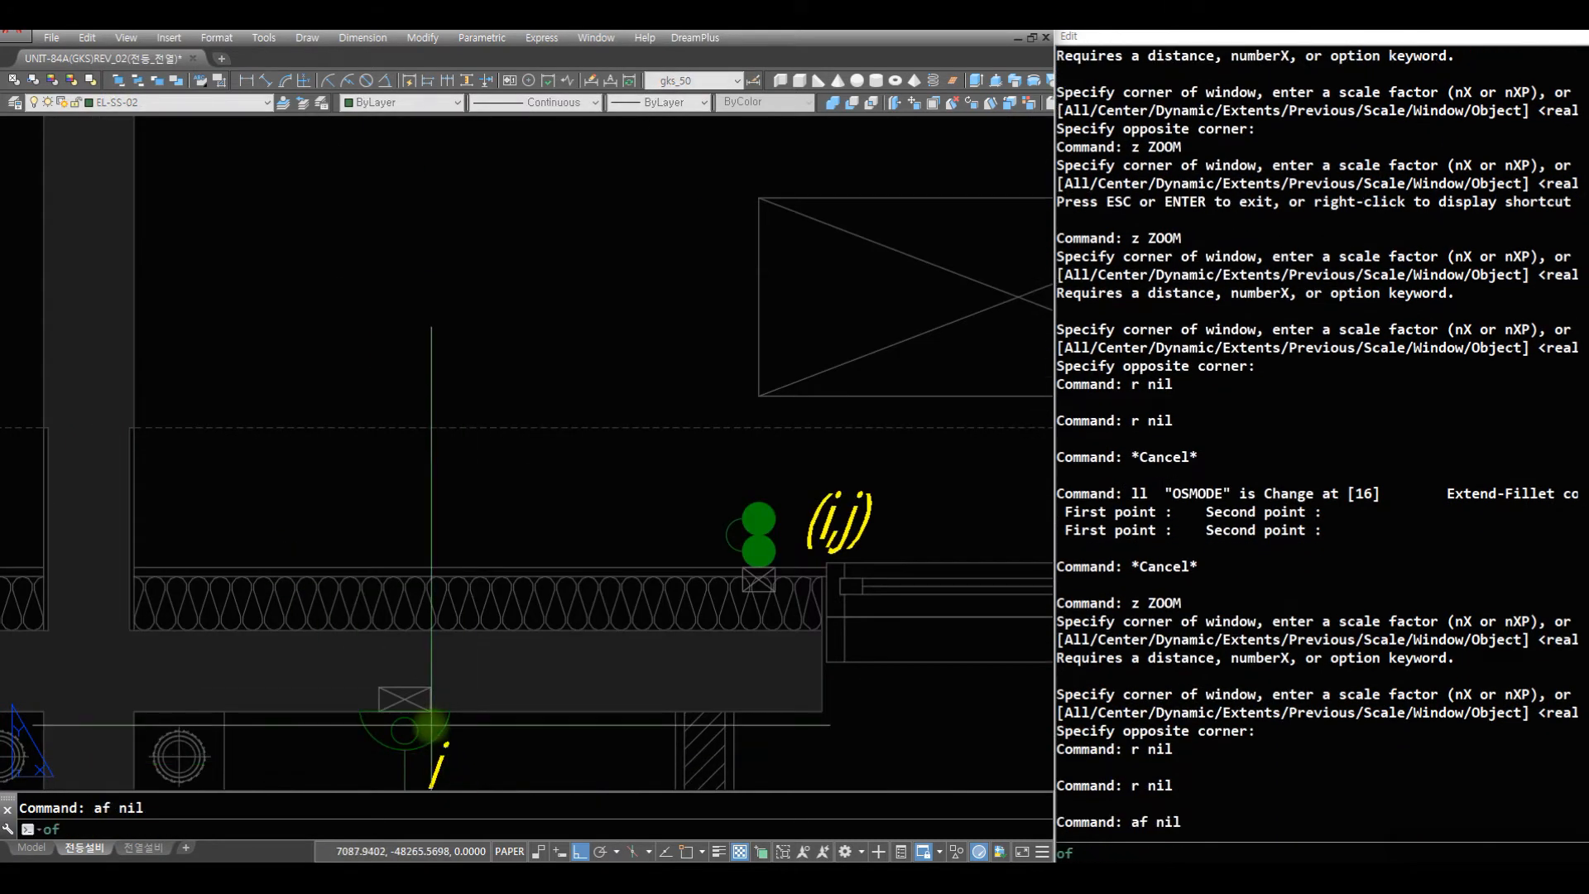
click(400, 713)
click(499, 265)
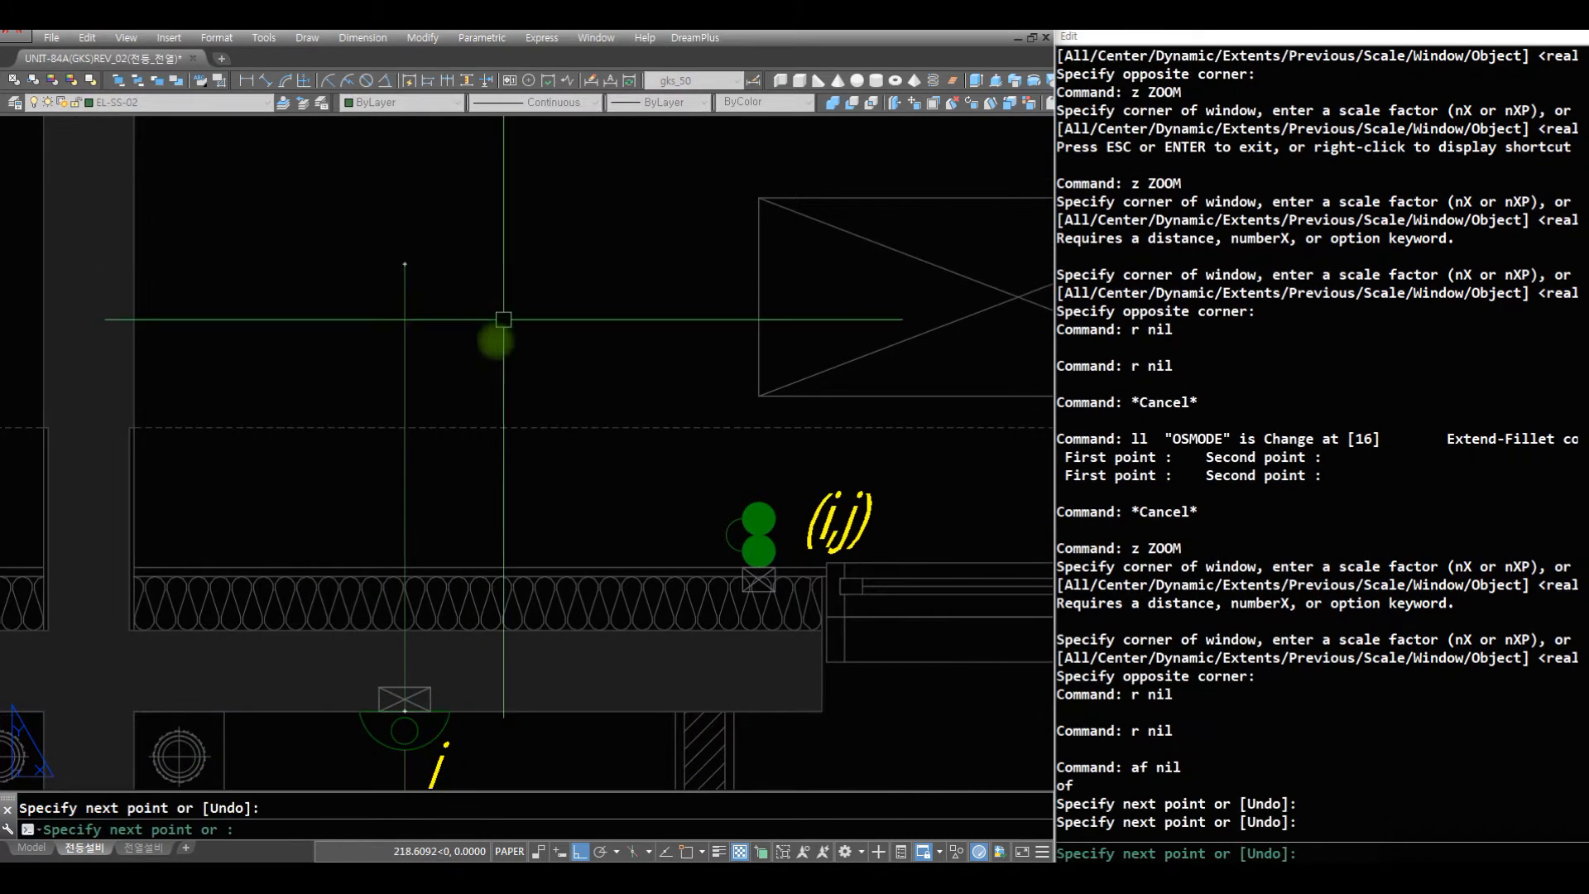
key(space)
text(r)
- Offset the vertical wire above light i by 50 to its left side
key(space)
text(o)
key(space)
key(space)
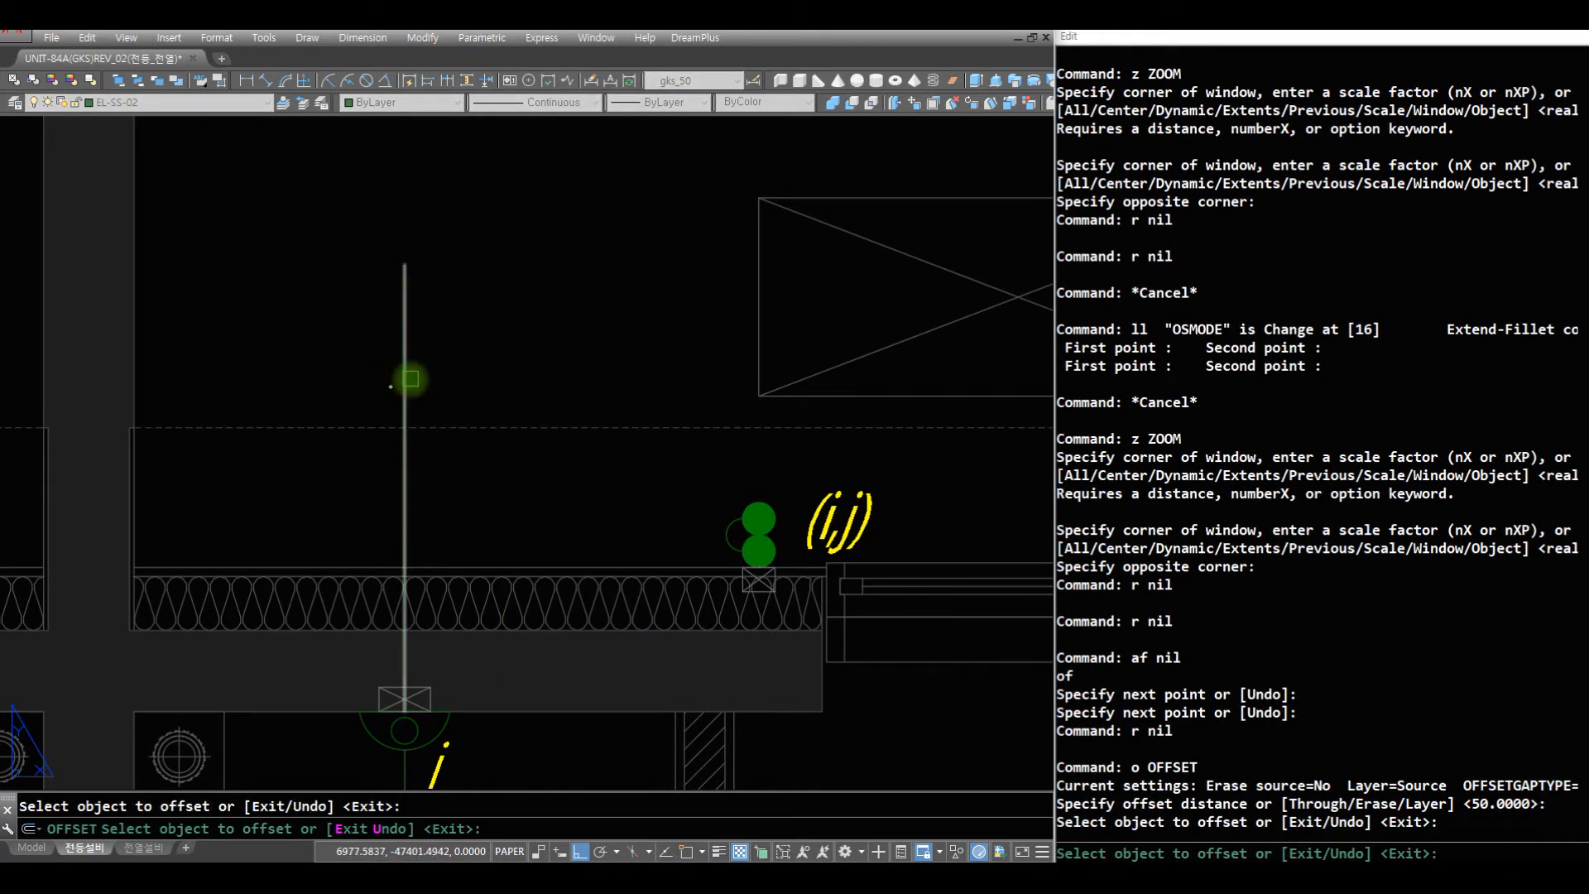
click(405, 380)
click(374, 405)
key(space)
- Move both parallel wires 25 to the right, half the offset distance, to centre them on light i
key(space)
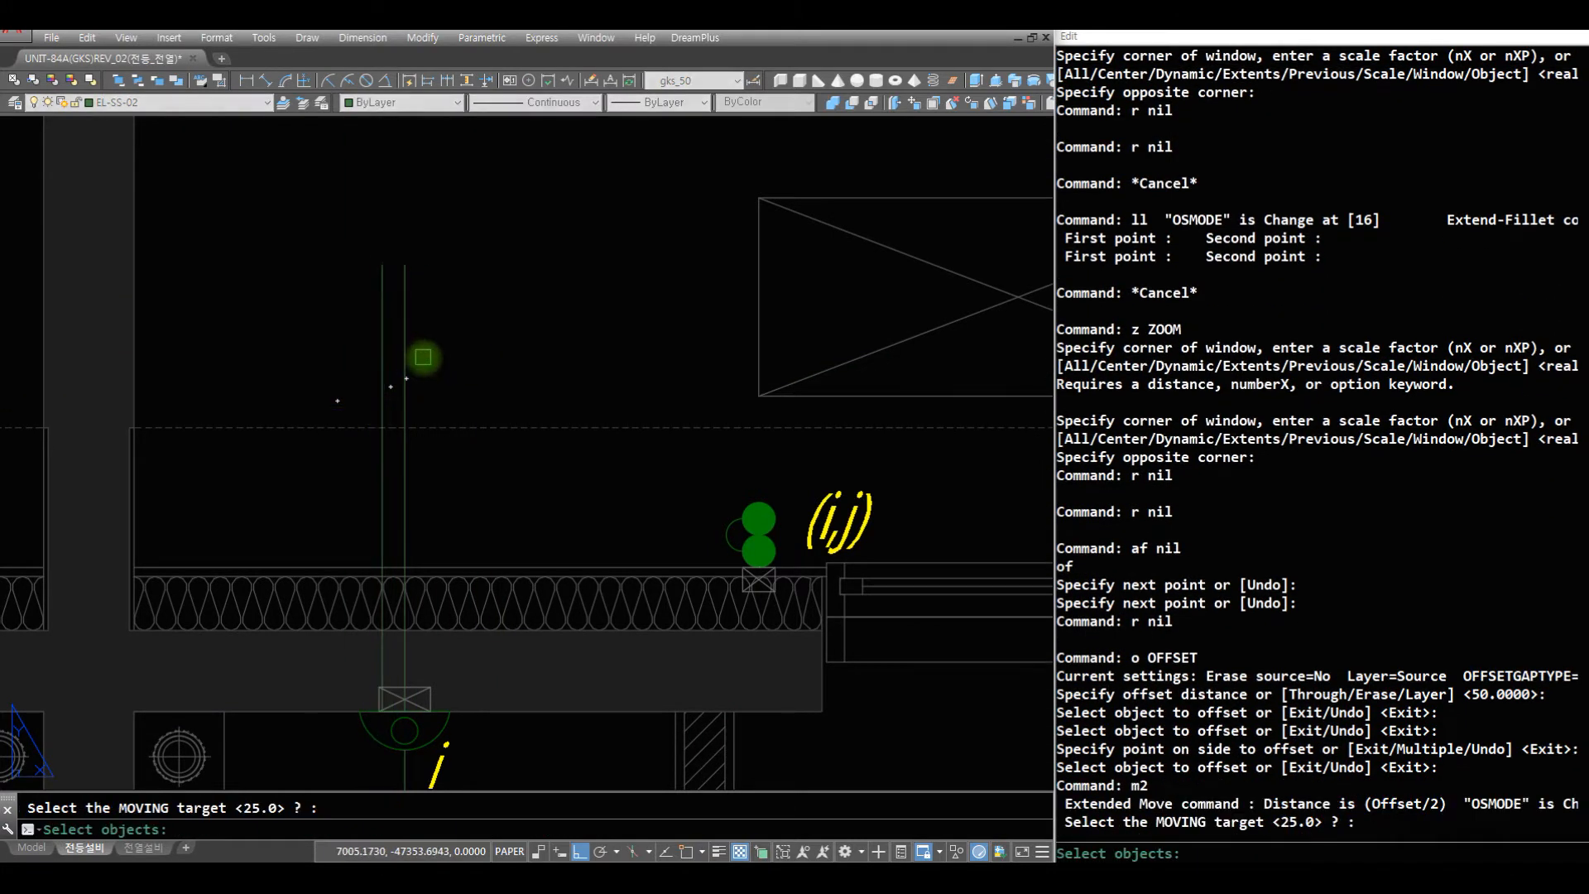
text(c)
click(440, 369)
click(286, 345)
key(space)
click(495, 366)
click(650, 414)
text(r r)
- Draw a horizontal wire from the (i,j) switch to the parallel wires and fillet it with the right-hand one at radius 75
key(space)
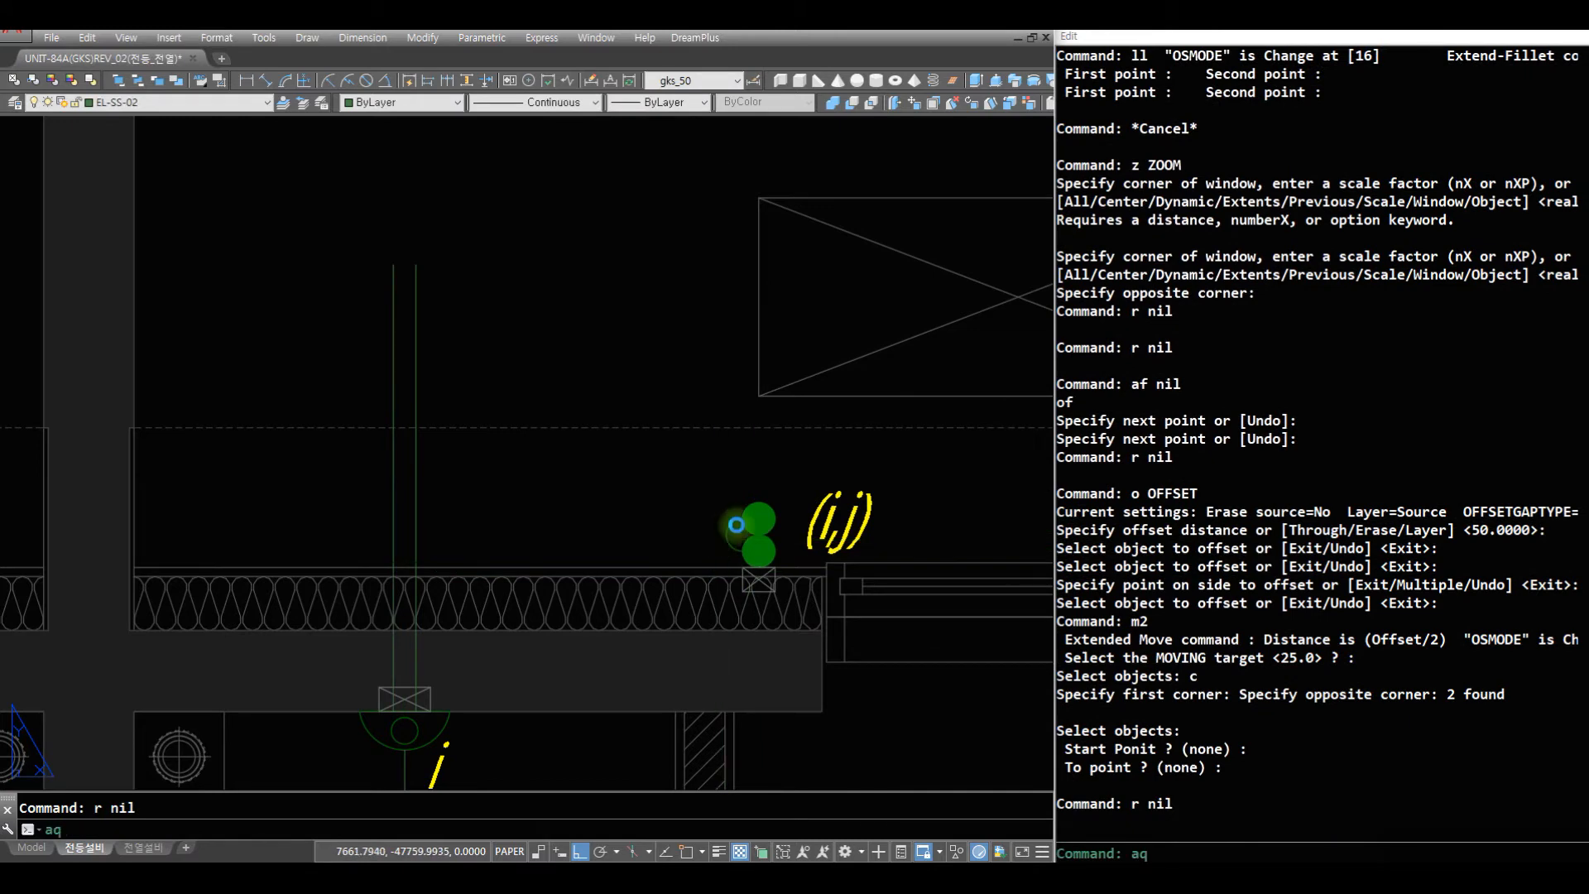
text(aq)
key(space)
click(748, 522)
click(394, 523)
- Insert the j03 three-stroke wire mark on the horizontal wire beside the (i,j) switch at rotation 0, using the nearest snap
key(space)
text(f)
key(space)
click(408, 524)
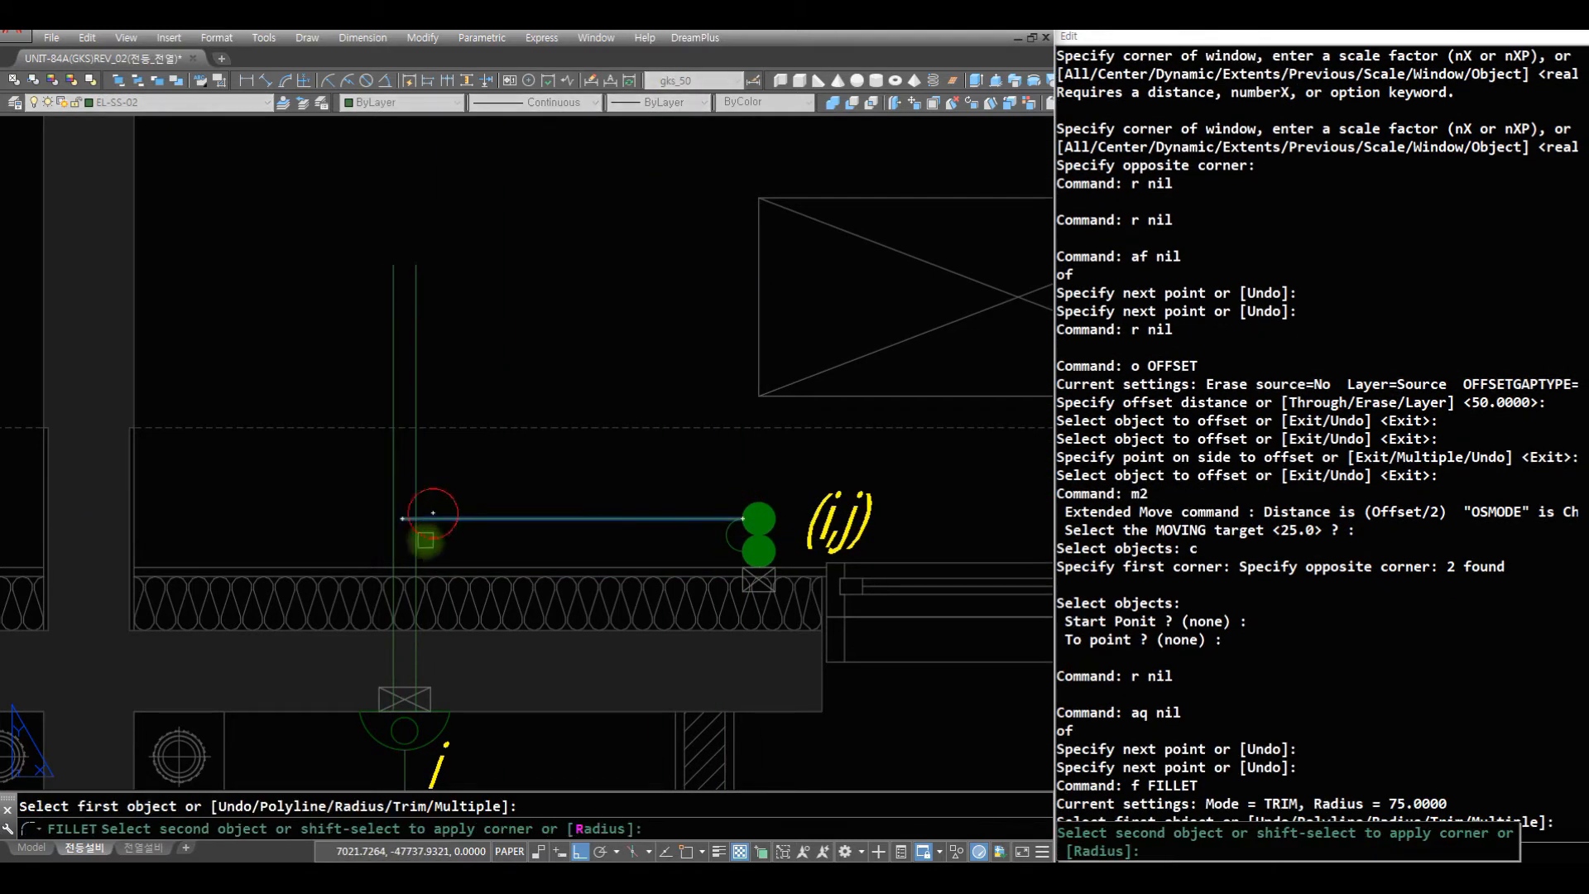
click(417, 546)
text(z)
key(space)
key(space)
drag(549, 237, 559, 454)
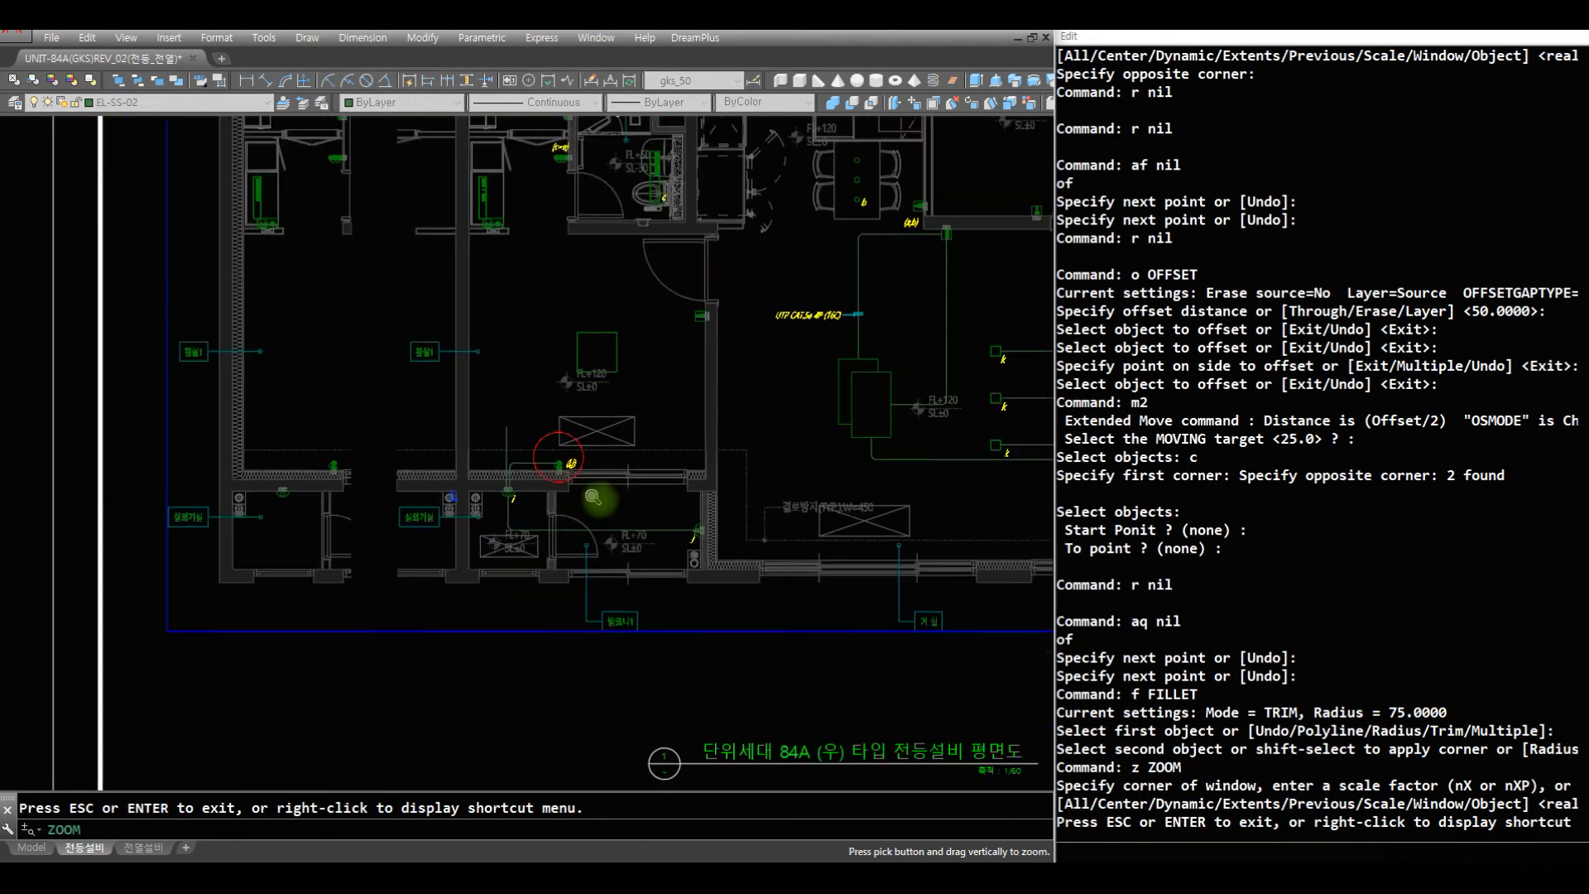
key(space)
text(z z)
click(698, 561)
click(412, 326)
text(r)
key(space)
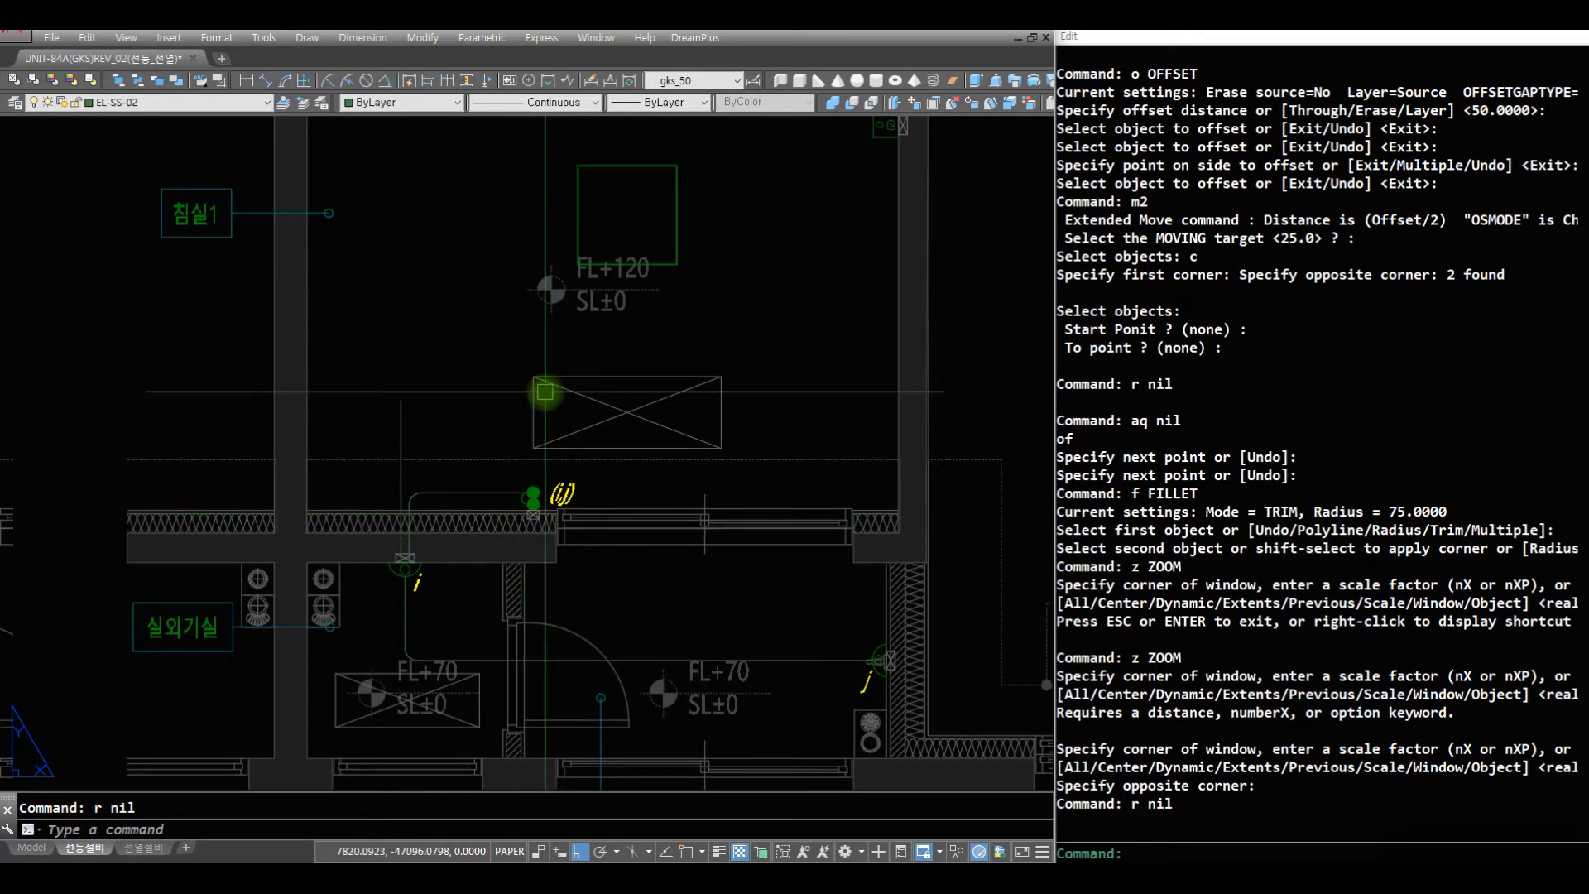
text(j03)
key(space)
text(ne)
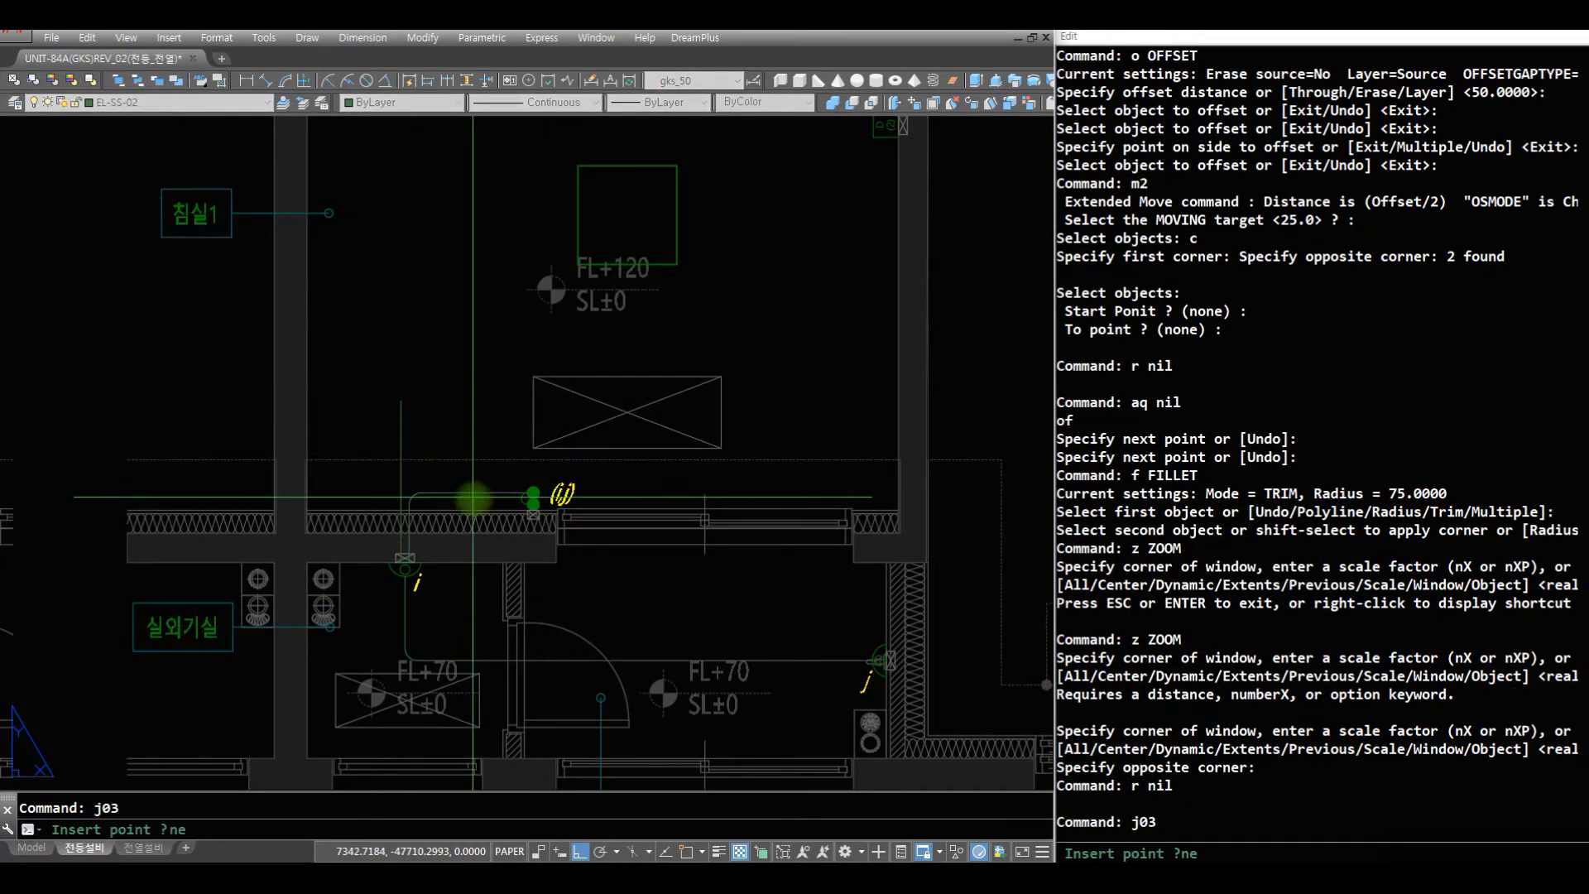
click(477, 490)
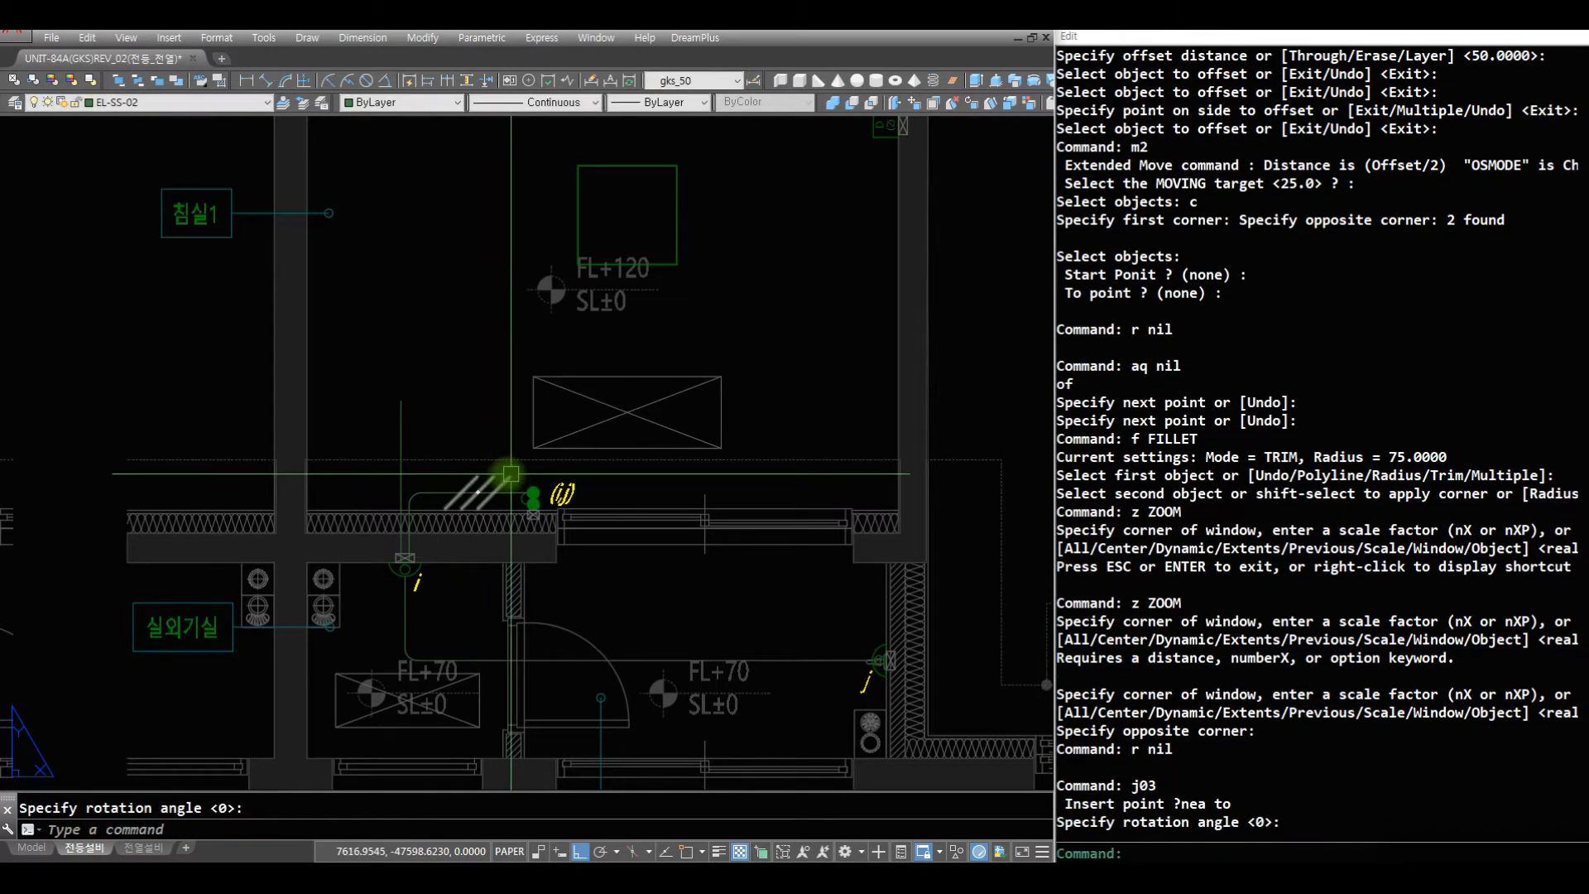
key(space)
- Scale the three-stroke wire mark down about its nearest point on the wire
text(s)
key(space)
click(486, 489)
key(space)
click(485, 494)
- Draw a horizontal wire from the left midpoint of the square bedroom light toward the vertical wire above light i
key(space)
text(z)
key(space)
drag(500, 191, 671, 456)
key(space)
text(z)
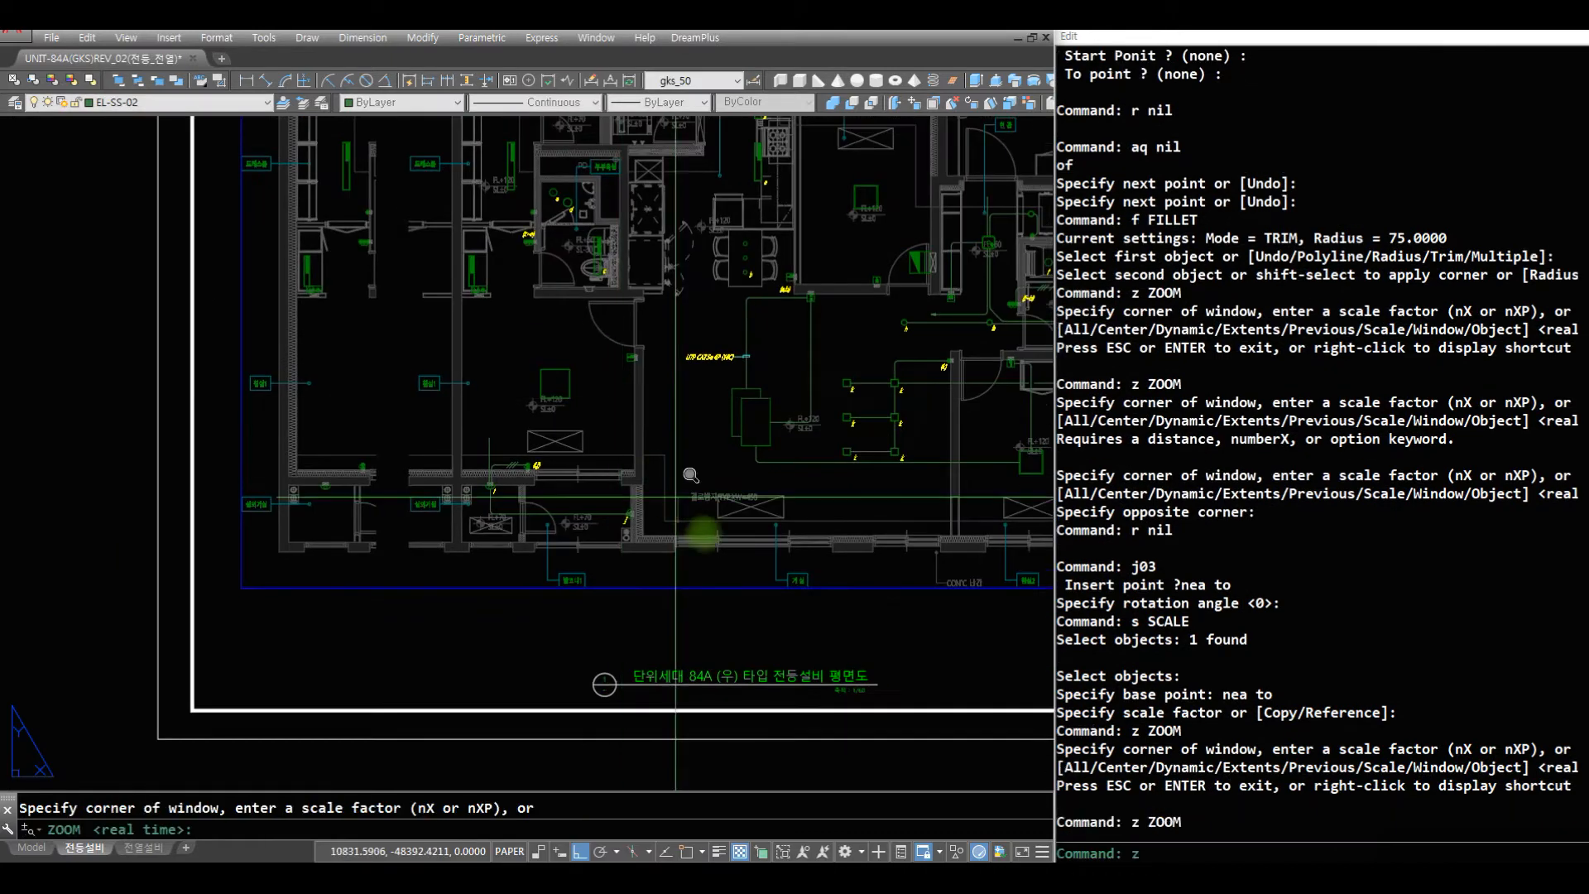
click(700, 534)
click(394, 136)
text(r)
key(space)
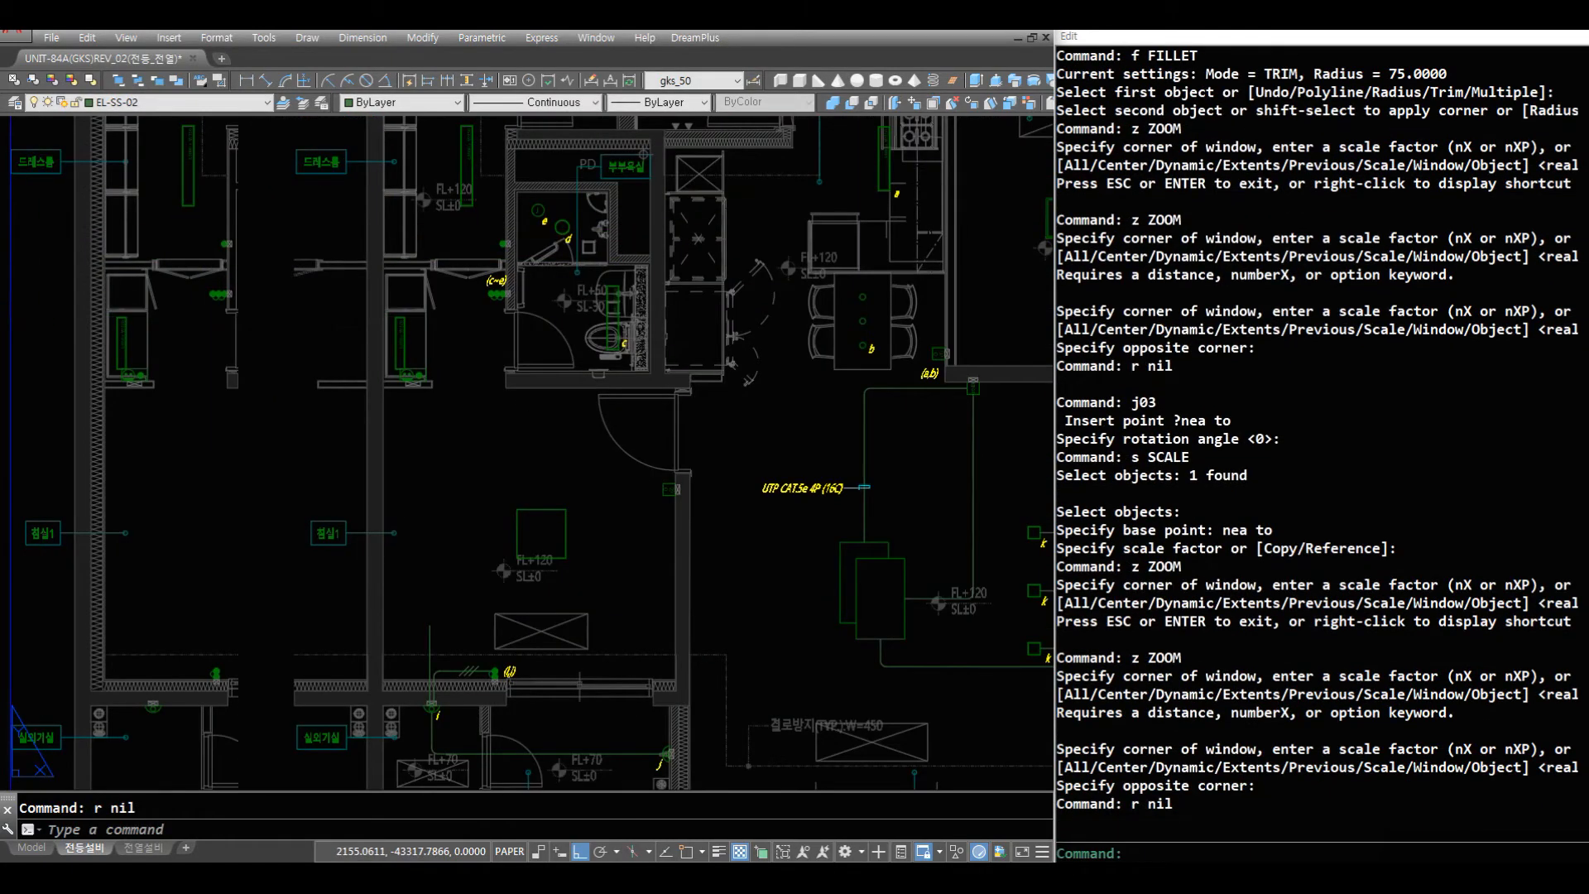
key(Escape)
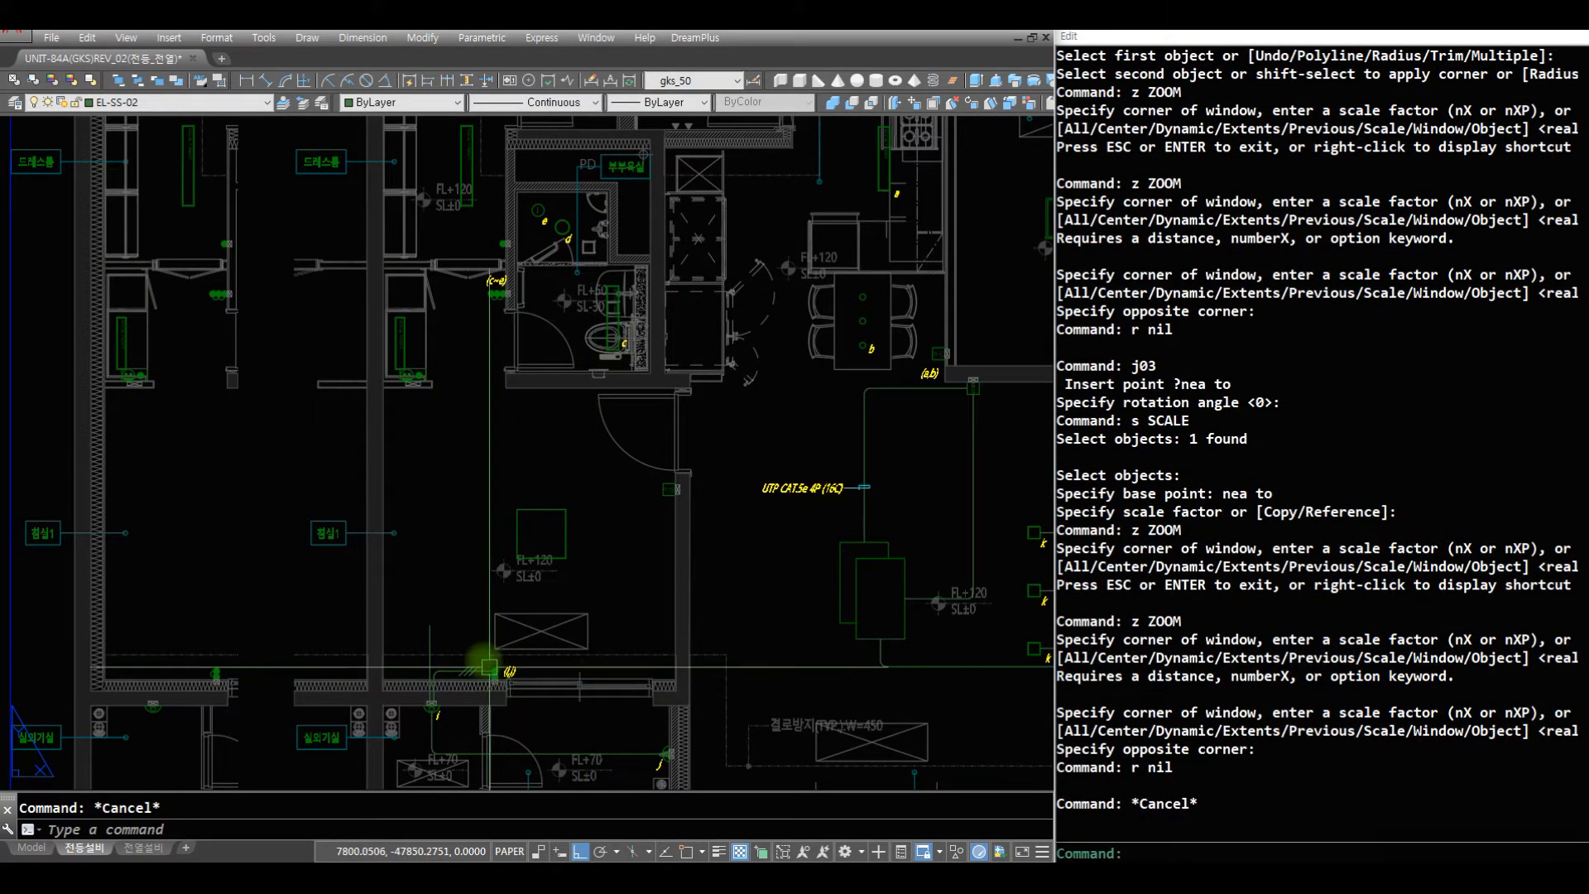
text(af)
key(space)
click(518, 534)
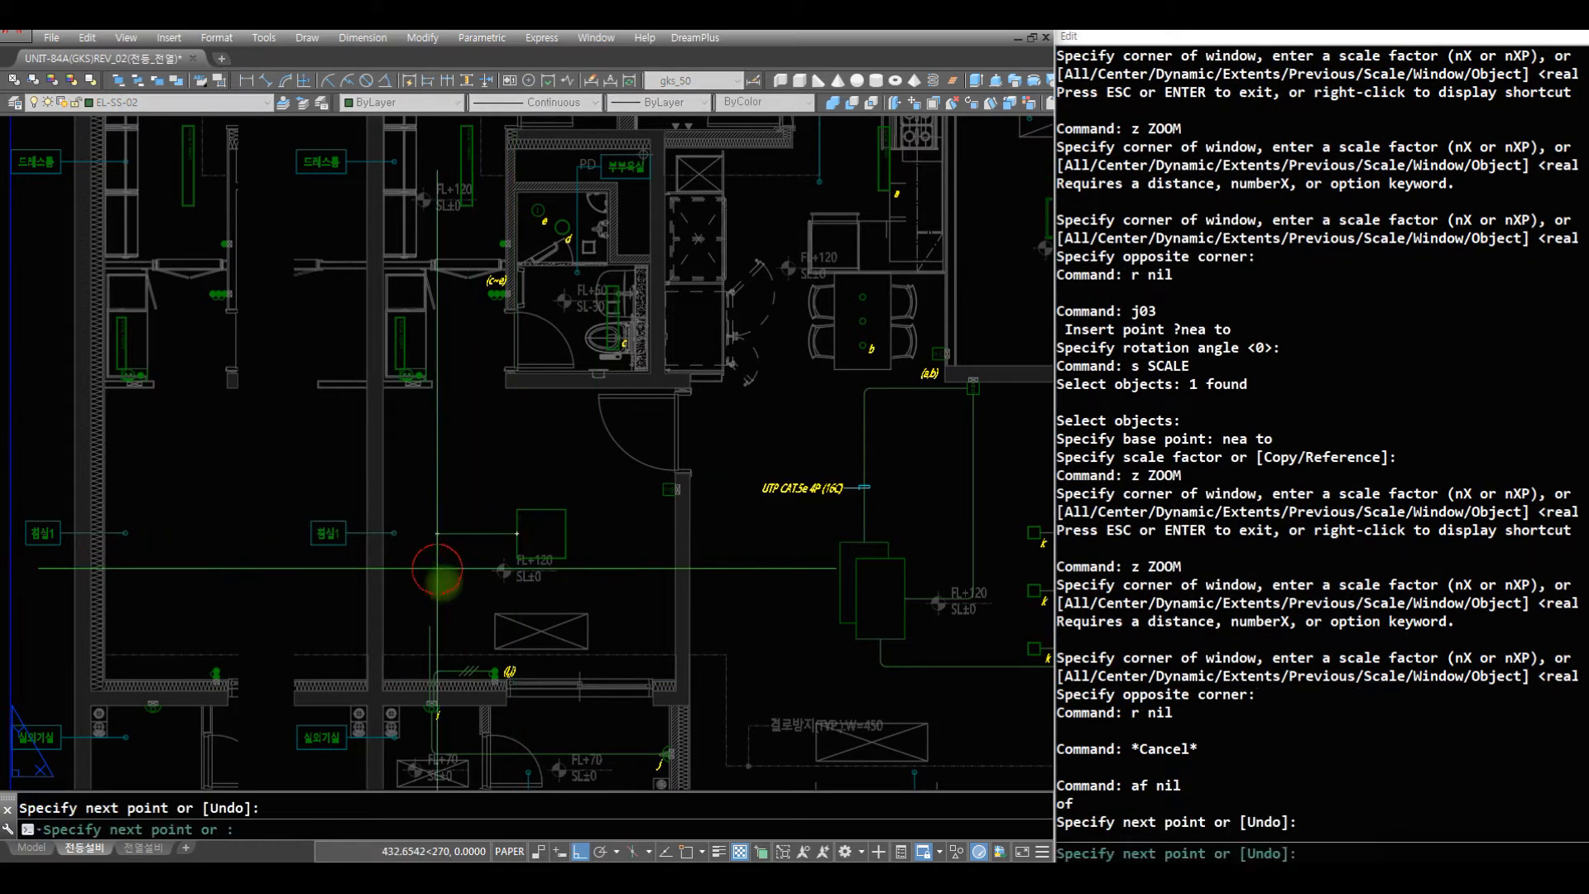
click(439, 533)
key(space)
text(f)
key(space)
text(c)
key(space)
key(Escape)
key(Escape)
text(fc)
- Extend the upper end of the unconnected vertical wire through the bedroom to the level of the dresser-side device using Change
key(space)
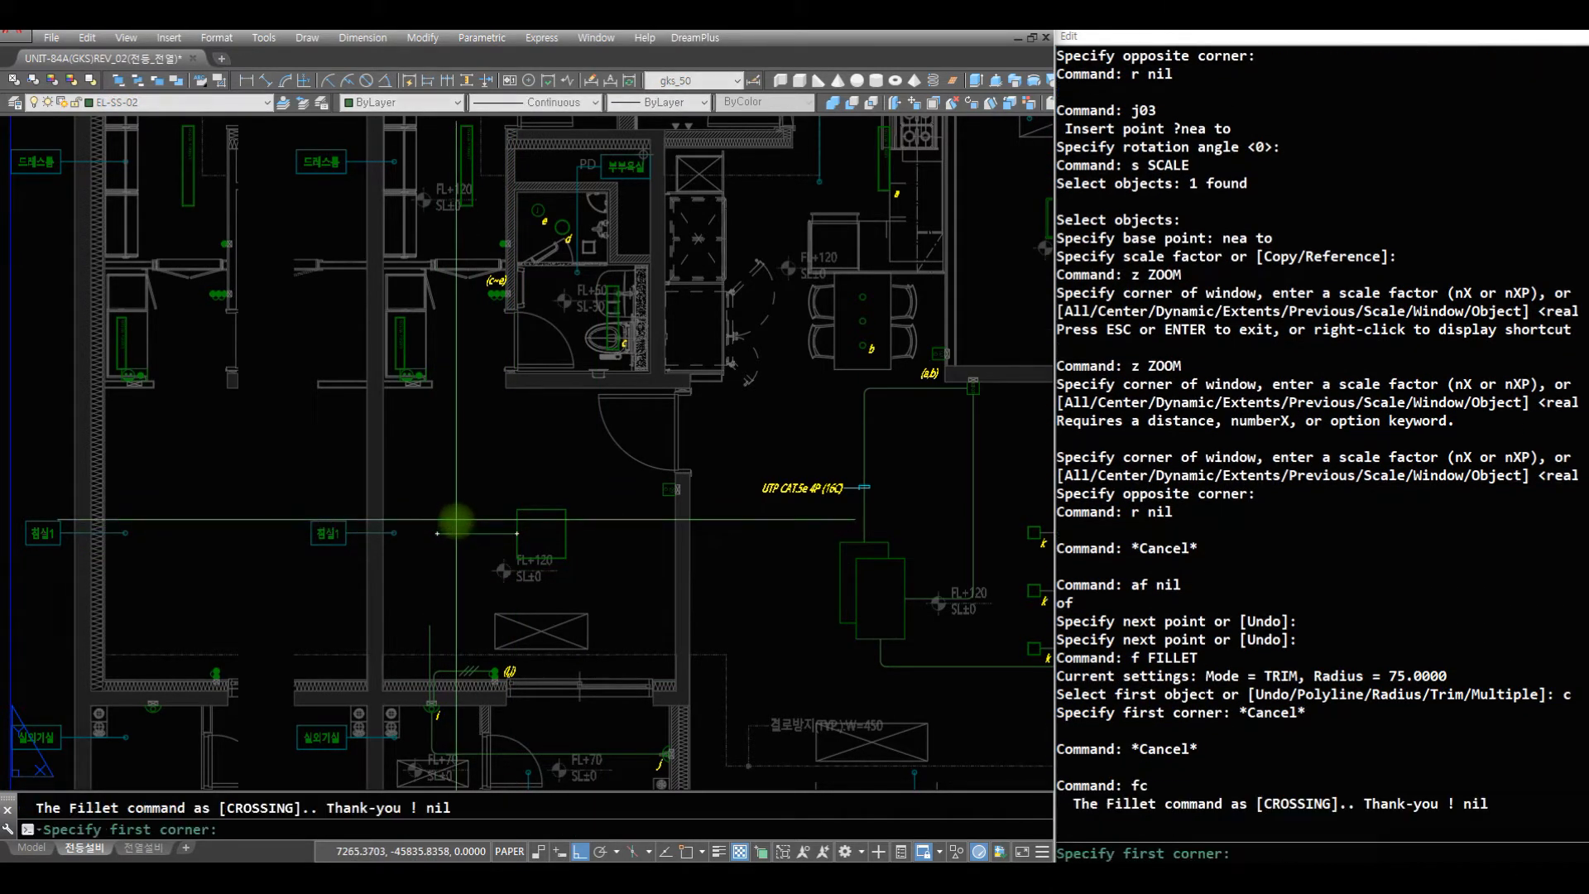
key(Escape)
text(cj)
key(Escape)
key(Escape)
text(ch)
key(space)
text(c)
key(space)
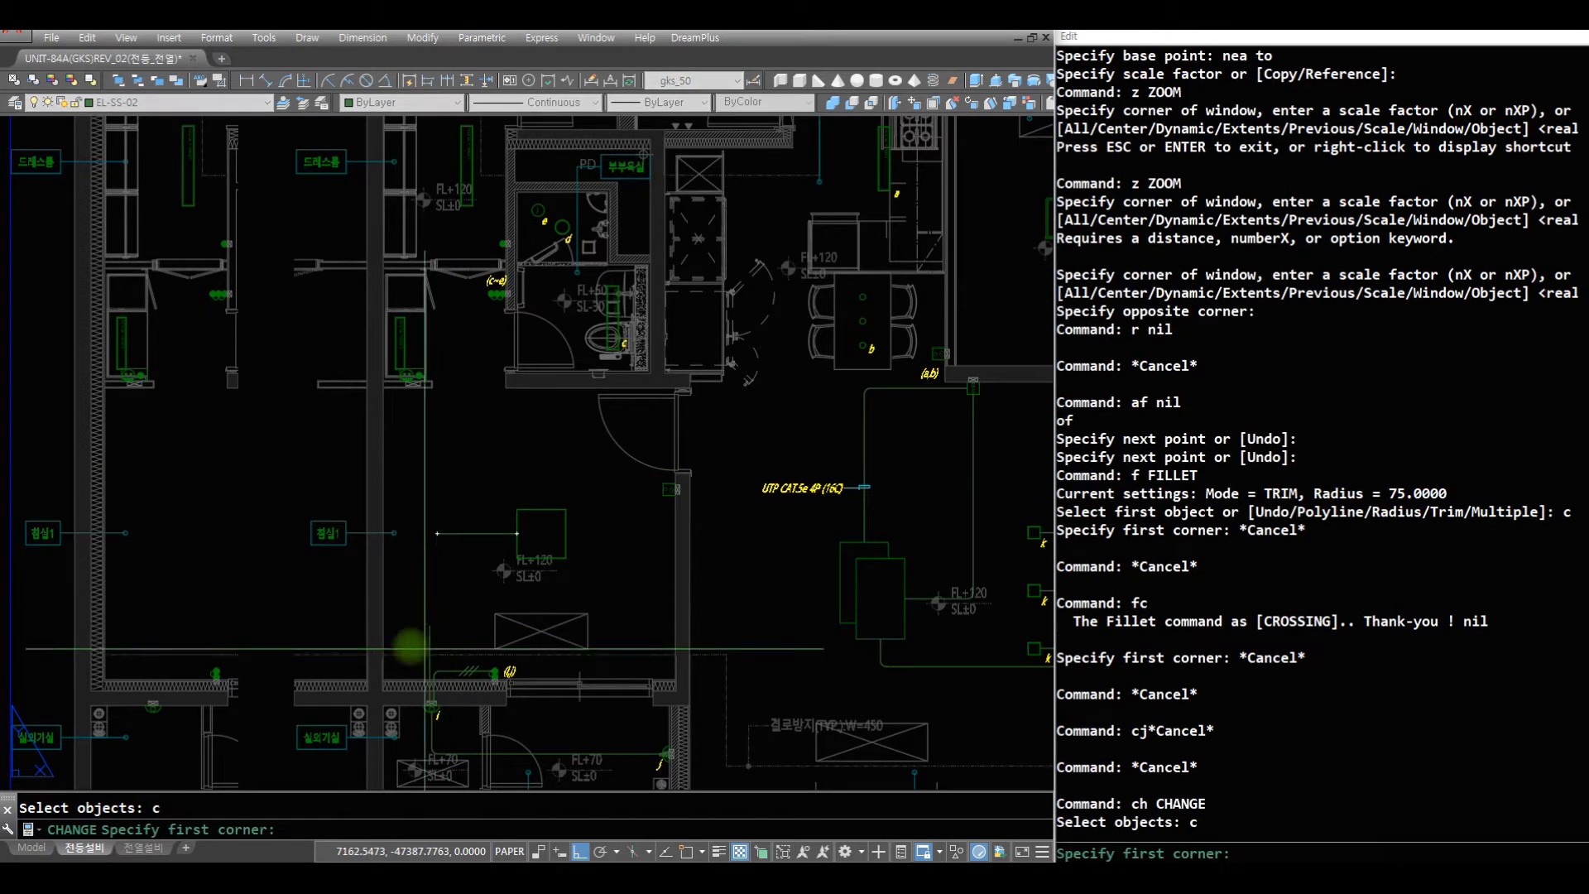
click(385, 605)
click(452, 626)
key(space)
click(489, 374)
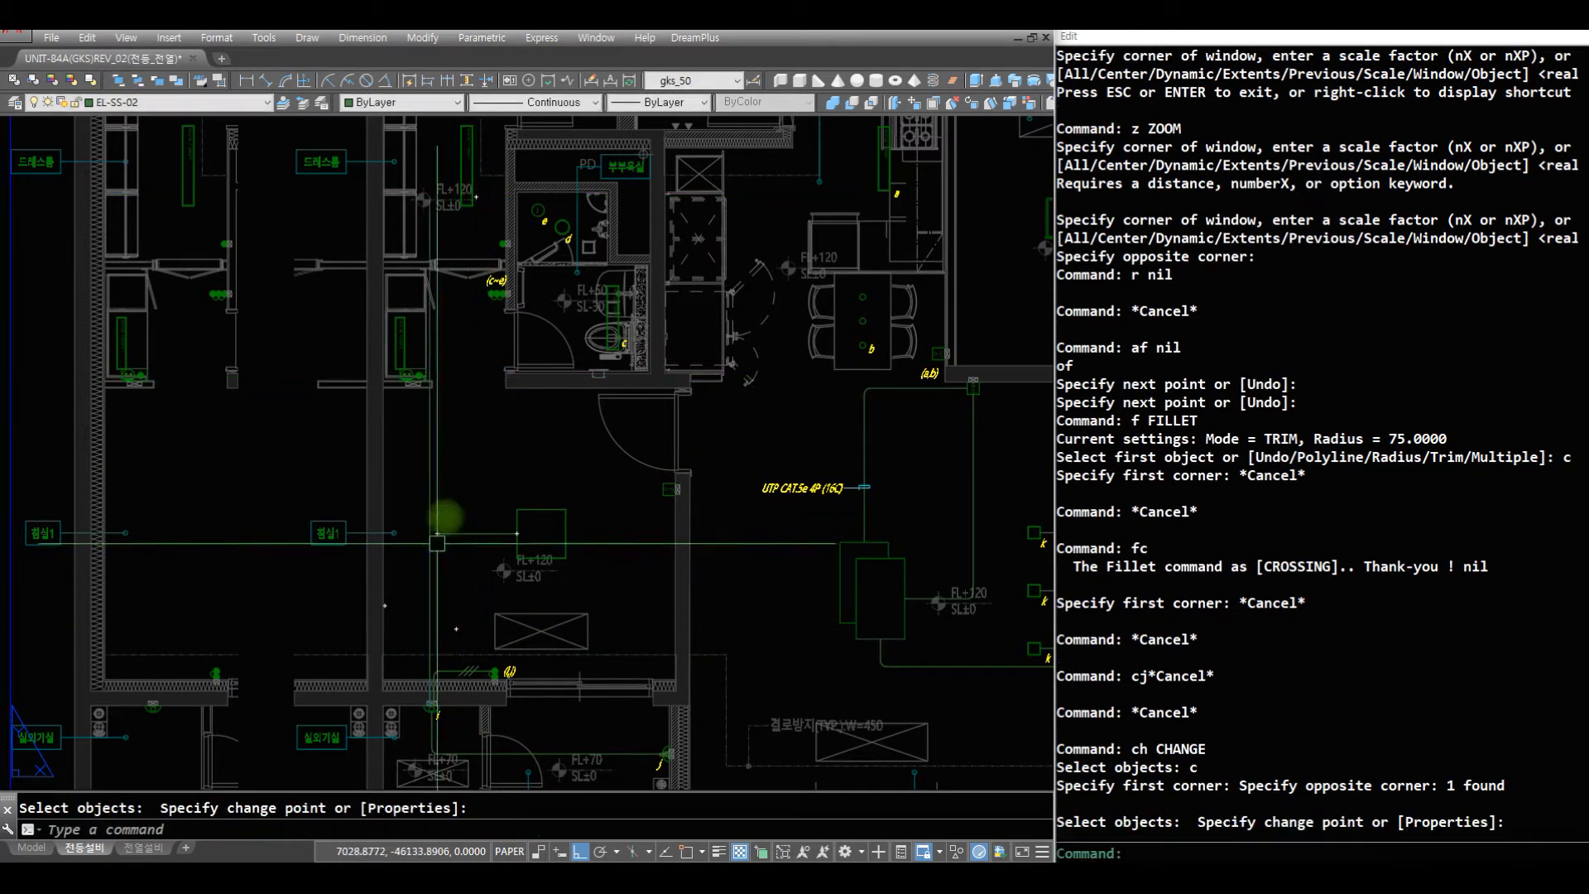
- Erase the horizontal wire on the left side of the square bedroom light
text(r e c)
click(476, 552)
click(470, 495)
key(space)
- Draw a horizontal wire from the left midpoint of the living-room light's rear rectangle through the wall to below the bedroom light
text(z)
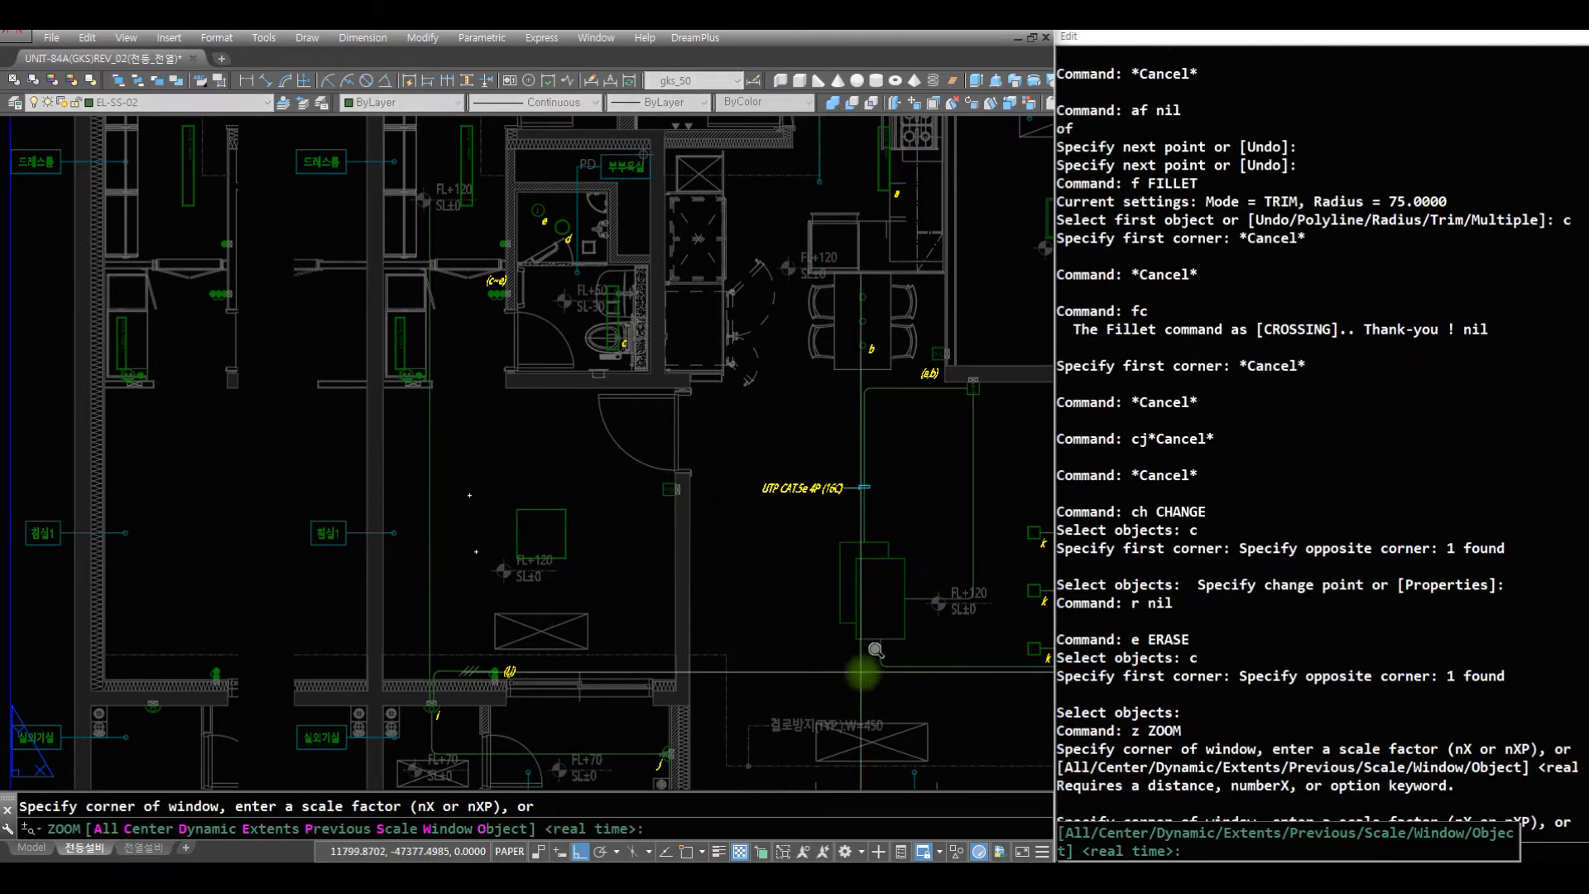
click(863, 672)
click(453, 398)
text(r af)
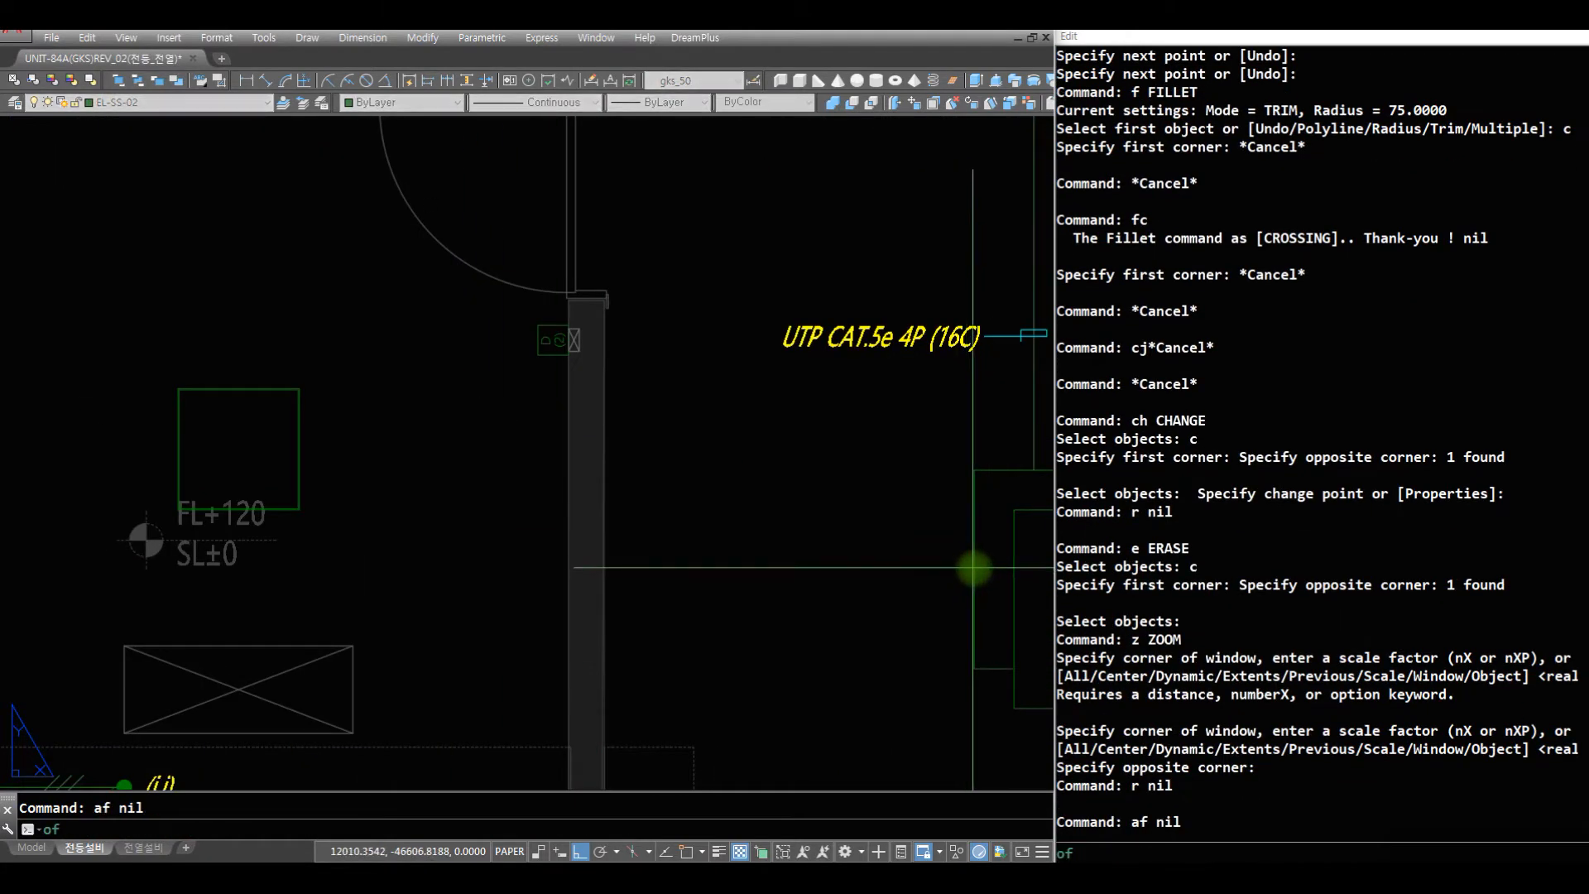
click(974, 568)
click(208, 546)
key(space)
- Draw a short vertical wire down from the bedroom light's bottom midpoint and fillet it with the living-room wire at radius 75
text(r a)
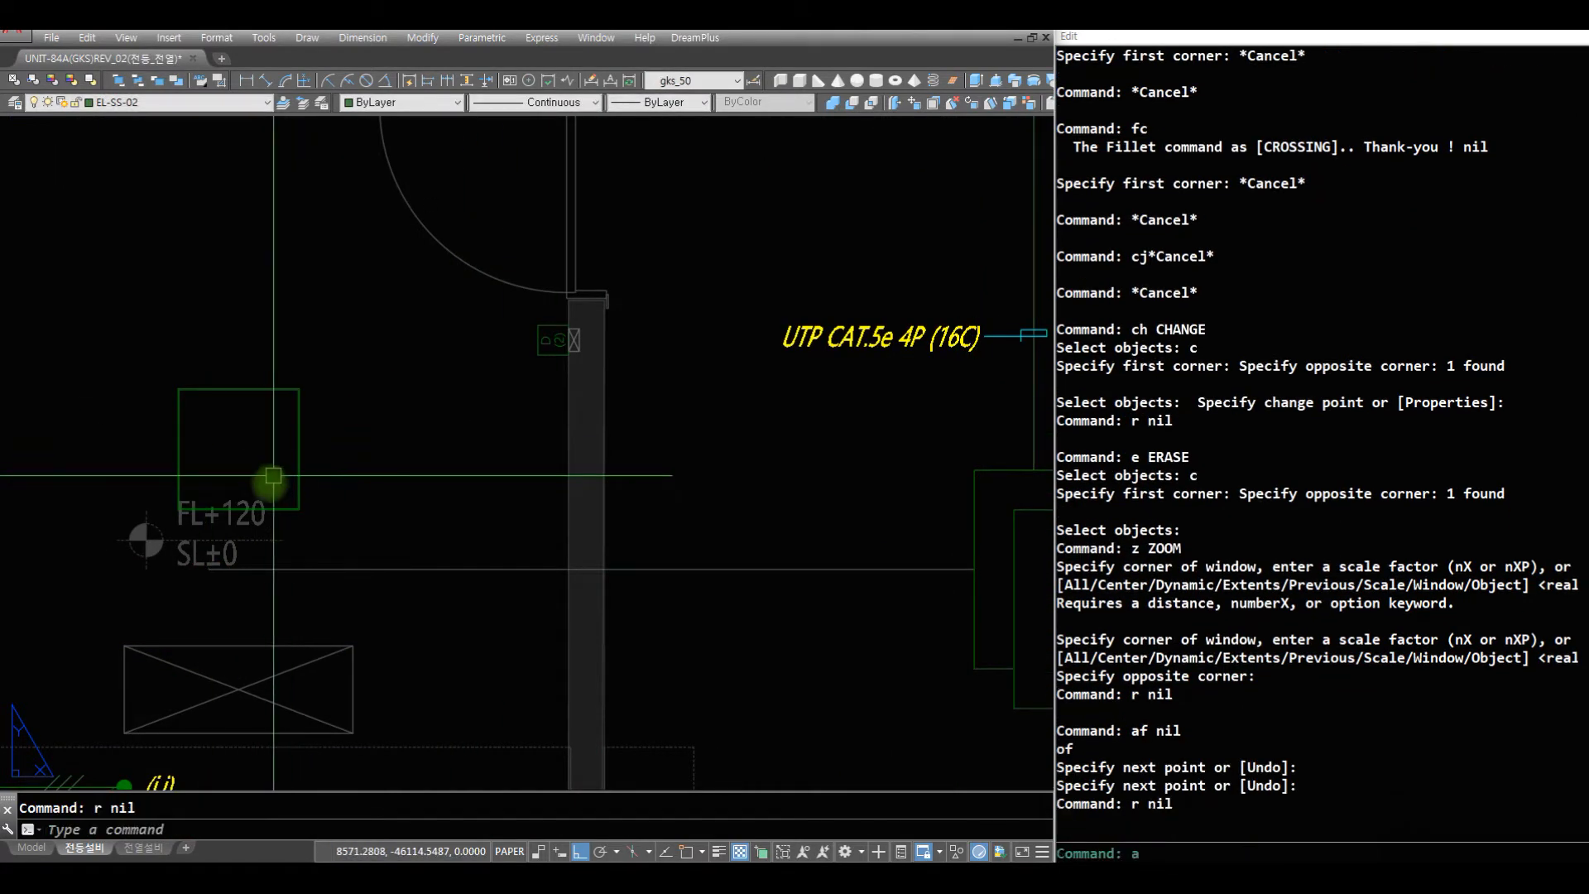
text(f)
click(243, 514)
click(245, 557)
key(space)
text(f c)
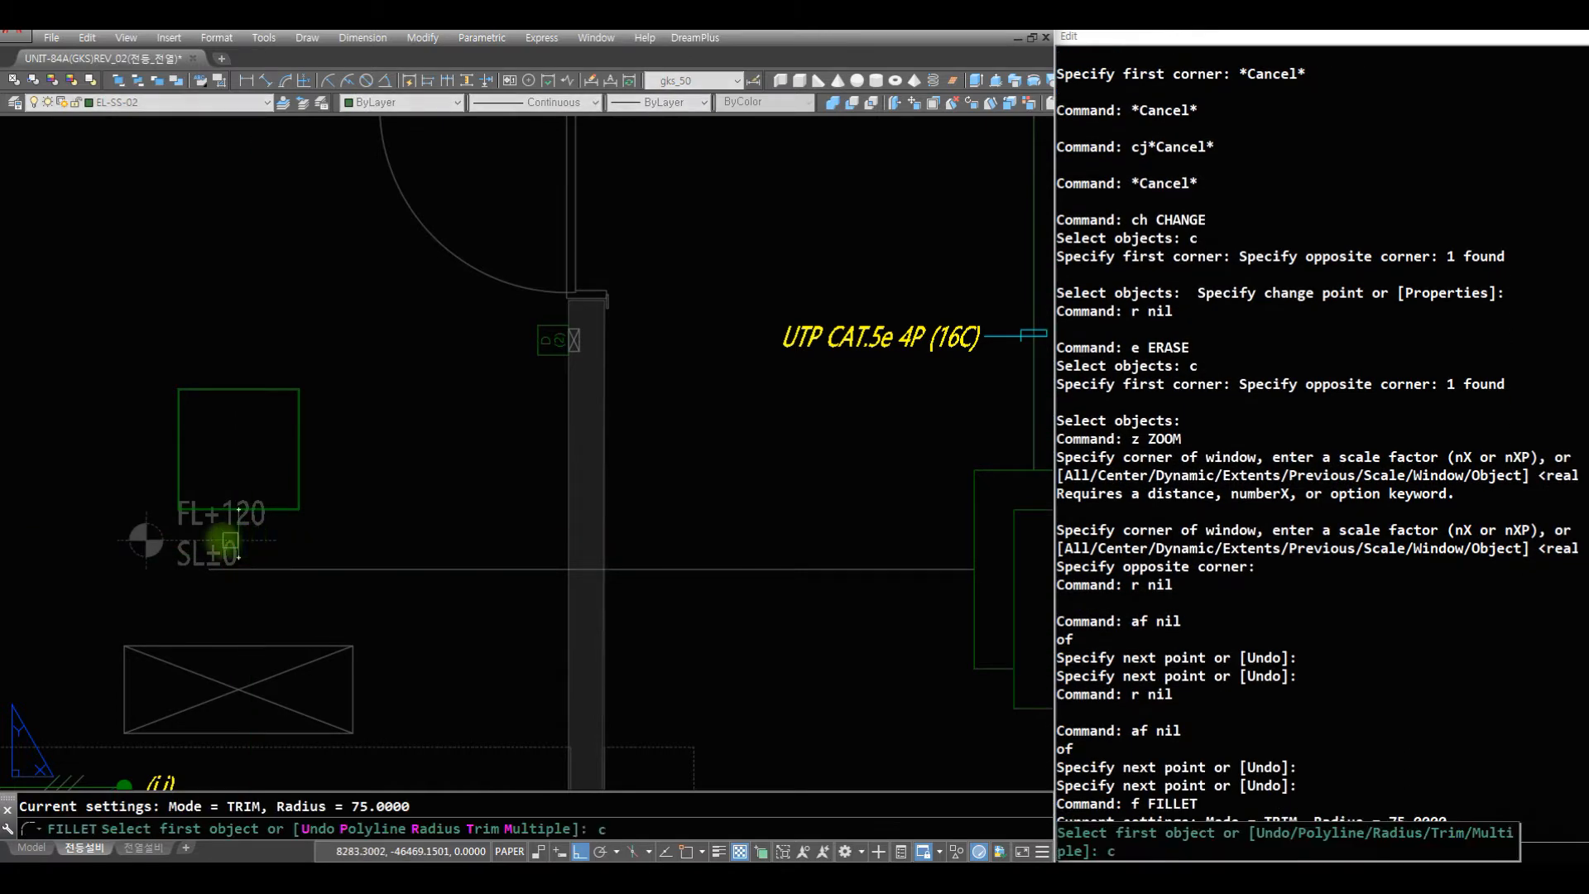
key(space)
click(218, 540)
click(320, 621)
text(r af)
- Draw wires from the bedroom wall device's left side and up from the bedroom light's top midpoint, and fillet their corner at radius 75
click(537, 347)
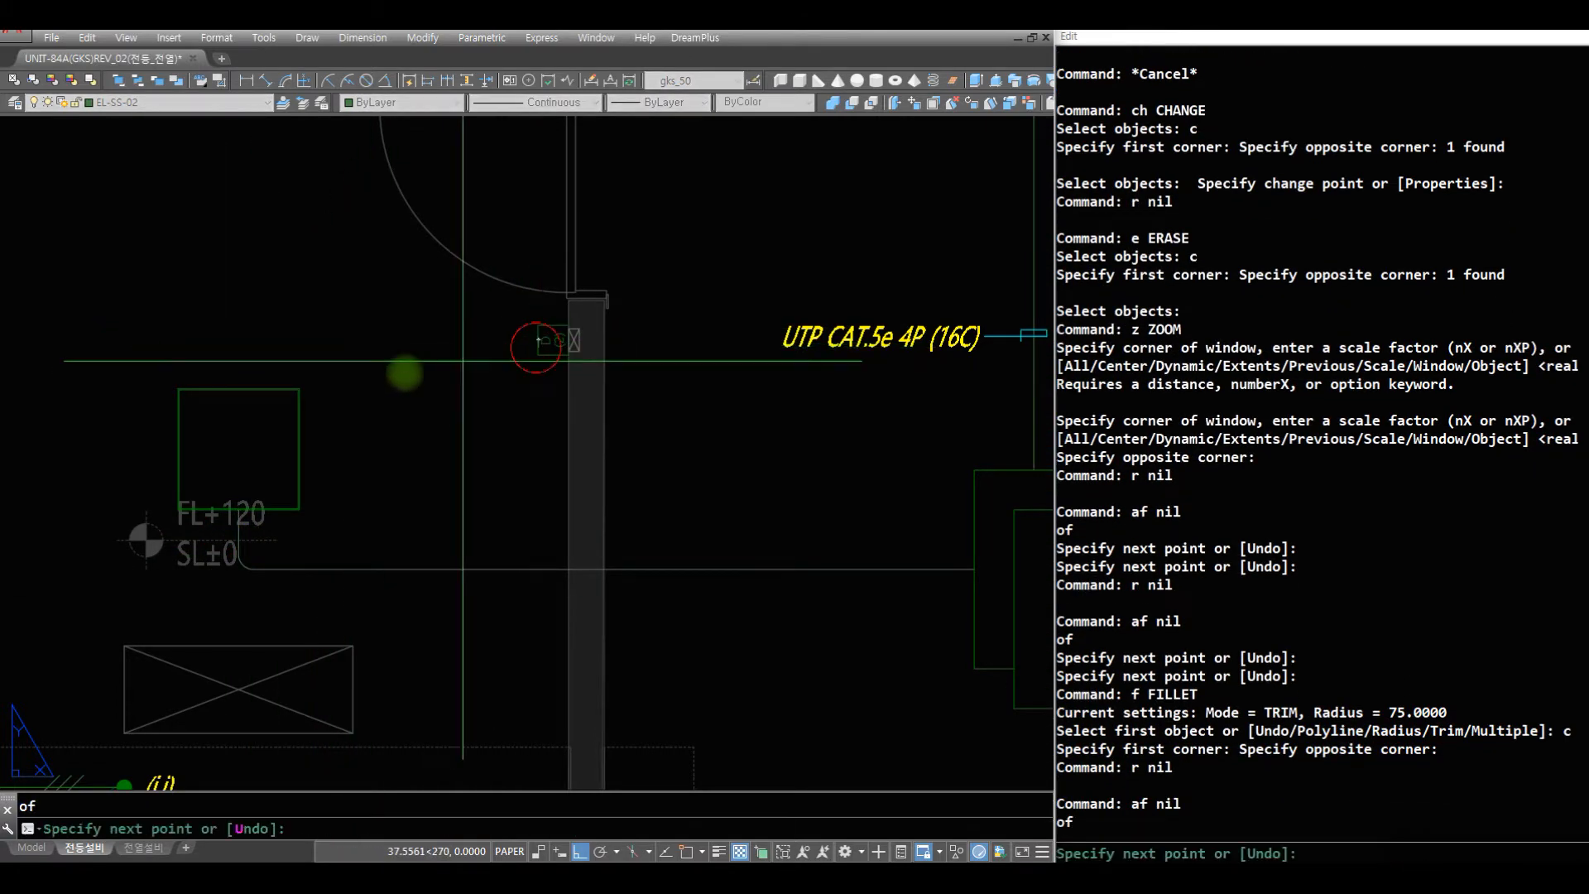
click(290, 340)
key(space)
text(af)
click(240, 386)
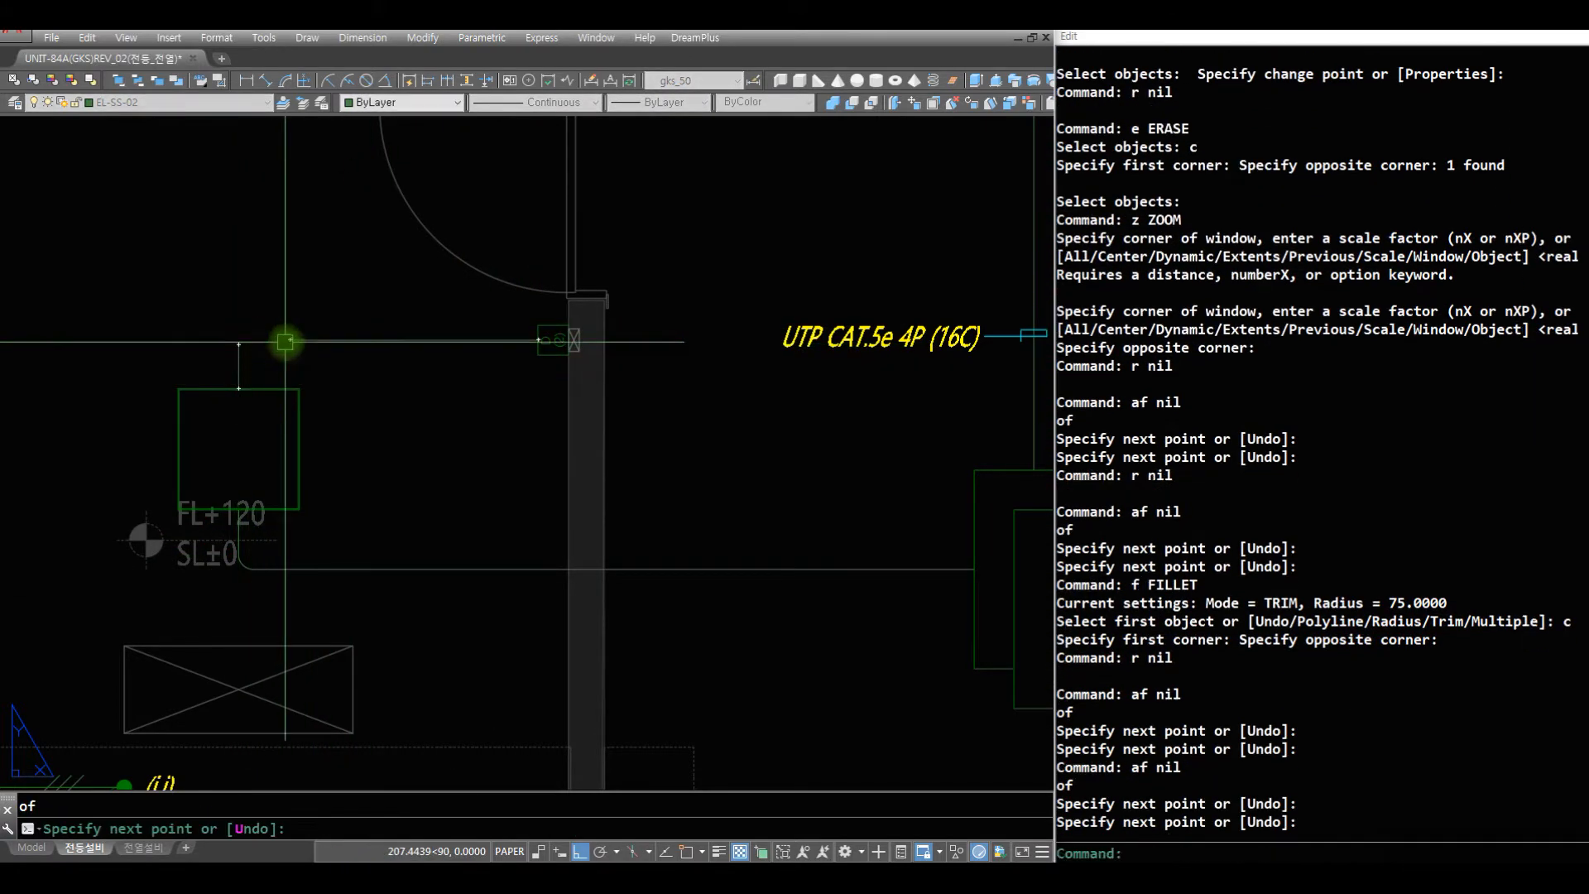
click(286, 342)
text(r )
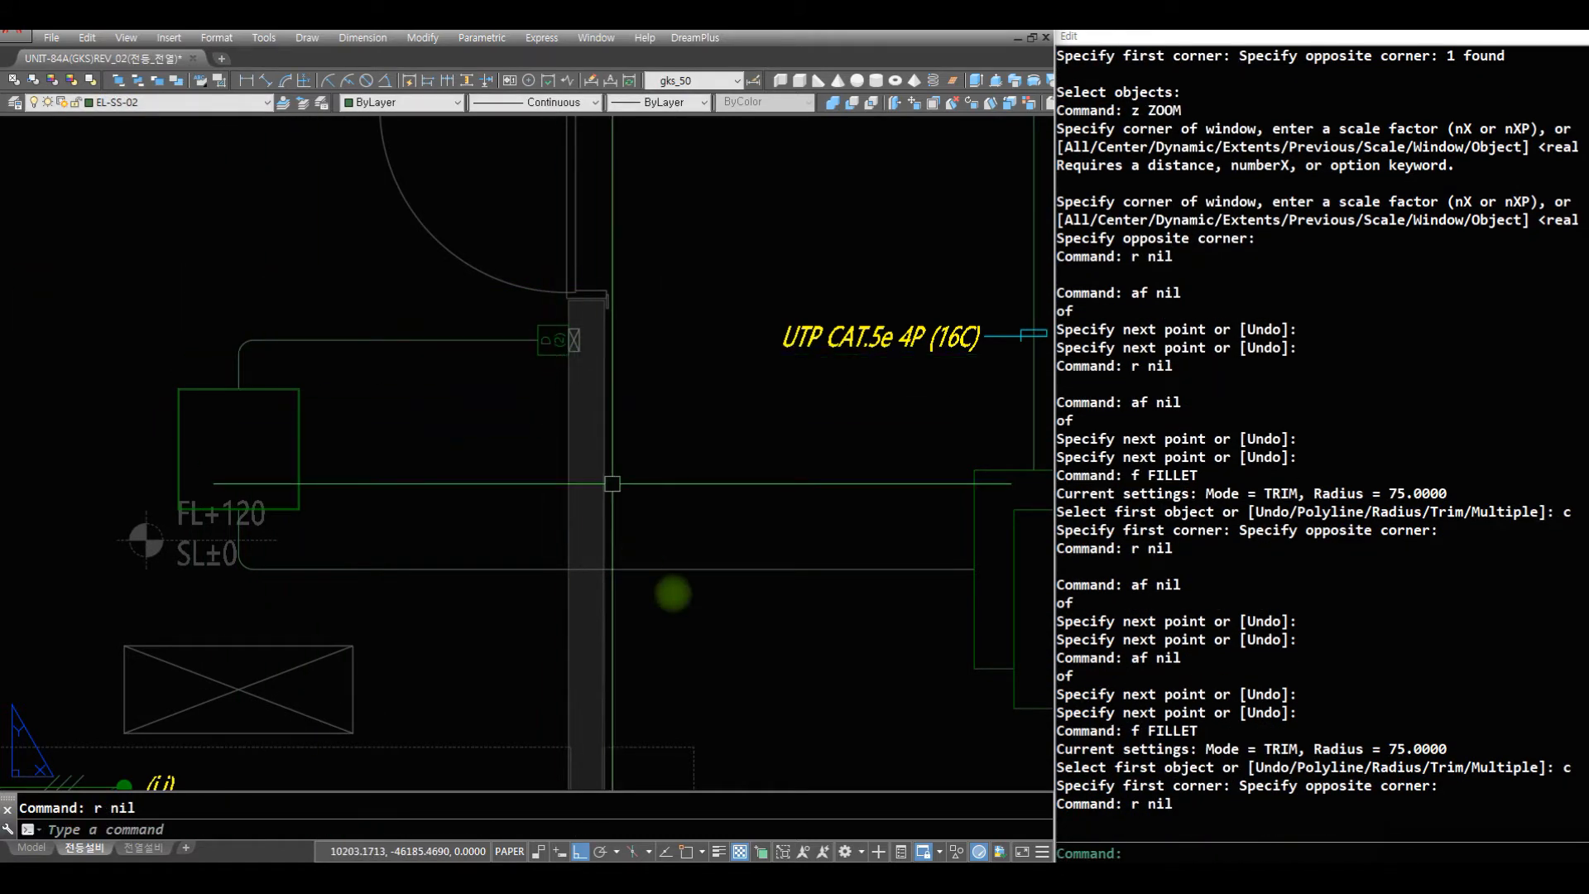
text(z)
- Insert the J04 wire mark on the horizontal wire between the square bedroom light and the wall device
click(743, 621)
click(176, 251)
key(Escape)
key(Escape)
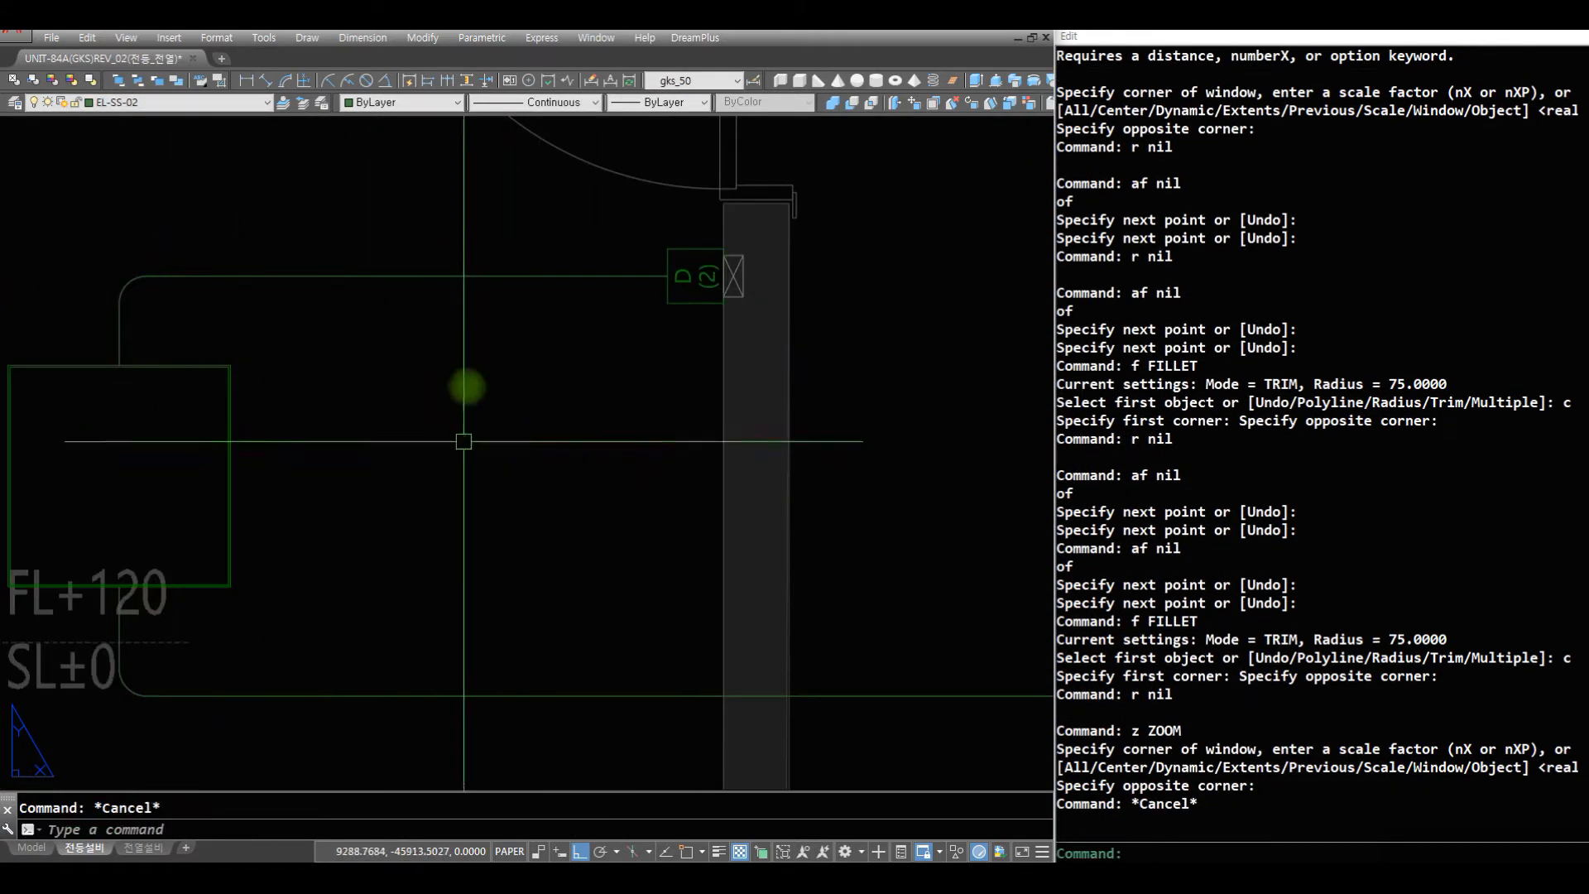
text(j0)
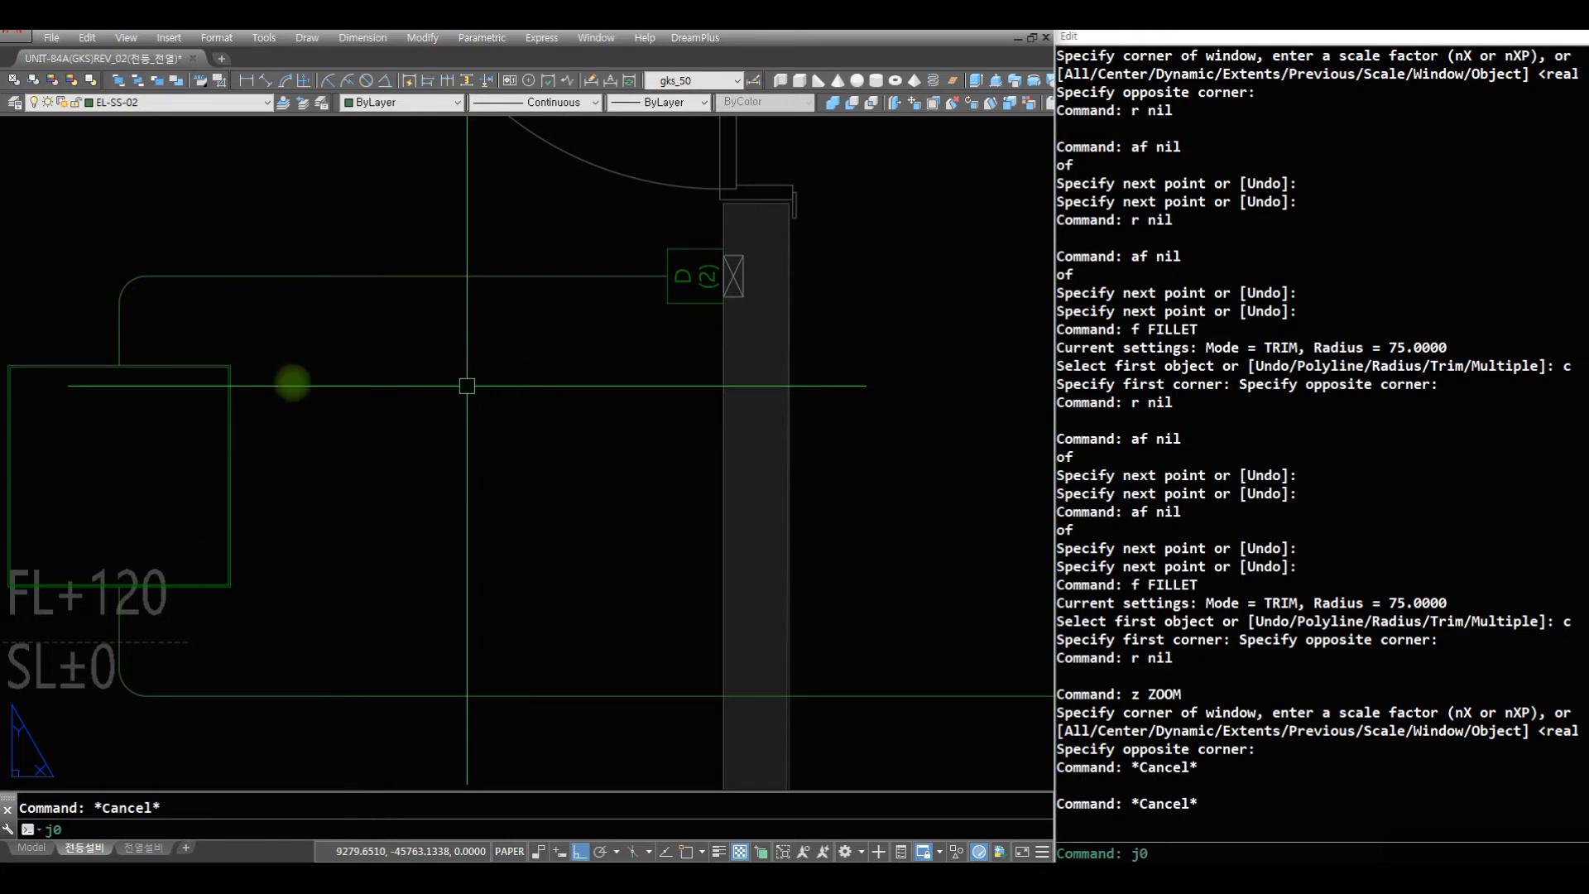
text(4 ne)
click(458, 274)
key(space)
- Scale the J04 wire mark about its point on the wire
text(r s)
click(485, 252)
key(space)
text(nt: nea to)
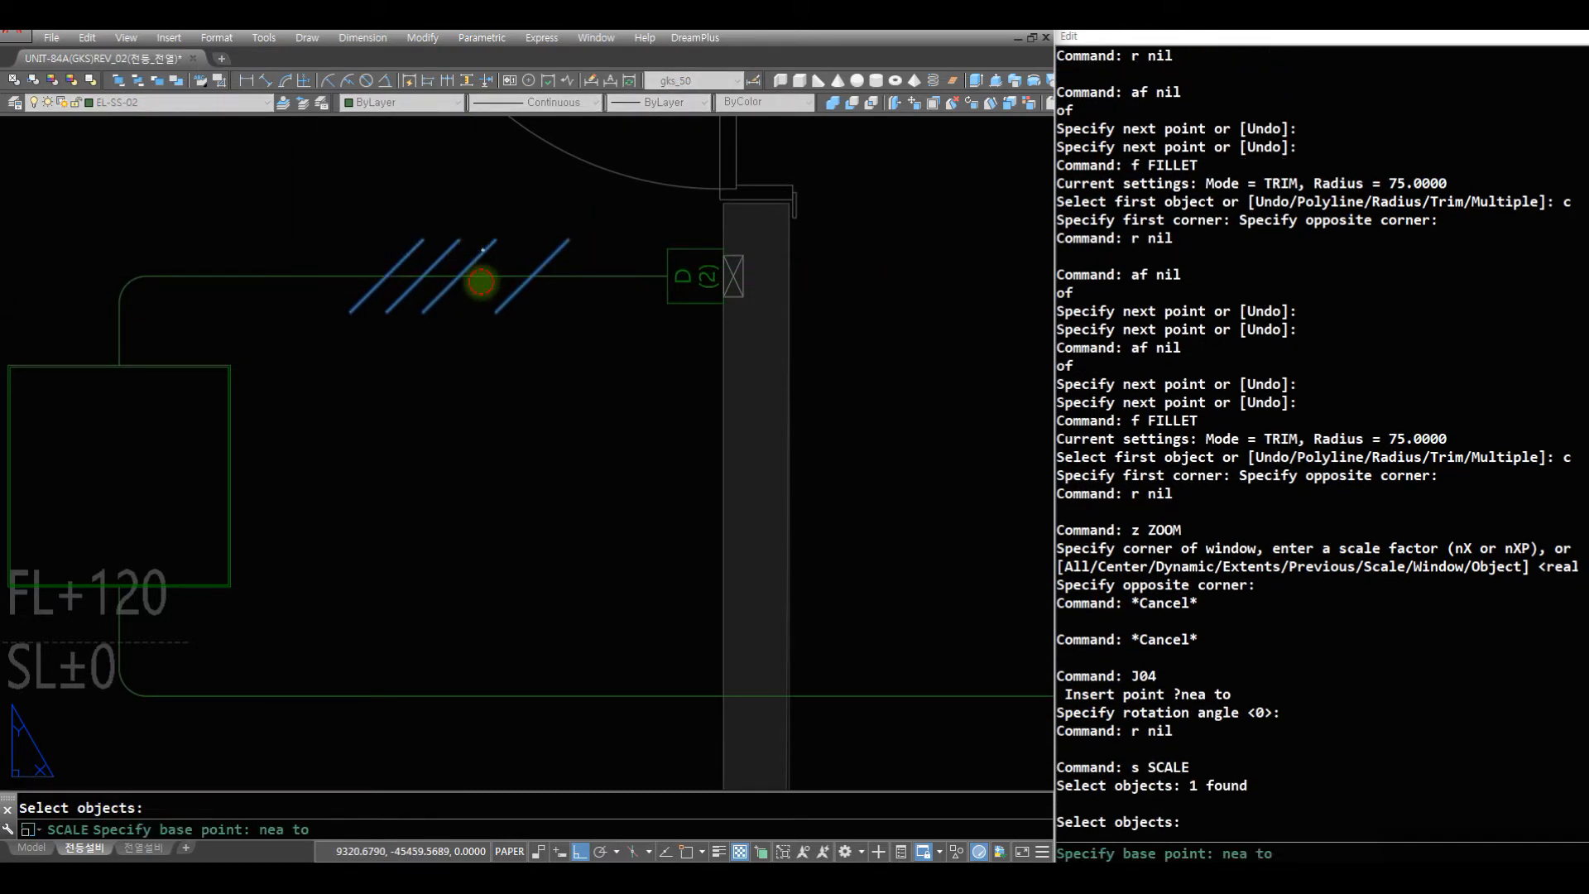
click(482, 281)
click(530, 256)
- Draw a short horizontal wire to the right from the right midpoint of the L:650 x W:120 light
text(z)
drag(604, 238, 573, 633)
key(space)
text(z z)
click(957, 594)
key(Escape)
text(z)
key(space)
drag(397, 197, 467, 472)
key(space)
text(z z)
click(692, 433)
click(313, 176)
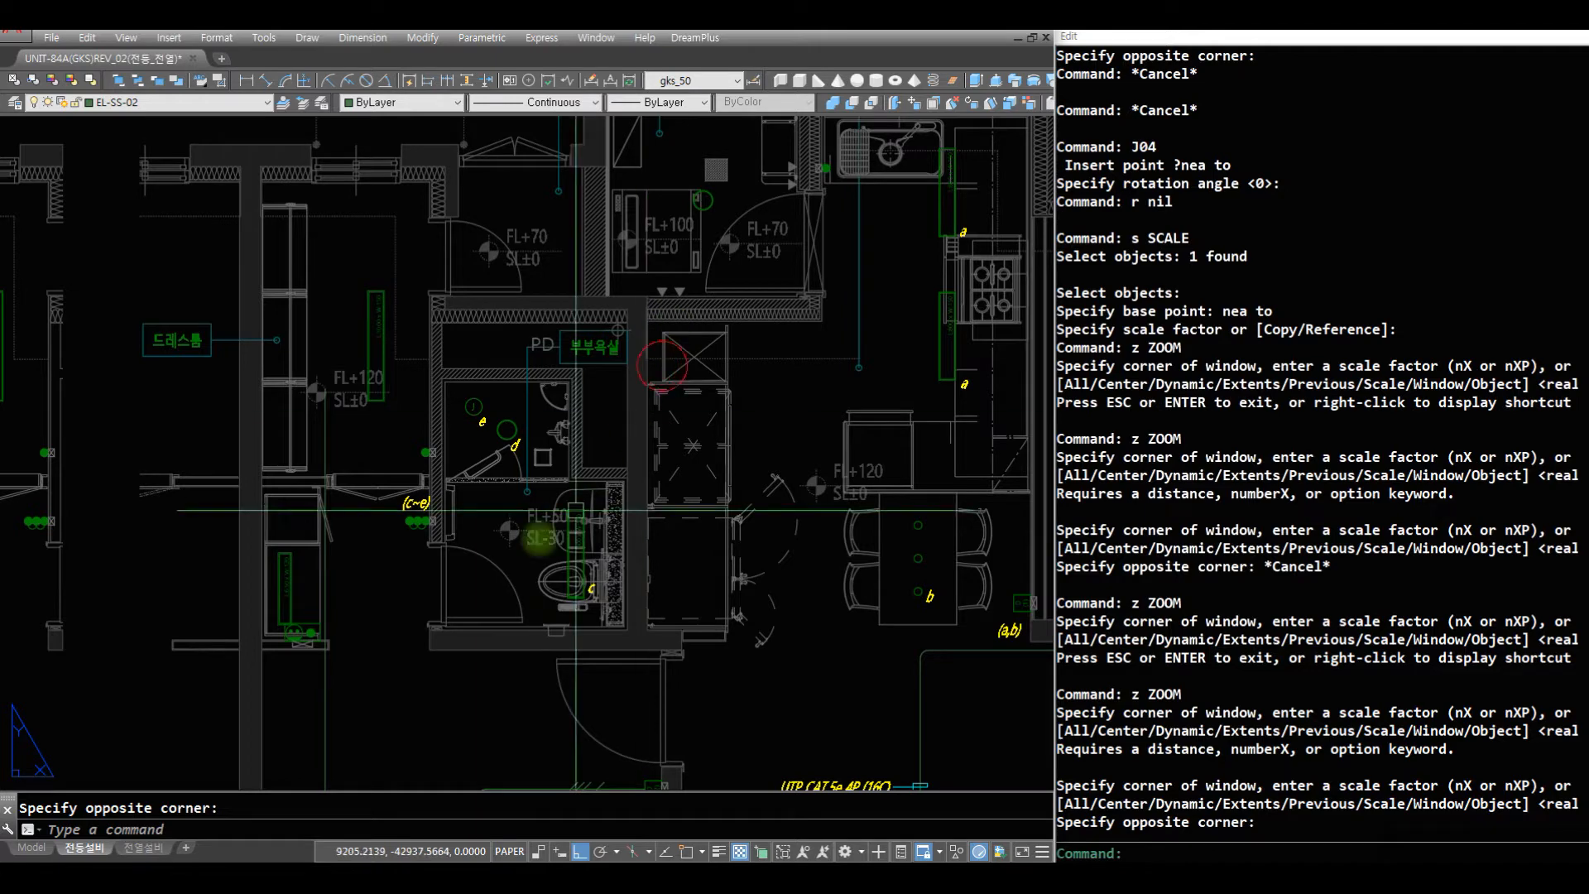
text(z z)
click(448, 687)
click(238, 465)
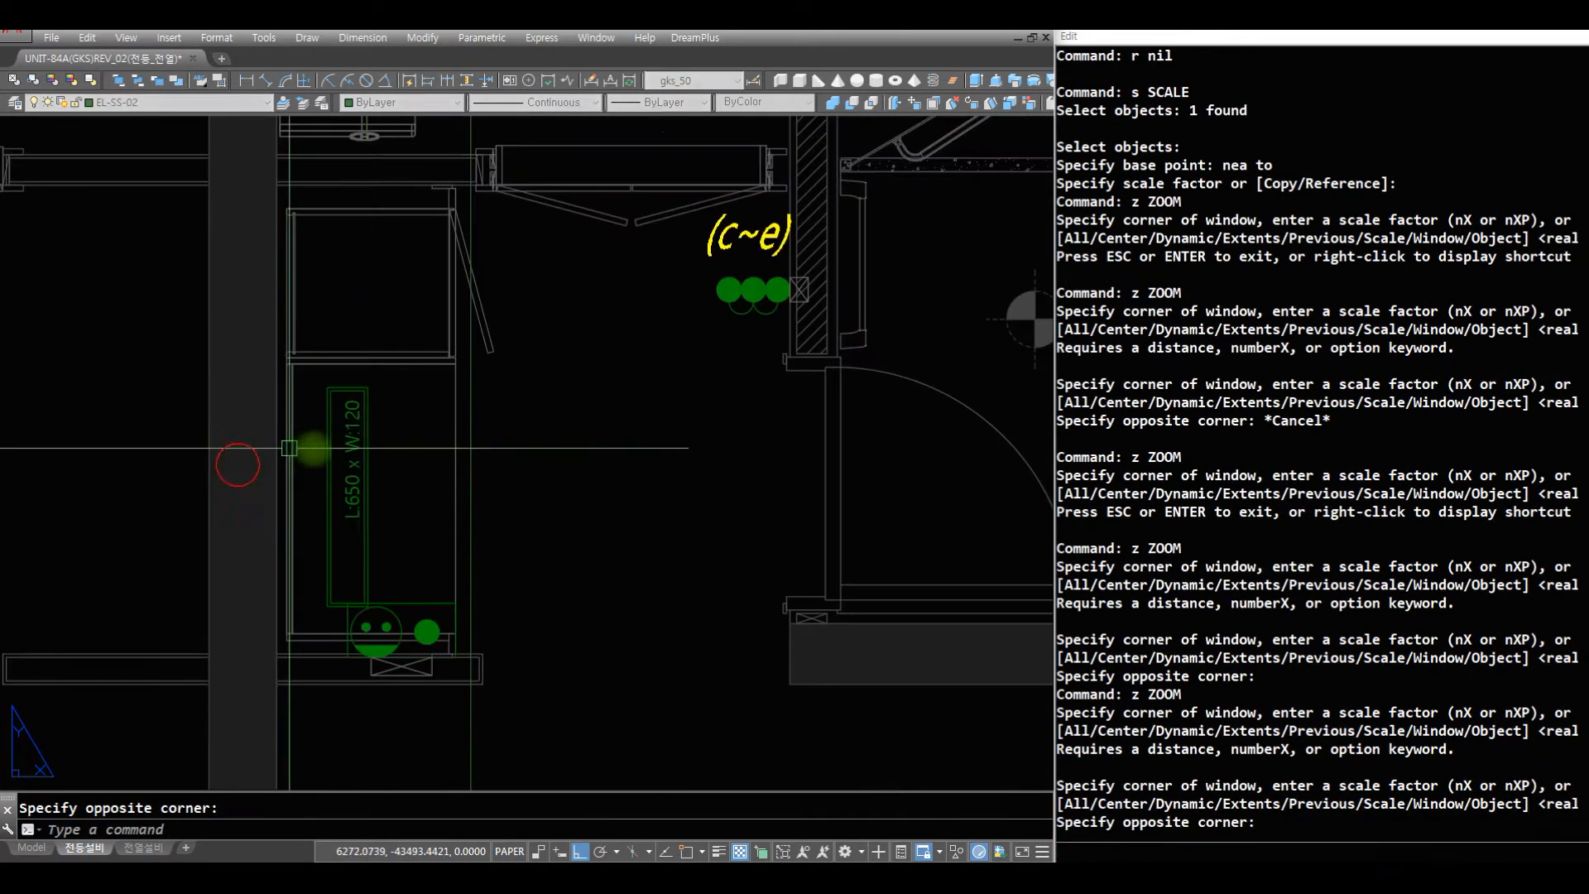
text(r r af)
click(366, 491)
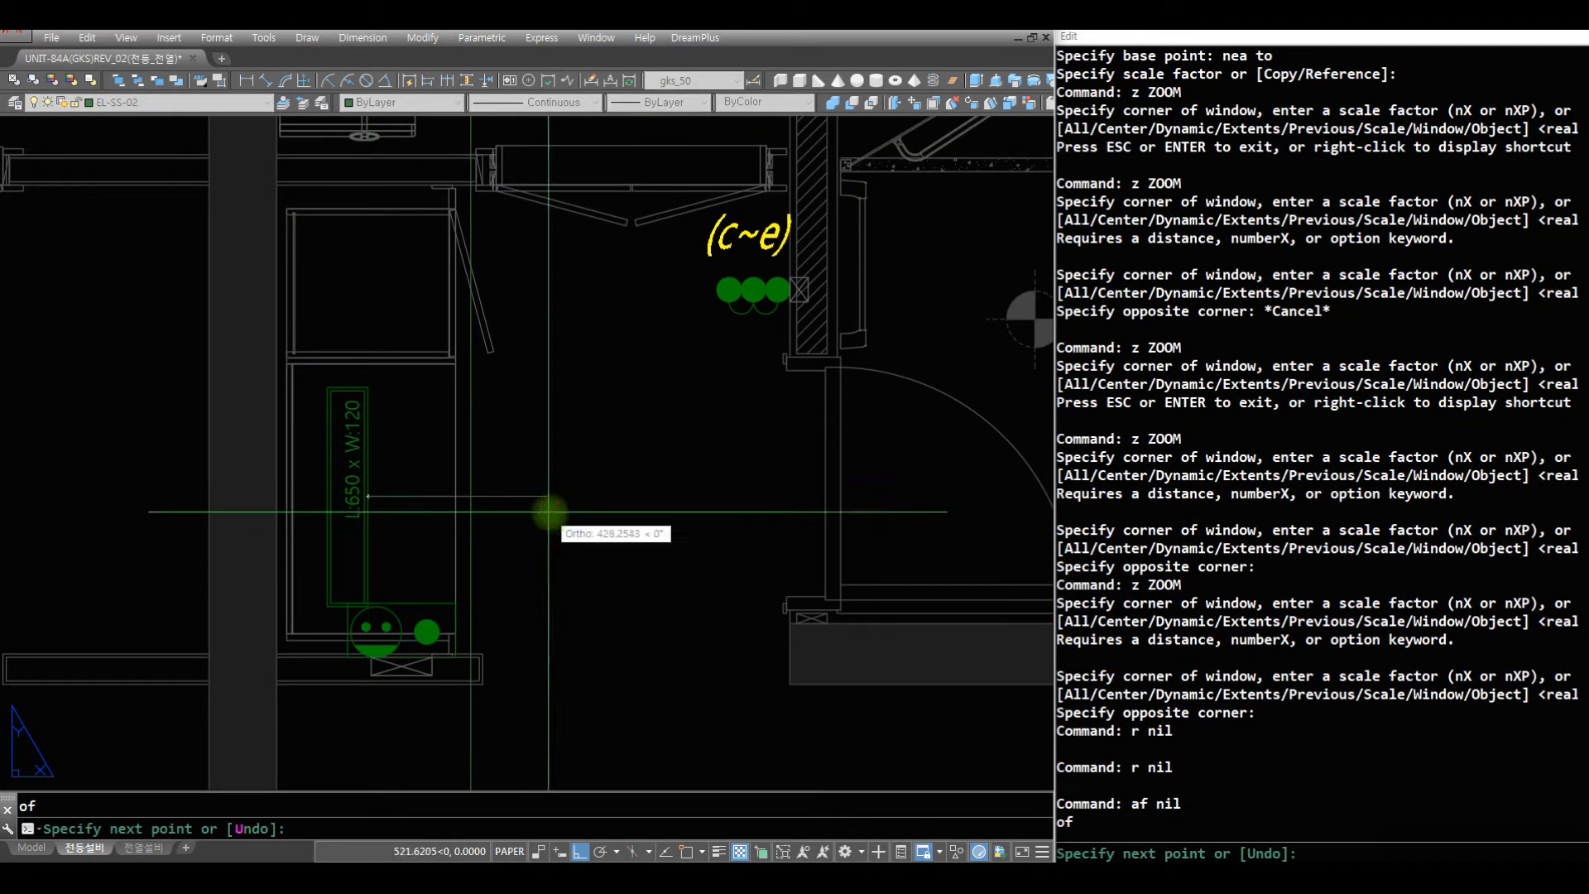
click(550, 508)
key(space)
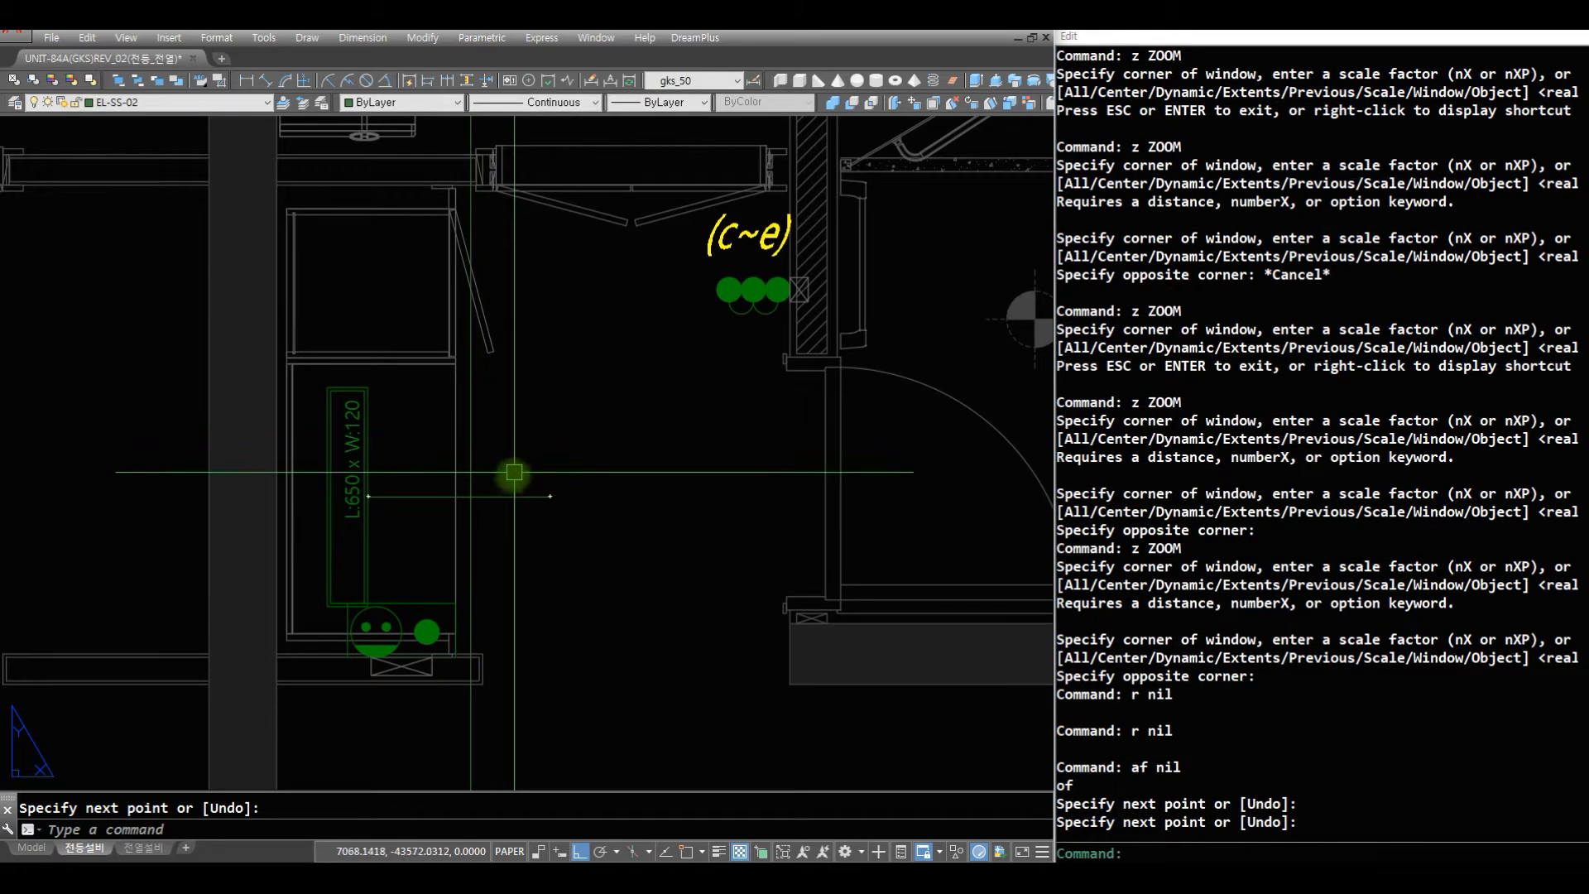
- Offset the short wire beside the L:650 x W:120 light upward by 50
text(o OFFSET)
key(space)
click(414, 503)
click(424, 452)
- Shift both parallel wires beside the L:650 x W:120 light down by half the offset, 25
text(m2 )
text(c)
click(430, 457)
click(410, 539)
key(space)
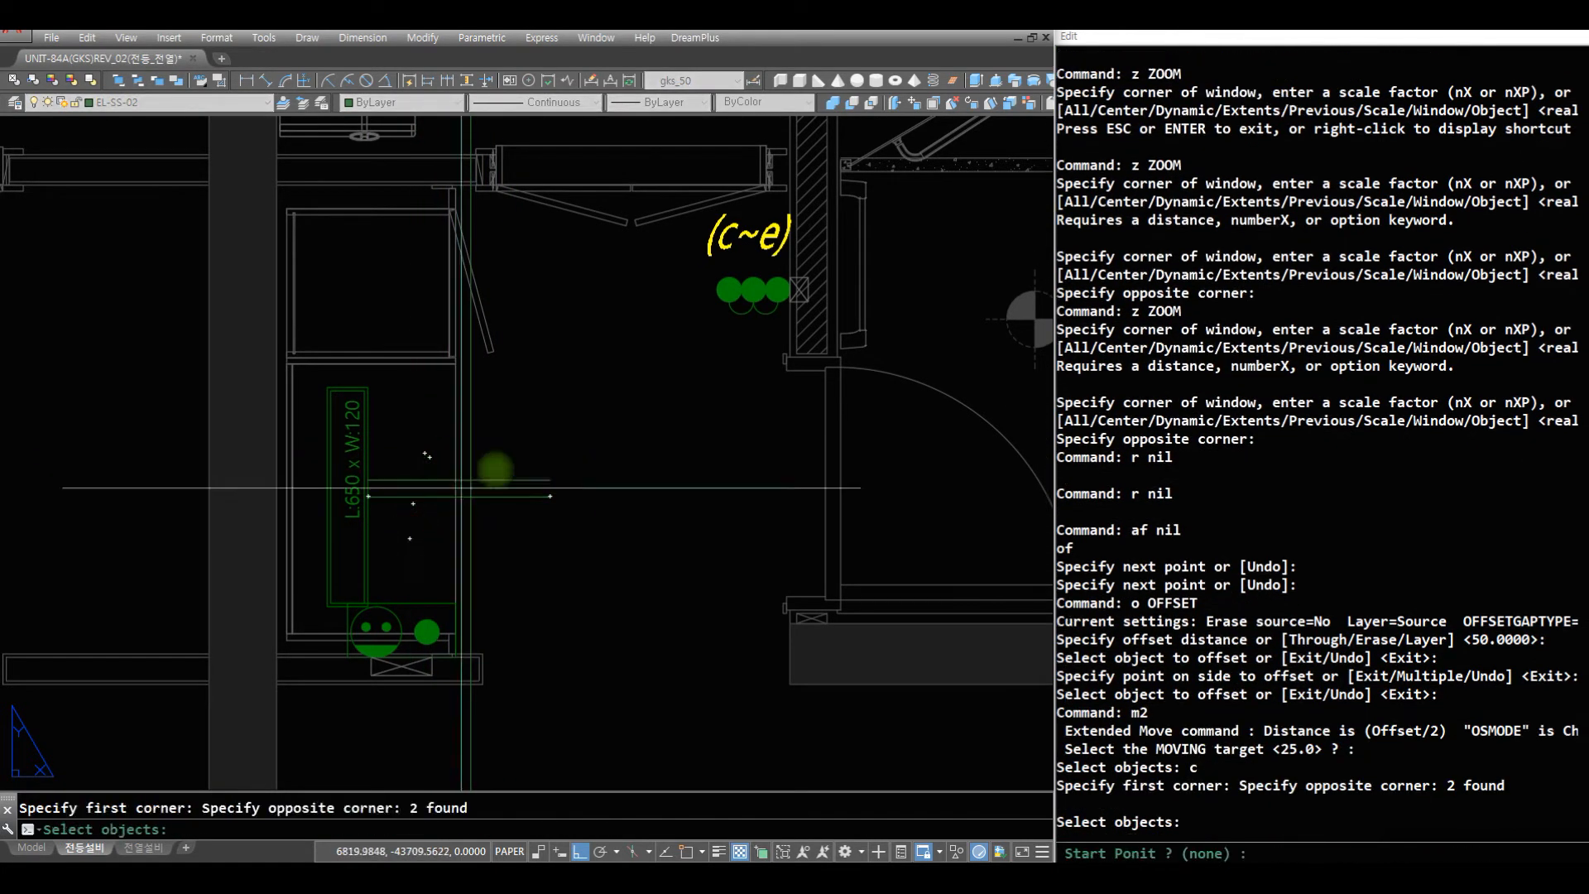
click(511, 480)
click(528, 648)
- Draw a wire up from the switch dot below the L:650 x W:120 light and fillet it with the lower parallel wire at radius 75
text(aq)
click(427, 622)
click(460, 528)
key(space)
text(f)
click(418, 503)
click(428, 538)
- Draw a vertical wire from the top midpoint of the L:650 x W:120 light up through the dressing-room closet
text(z)
key(space)
drag(639, 464, 582, 728)
key(space)
key(space)
click(558, 726)
click(488, 670)
text(r z)
key(space)
drag(621, 220, 557, 805)
drag(562, 386, 535, 619)
drag(549, 432, 535, 712)
drag(553, 319, 532, 530)
key(space)
text(z z)
click(558, 371)
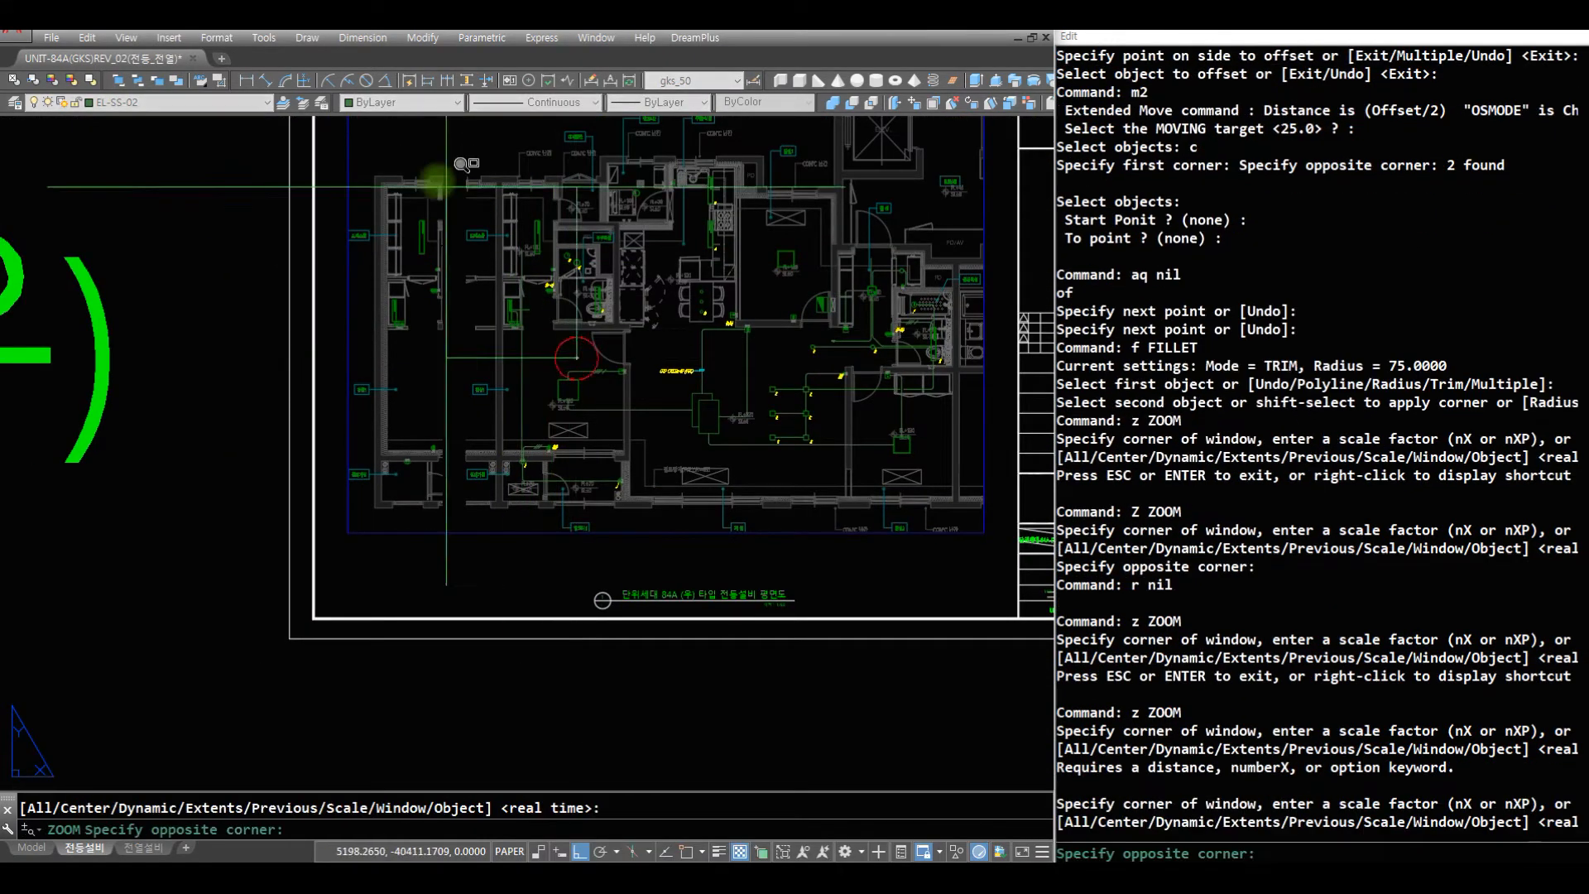
click(454, 203)
text(r af)
key(space)
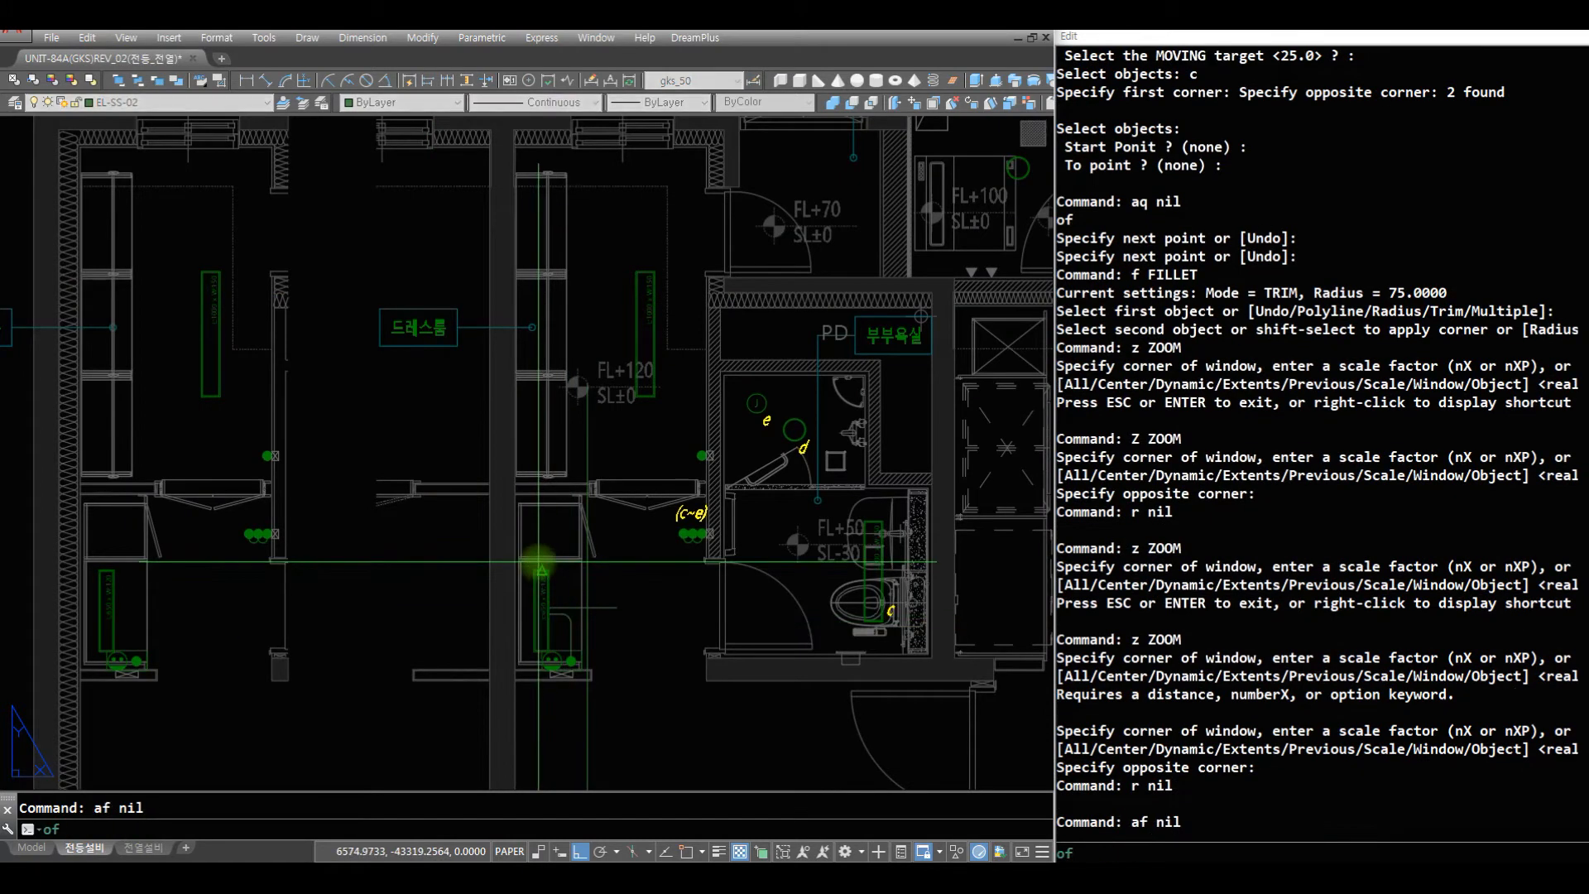
key(Escape)
text(z)
click(773, 634)
click(411, 168)
text(r )
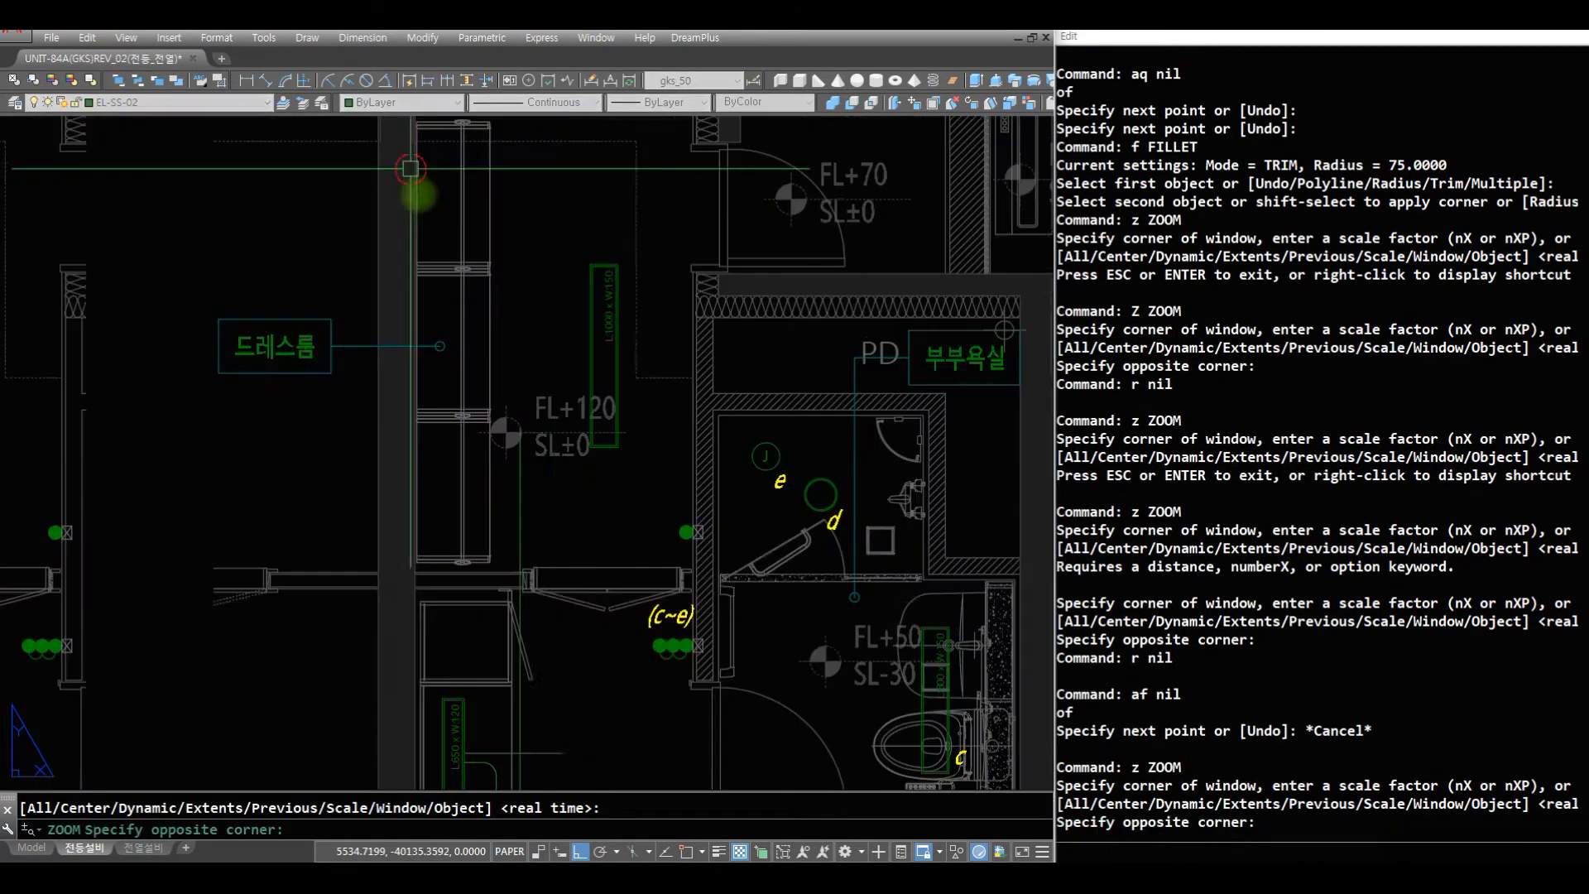
text(af)
key(space)
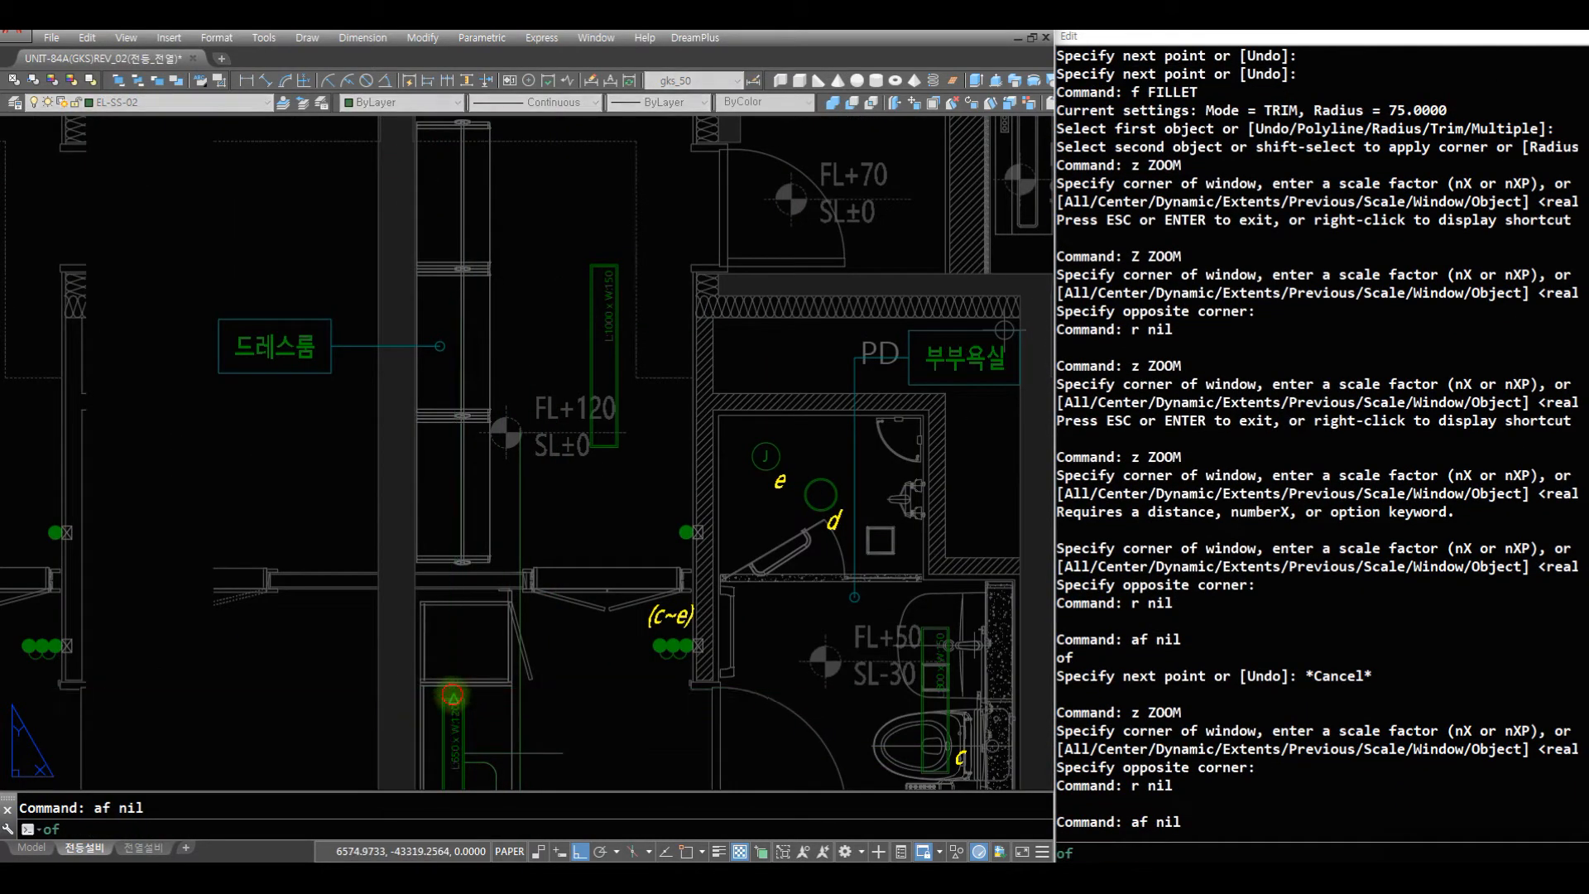
click(452, 696)
click(531, 253)
key(space)
- Draw a wire left from the L:1000 x W:150 dressing-room light's left midpoint and fillet it with the vertical closet wire at radius 75
text(r)
key(space)
text(af)
key(space)
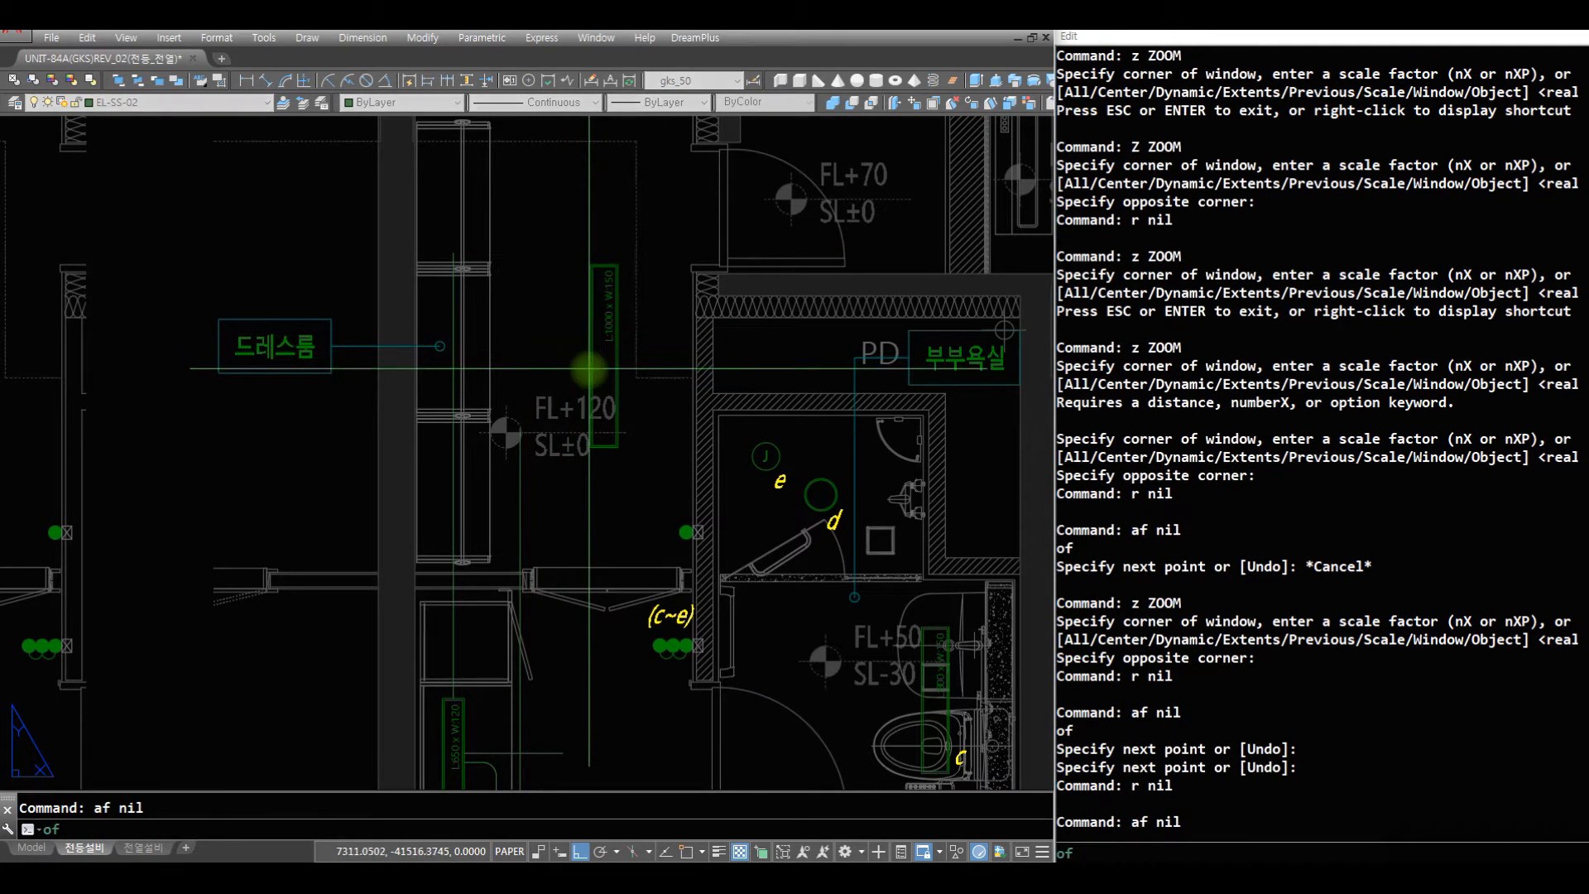
click(590, 357)
click(463, 383)
key(space)
text(f)
key(space)
text(c)
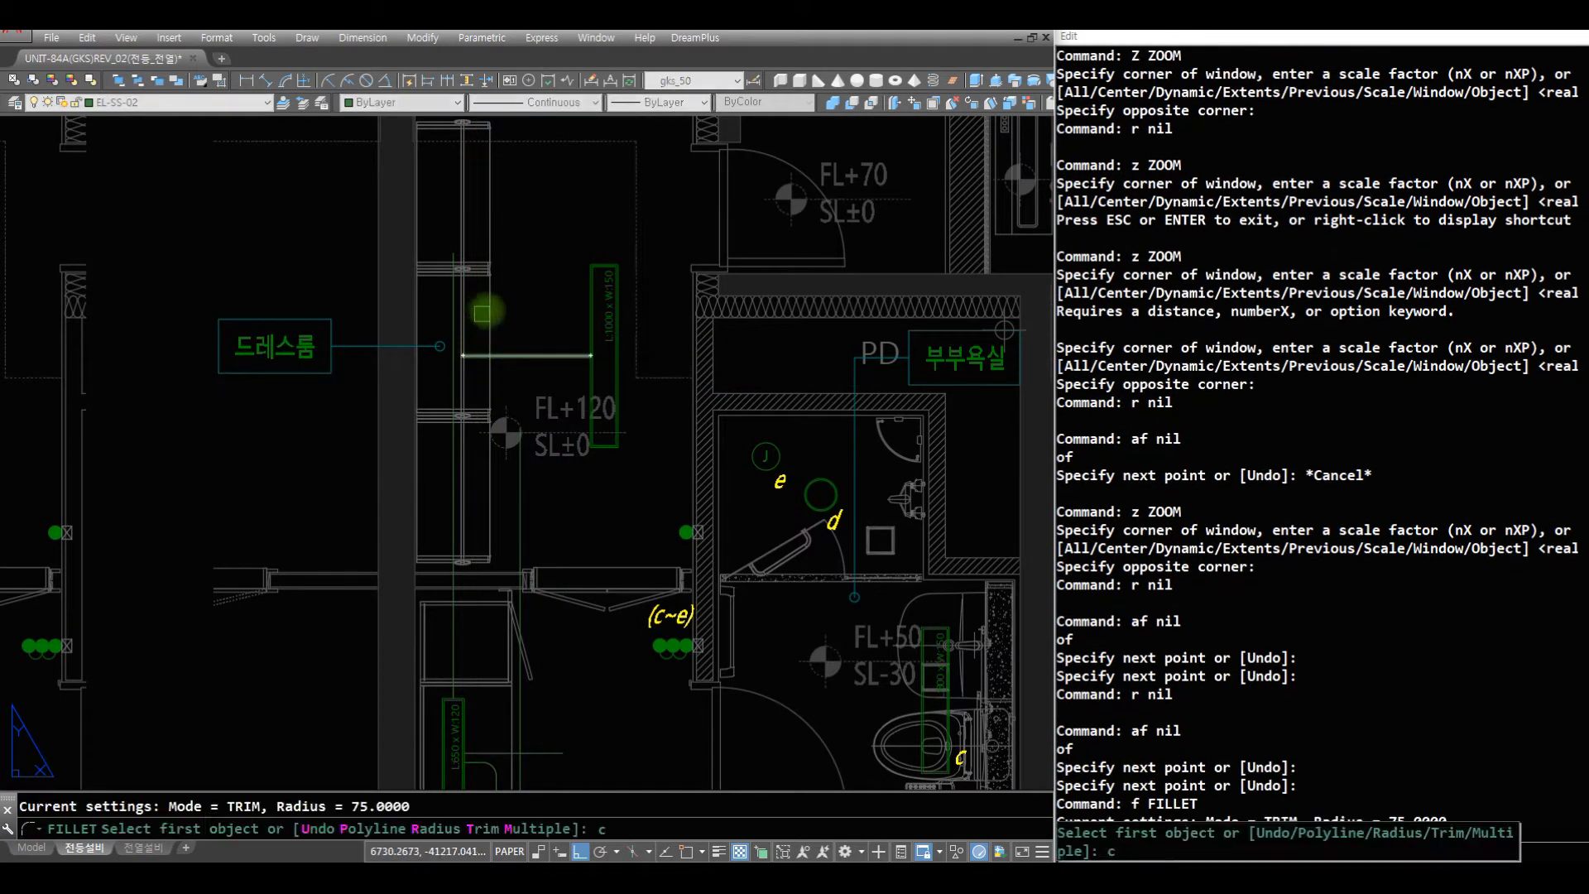
key(space)
click(498, 309)
click(421, 402)
- Draw a short horizontal wire from the right midpoint of the dressing-room light towards the bathroom wall
text(z)
drag(710, 256, 720, 571)
key(Escape)
text(z z)
click(721, 560)
click(472, 317)
text(r r af)
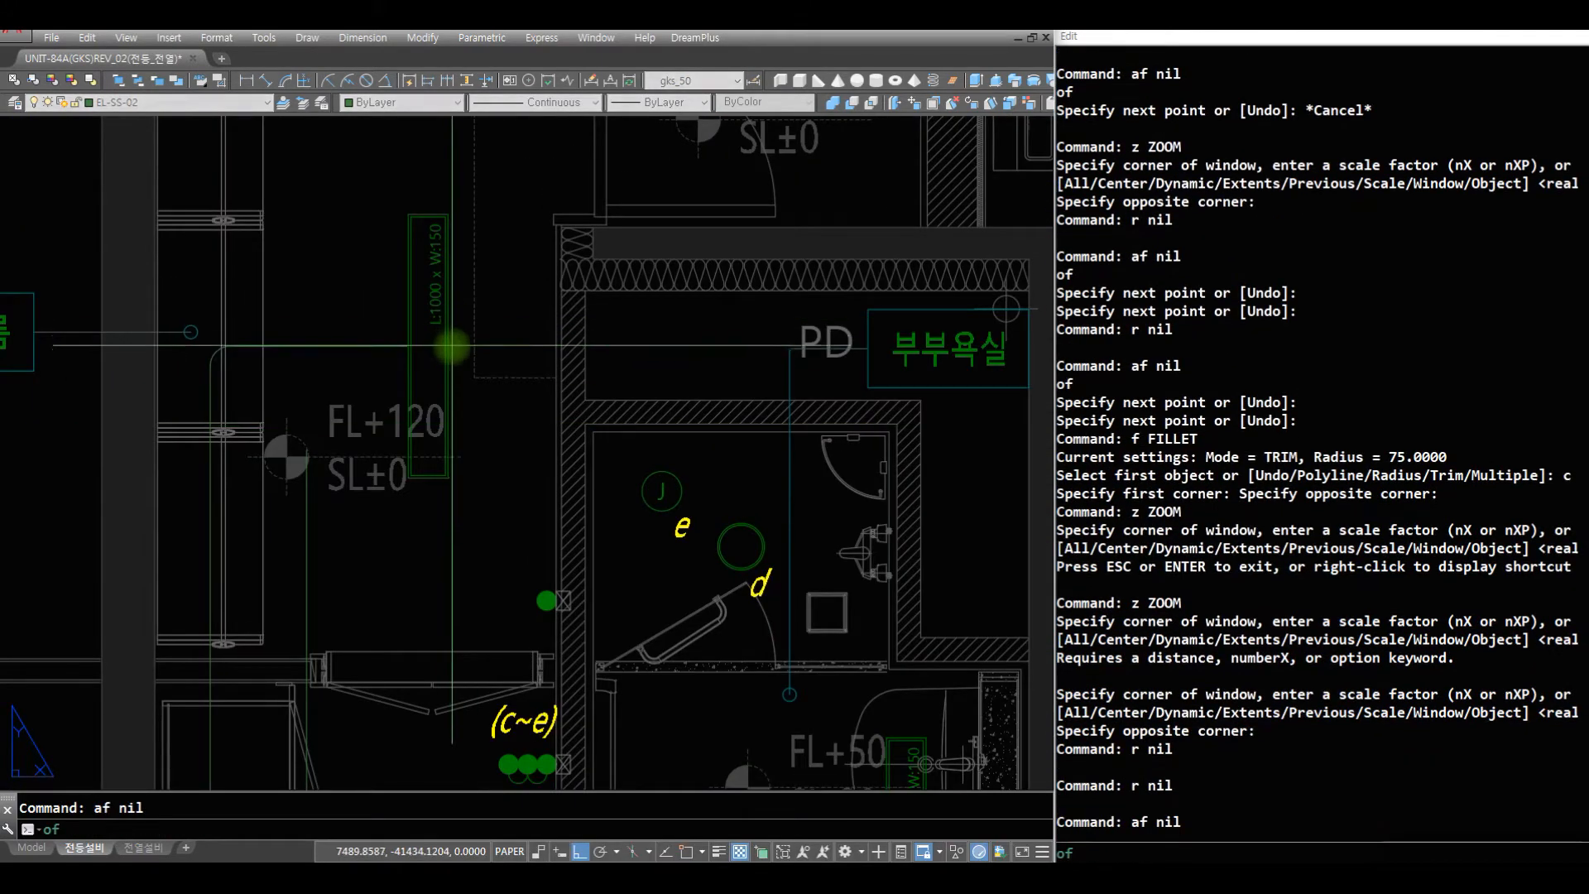
click(451, 355)
click(535, 359)
key(space)
key(space)
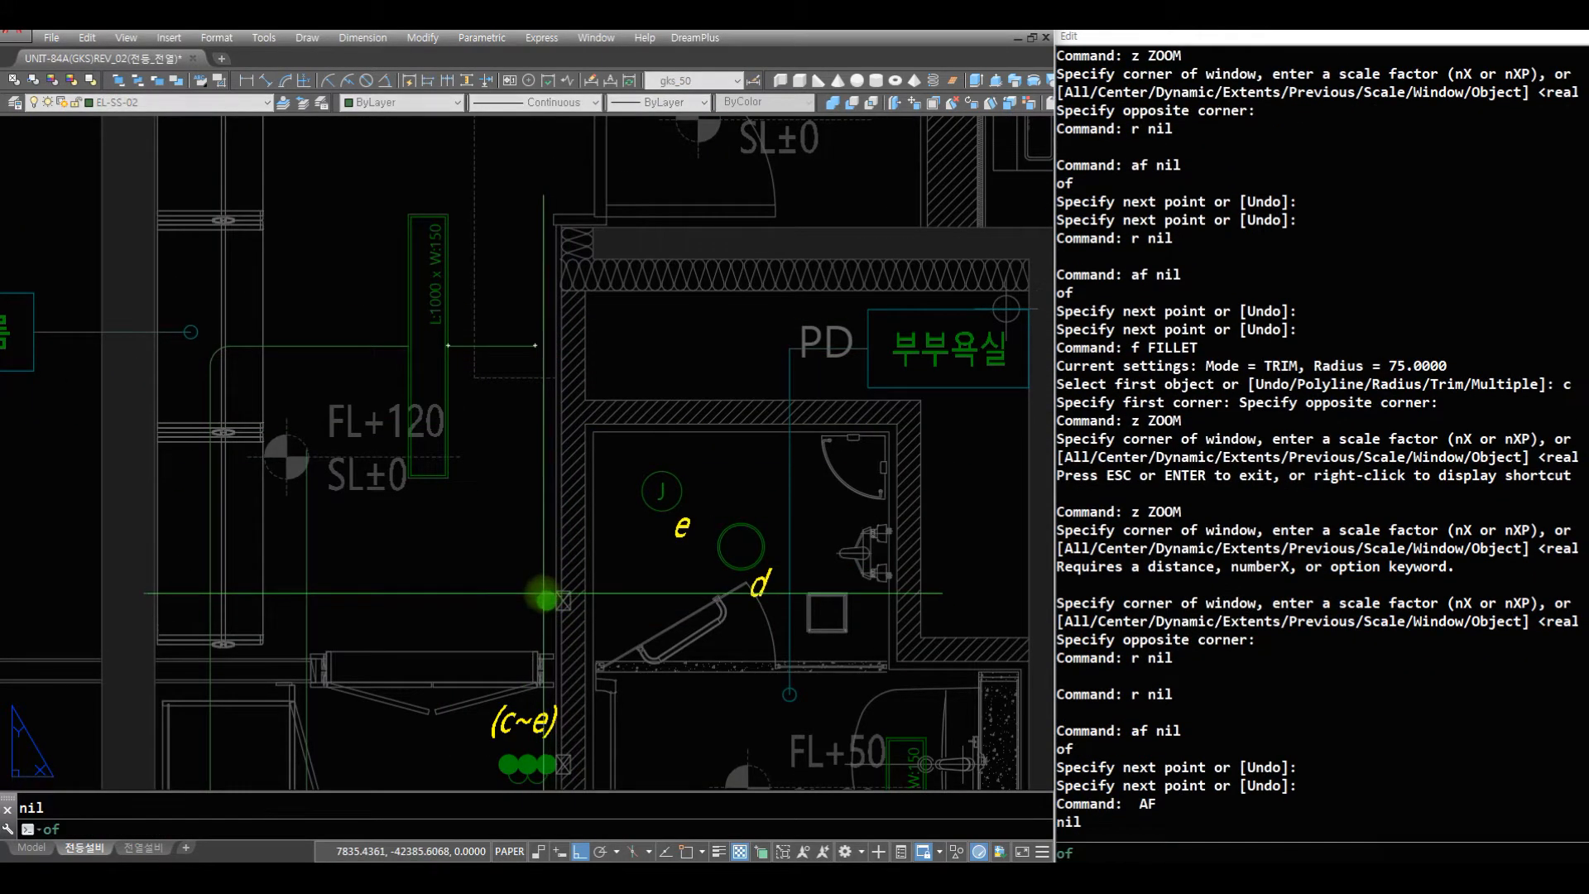
click(559, 458)
key(Escape)
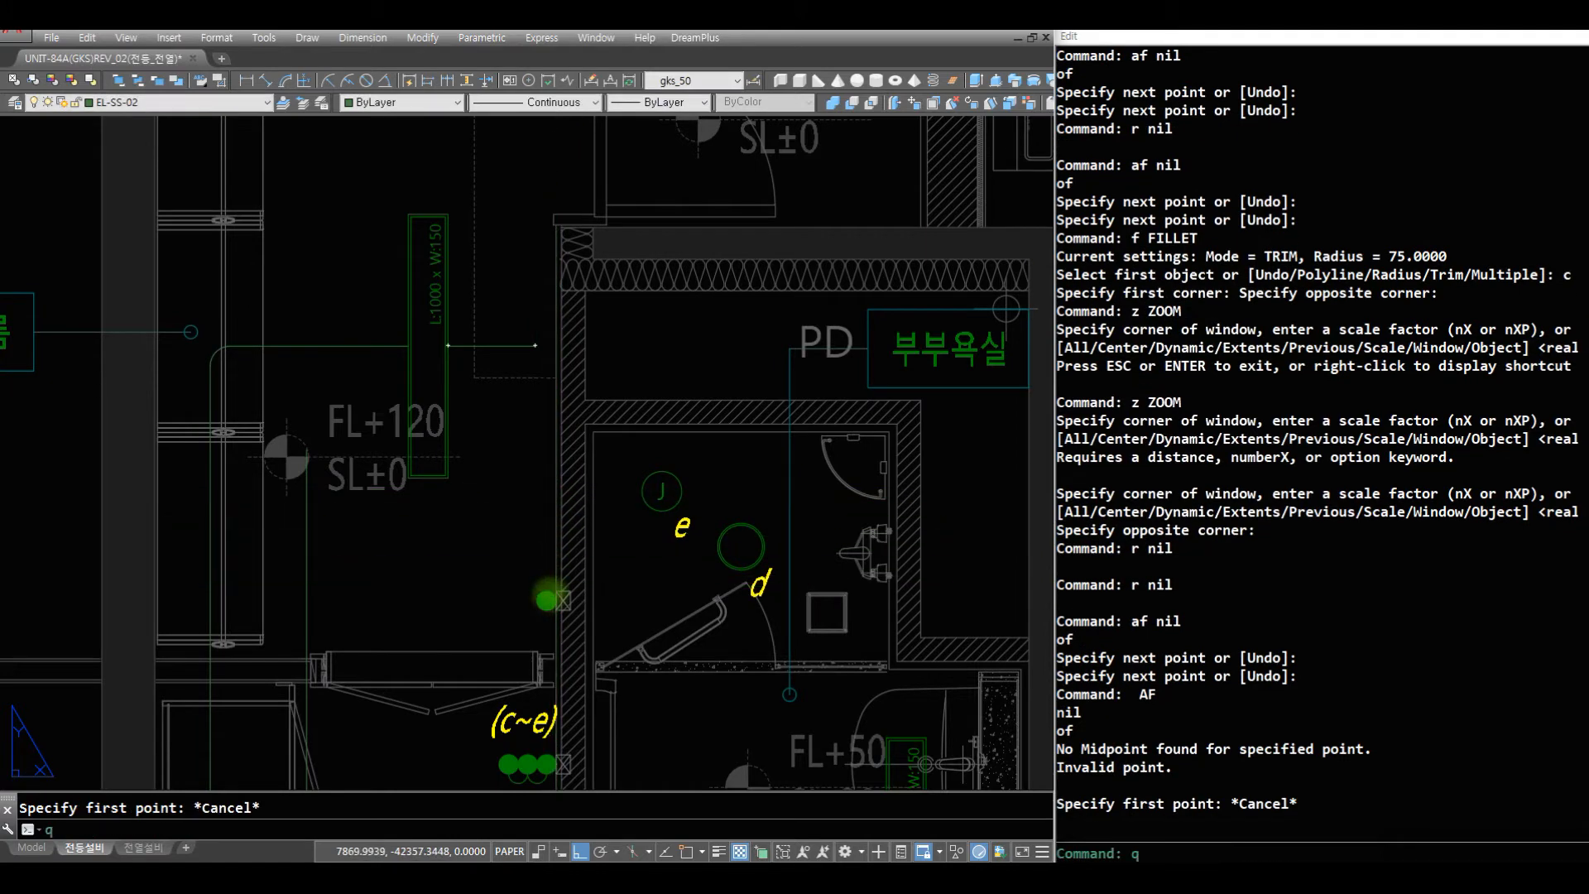
key(space)
key(Escape)
key(Escape)
- Draw a wire up from the single switch on the bathroom wall and fillet it with the dressing-room light's right wire at radius 75
text(aq)
key(space)
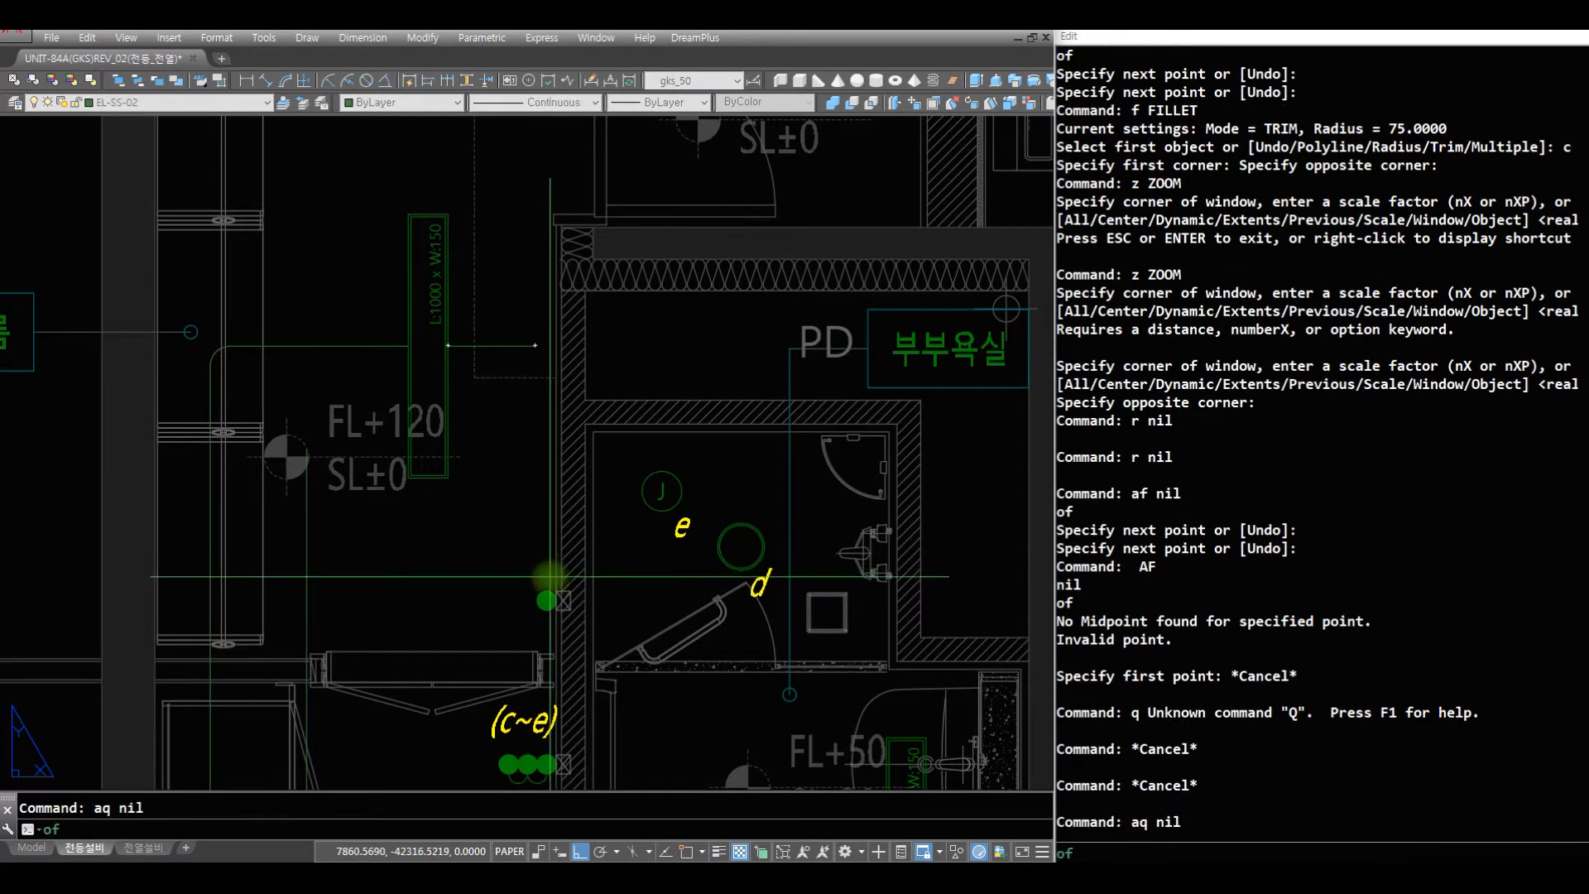
click(546, 591)
click(566, 396)
key(space)
text(f c)
click(584, 451)
click(494, 322)
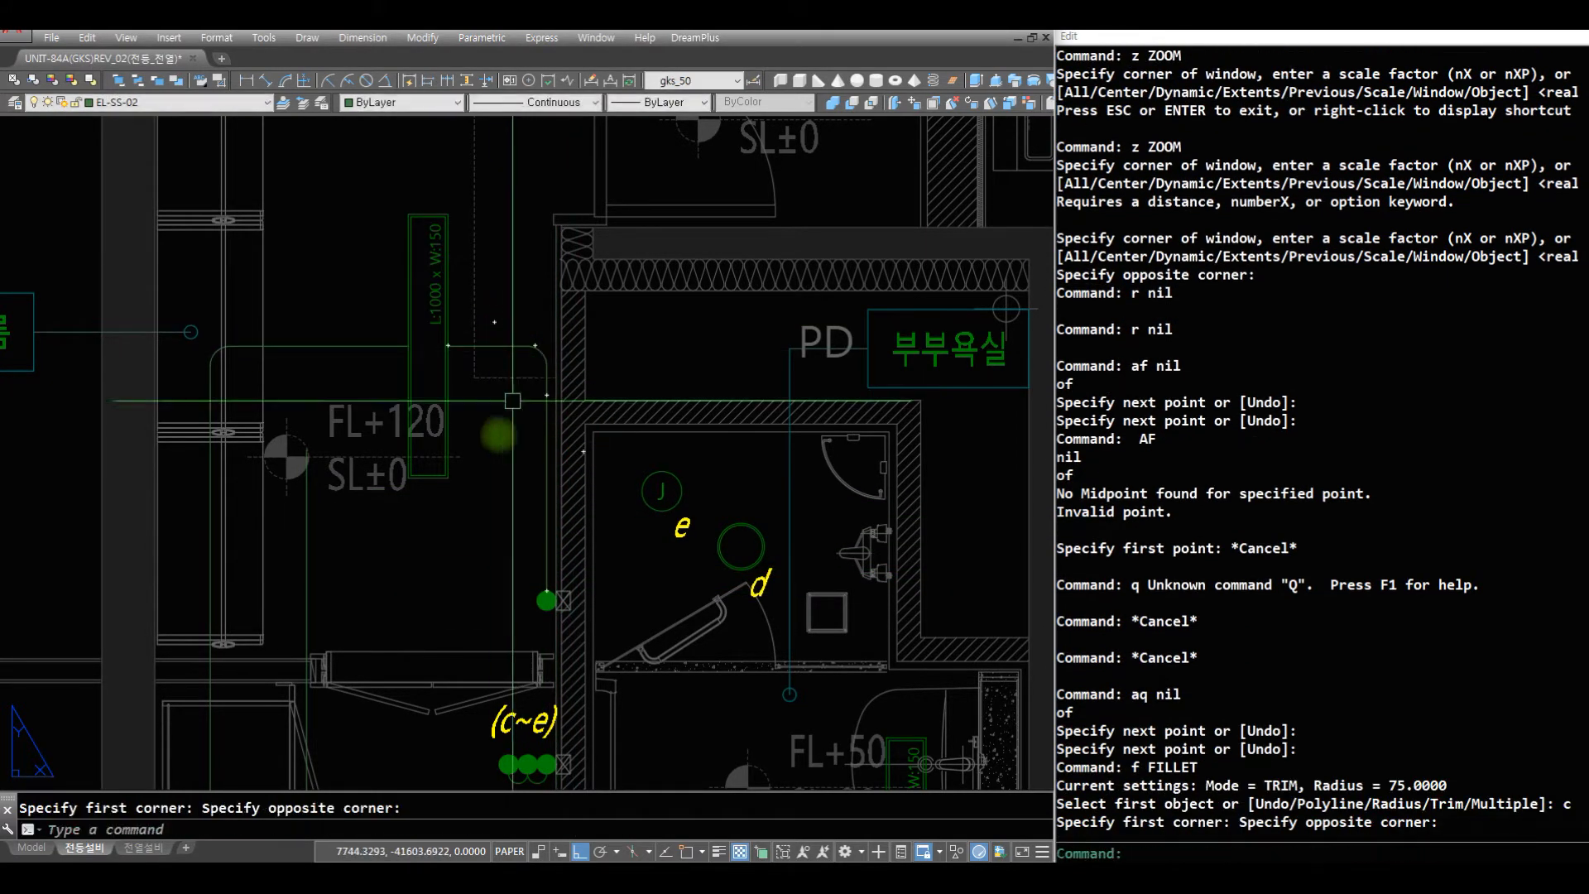
- Draw a vertical wire down from the dressing-room light's bottom midpoint to beyond the (c~e) switches
text(z)
key(space)
mouse_move(529, 377)
mouse_down()
mouse_move(550, 571)
mouse_move(728, 715)
mouse_up()
key(space)
text(z z)
click(752, 708)
click(389, 303)
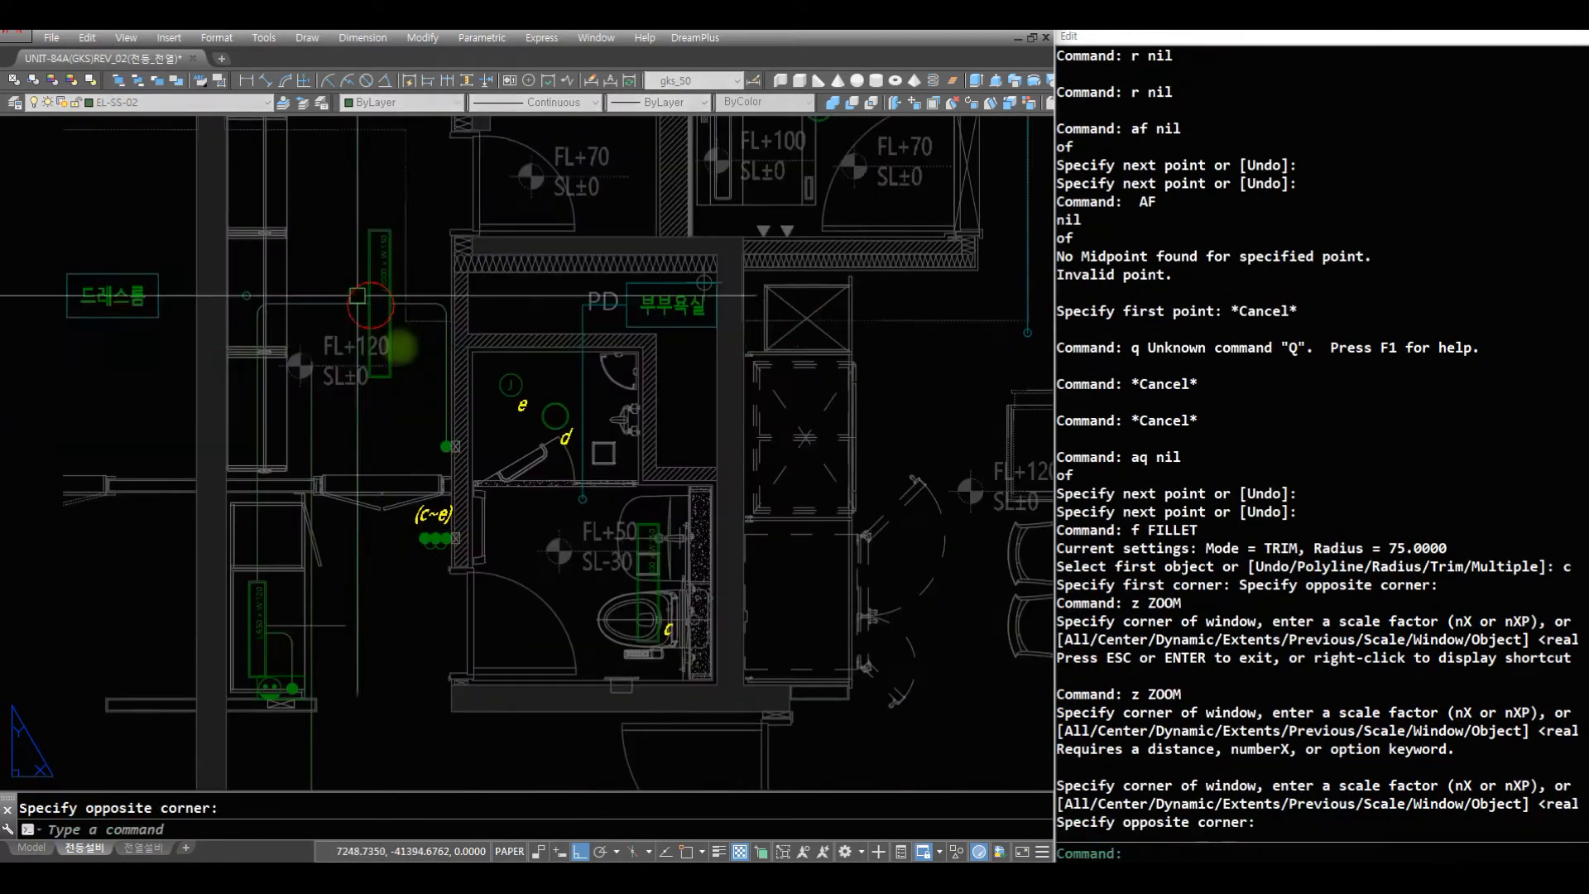
text(r r af)
click(378, 380)
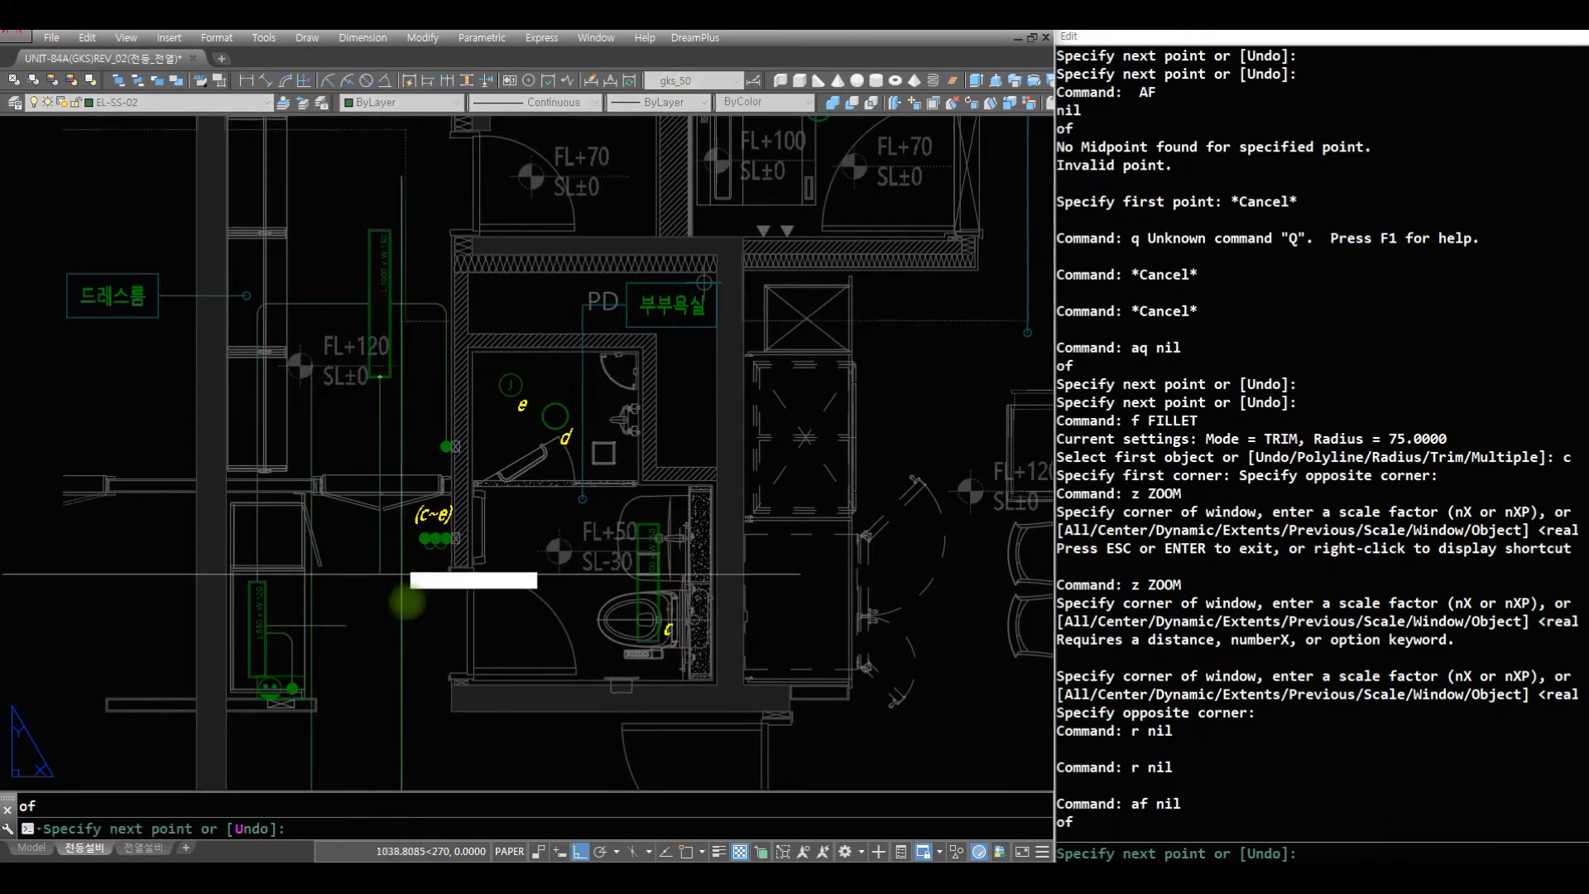
click(415, 676)
key(space)
- Draw a horizontal wire from the left midpoint of bathroom light c through the doorway to near the dressing-room wire
text(z z)
click(846, 717)
click(262, 428)
text(r)
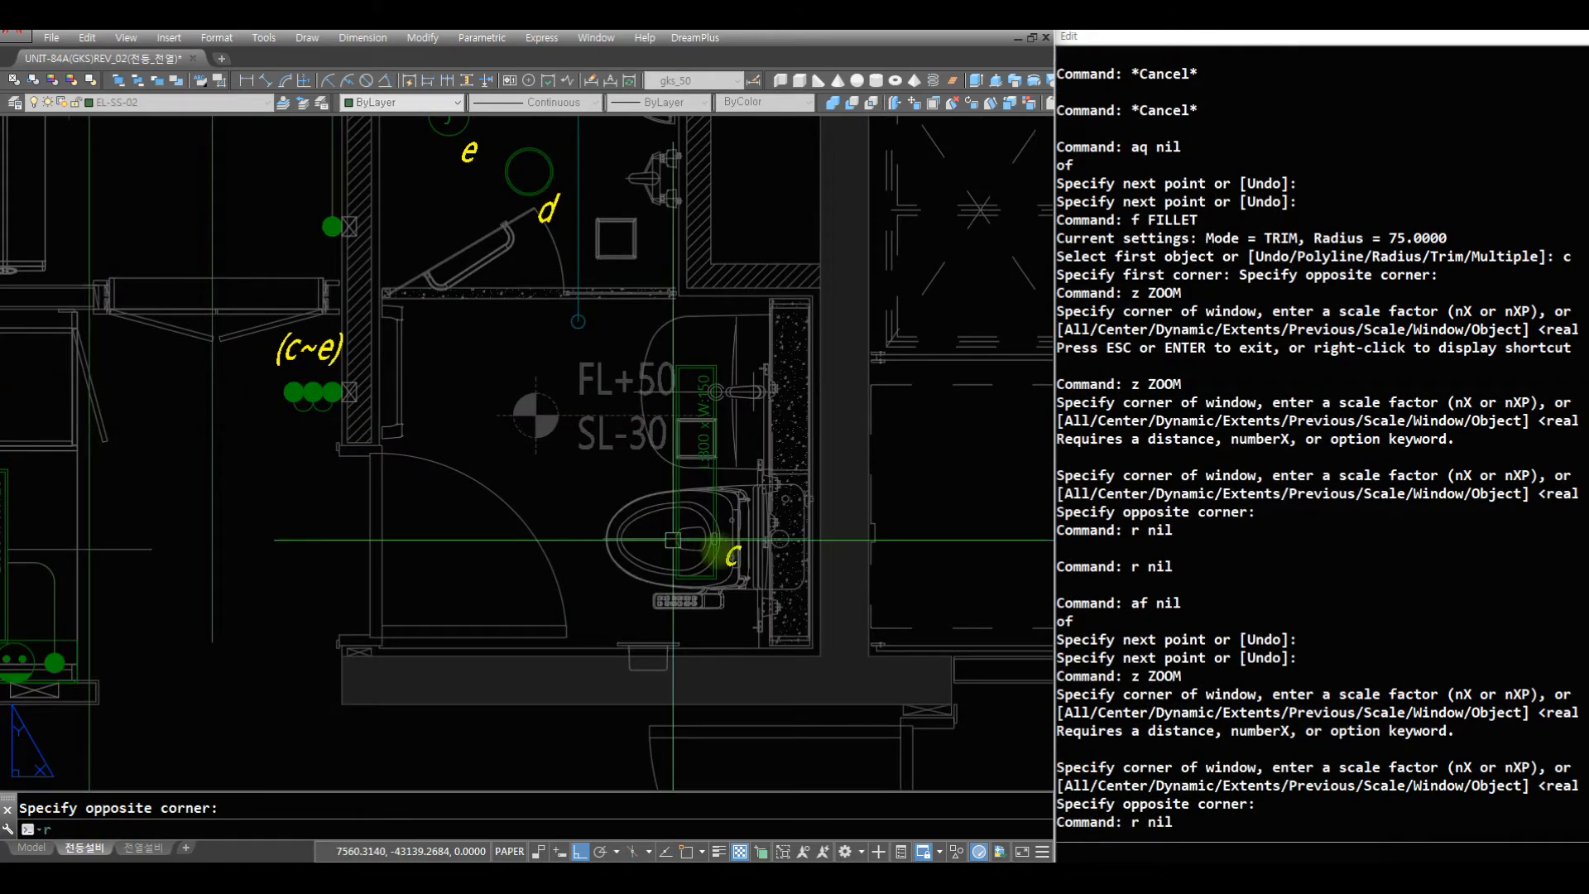
text( r af)
click(679, 479)
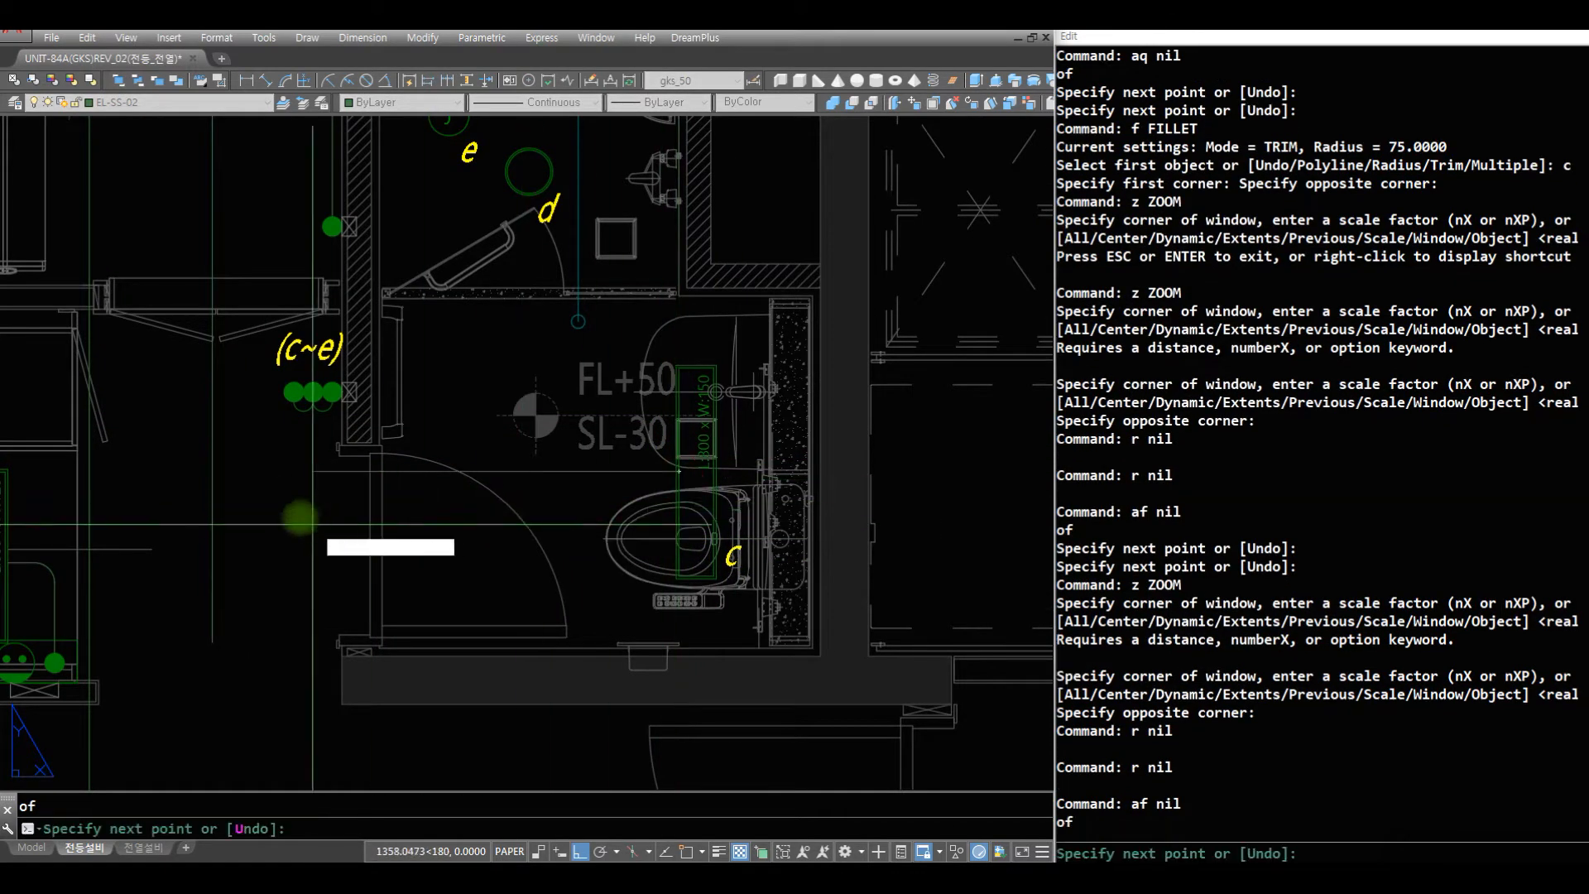
click(225, 471)
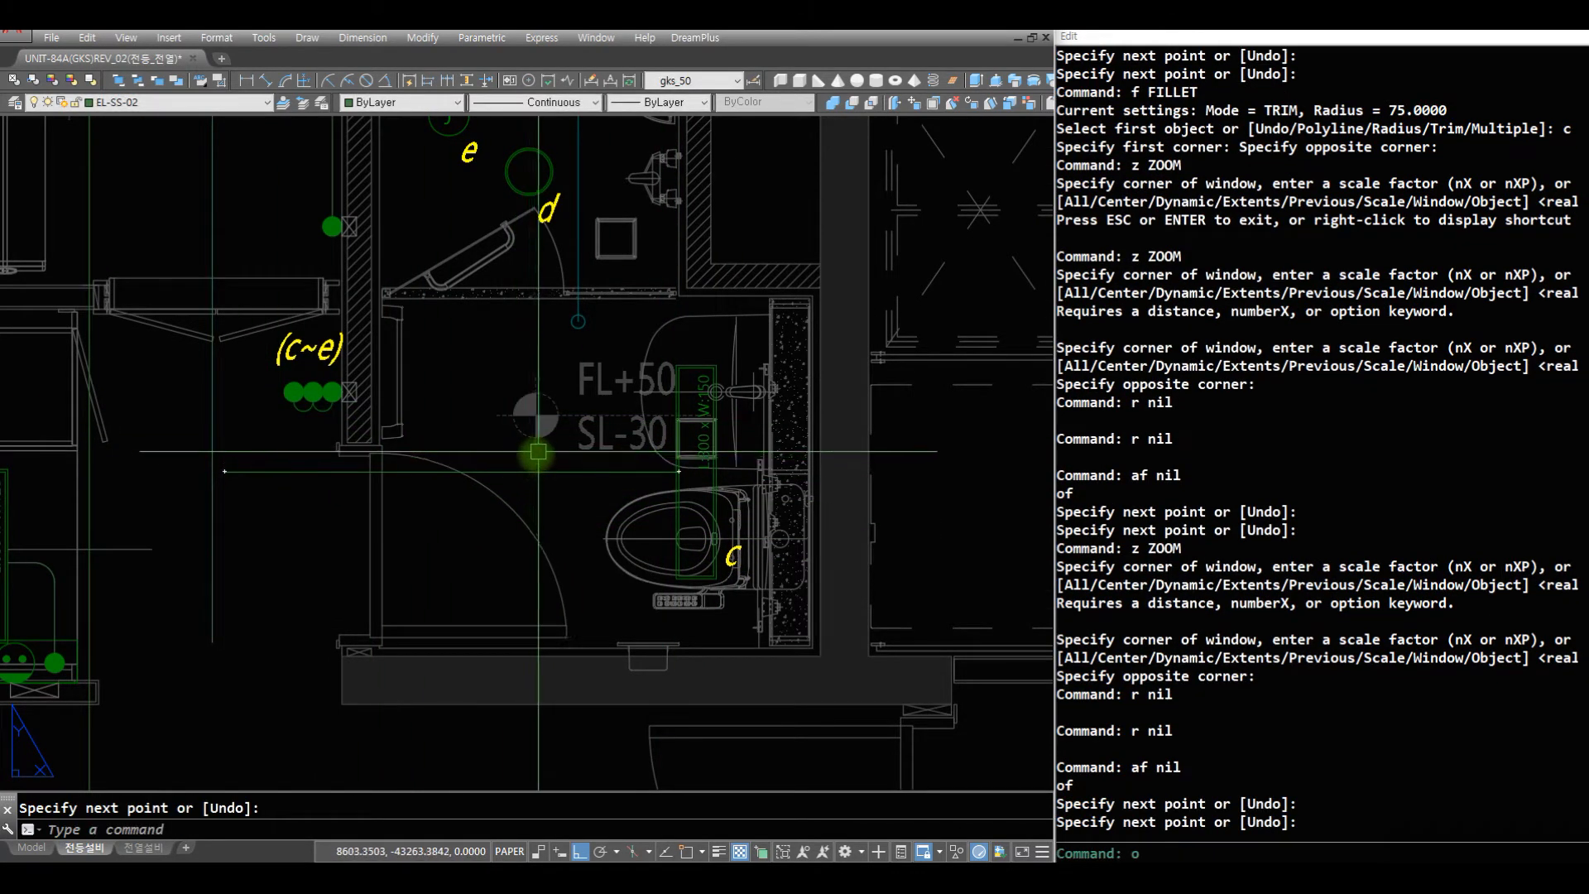
- Offset the bathroom light's horizontal wire downward by 50
text(o)
key(space)
click(536, 475)
click(546, 551)
key(space)
- Shift both parallel wires of bathroom light c down by half the offset, 25
text(z z)
click(749, 550)
click(41, 305)
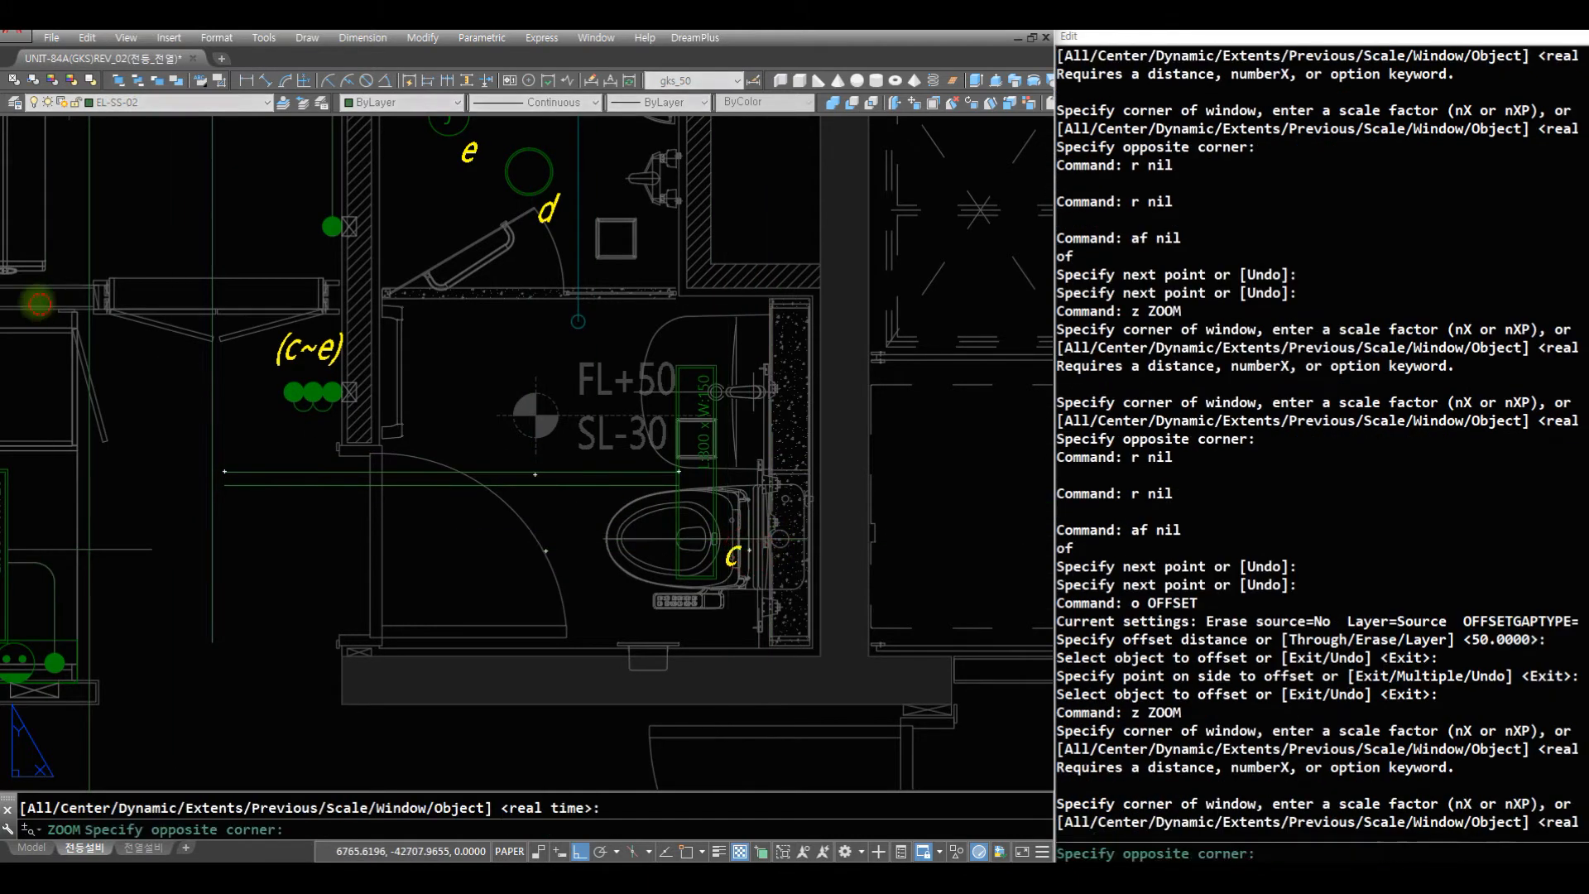
text(r )
text(m)
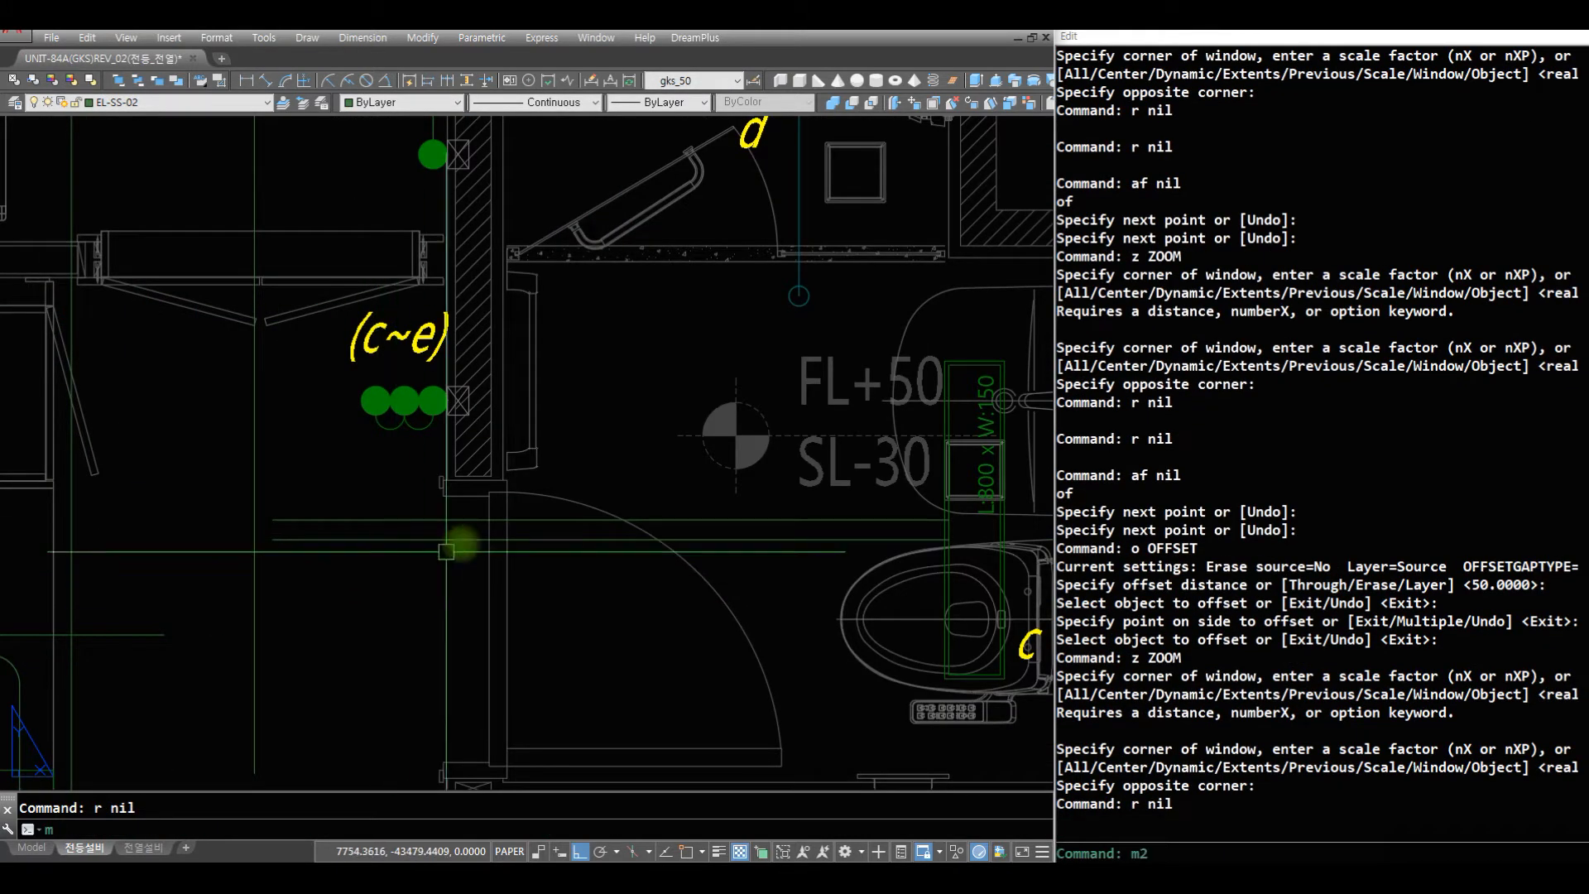
text(2 c)
click(356, 476)
click(340, 684)
key(space)
click(429, 505)
click(428, 742)
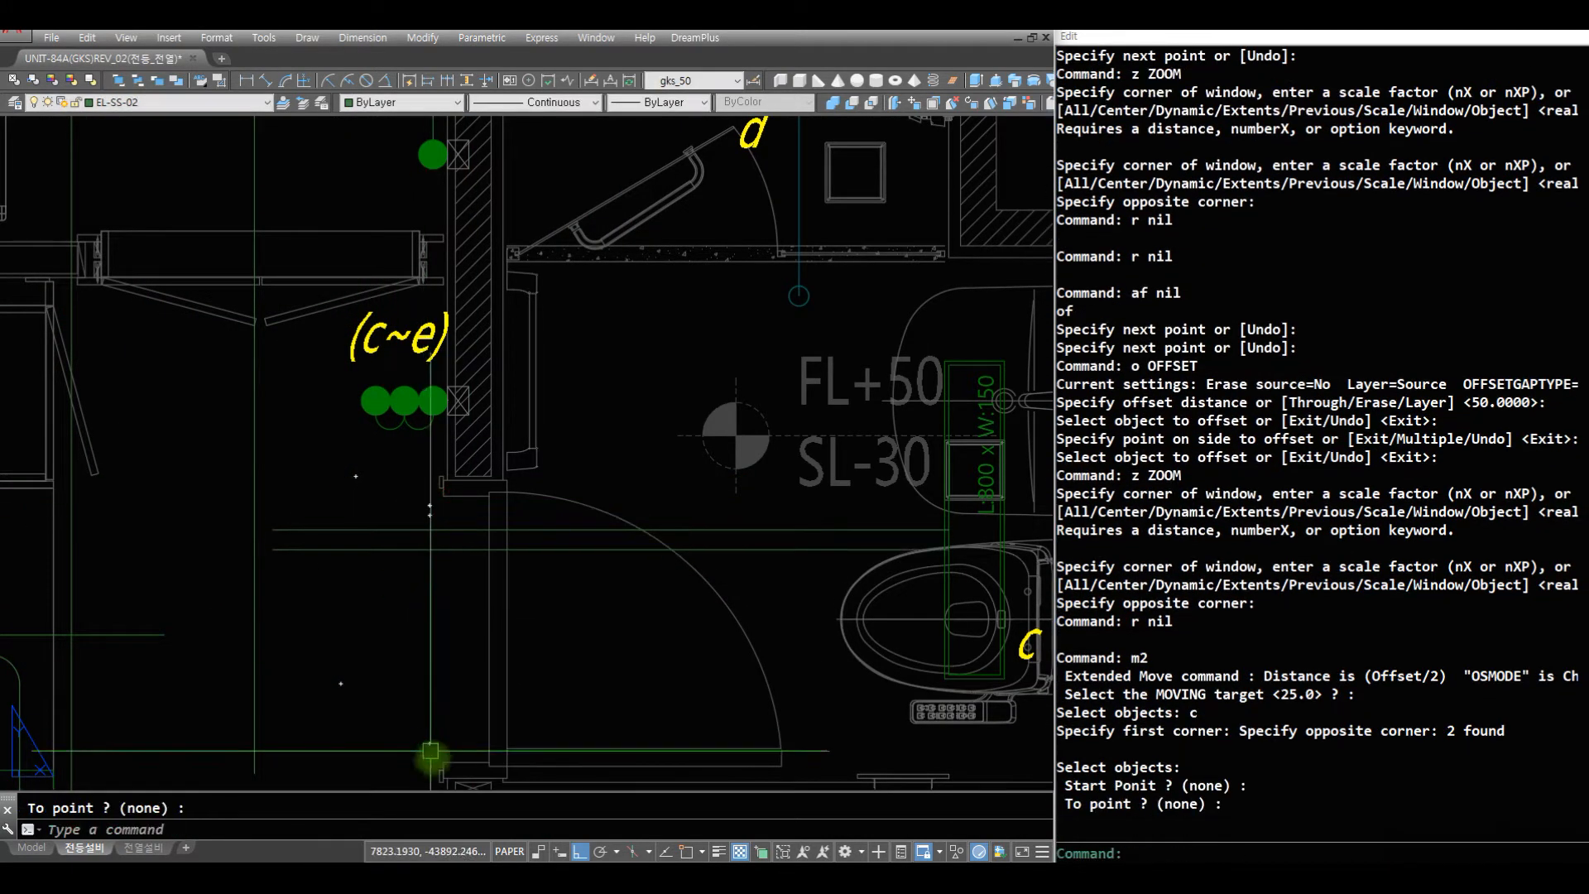
- Shift both parallel wires of bathroom light c up by 25 twice, using the half-offset move
key(space)
click(375, 577)
click(322, 429)
key(space)
click(427, 688)
click(427, 527)
key(space)
click(409, 598)
click(362, 432)
key(space)
click(423, 641)
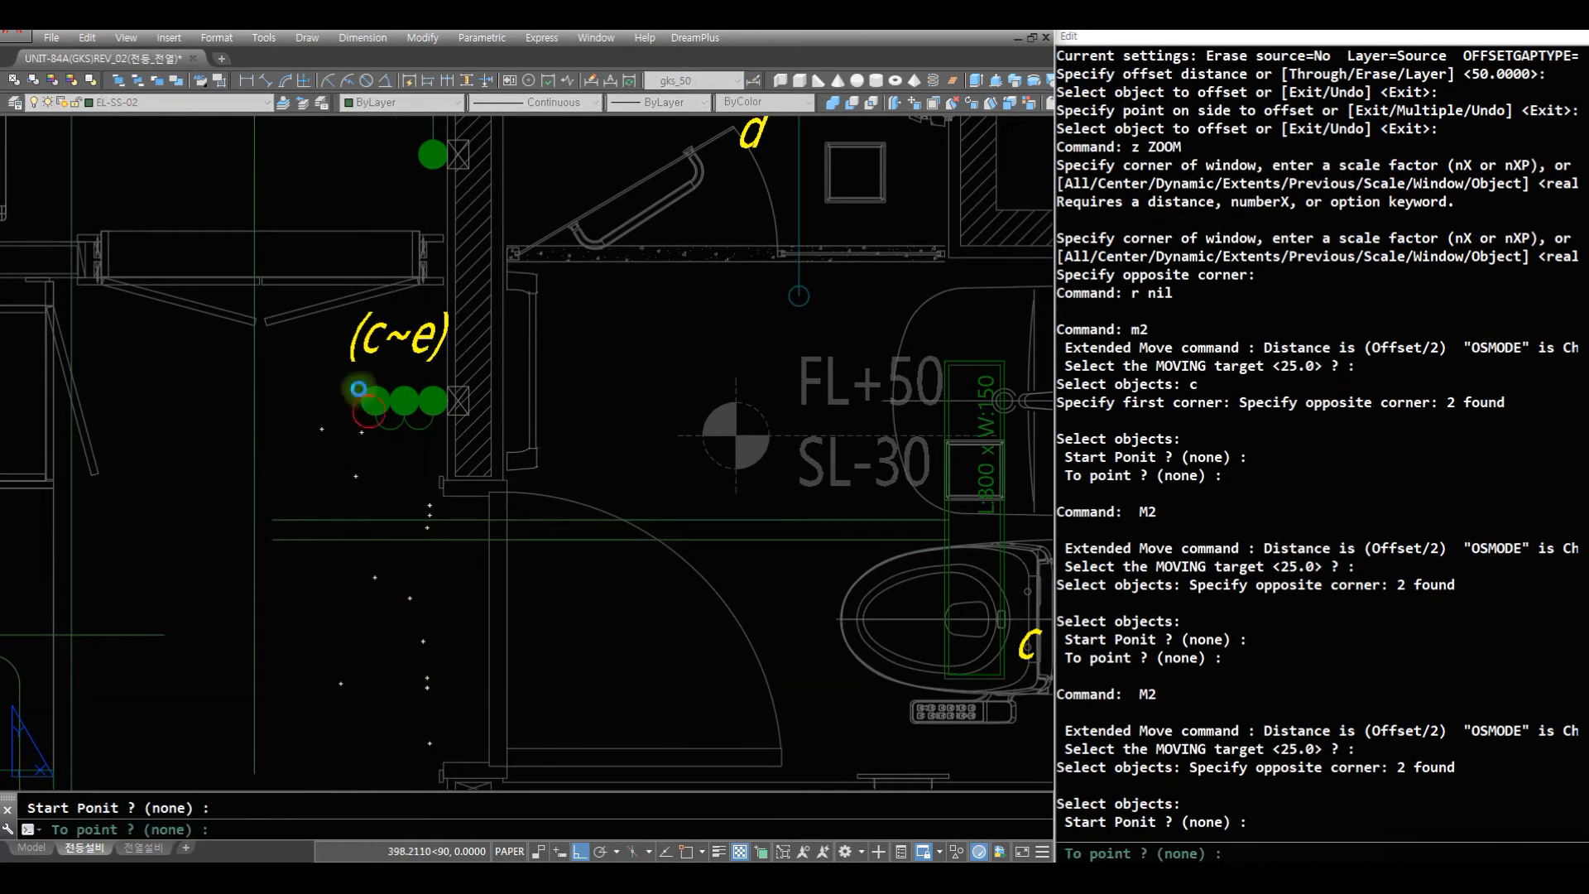
click(360, 411)
- Draw a vertical wire down from the bottom quadrant of the middle (c~e) switch to below the bathroom light's wires
text(aq)
key(space)
click(405, 413)
click(405, 599)
key(Escape)
- Move the new vertical wire from the centre of the middle switch to the centre of the switch nearest the wall
text(m c)
click(421, 485)
click(364, 480)
key(space)
text(cen)
key(space)
click(409, 391)
text(cen)
key(space)
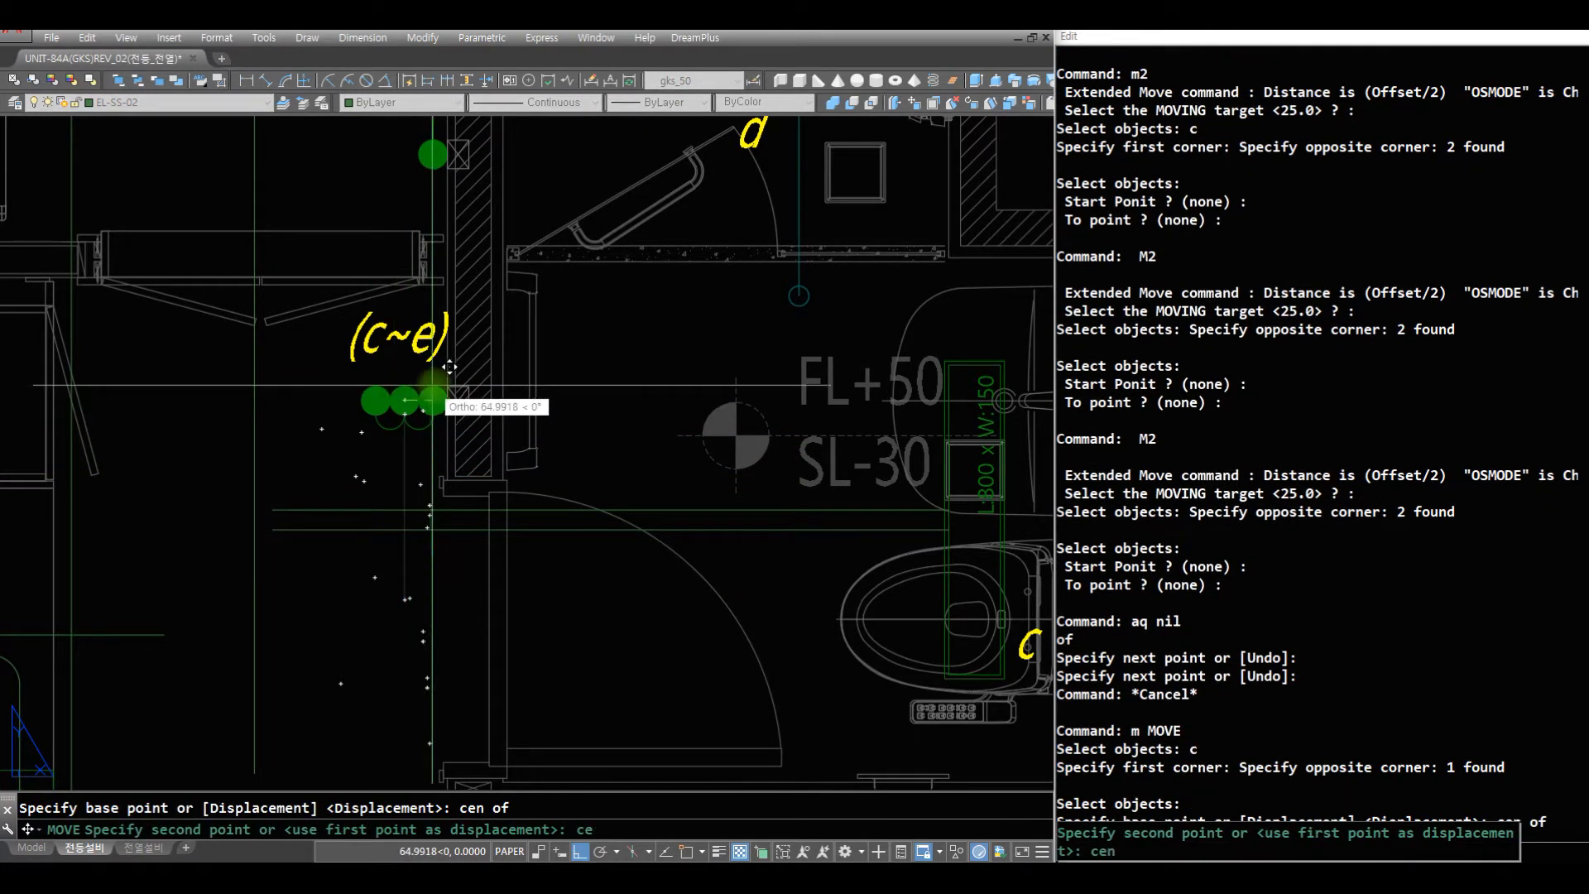
click(441, 391)
- Fillet the switch wire into the upper bathroom wire and the dressing-room wire into the lower bathroom wire with radius 75
text(f)
key(space)
click(430, 468)
click(462, 506)
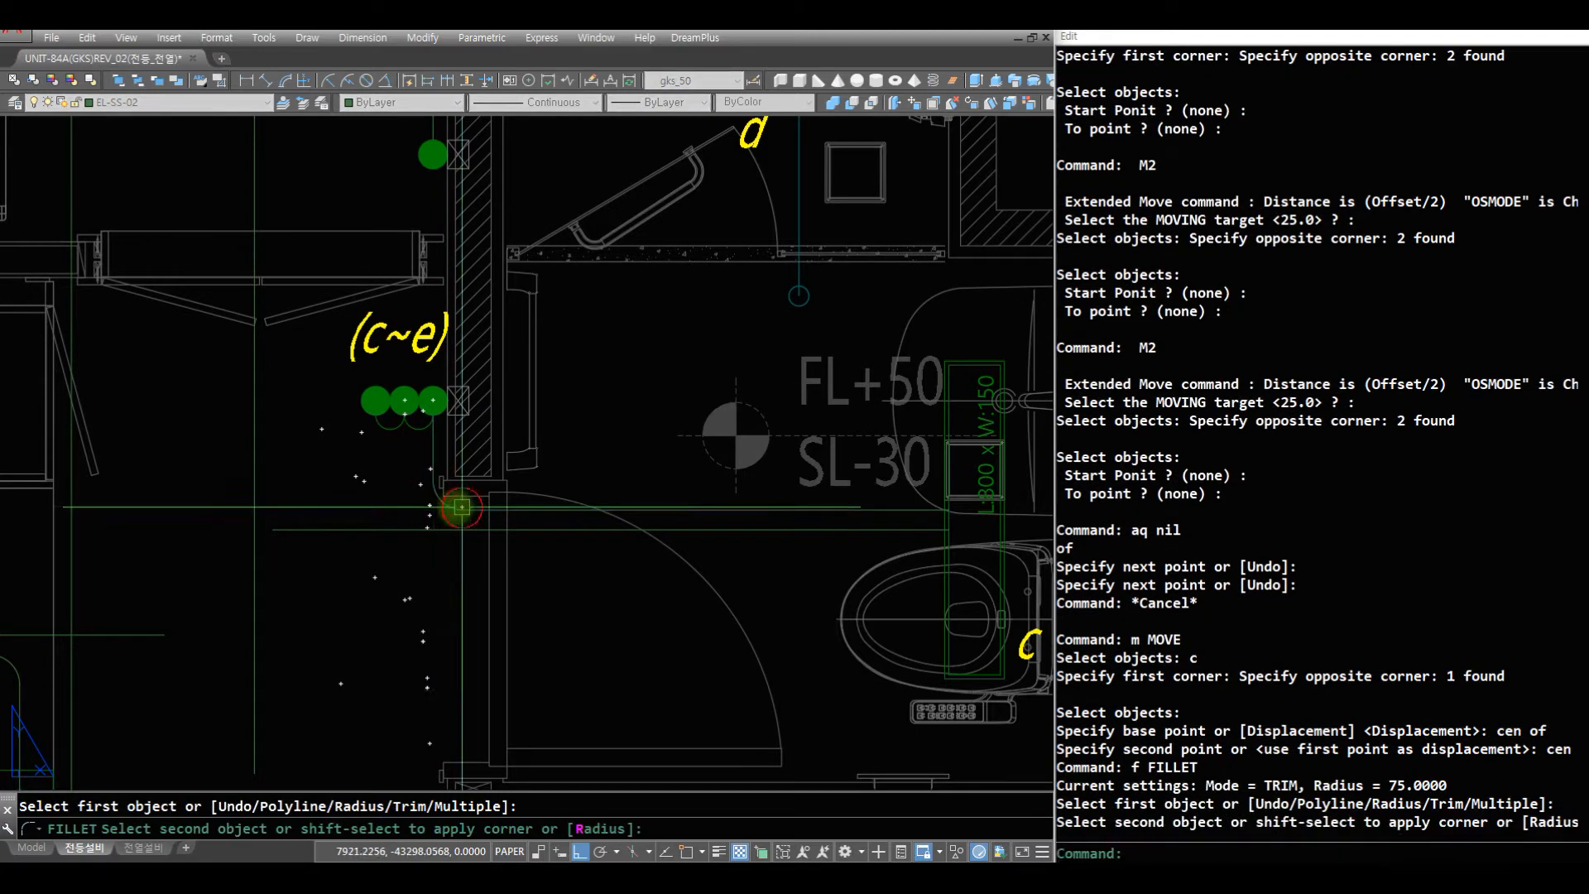
key(space)
click(354, 531)
click(248, 453)
- Insert the J04 wire mark at a nearest point on the upper horizontal wire inside the bathroom doorway, without rotation
text(z)
key(space)
drag(634, 369, 617, 548)
key(space)
text(z)
click(779, 547)
click(339, 321)
text(r)
key(space)
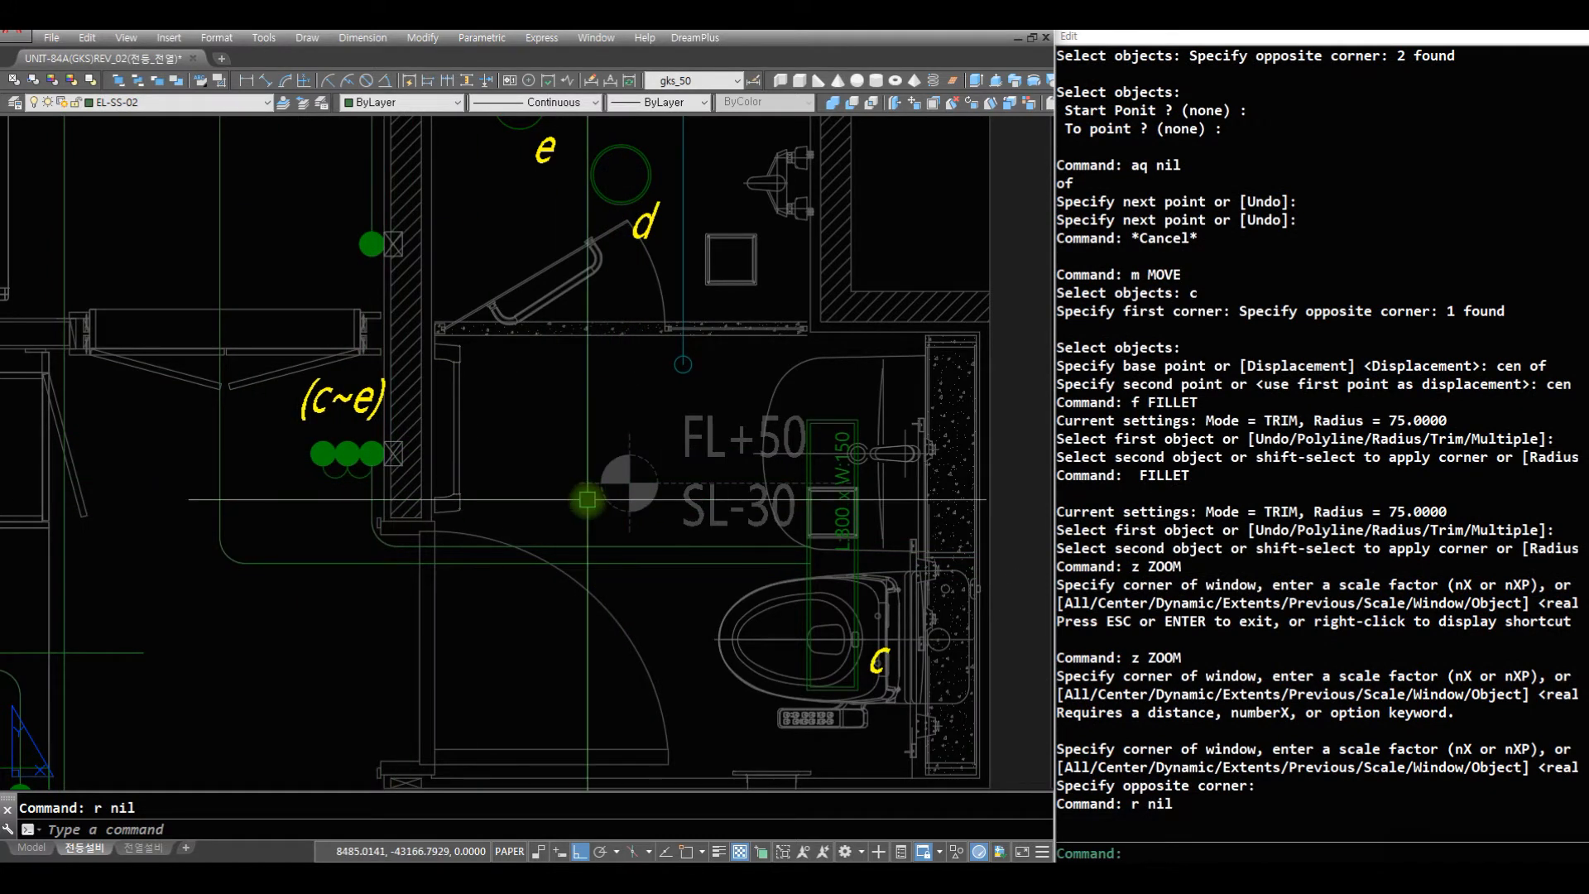
text(j04)
key(space)
text(ne)
click(585, 546)
key(space)
- Scale the J04 wire mark about a nearest point on the upper bathroom wire
text(s)
key(space)
click(592, 548)
key(space)
text(nea)
click(596, 546)
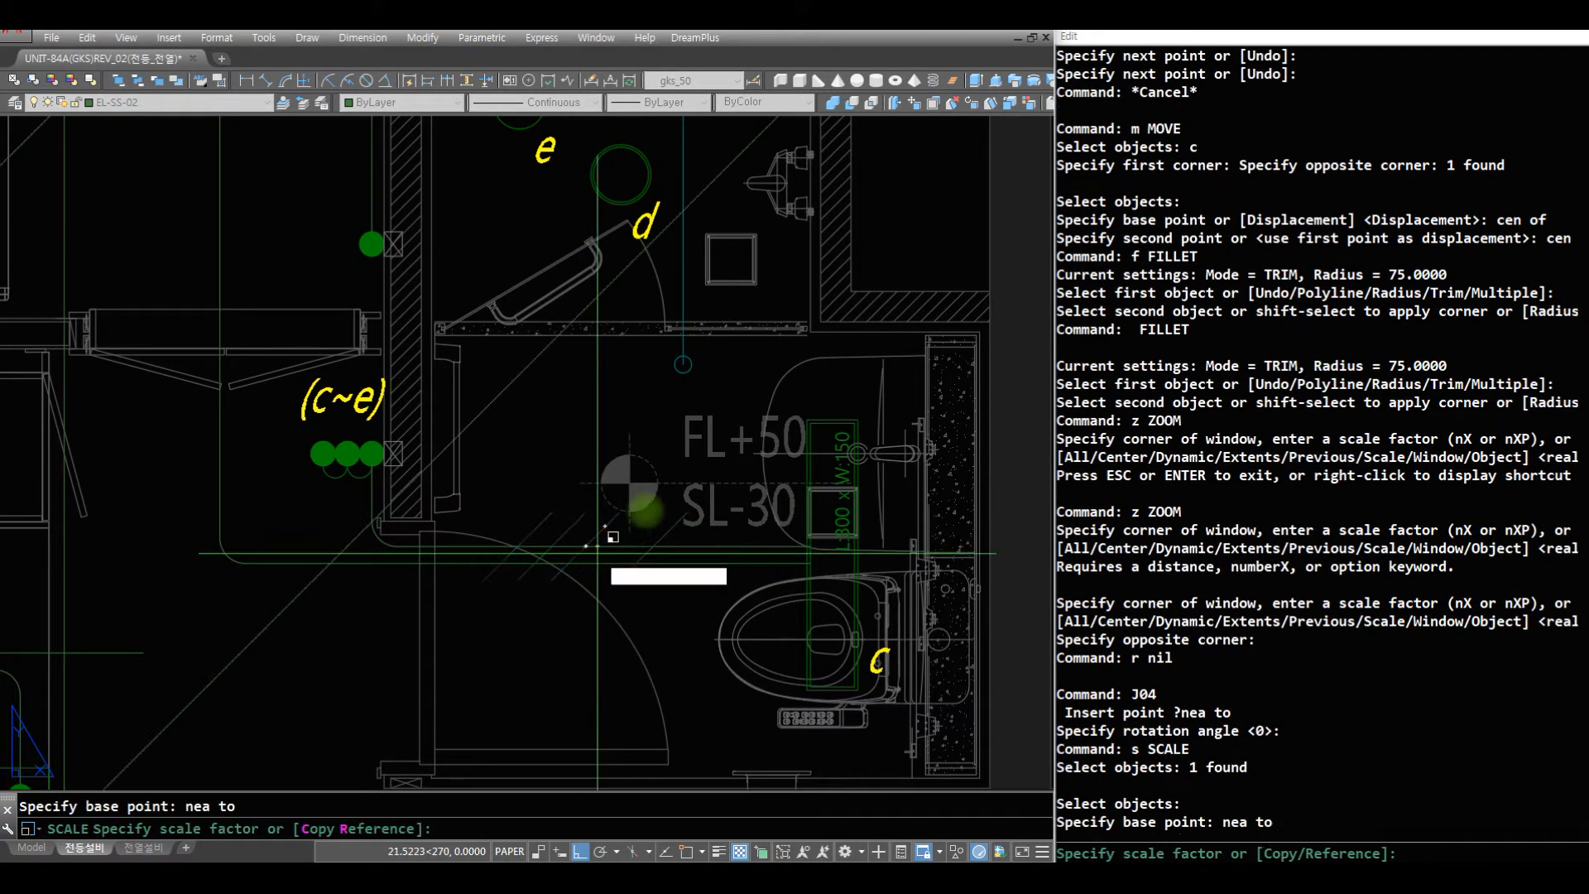
key(space)
- Draw a short vertical wire down from the bottom quadrant of the J fixture e in the shower room
text(z)
key(space)
drag(699, 328, 699, 460)
key(space)
text(z r)
click(885, 533)
text(r r)
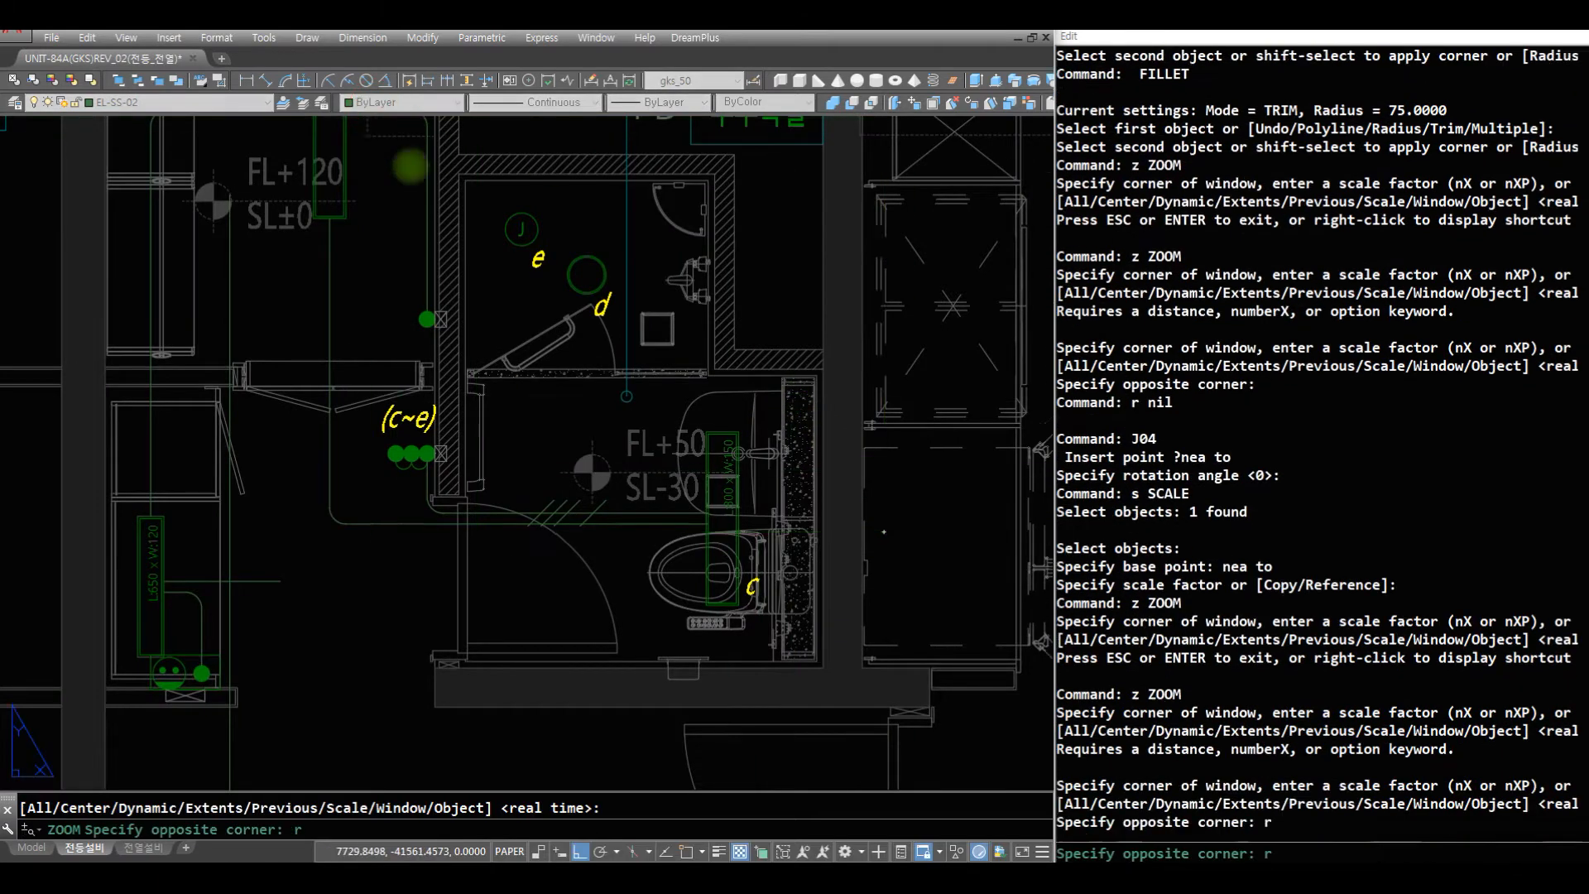
click(404, 142)
text(r aq)
key(space)
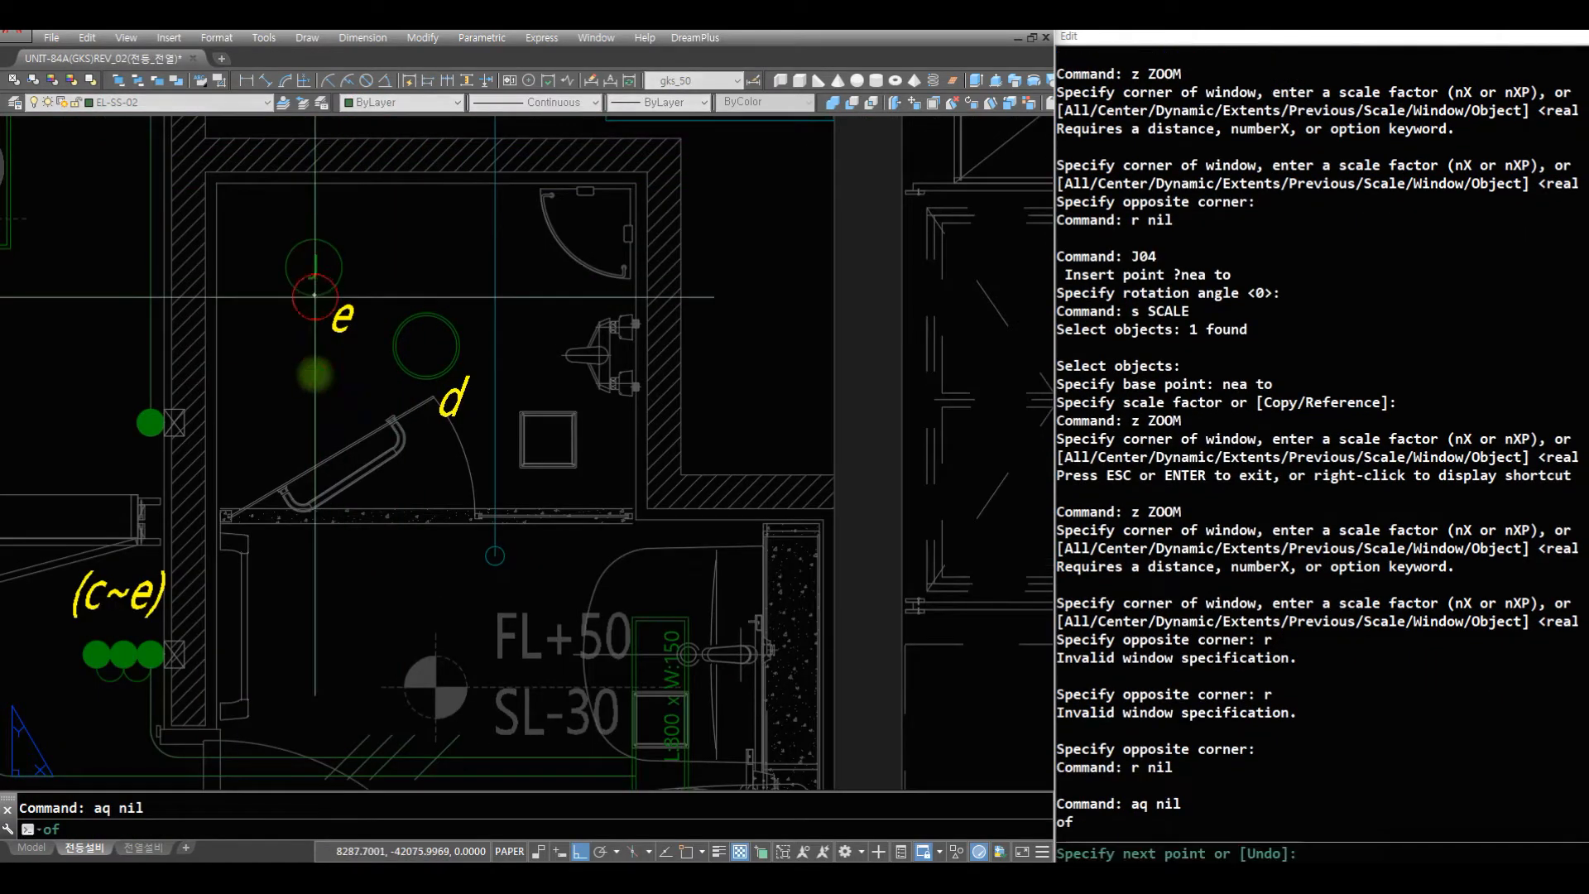
click(329, 294)
click(315, 372)
key(space)
key(space)
- Draw horizontal wires from both side quadrants of light d, one past fixture e's wire and one through the shower-room wall
click(393, 346)
click(281, 389)
key(space)
text(aq)
key(space)
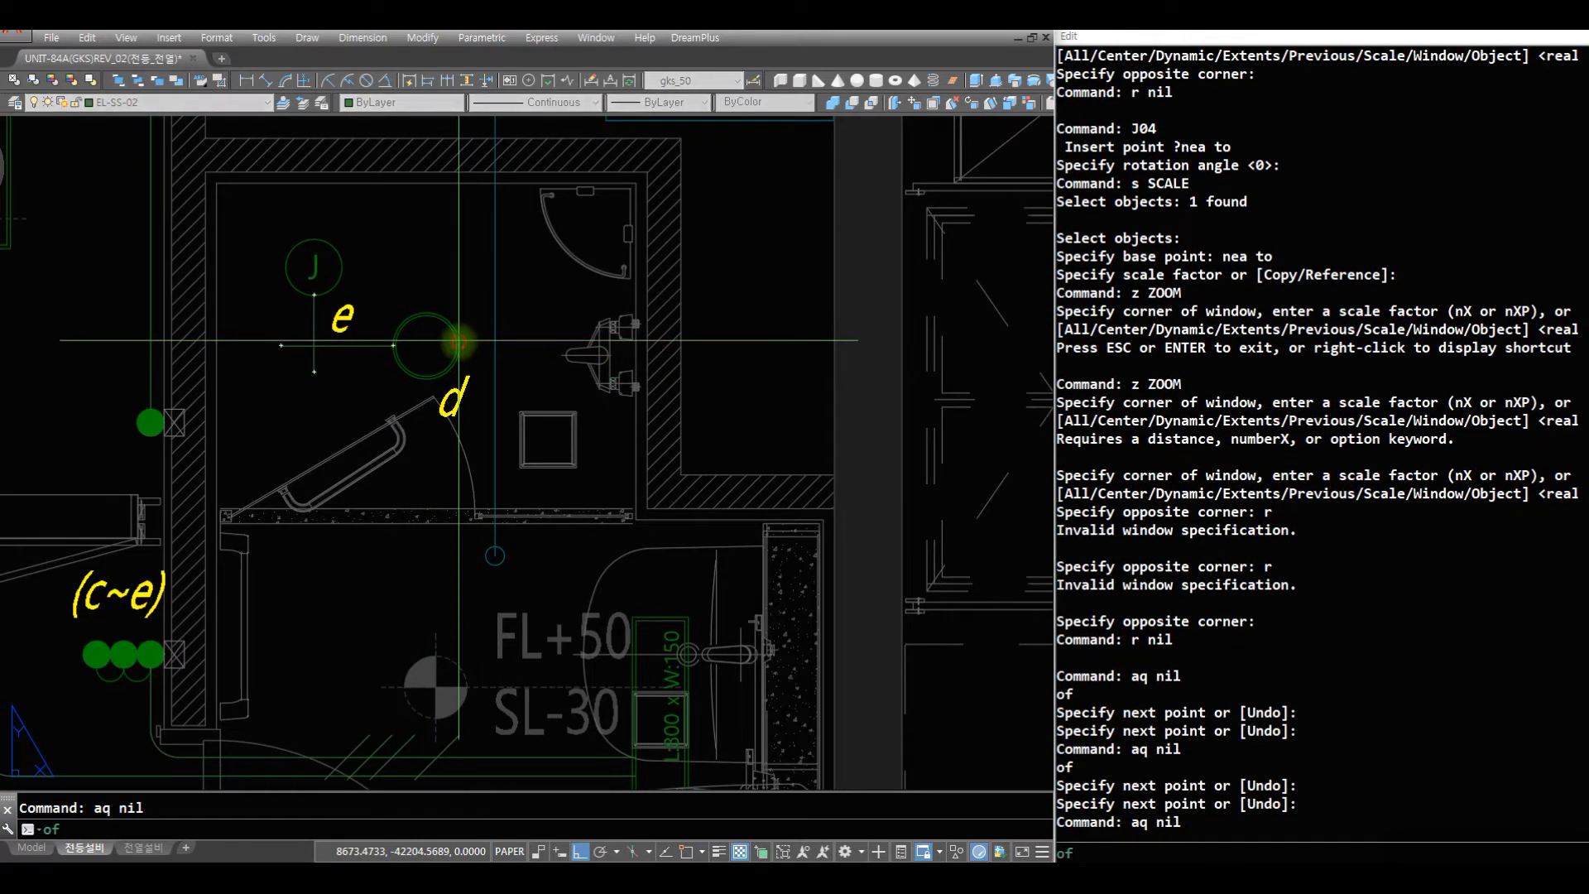
click(459, 345)
click(689, 345)
key(space)
- Draw a vertical wire from the top midpoint of bathroom light c up towards light d's horizontal wire
text(af)
key(space)
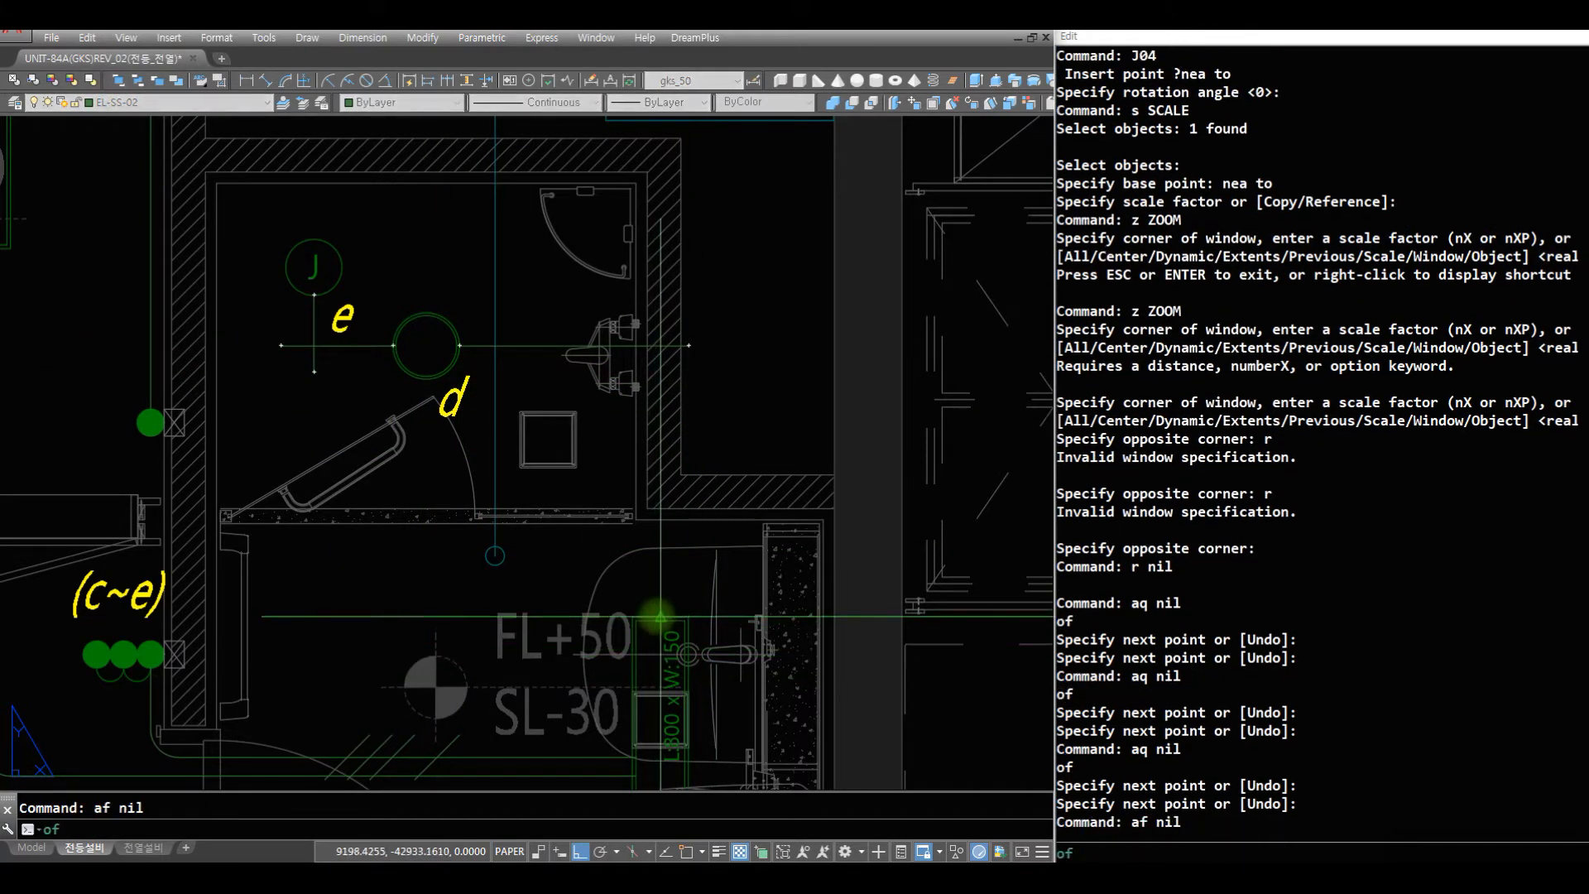
click(659, 618)
click(683, 360)
key(space)
- Fillet the wire corners between lights c and d and between light d and fixture e with radius 75
text(f)
key(space)
text(c)
click(704, 386)
click(607, 282)
key(space)
text(c)
click(335, 371)
click(250, 324)
text(r)
- Examine the finished wire runs around the master bathroom and the shower room with light d and fixture e
key(space)
text(z)
key(space)
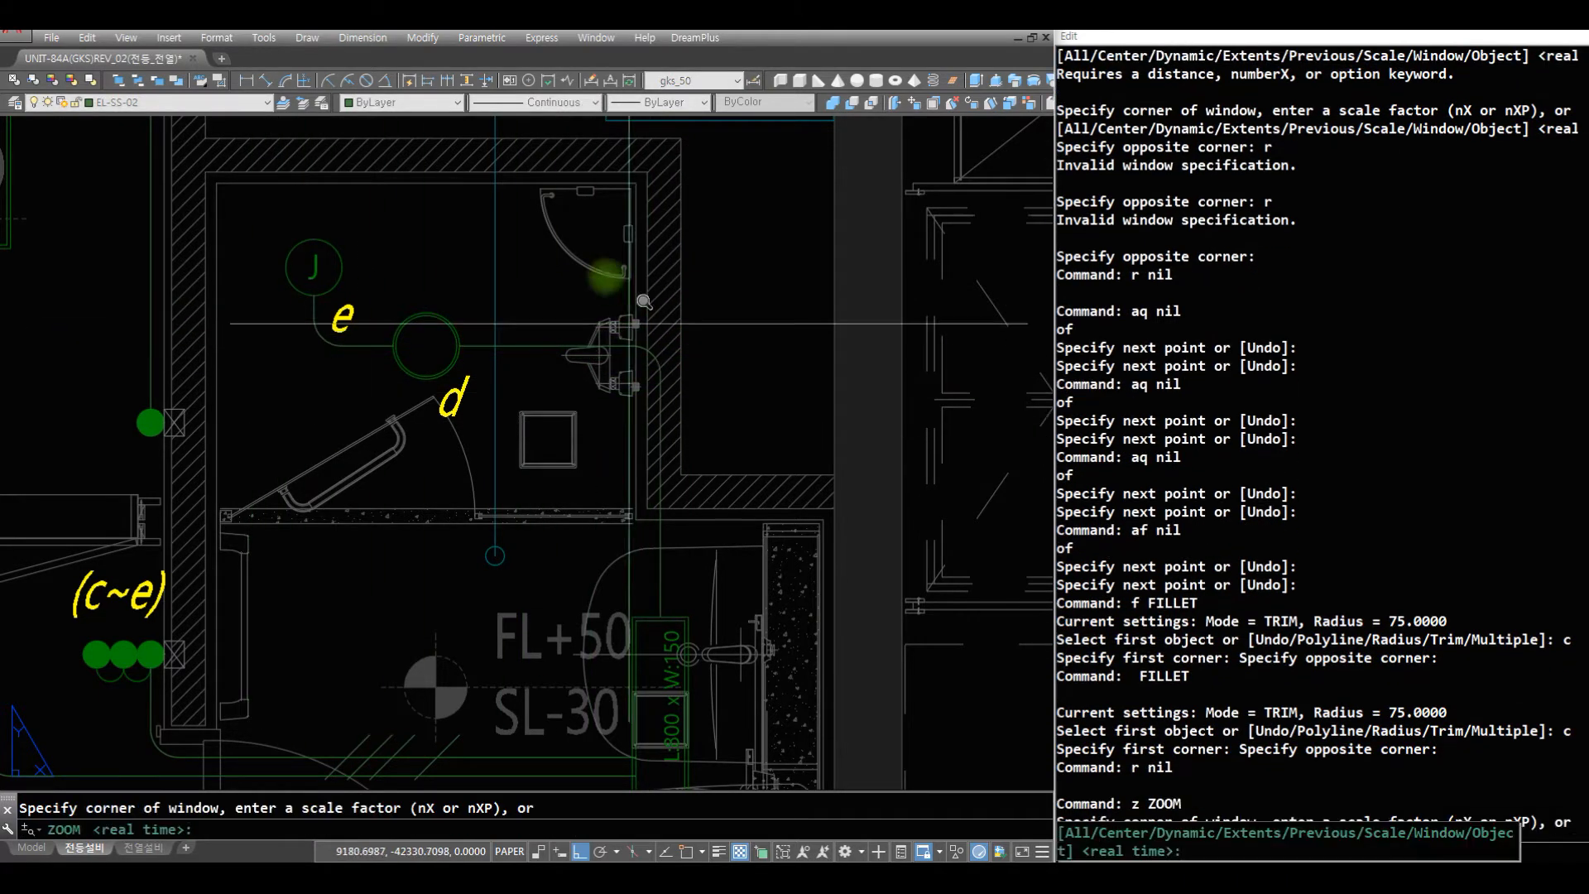
key(space)
key(space)
key(space)
text(r)
key(space)
key(Escape)
key(Escape)
text(z)
key(space)
drag(642, 312, 672, 611)
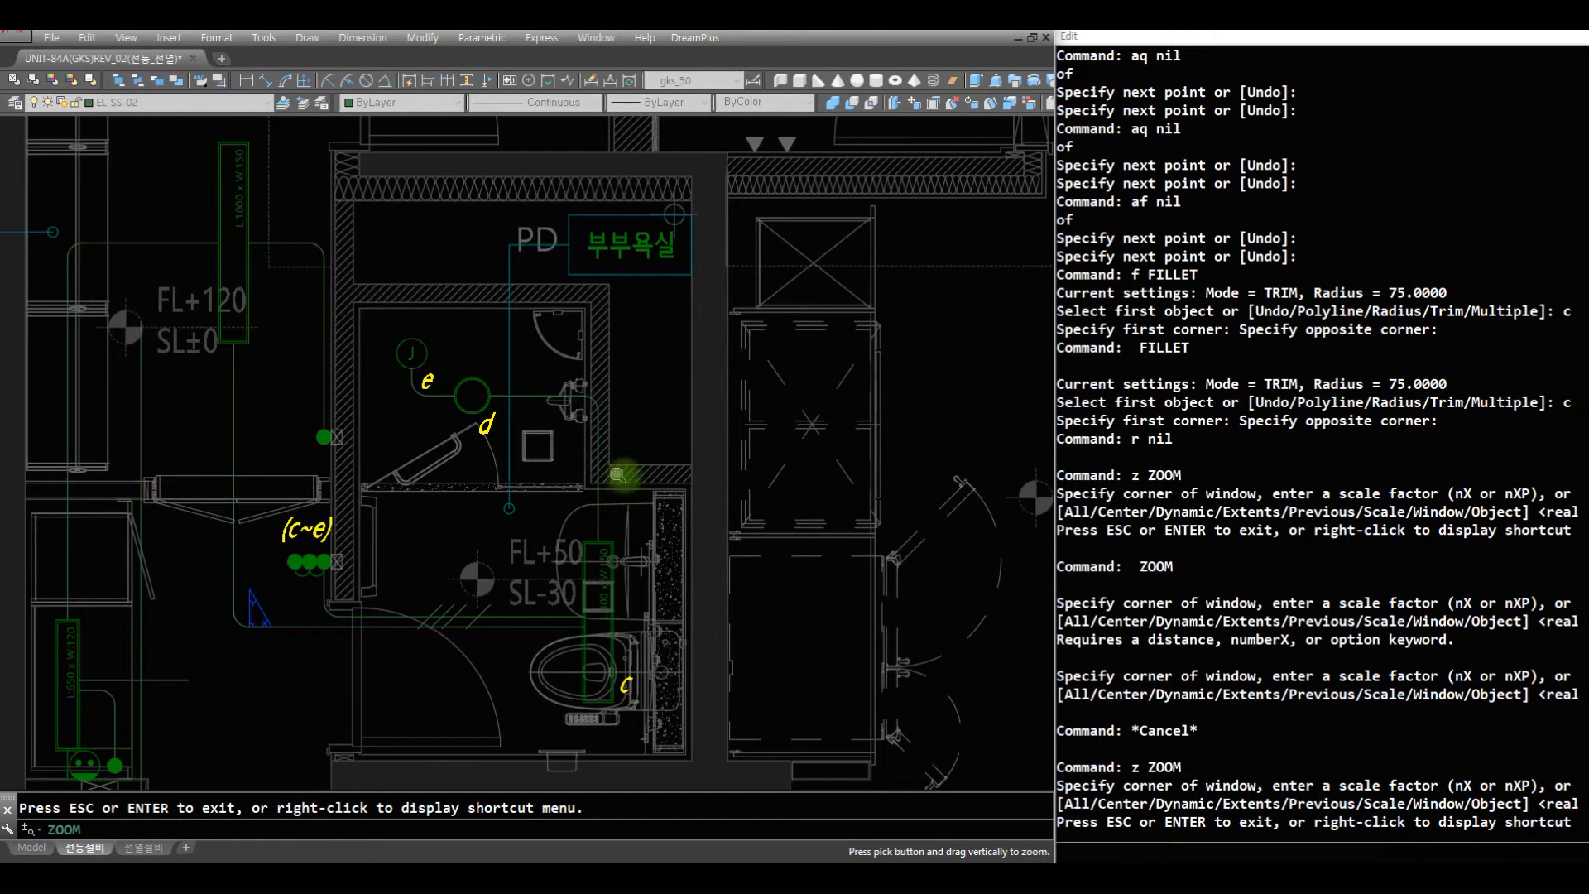
drag(618, 448, 621, 514)
key(Escape)
text(z)
key(space)
click(706, 623)
click(330, 275)
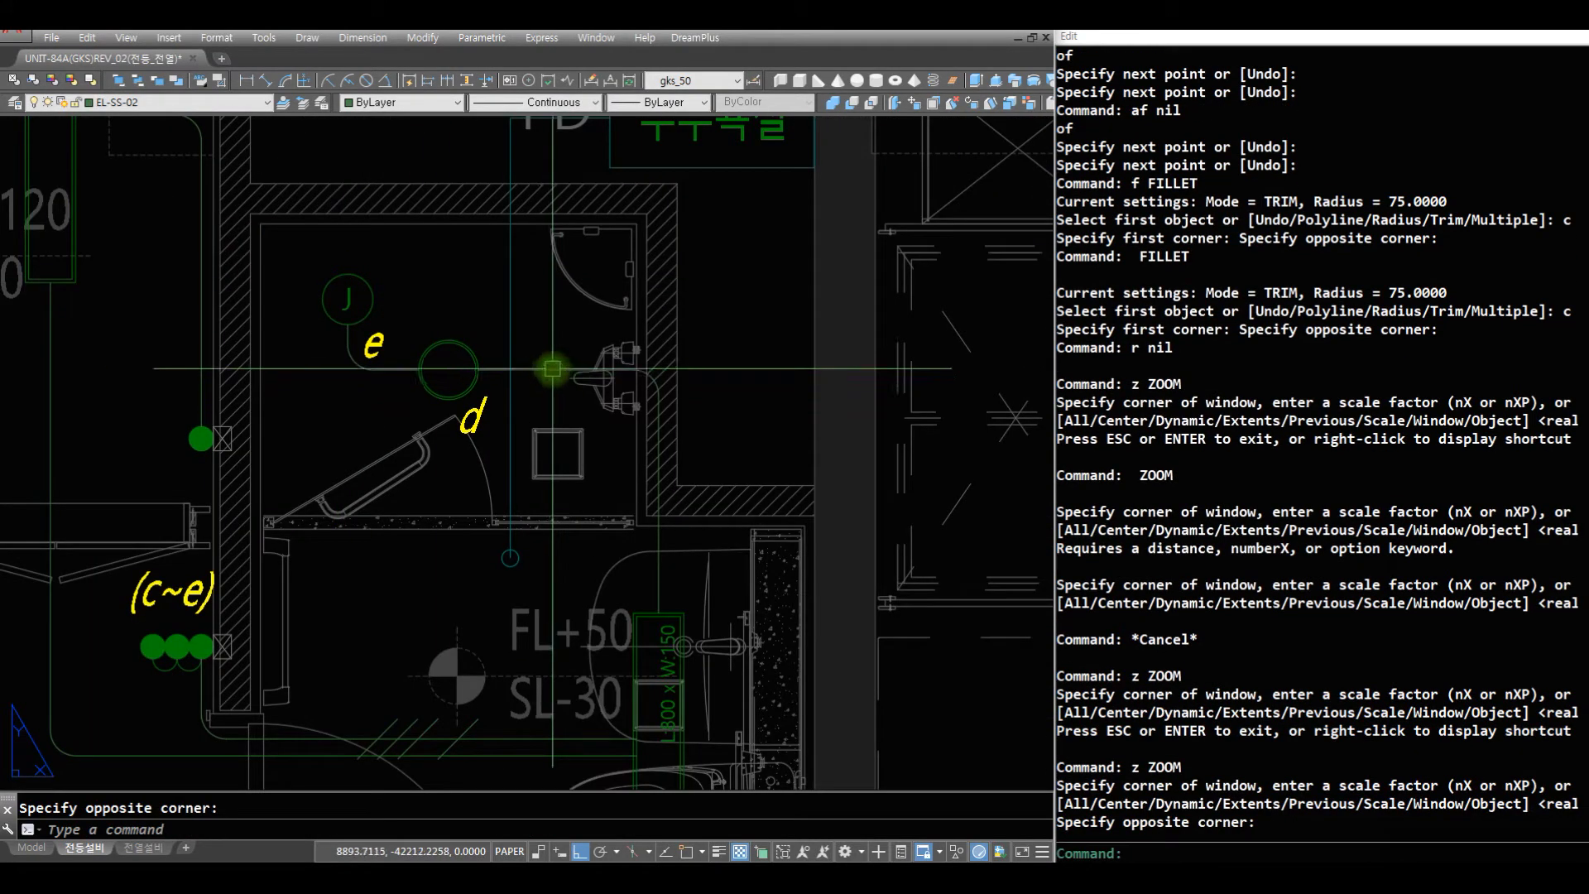
- Draw a slanted line from the centre of light d to the wire at light c, and erase that line
text(r)
key(space)
text(ac)
key(space)
click(452, 360)
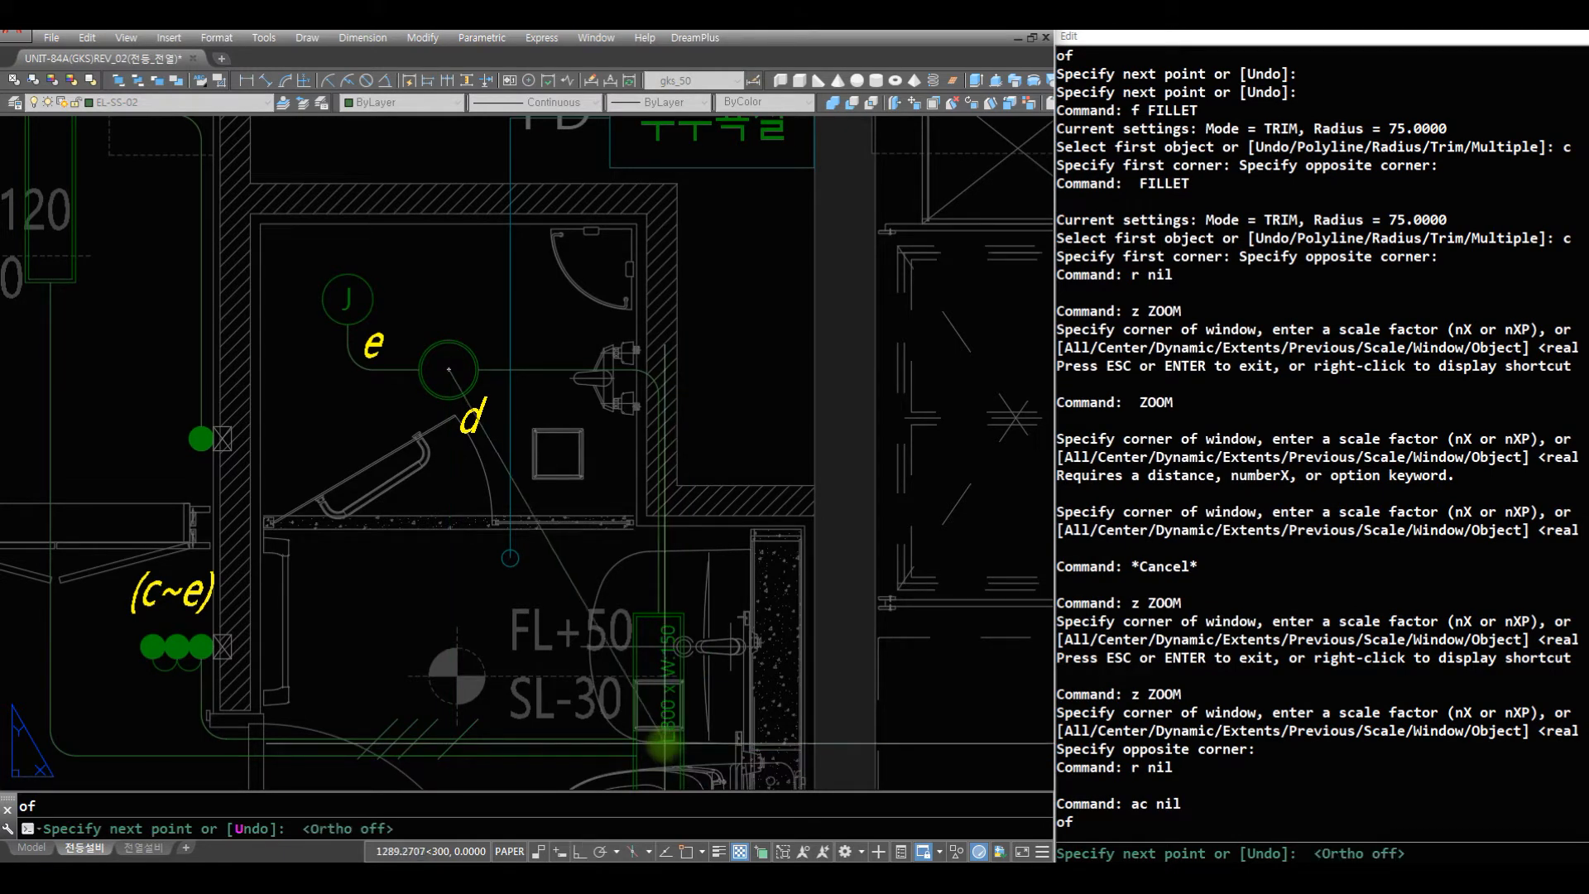
click(659, 745)
key(space)
text(r e)
key(space)
click(548, 565)
key(space)
- Insert the J03 wire mark at a nearest point on the horizontal wire between light d and the shower-room wall, without rotation
text(z)
key(space)
drag(691, 391, 540, 452)
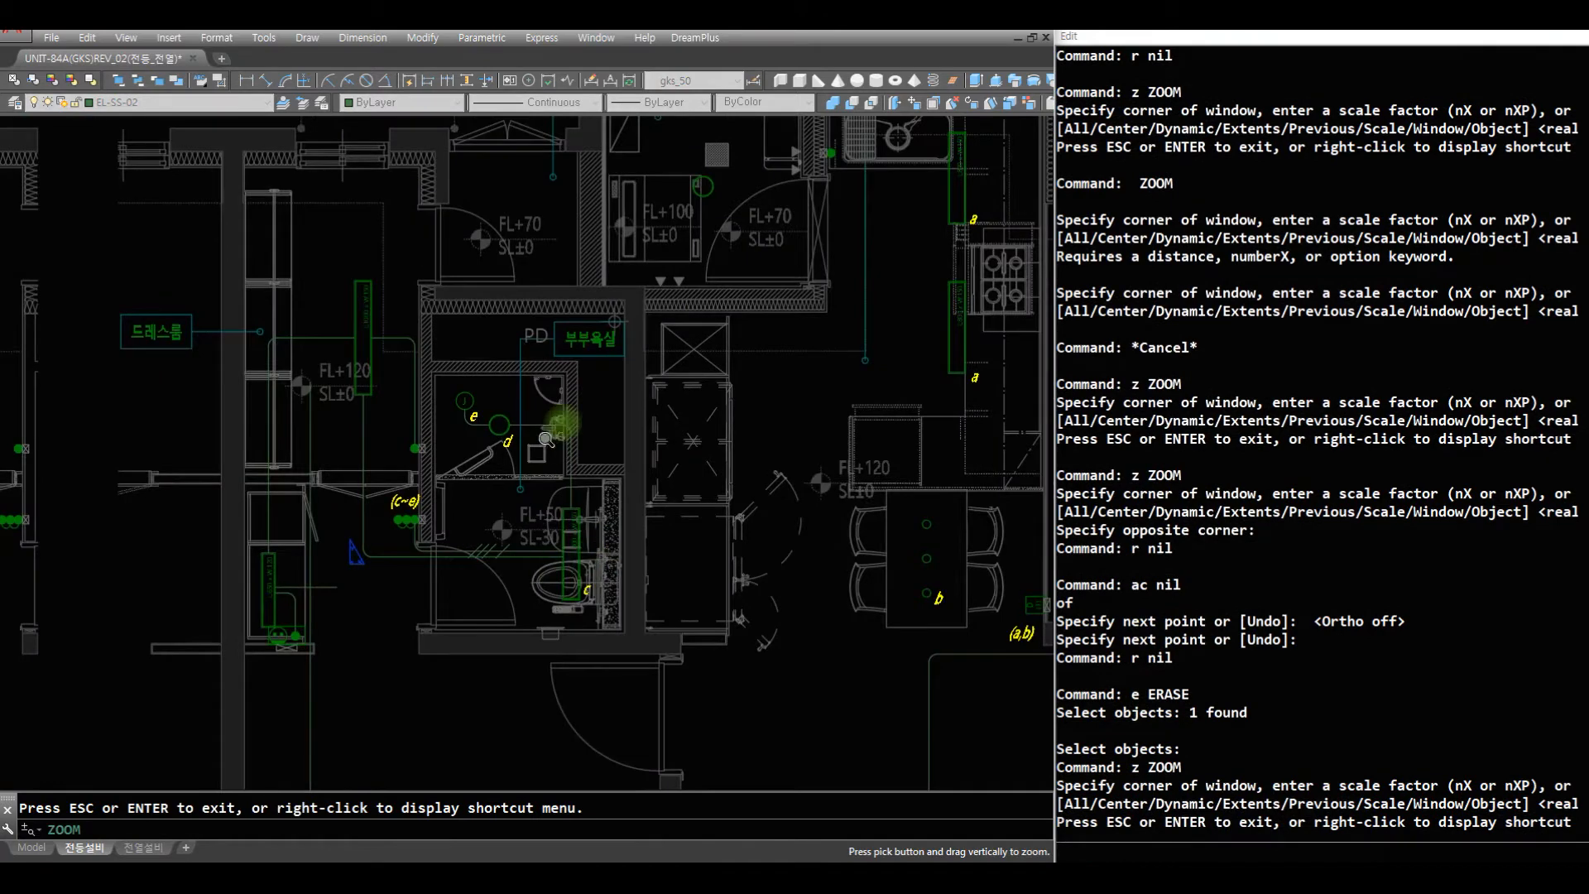
key(space)
click(719, 594)
click(383, 262)
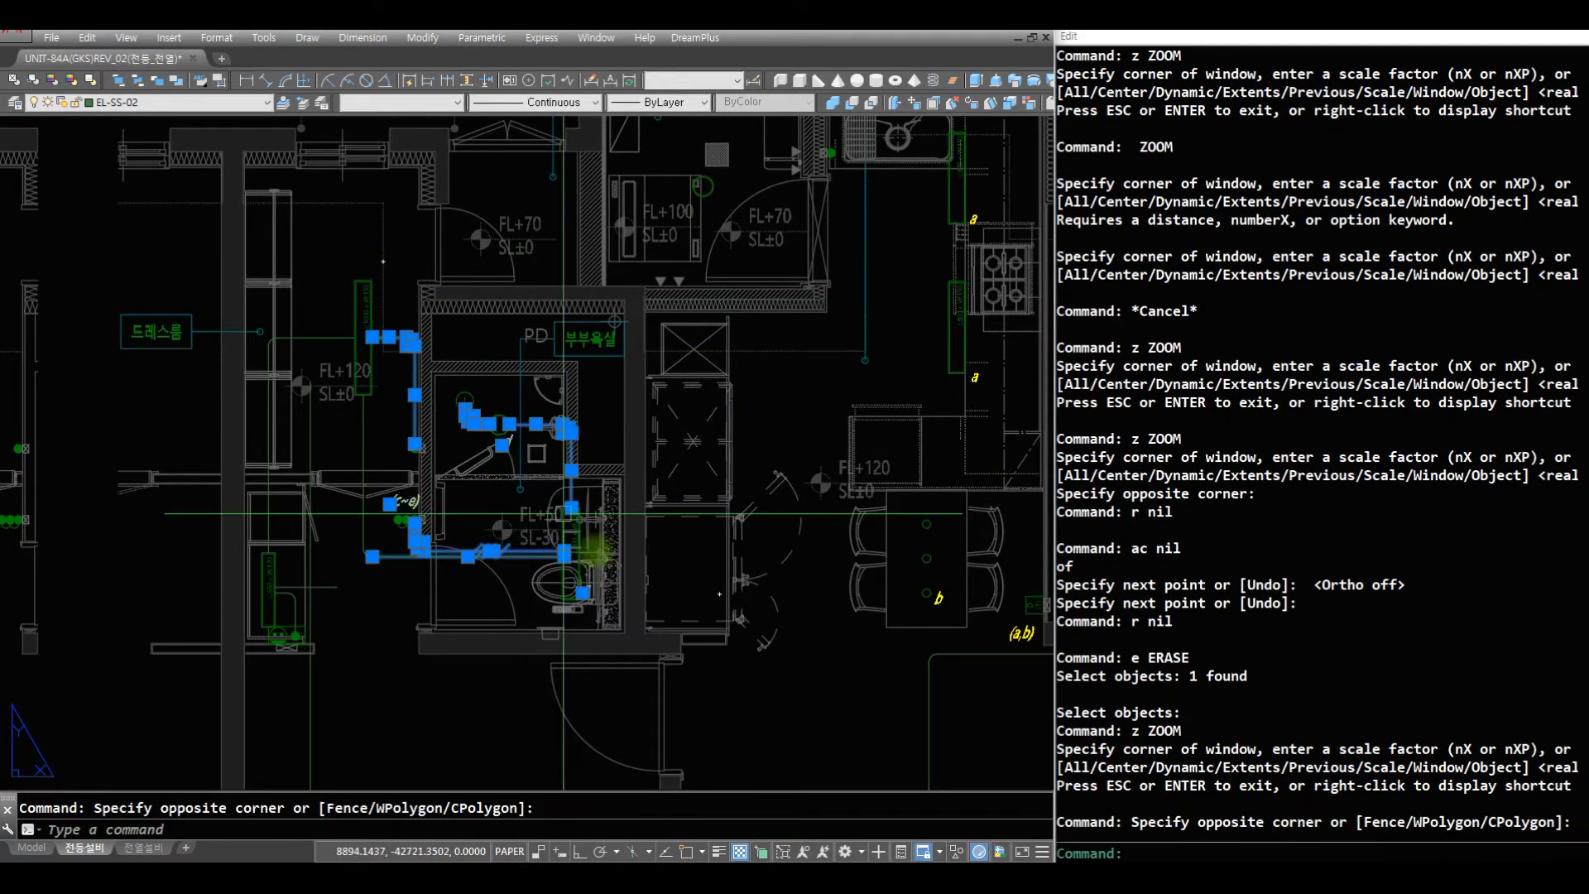
text(z)
click(663, 607)
click(399, 305)
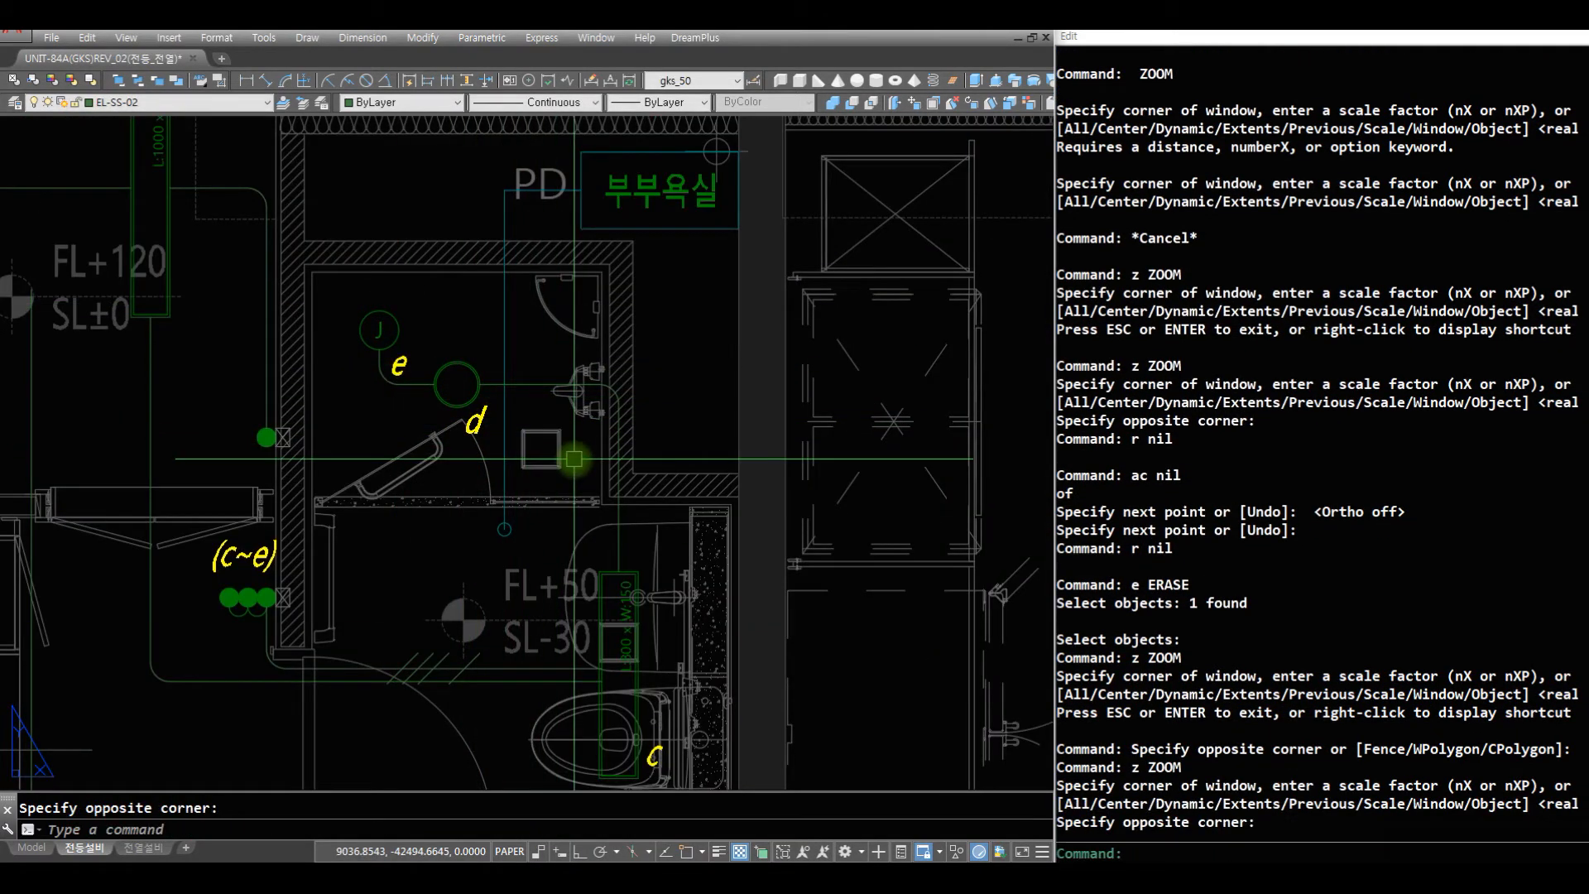
text(j03)
key(Return)
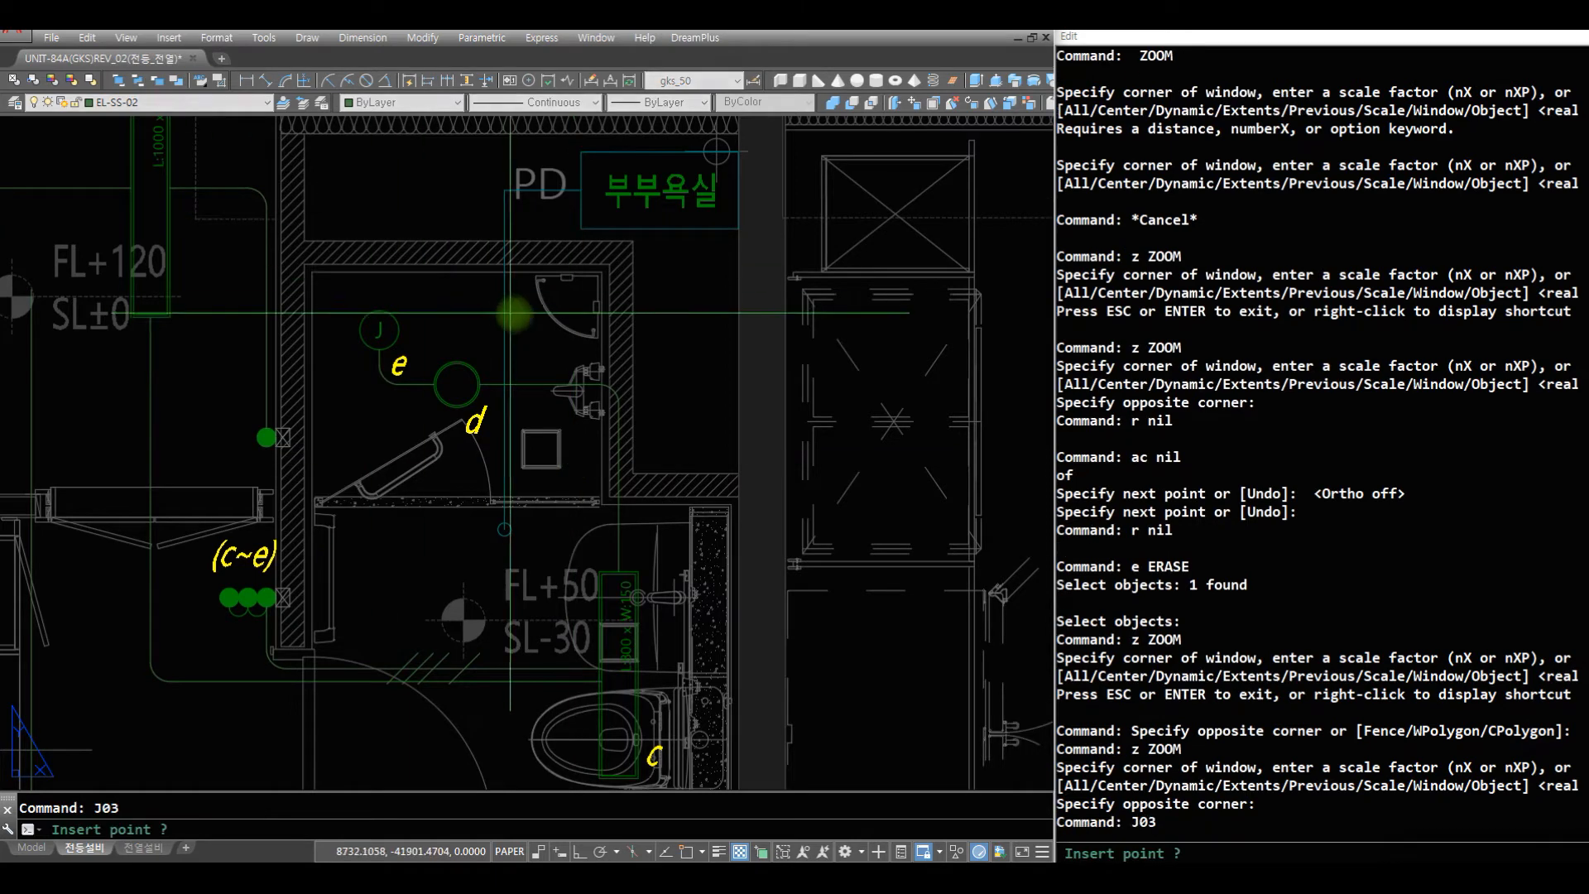
click(530, 384)
key(Return)
text(r)
key(Return)
- Scale the J03 wire mark about a nearest point on light d's horizontal wire
text(s)
key(Return)
click(537, 386)
key(Return)
text(nea)
key(Return)
click(532, 384)
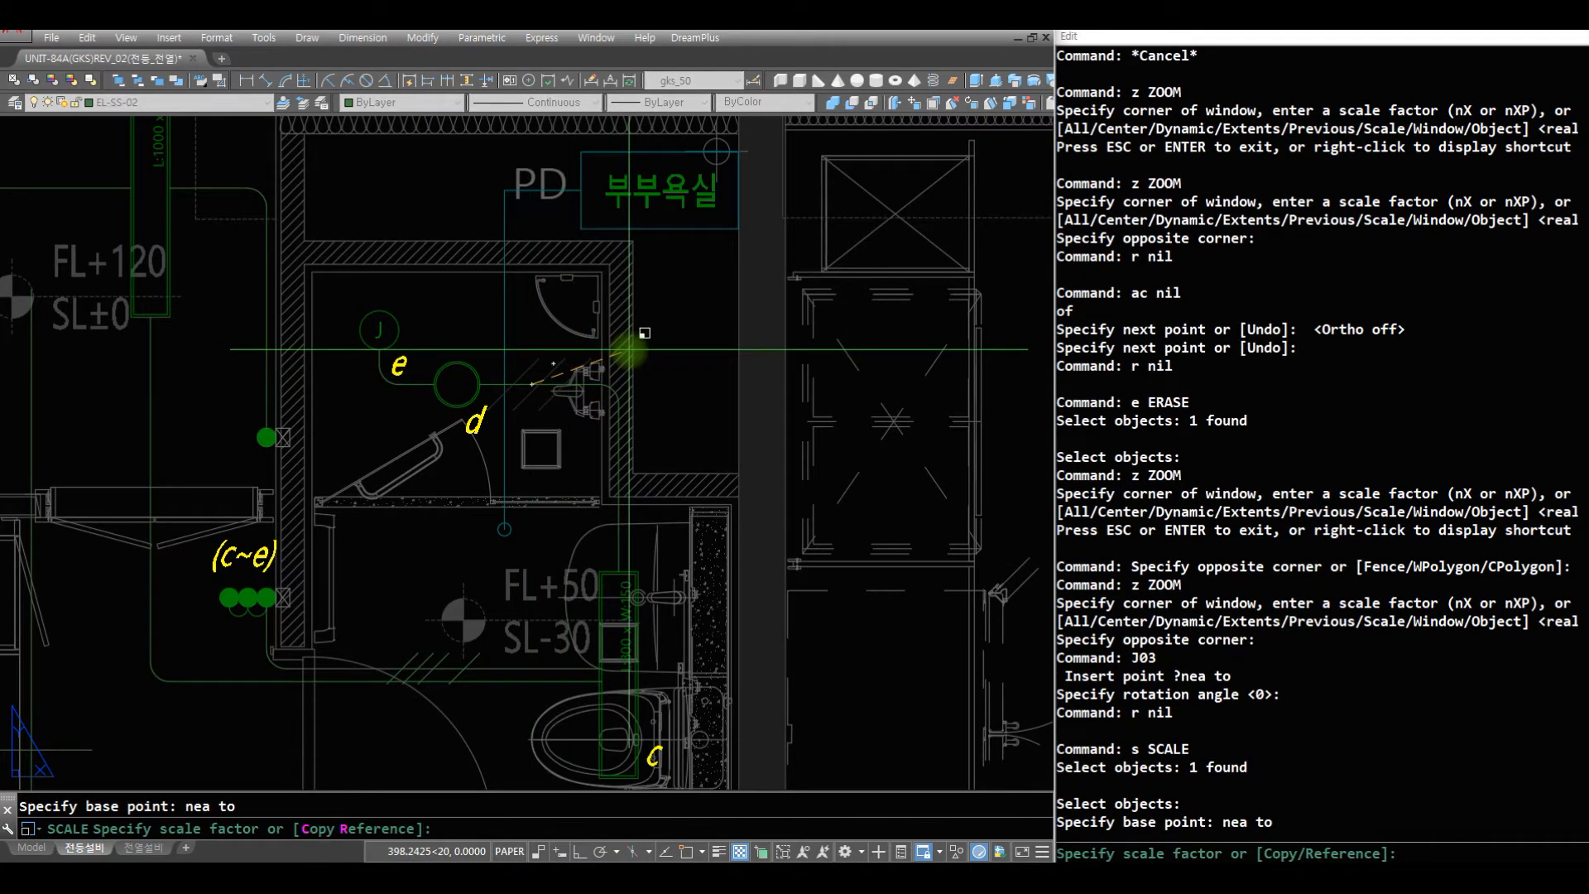
click(629, 350)
- Review the whole unit's lighting plan, the kitchen and balcony area, and the surroundings of bathroom light c
text(z)
key(Return)
key(Return)
drag(511, 346, 488, 616)
mouse_move(621, 302)
mouse_down()
mouse_move(630, 383)
mouse_move(682, 487)
mouse_up()
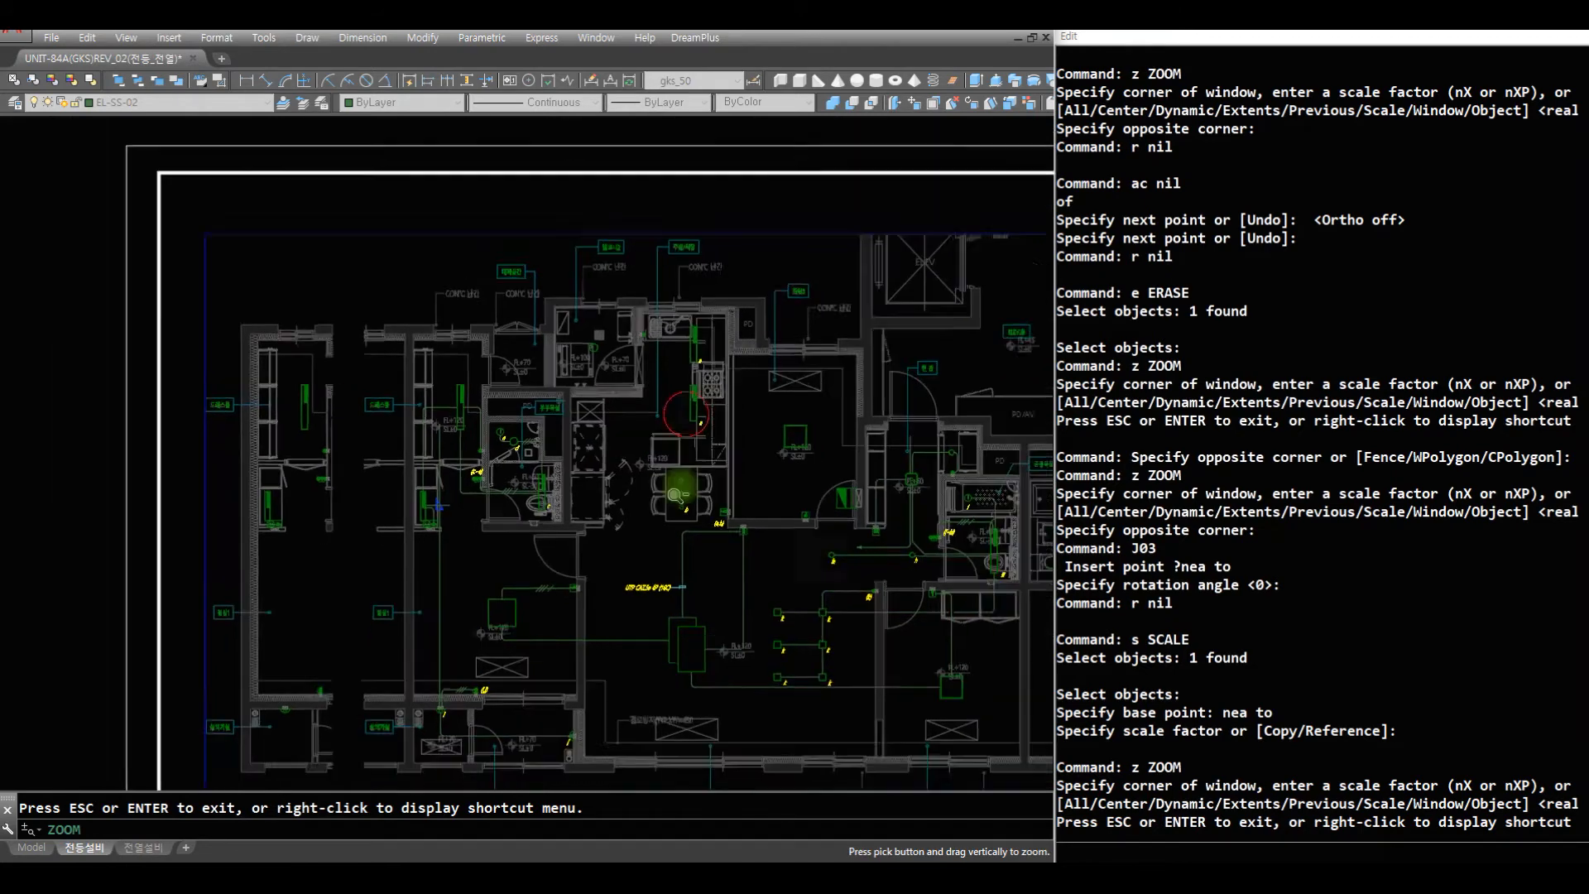
key(Escape)
text(z)
key(Return)
click(762, 499)
click(469, 228)
text(r)
key(Return)
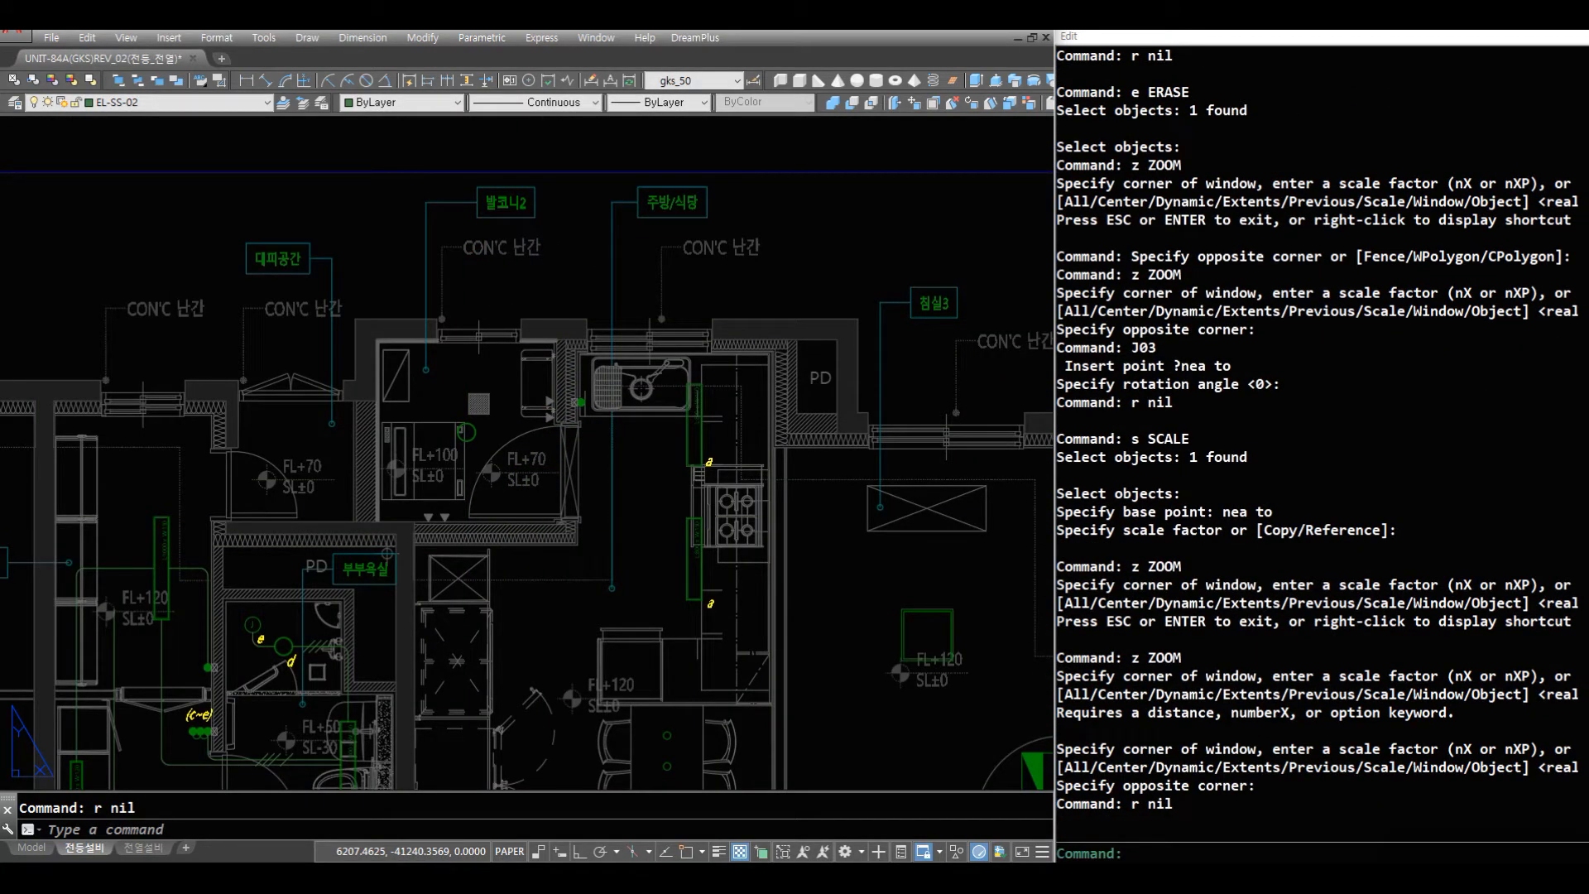
text(r)
key(Return)
text(z)
key(Return)
click(621, 767)
click(267, 730)
text(r)
key(Return)
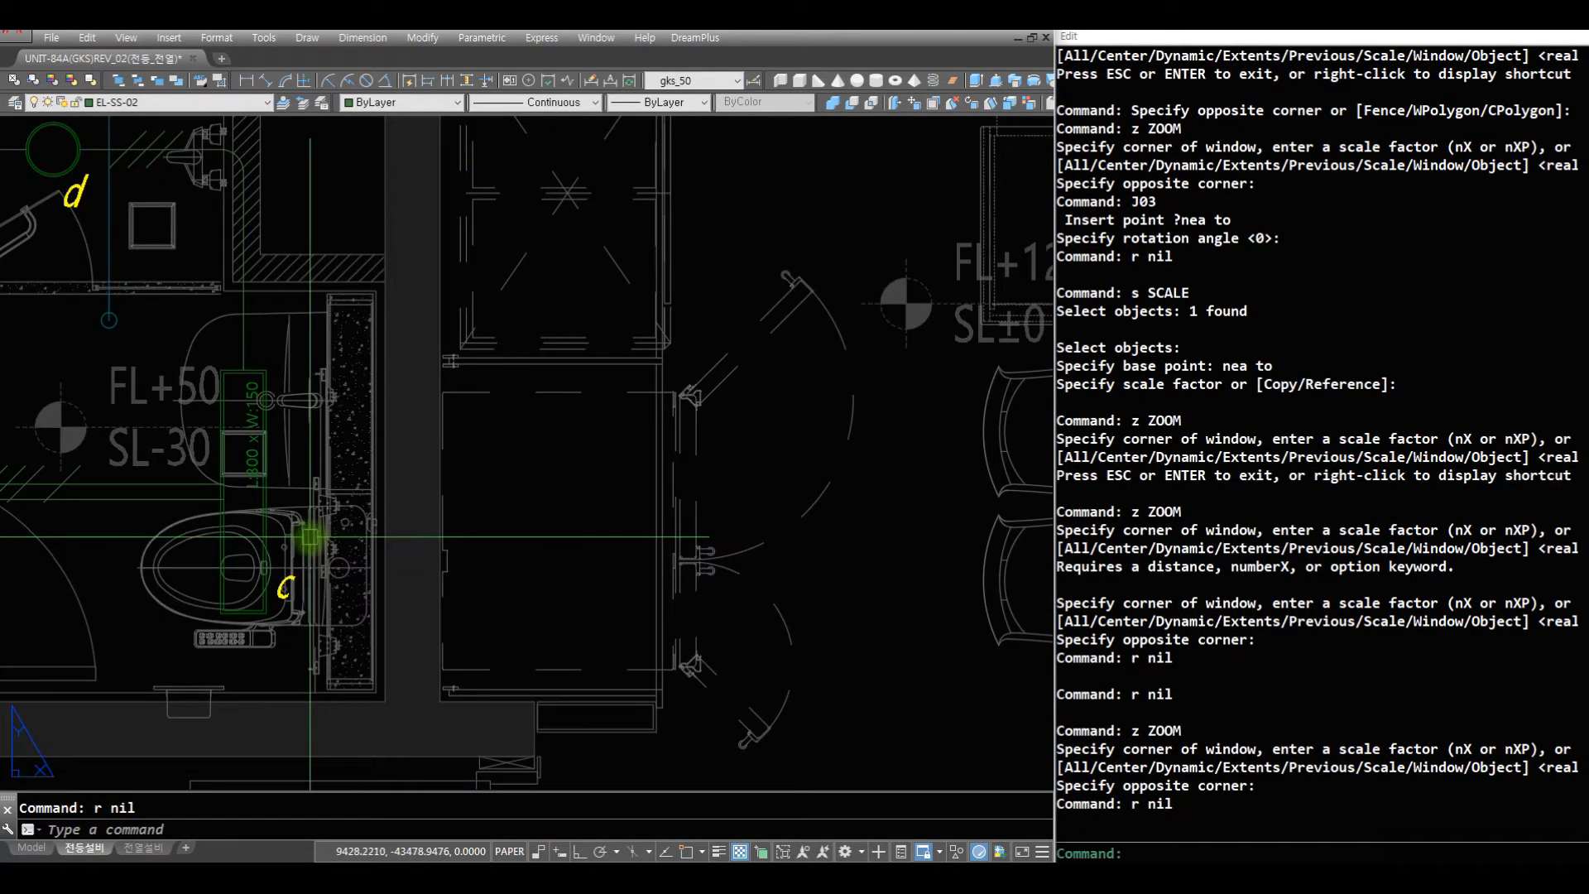
- Try to draw a filleted wire from the midpoint of bathroom light c's edge across and up to the balcony 2 light
key(Return)
click(266, 492)
click(806, 384)
scroll(739, 285, down, 3)
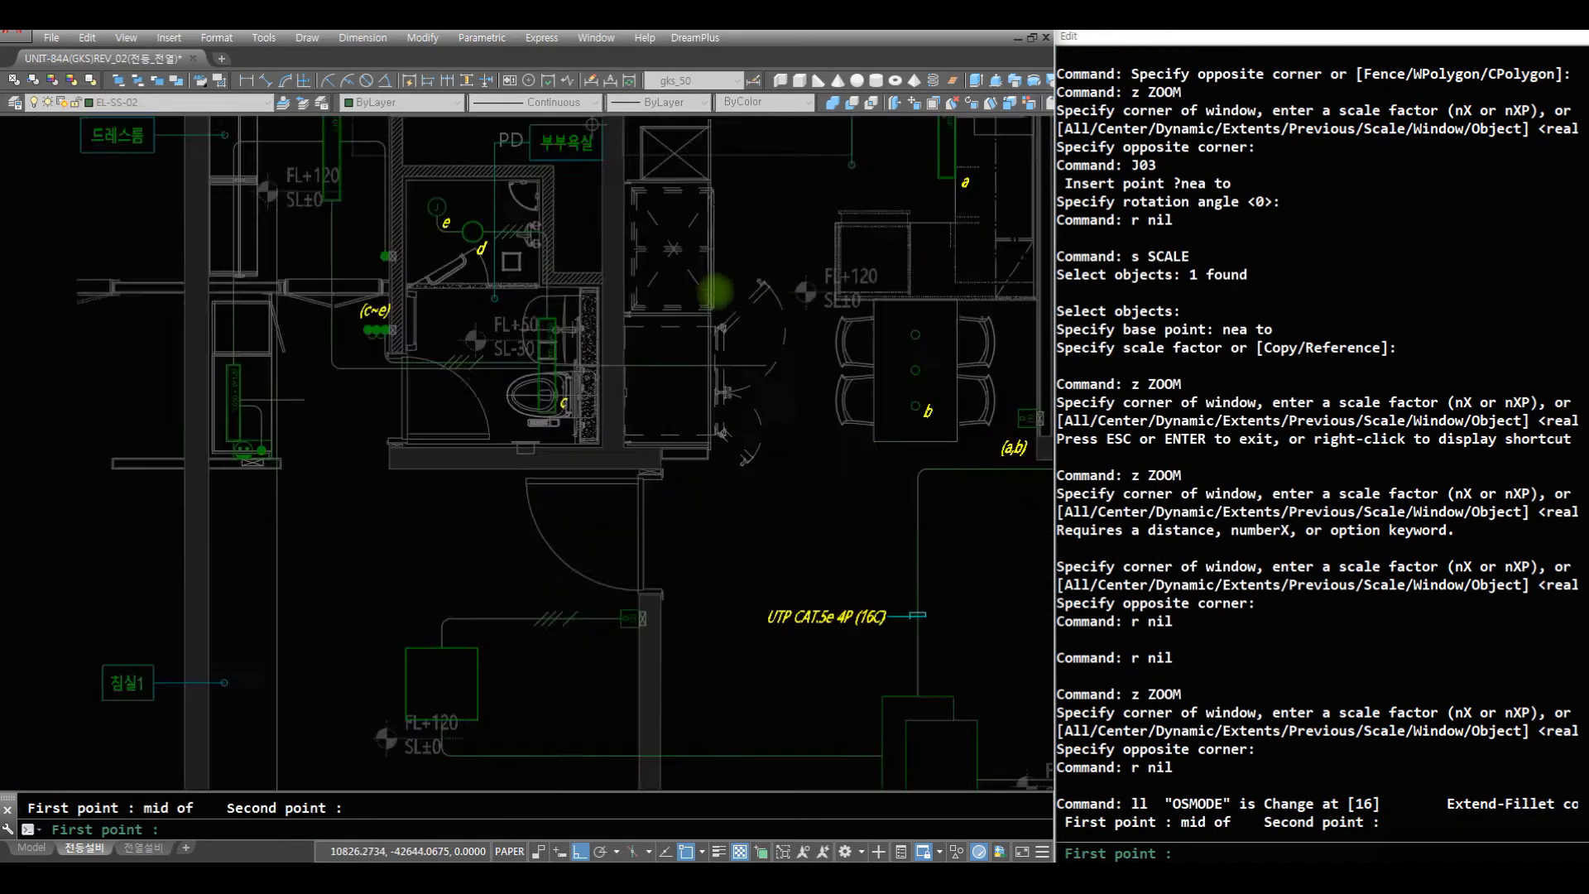
scroll(716, 292, down, 5)
scroll(683, 368, up, 5)
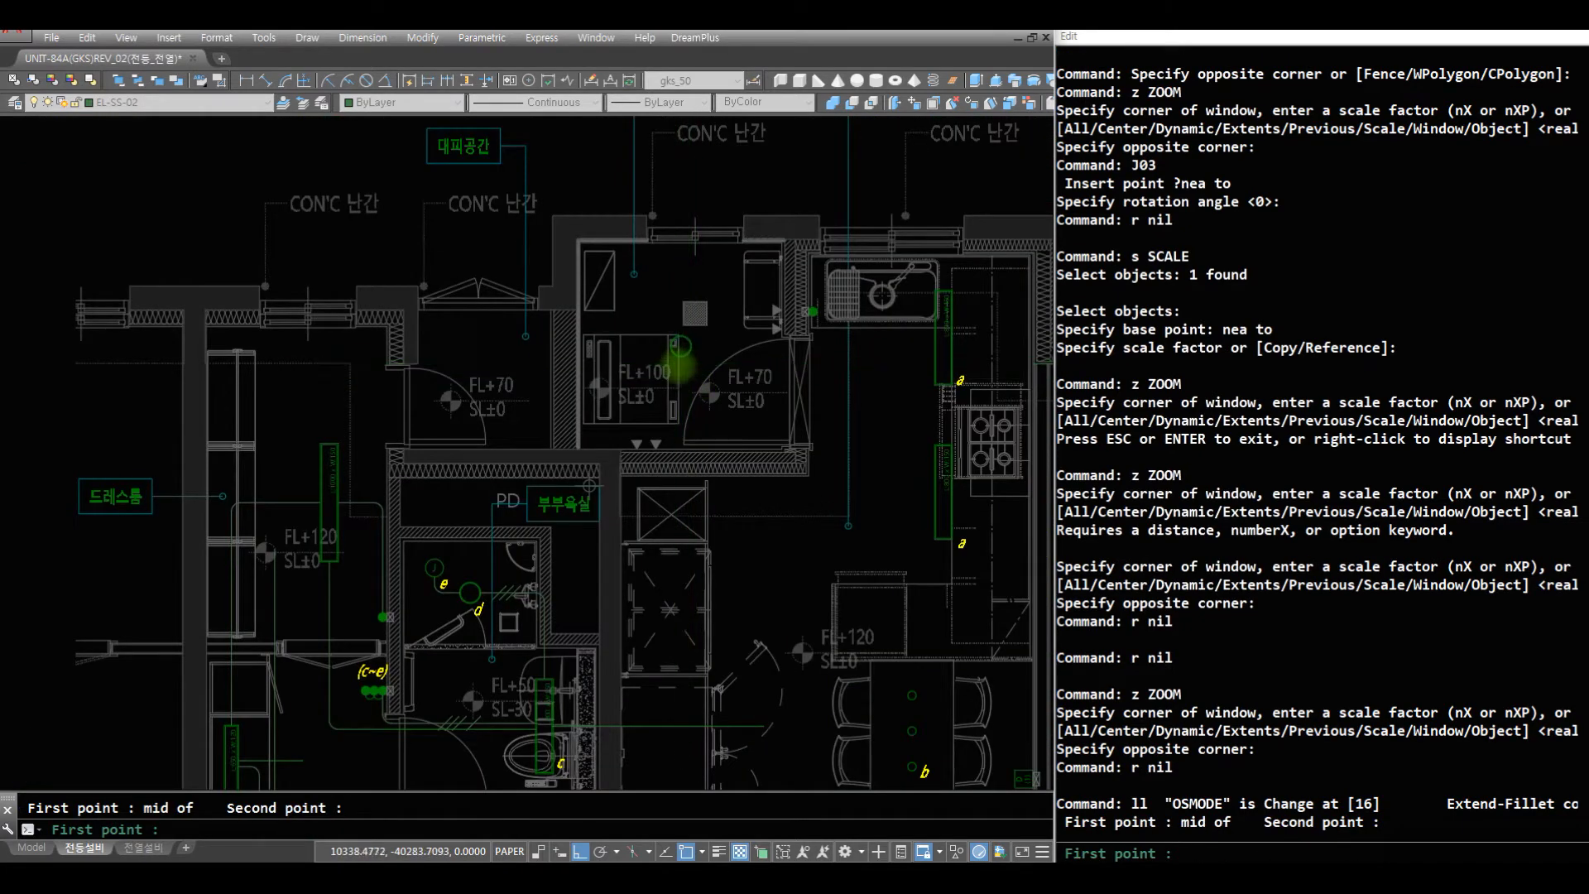
scroll(677, 367, up, 4)
scroll(687, 338, down, 4)
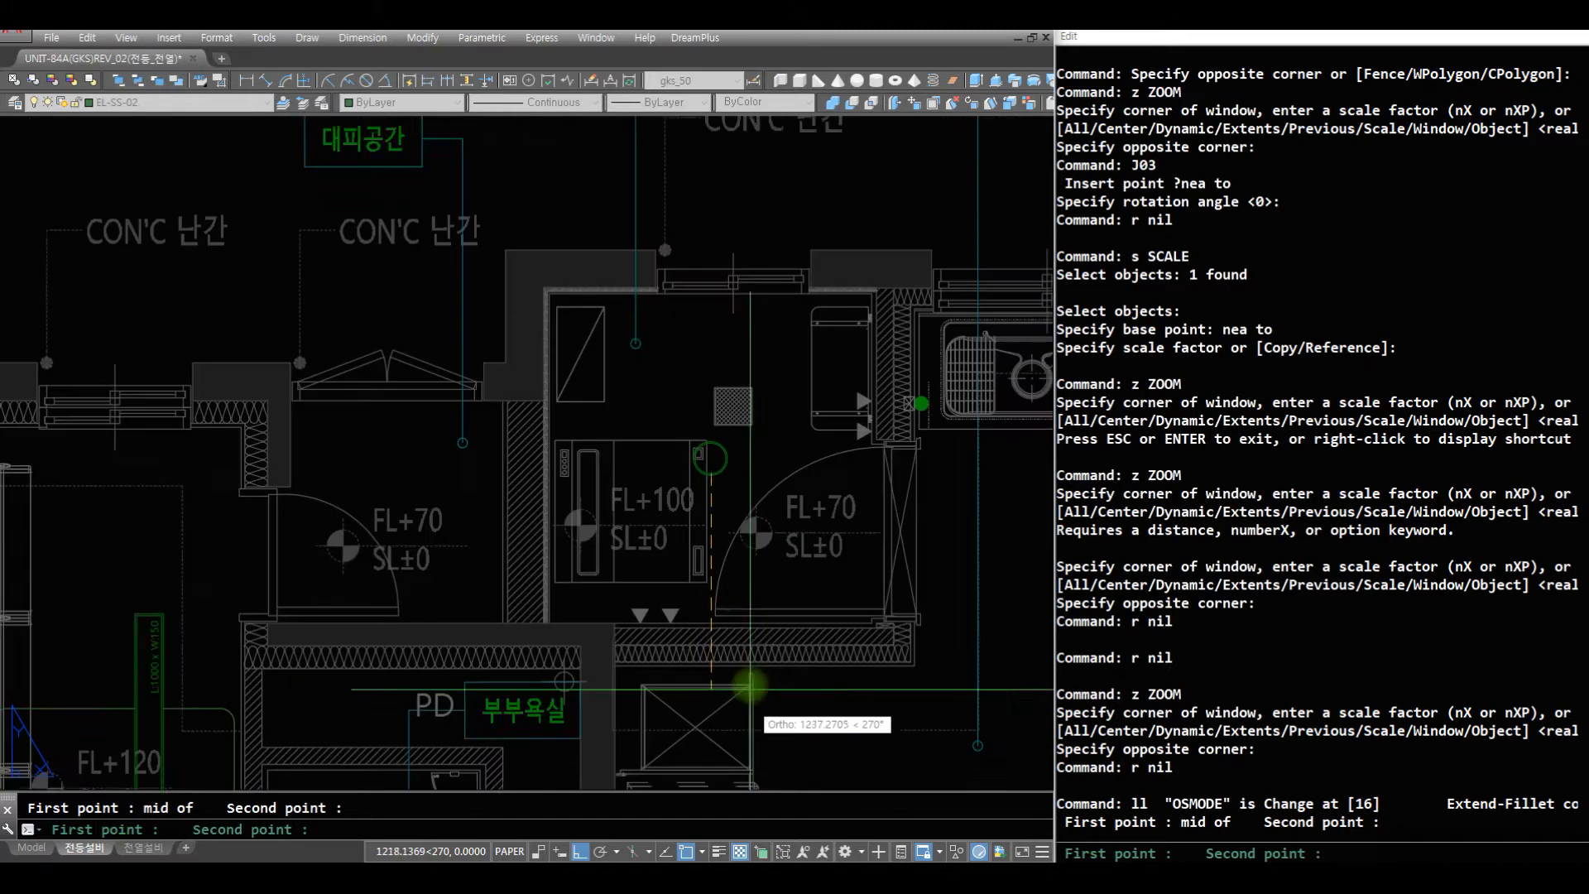
scroll(717, 257, up, 3)
key(Escape)
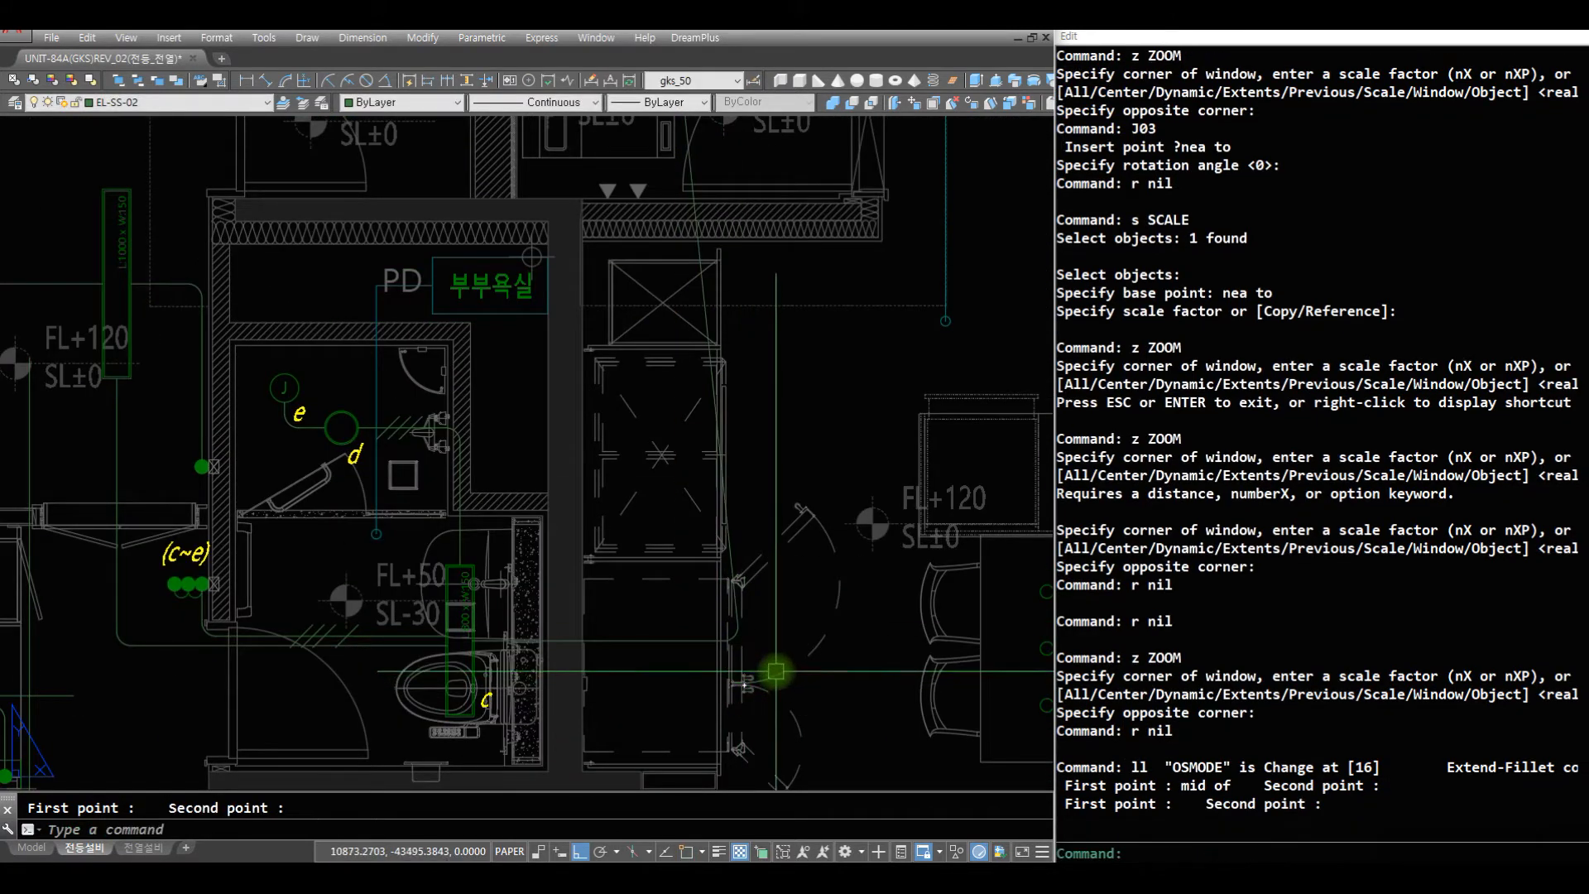
- Erase the wire segments and corner arc just drawn between bathroom light c and the balcony 2 light
text(z)
click(841, 684)
click(390, 377)
text(r e c)
click(878, 729)
click(657, 517)
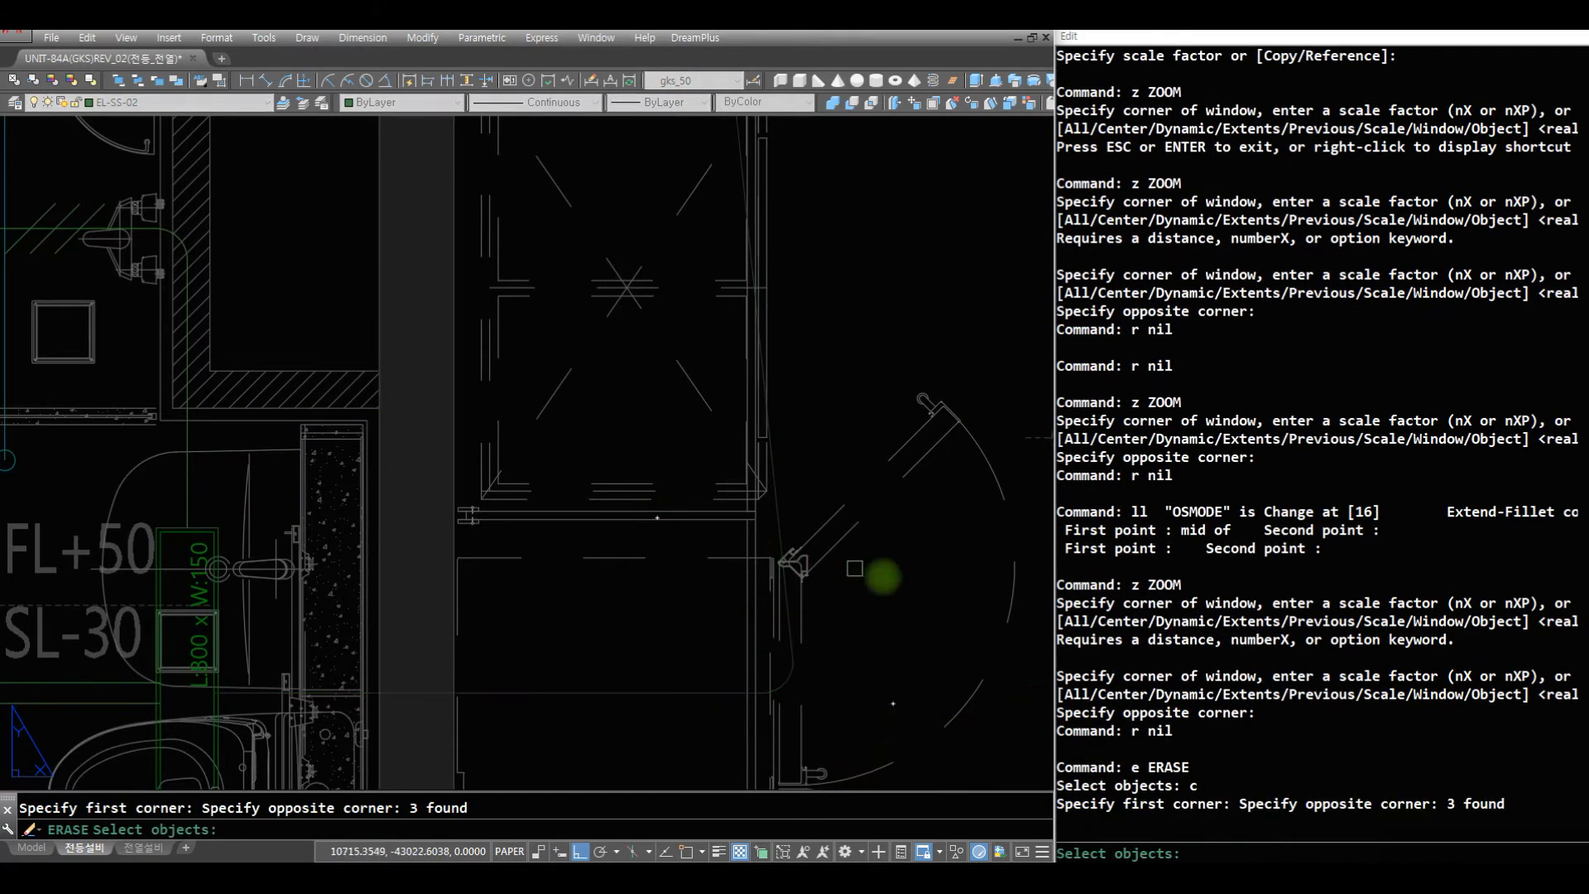
key(space)
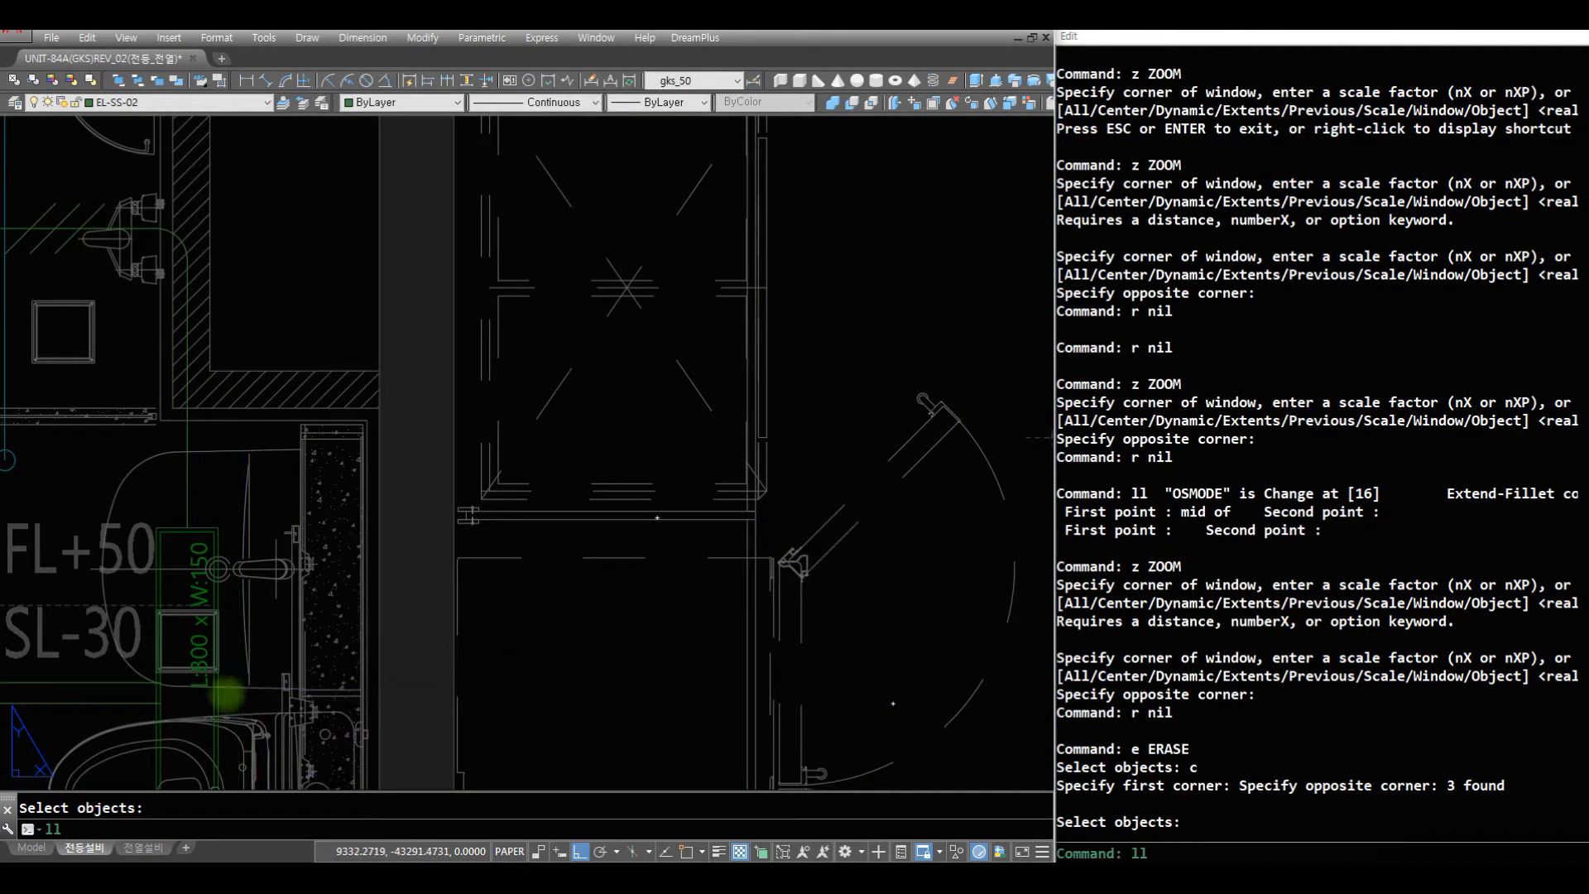
- Draw a filleted wire from the midpoint of light c's edge across the wall and straight up to the balcony 2 light's circle
text(ll)
key(space)
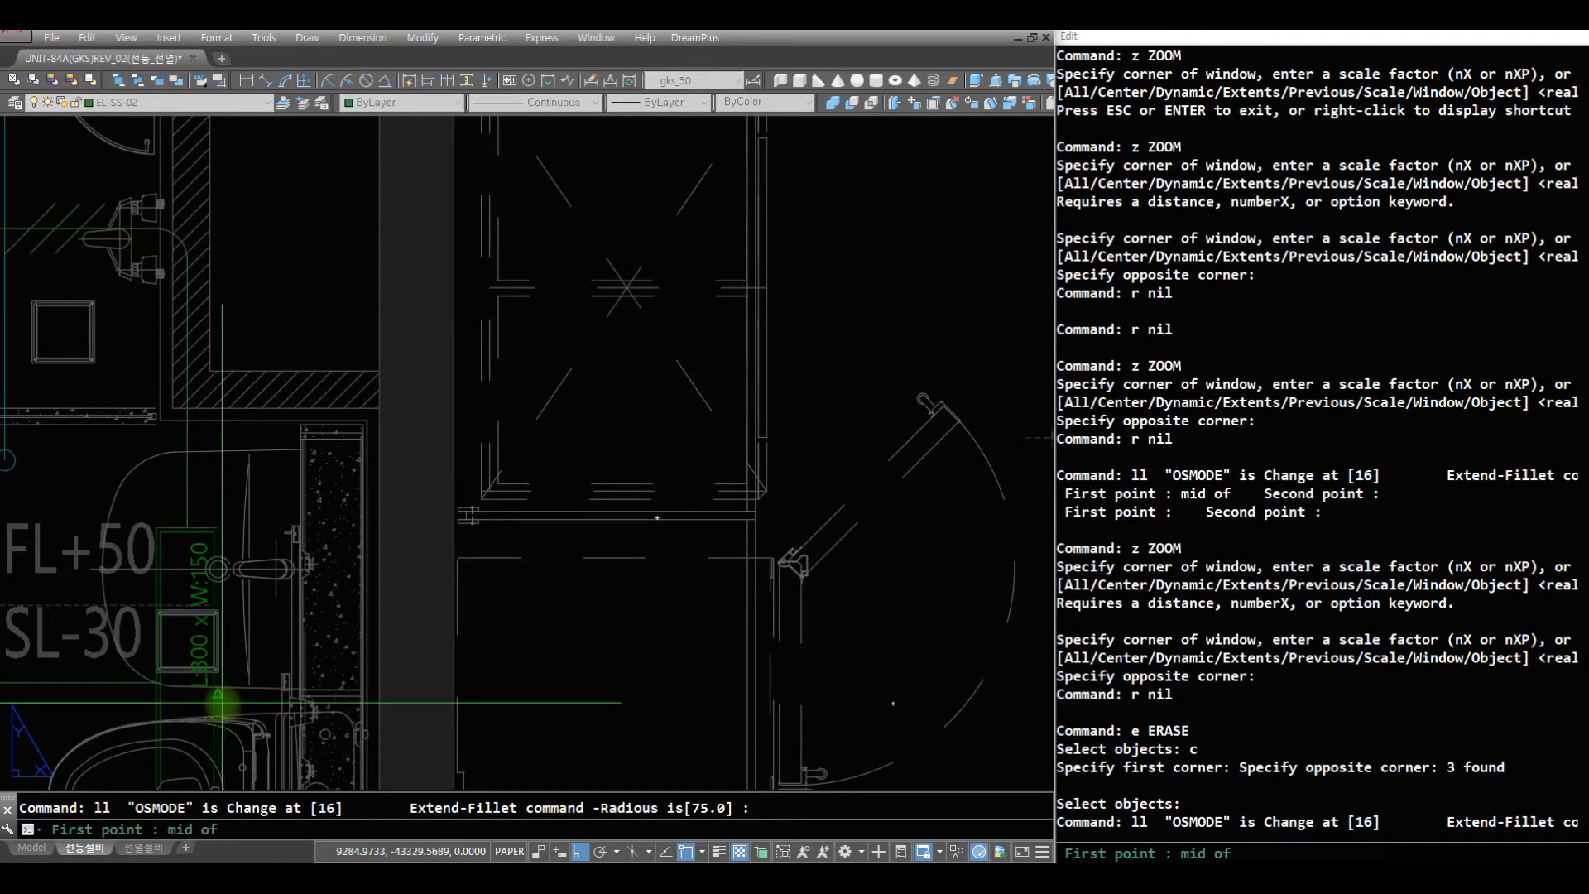
click(491, 697)
scroll(661, 255, down, 5)
middle_drag(654, 248, 616, 505)
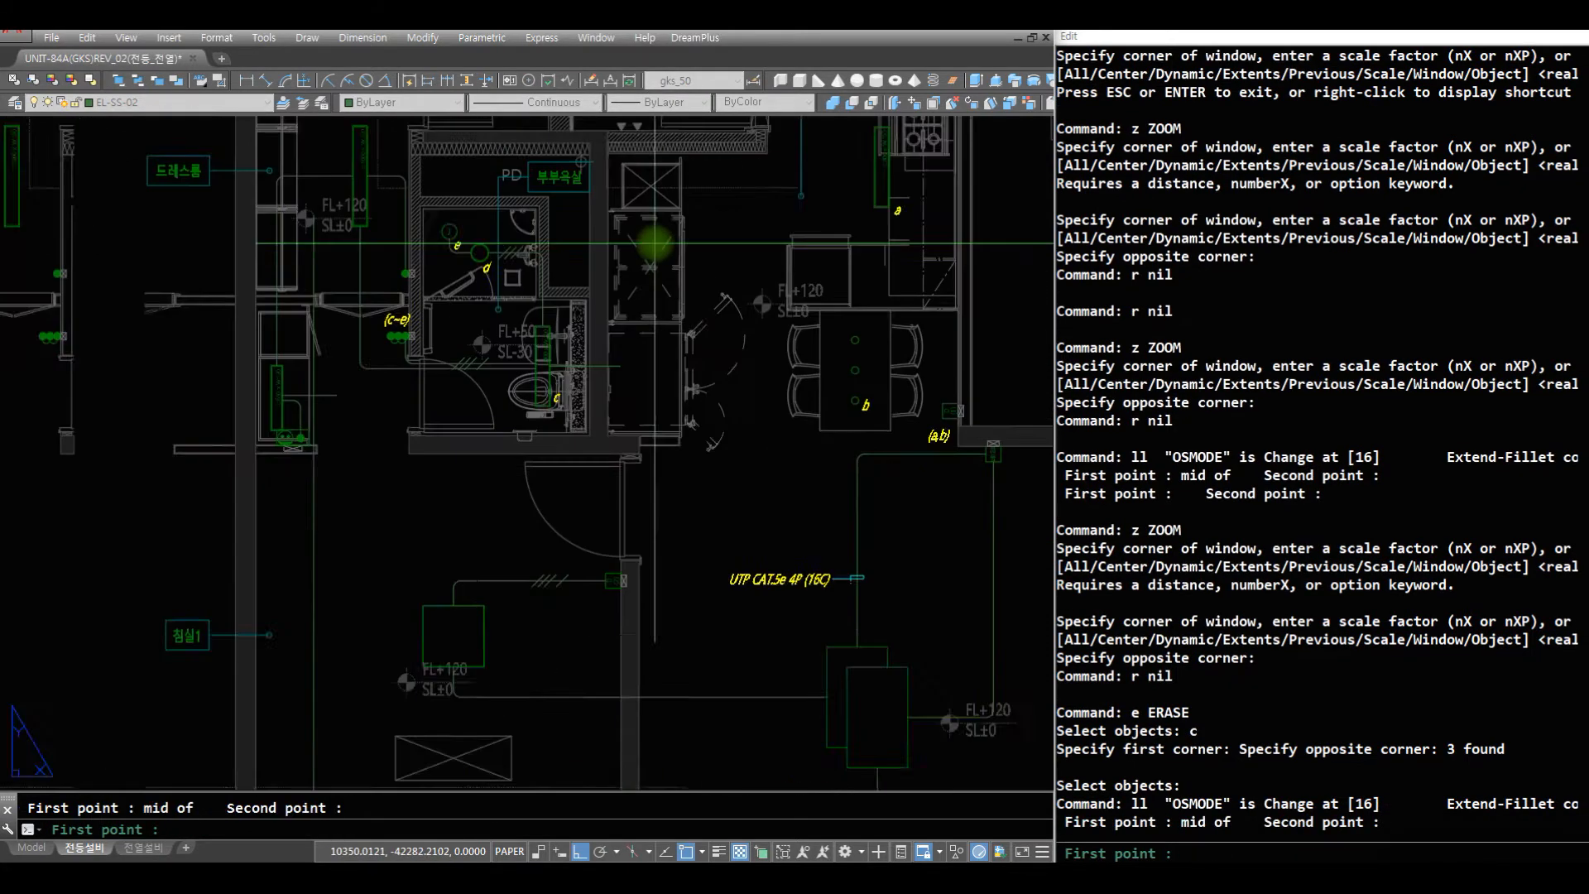
scroll(644, 443, up, 5)
scroll(656, 454, up, 5)
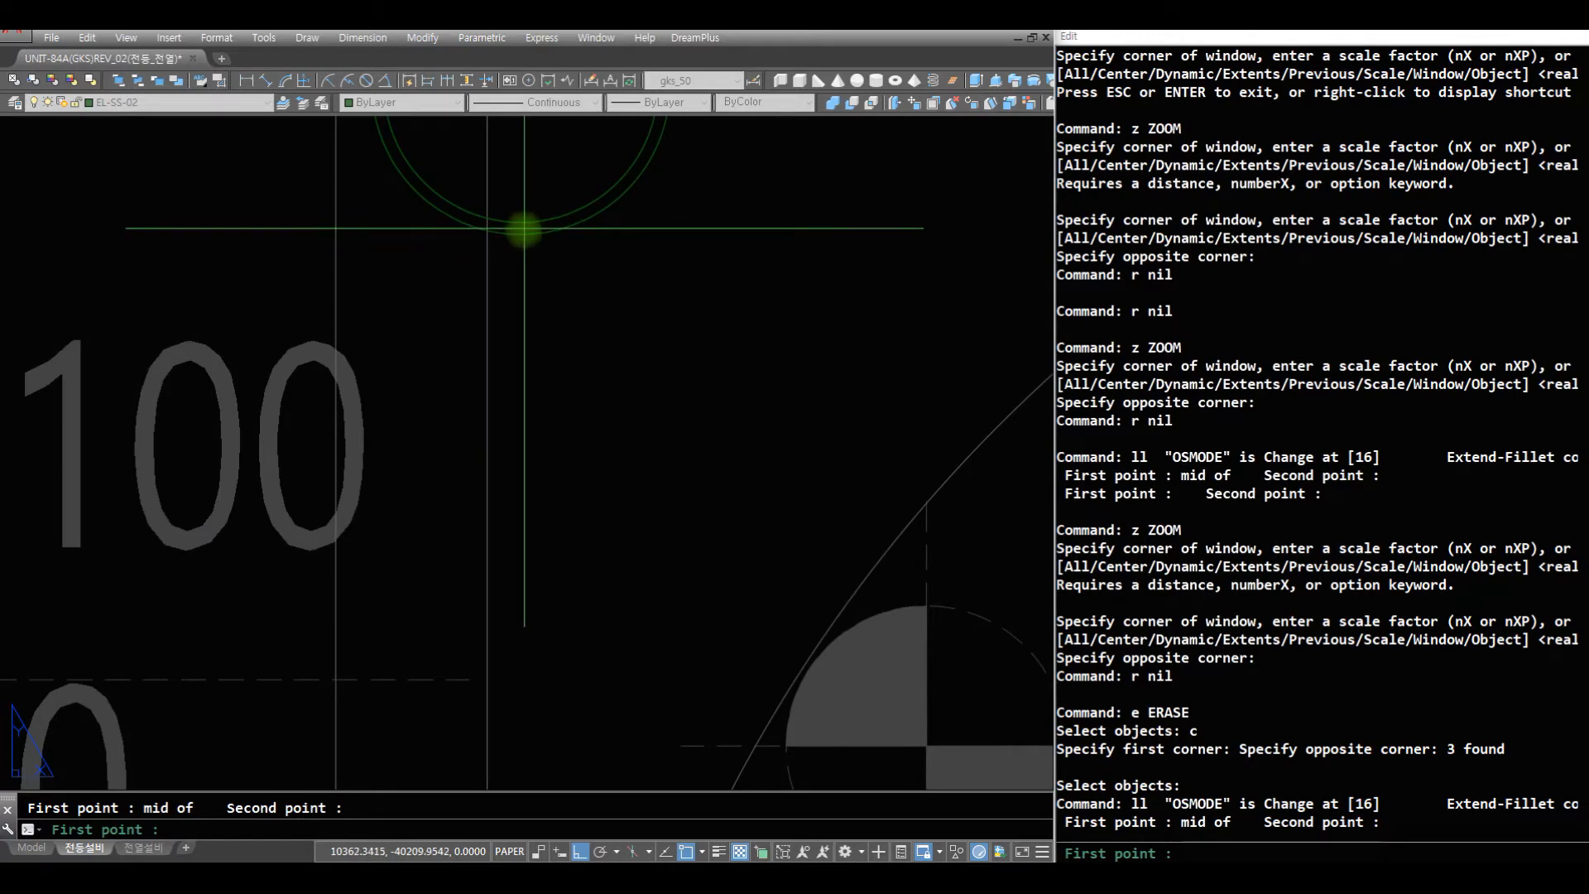
click(557, 303)
scroll(674, 578, down, 5)
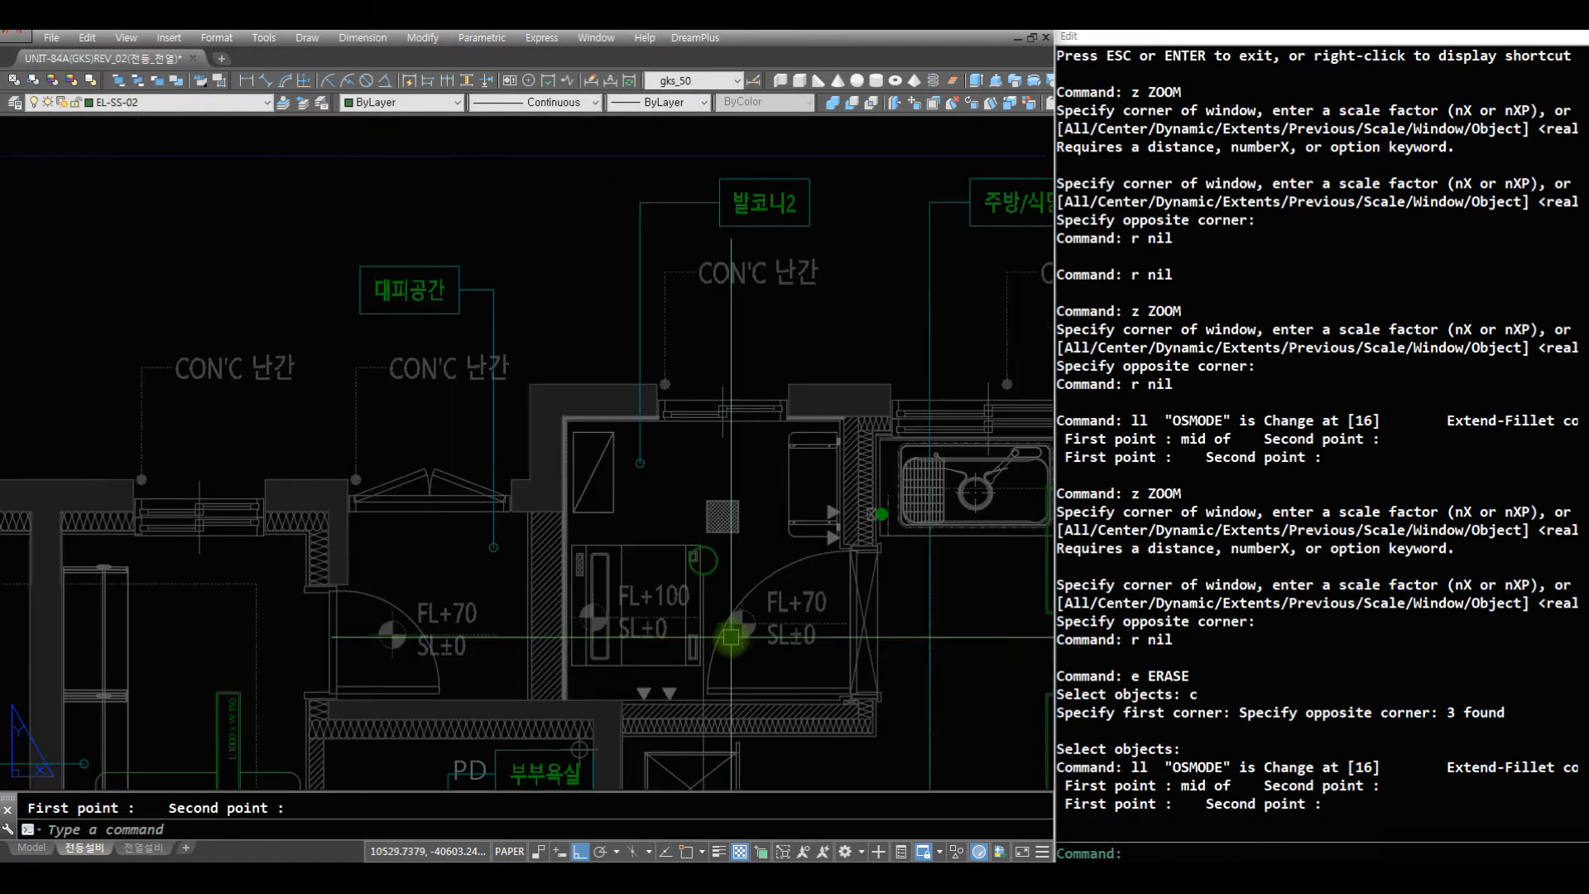
- Draw a filleted wire from the switch on the wall beside the kitchen sink to the top of the balcony 2 light
scroll(652, 165, up, 3)
middle_drag(647, 549, 593, 577)
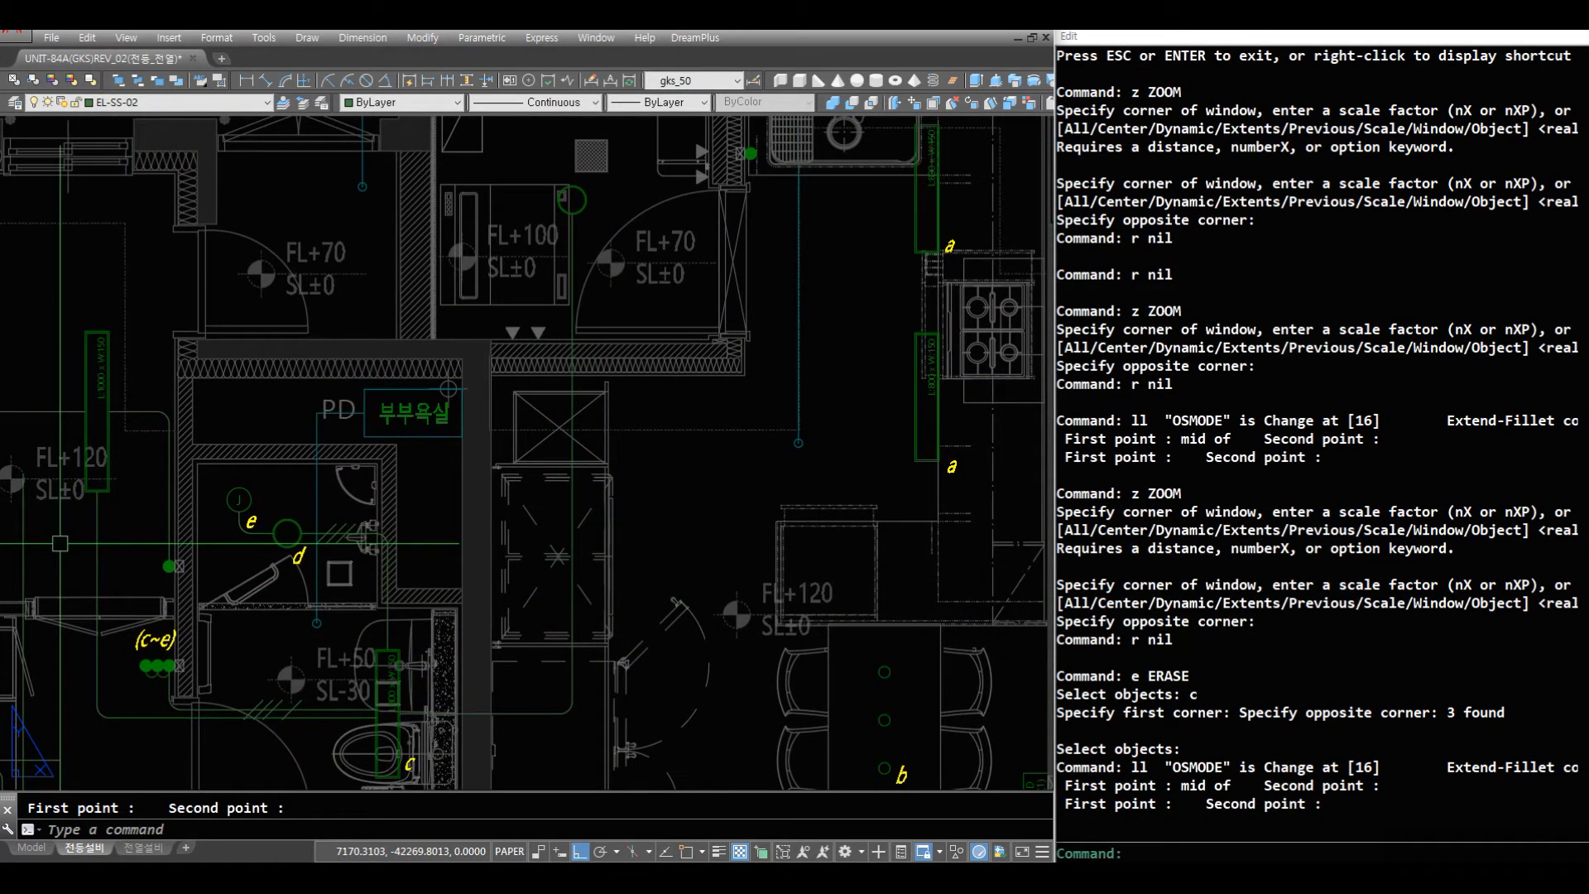
middle_drag(589, 143, 557, 199)
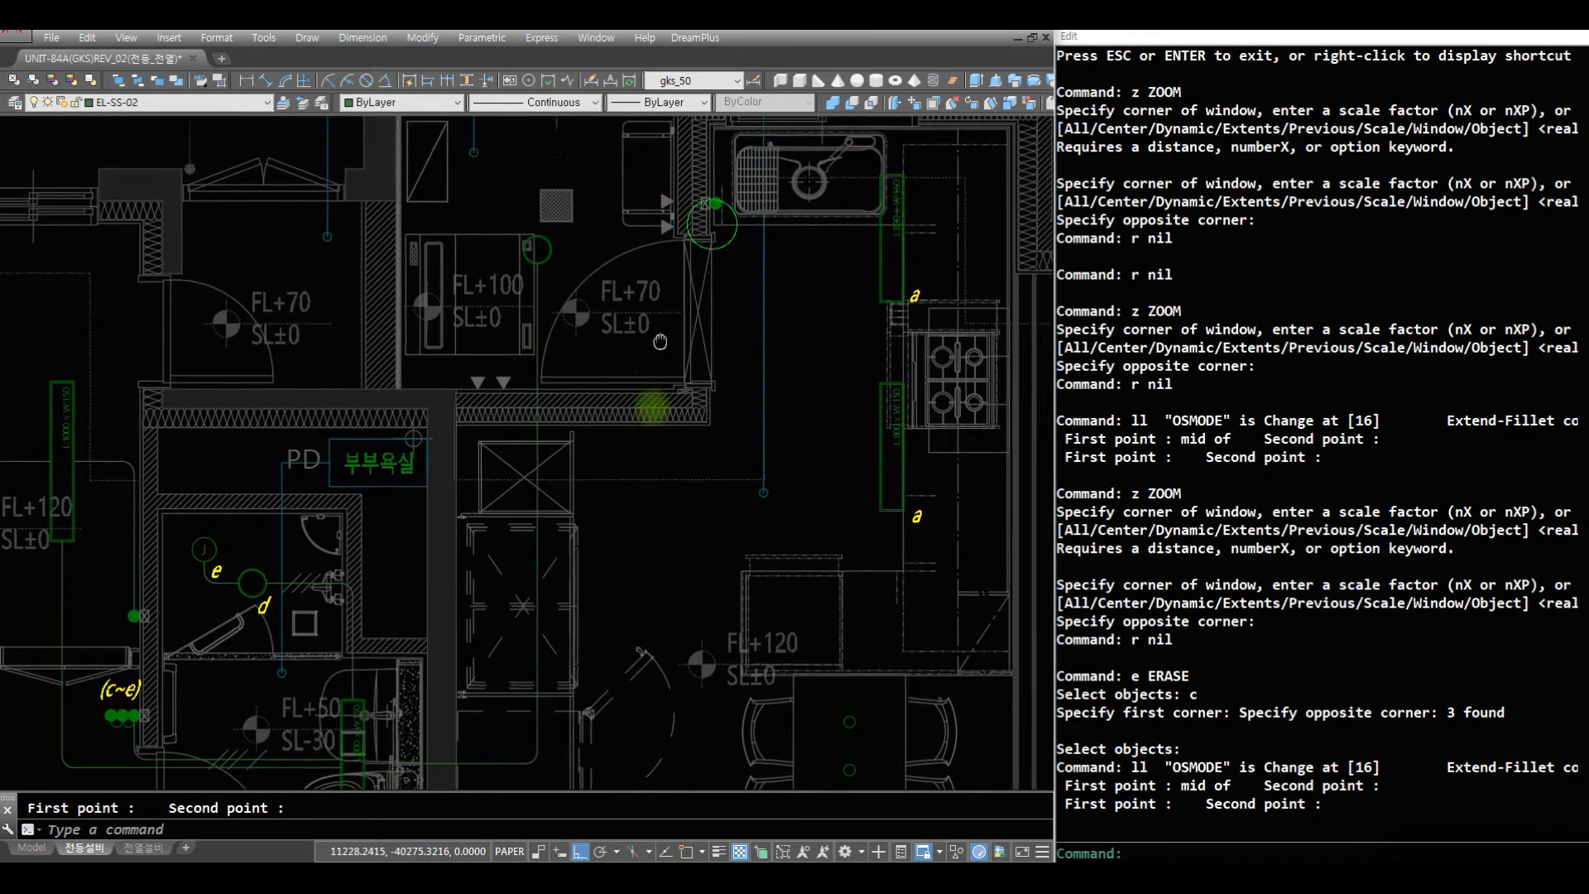
scroll(556, 206, up, 4)
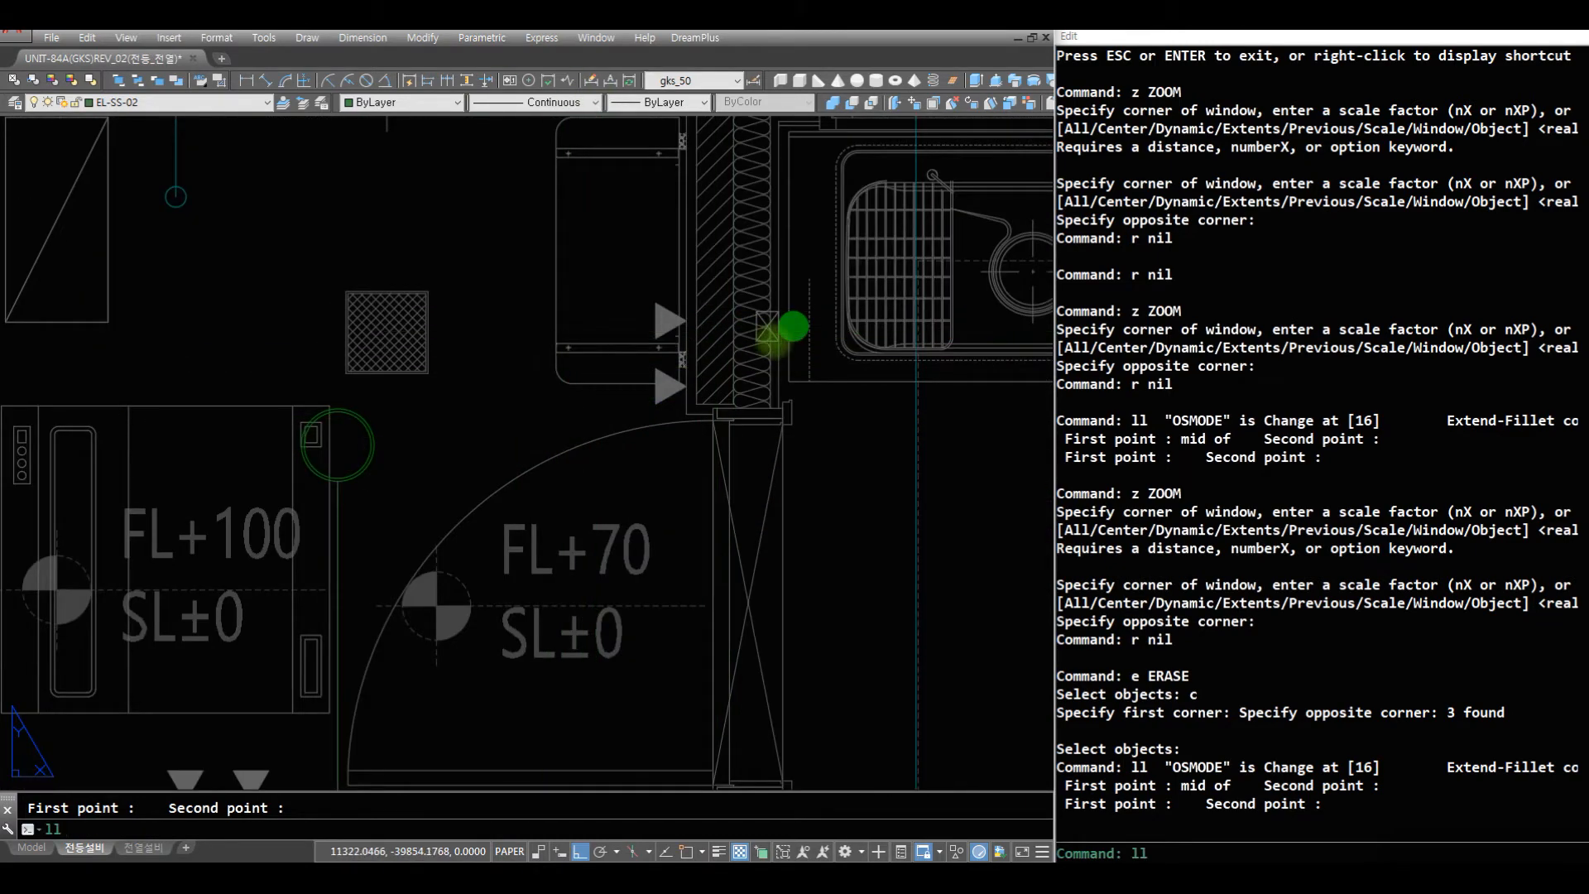
key(Return)
click(462, 343)
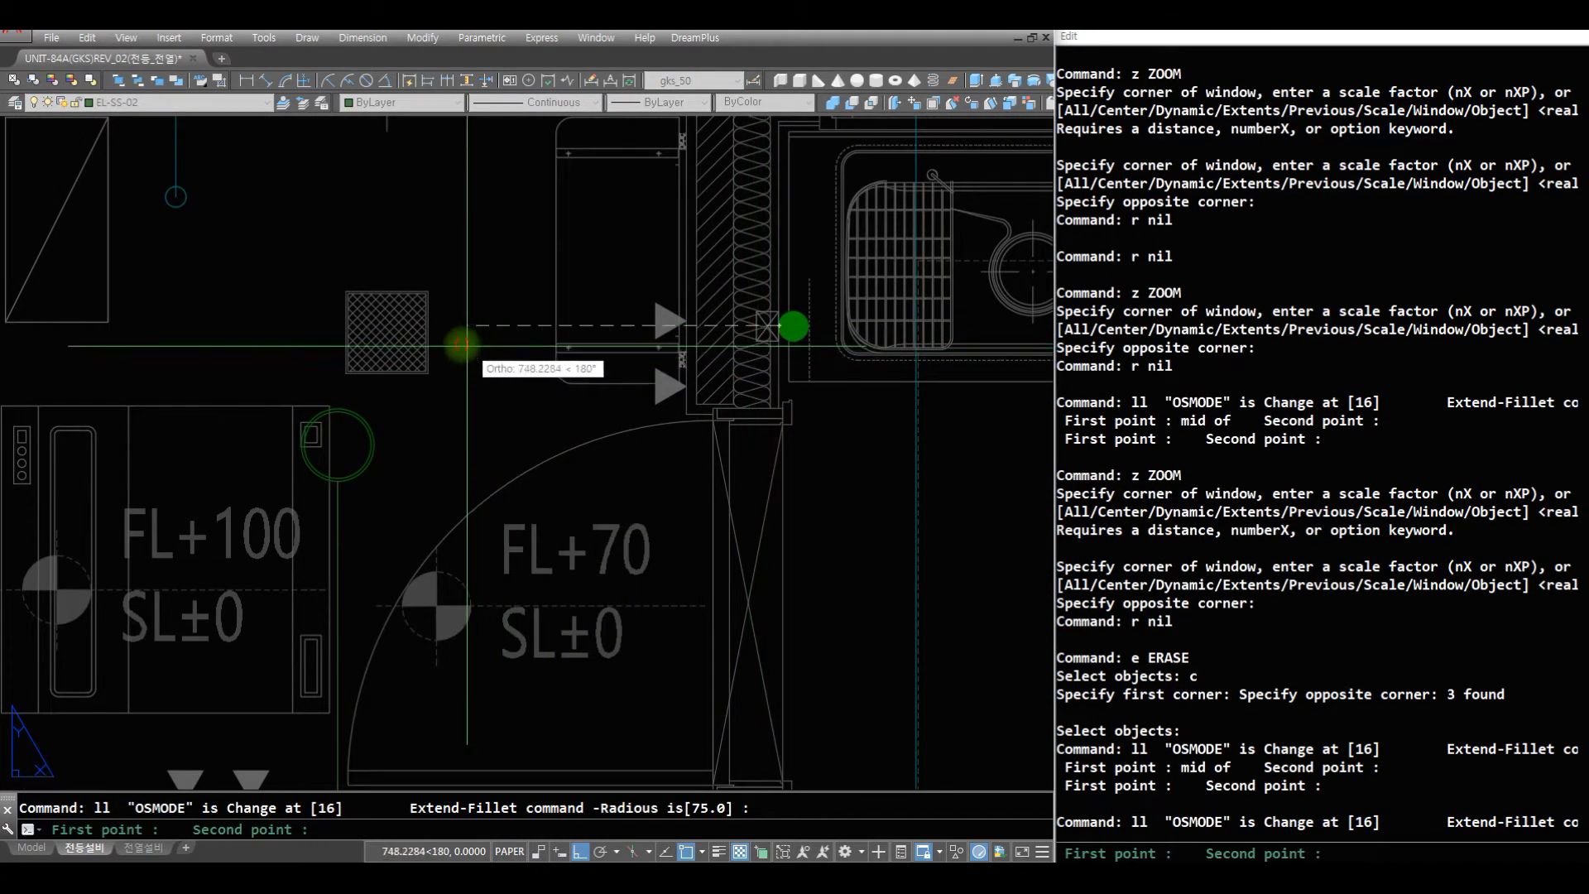
click(333, 362)
- Review the wiring around balcony 2 and the kitchen, and its surroundings in the bathroom and living area
text(z)
key(Return)
key(Return)
drag(660, 290, 626, 729)
key(Escape)
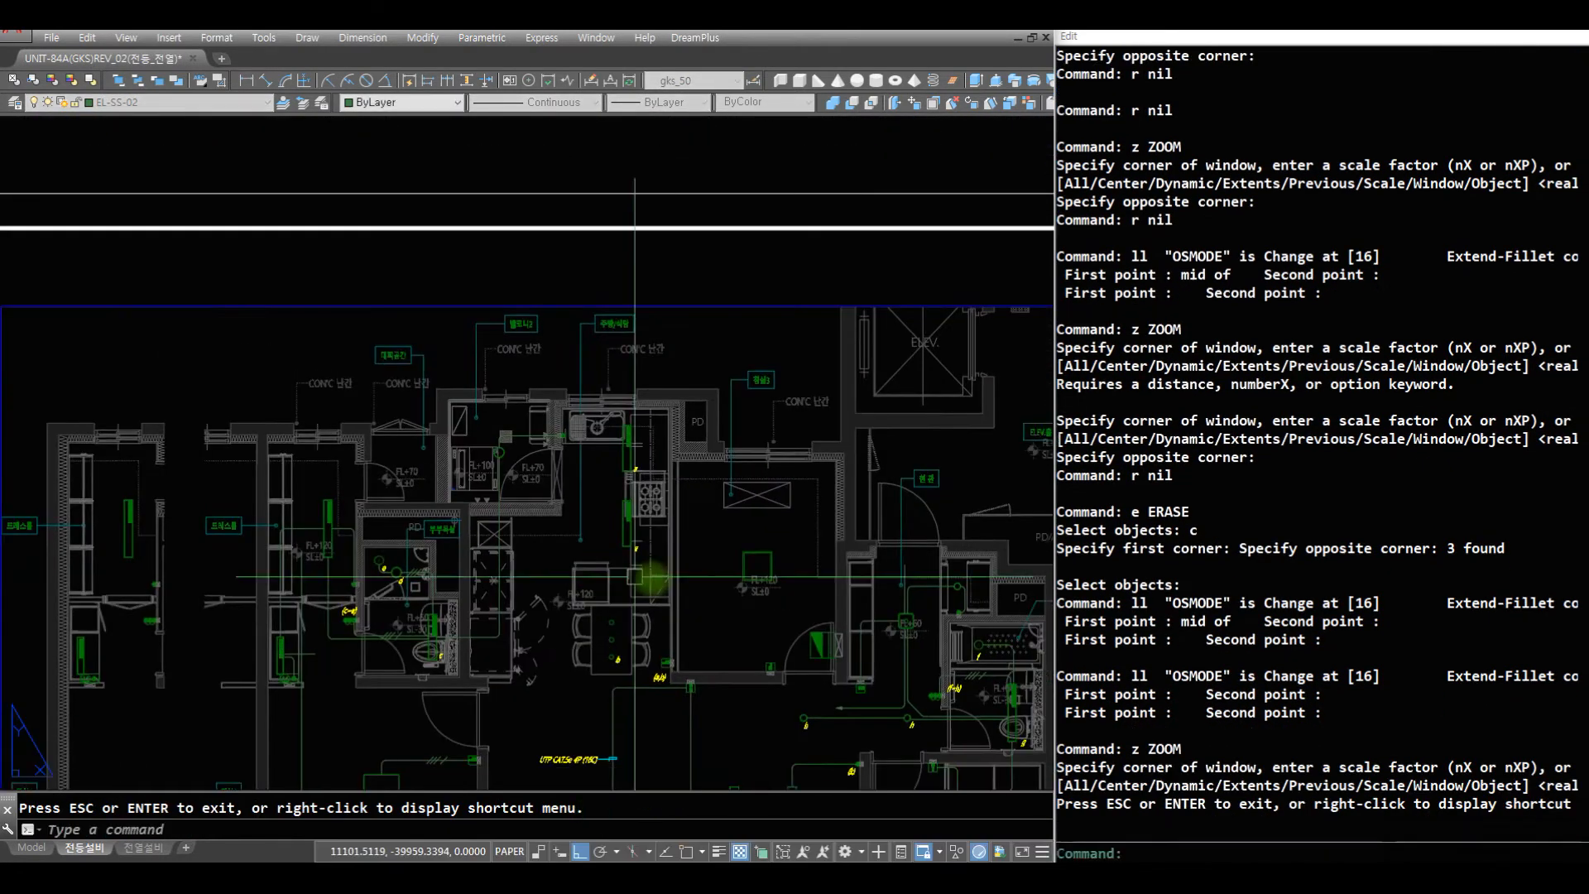
text(z)
key(Return)
text(z)
key(Return)
click(770, 612)
click(364, 292)
text(r)
key(Return)
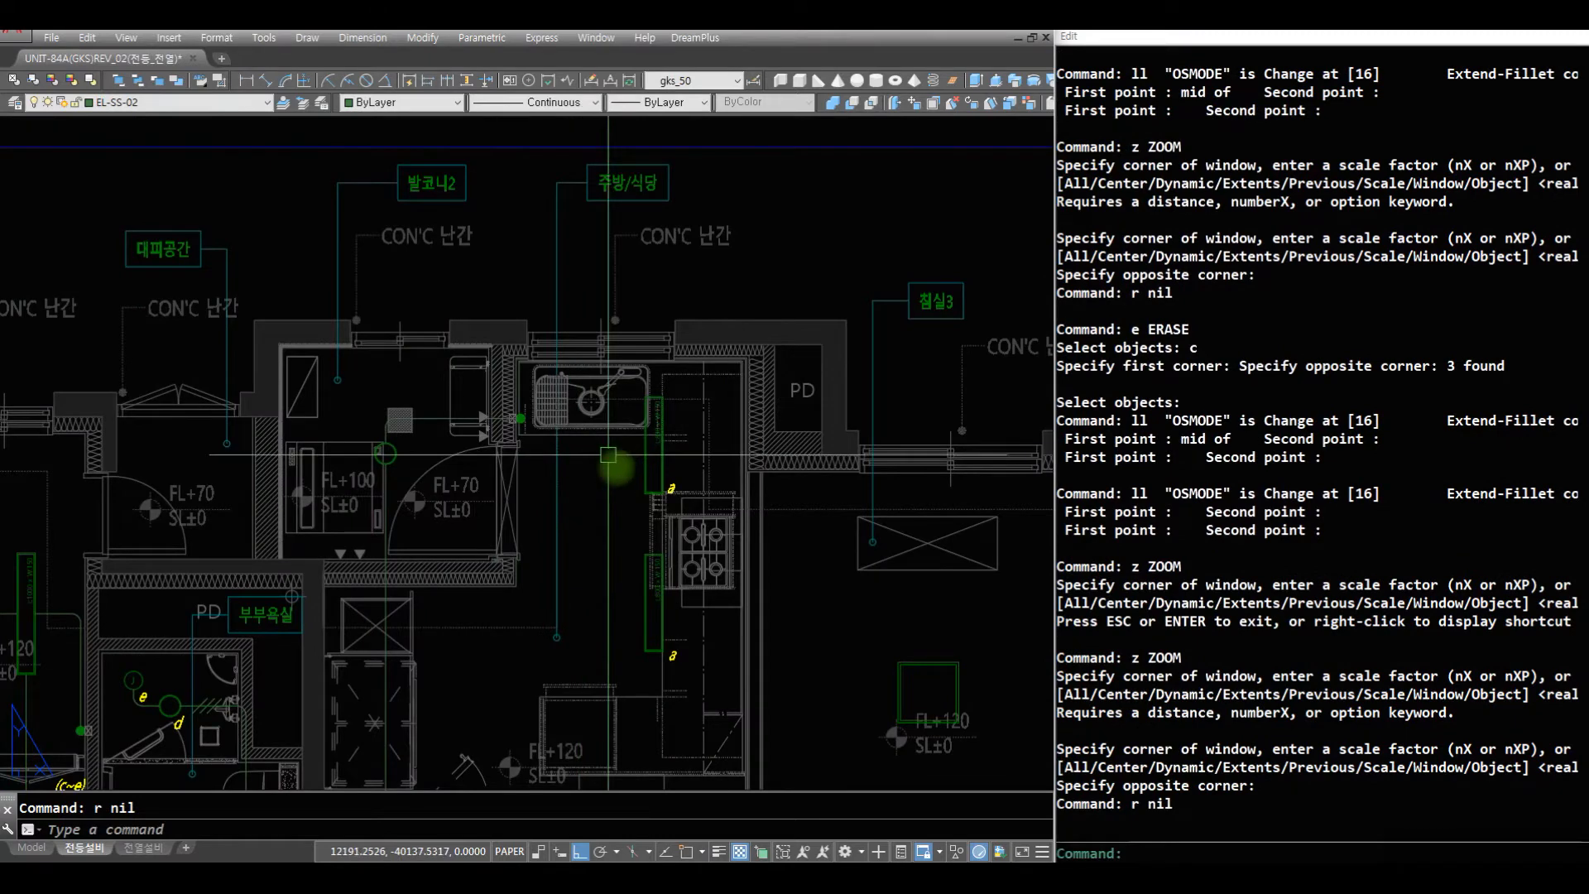
text(z)
key(Return)
key(Return)
drag(608, 454, 593, 642)
click(759, 705)
click(346, 445)
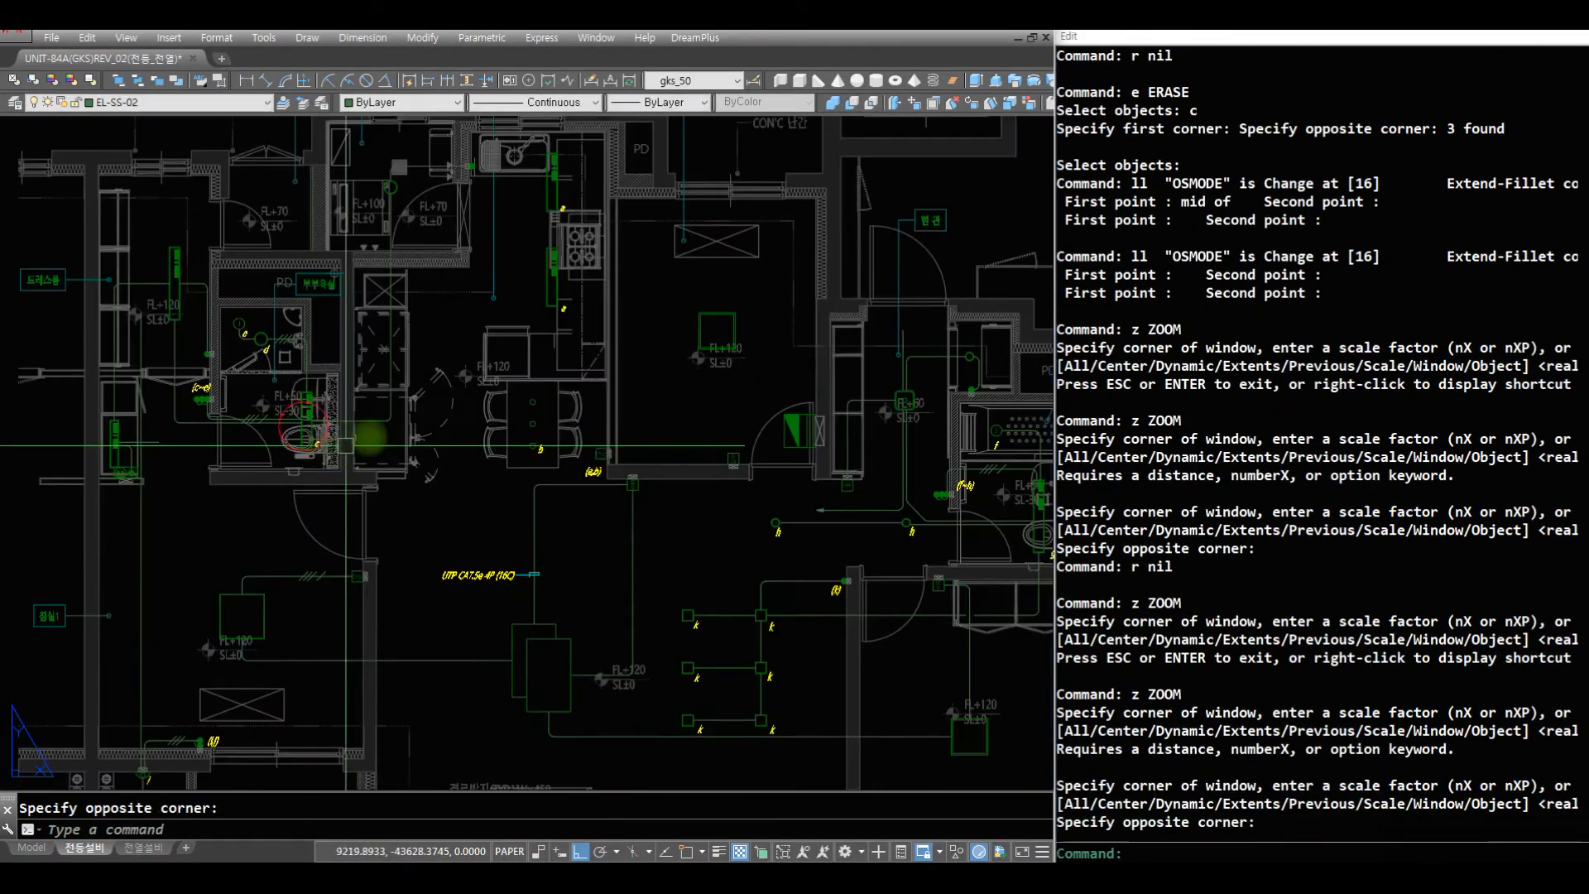
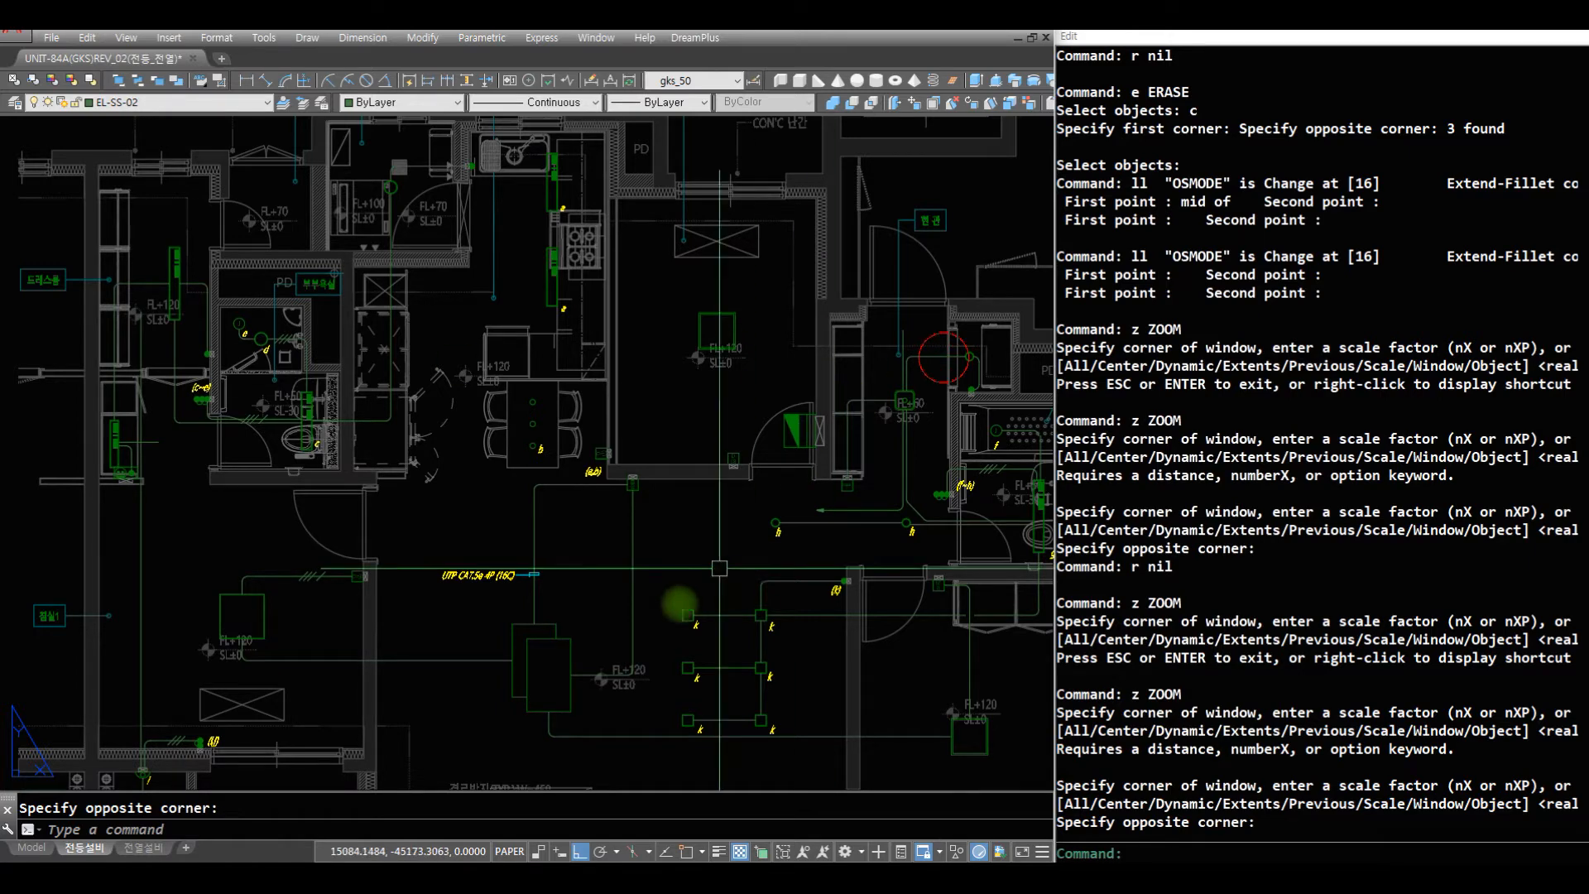
- Offset the horizontal wire at the living room light's right edge 50 upward
text(z)
key(space)
key(Escape)
text(z)
click(739, 700)
click(437, 521)
text(r)
key(Escape)
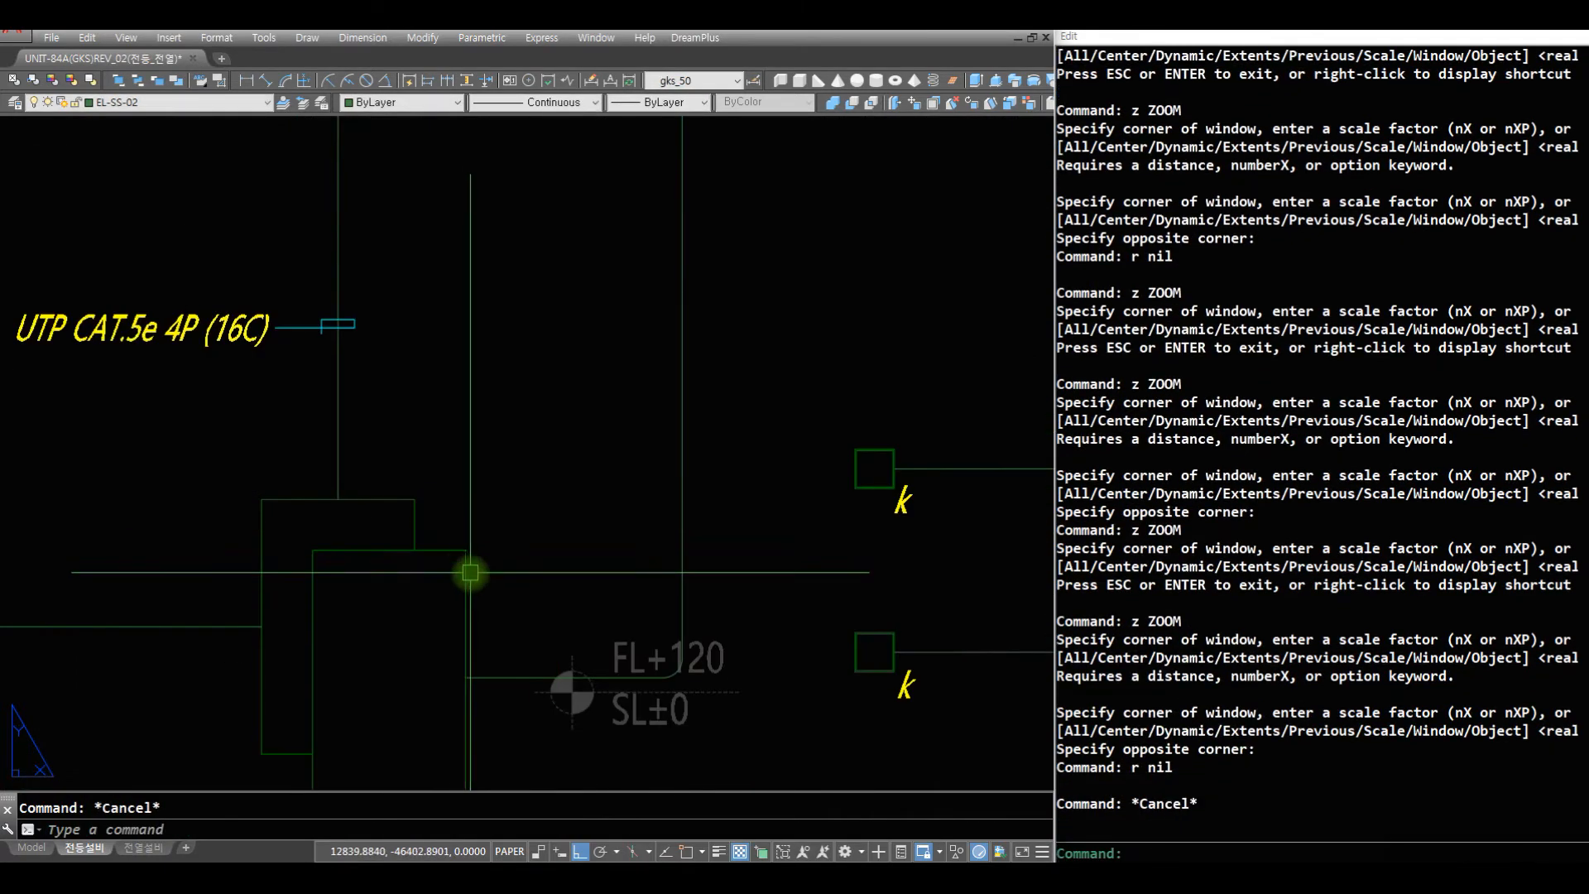
key(space)
- Move both parallel wires beside the living room light 25 downward
key(space)
click(514, 682)
click(533, 562)
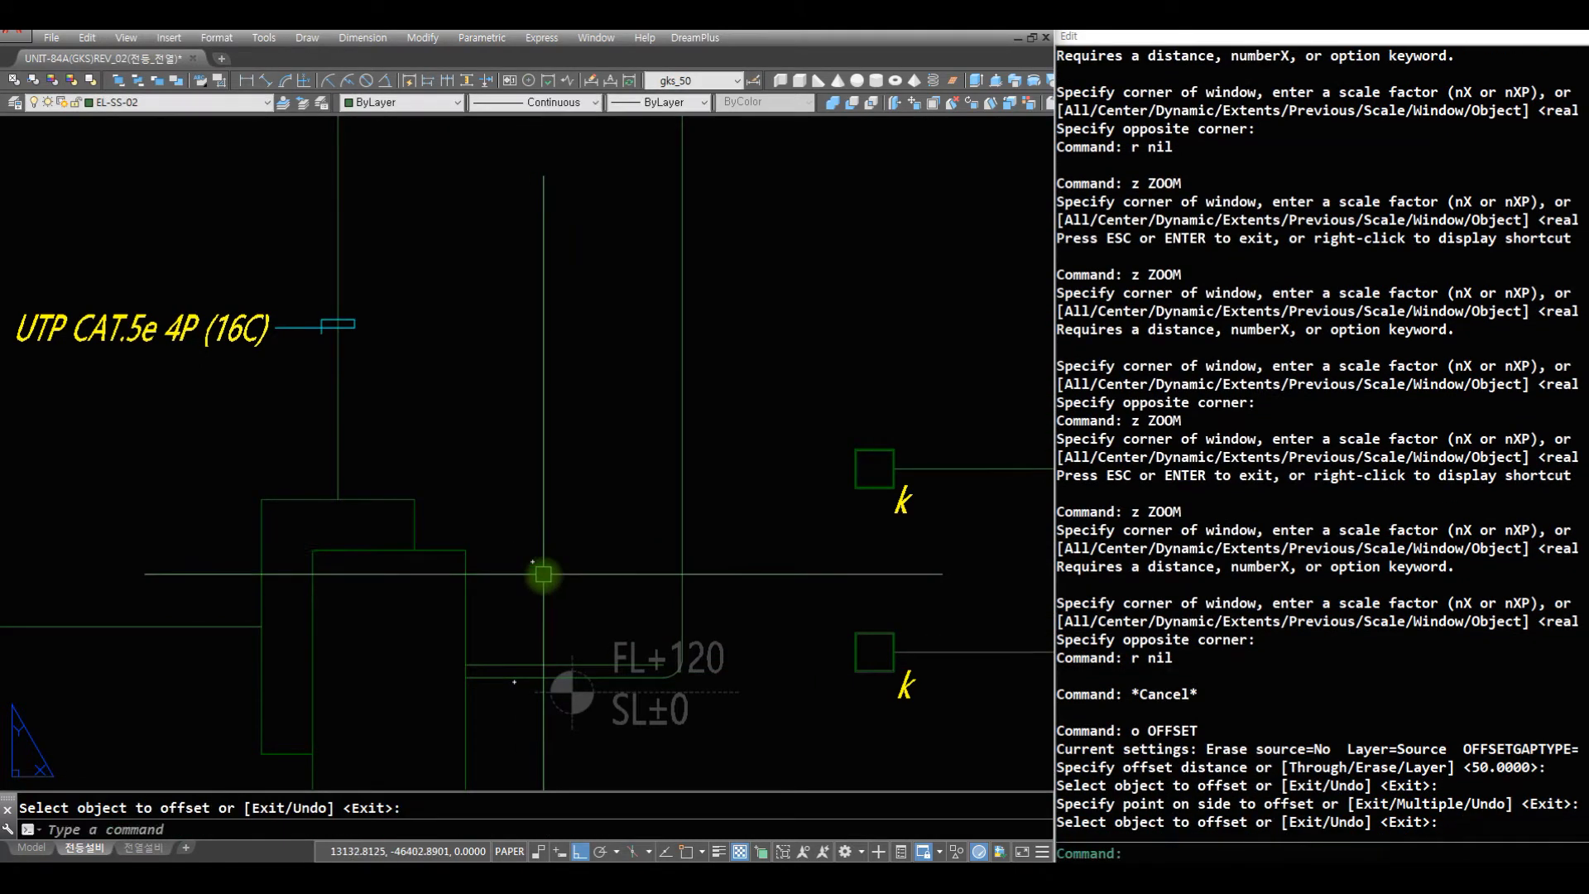
key(space)
text(c)
click(517, 728)
click(494, 553)
- Erase the old corner arc and fillet the upper parallel wire to the vertical wire at radius 75
key(space)
click(553, 536)
click(585, 716)
text(r e)
click(590, 612)
click(743, 756)
key(space)
text(f)
click(686, 608)
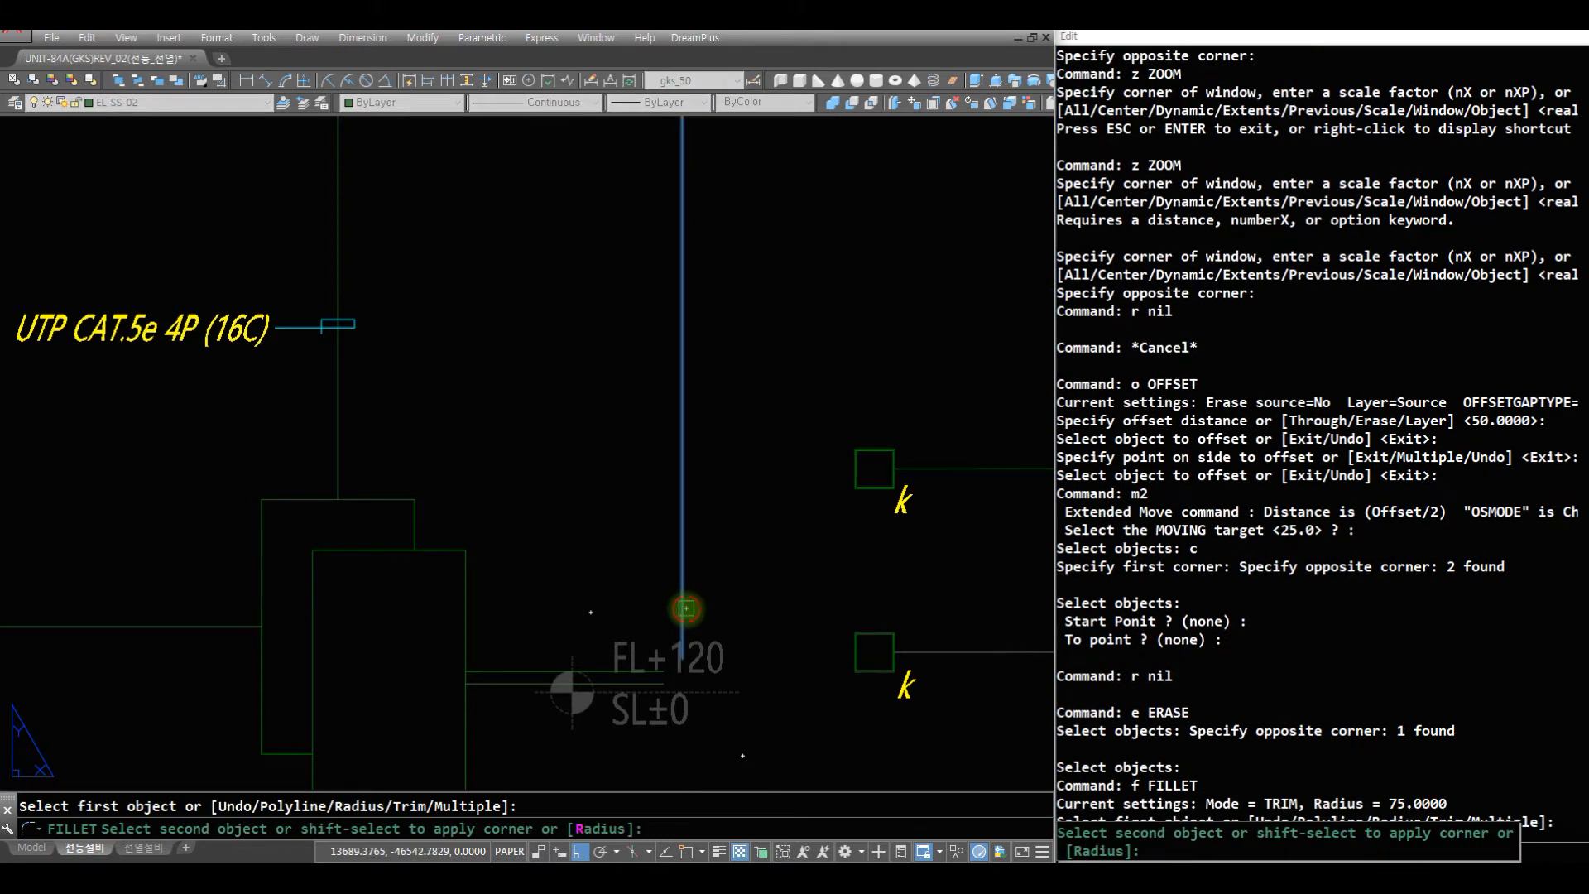
click(658, 679)
text(r)
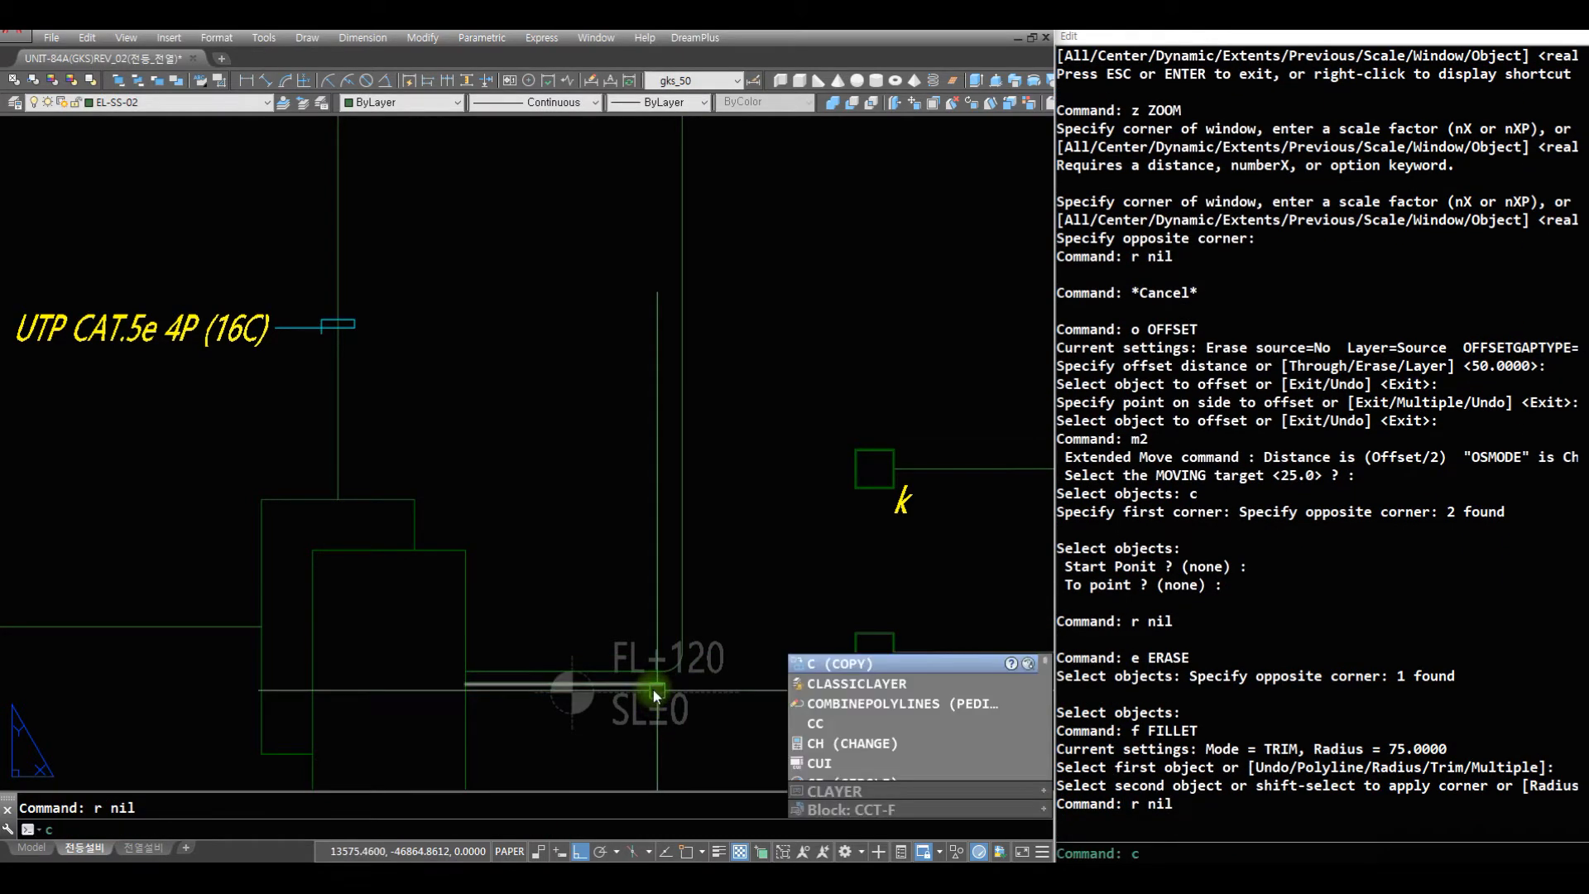
- Extend the lower parallel wire beside the living room light farther right, past the vertical wire
key(space)
key(Escape)
key(Escape)
text(c)
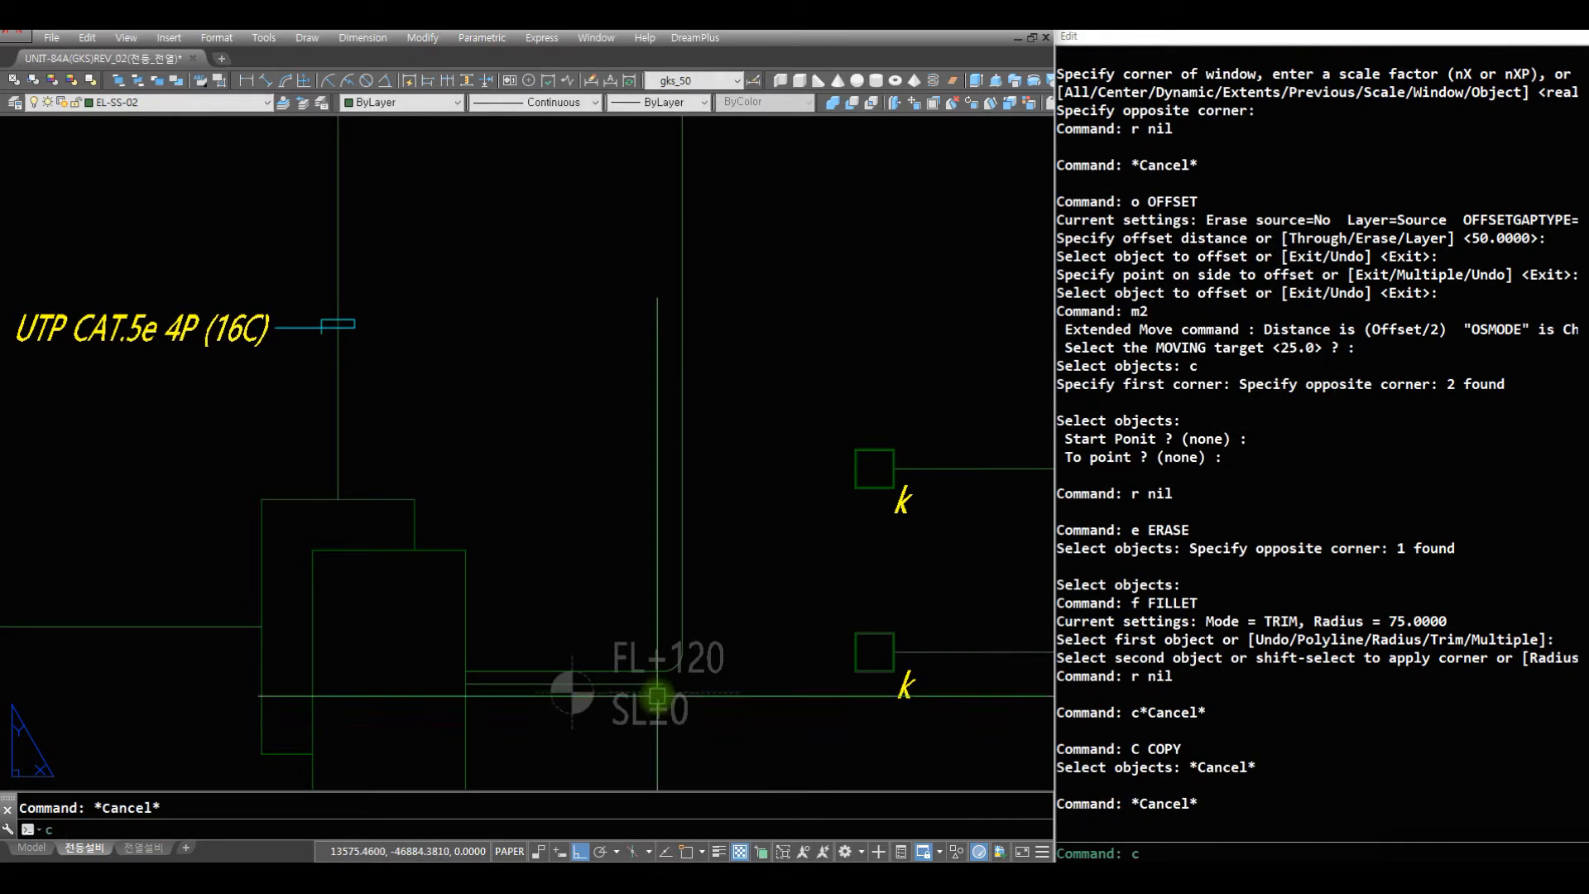
text(h)
click(655, 686)
key(space)
click(728, 683)
- Draw a wire from the midpoint of the bedroom 3 light's left edge outward and straight down past the living room wire
text(z)
key(space)
drag(759, 344, 732, 716)
key(space)
text(z z)
click(774, 547)
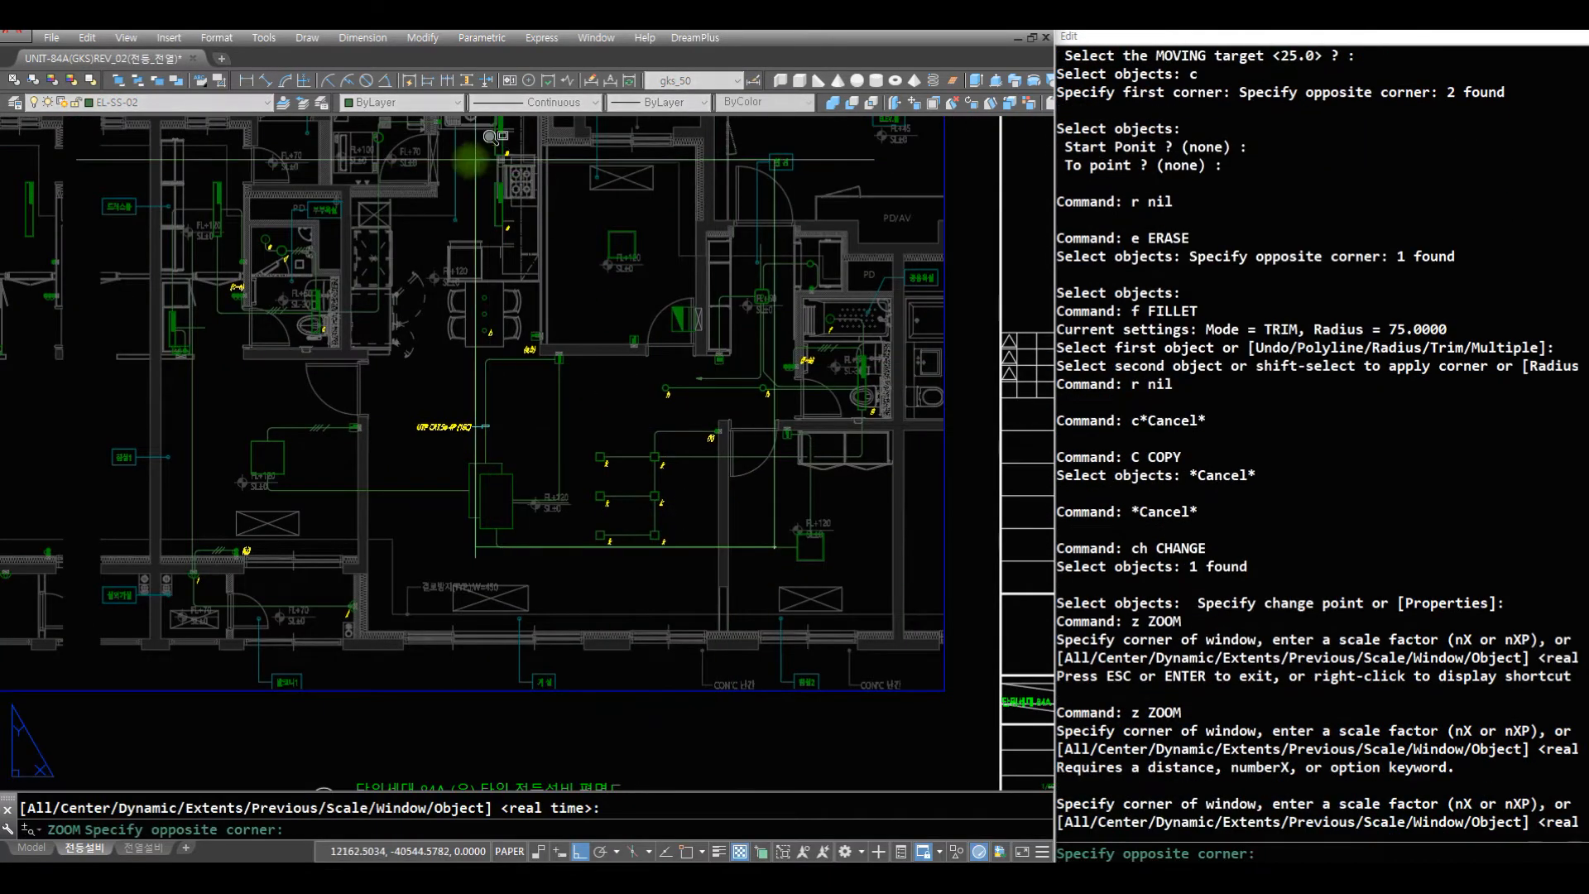
click(383, 153)
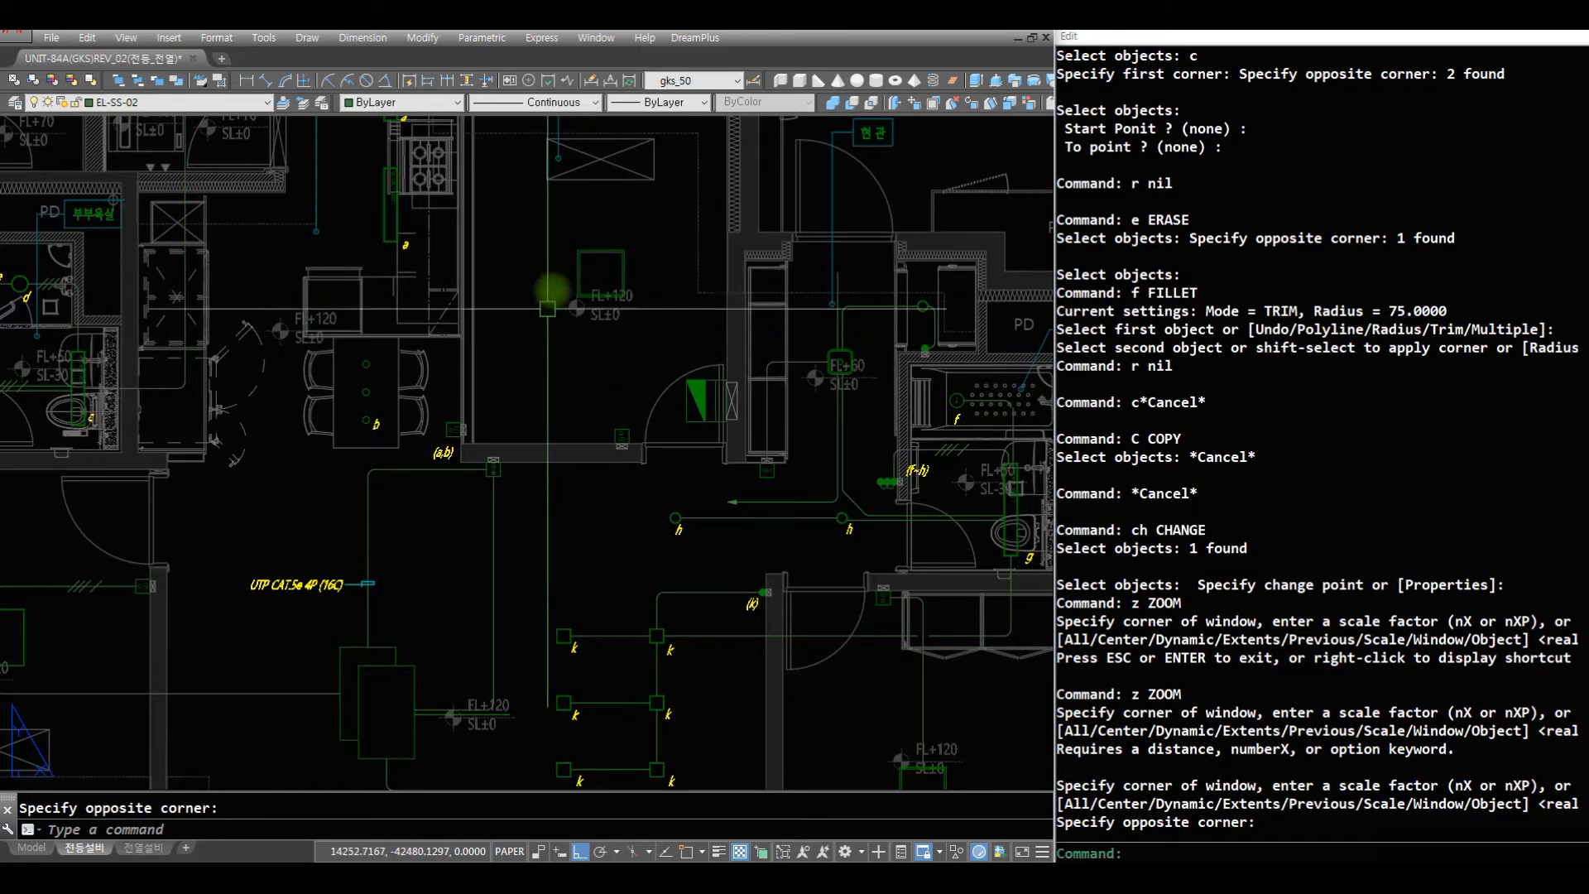
key(space)
text(z z)
key(Escape)
text(af)
key(Return)
click(579, 272)
click(538, 288)
click(560, 755)
key(space)
- Fillet both corners of the wire between the bedroom 3 light and the living room light at radius 75
text(f c)
click(550, 734)
click(509, 686)
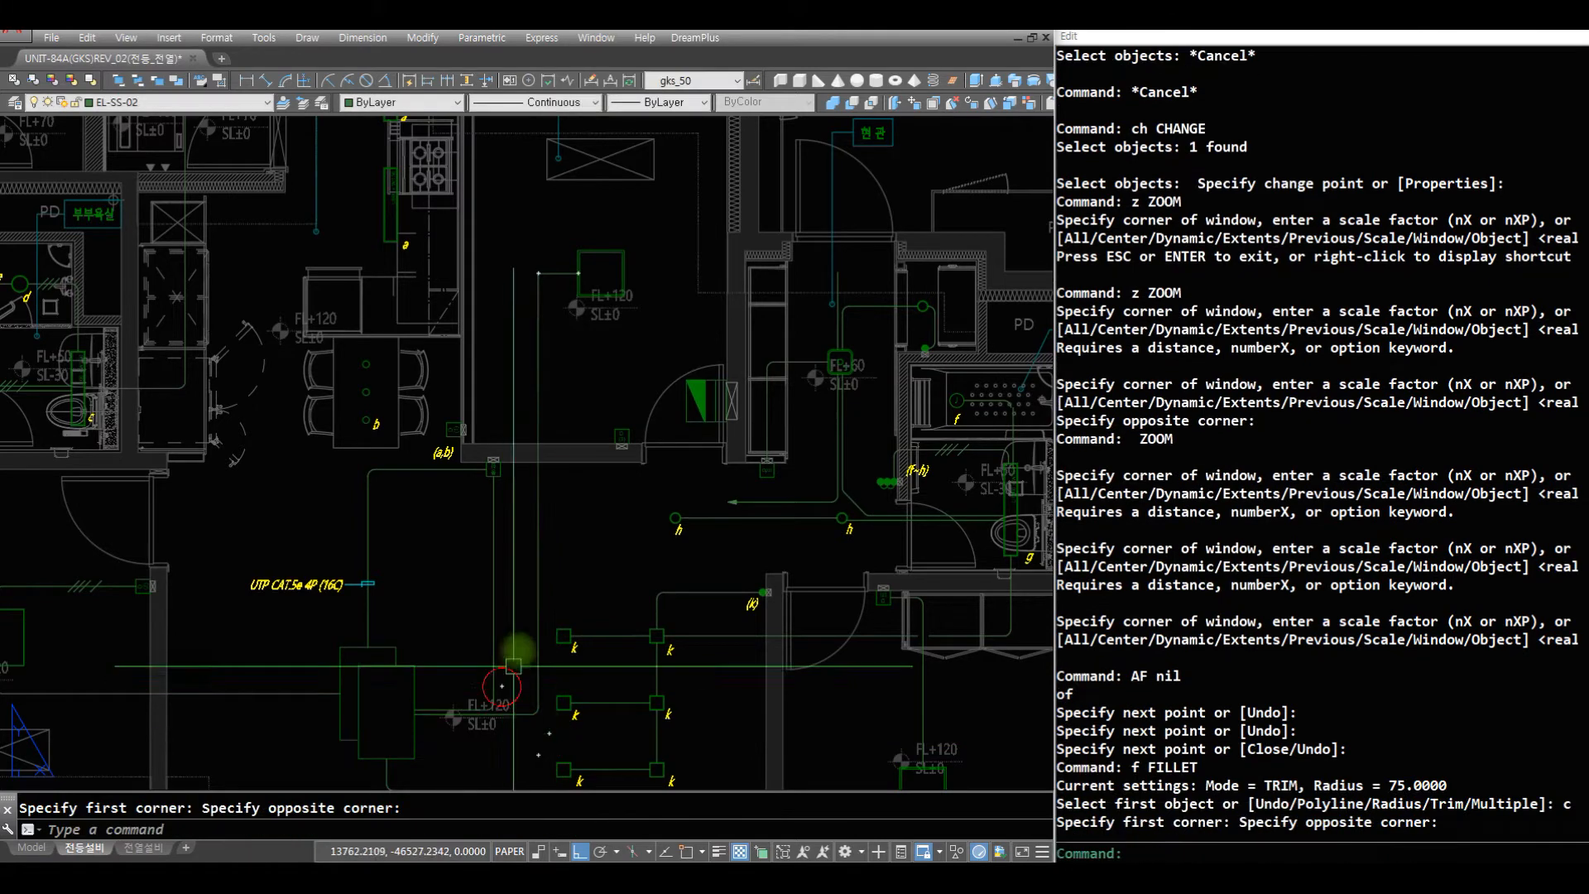
text(f c)
click(526, 330)
- Draw a filleted wire from the midpoint of the bedroom 3 light's bottom edge down to the D (3) switch's left edge
text(z)
key(space)
drag(640, 331, 745, 477)
key(Escape)
text(z z)
click(787, 463)
click(374, 211)
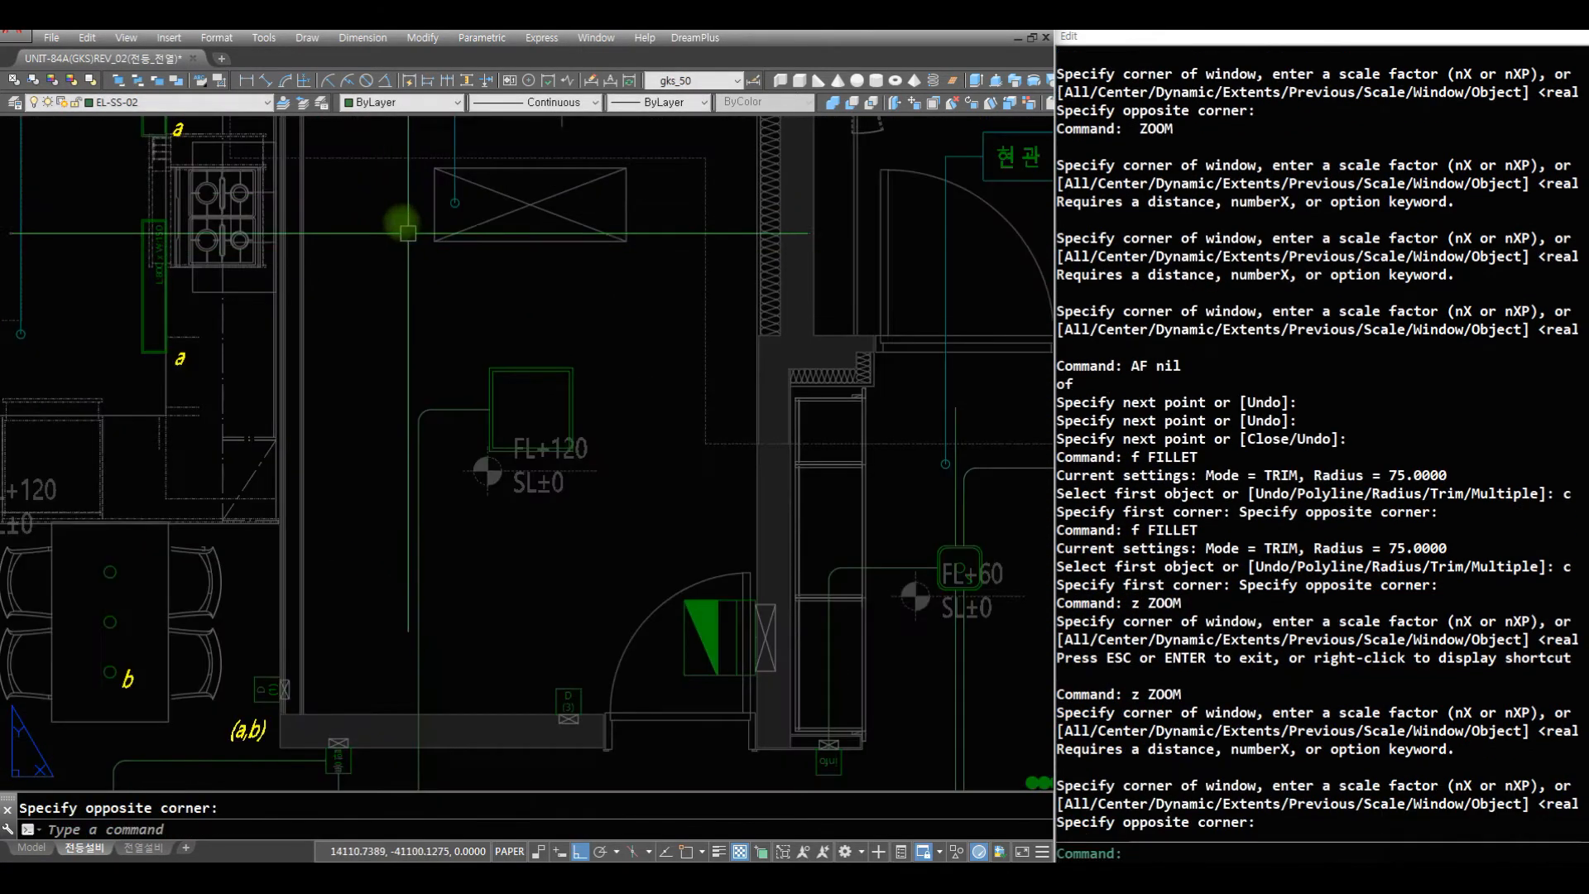
text(z z)
click(734, 766)
click(401, 362)
text(r)
key(Escape)
text(ll mi)
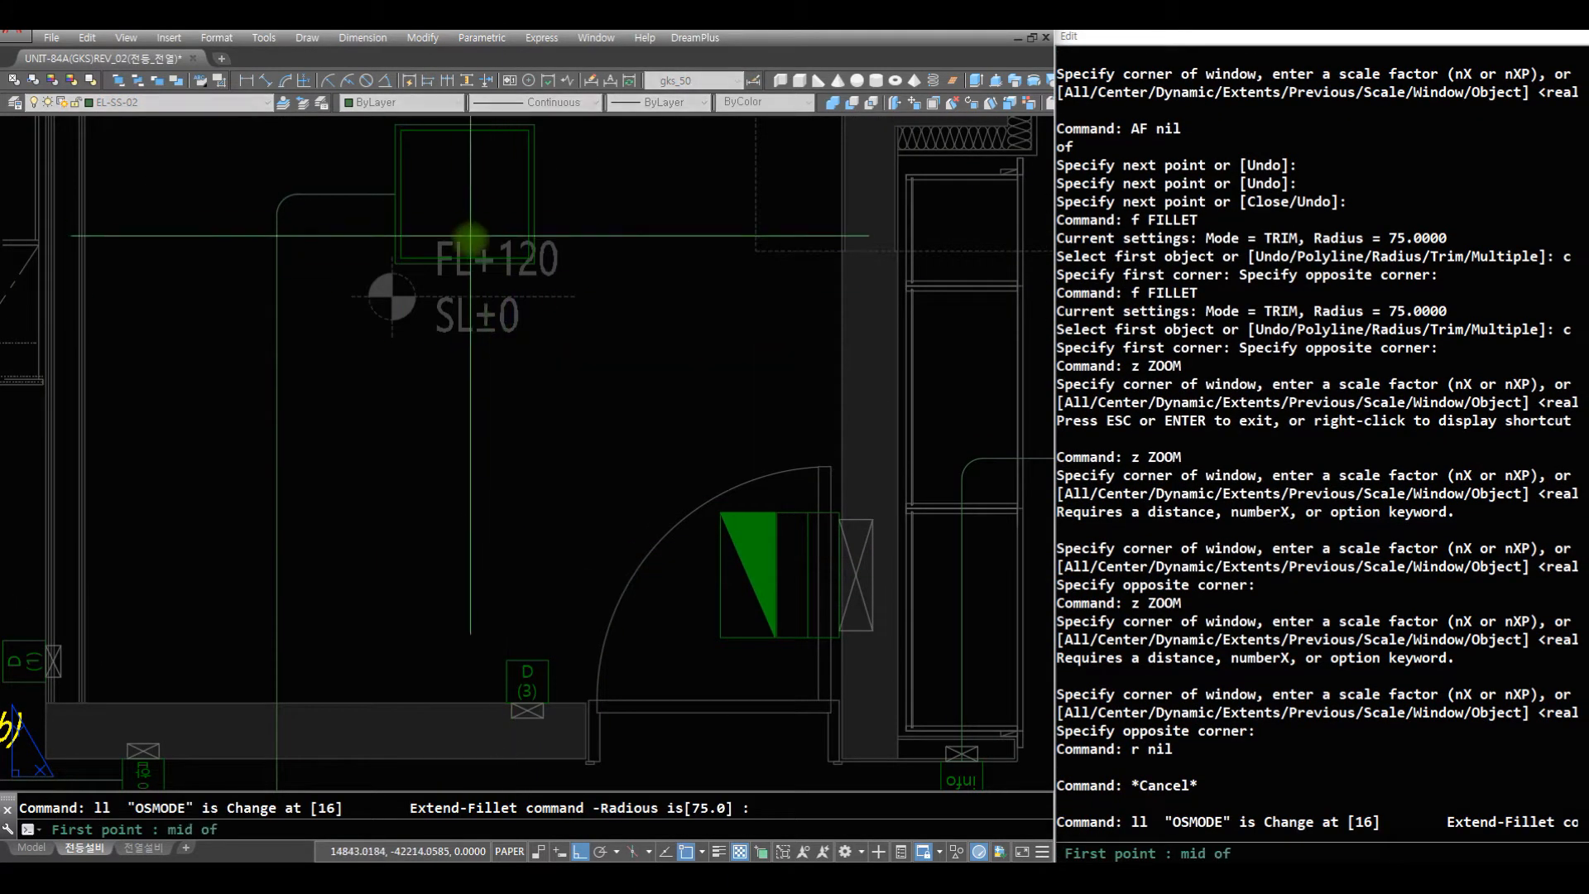
click(504, 690)
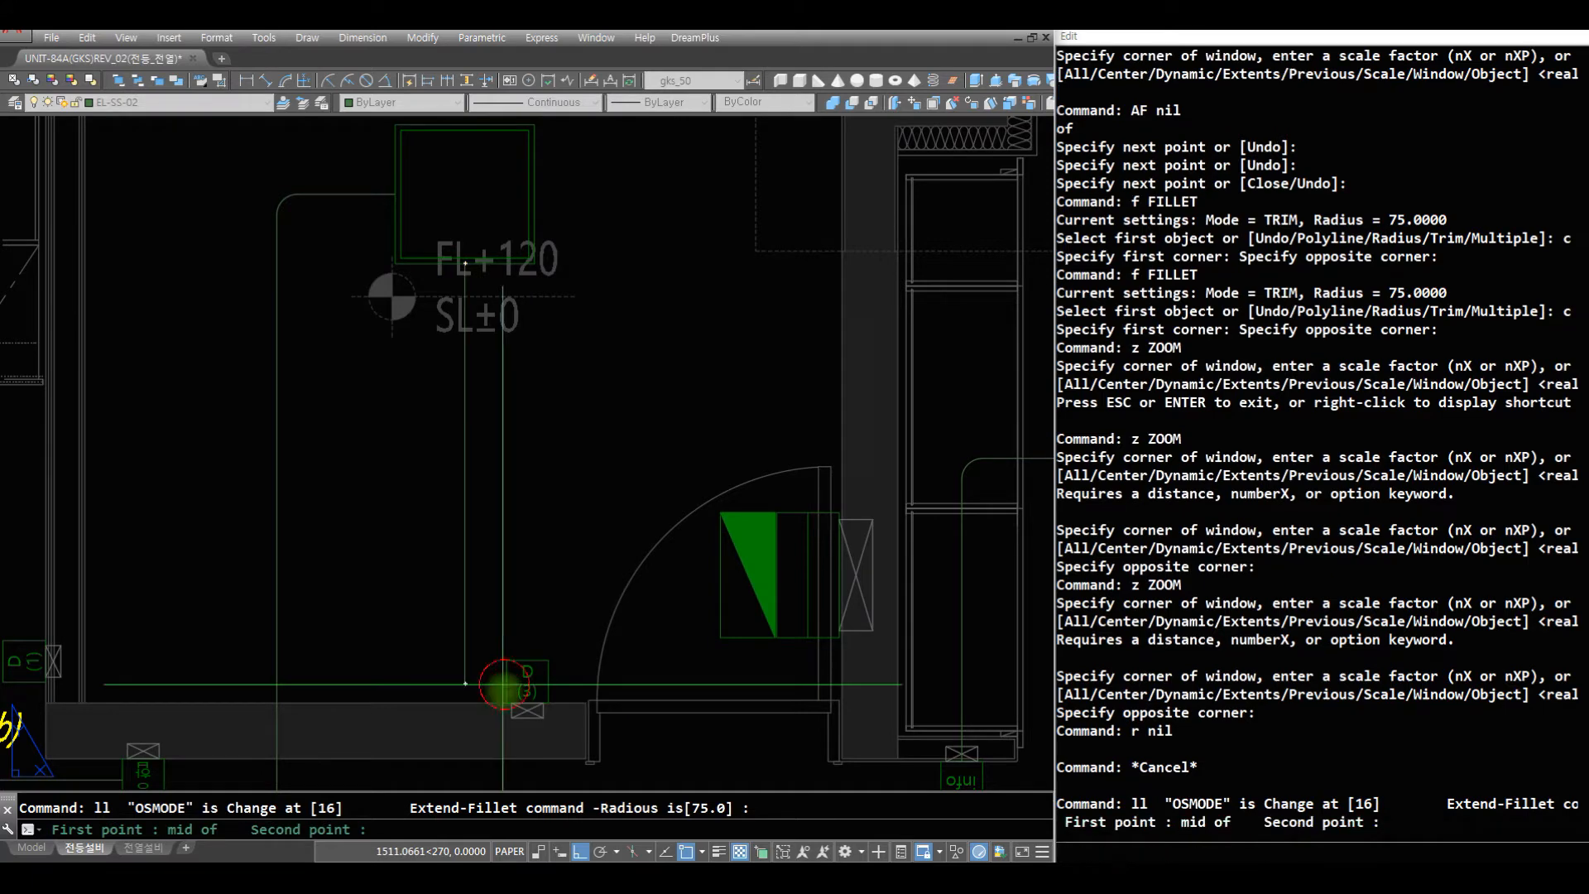
text(mi)
key(space)
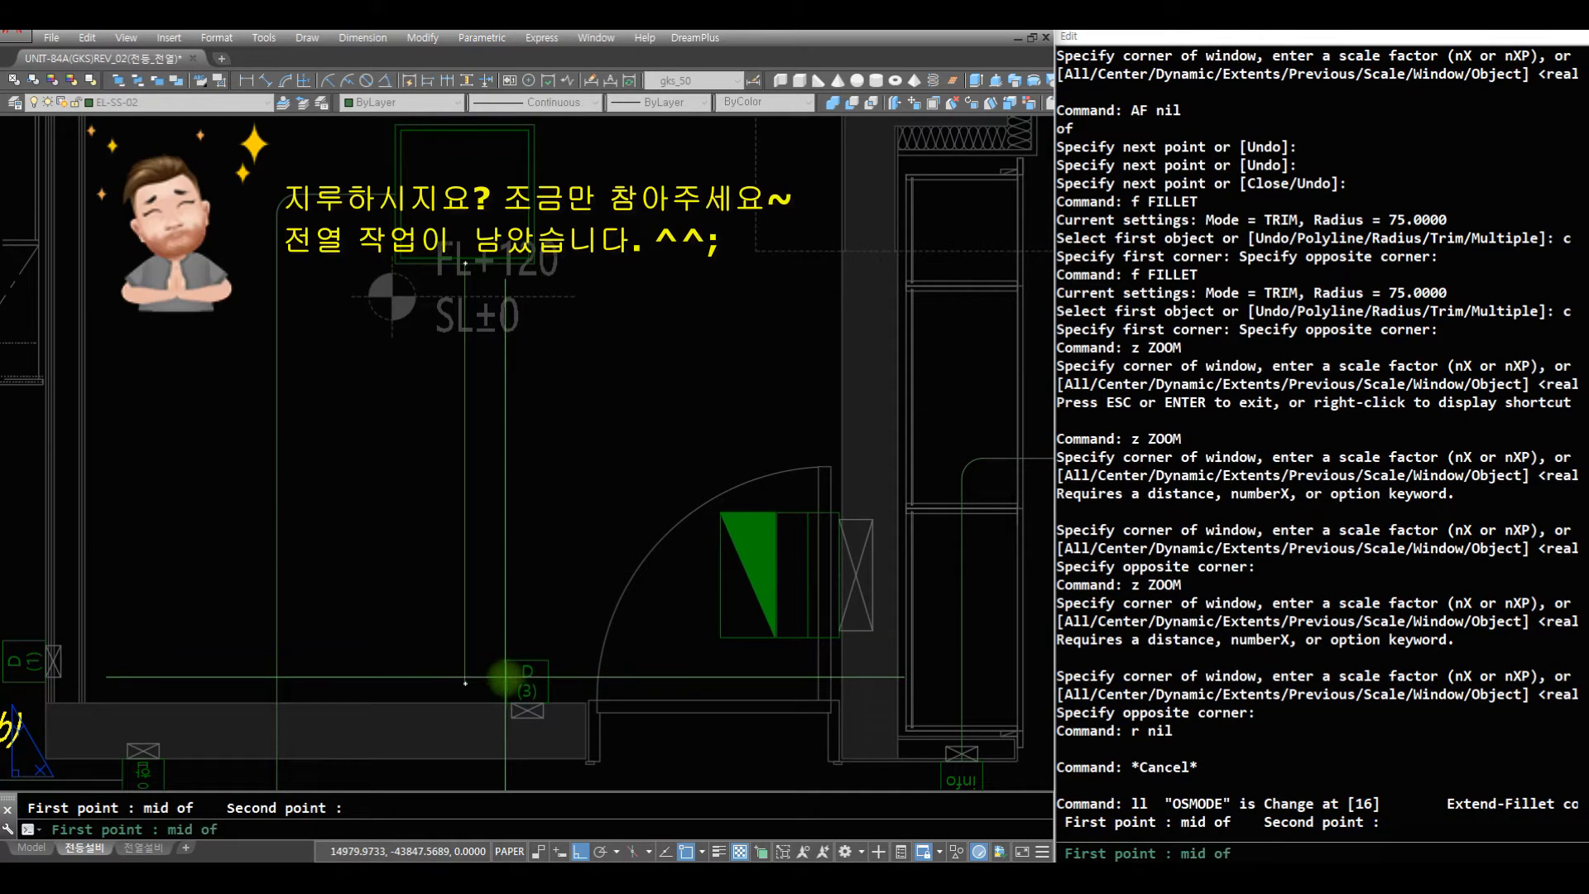
click(469, 692)
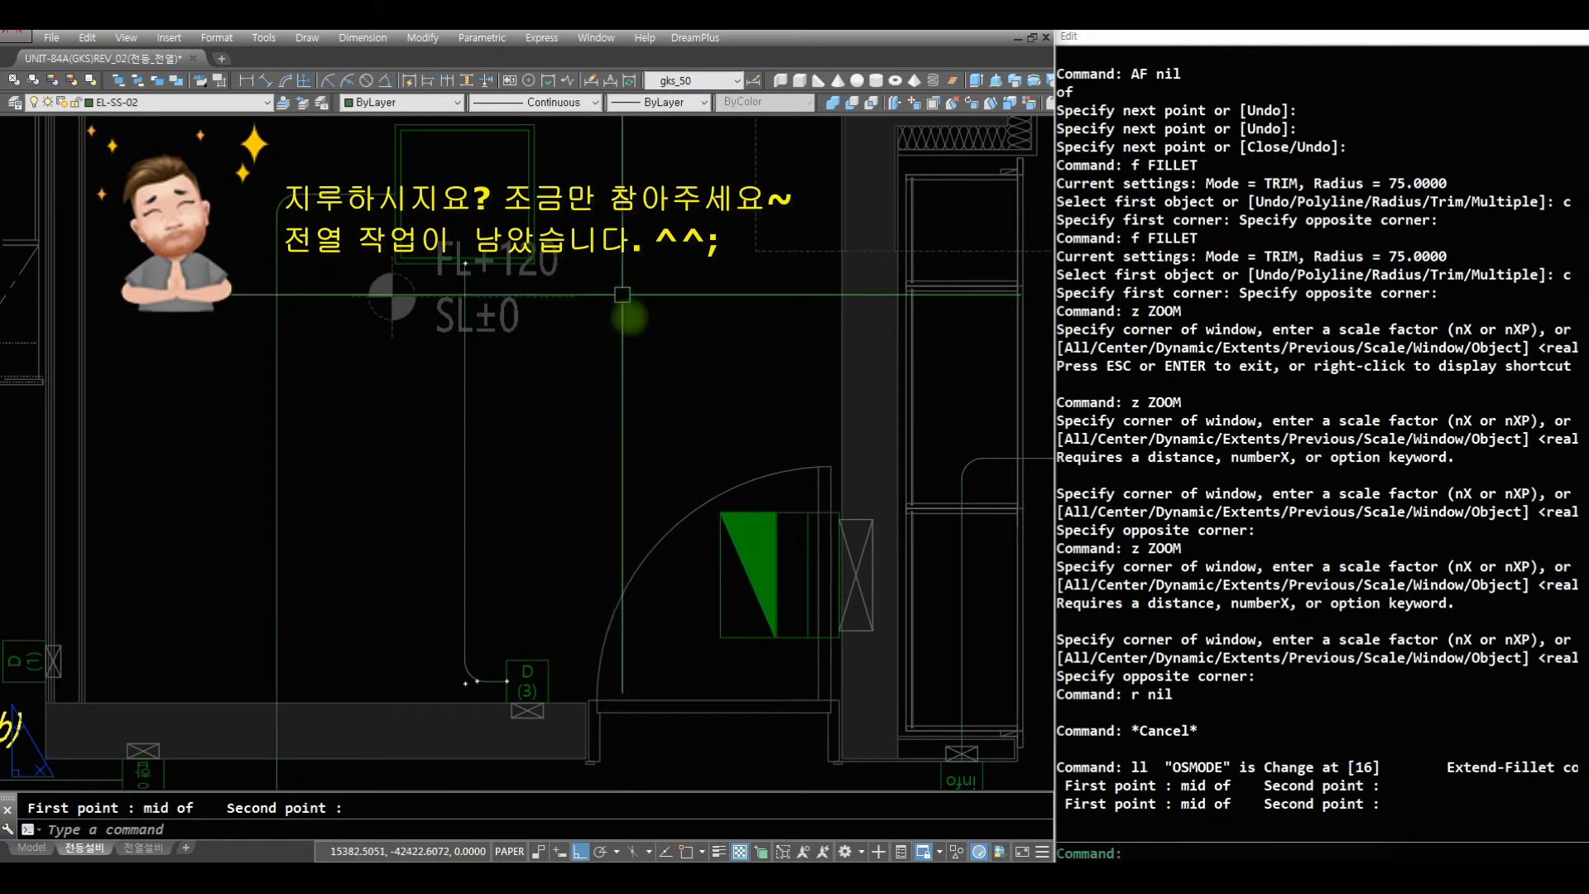
- Draw a wire from the midpoint of the bedroom 3 light's right edge and fillet it at radius 75 to the entrance light's vertical wire
text(z)
key(space)
key(space)
drag(660, 404, 650, 795)
key(Escape)
text(z)
key(space)
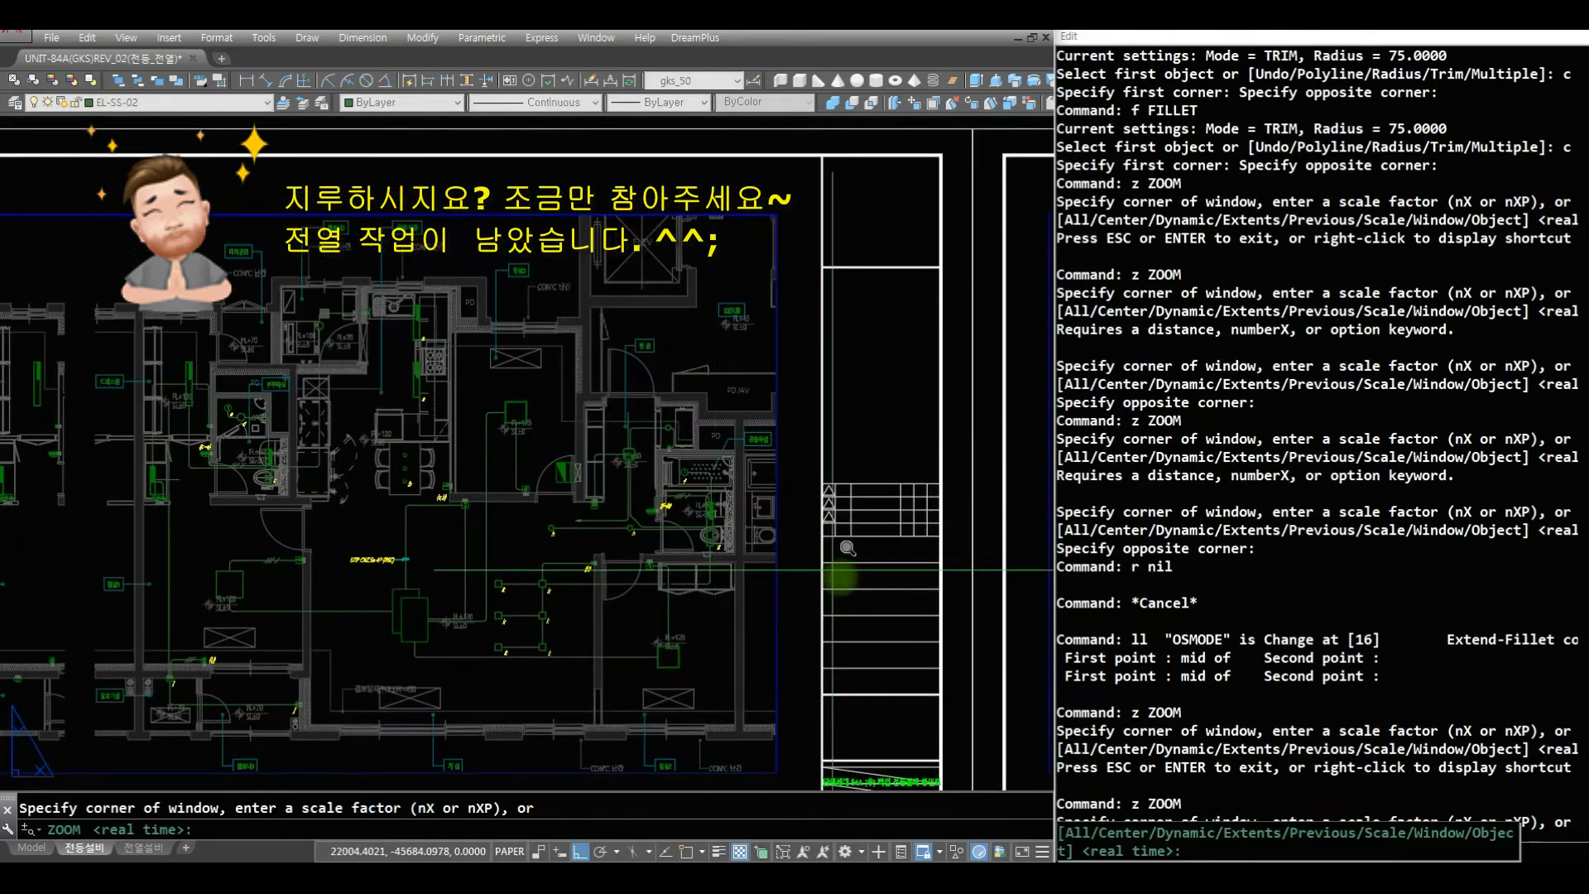
click(709, 499)
click(436, 262)
text(r)
key(space)
text(r)
key(space)
text(af)
key(space)
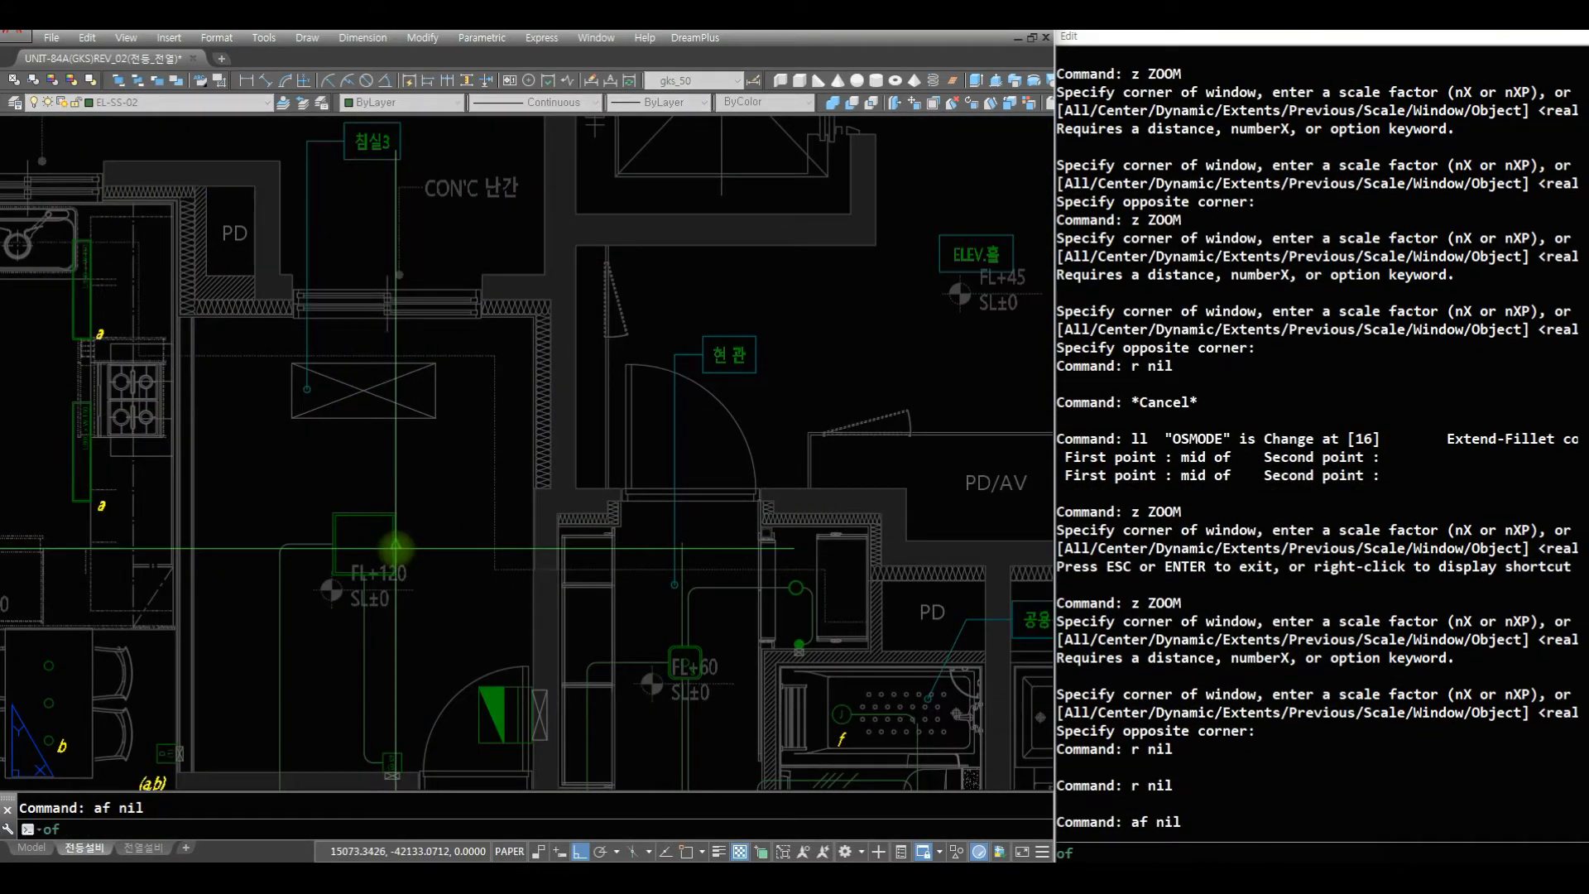
click(395, 546)
click(679, 545)
- Draw a horizontal wire from the midpoint of the lower kitchen light a's right edge through the wall into bedroom 3
key(space)
text(f)
key(space)
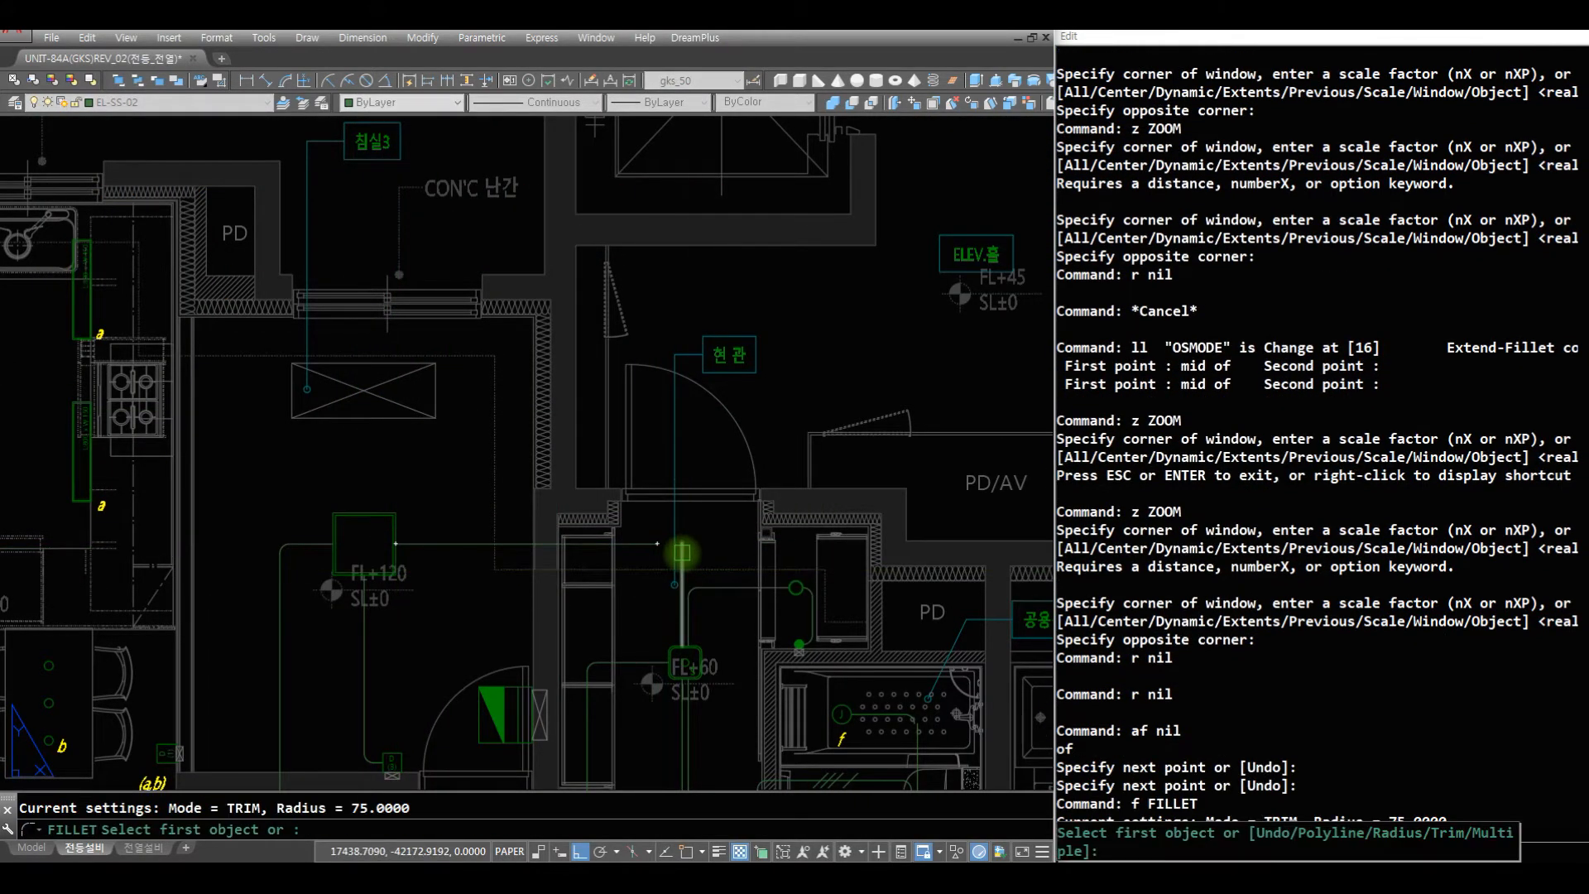
click(642, 542)
text(z)
key(space)
key(space)
drag(641, 540, 471, 659)
text(z)
key(space)
click(536, 660)
click(120, 380)
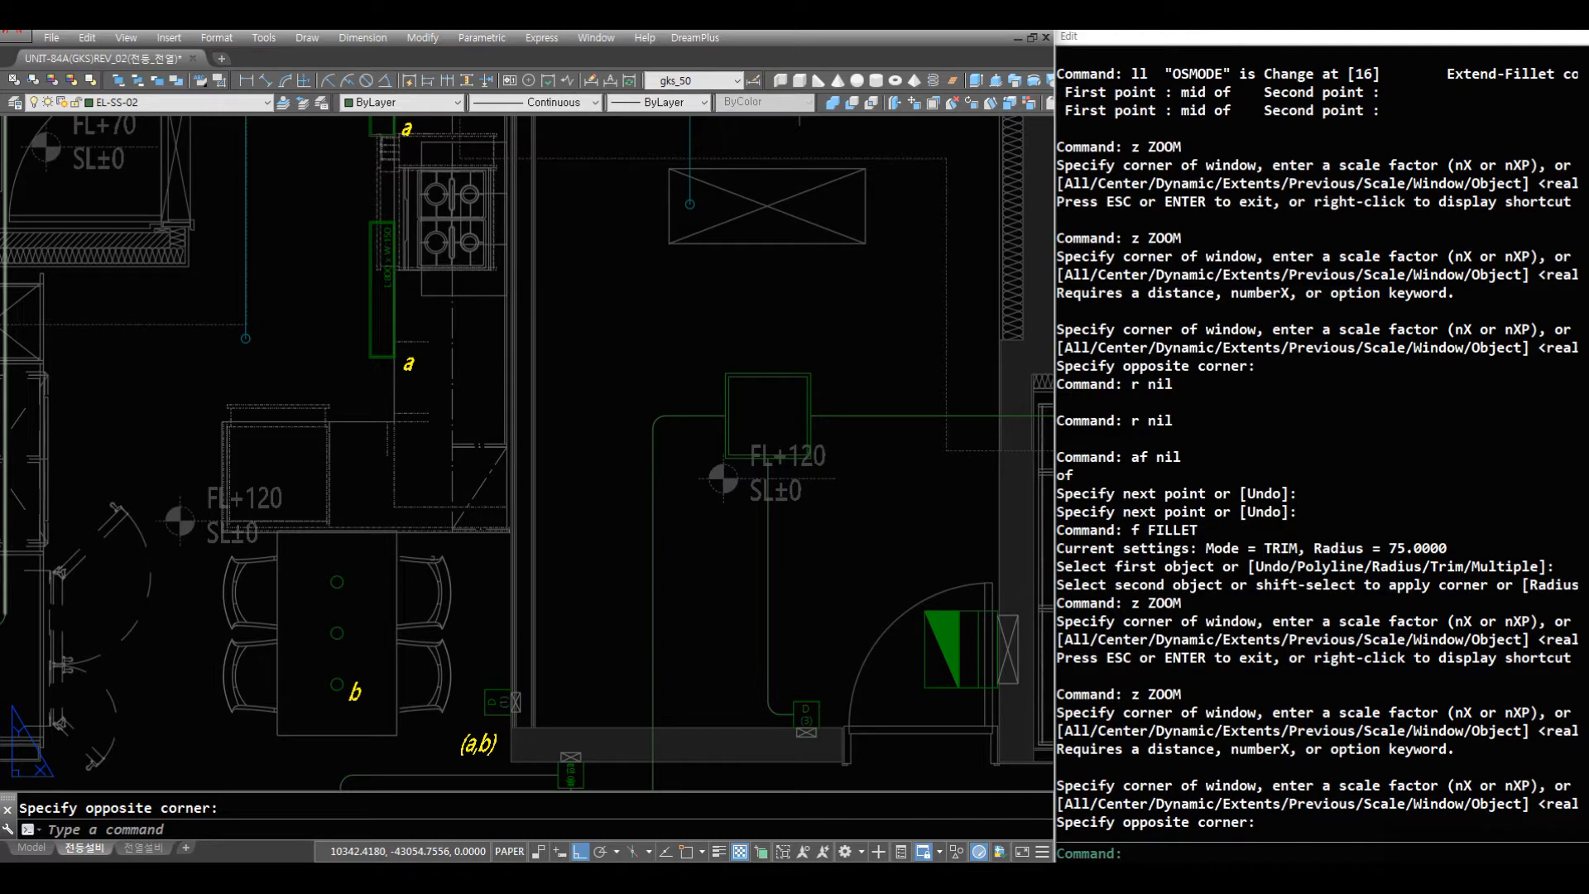
text(r)
key(space)
key(Escape)
text(af)
key(space)
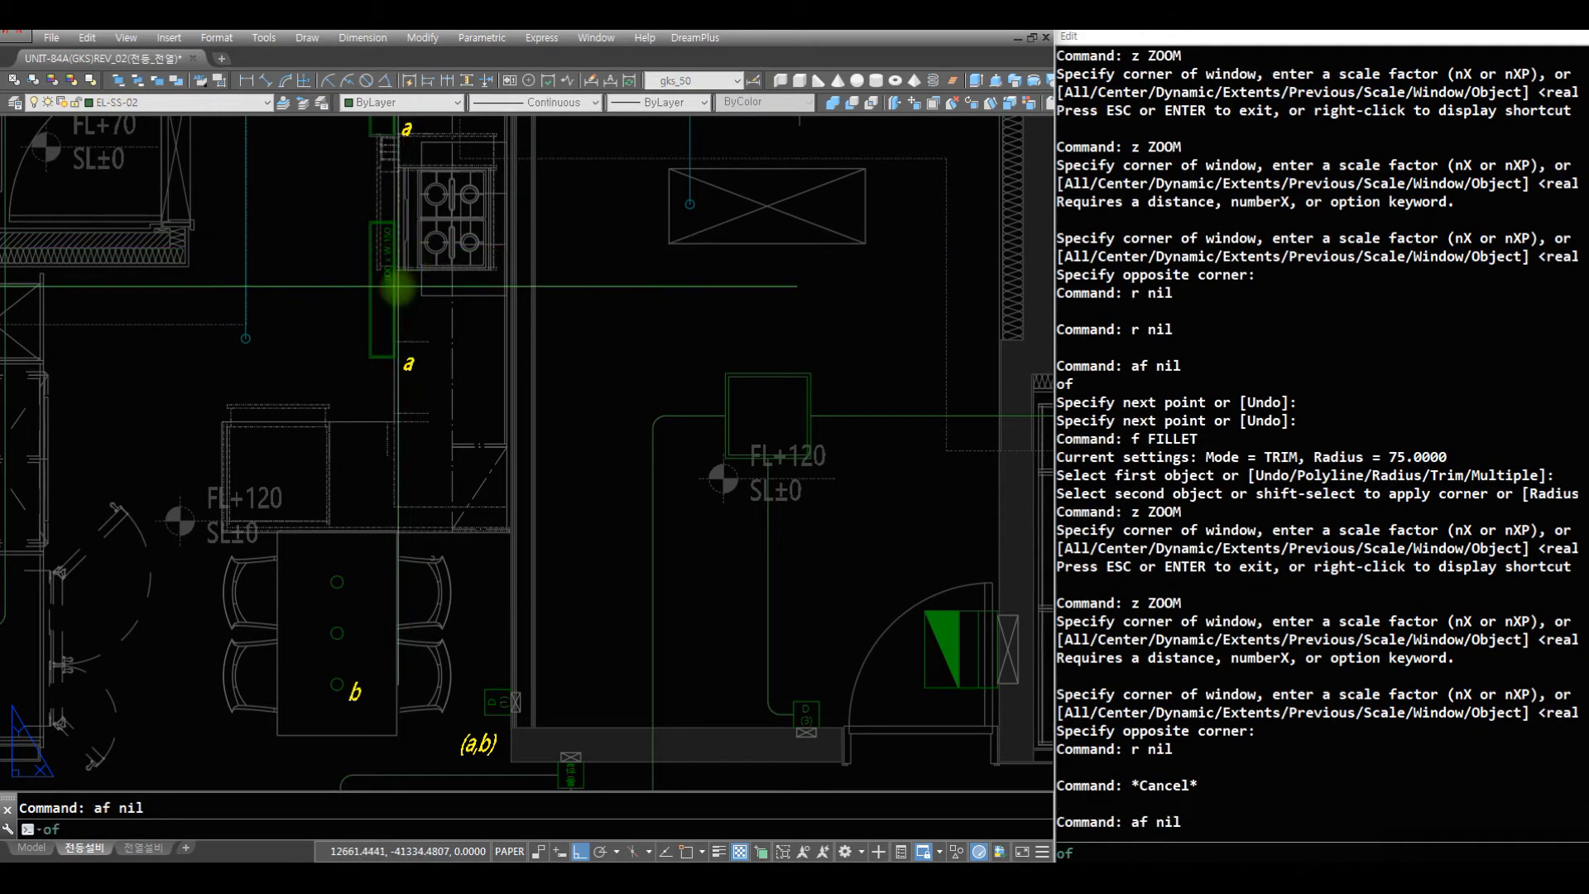
click(696, 289)
key(space)
- Draw a short vertical wire upward from the midpoint of the bedroom 3 light's top edge
text(af)
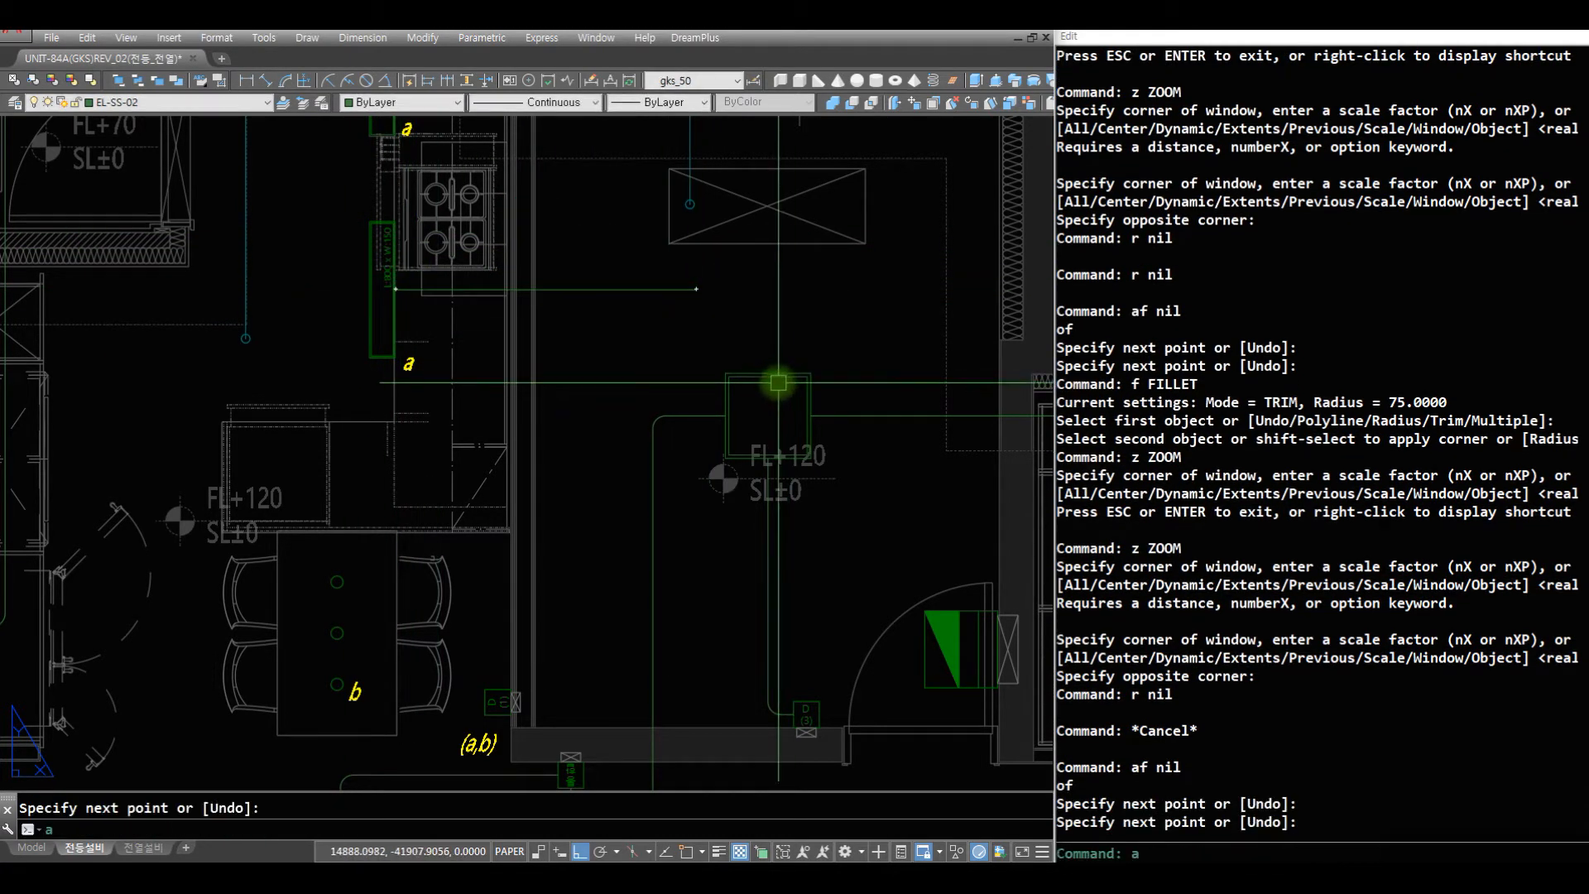
key(space)
click(769, 372)
click(796, 286)
key(space)
- Offset the horizontal wire from kitchen light a 50 upward
text(o)
key(space)
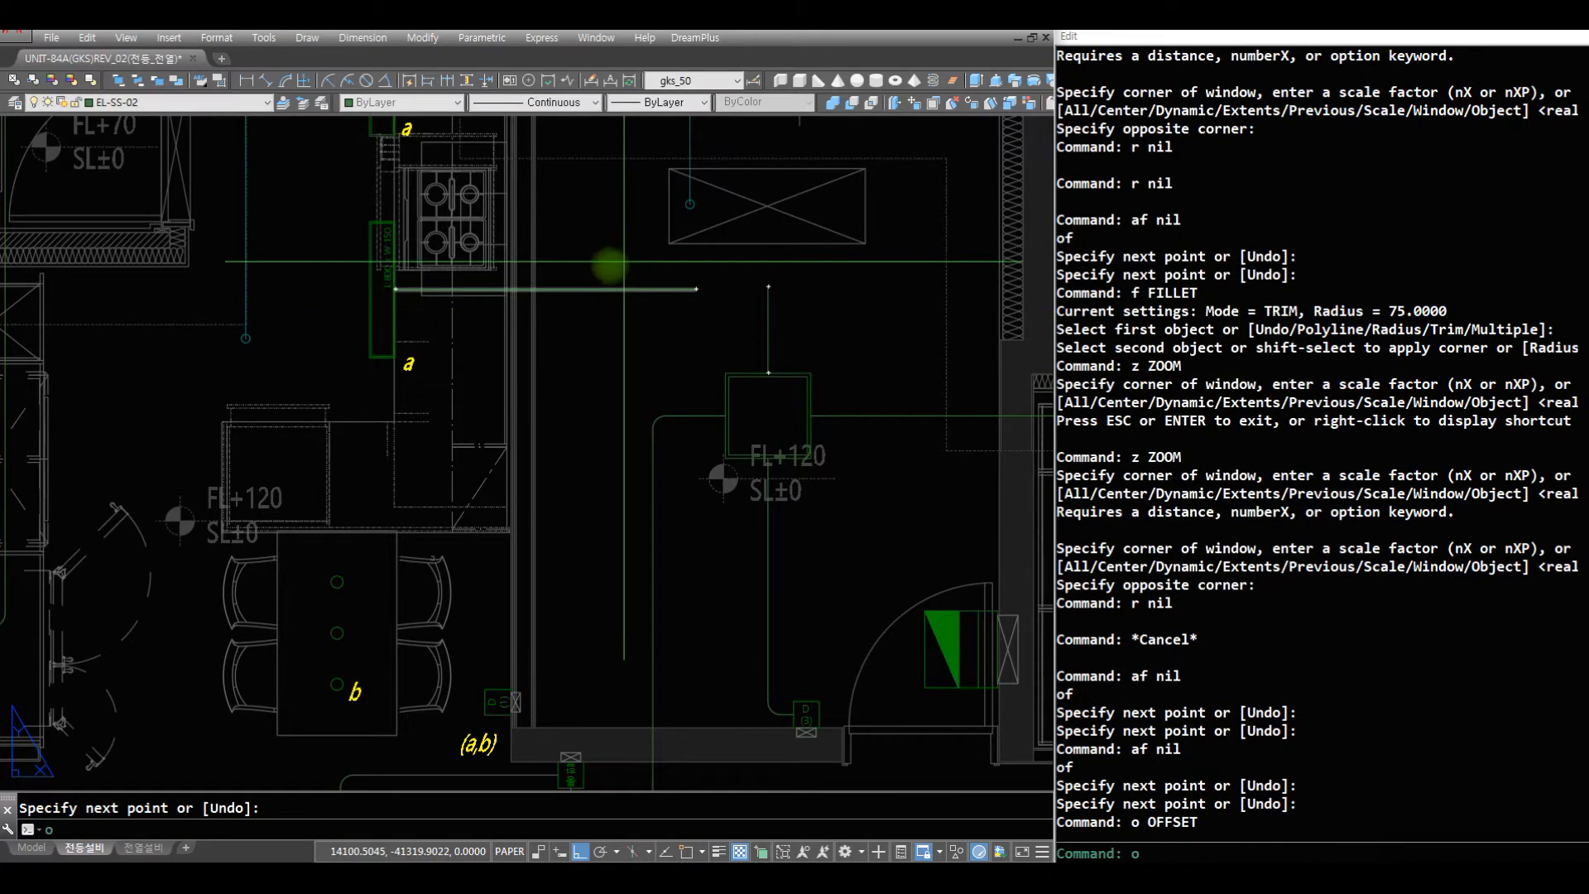
key(space)
click(602, 290)
click(623, 204)
key(space)
- Move the lower and upper parallel wires at kitchen light a 25 downward each
text(m)
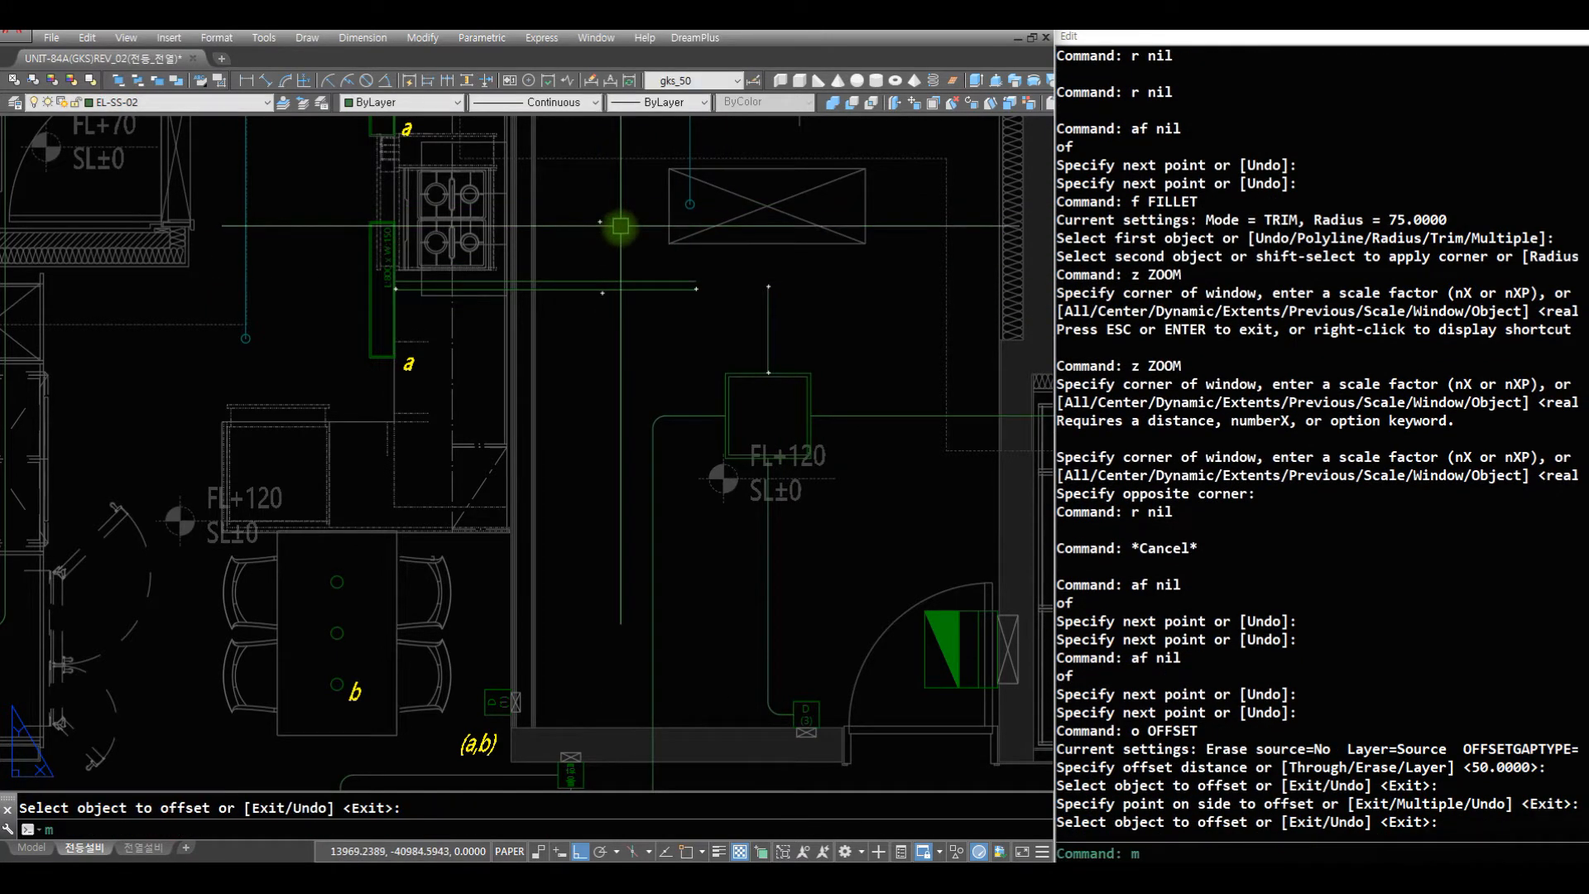
text(2 c)
click(610, 288)
click(598, 427)
key(space)
click(612, 301)
click(586, 543)
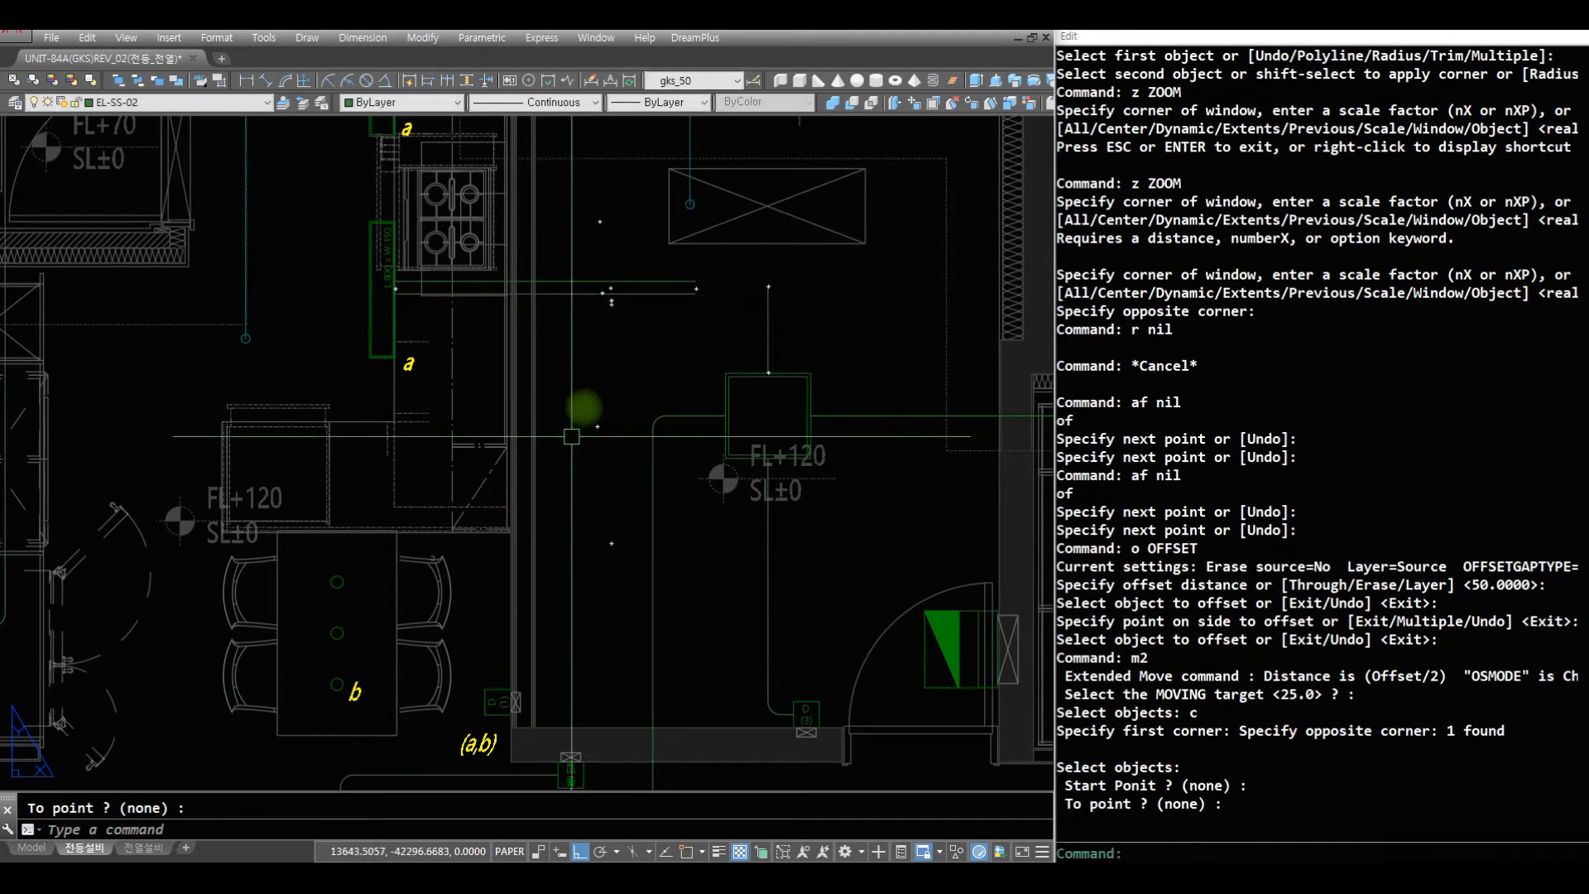
key(space)
click(599, 282)
key(space)
click(596, 397)
click(593, 498)
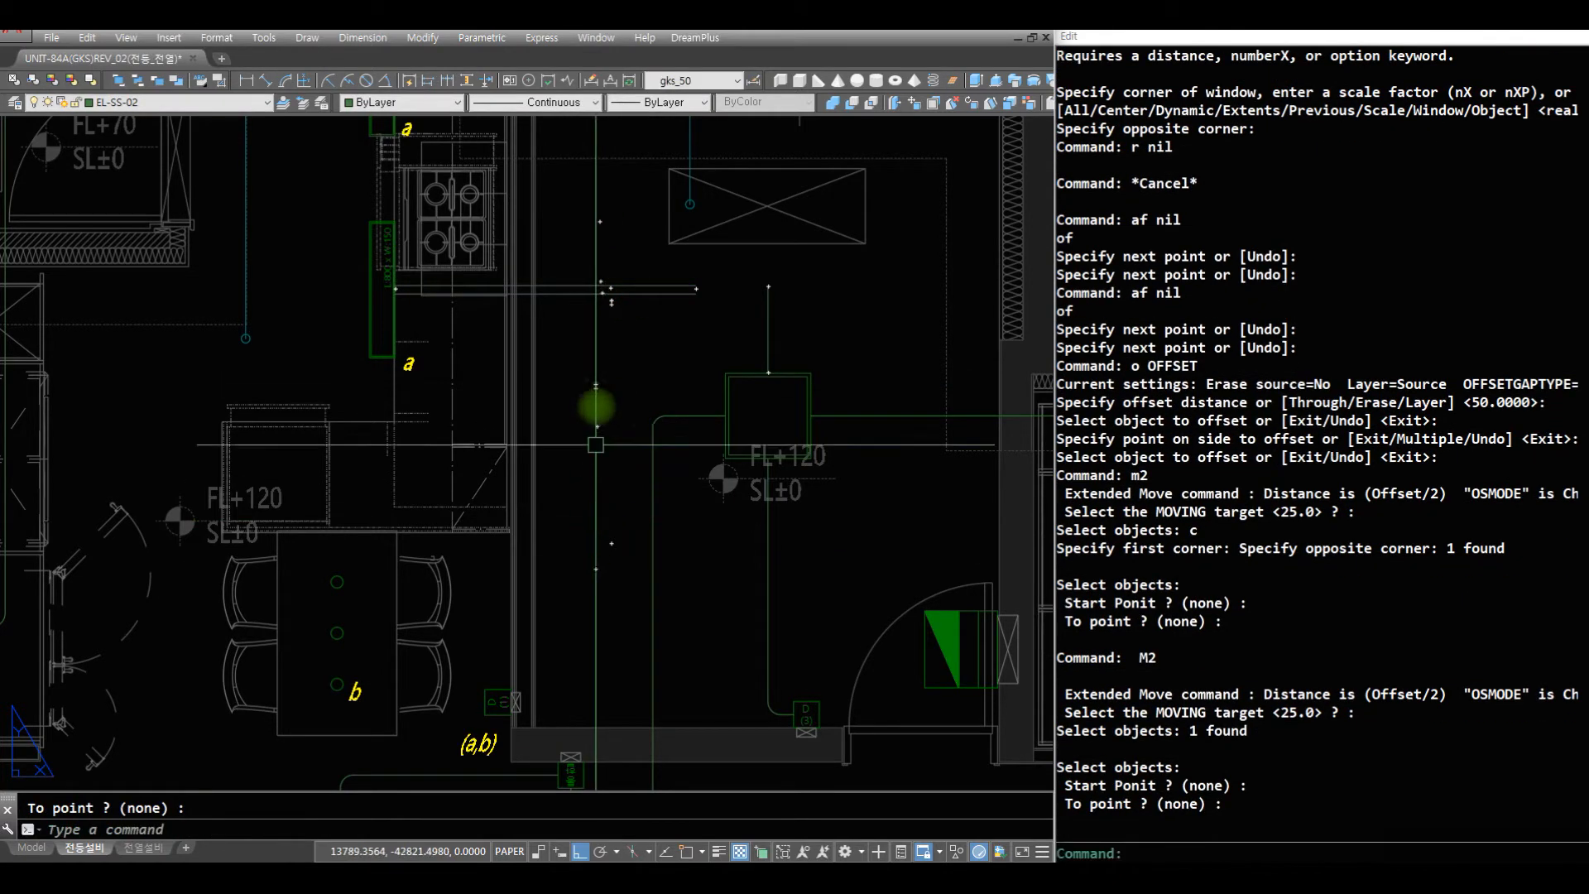
text(r r rf)
- Fillet the upper kitchen wire to the vertical wire above the bedroom 3 light at radius 75
key(space)
click(687, 285)
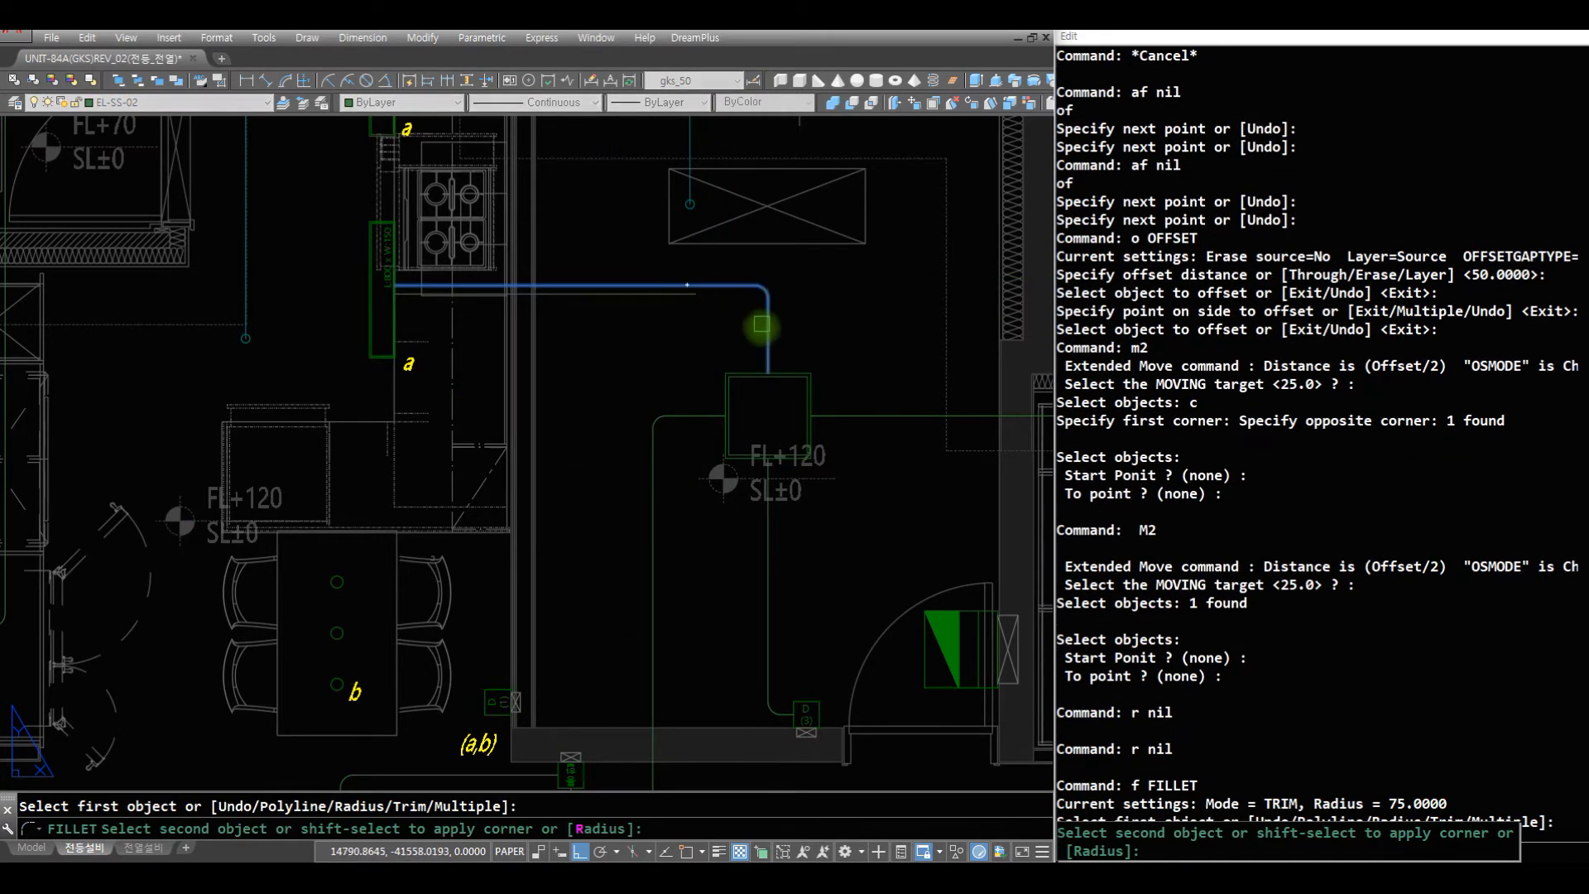
click(769, 343)
- Draw a wire up from the (a,b) switch's top midpoint and fillet it to the lower kitchen wire at radius 75
text(af)
key(space)
click(501, 687)
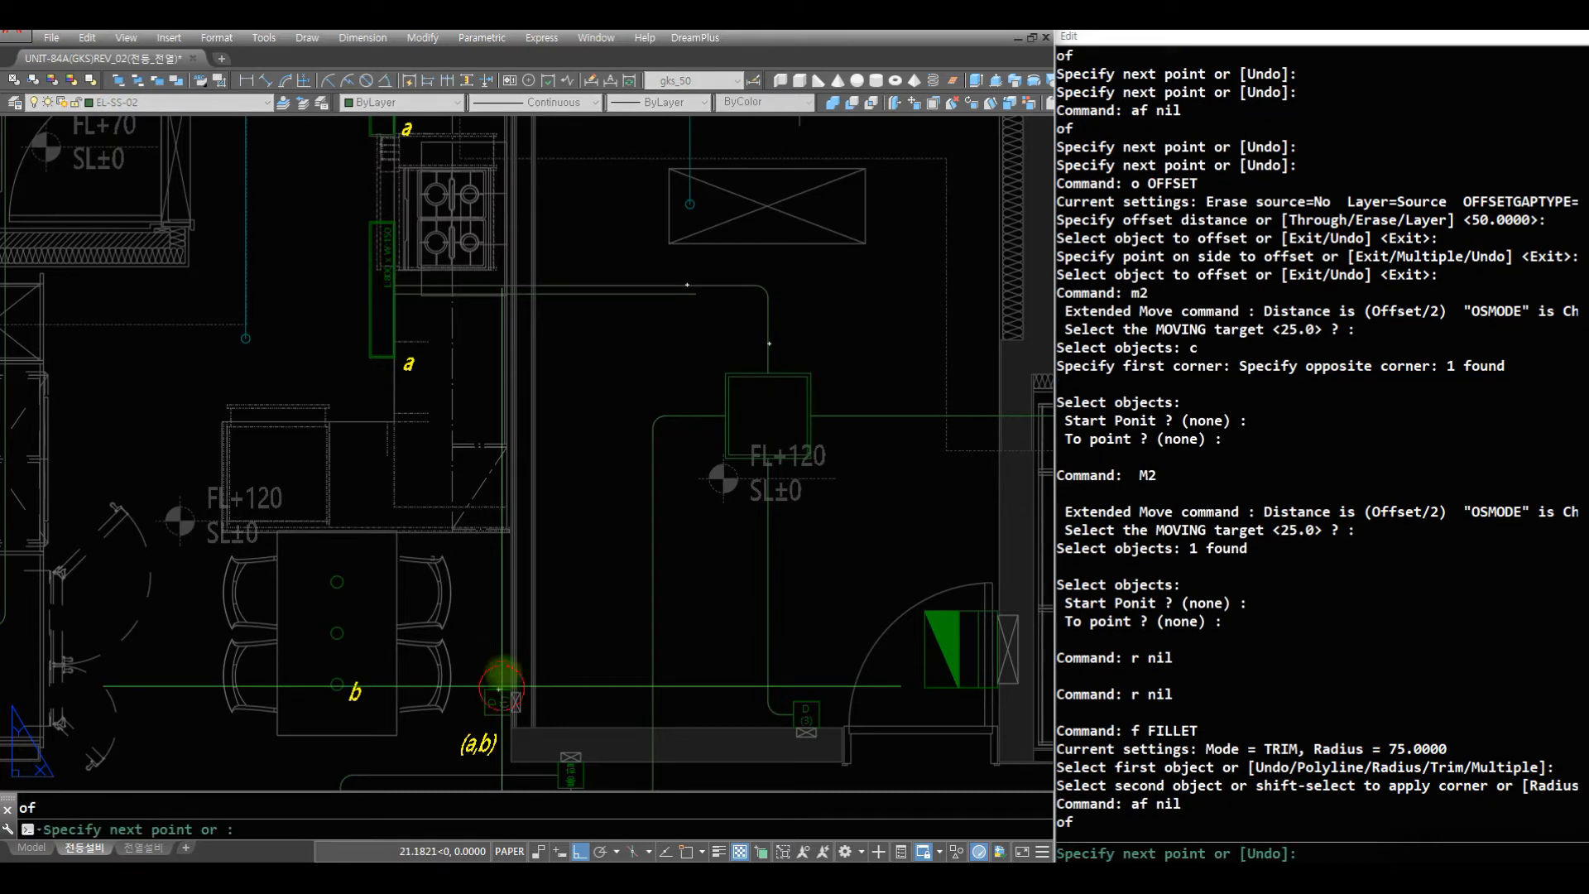
click(536, 278)
key(space)
text(f)
key(space)
click(488, 293)
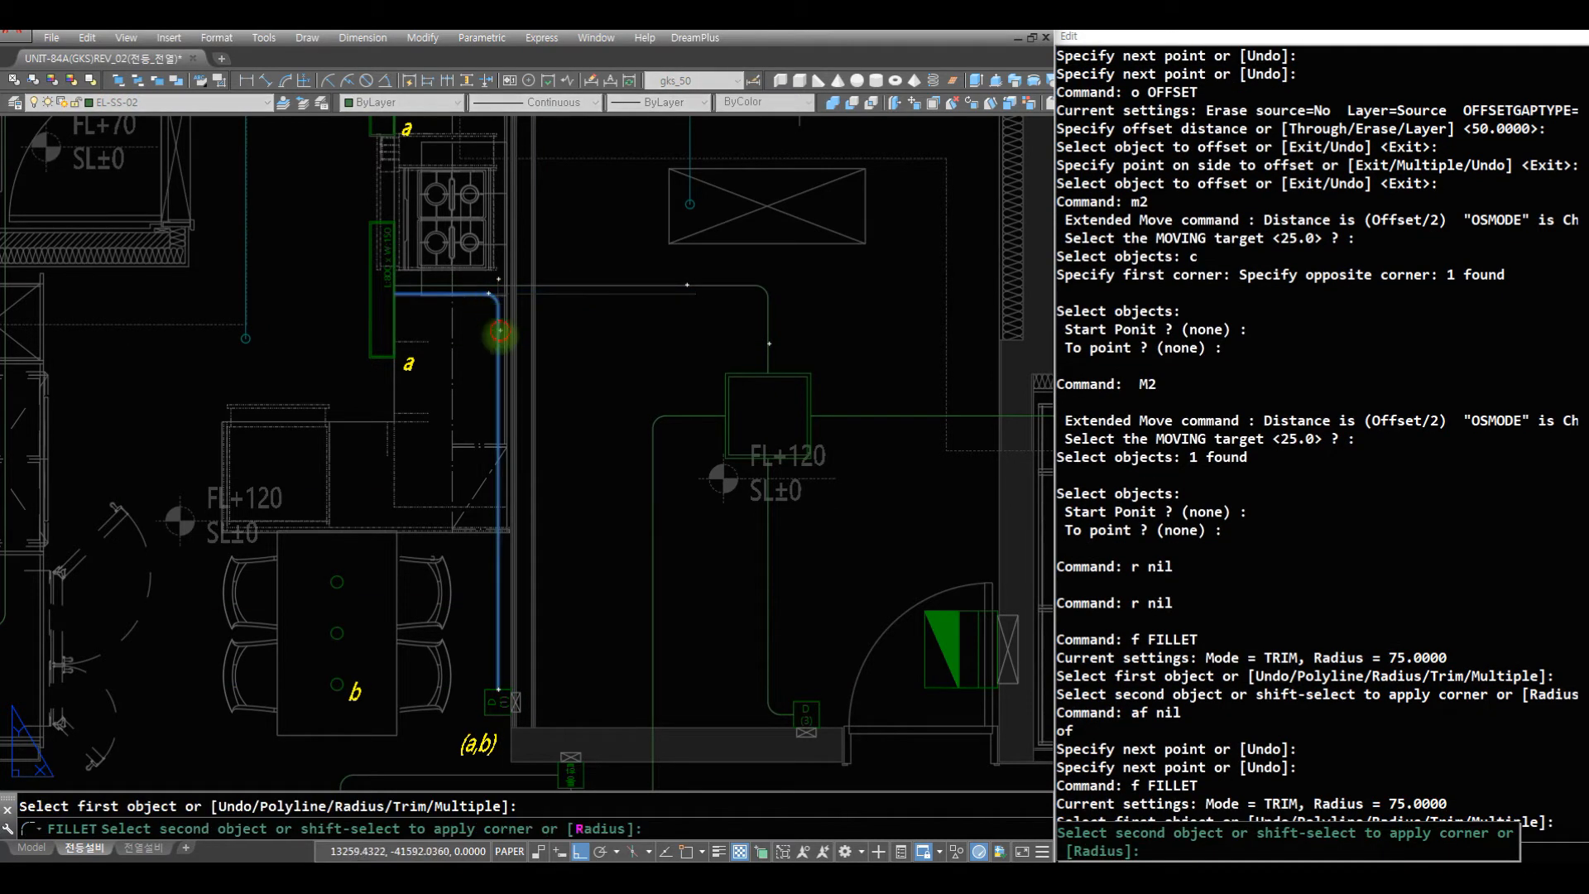
click(500, 330)
- Draw a vertical wire from the lower kitchen light a's bottom midpoint down to about the middle of the dining table
text(r z)
key(space)
drag(494, 373, 491, 514)
key(Escape)
text(z)
click(577, 655)
key(space)
click(270, 218)
text(r r af)
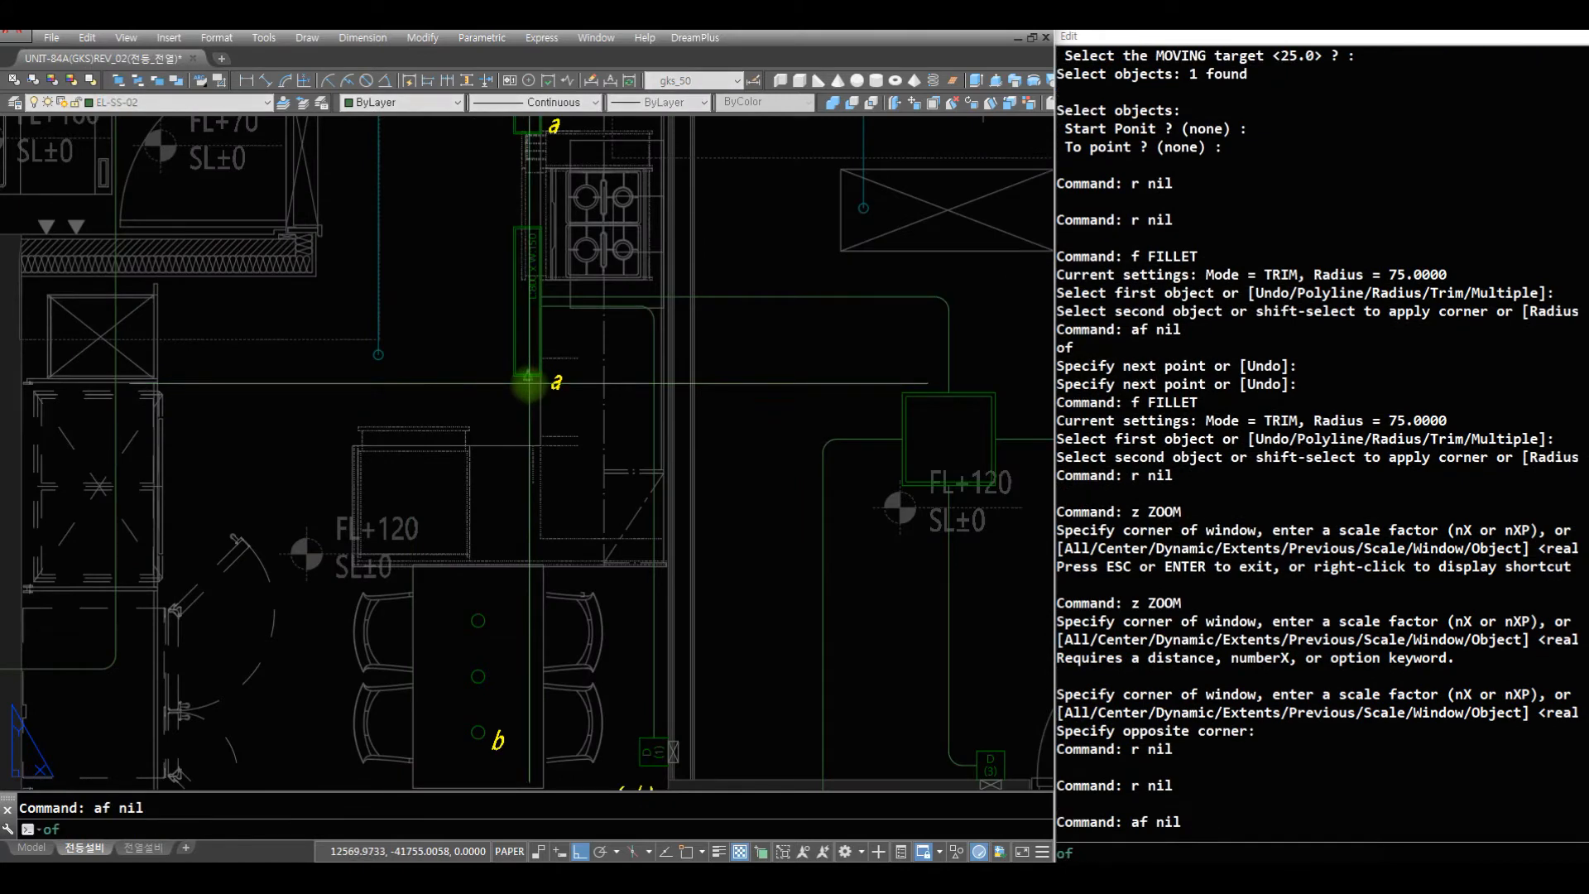
click(531, 386)
key(Escape)
text(af)
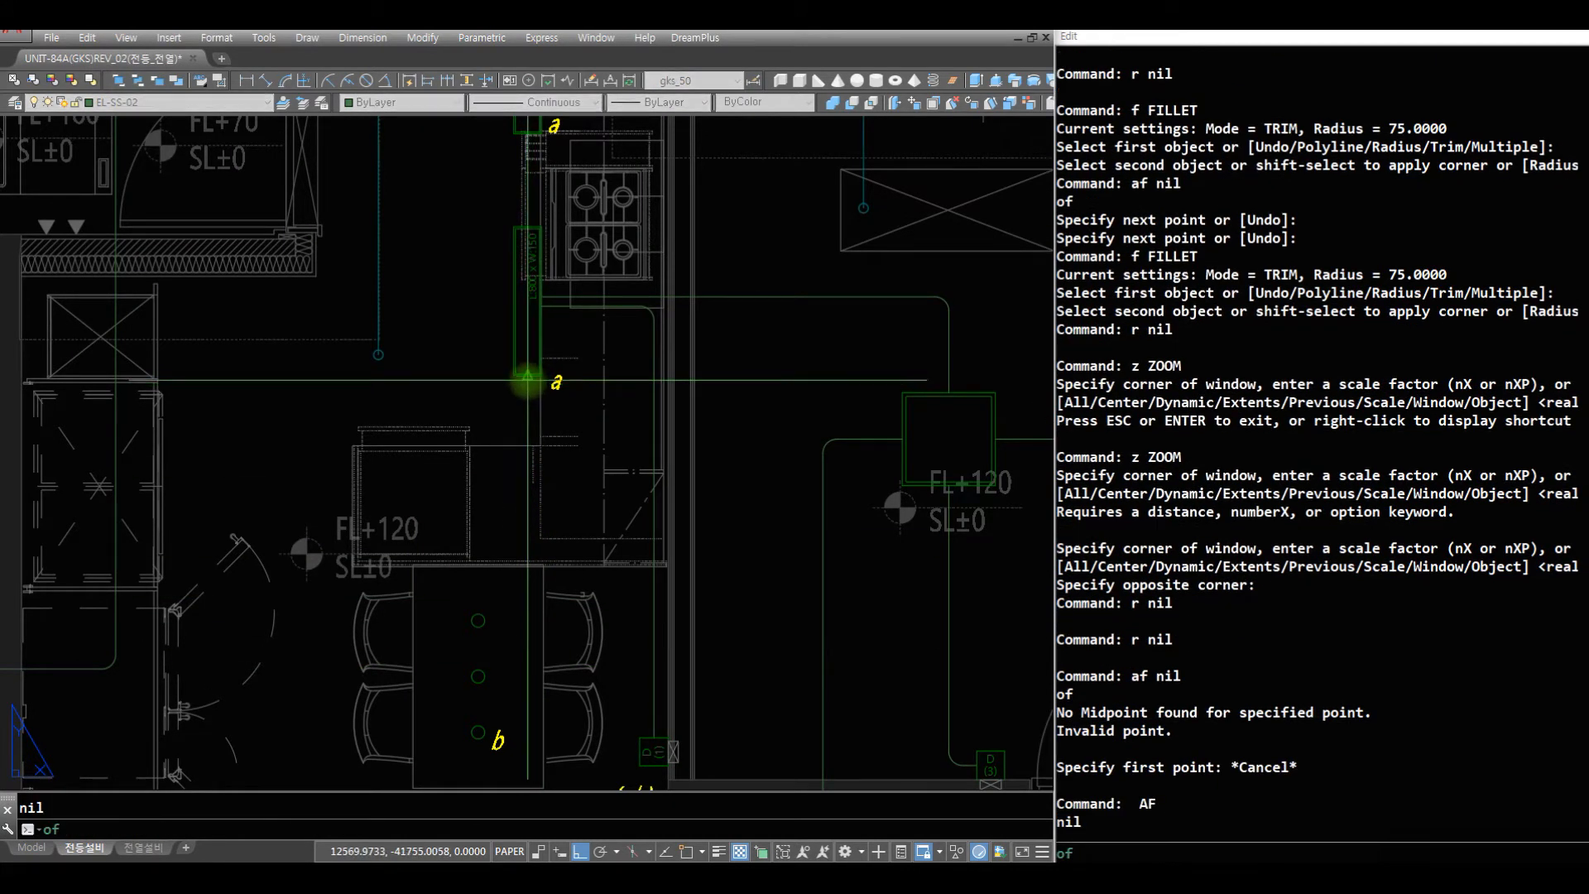
click(528, 381)
click(497, 691)
key(space)
- Draw a horizontal wire from the middle dining light's right quadrant to the vertical kitchen wire and fillet the two together
text(aq nil)
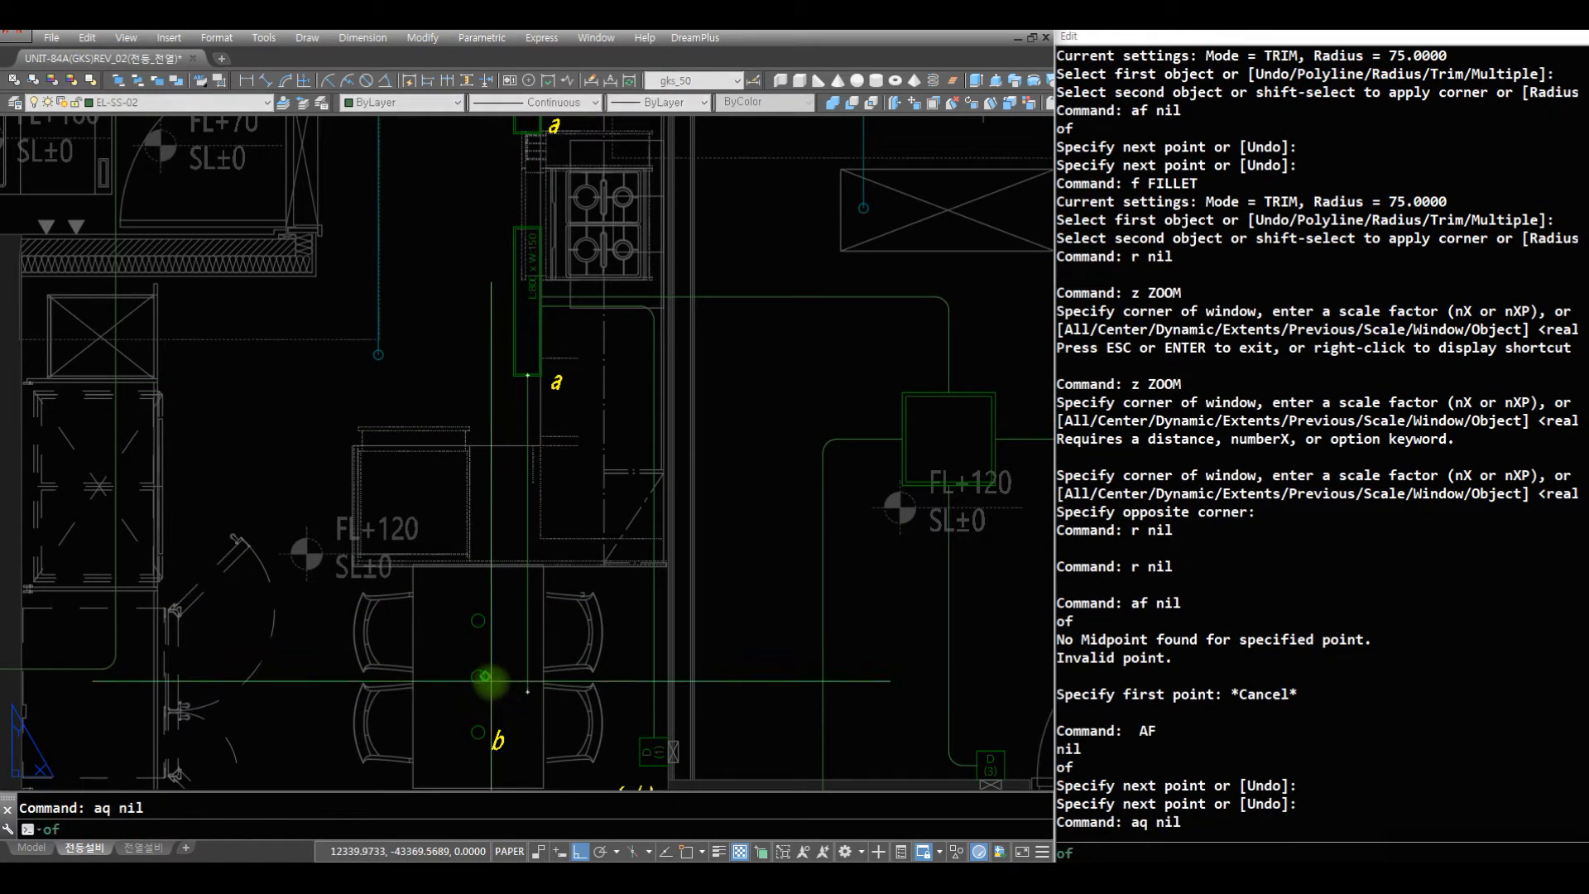
click(488, 679)
click(527, 679)
key(space)
text(z)
click(588, 757)
click(390, 543)
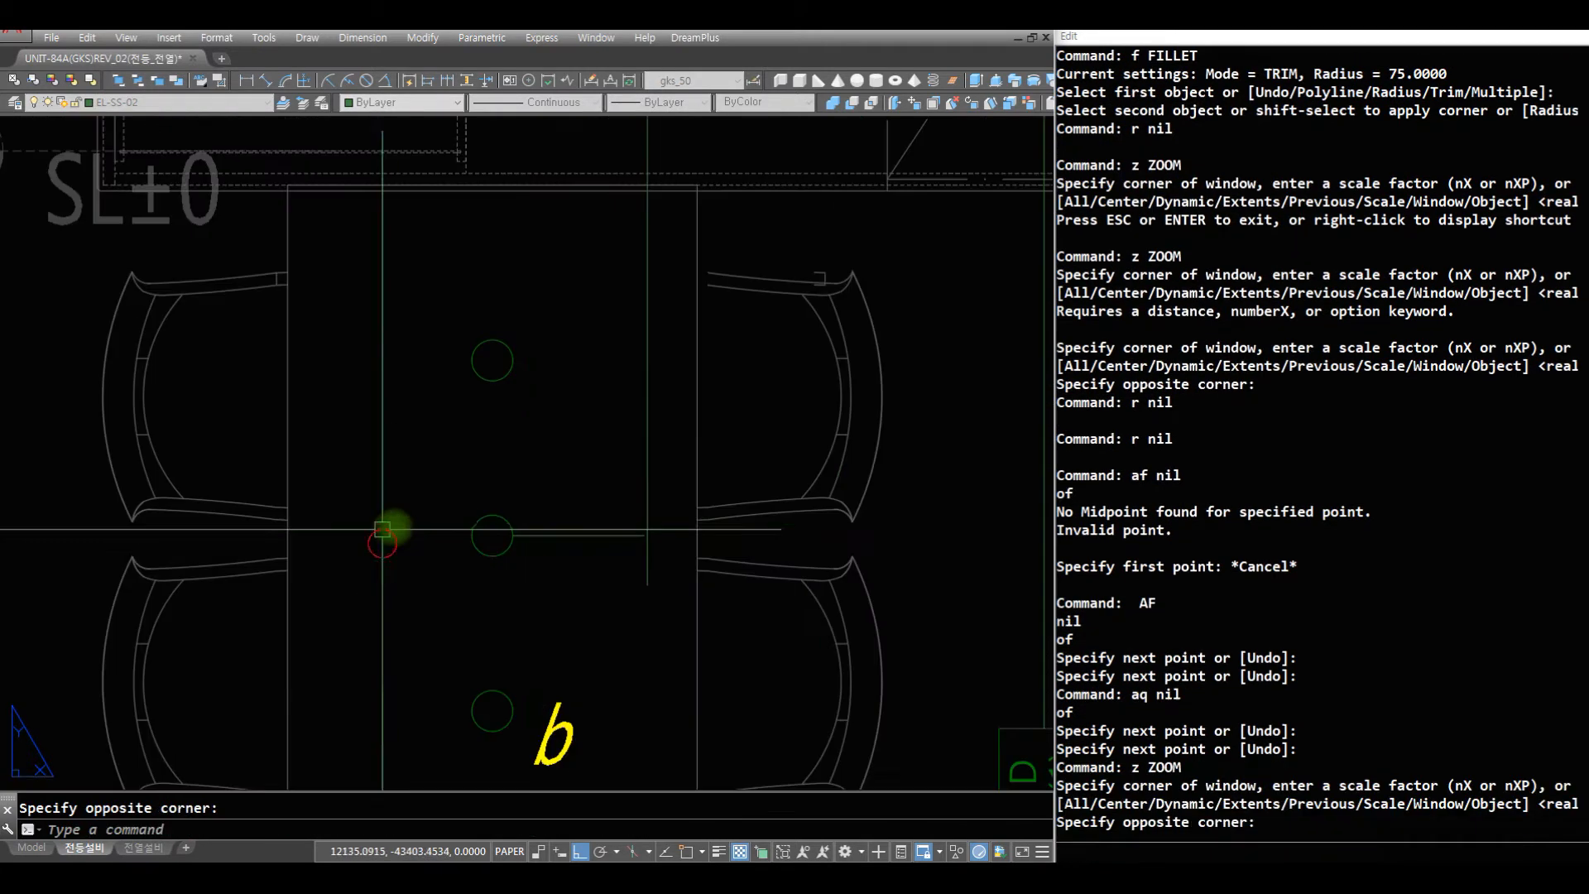
text(r fc)
click(695, 584)
click(584, 480)
text(r )
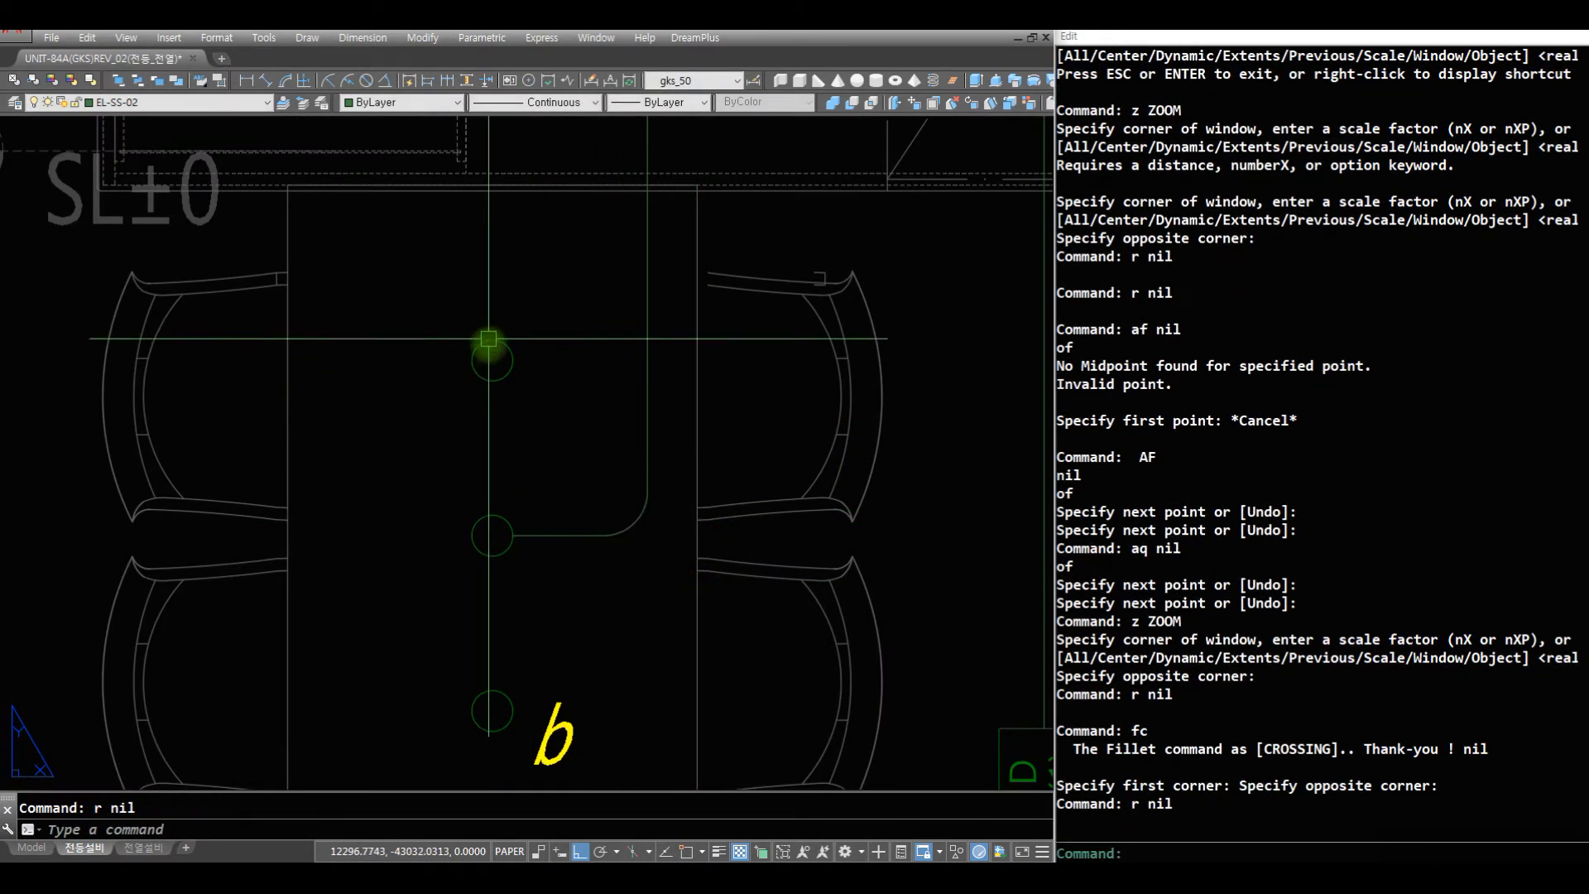
text(aq)
- Connect the three dining lights b with vertical wires running from quadrant to quadrant
click(490, 382)
text(qua)
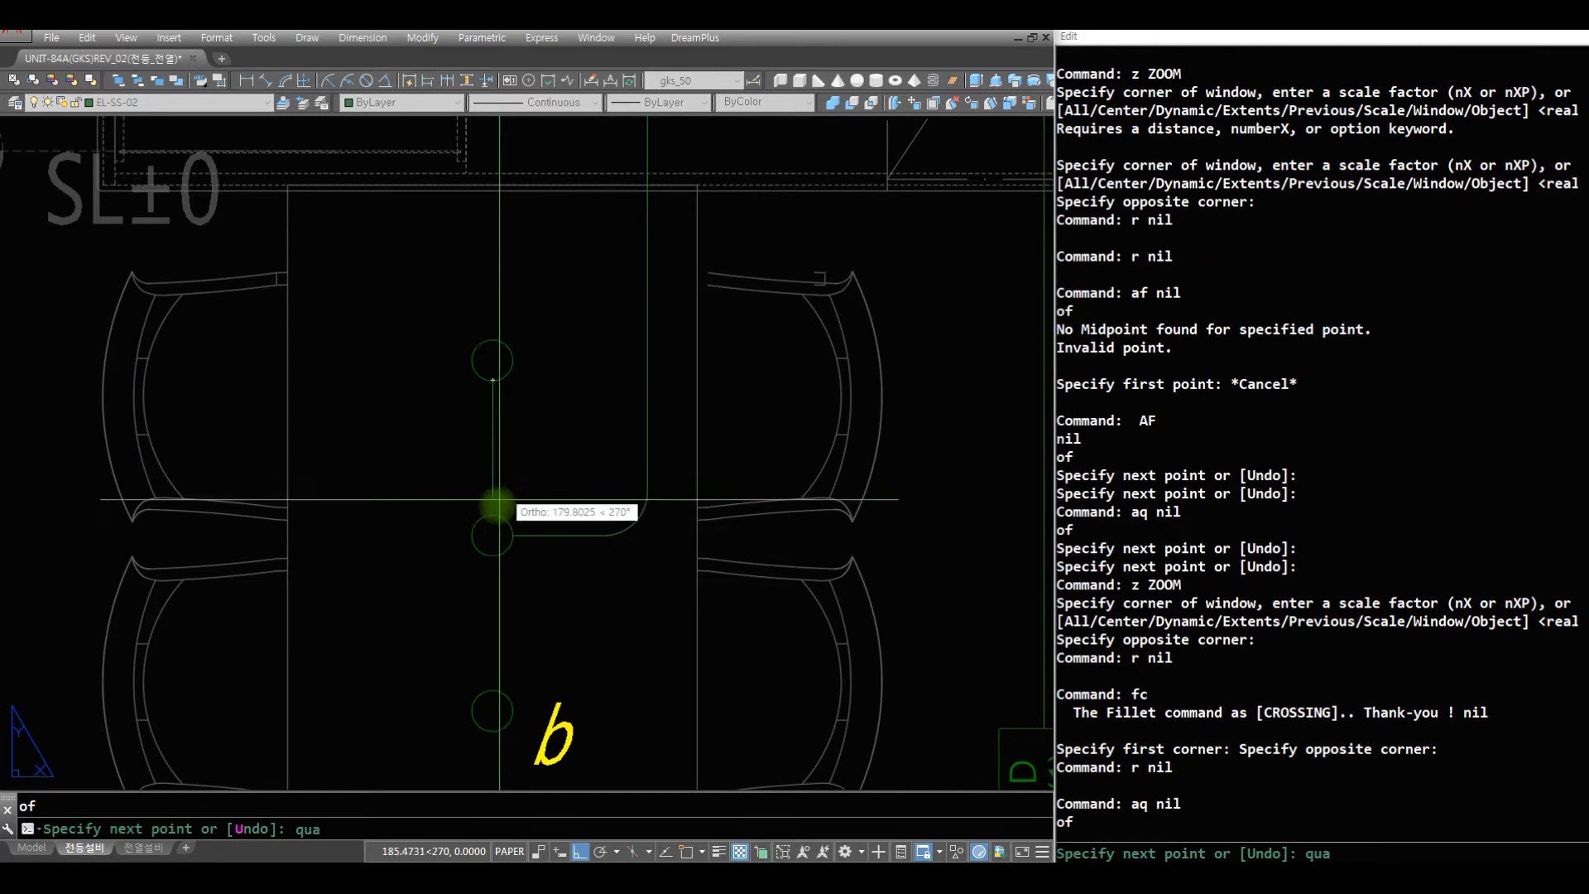
click(493, 515)
key(space)
key(space)
click(493, 555)
text(qua)
click(492, 689)
key(space)
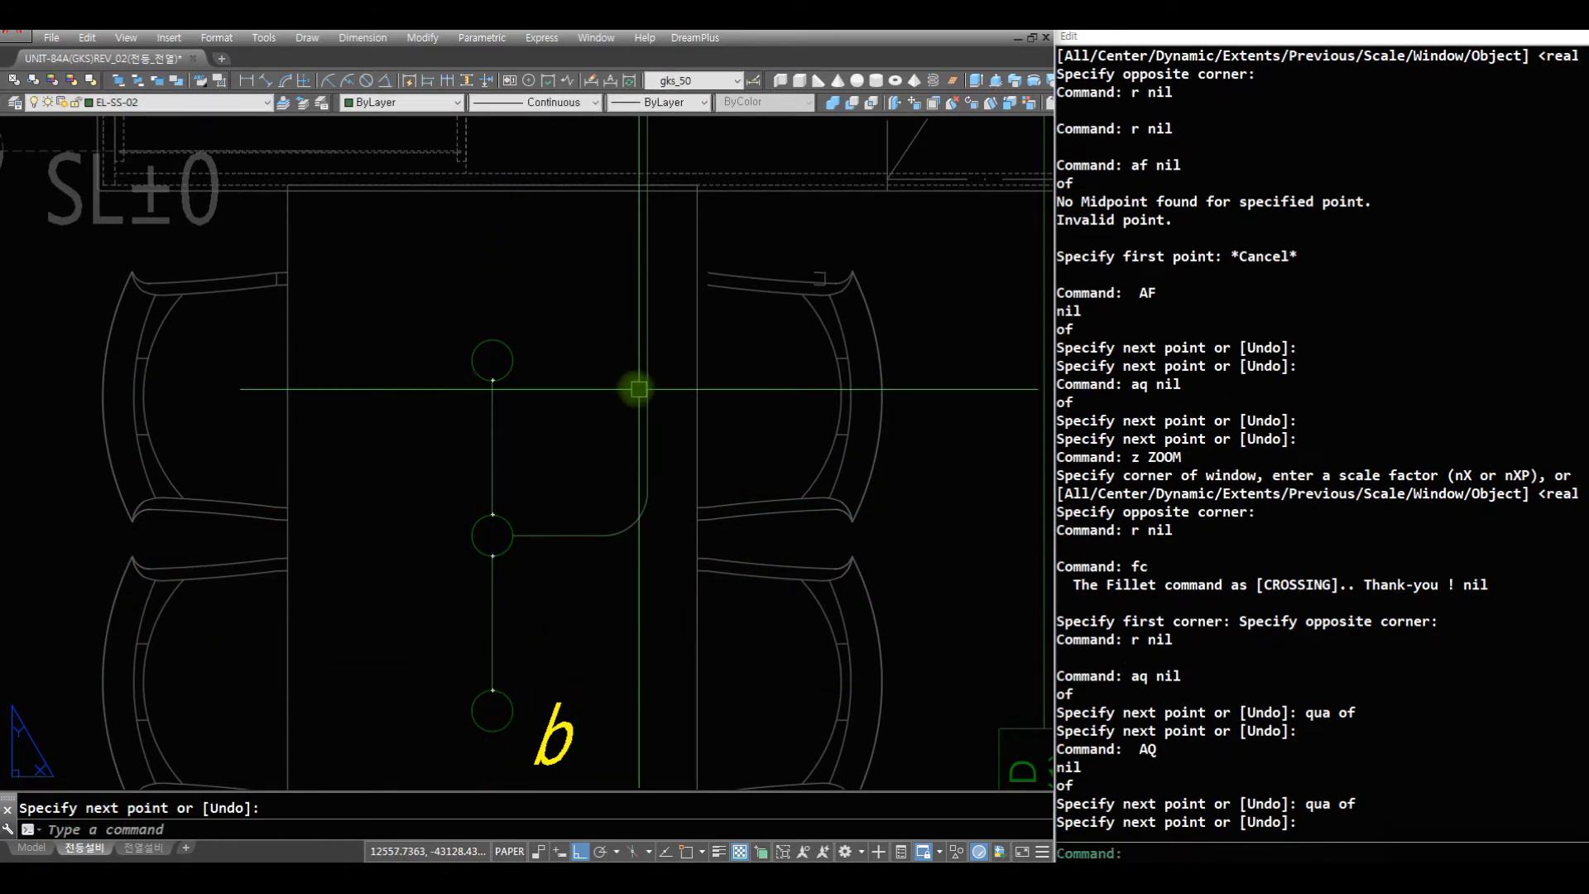
text(z)
key(space)
drag(643, 260, 585, 414)
key(space)
text(z z)
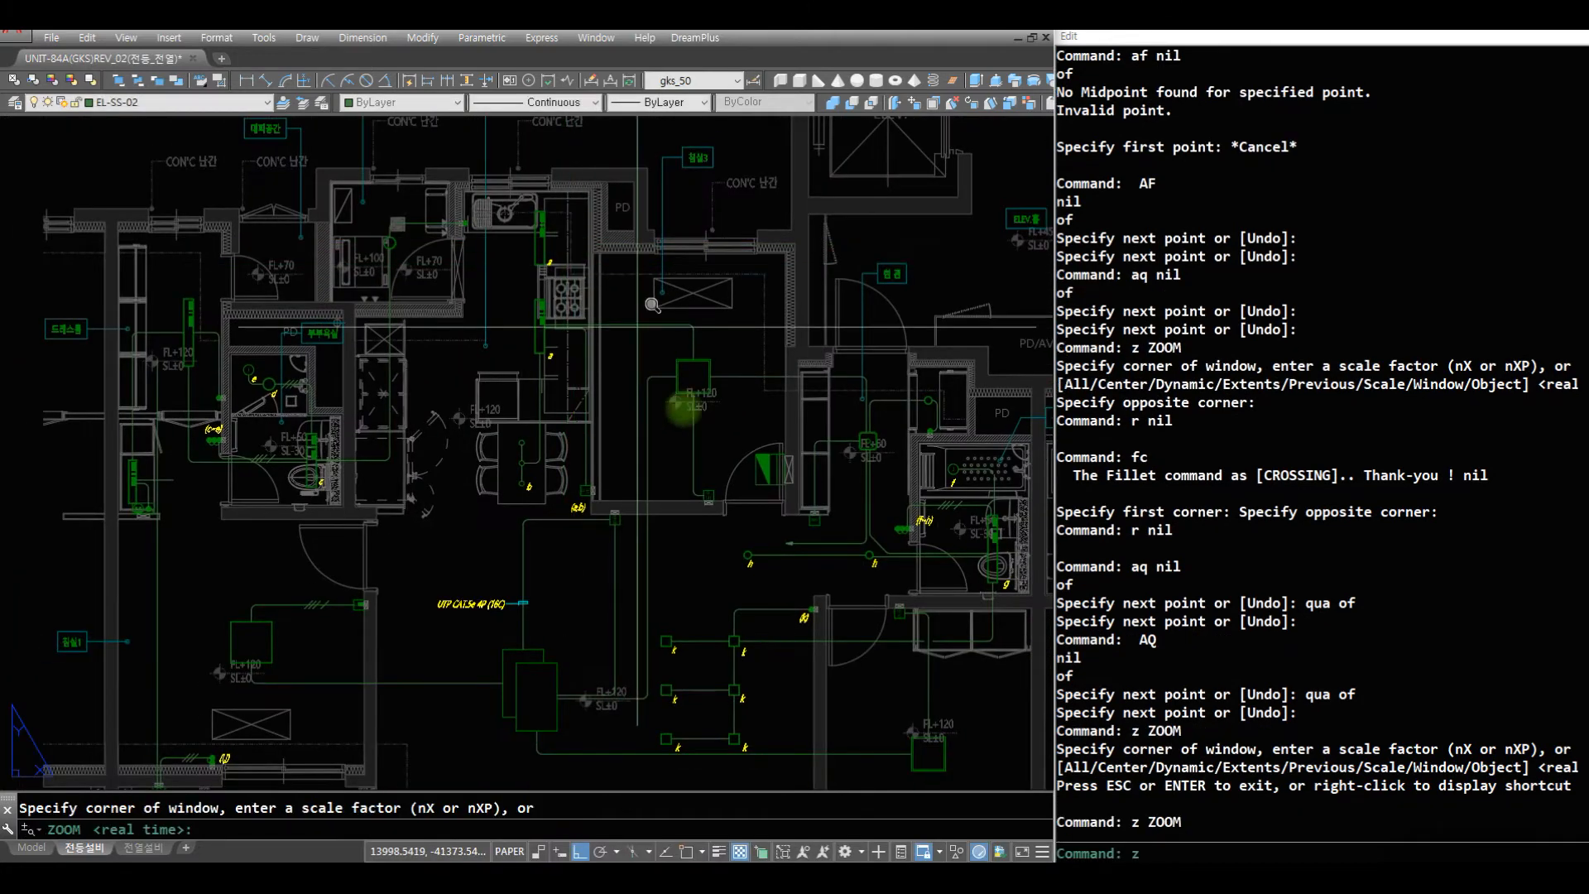
click(417, 231)
click(707, 540)
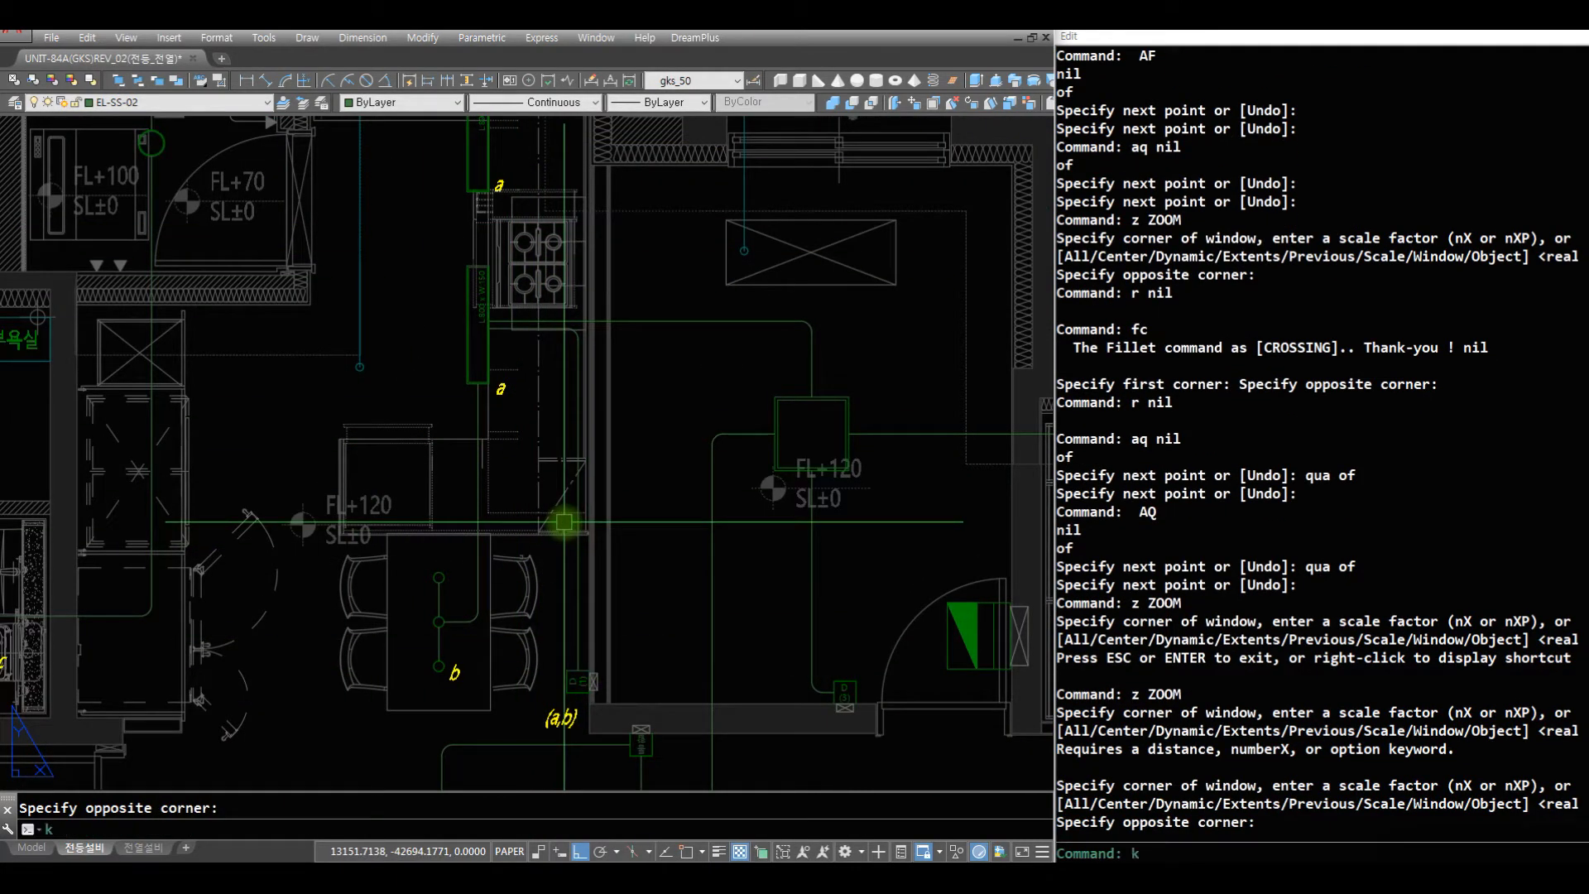
text(k3)
key(Return)
key(Escape)
key(Escape)
key(Escape)
key(Escape)
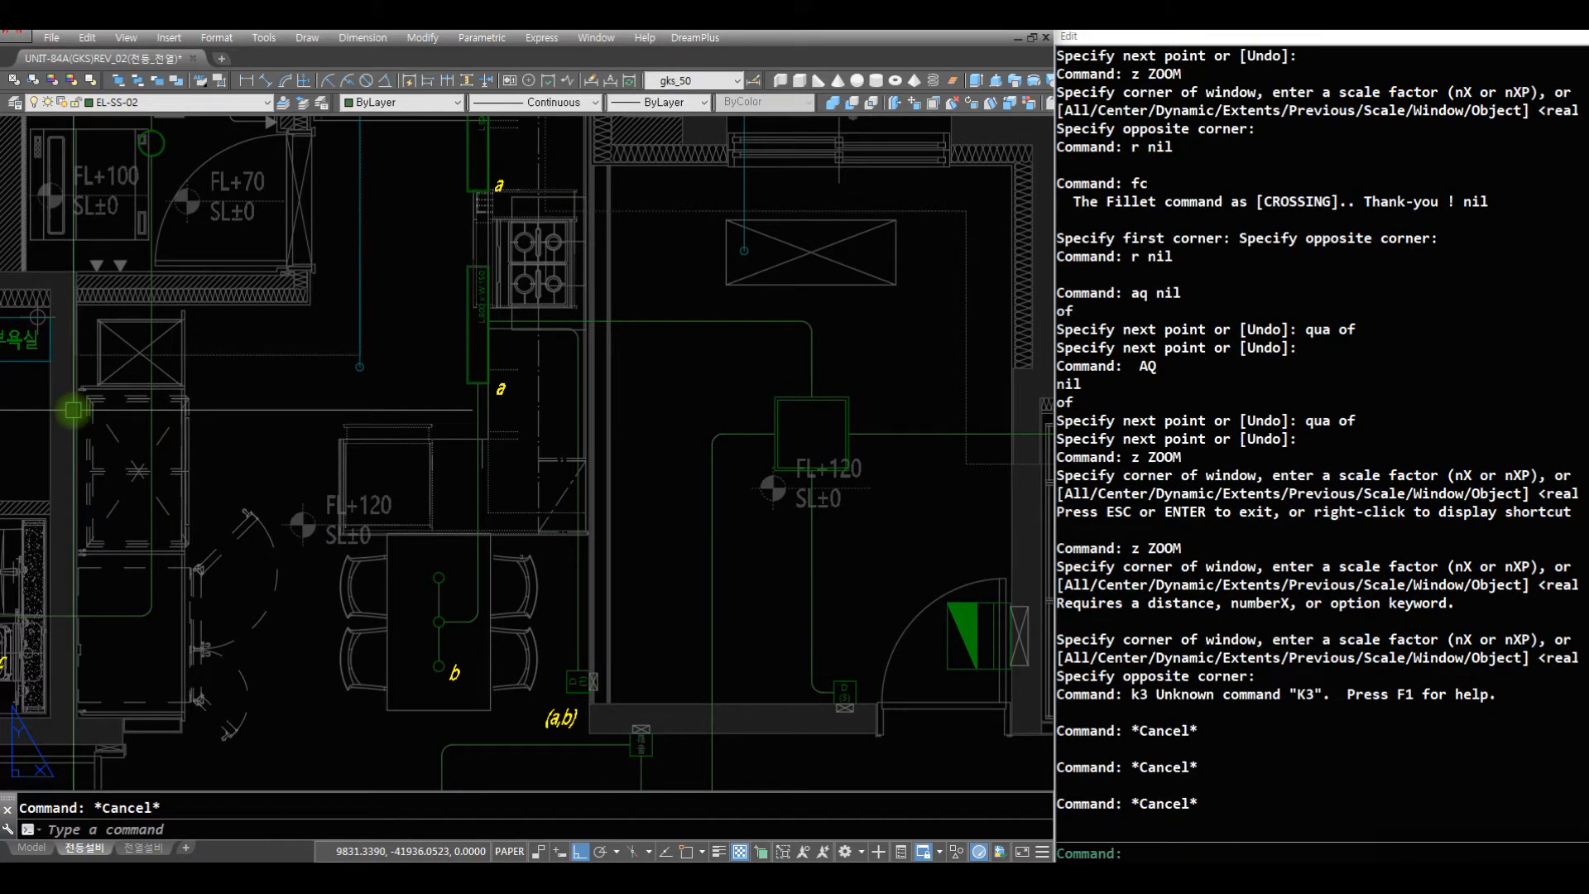
- Insert the K03 wire mark on the vertical wire above the (a,b) switch, using the nearest snap and the default rotation
text(k03)
key(Return)
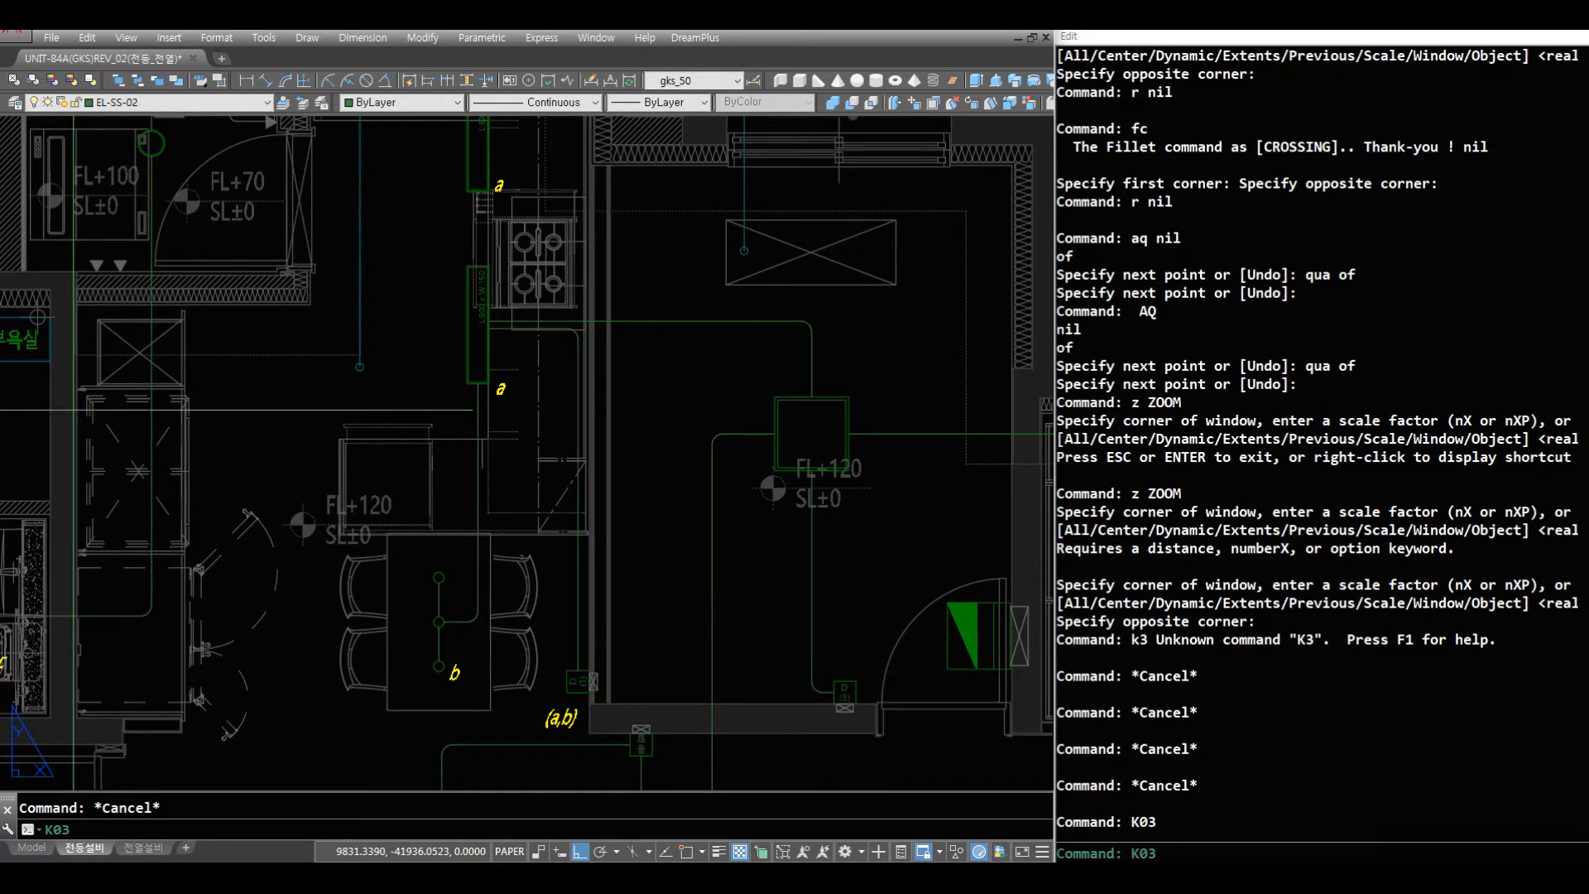
text(nwea)
key(Return)
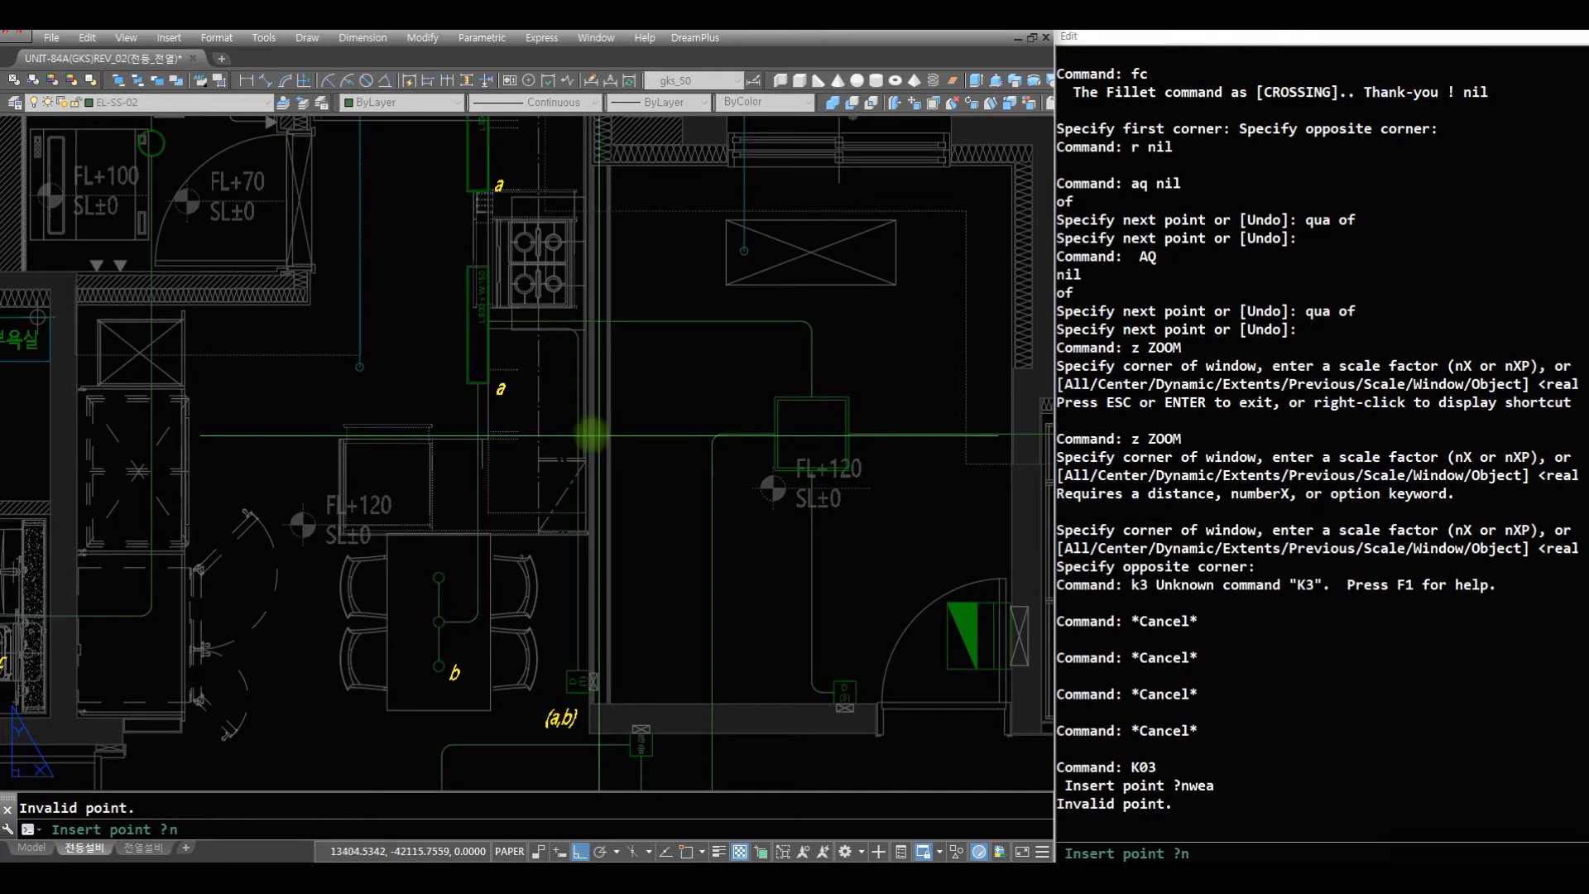
click(577, 437)
key(Return)
text(r)
- Scale the wire mark above the (a,b) switch, using a nearest point on its wire as the base
key(Return)
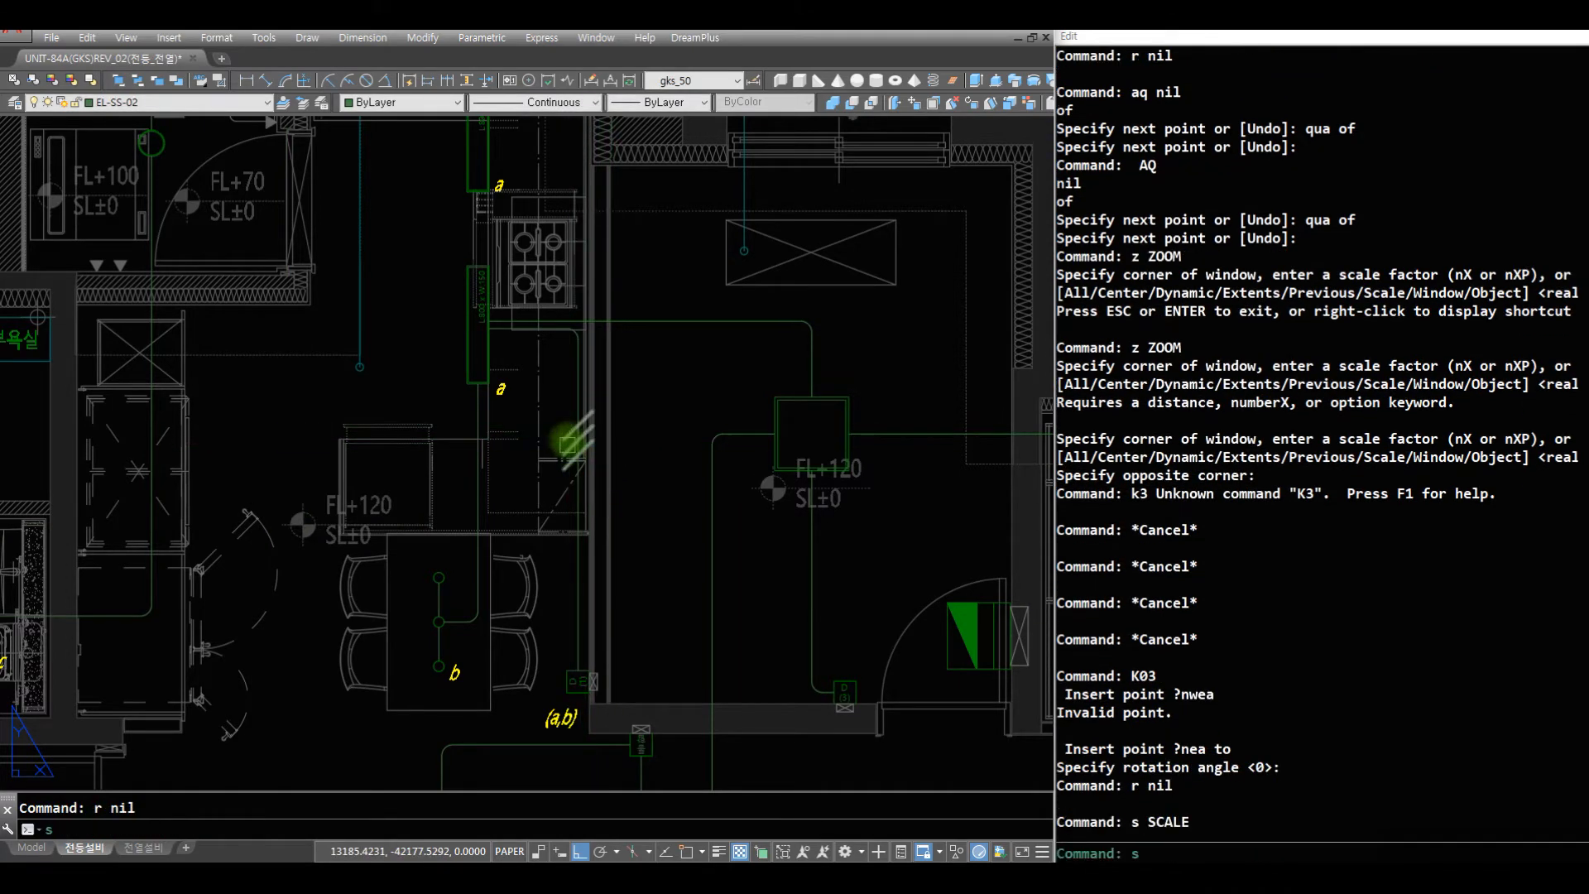
text(s)
key(Return)
click(585, 448)
key(Return)
text(n)
click(578, 409)
key(Return)
- Draw a wire from the lower kitchen light a's top midpoint up to the upper kitchen light a's bottom midpoint
text(z)
mouse_move(584, 248)
mouse_down()
mouse_move(554, 454)
mouse_move(608, 538)
mouse_up()
key(Escape)
text(z)
click(330, 164)
click(633, 448)
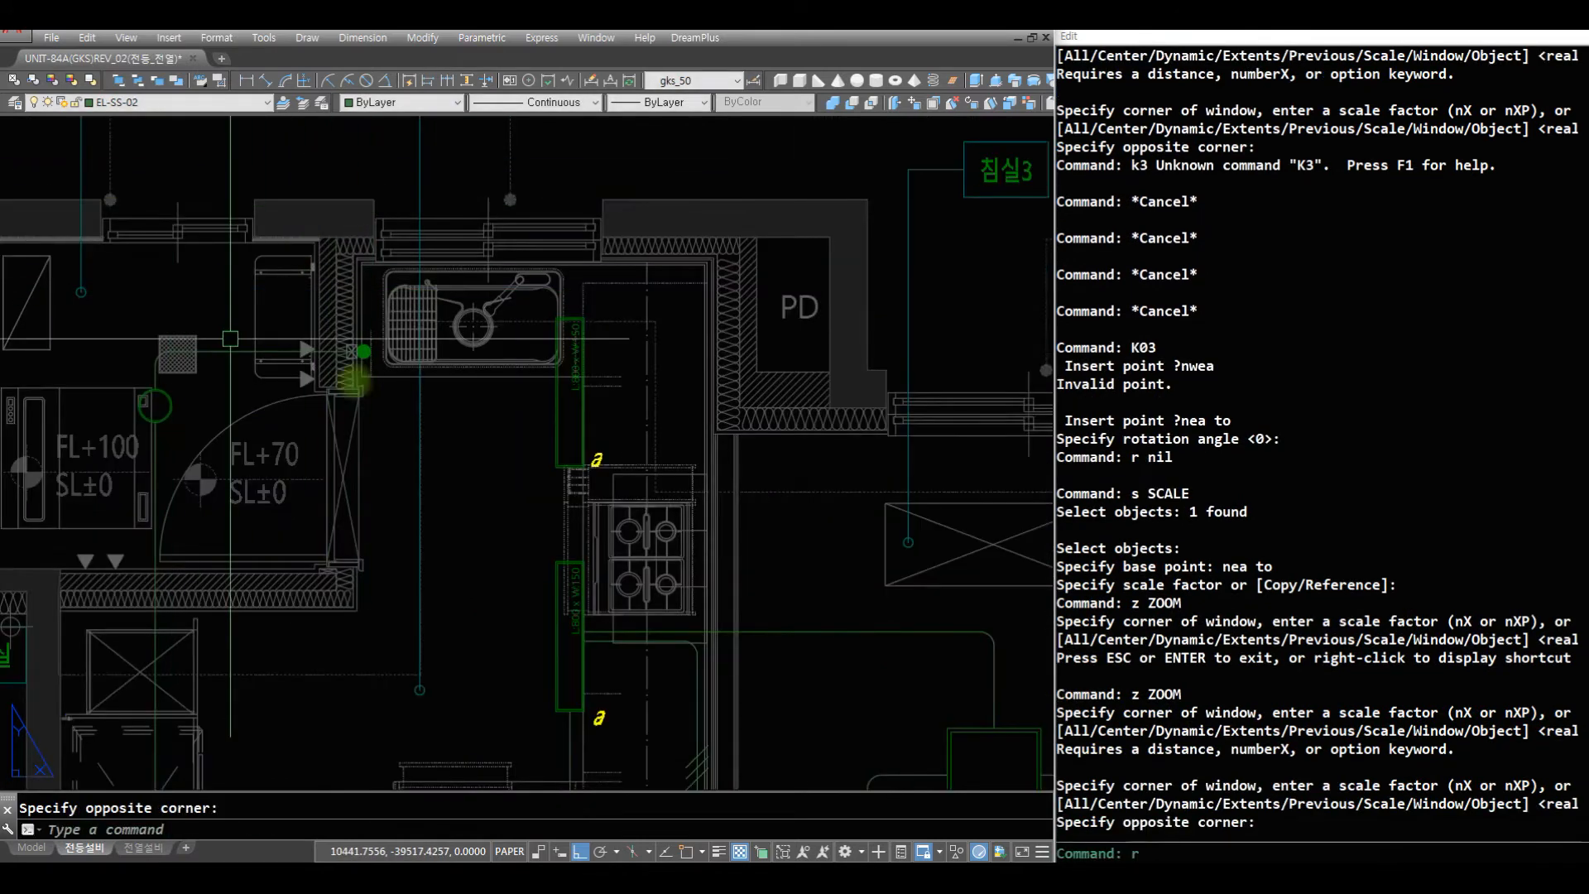
text(r)
key(Return)
text(z)
drag(614, 452, 637, 534)
key(Escape)
text(z)
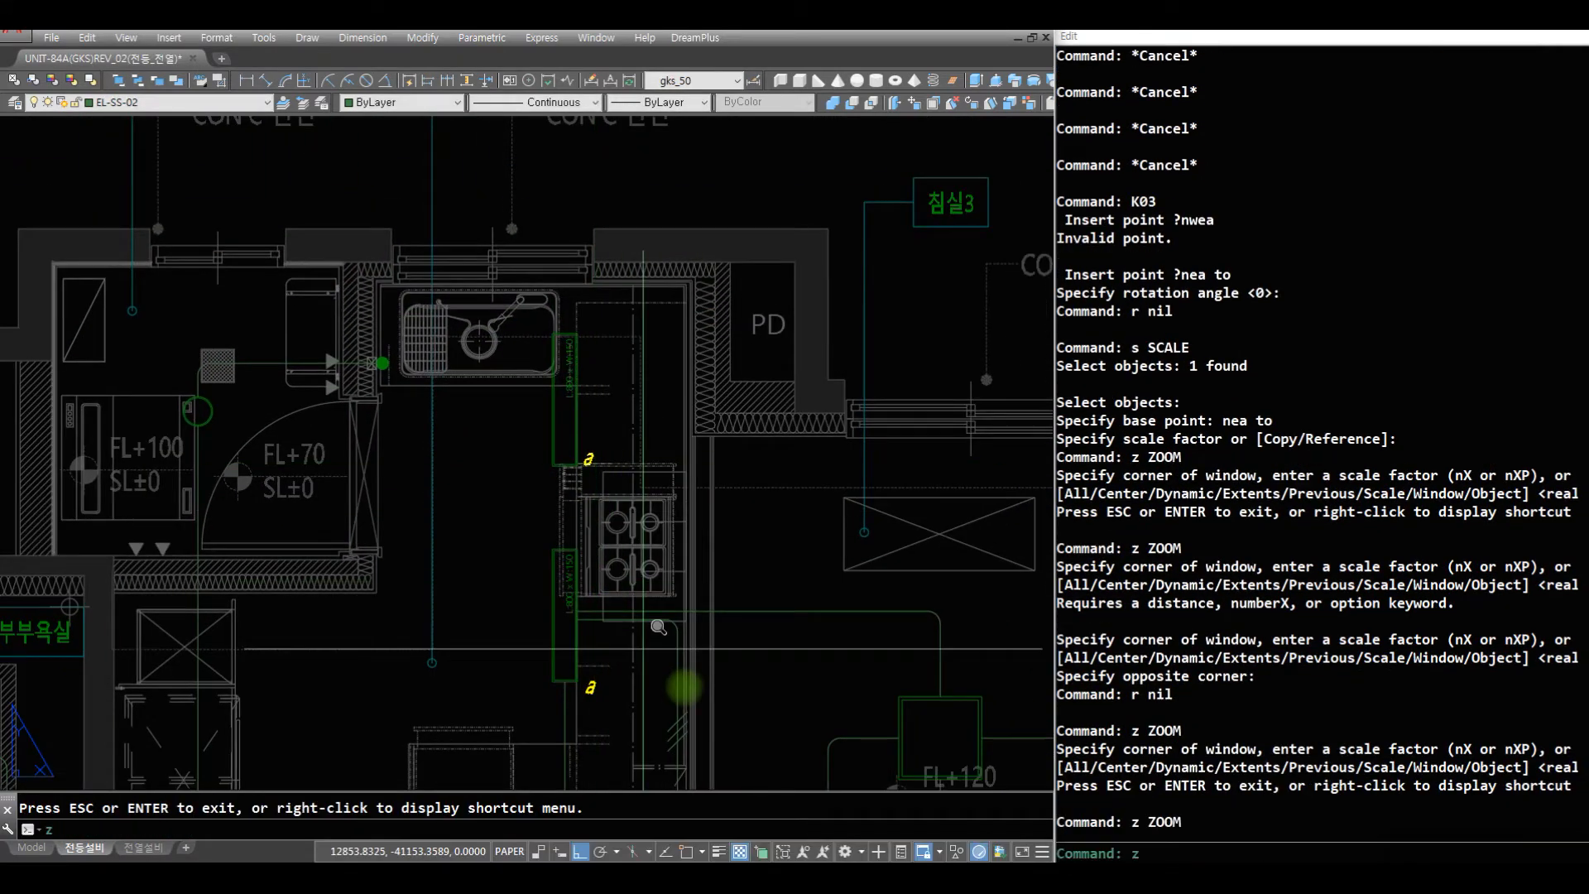
click(770, 664)
click(330, 340)
text(r af)
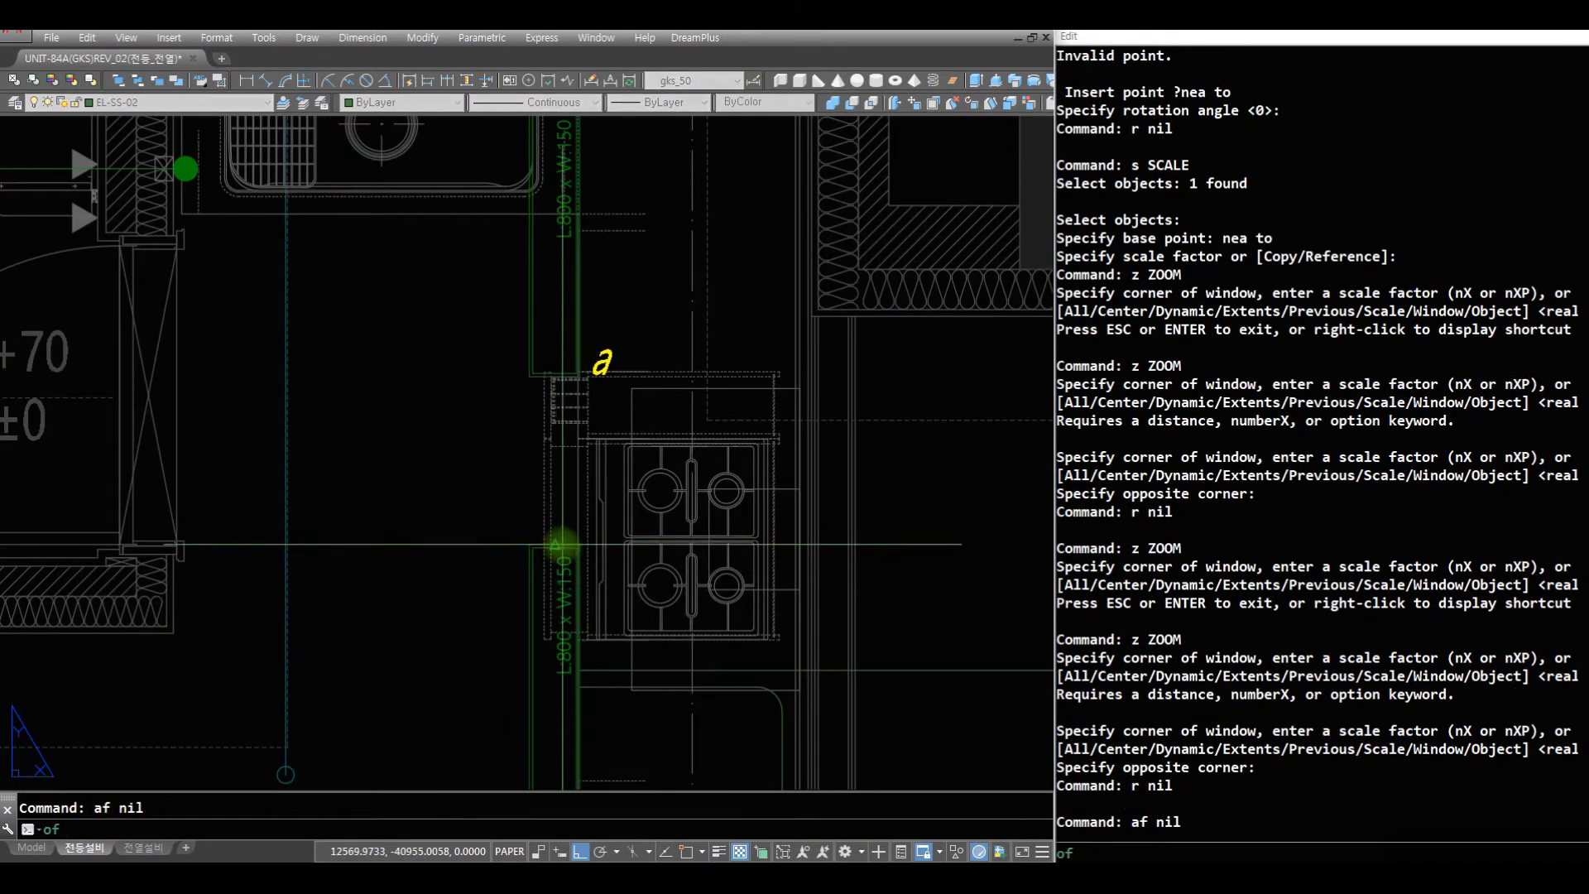
click(555, 542)
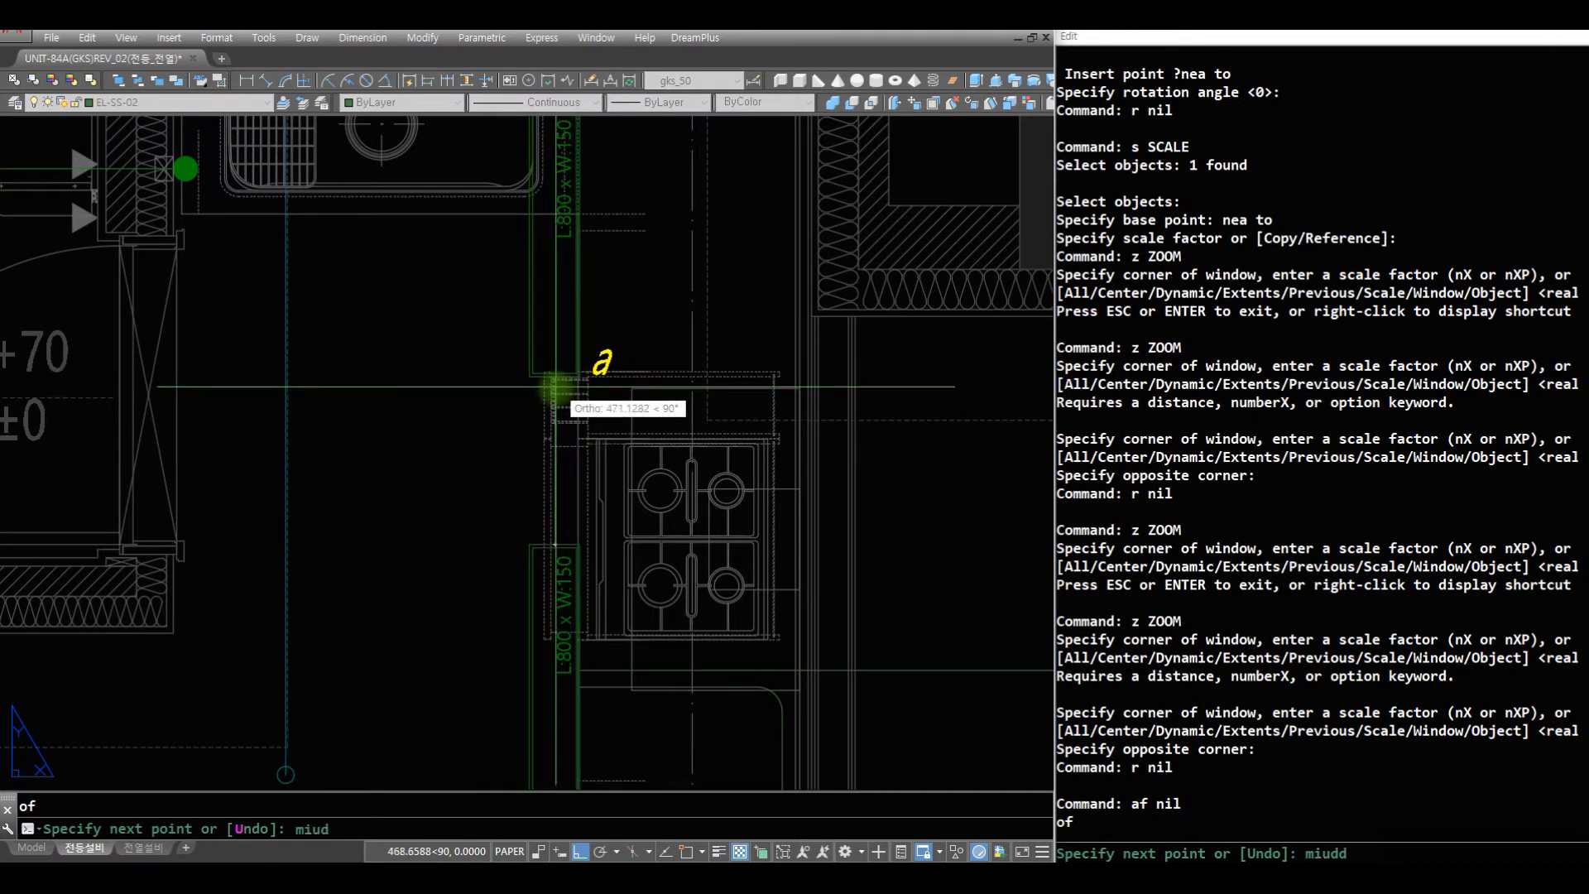
text(miudd)
key(Return)
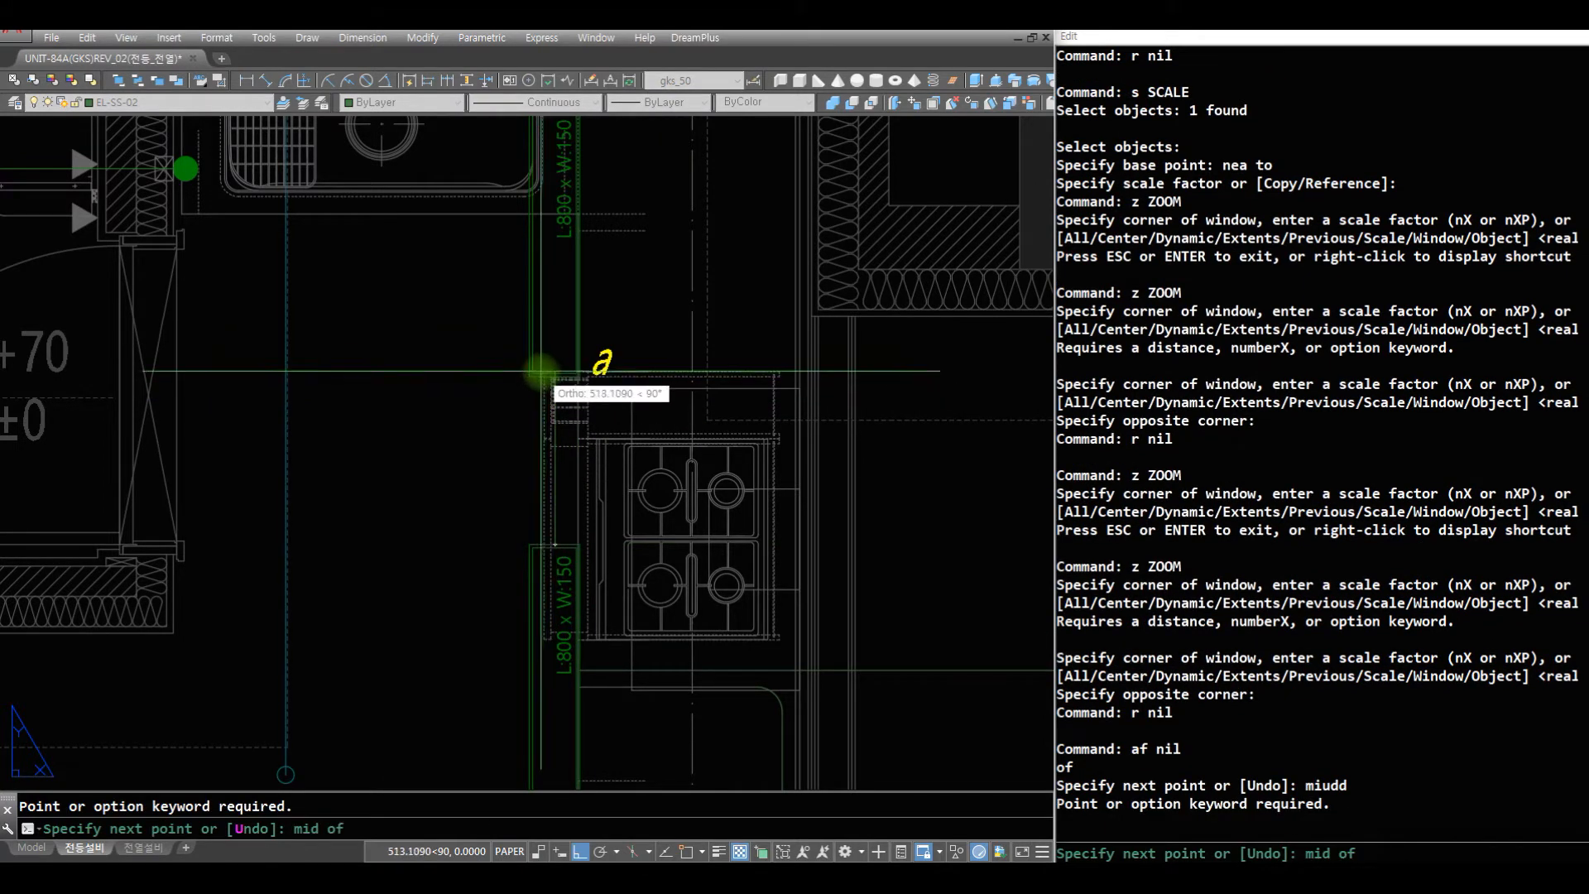
scroll(539, 371, up, 5)
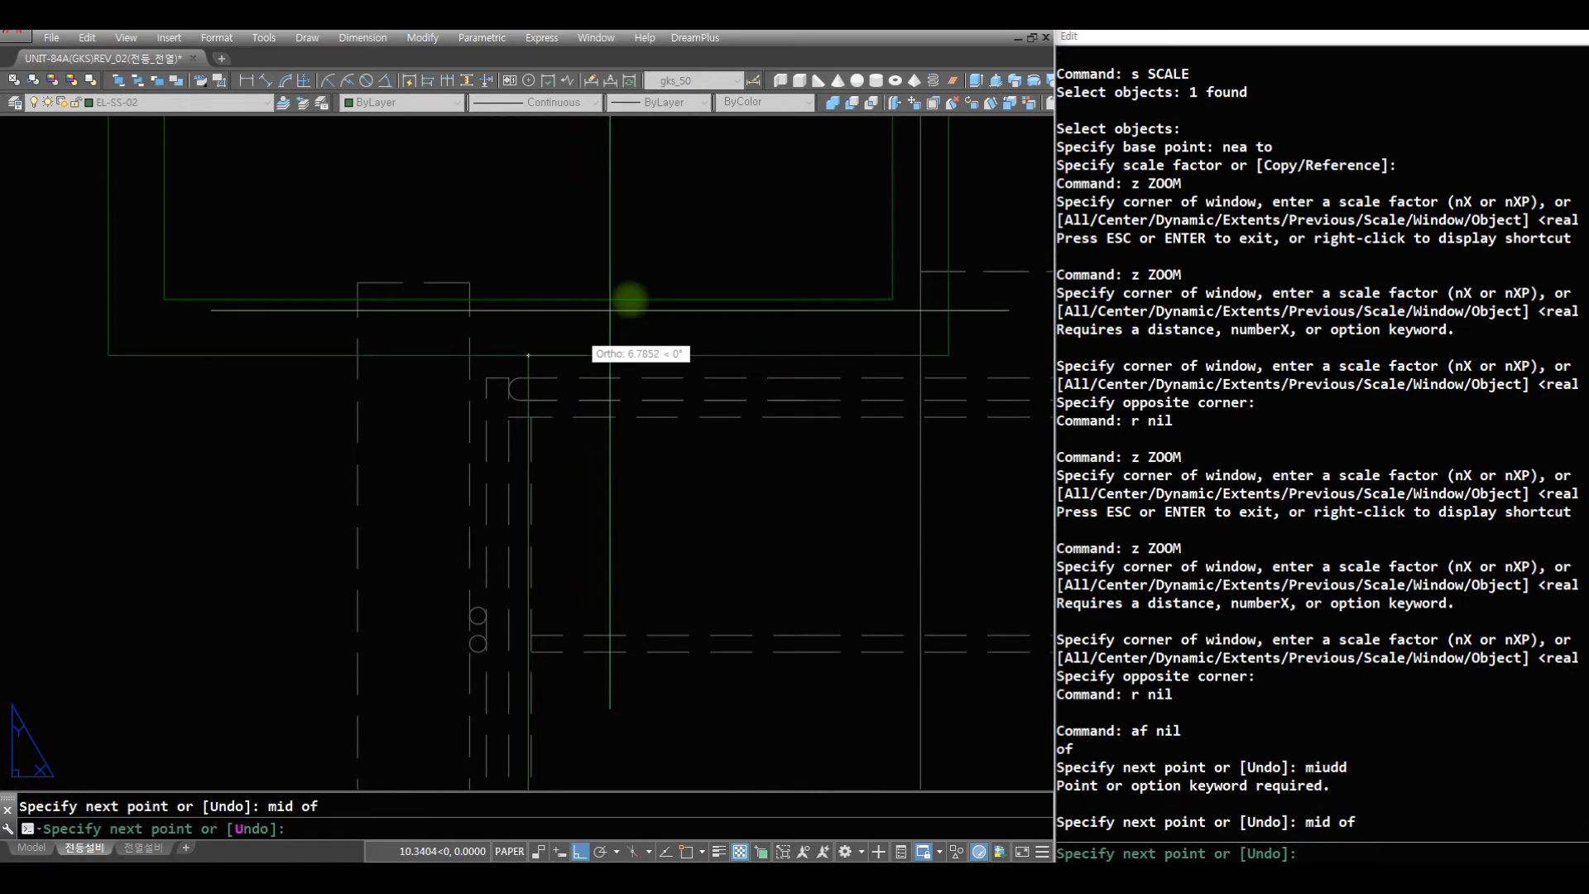
scroll(579, 331, down, 6)
scroll(749, 433, up, 2)
key(Escape)
key(Escape)
- Draw a horizontal helper line in the evacuation space (대피공간) from the window's lower-left endpoint leftward across the wall
text(z)
drag(675, 290, 610, 525)
key(Escape)
text(z z)
click(887, 754)
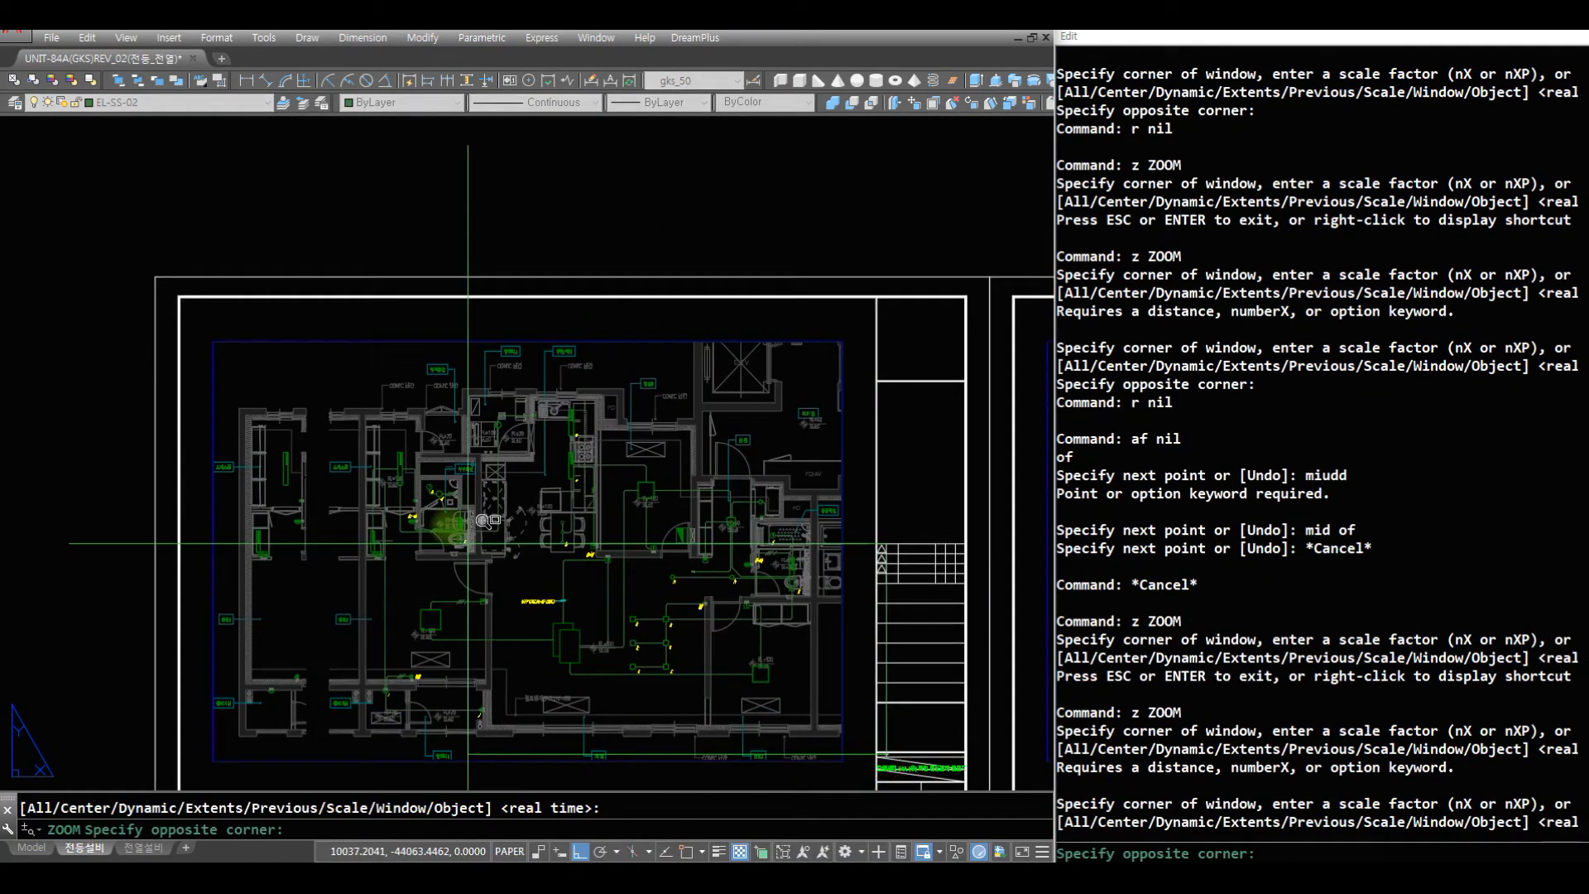
click(248, 436)
middle_drag(515, 280, 604, 293)
middle_drag(401, 169, 503, 388)
scroll(506, 375, up, 2)
scroll(505, 371, up, 4)
middle_drag(535, 530, 542, 514)
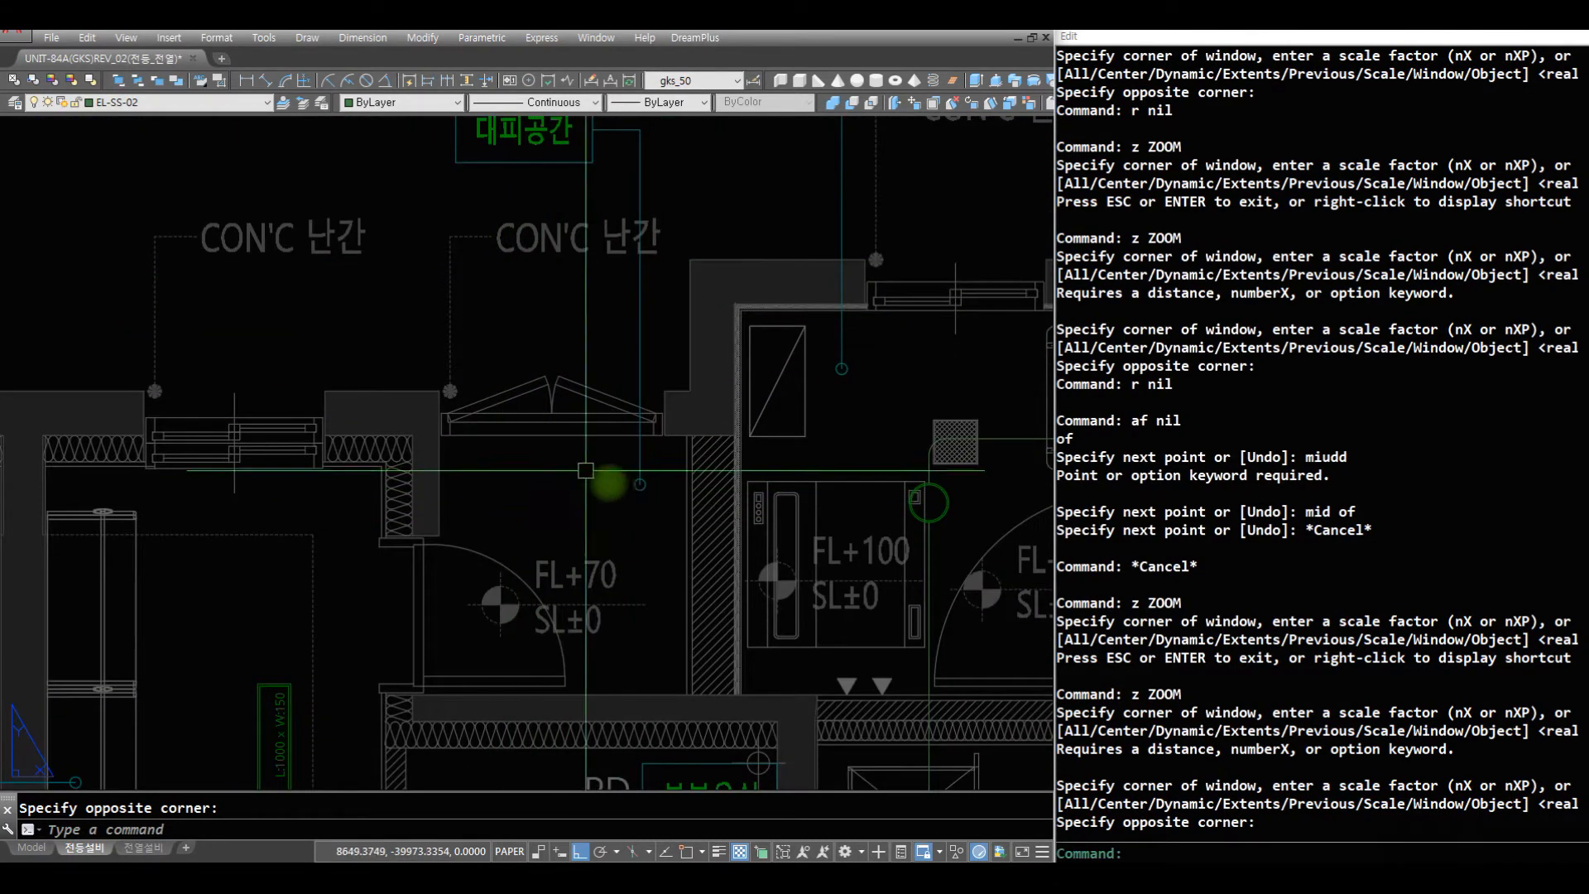
text(z)
key(space)
drag(635, 538, 662, 659)
key(Escape)
text(z)
click(745, 630)
click(262, 295)
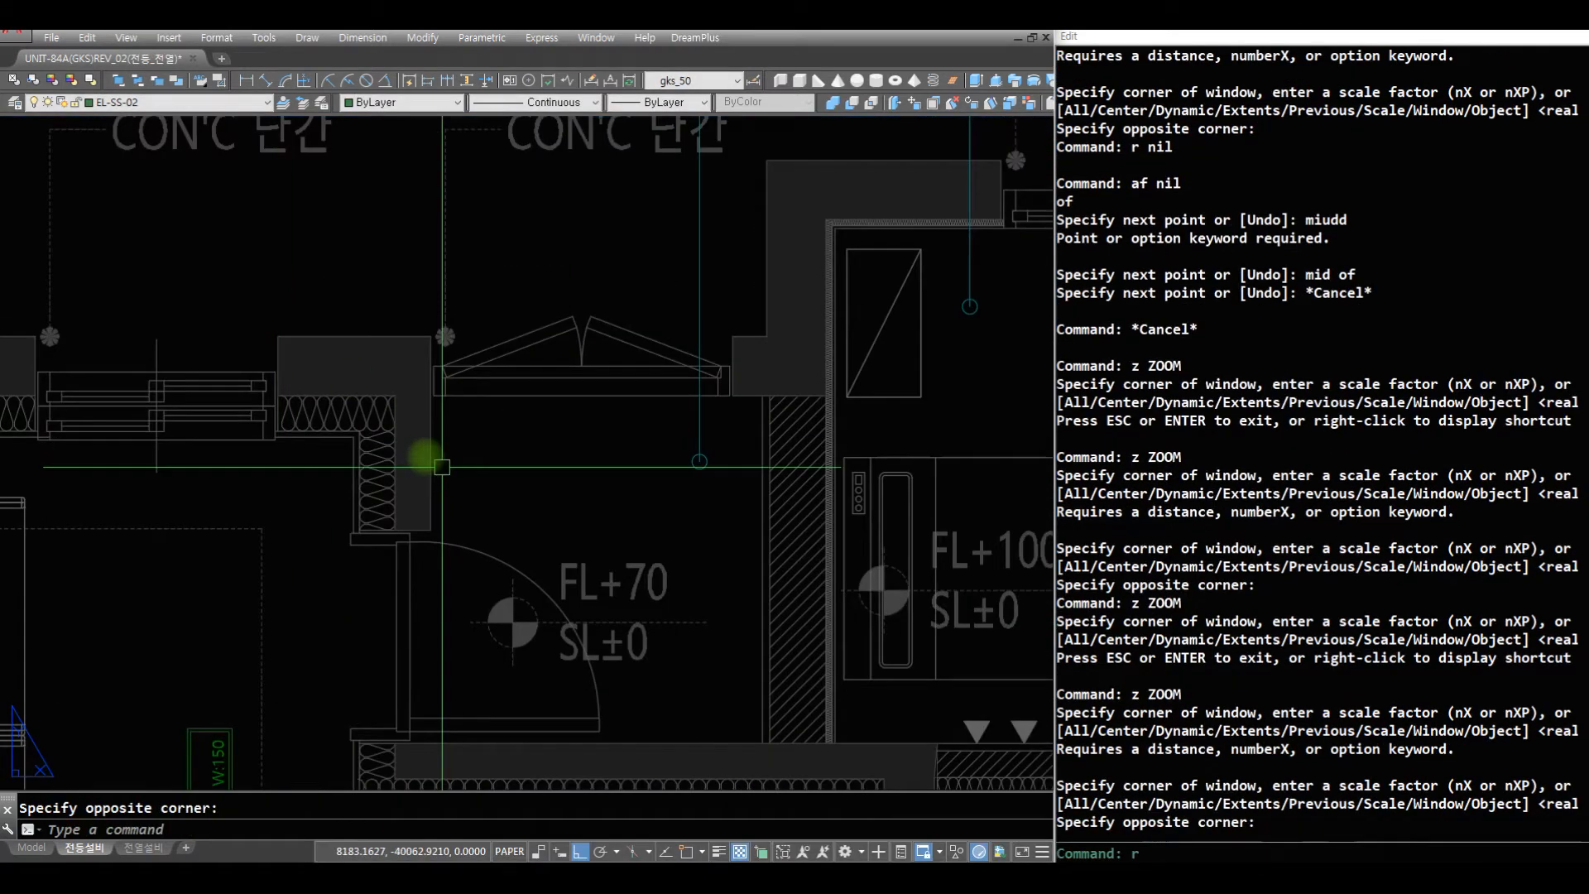
text(r)
key(space)
text(r)
key(space)
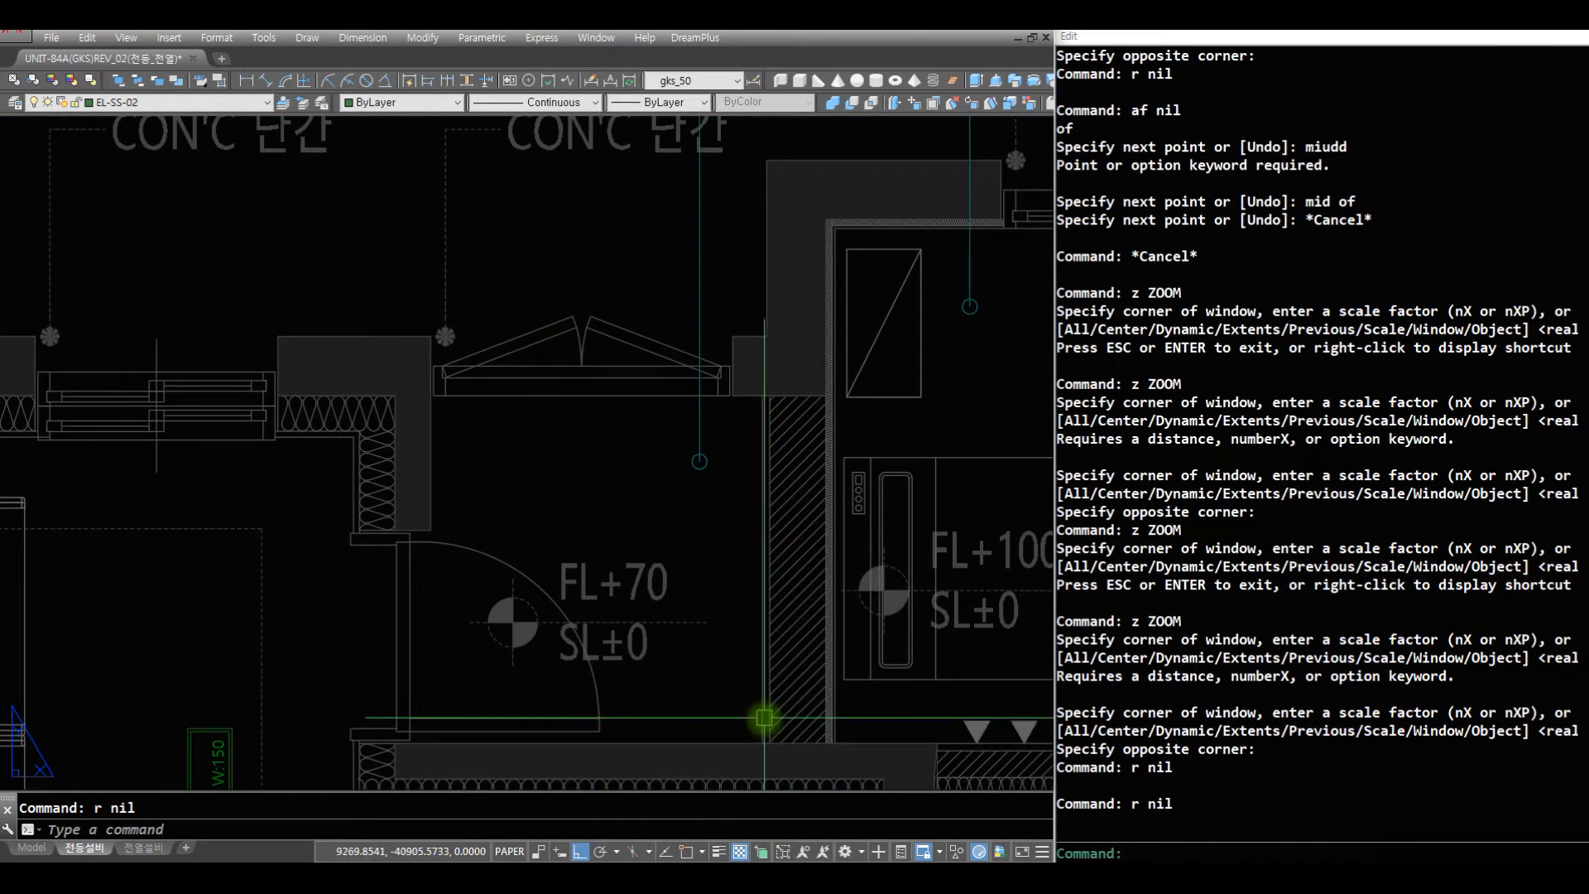
key(Escape)
key(Escape)
text(ae)
key(space)
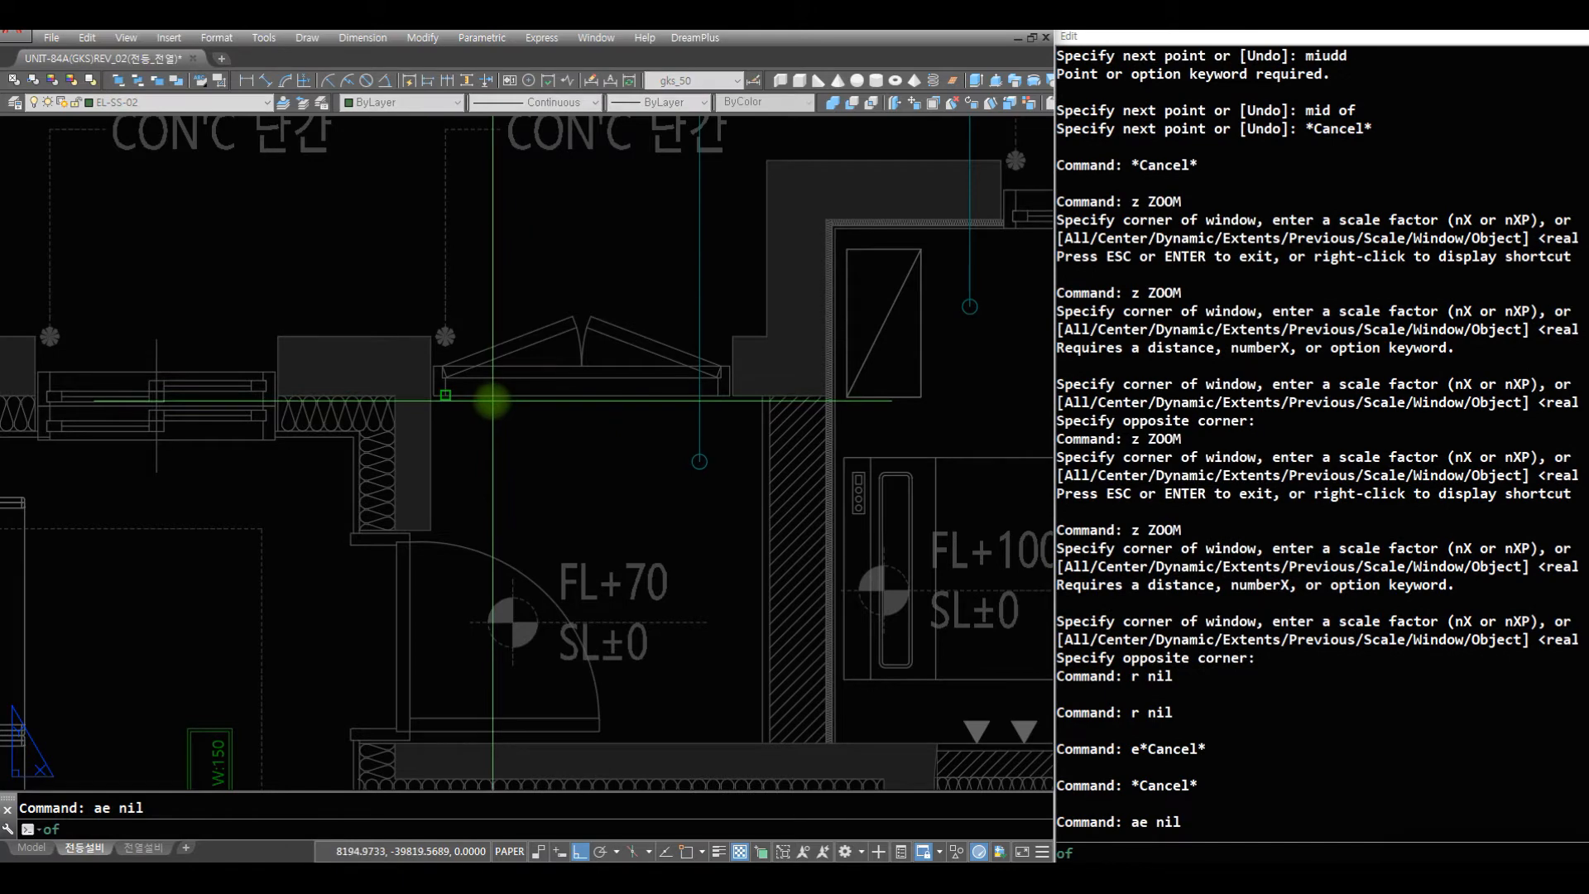
click(488, 394)
click(364, 397)
key(space)
- Draw a vertical helper line from the endpoint on the evacuation space's left wall upward past the window line
text(ae)
key(space)
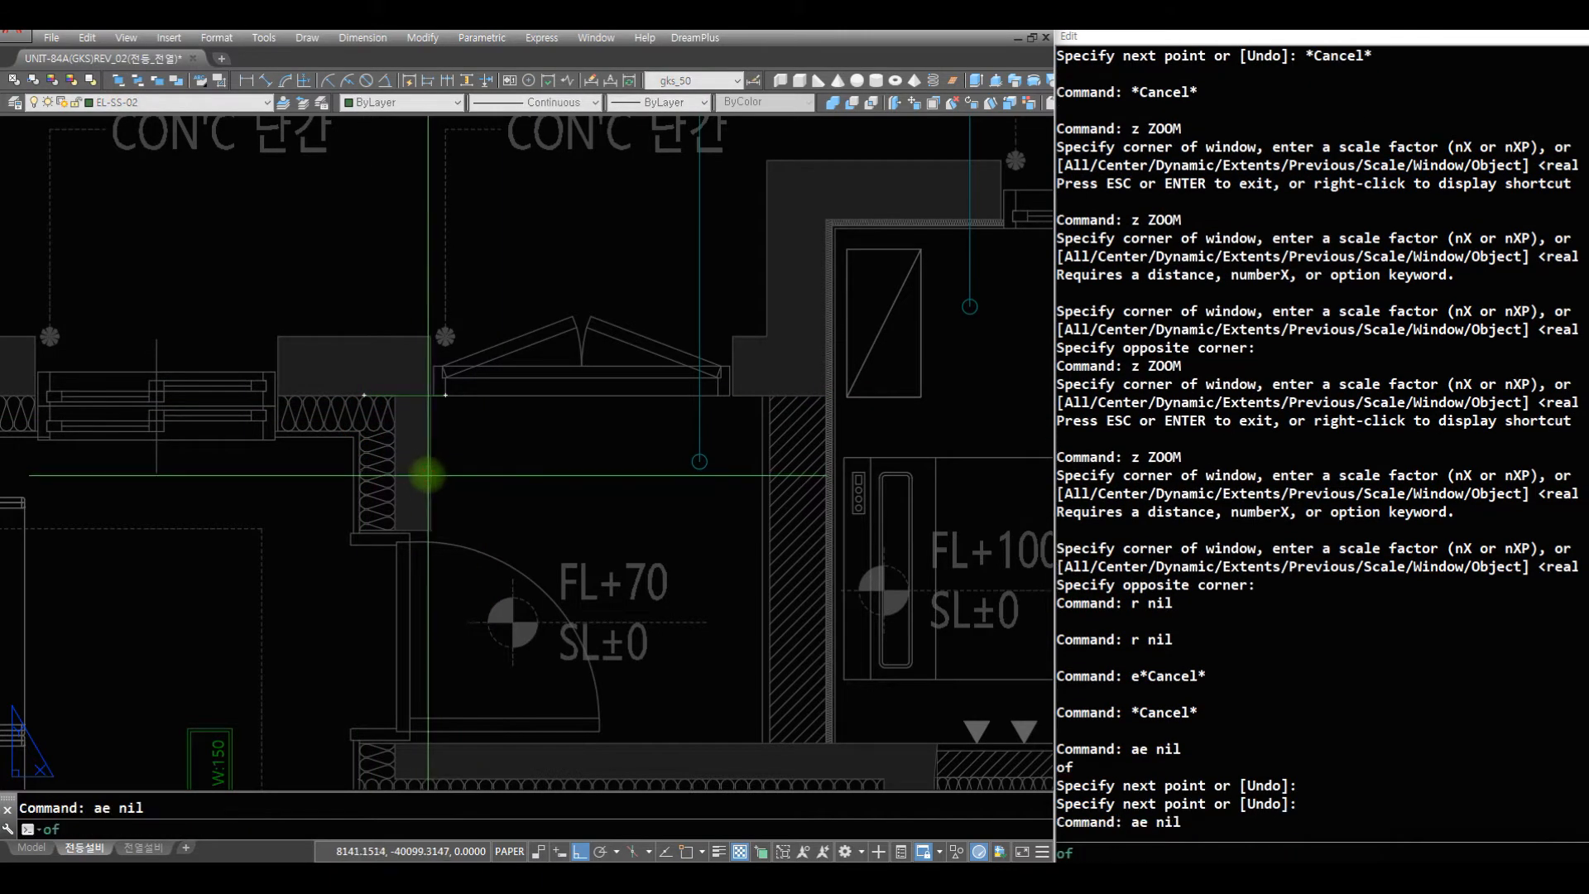
click(430, 478)
click(432, 227)
key(space)
- Draw a rectangle from the intersection of the two helper lines to the evacuation space's opposite lower-right corner
text(r)
key(space)
text(r)
key(space)
text(r)
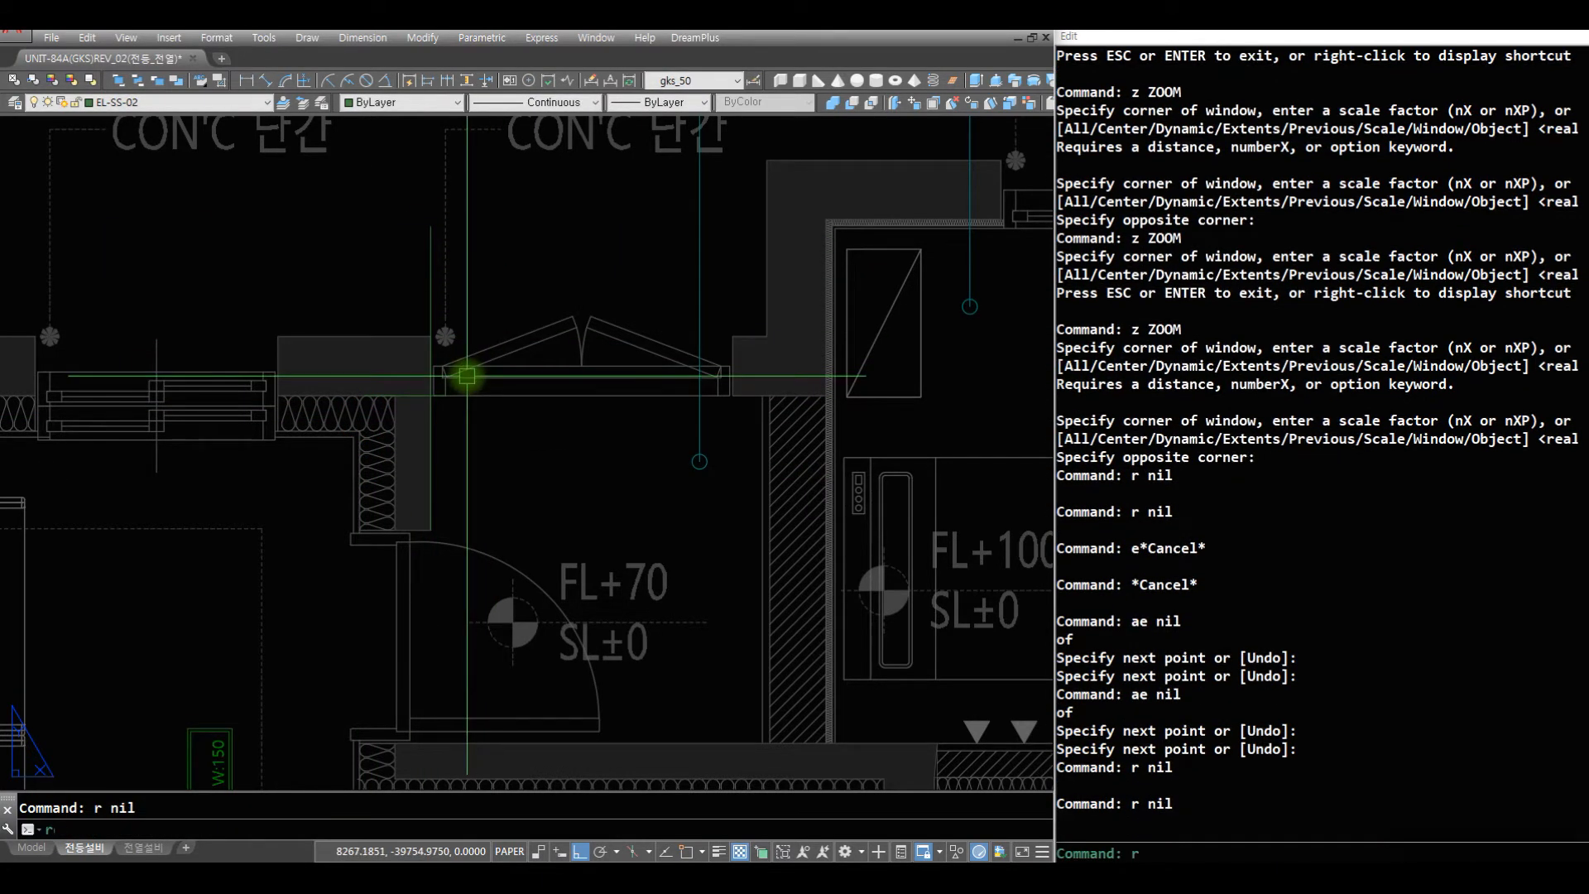
text(ec)
key(space)
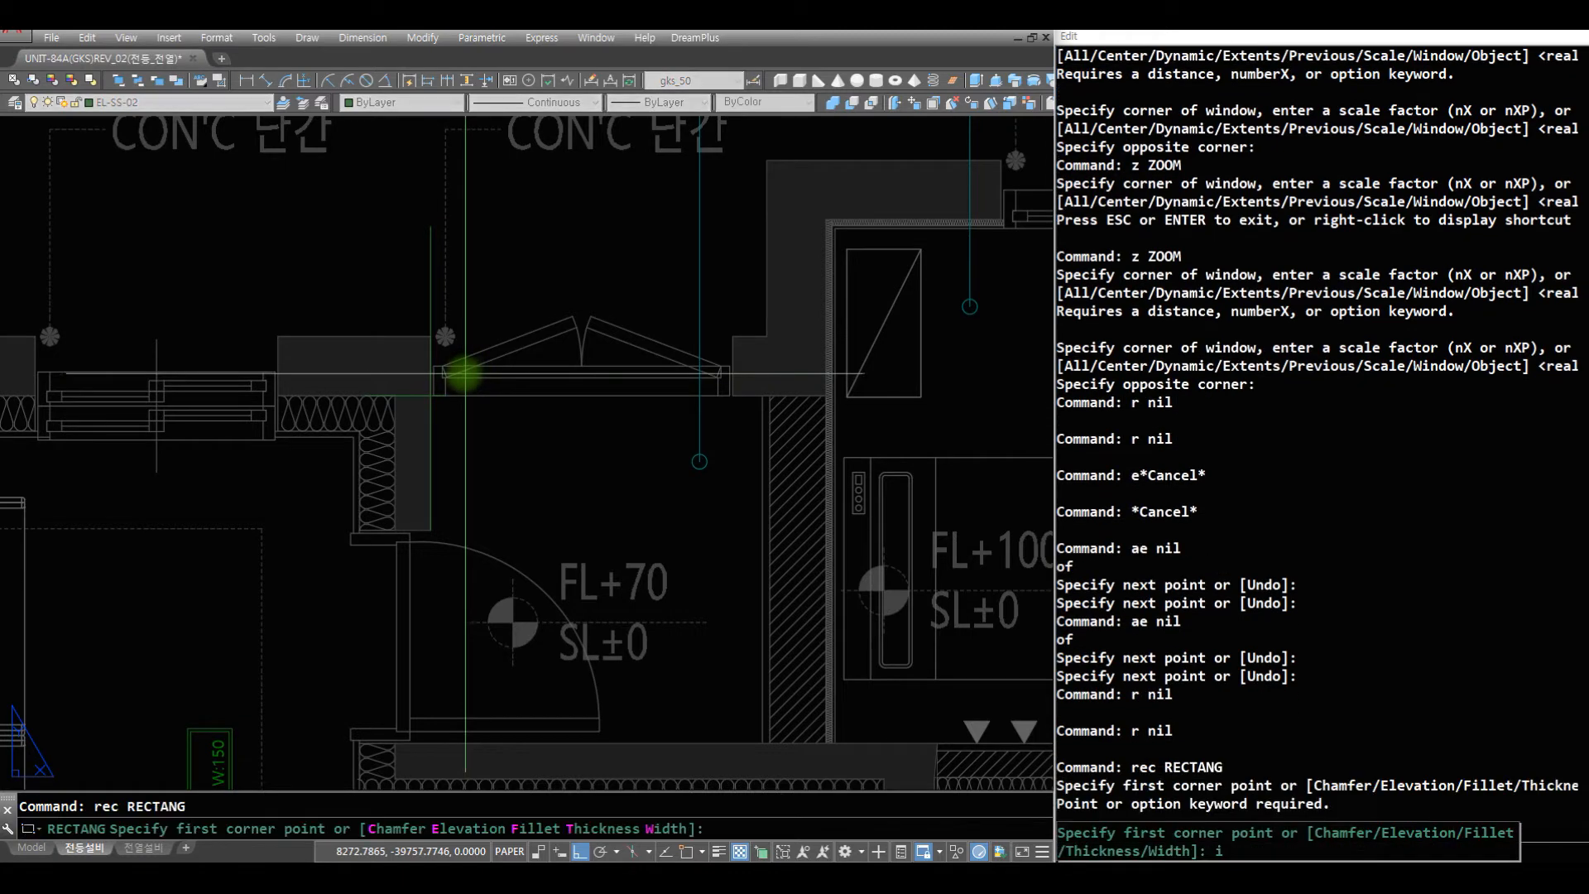
click(430, 396)
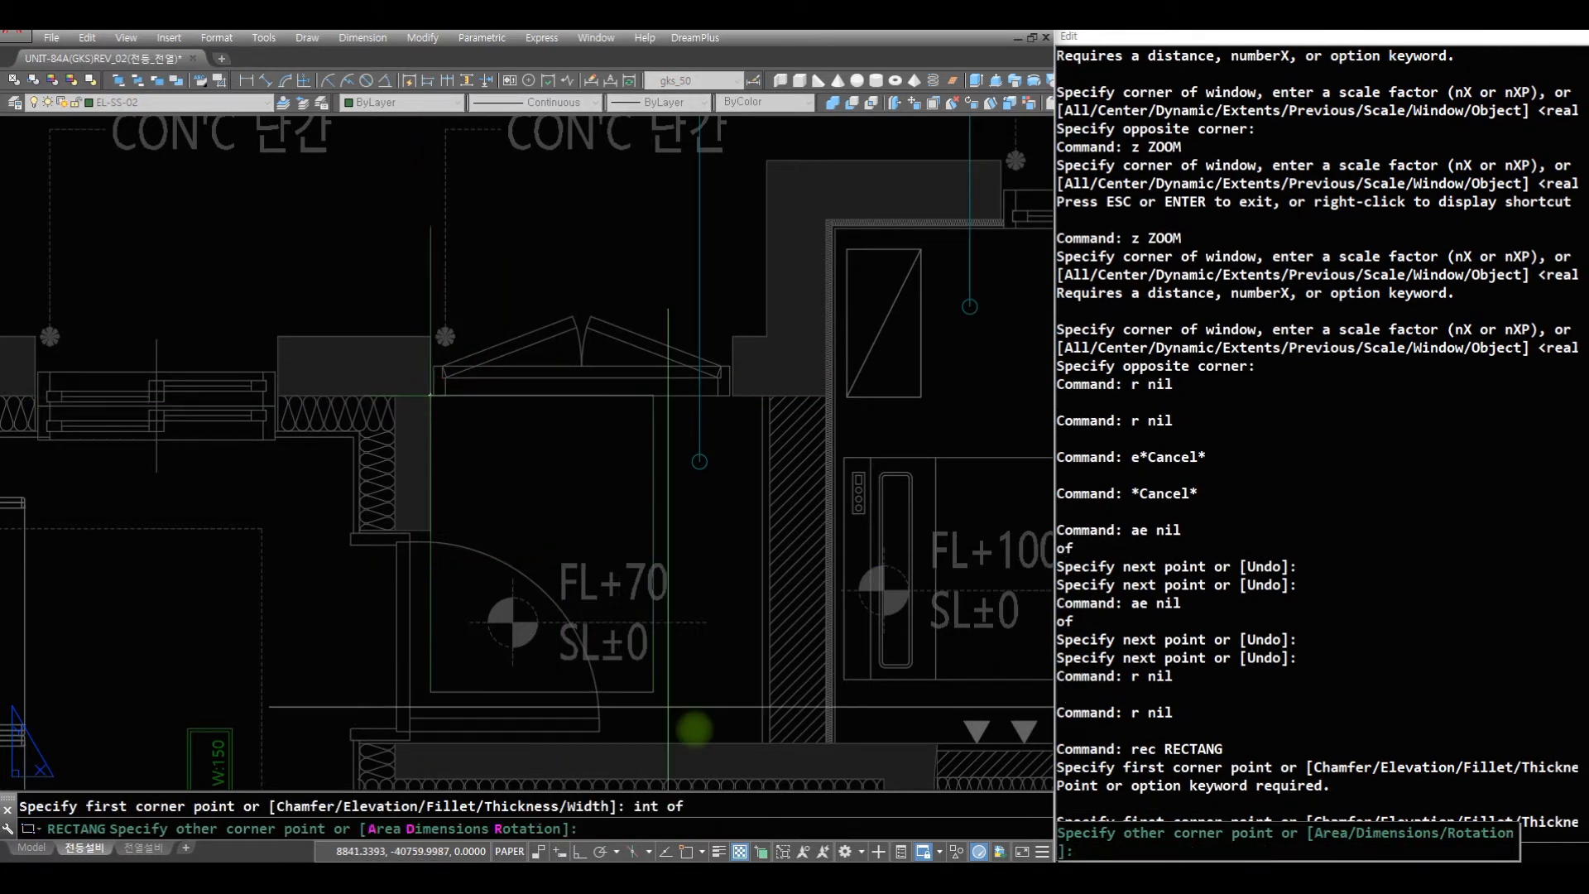
click(760, 739)
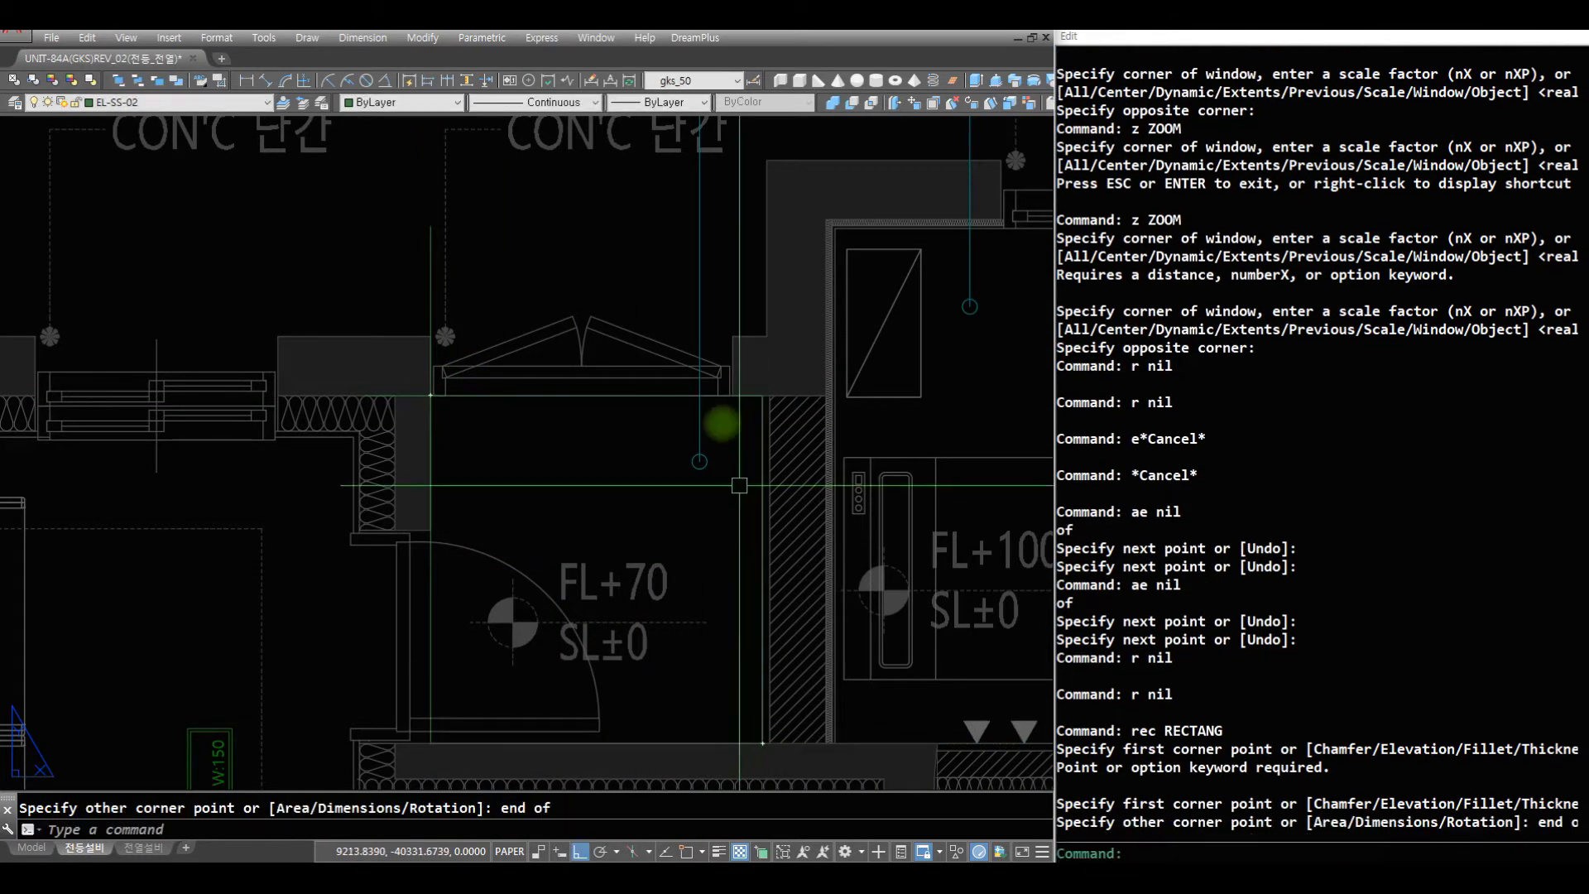
- Erase the vertical and horizontal helper lines at the evacuation space's upper-left corner
text(r e c)
click(515, 252)
click(335, 240)
text(c)
click(412, 482)
click(344, 284)
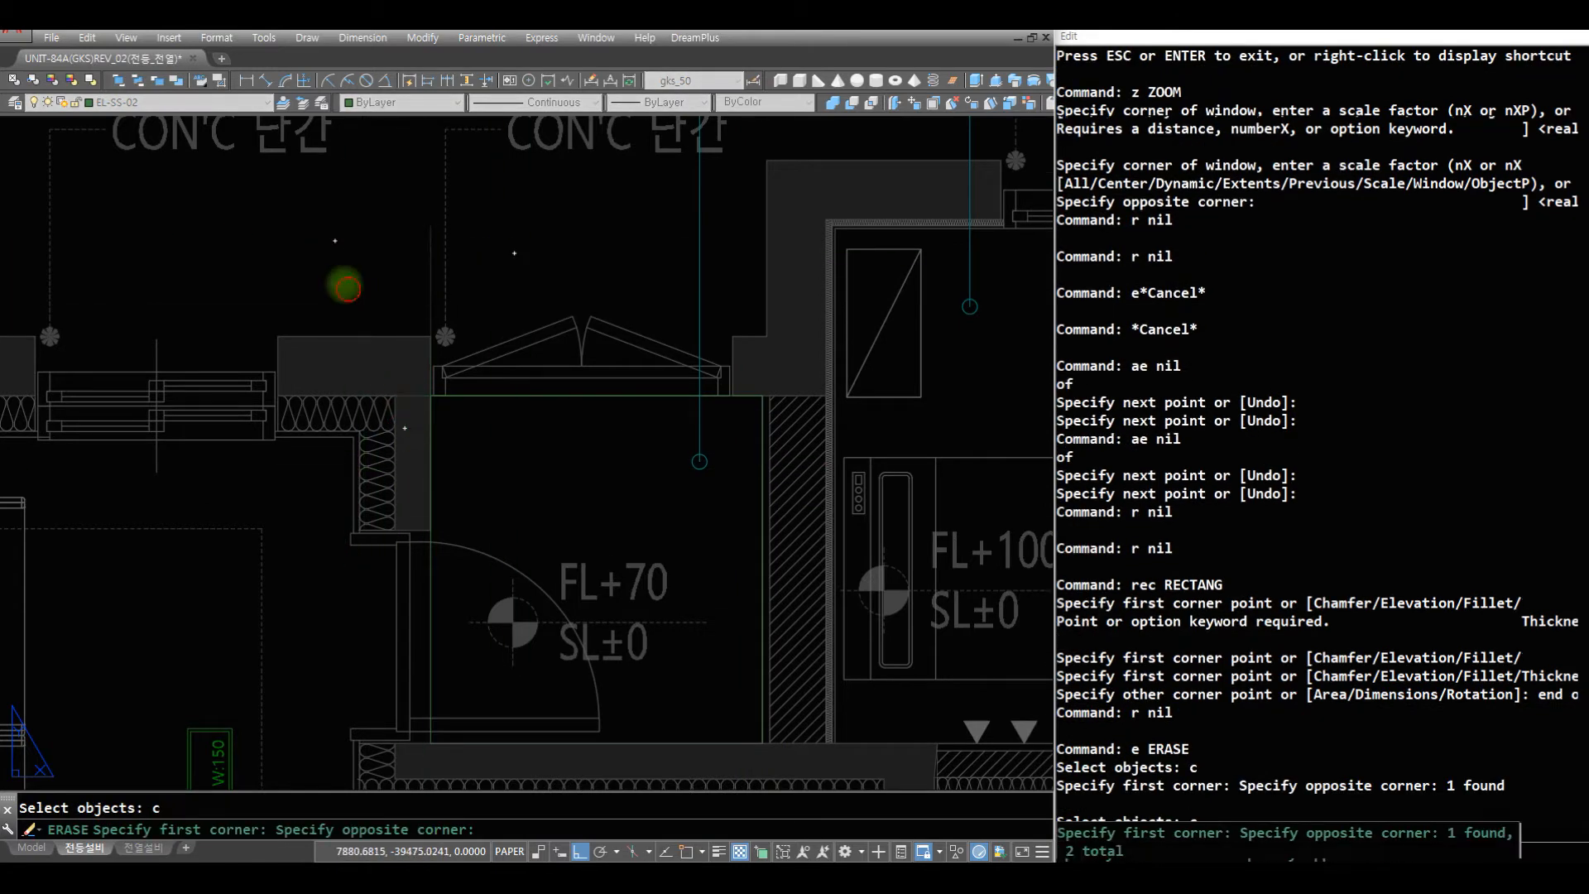
key(space)
- Copy the lower kitchen light's label a into the evacuation space, above the FL+70 level text
text(z)
key(space)
drag(592, 396, 601, 671)
key(space)
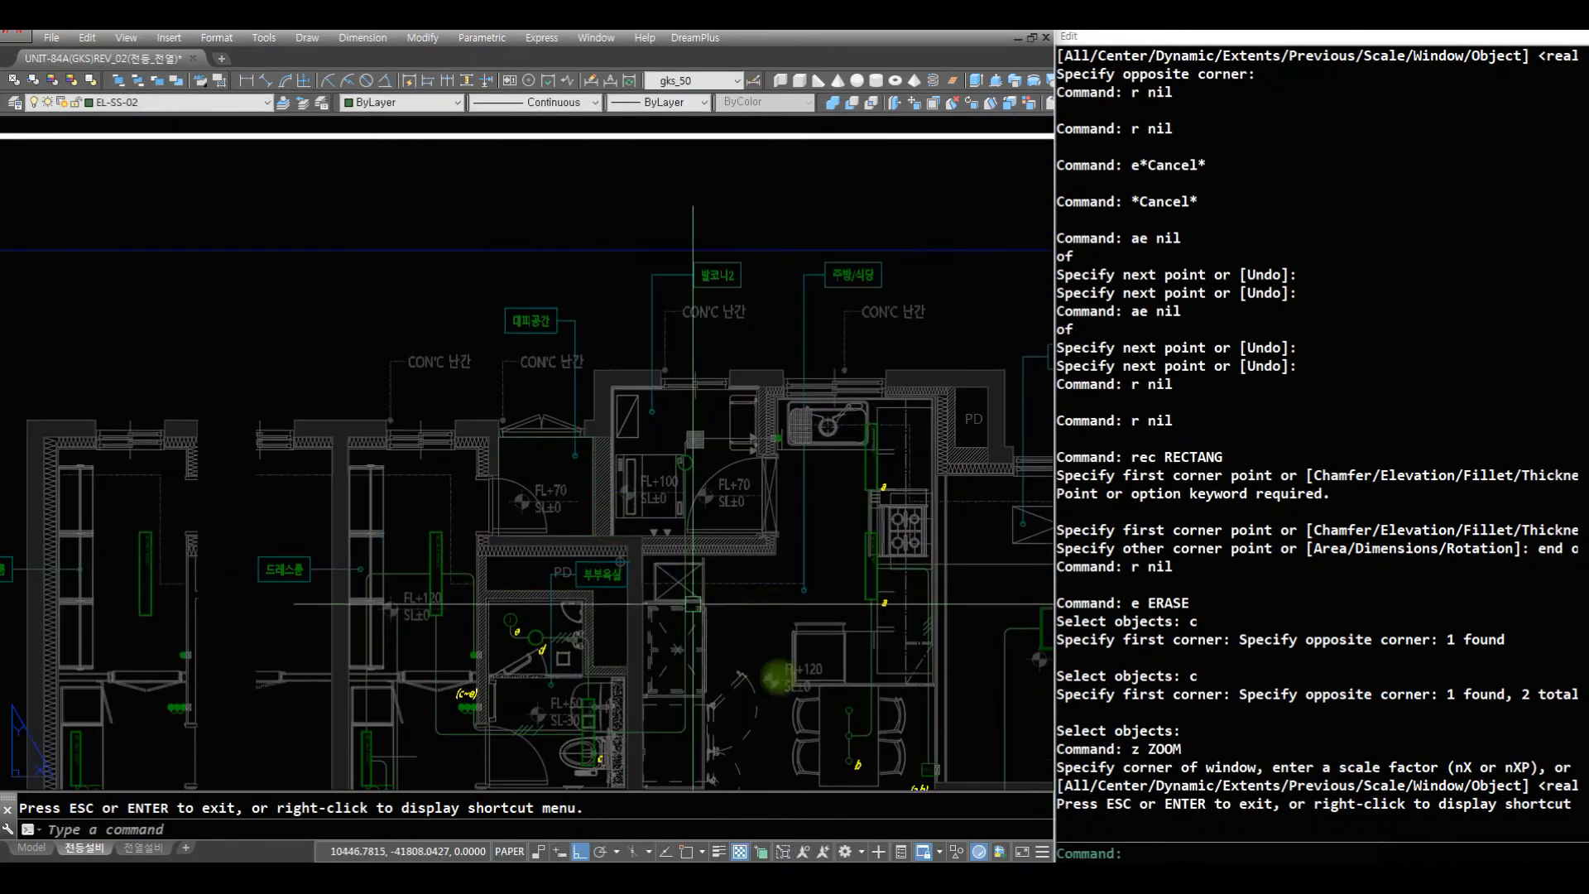
text(z)
click(965, 675)
click(347, 301)
text(r c)
click(924, 653)
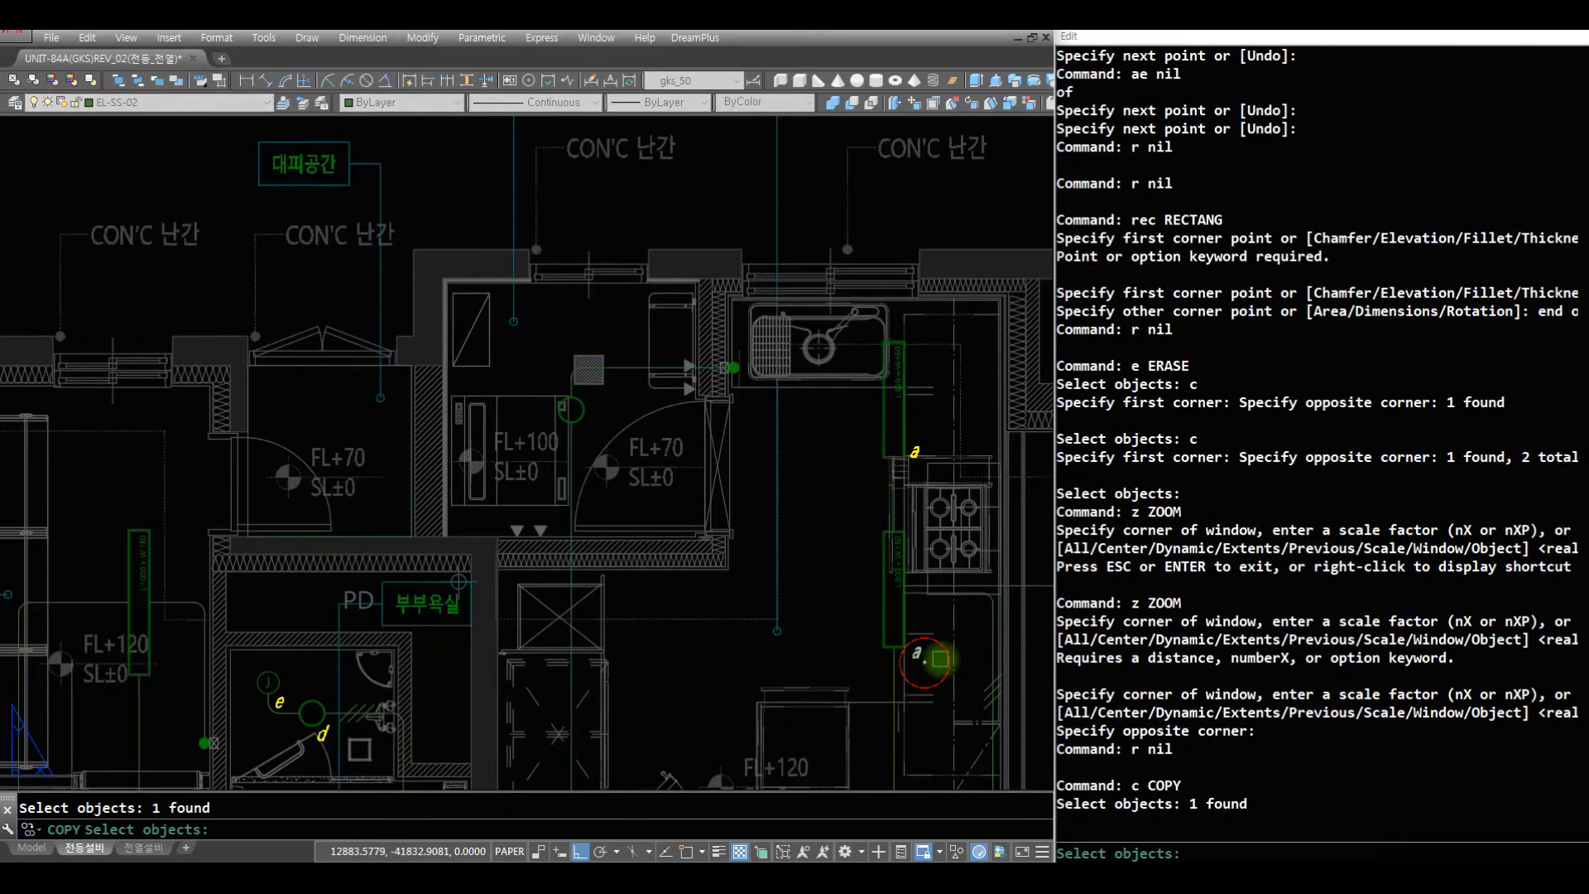
key(space)
click(921, 656)
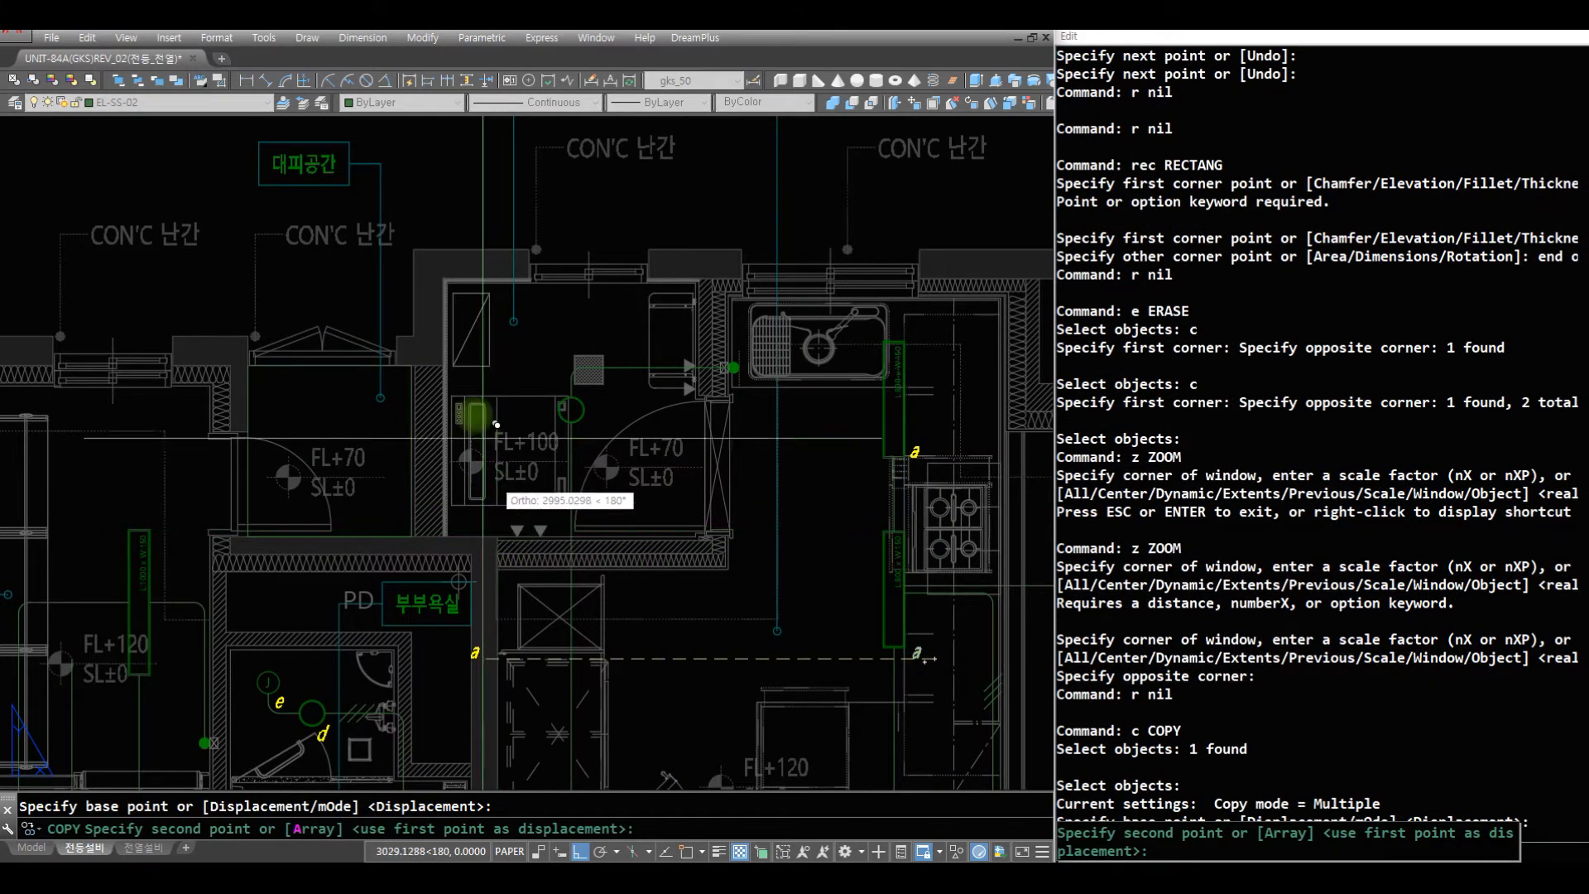
click(299, 432)
key(space)
- Change the copied label a in the evacuation space to the note "전열설비평면도 참고"
text(z)
click(494, 528)
click(153, 307)
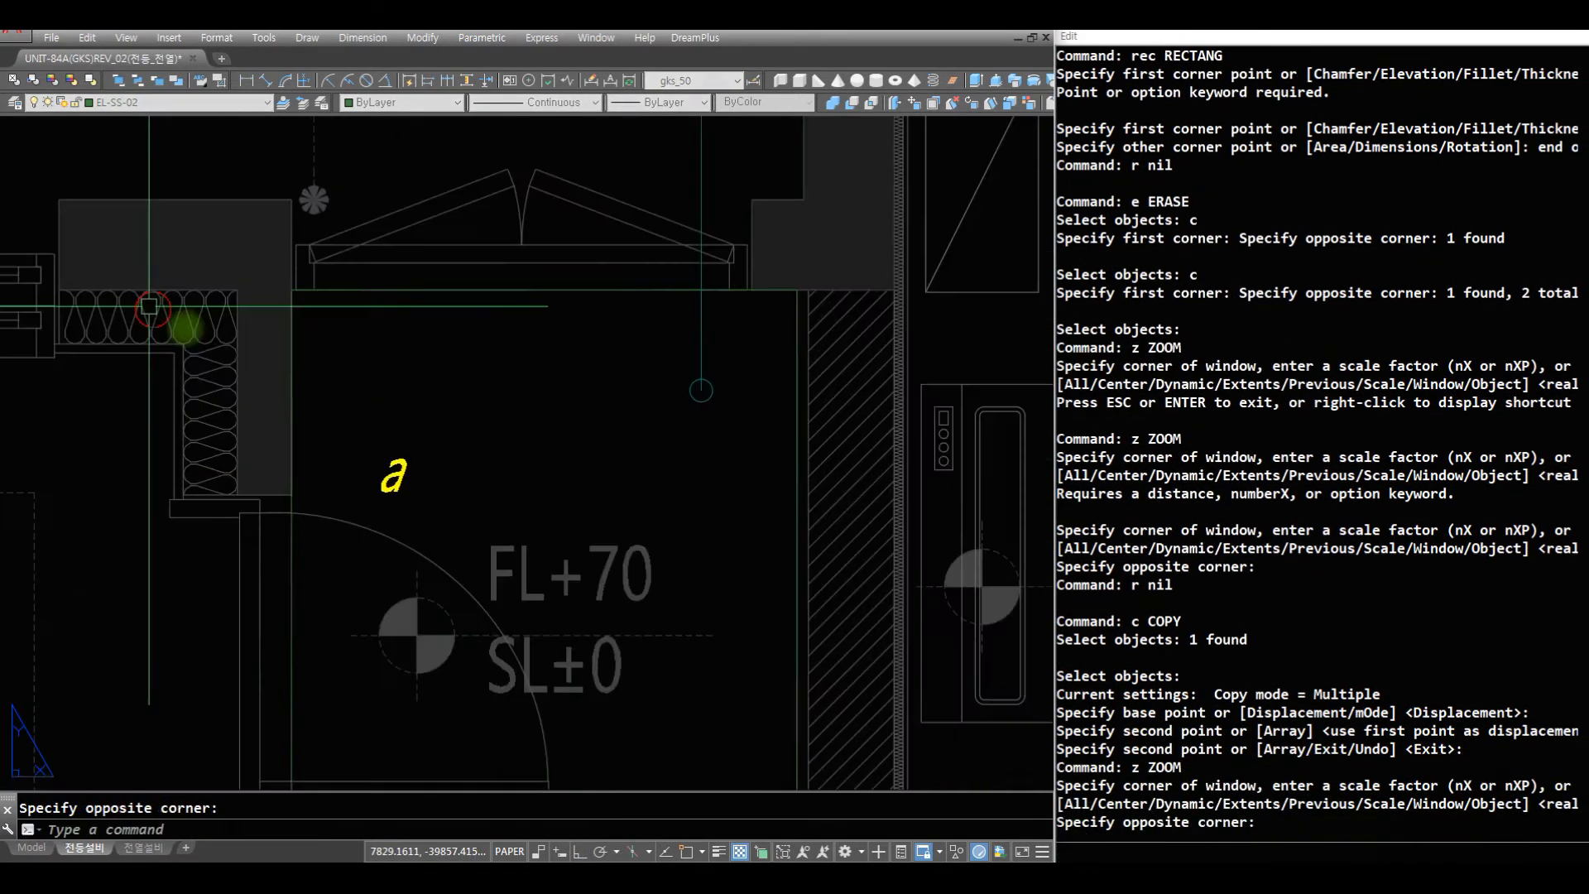
text(r dd)
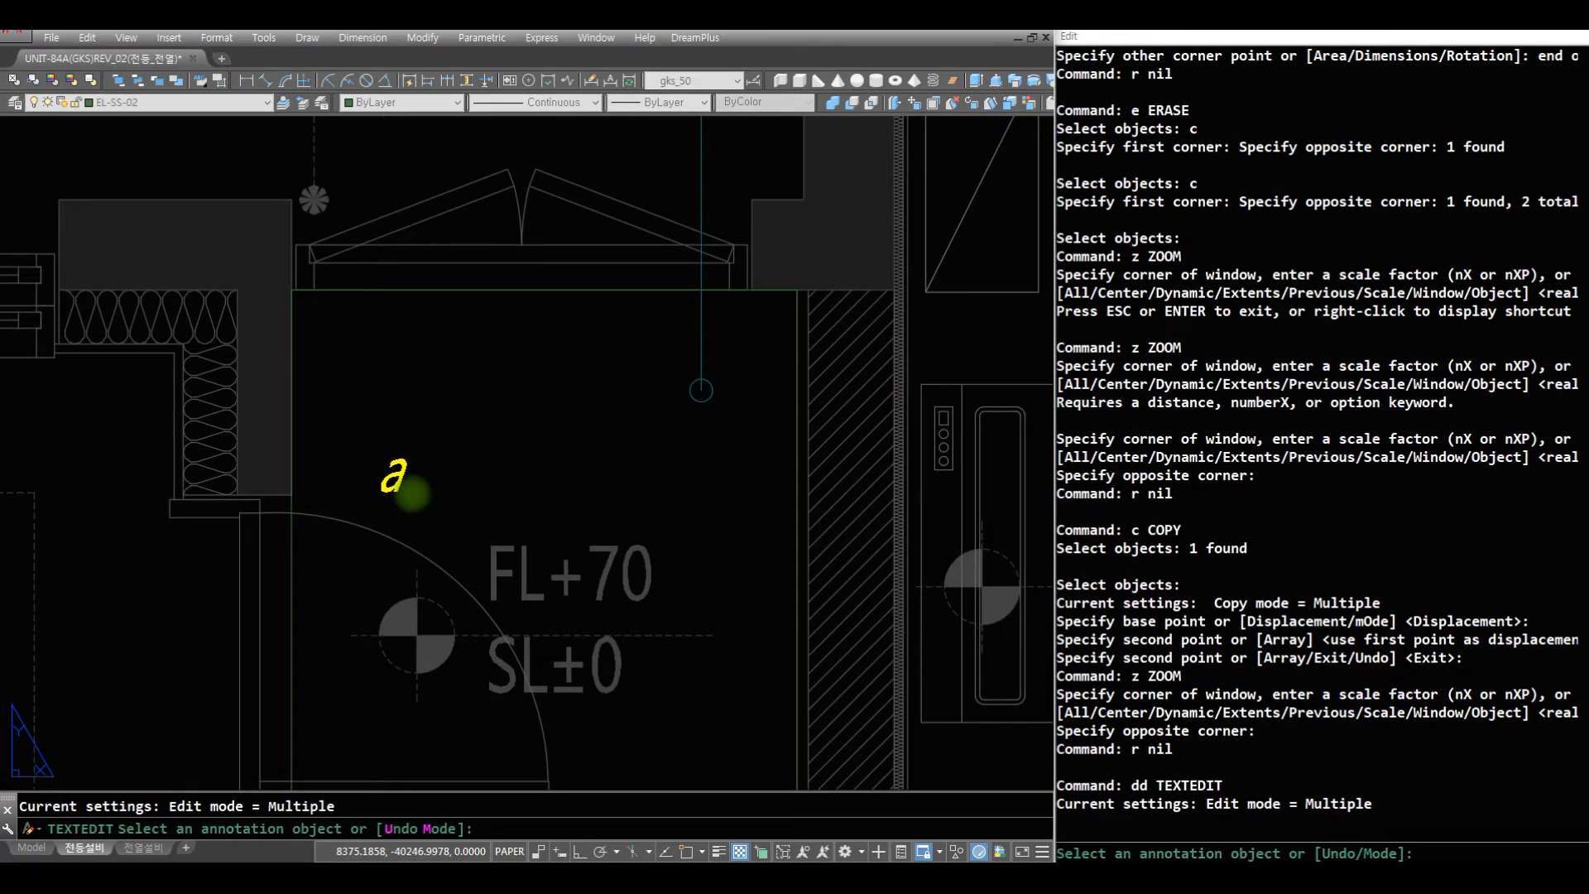
click(412, 494)
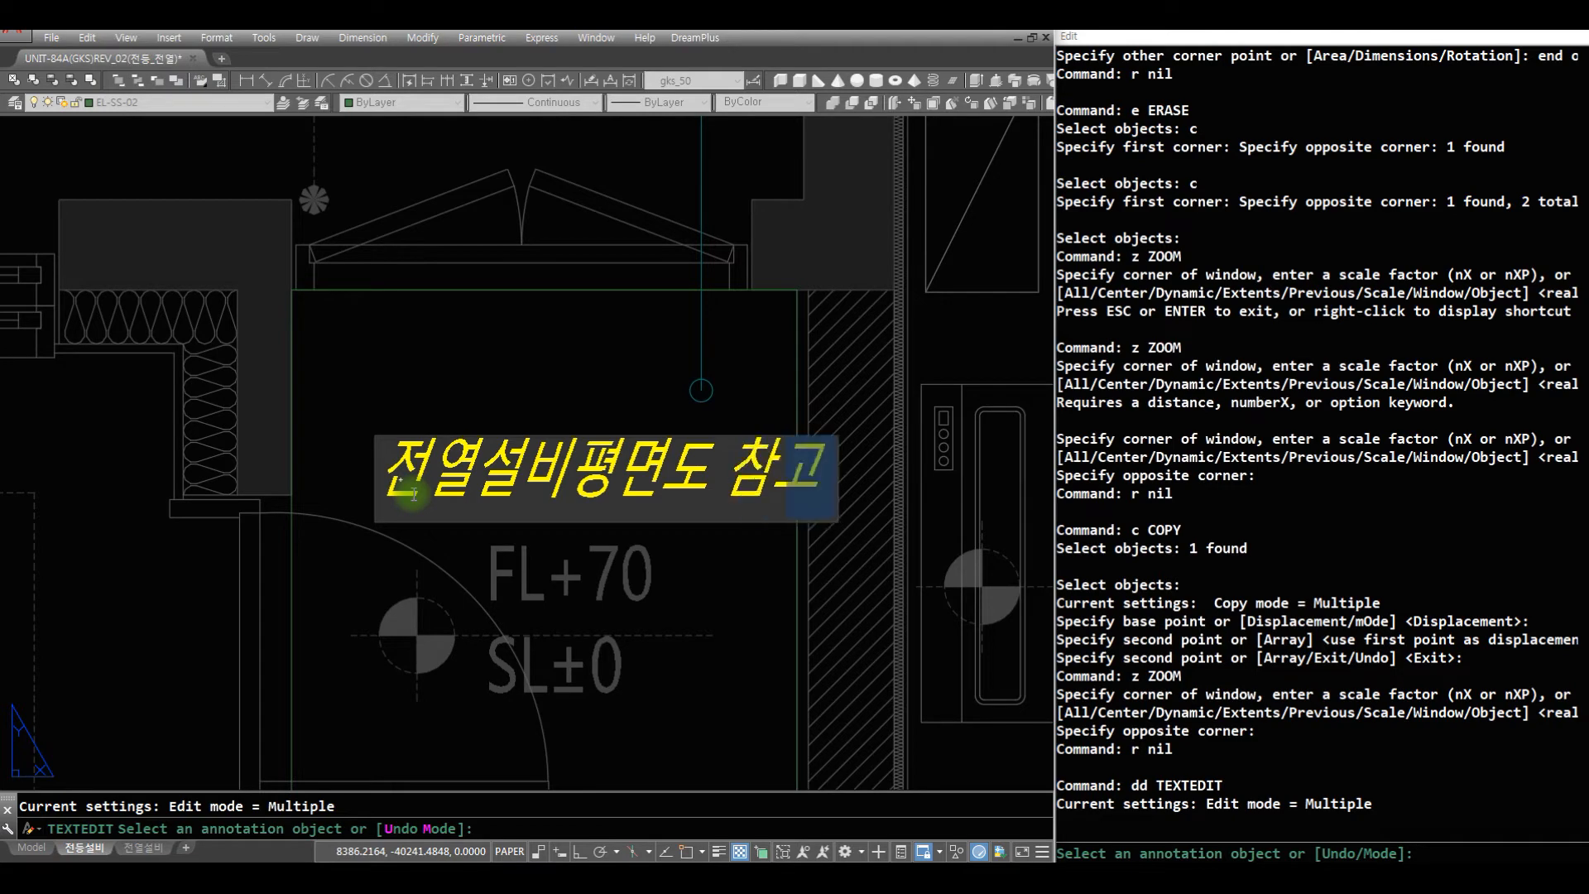
key(Return)
key(Escape)
- Move the evacuation space note horizontally so it sits centred between the room's walls
text(m)
key(space)
text(c c)
click(675, 498)
click(682, 459)
key(space)
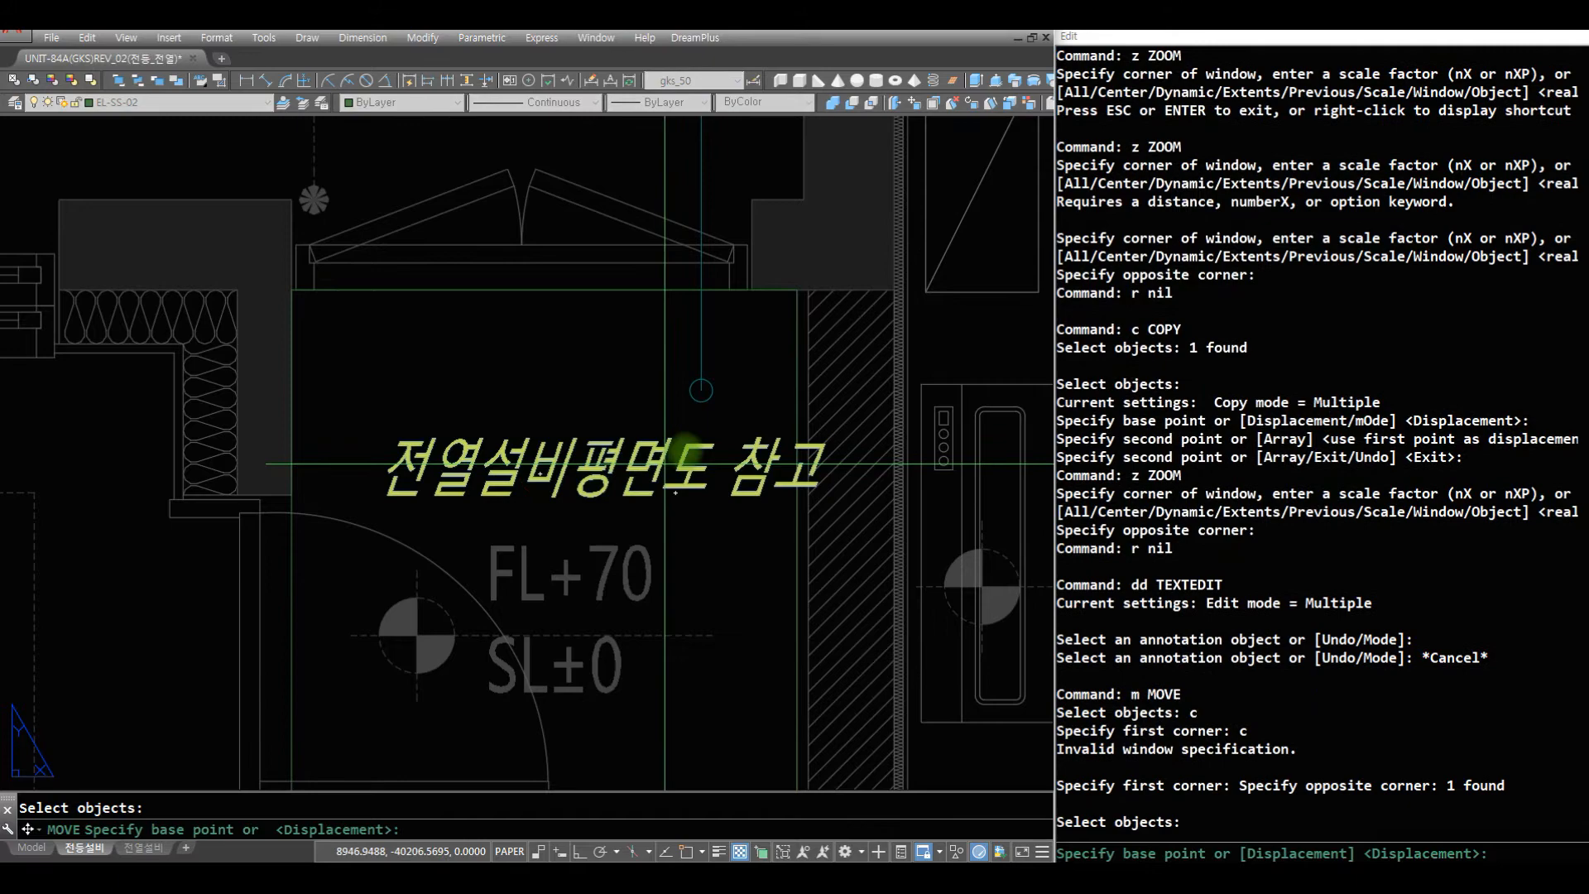
click(684, 447)
click(621, 449)
- Copy the bedroom and dressing room wiring, wire marks and labels onto the adjacent partial plan, matching the centres of the (i,j) switches
text(z)
key(space)
key(space)
drag(488, 290, 400, 709)
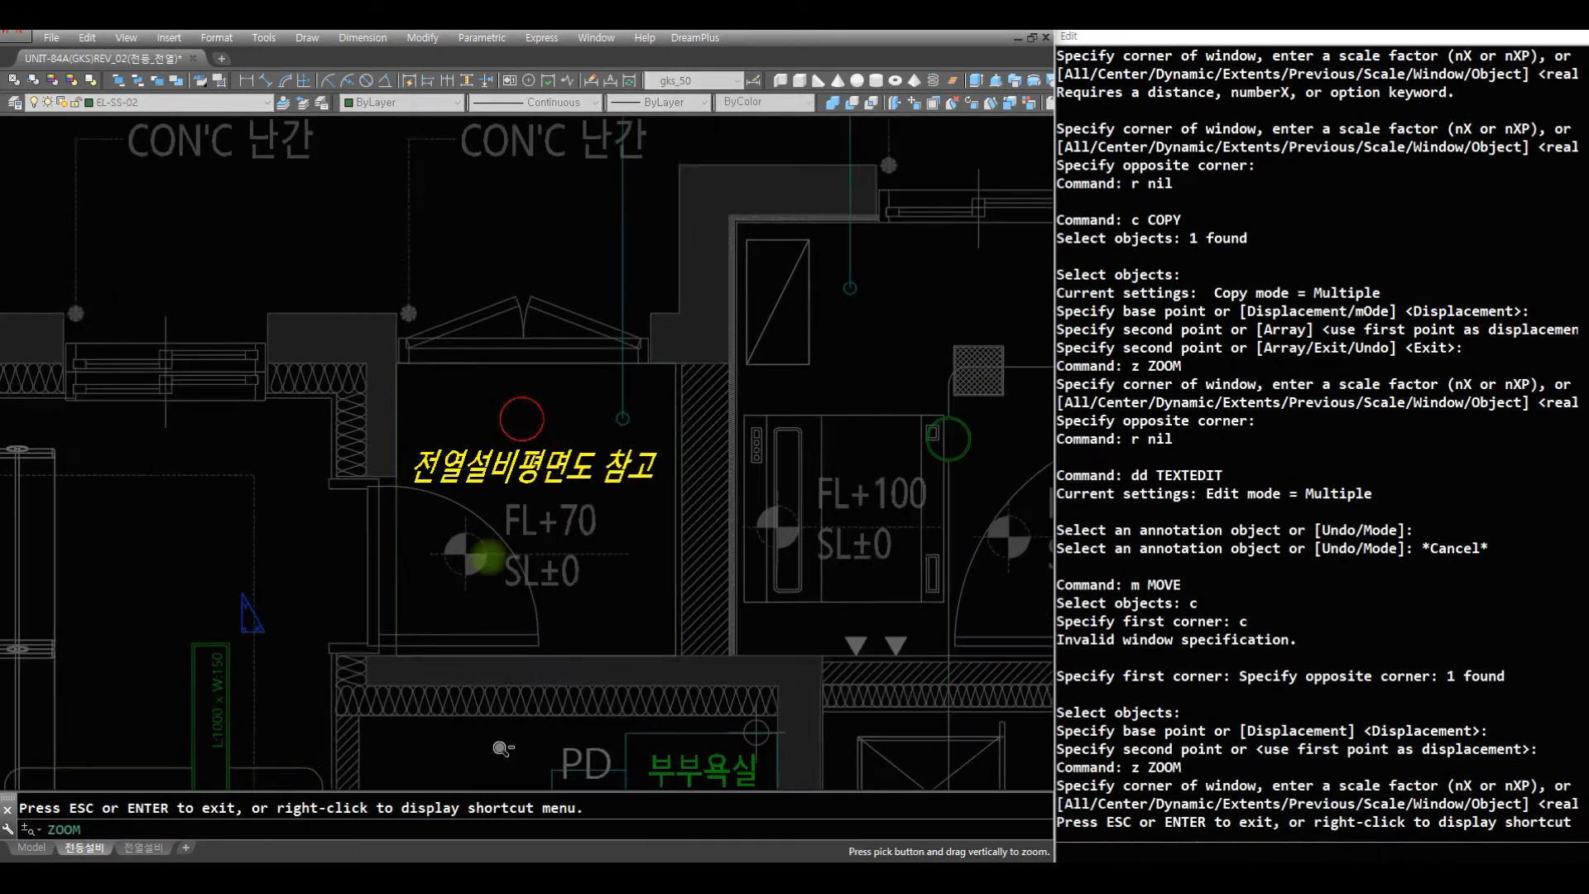
drag(463, 331, 495, 656)
drag(470, 569, 499, 745)
key(Escape)
text(z z z)
click(746, 723)
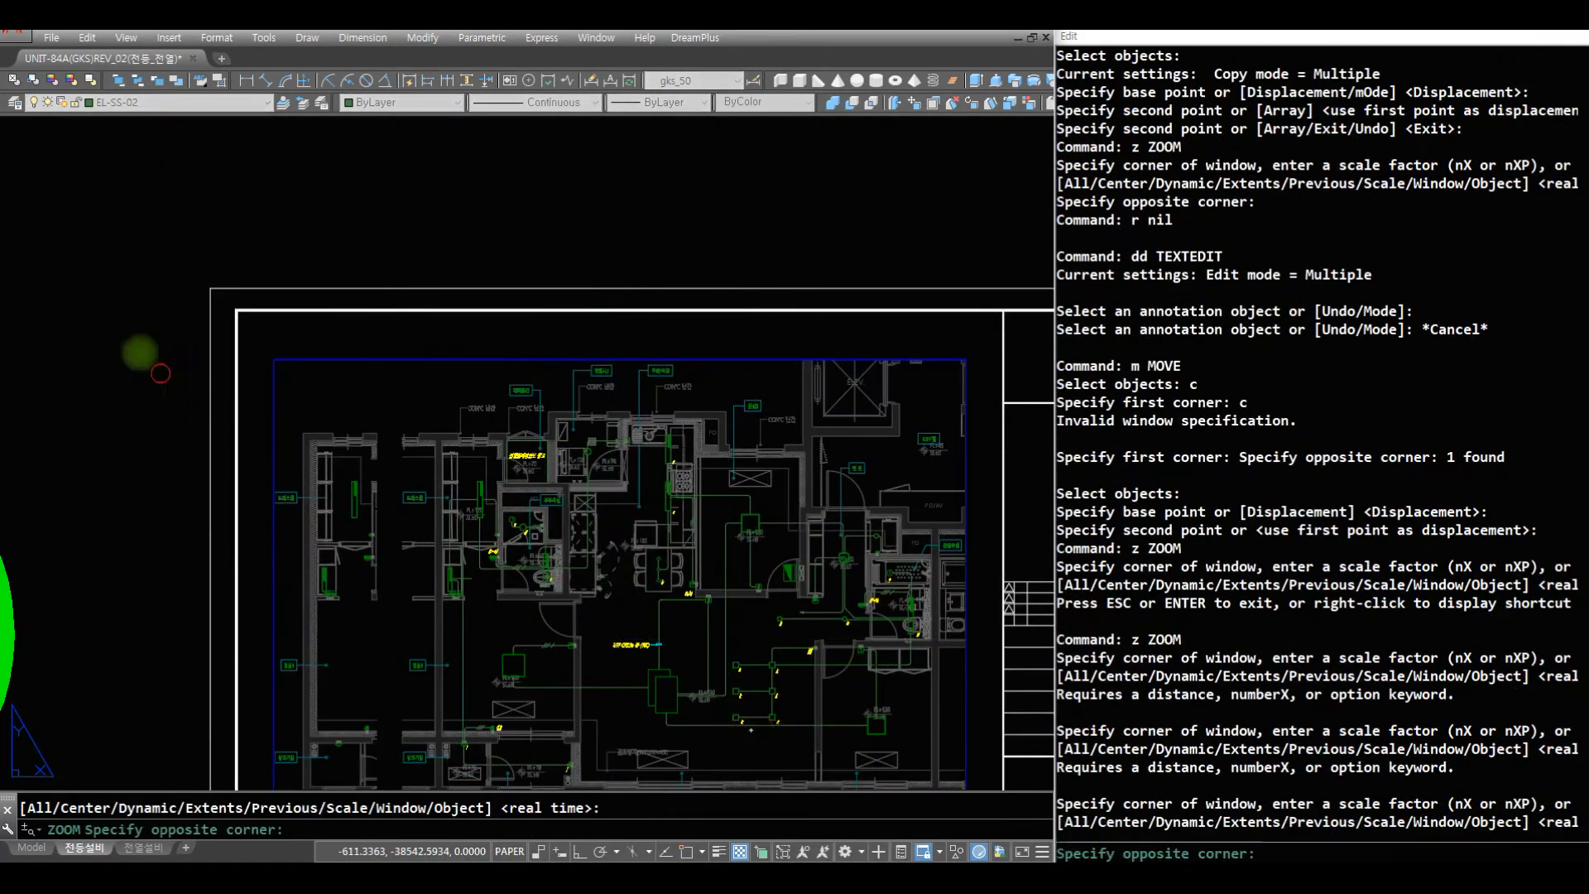
click(175, 365)
text(z)
mouse_move(560, 308)
mouse_down()
mouse_move(583, 554)
mouse_move(633, 658)
mouse_up()
key(Escape)
text(z z)
click(720, 701)
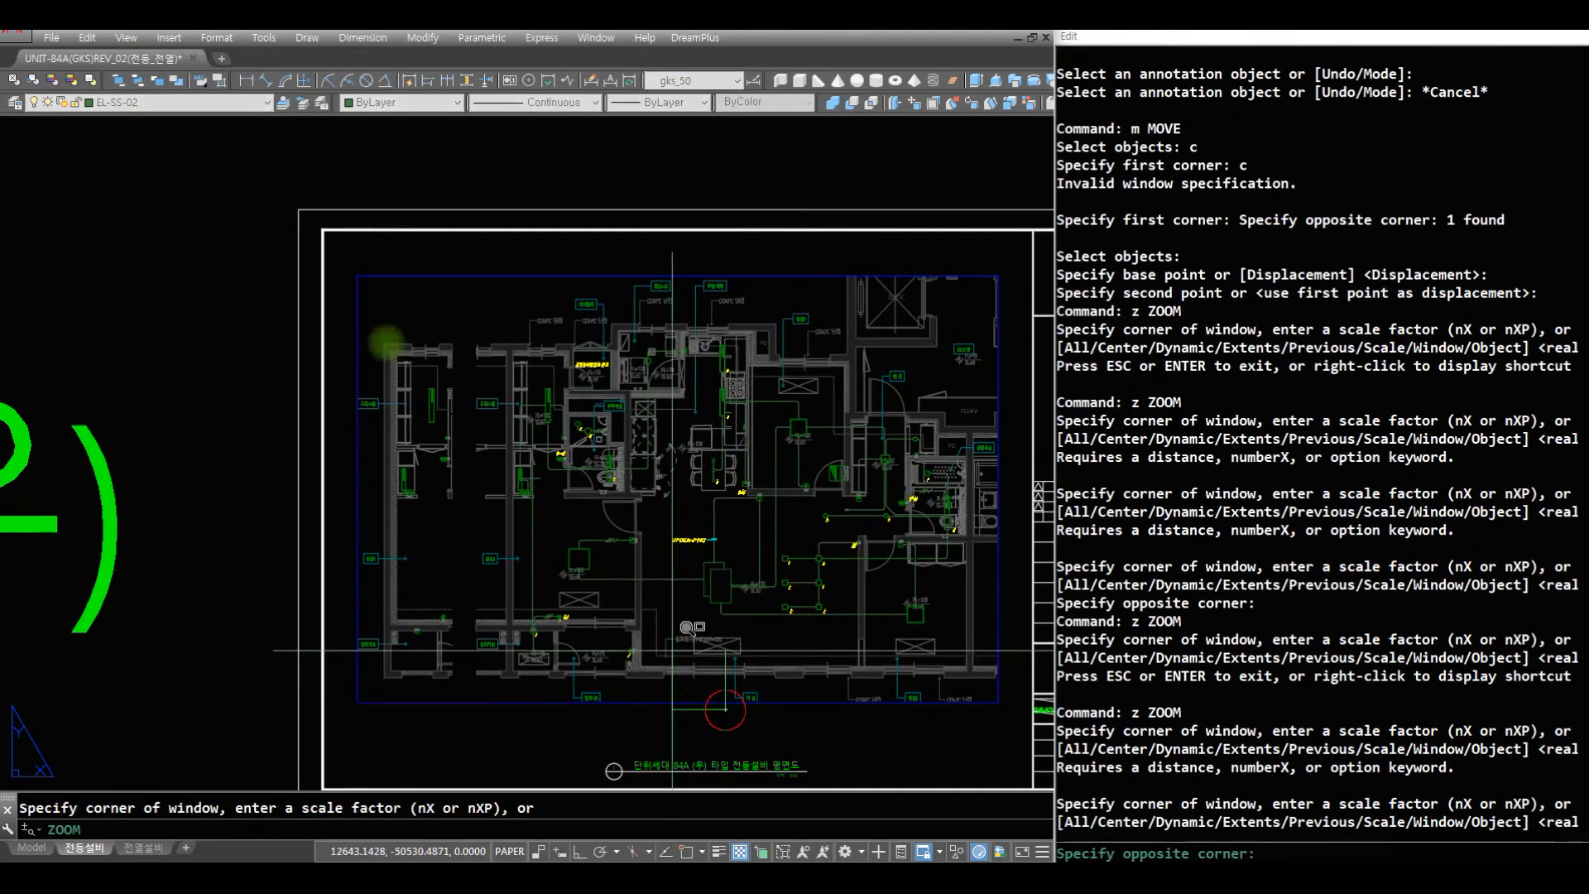
click(306, 286)
text(r)
key(space)
text(c c c)
click(613, 281)
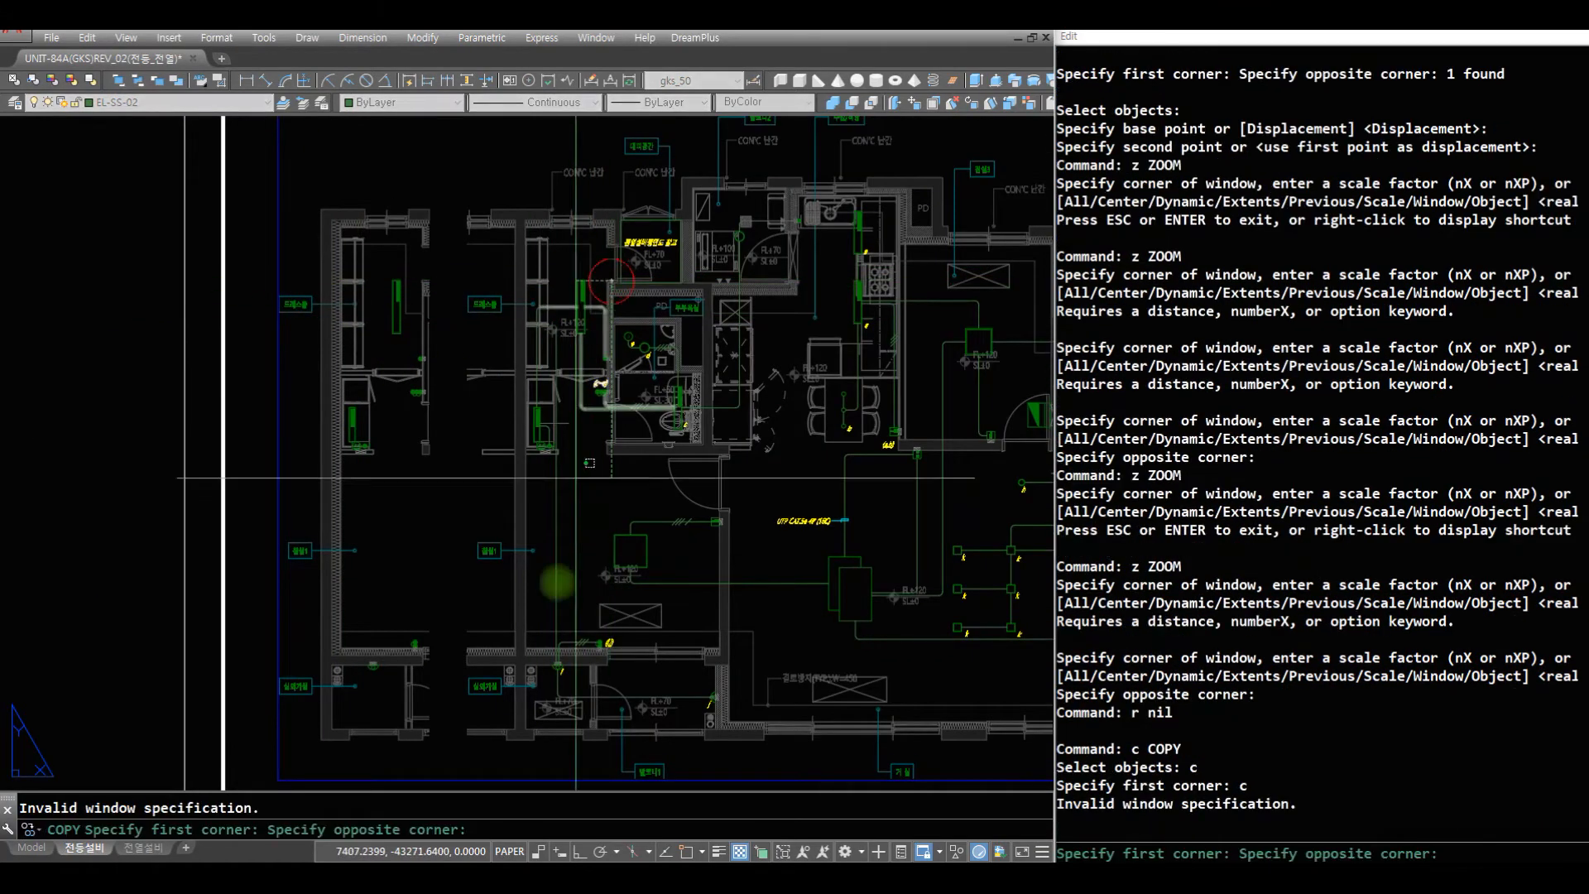
click(491, 782)
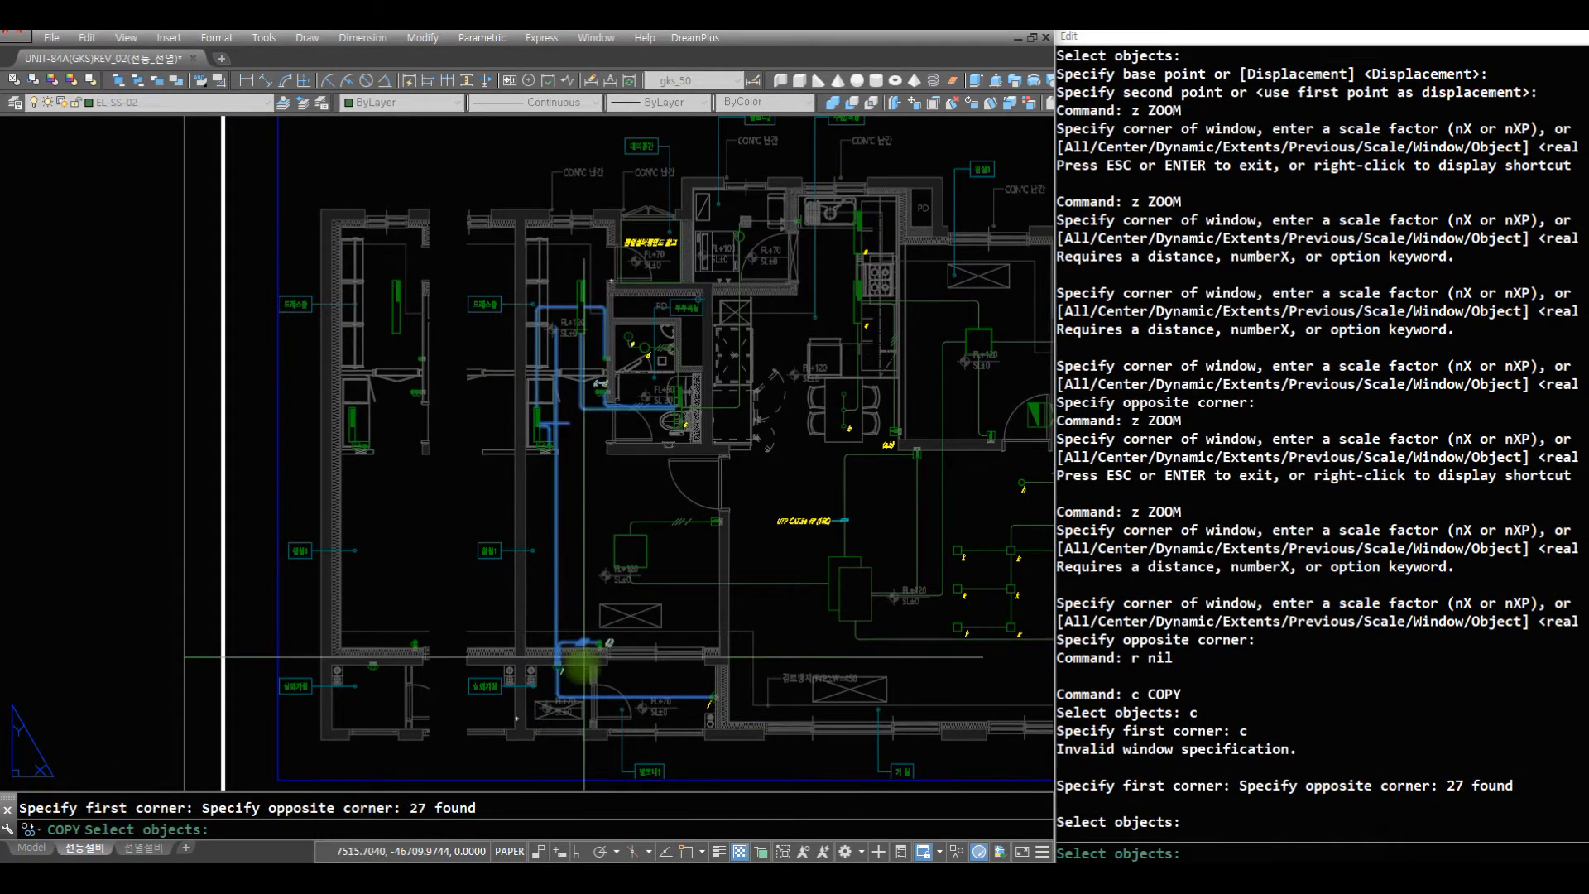
key(space)
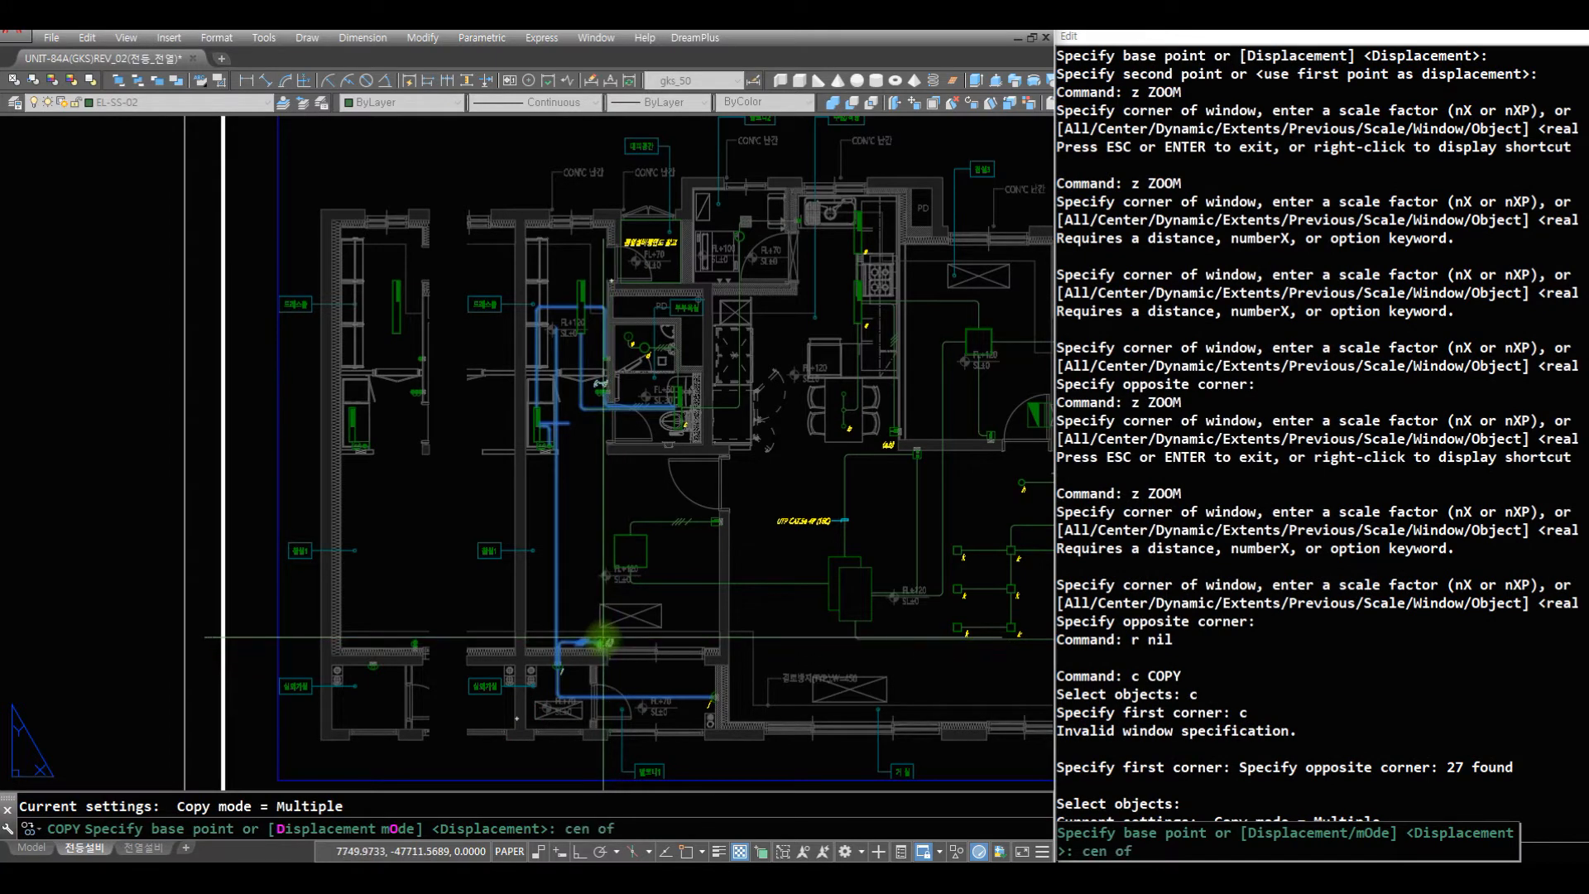
click(604, 642)
text(cen)
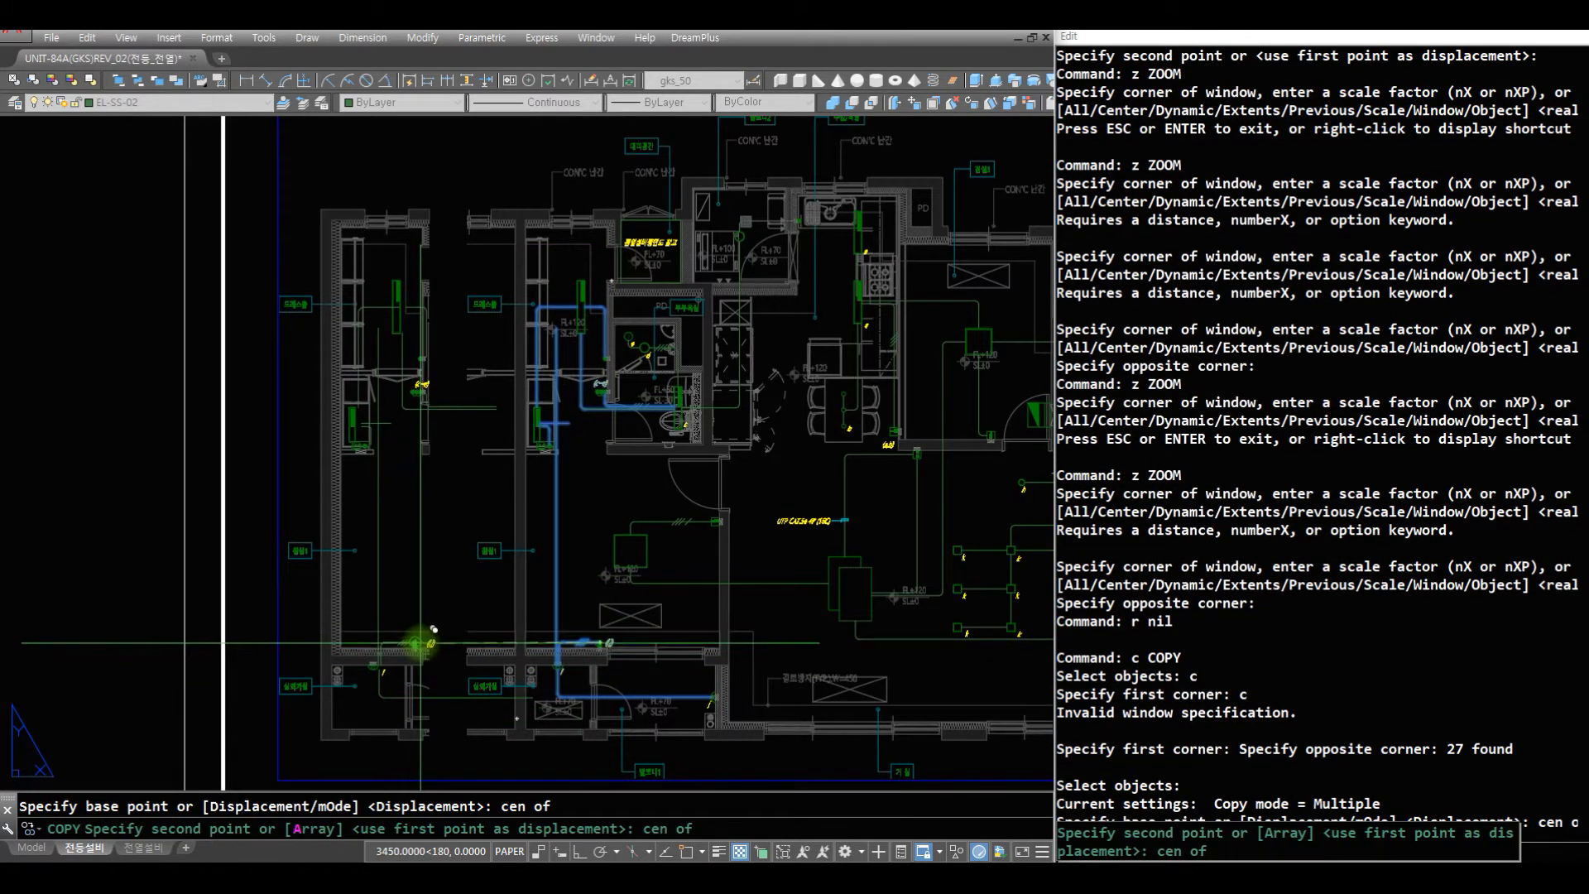
click(420, 642)
key(space)
- Draw a vertical helper line from the partial plan's lower cut wall end up past its upper exterior wall
text(z z)
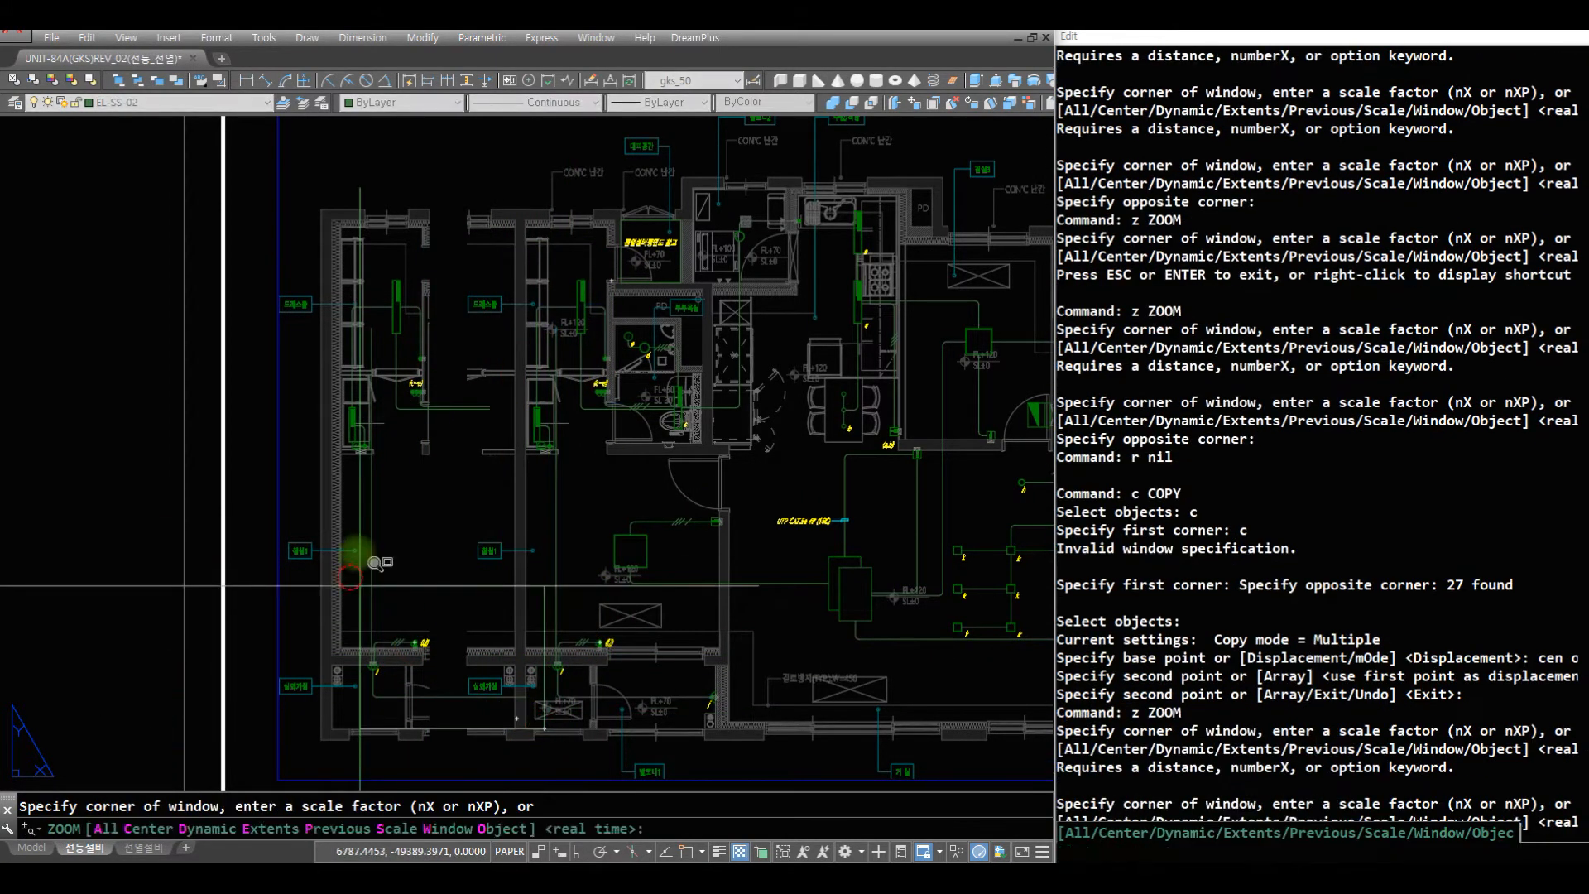
click(544, 728)
text(r)
key(Escape)
text(ae)
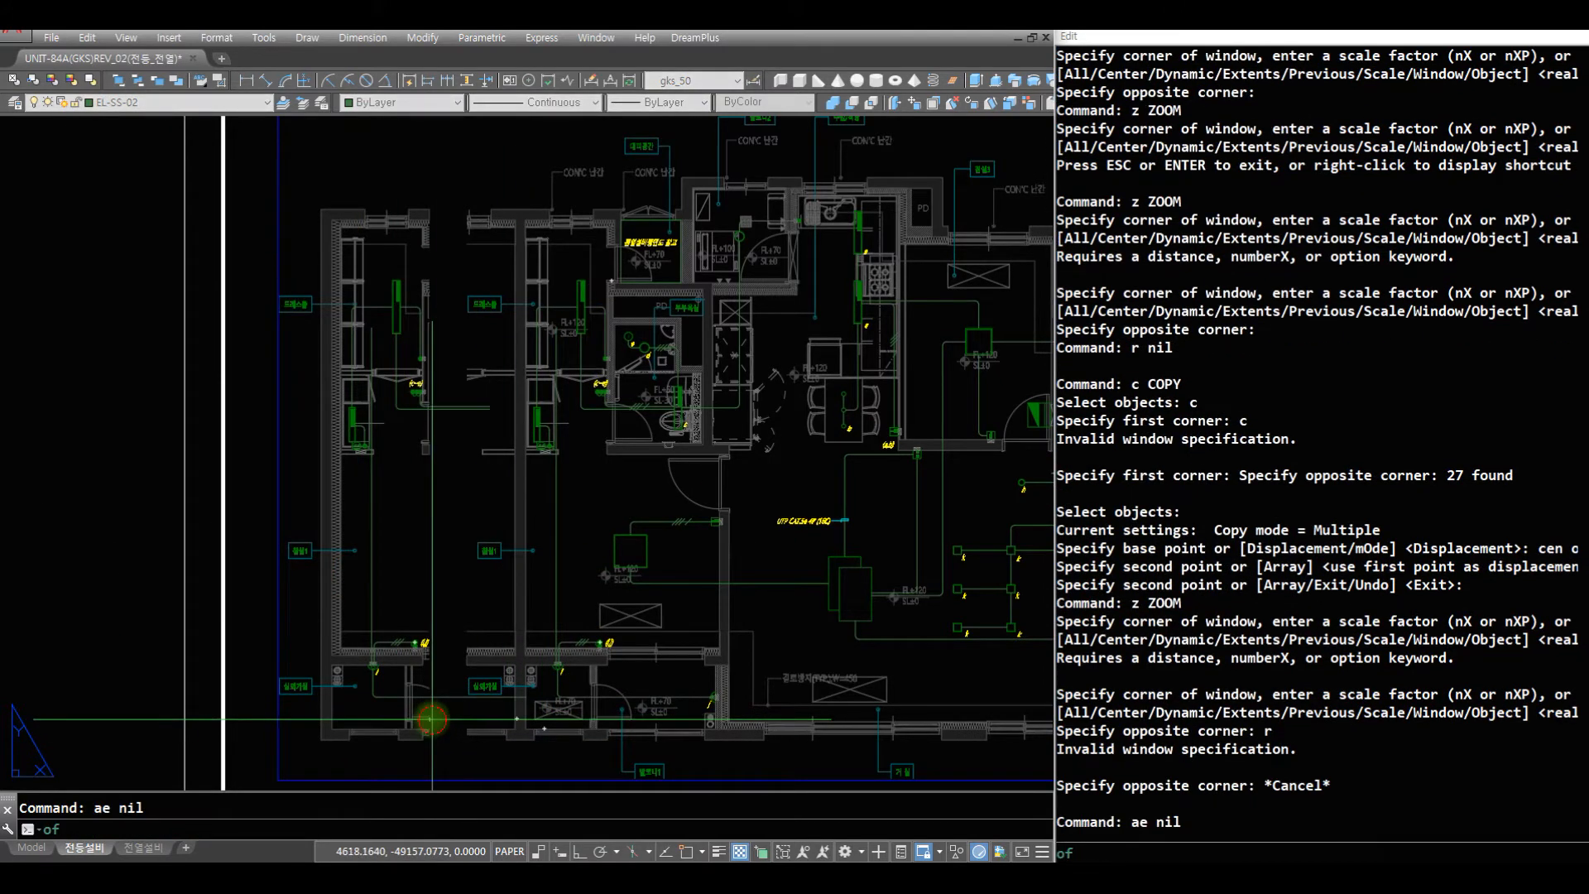
click(430, 719)
key(F8)
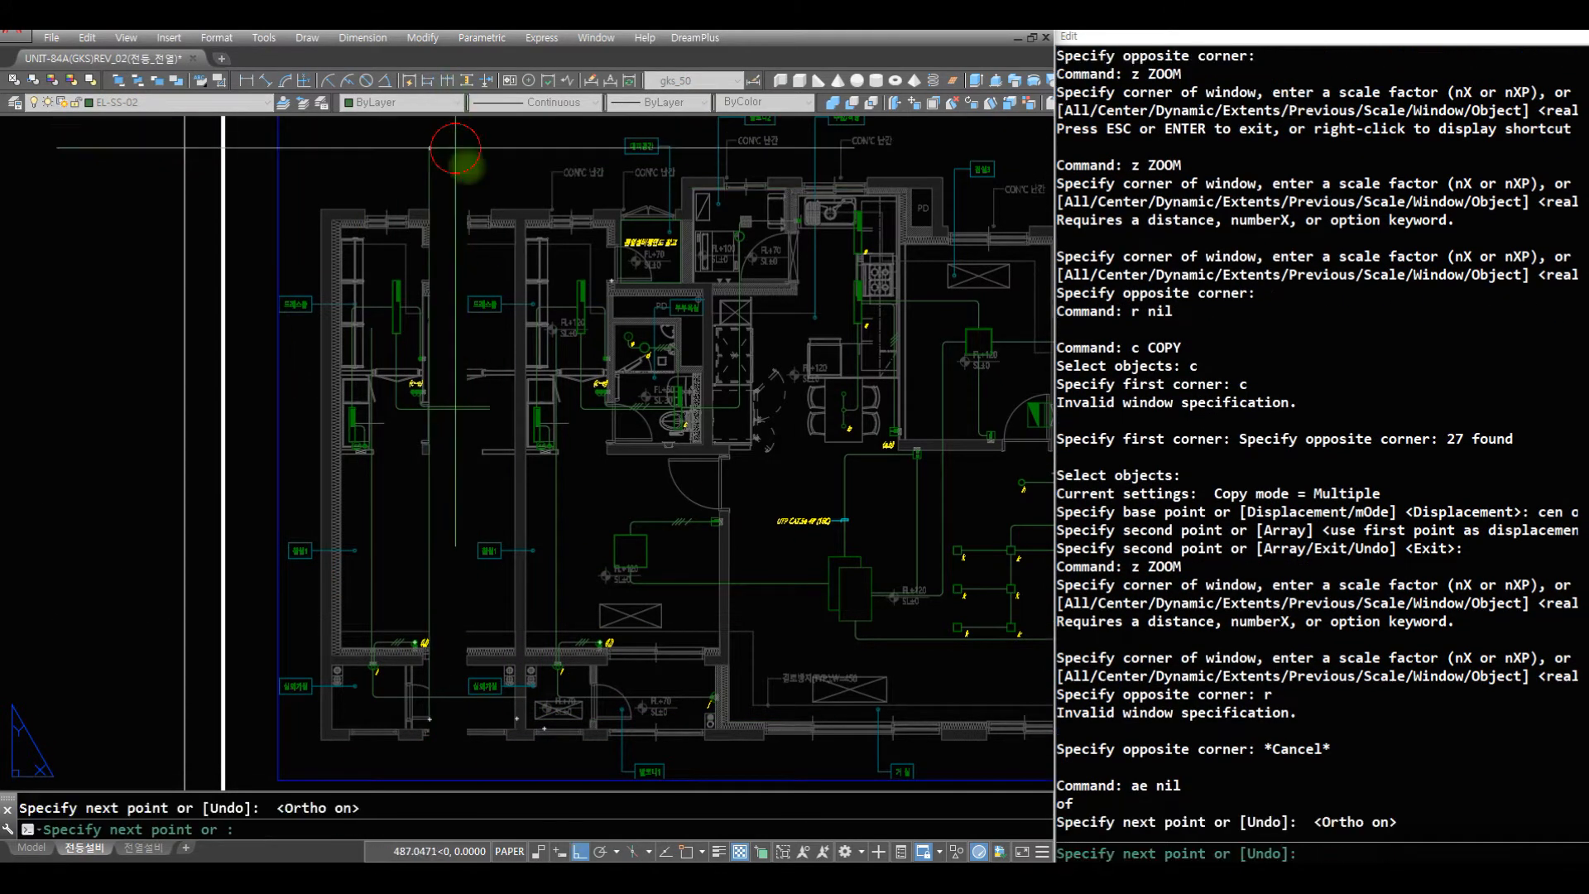
click(460, 162)
- Trim the copied wires that run past the partial plan's cut edge, using the vertical helper line as the cutting edge
key(space)
text(r tr)
click(348, 186)
key(space)
click(449, 194)
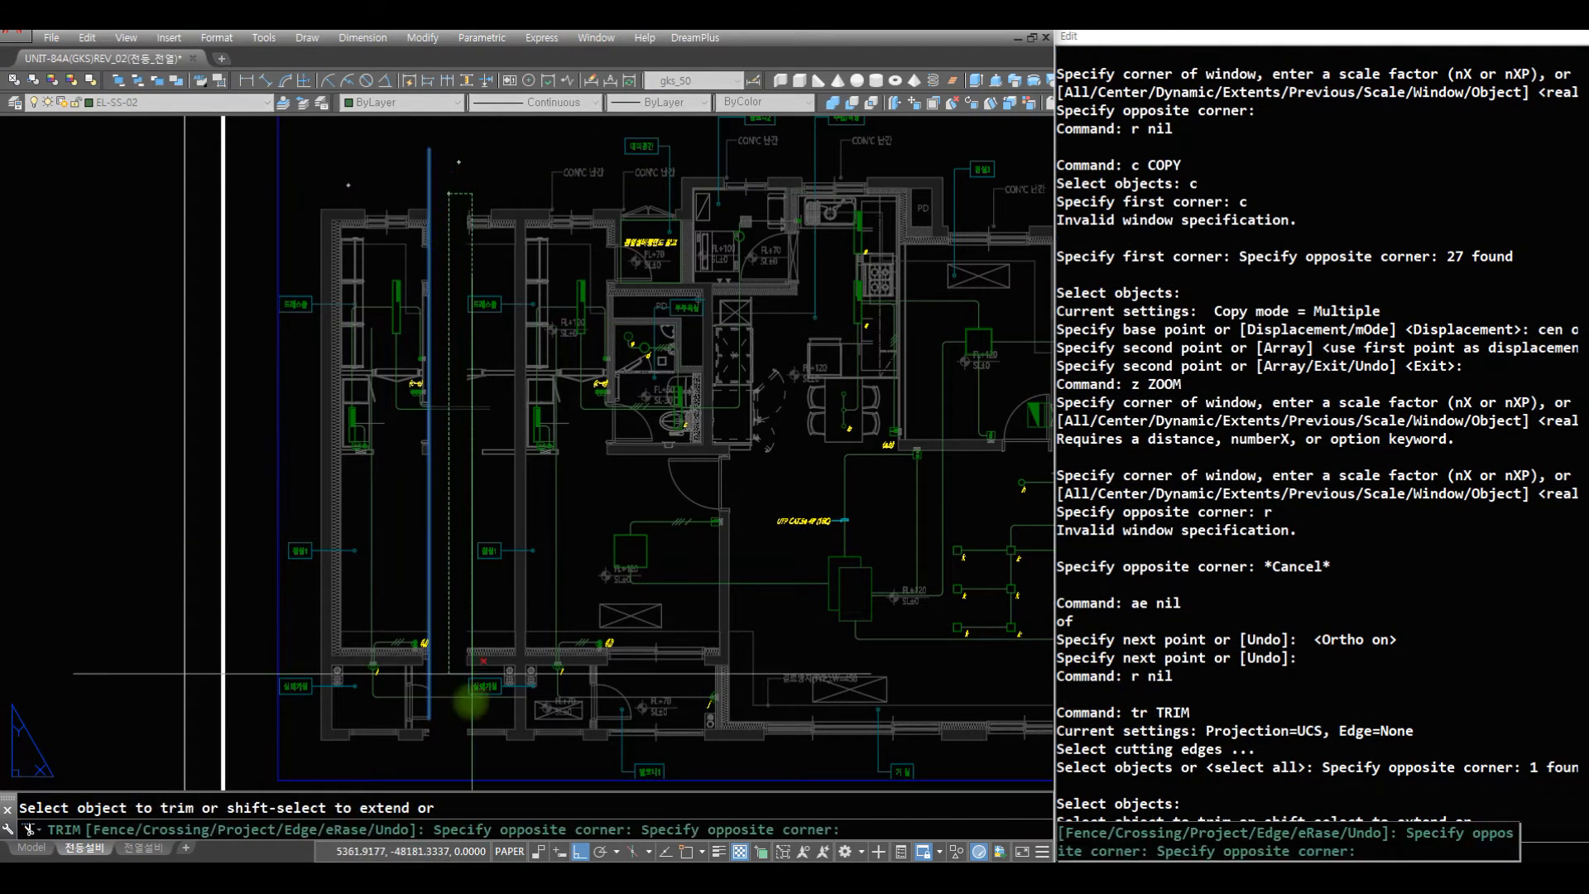
click(450, 739)
key(space)
- Erase the vertical helper line at the partial plan's cut edge
text(r e )
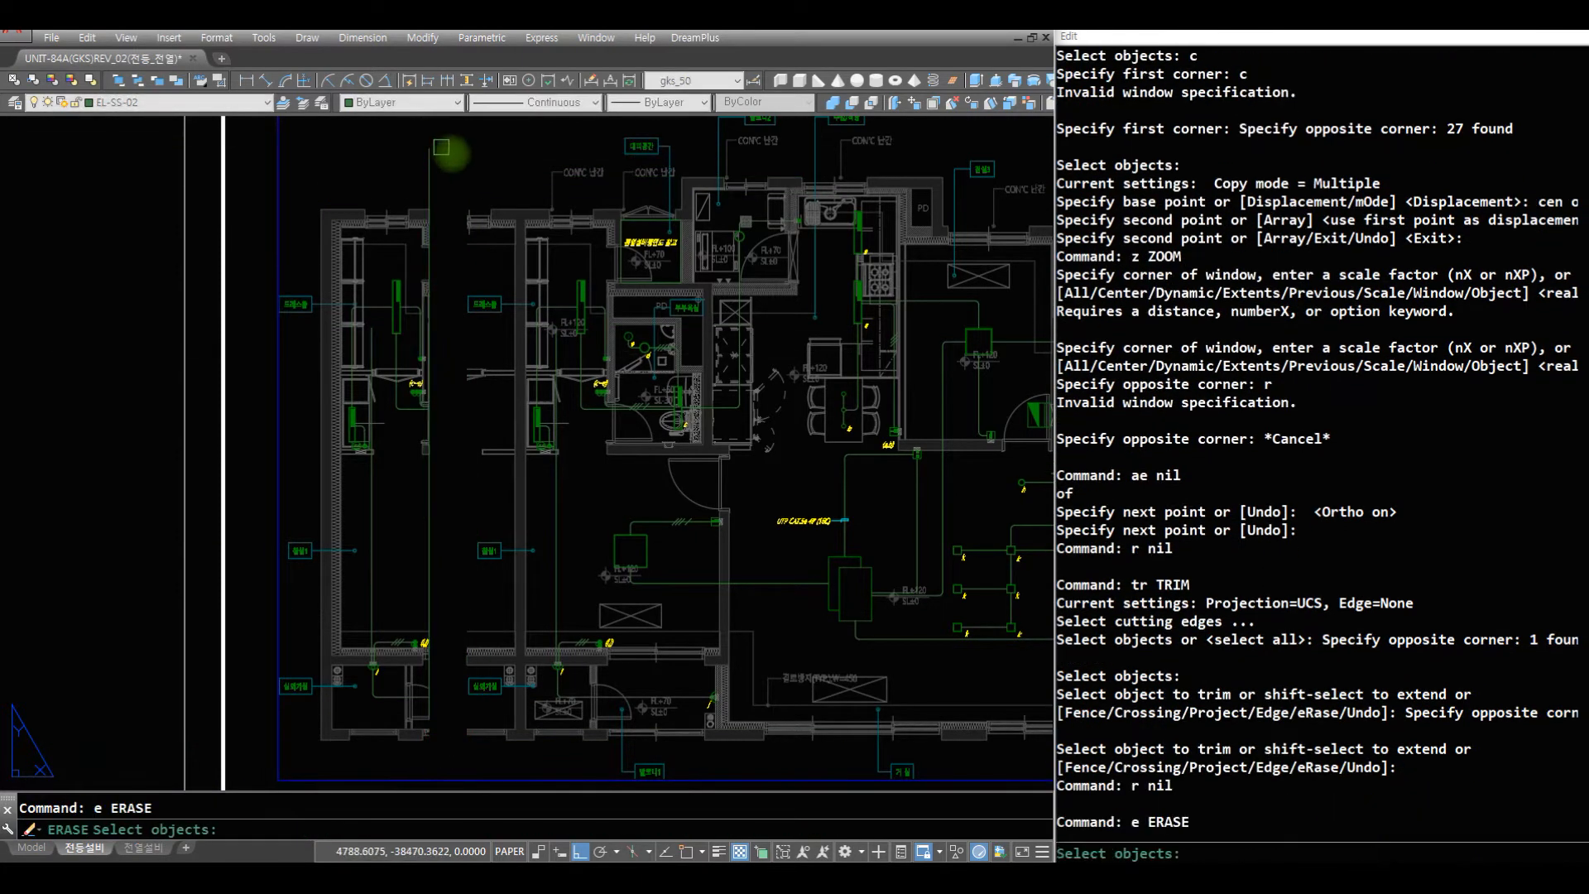
text(c)
click(467, 159)
click(370, 166)
key(space)
- Fillet the corner between the L650 x W120 light's horizontal wire and the vertical wire in the partial plan, with radius 75
text(r)
click(485, 454)
click(321, 306)
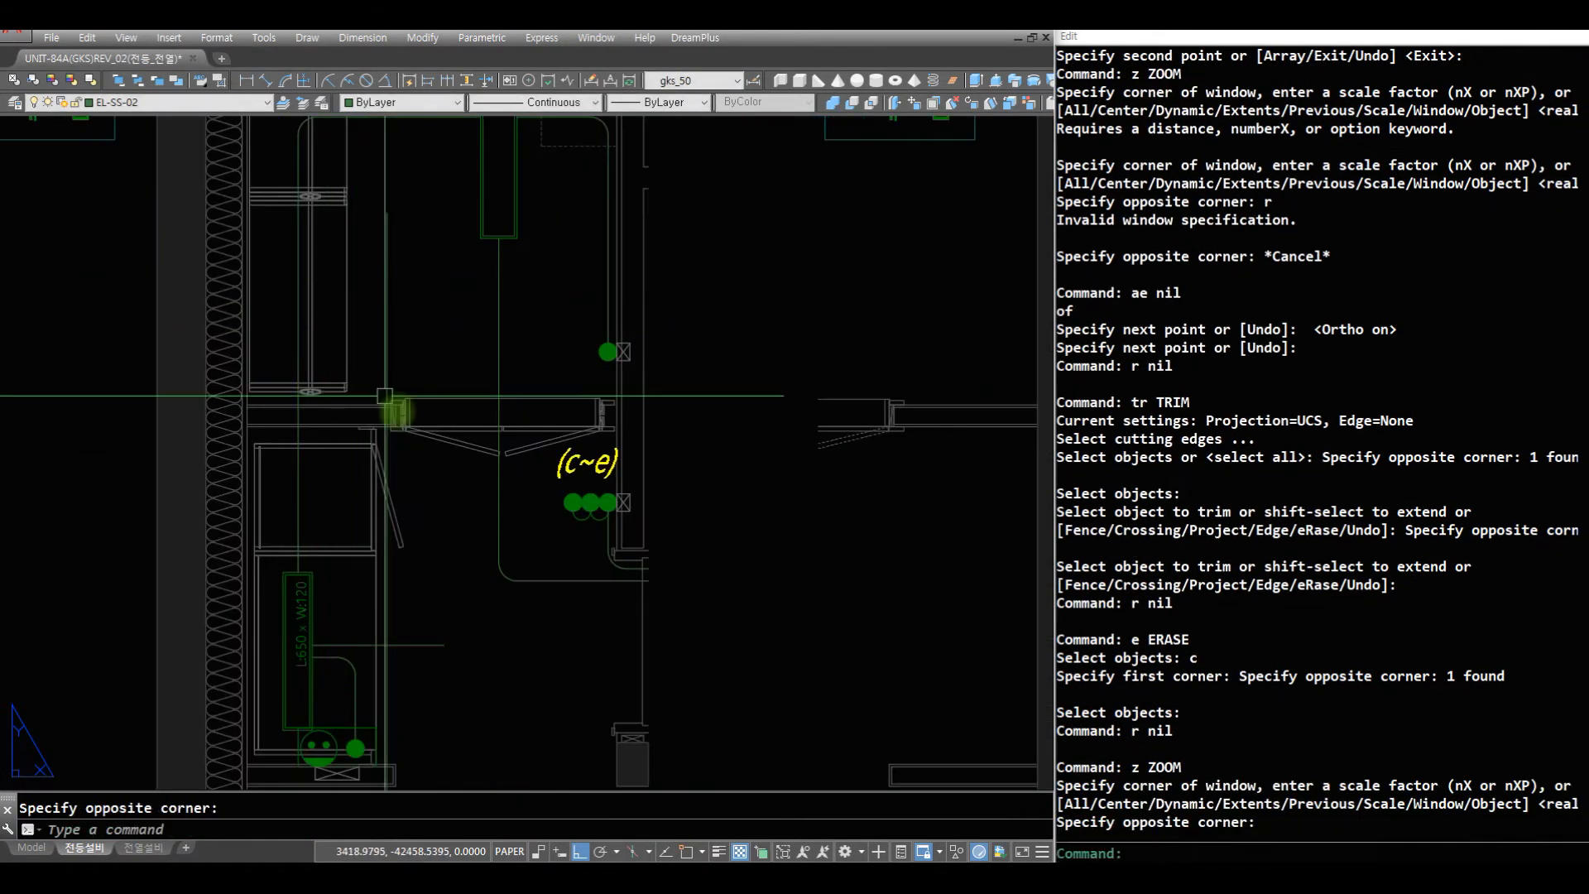
text(r)
key(space)
text(f)
key(space)
click(379, 650)
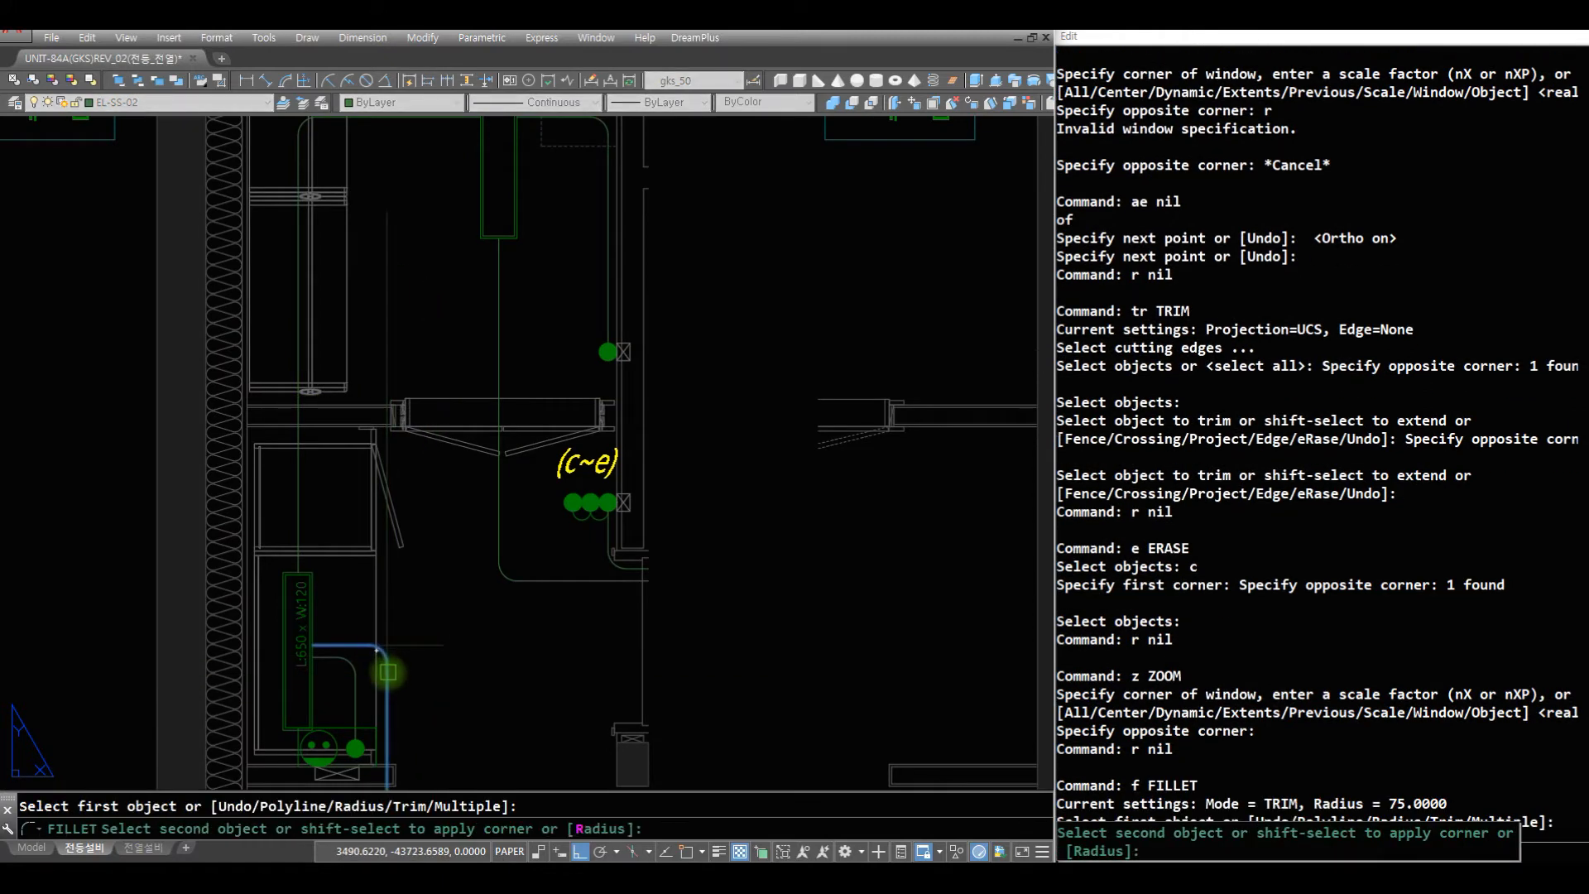
click(387, 671)
- Fillet the matching wire corner beside the L650 x W120 light in the main plan's dressing room, with radius 75
text(z)
key(space)
key(space)
mouse_move(745, 384)
mouse_down()
mouse_move(679, 512)
mouse_move(658, 749)
mouse_up()
key(space)
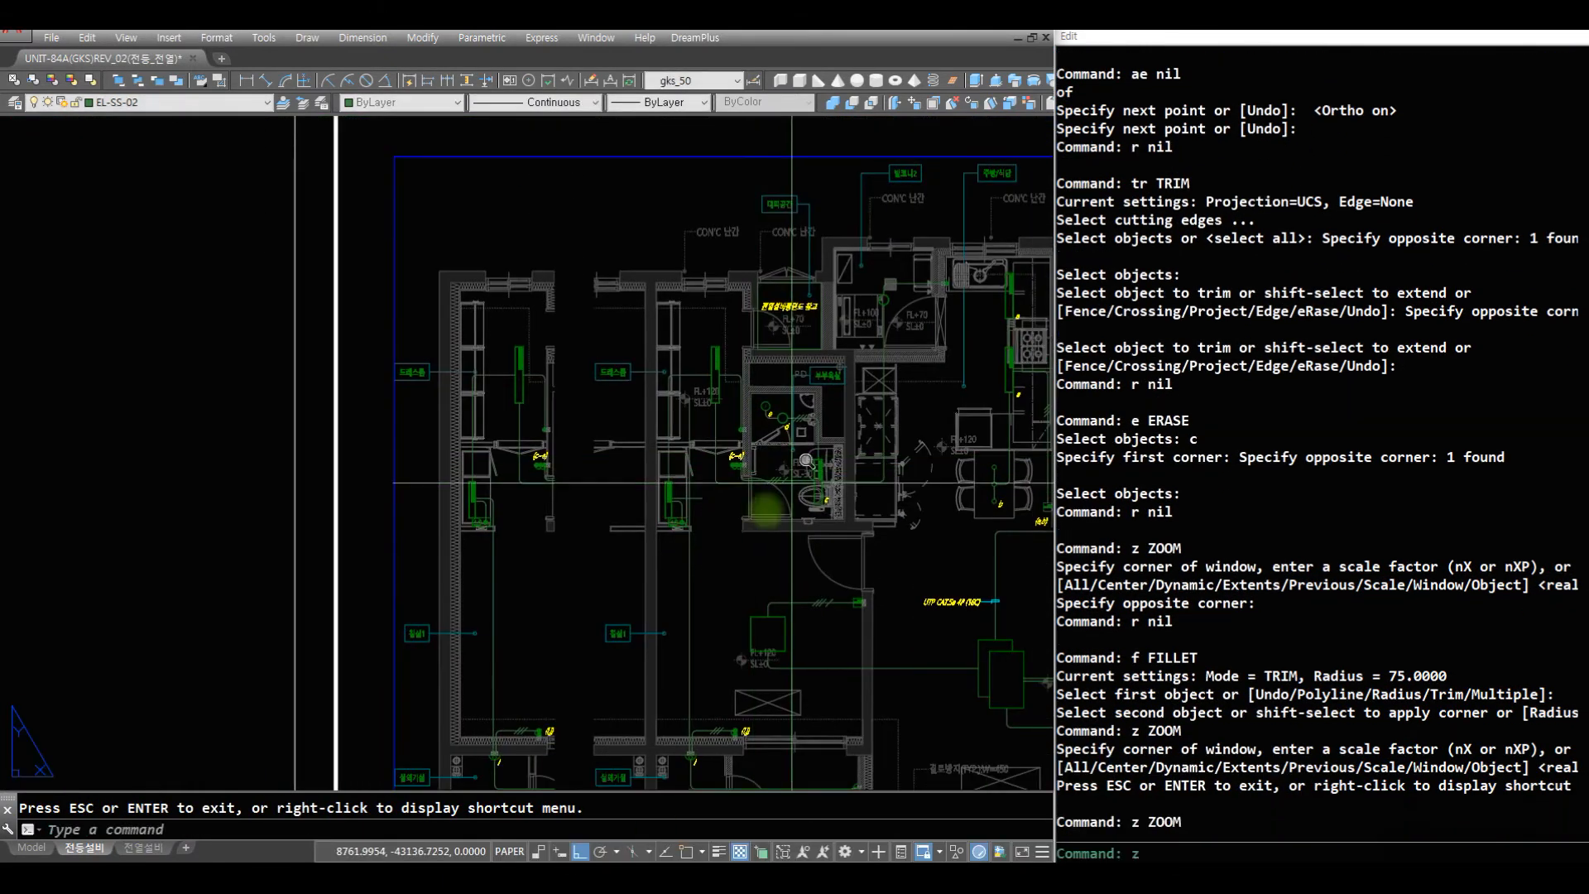
text(z z)
click(743, 544)
click(569, 434)
text(r f)
click(702, 511)
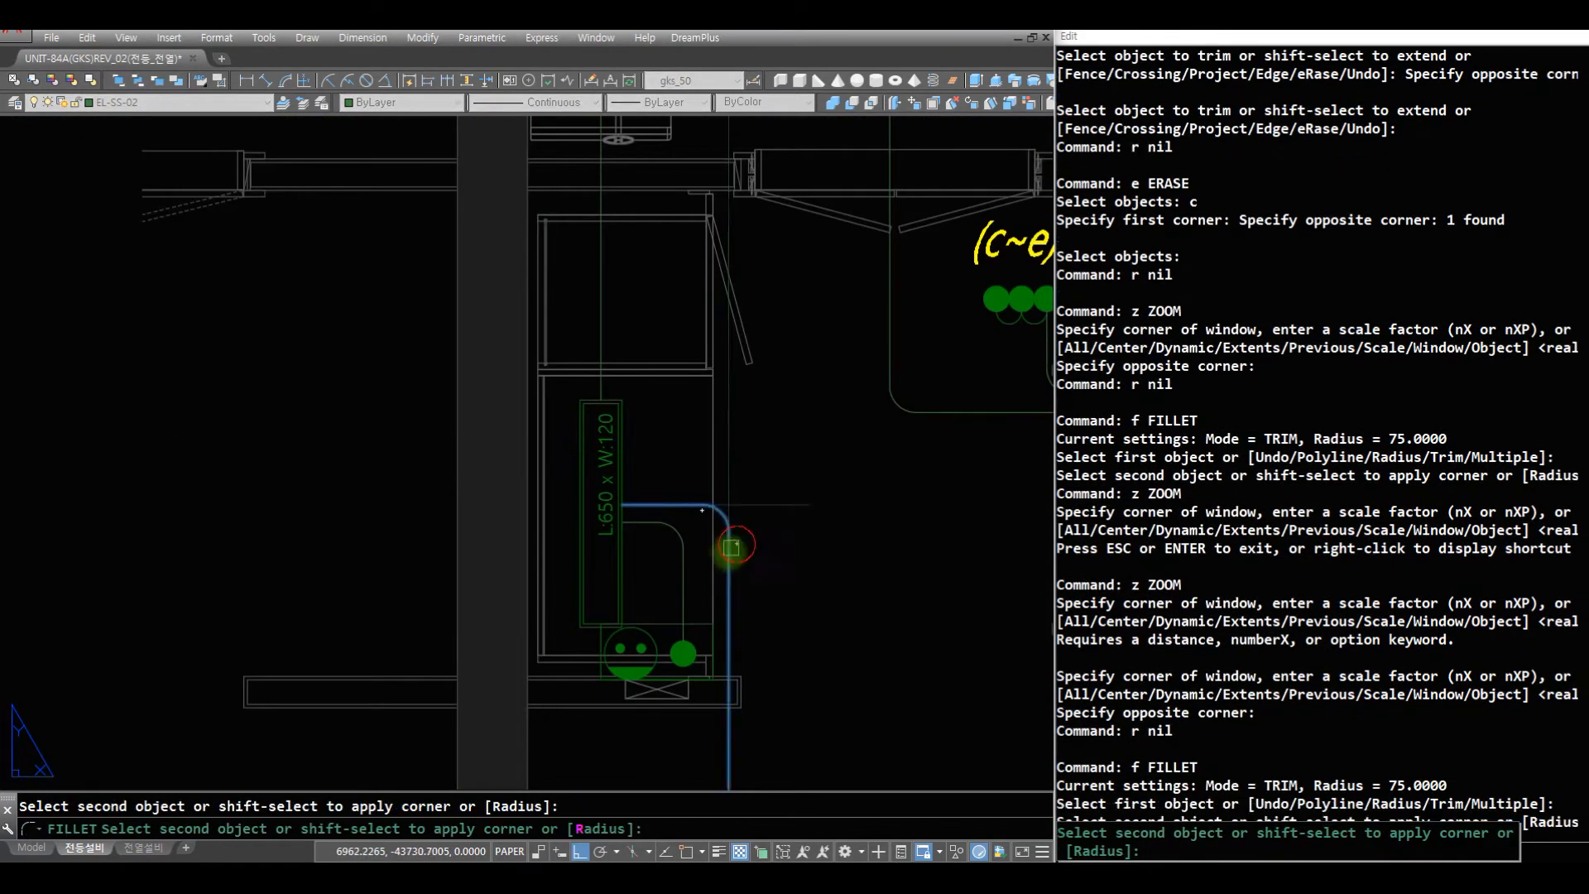
click(734, 563)
- Insert ENDS break symbols on the two trimmed wire ends below the (c~e) switches in the partial plan
text(z)
key(space)
mouse_move(465, 489)
mouse_down()
mouse_move(422, 550)
mouse_move(452, 631)
mouse_up()
key(space)
text(z z z)
click(697, 530)
click(265, 247)
text(r z)
click(517, 651)
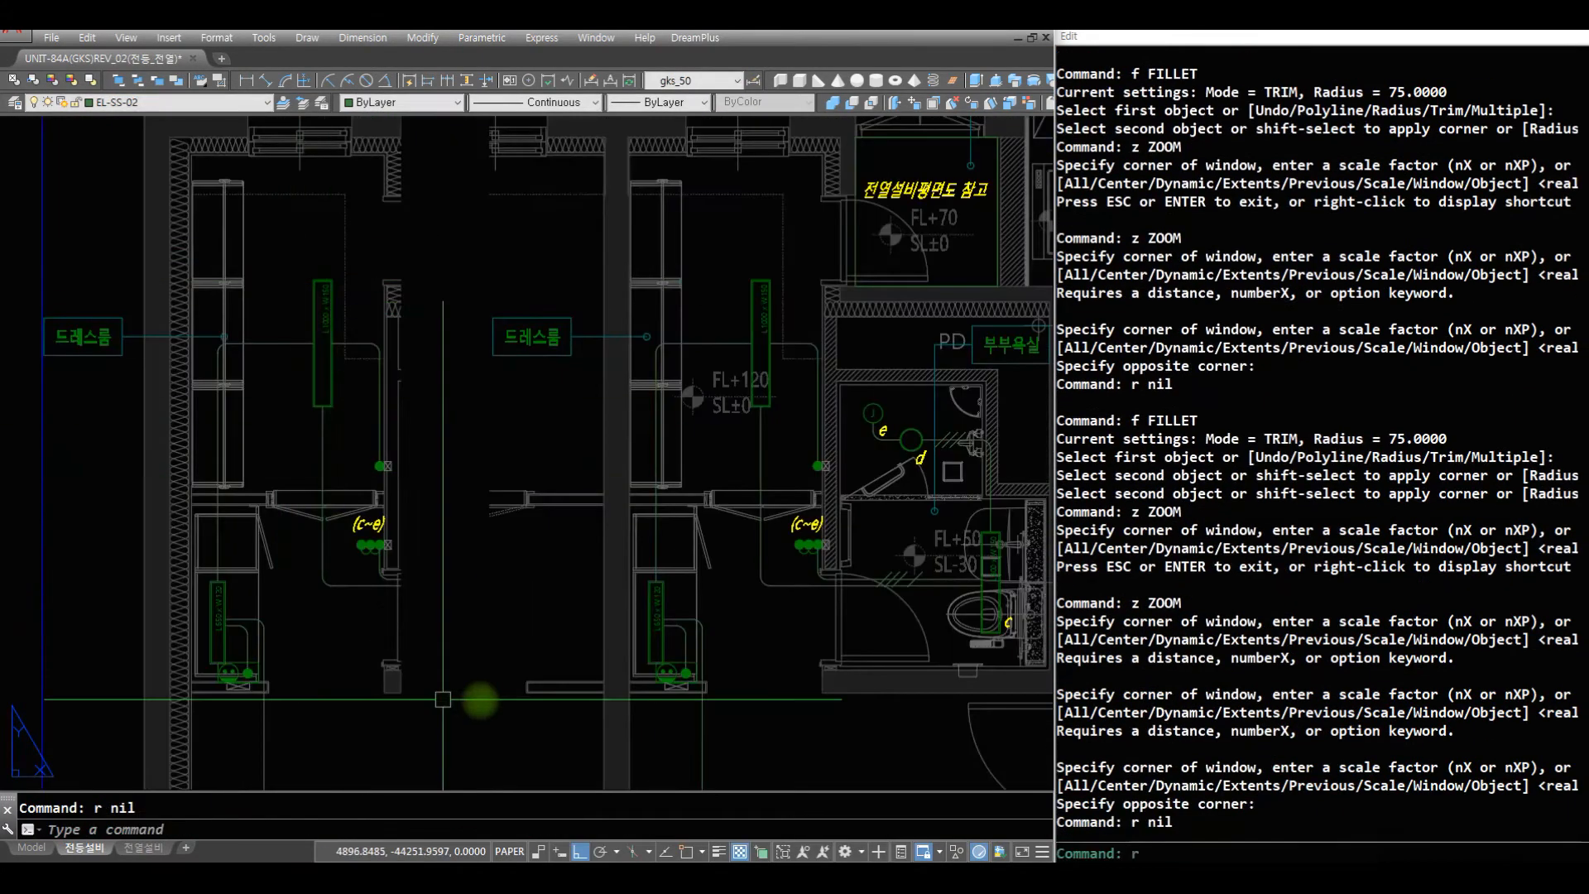
click(266, 356)
text(r end)
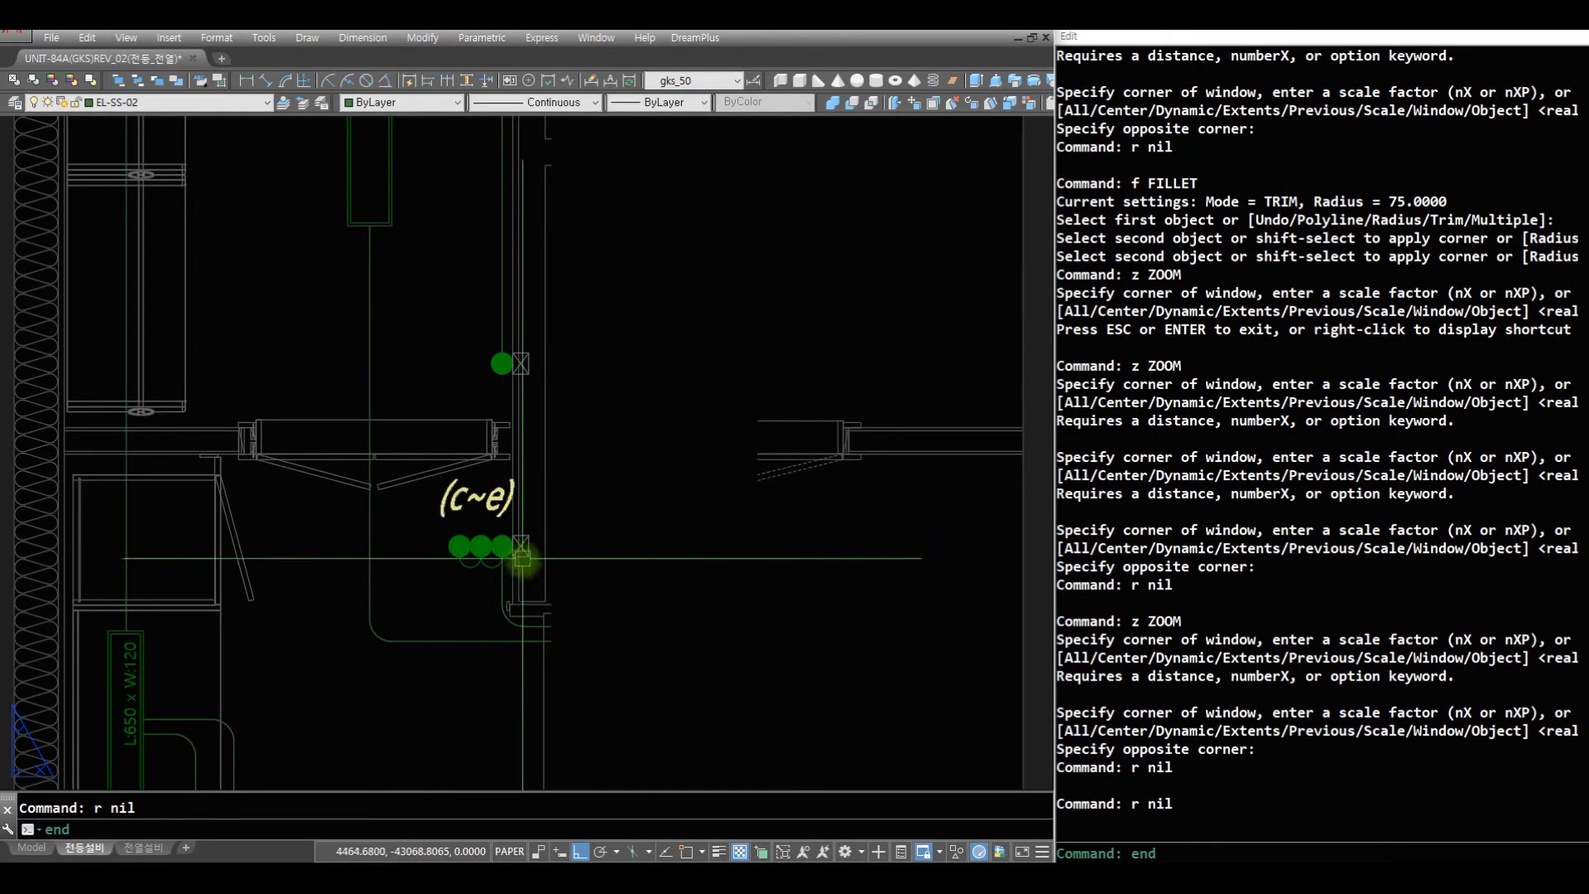
text(s)
key(space)
click(556, 648)
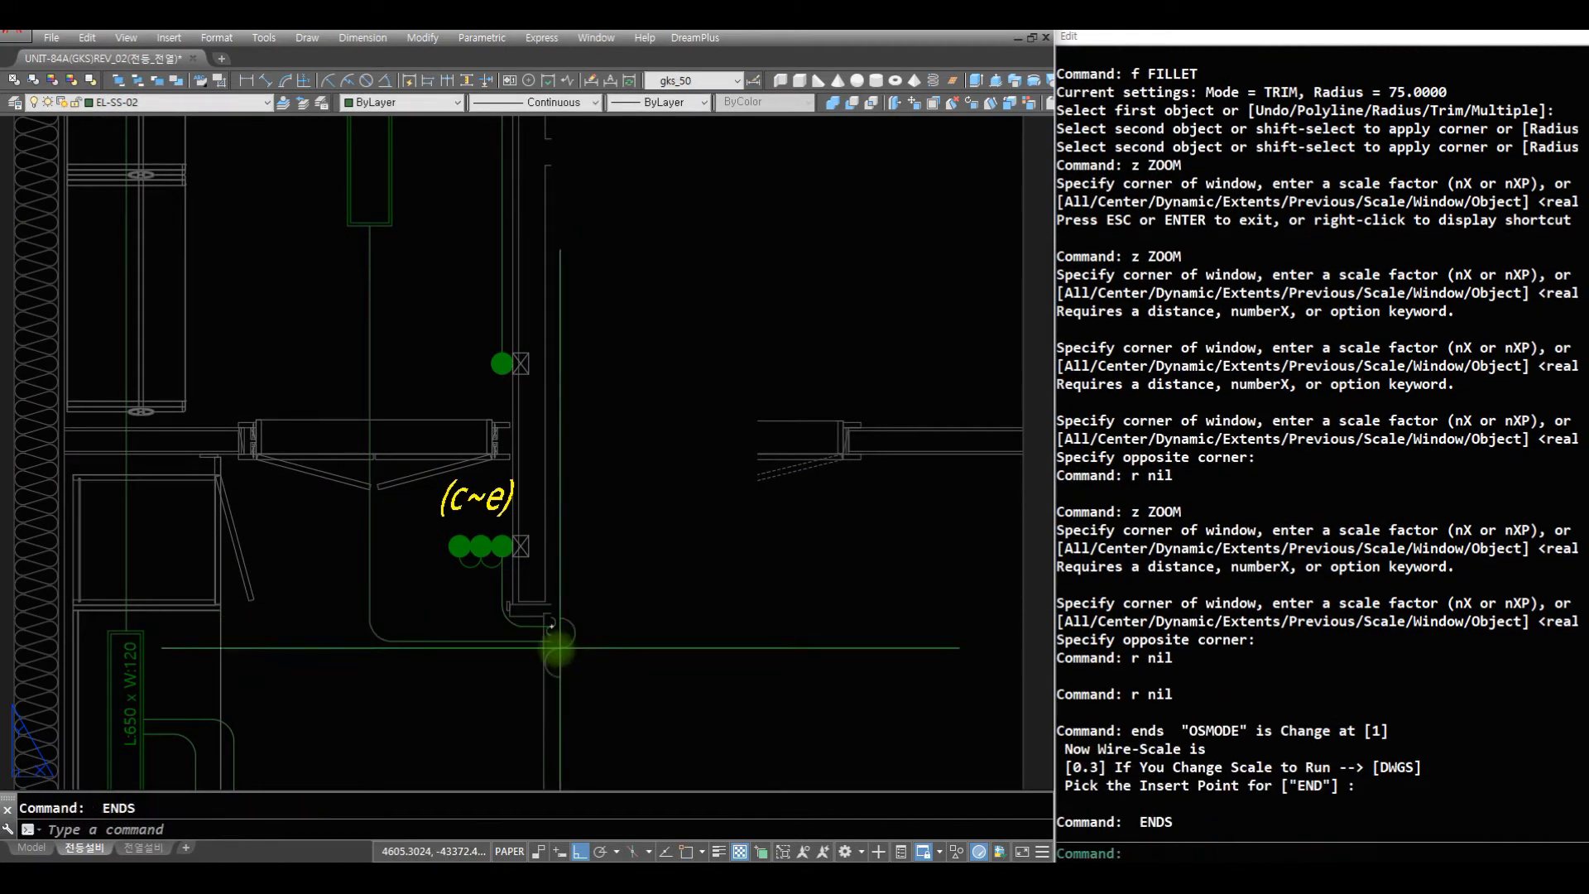
right_click(553, 642)
text(e)
click(556, 643)
- Insert an ENDS break symbol on the trimmed end of the wire coming from light i in the partial plan
text(z)
key(space)
key(space)
drag(625, 424, 550, 671)
key(Escape)
text(z r)
click(478, 549)
text(r)
click(583, 648)
text(z)
click(322, 298)
click(616, 554)
text(r r)
key(space)
text(en)
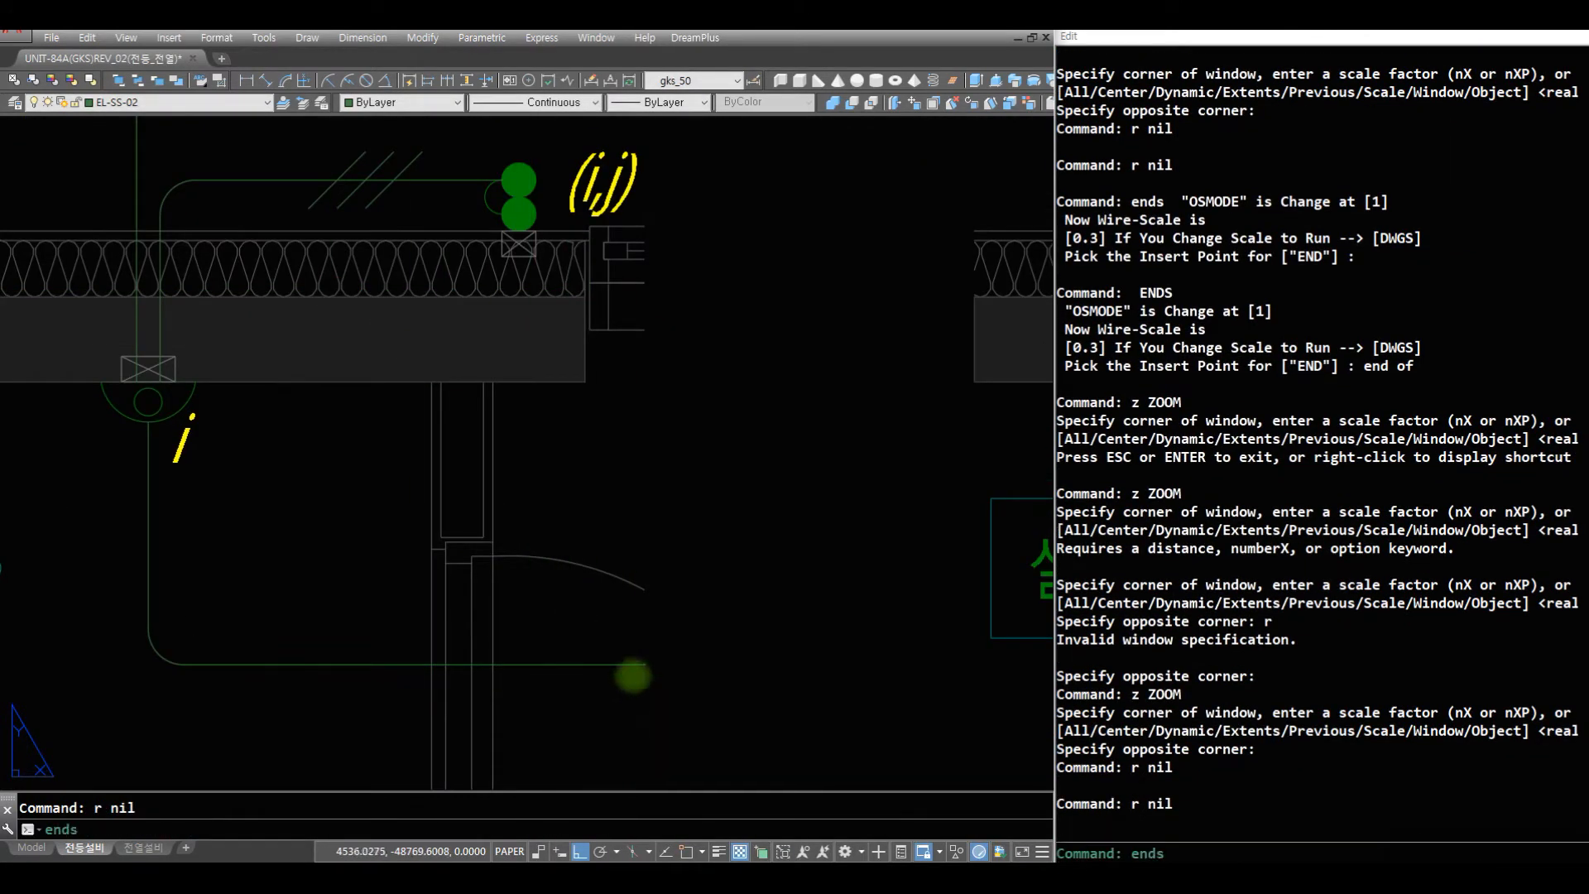
text(ds)
- Paste the L1 circuit tag above the wire arrowhead near the hallway lights h
key(space)
click(663, 666)
text(z)
key(space)
drag(663, 326, 550, 699)
key(Escape)
text(z z z z)
click(852, 496)
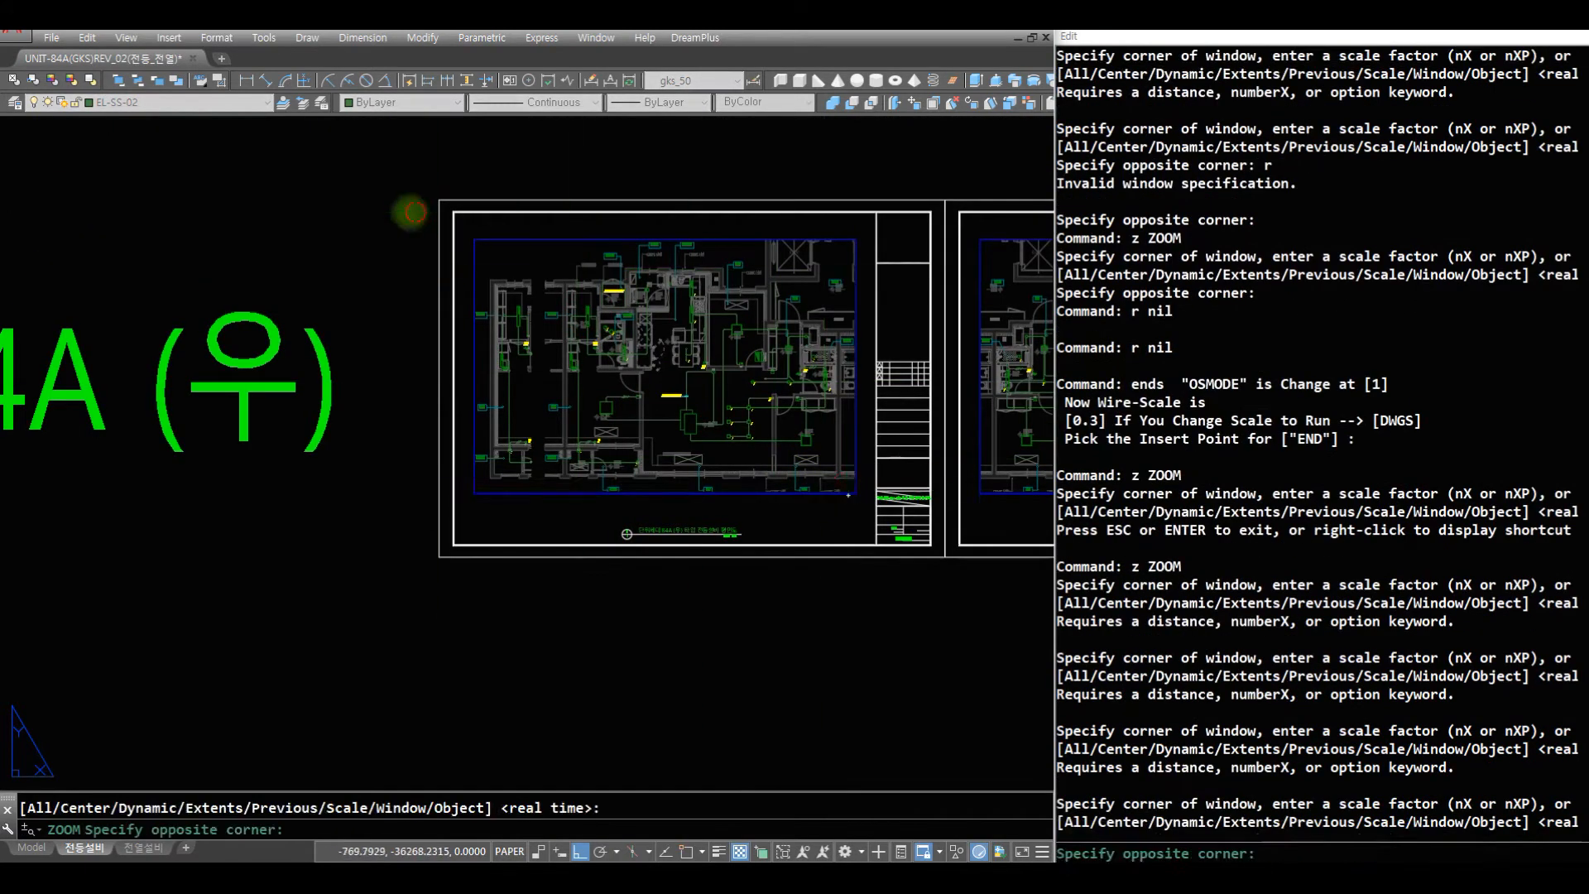
click(410, 212)
text(z)
key(space)
drag(612, 426, 725, 503)
text(z)
click(862, 523)
click(611, 338)
text(z)
click(862, 752)
click(414, 534)
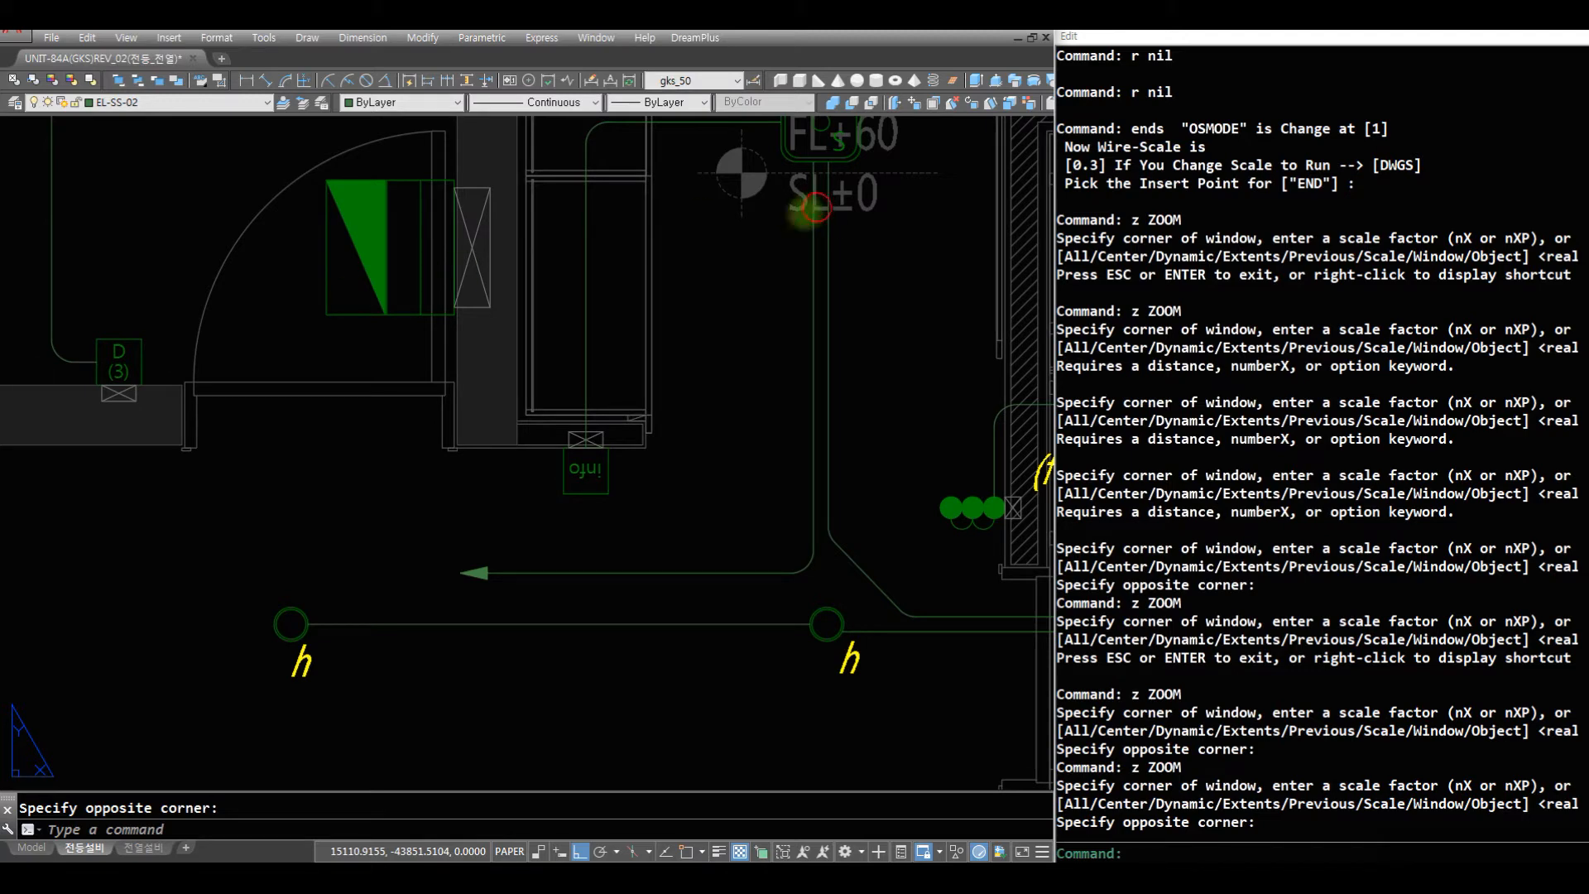
key(ctrl+v)
click(502, 510)
- Insert a K04 four-wire mark at rotation 0 on the vertical wire above the info device by the entrance
text(z)
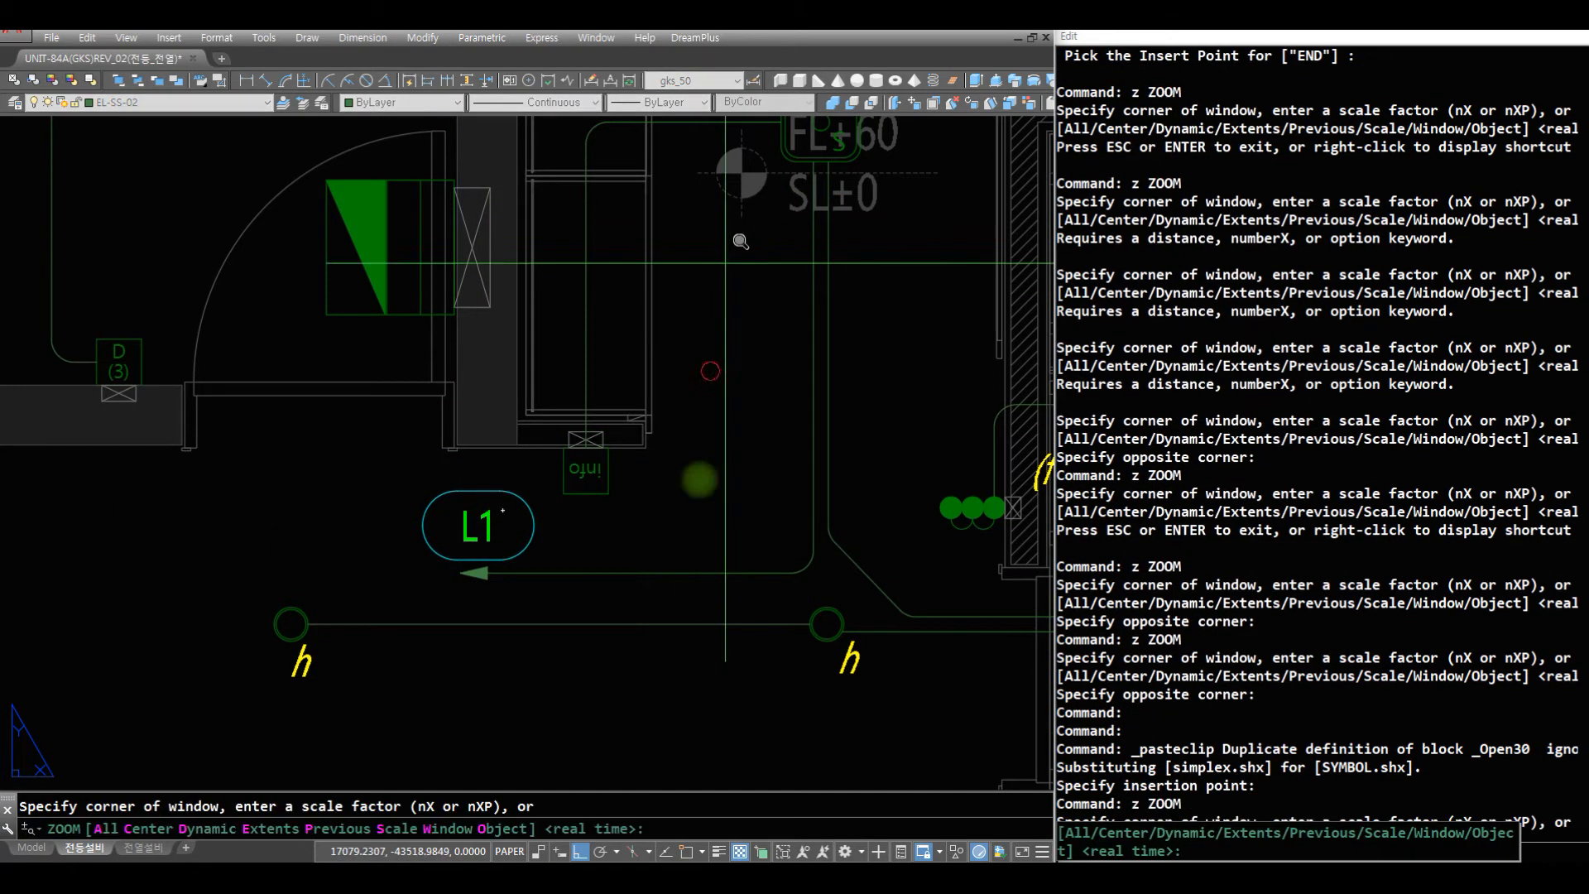
key(space)
drag(714, 323, 621, 710)
drag(616, 265, 603, 766)
key(Escape)
text(z)
click(760, 629)
click(158, 270)
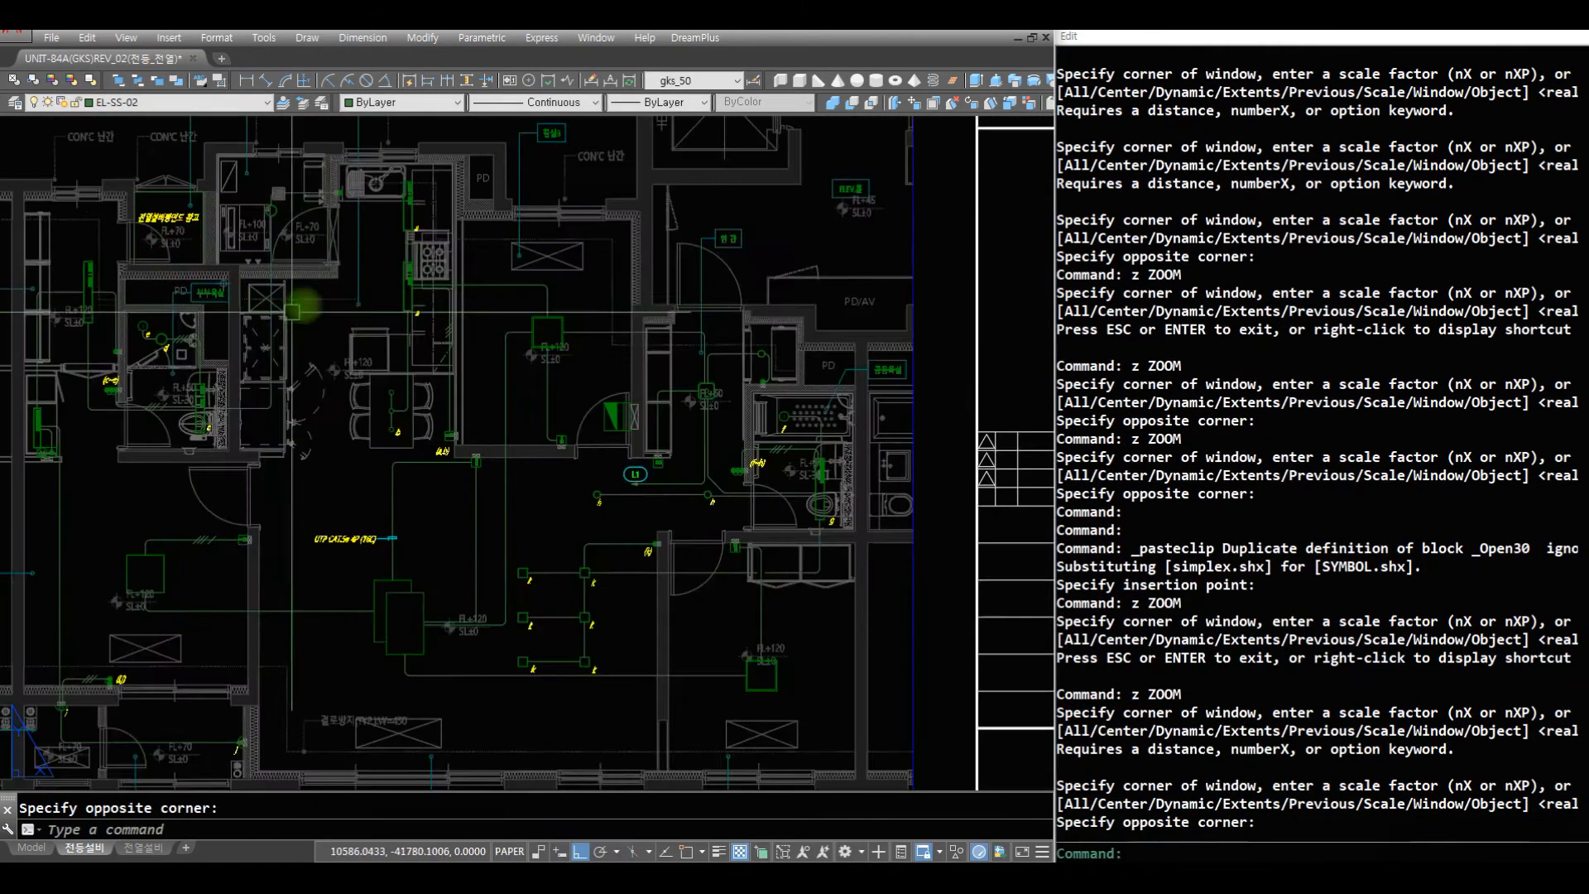
text(z z z)
click(968, 623)
click(452, 295)
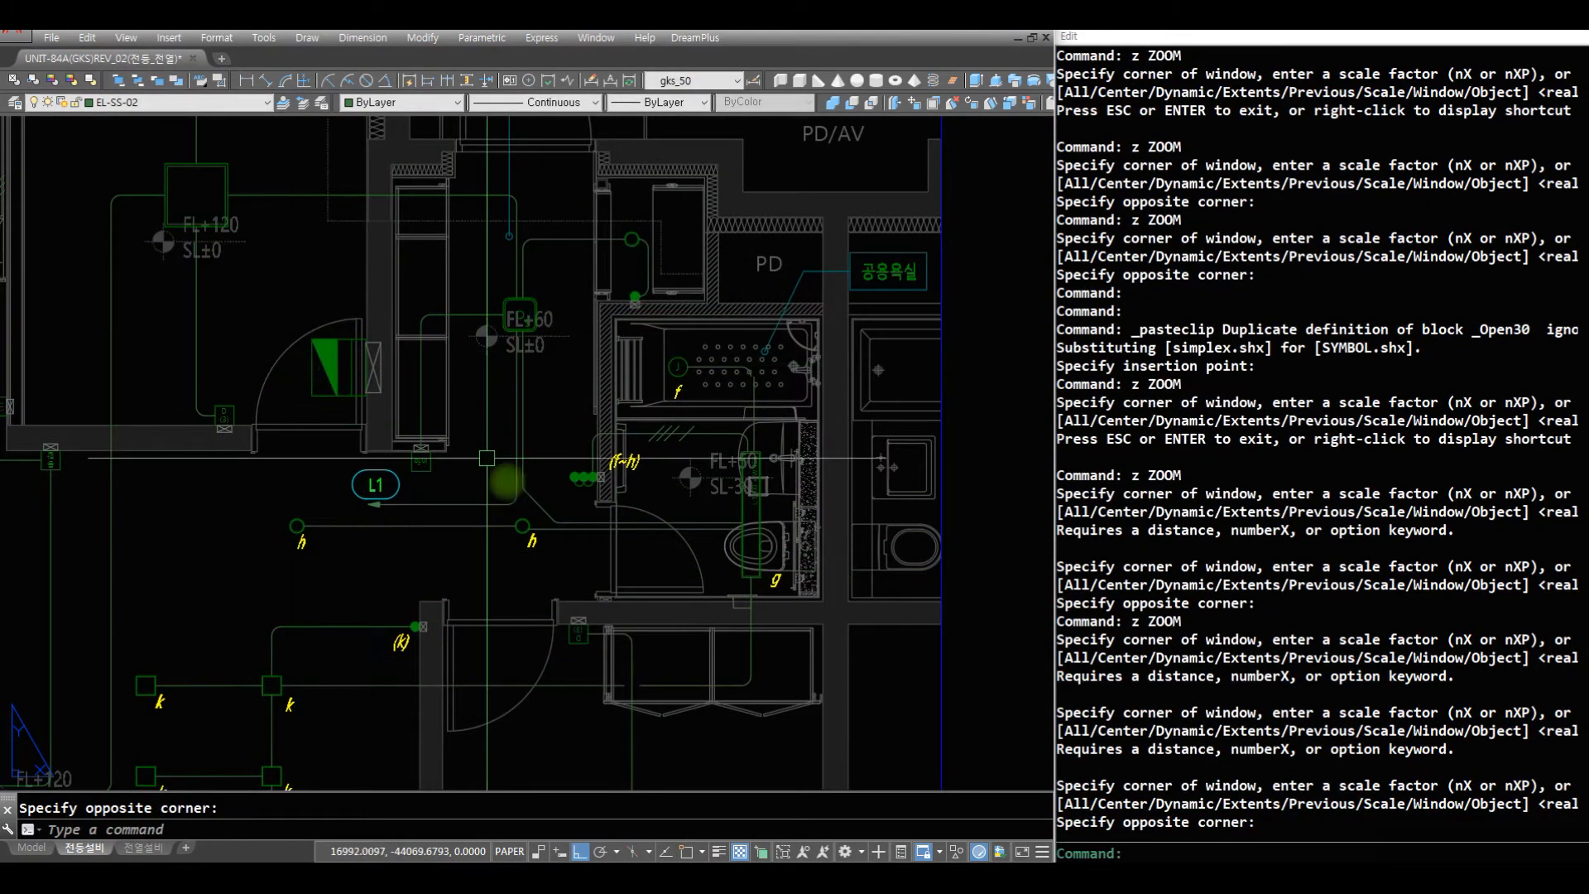
text(z z)
click(677, 561)
click(240, 182)
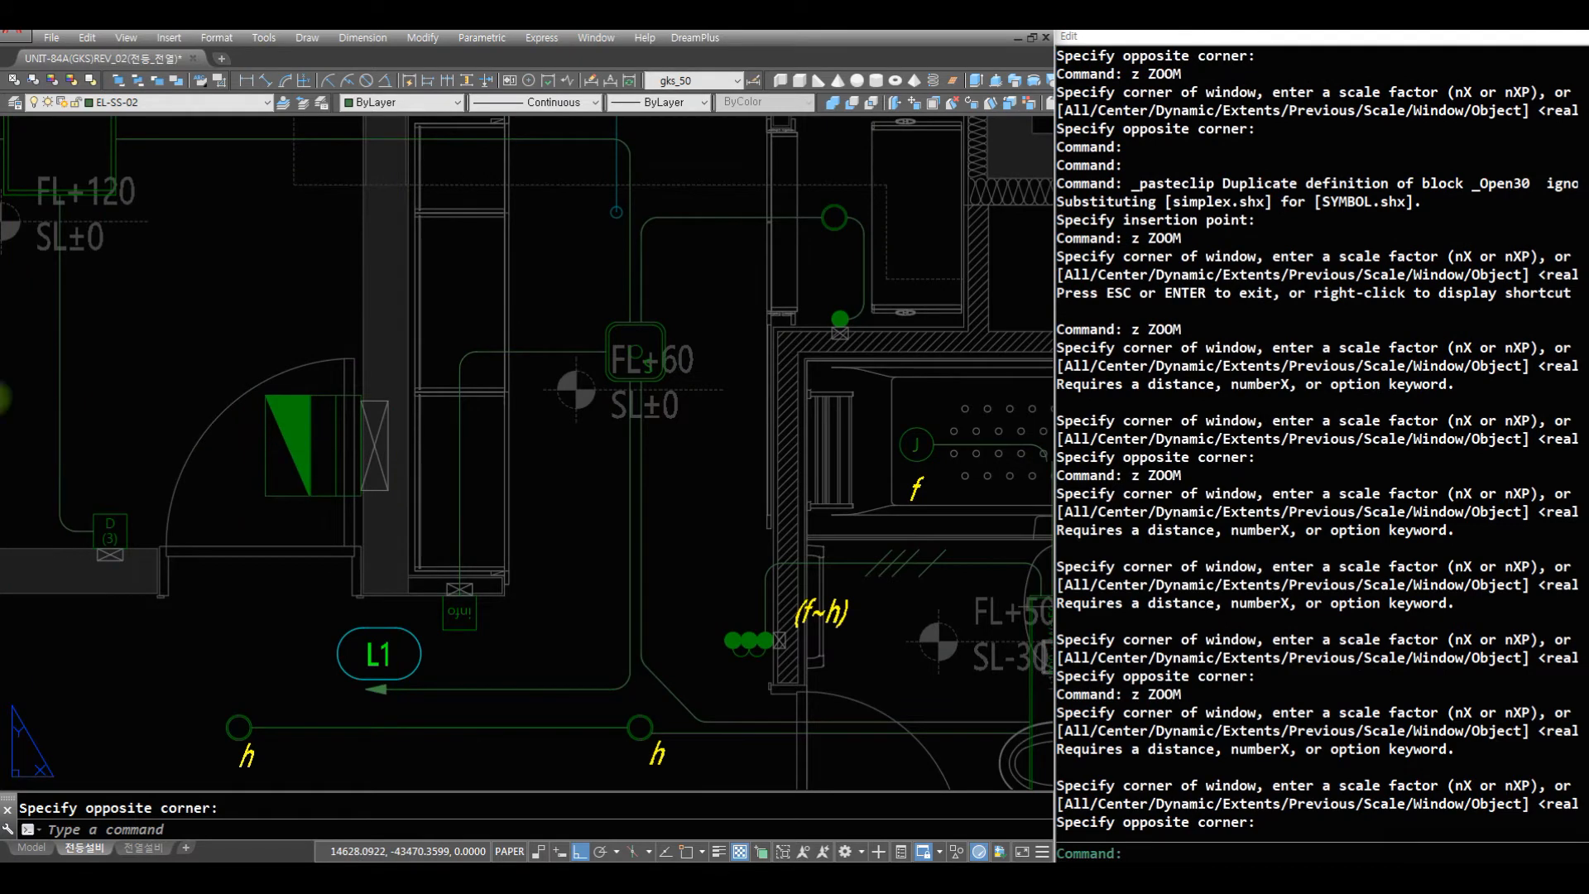
key(Escape)
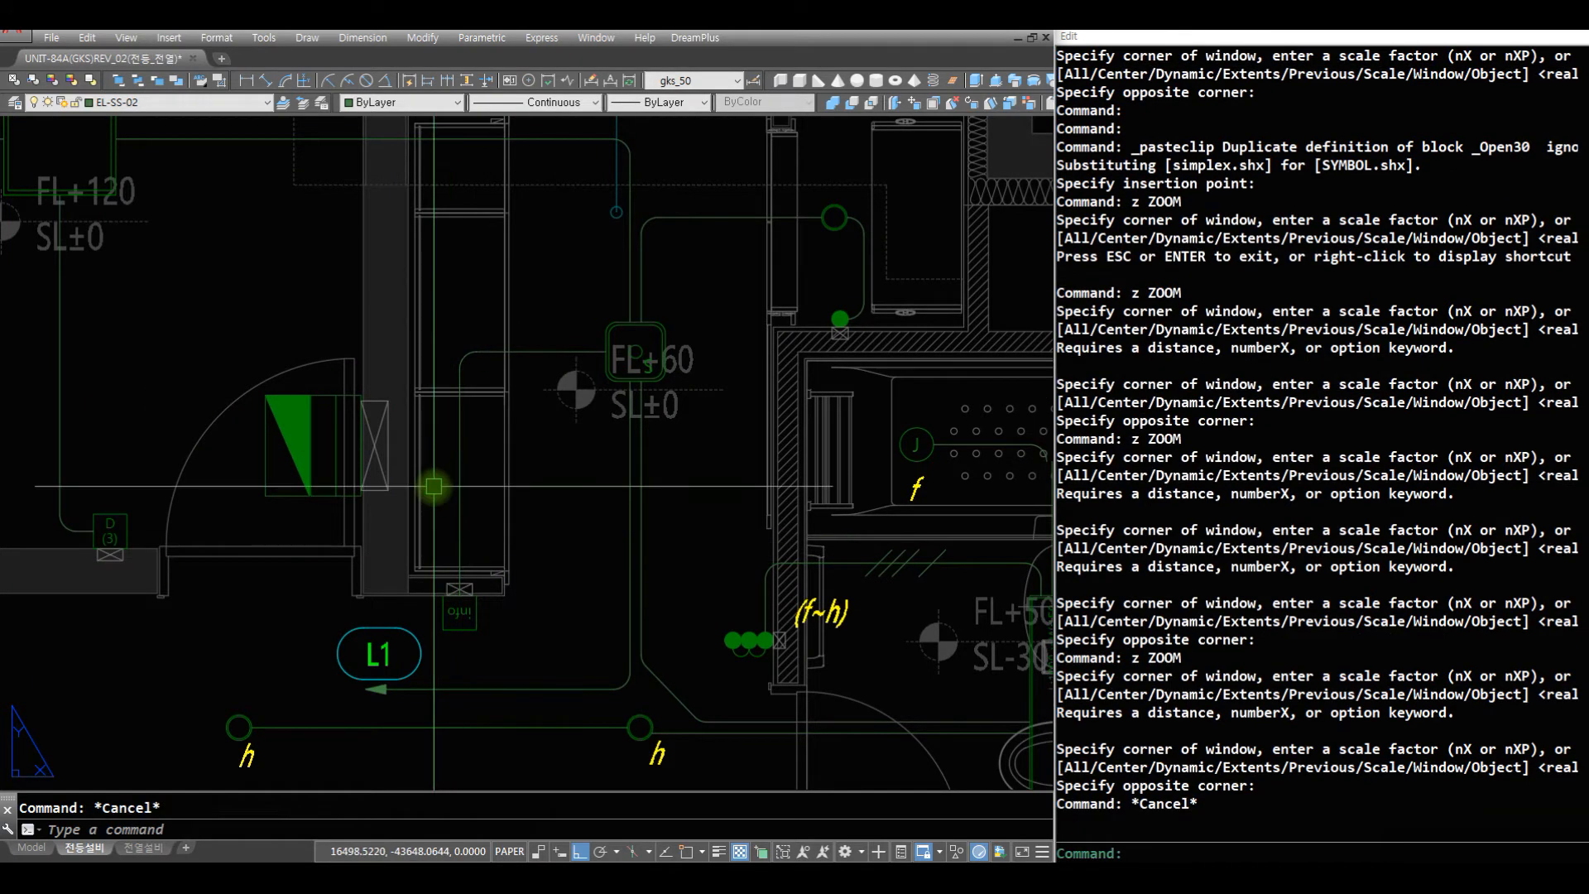
text(k04)
key(Return)
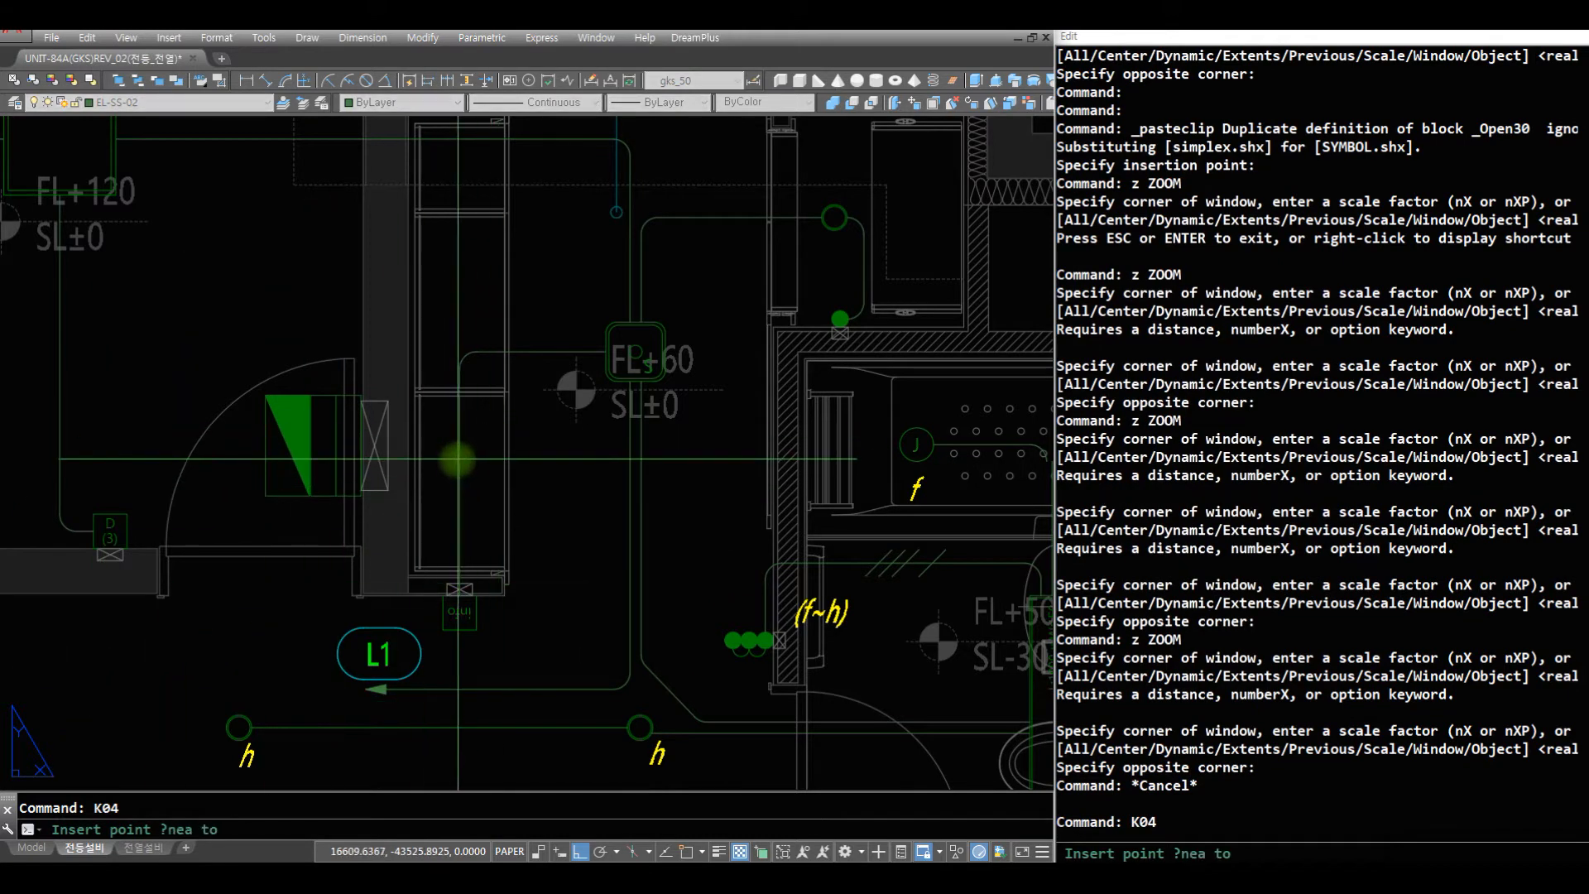
click(460, 470)
key(Escape)
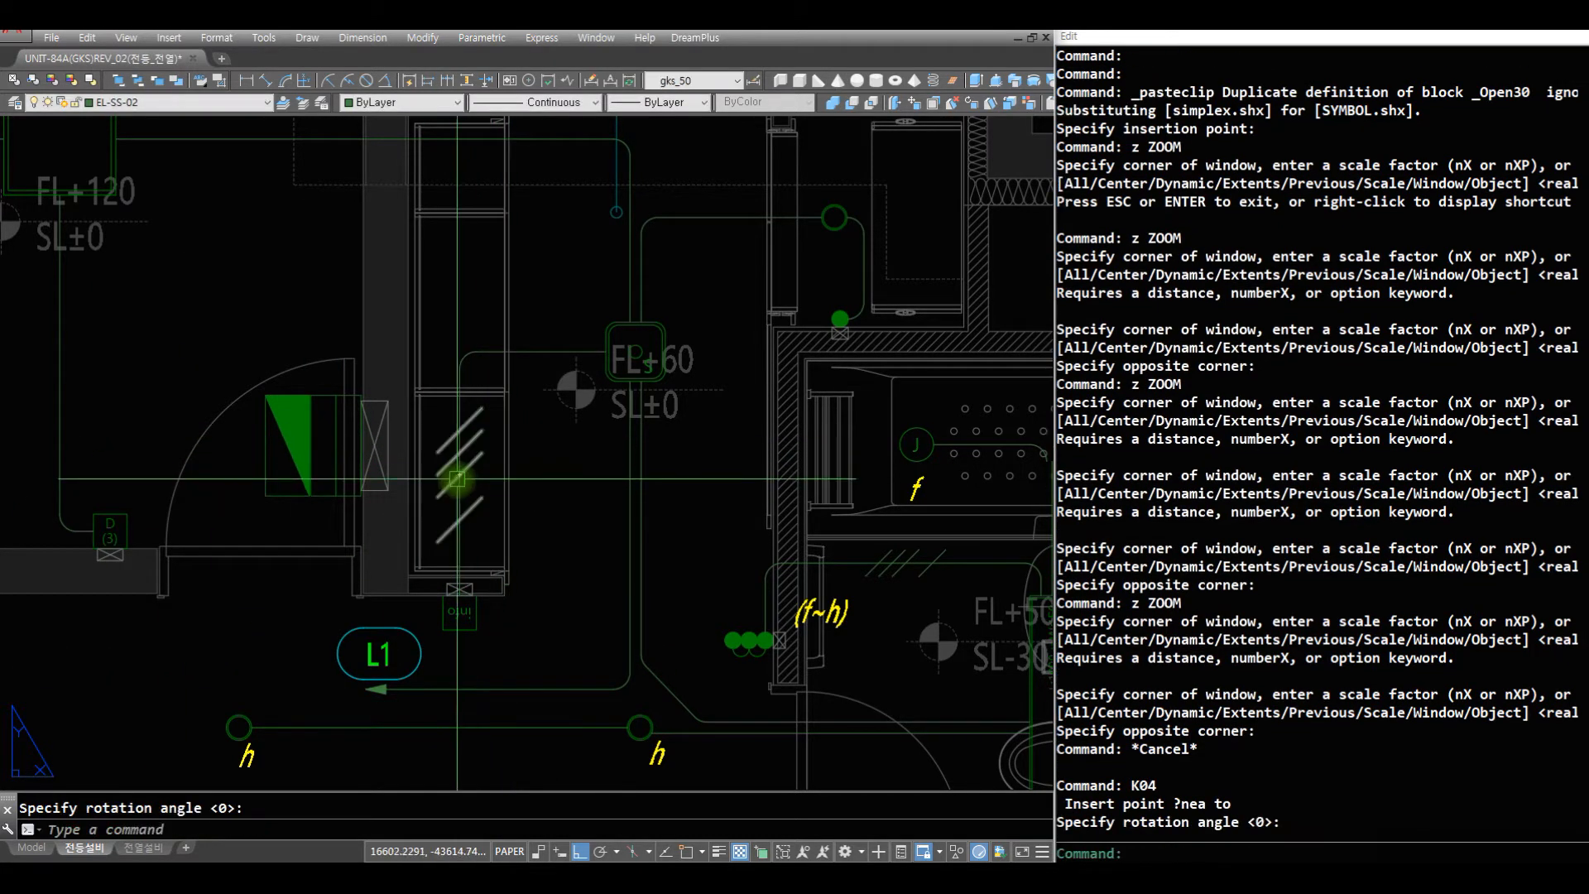
- Erase the four-wire mark from the vertical wire above the info device by the entrance
text(r)
key(Return)
text(e)
key(Return)
click(469, 470)
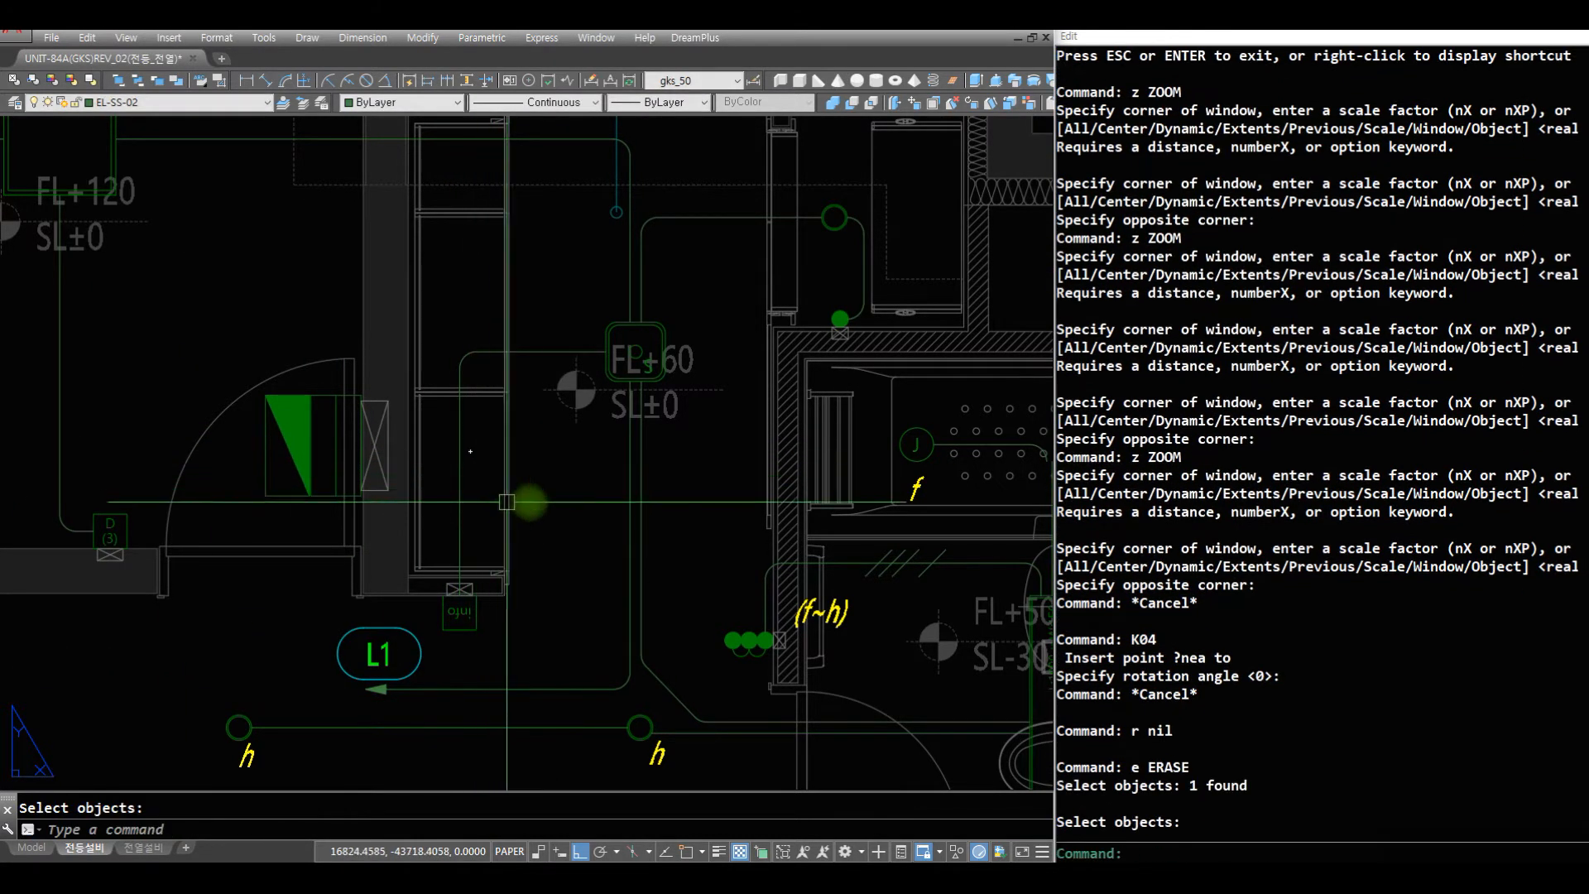
key(Return)
- Insert a K03 three-wire mark at rotation 0 on the vertical wire above the info device
text(r)
key(Return)
text(k03)
key(Return)
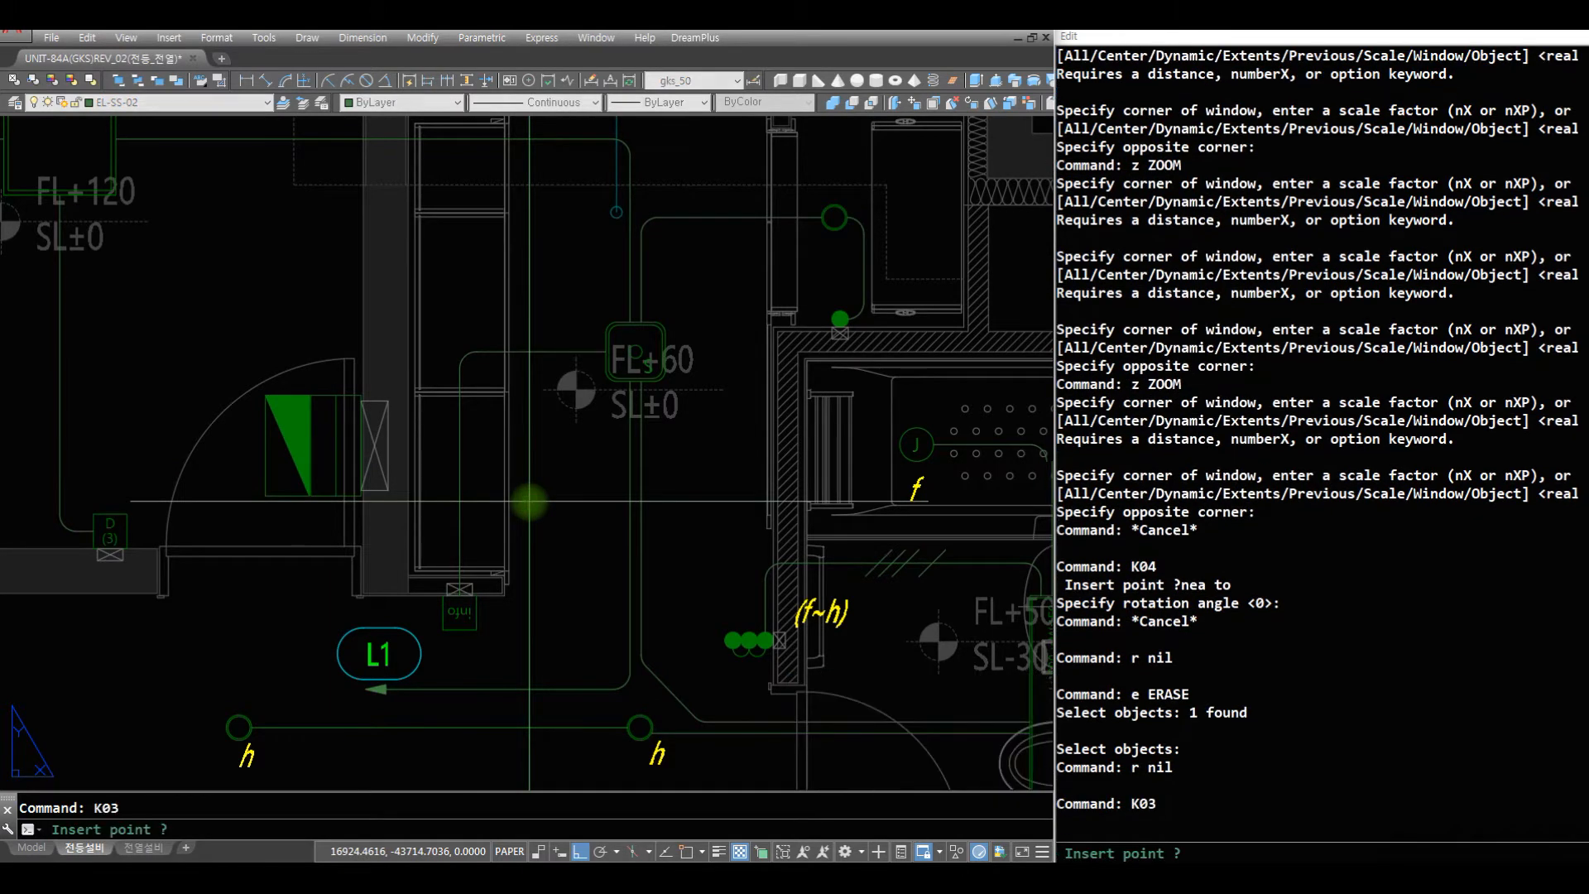
text(newa)
key(Return)
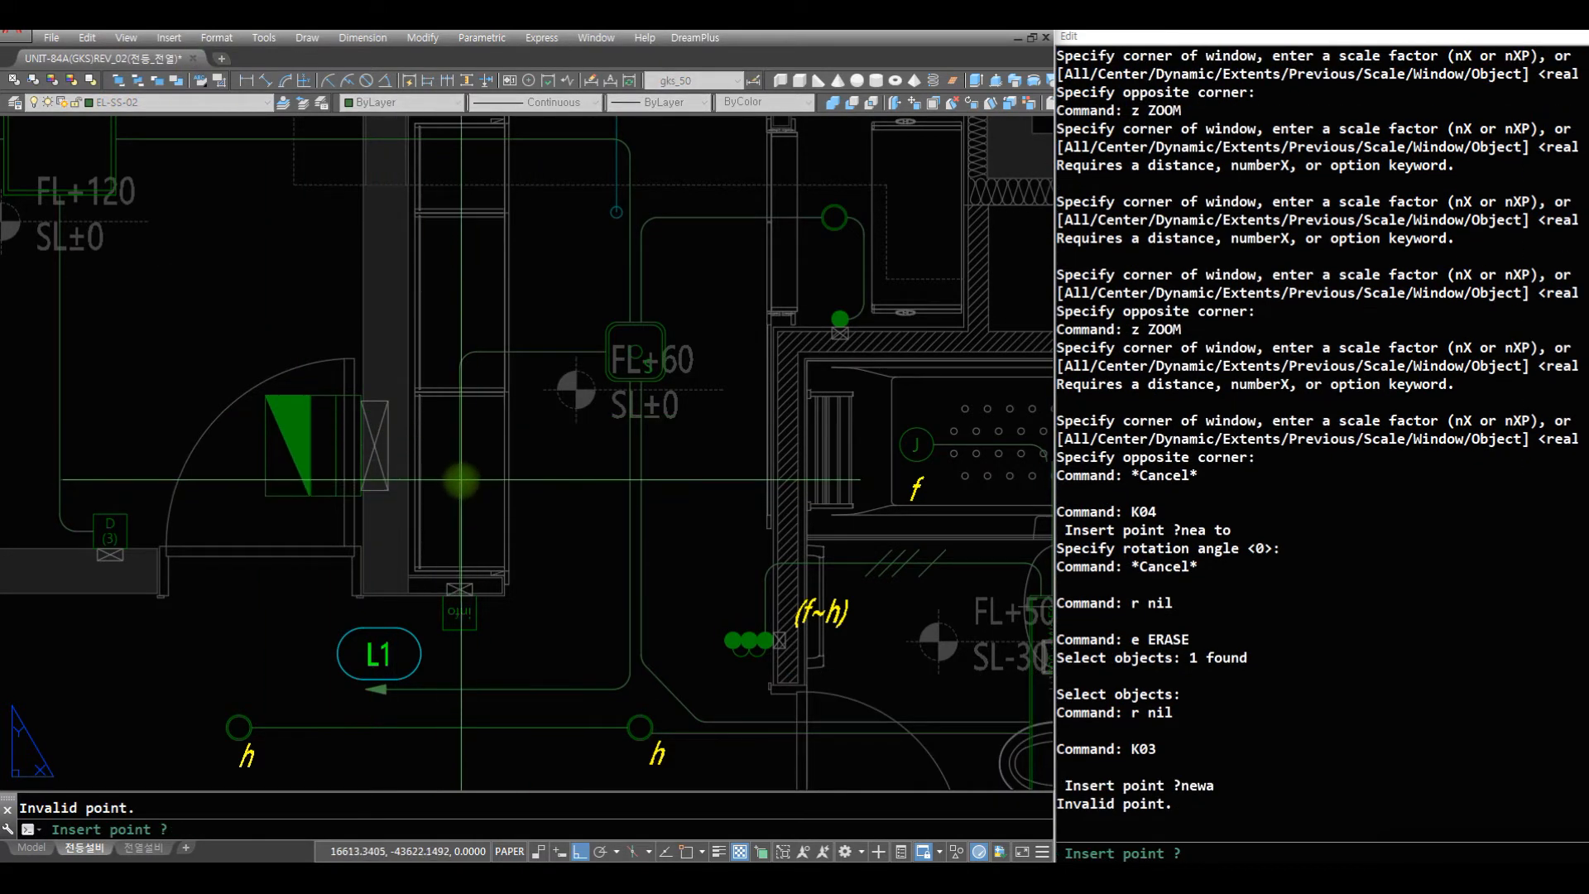
click(462, 475)
key(Return)
- Scale down the three-wire mark about a base point on the vertical wire
text(s)
key(Return)
click(473, 461)
key(Return)
text(nsa)
key(Return)
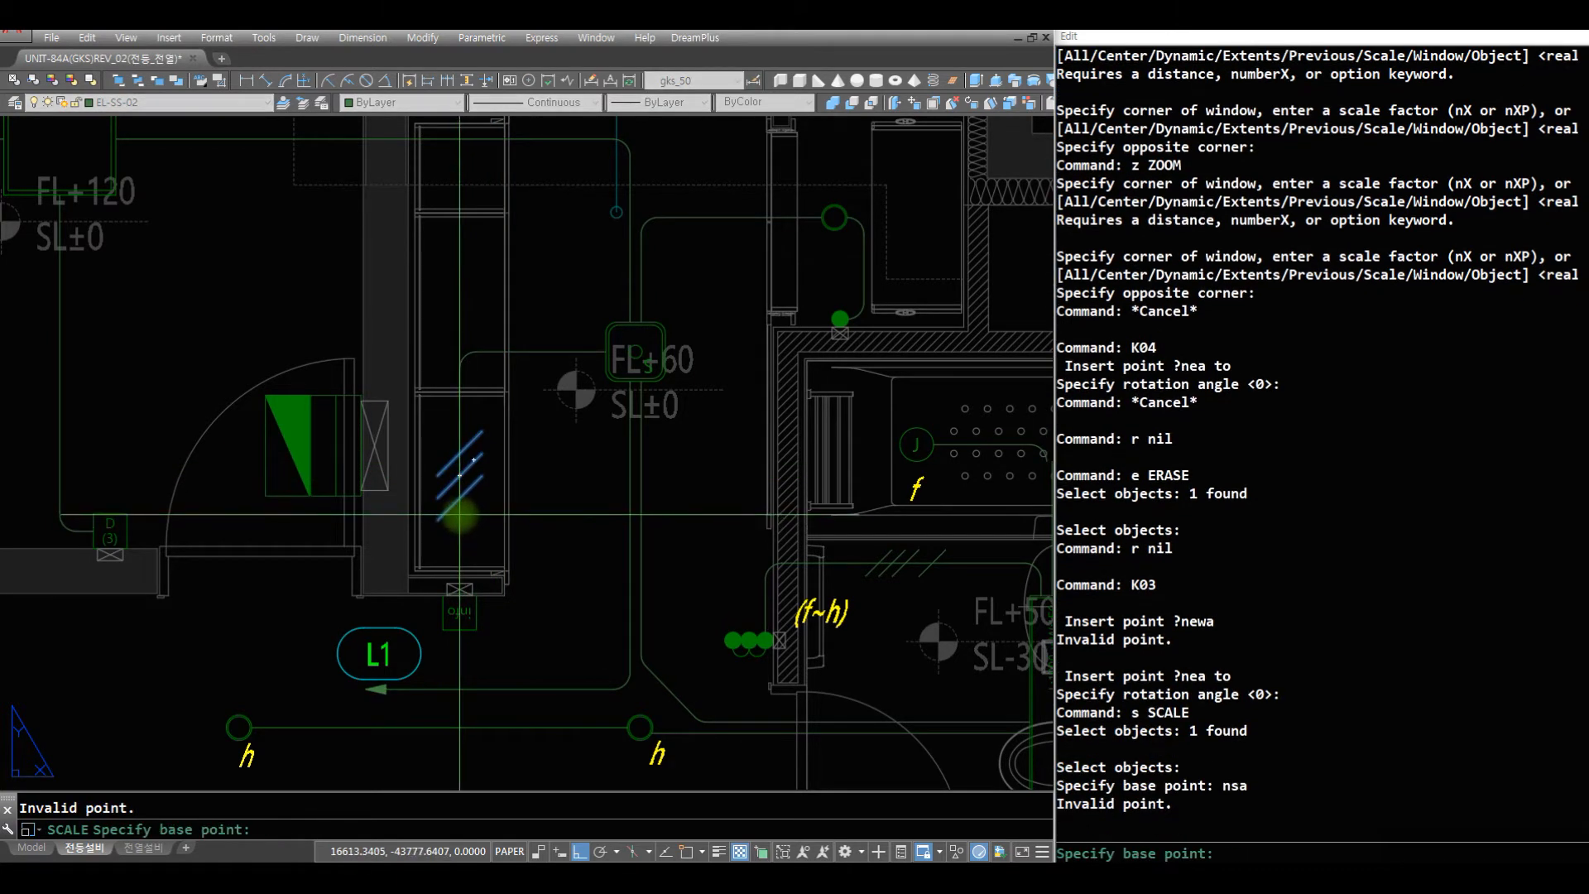
key(Return)
click(460, 514)
- Erase the corner piece of the wire between bathroom lights f and g, and rejoin the wire with a fillet of radius 75
key(Return)
text(r)
key(Return)
text(z)
key(Return)
key(Return)
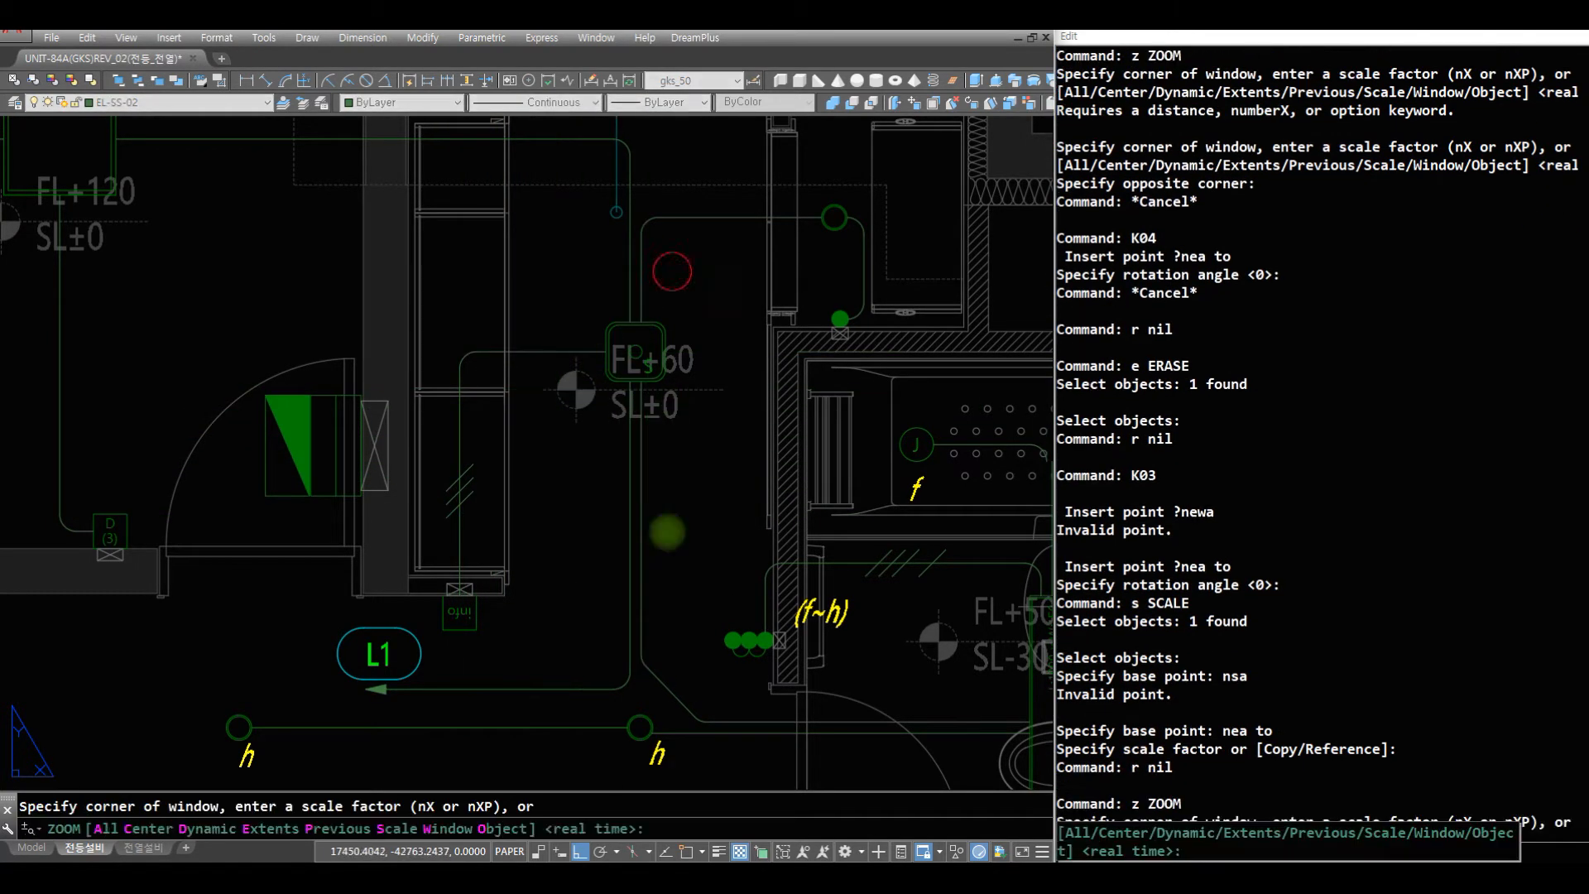
drag(682, 378, 672, 489)
key(Escape)
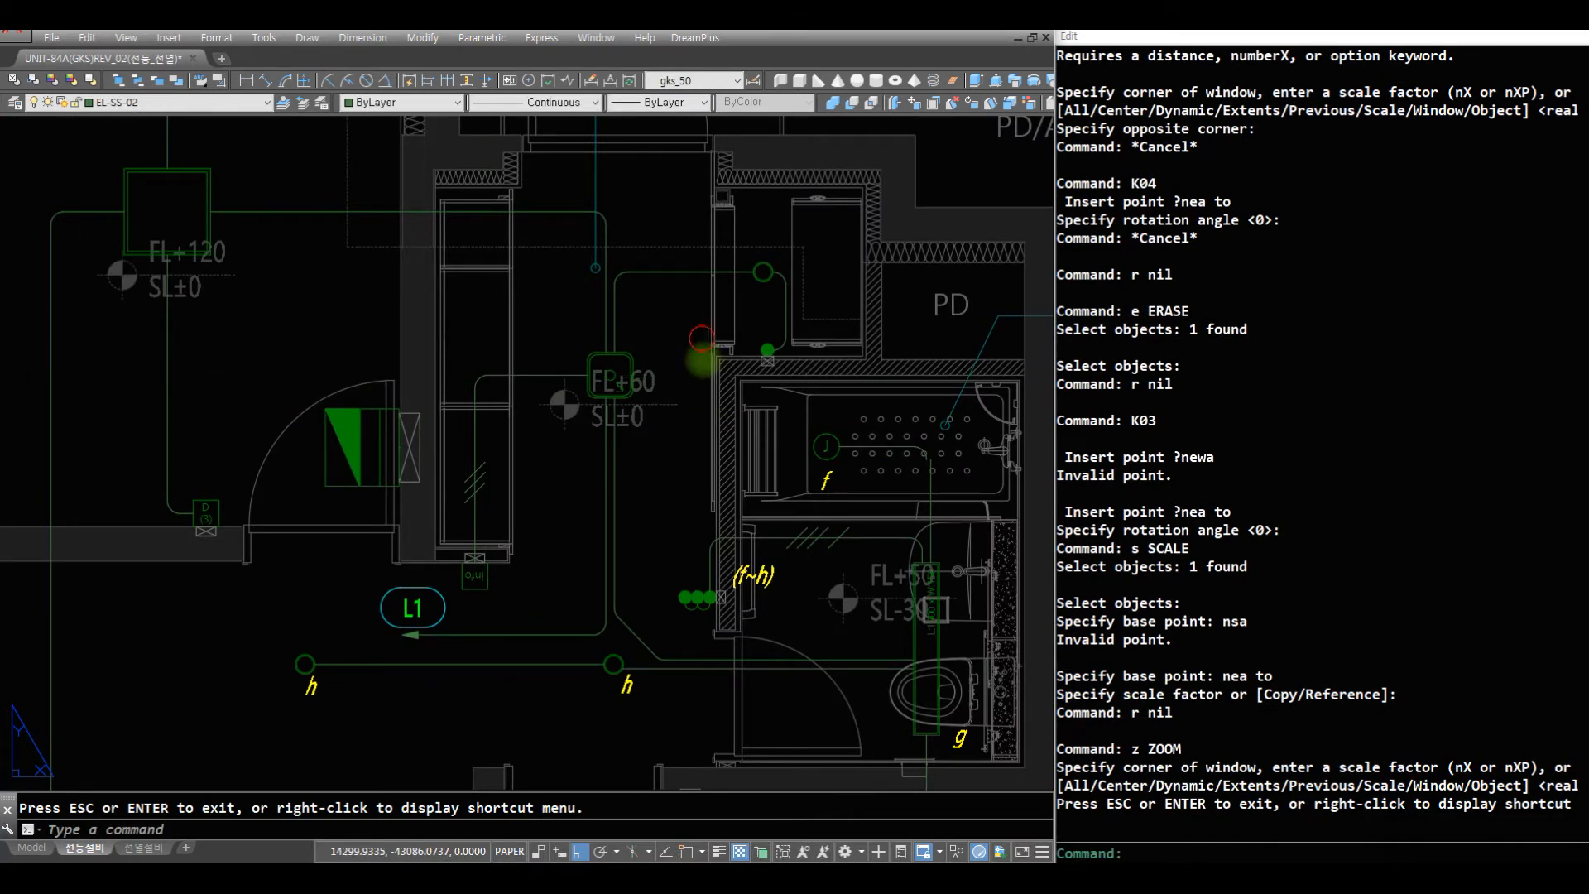
key(Escape)
key(Escape)
text(z)
key(Return)
key(Return)
drag(737, 309, 808, 397)
key(Escape)
text(z)
key(Return)
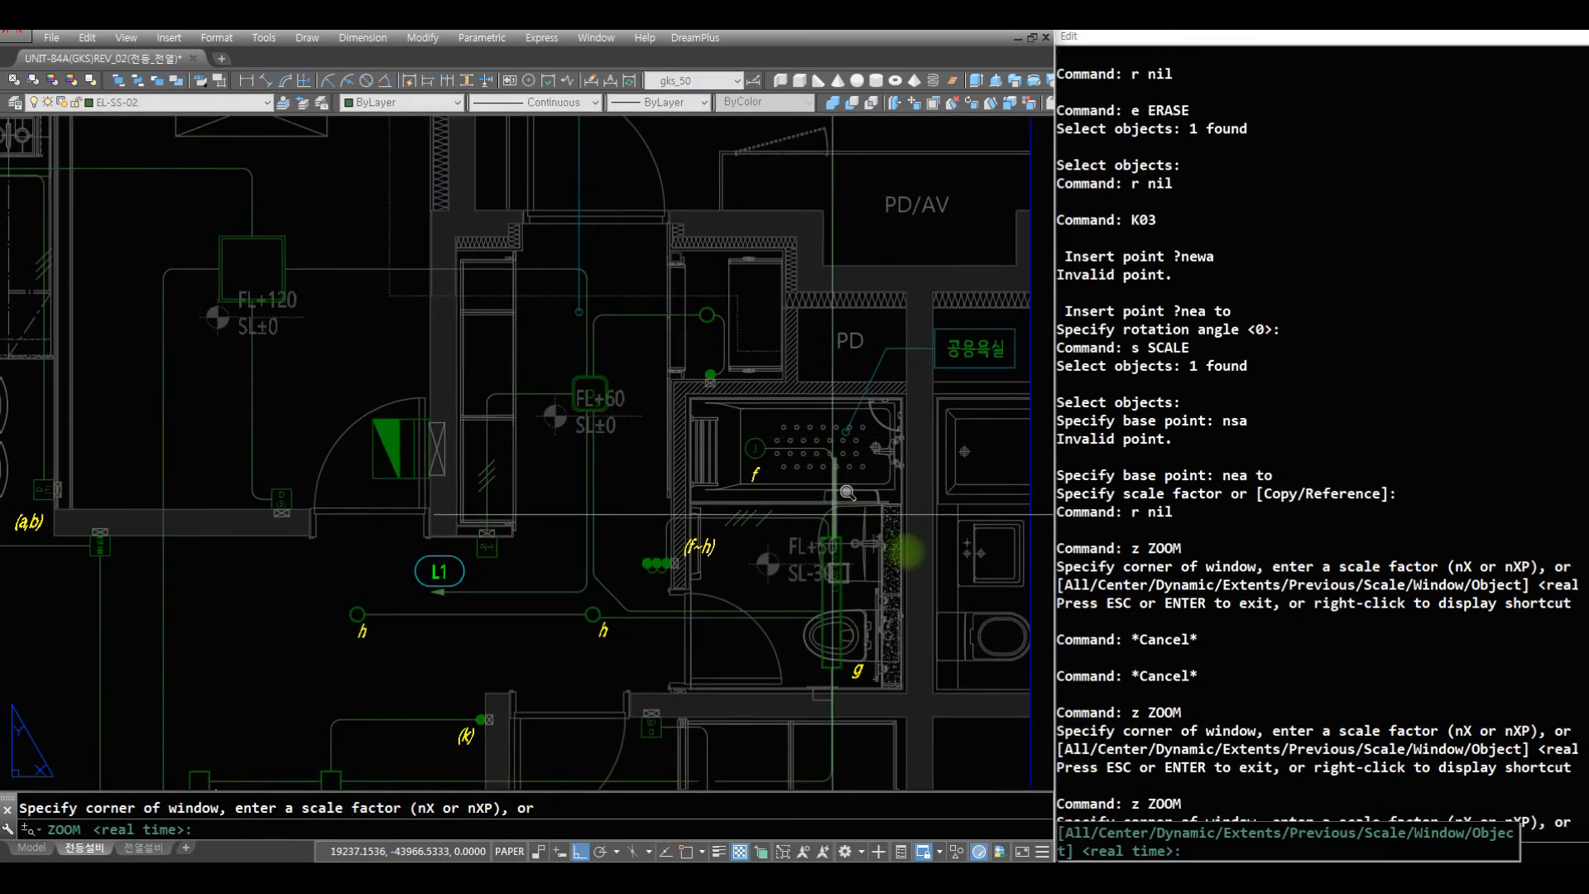
click(910, 557)
click(714, 389)
text(r r e w)
click(500, 315)
click(711, 519)
key(space)
text(f c)
click(656, 418)
click(476, 292)
- Review the lighting wiring and labels across the living room, hallway and neighbouring rooms of the floor plan
text(z)
key(space)
drag(737, 391, 504, 674)
key(Escape)
text(z)
click(613, 741)
click(36, 309)
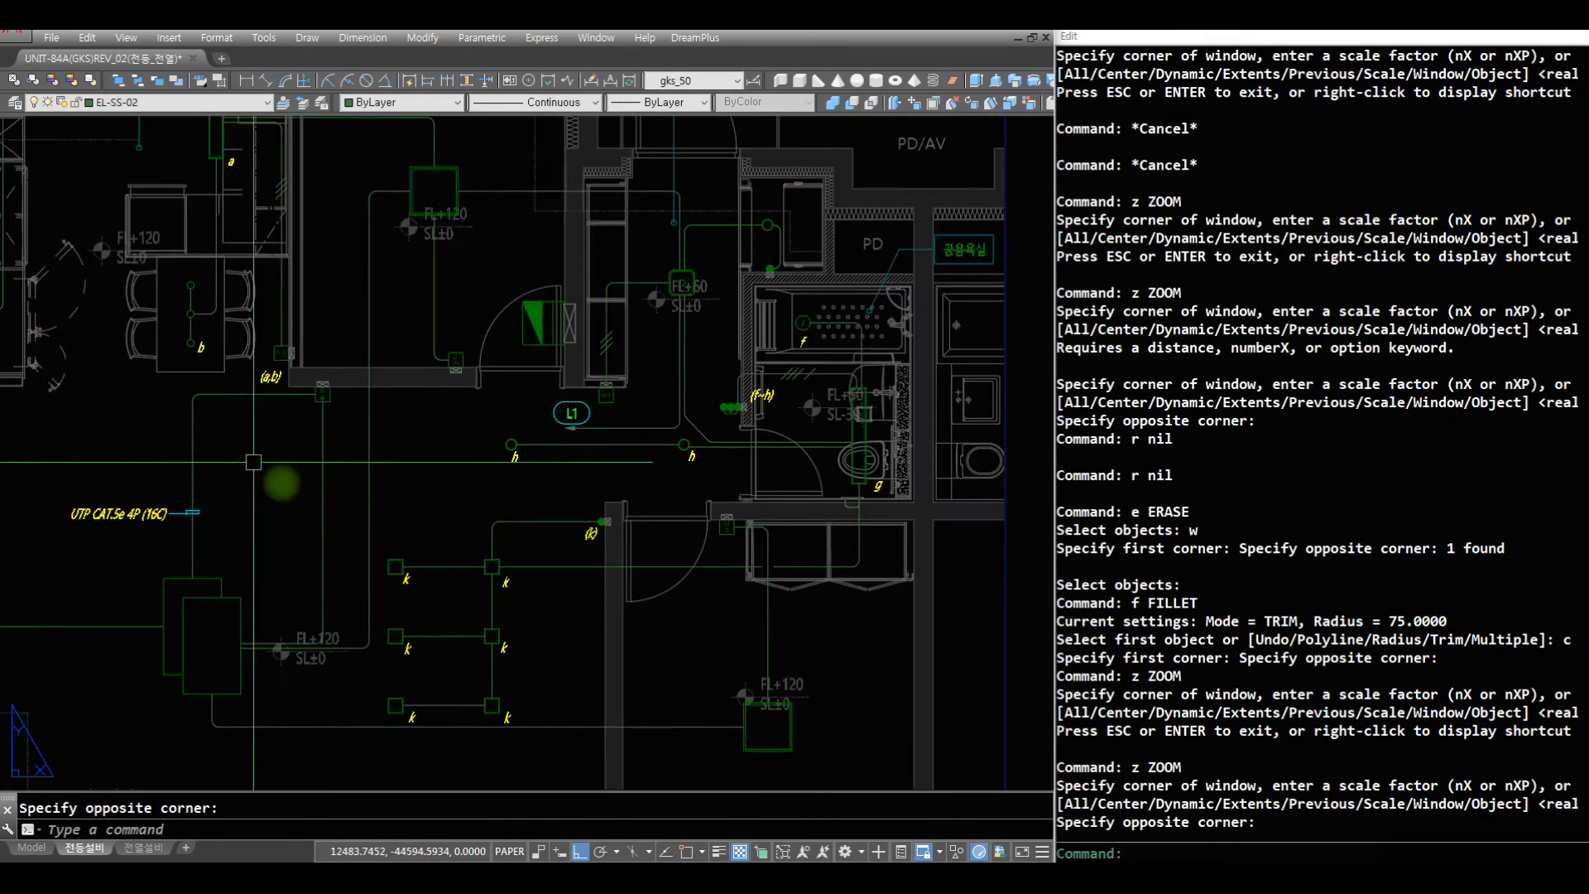
text(p)
drag(306, 545, 671, 477)
mouse_move(560, 487)
mouse_down()
mouse_move(748, 401)
mouse_move(718, 475)
mouse_up()
mouse_move(625, 442)
mouse_down()
mouse_move(668, 589)
mouse_move(640, 541)
mouse_move(642, 558)
mouse_up()
drag(536, 313, 498, 436)
drag(836, 523, 402, 467)
key(Escape)
text(z)
key(space)
drag(610, 416, 585, 679)
drag(613, 461, 621, 563)
key(Escape)
text(z)
key(space)
click(988, 627)
click(243, 389)
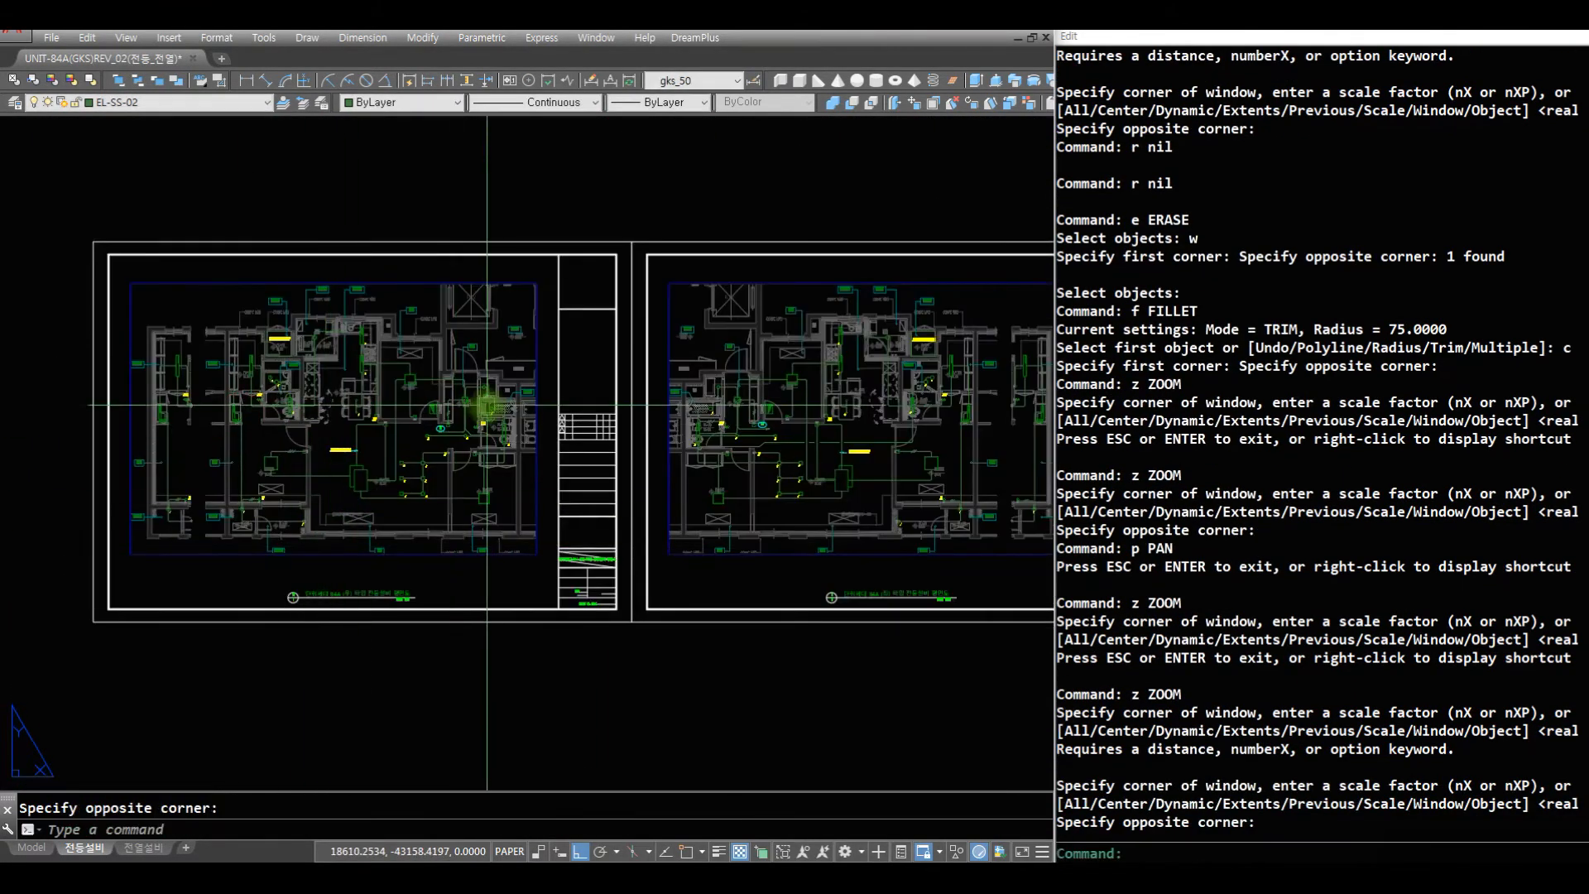
- Look over the mirrored floor plan sheets and check the wiring of the living room lights k
text(z)
key(space)
key(space)
drag(803, 447, 777, 598)
drag(788, 461, 751, 567)
key(Escape)
text(z)
key(space)
click(883, 528)
click(203, 348)
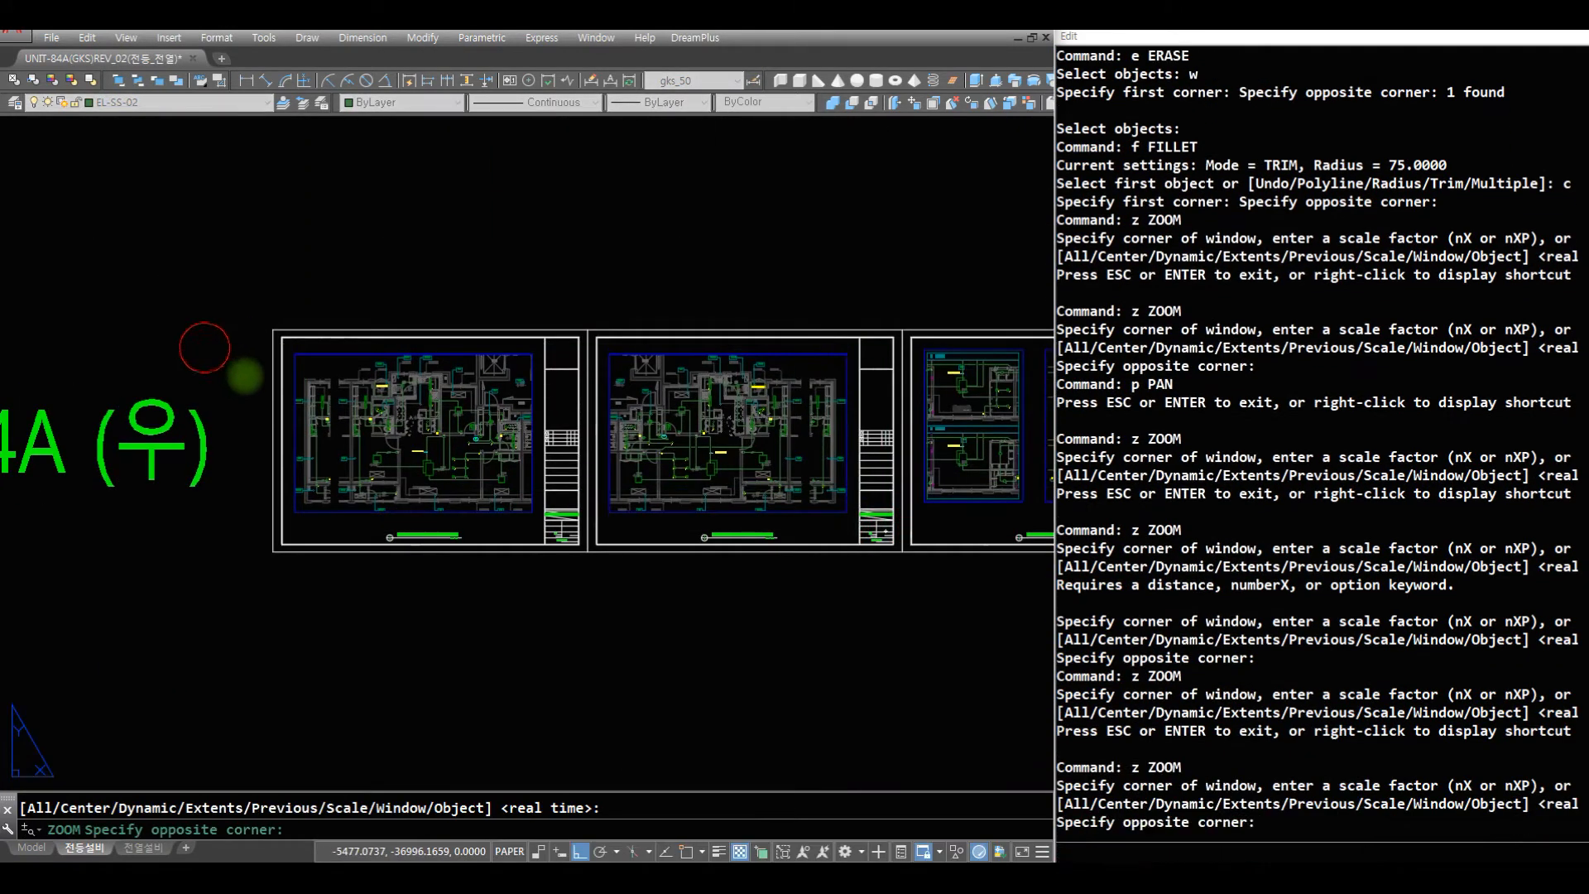
text(z)
key(space)
key(space)
click(534, 538)
click(260, 450)
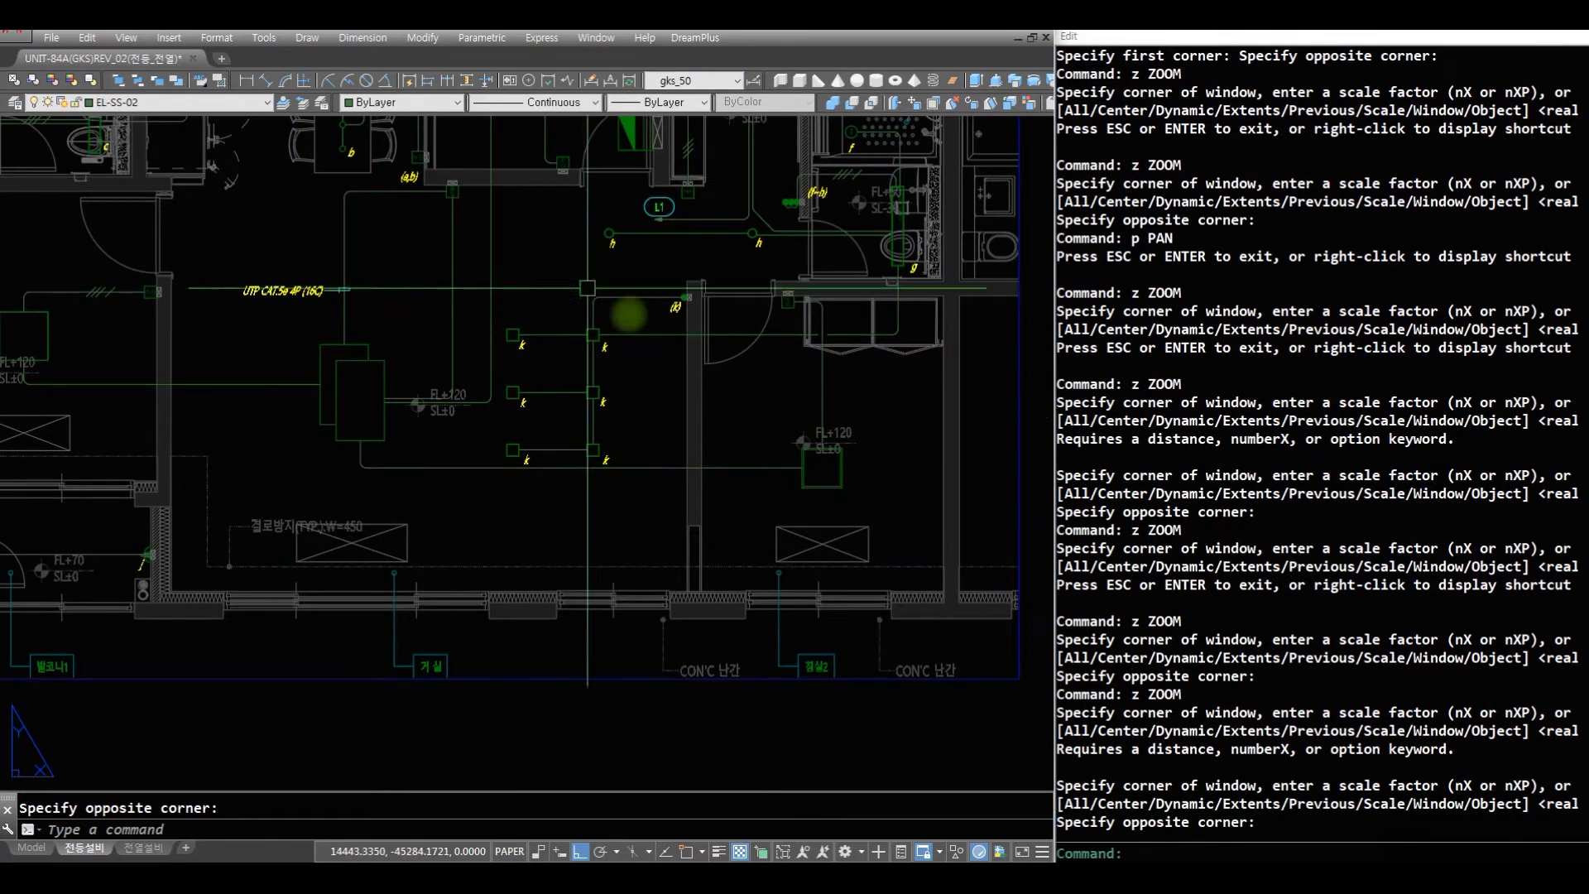
- Examine the lighting wiring in the 옵션-1 and 옵션-2 partial plans on the third sheet
text(z)
key(space)
key(space)
drag(791, 384, 713, 778)
drag(745, 408, 708, 619)
key(Escape)
text(z)
key(space)
text(z)
key(space)
click(994, 457)
click(883, 319)
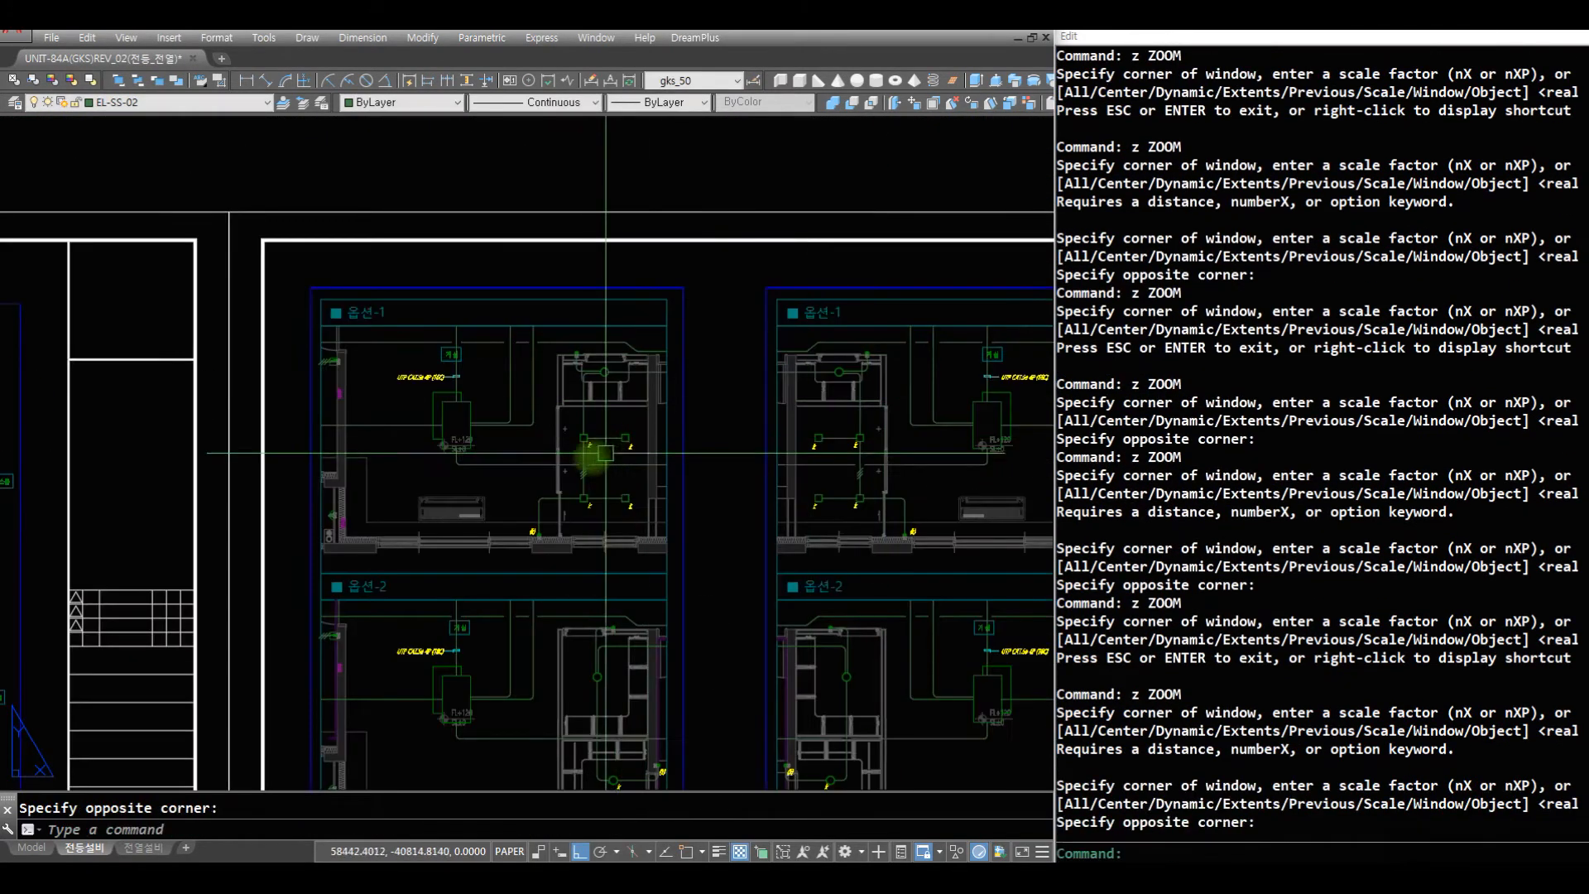
text(z)
key(space)
key(space)
drag(557, 384, 588, 696)
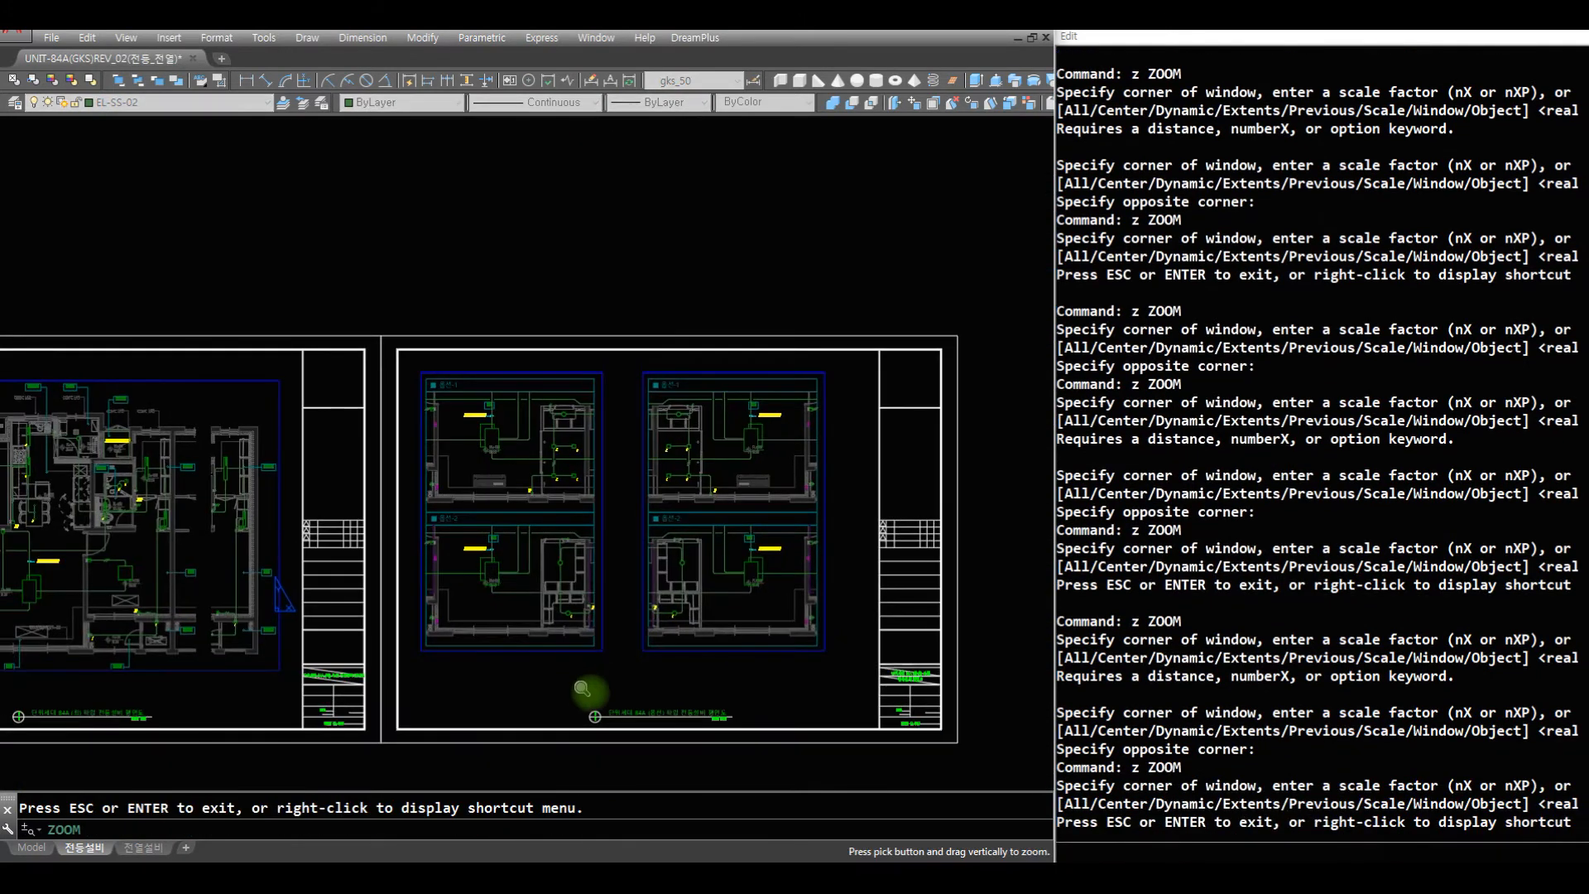
key(Escape)
text(z)
key(space)
click(642, 648)
click(380, 342)
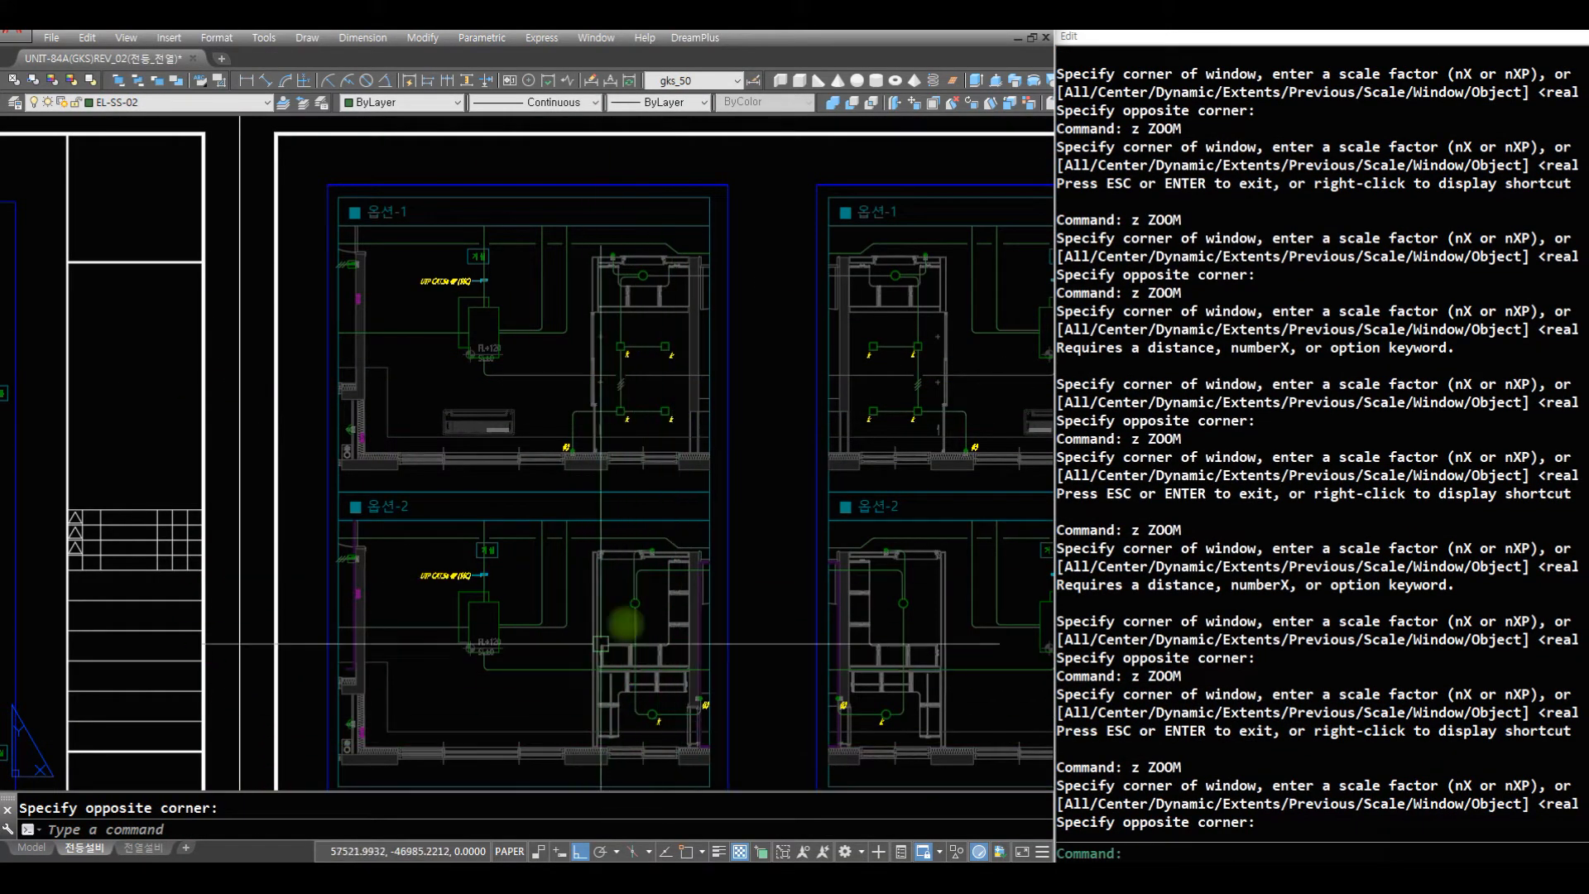
- Check the wire between light k and the (k) switch in the 옵션-2 partial plan against the whole options sheet
text(z)
key(space)
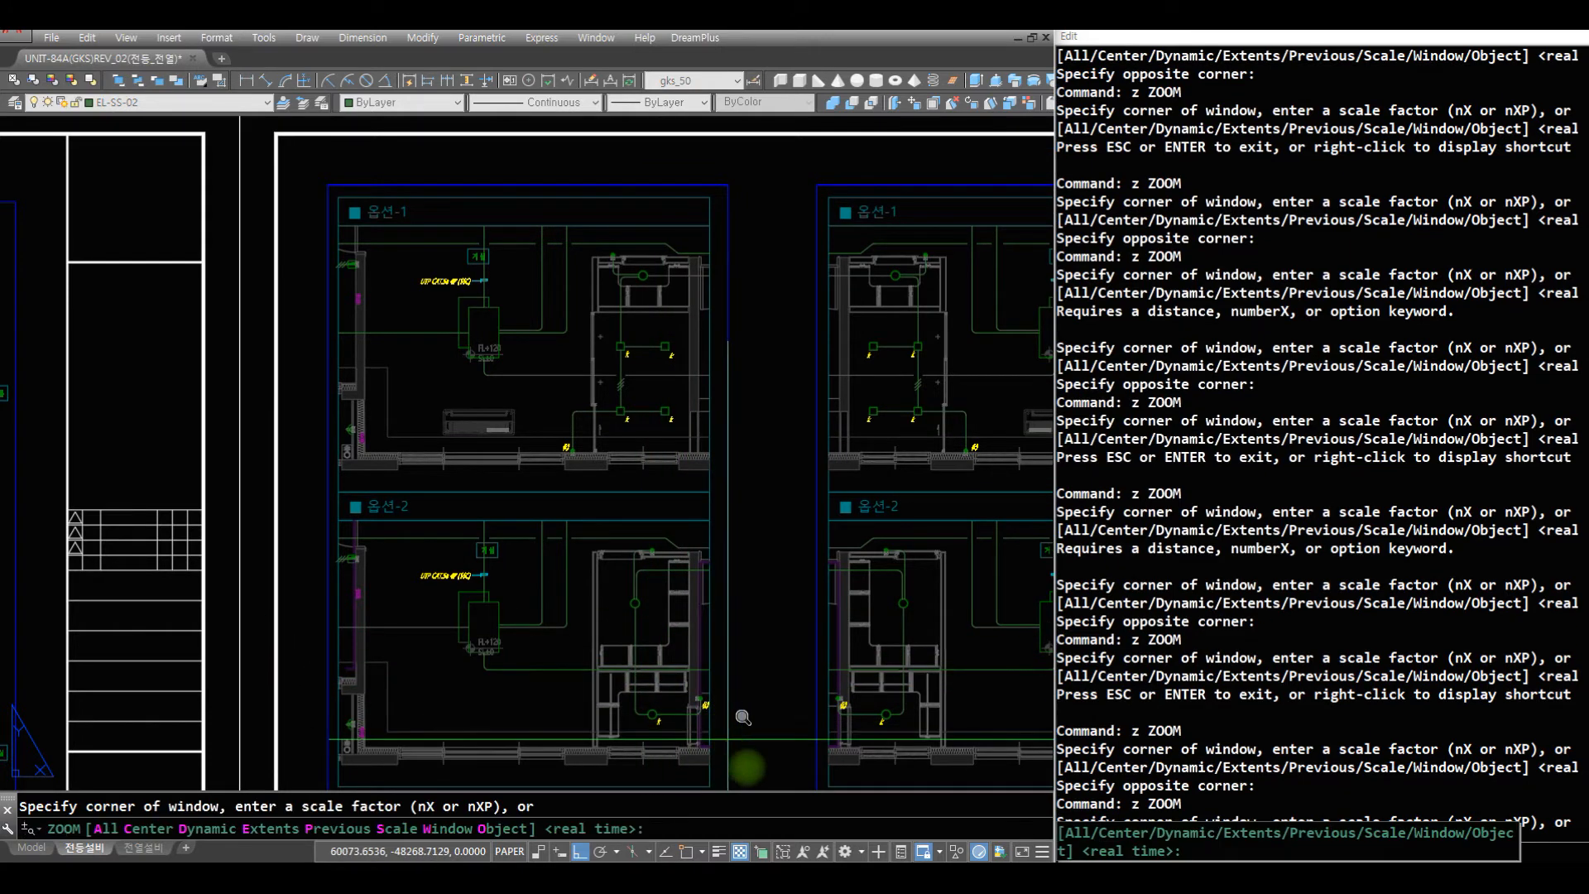
text(z)
key(space)
click(743, 764)
click(596, 645)
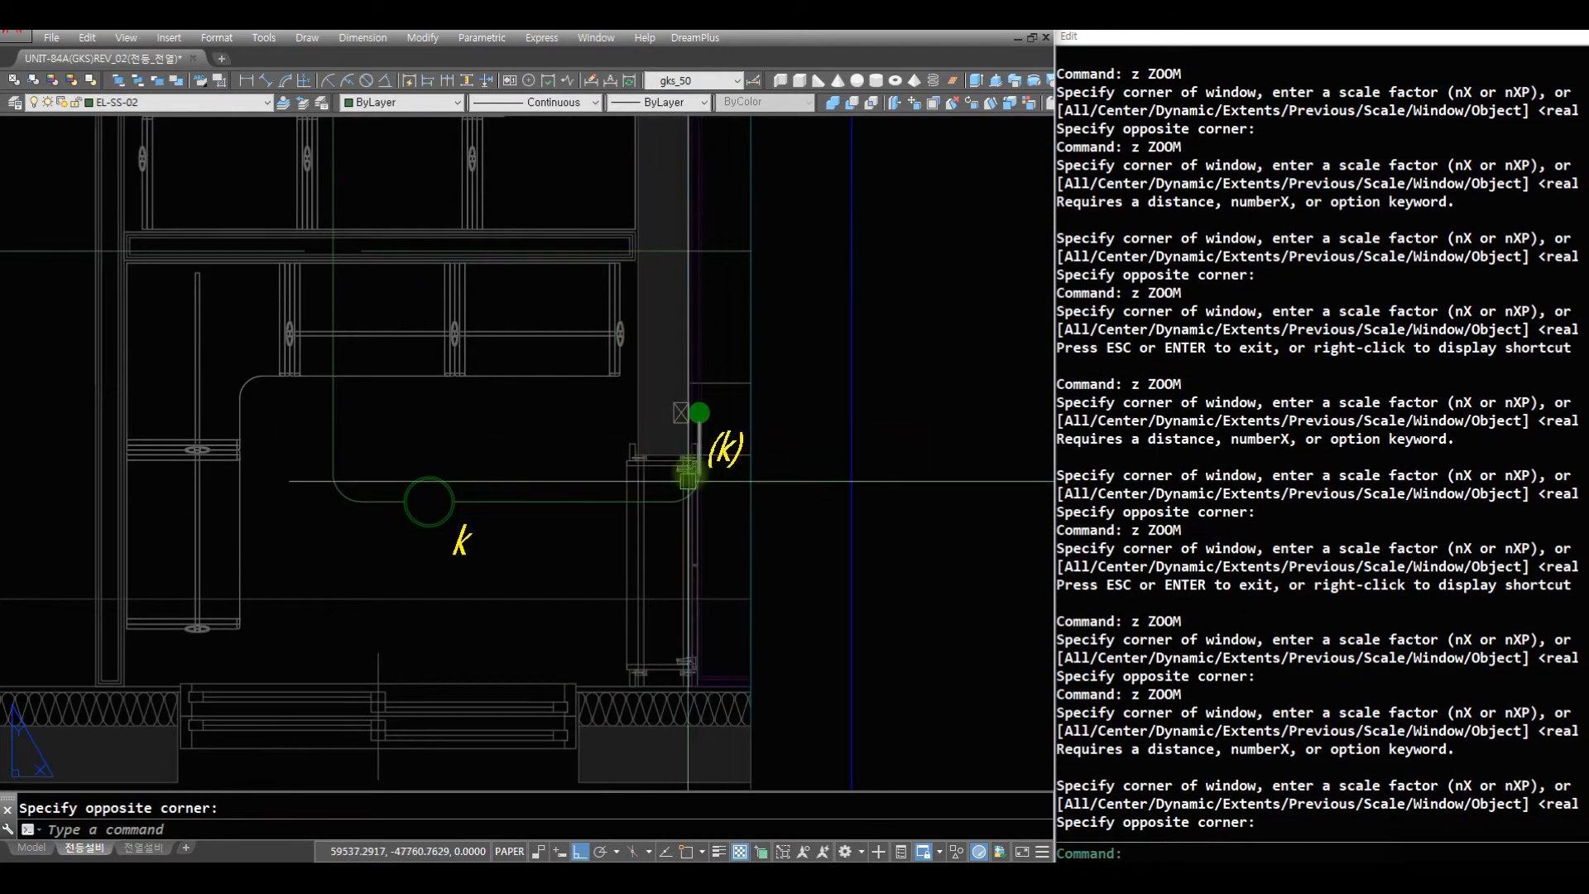
text(z)
key(space)
key(space)
mouse_move(555, 356)
mouse_down()
mouse_move(561, 675)
mouse_move(534, 670)
mouse_up()
mouse_move(490, 390)
mouse_down()
mouse_move(468, 486)
mouse_move(472, 662)
mouse_up()
drag(496, 377, 467, 612)
key(Escape)
text(z)
key(space)
click(677, 489)
click(363, 284)
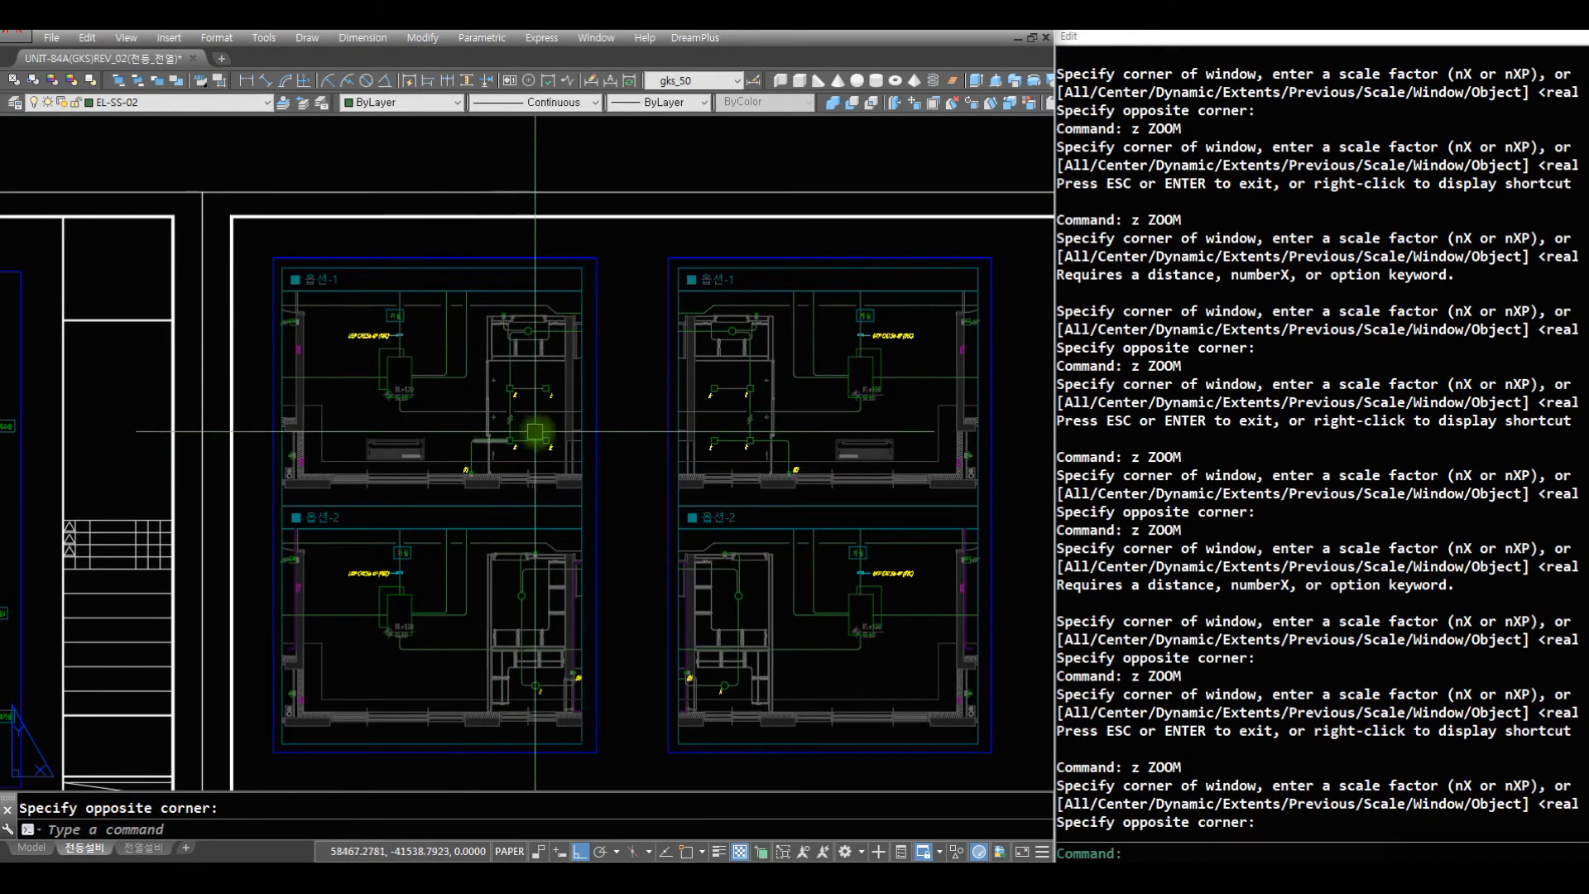
- Fit all sheets in view and save the drawing
text(z)
key(space)
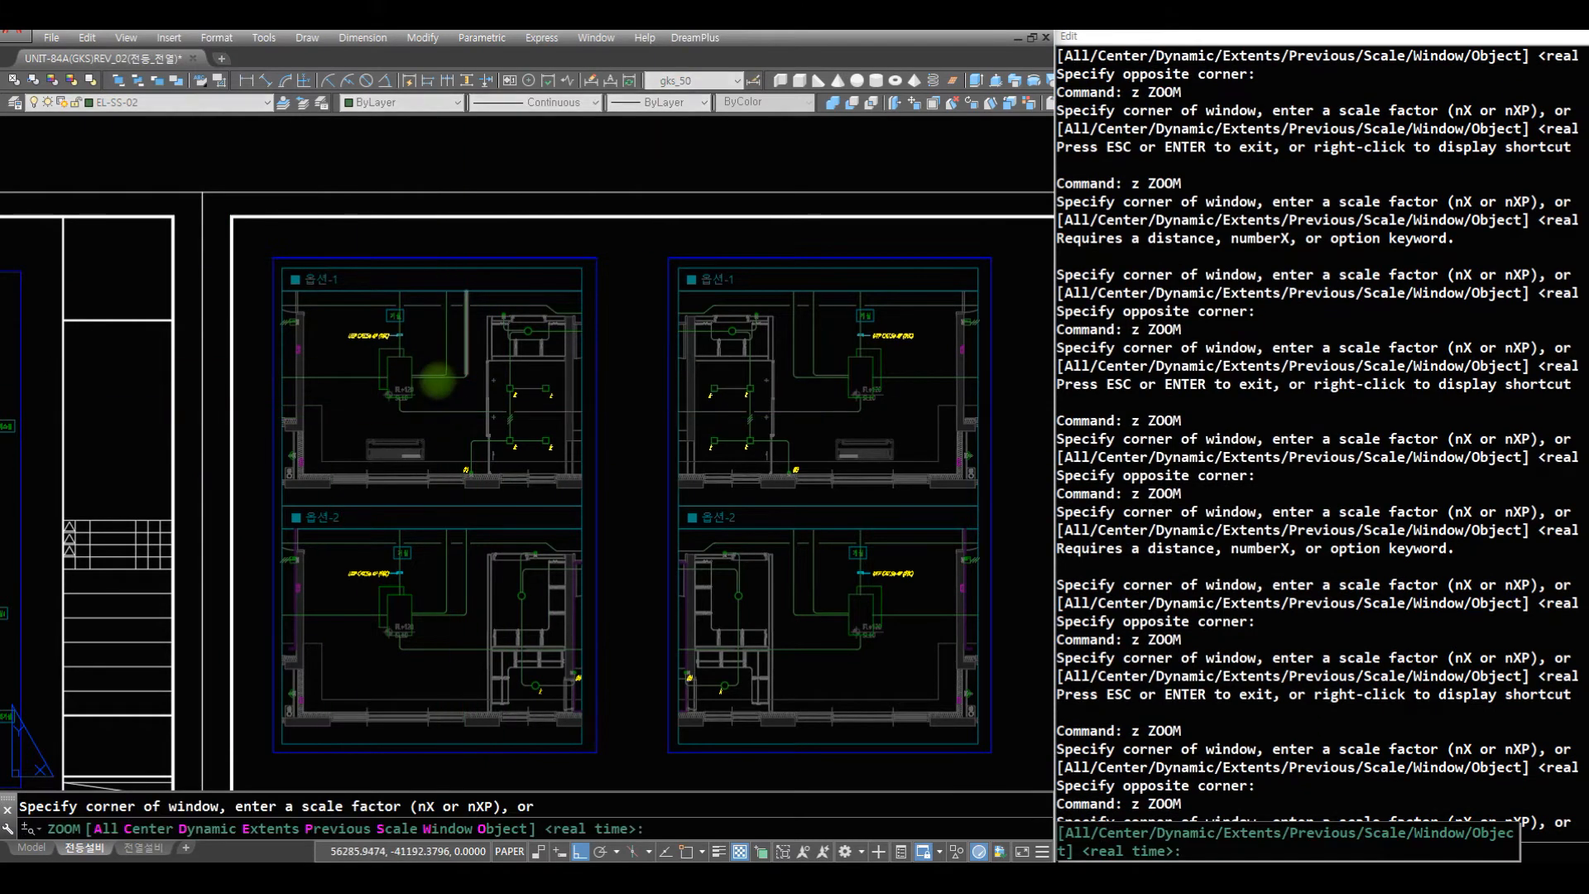
key(space)
drag(437, 379, 447, 686)
drag(450, 461, 391, 747)
drag(327, 532, 331, 720)
key(Escape)
text(z)
key(space)
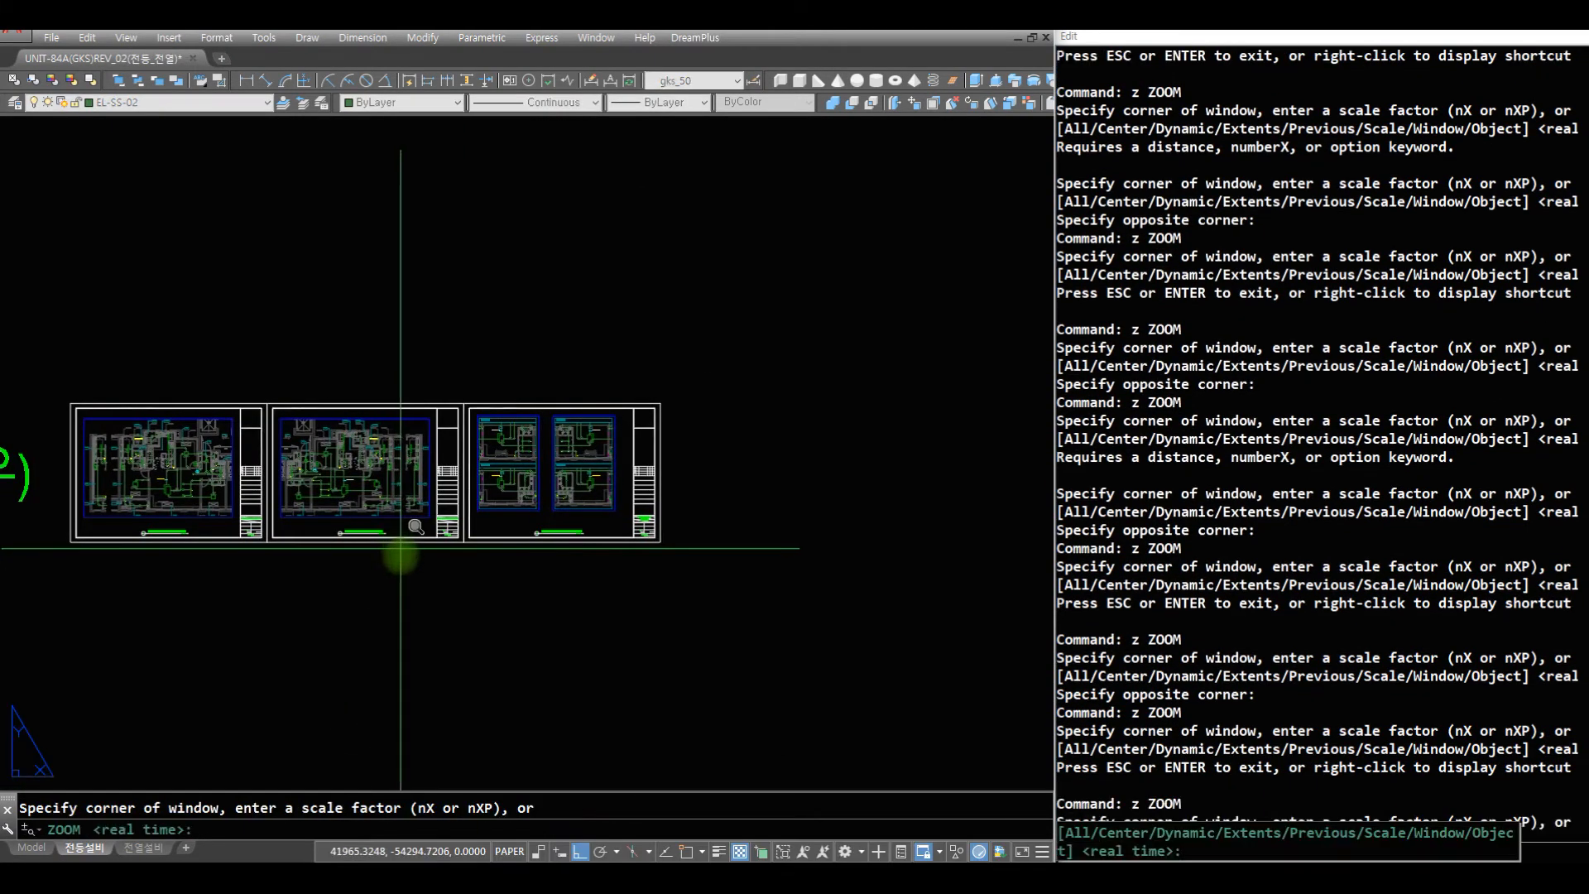
text(e)
key(space)
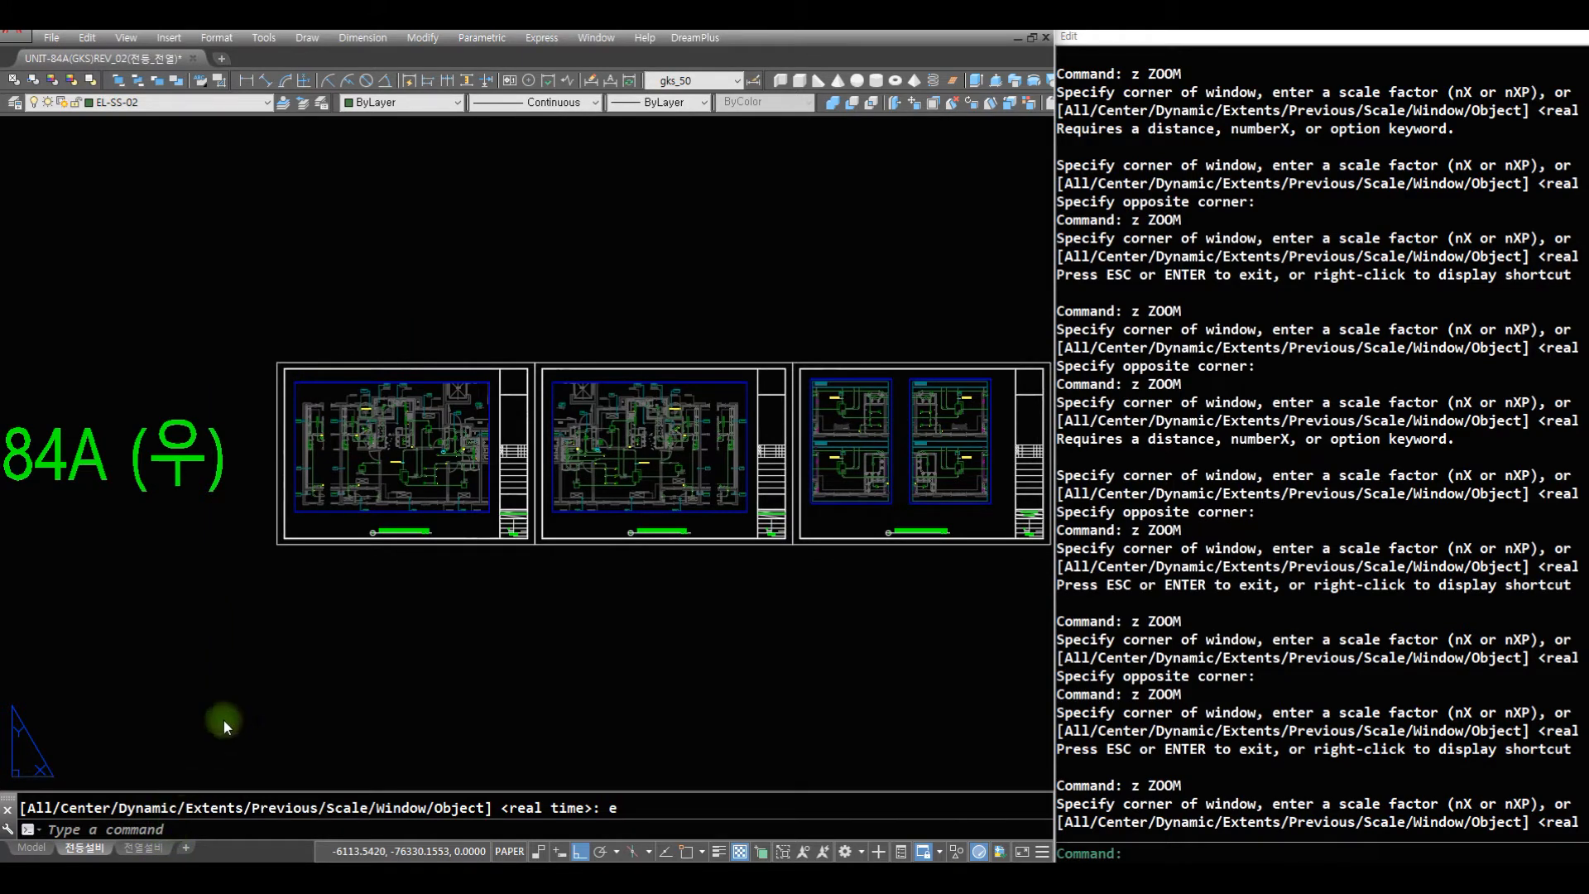
key(ctrl+s)
- Switch to the 전열설비 layout and frame the floor plan of its first sheet
click(143, 848)
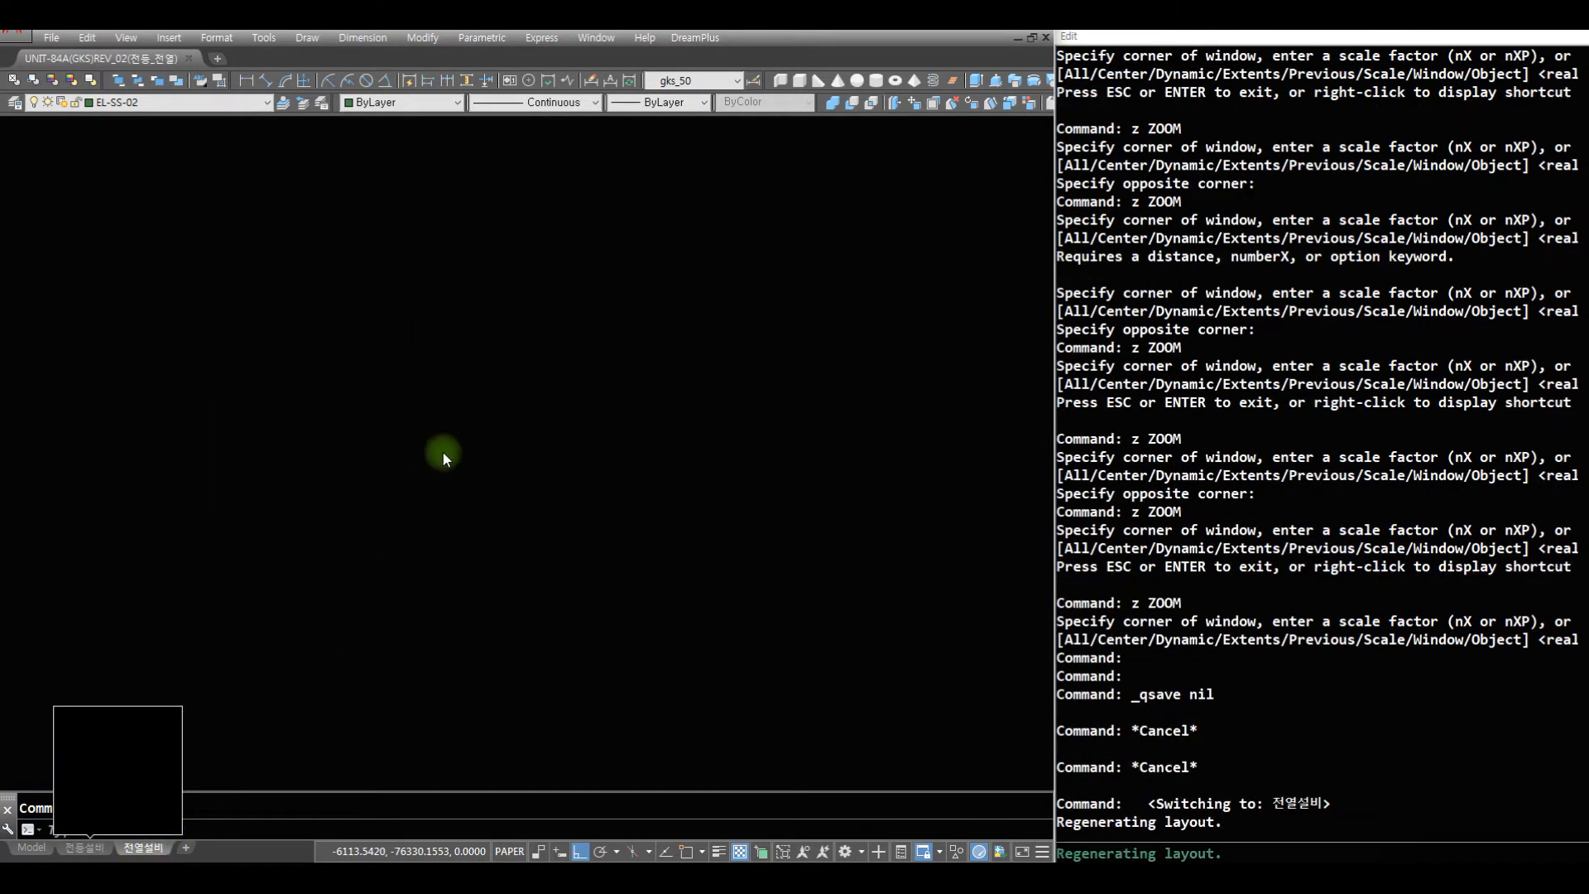
text(z)
key(space)
key(space)
drag(447, 529, 614, 583)
key(space)
text(z z)
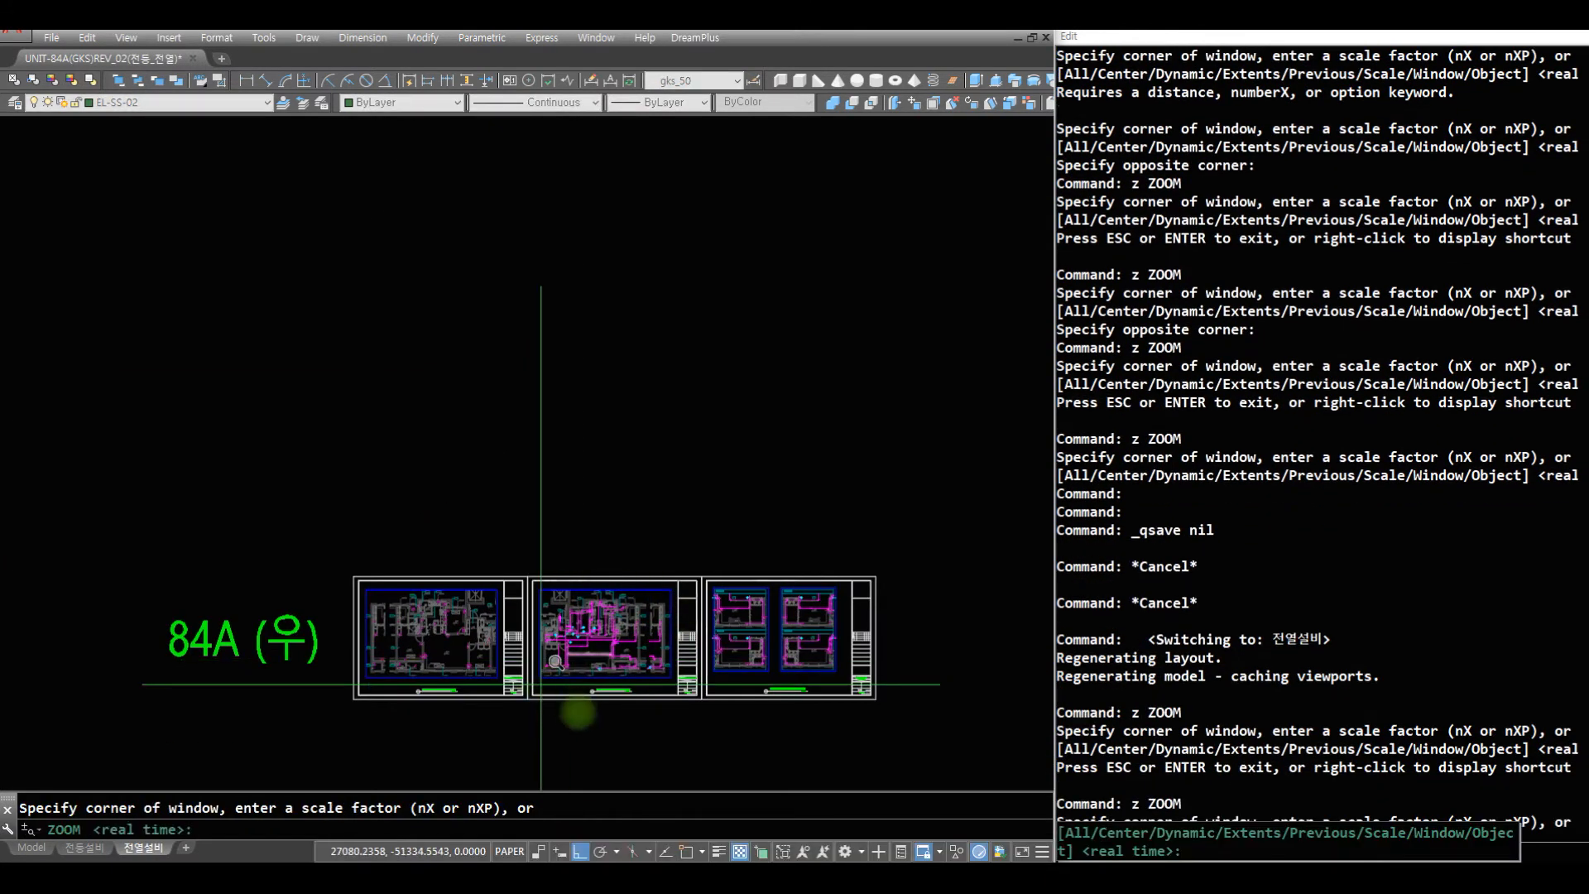
click(575, 713)
click(325, 555)
text(z z)
click(768, 651)
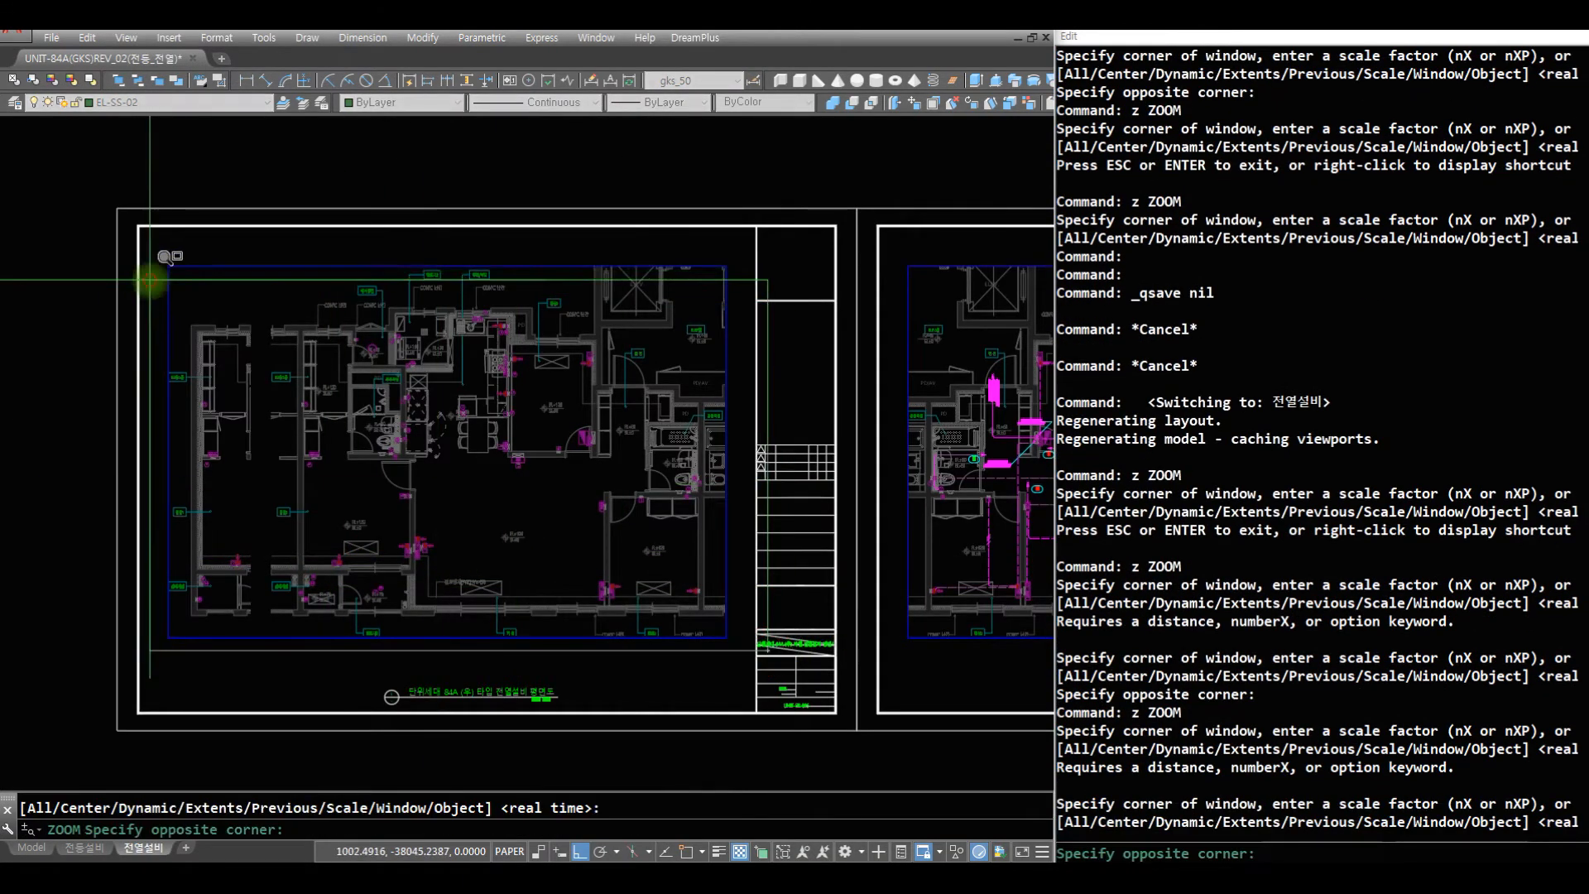
click(149, 278)
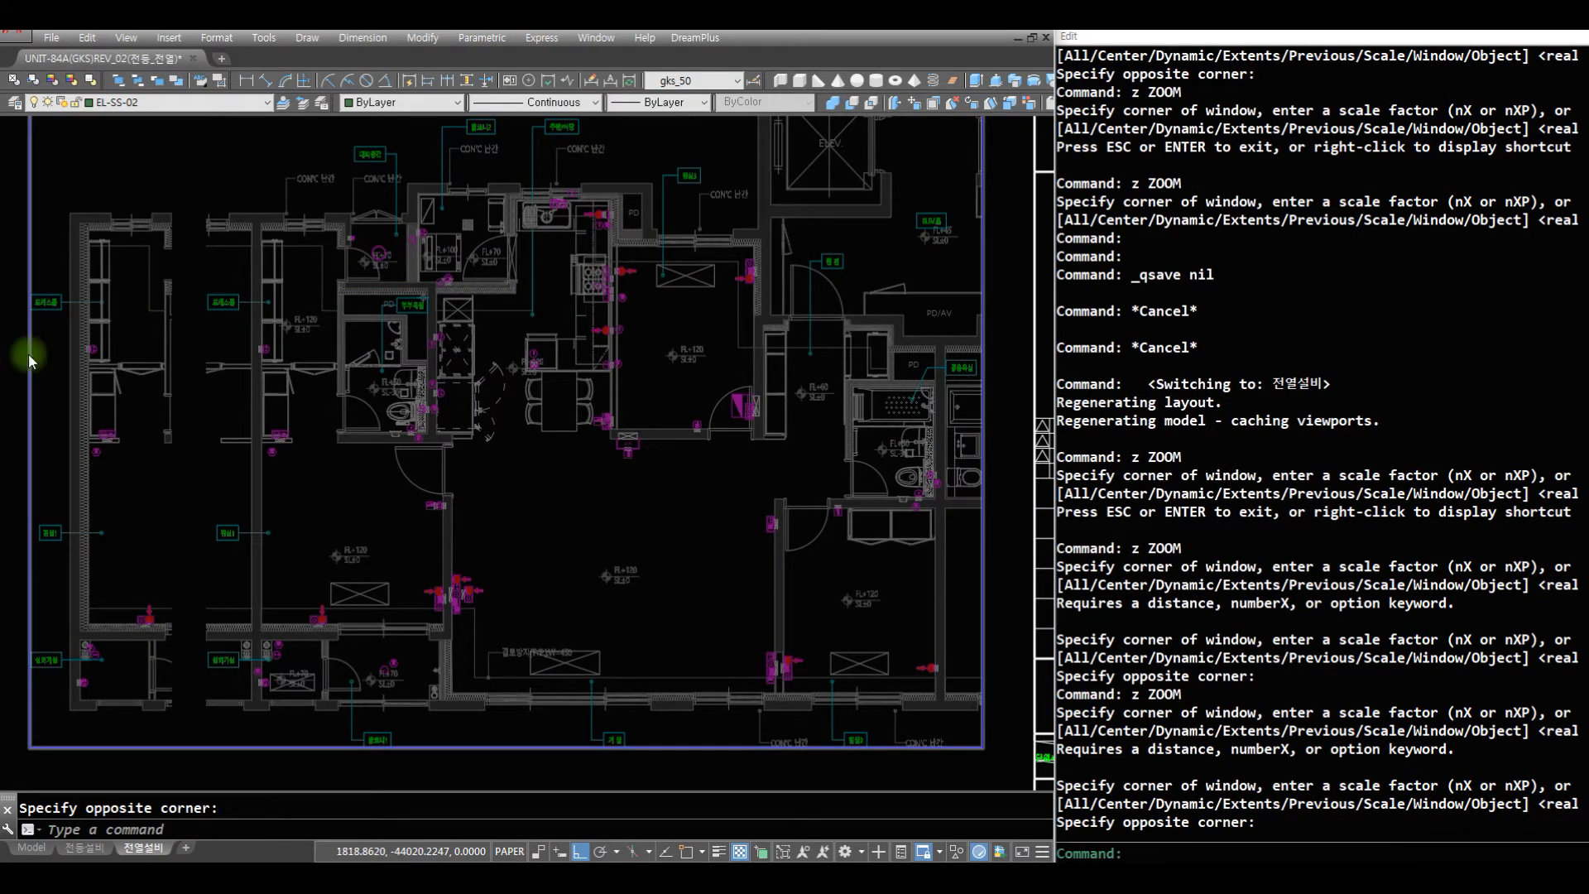
key(Escape)
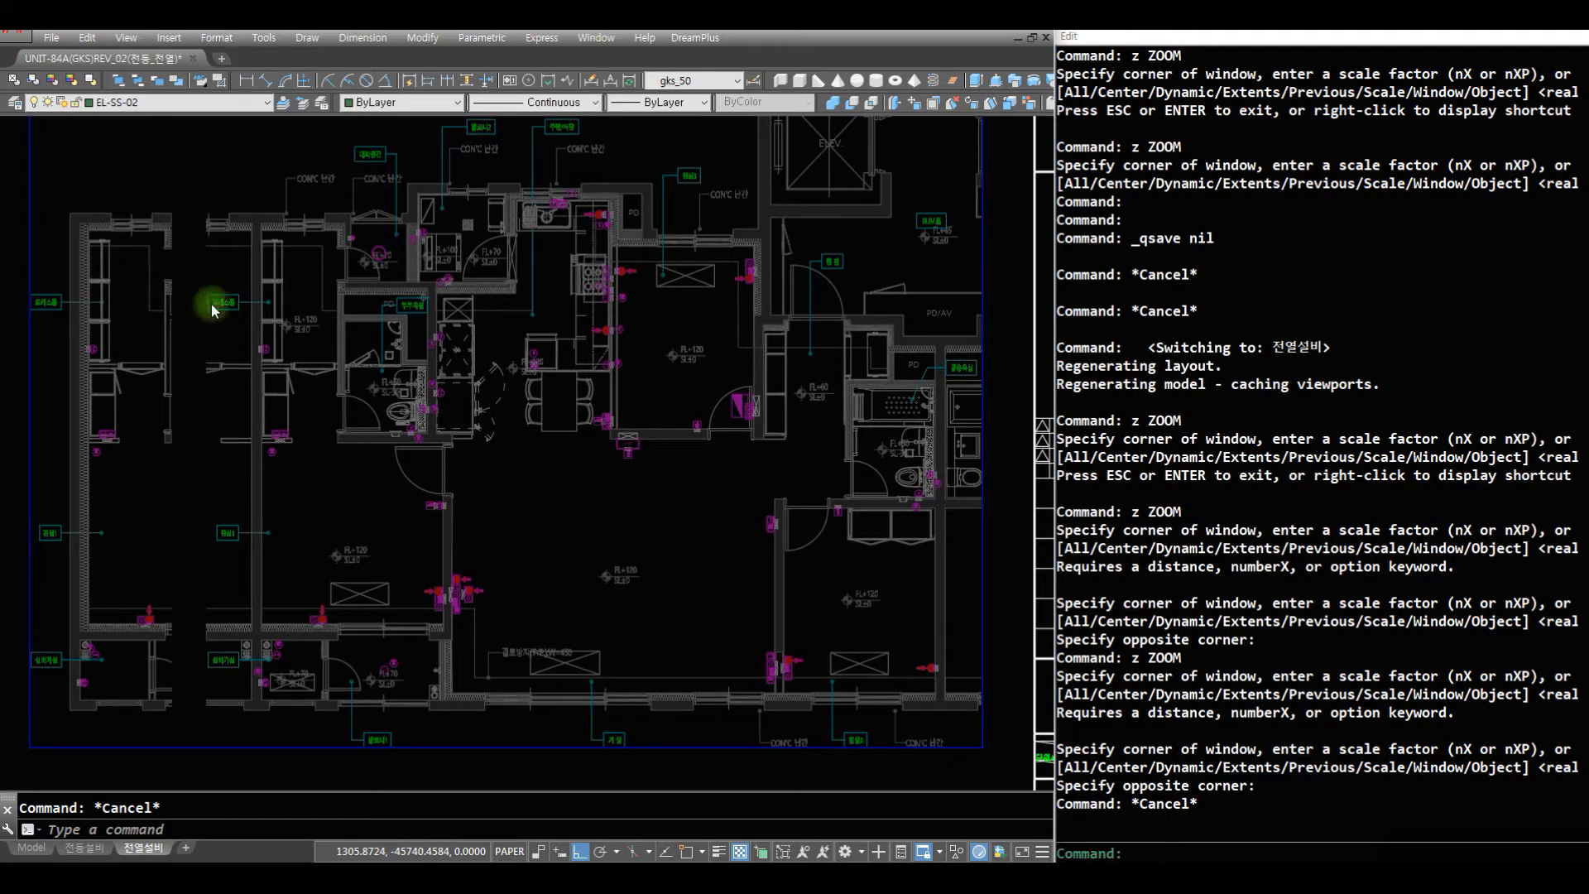
- Paste the copied feeder wiring with its HFIX and F-CV cable notes, snapped to a centre point at the distribution panel by the entrance
text(z)
click(834, 432)
click(653, 319)
text(r r)
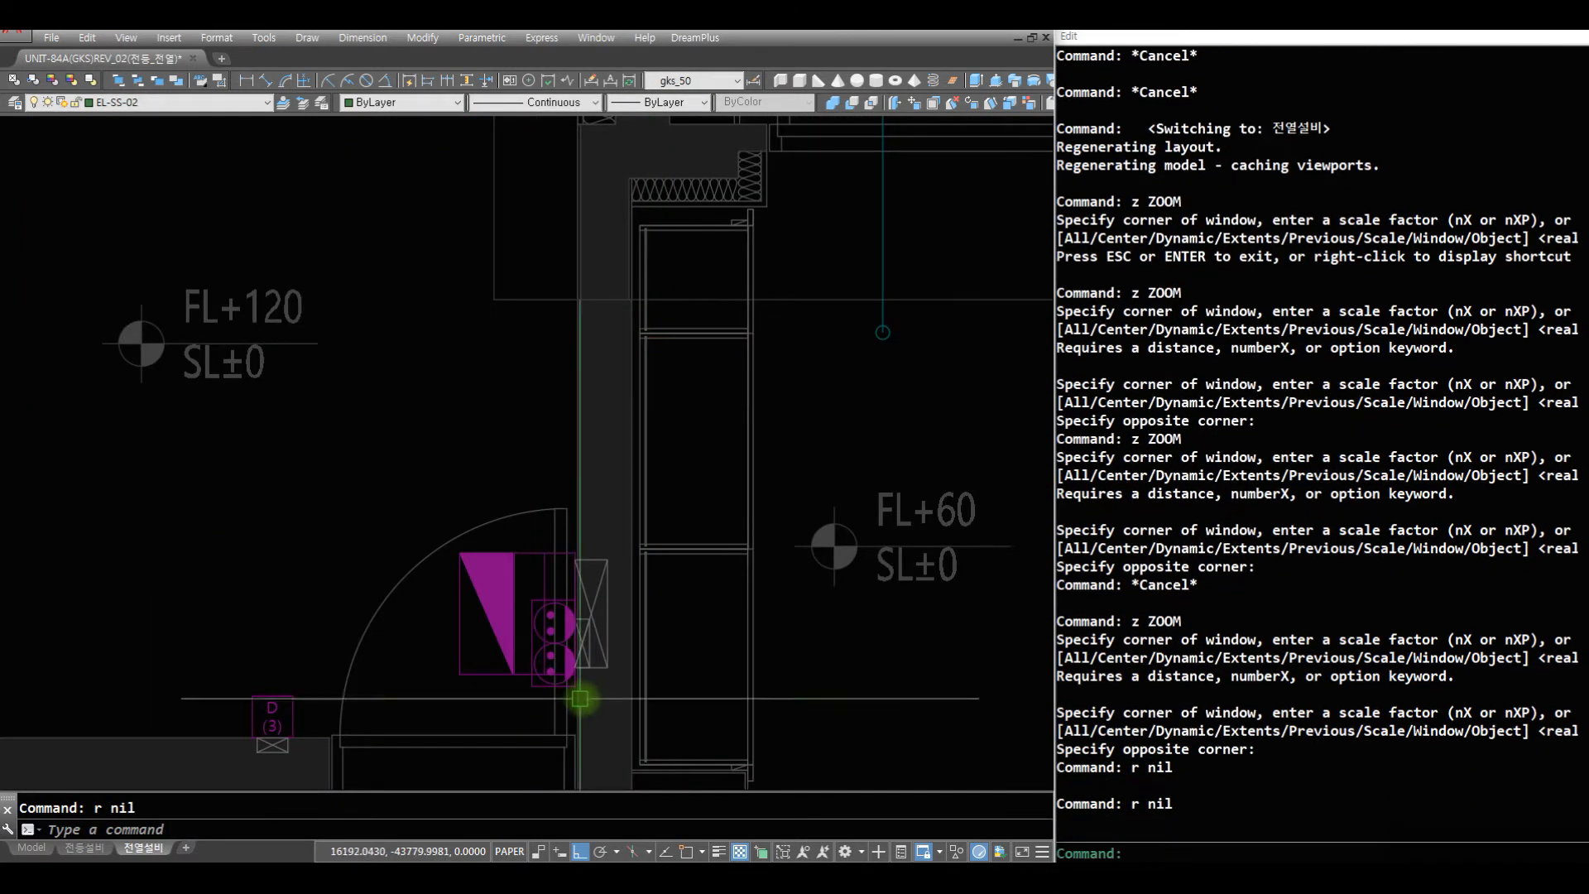
key(ctrl+v)
text(cen)
click(593, 612)
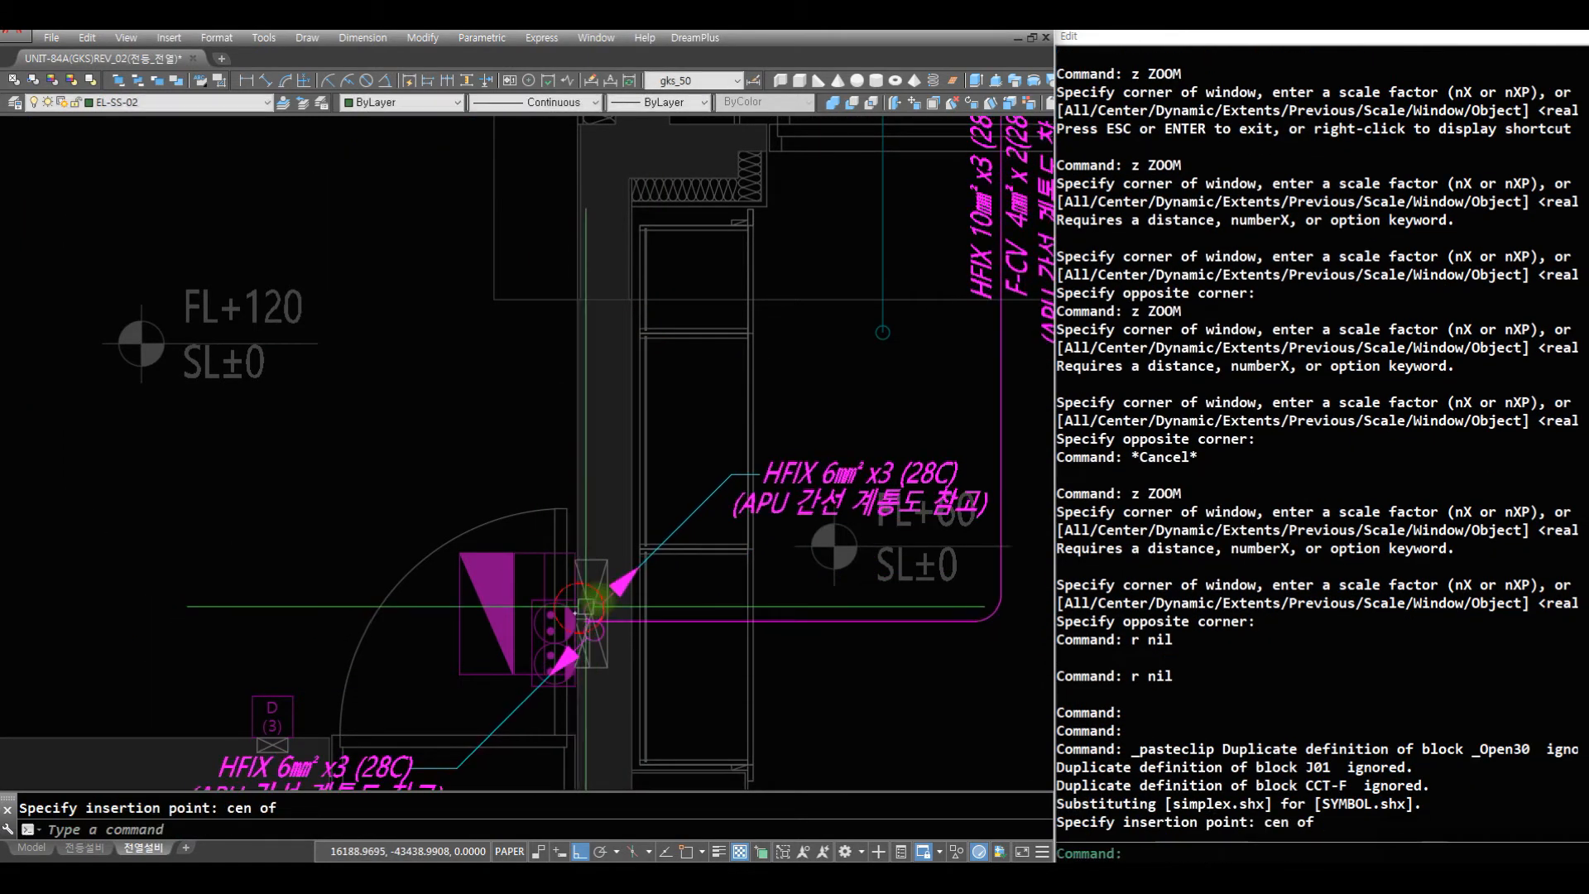
text(z)
drag(622, 276, 605, 728)
key(Escape)
text(z)
click(831, 584)
click(290, 263)
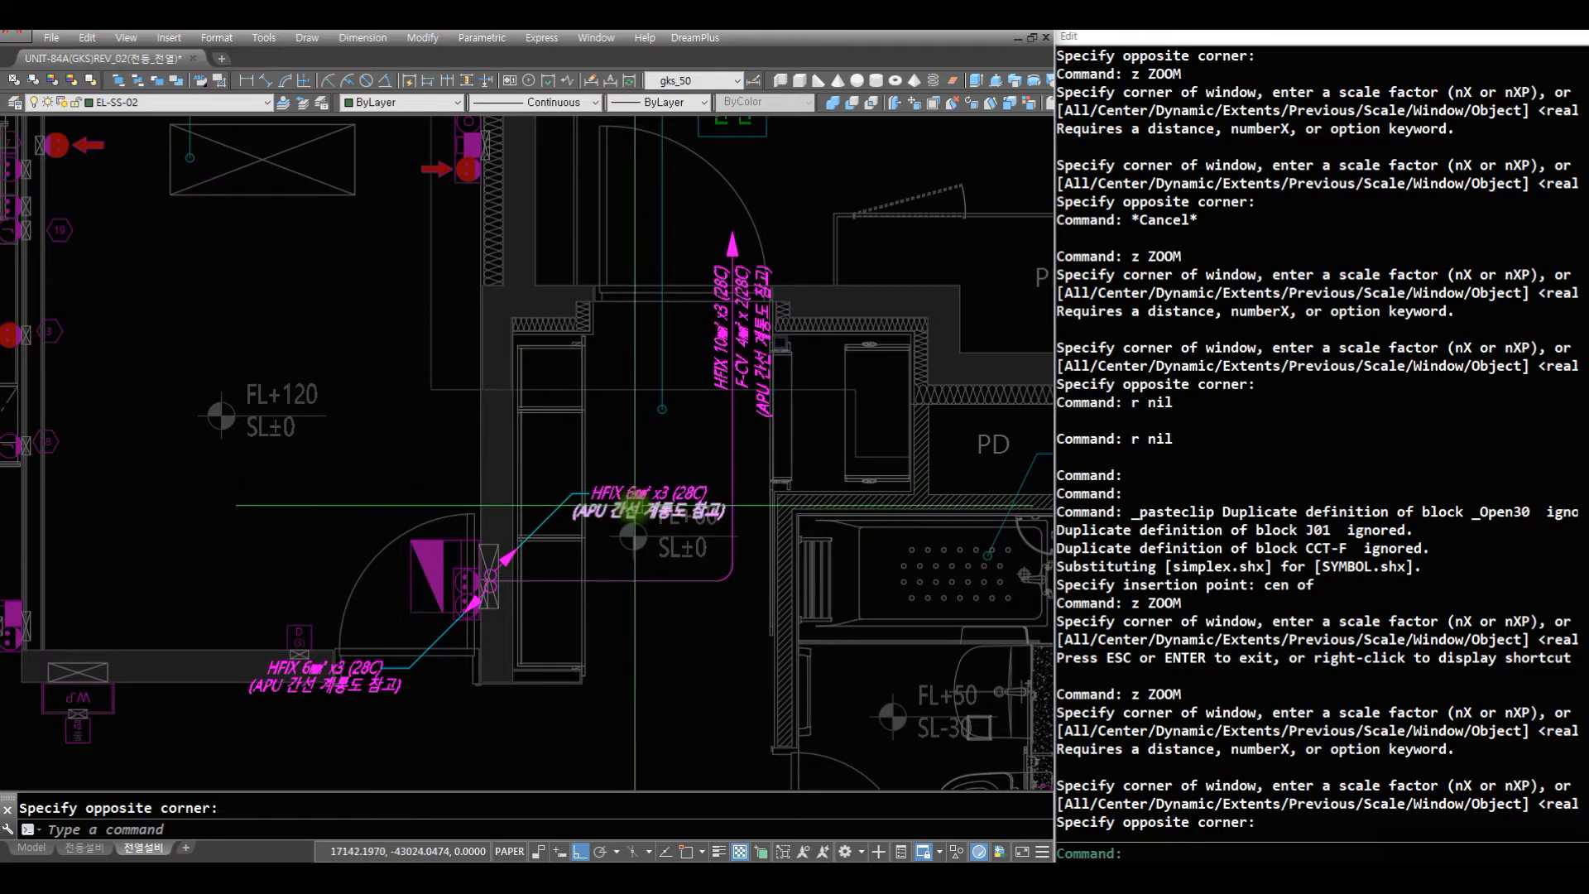
- Check the pasted feeder wiring and its HFIX 6mm² x3 (28C) notes around the entrance against the surrounding plan
click(717, 565)
text(z)
key(space)
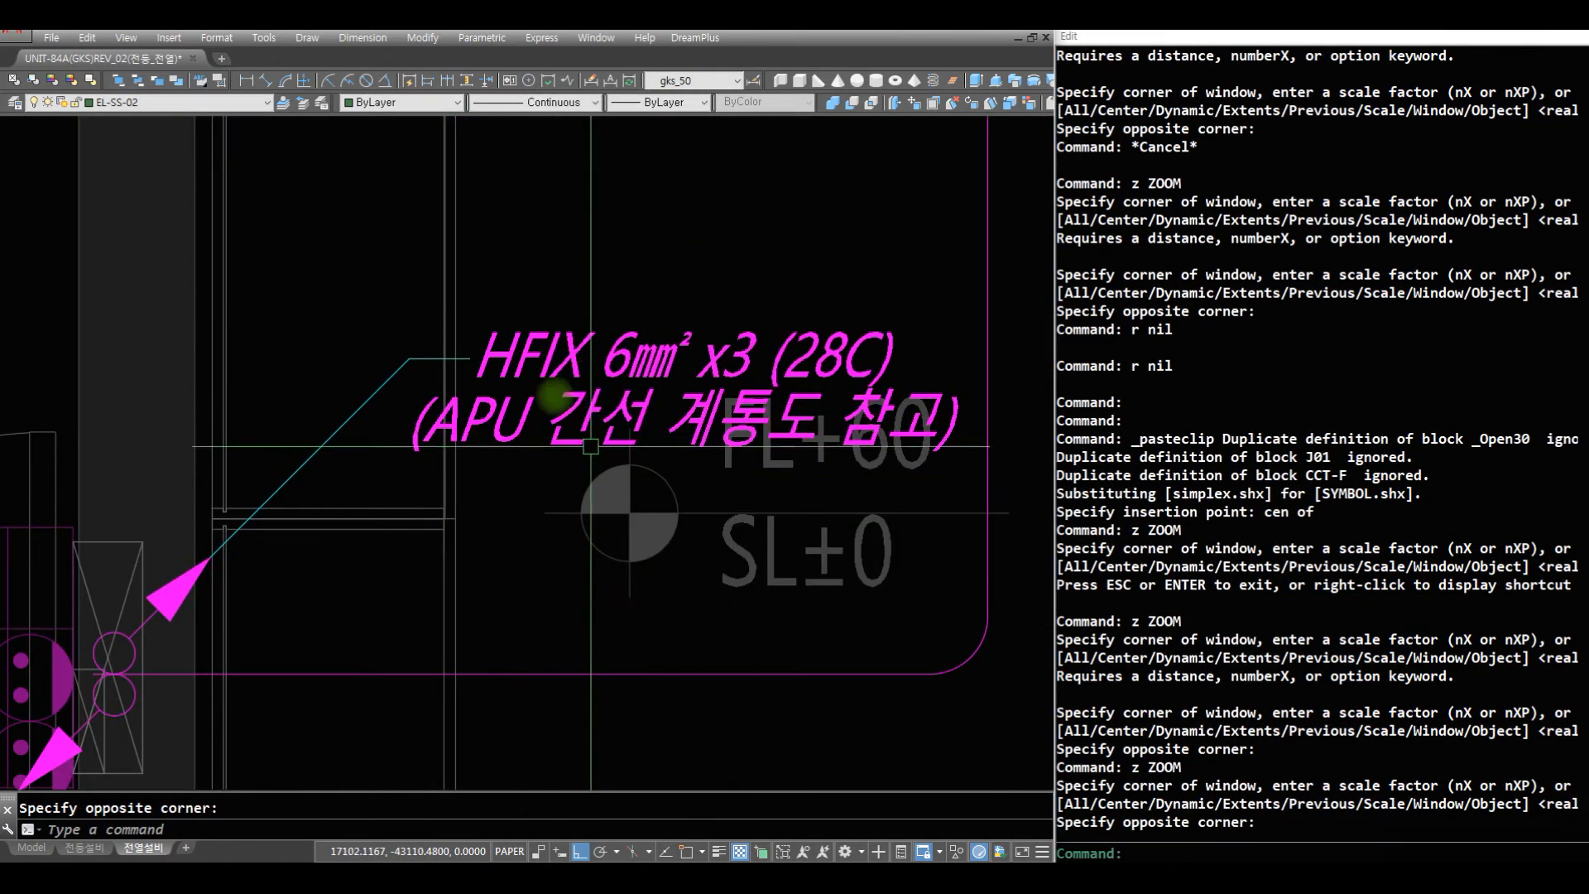
key(Return)
drag(465, 438, 660, 598)
click(681, 641)
click(168, 275)
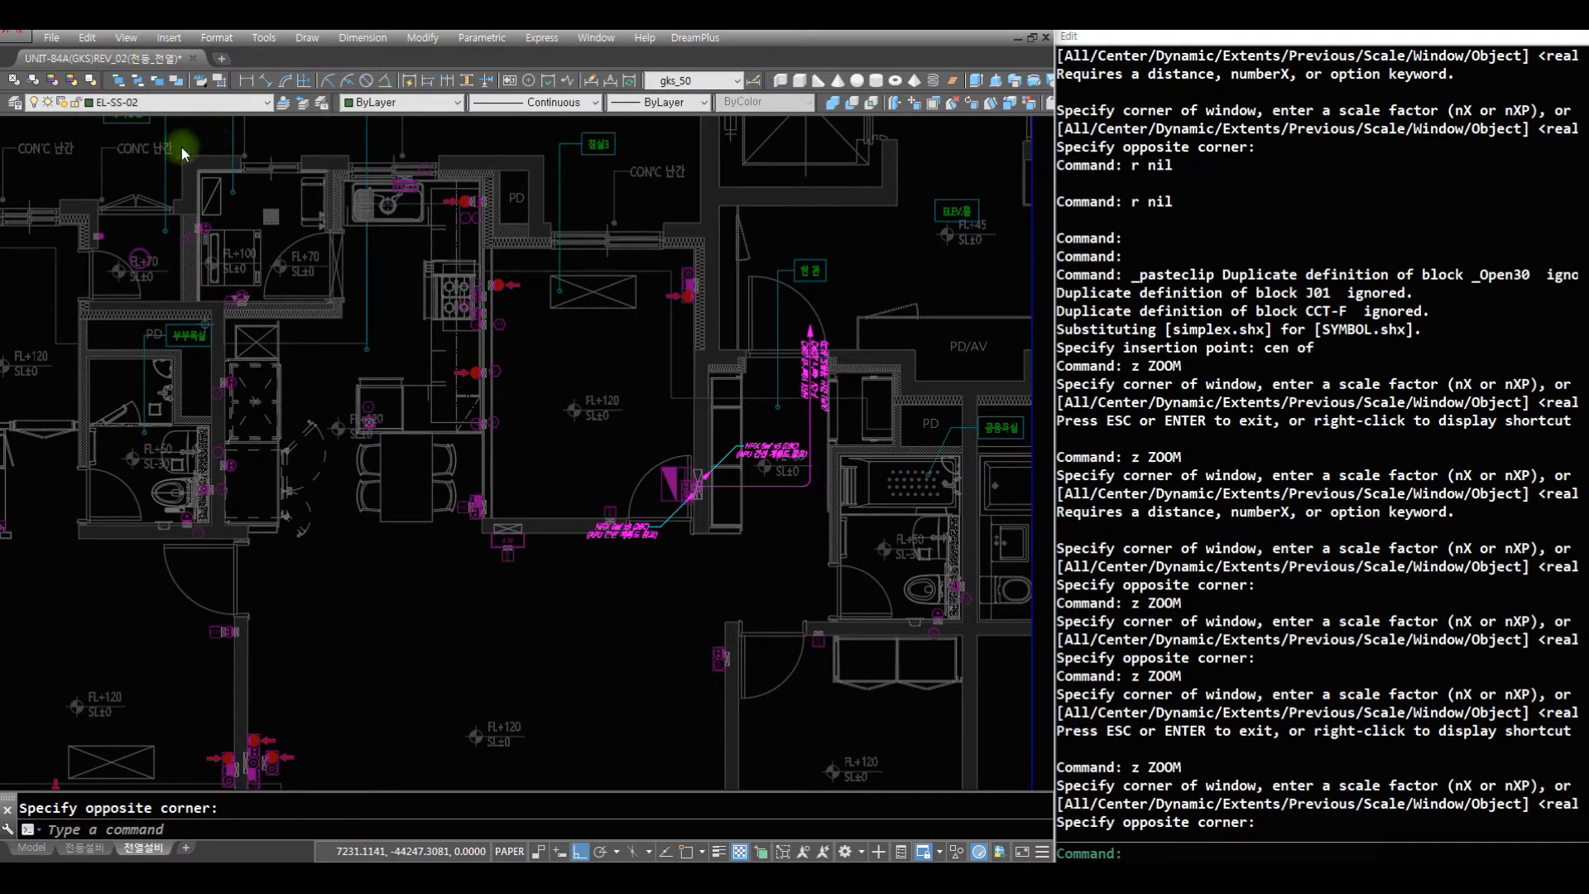
- Make ER-SS-02 the current layer
click(197, 101)
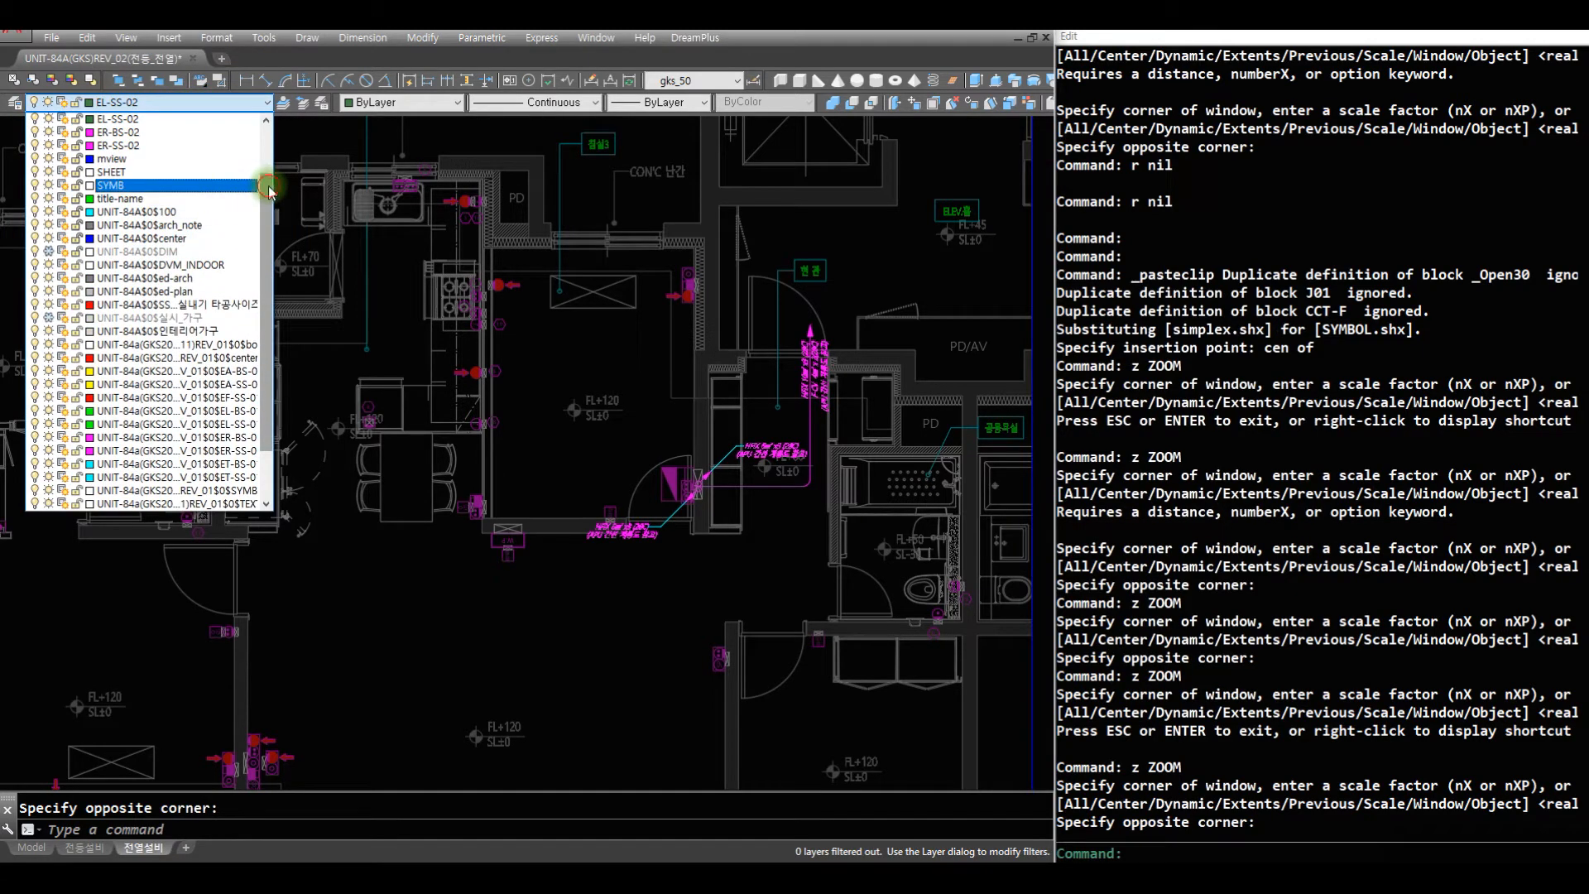
drag(269, 190, 272, 163)
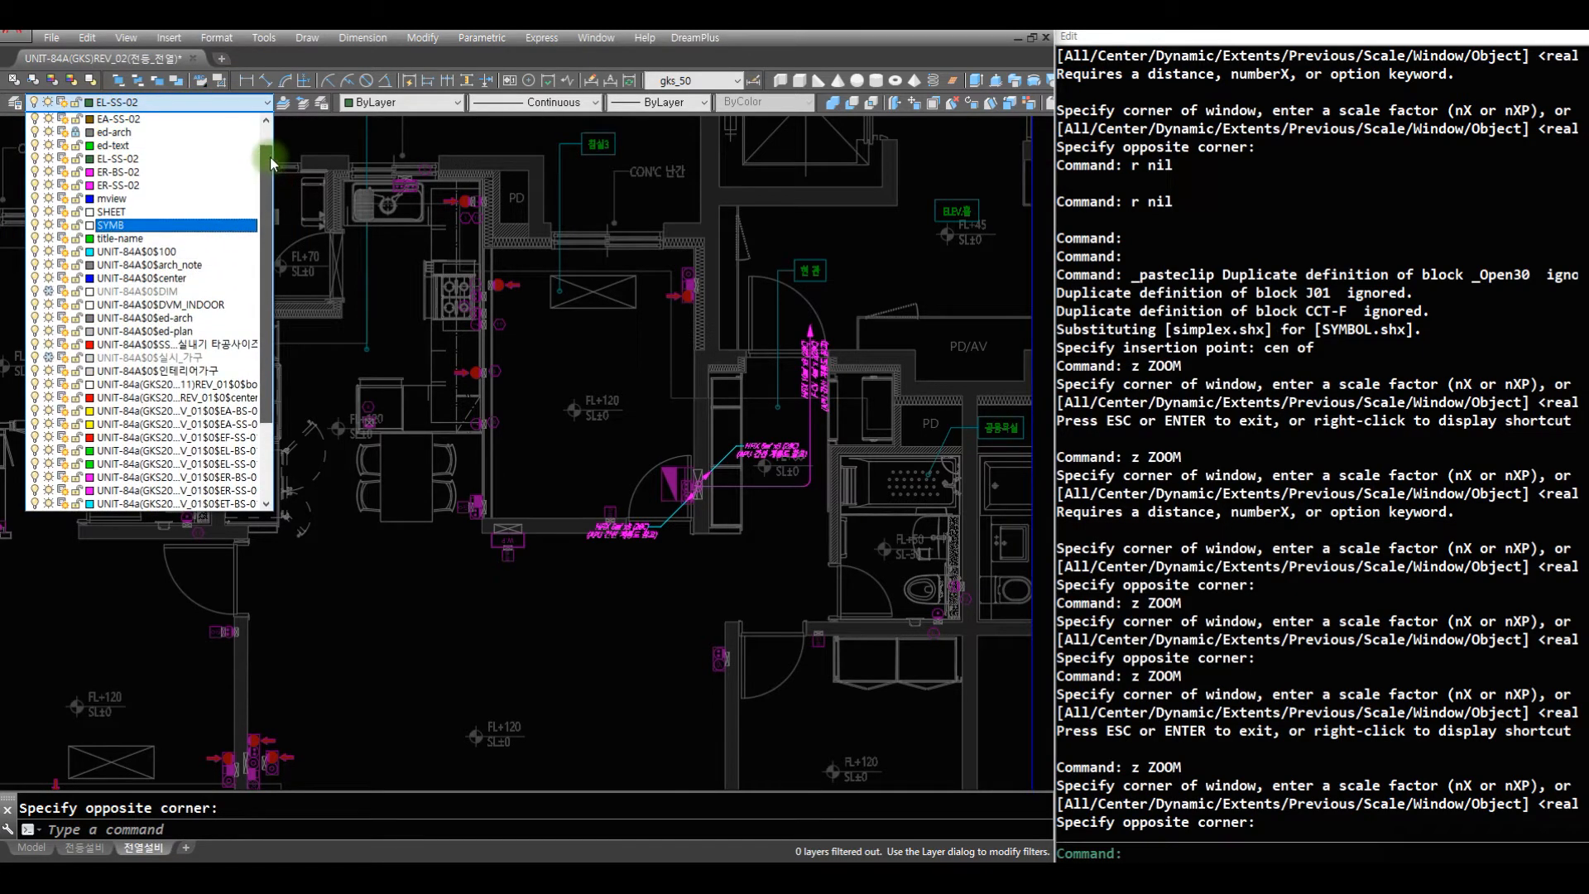
click(139, 185)
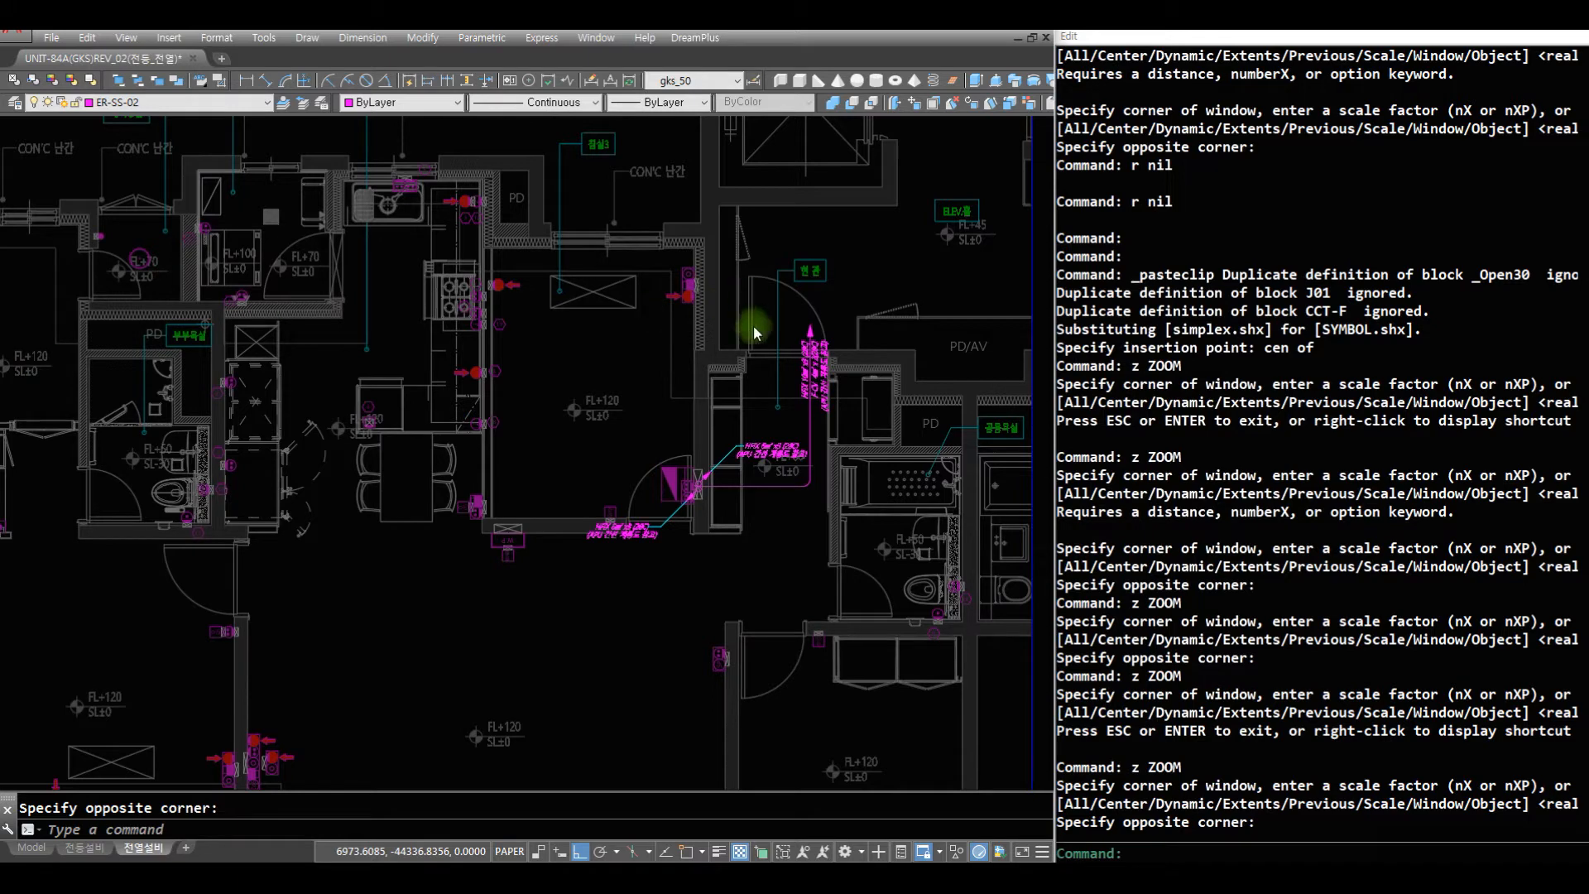
- Make ER-BS-02 the current layer for the wiring in the living room area
text(z)
drag(638, 632, 657, 677)
key(Escape)
text(z )
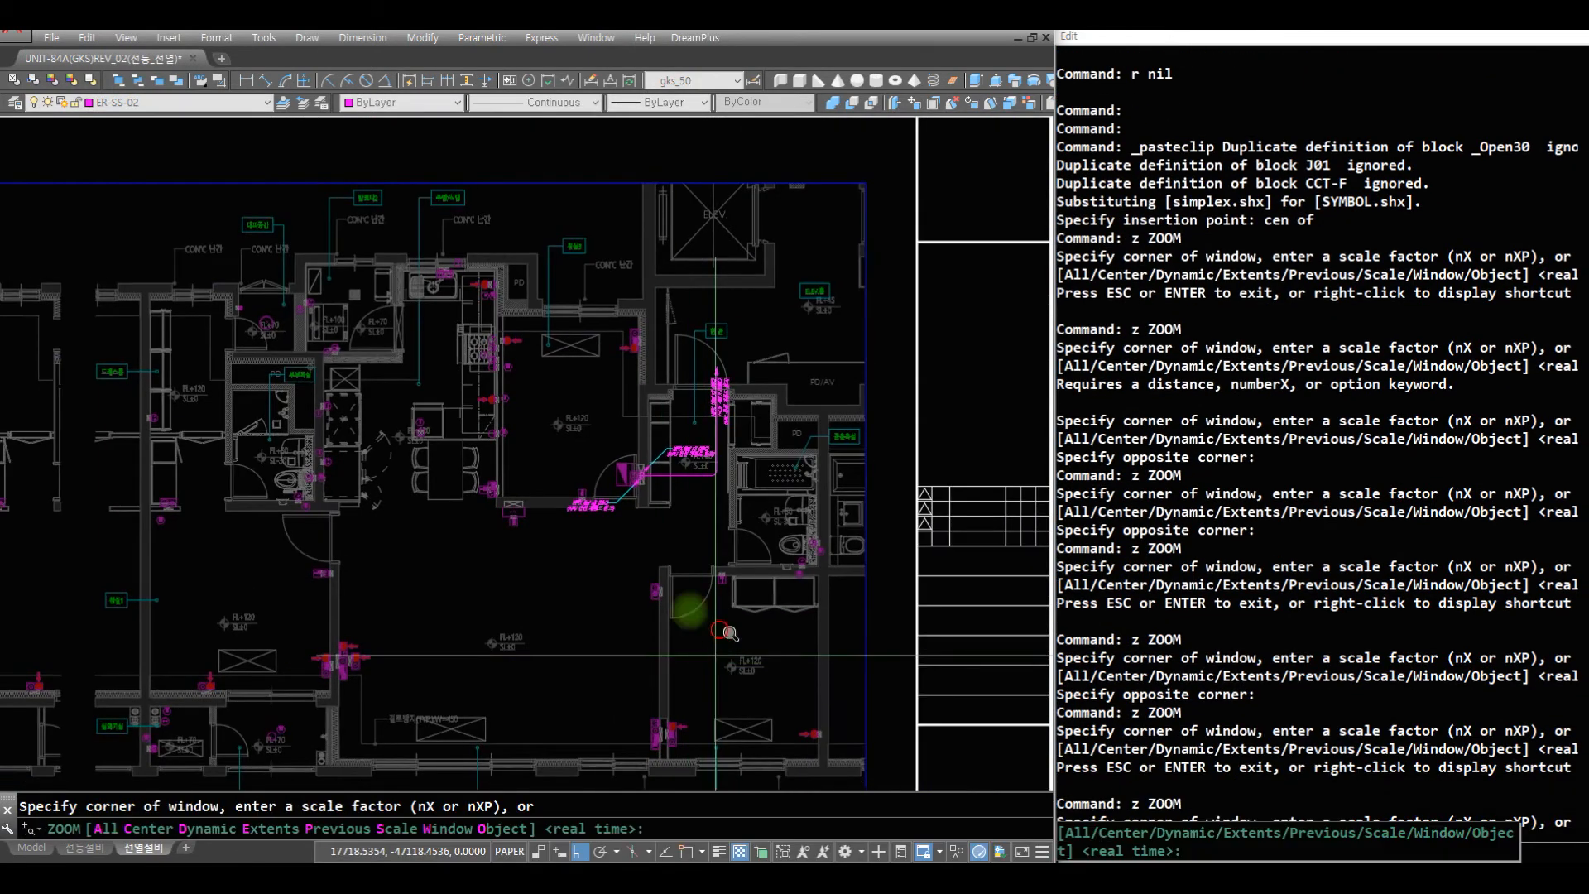
text(z)
click(718, 650)
click(385, 416)
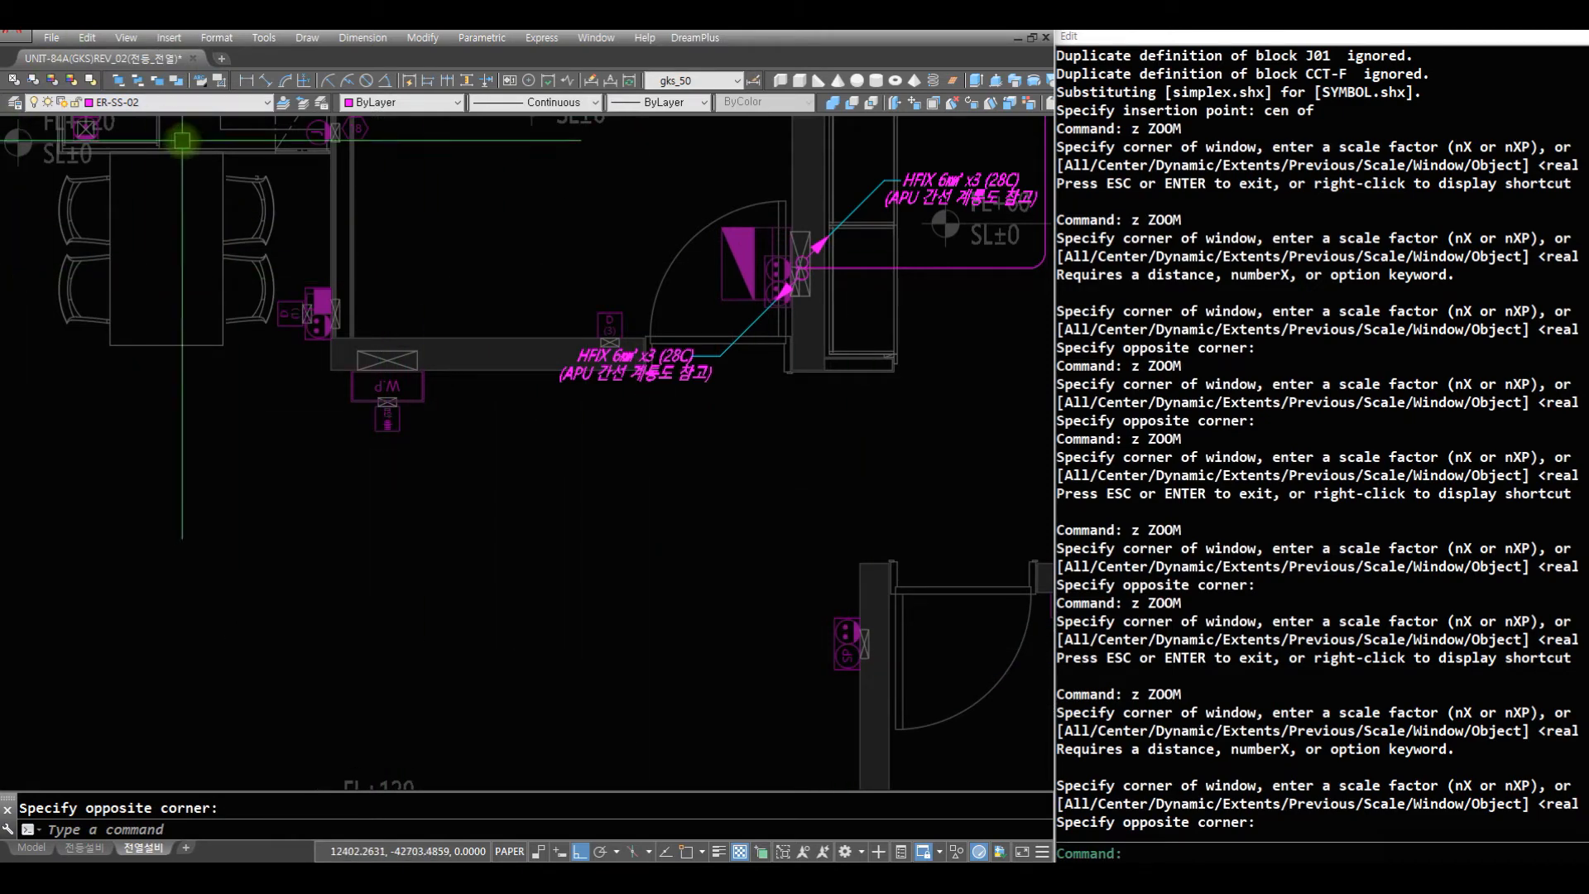
click(196, 103)
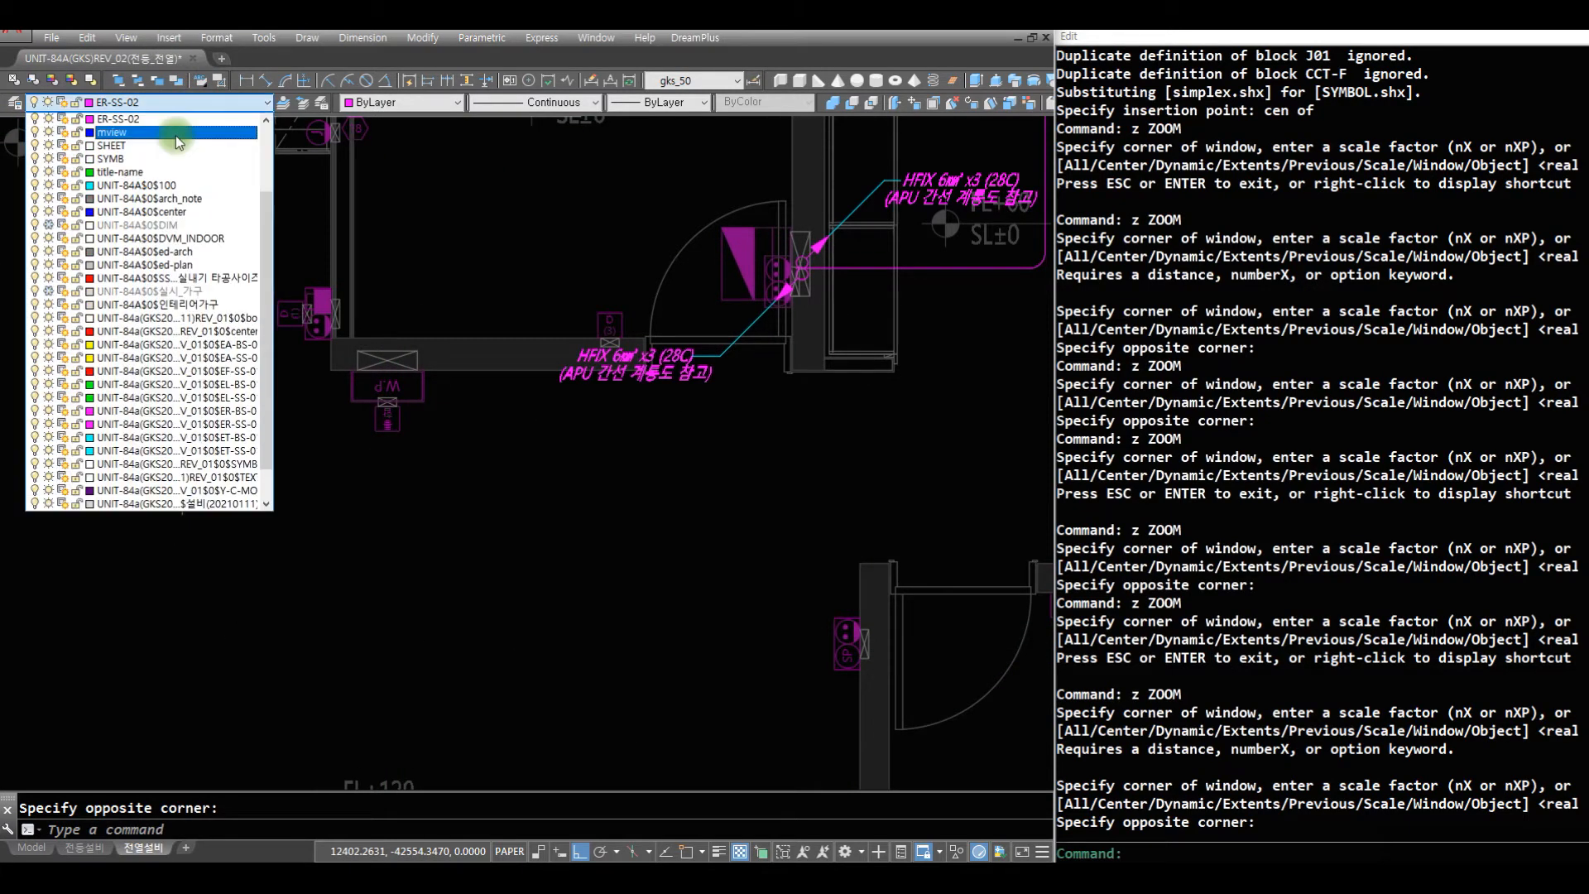
click(266, 122)
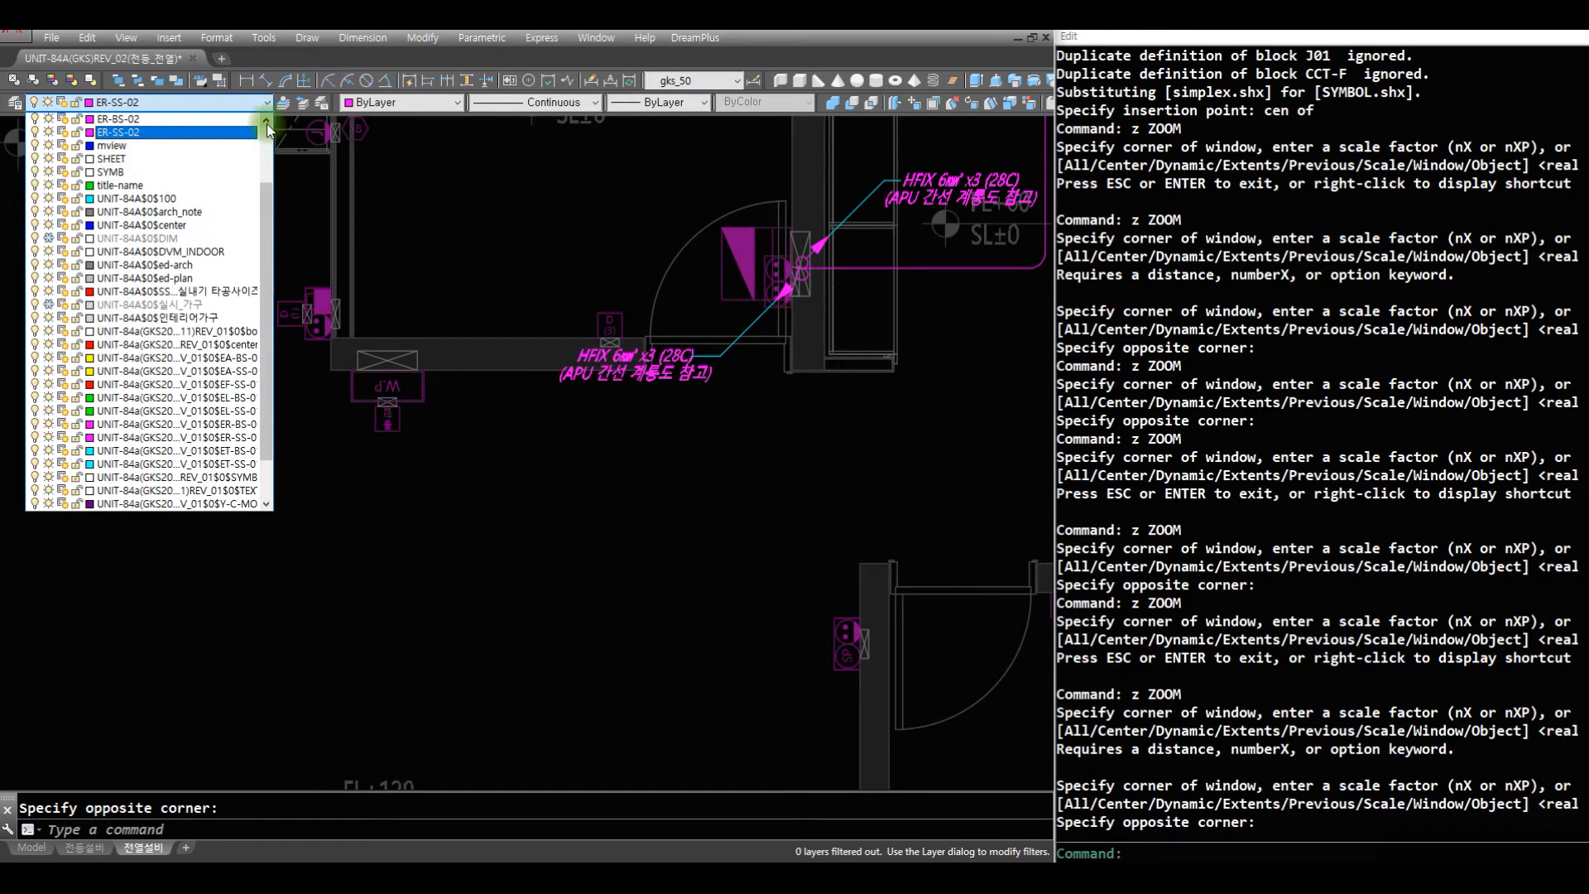
click(149, 121)
- Draw a continuous vertical wire below the WP unit's outlet and a horizontal one from the SP outlet beside the 침실2 door
text(r)
key(Return)
text(af)
key(Return)
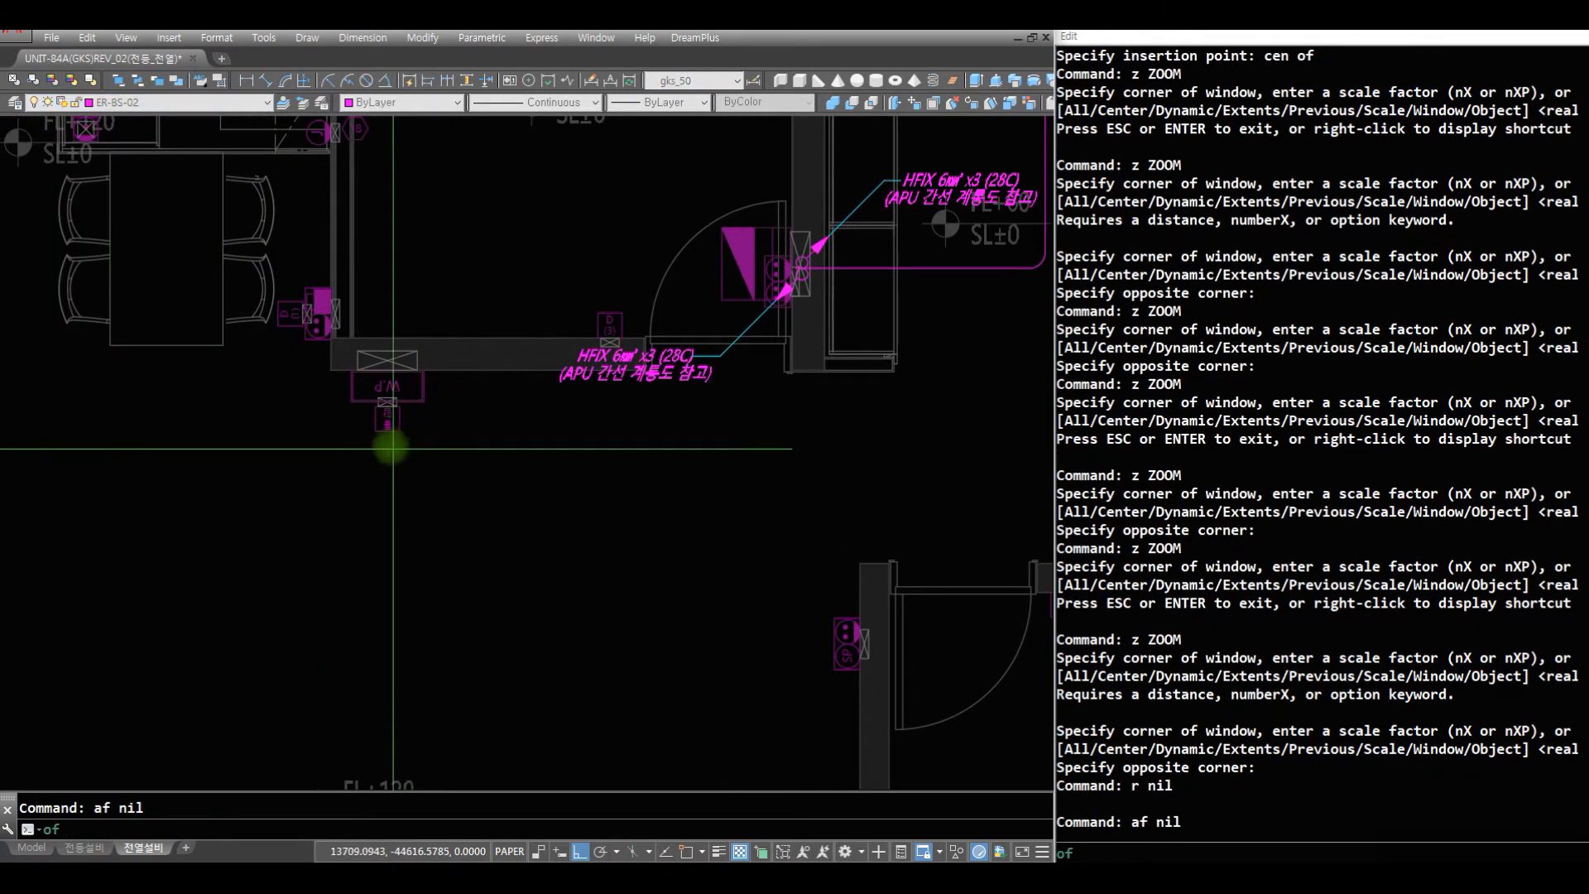
text(of)
click(389, 438)
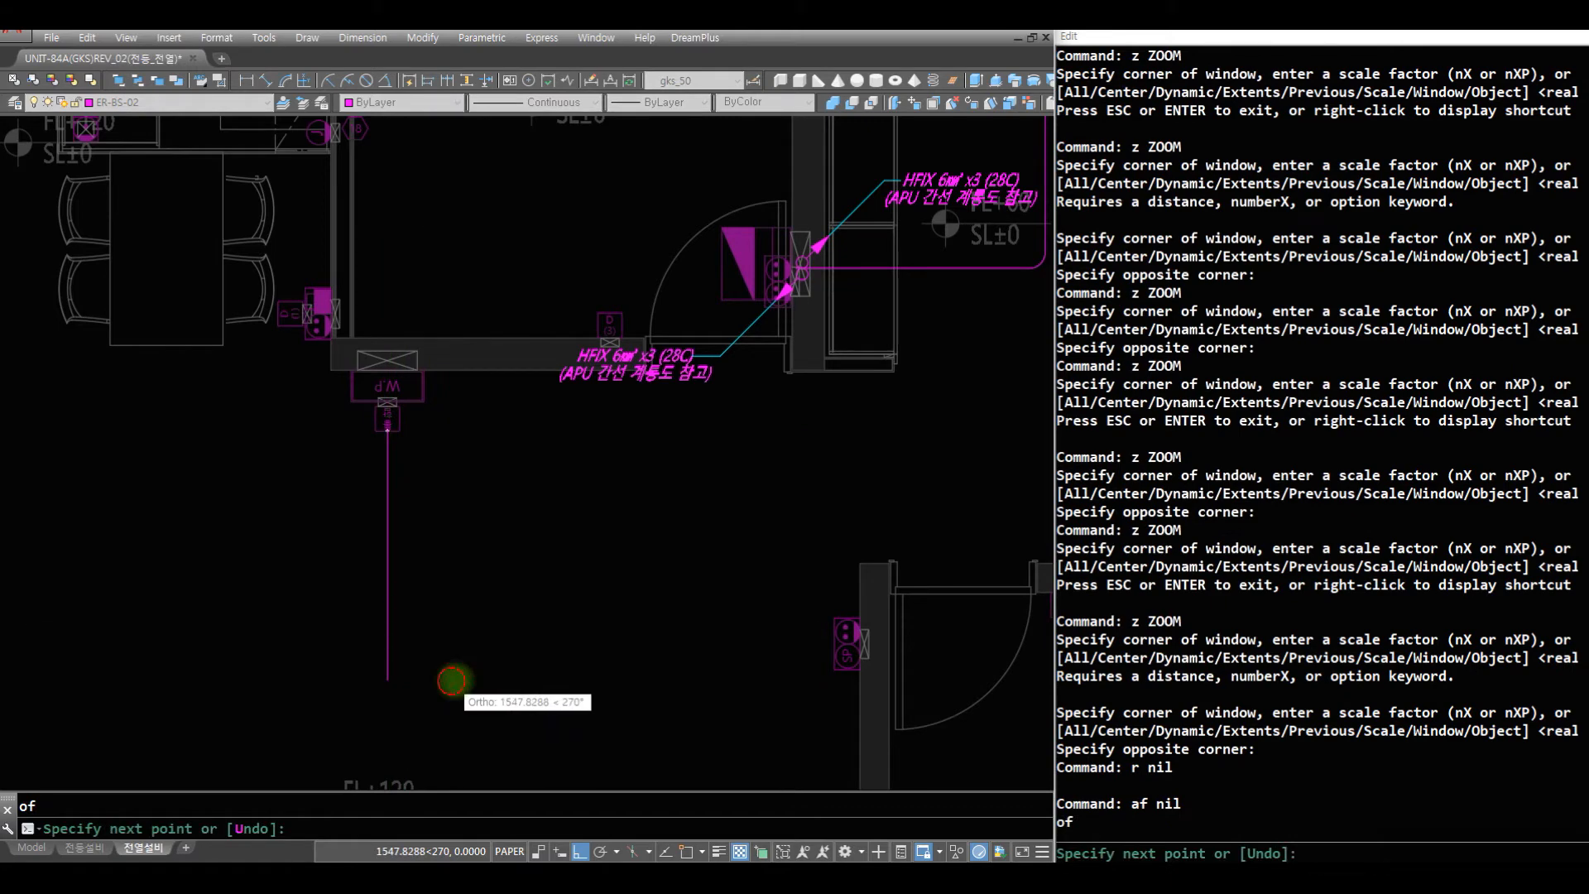
click(447, 681)
text(af)
key(Return)
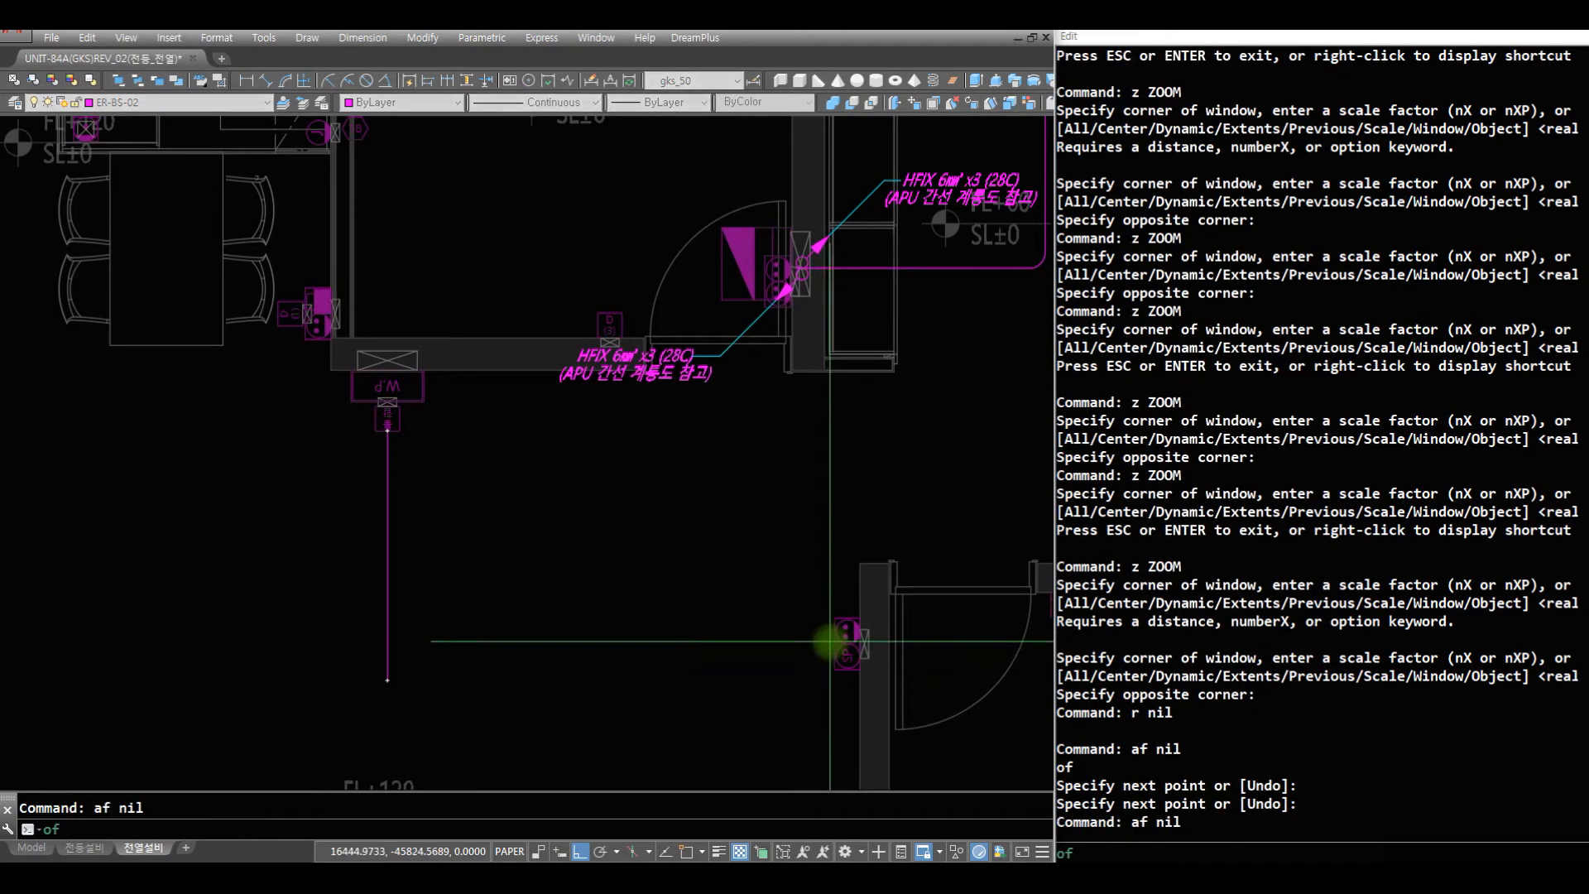
click(835, 643)
click(426, 644)
key(Return)
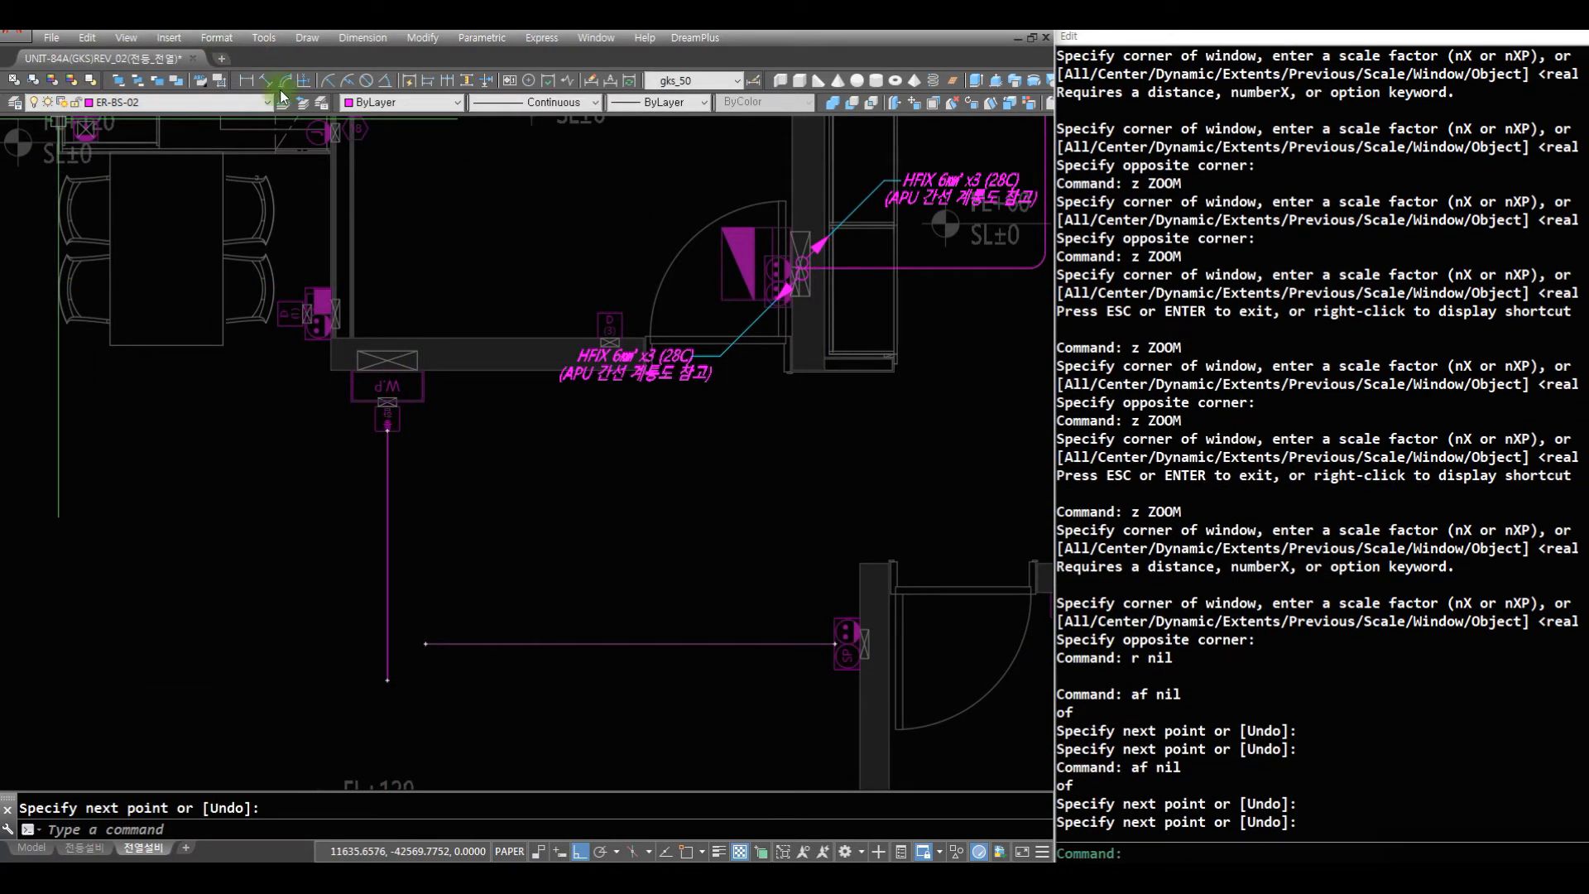
- Set the current linetype to RECE4 and erase the two continuous wire lines
click(546, 101)
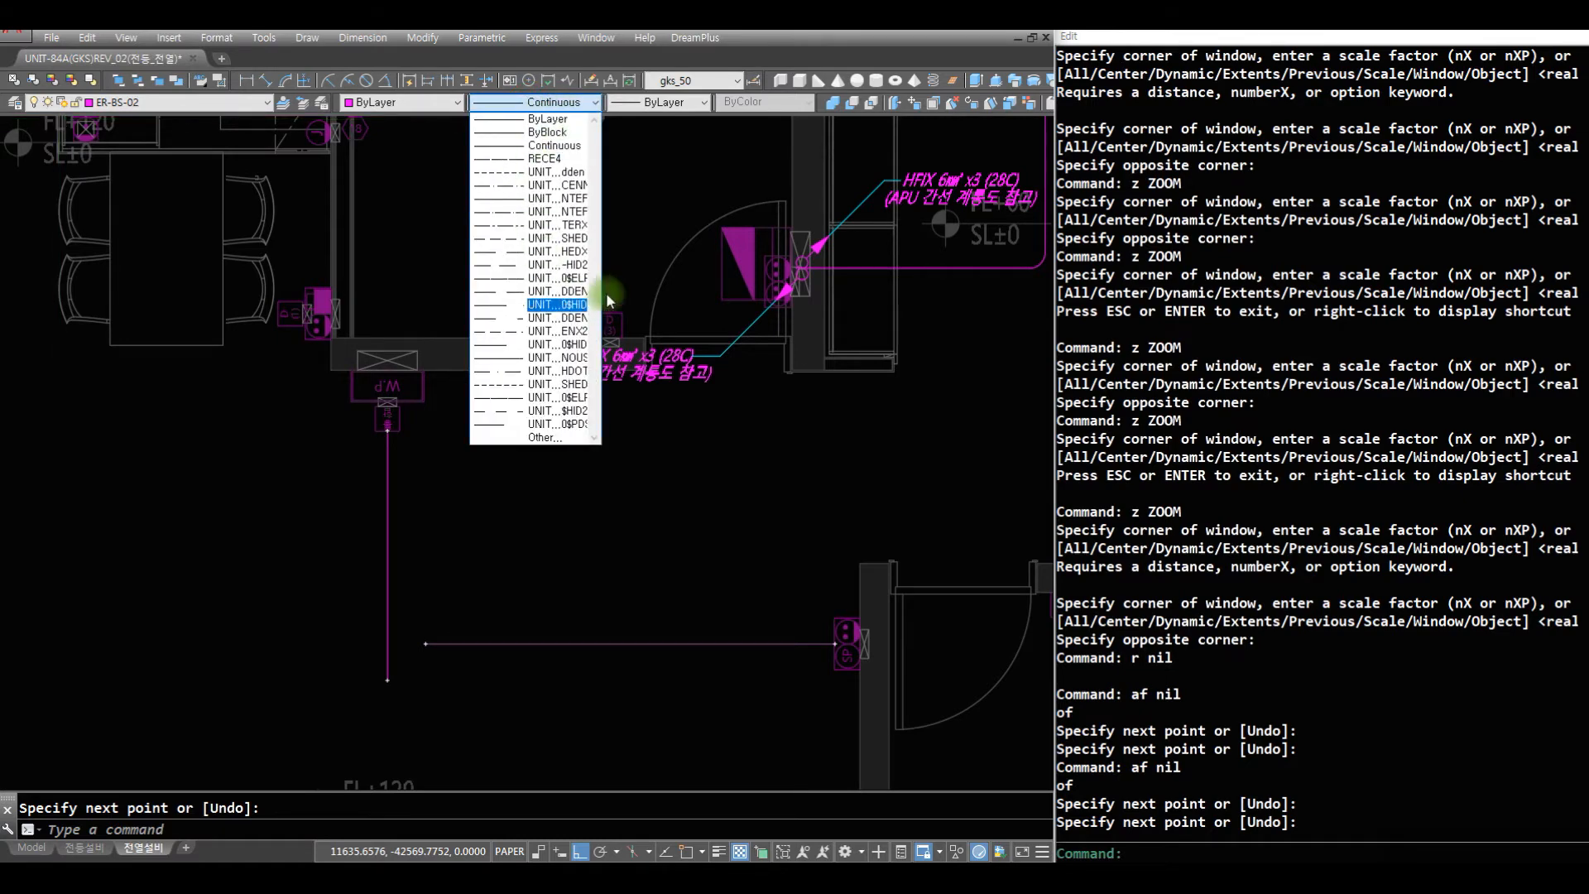
click(556, 159)
text(r)
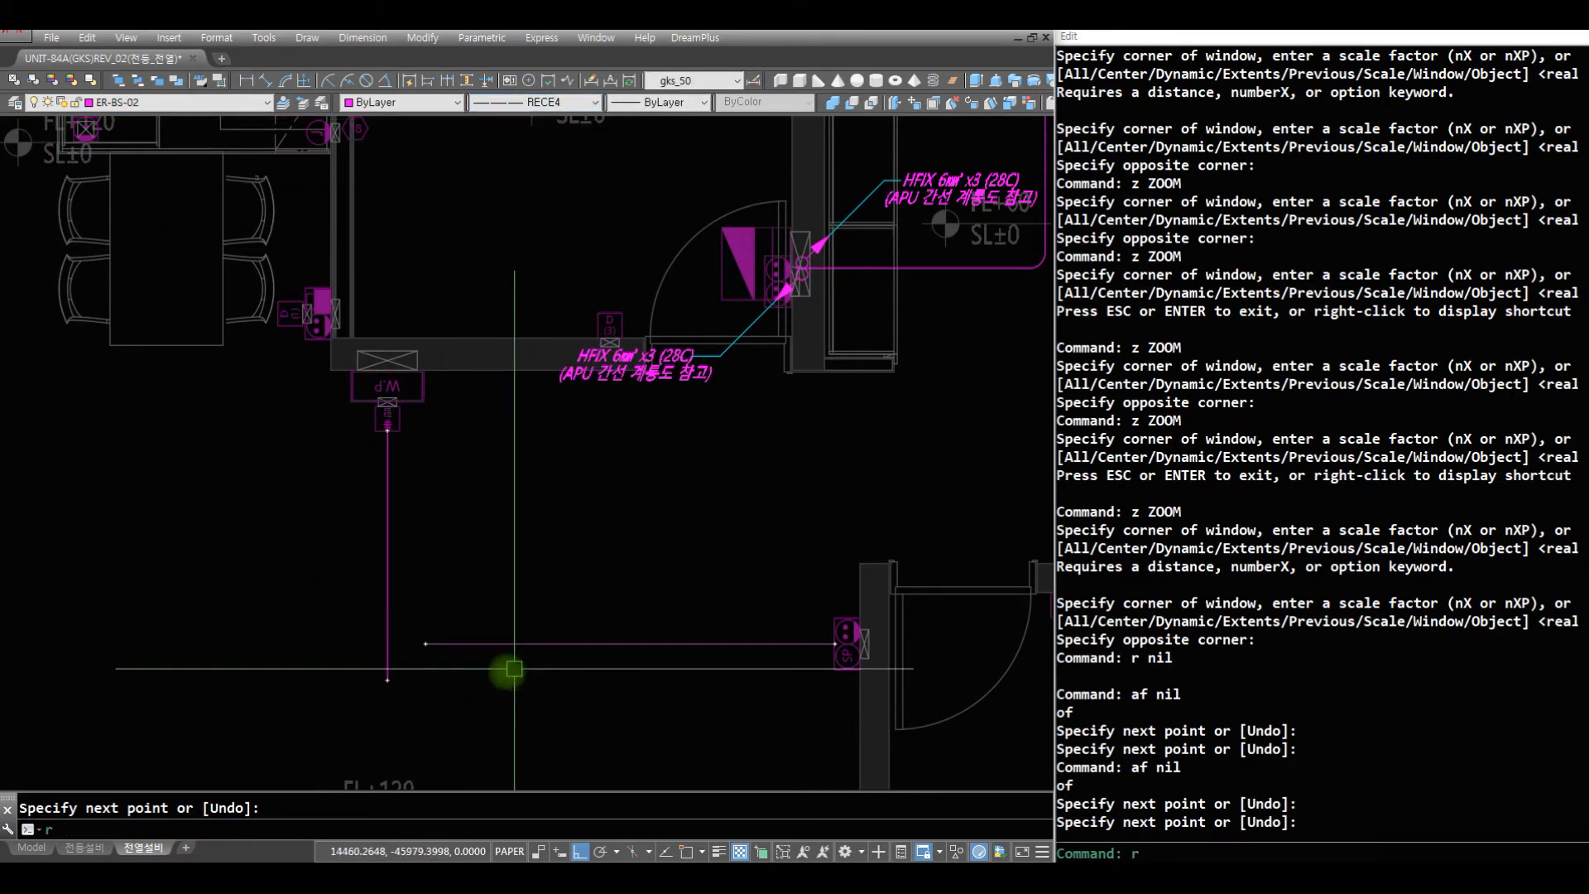
key(space)
text(e)
click(487, 674)
click(271, 561)
key(space)
text(r)
key(Escape)
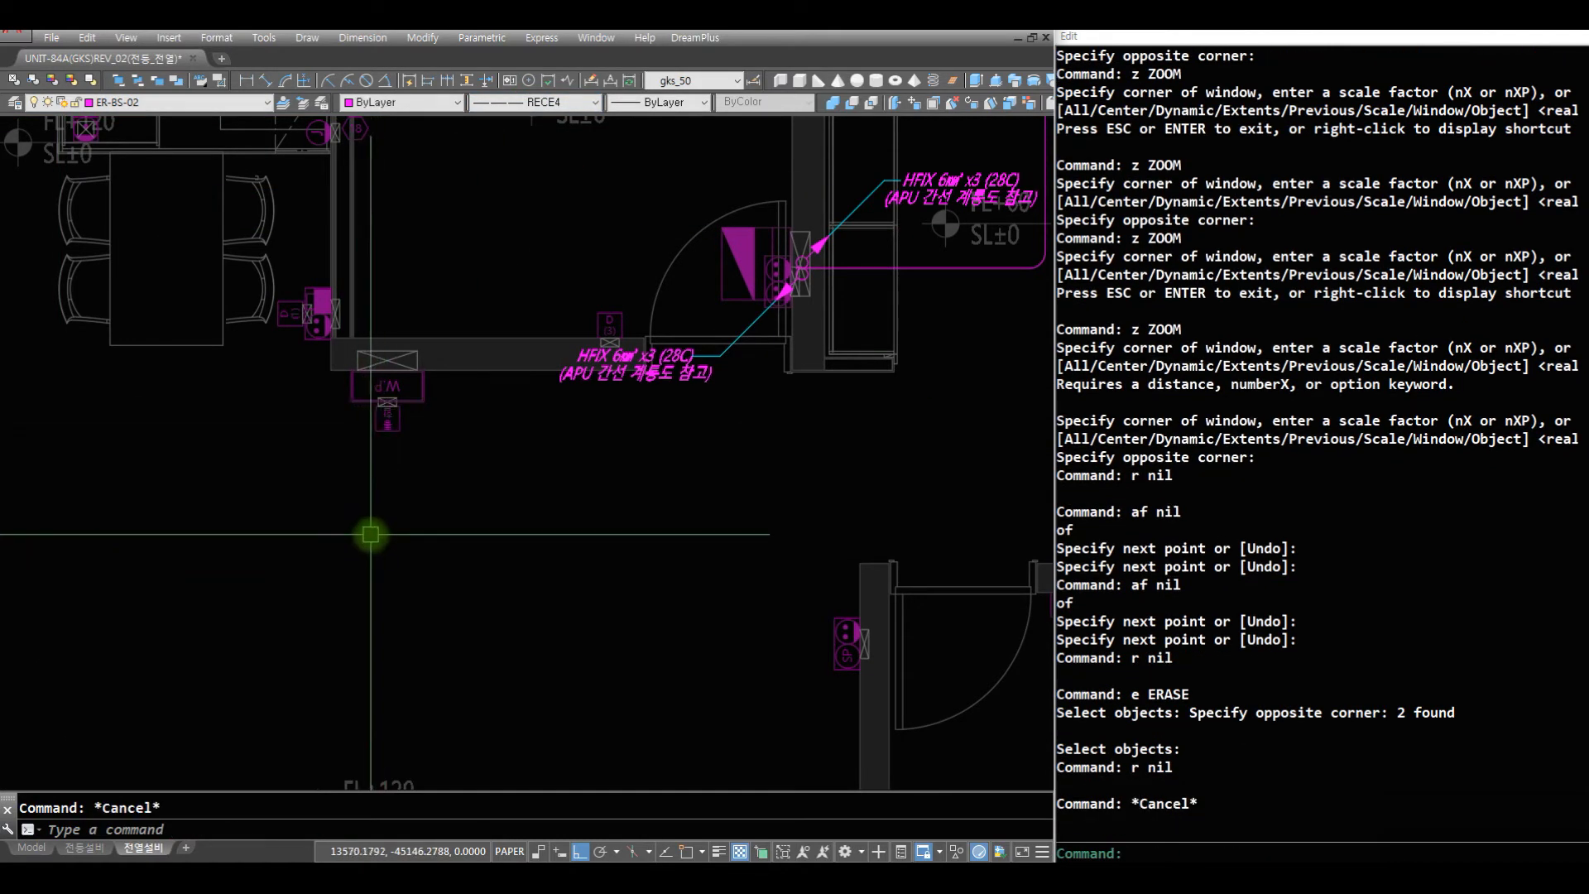
- Draw a RECE4 wire with a rounded corner from the outlet below the WP unit to the outlet stack beside the 침실2 door
text(ll)
key(space)
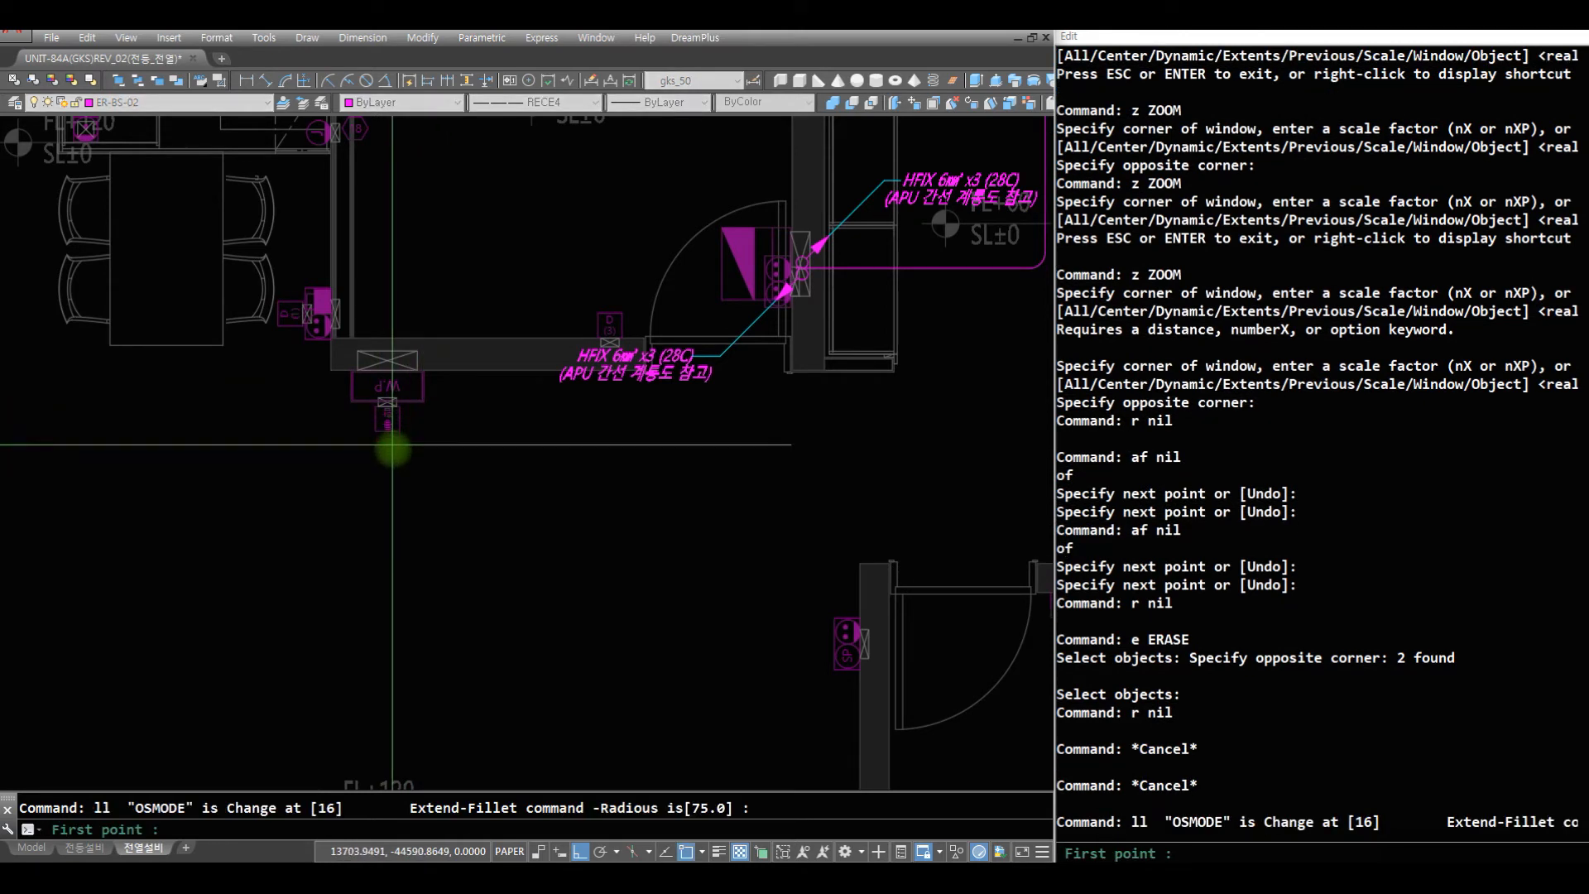
click(389, 430)
click(523, 643)
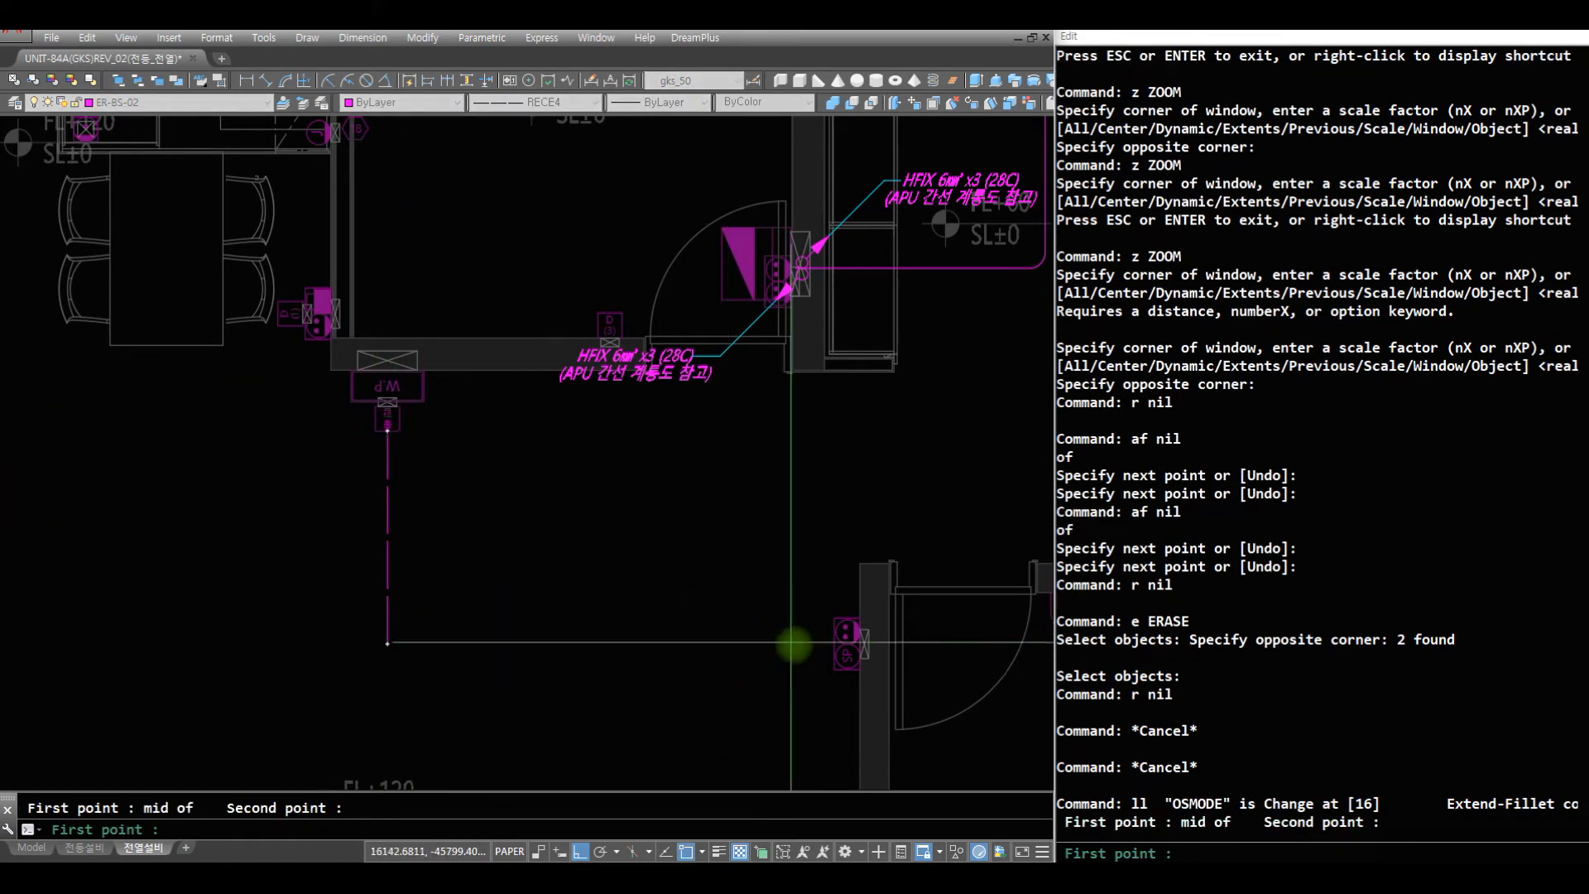
click(838, 631)
click(621, 662)
text(r)
key(space)
- Draw a horizontal wire into the living room from the red outlet atop the SP2 outlet stack
text(z)
key(space)
key(space)
drag(653, 496, 795, 716)
key(Escape)
click(921, 701)
key(Escape)
text(p)
key(space)
drag(472, 578, 571, 316)
key(Escape)
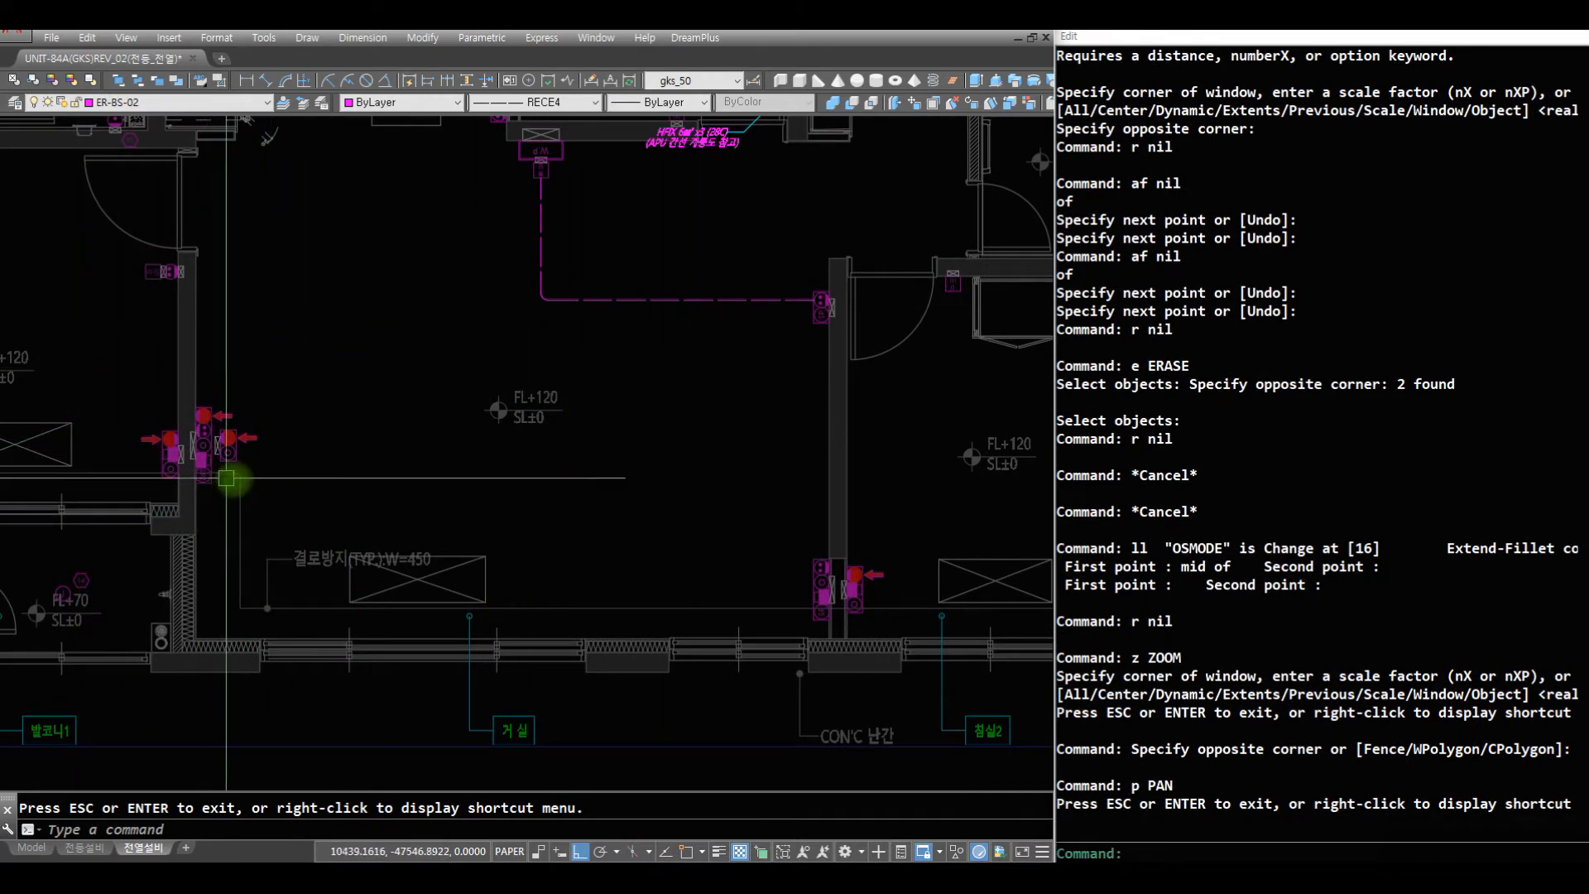
text(z)
key(space)
click(358, 480)
click(141, 351)
text(r)
key(space)
text(aq)
key(space)
click(340, 458)
click(913, 451)
key(space)
- Offset the horizontal wire upward by 50 and move both lines down 25 to centre the pair on the outlet
text(r)
key(space)
text(o)
key(space)
key(space)
click(655, 455)
click(652, 375)
key(space)
text(m2)
key(space)
text(c)
click(687, 405)
click(663, 571)
- Draw a helper circle centred on the red outlet of the SP2 stack, with its radius reaching the symbol's edge
key(space)
click(624, 349)
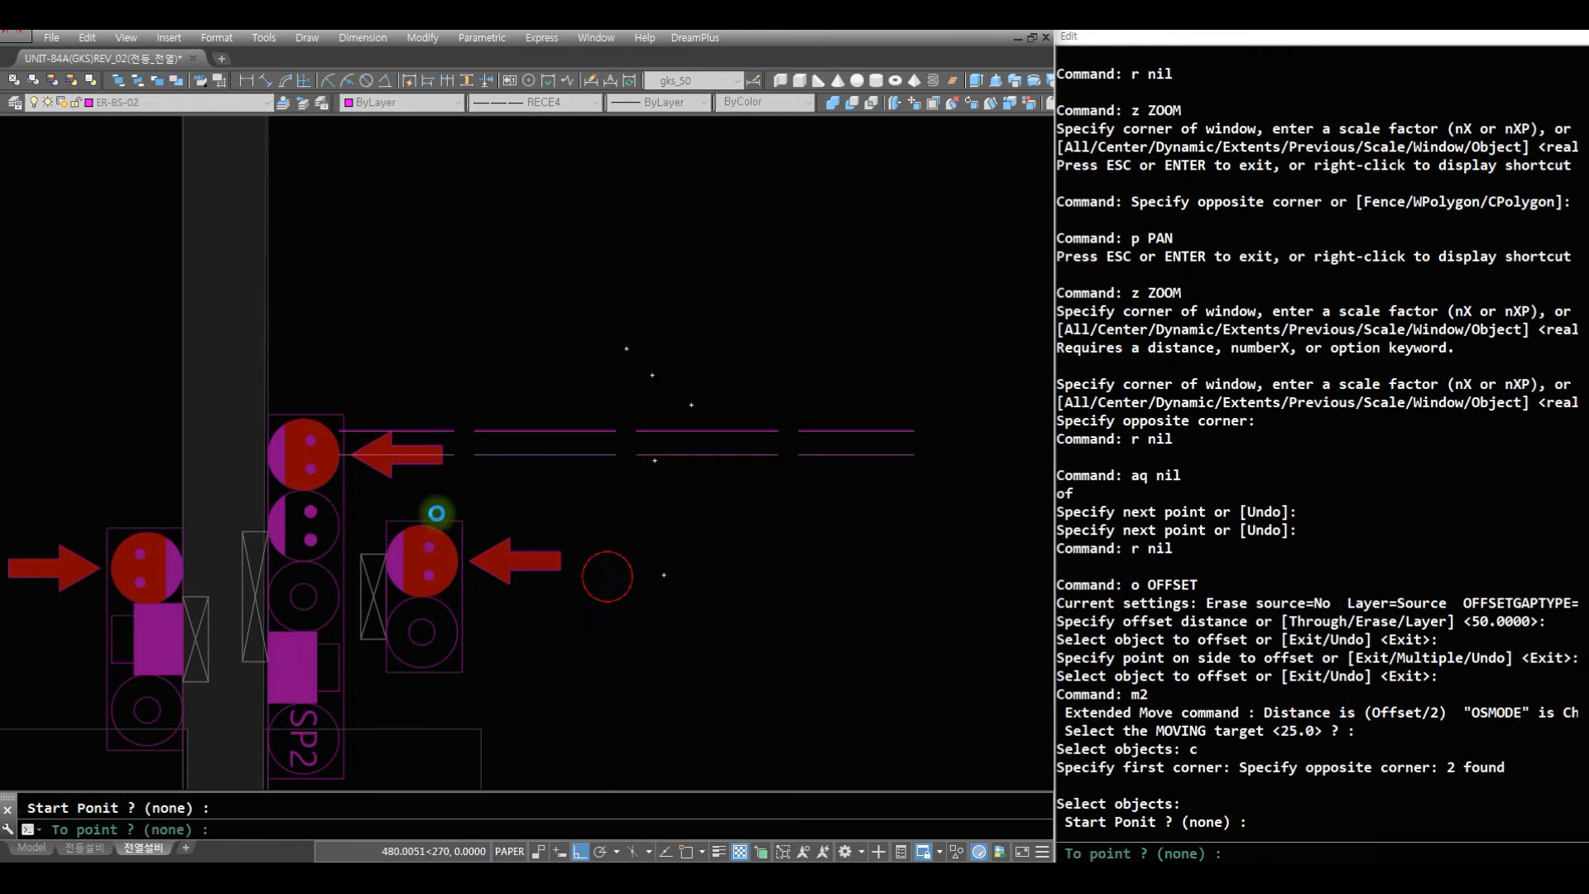
click(626, 575)
text(z)
click(657, 627)
key(space)
key(space)
text(ci)
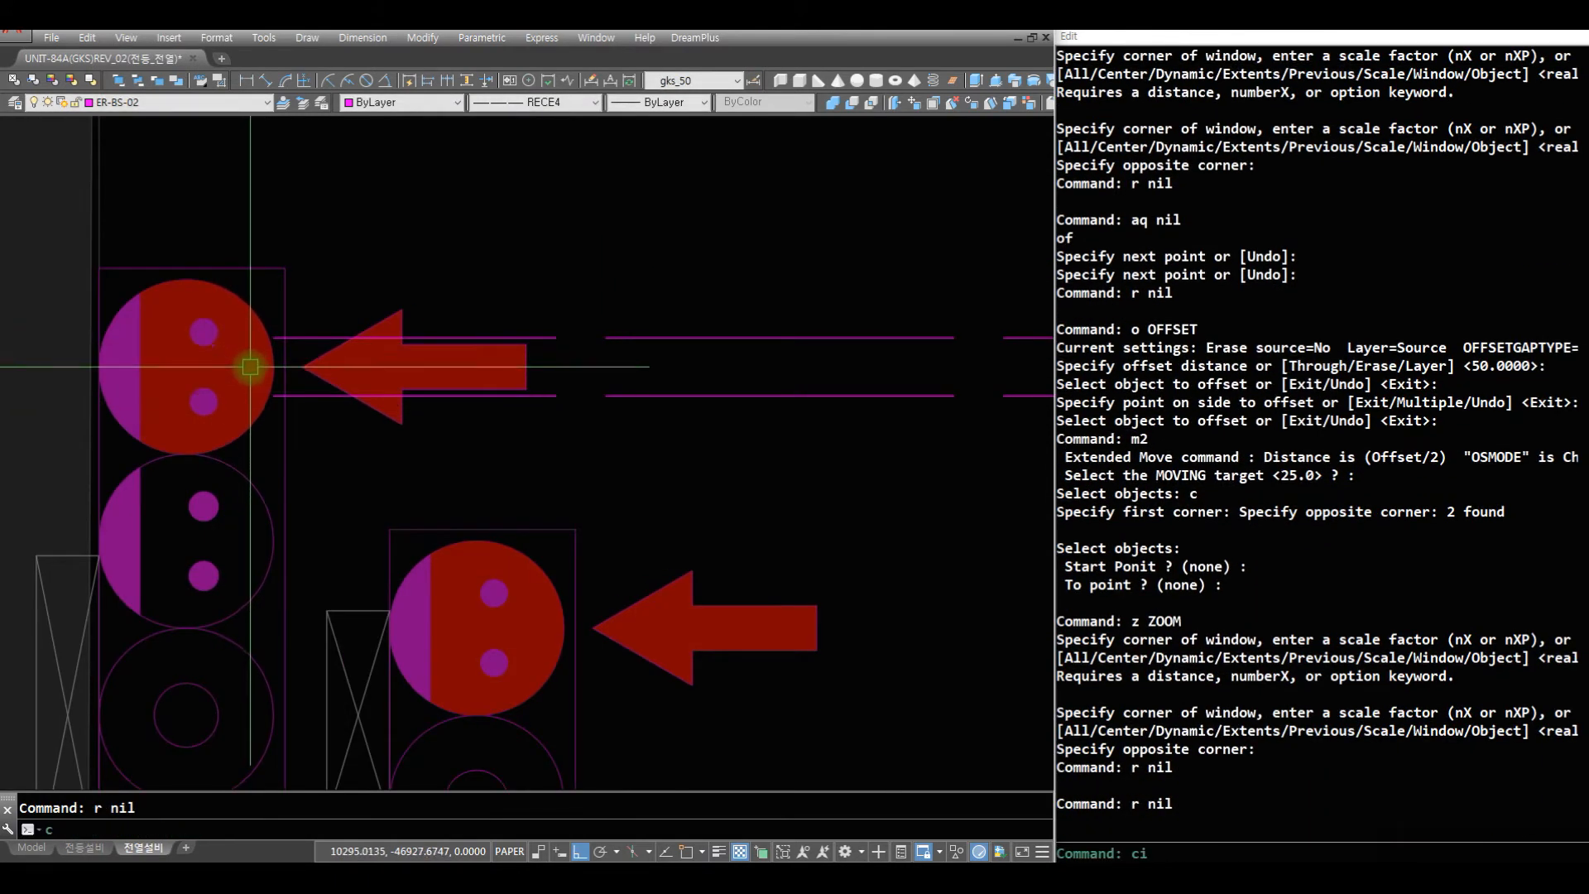
key(space)
text(cen)
key(space)
click(238, 292)
text(n)
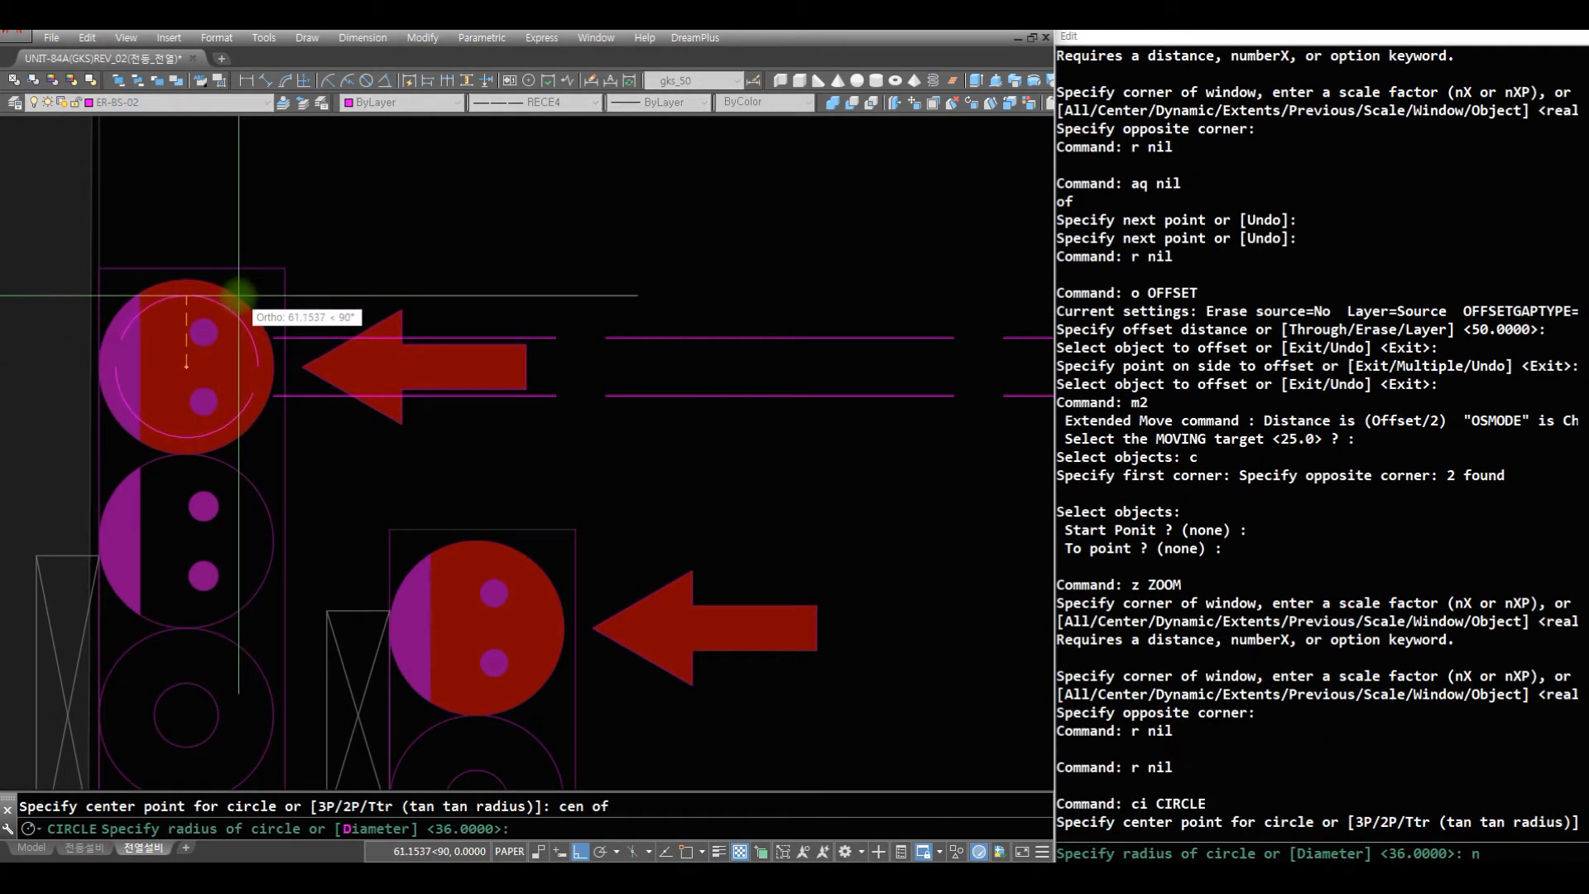
text(ea)
key(space)
click(241, 299)
- Extend both horizontal wires to the helper circle around the red outlet, then erase the circle
text(r)
key(space)
text(ex)
key(space)
click(242, 298)
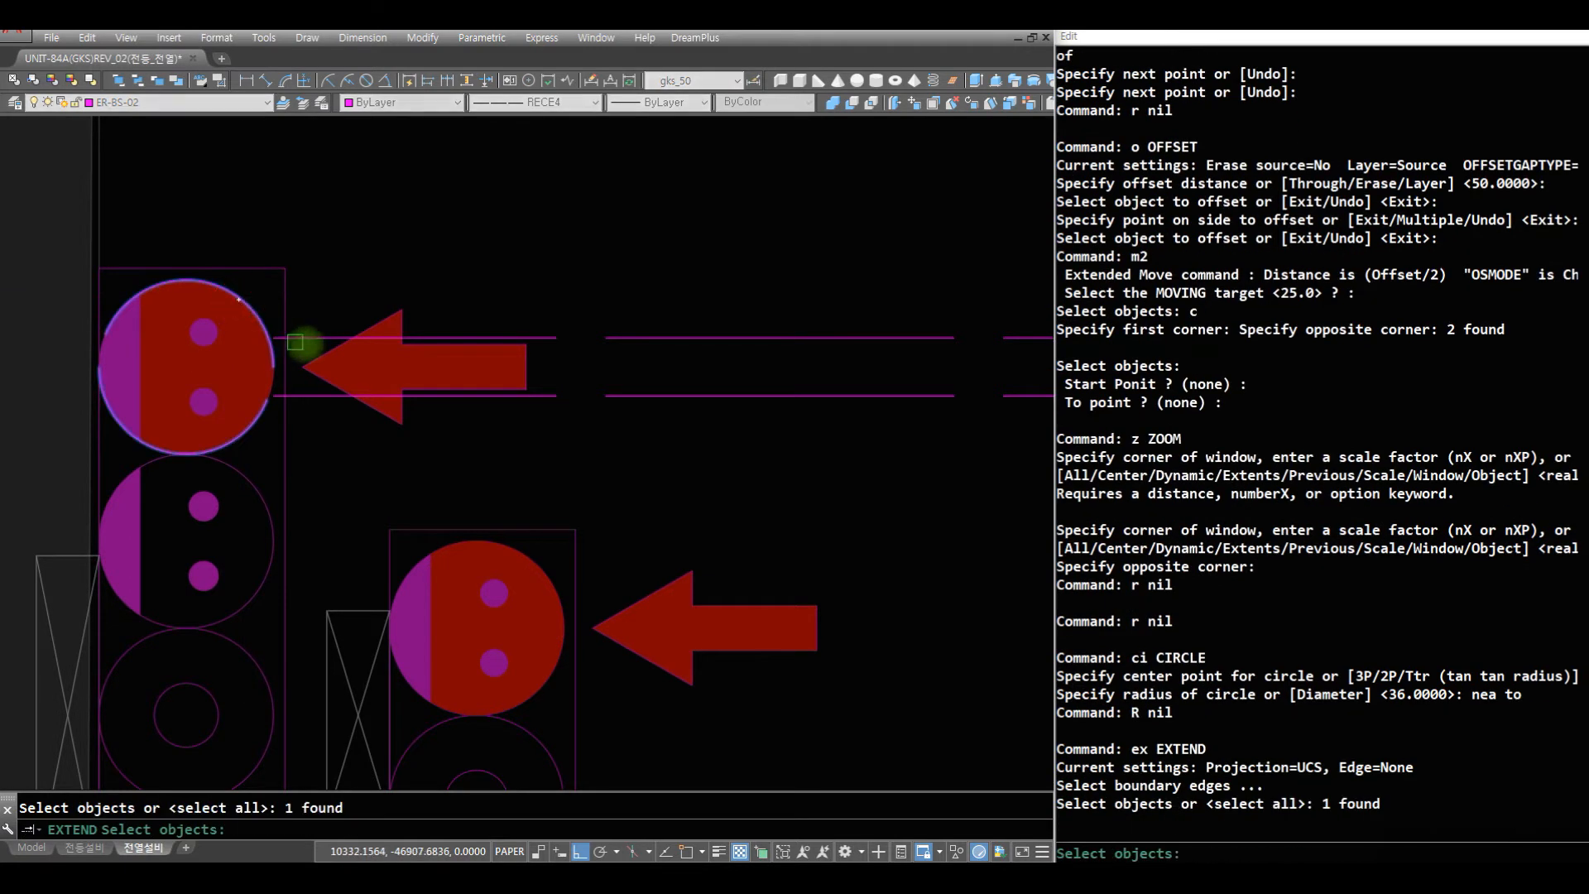
key(space)
click(319, 396)
key(space)
text(r e)
click(271, 356)
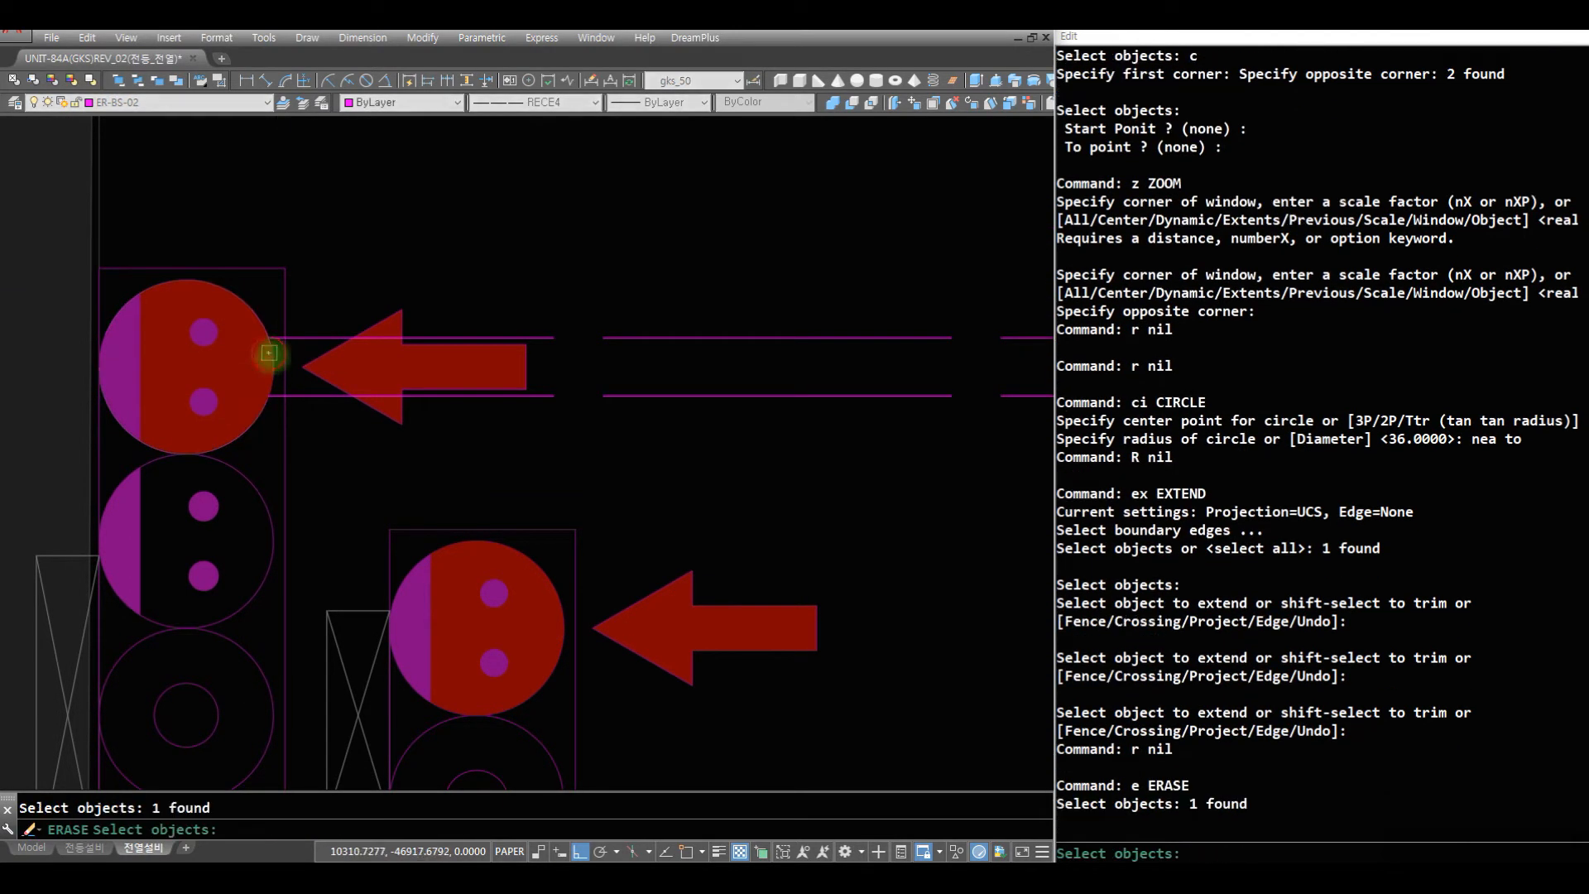
key(space)
- Draw a short vertical wire up from the neighbouring red outlet and fillet it to the lower horizontal wire at radius 75
text(r aq of)
click(487, 549)
click(465, 411)
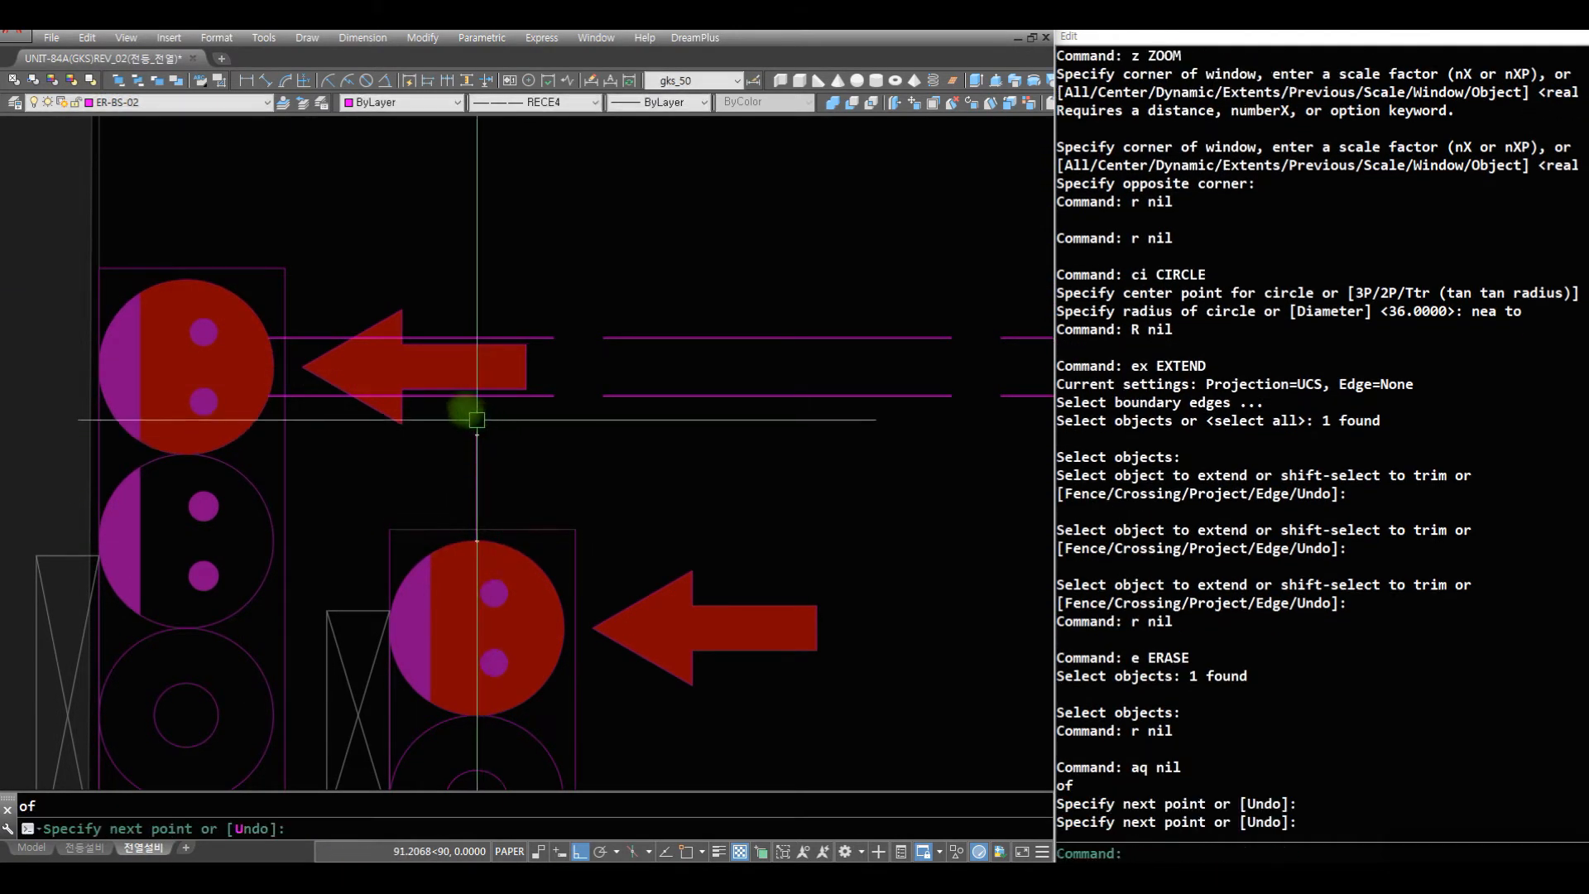
key(space)
text(f)
- Draw a vertical wire along the living room and 침실2 partition from the door-side outlet stack down towards the lower stack
key(space)
click(449, 398)
click(477, 455)
text(z)
key(space)
key(space)
drag(749, 301, 663, 748)
drag(681, 384, 651, 728)
key(space)
text(z z)
click(1035, 523)
click(300, 300)
text(r)
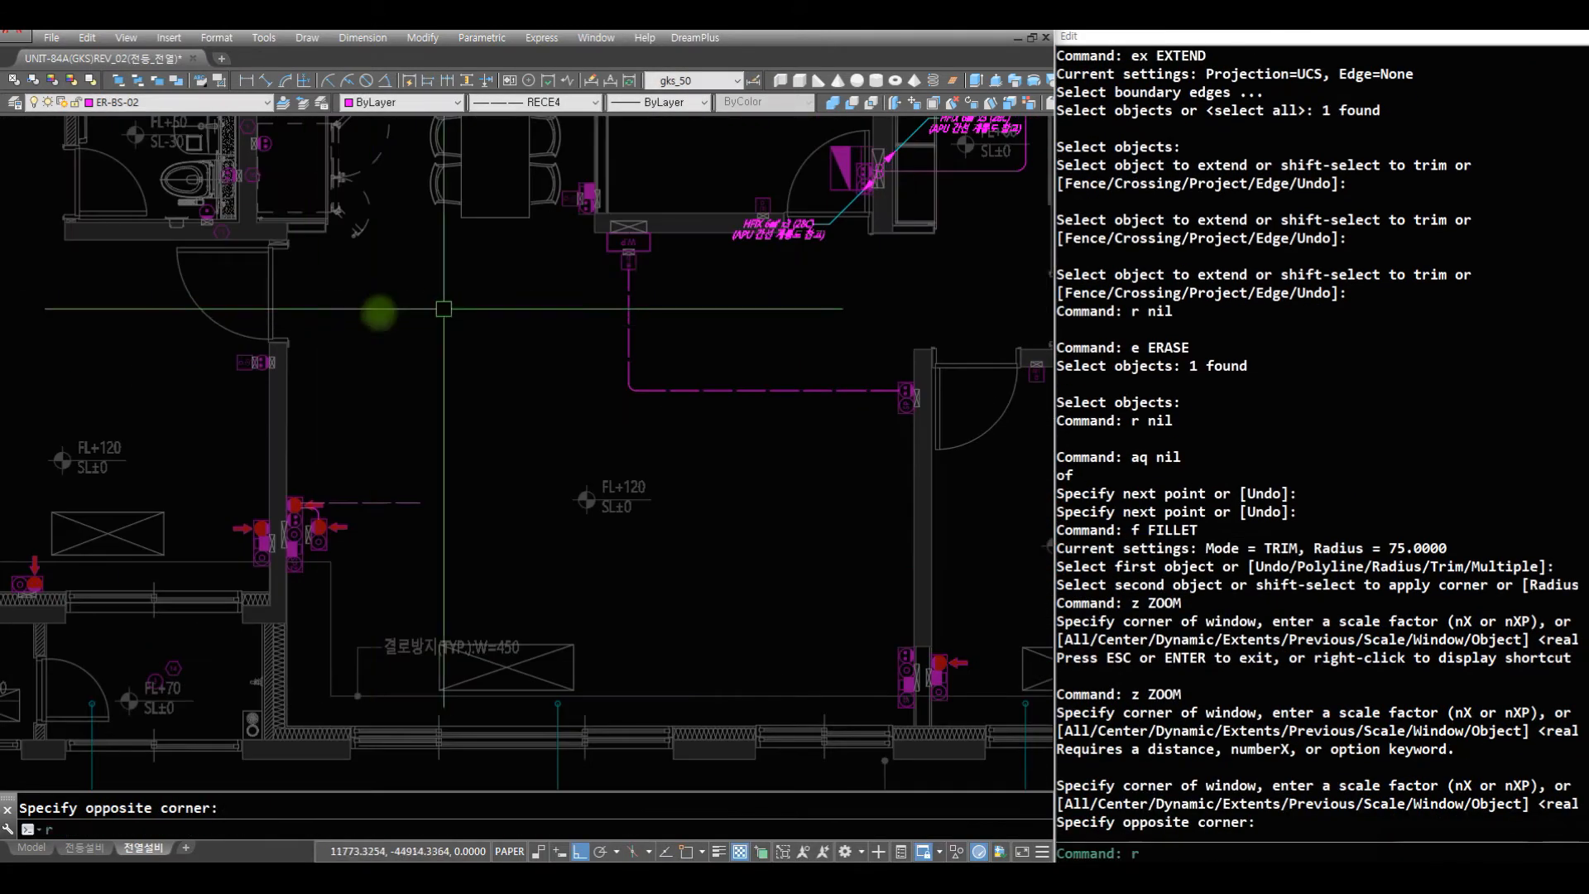
text( r af)
key(space)
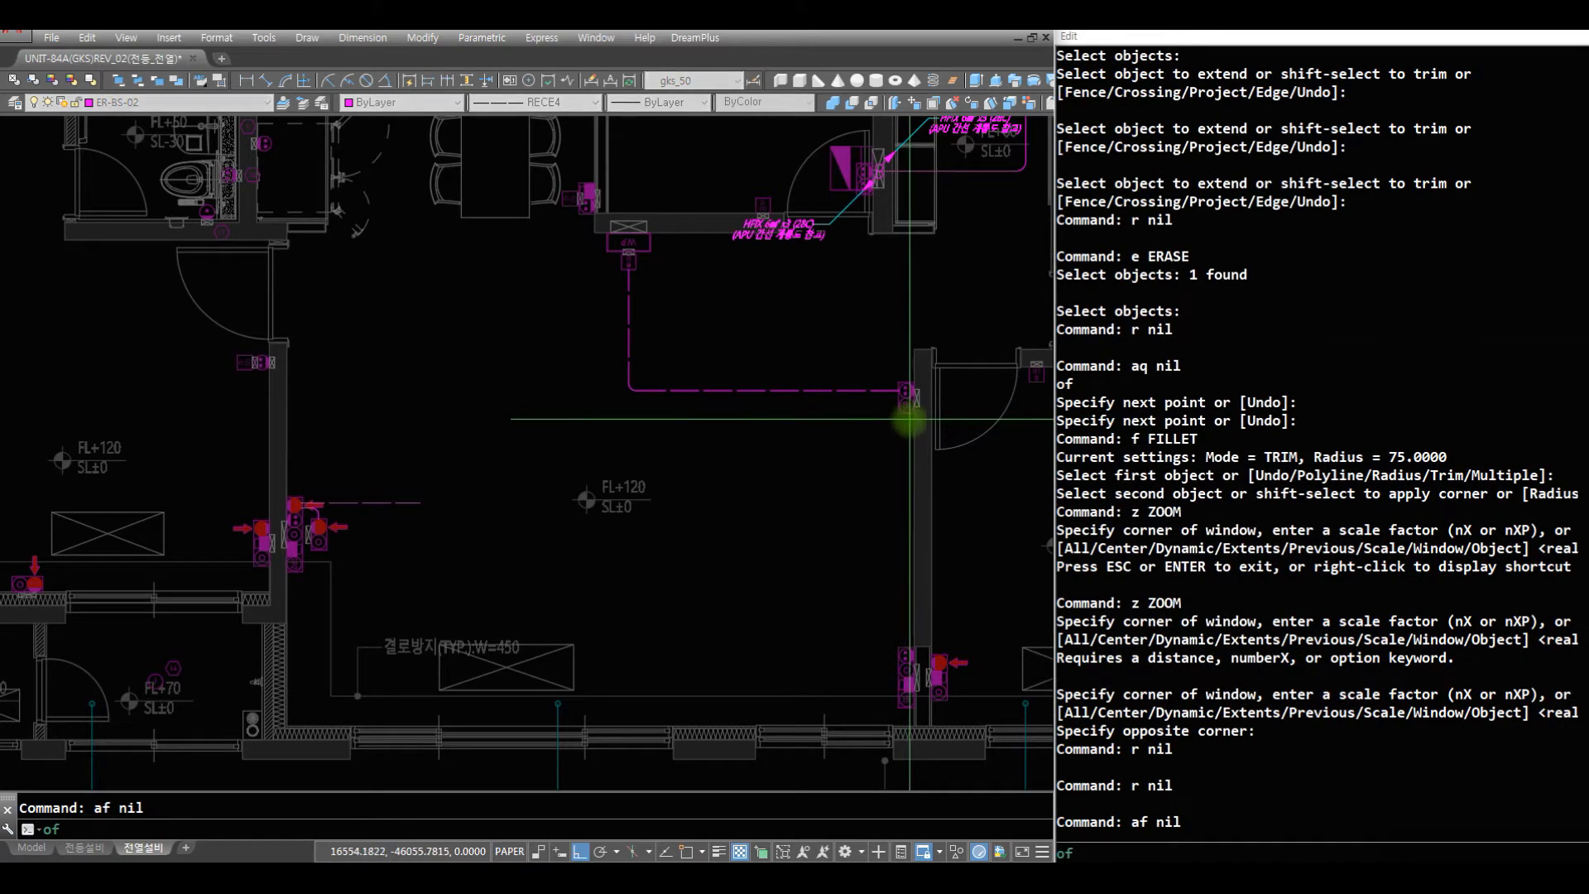
click(906, 412)
click(907, 649)
key(space)
text(r )
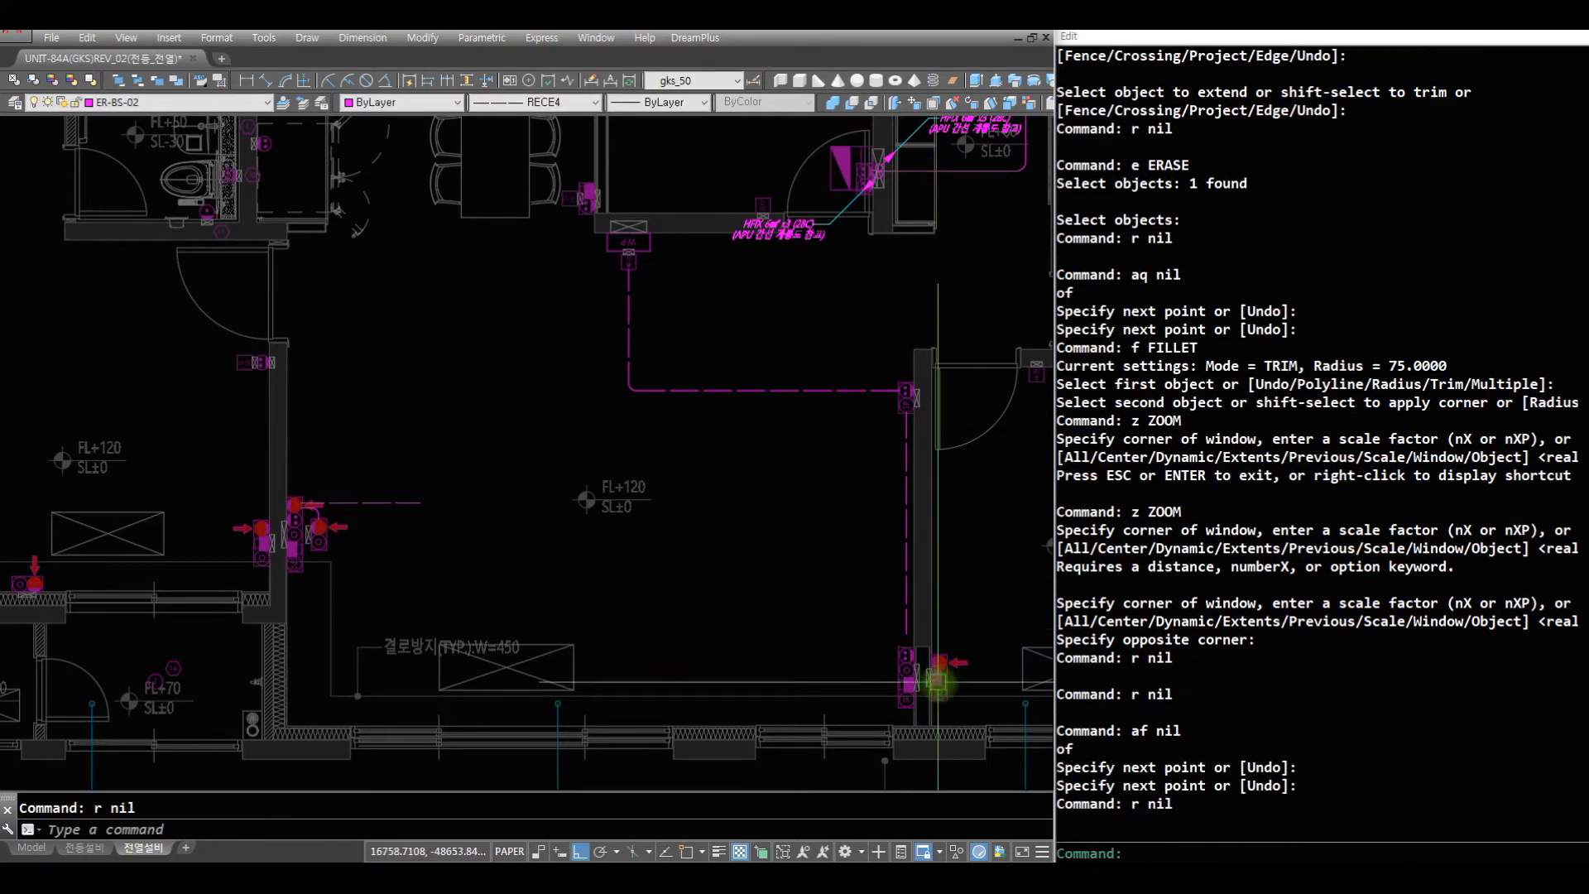
text(z)
click(821, 582)
text(r r)
click(912, 688)
text(r )
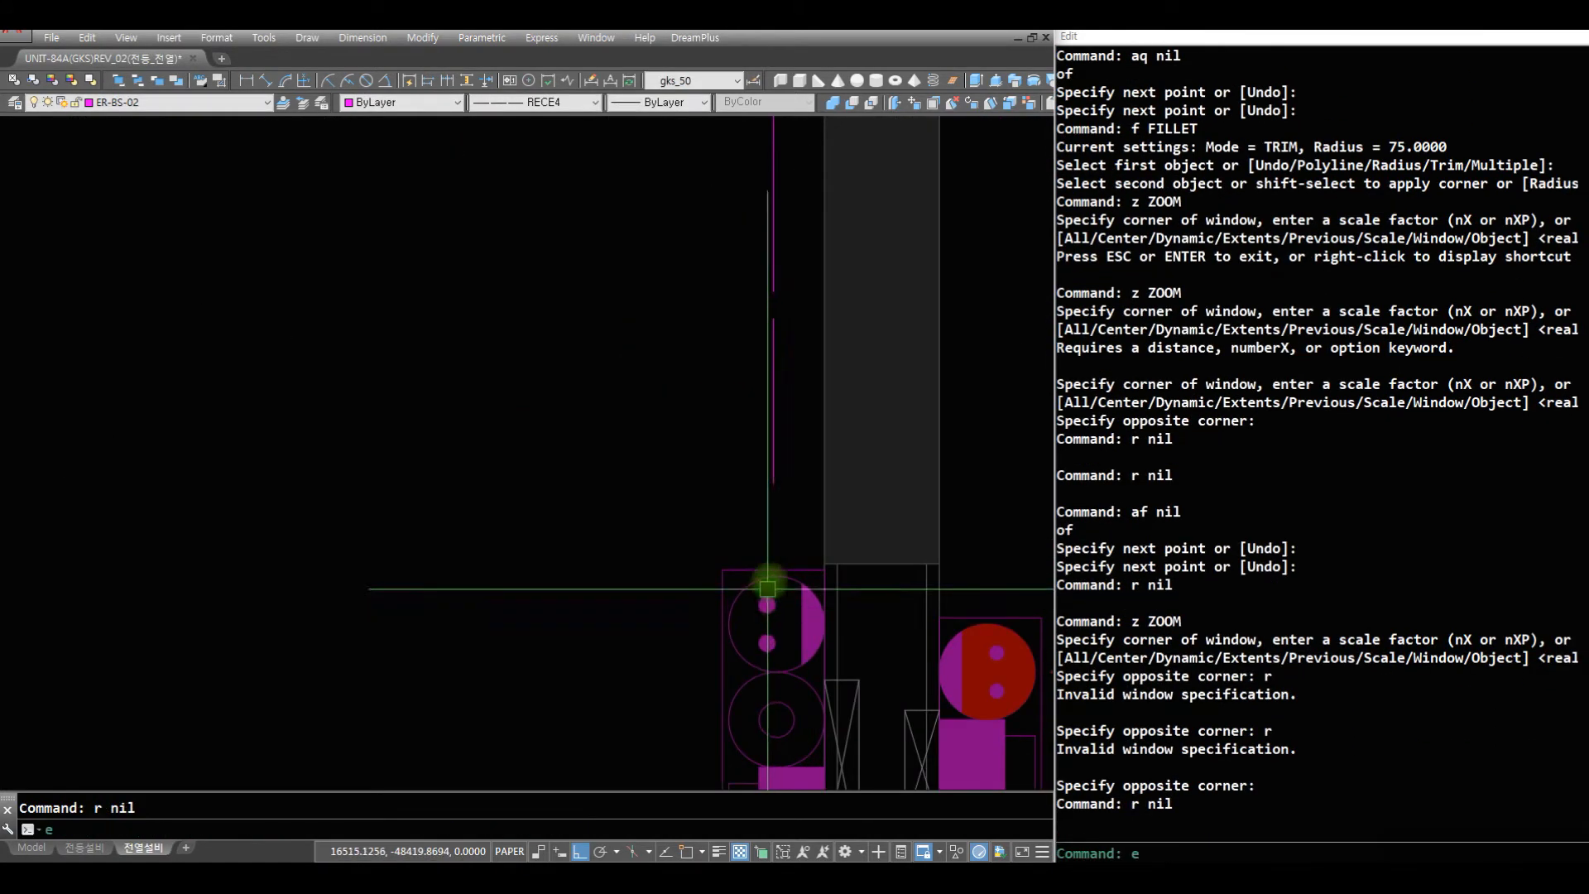
text(ex)
click(780, 571)
click(769, 480)
key(Escape)
key(Escape)
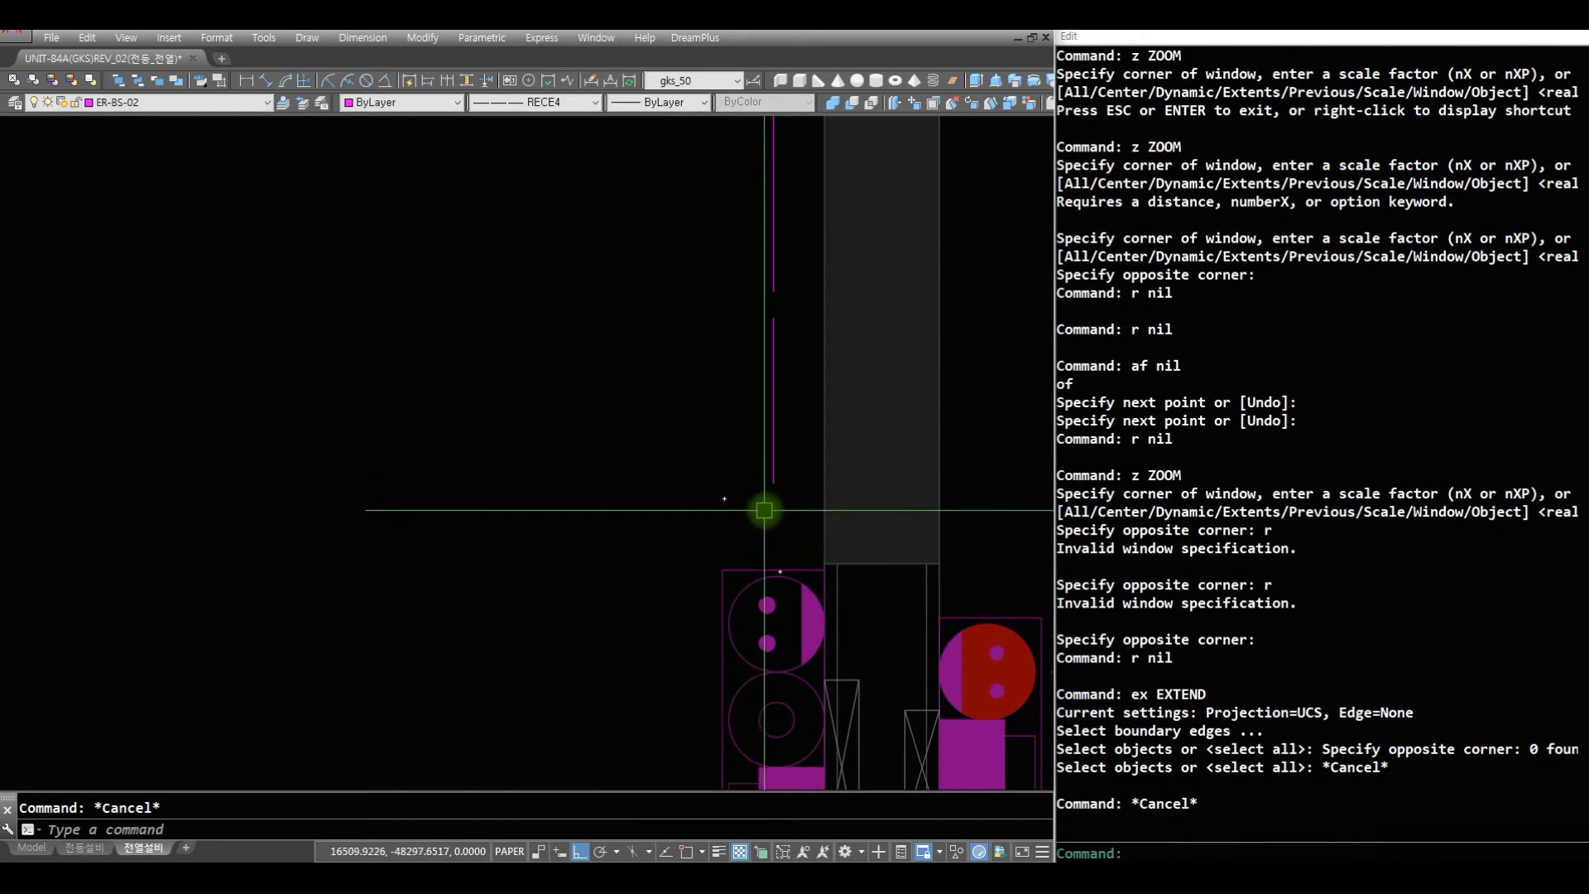
text(chj)
key(space)
key(Escape)
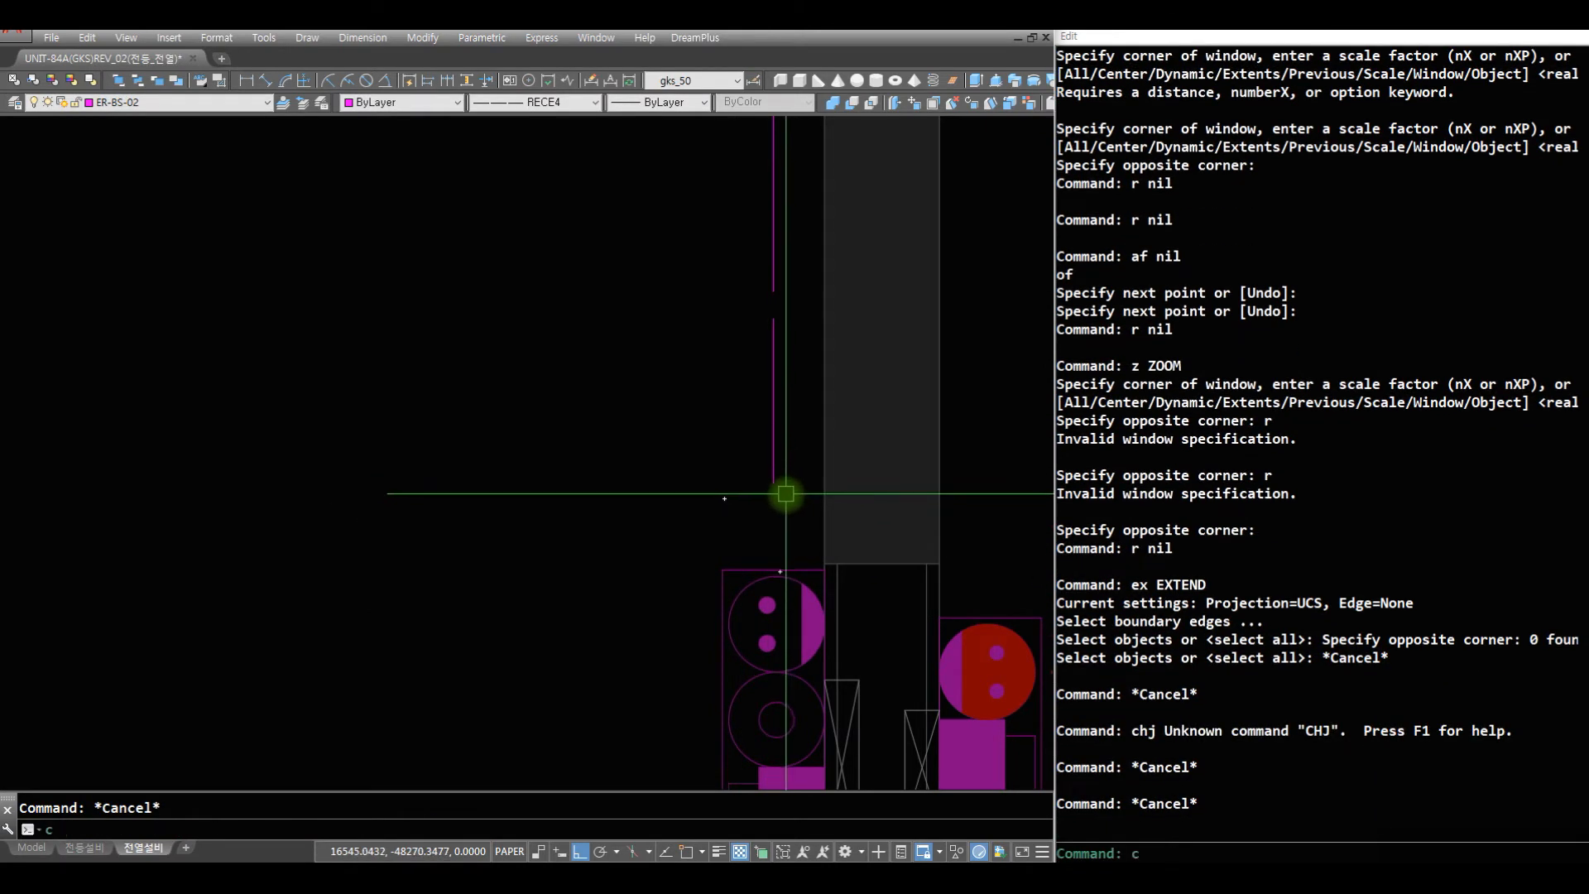
key(Escape)
- Lengthen the vertical partition wire down to the top edge of the lower outlet stack with Change
text(ch c)
click(789, 498)
click(720, 434)
key(space)
text(e)
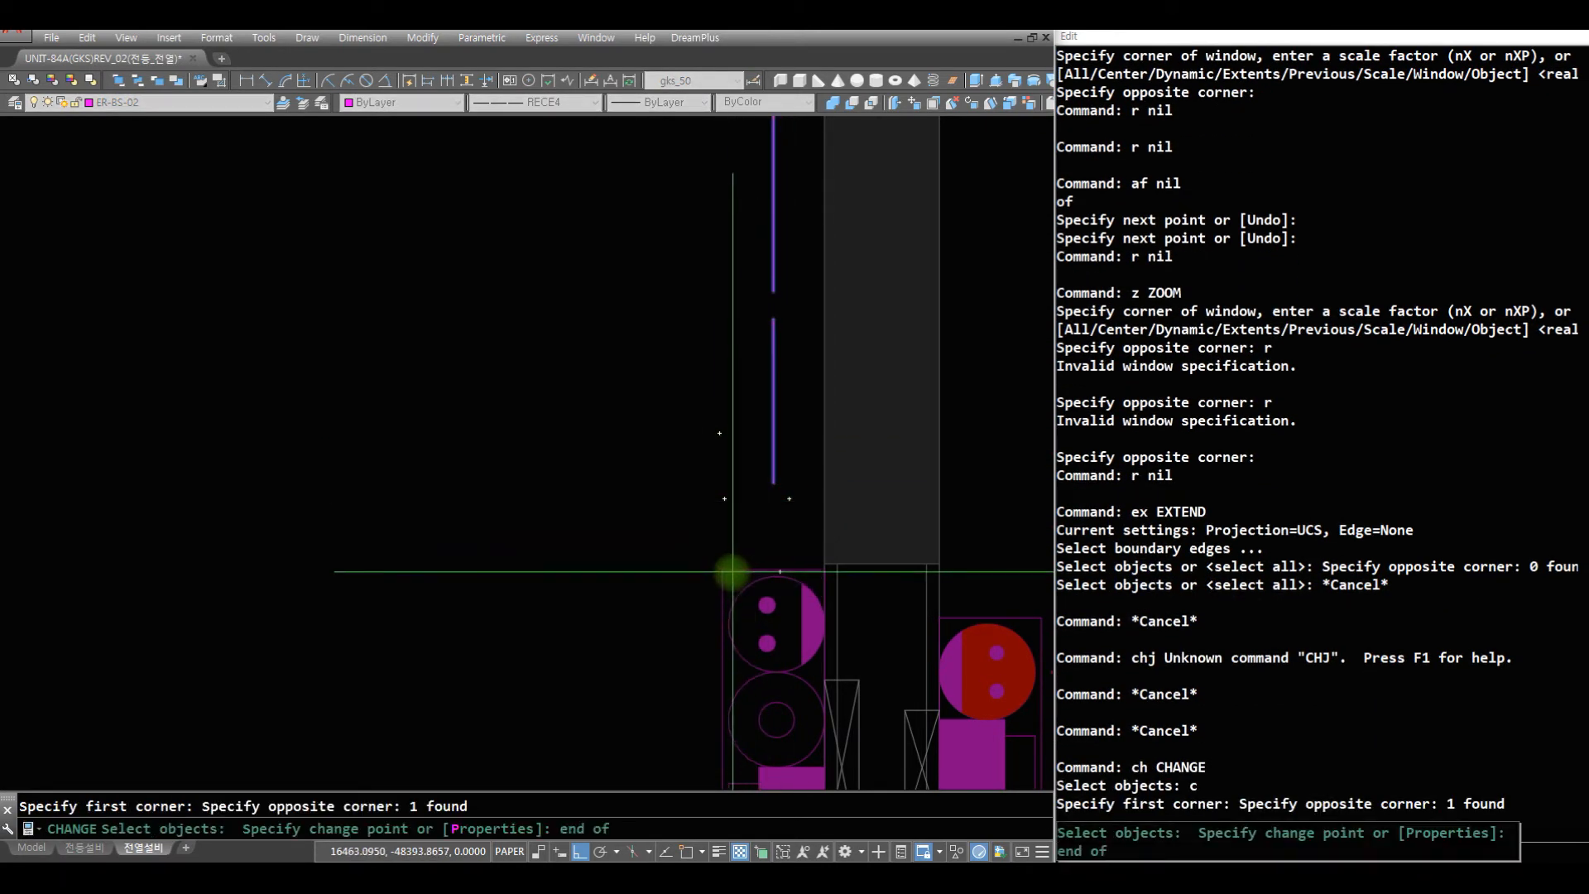
click(731, 571)
- Offset the vertical partition wire by 50 towards the living room
text(z)
key(space)
drag(486, 415, 485, 790)
drag(463, 428, 478, 733)
key(space)
text(z z)
click(669, 513)
click(42, 206)
text(r o)
key(space)
click(884, 367)
click(800, 390)
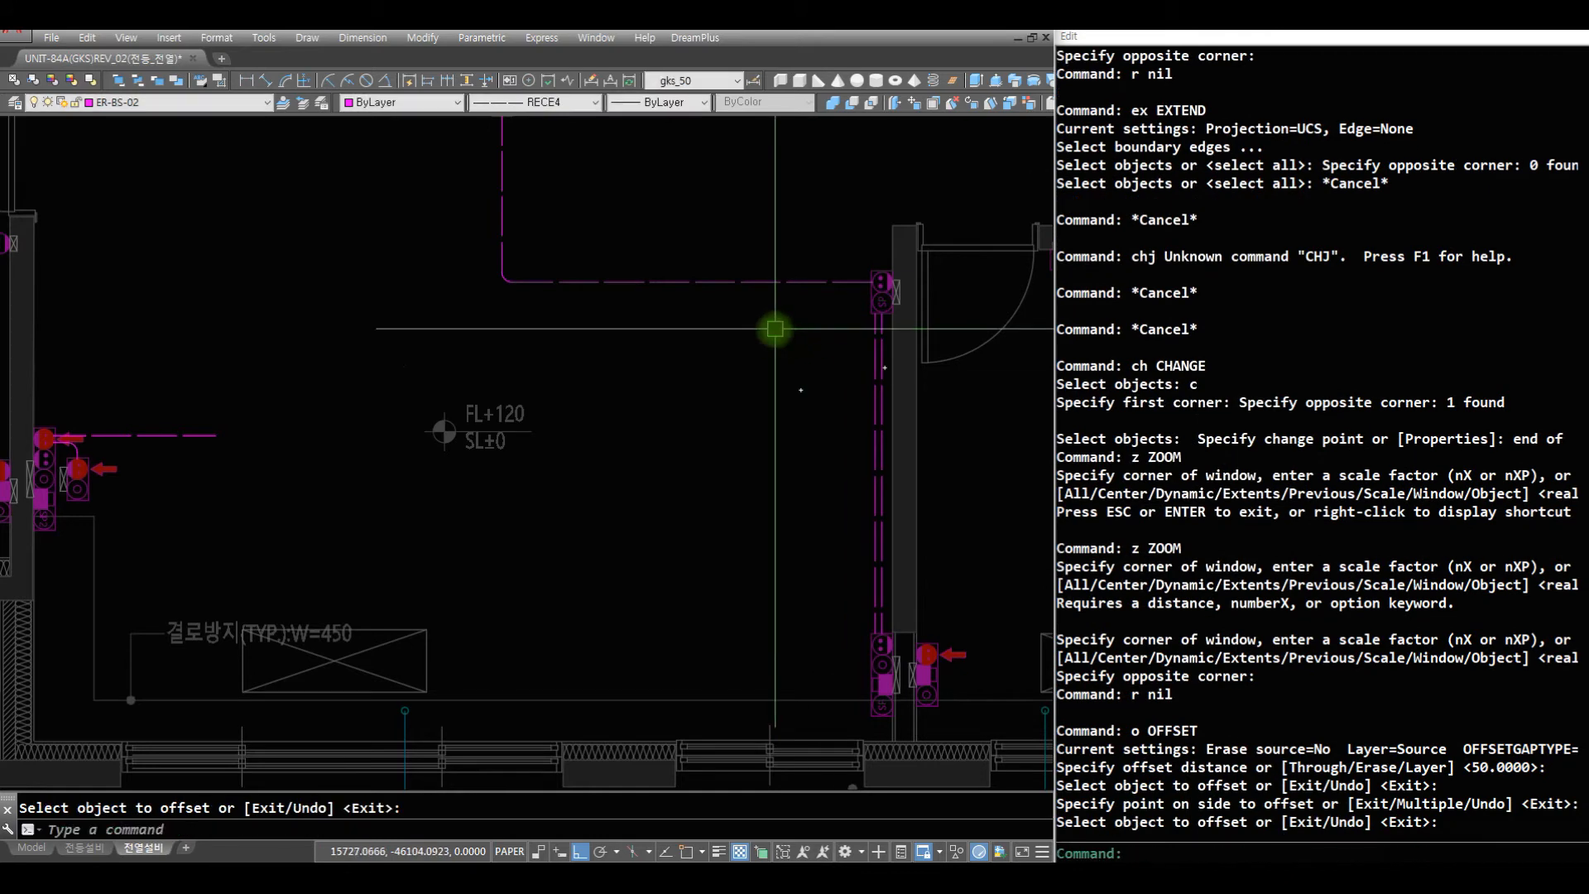
key(space)
- Move both parallel vertical wires 25 towards the partition with the M2 command
text(mnn)
key(Escape)
text(m2)
key(space)
text(c)
key(space)
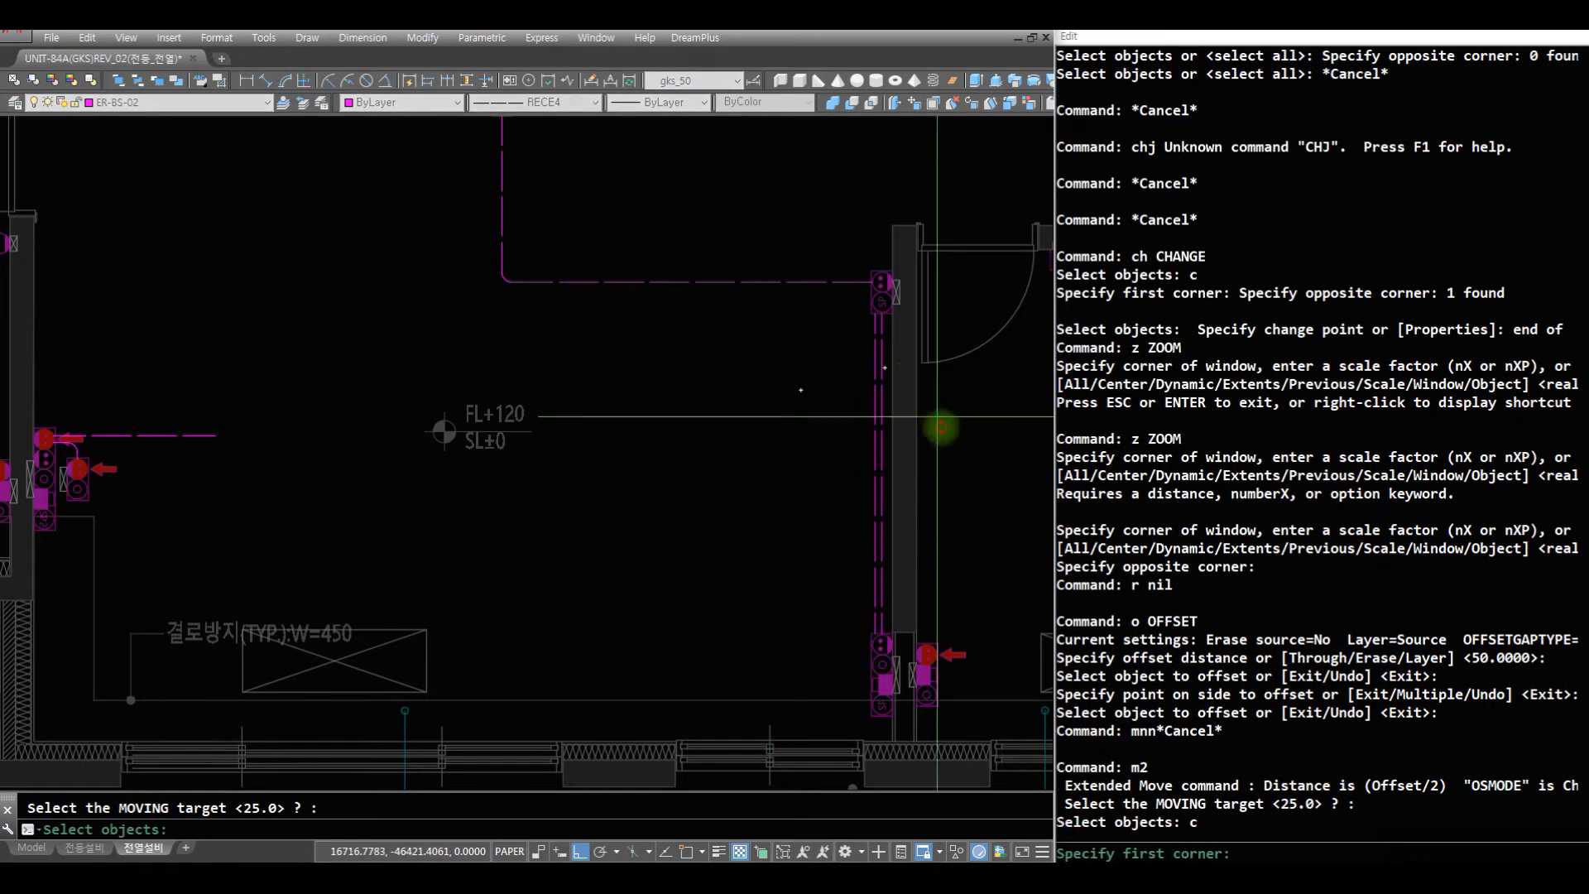
click(939, 424)
click(828, 479)
- Fillet the living-room-side vertical wire to the horizontal wire from the red outlet at radius 75
key(space)
click(694, 498)
click(965, 471)
text(r f)
key(space)
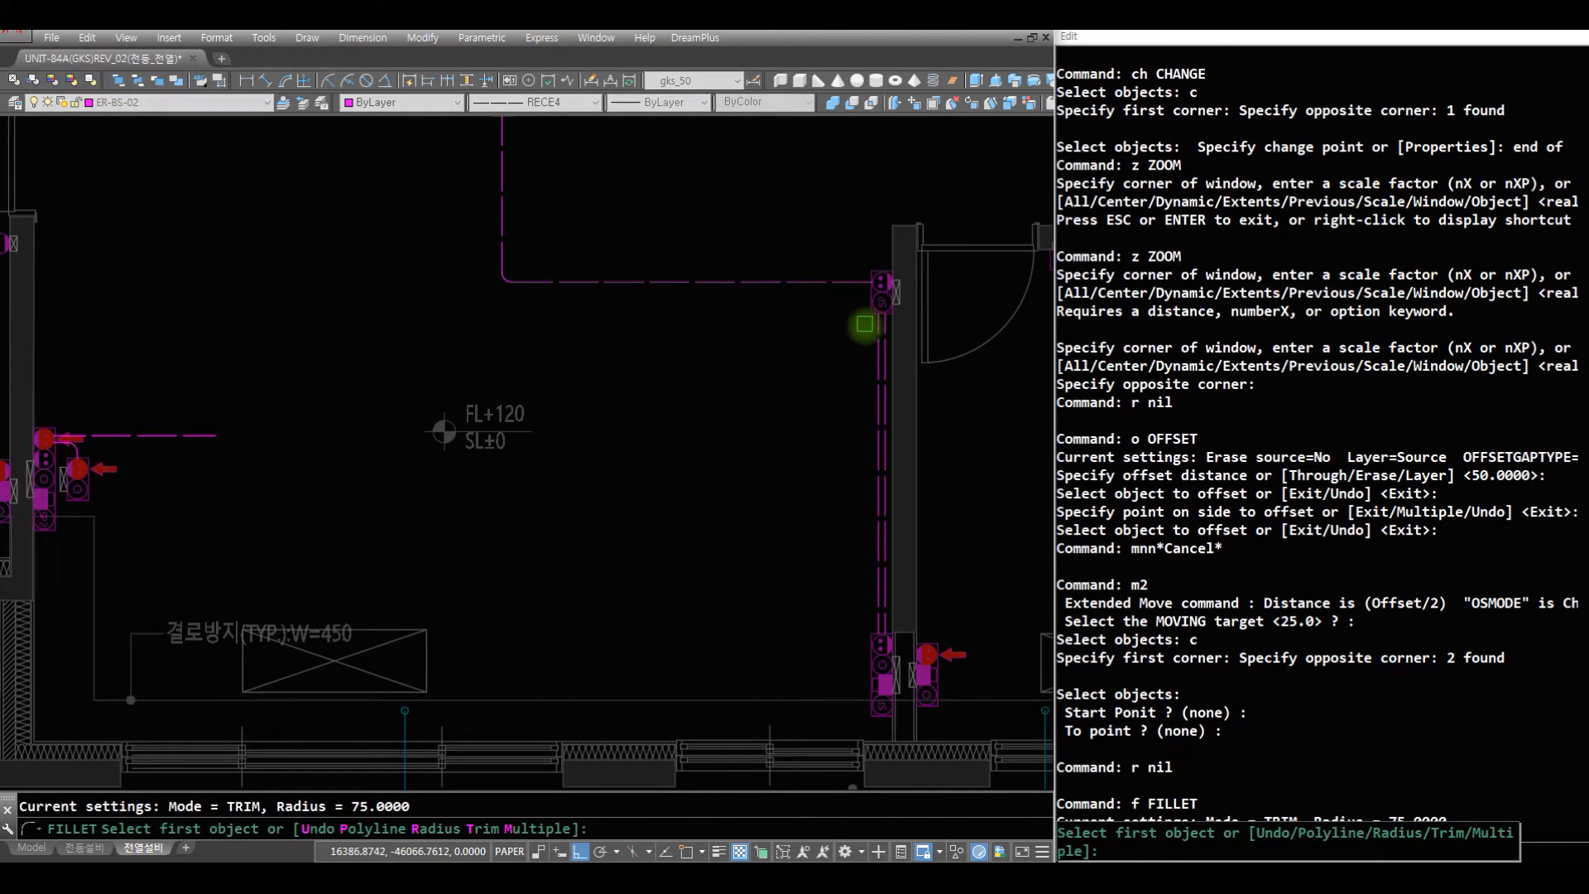
click(875, 339)
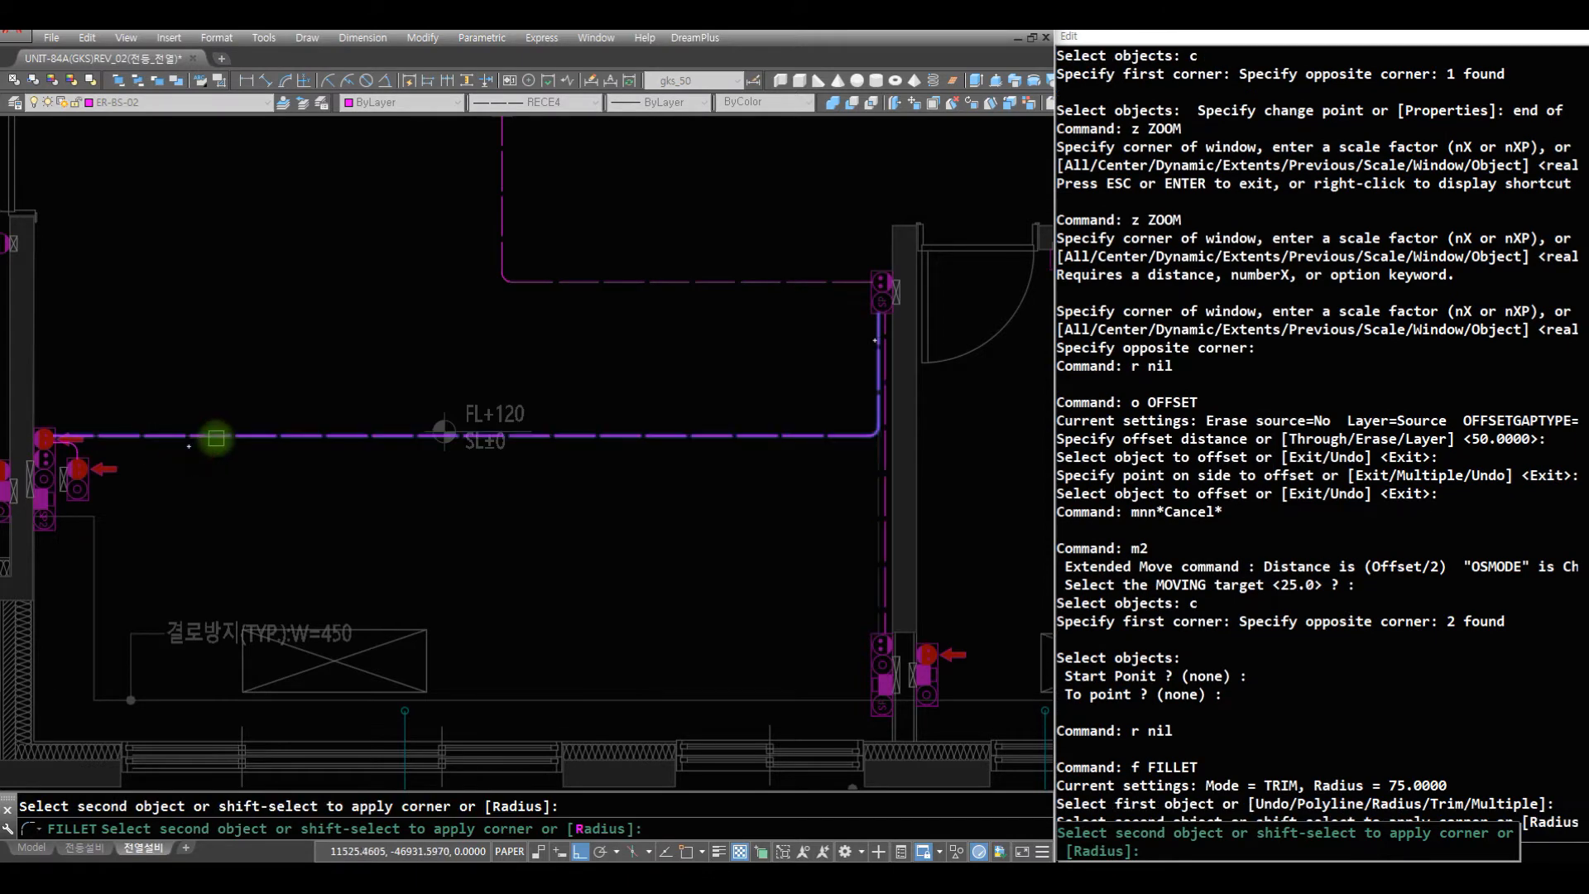
click(213, 439)
- Insert the J04 wire tick mark on the lower horizontal living room wire at rotation 0
text(z)
key(space)
key(space)
drag(624, 298, 633, 530)
key(space)
text(z)
key(space)
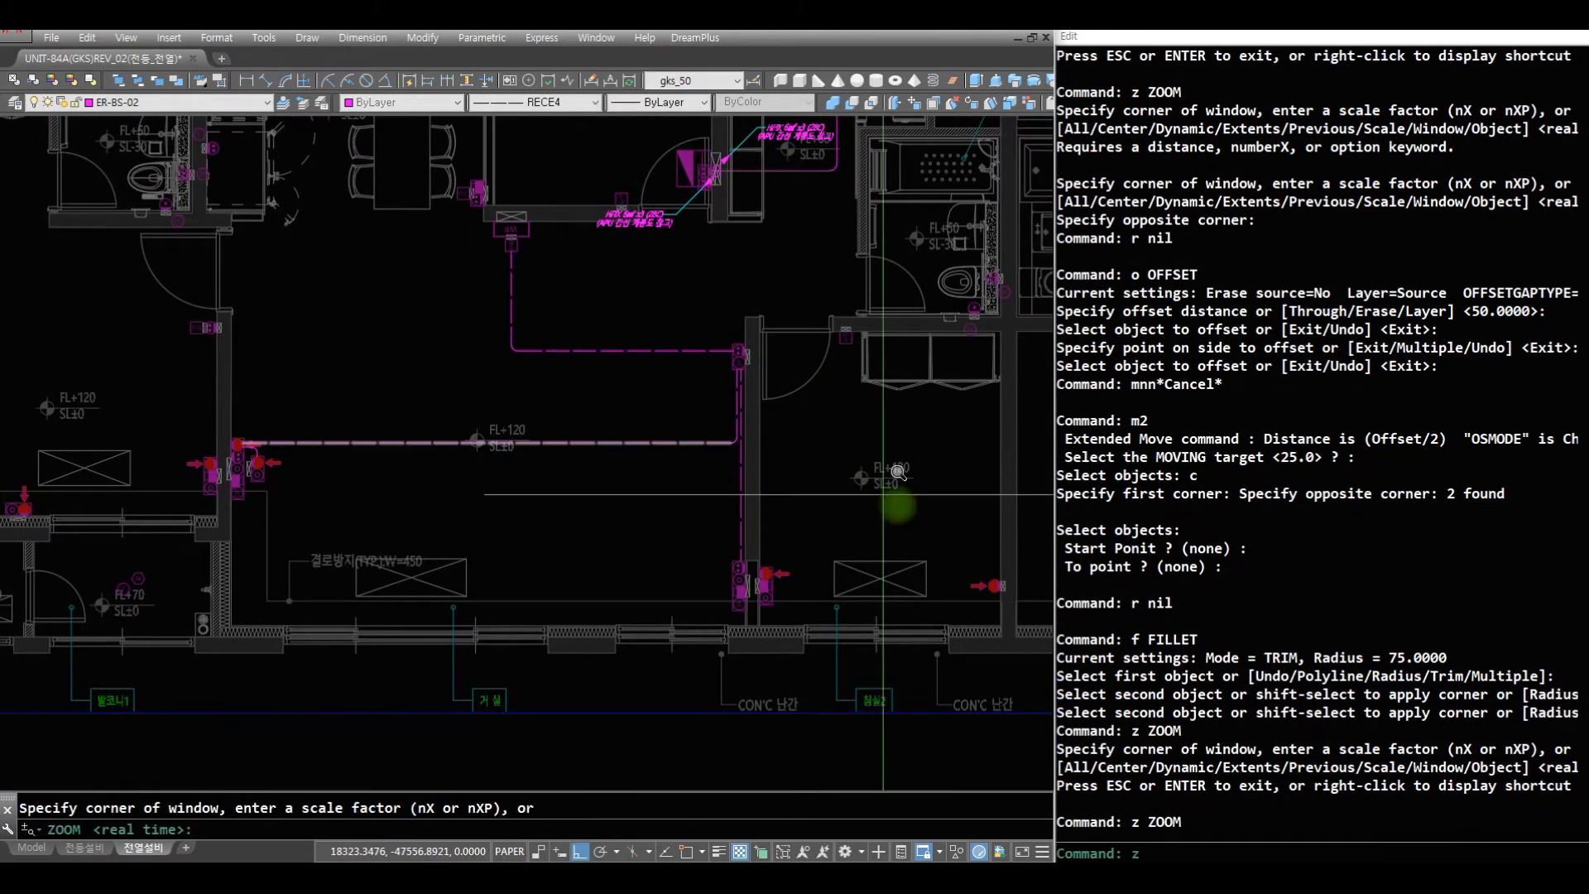
click(874, 485)
click(159, 215)
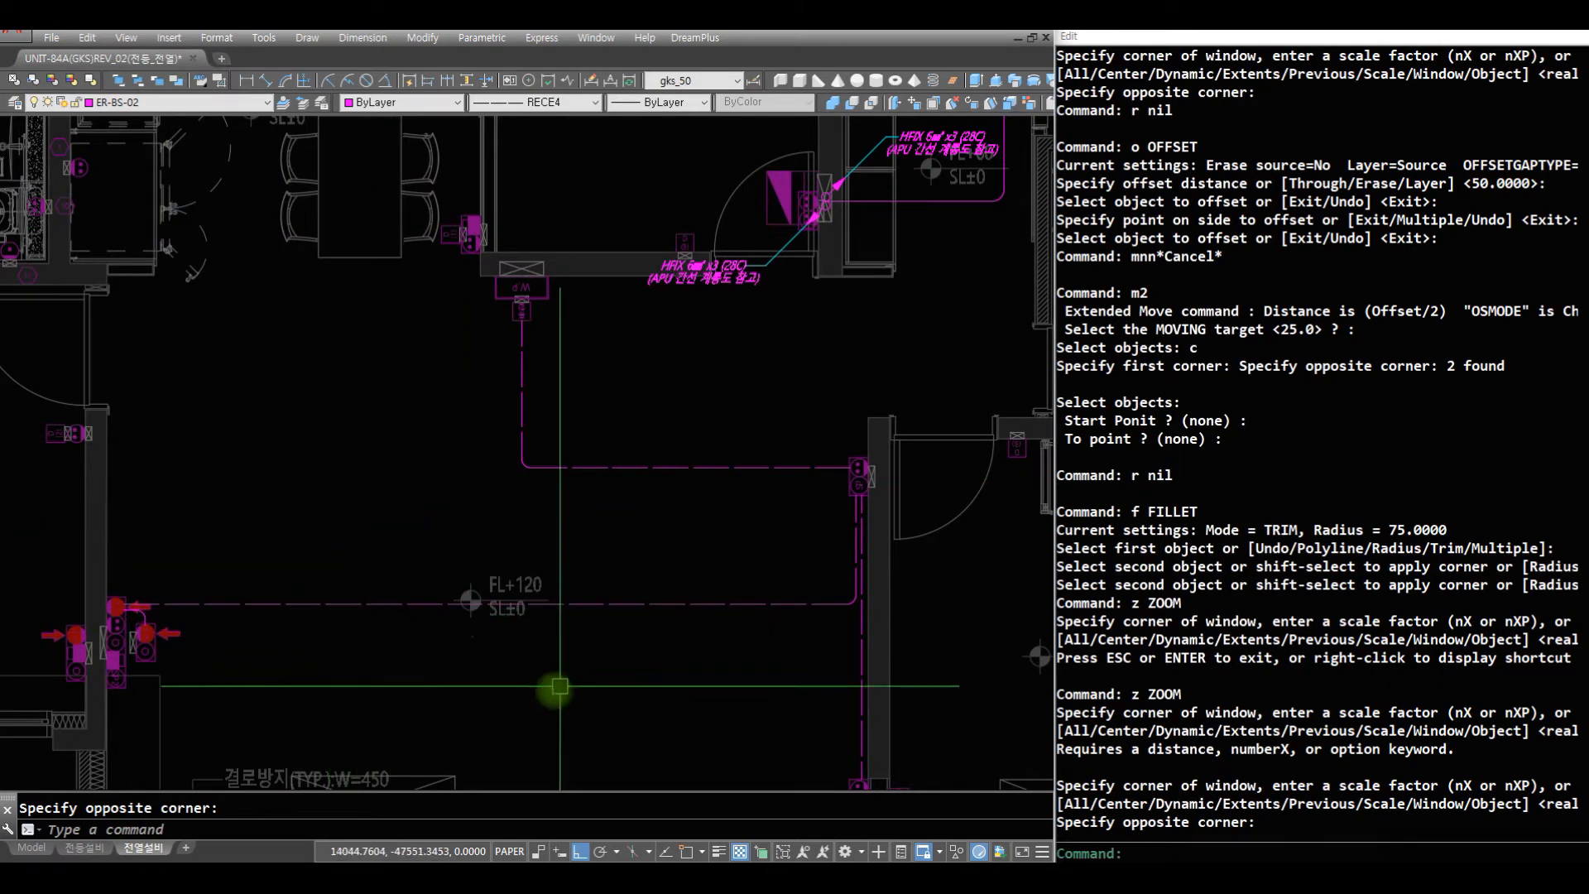
text(4)
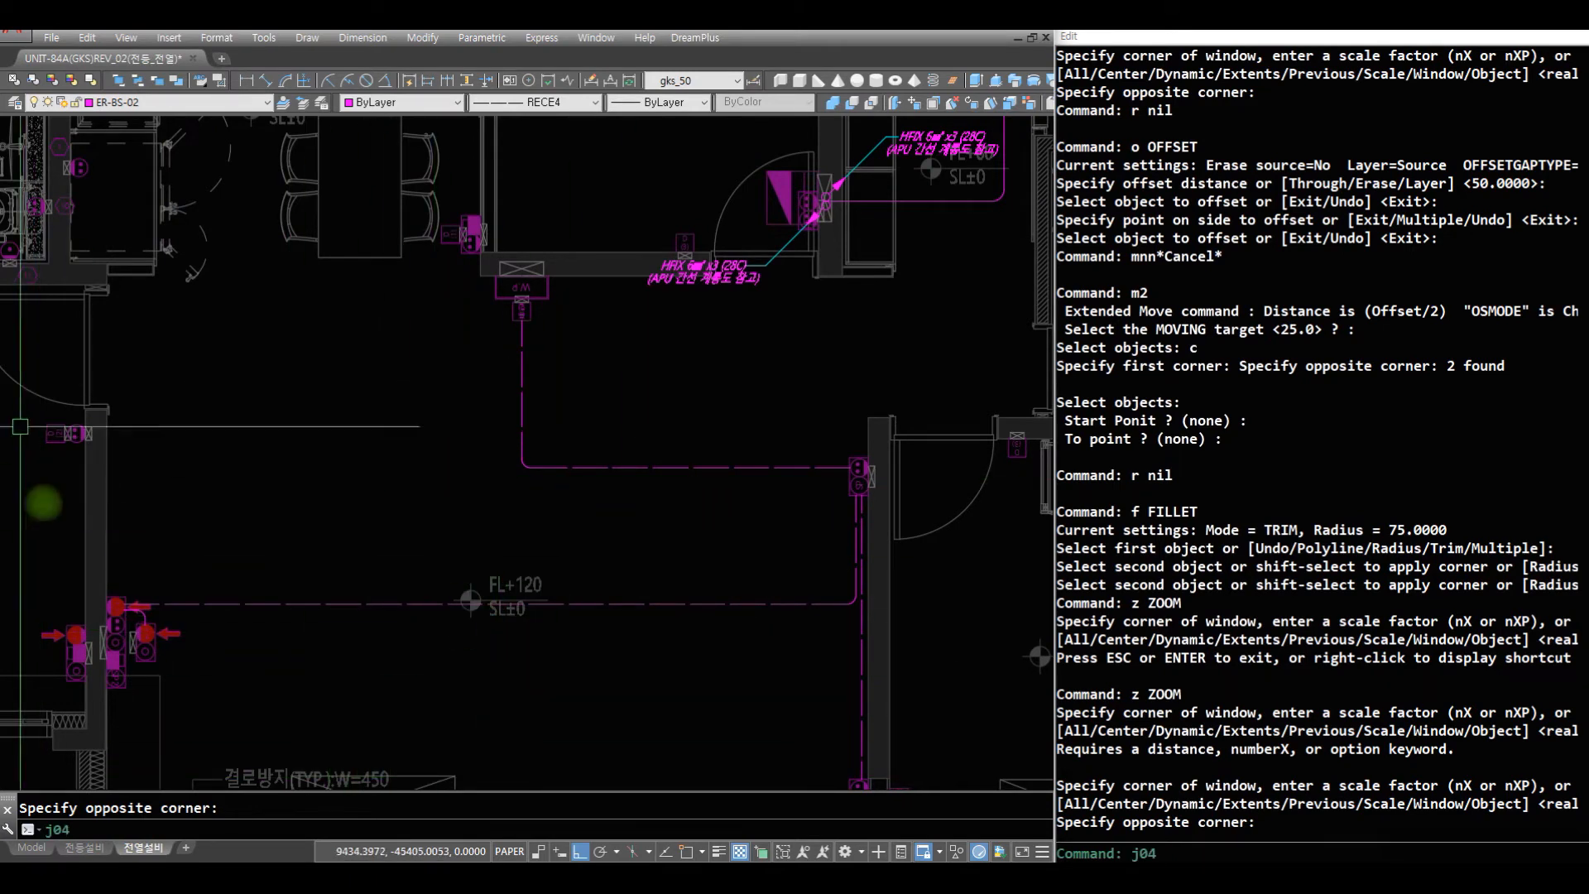
key(space)
text(nea to)
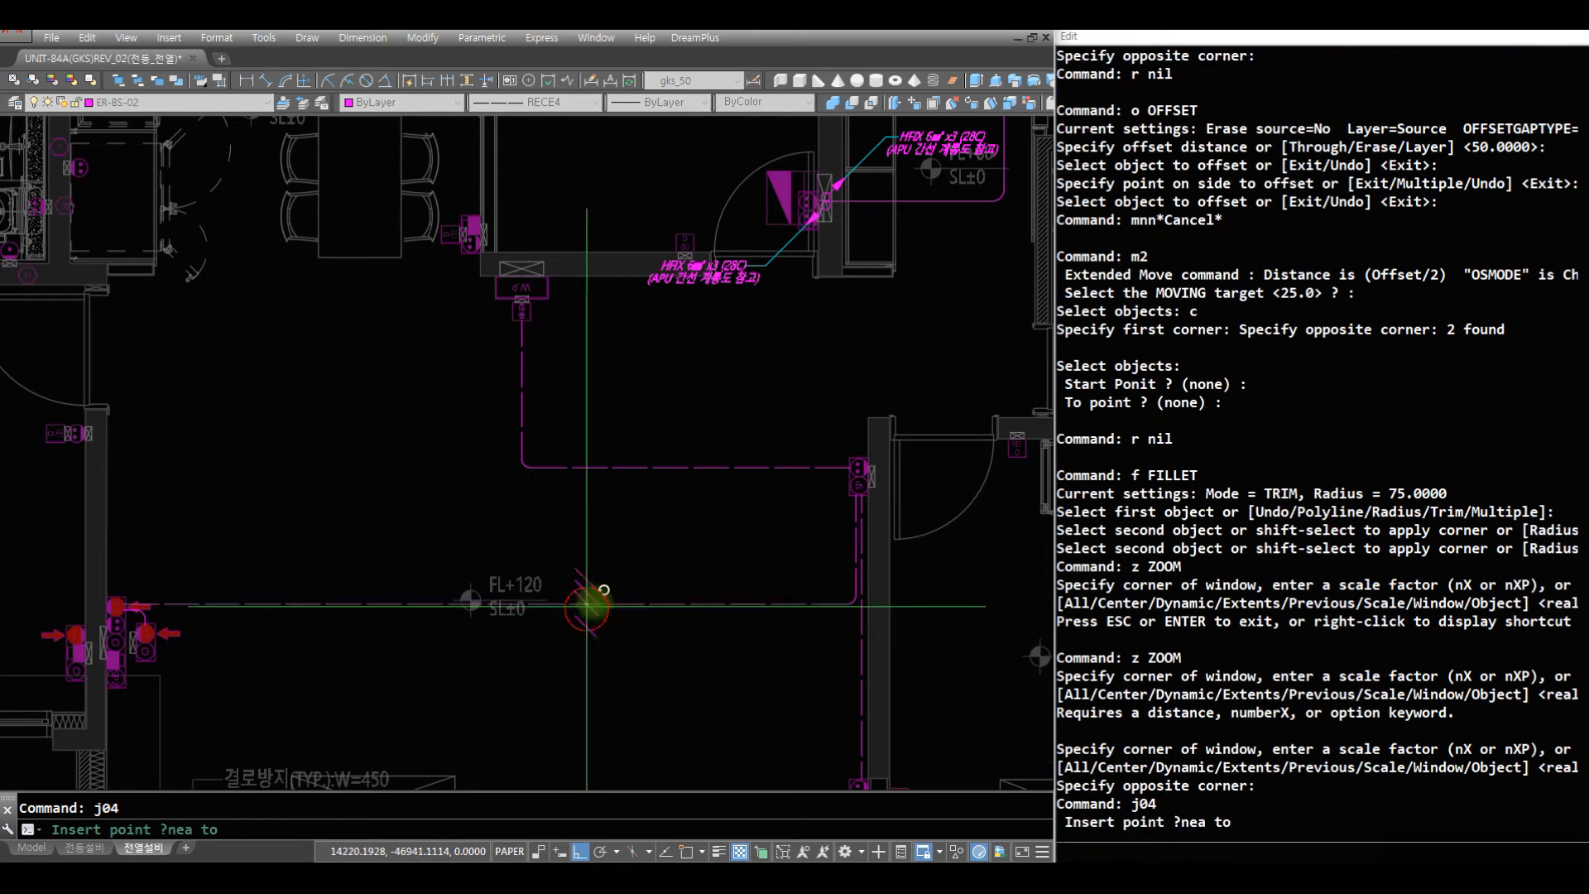
click(584, 607)
key(space)
text(s)
key(space)
click(630, 596)
key(space)
text(mea)
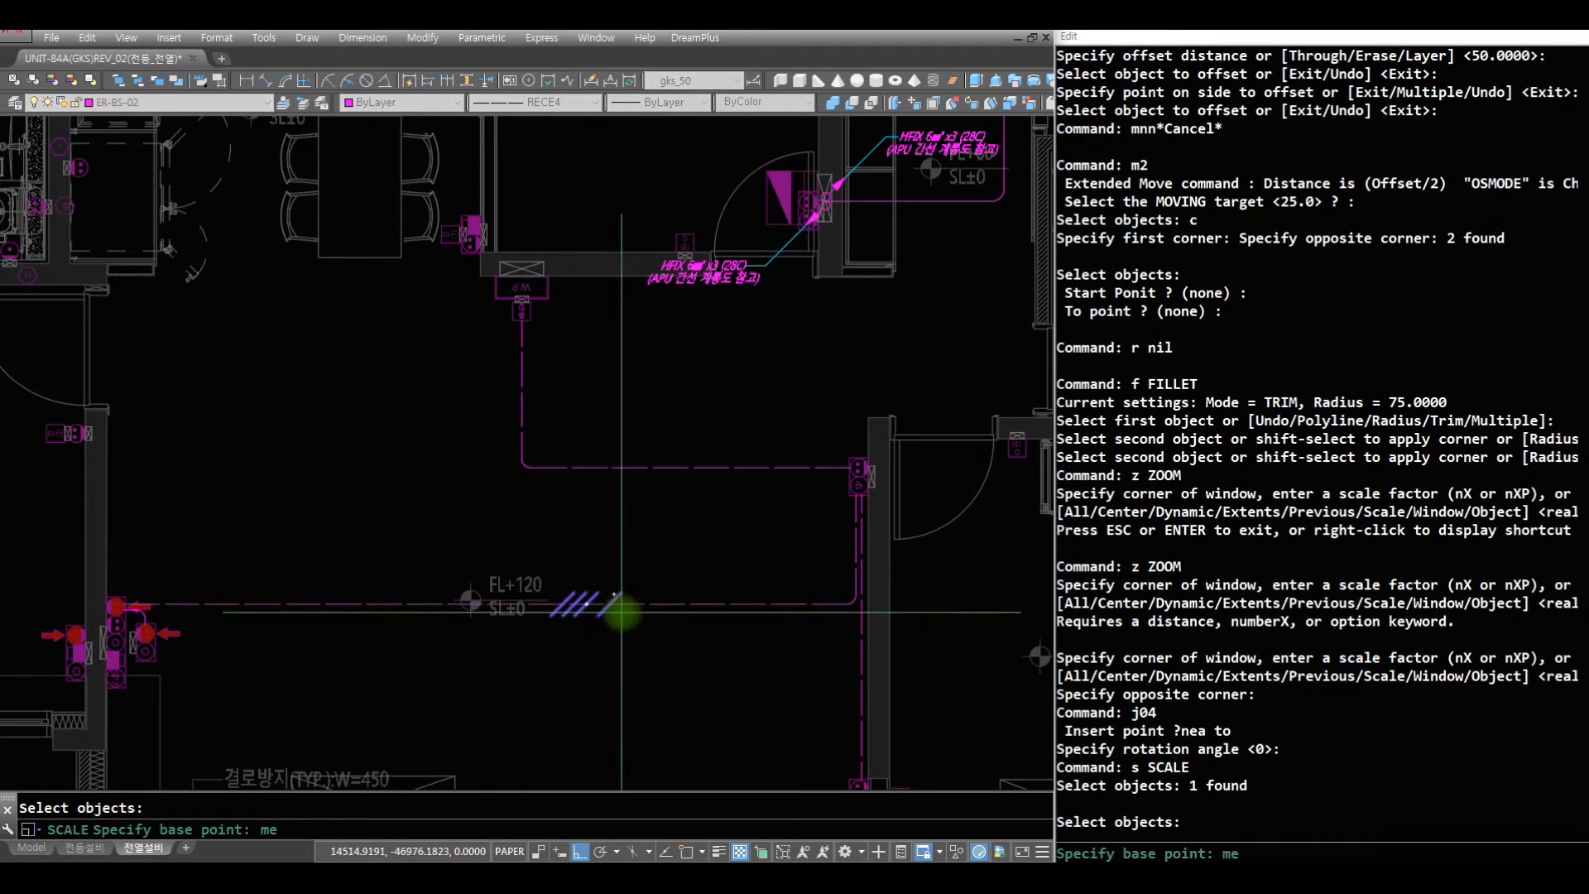
key(space)
click(635, 612)
key(Escape)
key(space)
click(627, 604)
key(space)
text(nera)
key(space)
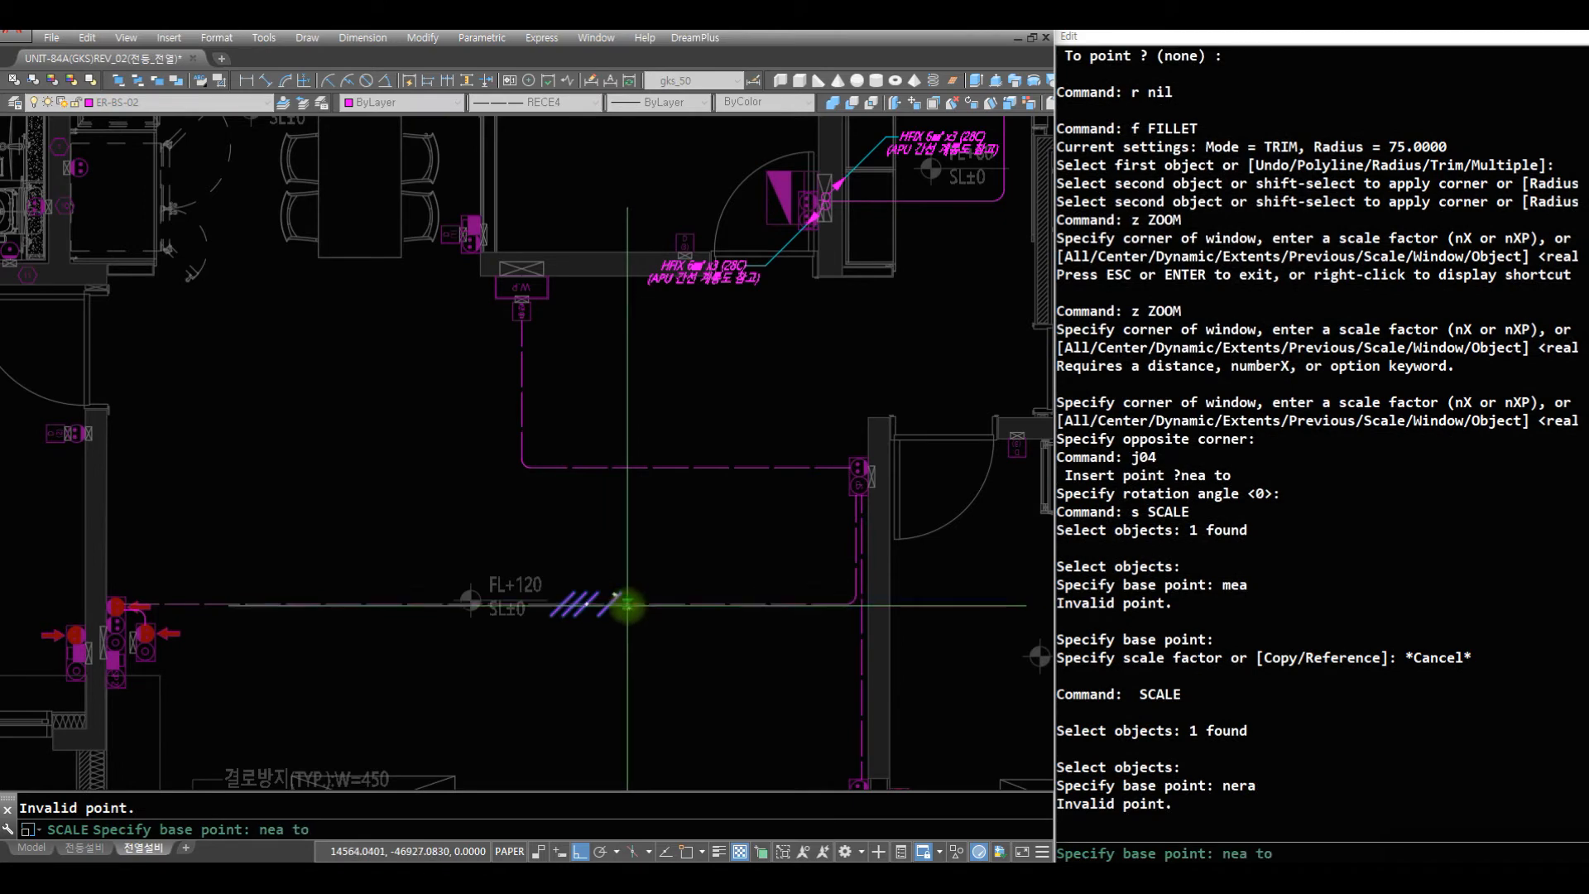
click(628, 605)
key(space)
text(r)
- Scale the tick mark by 0.6 about a nearest point on the lower horizontal wire
key(space)
key(Escape)
text(s)
key(space)
click(627, 604)
key(space)
text(nea)
key(space)
click(631, 605)
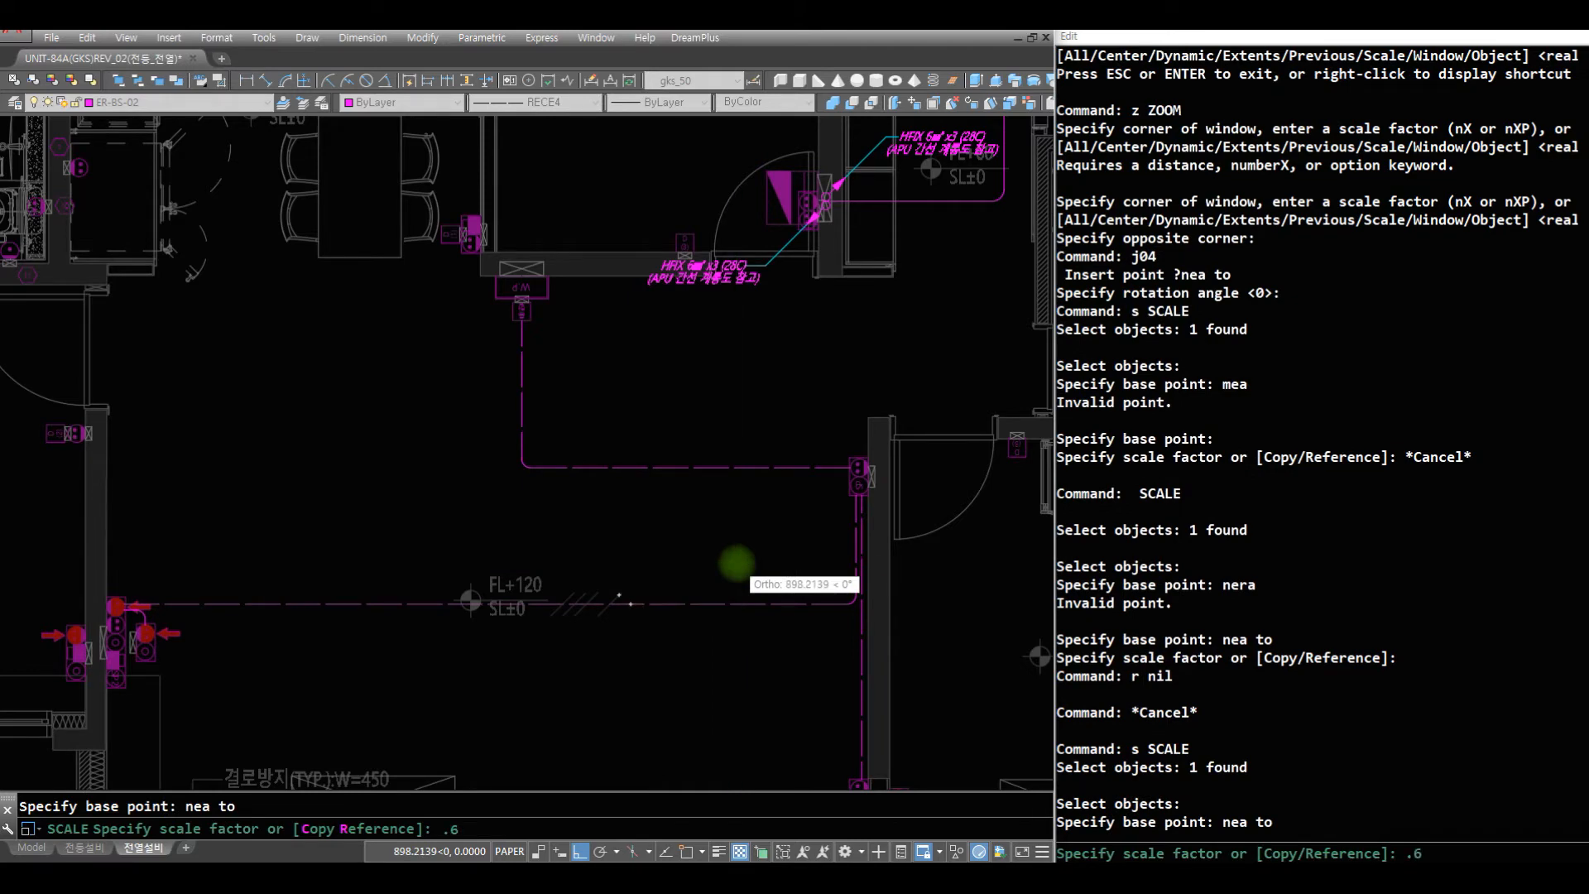
text(.6)
key(space)
- Copy the tick mark straight up onto the upper horizontal living room wire
key(space)
text(c)
key(space)
text(w)
key(space)
click(527, 546)
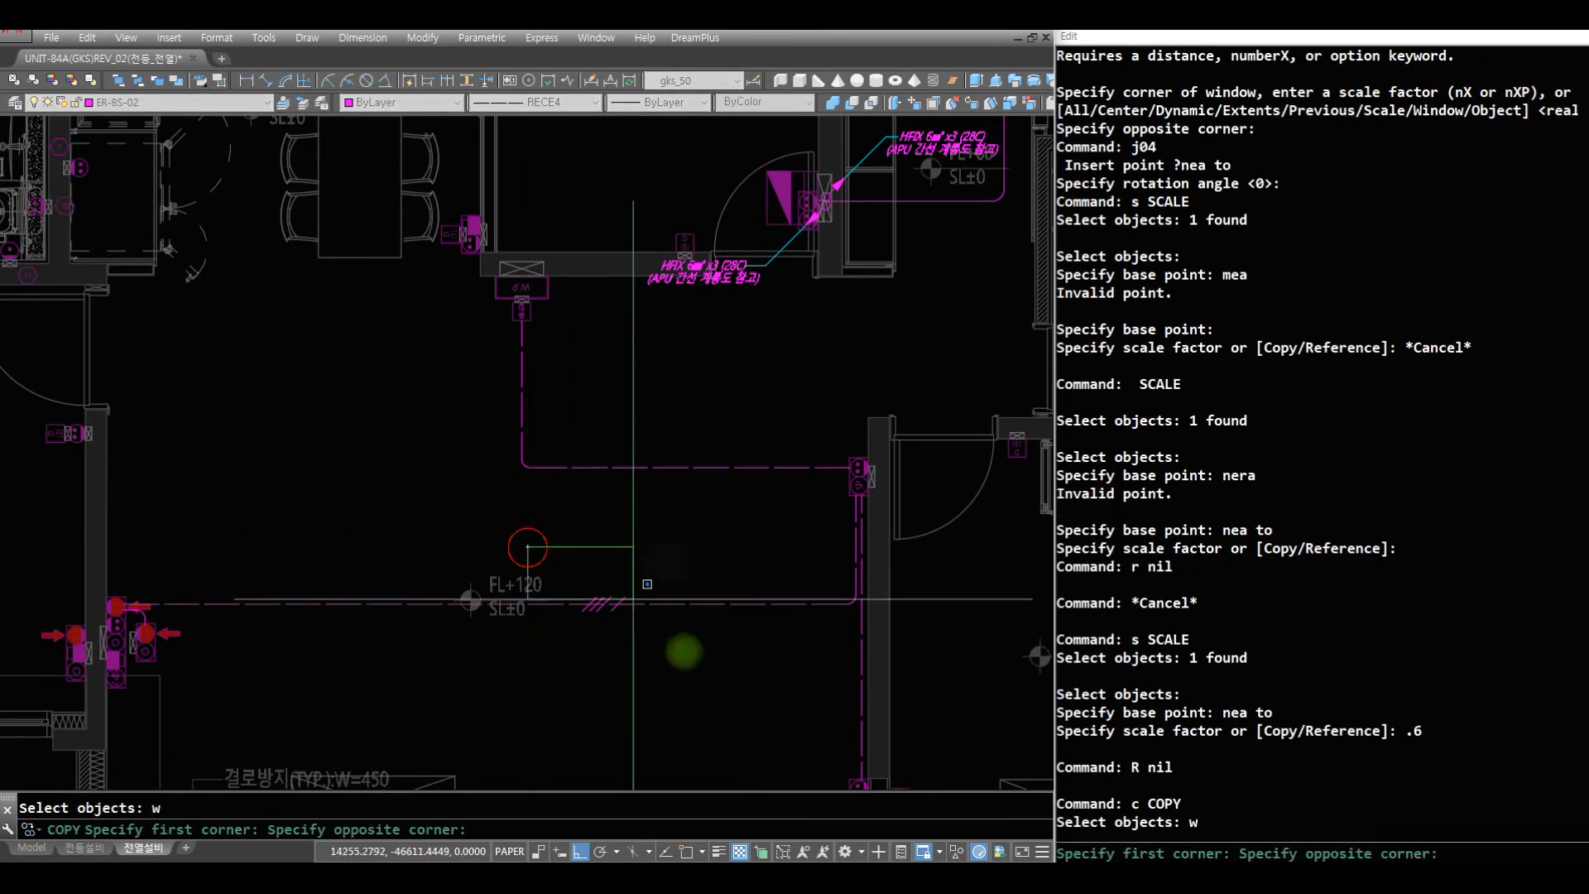
click(716, 685)
key(space)
text(nea)
key(space)
click(645, 598)
text(n)
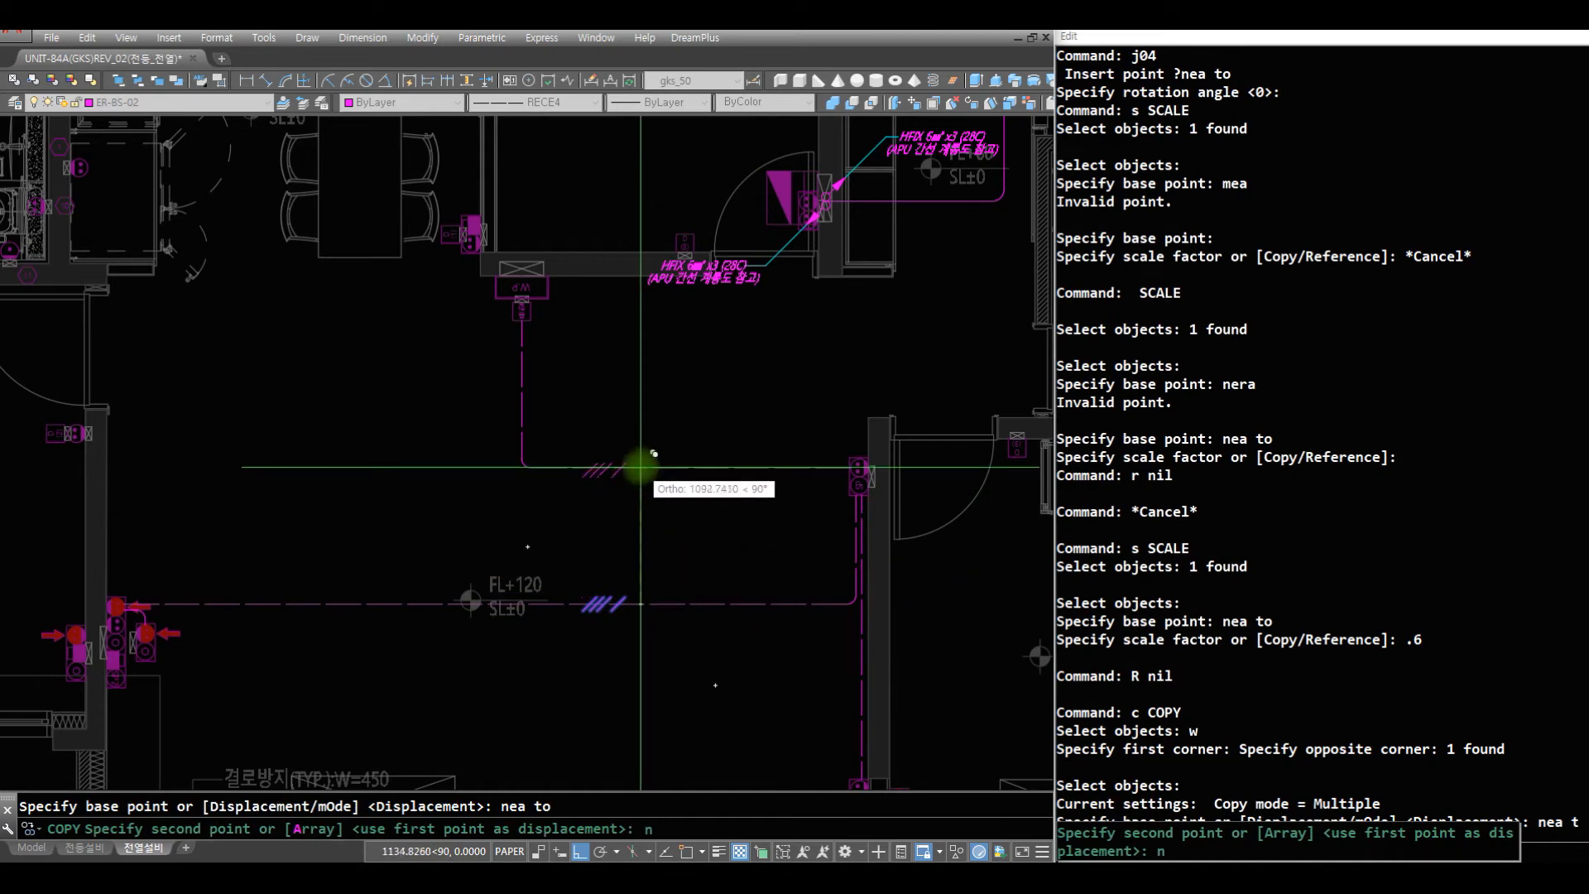
click(645, 462)
- Draw a circuit arrow with CT1 about 1100 long, straight up from the door-side outlet stack
key(space)
text(z)
key(space)
key(space)
drag(181, 369, 290, 695)
key(space)
text(z)
key(space)
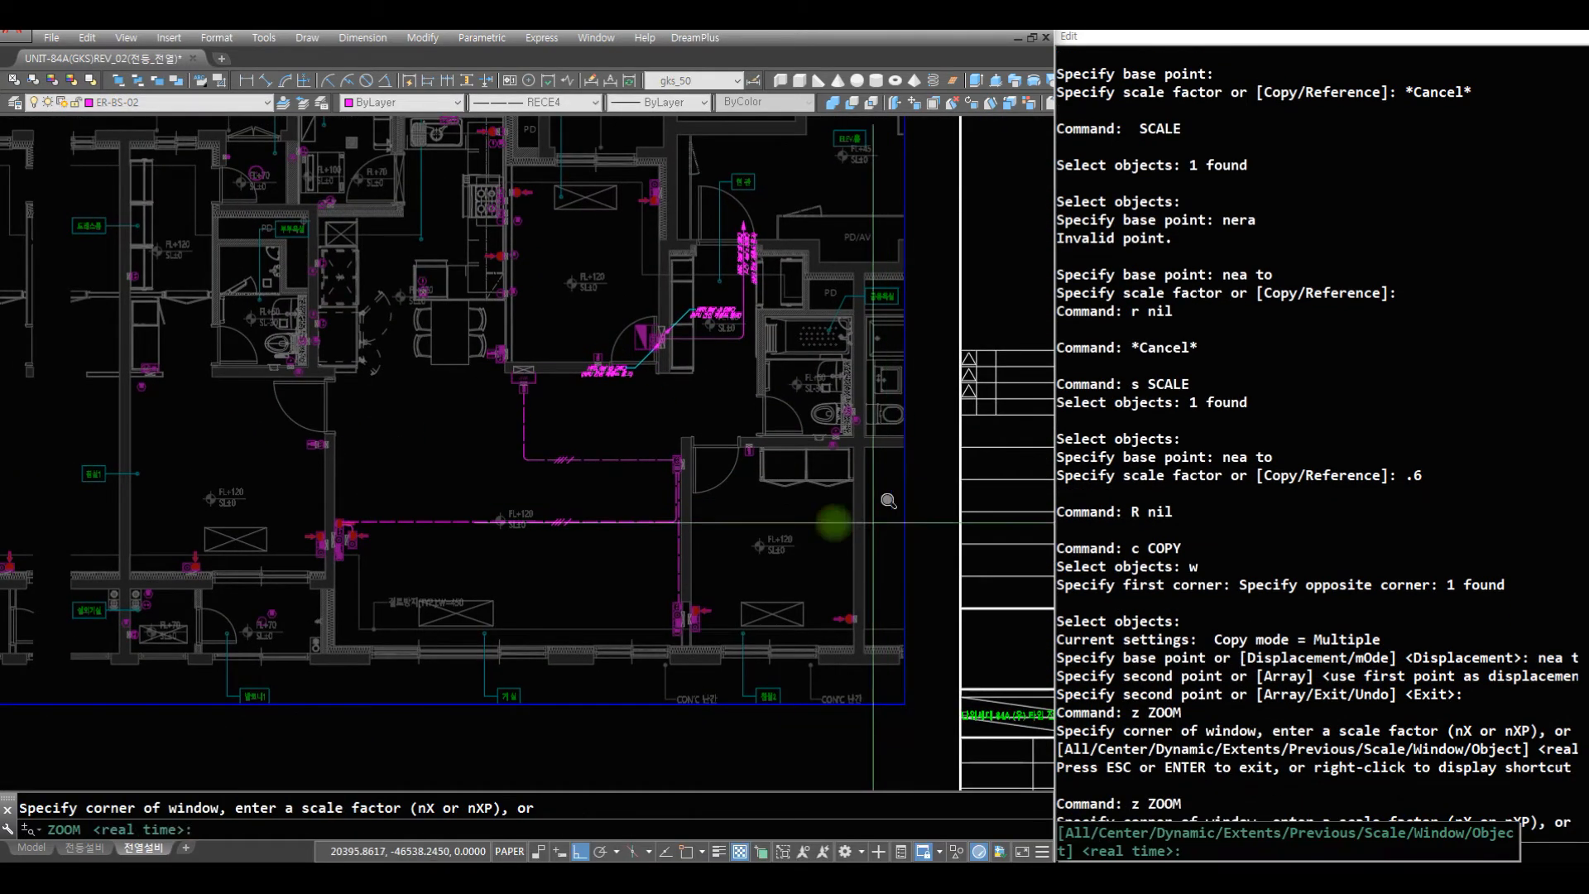
click(836, 515)
click(419, 241)
text(r)
key(space)
text(ct1)
key(space)
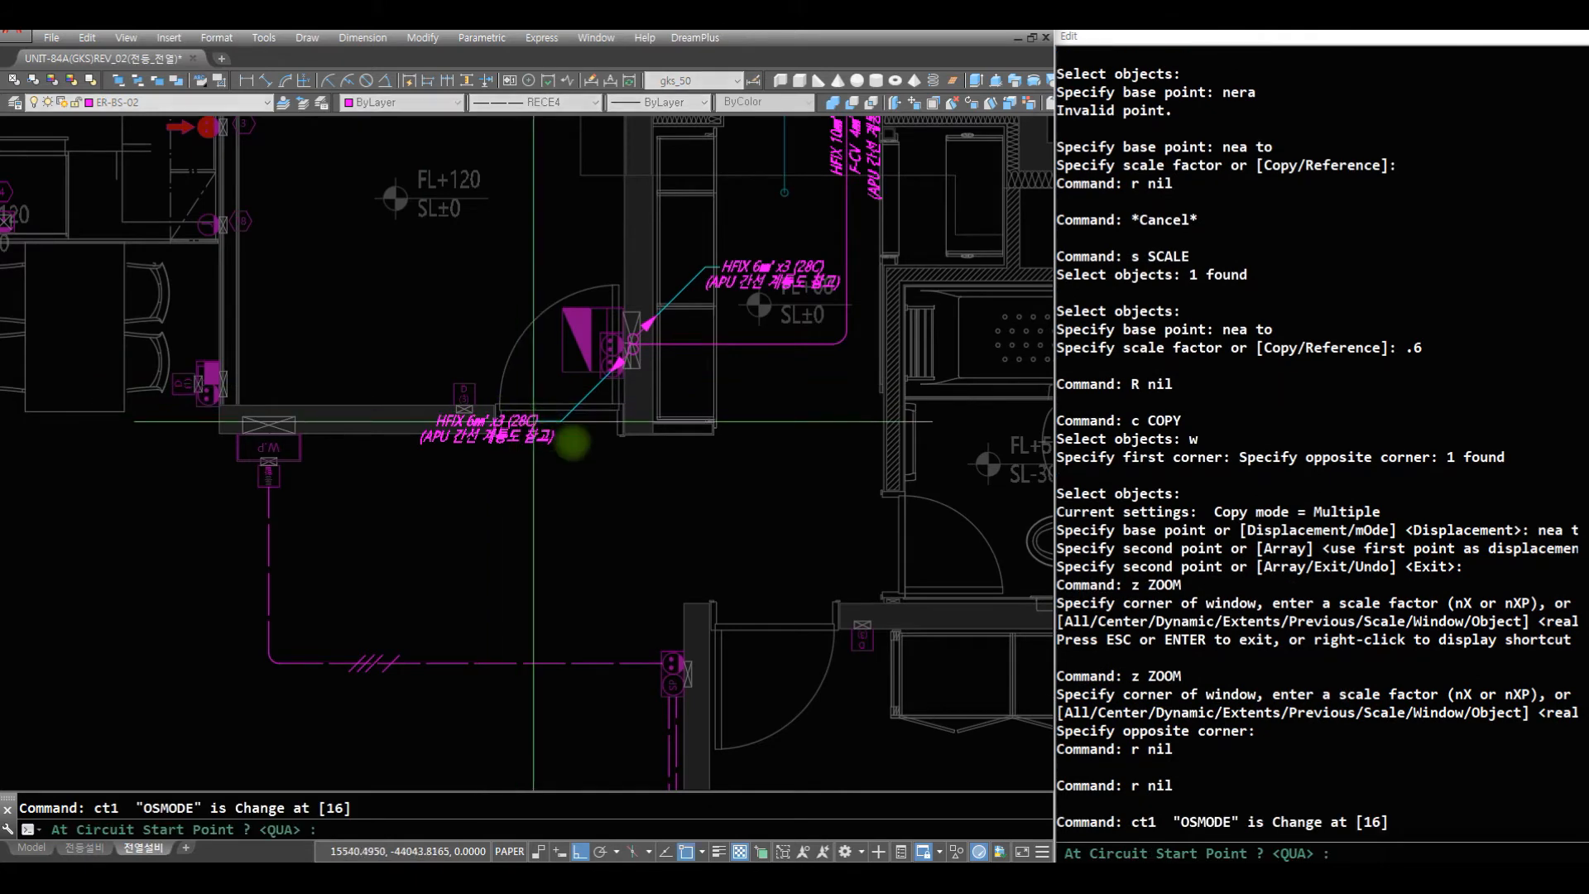
click(673, 656)
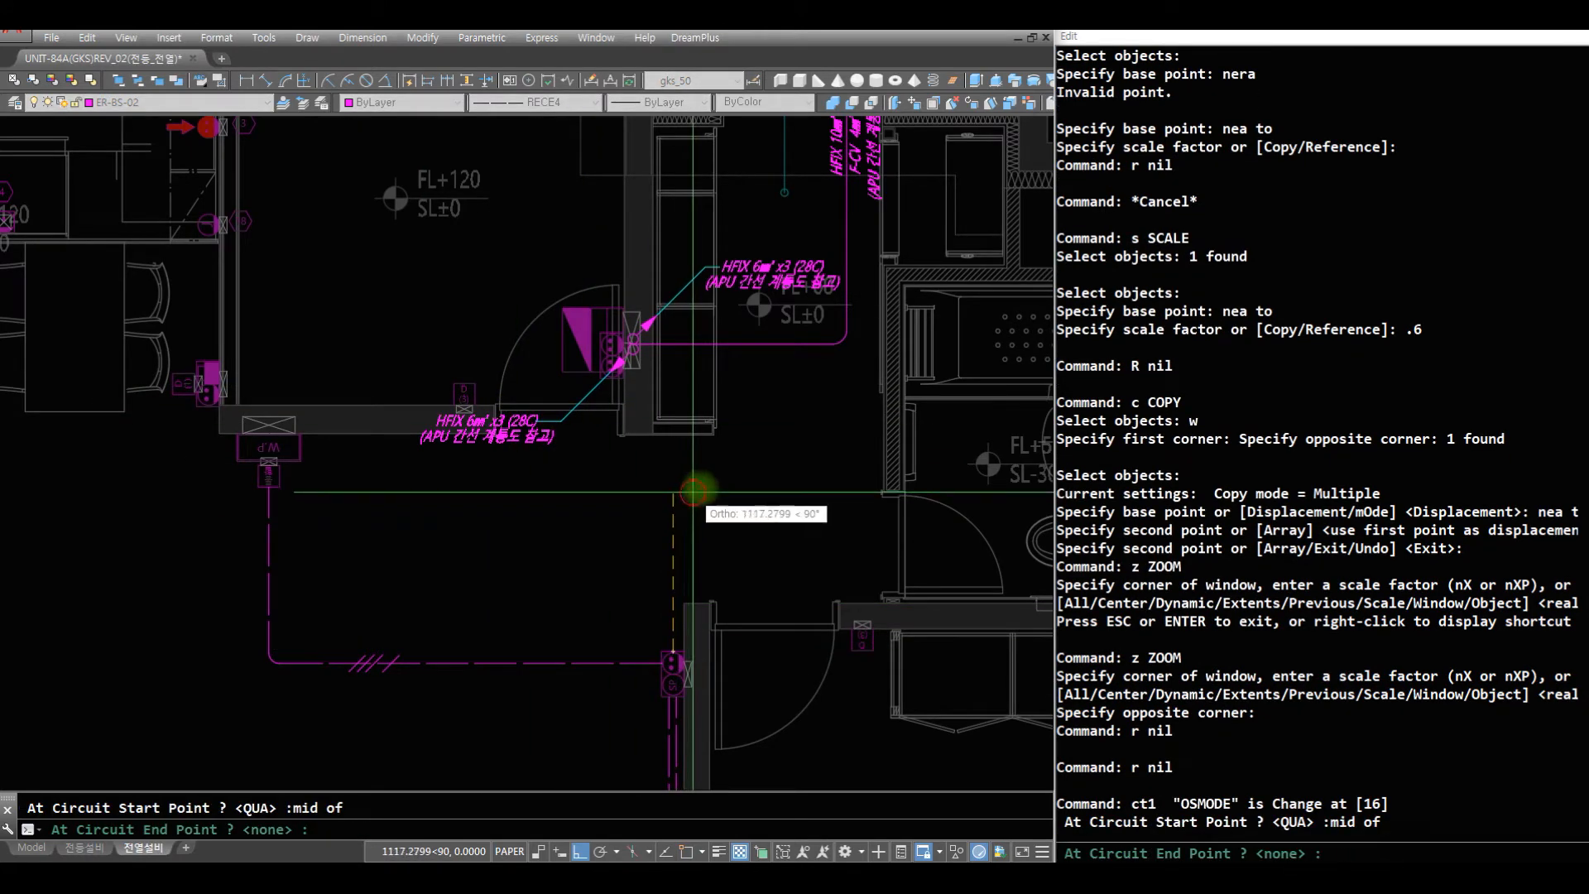
click(699, 497)
text(r)
key(space)
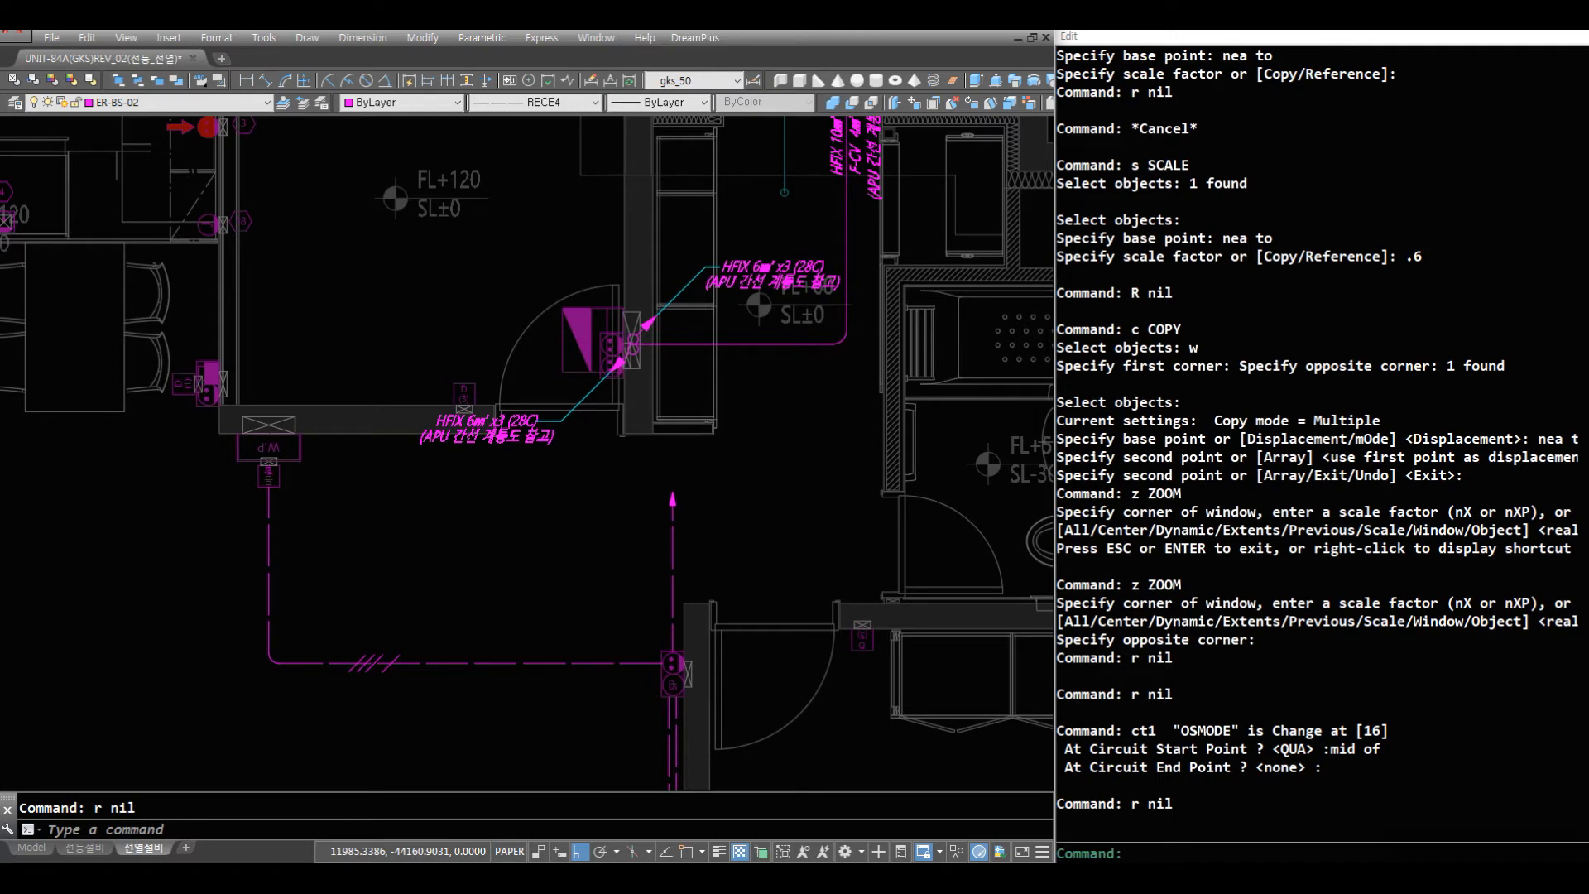
- Paste the copied R1 circuit tag beside the new circuit arrow
key(ctrl+v)
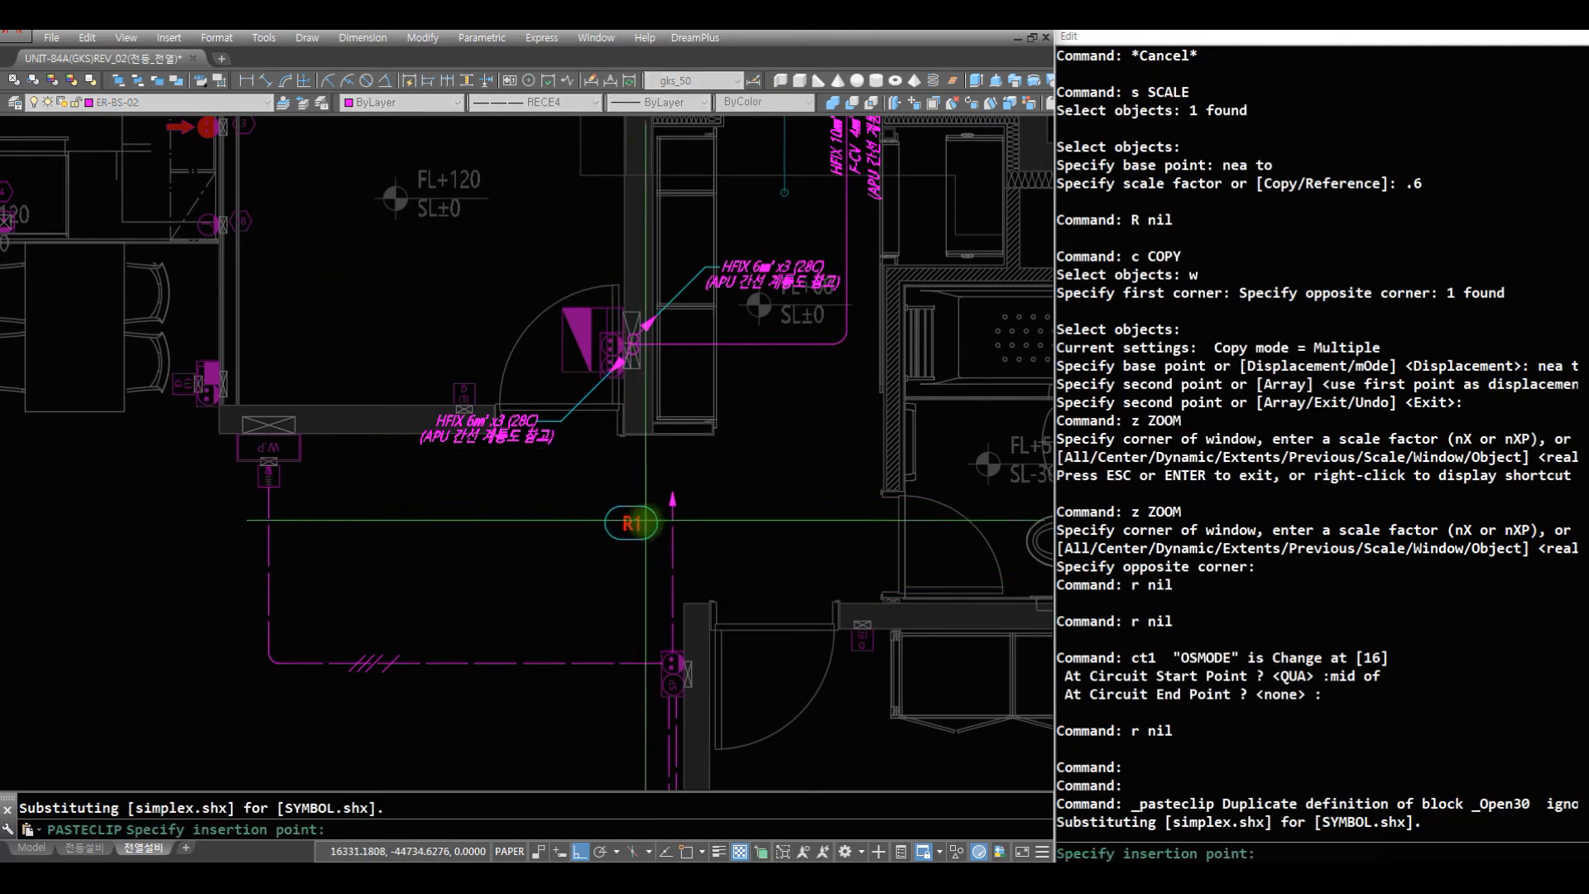
click(696, 532)
- Examine the pasted R1 circuit tag's text and outline up close
text(z)
key(space)
click(817, 657)
click(497, 383)
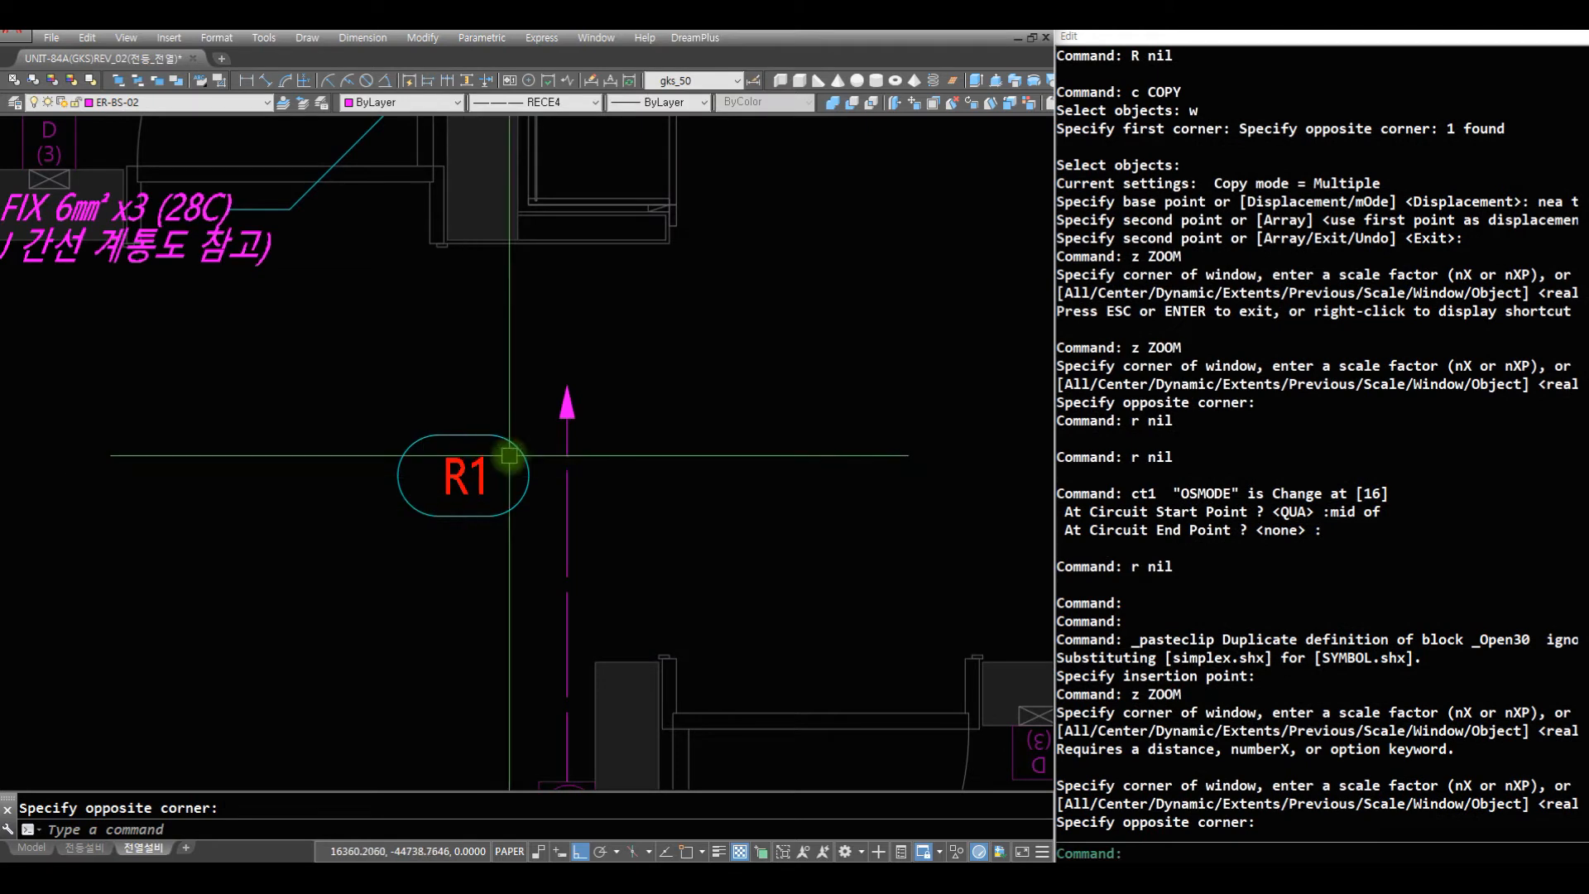
key(Escape)
key(Escape)
key(Escape)
key(Escape)
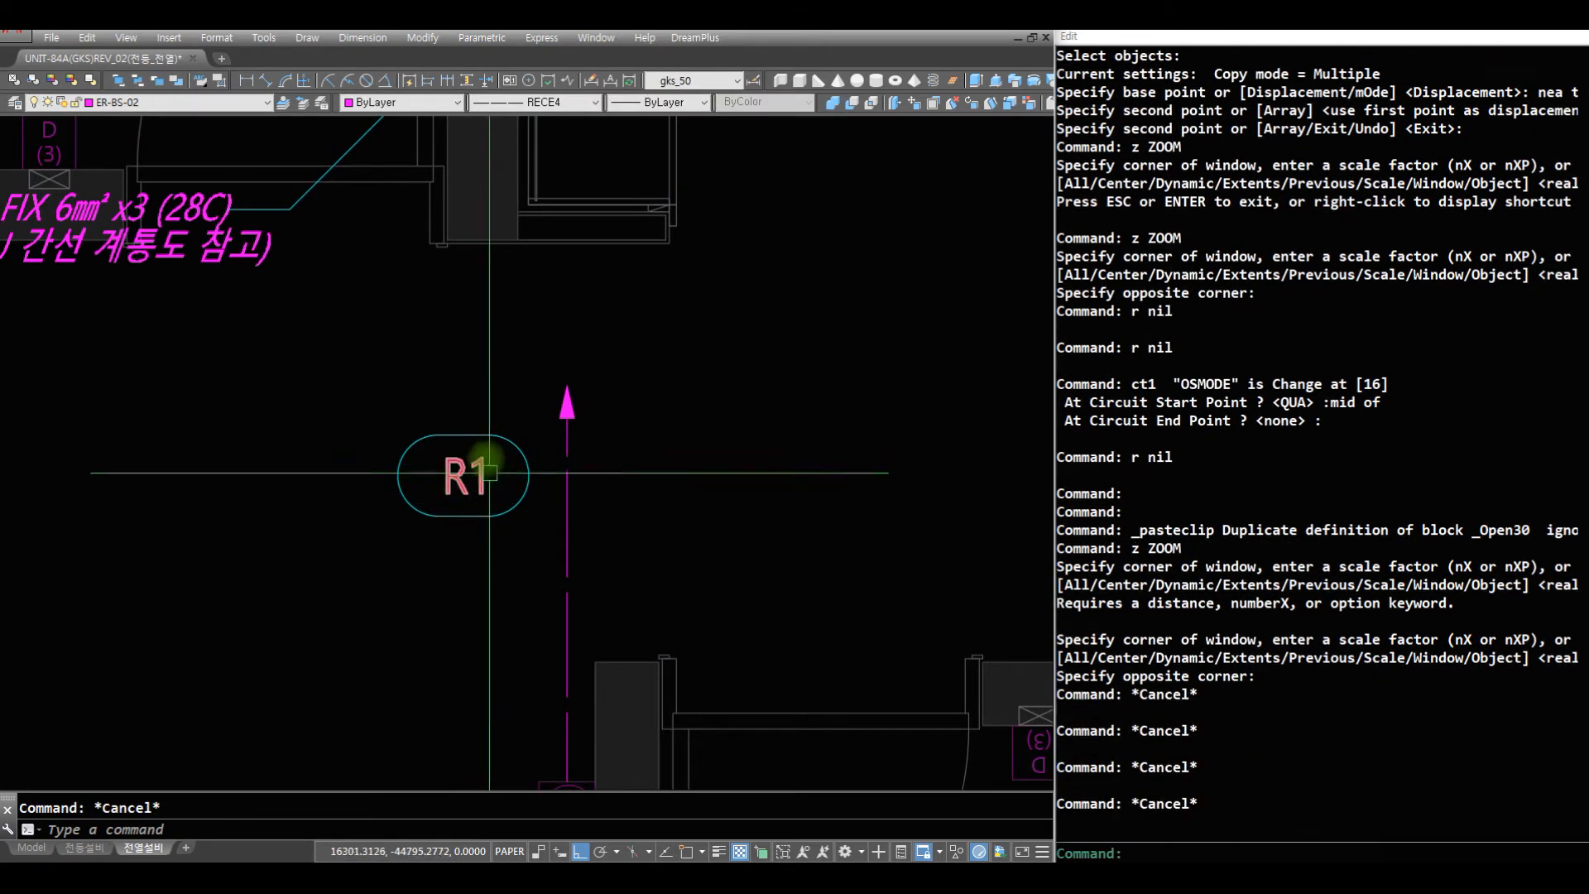
click(515, 565)
click(385, 389)
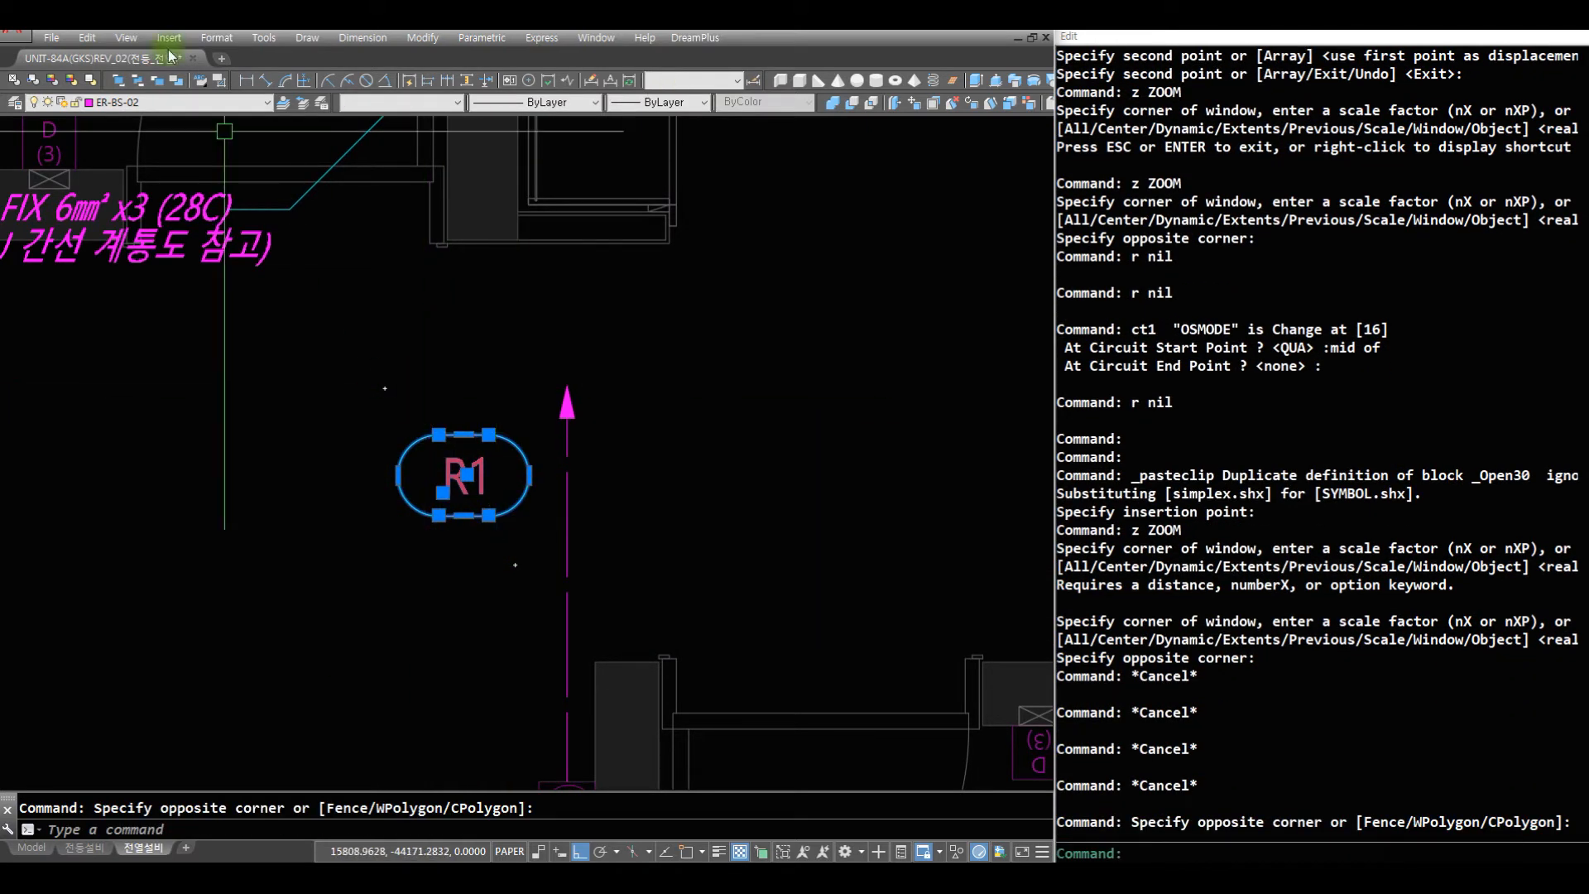
key(Escape)
key(Escape)
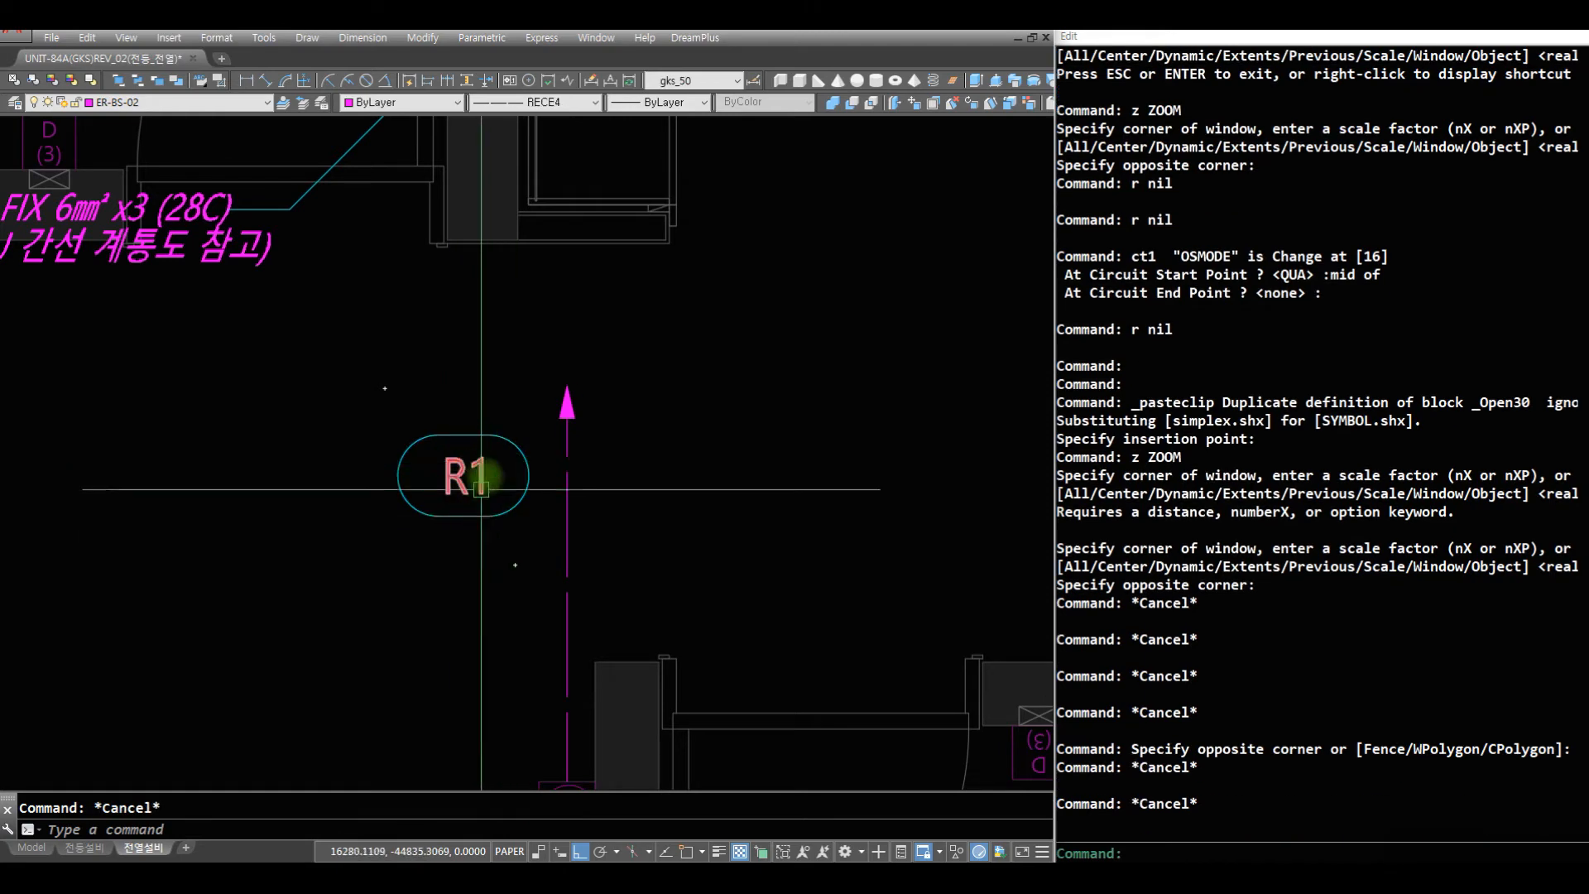
- Draw a short horizontal wire from the 드레스룸 wall outlet towards the room
text(z)
key(space)
key(space)
drag(507, 579, 497, 772)
drag(419, 594, 438, 633)
key(Escape)
text(z)
key(space)
click(611, 571)
click(134, 365)
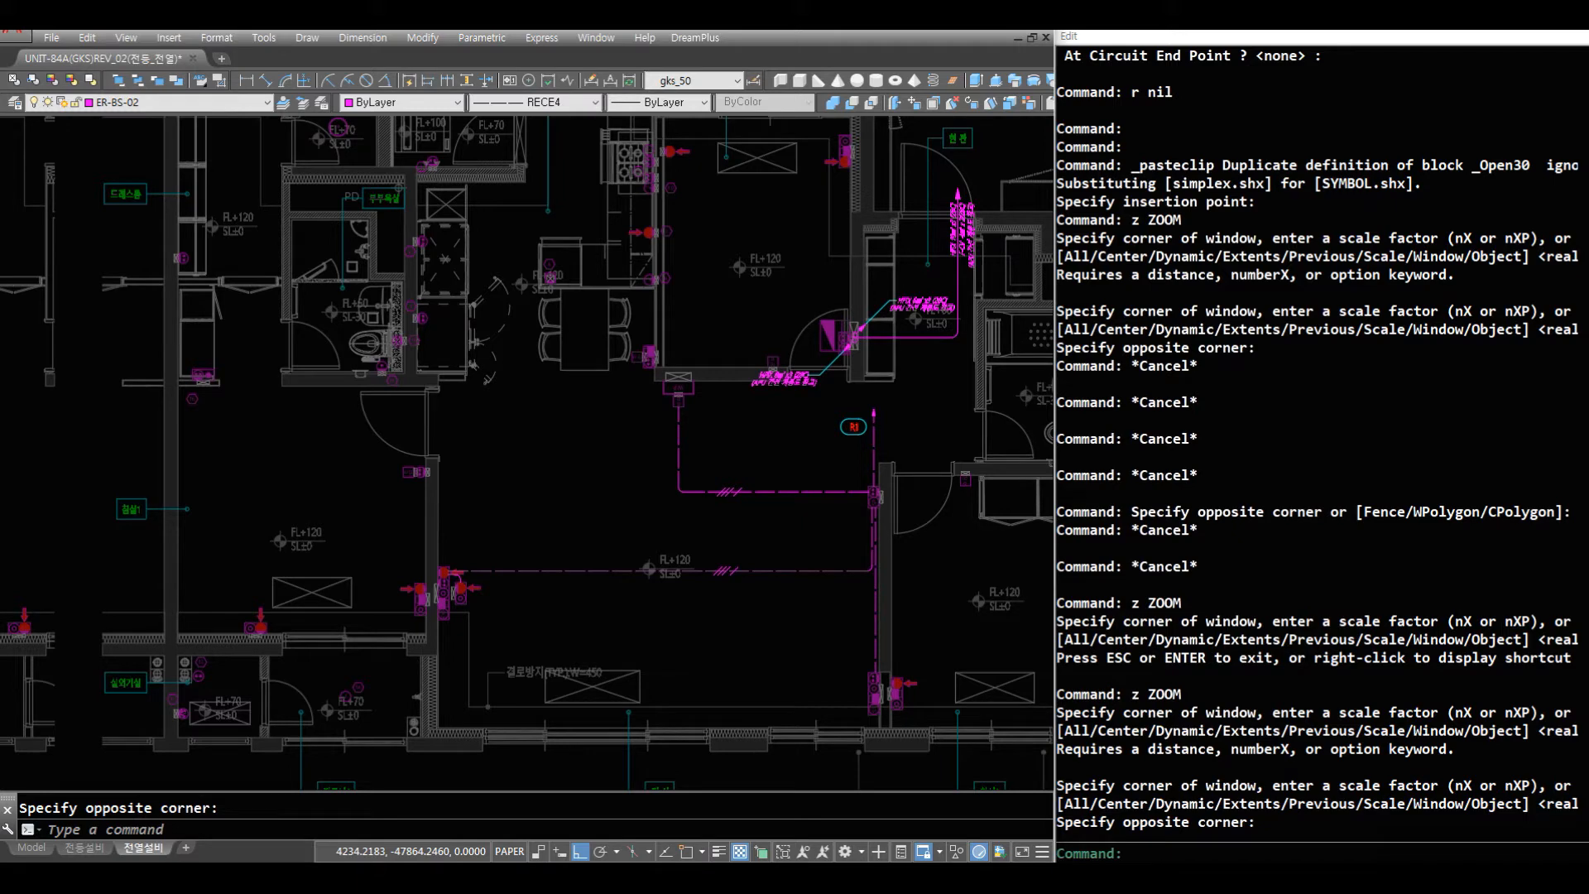
text(z z)
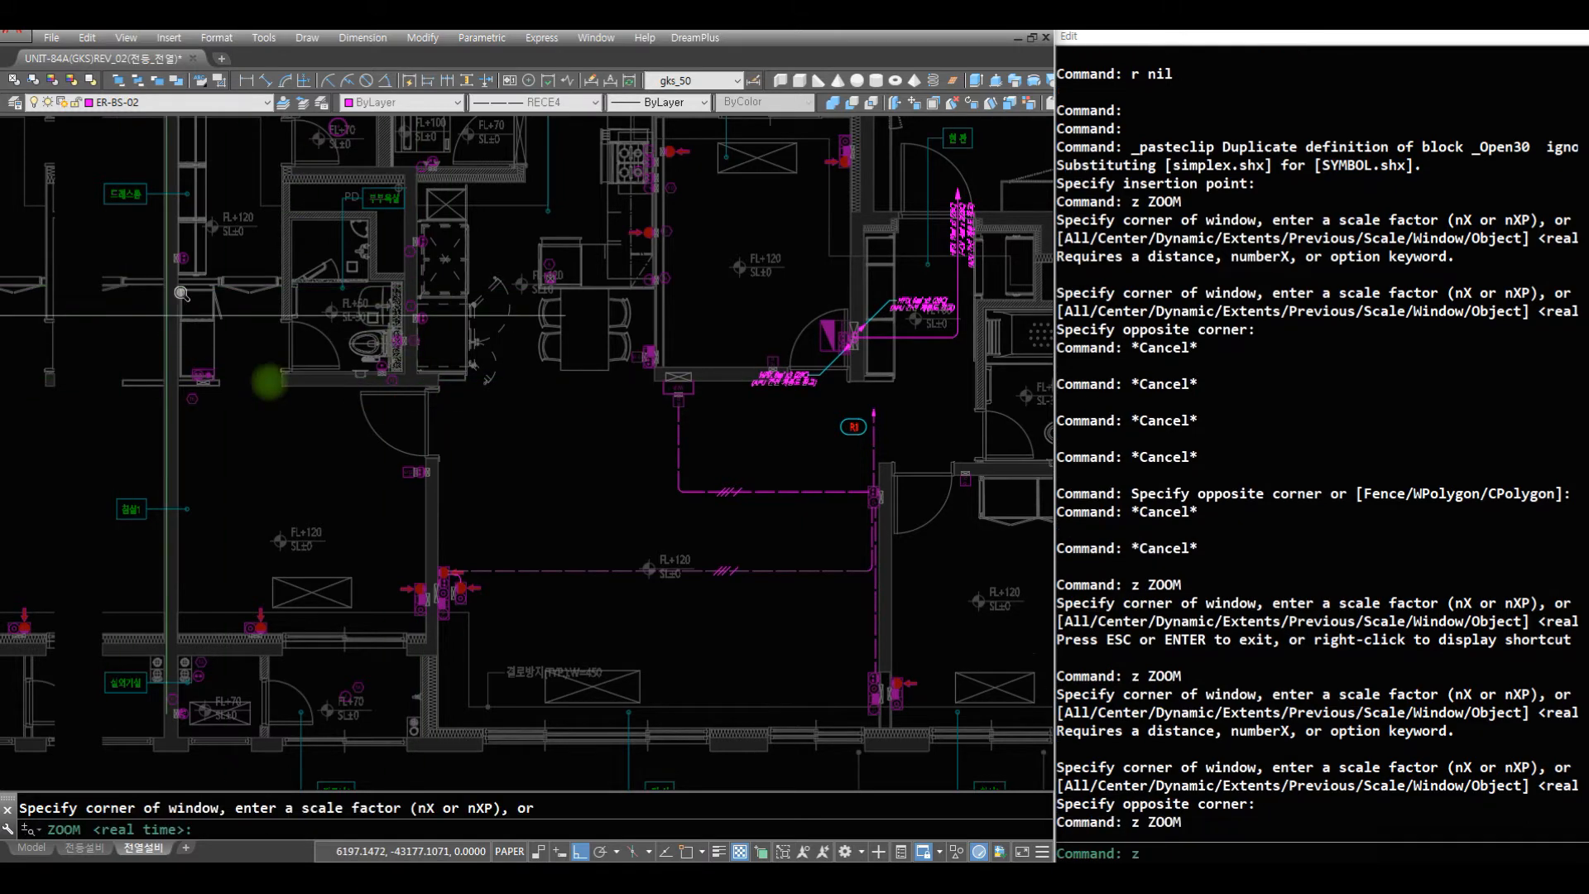
click(321, 402)
click(113, 177)
text(r r aq)
key(space)
click(443, 356)
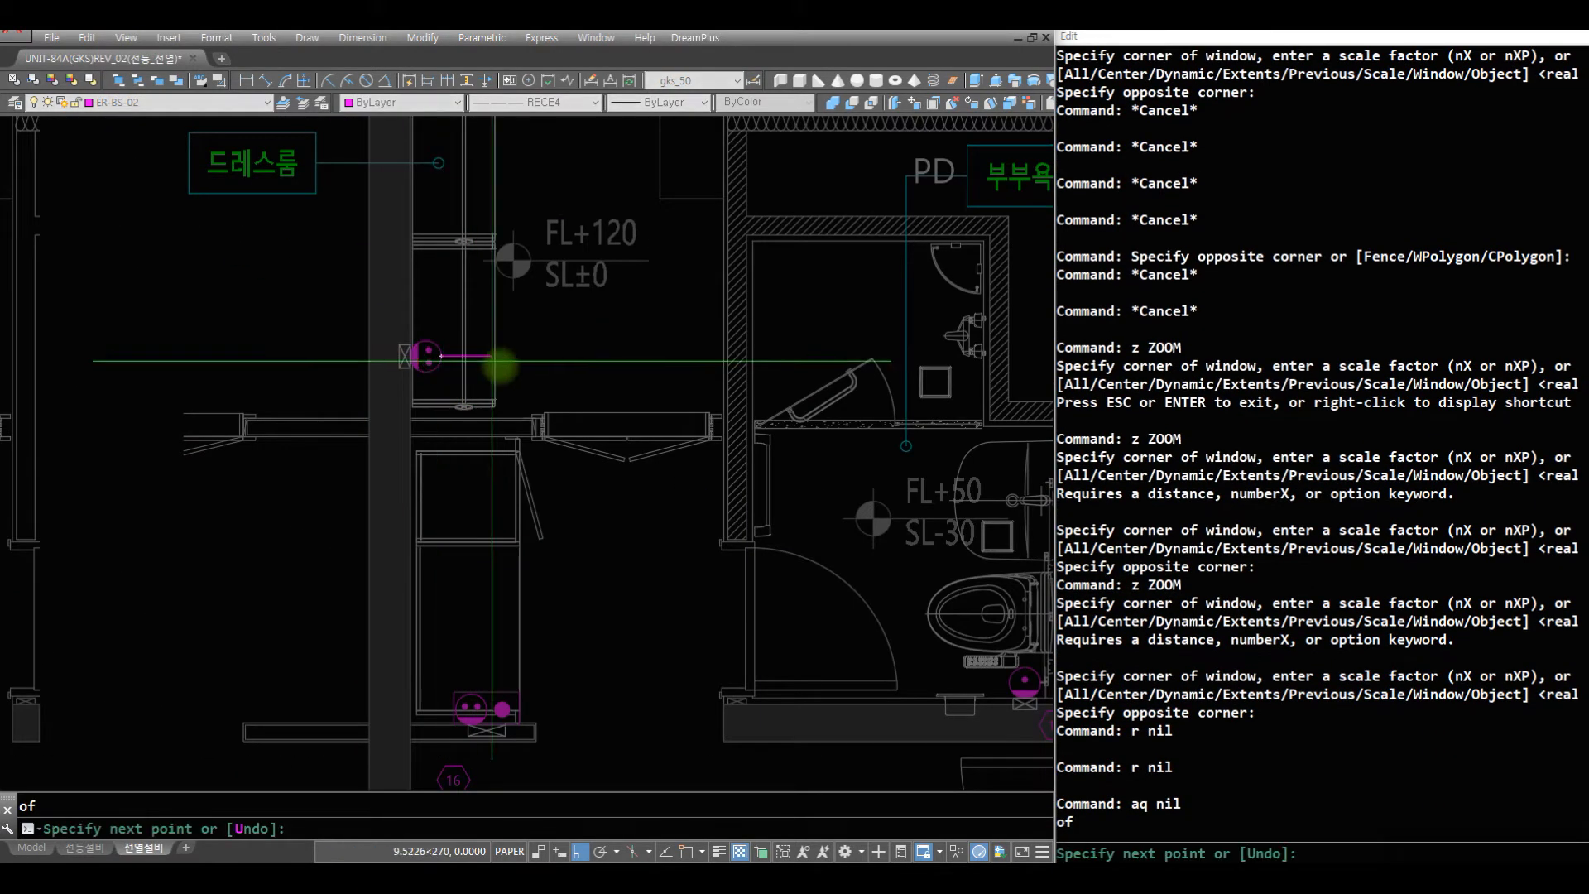
click(499, 361)
key(space)
- Draw a vertical wire up from the 침실1 outlet below and fillet it to the 드레스룸 wire at radius 75
text(r aq)
key(space)
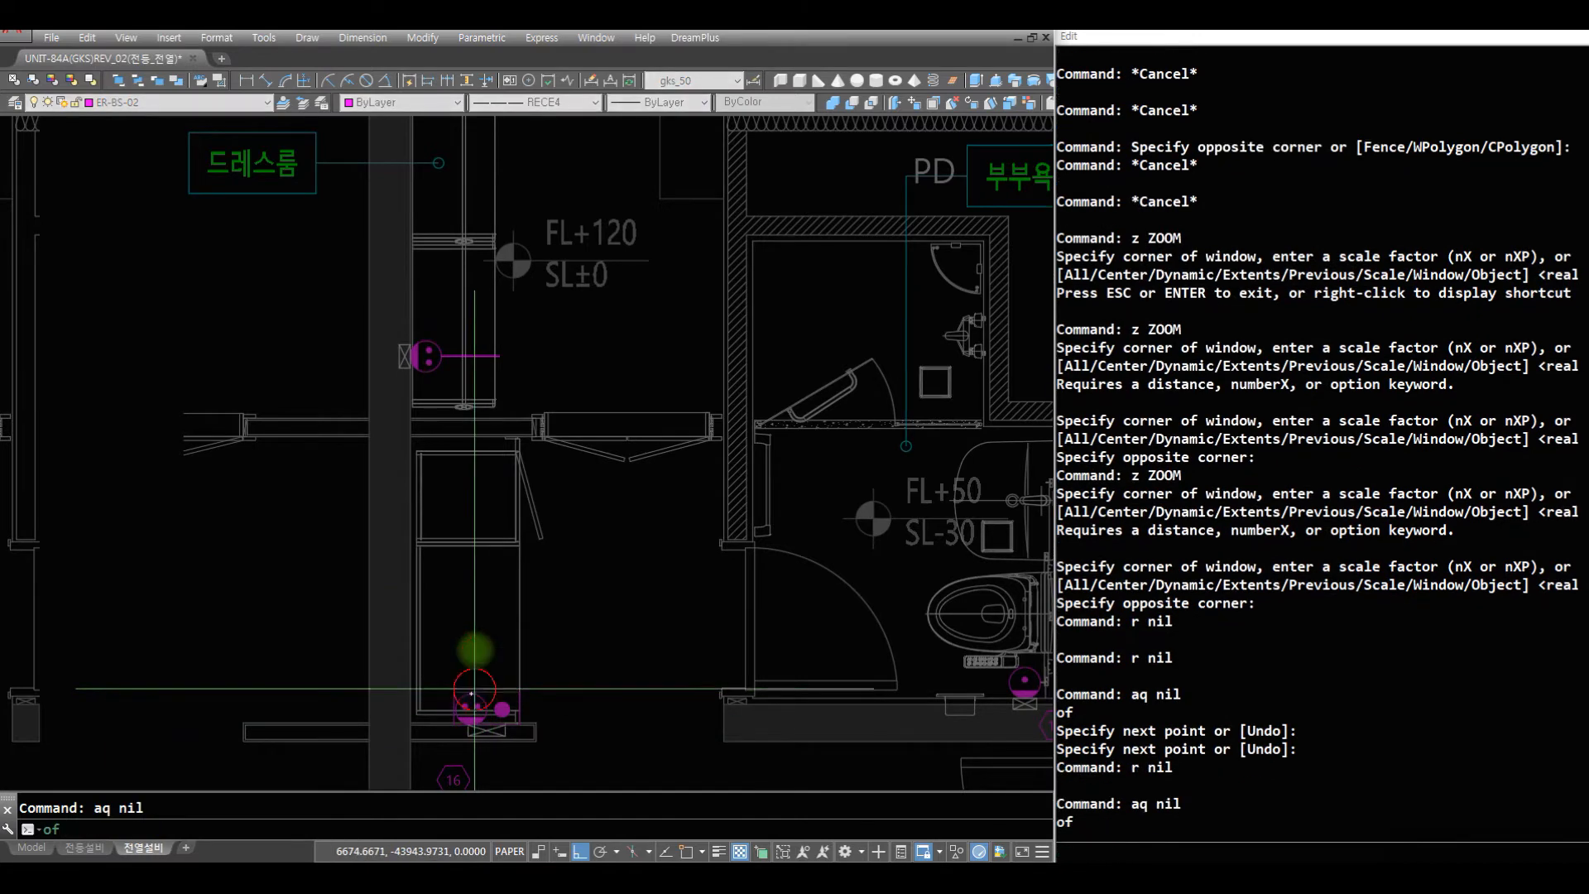
click(474, 696)
click(466, 357)
key(space)
text(f)
key(space)
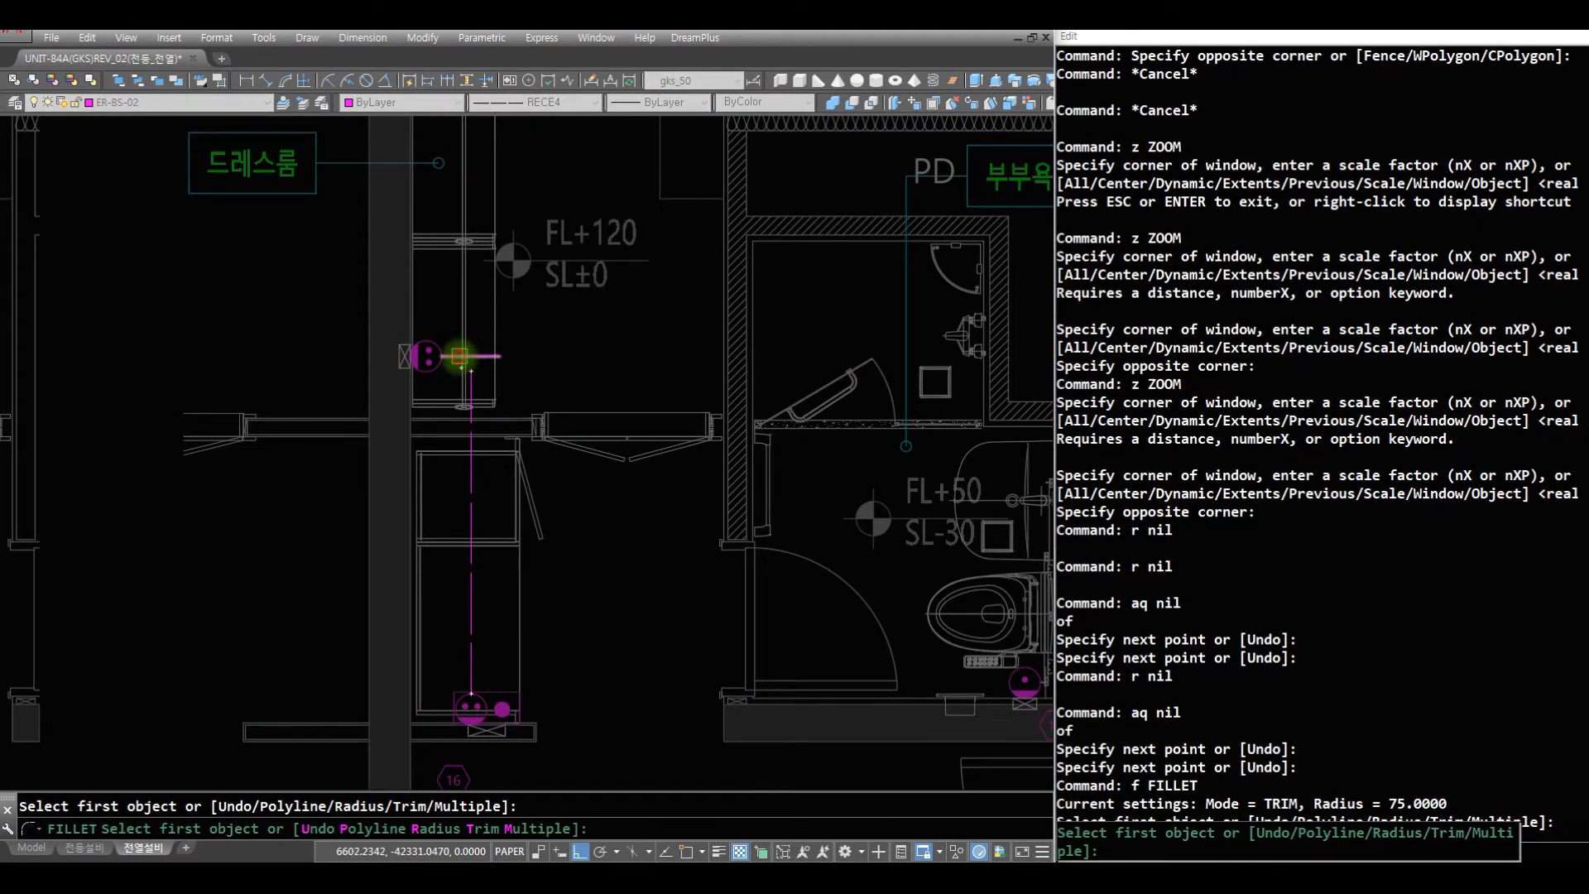
click(460, 356)
click(470, 383)
- Draw a short vertical wire up from the D(2) box beside the 침실1 door
text(z)
key(space)
key(space)
mouse_move(627, 405)
mouse_down()
mouse_move(624, 775)
mouse_move(648, 654)
mouse_up()
key(space)
text(z z)
key(space)
click(756, 692)
click(383, 497)
text(r r)
key(space)
text(aq)
key(Escape)
text(z)
key(space)
click(886, 501)
click(706, 368)
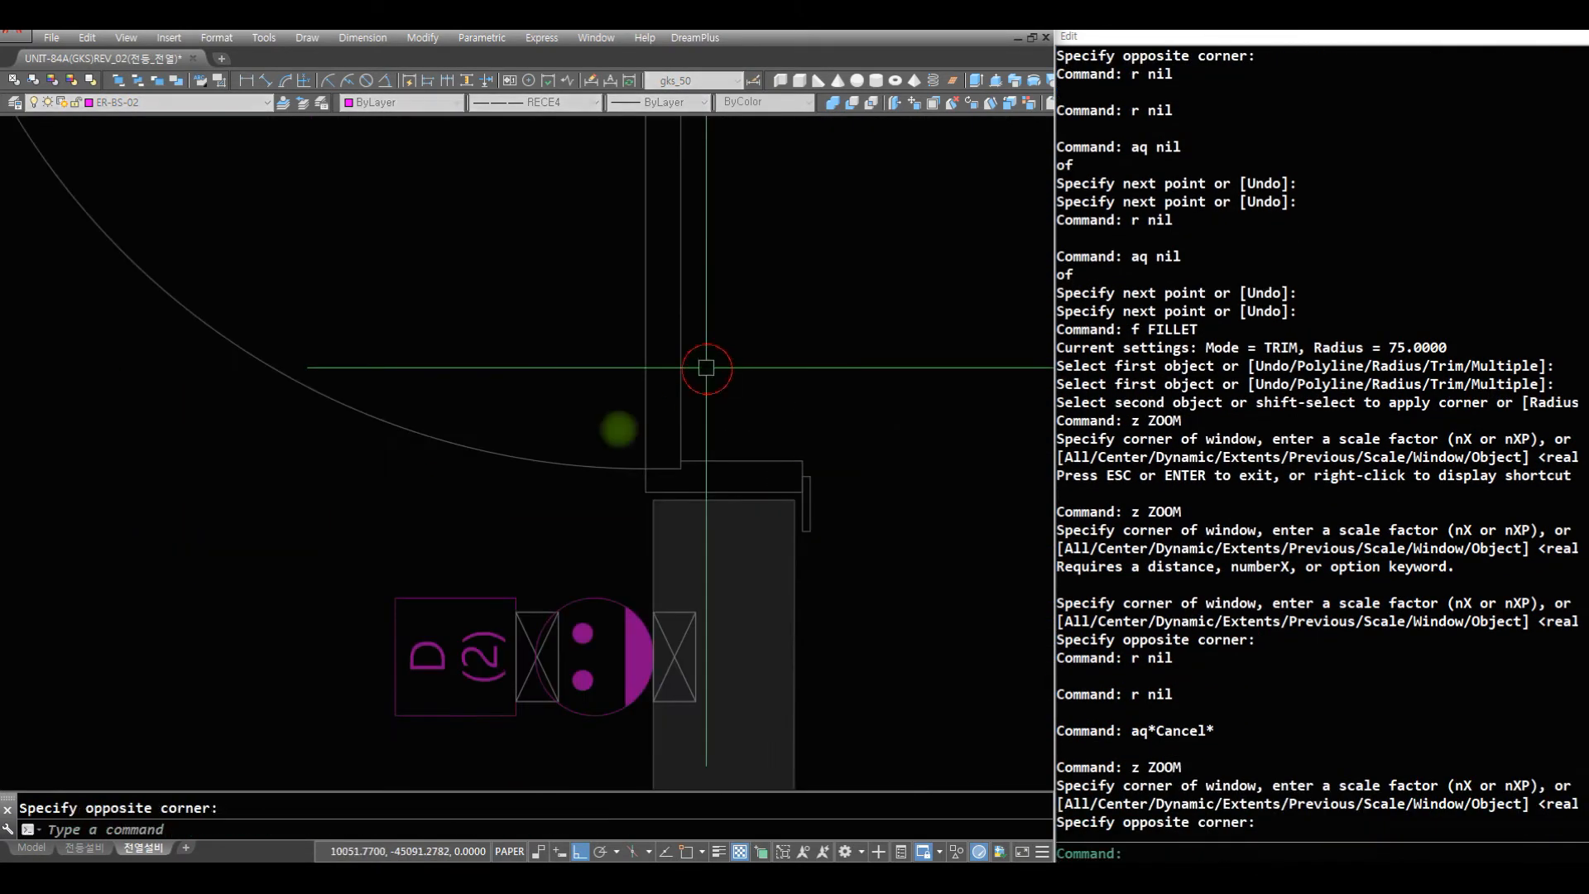
text(r)
key(space)
key(Escape)
text(af)
key(space)
click(449, 589)
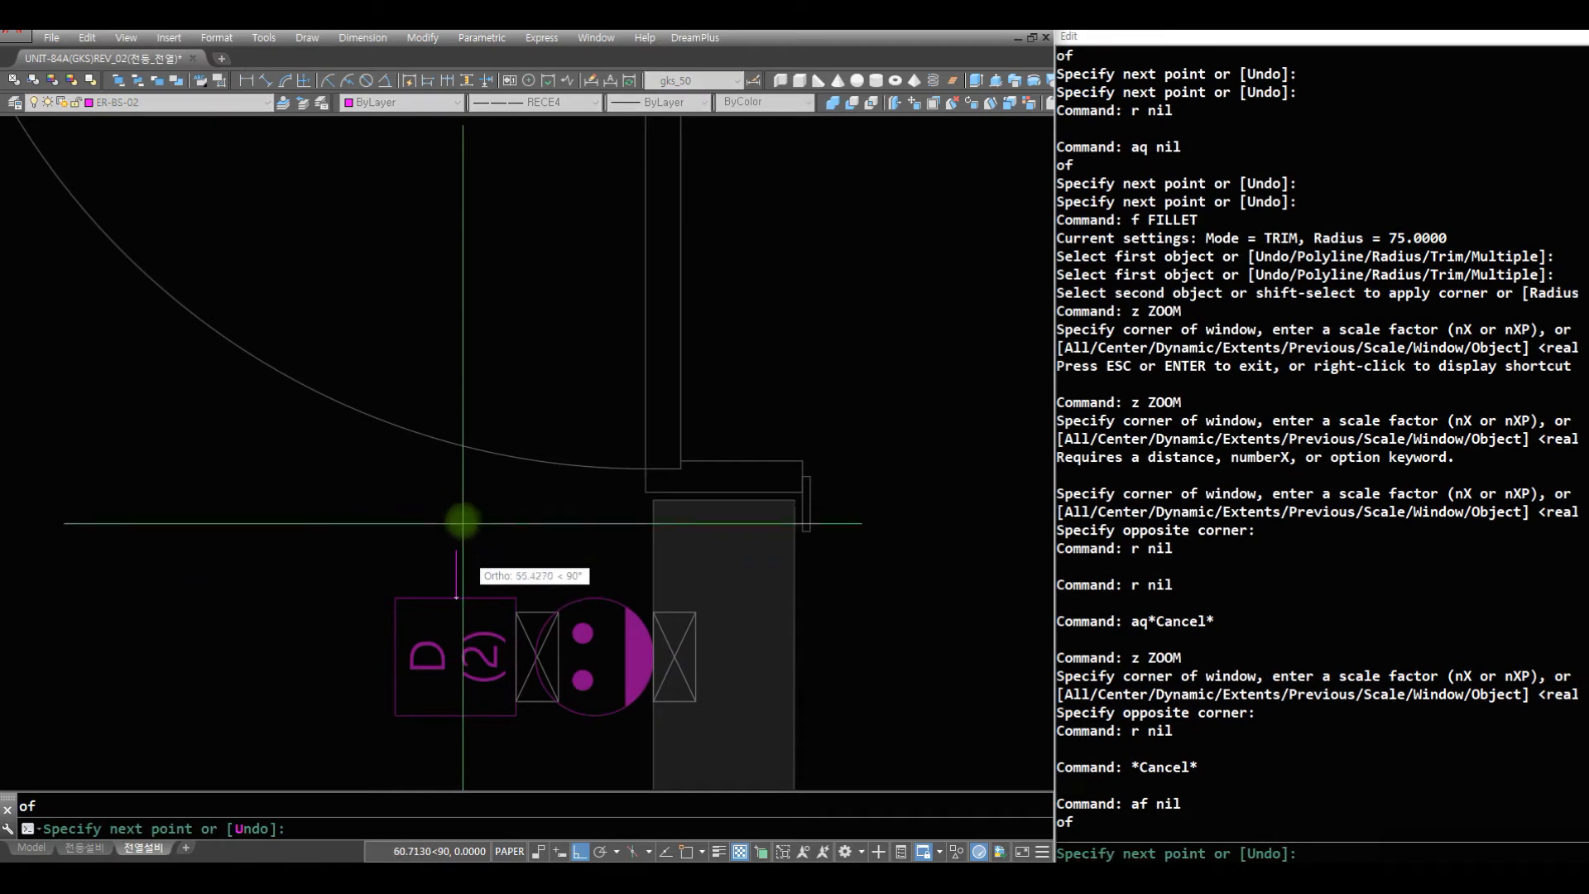
click(462, 506)
key(space)
- Draw a short vertical wire up from the outlet symbol next to the D(2) box
text(r)
key(space)
text(aq)
key(space)
click(599, 590)
click(622, 478)
key(space)
- Offset the outlet's vertical wire by 50 towards the D(2) box and shift both wires back 25 to centre them
text(r)
key(space)
text(o)
click(527, 543)
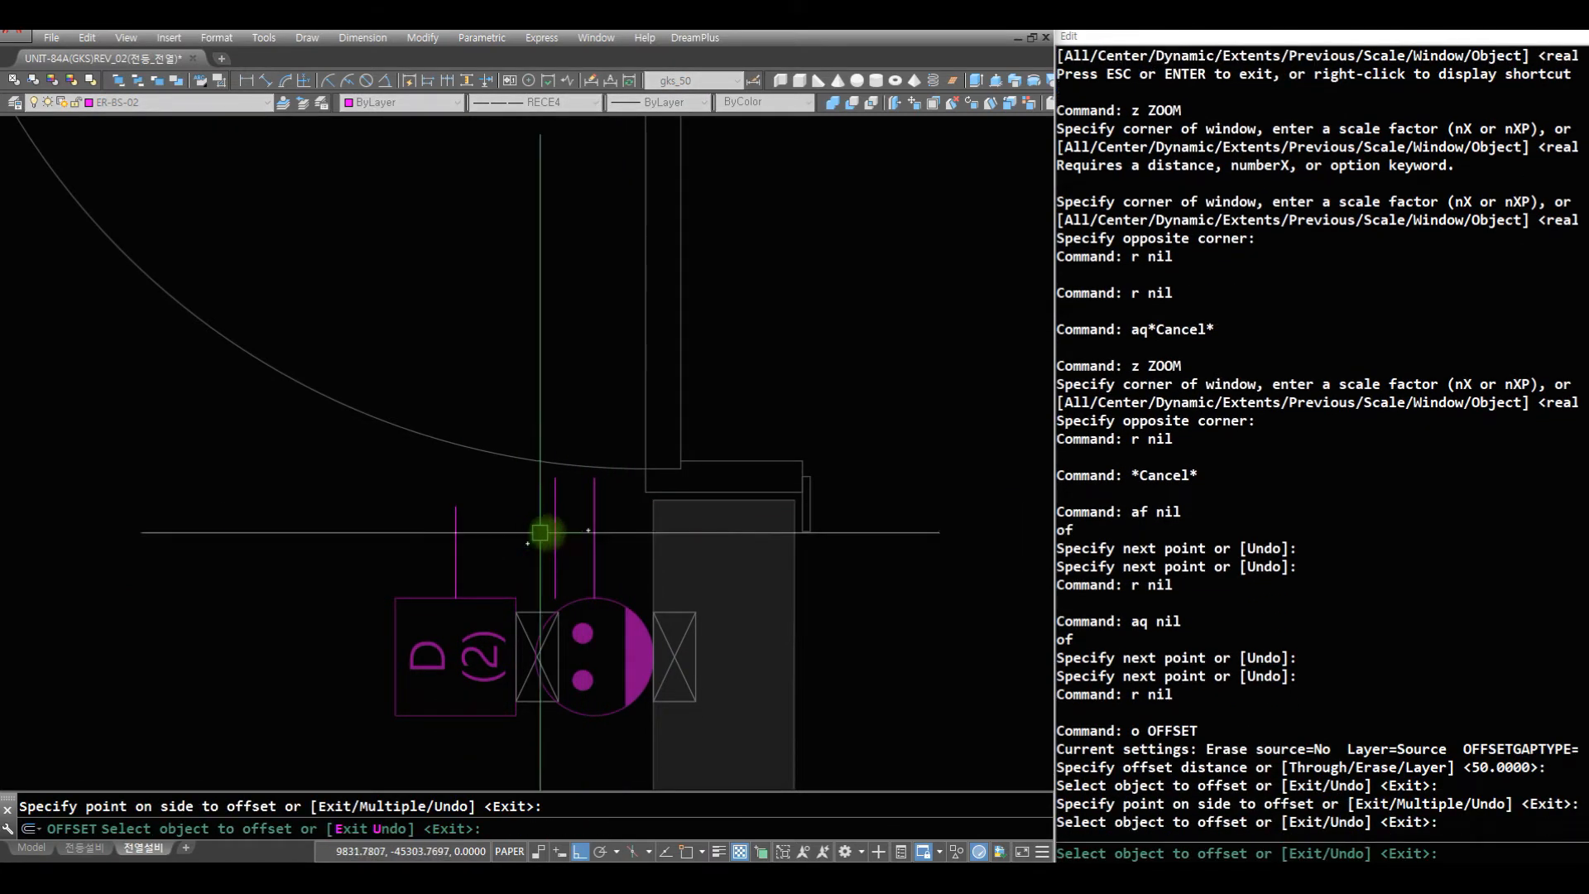
key(space)
text(m2)
key(space)
text(c)
click(511, 538)
click(613, 546)
key(space)
click(612, 546)
click(695, 538)
- Draw a helper circle of radius 75 on the outlet symbol and extend the two vertical wires to it
text(ci)
key(space)
text(cen)
click(621, 605)
key(space)
text(r ex)
click(601, 594)
key(space)
click(629, 570)
click(524, 572)
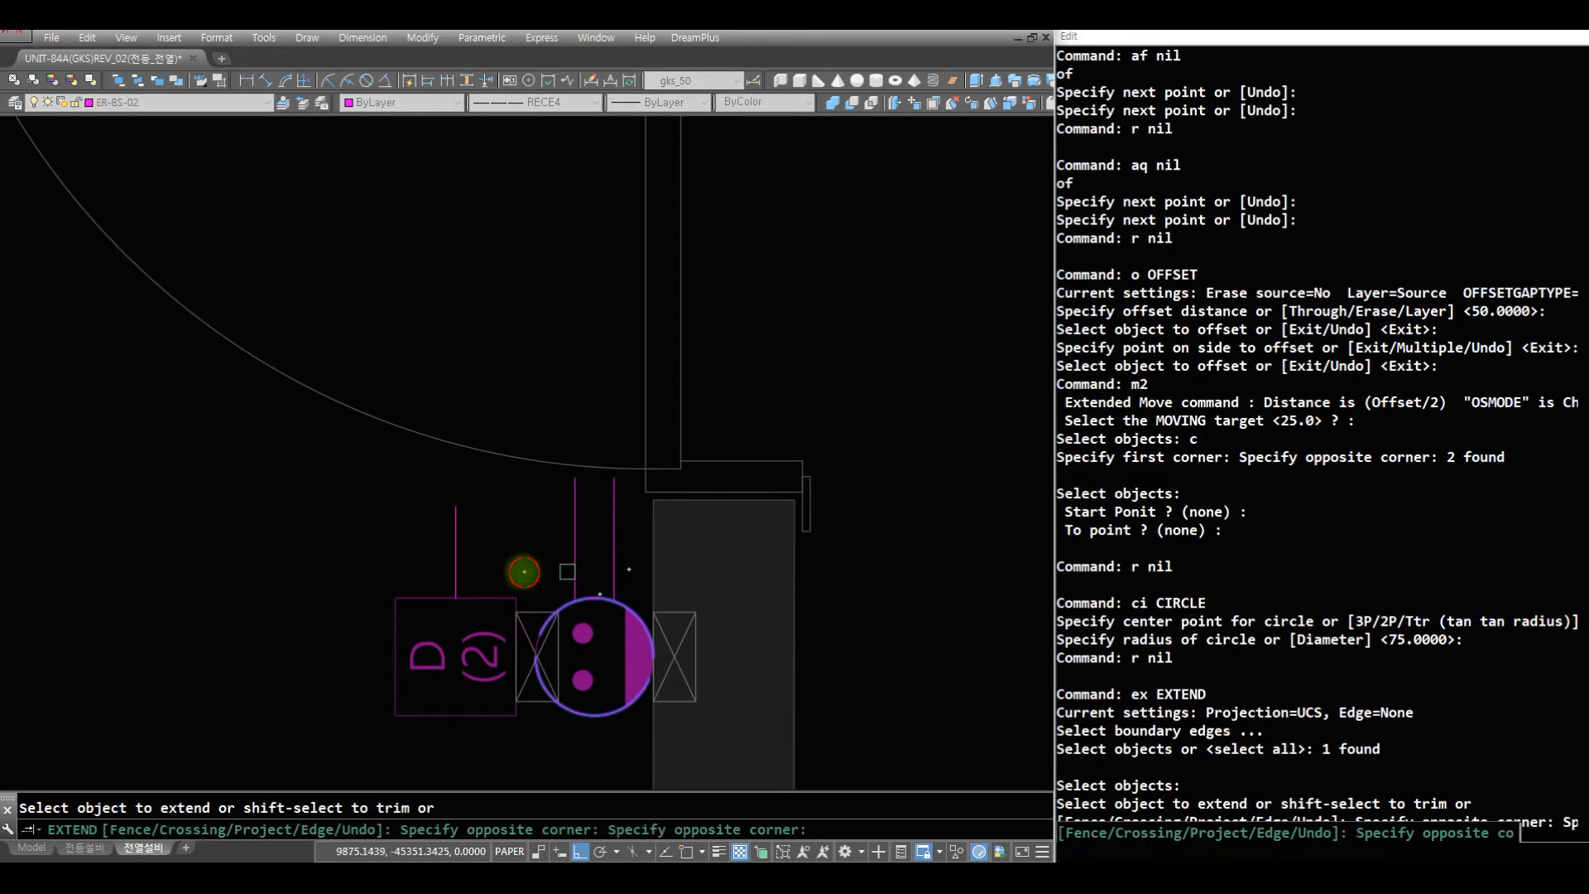
- Fillet the D(2) box wire to the outlet's nearer wire as a loop and erase the helper circle
key(space)
text(f)
key(space)
click(575, 505)
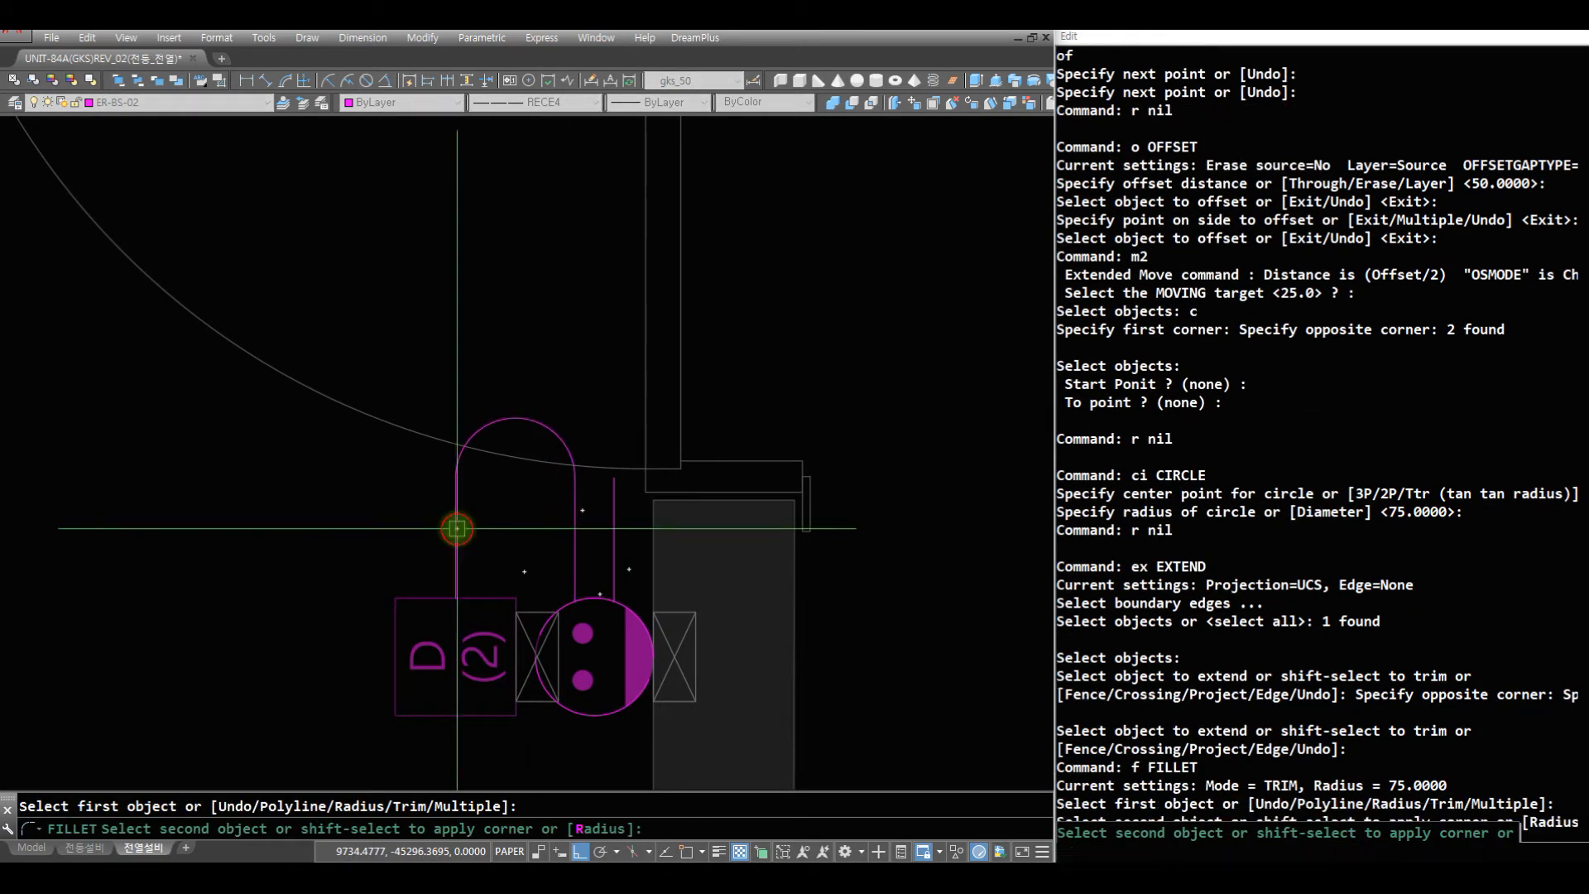
click(457, 528)
text(r e)
click(596, 594)
key(space)
- Draw a wire down from the 침실1 furniture outlet below the 16 tag and across to above the door outlet
text(z)
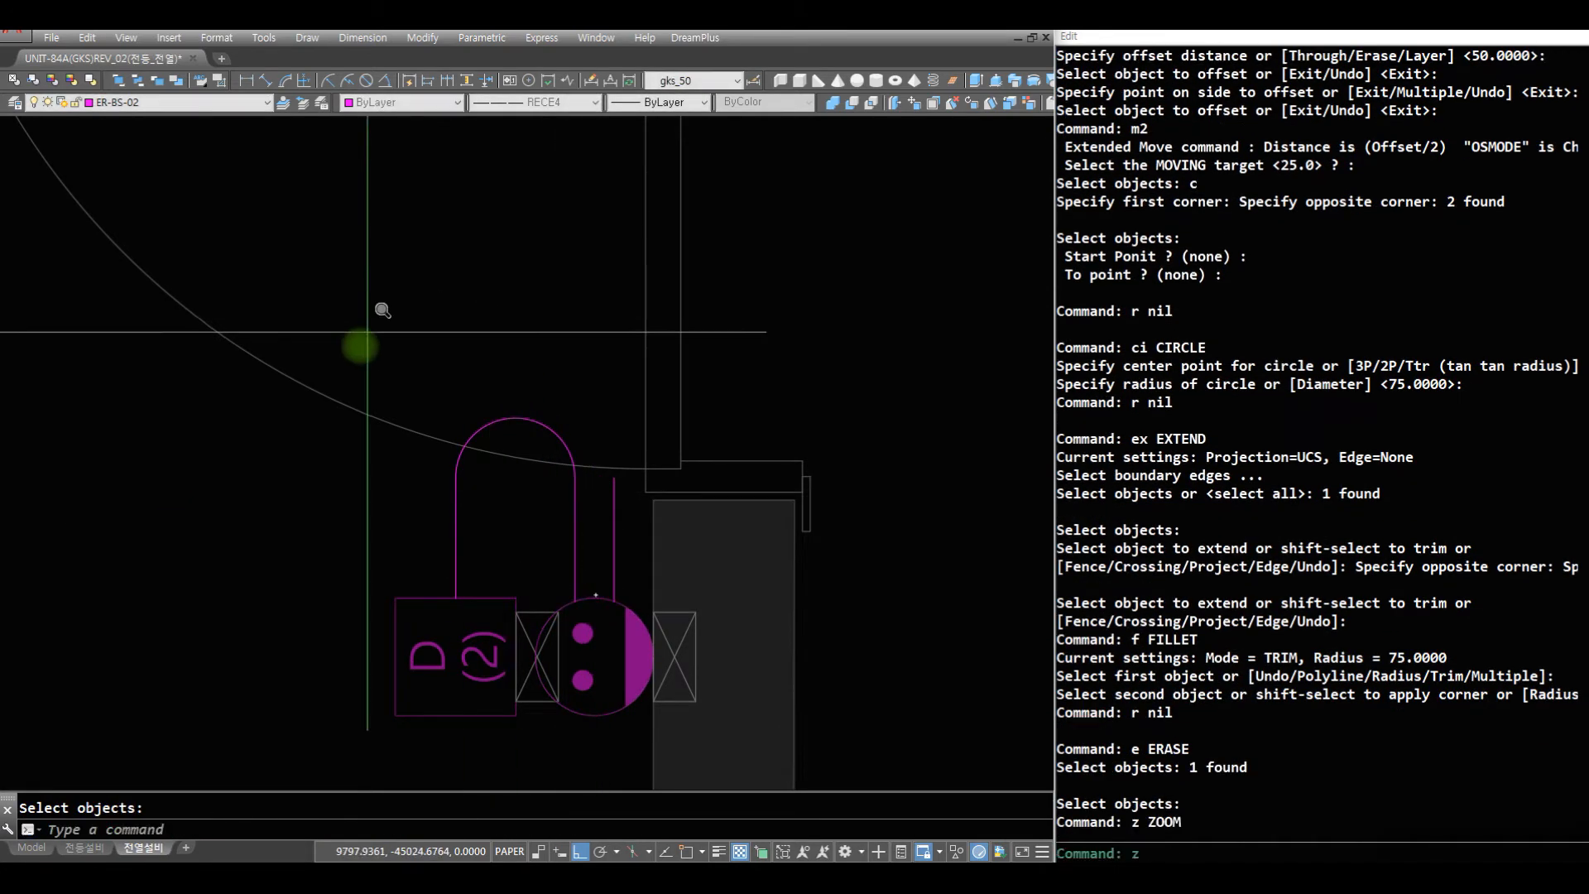
drag(365, 325, 369, 695)
drag(380, 502, 374, 687)
key(space)
text(z z)
click(667, 538)
click(118, 238)
text(r r aq of)
click(267, 403)
click(265, 536)
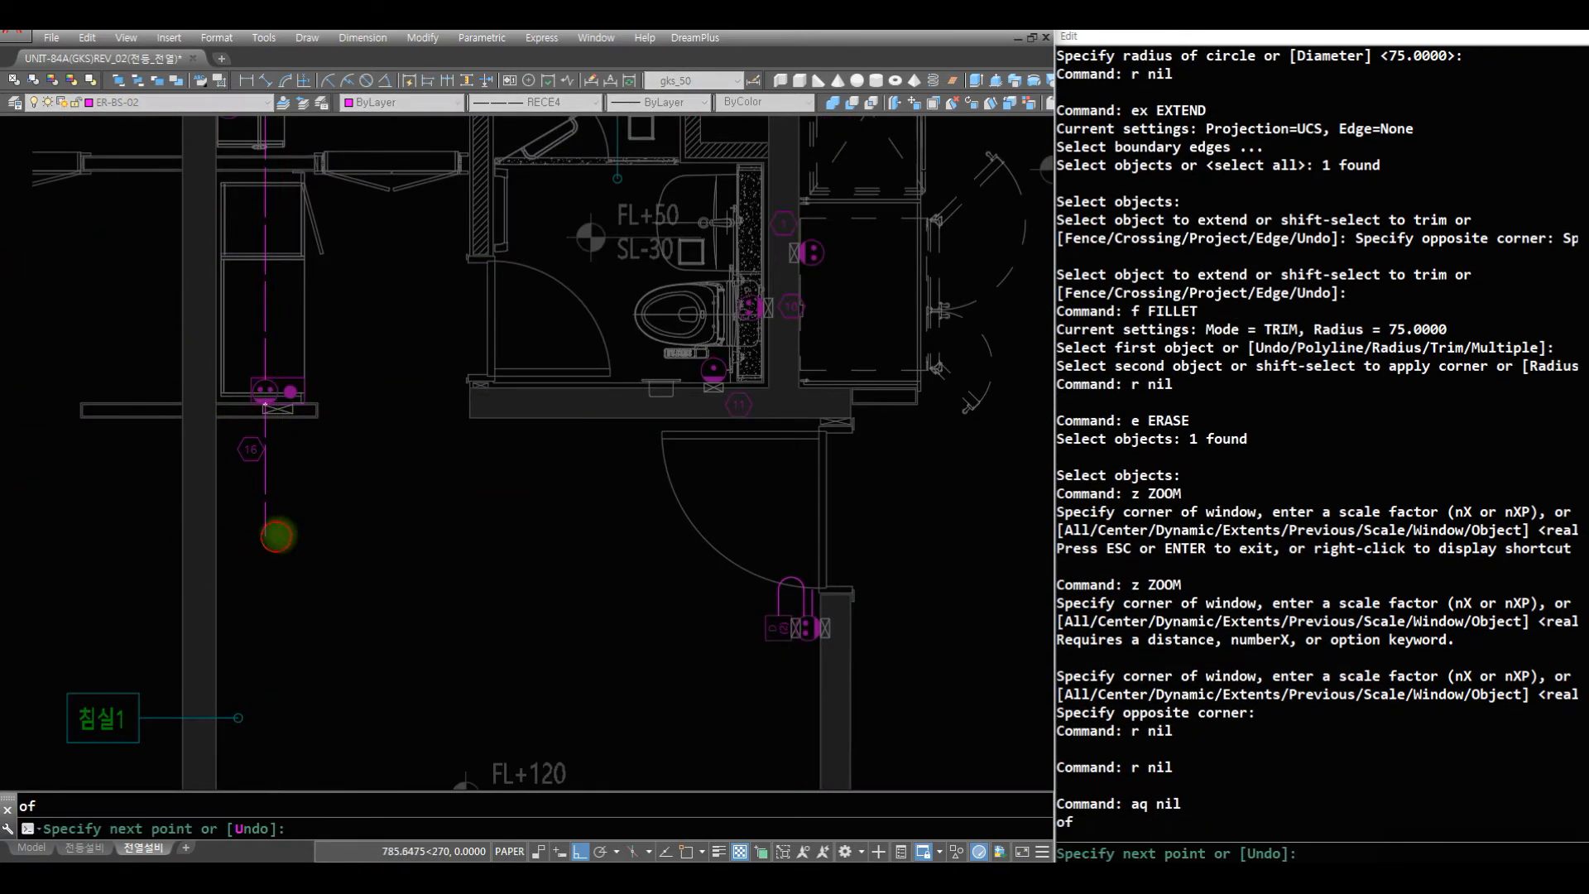
click(812, 536)
key(space)
- Fillet the new wire to the door outlet's vertical wire and round its other corner, both at radius 75
text(f)
click(814, 594)
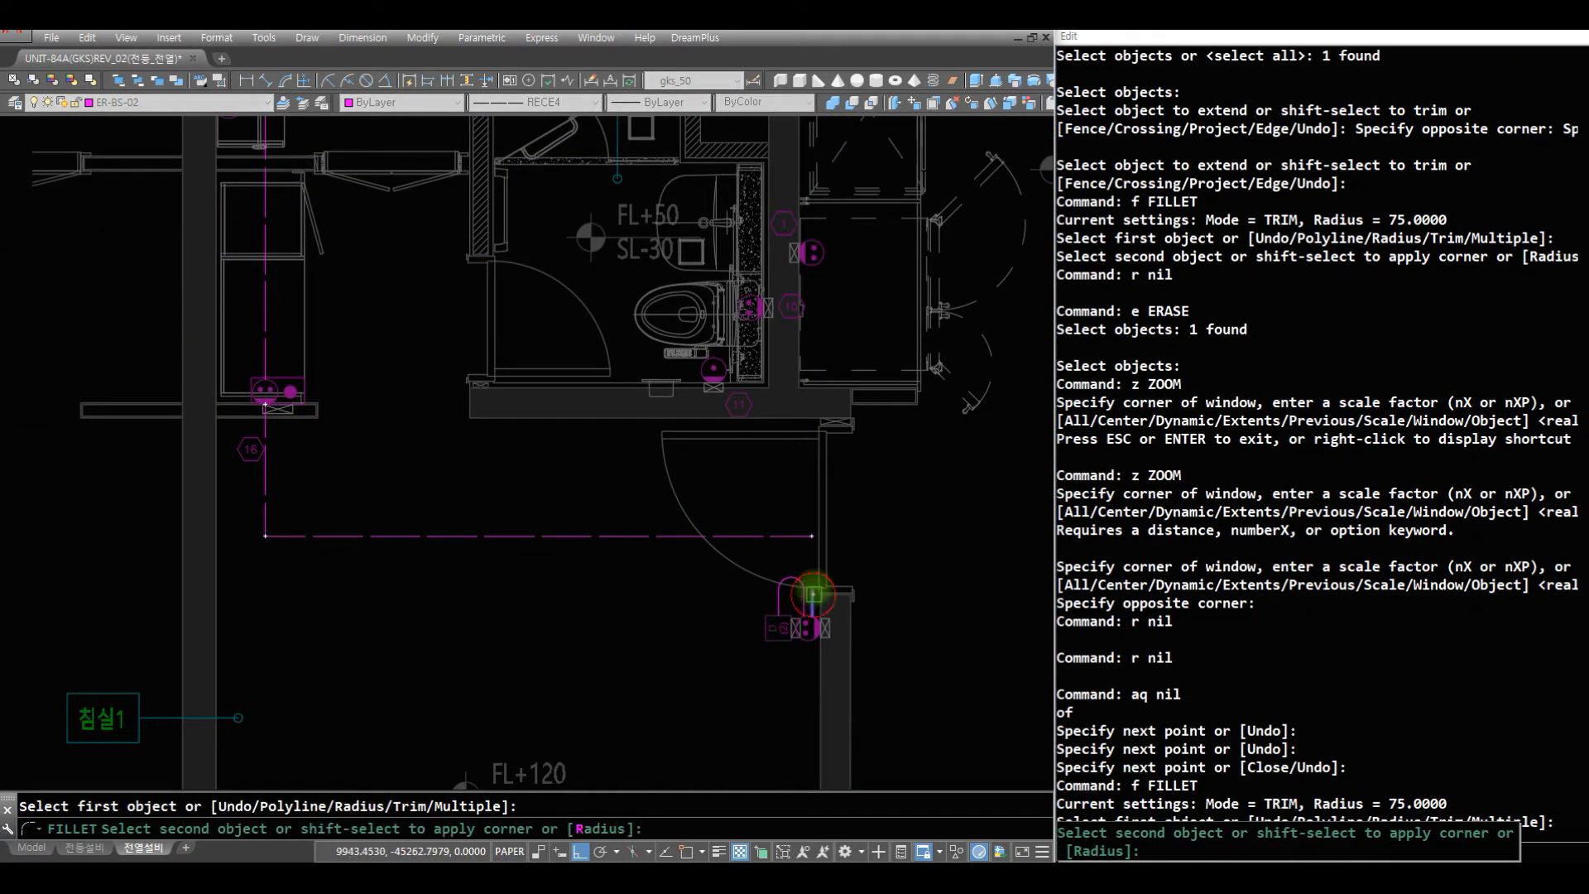
click(782, 536)
text(f c)
click(308, 562)
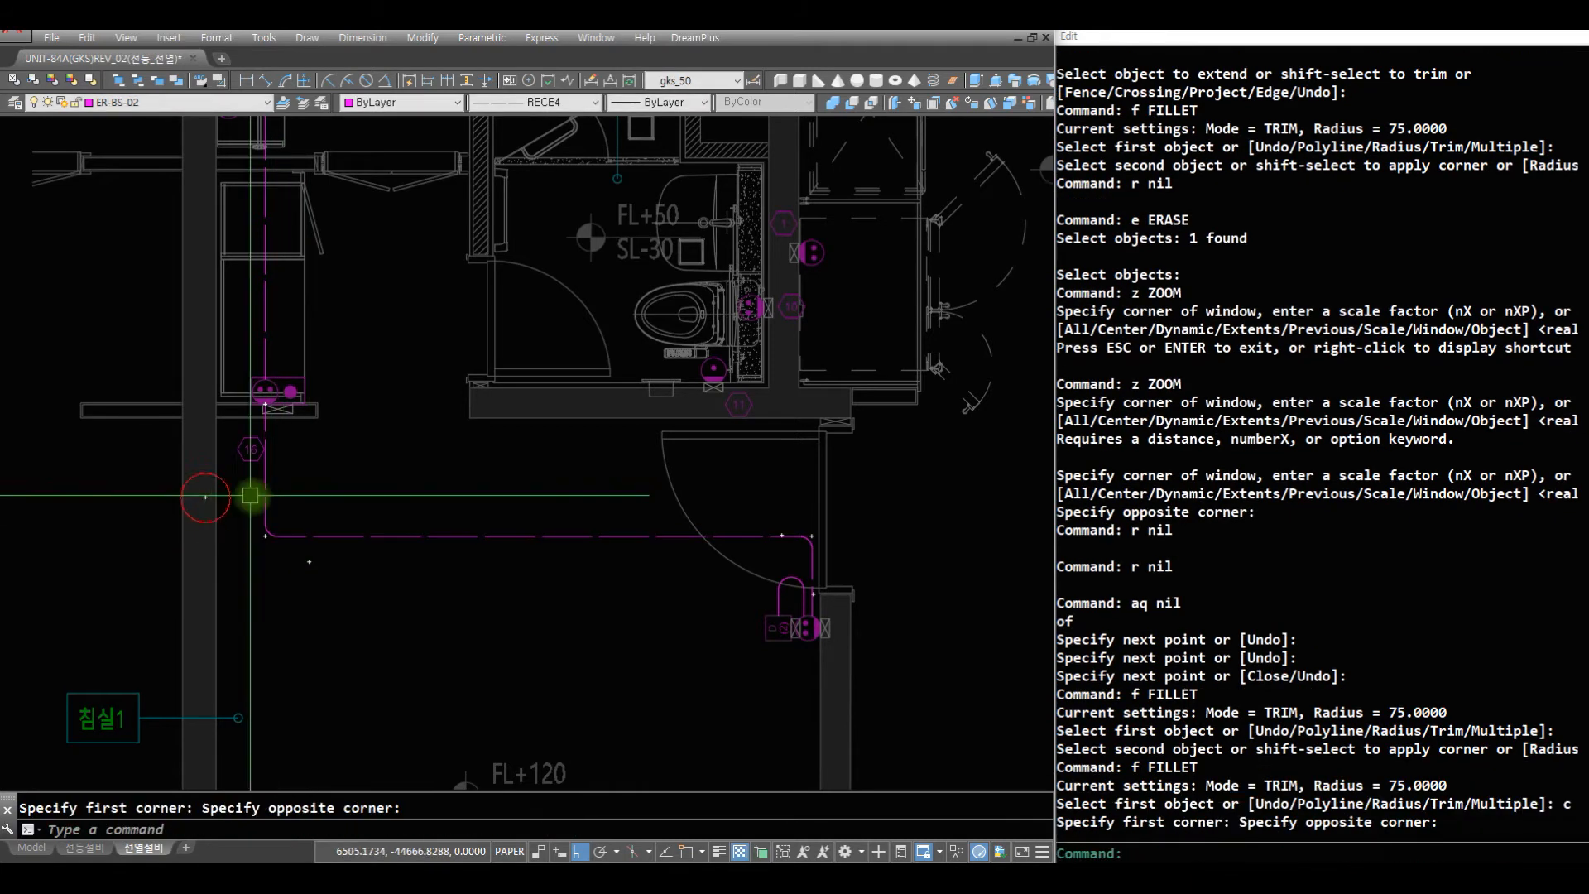
click(205, 497)
- Draw a vertical wire from the 침실1 door outlet down to the red outlet on the same wall
text(z)
key(space)
mouse_move(595, 331)
mouse_down()
mouse_move(575, 585)
mouse_move(633, 695)
mouse_up()
key(Escape)
text(z)
click(723, 698)
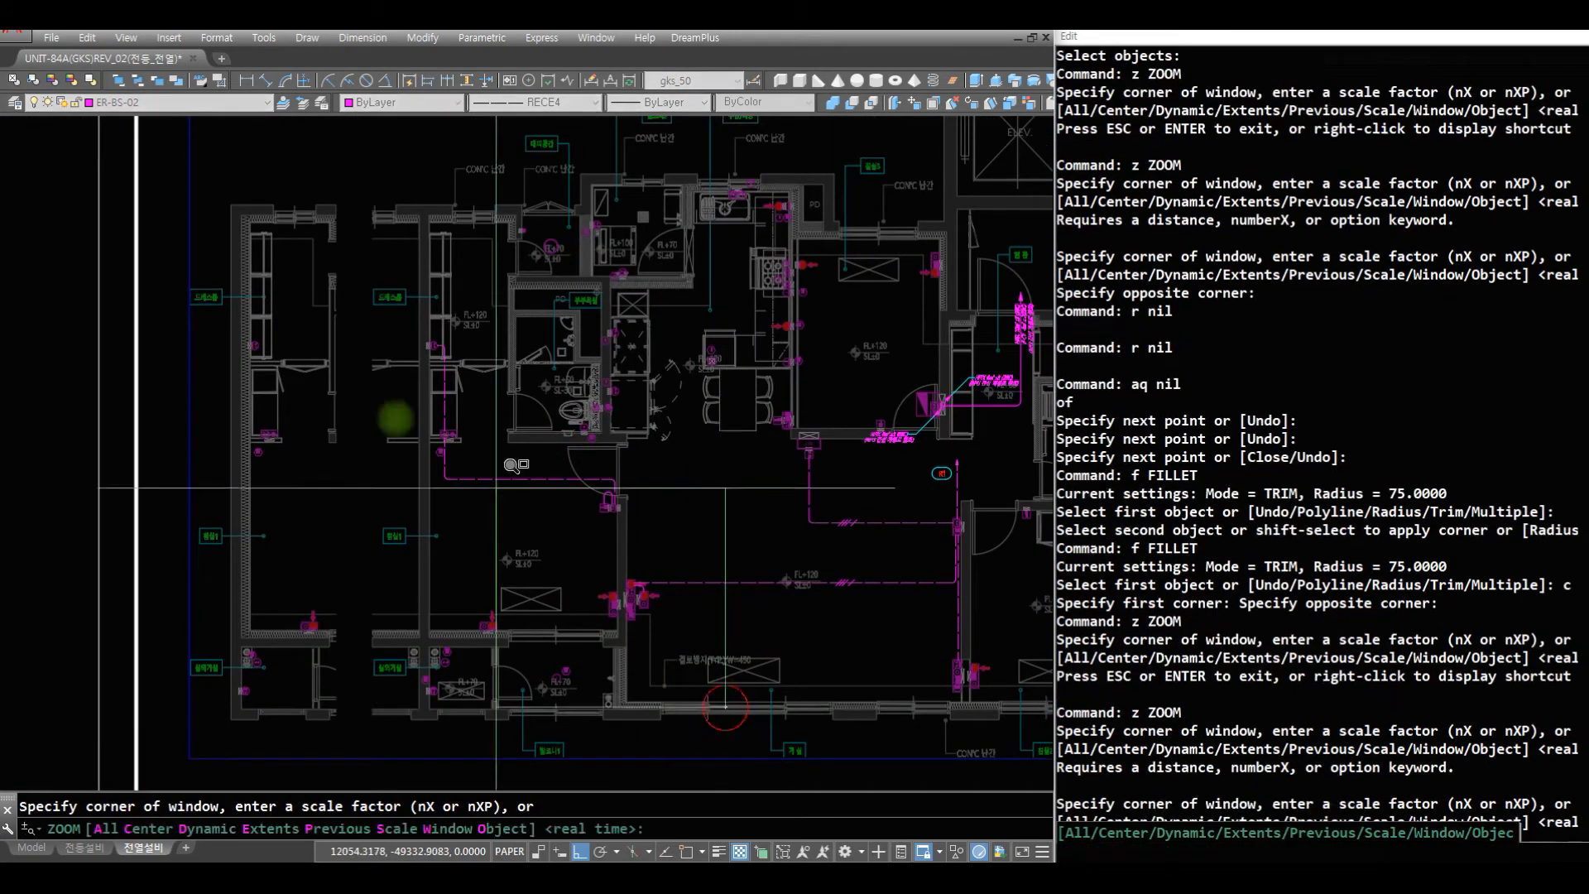
click(376, 418)
text(r r )
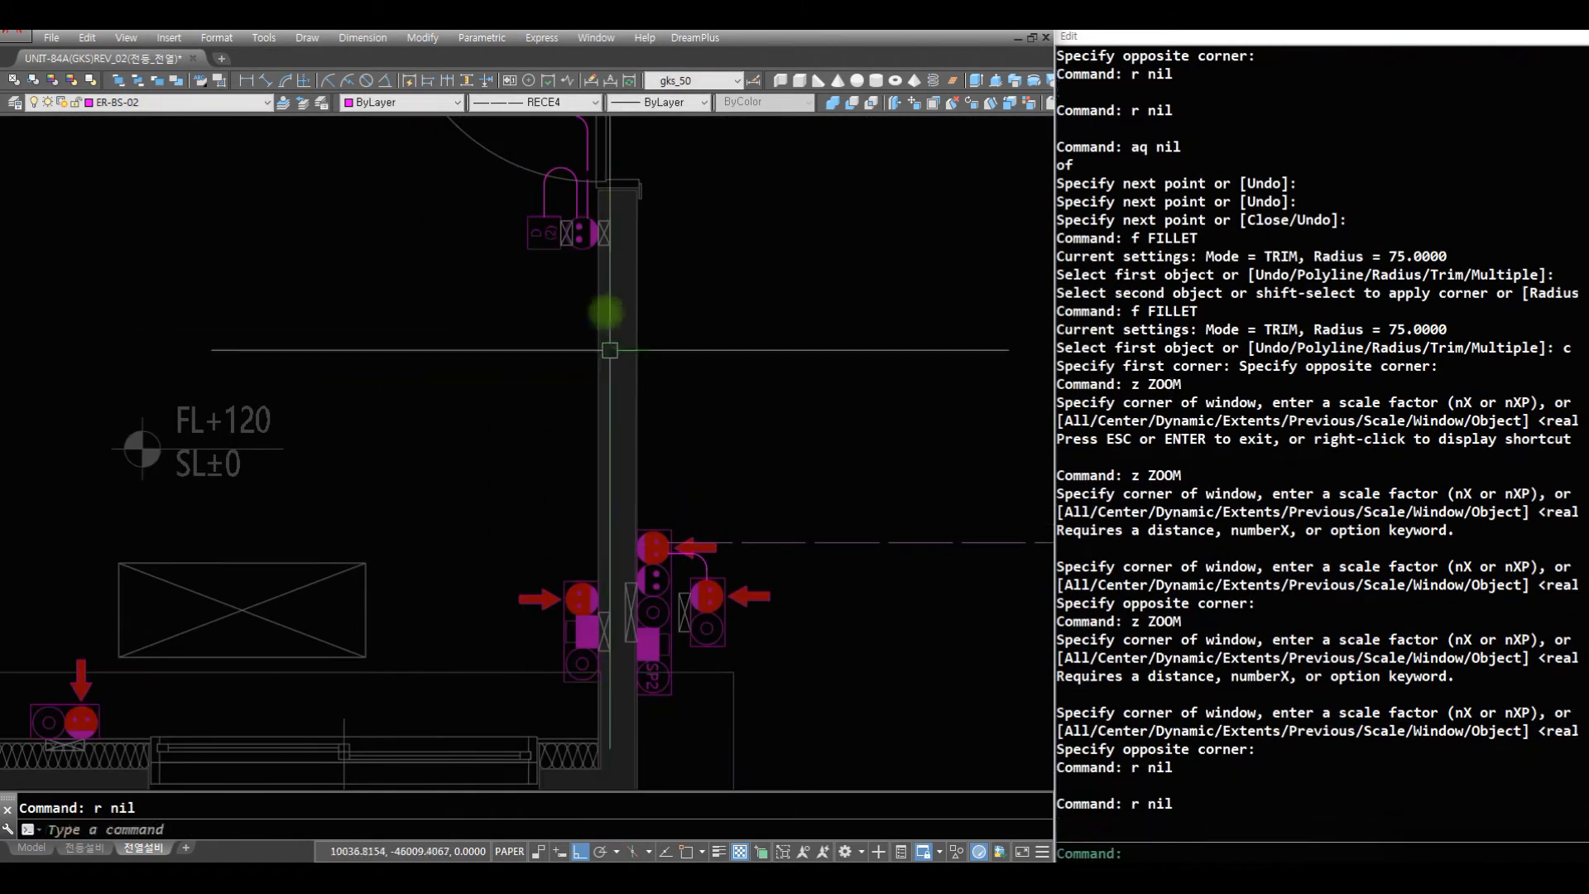
text(aq)
key(space)
click(590, 235)
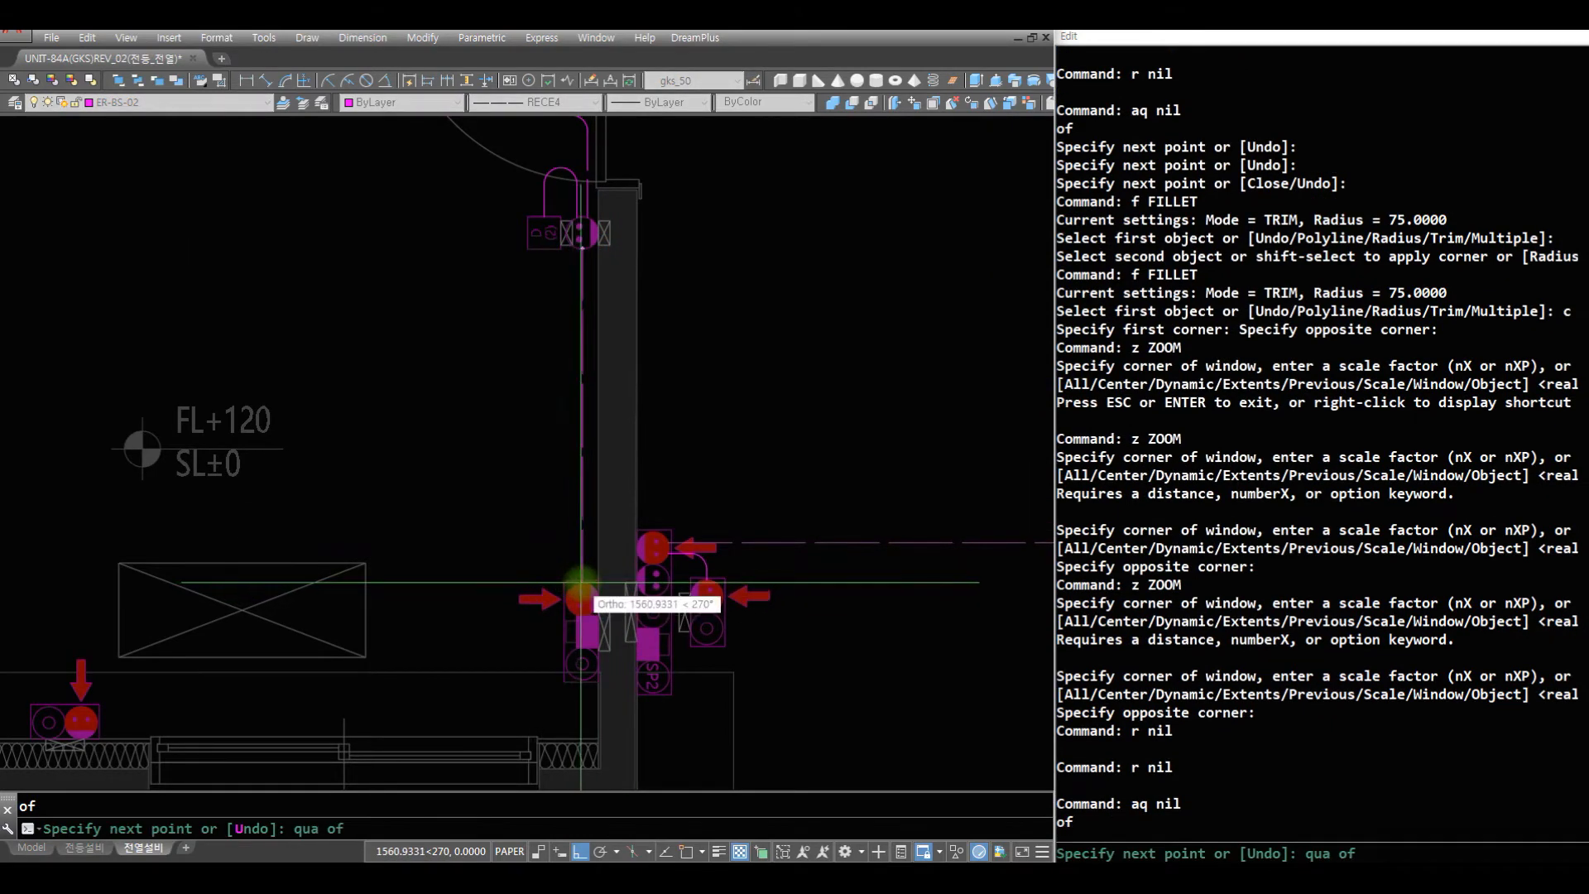
click(581, 583)
key(space)
- Draw a vertical wire up from the red living-room outlet across the wall to near the door frame
text(r)
key(space)
text(aq)
key(space)
click(653, 534)
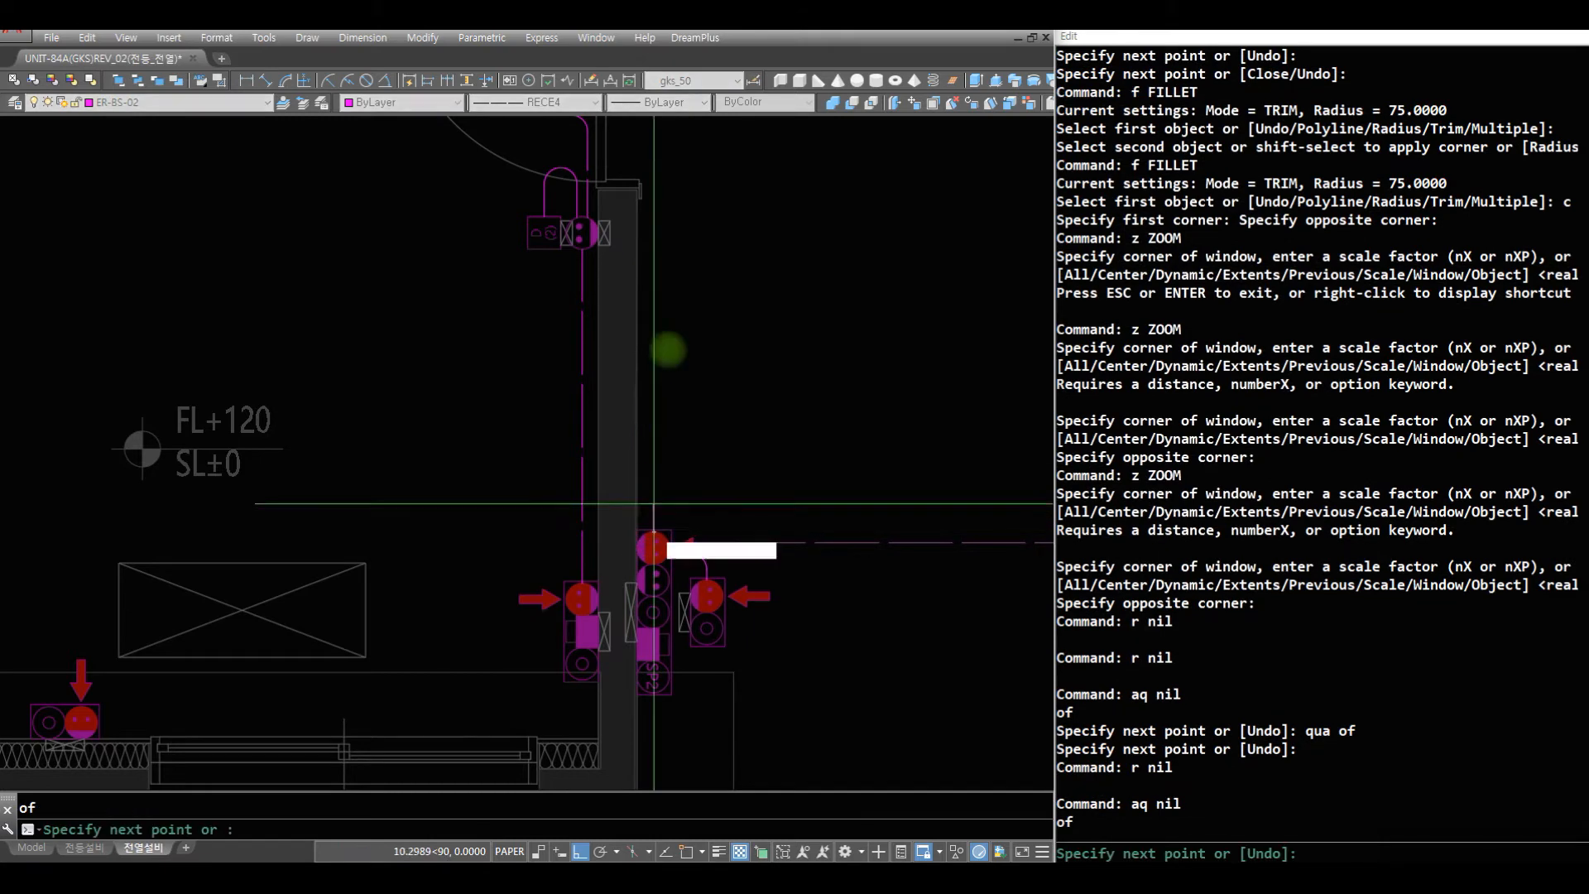
click(658, 194)
key(space)
text(aq)
- Draw a short horizontal wire from the door outlet through the wall and fillet it to the living-room vertical wire at radius 75
key(space)
click(603, 238)
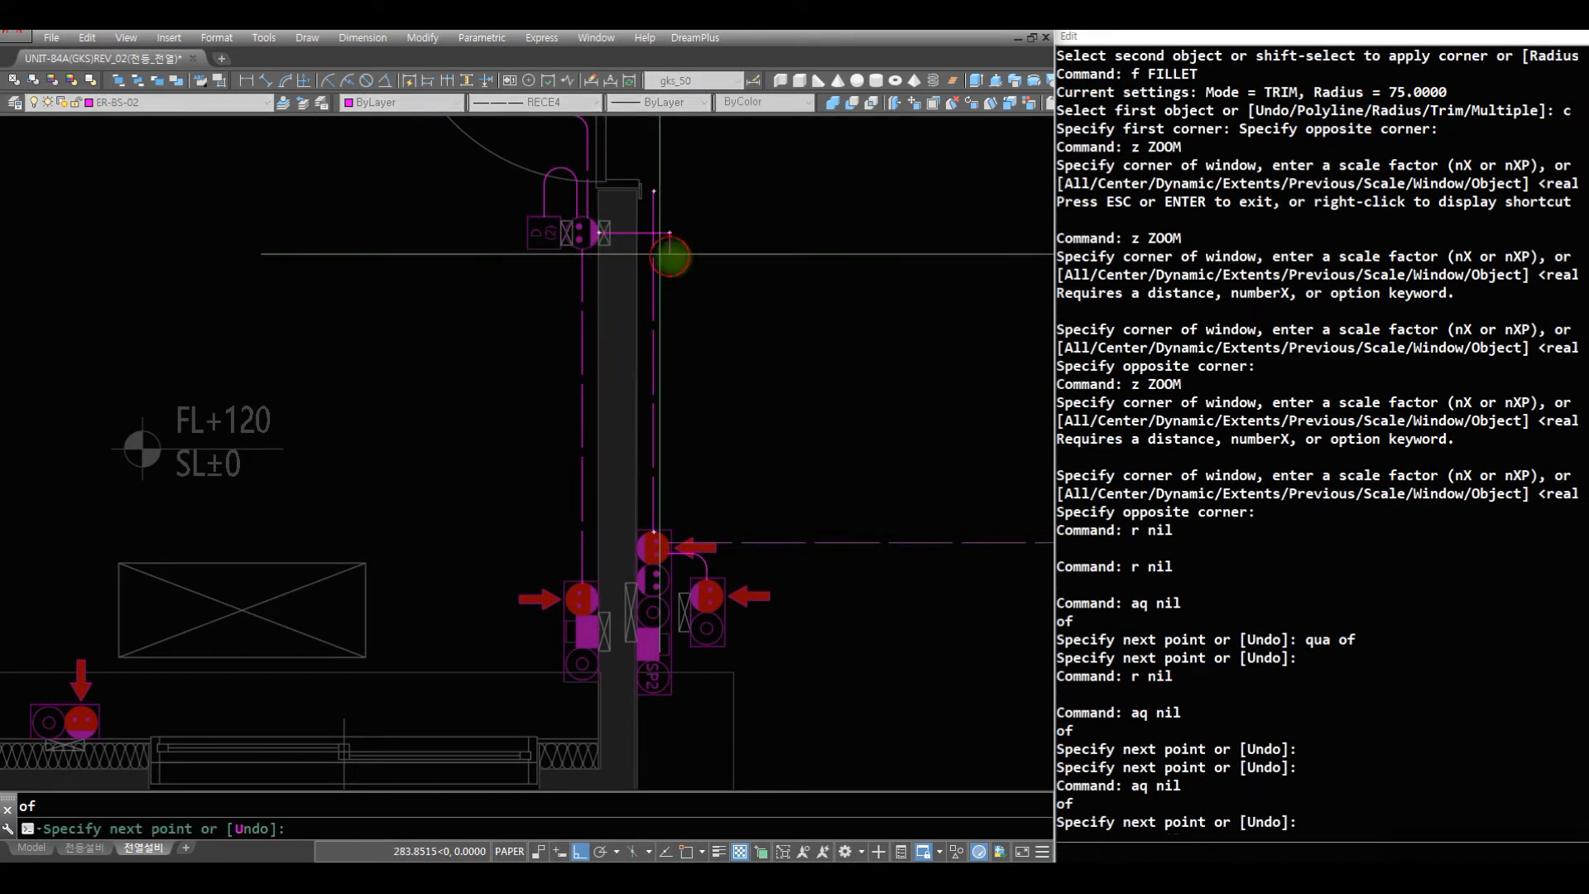
click(671, 255)
- Draw a short vertical wire up from the red outlet by the 침실1 window wall
key(space)
text(f c)
click(649, 216)
click(699, 307)
text(z)
key(space)
drag(555, 524, 572, 721)
key(space)
text(z)
click(674, 584)
click(183, 315)
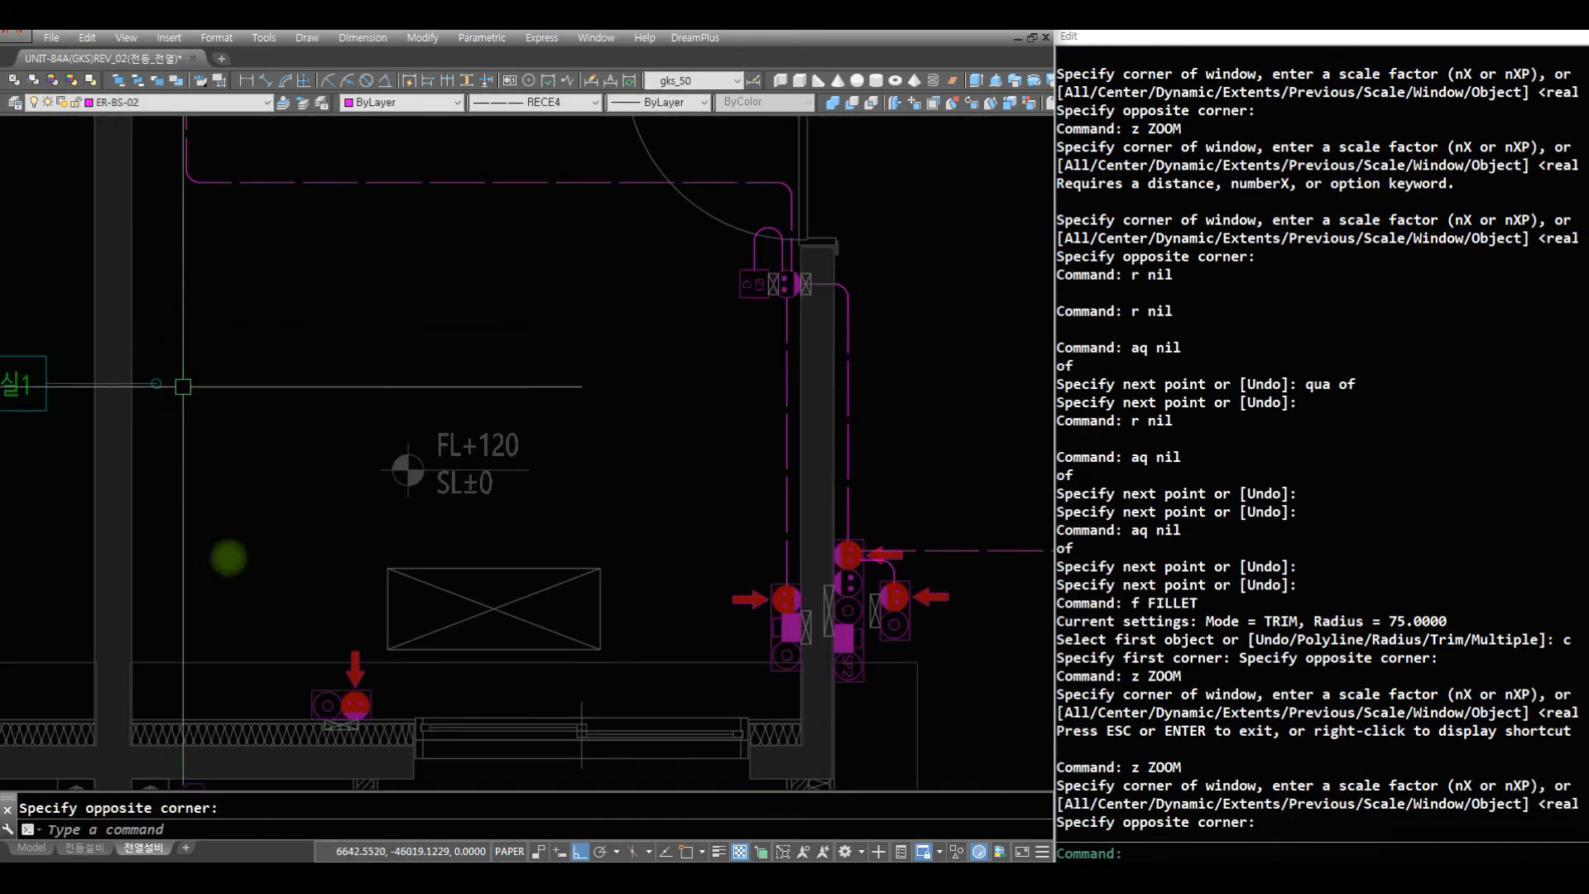
text(r r aq)
click(356, 691)
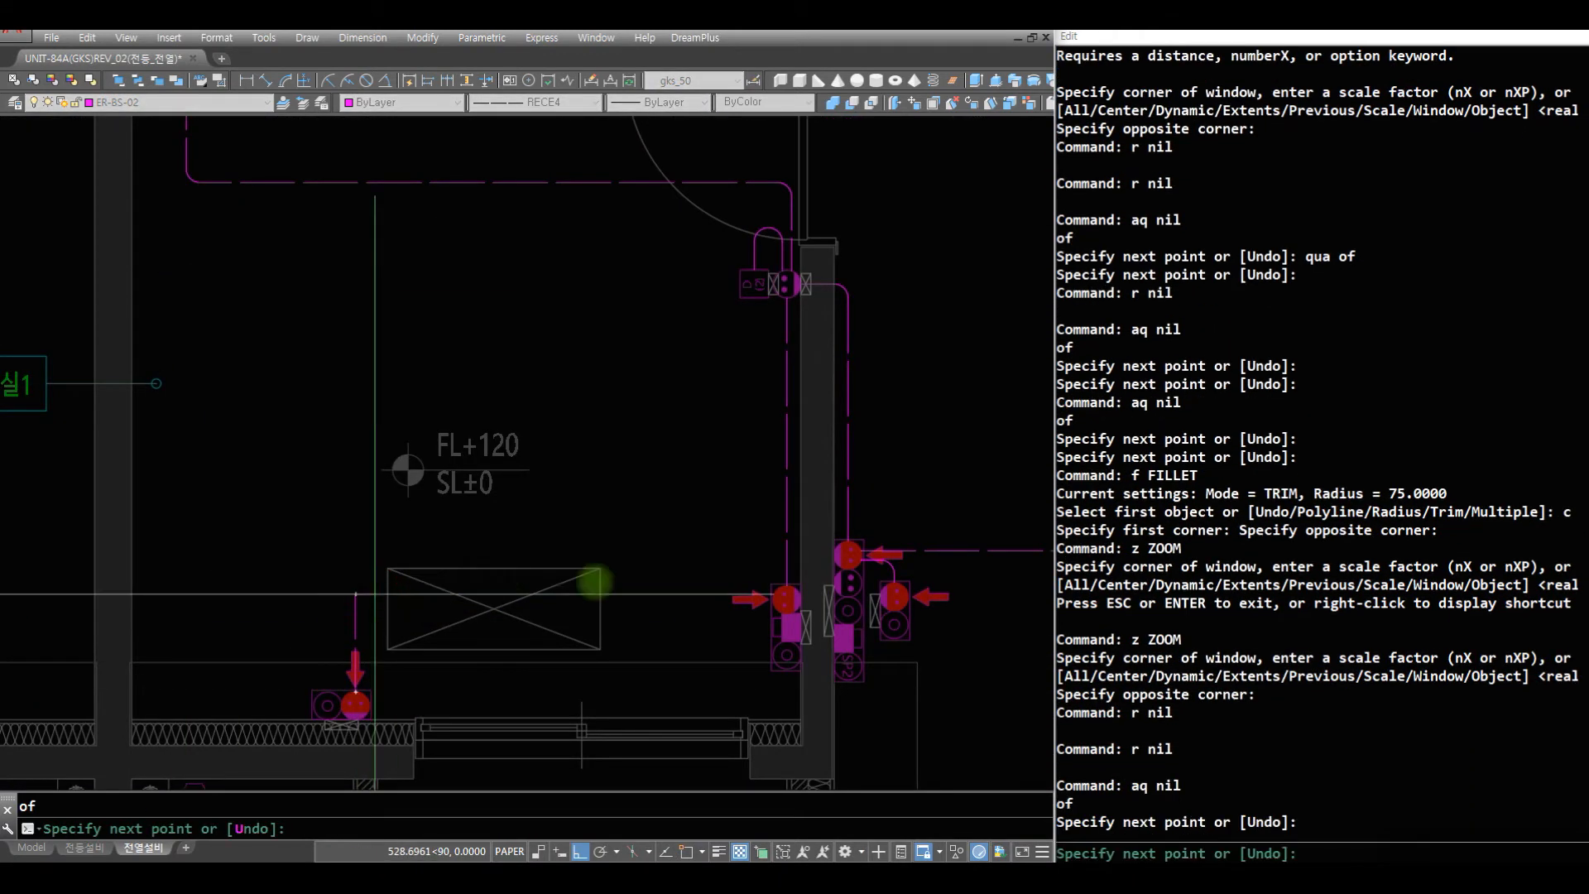
click(374, 594)
key(space)
- Draw a horizontal wire from the side-wall red outlet and fillet it to the window-wall outlet's wire at radius 75
text(r aq)
click(774, 598)
click(427, 661)
key(space)
text(f c)
click(465, 623)
click(280, 532)
text(r)
key(Escape)
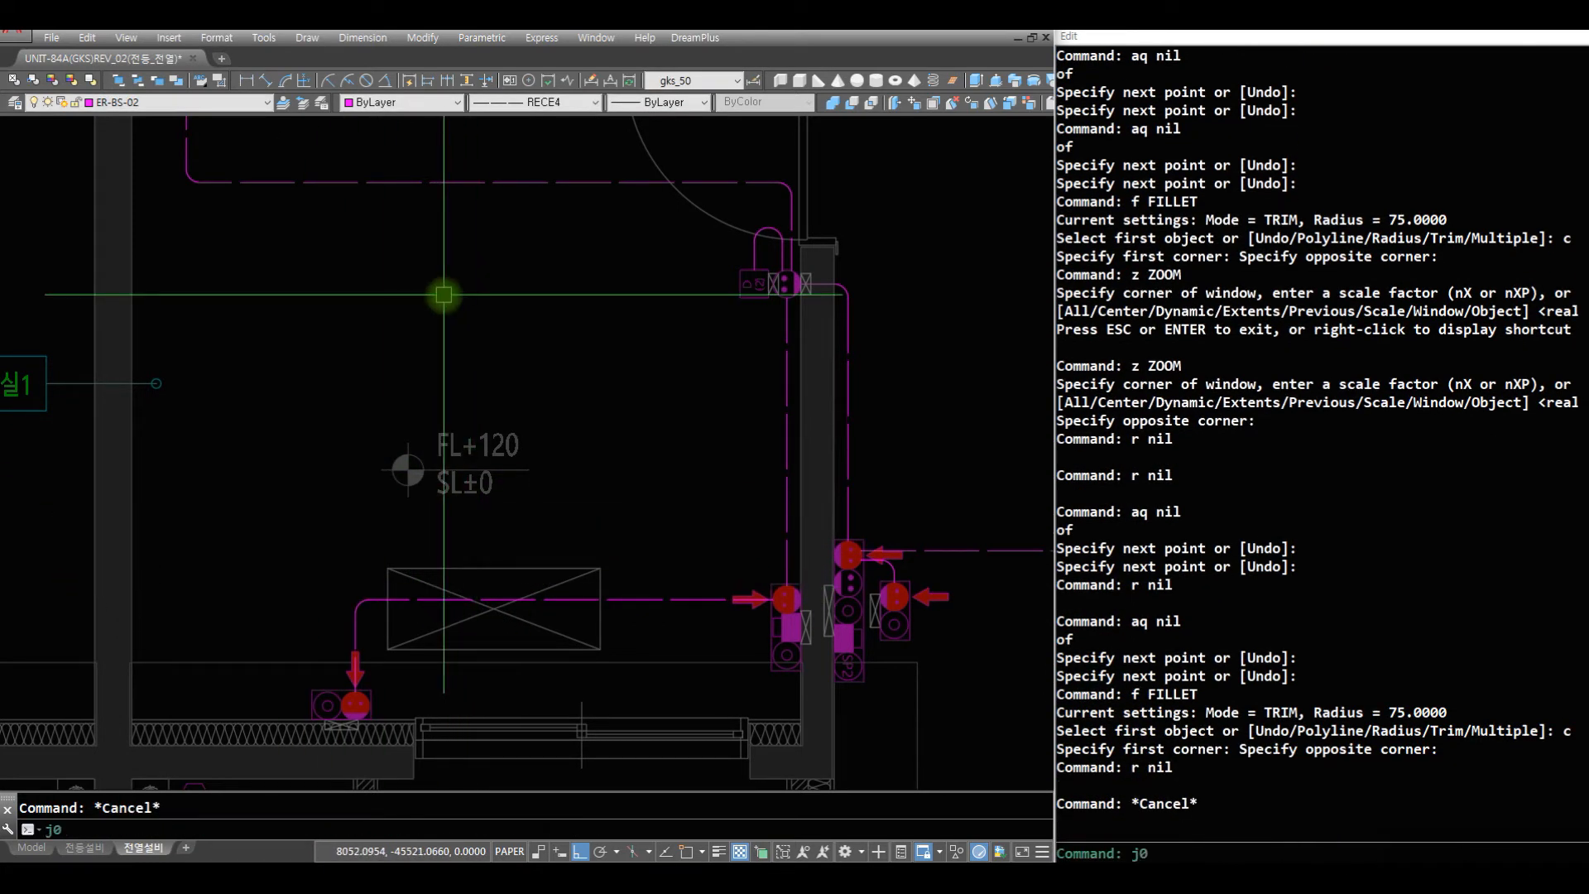
- Insert the J03 wire-count tick marks on the horizontal wire between the two red 침실1 outlets
text(J03)
key(space)
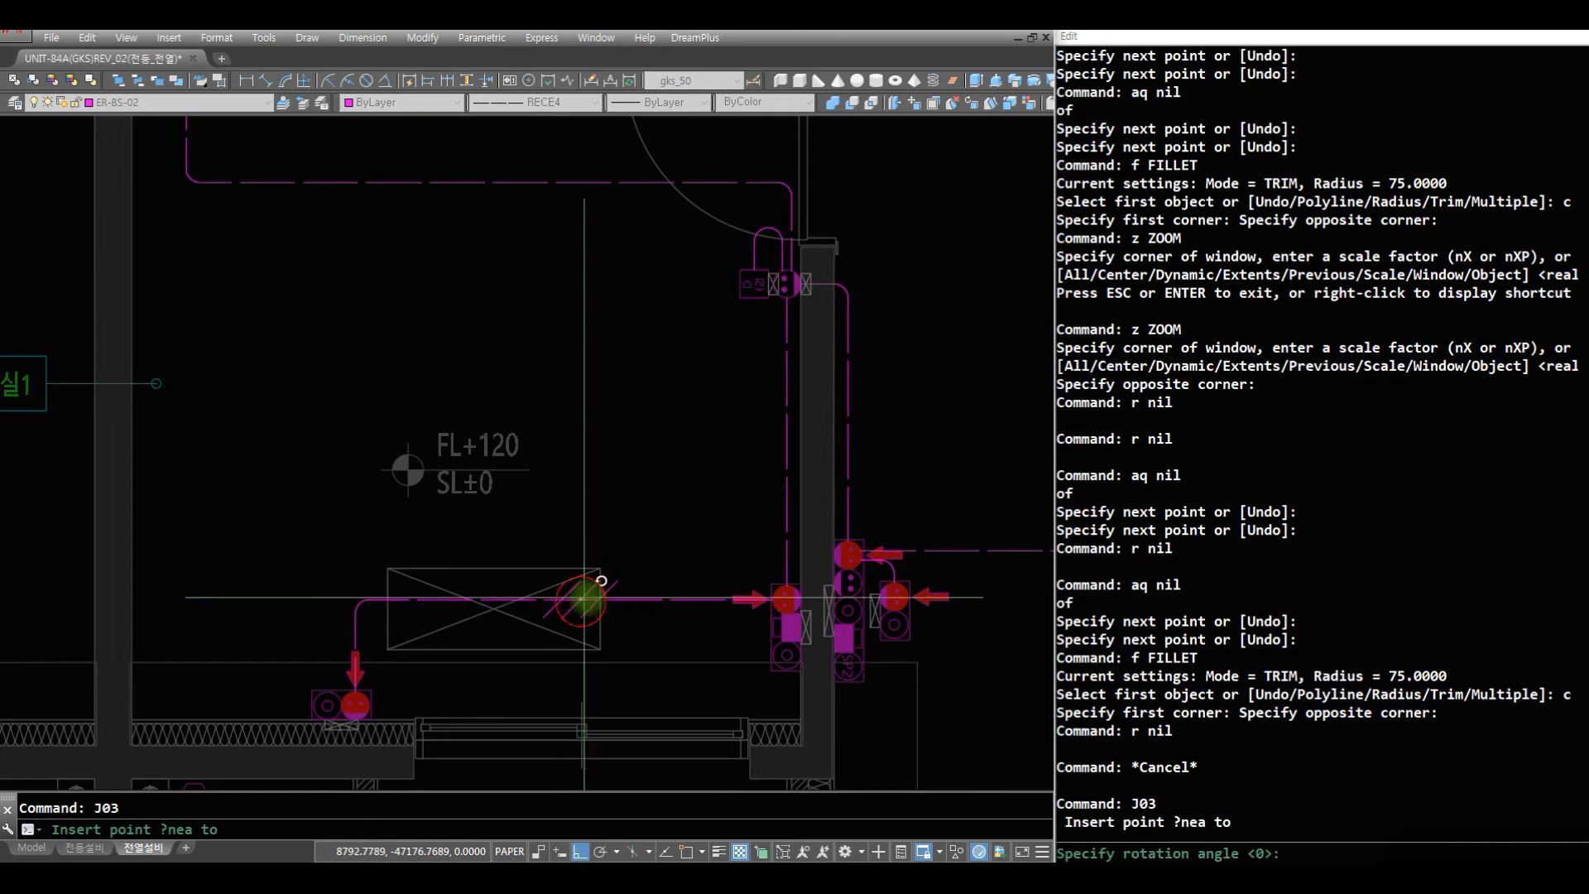
click(590, 599)
key(space)
- Scale down the J03 tick marks about a base point on the horizontal wire
text(s)
click(604, 597)
key(space)
text(nera)
key(space)
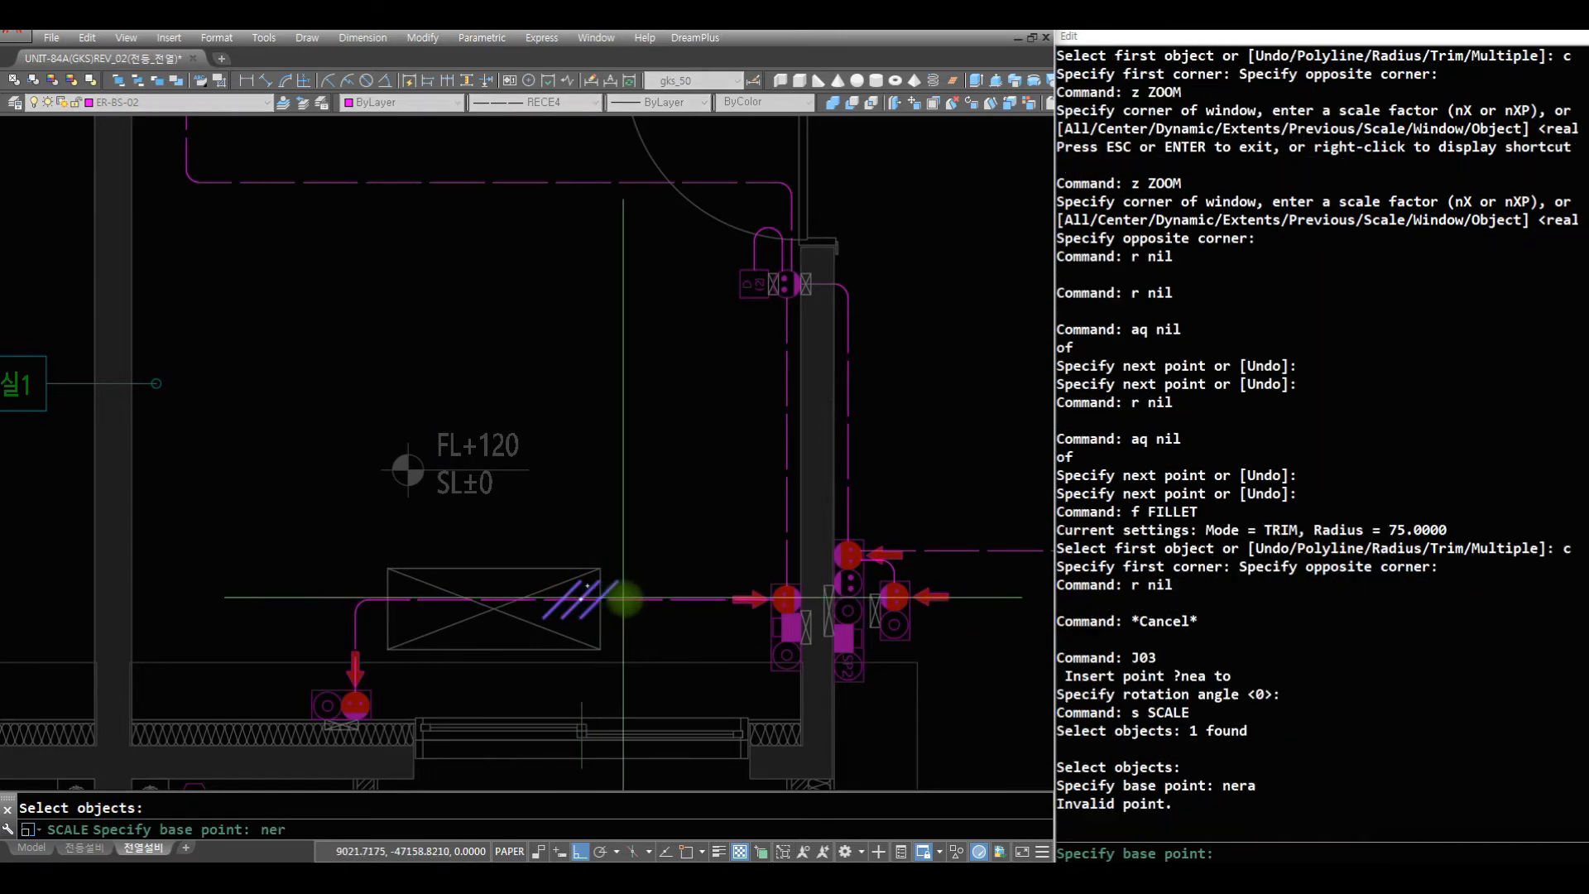
text(nea)
key(space)
click(626, 599)
key(space)
text(r)
key(space)
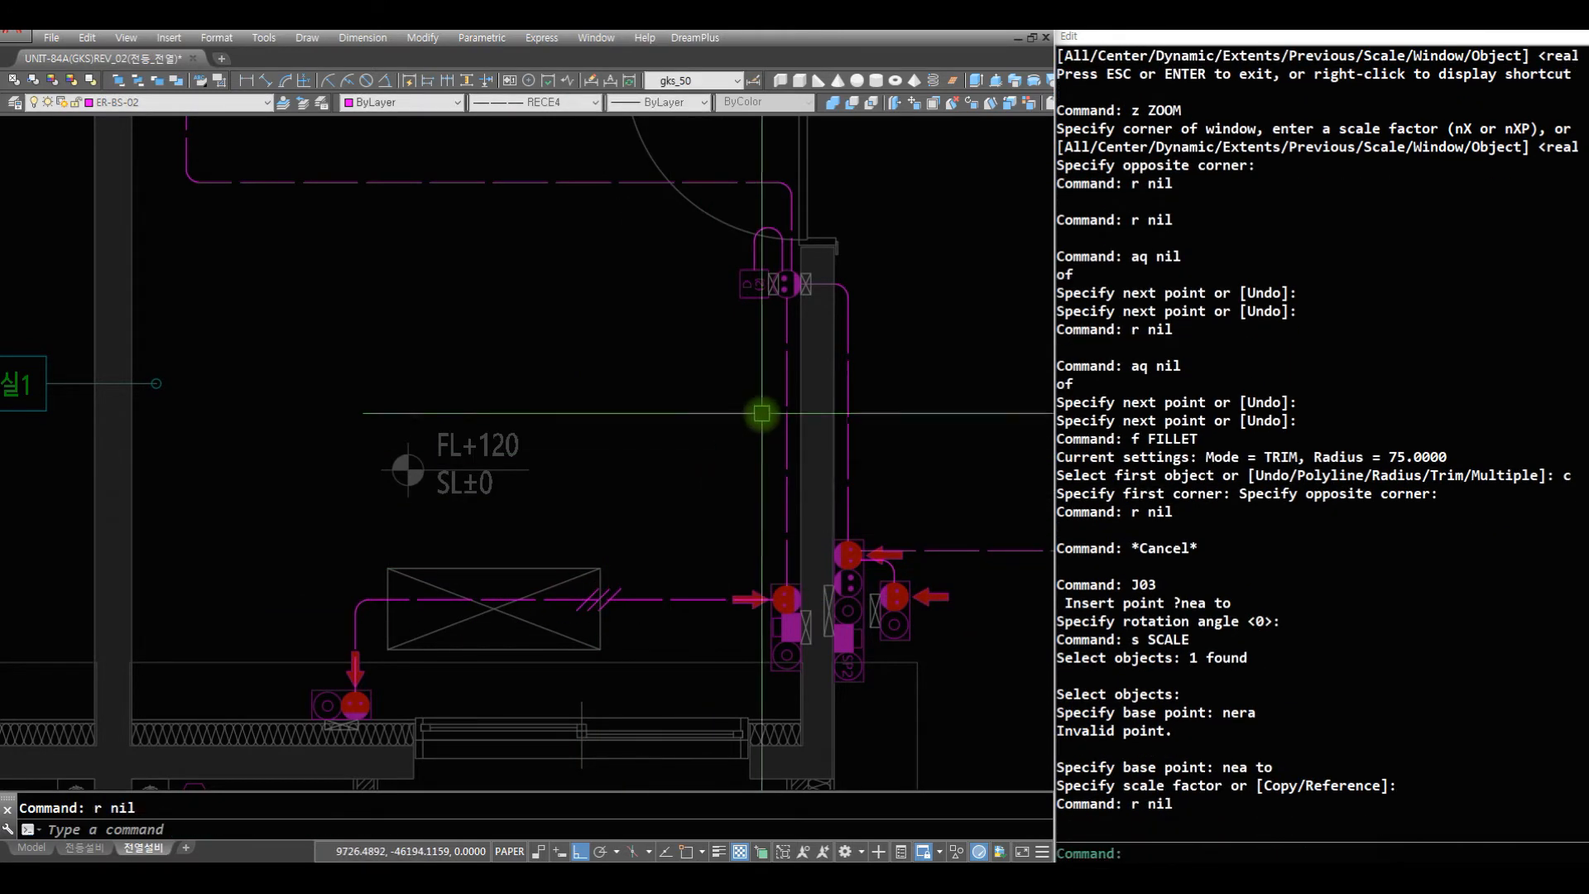
key(Escape)
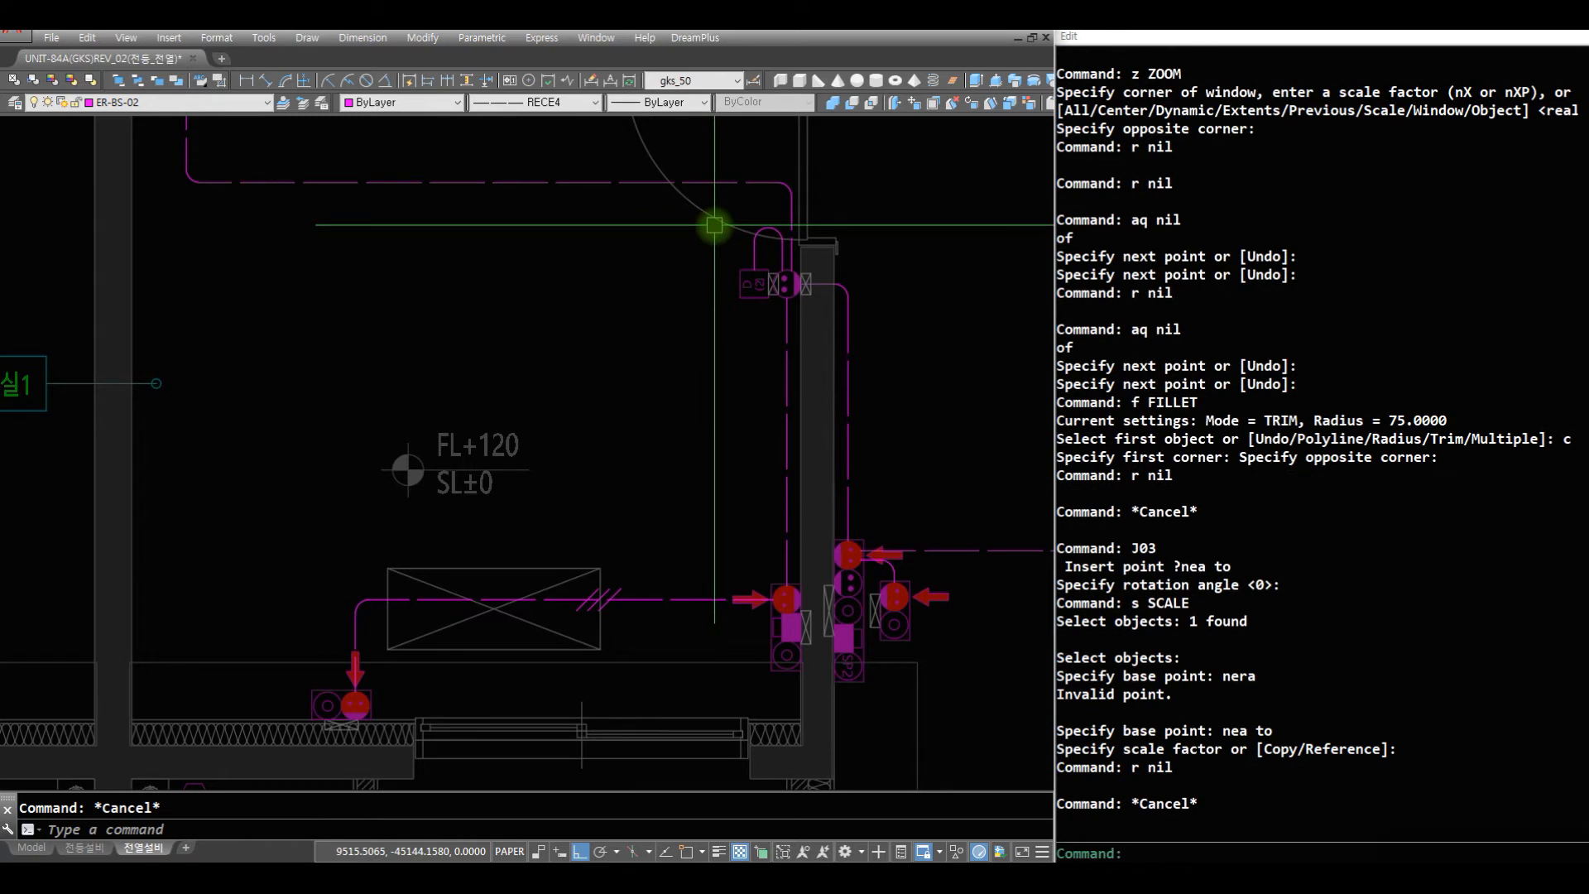
- Insert the K04 wire-count tick marks on the vertical wire between the door outlet and the side-wall red outlet
text(k04)
key(space)
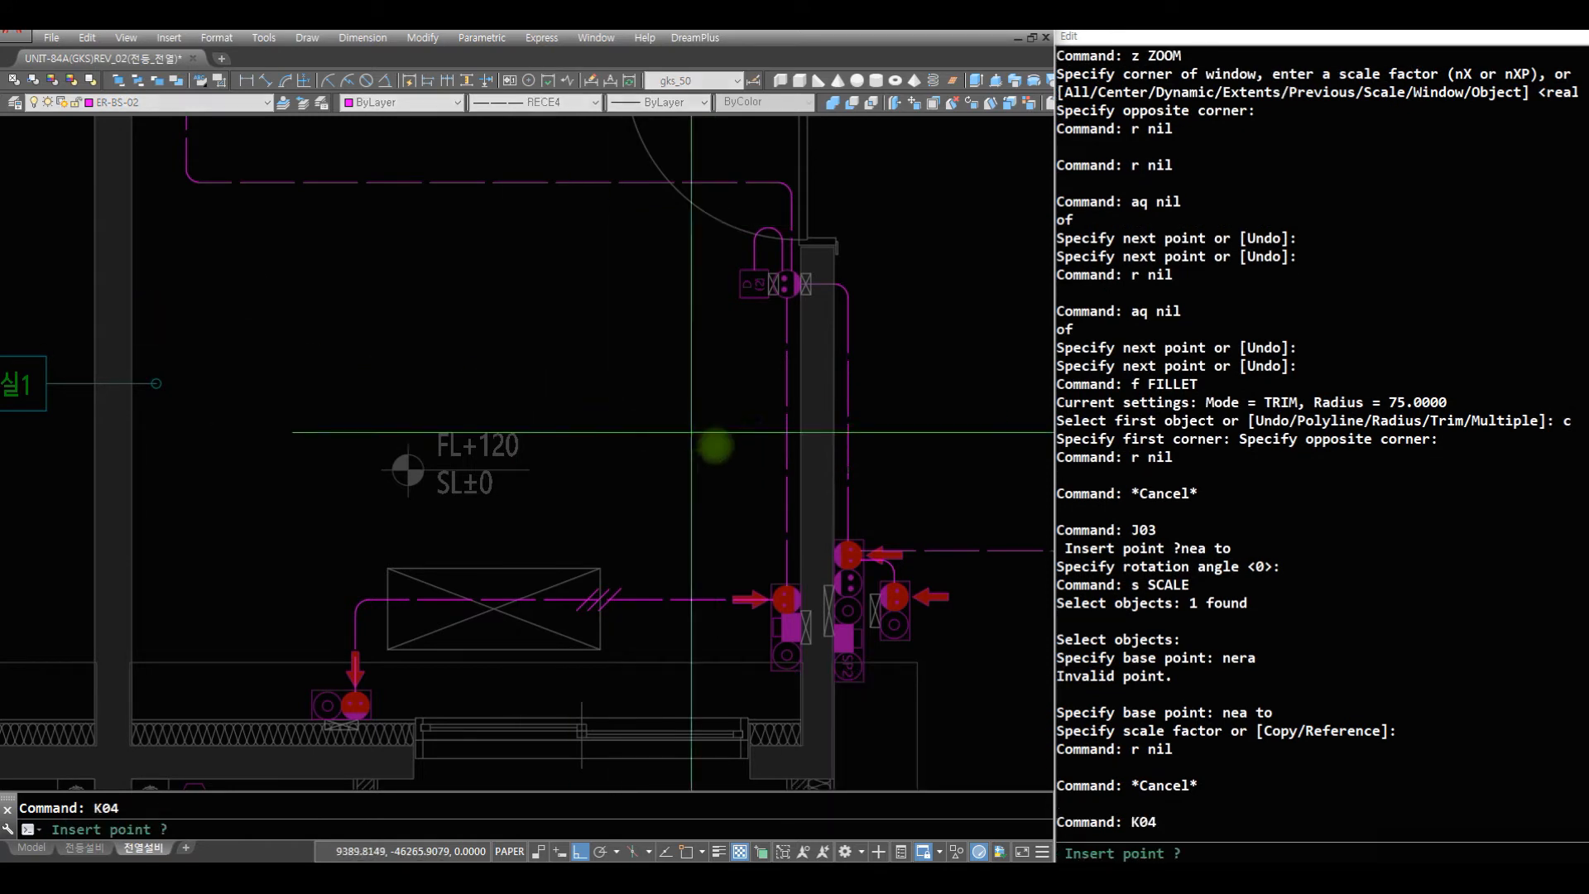
click(788, 427)
key(space)
key(r)
- Scale down the K04 tick marks about a base point on the vertical wire
key(space)
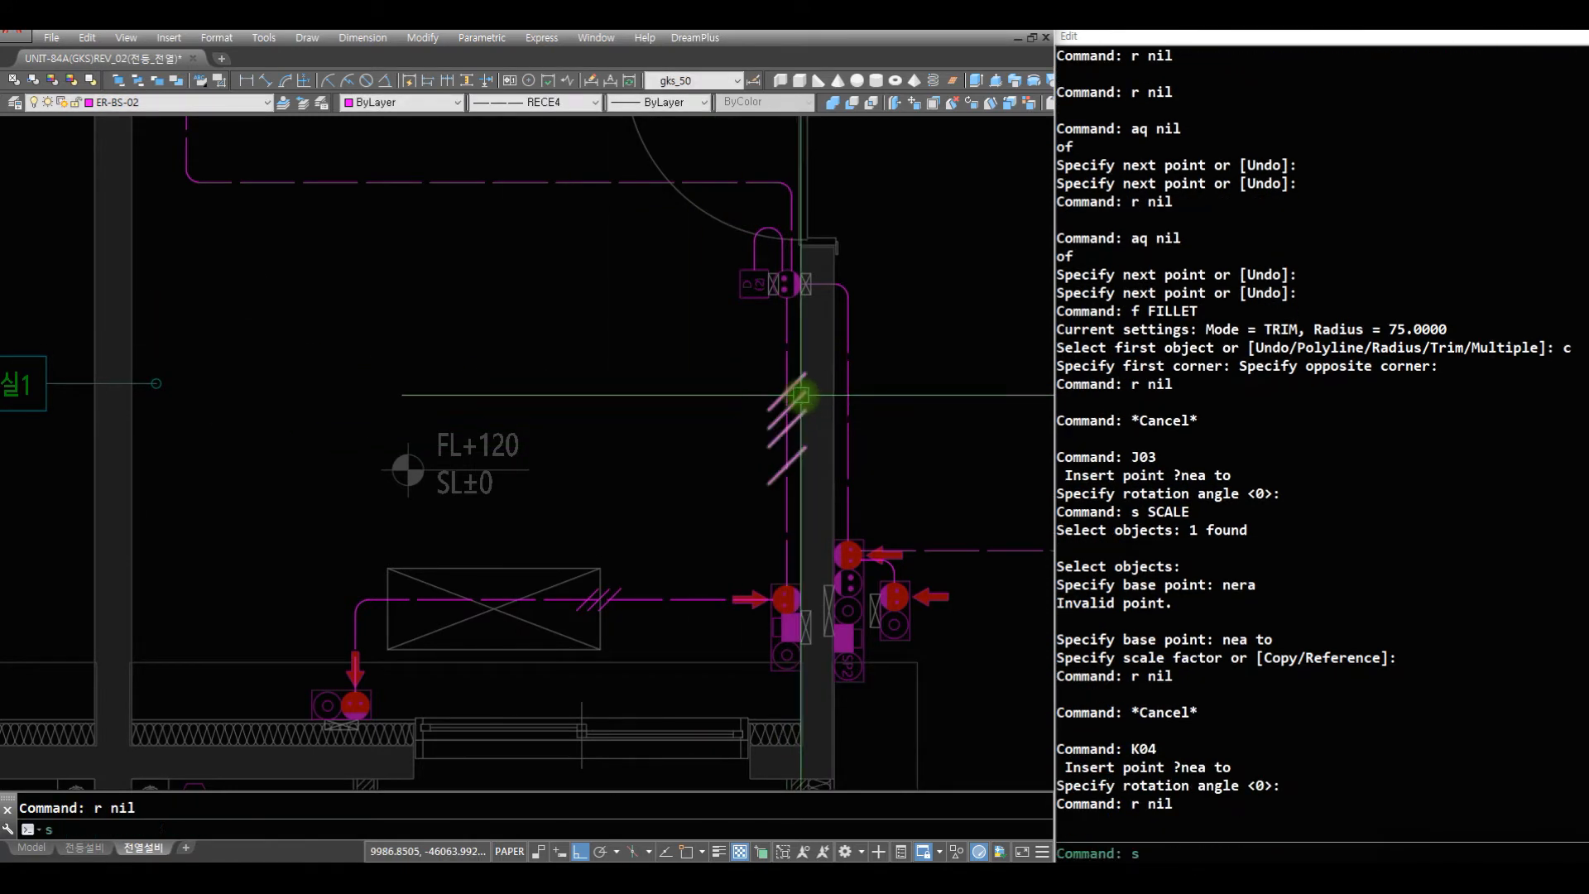
text(s)
key(space)
click(790, 454)
key(space)
text(nra)
key(space)
click(789, 447)
key(space)
text(z)
key(space)
click(856, 377)
click(535, 166)
text(r)
key(space)
key(Escape)
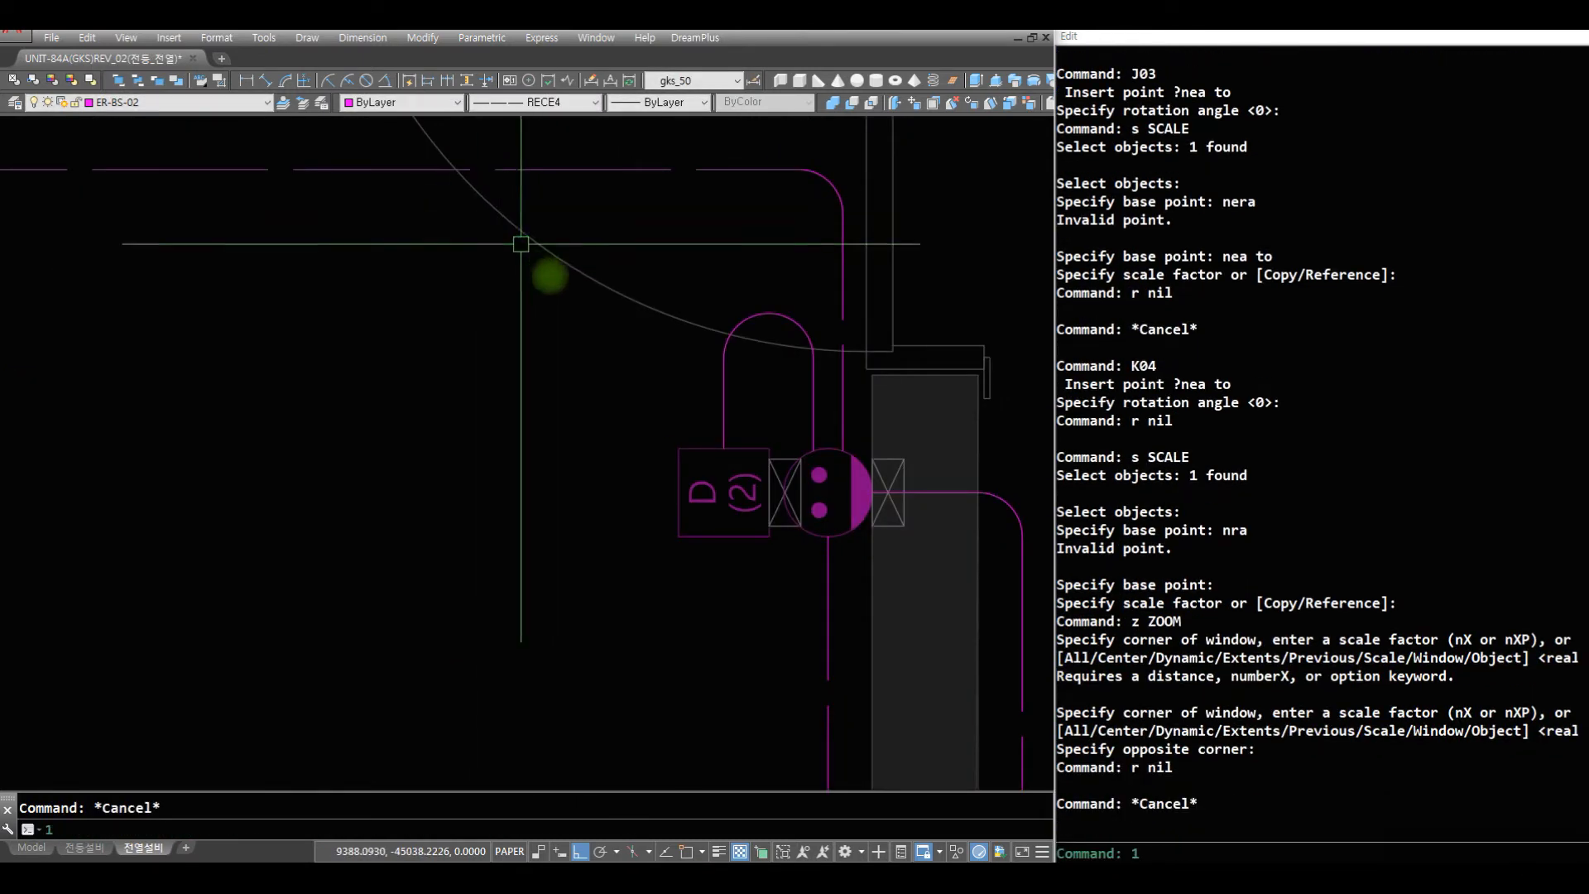
text(11 nea)
- Insert the 11 callout symbol at a point on the looped wire above the D(2) box
key(space)
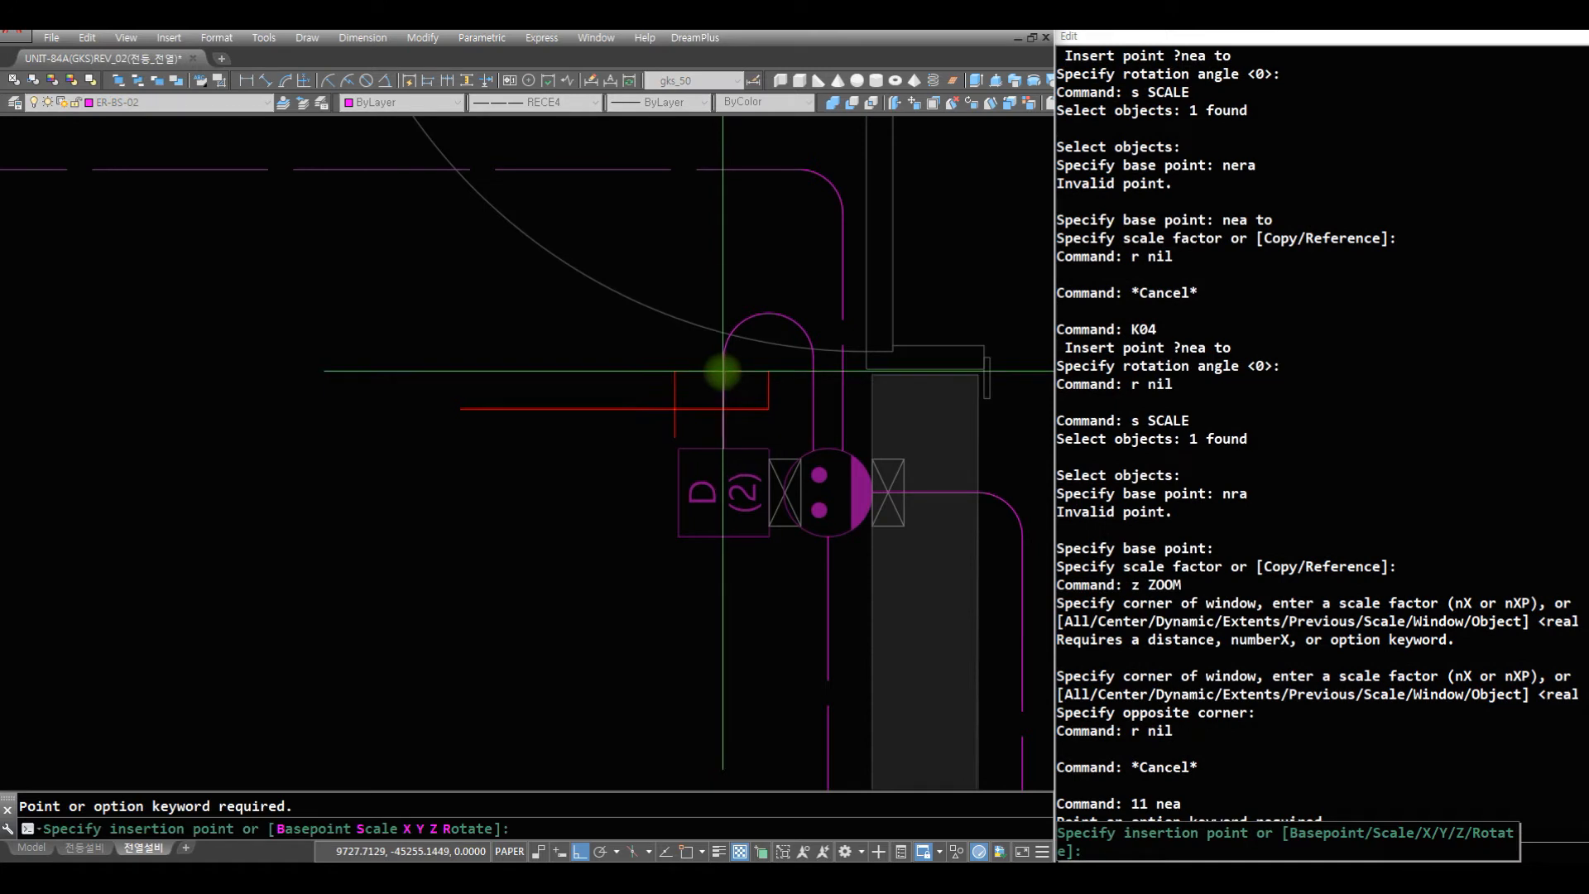
click(723, 371)
key(Escape)
text(11)
key(space)
text(nera)
key(space)
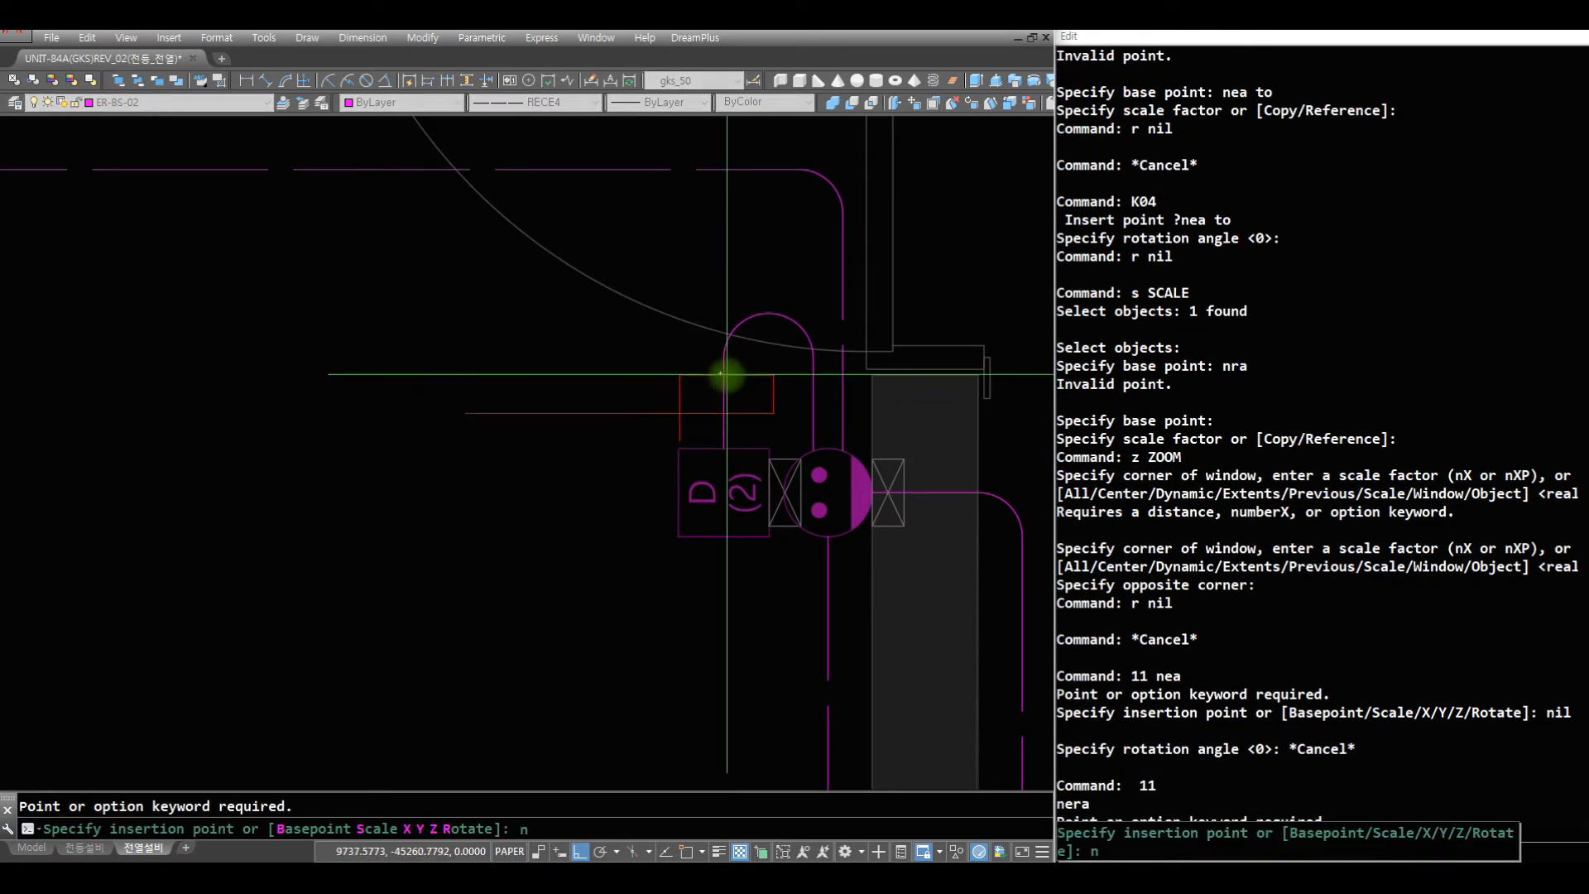
click(723, 373)
key(space)
- Try to change the callout symbol to the current layer ER-BS-02 and recolour it with the c4 command
text(cc)
key(space)
click(710, 381)
key(space)
text(c4)
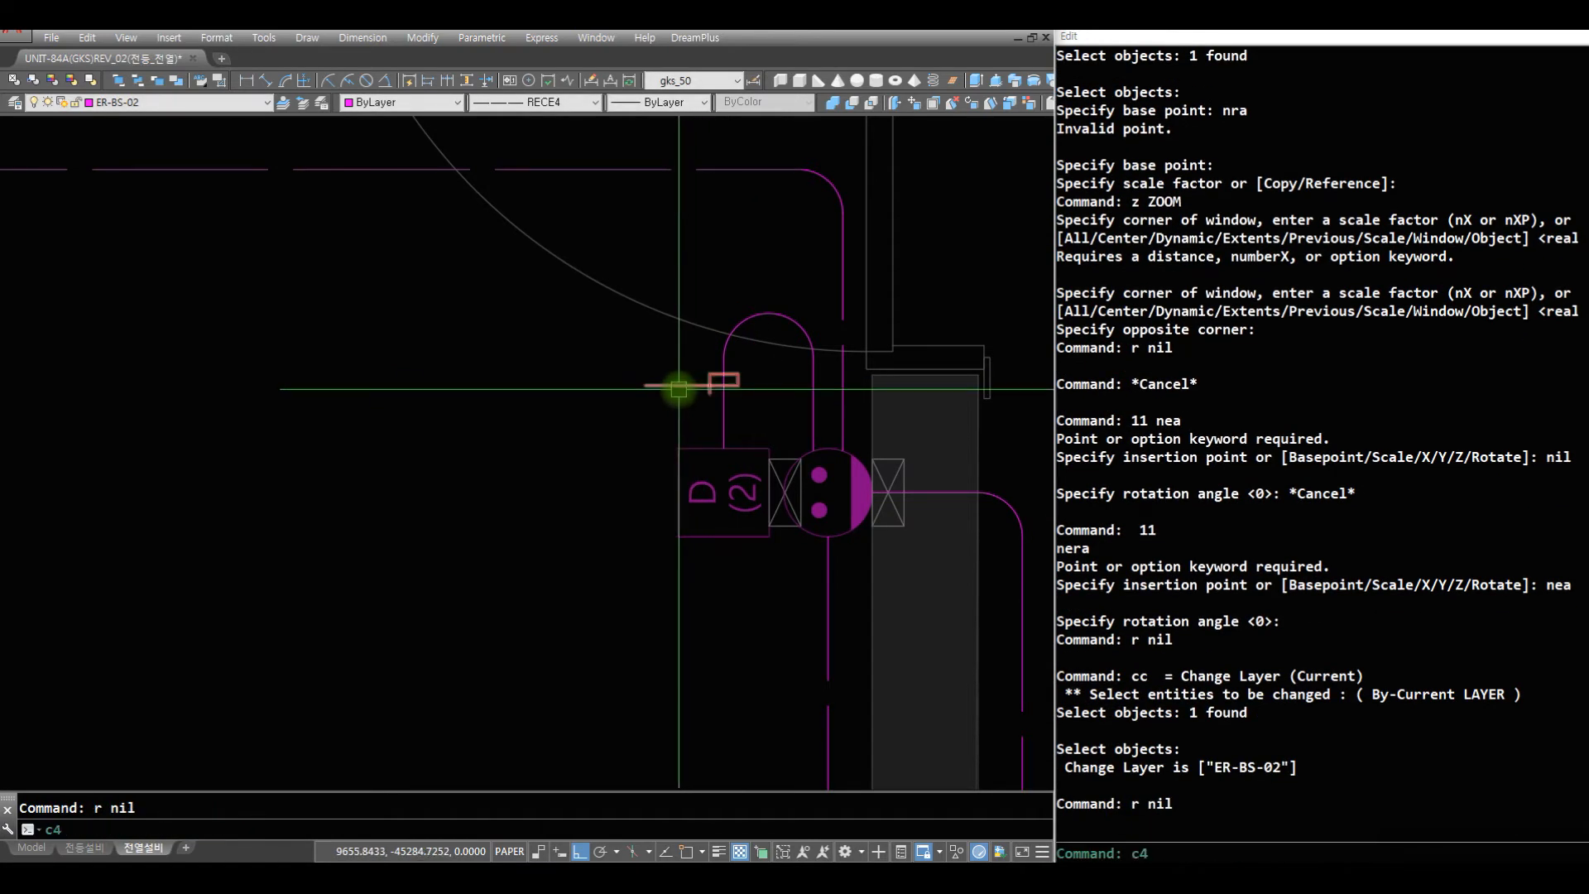
key(space)
click(679, 387)
key(space)
text(st)
key(space)
key(Escape)
key(Escape)
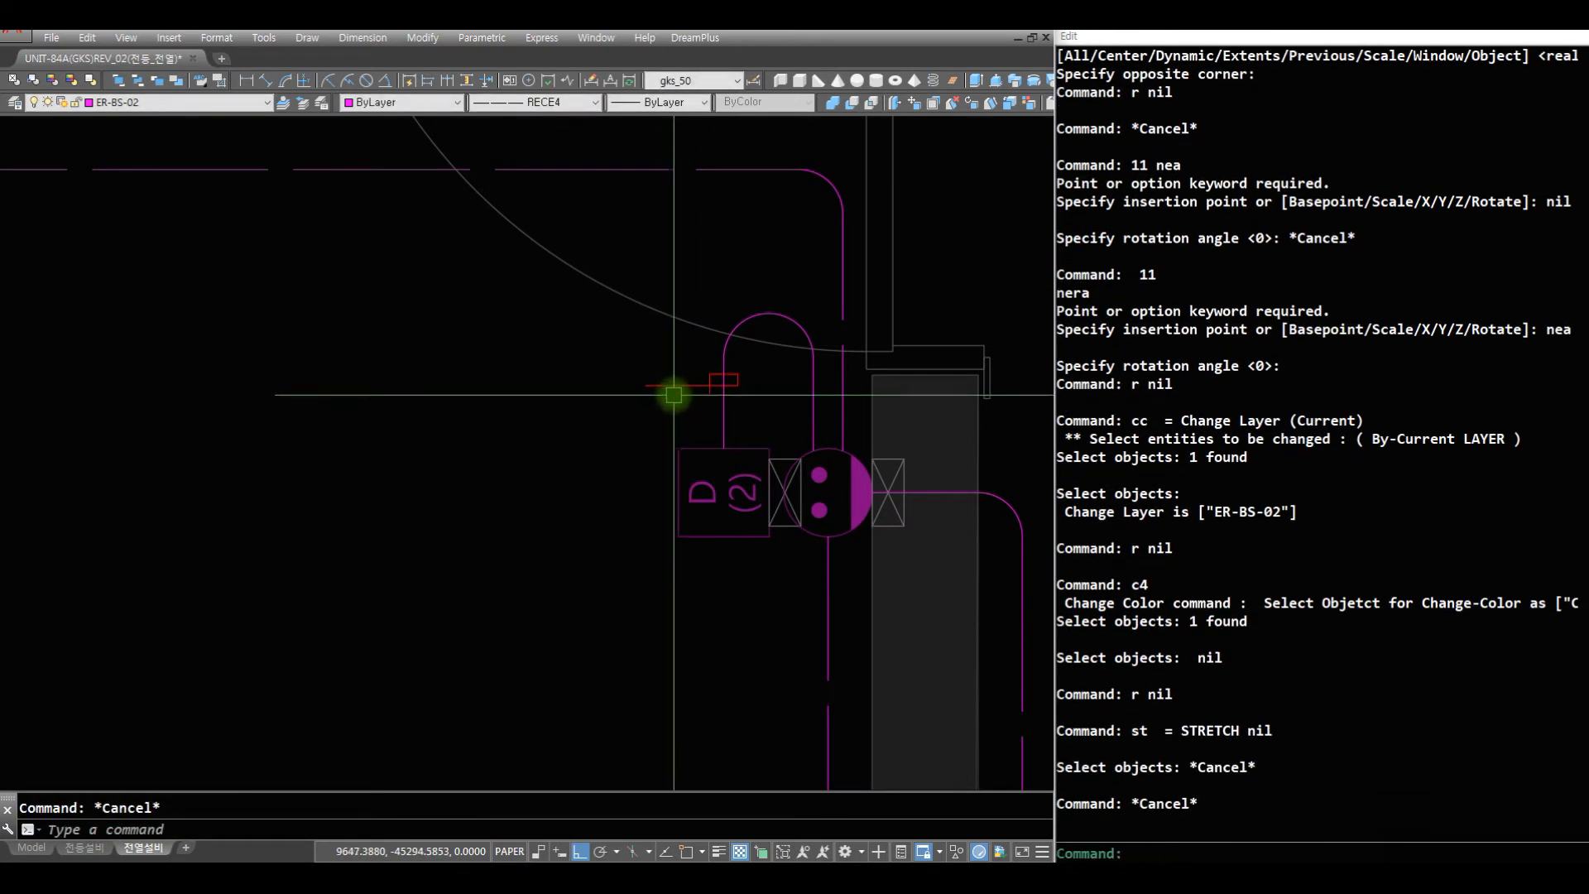
click(674, 385)
key(Escape)
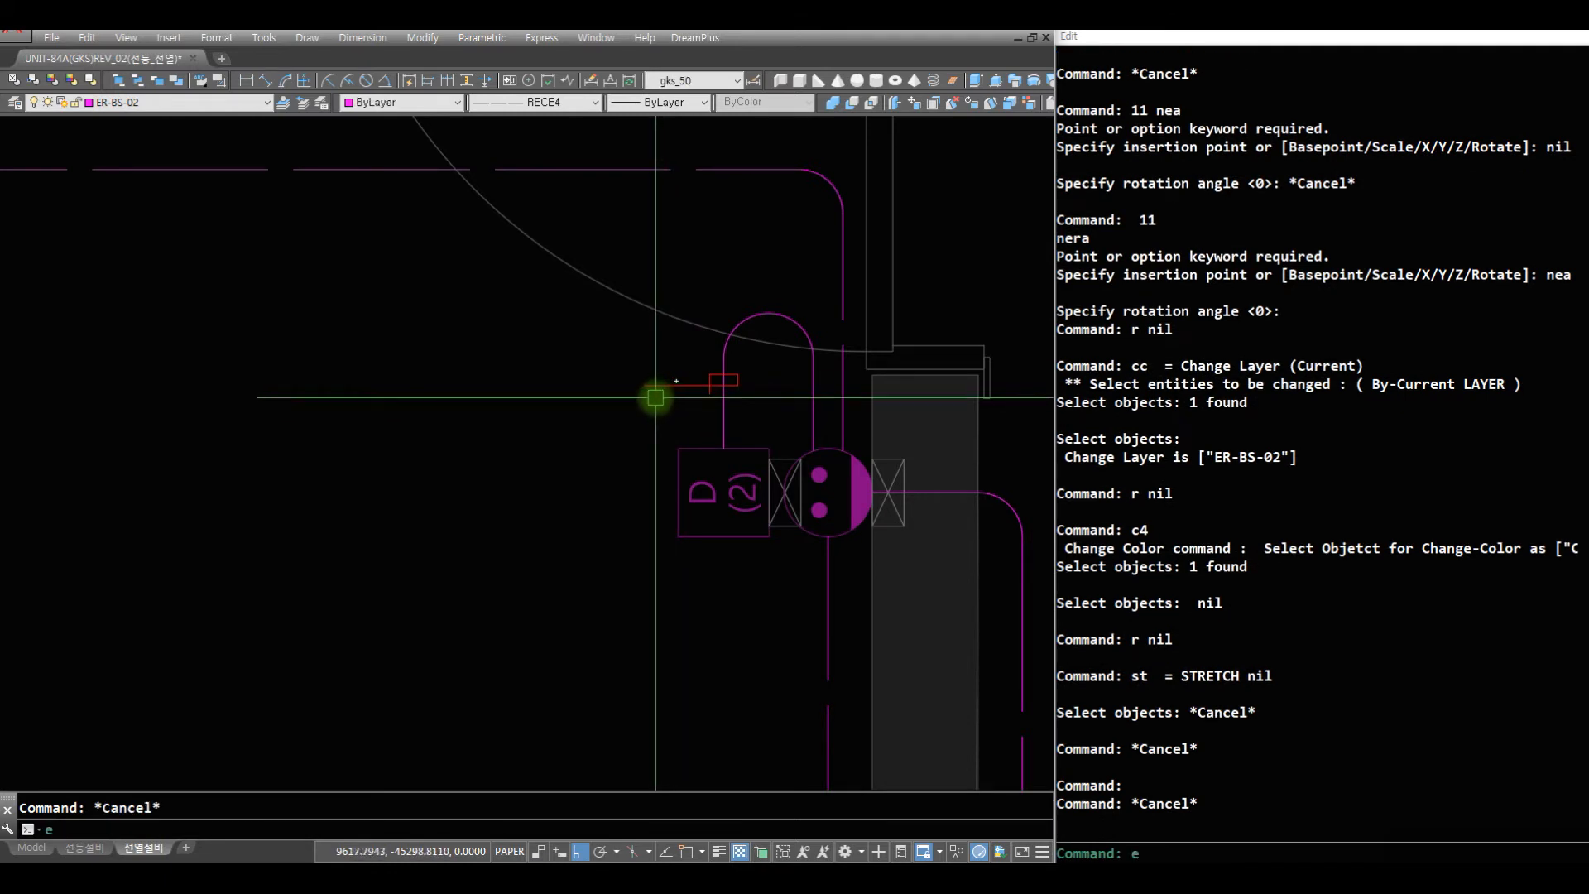
- Explode the callout symbol and change its linework to the current layer ER-BS-02
key(space)
click(667, 383)
key(space)
text(cc)
key(space)
click(680, 401)
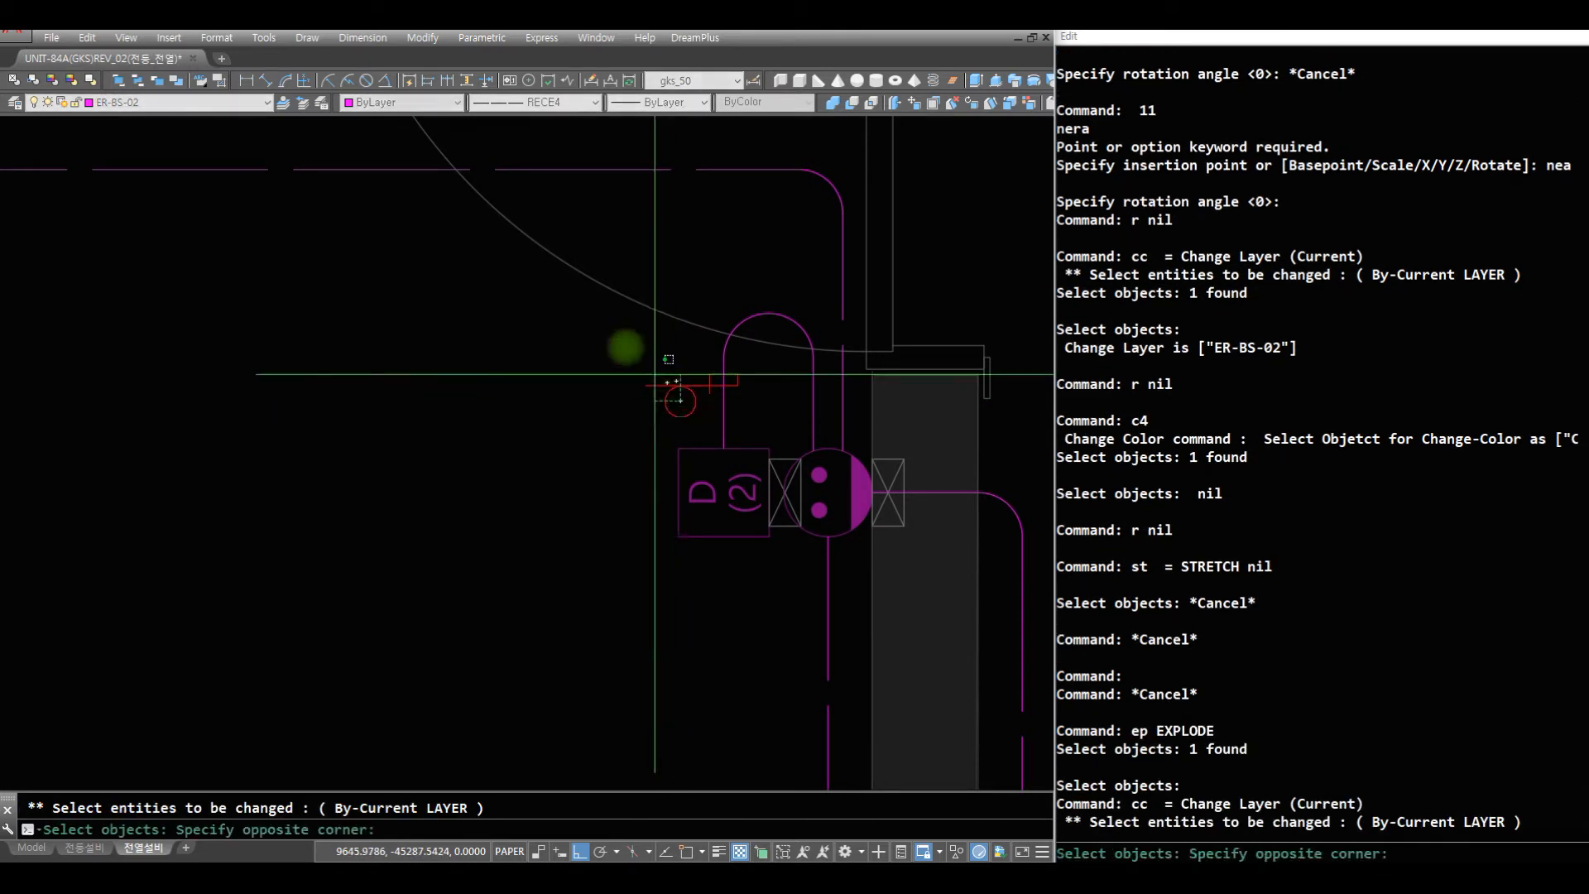
click(598, 323)
key(space)
text(r)
key(space)
- Stretch the free end of the callout line horizontally away from the D(2) box to lengthen it
text(st)
key(space)
click(675, 409)
click(602, 346)
key(space)
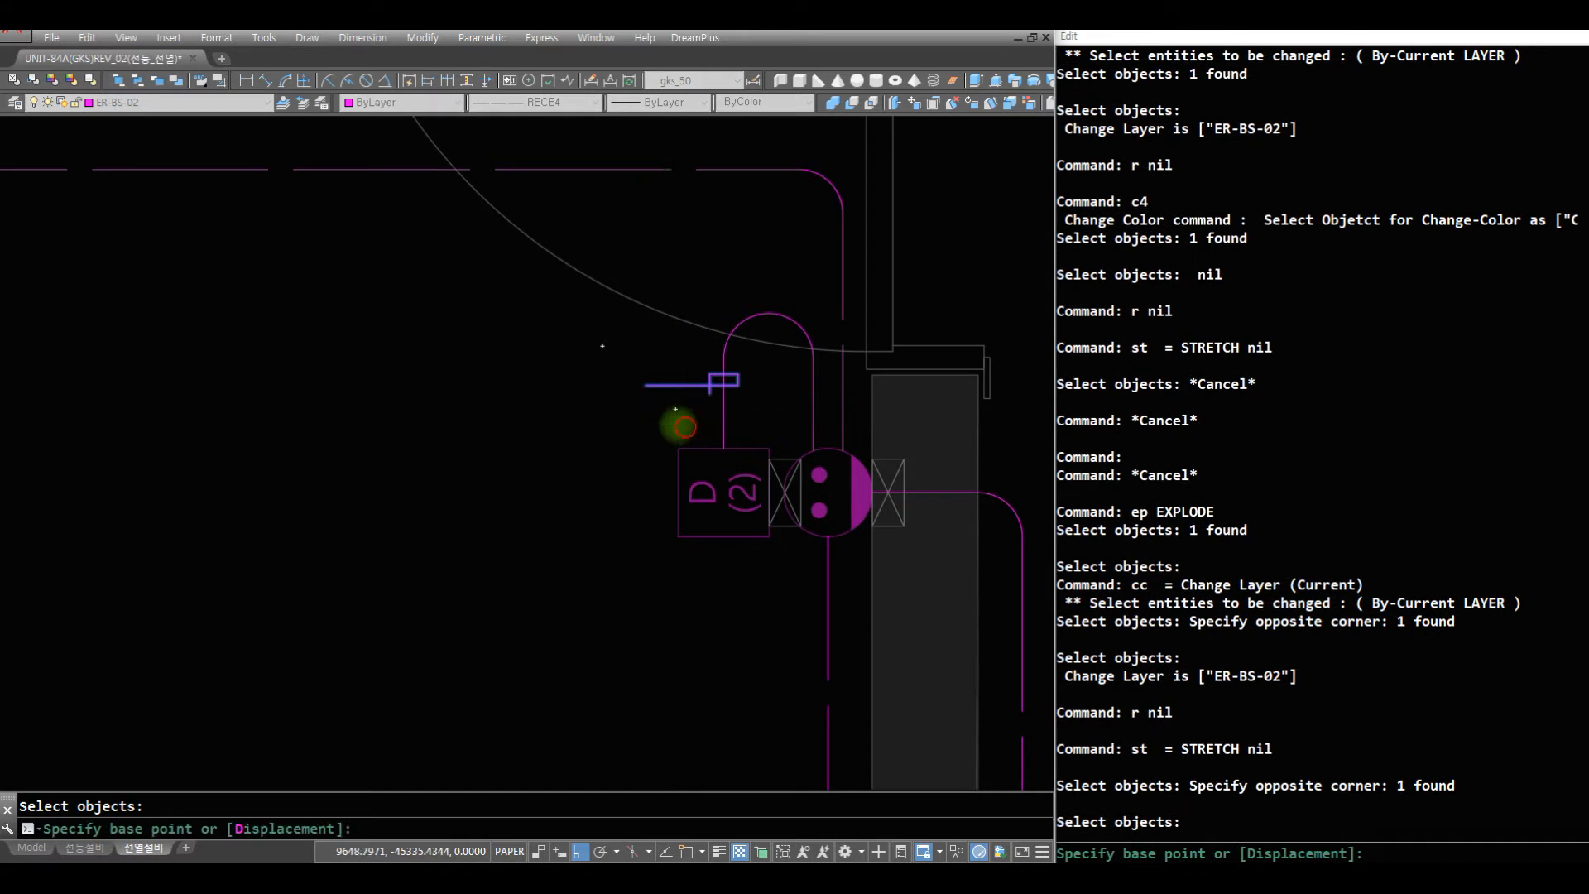
click(684, 427)
click(577, 434)
text(r)
key(space)
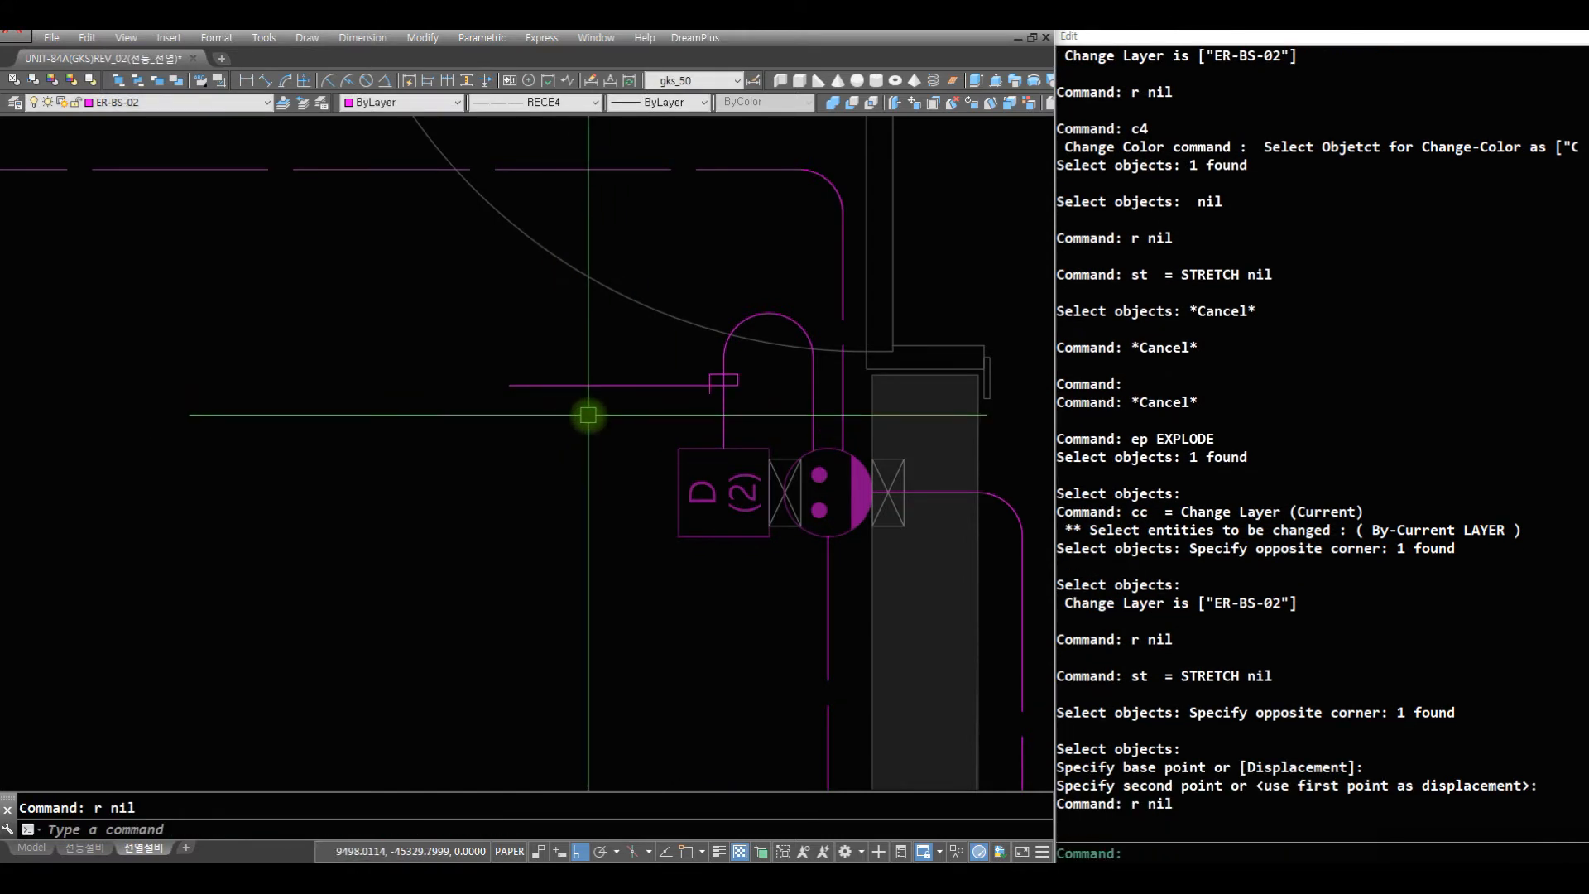
- Change the colour of the lengthened callout line to cyan
key(Escape)
text(c4)
key(space)
click(635, 401)
click(593, 383)
key(space)
text(r)
- Insert the J04 wire-count tick marks on the cyan callout line, keeping the default rotation angle
key(space)
text(j04)
key(space)
text(nbea)
key(space)
text(n)
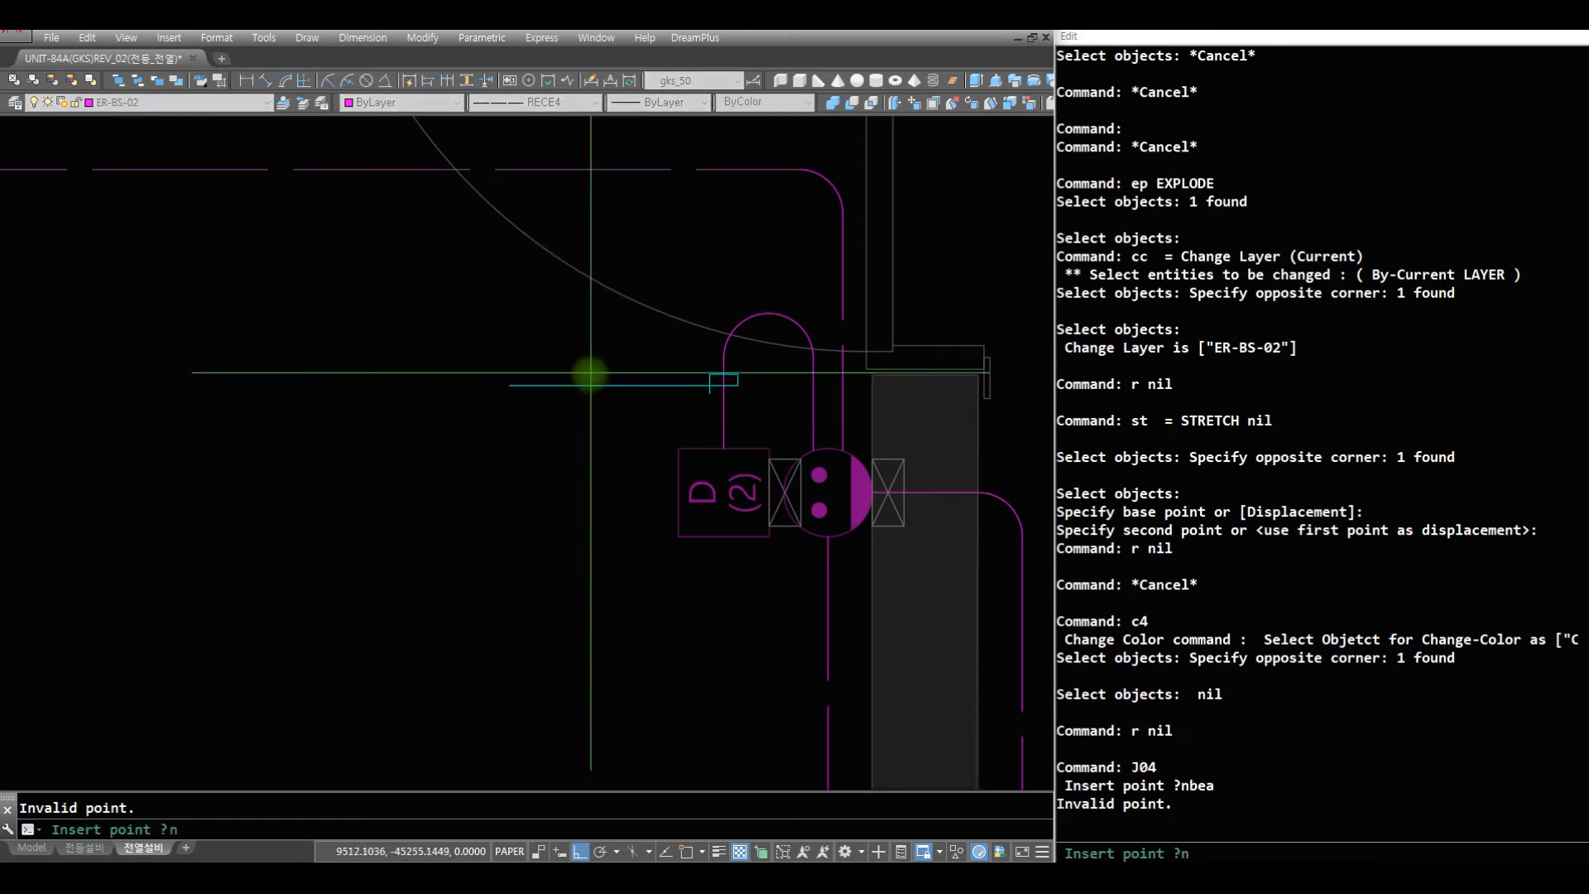
click(598, 386)
- Scale down the J04 tick marks about a base point on the cyan callout line
key(space)
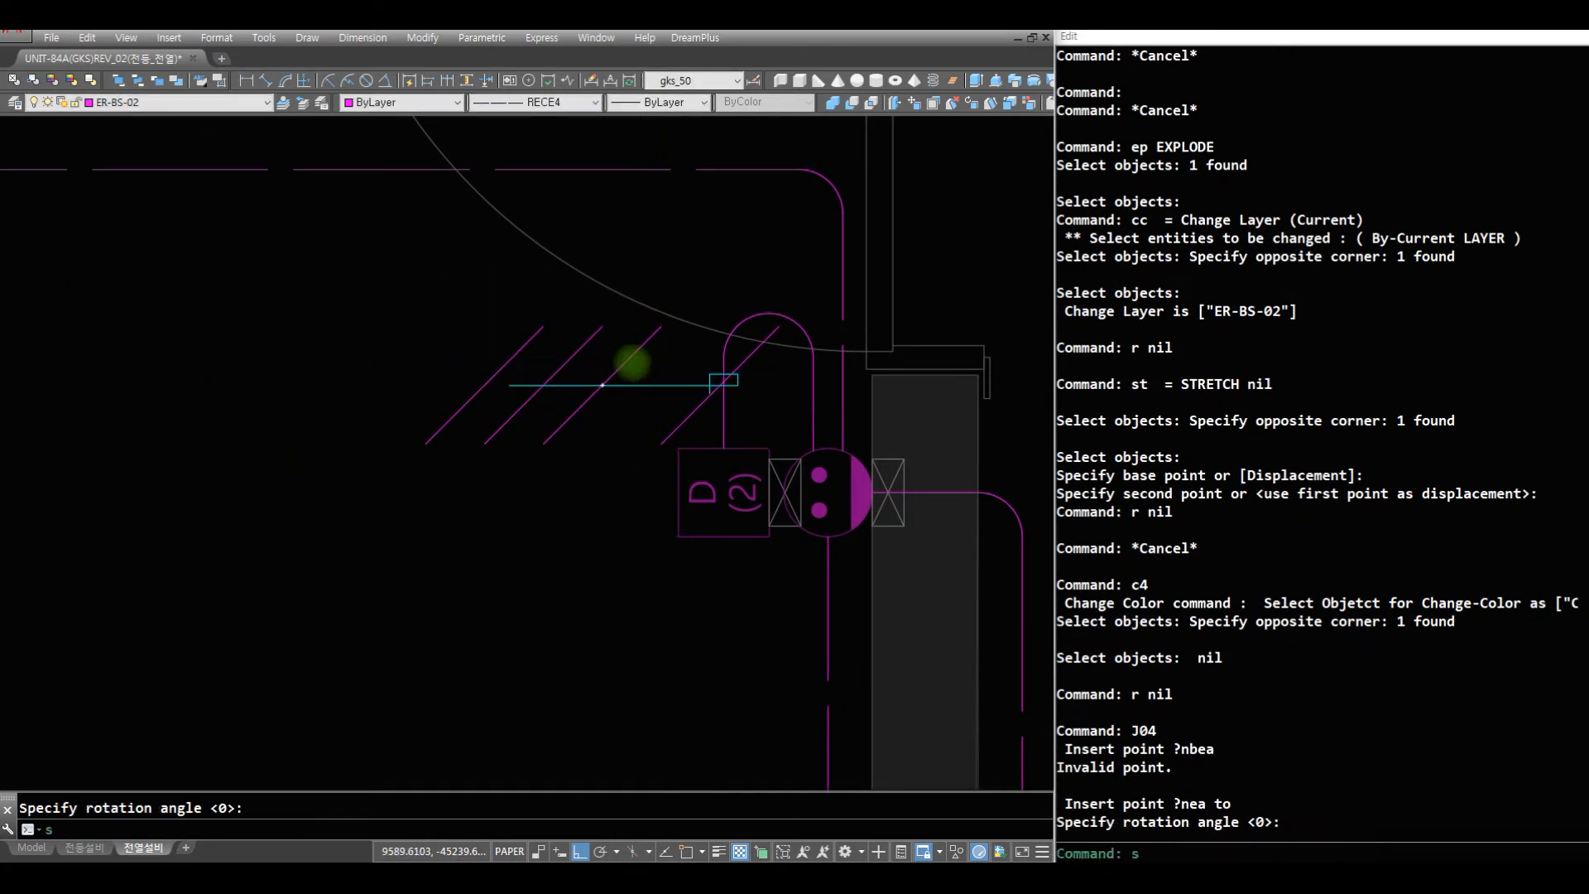
text(s)
key(space)
click(625, 362)
key(space)
text(nea)
key(space)
click(734, 317)
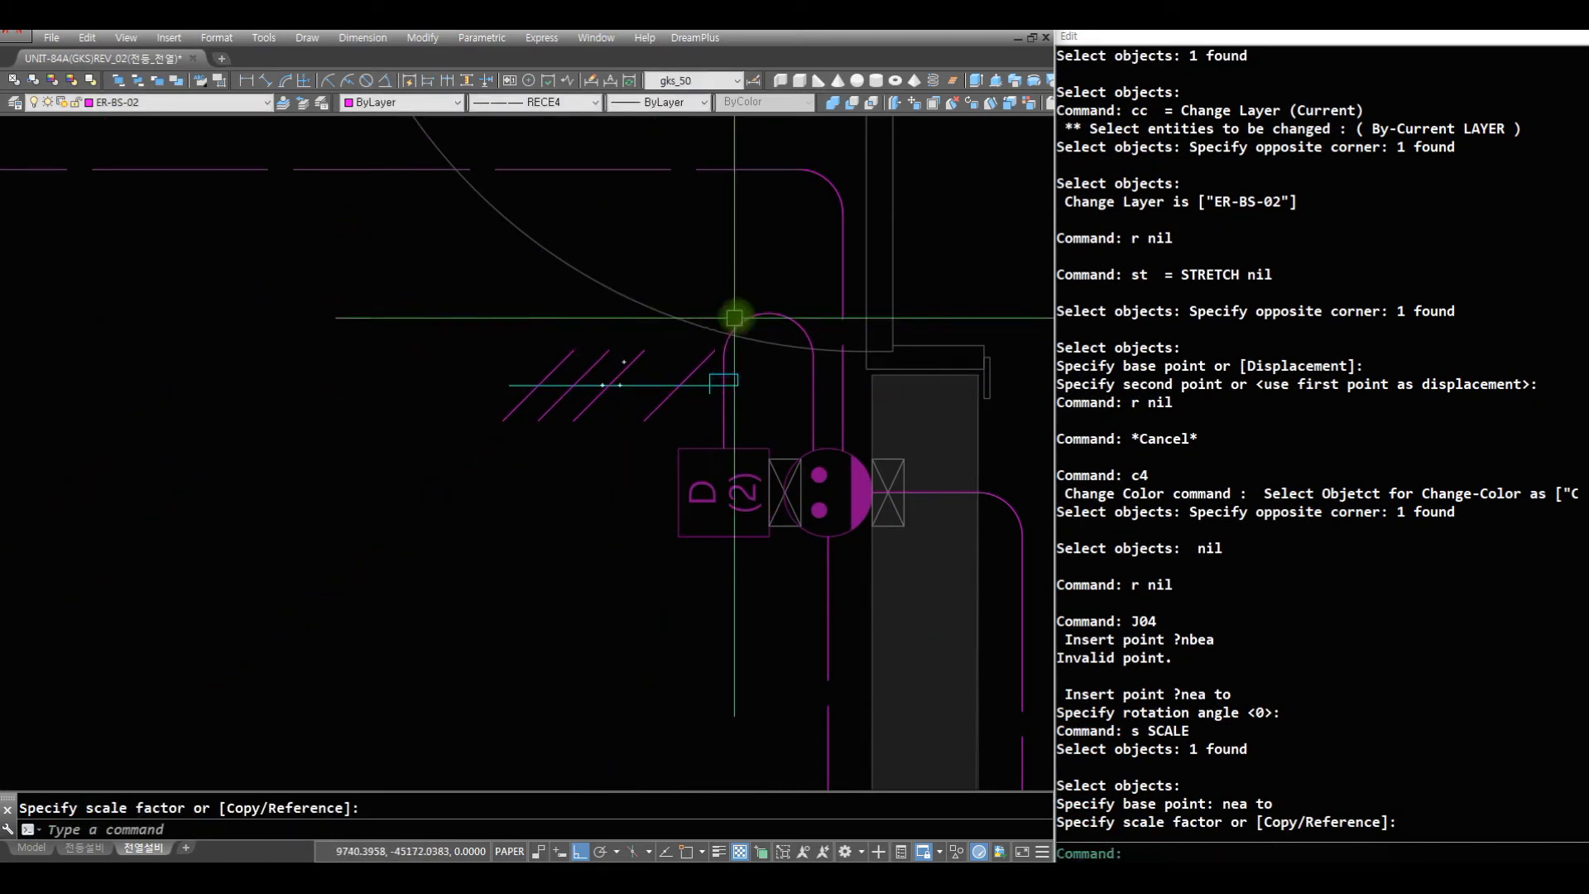
text(r)
- Check the marked wiring from the D(2) box down to the 침실1 window wall and 발코니1
key(space)
text(z)
key(space)
key(space)
drag(642, 408, 612, 467)
key(space)
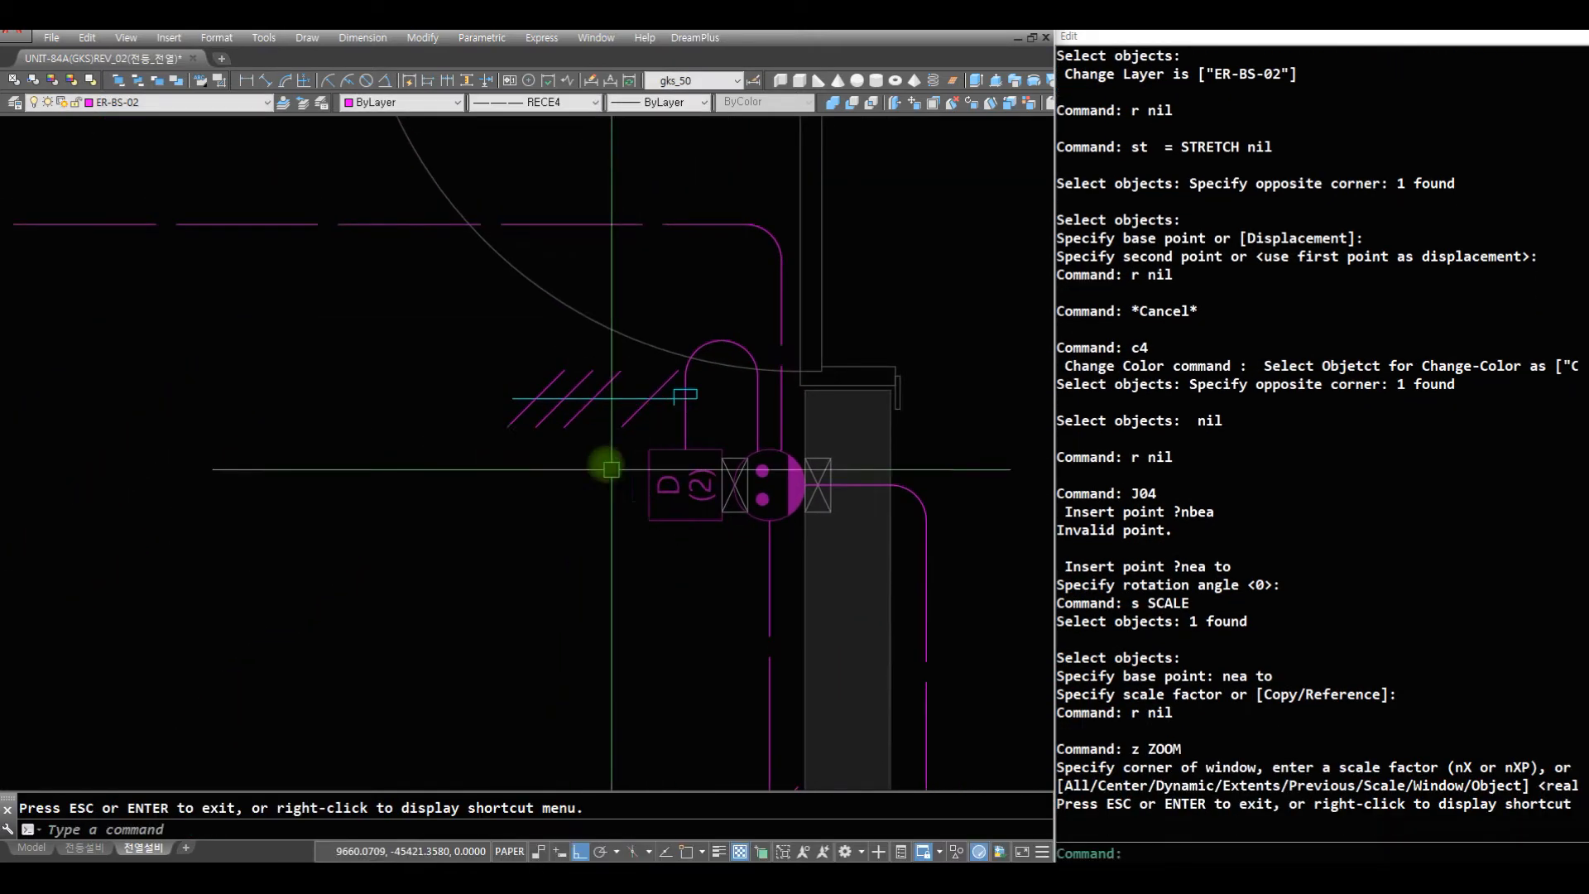
text(r)
key(space)
text(z)
key(space)
key(space)
drag(744, 356, 631, 596)
key(space)
text(z)
key(space)
drag(687, 716, 234, 533)
text(r)
key(space)
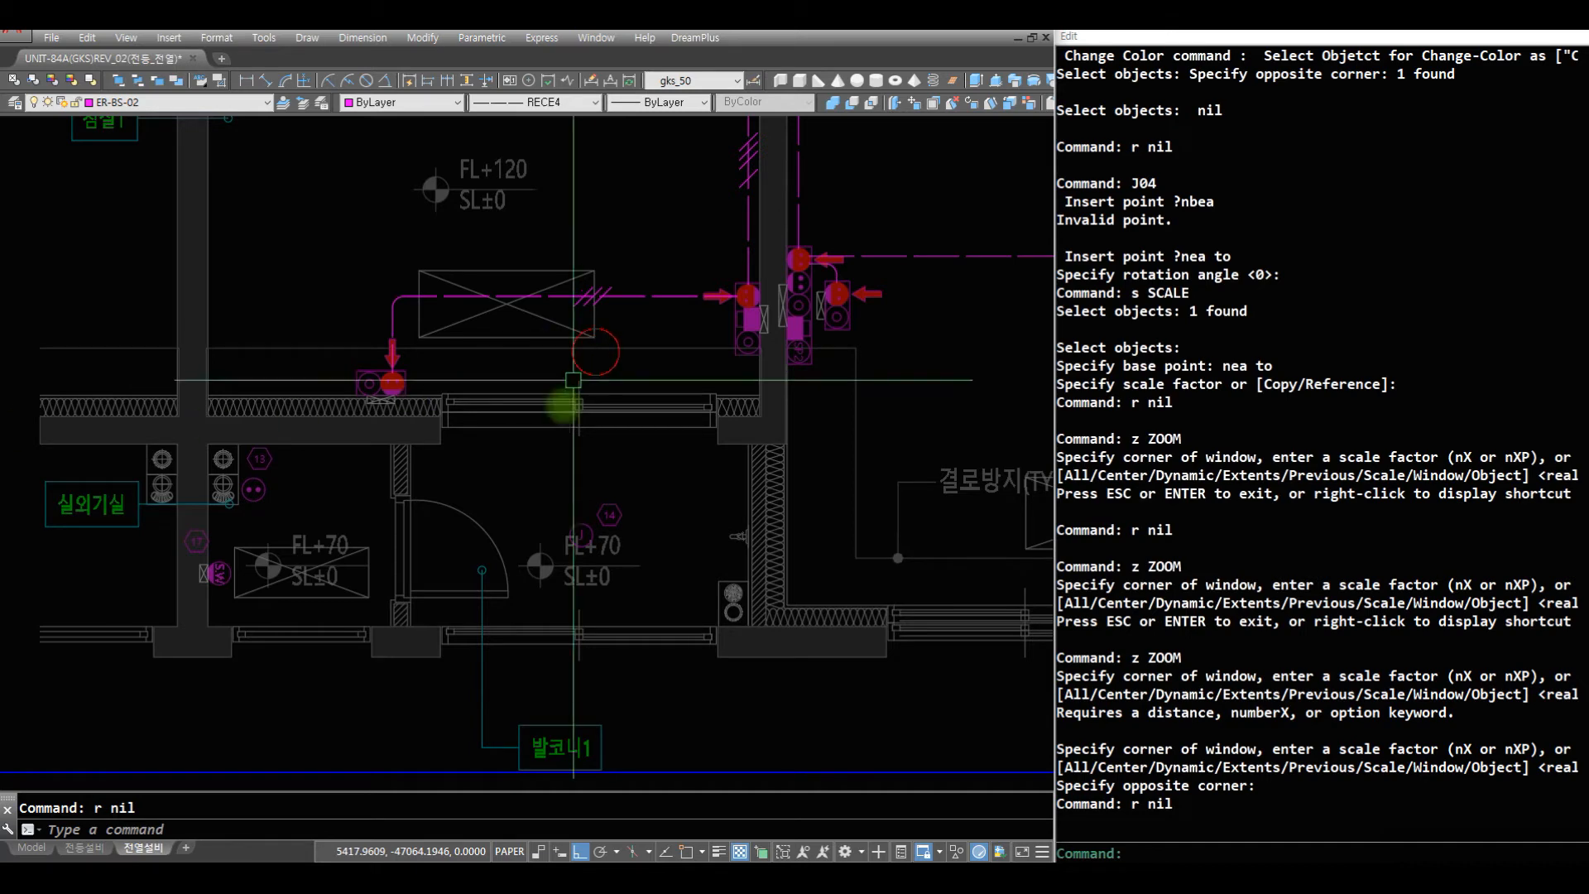
- Make ER-SS-02 the current layer for the 실외기실 and 발코니1 wiring
text(z)
key(space)
drag(809, 626, 74, 268)
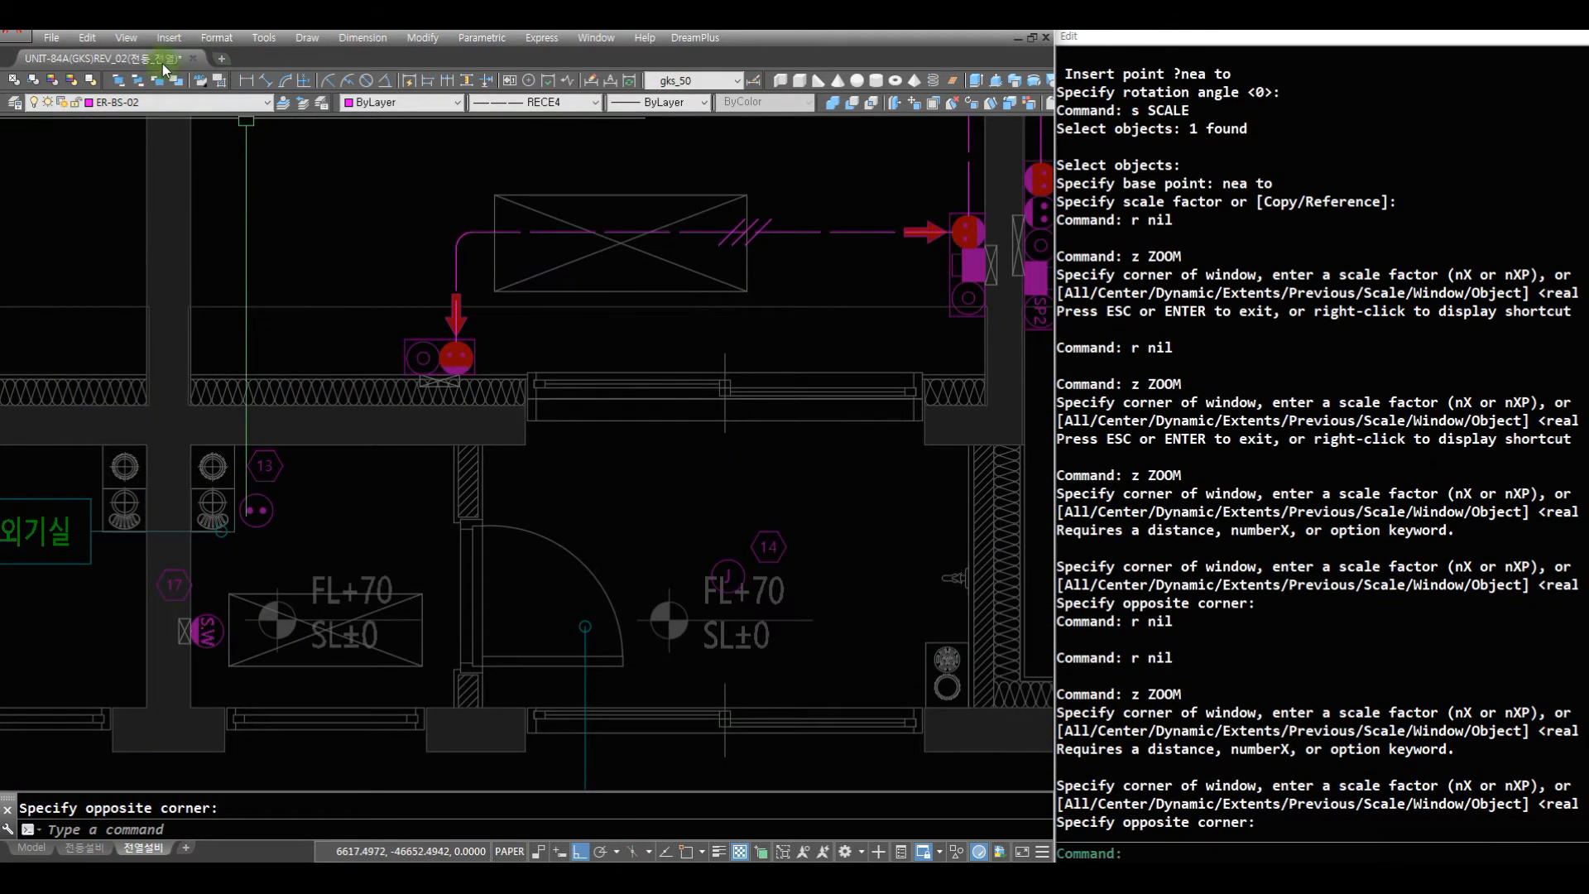
click(172, 101)
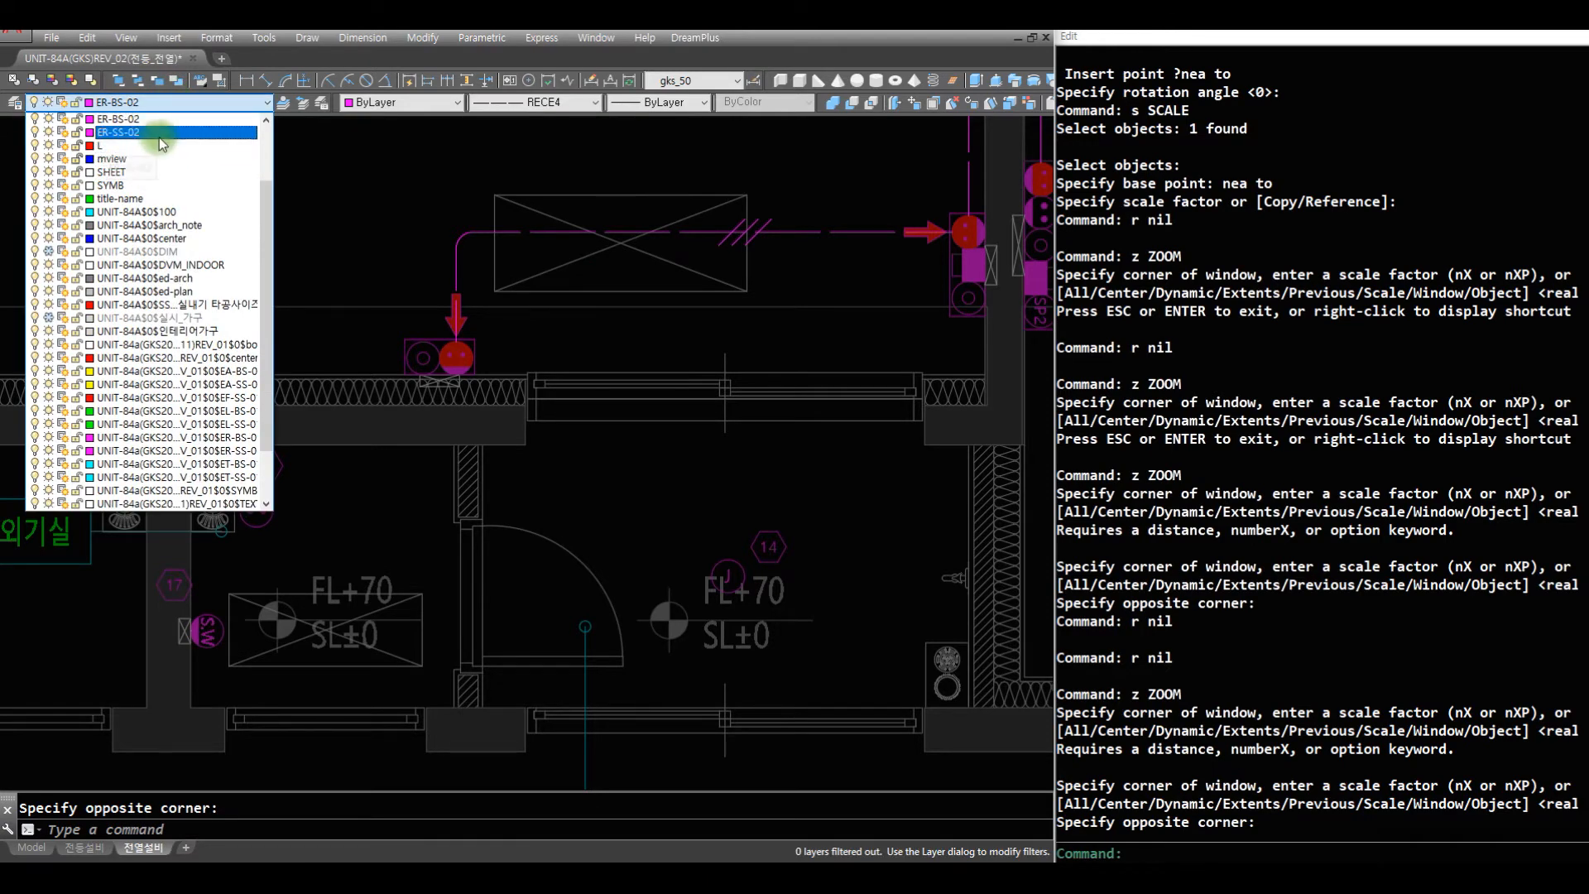
click(157, 137)
- Draw a horizontal wire from the 침실1 window-wall outlet and a vertical wire up from the outlet at tag 13
text(aq)
key(space)
text(of)
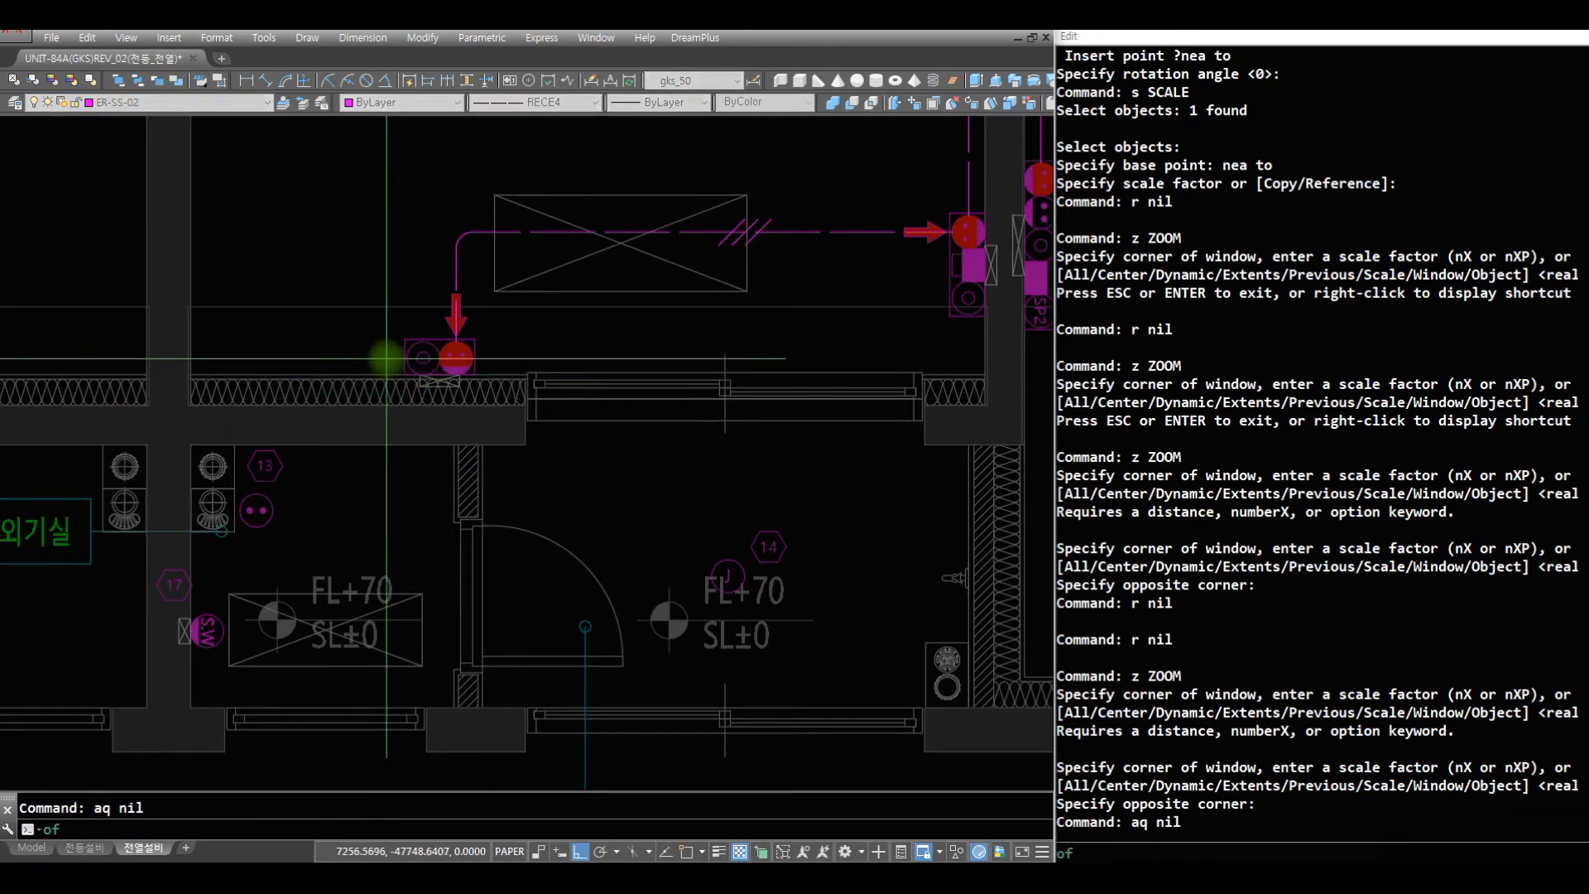
key(Escape)
text(af)
key(space)
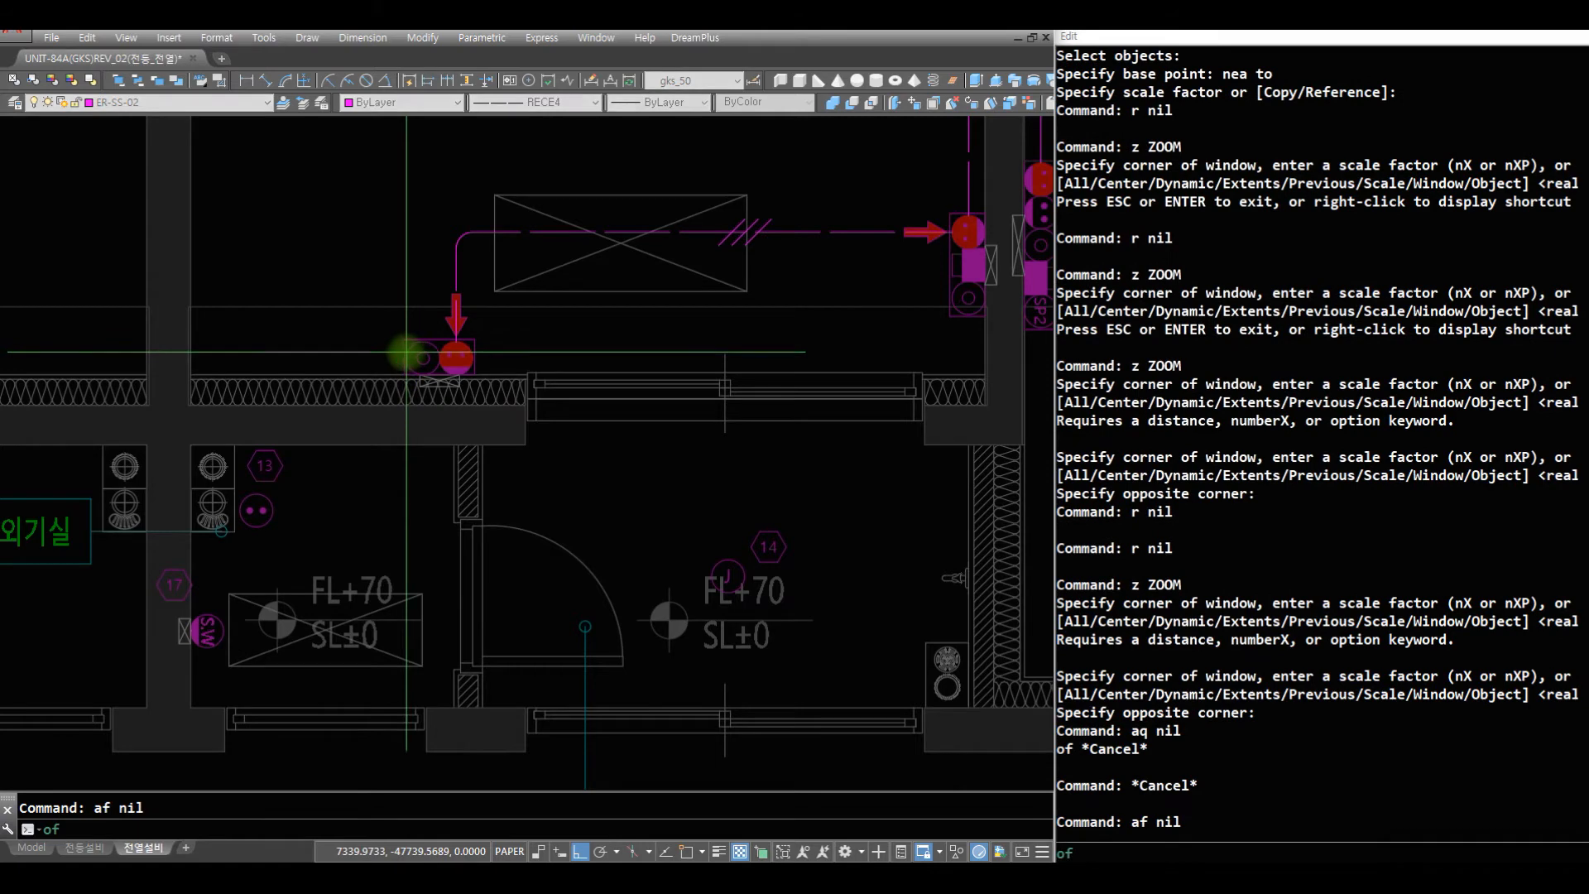
click(408, 359)
click(277, 357)
text(aq)
key(space)
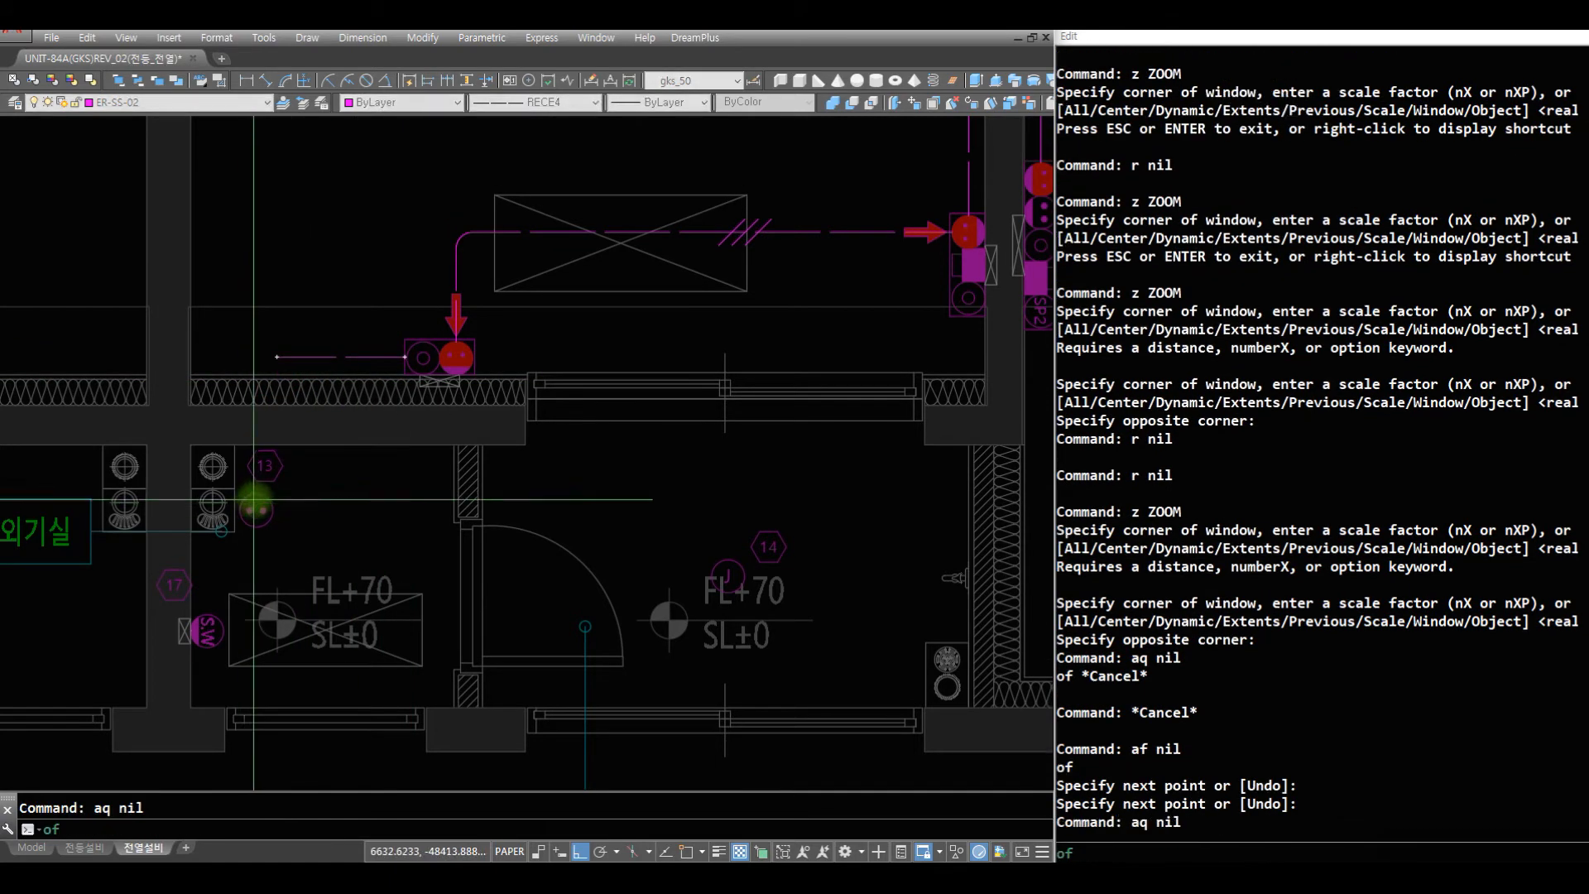
click(256, 495)
click(308, 295)
key(space)
- Erase the two dashed wires between the 침실1 window-wall outlet and the outlet at tag 13
text(r )
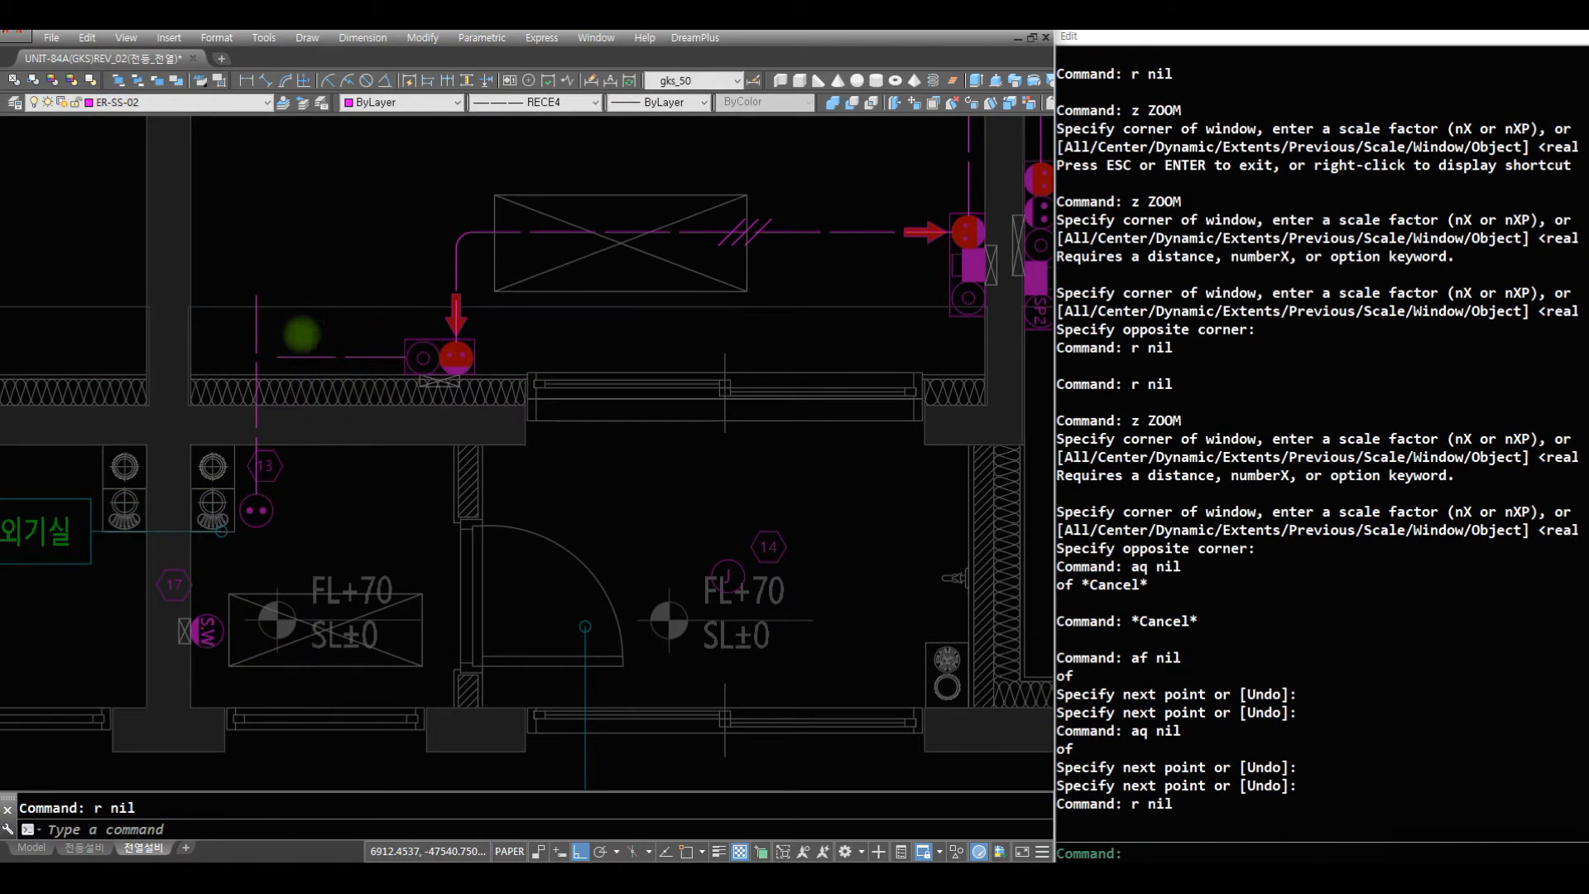
text(e c)
click(216, 273)
click(314, 348)
click(317, 357)
key(space)
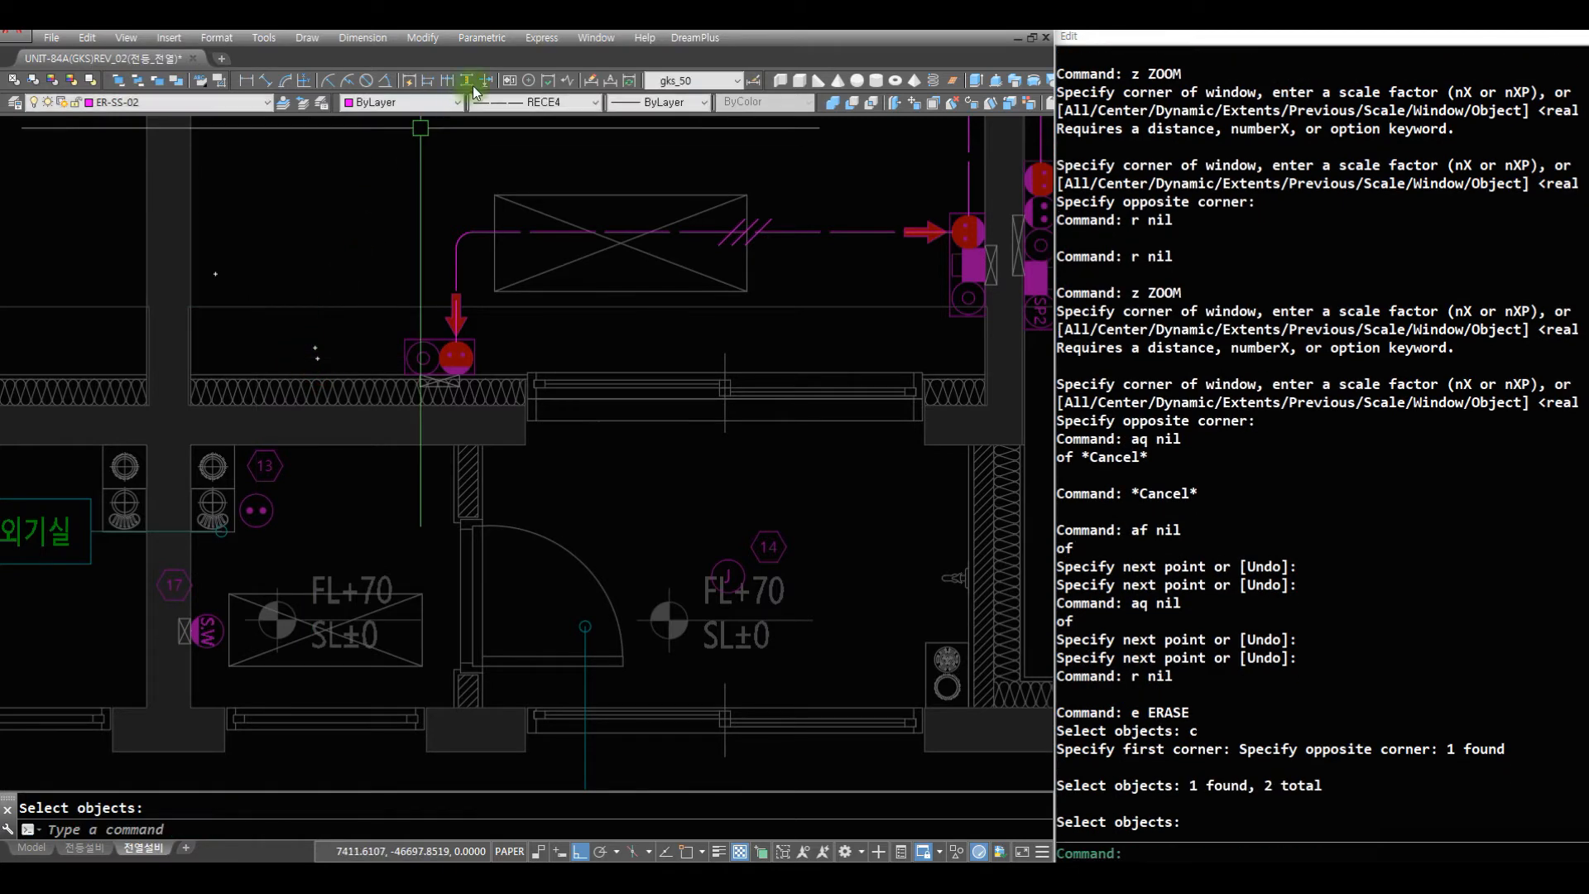
- Set the linetype to Continuous and draw a horizontal wire from the 침실1 window-wall outlet toward the side wall
click(520, 106)
click(555, 146)
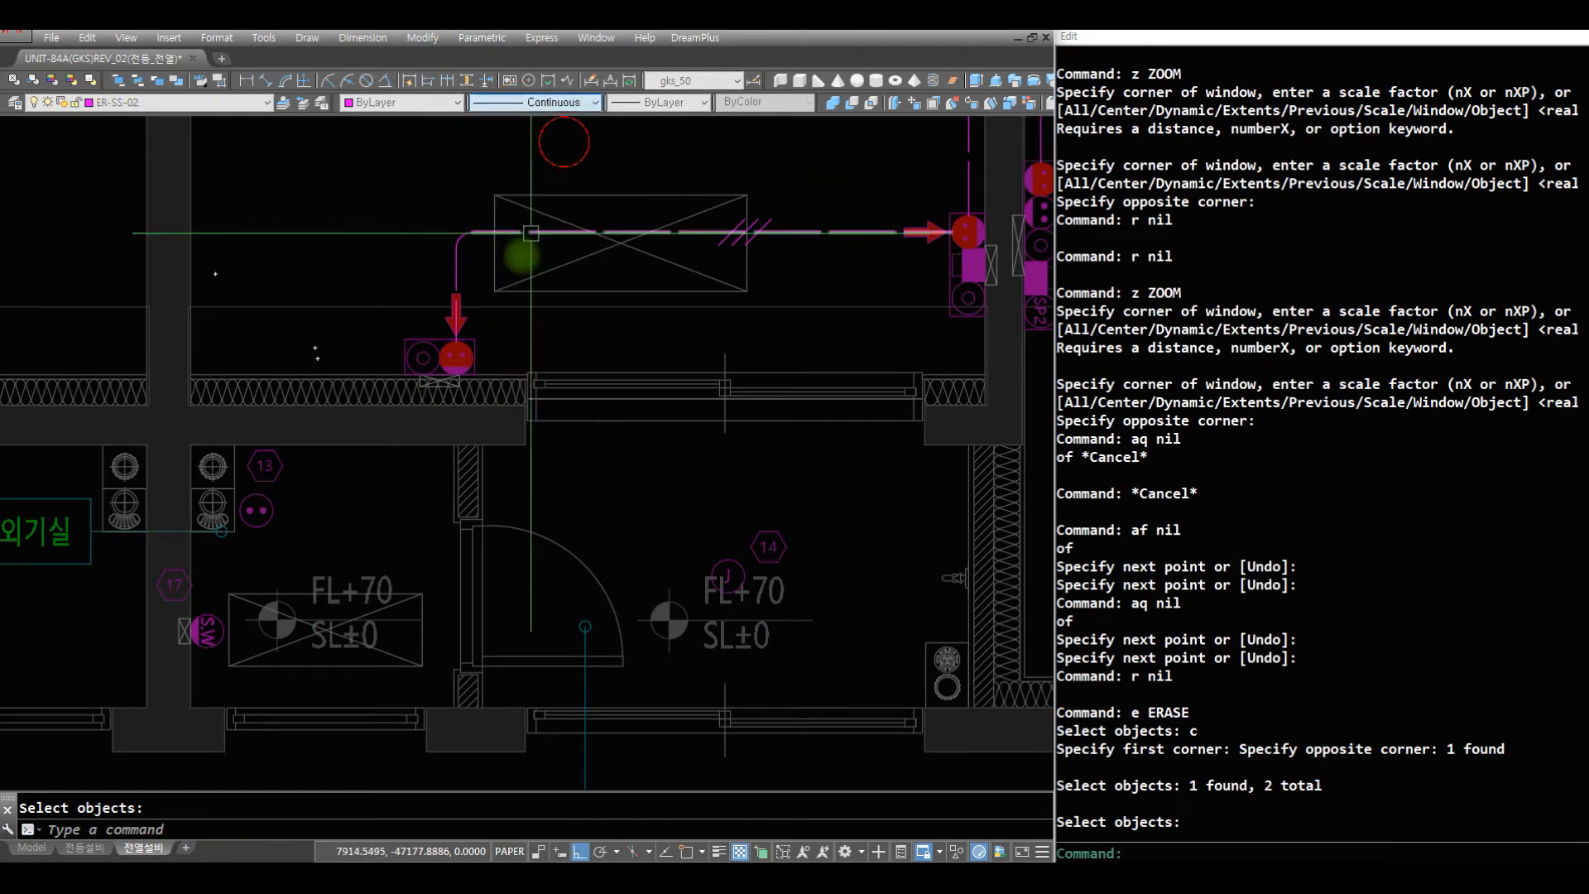
text(r af)
click(402, 358)
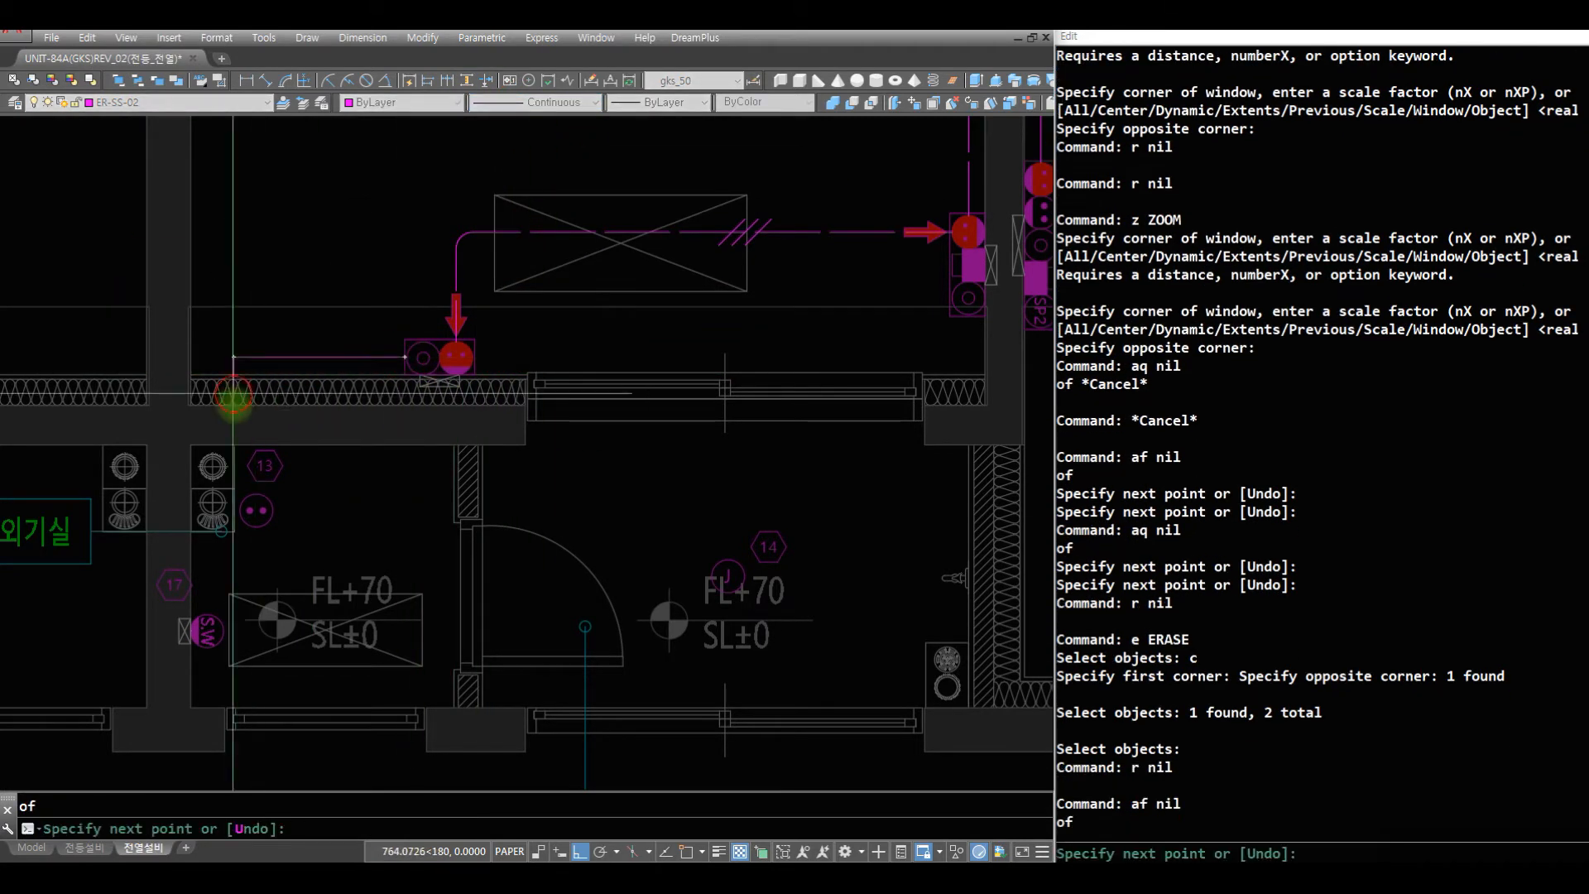
click(232, 401)
key(space)
- Draw vertical wires upward and downward from the outlet at tag 13, the upper one crossing the window wall
text(aq)
click(256, 499)
click(300, 317)
key(space)
text(aq)
key(space)
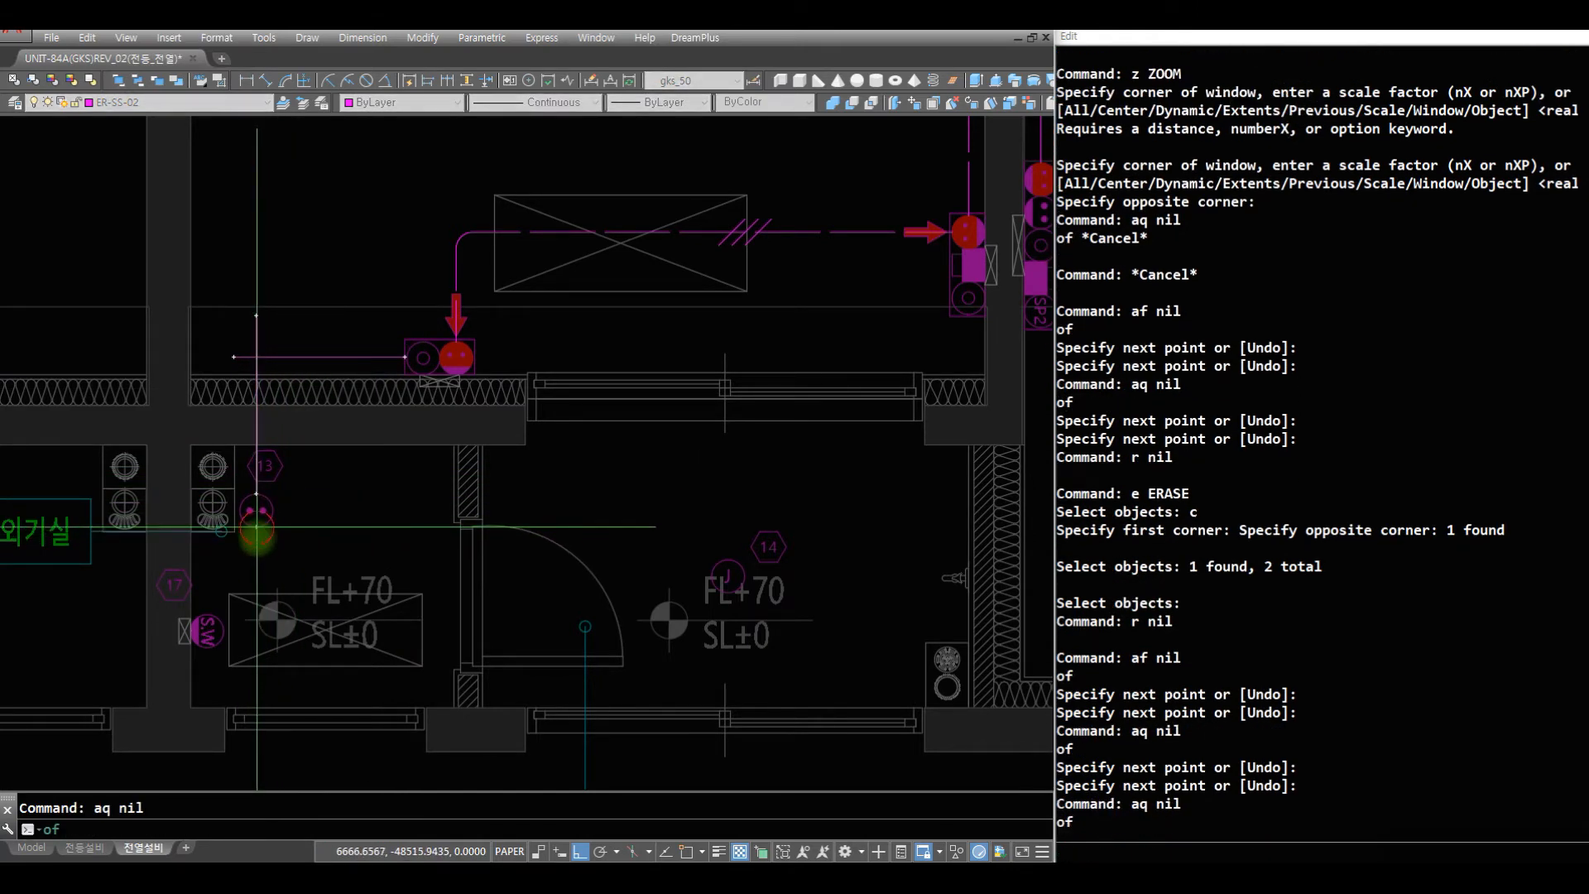
click(257, 530)
click(256, 586)
key(space)
- Draw a horizontal wire from the J outlet at tag 14 in 발코니1 to the lower wire of the tag 13 outlet
text(aq)
key(space)
click(713, 576)
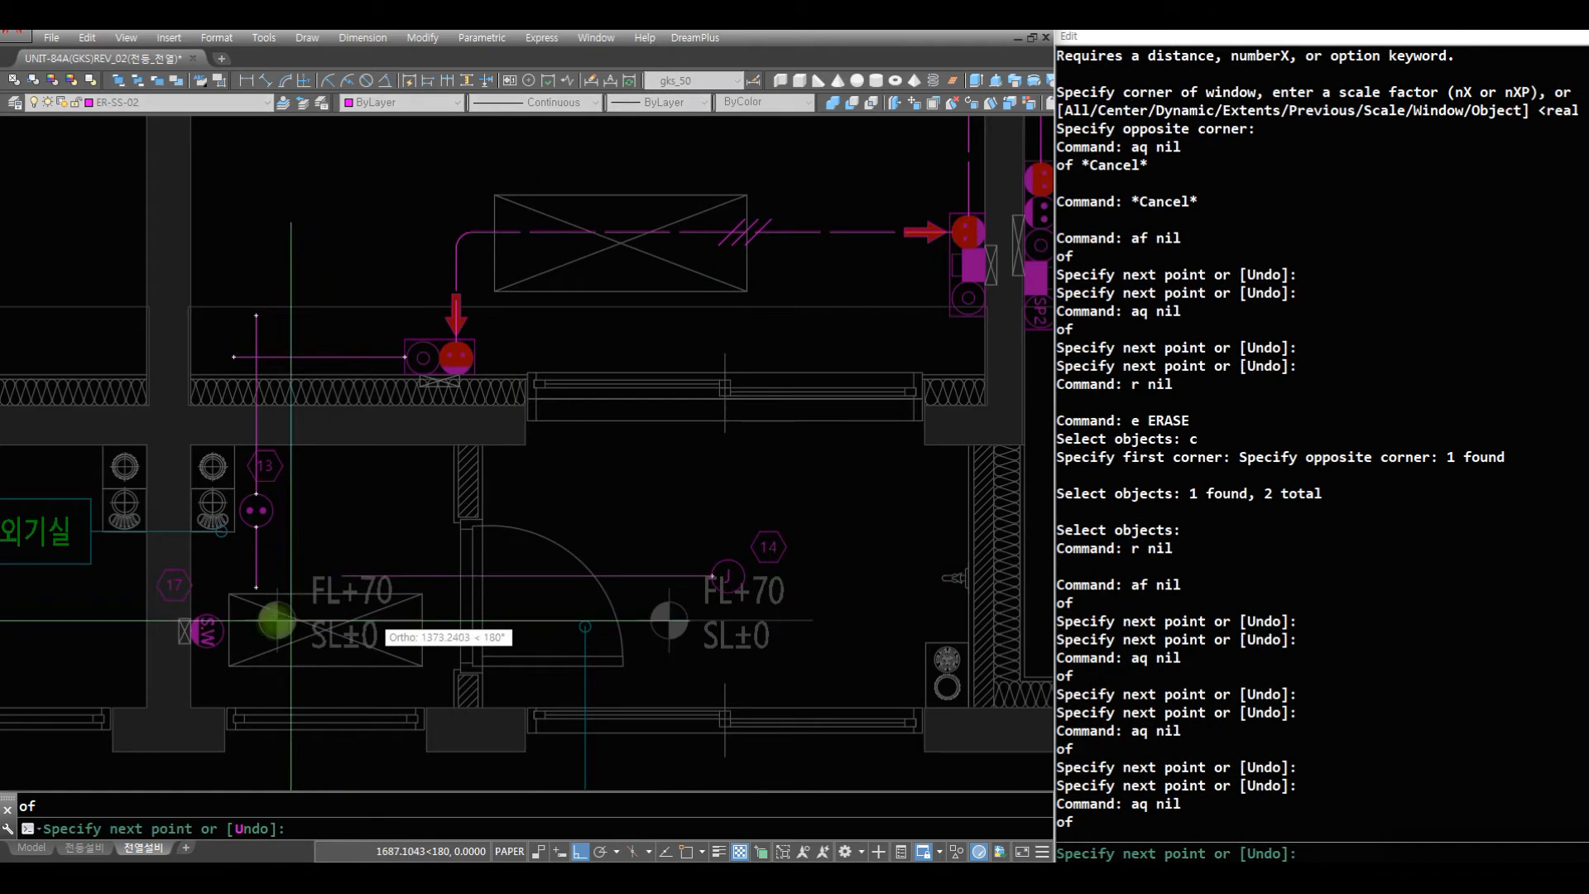
click(261, 621)
key(space)
- Fillet the wire corners below and above the tag 13 outlet at radius 75
text(f)
key(space)
text(c)
click(239, 599)
click(276, 559)
key(space)
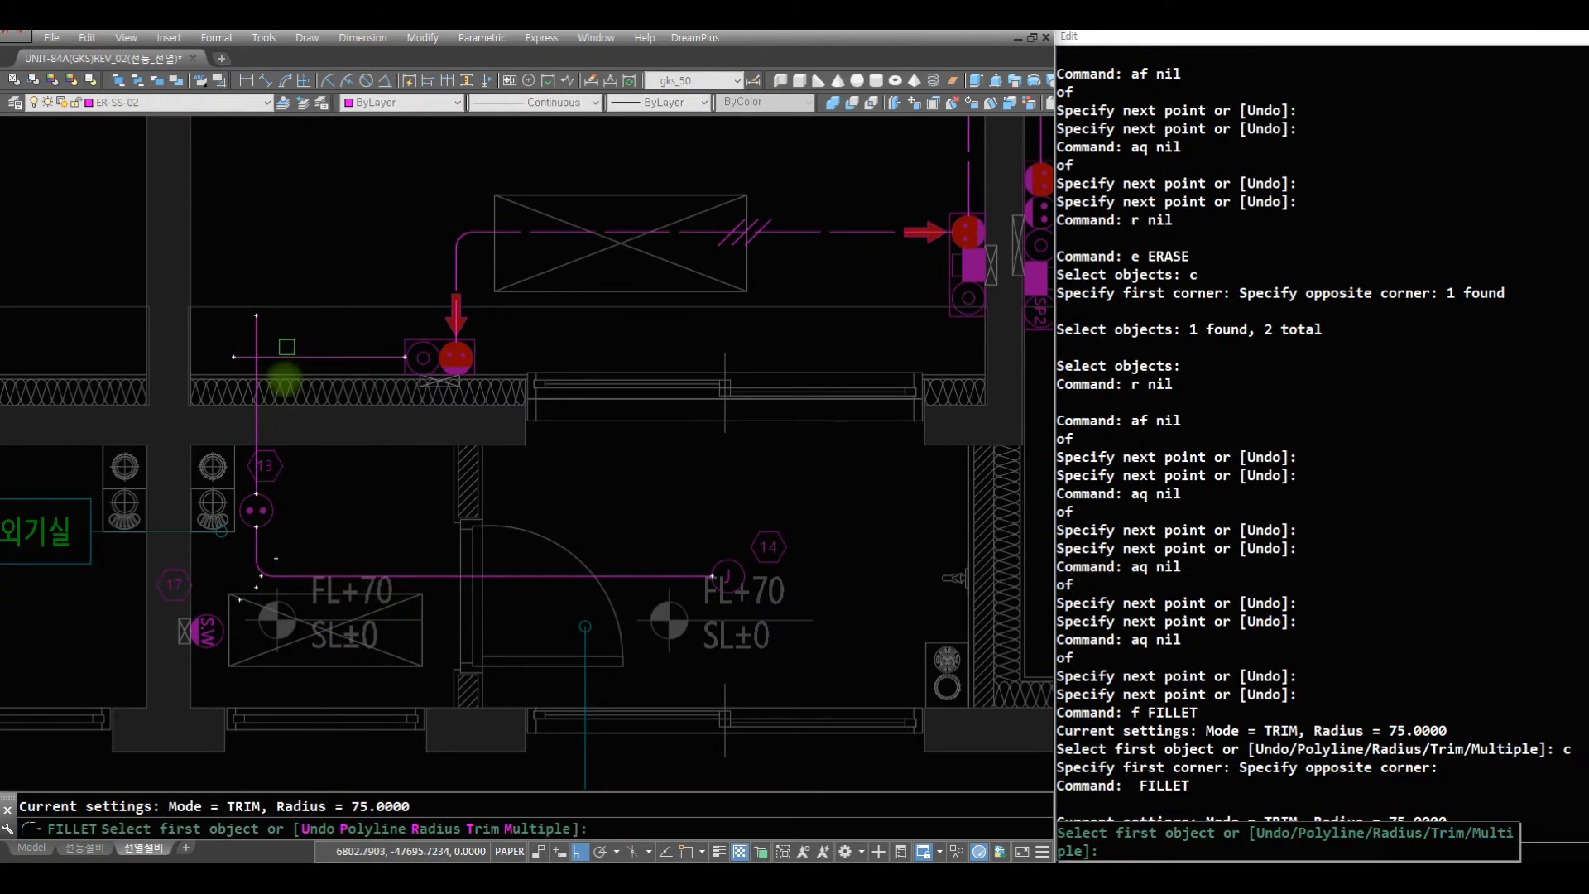
text(c)
click(288, 382)
click(198, 296)
- Review the wired 침실1 and 발코니1 area against the whole unit plan, ending at the outlets in 침실3
text(z)
key(space)
drag(502, 284, 531, 356)
mouse_move(599, 315)
mouse_down()
mouse_move(606, 384)
mouse_move(654, 430)
mouse_up()
key(space)
text(z z)
click(906, 528)
click(421, 219)
text(z)
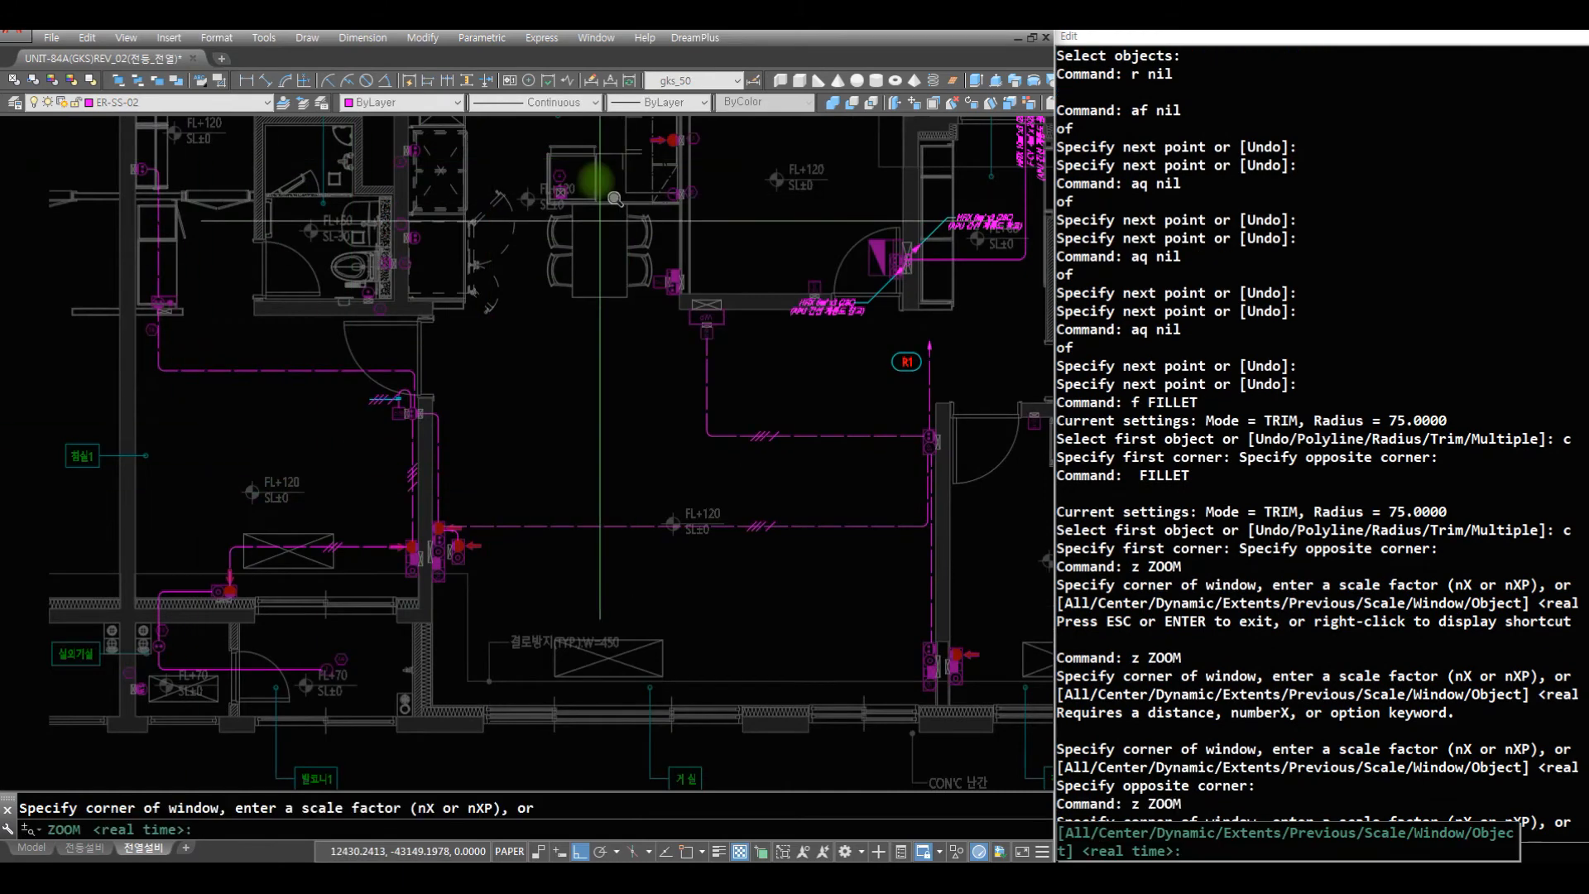
key(space)
drag(599, 189, 580, 491)
key(Escape)
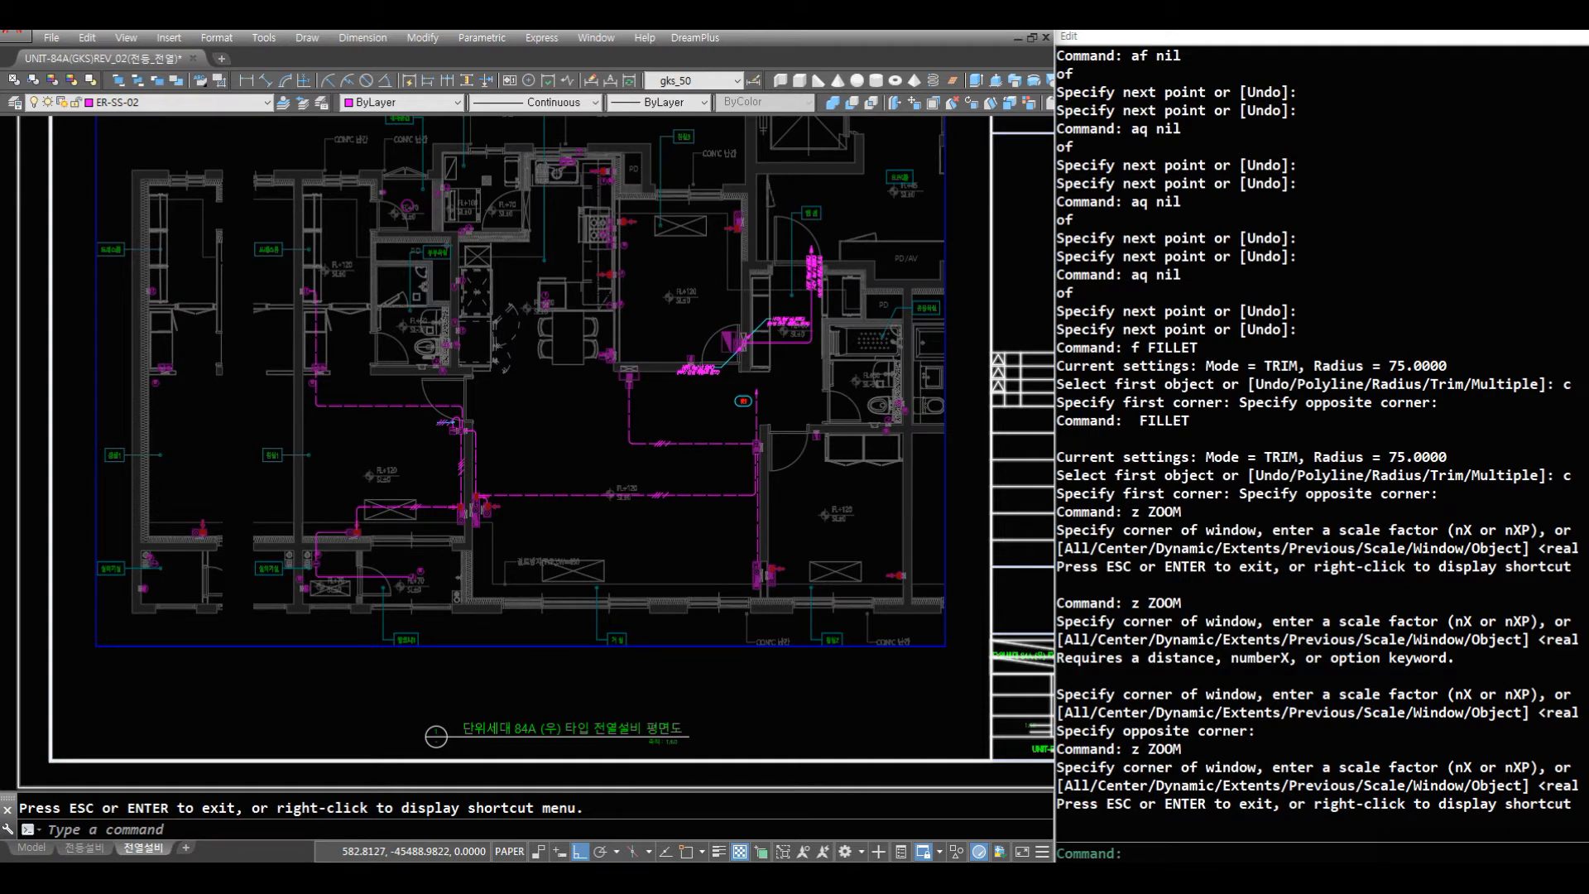
text(z)
key(space)
text(r)
key(space)
click(540, 158)
text(r r)
key(space)
click(832, 234)
text(r)
key(space)
- Draw a vertical wire down from 침실3's kitchen-side outlet and a horizontal wire across the room from the 현관-side outlet
text(aq)
key(space)
click(299, 603)
click(295, 597)
key(space)
text(aq)
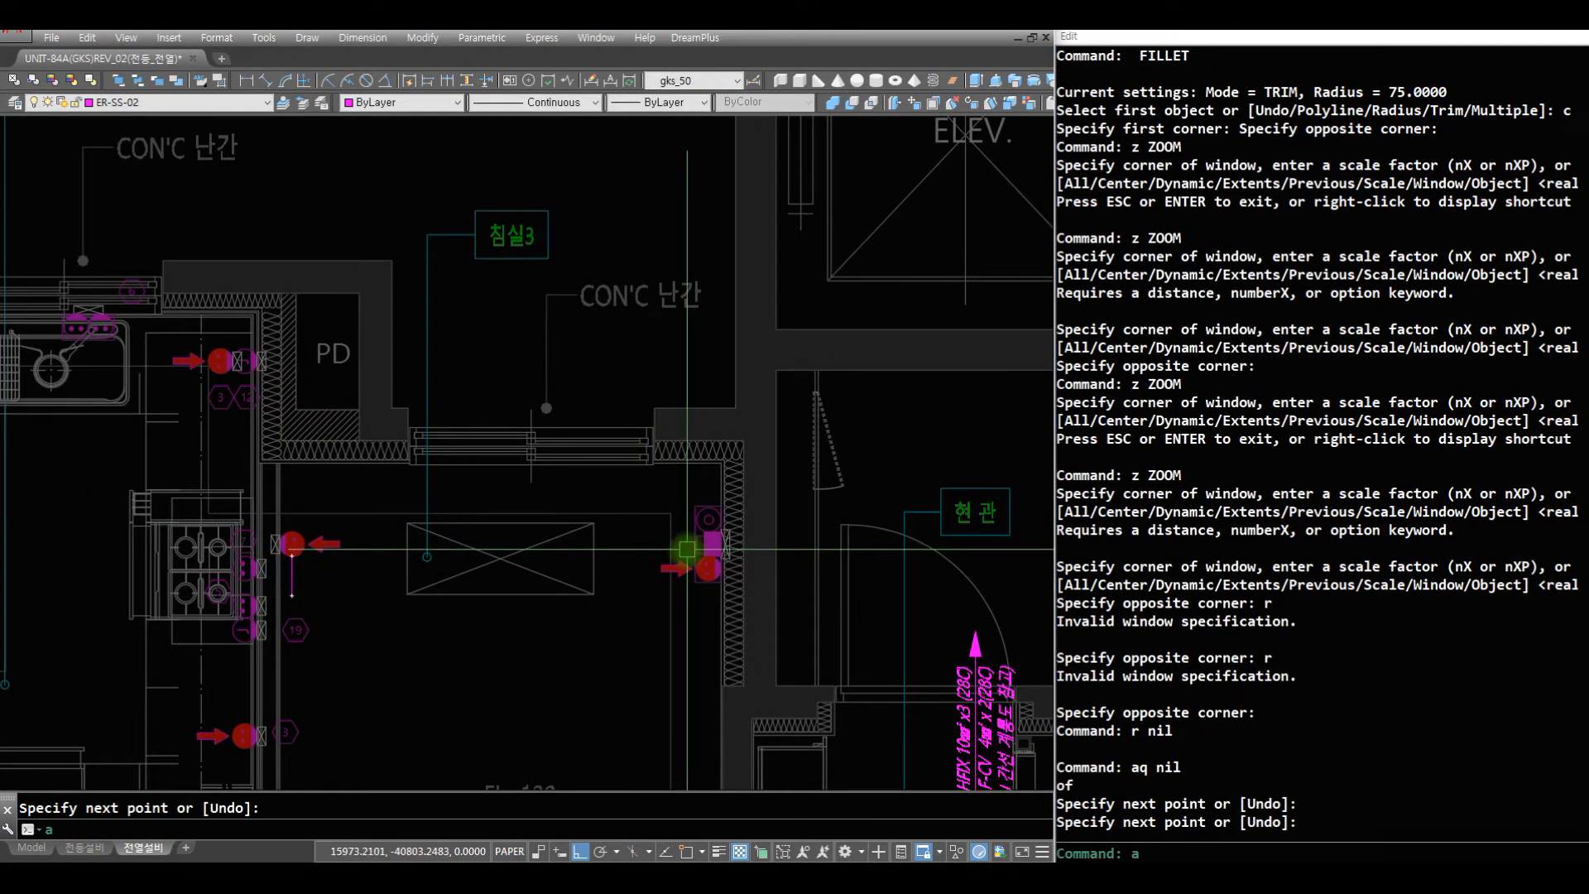
key(space)
click(698, 569)
click(233, 596)
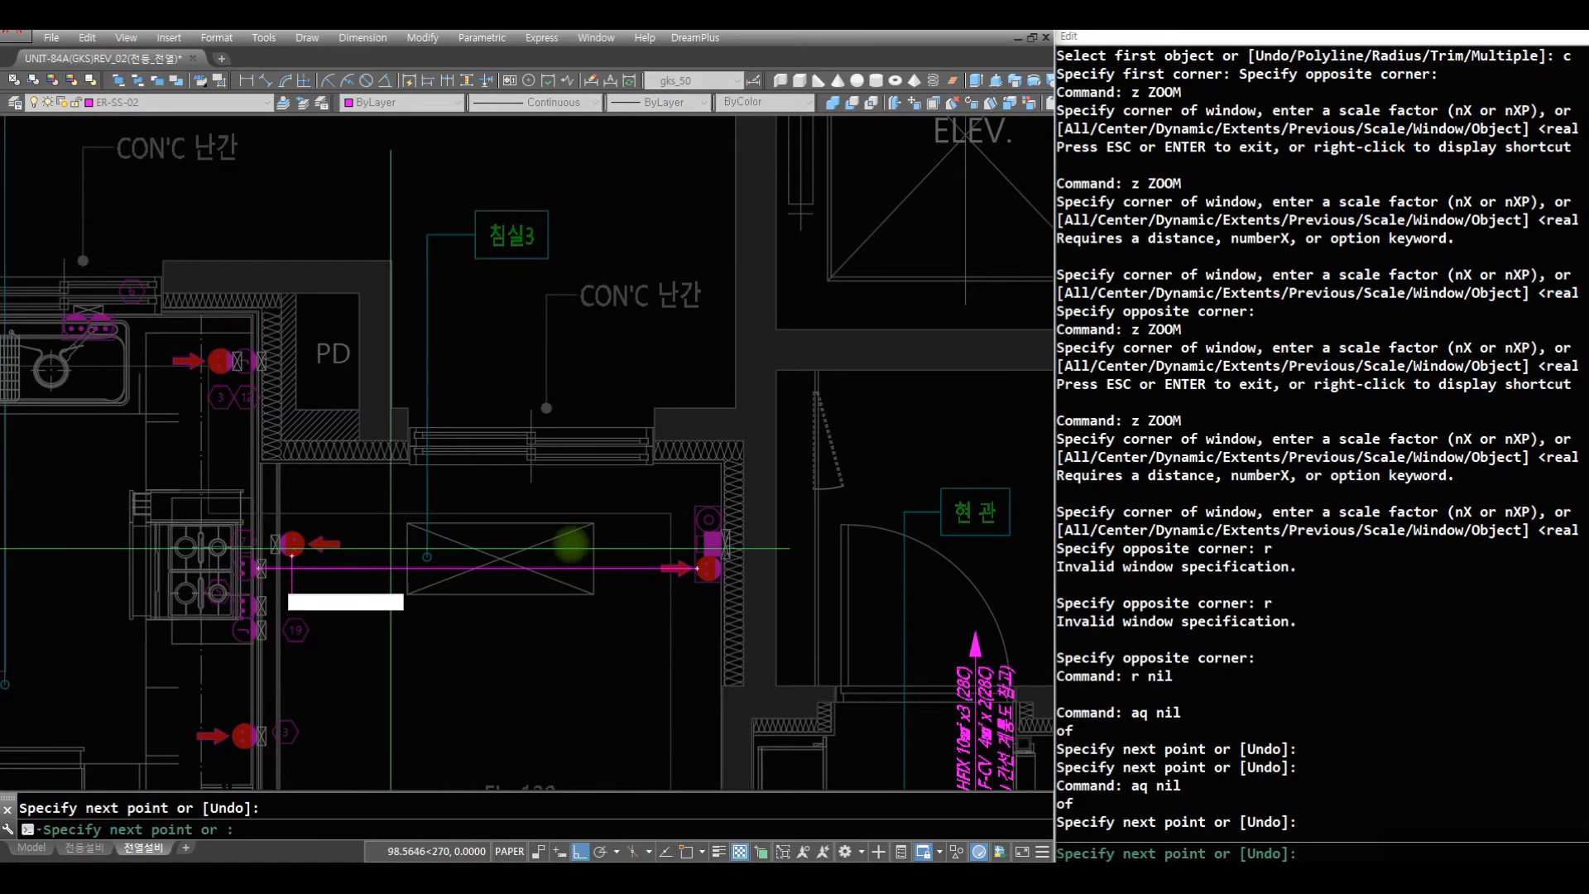
key(space)
- Erase the vertical and horizontal wires just drawn between the two 침실3 outlets
text(z)
key(space)
click(817, 615)
click(124, 494)
text(r e )
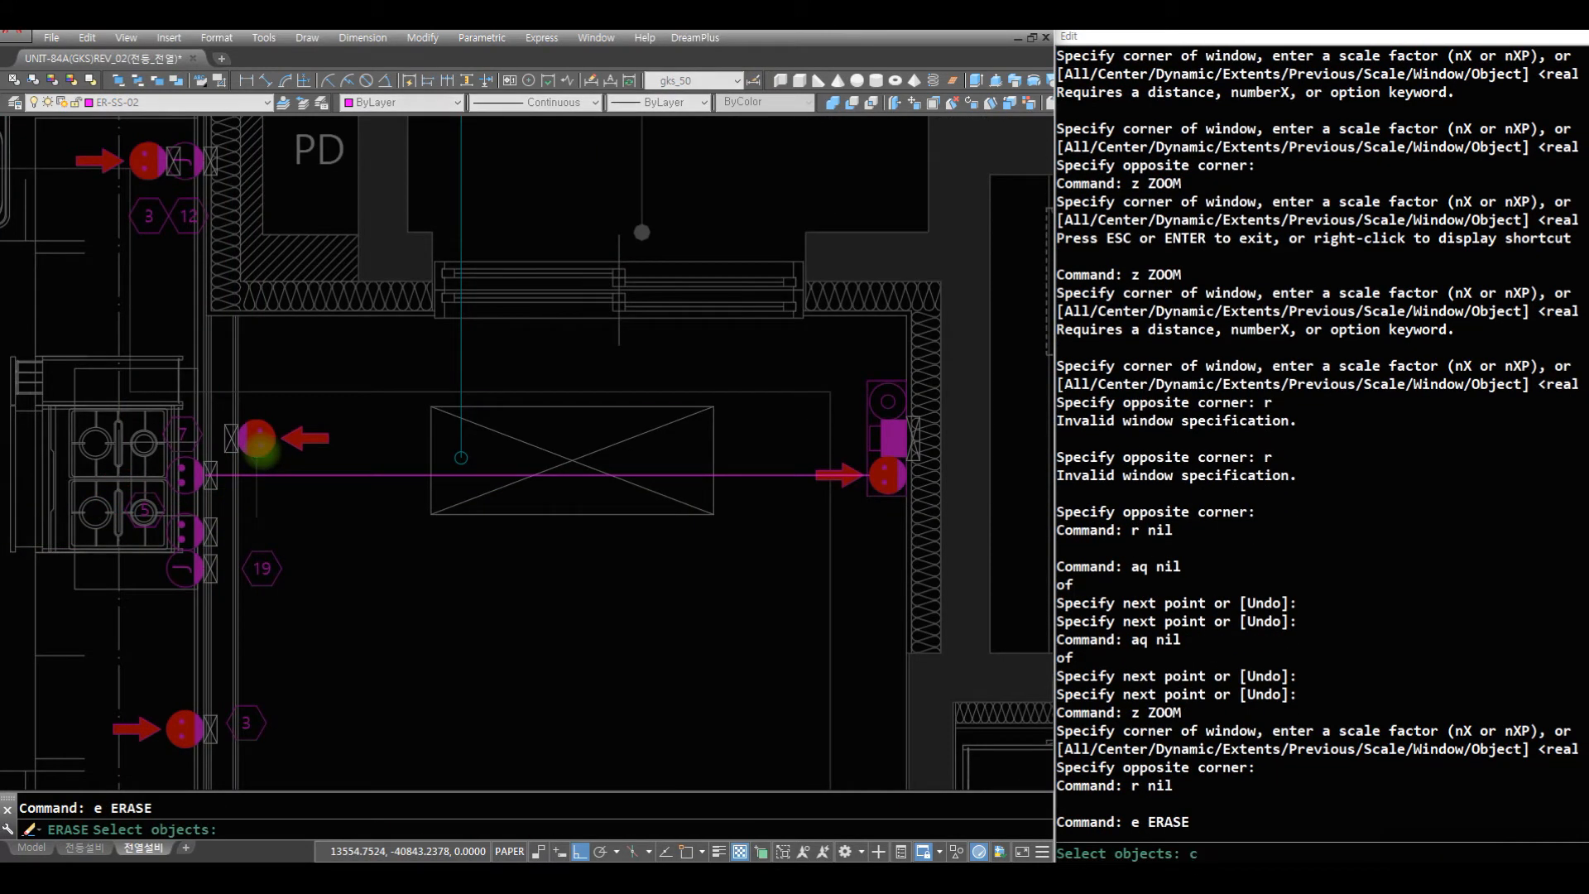
text(c)
click(252, 447)
click(305, 496)
key(space)
text(r)
key(Escape)
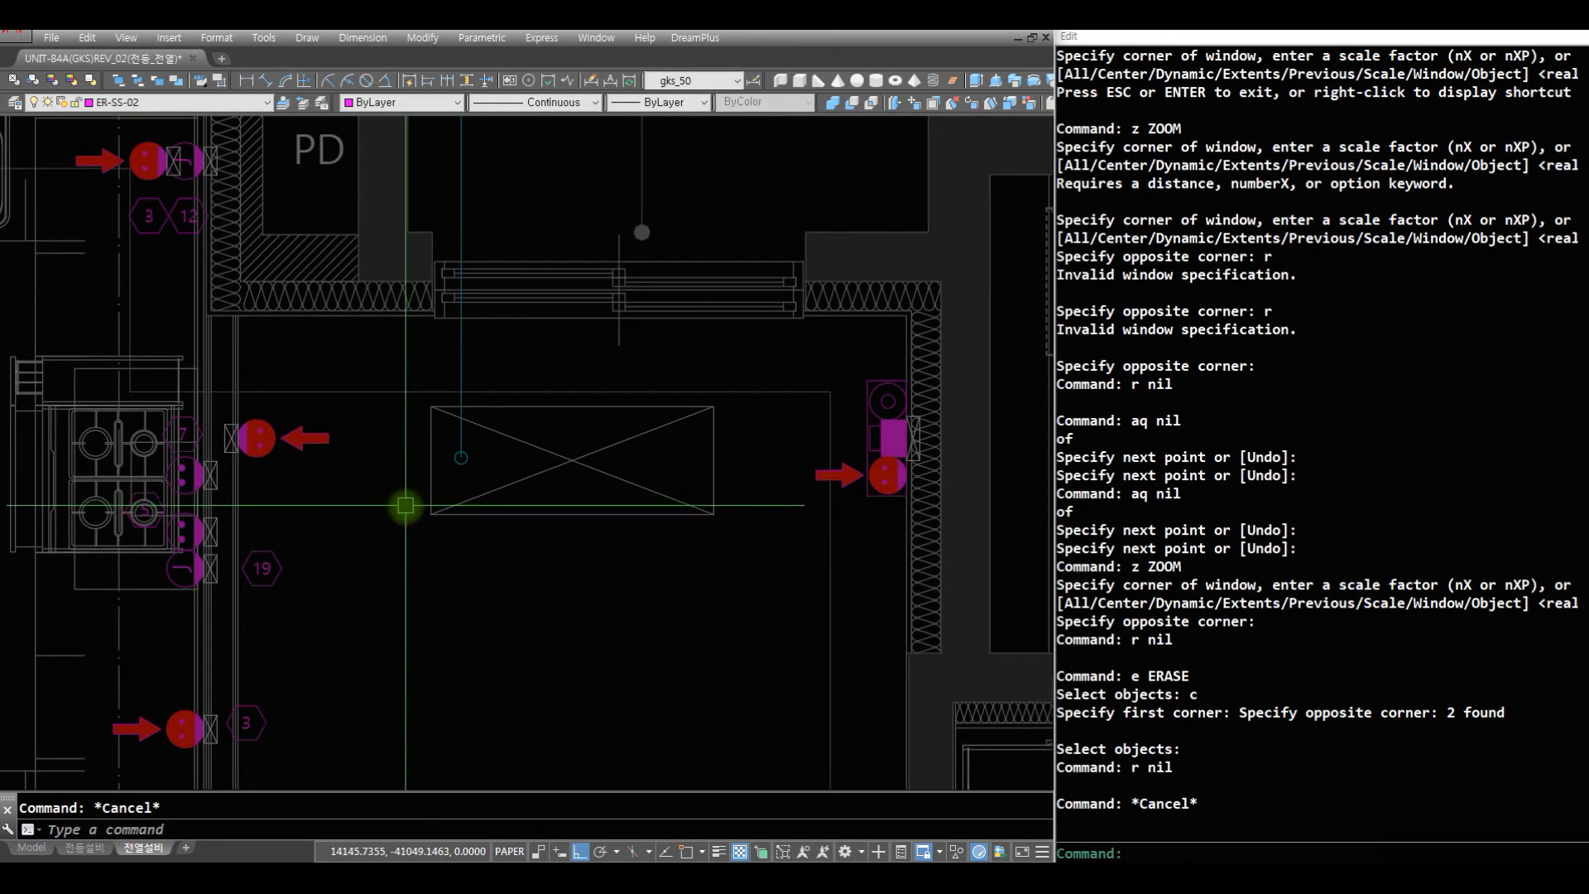
- Connect 침실3's kitchen-side and 현관-side outlets with an extend-fillet wire, using a corner radius of 75
text(ll)
key(space)
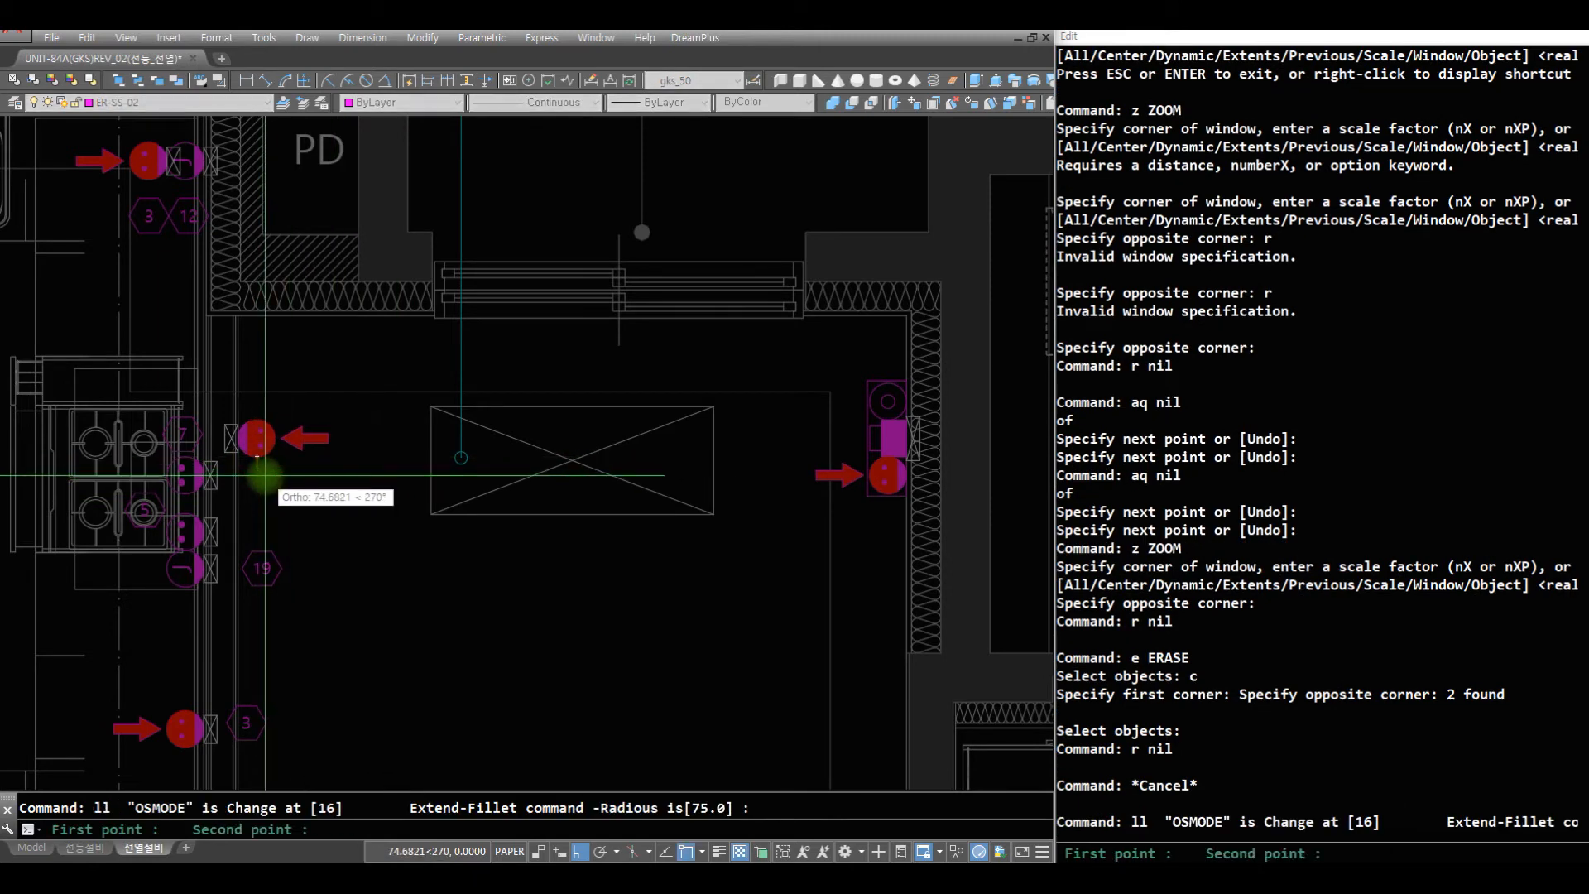
click(269, 473)
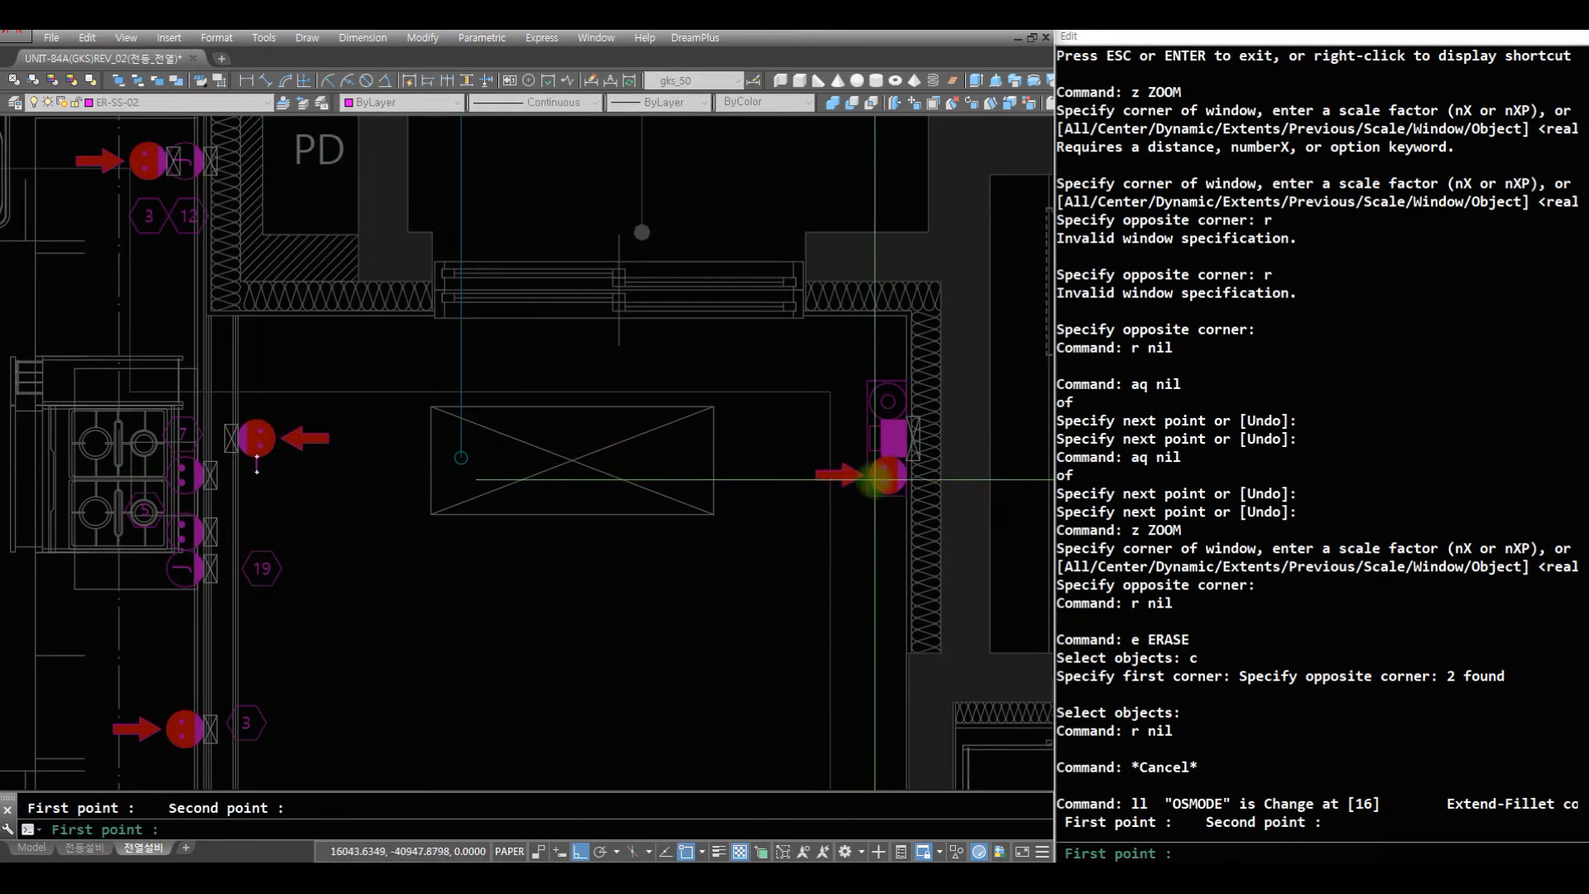
click(872, 477)
key(Return)
- Examine the filleted wire in 침실3 and its position relative to the surrounding kitchen, 현관 and door-side outlets
text(z)
key(space)
key(space)
mouse_move(599, 425)
mouse_down()
mouse_move(603, 557)
mouse_move(646, 629)
mouse_up()
key(Escape)
text(z)
key(space)
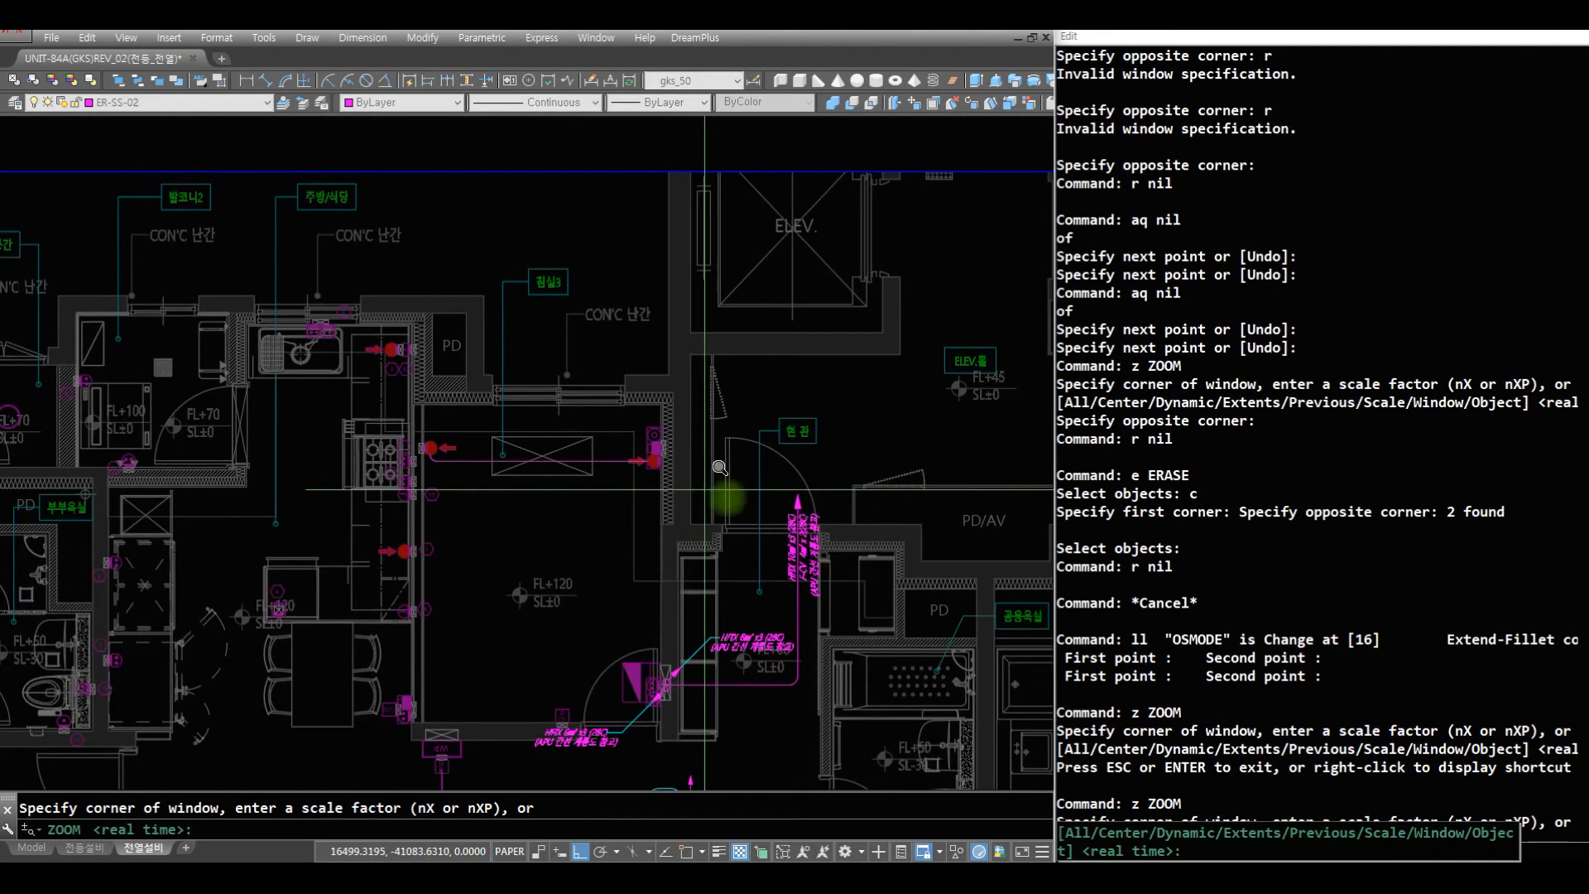
text(z)
key(space)
click(711, 530)
click(325, 370)
text(r)
key(space)
key(Escape)
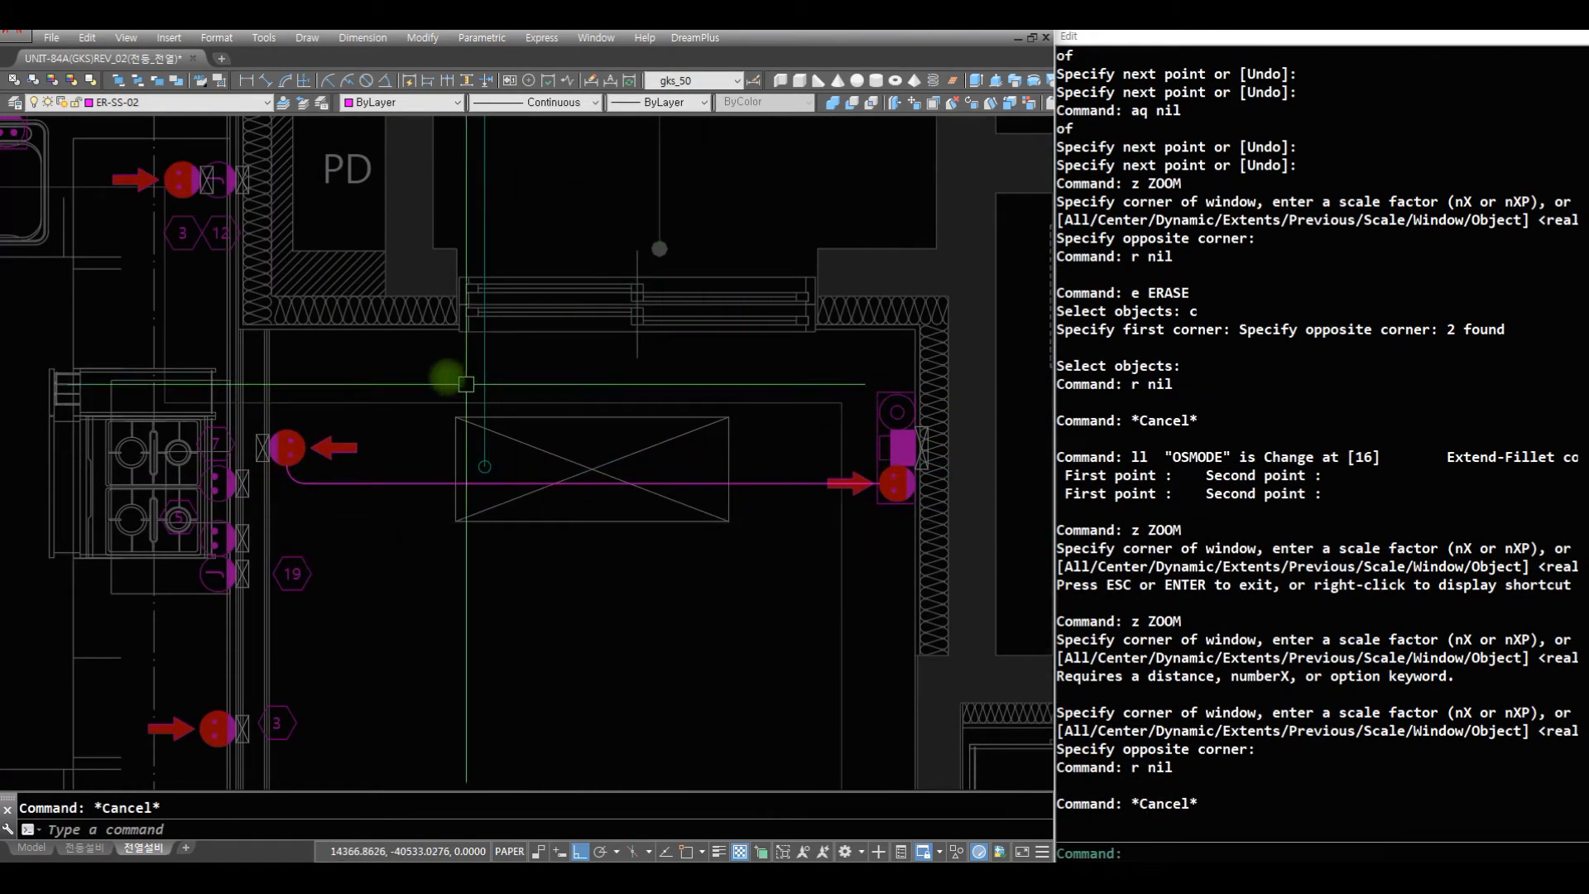
text(Z)
key(space)
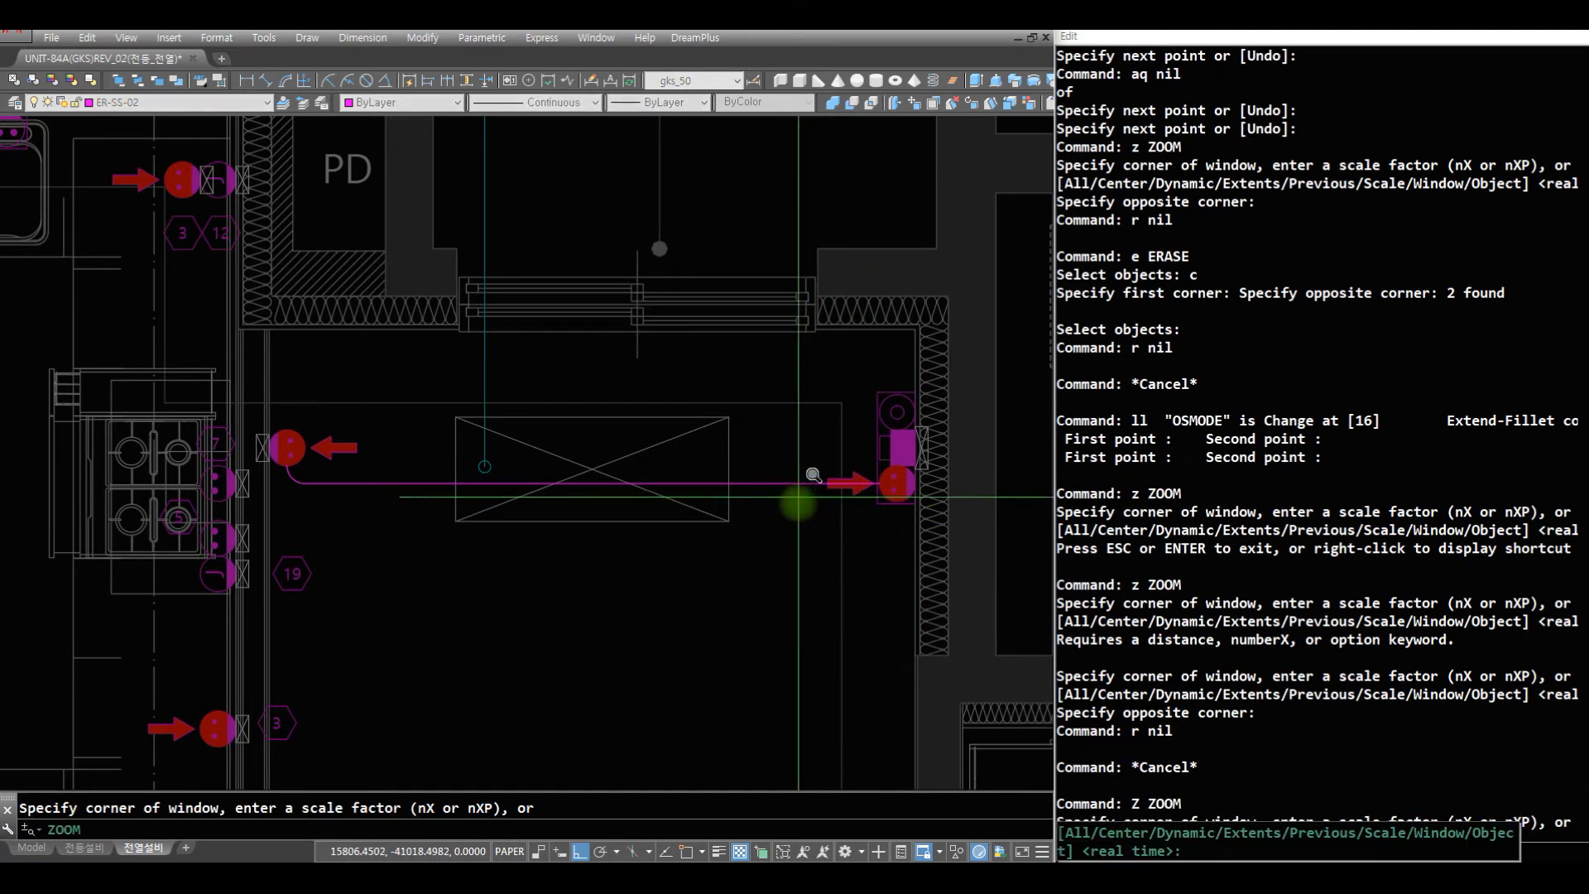
click(745, 475)
key(Escape)
text(z)
key(space)
key(space)
drag(610, 513, 640, 710)
key(Escape)
text(z z)
key(space)
click(389, 371)
click(719, 633)
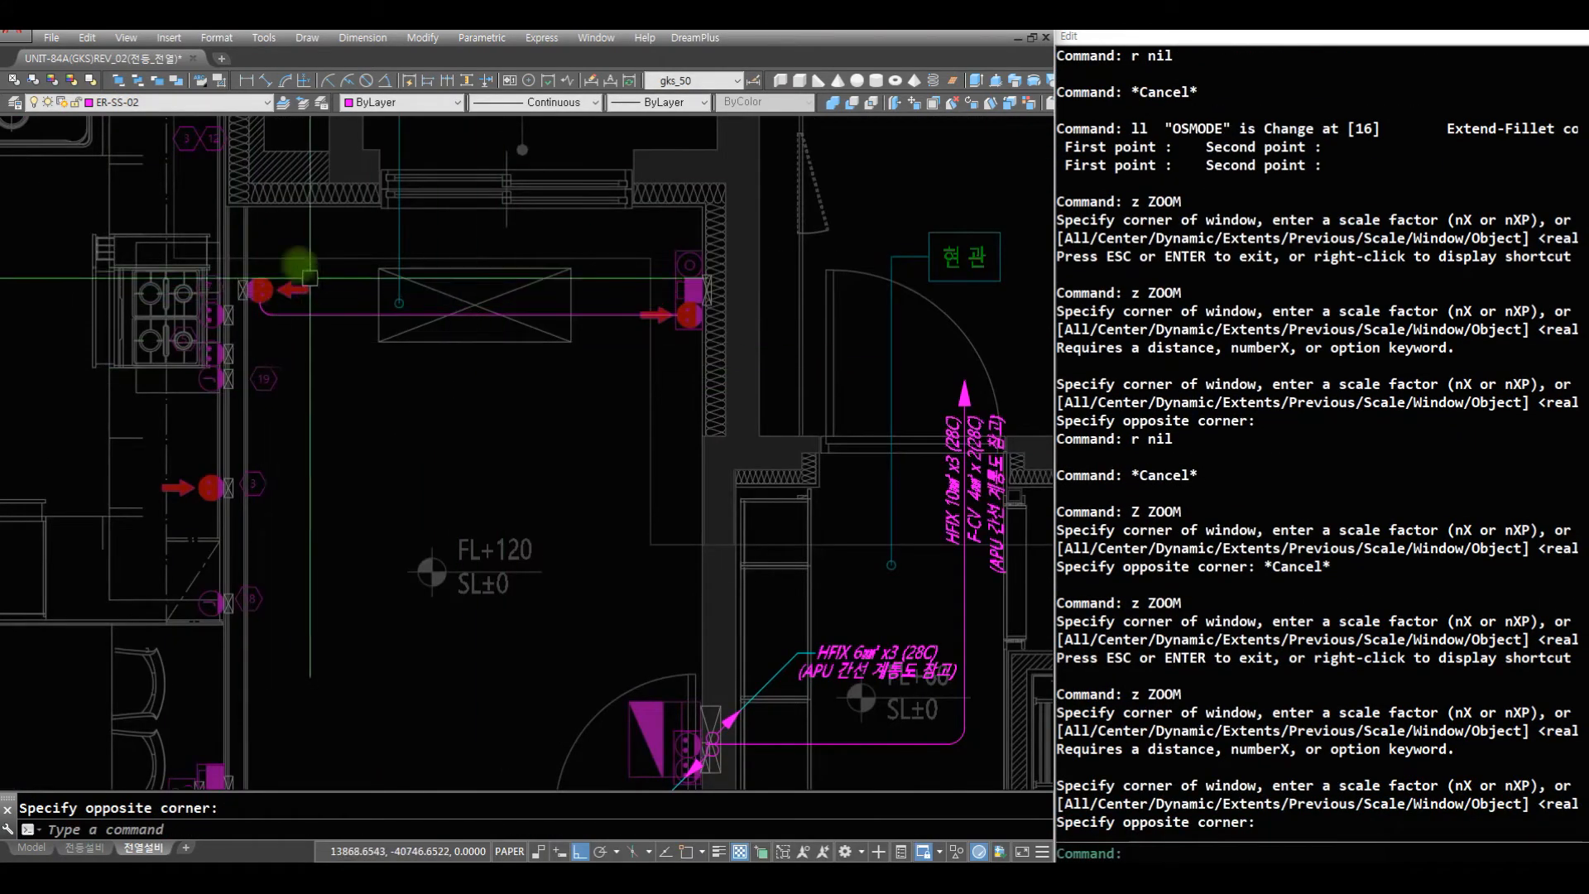
- Change the wire connecting the two 침실3 outlets, including its rounded corner, to layer ER-BS-02 and a dashed linetype
click(335, 326)
key(Escape)
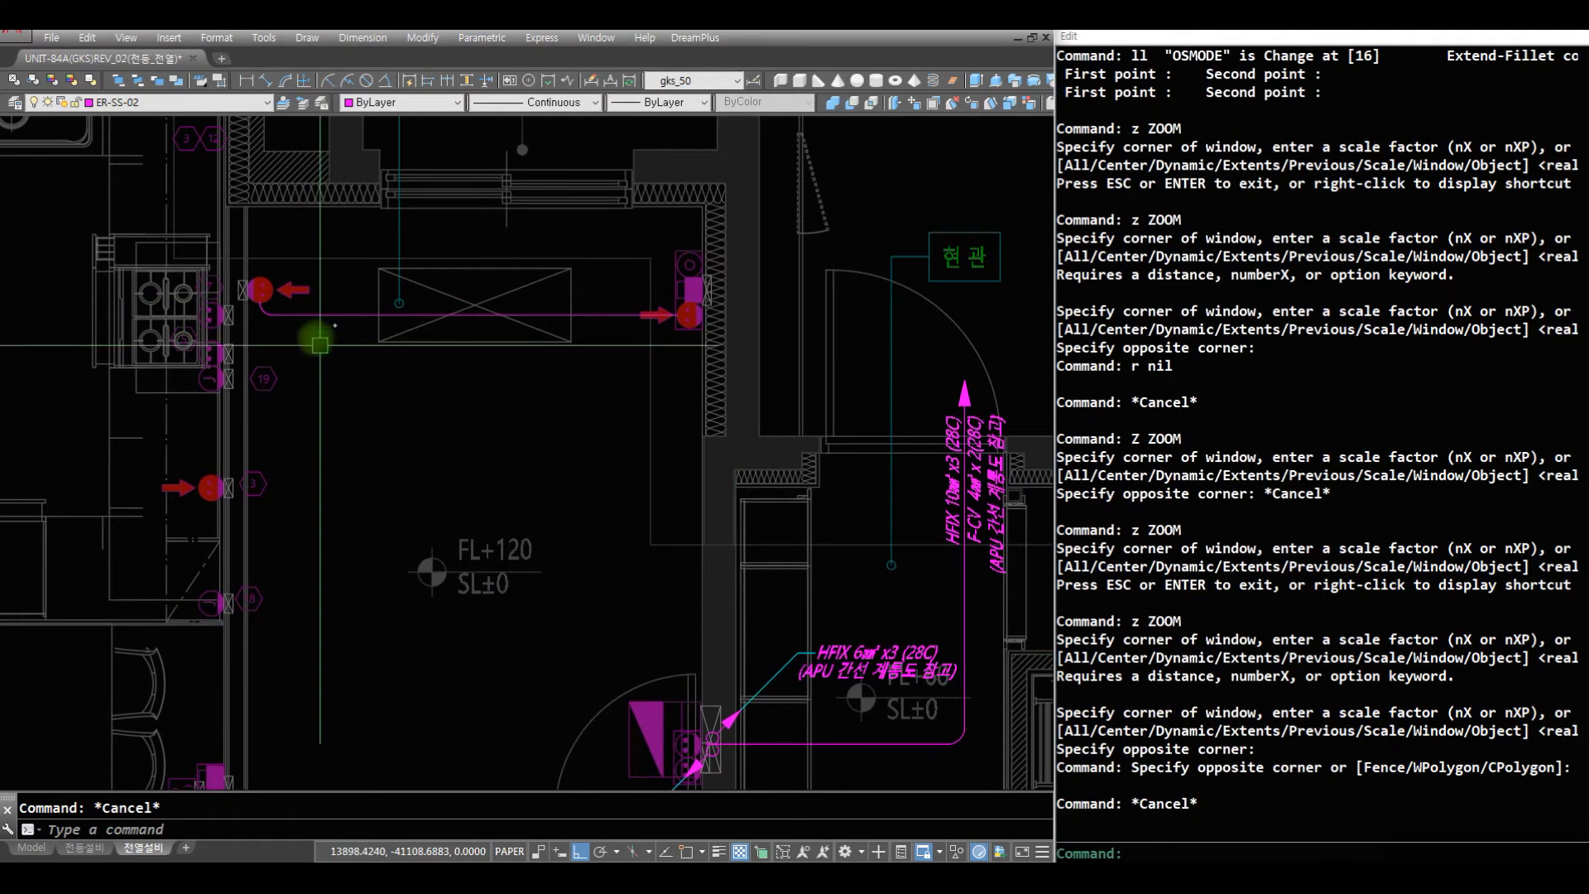
click(337, 325)
click(265, 296)
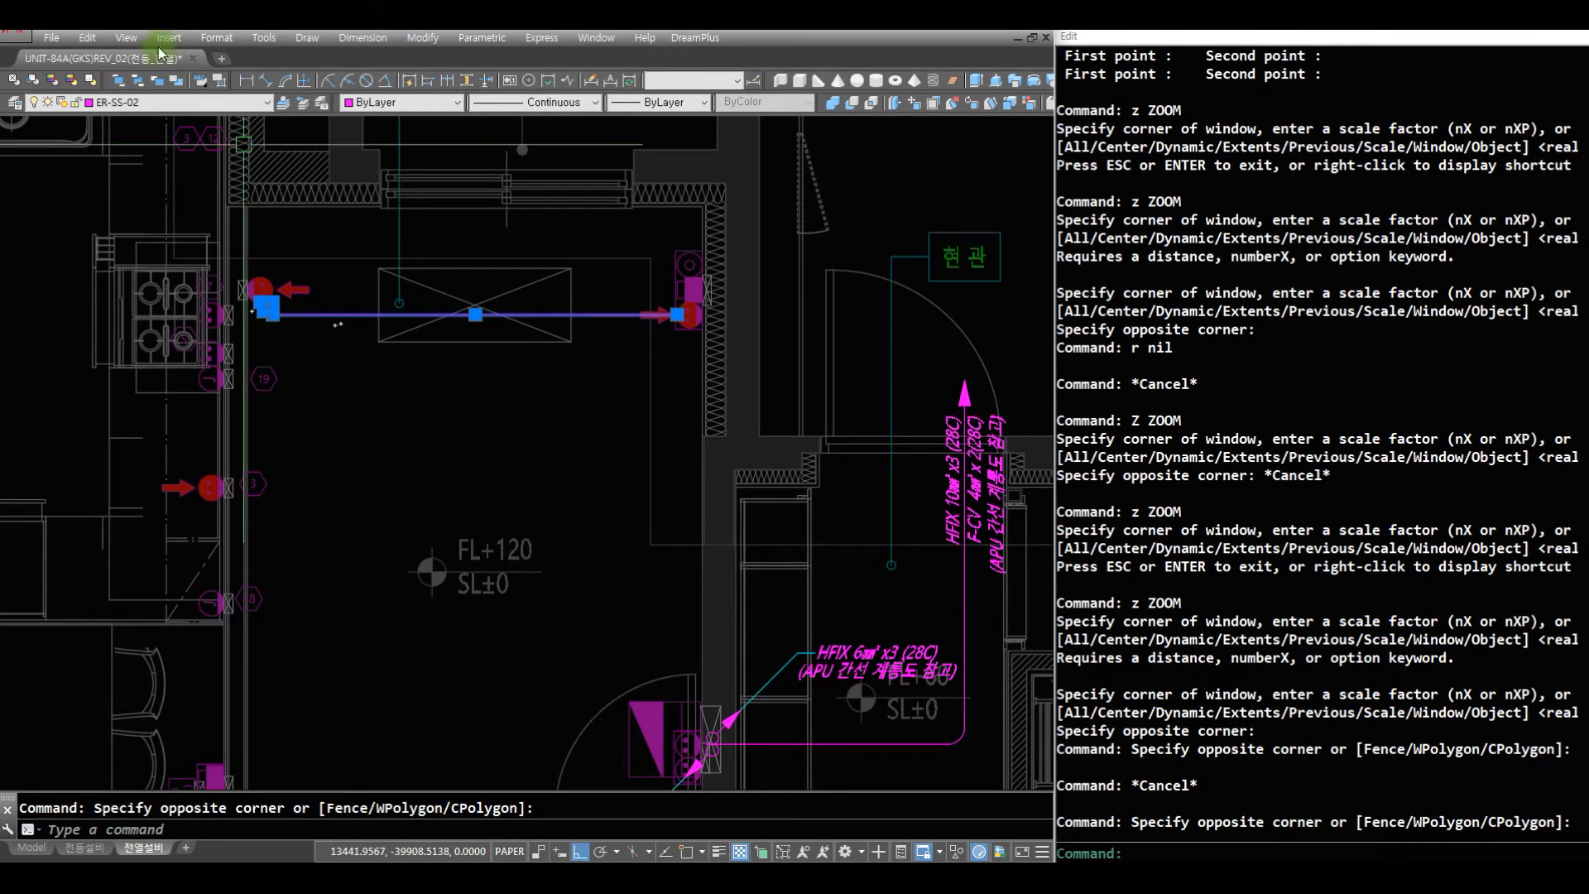
click(158, 100)
click(267, 124)
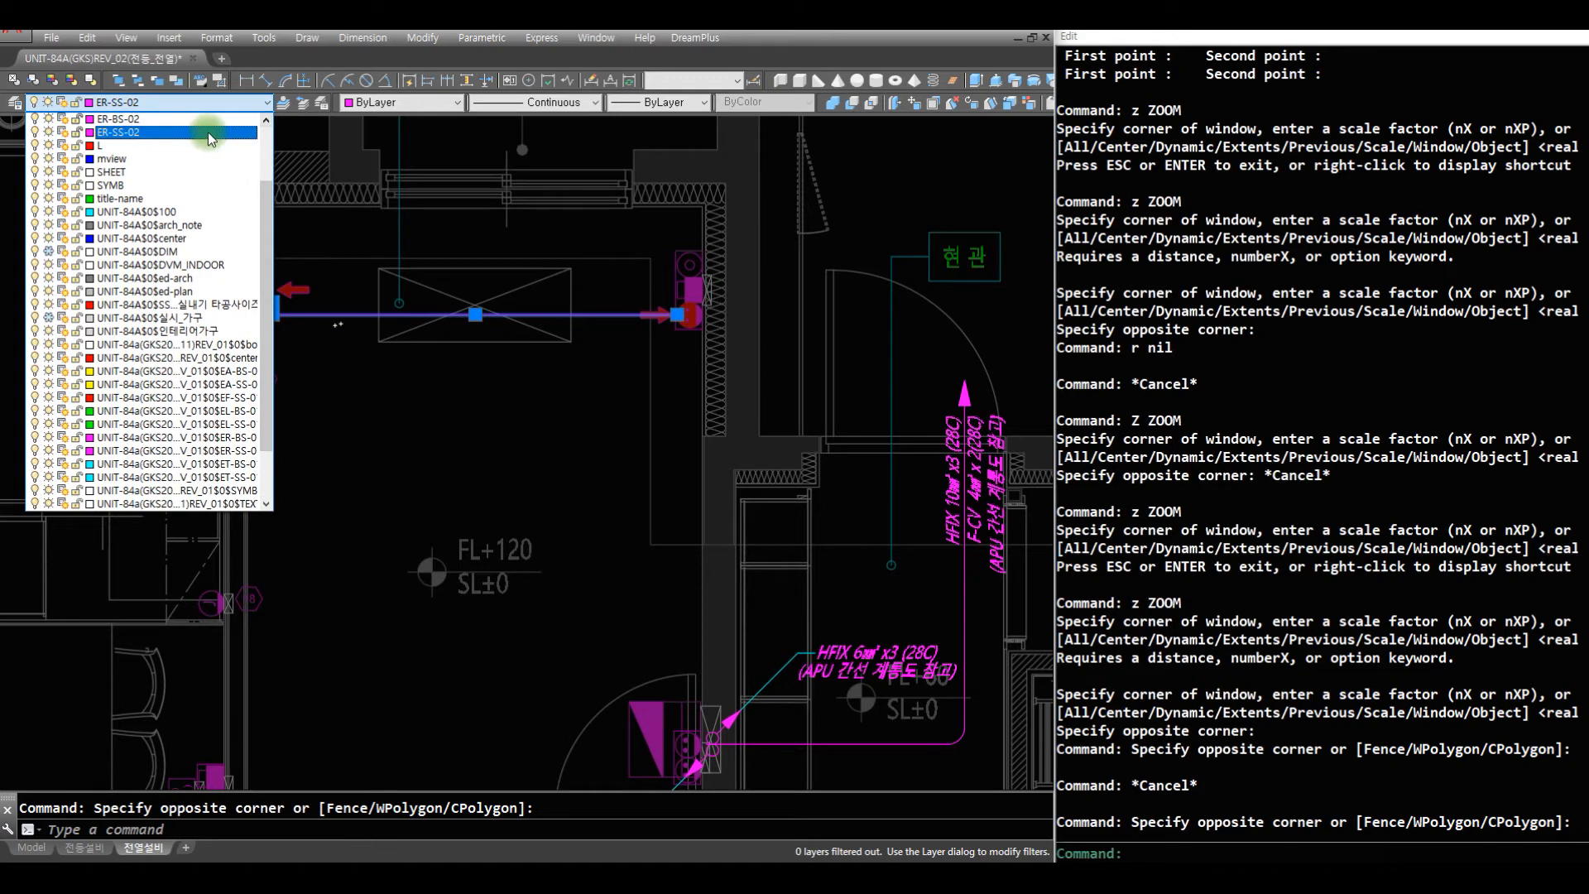
click(211, 132)
click(581, 112)
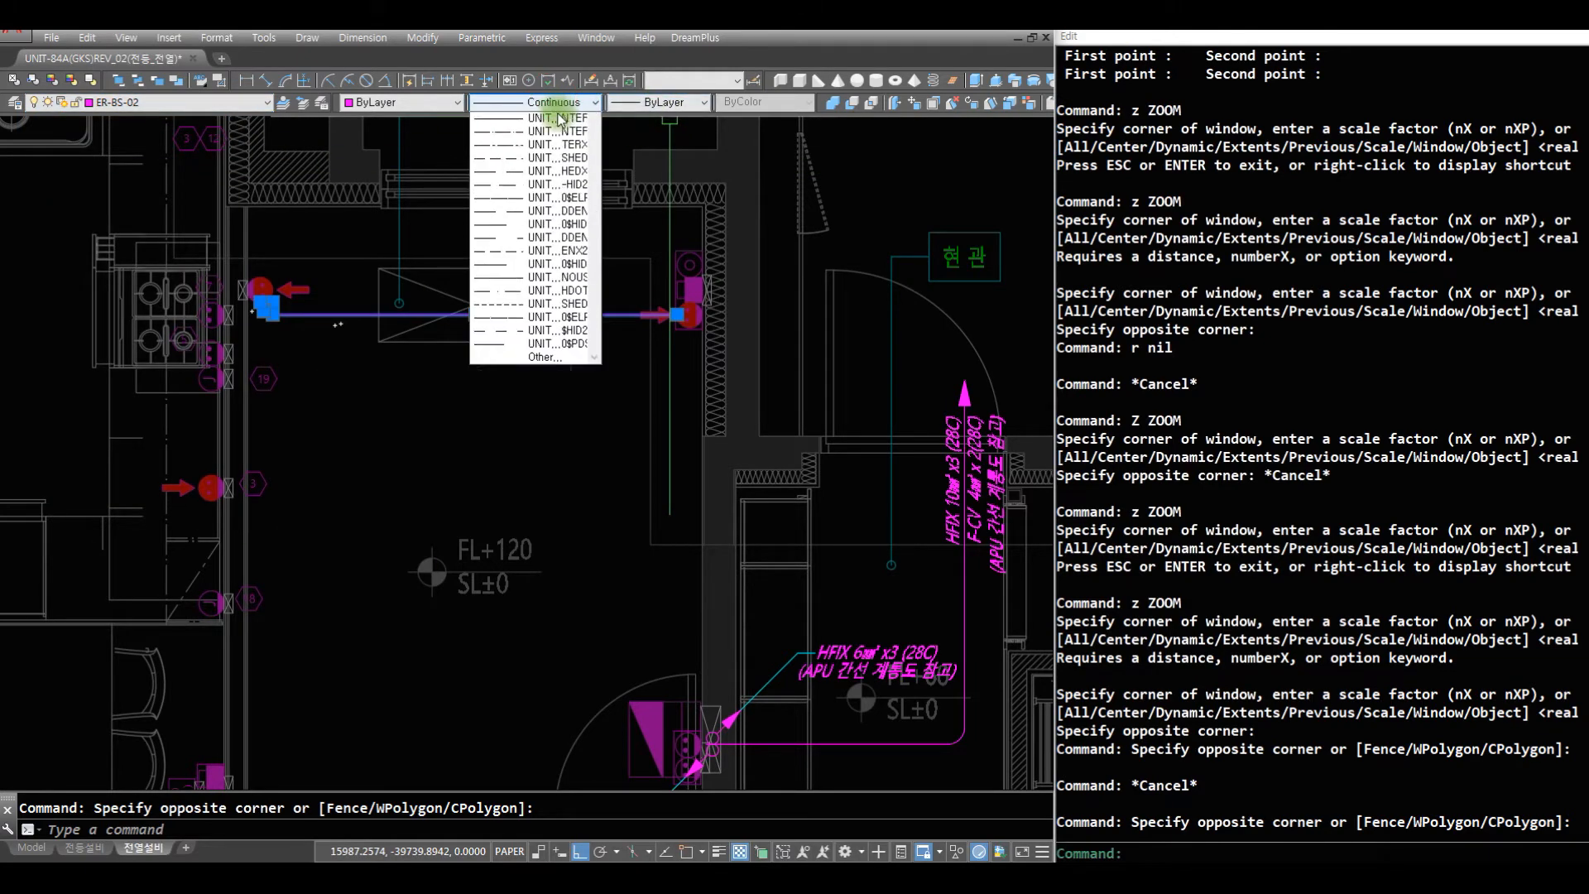
click(556, 184)
key(Escape)
key(Escape)
key(Escape)
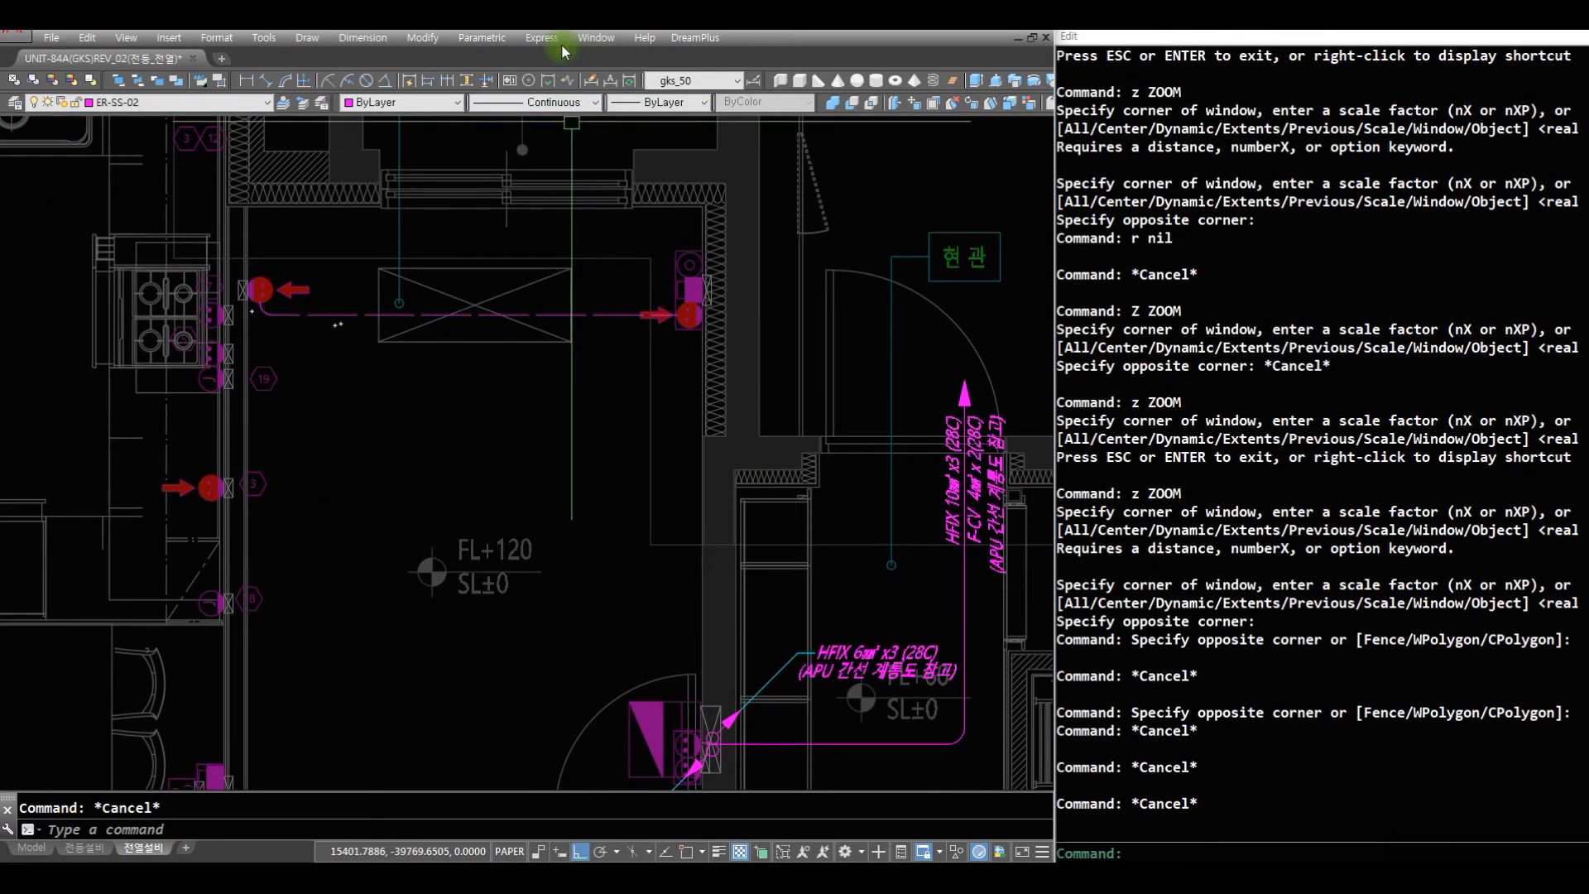
- Set the current linetype to RECE4 and draw a vertical wire down from 침실3's 현관-side outlet
click(583, 101)
click(557, 160)
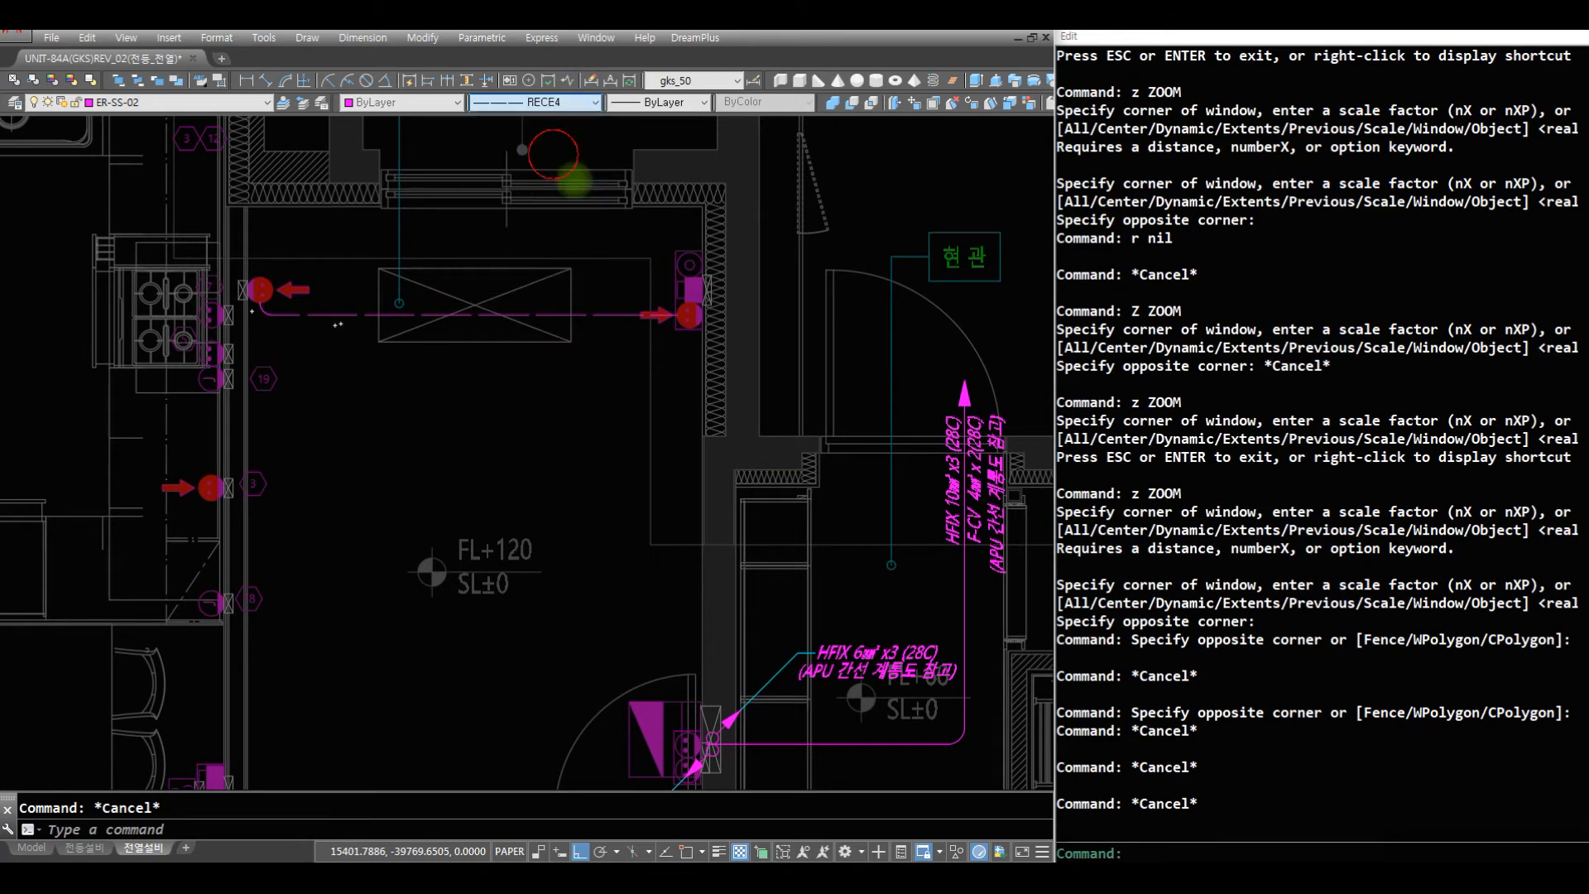
text(r)
key(space)
text(aq)
key(space)
click(688, 324)
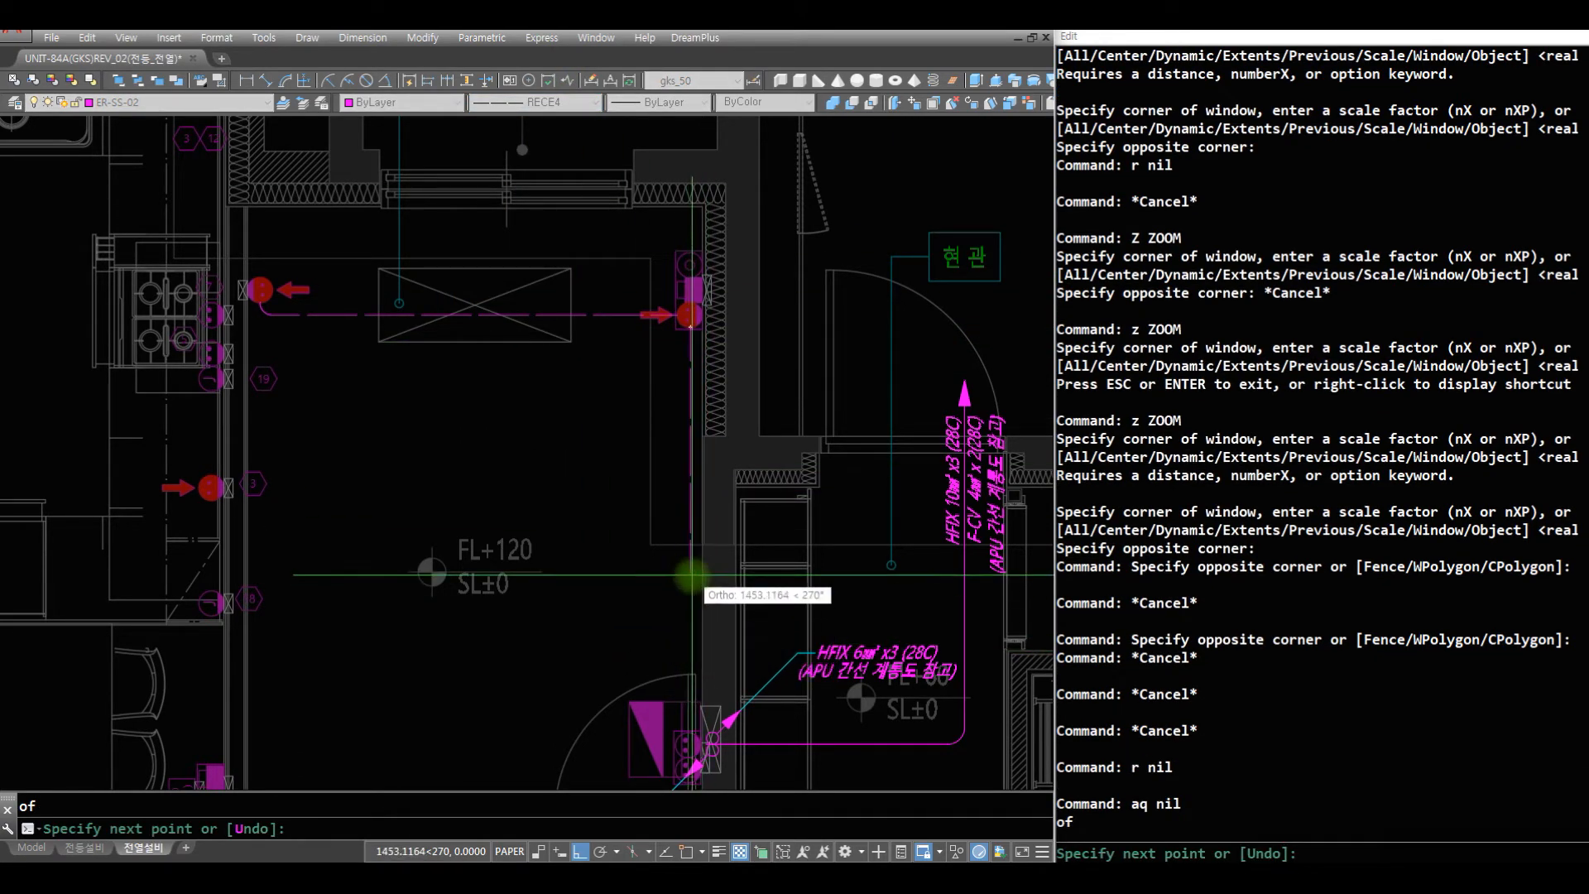
click(691, 596)
key(space)
- Draw a vertical wire up from the outlet on 침실3's lower wall toward the horizontal wire
text(z)
key(space)
key(space)
drag(557, 412, 557, 525)
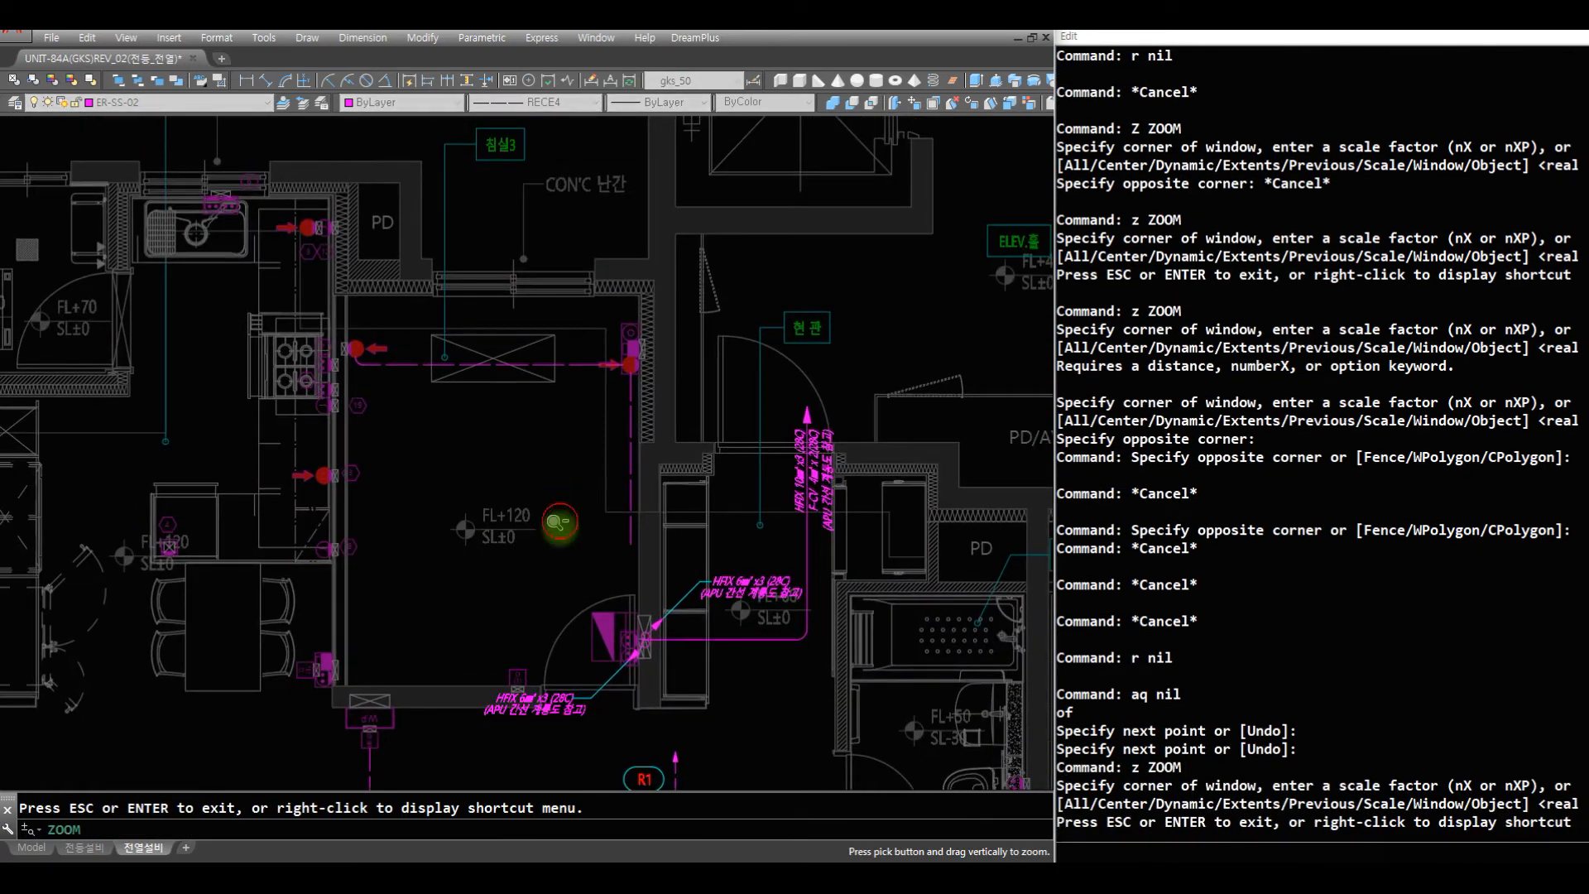
key(Escape)
text(r)
key(space)
text(af)
key(space)
click(519, 670)
click(577, 382)
key(space)
- Offset 침실3's horizontal wire downward by 50
text(z)
click(716, 450)
click(256, 316)
text(r)
key(space)
key(Escape)
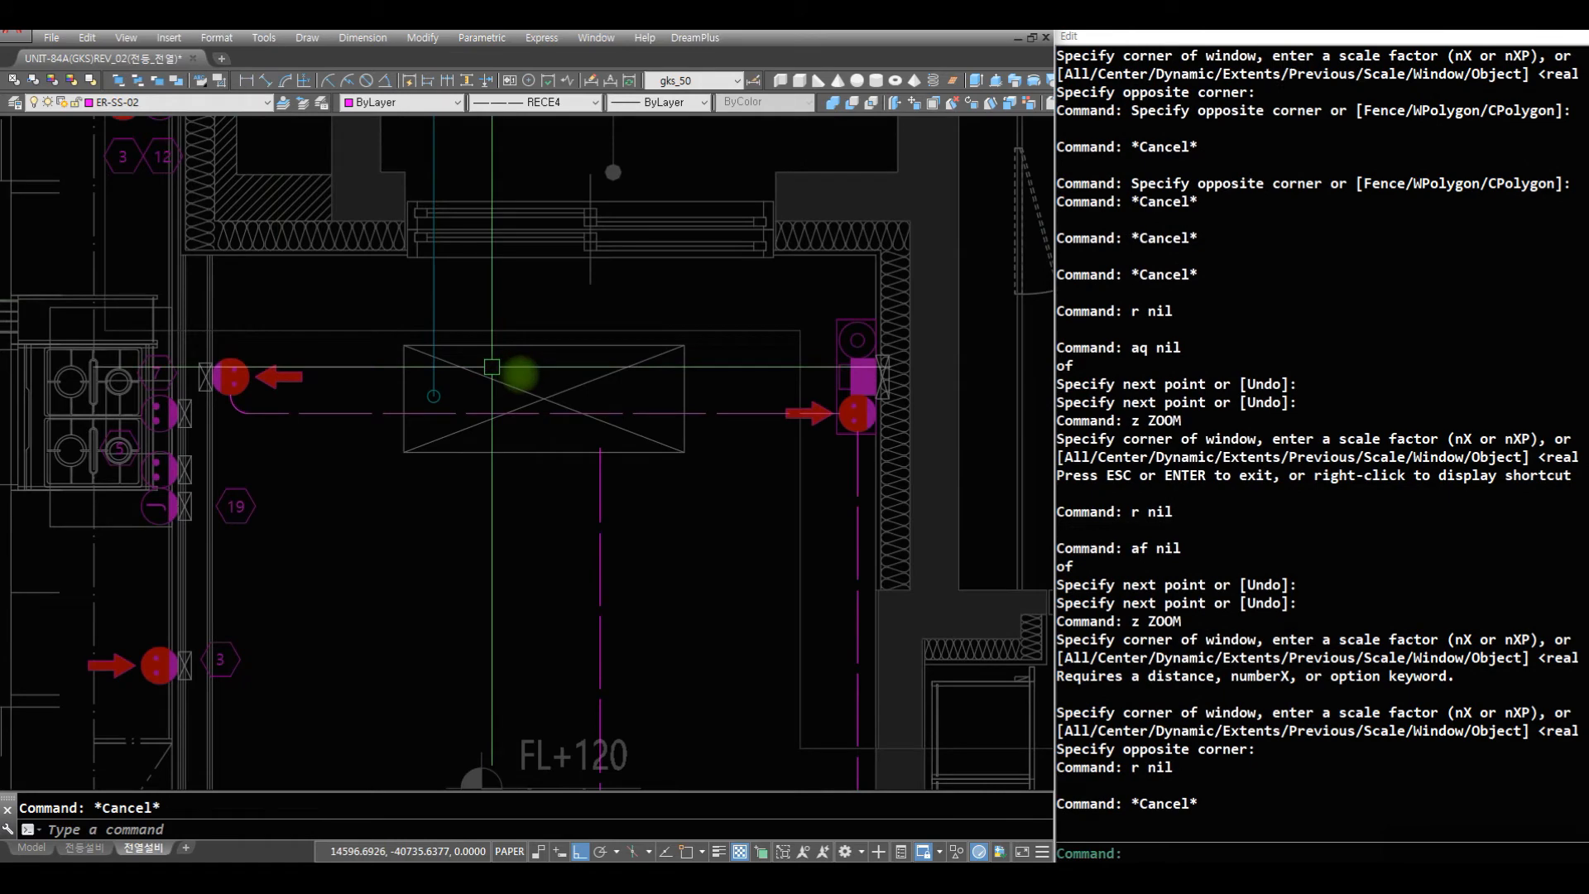
text(o)
key(space)
key(space)
click(712, 413)
click(688, 497)
key(space)
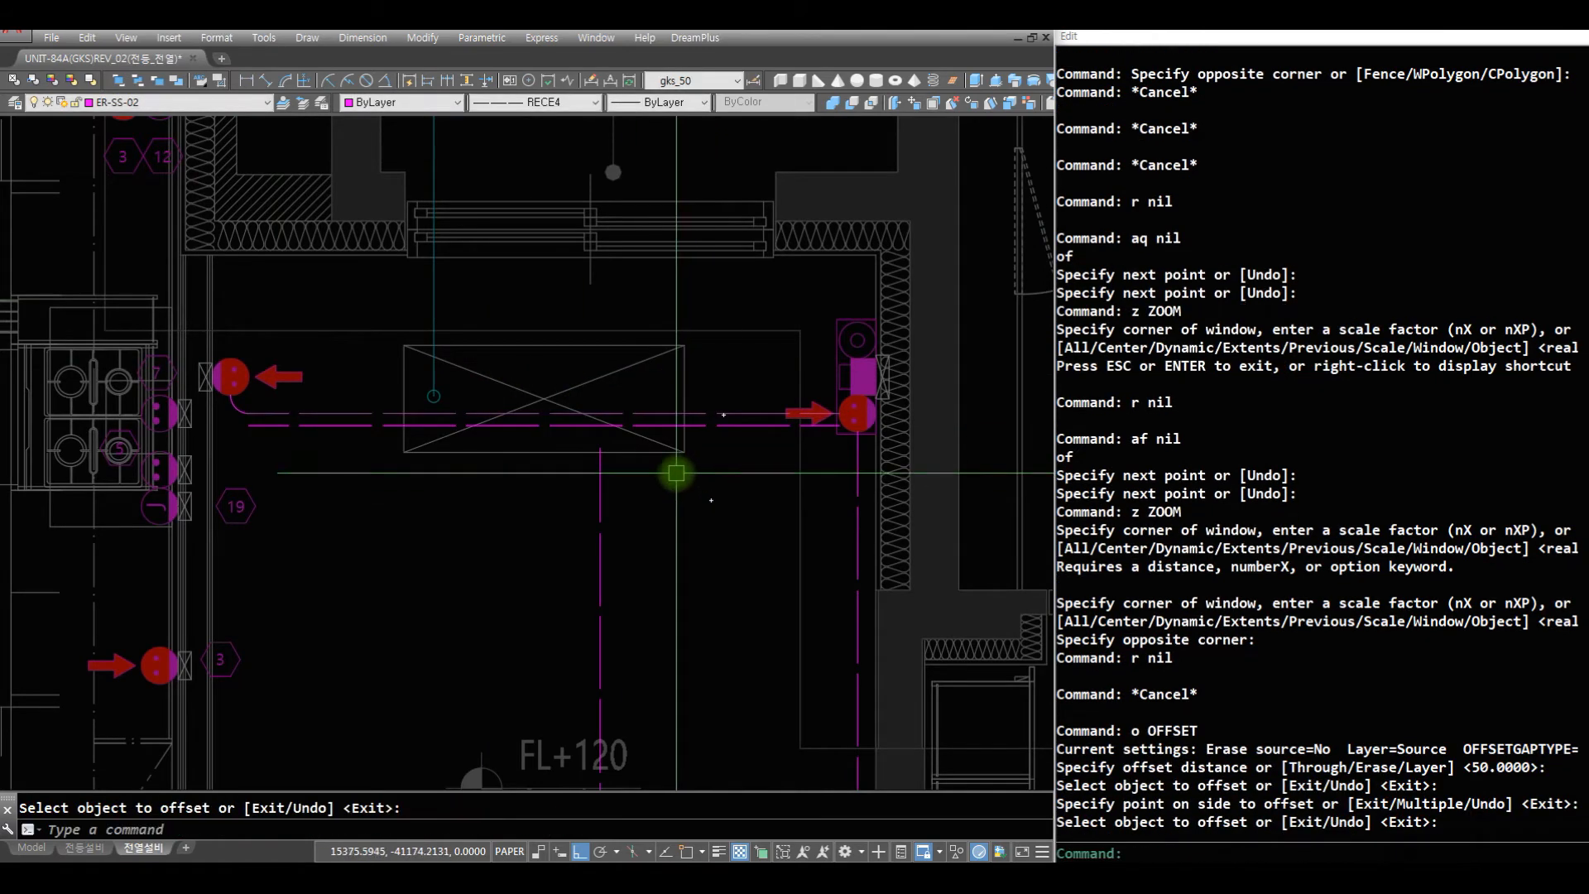
- Move the two parallel horizontal wires in 침실3 down by 25 with the M2 extended move
text(mnn)
key(Escape)
key(Escape)
text(m2 c)
click(716, 382)
click(712, 538)
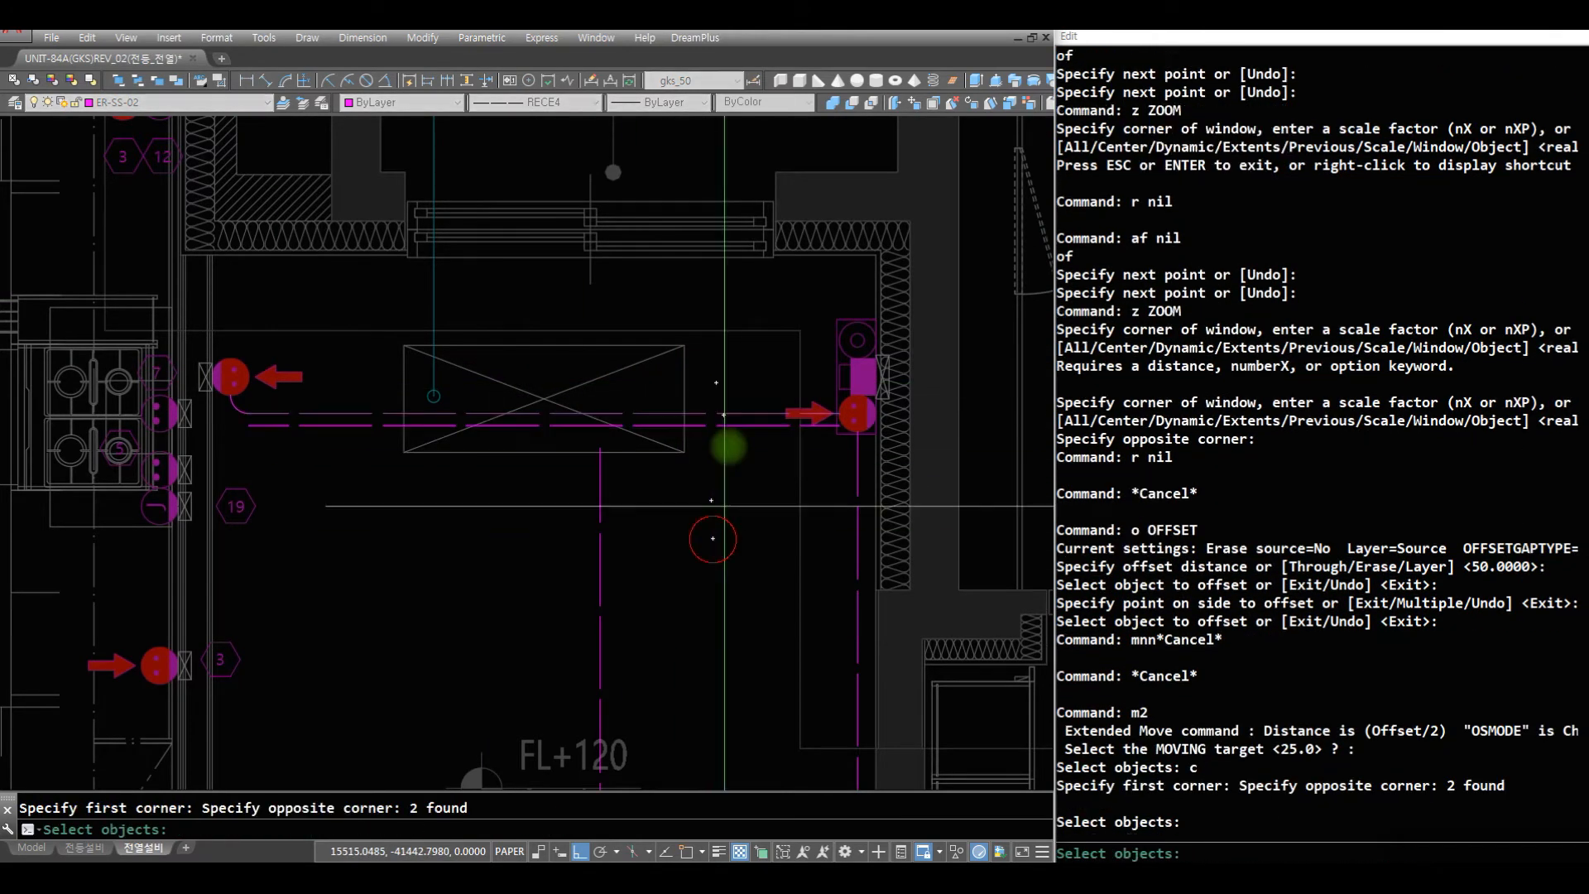
key(space)
click(741, 404)
click(728, 555)
- Move the two parallel horizontal wires back up by 25
text(z)
click(930, 480)
click(273, 335)
text(r )
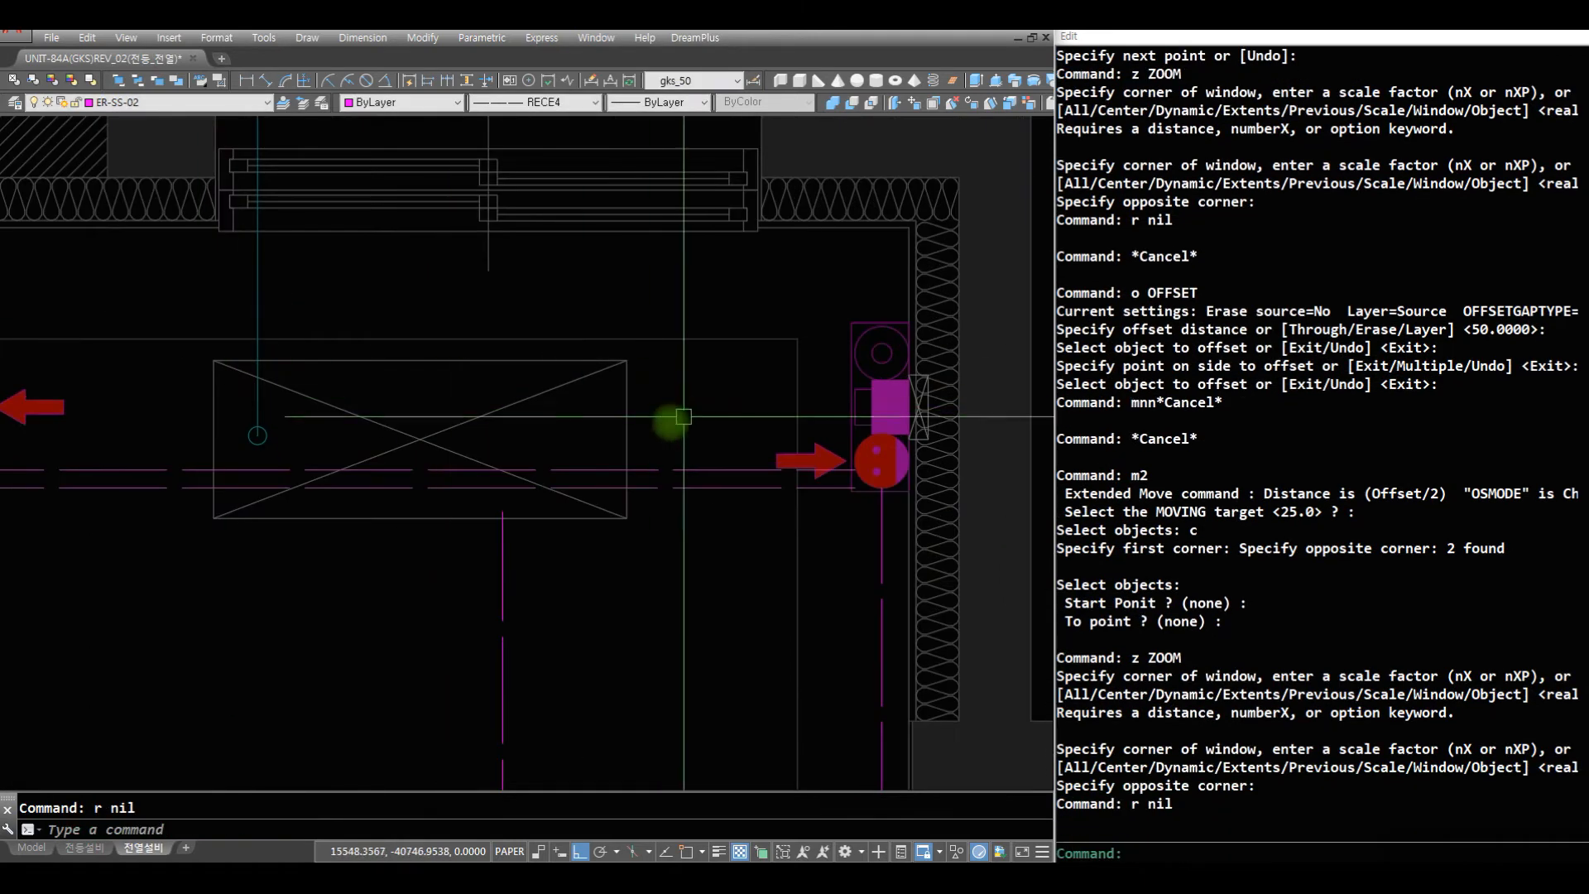
text(m2 c)
click(726, 510)
click(665, 373)
key(space)
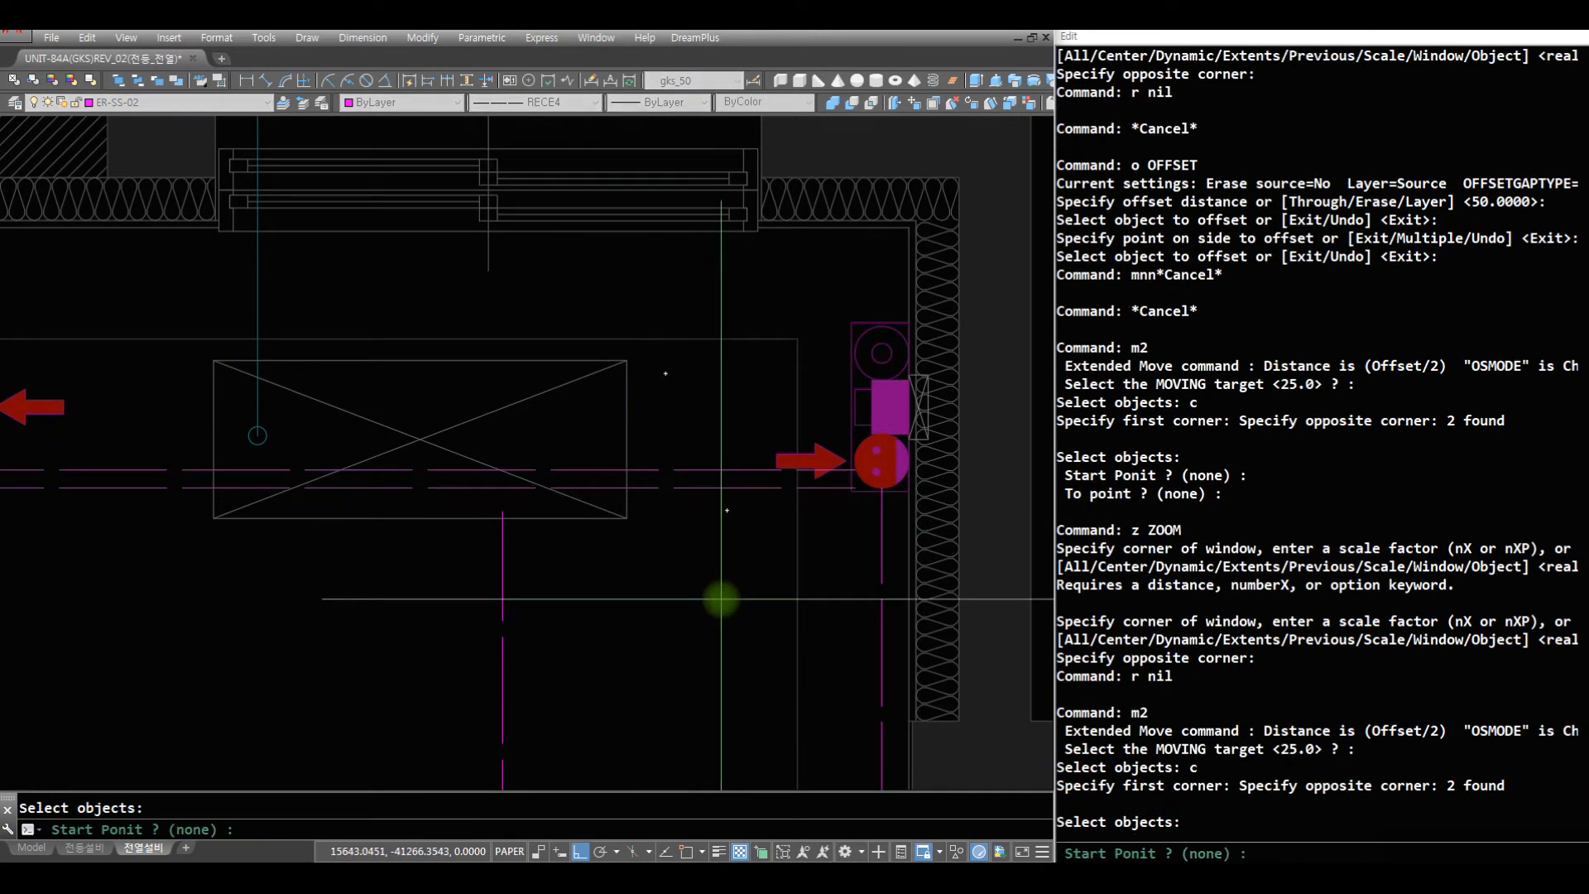
click(717, 577)
click(717, 420)
- Move the parallel wires up by another 25 so they straddle the centre of the 현관-side outlet
key(space)
key(space)
click(713, 538)
click(730, 379)
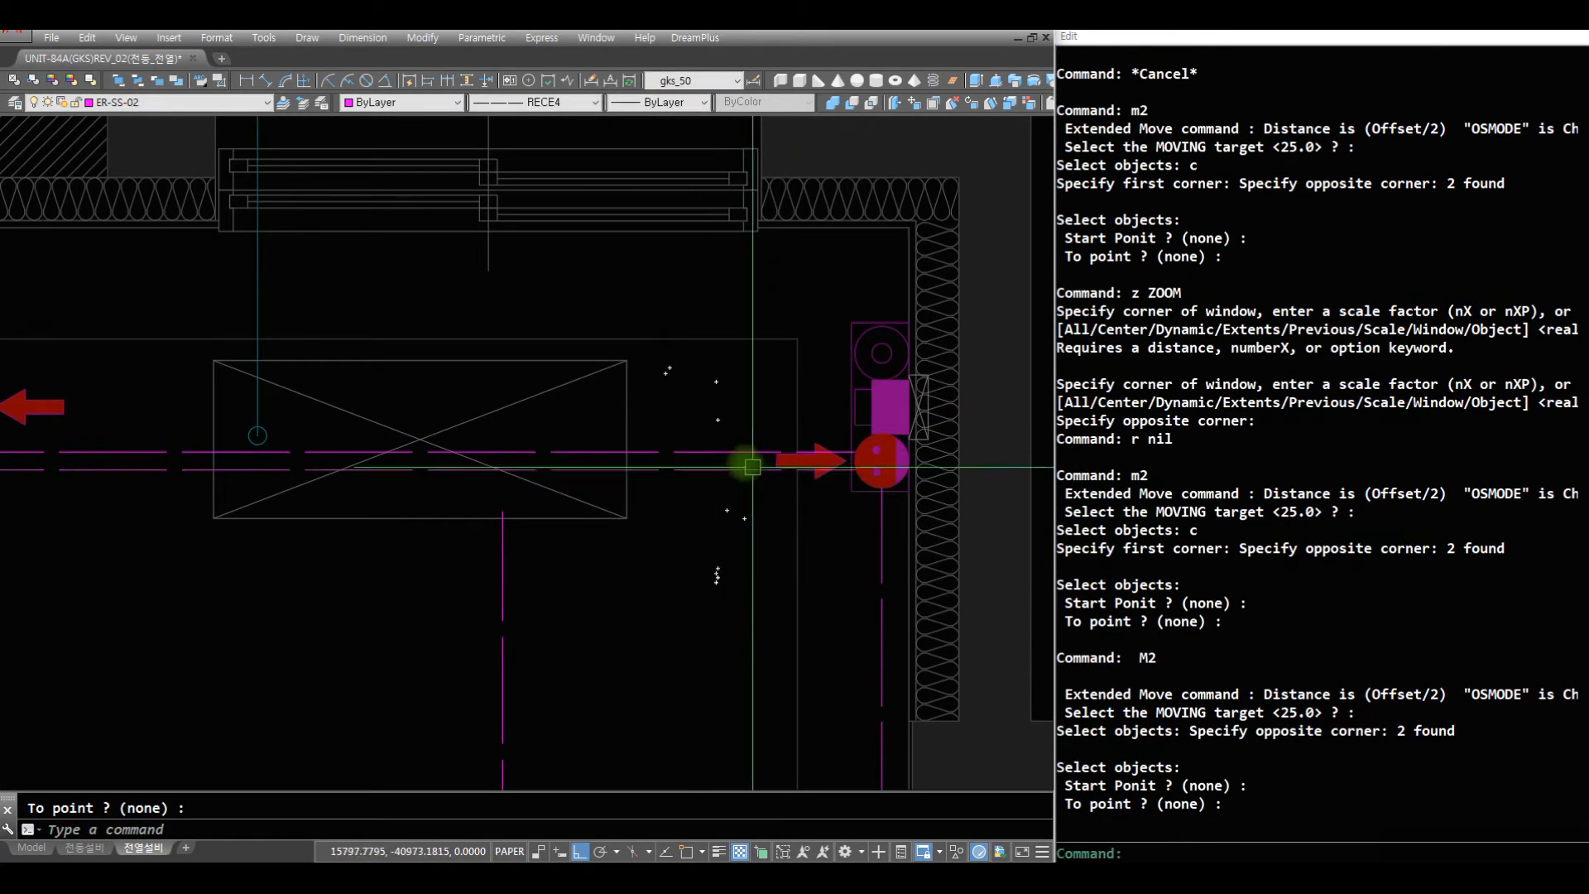
- Try a circle of radius 75 at 침실3's 현관-side outlet, then erase it
text(r)
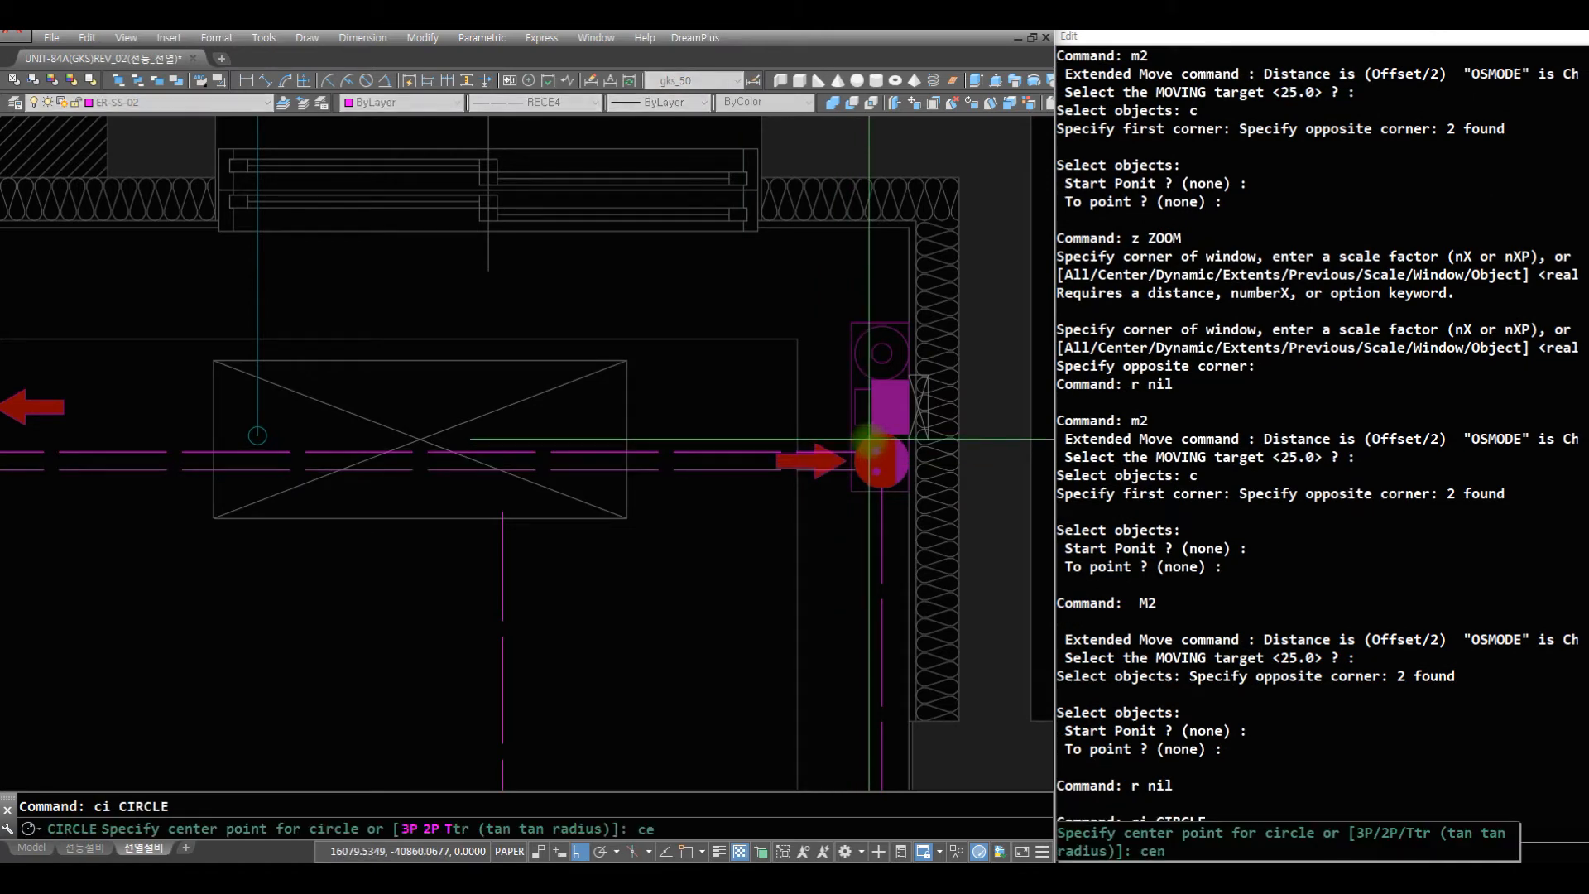
click(869, 435)
key(Return)
text(r)
key(Return)
text(e)
key(Return)
click(869, 435)
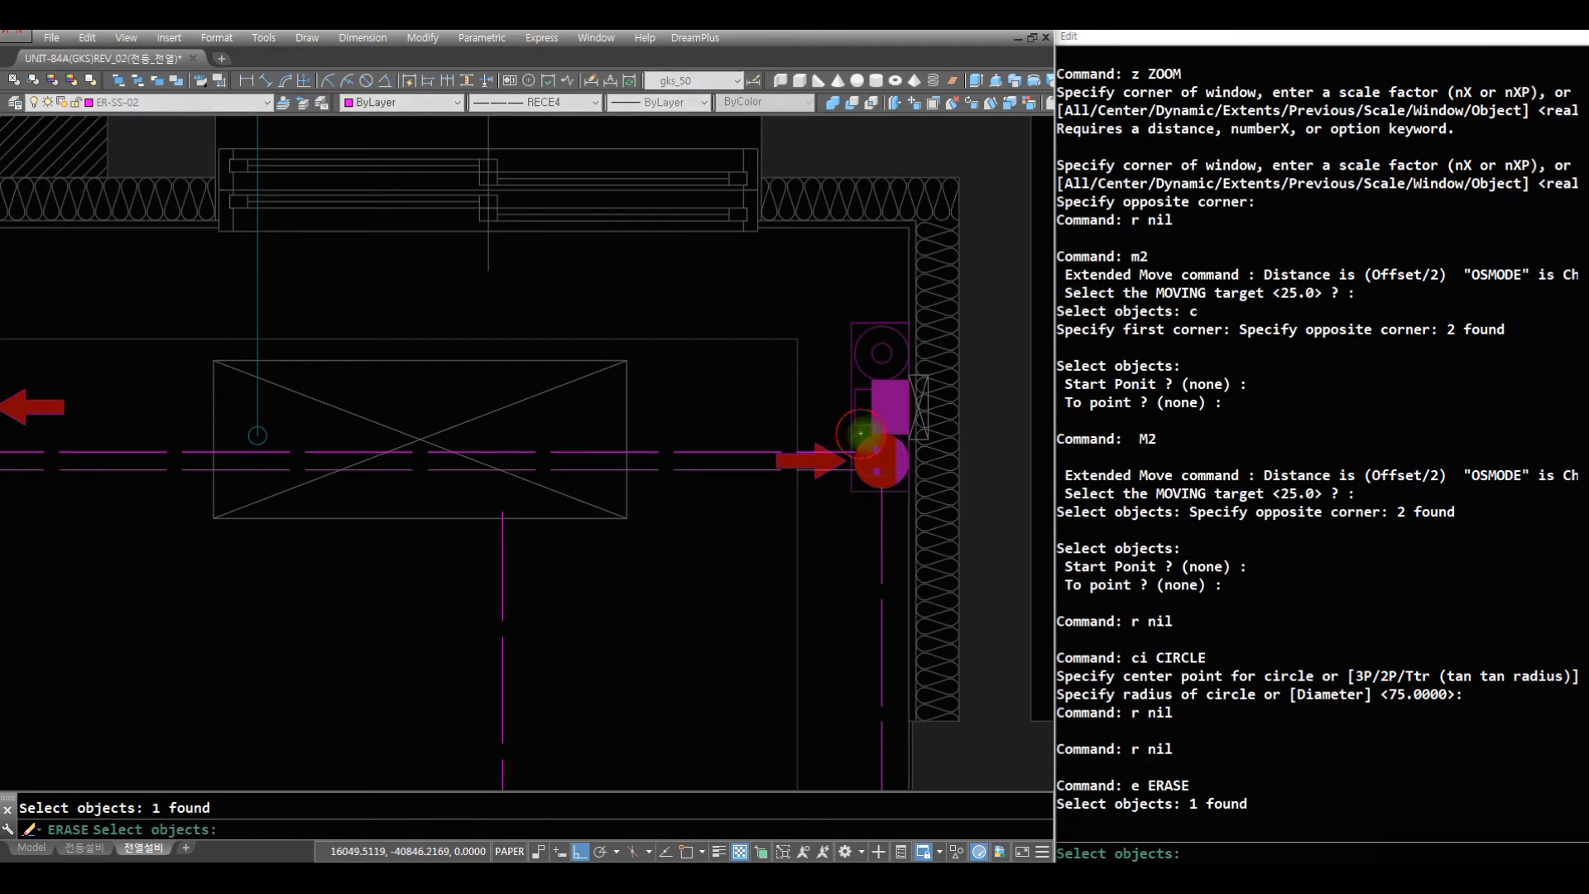
- Draw a circle of radius 75 centred on 침실3's 현관-side outlet
key(Return)
text(r)
key(Return)
text(ci)
key(Return)
text(cen of)
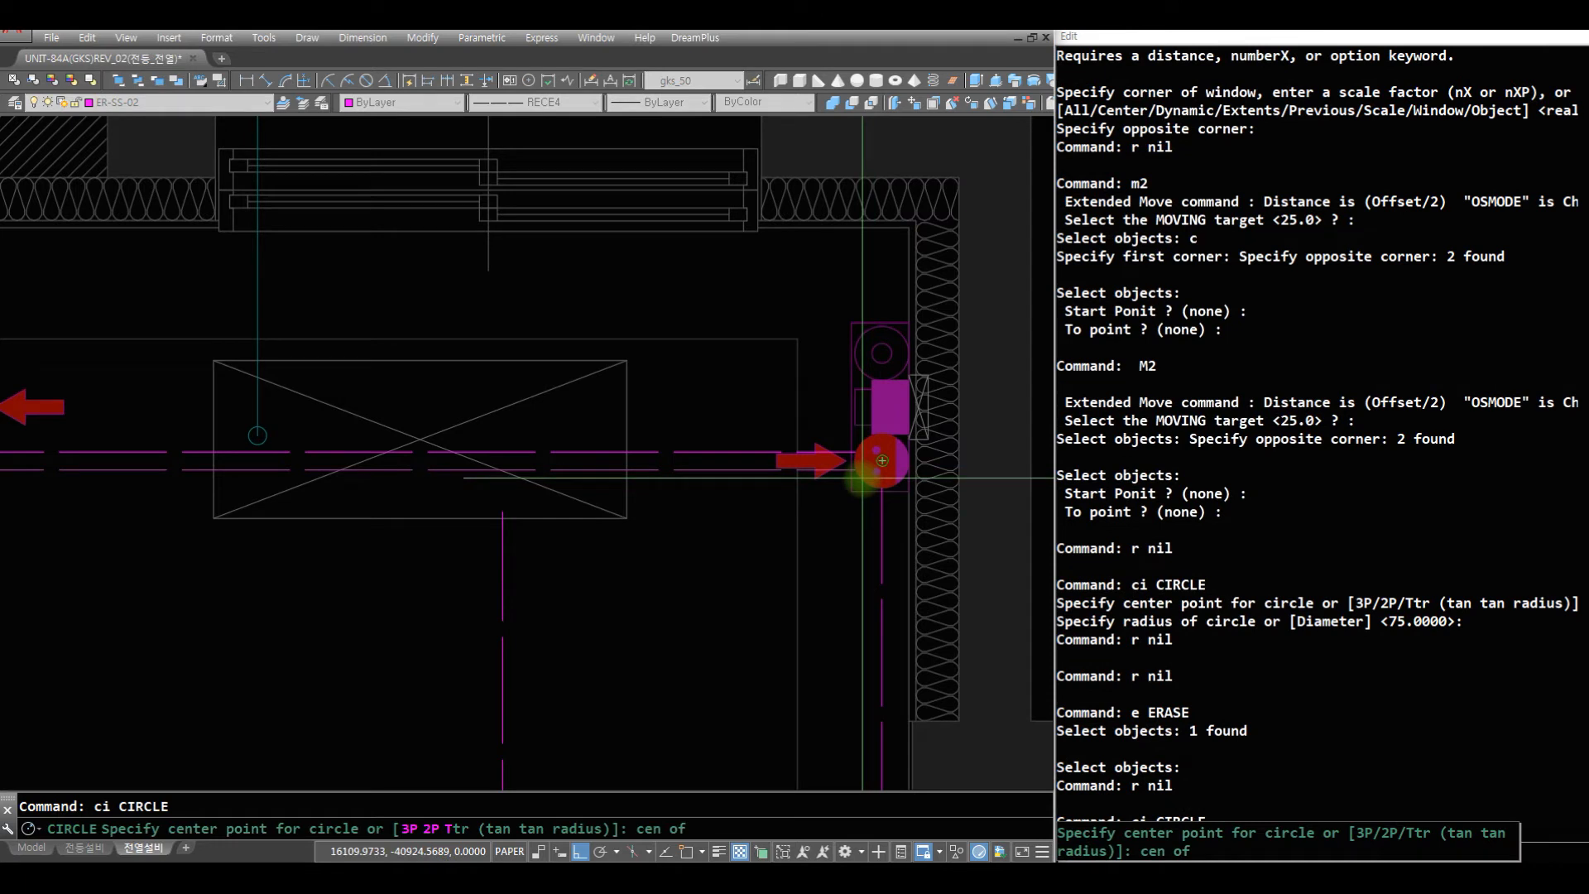
click(863, 477)
key(Return)
text(r)
key(Return)
text(e)
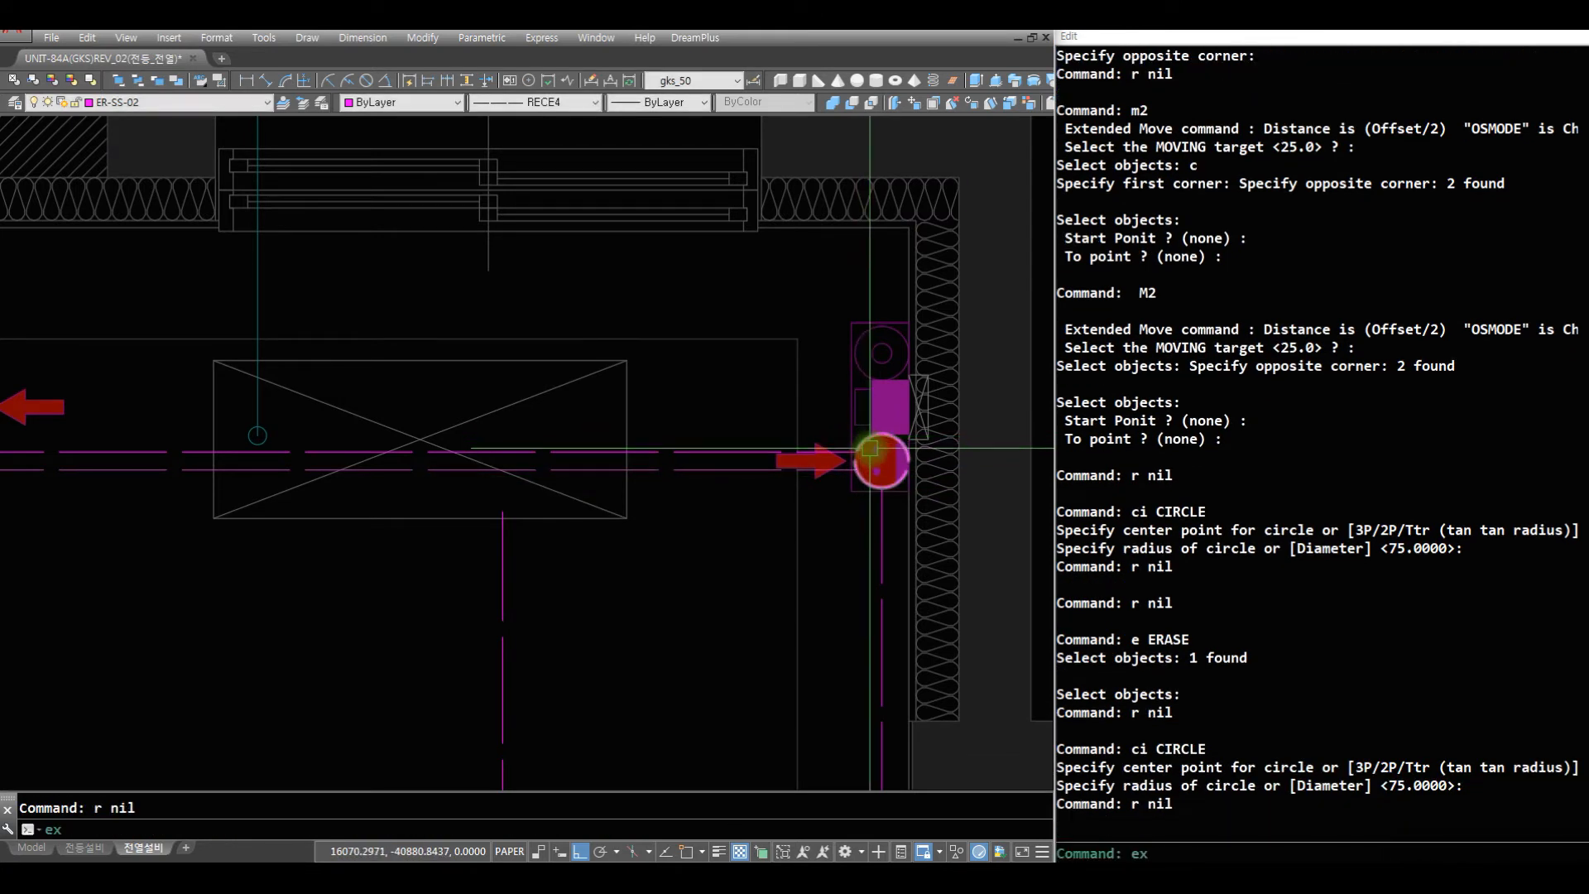
text(x)
key(Escape)
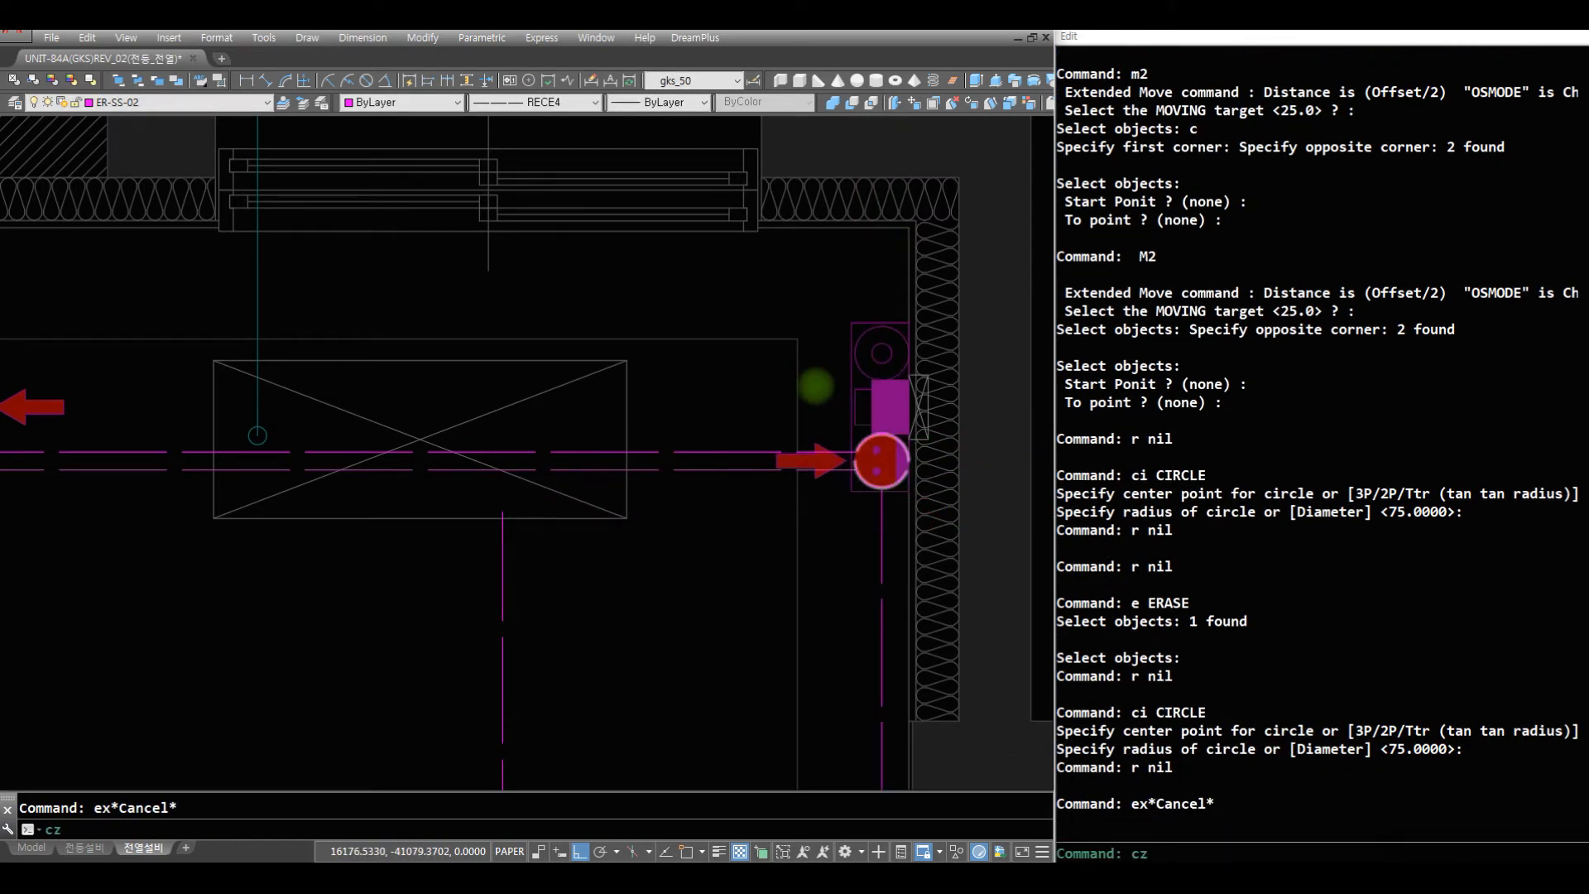
text(cz)
key(Return)
click(808, 386)
key(Escape)
key(Escape)
key(Escape)
text(ex)
- Extend the two parallel horizontal wires to the circle around the 현관-side outlet
key(Return)
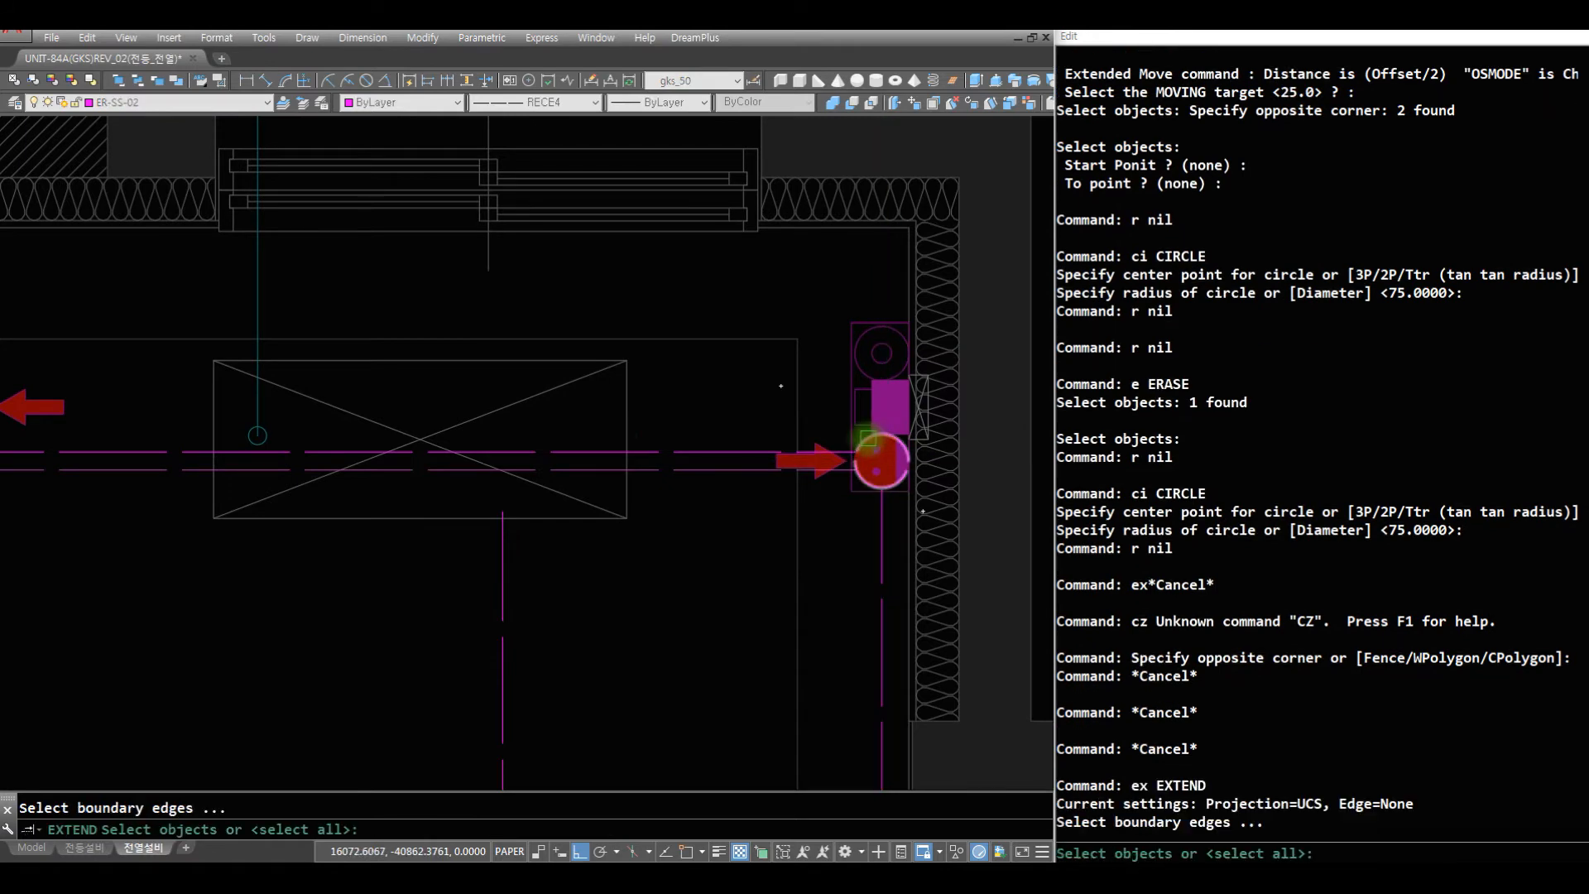
click(865, 439)
key(Return)
click(725, 421)
click(807, 534)
key(Return)
text(r)
- Erase the boundary circle around the 현관-side outlet
key(Return)
text(e)
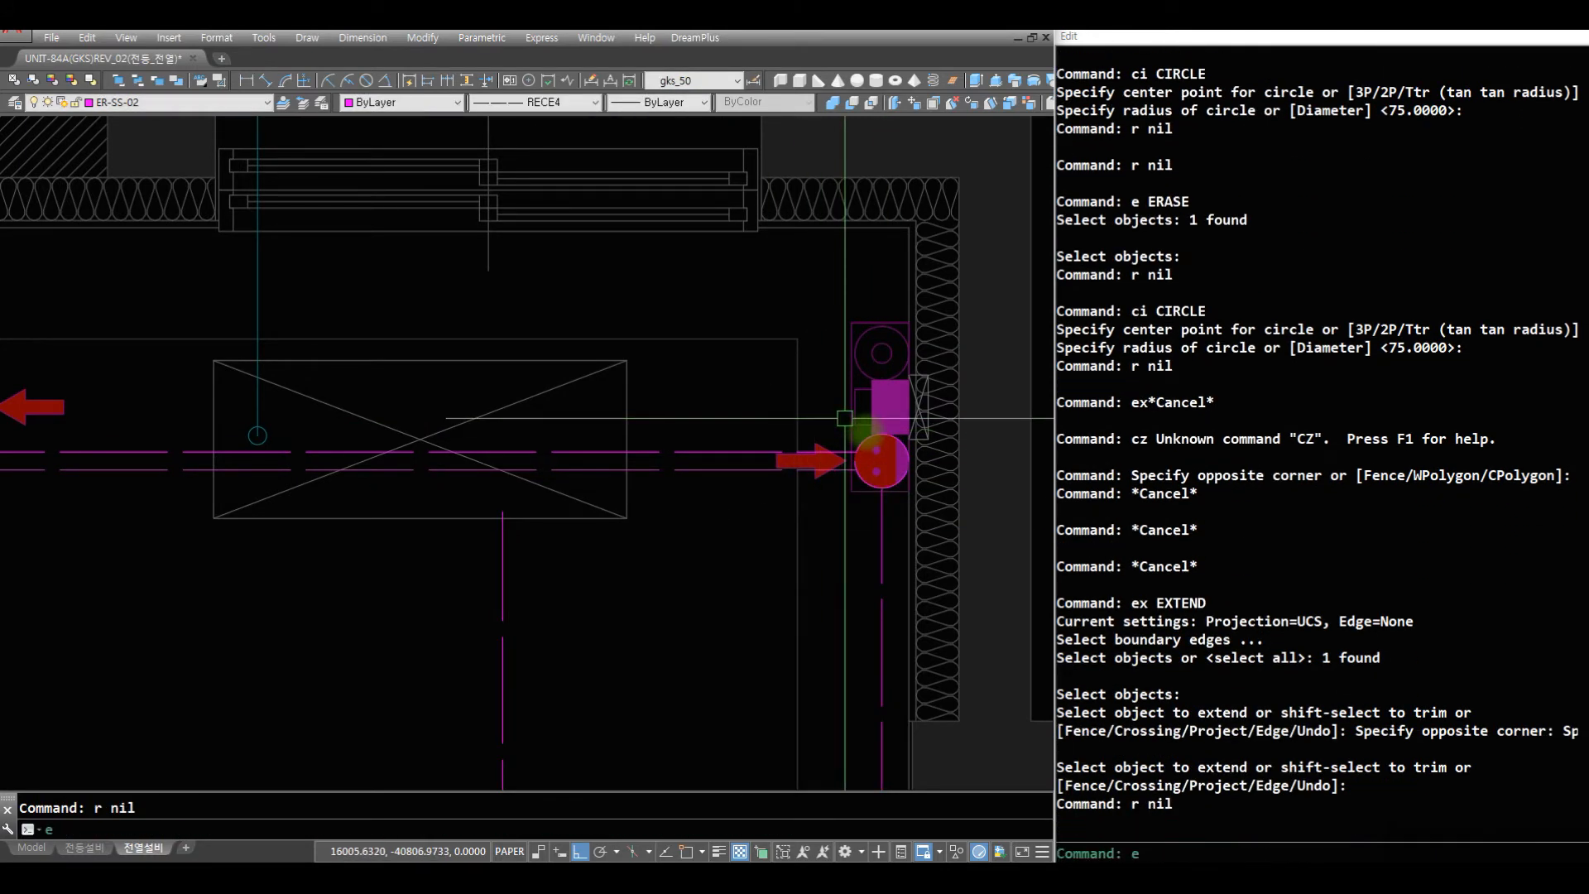
key(Return)
click(877, 436)
- Erase the leftover curved wire end beneath 침실3's kitchen-side outlet
key(Return)
- Fillet the lower horizontal wire with the vertical wire running down 침실3, using radius 75
text(f)
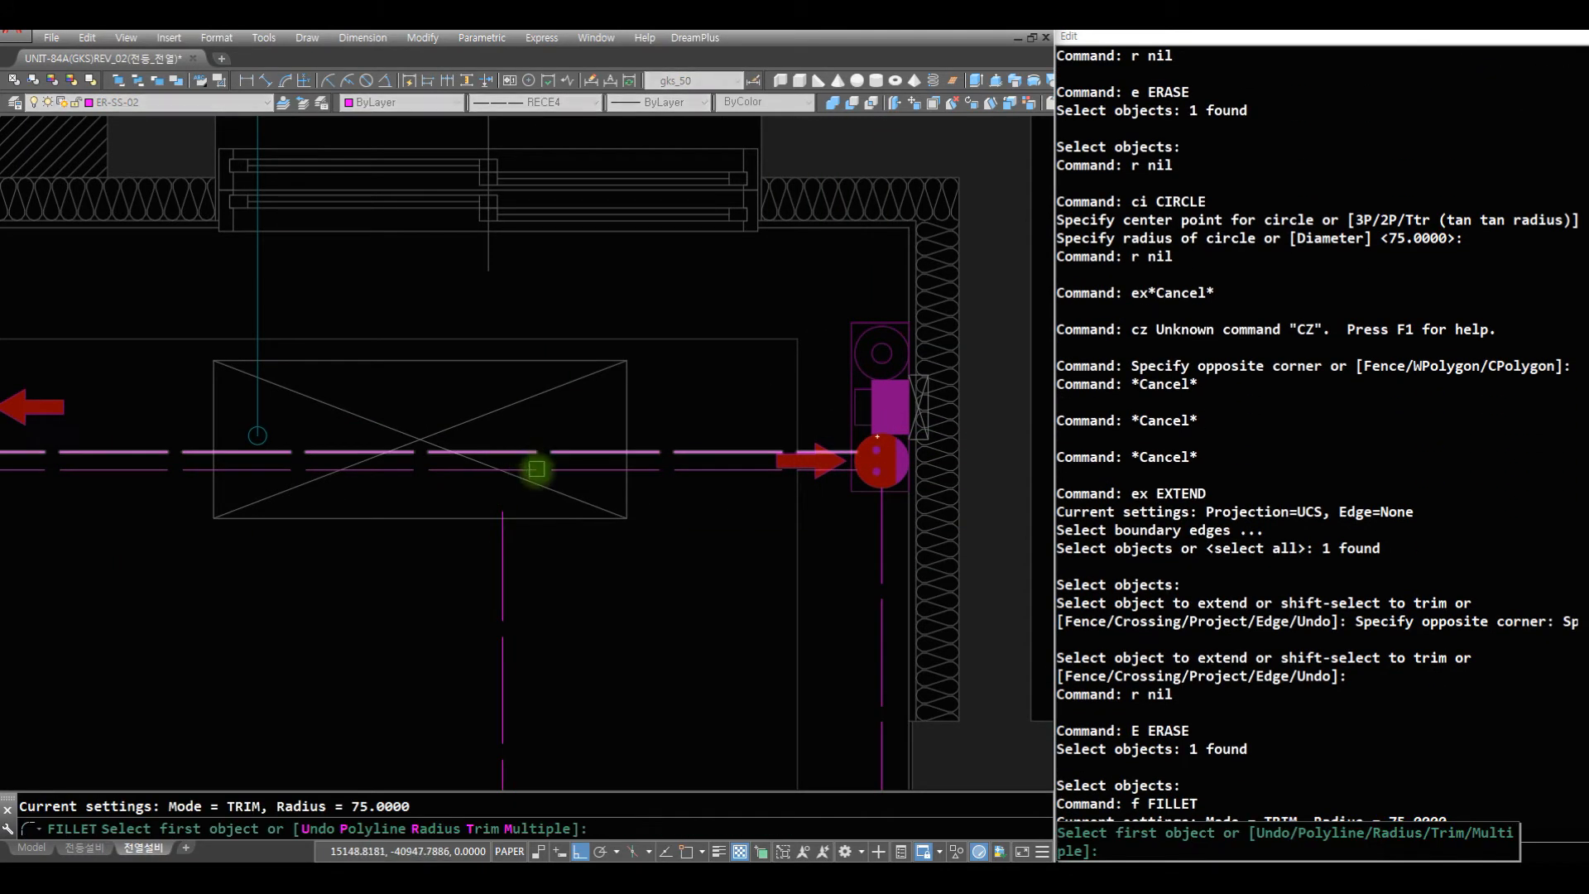
click(534, 469)
click(503, 544)
text(z)
key(Return)
key(Return)
drag(195, 454, 199, 745)
key(Escape)
text(z)
key(Return)
key(Return)
click(356, 498)
click(126, 351)
text(r r e w)
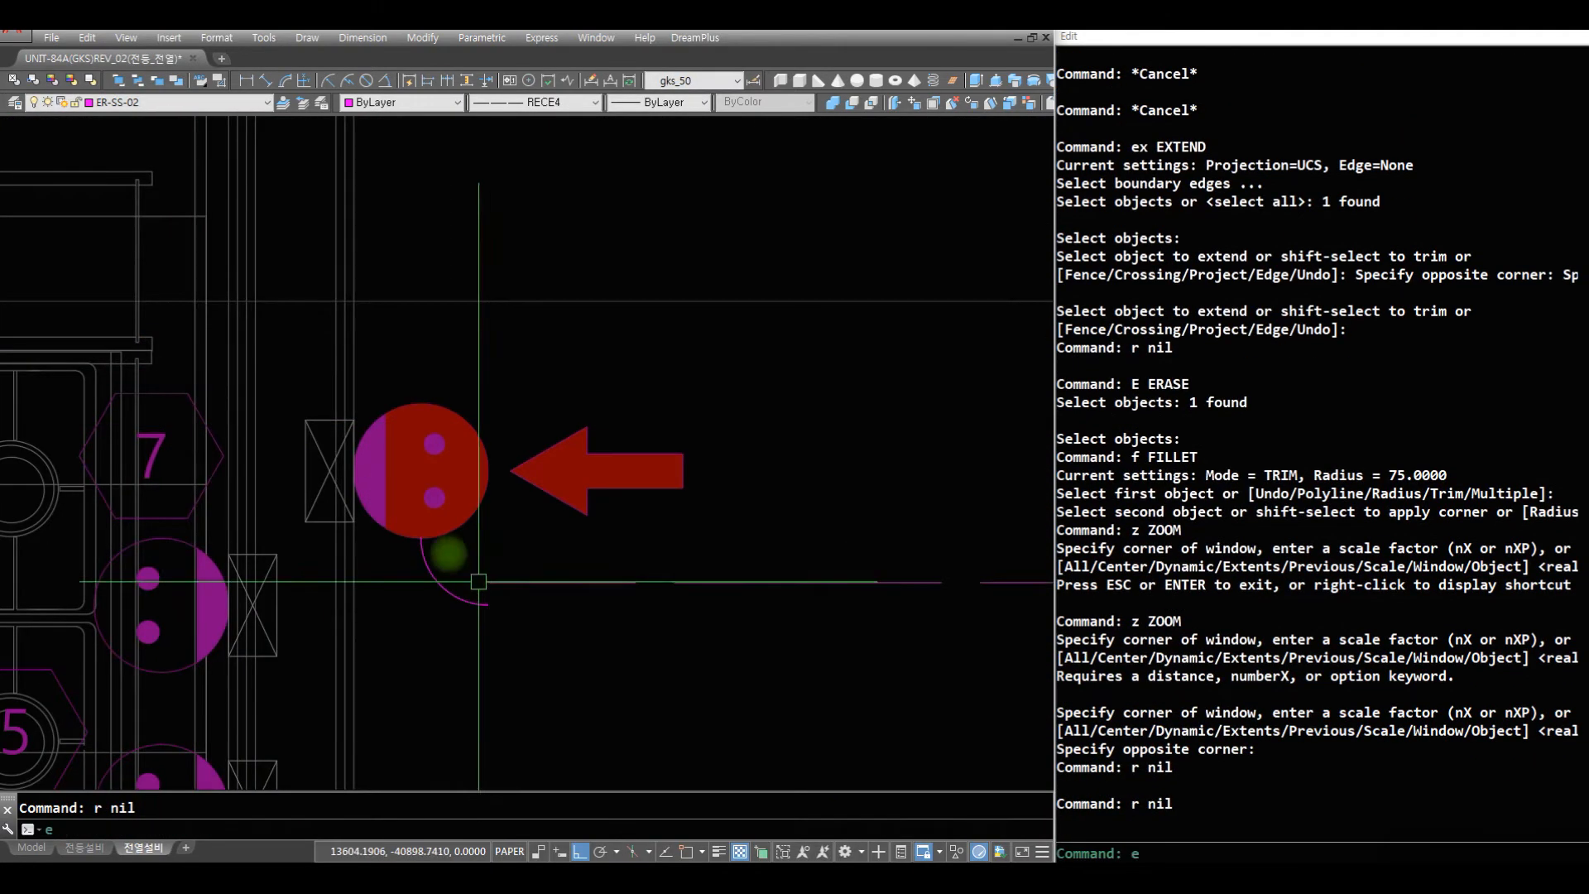
click(388, 538)
click(579, 690)
key(space)
text(r )
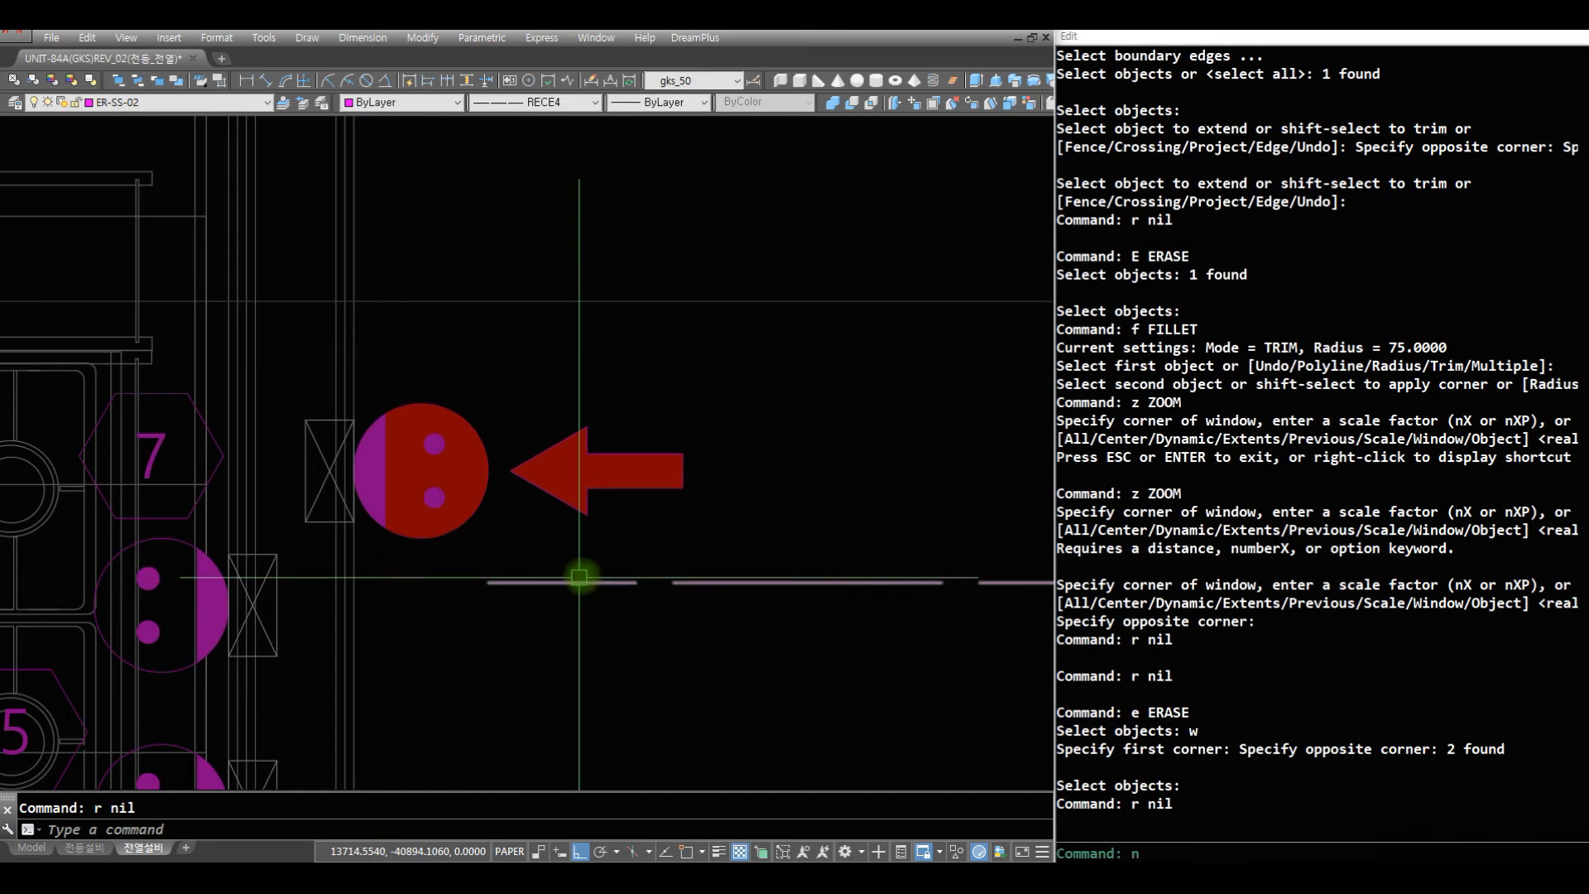
text(nn tonea)
key(Return)
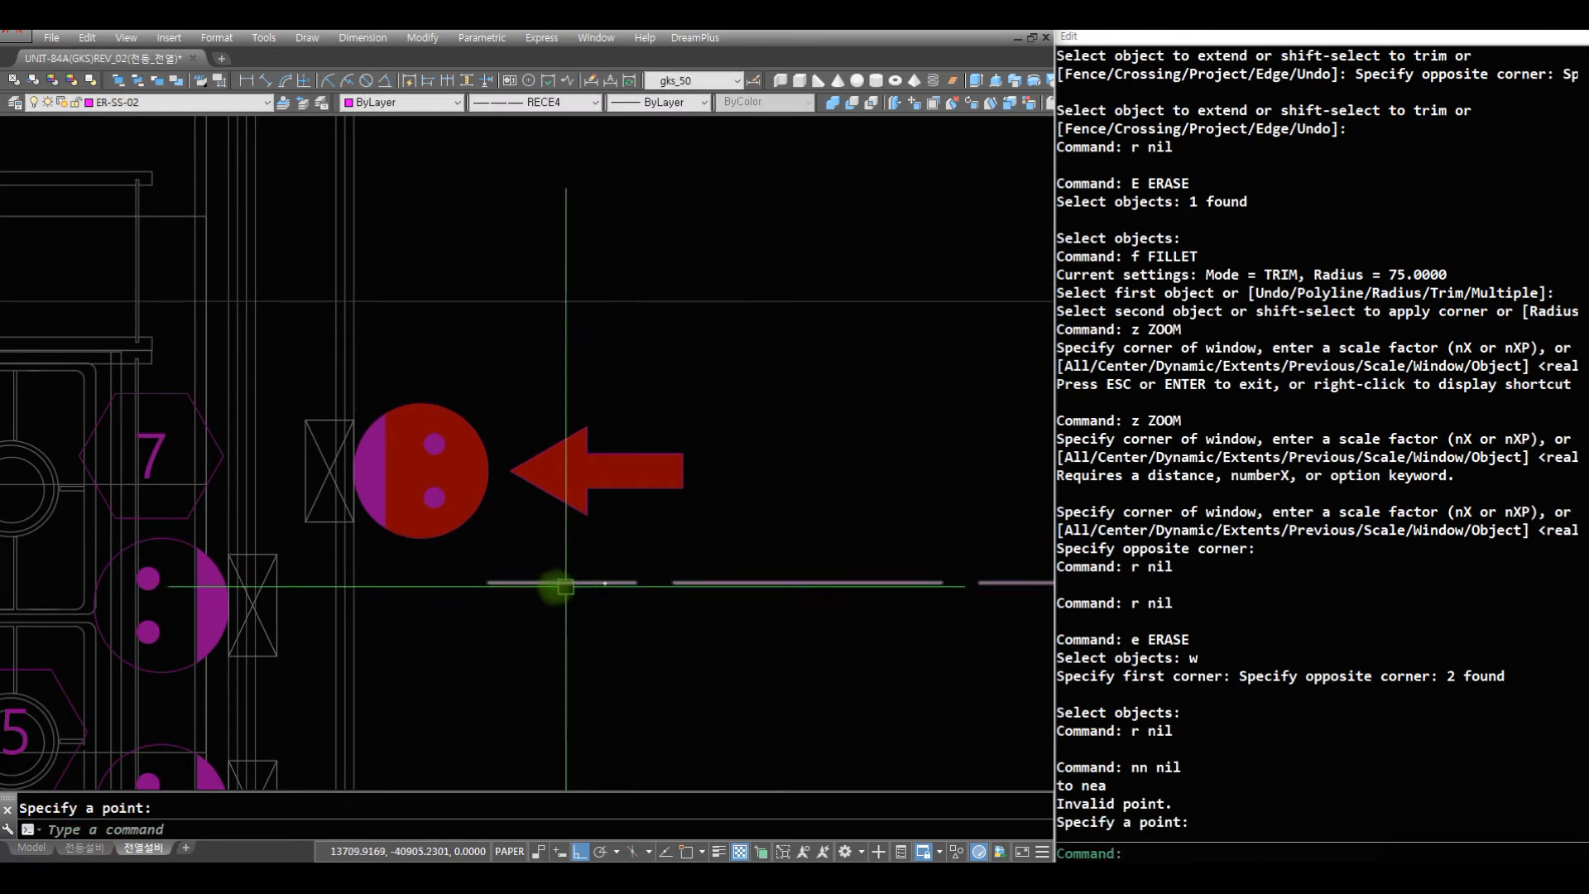
key(Escape)
key(Escape)
- Draw a wire from the horizontal run to the underside of the kitchen-side outlet with the LL extend-fillet command, radius 75
text(ll)
key(Return)
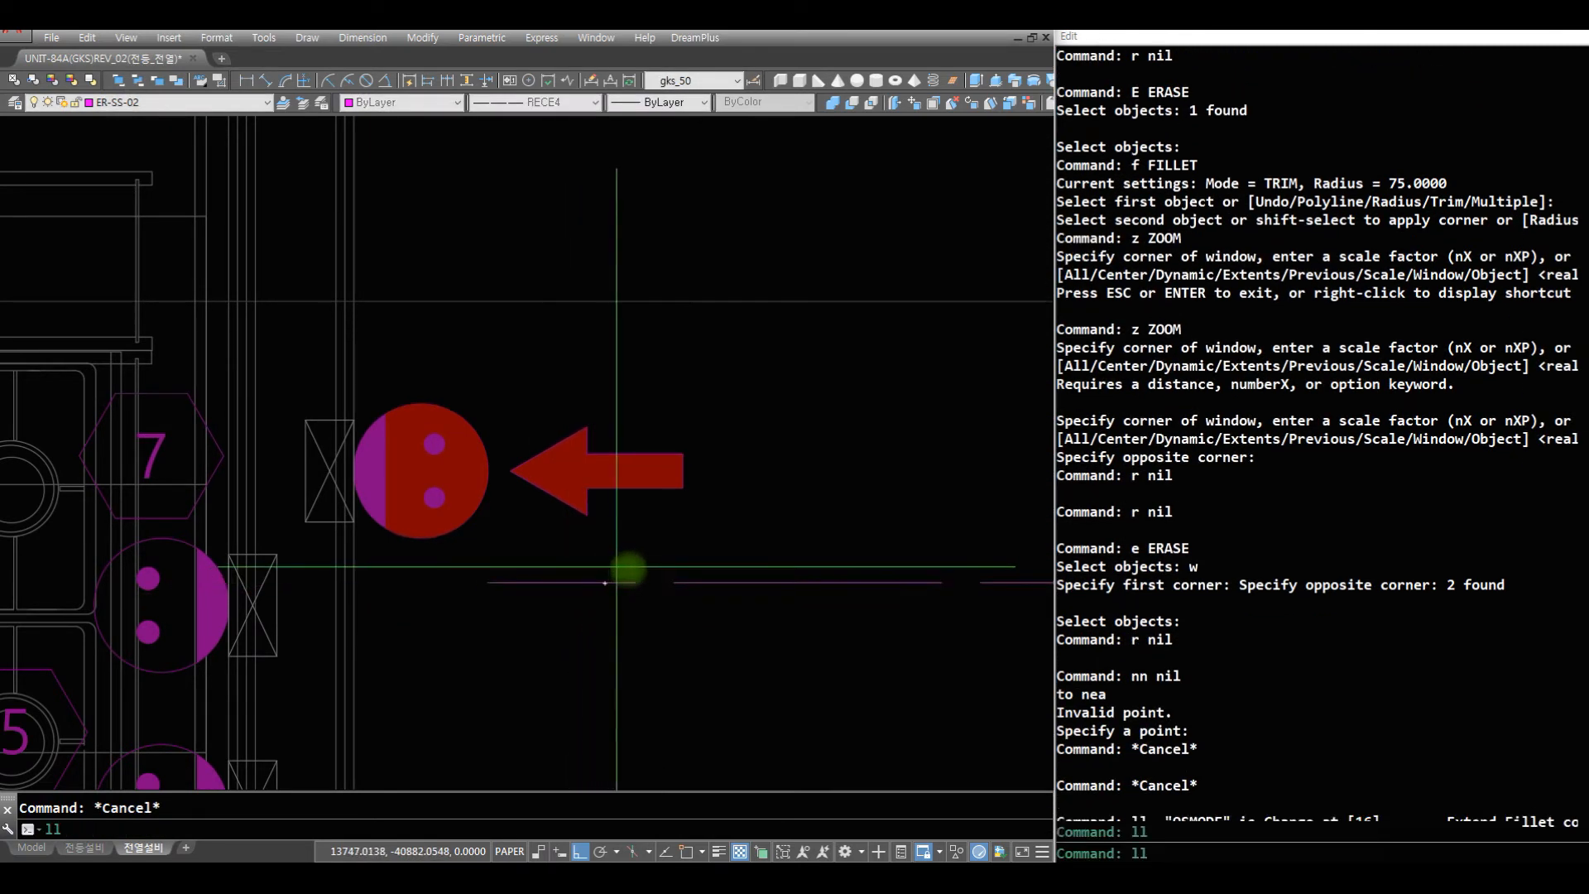
click(619, 585)
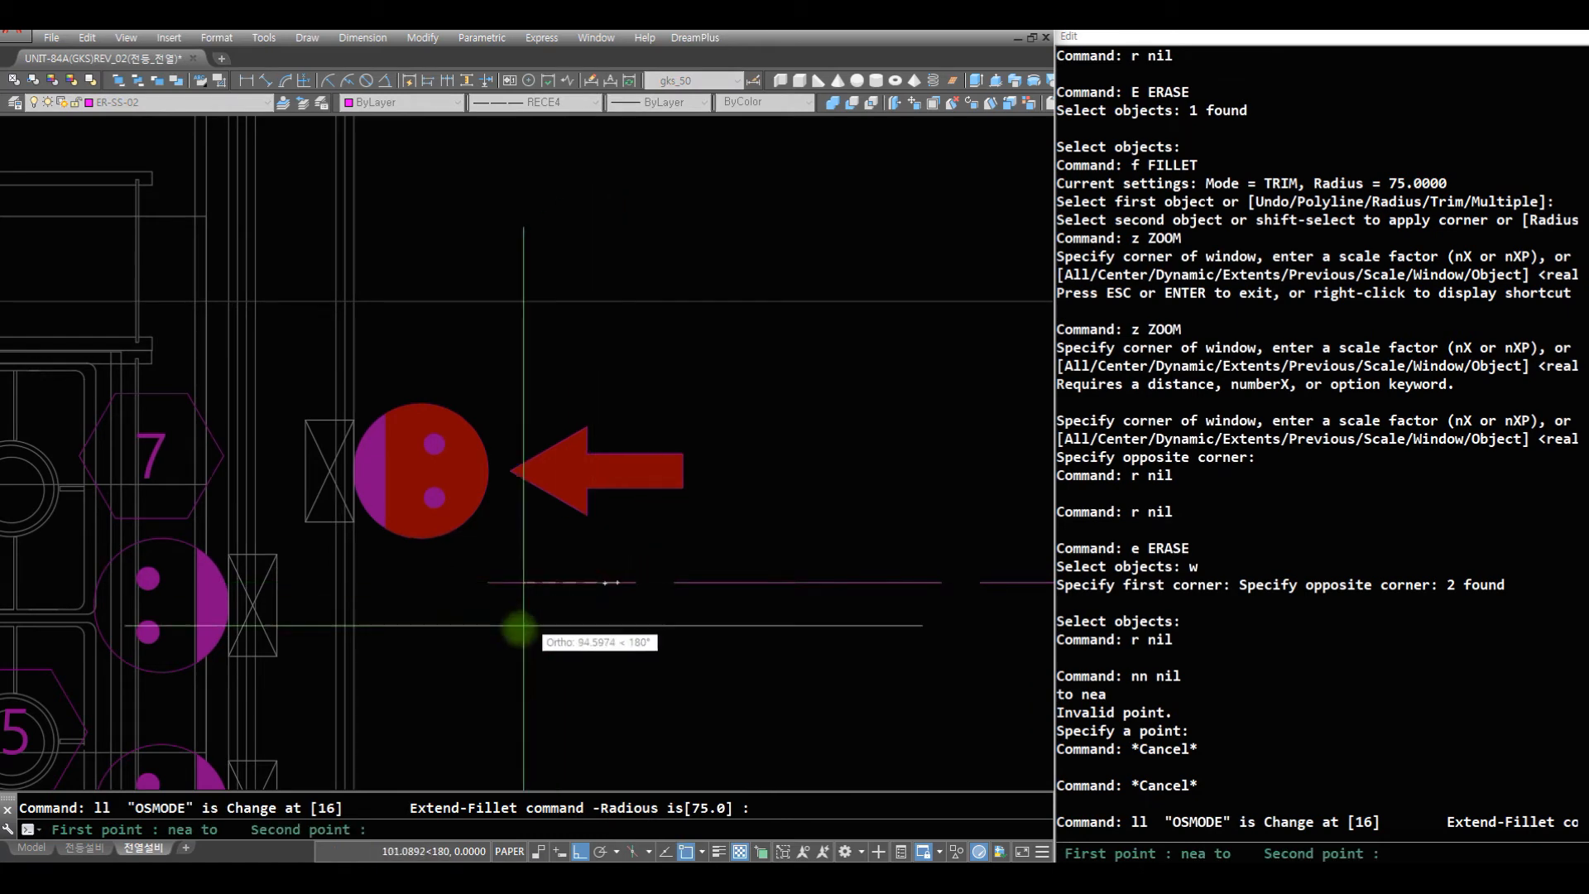
click(389, 521)
click(423, 539)
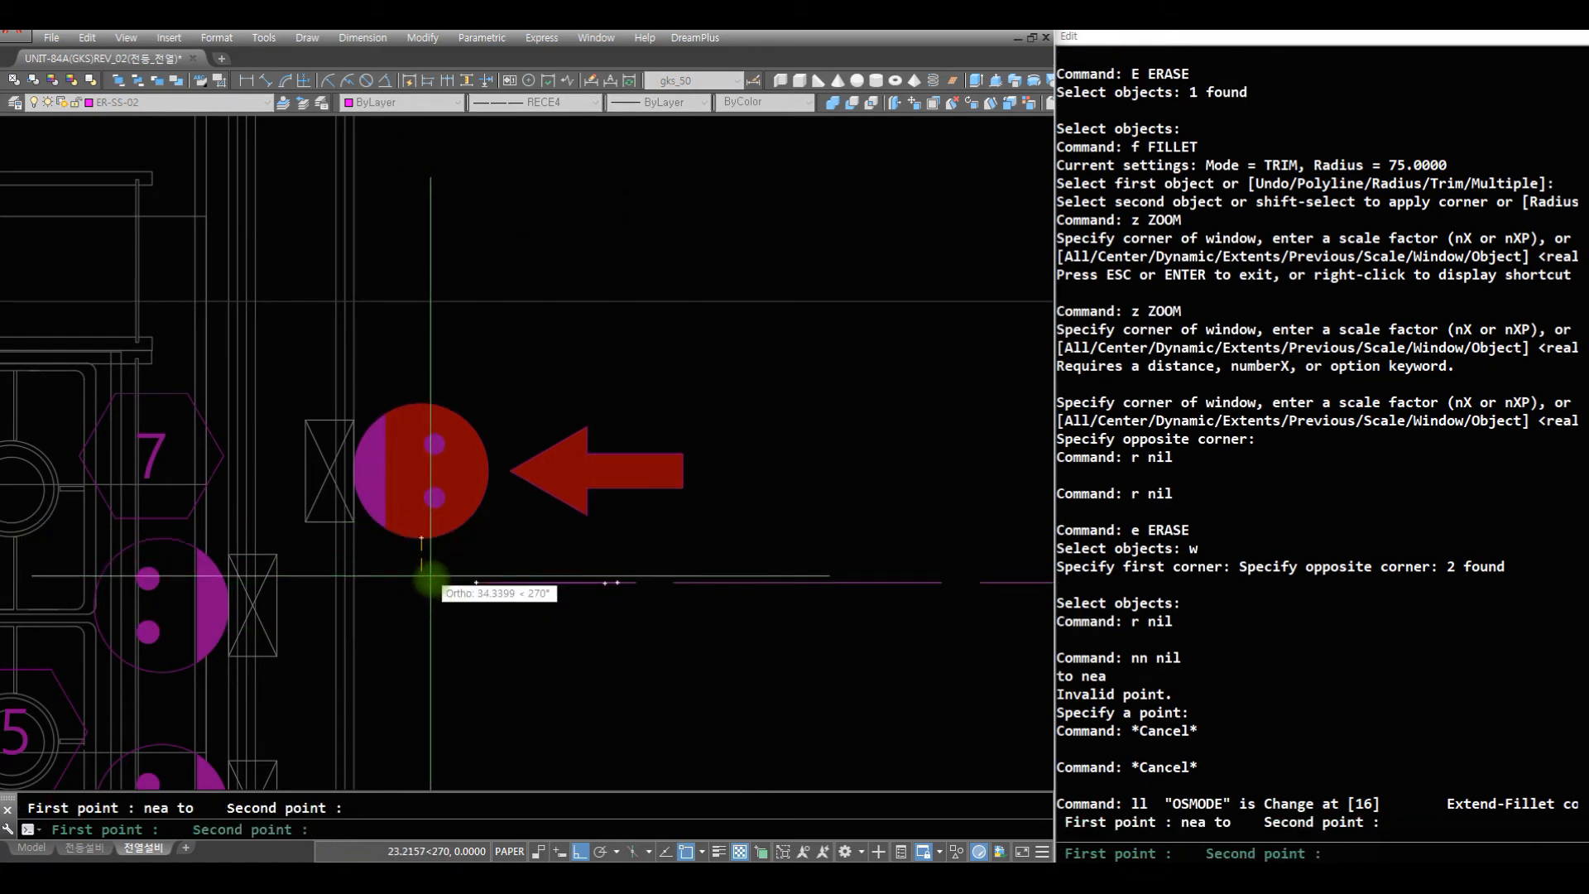
click(433, 583)
- Erase the old long horizontal wire running from the kitchen-side outlet across 침실3
text(r)
key(Return)
text(e)
key(Return)
click(851, 596)
click(784, 503)
key(Return)
- Erase the leftover wire piece at the free end of the new curved wire
text(r)
key(Return)
text(ew)
key(Escape)
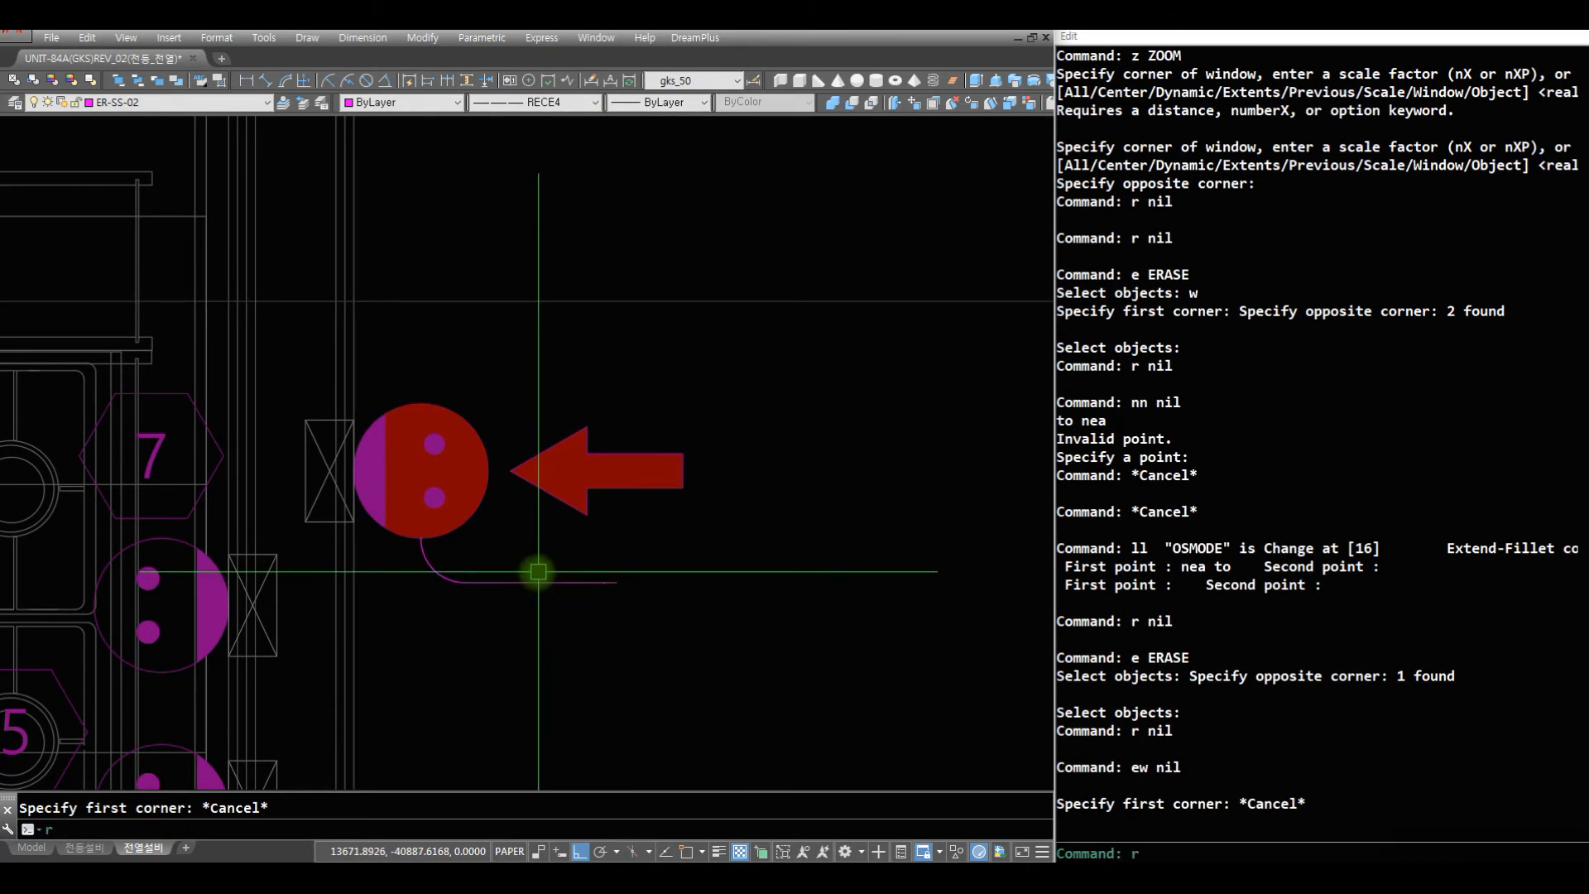
text(r e w)
click(507, 542)
click(831, 655)
key(Return)
- Lengthen the new wire from the kitchen-side outlet across 침실3 to the 현관-side outlet with Change
text(z)
key(Return)
mouse_move(739, 269)
mouse_down()
mouse_move(674, 767)
mouse_move(728, 685)
mouse_move(918, 488)
mouse_up()
key(Escape)
text(z z)
click(928, 510)
click(373, 408)
text(r ch)
key(space)
click(308, 480)
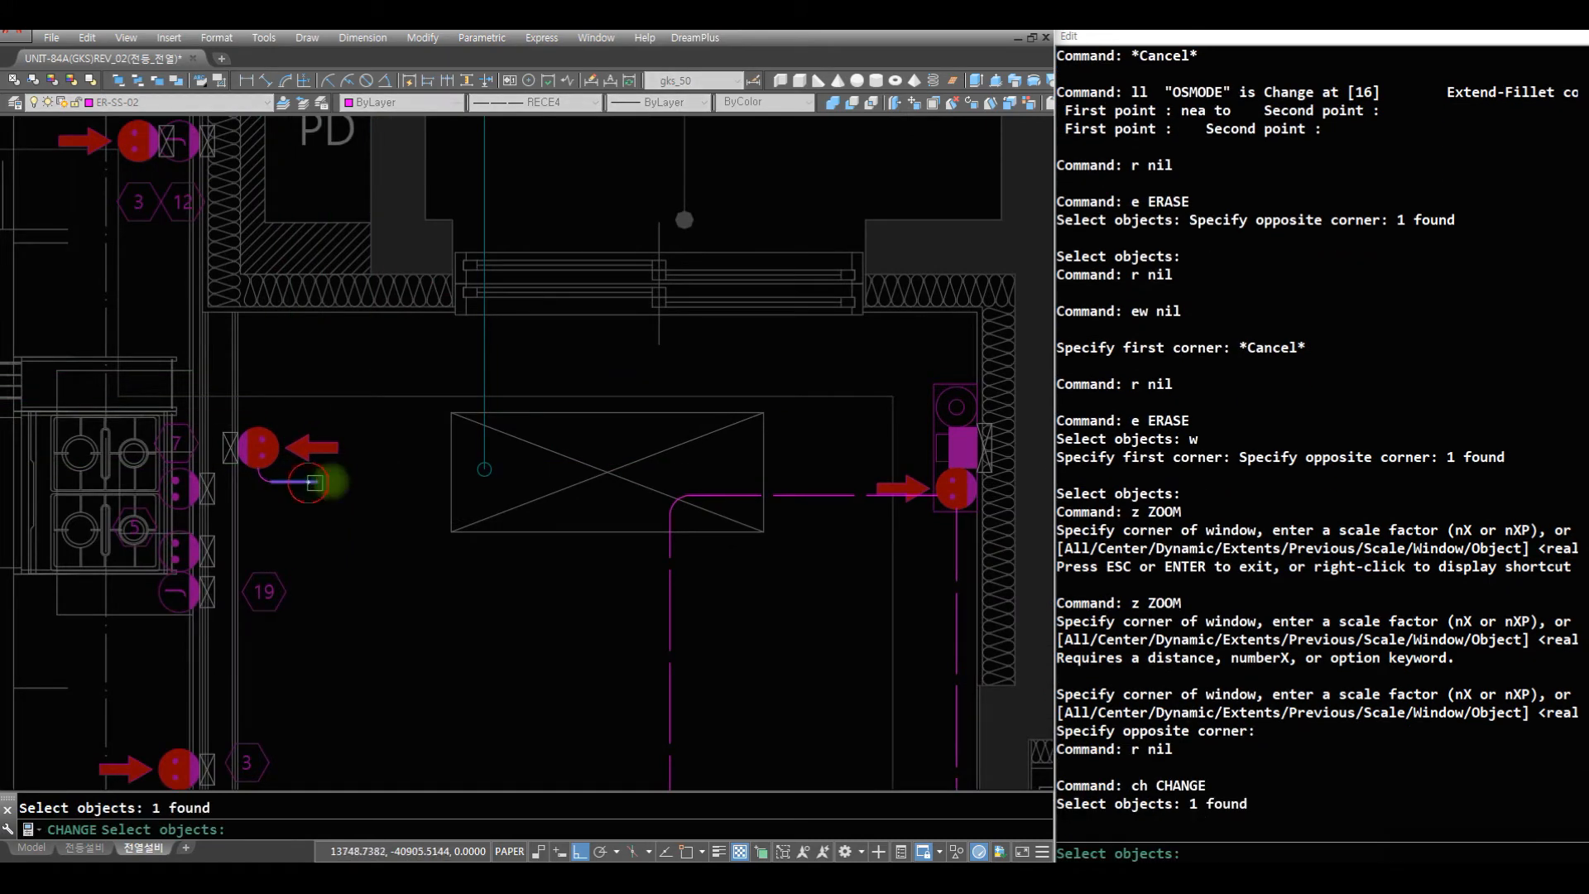
key(space)
click(935, 495)
- Insert the CCT-F circuit arrow at the lower end of the vertical wire below the 현관-side outlet
text(z)
key(Return)
drag(579, 425, 651, 725)
key(Escape)
text(z z)
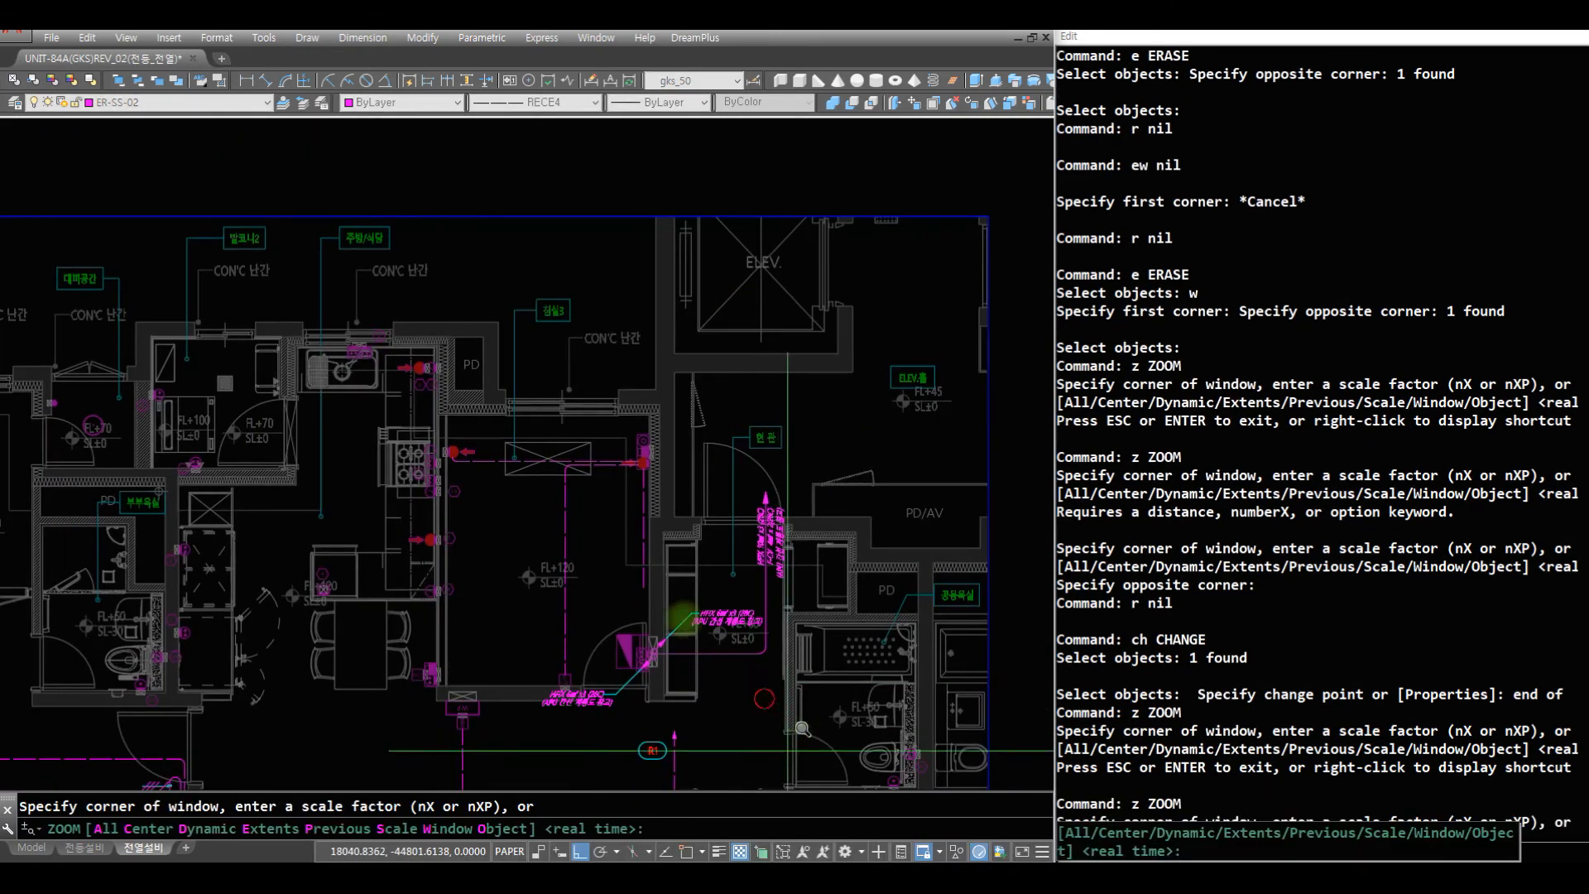
click(772, 697)
click(476, 464)
text(r ct end)
click(586, 465)
click(682, 277)
- Paste the R2 circuit tag beside the lower end of the 현관-side vertical wire
text(z)
drag(613, 461, 575, 741)
key(Escape)
text(z z)
click(780, 668)
click(306, 299)
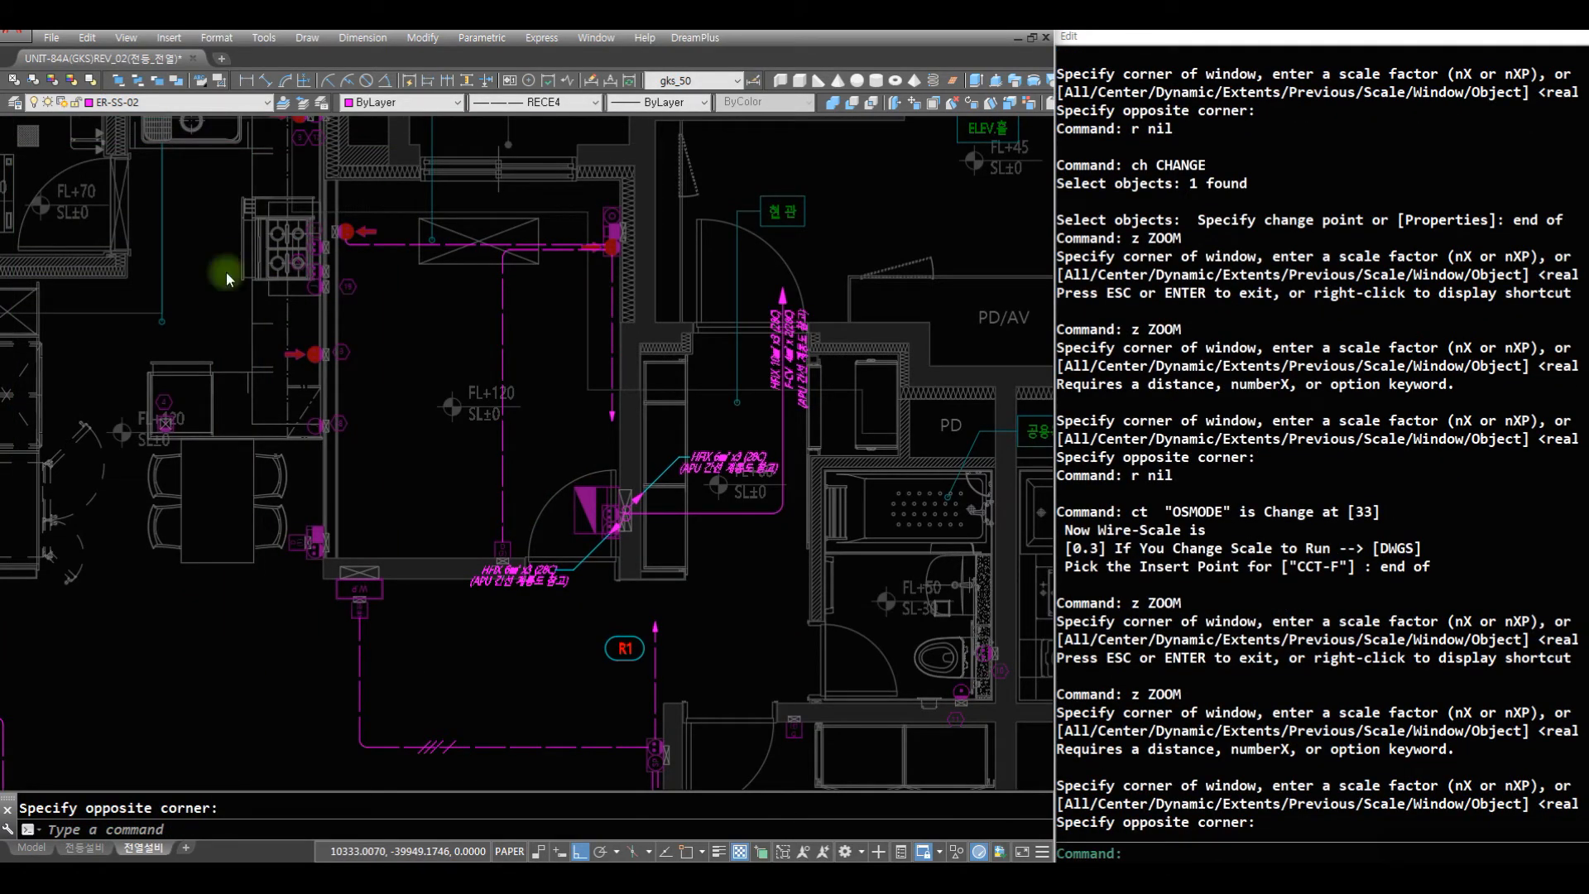
key(ctrl+v)
click(582, 421)
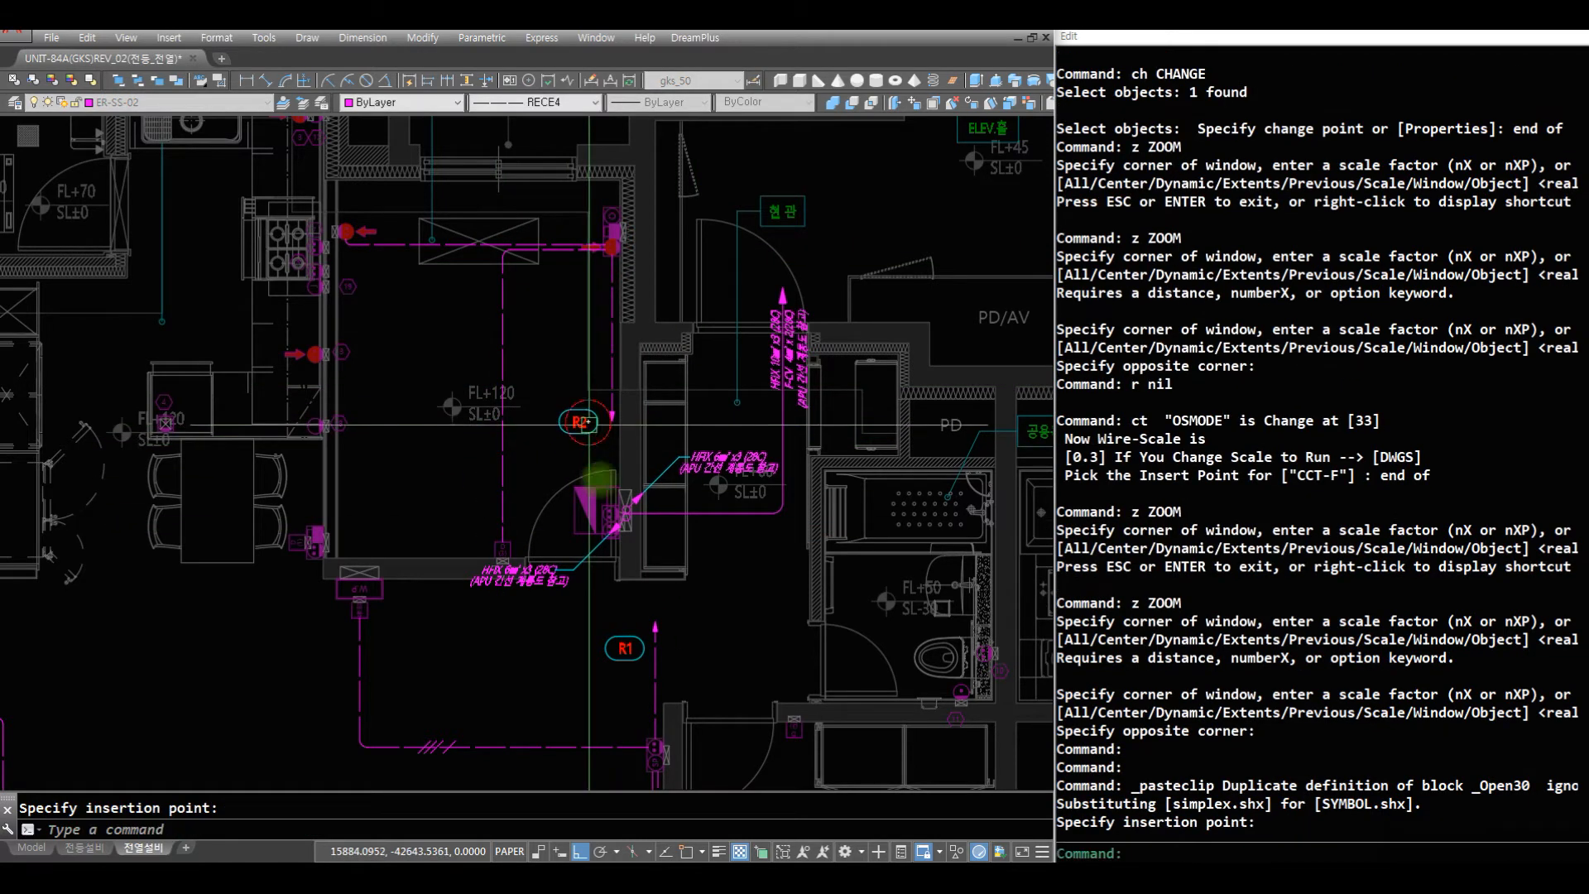
- Erase the circuit arrow at the lower end of the 현관-side vertical wire
text(z z)
key(space)
click(720, 589)
click(506, 383)
text(r e w)
click(489, 176)
click(643, 333)
key(space)
- Lengthen the 현관-side vertical wire down to the top of the paired outlets behind 침실3's door with Change
text(r c)
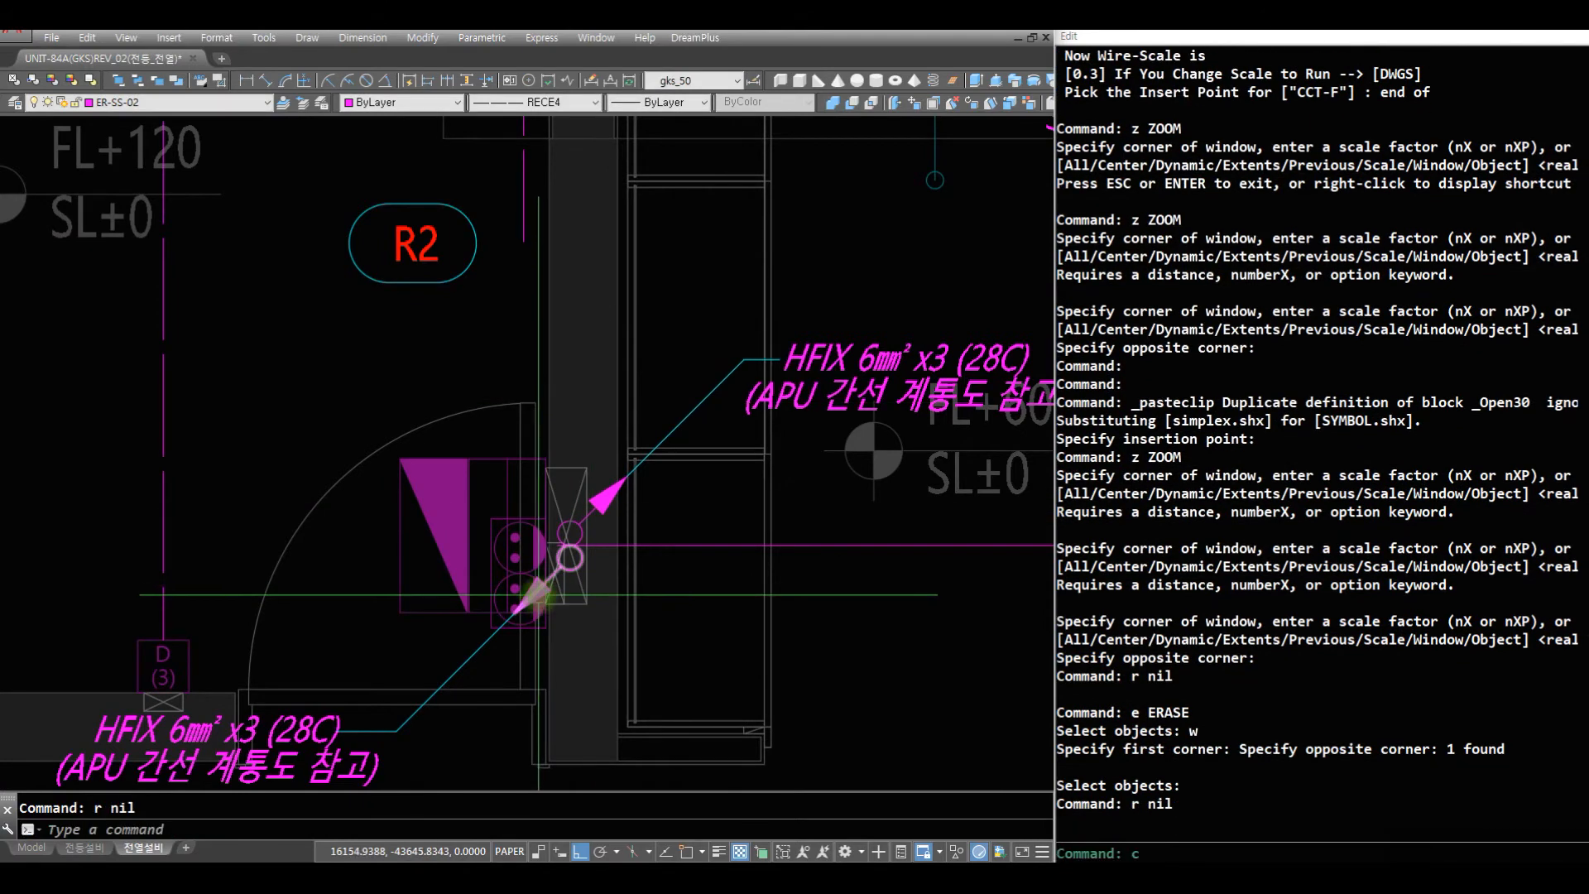
text(h)
key(space)
click(522, 210)
key(space)
text(en)
click(542, 519)
text(z)
key(space)
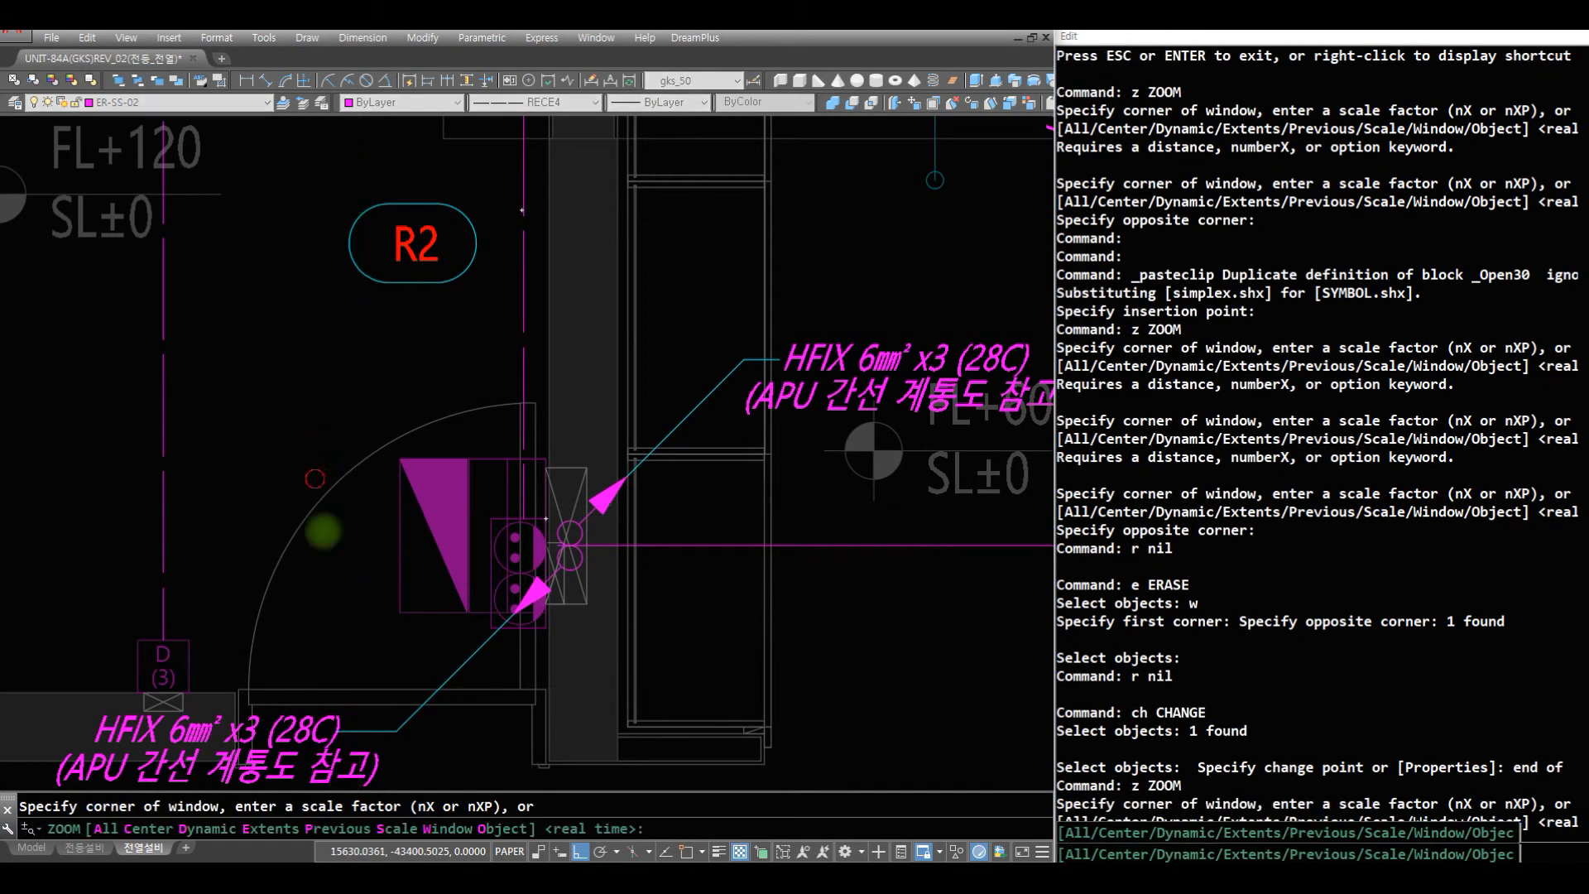
key(space)
drag(312, 479, 463, 580)
key(space)
text(z)
key(space)
click(672, 575)
click(159, 320)
text(r)
key(space)
text(r af)
key(space)
click(709, 650)
key(Escape)
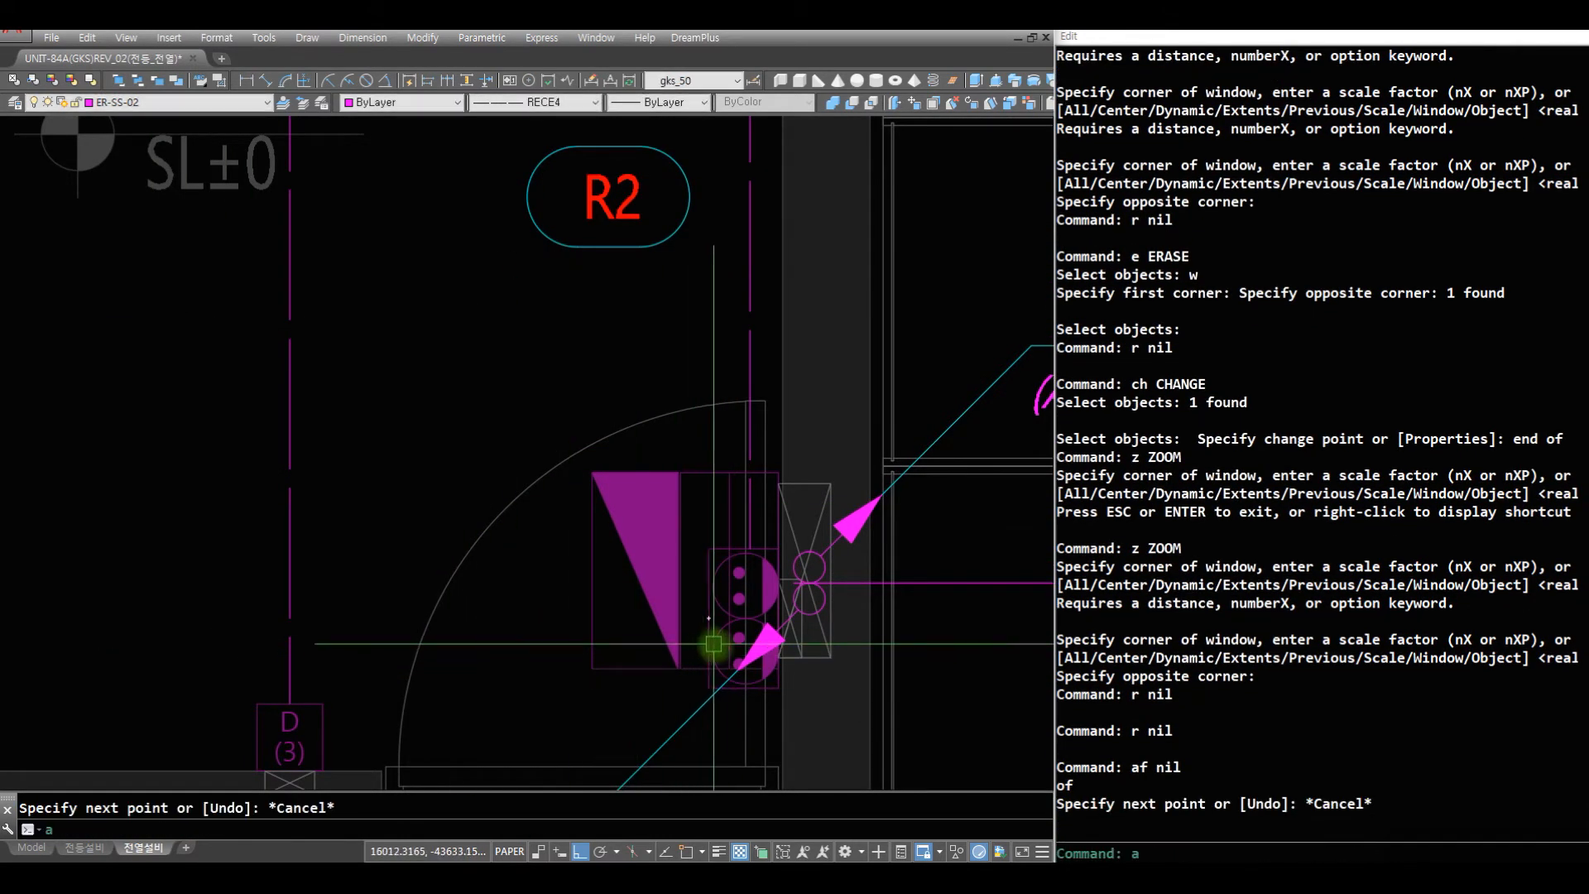
- Draw a horizontal dashed wire from the lower of the paired outlets across the door swing with the AQ command
text(aq)
key(space)
click(713, 650)
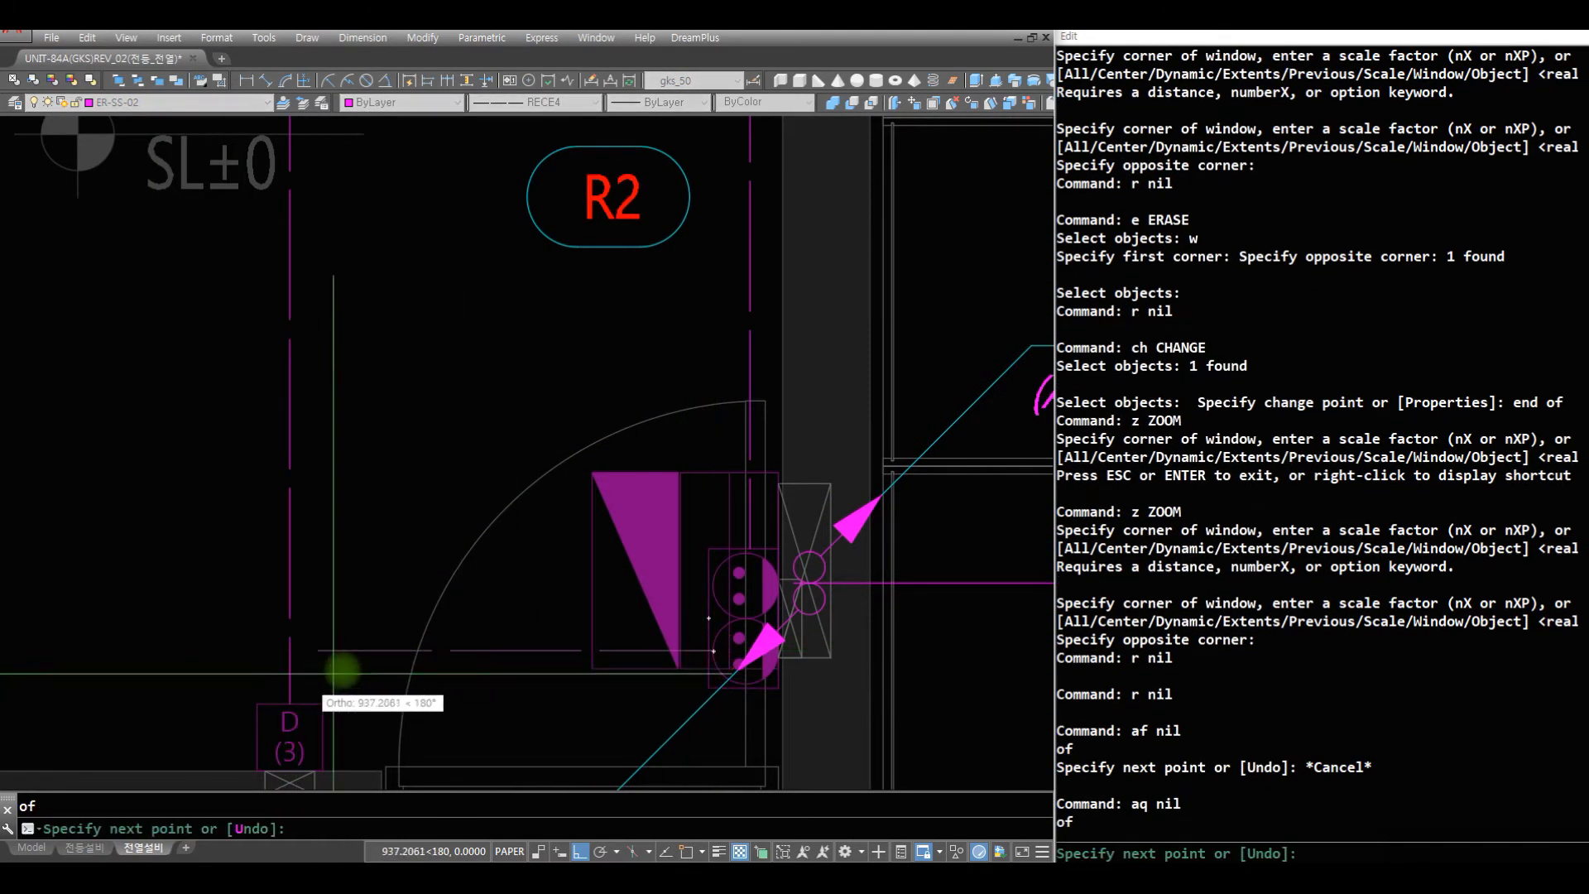
click(368, 652)
key(space)
- Draw a shorter parallel wire above it, ending near the panel symbol, and fillet their far ends into a U-turn
text(l)
key(space)
click(352, 567)
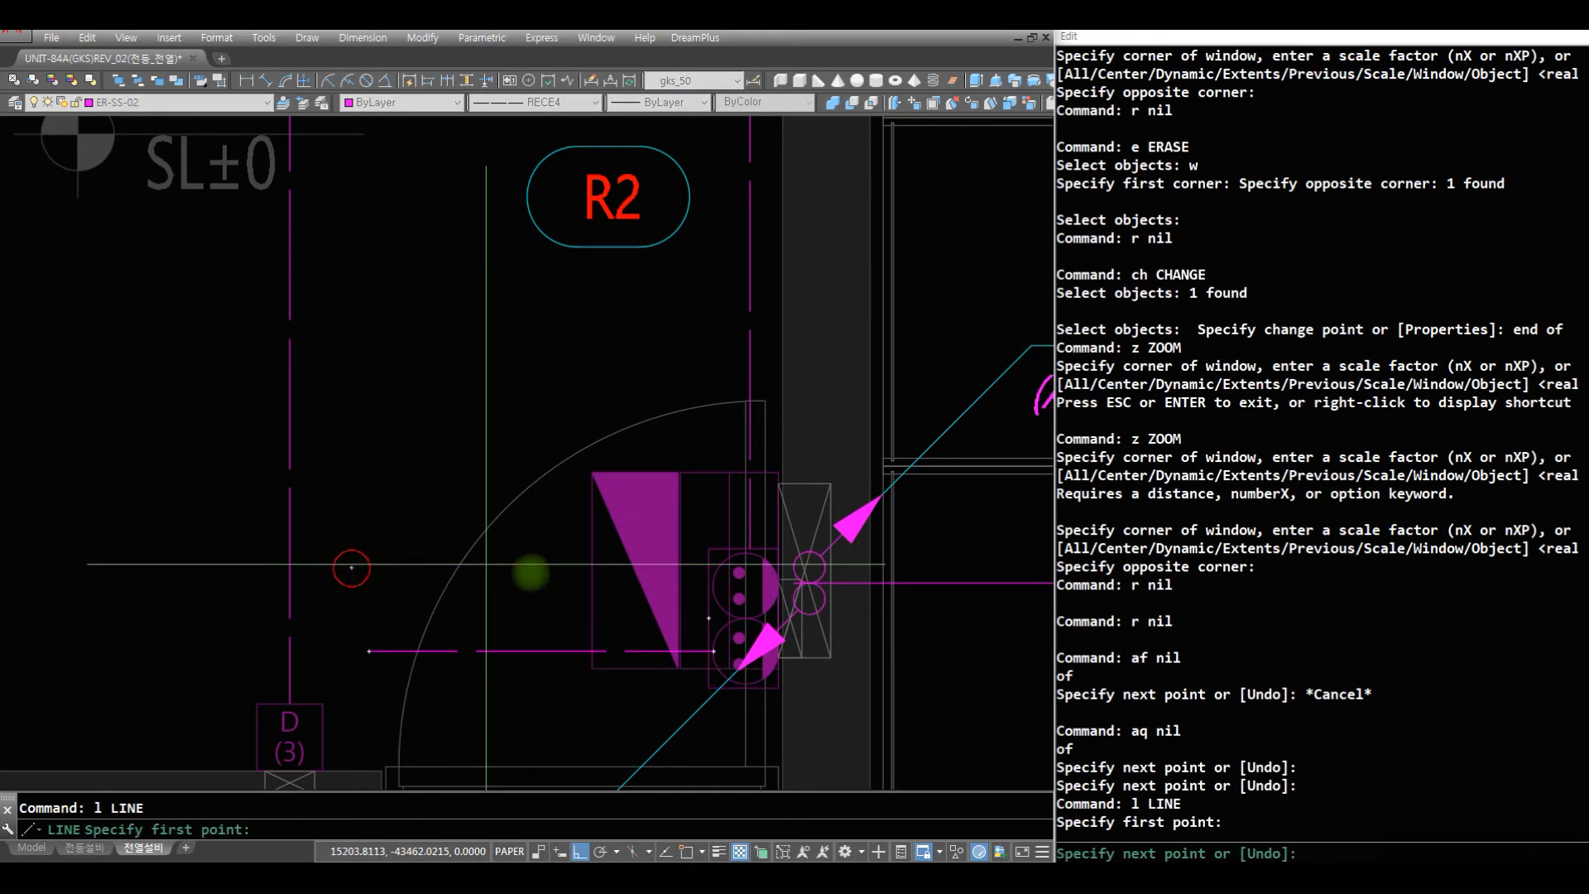
click(579, 608)
key(space)
text(f)
key(space)
click(442, 572)
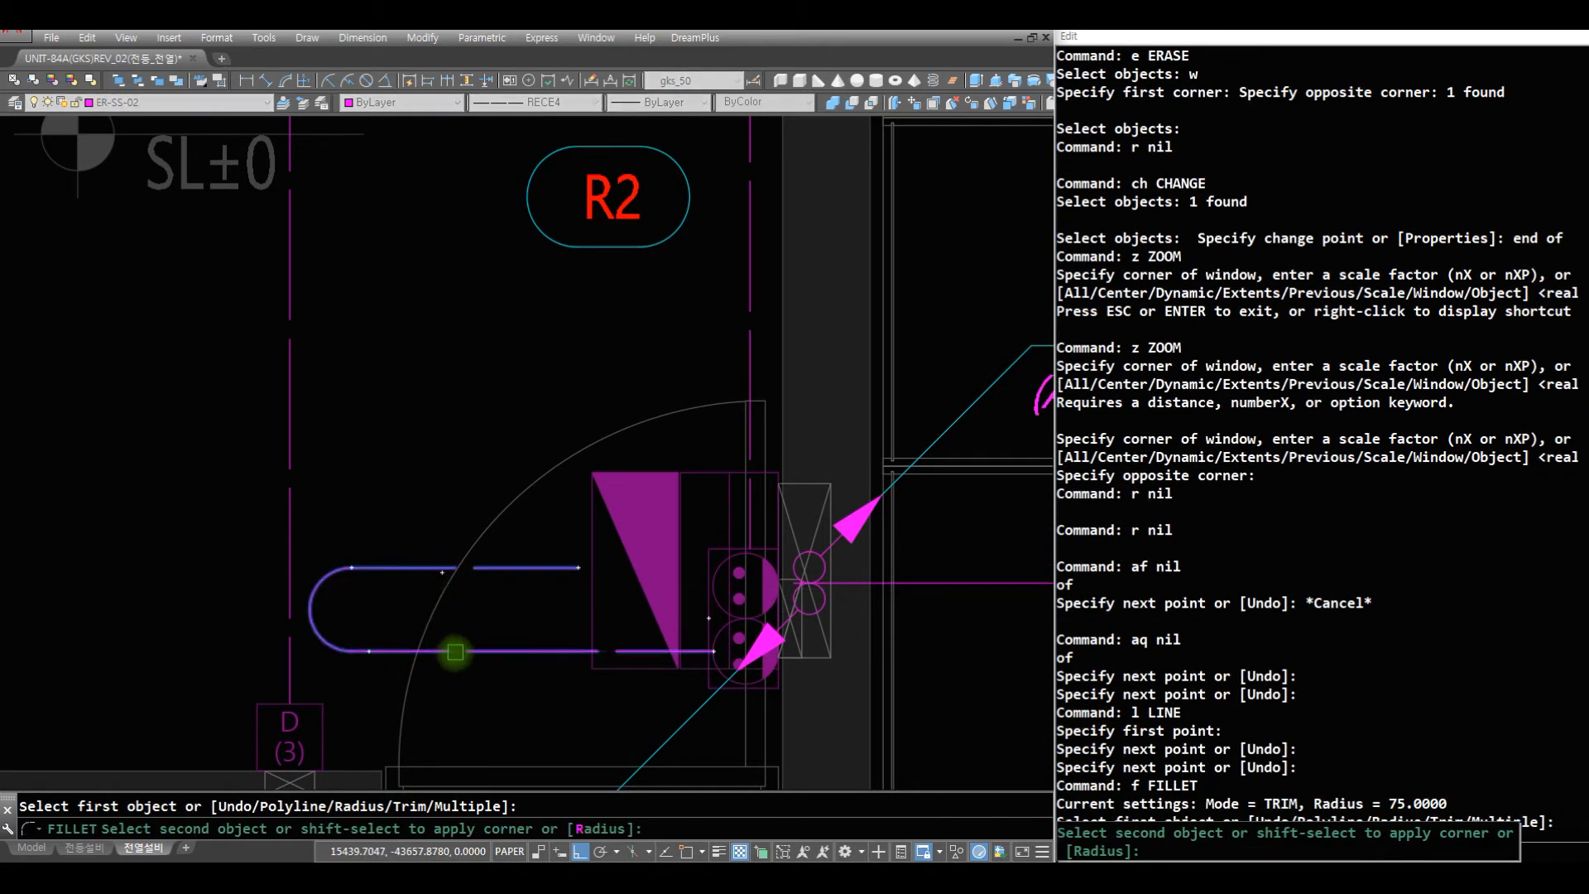
click(457, 654)
text(r)
key(space)
- Insert the CCT-F circuit arrow at the free end of the upper wire, pointing at the panel
text(ct)
key(space)
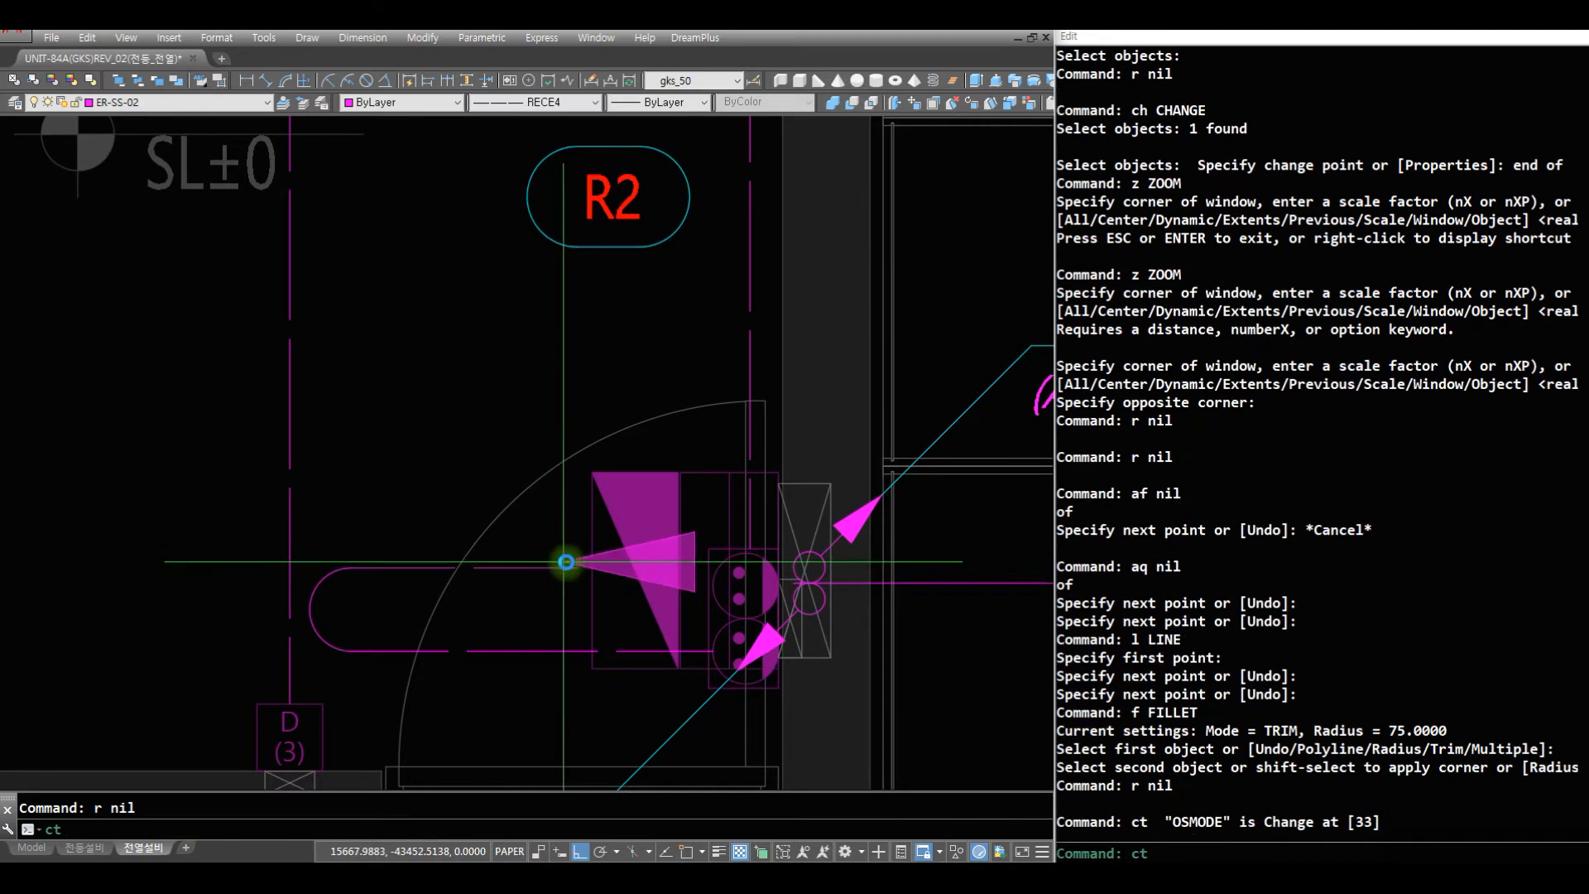
text(st)
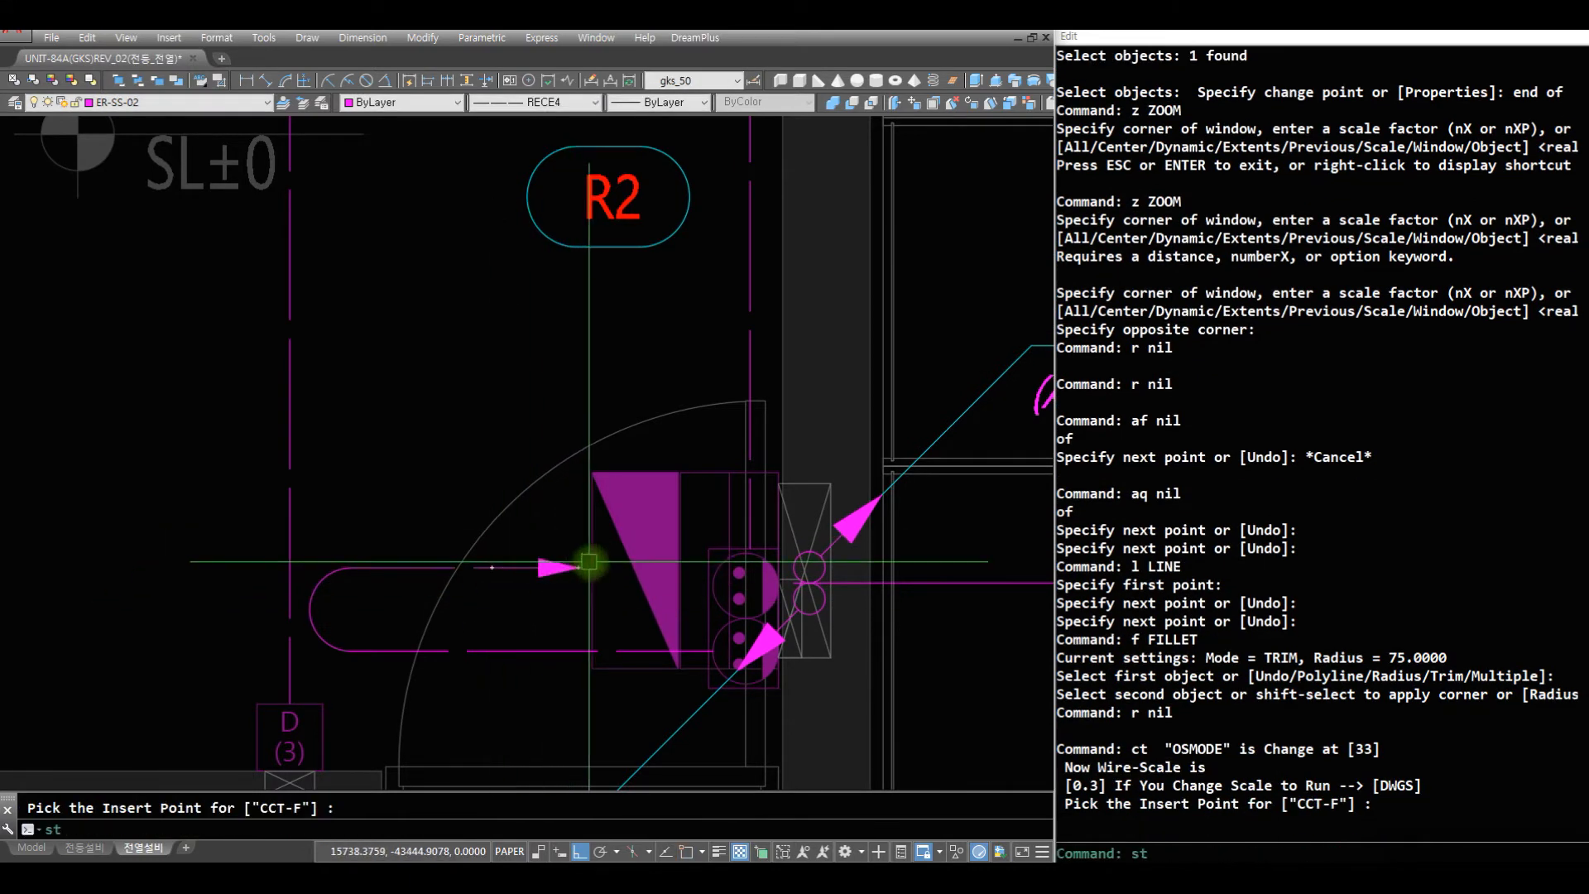
- Stretch the arrow end of the upper R2 wire back from the panel symbol, shortening the wire
key(space)
click(592, 589)
click(514, 532)
key(space)
click(660, 558)
click(585, 557)
- Move the R2 circuit tag down to just above the circuit arrow of the U-shaped wire beside the door
text(m)
key(space)
text(c)
key(space)
click(685, 288)
click(495, 155)
key(space)
click(592, 225)
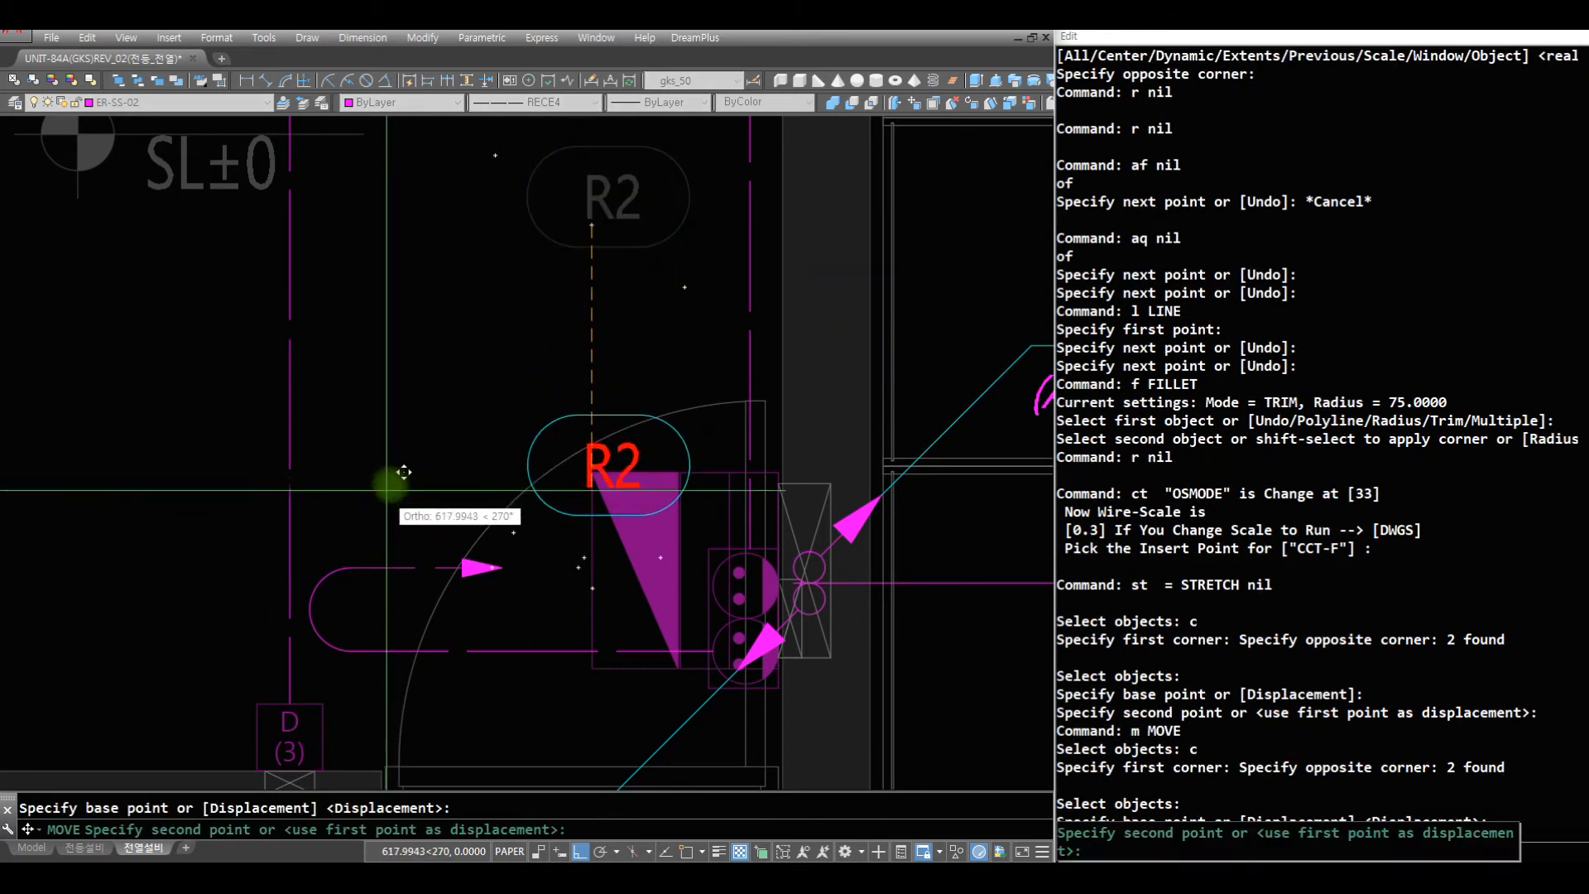
key(F10)
key(F8)
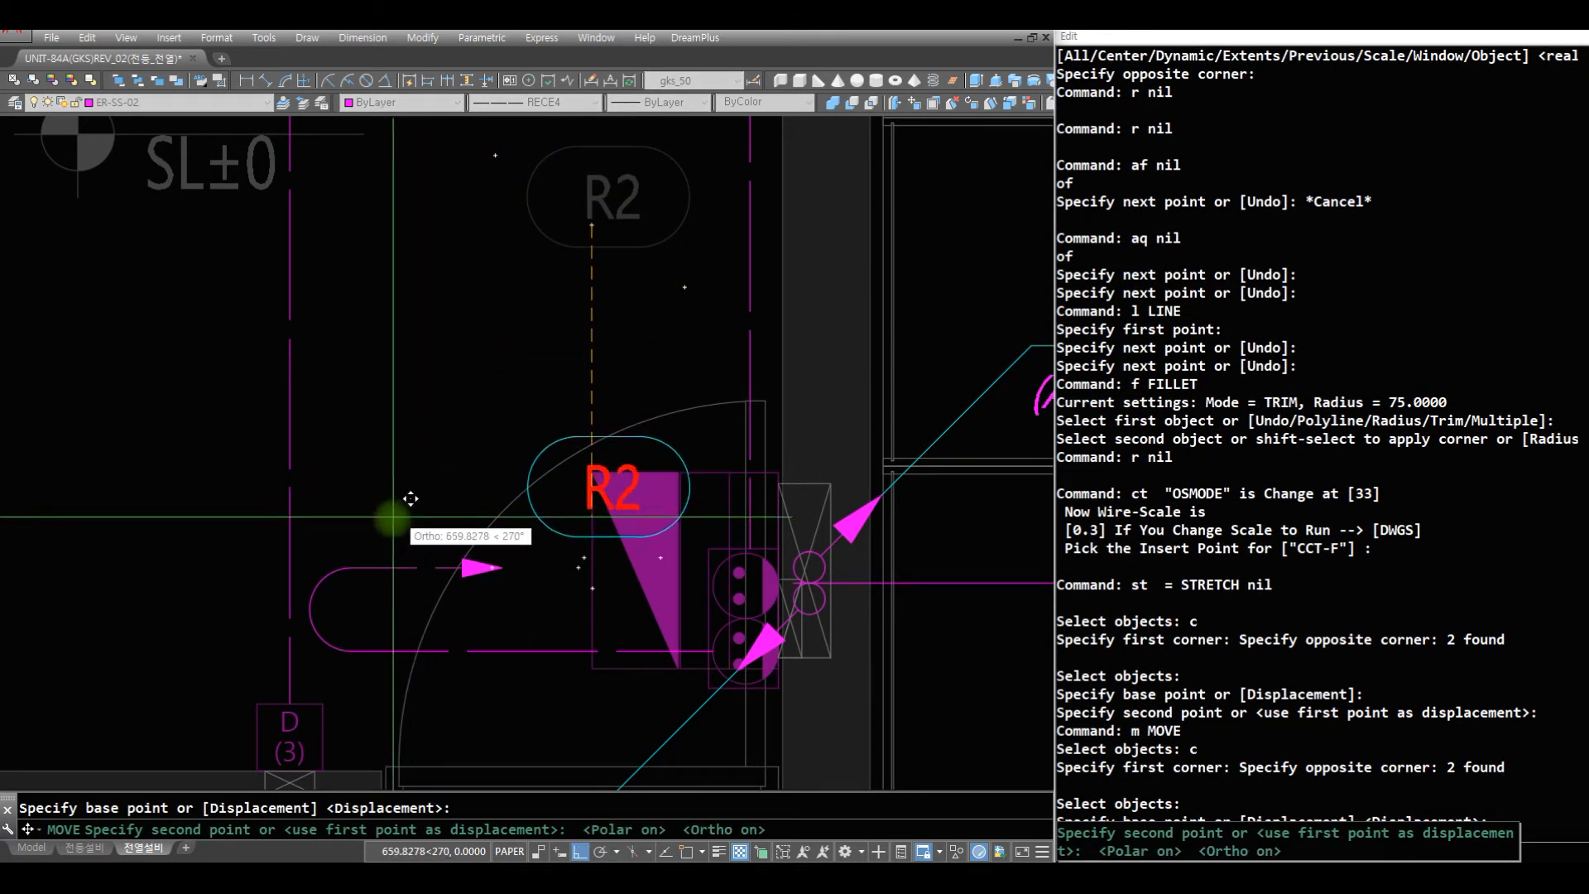
key(F8)
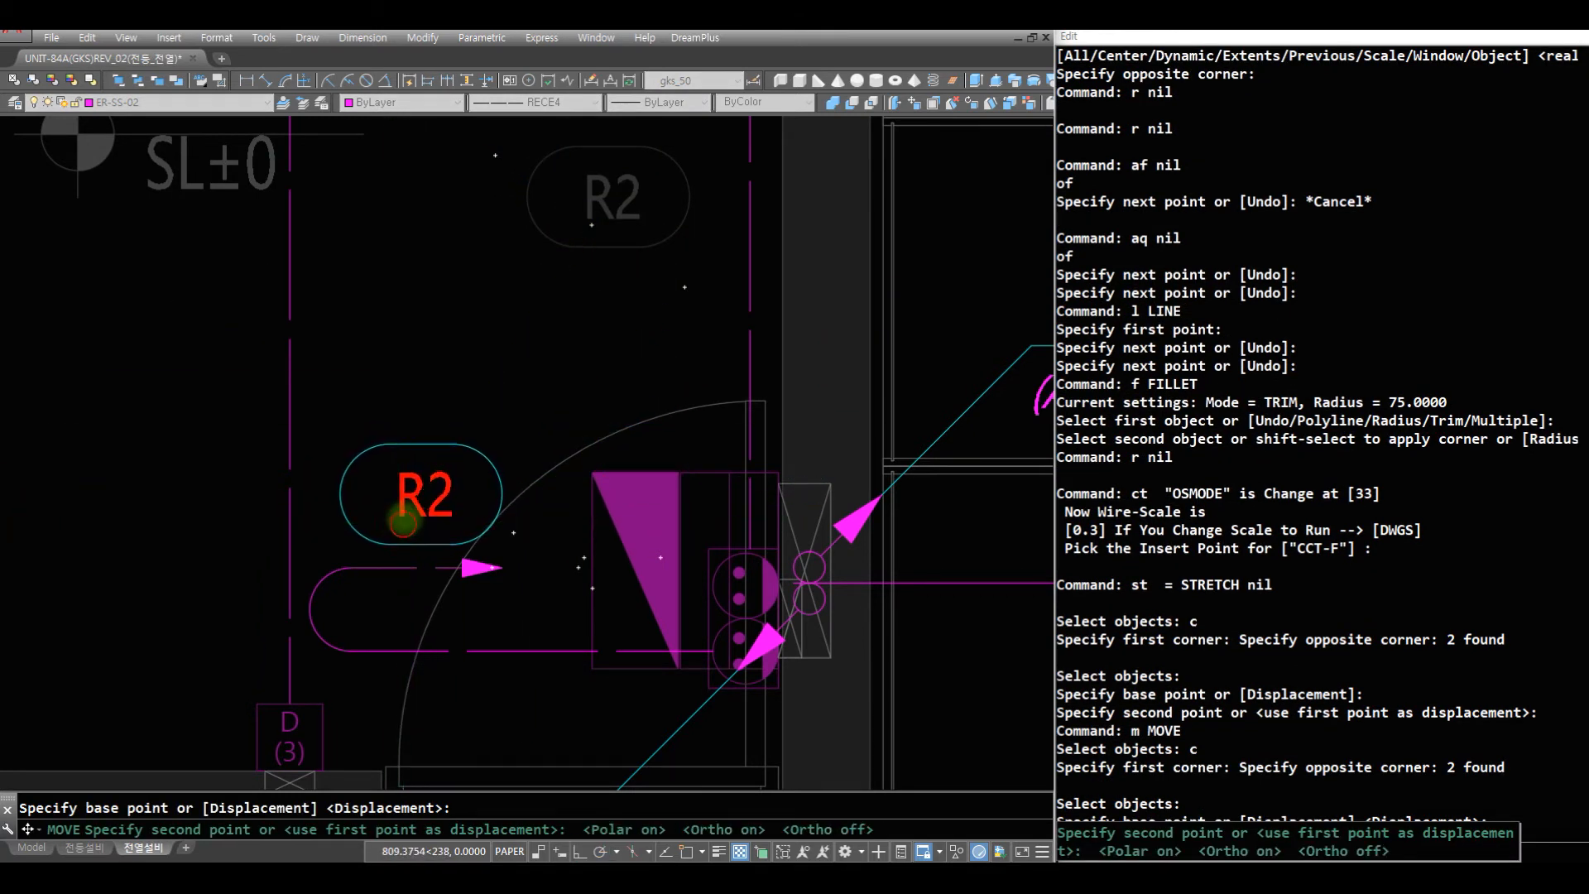
click(403, 523)
- Insert the k04 wire-count tick mark on the long vertical dashed wire in the middle of 침실3, at the default rotation of 0
text(z)
key(space)
key(space)
drag(569, 274, 581, 816)
key(Escape)
text(z)
key(space)
click(719, 568)
click(220, 170)
text(r)
key(space)
key(Escape)
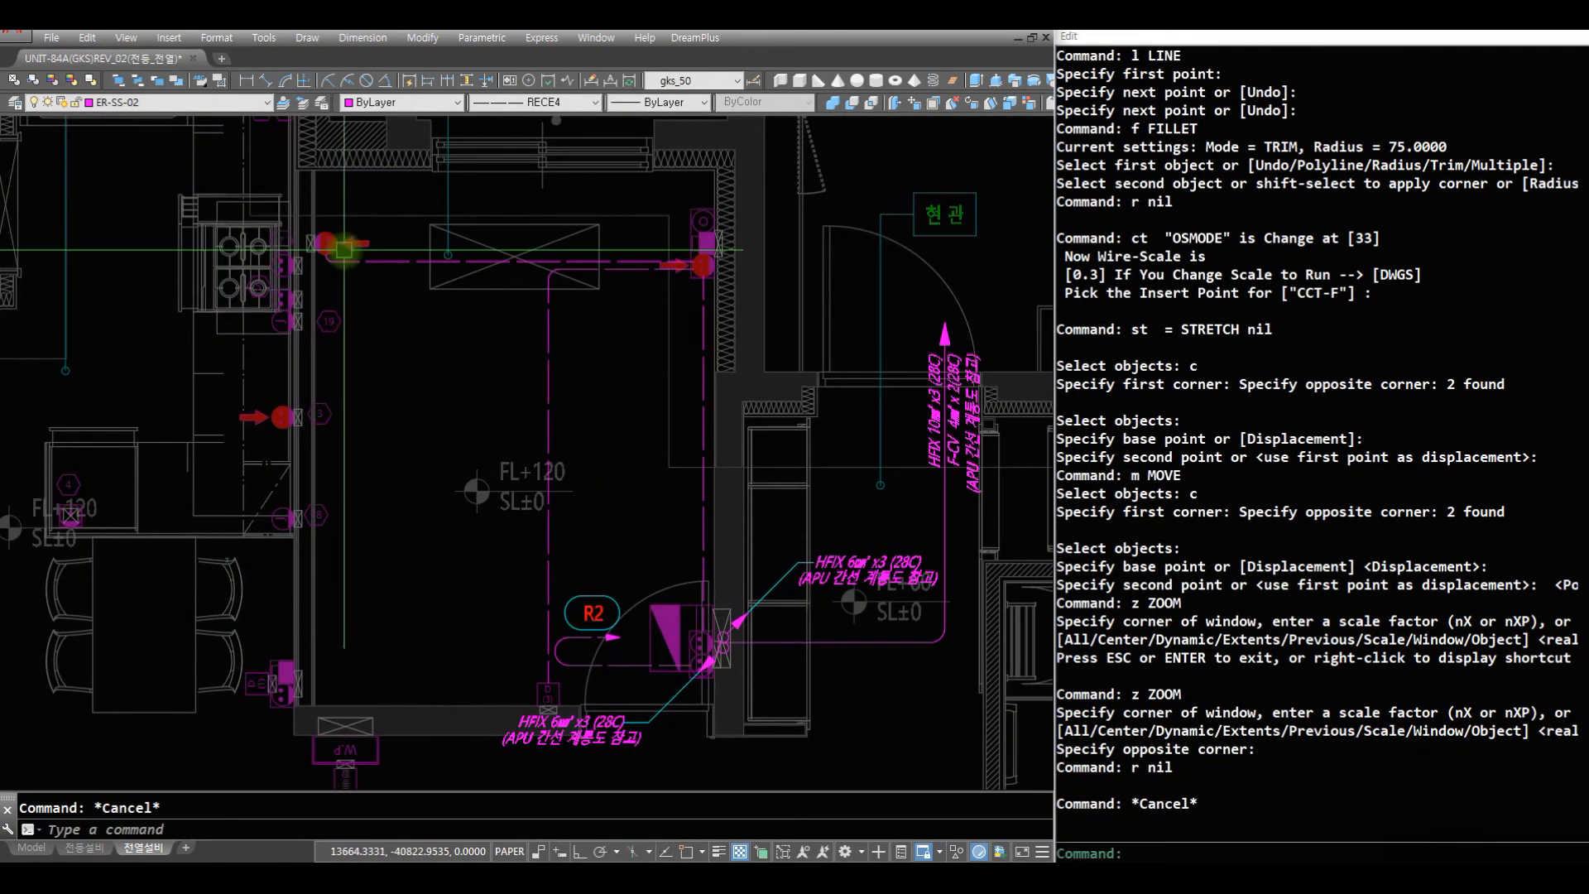
text(k04)
key(space)
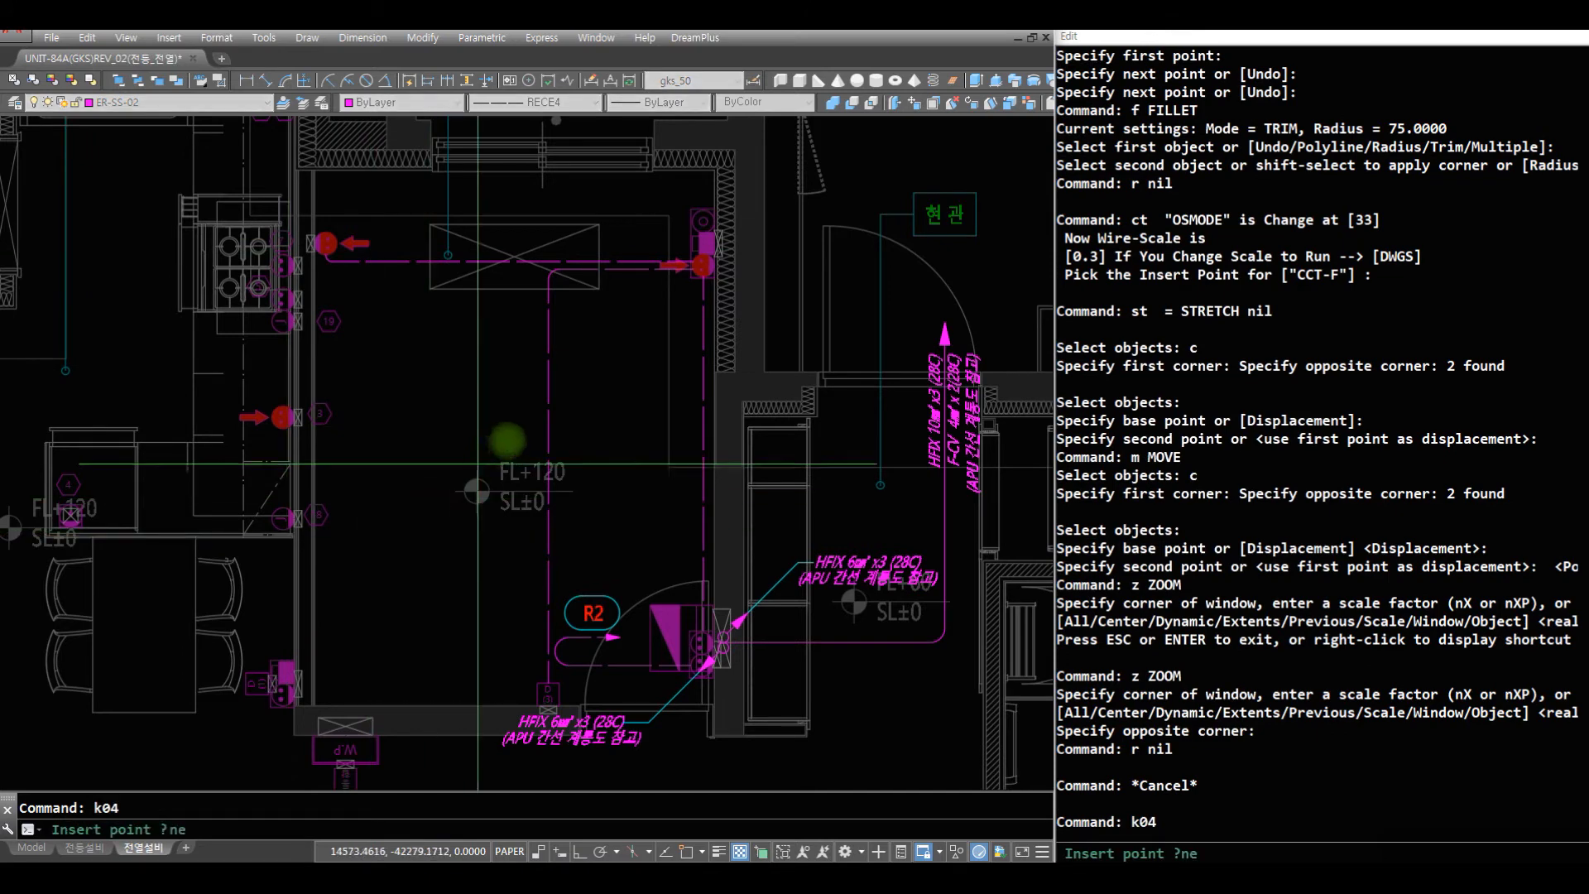
click(547, 420)
- Scale down the inserted tick mark about a nearest point on the vertical wire
key(space)
text(r s)
click(551, 389)
key(space)
text(nea)
click(548, 365)
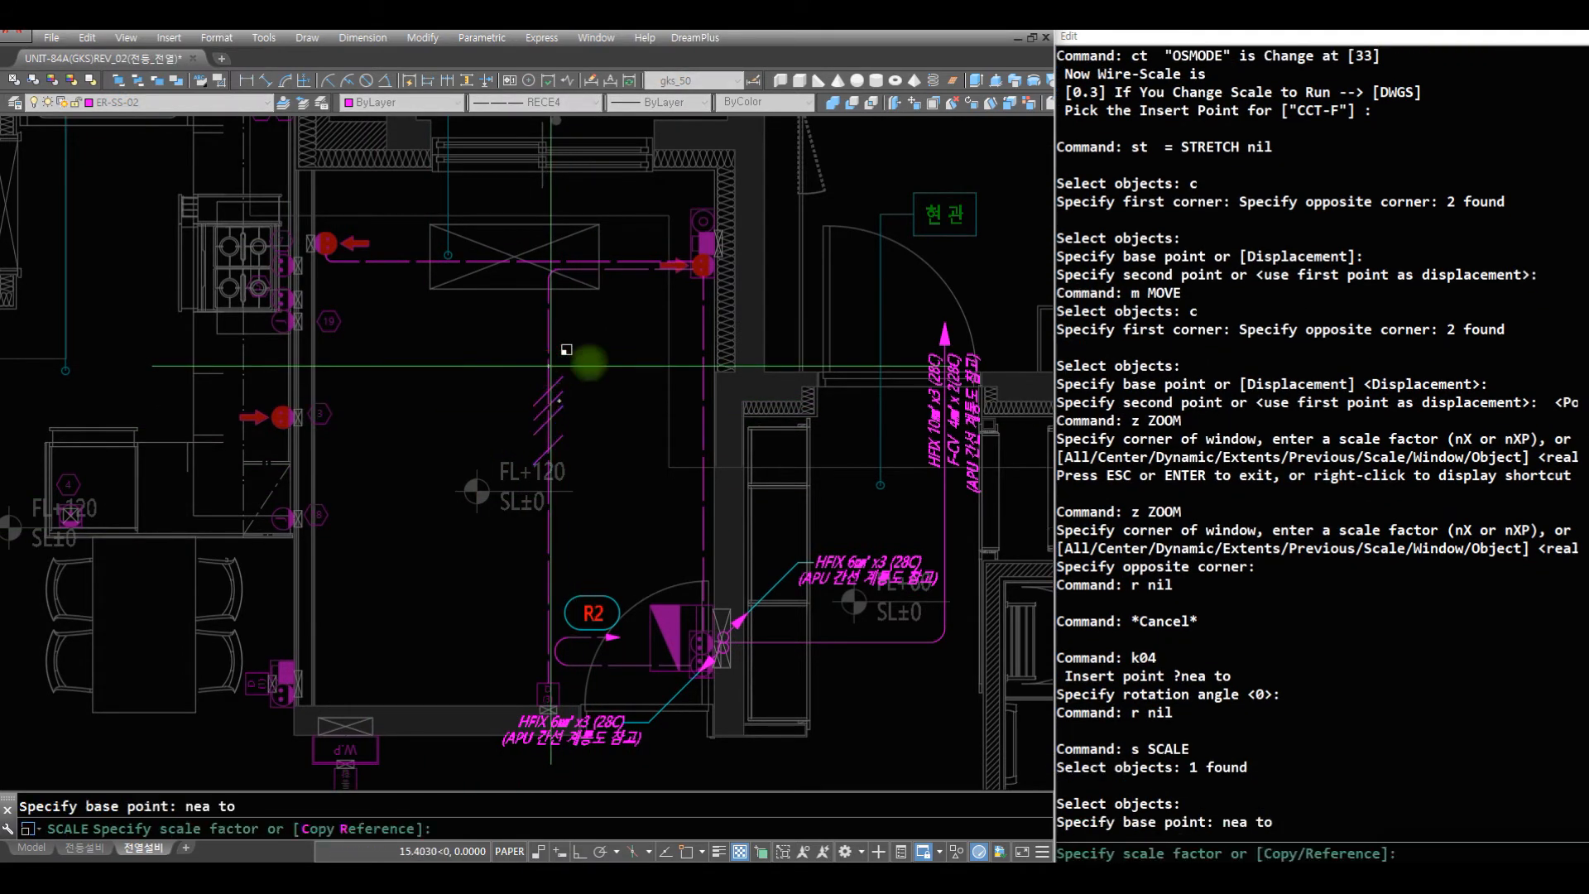
key(space)
text(r z)
key(space)
mouse_move(704, 434)
mouse_down()
mouse_move(647, 457)
mouse_move(563, 604)
mouse_up()
key(Escape)
text(z z)
click(663, 583)
click(323, 414)
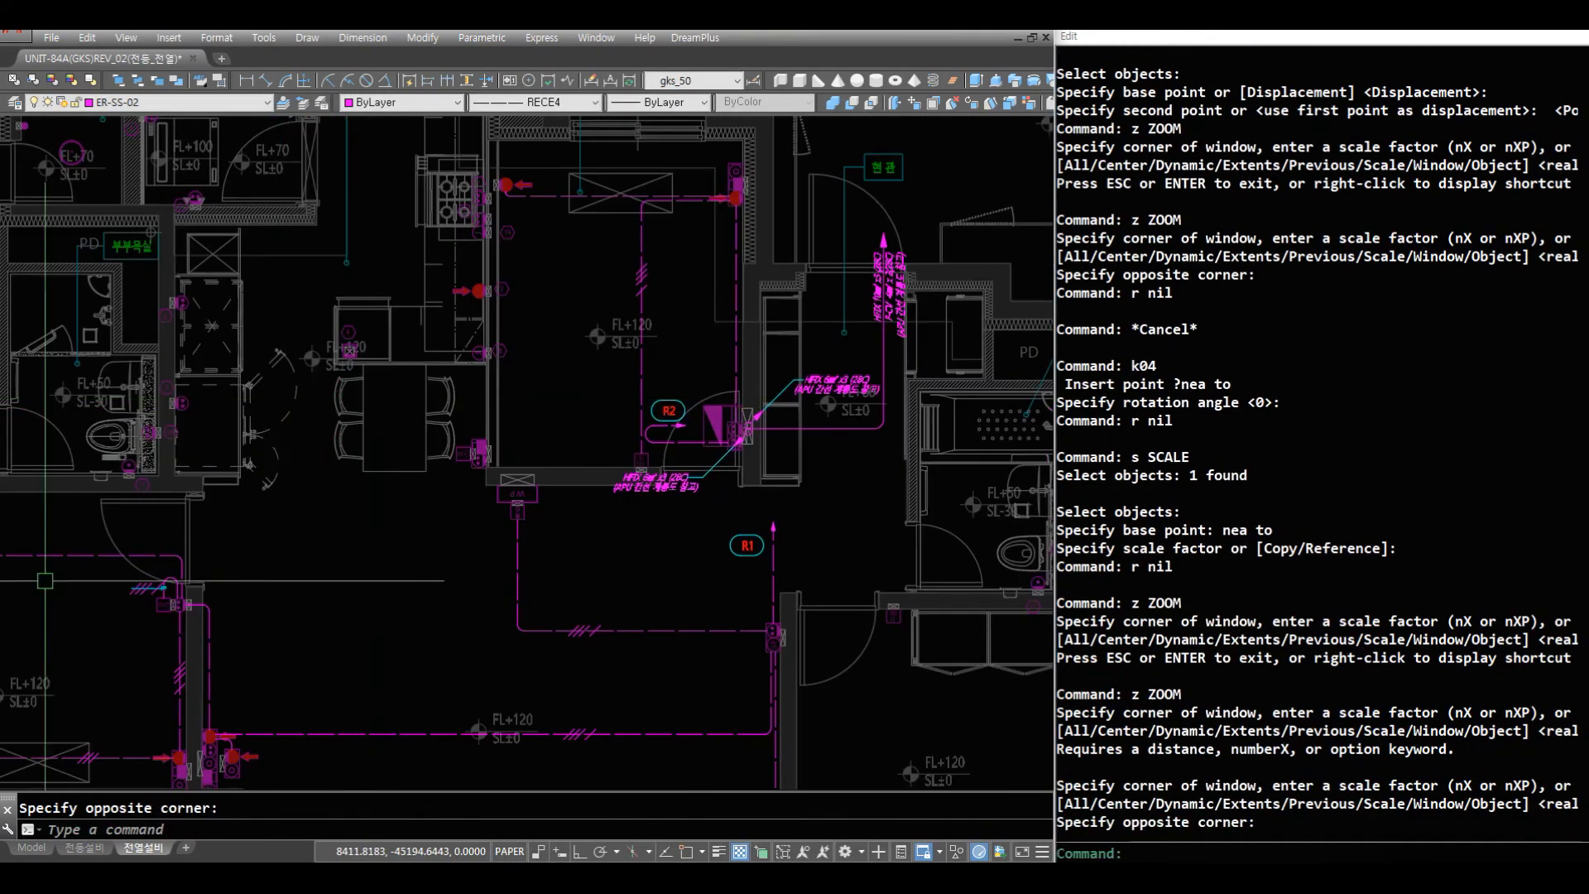
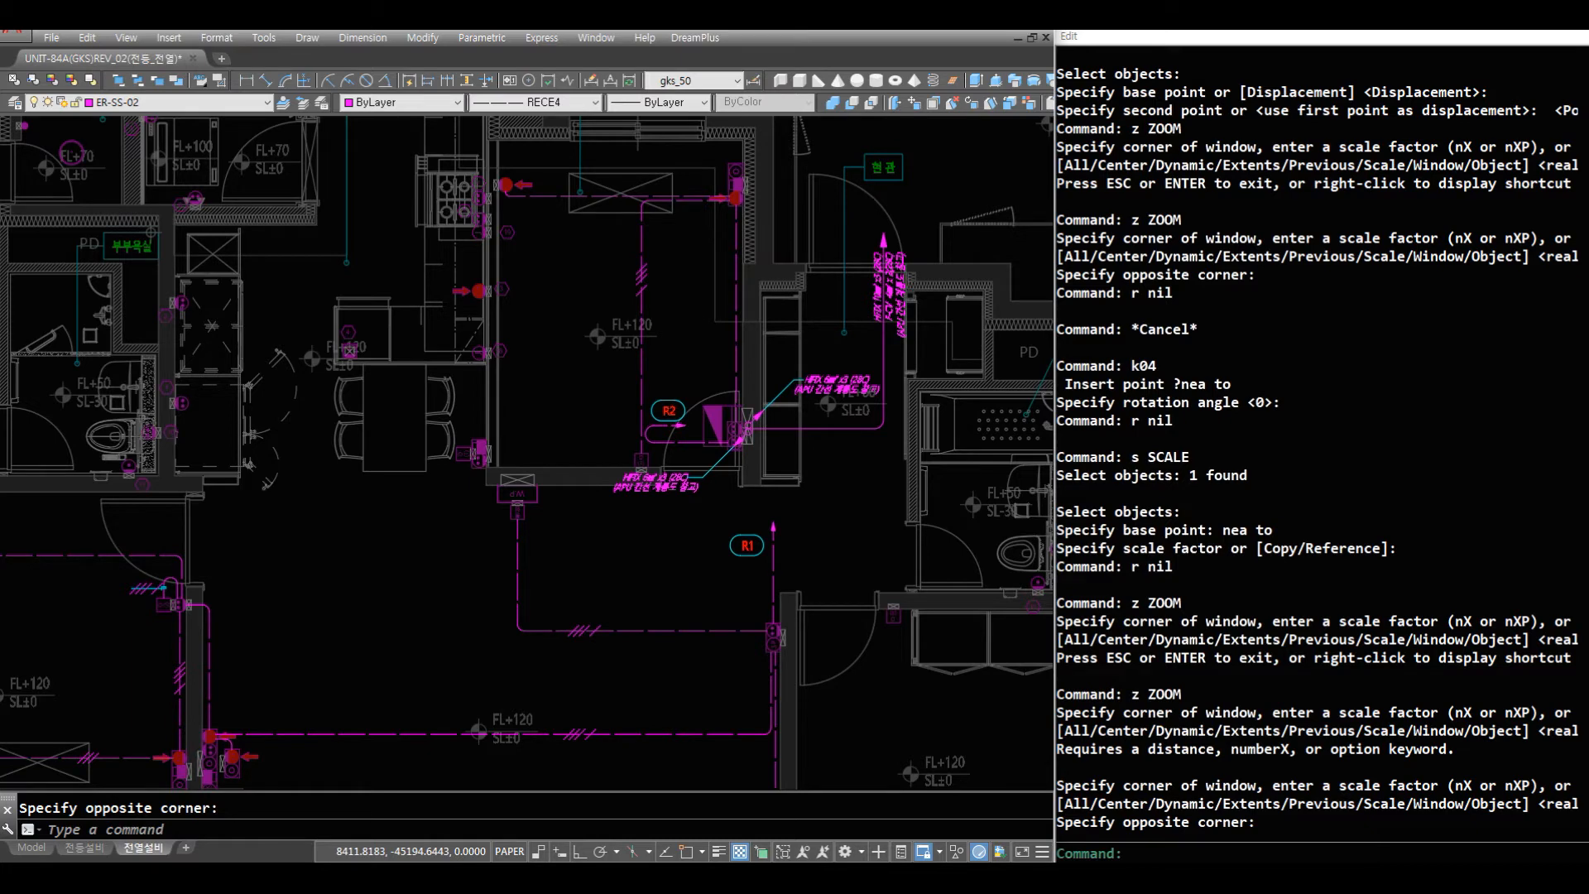
- Draw a rounded connecting wire with LR between outlets 2 and 1 on the wall beside 부부욕실
text(z)
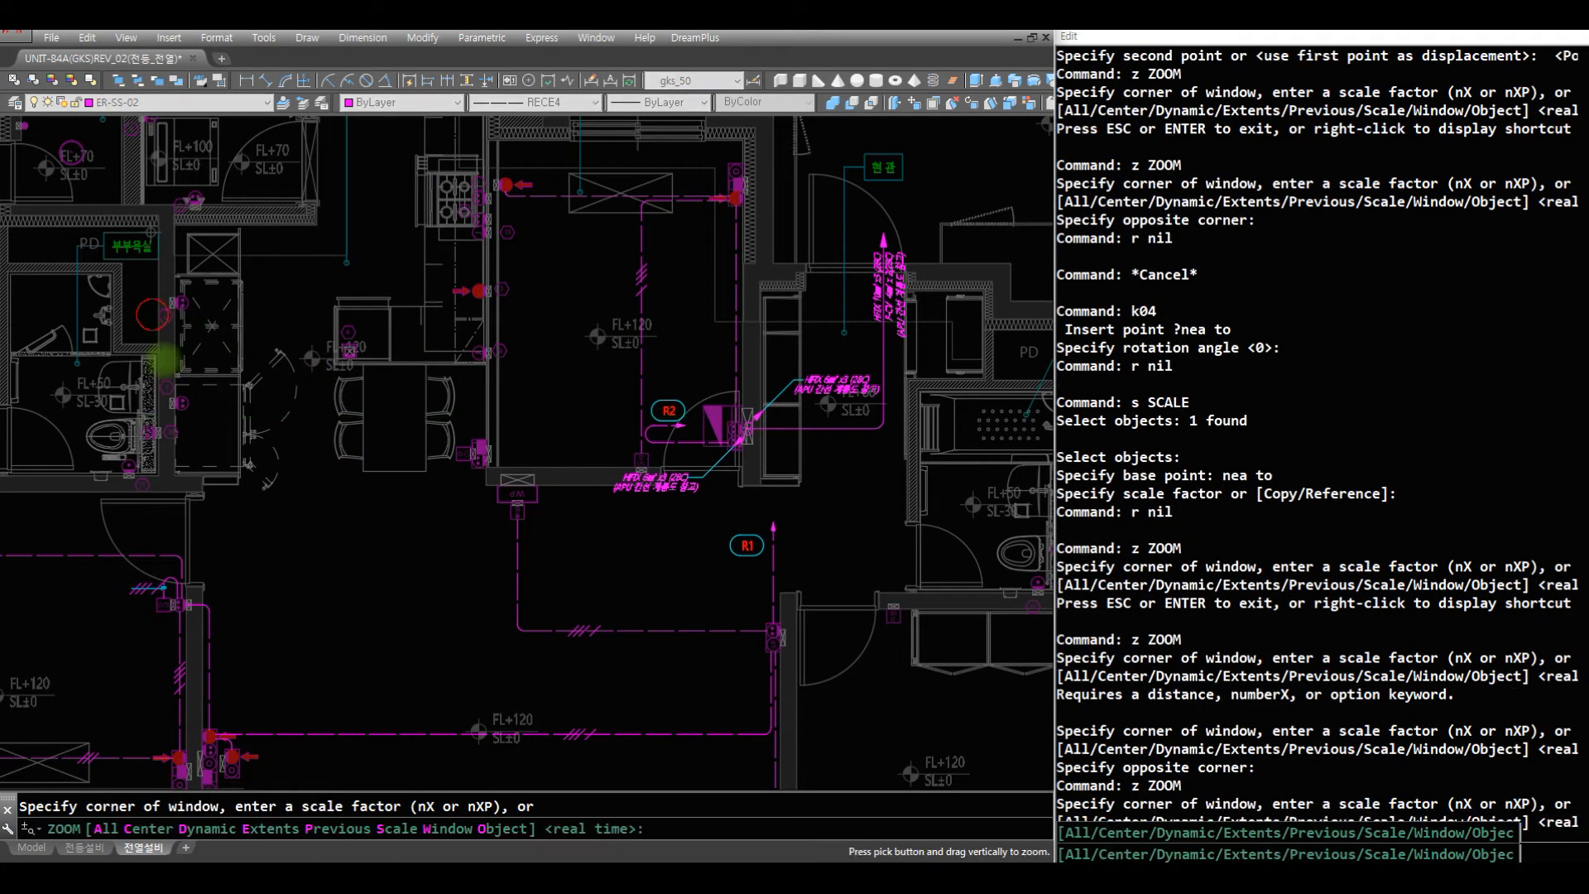
drag(152, 319, 273, 399)
key(Escape)
text(z)
click(410, 435)
click(105, 229)
text(r)
key(Escape)
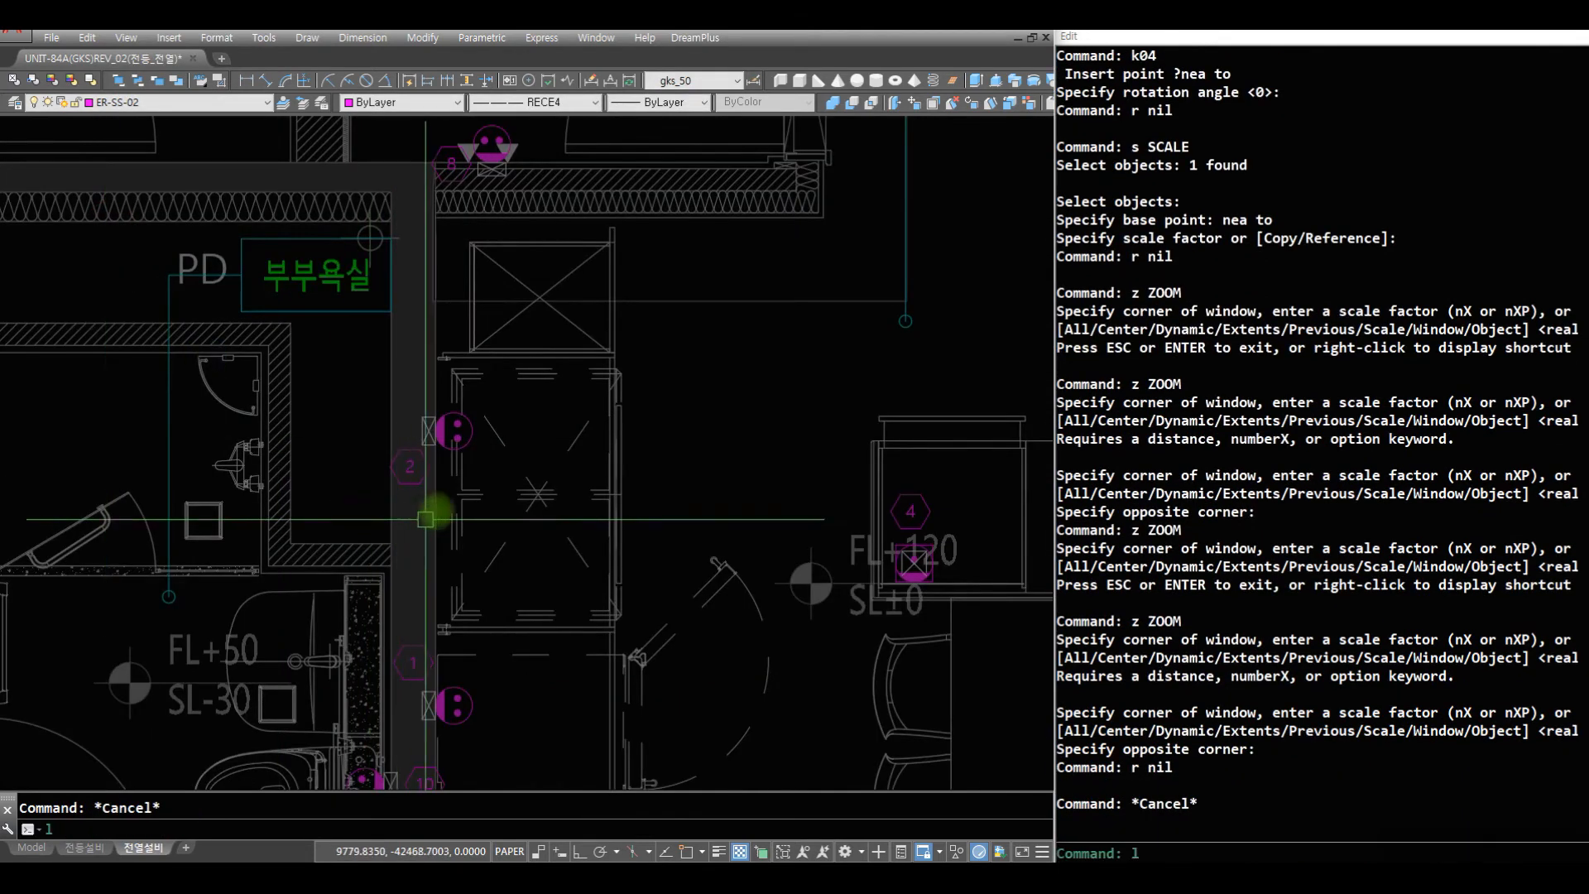
text(lr)
click(473, 432)
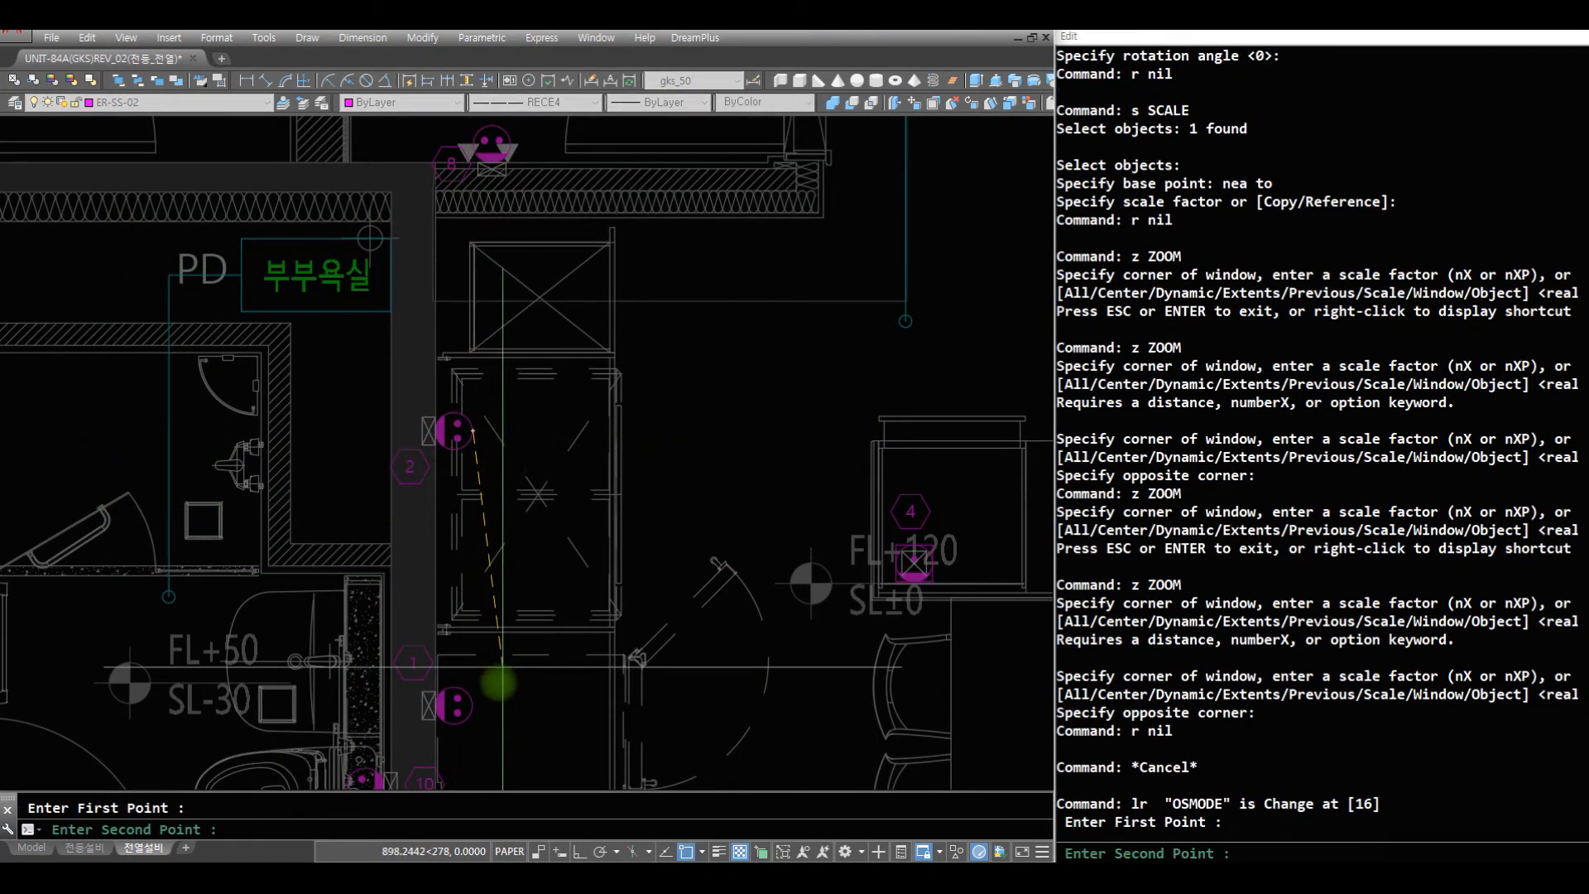
click(483, 706)
- Erase the connecting wire just drawn between outlets 2 and 1
text(r e w)
click(446, 403)
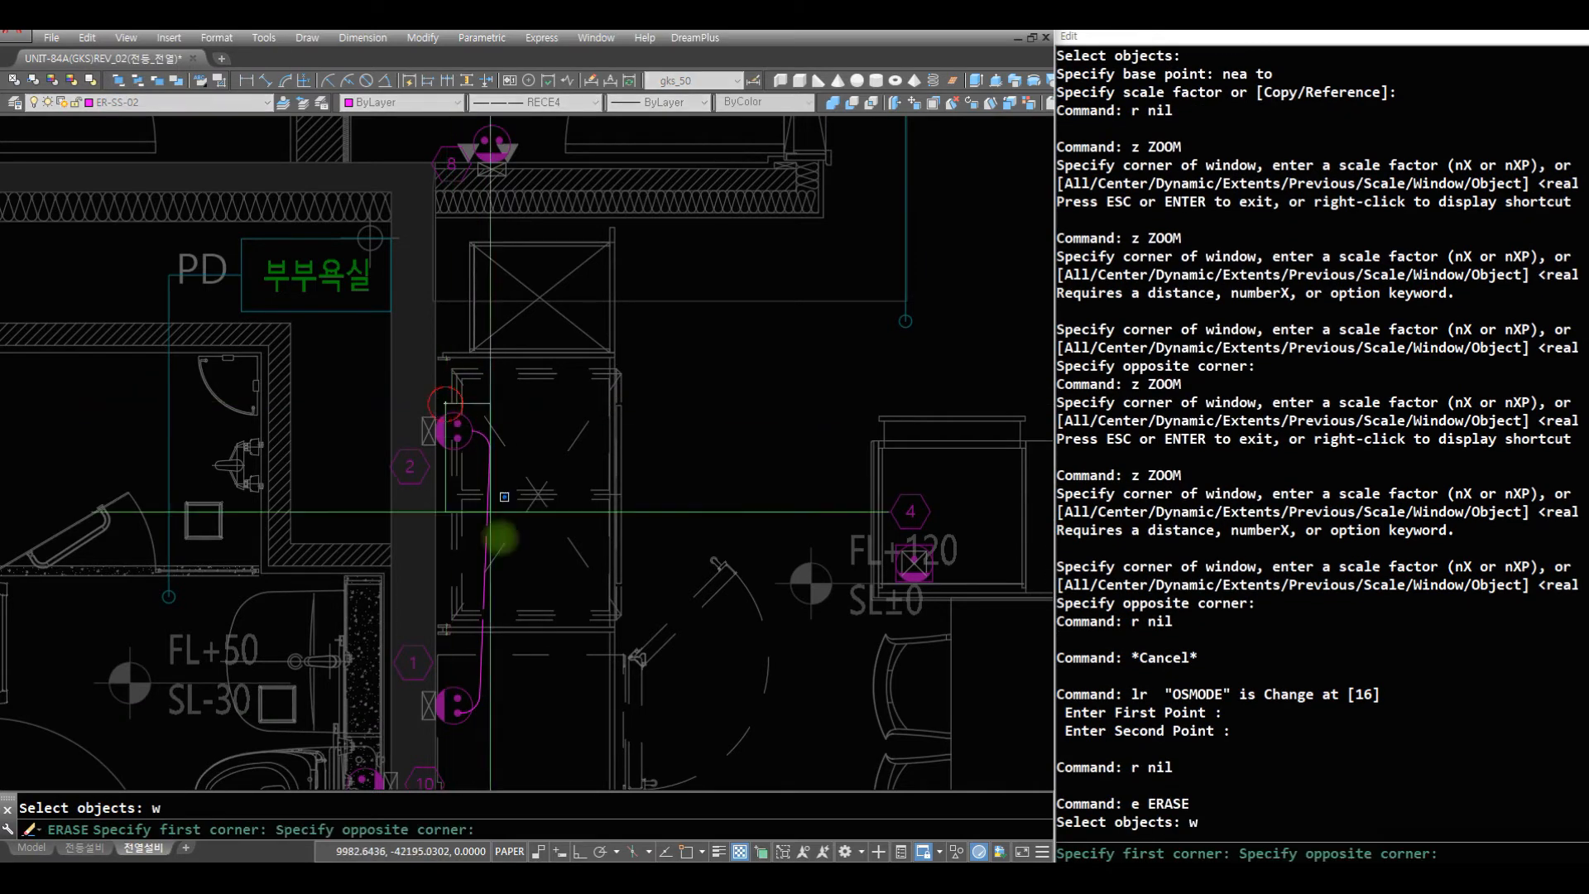
click(583, 739)
key(space)
text(r lk)
key(Escape)
- Redraw the rounded LR wire from the edge of outlet 2 to the edge of outlet 1
text(l)
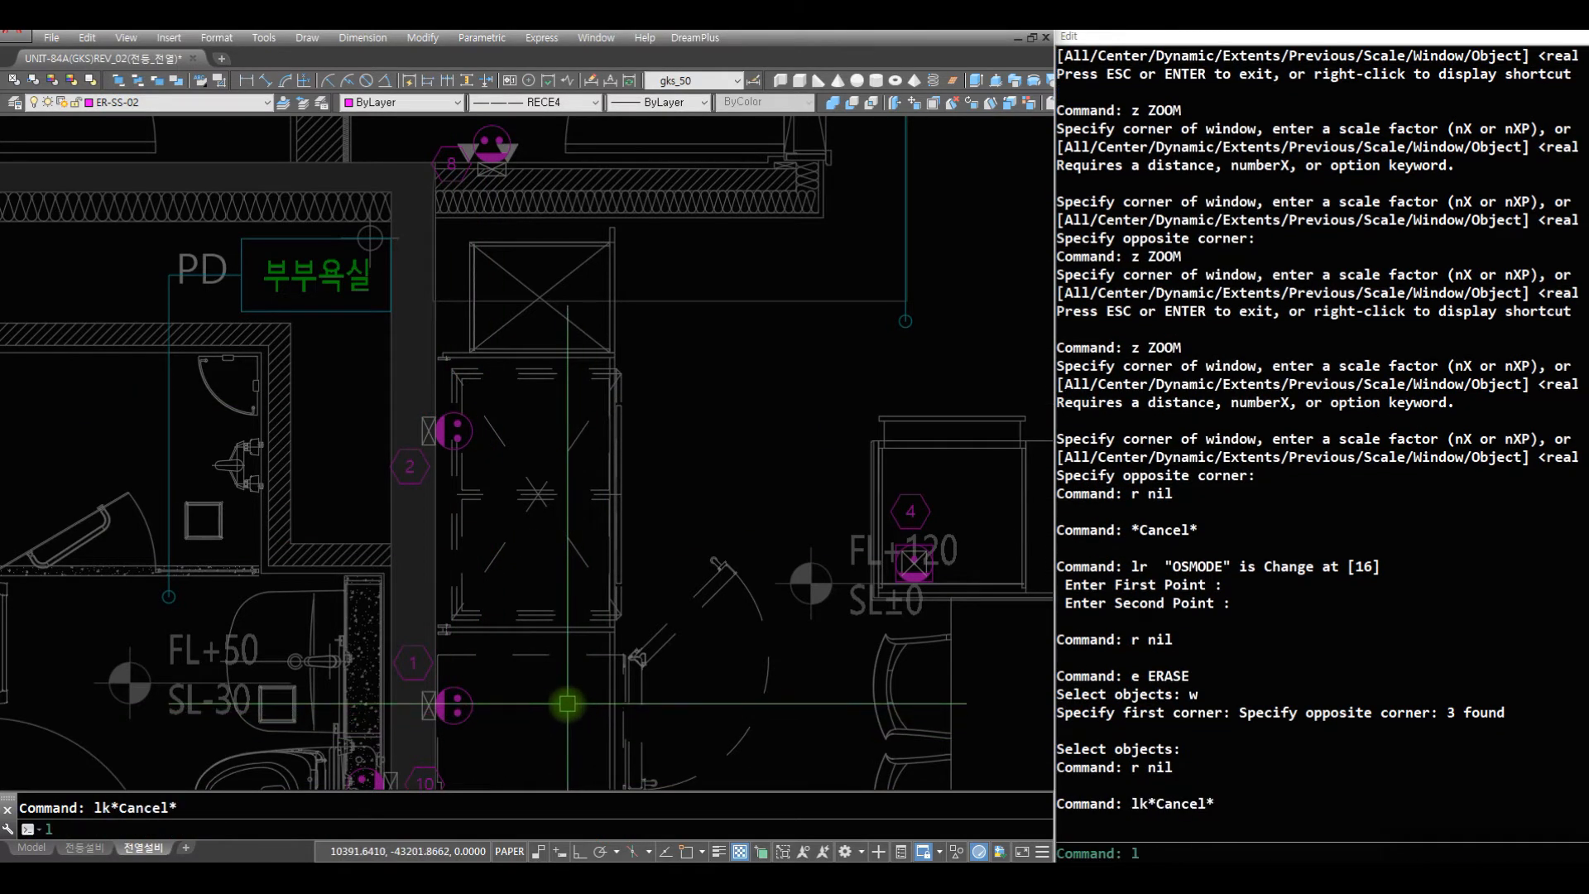
text(r)
key(space)
click(473, 432)
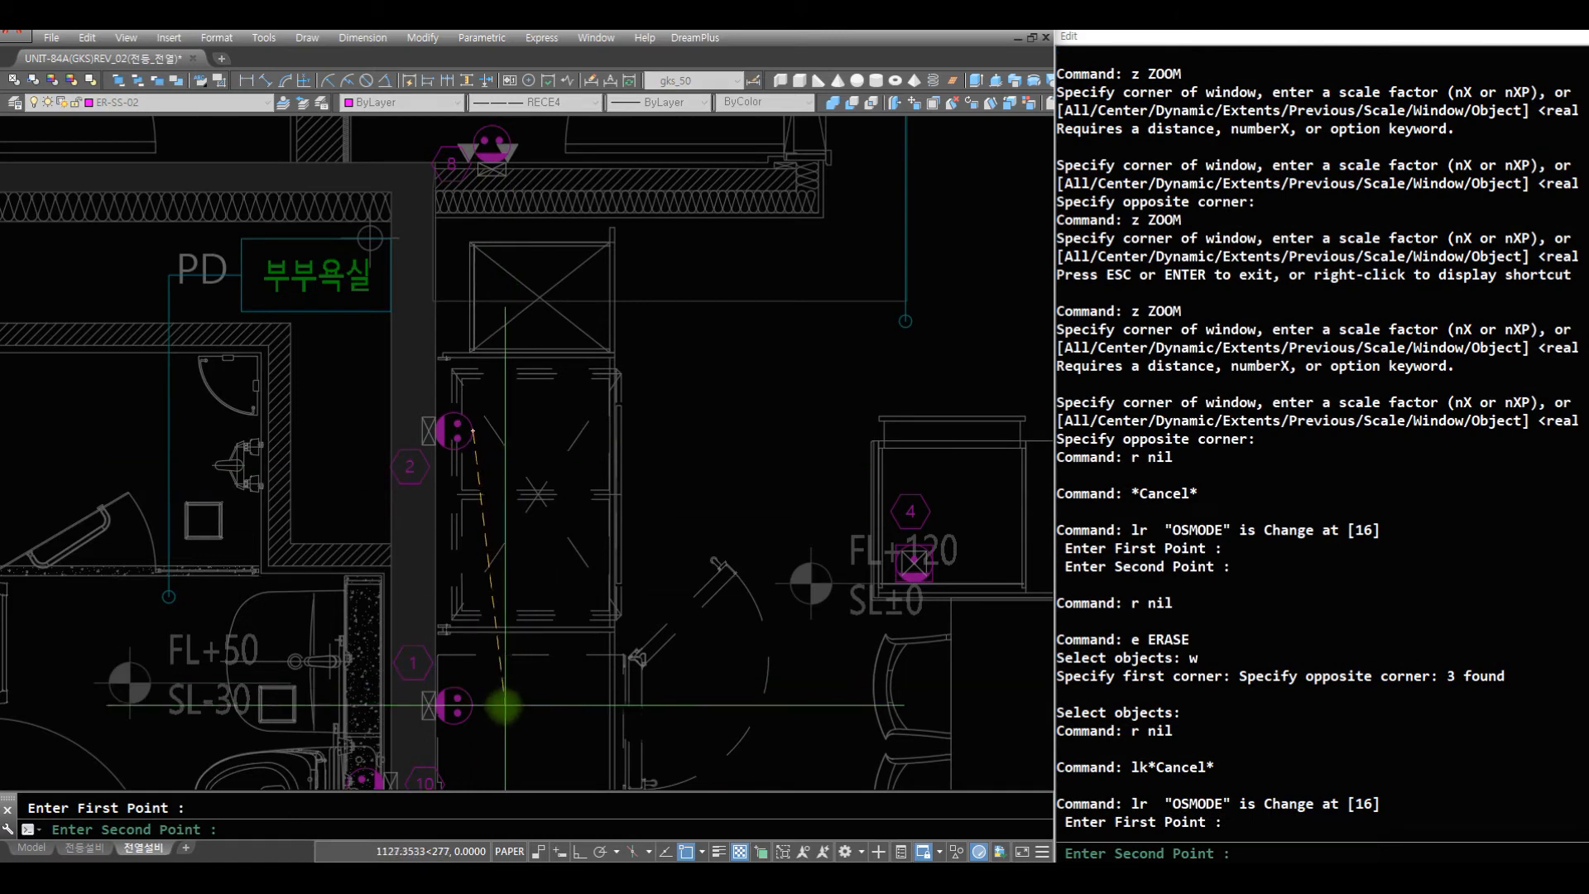
click(474, 700)
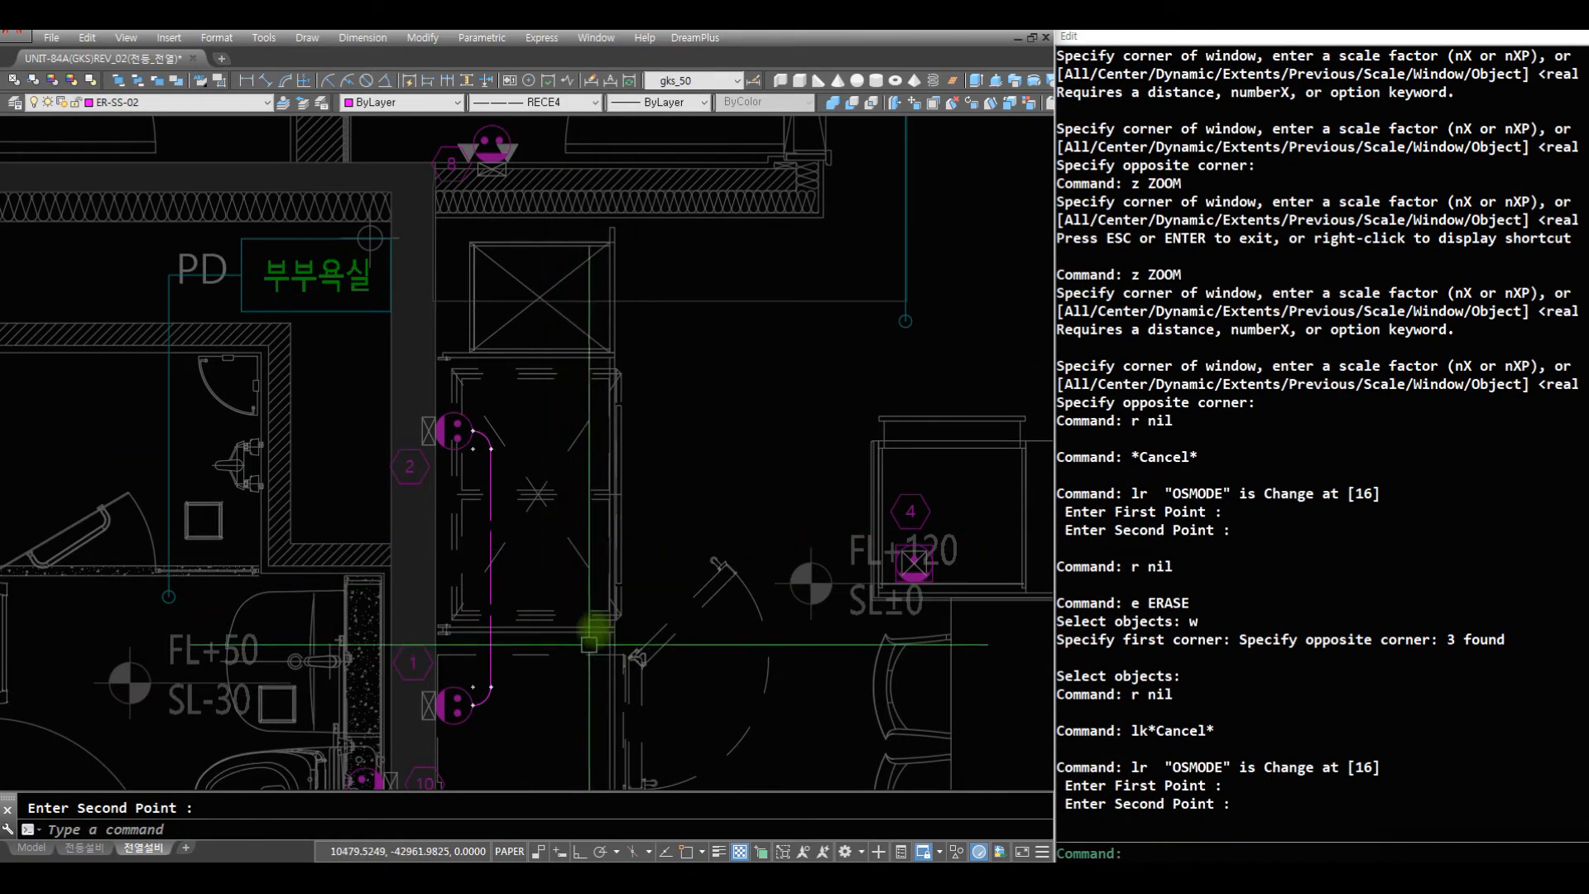
text(z)
drag(621, 542, 644, 704)
key(Escape)
text(z)
click(886, 667)
click(352, 466)
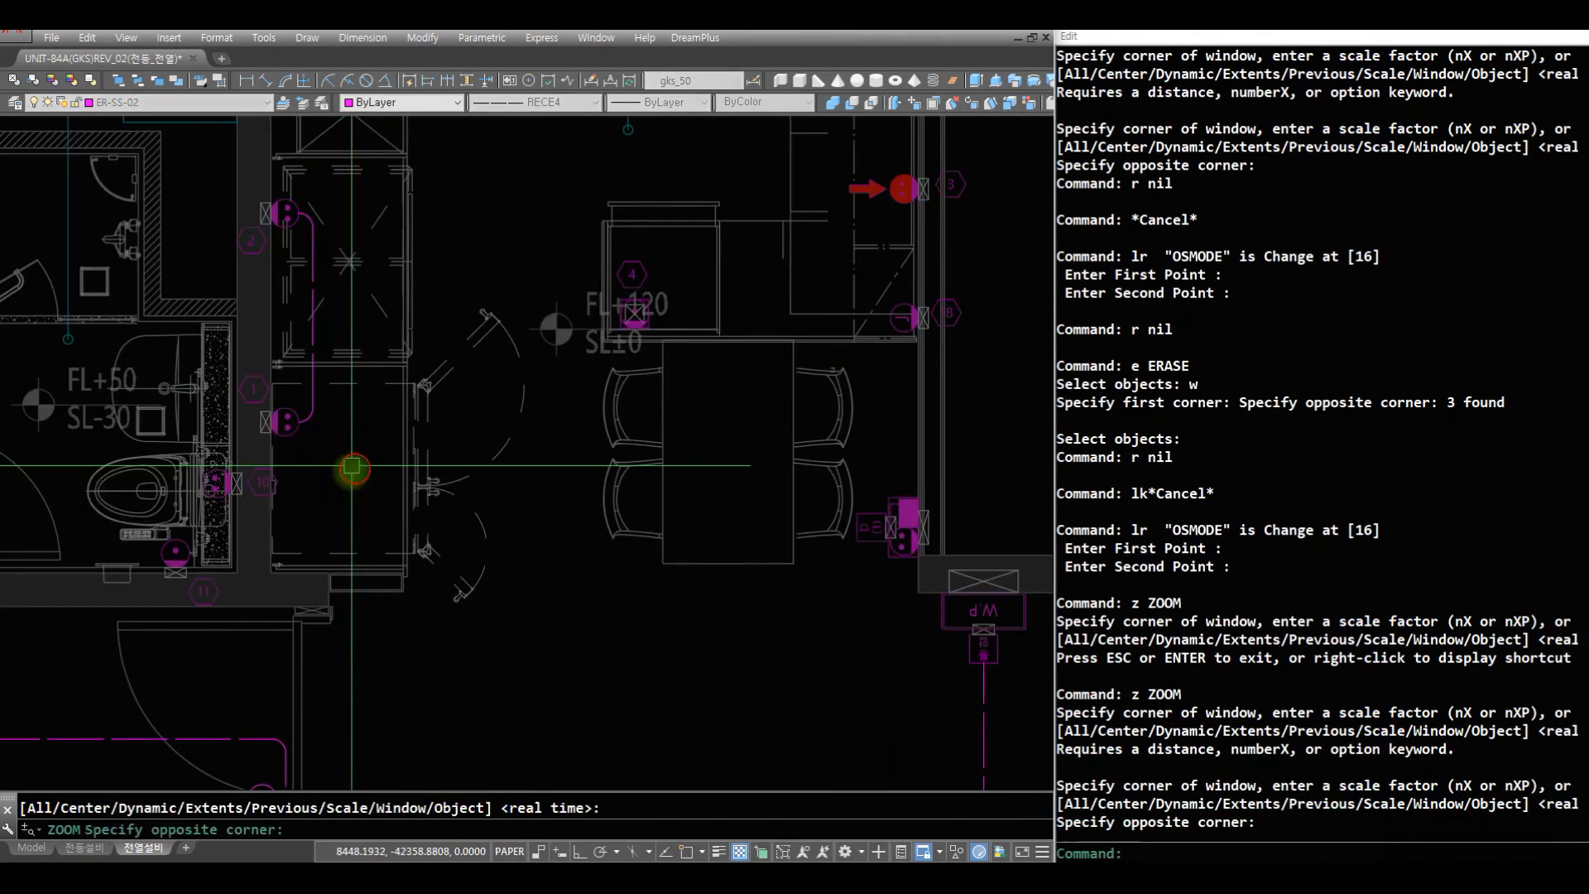
text(r)
key(space)
text(r)
key(space)
text(aq)
key(space)
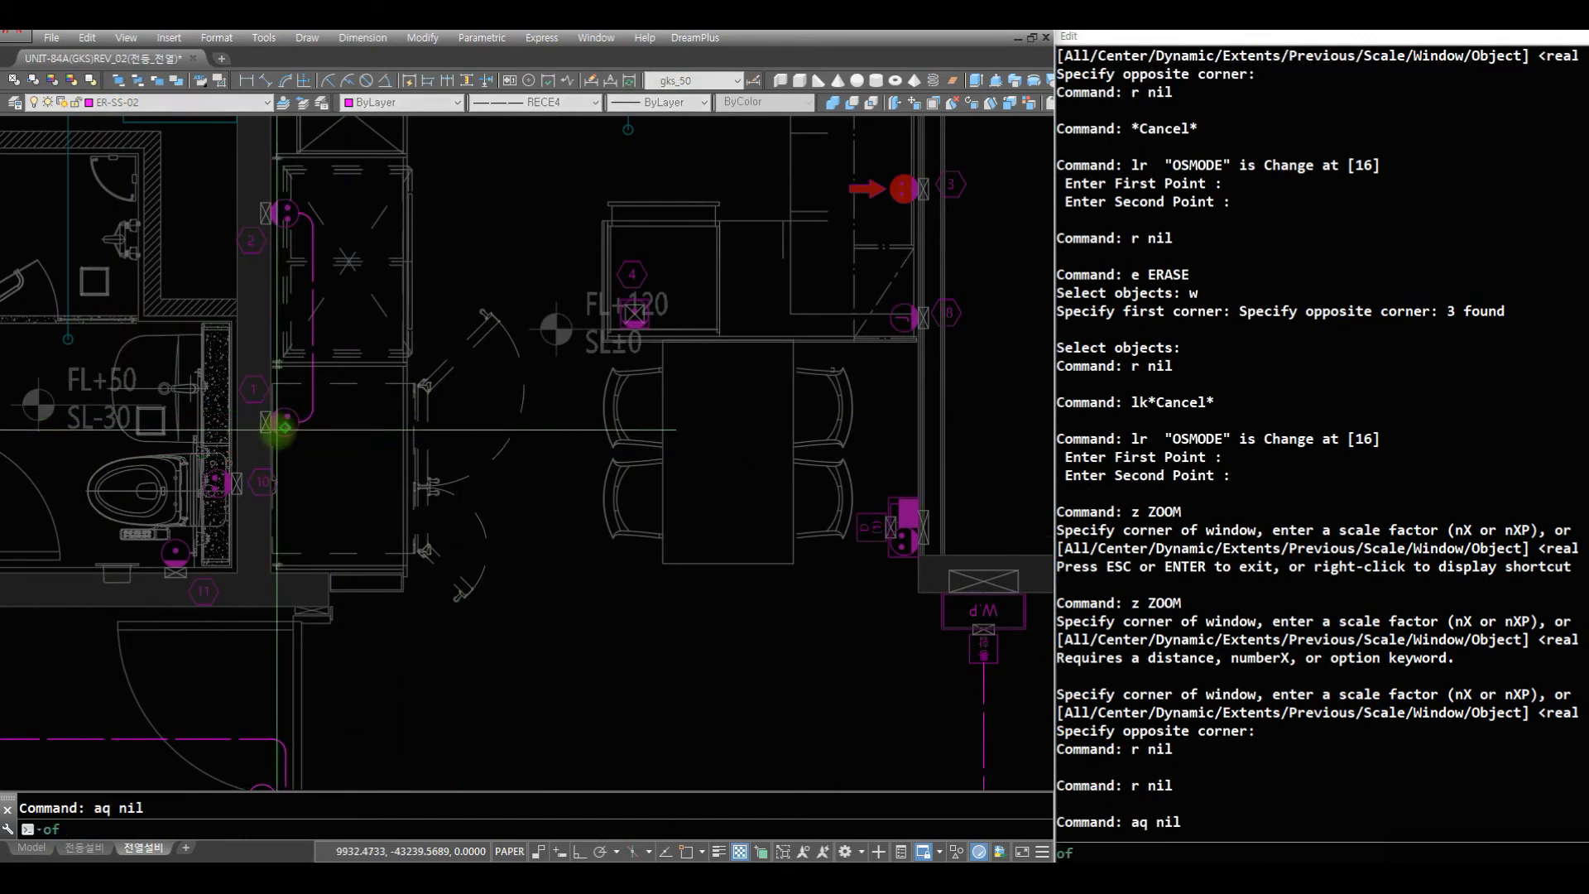
key(Escape)
text(mi)
key(space)
click(341, 422)
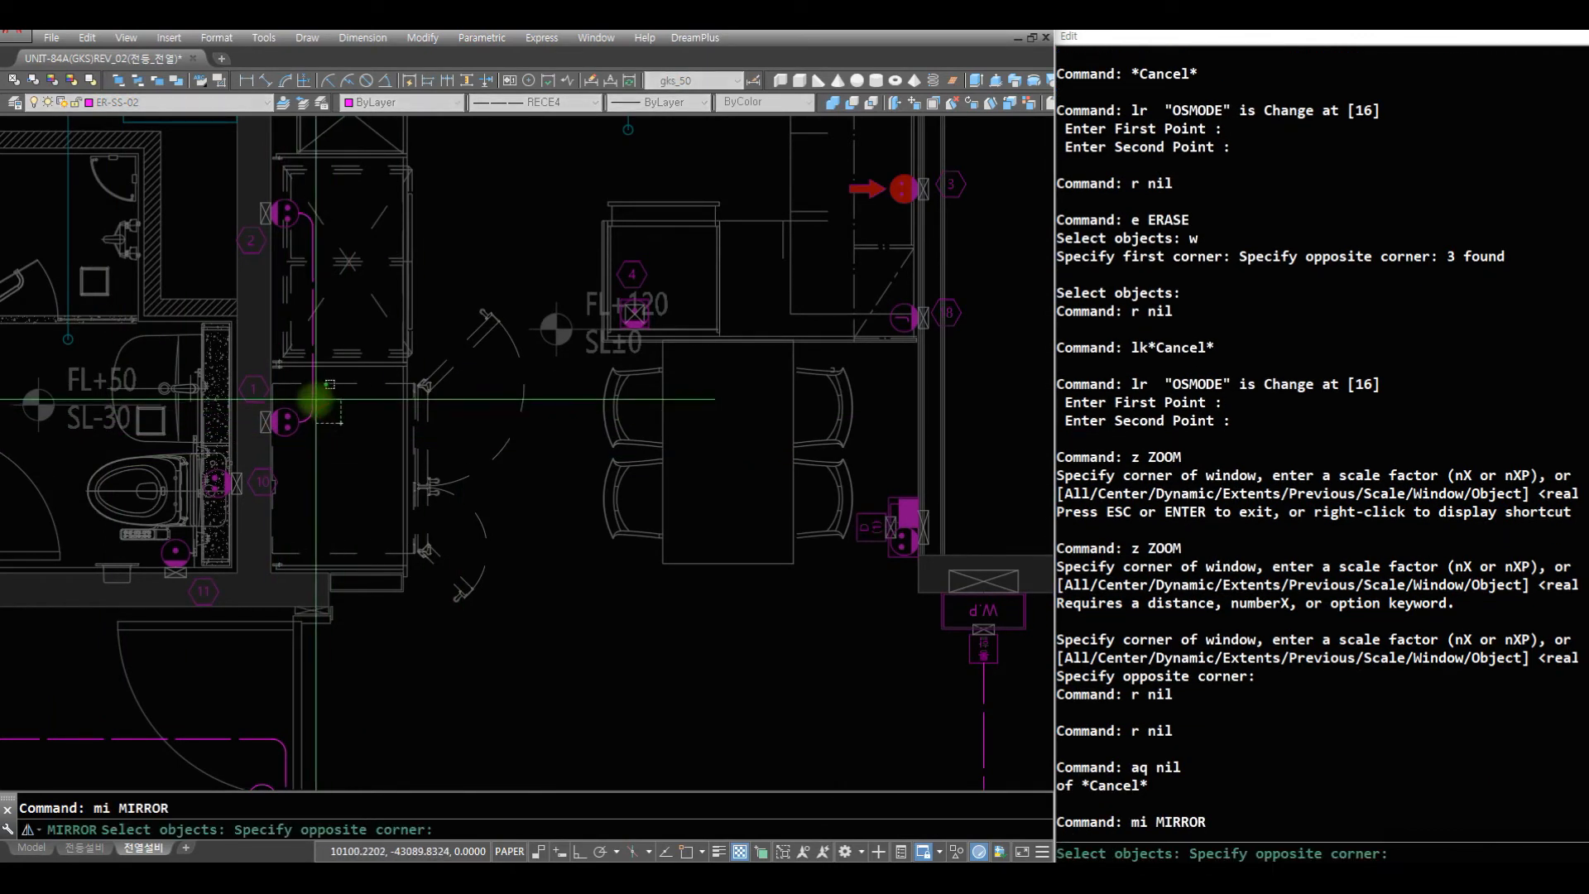
click(297, 394)
key(space)
text(ce)
click(297, 418)
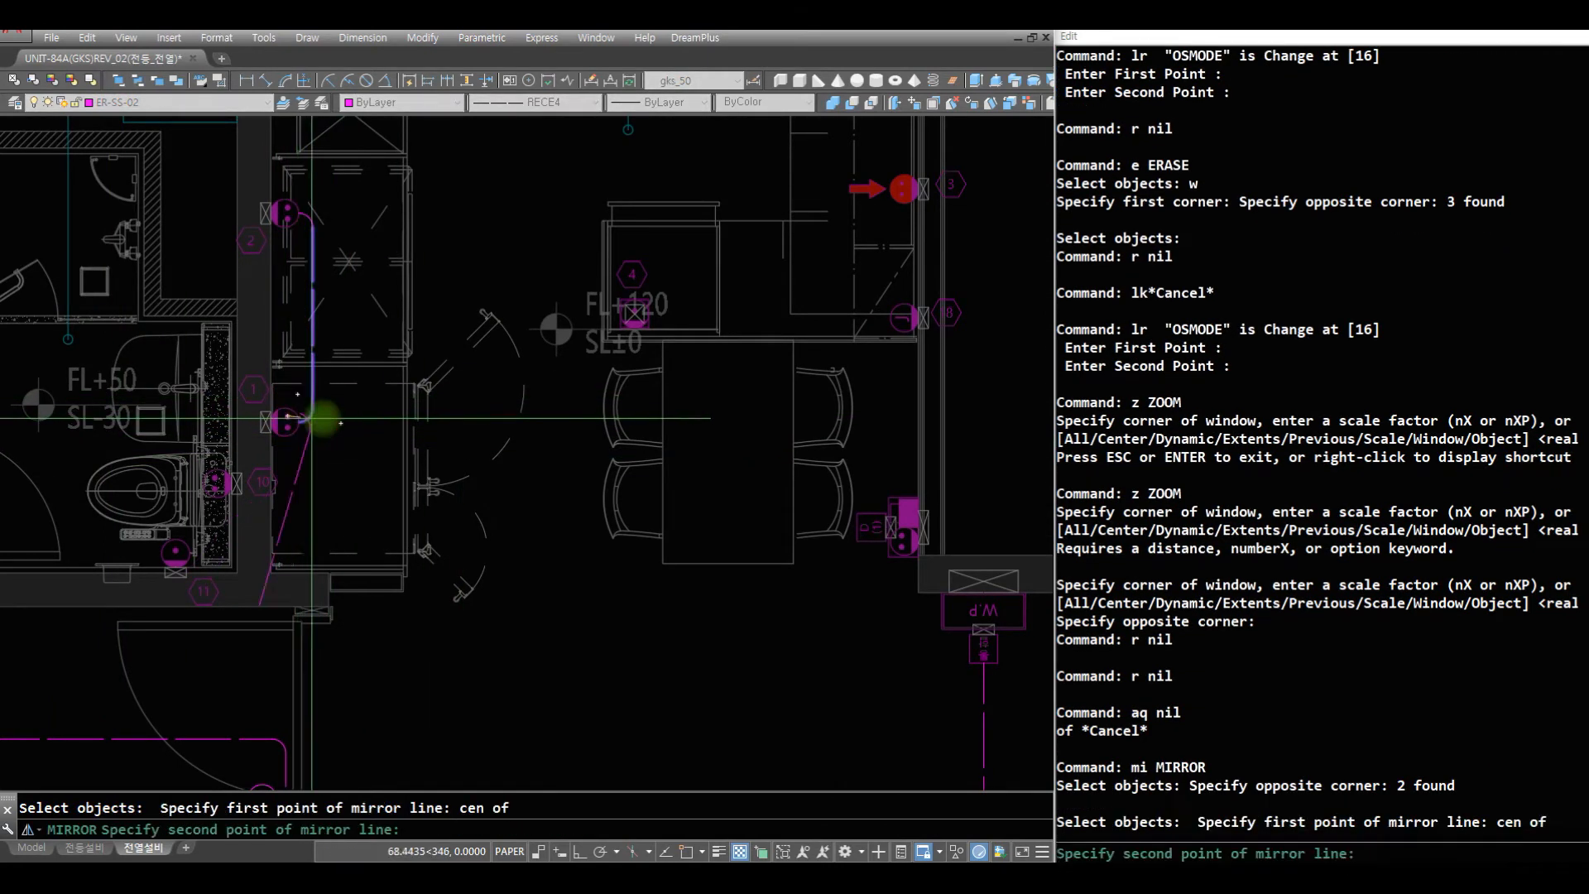
key(Escape)
- Mirror the wire's vertical segment and lower arc downward about a horizontal axis through outlet 1, keeping the originals
key(space)
click(338, 424)
click(305, 400)
key(space)
text(cen of)
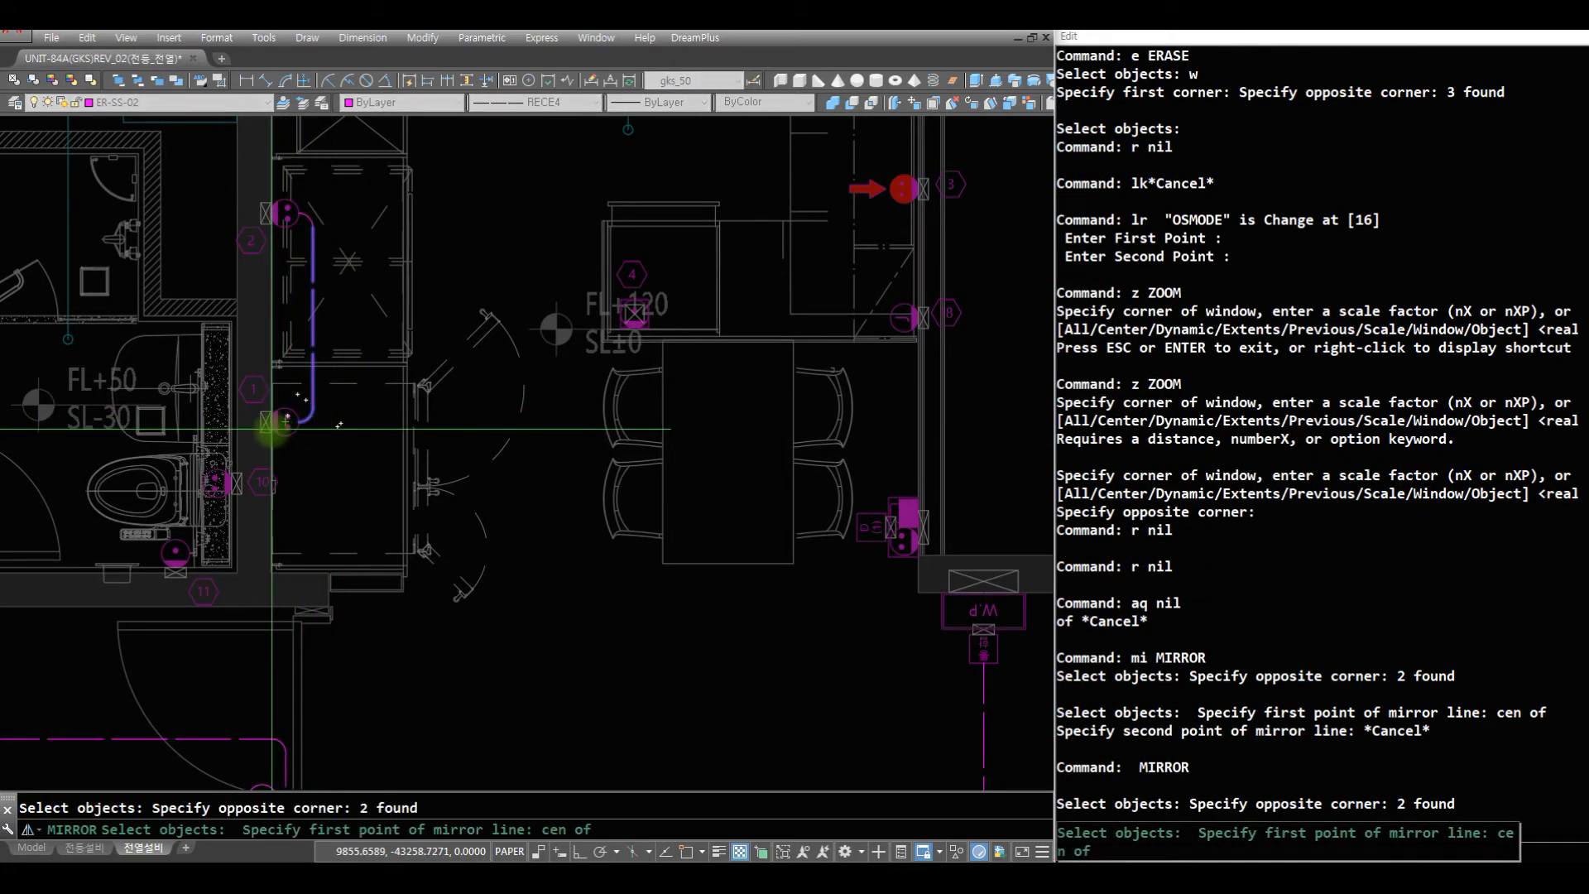
click(296, 429)
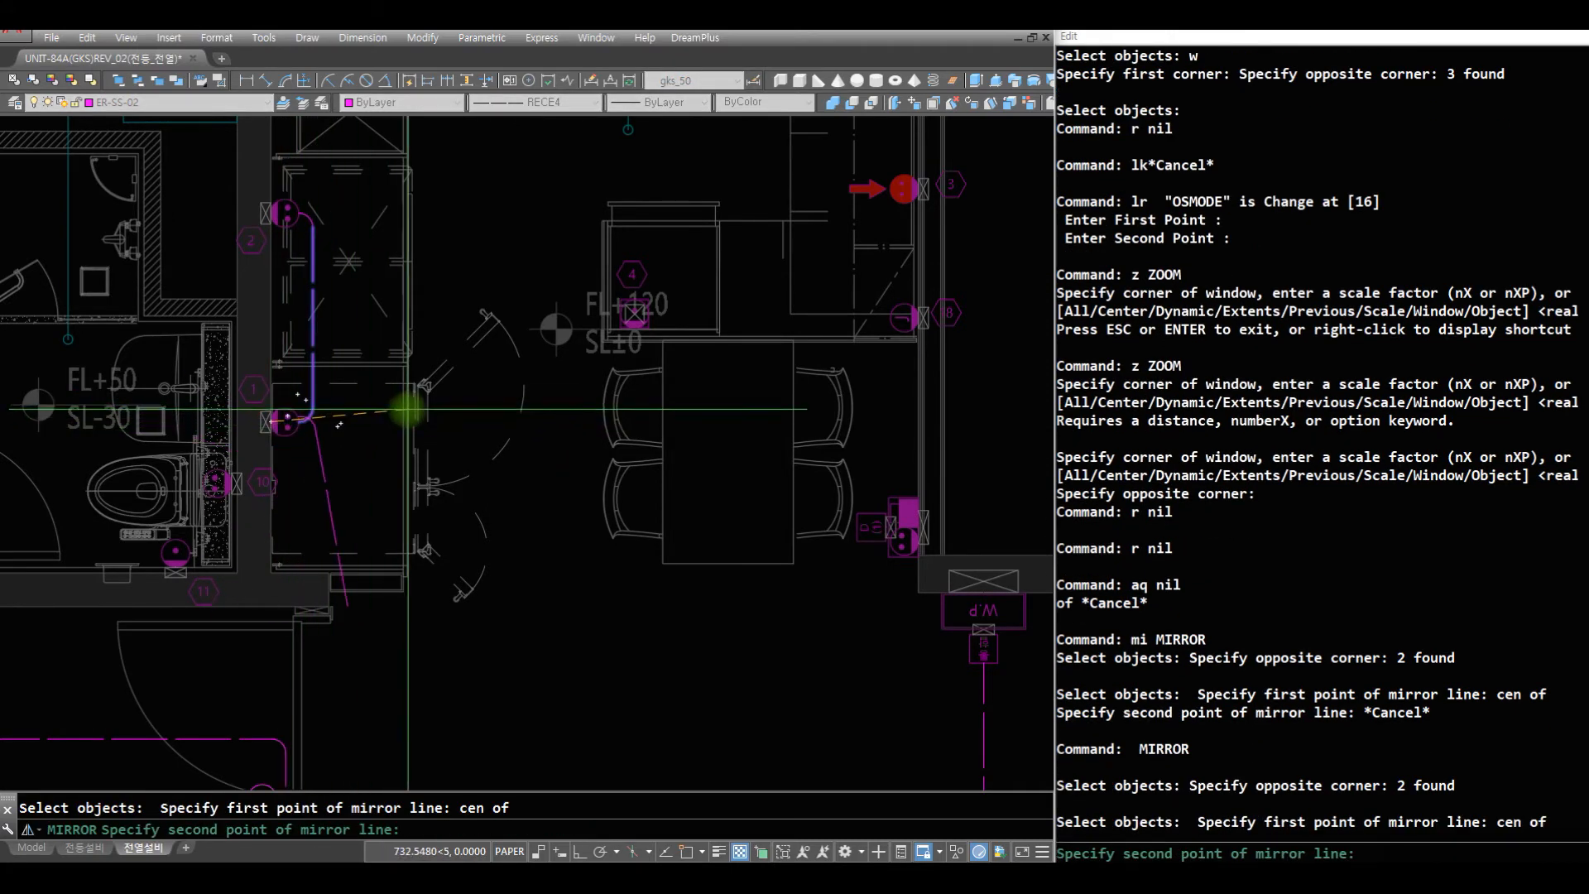
key(F8)
click(431, 423)
key(space)
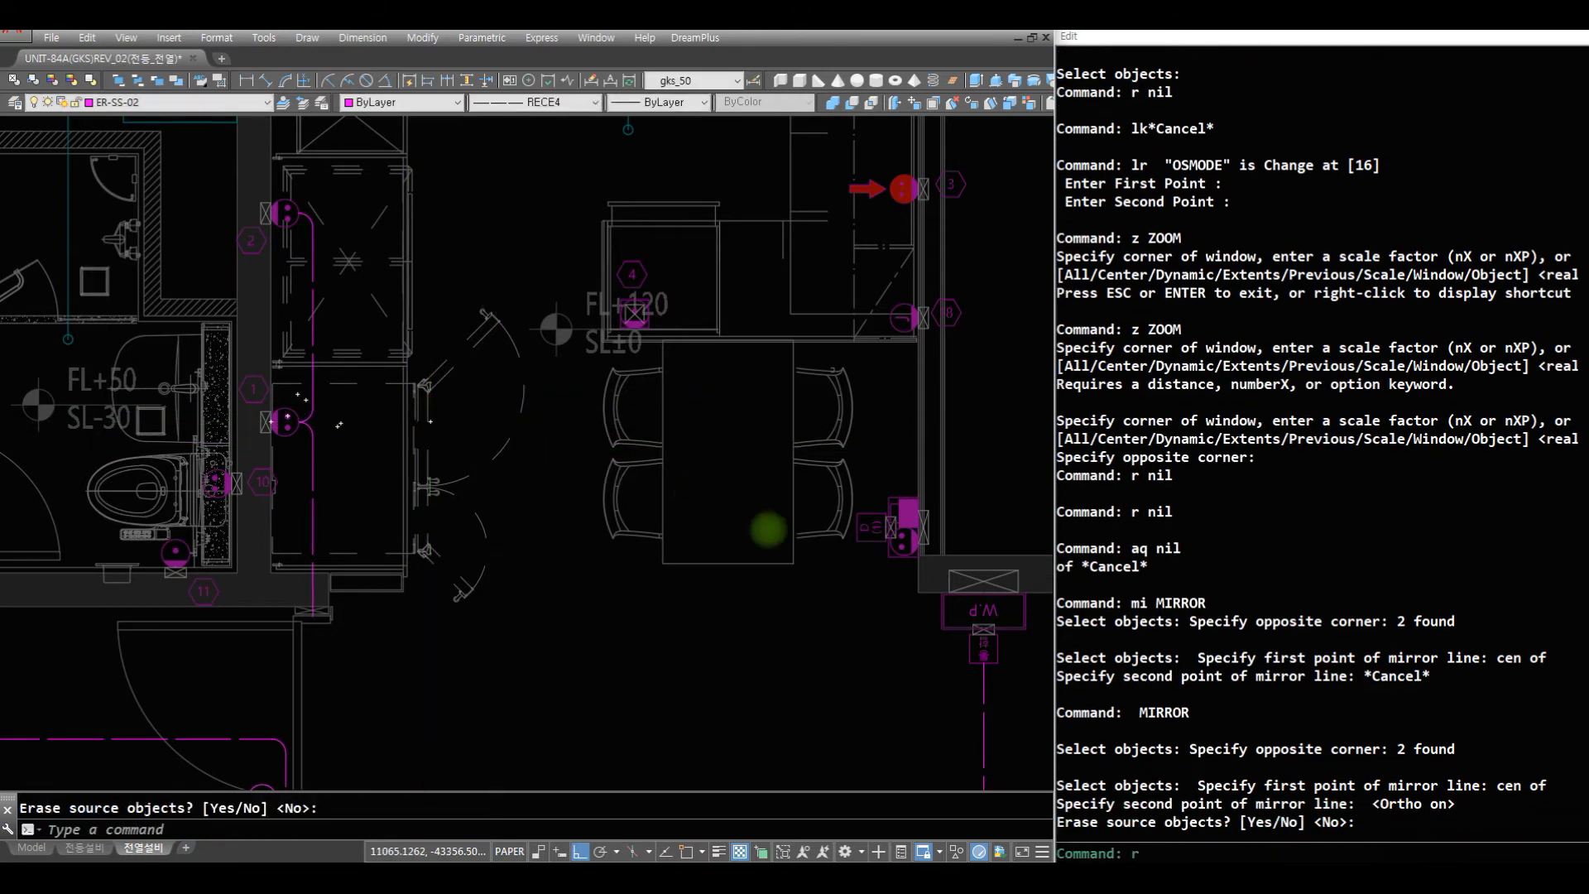
text(r)
key(space)
key(Escape)
key(Escape)
- Draw a wire down from the outlet beside the D(1) box and horizontally across to the mirrored vertical wire
text(aq)
key(space)
click(904, 551)
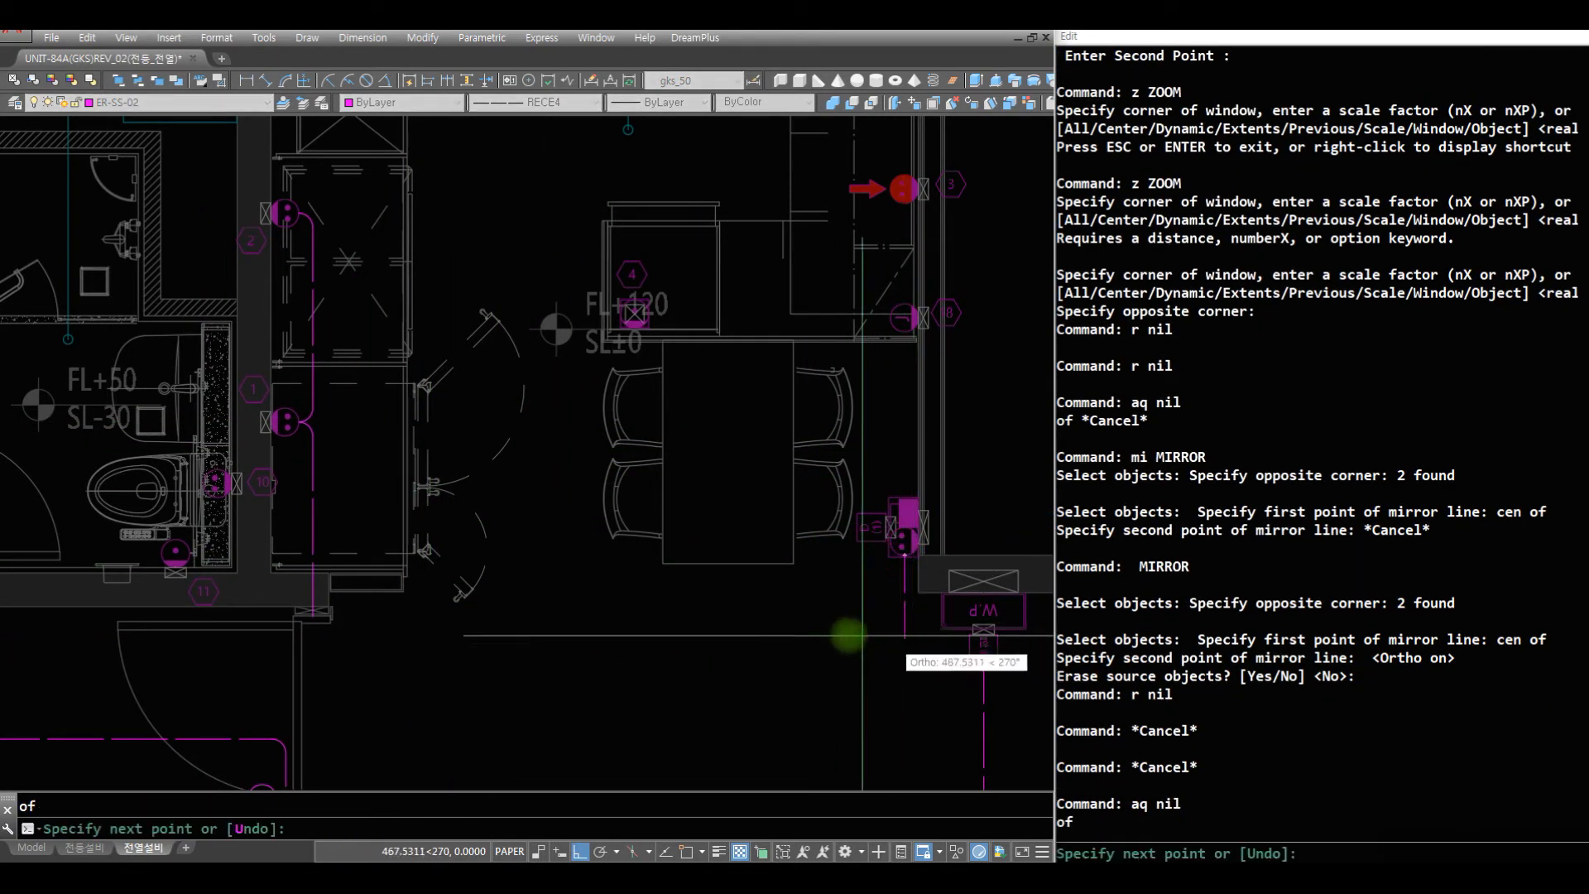
click(807, 571)
text(u)
key(space)
text(u)
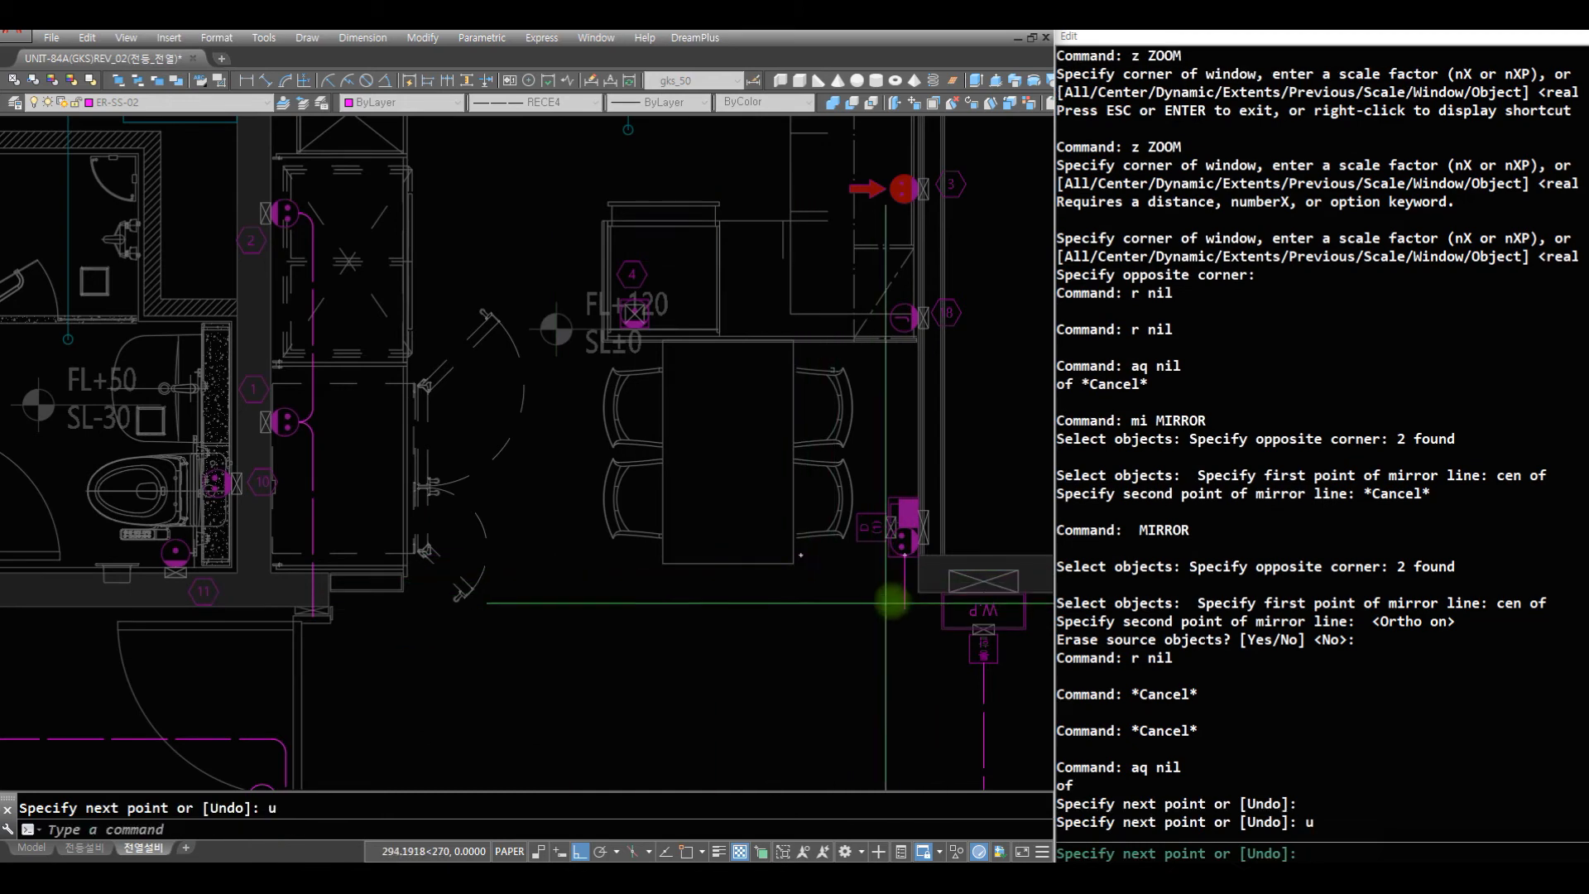
click(905, 603)
click(321, 603)
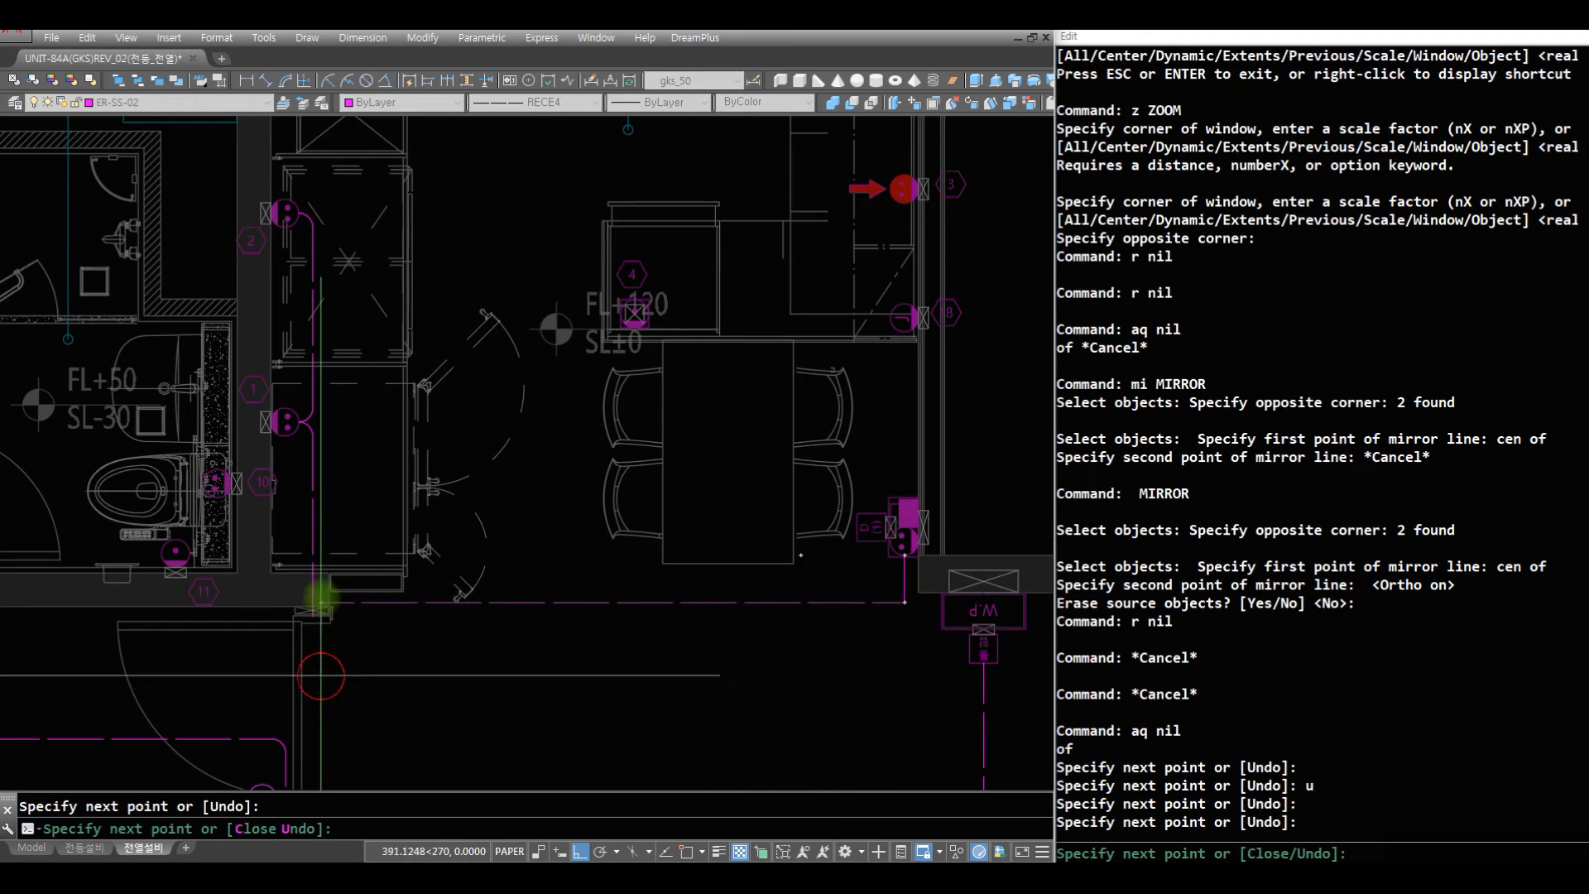
key(space)
- Fillet both corners of the long horizontal wire with the vertical wires at radius 75
text(f)
key(space)
text(c)
click(387, 630)
click(289, 558)
- Draw two parallel vertical lines upward from the D(1) box and from the outlet unit next to it
key(space)
text(c)
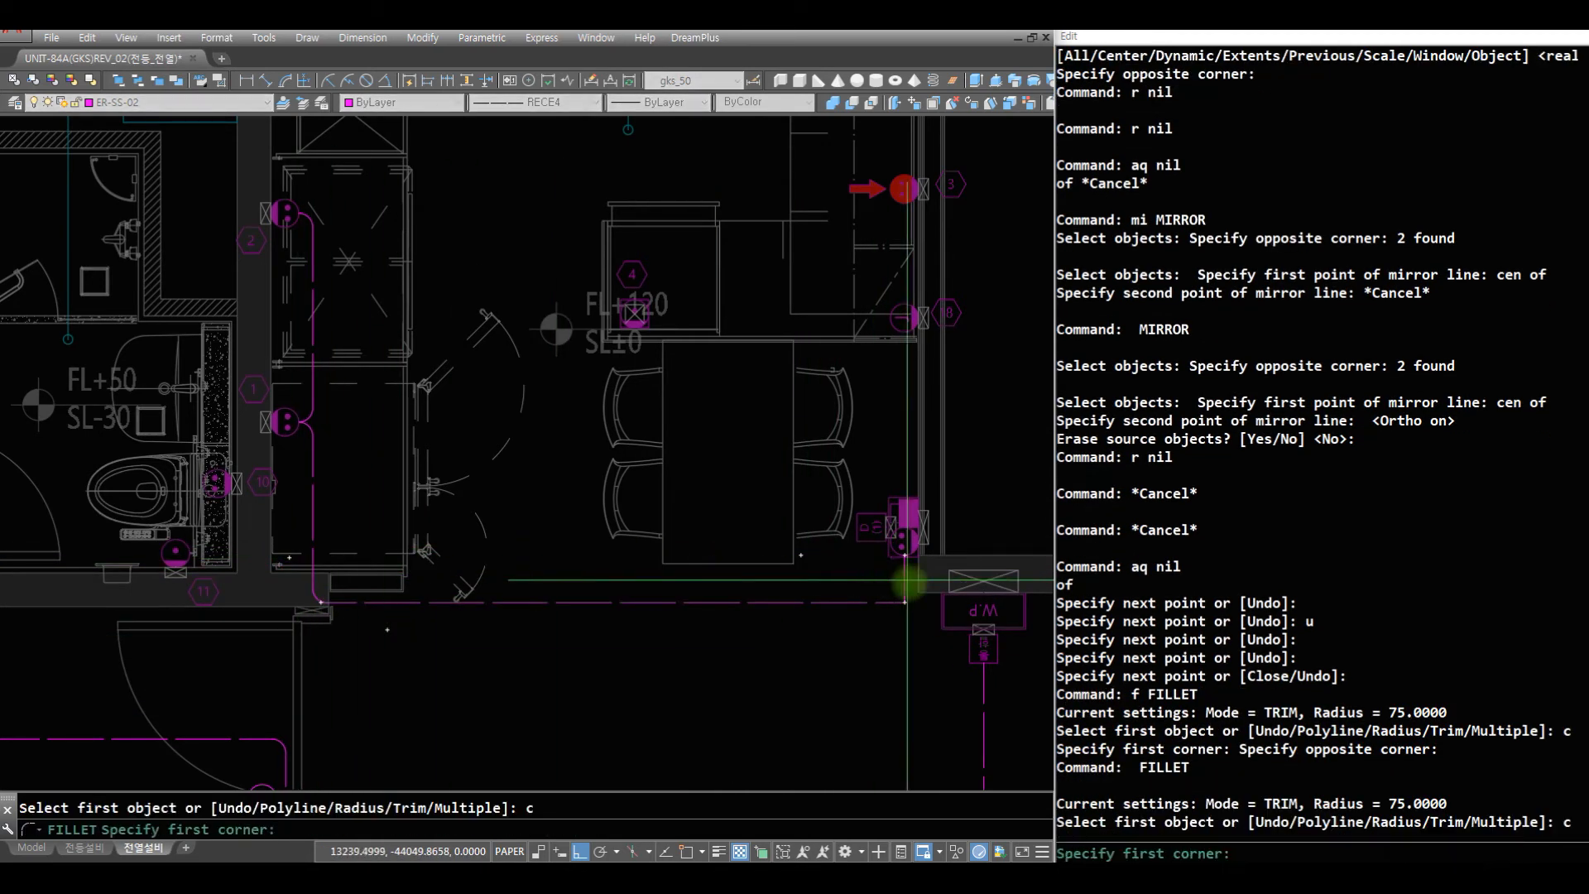
click(919, 592)
click(832, 658)
text(r z)
key(space)
drag(737, 415, 706, 457)
key(space)
text(z z z)
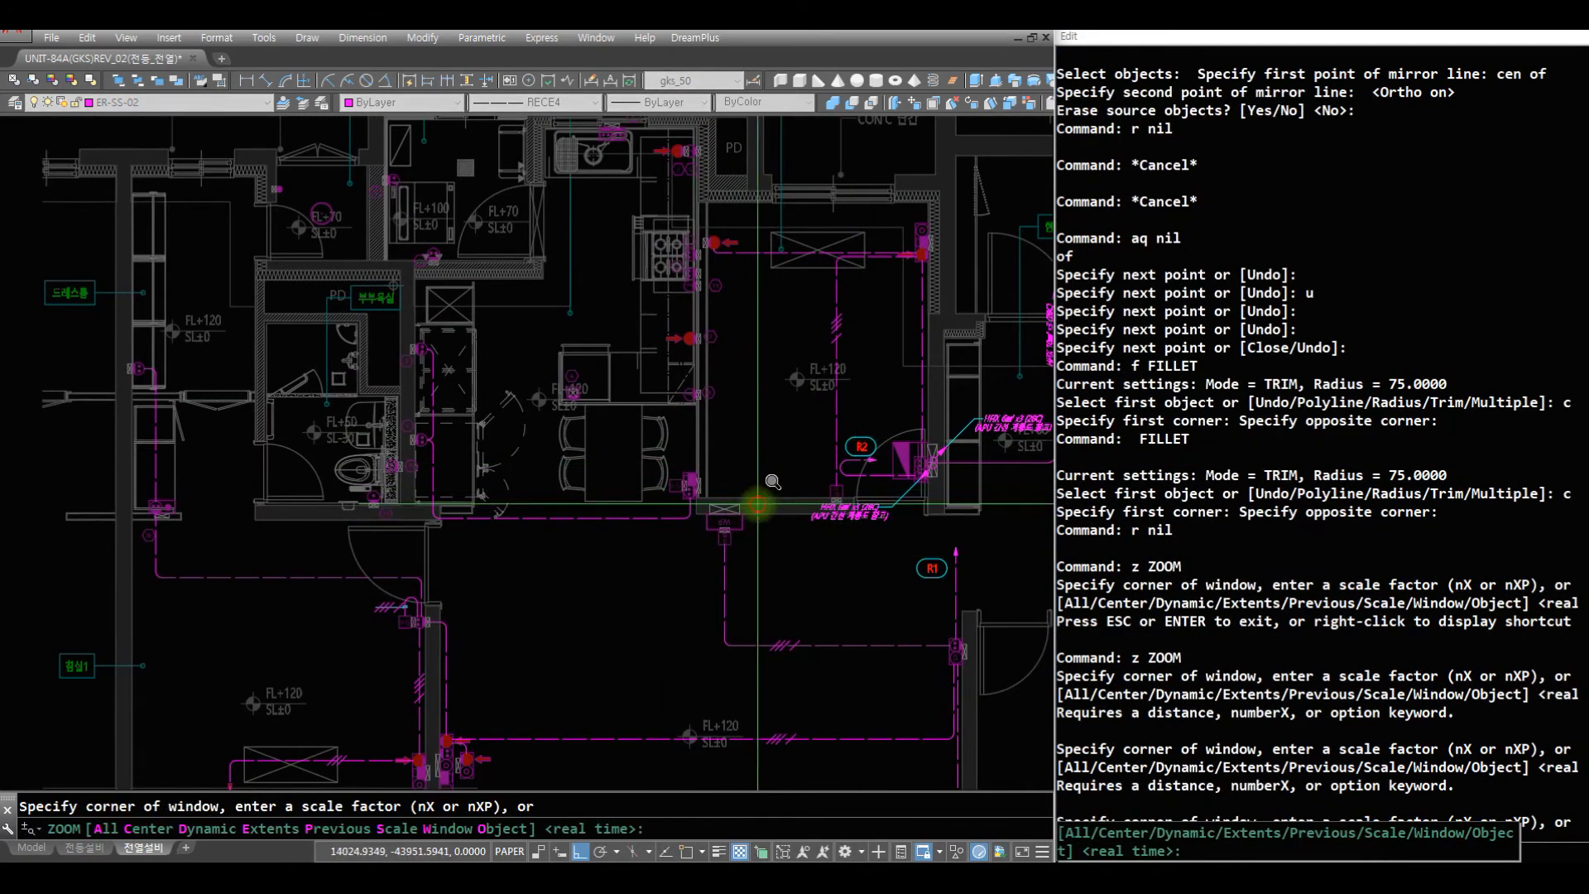
click(756, 508)
click(570, 389)
text(r r af)
click(596, 627)
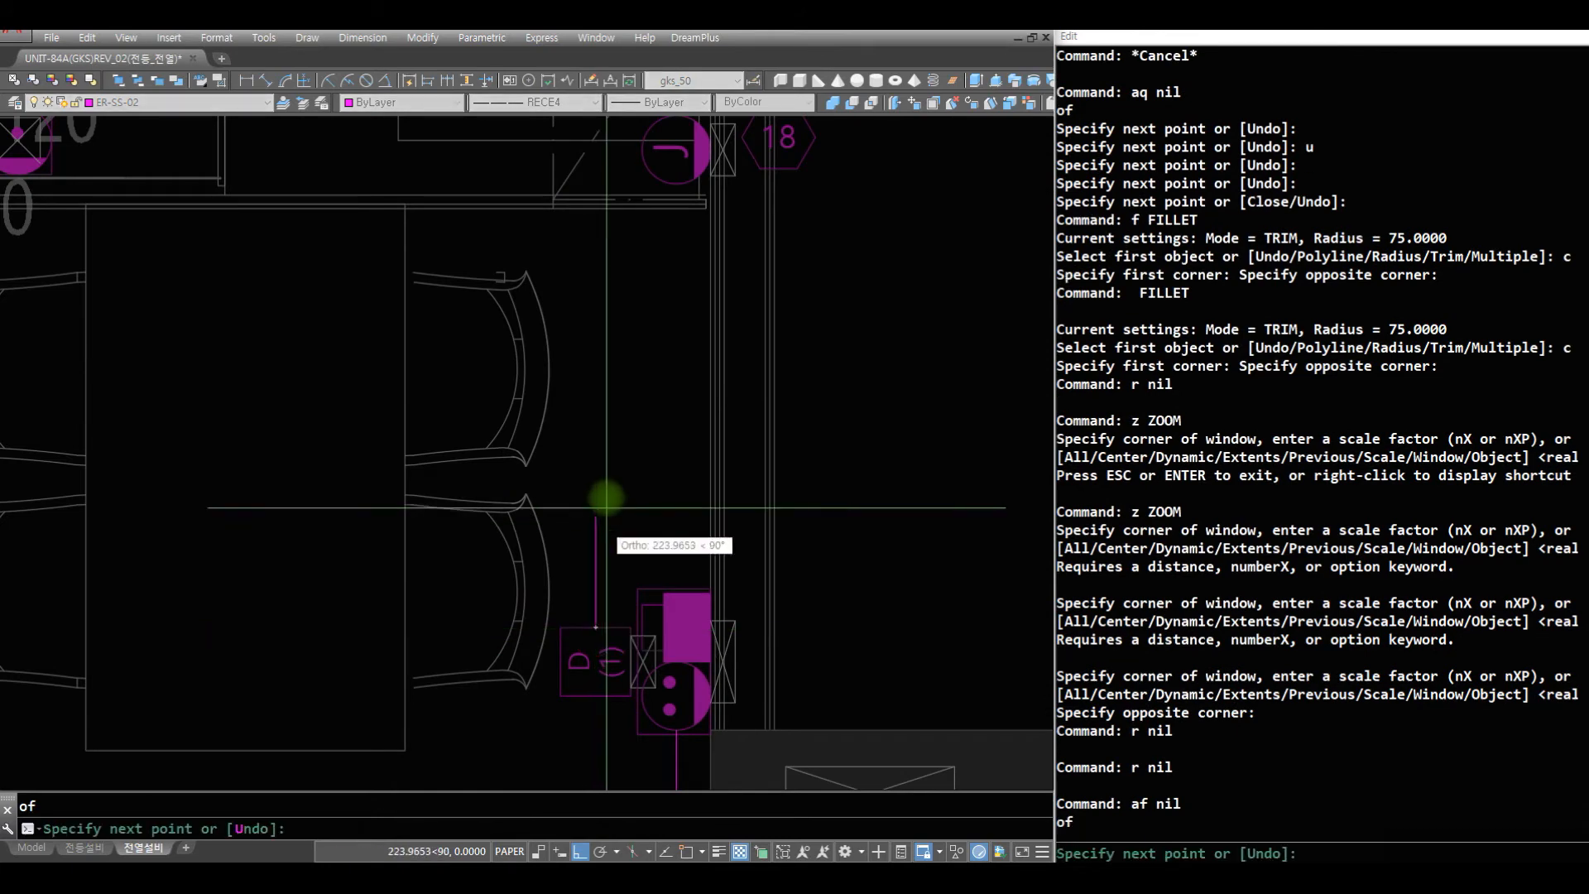
click(596, 484)
key(space)
text(r af)
click(675, 588)
click(674, 441)
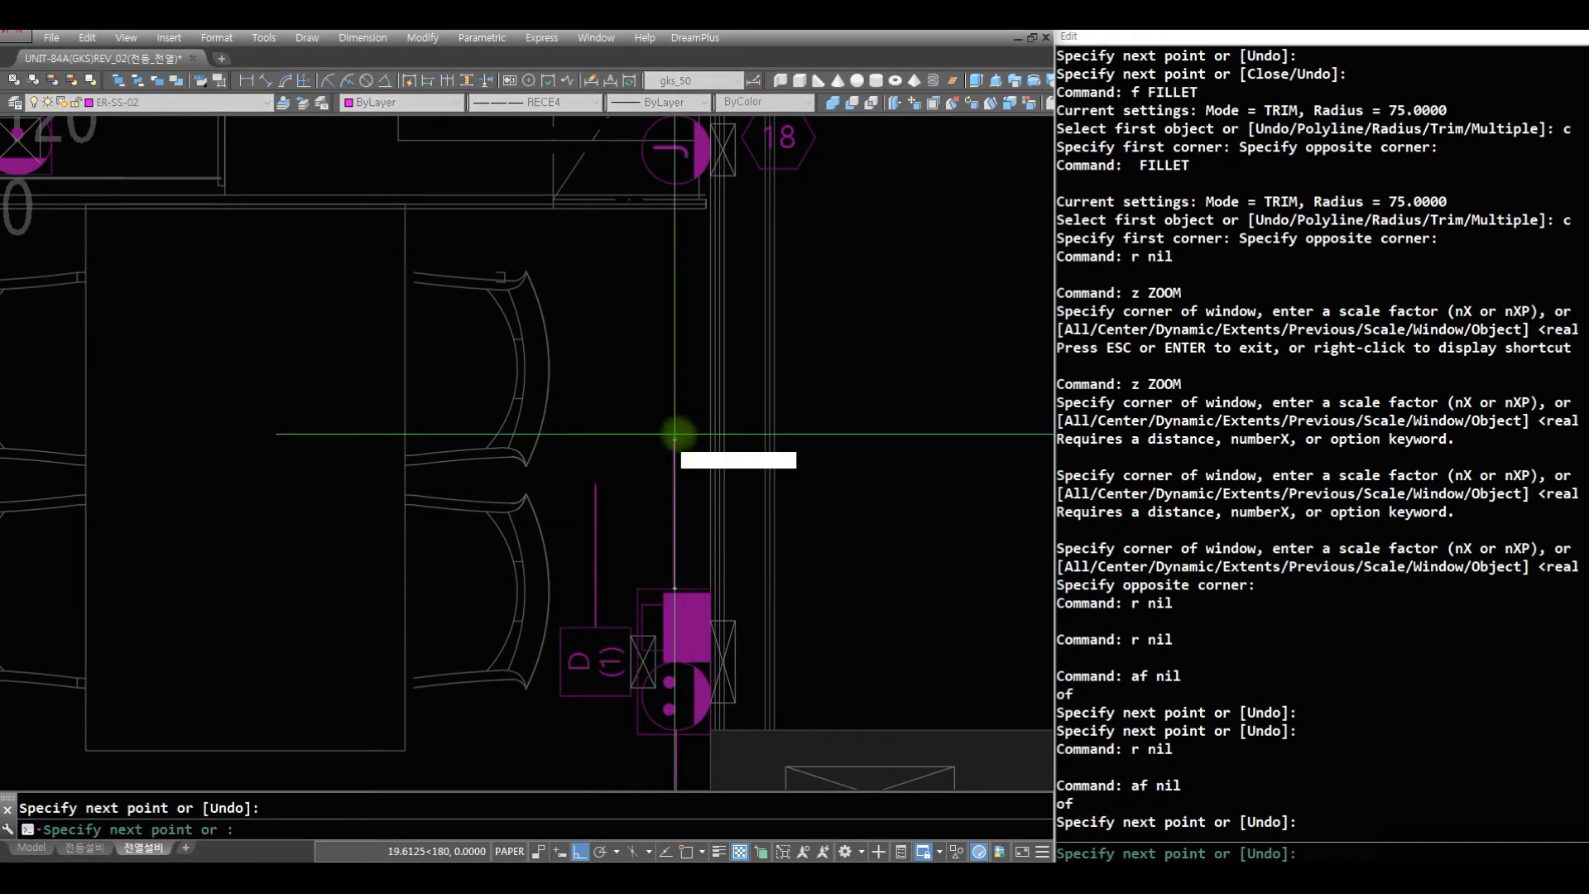
key(space)
text(o)
key(Escape)
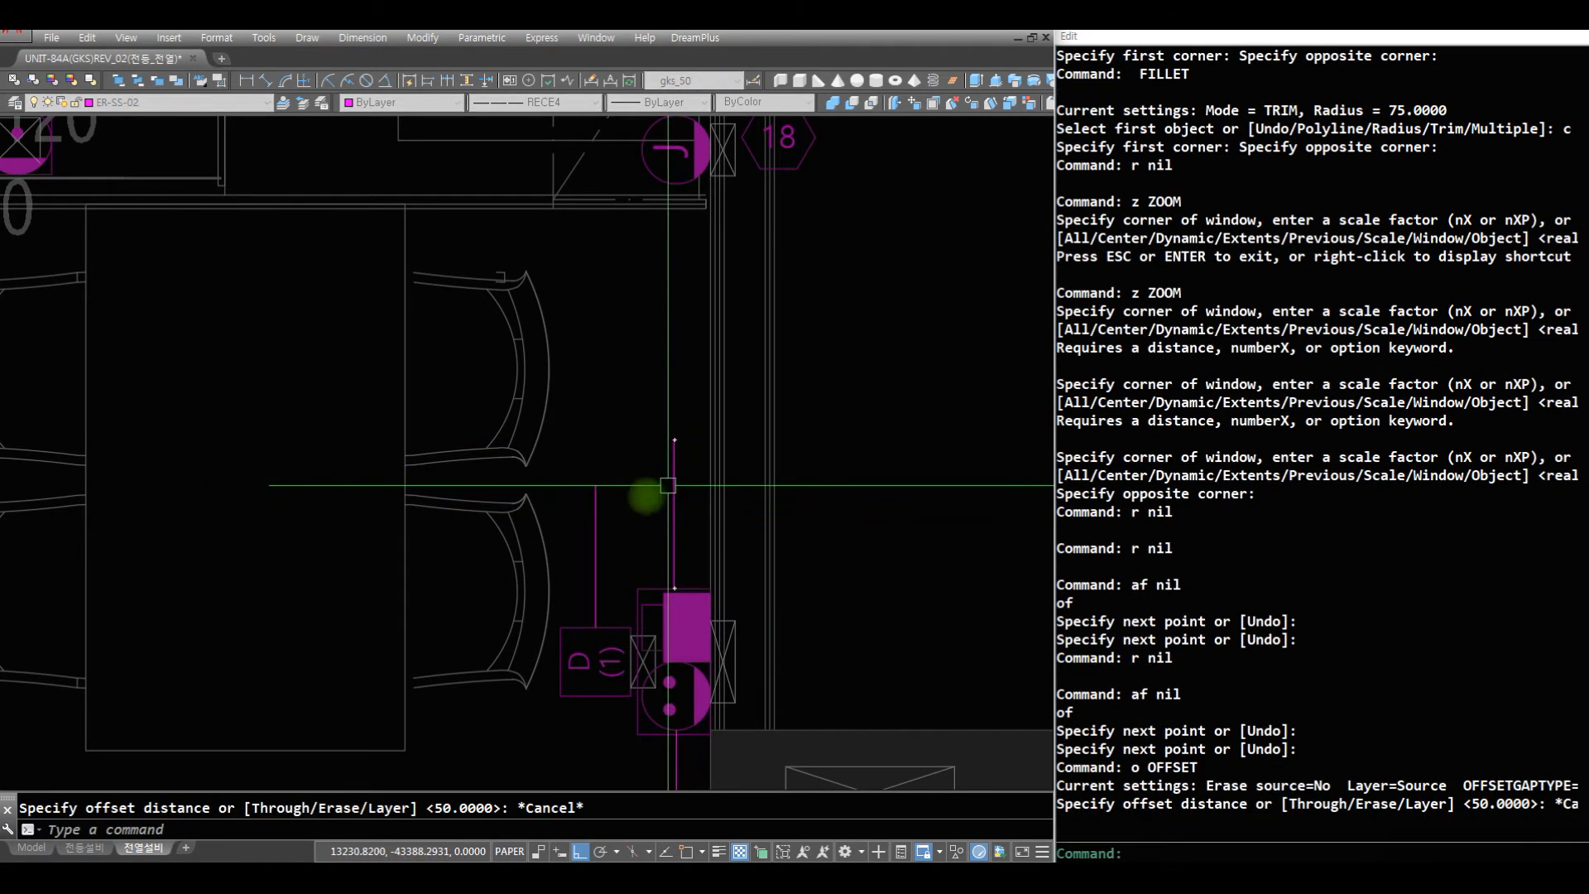
- Fillet the upper ends of the two parallel lines into a rounded U-shaped wire
text(f FILLET)
click(592, 523)
click(672, 500)
- Draw a vertical wire from the J outlet tagged 18 up to the quadrant of the red-marked outlet 3
text(r z)
key(space)
drag(692, 355, 654, 477)
key(Escape)
text(z z)
click(776, 570)
click(346, 150)
text(r r )
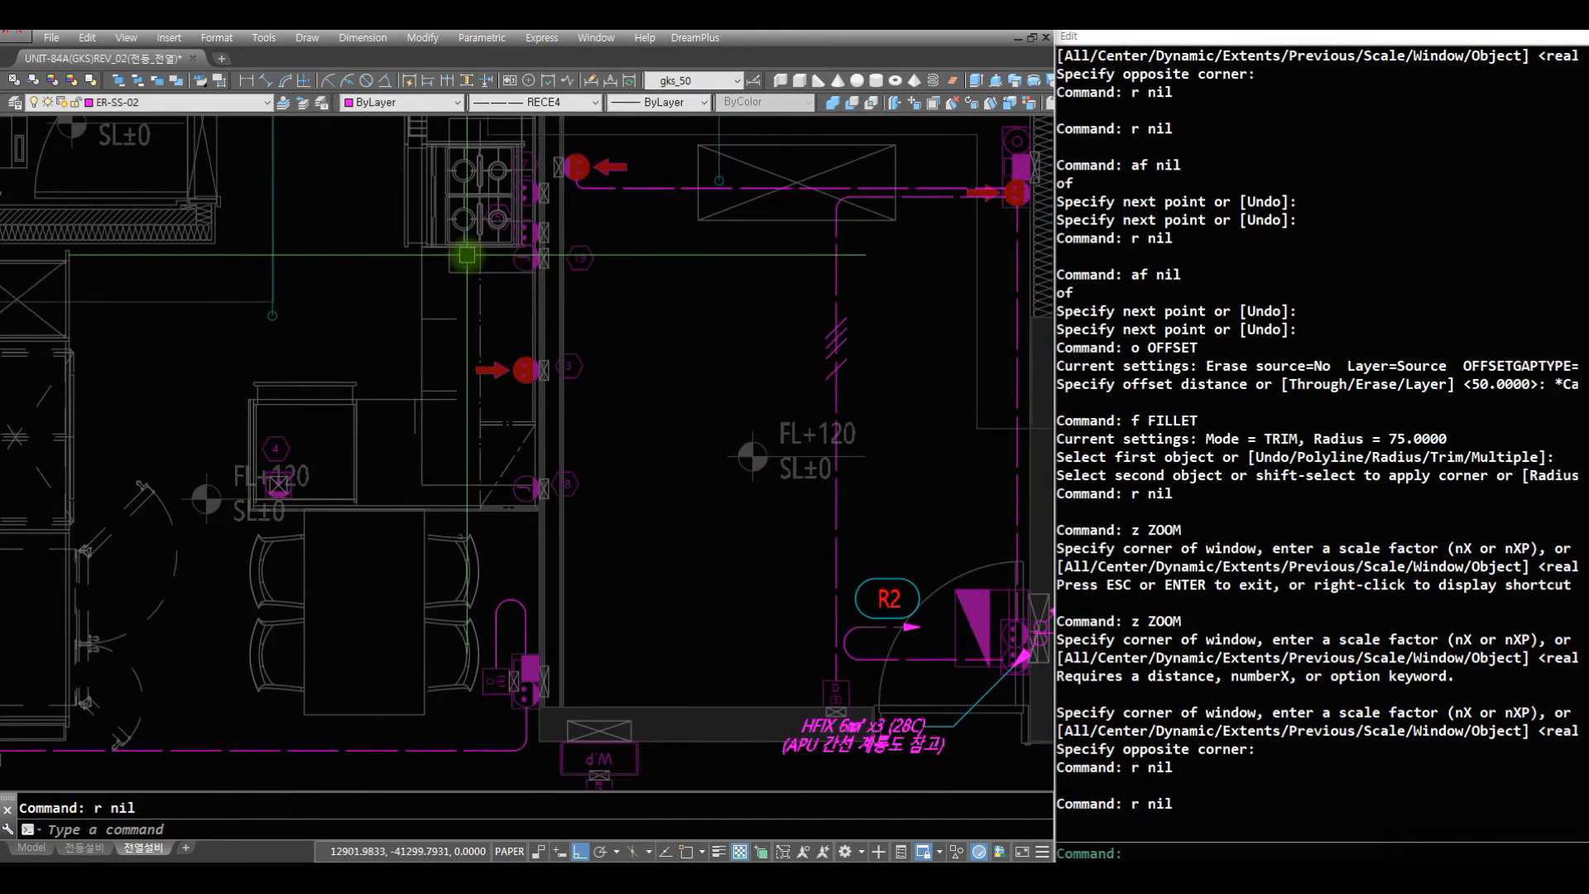
text(aq)
key(space)
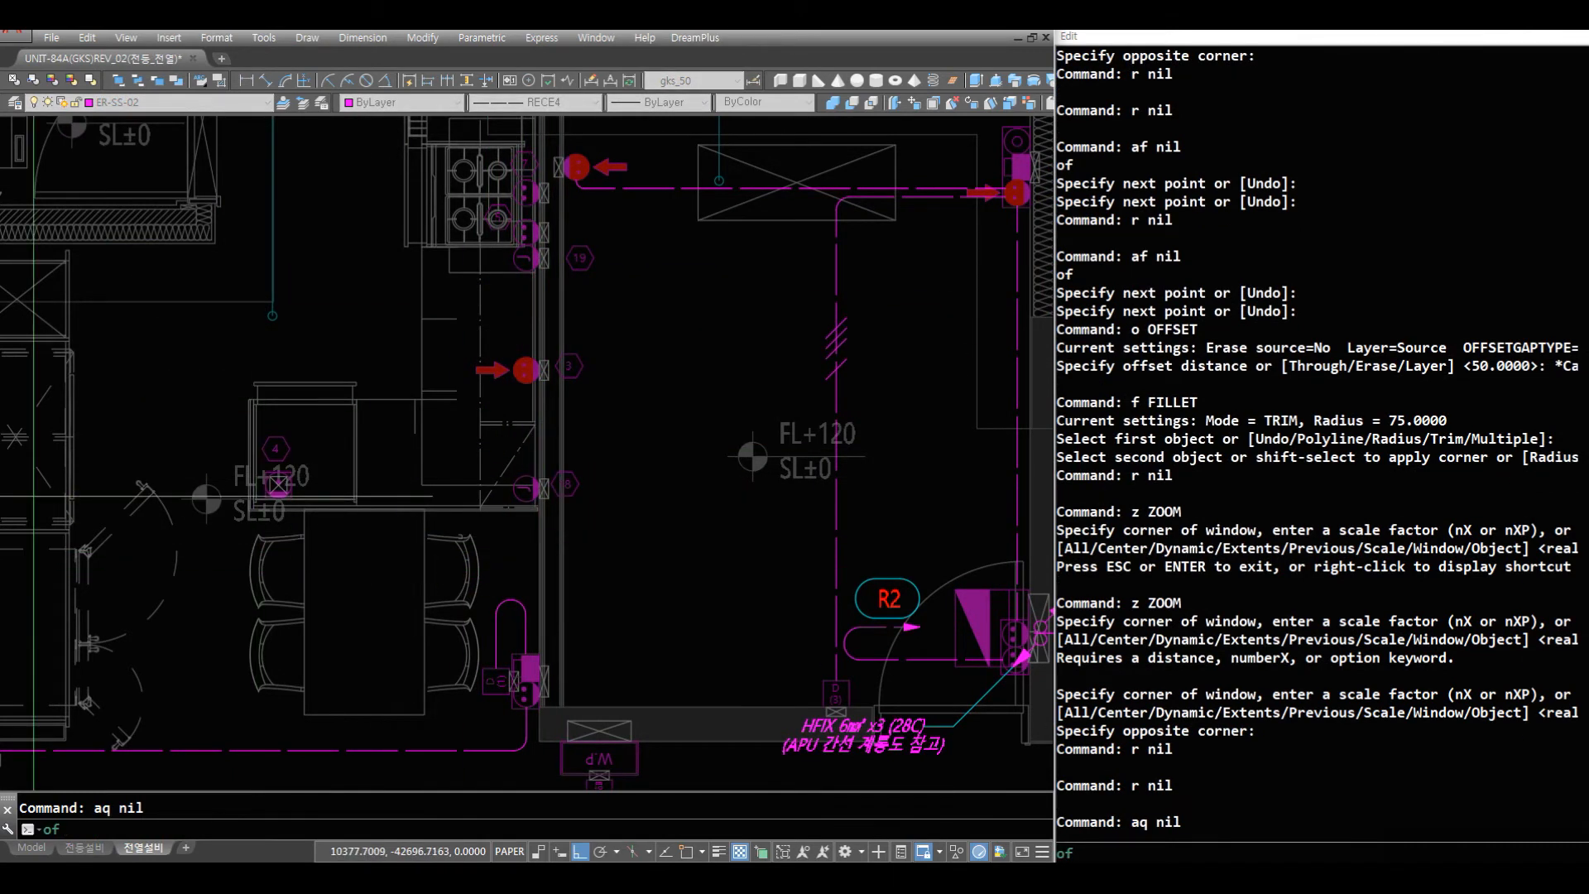
key(Escape)
key(Escape)
text(aq)
key(space)
click(527, 476)
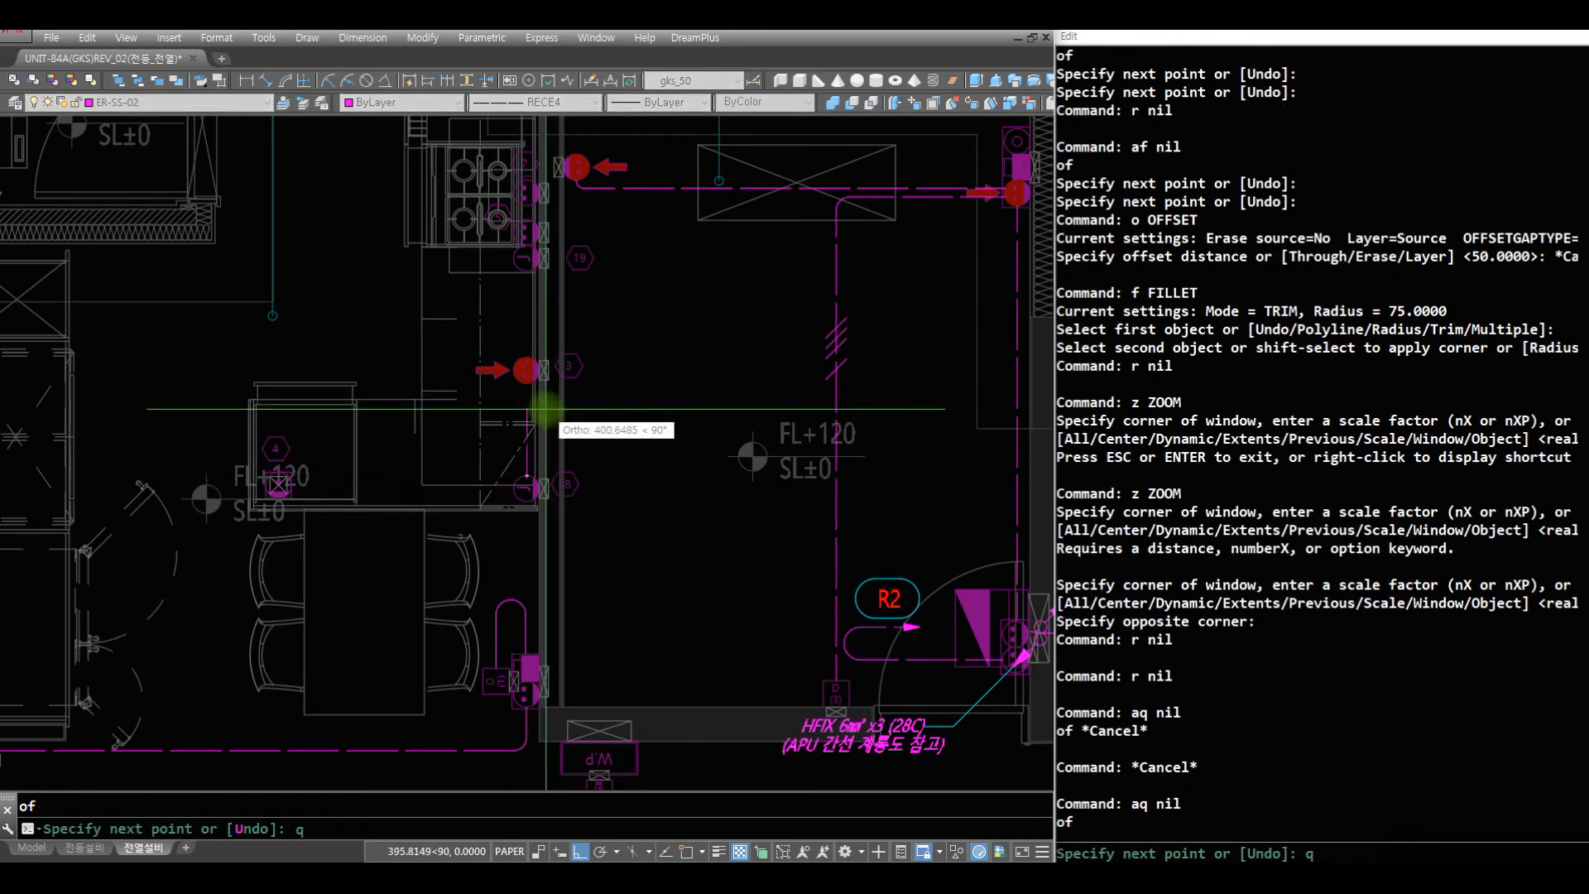
text(qua)
key(space)
click(526, 379)
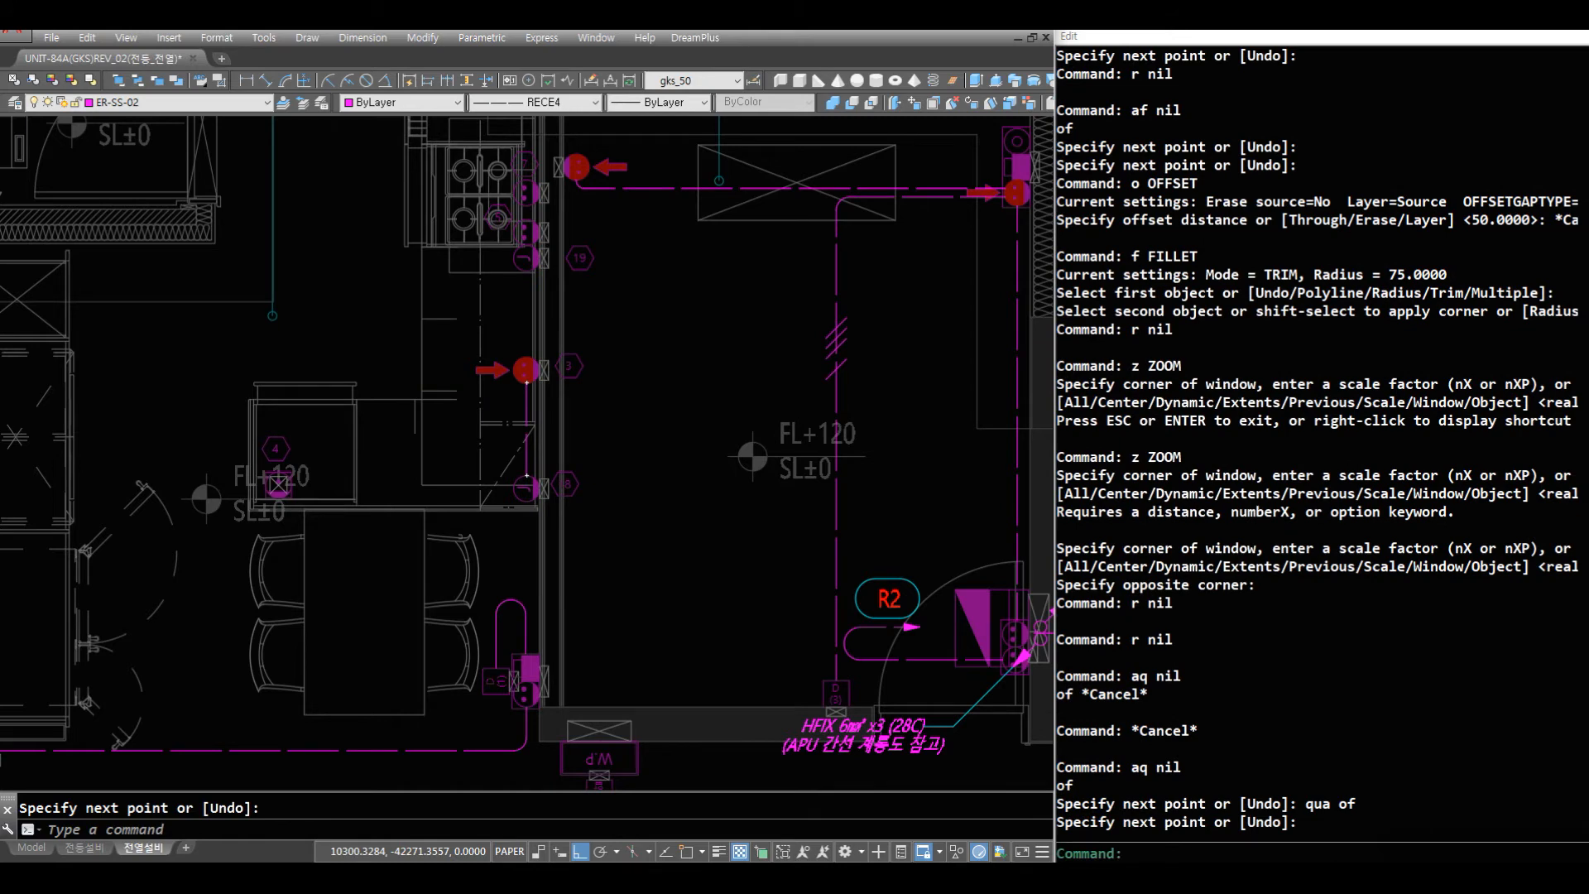
- Draw a rounded LR wire from the outlet tagged 7 beside the stove down to the J outlet tagged 19
text(z)
key(space)
drag(728, 157, 610, 228)
key(Escape)
text(z)
click(655, 417)
text(r)
key(space)
text(r)
key(space)
click(495, 262)
text(r)
key(space)
text(lr)
key(space)
click(412, 302)
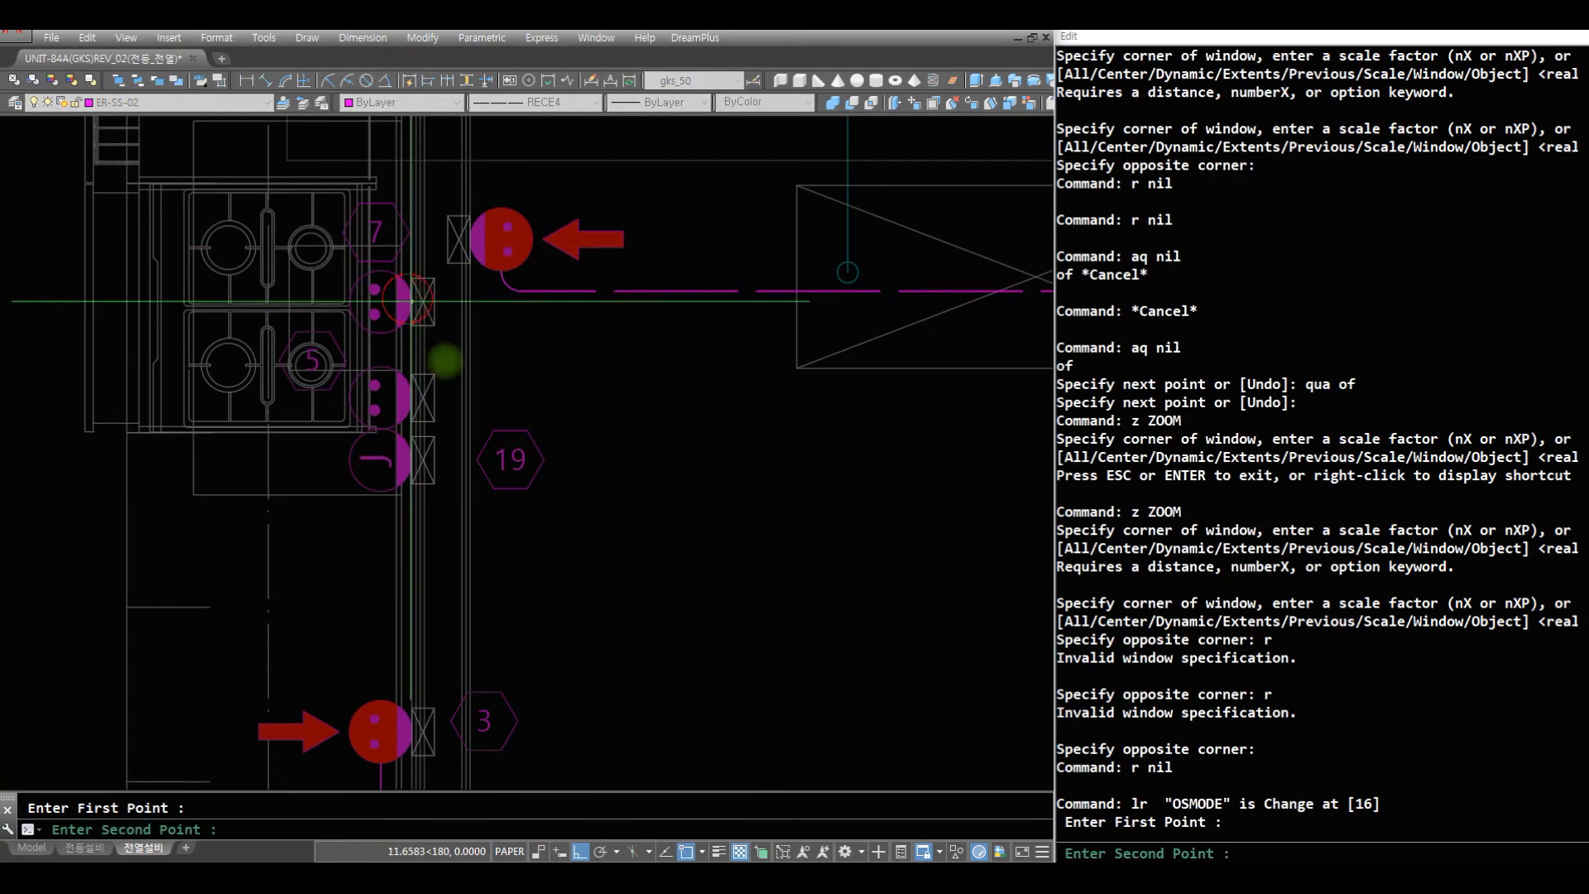
click(596, 550)
- Draw a CT2 circuit wire from J outlet 19 horizontally into 침실3 and down, ending in an arrow near the lower wall
text(z)
key(space)
drag(579, 401, 596, 566)
text(z)
key(space)
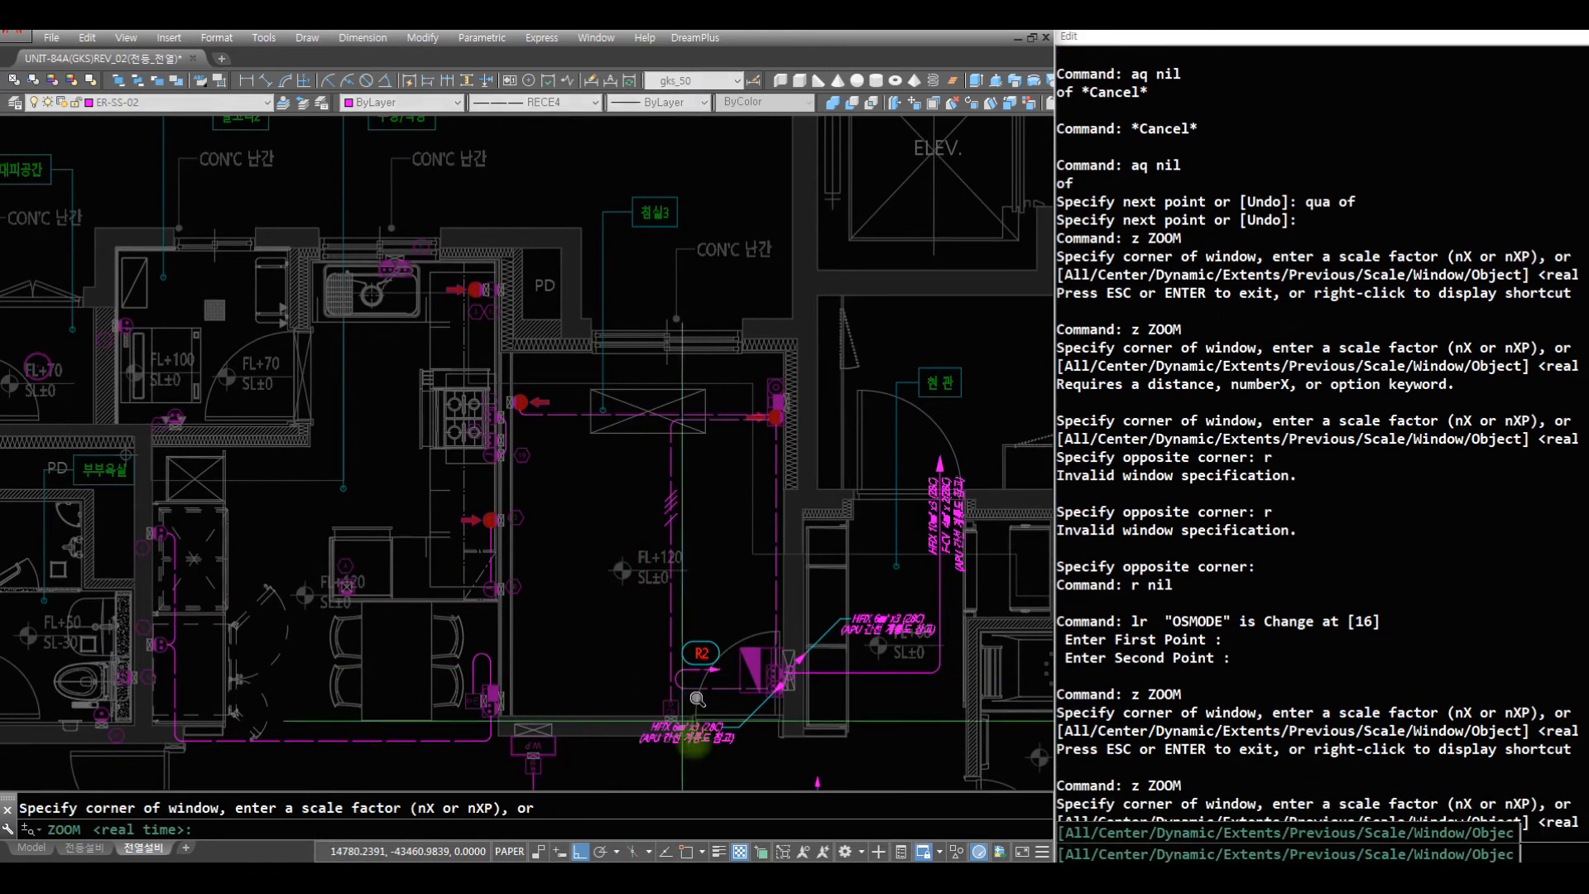
text(r)
key(space)
click(709, 760)
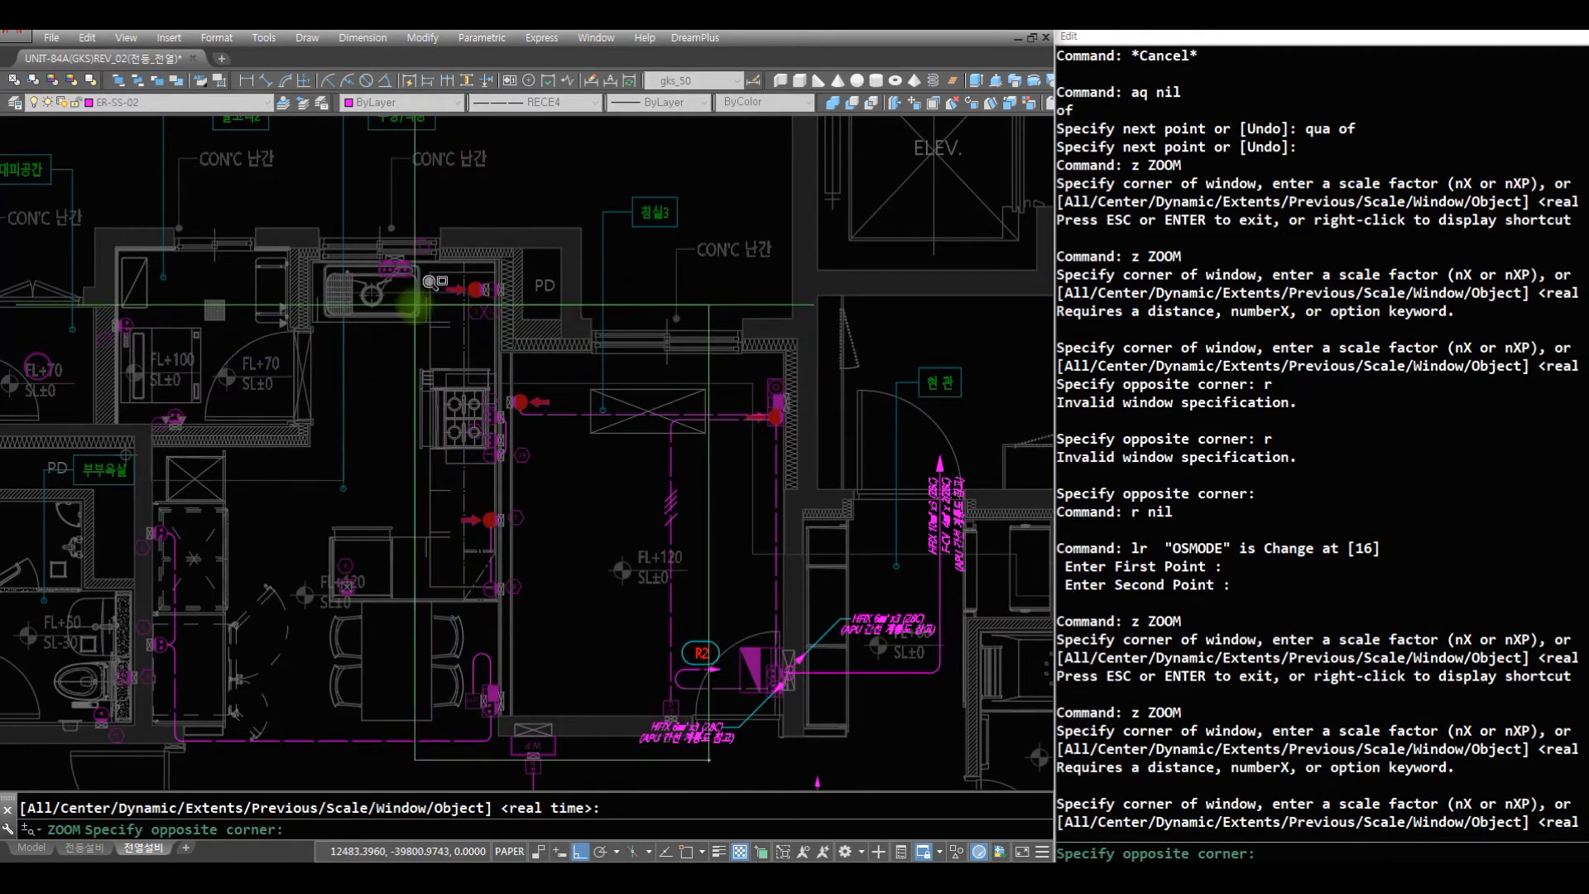
click(415, 305)
text(r)
key(space)
text(ct)
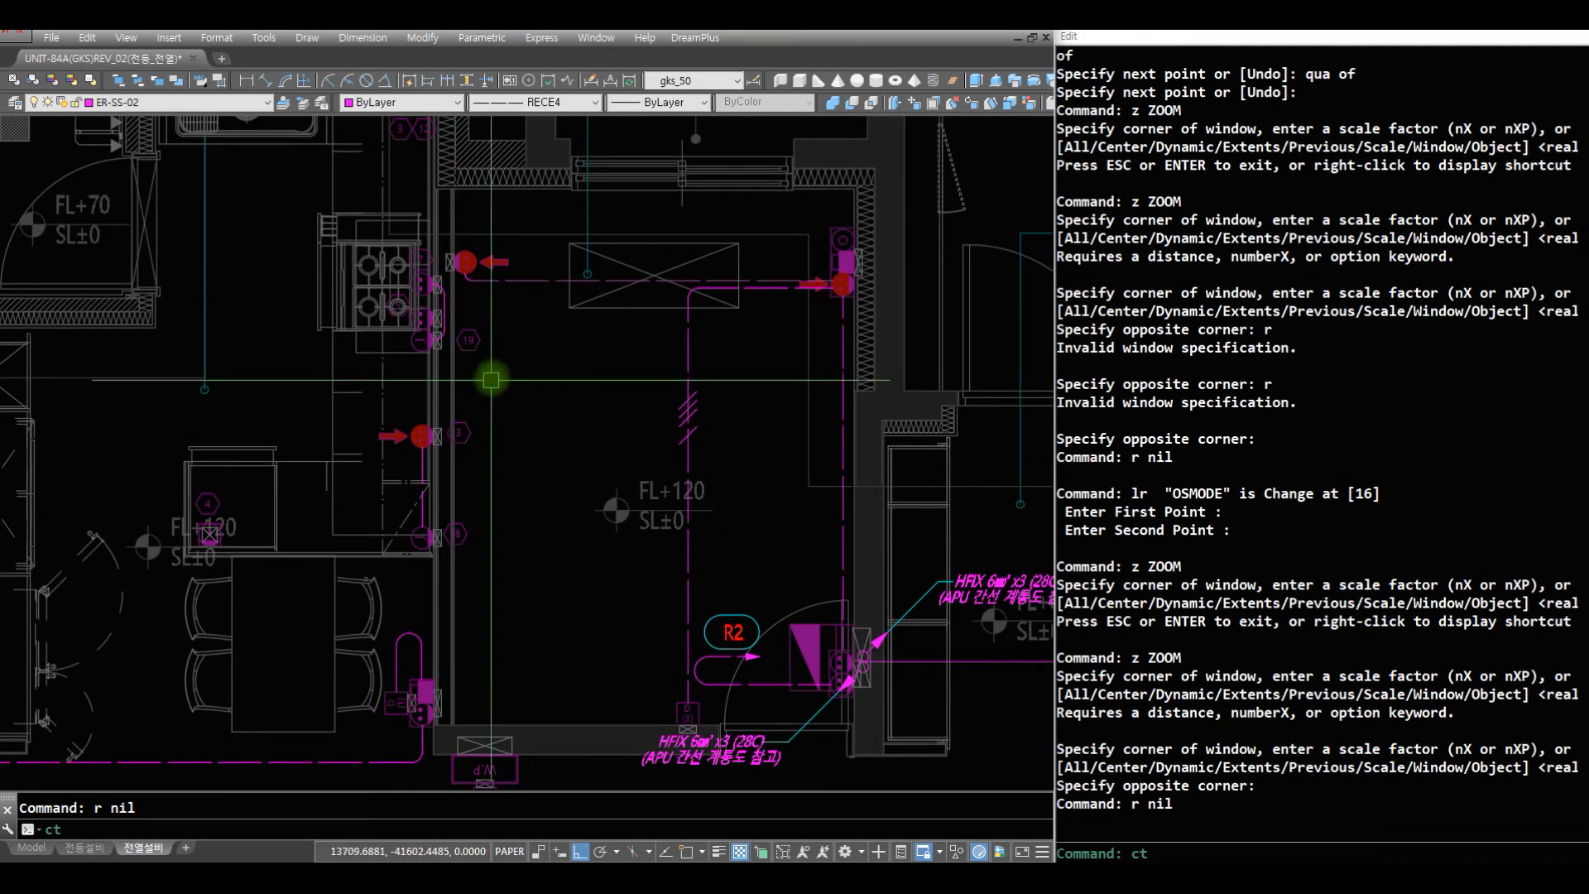
text(2)
key(space)
click(433, 340)
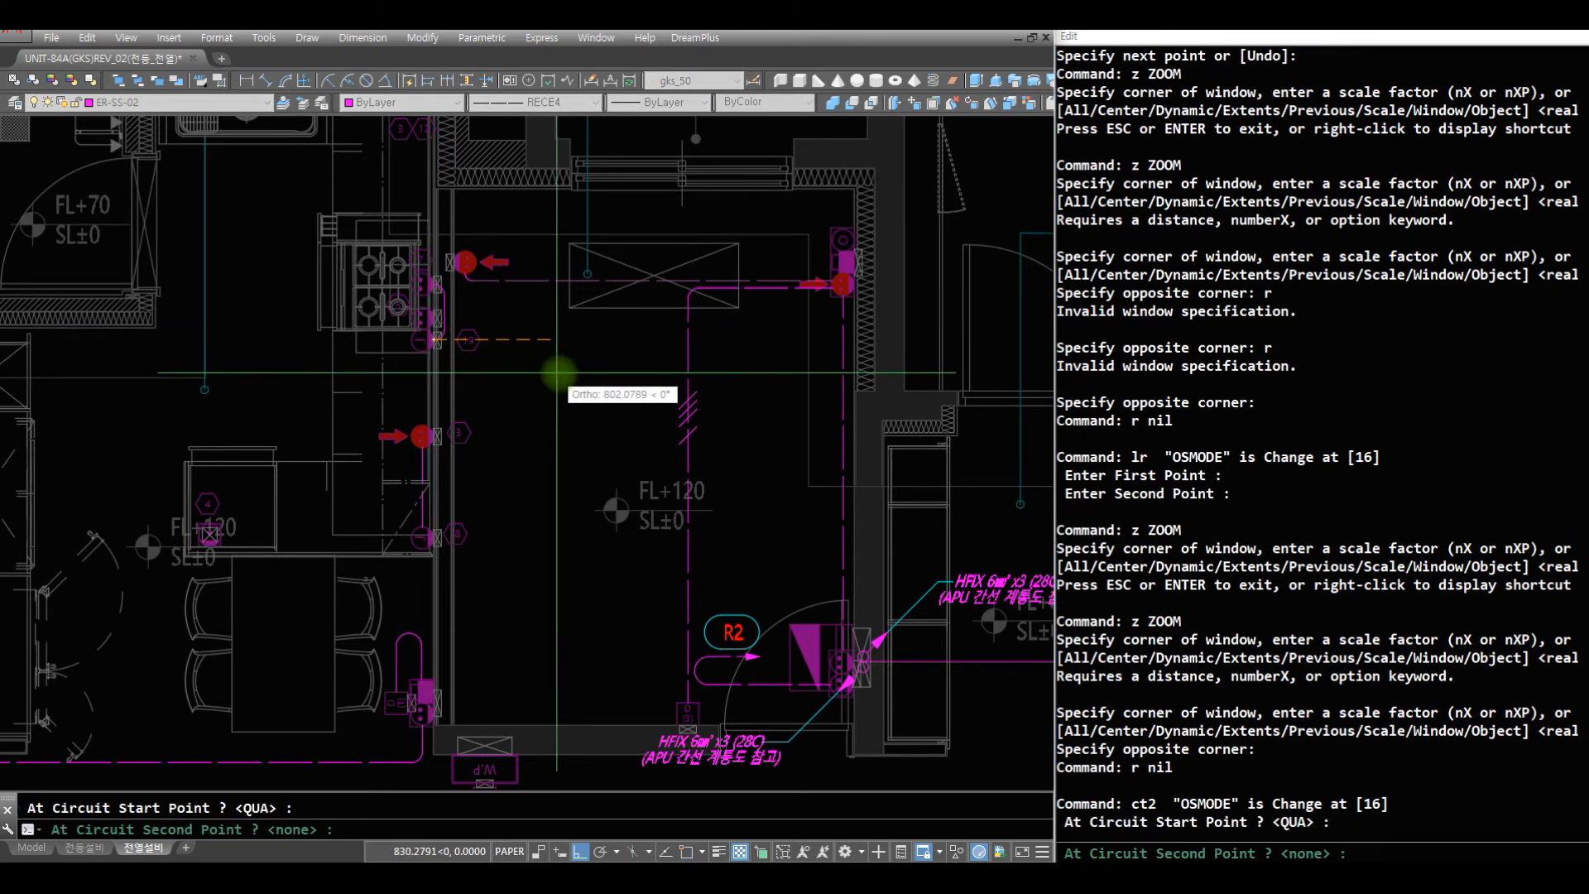
click(550, 365)
click(603, 651)
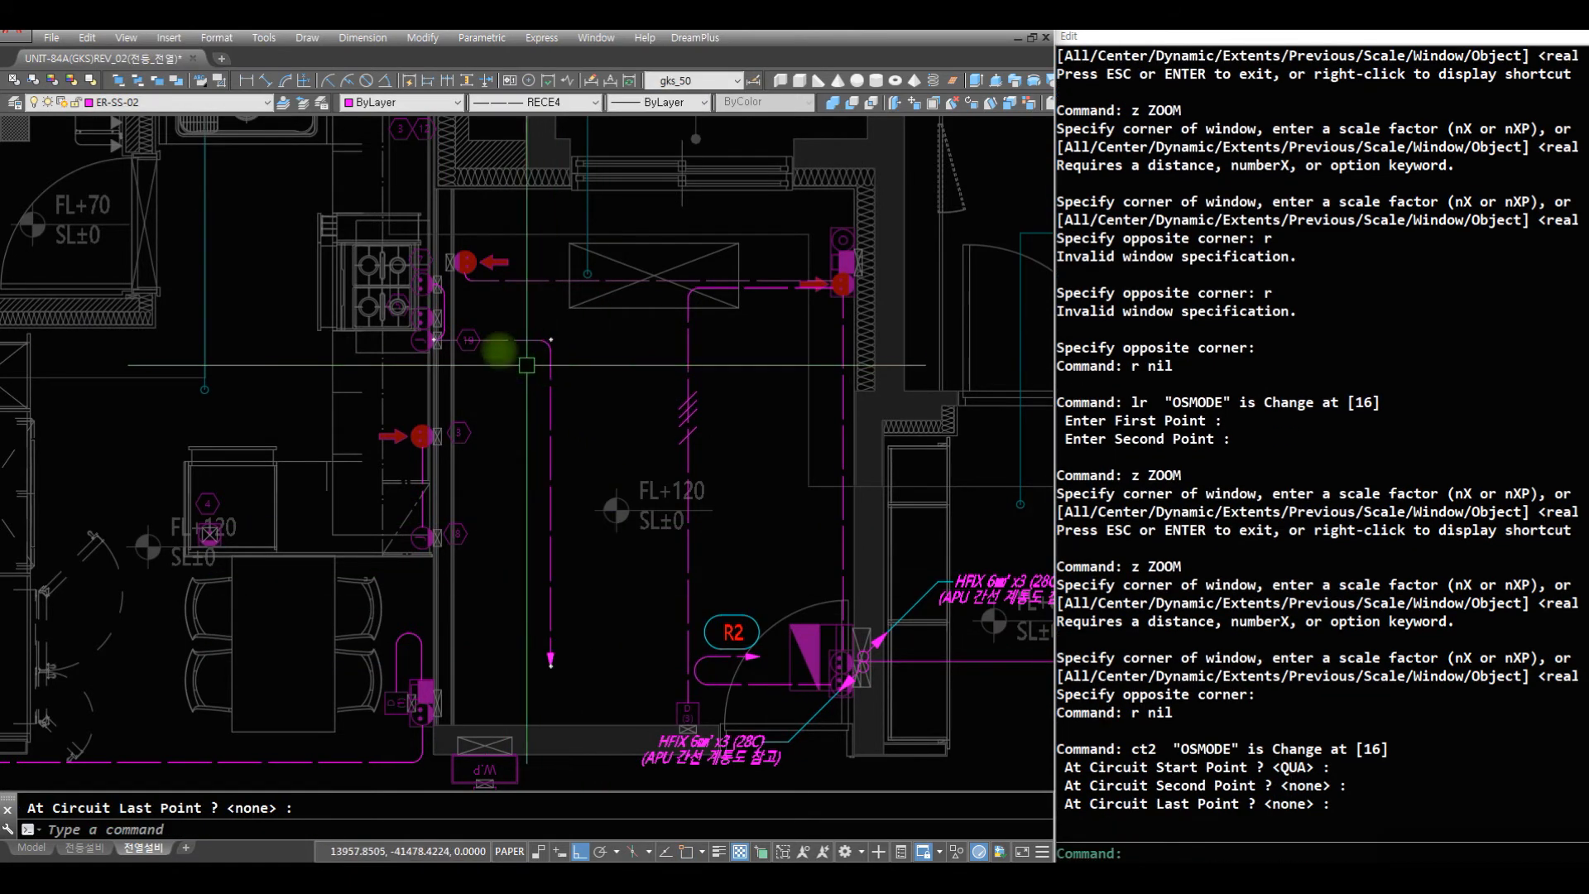
text(r)
key(space)
- Set the linetype of the rounded wire beside the stove and the arrowed circuit wire from J outlet 19 to ByBlock
click(577, 697)
click(520, 556)
click(572, 380)
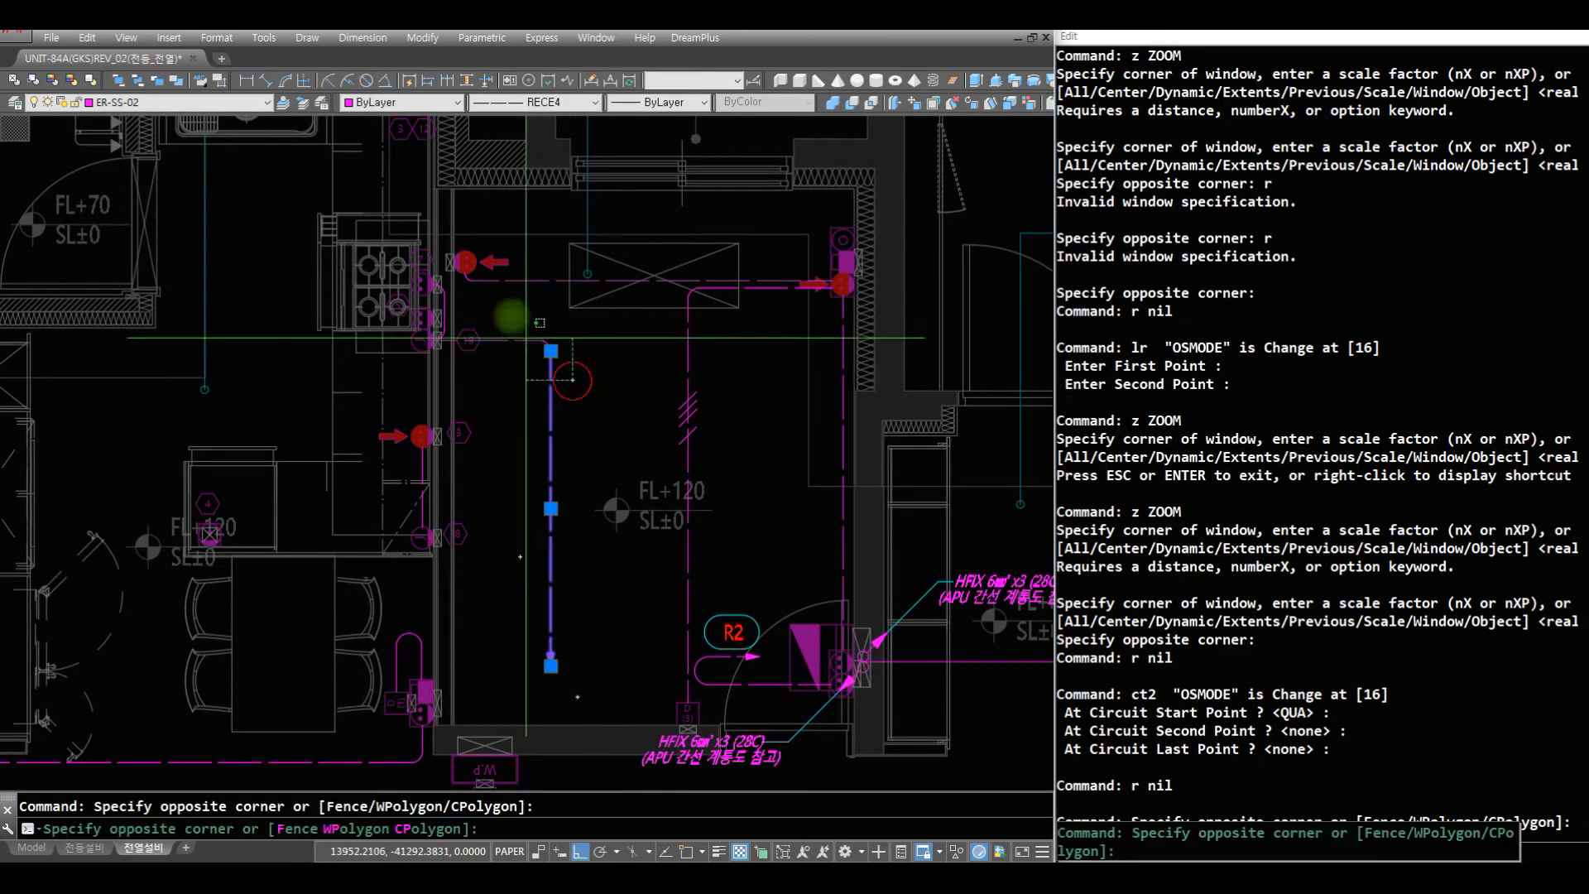
click(485, 285)
click(434, 284)
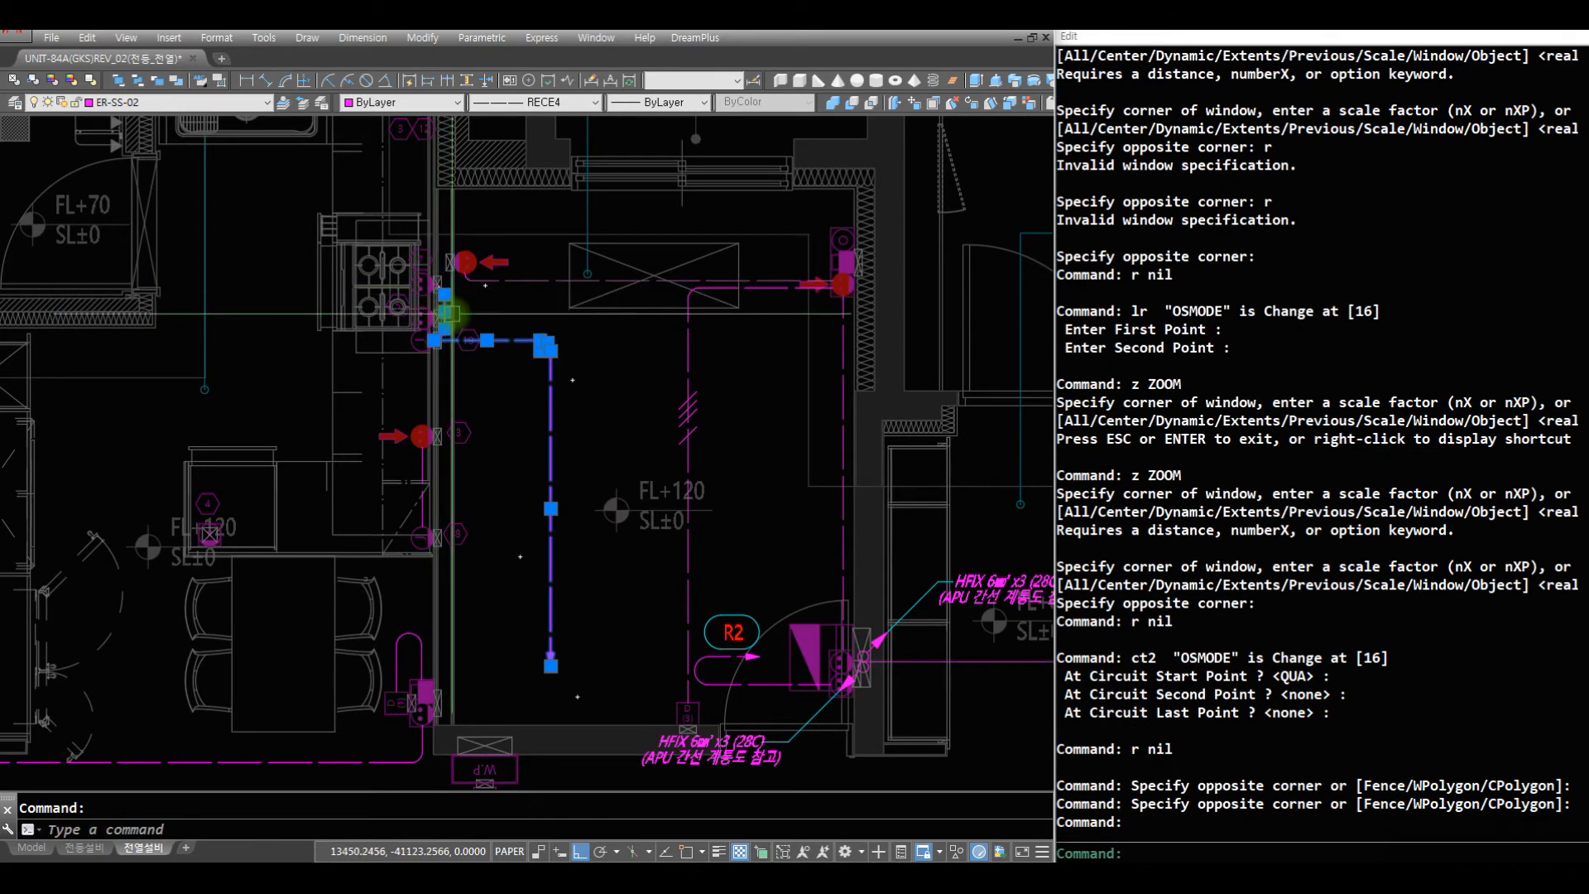
click(440, 278)
scroll(443, 340, up, 8)
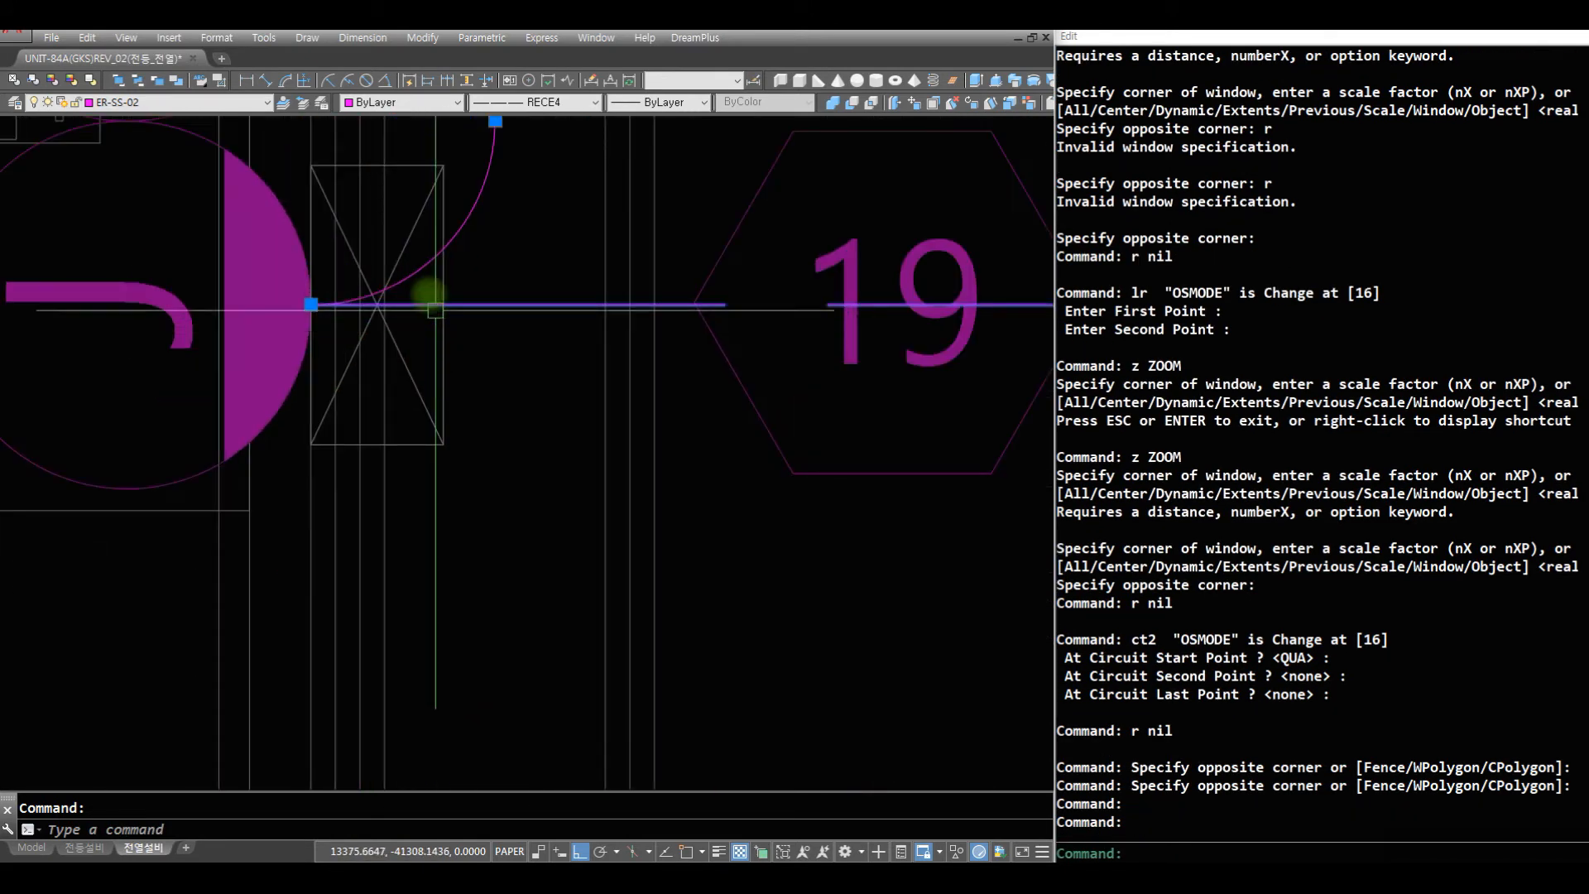
scroll(427, 257, down, 2)
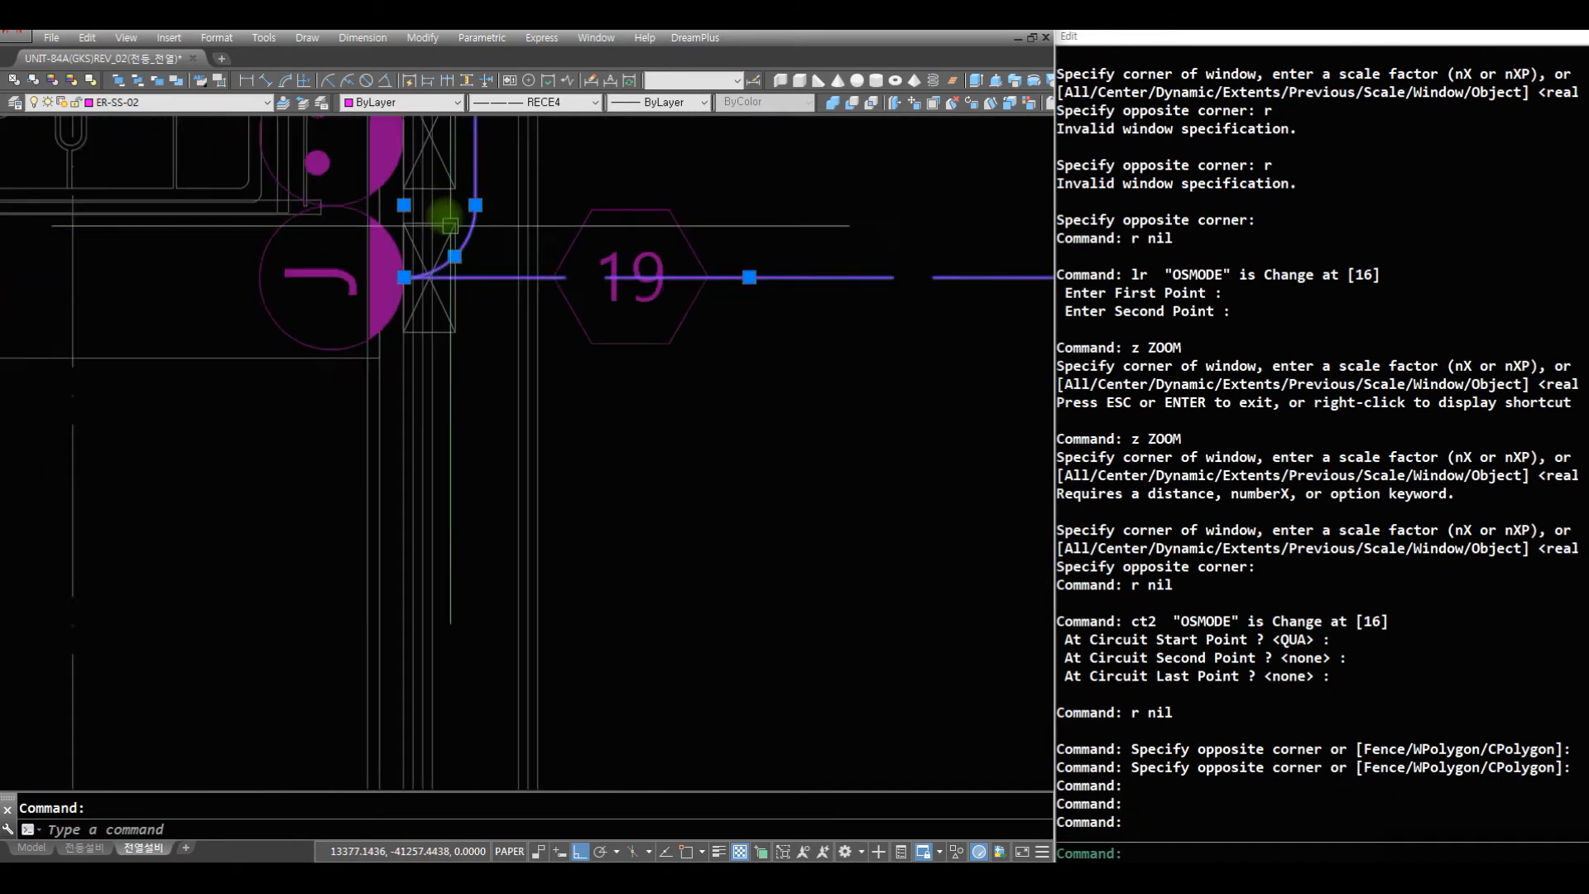
click(186, 106)
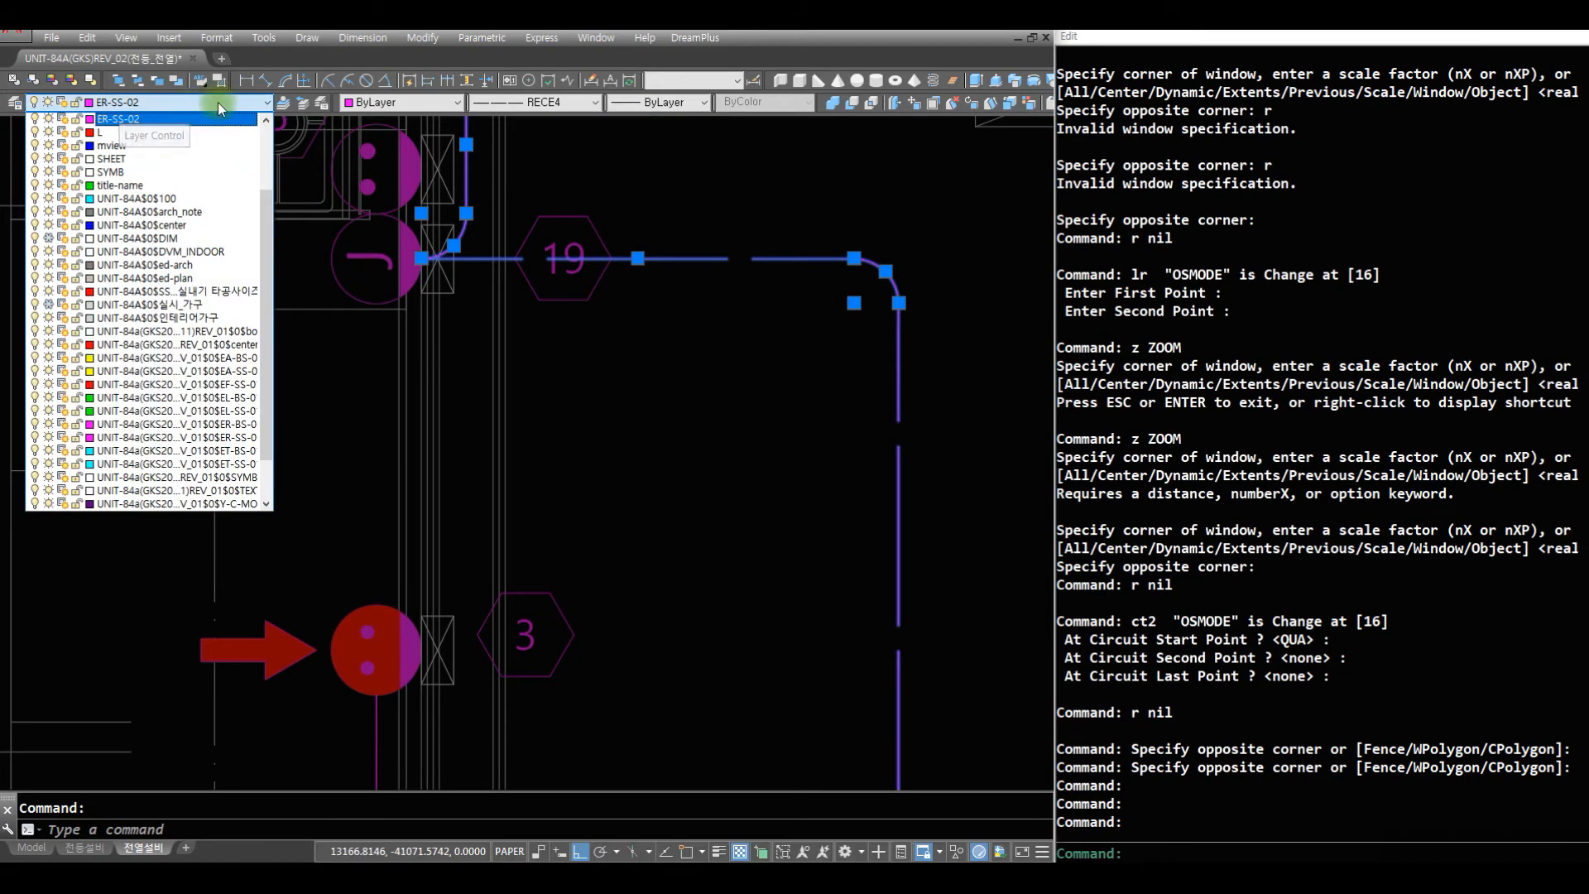
click(528, 107)
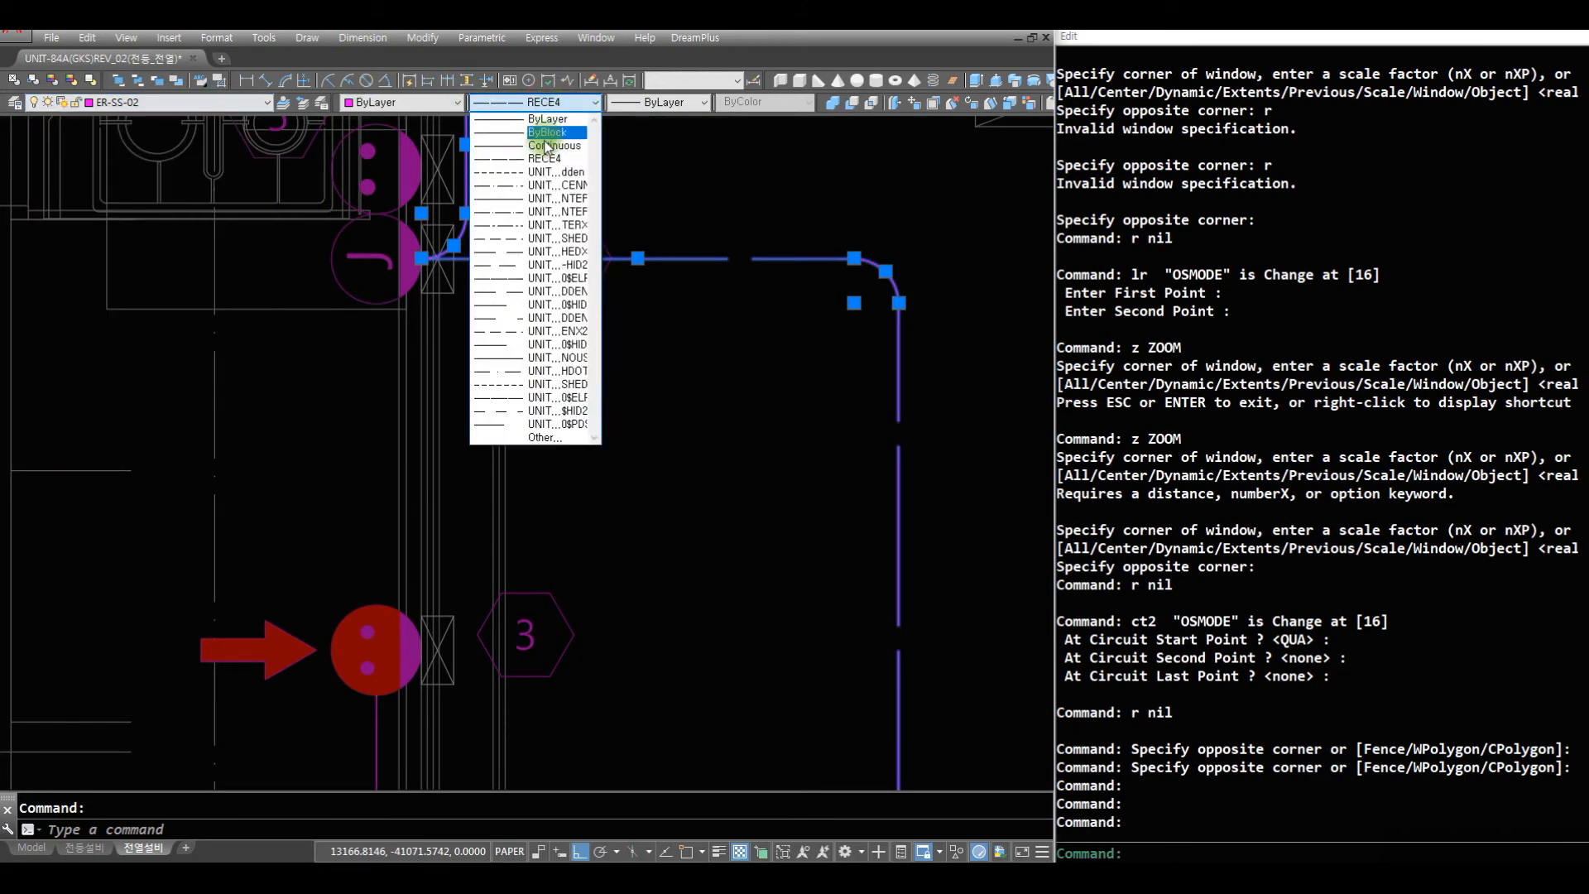
click(570, 136)
scroll(739, 359, down, 6)
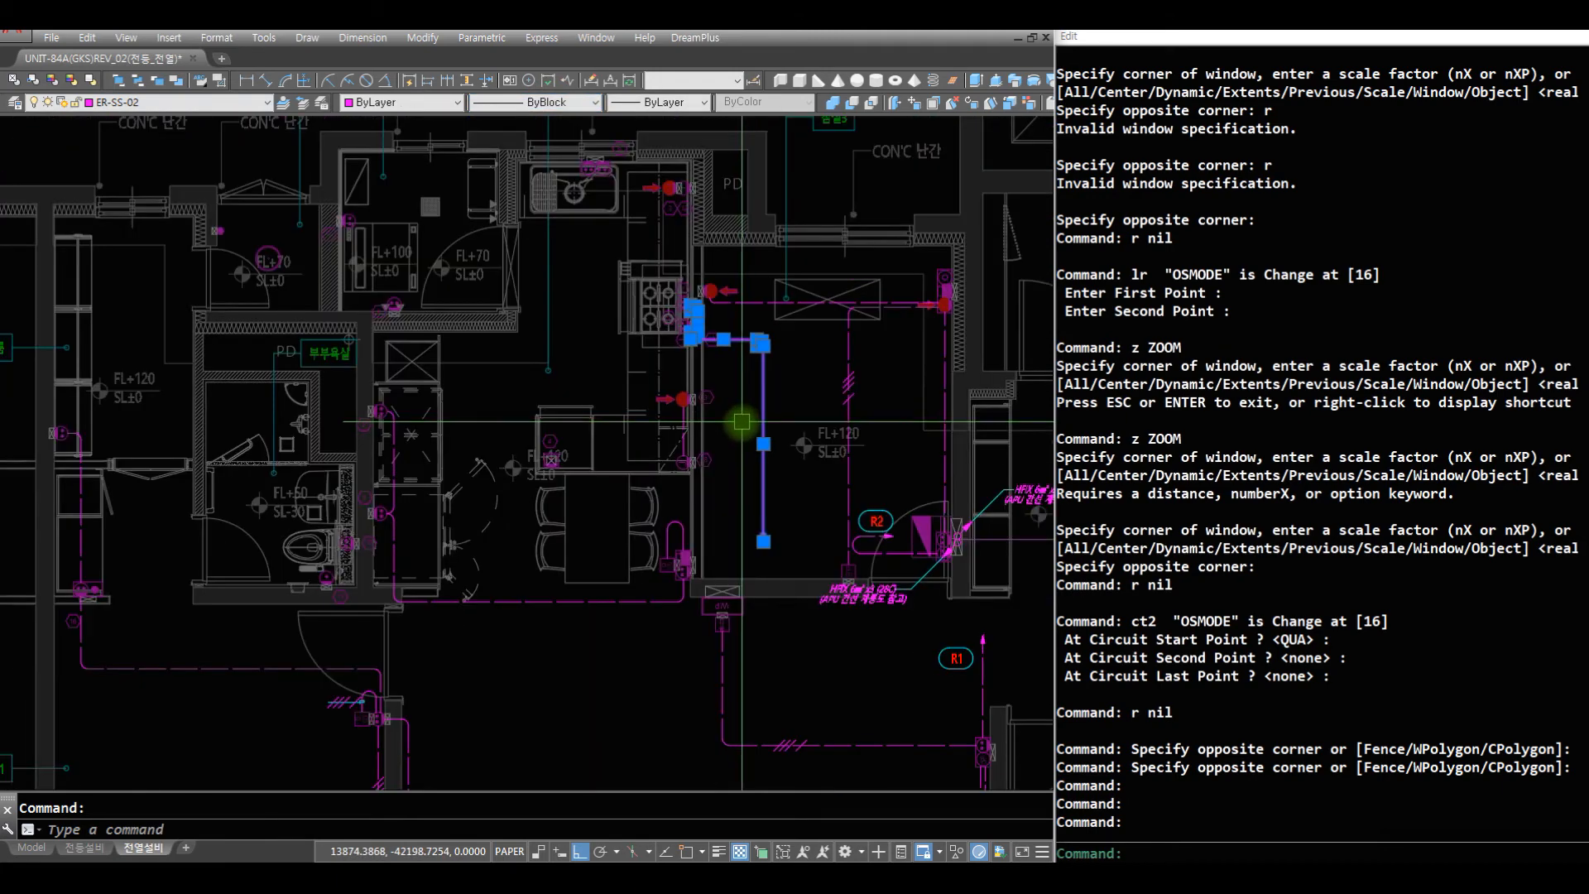
middle_drag(742, 424, 670, 362)
key(Escape)
key(Escape)
key(Escape)
- Turn off every layer except ER-SS-02, using a dashed outlet wire below the dining table as the reference object
text(z)
key(space)
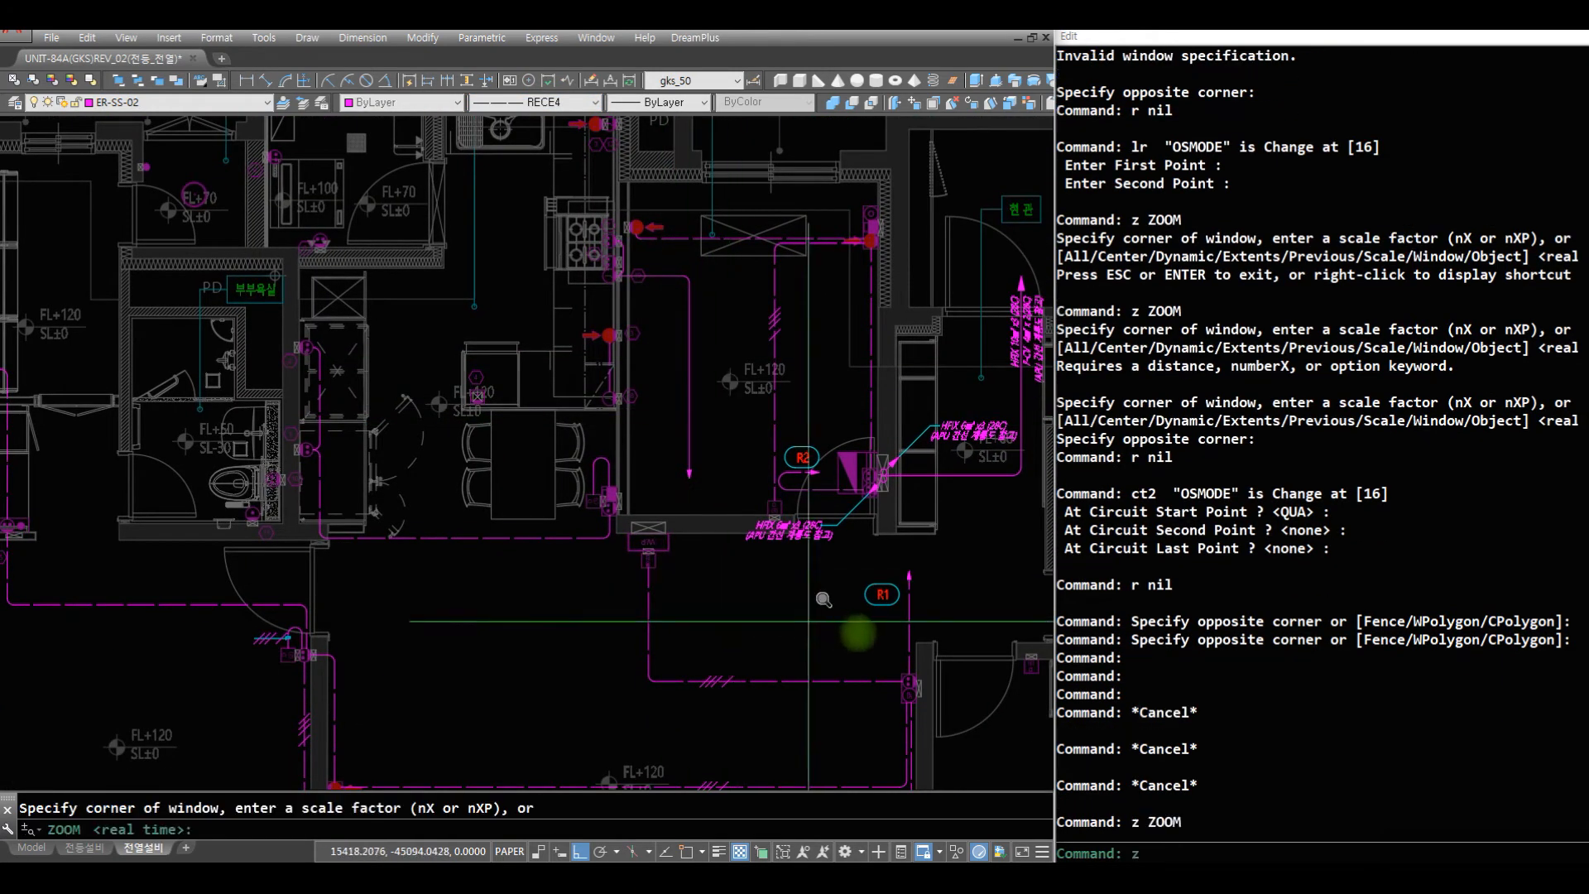
click(899, 644)
click(153, 232)
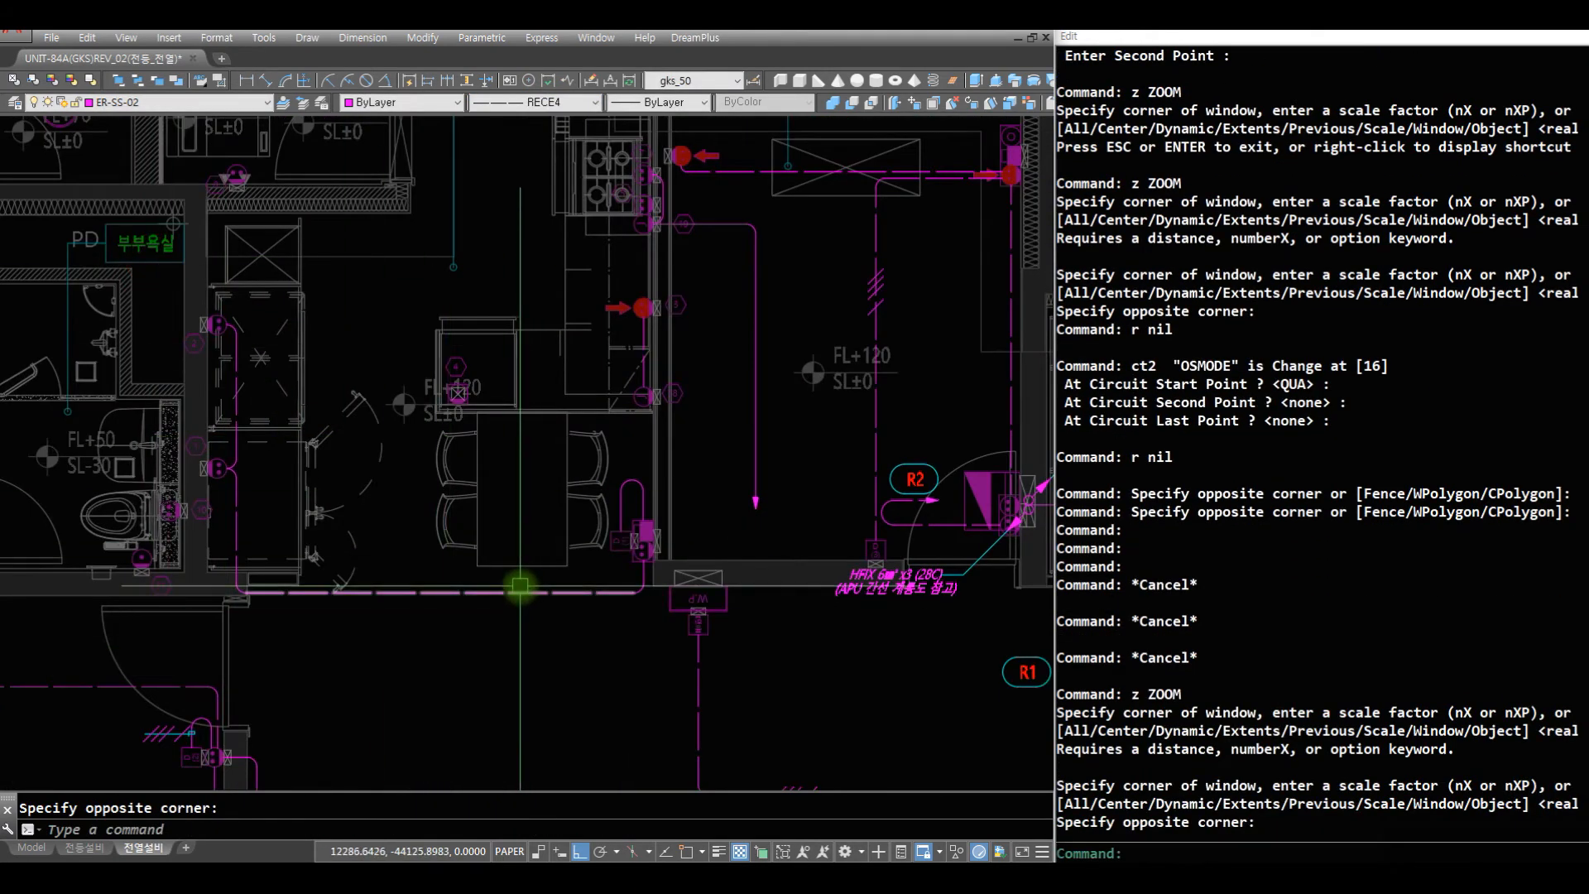
click(520, 592)
key(Escape)
key(Escape)
text(off)
key(space)
text(z)
key(space)
key(space)
mouse_move(649, 245)
mouse_down()
mouse_move(659, 475)
mouse_move(687, 617)
mouse_up()
key(Escape)
text(z)
key(space)
text(z)
key(space)
click(957, 569)
click(254, 296)
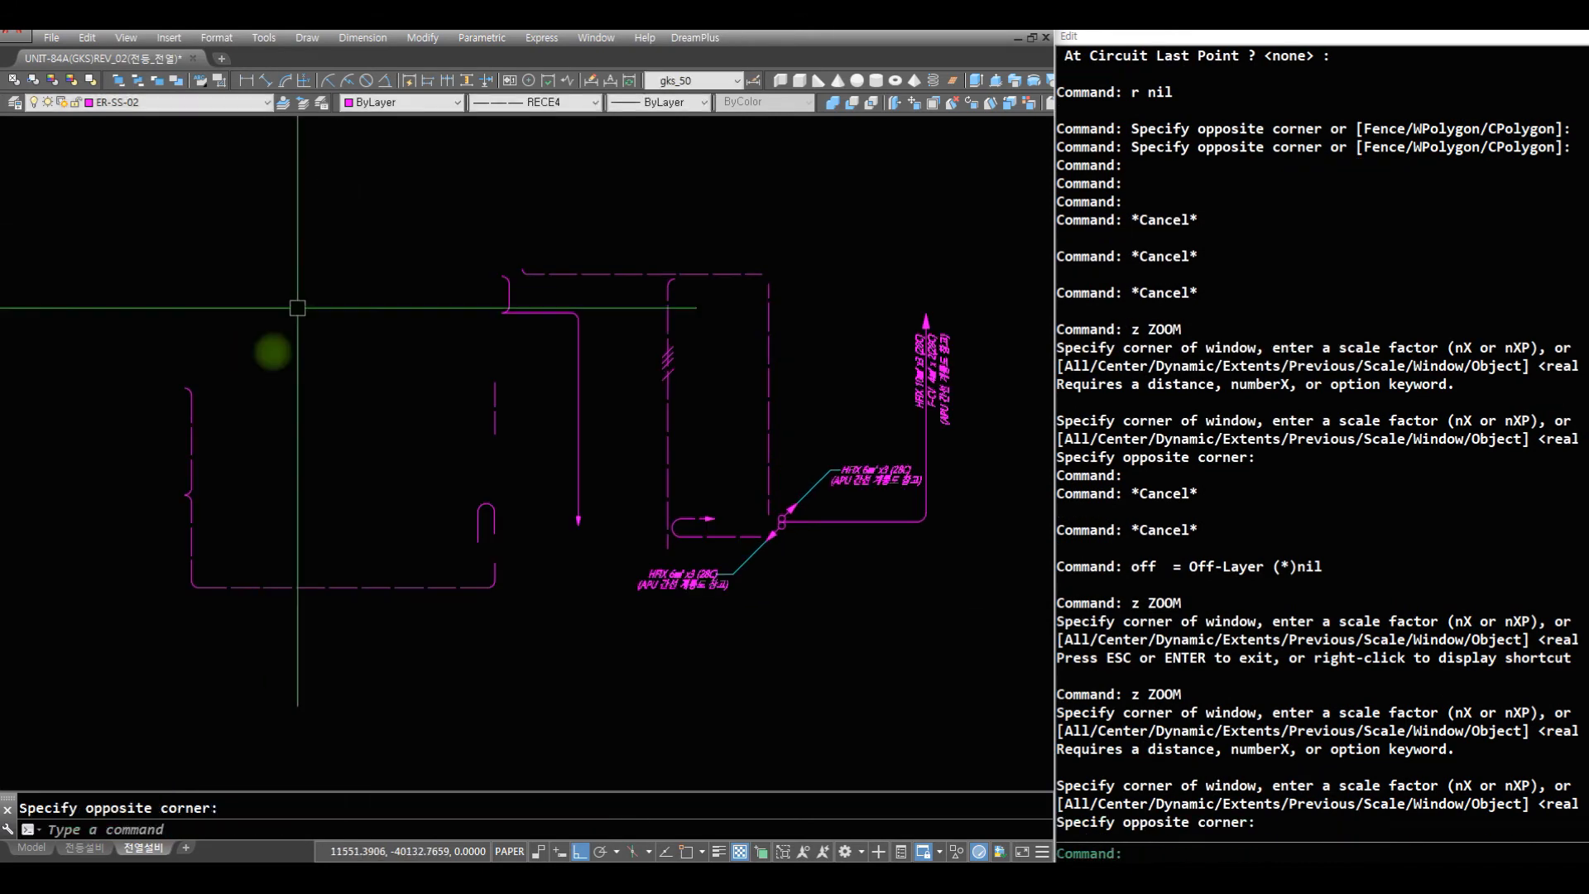
- Move all dashed outlet wires, including their wire-count ticks and the R2 circuit arrow, to layer ER-BS-02, leaving the solid wires out
click(532, 646)
click(382, 576)
click(324, 664)
click(94, 297)
click(525, 585)
click(425, 488)
click(524, 458)
click(441, 347)
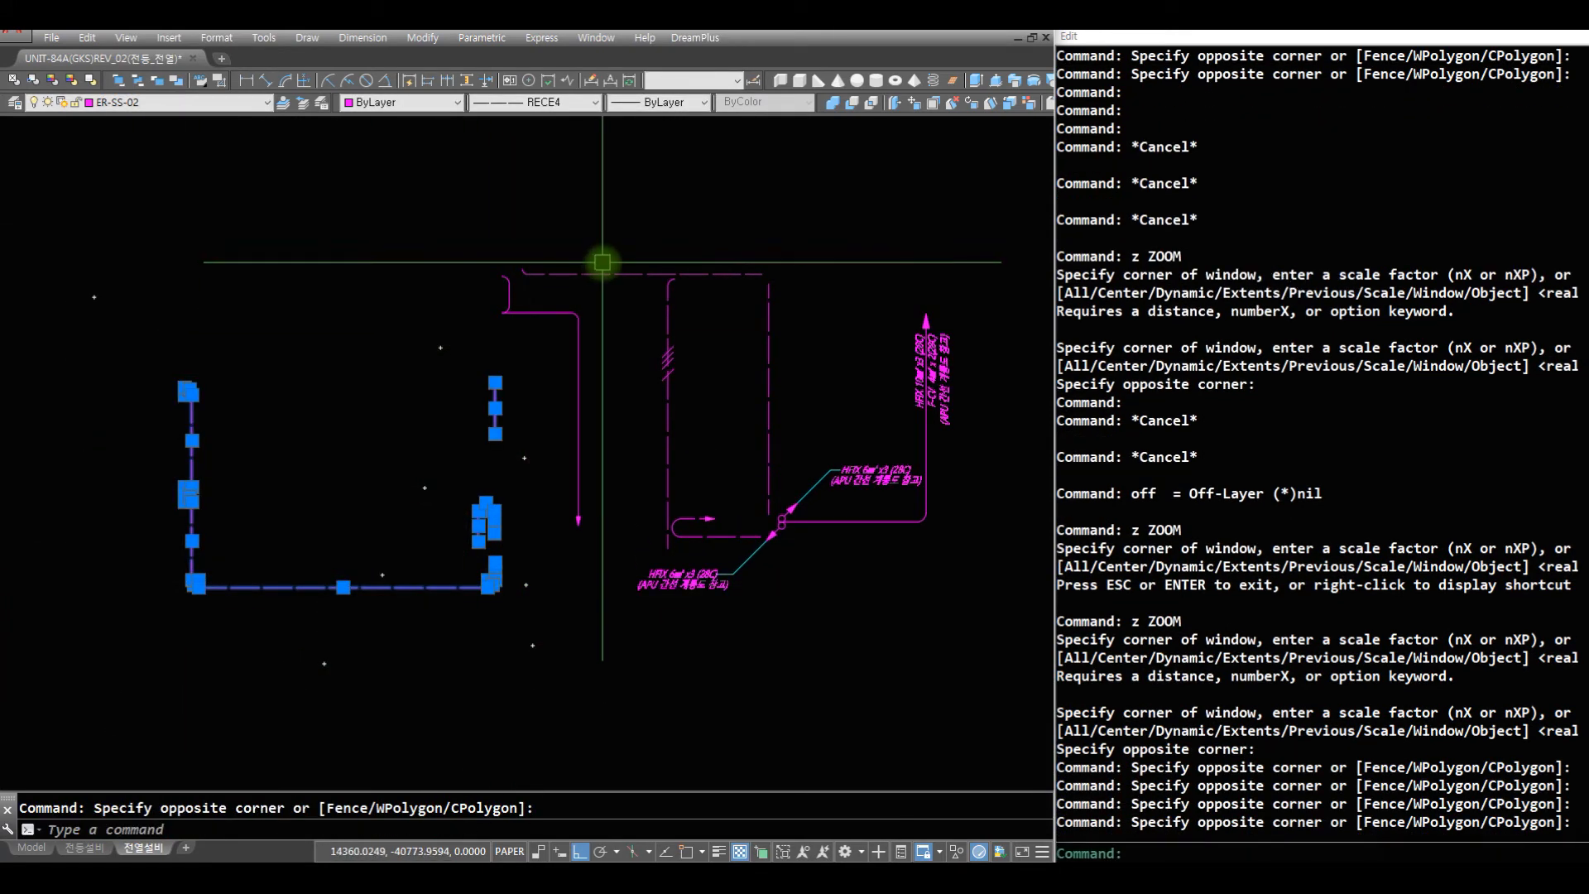
click(634, 290)
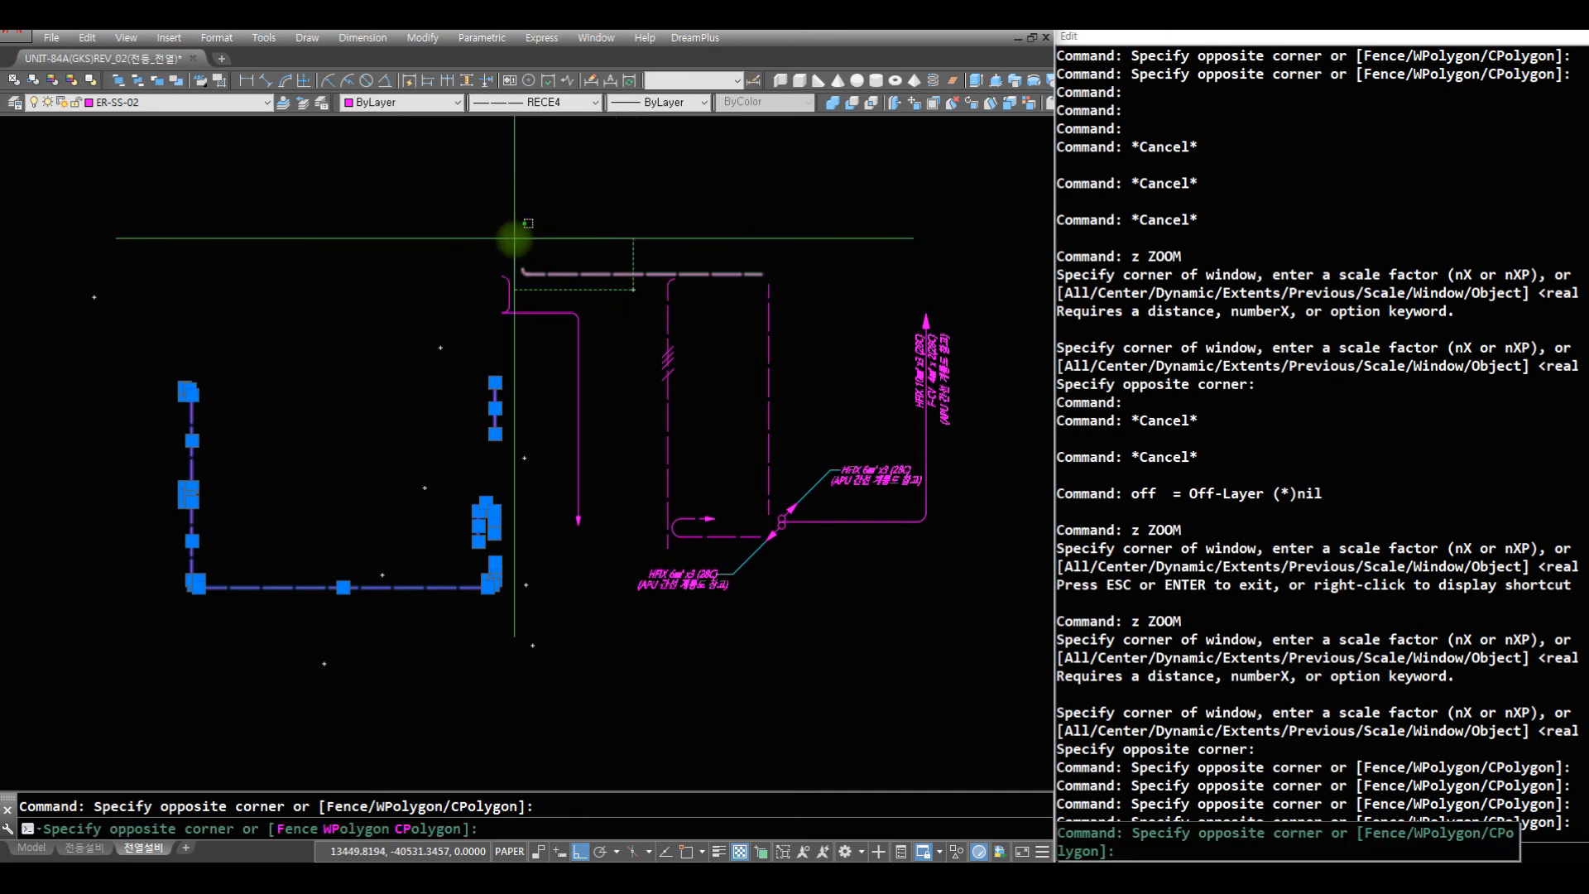
click(514, 238)
click(807, 307)
click(629, 232)
click(714, 488)
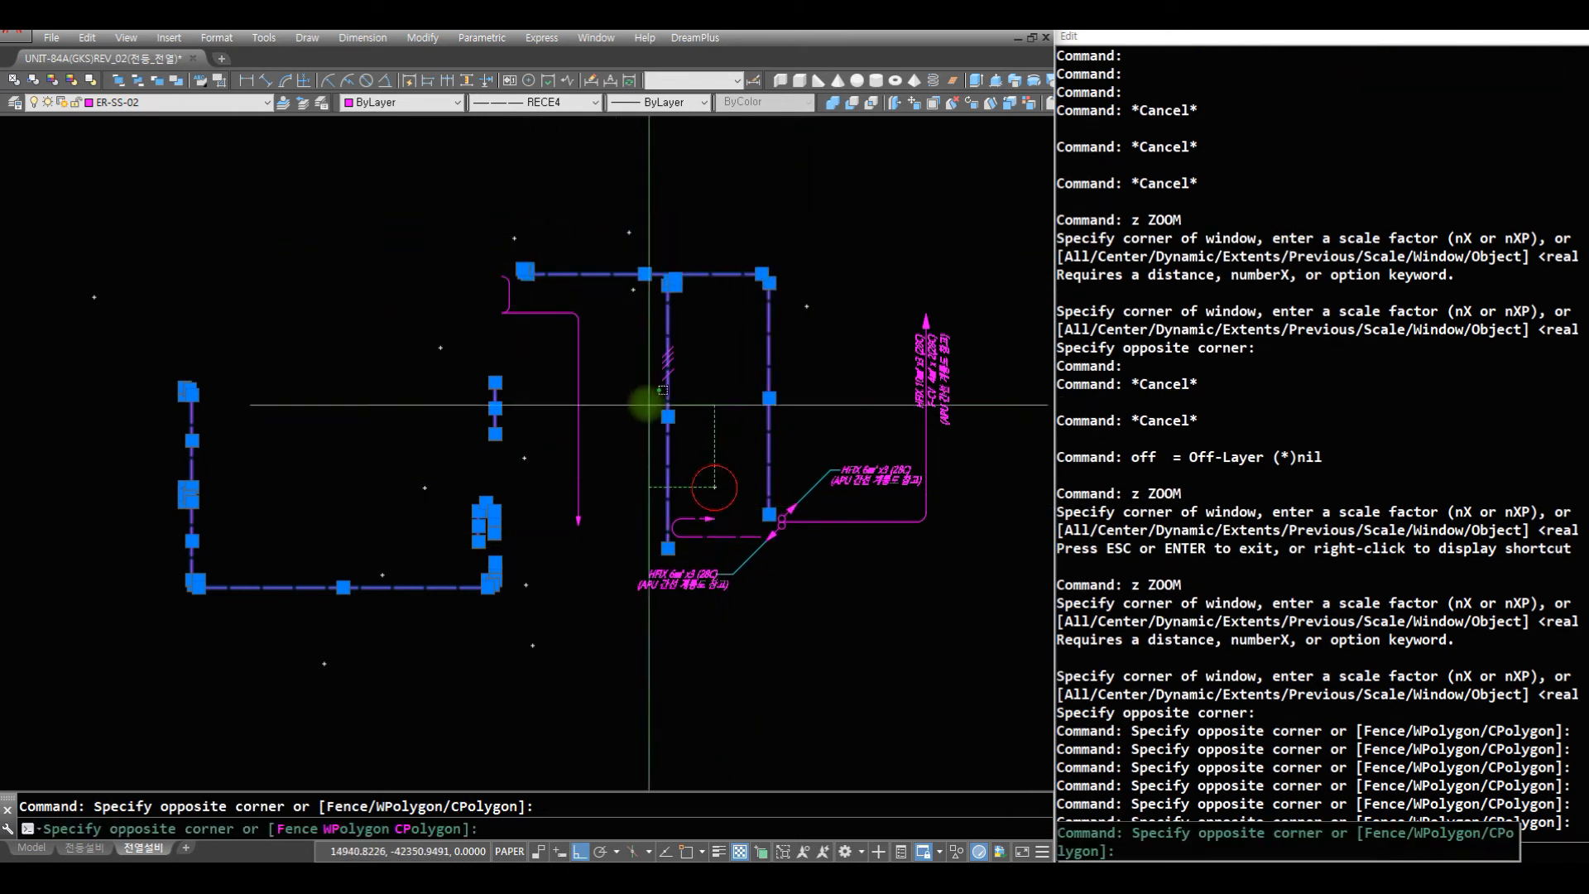
click(738, 539)
click(649, 470)
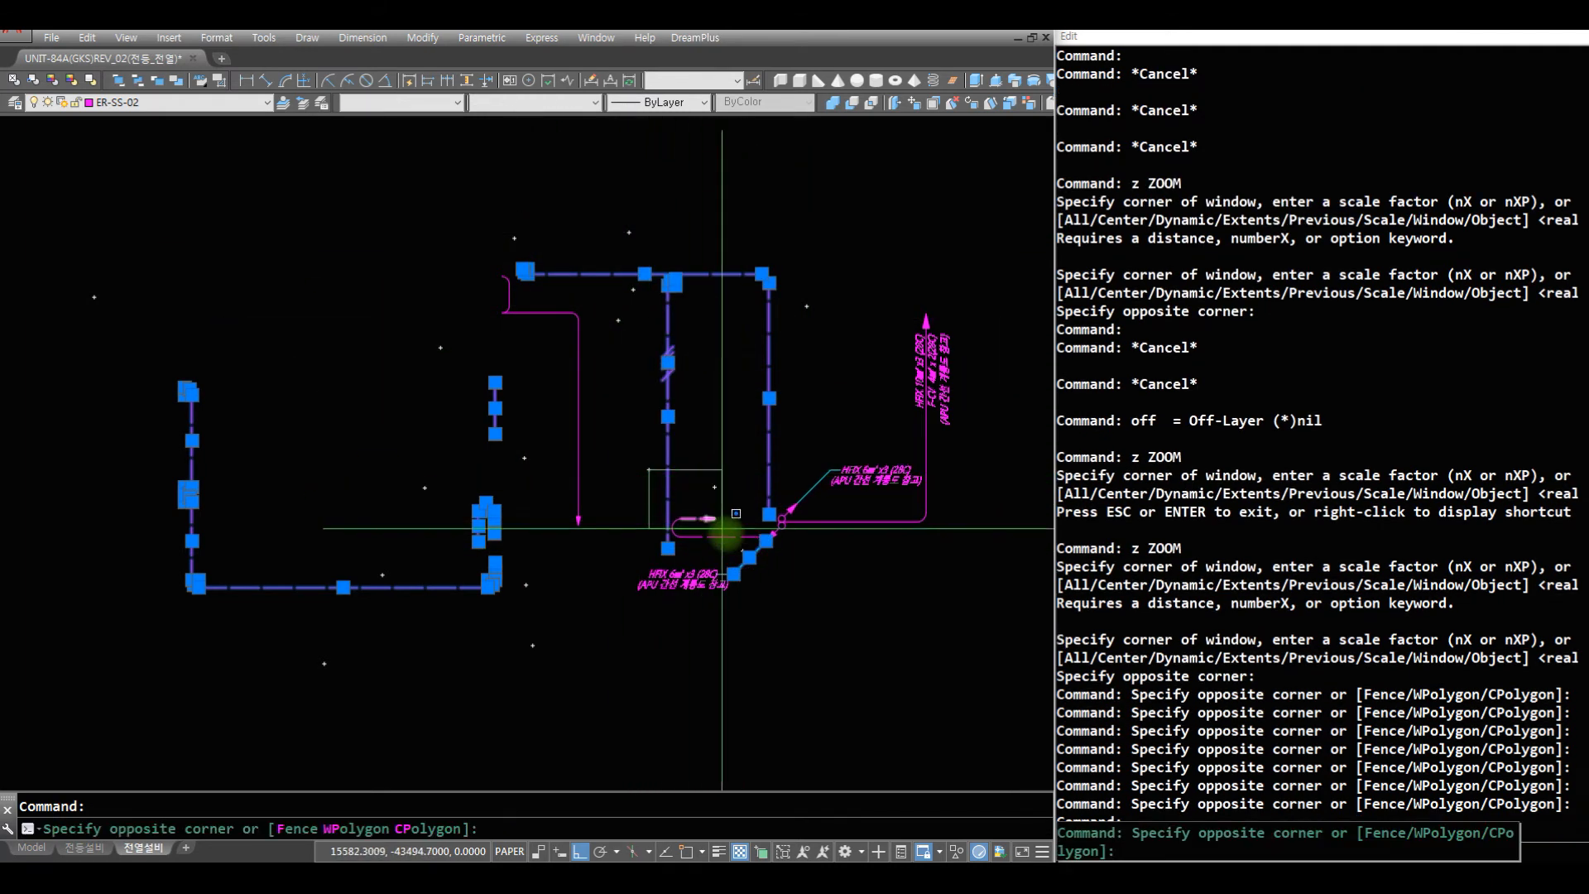
click(742, 554)
click(721, 547)
click(667, 496)
shift+click(773, 585)
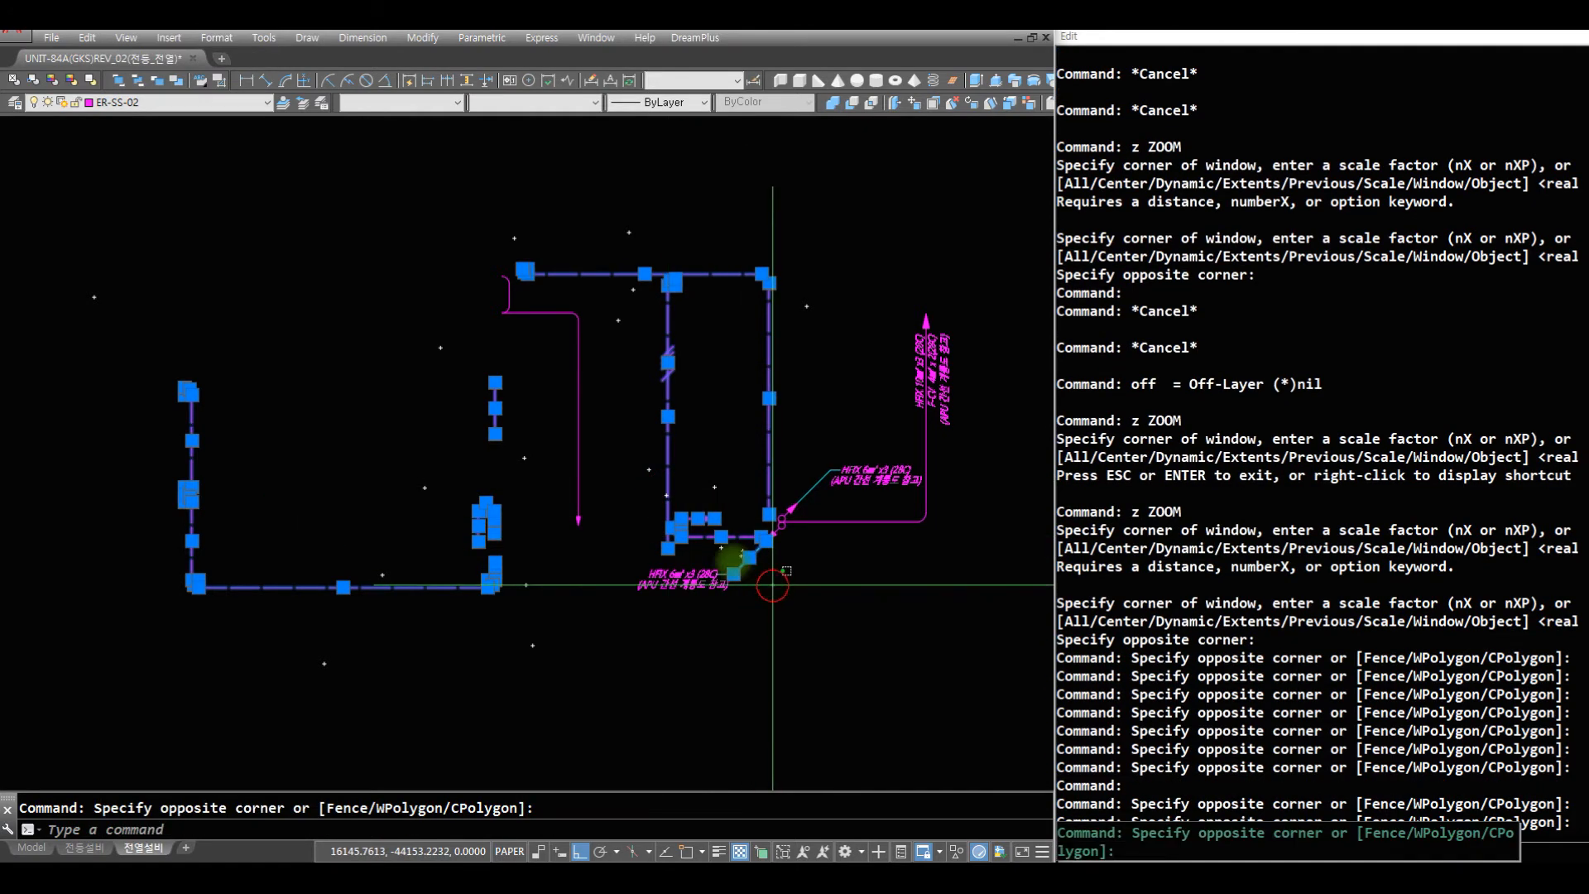
shift+click(715, 561)
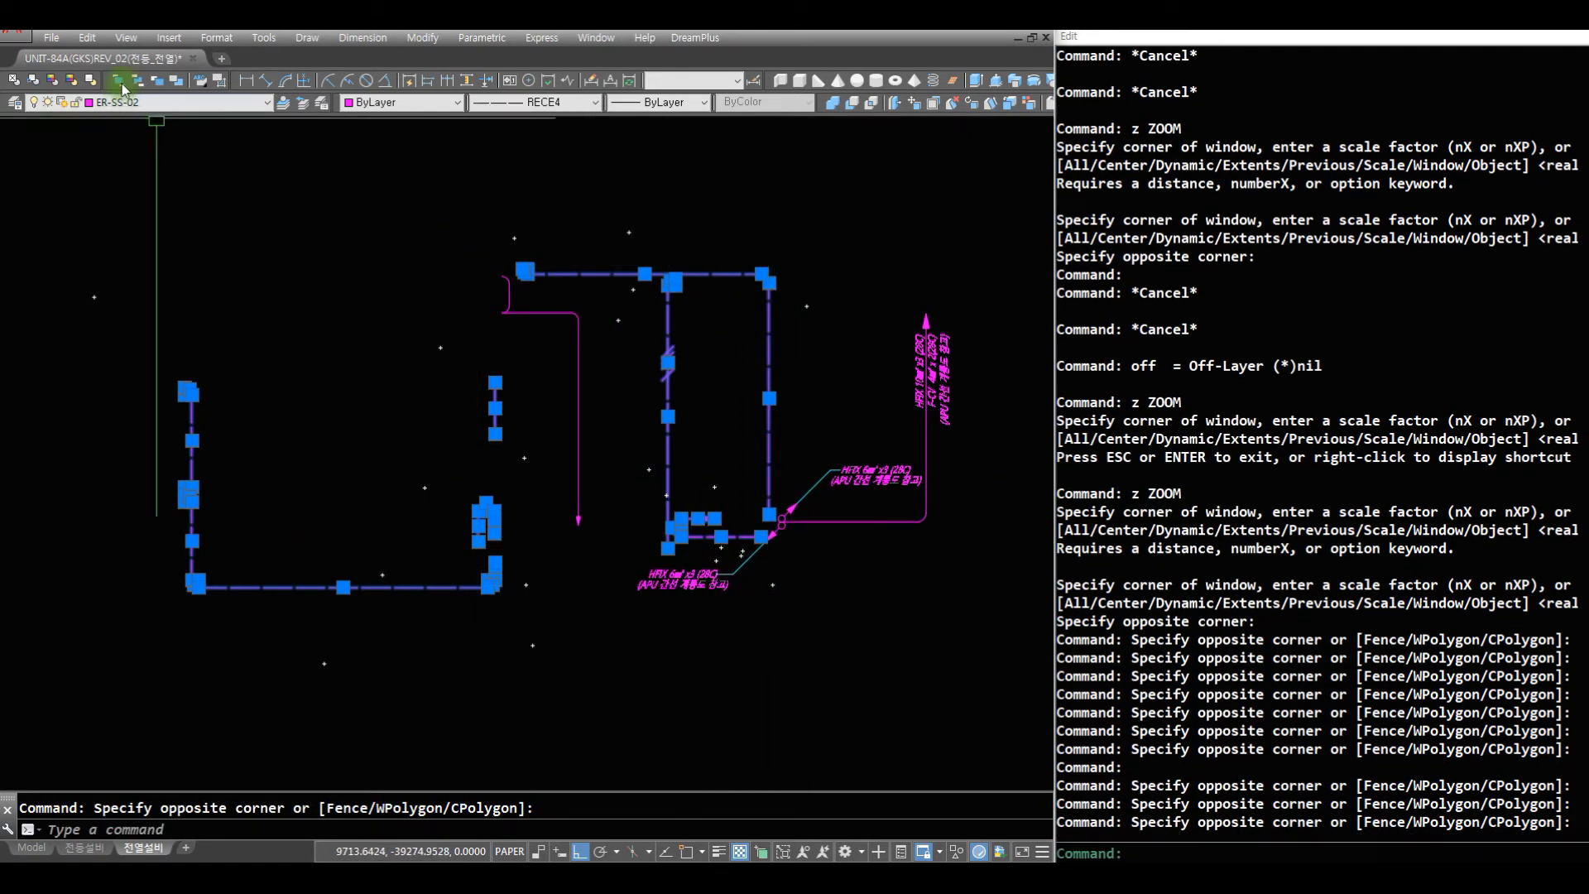
click(217, 102)
click(265, 121)
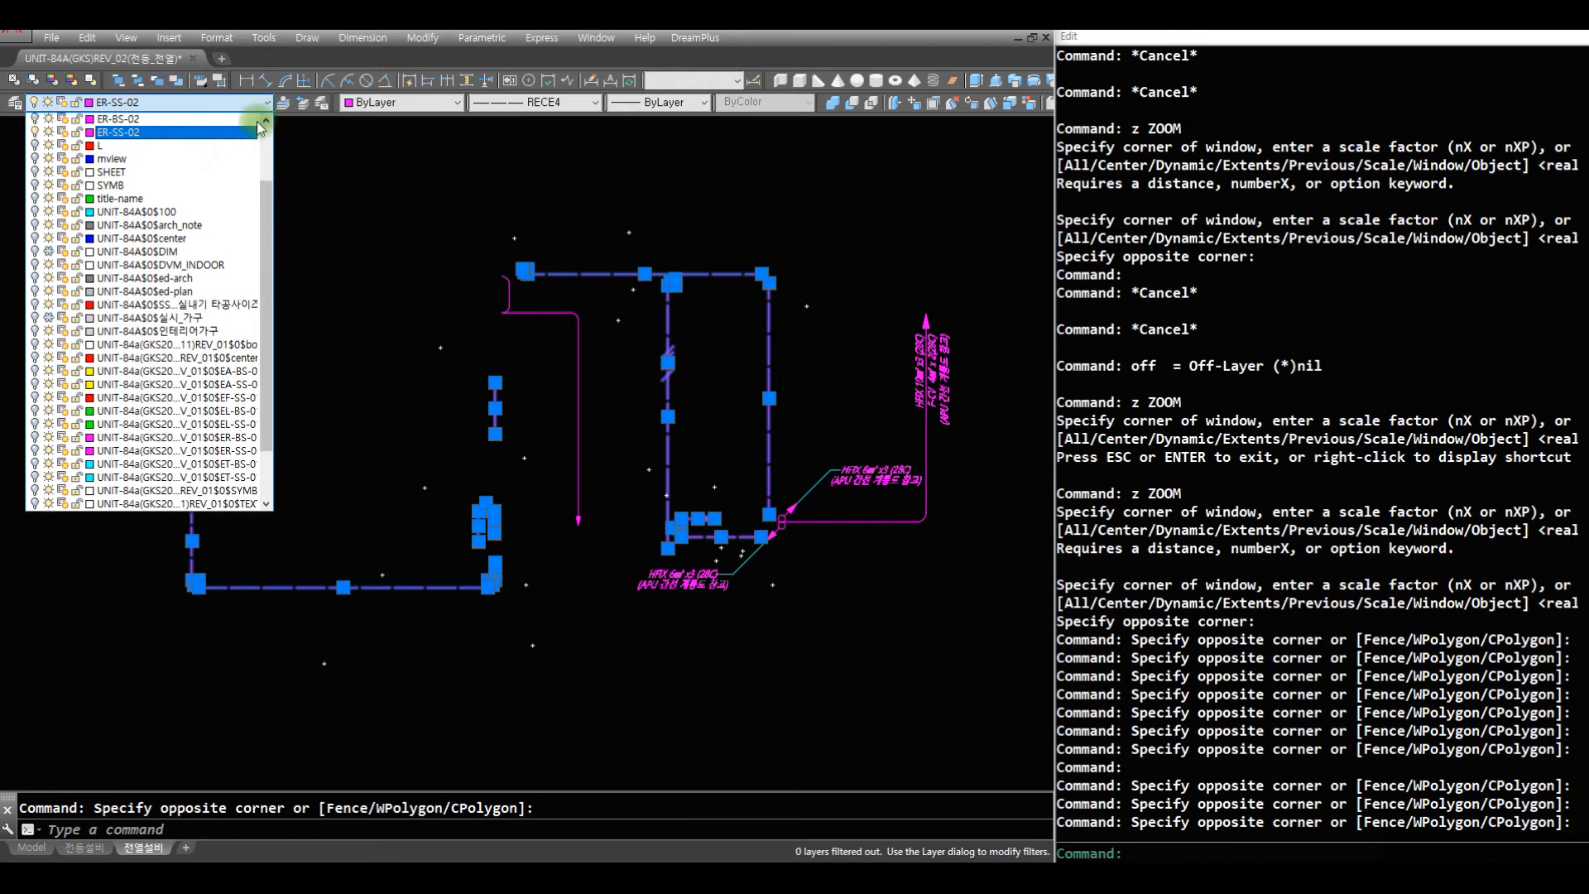
click(221, 120)
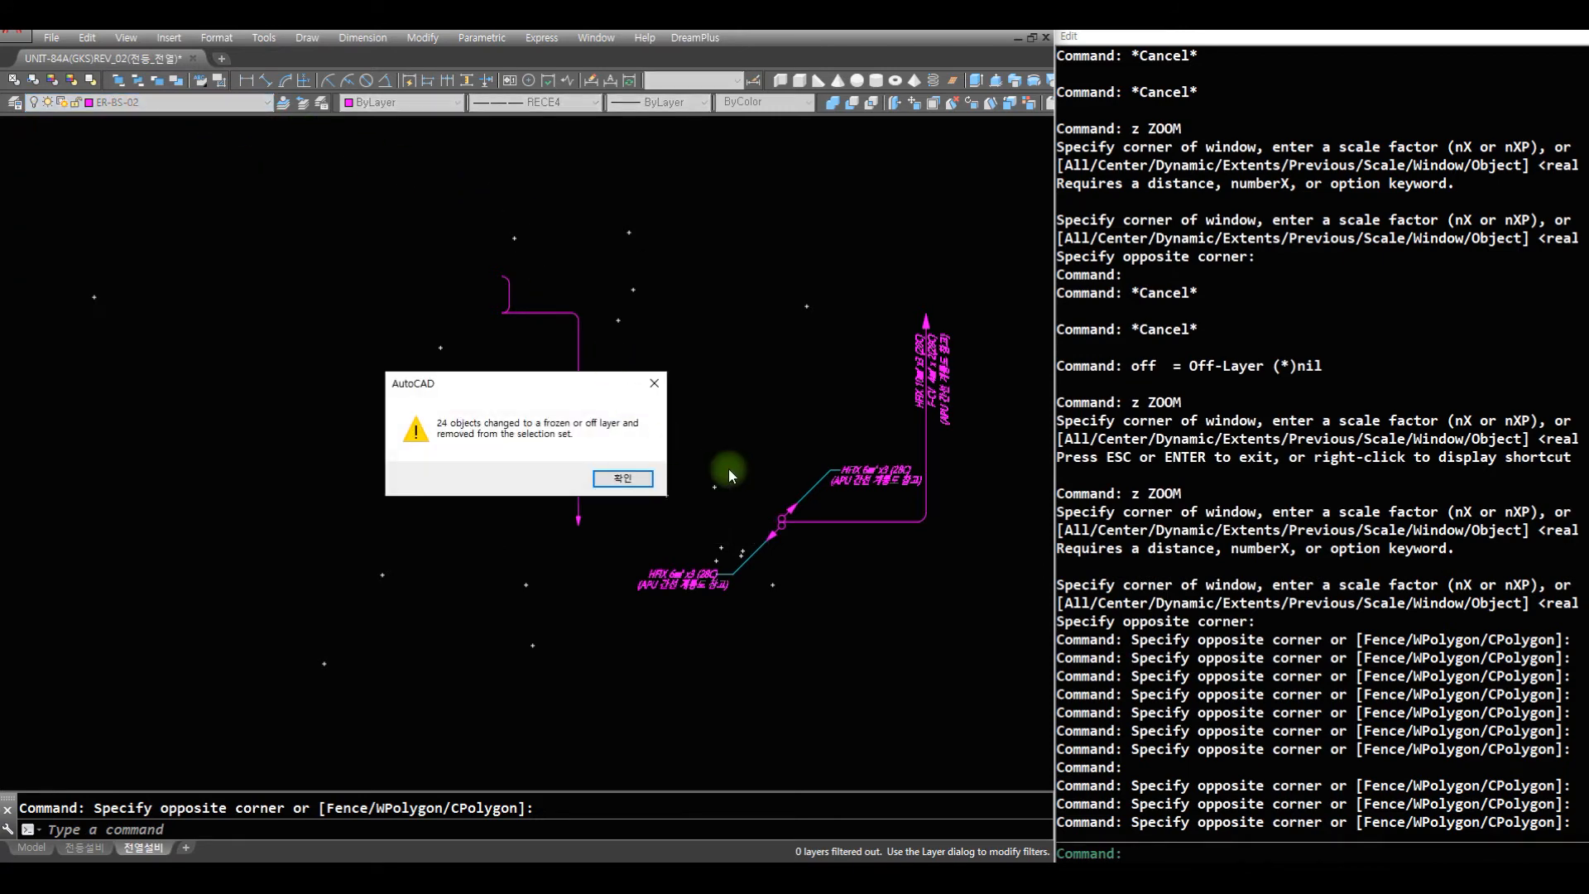
key(Escape)
key(Escape)
key(Escape)
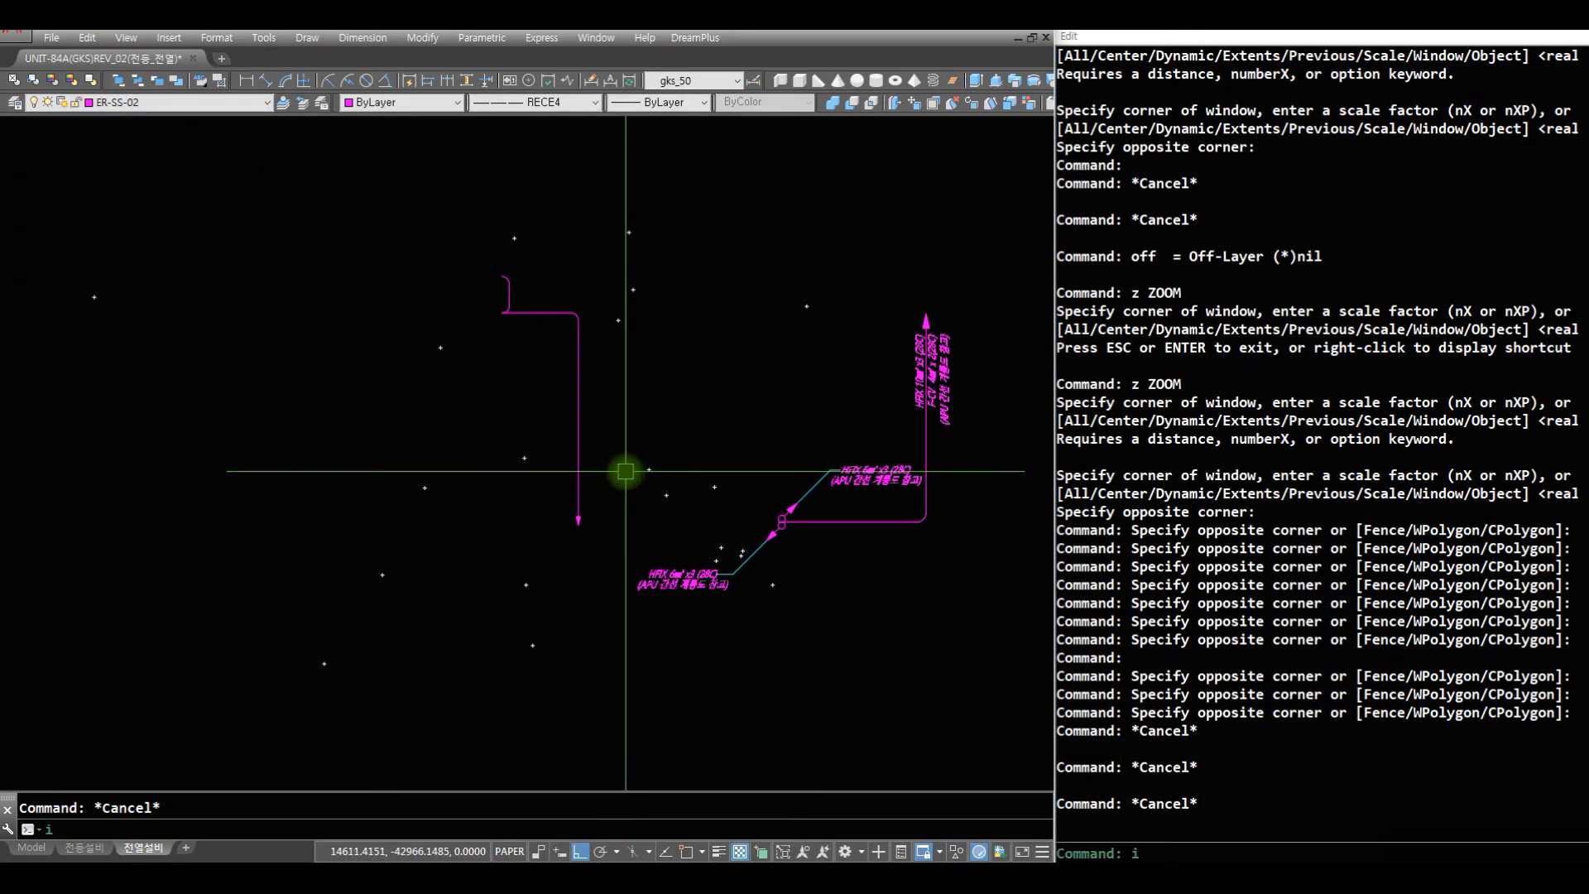
- Turn all layers back on and make ER-BS-02 the current layer
key(Escape)
text(on)
key(Return)
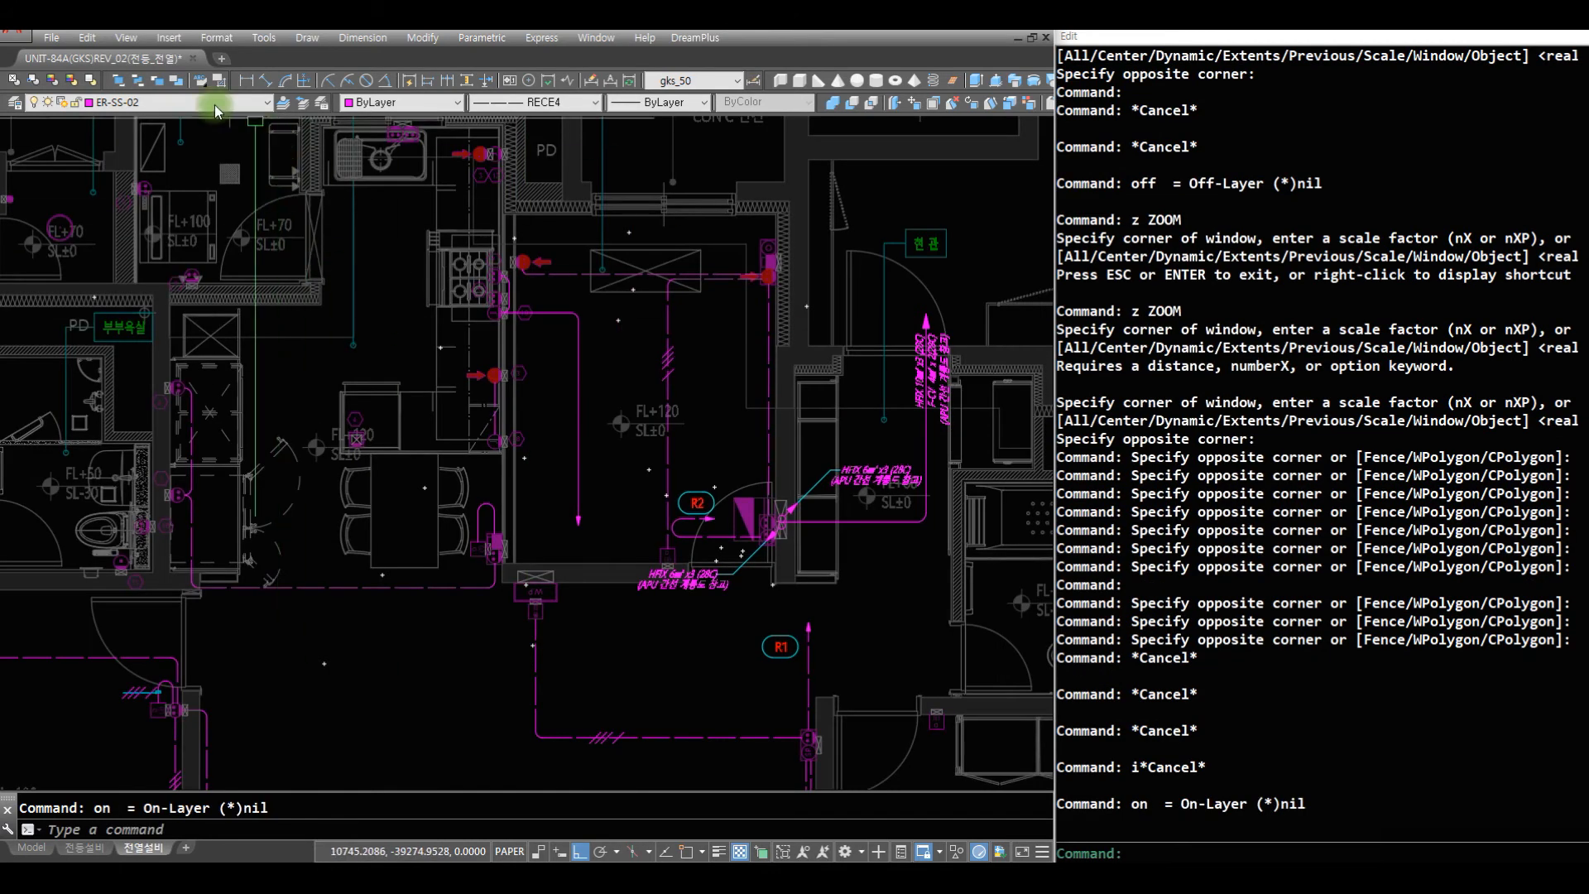
click(182, 102)
click(266, 122)
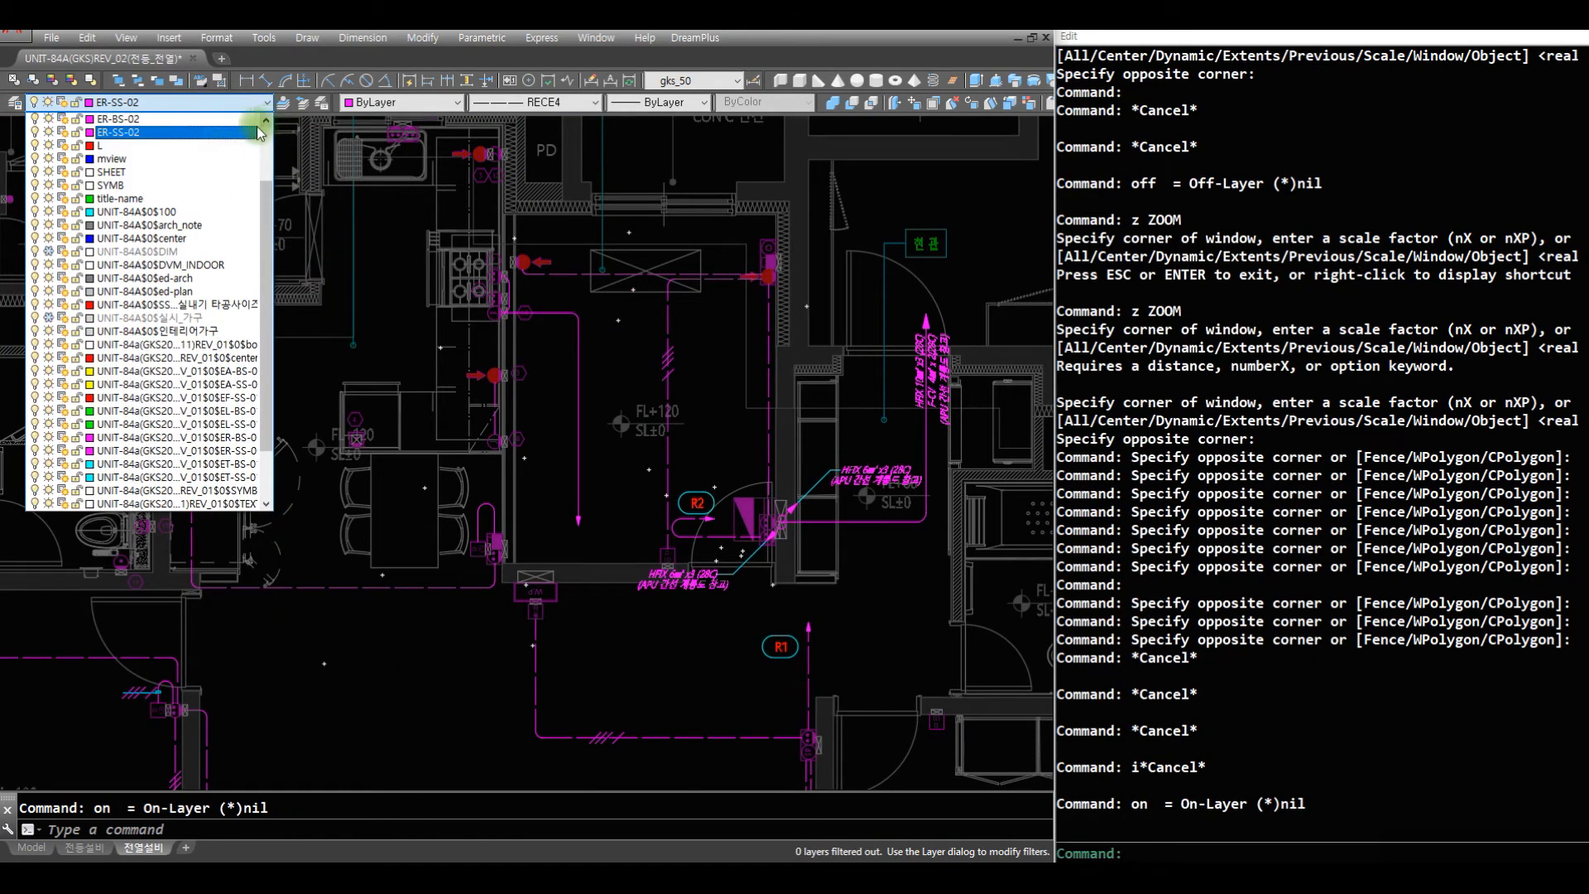
click(201, 122)
key(Escape)
- Draw an AQ wire from the red-marked outlet 3 below the stove, running left and then straight up toward the sink corner
text(z)
key(Return)
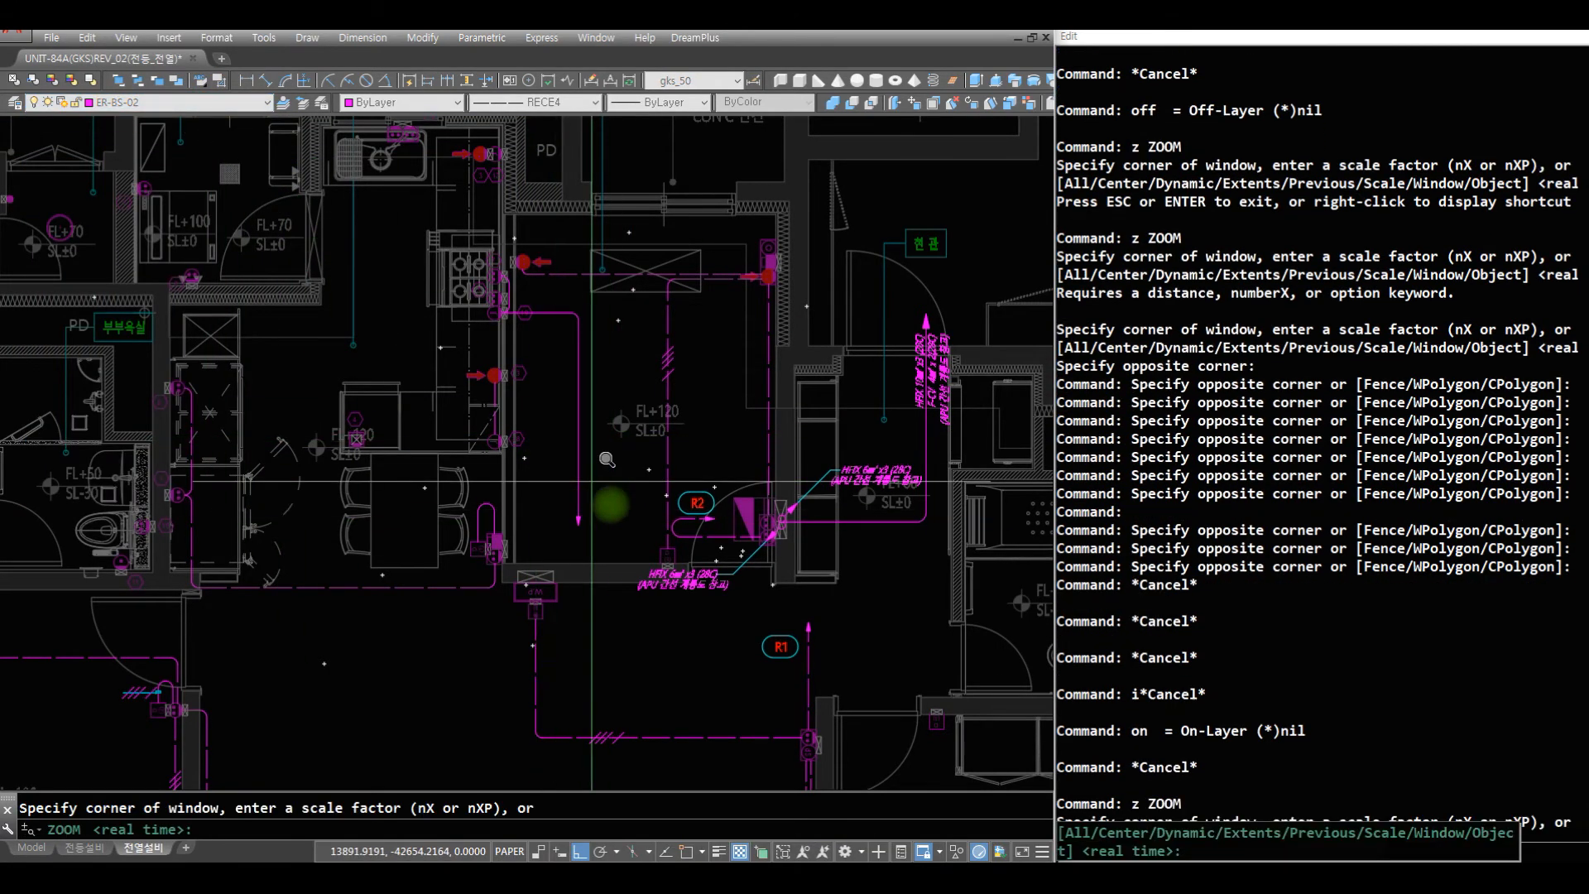
click(648, 421)
click(331, 155)
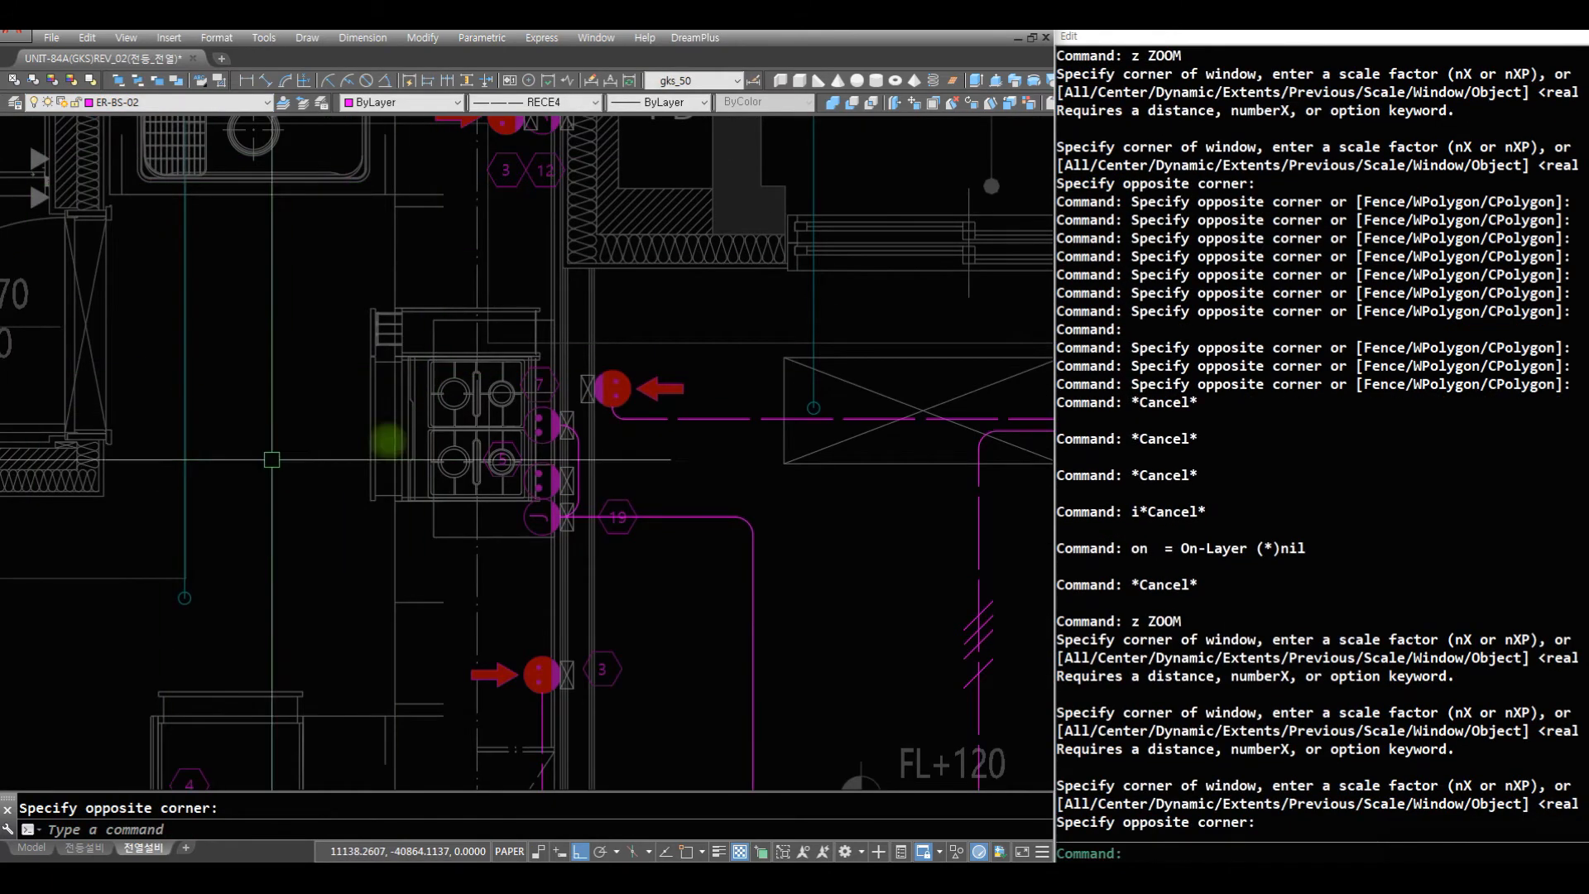
key(Escape)
key(Escape)
text(a)
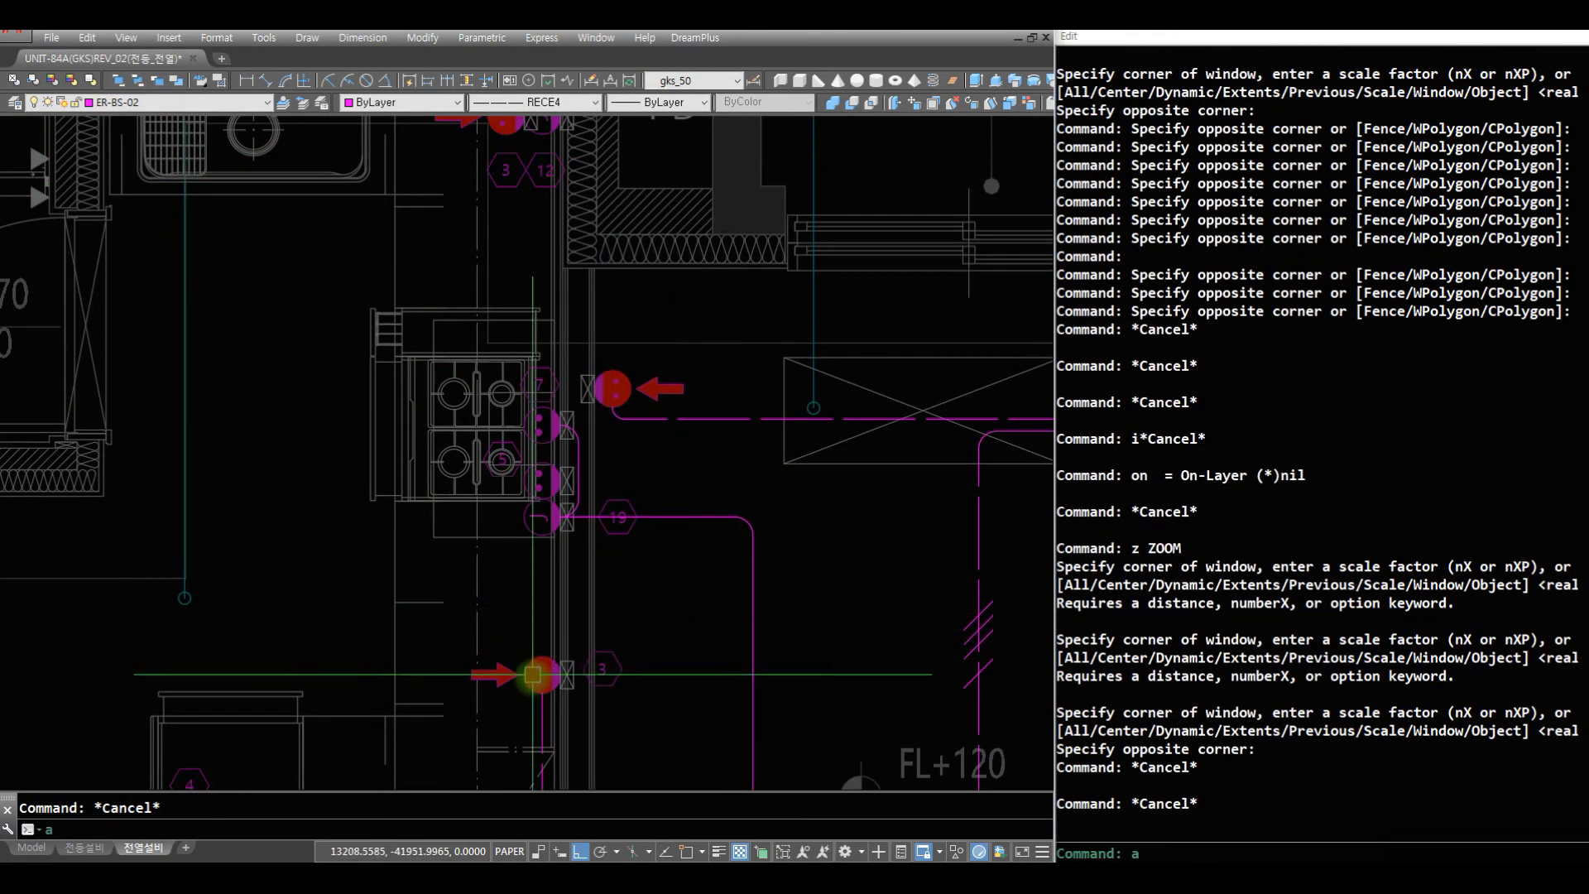
text(q)
key(Return)
click(533, 673)
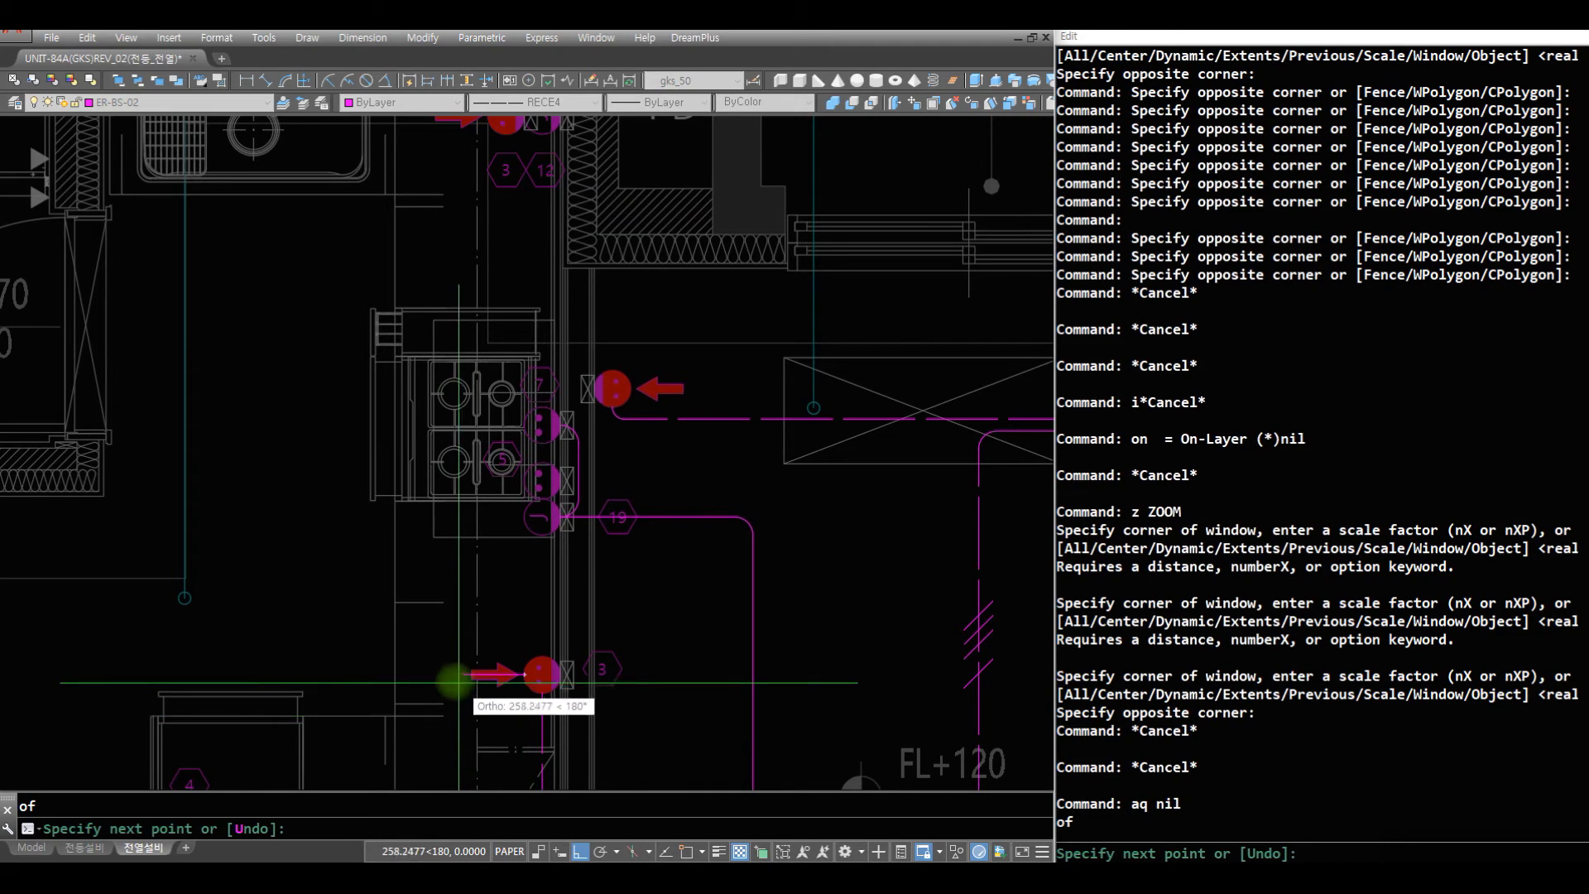
click(452, 673)
click(457, 146)
key(Return)
- Draw a short horizontal AQ wire leftward from the stove outlet tagged 5
text(z)
key(Return)
key(Return)
drag(473, 245, 530, 359)
key(Escape)
text(z)
key(space)
text(z)
key(space)
click(650, 485)
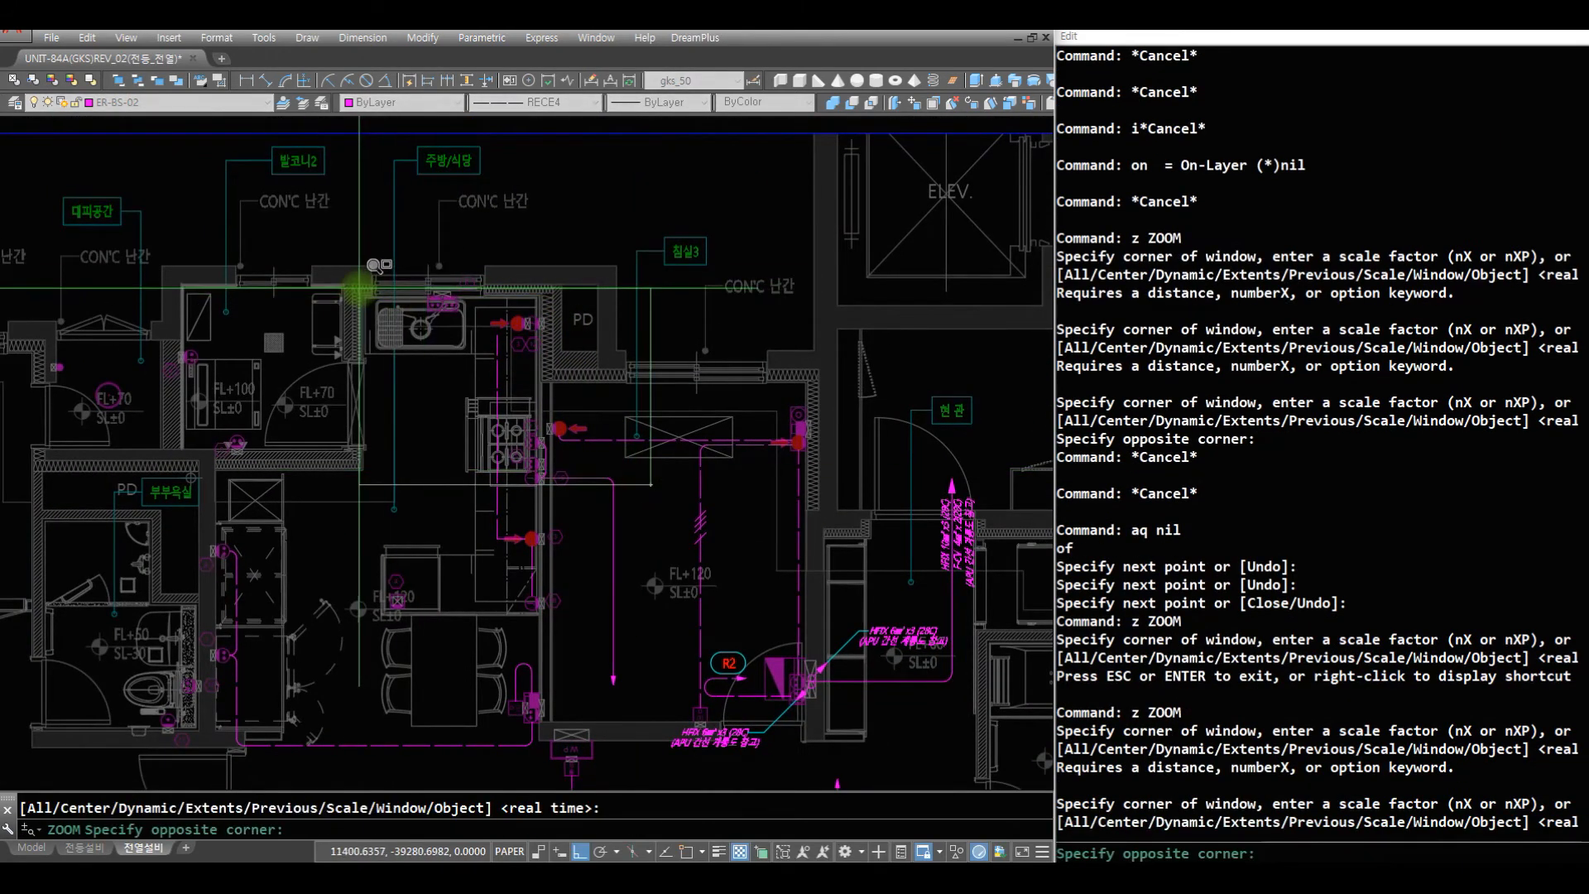
click(358, 288)
text(r)
key(Return)
text(aq)
key(Return)
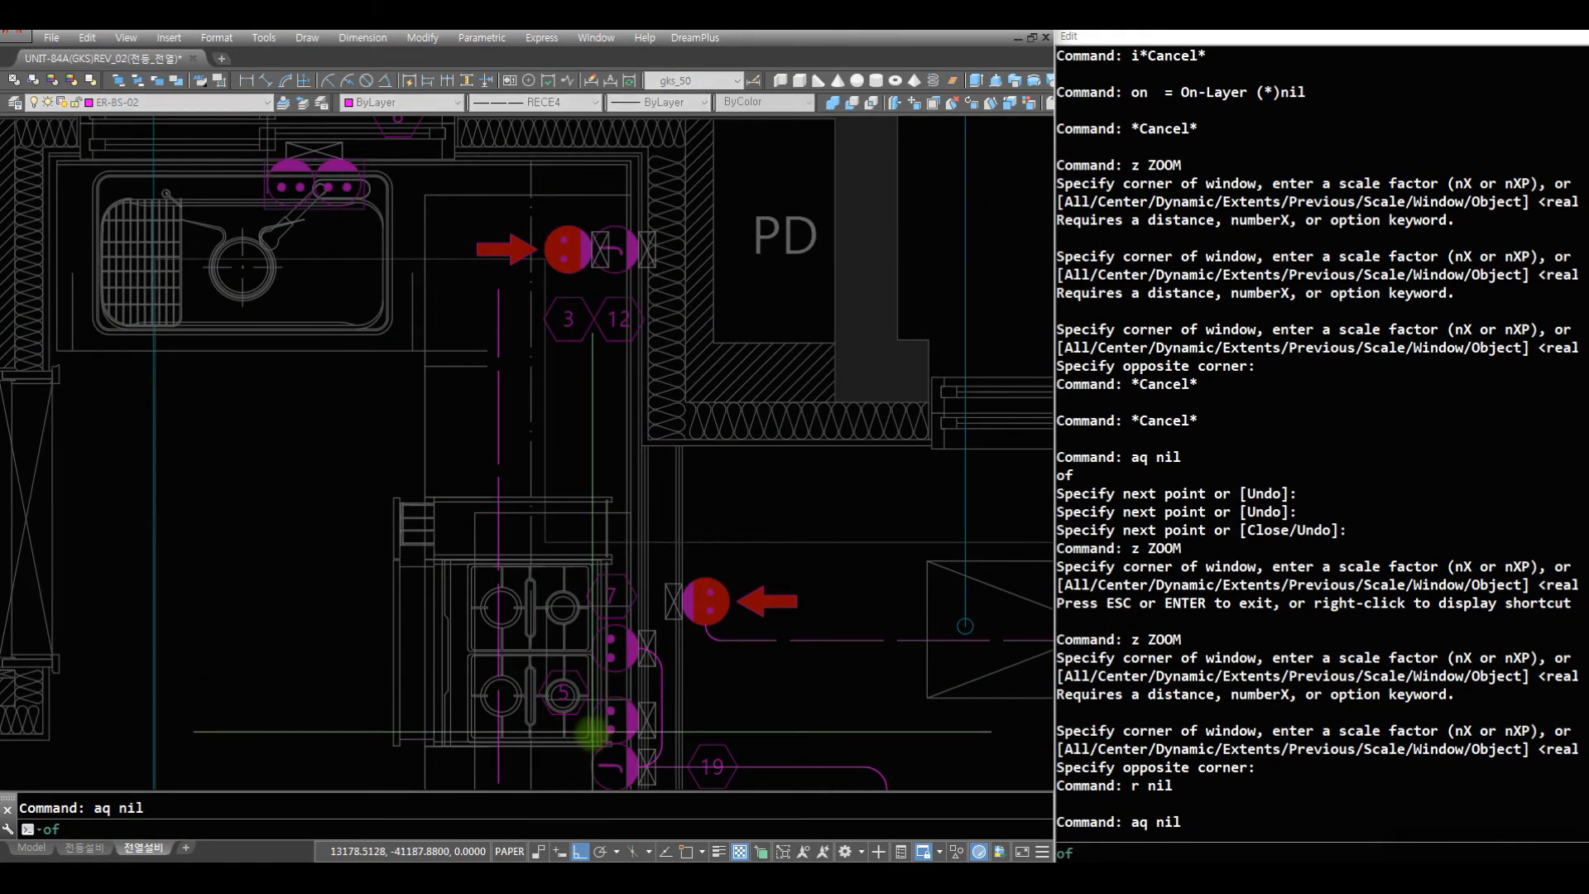
click(591, 720)
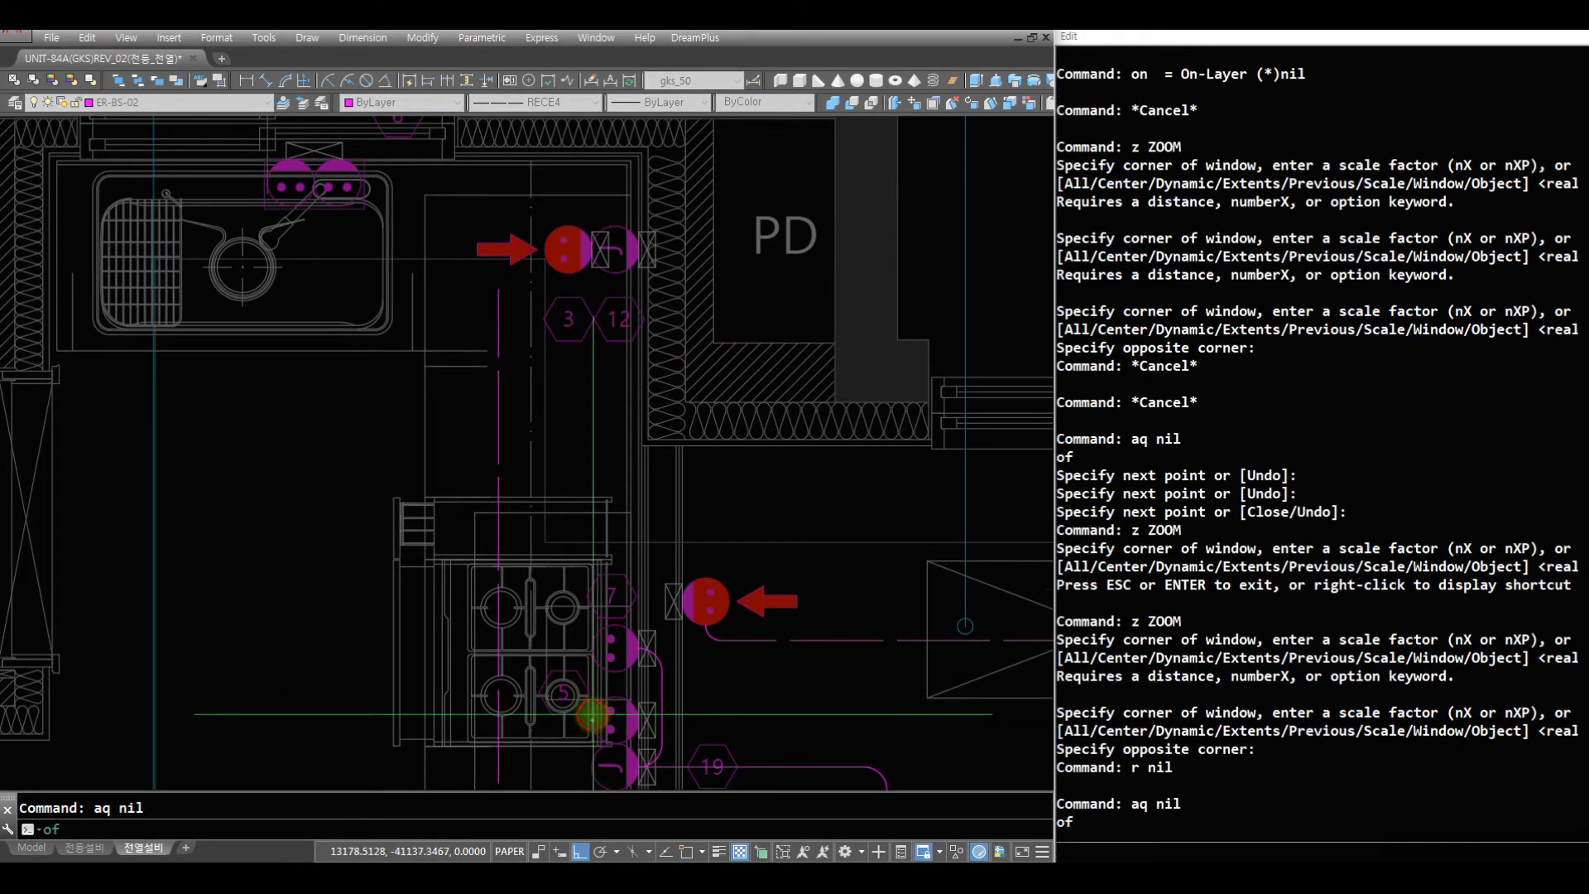
click(534, 718)
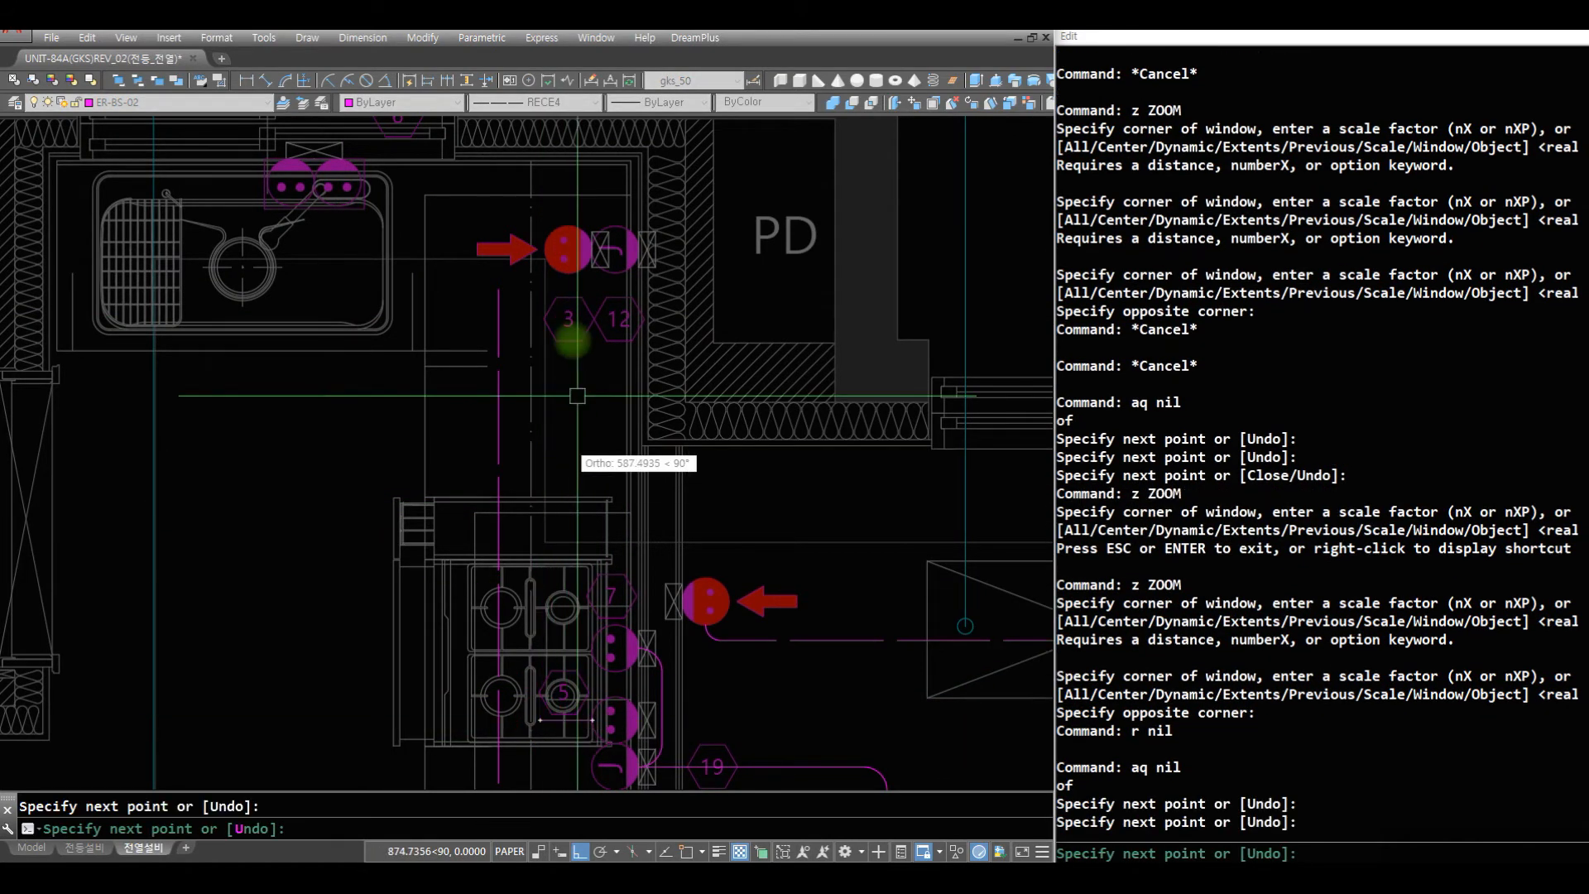
- Draw a vertical AQ wire from the lower quadrant of the red-marked outlet 3 near the sink down to the stove outlets
text(r)
key(Return)
text(aq)
key(Return)
click(567, 273)
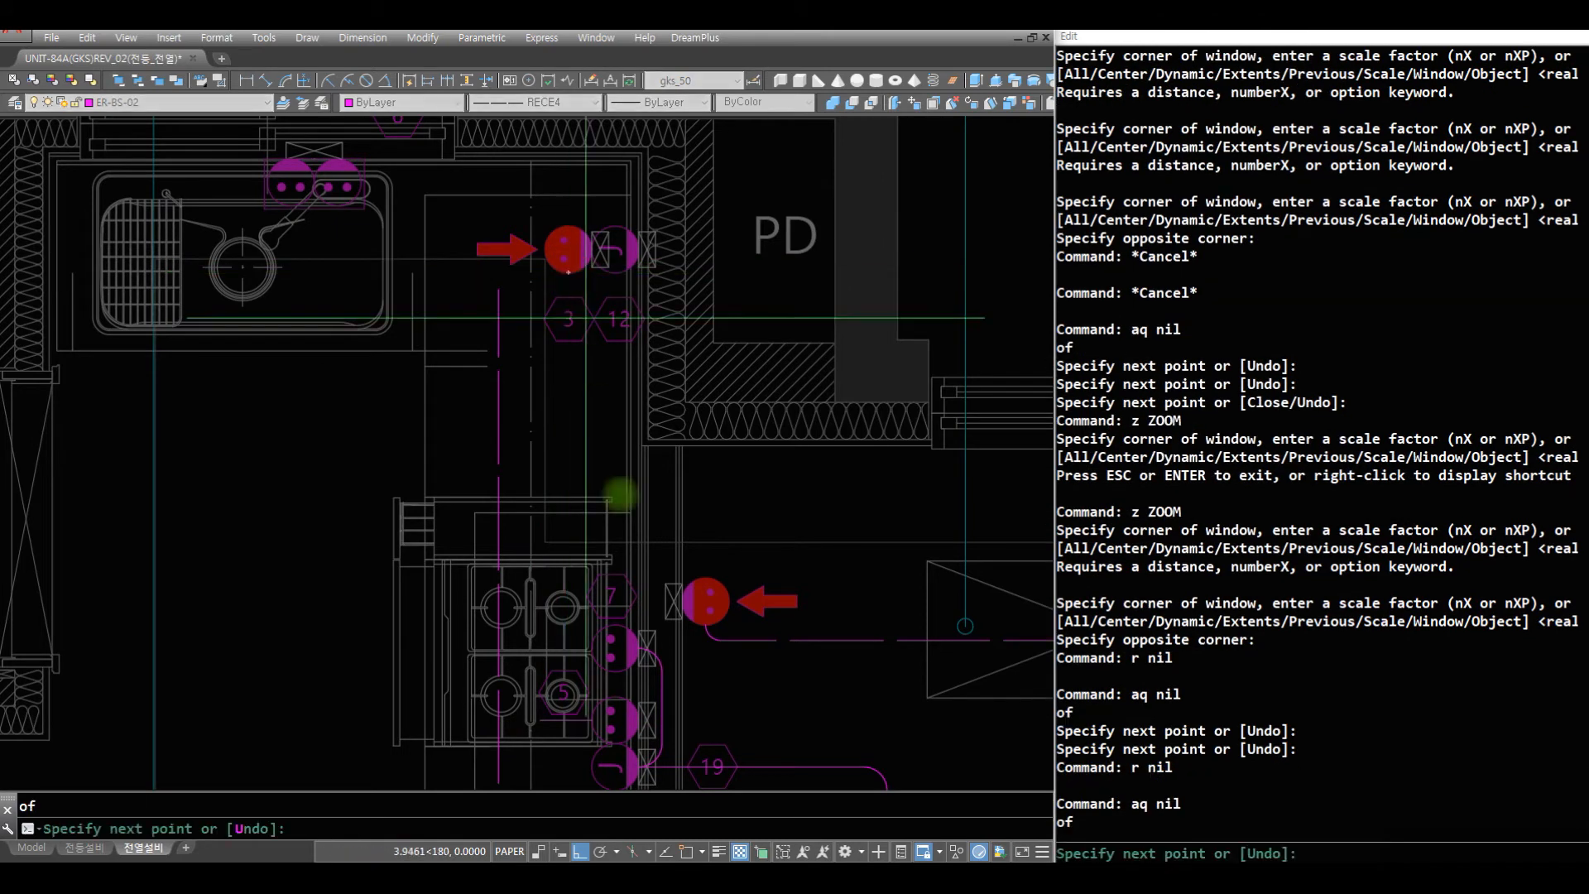
click(630, 757)
key(Return)
- Fillet the short horizontal wire at stove outlet 5 with the vertical wire, using the 75 radius
text(z)
key(Return)
click(661, 759)
click(490, 614)
text(f)
key(Return)
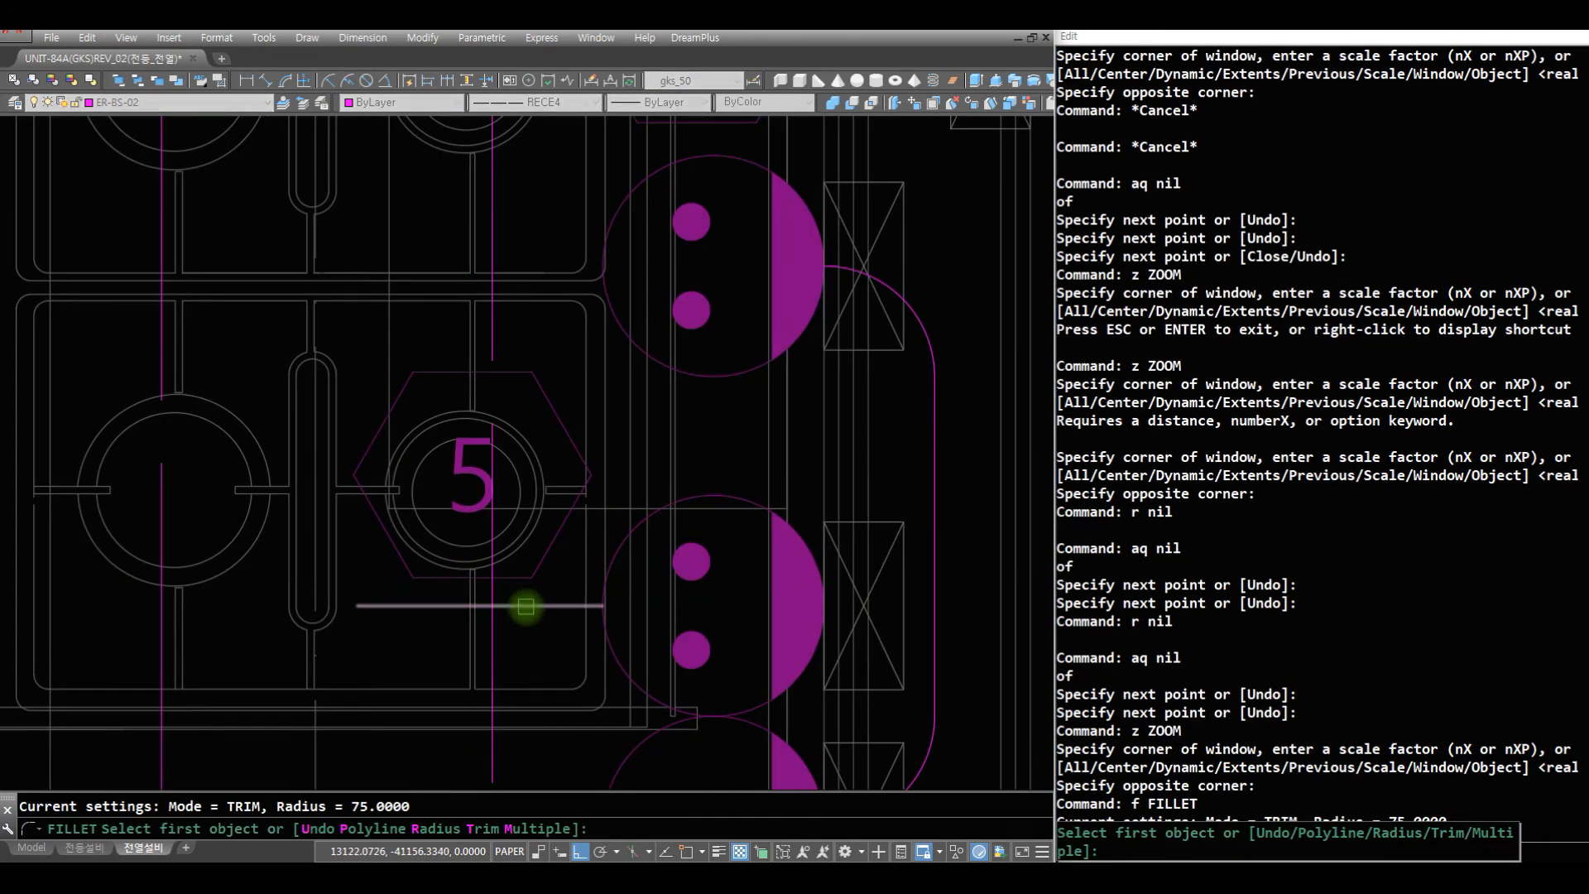
click(525, 607)
click(497, 546)
- Draw a short horizontal AQ wire leftward from the red-marked outlet 3 near the sink
text(z)
key(Return)
key(Return)
drag(510, 259, 525, 621)
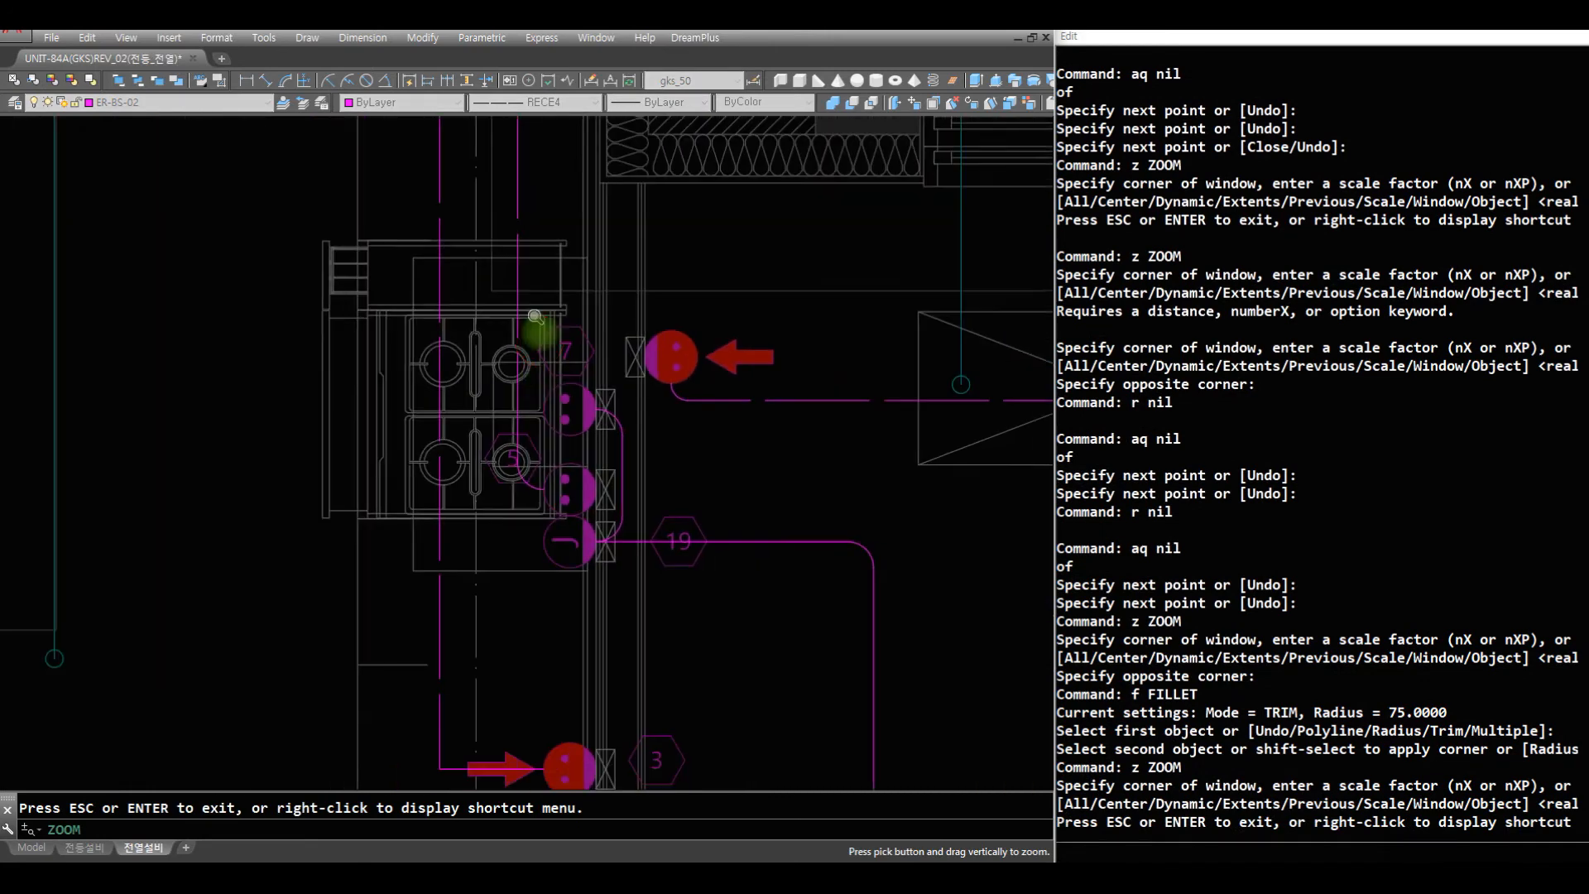
drag(539, 326, 530, 579)
key(Escape)
text(z)
key(Return)
text(z)
click(618, 280)
click(322, 126)
text(r r )
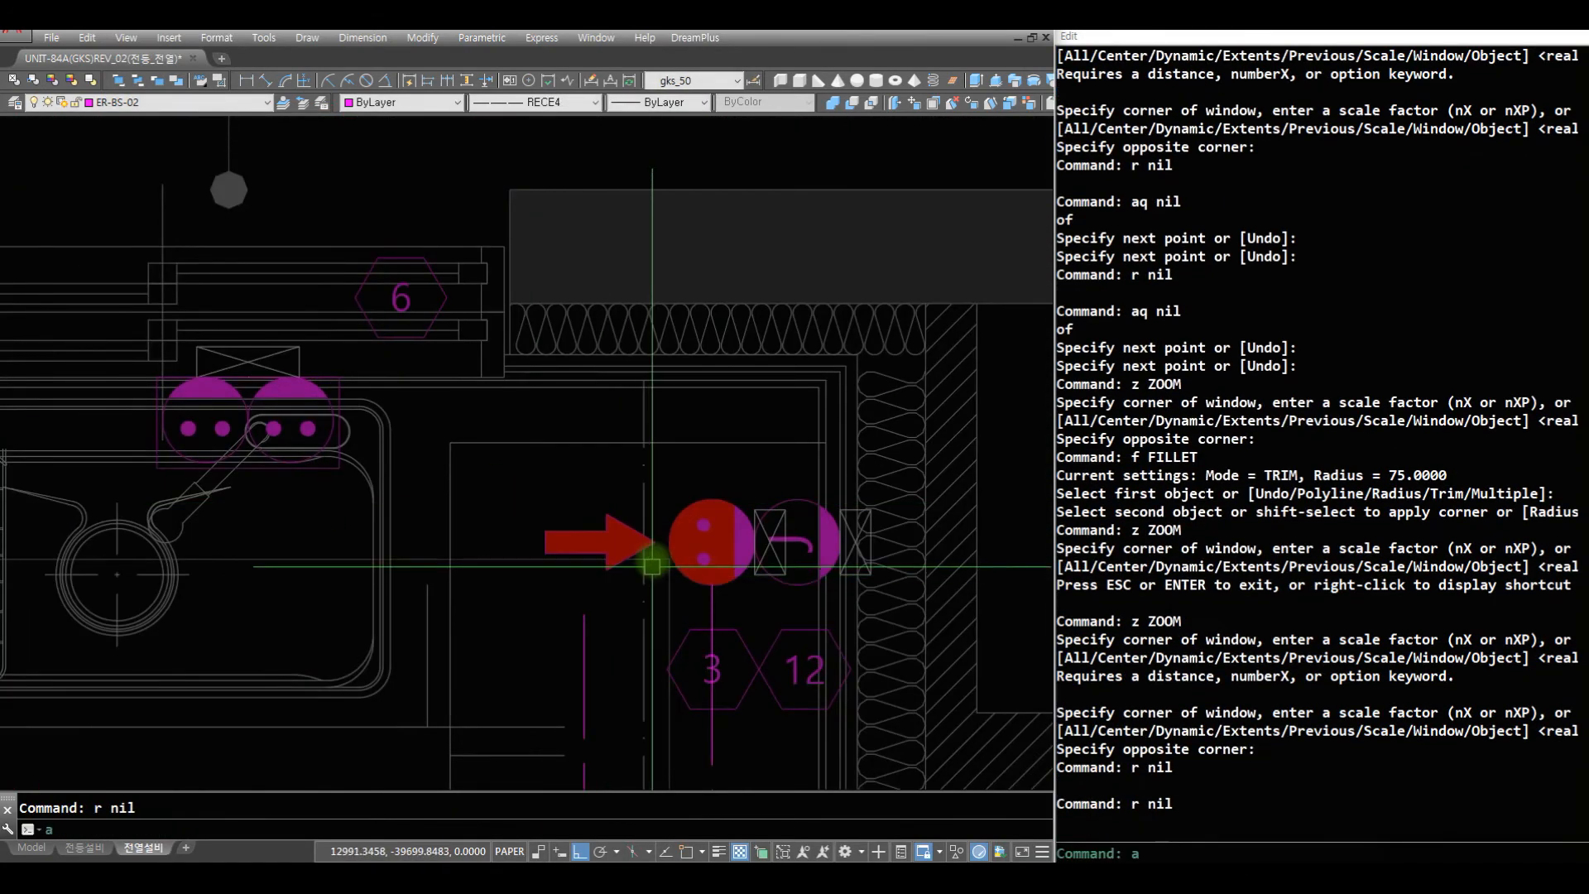
text(aq)
click(668, 541)
click(599, 562)
key(space)
- Fillet the short wire at the red-marked outlet 3 near the sink with the long vertical wire, using a crossing selection and the 75 radius
text(f c)
click(600, 516)
click(541, 666)
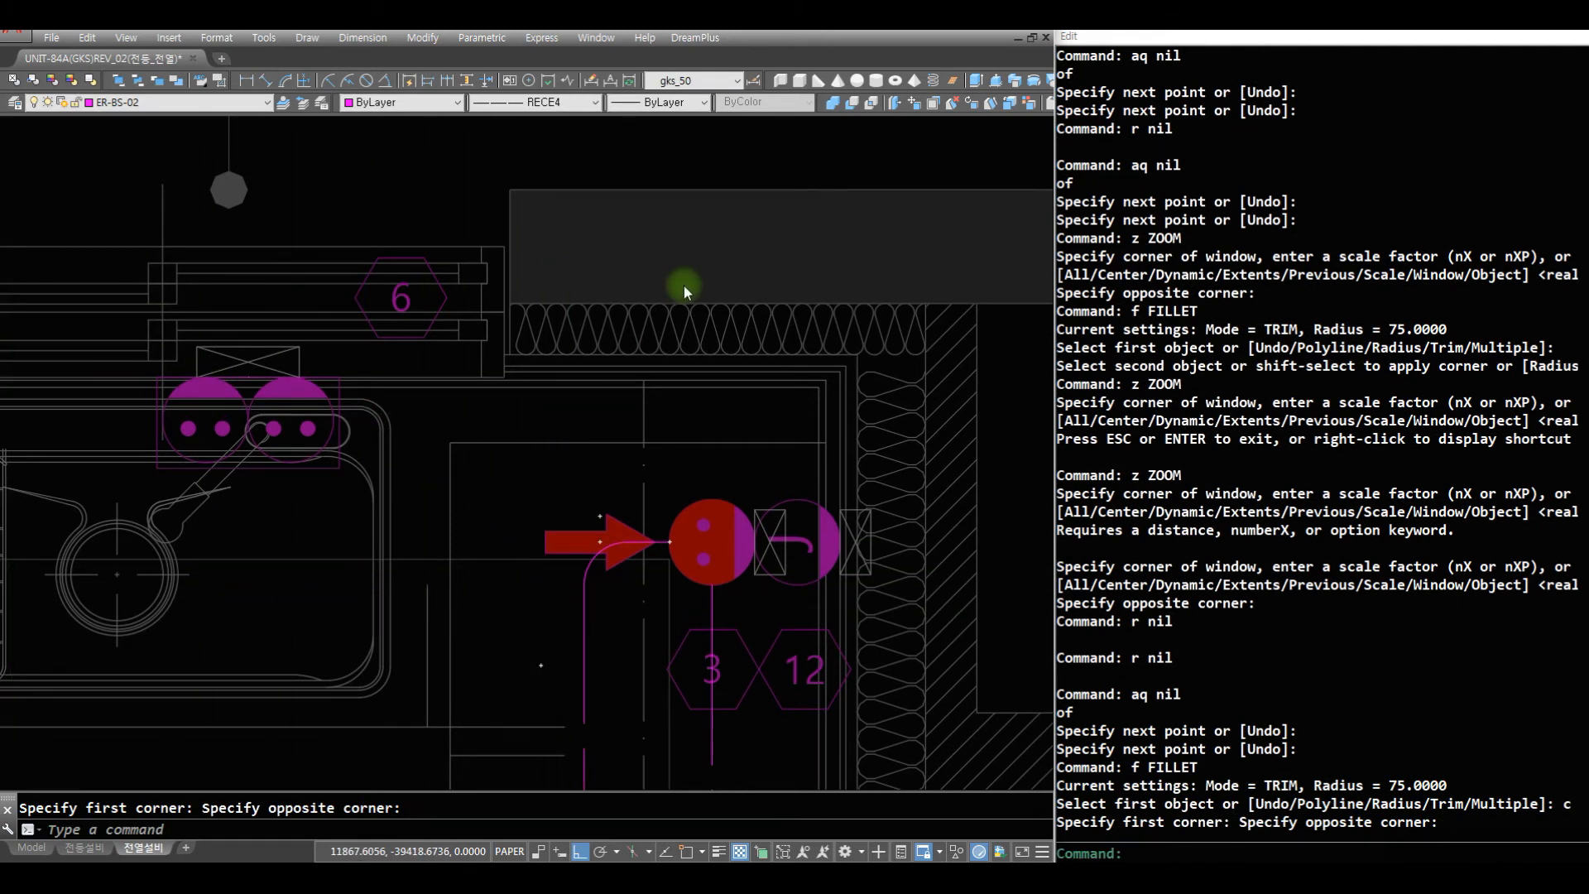
key(Escape)
key(Escape)
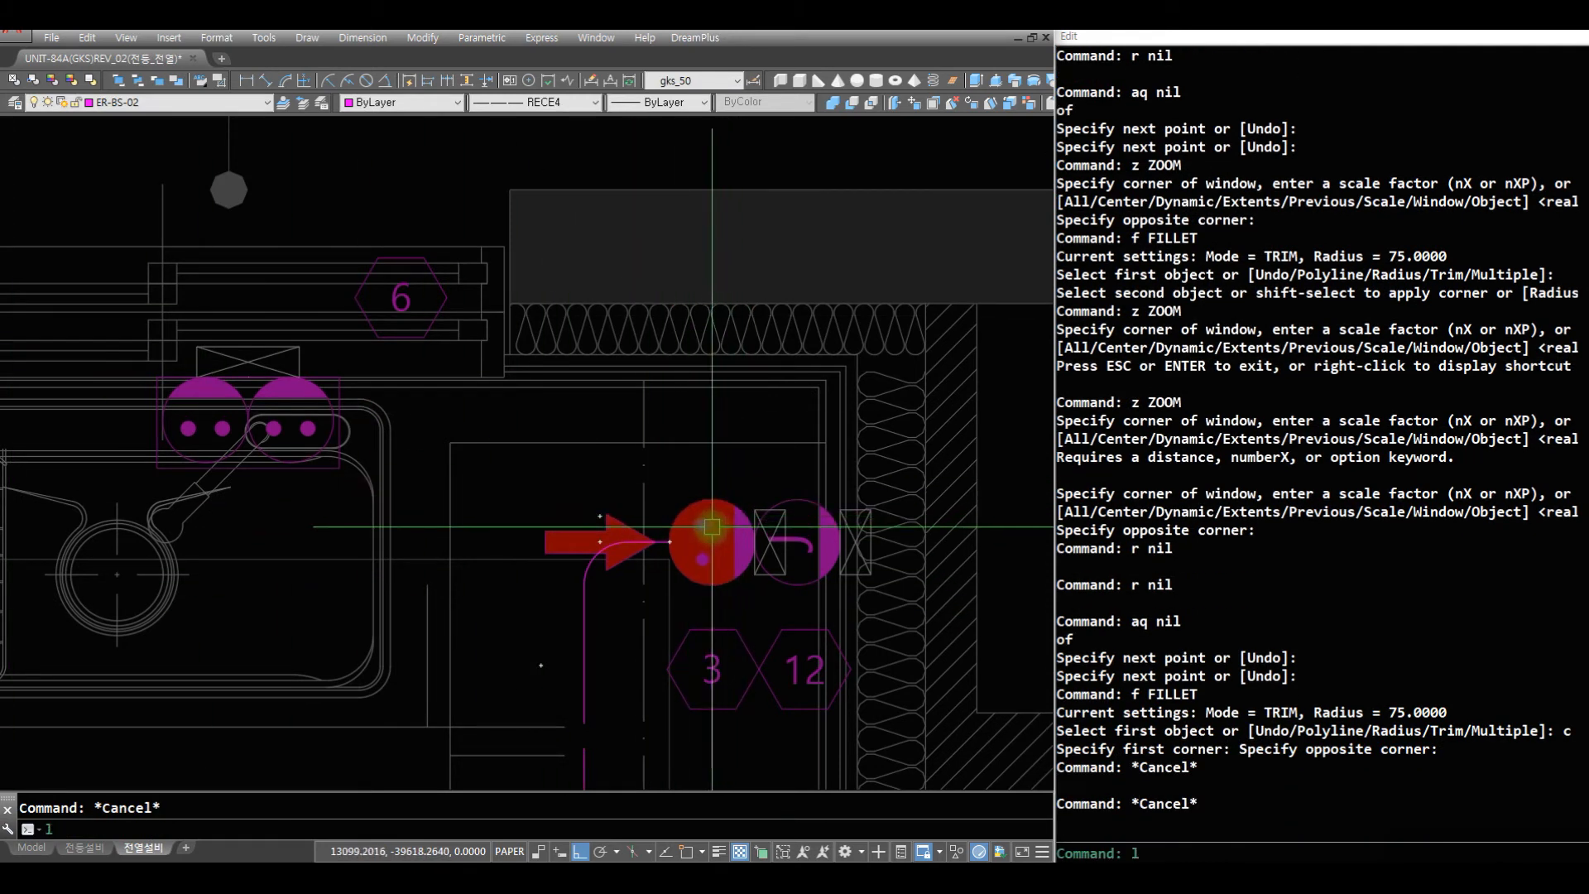
- Draw short vertical AQ wires upward from the red-marked outlet 3 and the neighbouring outlet 12 near the sink
key(Escape)
text(aq)
click(713, 526)
click(729, 436)
key(space)
key(space)
click(792, 507)
click(804, 432)
key(space)
- Fillet the two parallel wires above outlets 3 and 12 into a connecting arc
text(f)
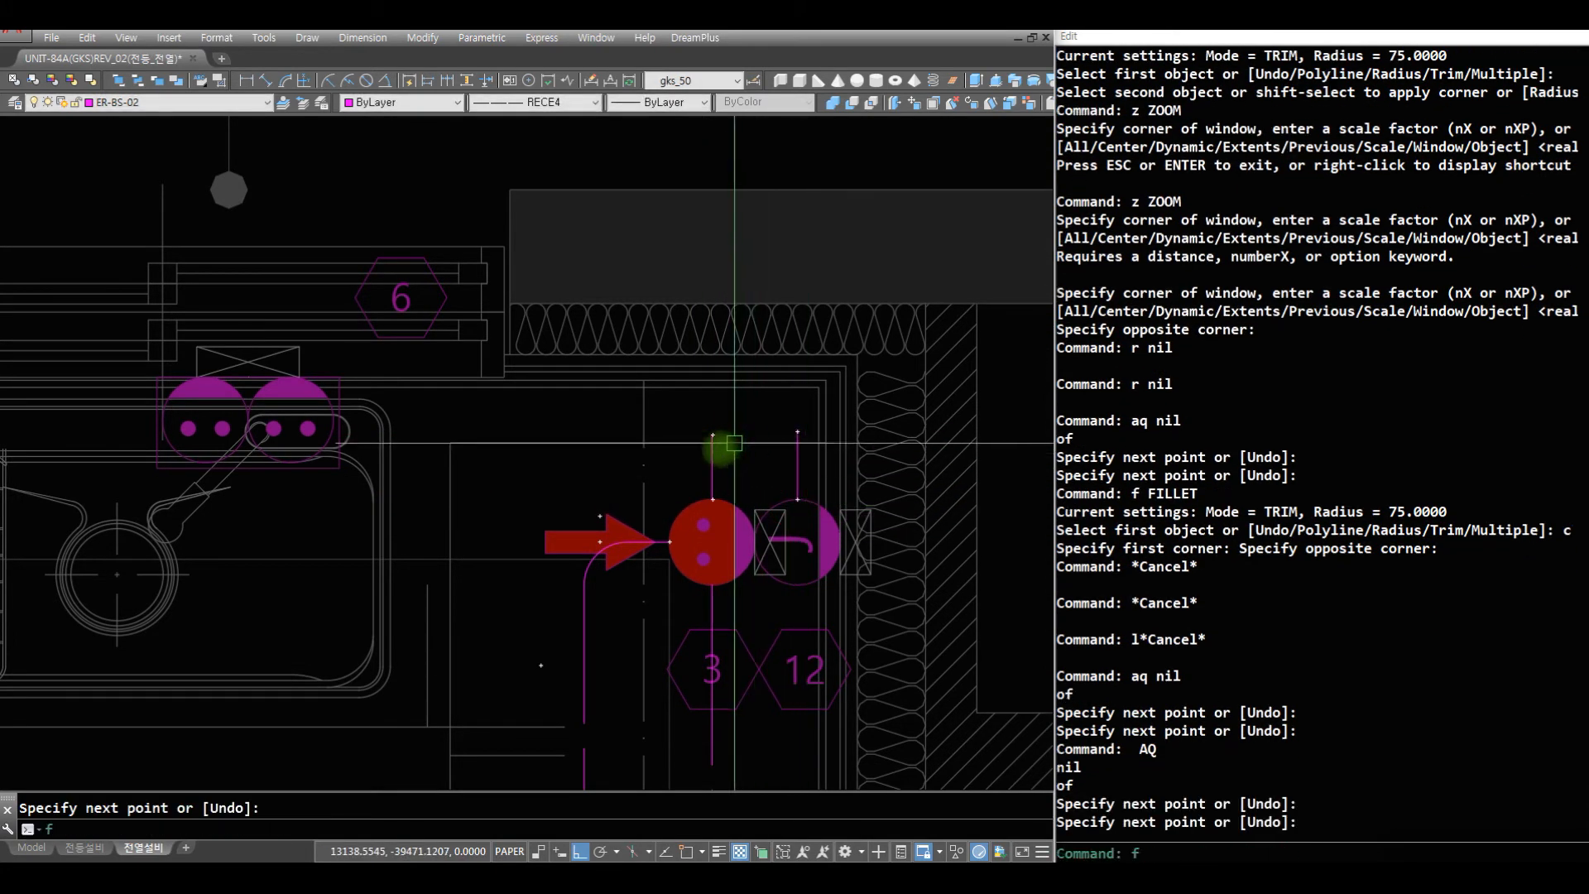
key(space)
click(713, 451)
click(797, 454)
- Draw an LR wire along the kitchen wall from the red-marked outlet 3 above outlet 8 down to the outlet beside D(1)
text(z)
key(space)
key(space)
drag(667, 387, 663, 808)
mouse_move(669, 356)
mouse_down()
mouse_move(670, 521)
mouse_move(536, 653)
mouse_up()
key(Escape)
text(z)
key(space)
click(674, 688)
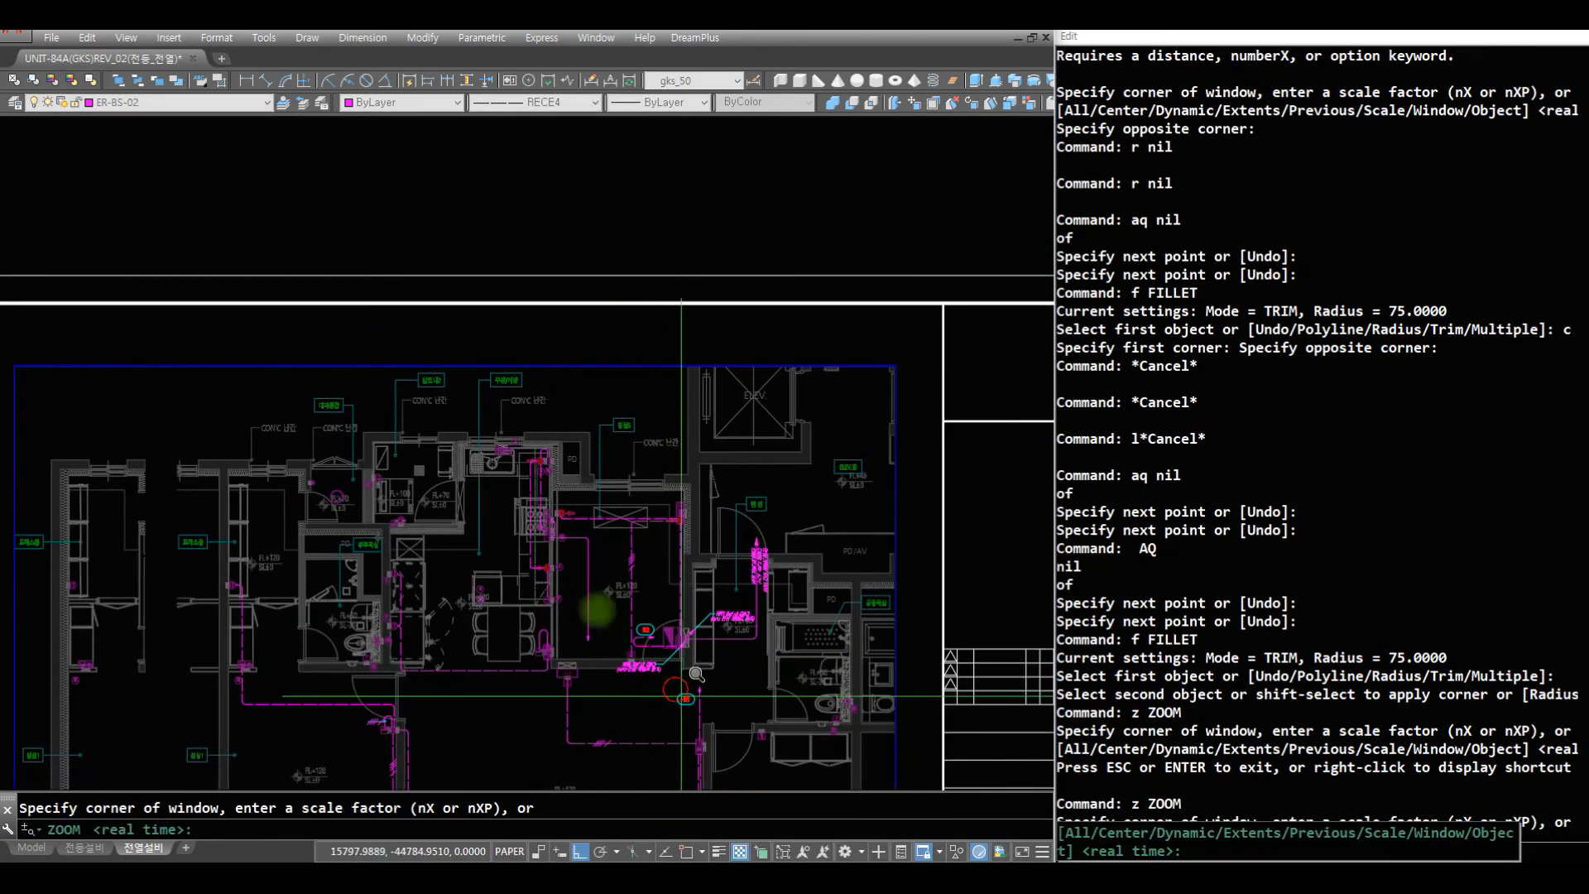
click(428, 497)
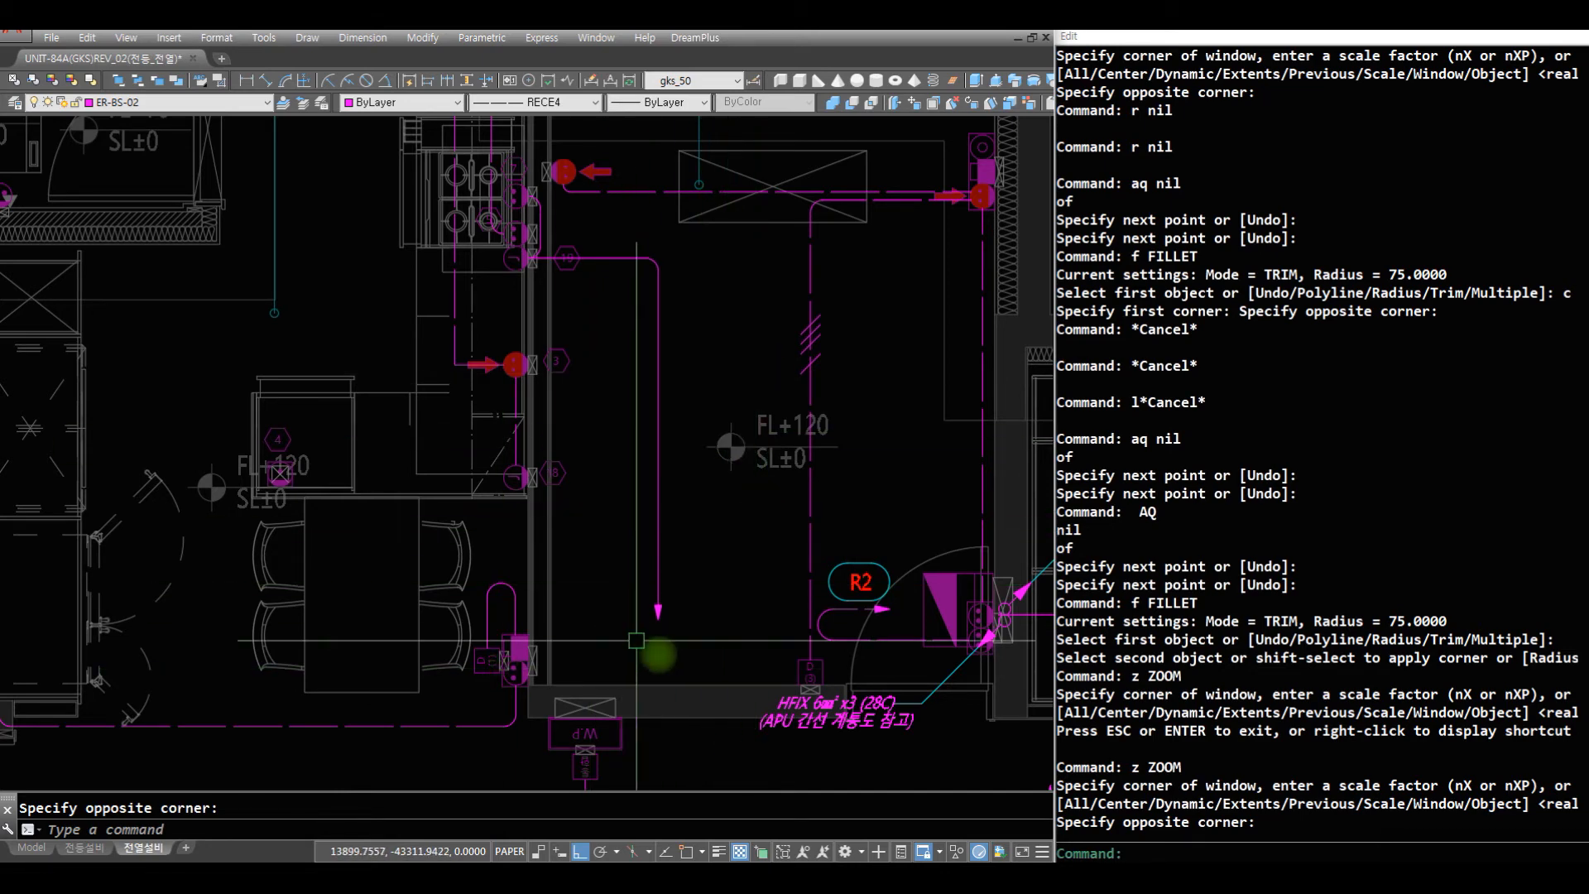
text(z z)
key(space)
click(752, 712)
click(360, 290)
text(r)
key(space)
key(Escape)
text(ler)
key(Escape)
key(Escape)
text(lr)
key(space)
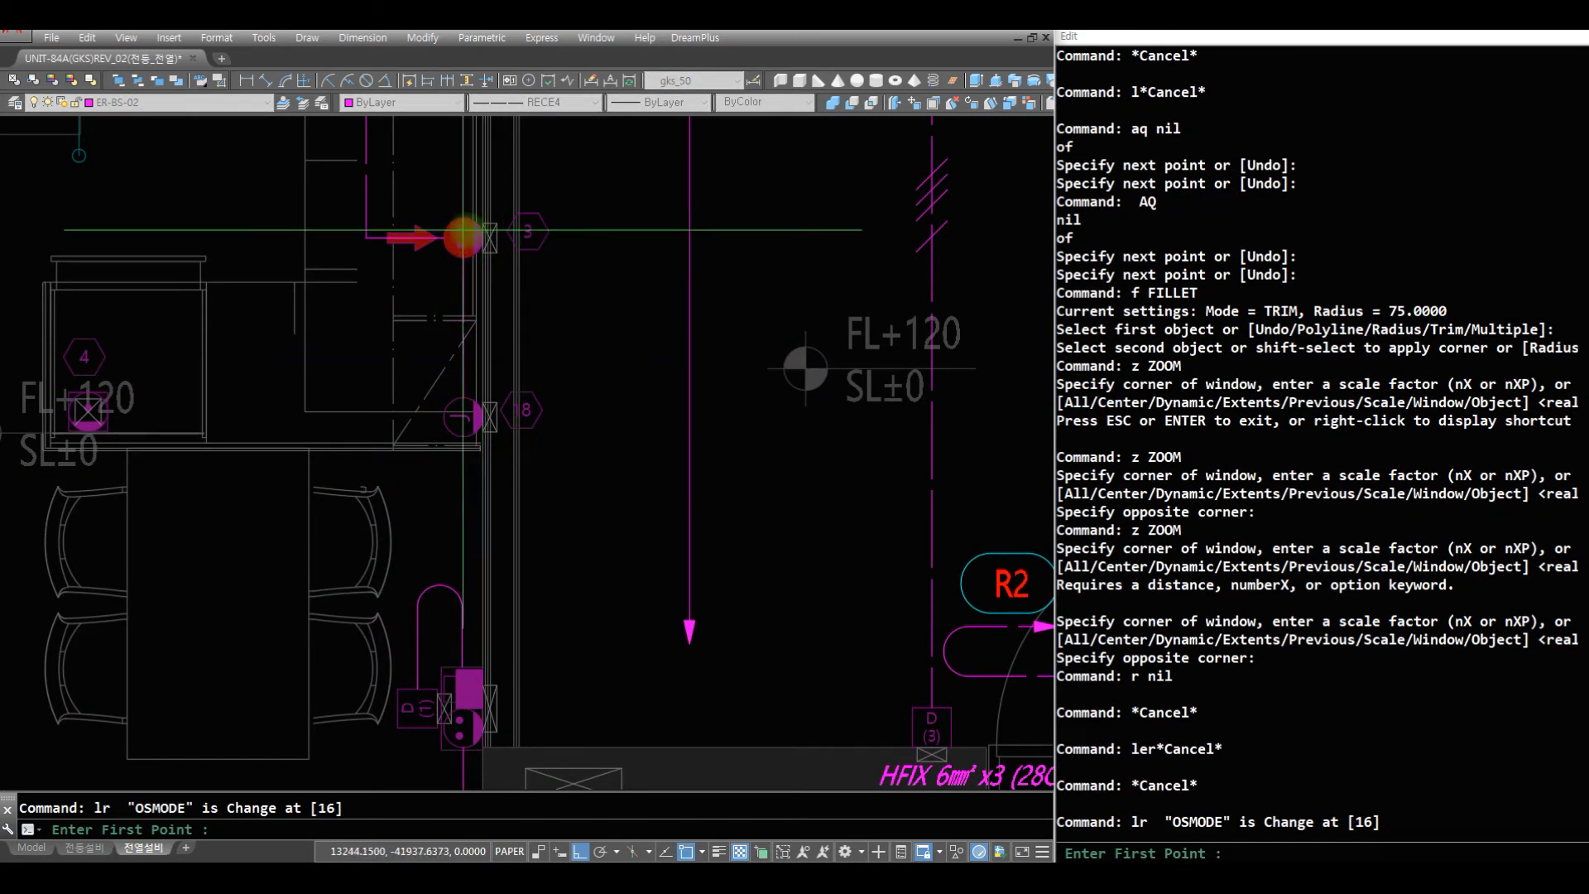
click(489, 238)
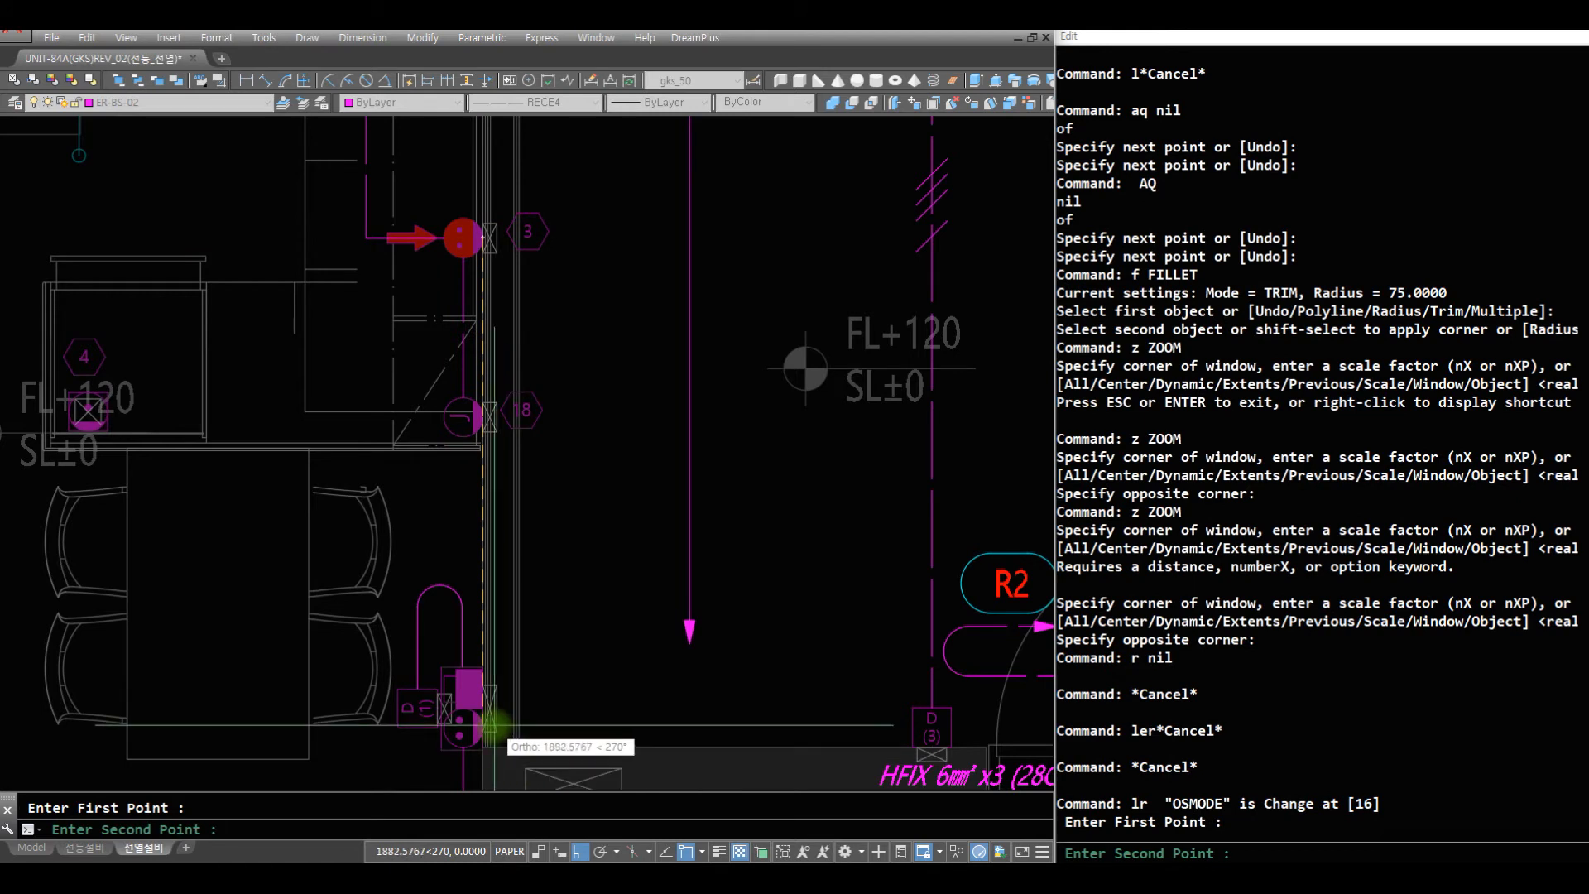
click(543, 682)
key(Escape)
key(Escape)
key(Escape)
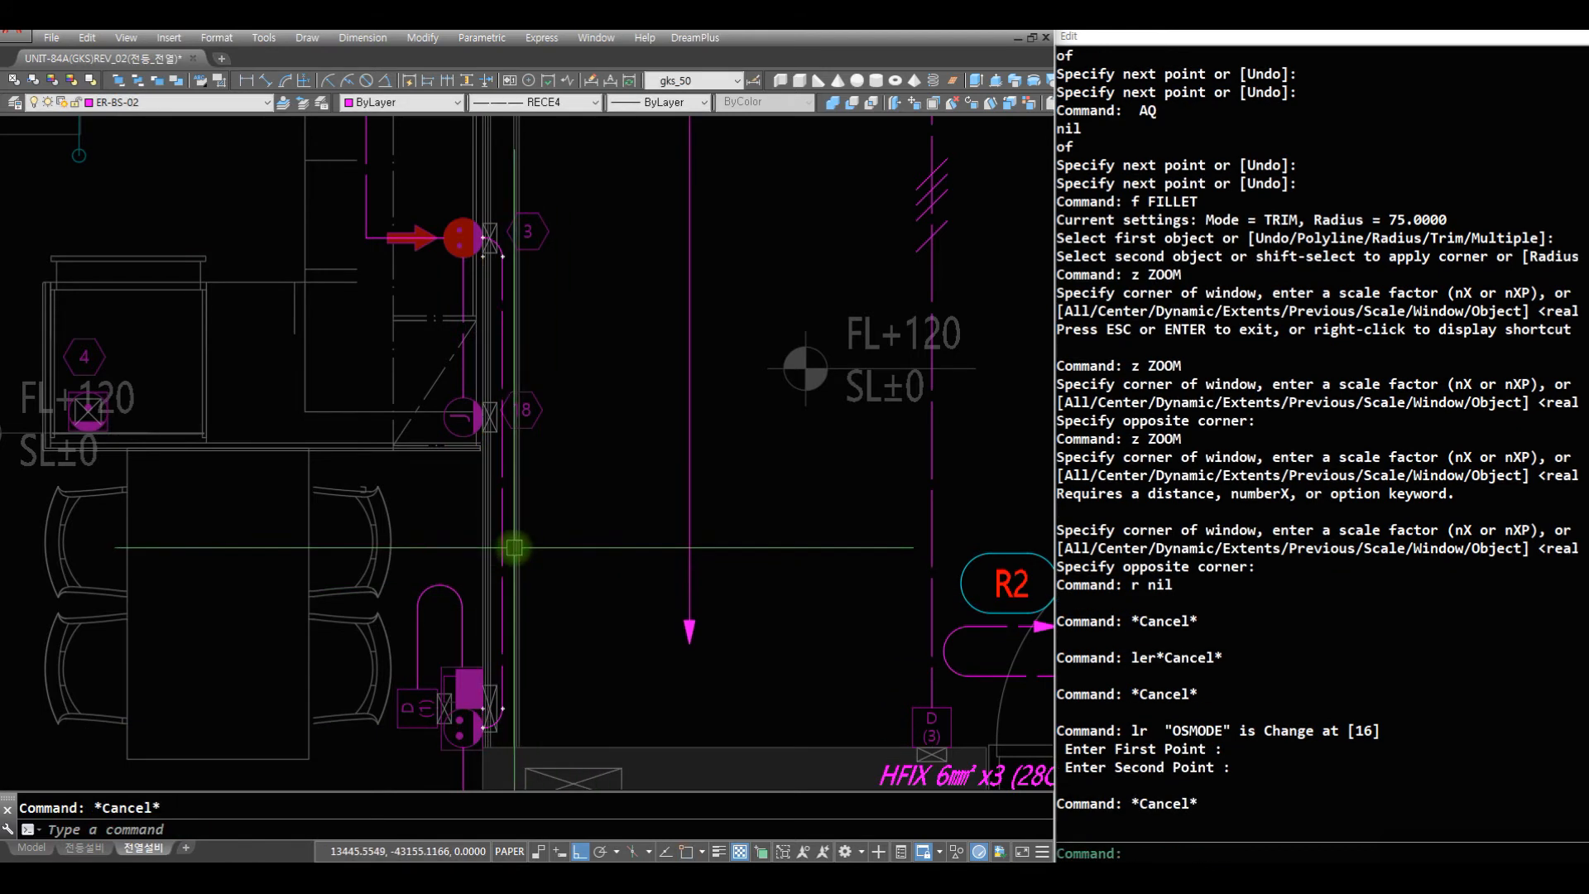
- Insert a K04 wire-count mark on the new vertical wire just below outlet 8, keeping rotation angle 0
text(k04)
key(space)
text(nea to)
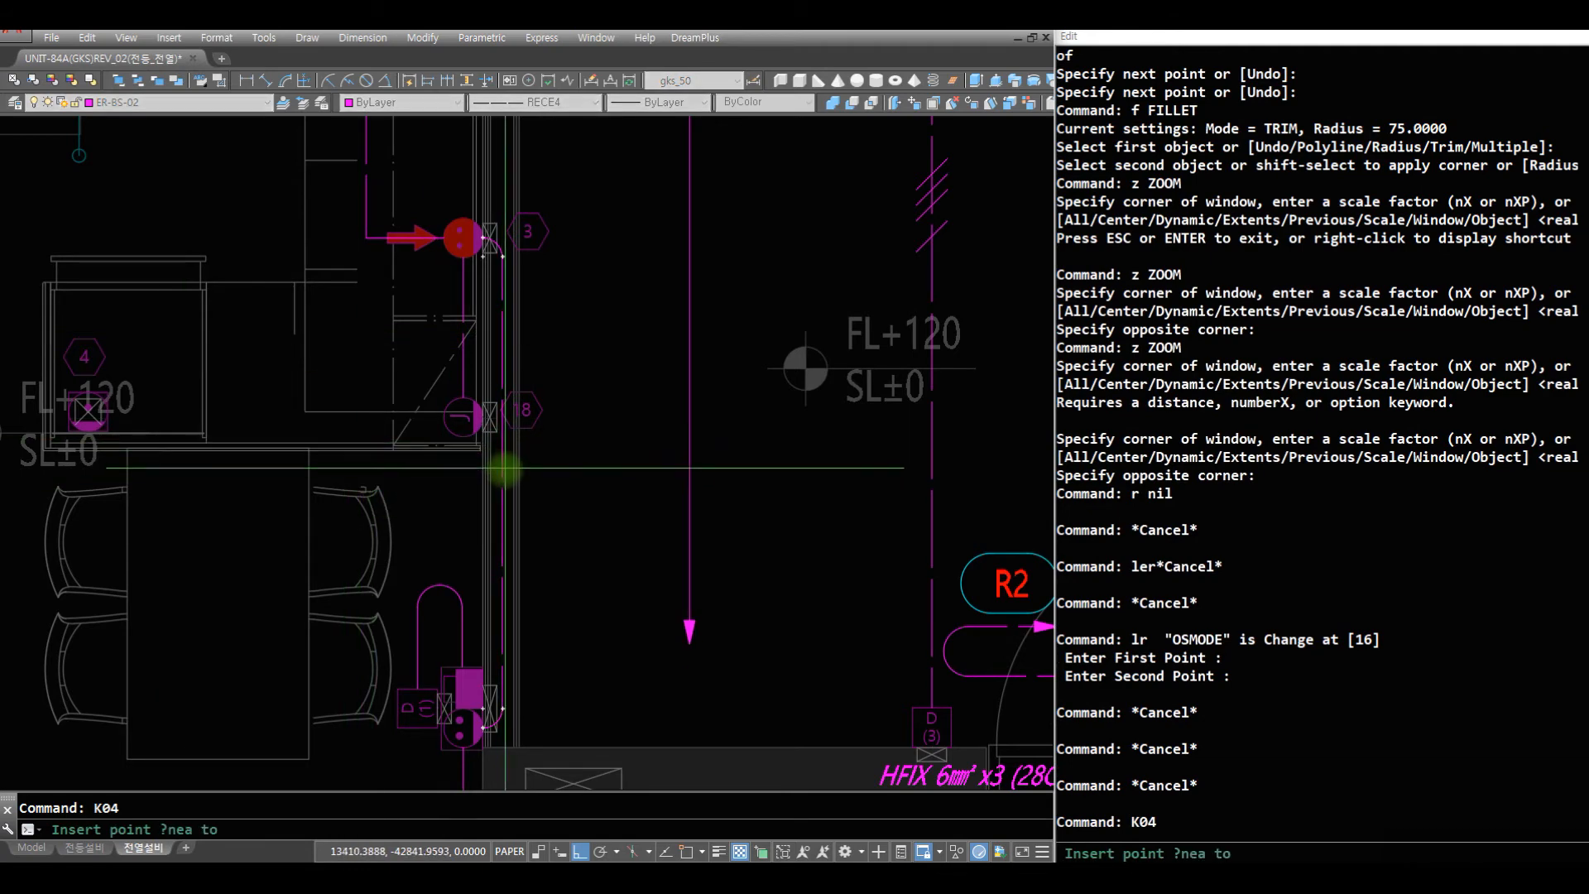
click(504, 474)
key(space)
- Scale down the K04 wire-count mark about a nearest point on the vertical wire
text(s)
key(space)
click(520, 452)
key(space)
text(nera)
key(space)
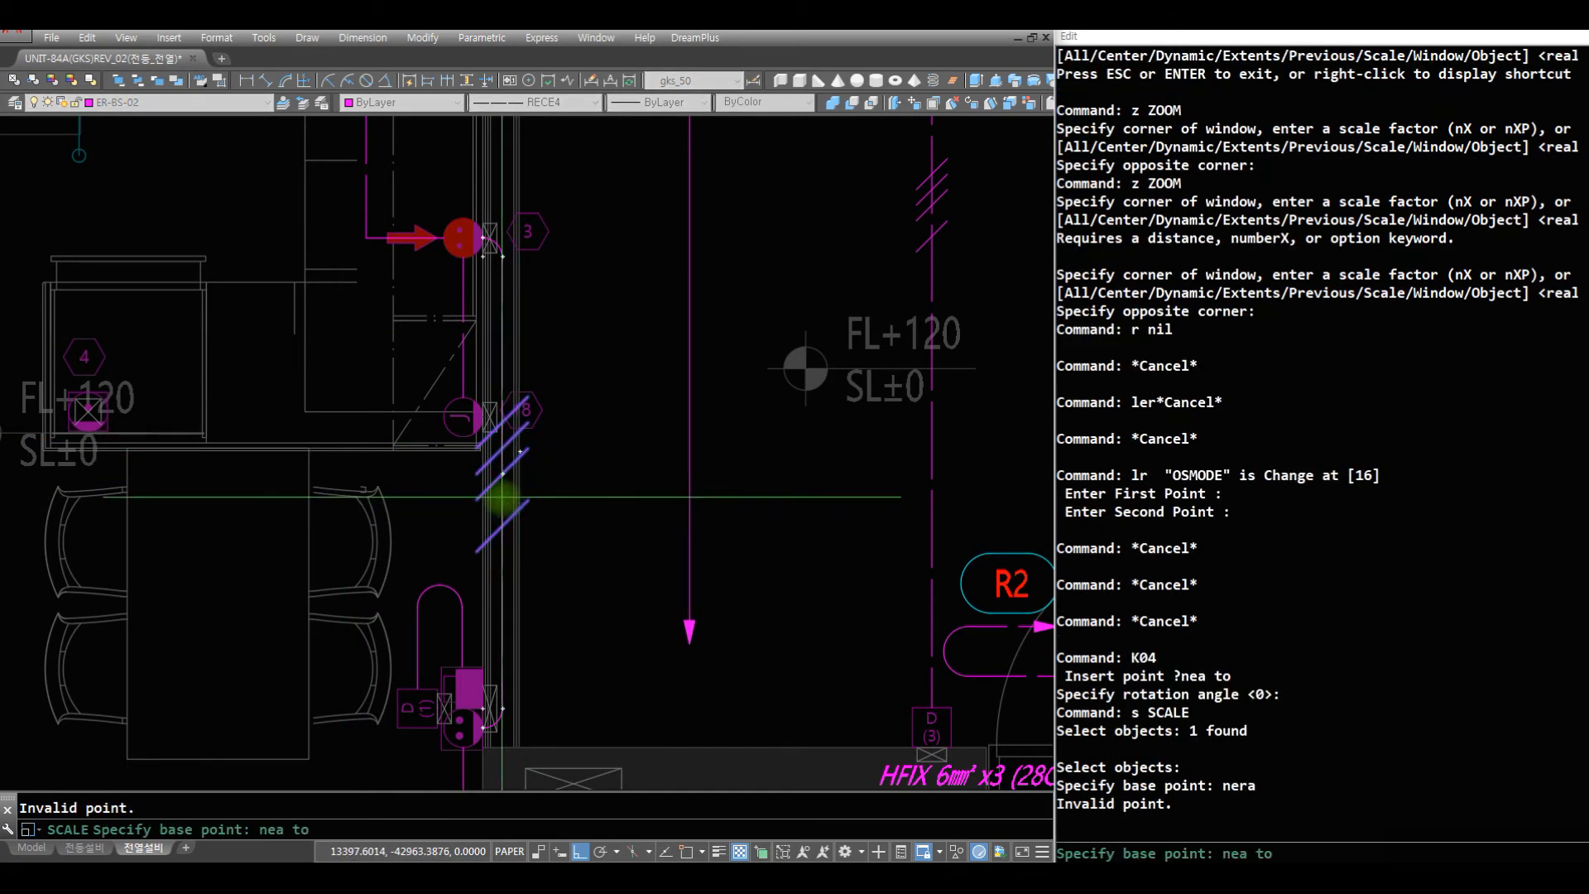
click(502, 497)
key(space)
- Draw a CT1 circuit wire with an arrow end horizontally from the outlet beside D(1) into the adjoining room
text(z)
key(space)
key(space)
drag(418, 563, 476, 782)
key(Escape)
text(z)
key(space)
click(739, 686)
click(350, 442)
text(r)
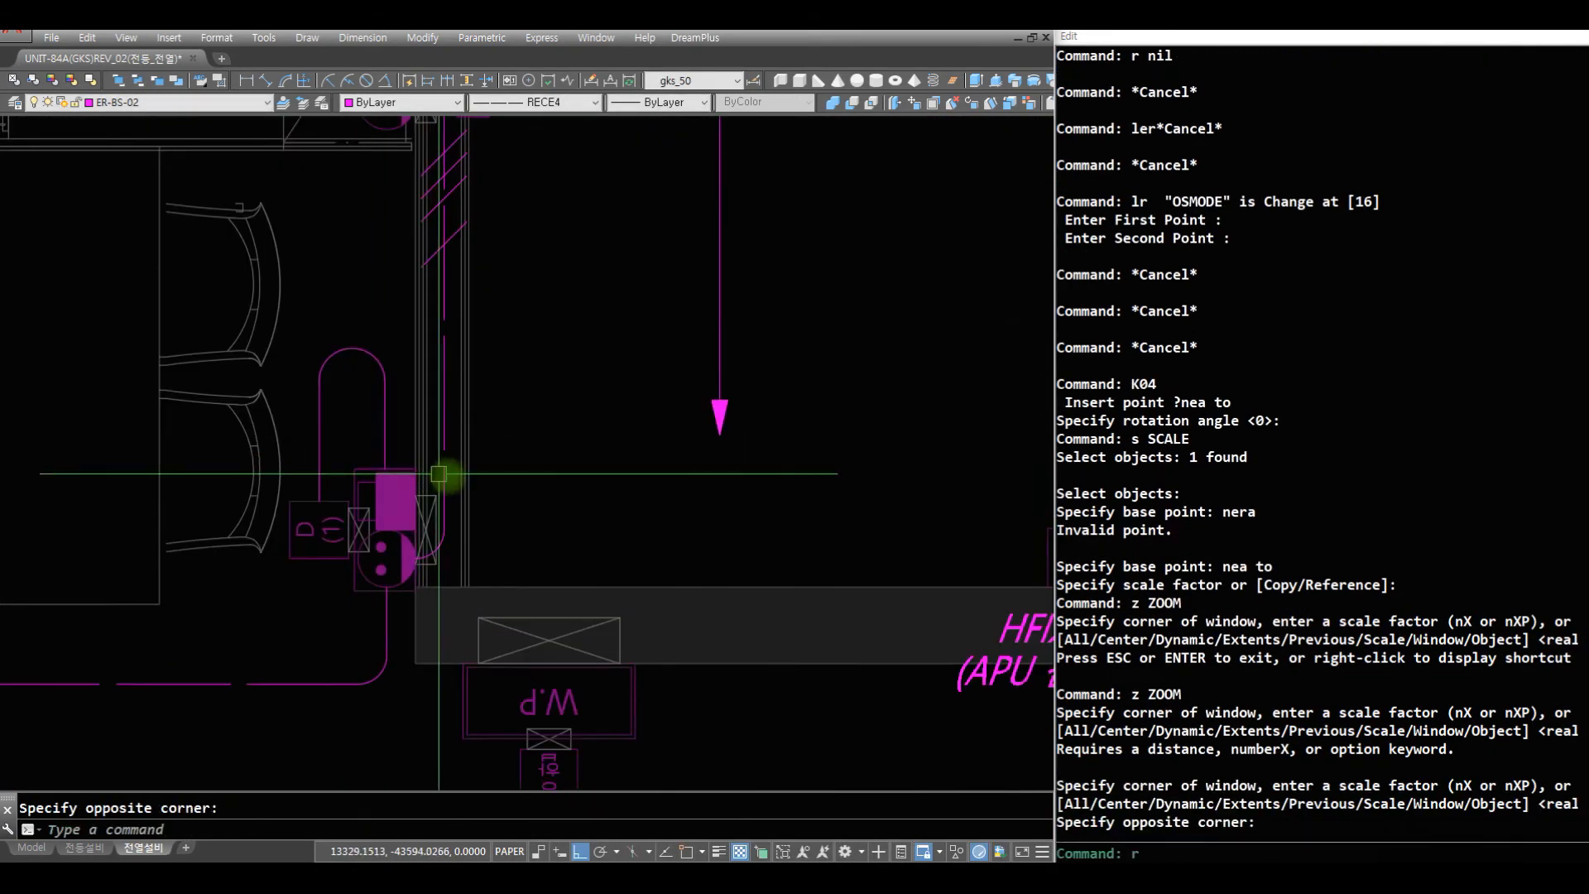
key(space)
text(r)
key(space)
text(ct1)
key(space)
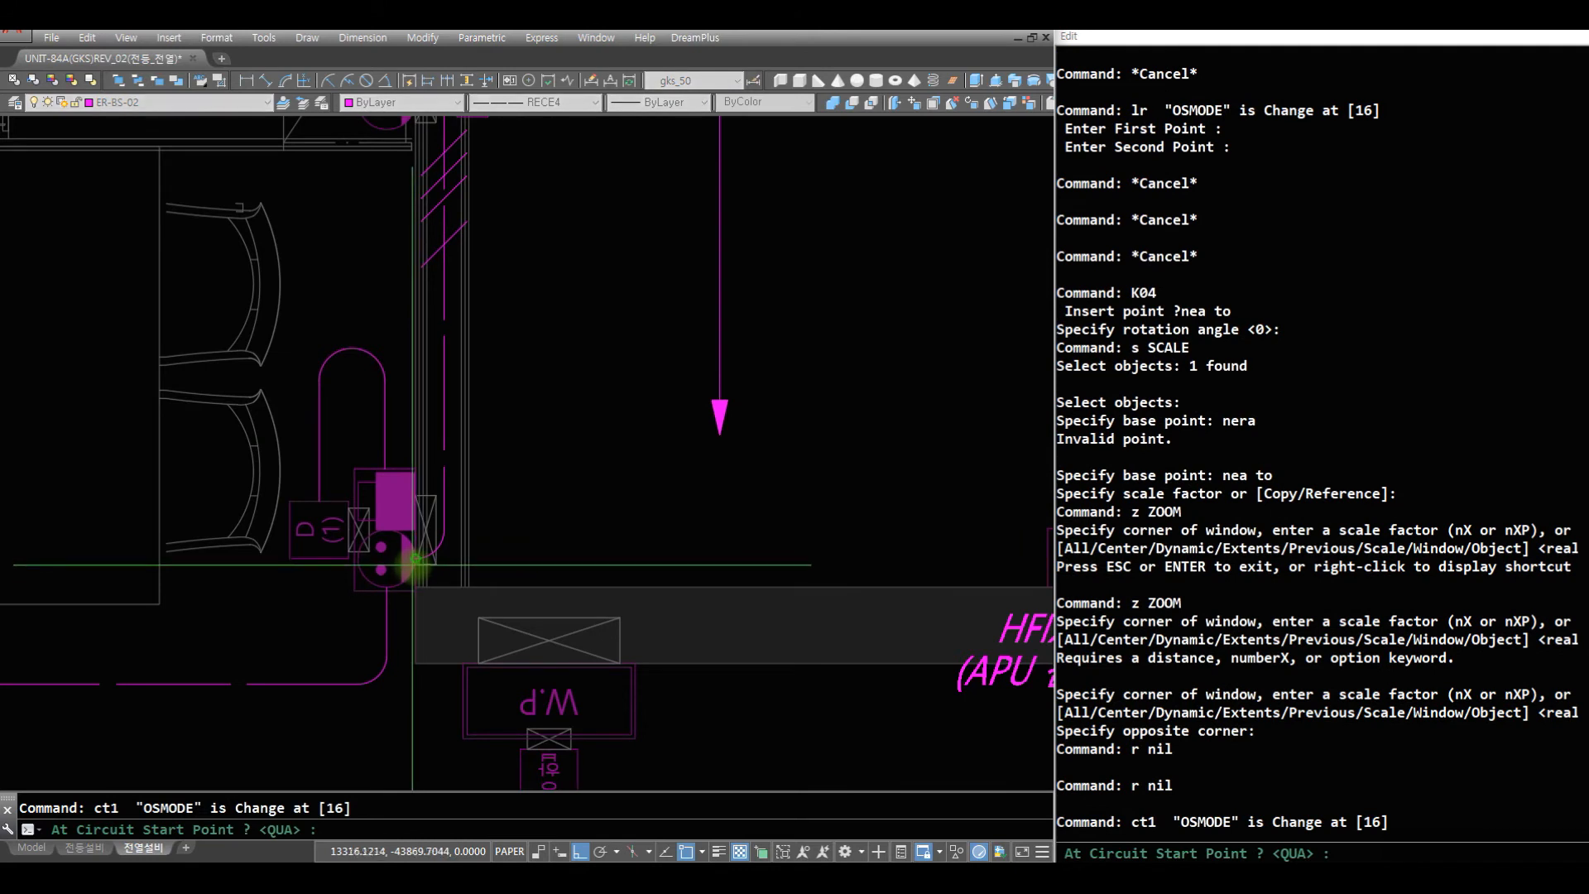
click(415, 558)
click(814, 530)
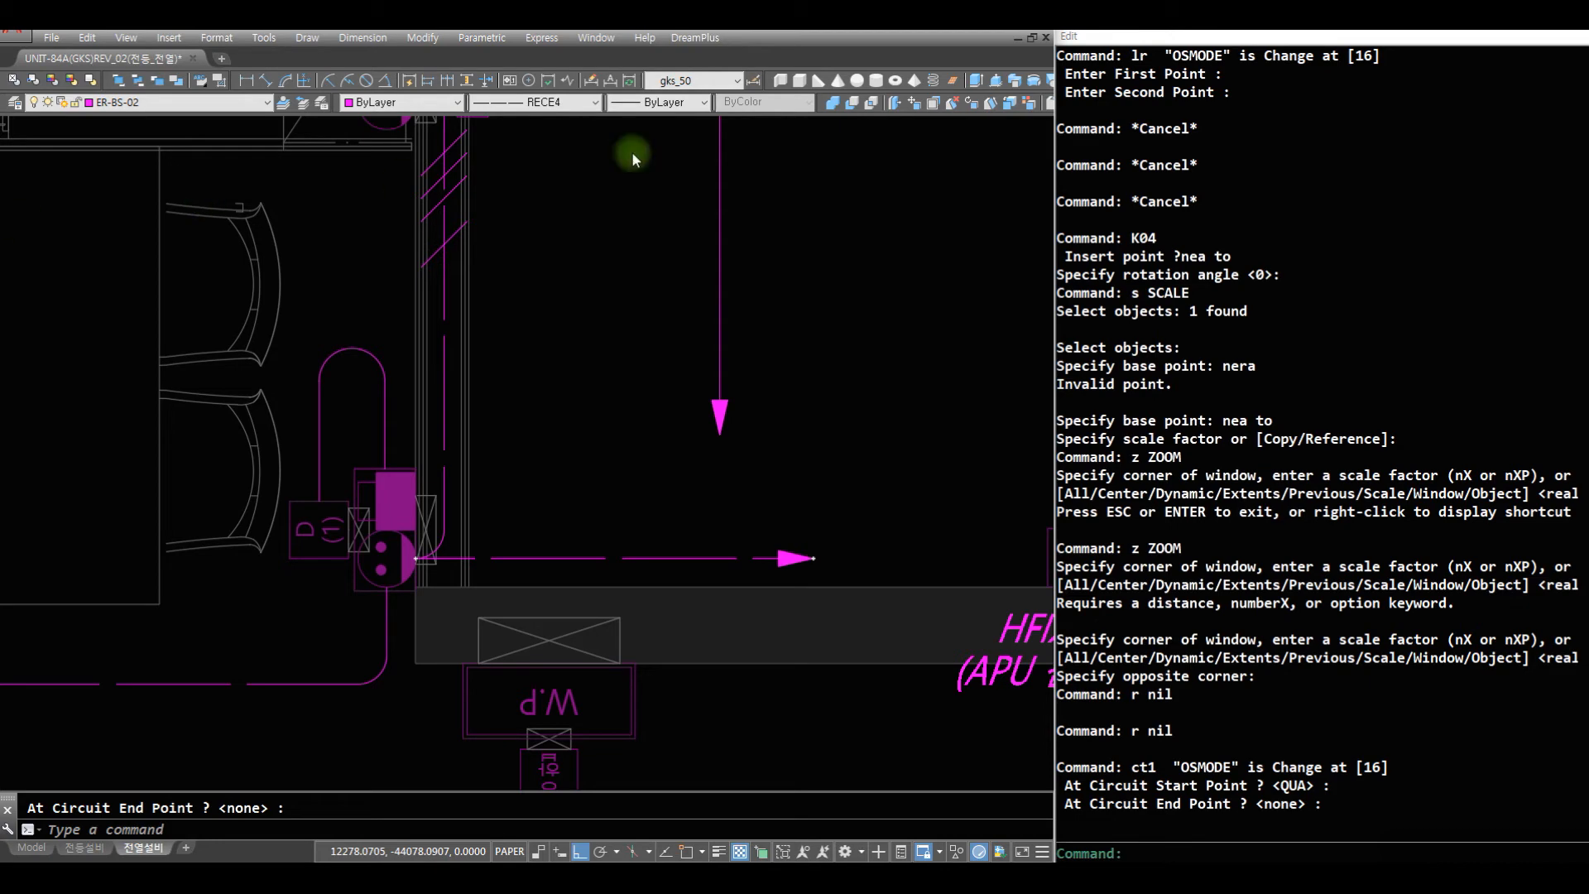
- Paste the R3 and R5 circuit labels beside the kitchen circuit arrows
key(ctrl+v)
text(z)
key(space)
key(space)
drag(700, 376, 658, 695)
key(Escape)
- Shorten the long vertical kitchen circuit wire by stretching its arrow end upward with a crossing selection
text(z)
key(space)
click(803, 538)
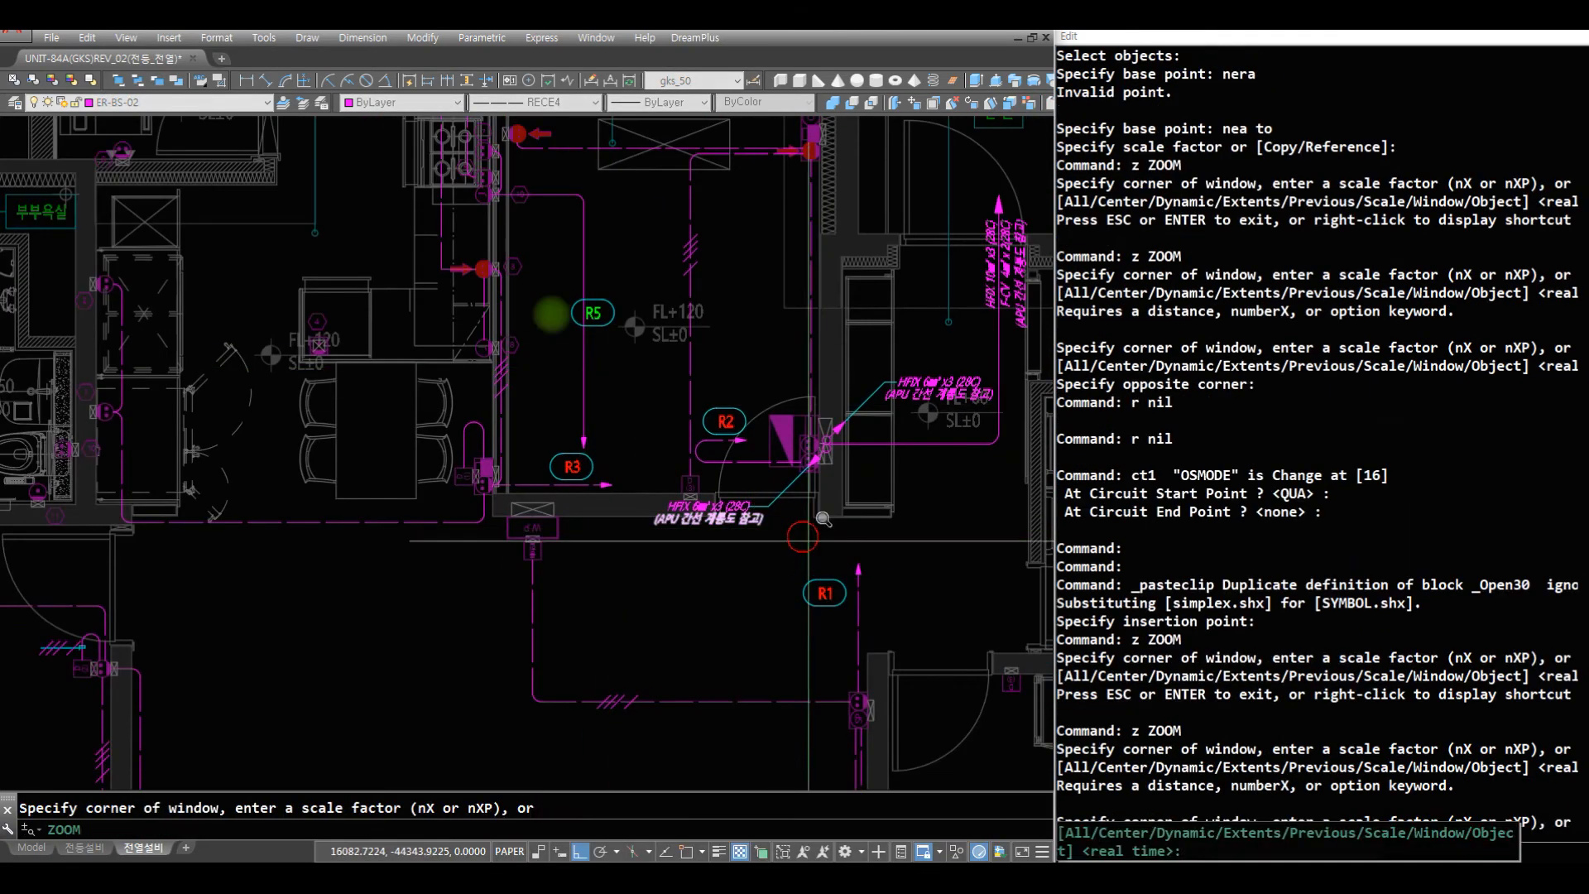
click(392, 236)
text(r st c)
click(534, 592)
click(437, 506)
key(space)
click(575, 545)
click(575, 399)
text(st)
key(space)
text(c)
key(space)
click(510, 257)
click(581, 383)
key(space)
click(515, 268)
key(F9)
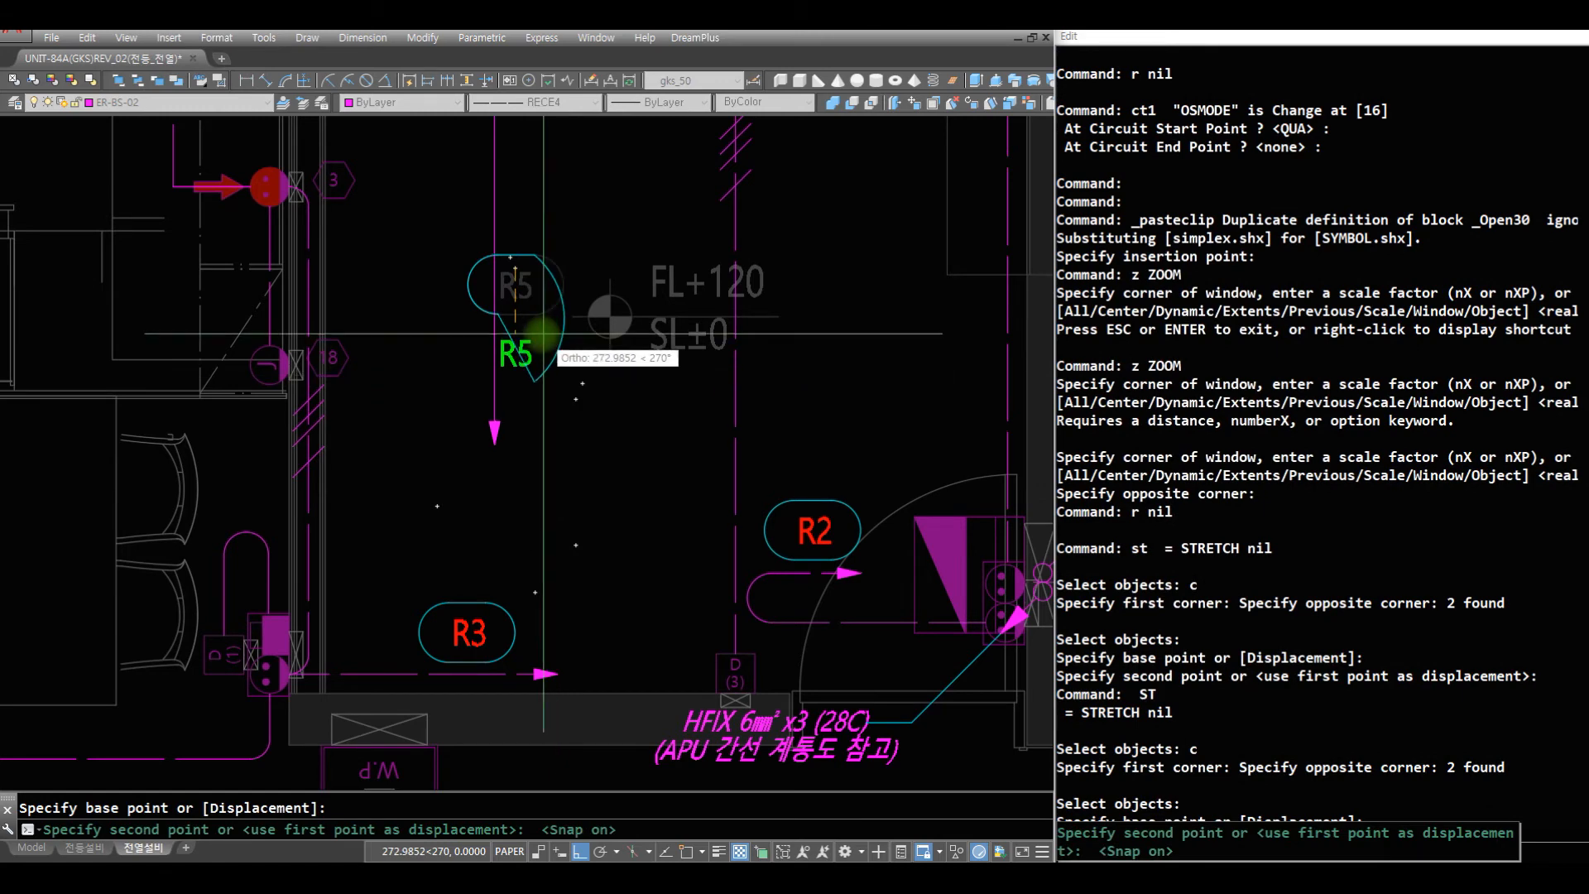
key(F9)
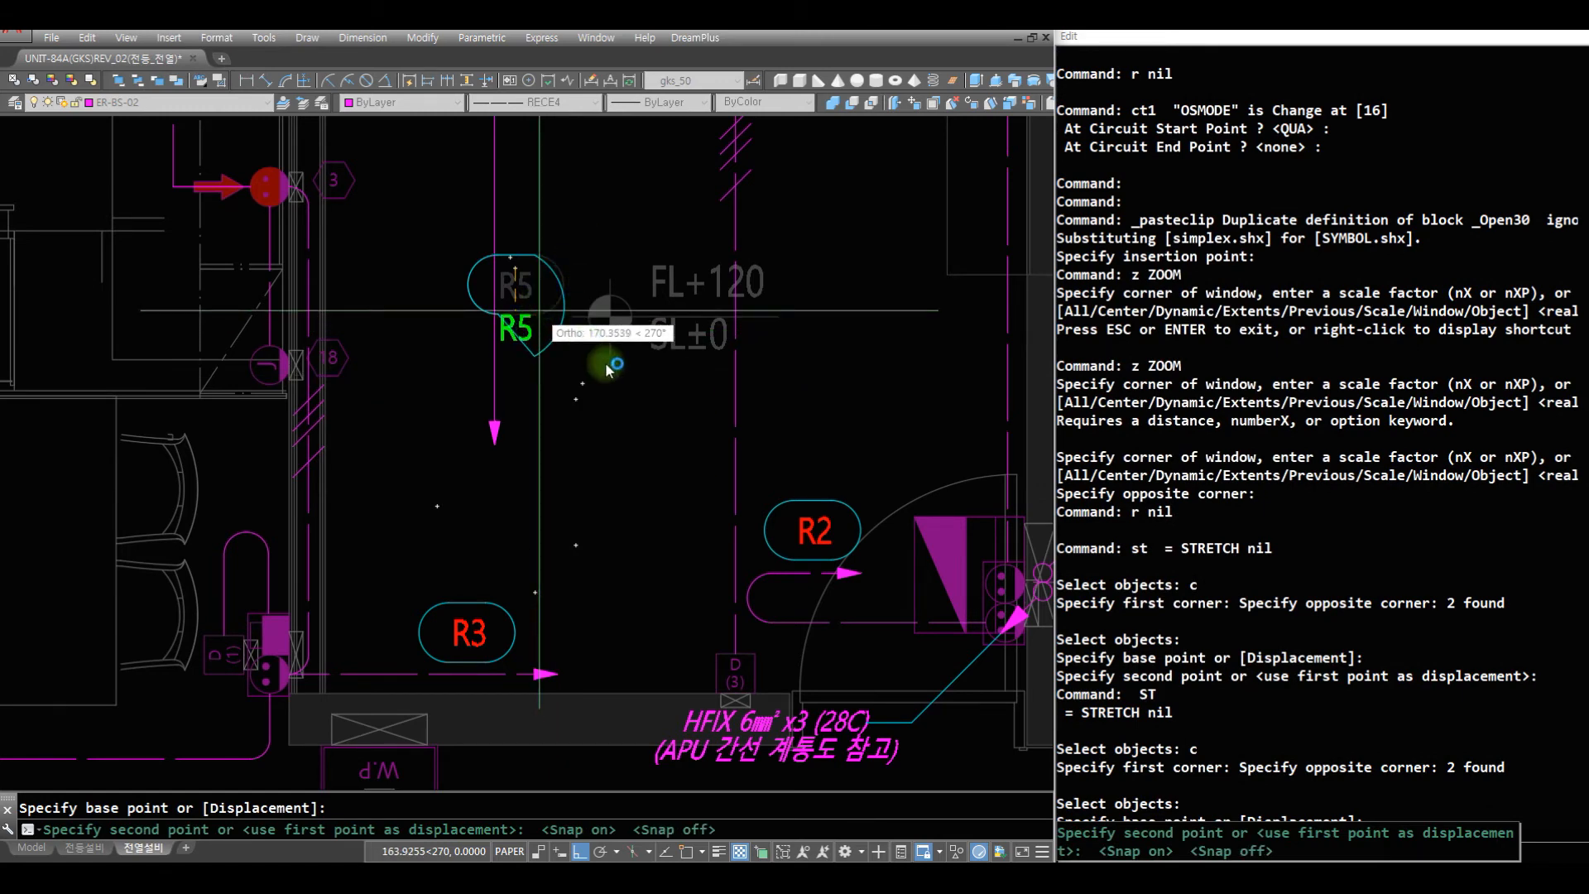
key(F1)
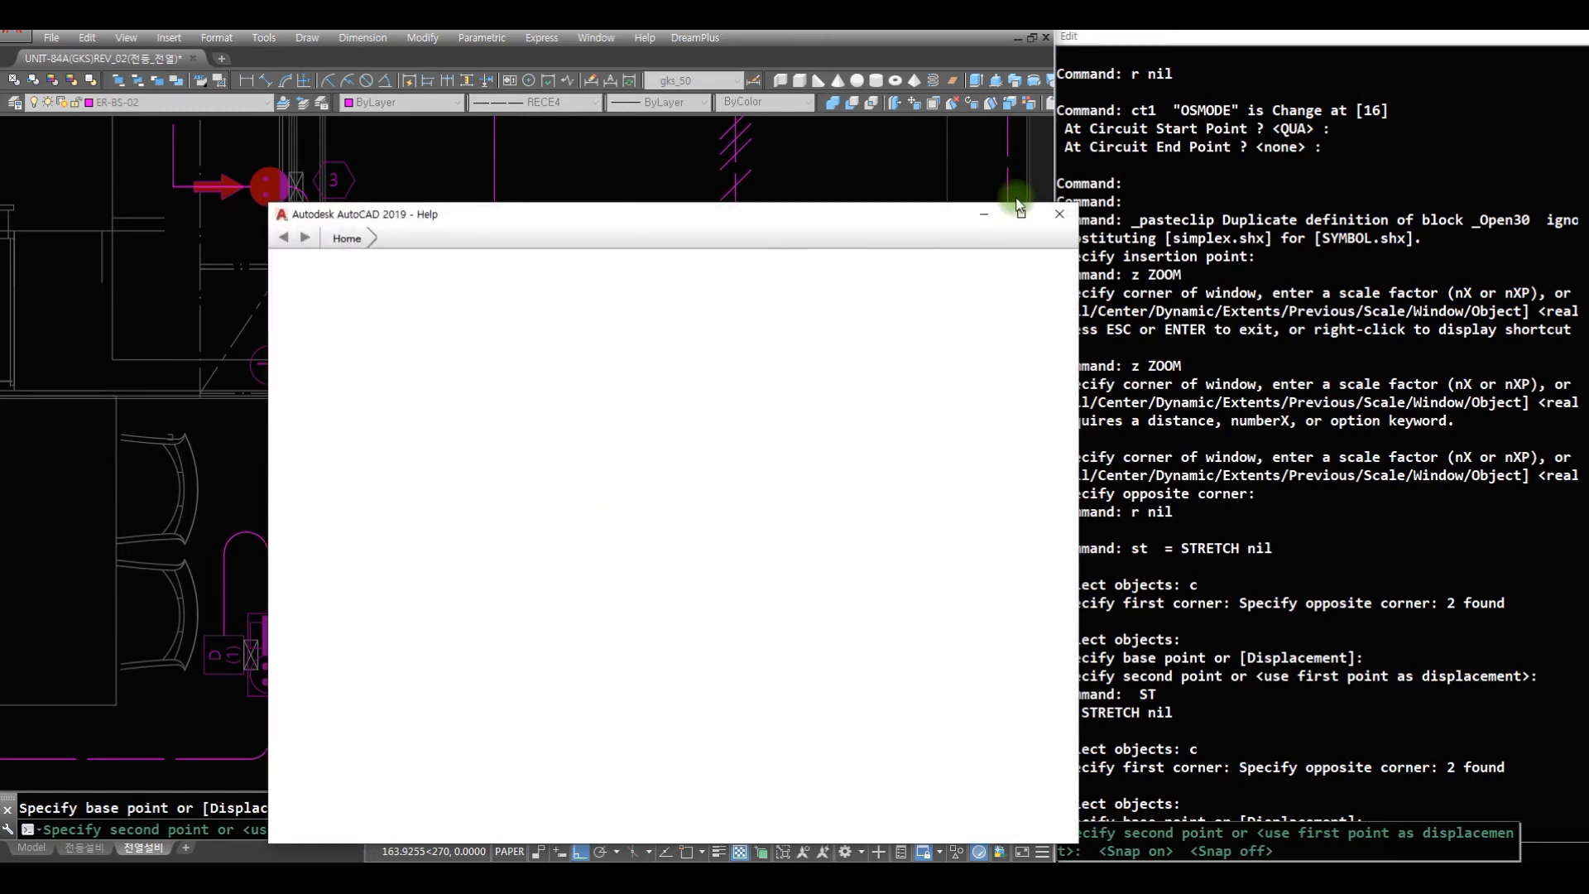
click(1073, 218)
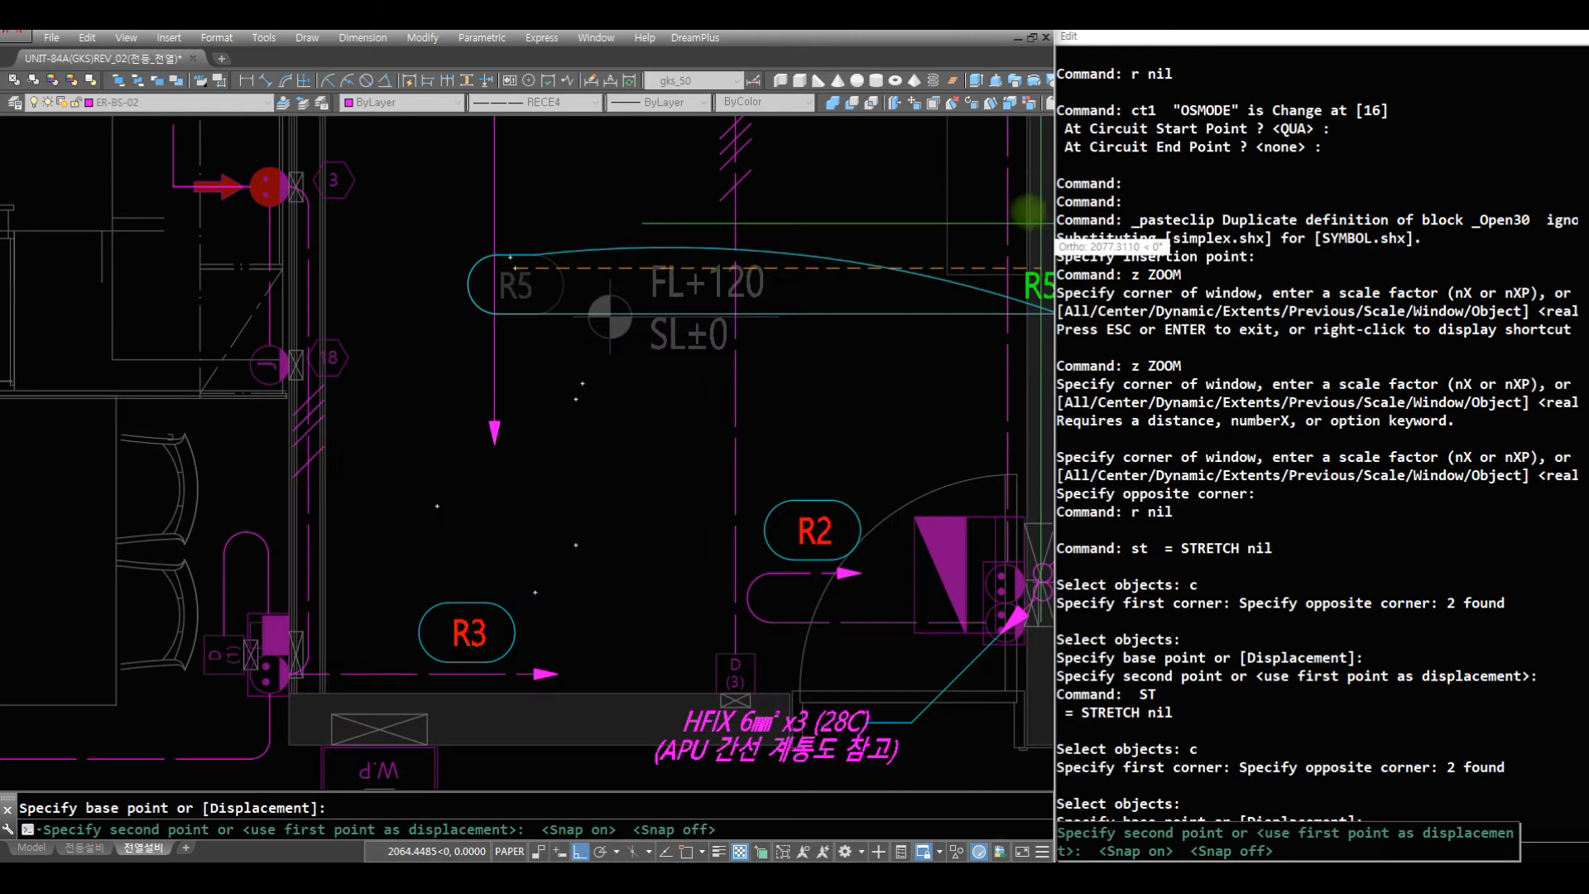
key(Escape)
click(588, 233)
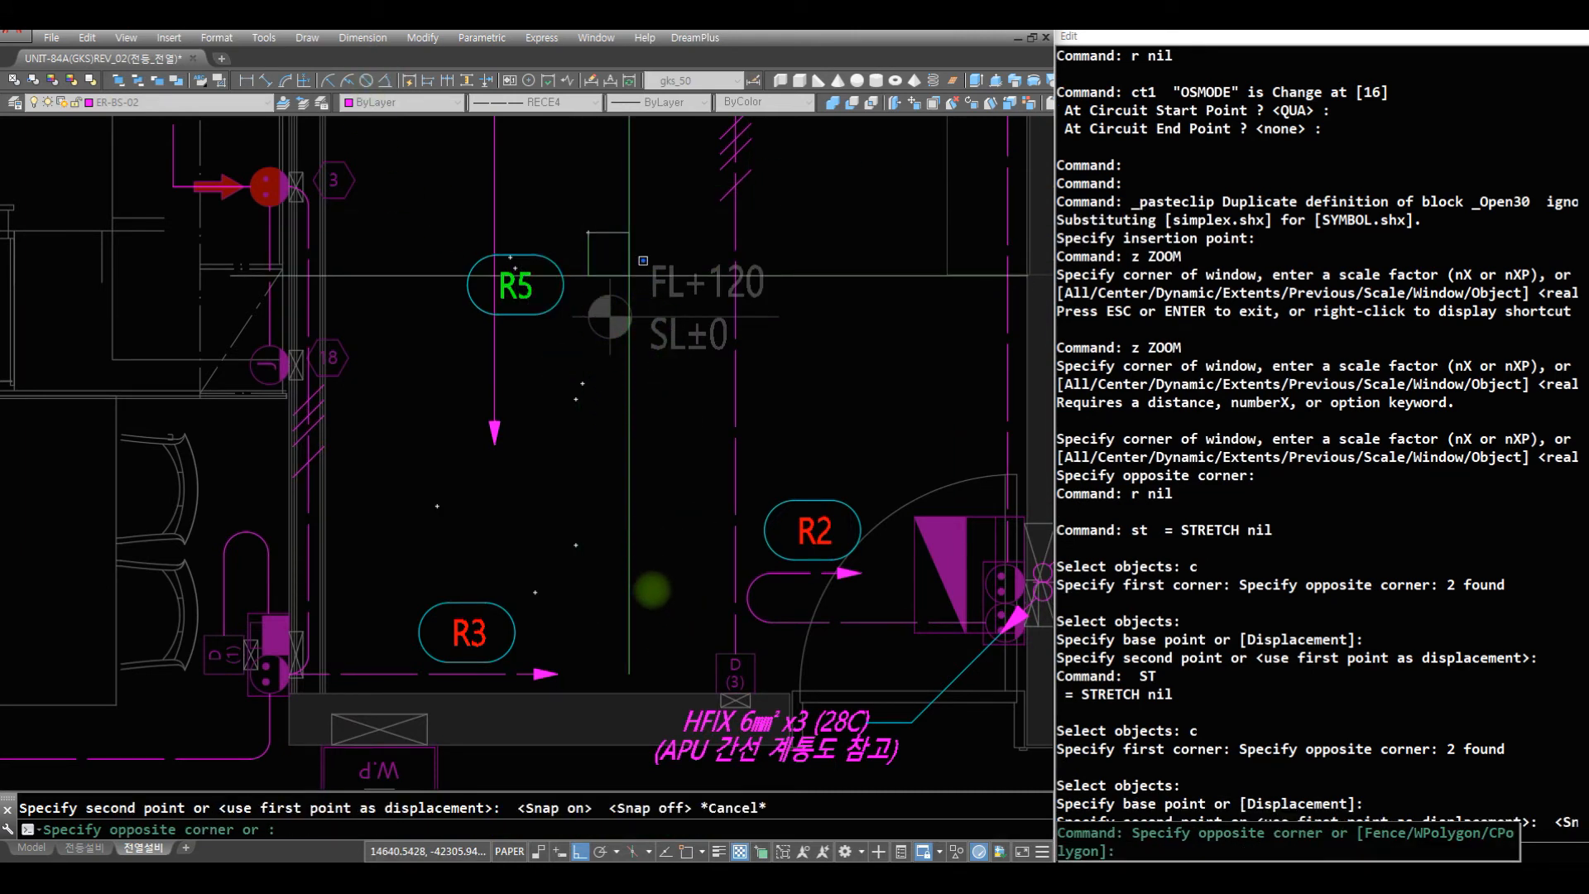
double_click(660, 600)
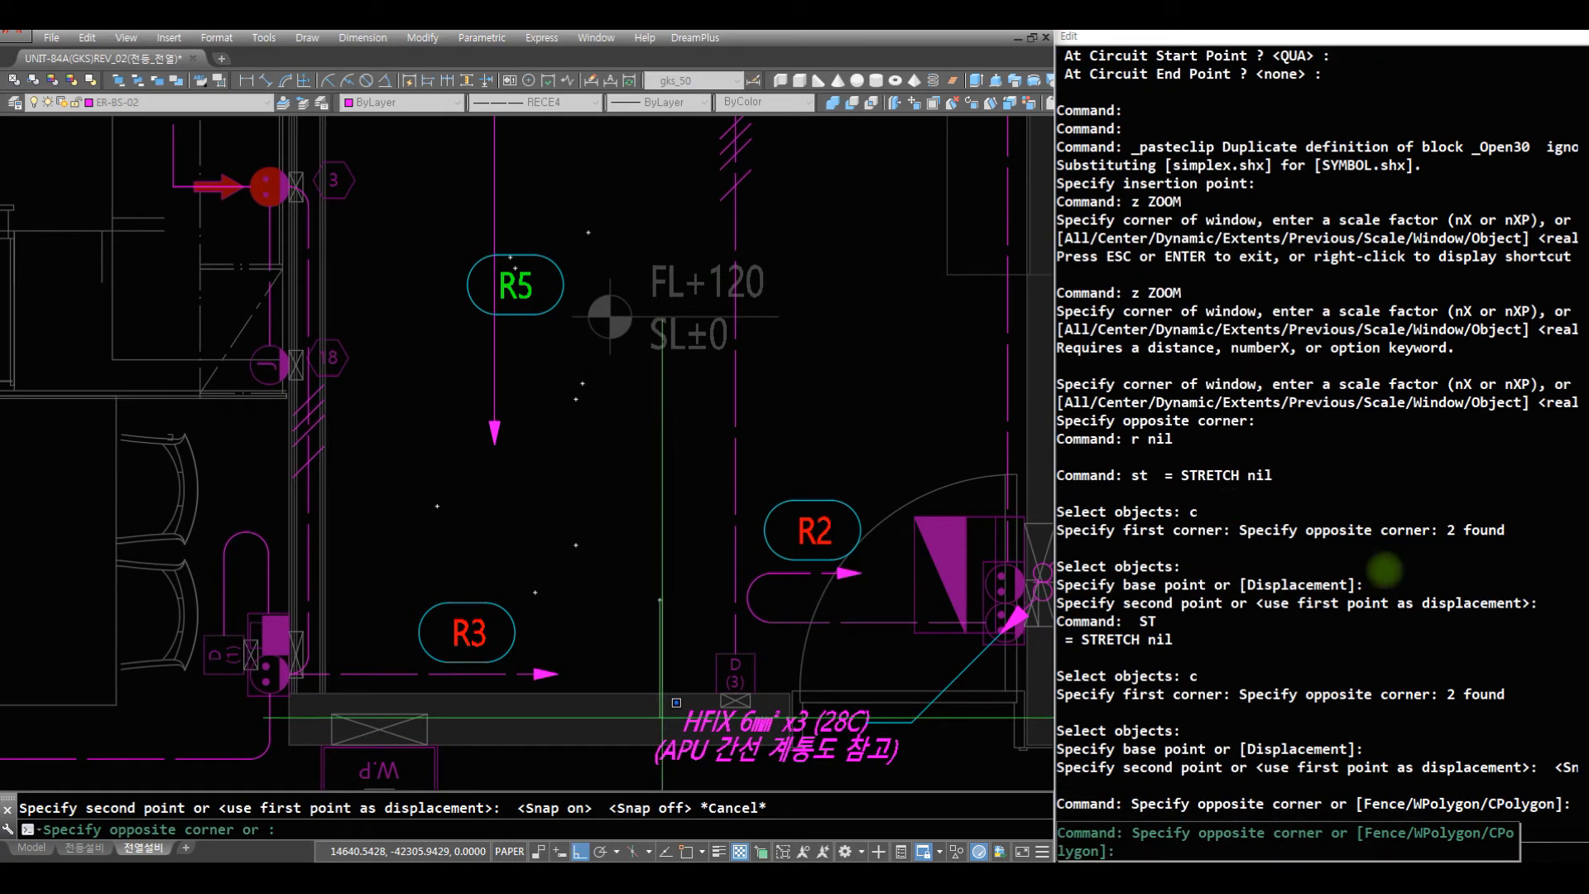
click(1370, 646)
key(Escape)
key(Escape)
key(Escape)
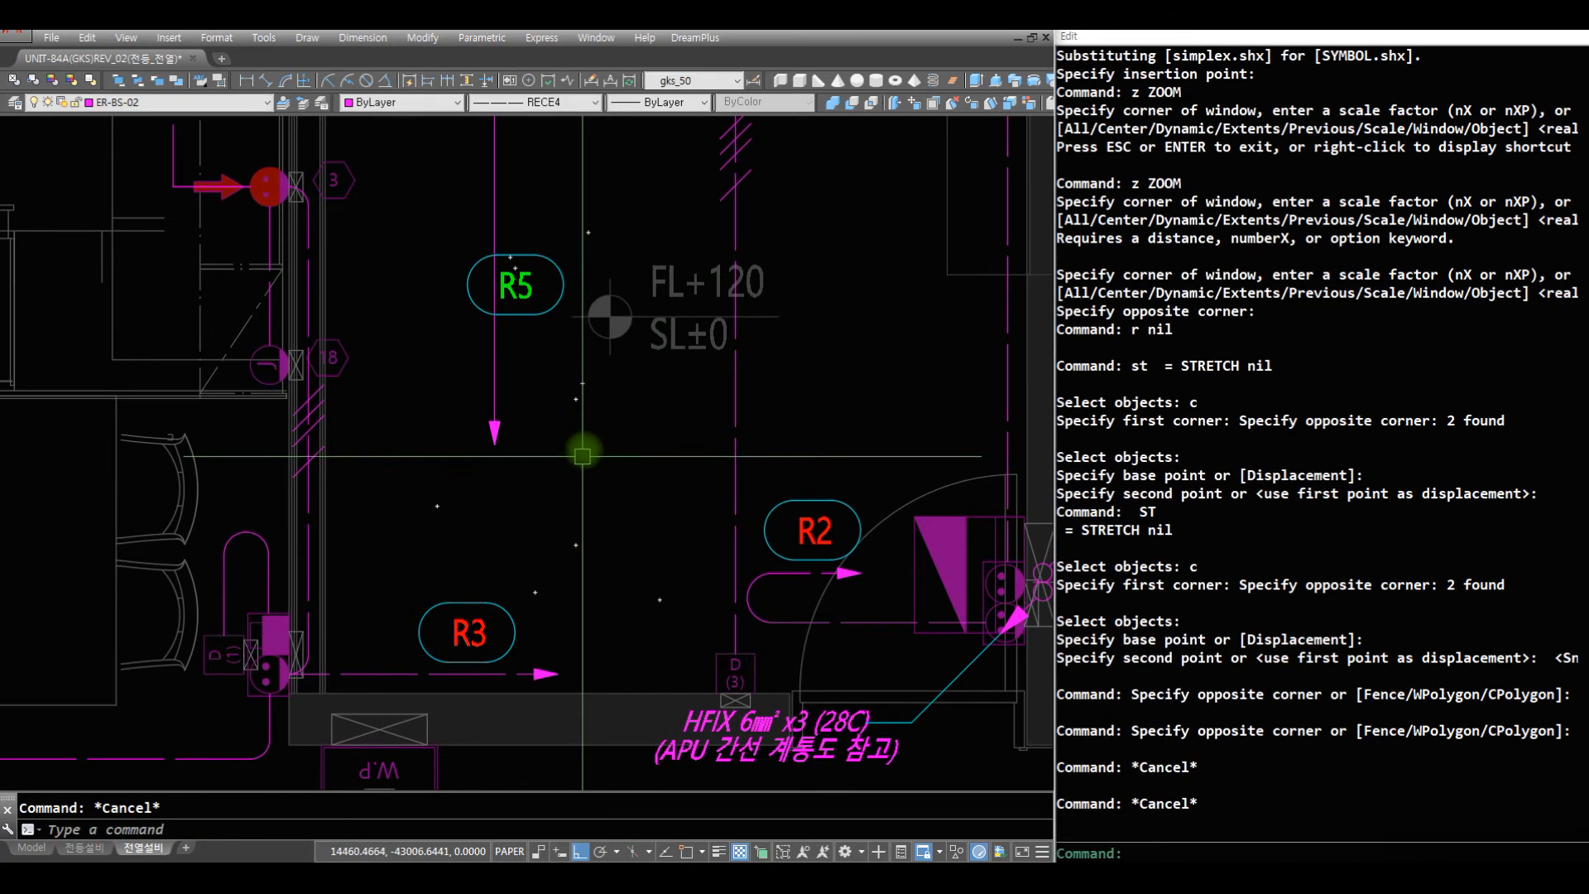
- Move the whole R5 label beside the shortened wire's arrowhead, with ortho turned off
text(m)
key(space)
text(w)
key(space)
click(425, 231)
click(649, 363)
key(space)
click(516, 286)
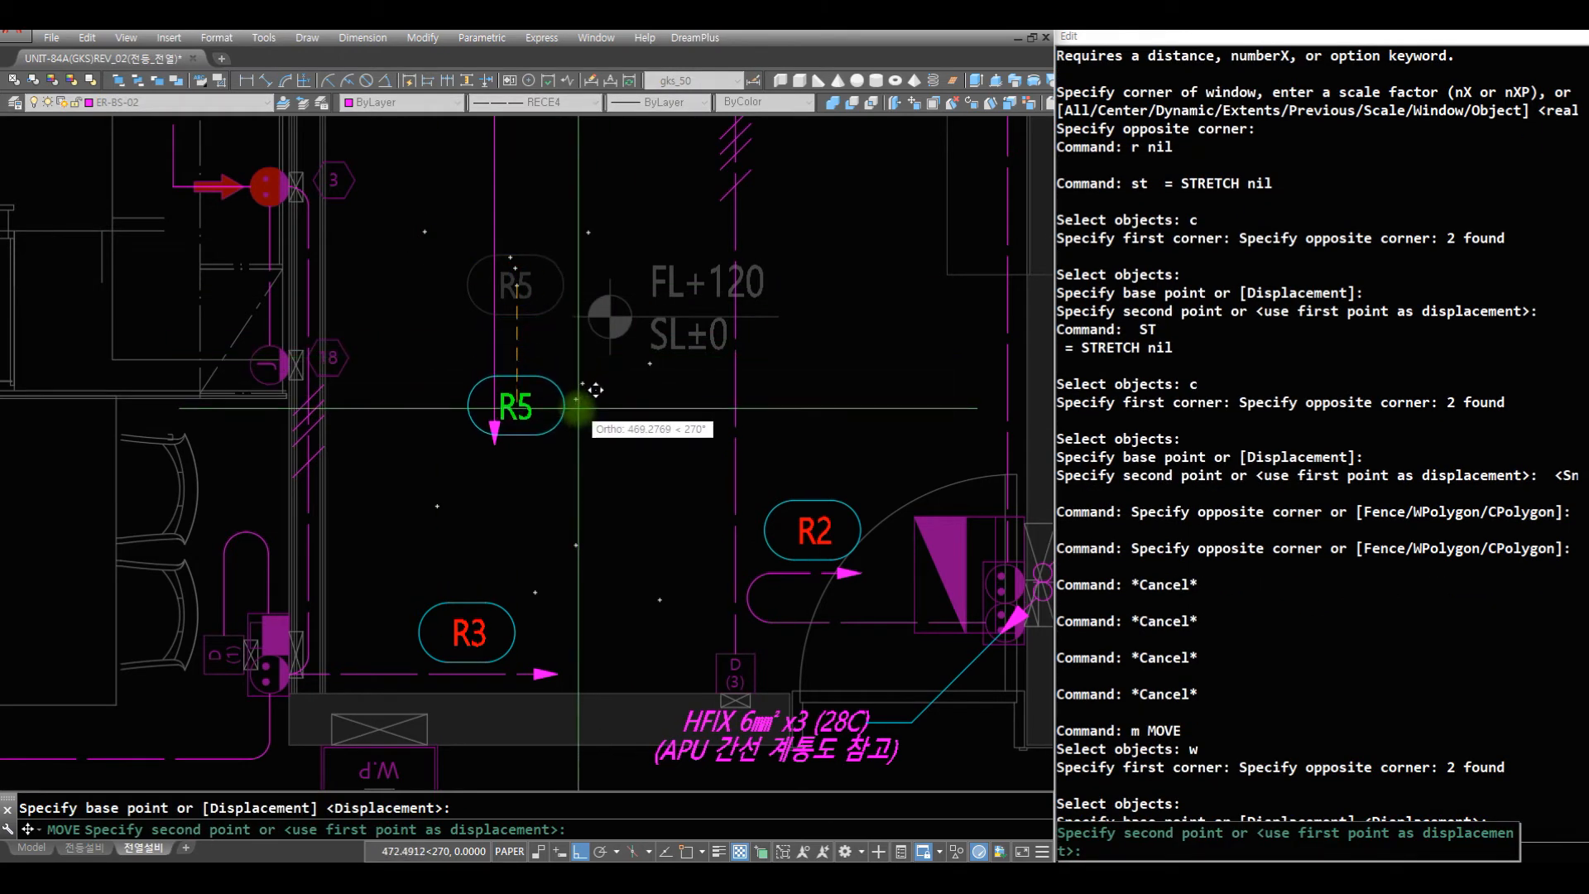
key(F8)
click(553, 438)
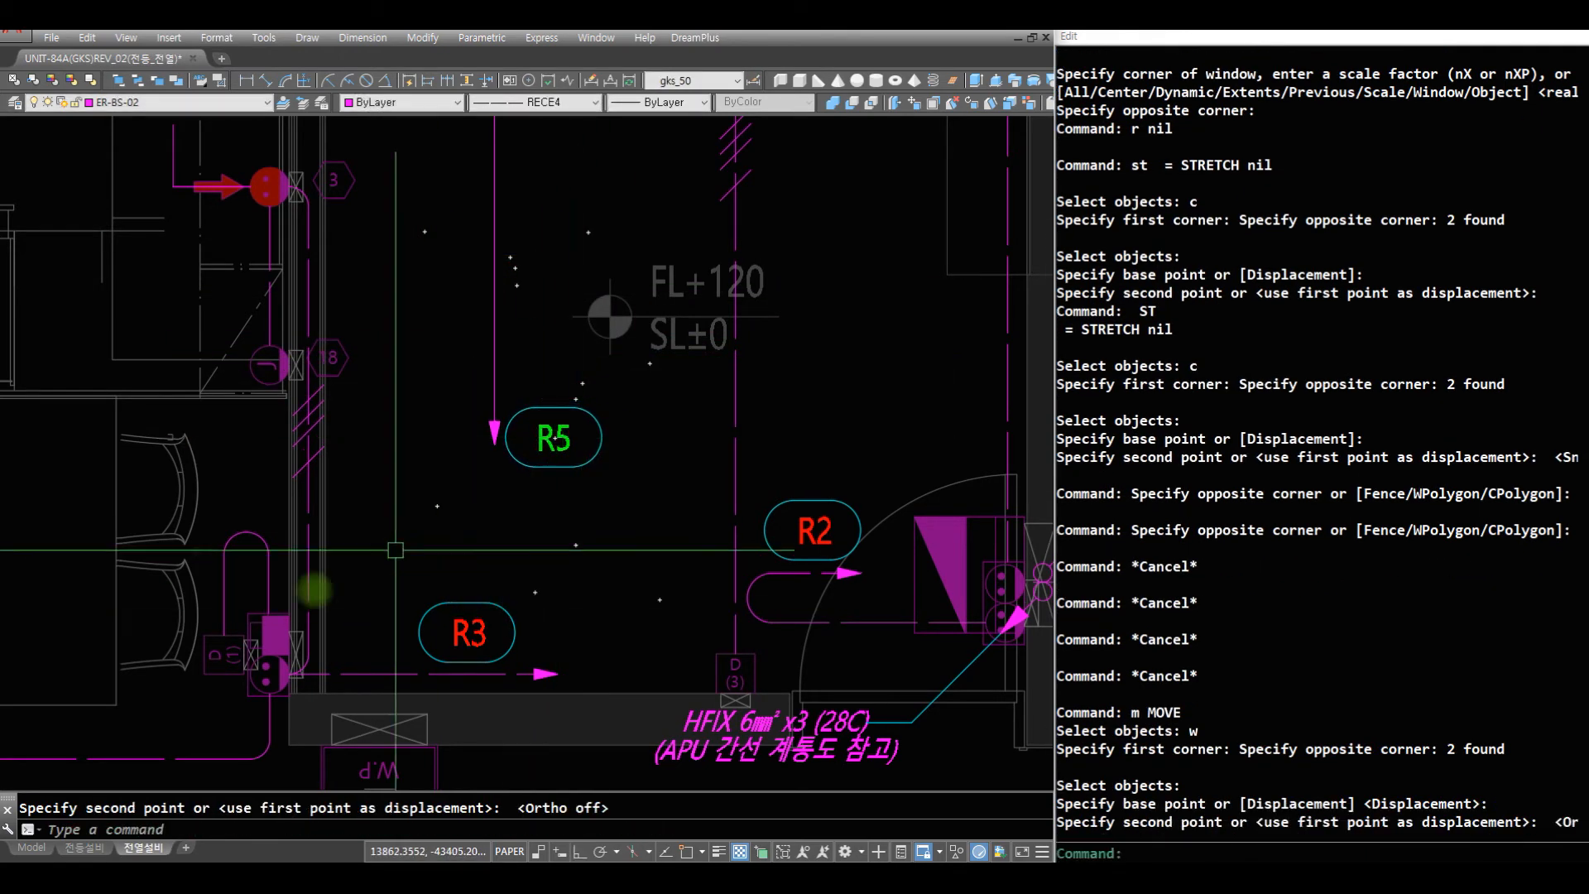
- Make ER-SS-02 the current layer
text(z)
key(space)
mouse_move(249, 199)
mouse_down()
mouse_move(380, 514)
mouse_move(505, 654)
mouse_up()
key(Escape)
text(z z)
click(879, 698)
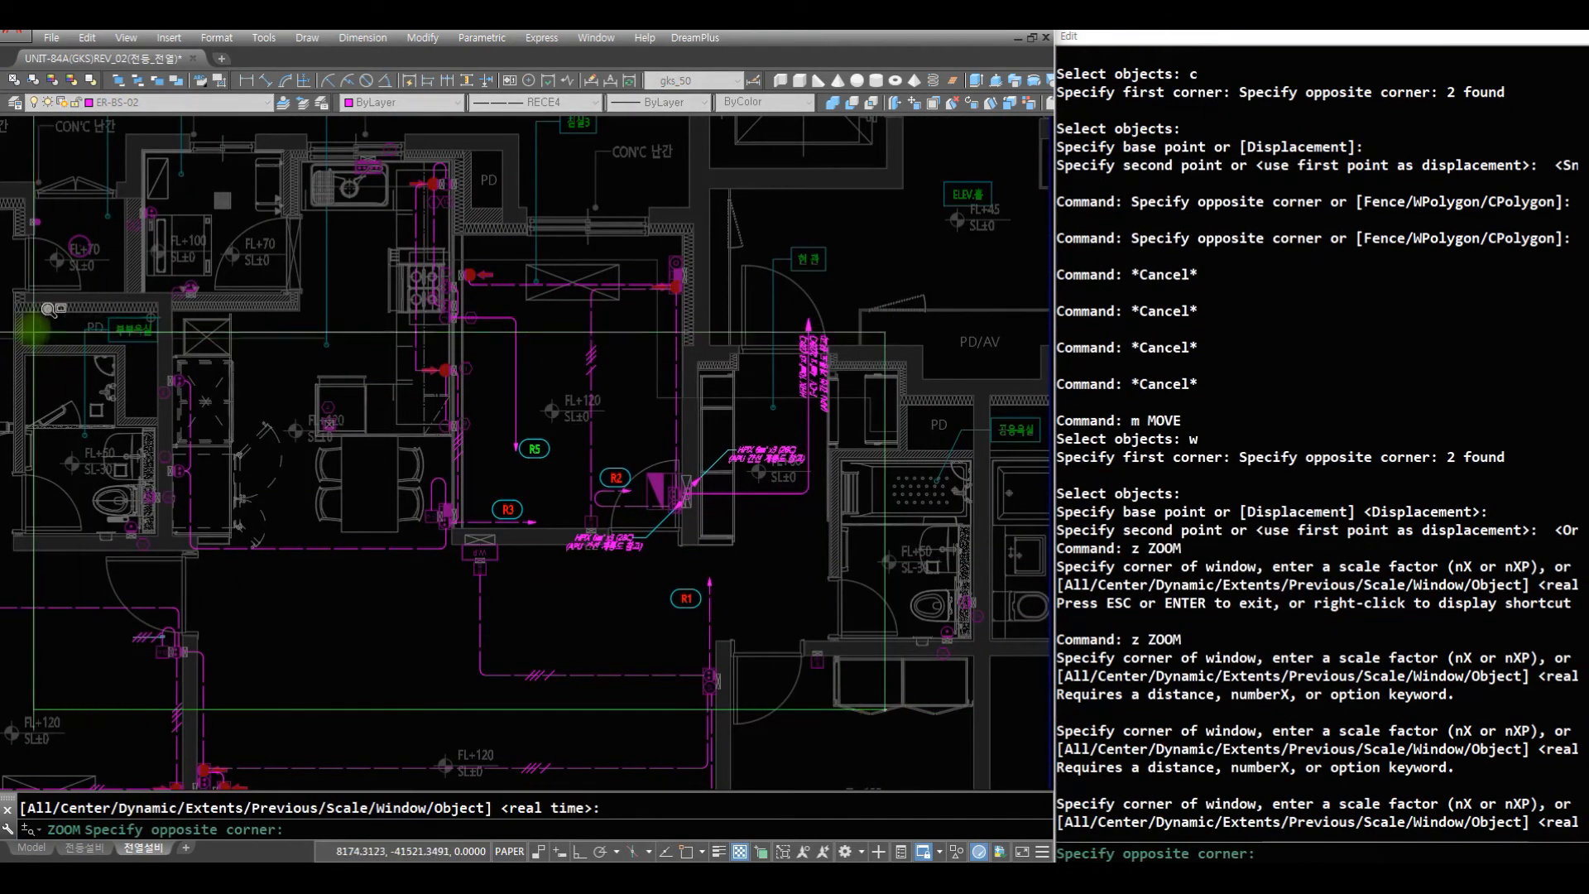
click(54, 314)
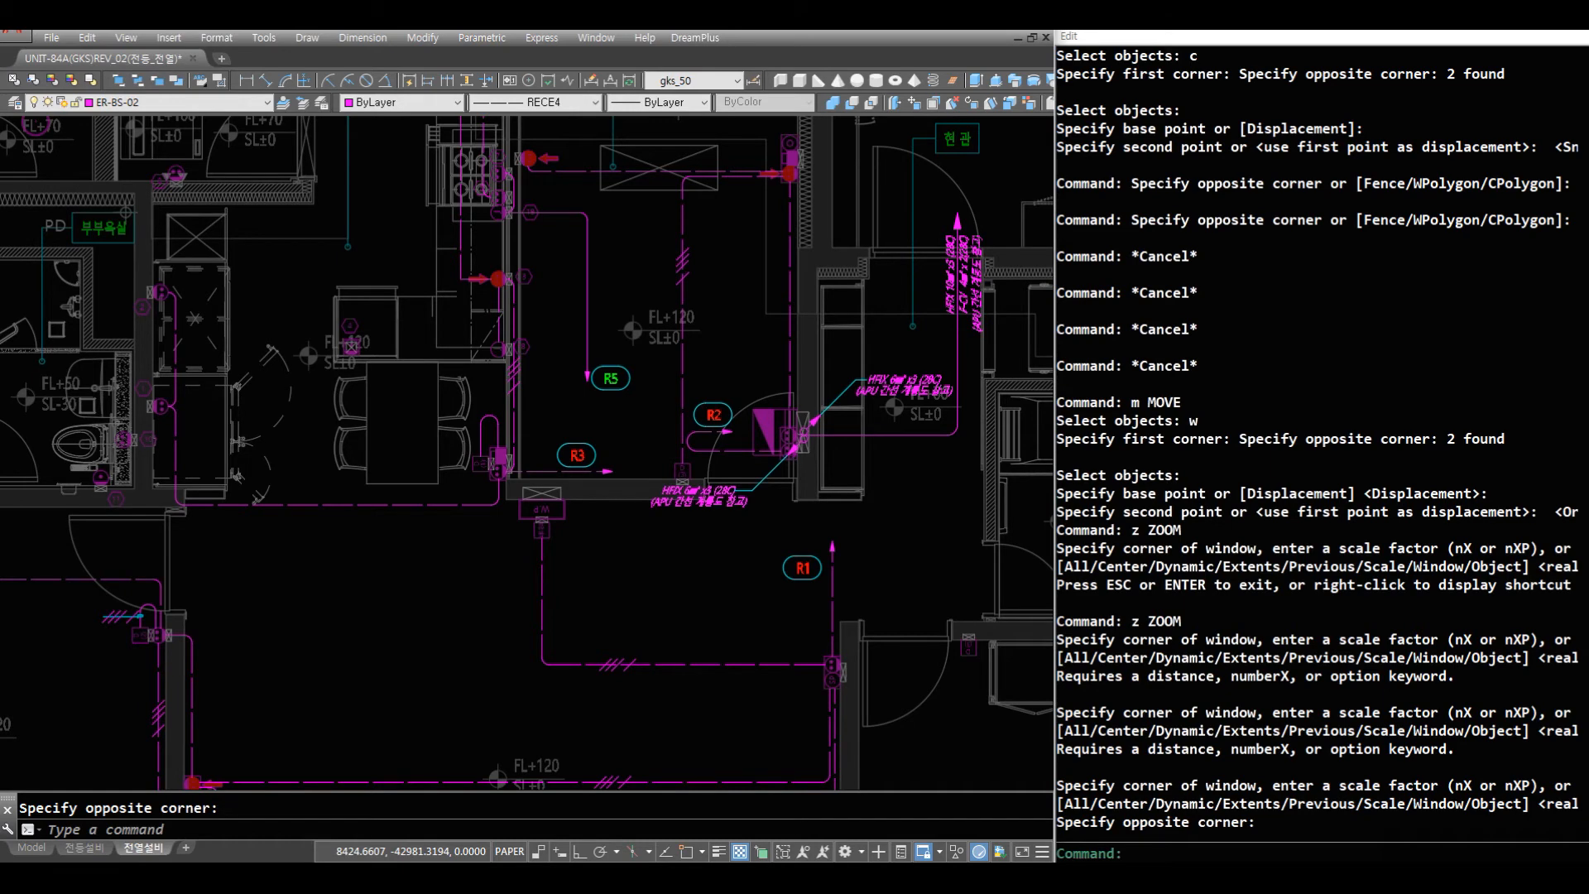
text(z)
key(space)
drag(563, 340, 582, 550)
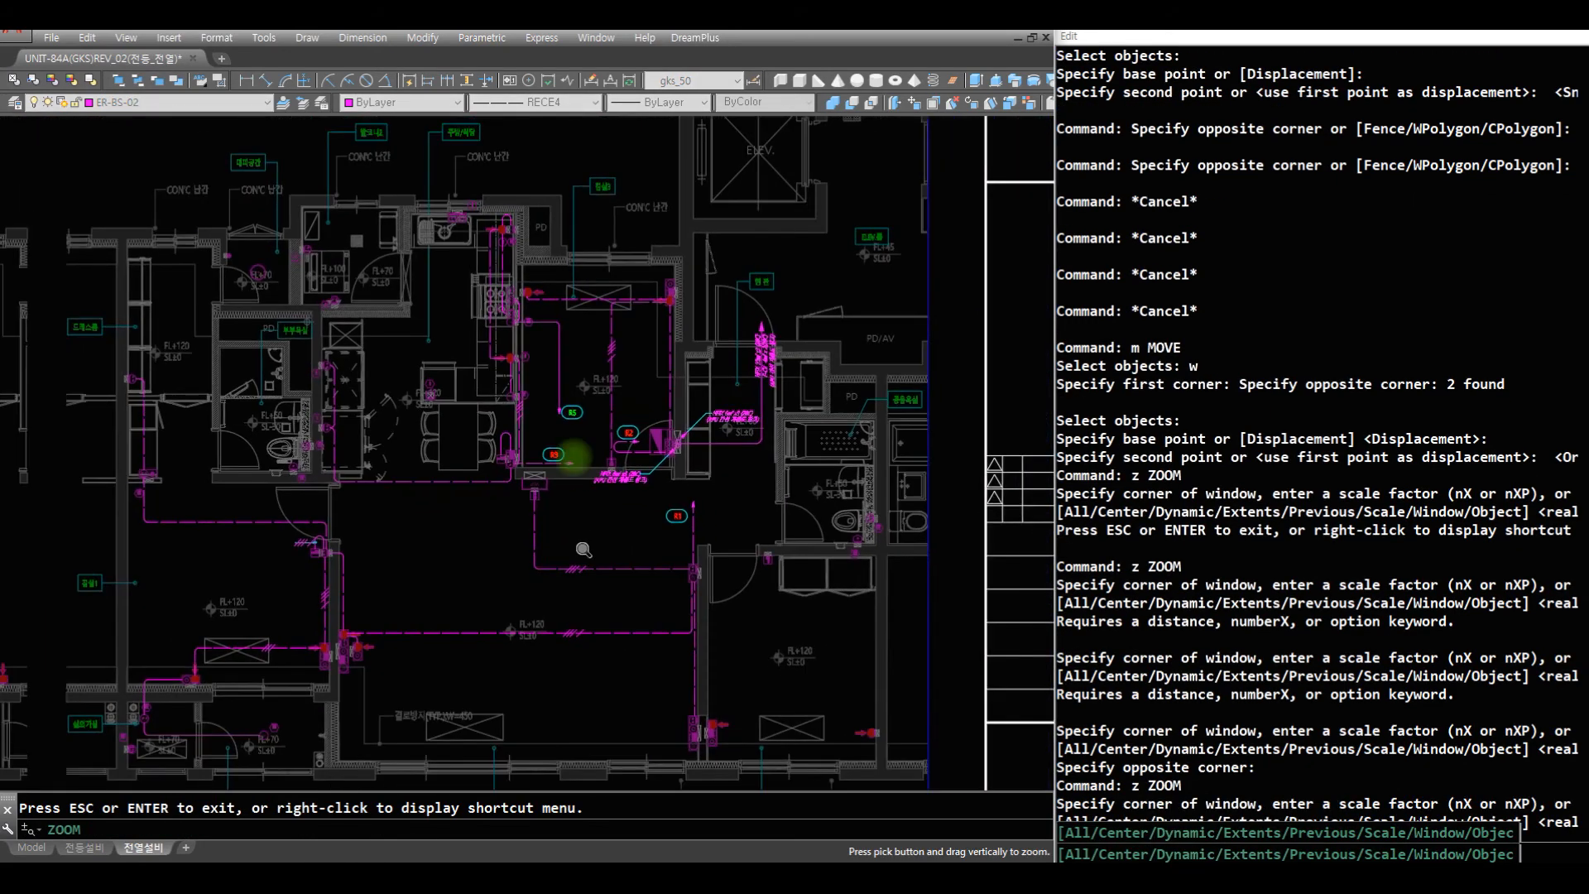
key(Escape)
text(z z)
click(985, 605)
click(443, 324)
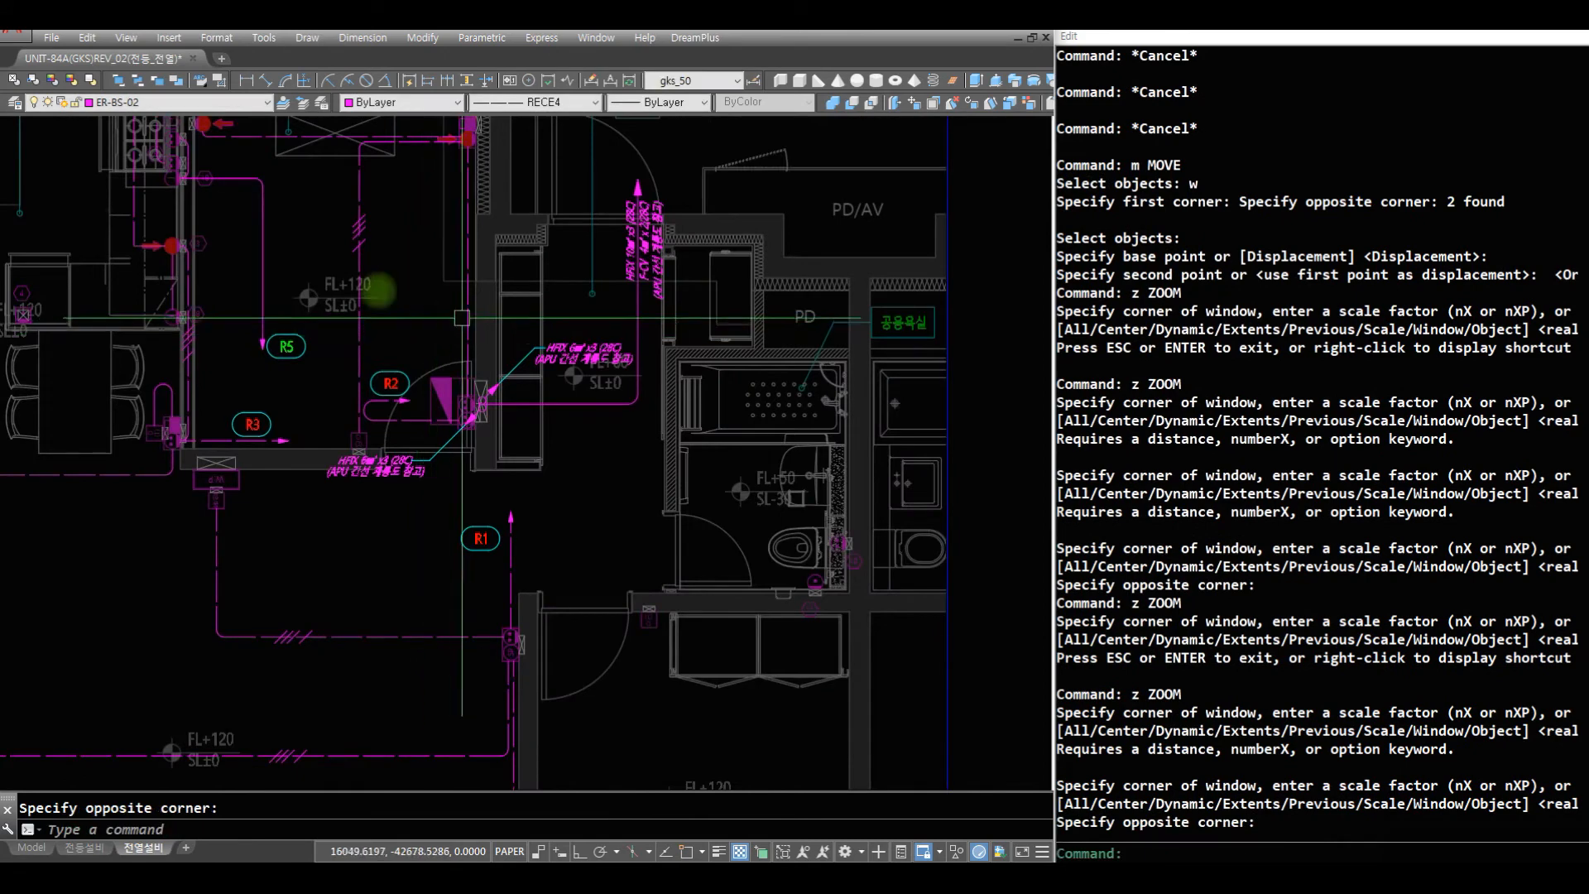
click(166, 102)
click(139, 135)
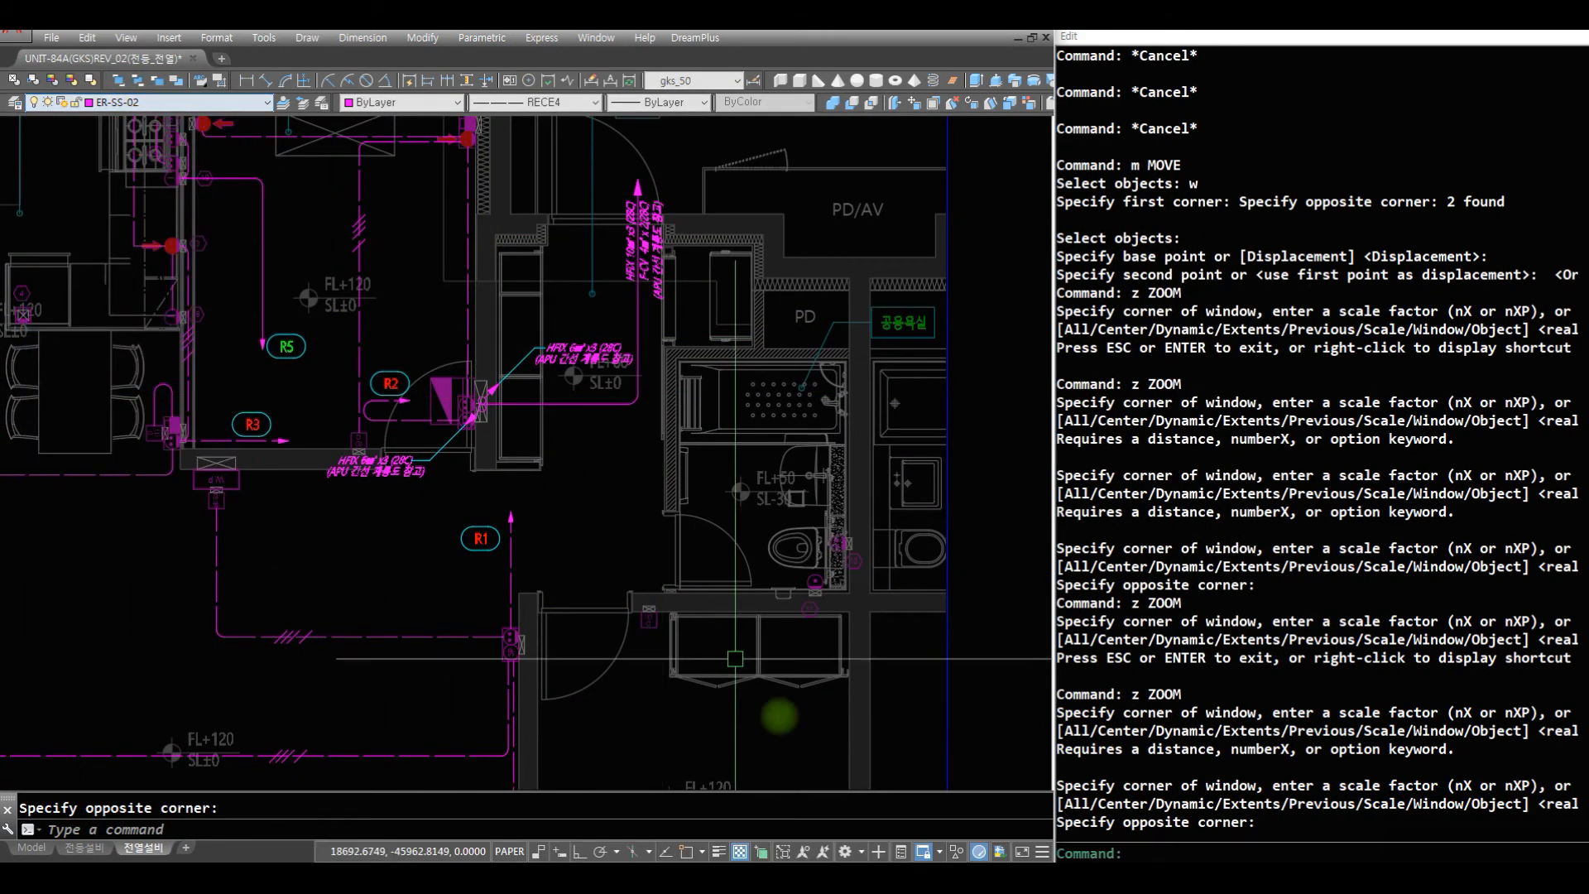
- Draw a CT2 circuit wire from bathroom outlet 10 up the wall and horizontally out to an arrow end in the hallway
text(z z)
click(913, 658)
click(404, 386)
text(r r c)
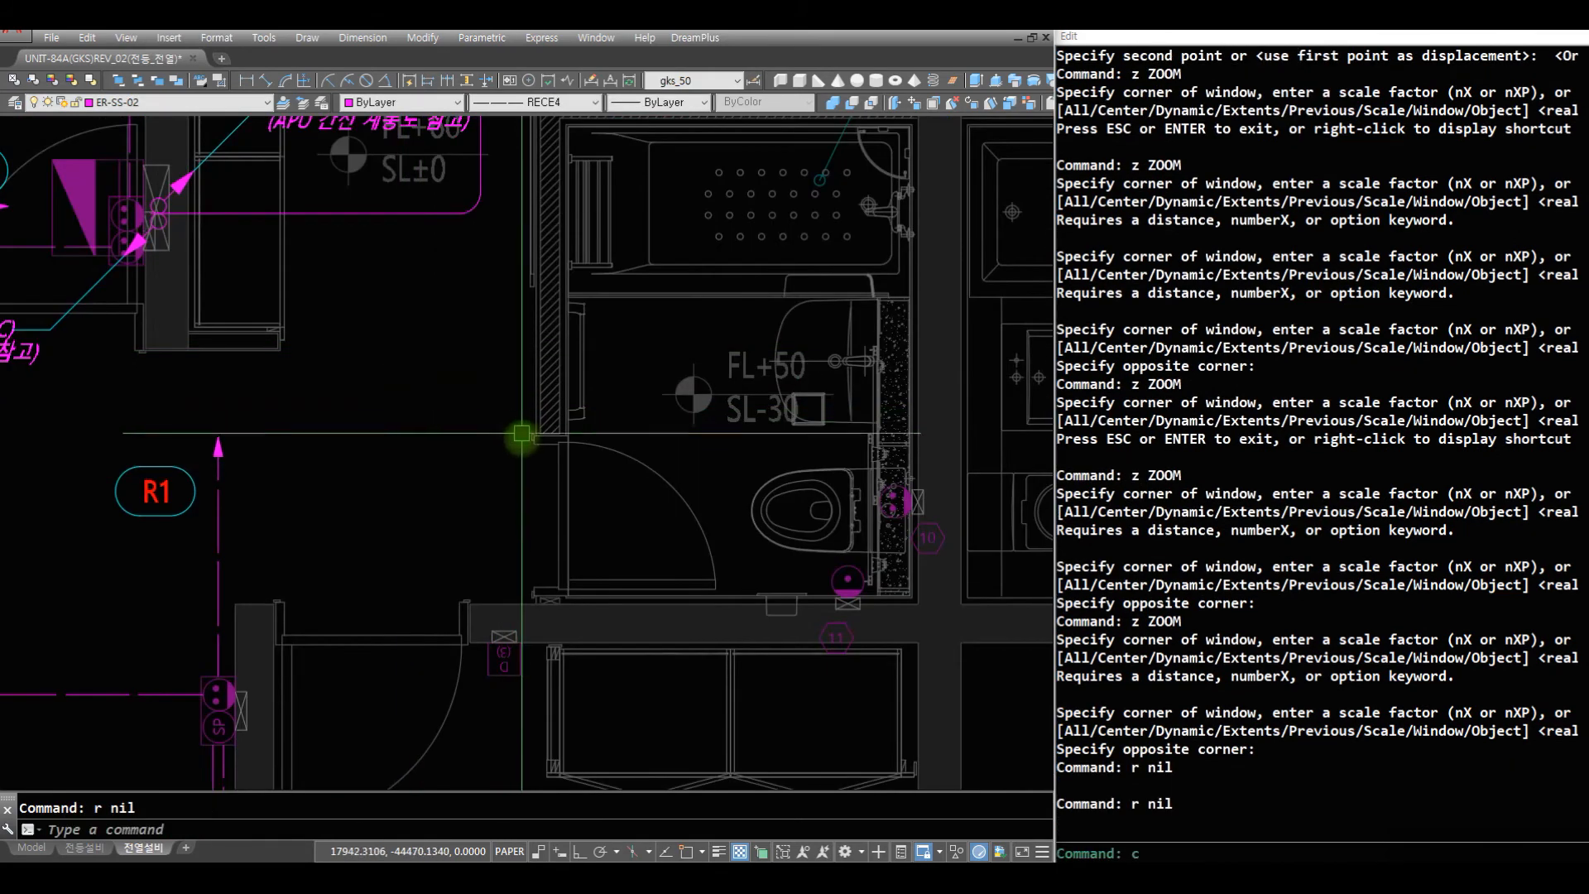
text(t2)
key(space)
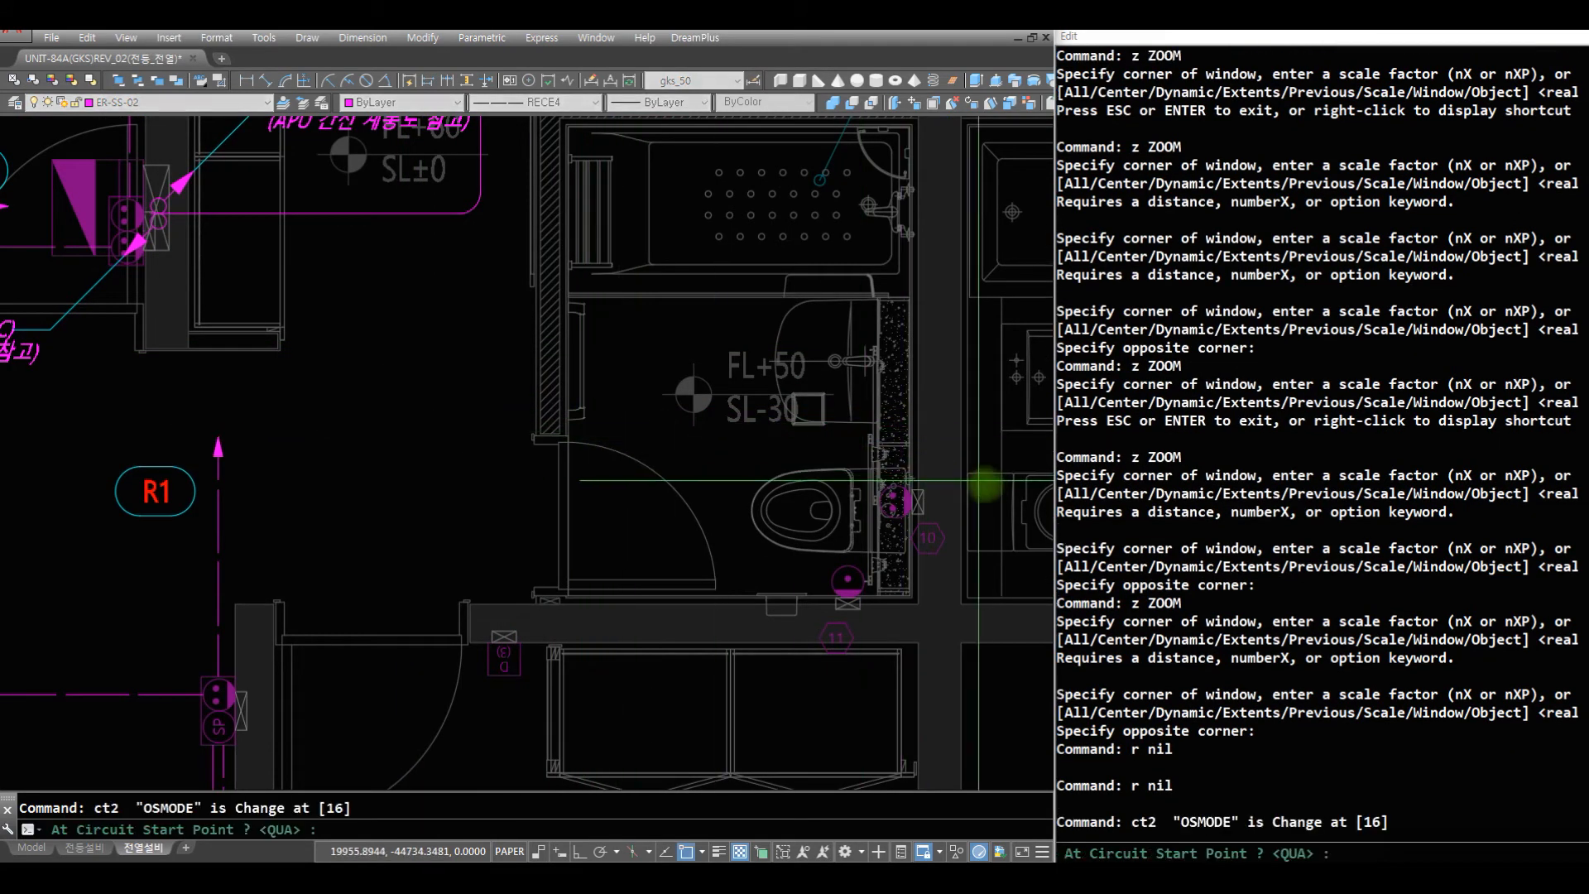
click(893, 487)
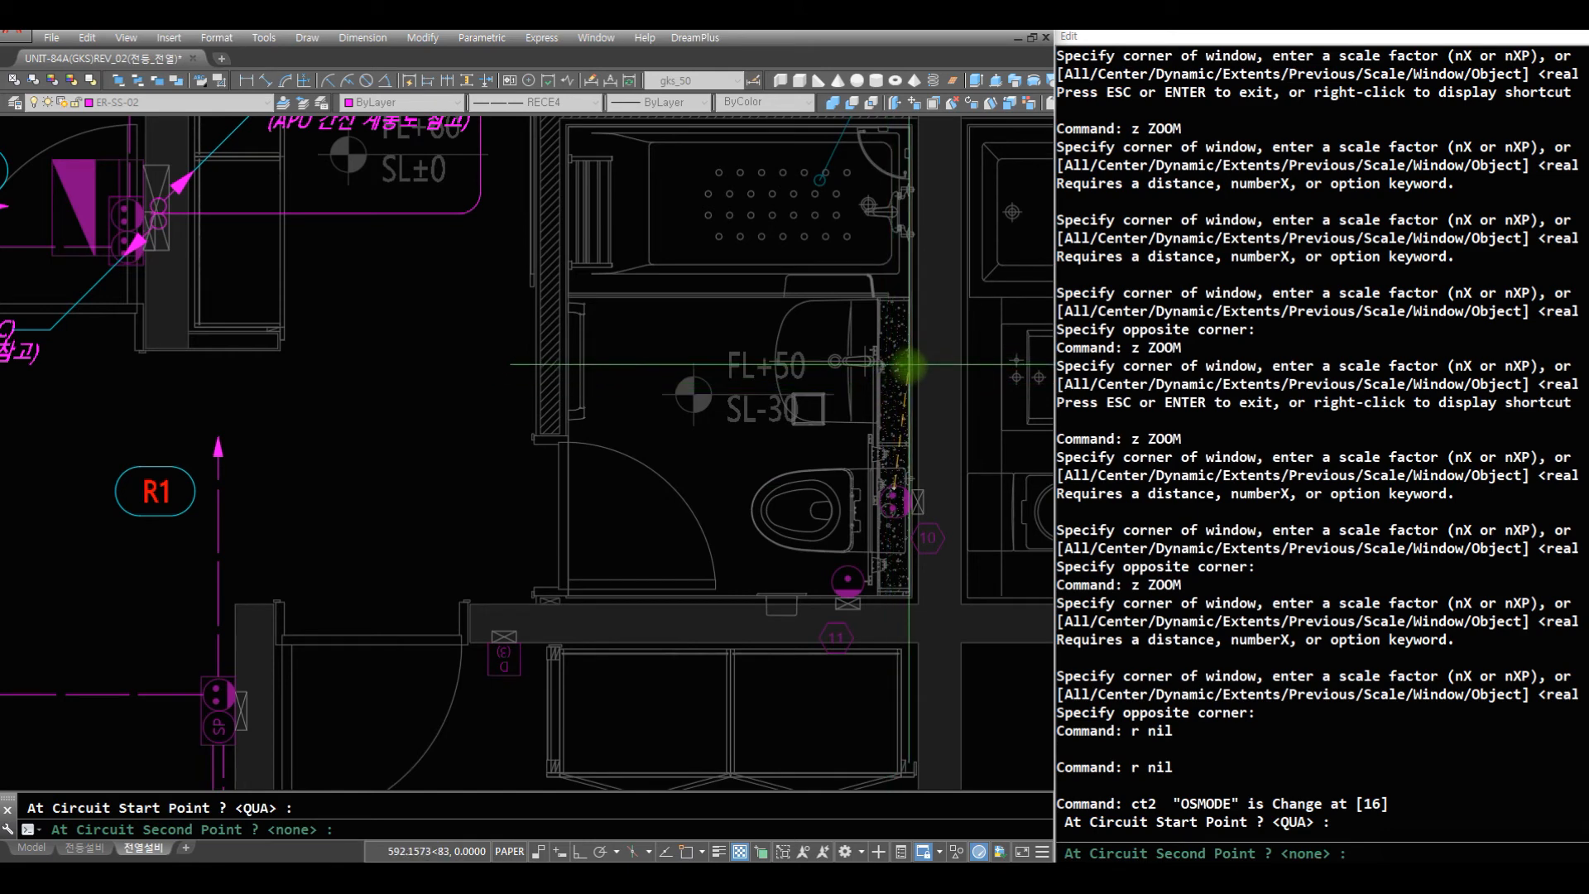
click(906, 353)
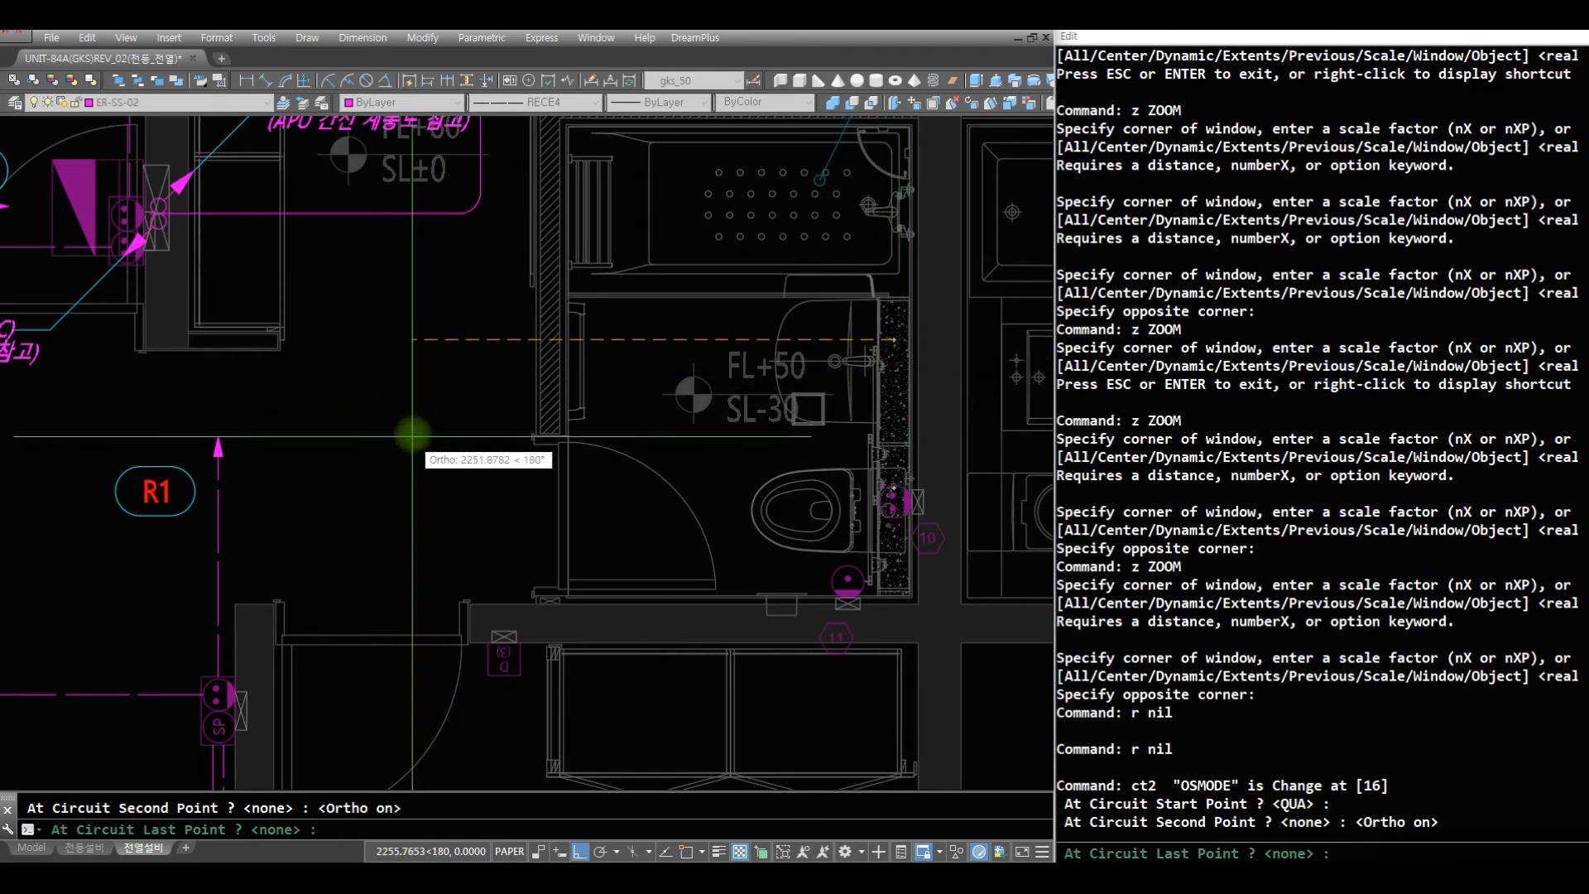
click(455, 388)
text(r)
key(space)
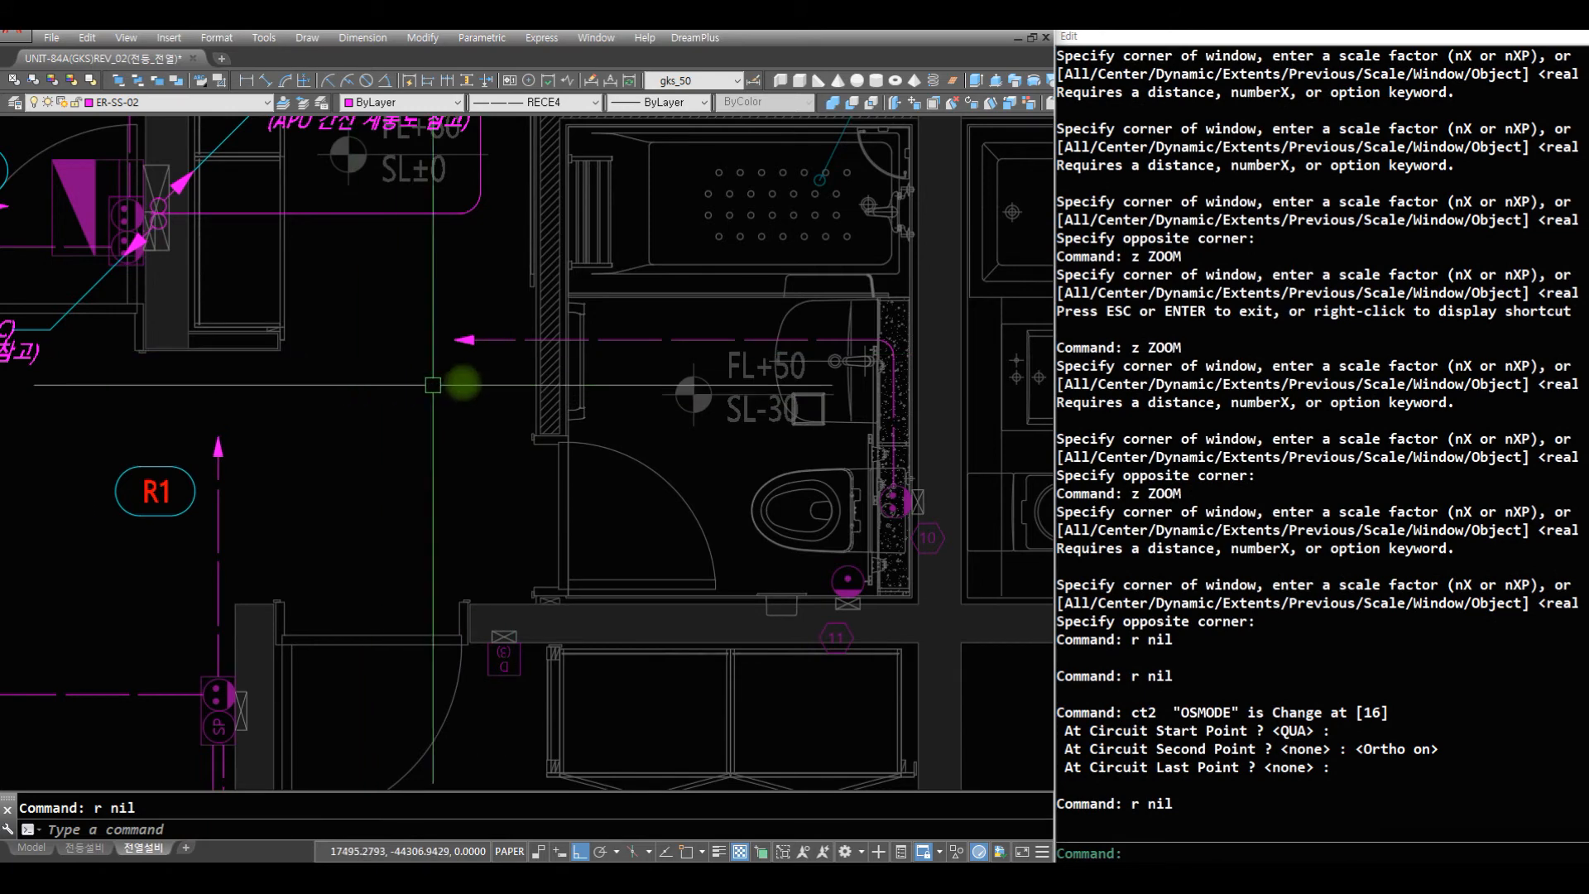
- Set the linetype to Continuous and draw a horizontal line from the bathroom into the hallway, below the arrow-ended wire
click(543, 101)
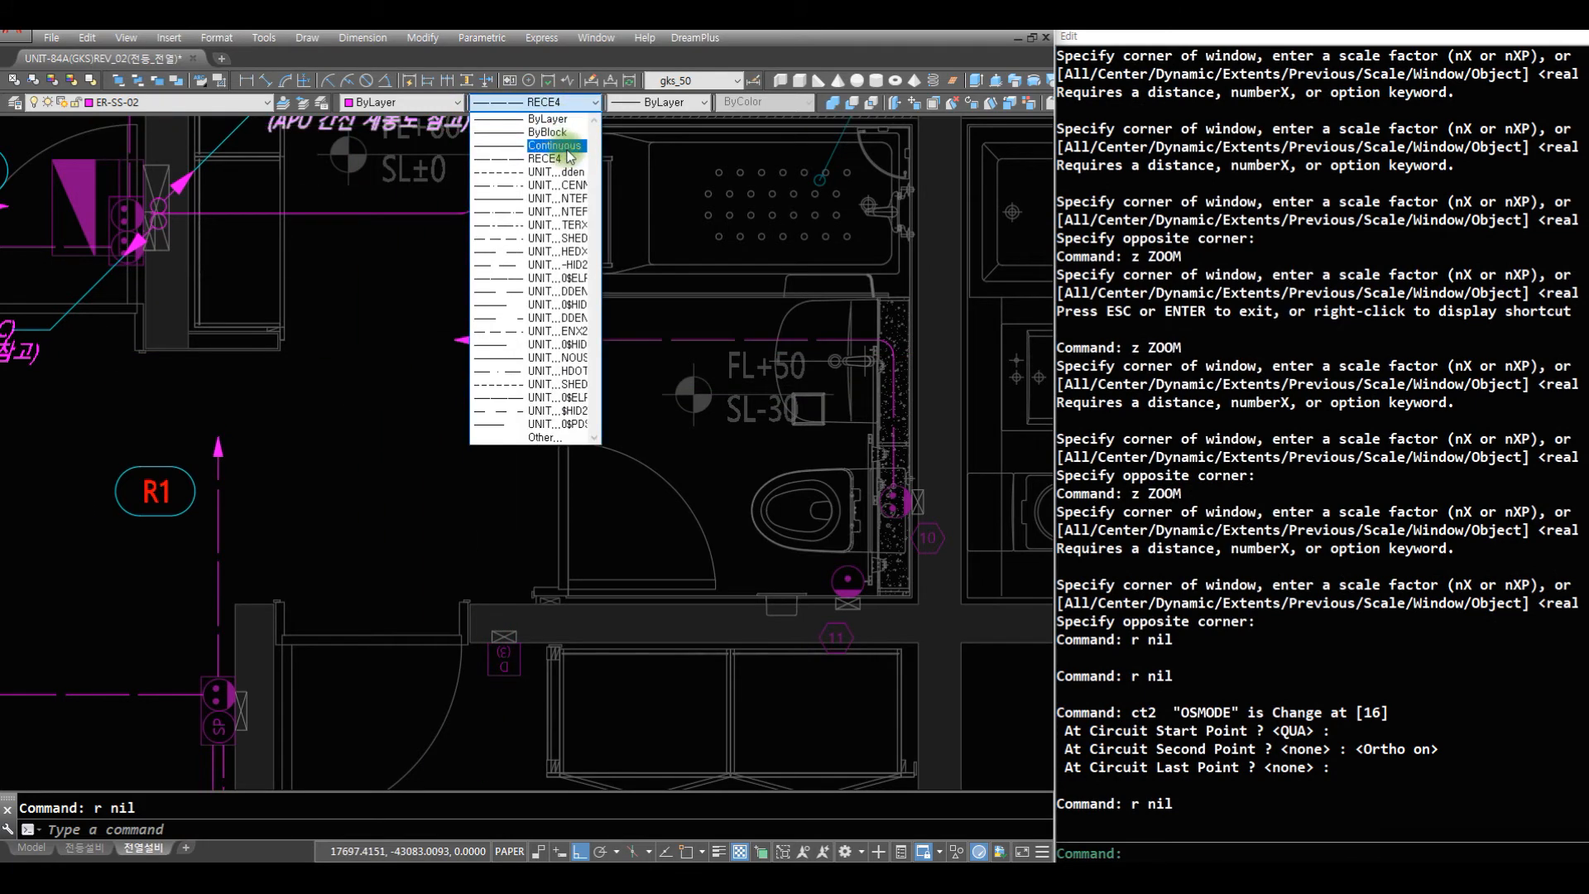
click(569, 157)
text(l)
key(space)
click(742, 424)
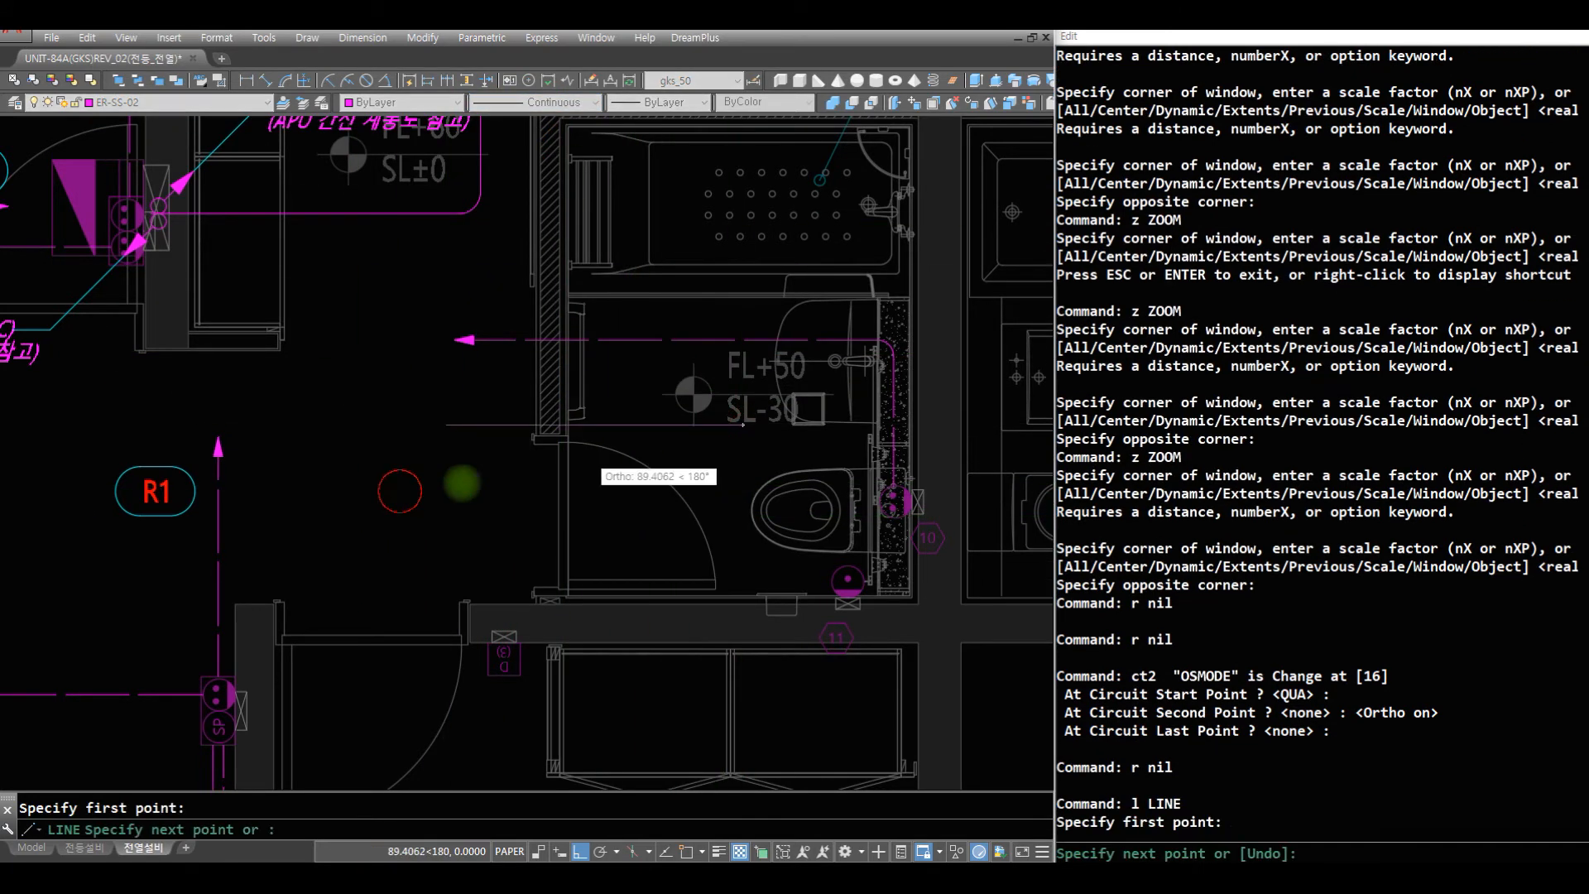
click(399, 492)
text(m)
key(Return)
key(Escape)
key(Escape)
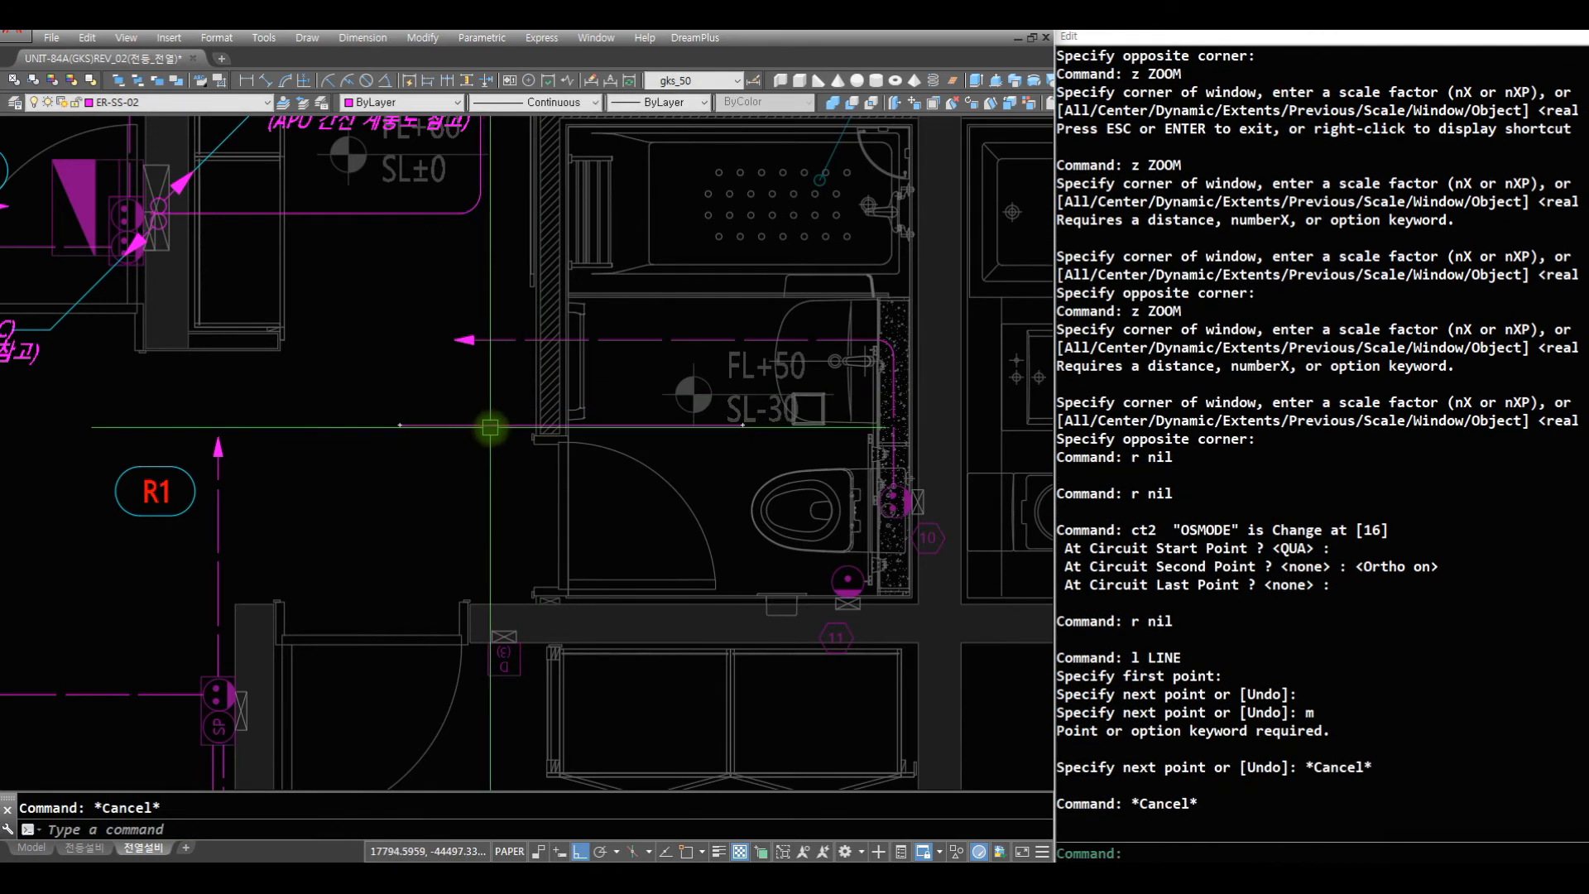
key(space)
click(484, 427)
click(500, 369)
click(408, 291)
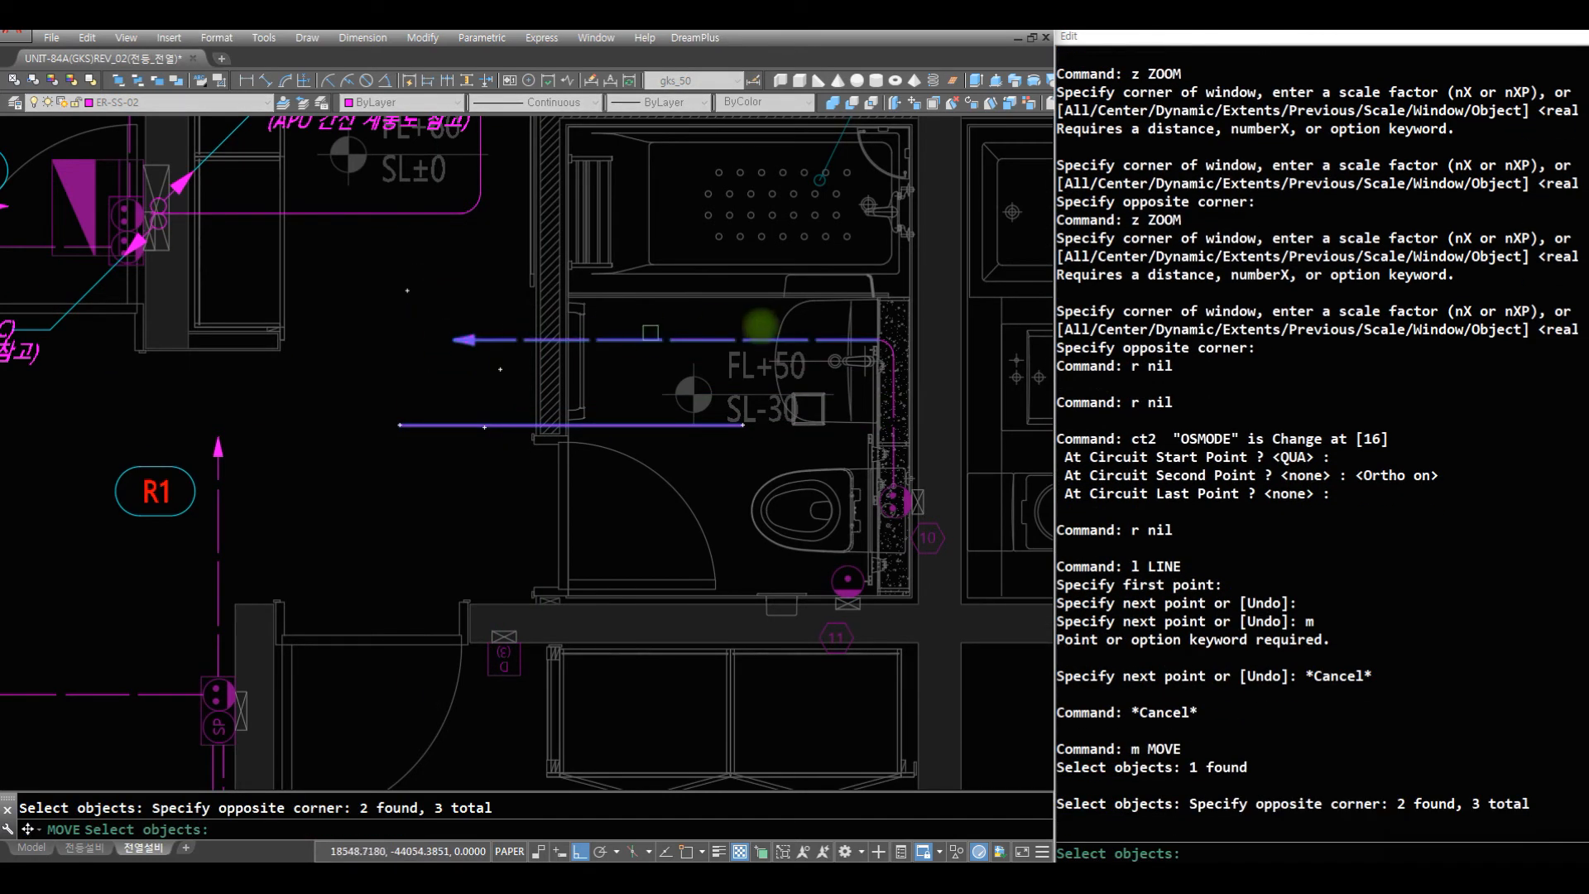
text(w)
key(Return)
key(Escape)
key(Escape)
- Match the properties of the horizontal continuous line onto every segment of the arrow-ended wire, from its arrowhead to outlet 10
text(m)
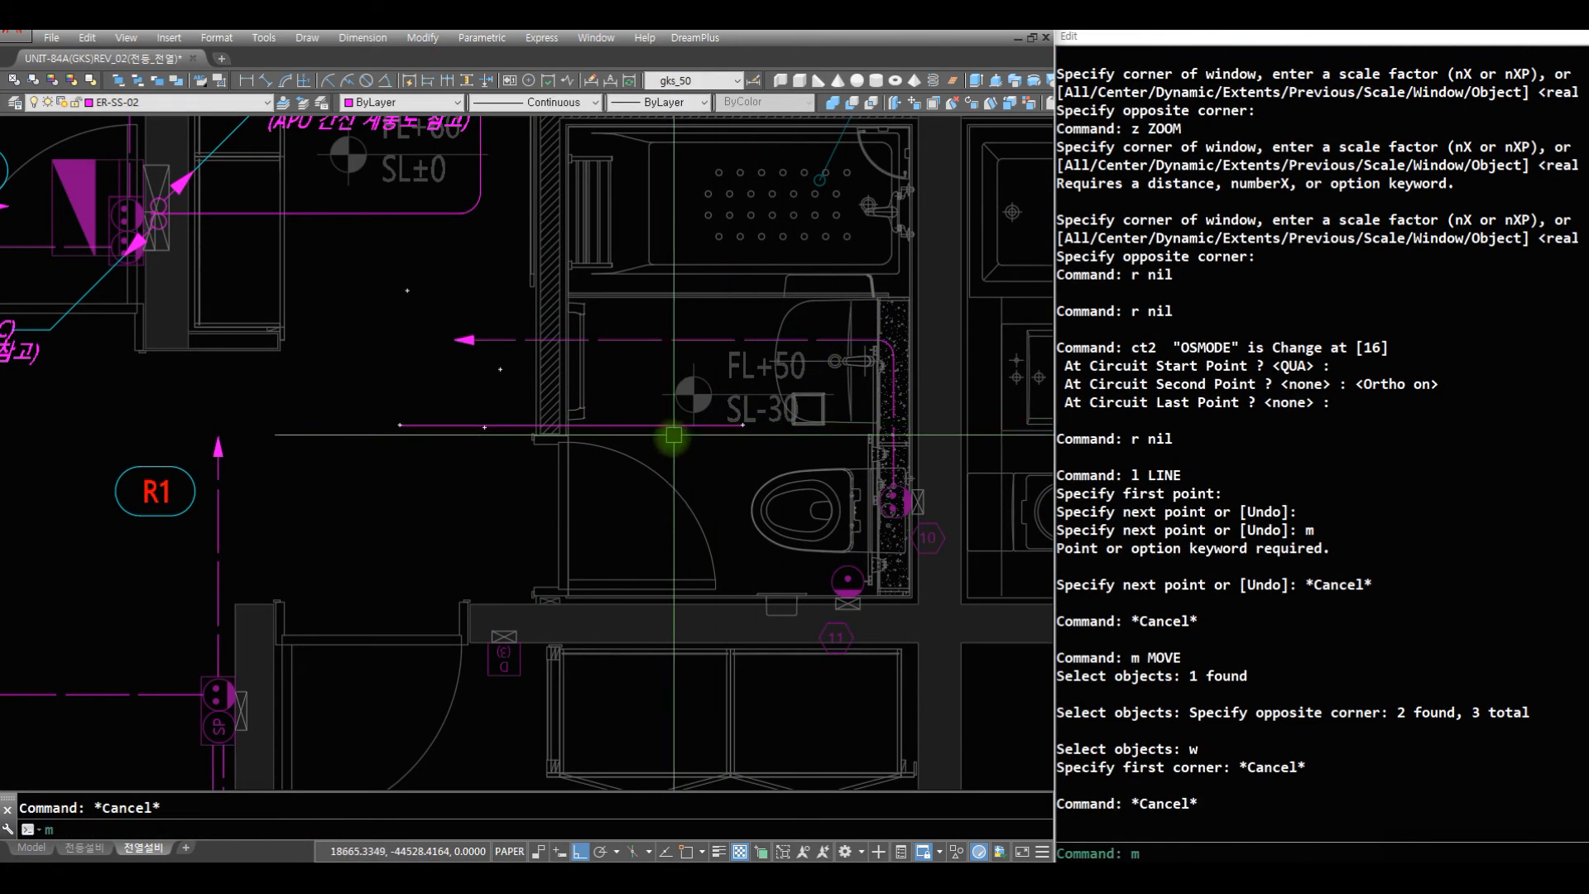
text(a)
key(Return)
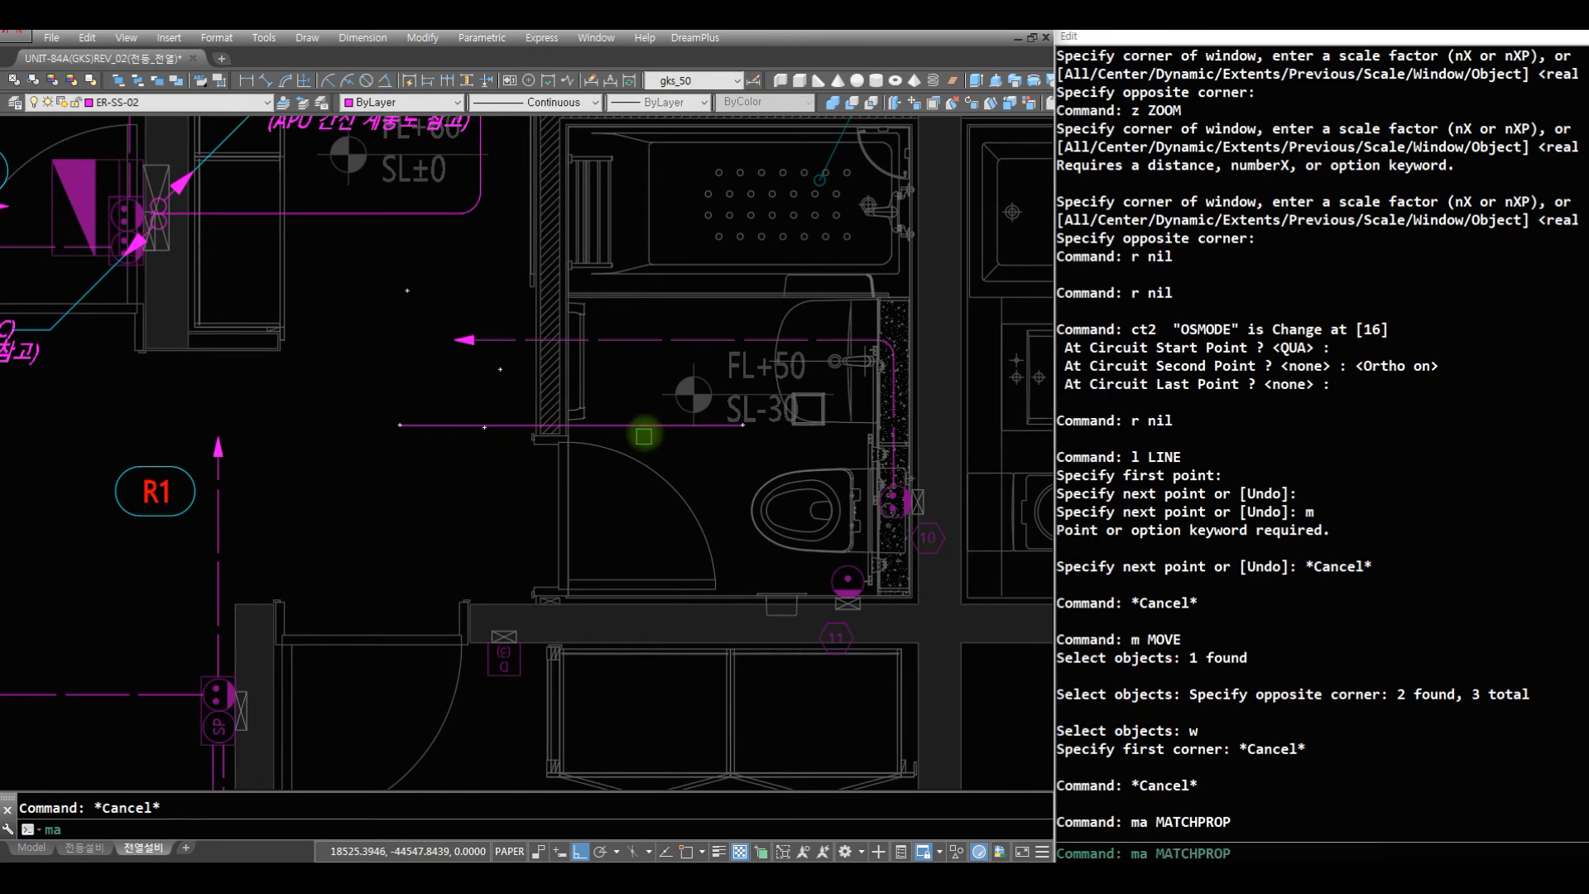
click(642, 428)
click(486, 381)
click(390, 296)
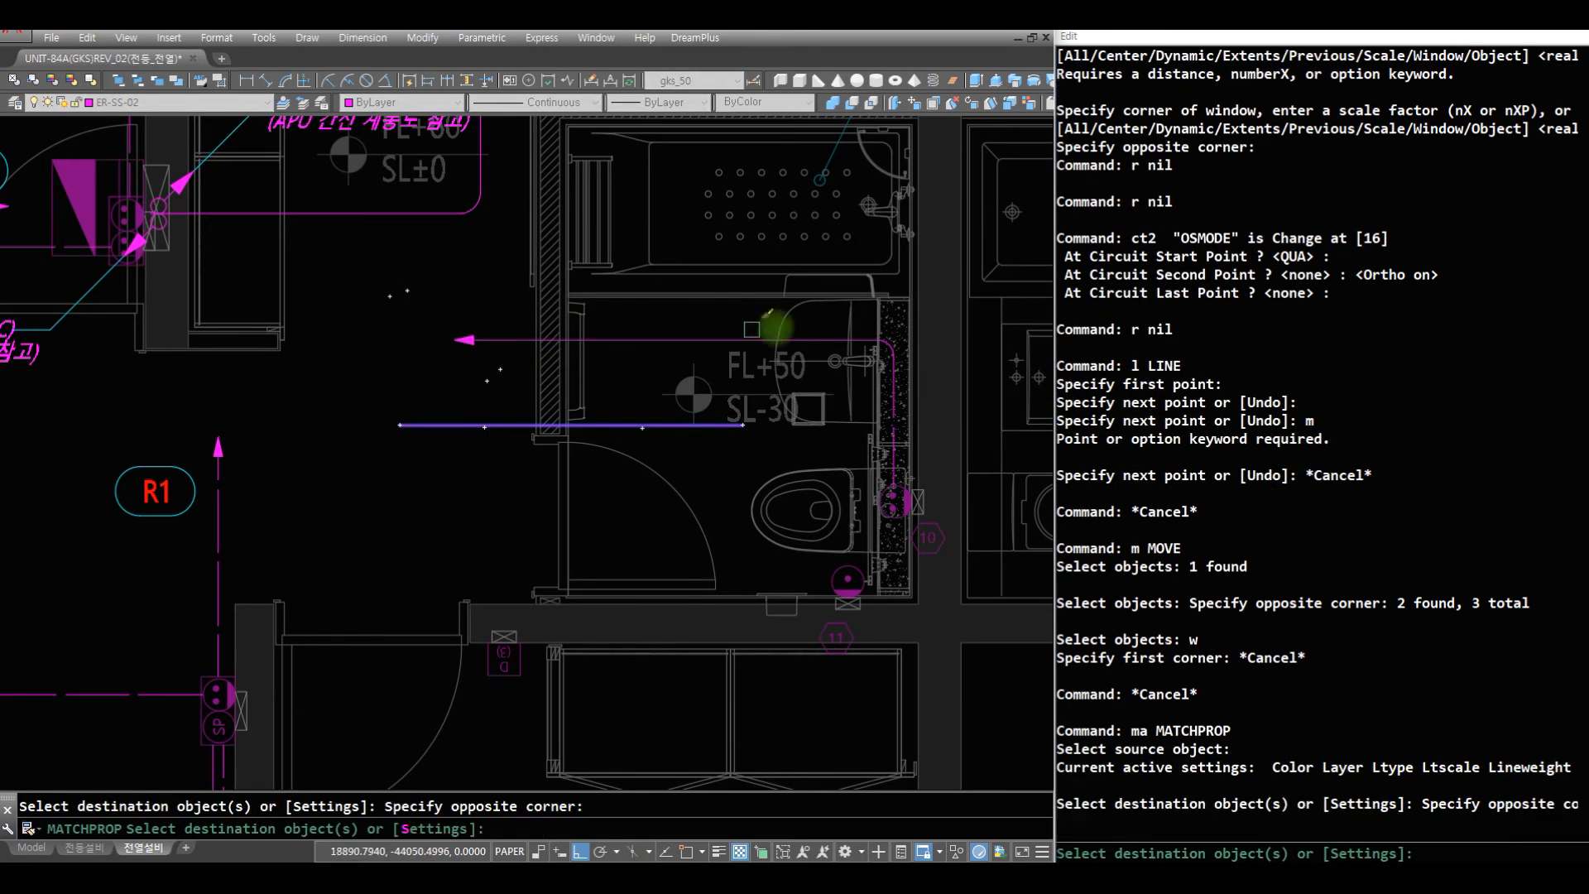
click(729, 317)
click(925, 508)
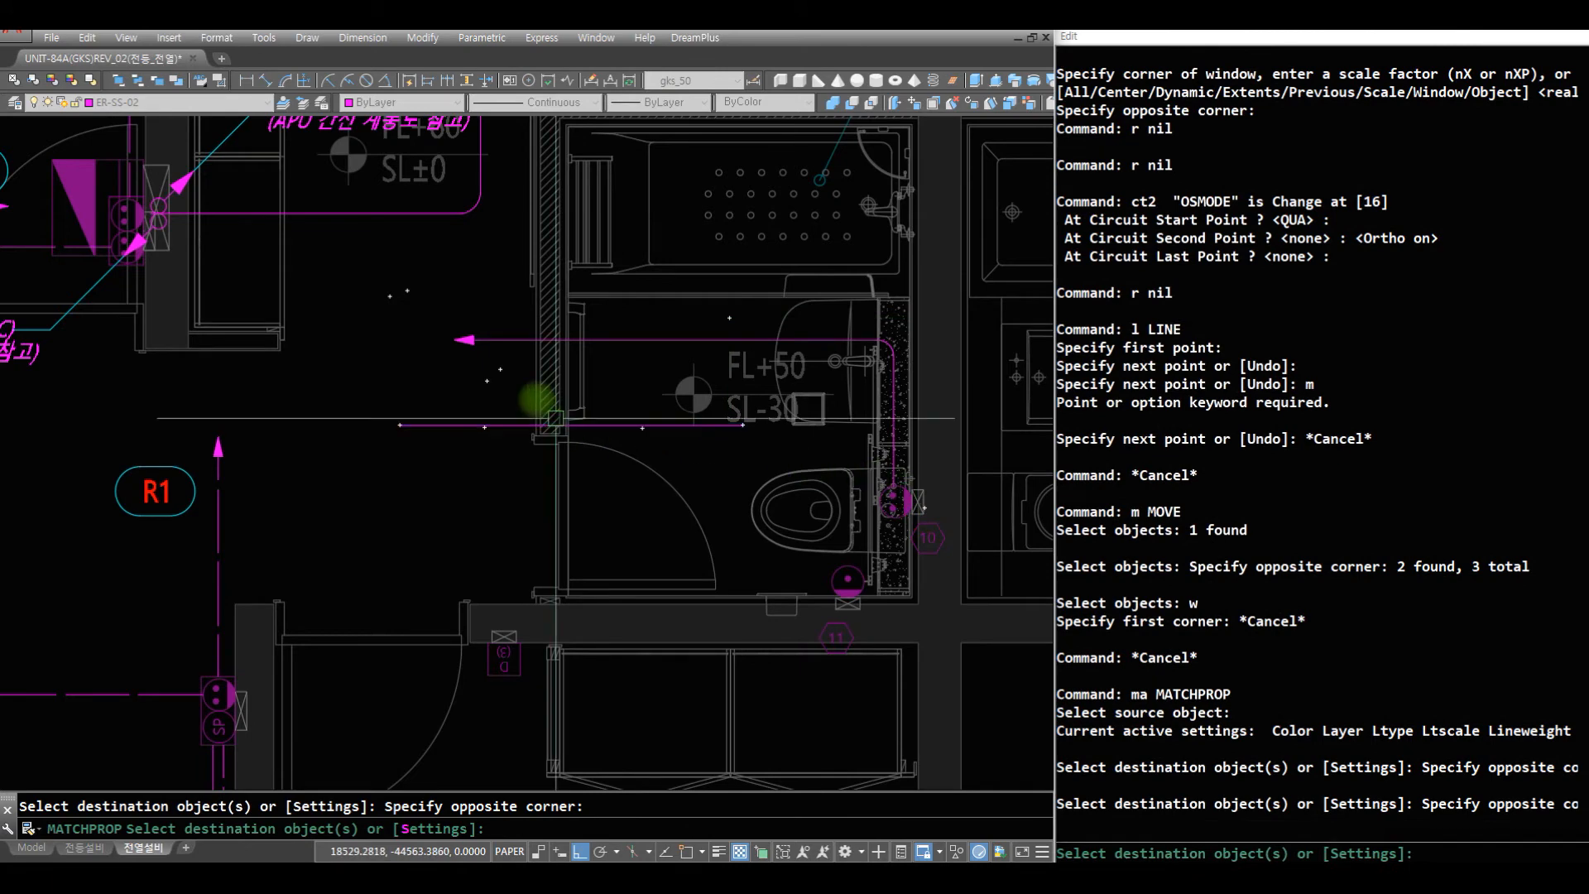
key(Return)
- Erase the horizontal continuous line below the arrow-ended wire
key(r)
key(Return)
key(e)
key(Return)
key(c)
key(Return)
click(482, 396)
click(398, 509)
- Draw a wire with a rounded corner from the underside of outlet 10 down the wall and across to outlet 11, using the LL command
key(Return)
key(r)
key(Return)
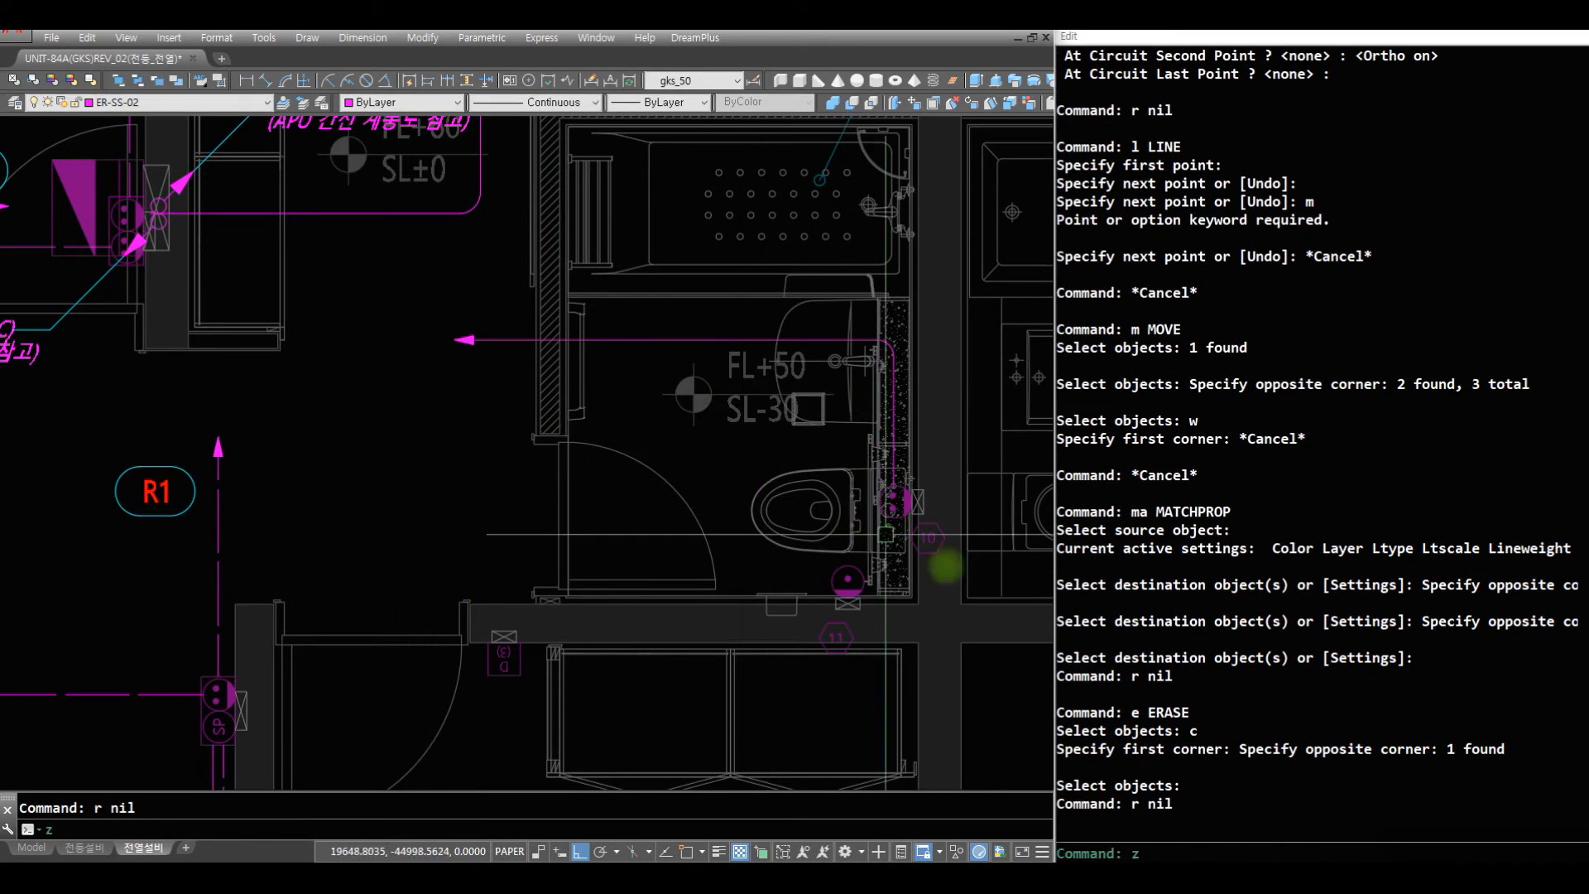
key(z)
key(Return)
click(952, 646)
click(745, 412)
key(r)
key(Return)
text(l)
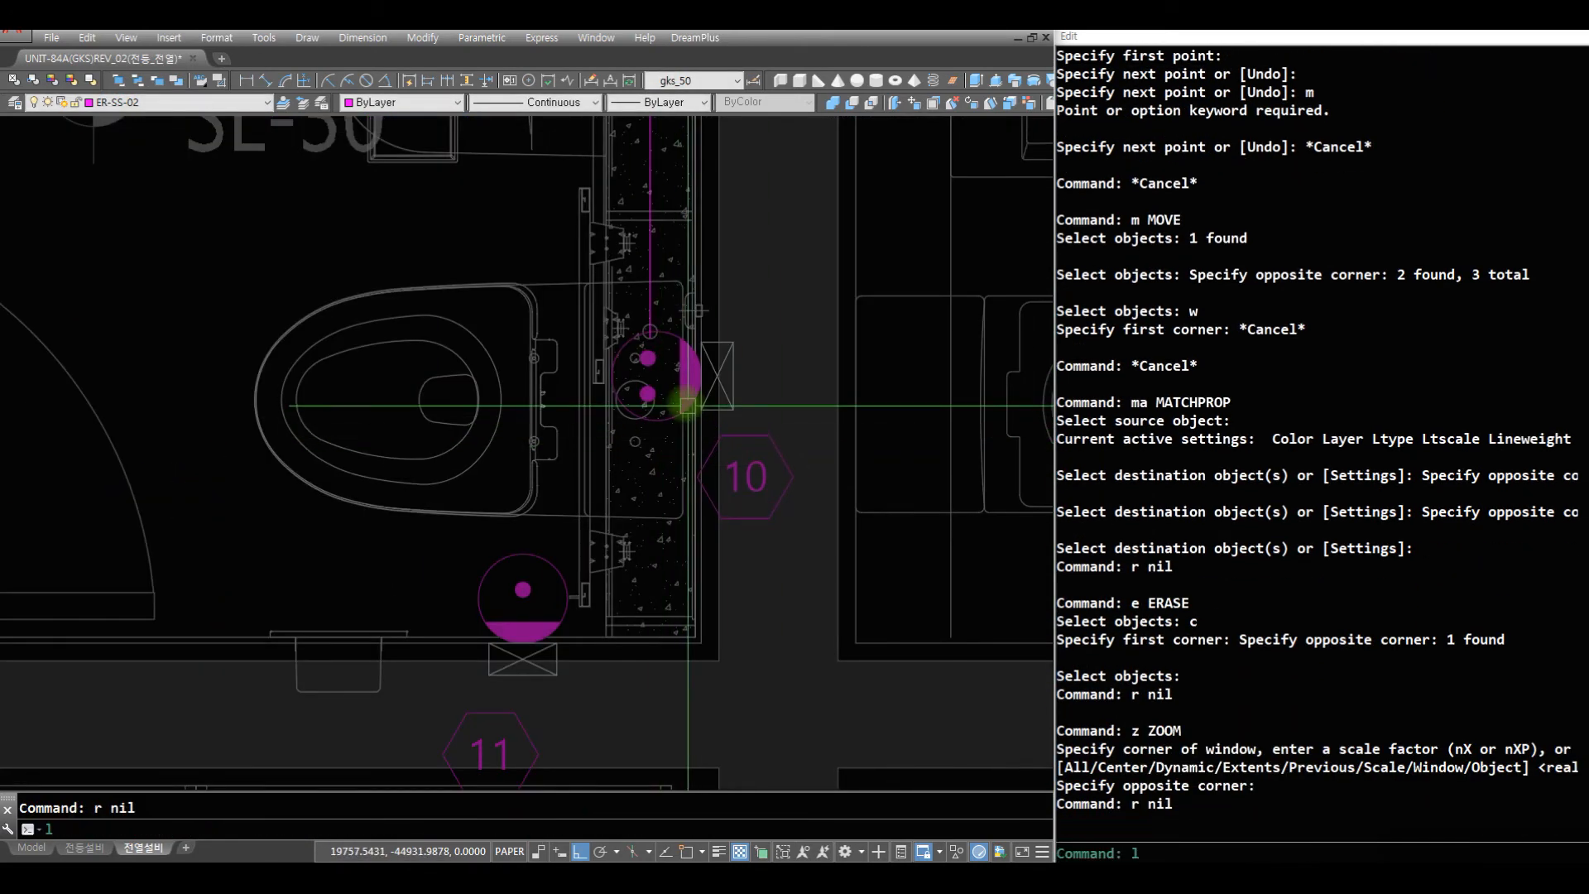
text(l)
key(Return)
click(657, 422)
click(679, 568)
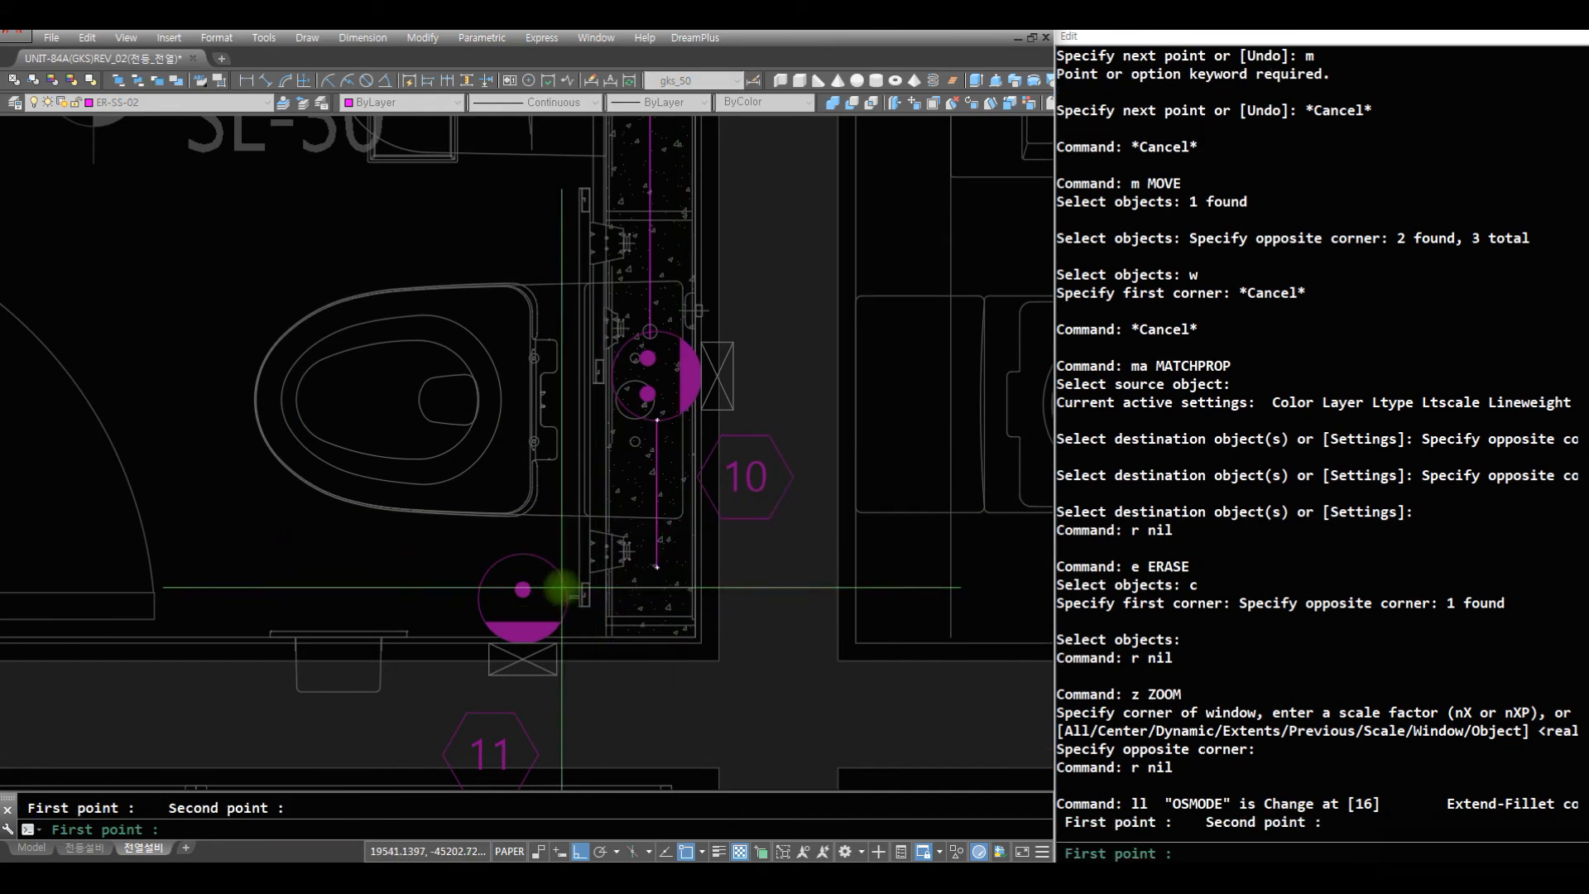
click(673, 587)
- Make ER-BS-02 the current layer and set the linetype to RECE4
text(z)
key(space)
key(space)
drag(571, 309, 574, 604)
mouse_move(549, 407)
mouse_down()
mouse_move(492, 461)
mouse_move(507, 571)
mouse_up()
key(space)
text(z)
key(space)
click(624, 522)
click(100, 336)
text(r)
key(space)
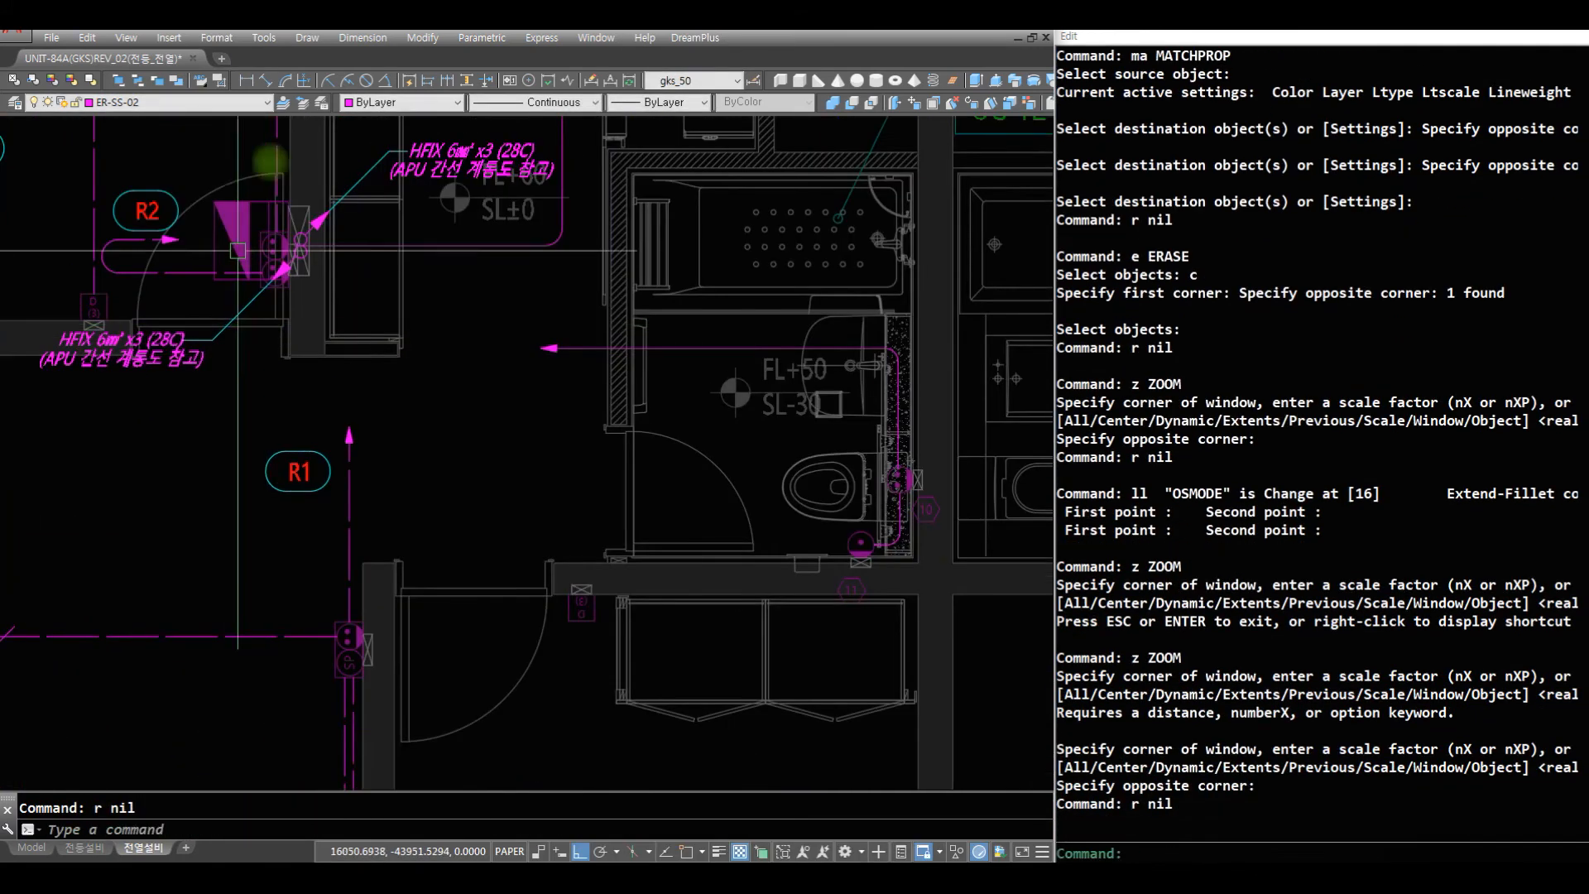
click(159, 103)
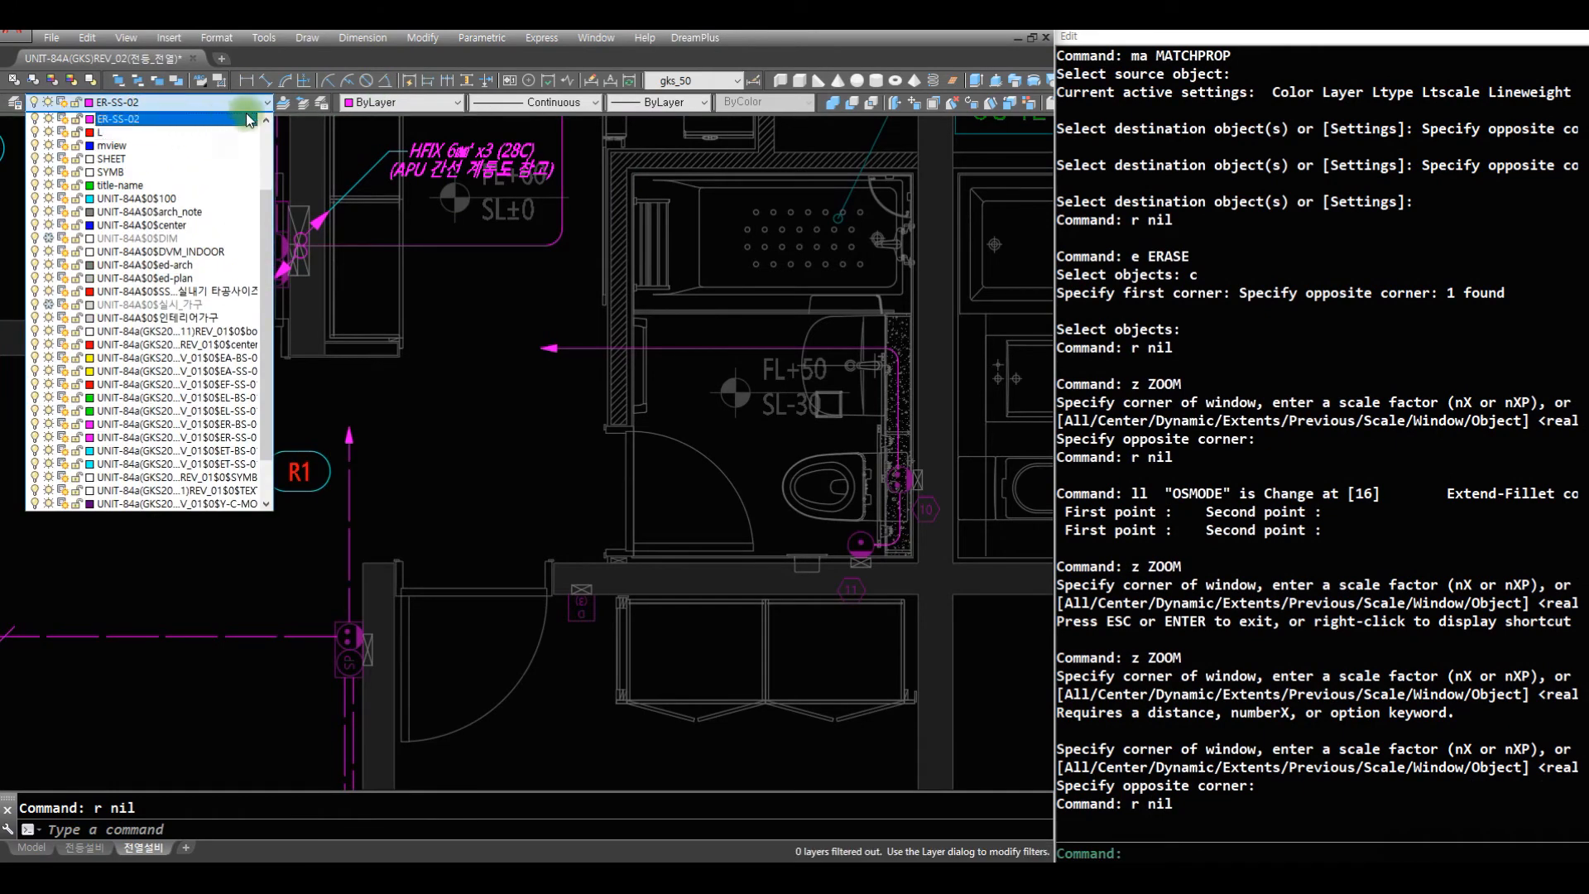
click(272, 121)
click(224, 121)
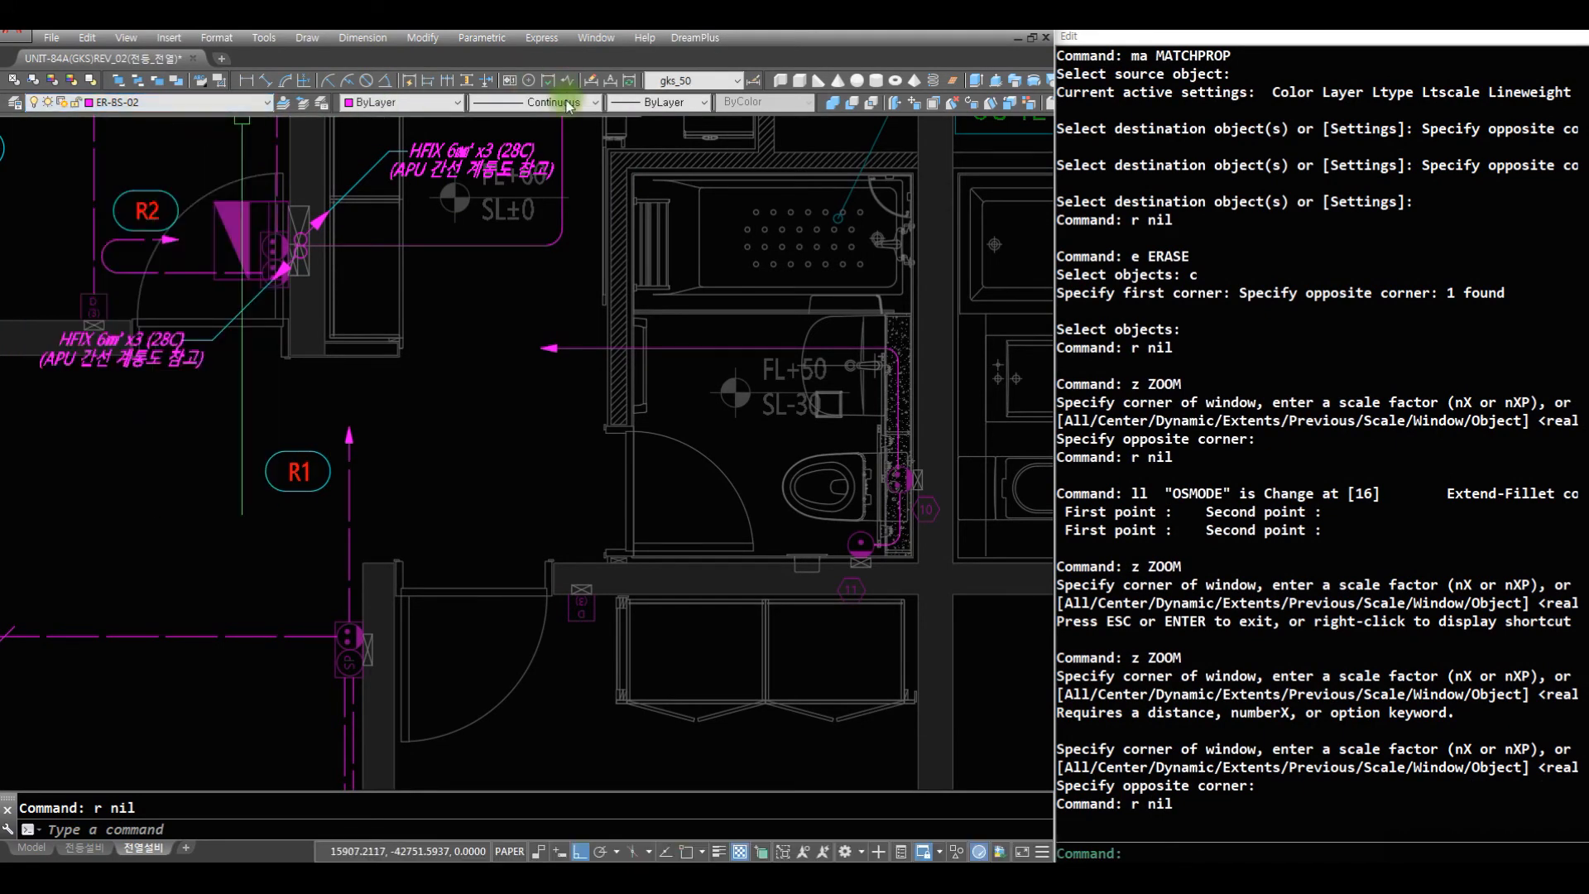
click(568, 101)
click(571, 168)
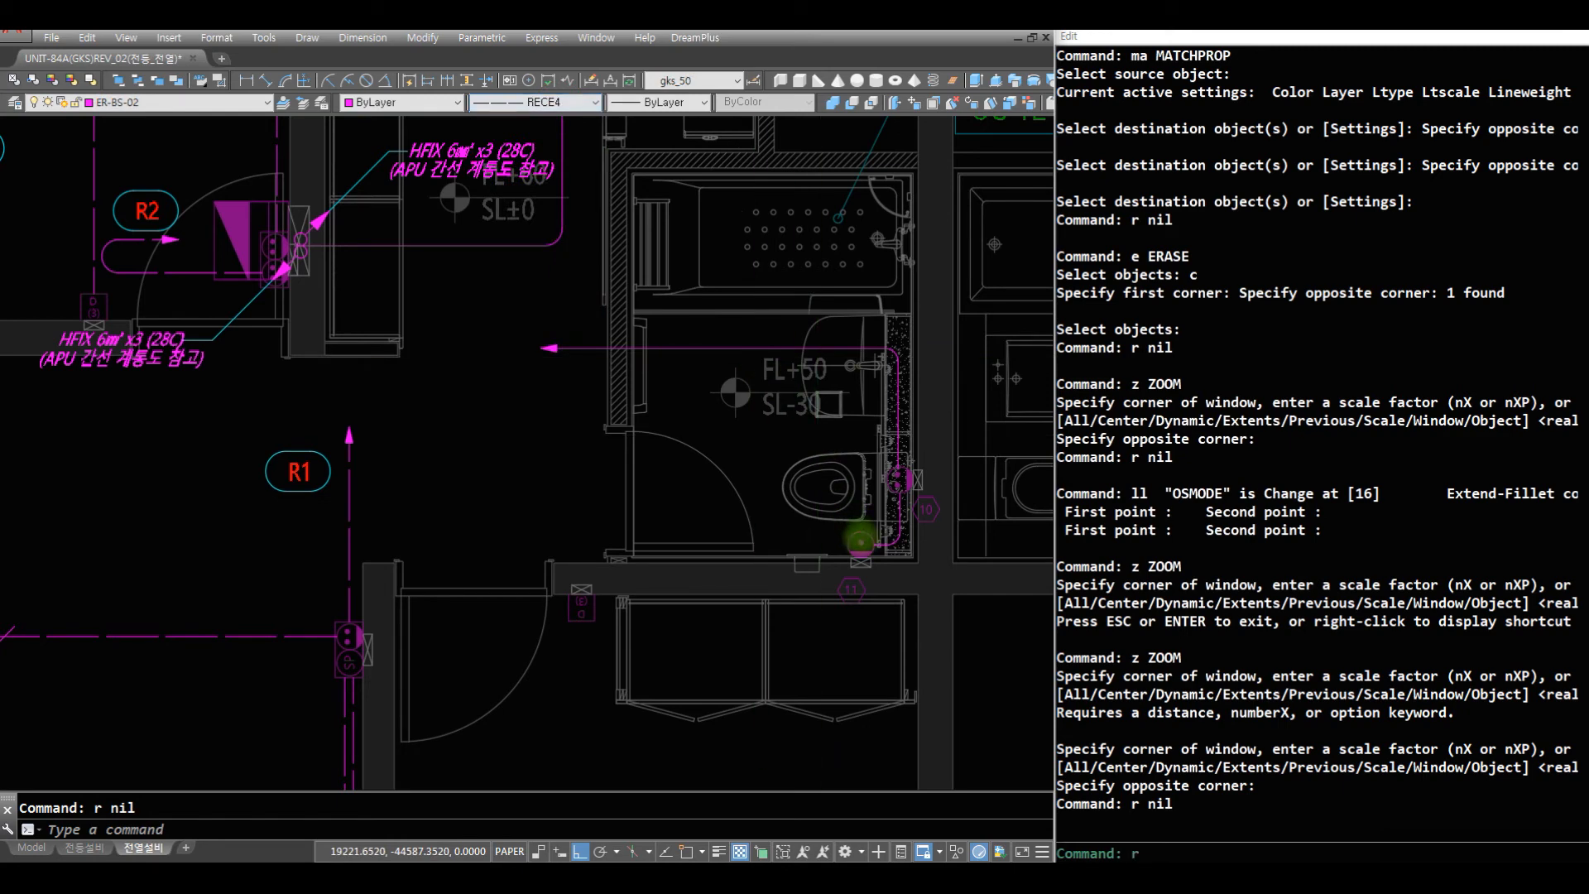
- Draw a long horizontal wire from bathroom outlet 10 through the hallway to the area below the other bathroom
text(r)
key(Return)
text(aq)
key(Return)
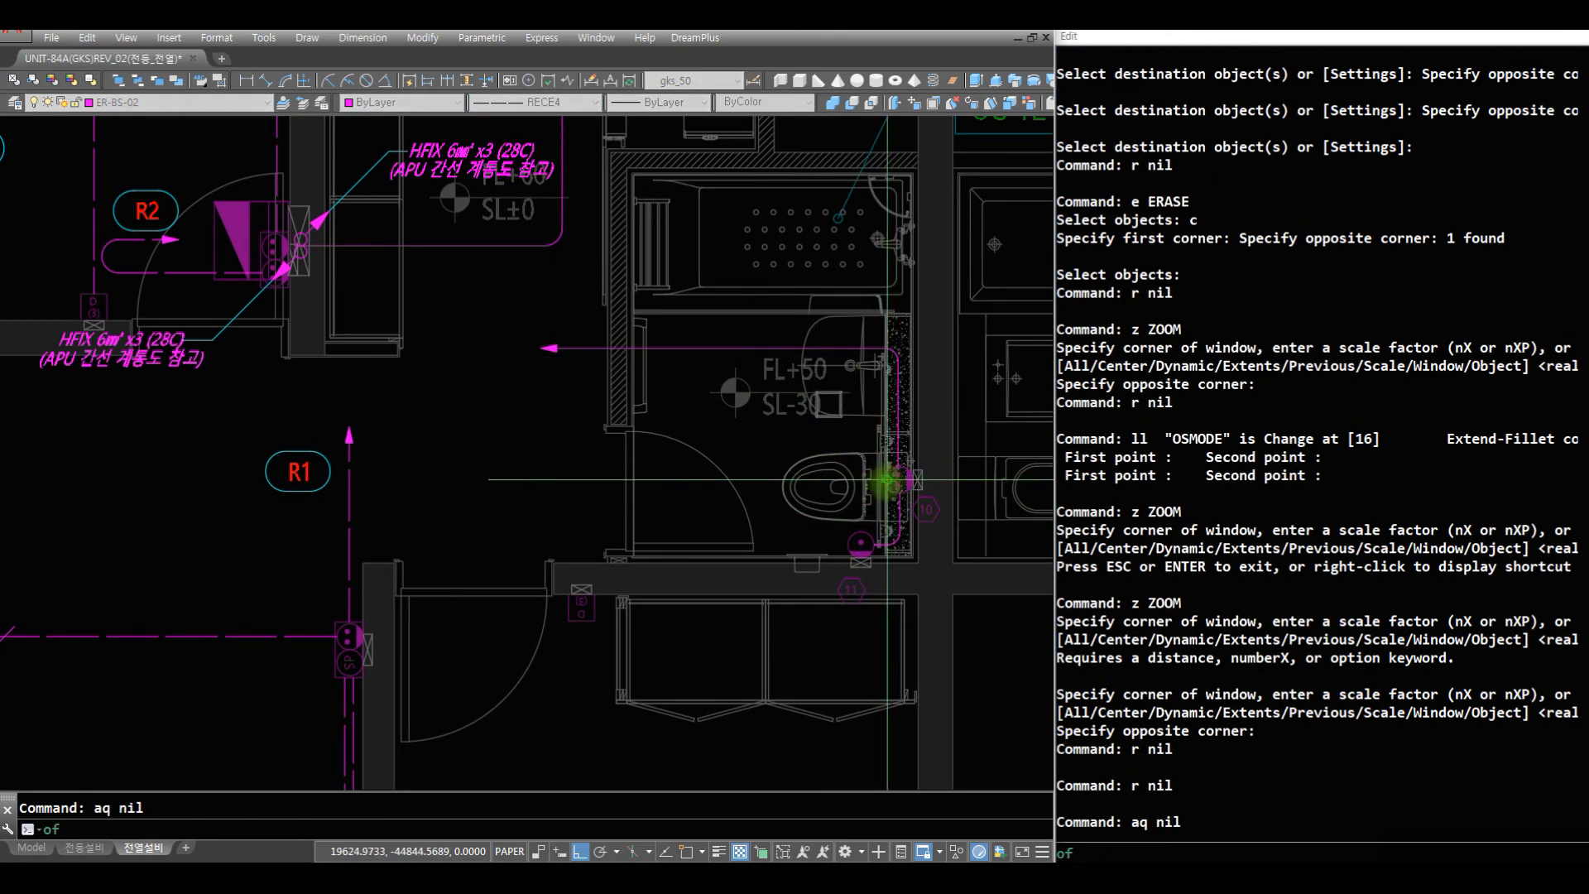
scroll(912, 487, up, 5)
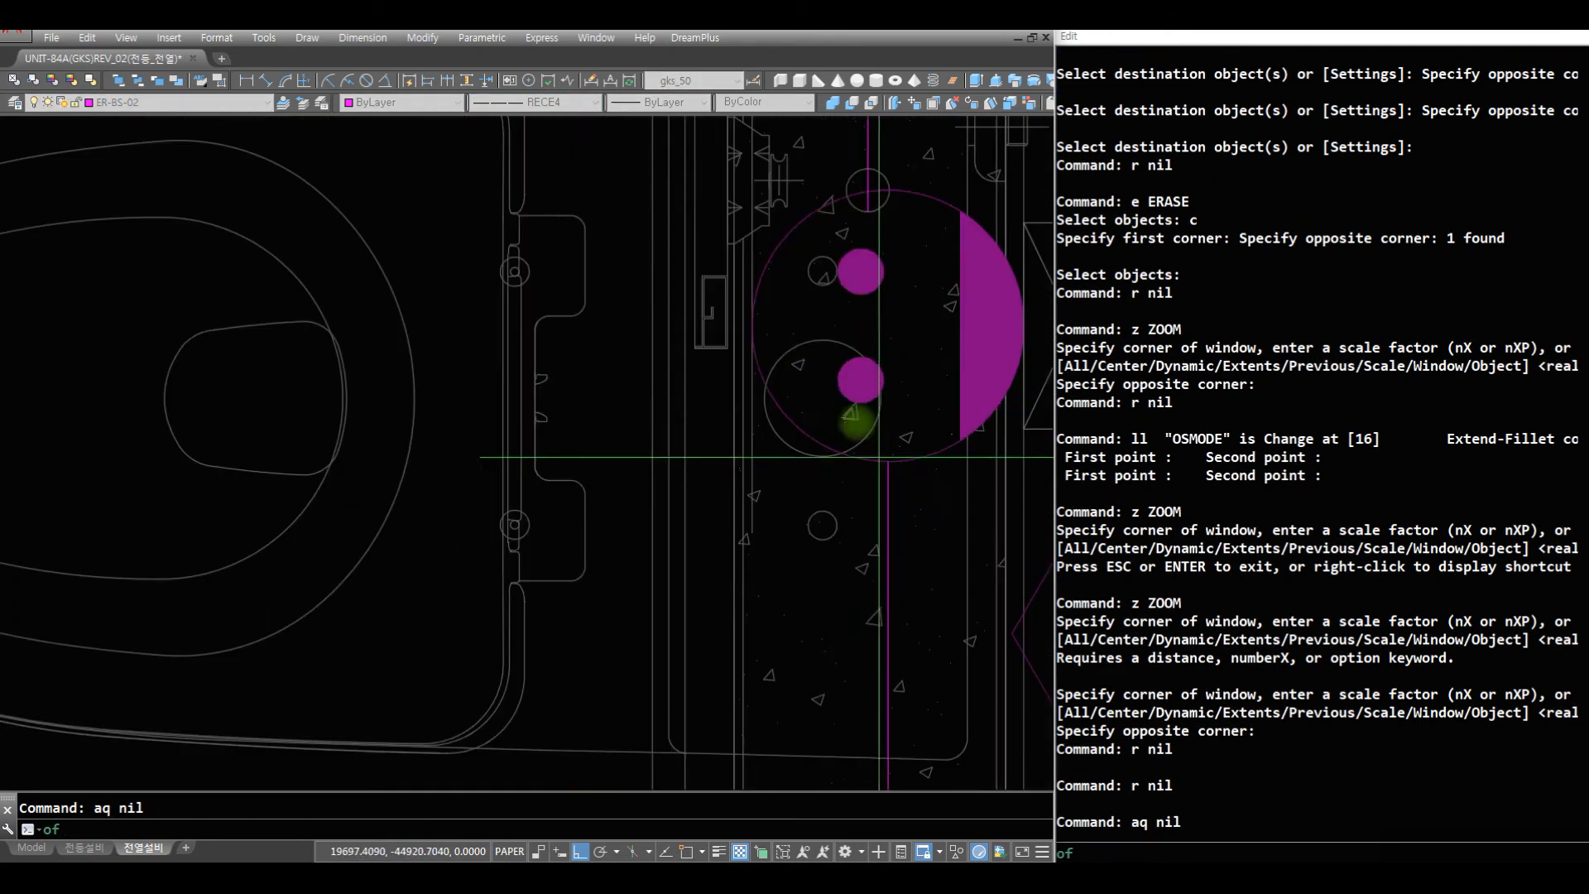
click(753, 289)
scroll(745, 372, down, 8)
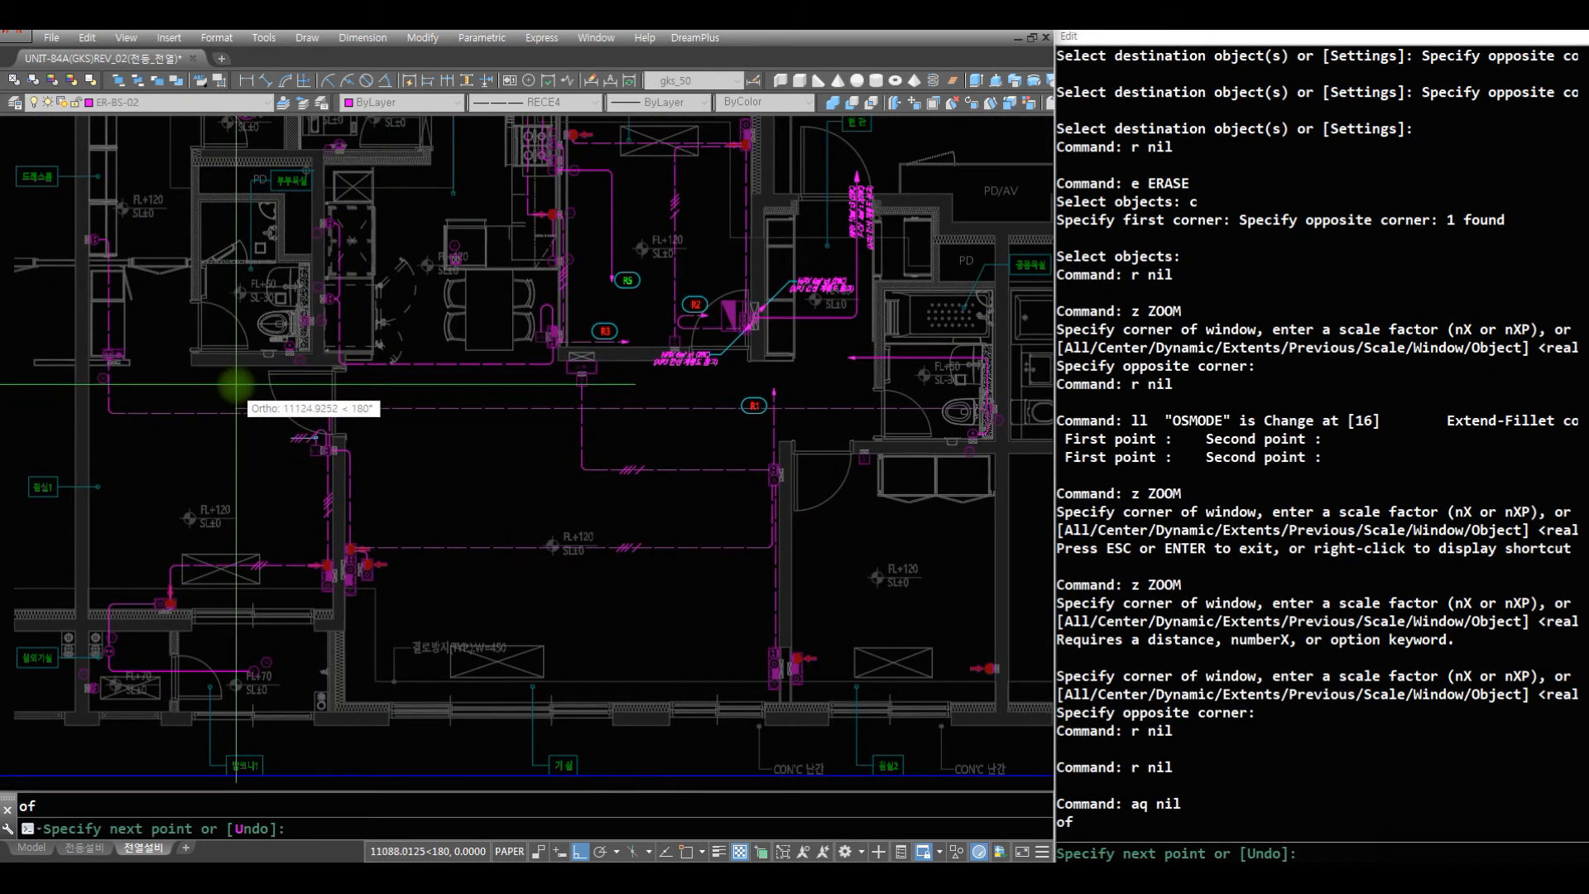
click(237, 386)
key(space)
text(z r)
click(543, 300)
text(r )
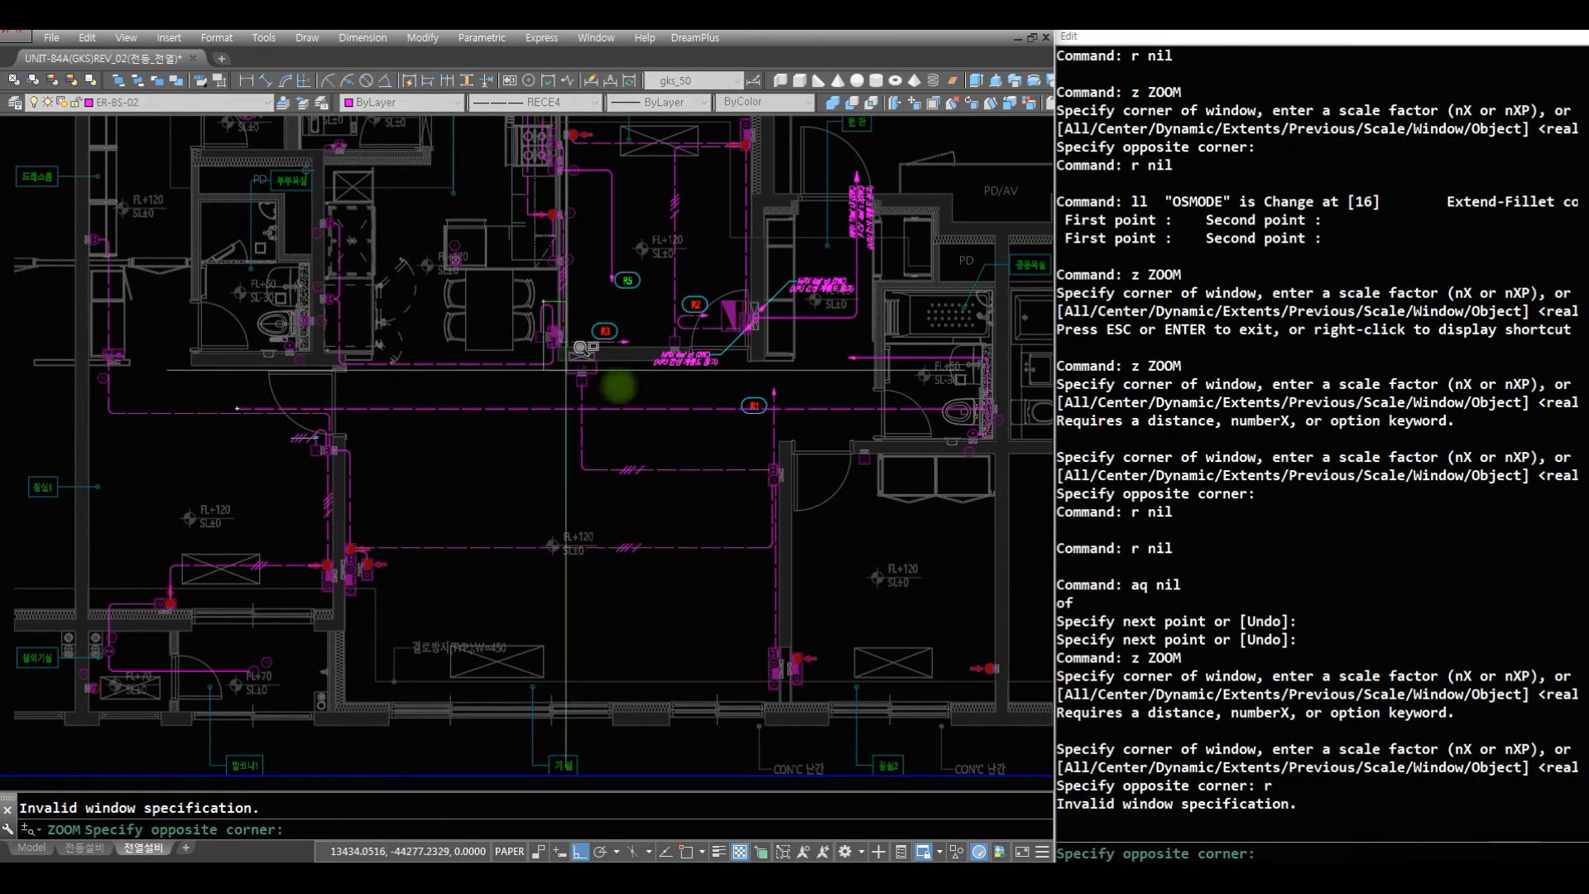
text(s)
click(842, 514)
text(r st c)
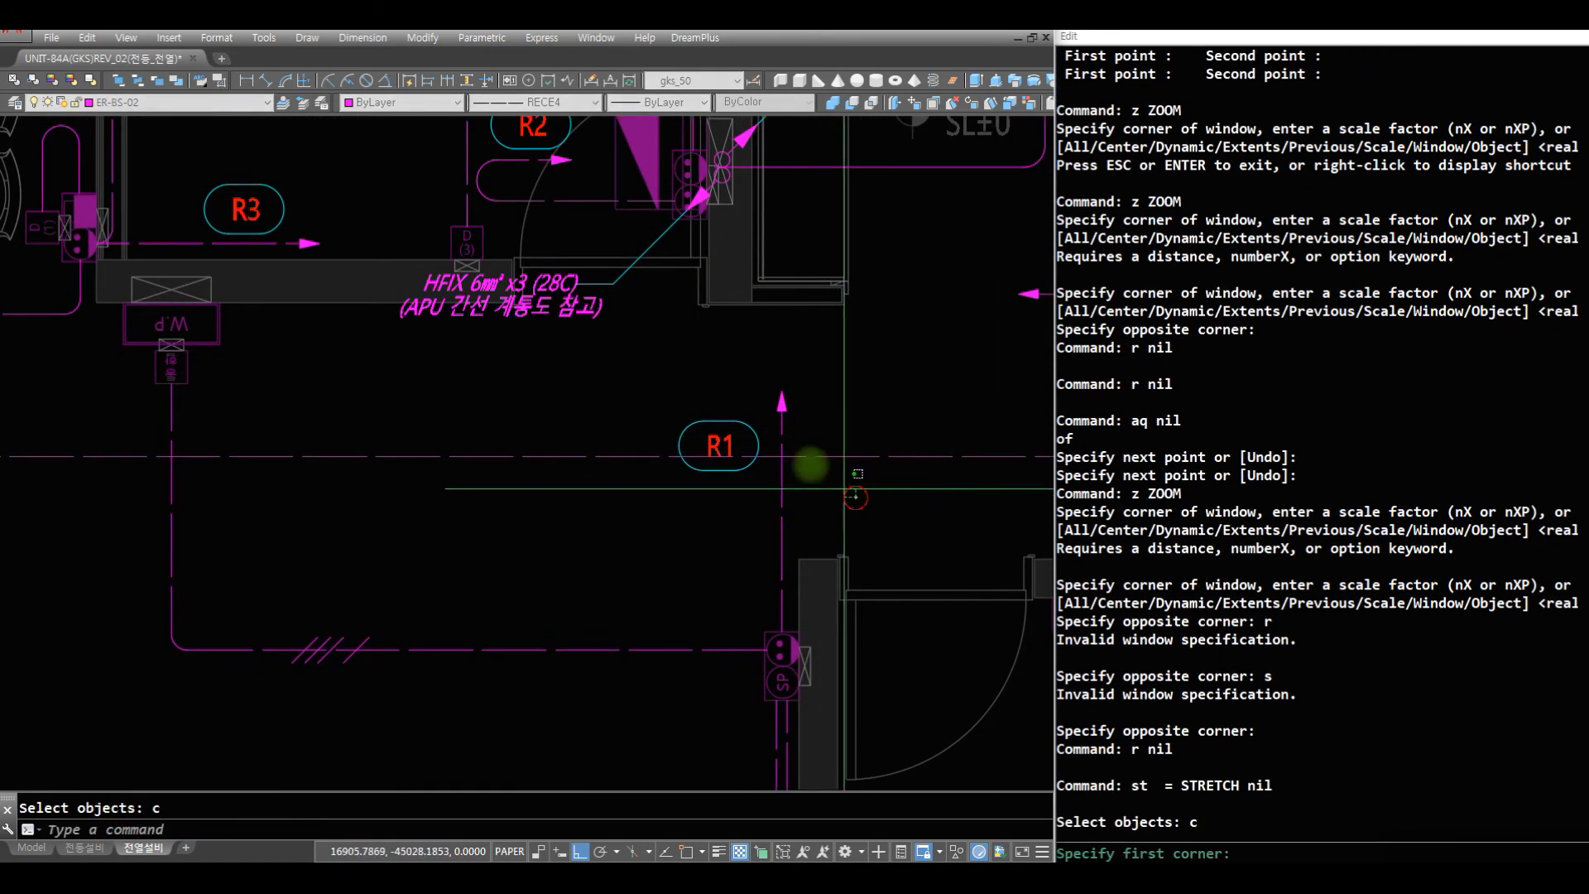
click(585, 306)
key(space)
click(839, 360)
key(Escape)
key(space)
click(847, 360)
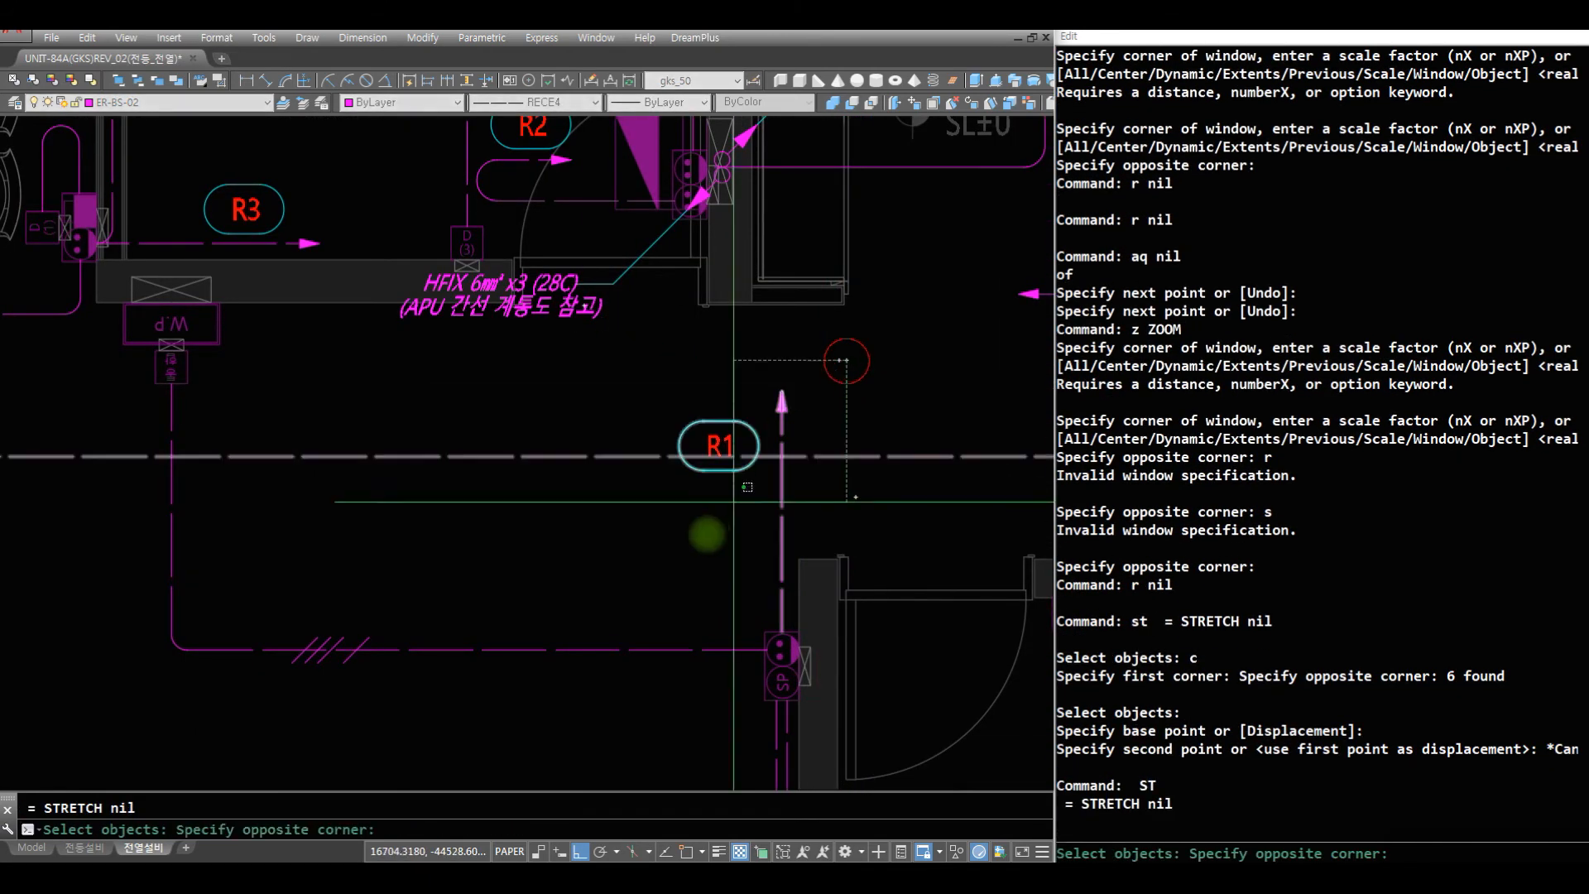
click(734, 501)
key(Escape)
key(space)
click(642, 359)
click(839, 504)
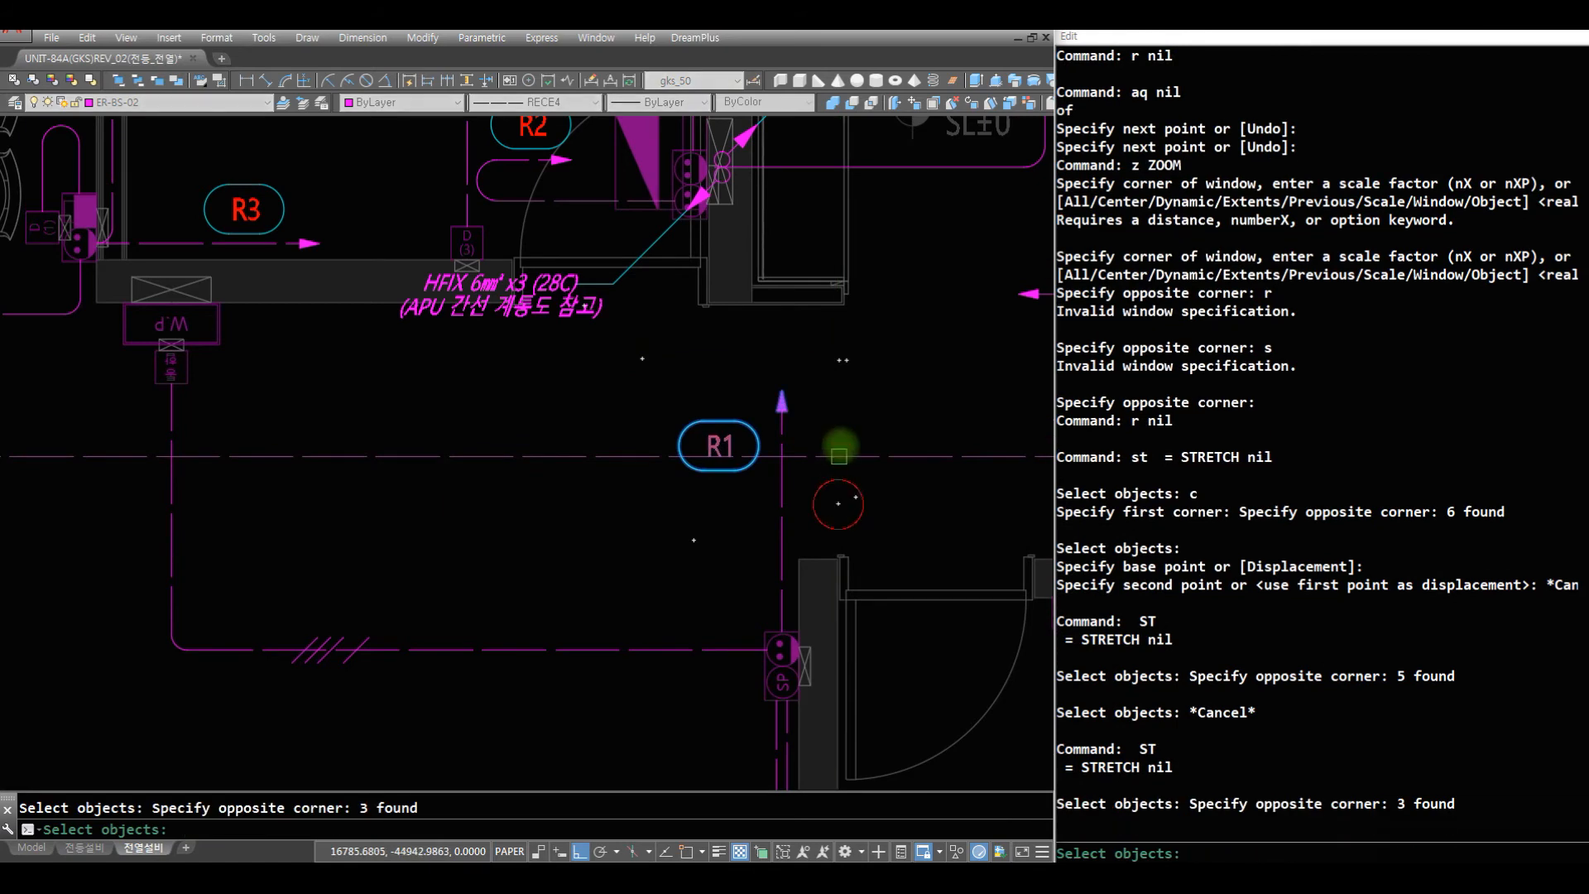
key(space)
click(864, 363)
key(Escape)
- Stretch the R1 label and its wire's arrowhead down below the long horizontal wire
key(space)
click(854, 508)
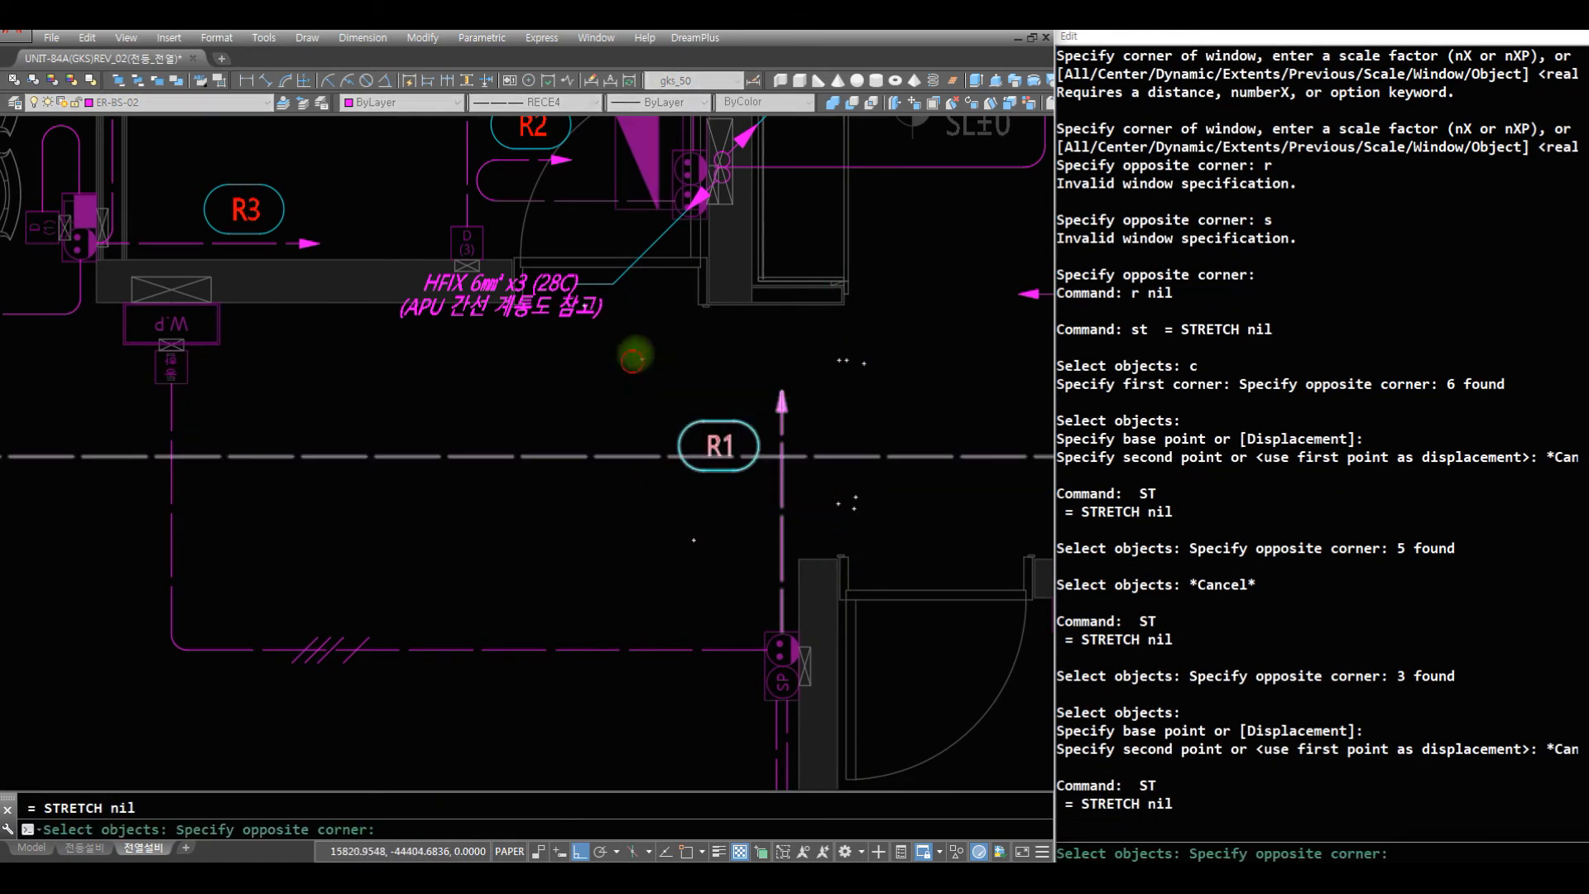
click(632, 360)
key(space)
click(856, 374)
click(869, 463)
- Stretch the horizontal run of the closet outlet's wire slightly down, away from the long wire, keeping the long wire out of the selection
text(z)
key(space)
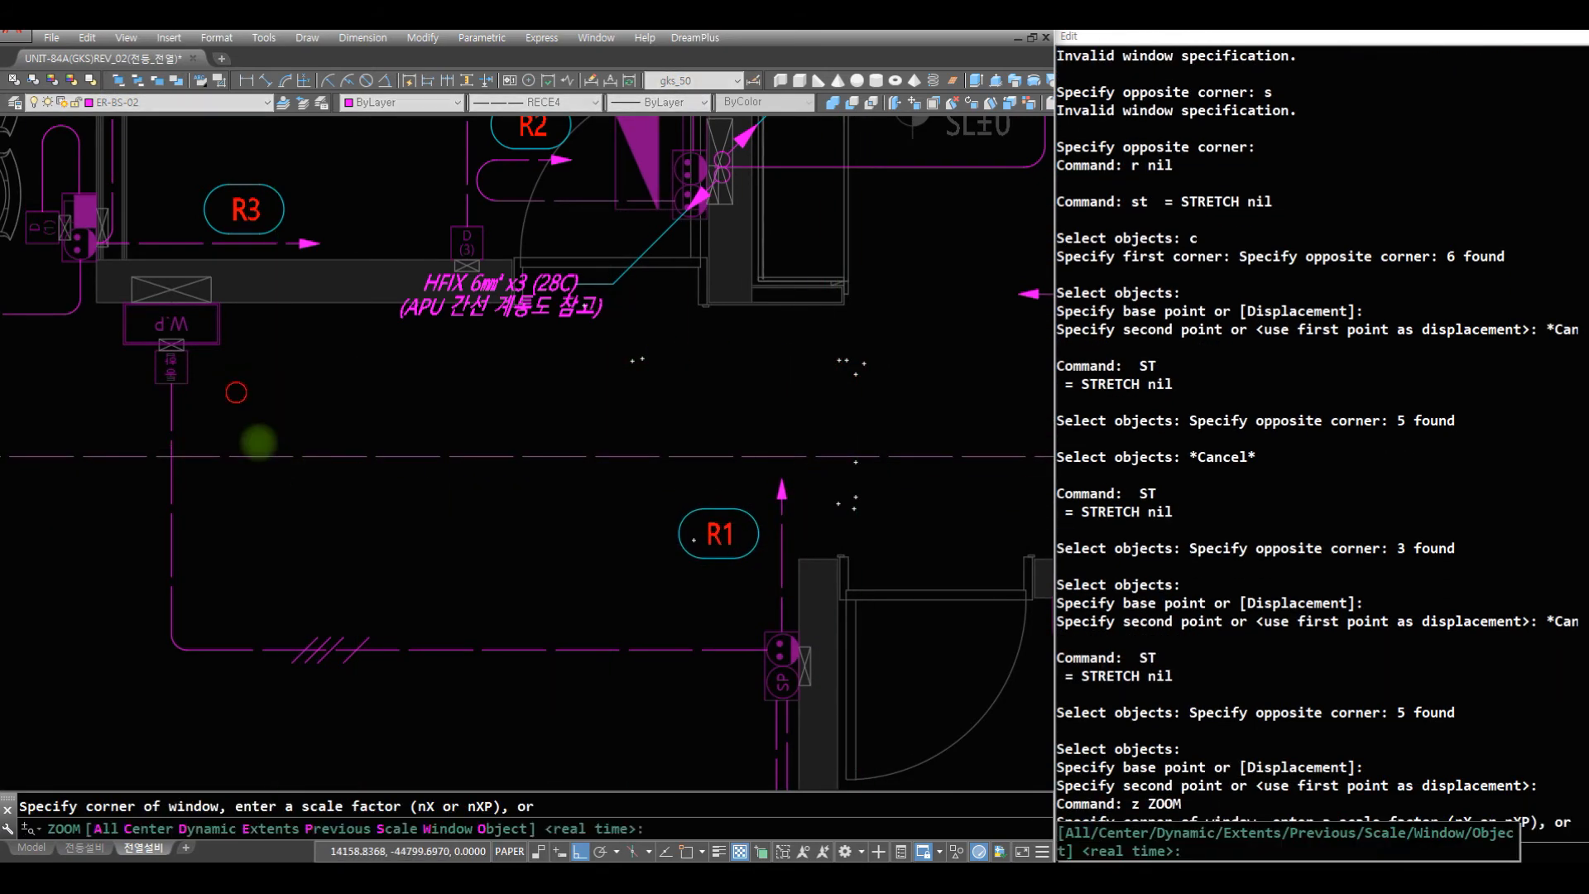
key(space)
drag(255, 439, 344, 819)
text(z)
key(space)
text(z)
key(space)
click(395, 513)
click(68, 315)
text(r)
key(space)
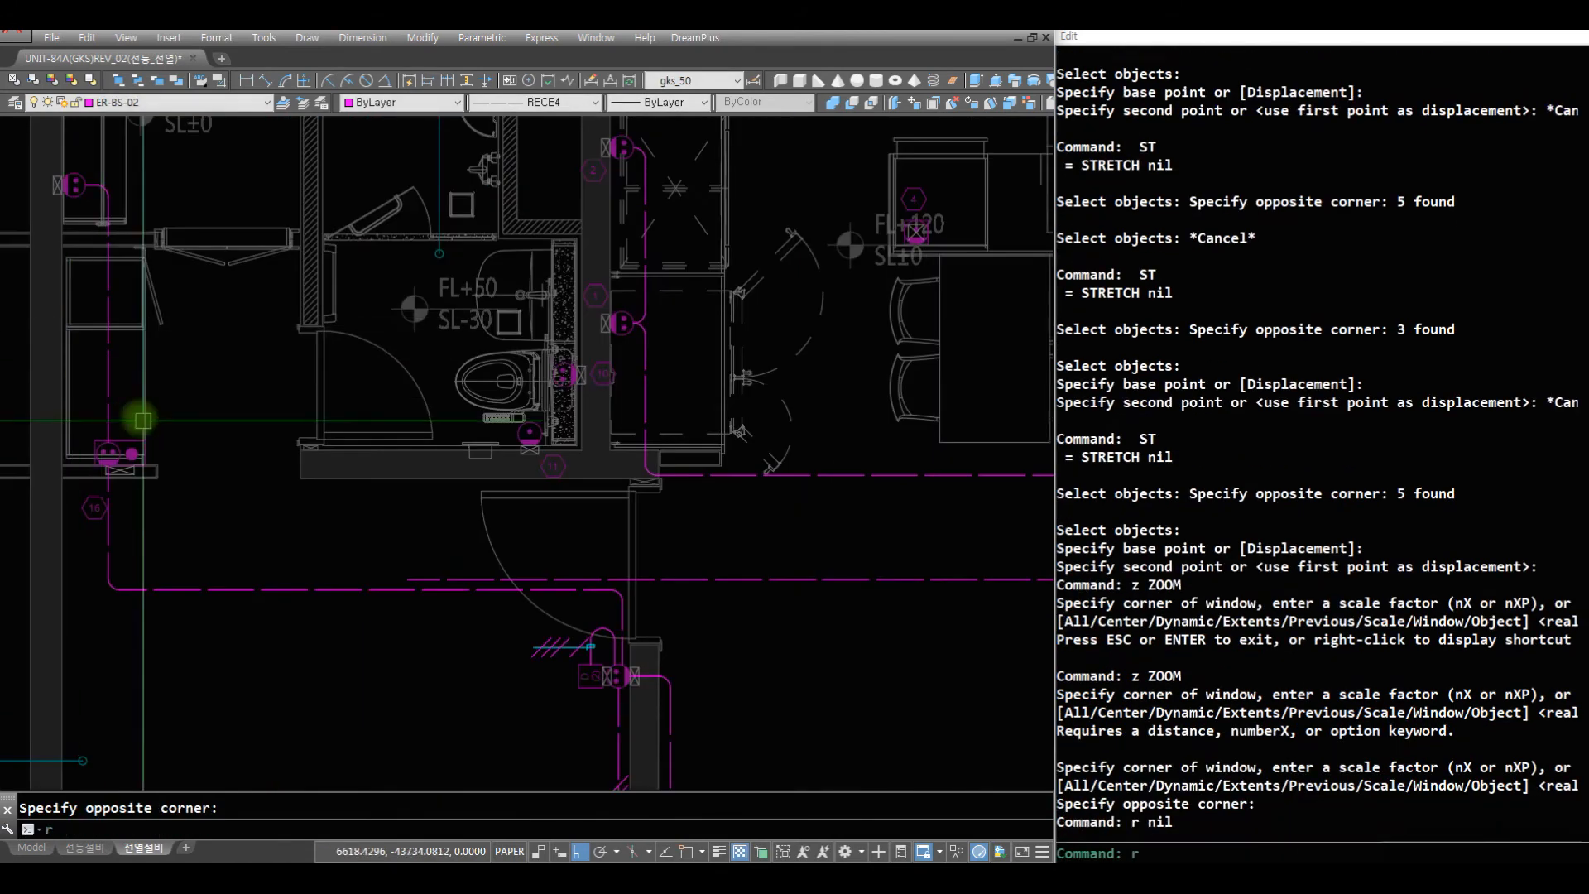
text(st)
key(space)
text(c)
key(space)
click(676, 621)
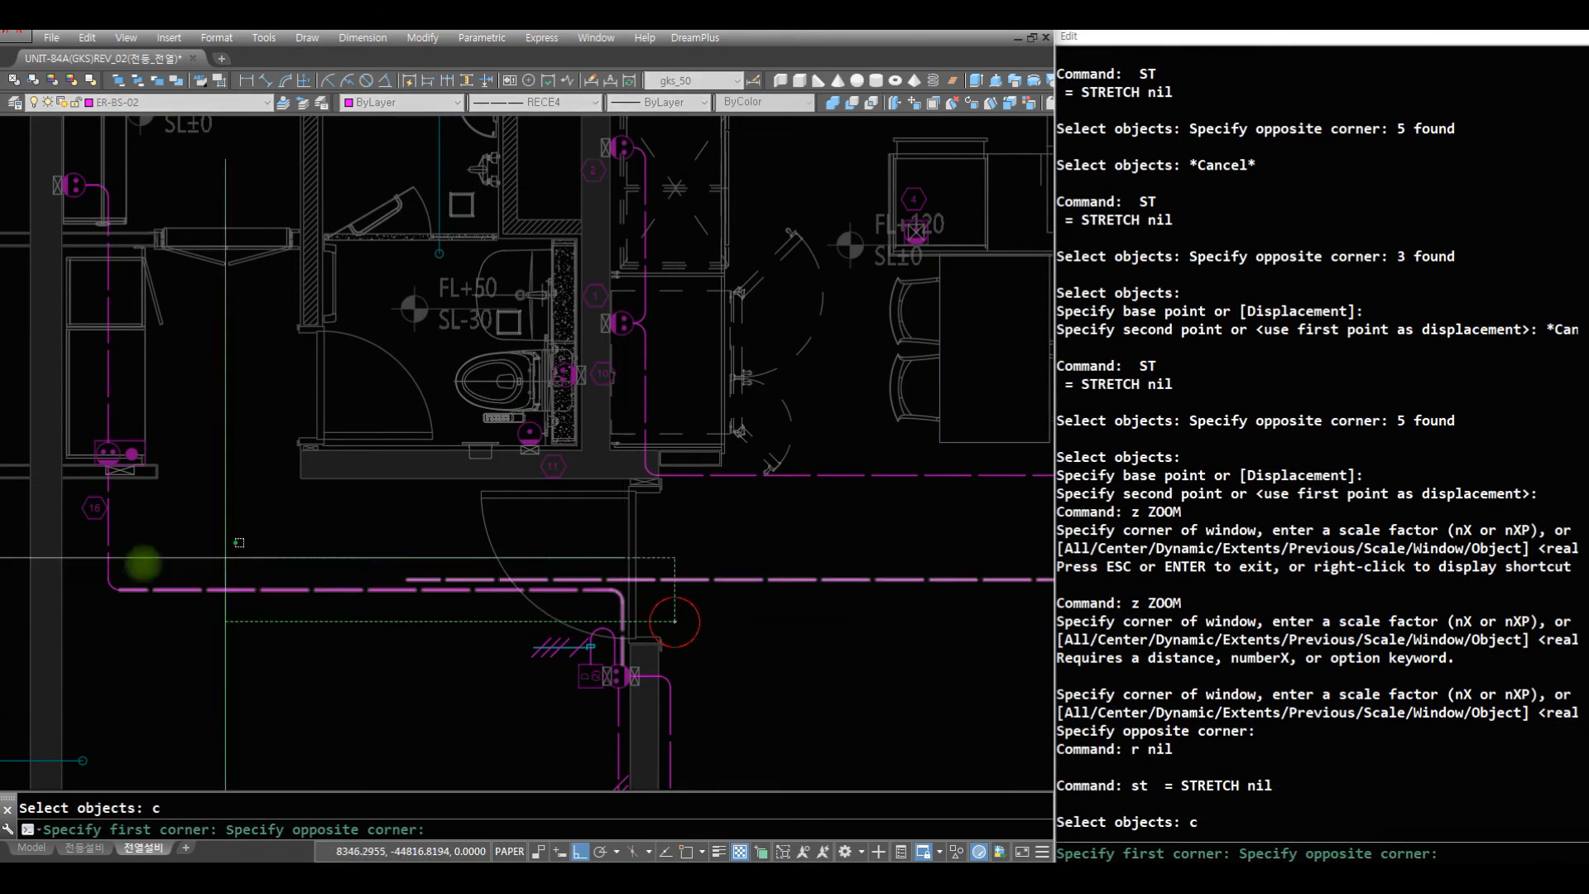
click(85, 519)
shift+click(708, 548)
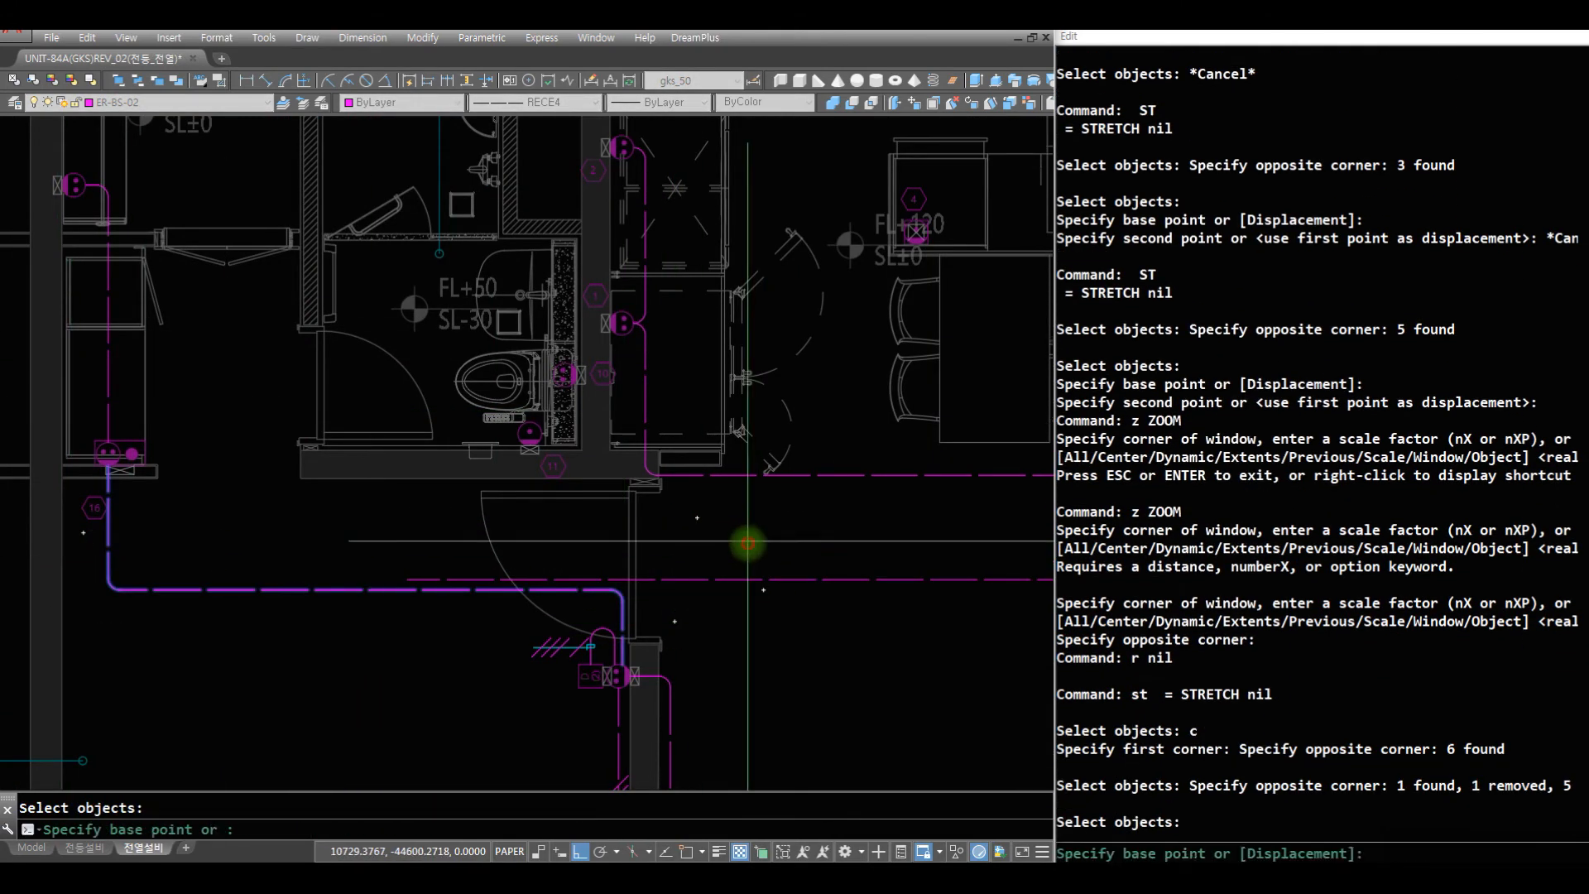
key(space)
click(748, 545)
click(753, 568)
- Draw a vertical wire from outlet 11 of the other bathroom down across the long horizontal wire
text(z)
key(space)
click(752, 660)
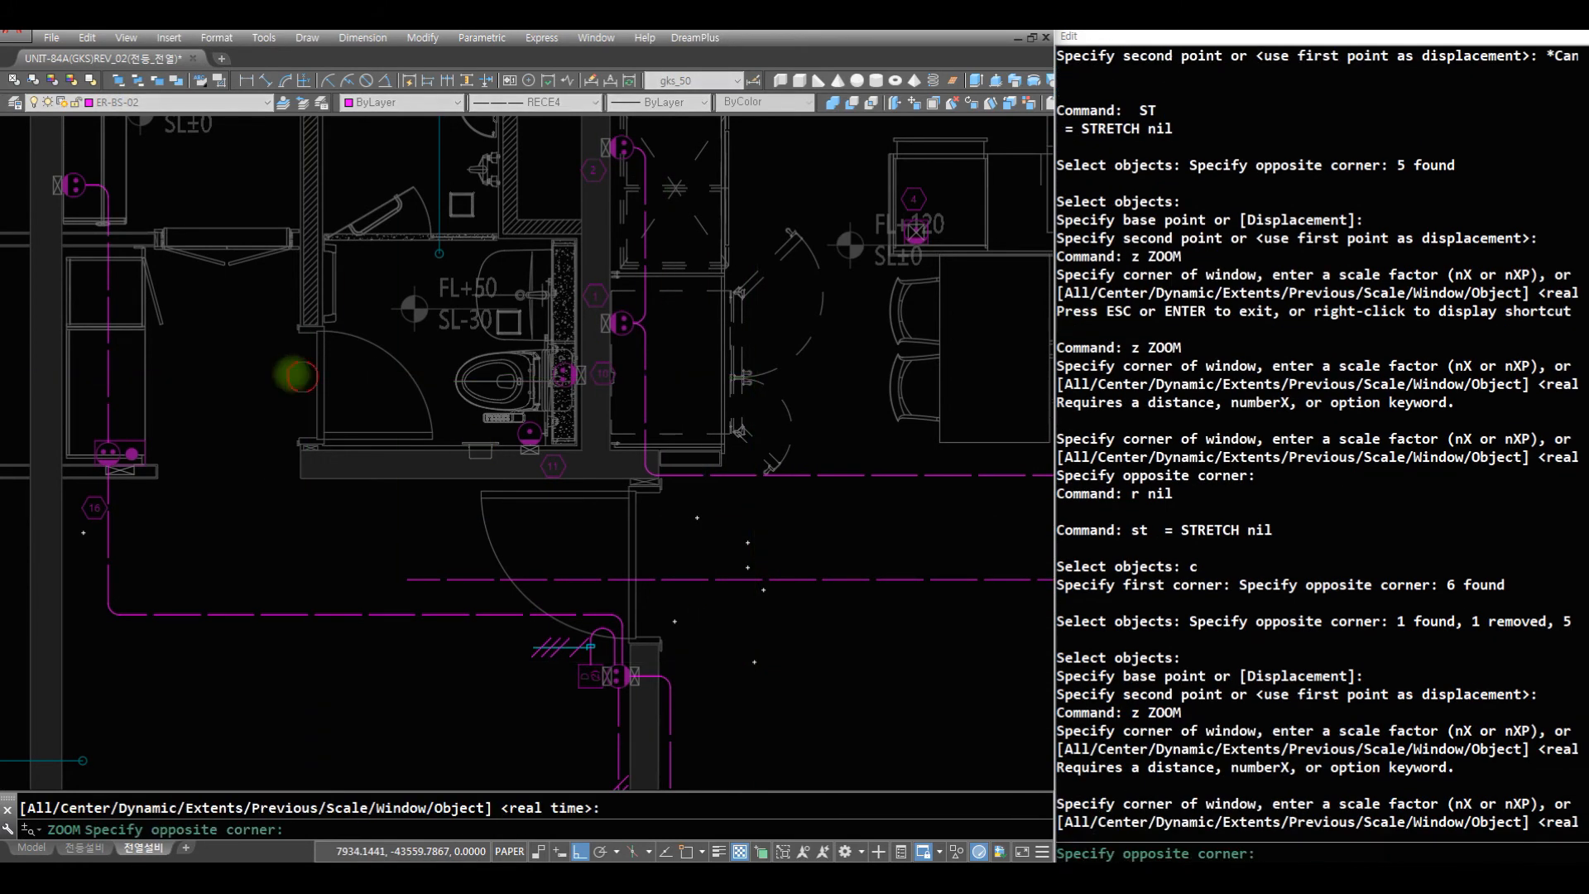
click(303, 378)
text(r)
key(space)
text(r aq)
key(space)
click(528, 252)
click(596, 596)
key(space)
text(f)
key(space)
text(c)
- Draw a vertical wire from outlet 10 down past the long horizontal wire and fillet the two into a rounded corner
key(space)
key(Escape)
text(aq)
key(space)
click(616, 147)
click(667, 636)
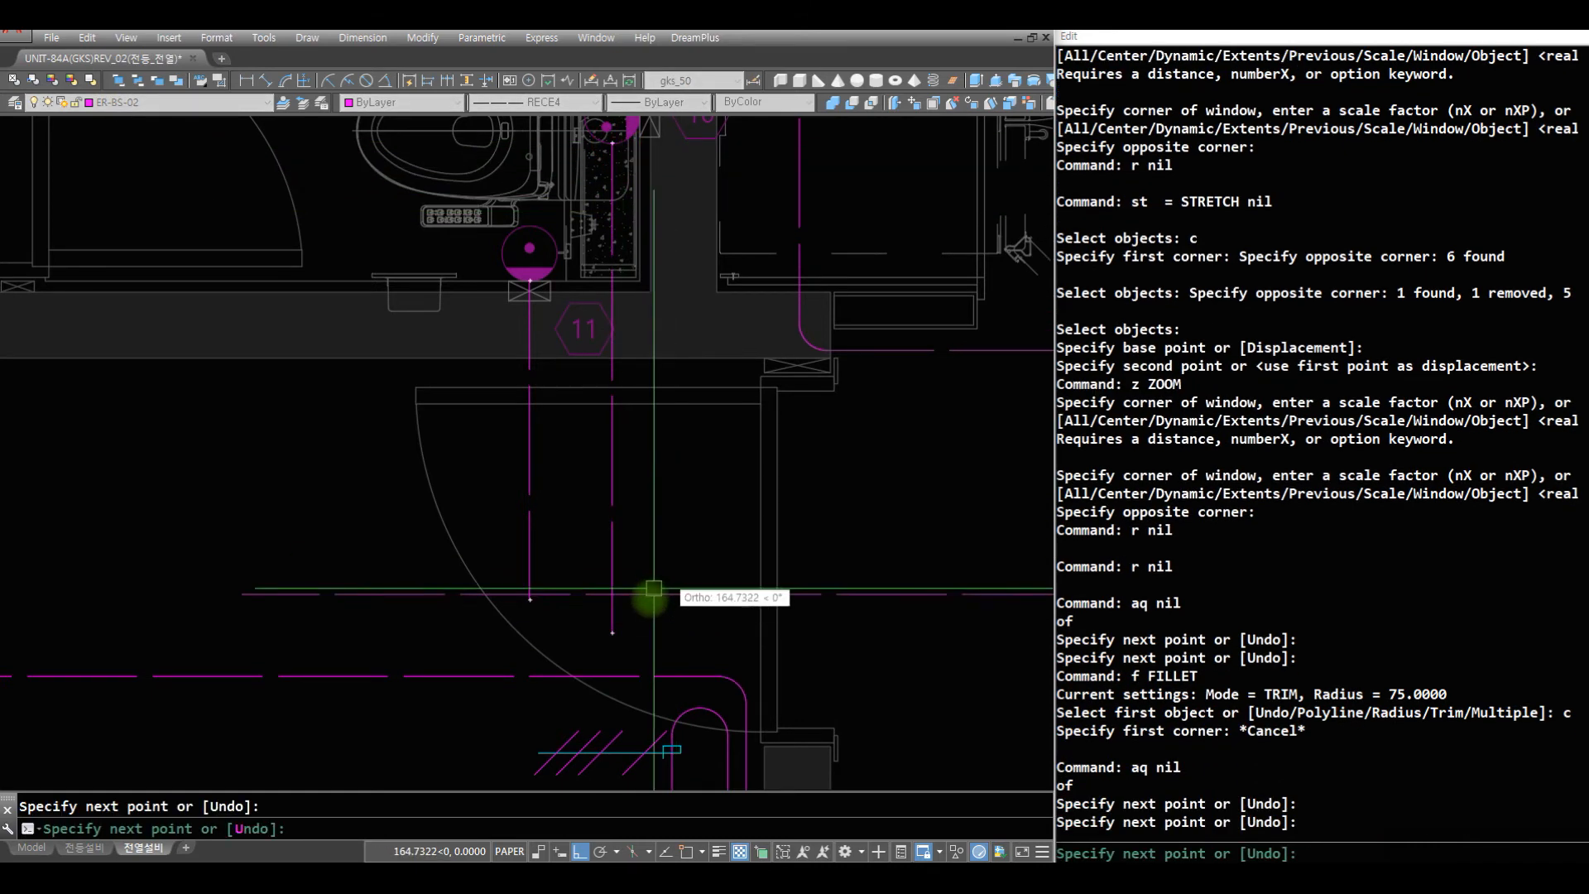
key(space)
text(f)
key(space)
text(c)
- Erase the vertical wire running down from outlet 11
key(space)
click(664, 623)
click(569, 534)
text(r)
key(space)
text(e)
key(space)
text(c)
key(space)
click(563, 520)
click(477, 443)
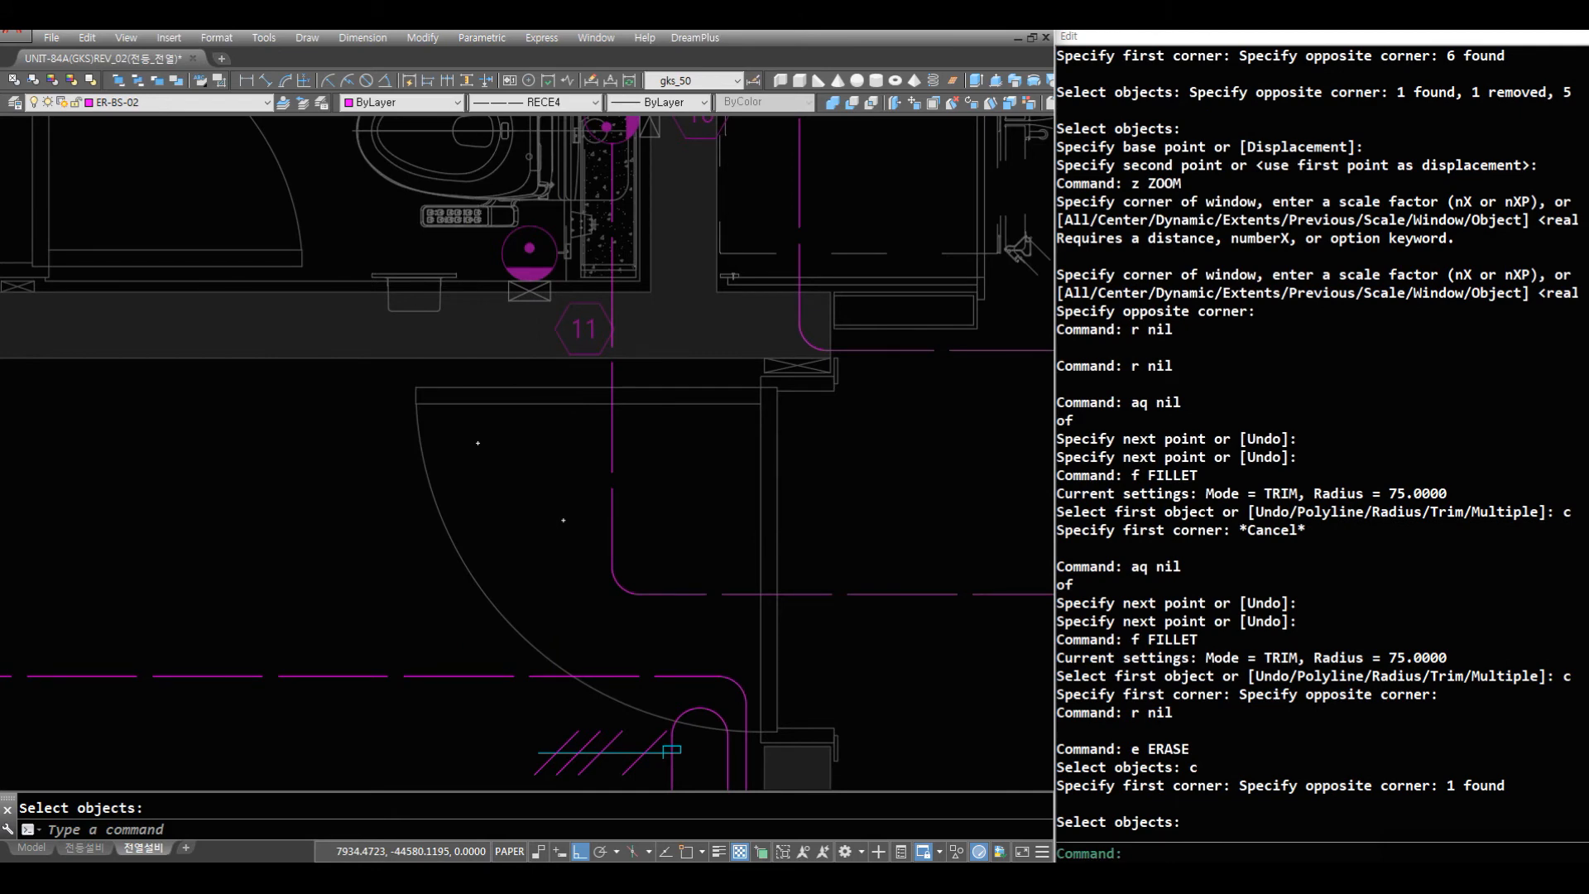
key(Escape)
- Try to draw a wire from outlet 11 up toward outlet 10, and erase the slanted line
text(z)
key(space)
key(space)
drag(667, 329, 641, 728)
drag(602, 283, 574, 316)
key(Escape)
text(z z)
key(space)
click(712, 414)
click(397, 224)
text(r r aq)
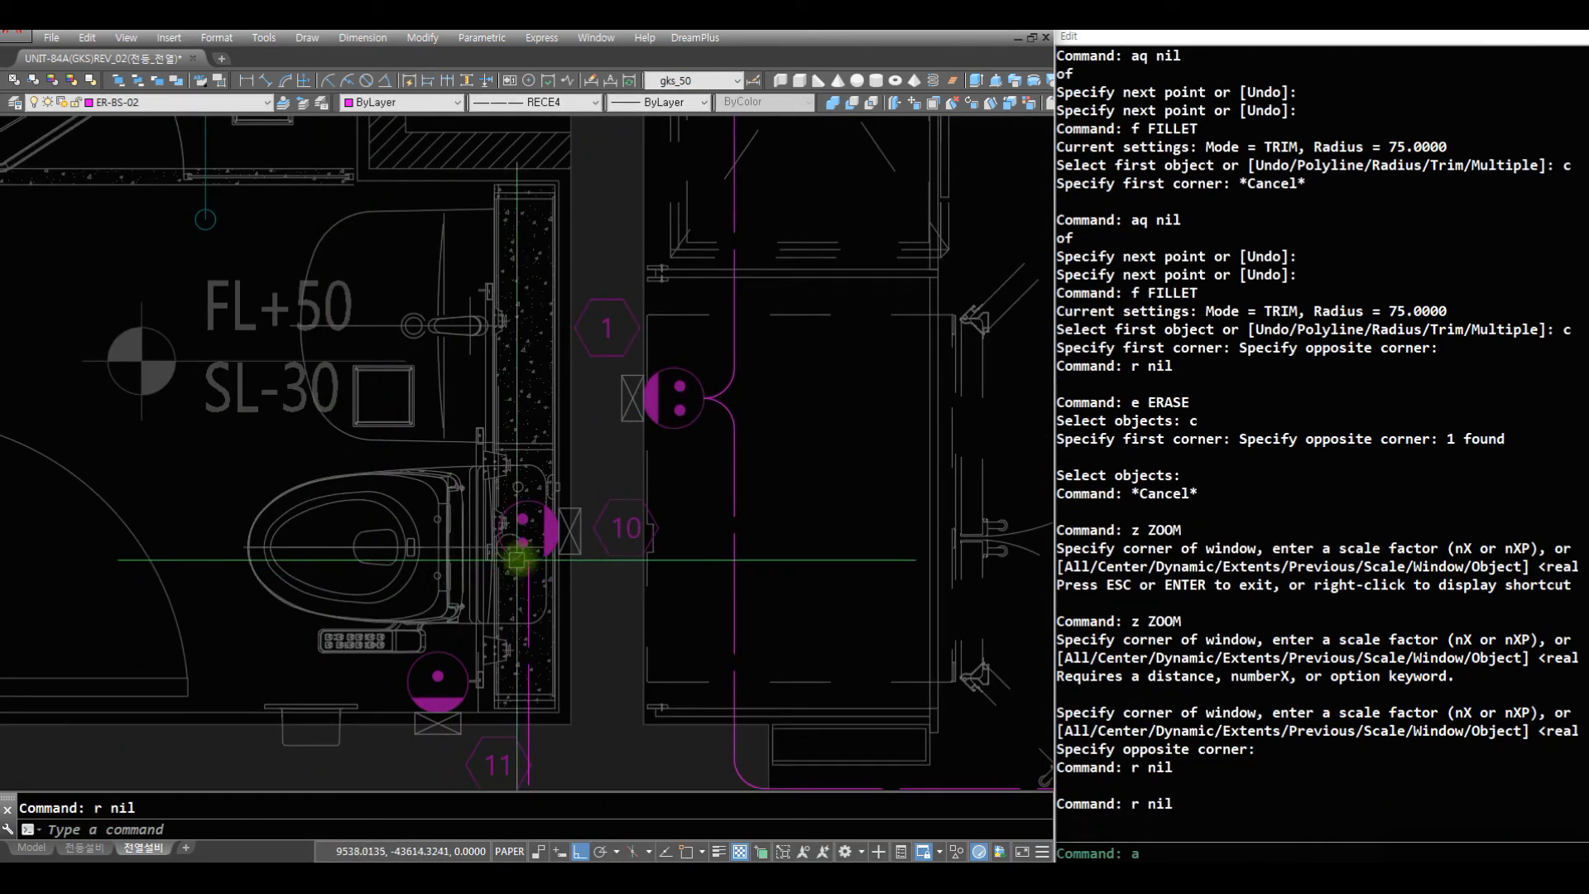
key(space)
scroll(436, 651, up, 8)
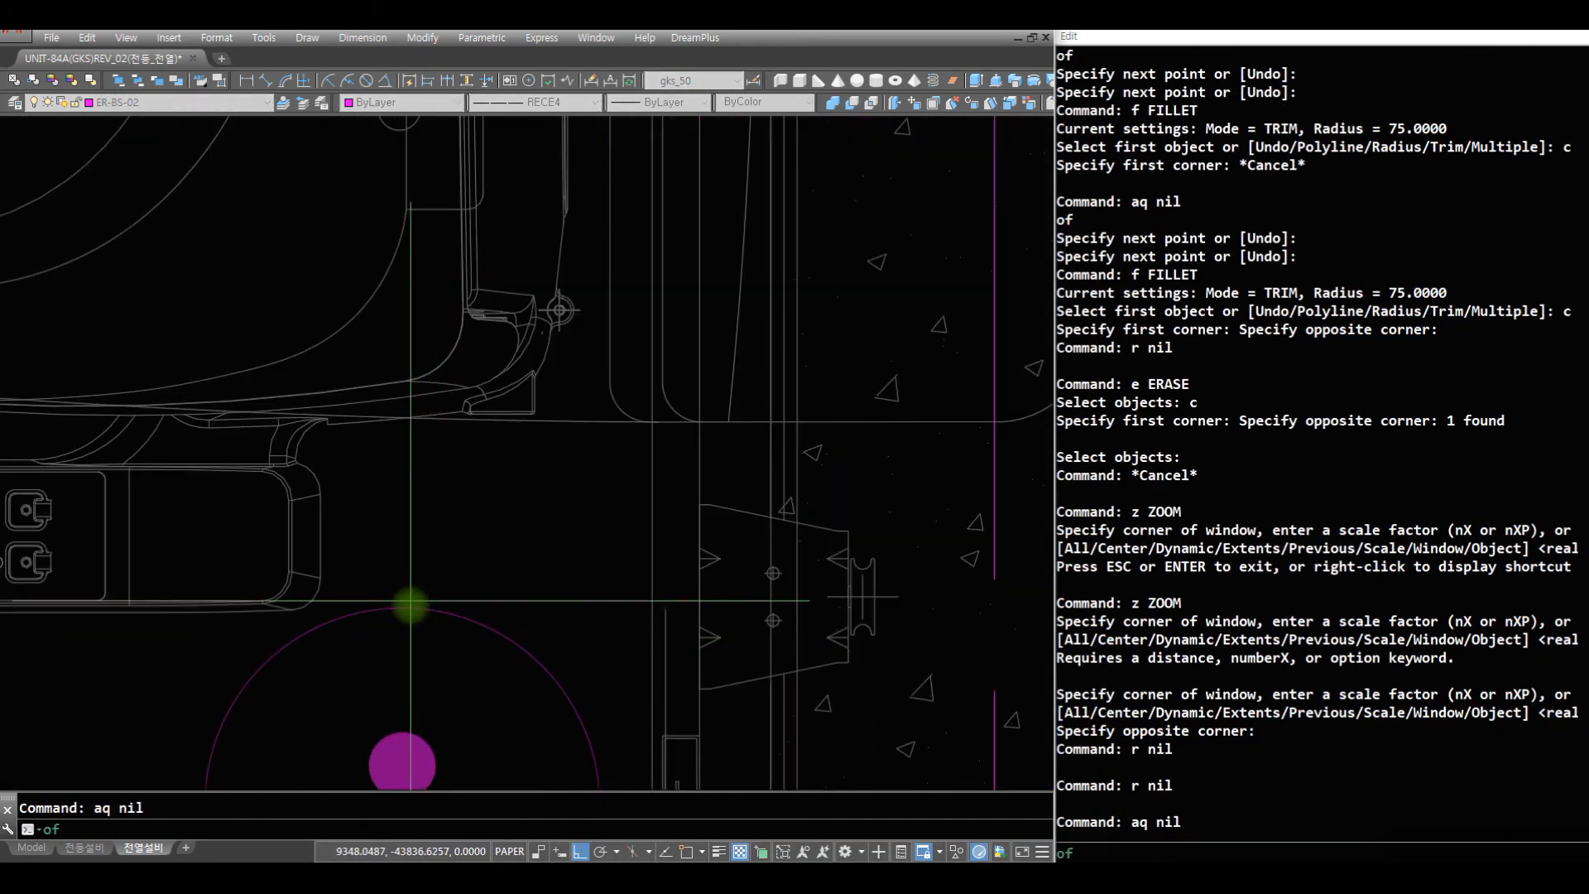
click(409, 610)
scroll(496, 278, down, 5)
middle_drag(500, 346, 522, 699)
click(538, 469)
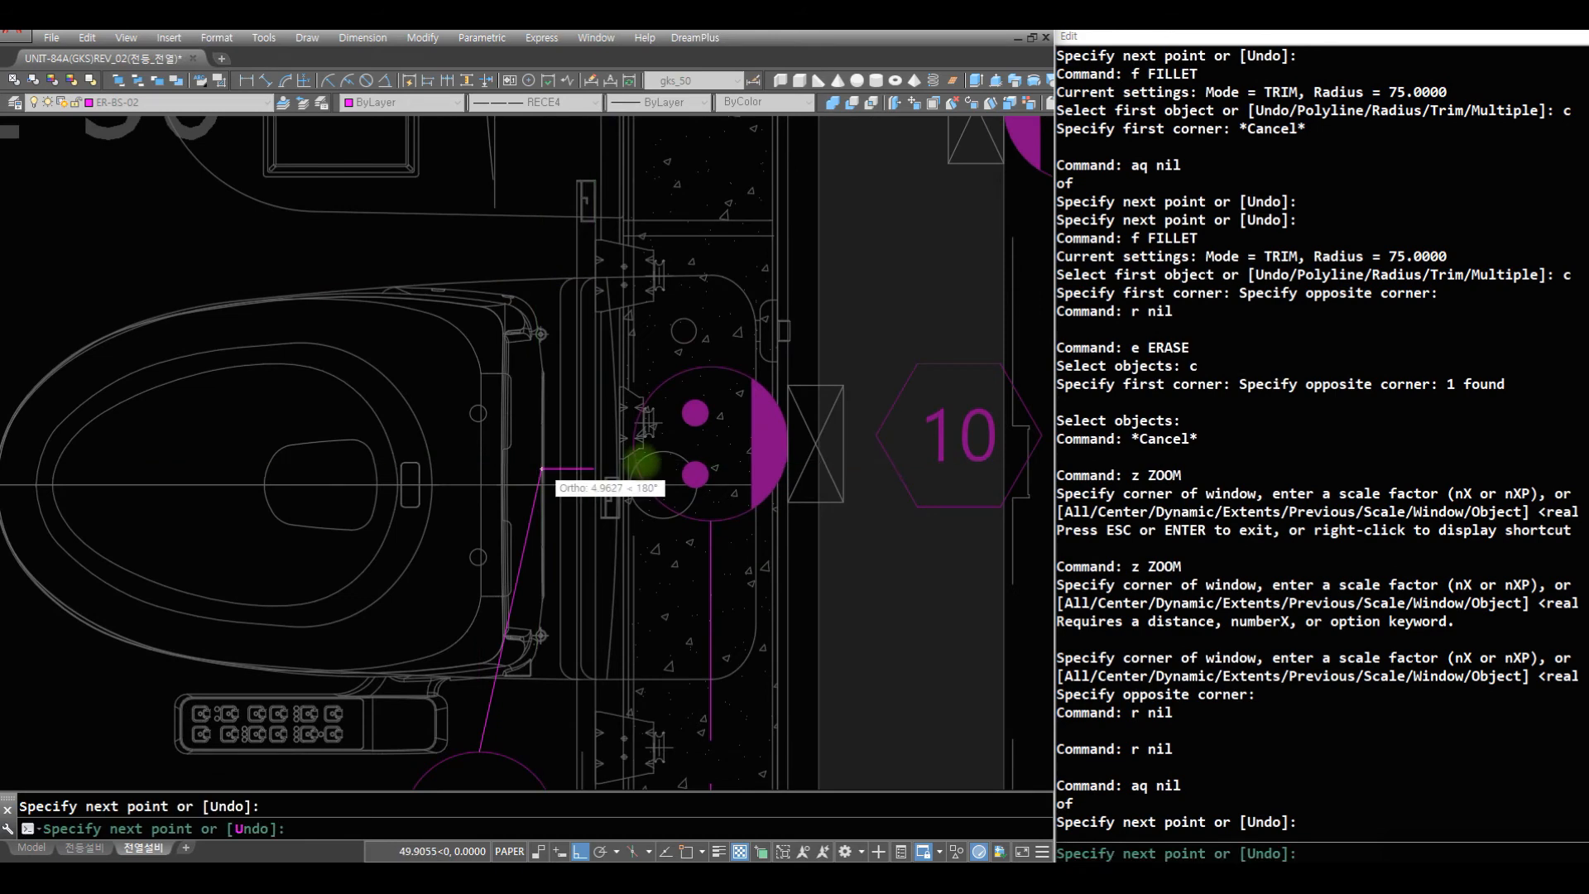
key(space)
text(r e)
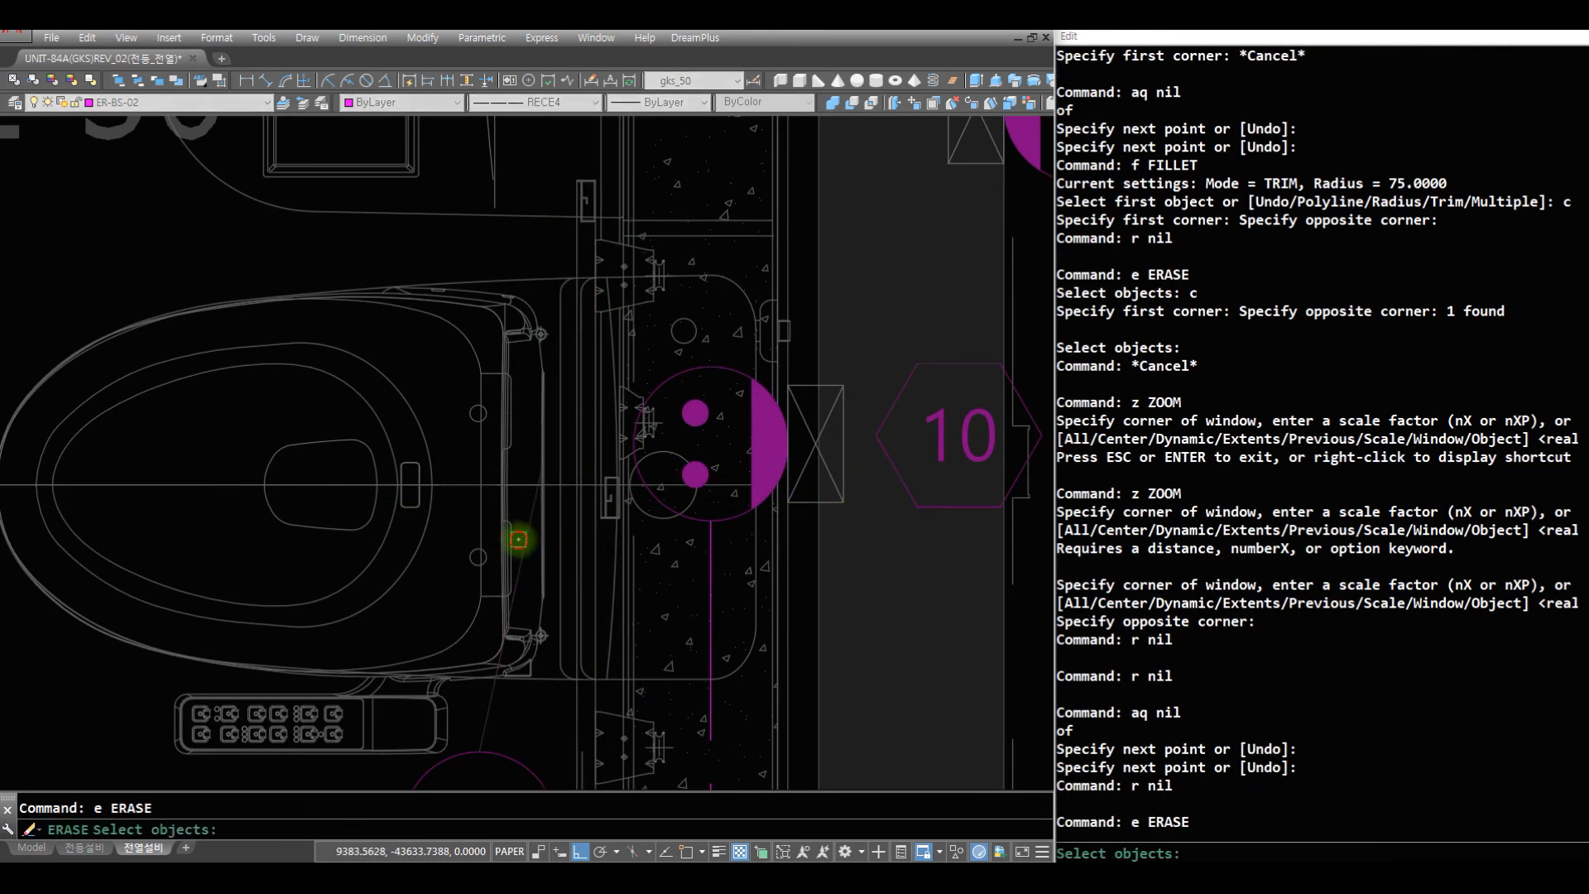
click(514, 600)
key(space)
- Draw a vertical wire up from outlet 11 and a short horizontal wire from outlet 10 toward it over the toilet
text(r)
key(space)
text(aq)
key(space)
click(482, 749)
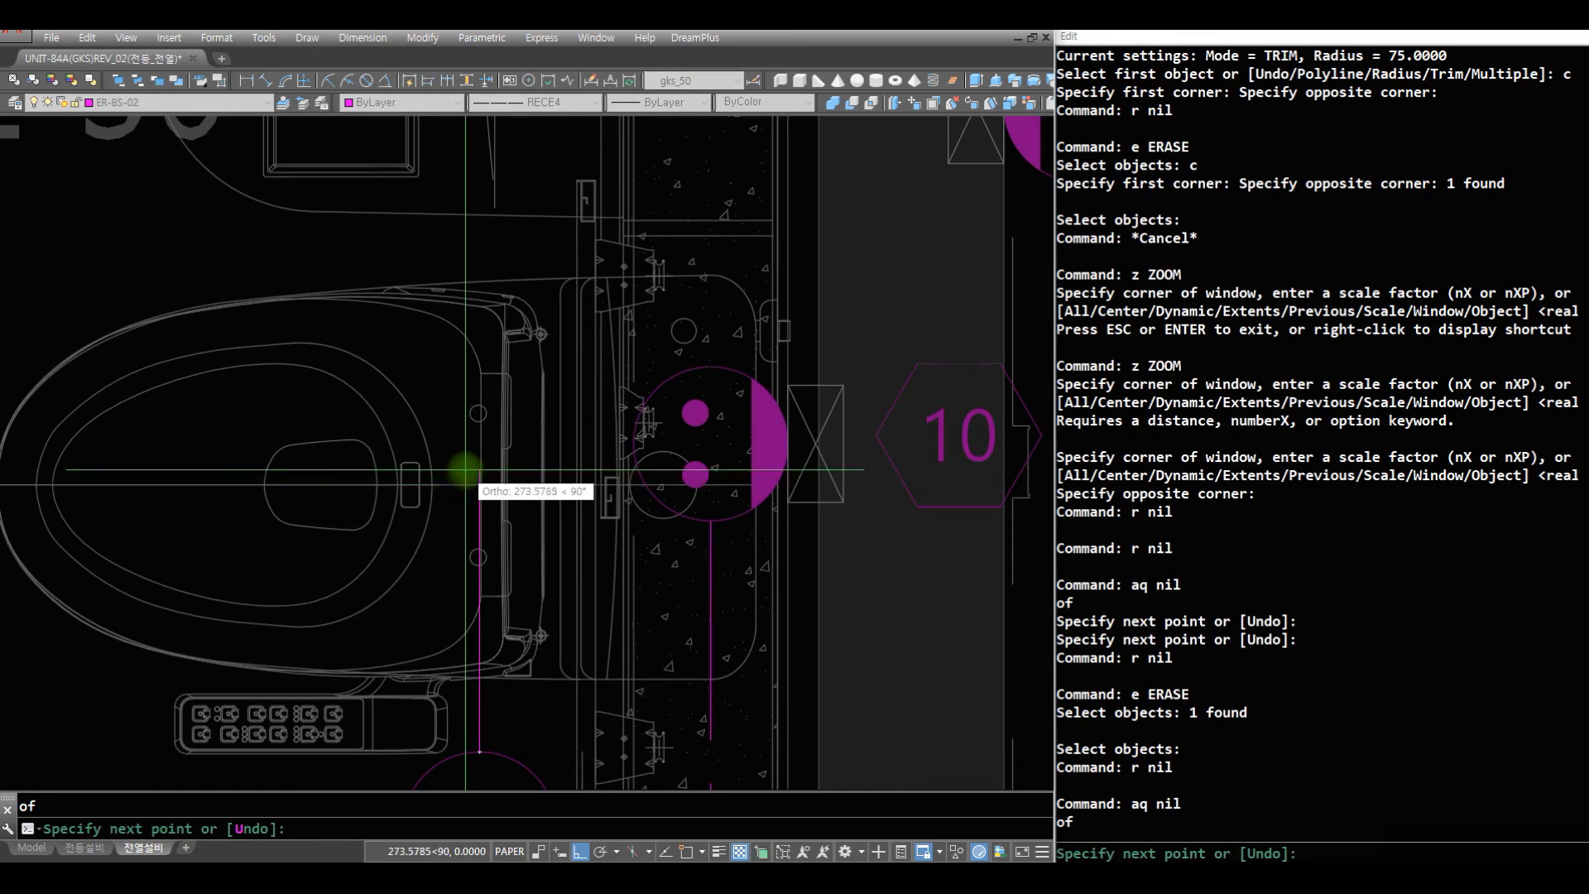
click(465, 470)
key(space)
key(space)
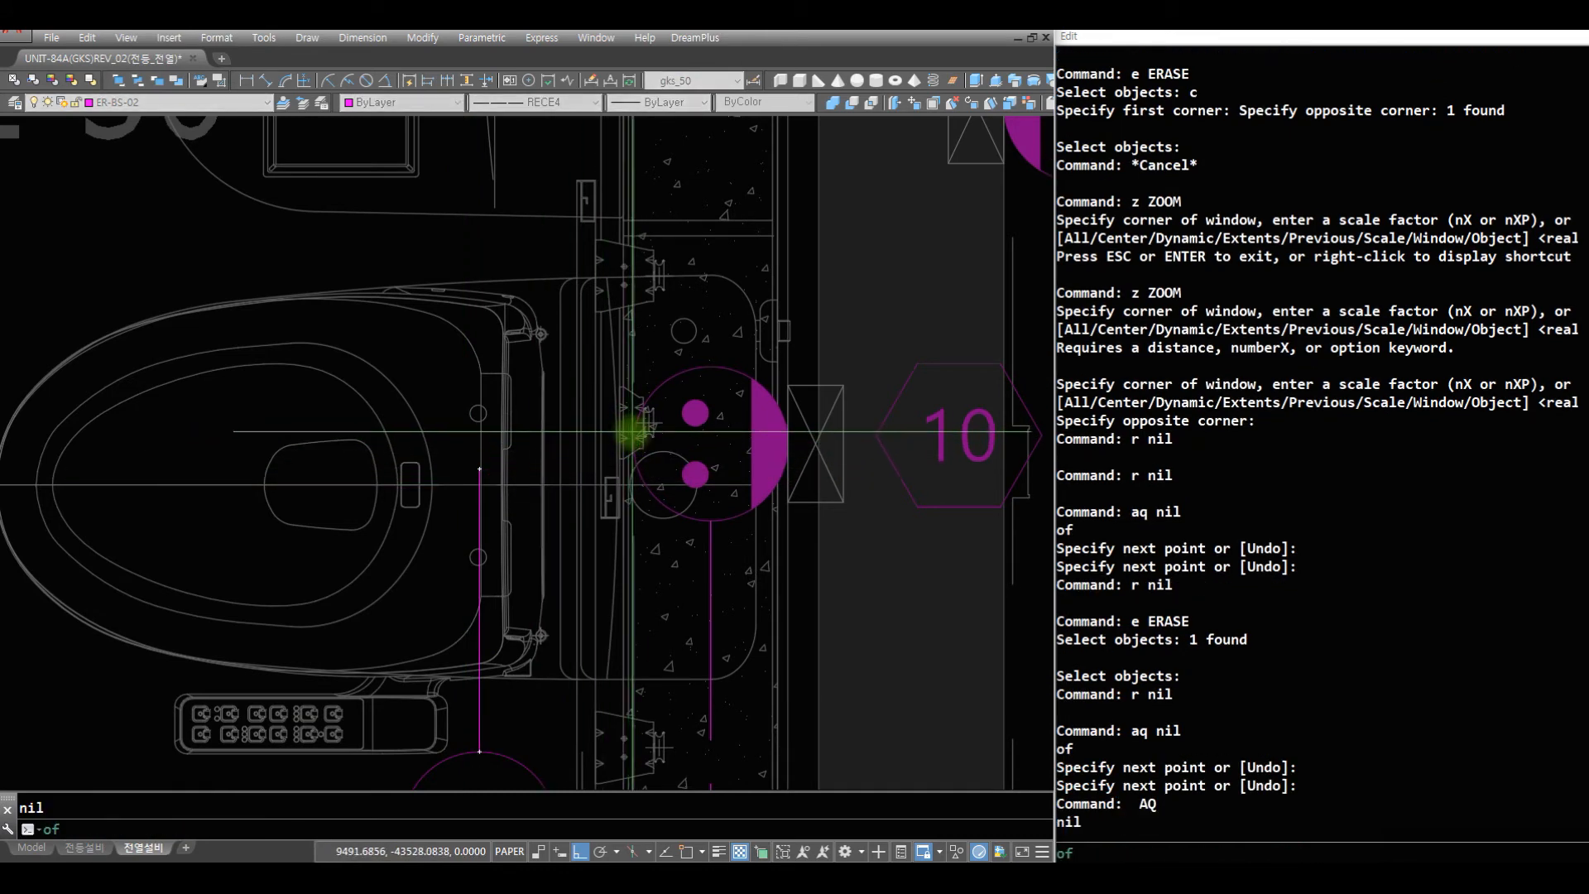
click(634, 430)
click(523, 462)
- Fillet the wires of outlets 10 and 11 into one rounded corner
key(space)
text(f)
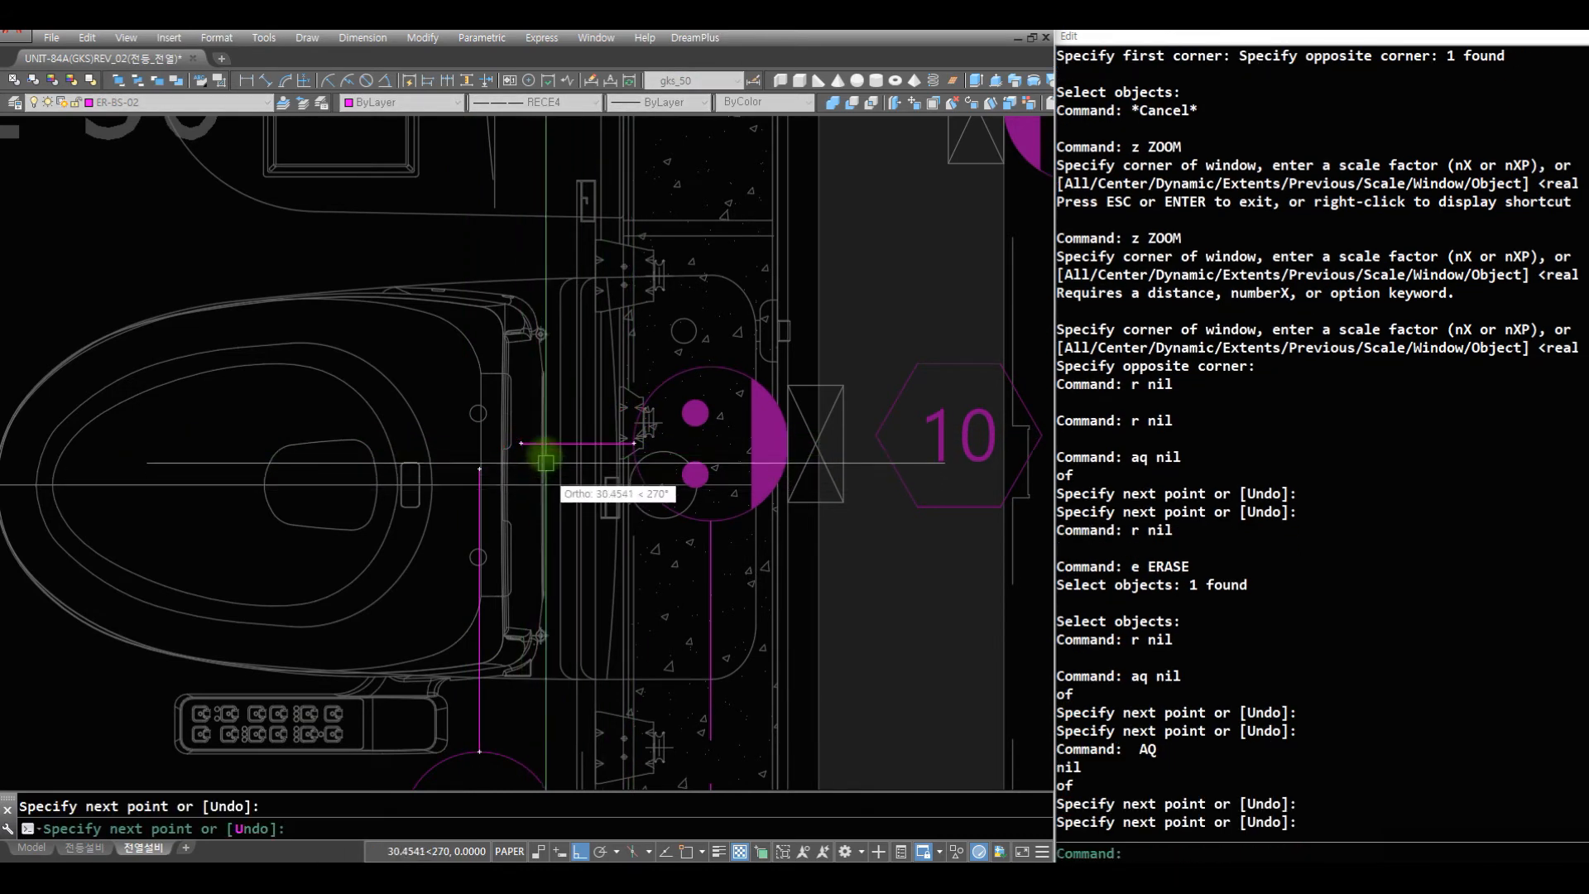
key(space)
text(c)
key(space)
click(544, 419)
click(431, 554)
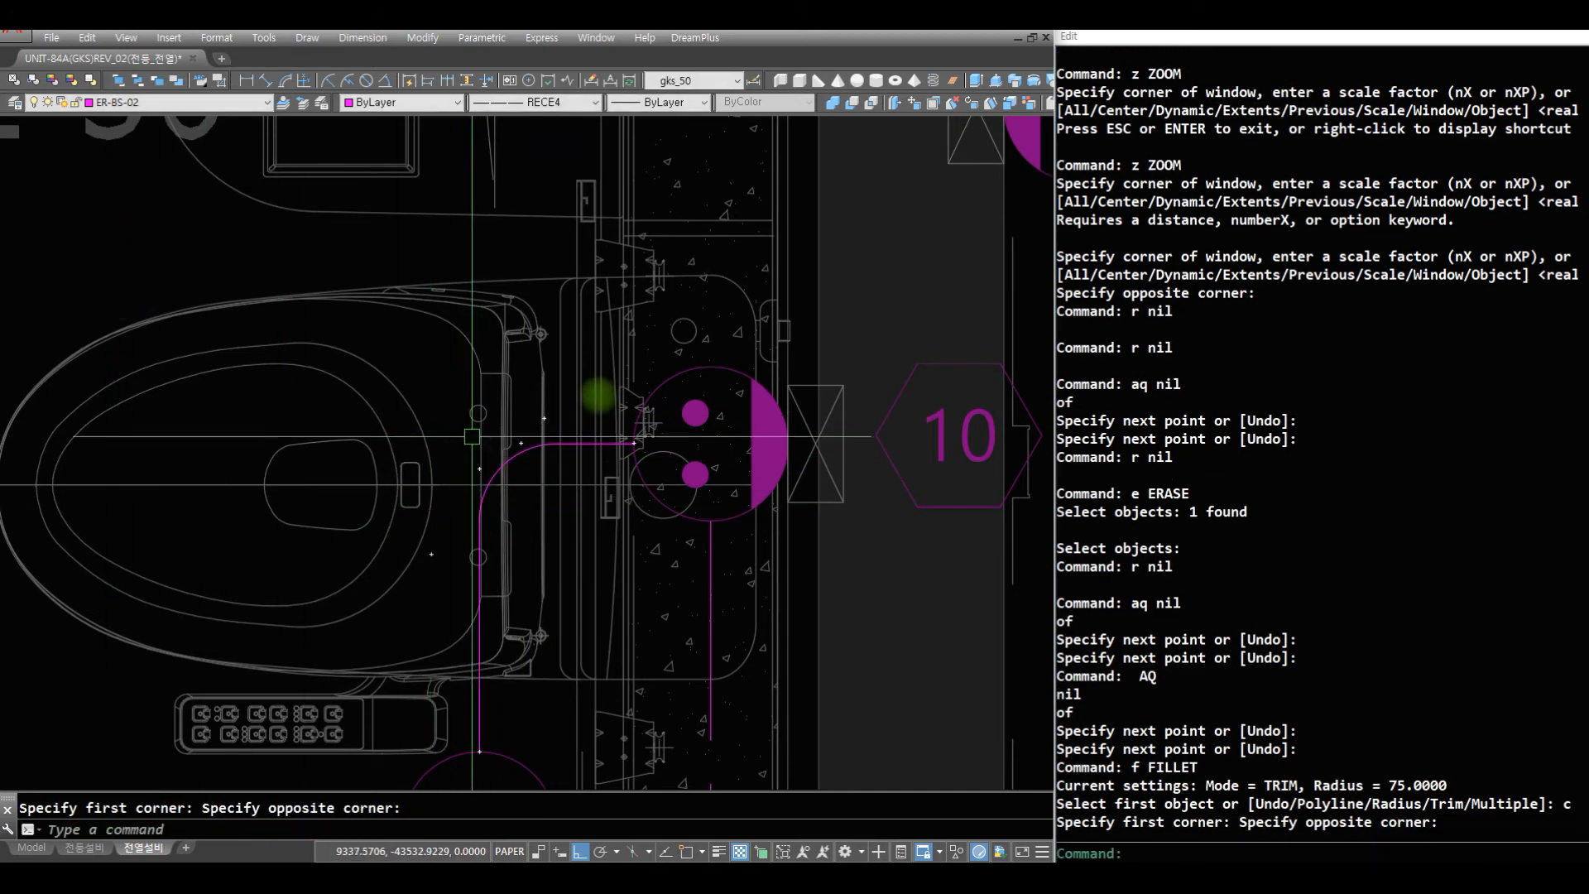
text(z)
key(space)
key(space)
drag(709, 351, 677, 698)
drag(604, 429, 597, 695)
key(space)
text(z)
key(space)
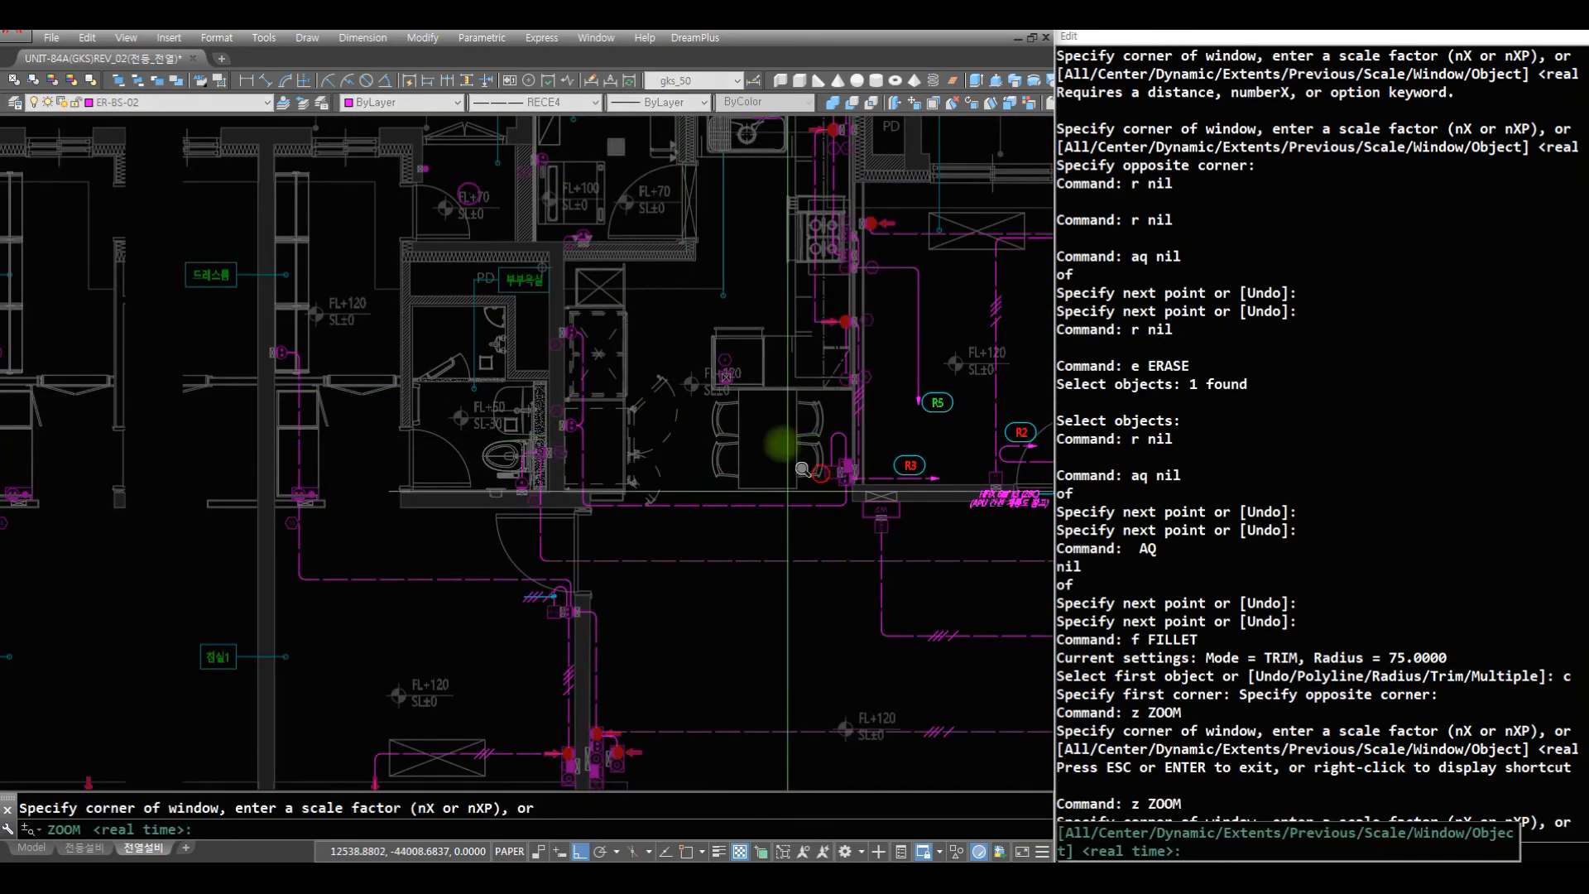
click(801, 479)
click(397, 198)
text(r)
key(space)
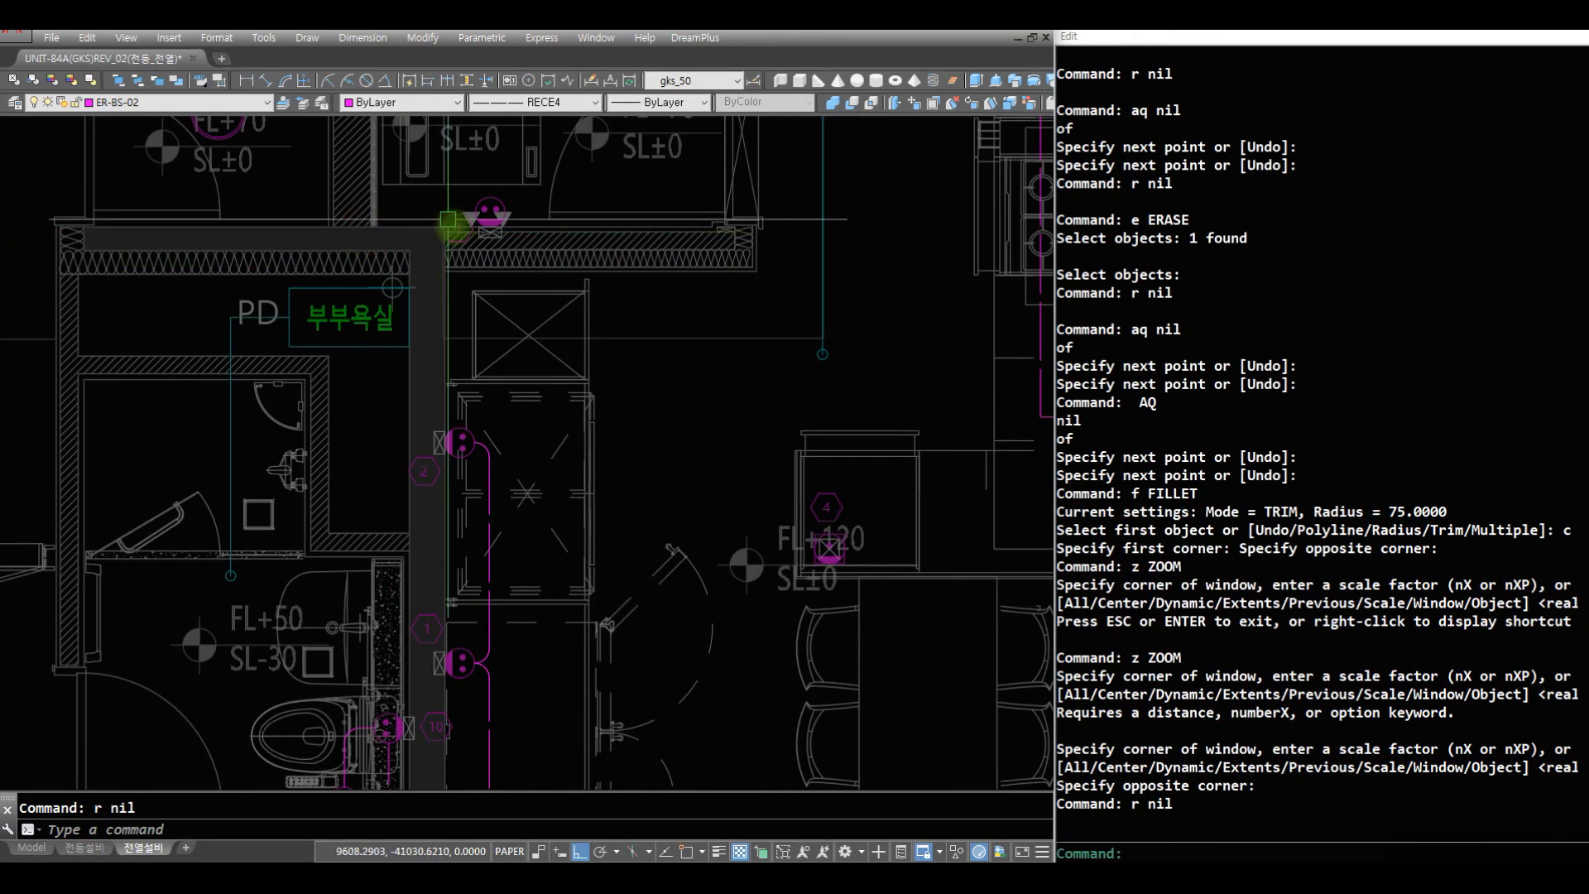
text(aq)
key(space)
click(488, 225)
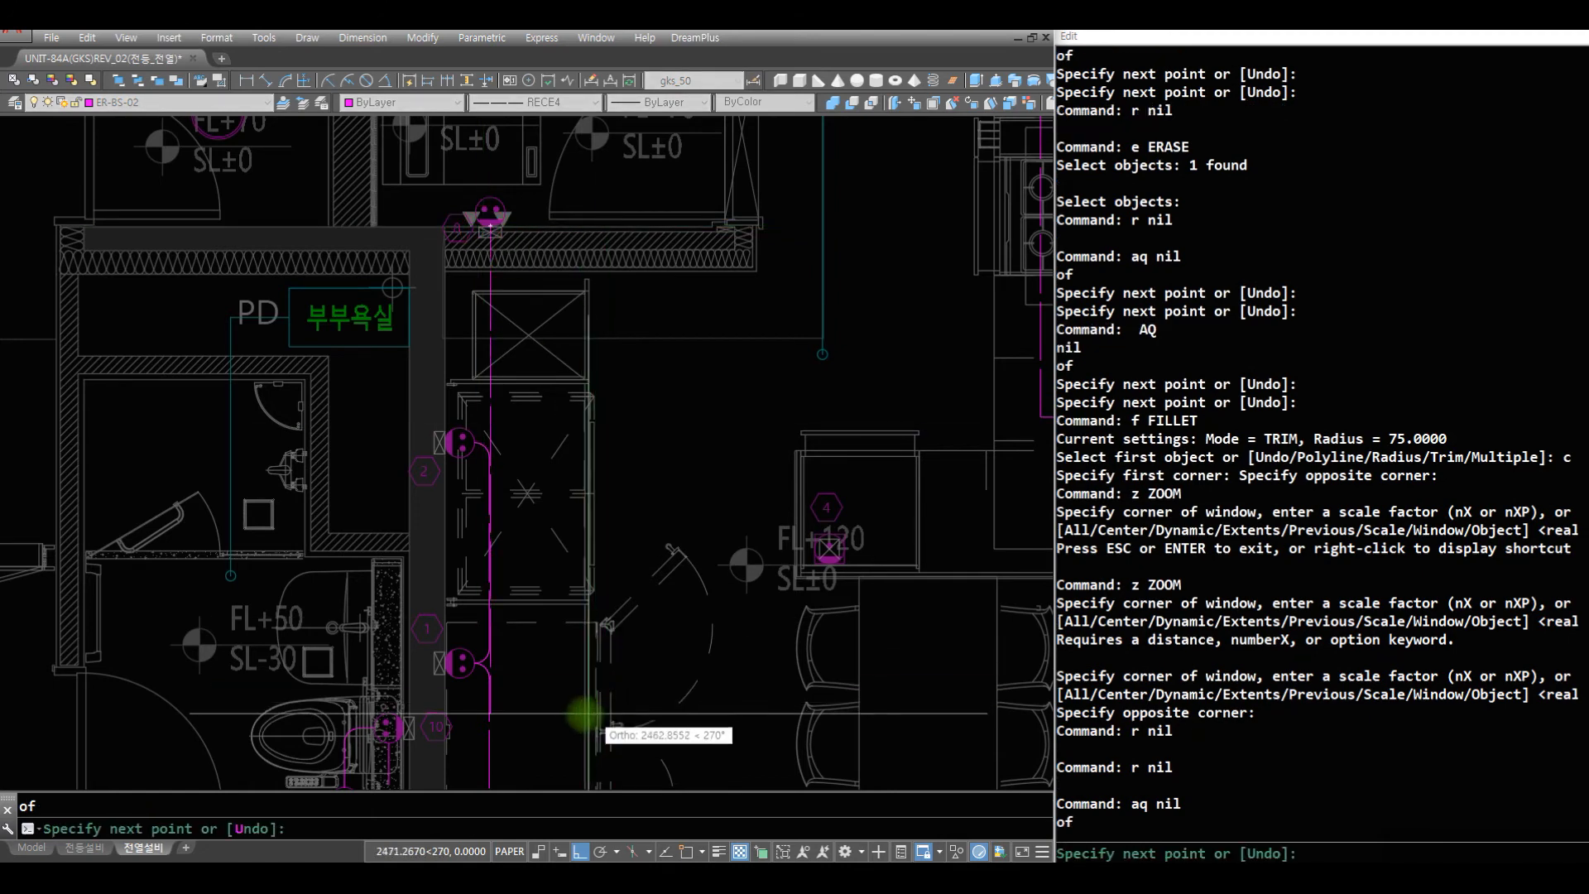
key(Escape)
key(Escape)
- Draw a wire from outlet 10 horizontally through the wall and straight up past the outlet above outlet 2
text(aq)
key(space)
click(404, 728)
click(537, 713)
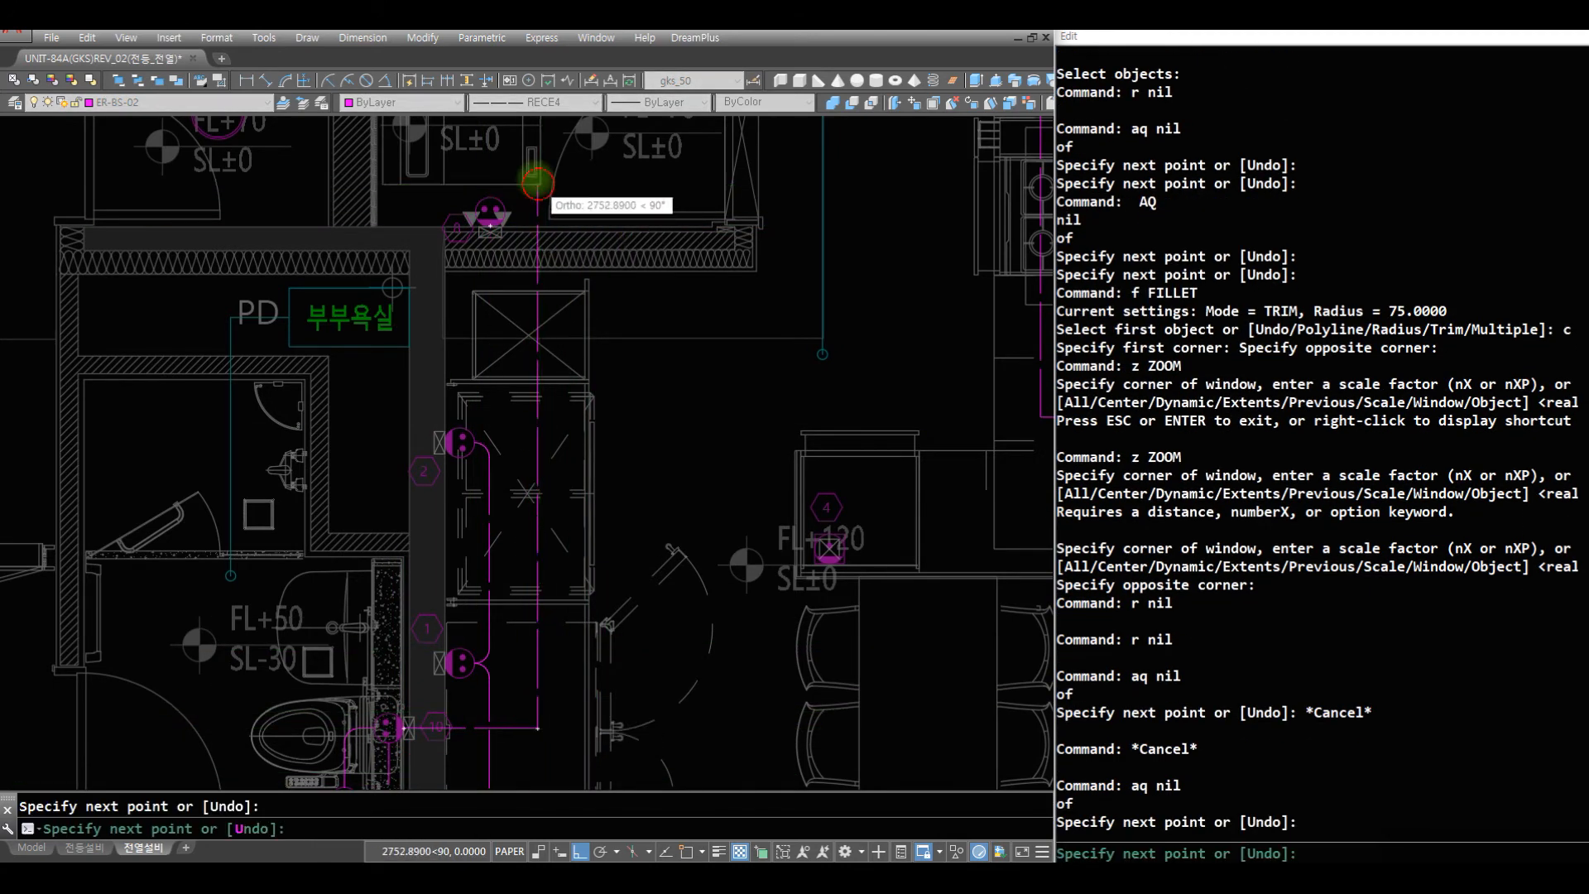
click(538, 184)
key(space)
- Draw a short horizontal wire from the outlet above outlet 2 across the new vertical wire
text(r)
key(space)
text(aq)
key(space)
click(505, 211)
click(547, 219)
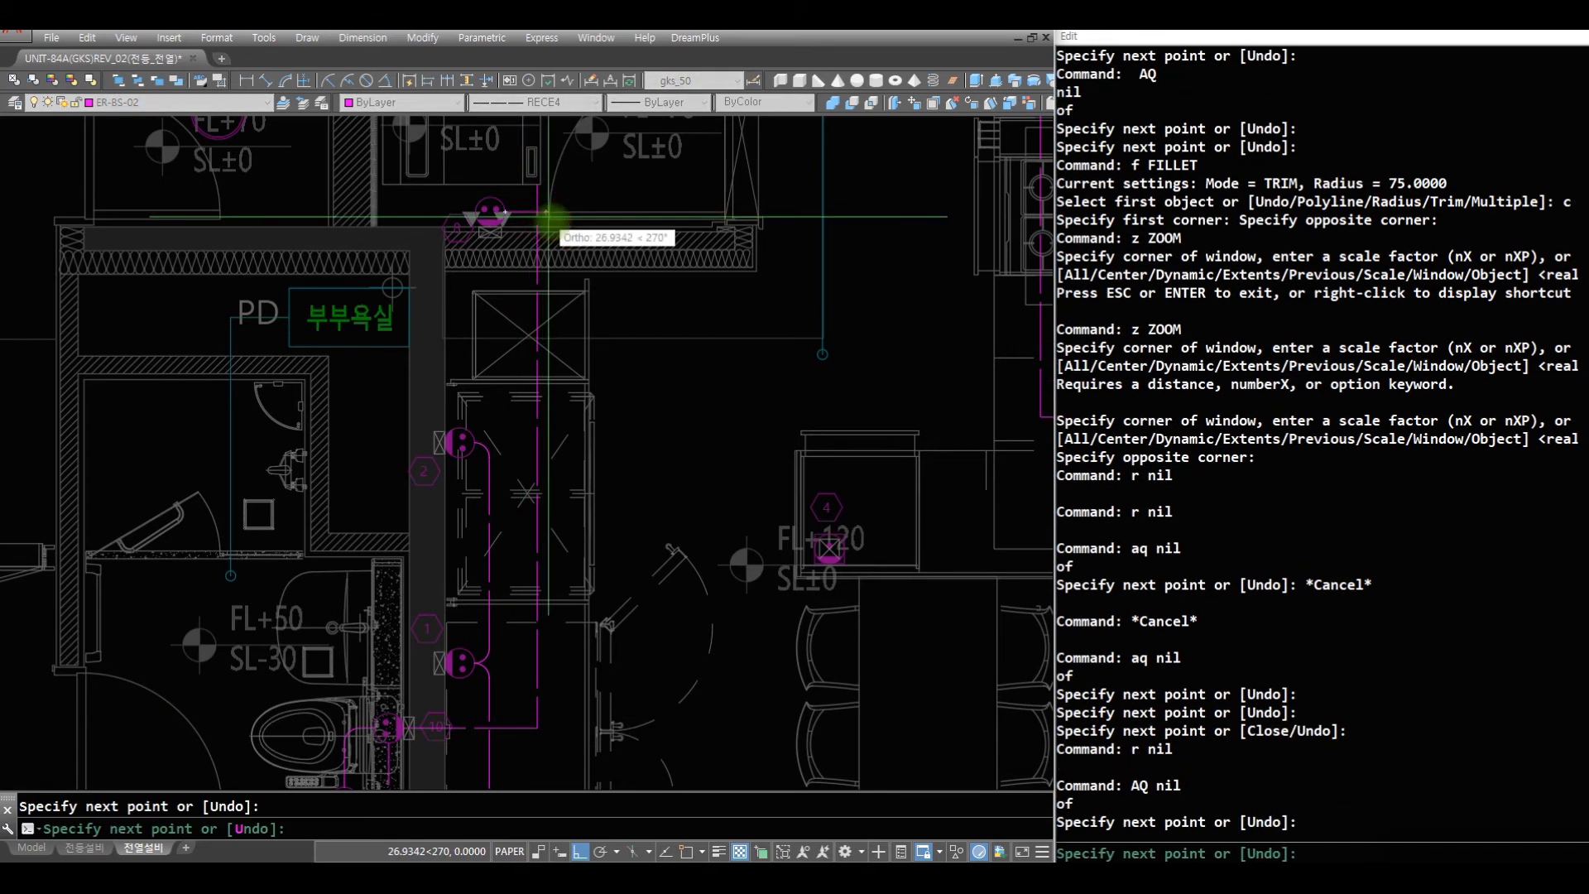
key(space)
- Fillet both corners of the new vertical wire, at the upper outlet's wire and at outlet 10's horizontal wire
text(f)
key(space)
text(c)
key(space)
click(523, 190)
click(568, 238)
key(space)
text(c)
- Break the vertical wire below outlet 1 where it crosses outlet 10's horizontal wire
key(space)
click(509, 701)
click(558, 757)
text(z)
click(562, 758)
key(space)
click(369, 688)
text(r)
key(space)
text(bv)
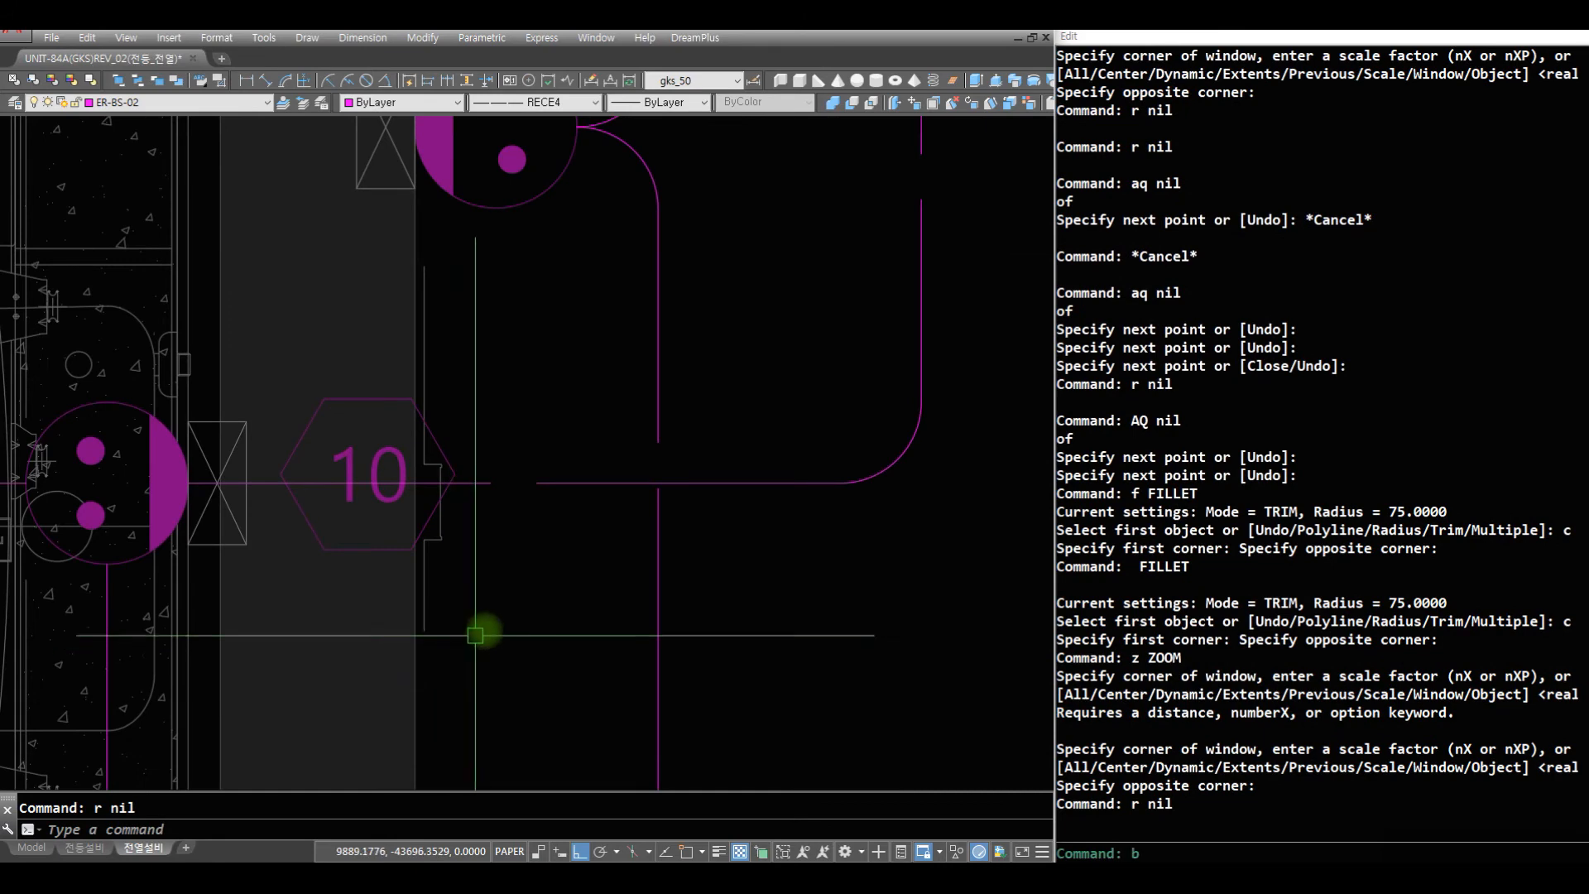
key(space)
click(709, 585)
click(592, 537)
key(space)
click(658, 482)
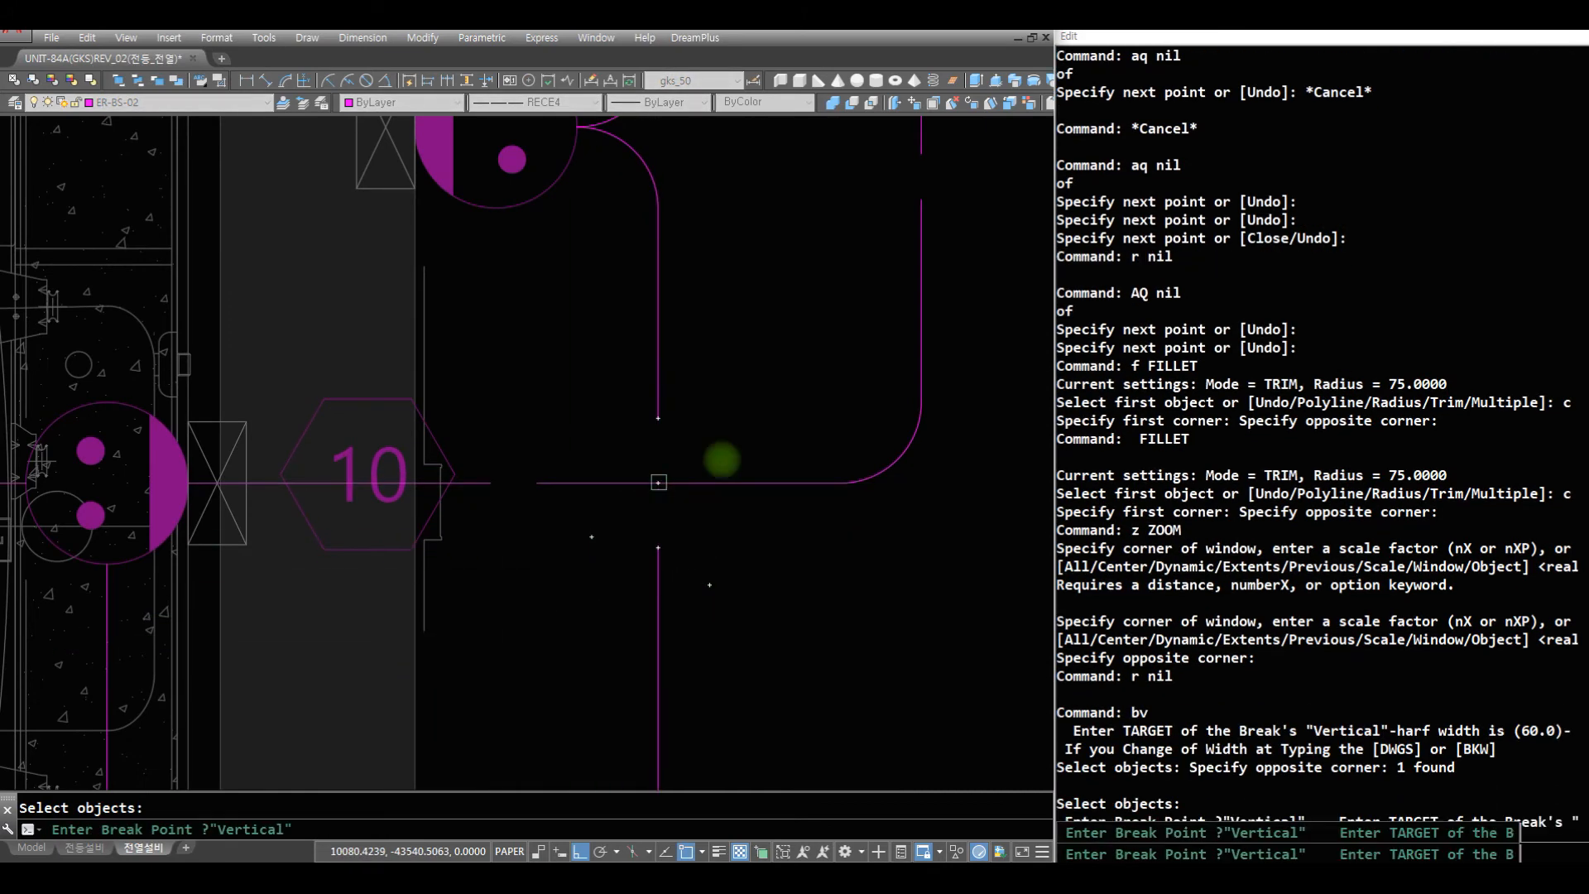
- Break the long horizontal hallway wire where it crosses the vertical wire below the W.P outlet
key(space)
text(z)
key(space)
click(623, 300)
key(space)
drag(623, 300, 603, 645)
key(space)
text(z z z)
click(978, 625)
click(790, 496)
text(r)
key(space)
text(bh)
key(space)
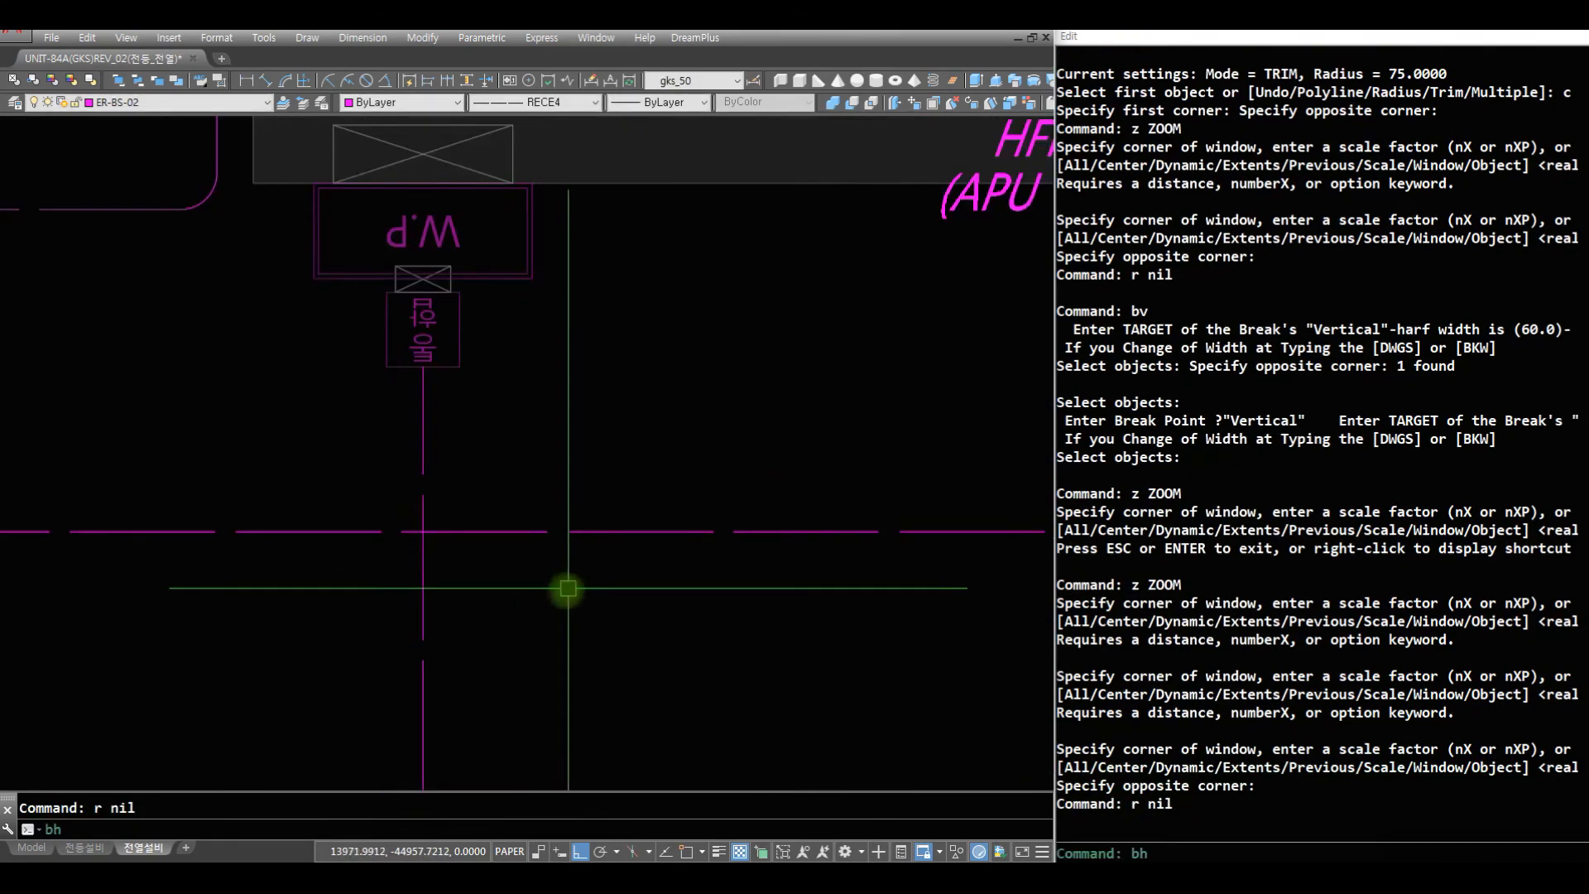
click(601, 592)
click(461, 483)
key(space)
click(423, 531)
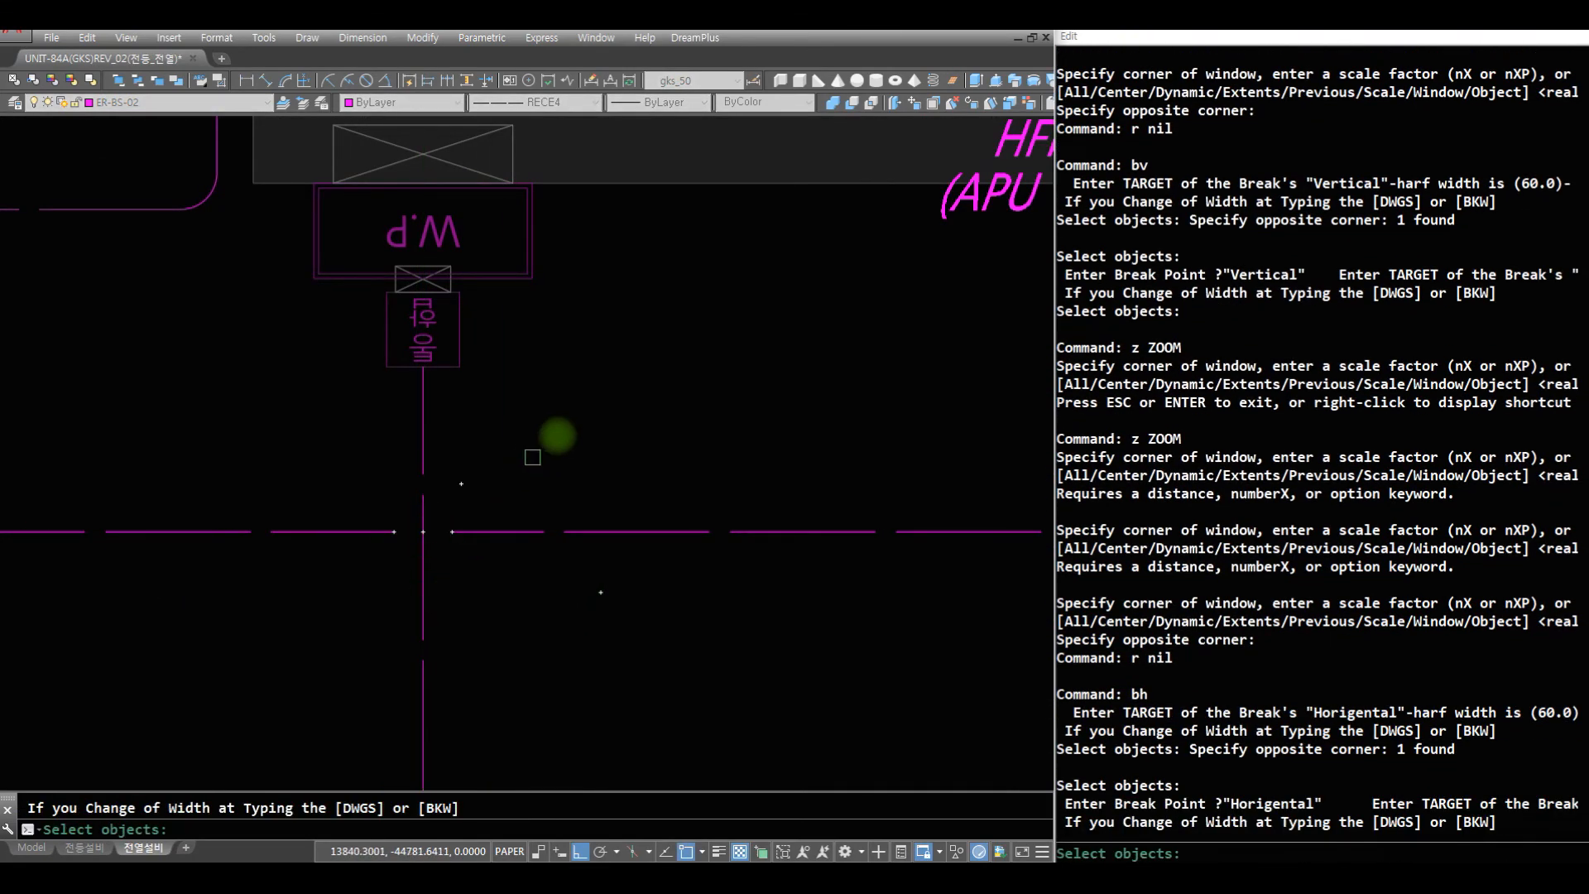
key(space)
- Copy the R5 circuit tag to just below the circuit arrow leaving the hallway bathroom
scroll(717, 480, down, 8)
middle_drag(620, 507, 578, 511)
scroll(578, 510, up, 7)
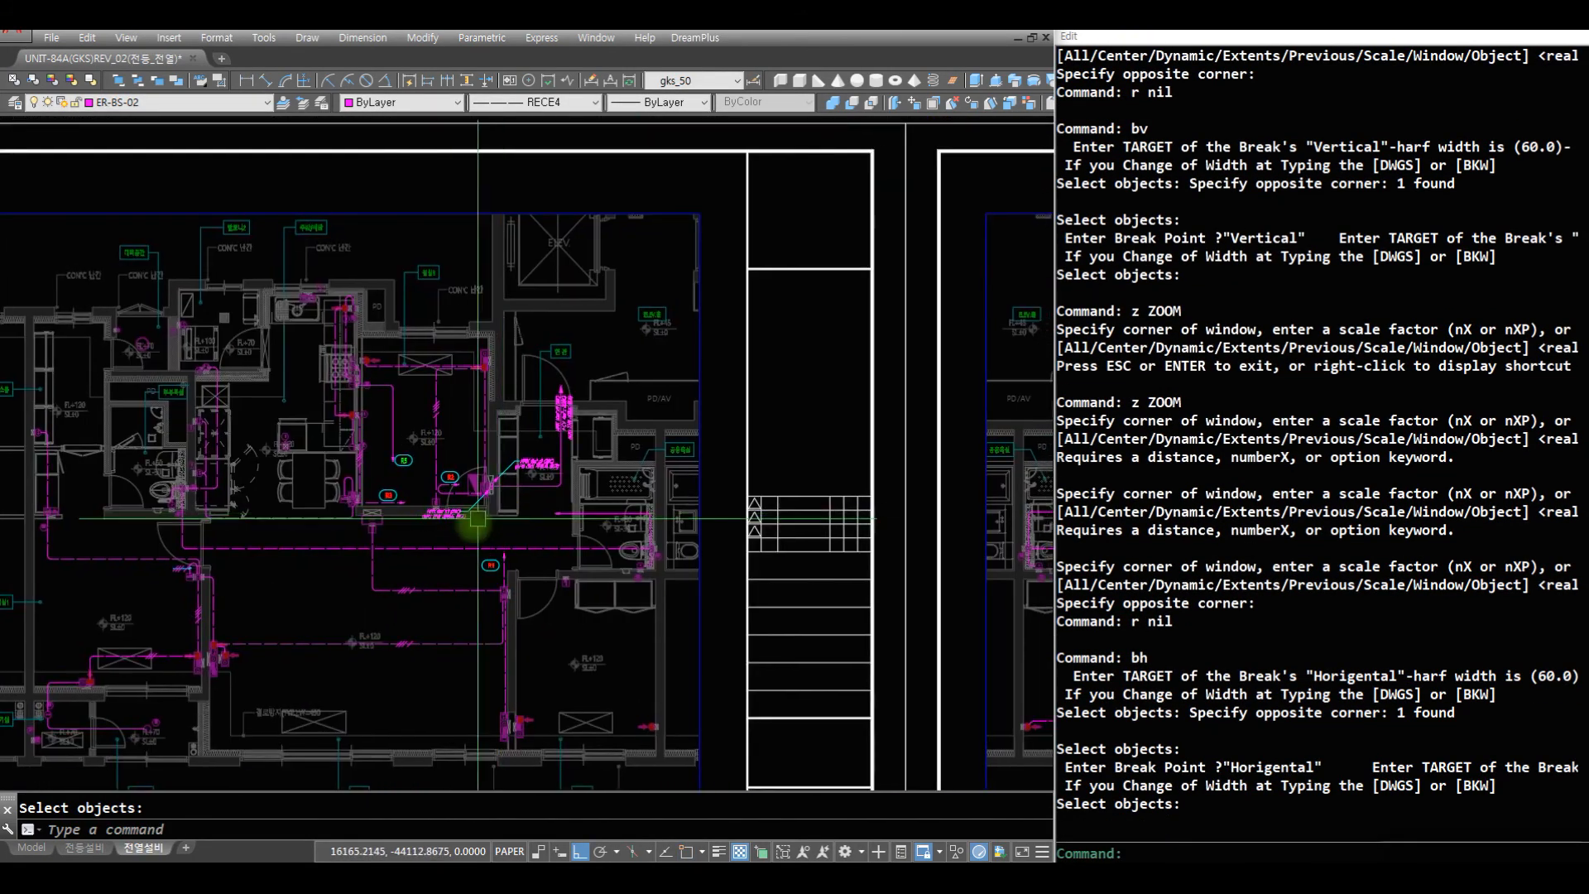
scroll(638, 526, down, 4)
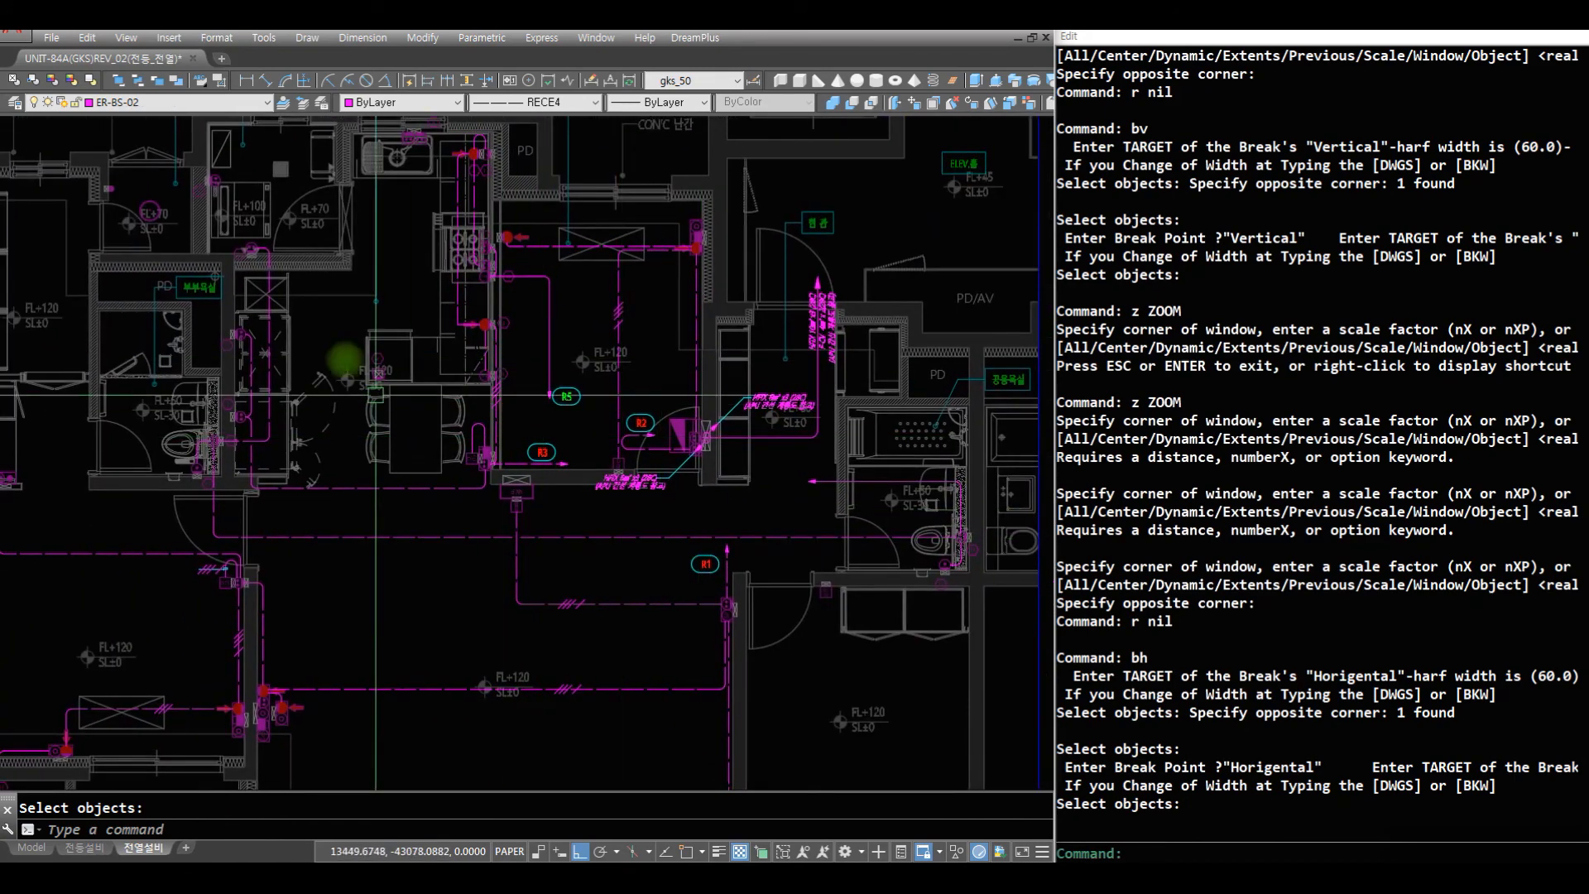
text(z z z)
click(951, 571)
click(372, 370)
text(r c c)
click(355, 293)
click(399, 380)
key(space)
click(354, 319)
click(814, 508)
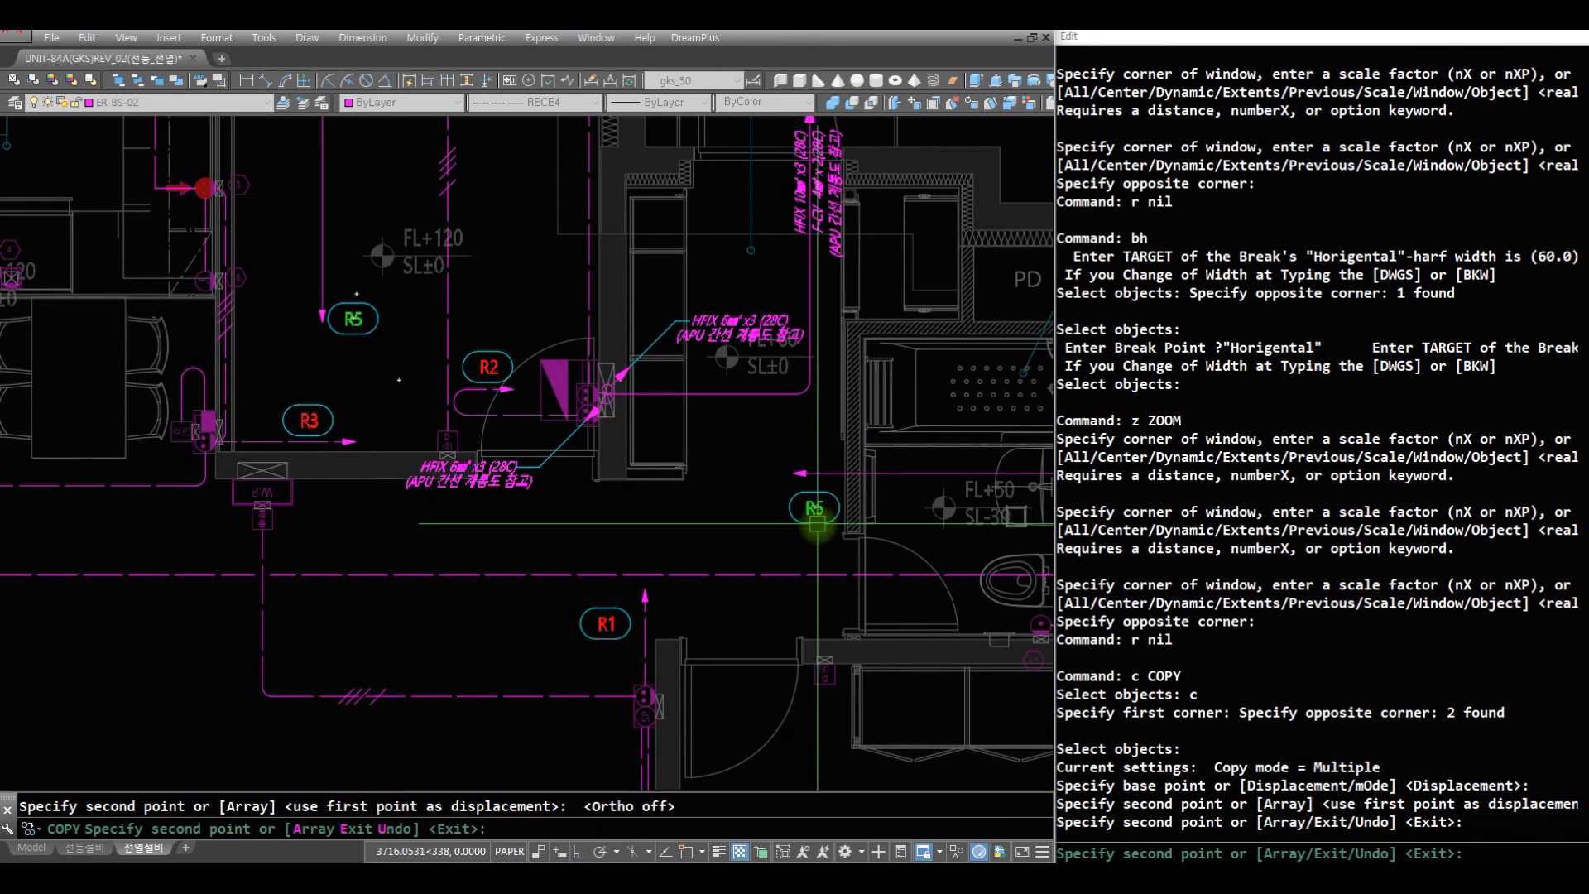
key(space)
- Change the text of the copied circuit tag beside the bathroom arrow to R4
text(r t)
click(822, 490)
key(space)
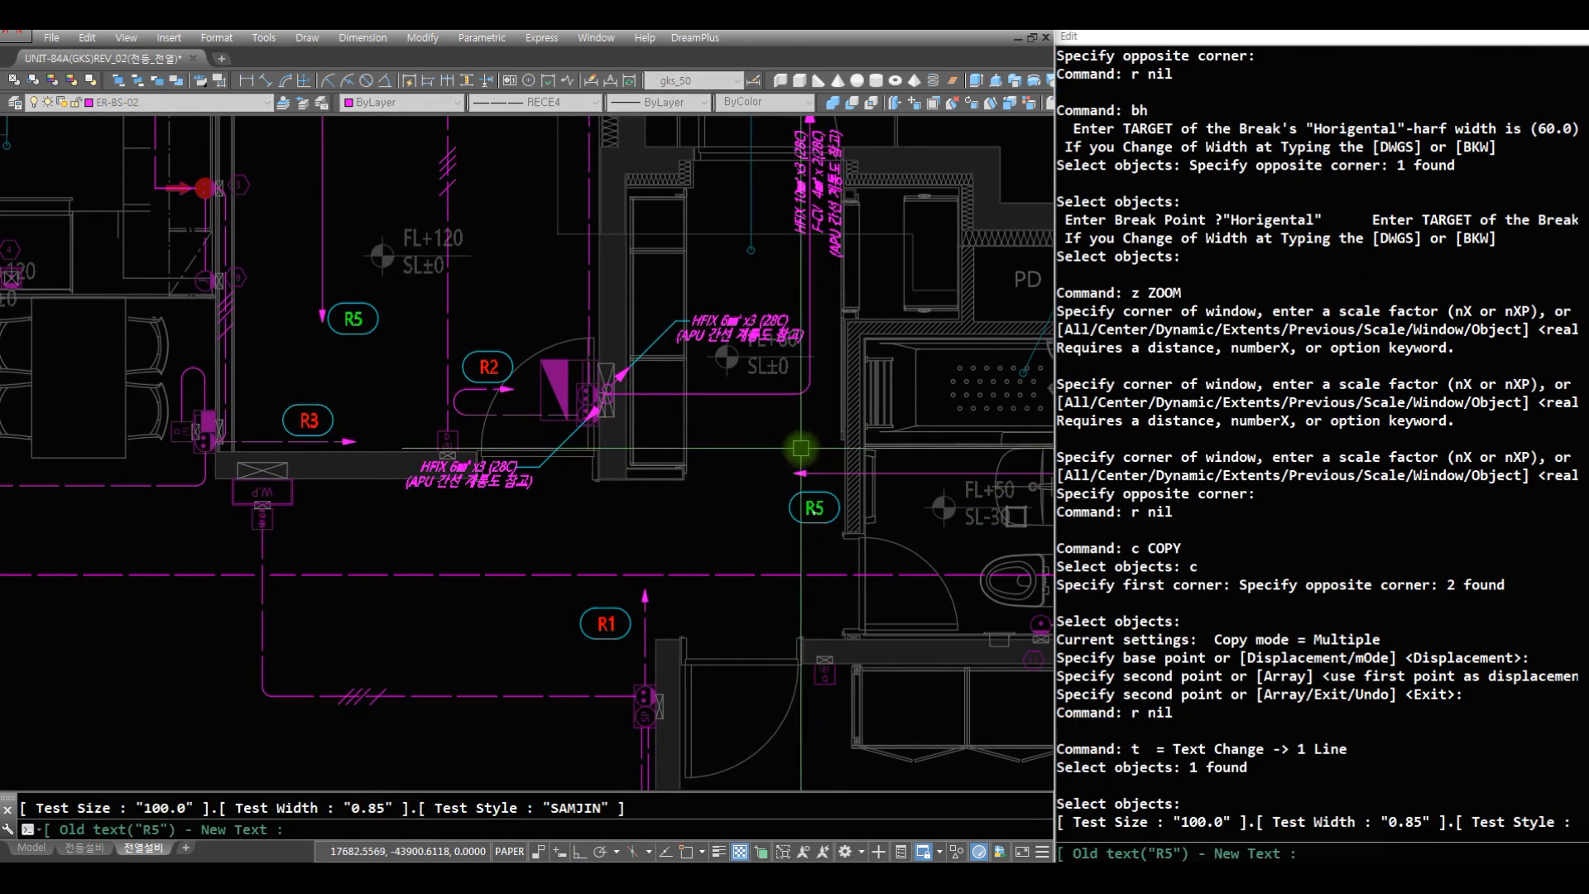
key(Return)
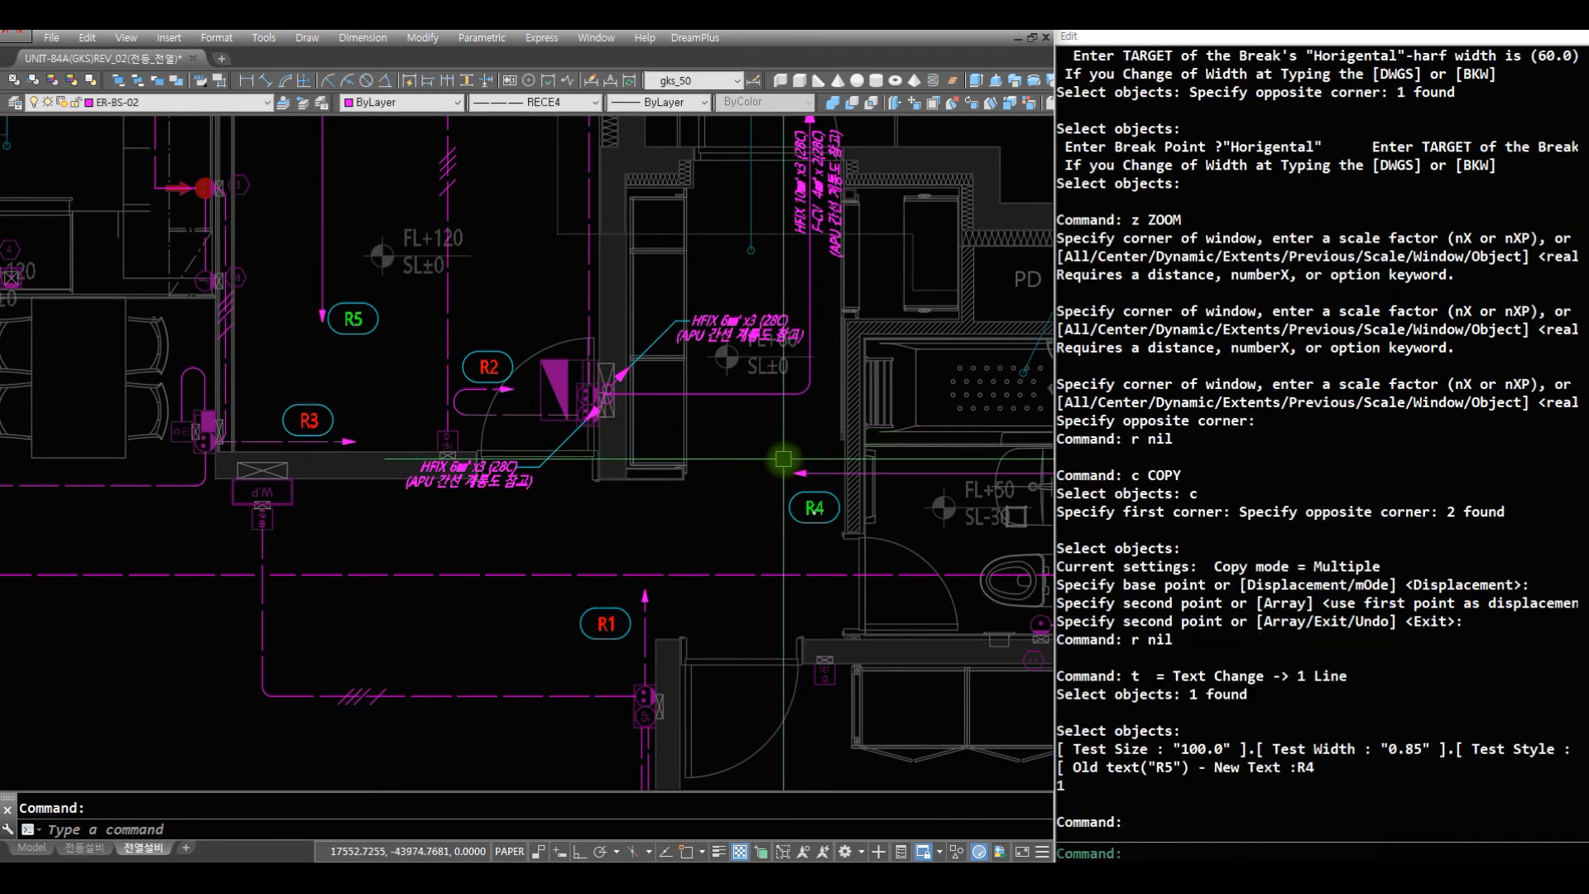
key(Escape)
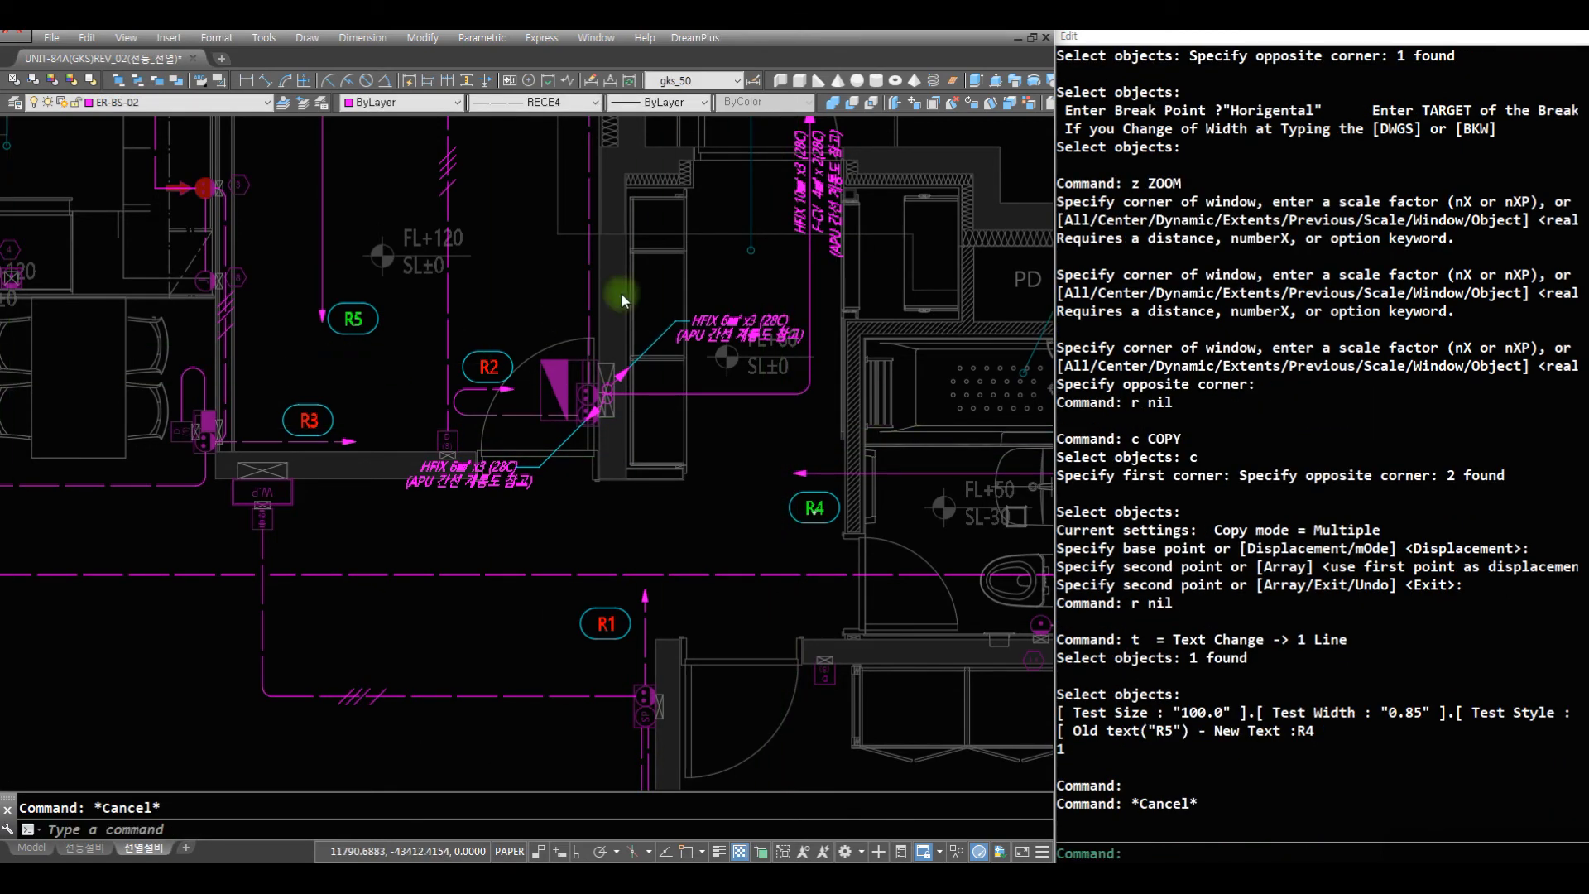
text(z)
key(space)
mouse_move(313, 289)
mouse_down()
mouse_move(507, 603)
mouse_move(513, 720)
mouse_up()
key(Escape)
text(z)
click(329, 374)
click(561, 490)
key(Escape)
key(Escape)
key(Escape)
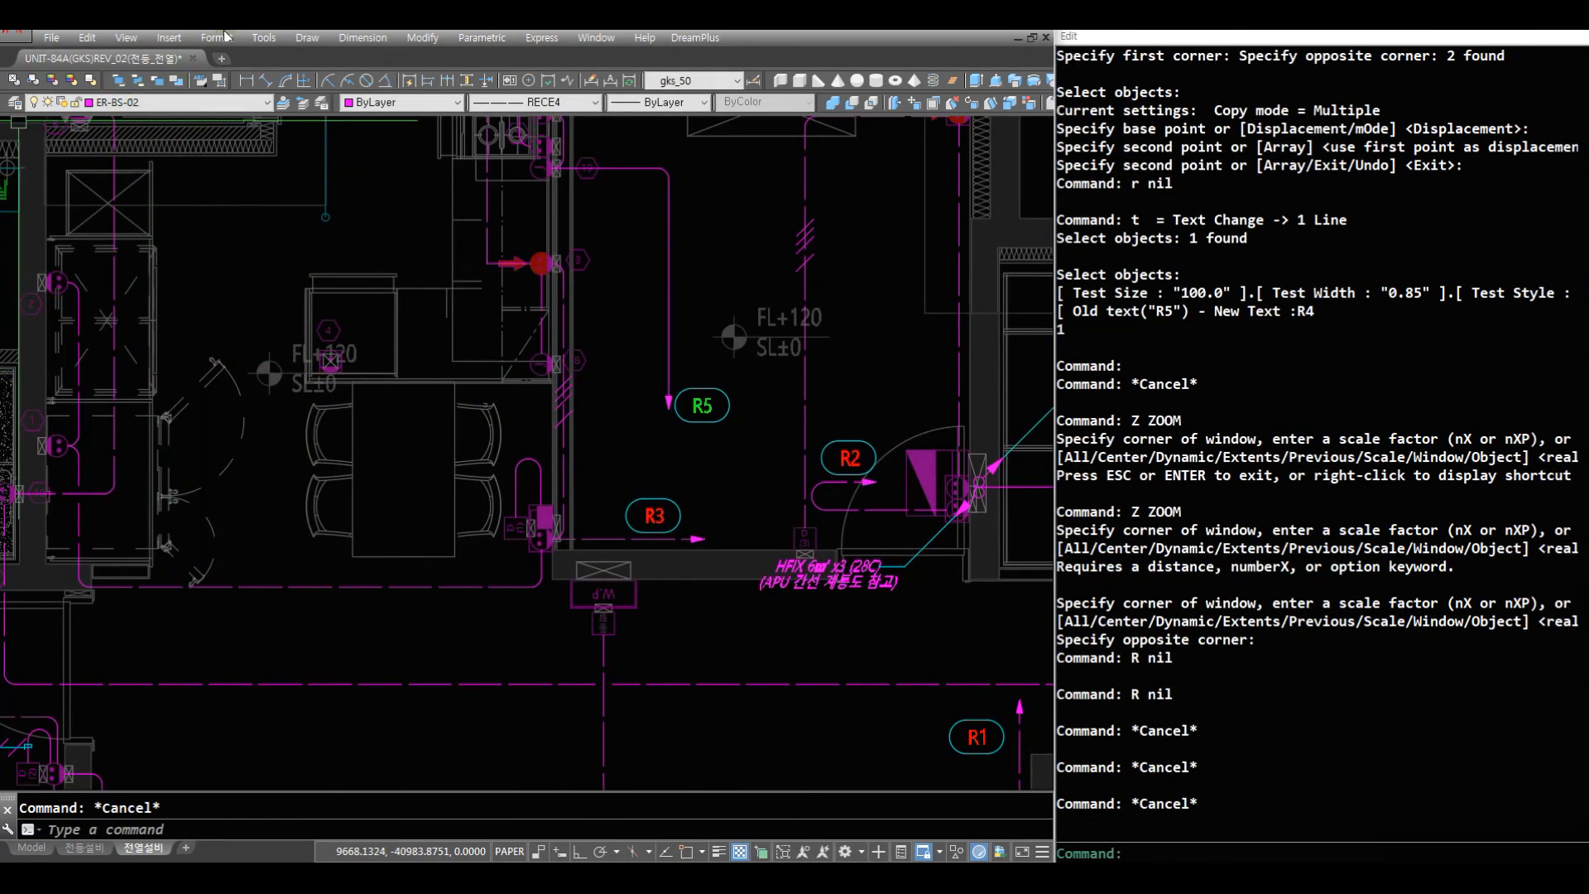
key(Escape)
key(Escape)
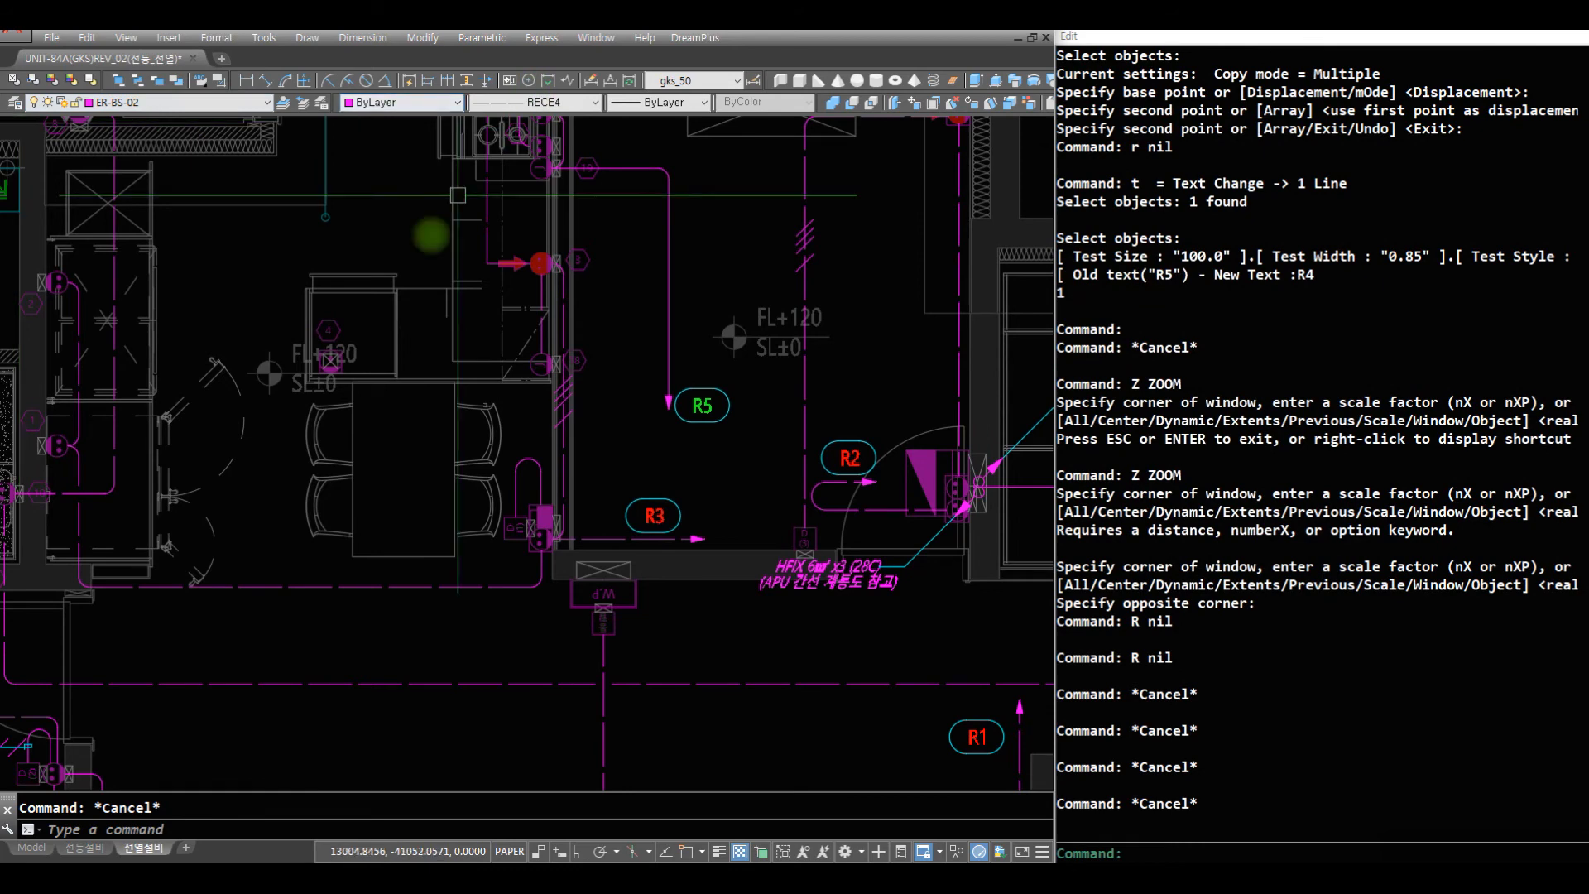
- Draw a CT2 circuit wire from outlet 4 down and across the dining table, ending in an arrow before the kitchen wall
text(z)
click(714, 607)
click(105, 275)
text(r r )
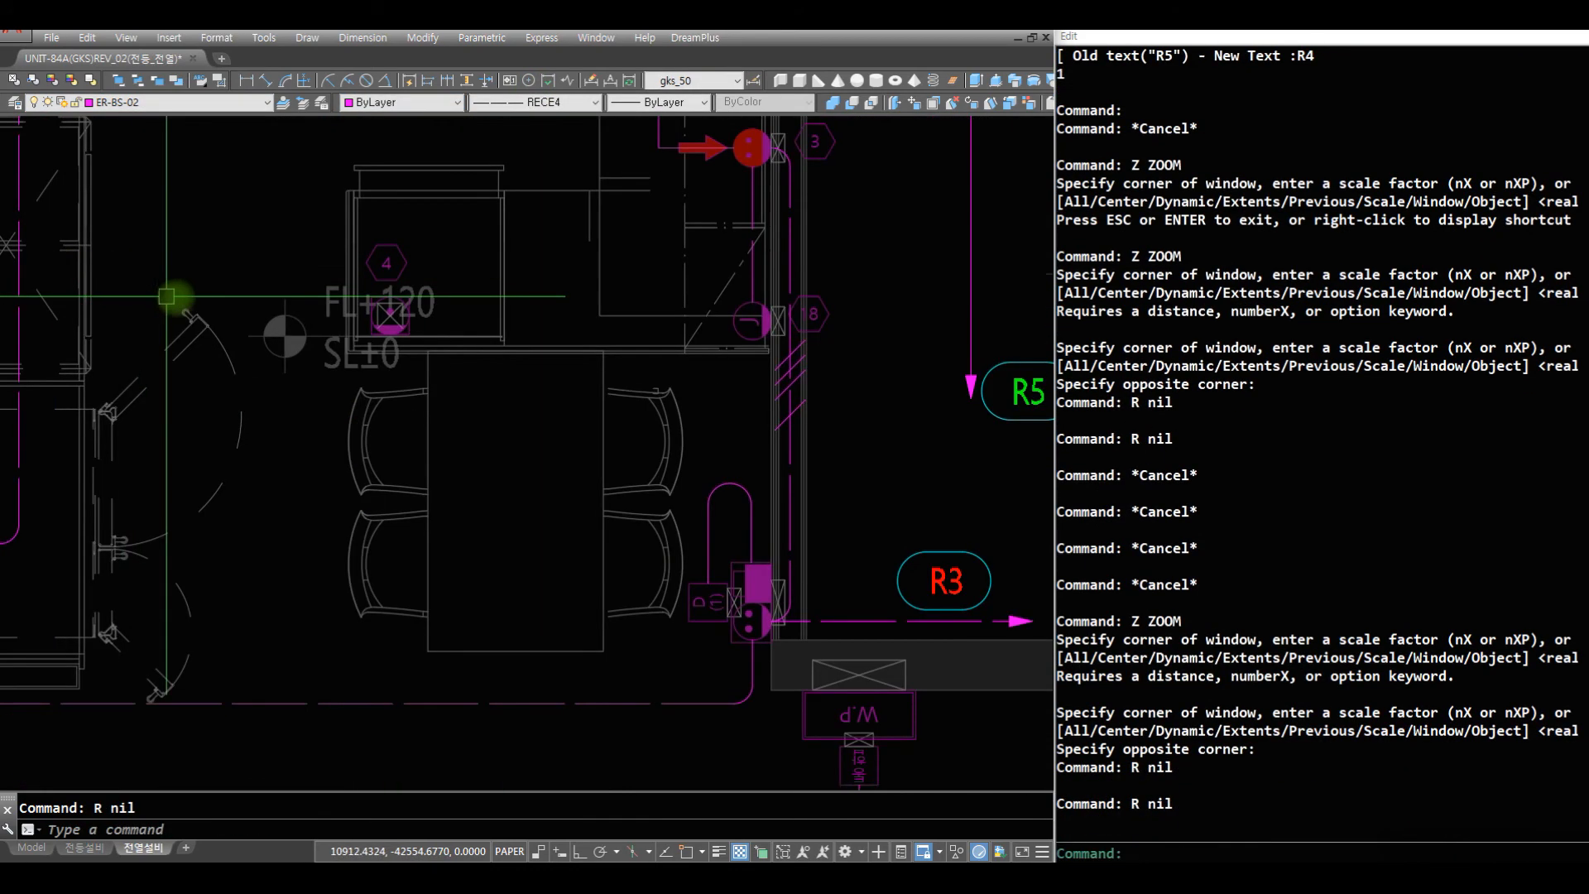
text(CT2)
key(Return)
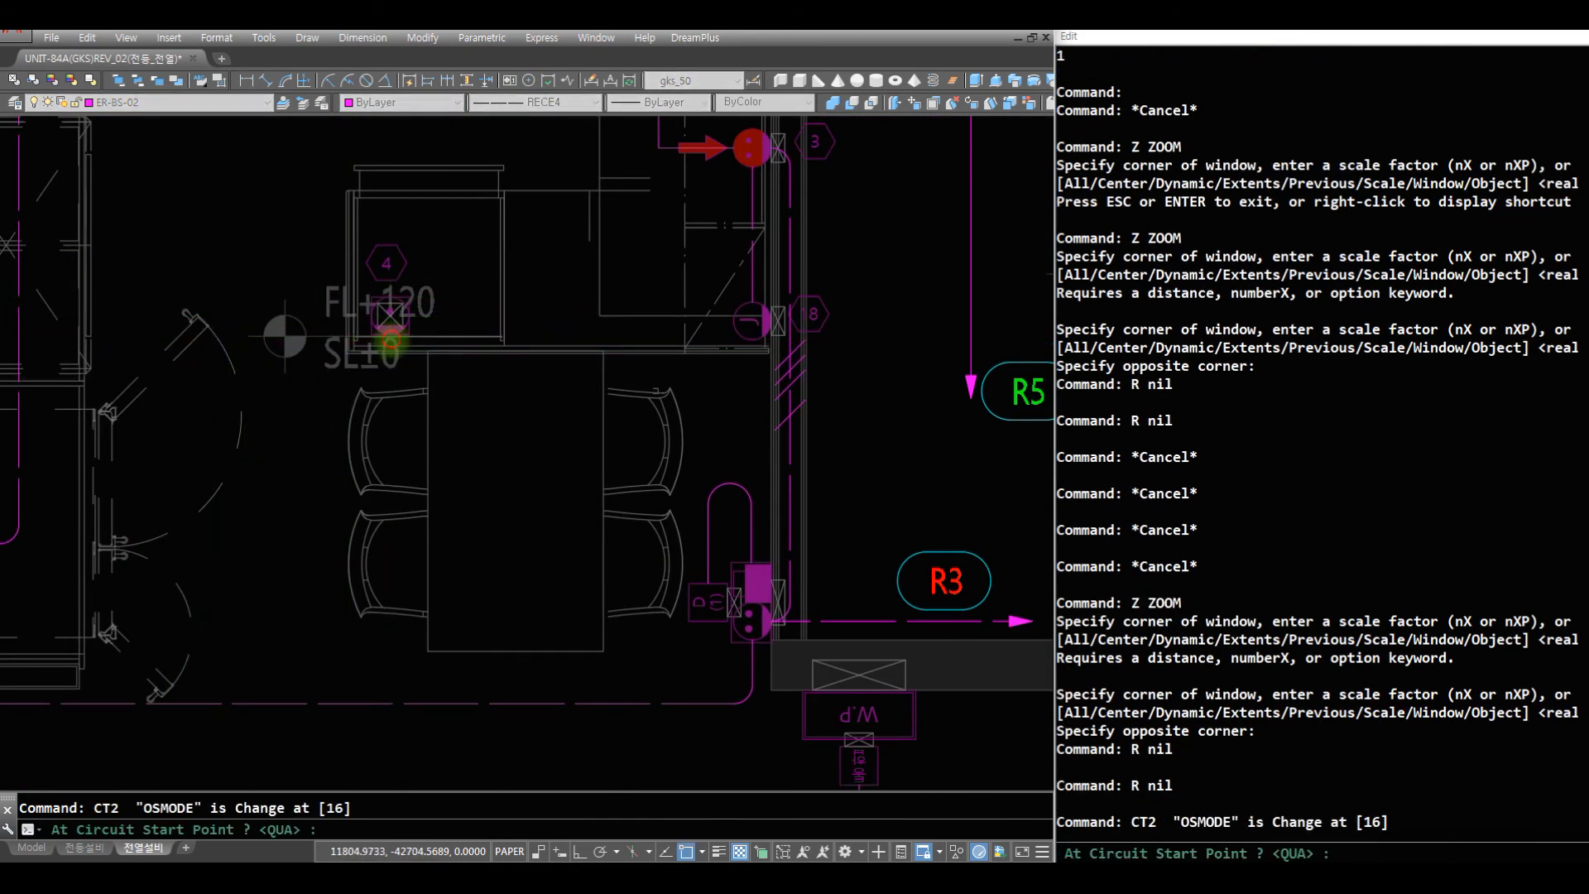
click(390, 337)
key(F8)
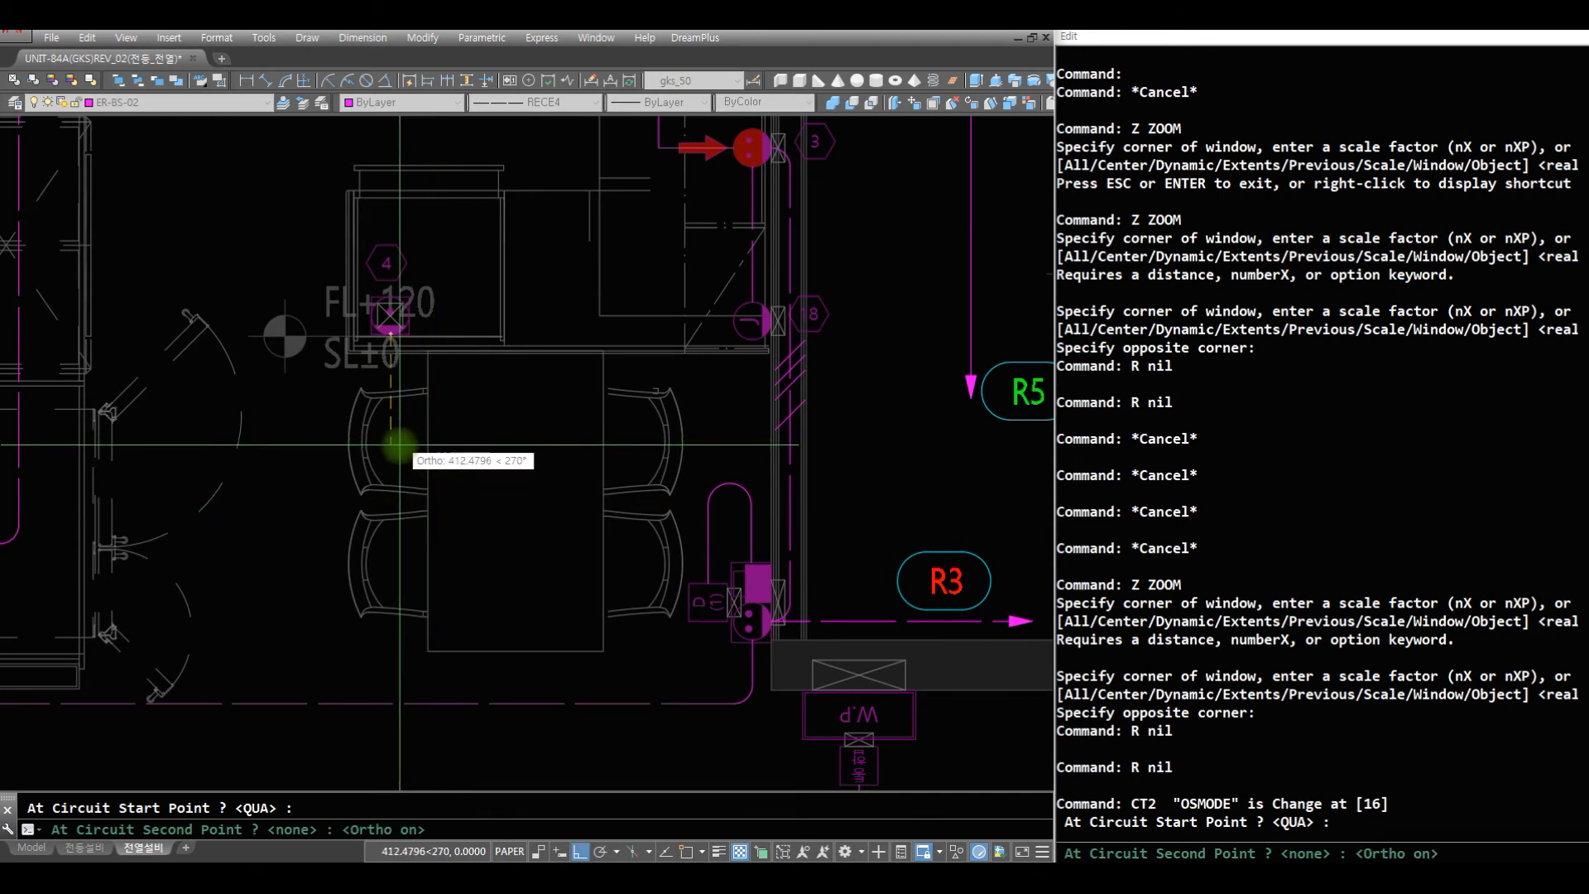
click(405, 460)
click(703, 456)
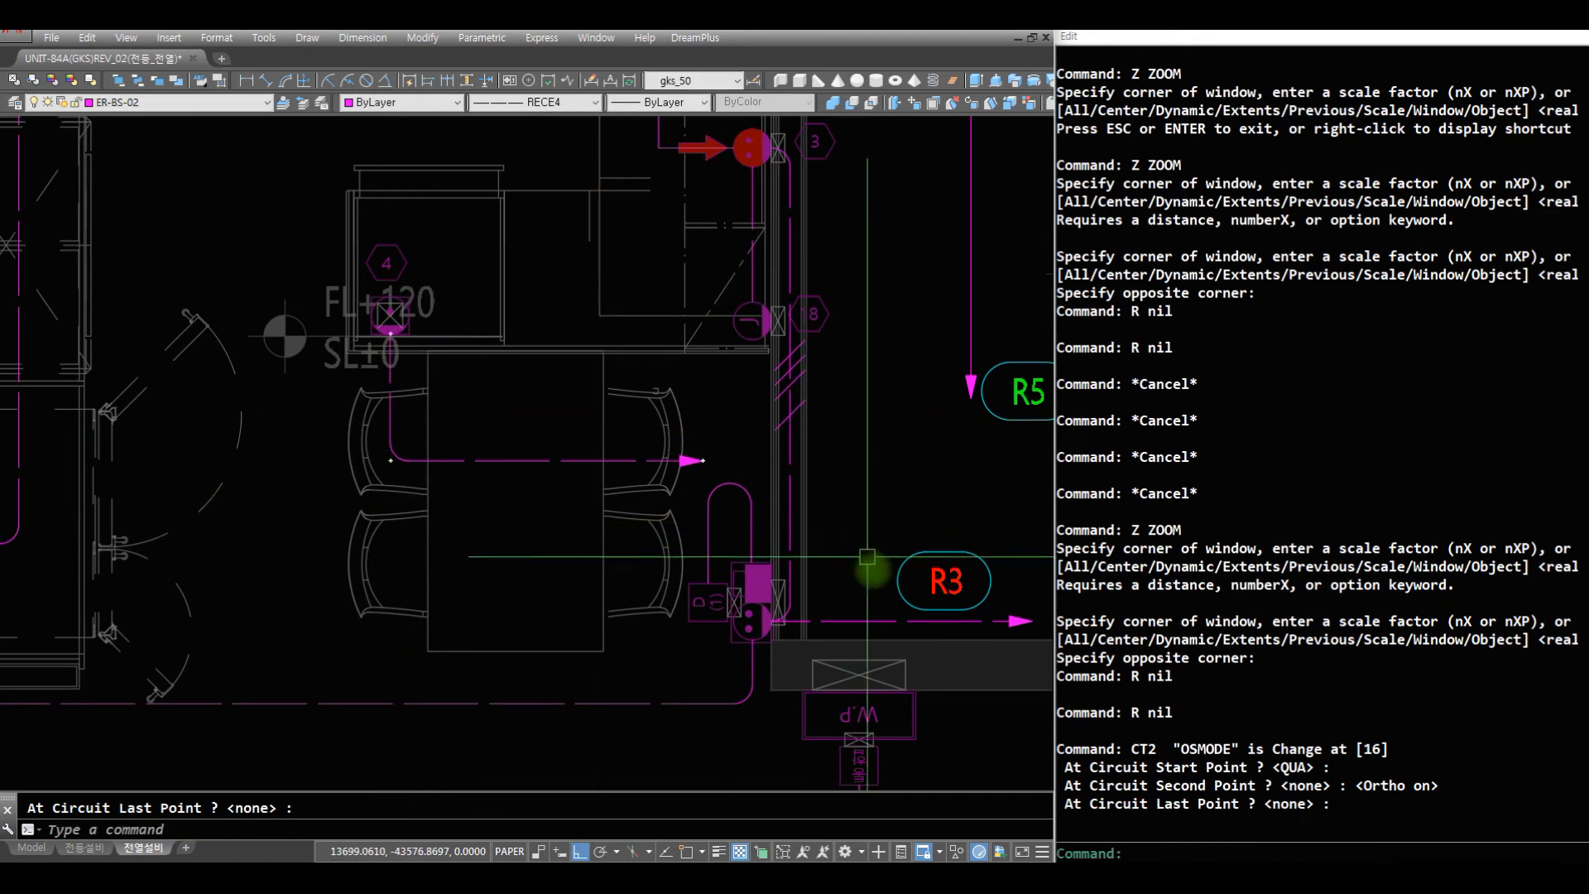
key(Escape)
- Copy the R3 circuit tag to just above the circuit arrow crossing the dining table
text(C)
key(Return)
text(C)
key(Return)
click(992, 594)
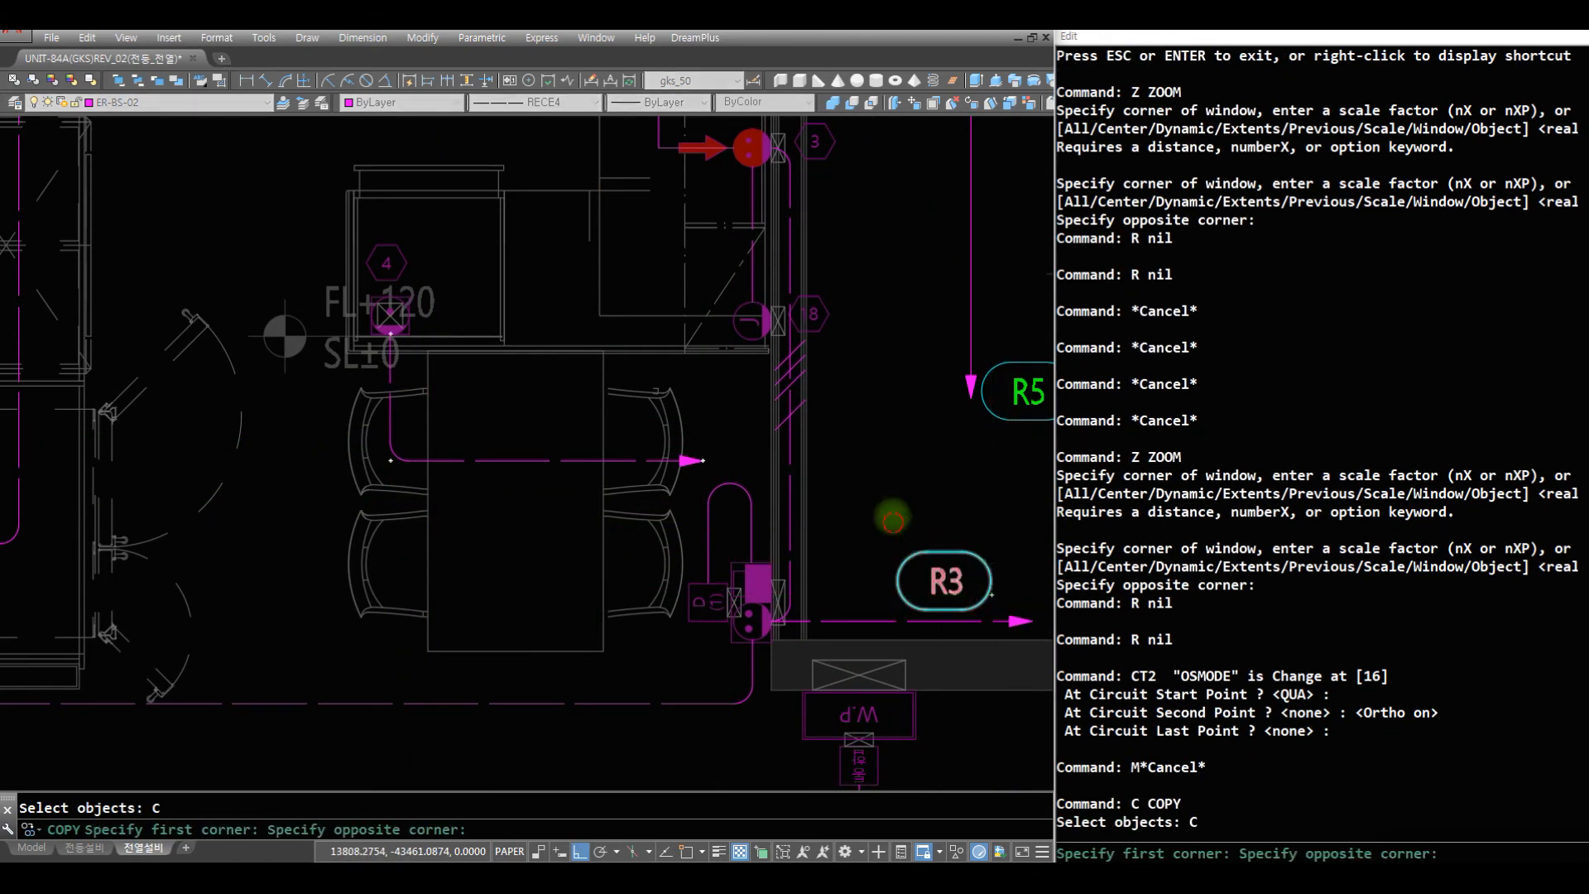
click(893, 522)
key(Return)
click(971, 578)
key(F8)
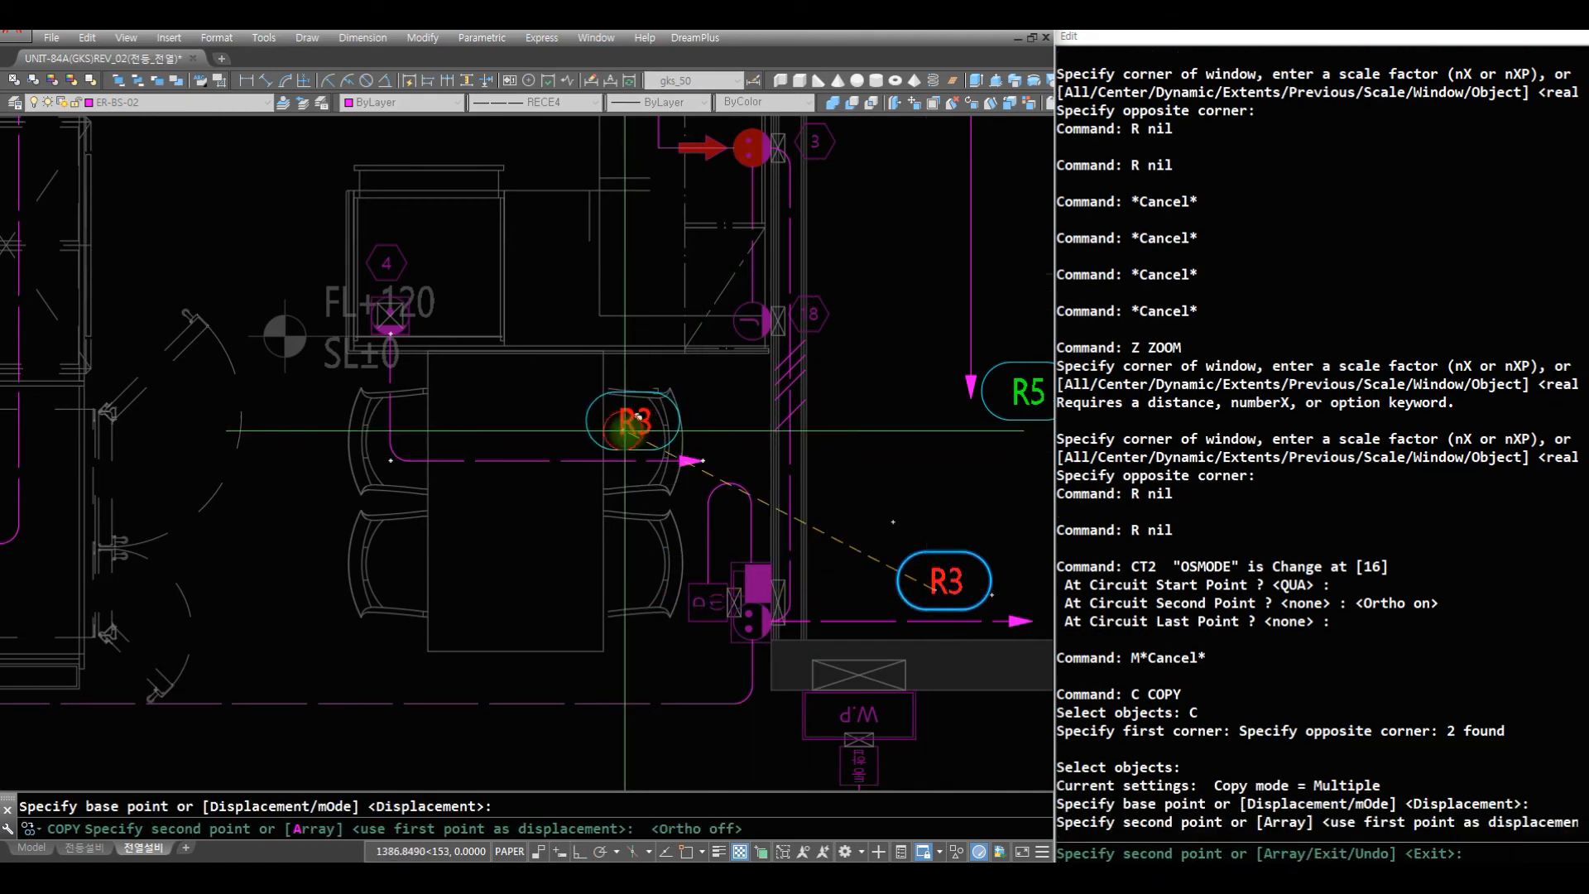
click(660, 420)
key(Return)
- Change the text of the copied circuit tag above the dining table arrow to R6
text(T)
key(Return)
text(C)
key(Return)
click(741, 441)
click(540, 422)
key(Return)
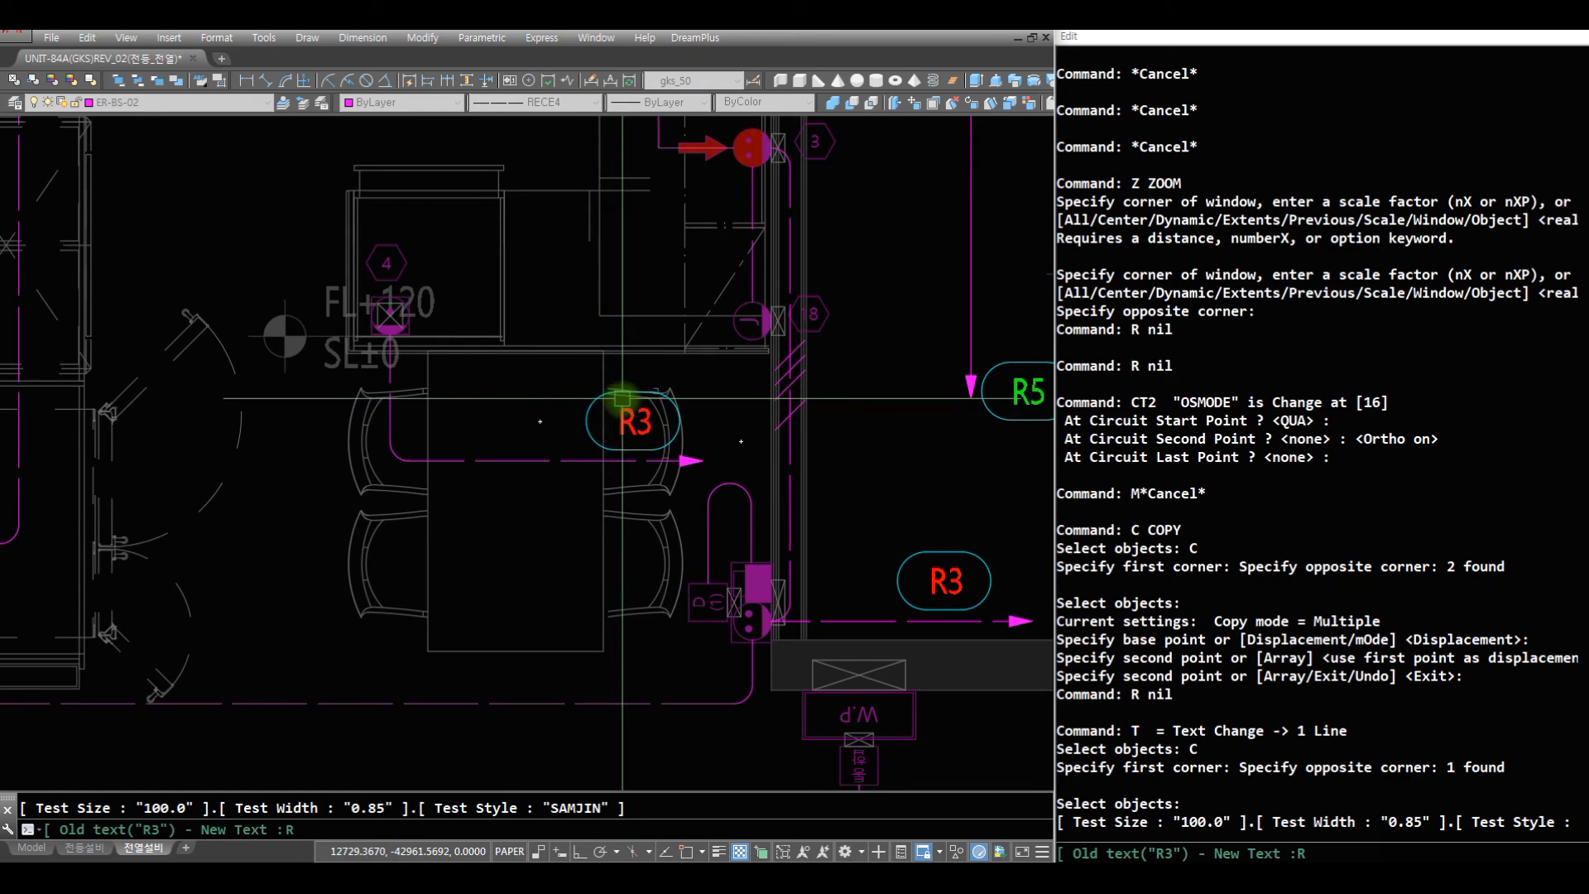
text(R6)
key(Return)
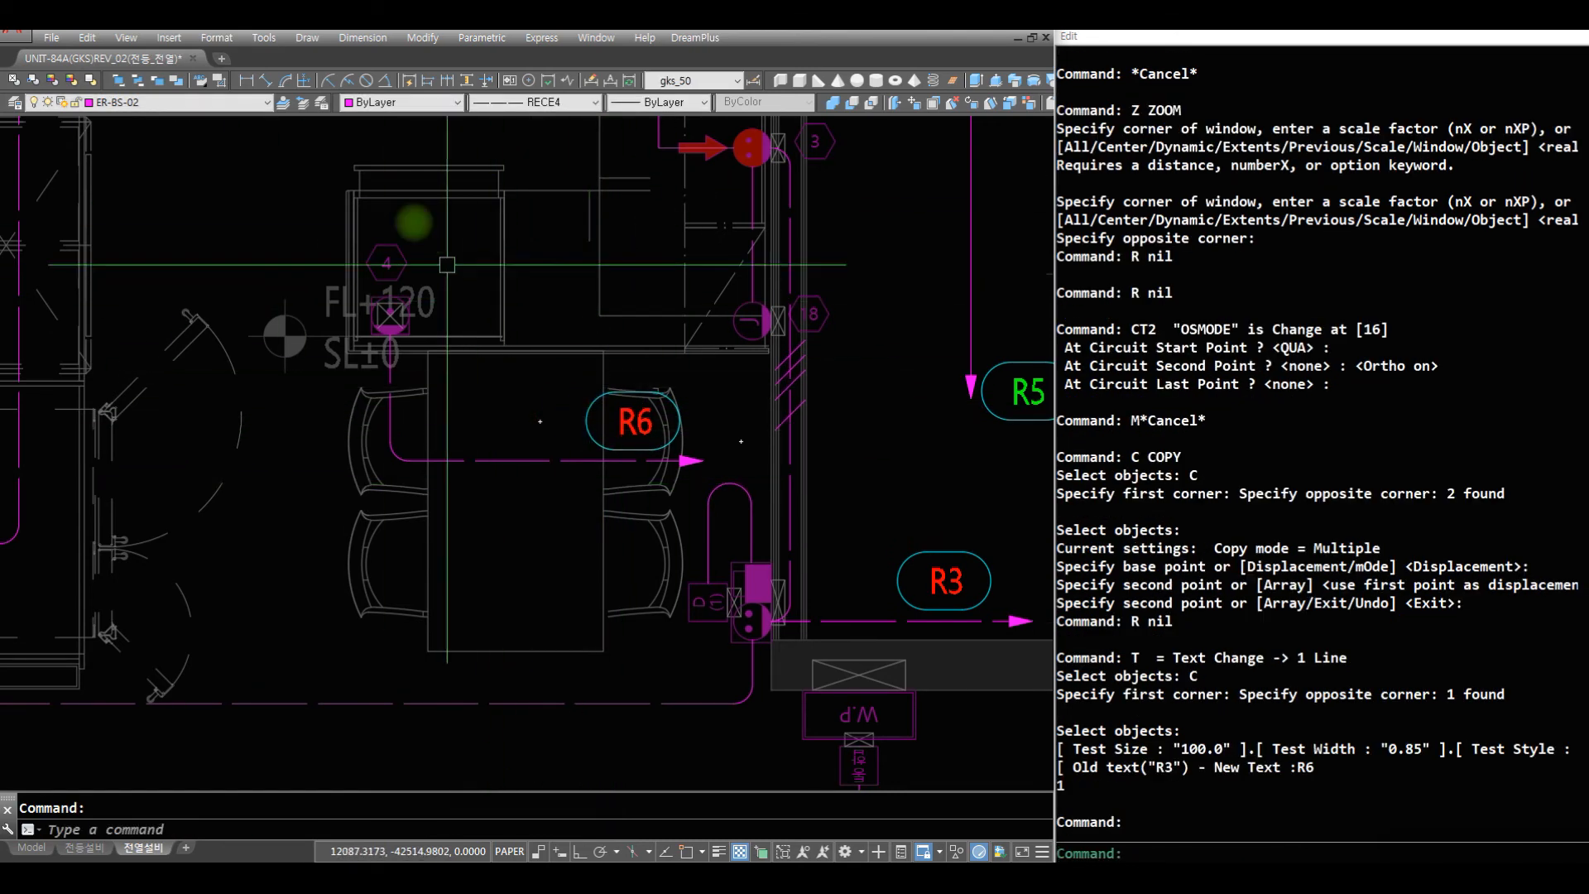
- Copy the wire-count tick marks beside the D (2) outlet to the end of the looped wire above the dining room's D (1) outlet
text(Z)
key(Return)
key(Return)
mouse_move(533, 256)
mouse_down()
mouse_move(576, 449)
mouse_move(610, 451)
mouse_move(607, 516)
mouse_move(612, 480)
mouse_up()
key(Escape)
text(Z)
key(space)
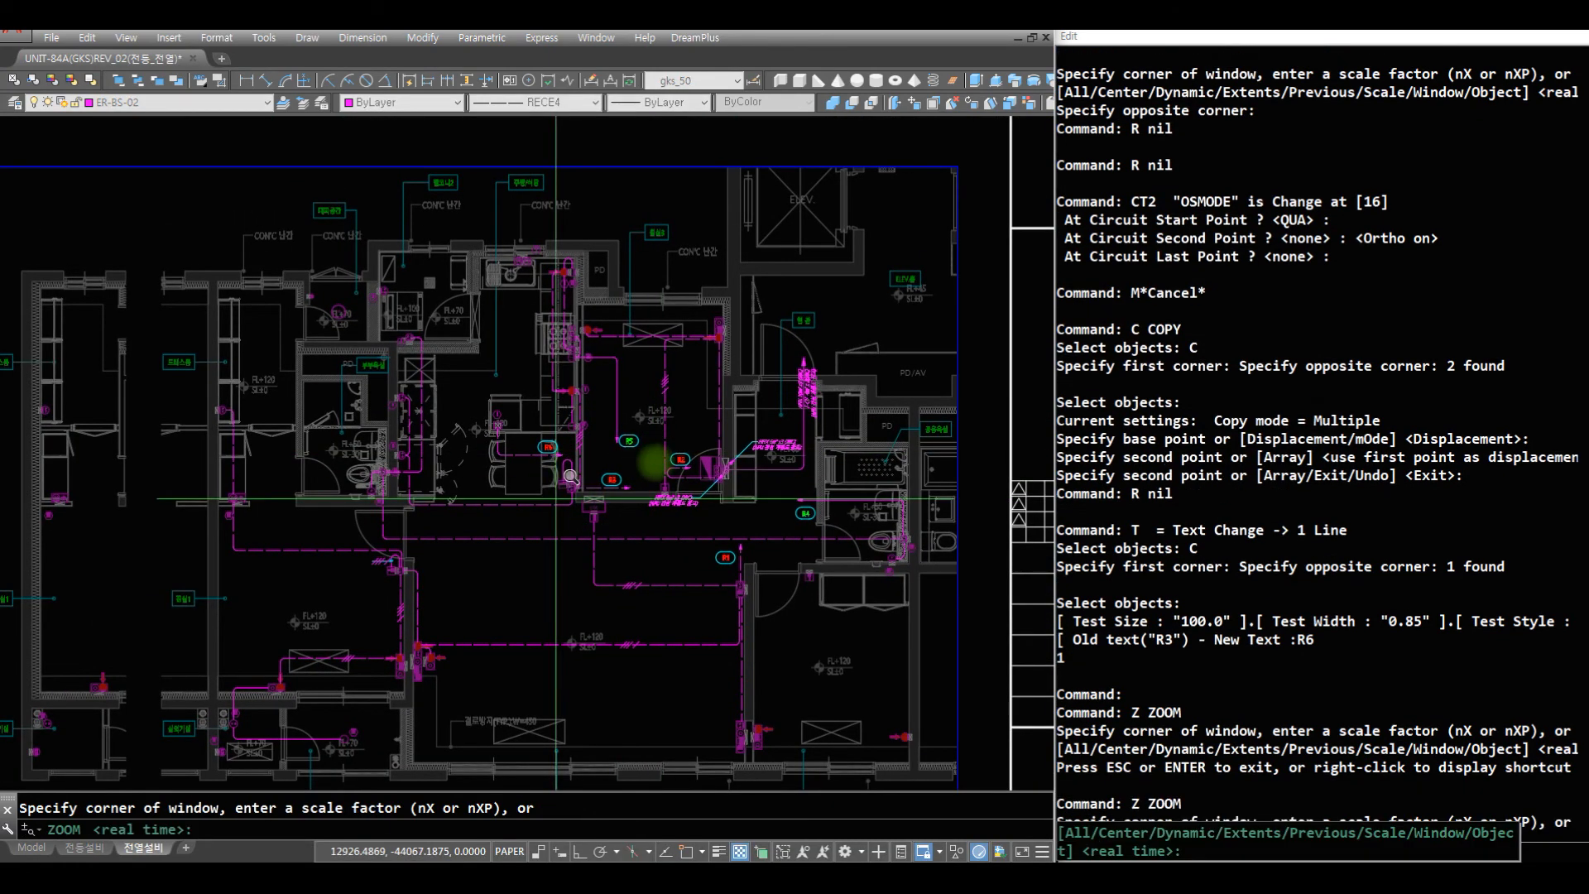
text(Z Z)
click(685, 547)
click(332, 342)
text(Z)
key(Return)
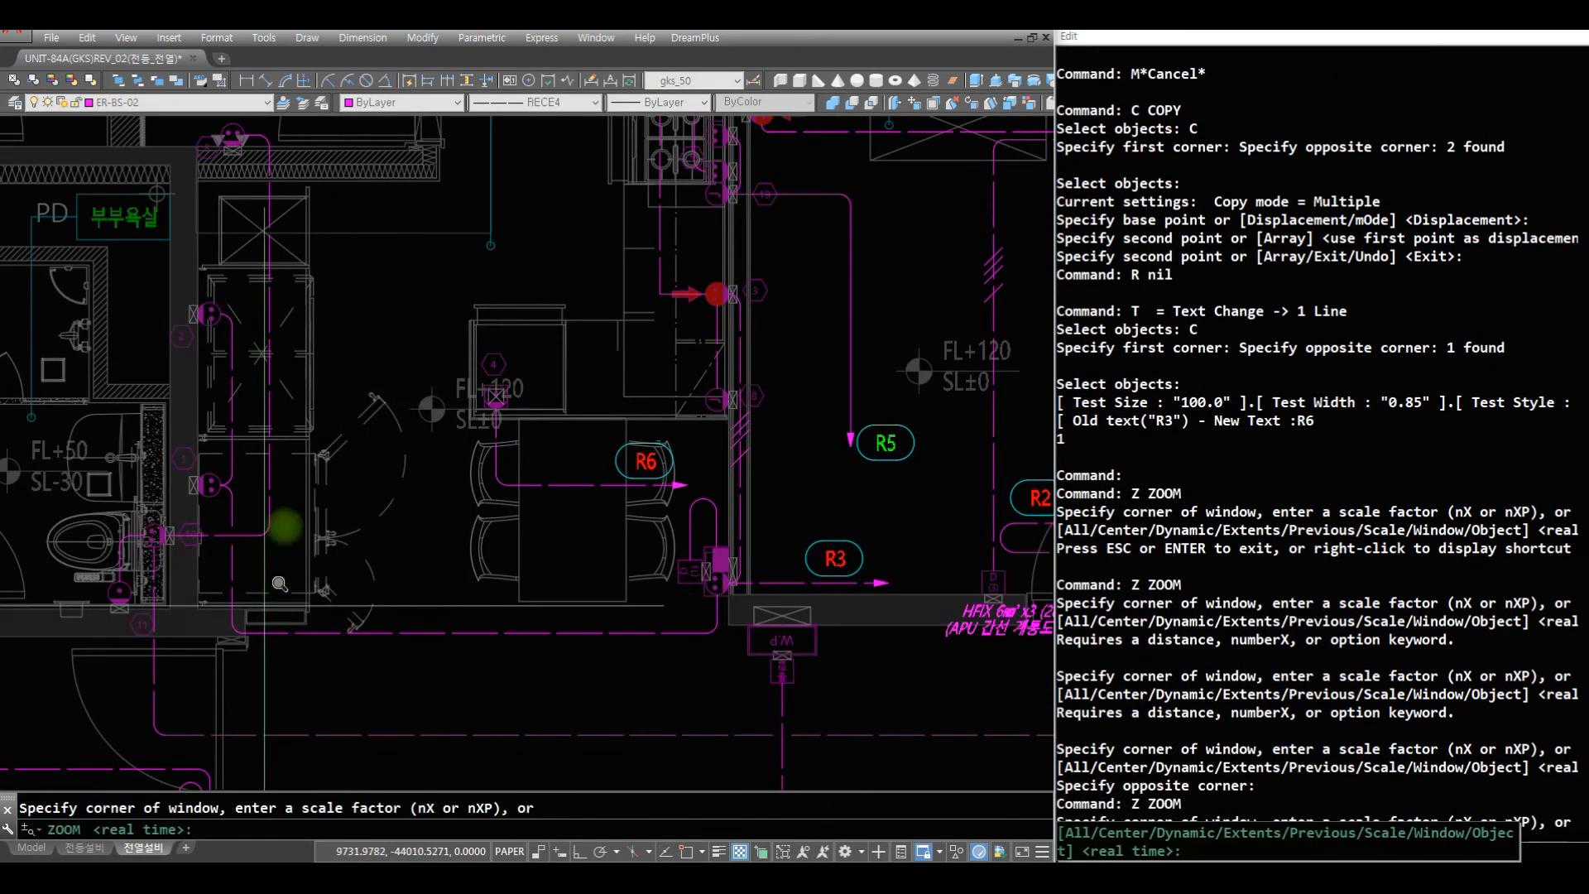
key(Return)
drag(326, 685, 336, 735)
click(322, 758)
click(172, 661)
text(C C)
click(599, 556)
click(401, 454)
key(space)
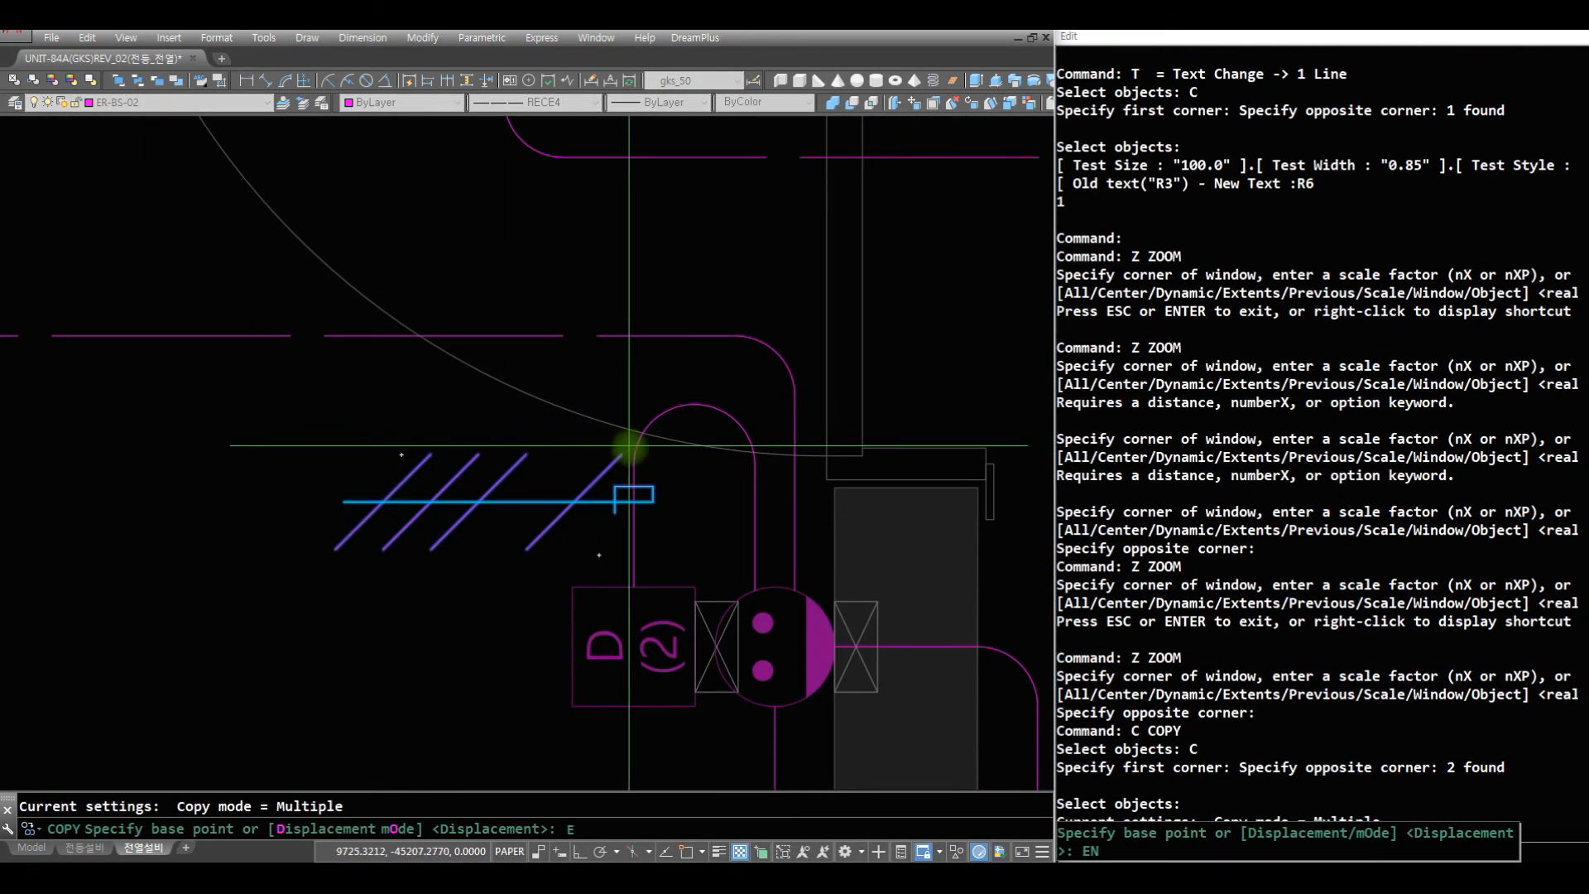
click(636, 458)
scroll(827, 331, down, 5)
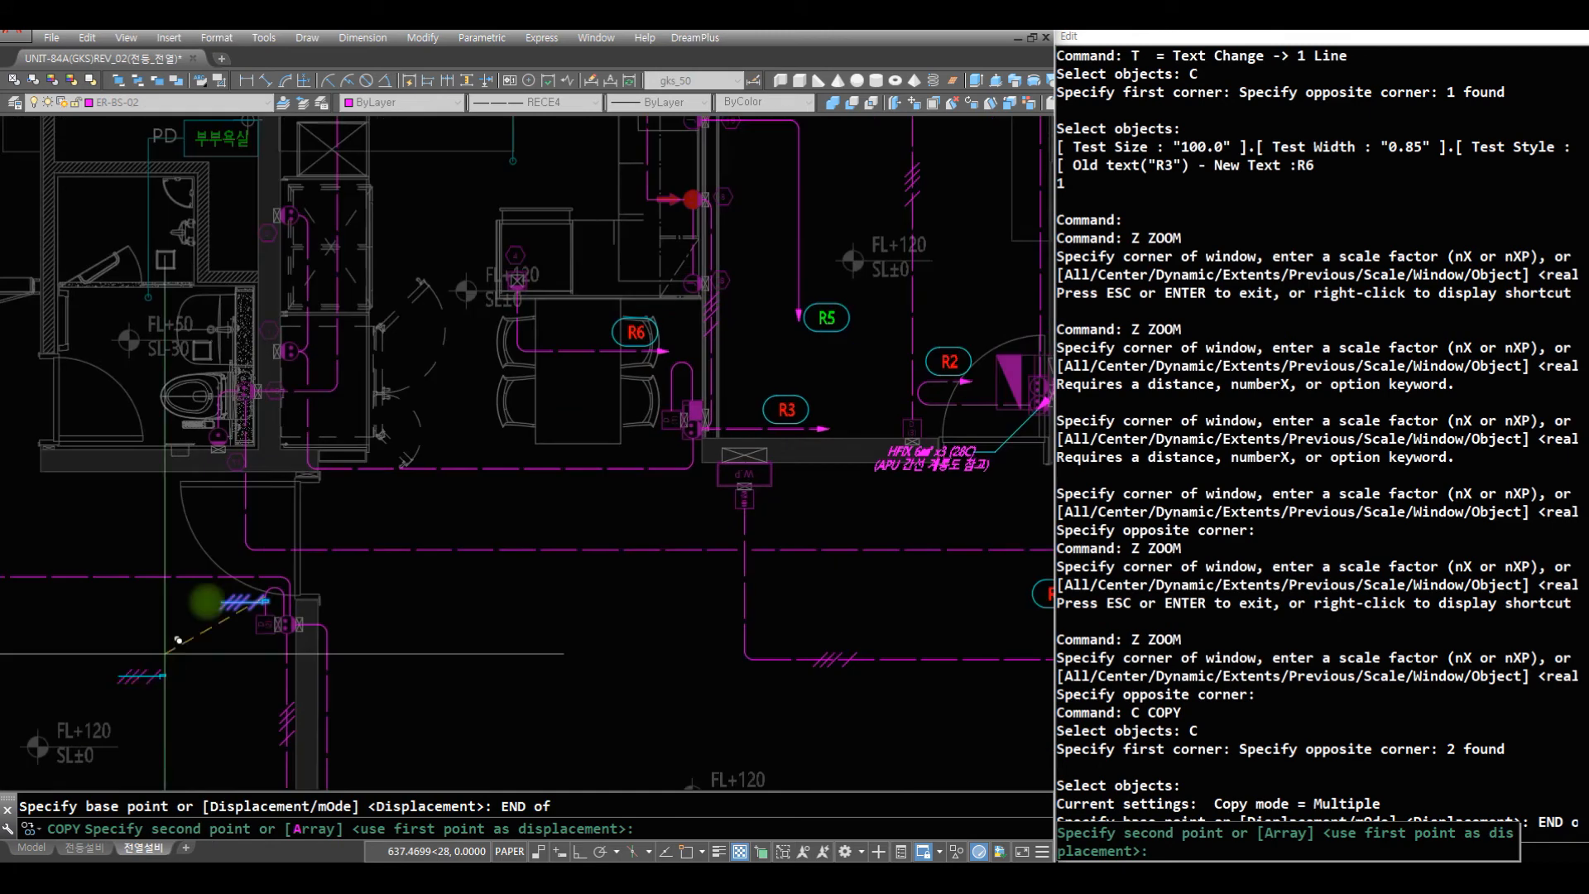
scroll(678, 364, up, 3)
text(END of)
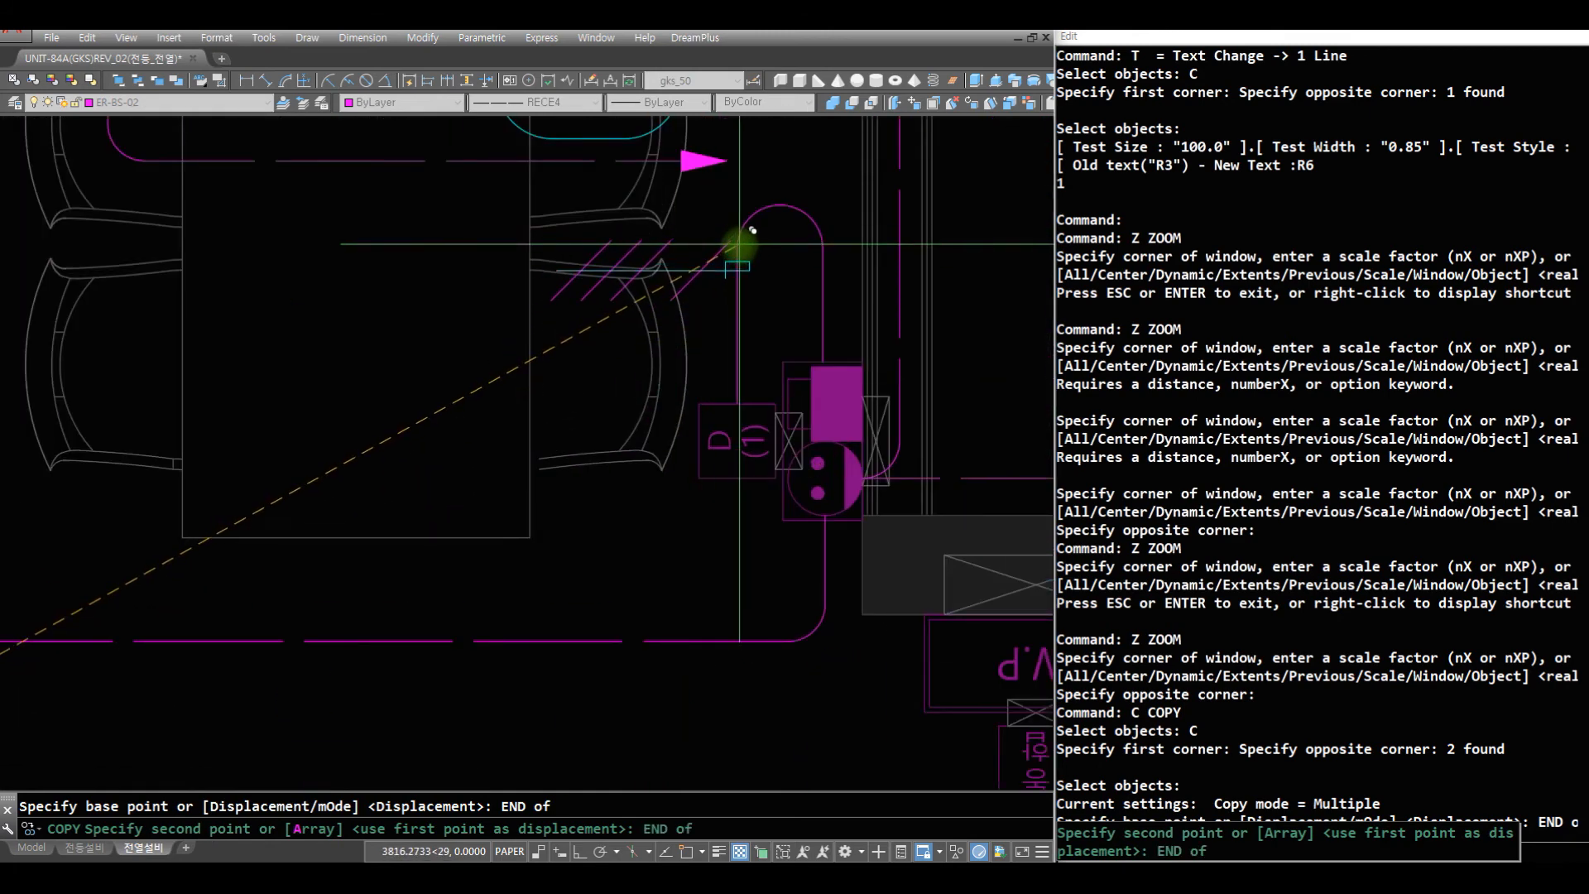
click(739, 244)
key(Escape)
- Draw an AQ wire straight up from outlet 9 in 발코니2 to near the room's upper wall
text(Z)
key(space)
drag(540, 215, 468, 790)
key(Escape)
text(Z)
click(613, 405)
click(291, 225)
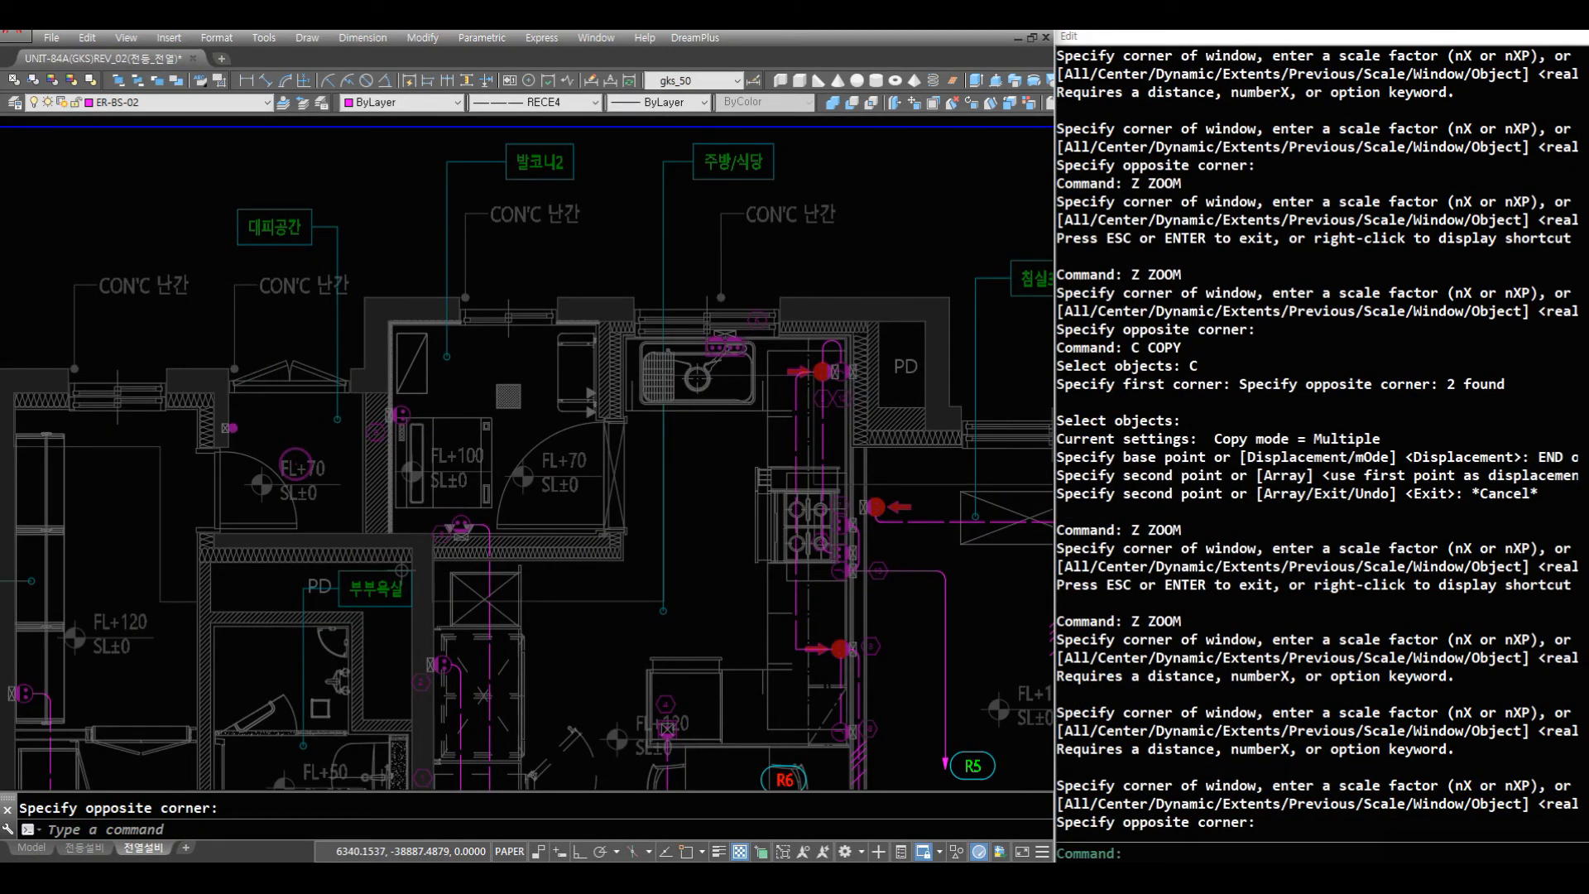
text(R)
key(space)
text(Z Z)
click(802, 461)
click(28, 284)
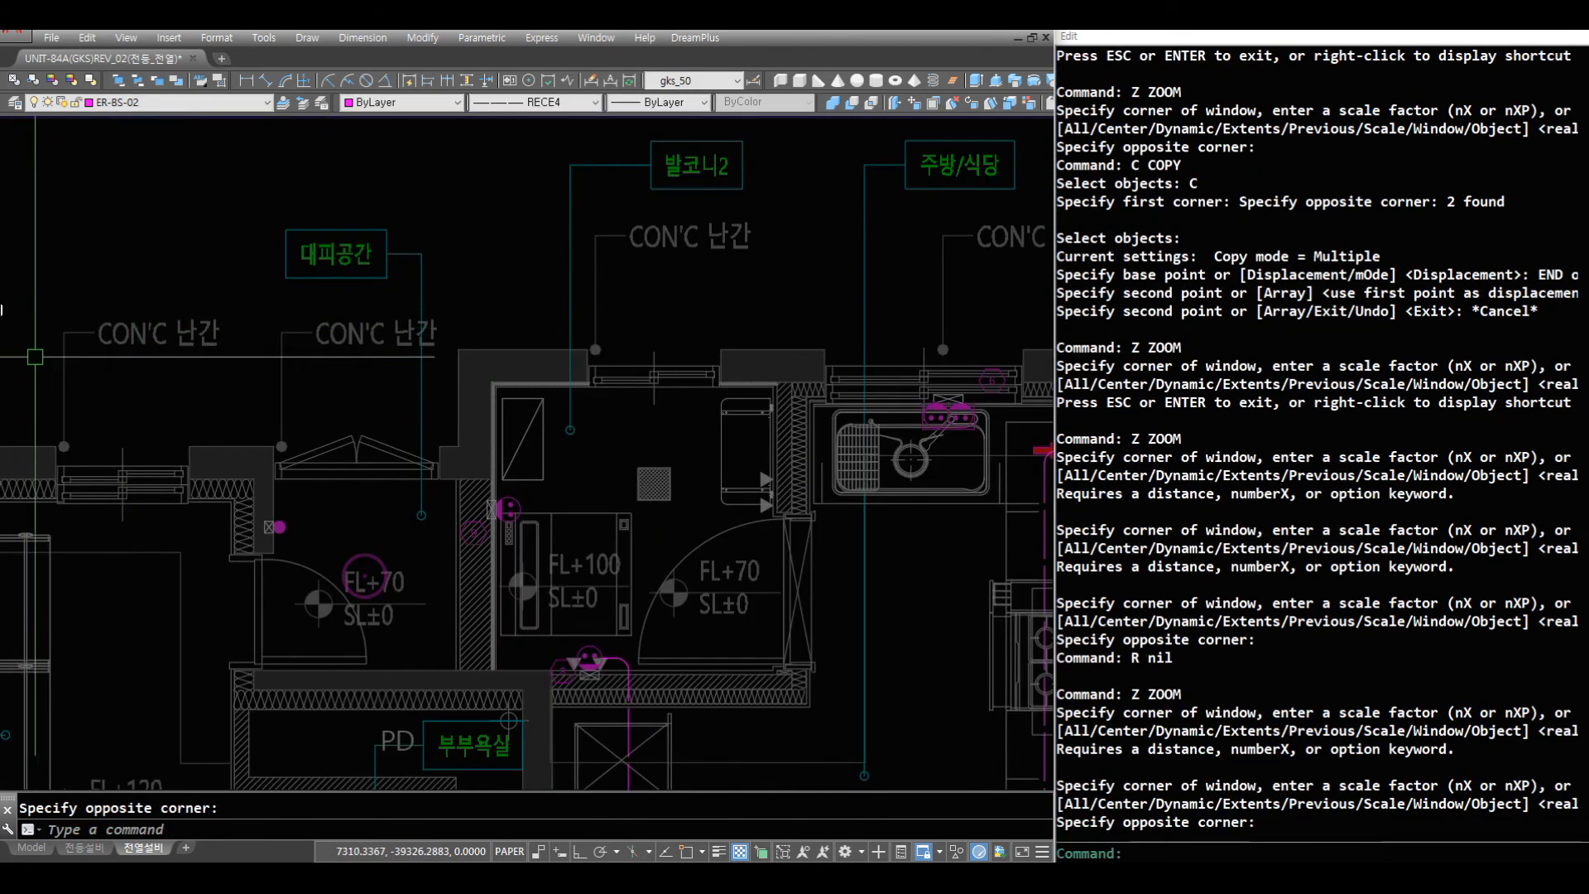
text(R )
text(AQ)
key(space)
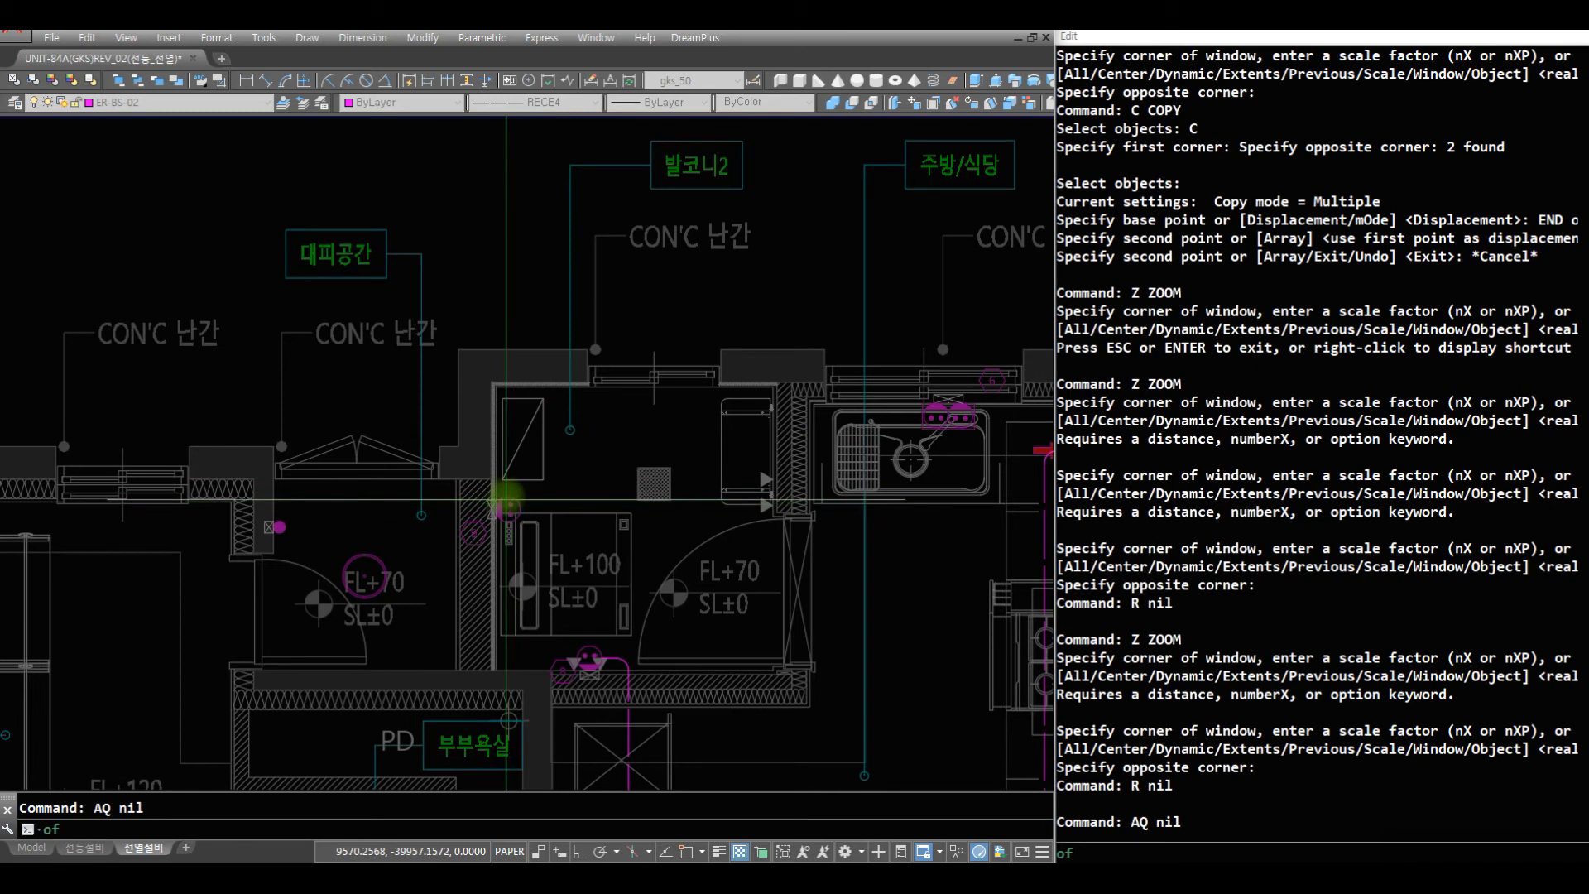
click(506, 501)
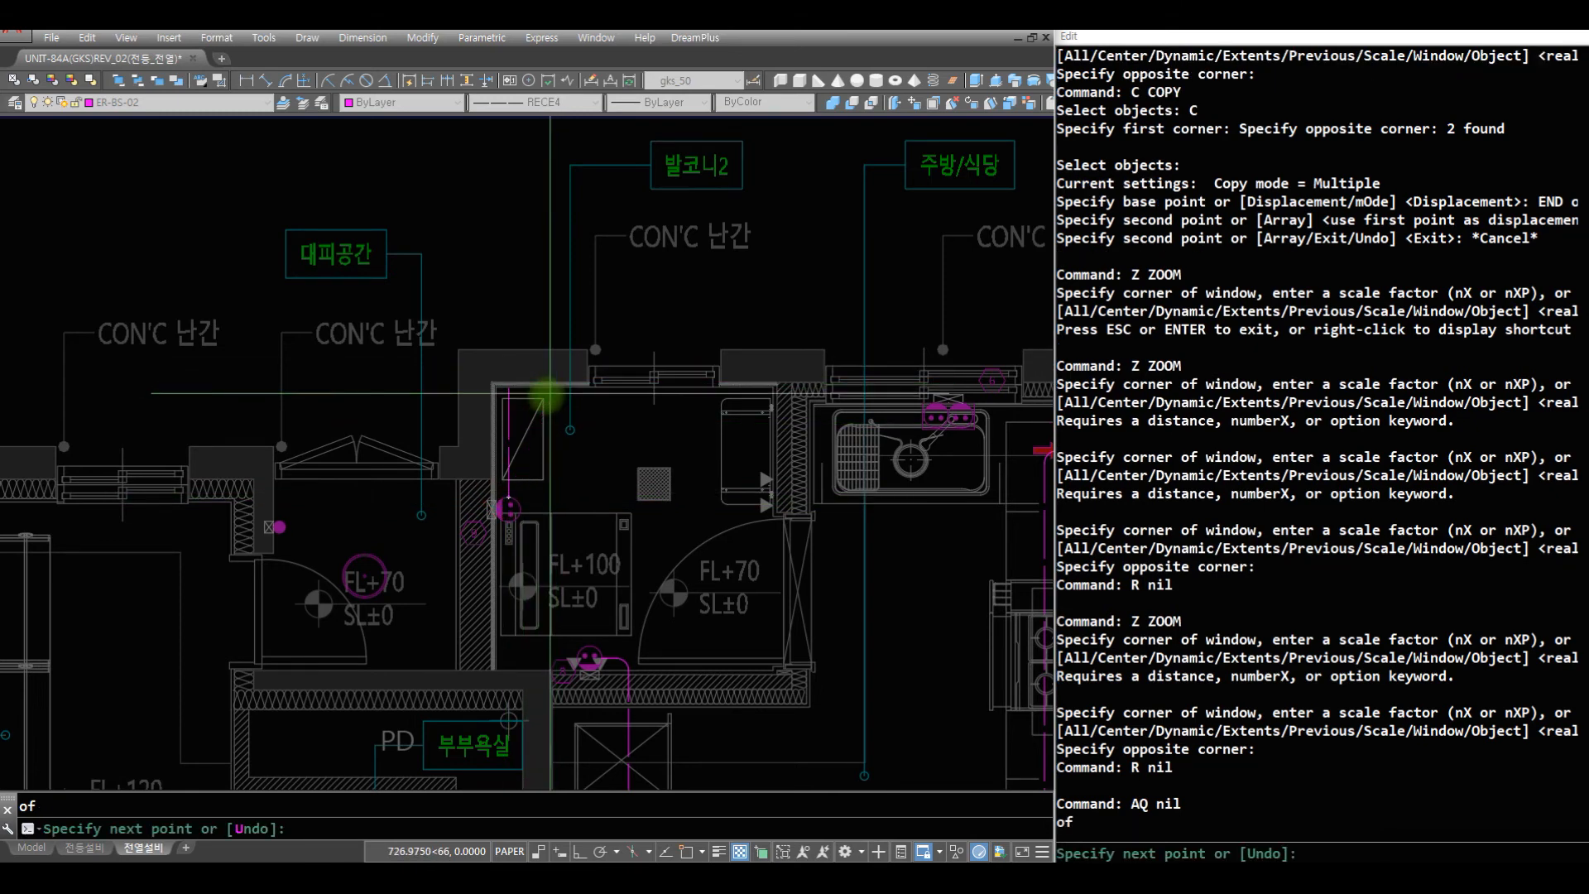
click(538, 408)
key(space)
text(R)
- Draw an AF wire from the kitchen sink outlet across 발코니2 and fillet its corner with the vertical wire from outlet 9
key(space)
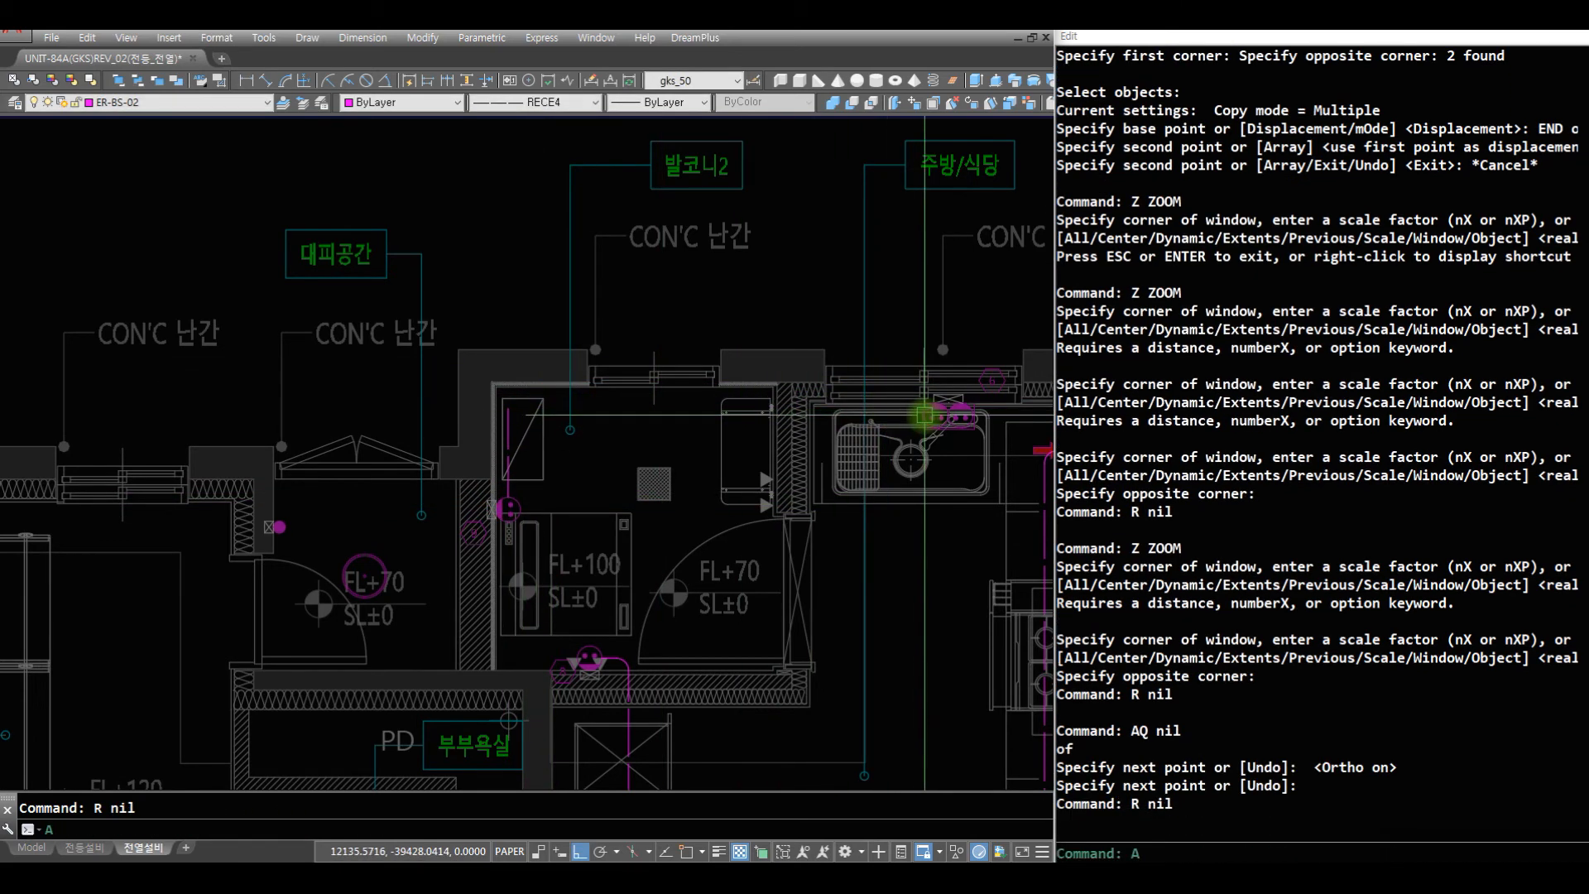
text(AFD)
key(space)
key(Escape)
text(AF)
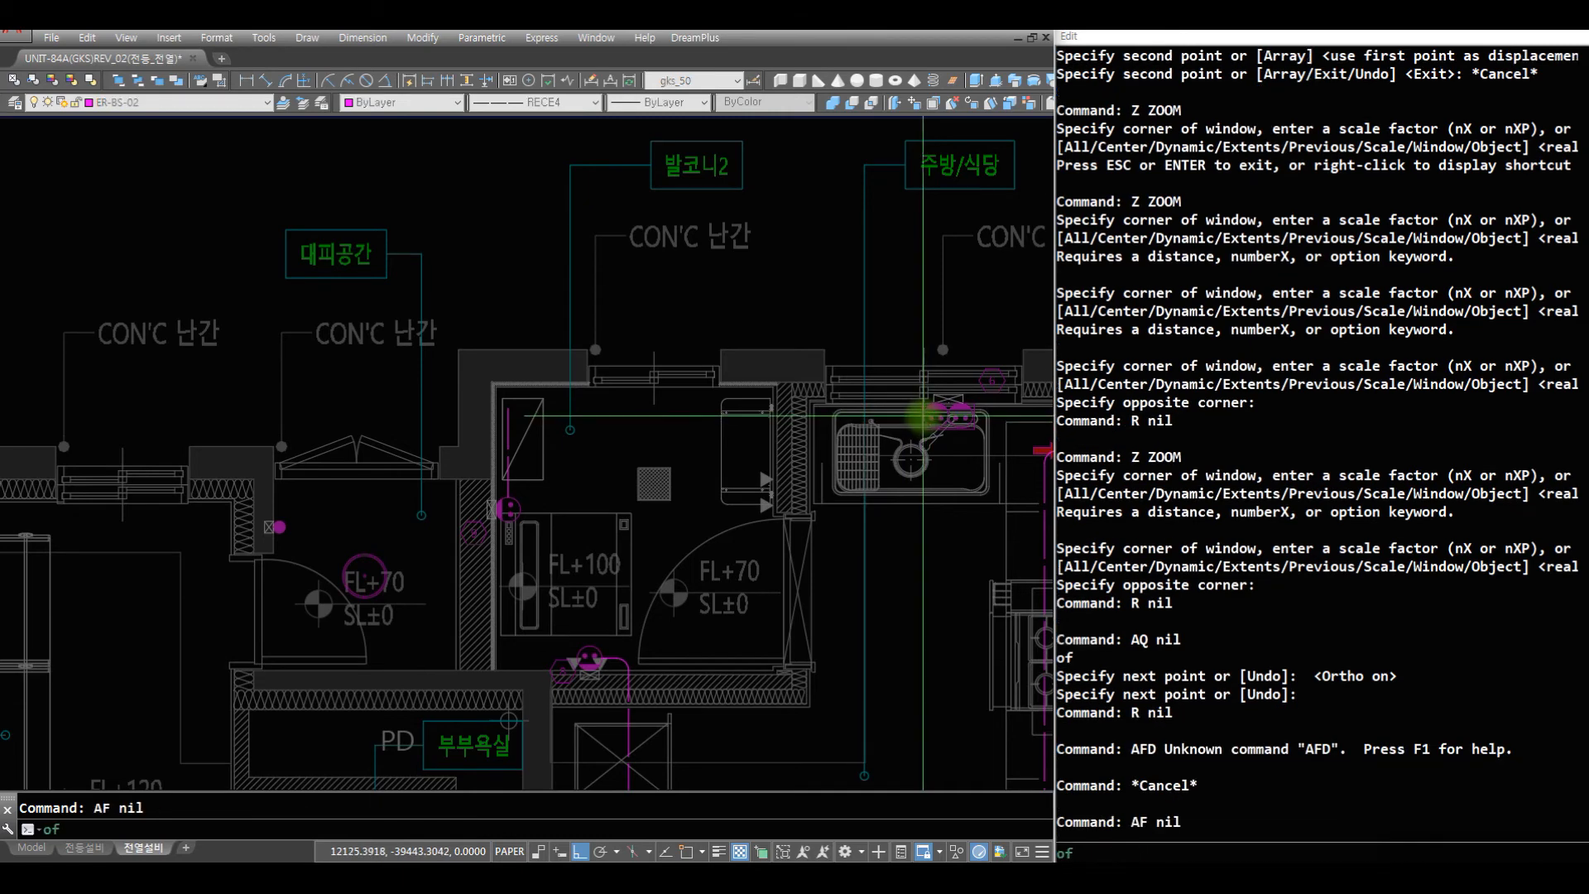
key(space)
click(499, 495)
- Draw a horizontal AQ wire from the filled wall symbol in 대피공간 to just above the double-circle symbol
key(space)
text(F C)
click(541, 455)
click(456, 409)
text(Z)
key(space)
key(space)
mouse_move(662, 331)
mouse_down()
mouse_move(625, 534)
mouse_move(658, 728)
mouse_up()
key(space)
text(Z)
key(space)
click(780, 694)
click(313, 389)
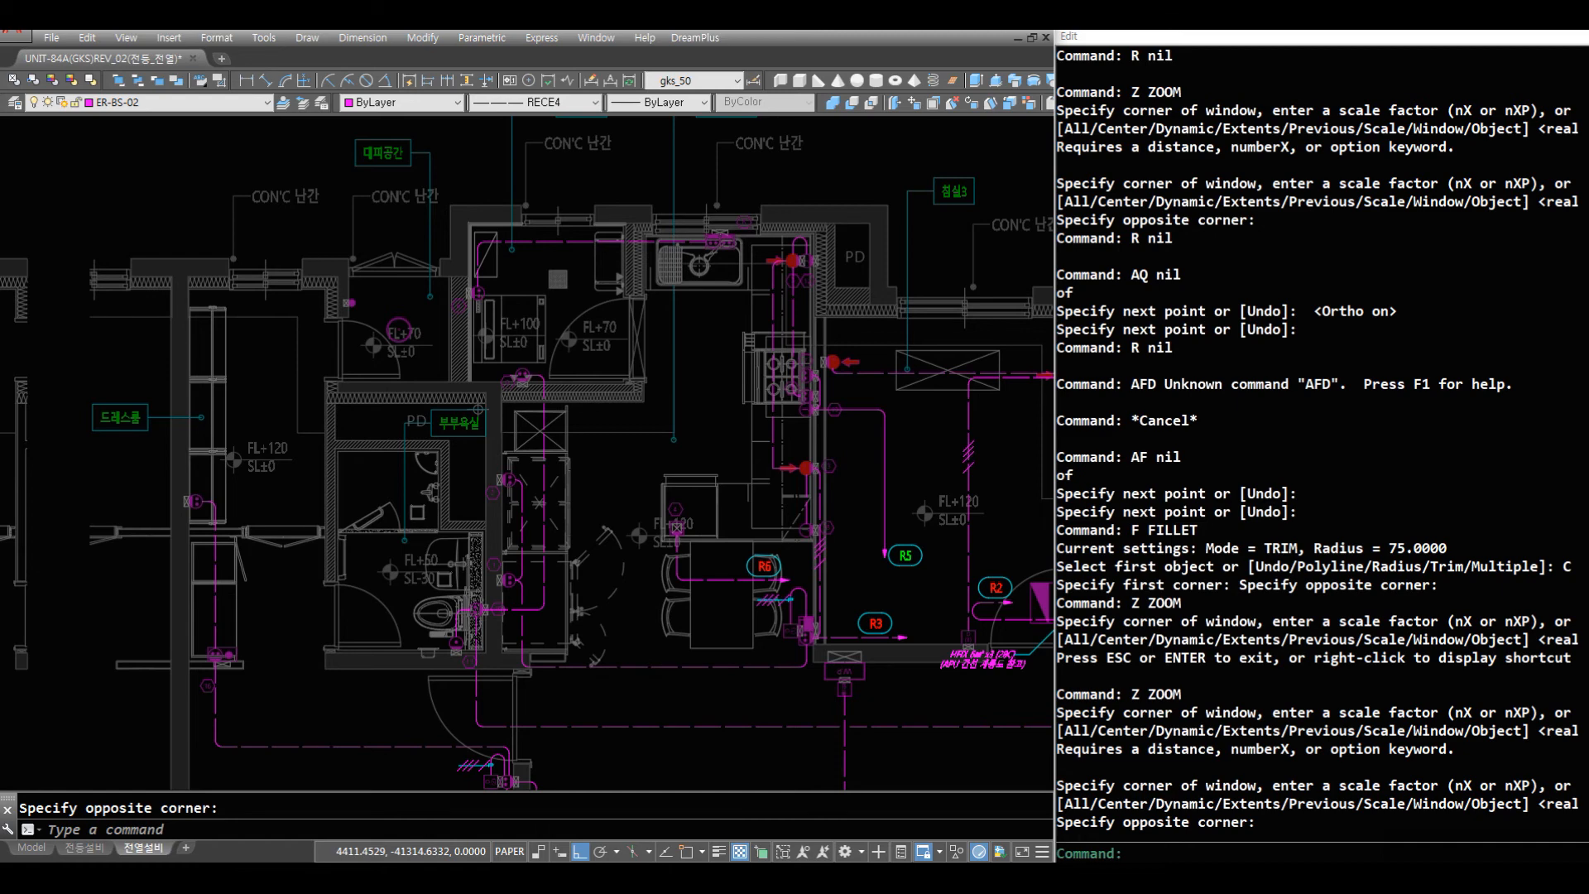
key(Escape)
text(Z)
key(space)
click(474, 357)
click(269, 230)
text(R)
key(space)
key(space)
text(AQ)
key(space)
click(427, 490)
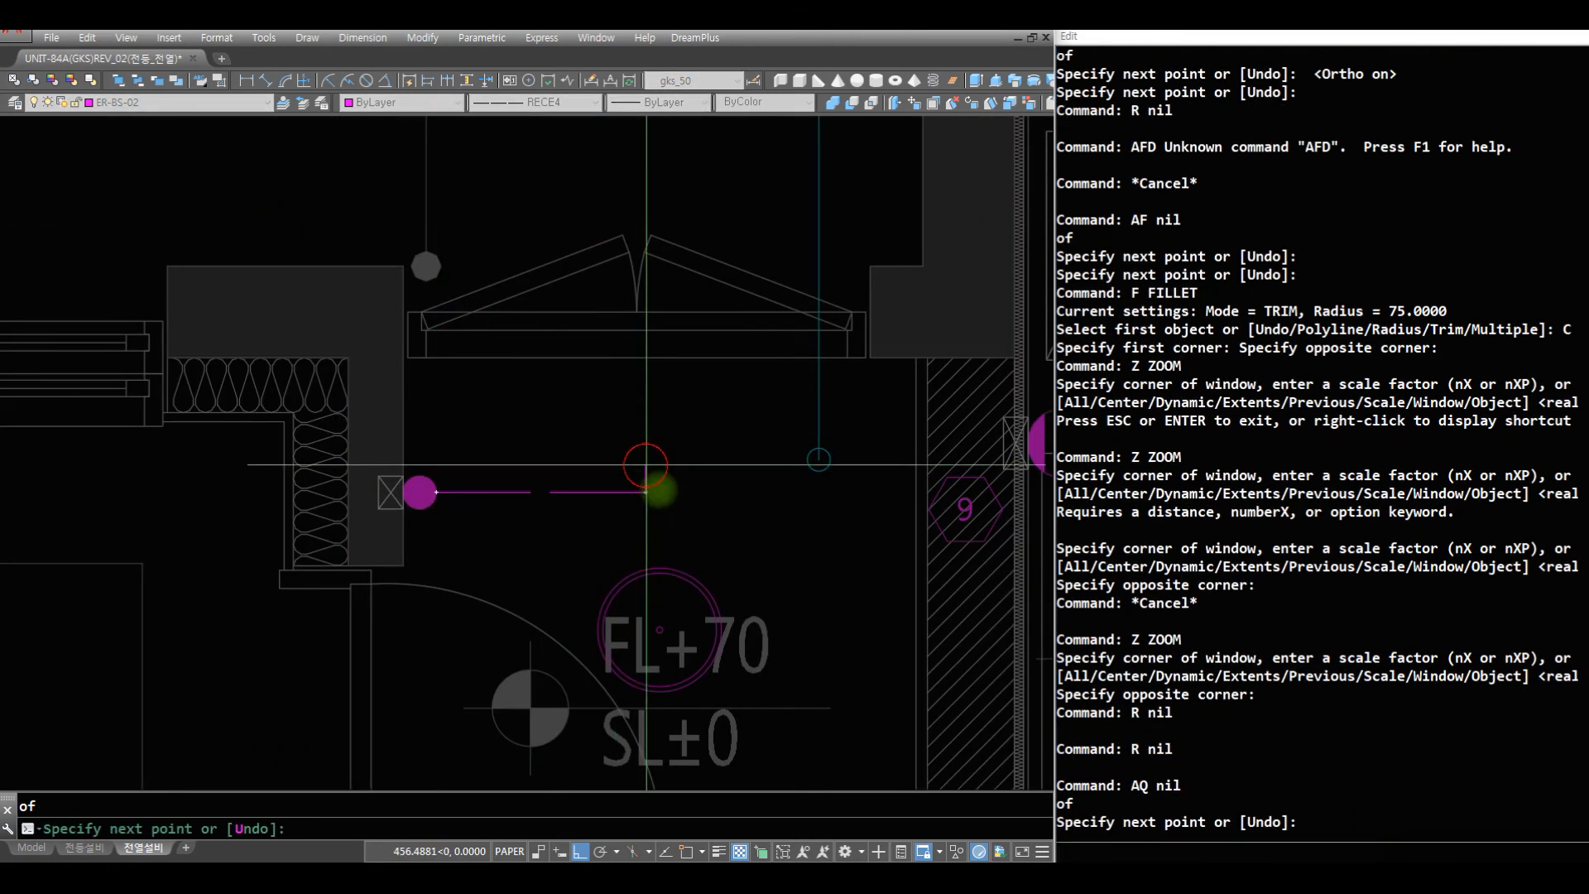
key(space)
- Draw an AQ wire up from the 대피공간 double-circle symbol and fillet it with the horizontal wire
text(AQ)
key(space)
click(662, 569)
click(617, 483)
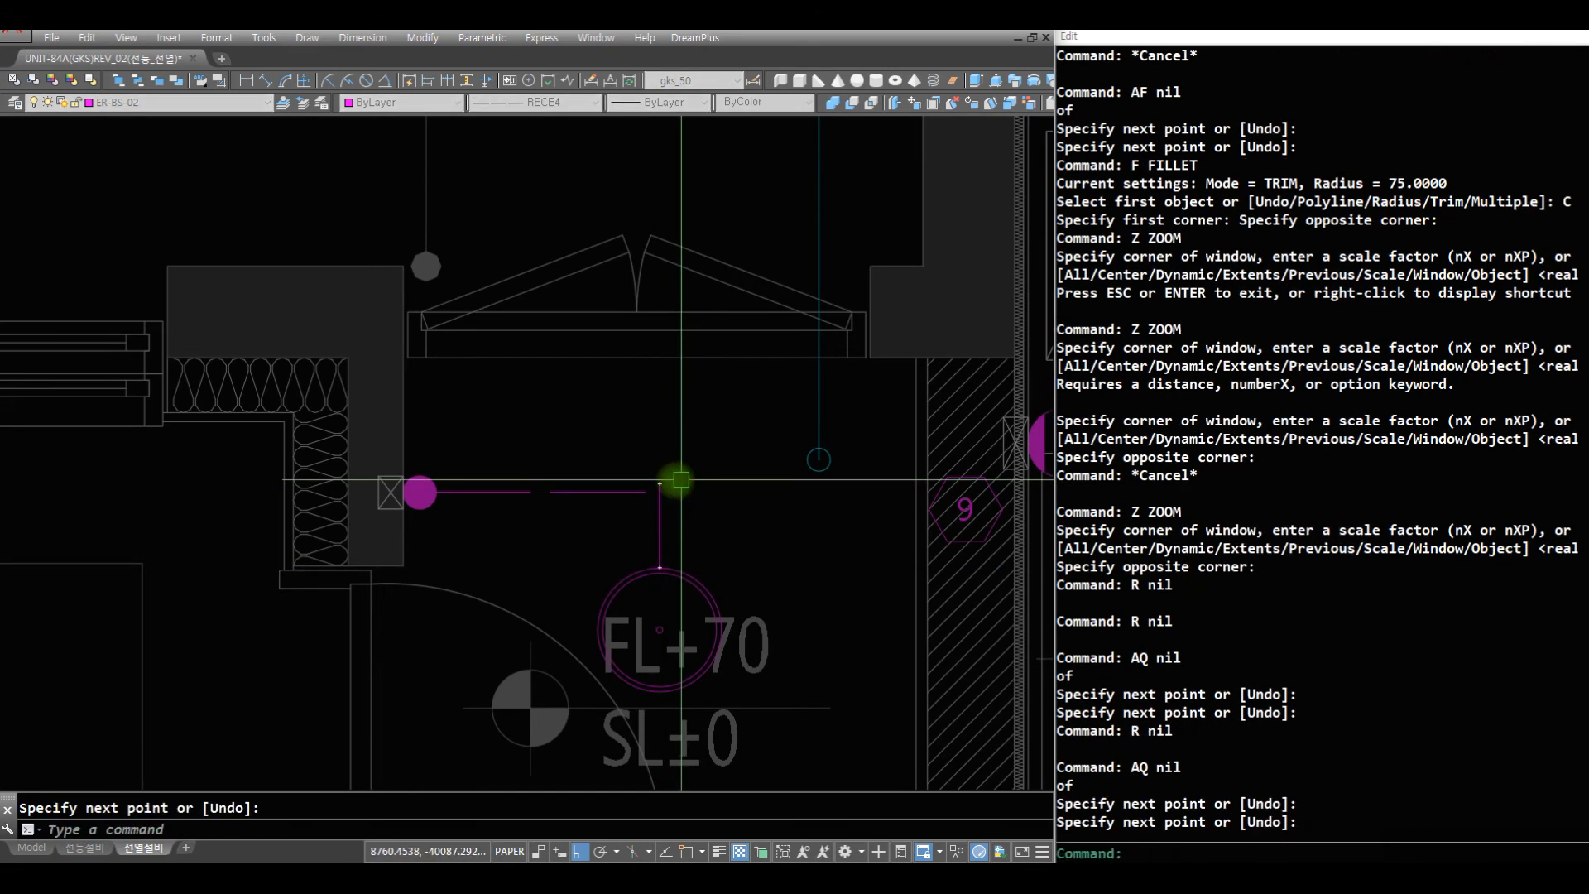
text(F)
key(space)
text(C)
key(space)
click(702, 525)
click(629, 467)
text(R)
key(space)
- Make ER-SS-02 the current layer and move the filleted 대피공간 wire onto it
click(168, 101)
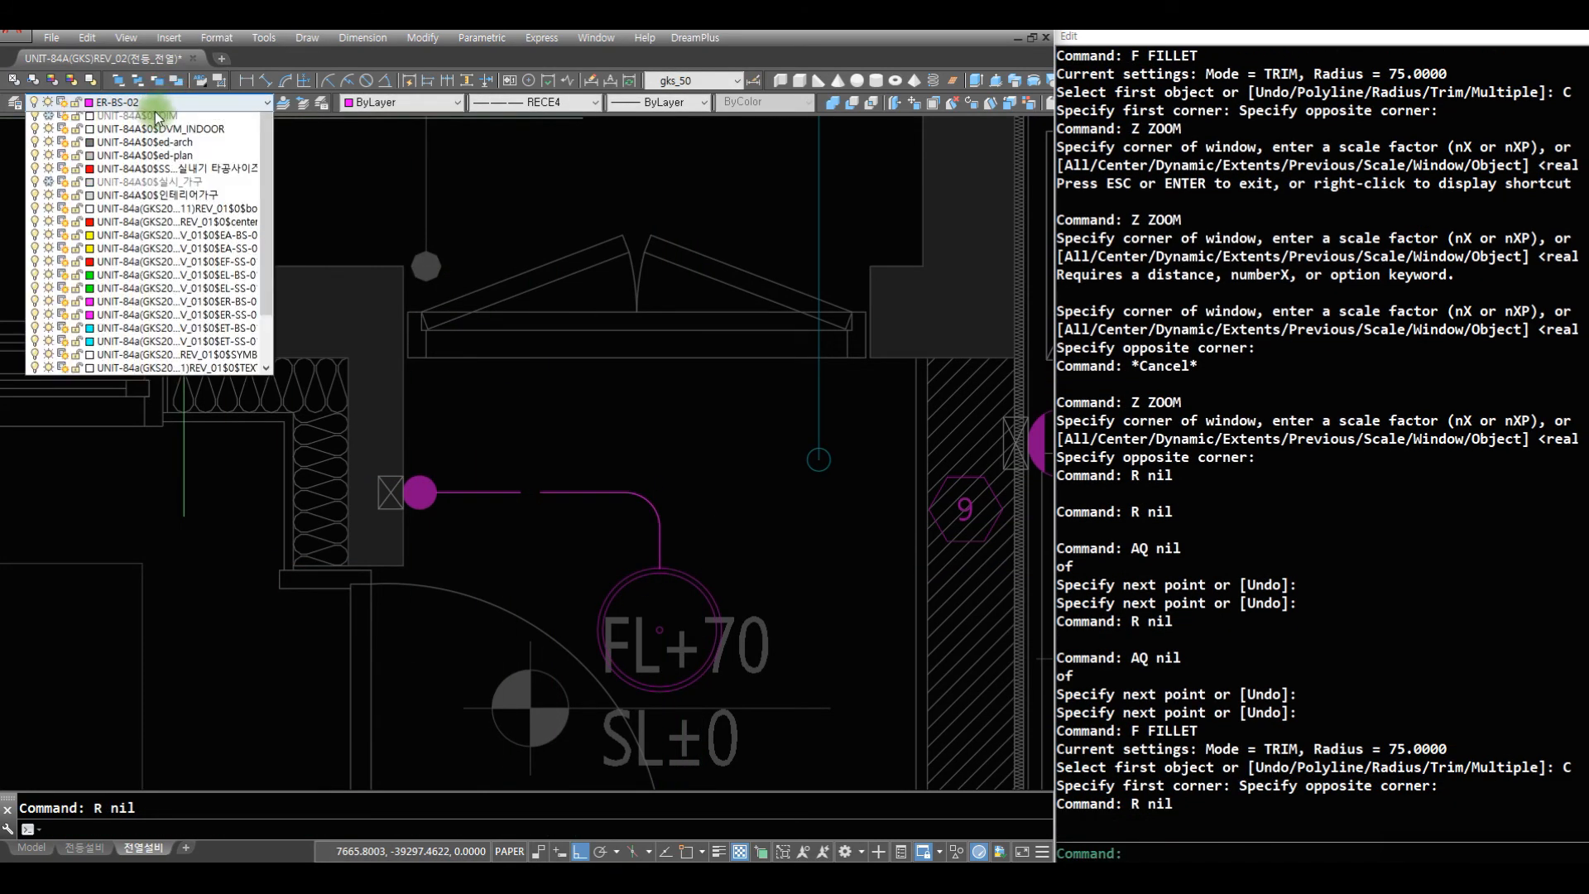
click(142, 120)
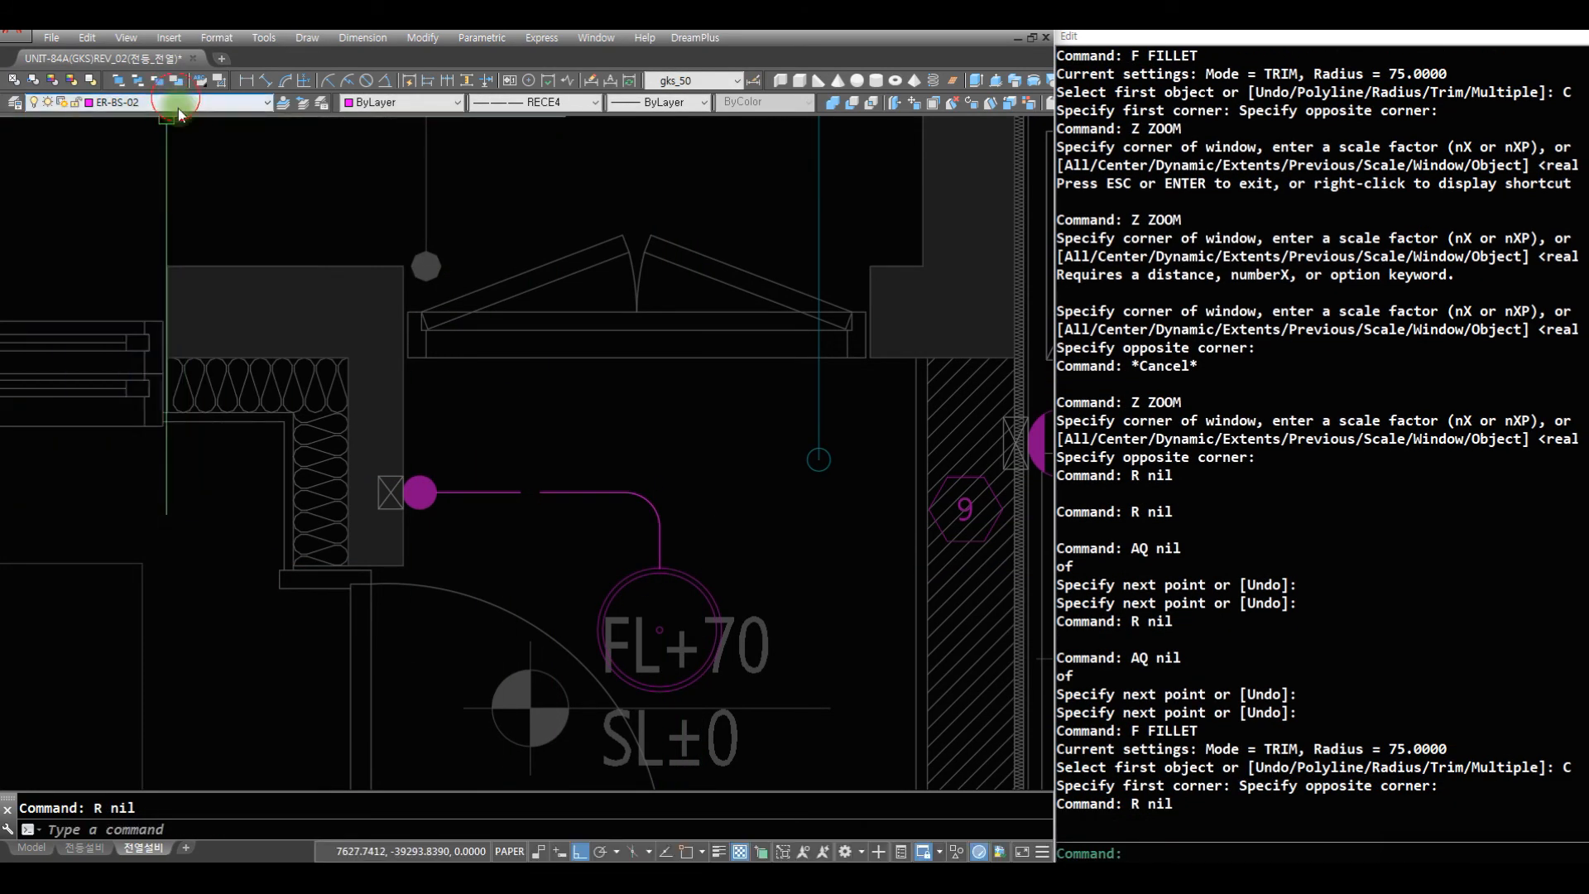
click(178, 105)
click(156, 135)
text(CC)
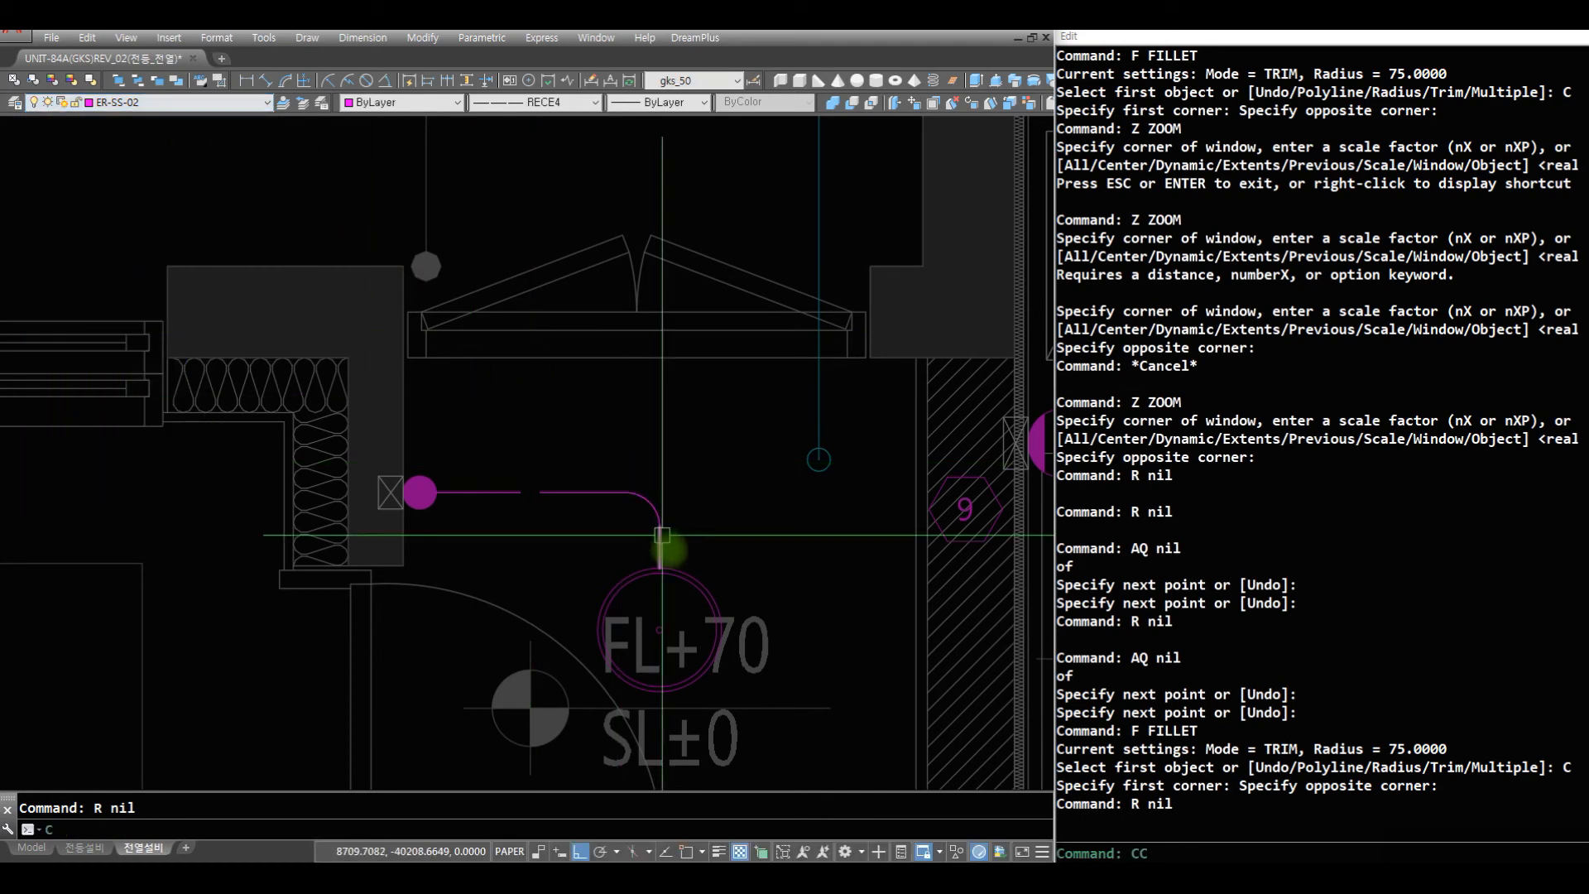
key(space)
text(C C)
key(space)
click(677, 540)
click(478, 442)
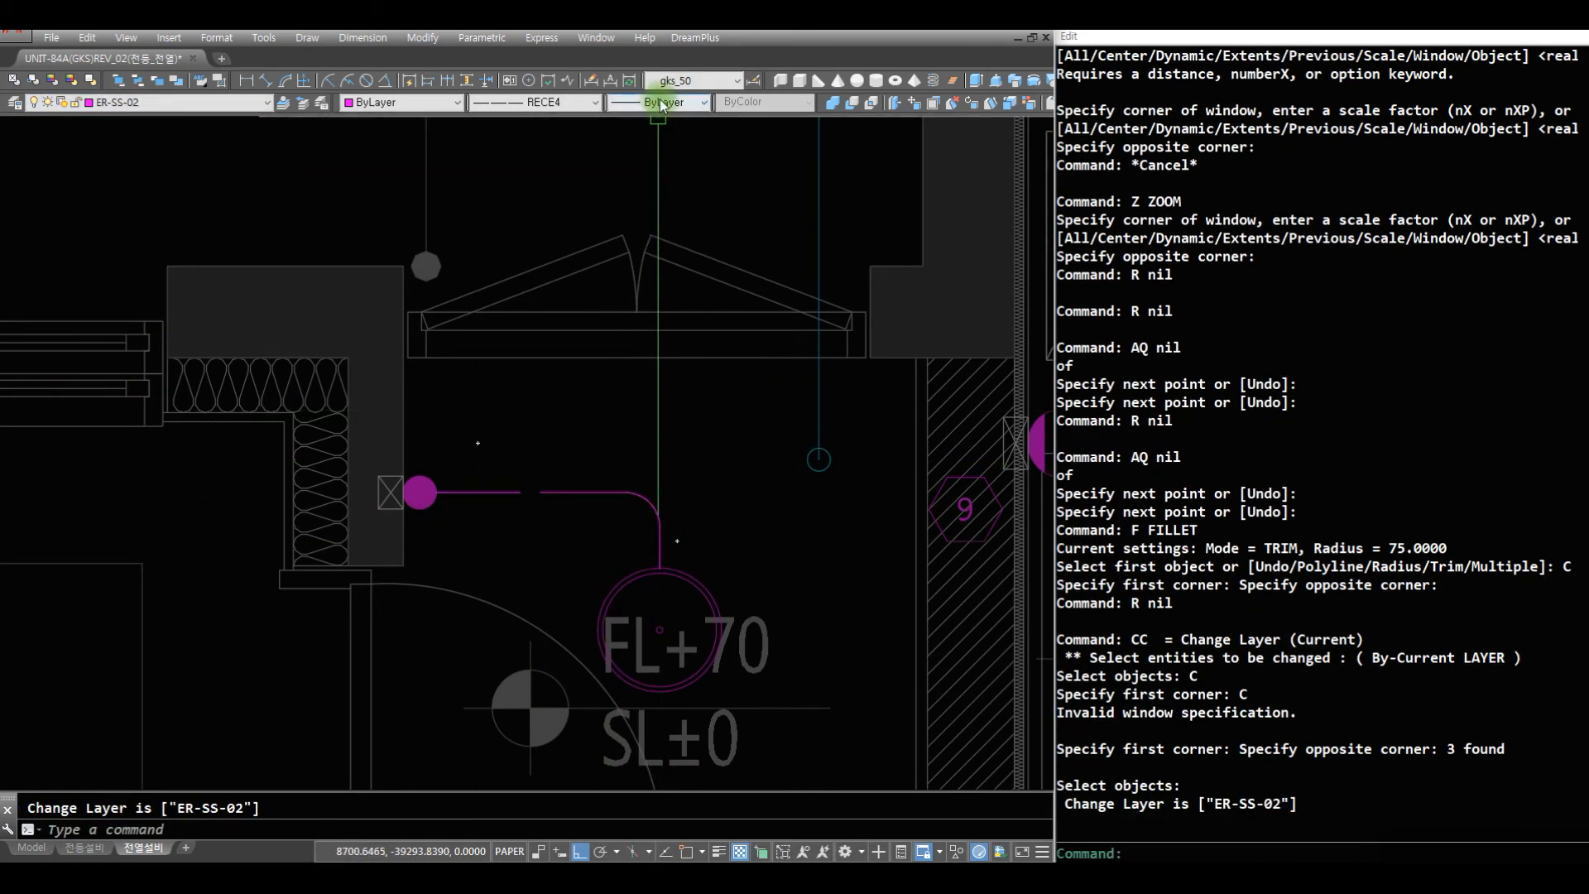
- Set the 대피공간 wire's linetype to Continuous and make Continuous the current linetype
key(Escape)
key(Escape)
click(698, 547)
click(503, 428)
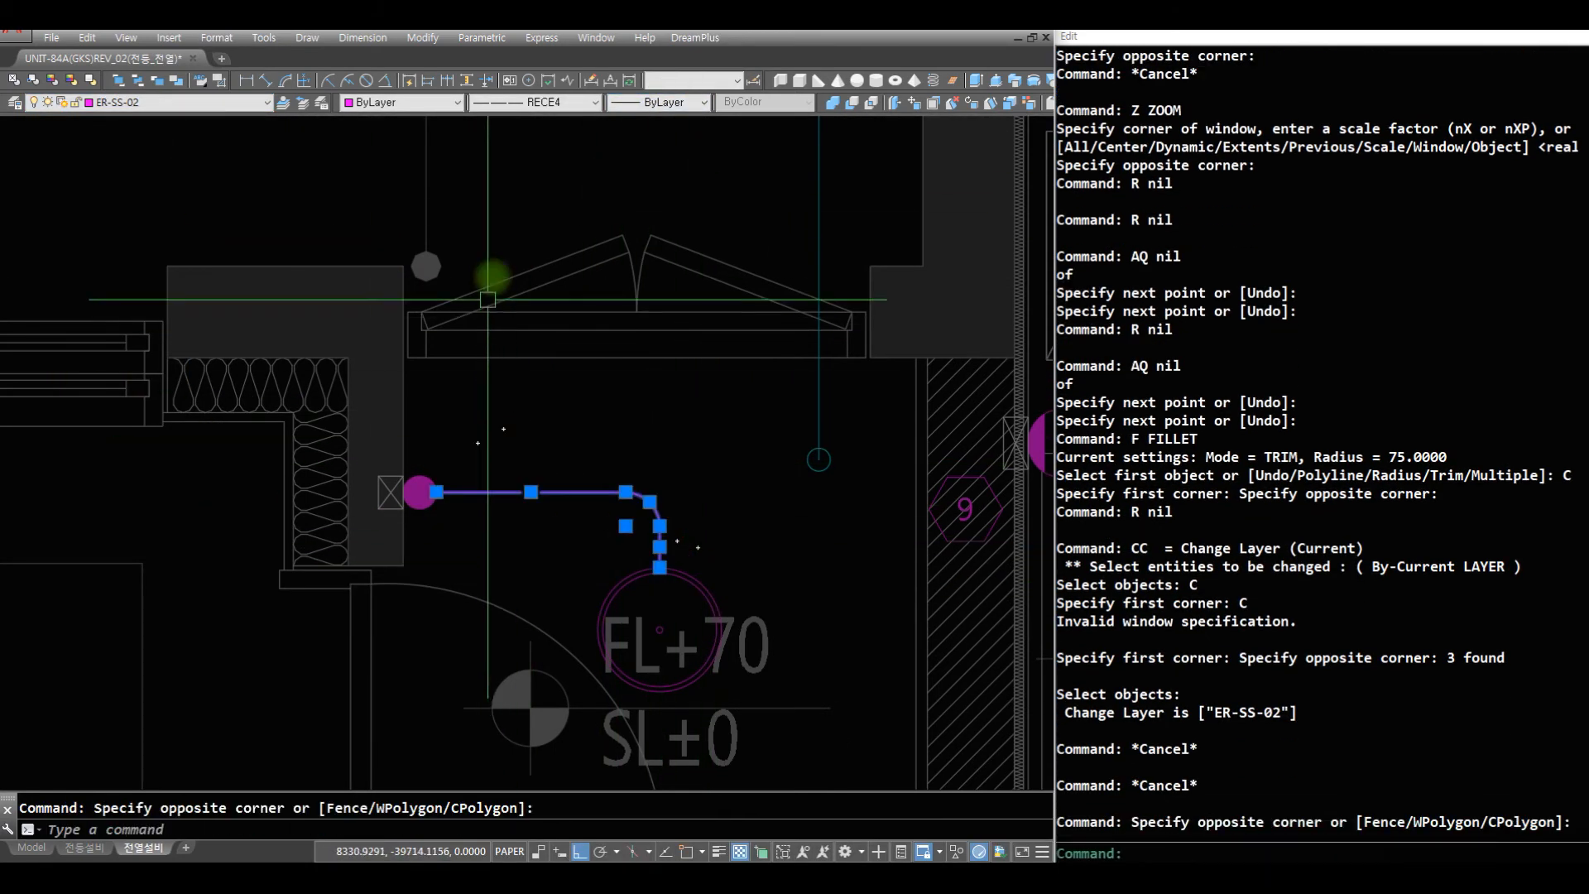
click(538, 101)
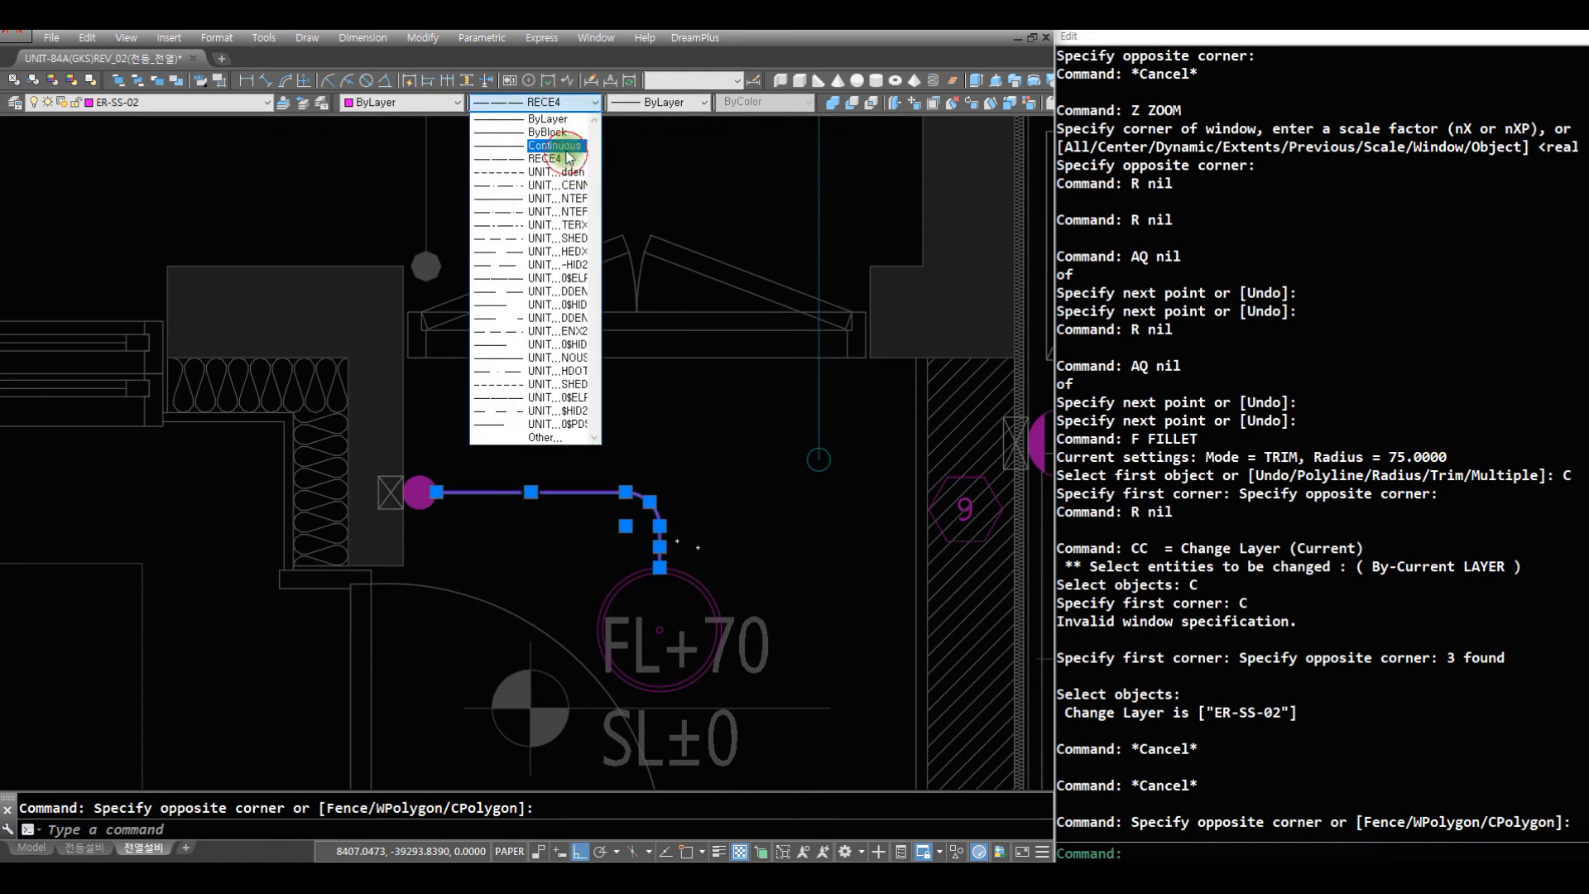
click(567, 148)
key(Escape)
key(Escape)
key(Escape)
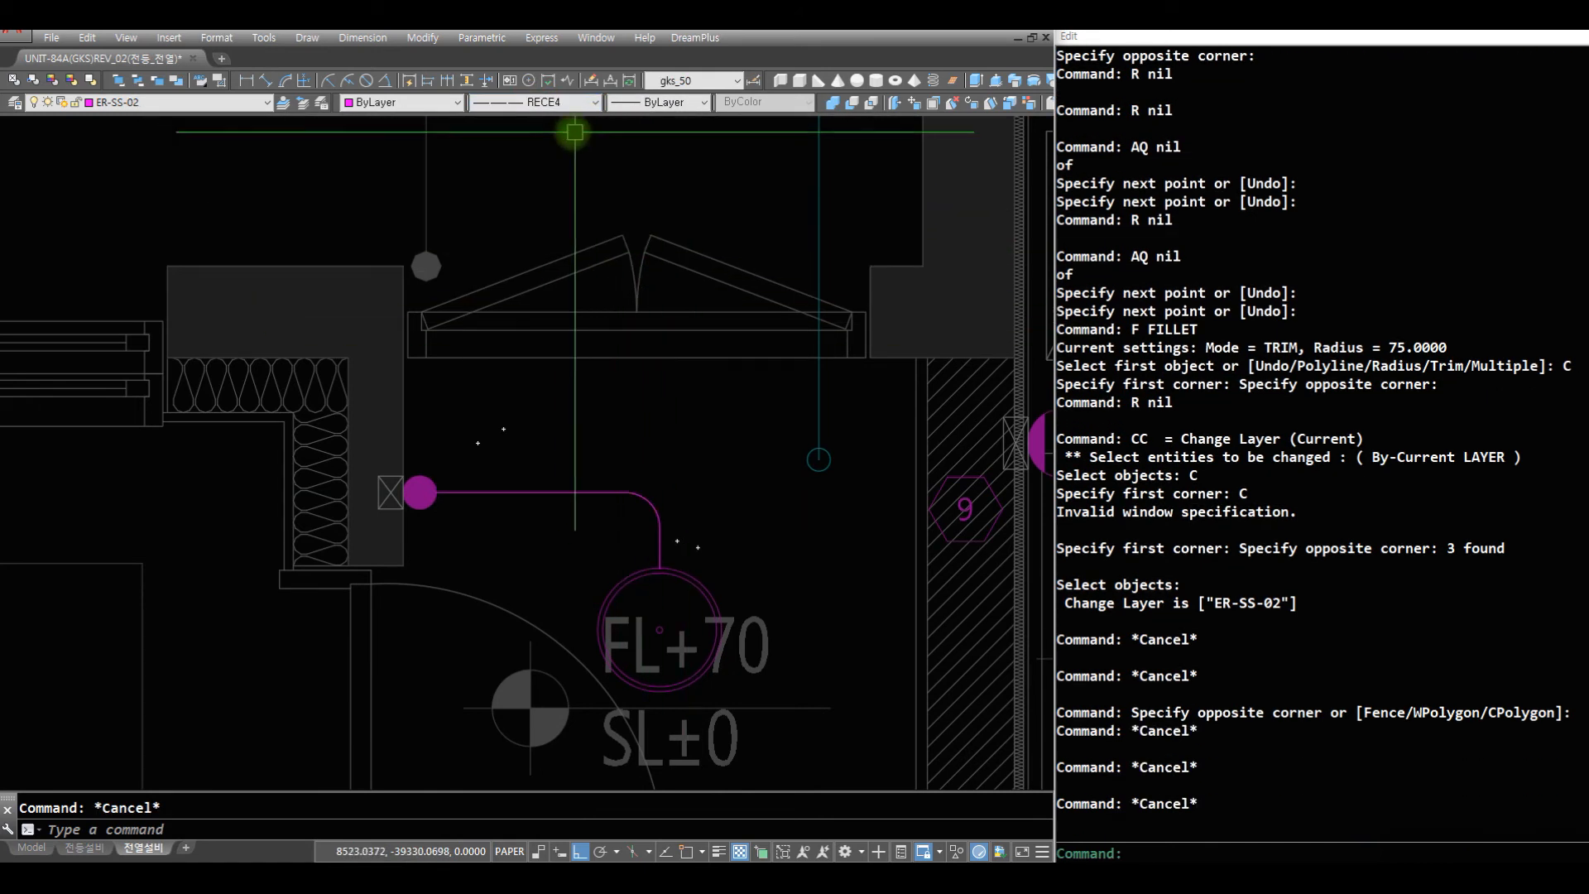
click(550, 103)
click(568, 147)
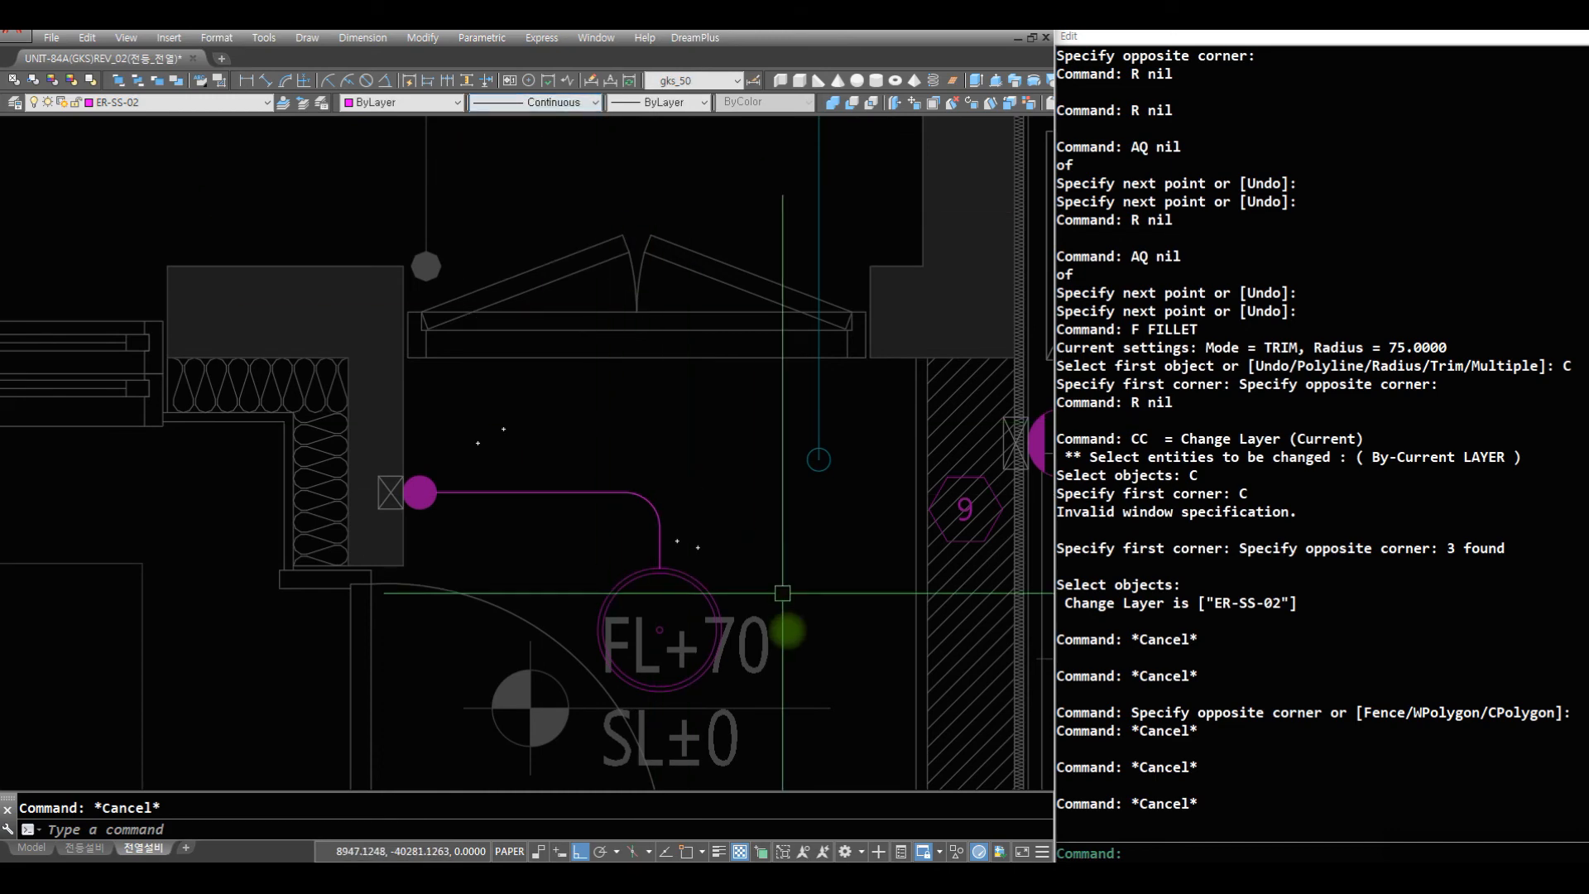
- Draw an AQ wire from the 대피공간 double-circle symbol across 발코니2 into the kitchen, then down past the dining table into the hallway
text(z)
key(Return)
key(Return)
mouse_move(628, 394)
mouse_down()
mouse_move(637, 535)
mouse_move(683, 658)
mouse_up()
key(Escape)
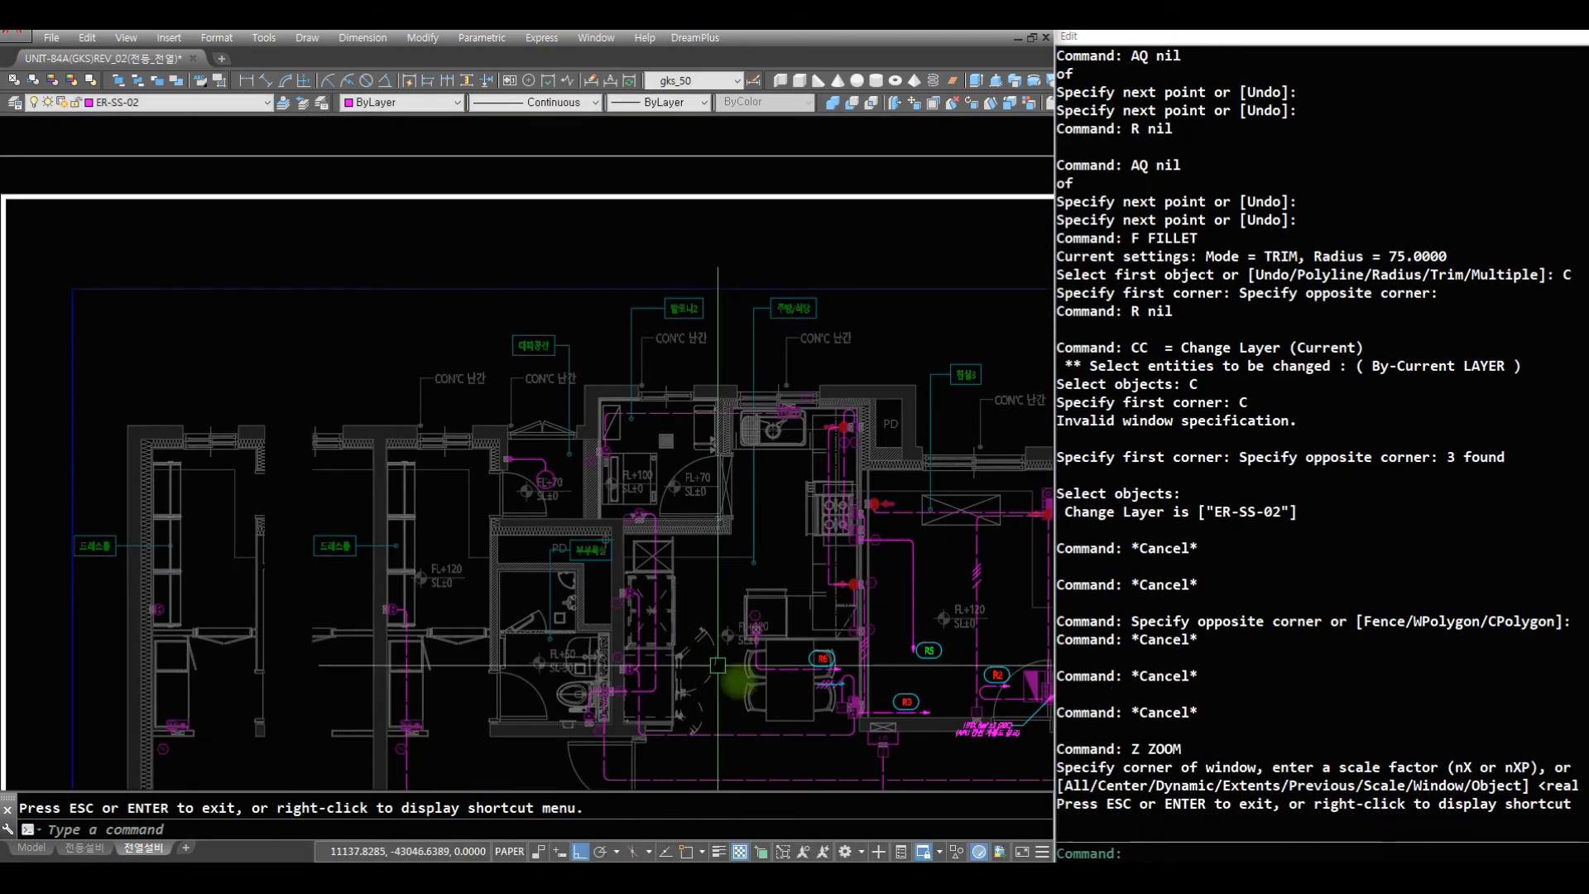
text(z)
key(Return)
text(z)
key(Return)
click(955, 768)
click(408, 391)
text(r)
key(Return)
text(aq)
key(Return)
click(300, 249)
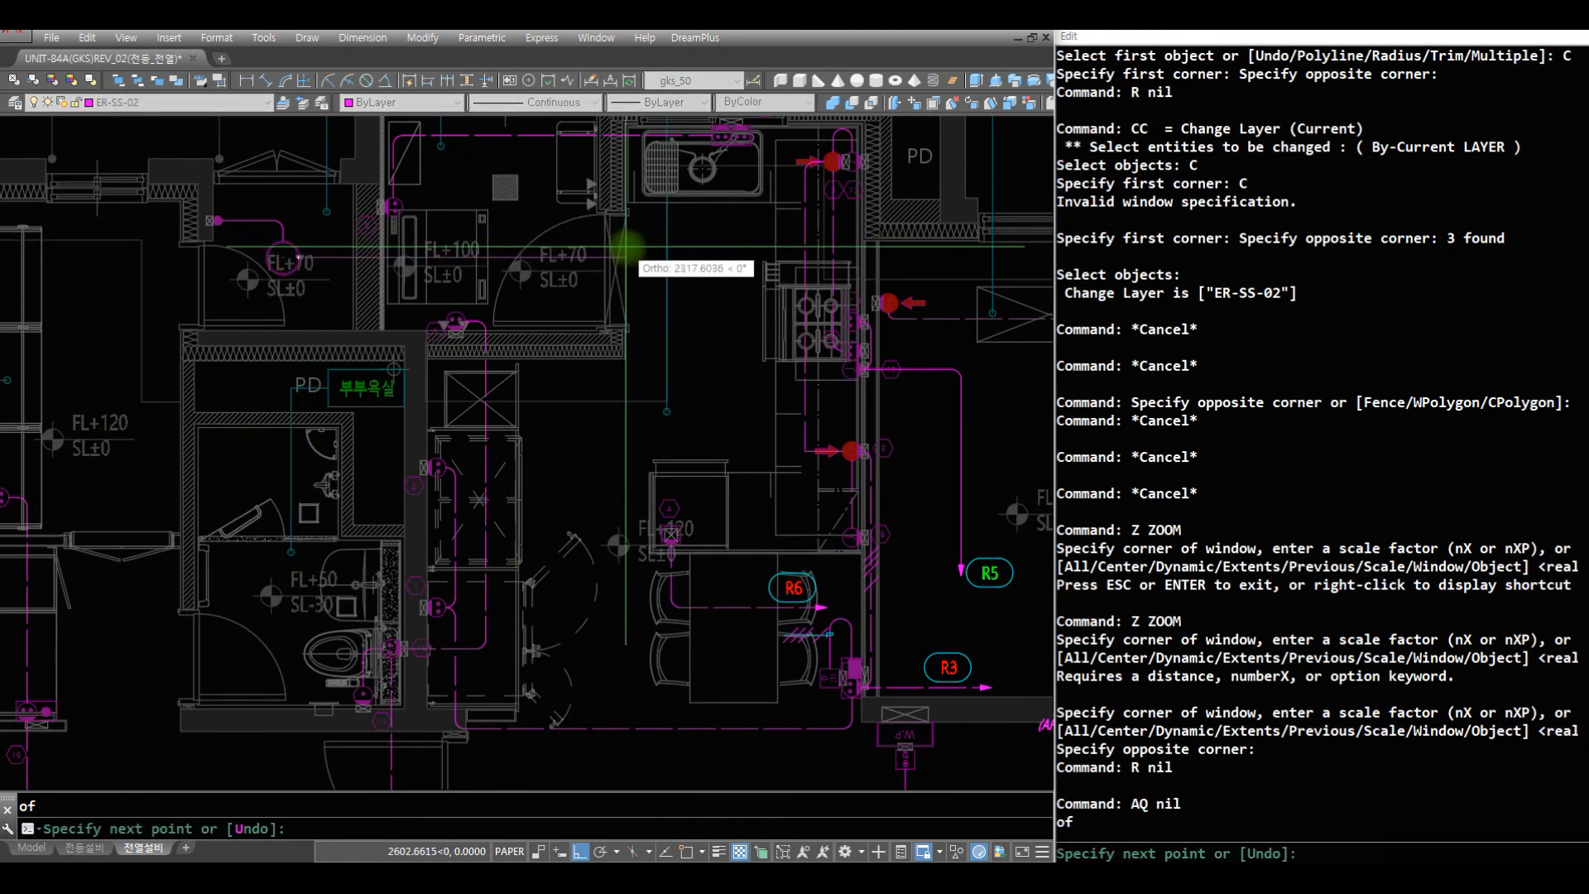
click(635, 243)
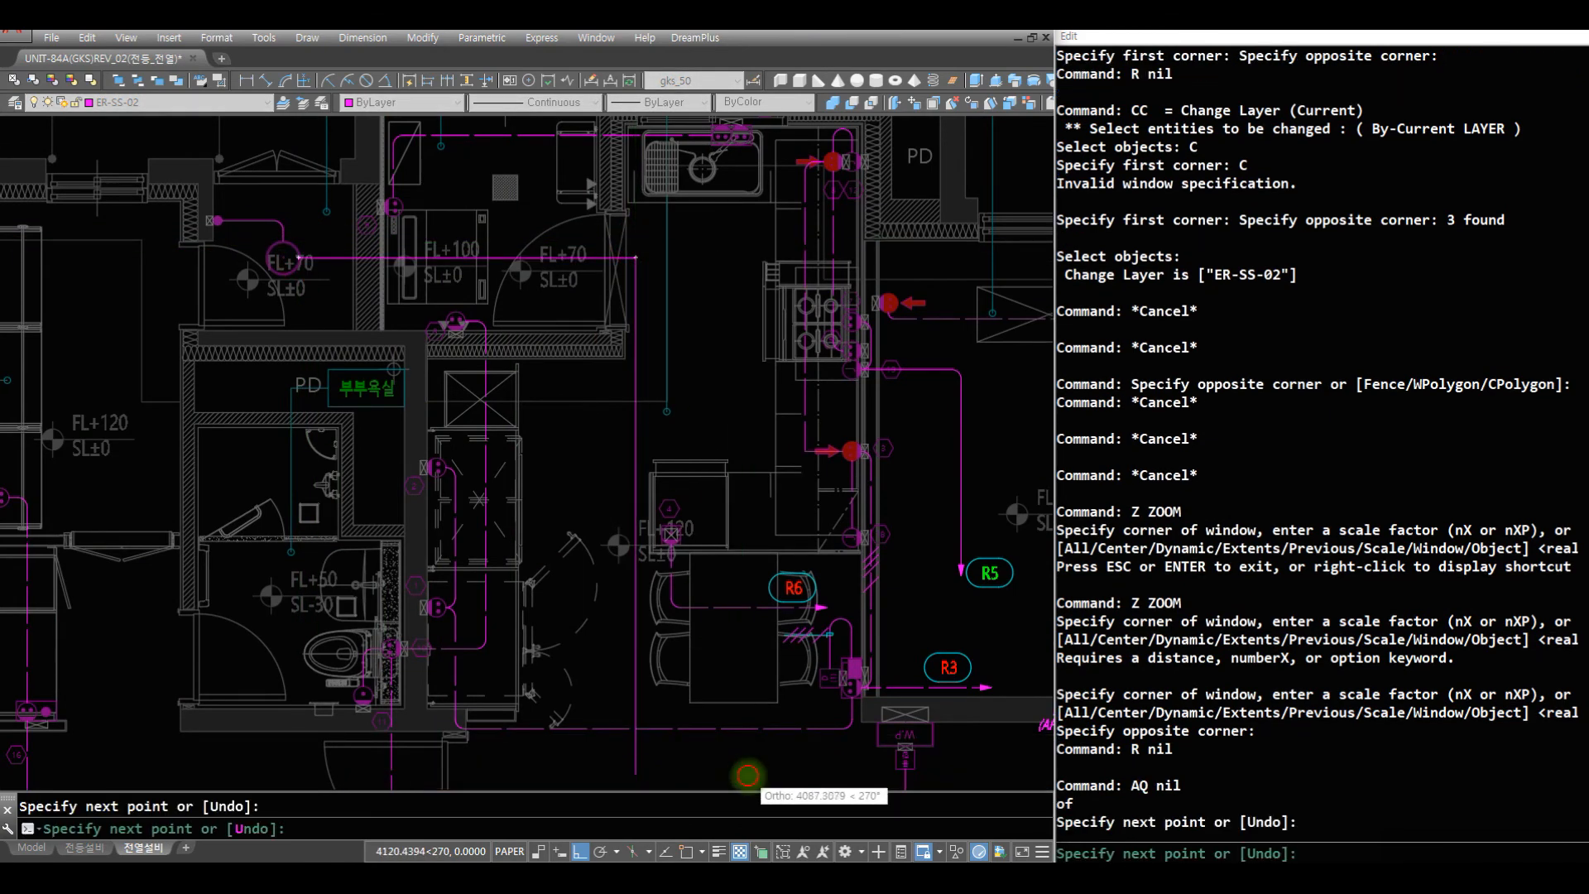
click(747, 775)
key(Return)
- Draw a horizontal AF wire from the W.P outlet along the hallway, crossing the lower end of the new vertical wire
text(AF)
key(Return)
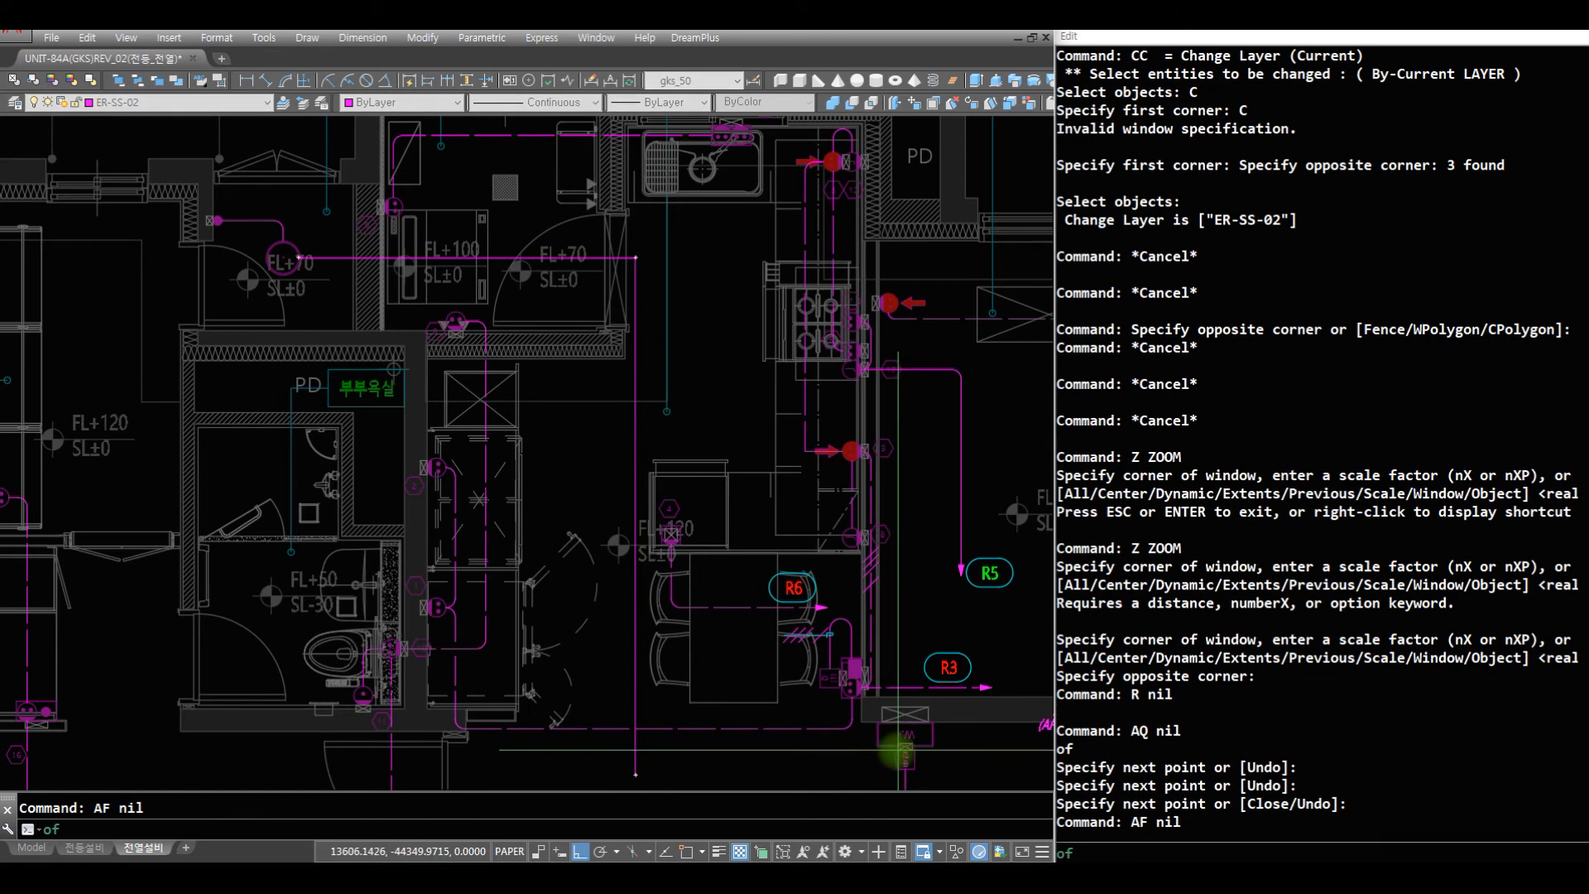
click(878, 735)
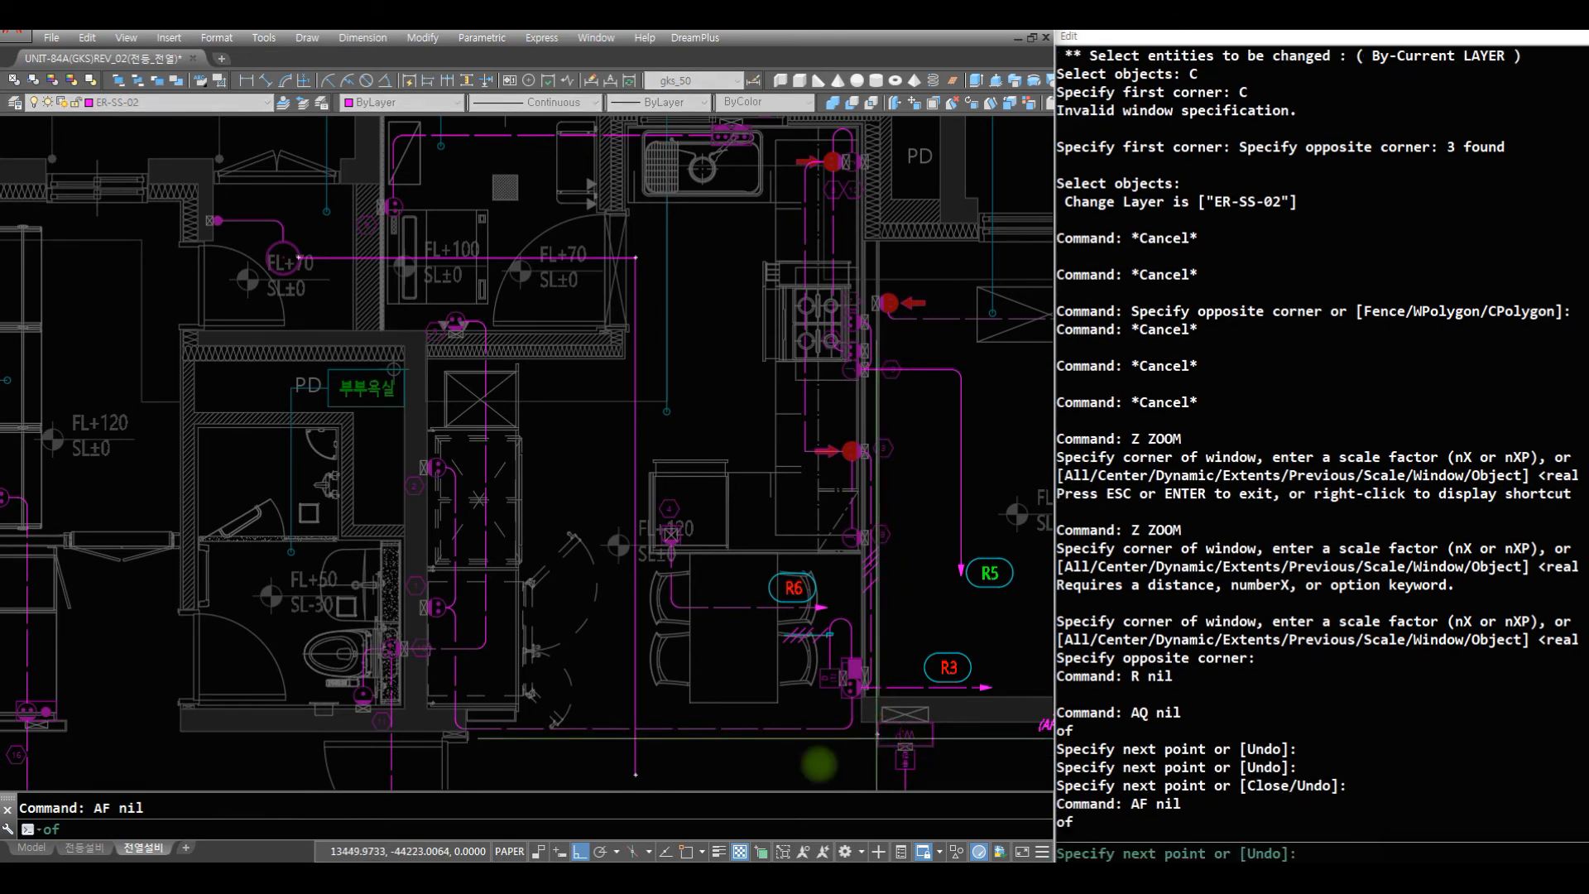
click(613, 785)
key(Return)
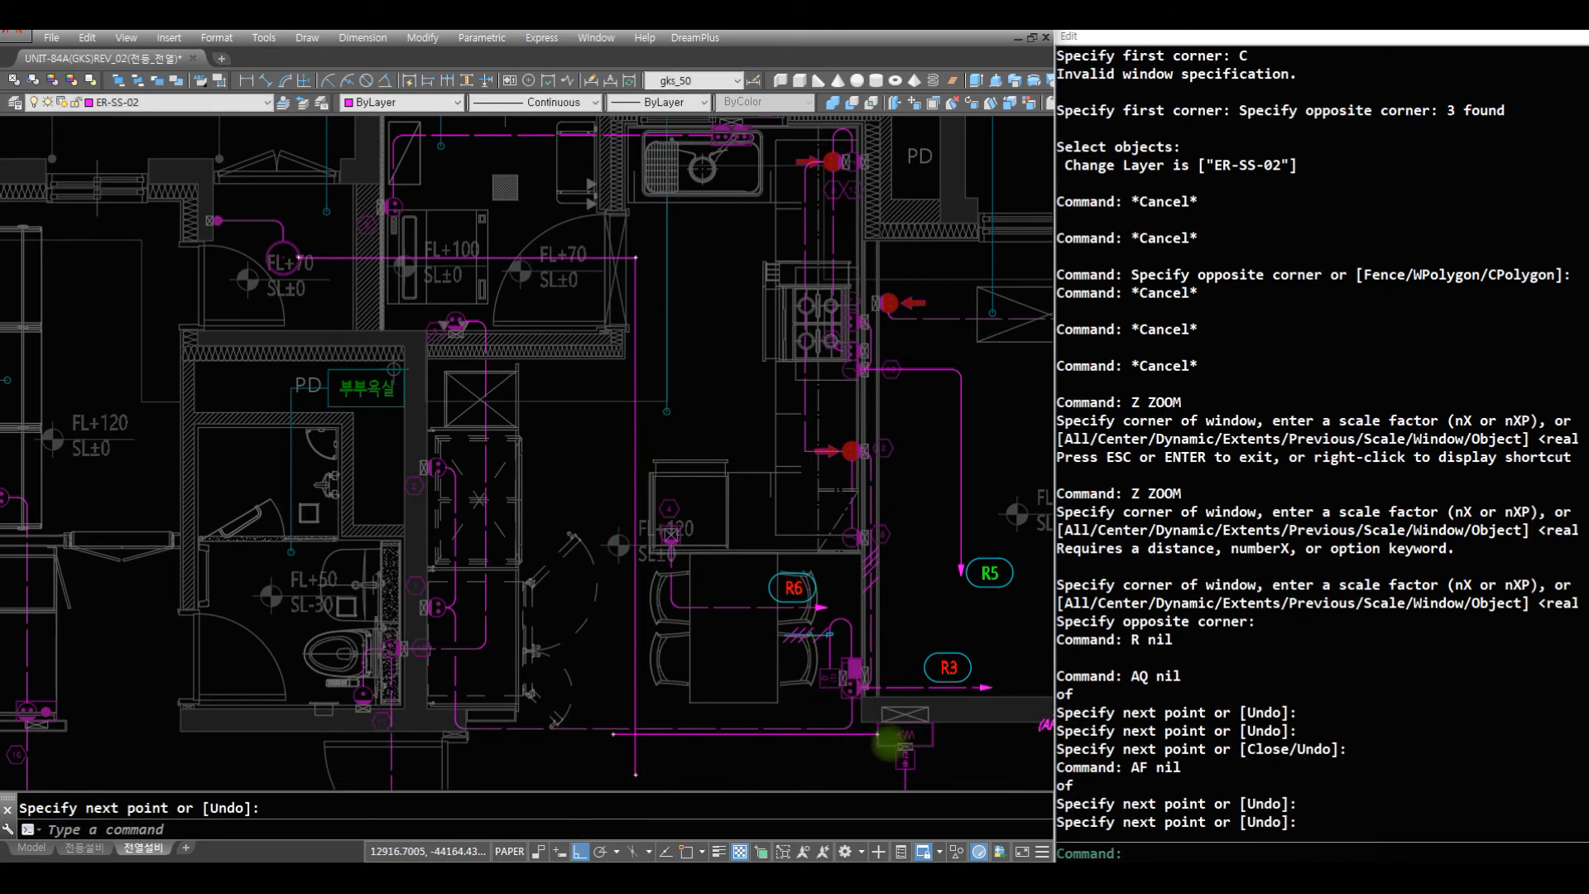
- Stretch the dashed wire's horizontal run below the dining table upward, clear of the wire from the W.P outlet
text(Z)
key(Return)
click(940, 786)
click(224, 594)
text(R)
key(Return)
text(ST)
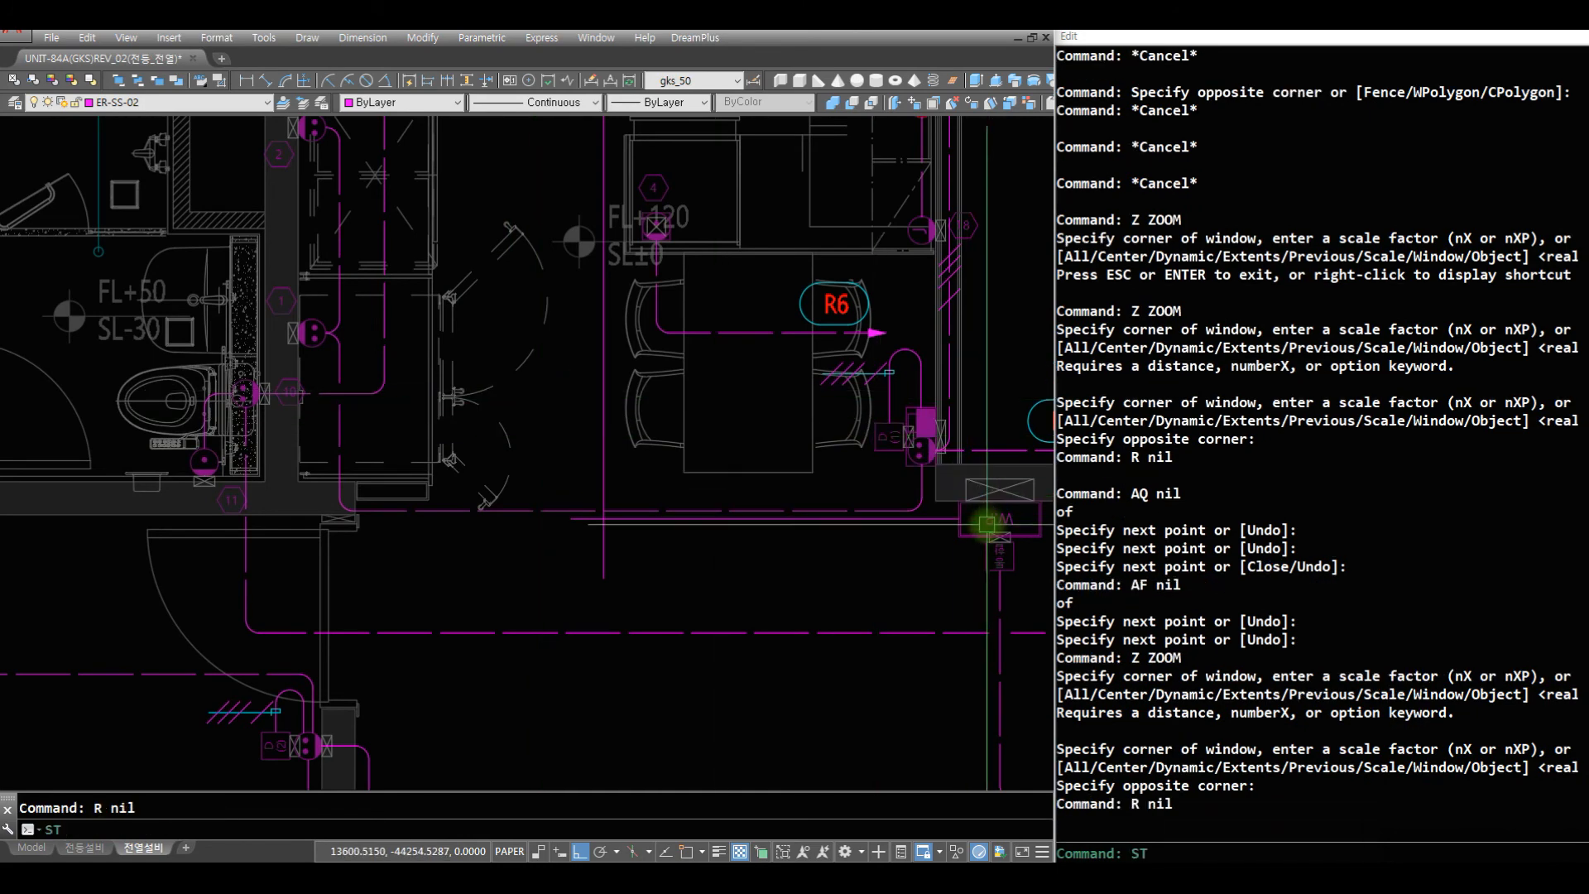
key(Return)
text(C)
key(Return)
text(C)
key(Return)
click(935, 518)
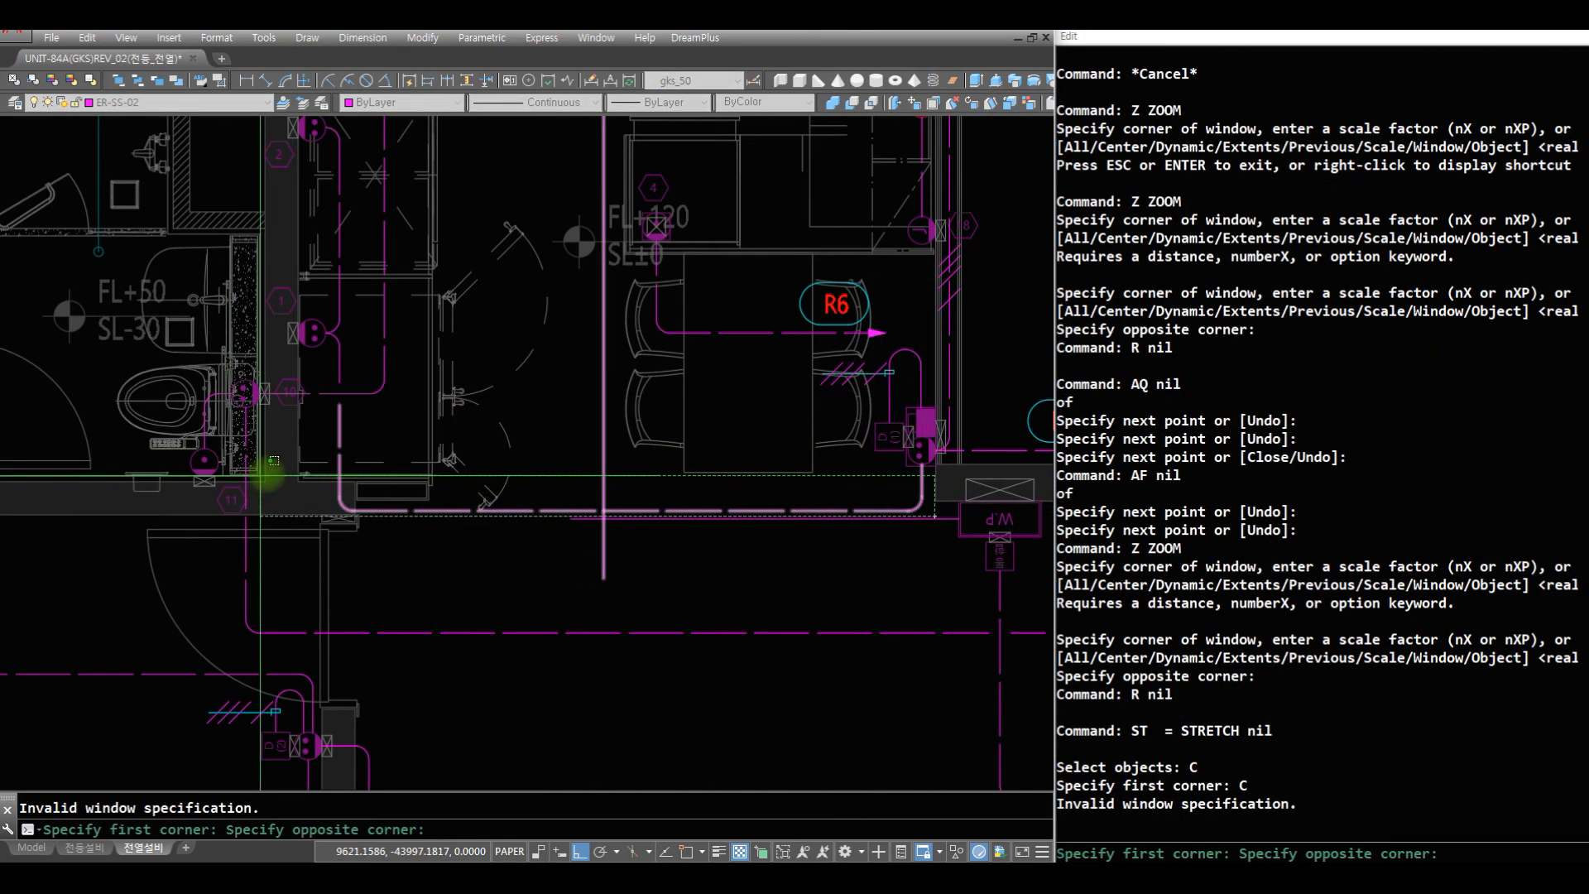
click(450, 454)
key(Return)
click(765, 490)
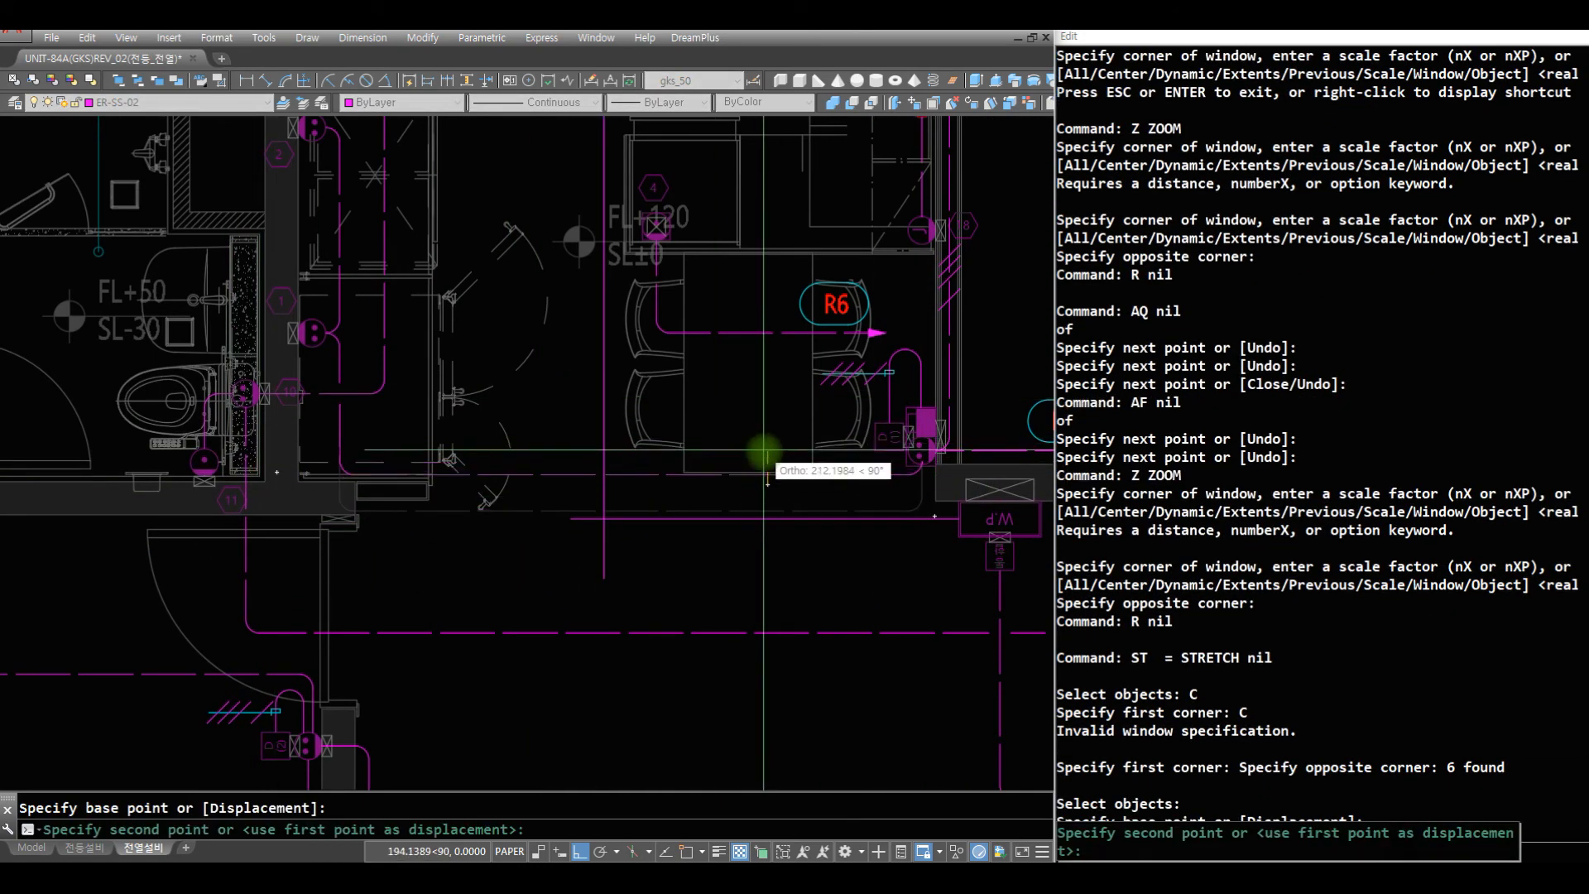
click(762, 462)
text(R)
key(Return)
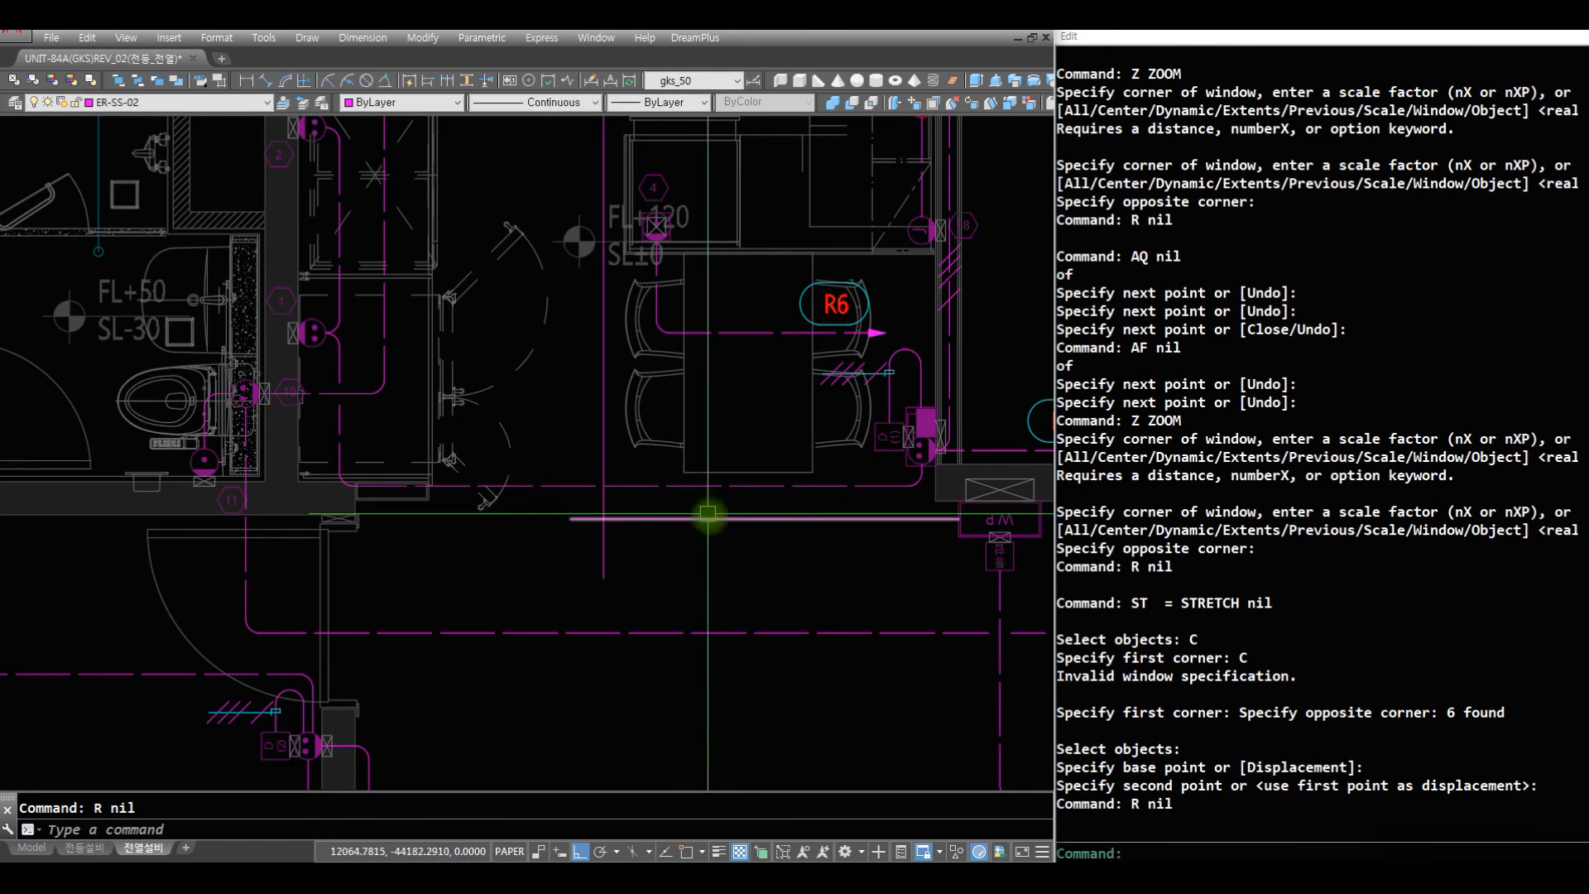
- Offset the horizontal W.P wire downward by 50 to make a second parallel wire
text(O)
key(Return)
key(Return)
click(713, 519)
click(709, 545)
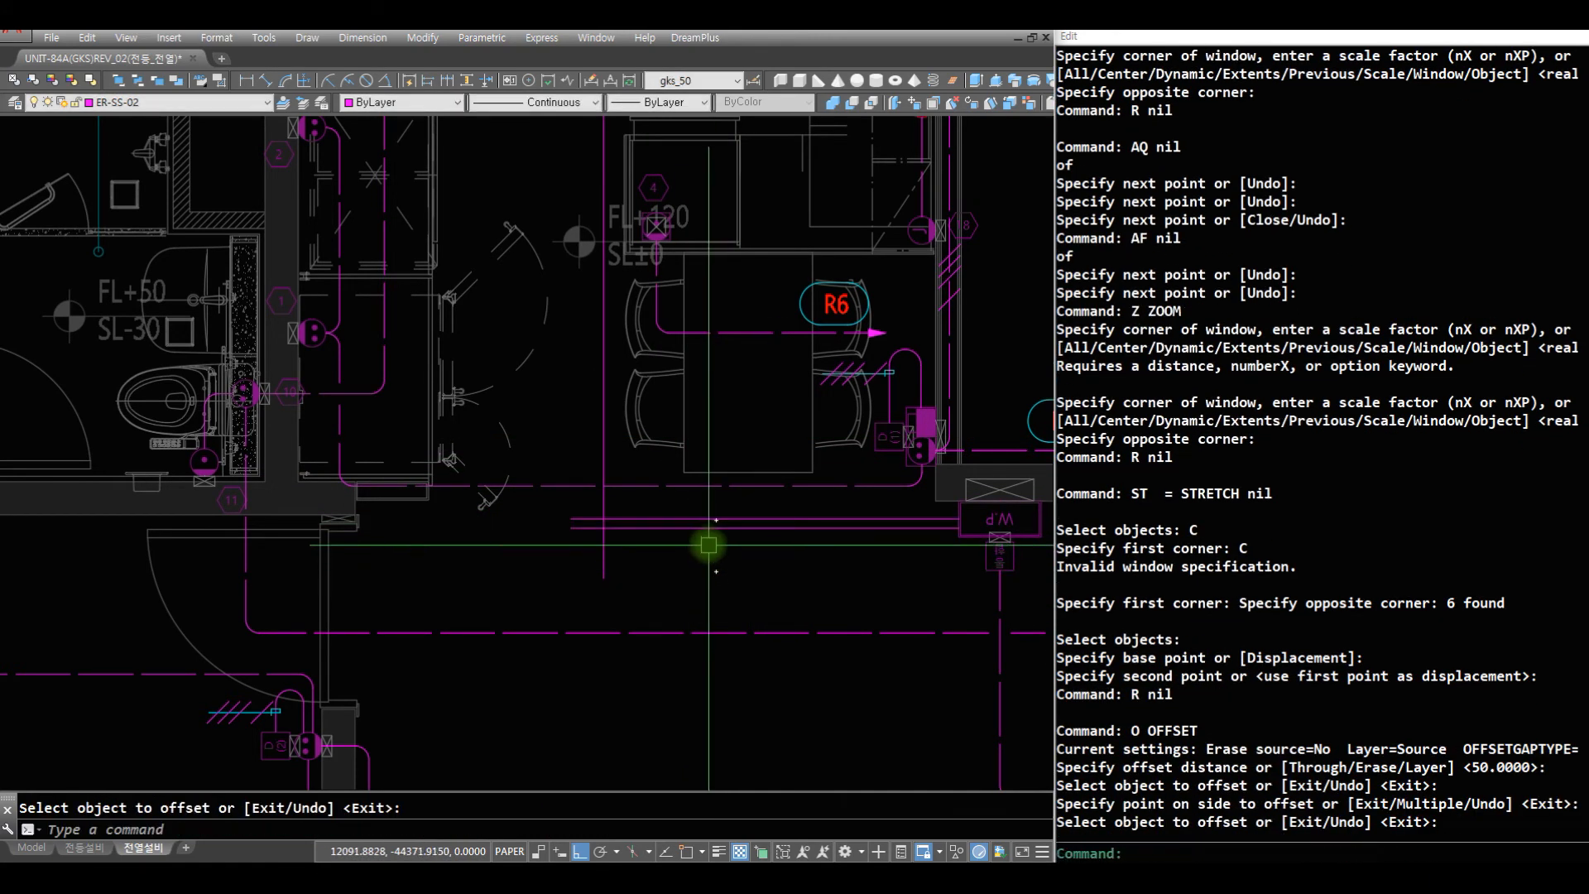
key(Escape)
key(Escape)
text(M2)
key(Return)
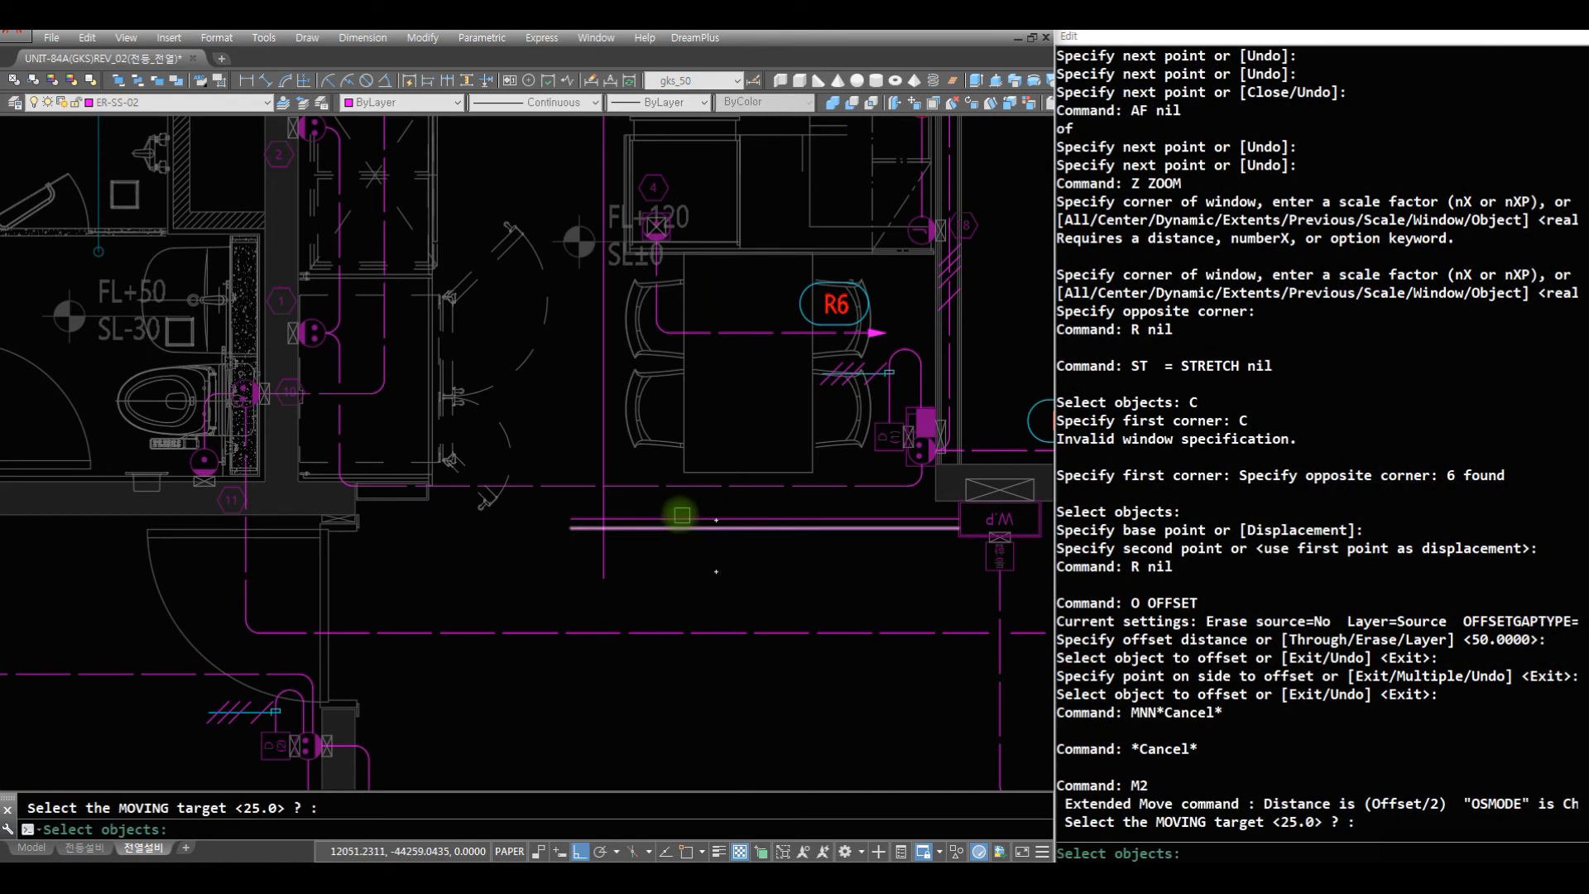
text(C)
key(Return)
click(700, 521)
click(687, 606)
- Move both parallel W.P wires upward by the M2 distance of 25 to centre them on the W.P outlet
key(Return)
key(Escape)
key(Escape)
key(Return)
click(741, 550)
click(701, 508)
key(Return)
click(745, 590)
click(735, 503)
text(Z)
key(Return)
key(Return)
drag(681, 255, 697, 744)
key(Escape)
text(Z)
key(Return)
click(722, 508)
click(404, 251)
text(R)
key(Return)
text(R)
key(Return)
text(AF)
key(Return)
text(of)
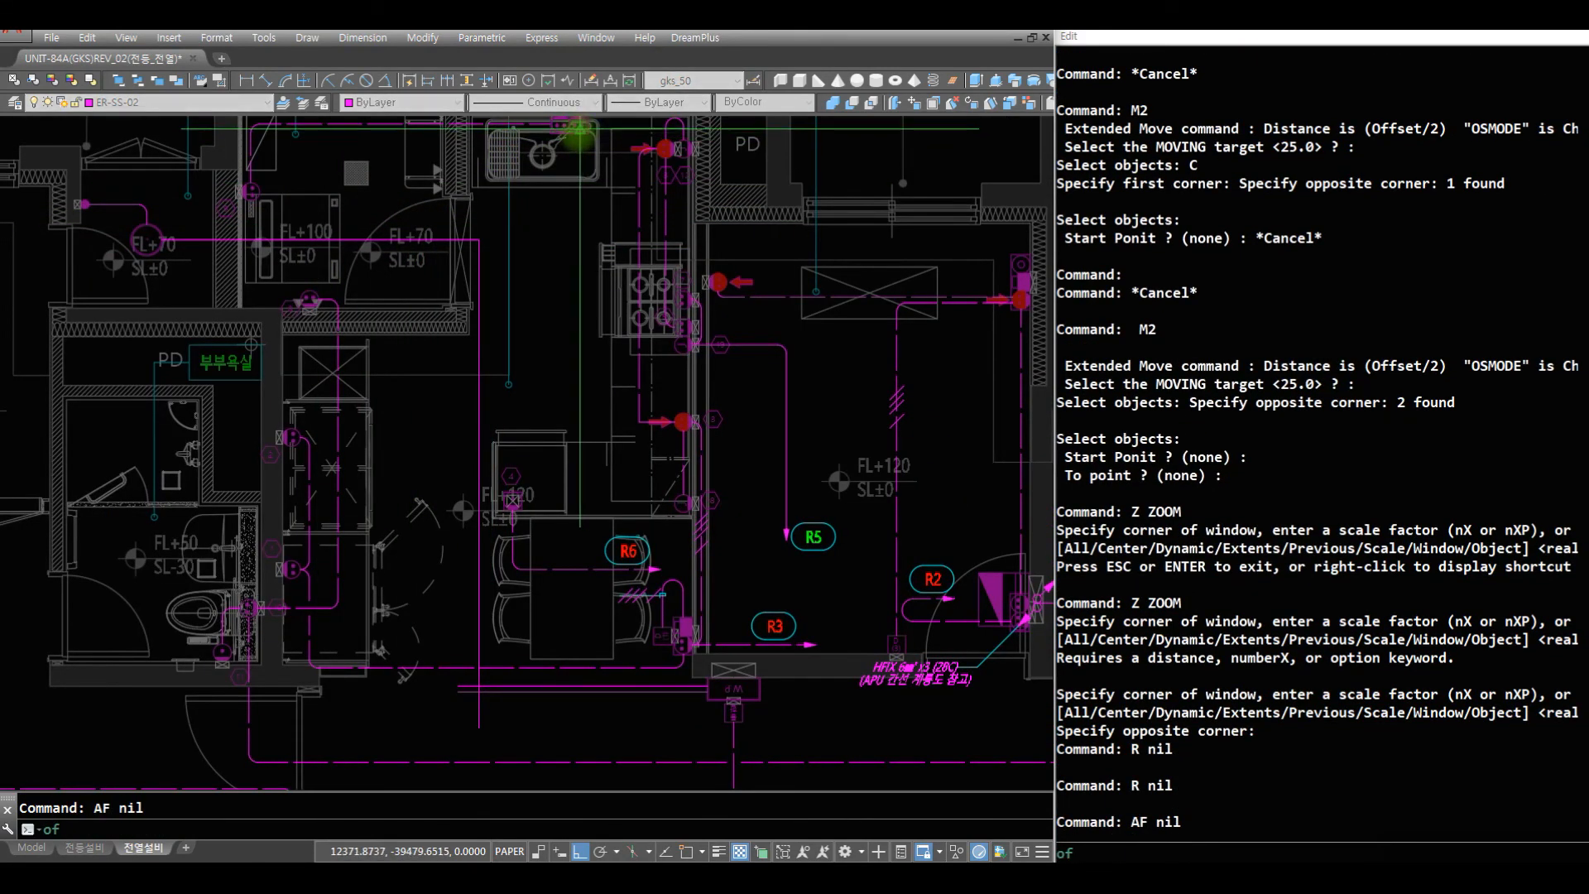
click(580, 132)
key(Escape)
- Draw a vertical AQ wire from the device above the kitchen sink past the dining table, crossing the two W.P wires
text(AQ)
key(Return)
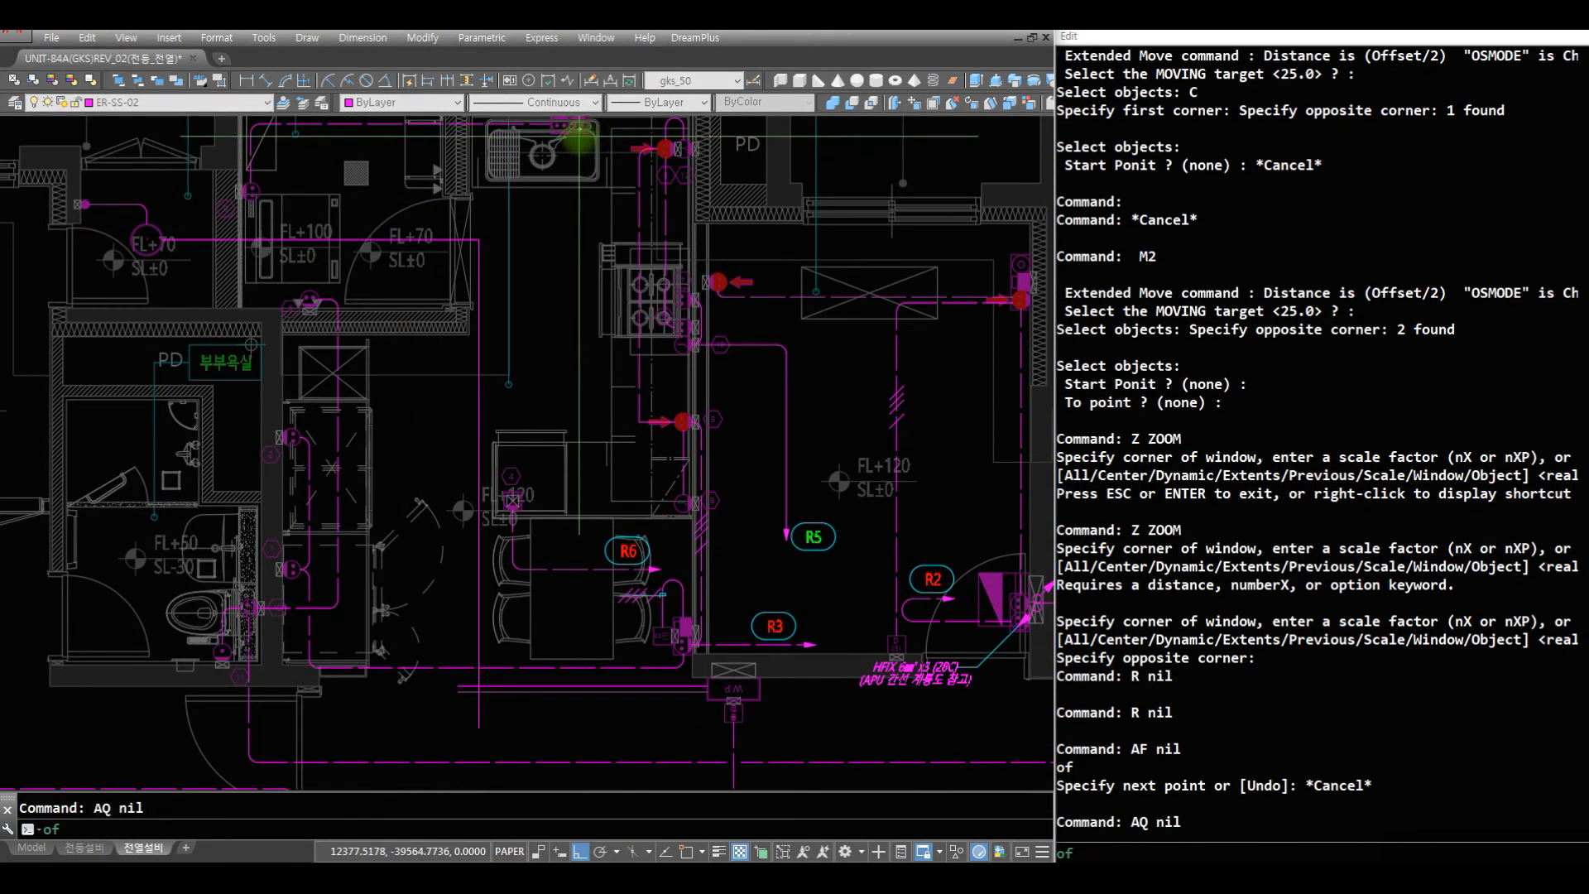
click(580, 135)
click(716, 723)
key(Return)
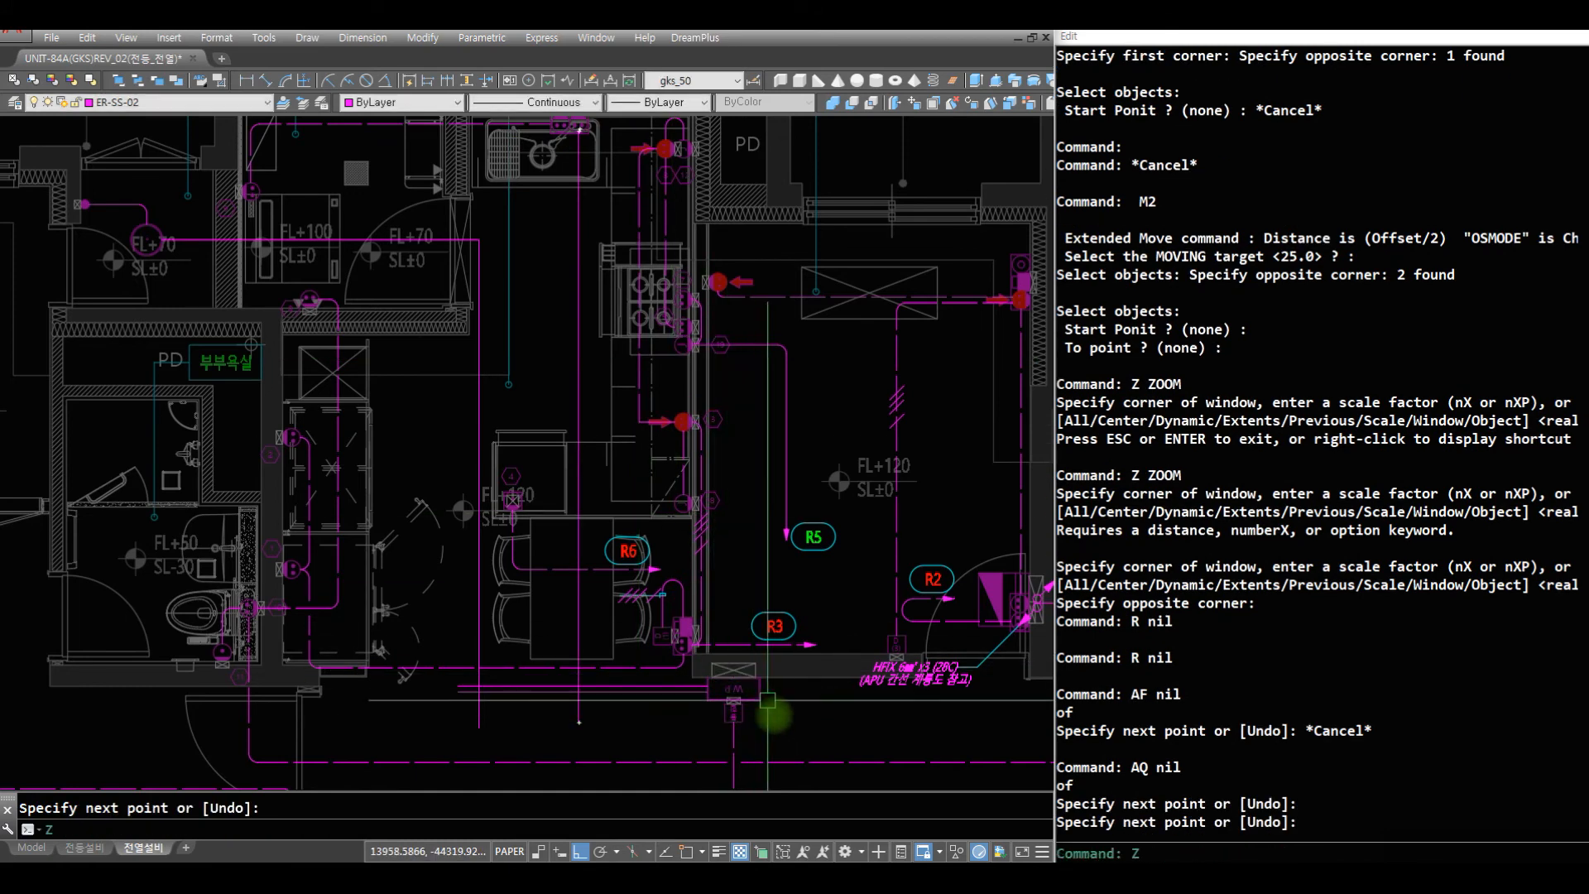
- Fillet the sink wire with the upper W.P wire and the 대피공간 wire with the lower W.P wire
text(Z)
key(Return)
drag(304, 580, 786, 749)
text(R)
key(Return)
text(F)
key(Return)
click(641, 494)
click(600, 468)
key(Return)
click(531, 510)
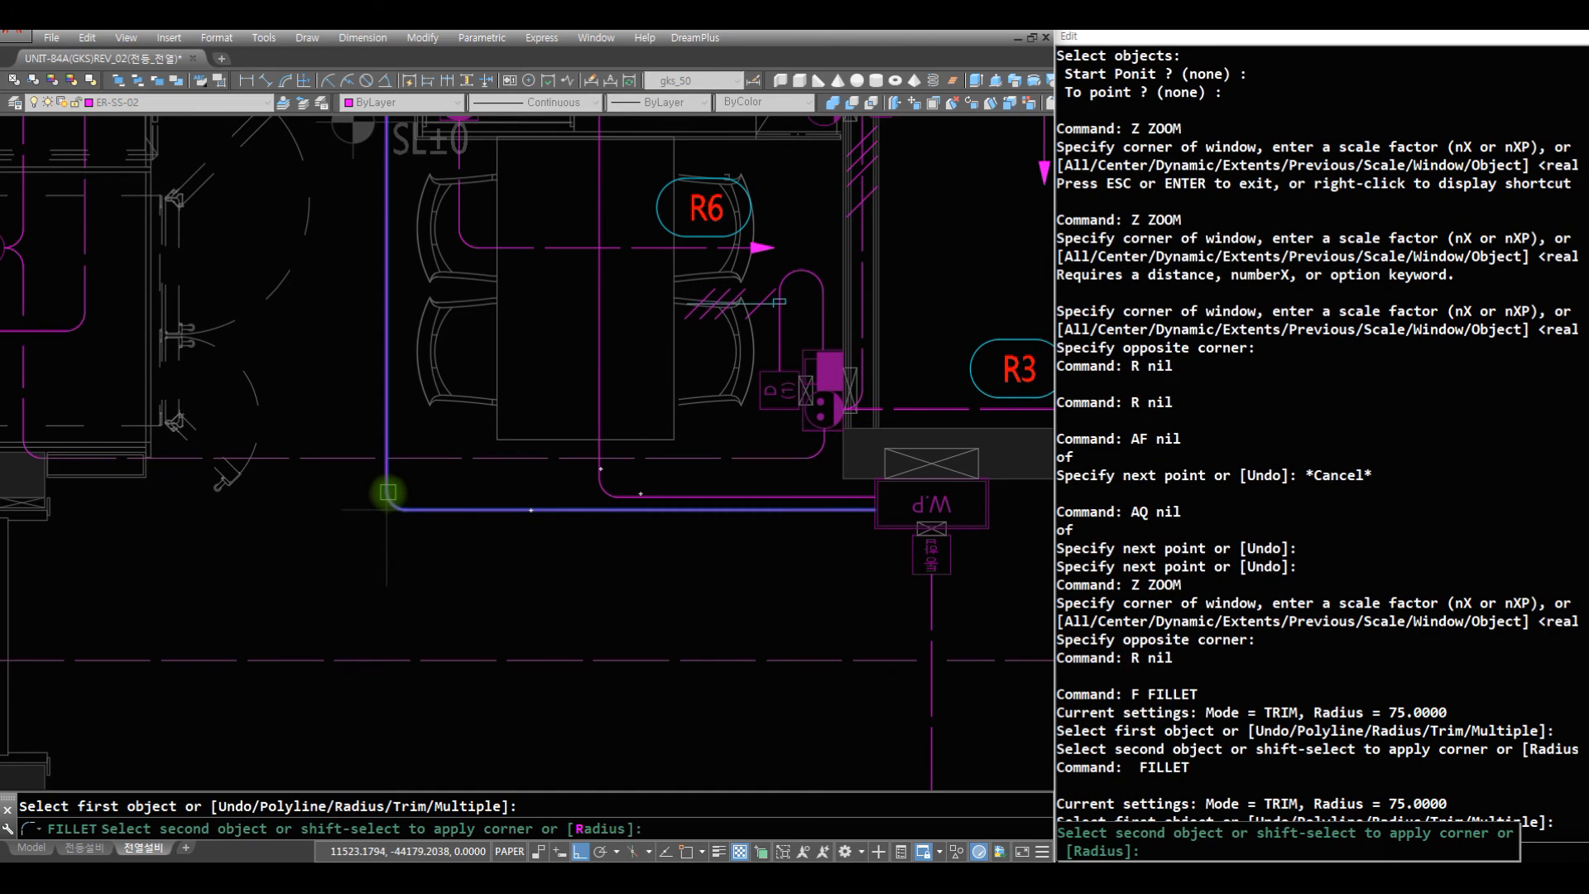
click(388, 492)
- Match the properties of the dashed kitchen wire onto the filleted sink wire, including its vertical run and corner
text(R)
key(Return)
text(MA)
key(Return)
click(627, 458)
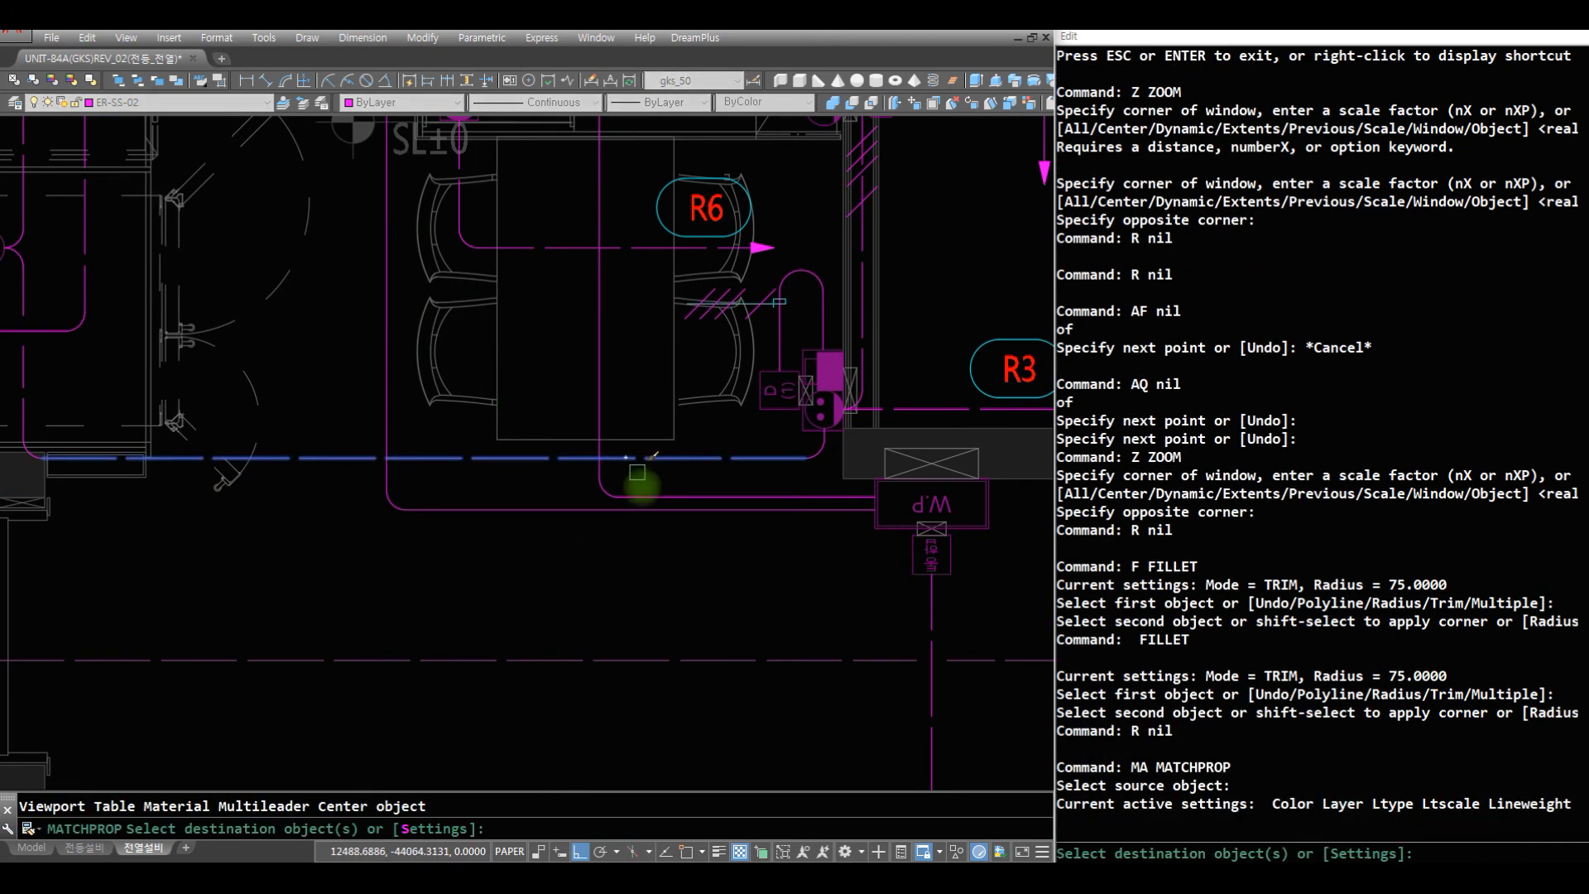
text(C)
key(Return)
click(644, 498)
click(582, 476)
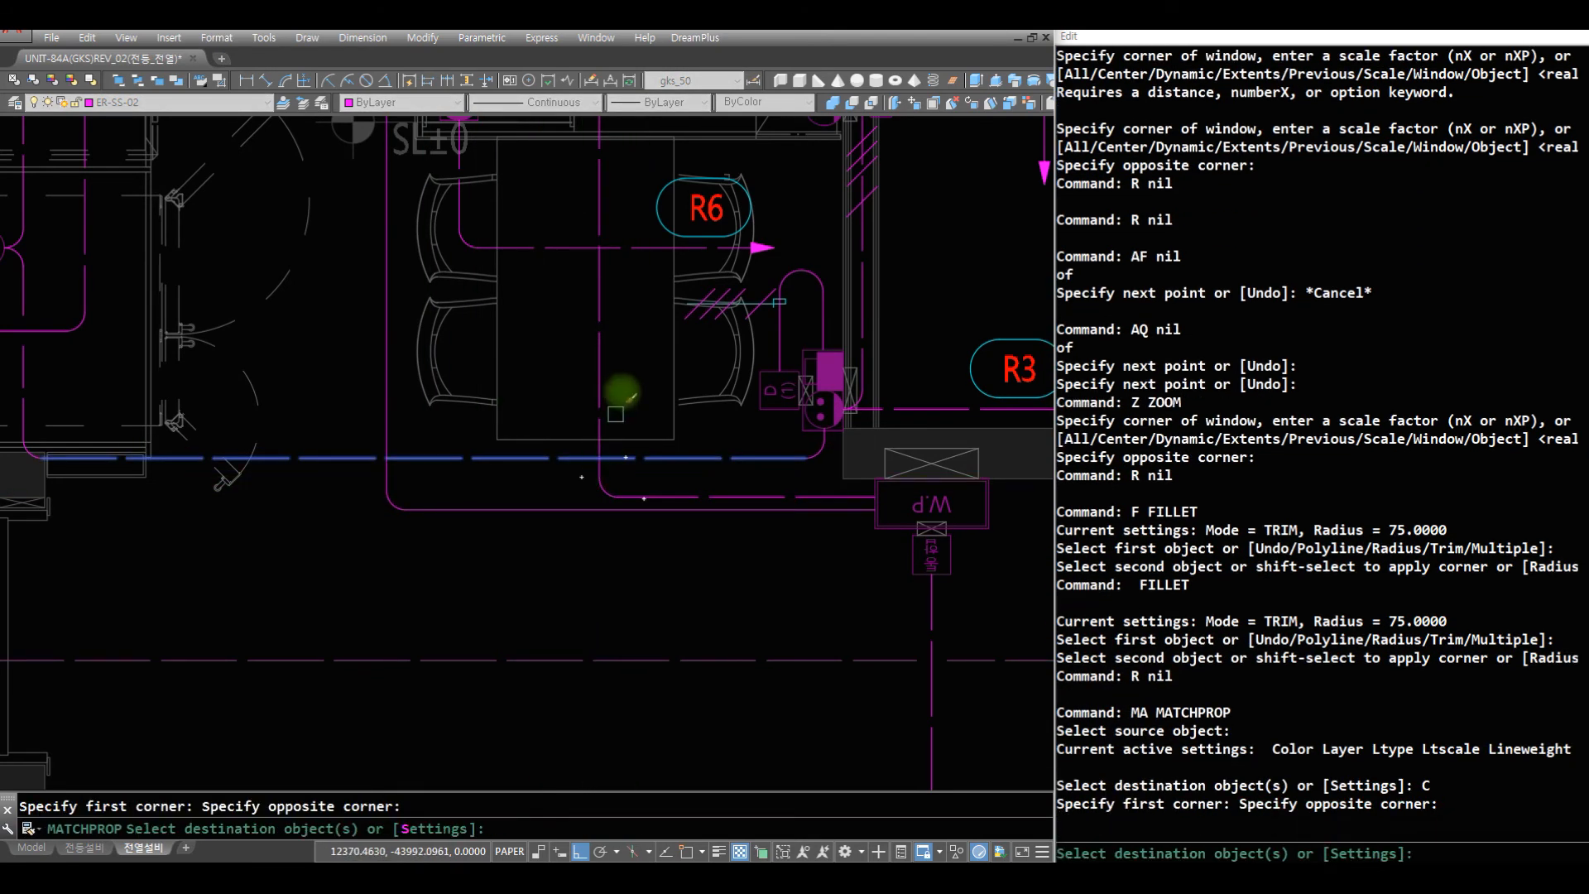
scroll(637, 266, down, 5)
scroll(653, 260, up, 3)
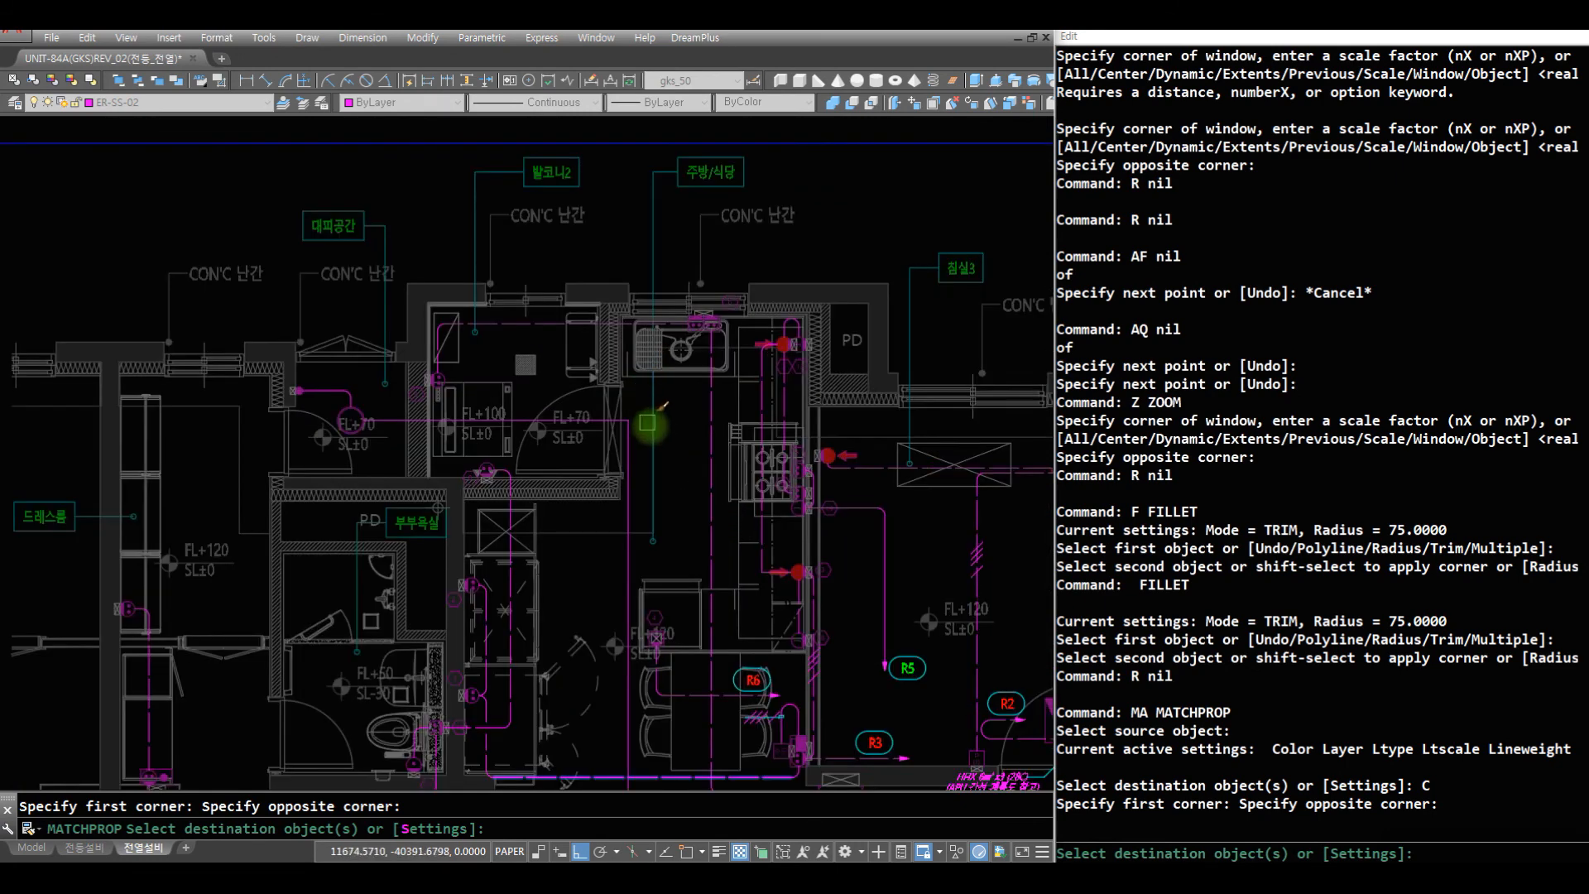
key(Escape)
- Break the R6 wire and the horizontal kitchen wire with BH where the vertical sink wire crosses them
key(Escape)
- Fillet the 대피공간 wire's corner in the kitchen, where it turns down toward the W.P outlet
text(F)
key(Return)
text(C)
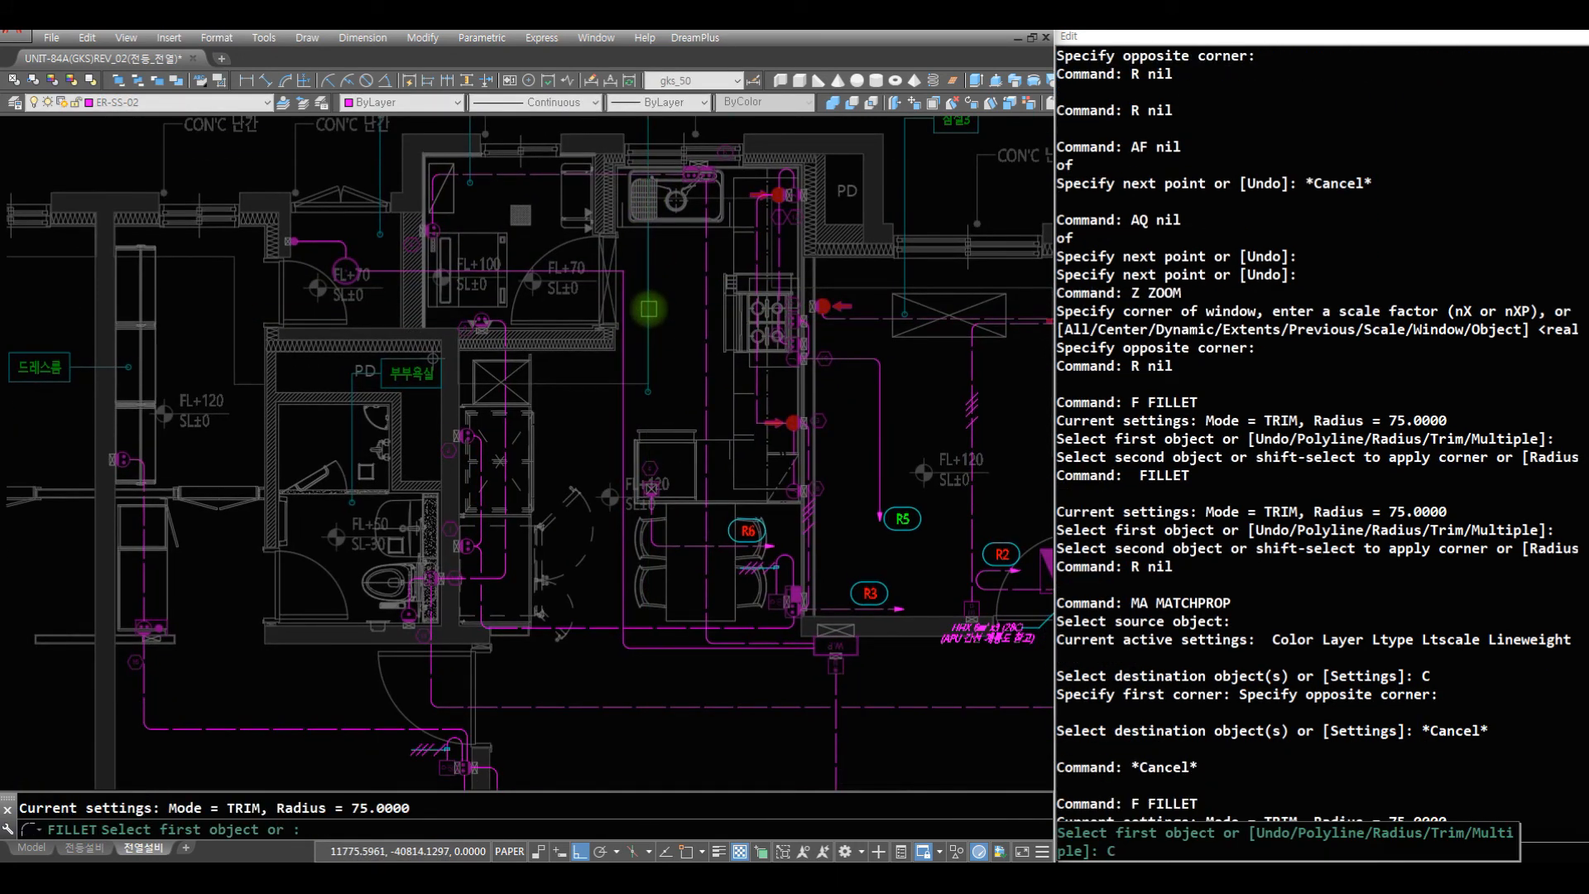
key(Return)
click(653, 309)
click(549, 265)
text(Z)
drag(696, 506, 729, 631)
key(Escape)
text(Z Z)
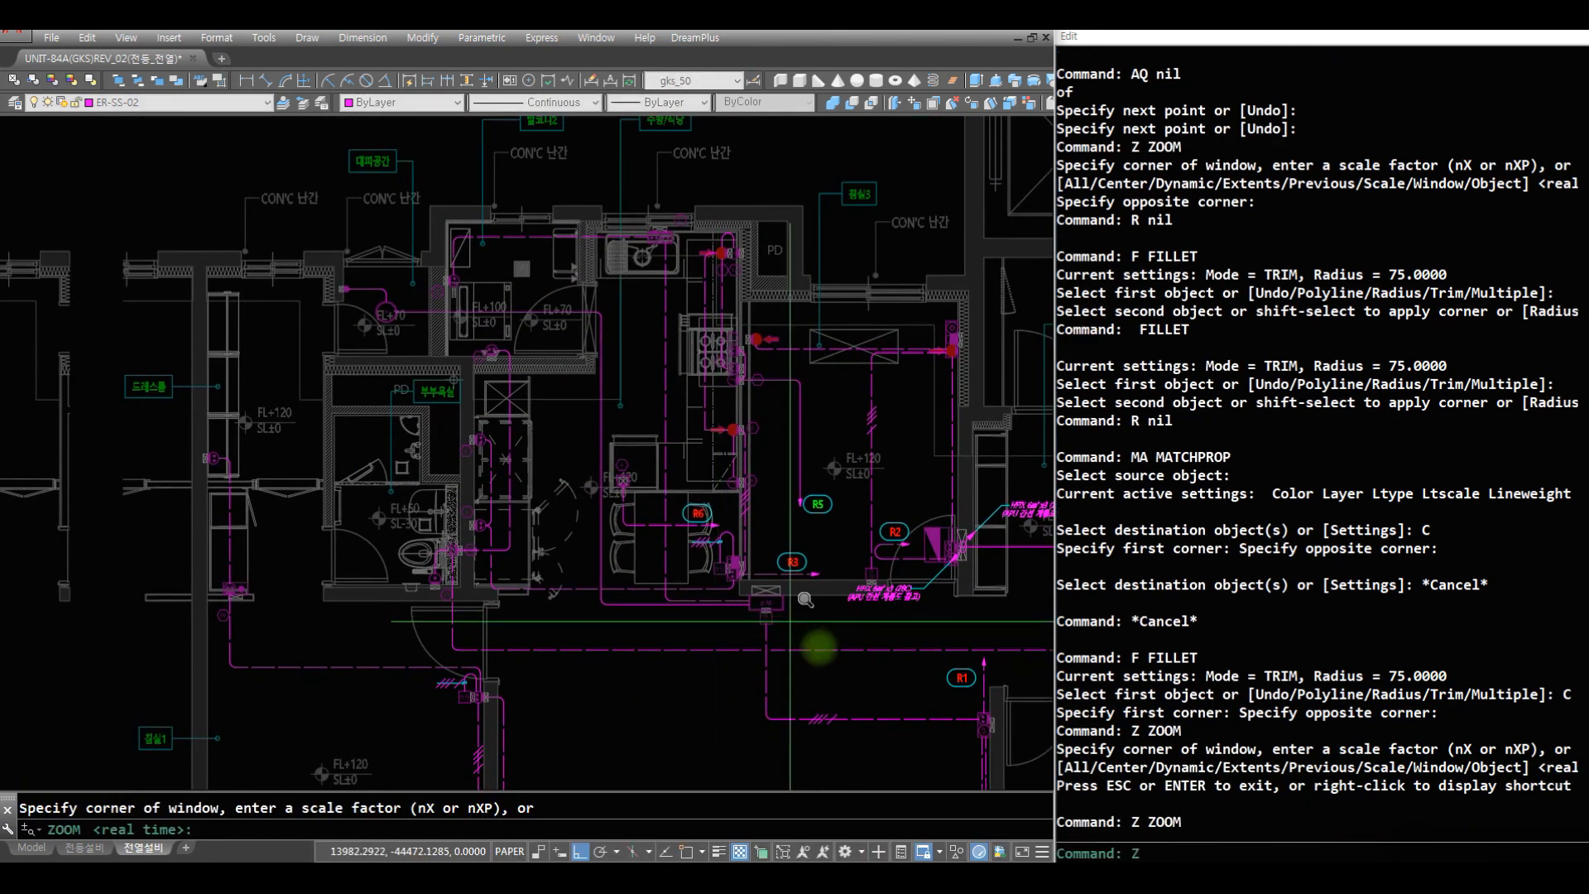
click(815, 646)
click(419, 445)
text(R)
key(Return)
text(C)
click(654, 608)
click(634, 602)
text(C)
click(633, 453)
click(630, 395)
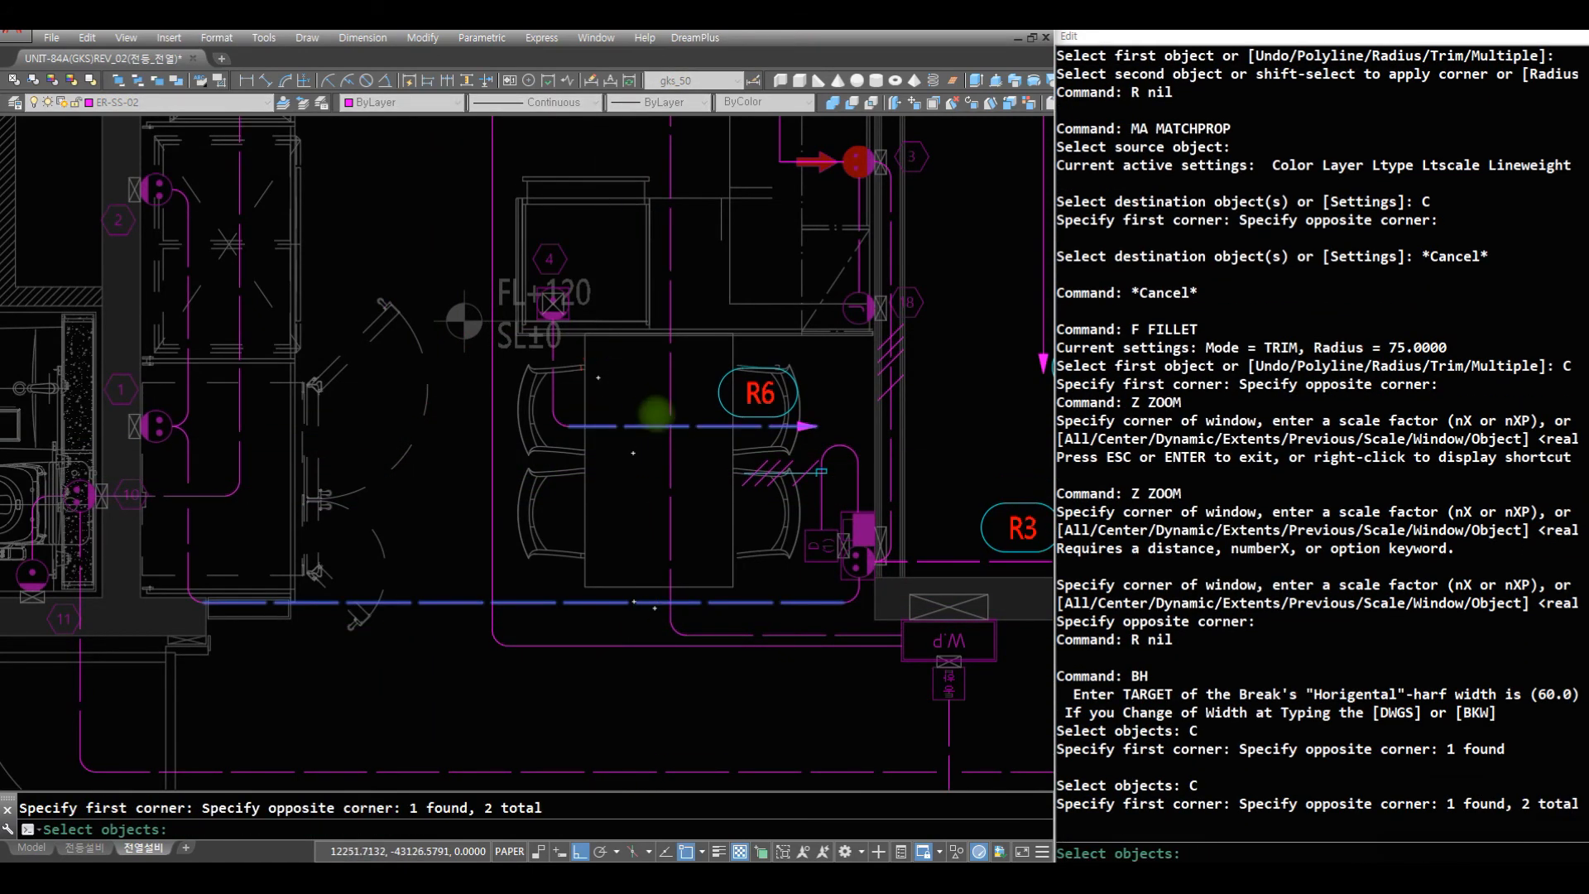
key(Return)
click(658, 483)
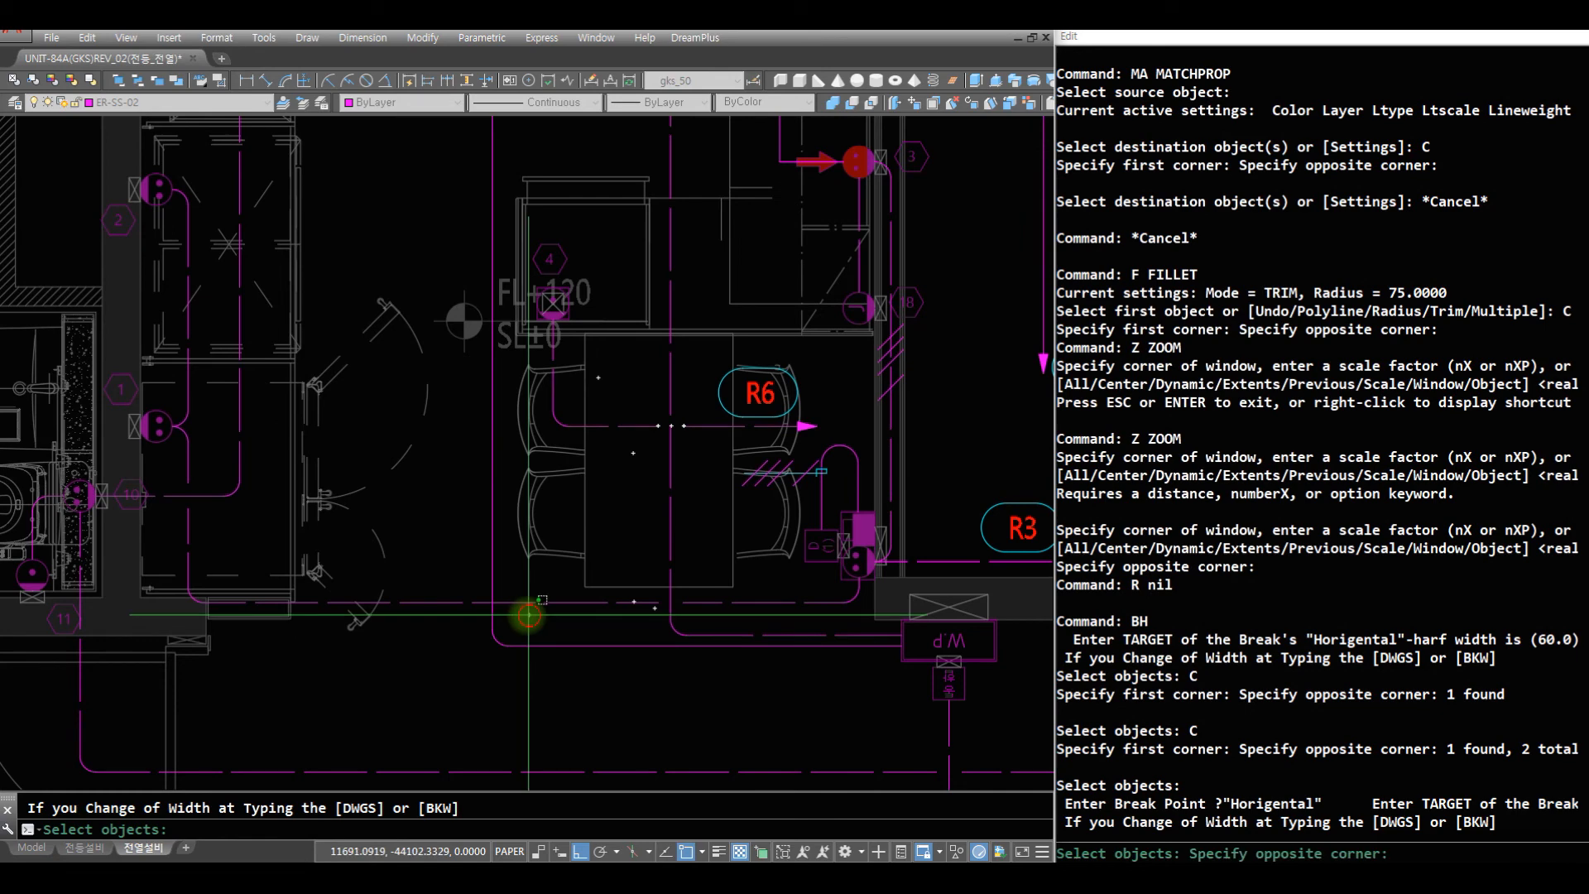
- Break the horizontal kitchen wire where the vertical 대피공간 wire crosses it
click(494, 576)
key(Return)
click(492, 603)
key(Return)
- Draw a CT1 circuit arrow from the midpoint of the W.P outlet's right edge horizontally to the right
text(Z ZOOM)
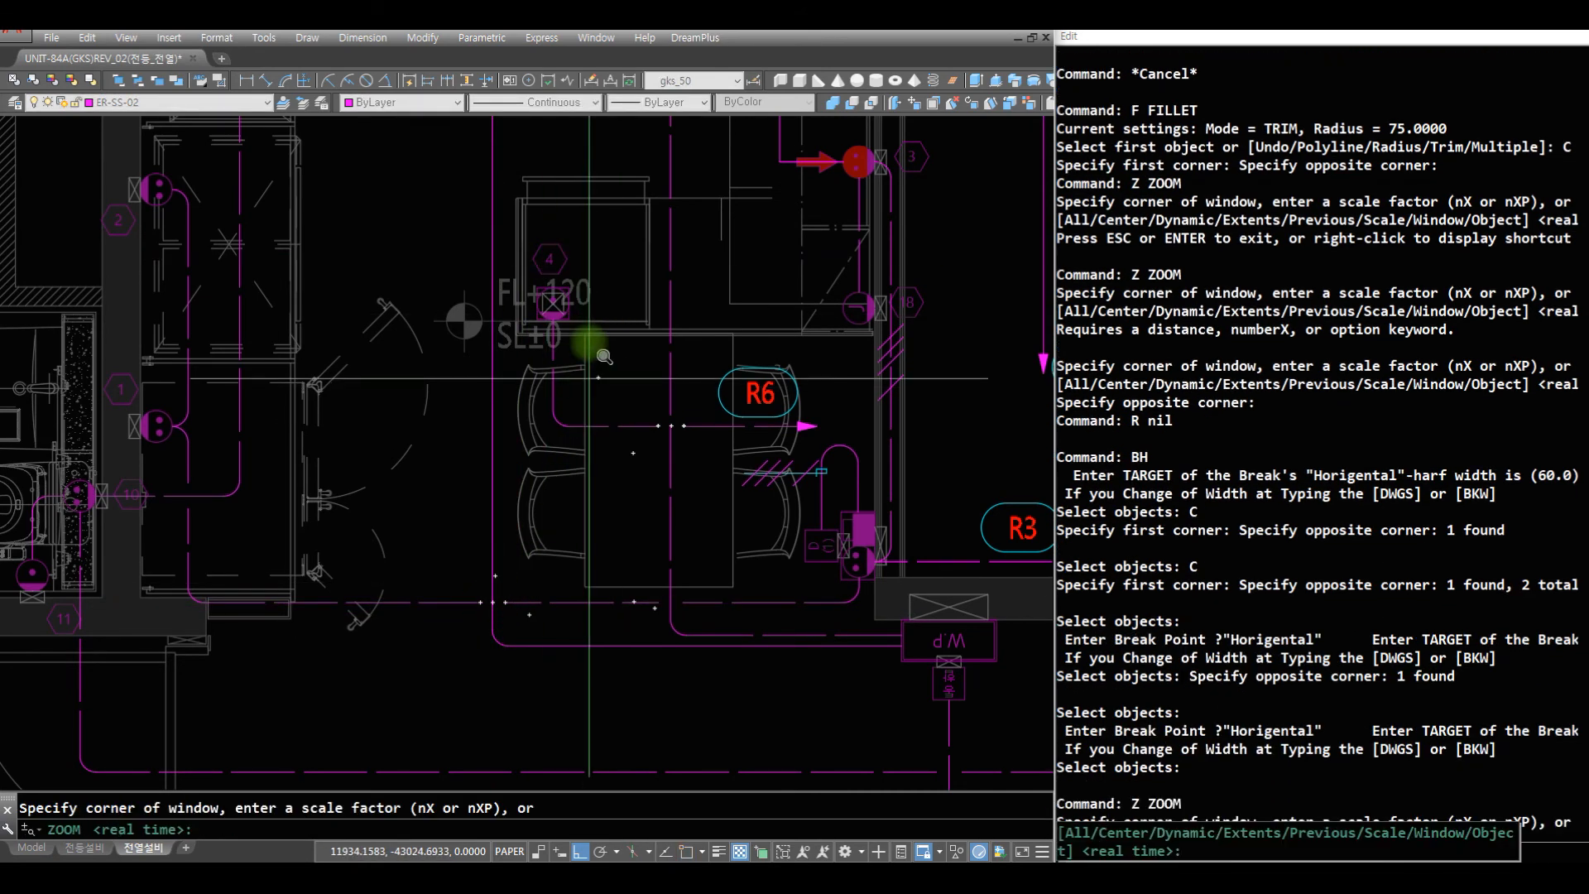
key(Return)
mouse_move(589, 314)
mouse_down()
mouse_move(596, 430)
mouse_move(662, 513)
mouse_up()
key(Escape)
text(Z)
click(807, 586)
click(302, 308)
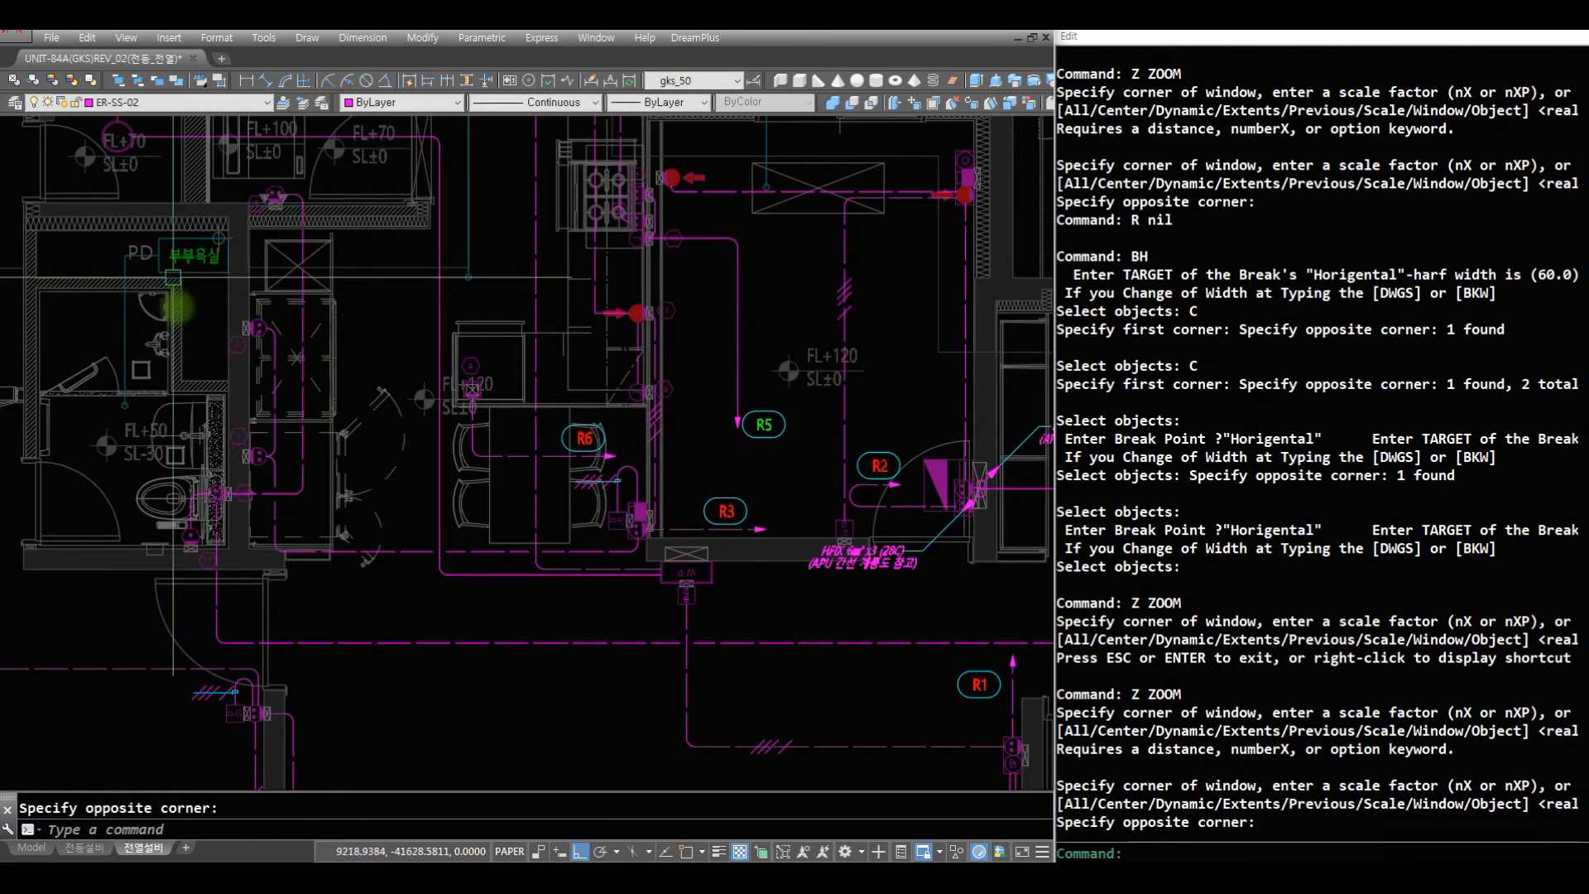
middle_drag(699, 551, 533, 438)
middle_drag(333, 392, 450, 555)
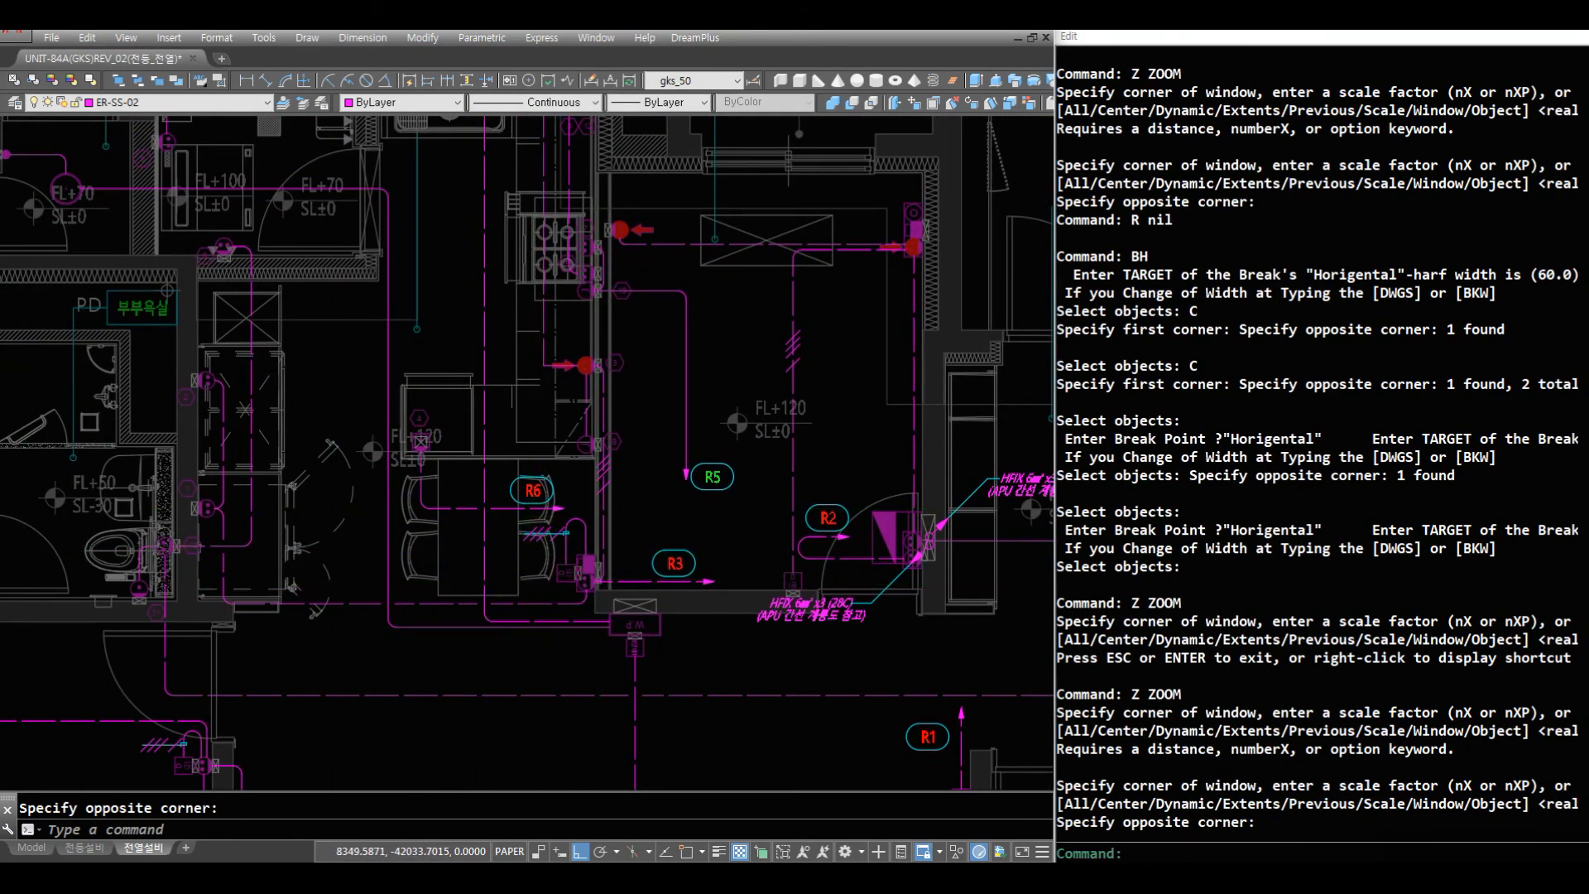
key(Escape)
text(Z)
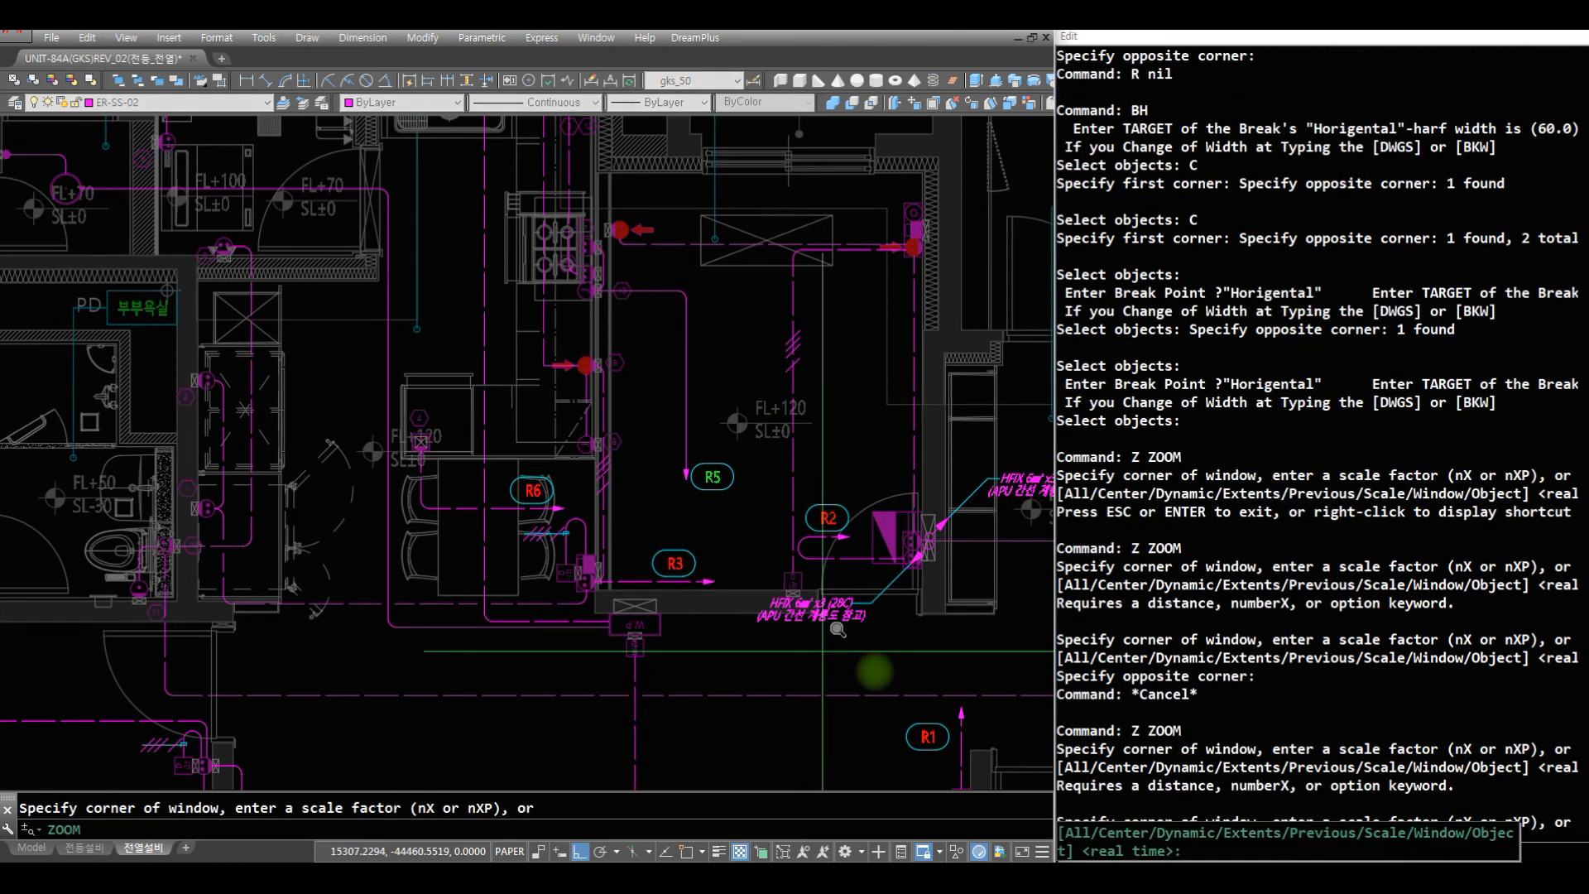
click(874, 674)
click(480, 472)
text(R R )
text(CT1)
key(Return)
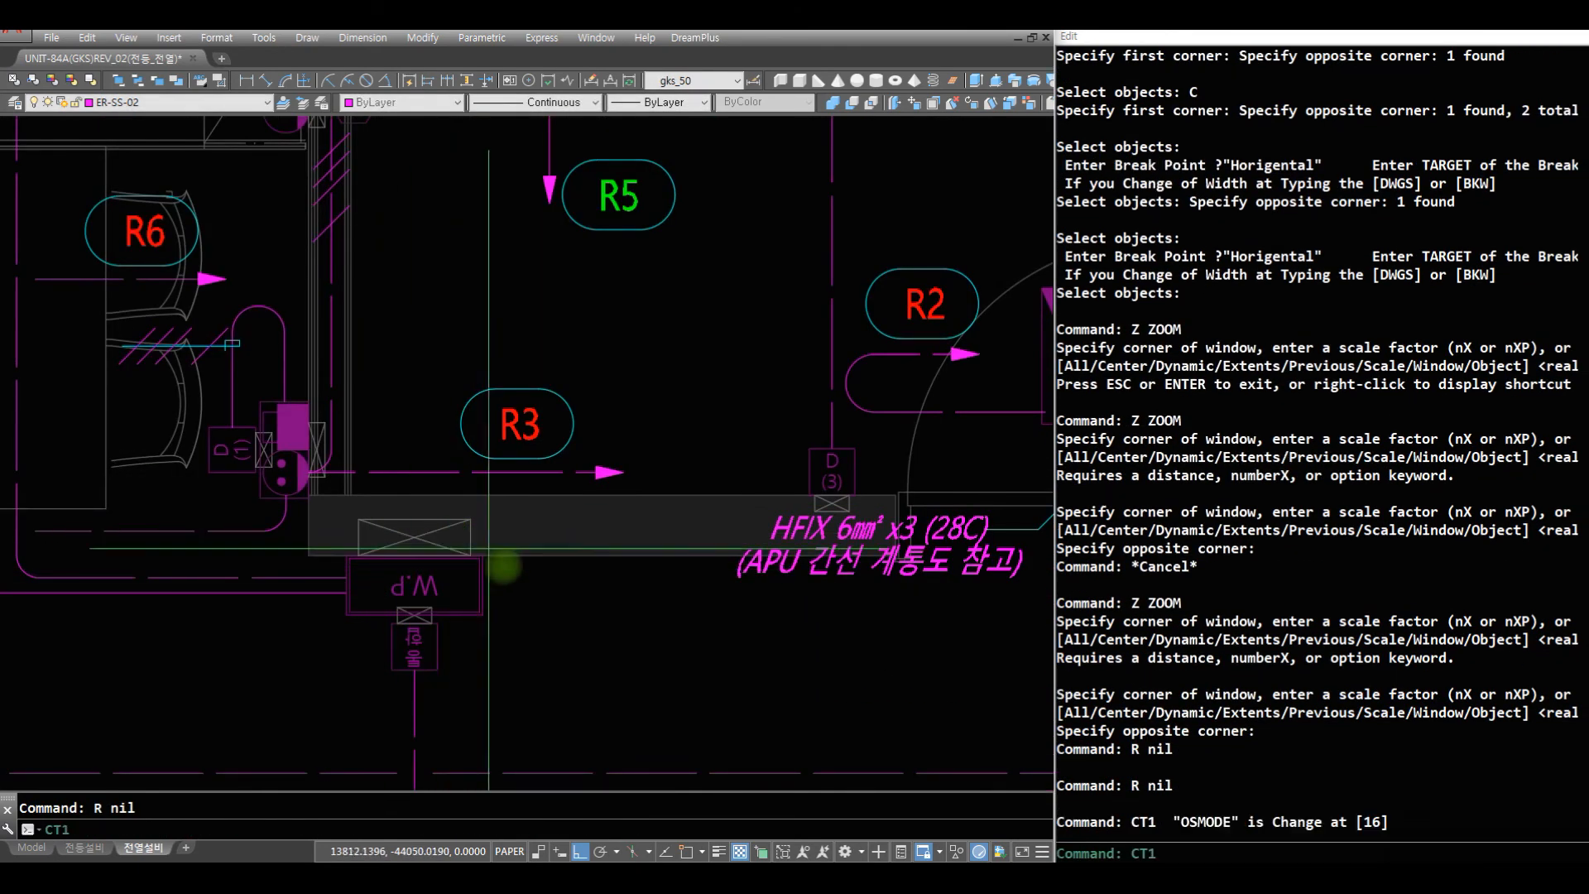
click(480, 585)
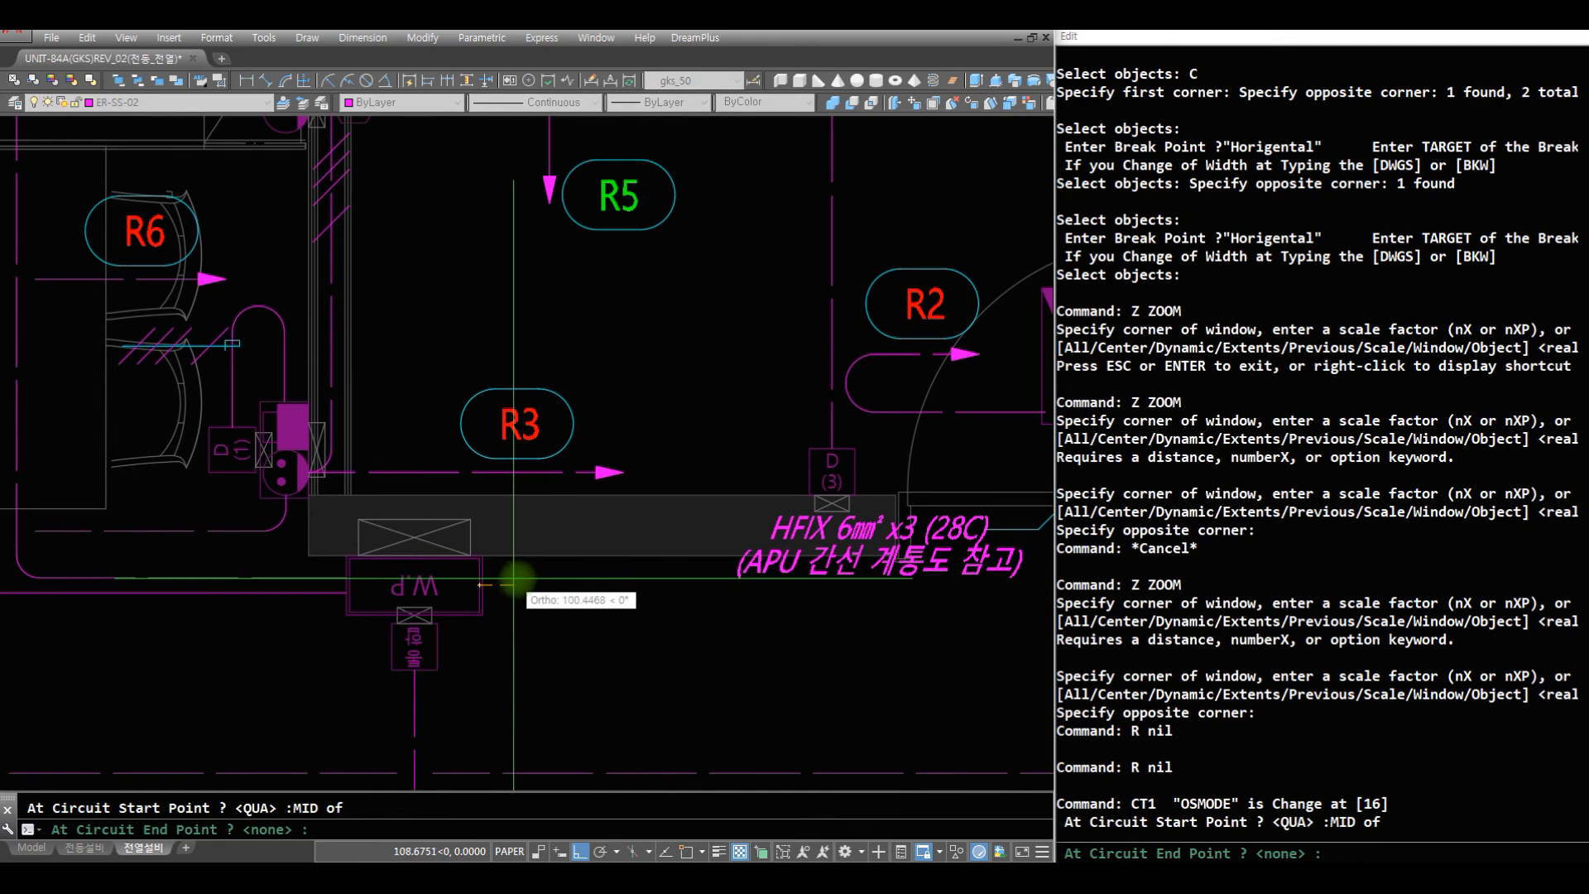
click(706, 602)
text(R )
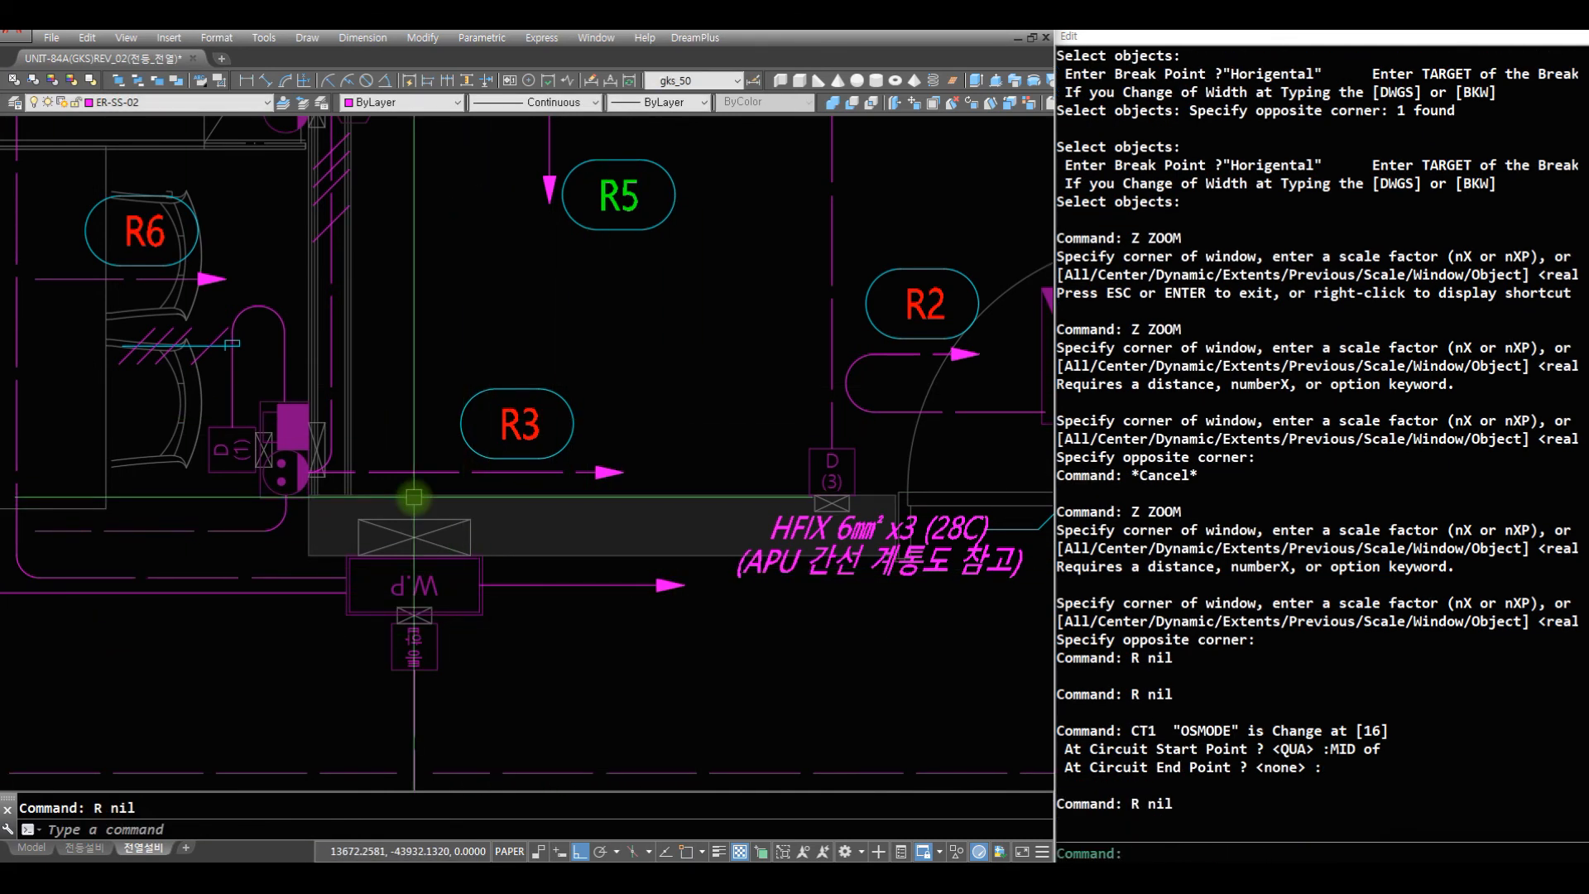
text(J04)
- Try inserting the J04 wire-count mark on the W.P circuit arrow with a nearest snap and zero rotation
key(Return)
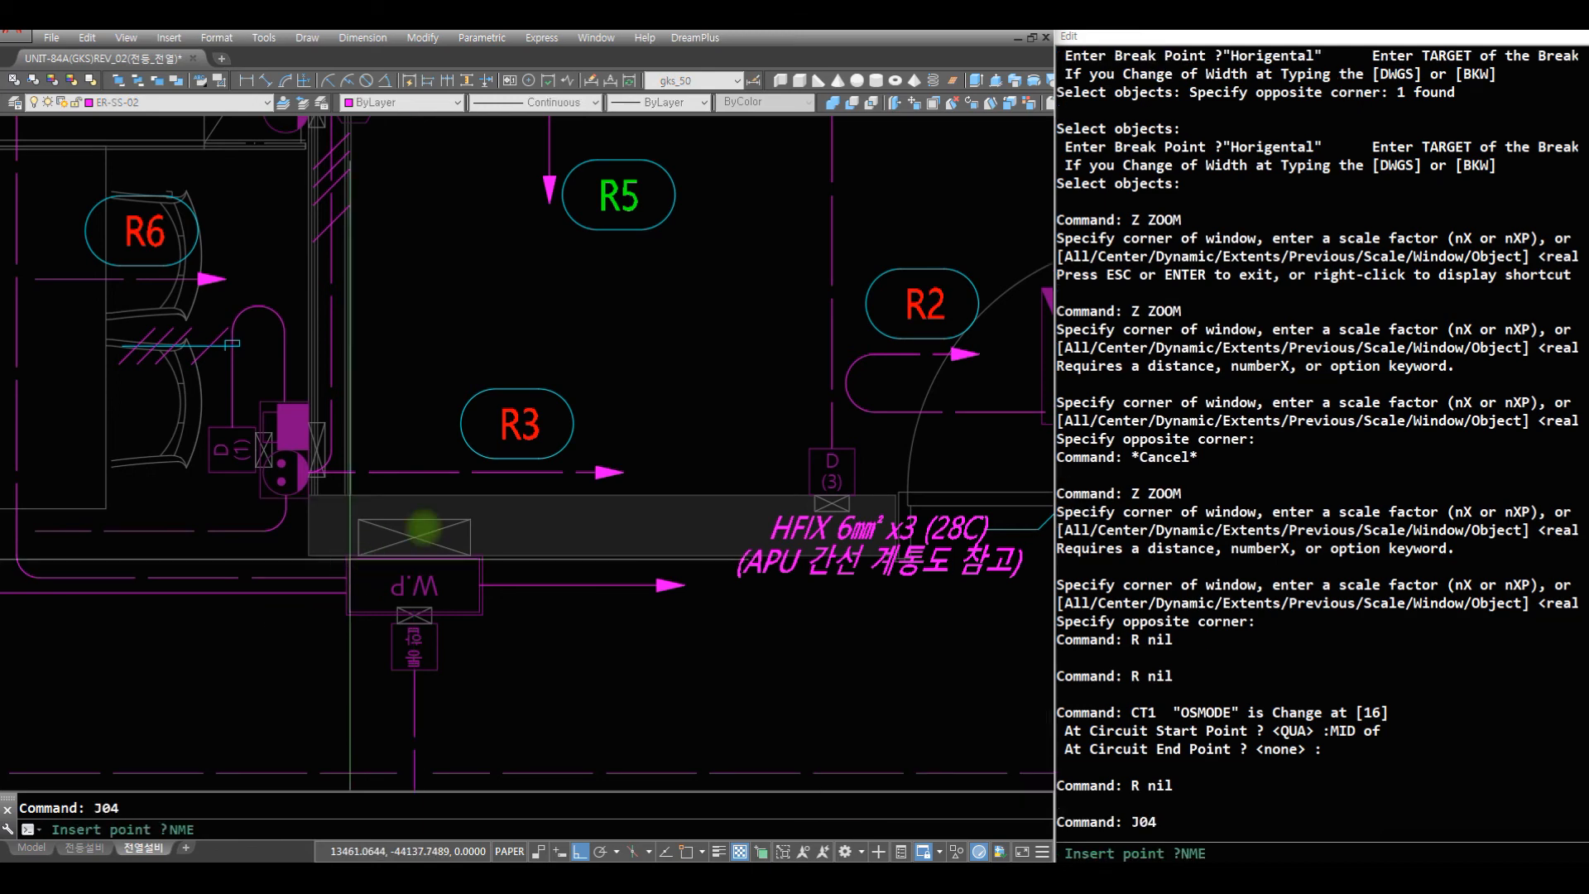
text(NMEA)
key(Return)
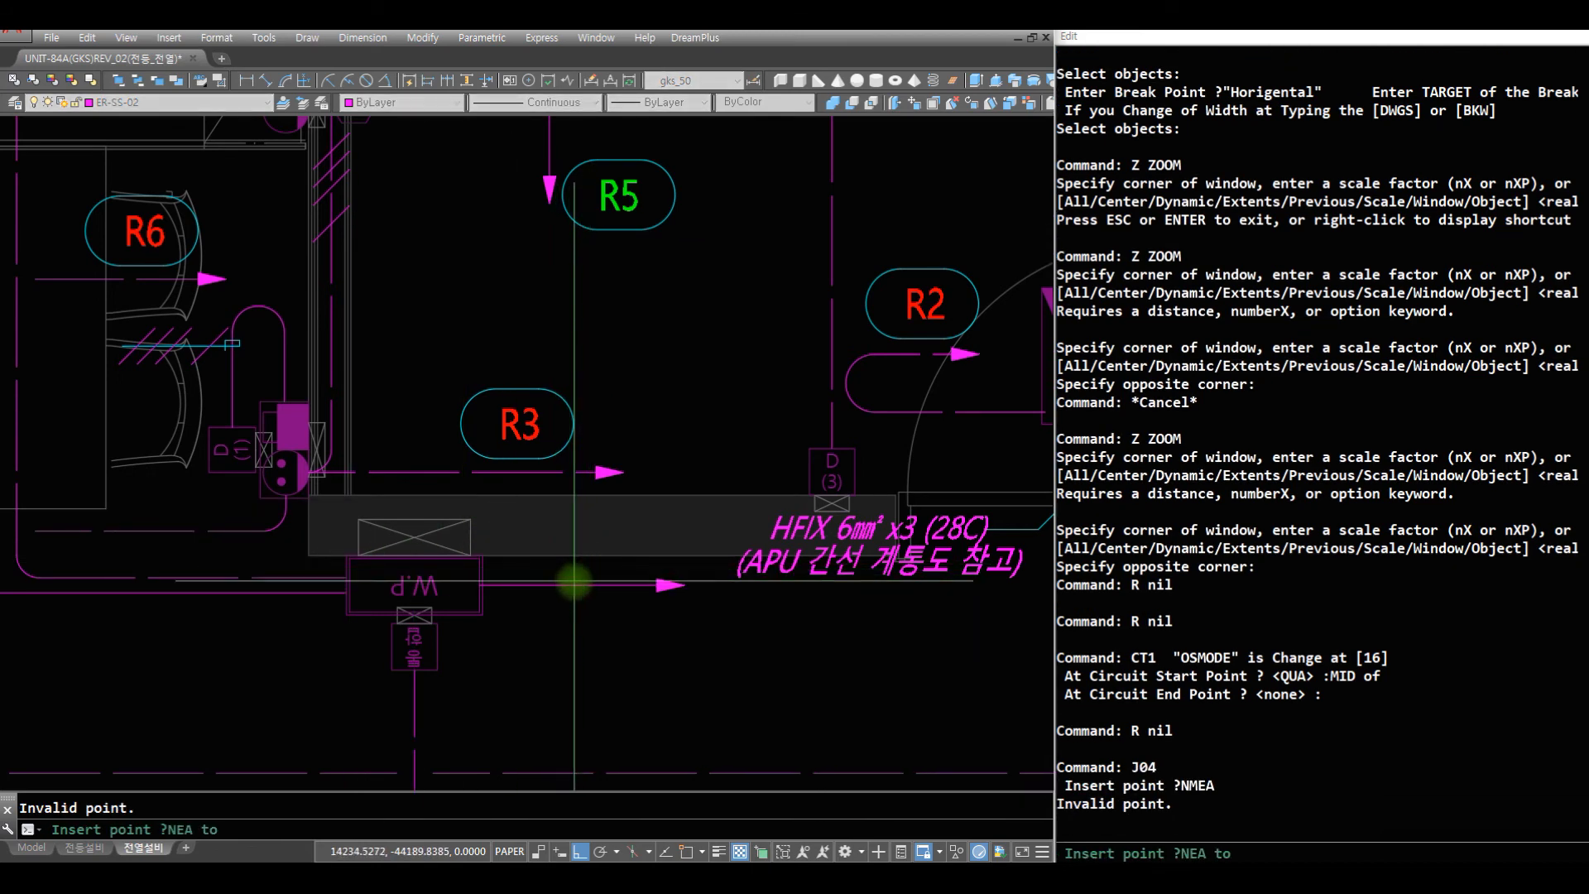
click(573, 584)
key(Return)
- Scale the J04 wire-count mark by 0.6 about a point on the W.P circuit arrow
text(R S)
click(590, 572)
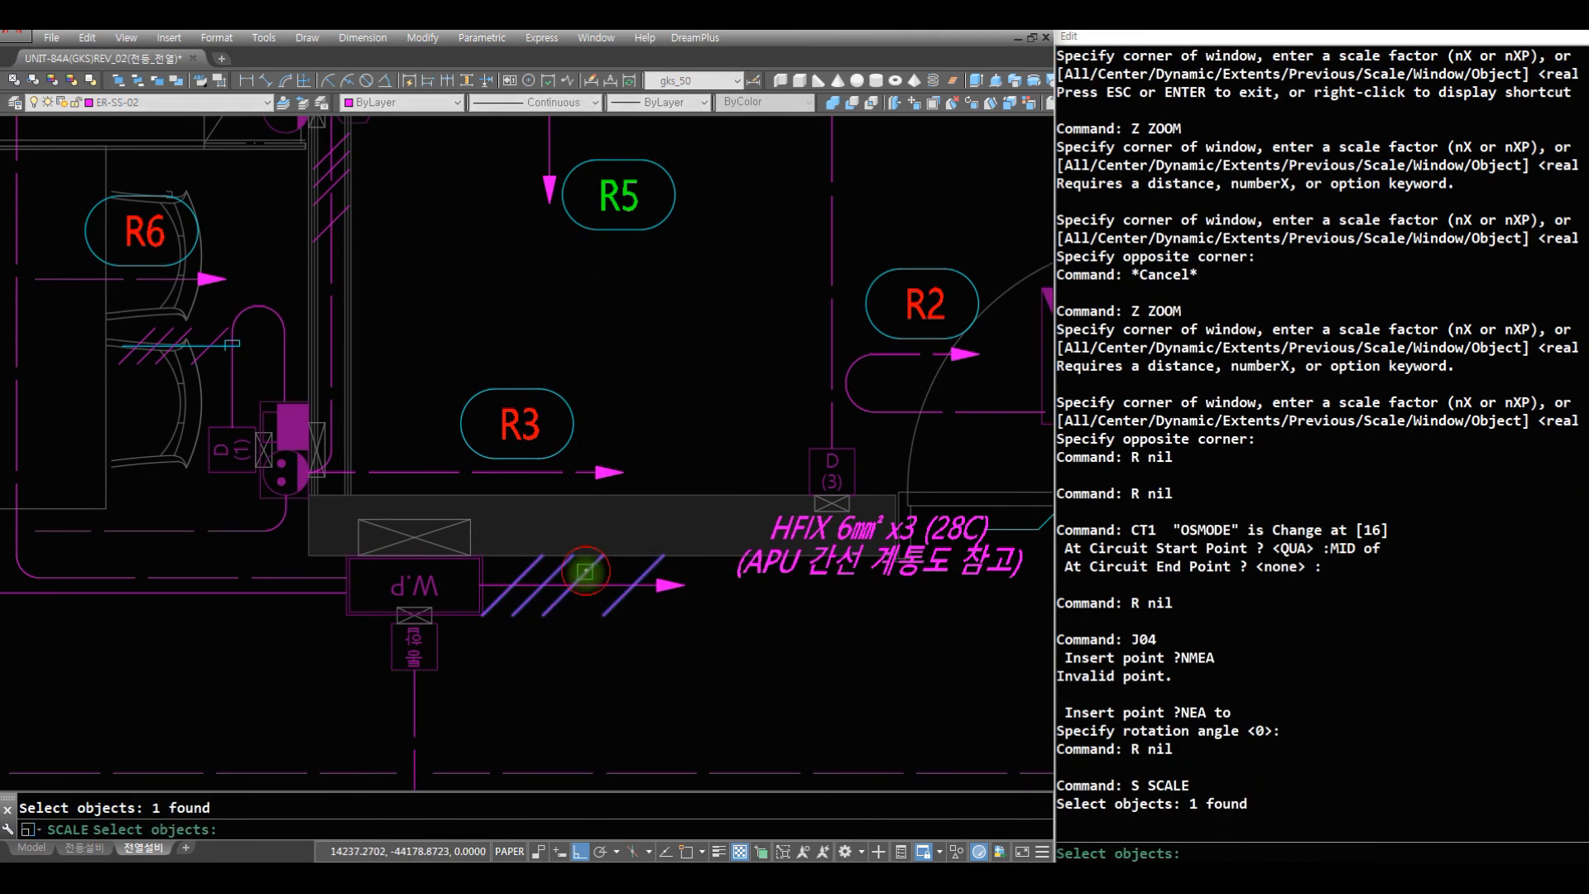
key(Return)
text(NRA)
click(588, 587)
text(.6 R )
text(C )
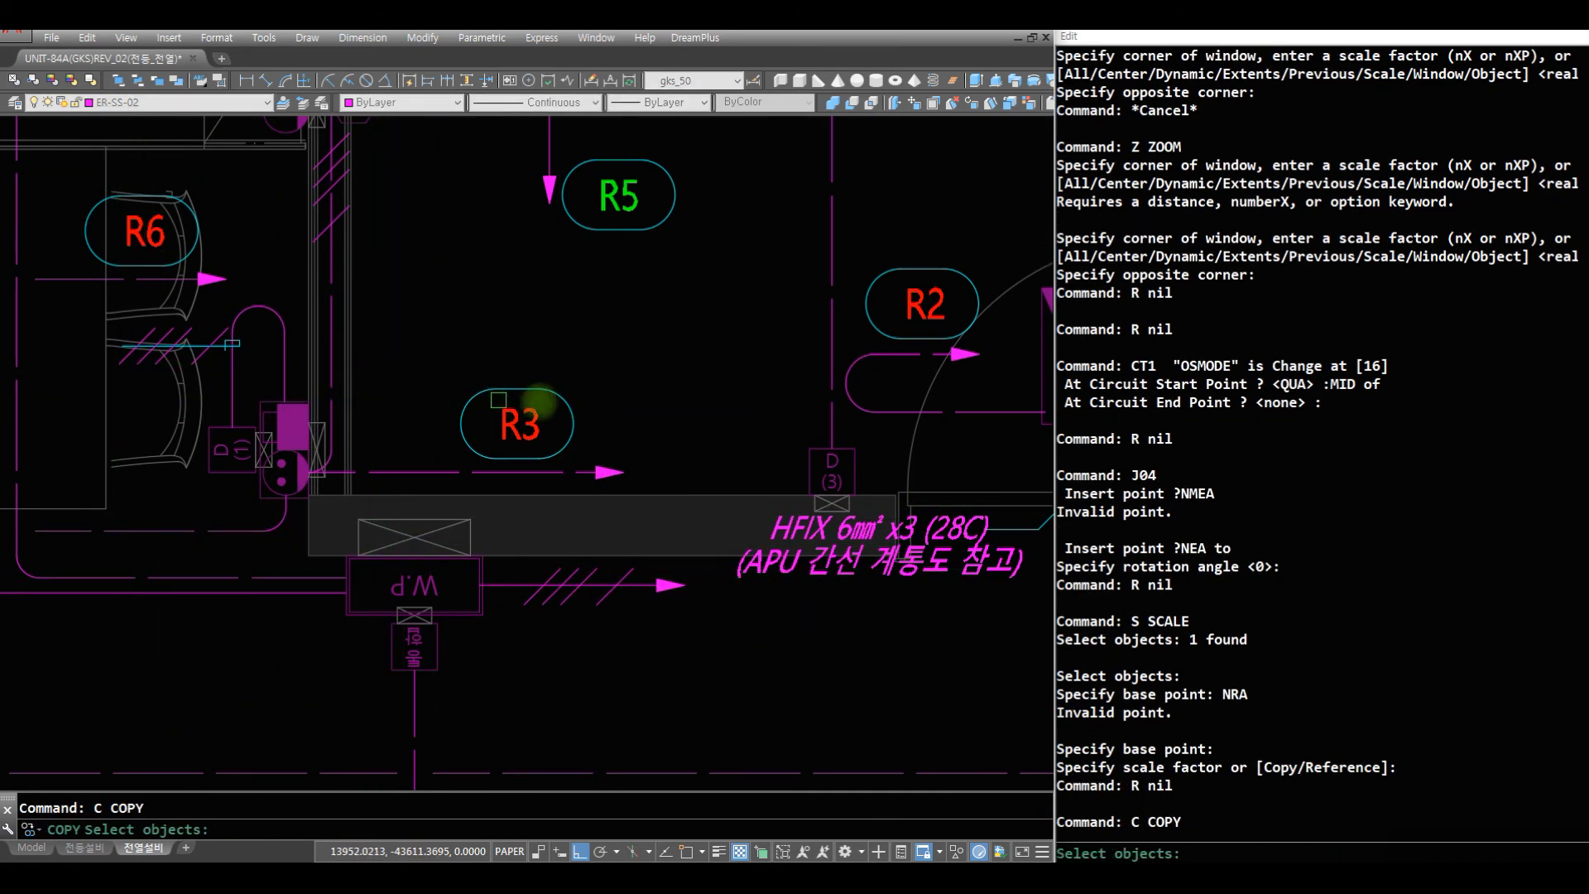
text(C C)
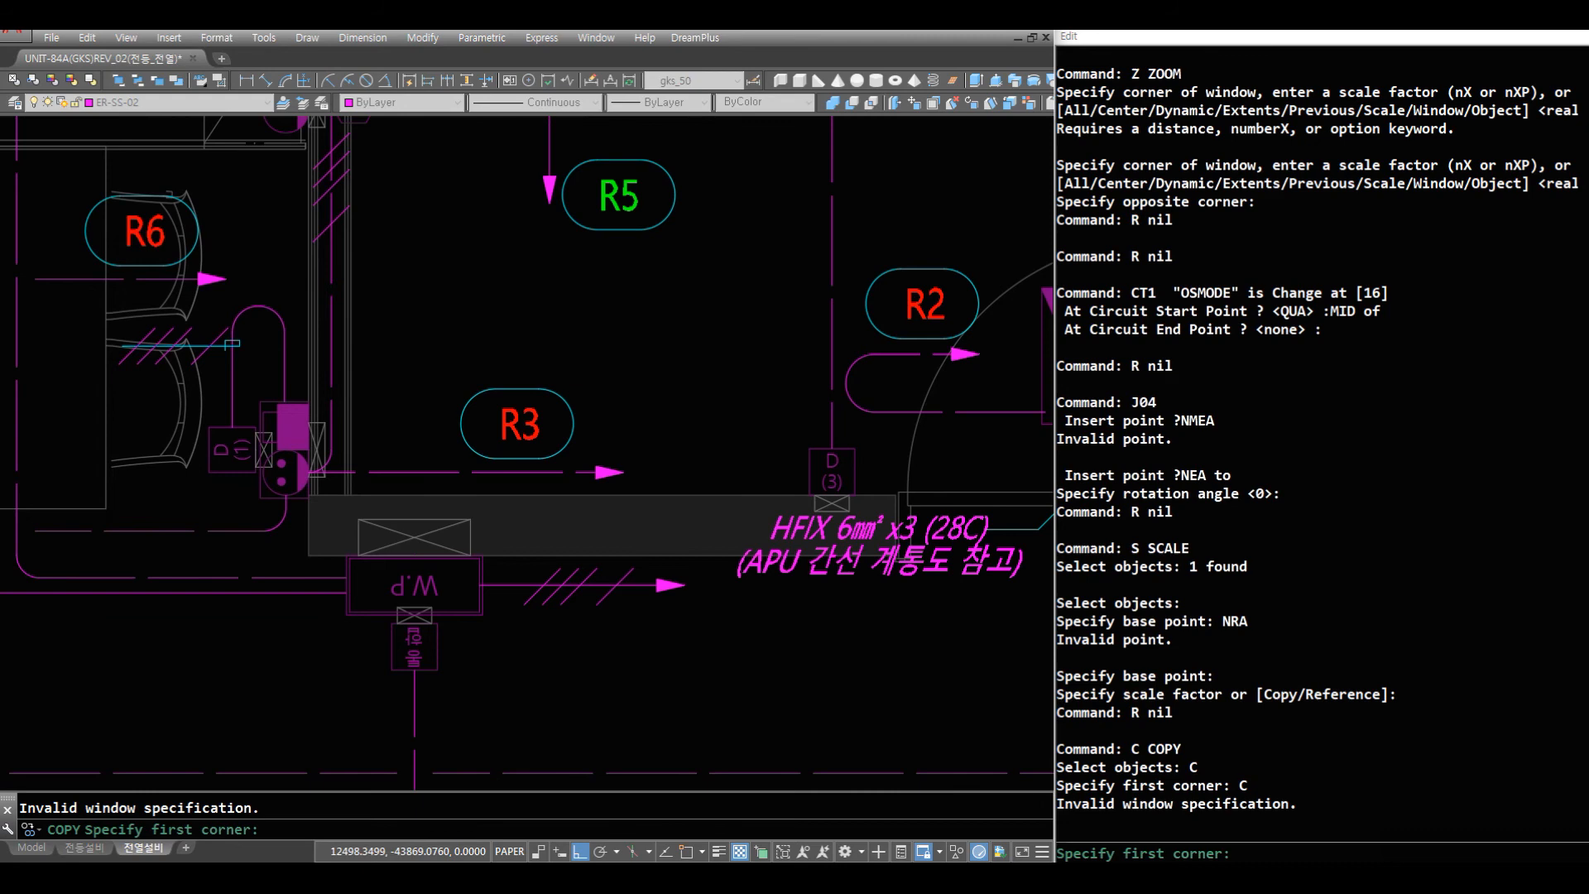
- Paste the copied APU circuit tag below the W.P circuit arrow
key(ctrl+v)
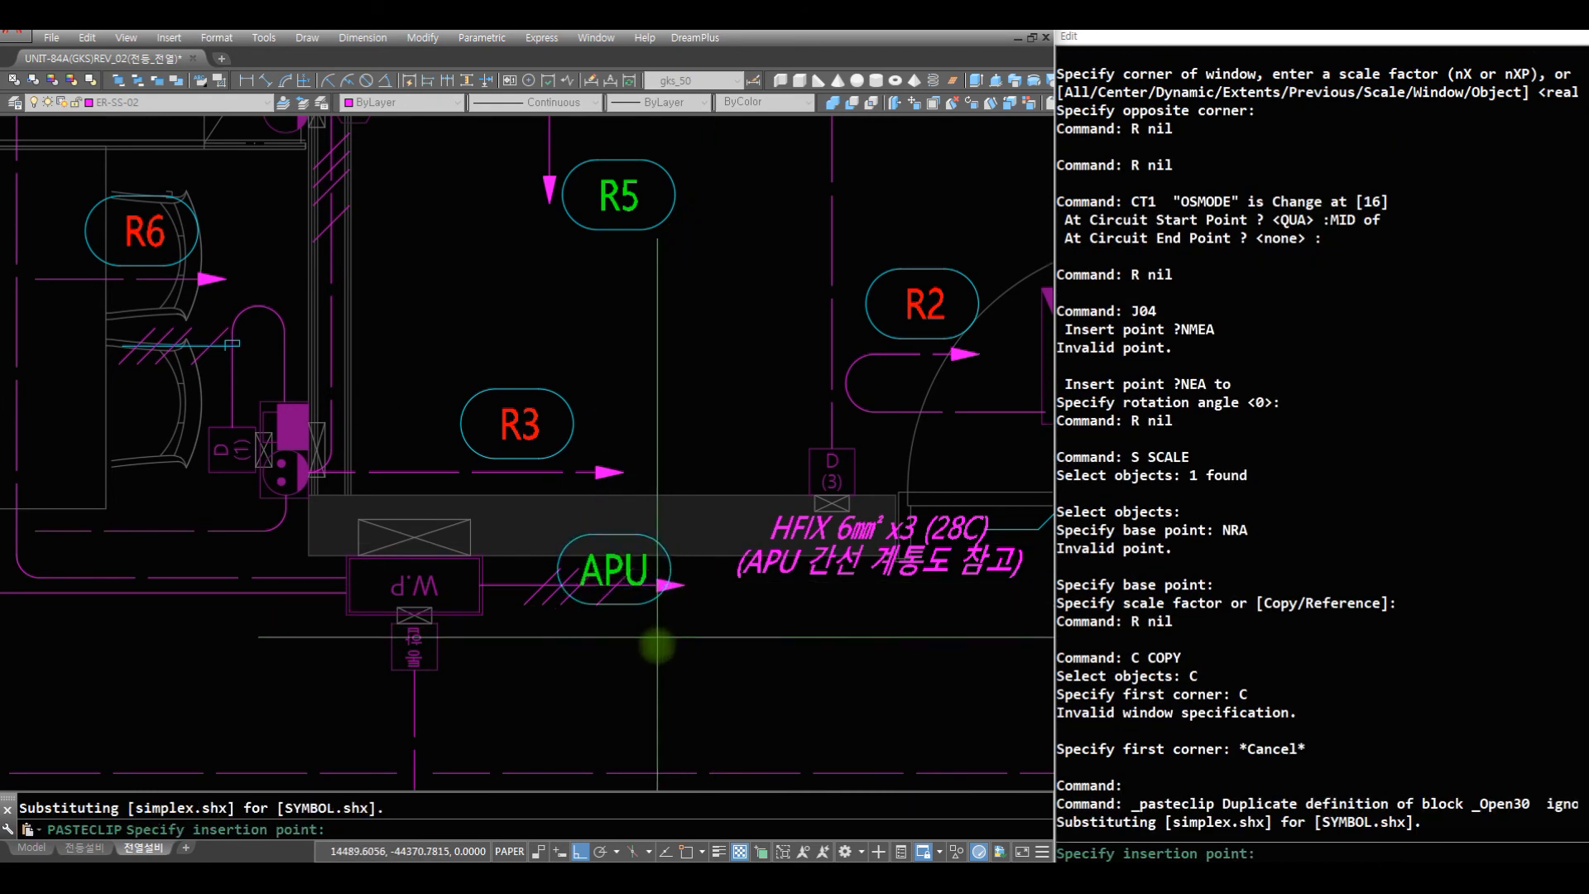
click(682, 731)
- Erase the J04 wire-count mark from the W.P circuit arrow
text(R E)
click(596, 604)
text(R)
key(space)
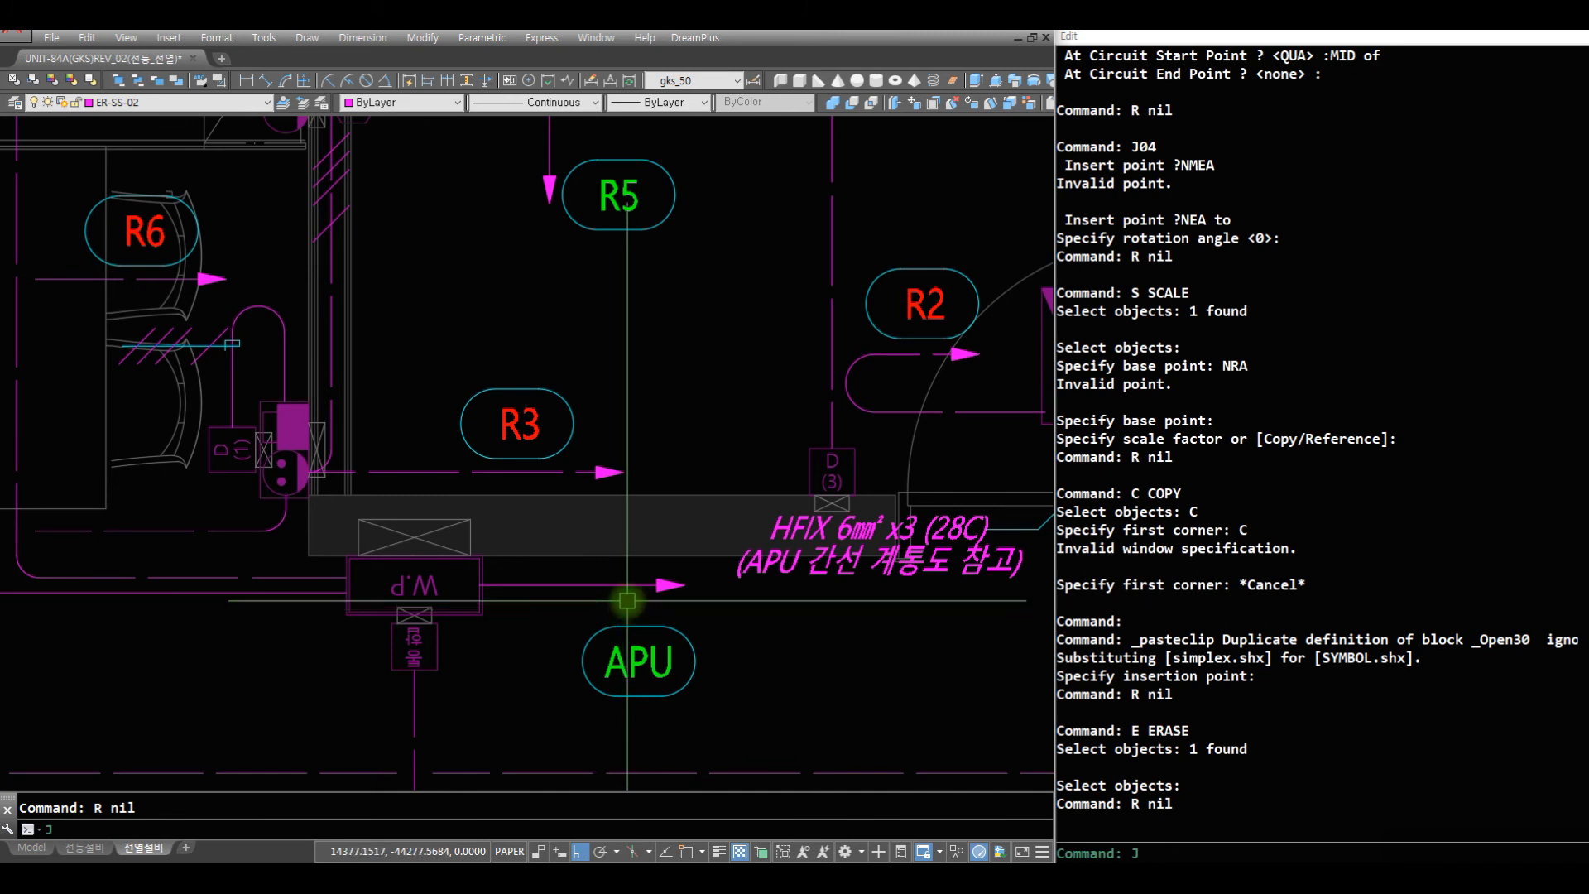
text(J3)
key(Return)
key(Escape)
text(N)
key(Escape)
- Insert the J03 wire-count mark on the W.P circuit arrow with a nearest snap and zero rotation
text(J03)
key(Return)
text(NA)
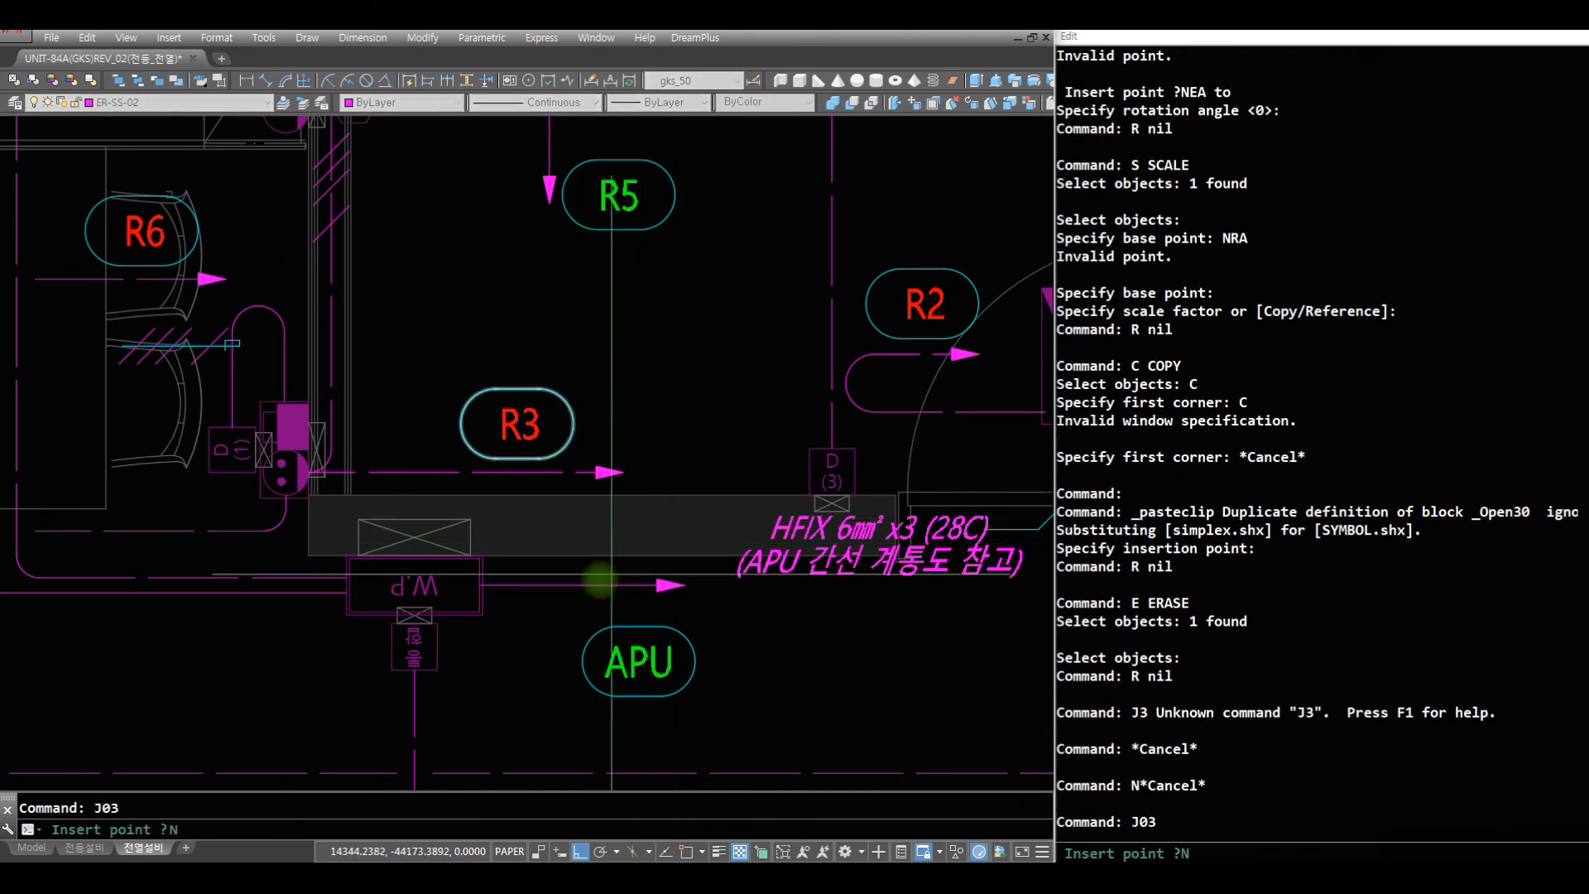
key(Return)
text(NERA)
key(Return)
text(NWEA)
key(Return)
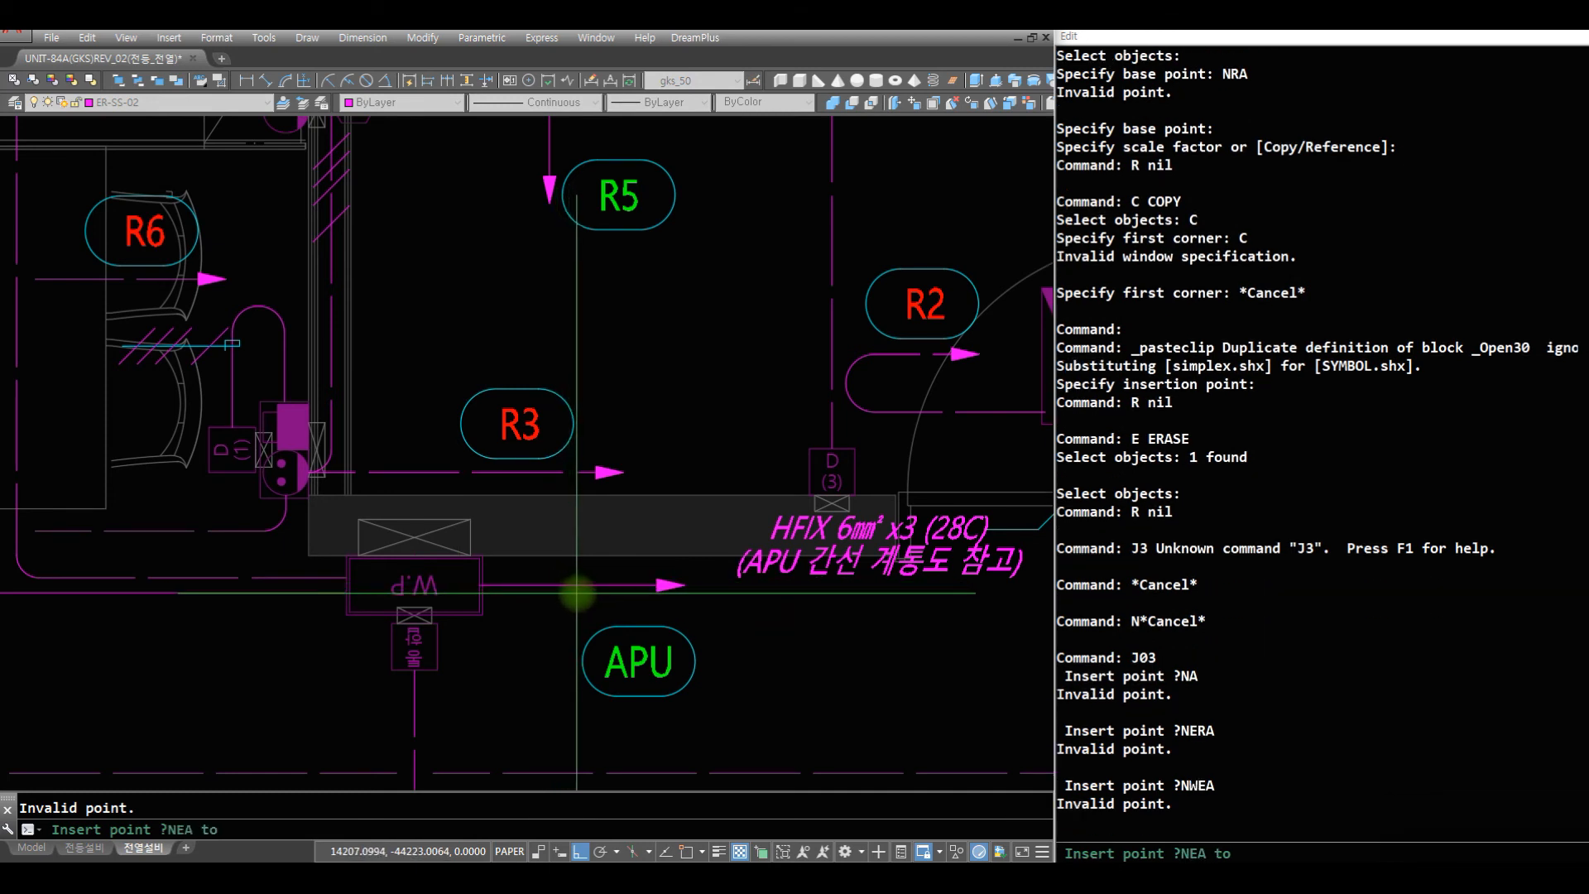
click(578, 586)
key(Return)
- Scale down the J03 wire-count mark about a point on the W.P circuit arrow
text(S)
key(Return)
click(626, 570)
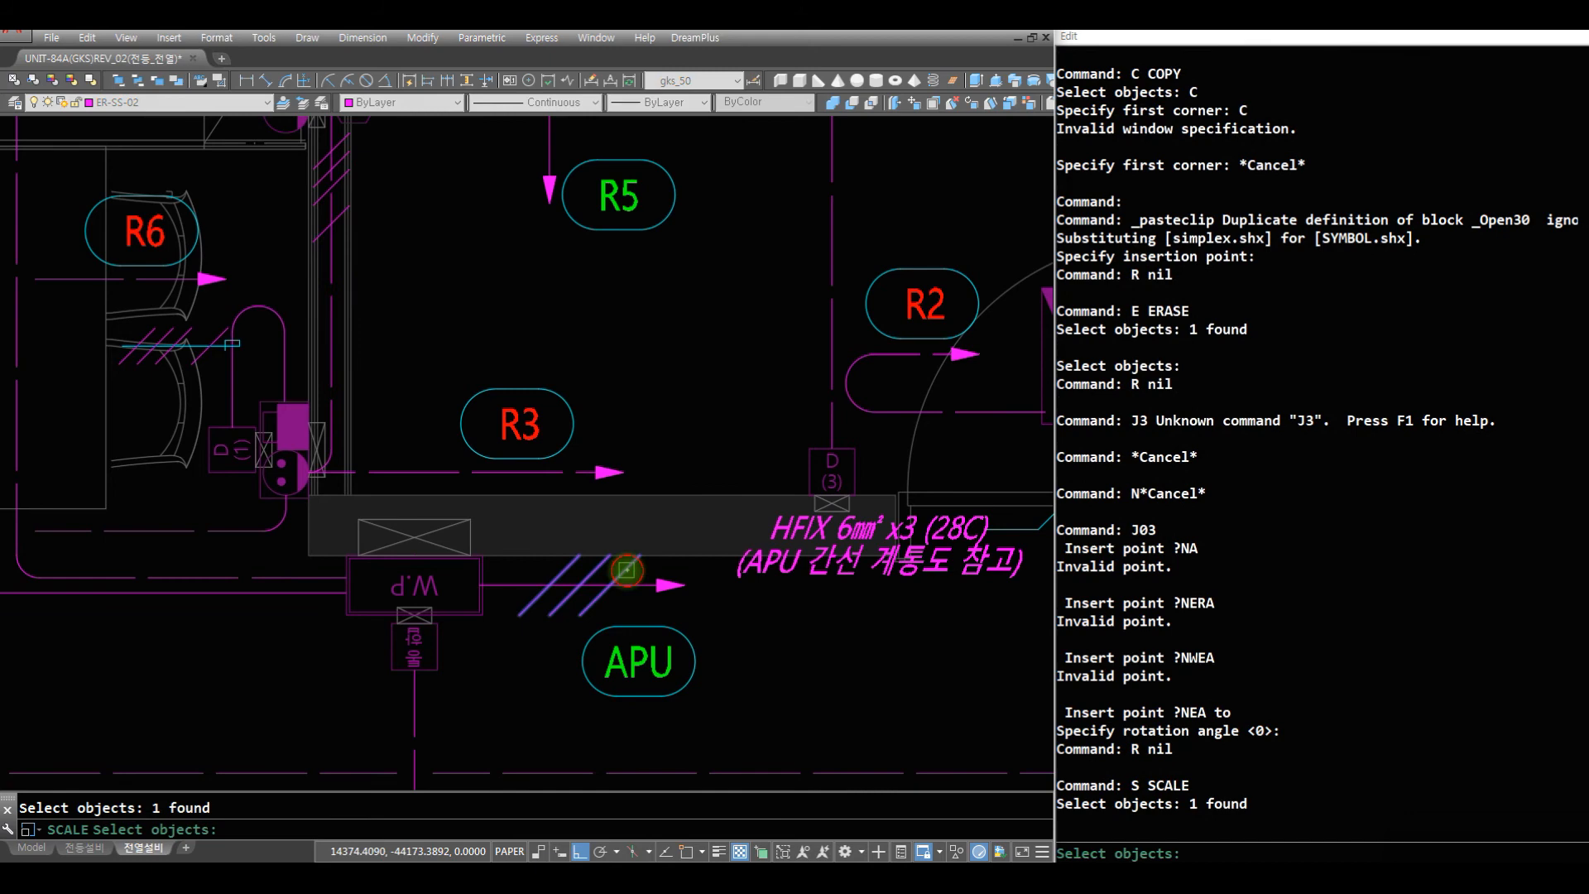
key(Return)
text(NRA)
key(Return)
click(587, 586)
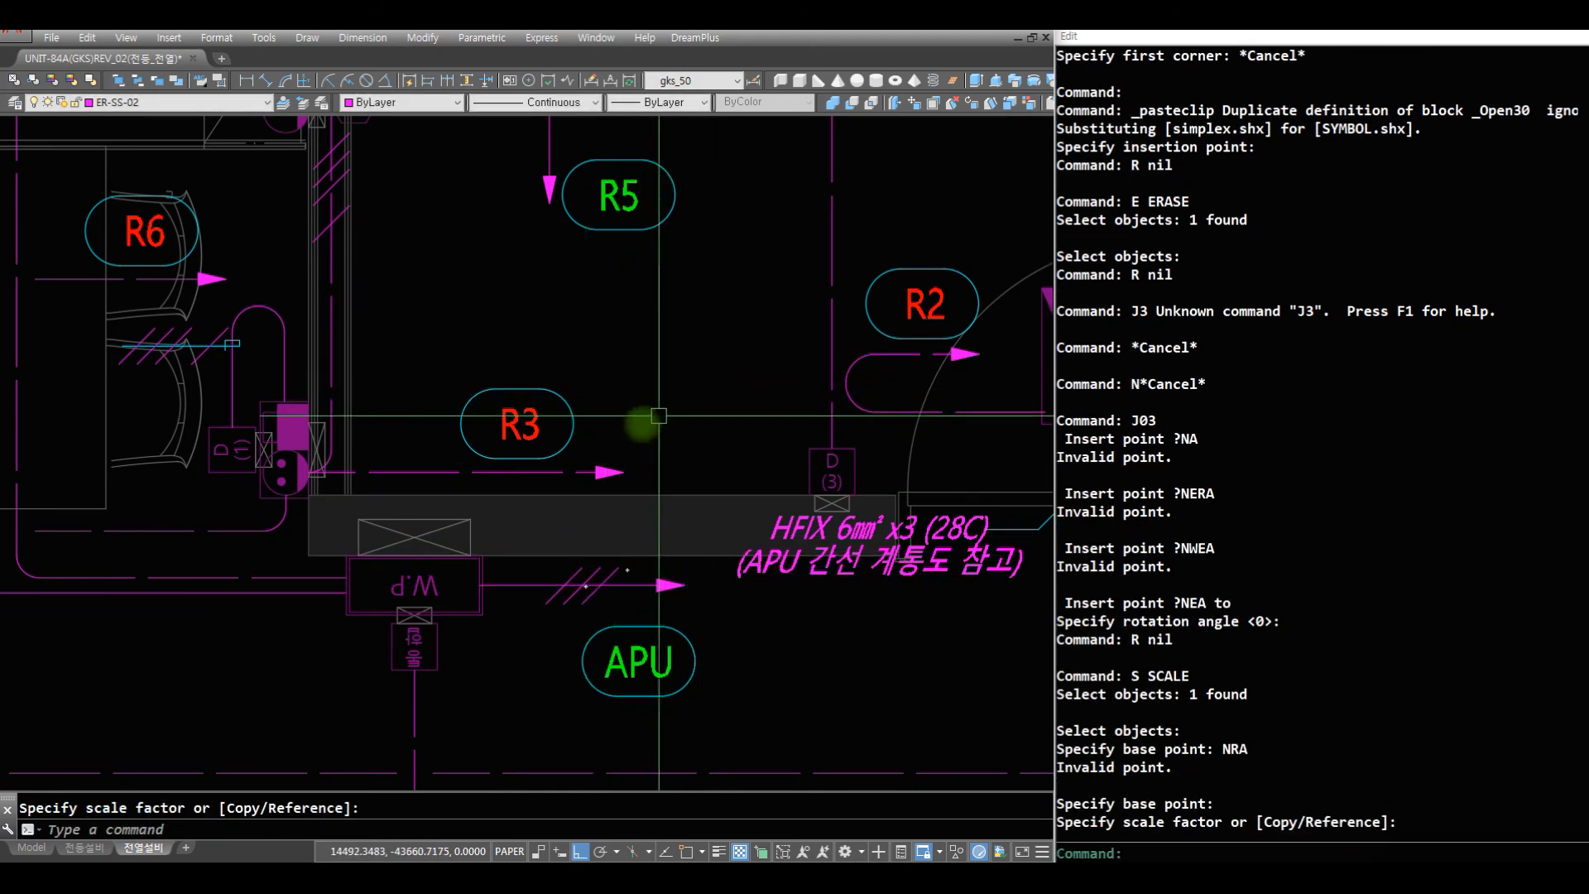
scroll(514, 585, down, 8)
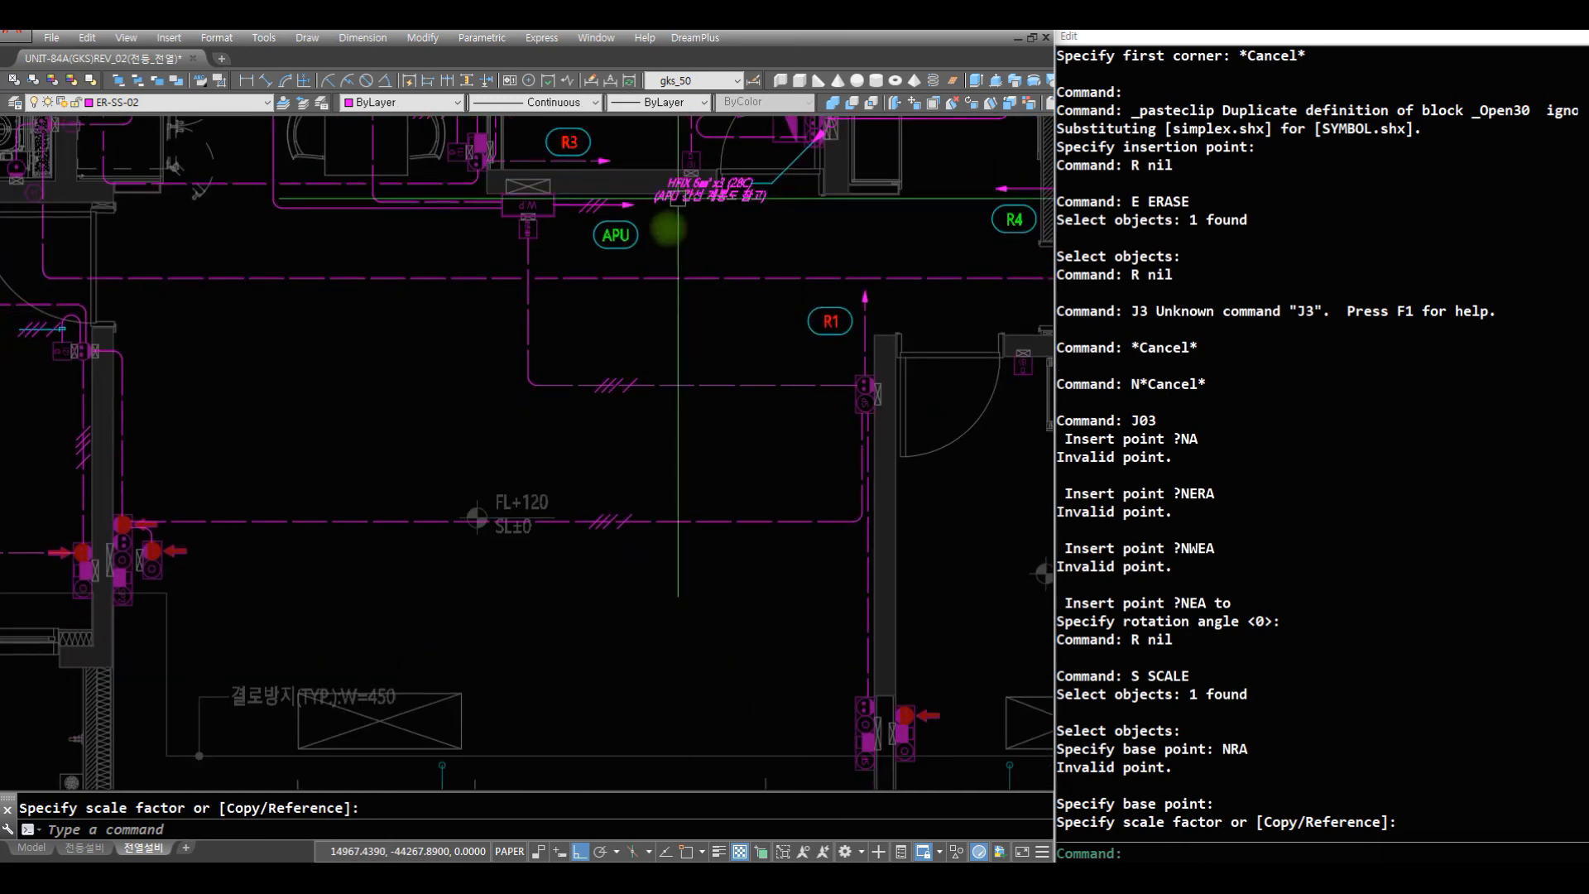
scroll(762, 486, up, 4)
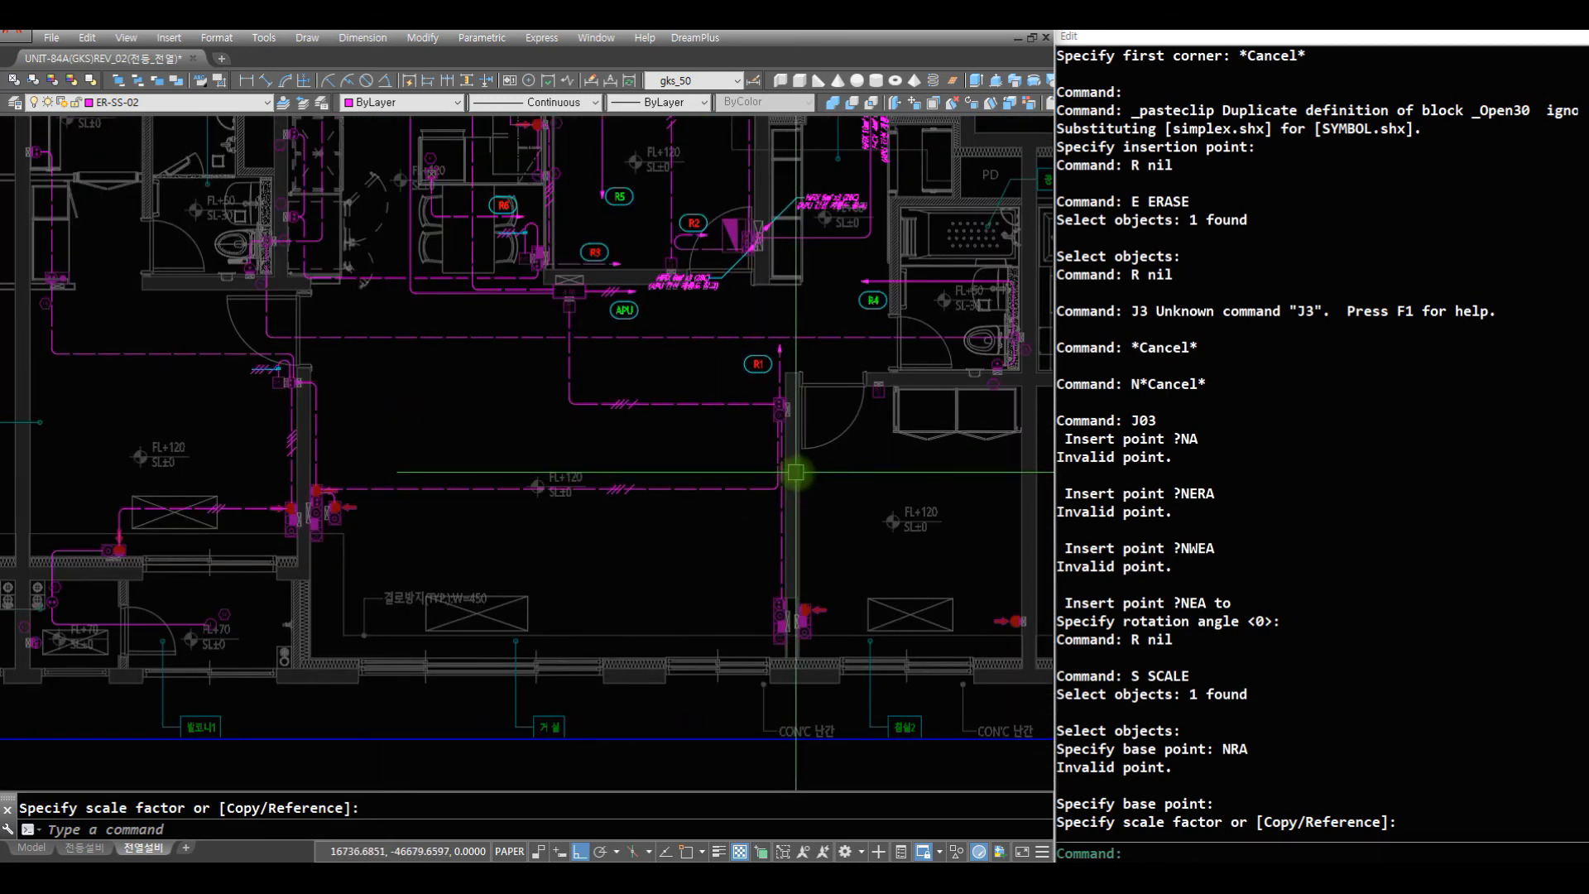
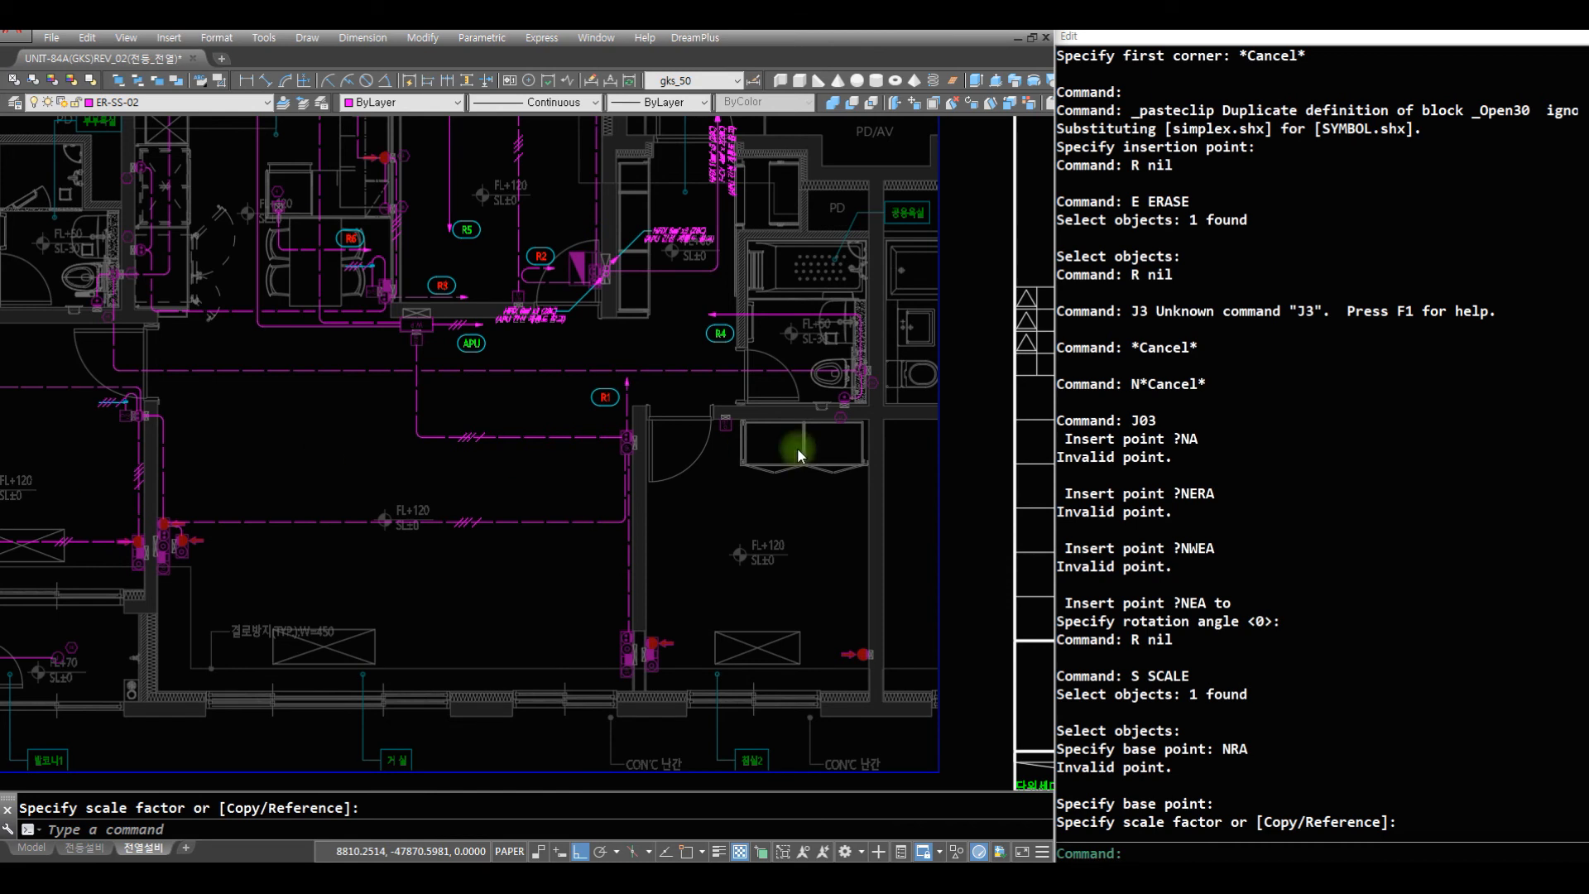
- Draw a horizontal wiring line from the outlet beside the distribution panel across the shoe cabinet into the entrance hall
key(Escape)
key(Escape)
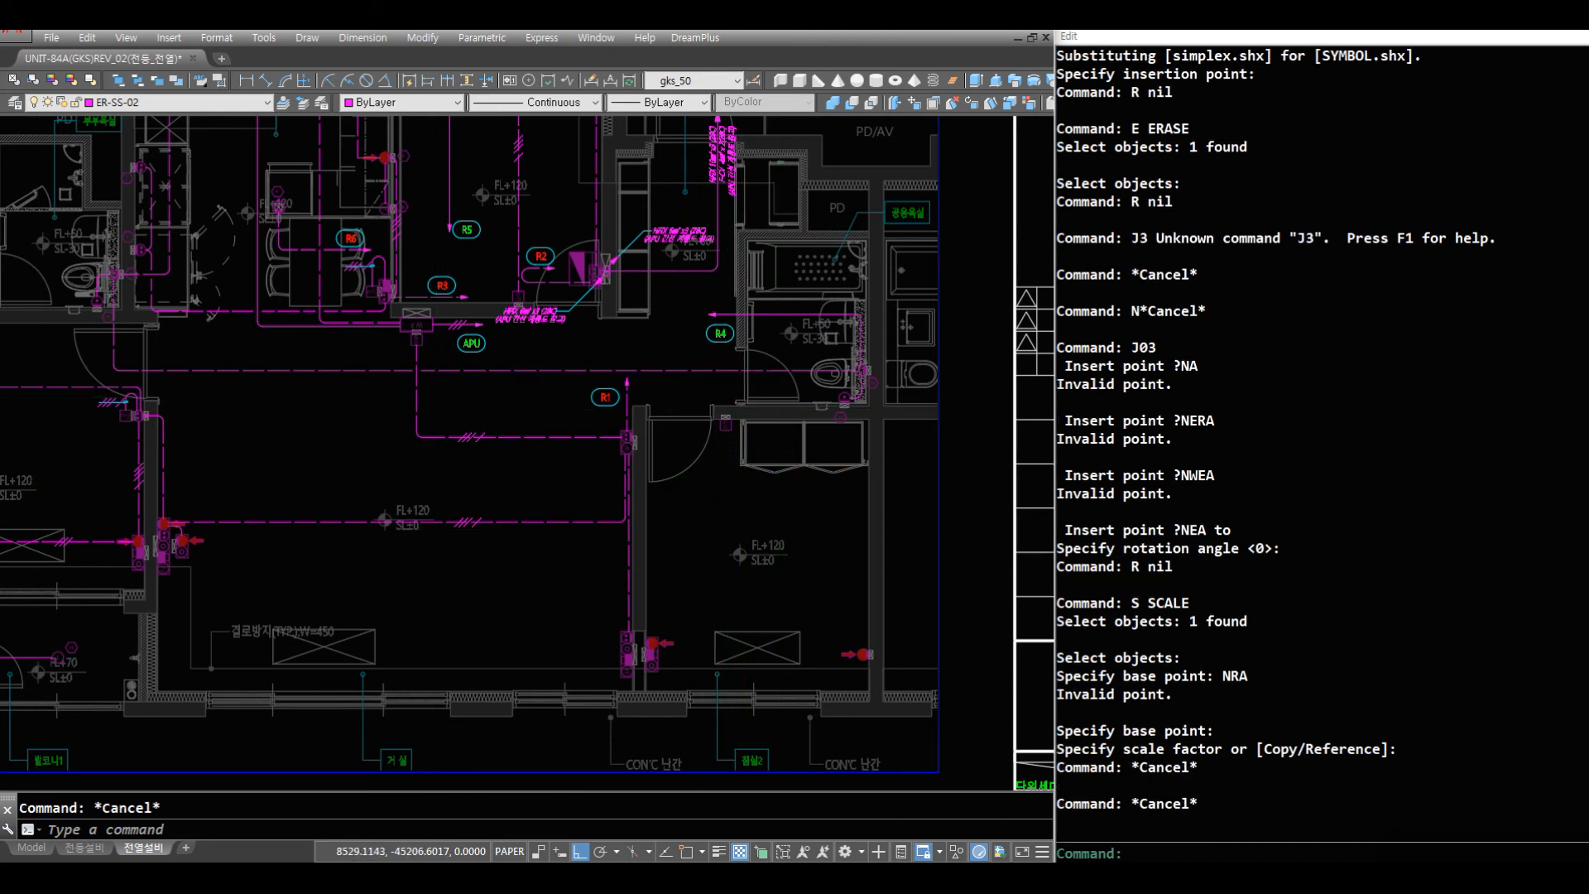
text(Z)
key(space)
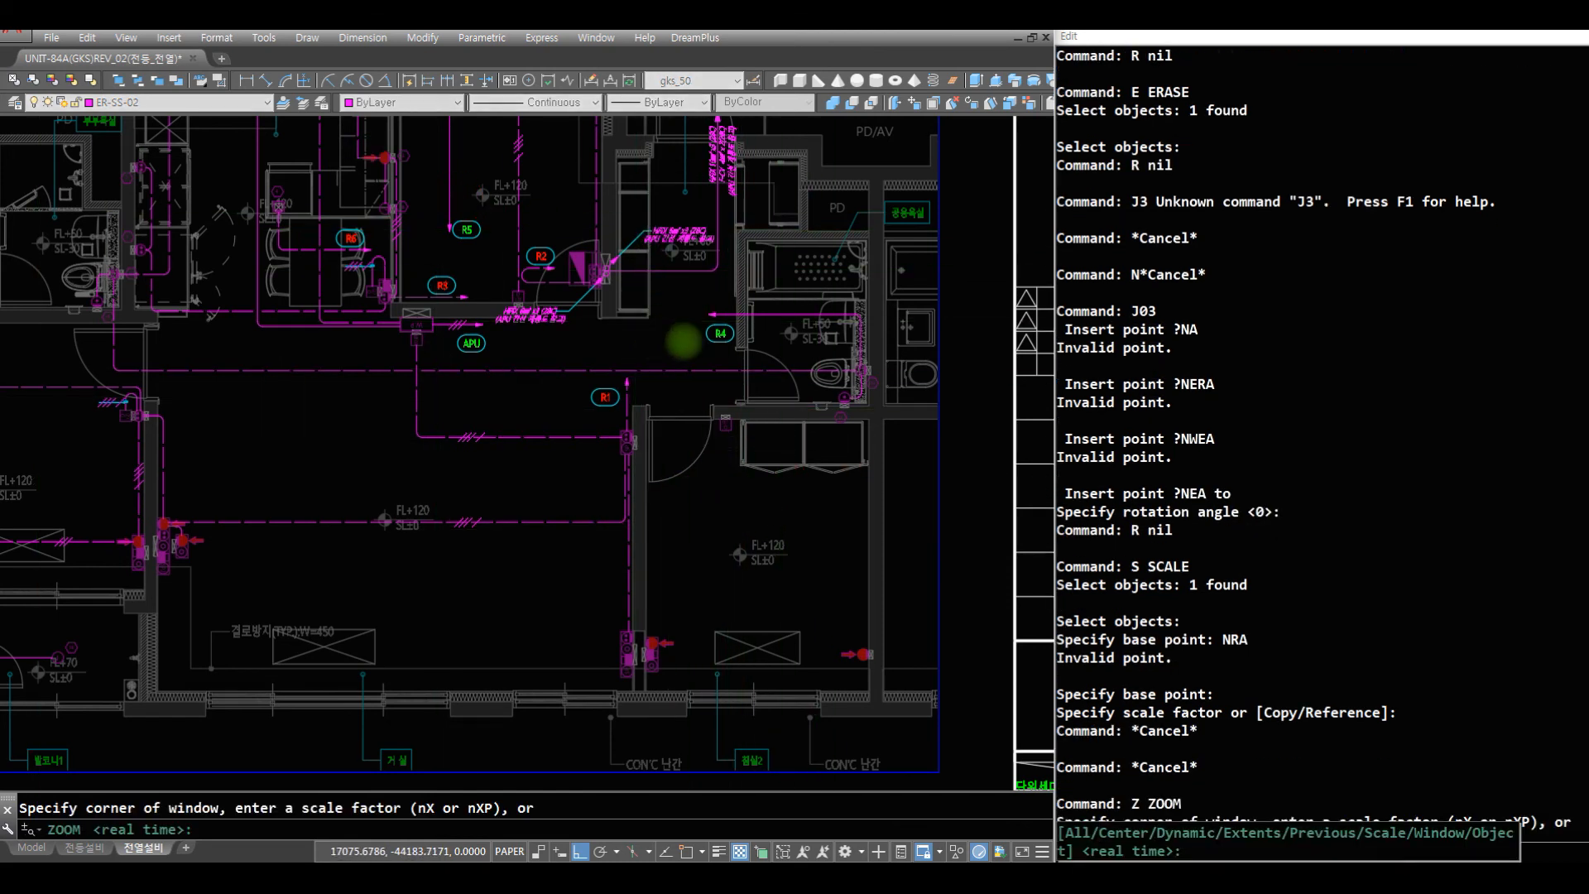
click(696, 333)
click(480, 206)
text(R R AQ)
key(Return)
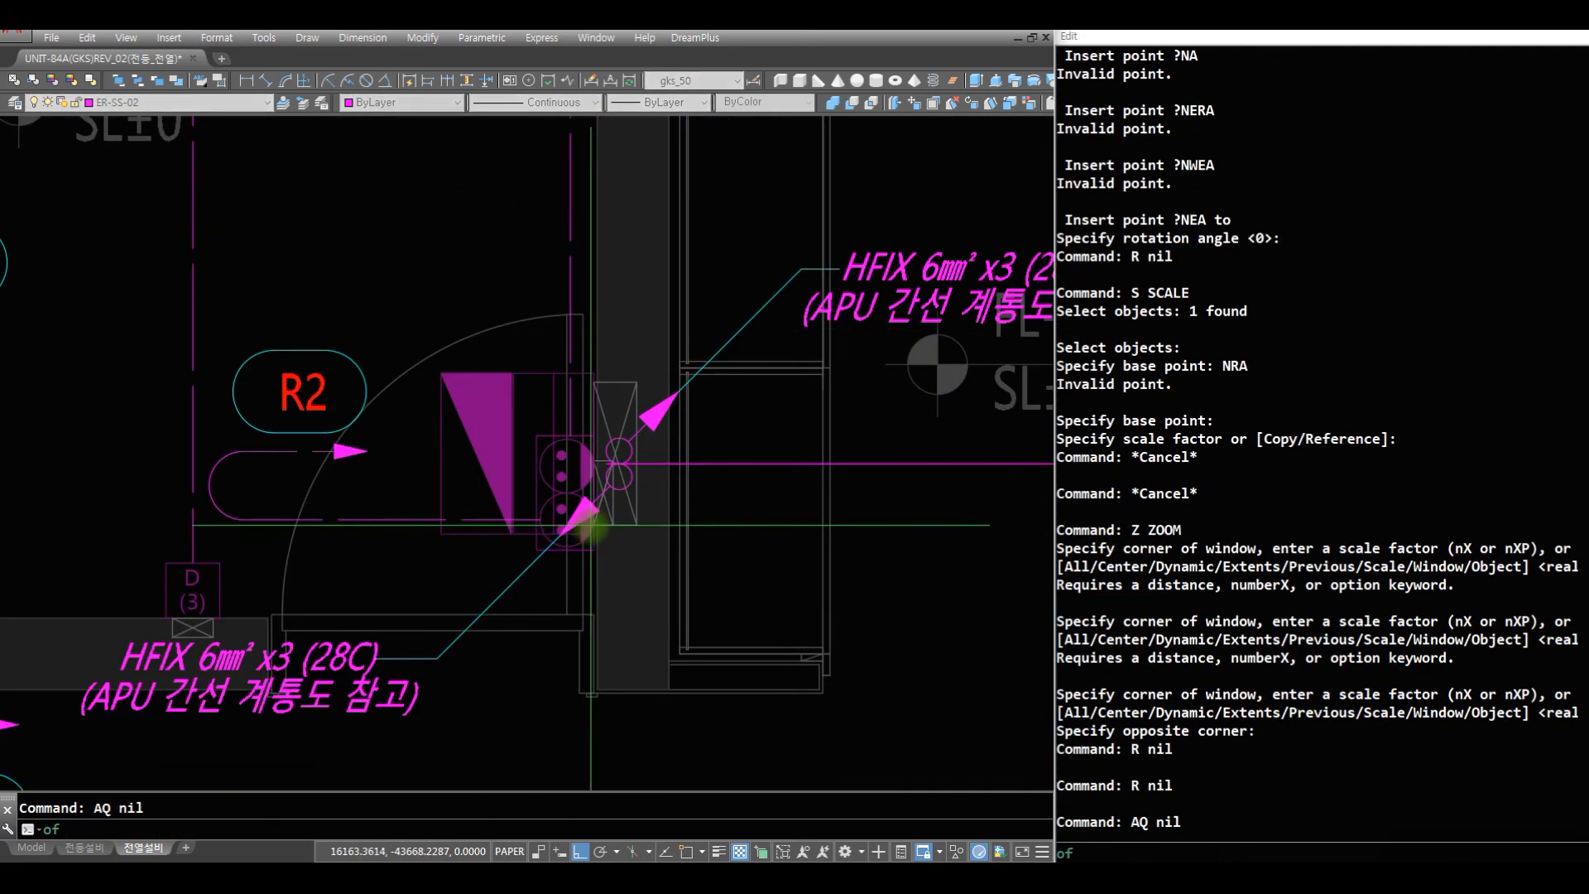
scroll(904, 532, down, 5)
middle_drag(657, 293, 587, 273)
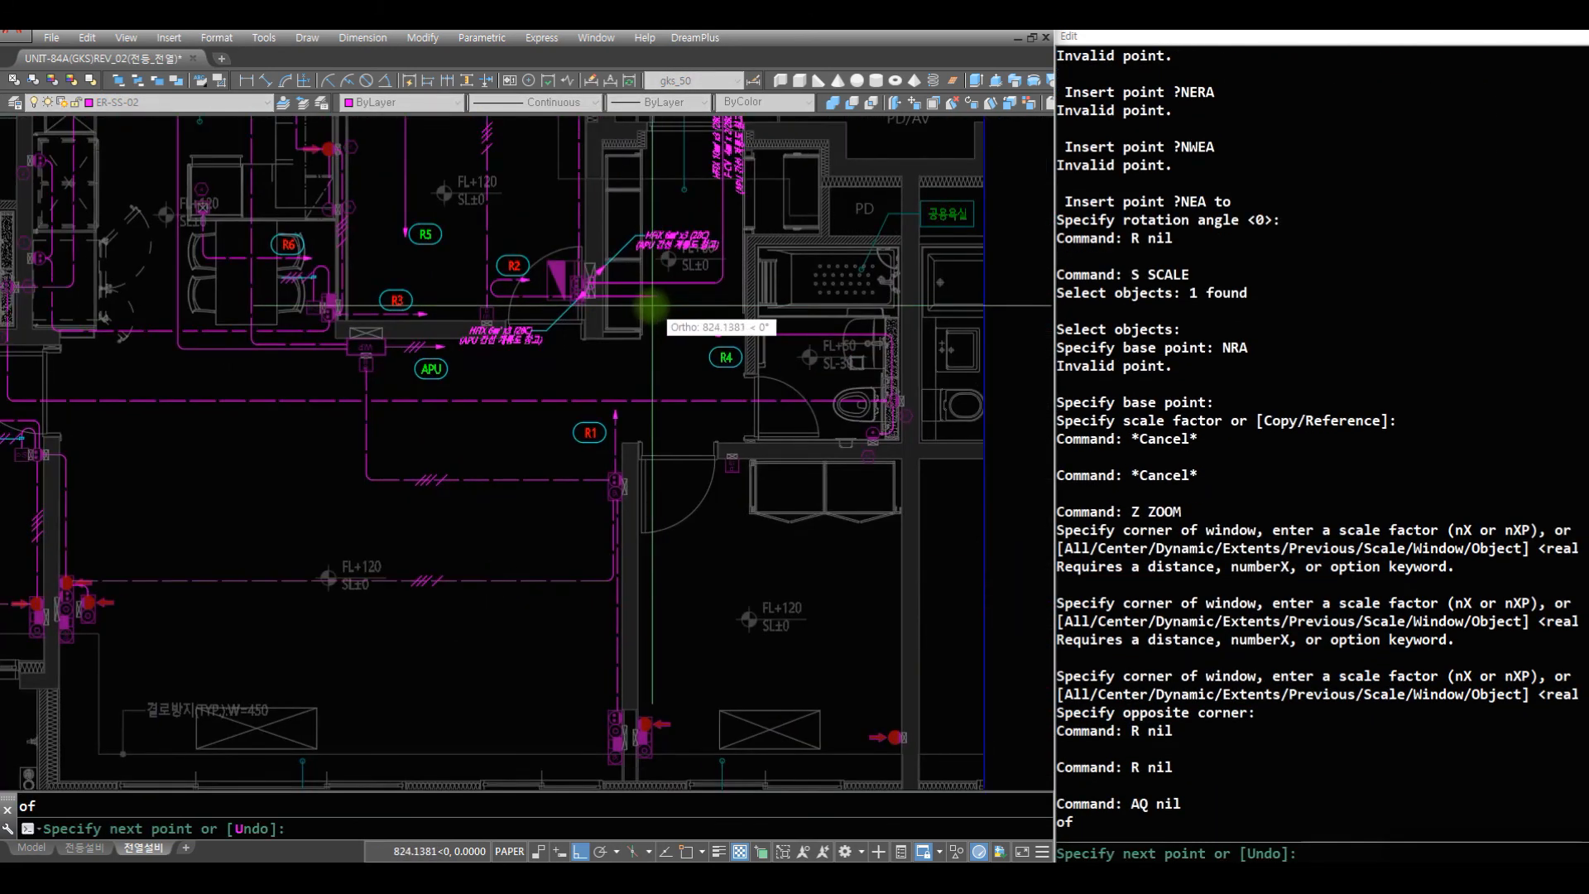
click(662, 310)
key(Return)
- Make ER-BS-02 the current layer and change the new line from the panel outlet to it
click(166, 103)
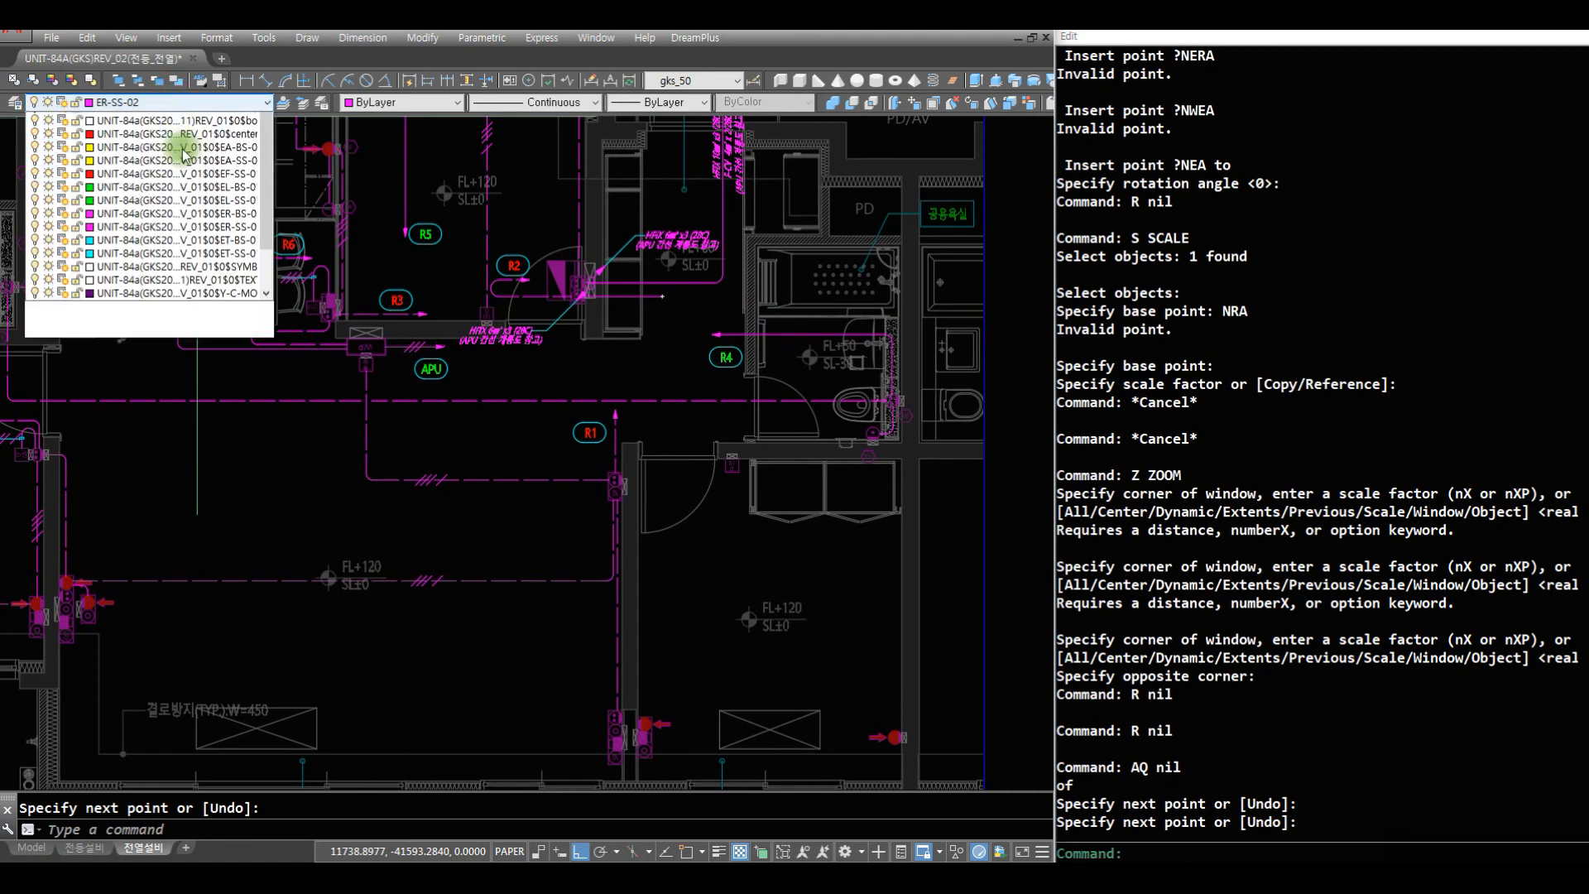
click(267, 121)
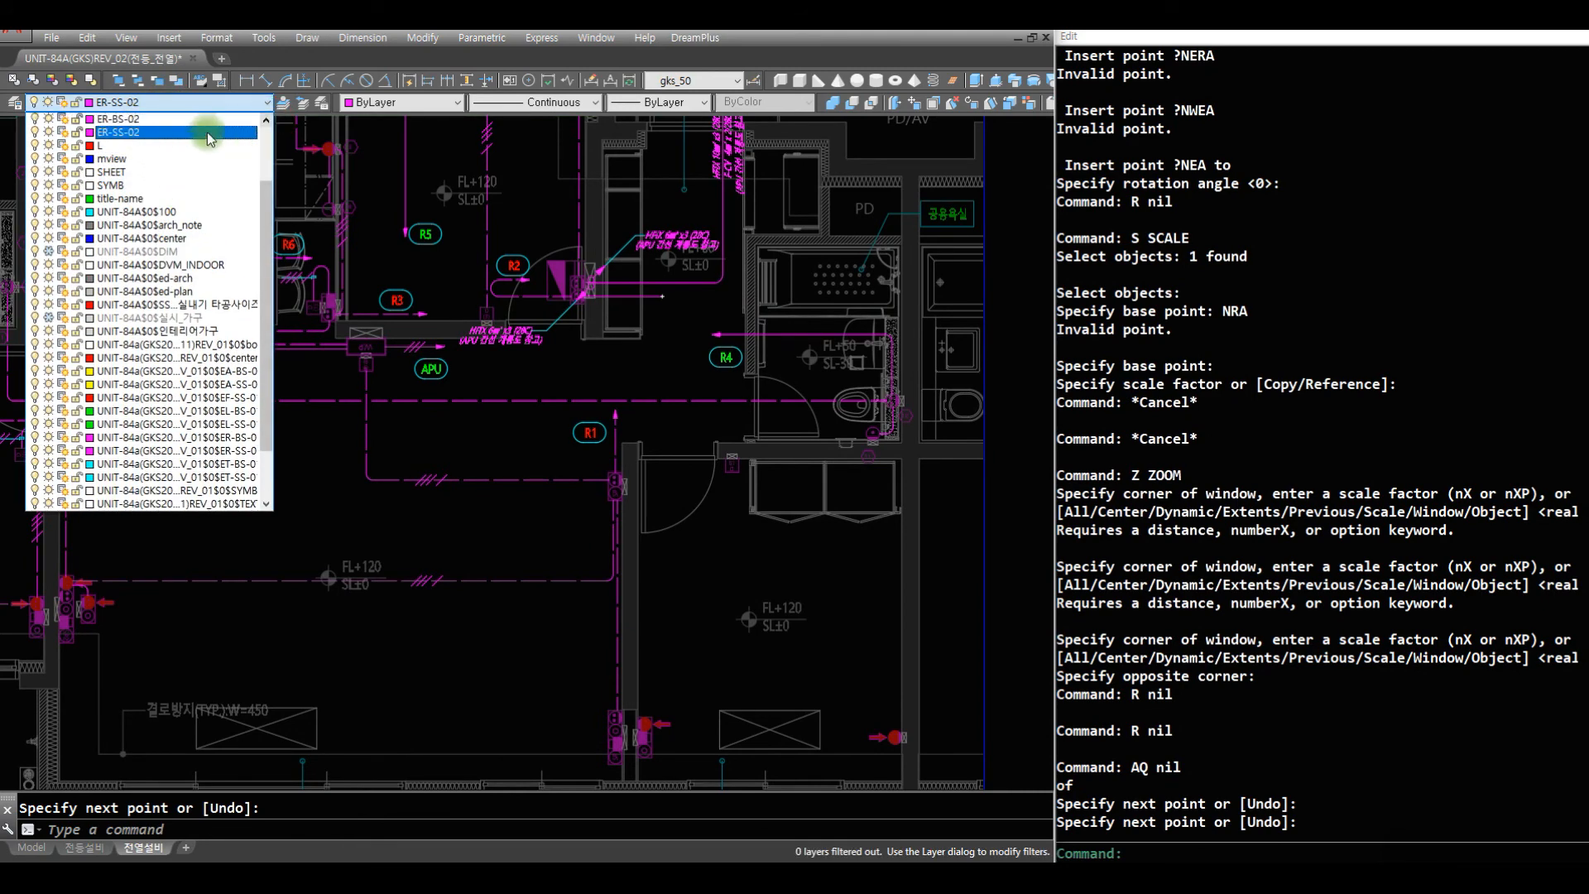
click(189, 119)
text(CC)
key(Return)
text(C)
key(Return)
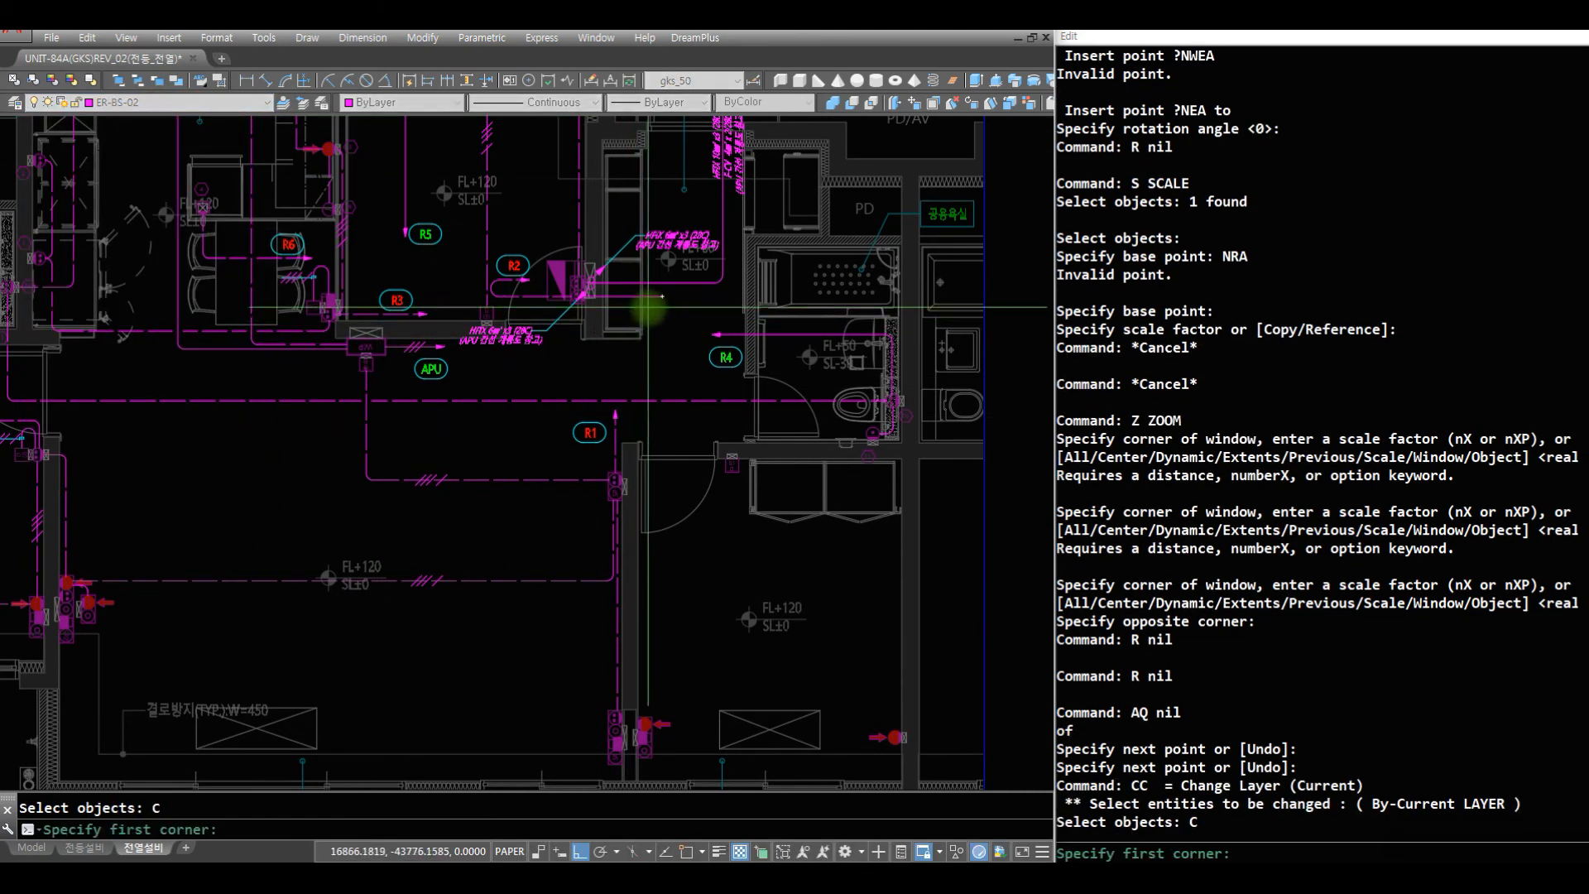
click(662, 292)
click(666, 340)
key(Return)
text(R)
key(Return)
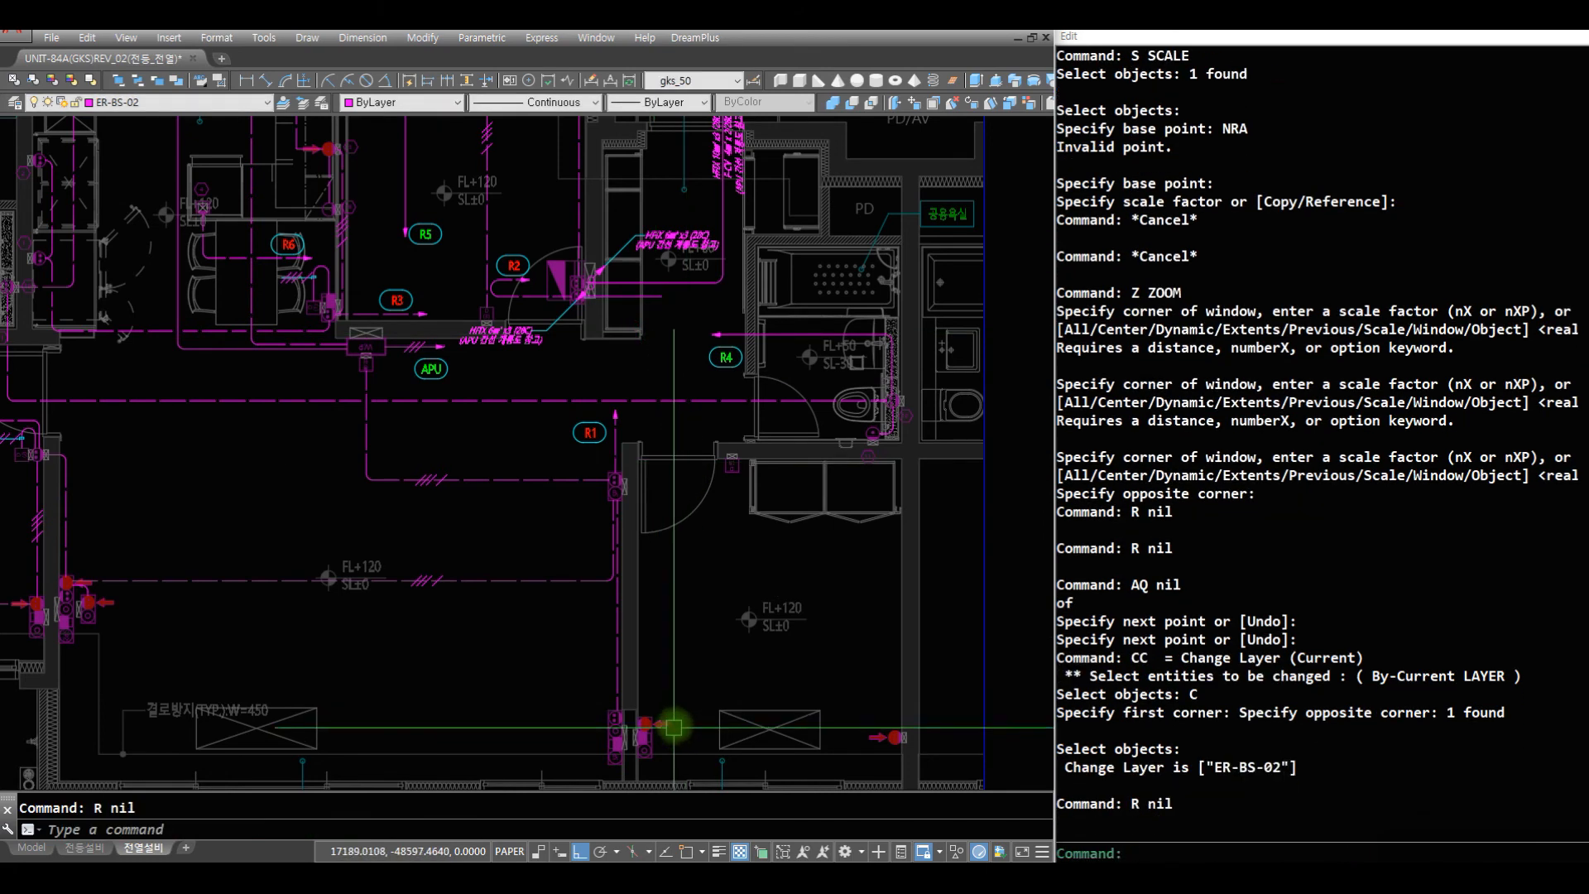
- Draw a vertical wiring line from the outlet beside the lower-right bedroom's door down to the crossed box near the window
text(Z)
key(Return)
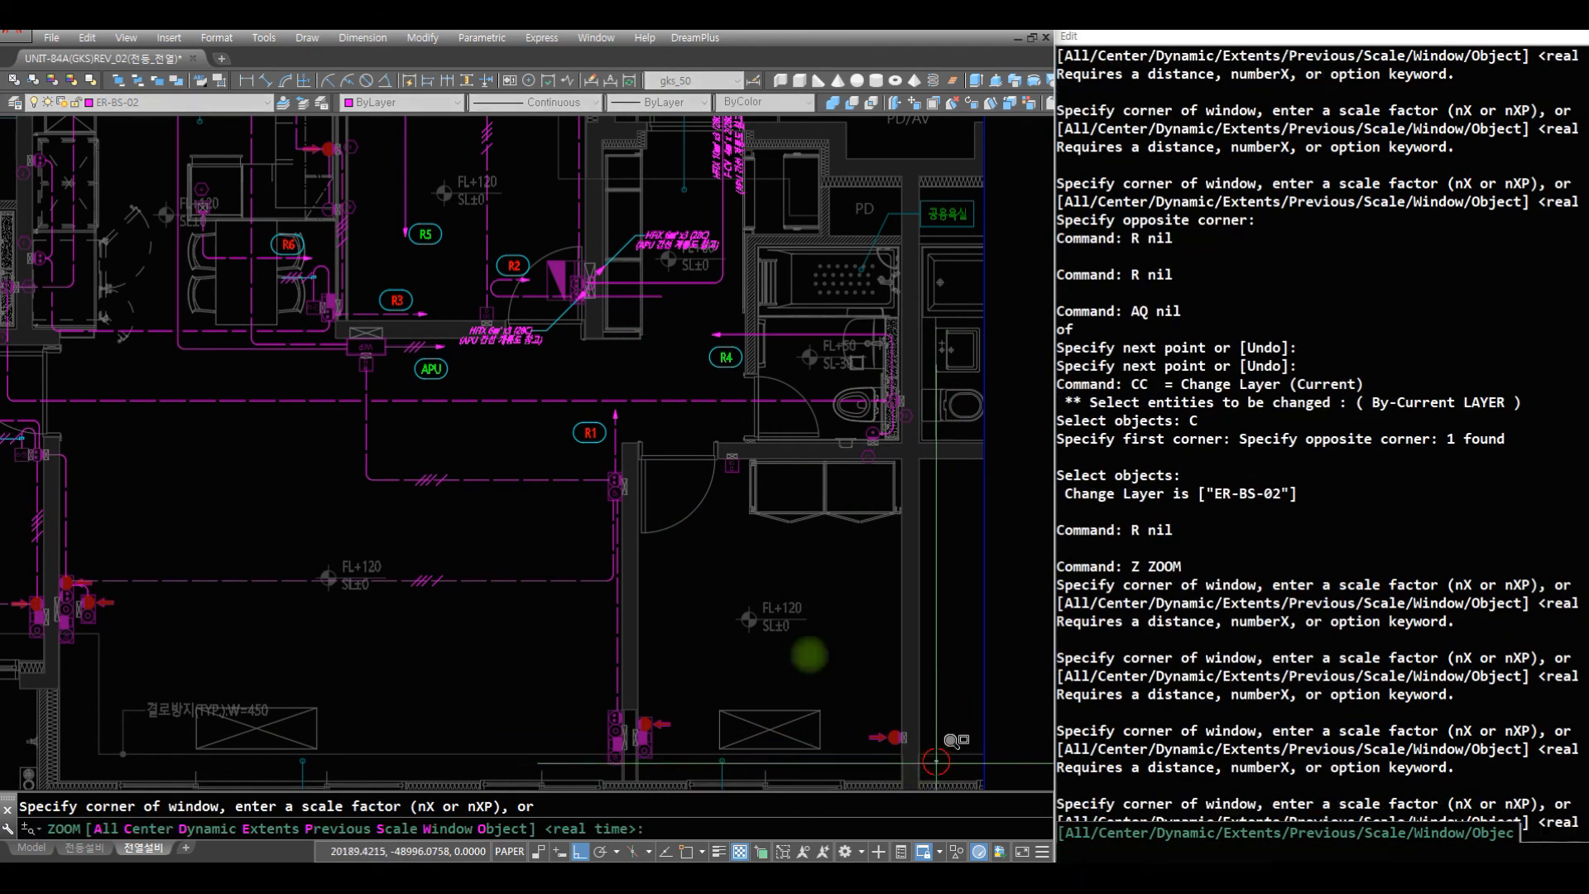
click(942, 751)
click(469, 403)
text(R)
key(Return)
text(R)
key(Return)
text(AF)
key(Return)
text(AF)
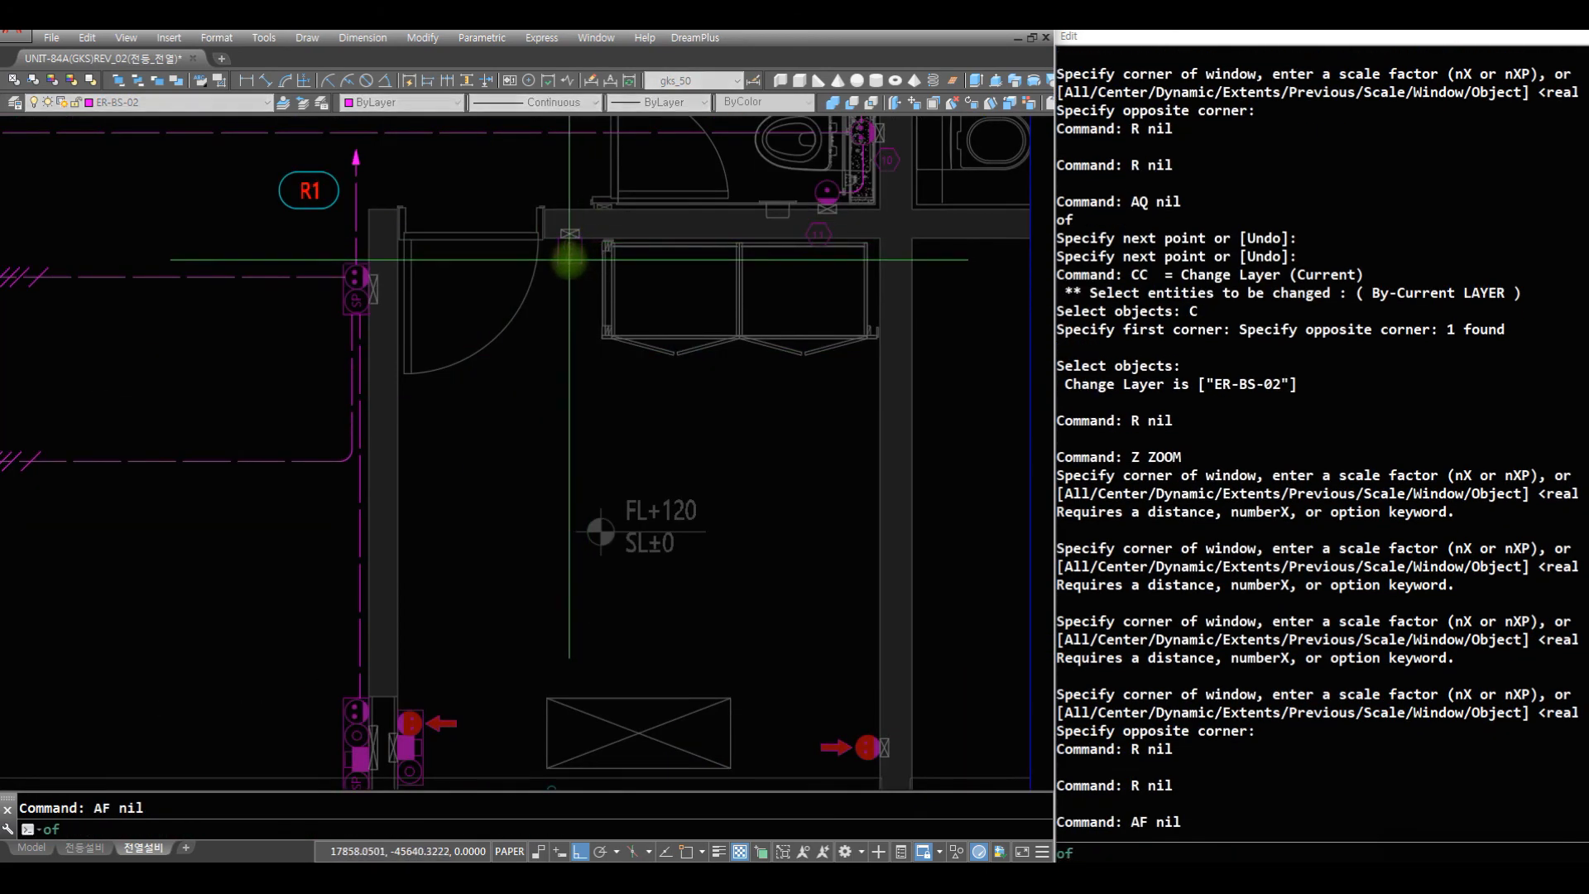
click(569, 260)
click(646, 751)
key(Return)
text(R)
key(Return)
text(A)
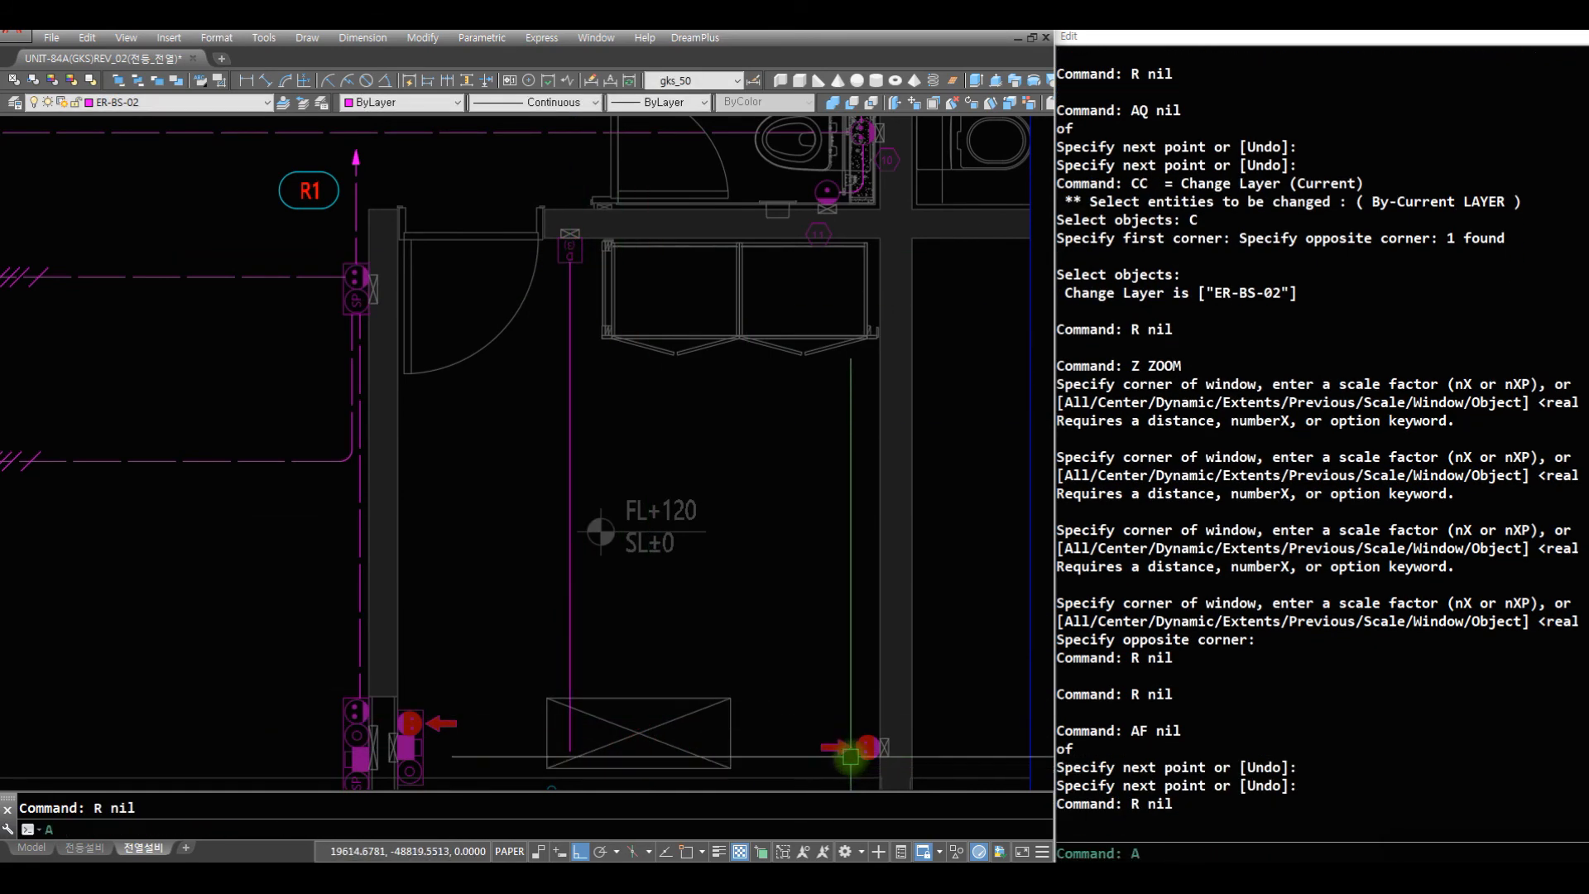
text(Q)
key(Return)
click(852, 748)
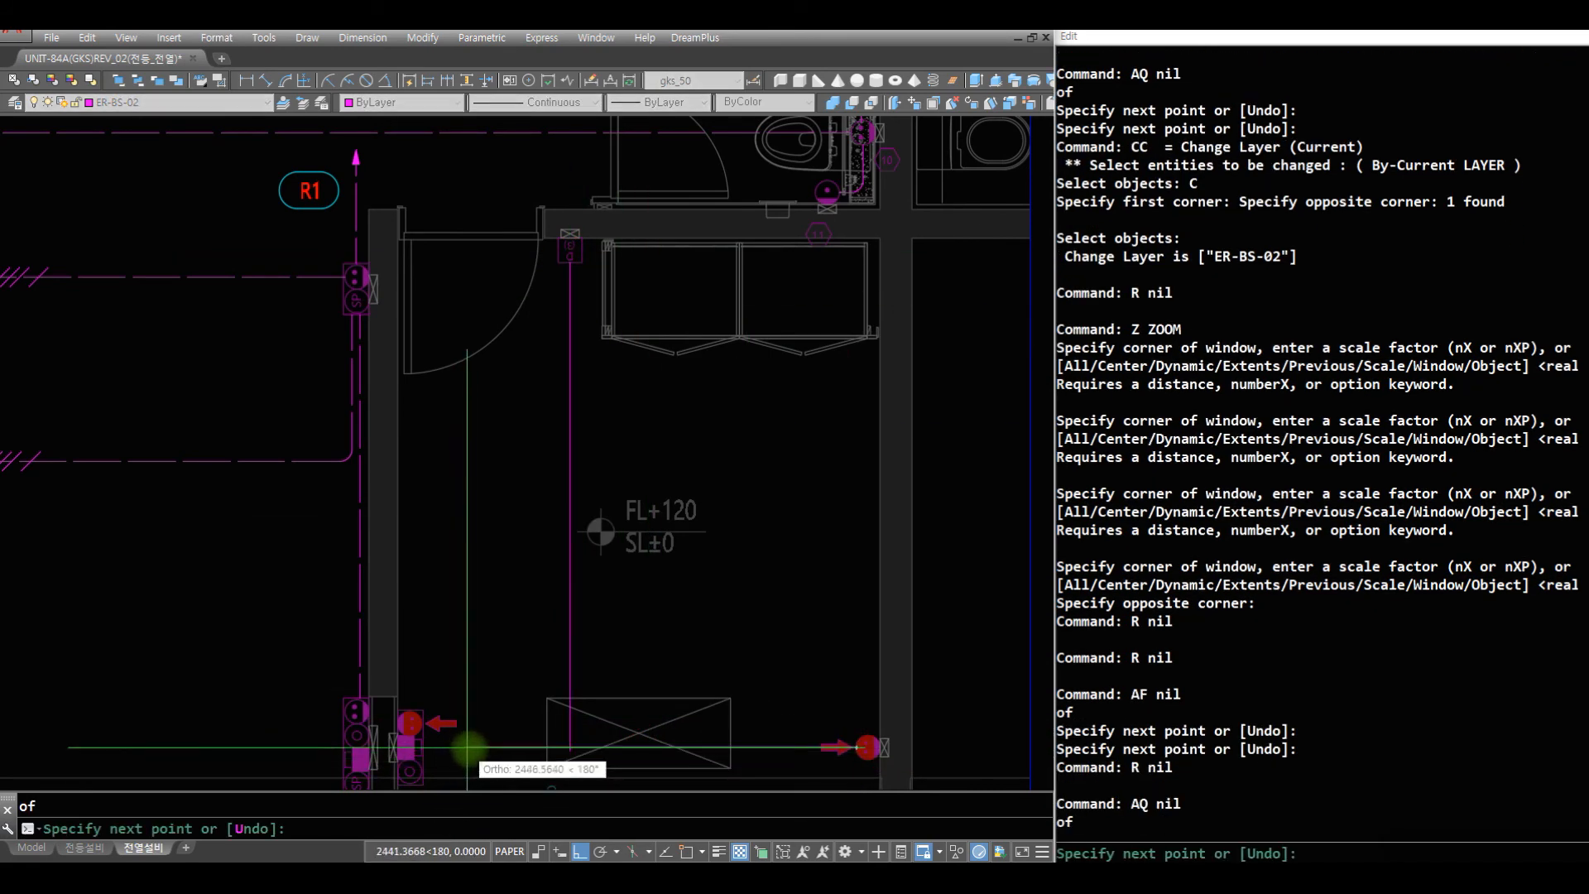
key(Escape)
text(AQ)
- Draw a horizontal wiring line from the bedroom's left-wall outlet to just short of the right-wall outlet
key(Return)
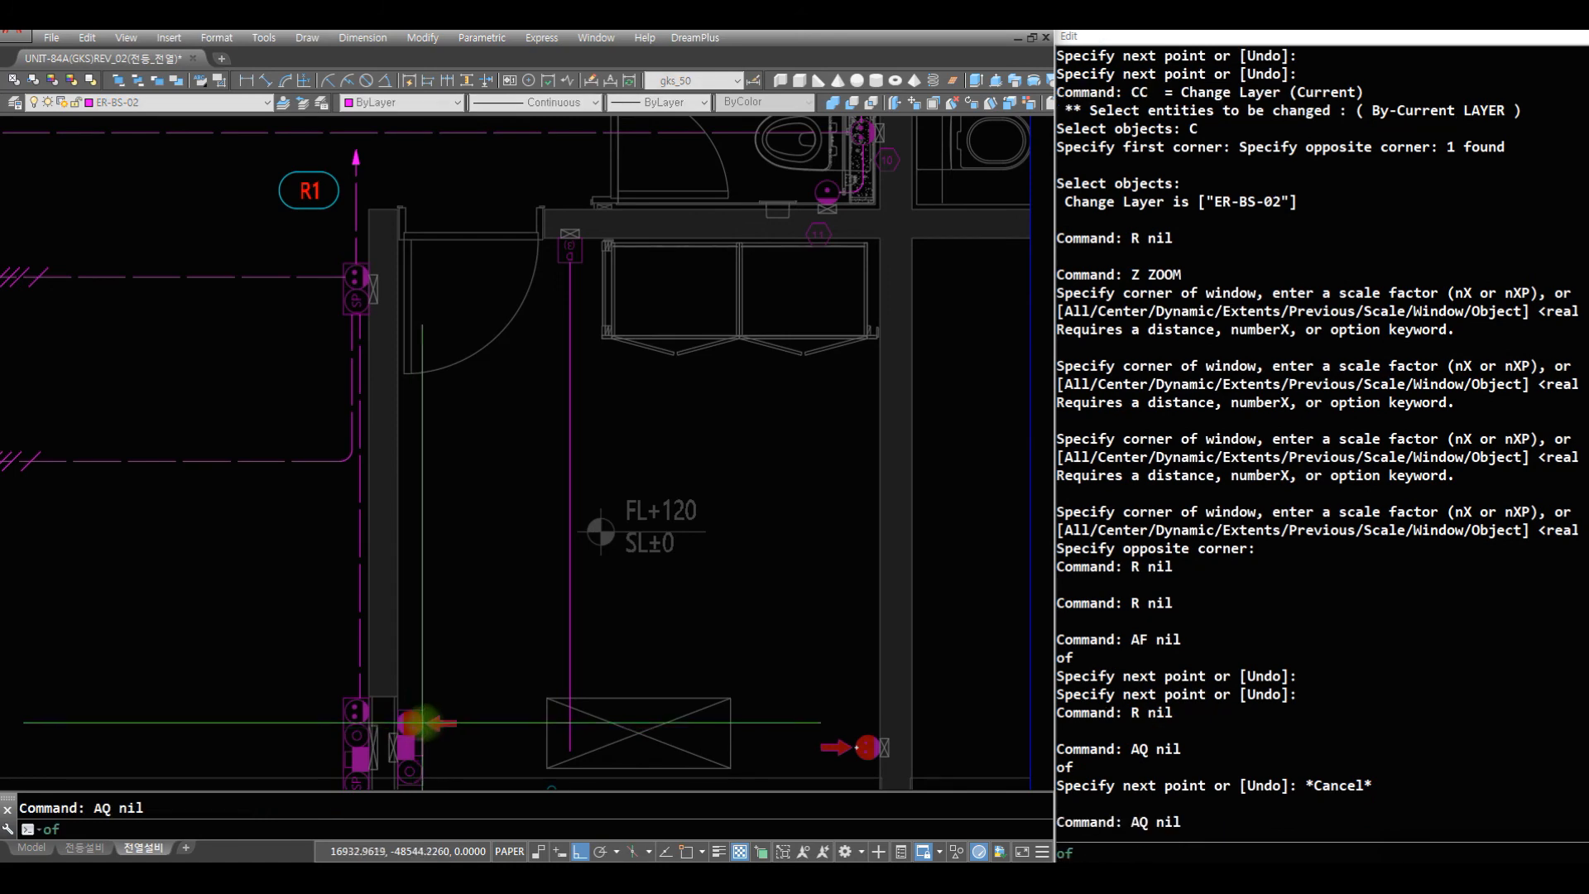
click(422, 723)
click(831, 686)
key(Return)
- Offset the bedroom's horizontal wiring line 50 upward
text(Z)
key(Return)
click(952, 746)
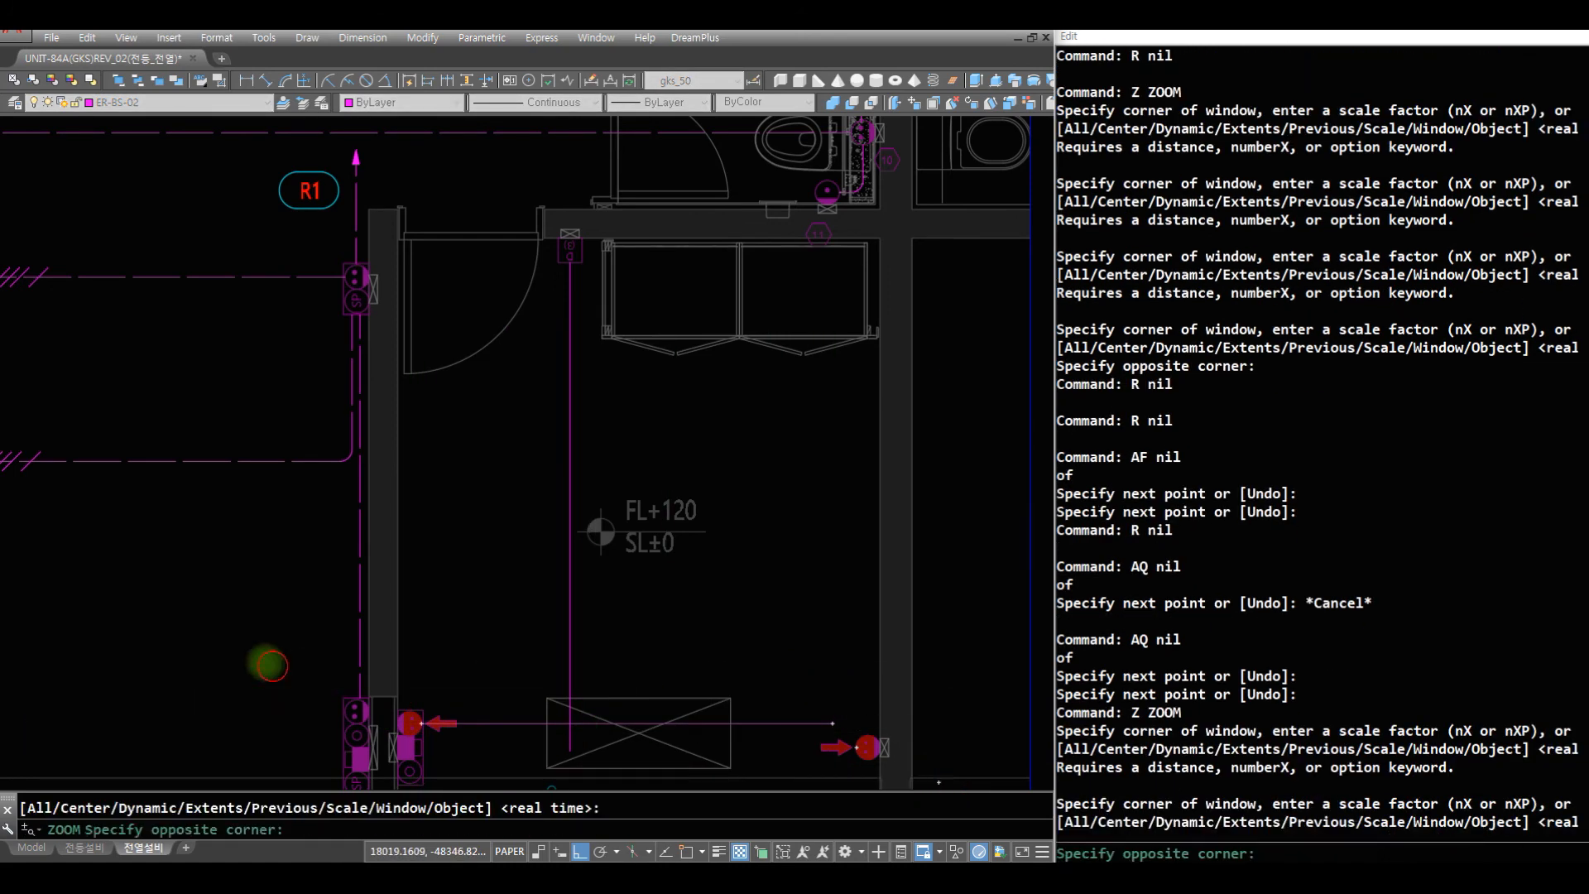
click(263, 687)
text(O)
key(Return)
key(Return)
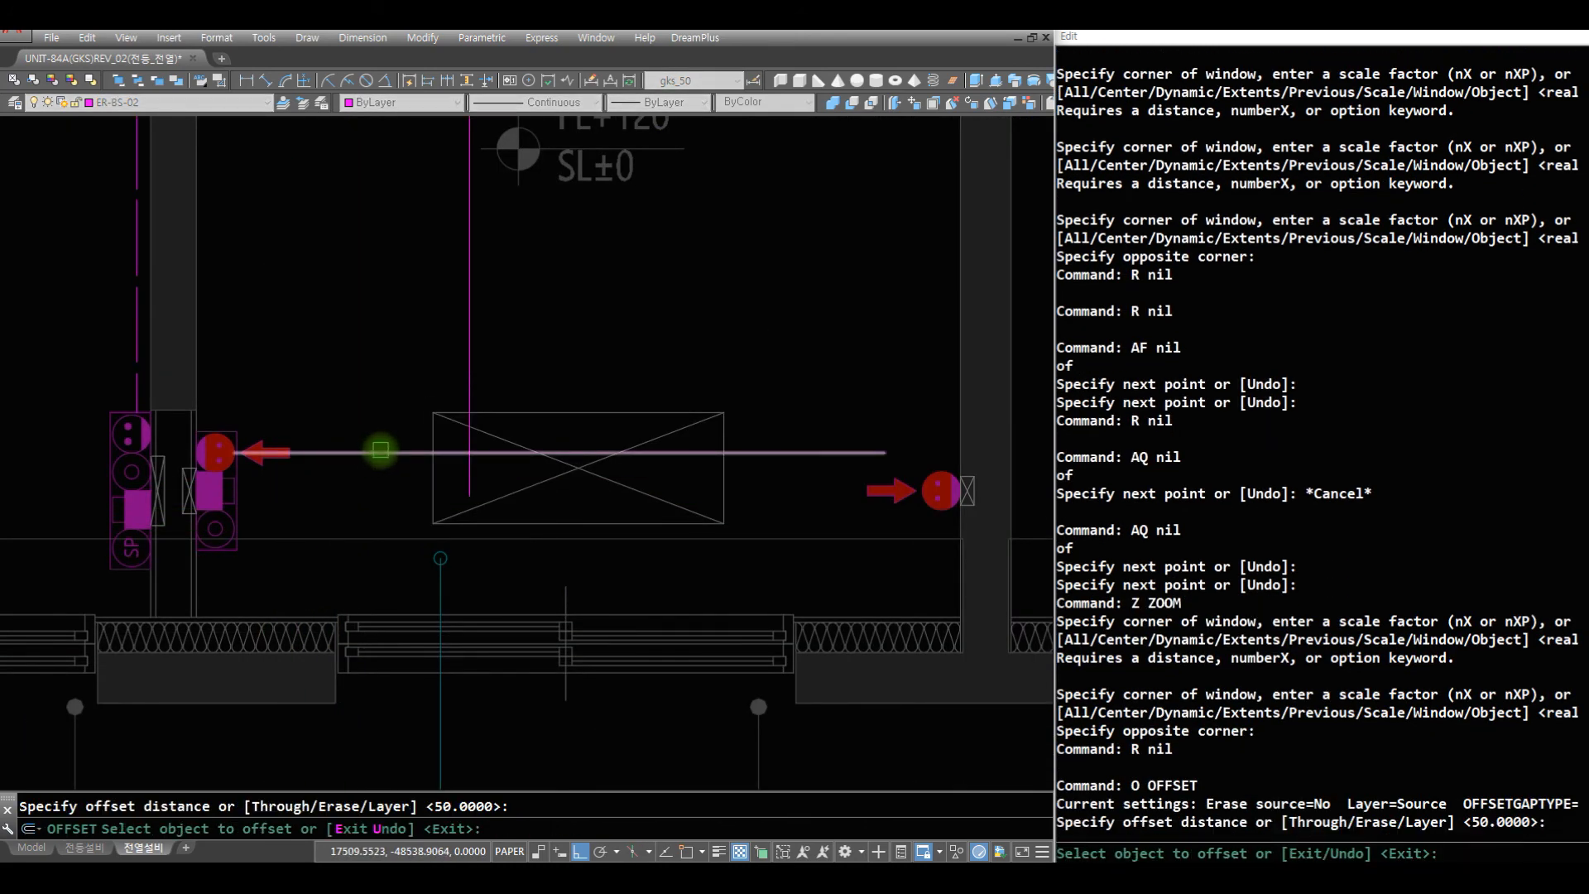
click(366, 367)
click(378, 453)
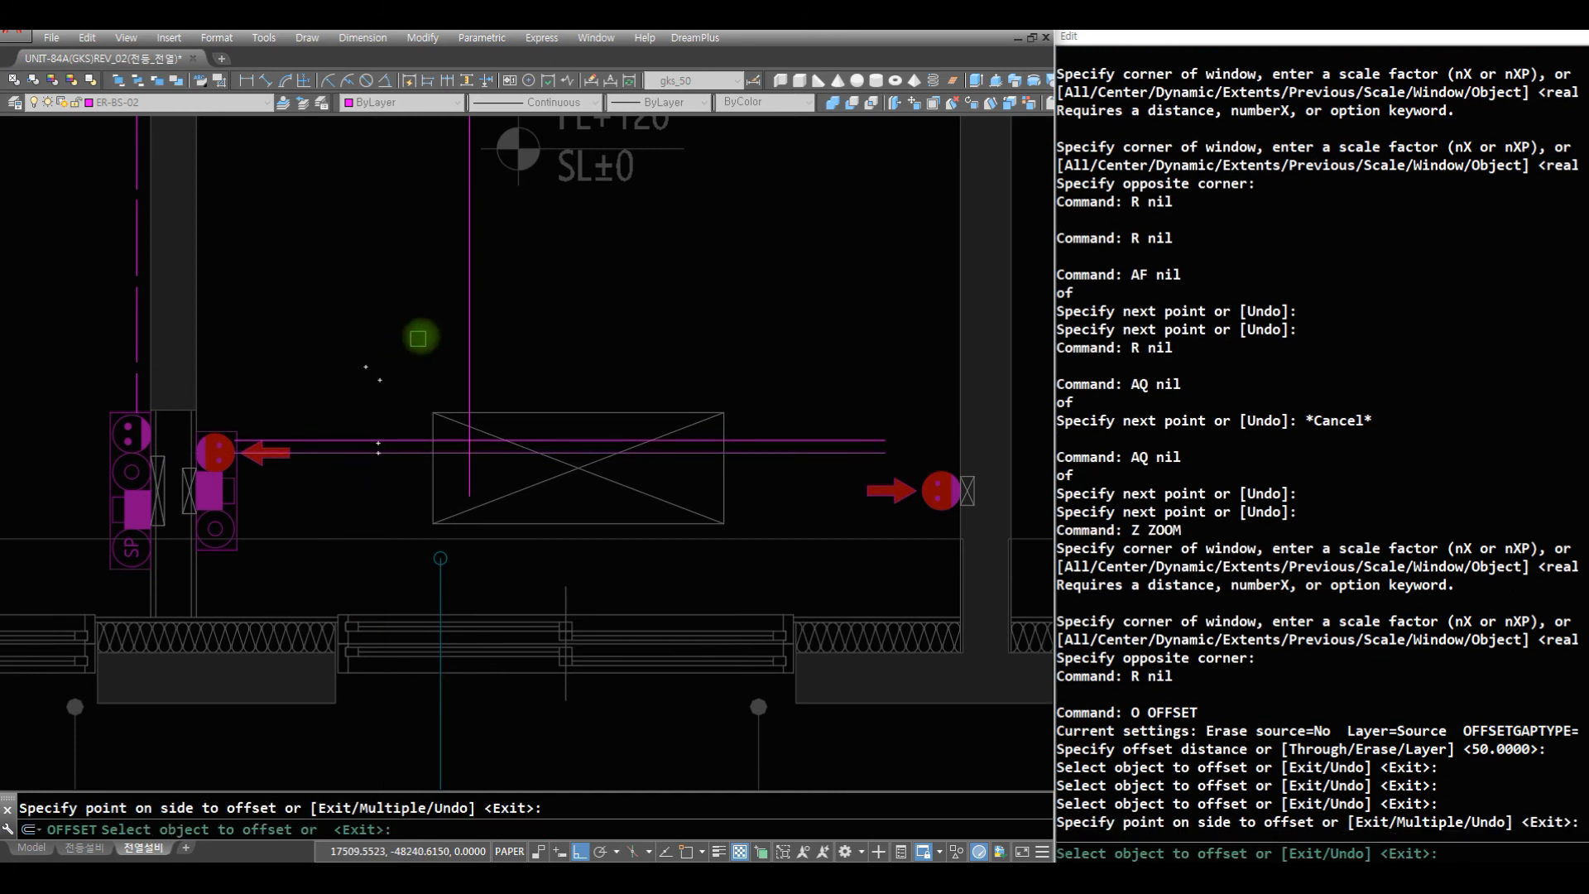
click(380, 380)
key(Return)
- Move both horizontal wiring lines down 25 with the half-offset move command
text(M2 C)
click(398, 405)
click(391, 540)
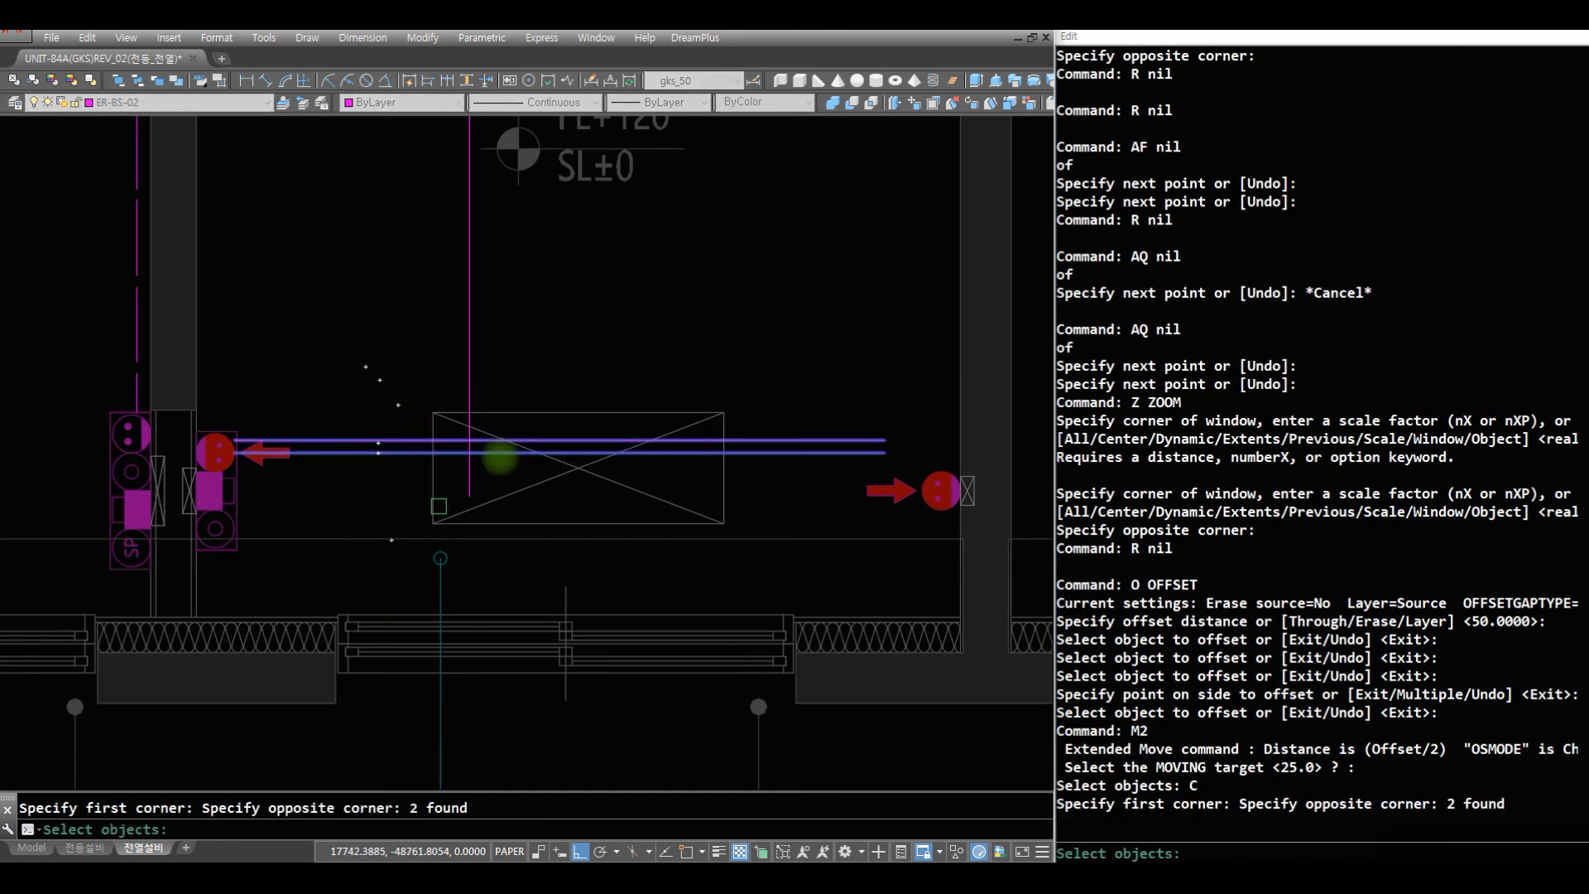
key(space)
click(519, 439)
click(547, 581)
- Draw a short wiring segment along the lower line and bend it with a filleted corner down onto the right-wall outlet's top
text(Z)
click(1014, 531)
click(737, 390)
text(R LL NERA)
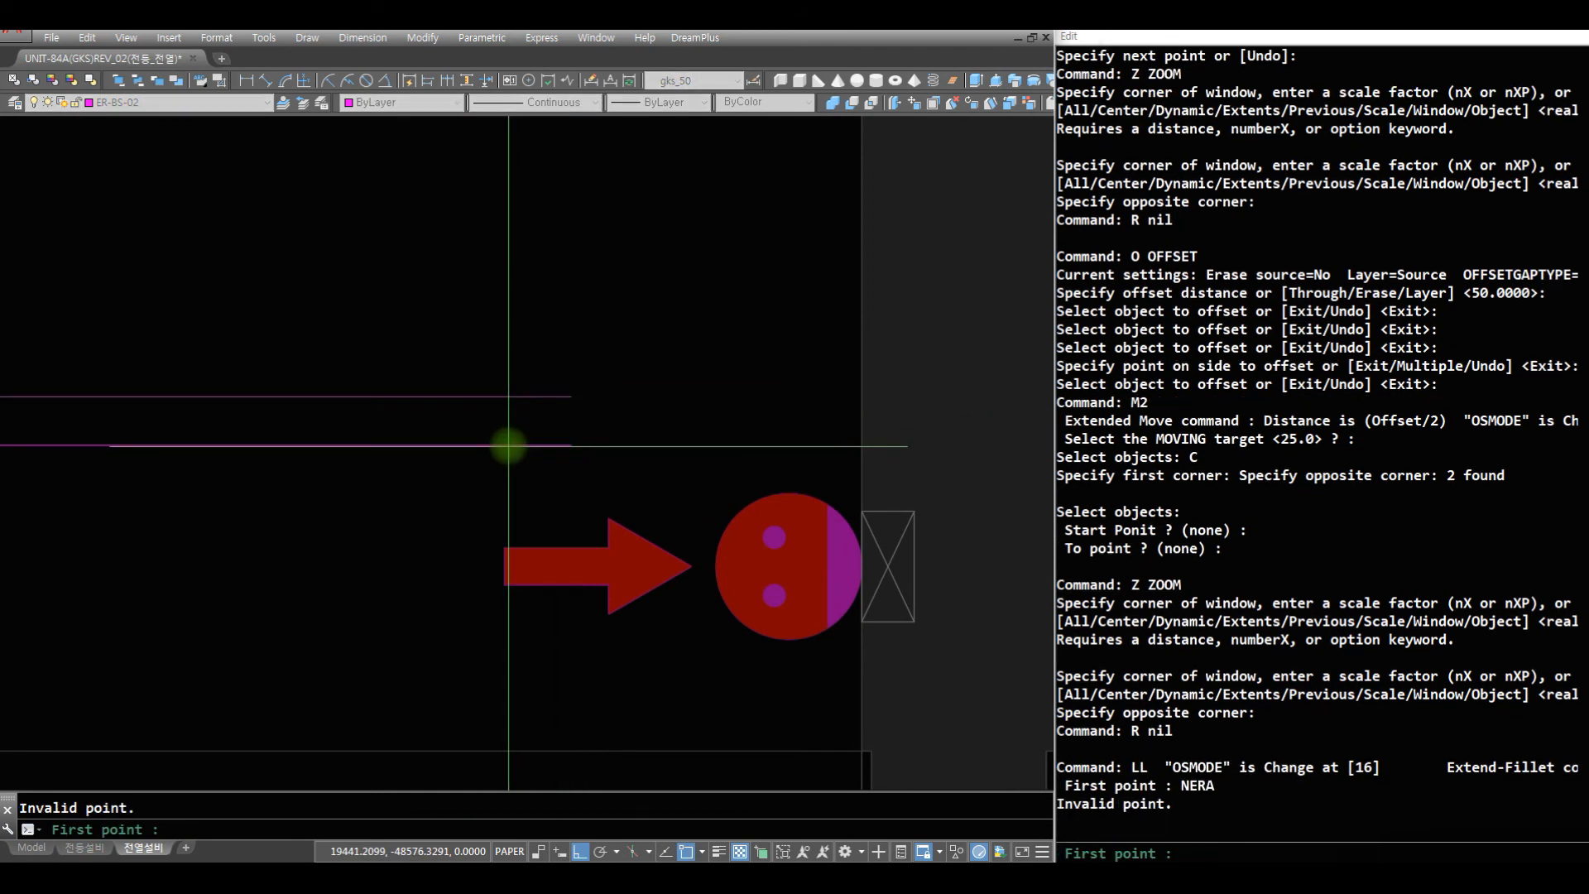
click(709, 445)
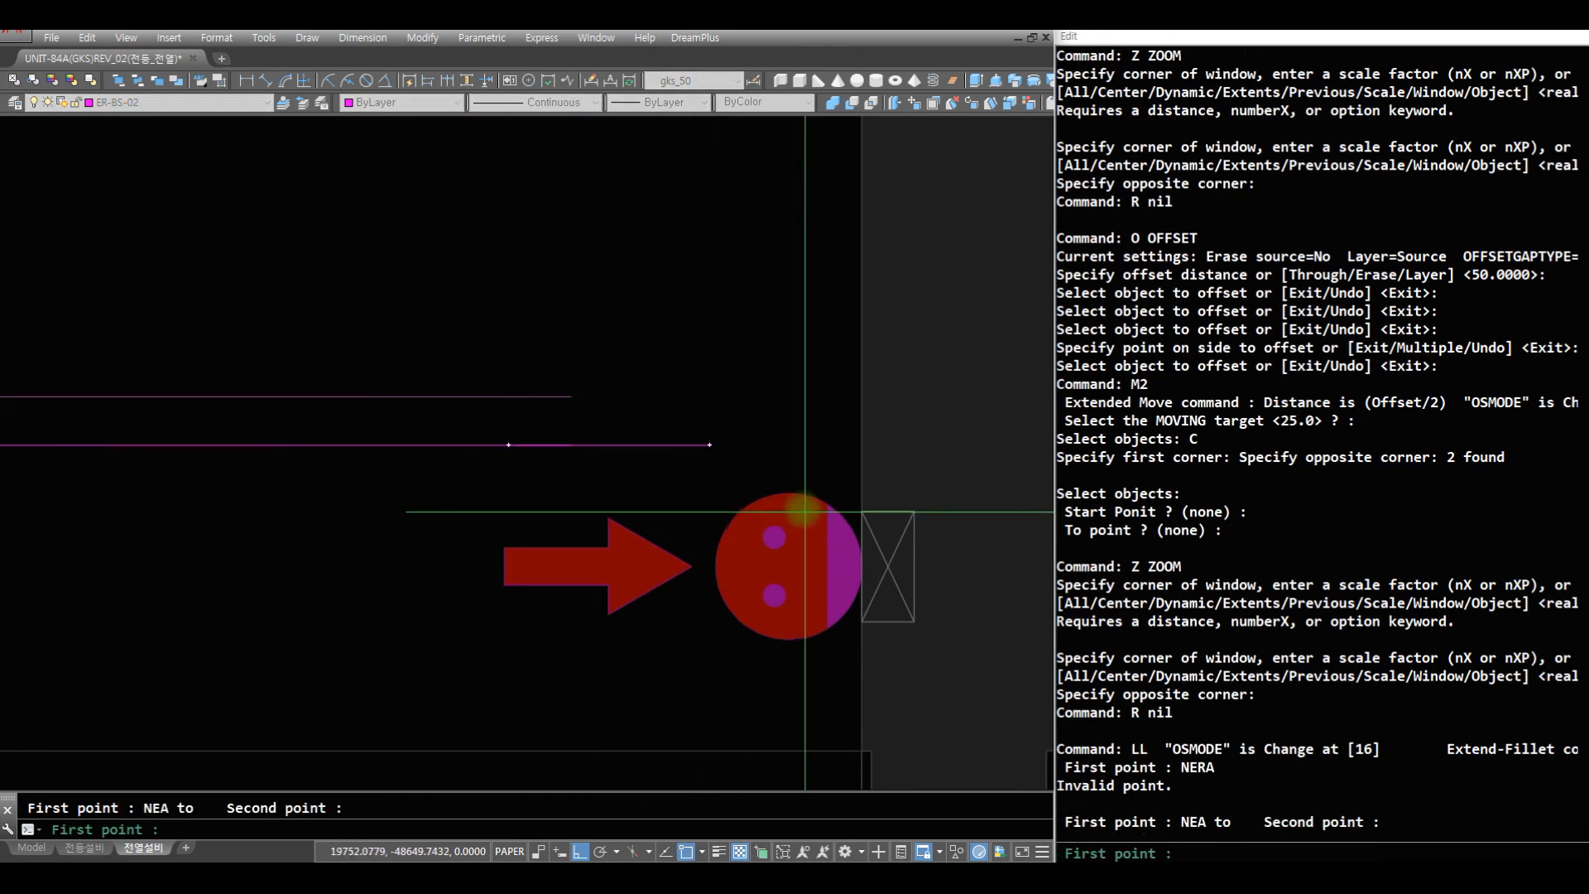
click(790, 491)
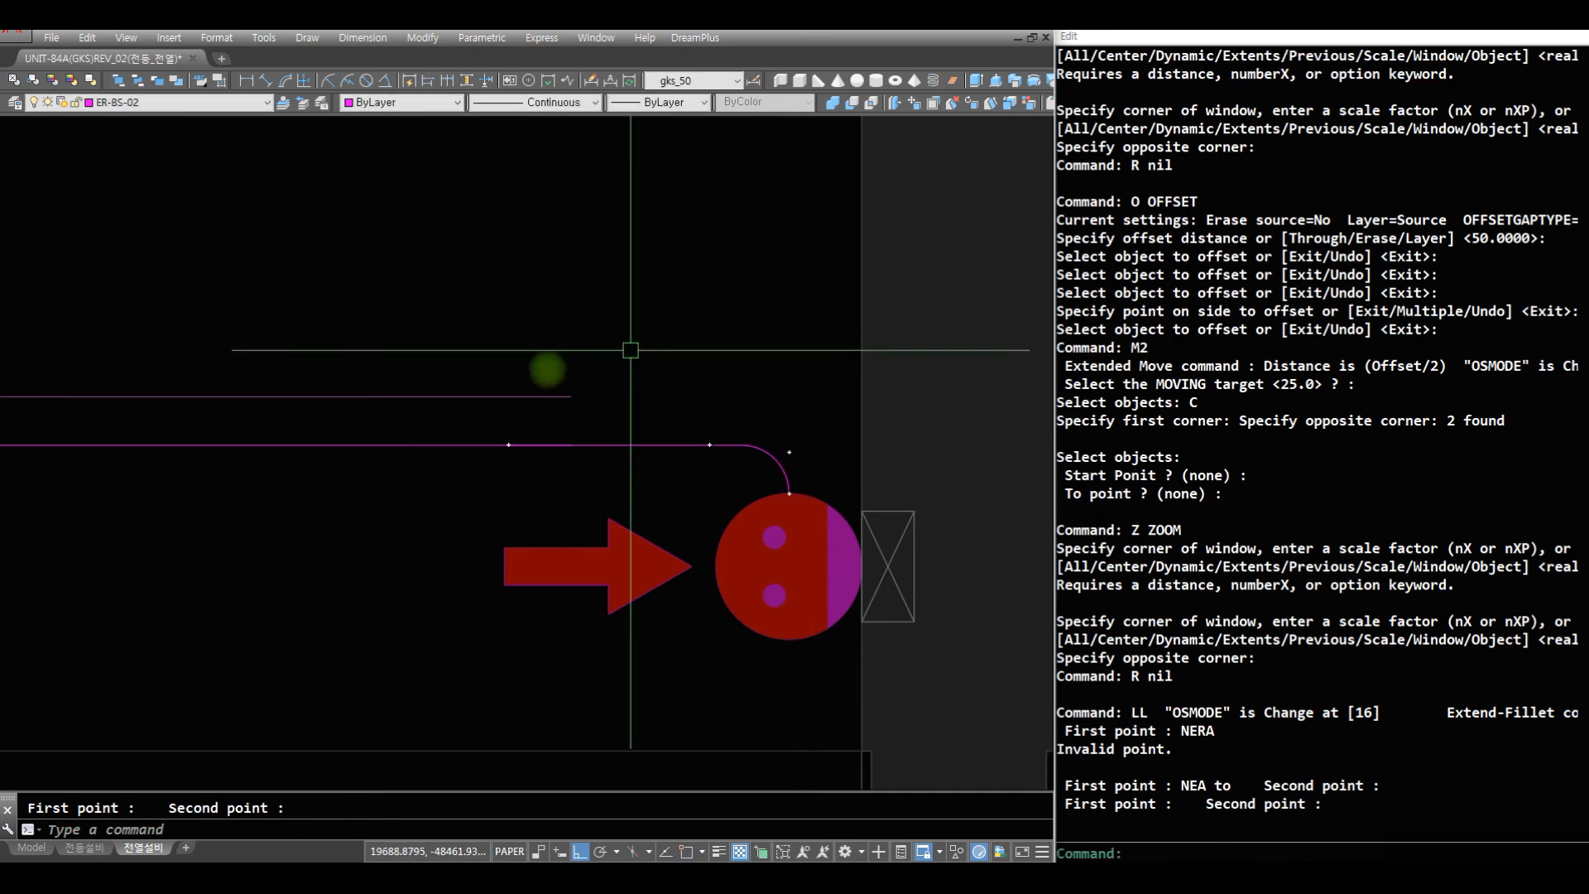
- Erase the original lower horizontal wiring line in the bedroom
text(R E)
click(384, 430)
click(345, 521)
- Extend the short segment from the right-wall outlet to the left-wall outlet with Change, aligning the upper line's start
text(Z)
key(space)
mouse_move(376, 405)
mouse_down()
mouse_move(384, 702)
mouse_move(419, 561)
mouse_up()
key(Escape)
text(Z)
click(78, 372)
click(657, 538)
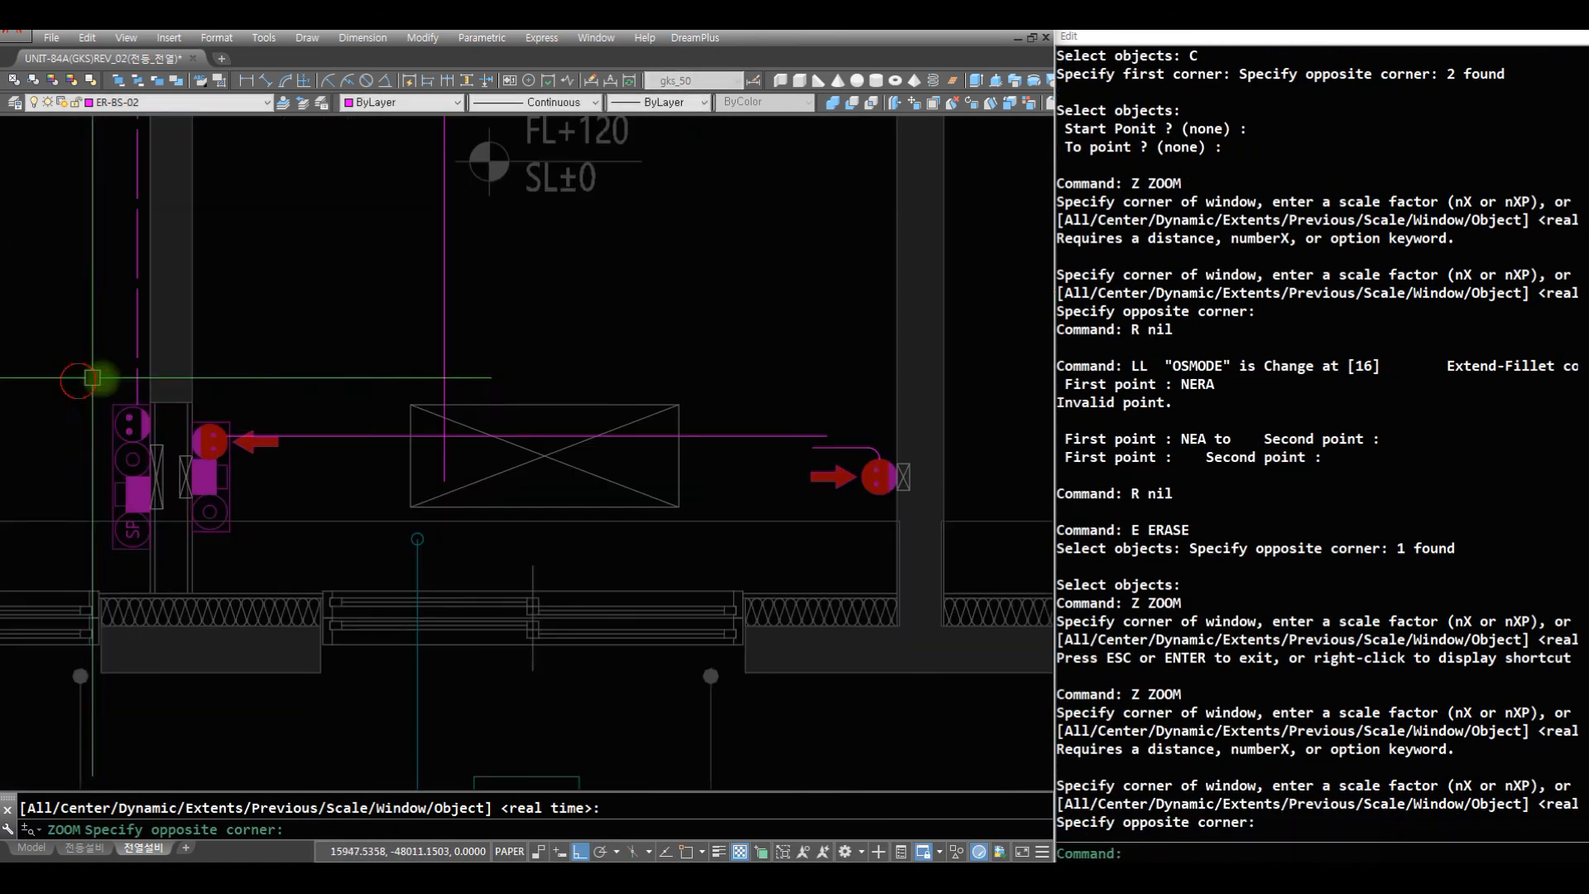
text(R CH C C)
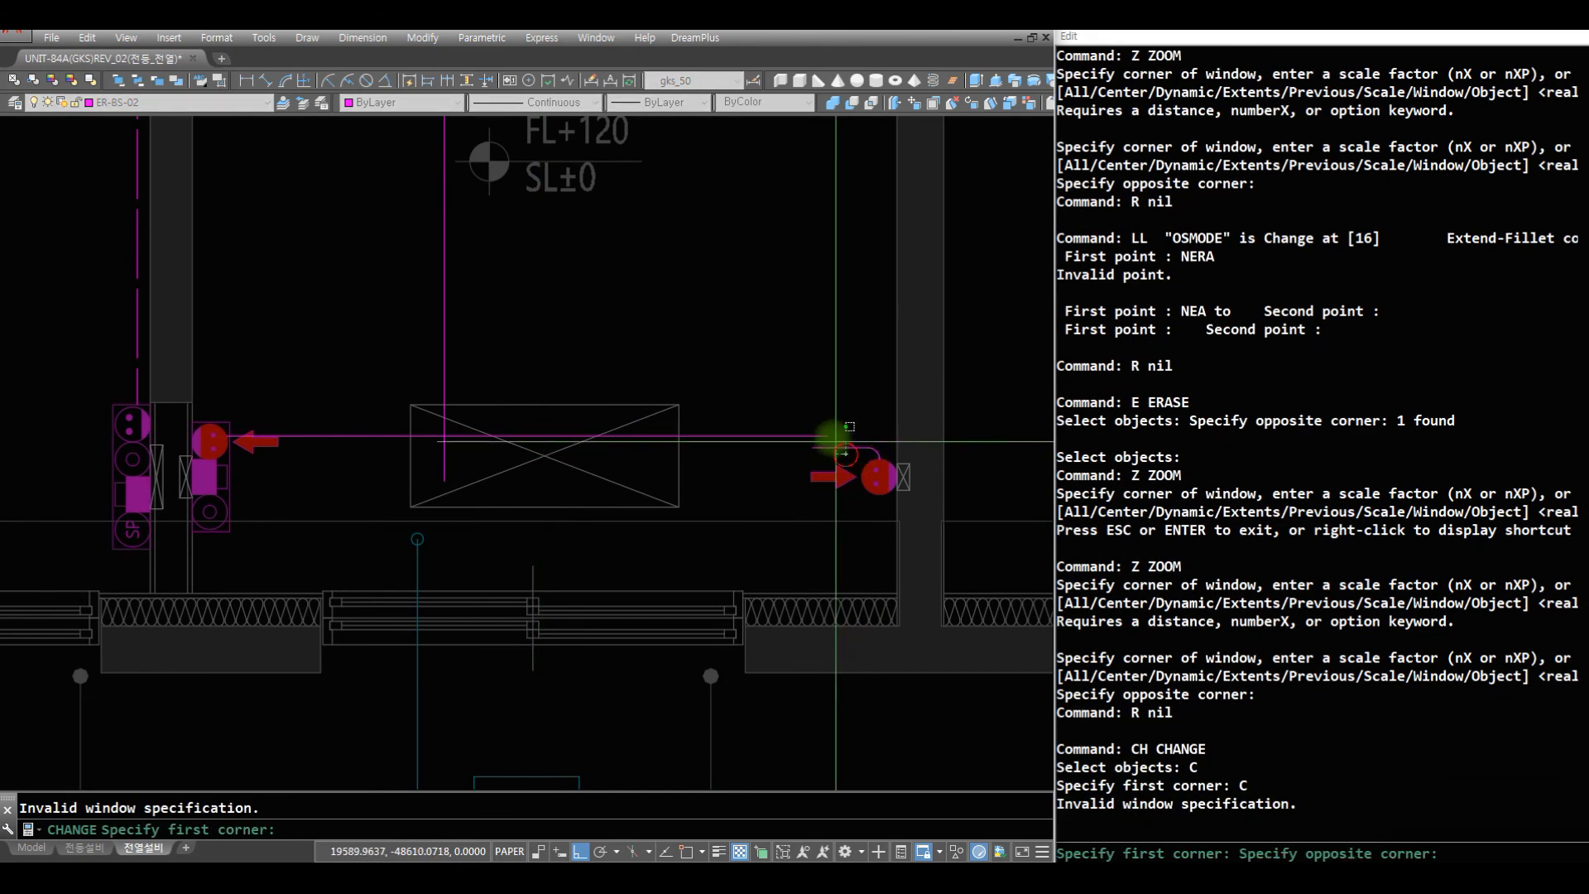
click(846, 454)
click(770, 388)
key(space)
click(203, 441)
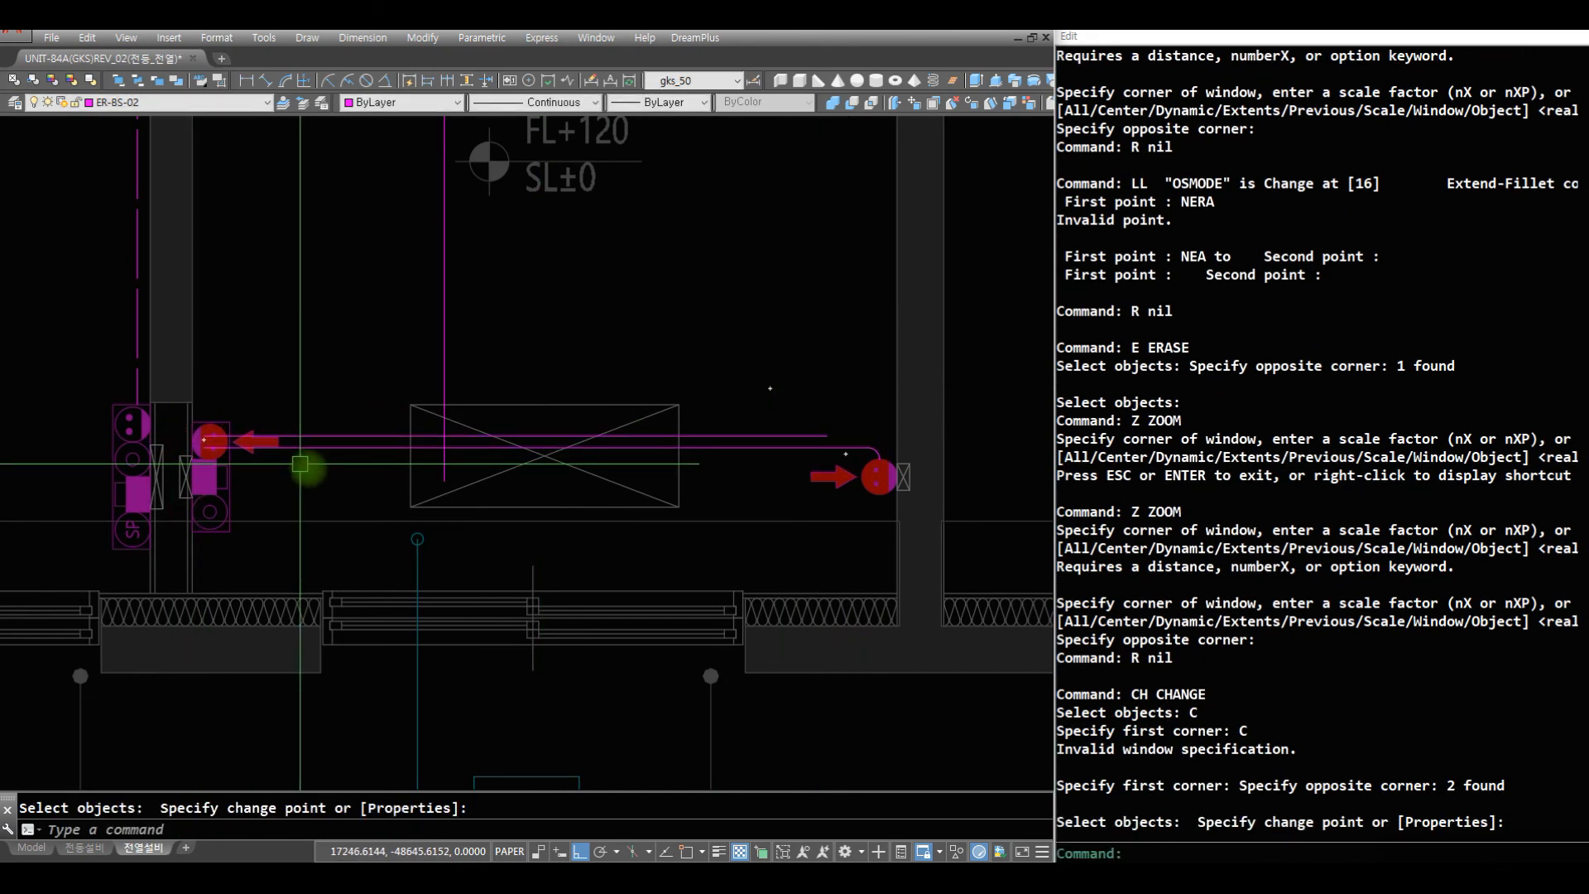
- Draw a helper circle of radius 75 around the bedroom's left-wall outlet, centred on the symbol
text(Z)
click(316, 475)
click(179, 404)
text(R R CI )
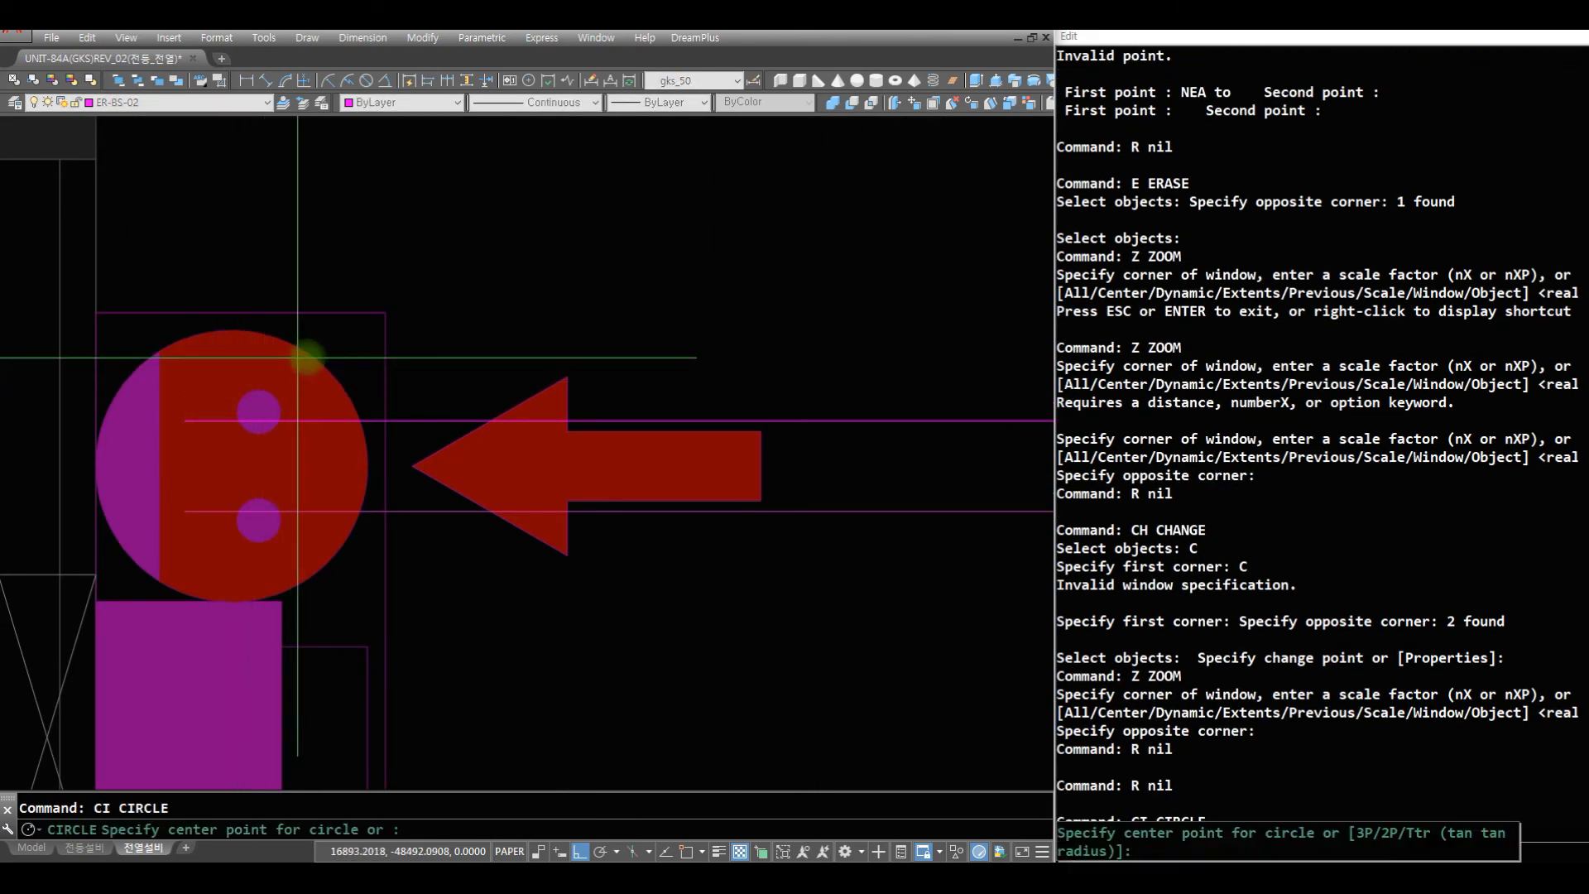
text(cen)
click(322, 357)
key(space)
- Trim both wiring lines inside the left-wall outlet using the helper circle, and erase the circle
text(R TR)
click(321, 354)
key(space)
click(334, 426)
click(356, 507)
click(346, 508)
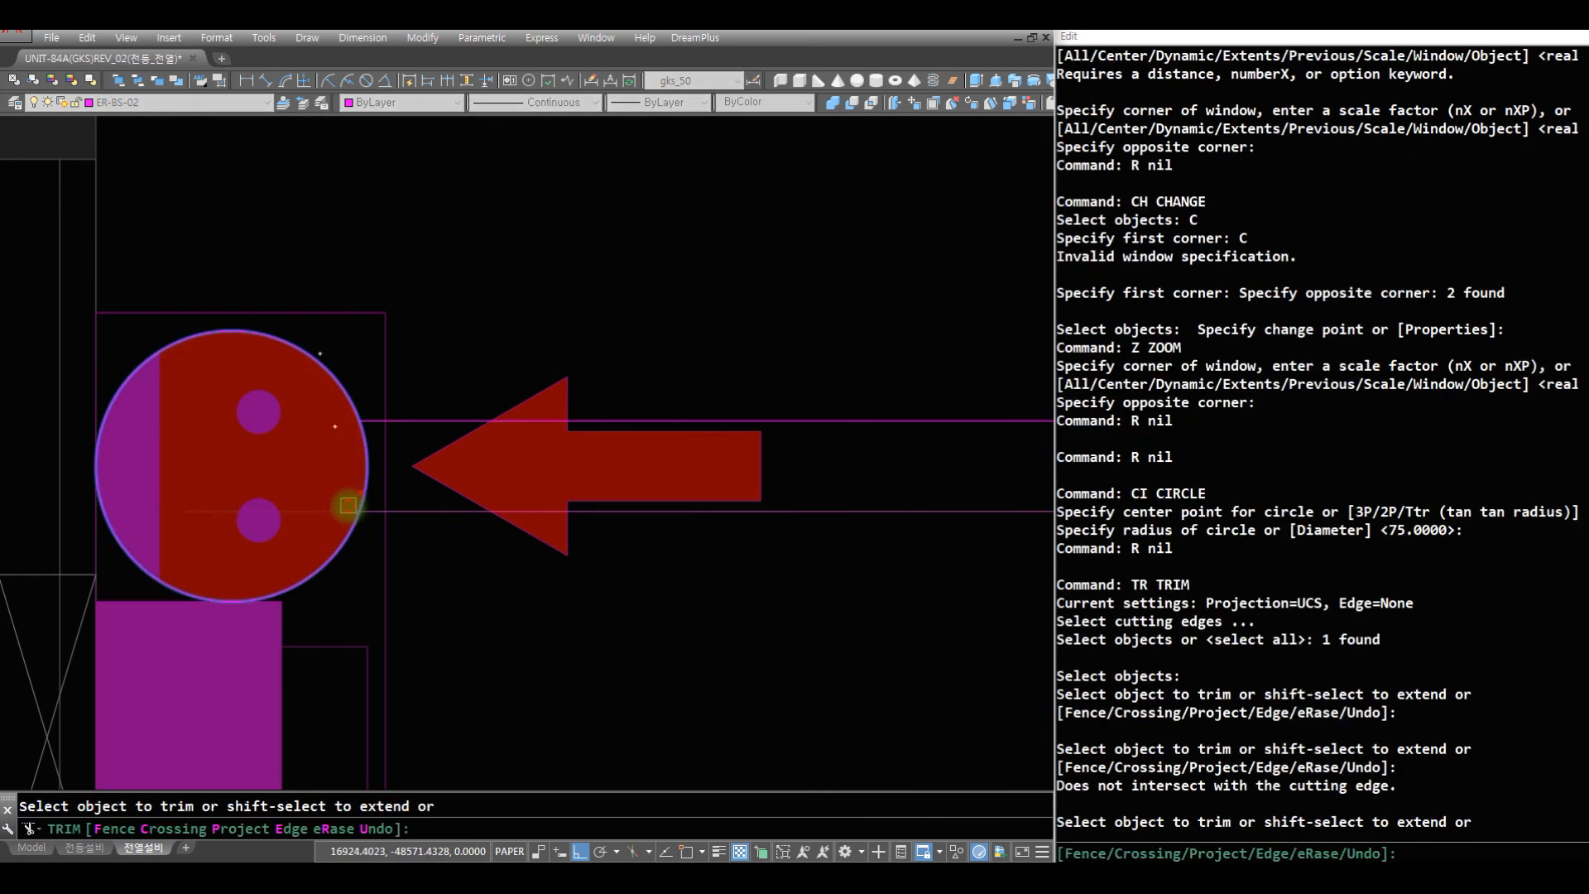
click(358, 480)
key(space)
text(R E)
click(364, 465)
key(space)
- Fillet the bedroom's vertical wiring line with the upper horizontal line at radius 75
text(Z)
drag(646, 277, 630, 758)
drag(628, 400, 624, 790)
drag(657, 390, 691, 513)
text(Z)
click(832, 529)
click(340, 123)
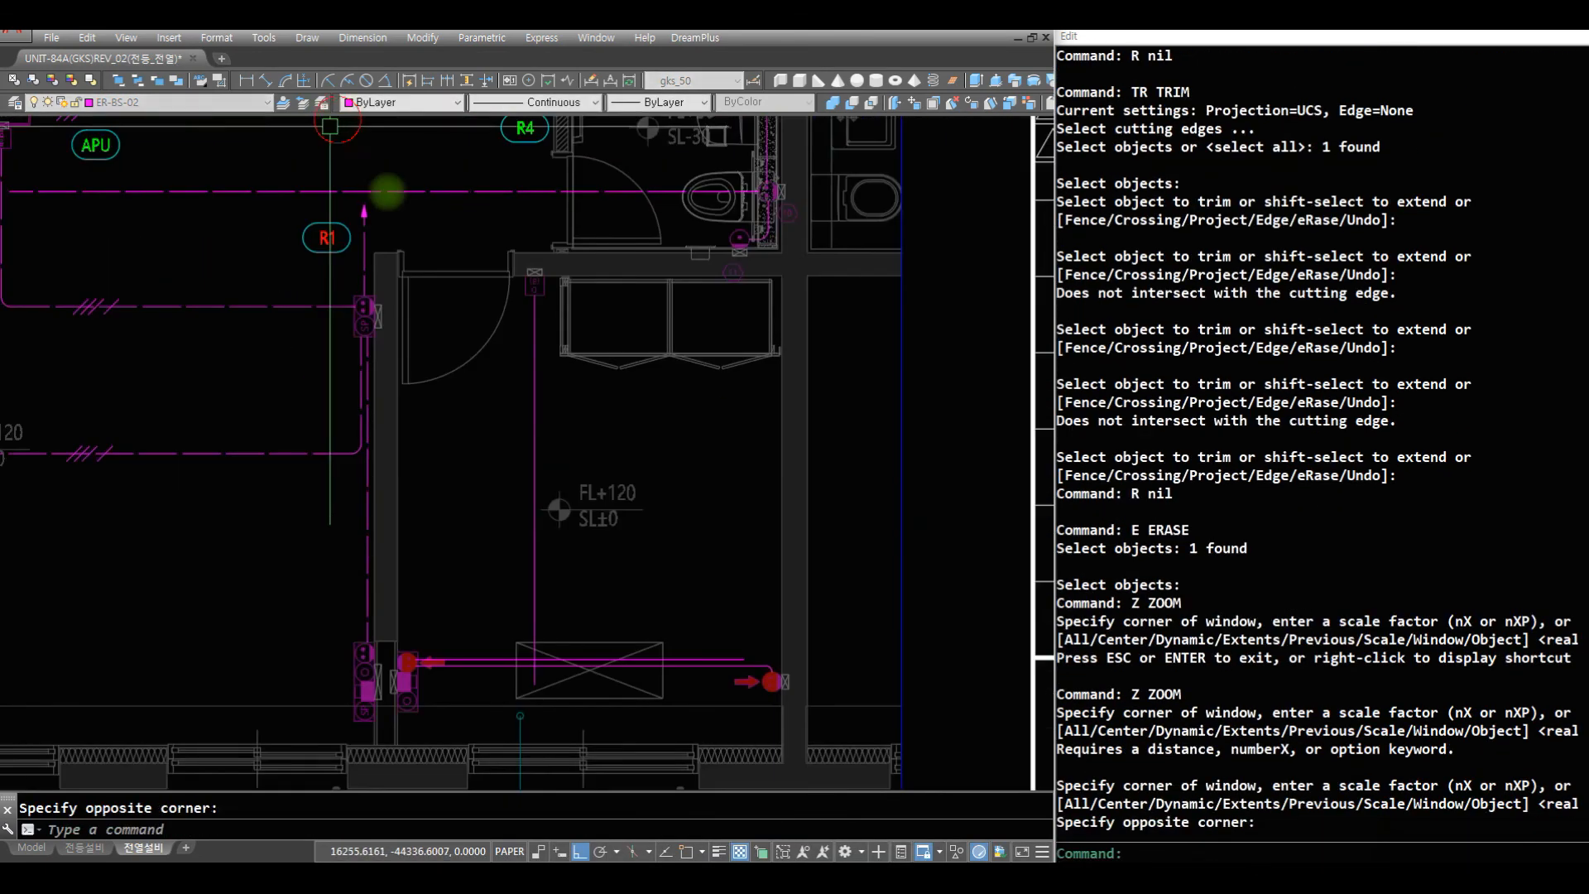
text(R F)
click(532, 621)
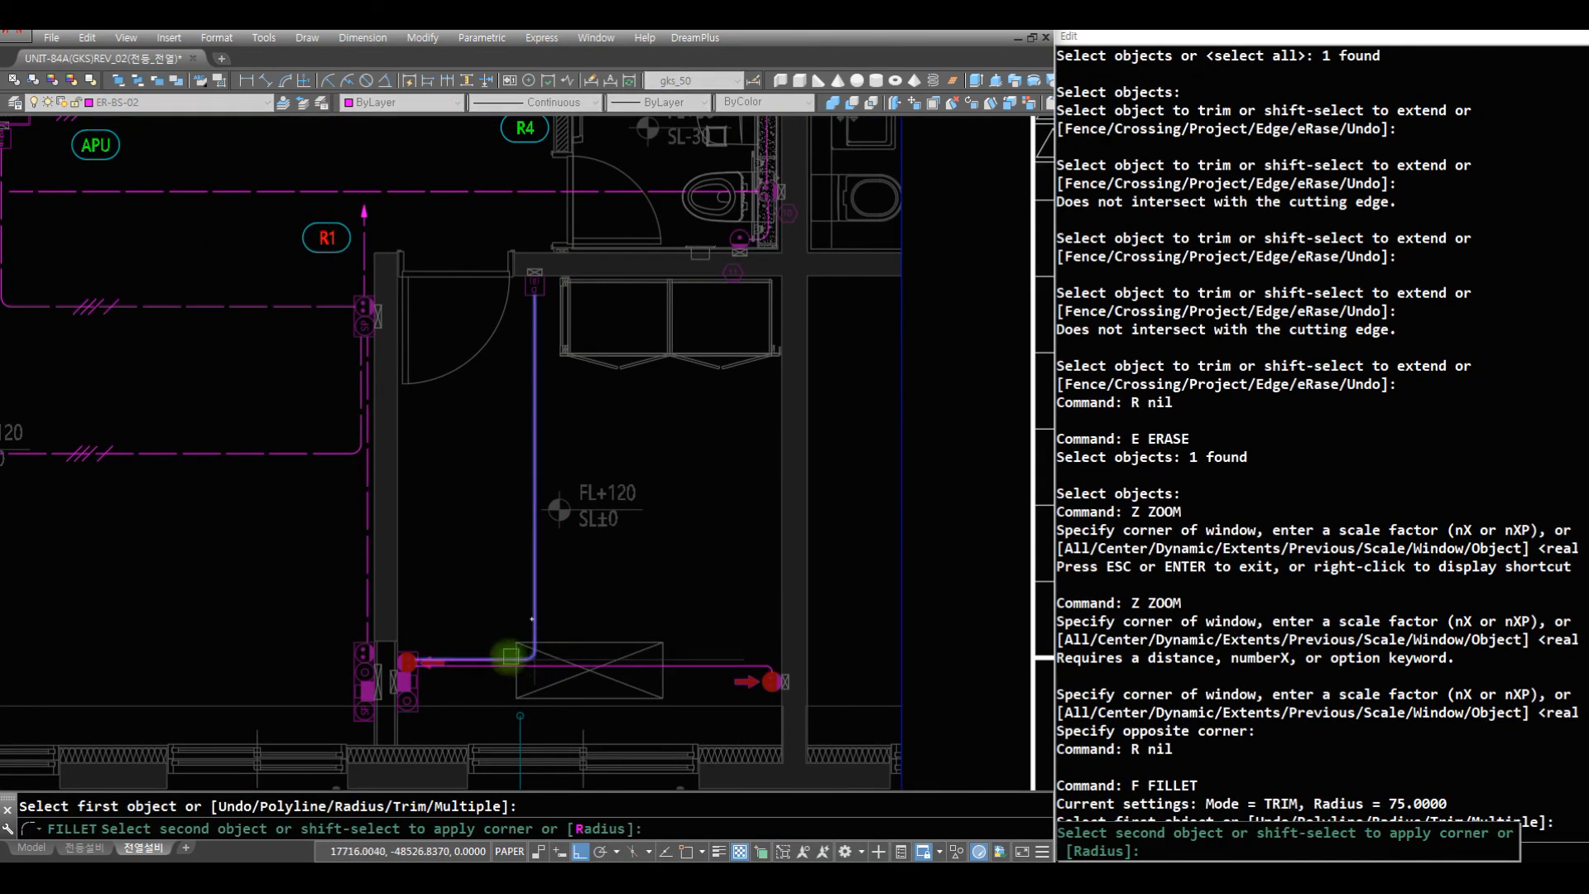
click(501, 657)
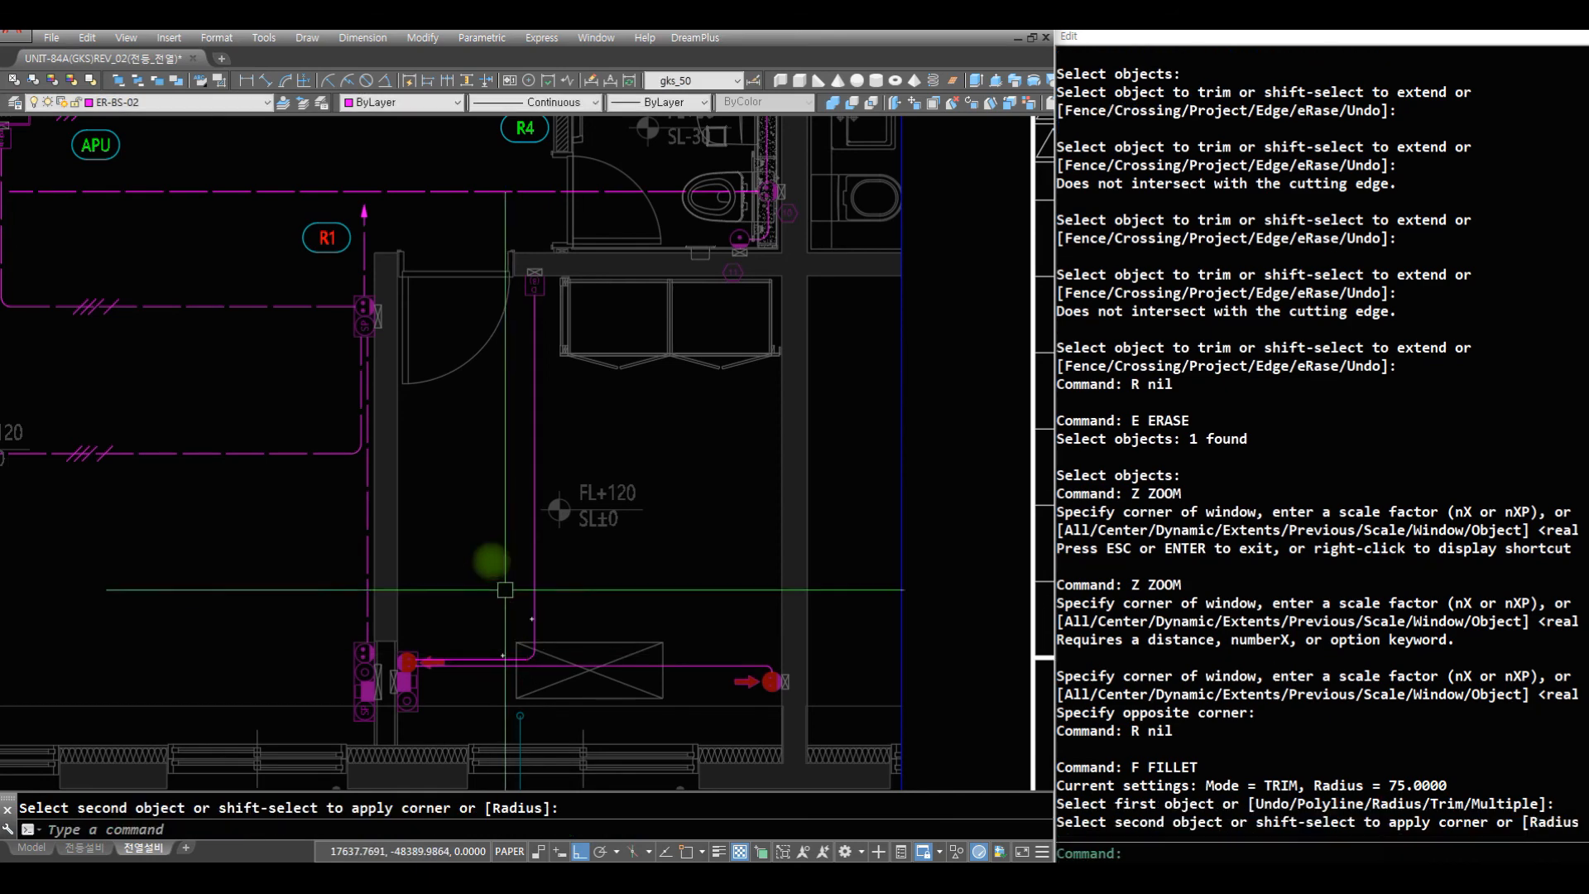
- Match the bedroom's new wiring lines to the dashed line of the adjacent R1 circuit
text(MA)
click(367, 529)
text(C)
click(594, 681)
click(490, 590)
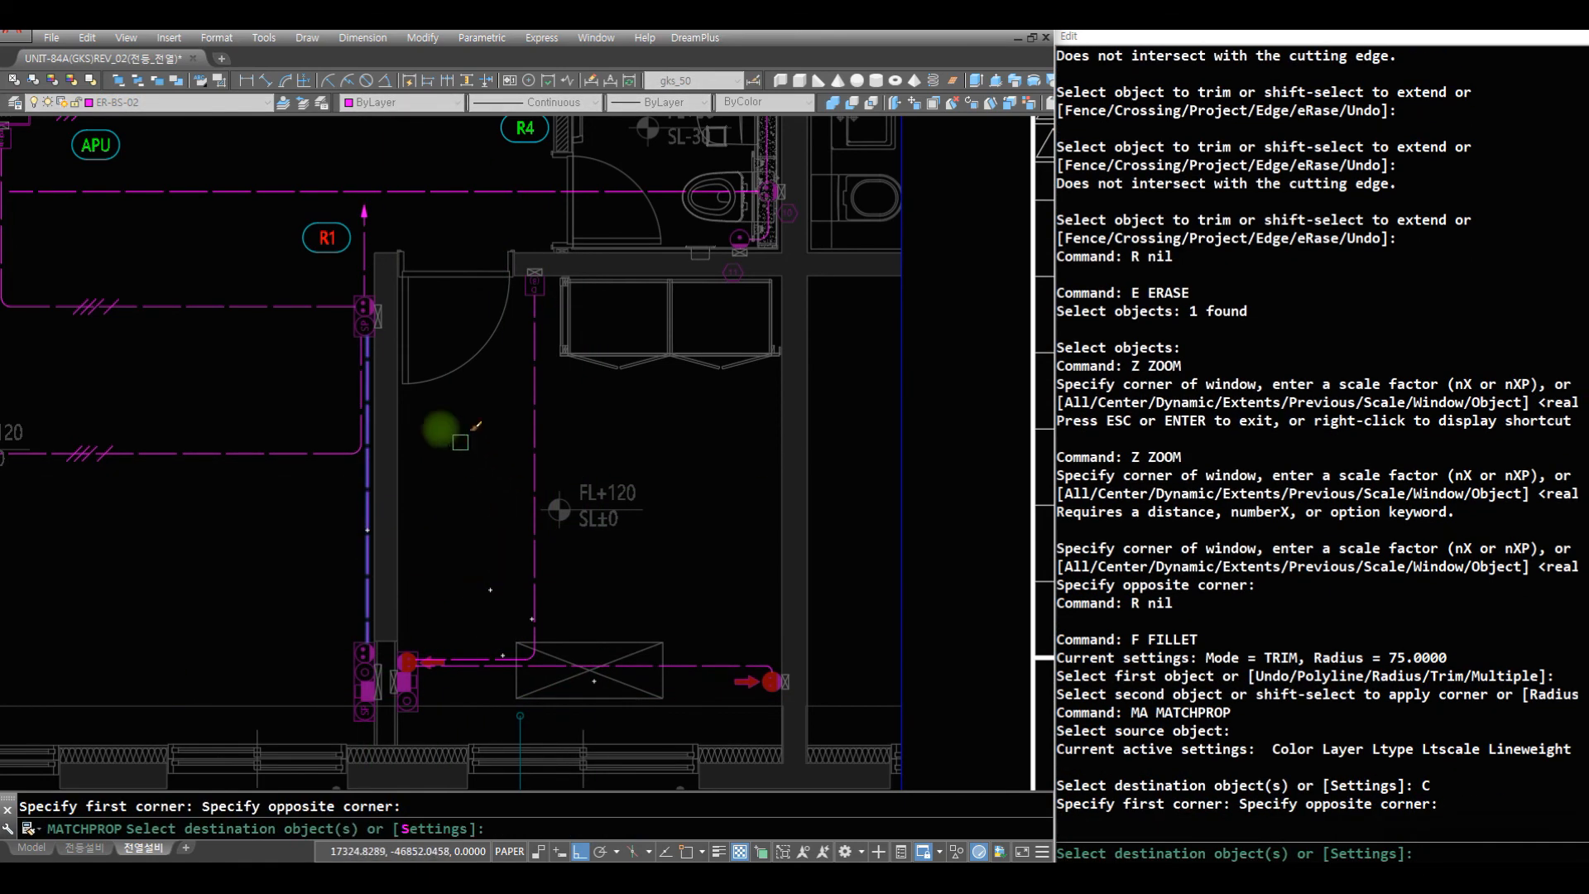
key(space)
- Draw a vertical wiring line from the bedroom's left-wall outlet up through the doorway into the hall
text(R AQ)
click(405, 659)
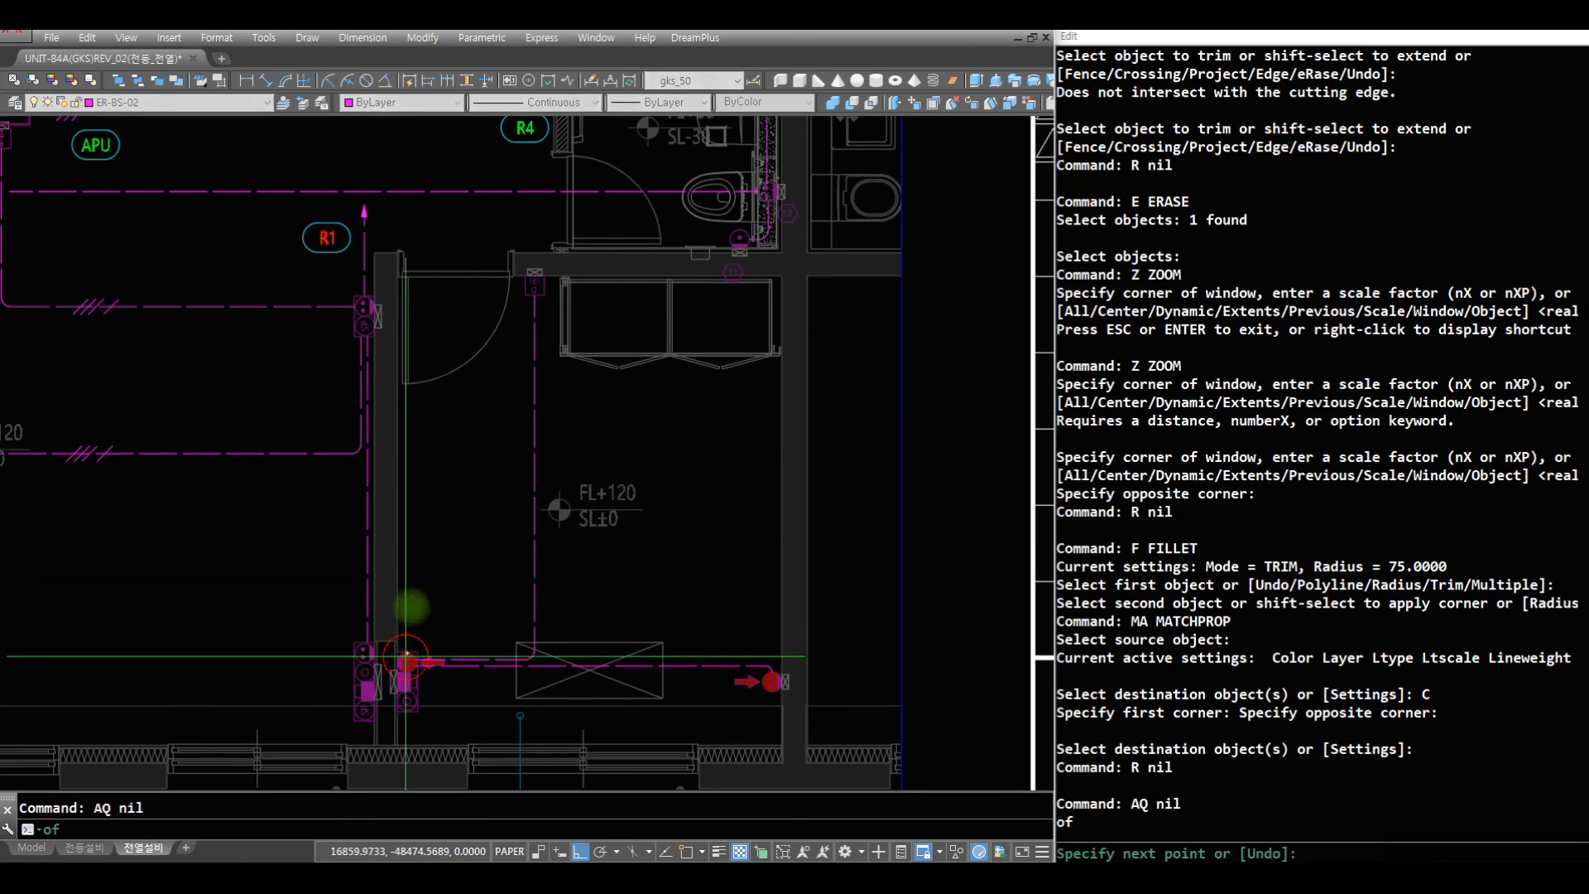
click(436, 151)
key(space)
- Fillet the vertical hall line with the horizontal line from the distribution panel's outlet at radius 75
text(Z)
drag(487, 183, 490, 475)
key(space)
text(Z Z)
click(584, 462)
click(384, 240)
text(F C)
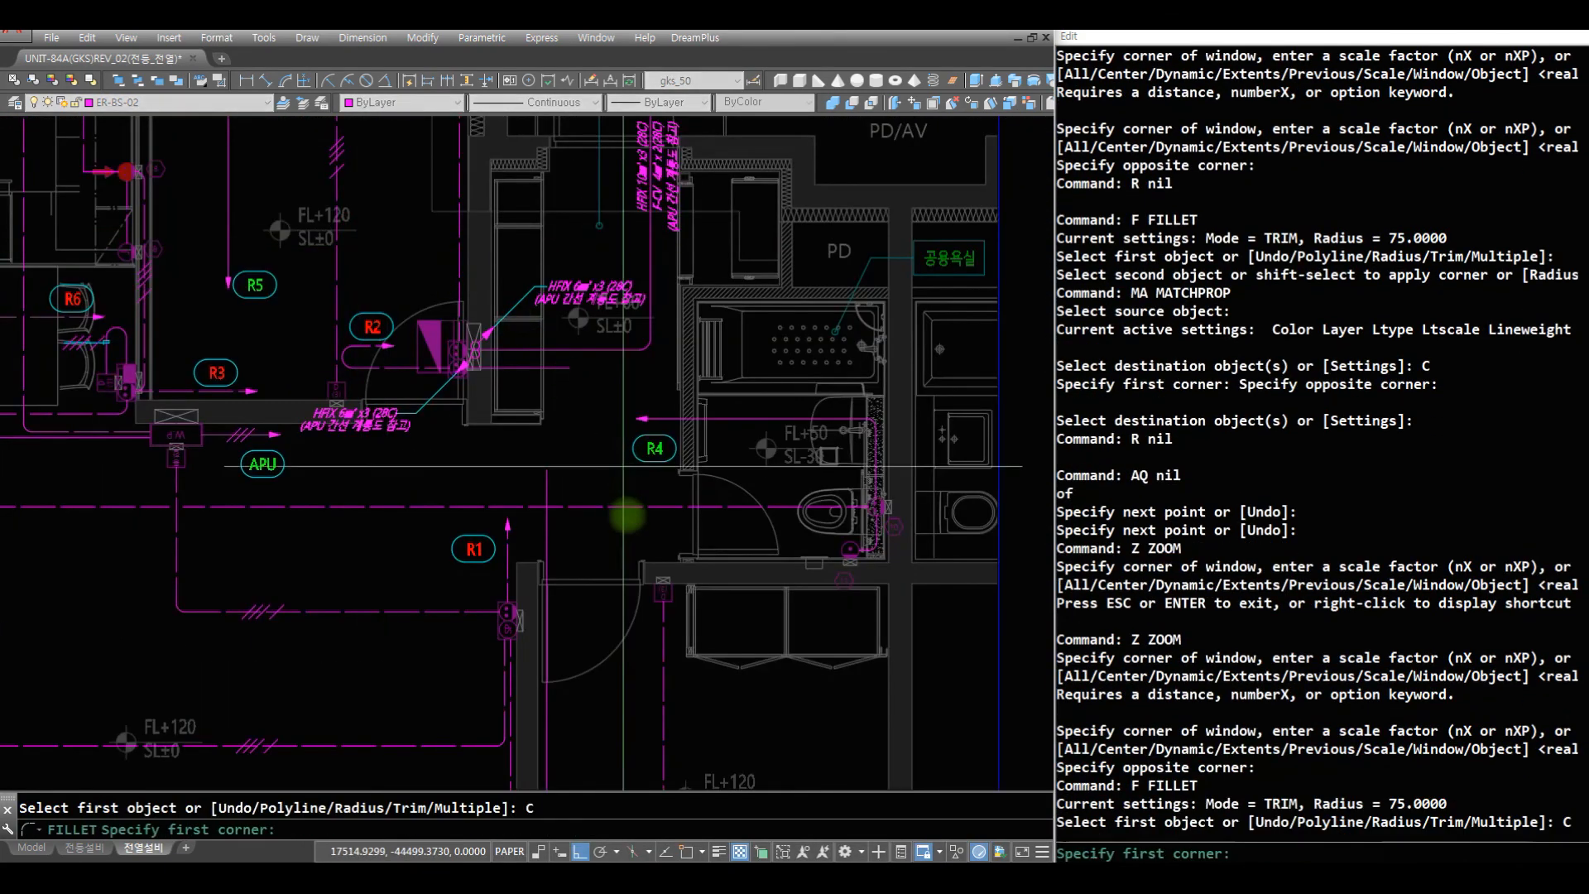
click(622, 515)
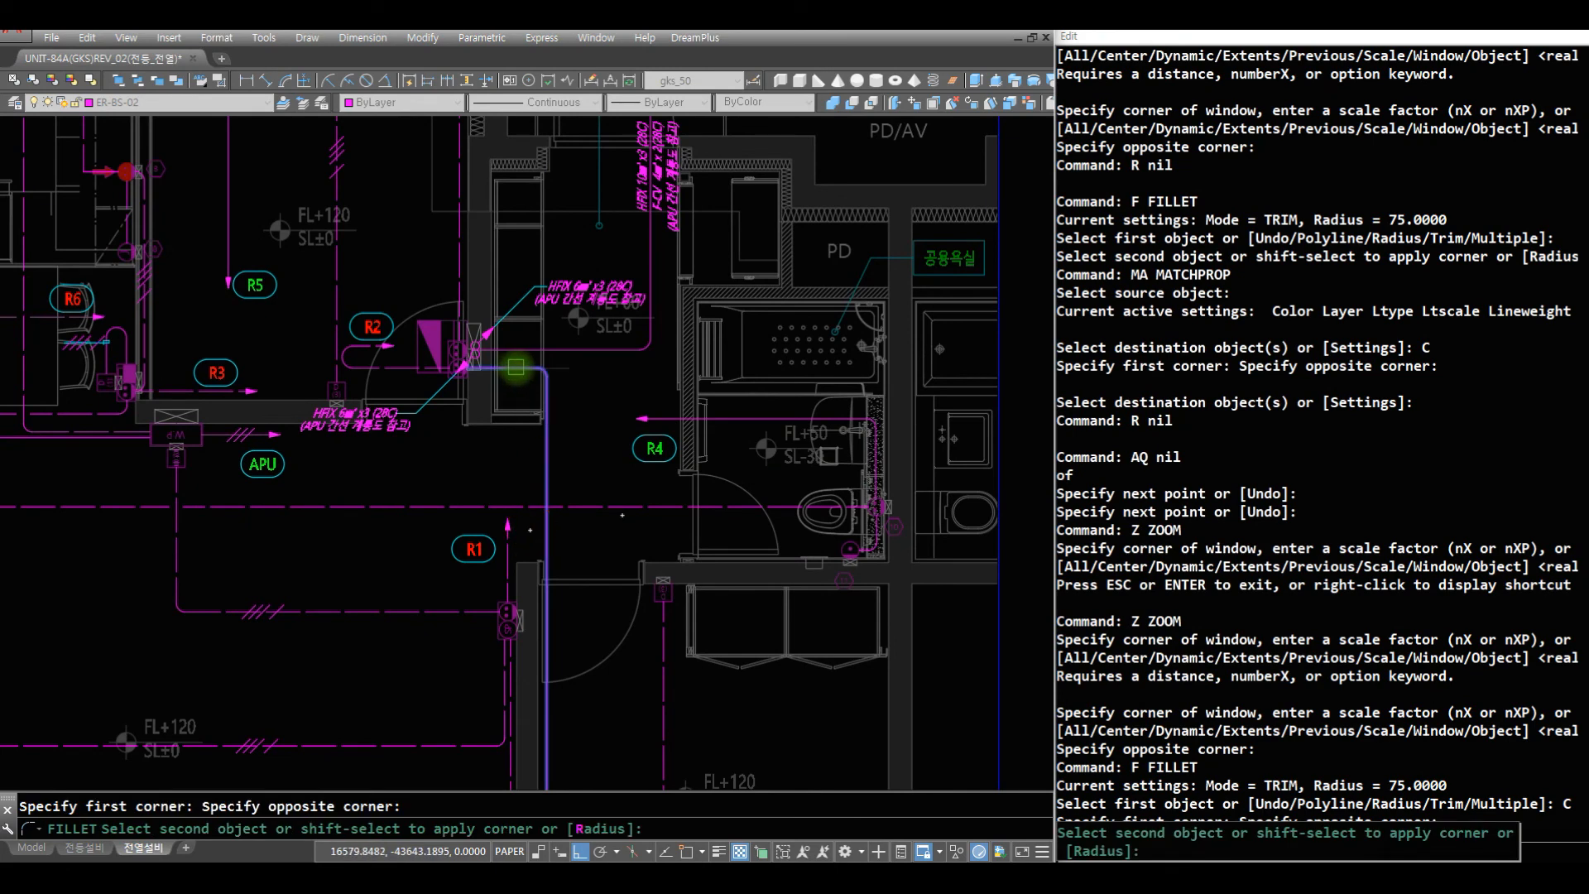
click(516, 367)
- Match the filleted panel-to-bedroom wiring run to the dashed horizontal line crossing the hall
text(R)
key(space)
text(MA)
key(space)
click(575, 503)
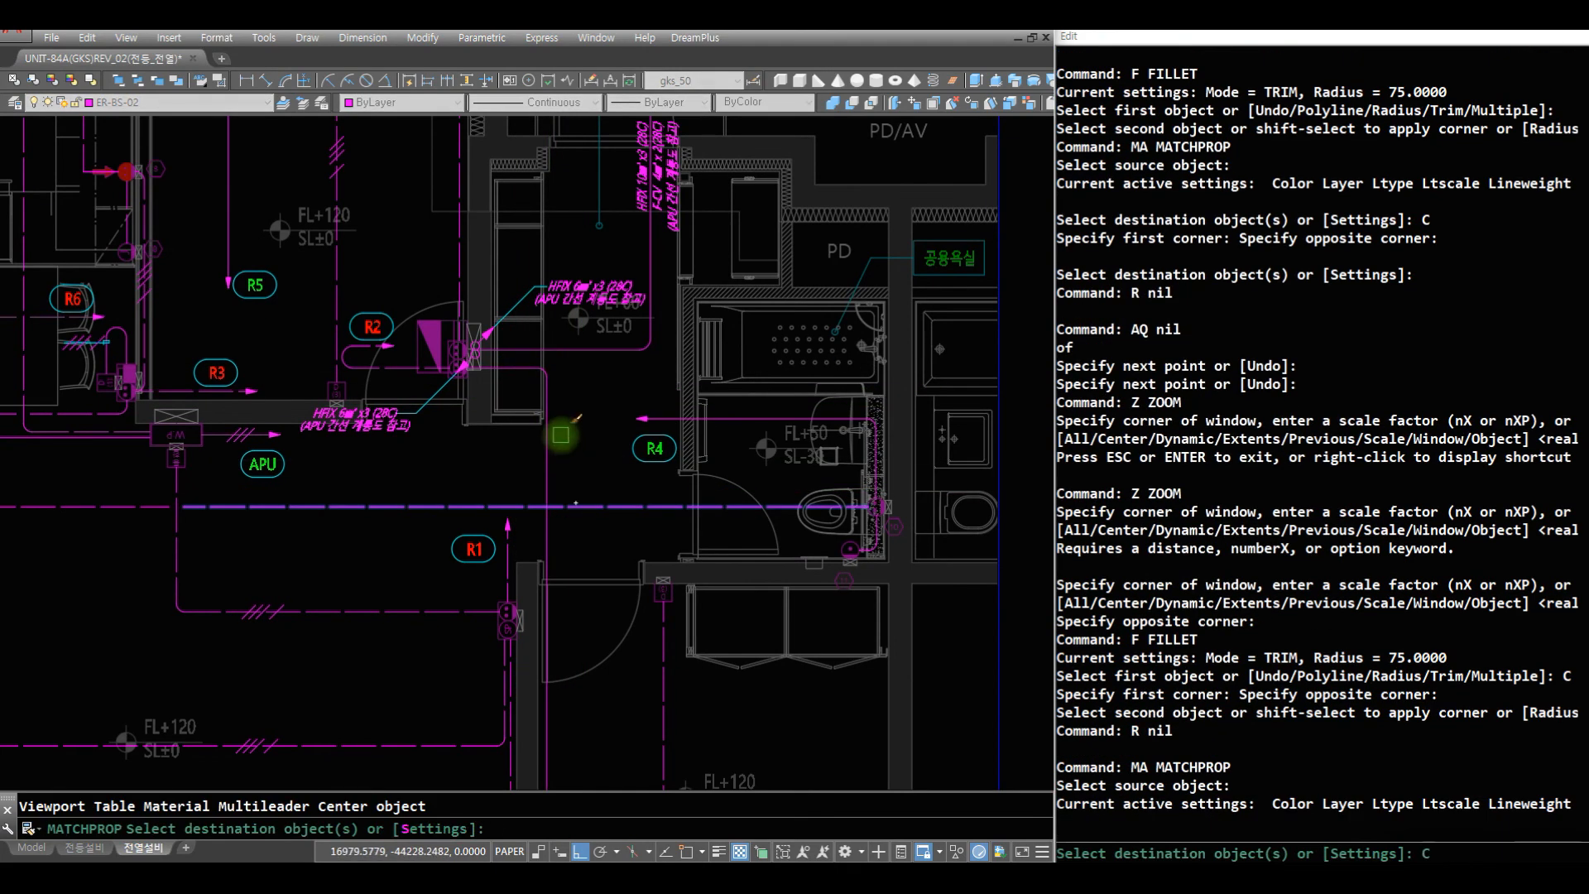
text(C)
key(space)
click(567, 438)
click(521, 365)
key(space)
- Break the dashed horizontal hall line where it crosses the vertical wiring run with the BH command
text(Z ZOOM)
key(space)
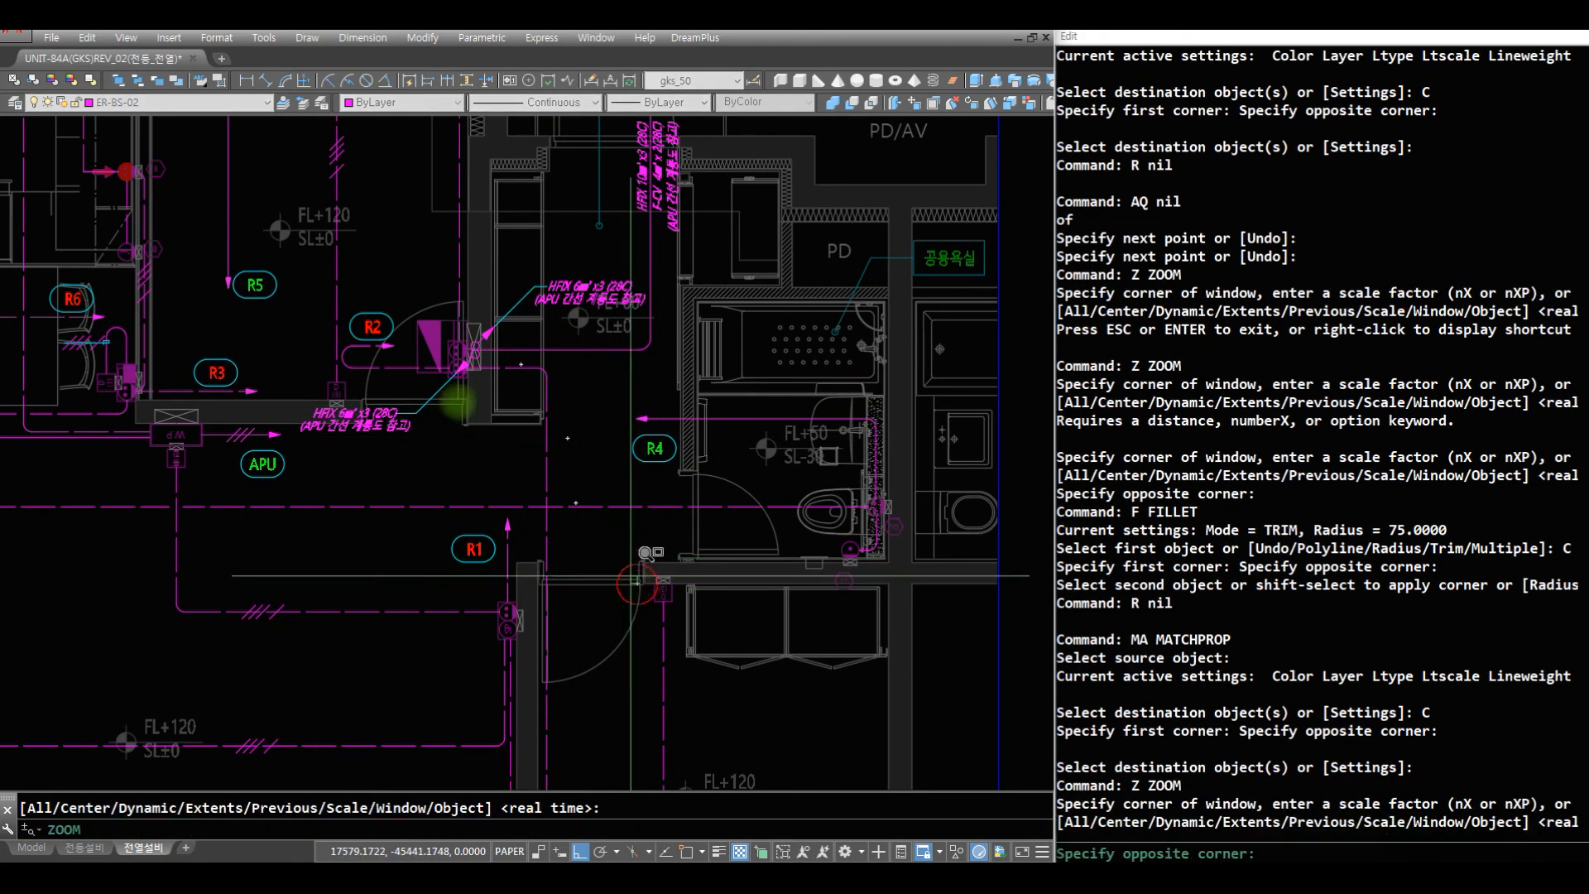
click(630, 576)
click(454, 399)
text(R BH C)
click(639, 527)
click(543, 435)
key(space)
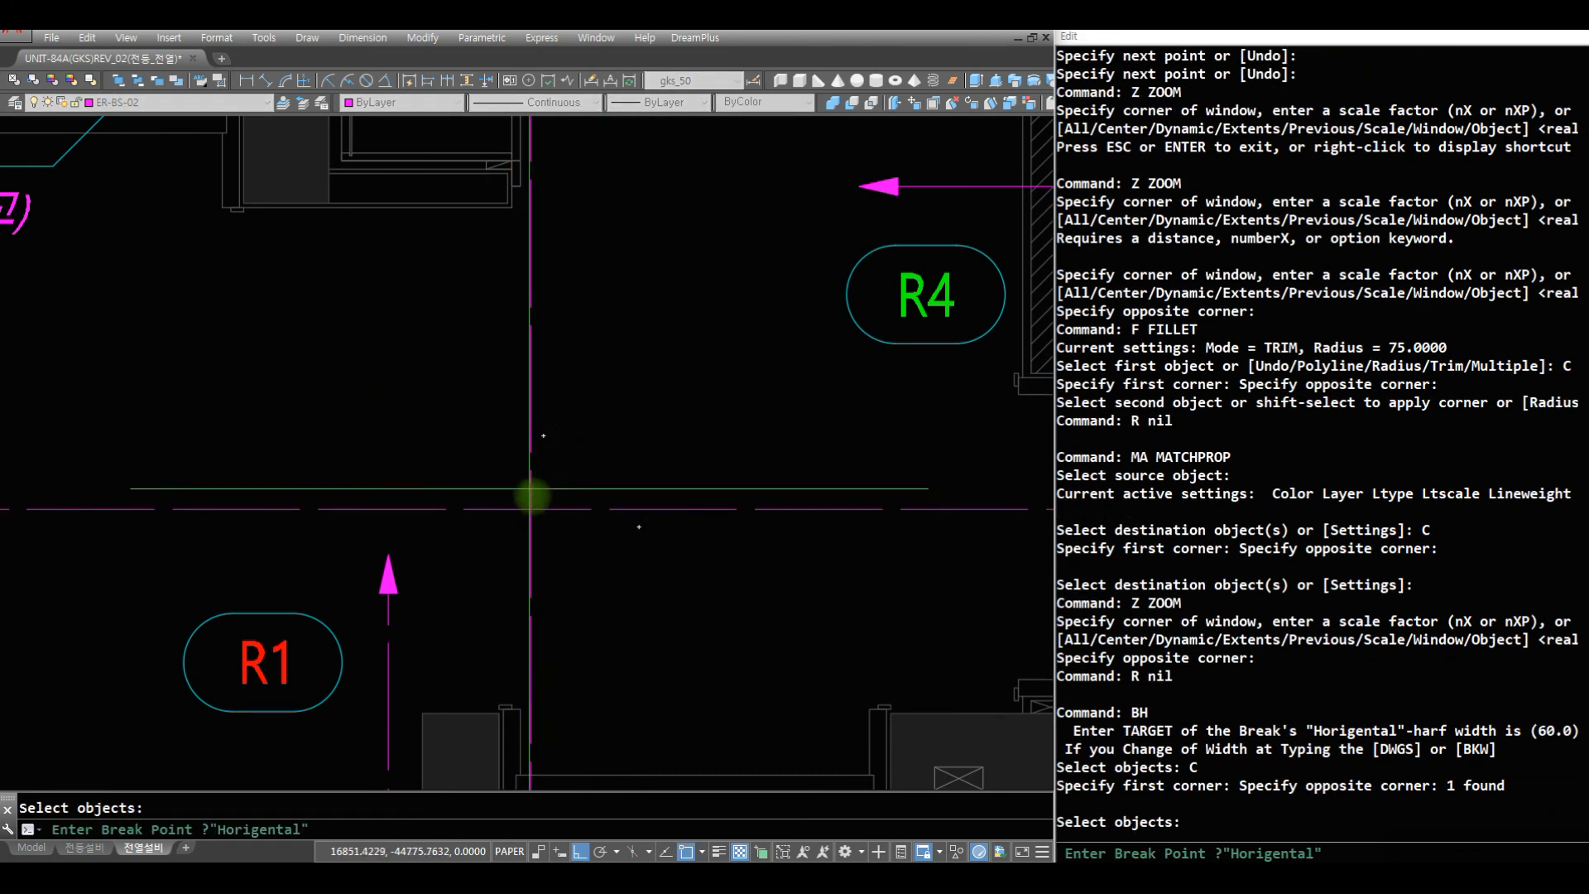
click(534, 510)
- Insert a K04 wire tick mark on the lower-right bedroom's vertical wiring line at the default rotation of 0
key(space)
text(Z)
key(space)
key(space)
drag(534, 509, 571, 741)
key(space)
text(Z)
key(space)
click(719, 684)
click(430, 407)
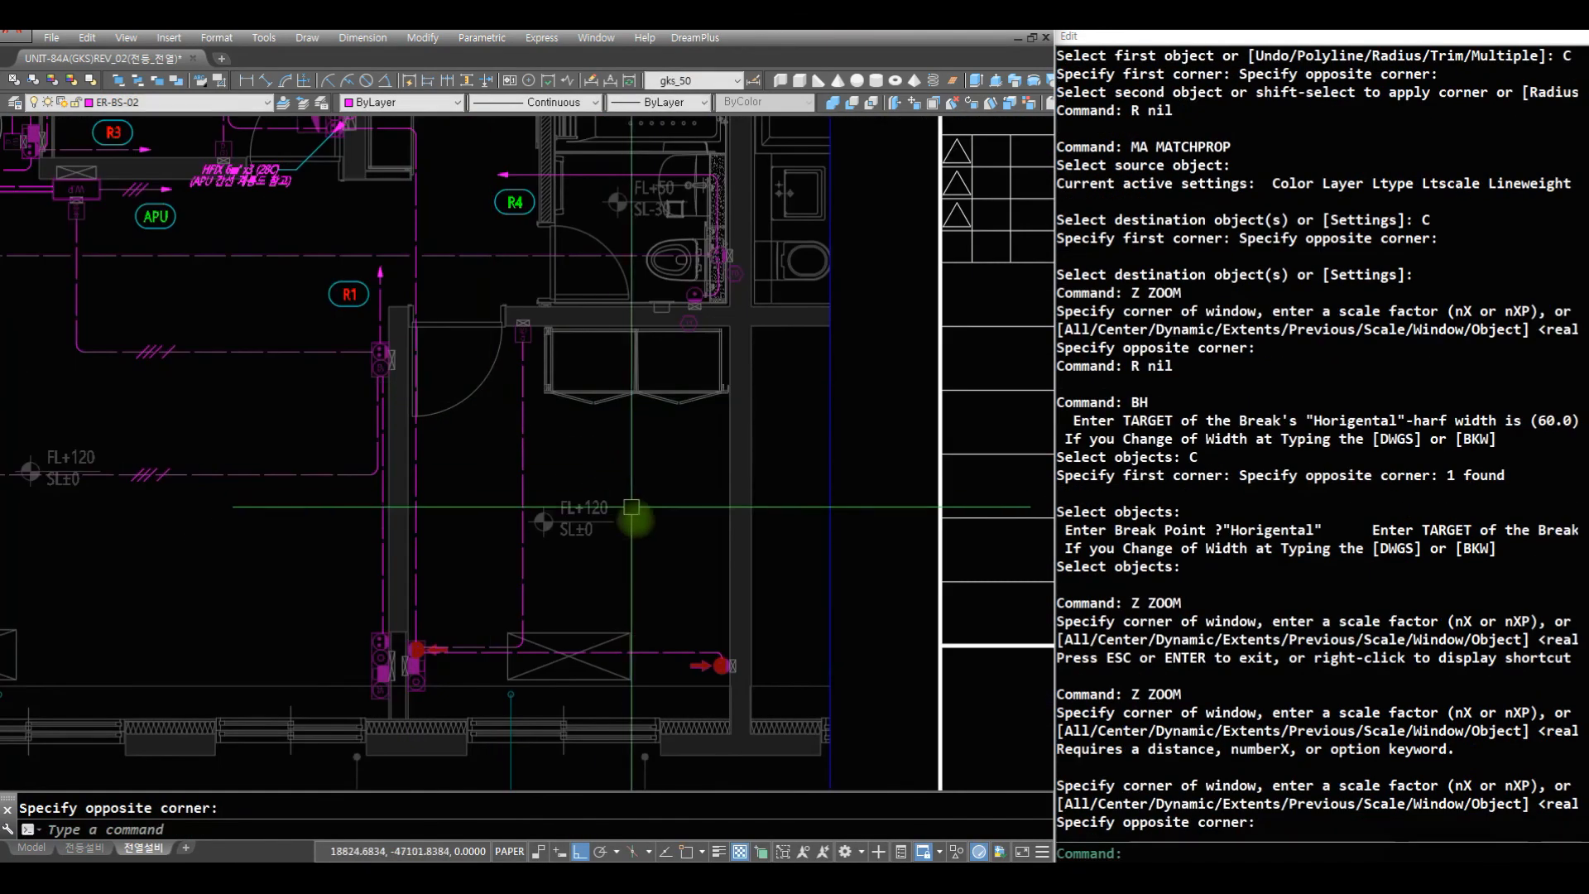
text(R)
key(space)
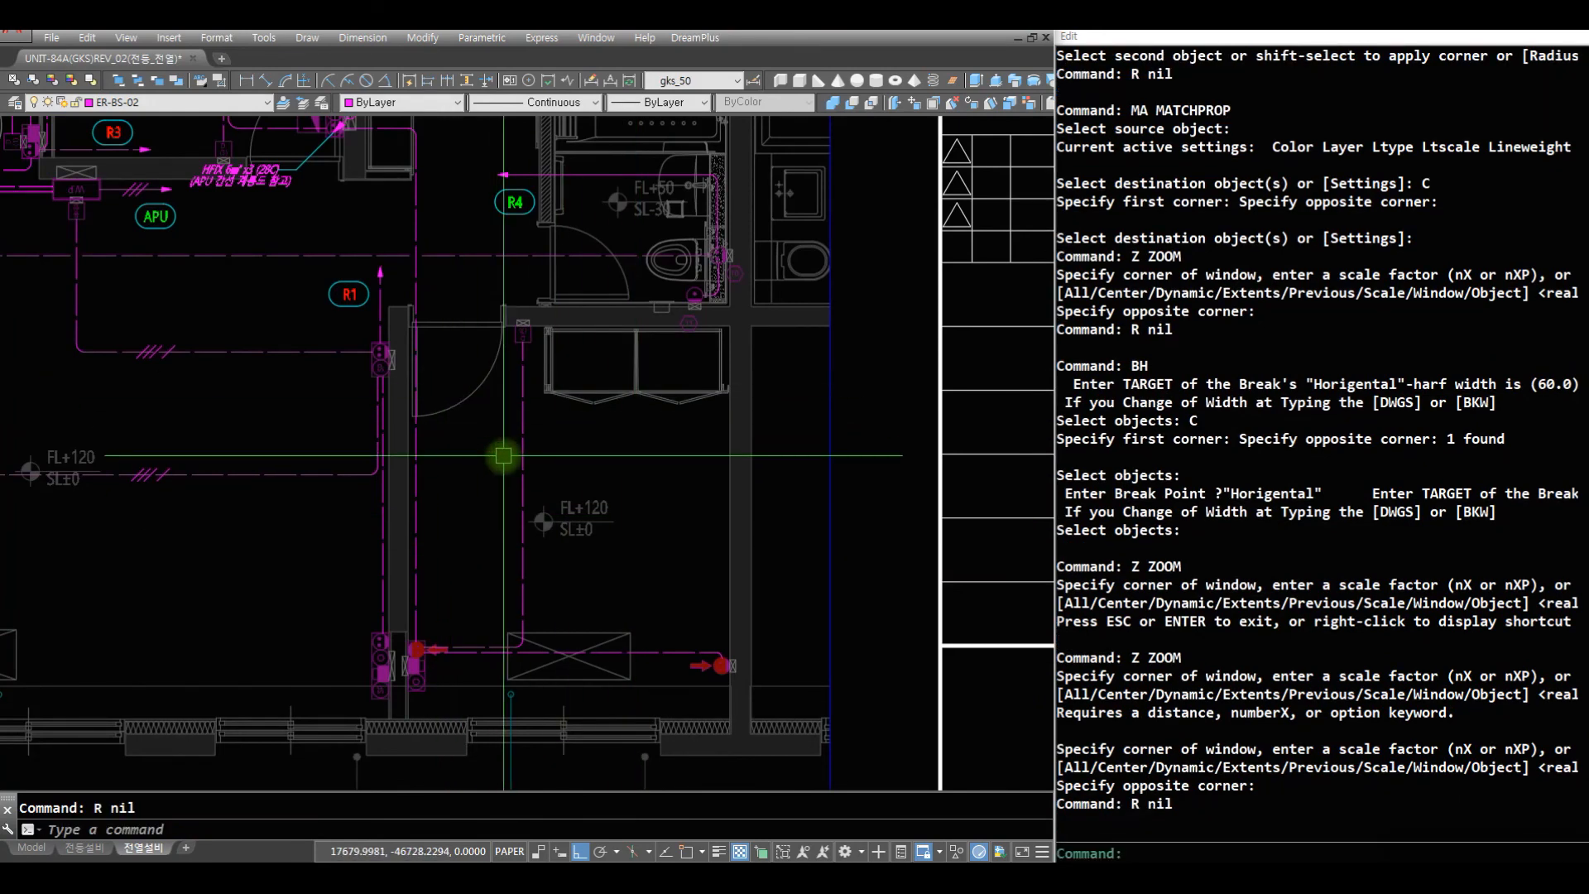
text(K04)
key(space)
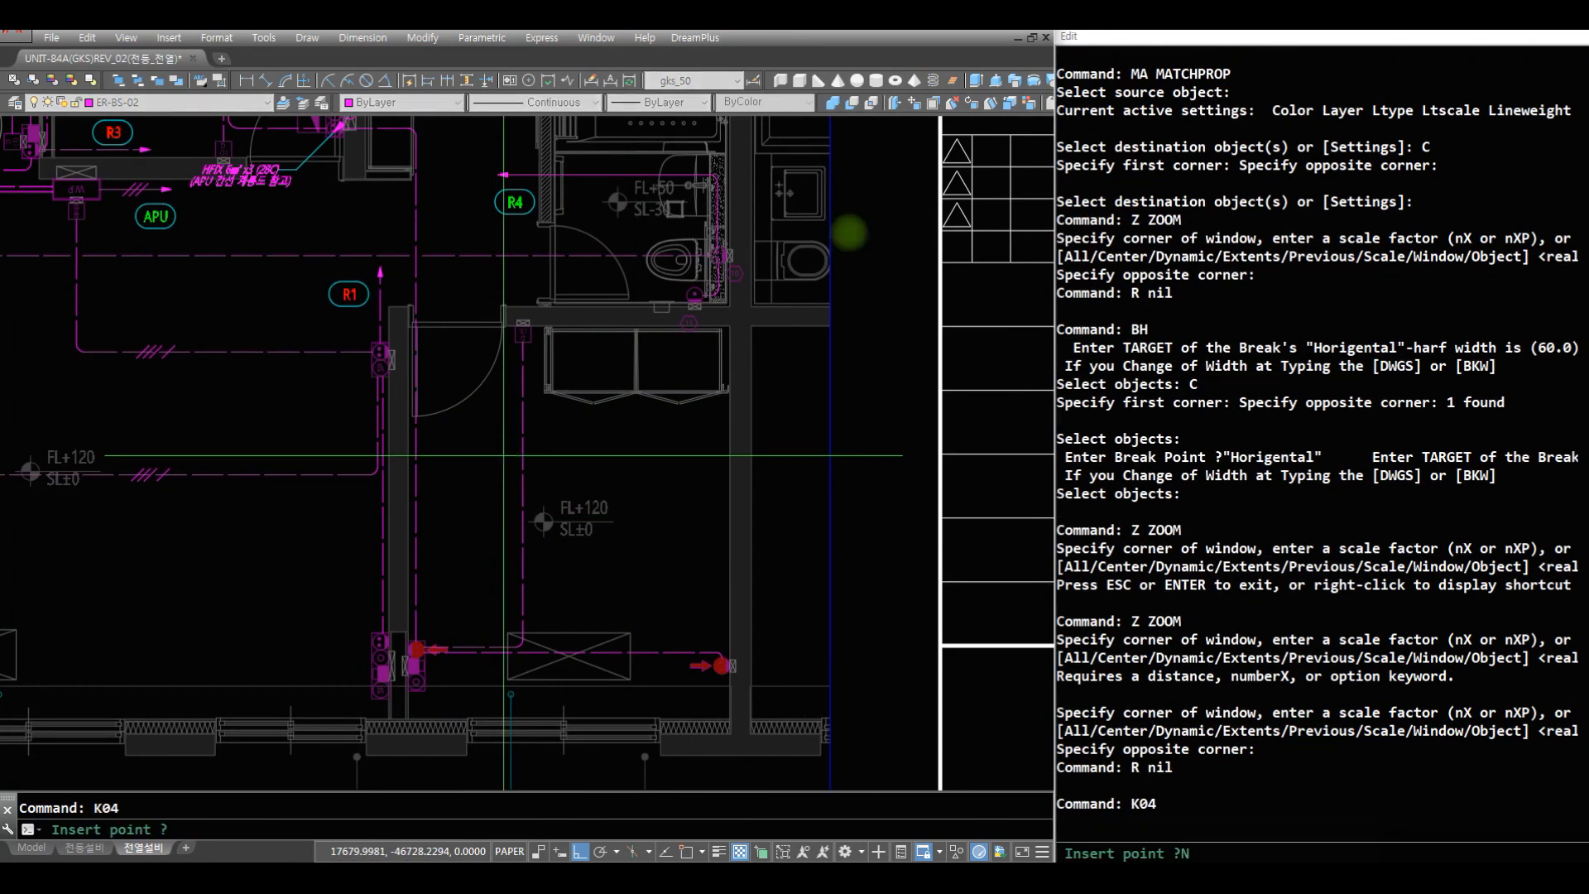
click(523, 469)
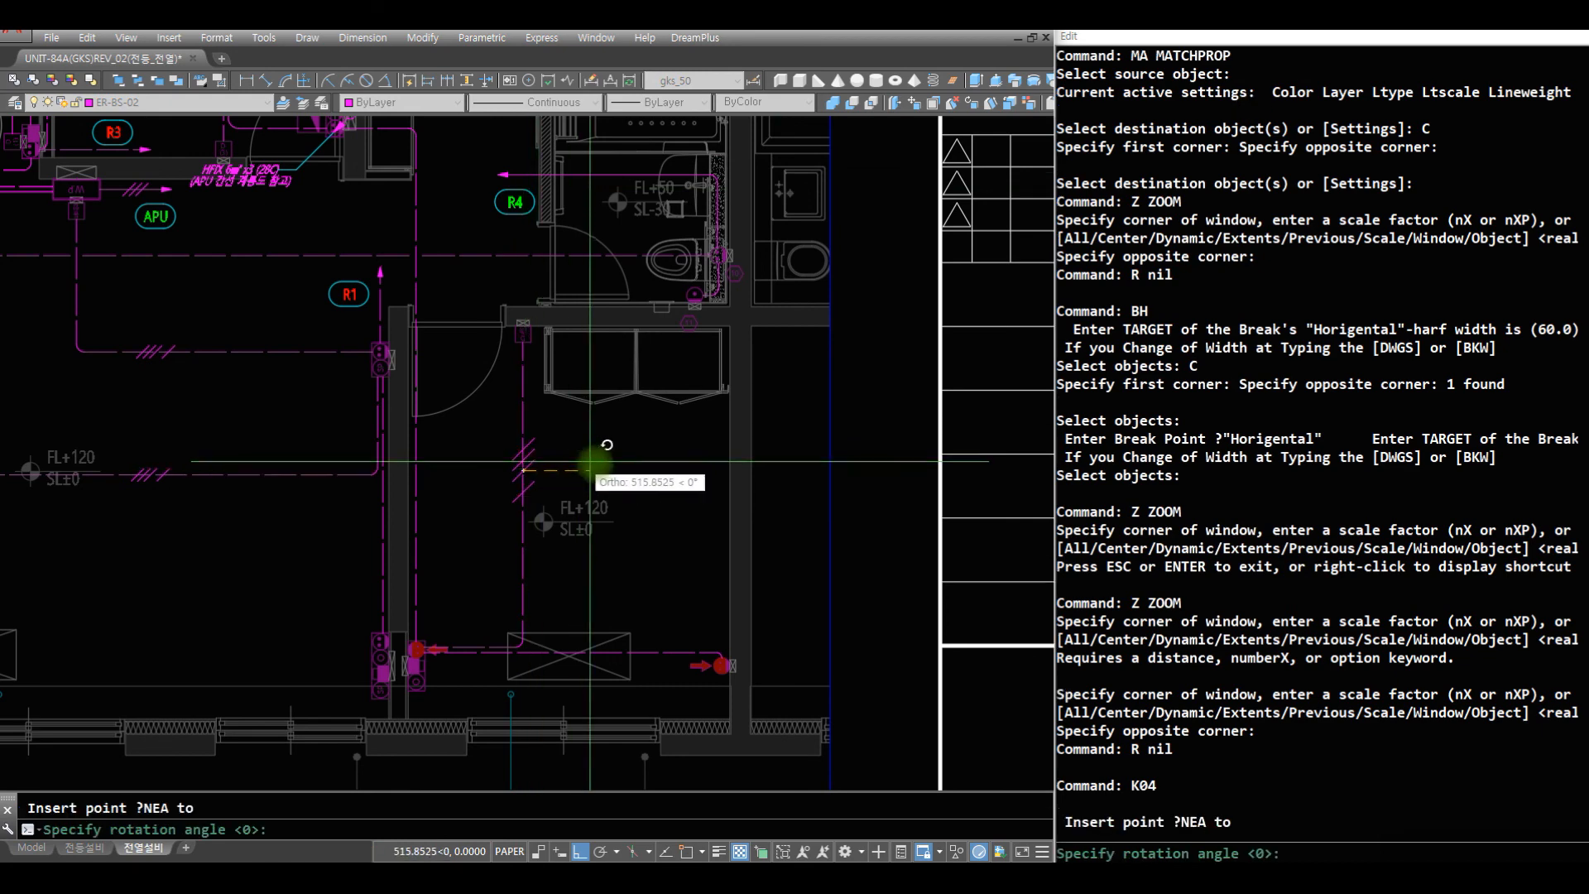
key(space)
text(J04)
key(space)
text(MNEA)
key(space)
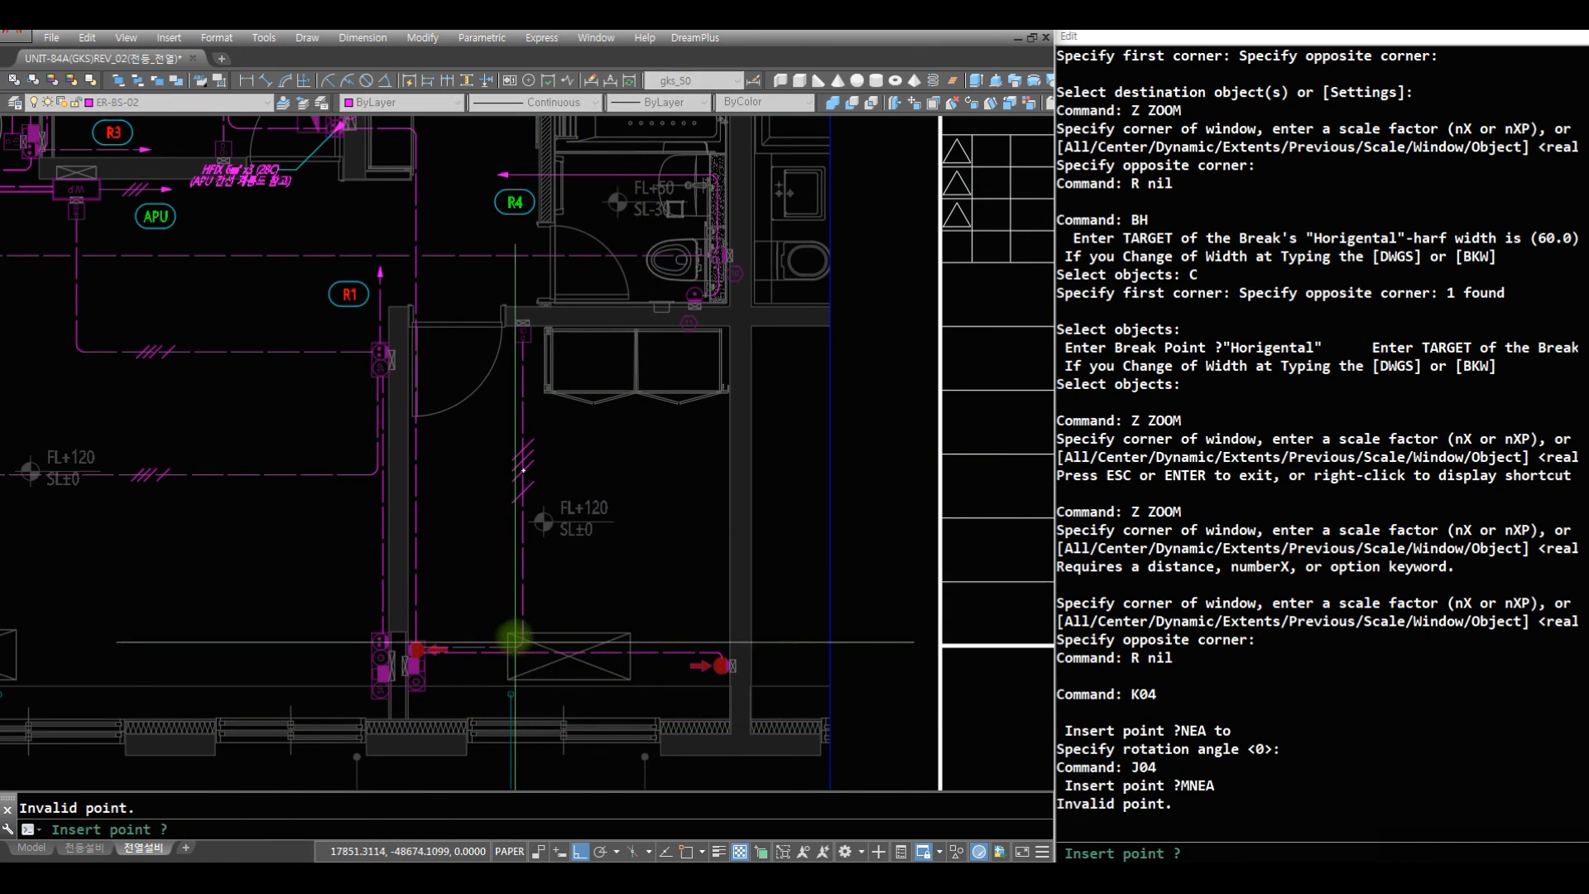
key(Escape)
key(Escape)
- Scale down the tick mark on the bedroom's vertical wiring line, using a base point on that line
text(R S W)
click(468, 392)
click(623, 544)
key(space)
text(NRA)
key(space)
click(522, 423)
key(space)
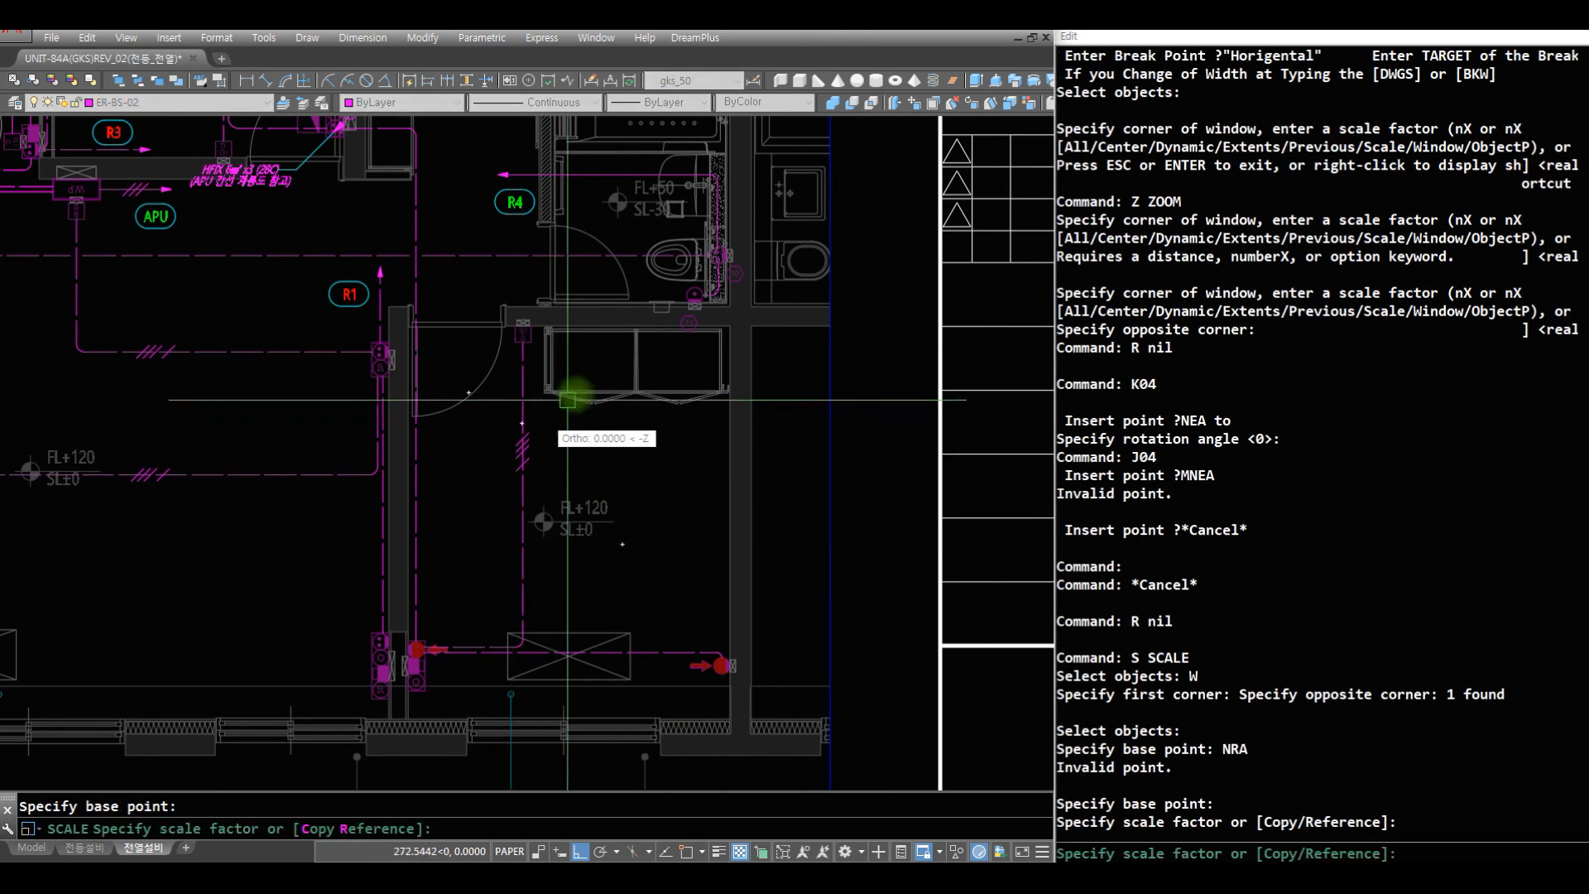
- Start copying the wiring lines of 침실1, its dressing room and 실외기실 from the dressing-room outlet's center
text(Z)
key(space)
key(space)
drag(357, 219, 431, 695)
key(space)
text(Z)
key(space)
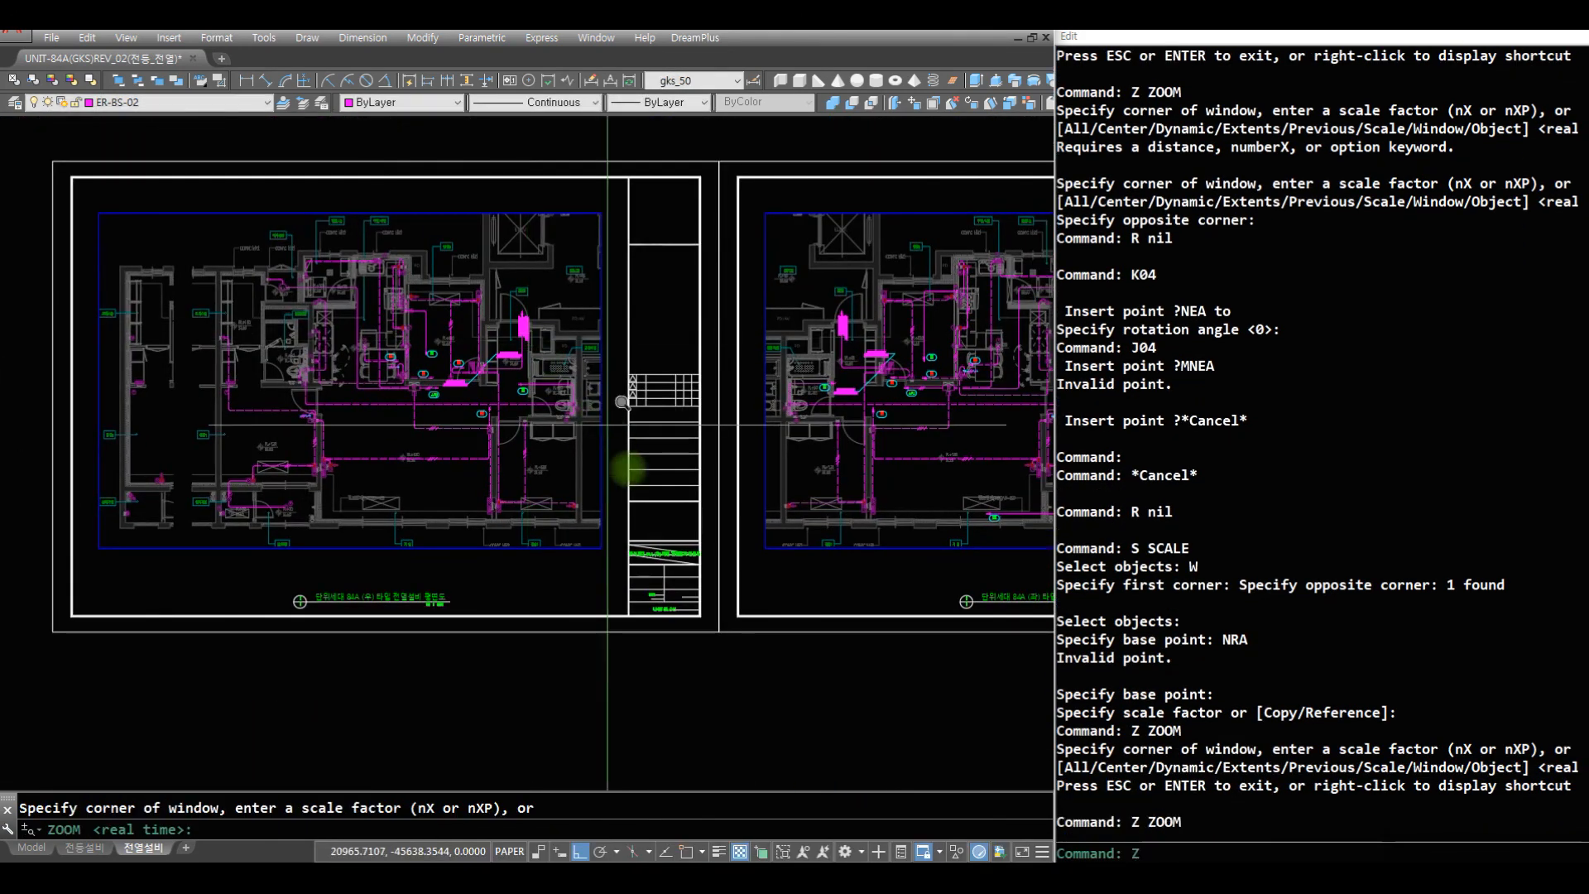
text(Z Z)
click(639, 562)
click(83, 218)
text(C C C C)
click(331, 733)
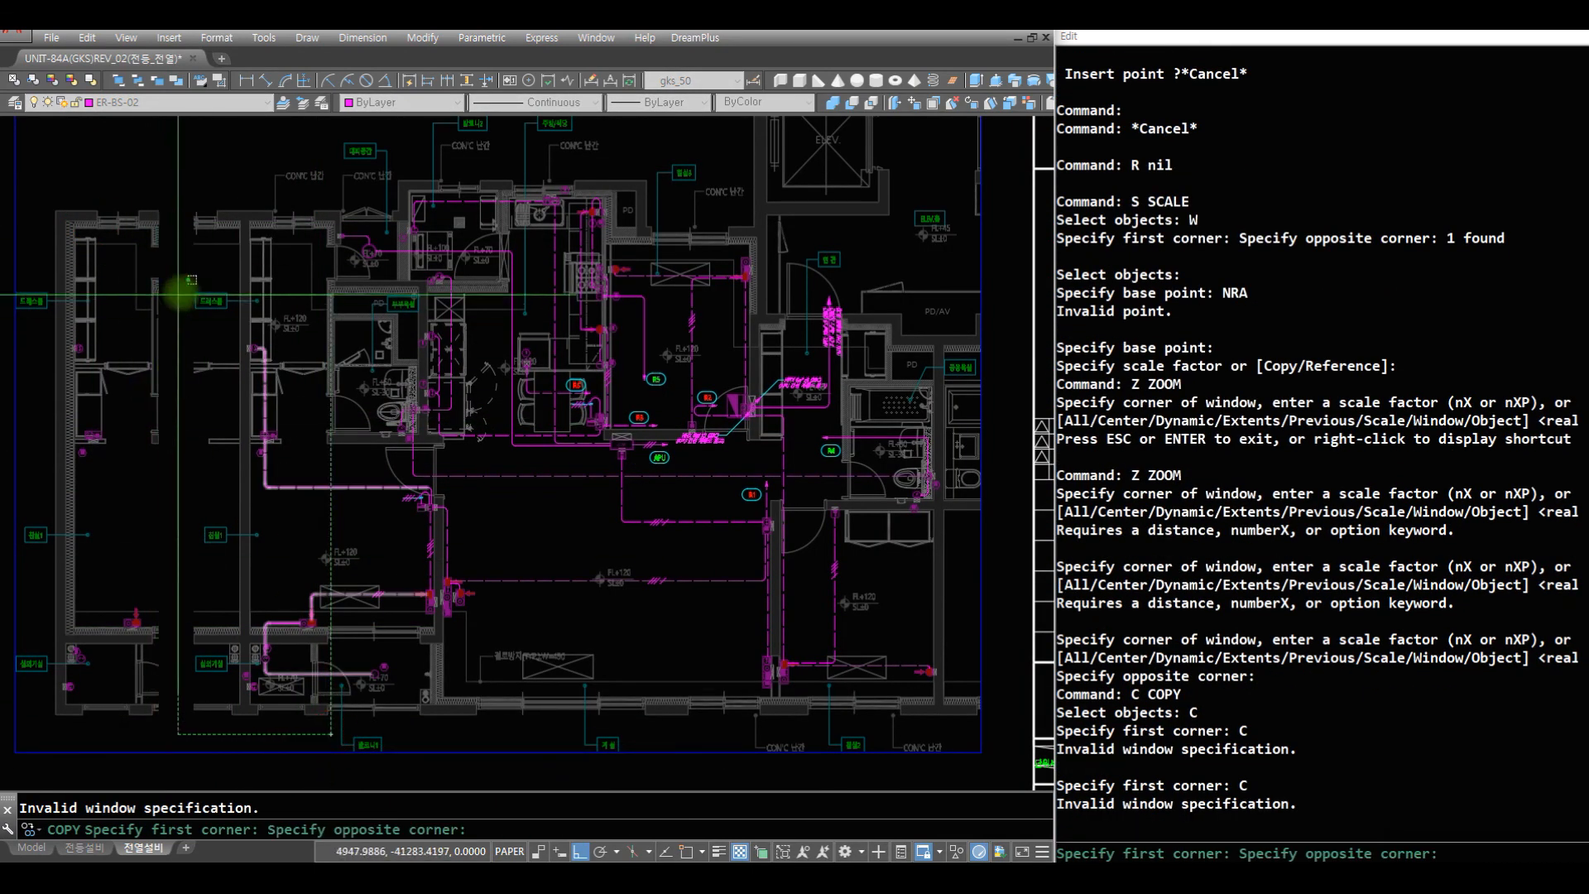
click(239, 311)
key(space)
text(CEN of)
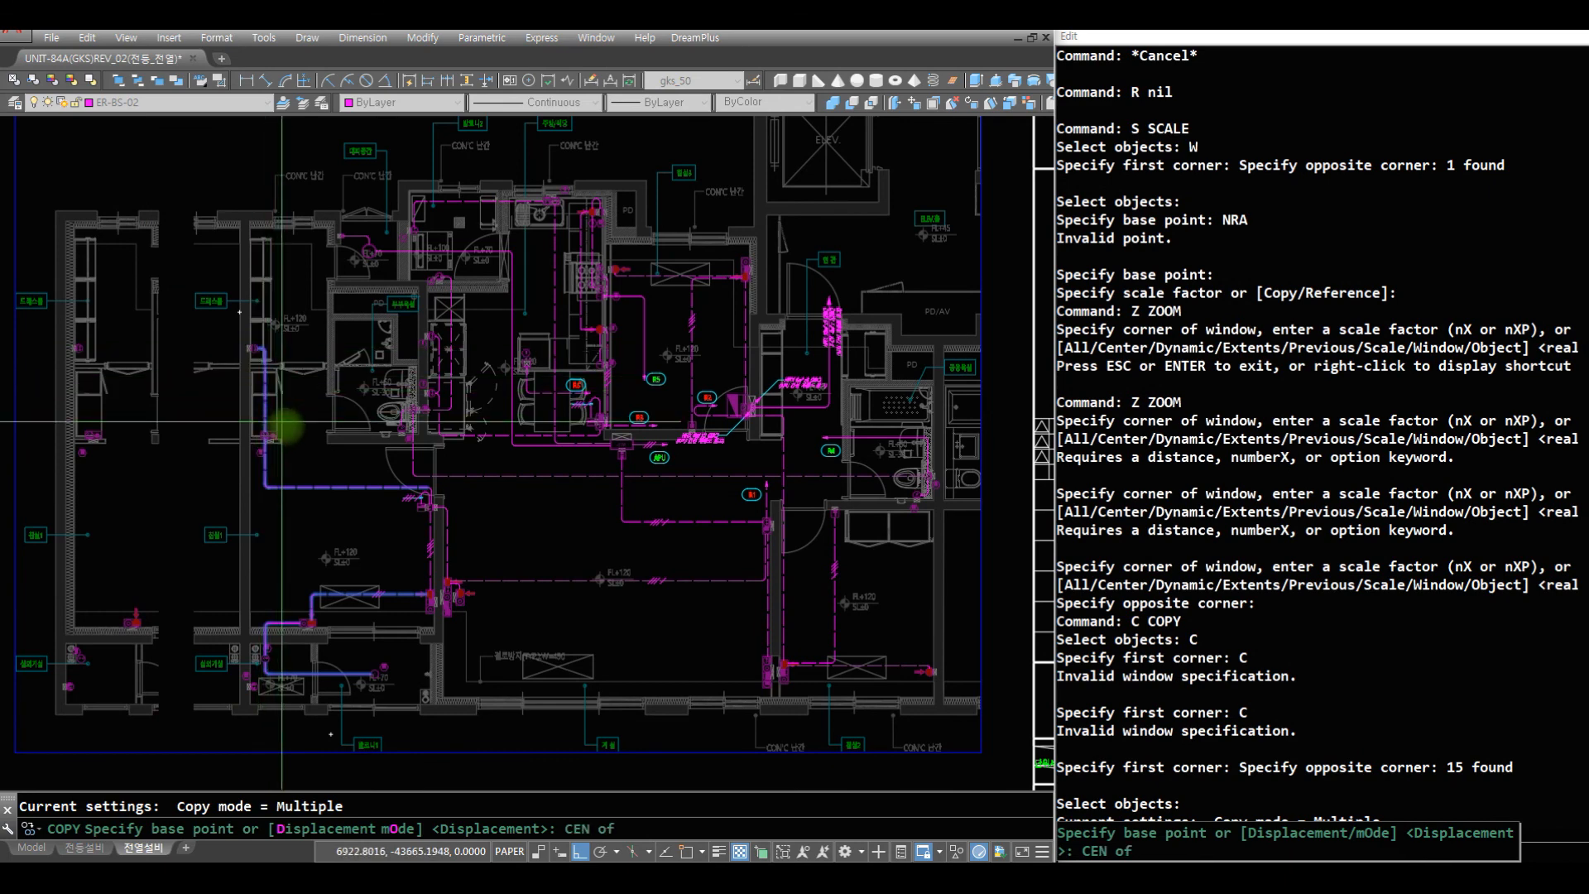
scroll(239, 311, up, 10)
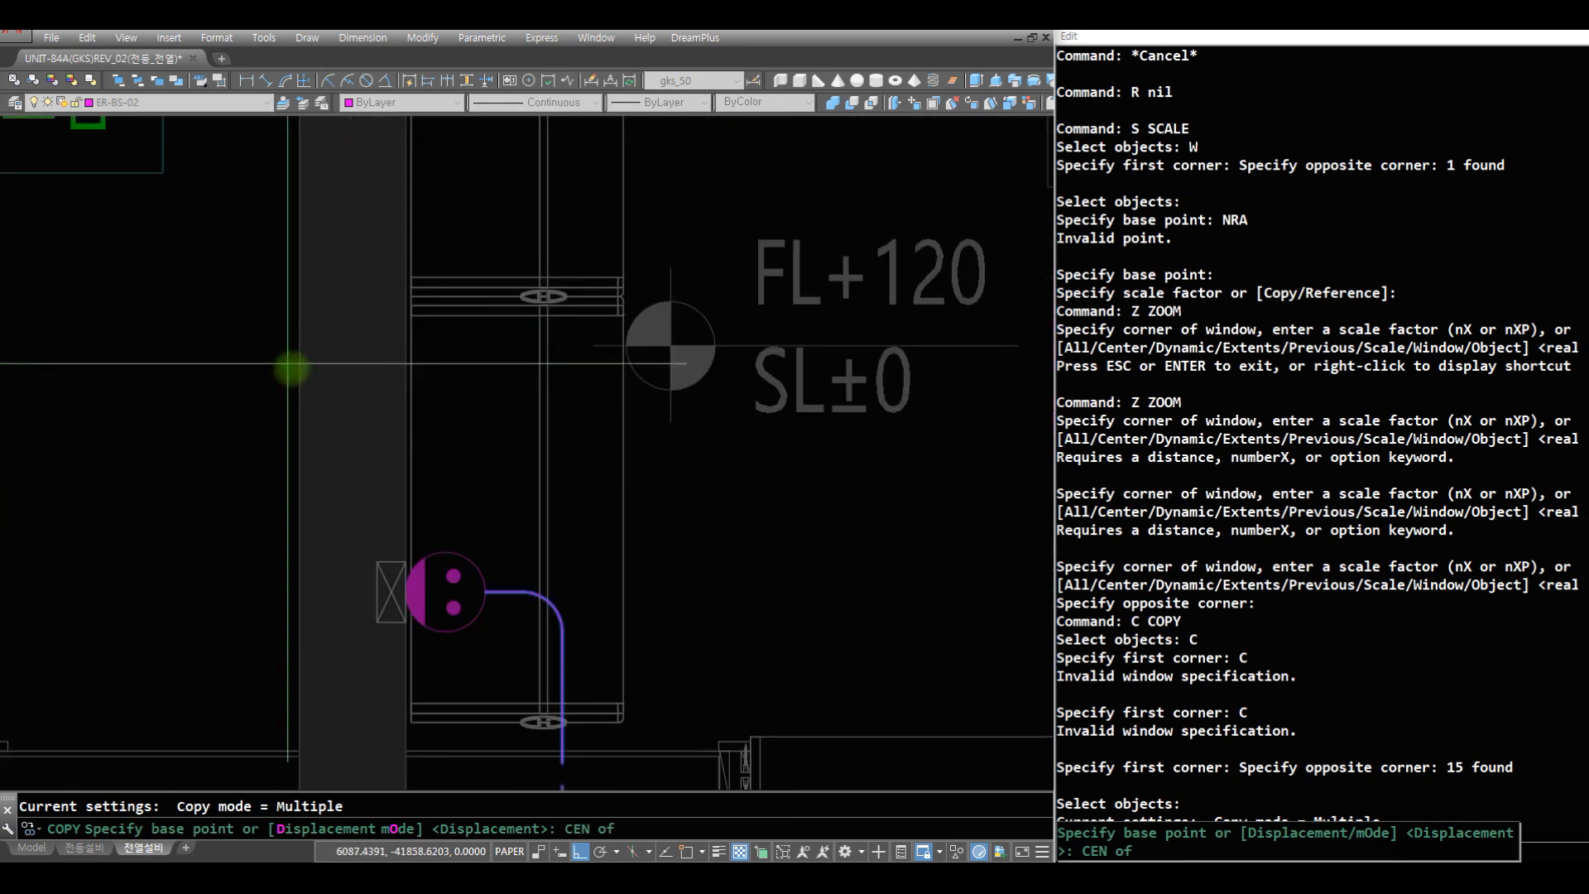
click(458, 563)
- Try placing the copied wiring at the matching dressing-room outlet in the far-left partial plan, and undo that placement
scroll(488, 497, down, 10)
scroll(504, 451, up, 8)
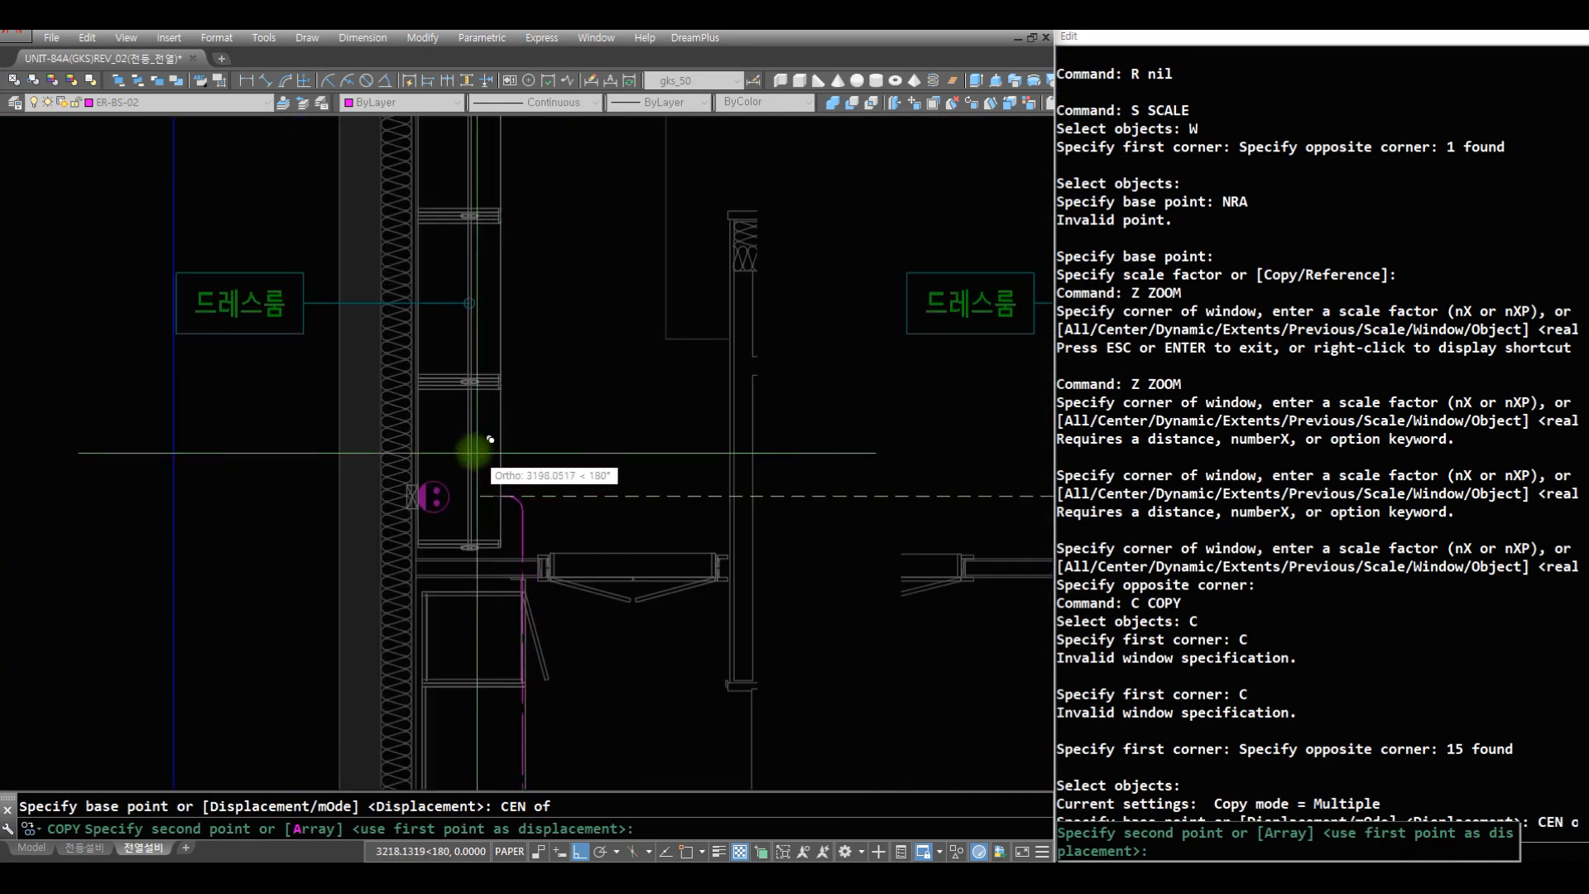
key(space)
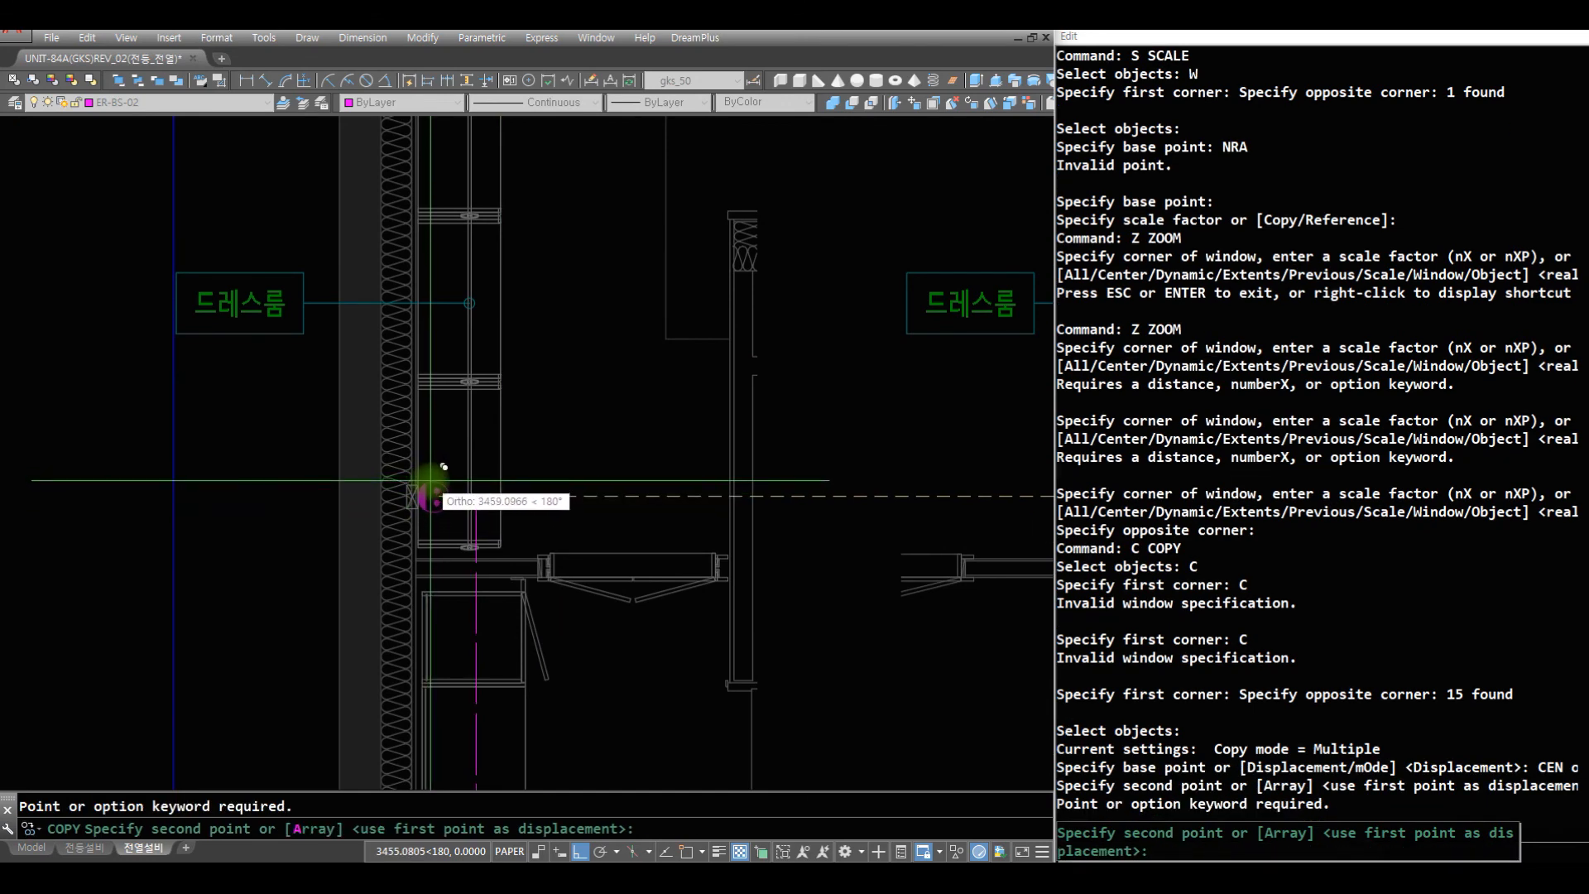
click(437, 491)
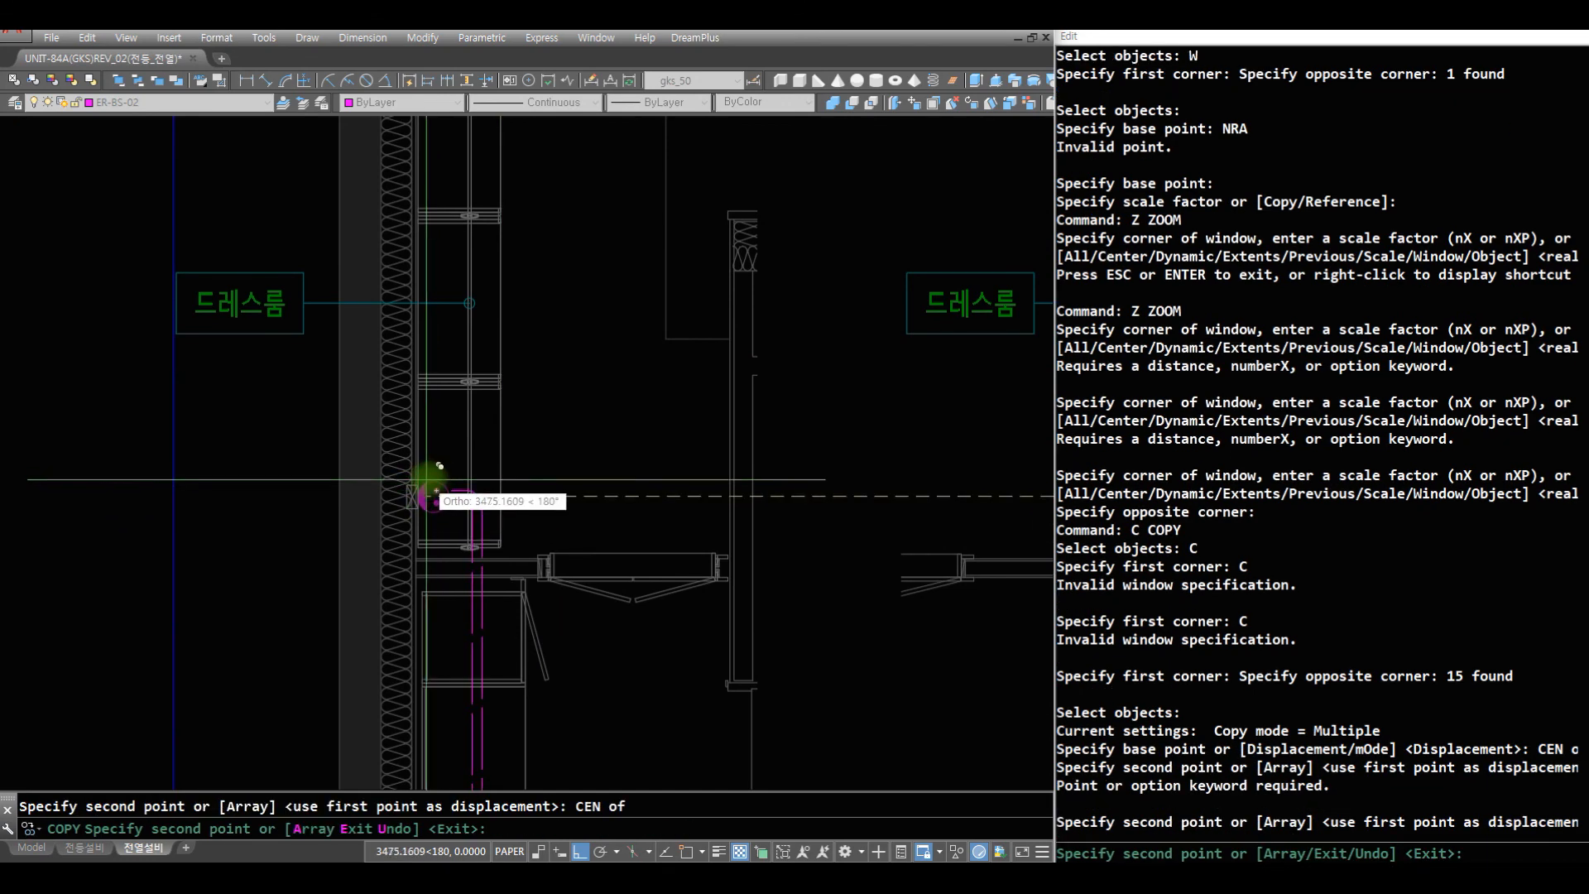
scroll(470, 457, down, 6)
text(U)
key(Return)
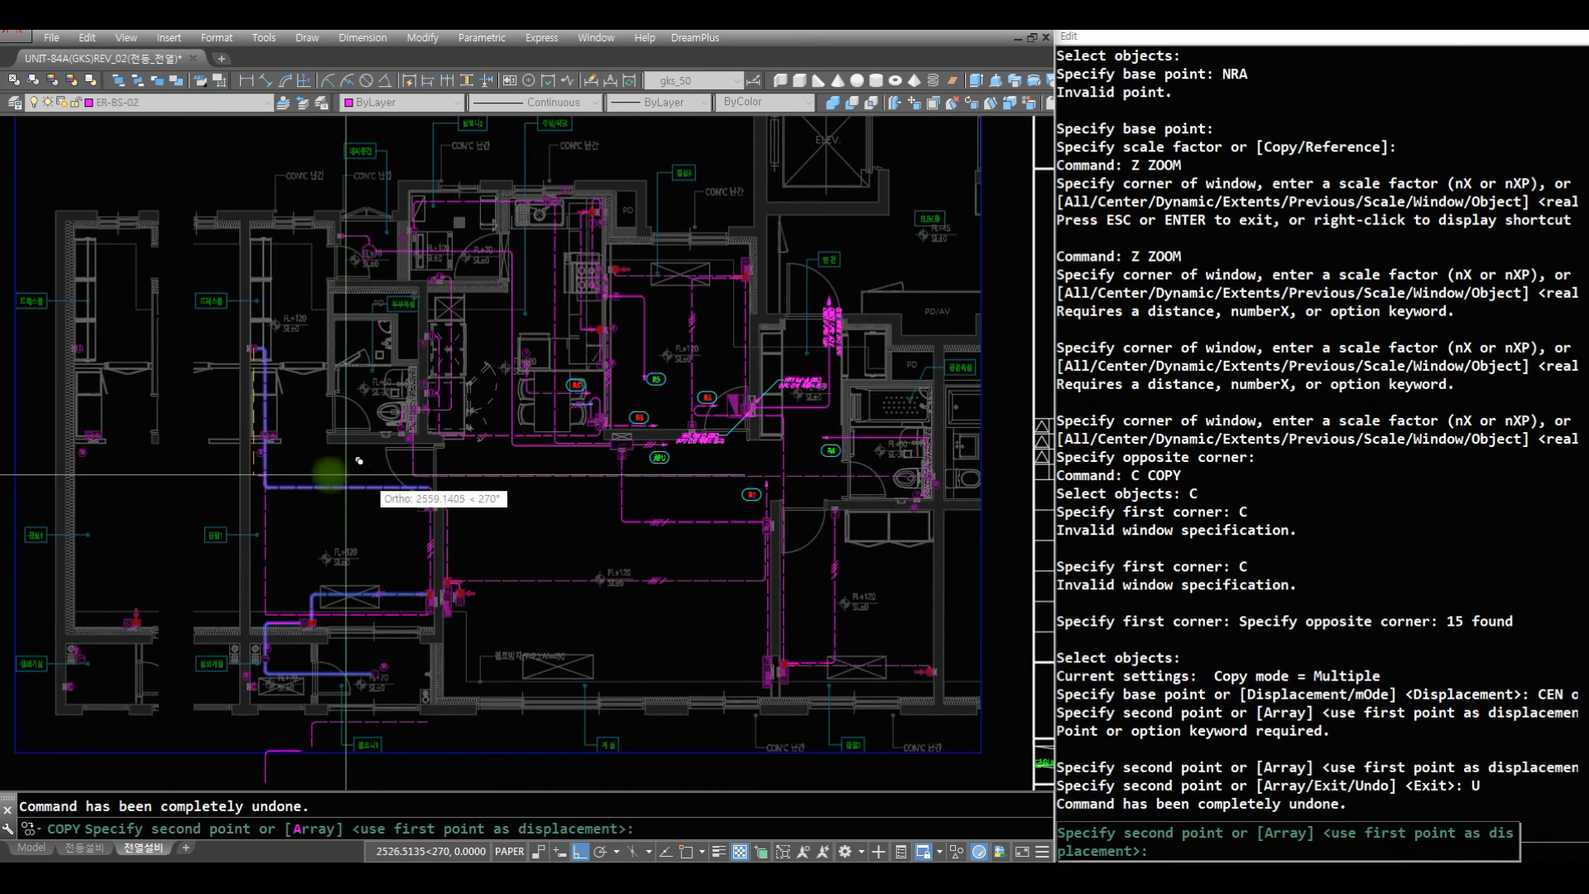
- Place the copied wiring at the center of the far-left partial plan's dressing-room outlet
scroll(214, 331, up, 8)
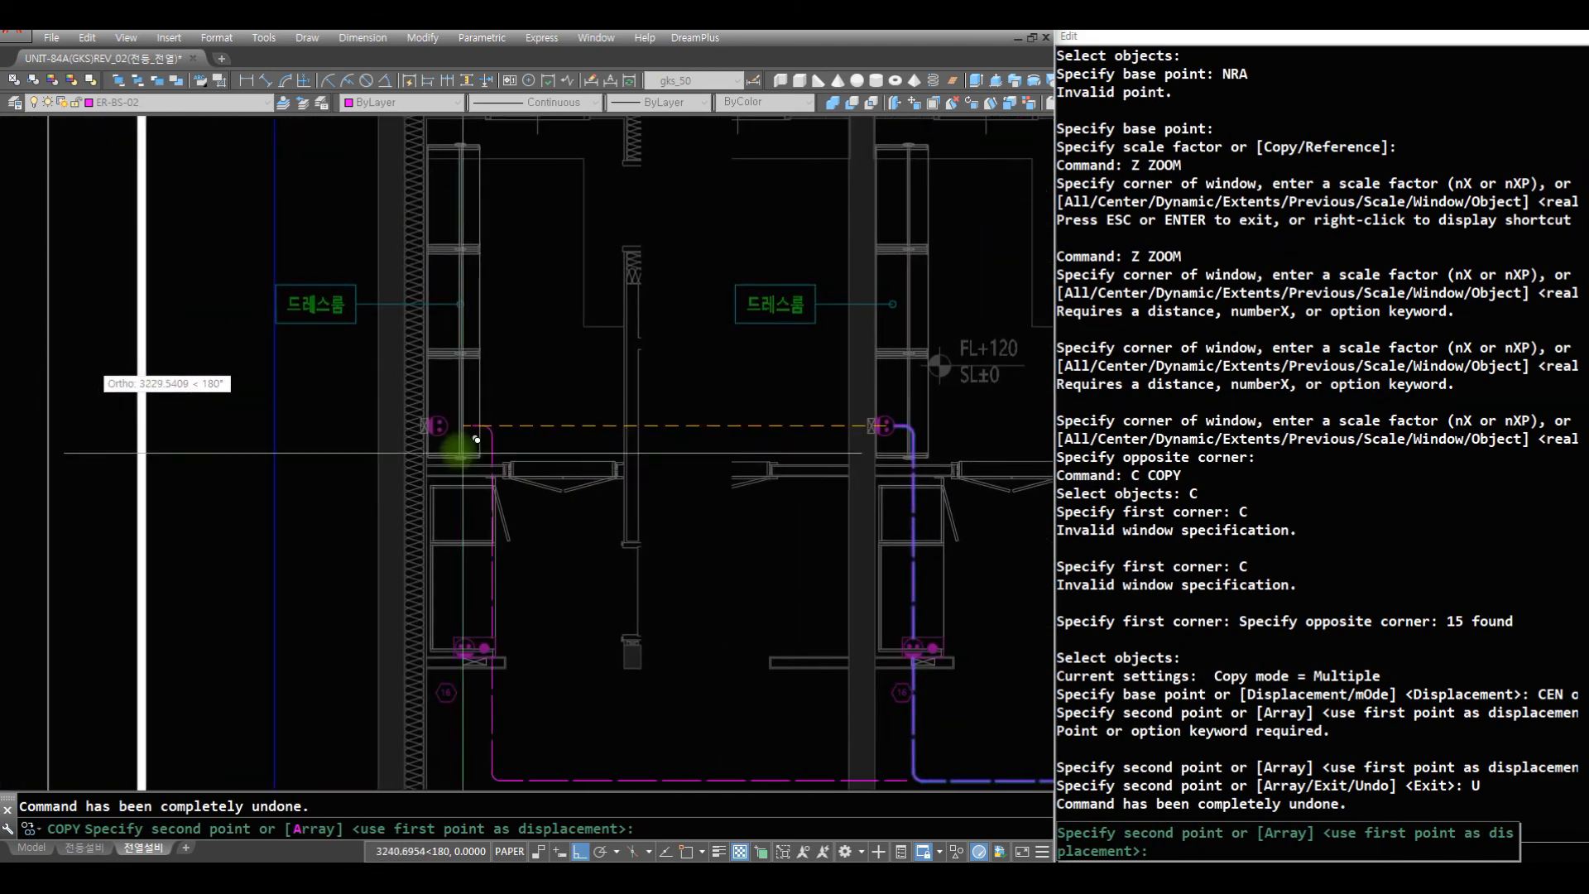
text(CEN)
key(Return)
click(617, 510)
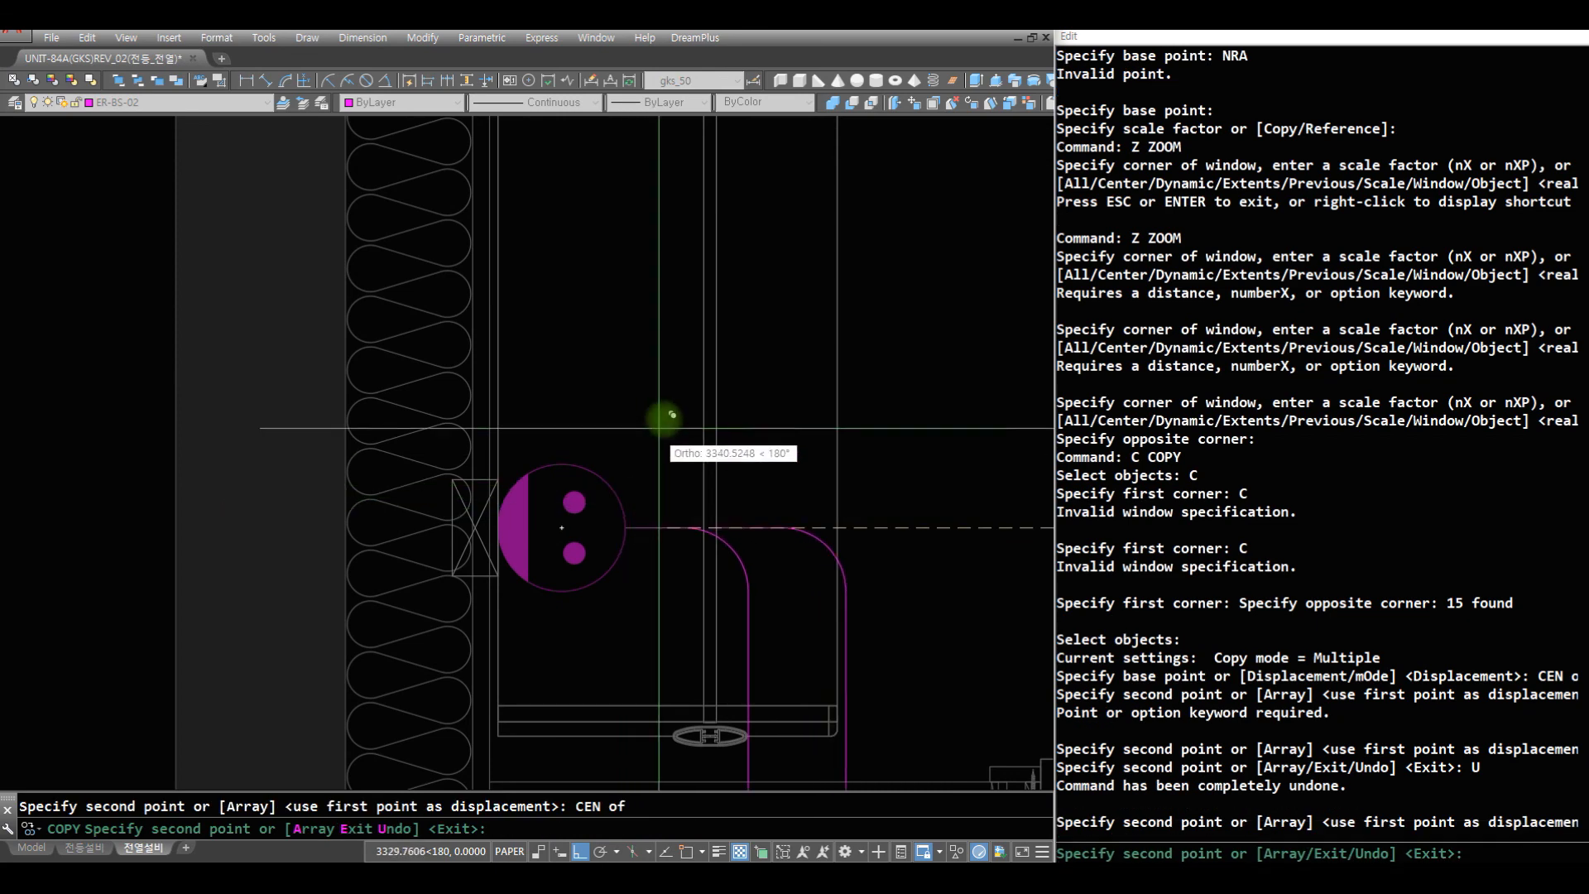
key(Escape)
- Draw a vertical cutting line along the open edge of the far-left partial plan, from the exterior wall up through 침실1
text(Z)
key(Return)
click(627, 385)
scroll(638, 634, down, 10)
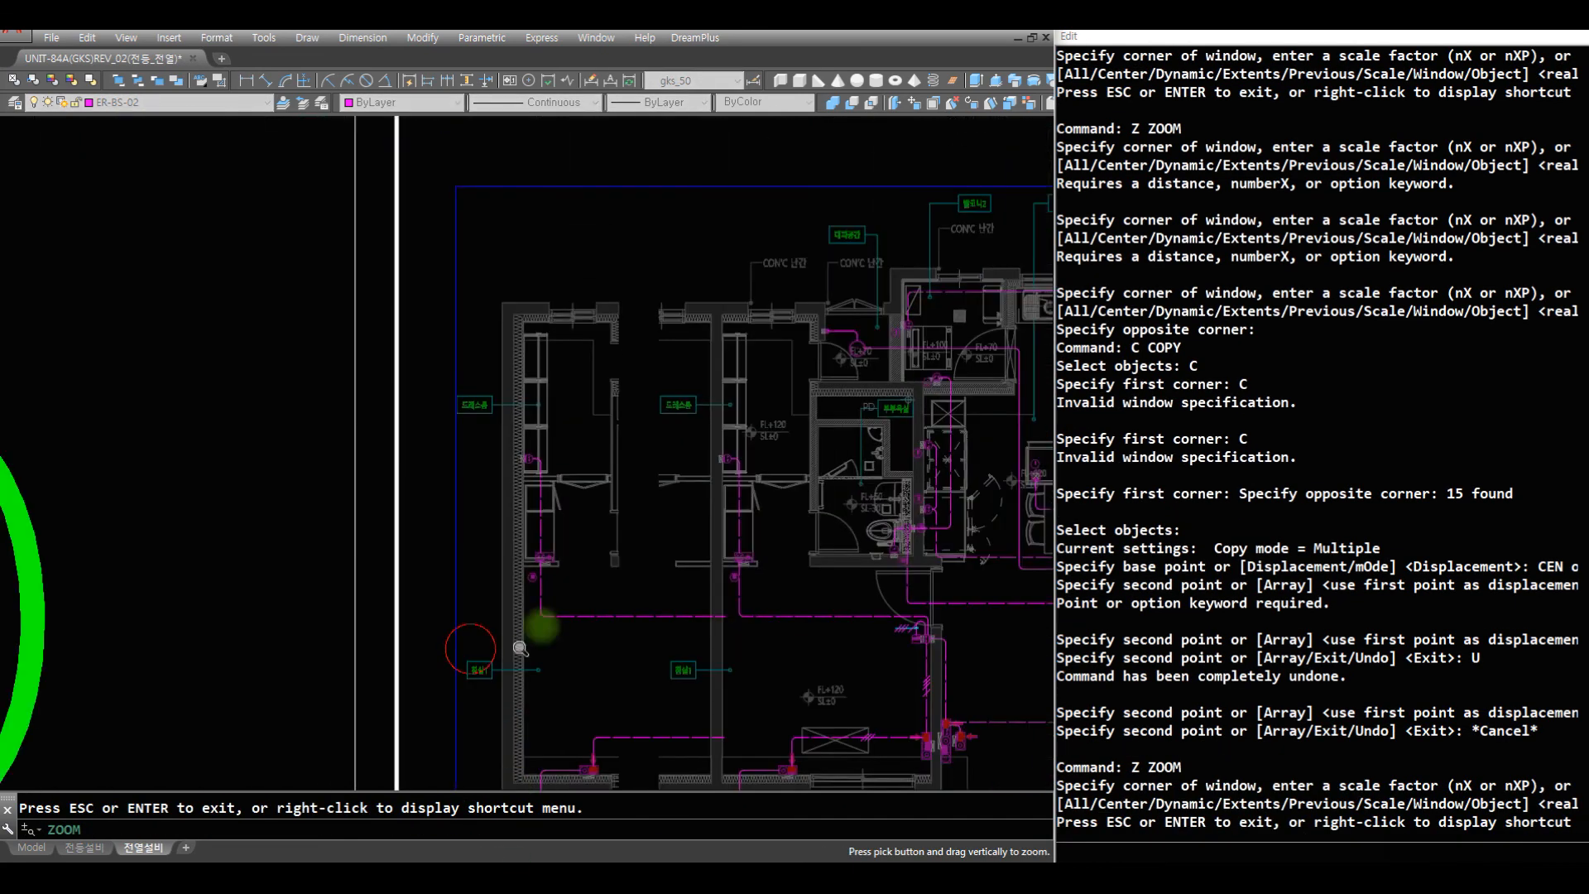
click(805, 782)
click(414, 412)
text(r)
key(space)
text(r)
key(space)
text(ae of)
click(494, 735)
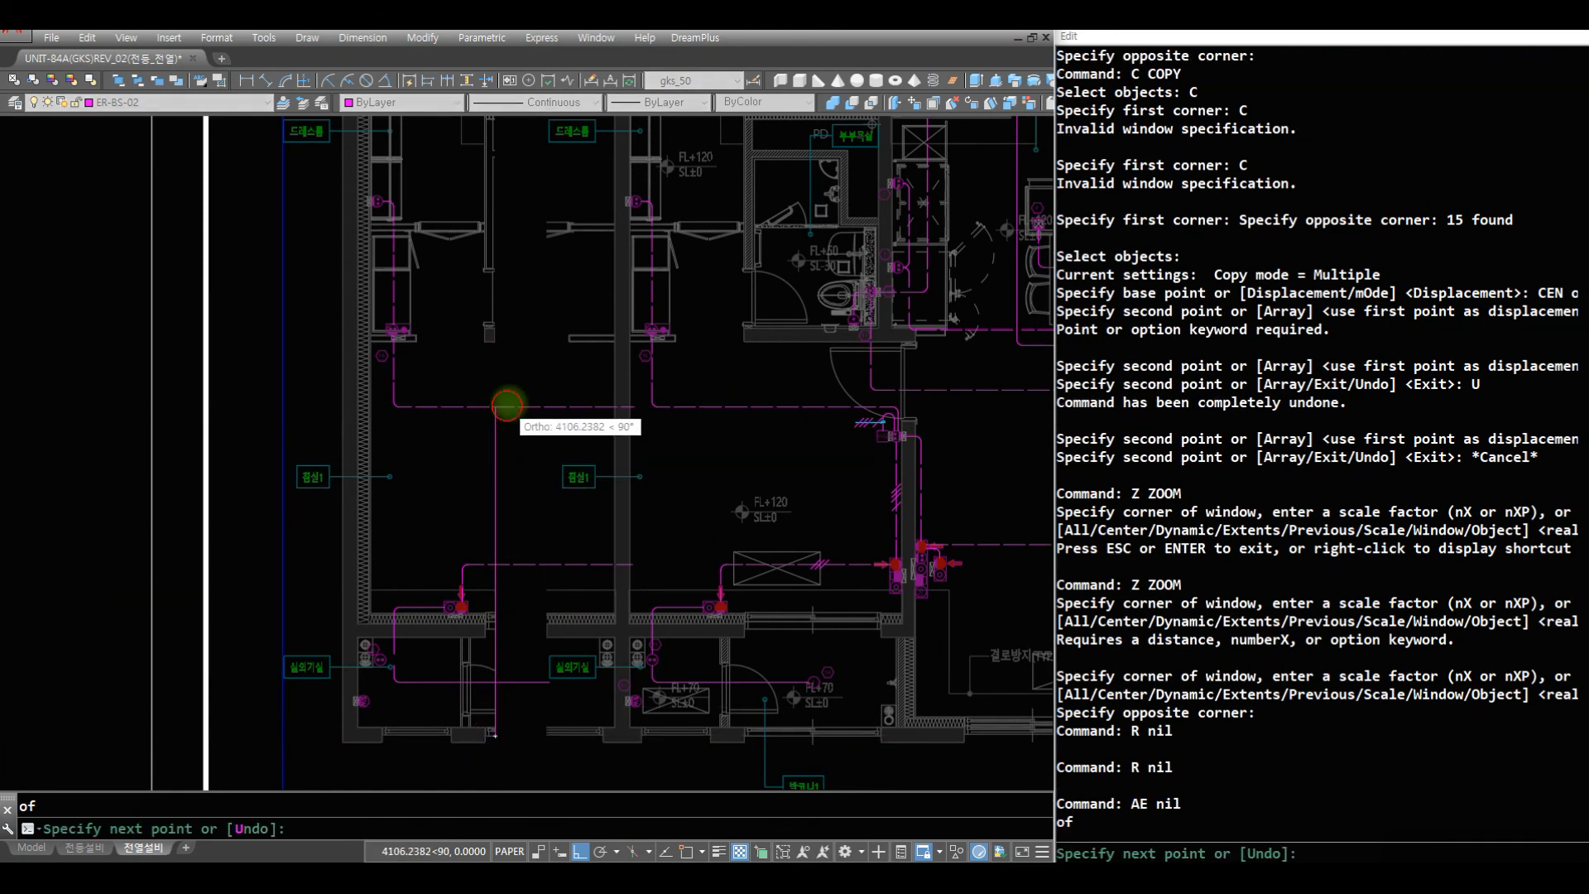
click(541, 402)
key(space)
- Extend the vertical cutting line's upper end to the dressing-room partition with the CHANGE command
text(r)
key(space)
text(T)
key(Escape)
text(CH)
key(space)
click(490, 485)
key(space)
click(469, 326)
text(R)
key(space)
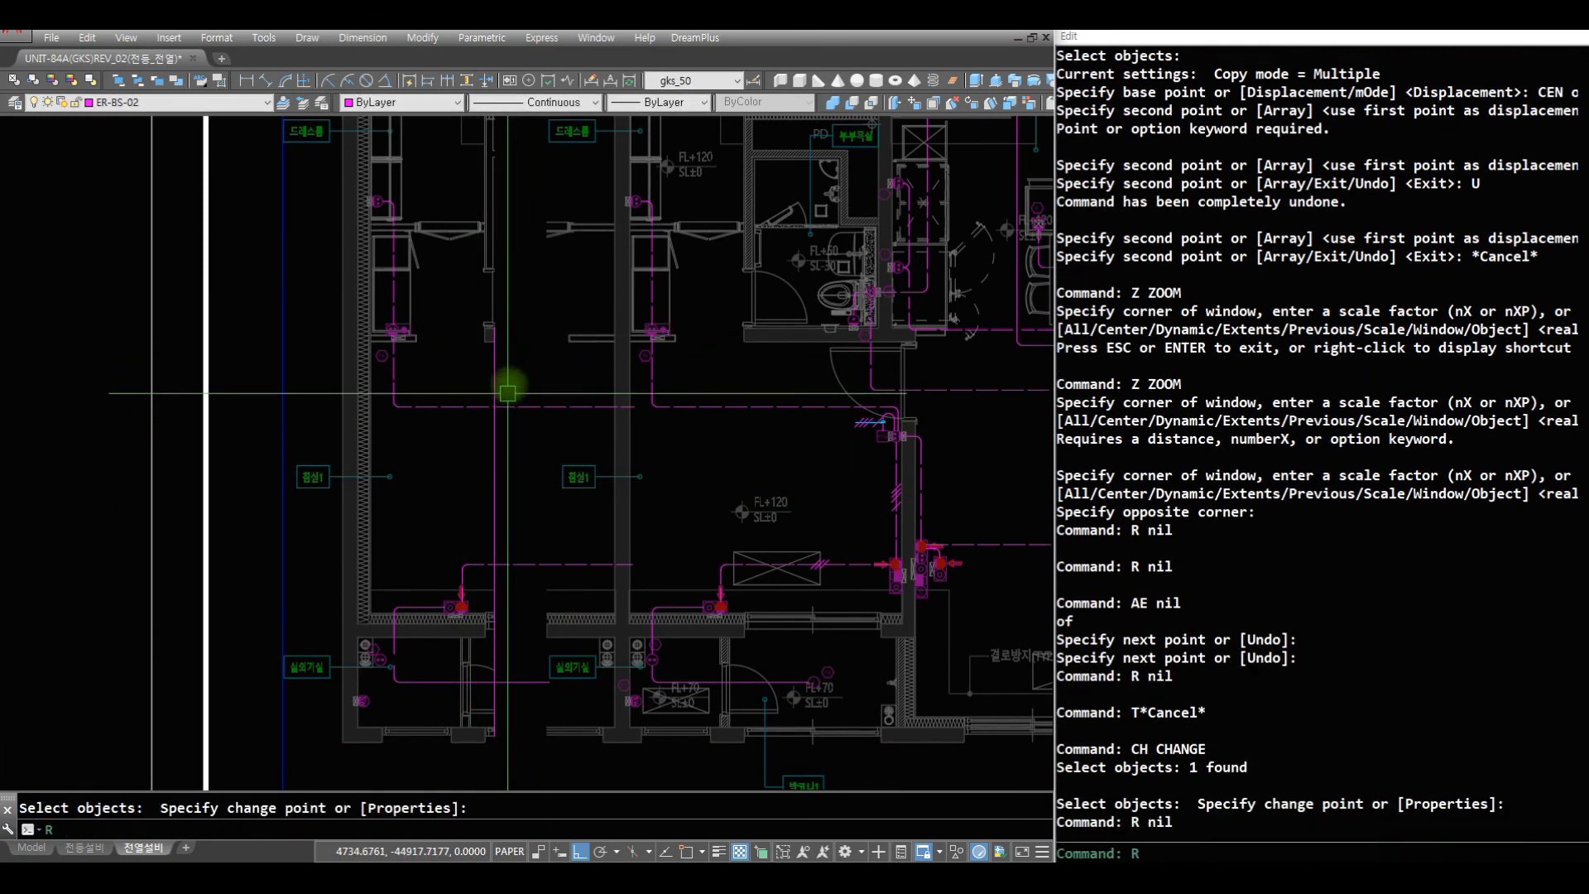
text(EXD)
- Trim the copied wiring lines of the partial plan back to the vertical cutting line
key(space)
click(522, 393)
key(Escape)
key(Escape)
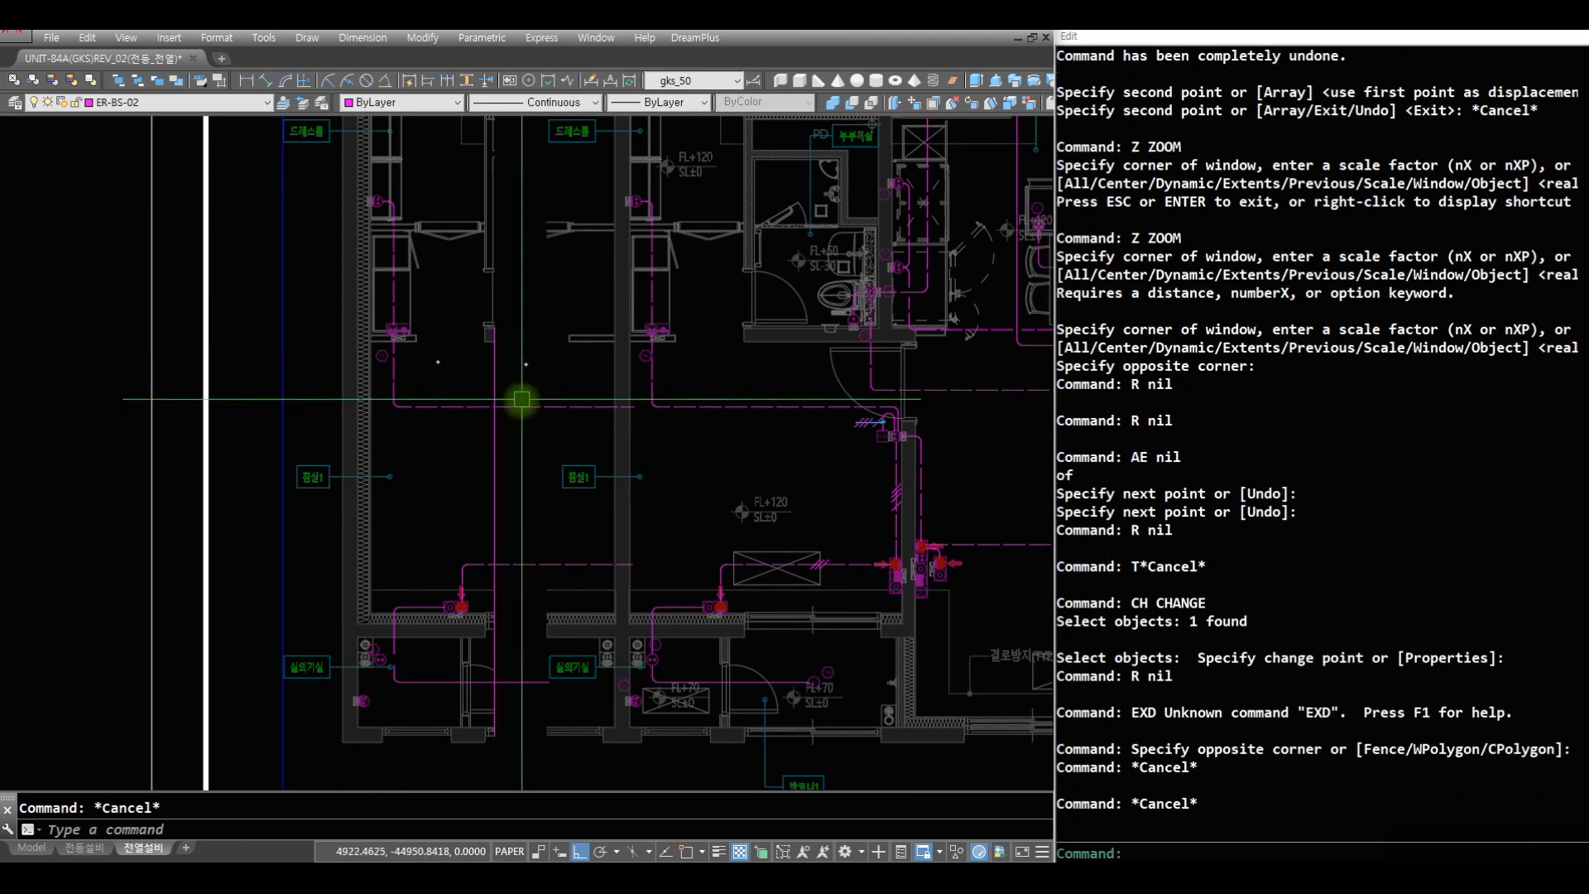
text(TR)
key(space)
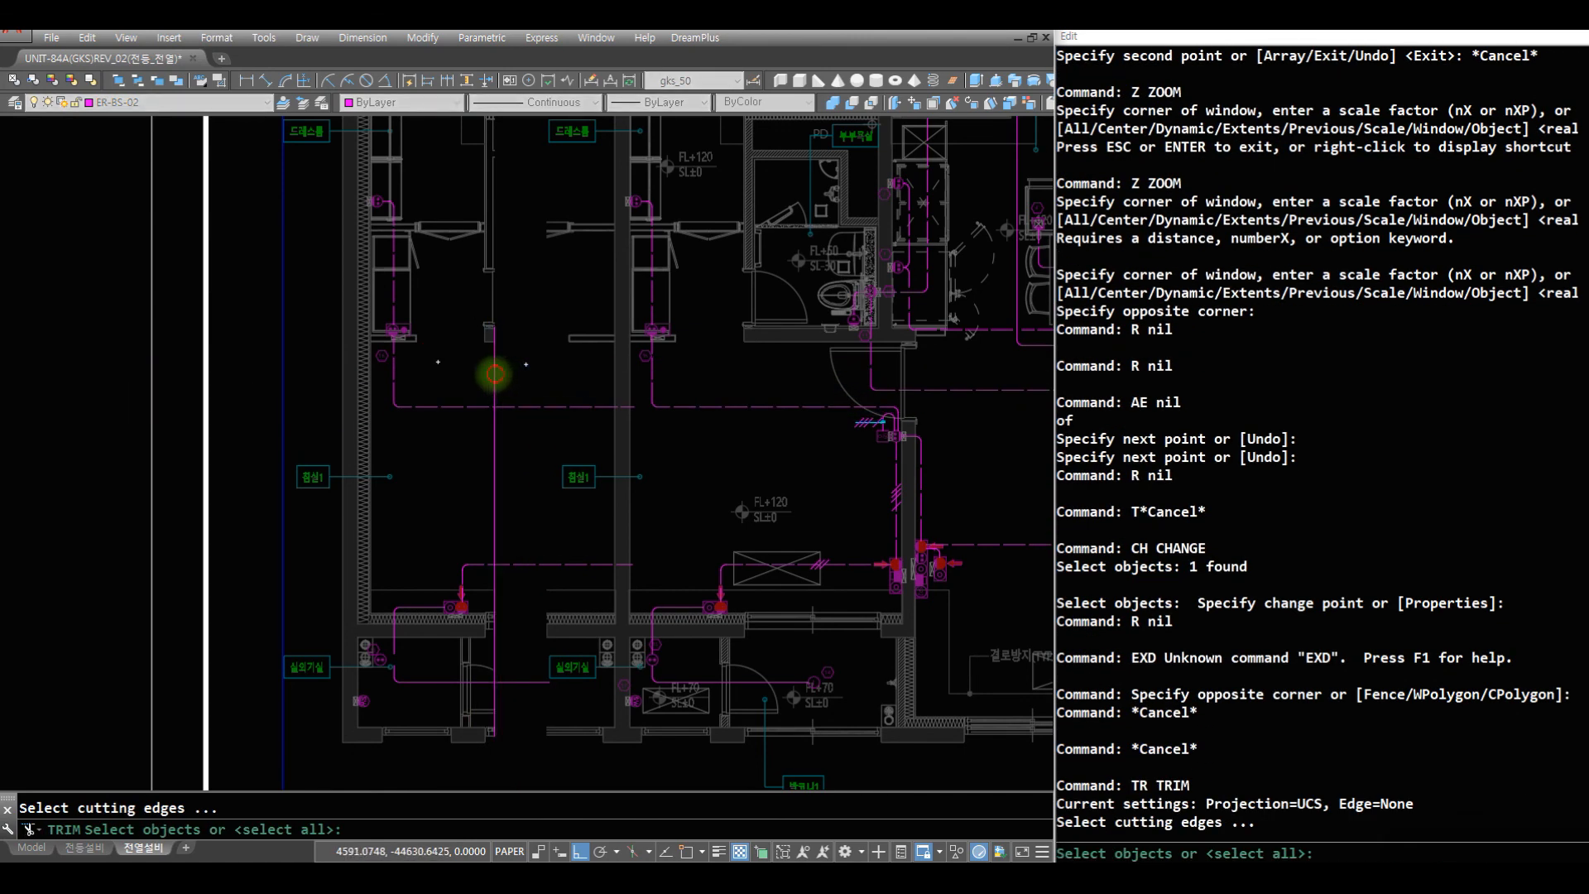
click(495, 374)
key(space)
click(522, 364)
click(547, 702)
- Erase the vertical cutting line from the partial plan
key(space)
text(R)
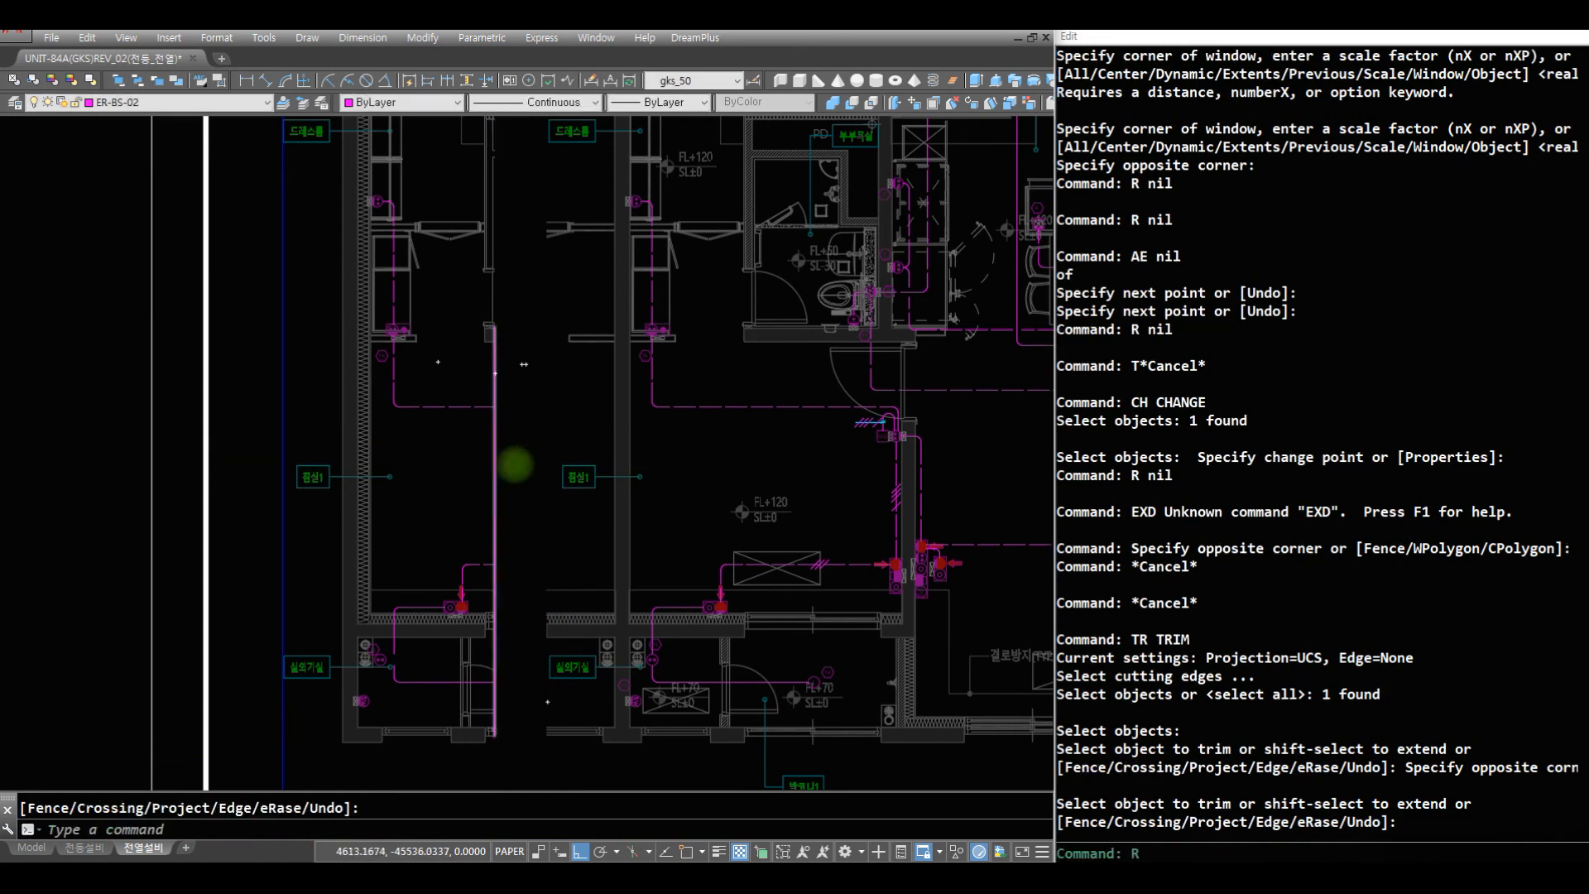
key(space)
text(E)
click(529, 493)
click(440, 454)
key(space)
text(R)
- Insert ENDS line-end symbols at the cut ends of the partial plan's three wiring lines
key(space)
text(R )
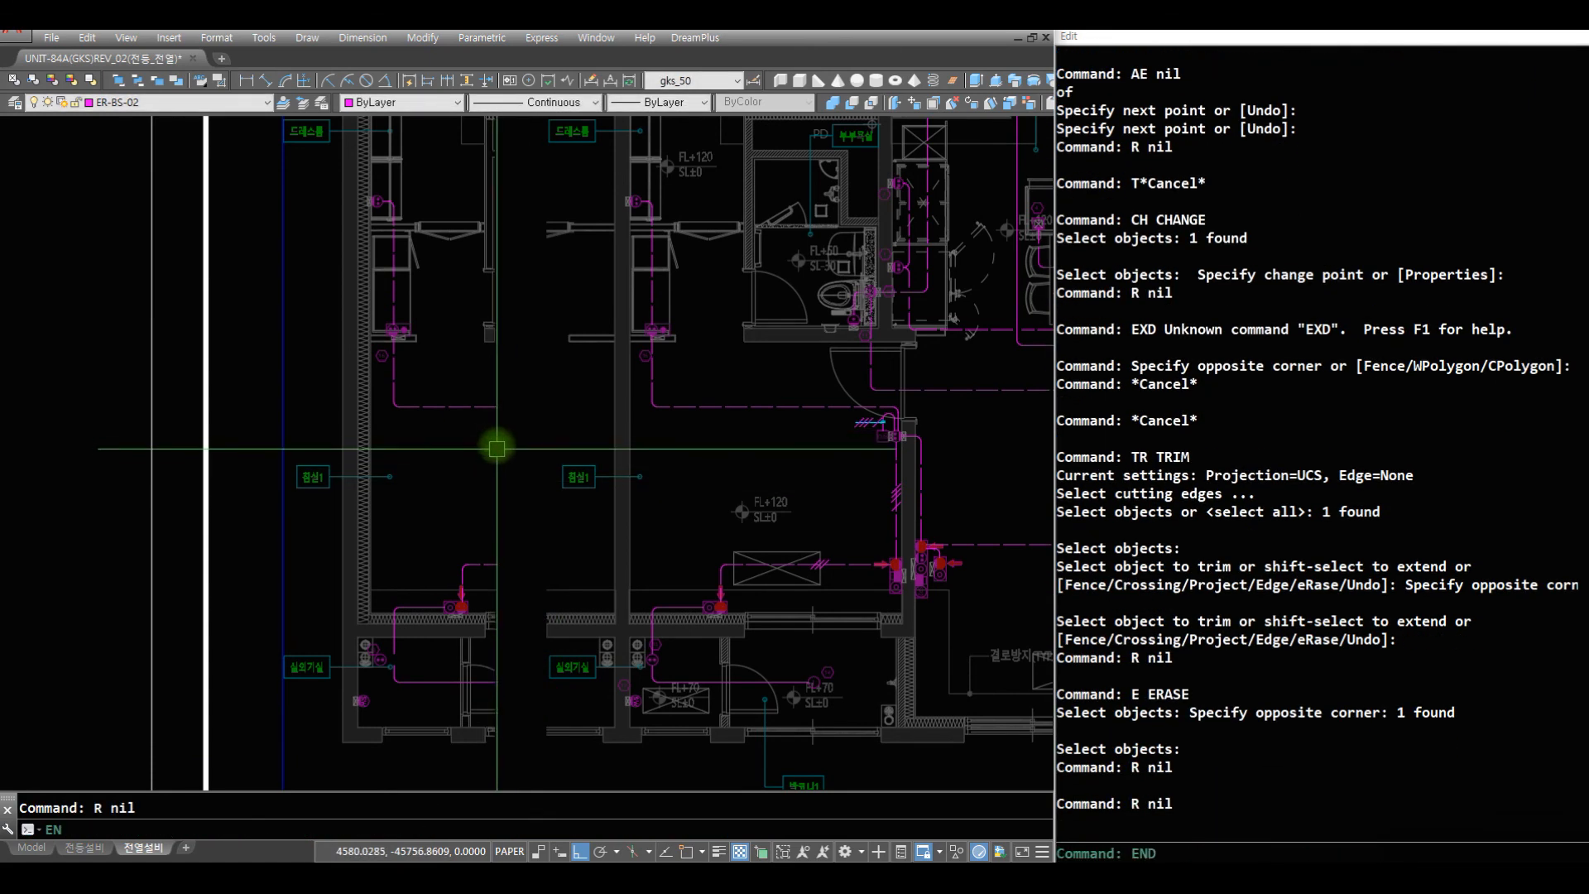
text(ENDS)
key(space)
click(495, 407)
key(space)
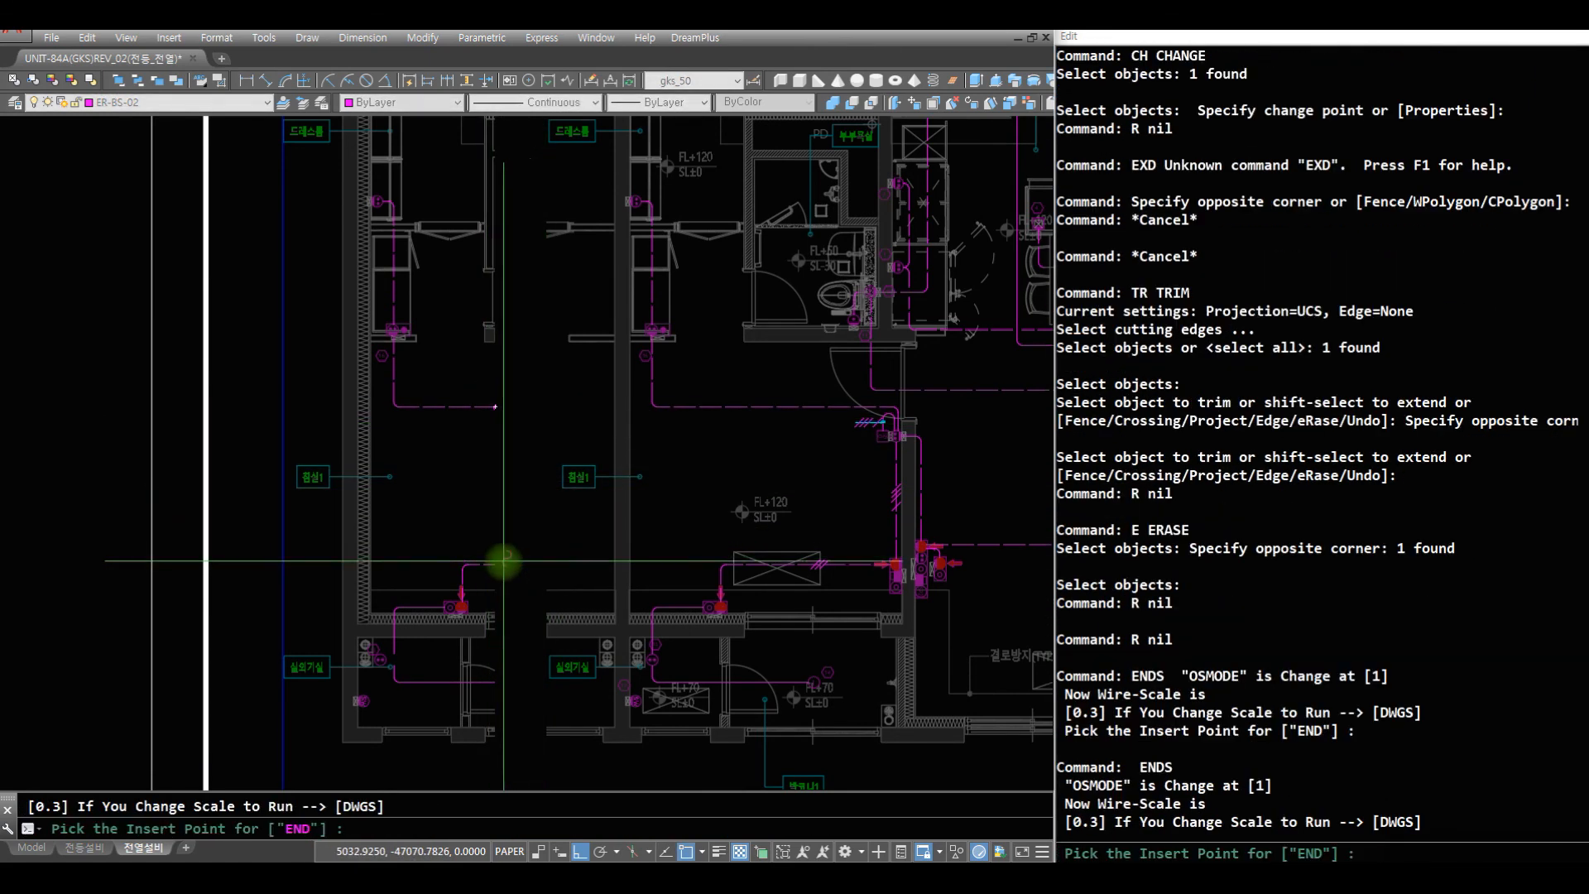
text(E)
click(495, 566)
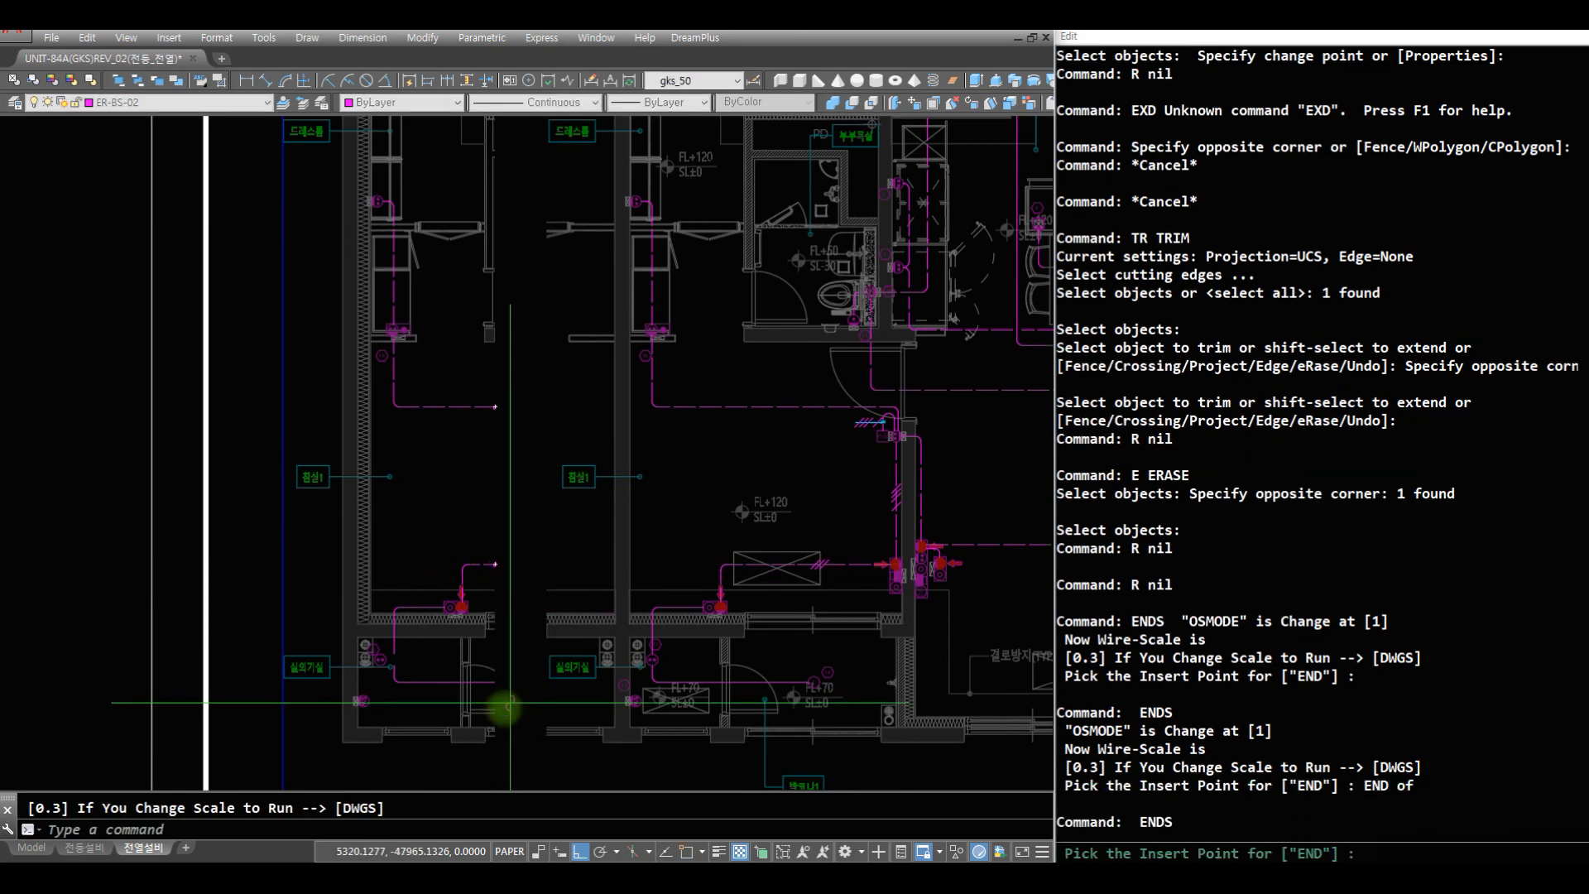
key(space)
key(space)
text(ZEND)
key(Return)
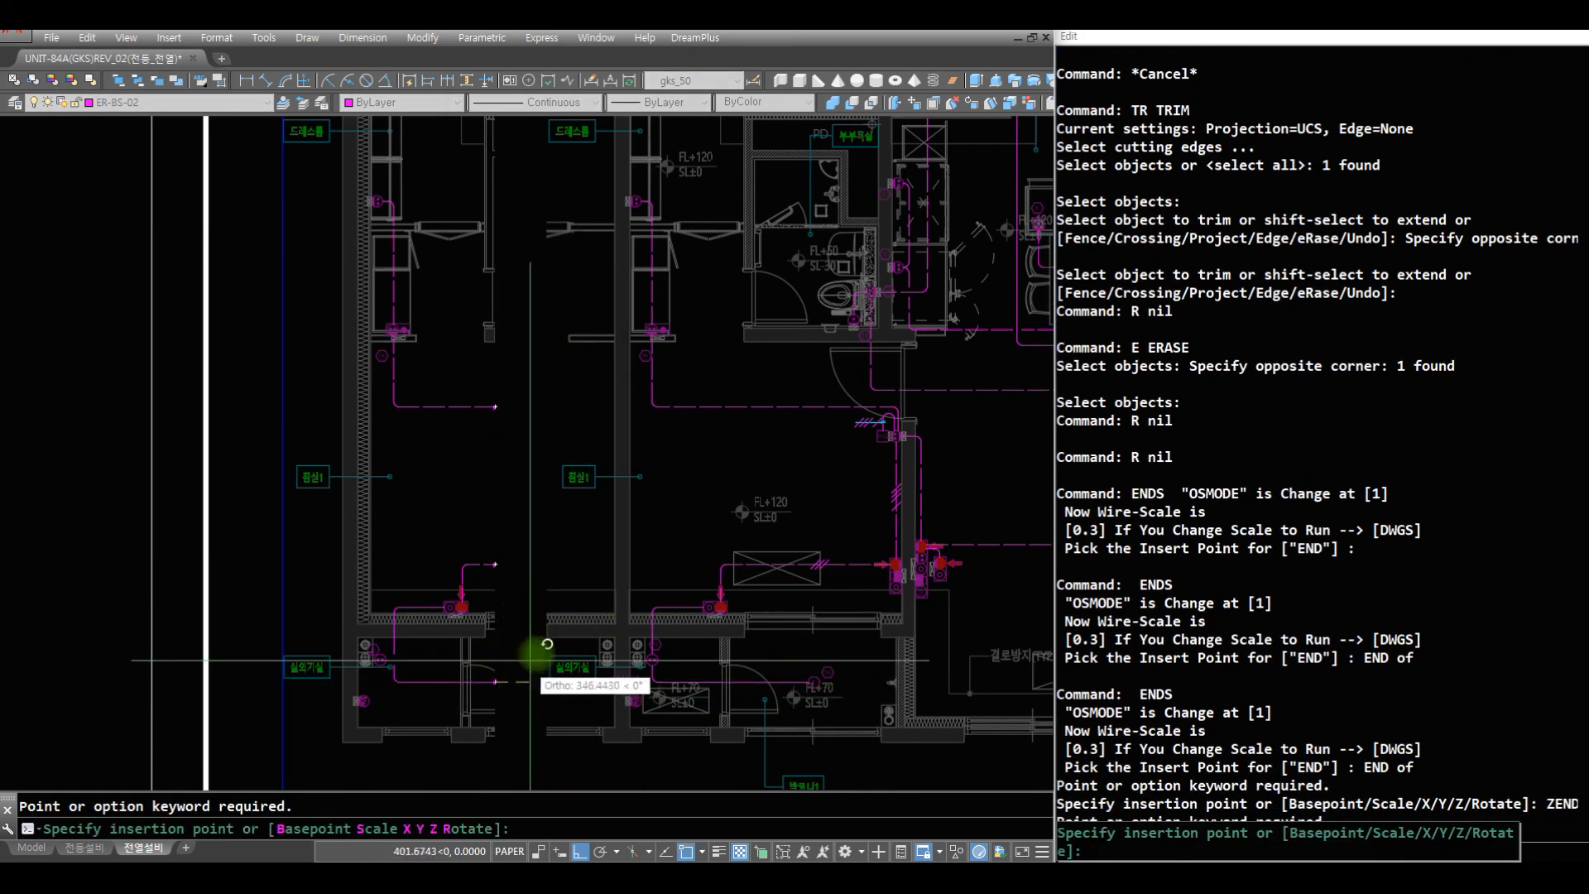
key(Escape)
- Make ER-SS-02 the current layer
text(z)
drag(670, 443, 679, 739)
key(Escape)
text(z)
click(915, 592)
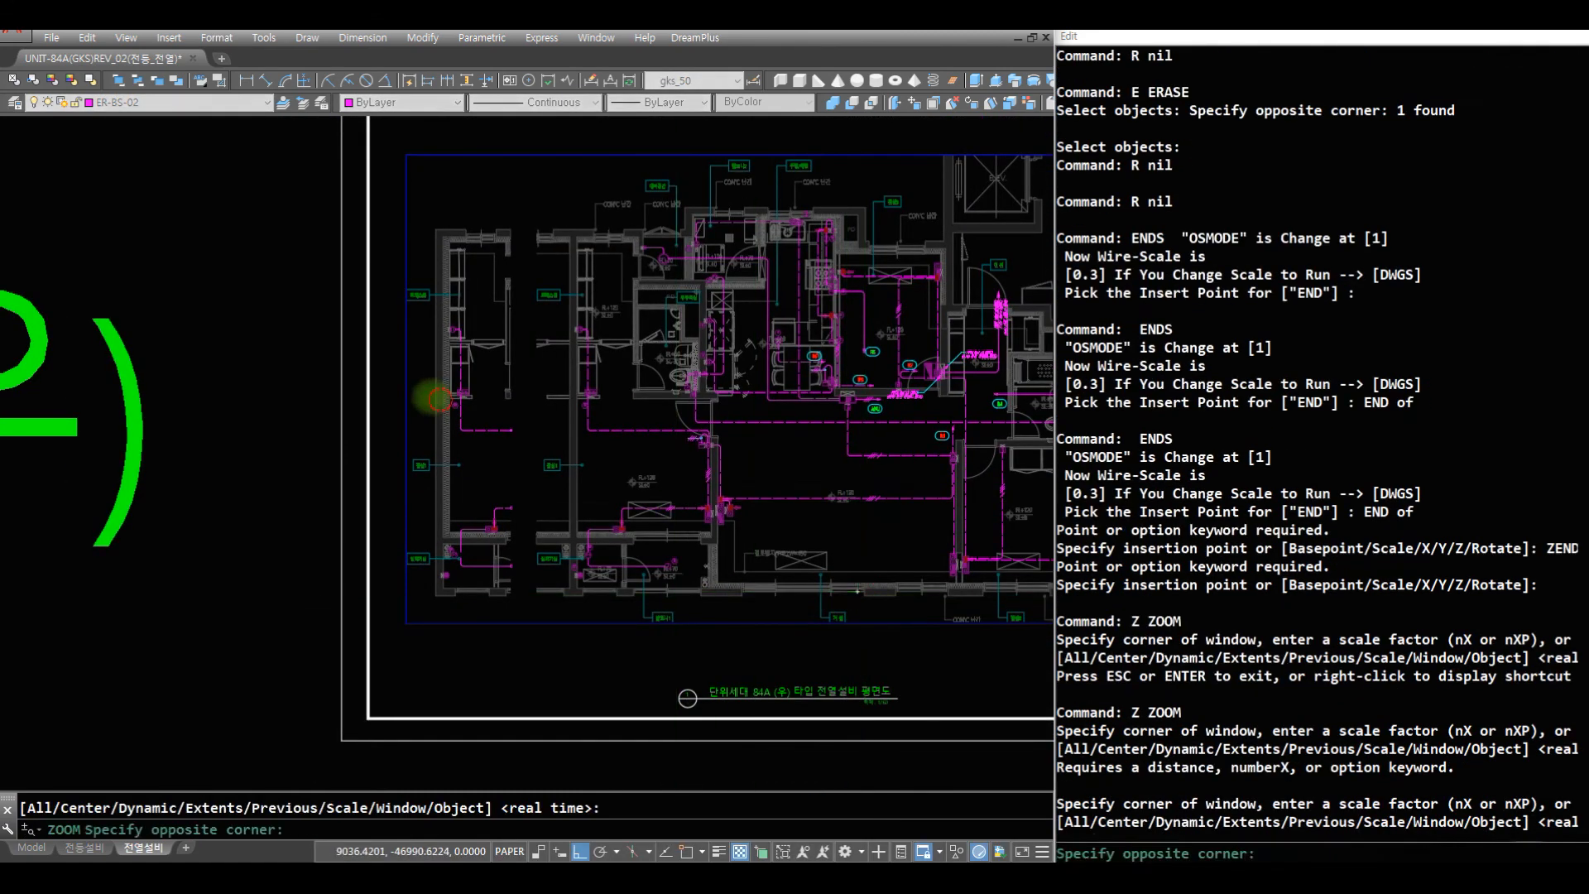
click(440, 360)
text(r)
key(space)
key(Escape)
click(159, 105)
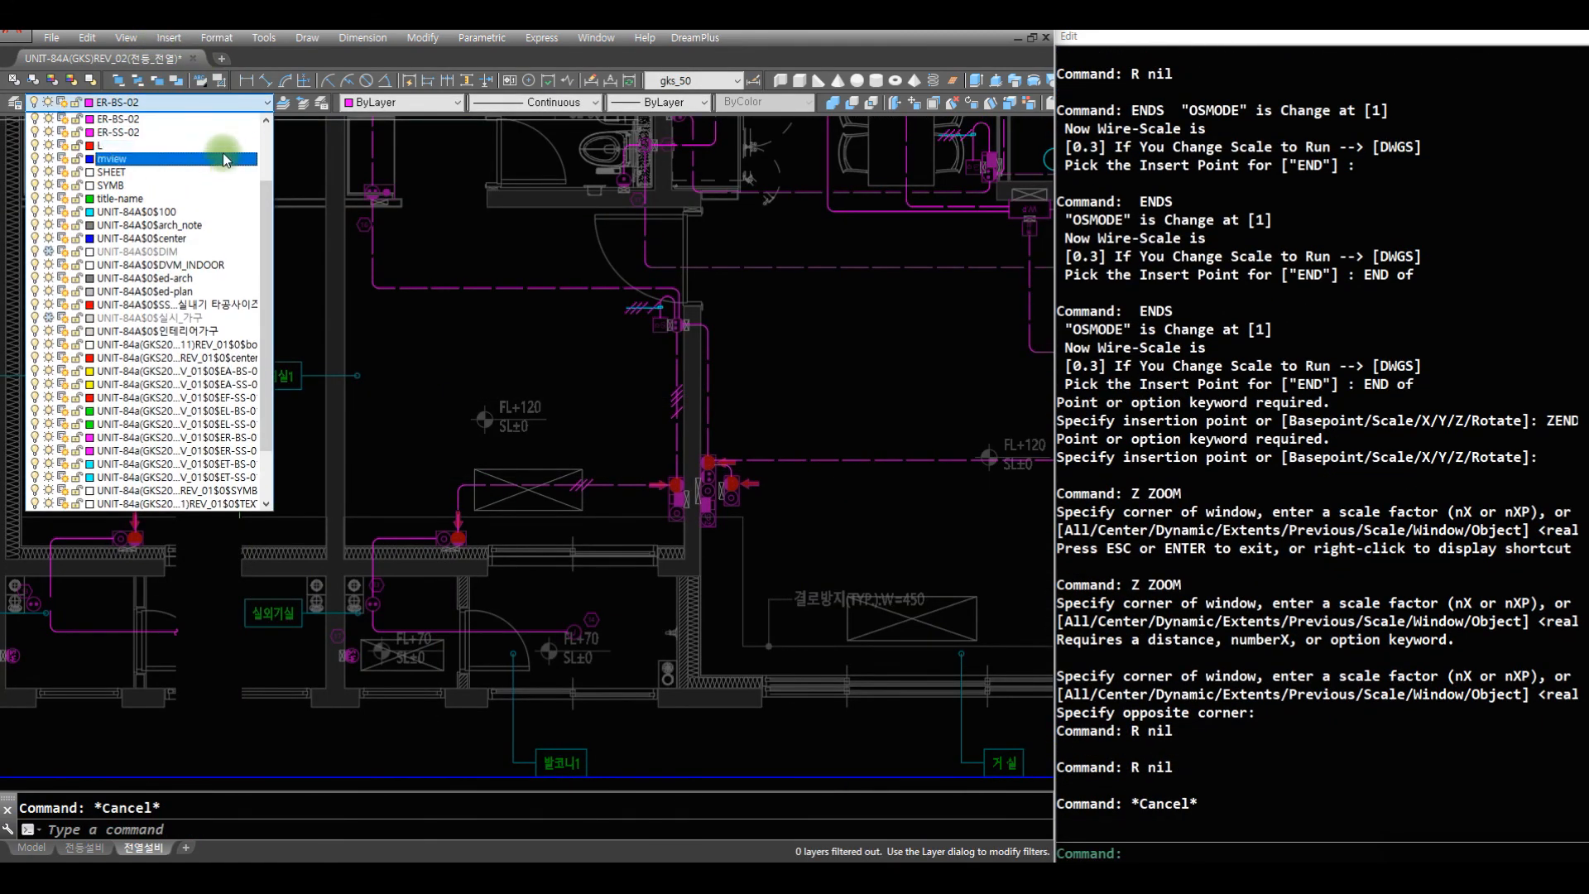
click(206, 132)
key(space)
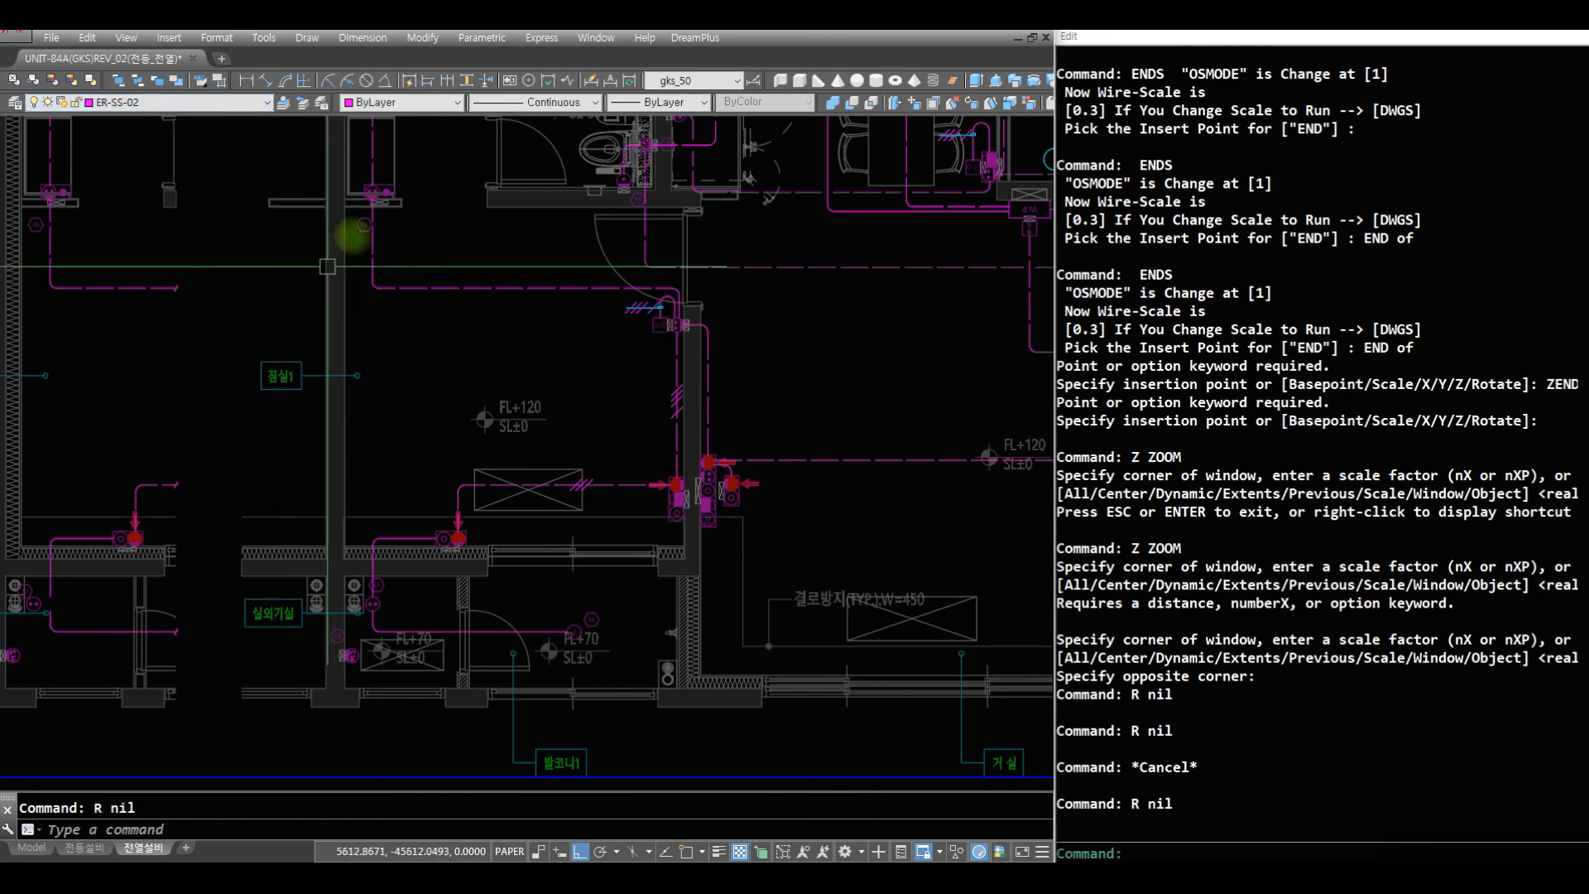
- Draw a horizontal CT1 circuit line from the wall outlet in the main plan's 실외기실 through the balcony into the living room
key(Escape)
text(CT)
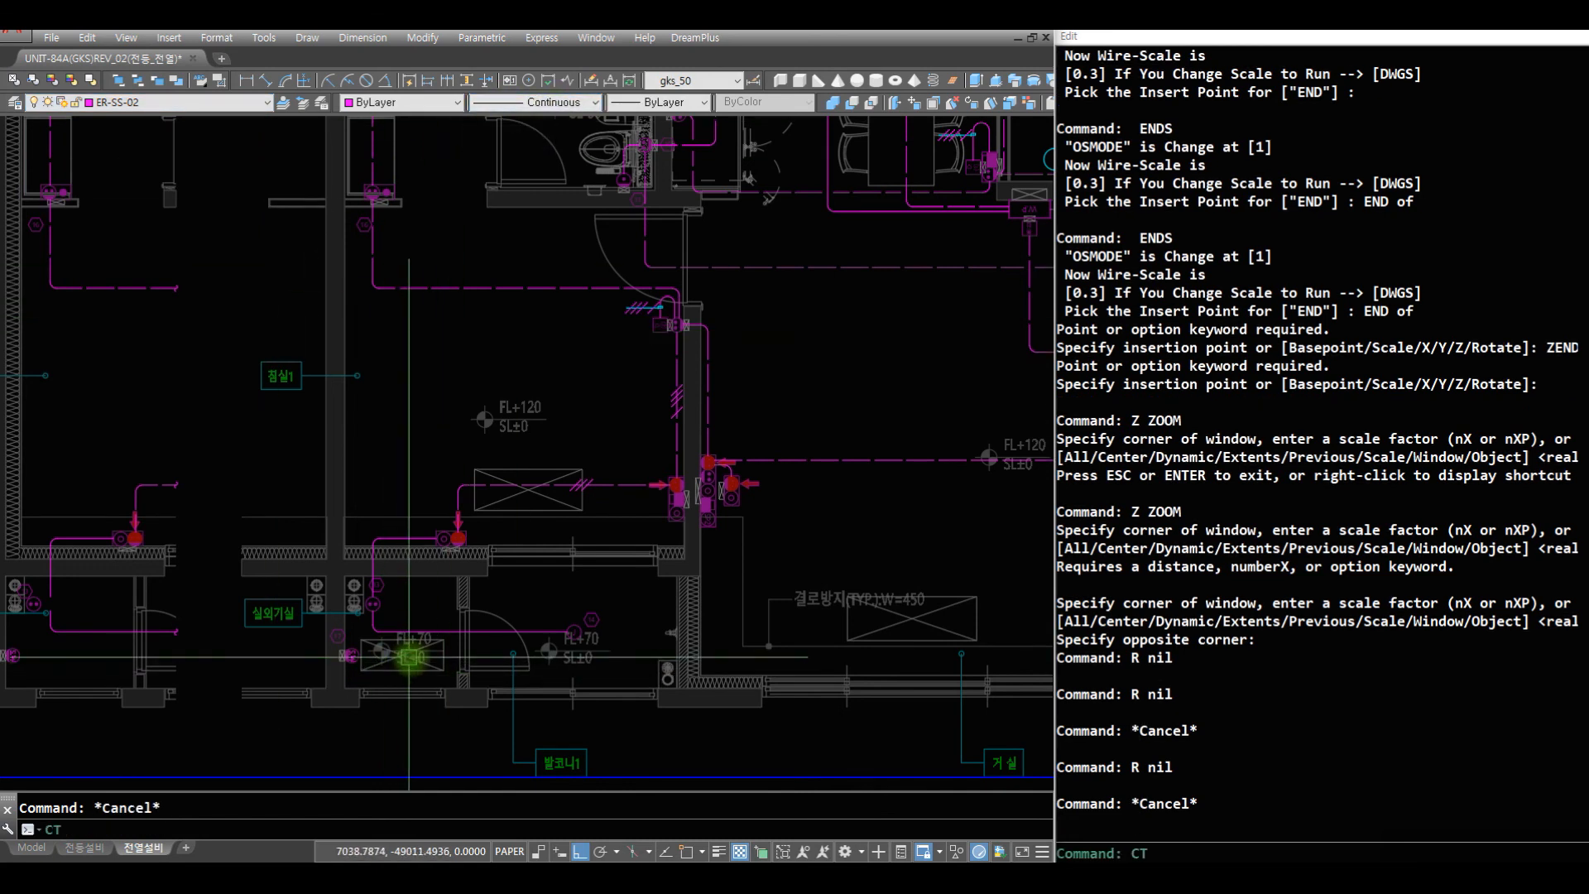
text(1)
key(Return)
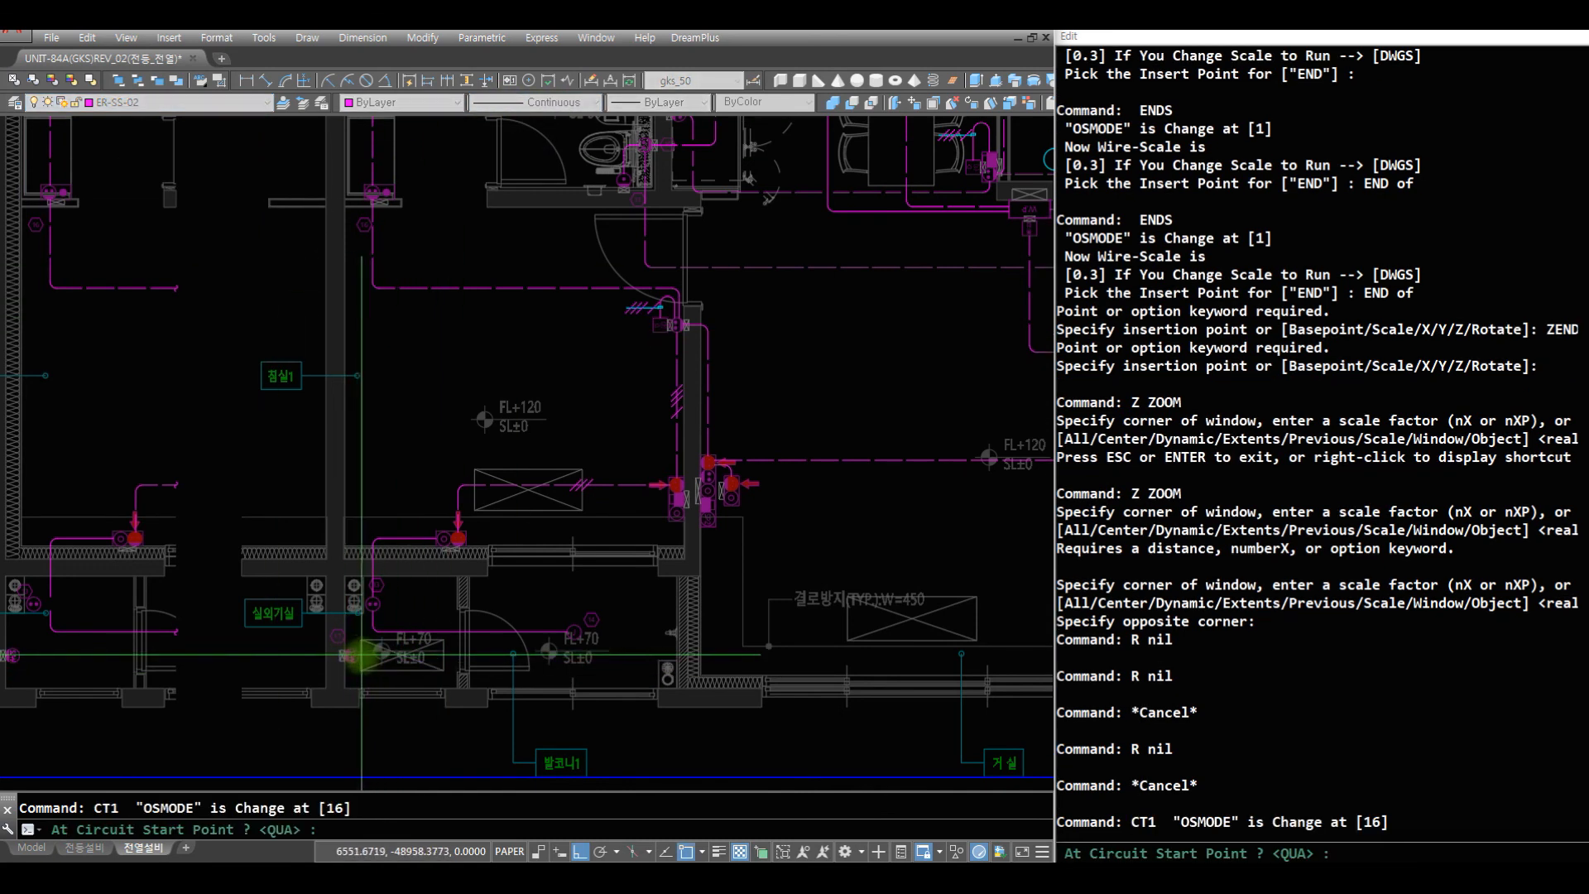
click(352, 655)
click(877, 560)
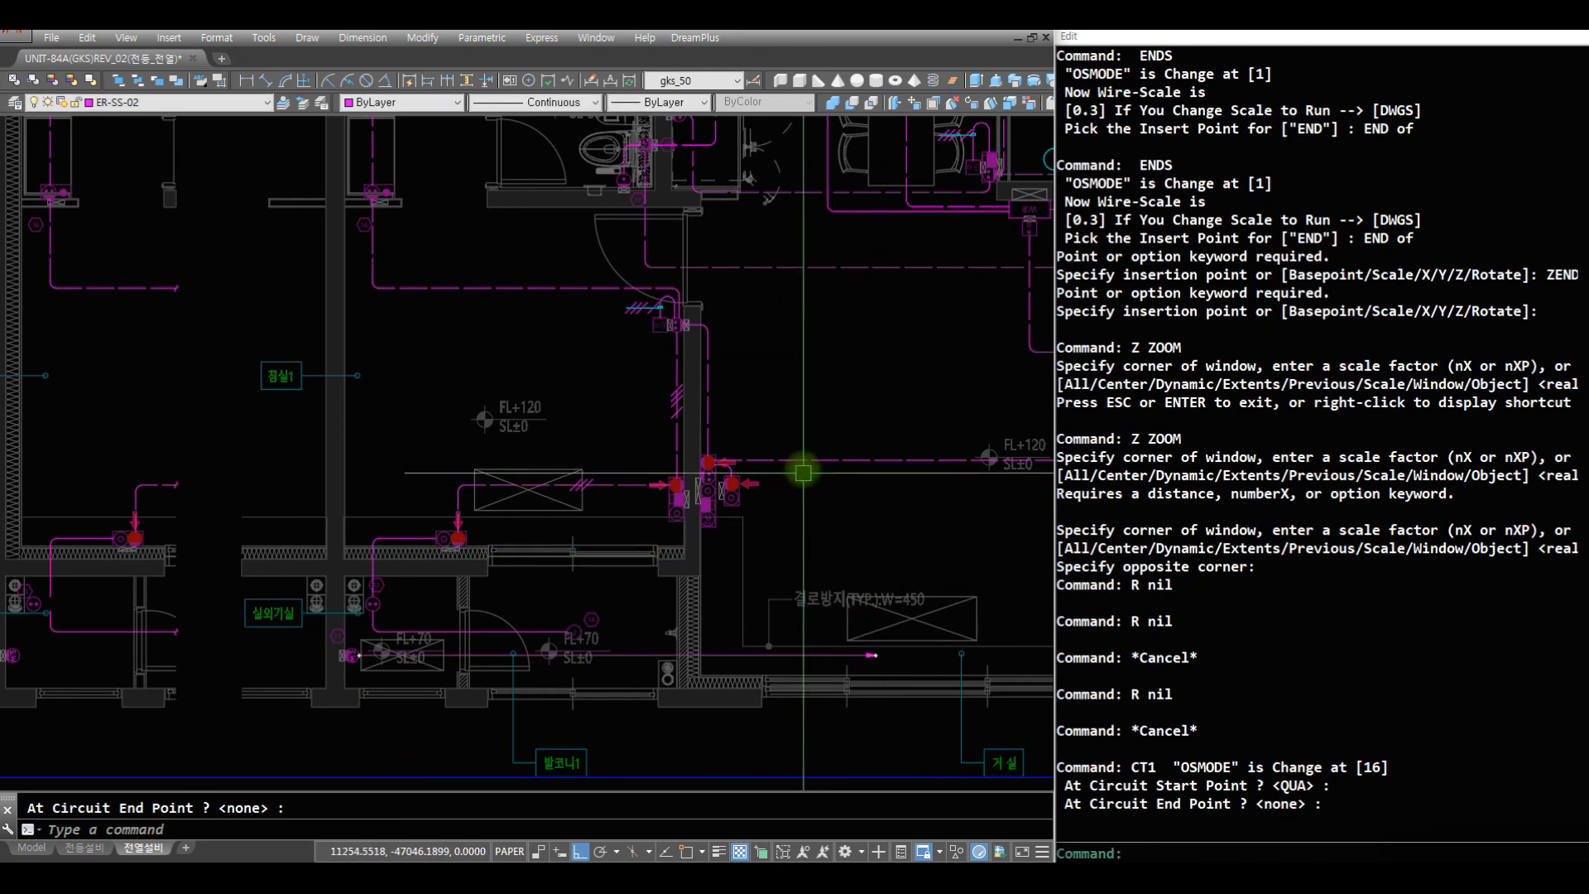
- Copy the APU circuit tag from the upper living room to just above the arrowhead of the 실외기실 circuit line
key(Escape)
text(Z)
key(Return)
key(Return)
mouse_move(784, 358)
mouse_down()
mouse_move(714, 473)
mouse_move(706, 577)
mouse_up()
key(Escape)
text(Z)
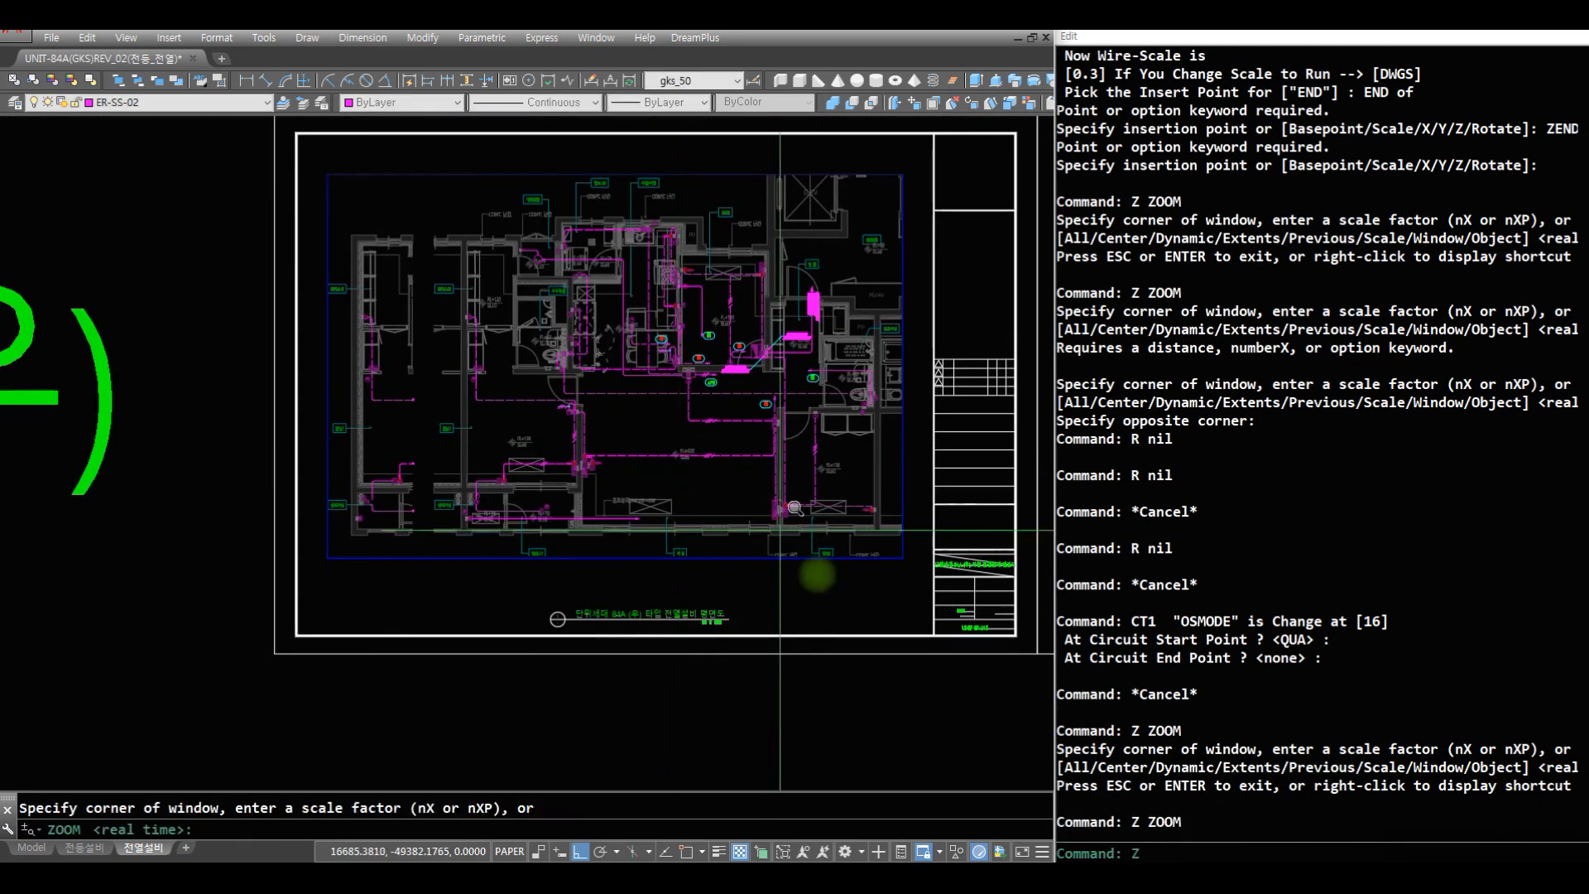
click(828, 586)
click(451, 247)
text(R C)
key(space)
text(C C)
click(686, 363)
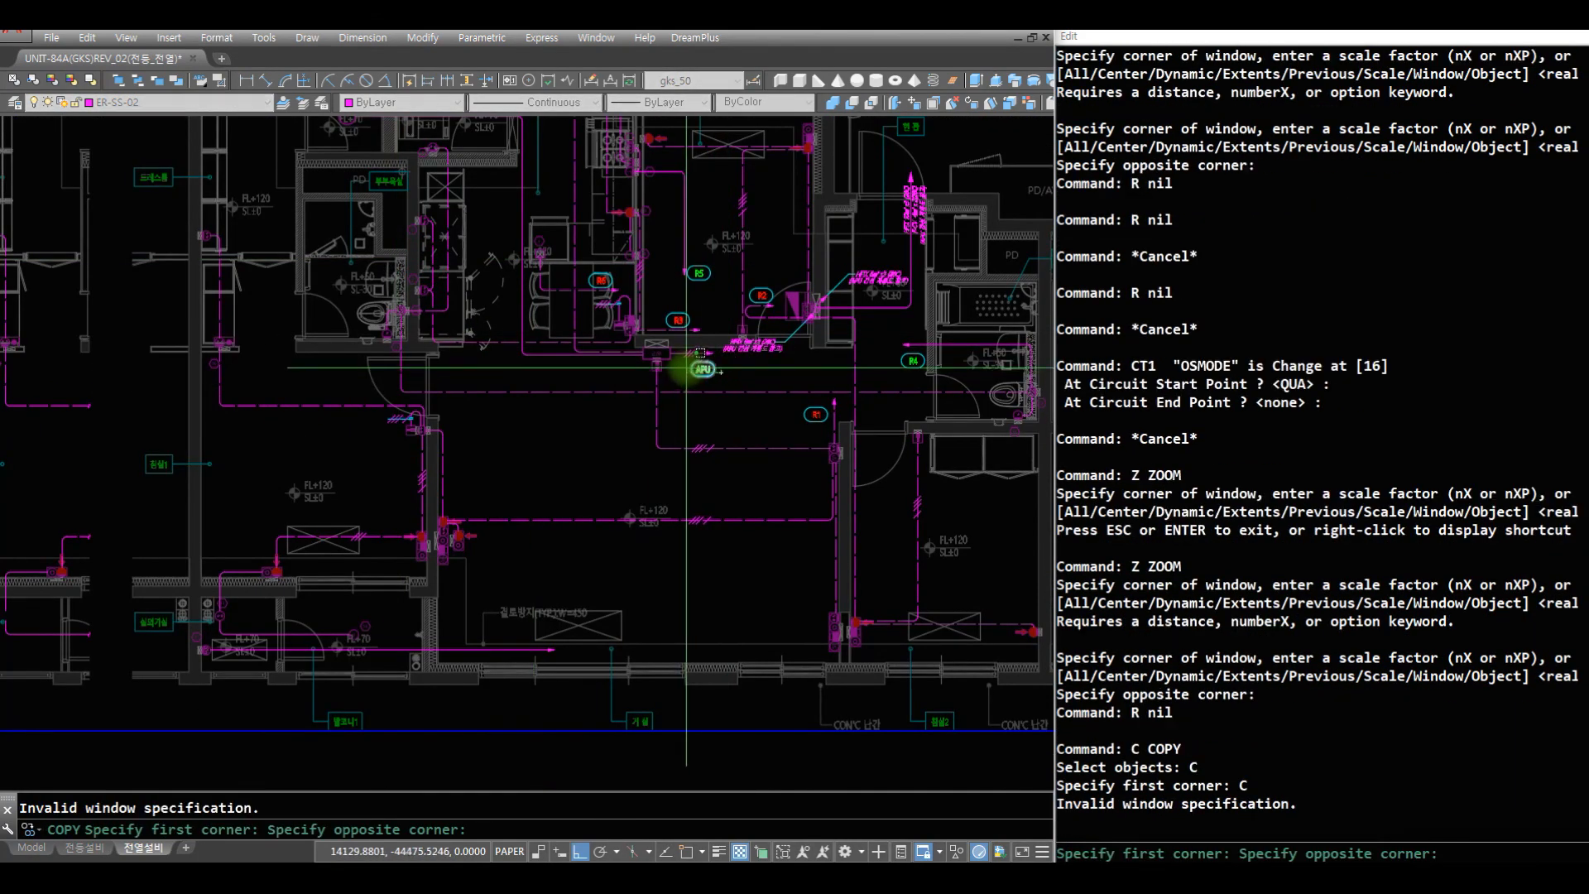
click(722, 373)
key(space)
click(721, 372)
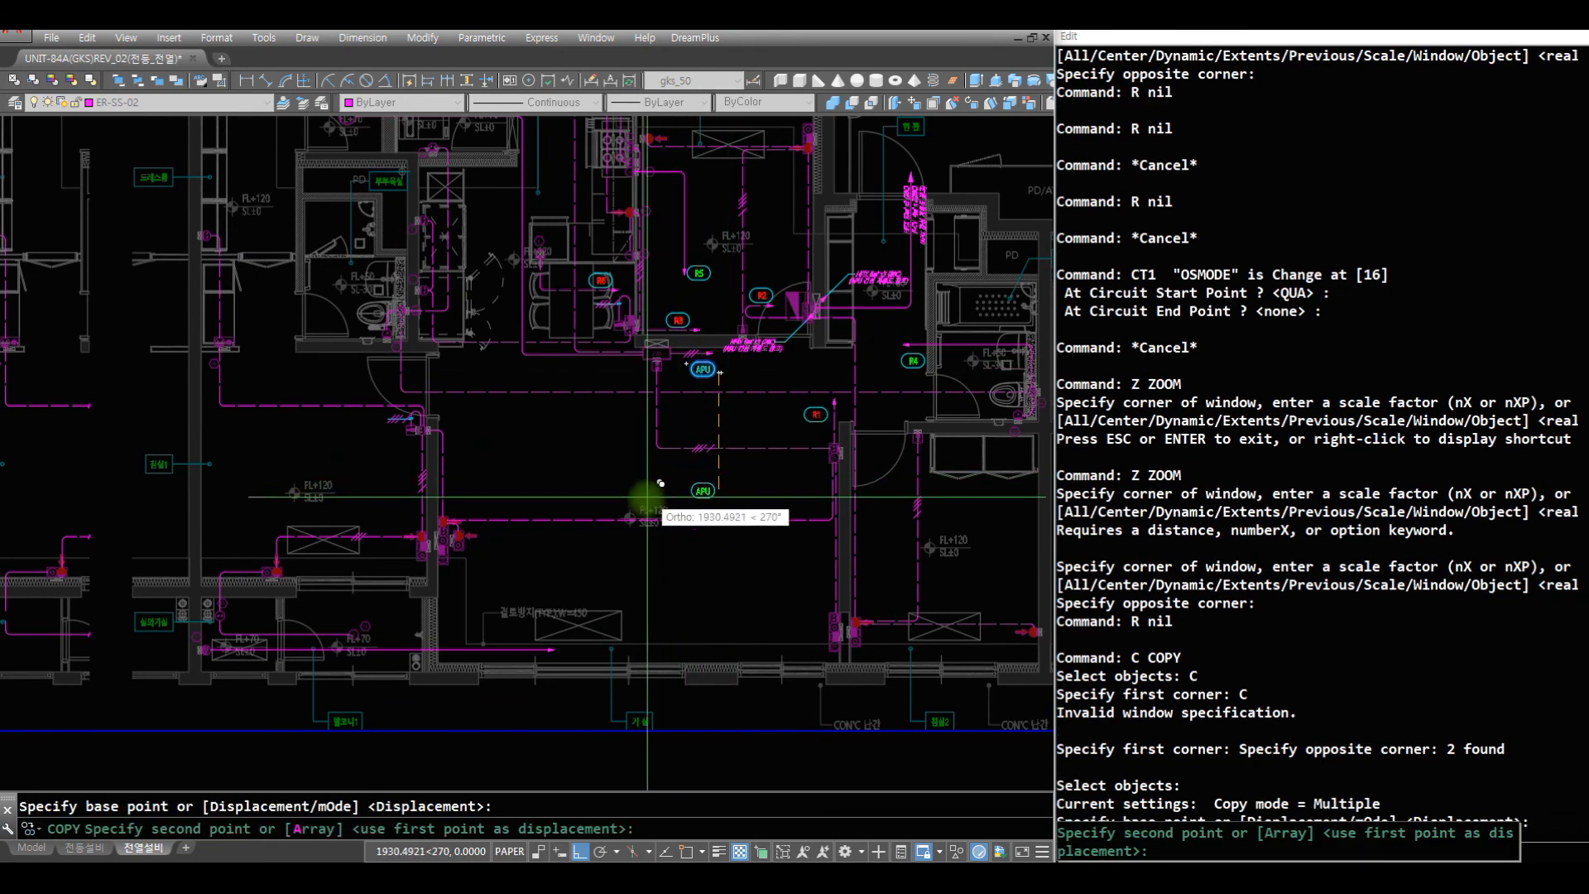
key(F8)
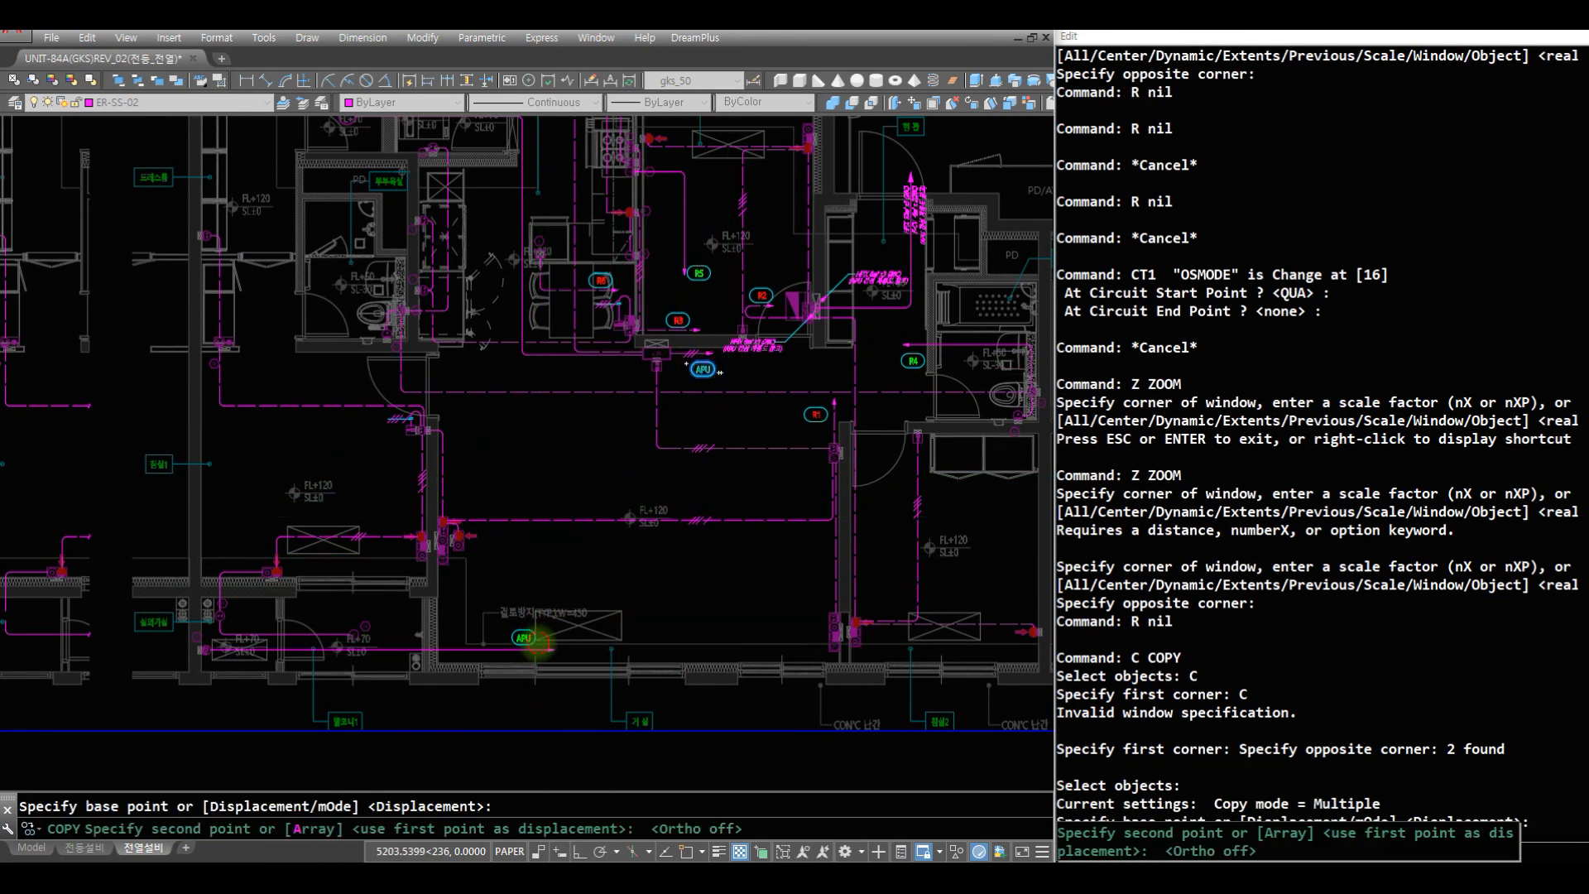
click(538, 643)
key(space)
- Change the copied circuit tag's text to R7
text(Z)
click(664, 662)
click(424, 571)
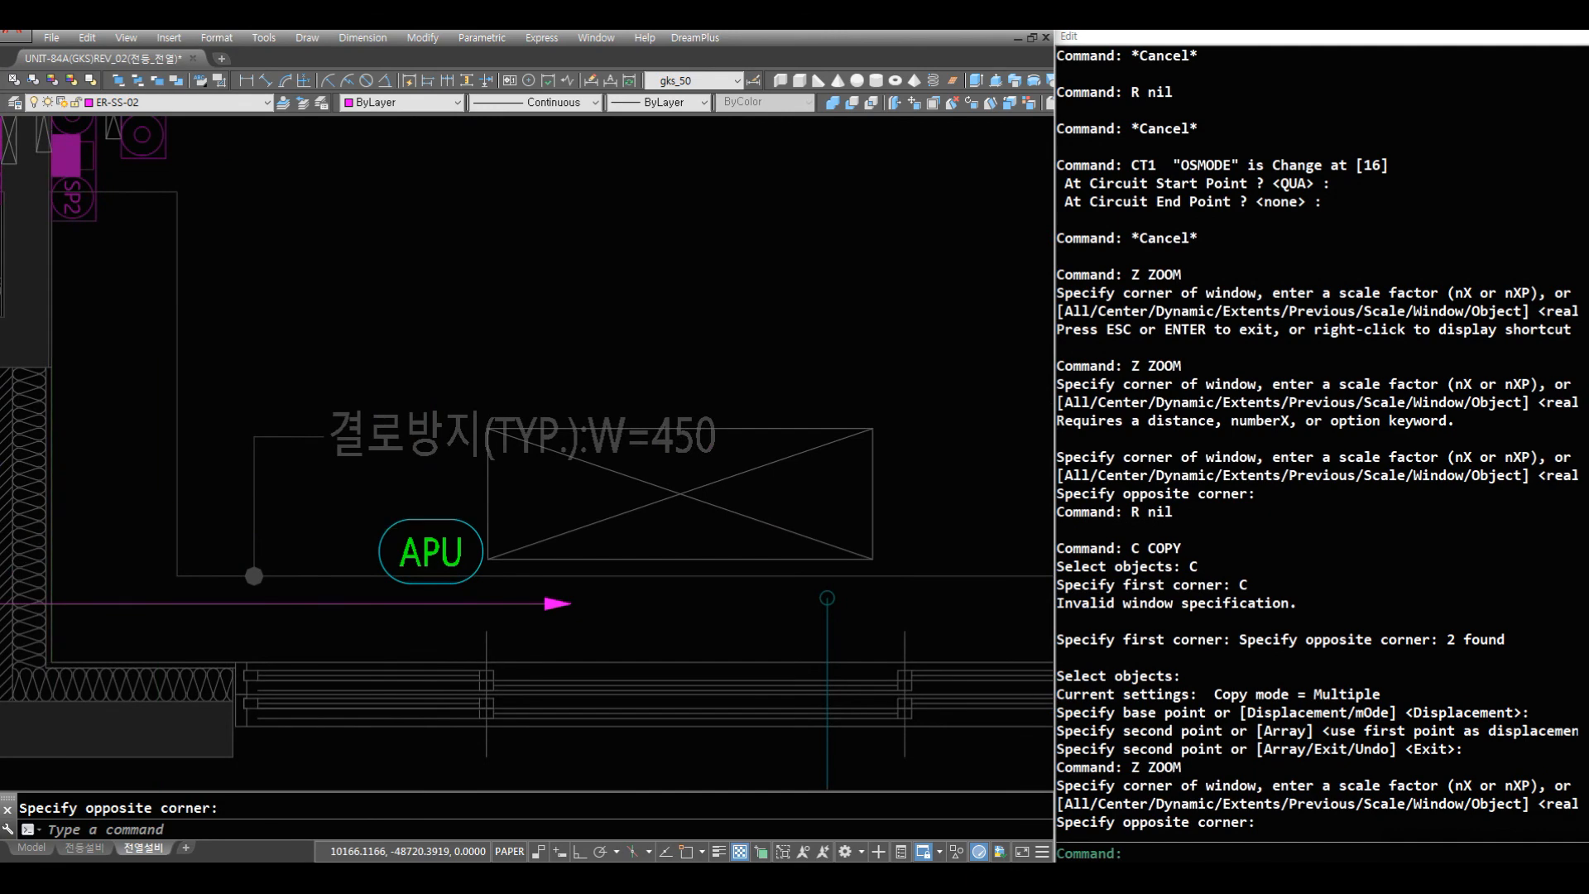
text(R )
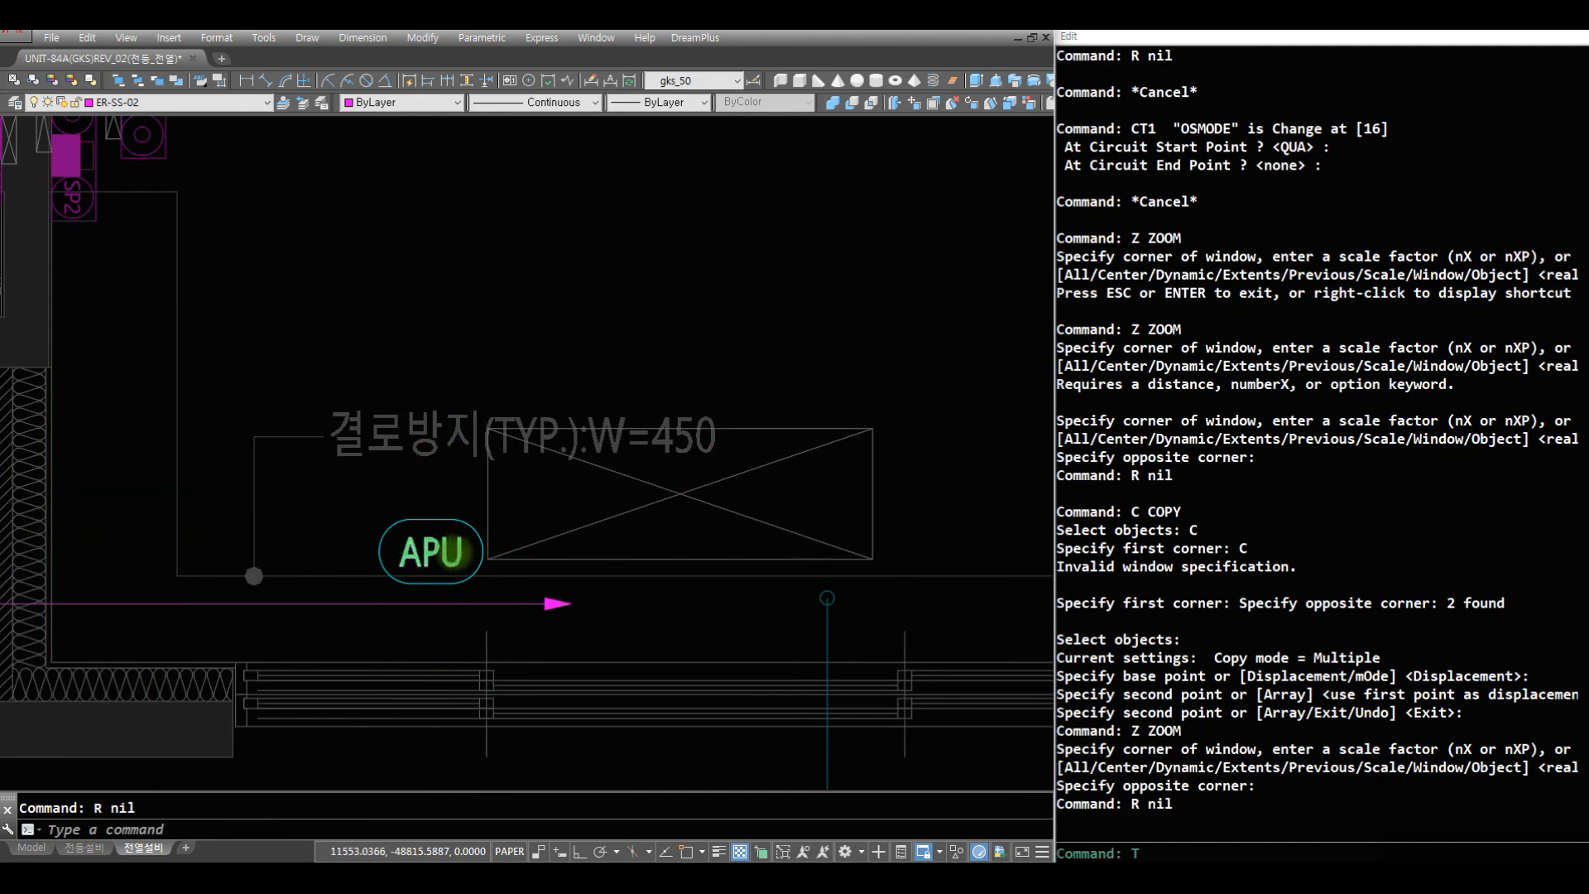
text(T C)
click(503, 567)
click(340, 480)
key(space)
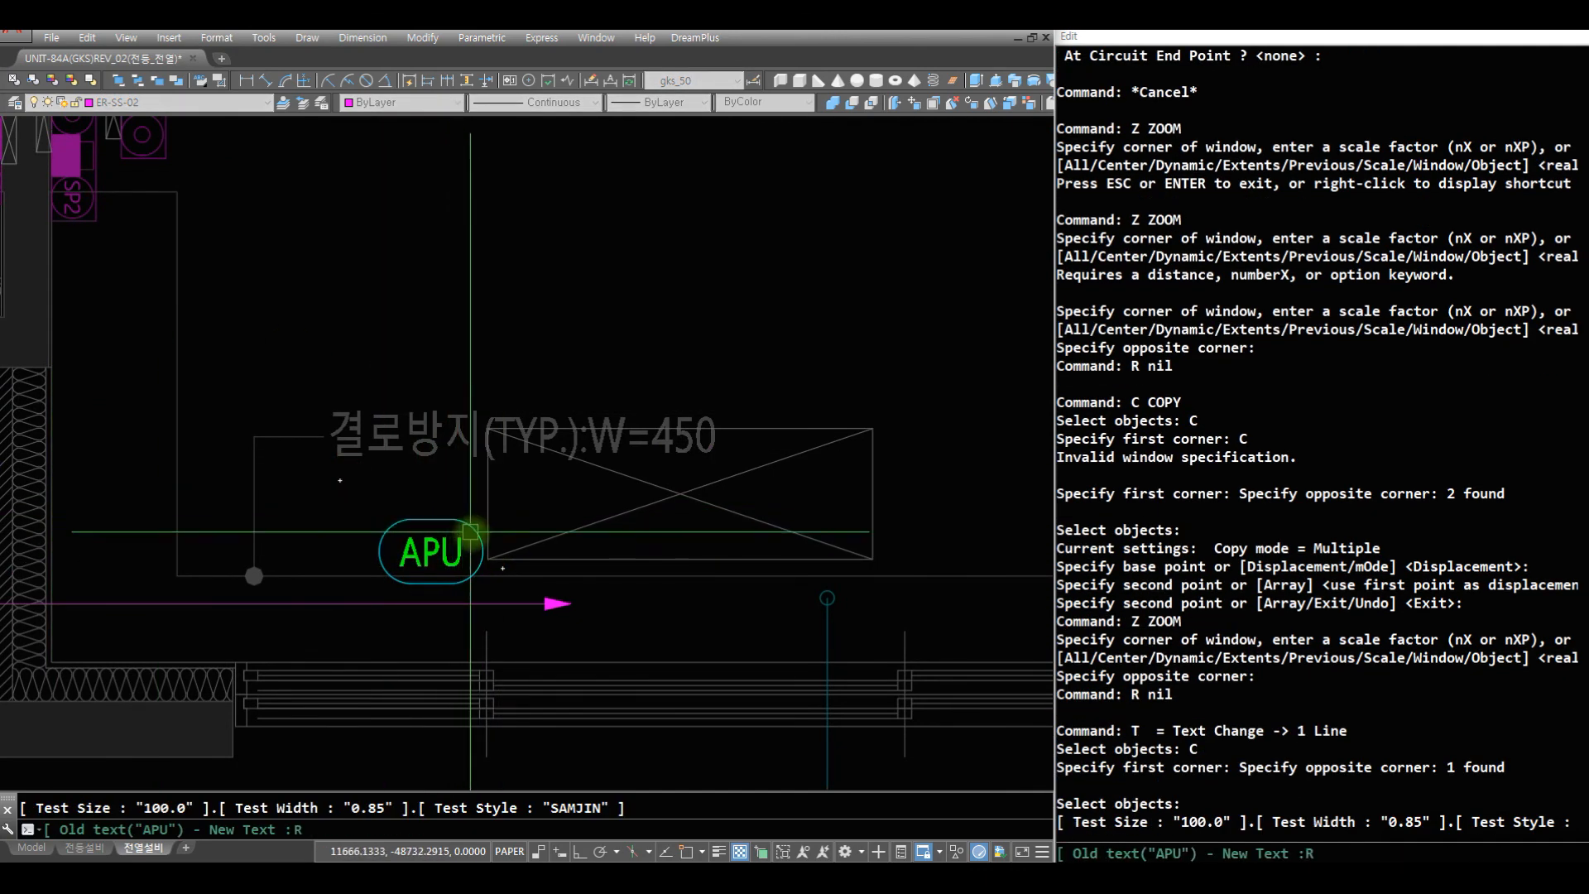
text(R7)
key(Return)
- Draw a horizontal CT1 circuit line from the SW wall outlet in the partial plan's 실외기실 to just past the cut edge
key(Escape)
text(Z)
drag(394, 356, 408, 712)
drag(404, 515, 410, 654)
key(space)
text(Z)
drag(847, 484, 874, 460)
text(Z Z)
click(847, 485)
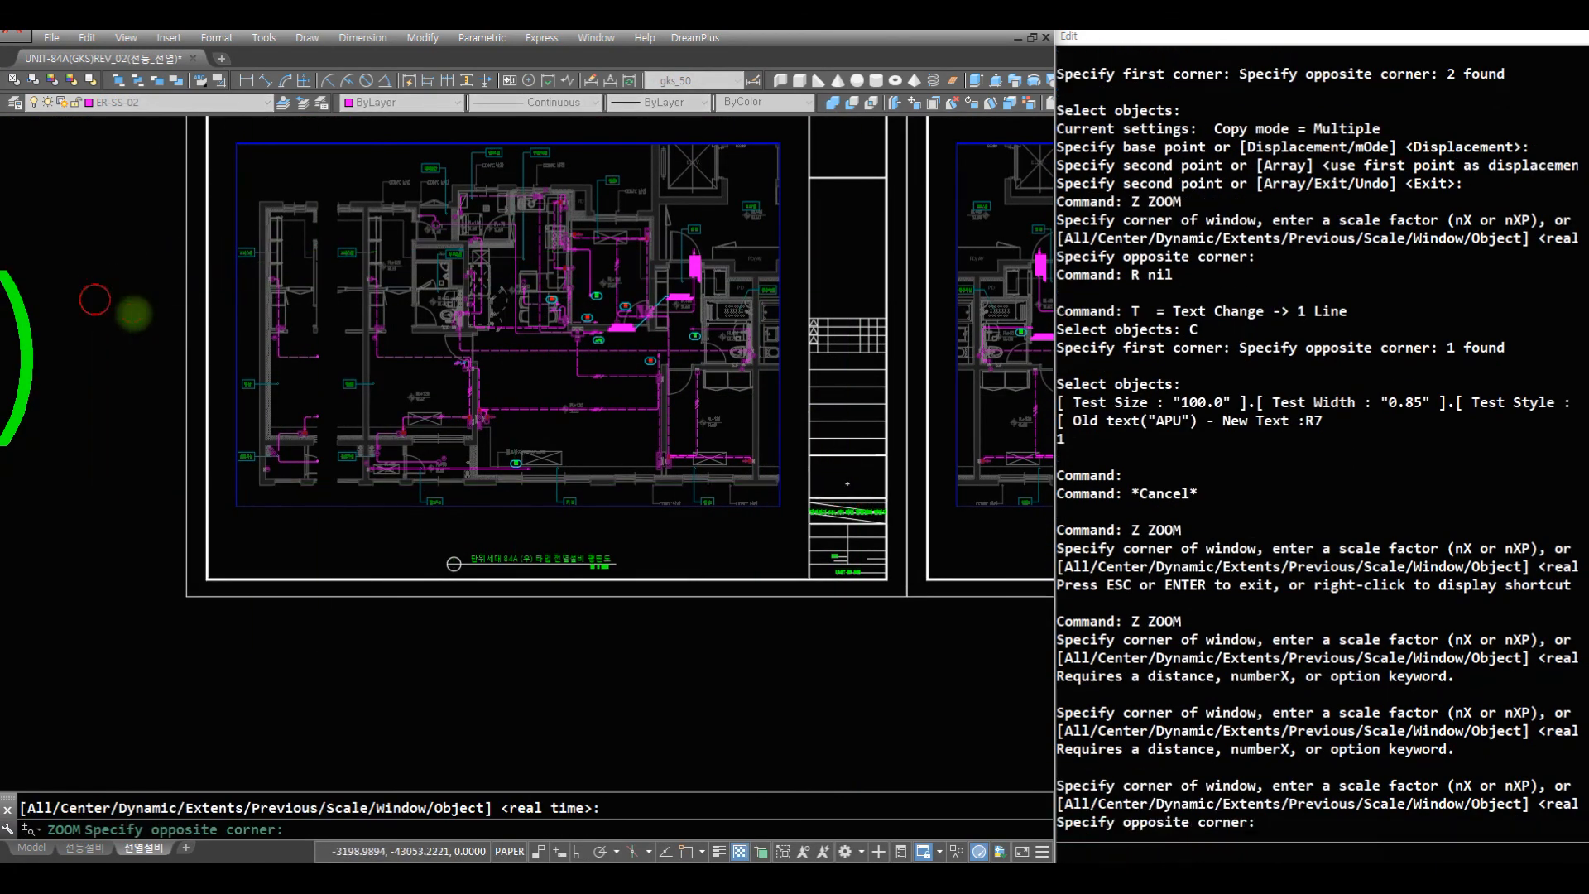
click(95, 288)
text(Z Z)
click(745, 614)
click(134, 490)
text(R C C)
key(Escape)
text(Z)
click(402, 551)
click(123, 355)
text(R )
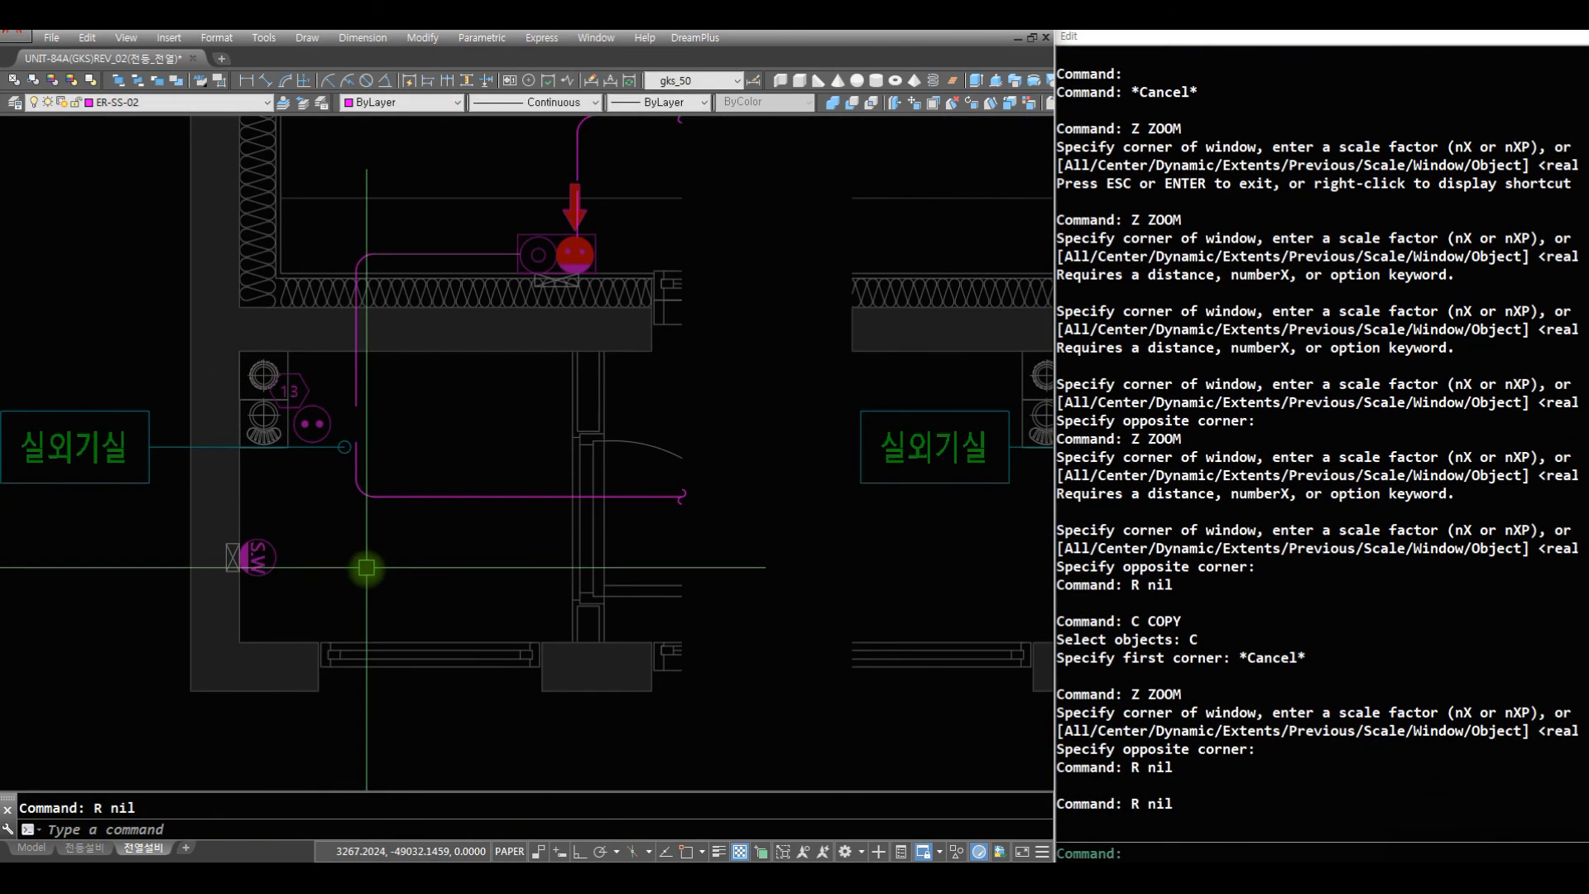
text(CT1)
key(space)
click(265, 556)
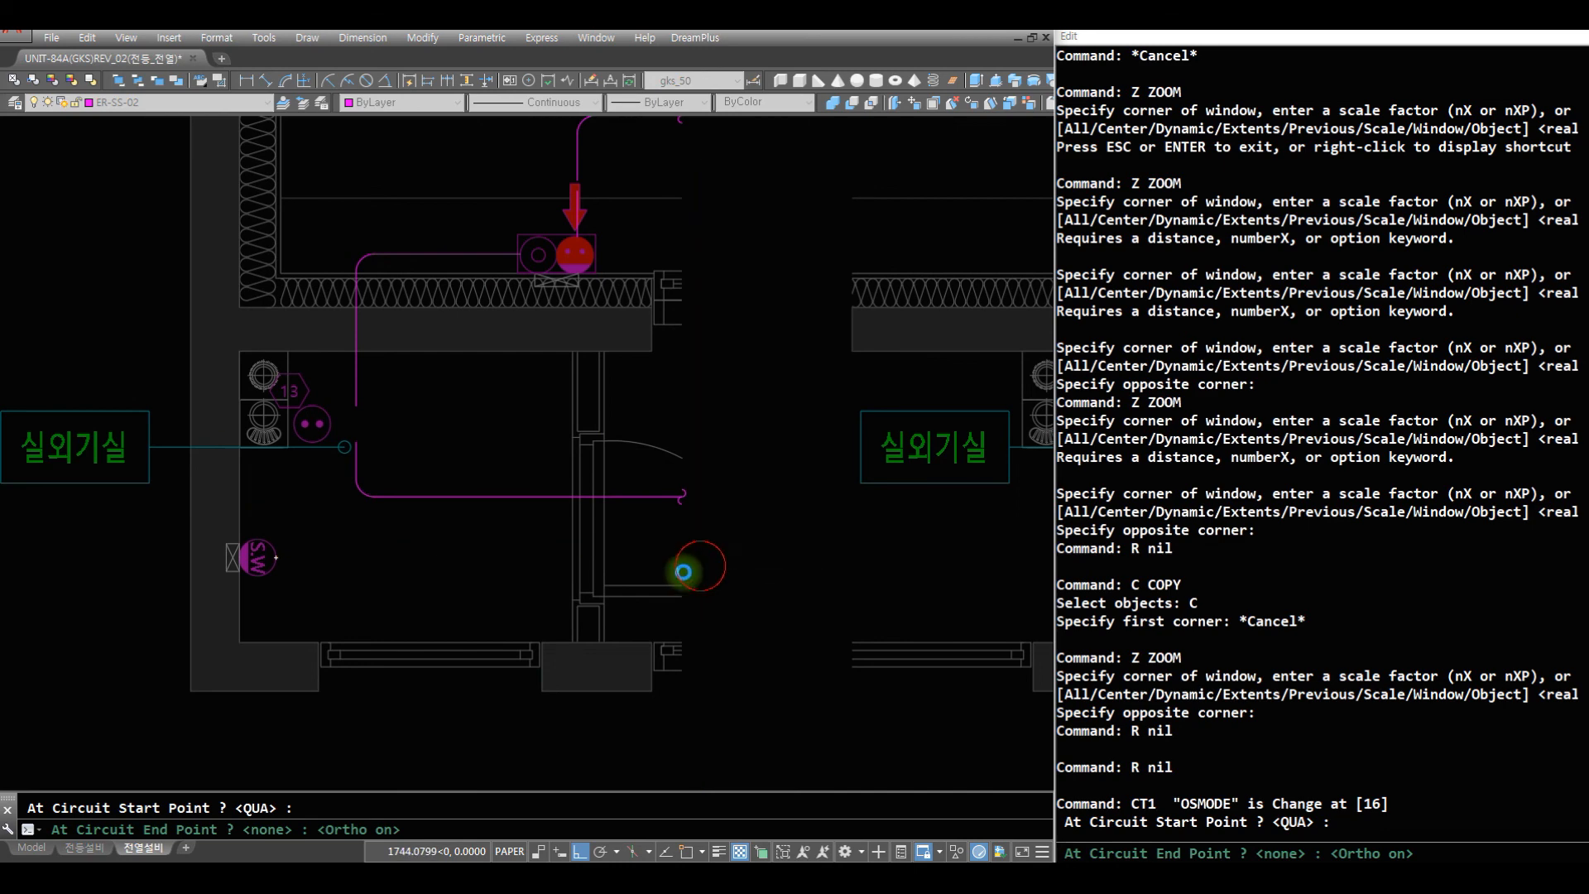
key(space)
text(R)
key(Escape)
text(R )
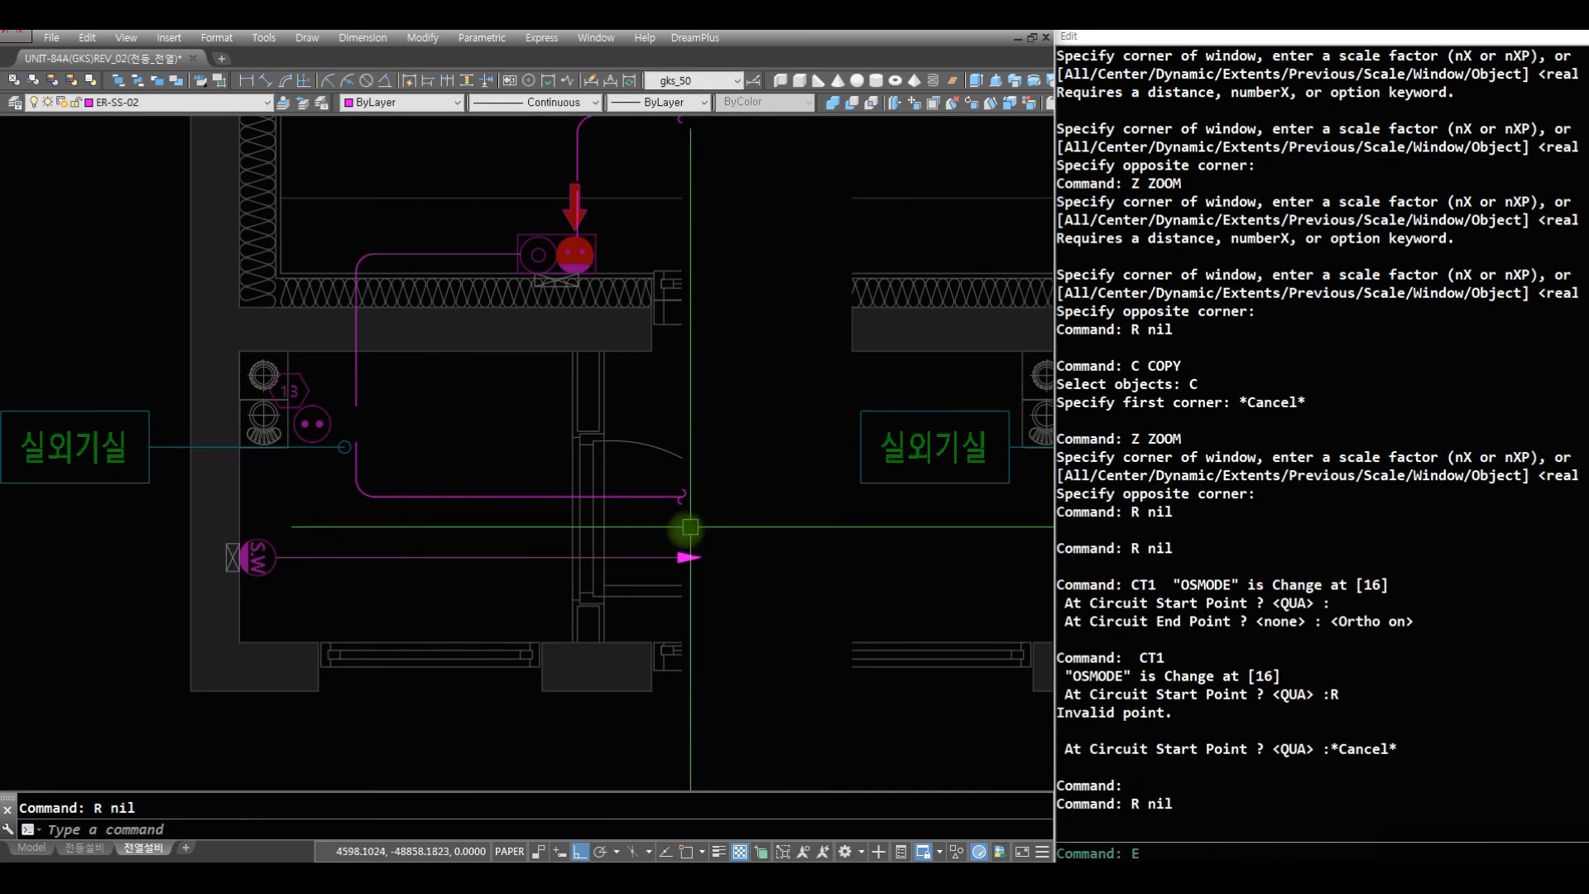
text(E W)
- Erase the arrowhead at the end of the partial plan's SW outlet circuit line
click(653, 529)
click(734, 563)
key(space)
- Copy the line-end symbol from the wiring line above straight down onto the SW outlet's circuit line
text(C W)
click(651, 472)
click(744, 612)
key(space)
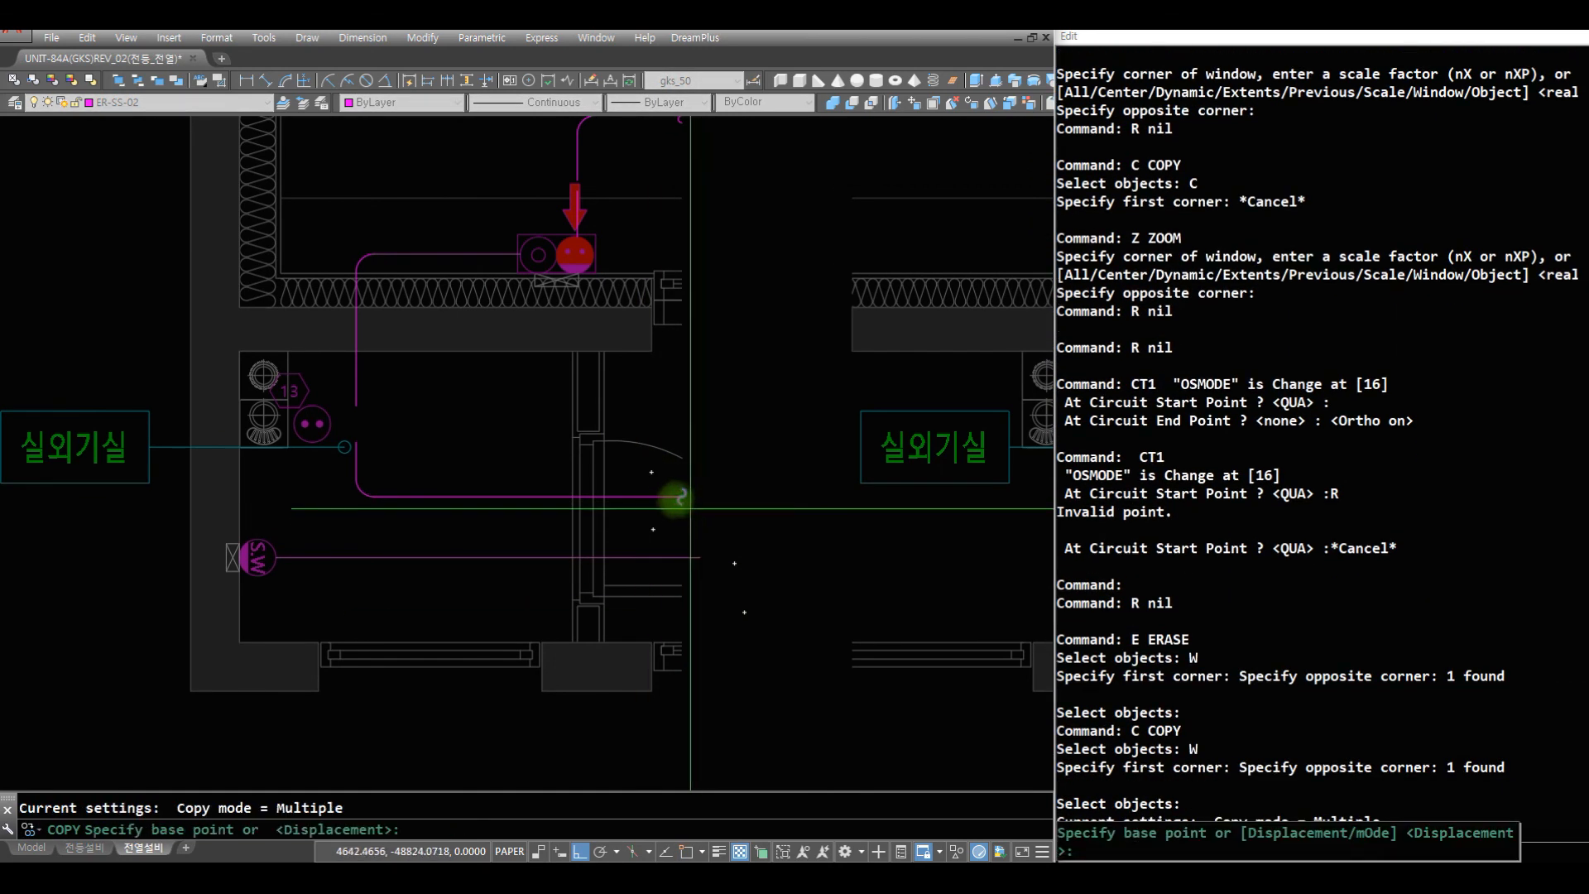
click(662, 497)
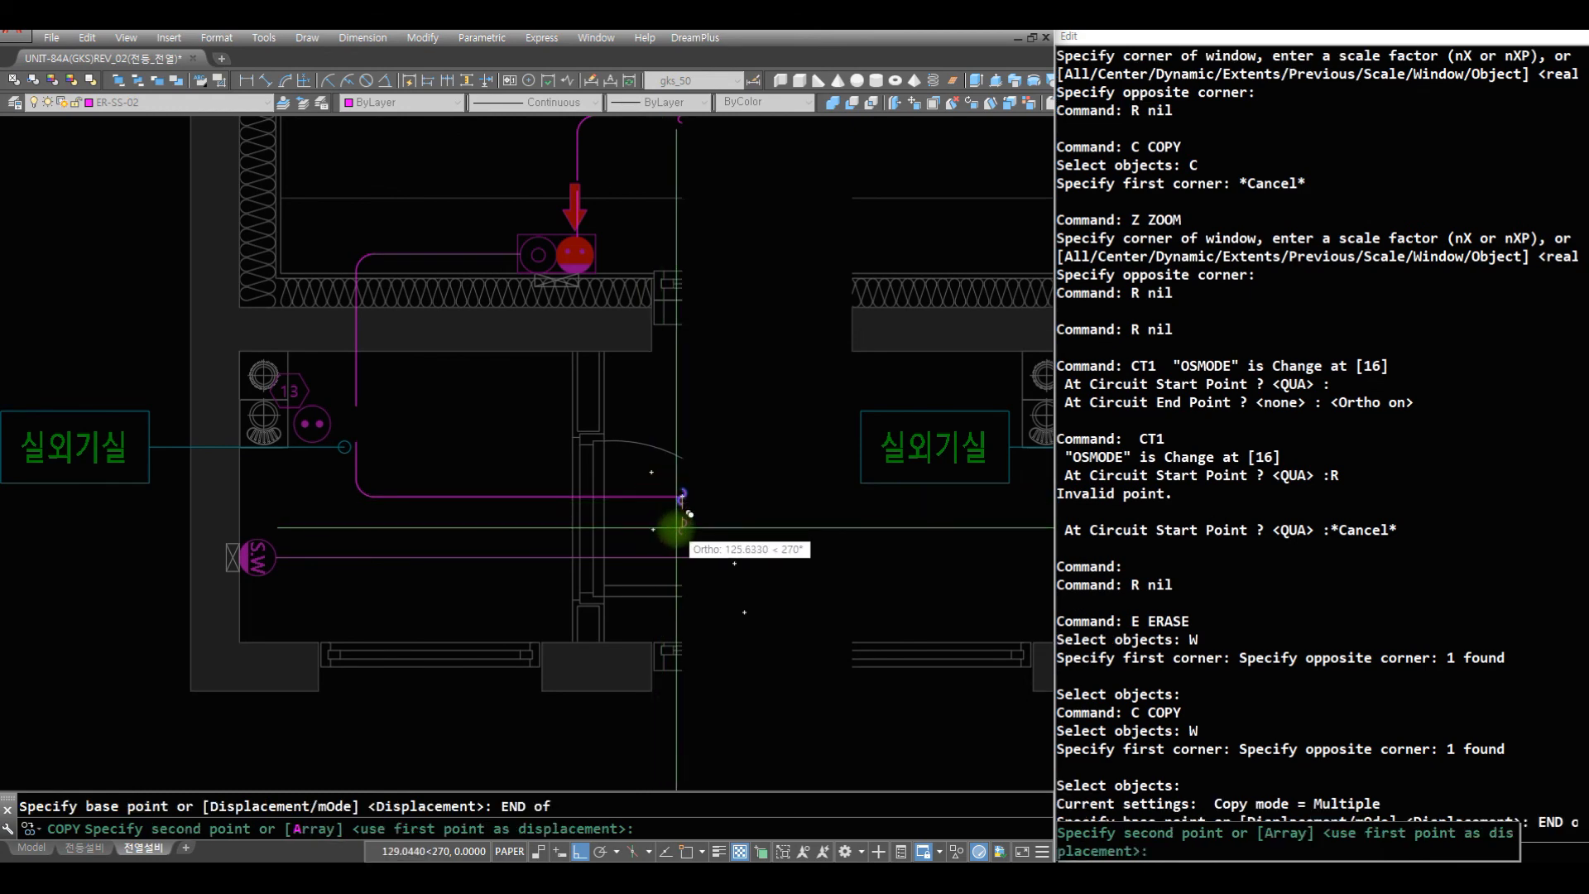
click(671, 556)
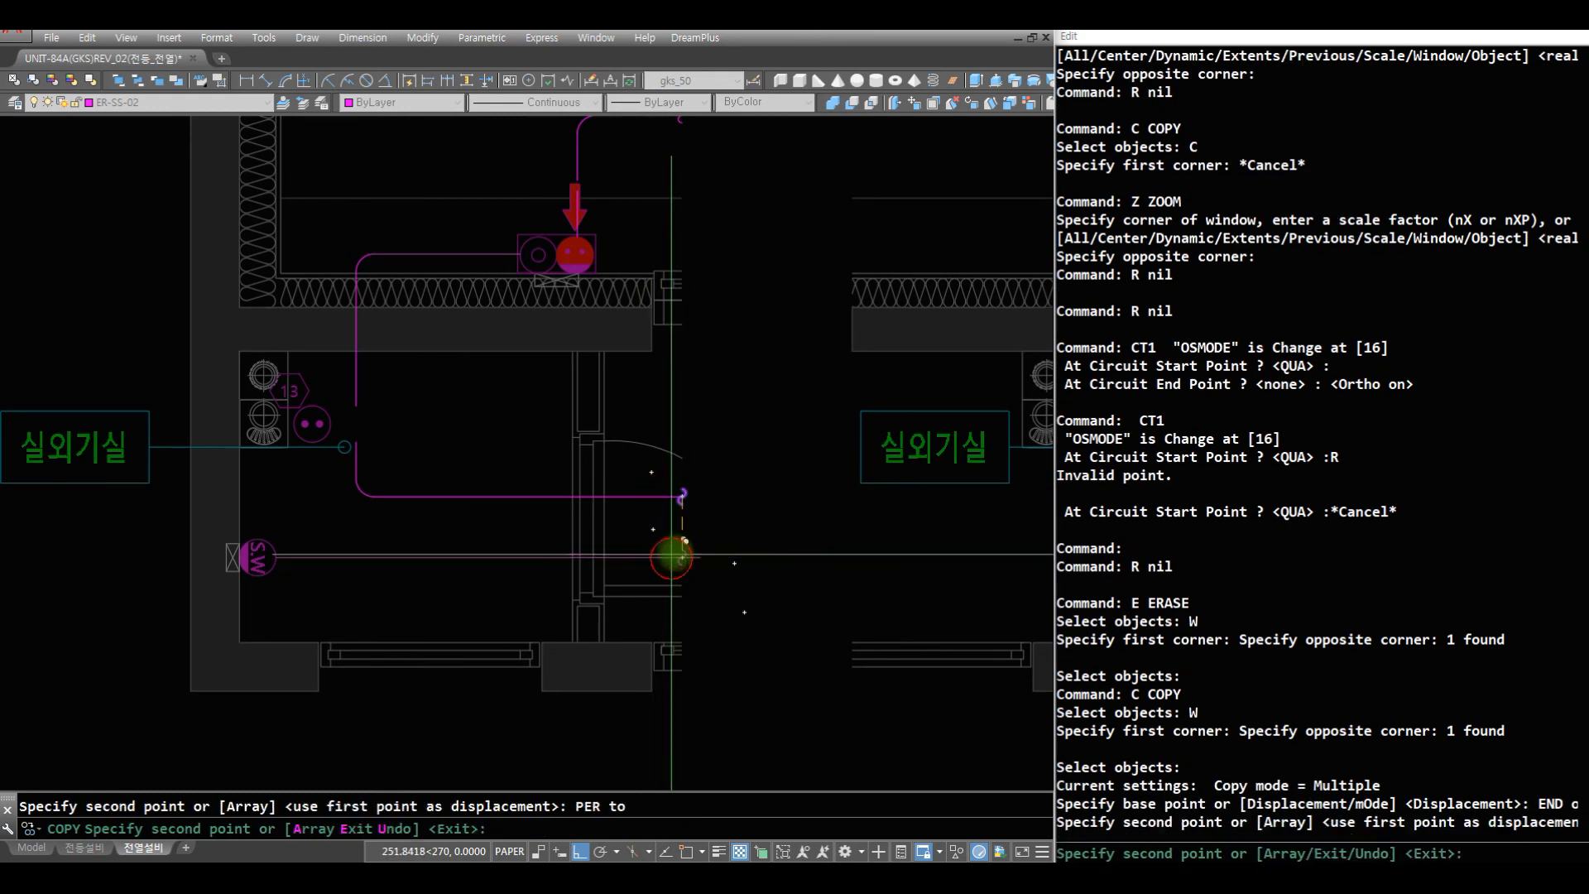
key(space)
- Trim the part of the SW outlet's circuit line that extends past the line-end symbol
text(Z)
click(726, 581)
click(632, 510)
text(R TR)
key(space)
click(648, 524)
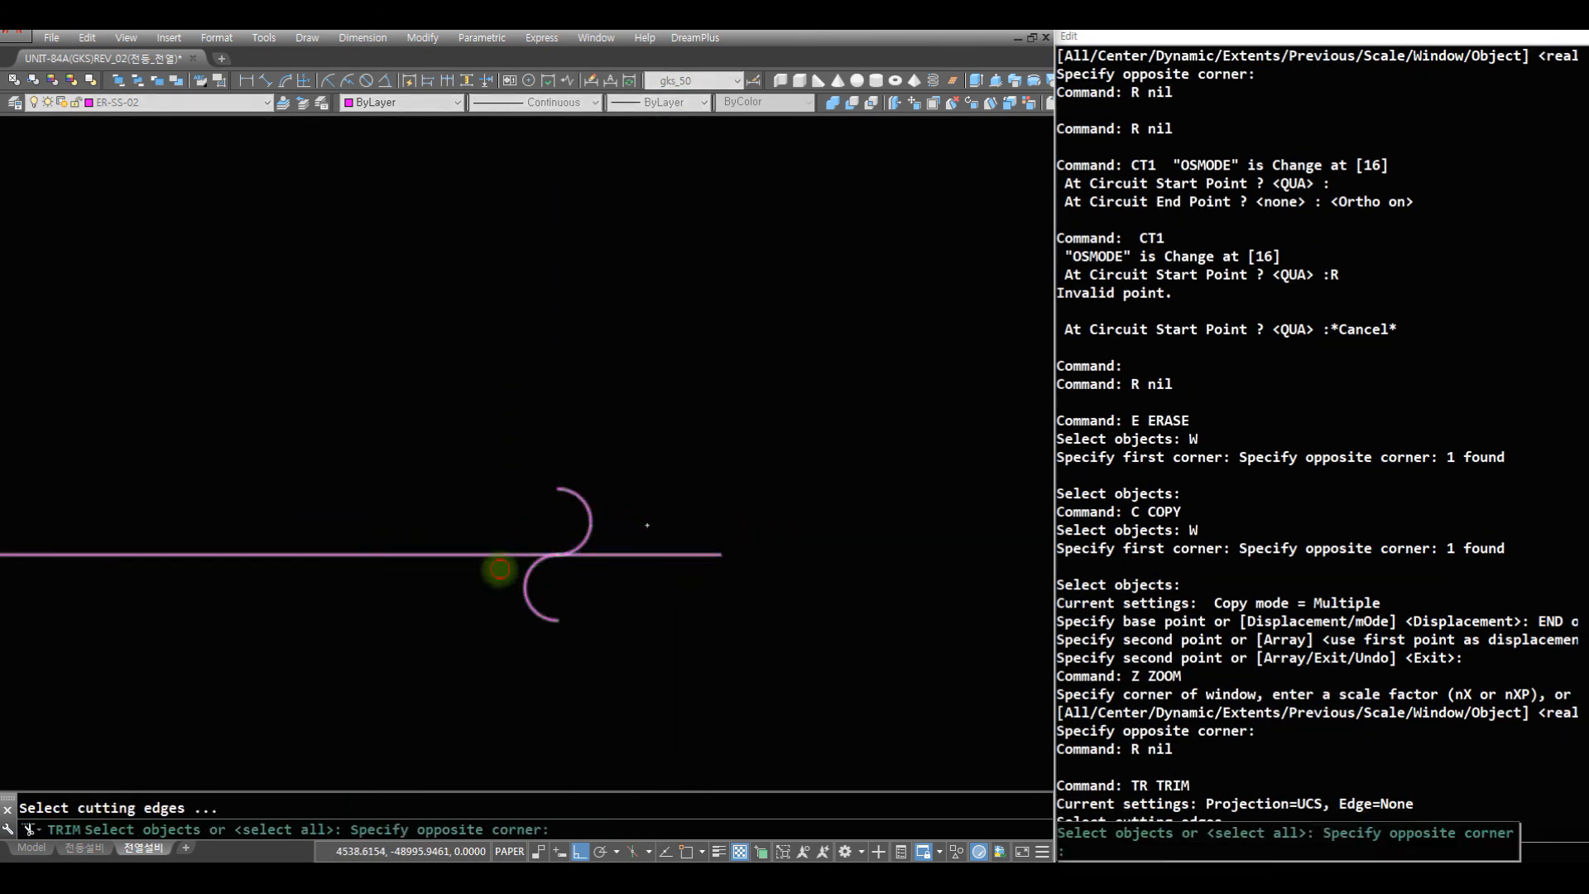
click(500, 569)
key(space)
click(600, 555)
- Review the wiring on the plan sheets, finishing with the full drawing extents in view
text(Z)
key(space)
scroll(654, 447, down, 10)
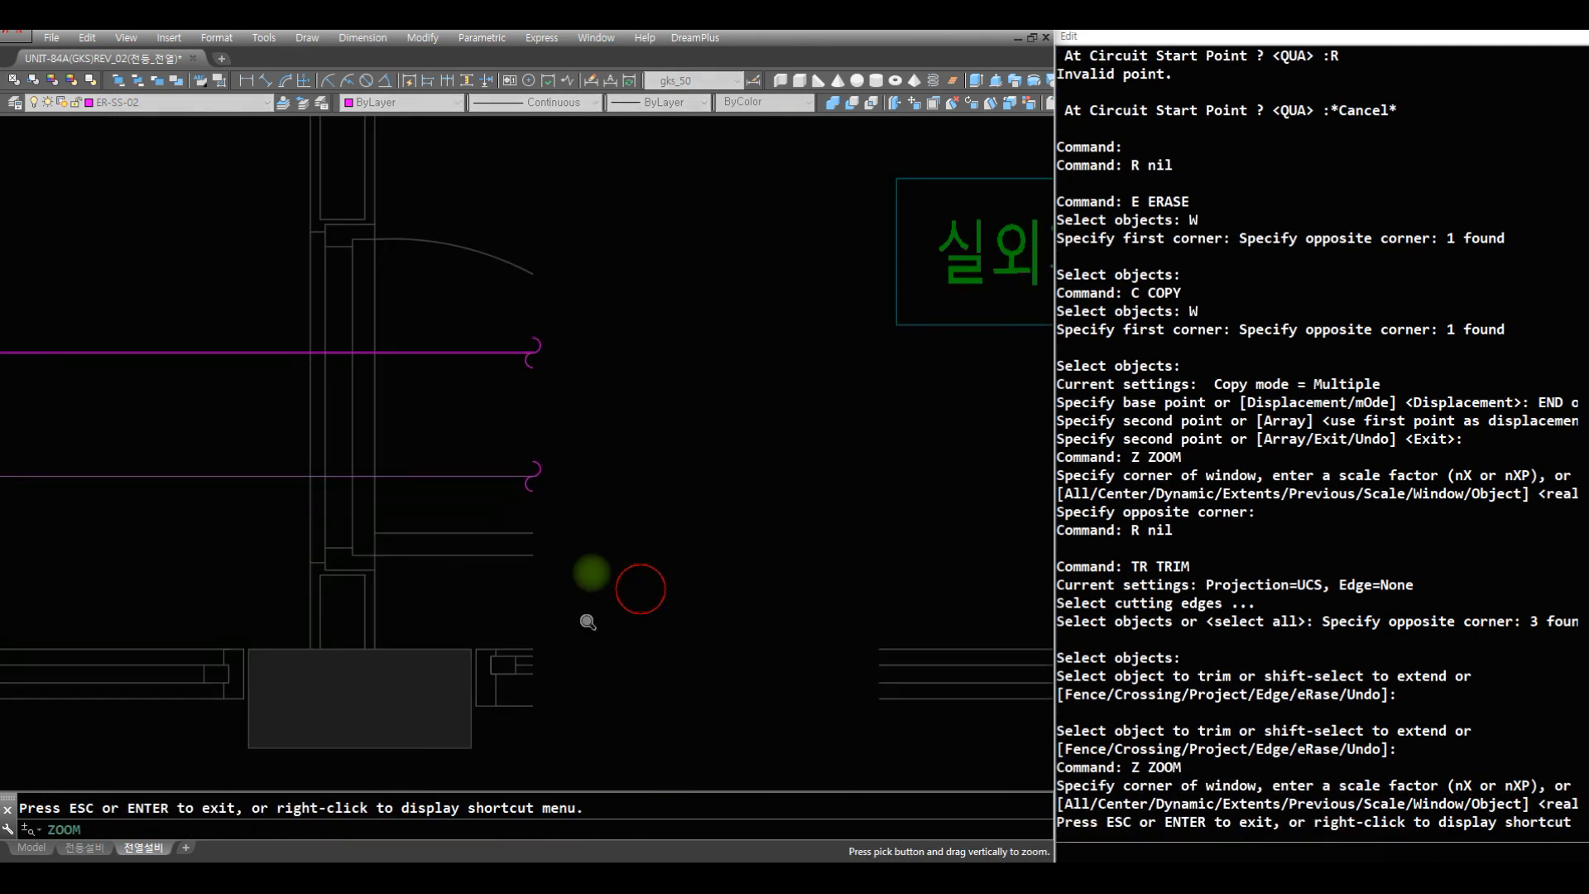
key(Escape)
text(Z Z ZOOM)
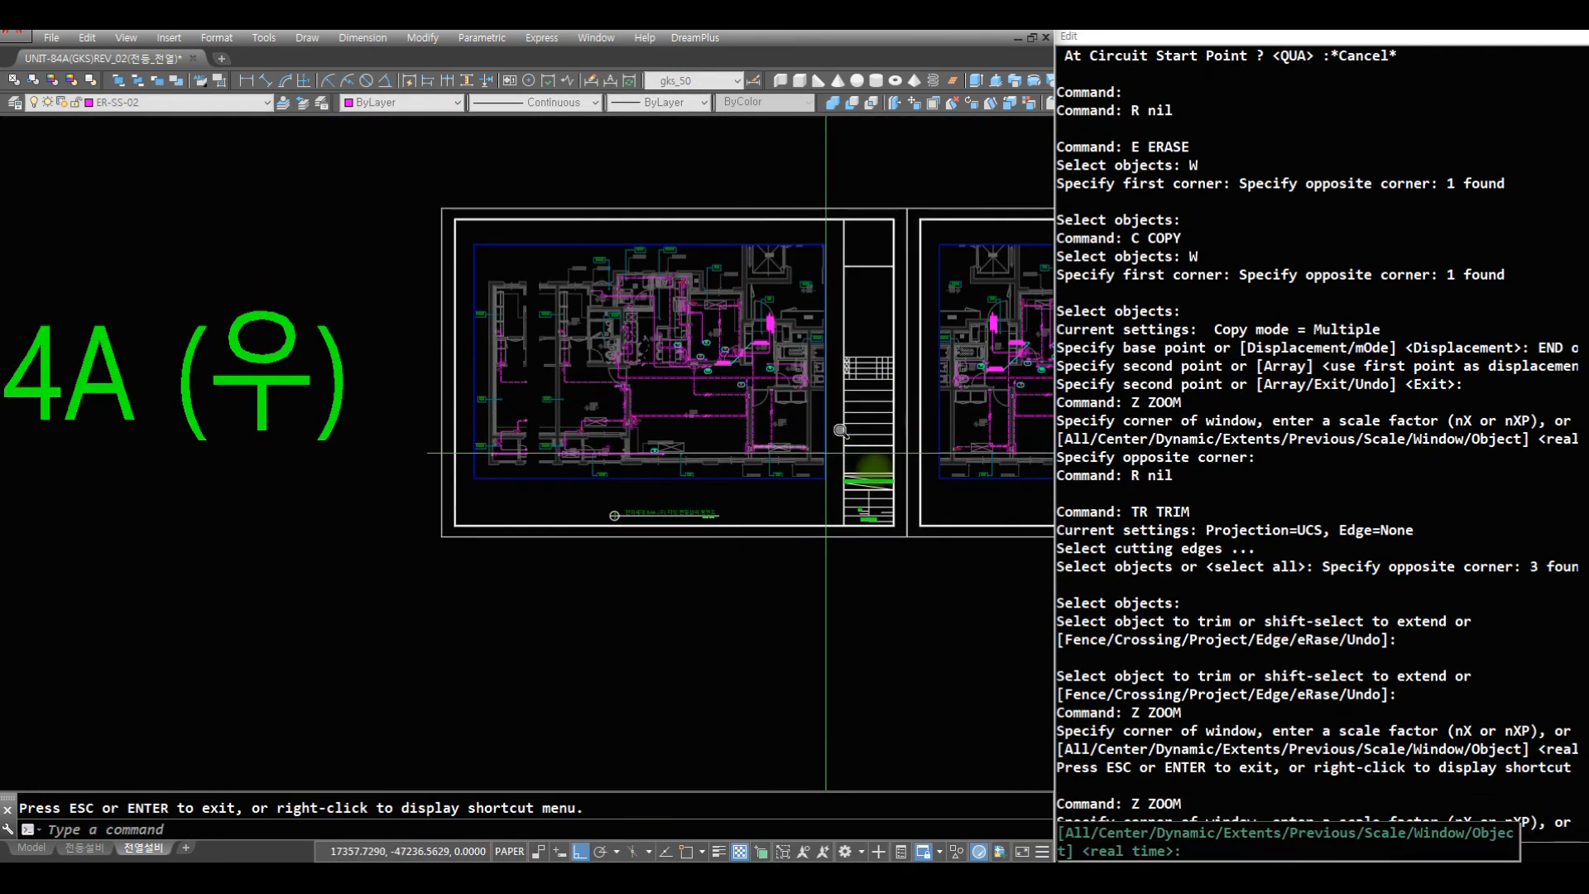
click(874, 506)
click(444, 235)
text(R Z)
key(space)
scroll(530, 447, down, 8)
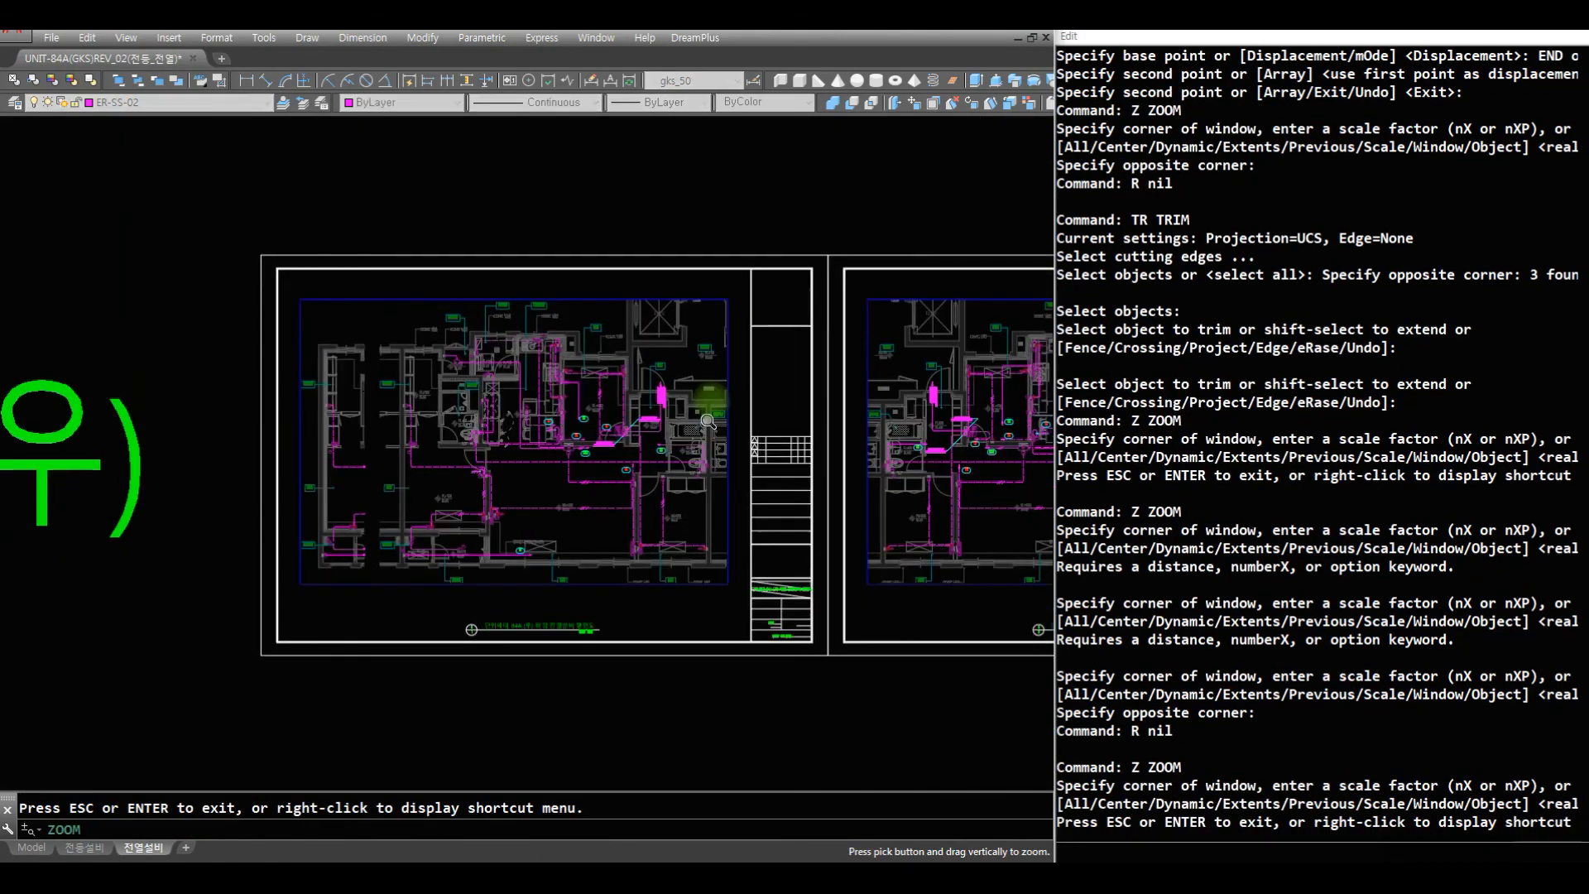
key(Escape)
text(Z)
click(943, 557)
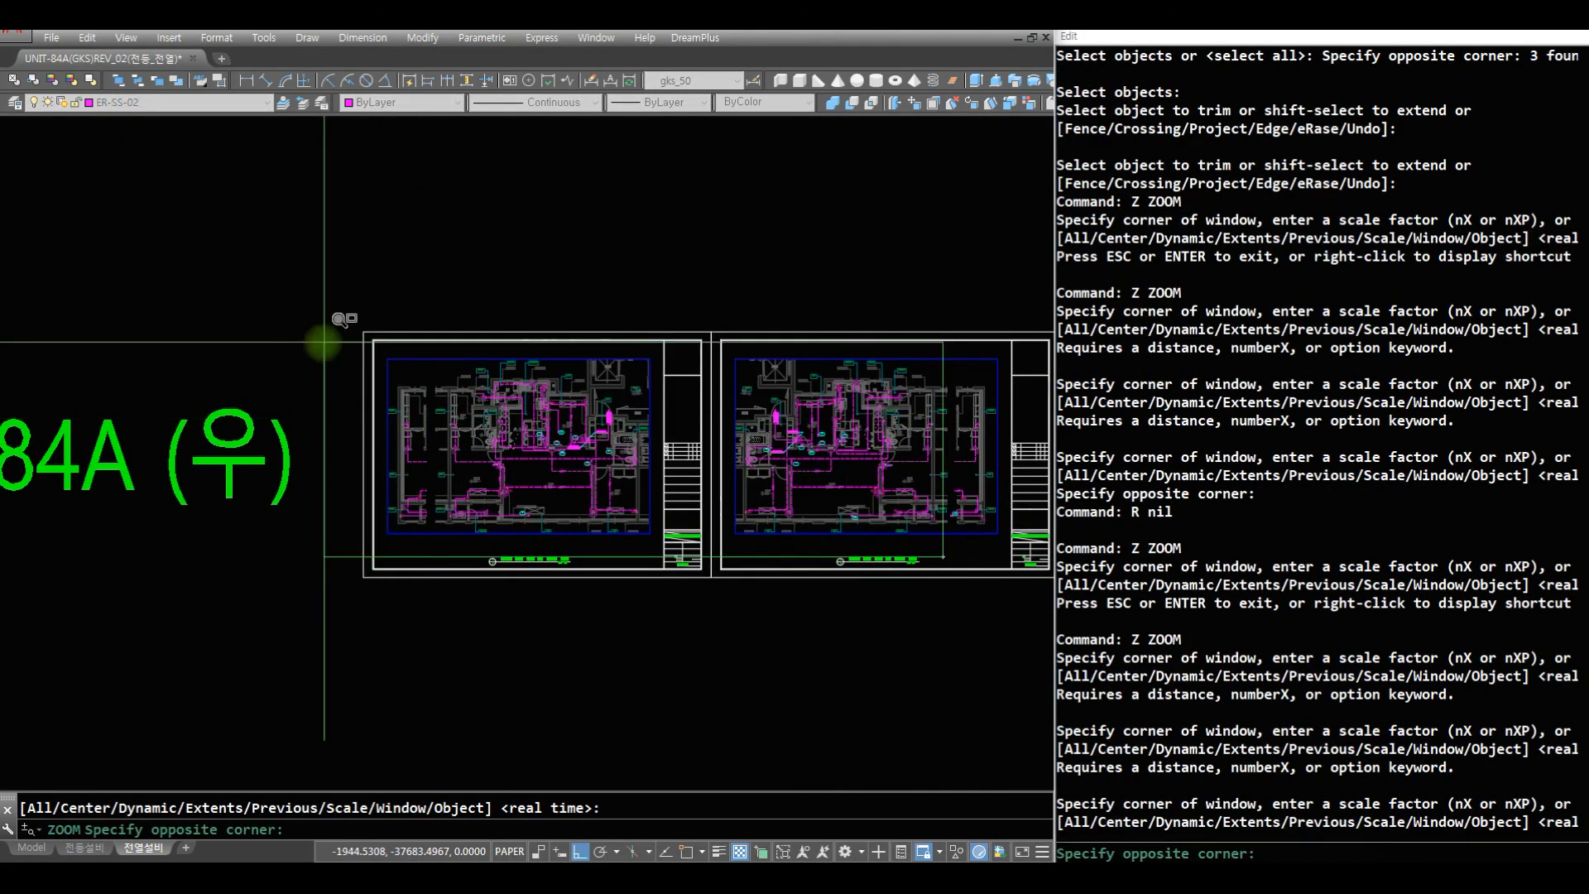
click(326, 338)
text(Z E )
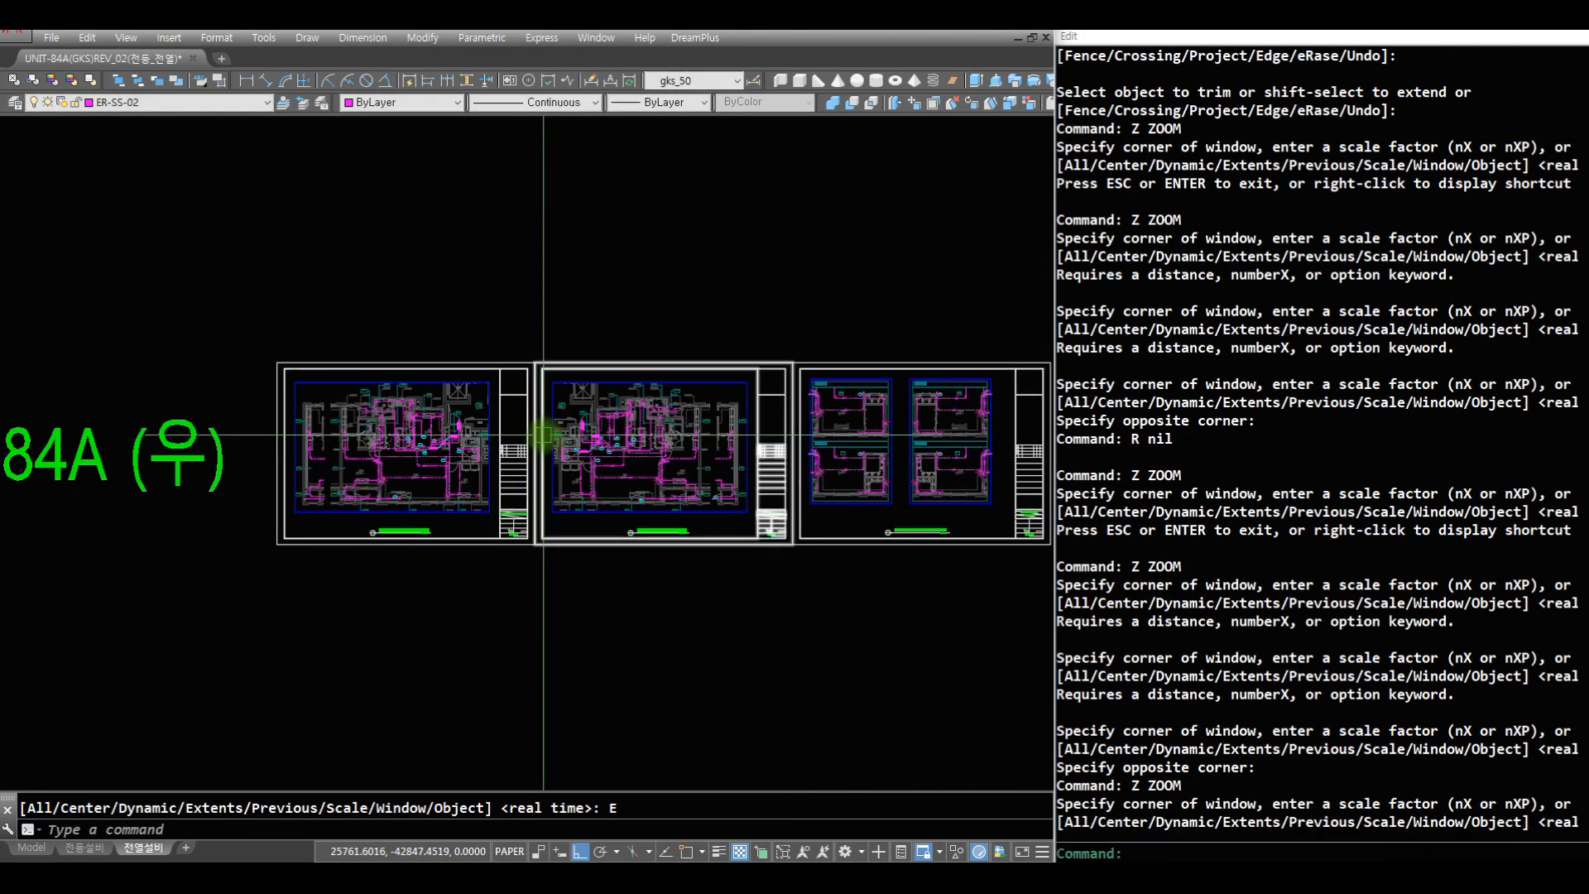
text(Z E )
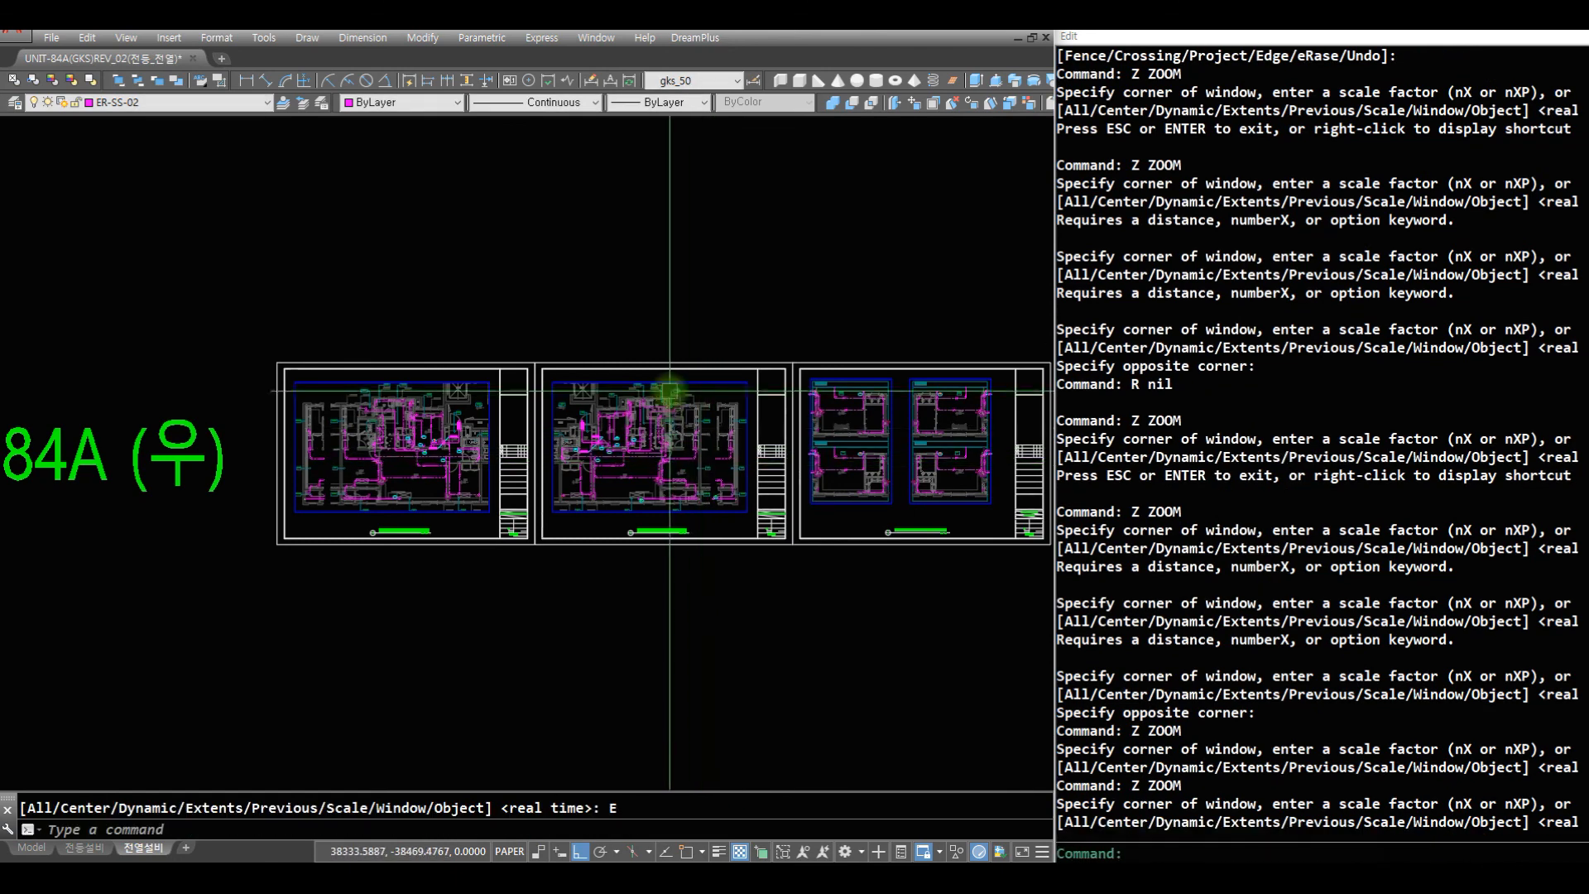
text(LTD)
- Clean up and purge the drawing with LTD and DREAM_PP, and save it
key(space)
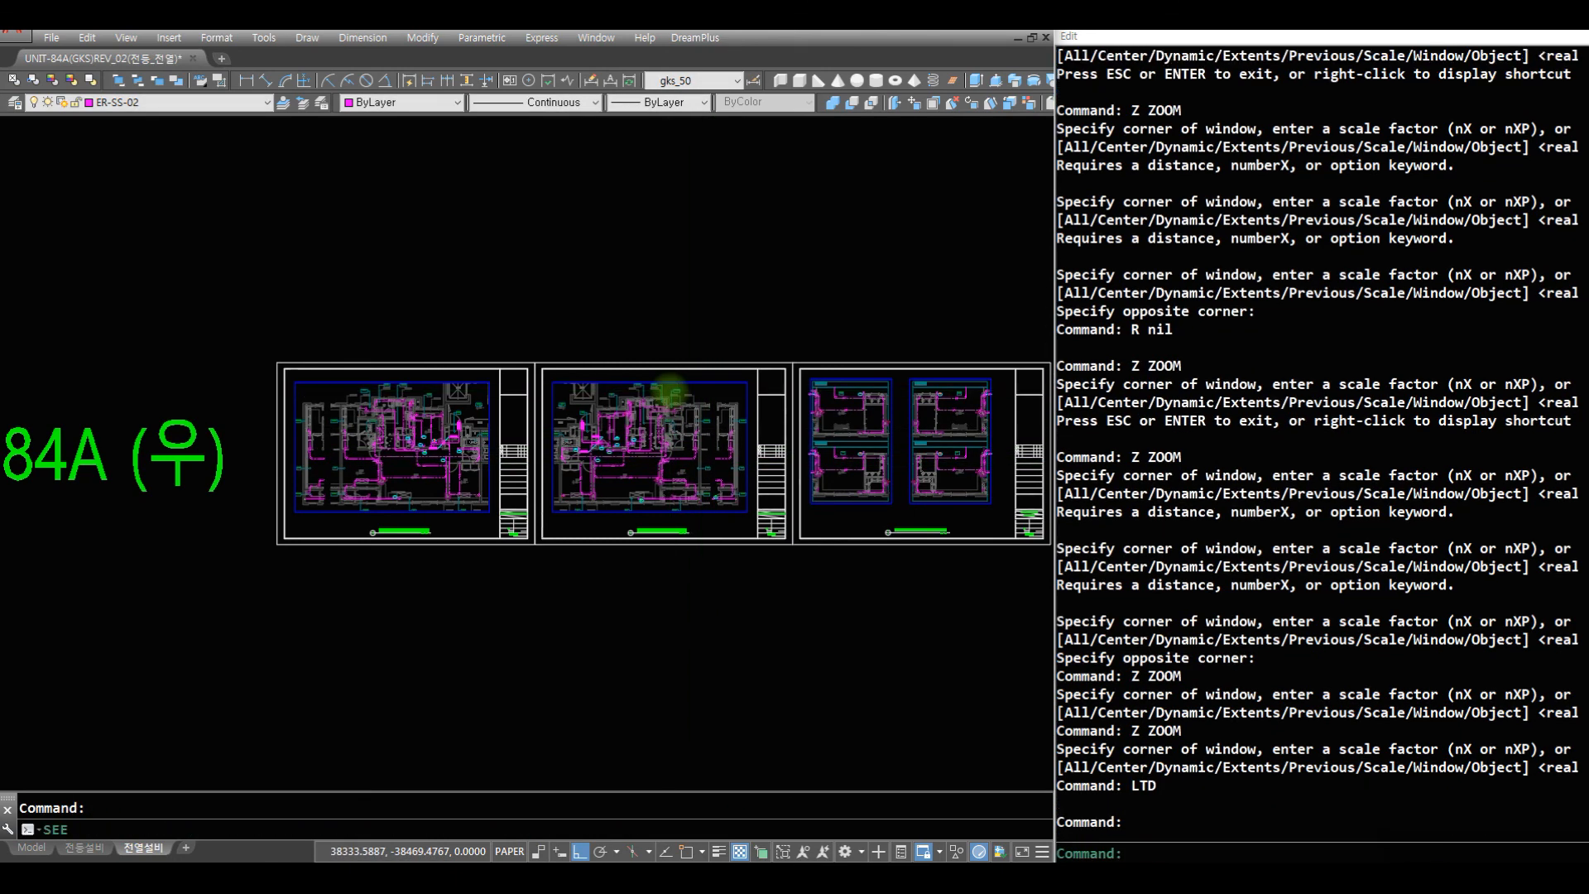
text(DREAM_PP)
key(Return)
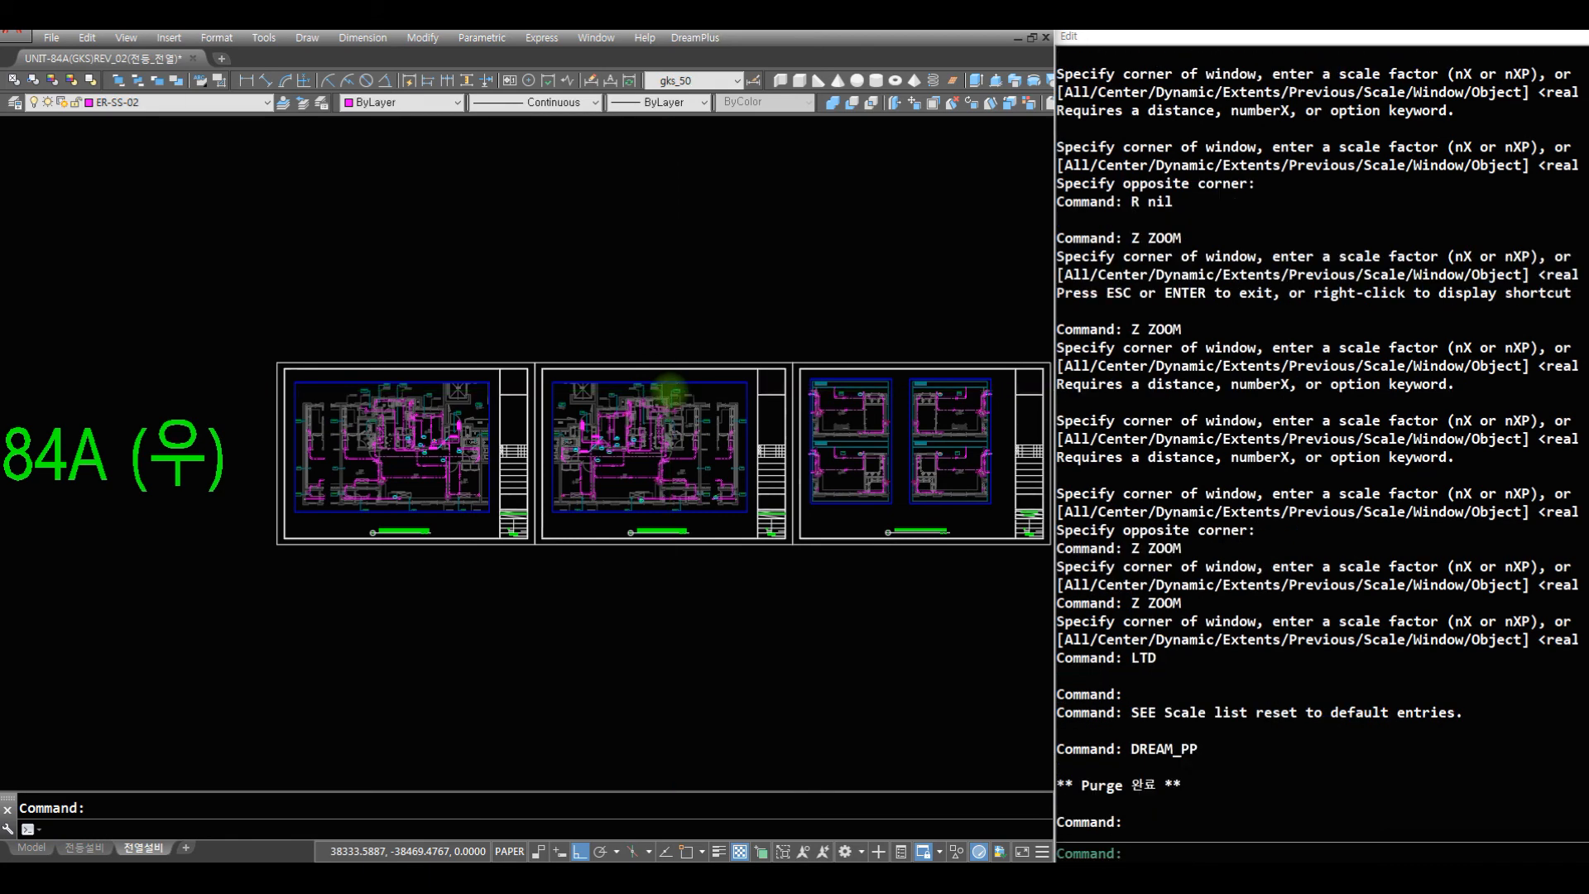
key(ctrl+s)
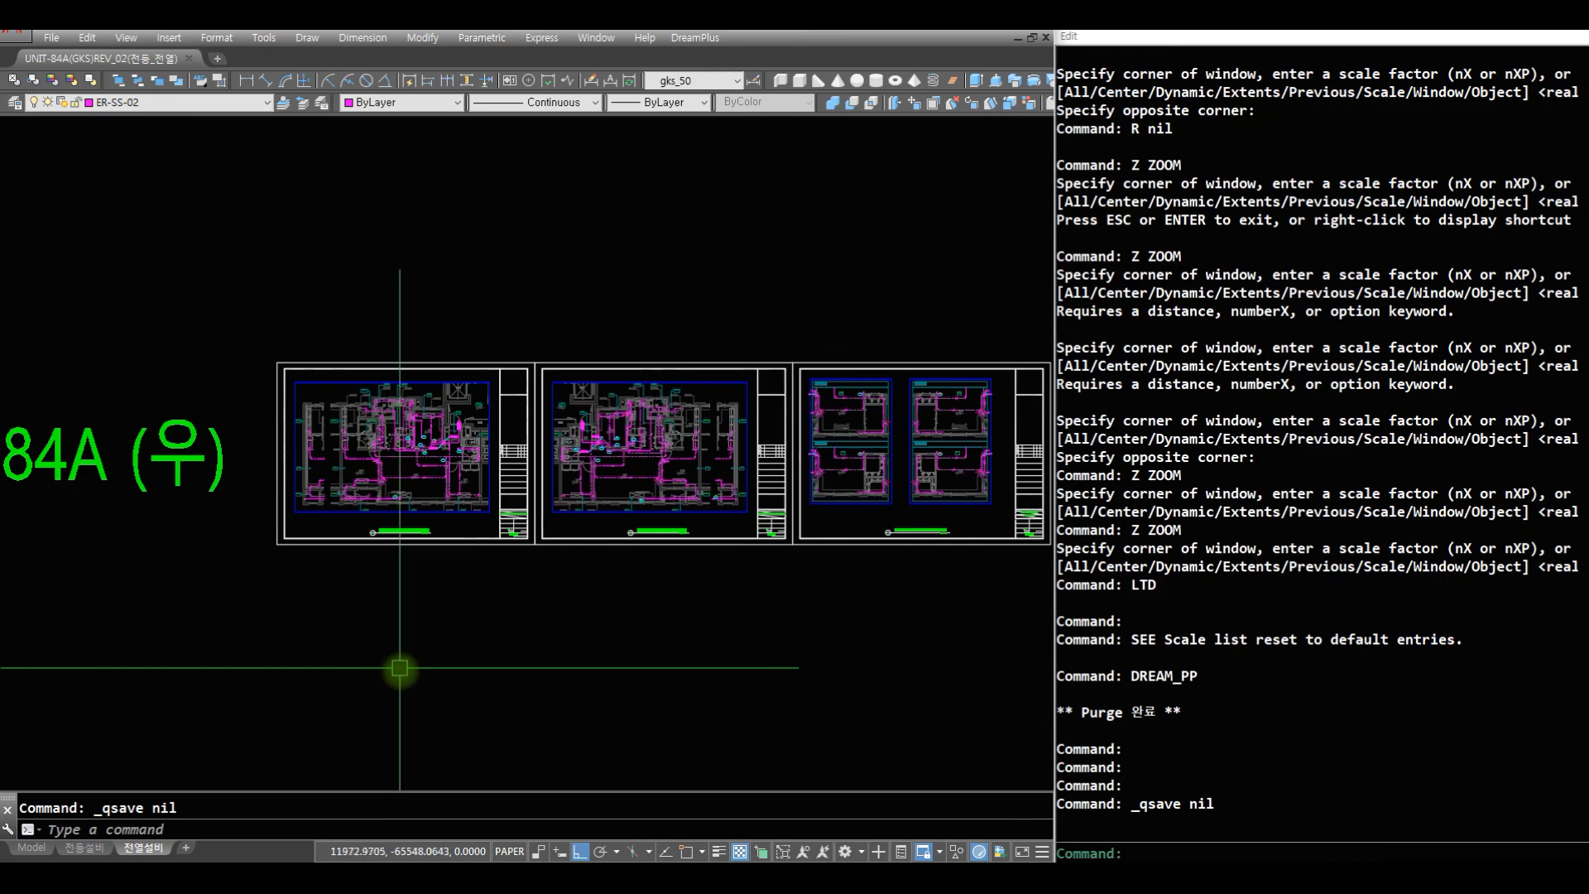